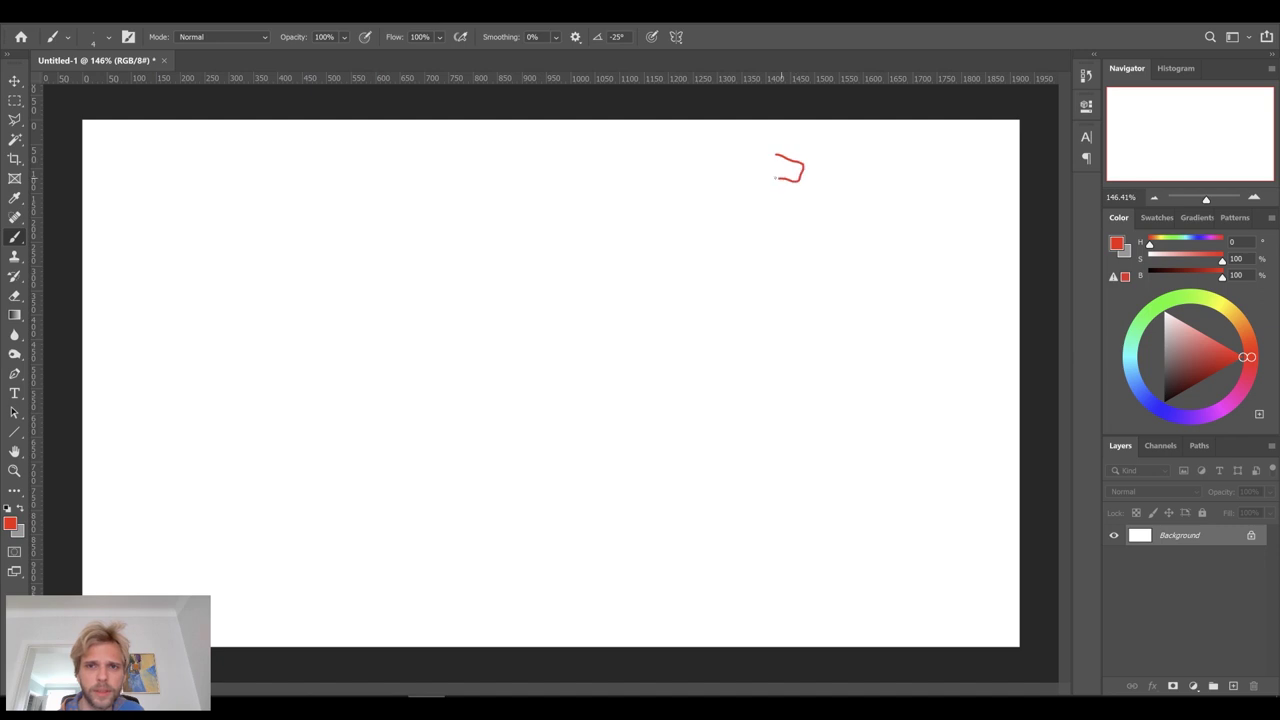
Sketch a circle and a slanted thin bar beside the rounded shape, and dashed concentric rings with small overlapping shapes along their upper edge below
mouse_move(869, 147)
mouse_down()
mouse_move(898, 176)
mouse_move(854, 183)
mouse_move(862, 142)
mouse_move(877, 143)
mouse_move(993, 207)
mouse_move(930, 161)
mouse_up()
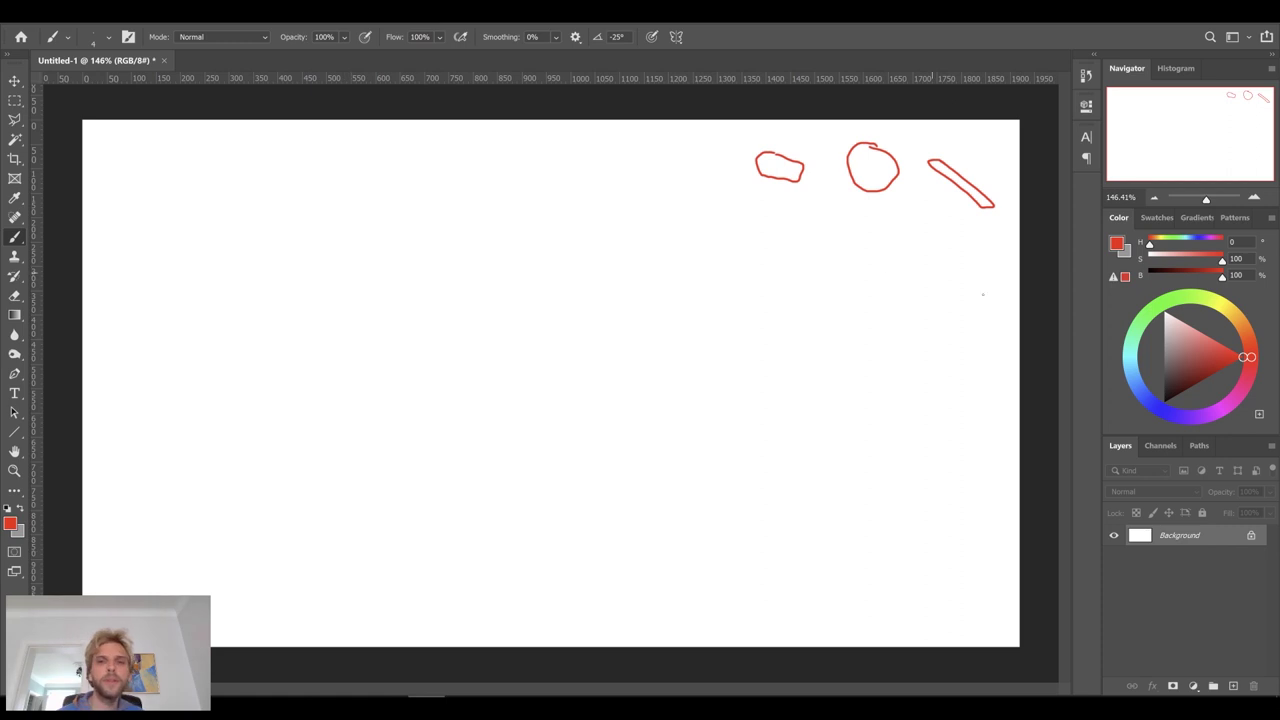
mouse_move(879, 265)
mouse_down()
mouse_move(893, 308)
mouse_move(834, 302)
mouse_move(858, 248)
mouse_move(858, 304)
mouse_move(890, 255)
mouse_move(909, 314)
mouse_move(845, 333)
mouse_move(805, 284)
mouse_move(856, 230)
mouse_move(926, 283)
mouse_move(903, 345)
mouse_up()
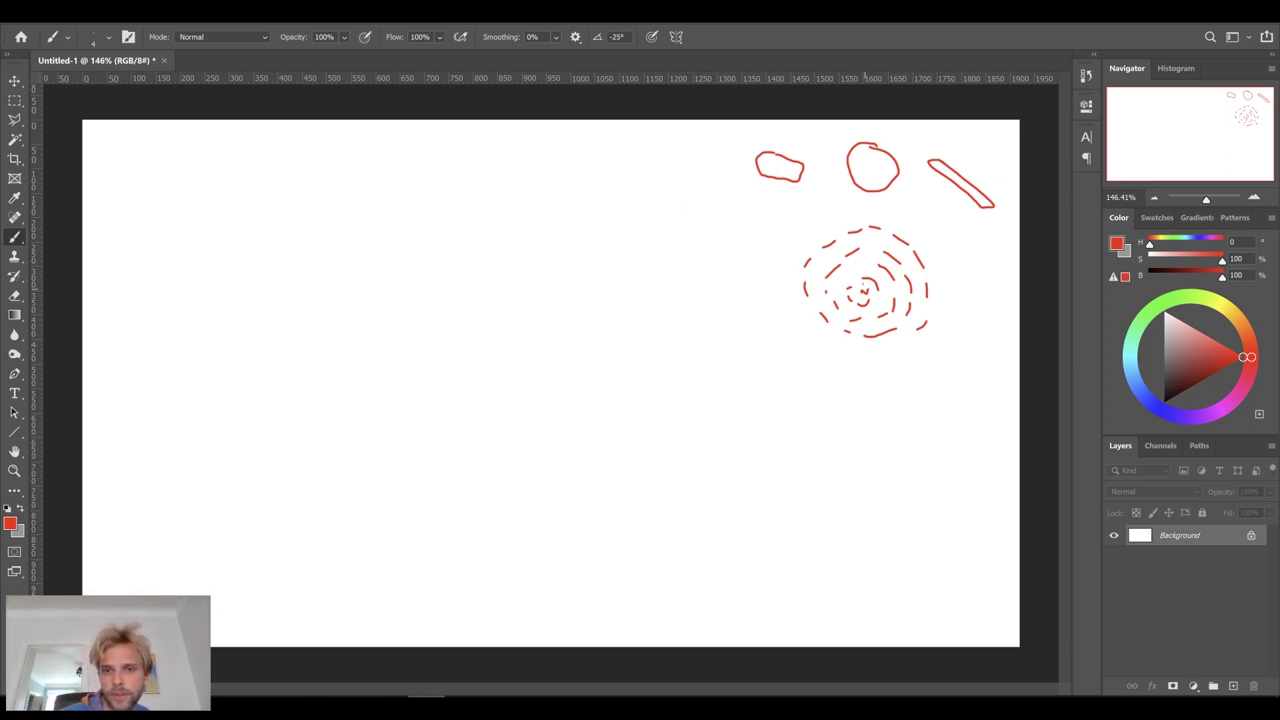
mouse_move(844, 236)
mouse_down()
mouse_move(888, 222)
mouse_move(908, 250)
mouse_up()
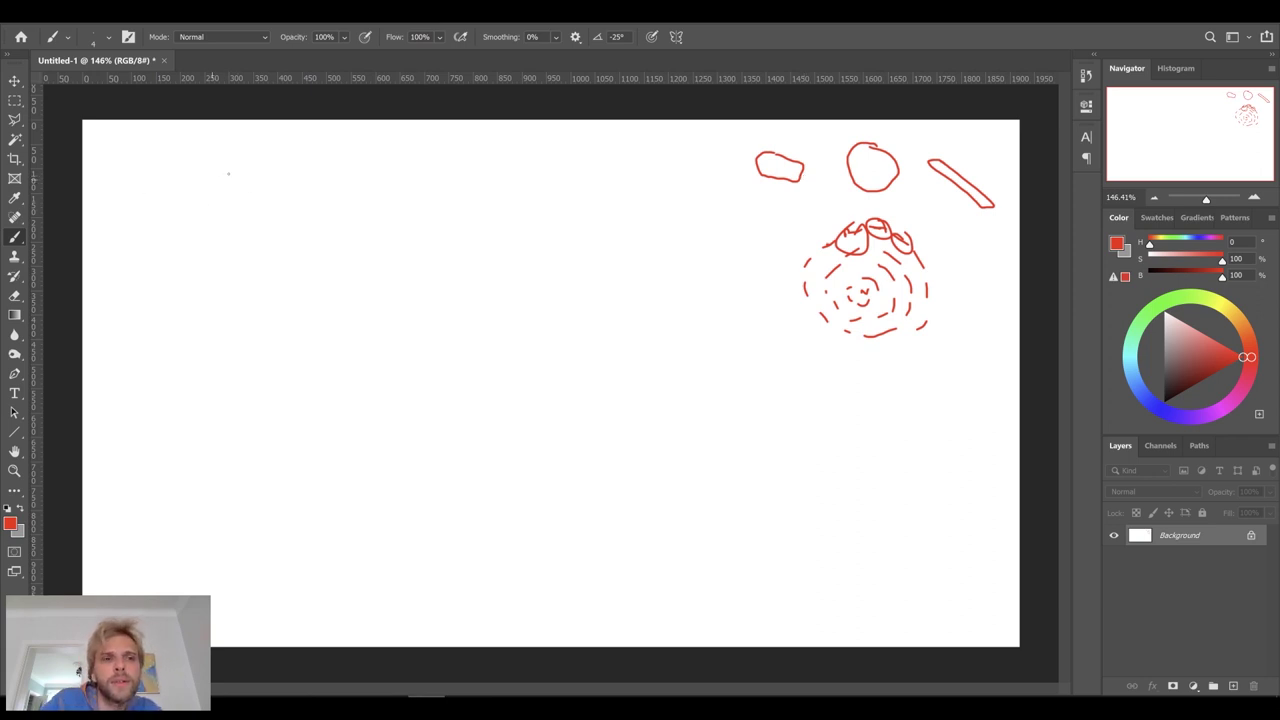
Draw a circled number 1 near the canvas's upper-left corner and a clockwise swirl of small red arrows beside it
drag(133, 197, 134, 192)
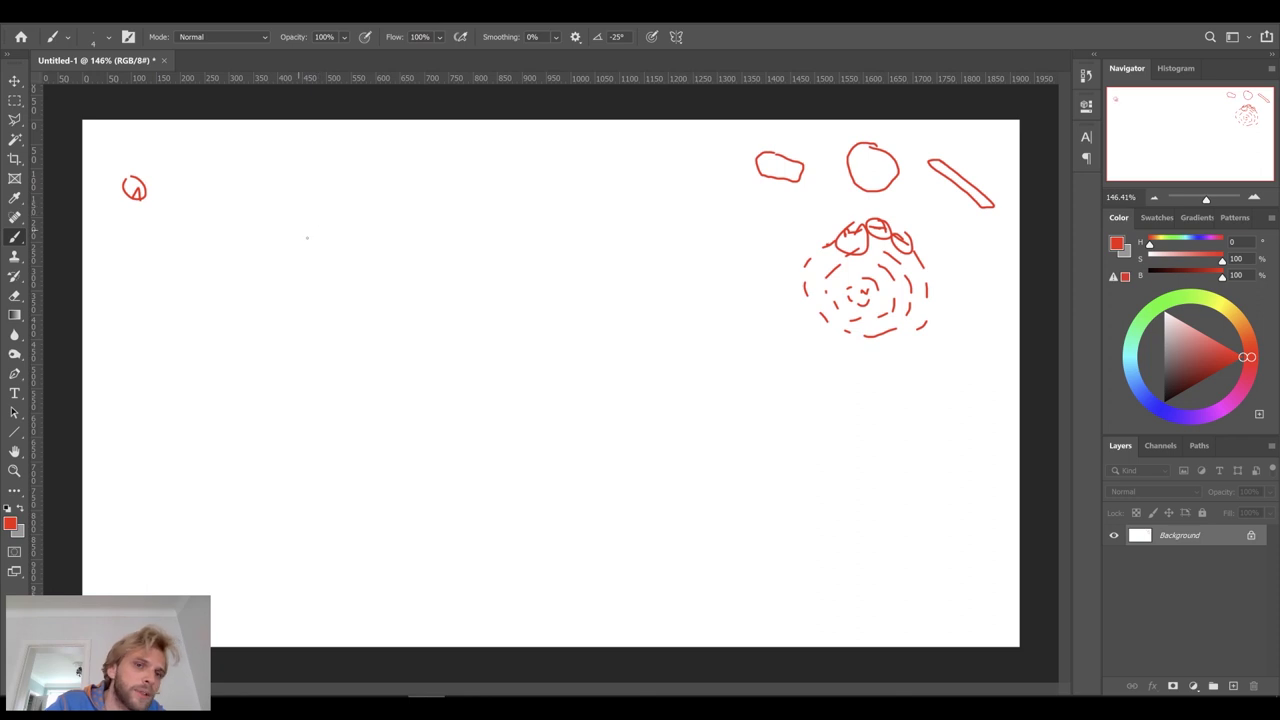
mouse_move(317, 221)
mouse_down()
mouse_move(337, 241)
mouse_move(272, 312)
mouse_move(286, 315)
mouse_up()
drag(236, 275, 219, 259)
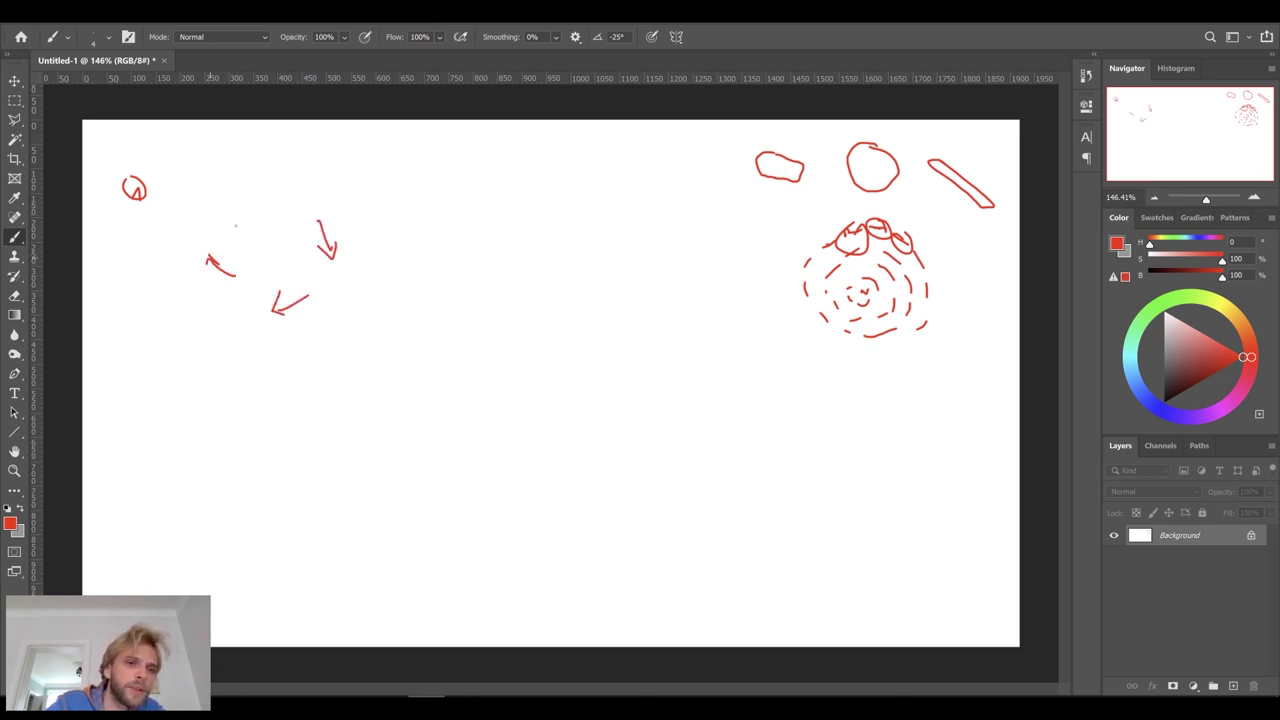
mouse_move(226, 211)
mouse_down()
mouse_move(250, 202)
mouse_move(241, 208)
mouse_up()
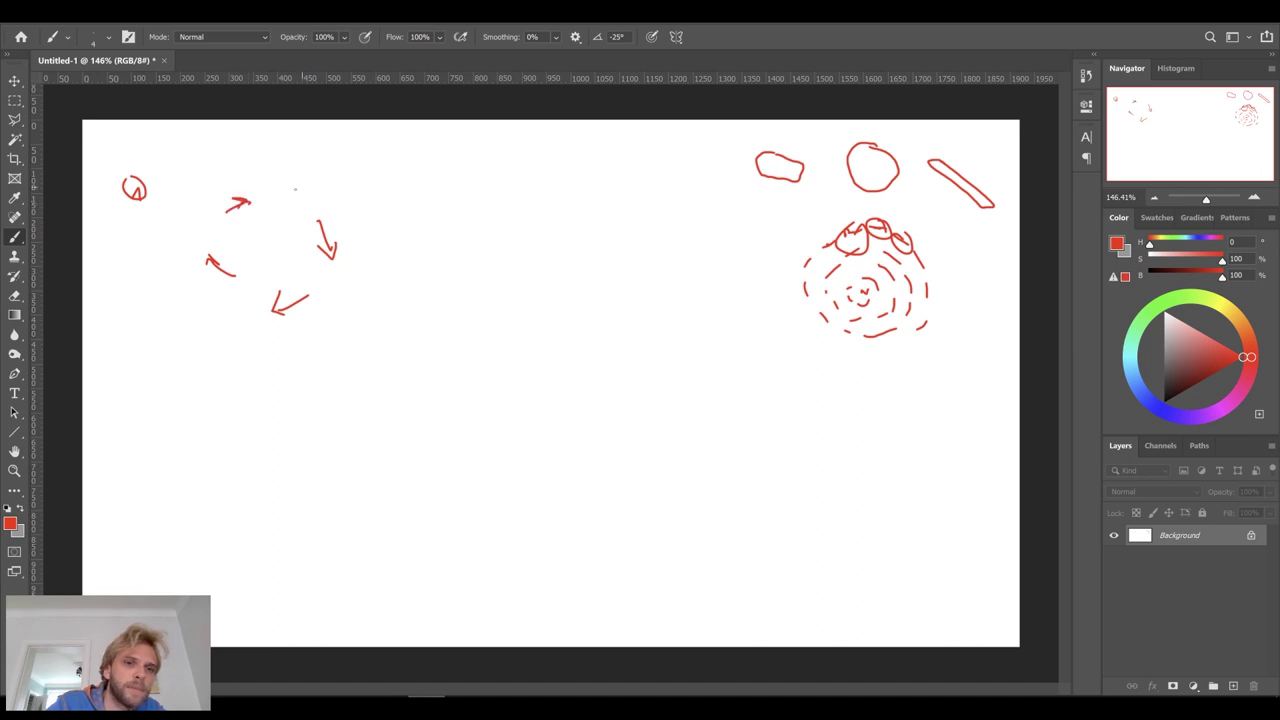
mouse_move(241, 257)
mouse_down()
mouse_move(241, 236)
mouse_move(260, 271)
mouse_up()
drag(268, 257, 274, 278)
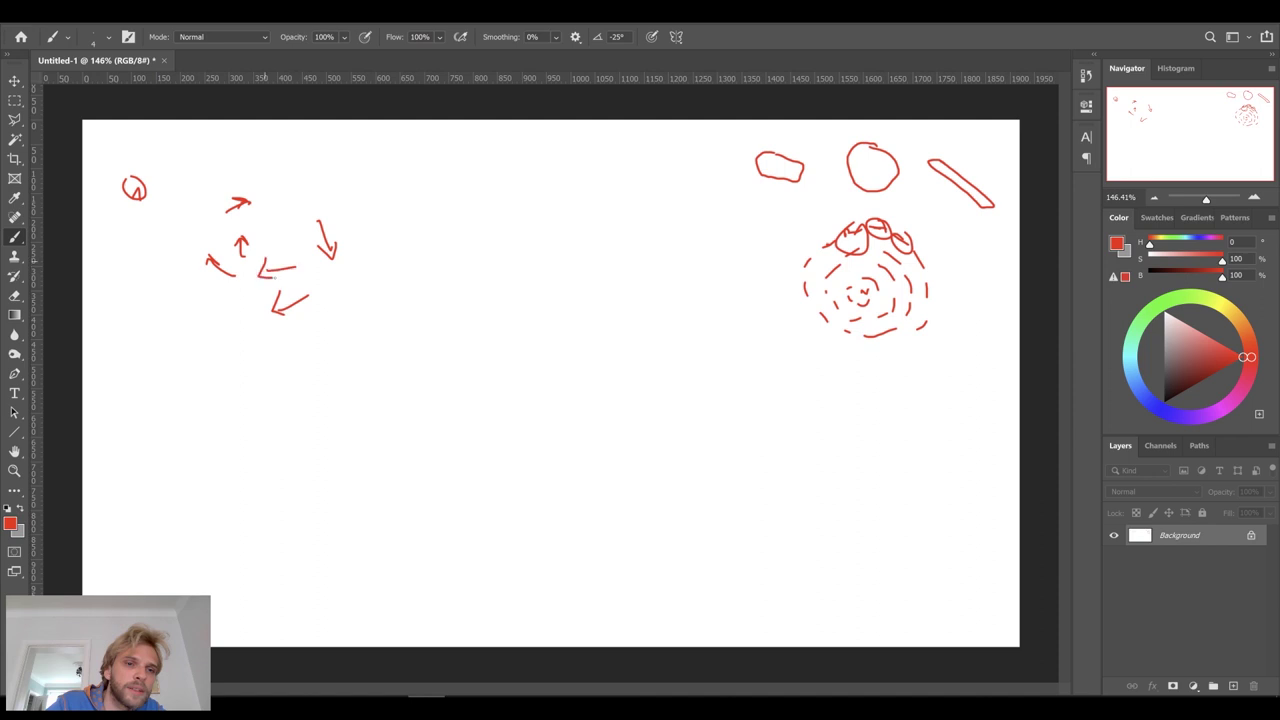
mouse_move(285, 216)
mouse_down()
mouse_move(292, 244)
mouse_move(264, 223)
mouse_up()
mouse_move(294, 182)
mouse_down()
mouse_move(326, 206)
mouse_move(315, 207)
mouse_up()
drag(243, 175, 275, 172)
mouse_move(354, 282)
mouse_down()
mouse_move(335, 310)
mouse_move(348, 310)
mouse_up()
drag(225, 305, 213, 283)
drag(228, 298, 212, 284)
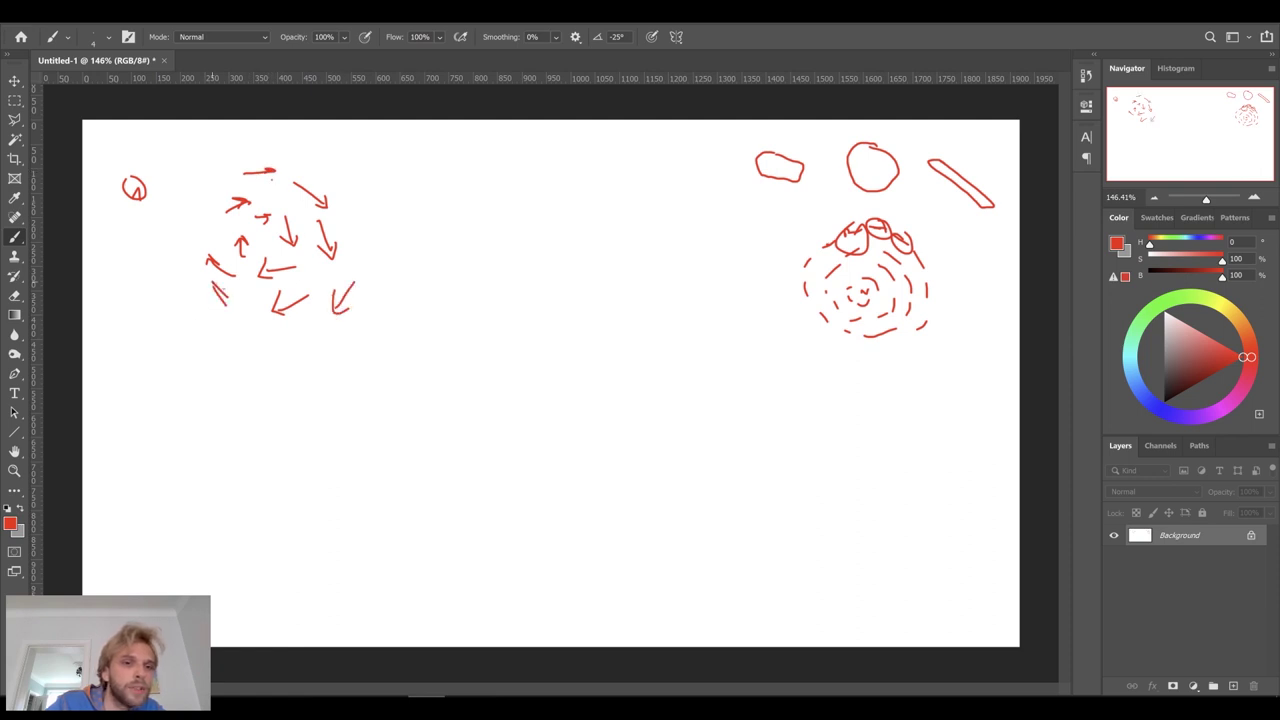
mouse_move(199, 221)
mouse_down()
mouse_move(198, 199)
mouse_move(204, 210)
mouse_move(234, 170)
mouse_up()
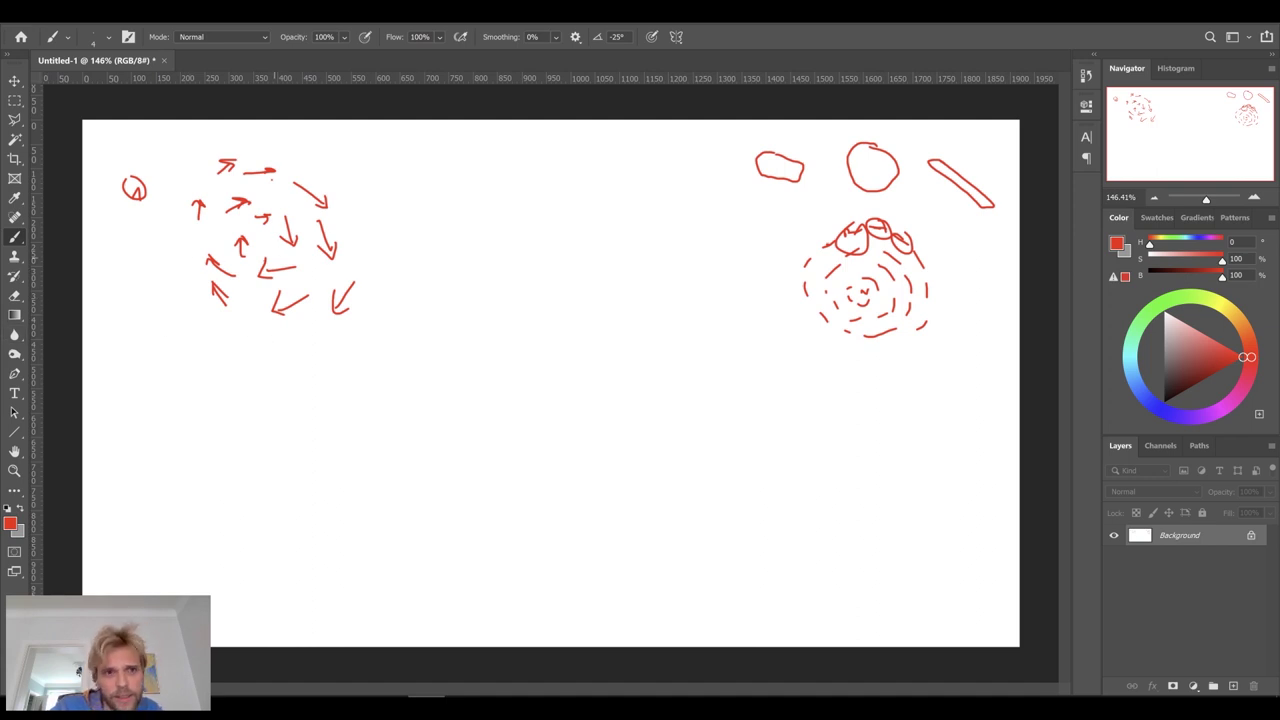
Draw a circled number 2 beside the arrow swirl, with a large square containing one tiny shape near its centre
drag(421, 181, 438, 204)
mouse_move(424, 172)
mouse_down()
mouse_move(445, 186)
mouse_move(424, 169)
mouse_up()
mouse_move(629, 194)
mouse_down()
mouse_move(638, 289)
mouse_move(529, 309)
mouse_move(505, 189)
mouse_move(592, 180)
mouse_move(513, 188)
mouse_up()
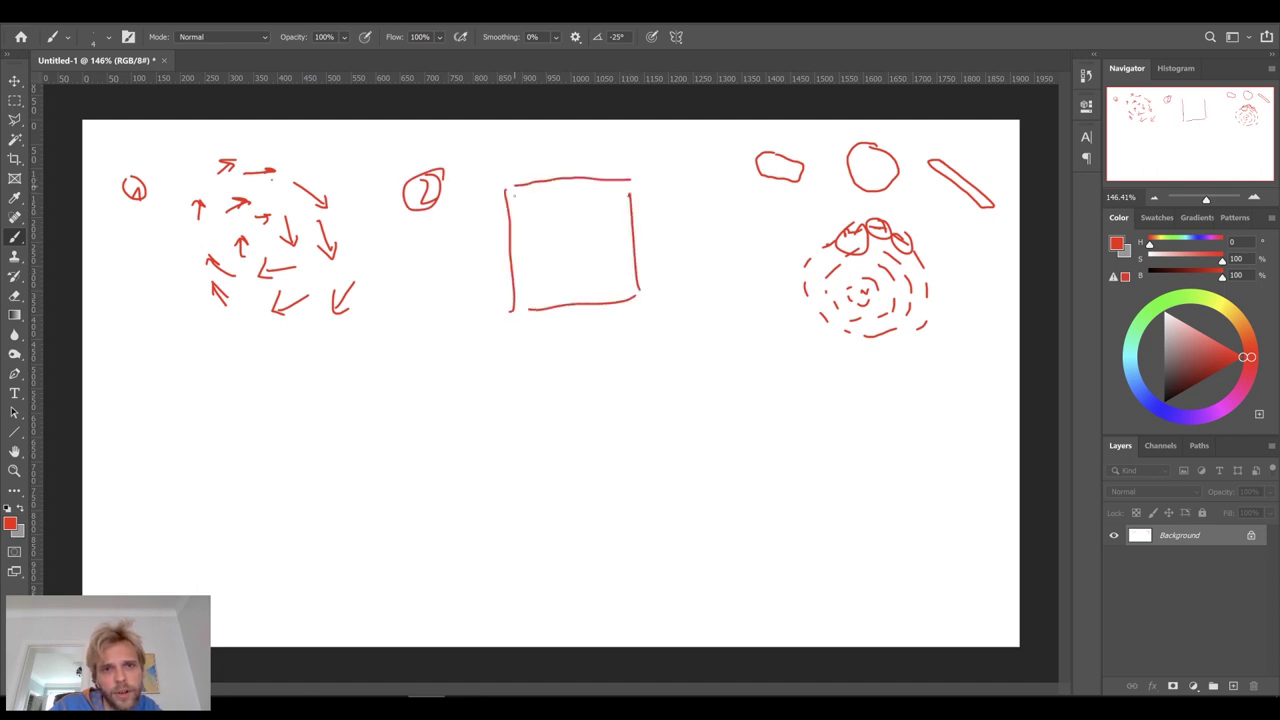
drag(630, 181, 631, 198)
drag(511, 311, 528, 310)
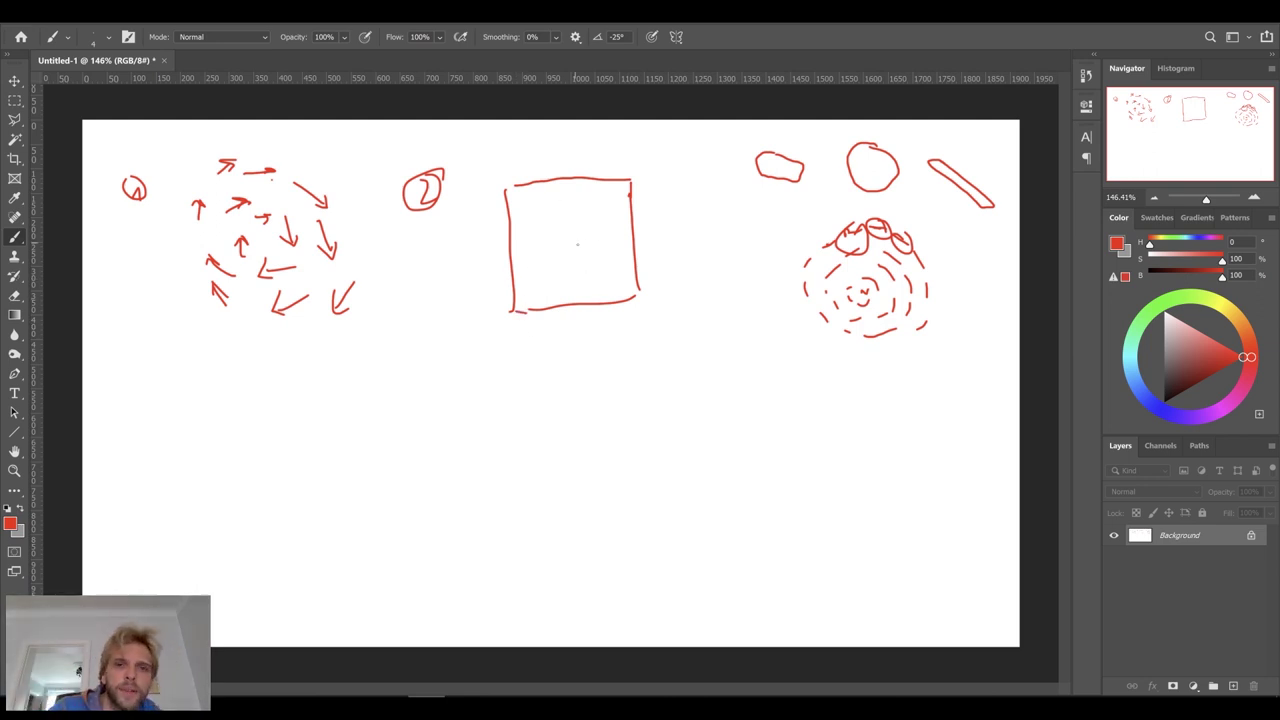
drag(561, 236, 569, 229)
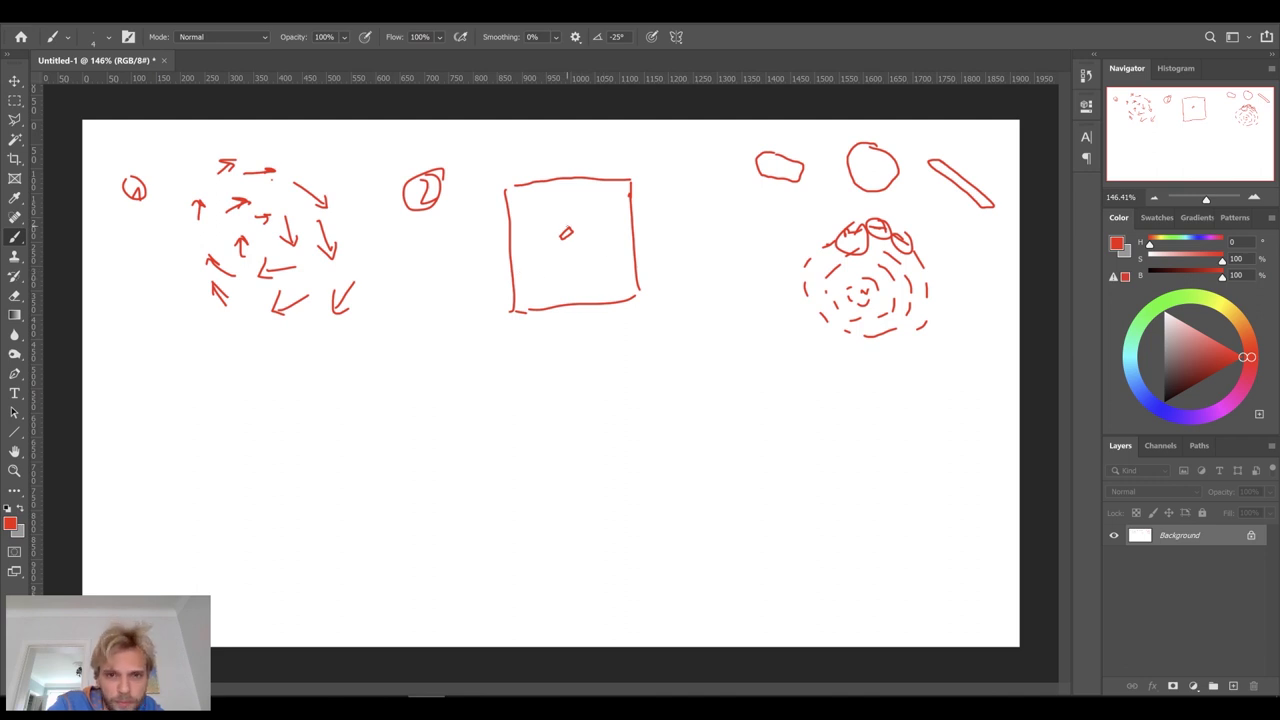
Draw an arrow down from the square to a circled 3 diagram: a rounded shape inside a larger outline, with a dot and overlapping shape on it
drag(483, 334, 455, 371)
mouse_move(457, 345)
mouse_down()
mouse_move(453, 372)
mouse_move(476, 365)
mouse_up()
mouse_move(229, 423)
mouse_down()
mouse_move(231, 446)
mouse_move(226, 409)
mouse_up()
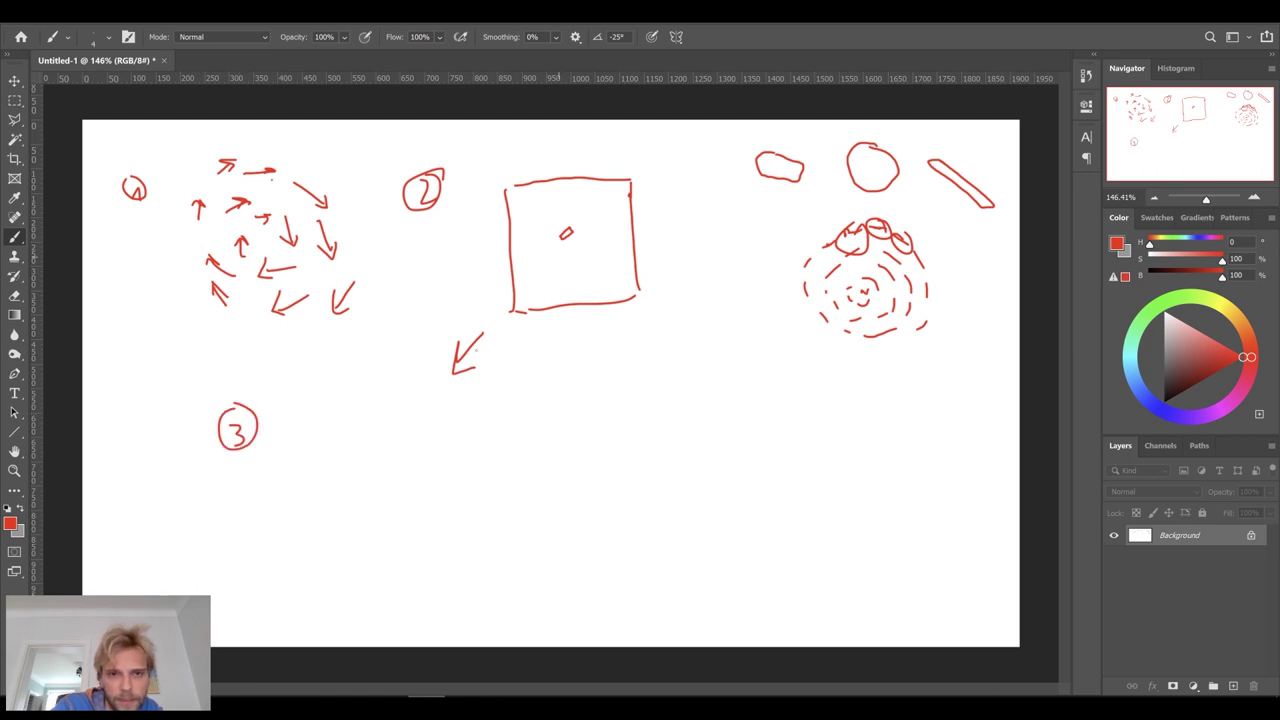
mouse_move(427, 461)
mouse_down()
mouse_move(340, 516)
mouse_move(404, 530)
mouse_move(444, 463)
mouse_move(426, 461)
mouse_up()
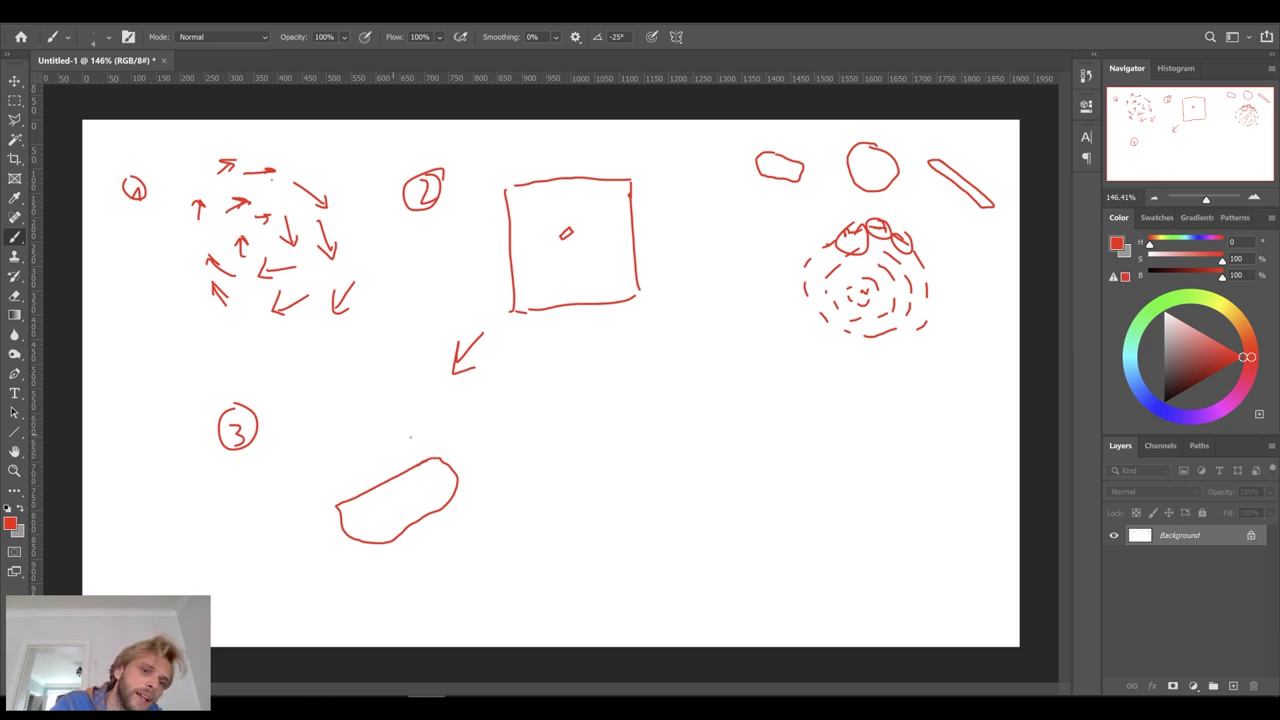
mouse_move(350, 427)
mouse_down()
mouse_move(470, 406)
mouse_move(507, 500)
mouse_move(358, 585)
mouse_move(284, 482)
mouse_move(365, 425)
mouse_up()
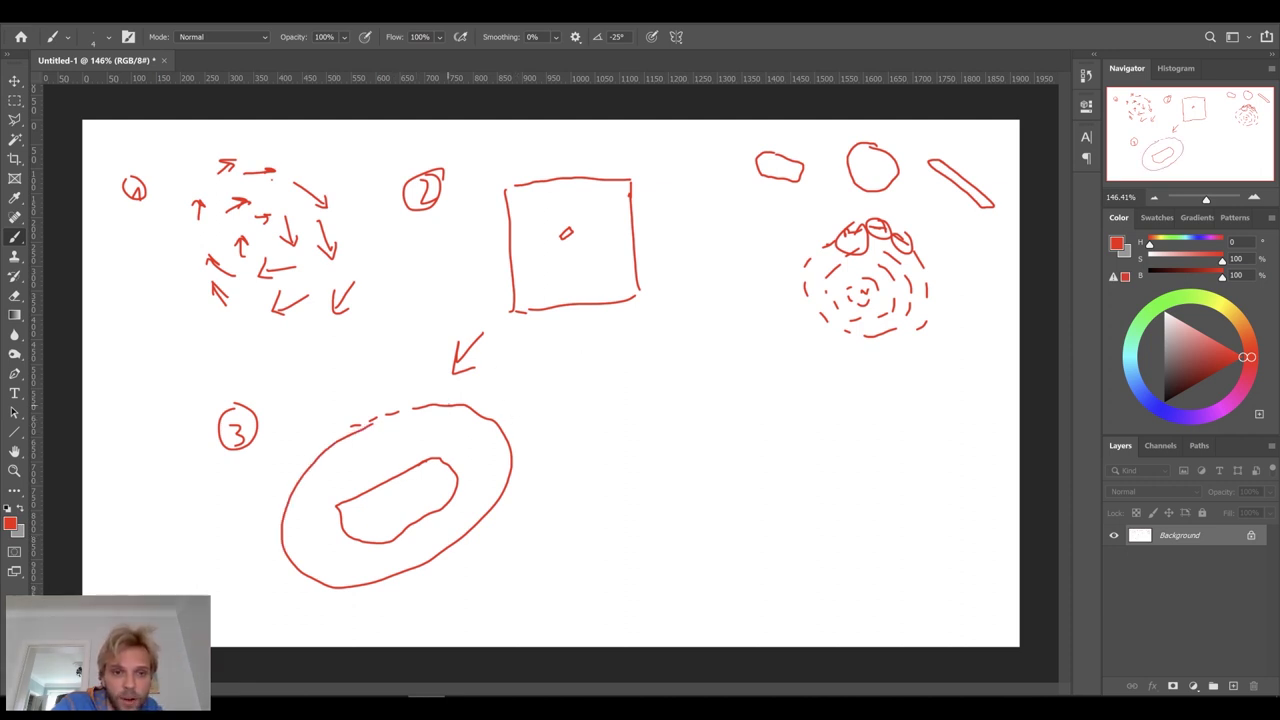
click(423, 407)
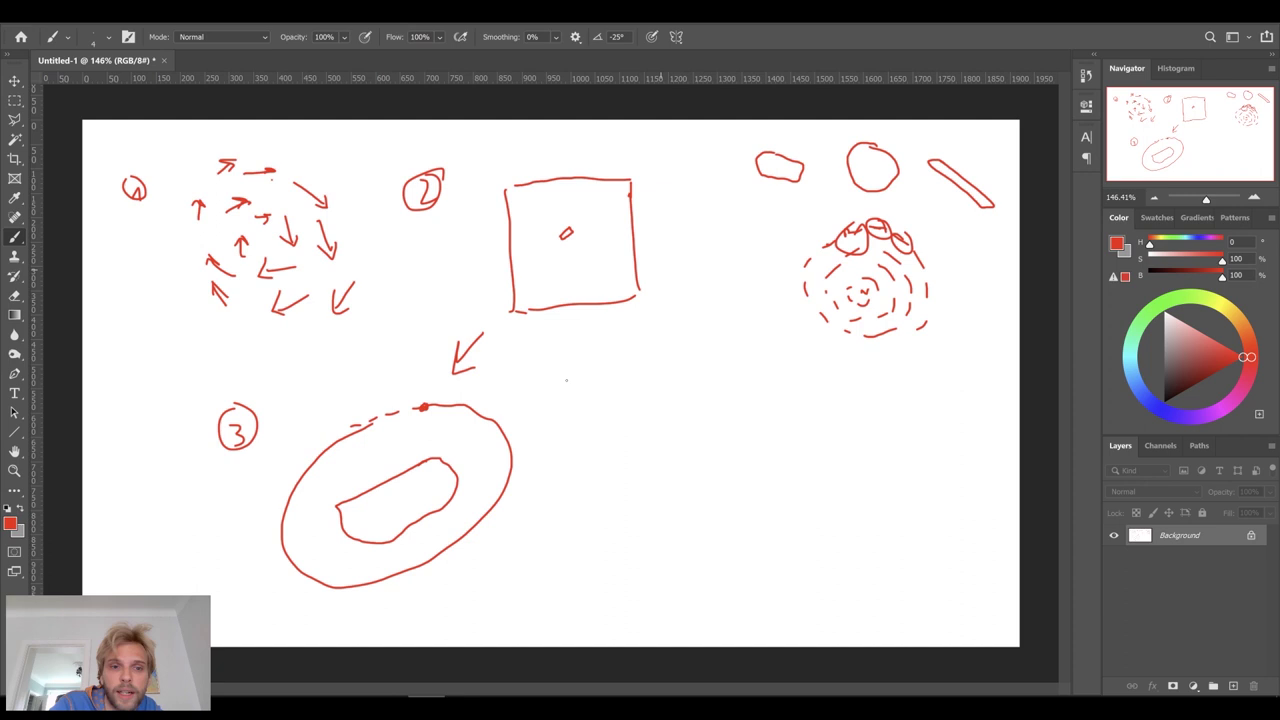
mouse_move(418, 445)
mouse_down()
mouse_move(456, 418)
mouse_move(477, 367)
mouse_move(384, 350)
mouse_move(408, 448)
mouse_up()
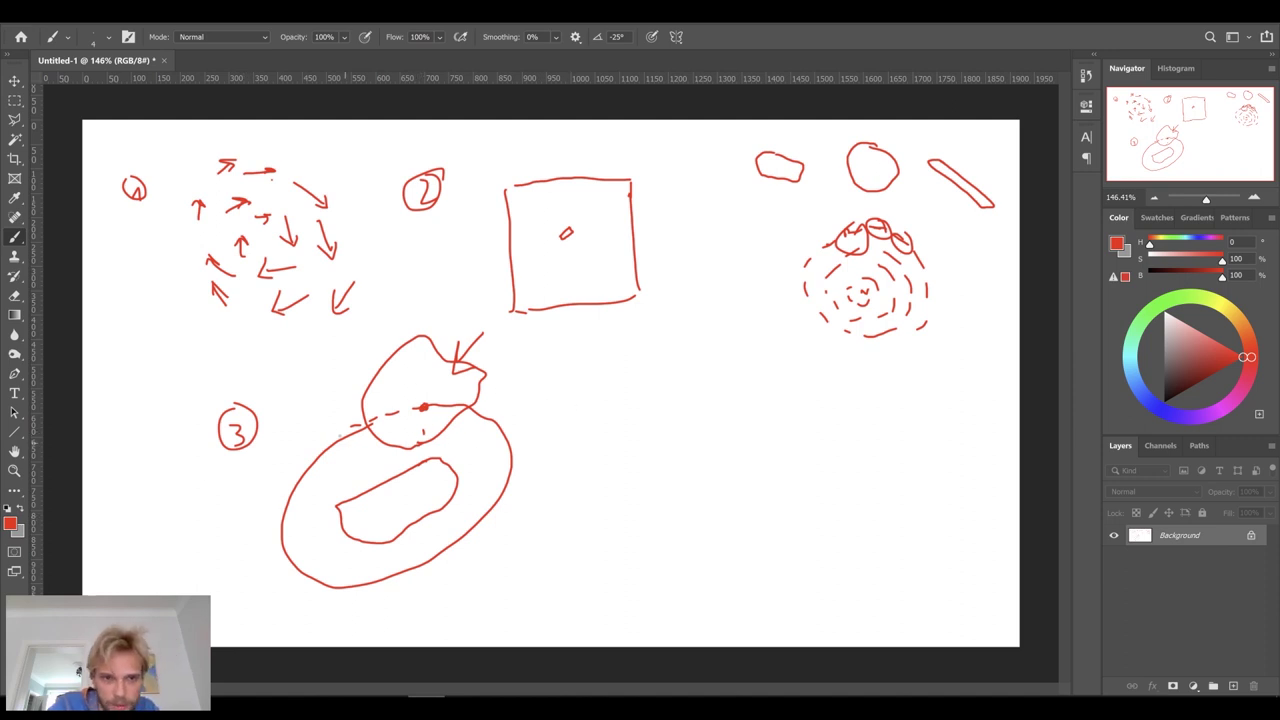
Draw a circled number 4 with two separate angular shapes, and an arrow from the upper shape's tip to the lower one's corner
mouse_move(588, 401)
mouse_down()
mouse_move(603, 430)
mouse_move(652, 426)
mouse_move(642, 386)
mouse_up()
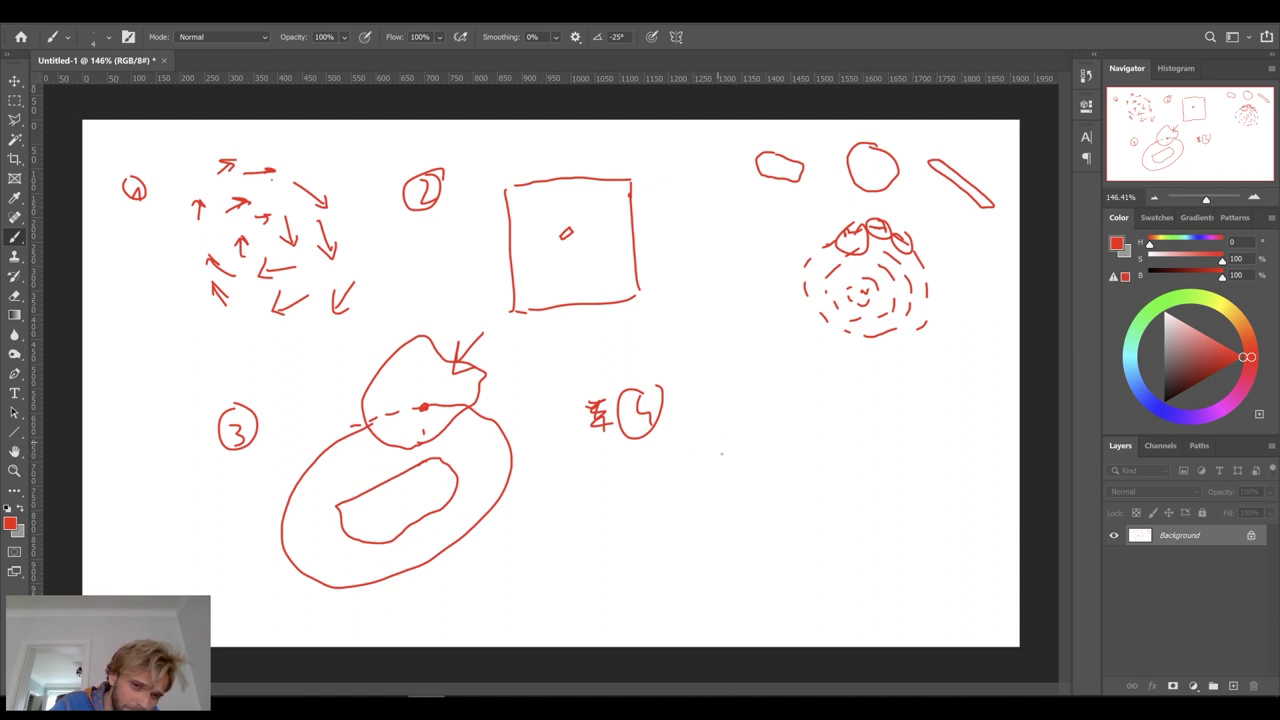
mouse_move(846, 473)
mouse_down()
mouse_move(771, 528)
mouse_move(735, 482)
mouse_move(830, 440)
mouse_move(847, 471)
mouse_up()
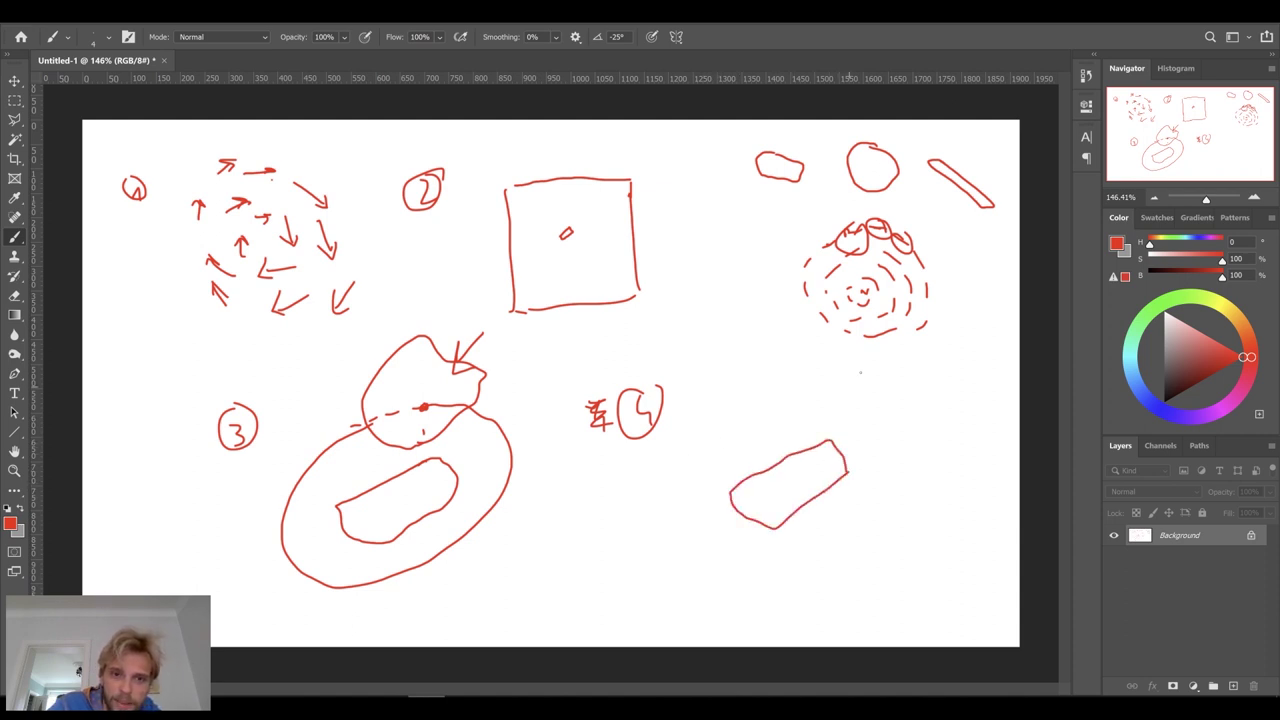
mouse_move(884, 358)
mouse_down()
mouse_move(866, 396)
mouse_move(809, 384)
mouse_move(856, 353)
mouse_move(882, 358)
mouse_up()
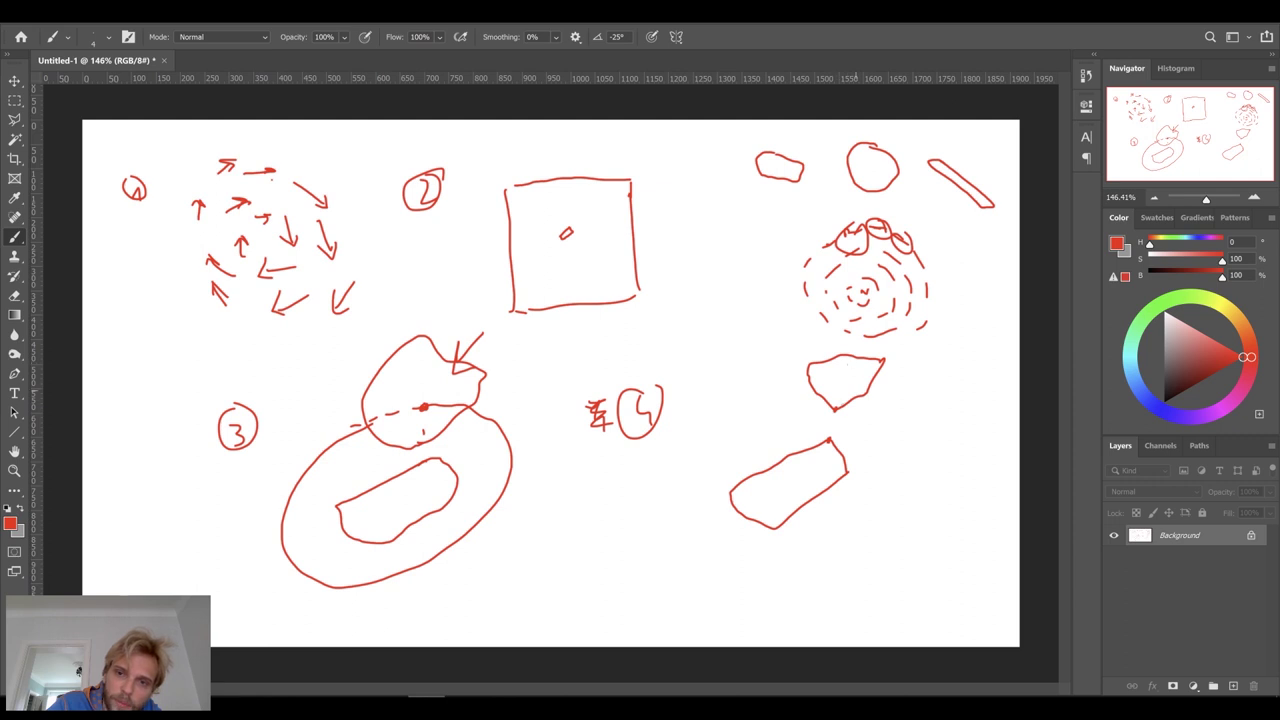
drag(834, 413, 829, 440)
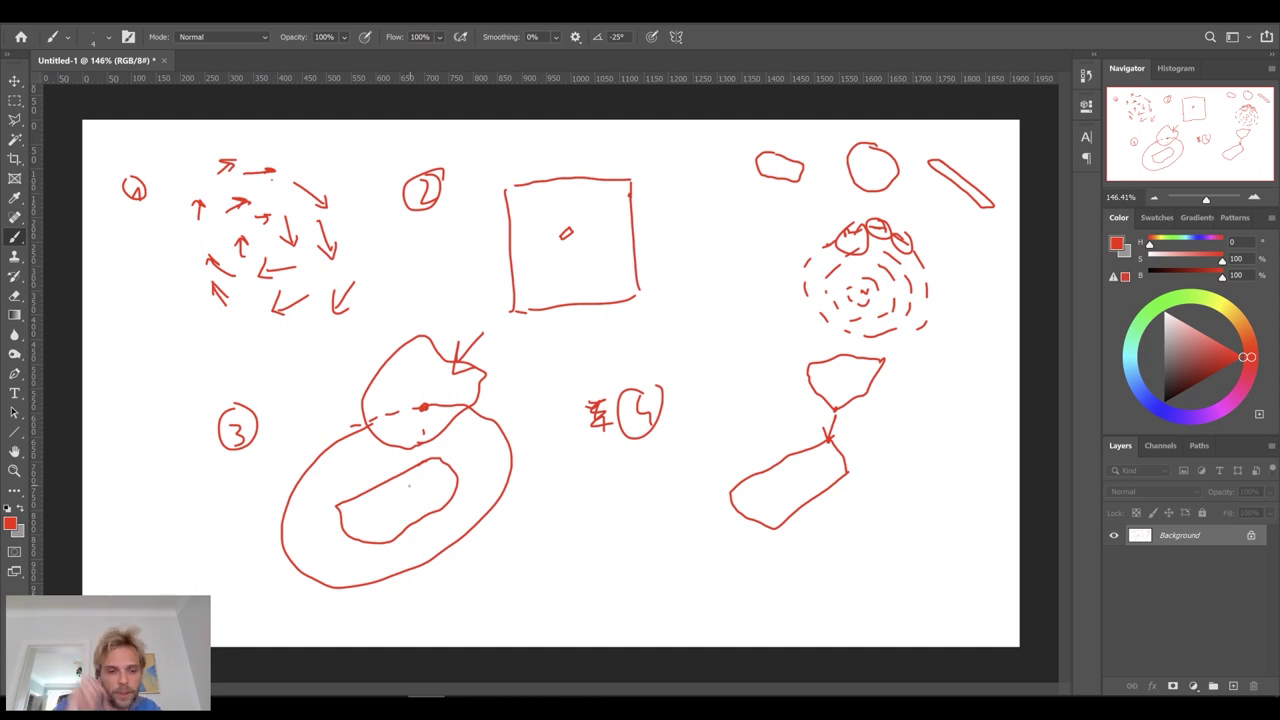
Scale the whole drawing down to about 59% in the canvas's upper-left corner and deselect it
key(ctrl+a)
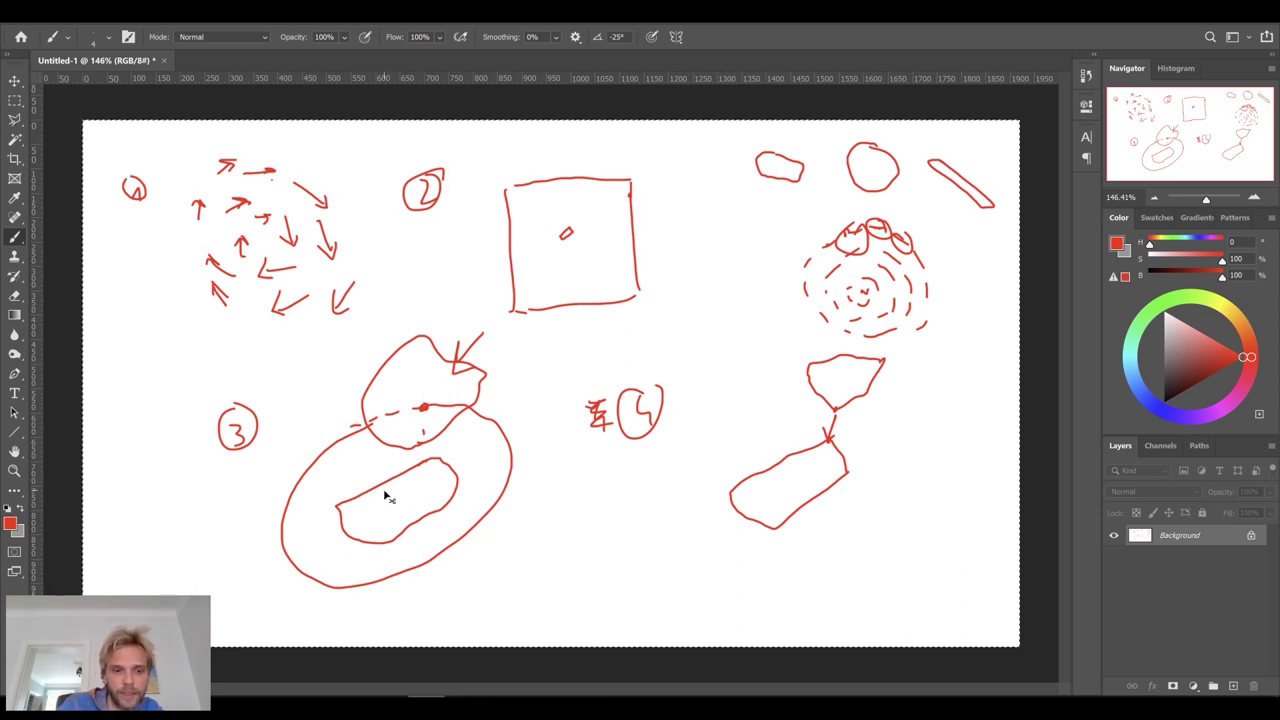
key(ctrl+t)
drag(1017, 647, 643, 409)
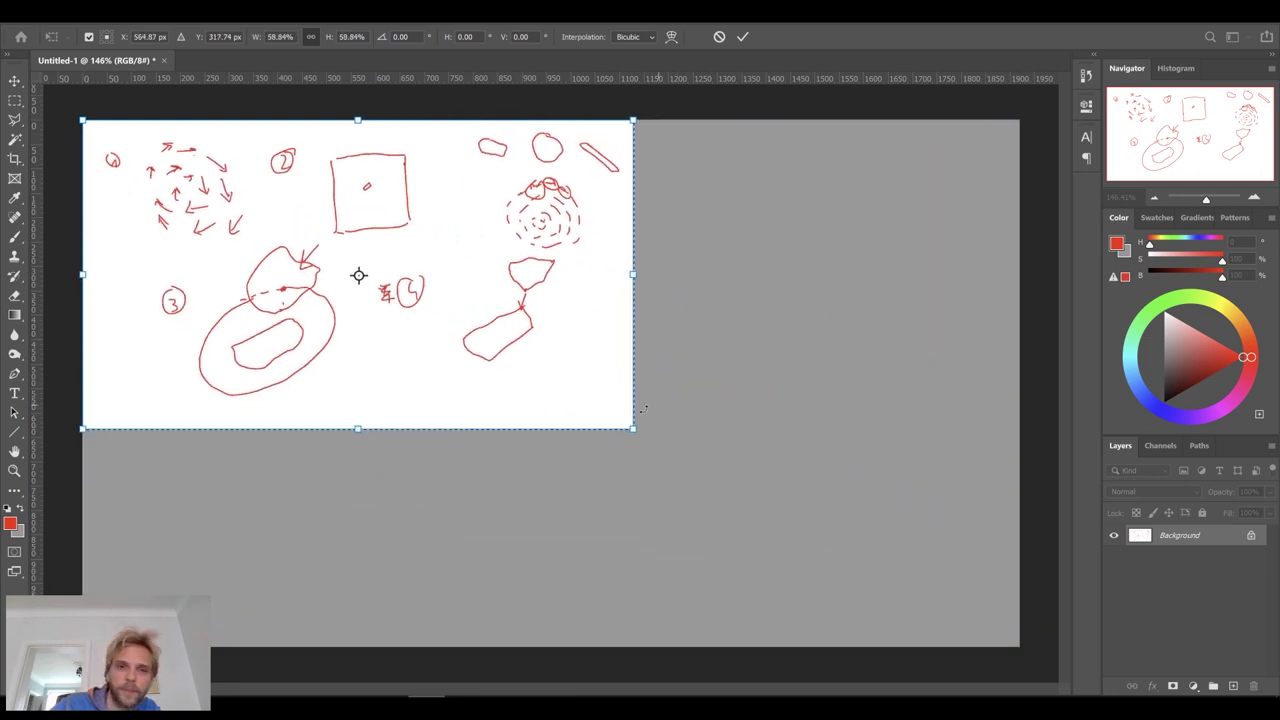
key(Return)
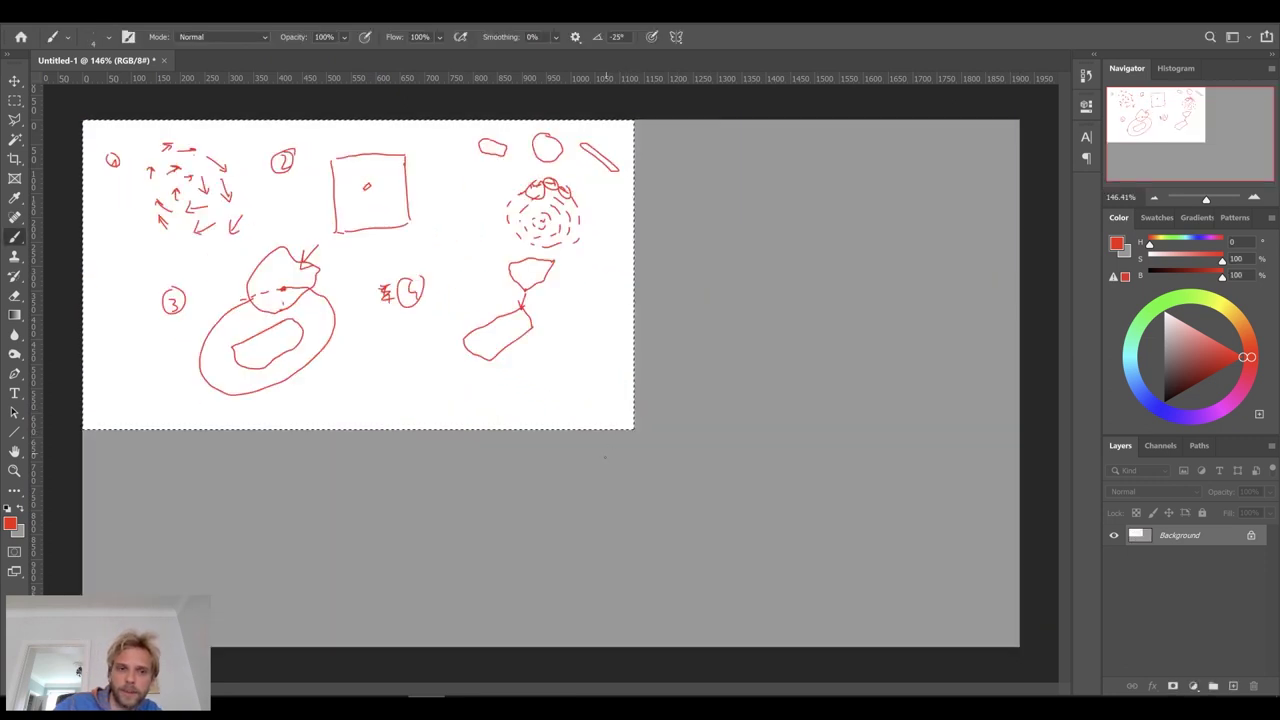
key(ctrl+d)
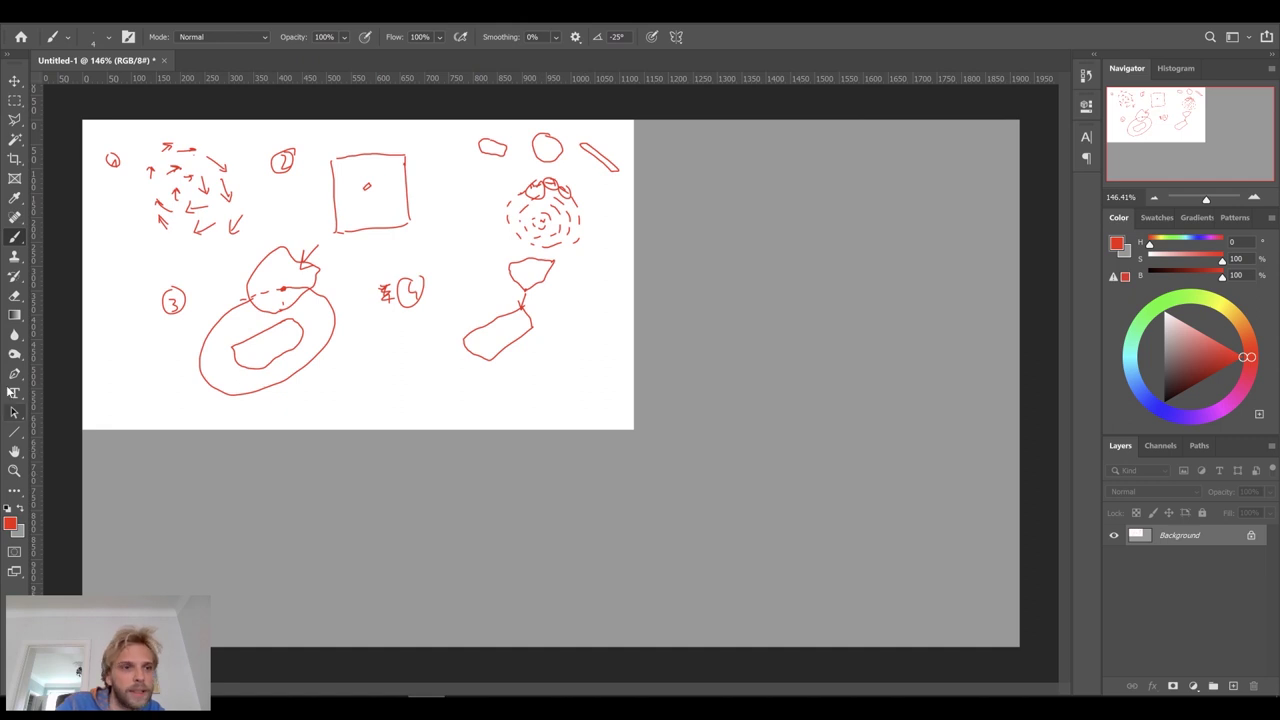
Select the empty grey area with the Magic Wand and turn it white by raising the Levels output black point to maximum
click(15, 141)
click(350, 548)
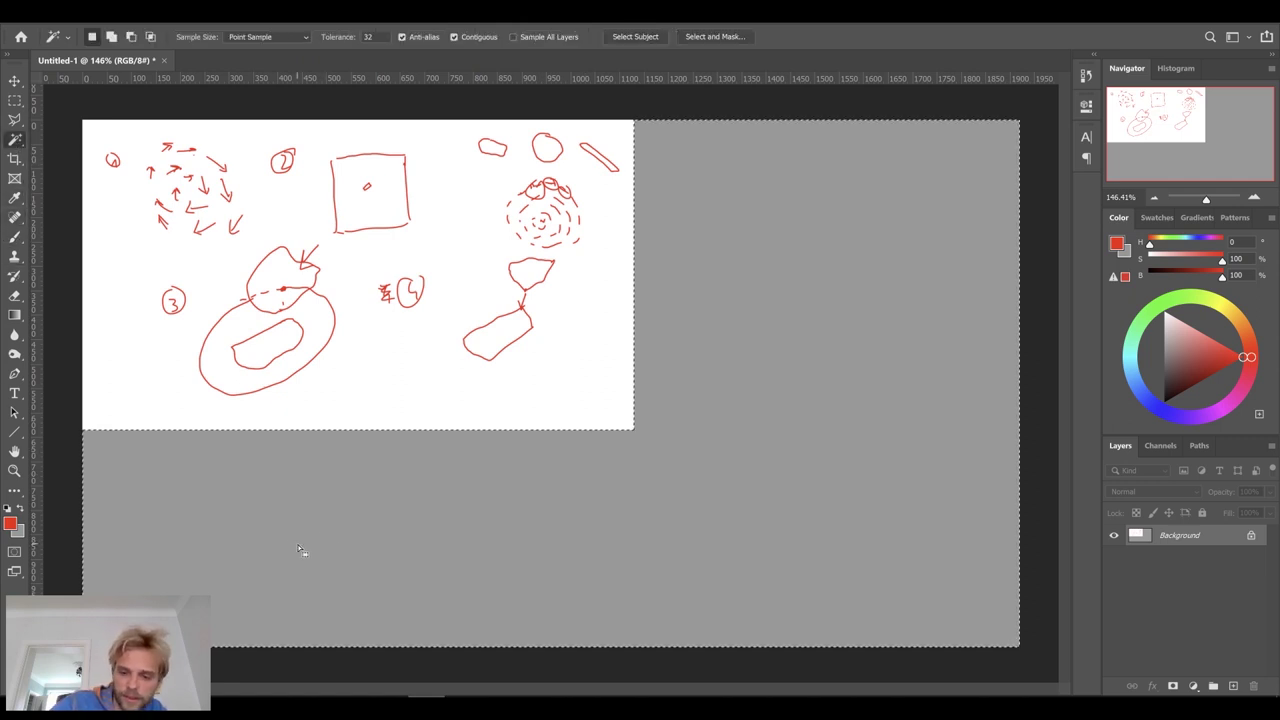
key(ctrl+l)
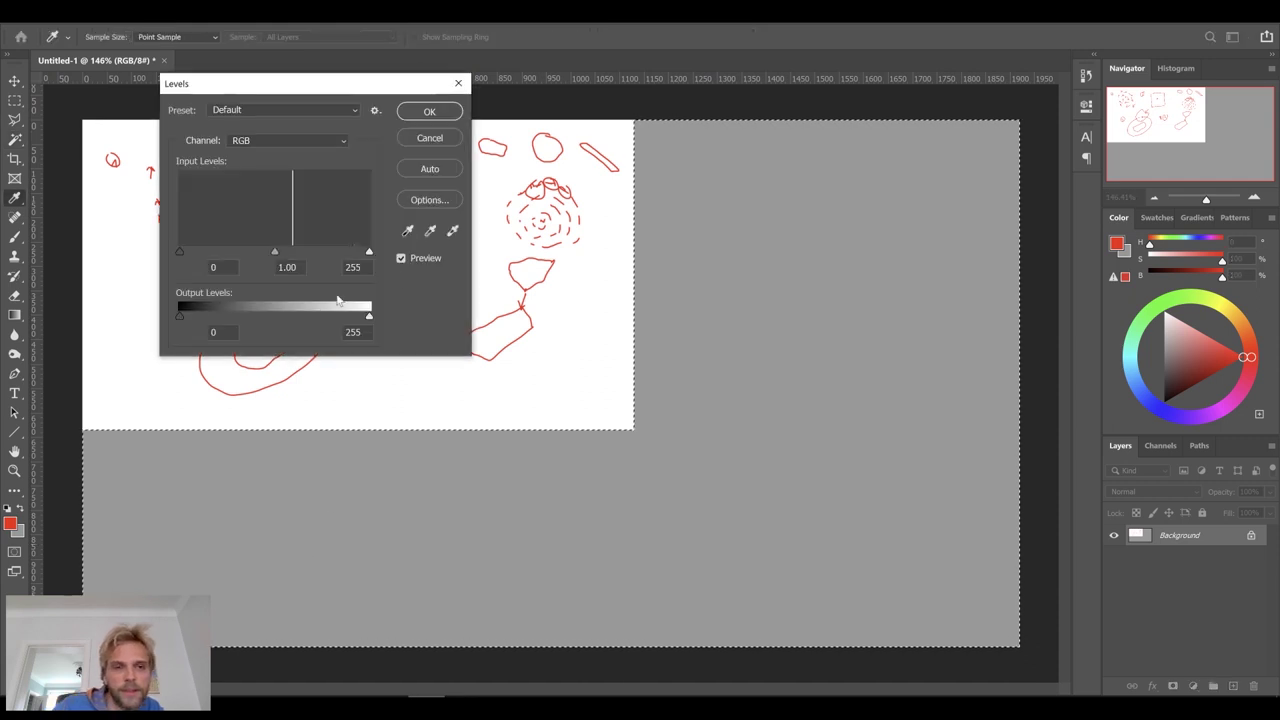
drag(178, 317, 391, 328)
click(446, 115)
key(ctrl+d)
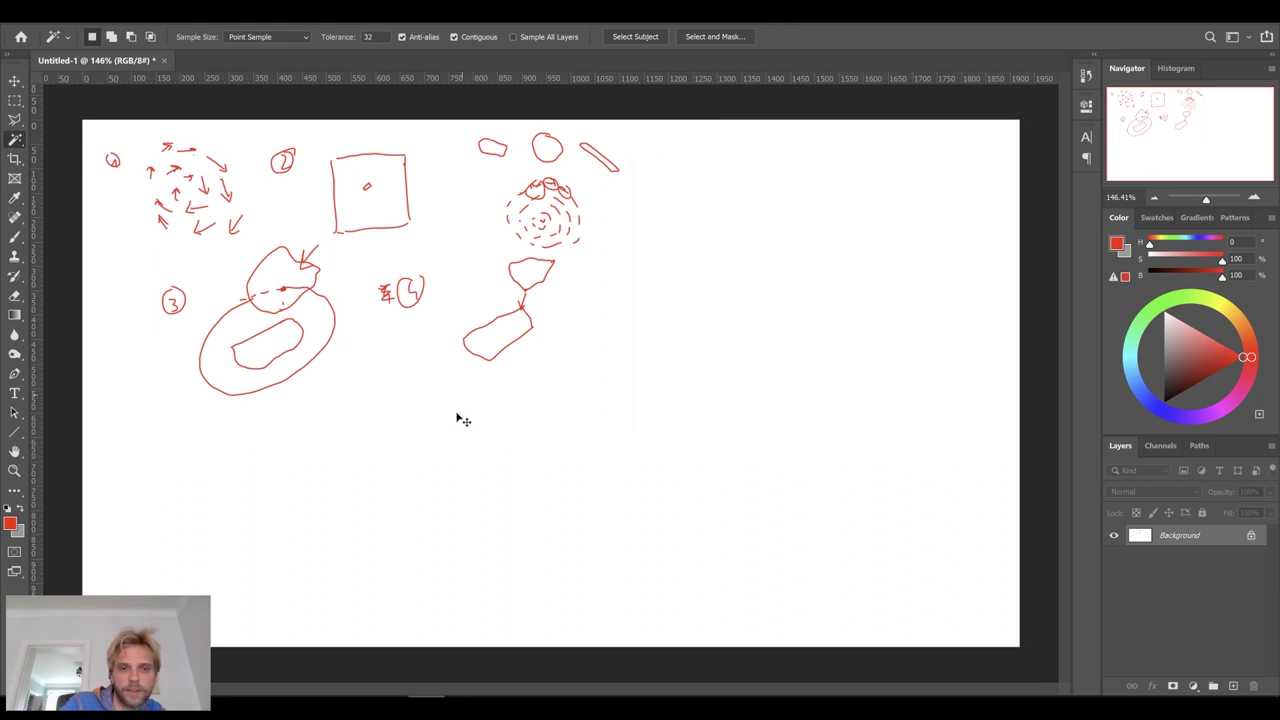
With the Brush, draw a circled number 5 below diagram 3 and two angular shapes touching at one corner beside it
click(14, 237)
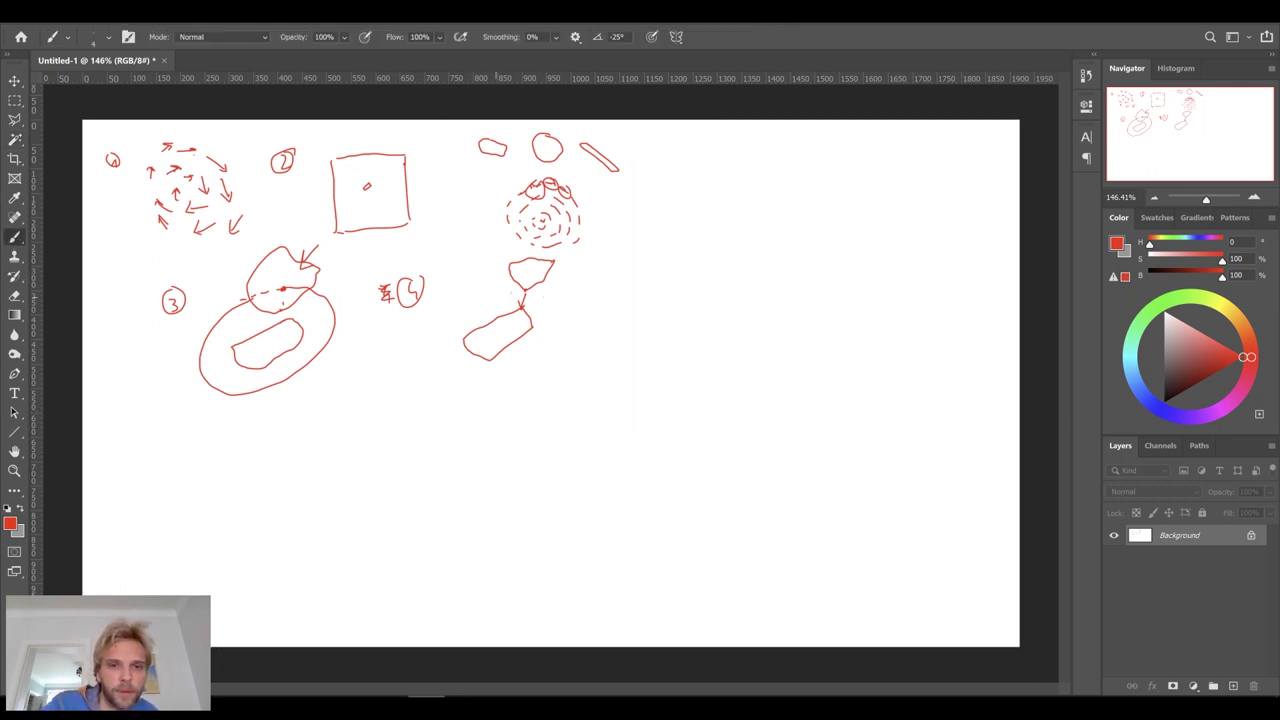
drag(156, 467, 172, 490)
mouse_move(156, 463)
mouse_down()
mouse_move(178, 461)
mouse_move(152, 452)
mouse_up()
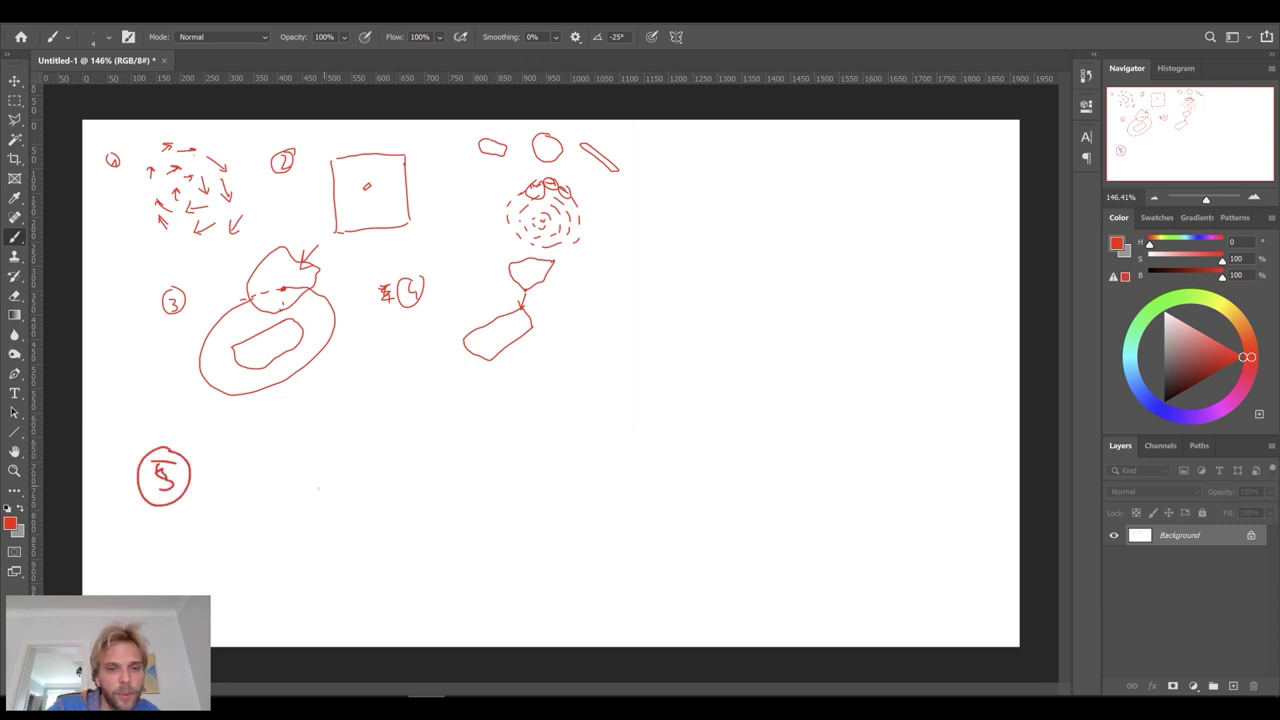
mouse_move(342, 499)
mouse_down()
mouse_move(256, 545)
mouse_move(292, 481)
mouse_move(346, 508)
mouse_up()
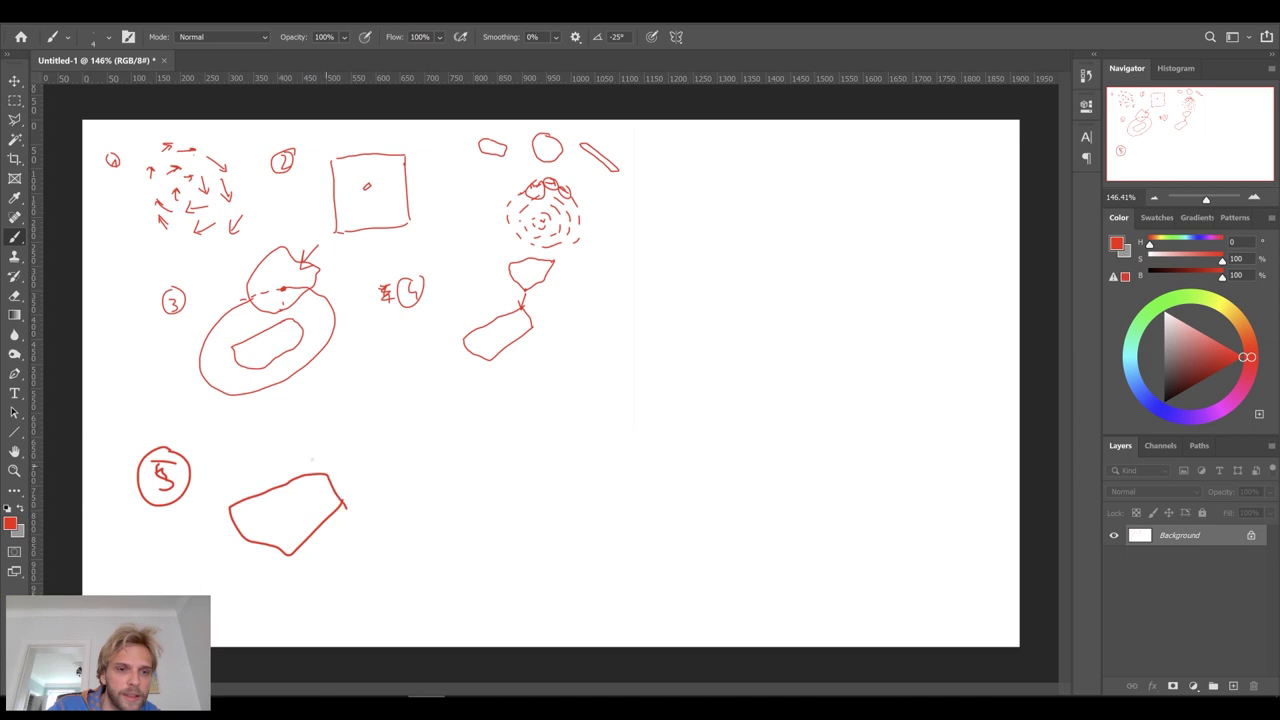
mouse_move(372, 437)
mouse_down()
mouse_move(310, 462)
mouse_move(318, 470)
mouse_move(292, 446)
mouse_move(318, 403)
mouse_move(380, 432)
mouse_up()
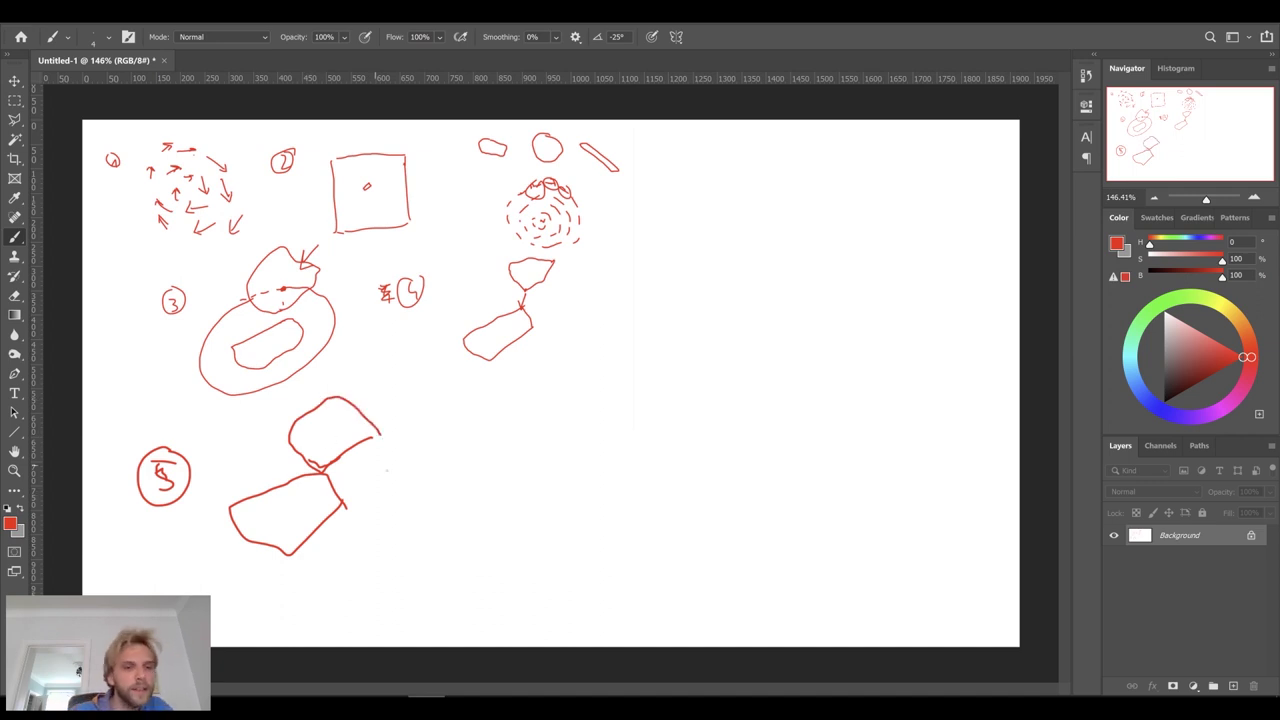
Draw a circled number 6 to the right of diagram 5, with two elongated, similarly slanted shapes touching end to end
mouse_move(530, 456)
mouse_down()
mouse_move(510, 482)
mouse_move(526, 478)
mouse_up()
mouse_move(534, 454)
mouse_down()
mouse_move(496, 472)
mouse_move(540, 455)
mouse_up()
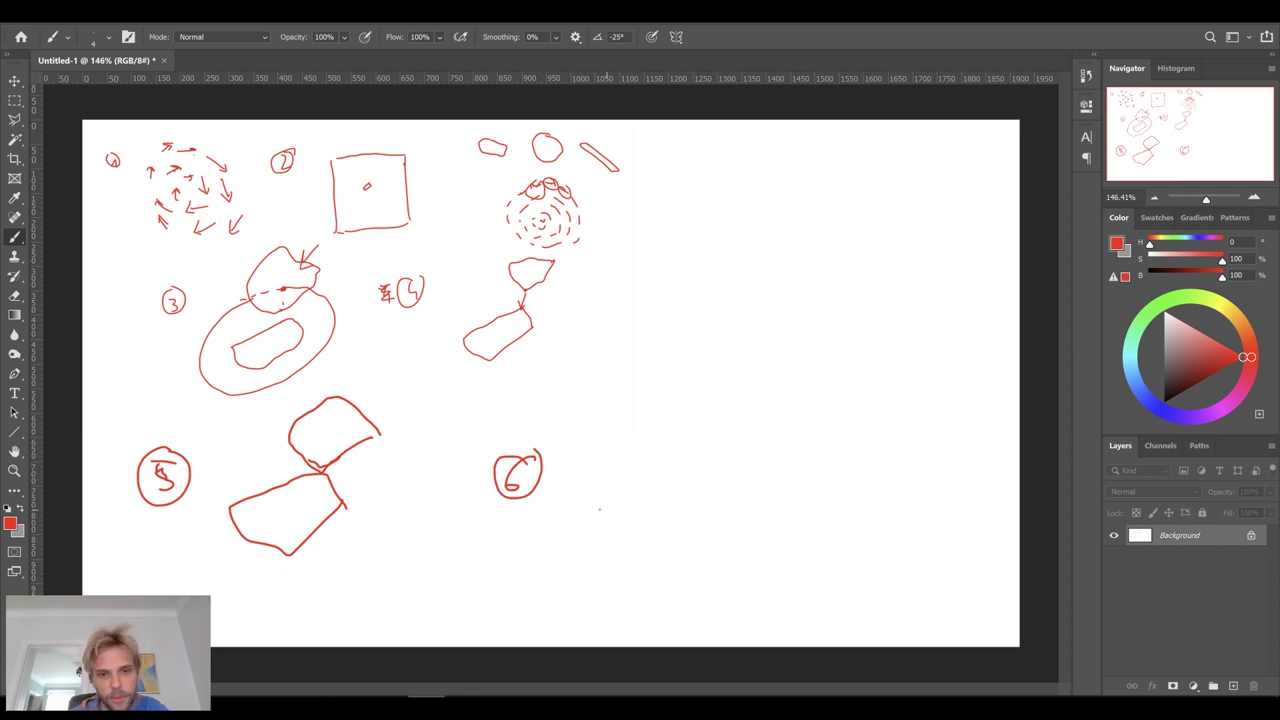
mouse_move(694, 489)
mouse_down()
mouse_move(652, 524)
mouse_move(716, 522)
mouse_move(700, 479)
mouse_up()
mouse_move(754, 433)
mouse_down()
mouse_move(723, 489)
mouse_move(778, 456)
mouse_move(755, 425)
mouse_up()
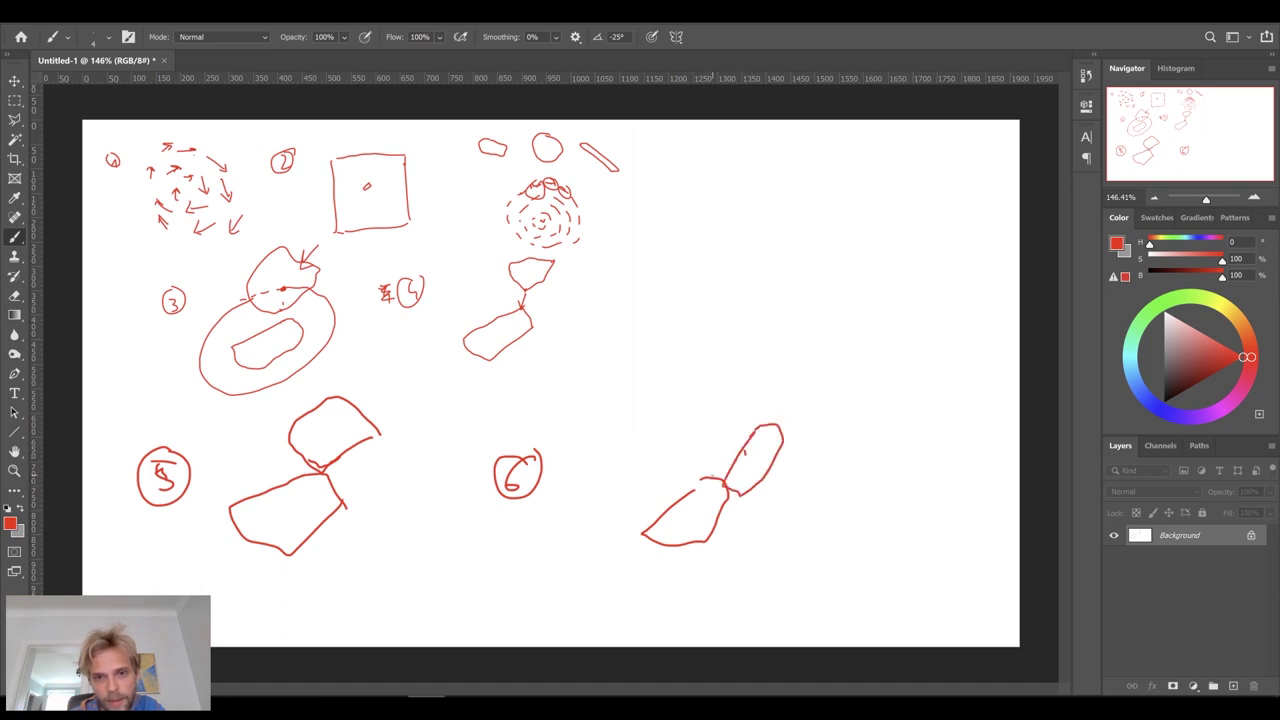
drag(714, 478, 684, 493)
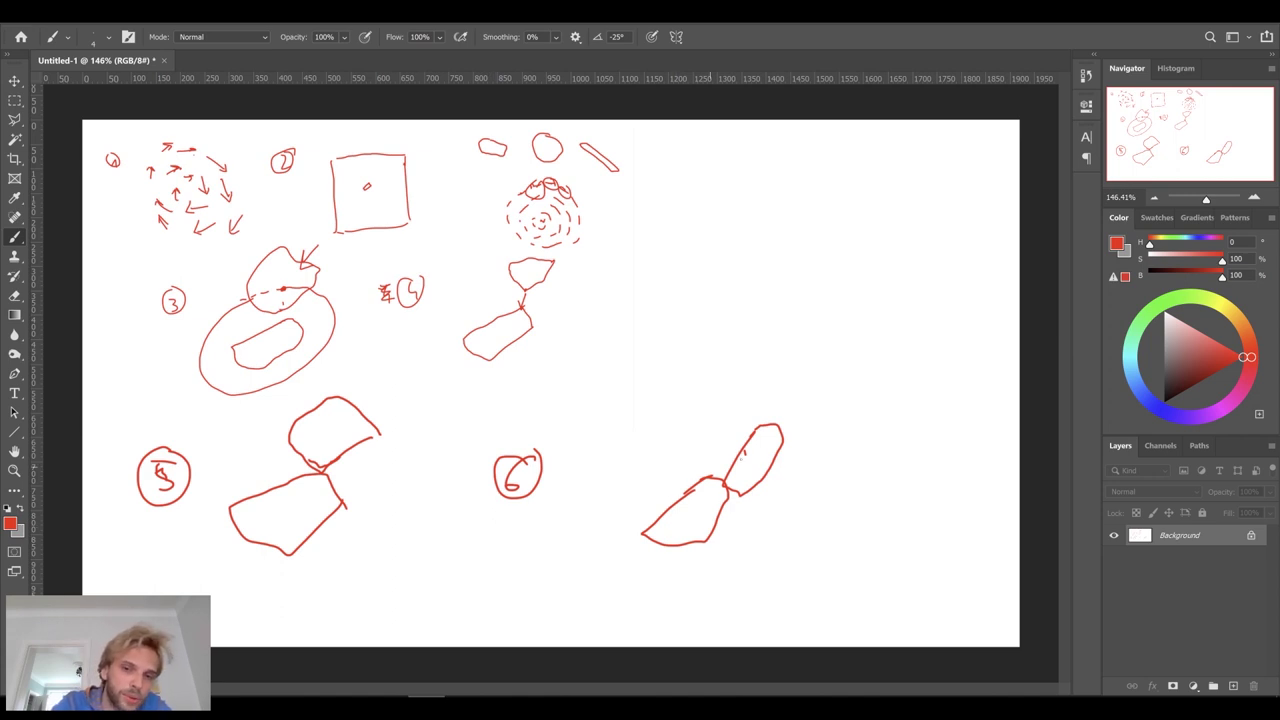
Label the two shapes in diagram 6 as 1 and 2 and draw a dashed outline around shape 2 with a marked point
drag(690, 514, 695, 521)
drag(746, 452, 758, 467)
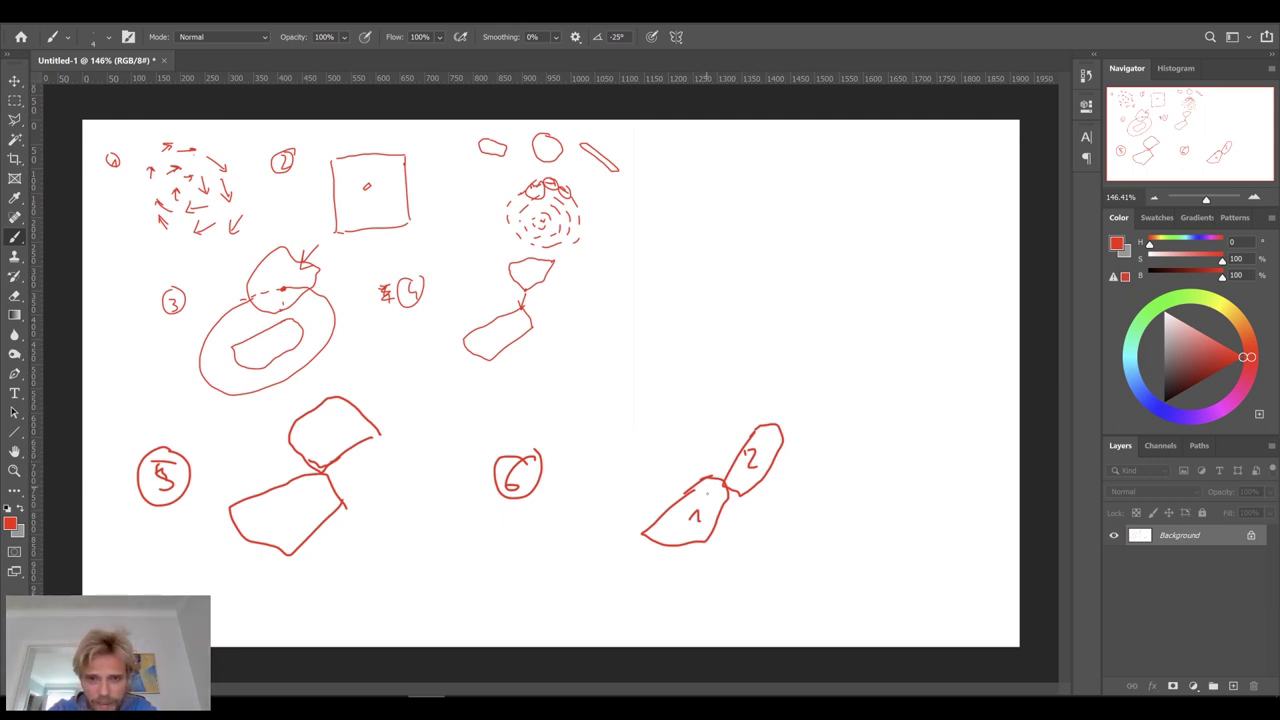
mouse_move(688, 462)
mouse_down()
mouse_move(716, 420)
mouse_move(760, 401)
mouse_move(808, 420)
mouse_move(732, 514)
mouse_move(710, 518)
mouse_up()
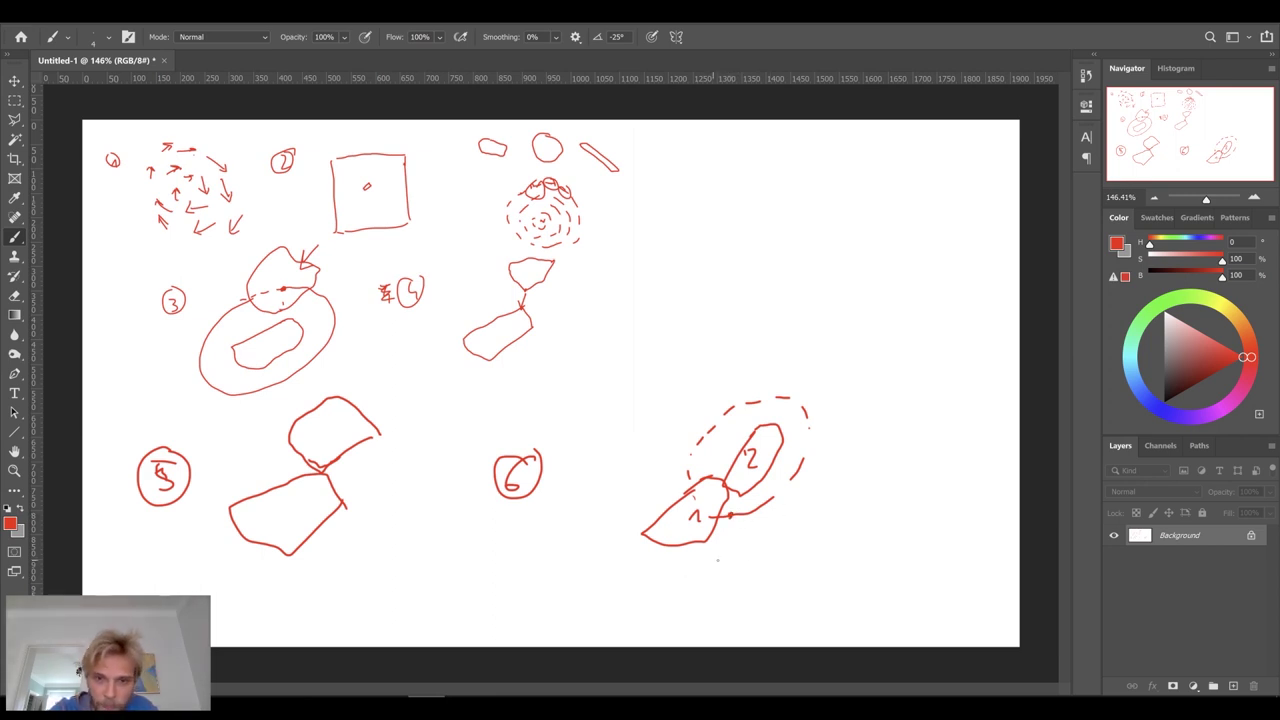
Draw two more shapes labelled 3 in diagram 6, each placed over a marked point on the outline around shape 2
mouse_move(717, 560)
mouse_down()
mouse_move(747, 502)
mouse_move(738, 493)
mouse_move(704, 562)
mouse_up()
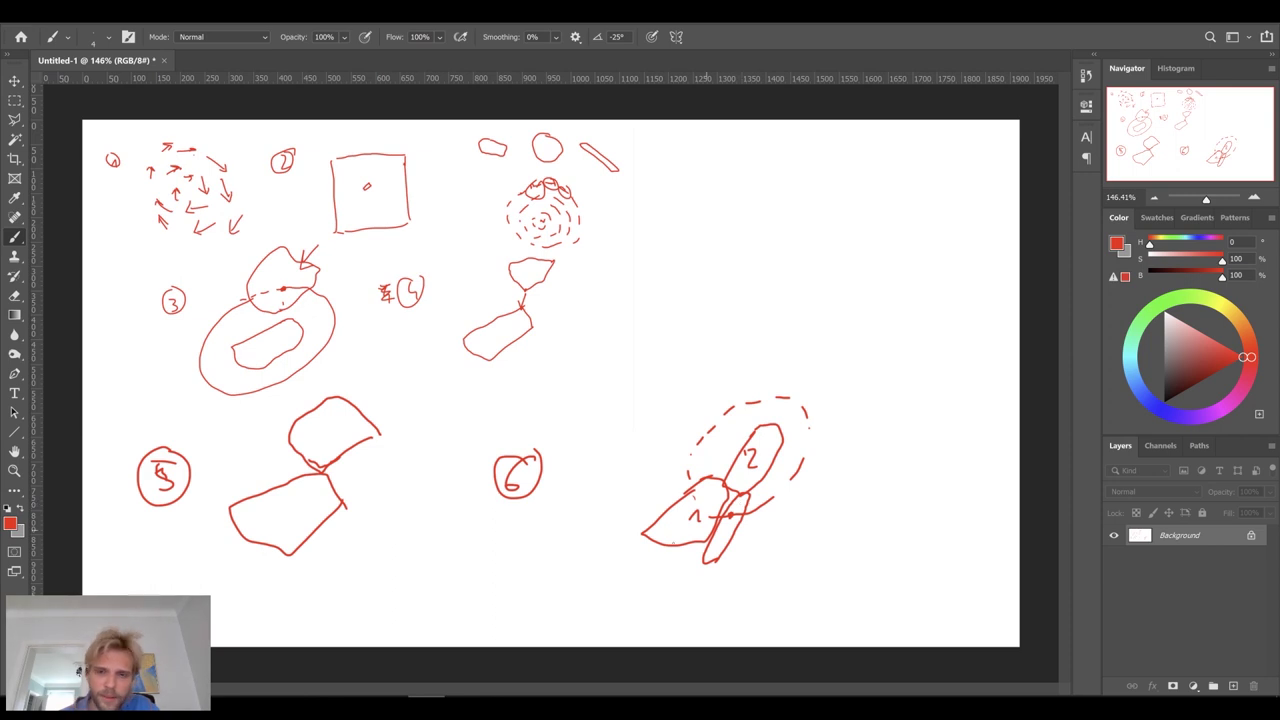
key(ctrl+z)
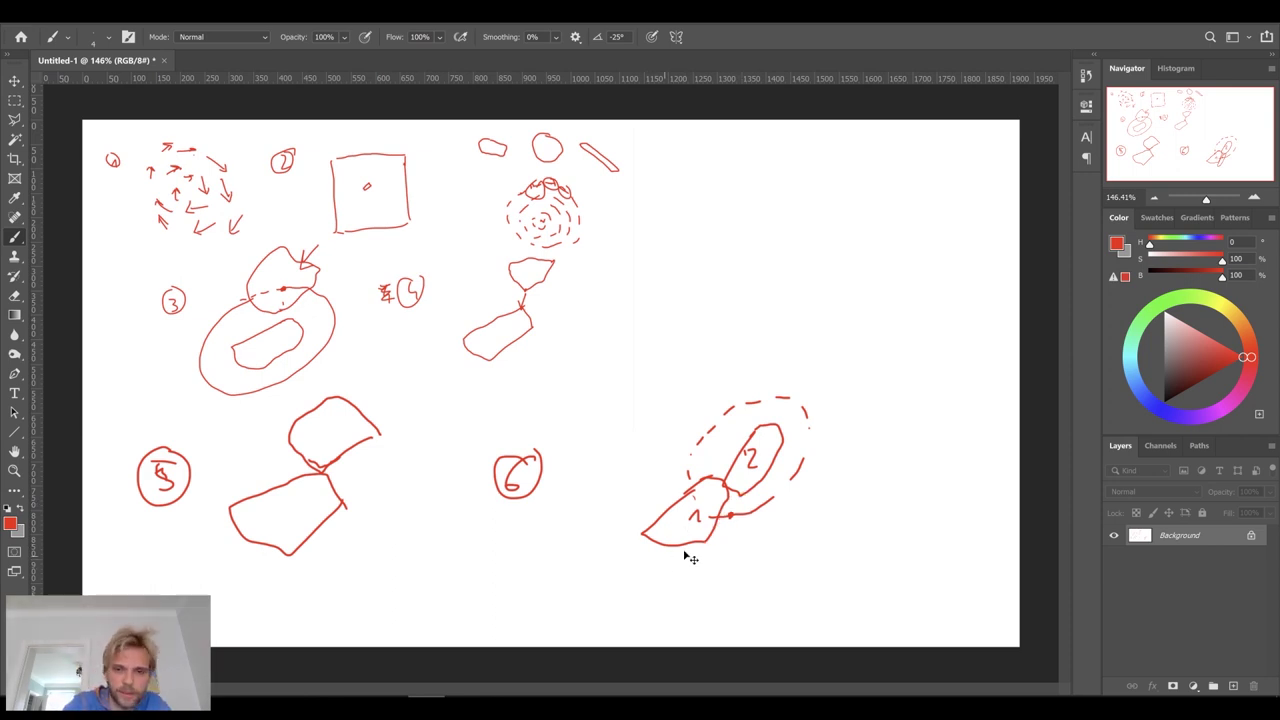
mouse_move(756, 499)
mouse_down()
mouse_move(730, 545)
mouse_move(699, 530)
mouse_move(720, 502)
mouse_move(758, 502)
mouse_up()
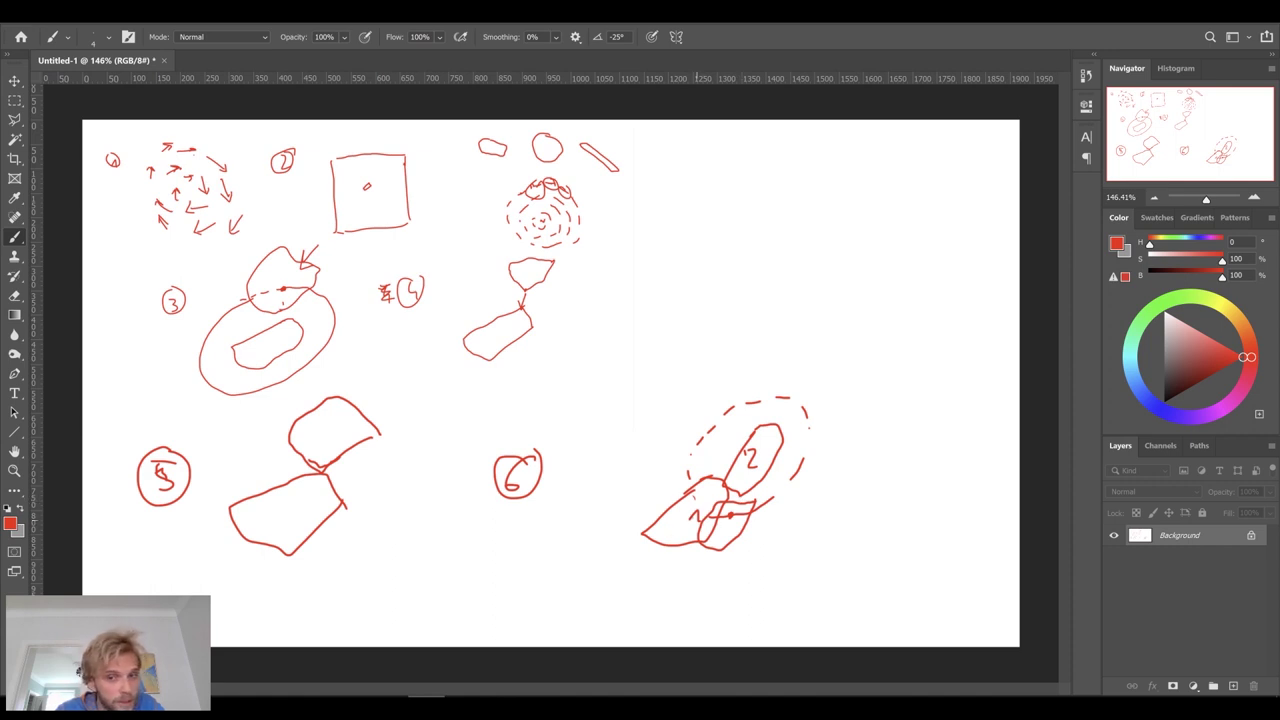
drag(720, 525, 723, 538)
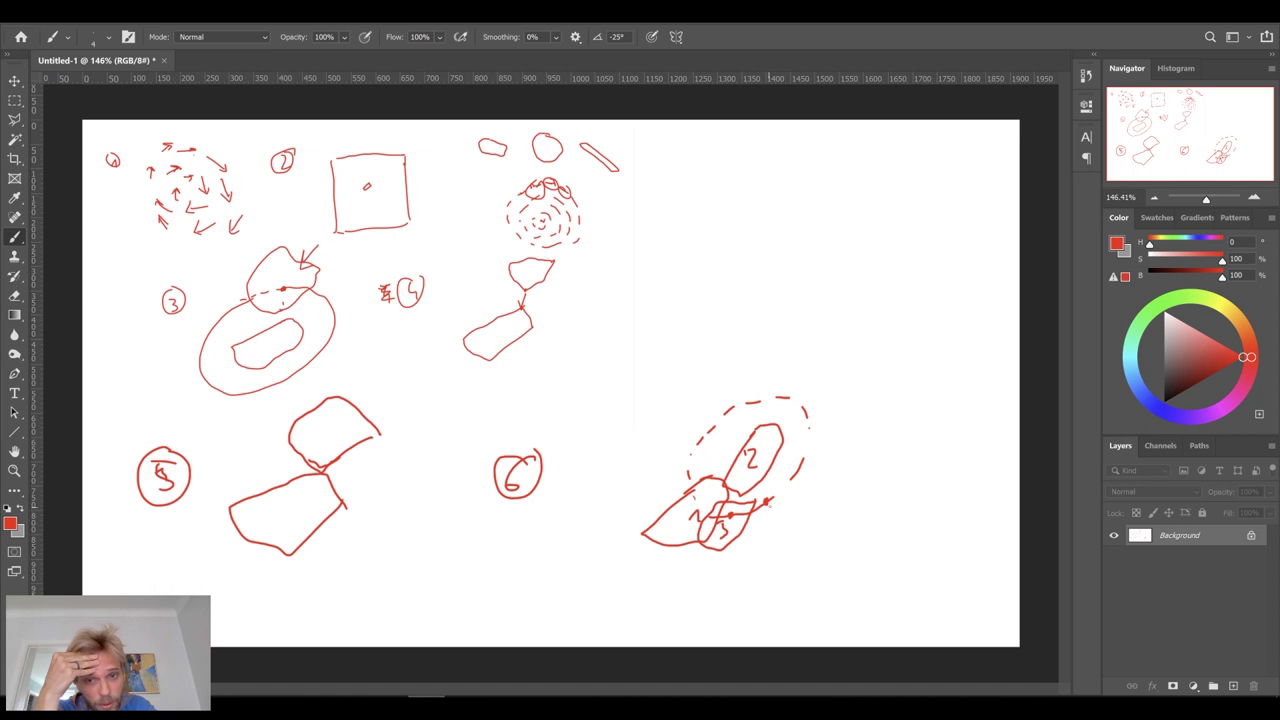
mouse_move(759, 528)
mouse_down()
mouse_move(779, 507)
mouse_move(781, 475)
mouse_move(753, 500)
mouse_move(746, 534)
mouse_move(763, 531)
mouse_move(757, 522)
mouse_up()
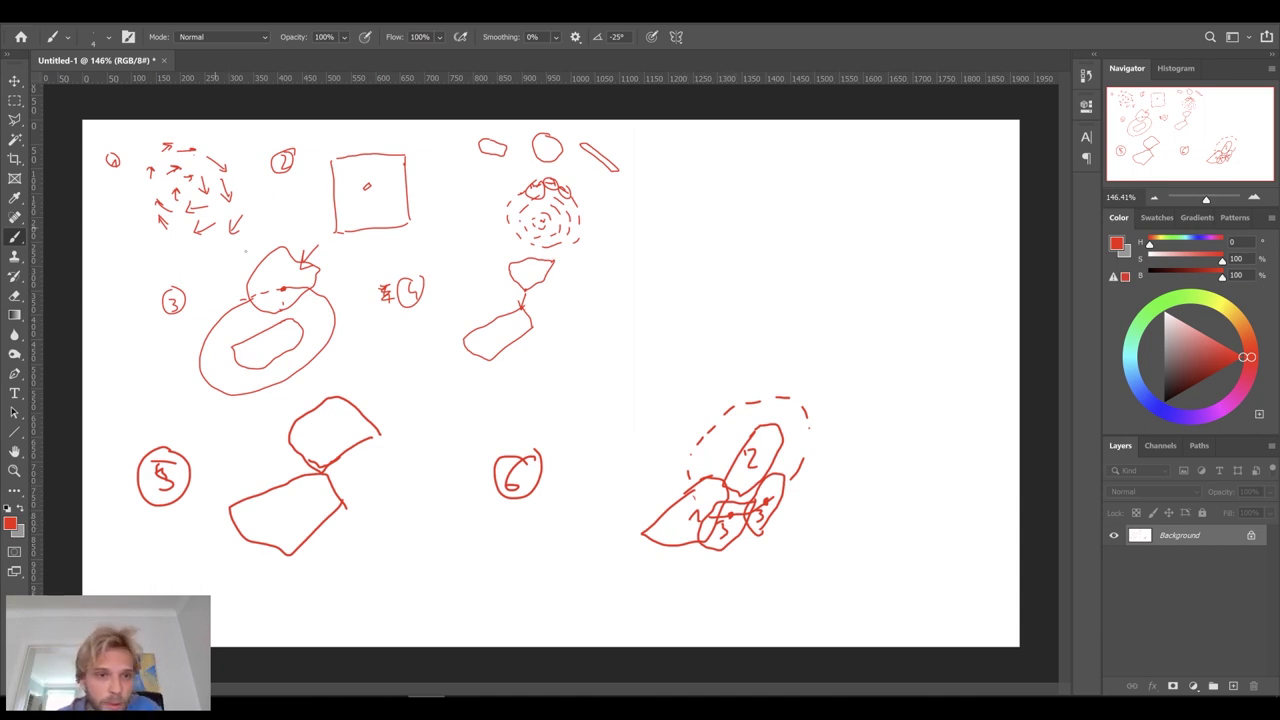
Emphasize the intersection point in diagram 3 with a solid dot and add arrowheads all around the large outer outline
drag(283, 290, 279, 288)
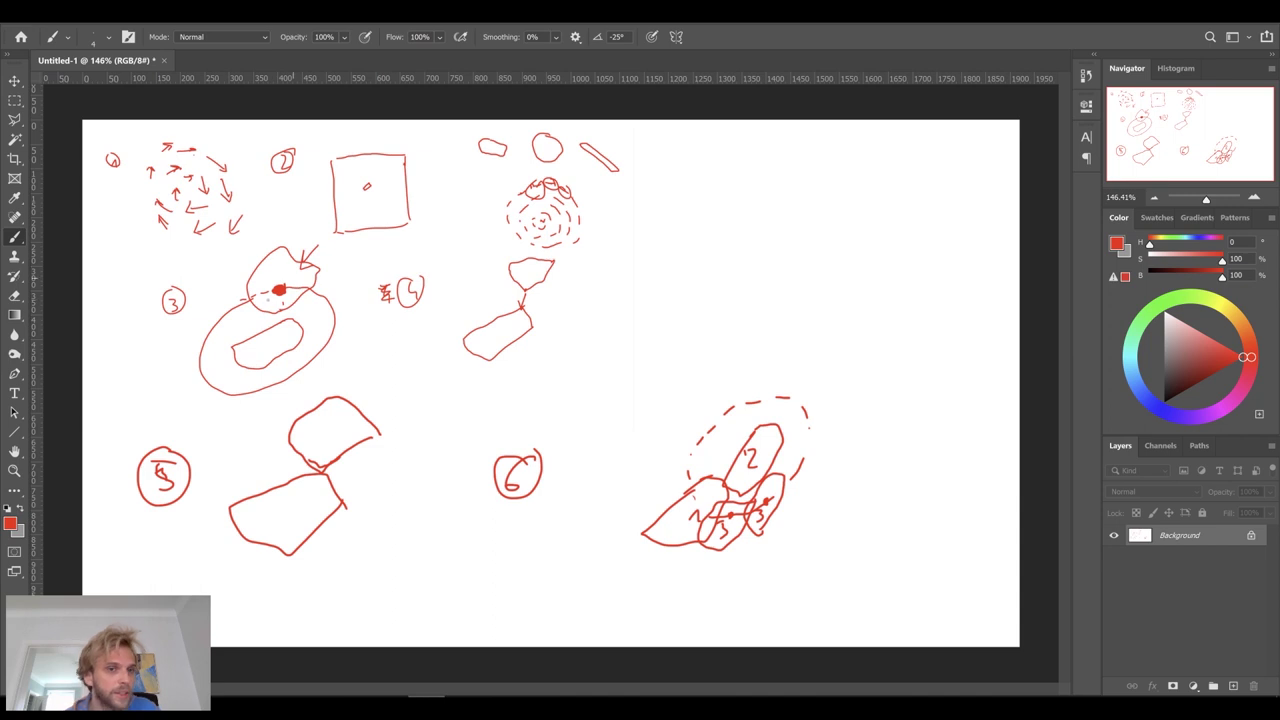
drag(250, 294, 228, 306)
mouse_move(234, 295)
mouse_down()
mouse_move(241, 310)
mouse_move(197, 366)
mouse_up()
mouse_move(197, 366)
mouse_down()
mouse_move(205, 353)
mouse_move(241, 395)
mouse_up()
drag(241, 395, 302, 363)
drag(297, 368, 337, 308)
drag(337, 308, 342, 318)
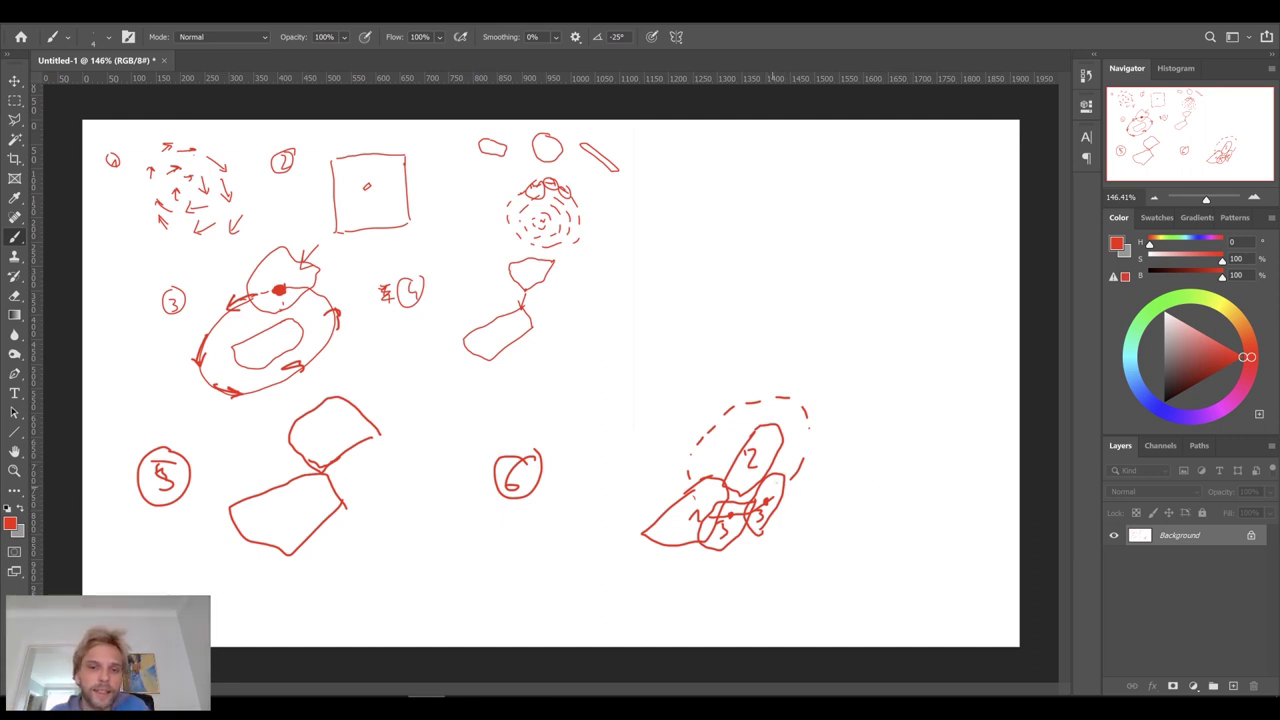
Draw a cluster of seven ovals above diagram 6 with the middle one filled in, plus a long narrow shape beside the cluster
mouse_move(809, 258)
mouse_down()
mouse_move(846, 252)
mouse_move(800, 325)
mouse_move(770, 306)
mouse_move(798, 300)
mouse_move(758, 354)
mouse_move(776, 330)
mouse_move(724, 322)
mouse_move(767, 286)
mouse_up()
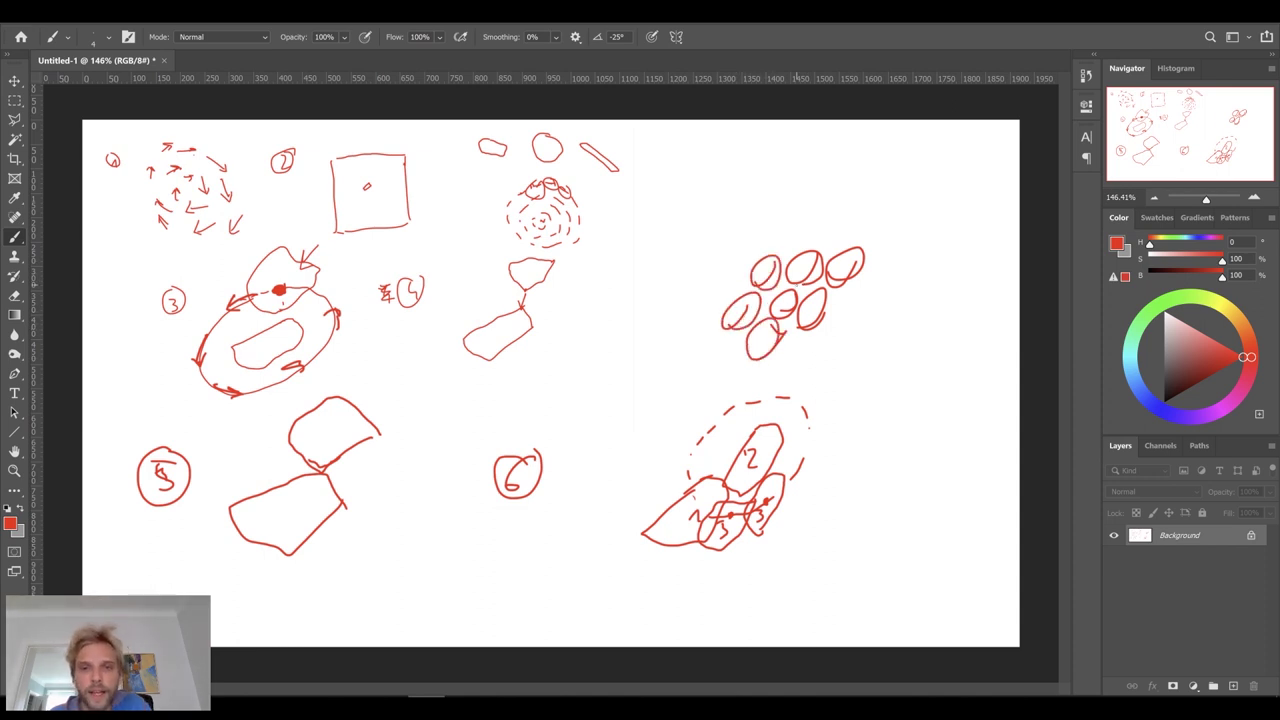
drag(870, 366, 844, 359)
drag(782, 298, 785, 308)
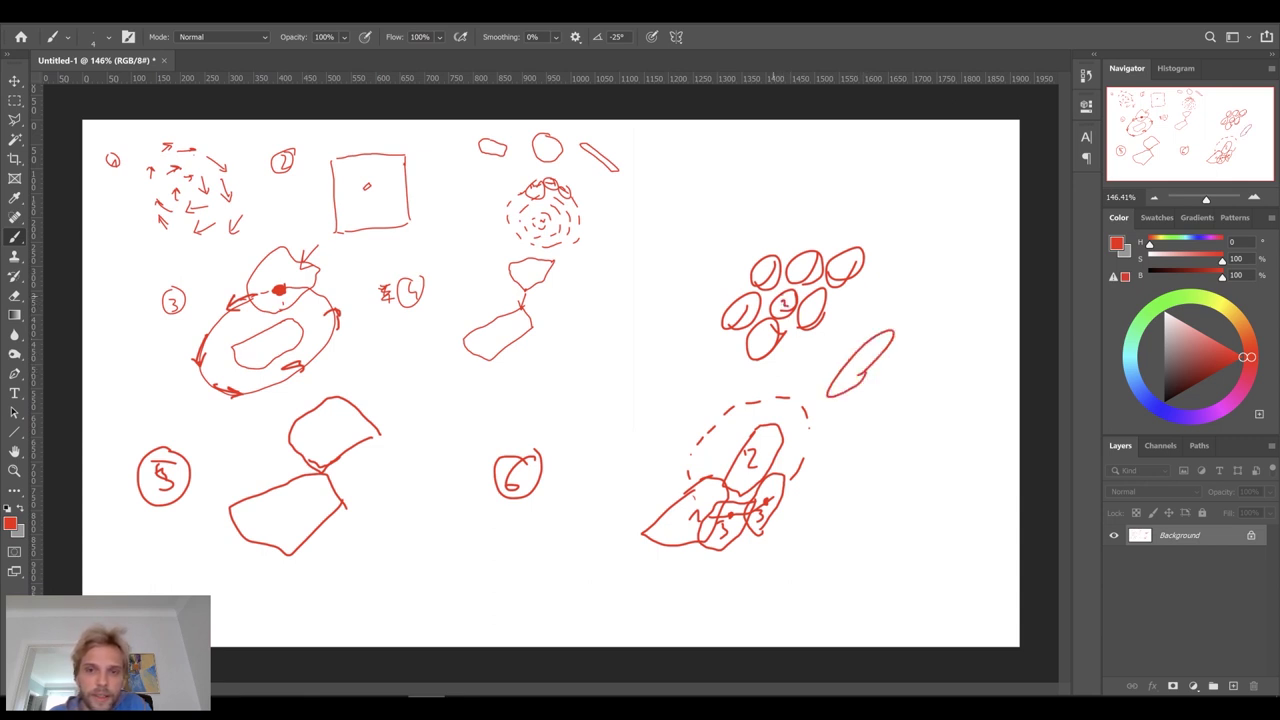
drag(790, 300, 776, 310)
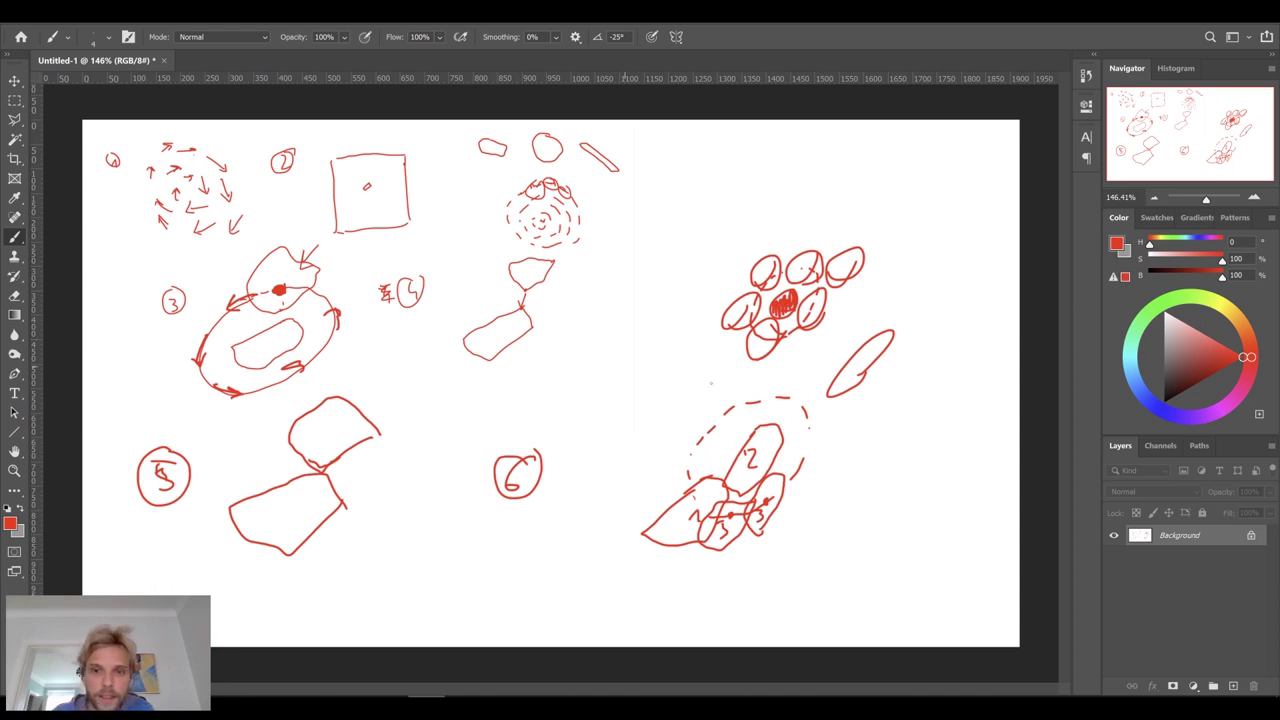
drag(855, 332, 868, 416)
drag(895, 355, 776, 352)
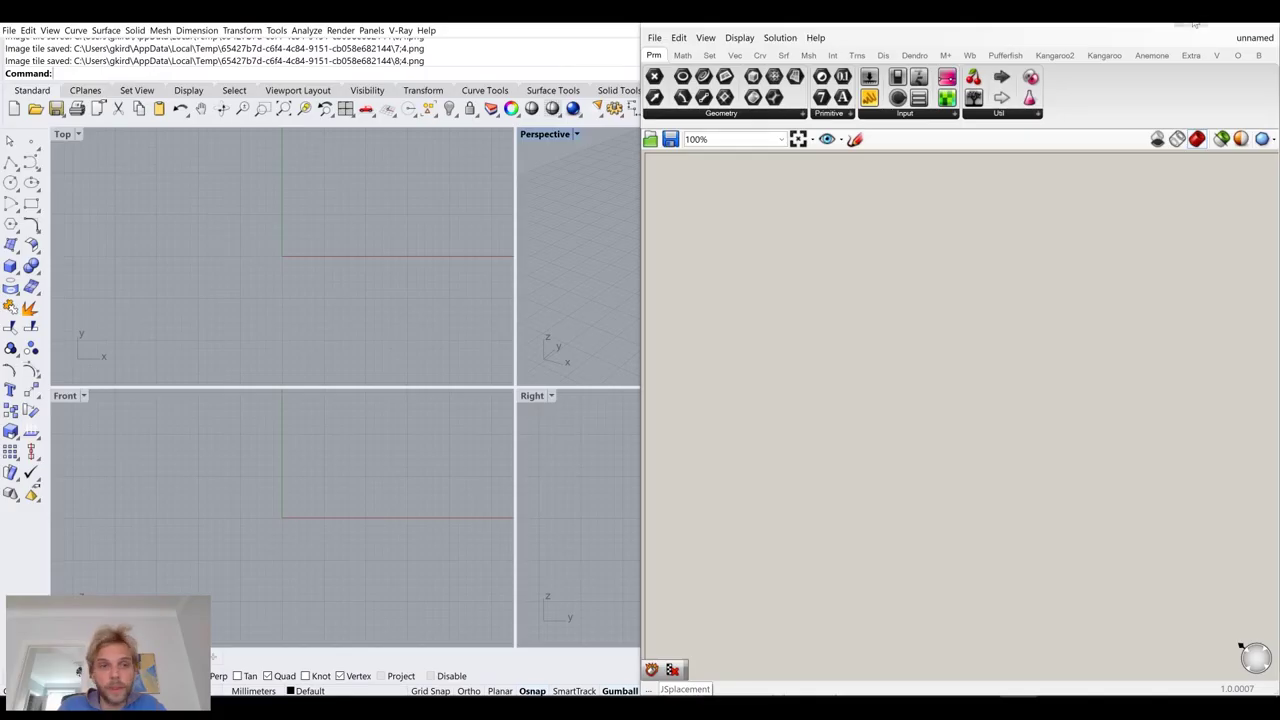
Switch to Rhino, minimize the Grasshopper window and maximize the Top viewport
click(1195, 25)
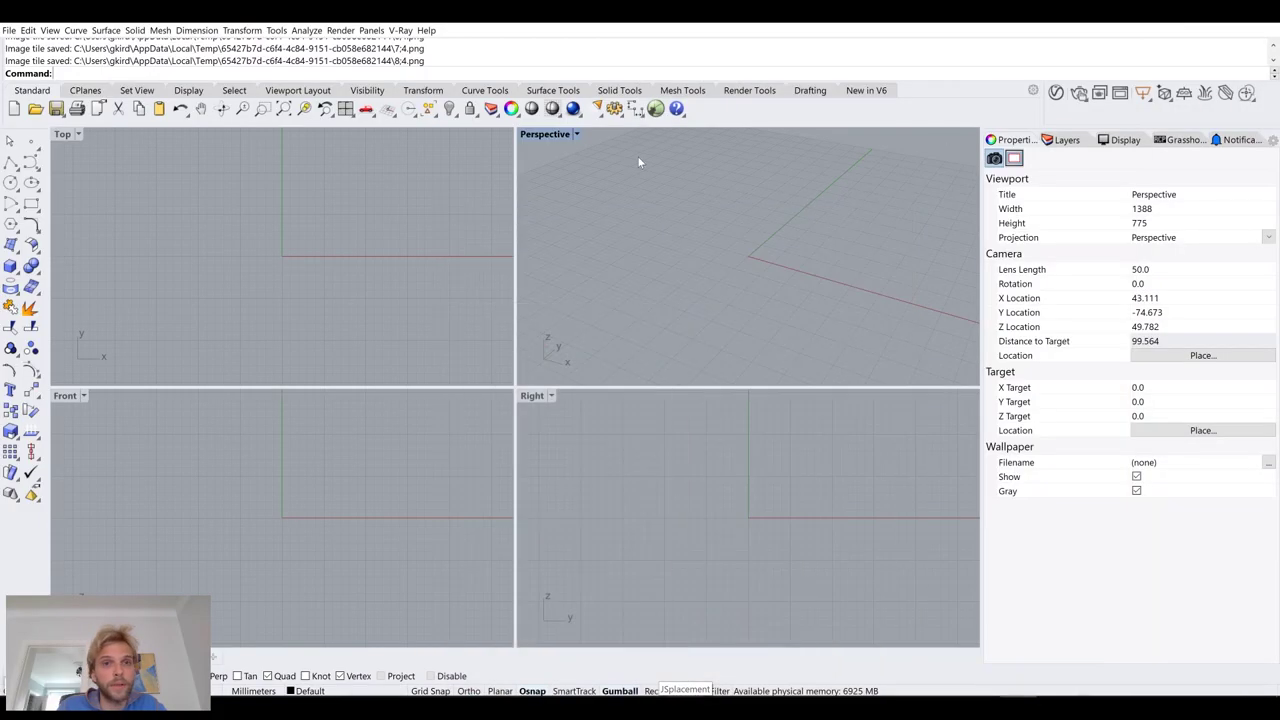
double_click(62, 134)
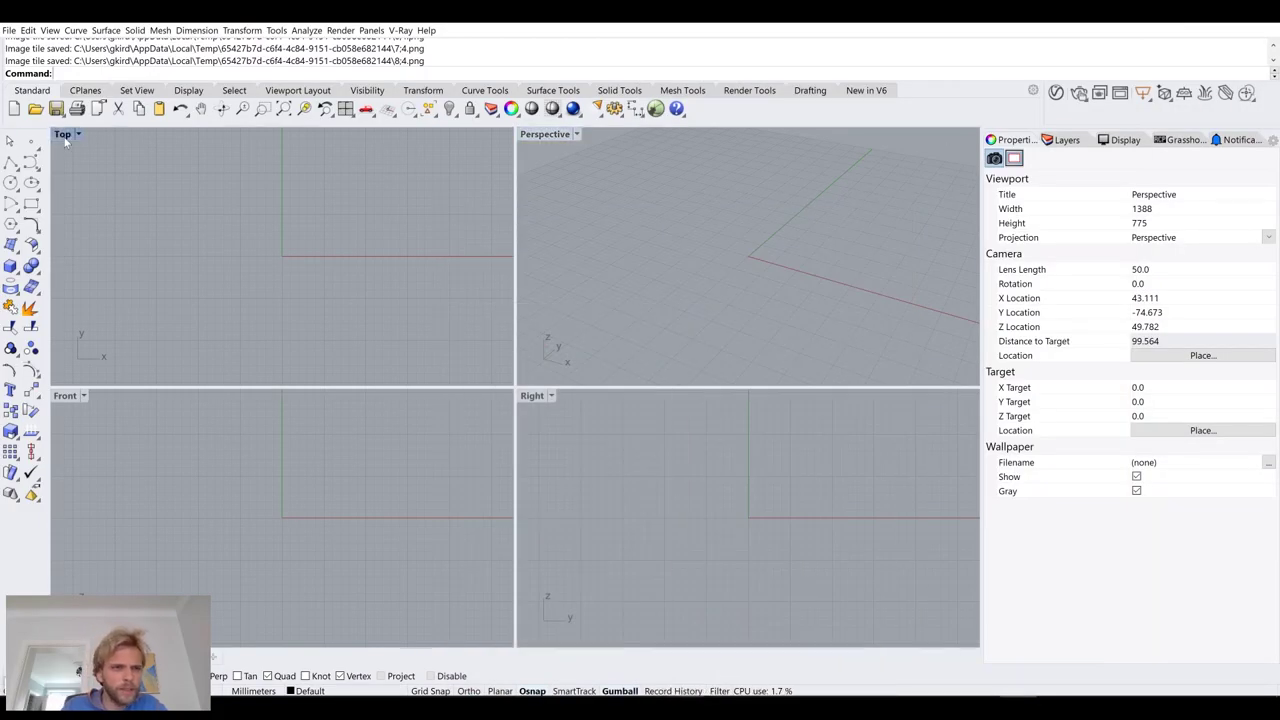
scroll(256, 440, down, 10)
right_drag(374, 341, 277, 397)
Start a polyline at the origin (0) with a horizontal first segment 3000 mm long
click(14, 164)
text(0)
key(Return)
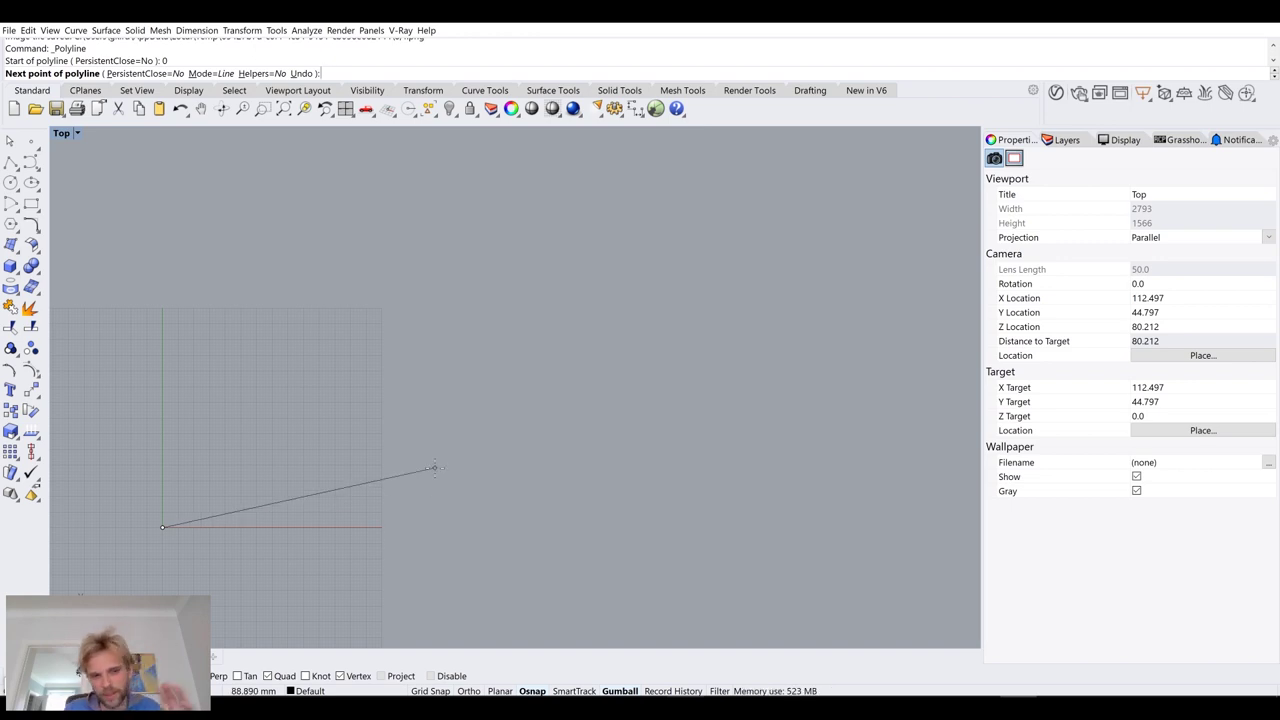
key(shift)
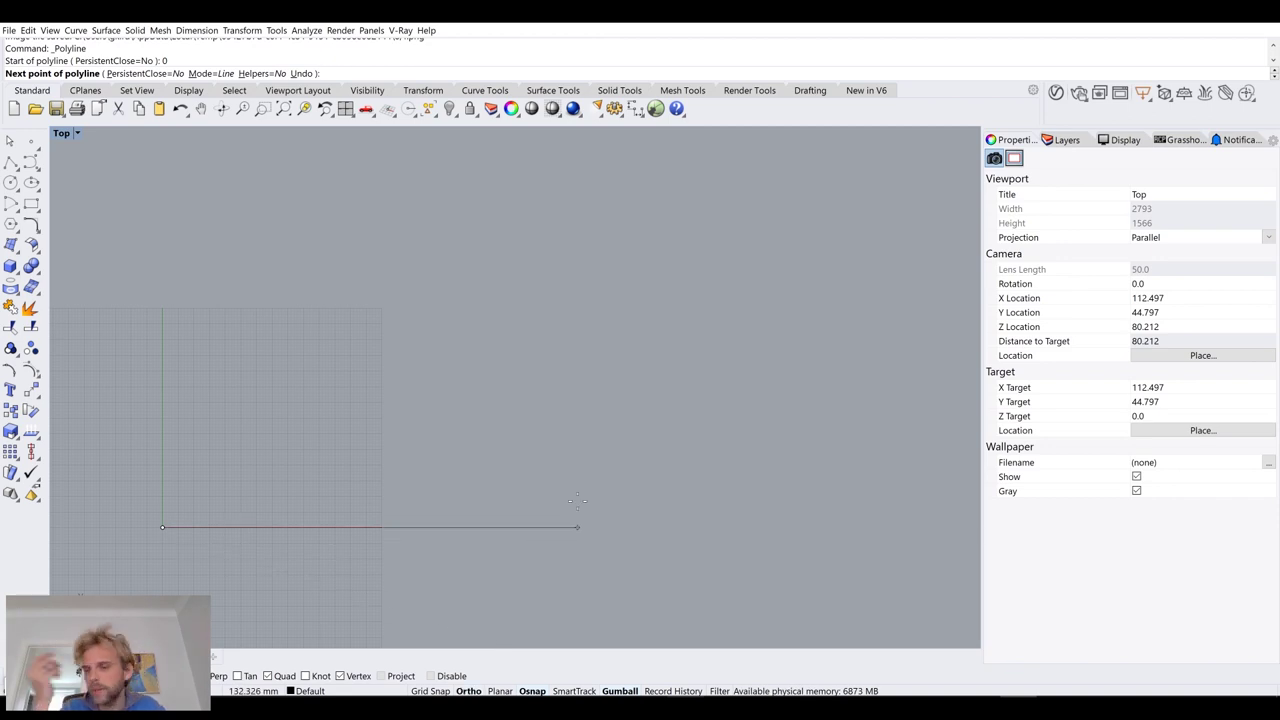
text(3000)
key(Return)
scroll(594, 460, down, 4)
scroll(595, 461, down, 20)
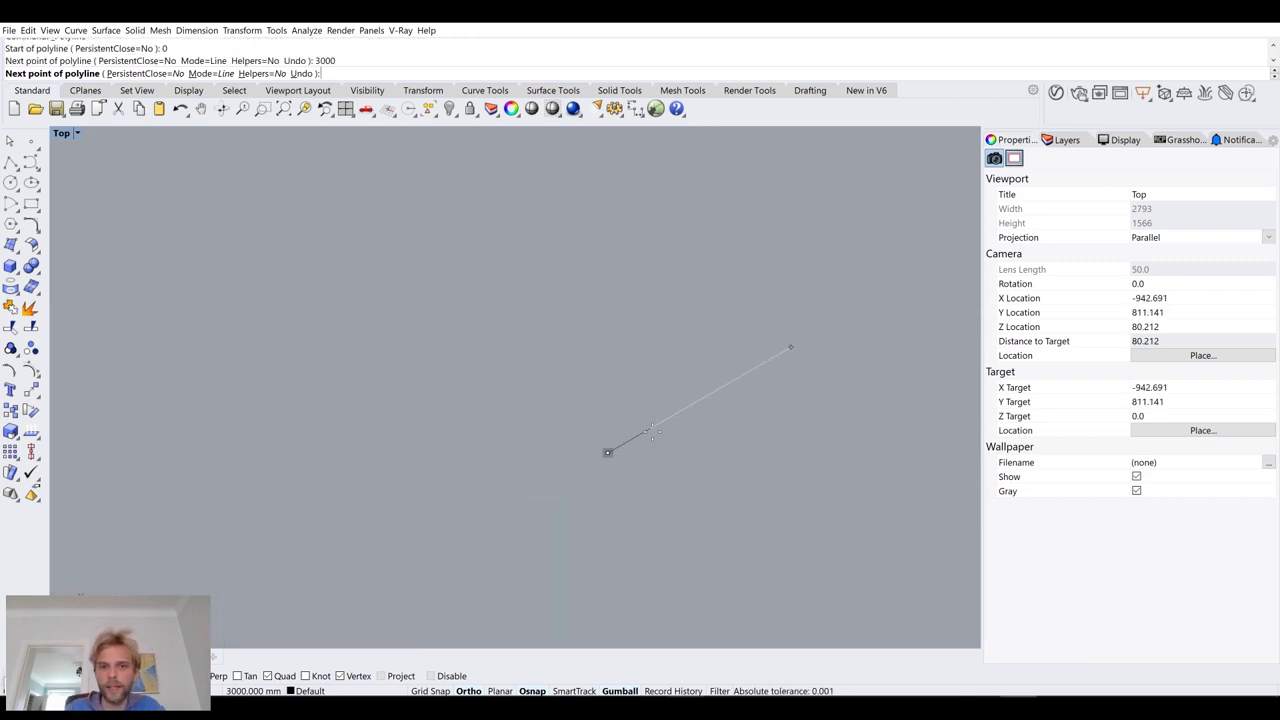
click(723, 446)
scroll(740, 390, up, 8)
right_drag(712, 426, 619, 400)
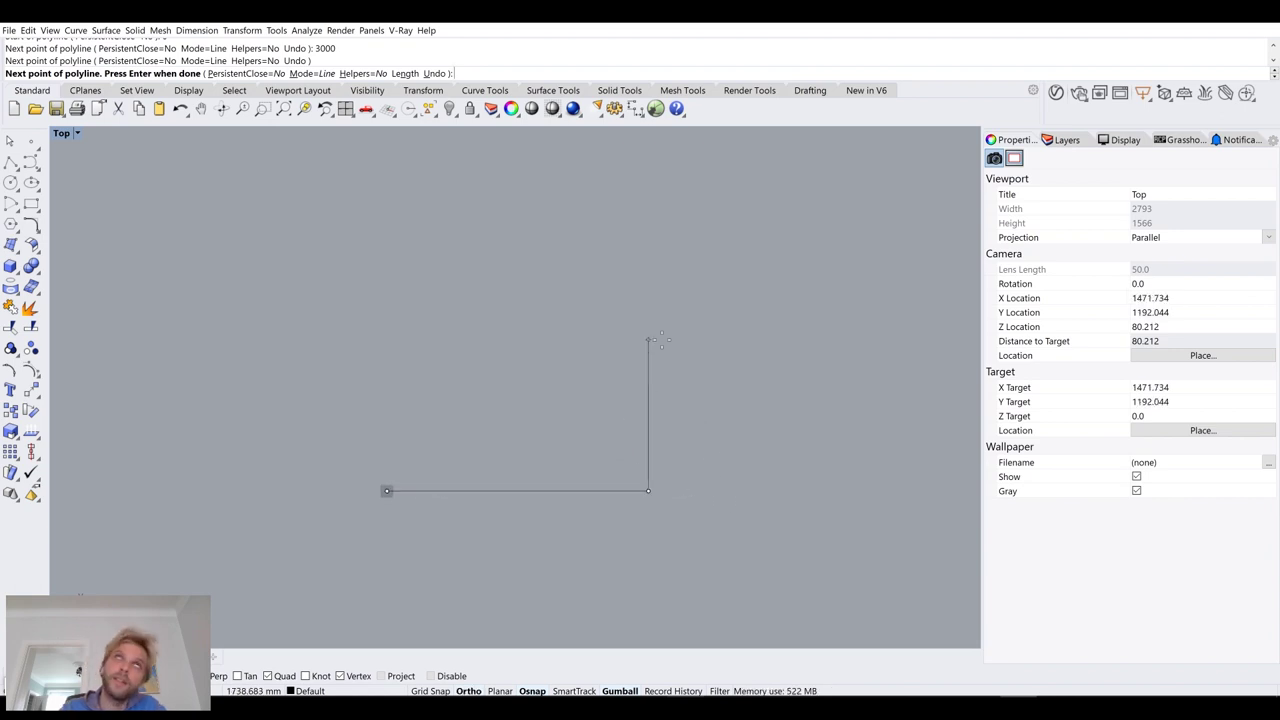
Complete the polyline as a rectangle with a 2100 mm vertical side and a 3000 mm upper side, closing it at the origin
text(2100)
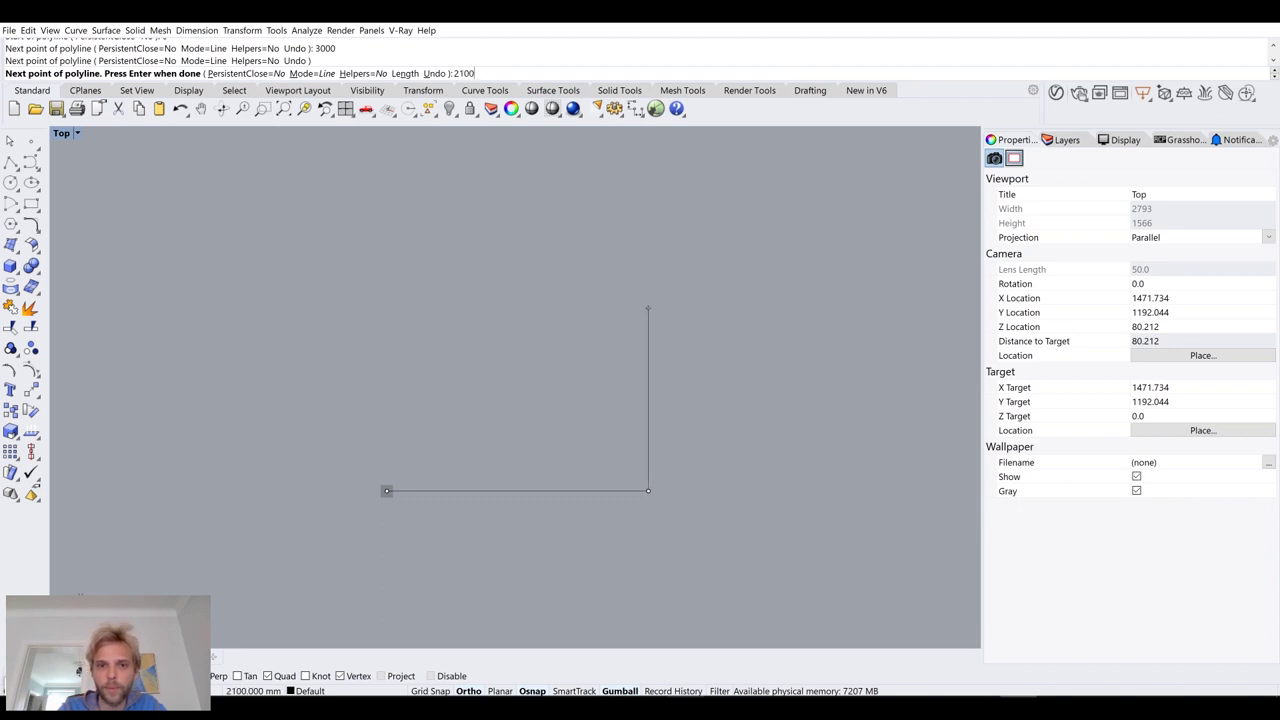
key(Return)
click(649, 310)
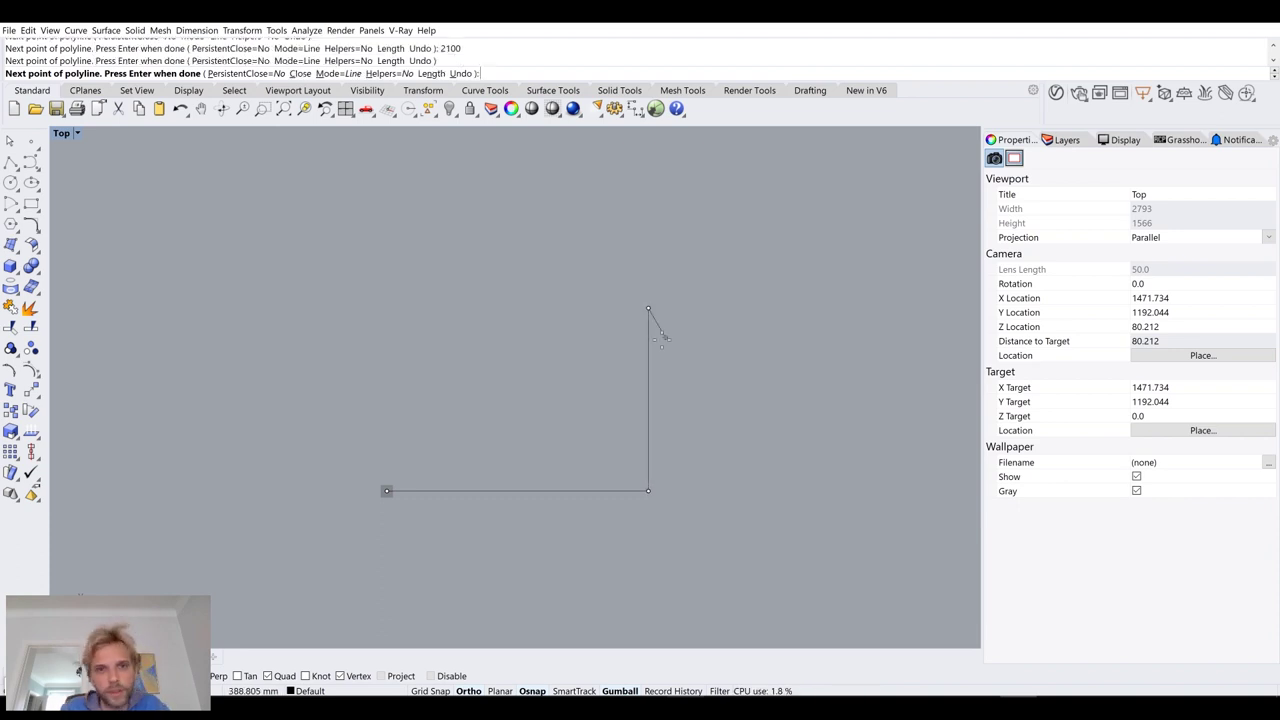
text(3000)
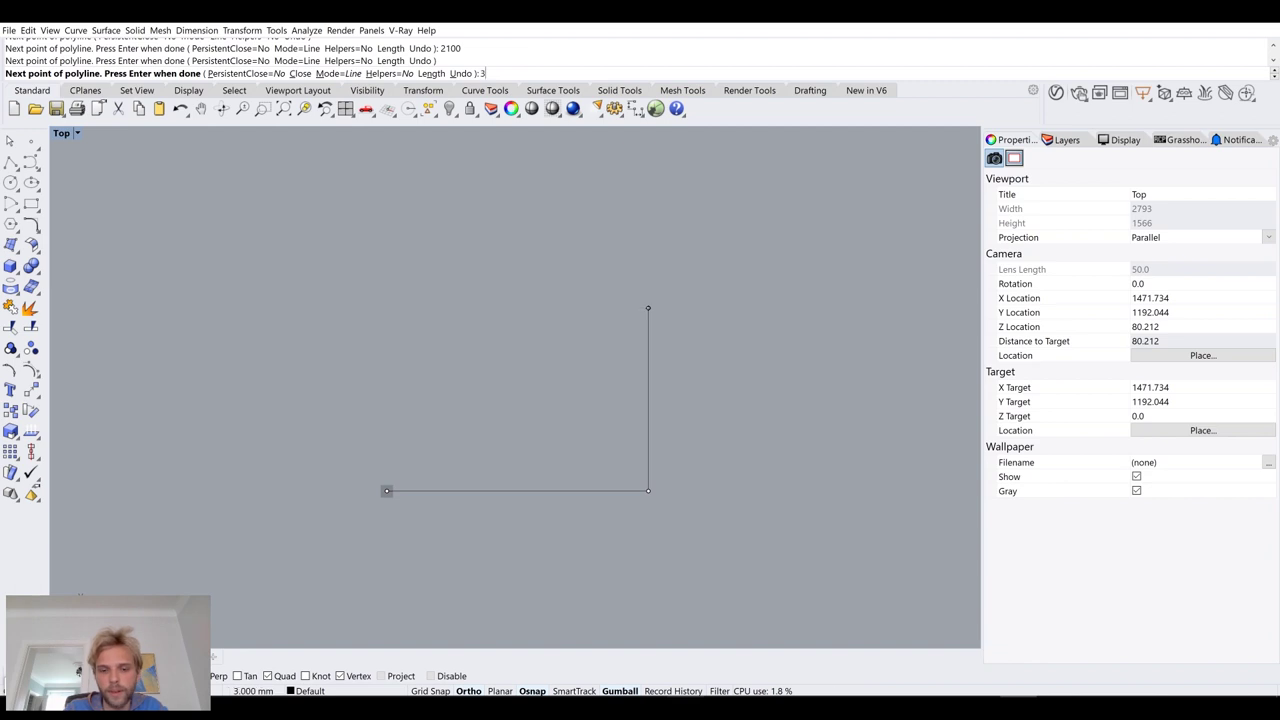
key(Return)
click(386, 490)
click(386, 491)
Draw a 1000 mm vertical line upward from the midpoint of the rectangle's upper edge
scroll(410, 350, up, 5)
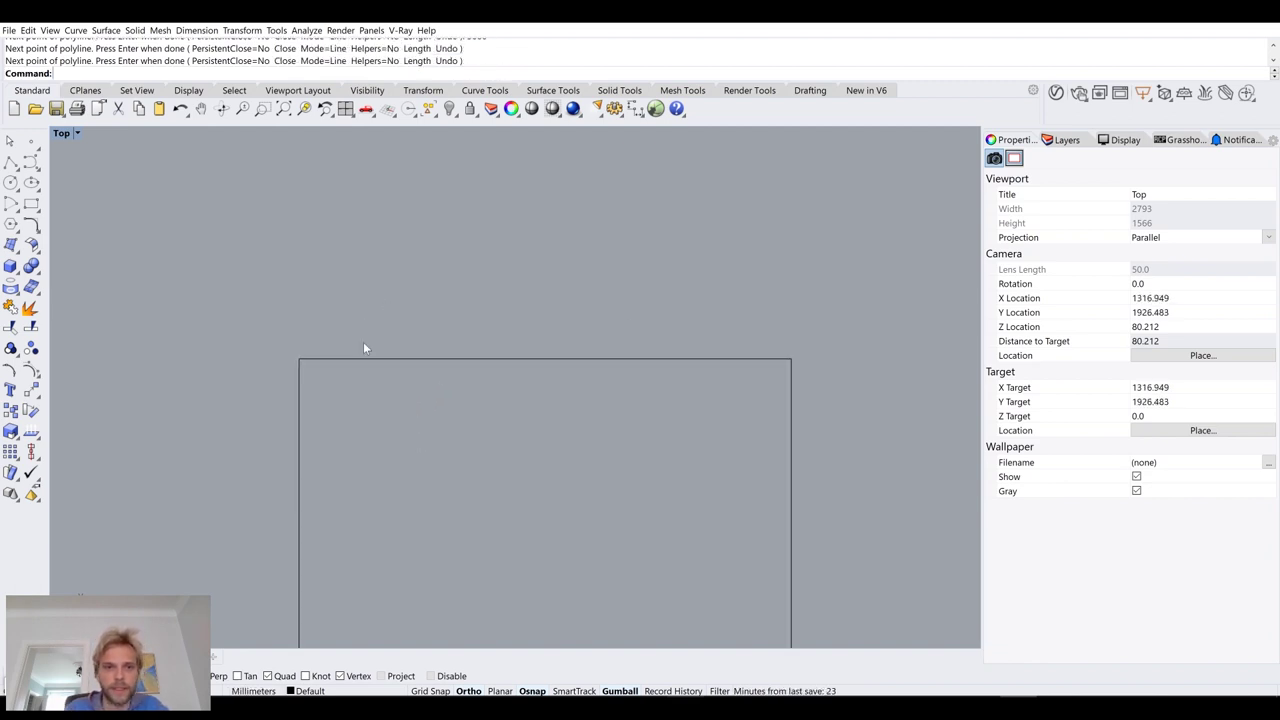
click(10, 164)
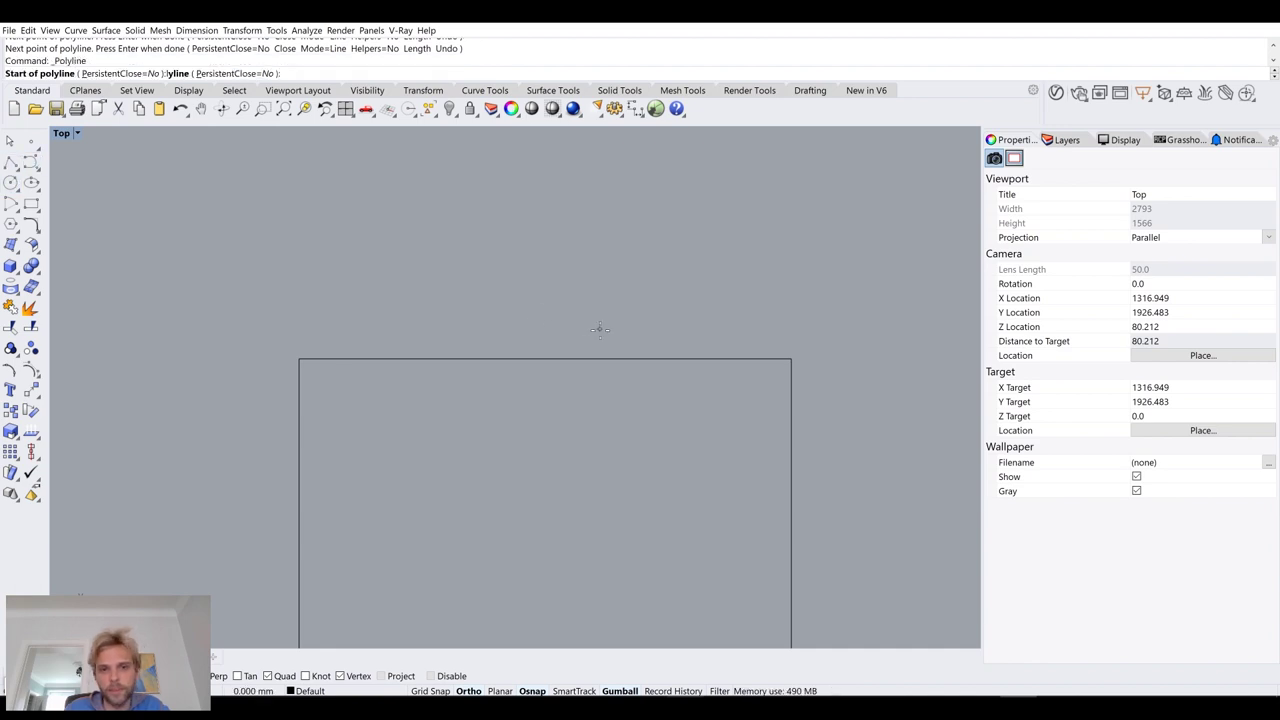
click(545, 358)
scroll(556, 240, down, 2)
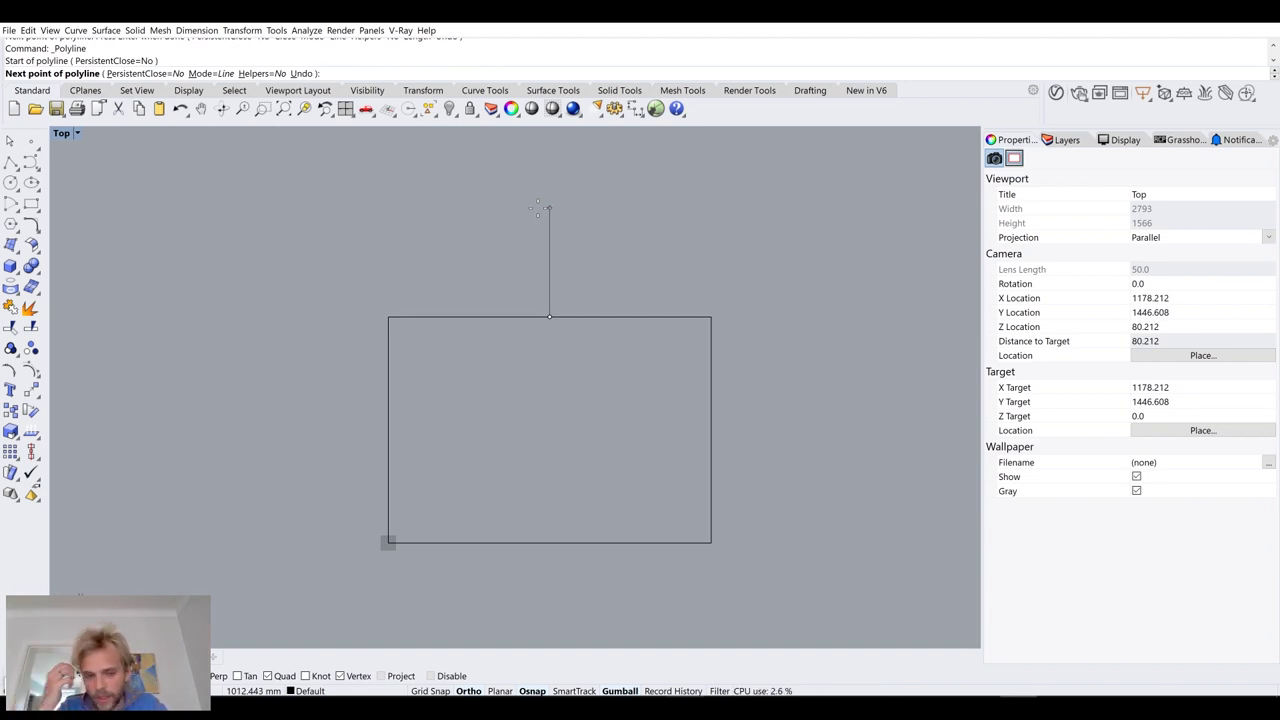
text(1000)
key(Return)
key(Return)
Draw a degree 3 curve from the rectangle's upper-left corner via the edge midpoint to the vertical line's upper end
click(10, 163)
click(388, 317)
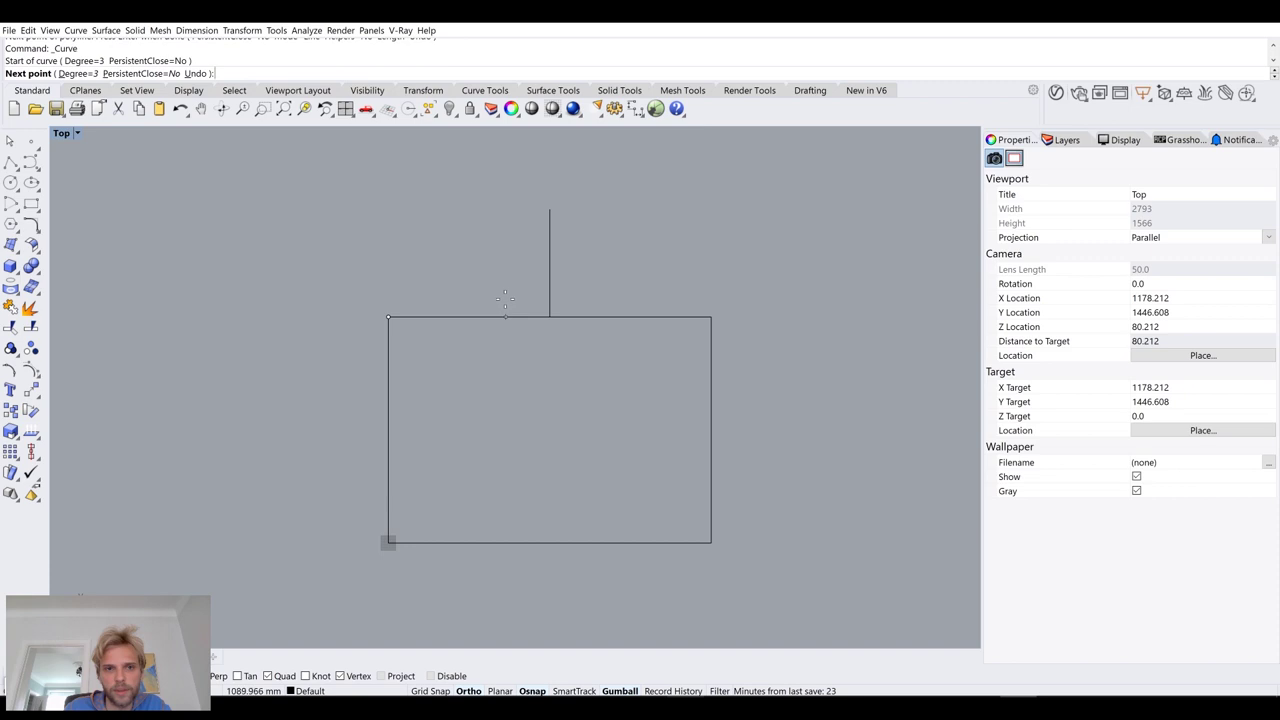
click(549, 317)
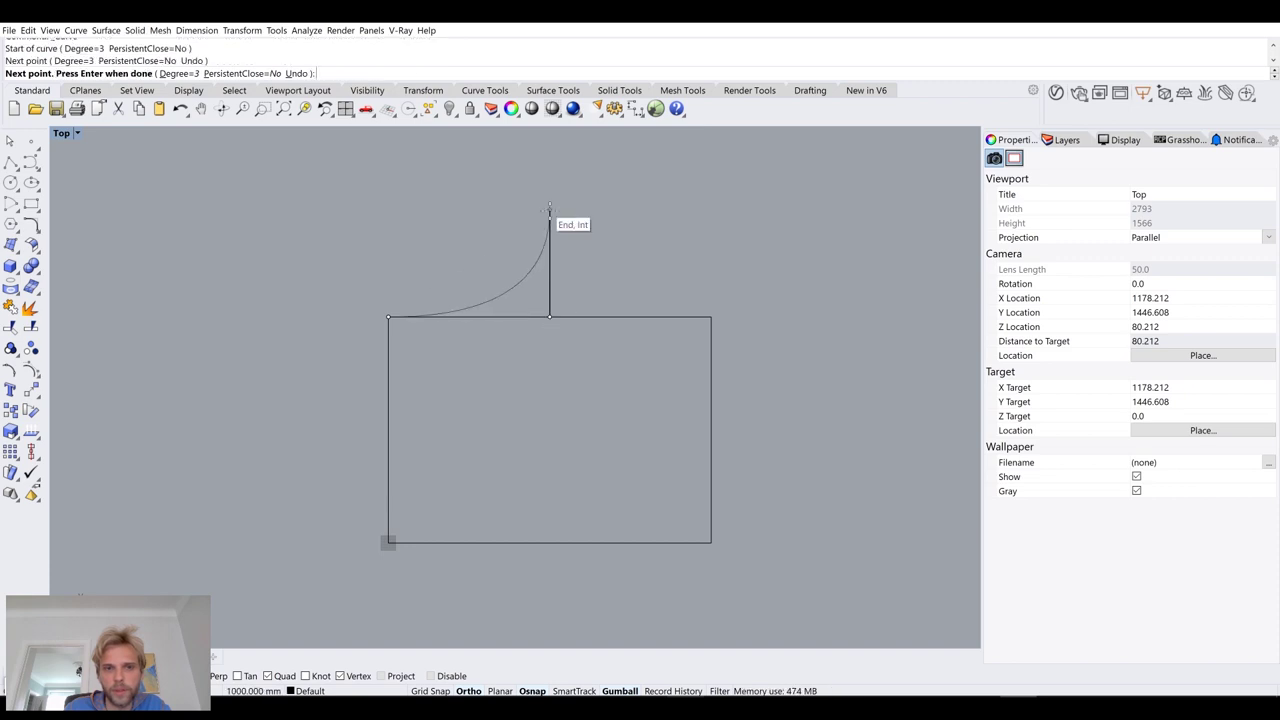
click(549, 210)
key(Return)
Move the curve's middle control point up and to the left of the vertical line to make the curve shallower
scroll(534, 285, up, 3)
drag(541, 303, 563, 178)
drag(605, 222, 548, 212)
drag(502, 165, 503, 209)
drag(556, 260, 527, 262)
scroll(581, 246, down, 8)
right_drag(511, 211, 417, 256)
scroll(421, 250, up, 4)
key(Escape)
Mirror a copy of the curve across the vertical centre line and delete that line
click(465, 285)
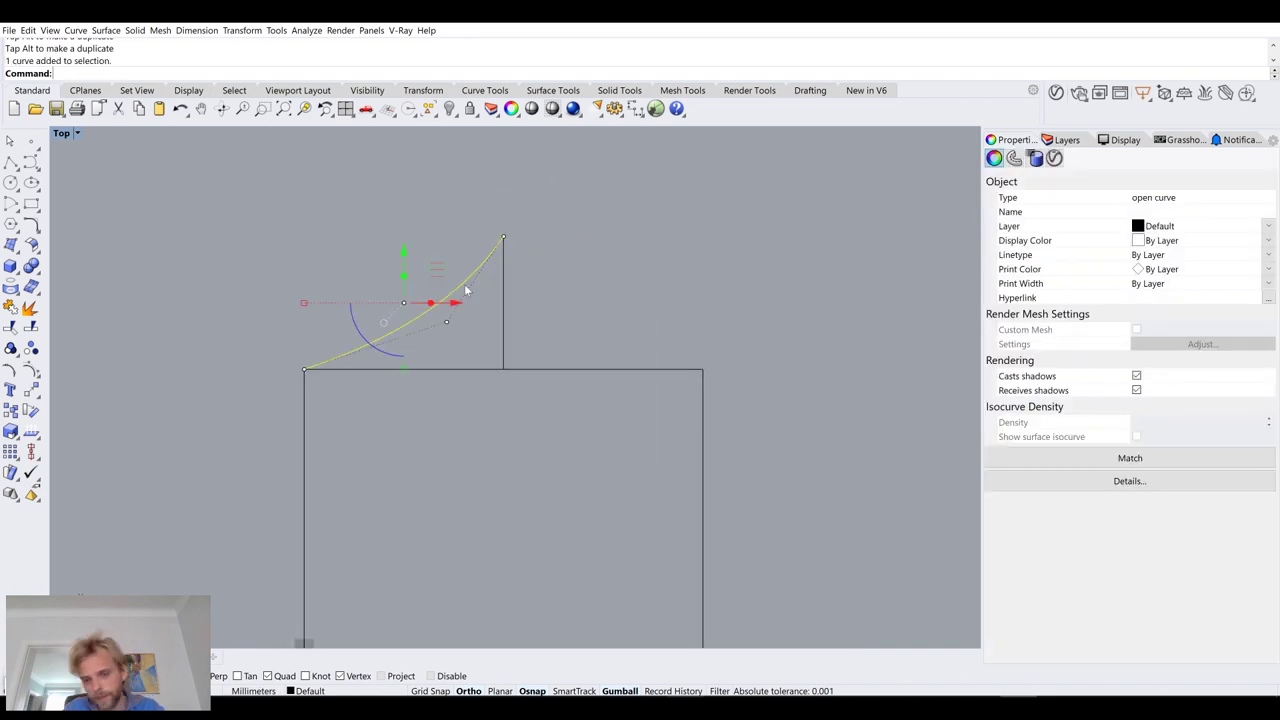
text(Mirror)
key(Return)
click(504, 238)
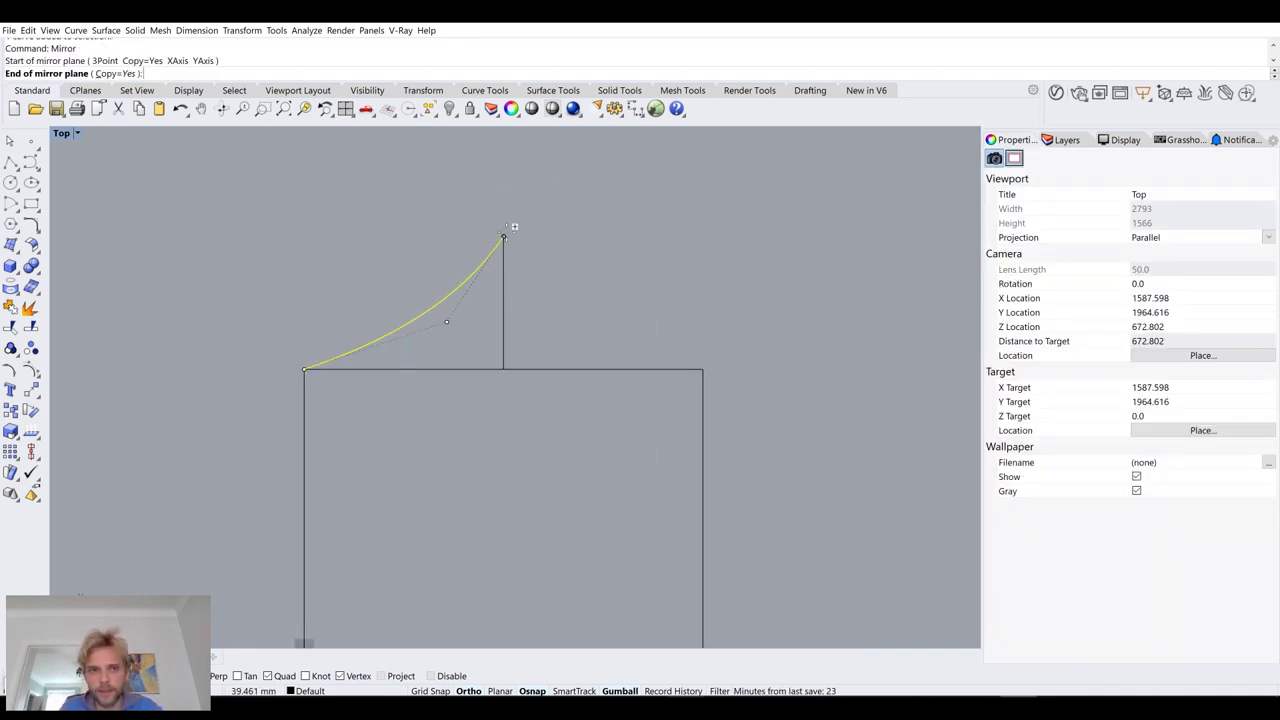
click(505, 364)
click(524, 332)
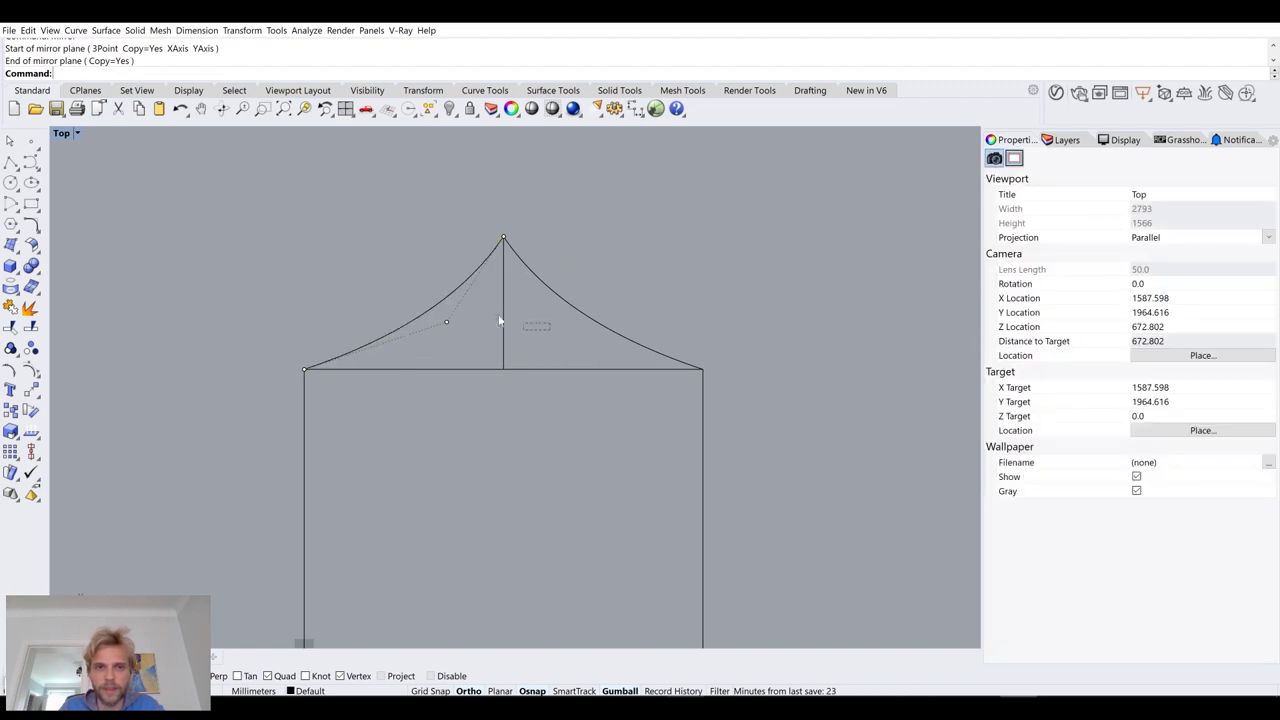
click(501, 320)
key(Delete)
Try to remove the rectangle's upper edge with Delete, and undo the deletion
scroll(469, 311, down, 4)
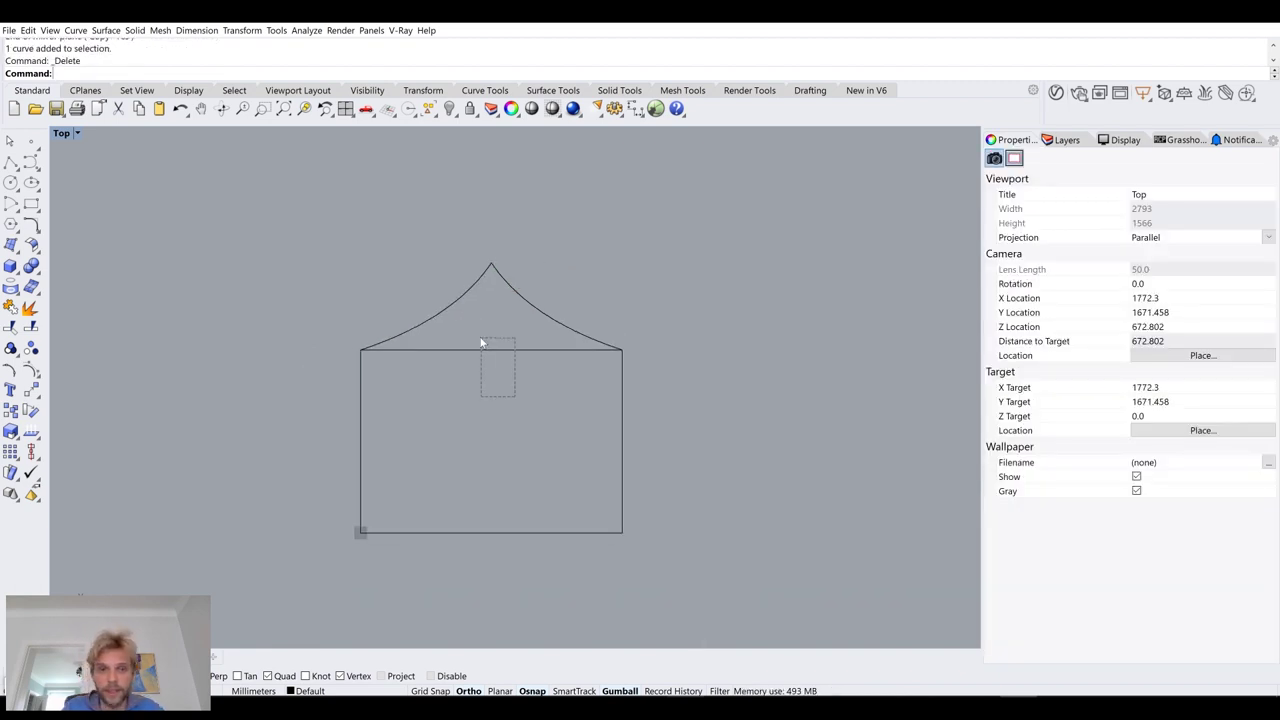
click(478, 342)
key(Delete)
key(ctrl+z)
click(503, 333)
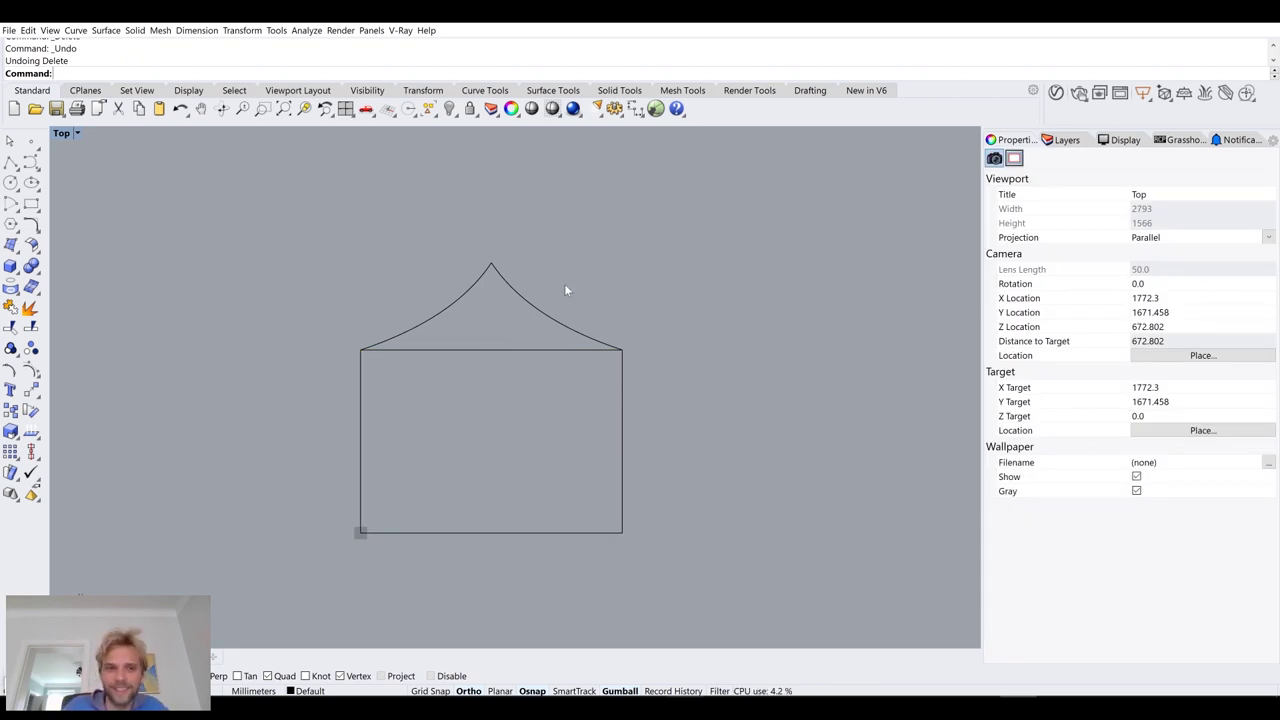
Trim away the rectangle's upper edge using the two roof curves as cutters and join all pieces into one closed outline
drag(571, 308, 401, 294)
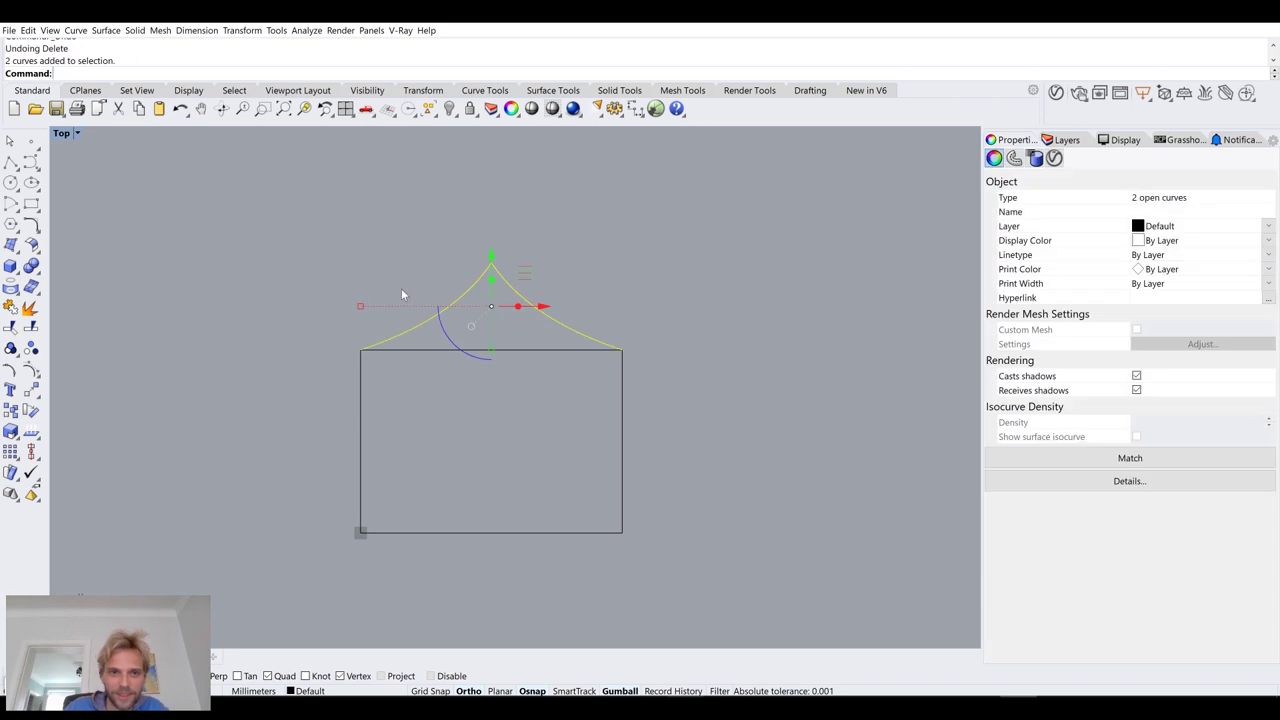
text(Trim)
key(Return)
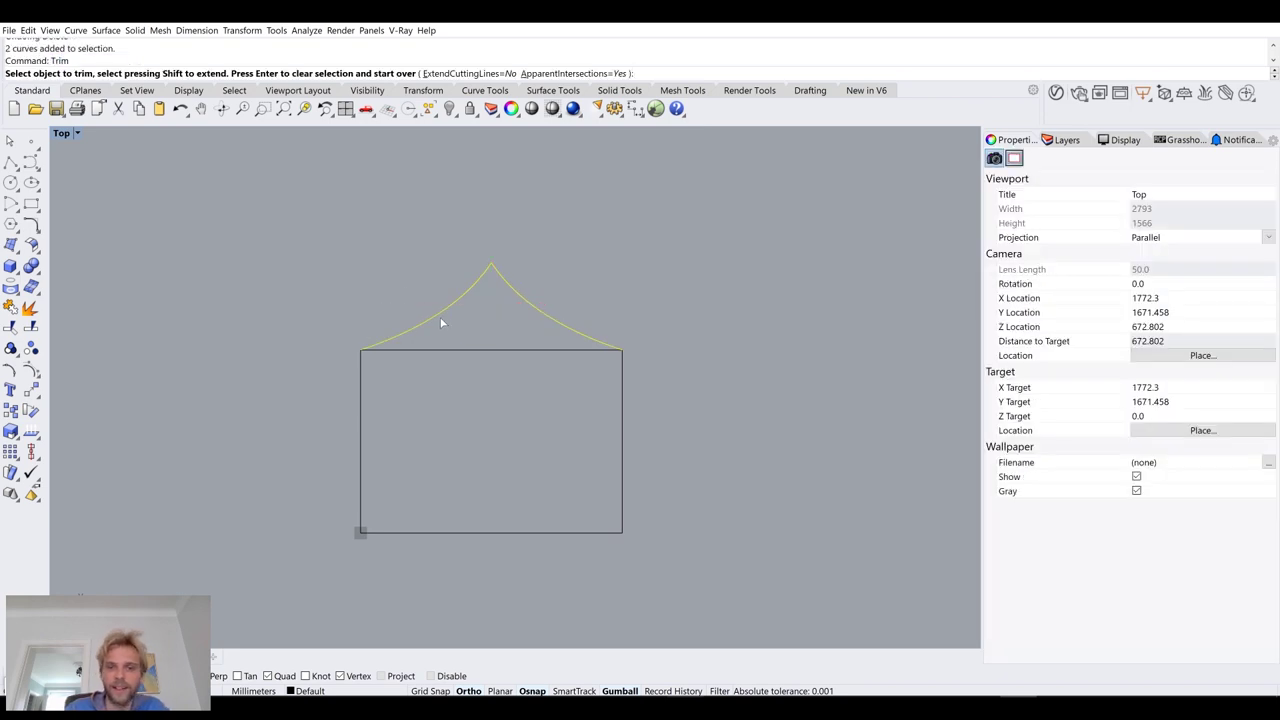
click(468, 350)
drag(199, 241, 159, 228)
text(Join)
key(Return)
Offset the closed pointed-roof outline inward with sharp corners
text(Offset)
key(Return)
click(557, 322)
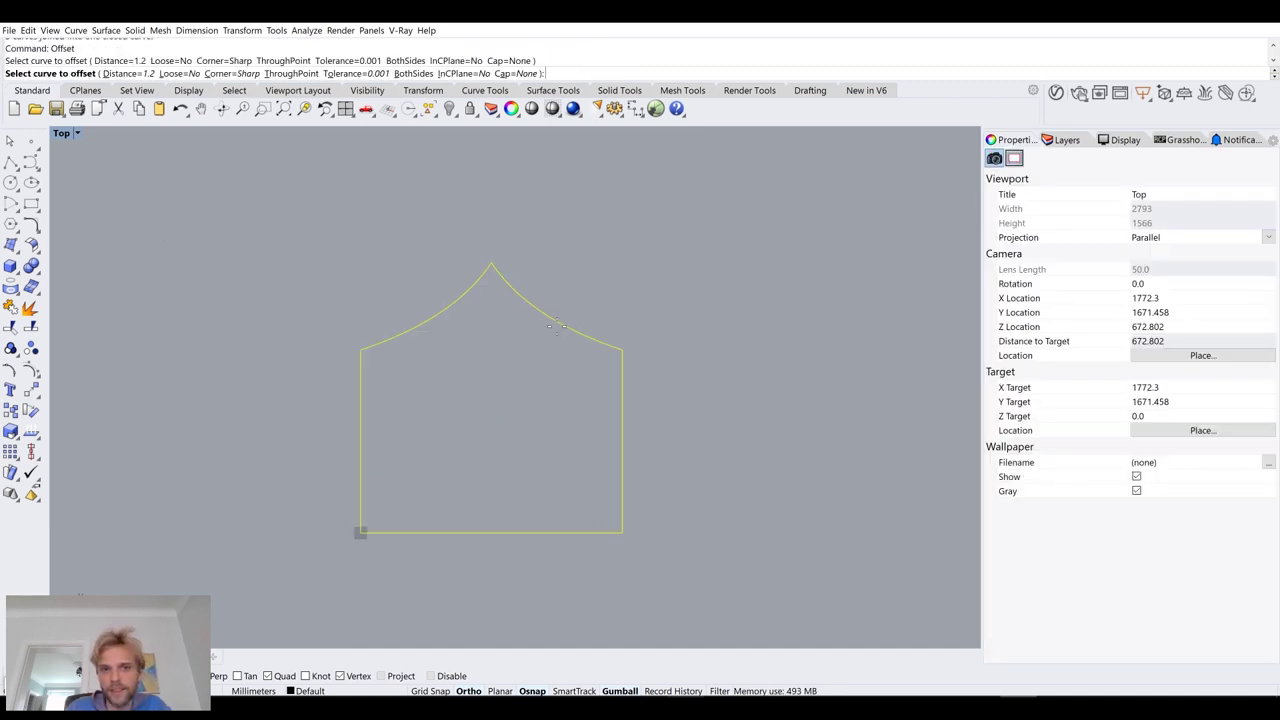
click(521, 382)
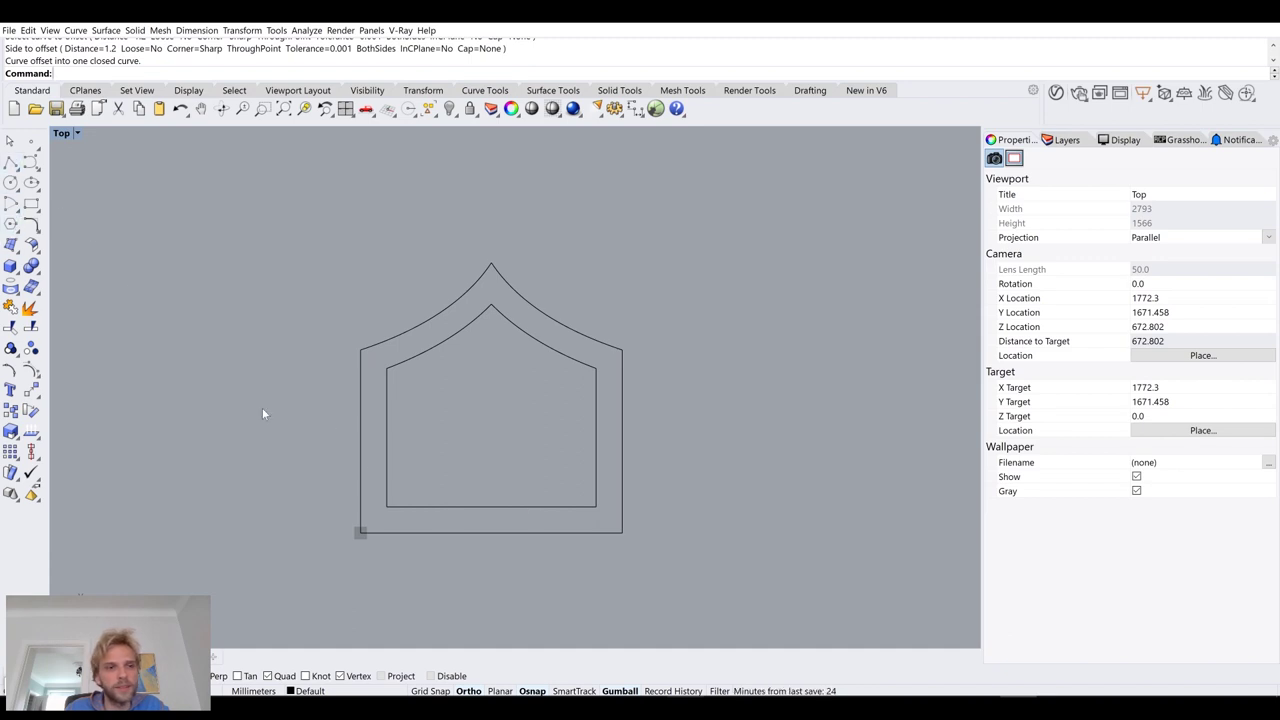
Draw a short horizontal line from the inner outline's lower-right corner to the outer wall, and a vertical line from the inner floor past the roof
click(10, 162)
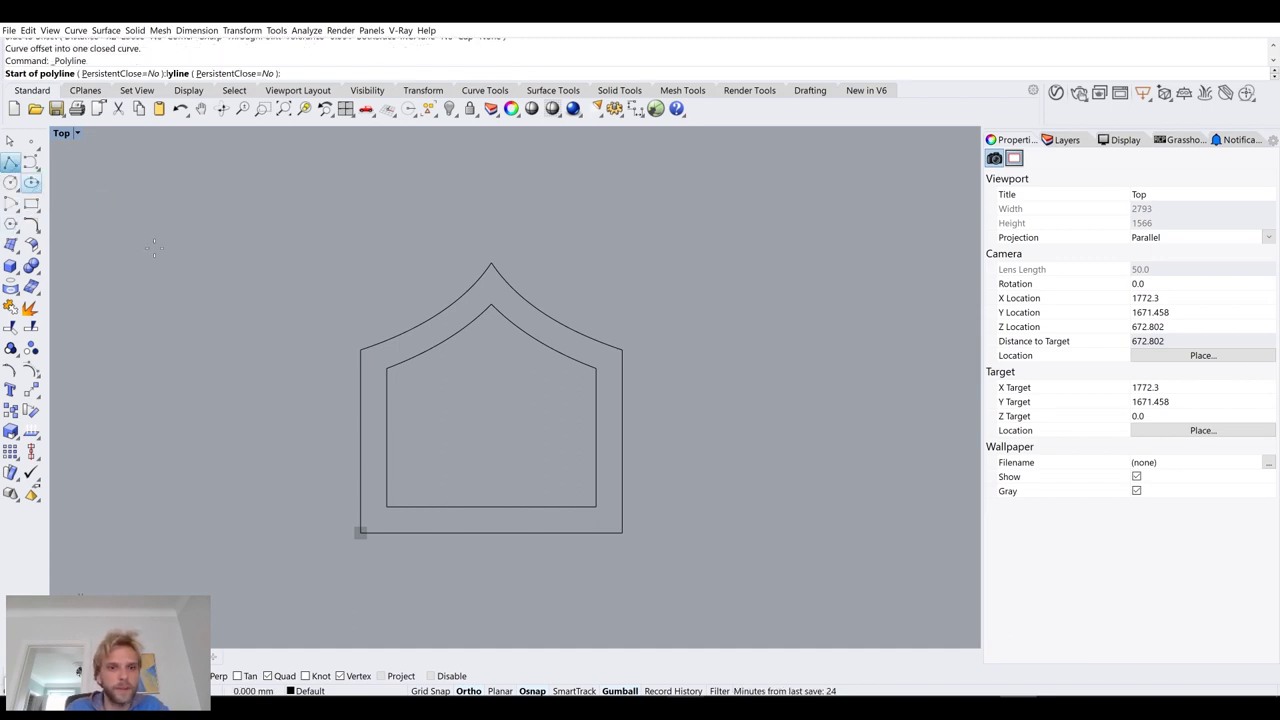
click(593, 506)
click(621, 507)
key(Return)
key(Return)
click(522, 506)
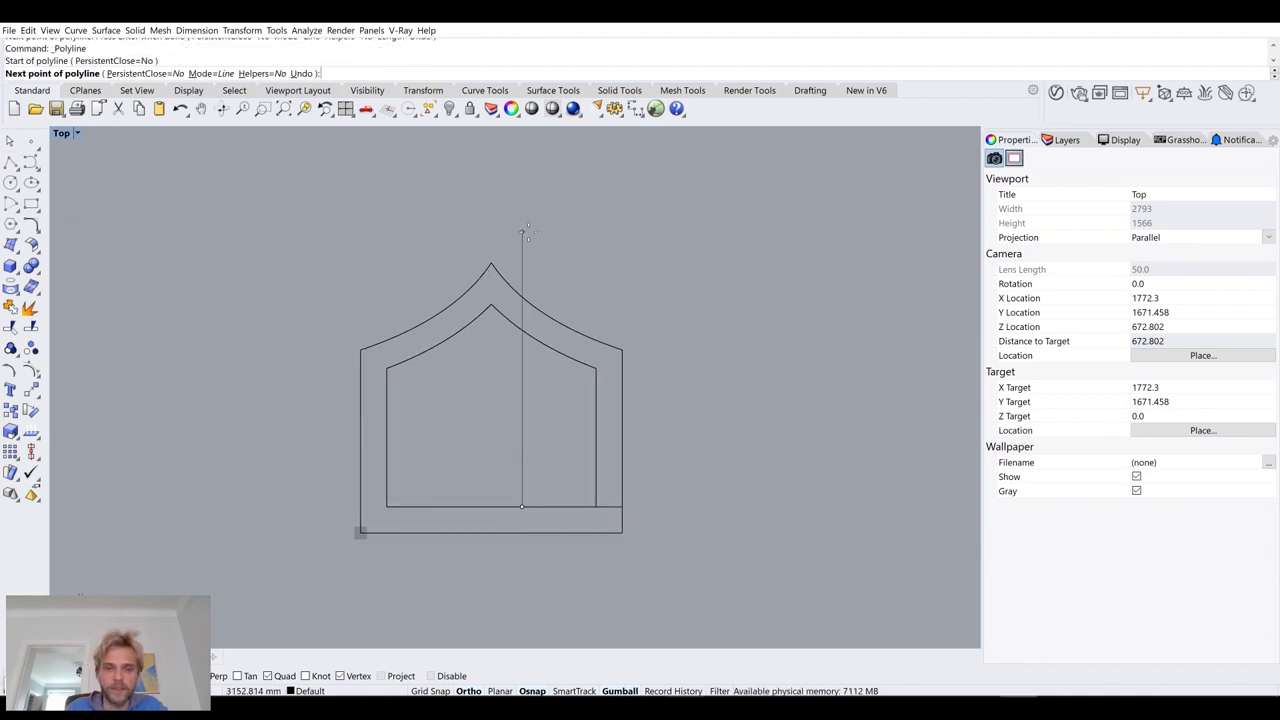
click(522, 232)
key(Return)
Draw a diagonal line joining the inner outline's right eave corner to the outer outline's right eave corner
mouse_move(553, 443)
mouse_down()
mouse_move(484, 424)
mouse_move(540, 436)
mouse_up()
click(10, 162)
scroll(618, 364, up, 2)
click(584, 372)
click(622, 343)
key(ctrl+z)
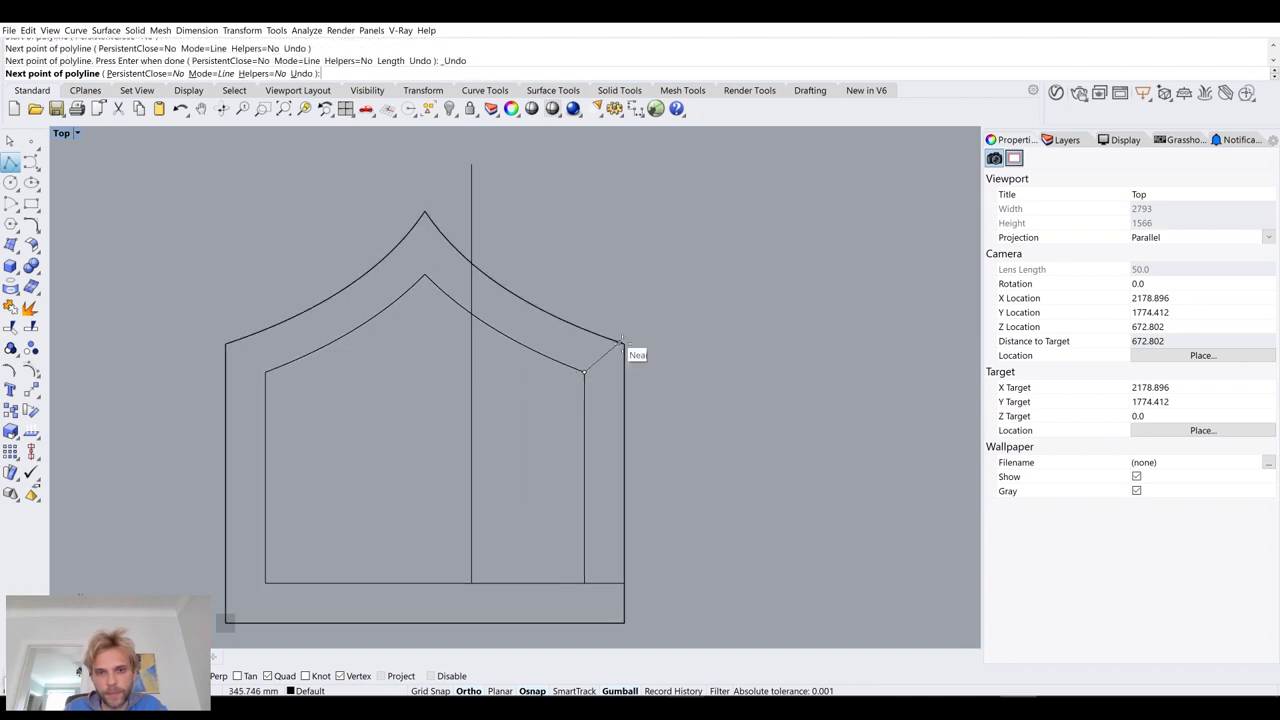
click(621, 343)
key(Return)
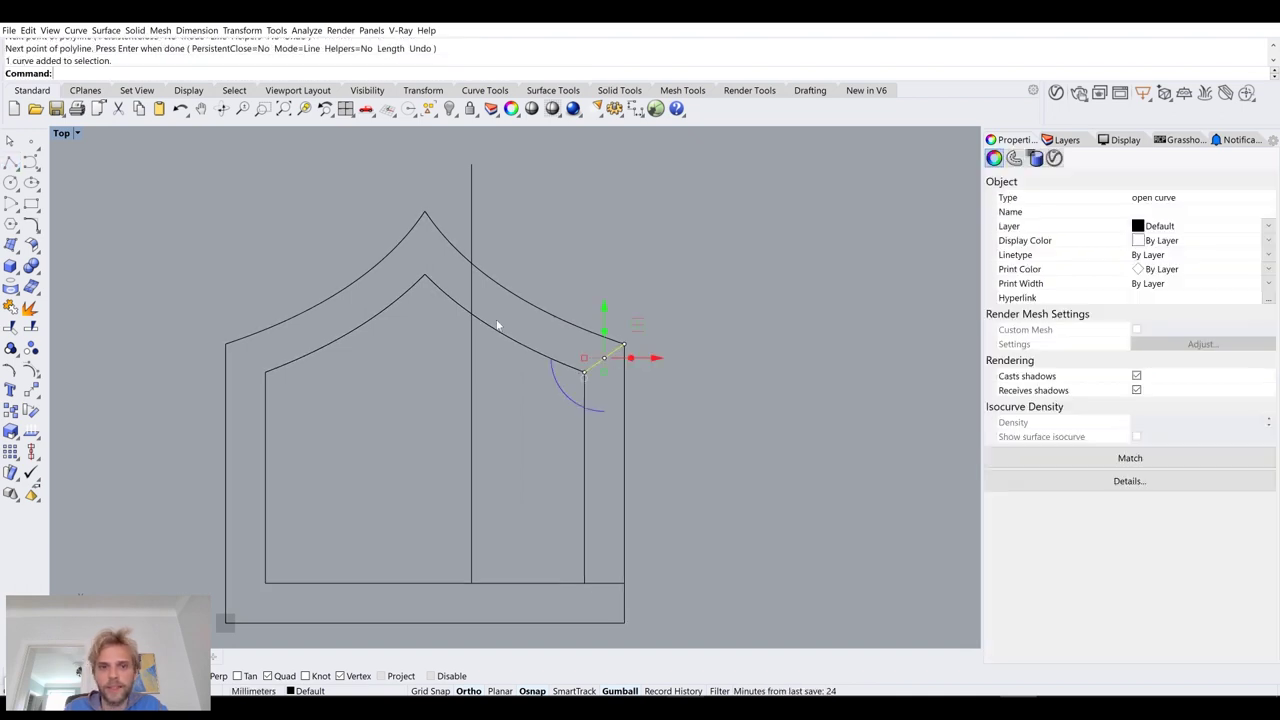
Trim away the inner and outer right wall segments, using the diagonal and short horizontal lines as cutters
scroll(583, 422, down, 2)
right_drag(603, 484, 550, 449)
shift+click(548, 516)
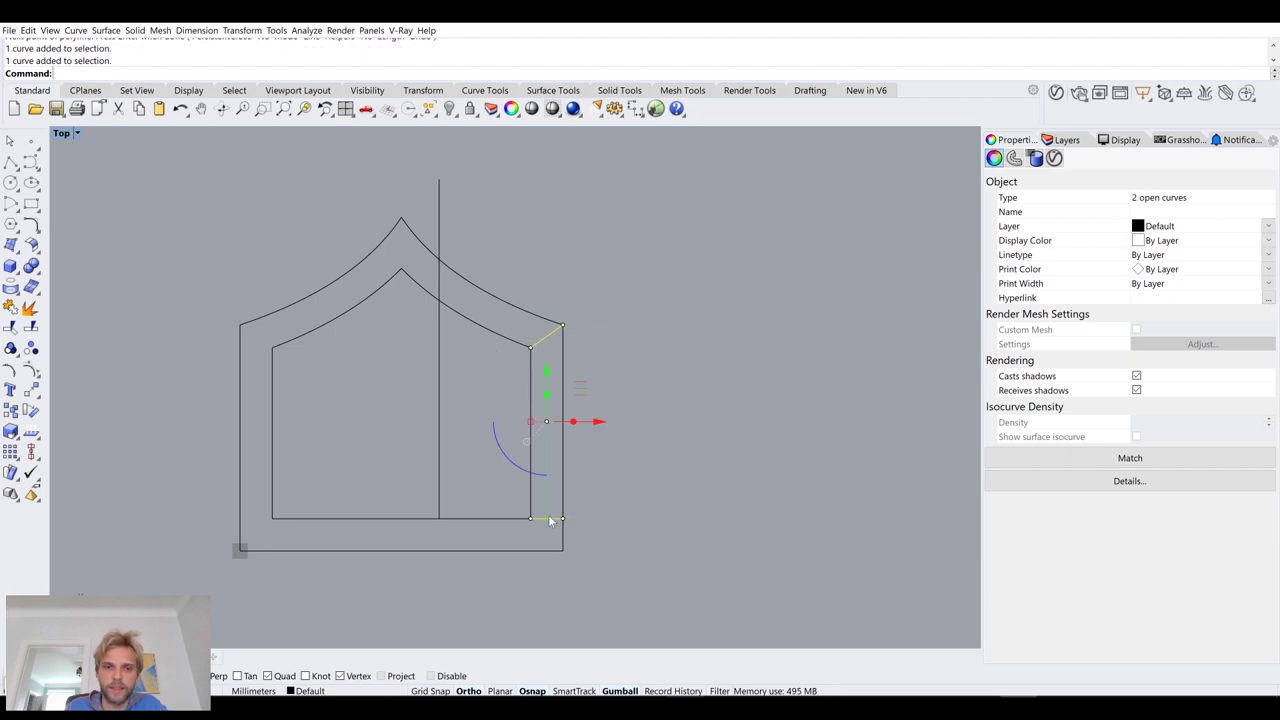
text(trim)
key(Return)
drag(660, 440, 507, 407)
key(Return)
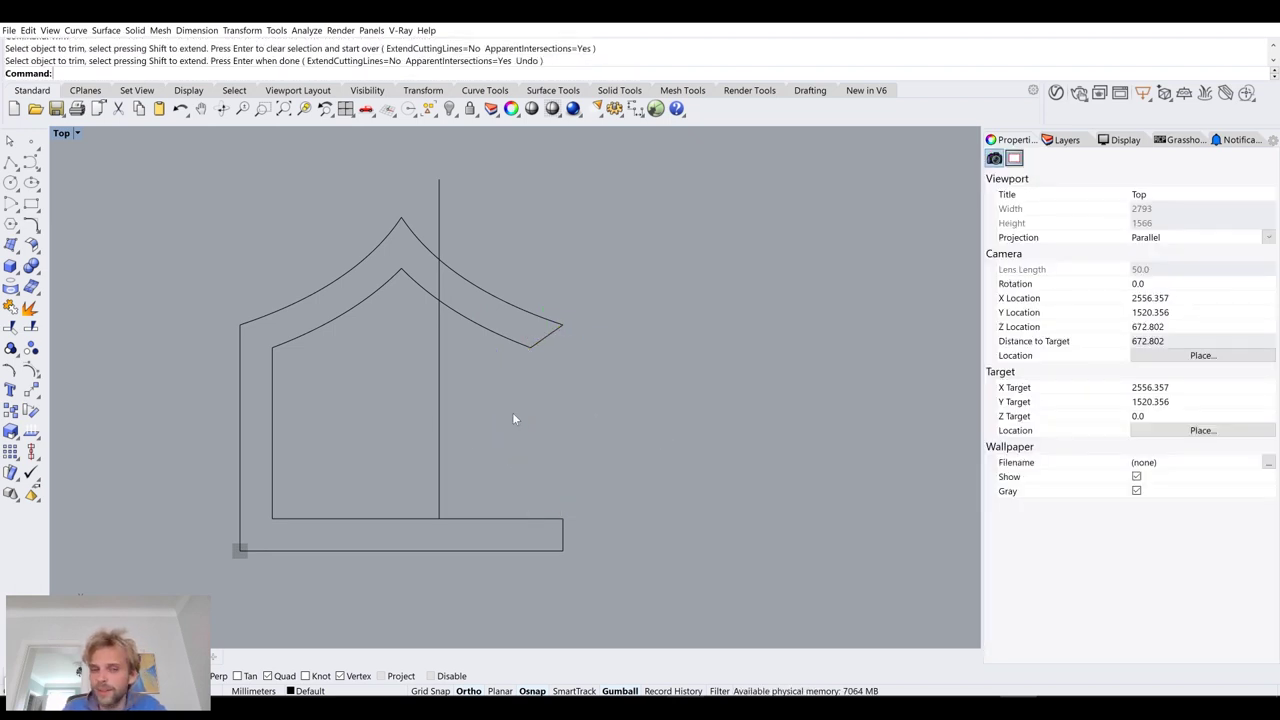
Trim away the part of the inner outline left of the vertical line, using that line as the cutter
right_drag(443, 331, 471, 368)
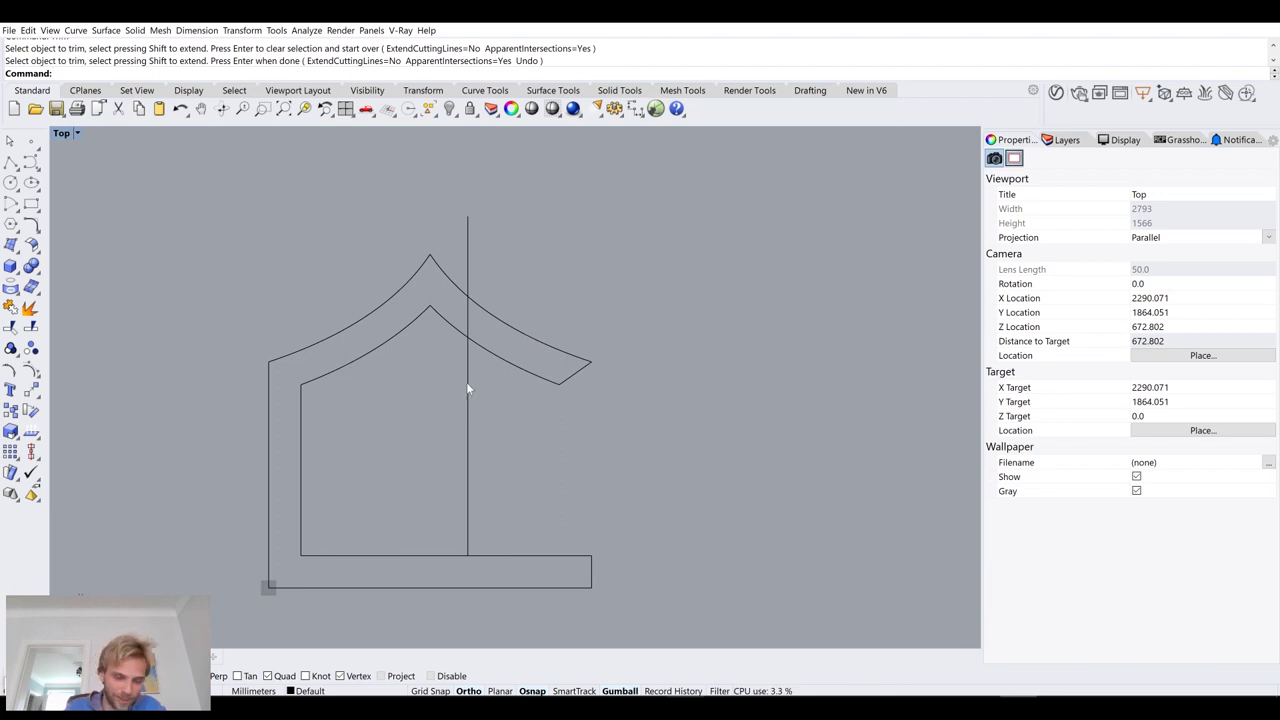
click(468, 433)
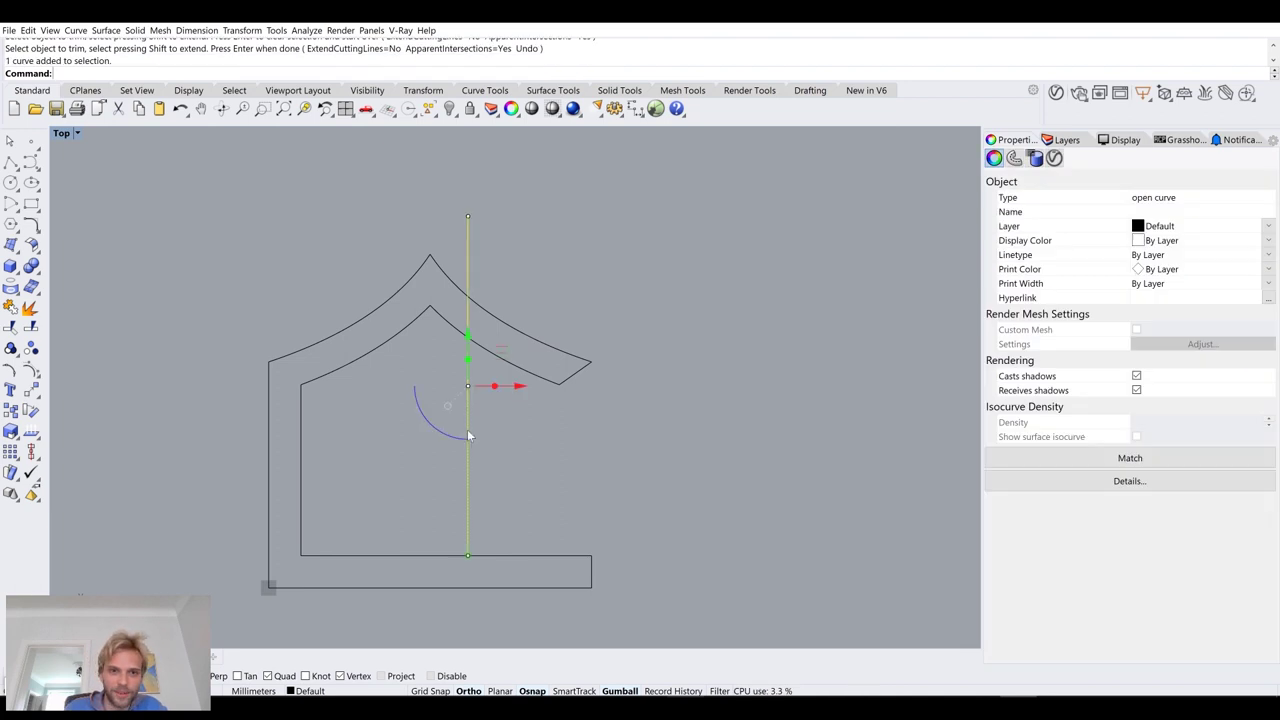
text(Trim)
key(Return)
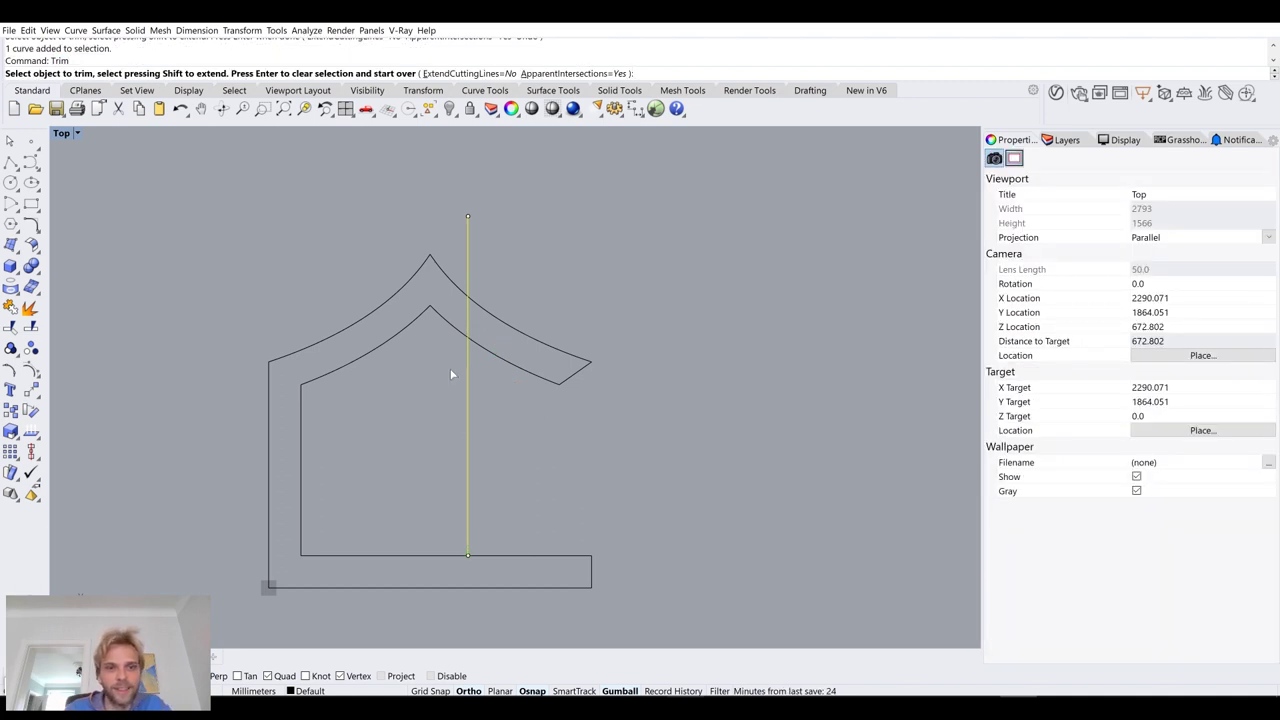
drag(404, 313, 402, 312)
key(Return)
text(FilletEdge)
key(Return)
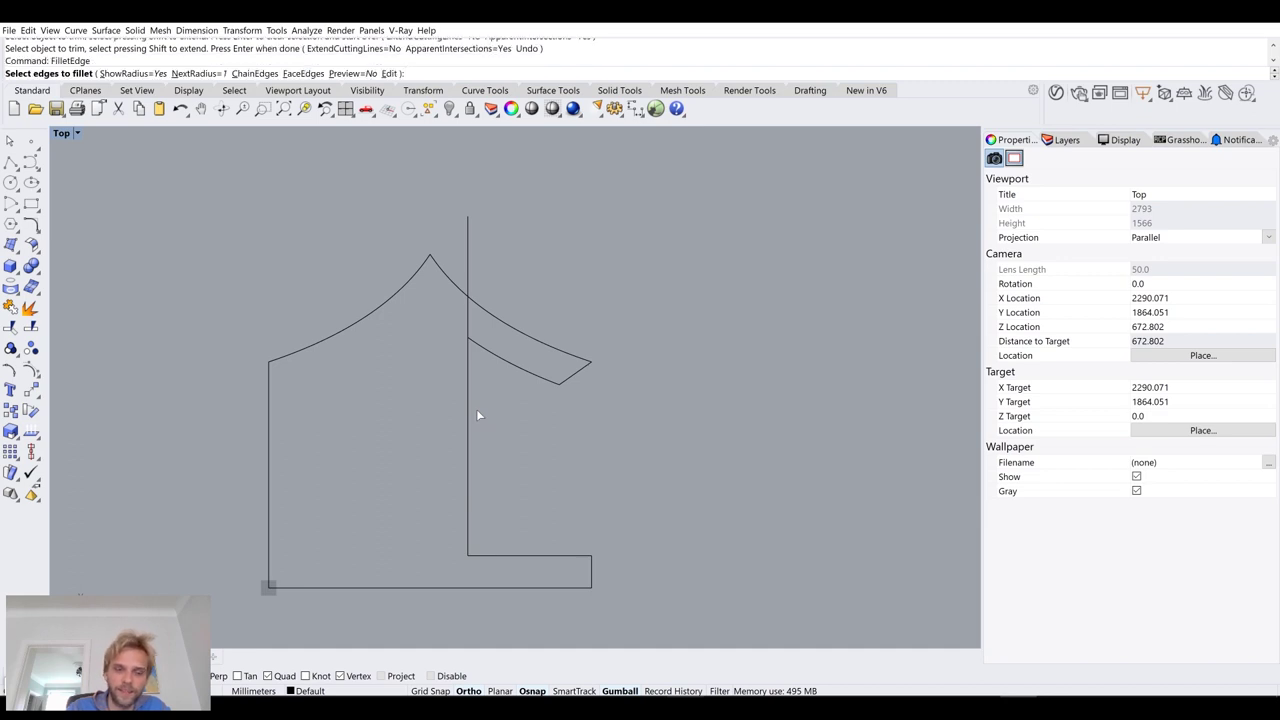
key(Escape)
Fillet the vertical line and the inner roof curve with radius 0 so they meet in a sharp corner
text(fillet)
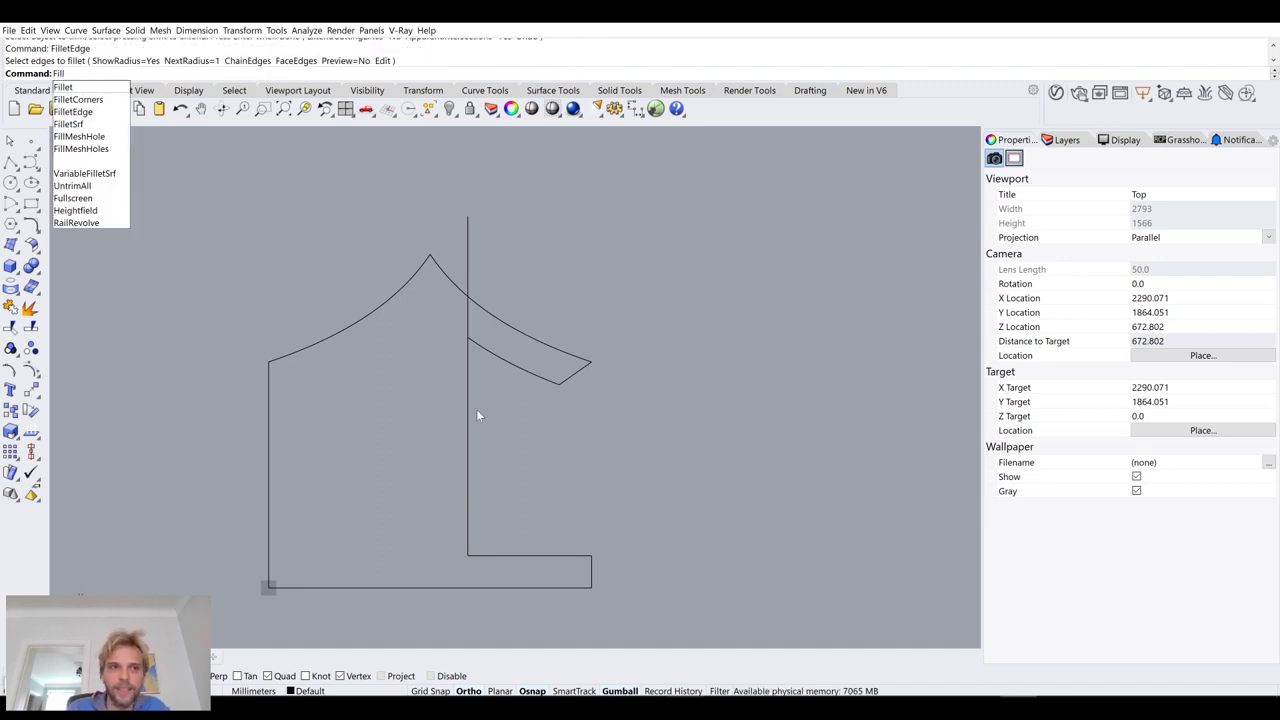
key(Return)
text(0)
key(Return)
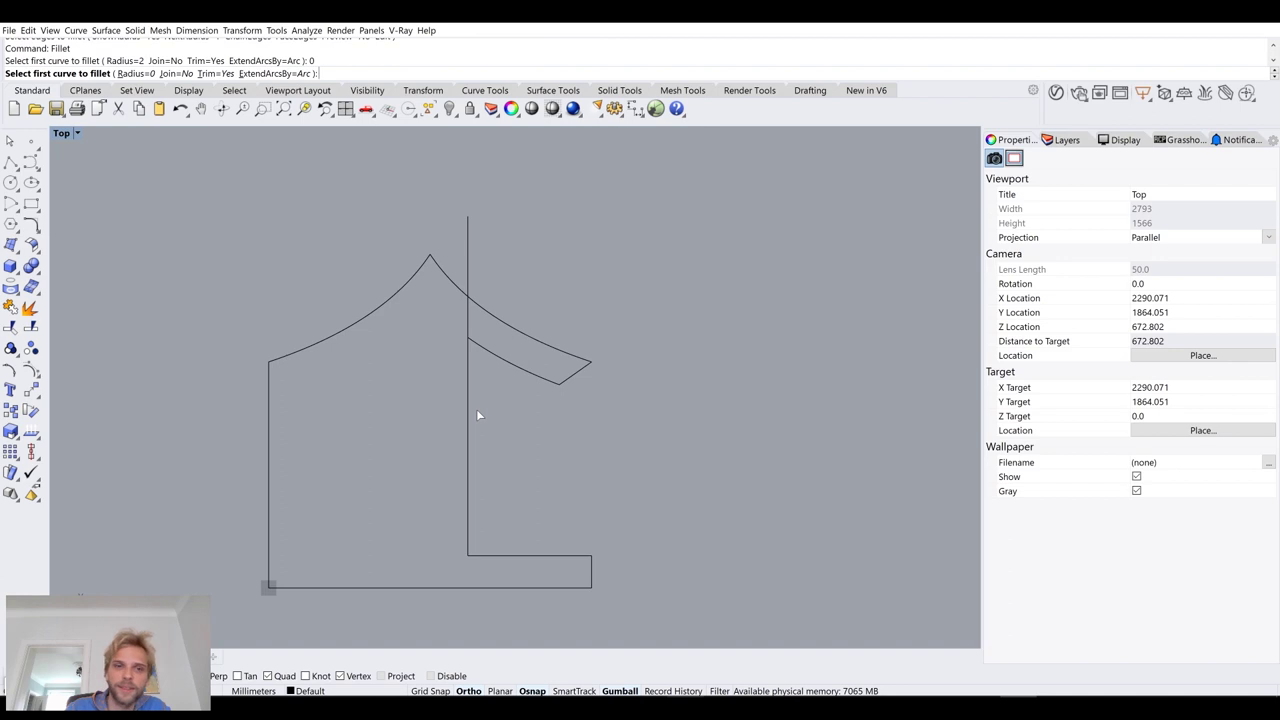
click(469, 412)
click(508, 370)
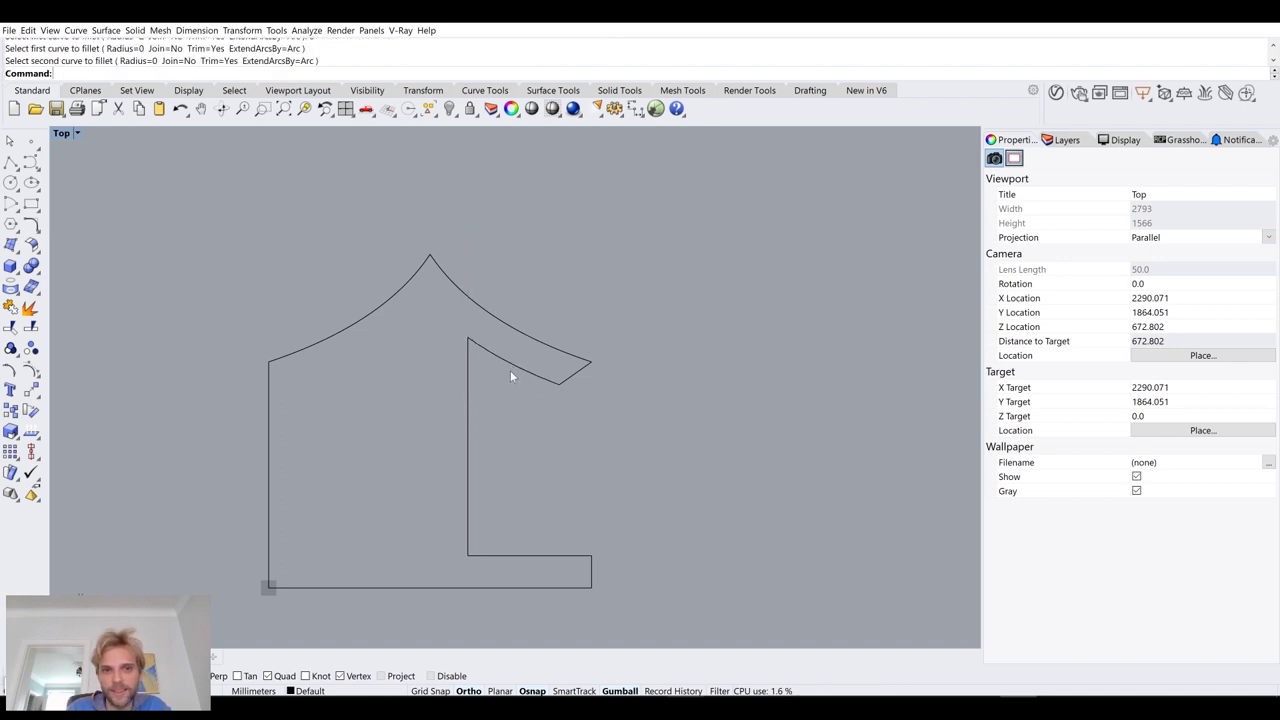
Join all the section curves into one closed outline
scroll(551, 426, down, 6)
drag(671, 560, 336, 295)
text(join)
key(Return)
Switch to the maximized Perspective view and rotate the closed outline to stand upright
double_click(63, 135)
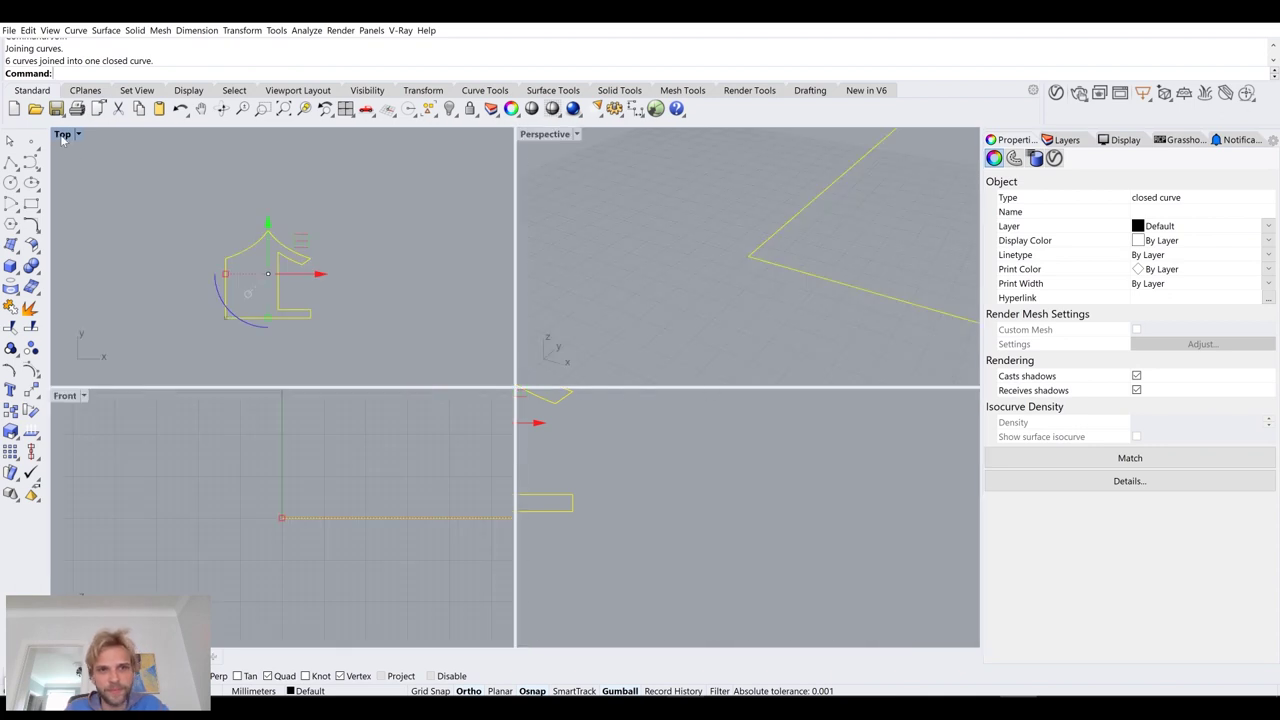
double_click(541, 138)
scroll(573, 218, down, 10)
shift+right_drag(650, 273, 593, 346)
scroll(339, 307, down, 10)
drag(608, 334, 677, 306)
right_drag(600, 345, 508, 375)
scroll(608, 346, down, 7)
Extrude the upright outline 5000 mm as a solid
text(Ex)
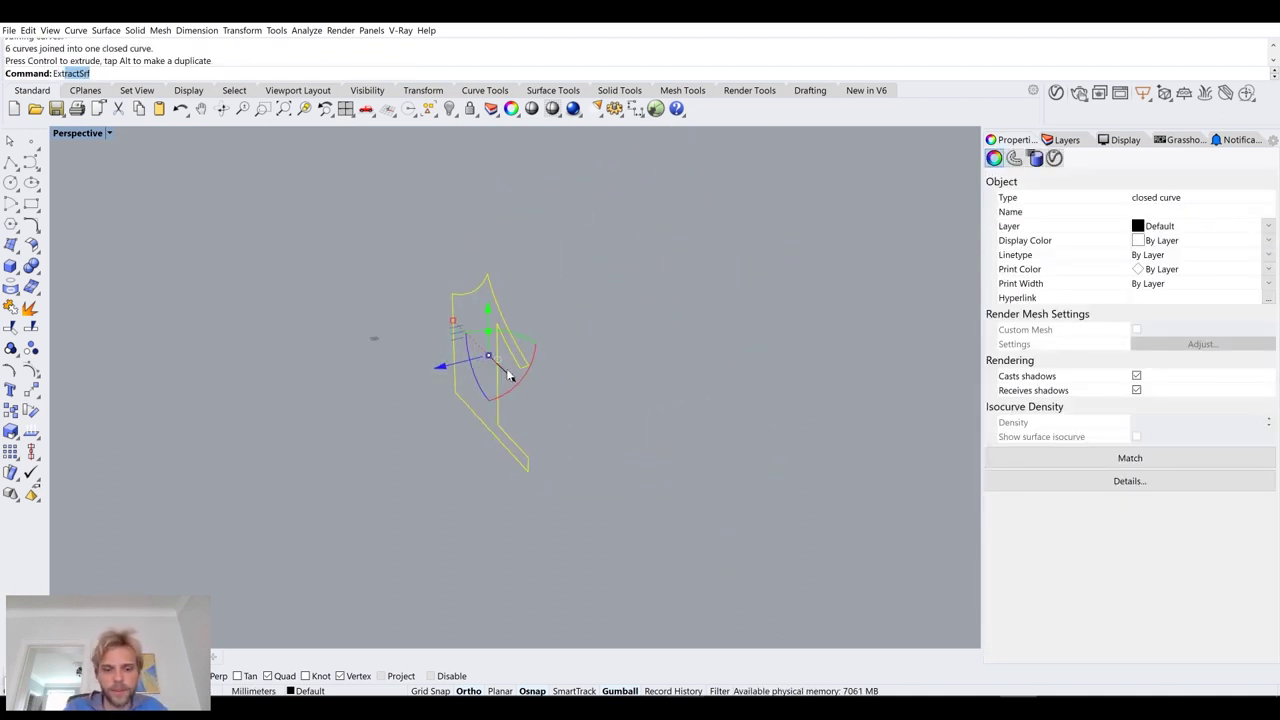
text(tru)
key(Return)
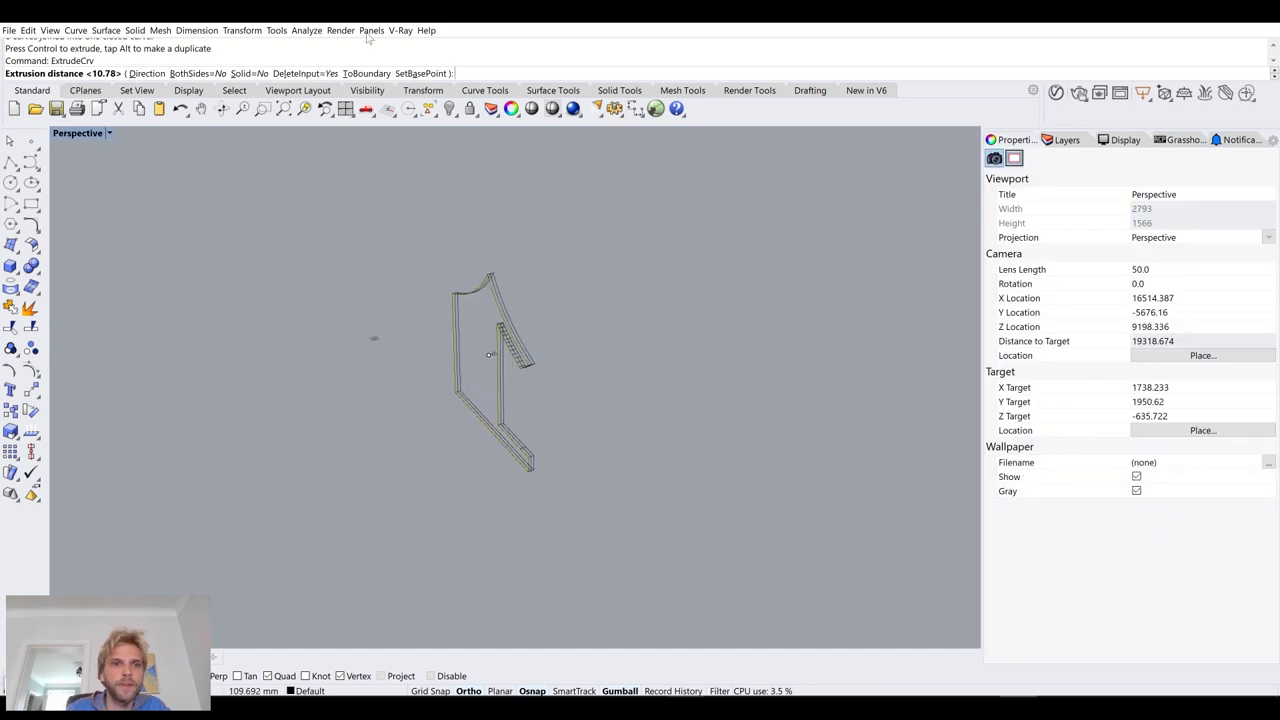
click(250, 74)
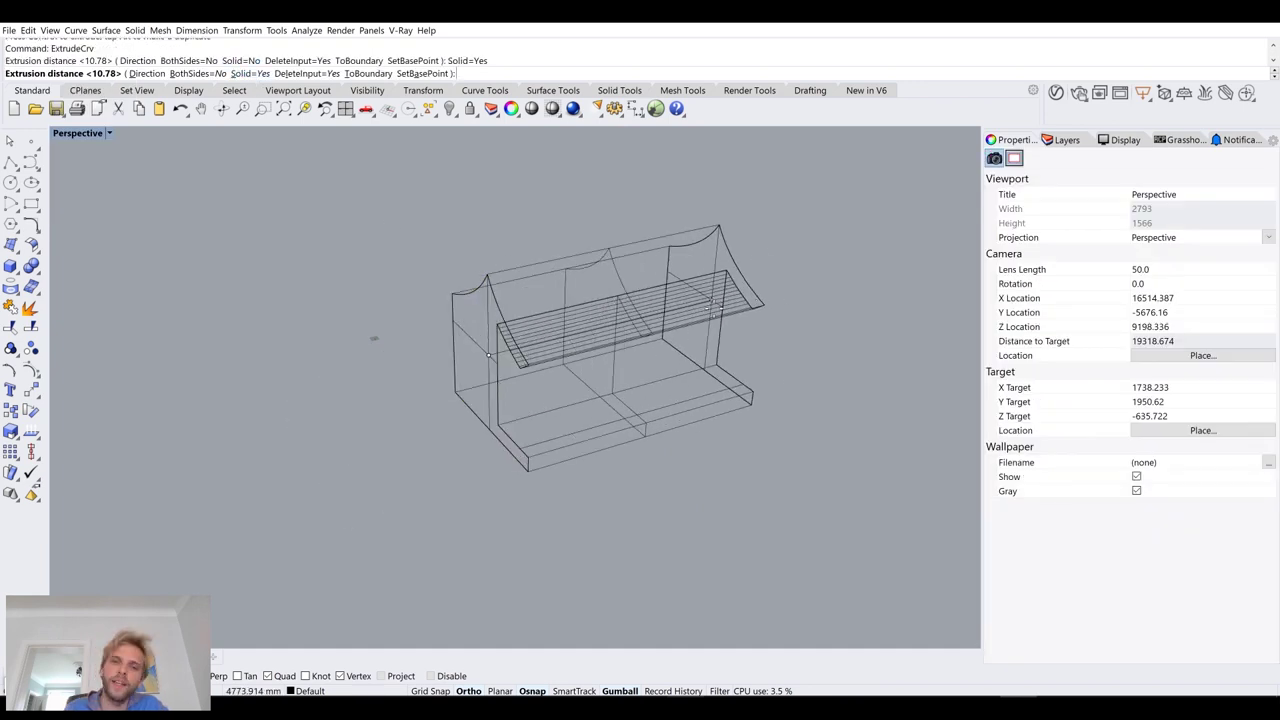
text(5000)
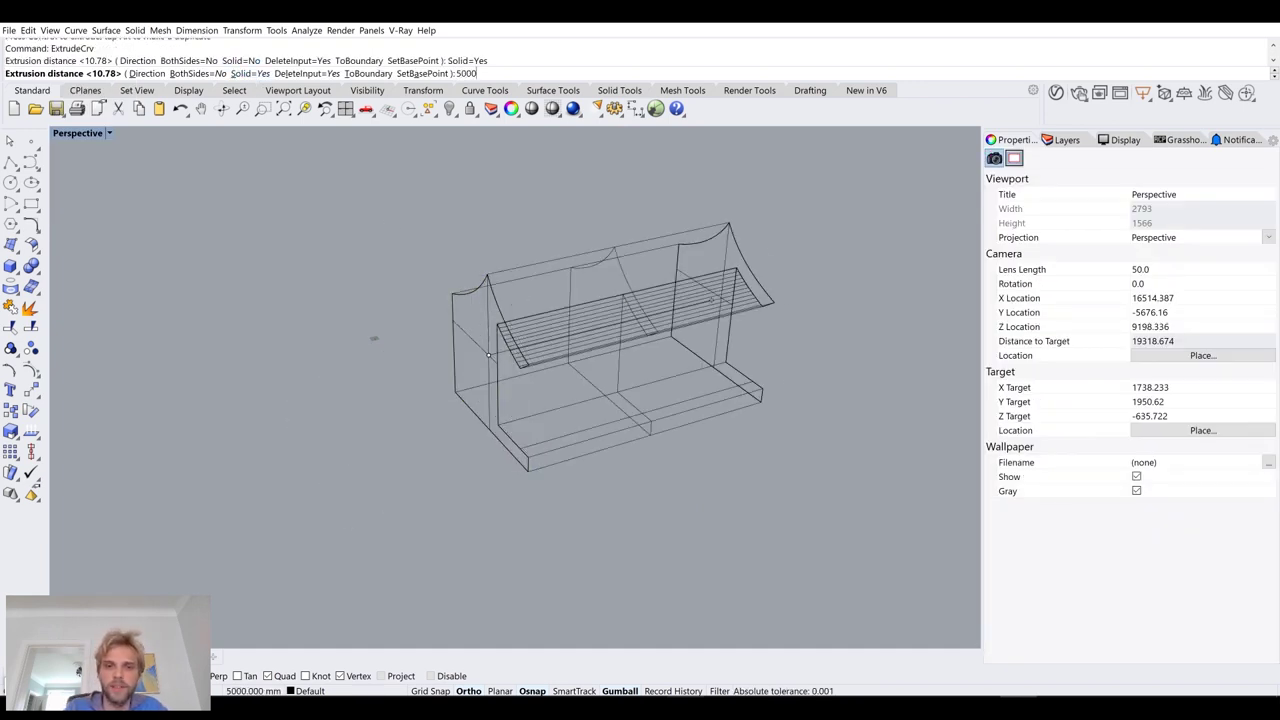
key(Return)
Preview the extrusion in Rendered display mode and switch the Perspective view to Shaded
right_drag(551, 384, 228, 315)
click(80, 134)
click(85, 189)
click(80, 134)
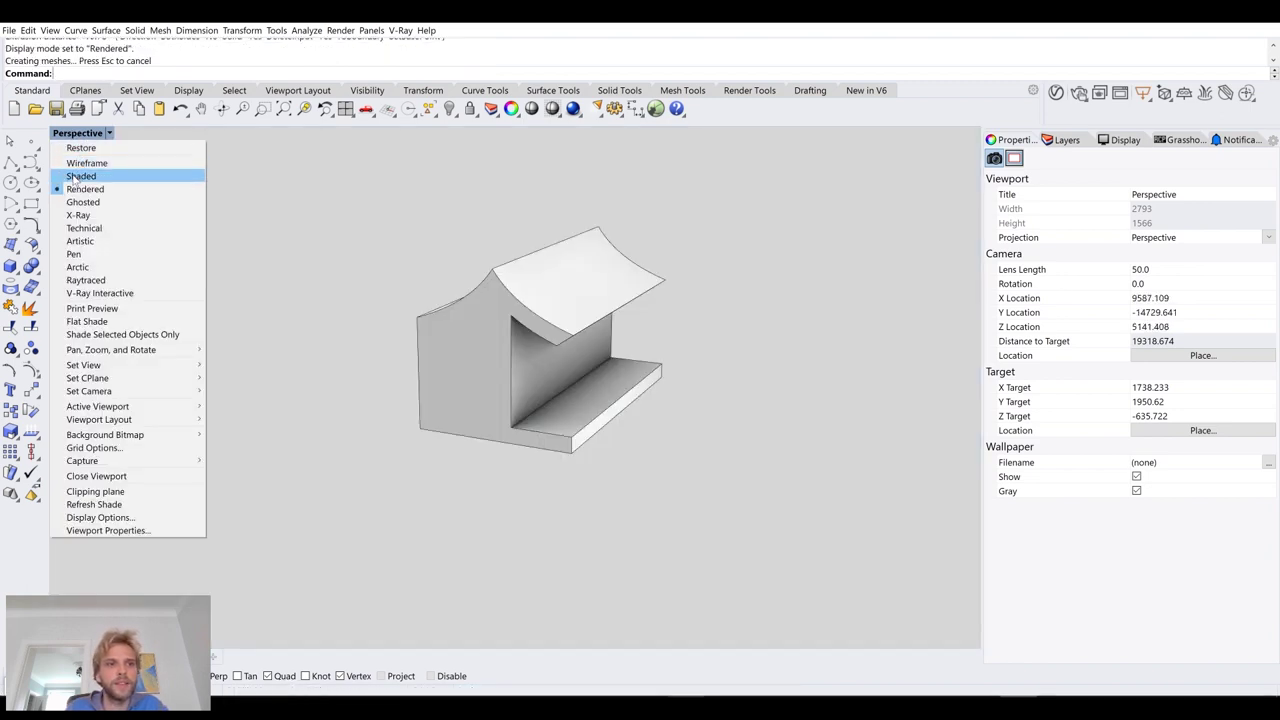
click(80, 176)
right_drag(457, 300, 450, 310)
Move the extruded solid from its front lower corner to the origin (0)
click(450, 310)
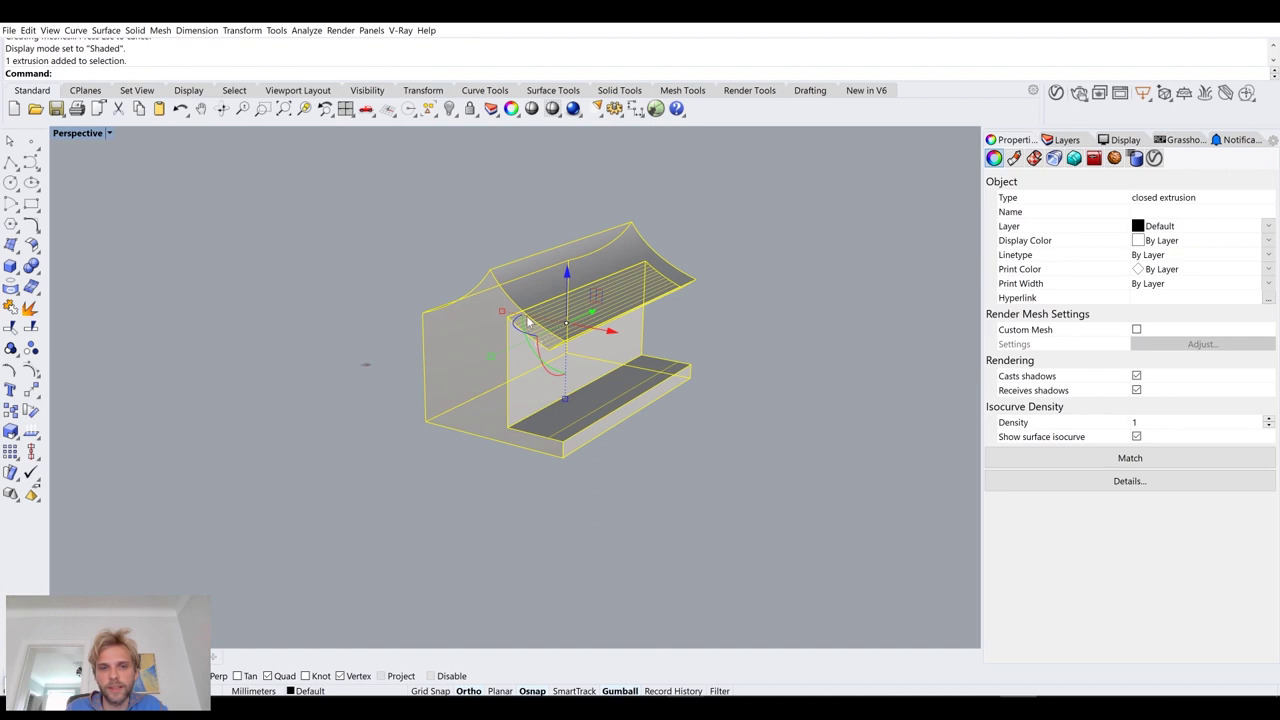
text(m)
key(Return)
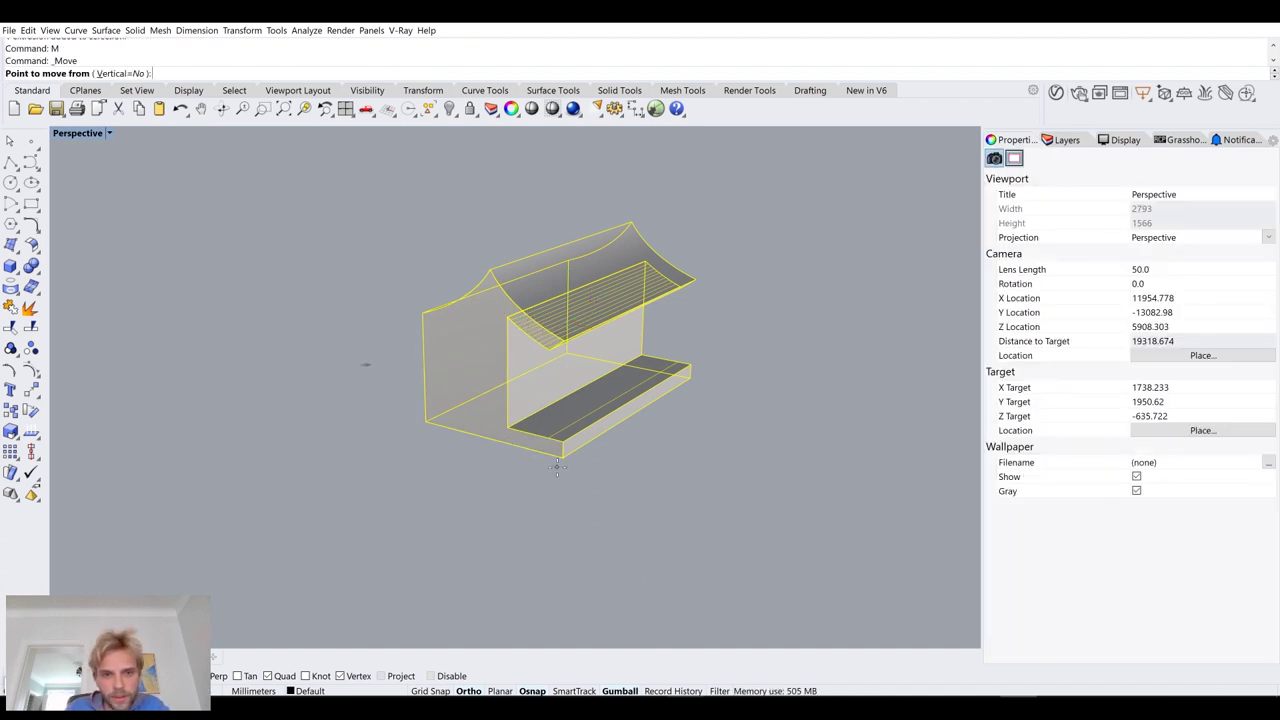
click(557, 466)
text(0)
key(Return)
click(557, 460)
Duplicate the four edges bordering the open recess on the front end: inner wall, roof underside, eave and floor
right_drag(557, 460, 380, 390)
shift+right_drag(380, 390, 471, 488)
right_drag(482, 446, 325, 372)
scroll(477, 324, up, 6)
scroll(474, 361, down, 8)
scroll(434, 344, up, 6)
scroll(347, 377, up, 4)
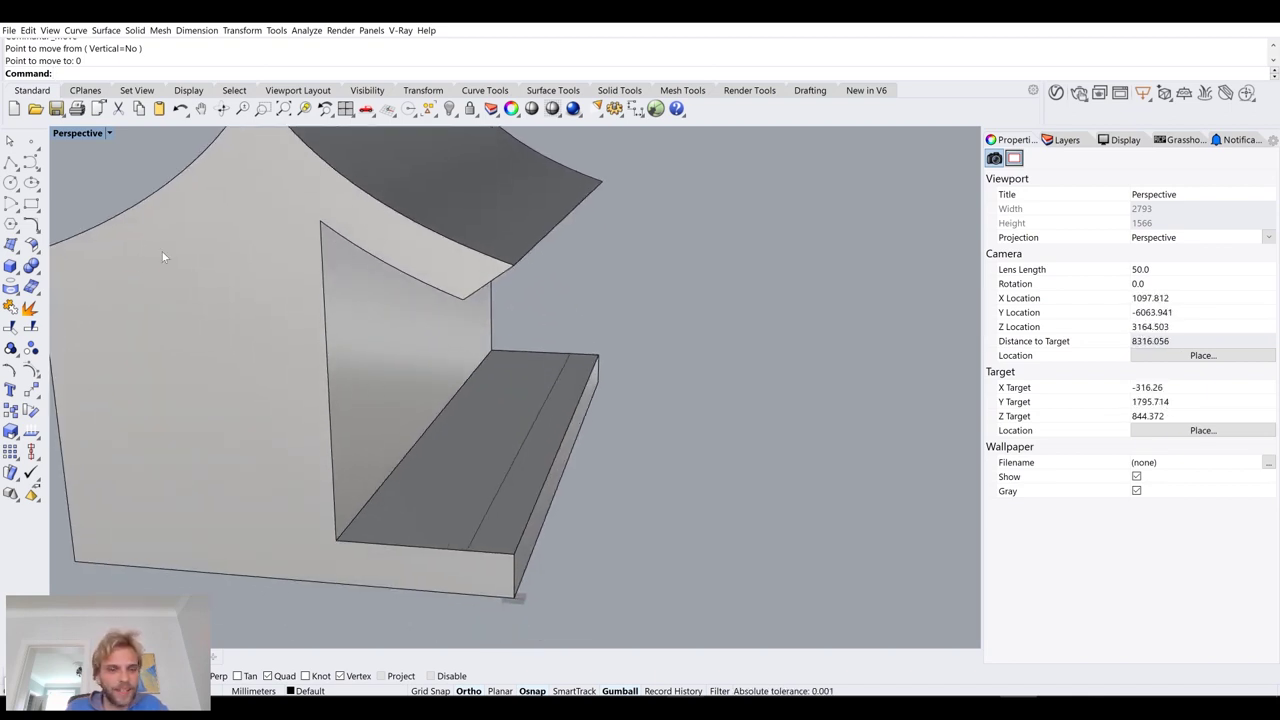
right_drag(137, 257, 298, 337)
text(DupEdge)
key(Return)
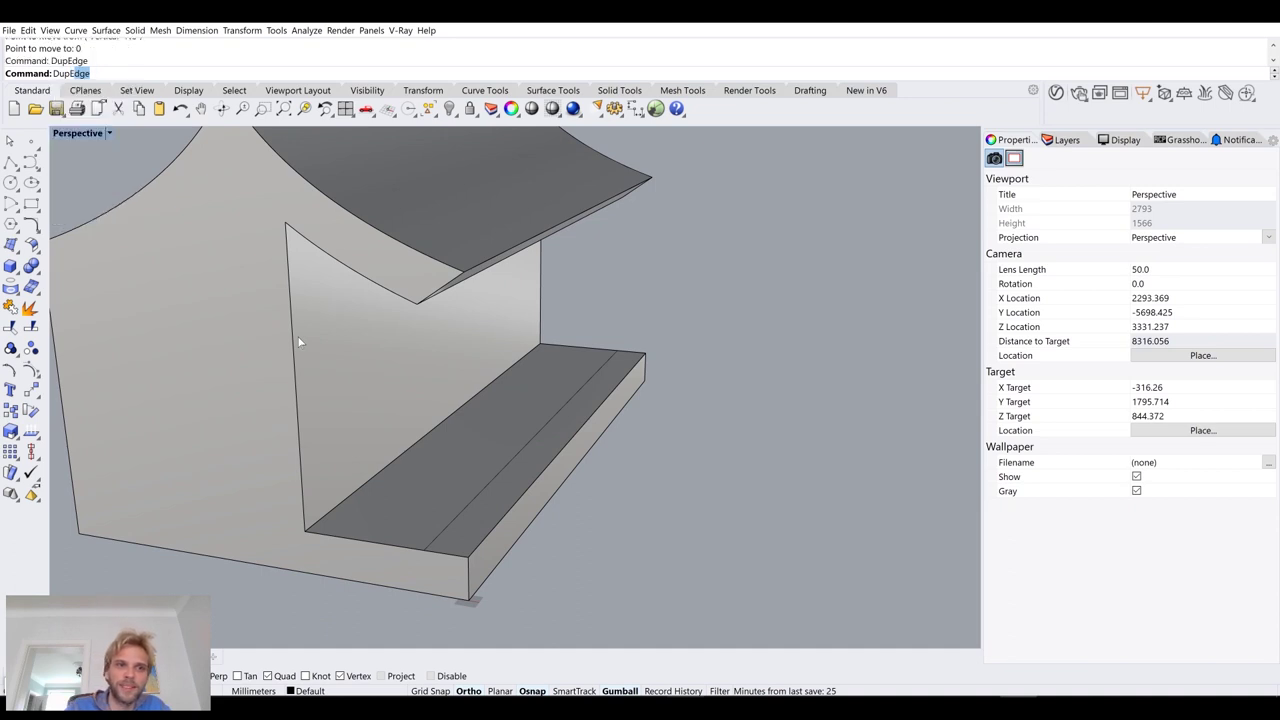
click(294, 342)
click(366, 284)
click(434, 550)
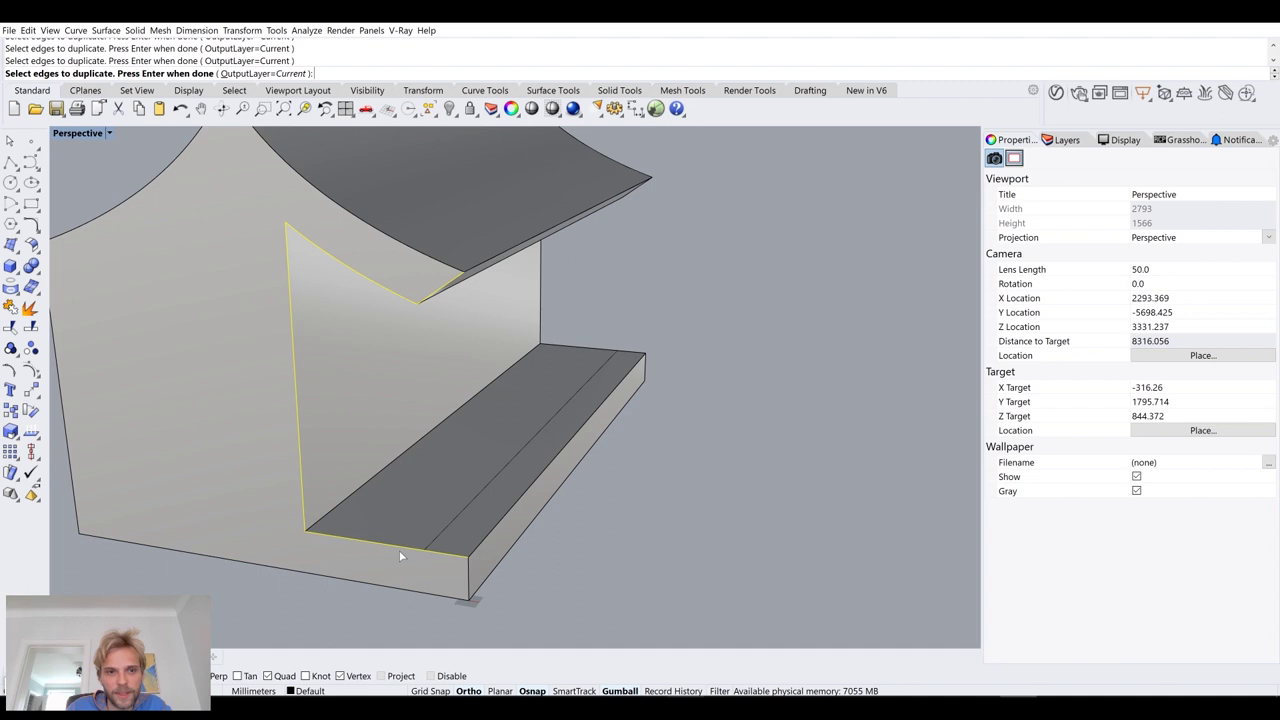
key(Return)
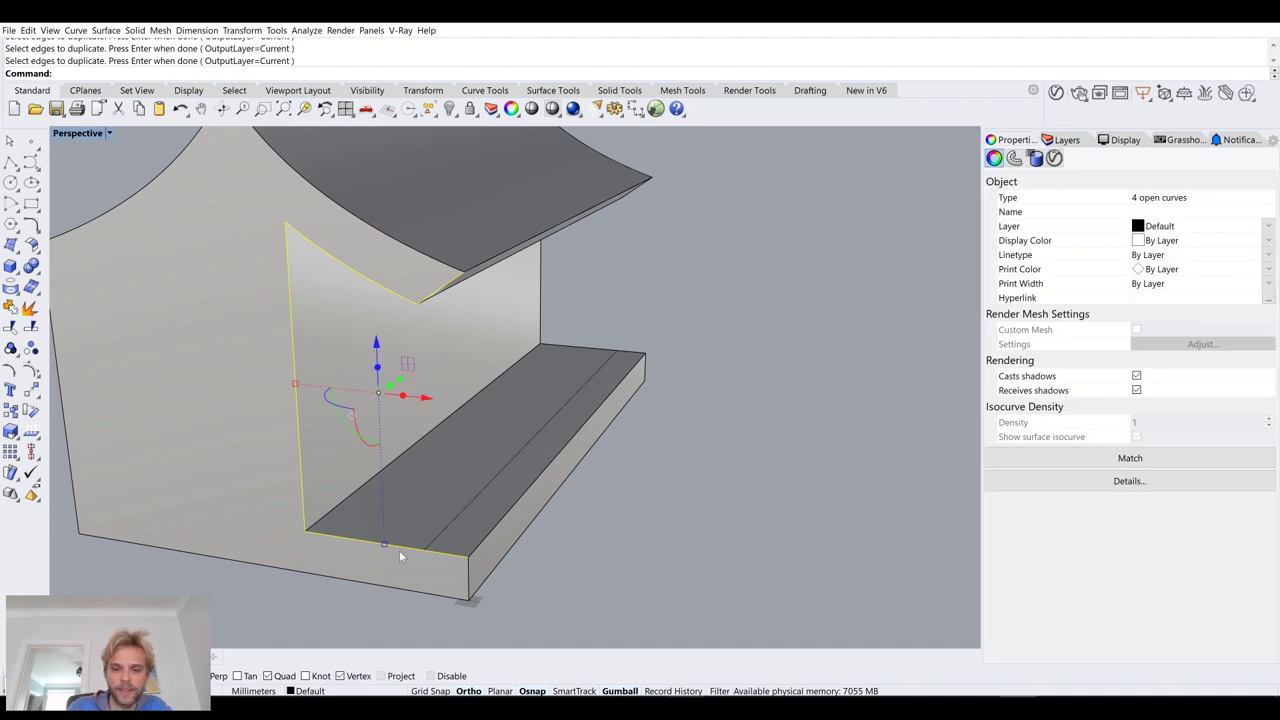
Join the duplicated edges and close the resulting curve with a line segment
text(Join)
key(Return)
text(CloseCrv)
key(Return)
Create a planar surface from the closed curve and delete the curve
text(PlanarSrf)
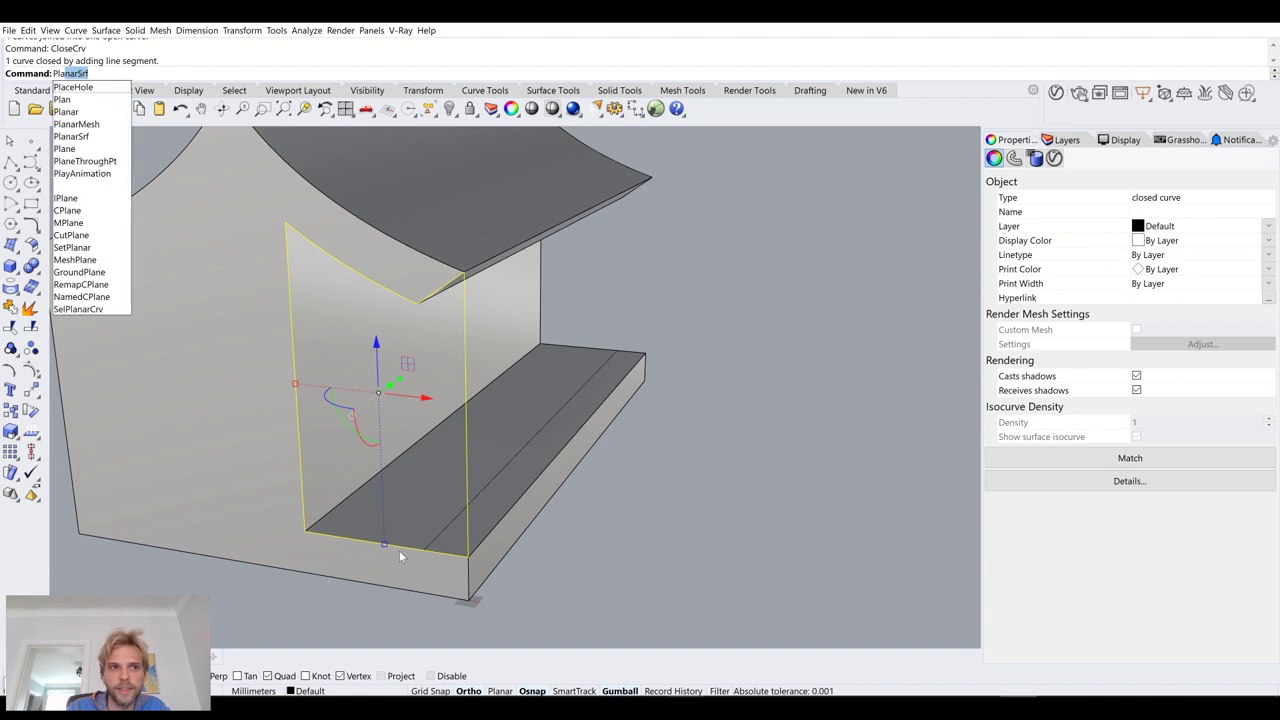
key(Return)
key(Delete)
Offset the planar end surface inward as a solid to form a side wall
click(431, 447)
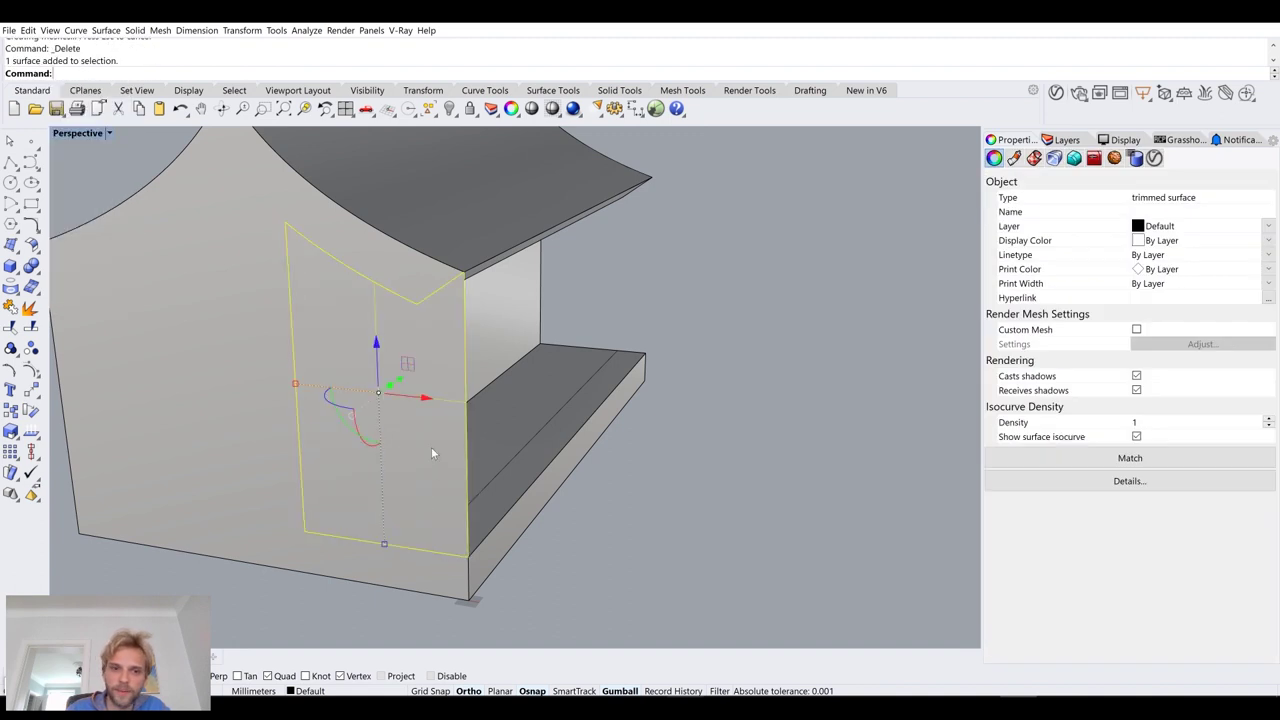
text(OffsetSrf)
key(Return)
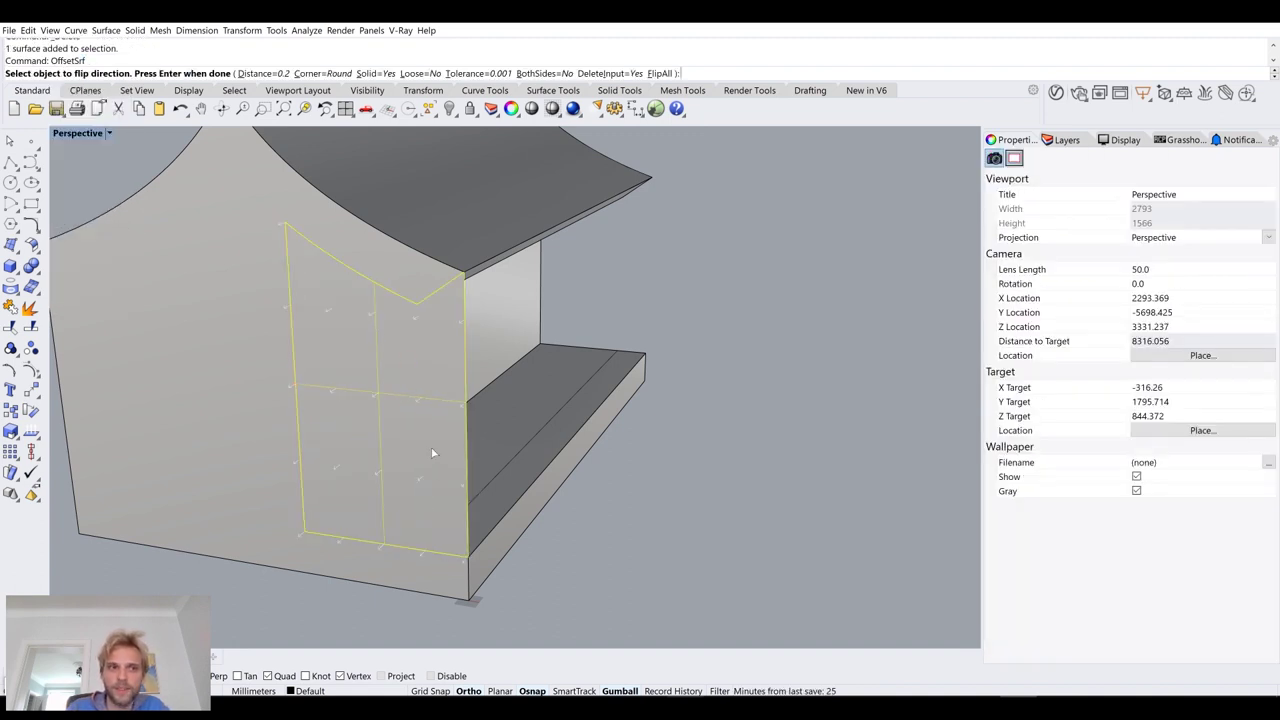
click(432, 453)
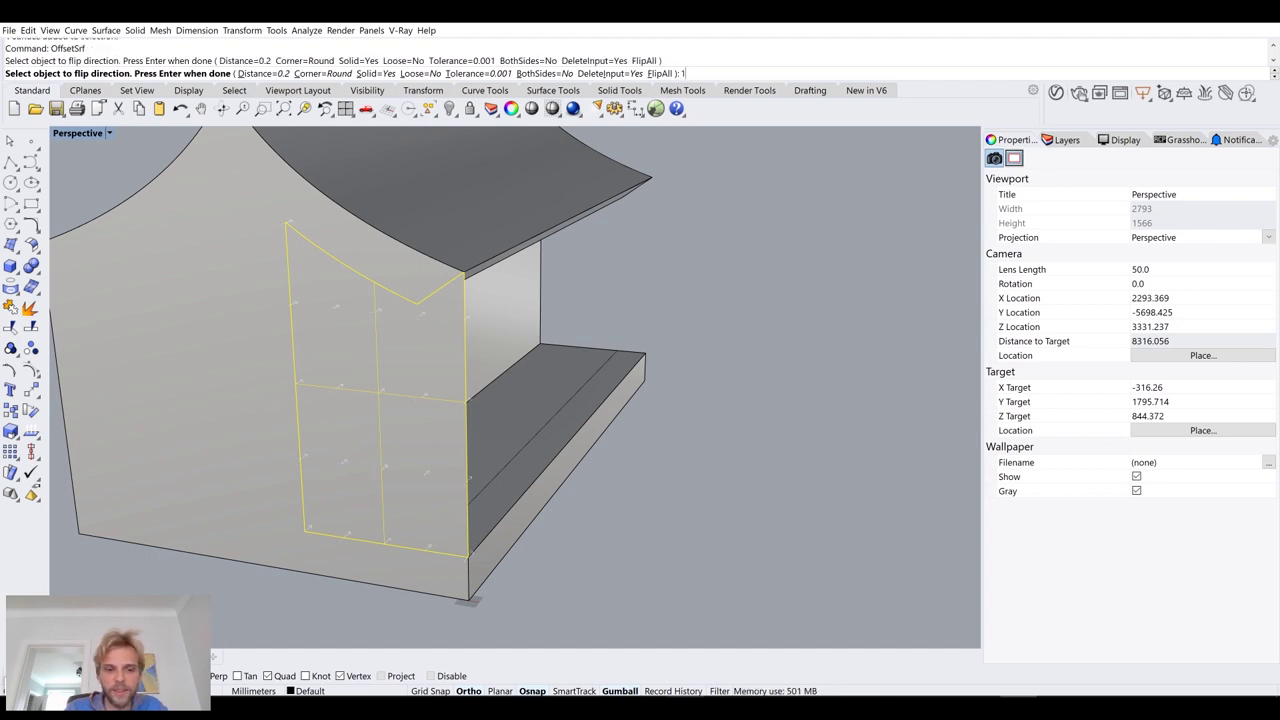
key(Return)
key(Return)
Mirror a copy of the side wall to the opposite end about the midpoint of the long base edge
text(Mirror)
key(Return)
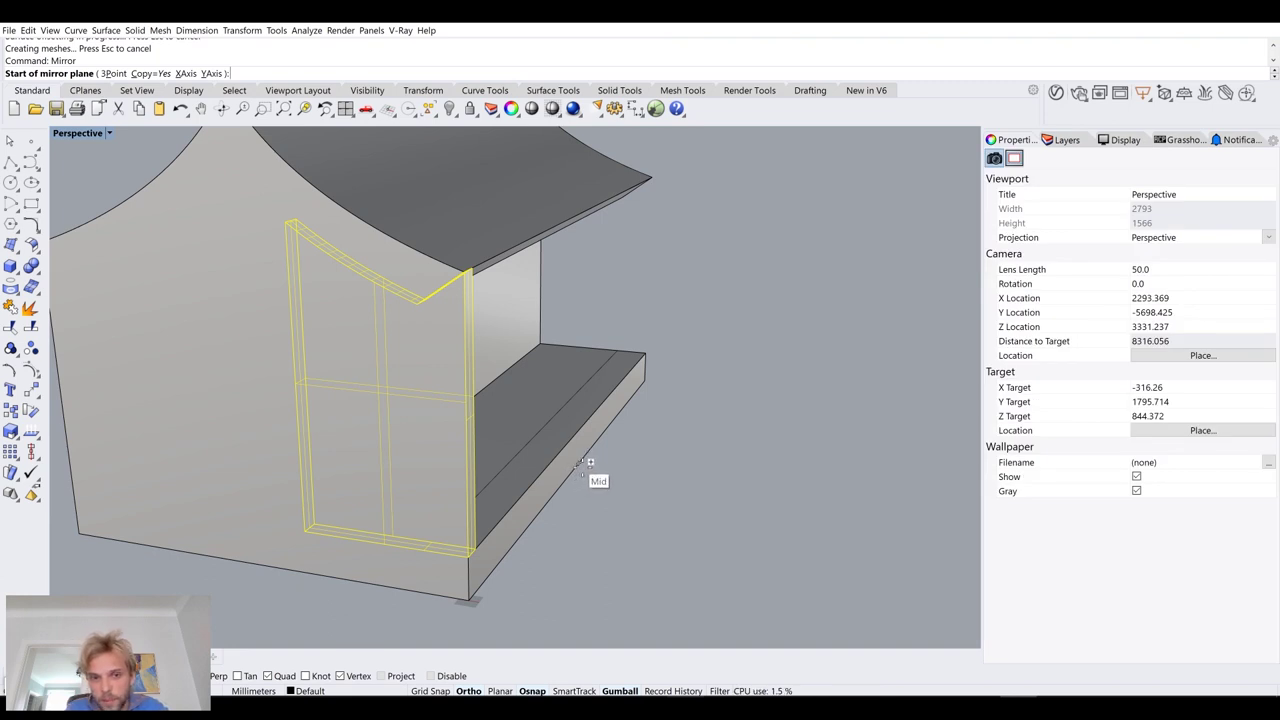
click(581, 466)
click(775, 476)
Boolean-union the extruded body with the two side walls into a single solid
right_drag(759, 500, 694, 508)
shift+click(863, 362)
shift+click(790, 425)
text(BooleanUnion)
key(Return)
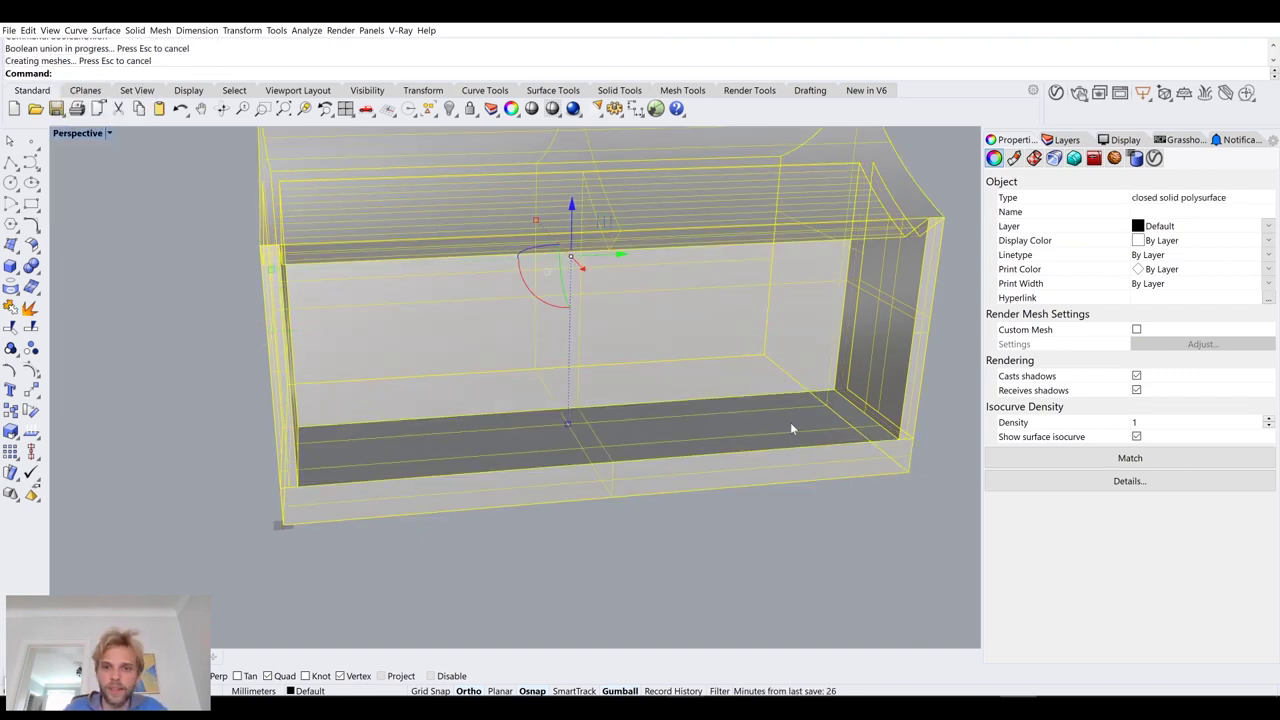
Merge all coplanar faces of the unioned building solid with MergeAllFaces
text(Merga)
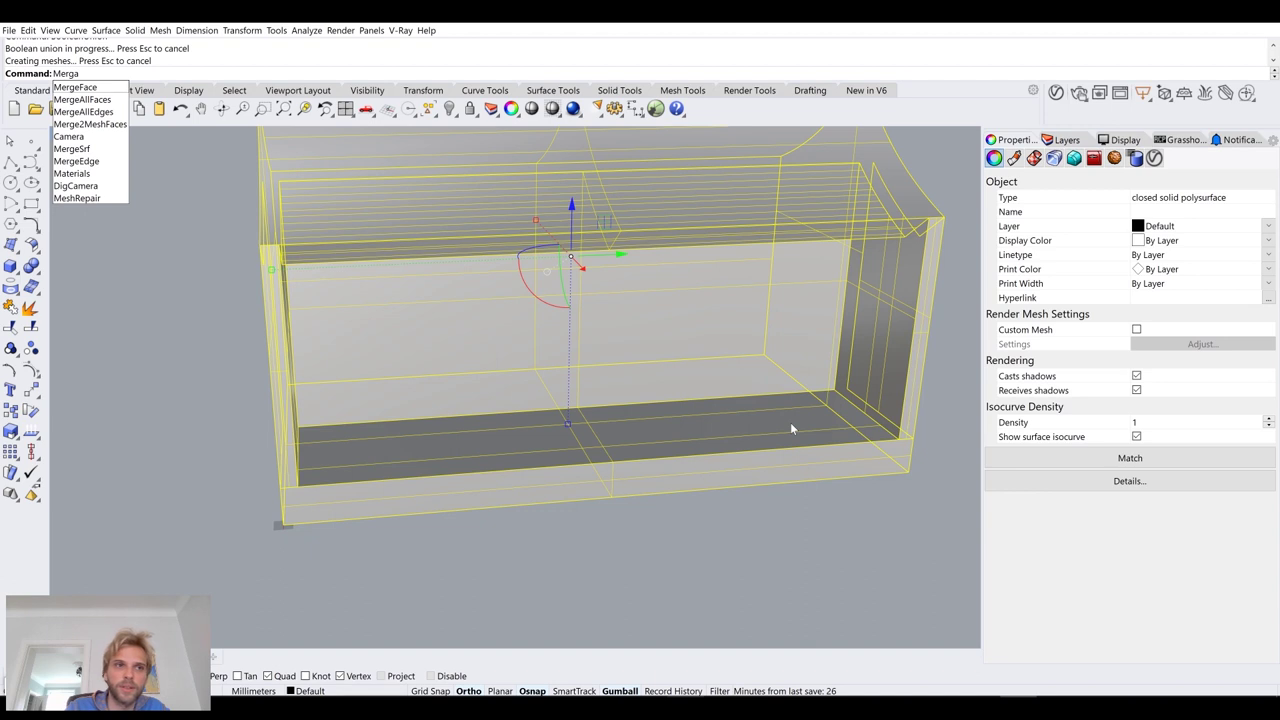
key(BackSpace)
text(es)
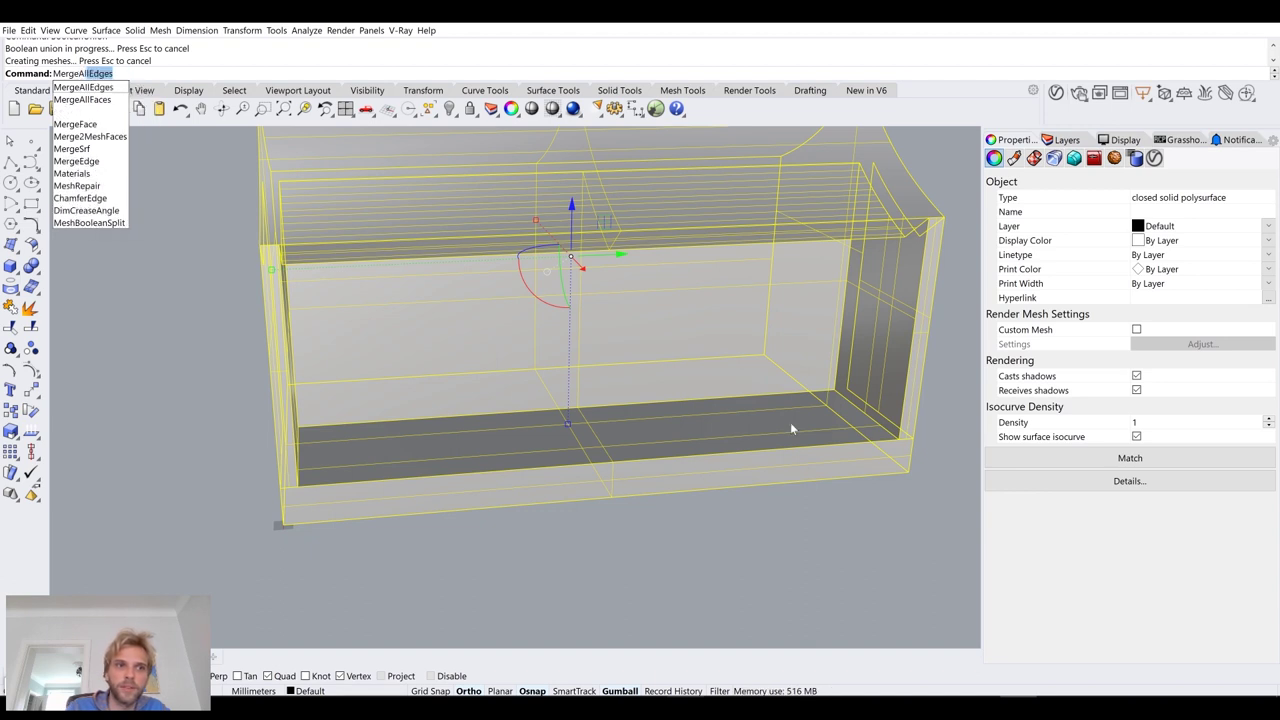
text(AllFac)
key(Return)
key(Escape)
right_drag(783, 427, 499, 397)
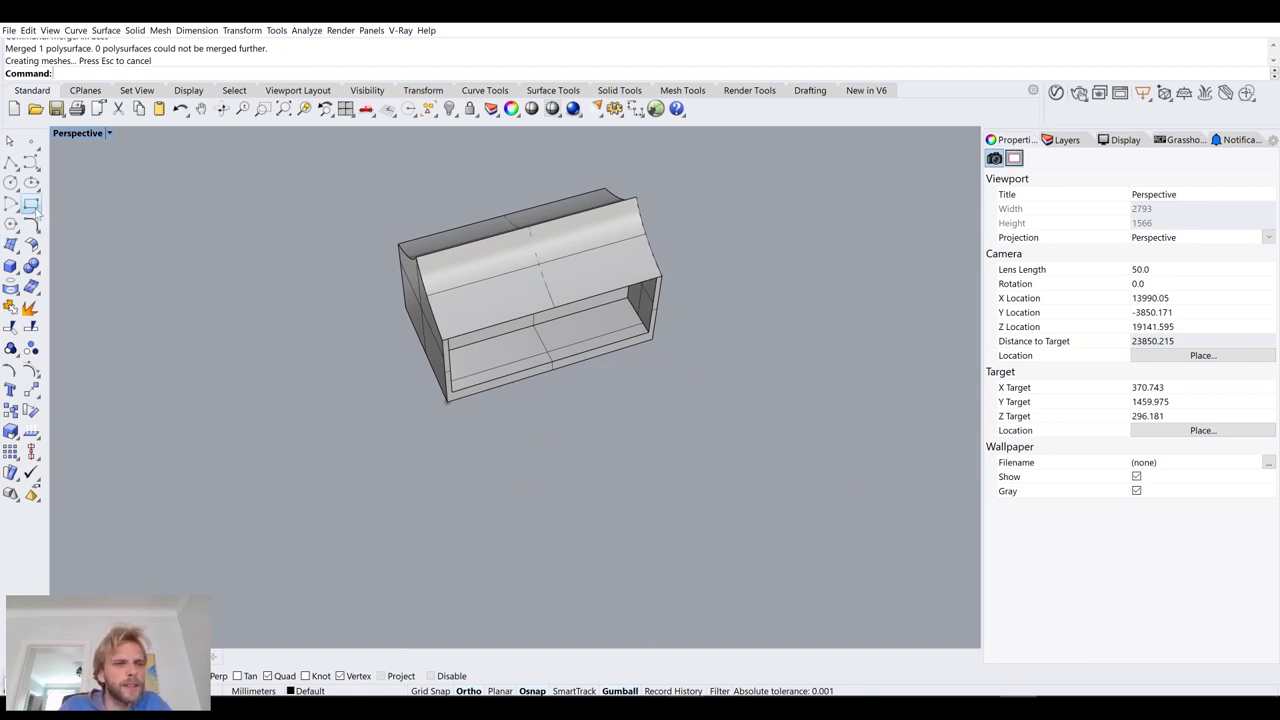
right_drag(699, 458, 714, 460)
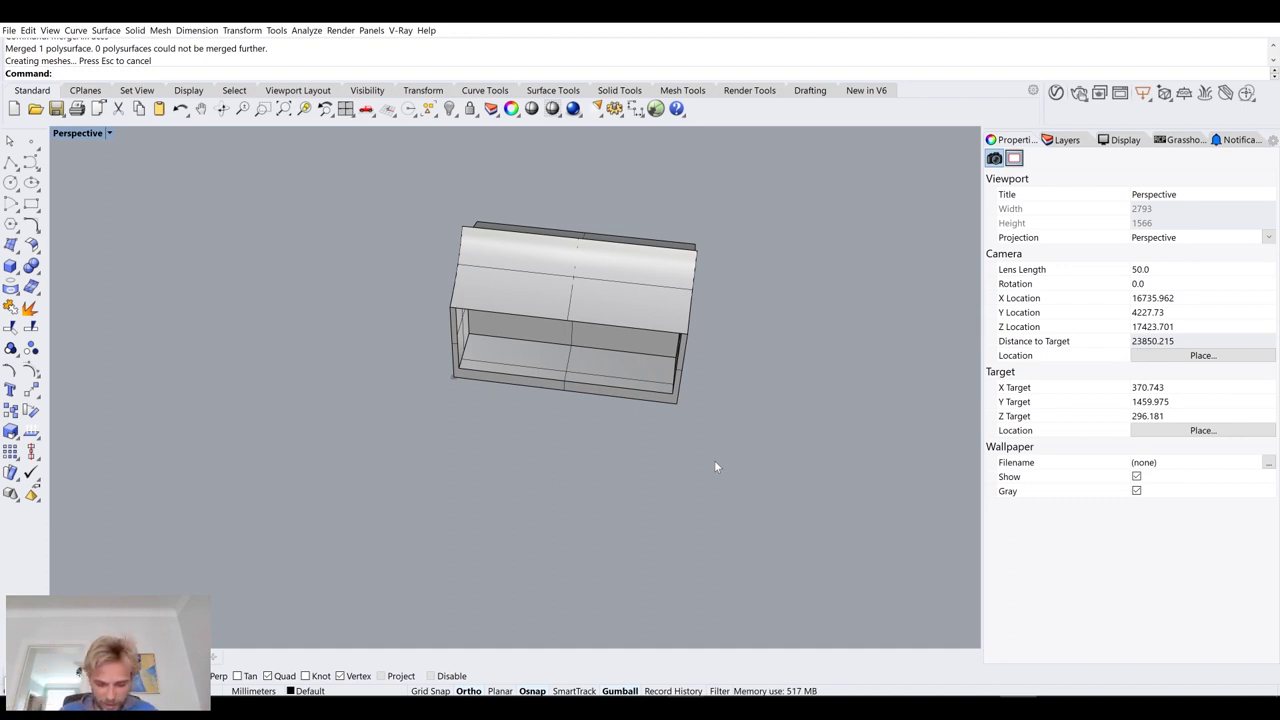
right_drag(834, 343, 523, 291)
scroll(536, 305, up, 3)
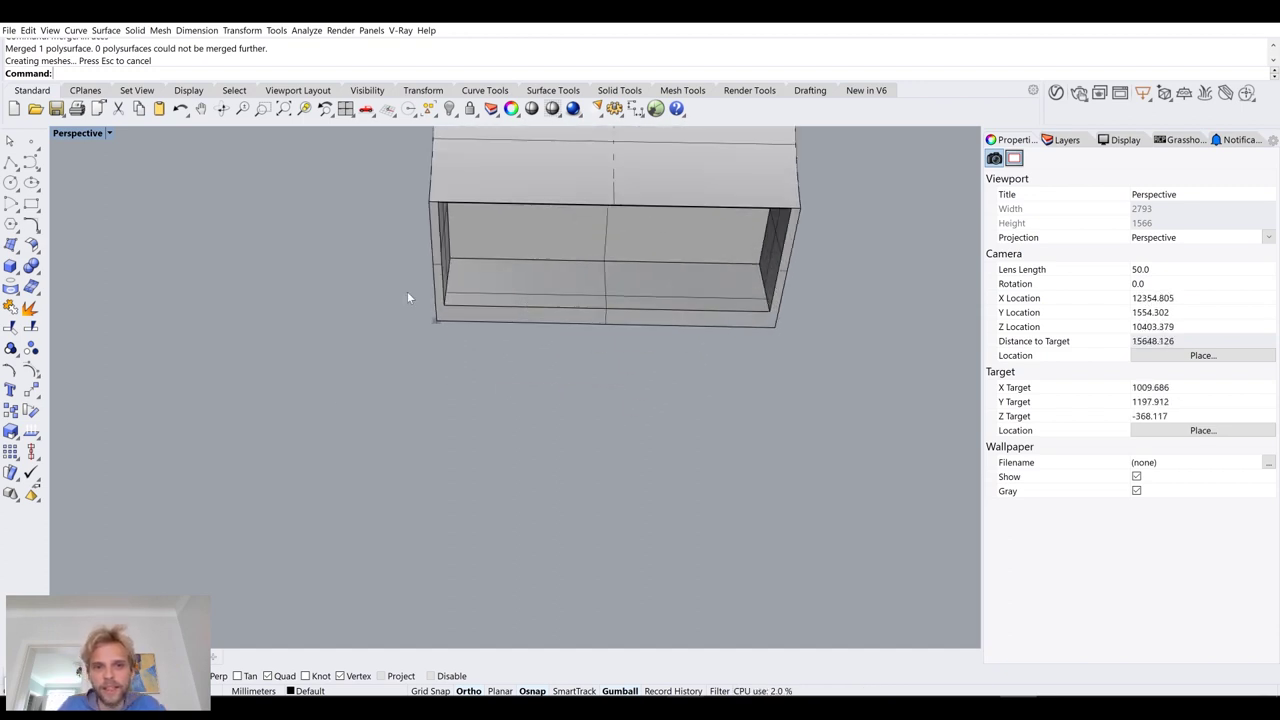
click(31, 204)
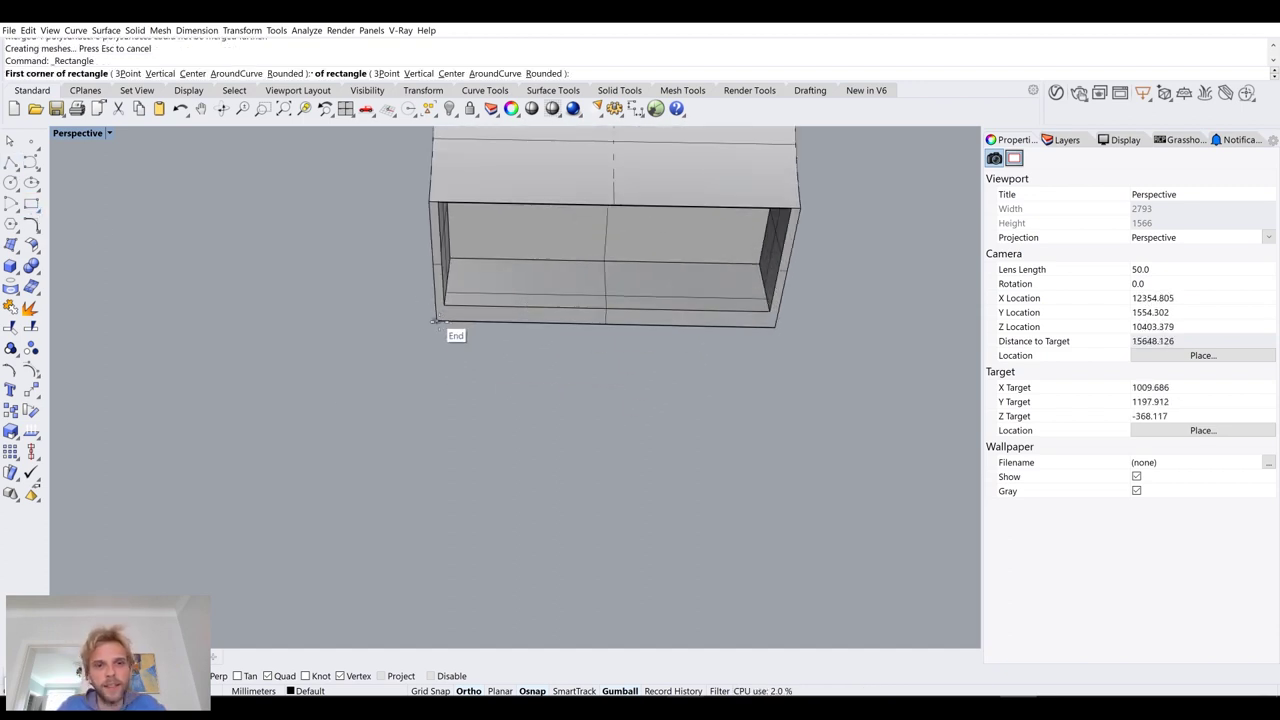
click(437, 322)
key(Escape)
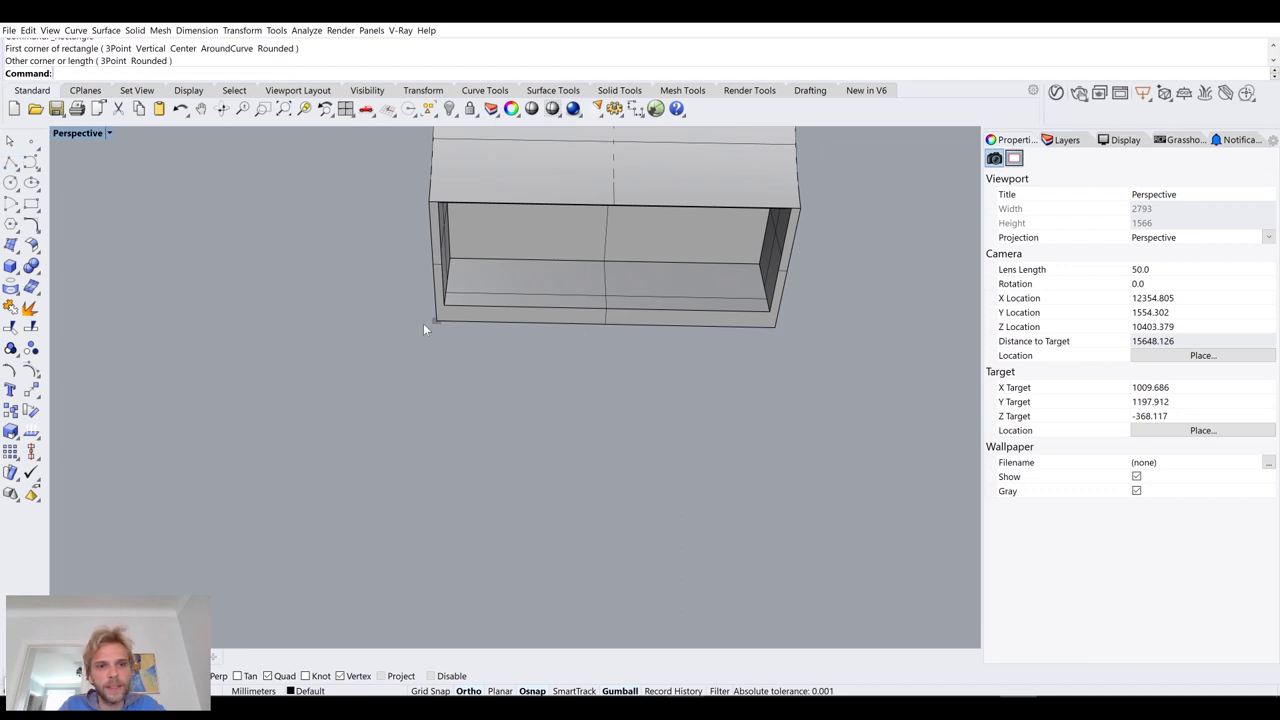
Draw a three-point rectangle on the ground from the building's full front base edge, extending outward in front of the recess
click(31, 204)
click(128, 73)
click(436, 321)
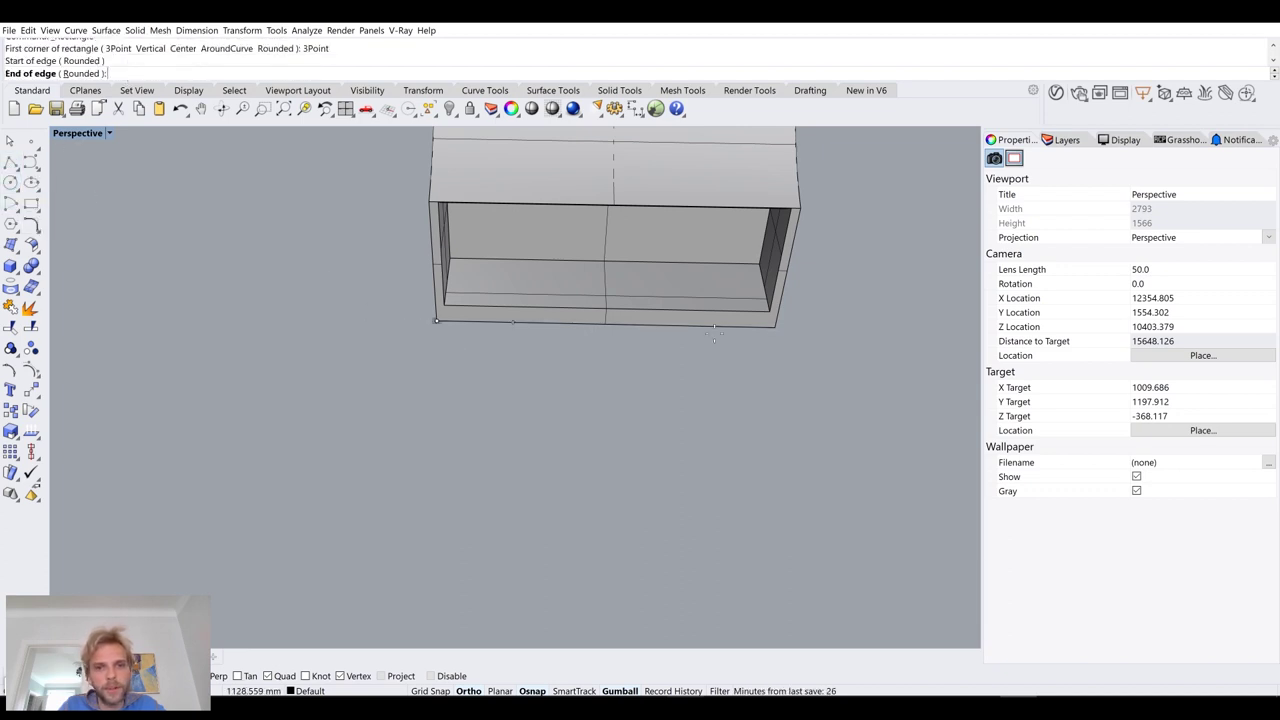
click(781, 327)
click(776, 553)
mouse_move(622, 444)
right_down()
mouse_move(714, 421)
mouse_move(634, 443)
right_up()
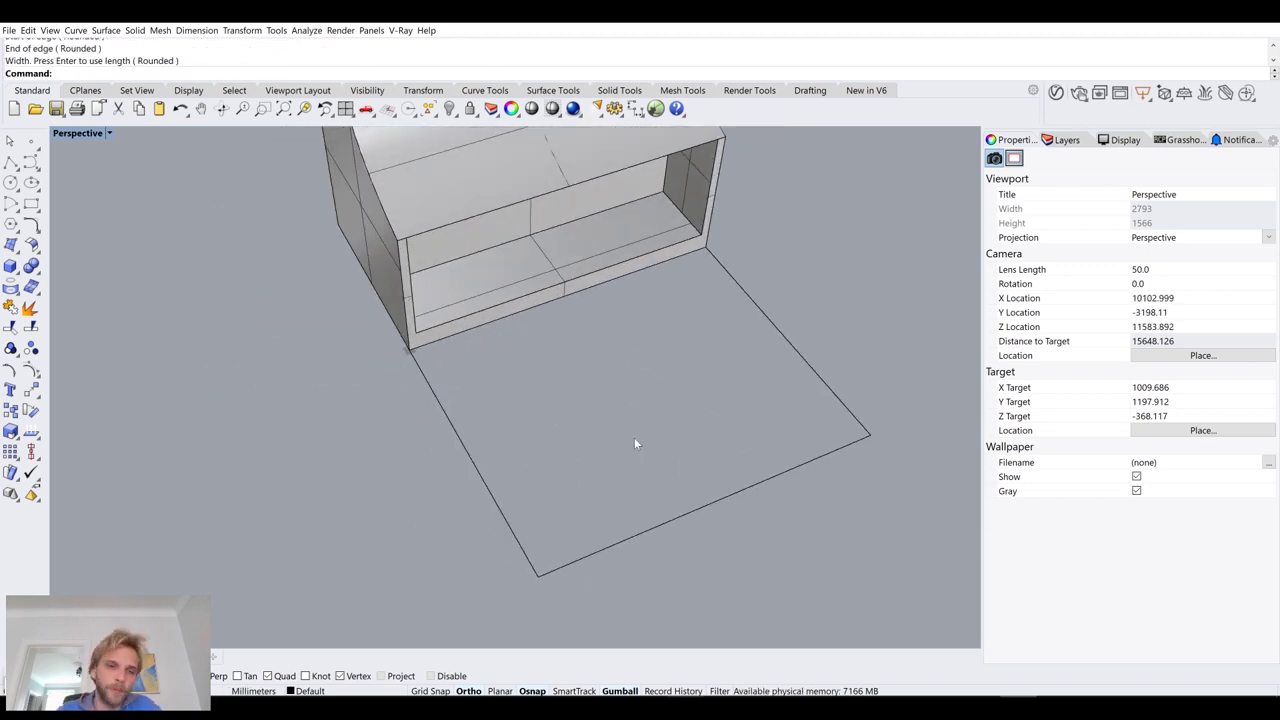
drag(638, 434, 342, 437)
click(543, 360)
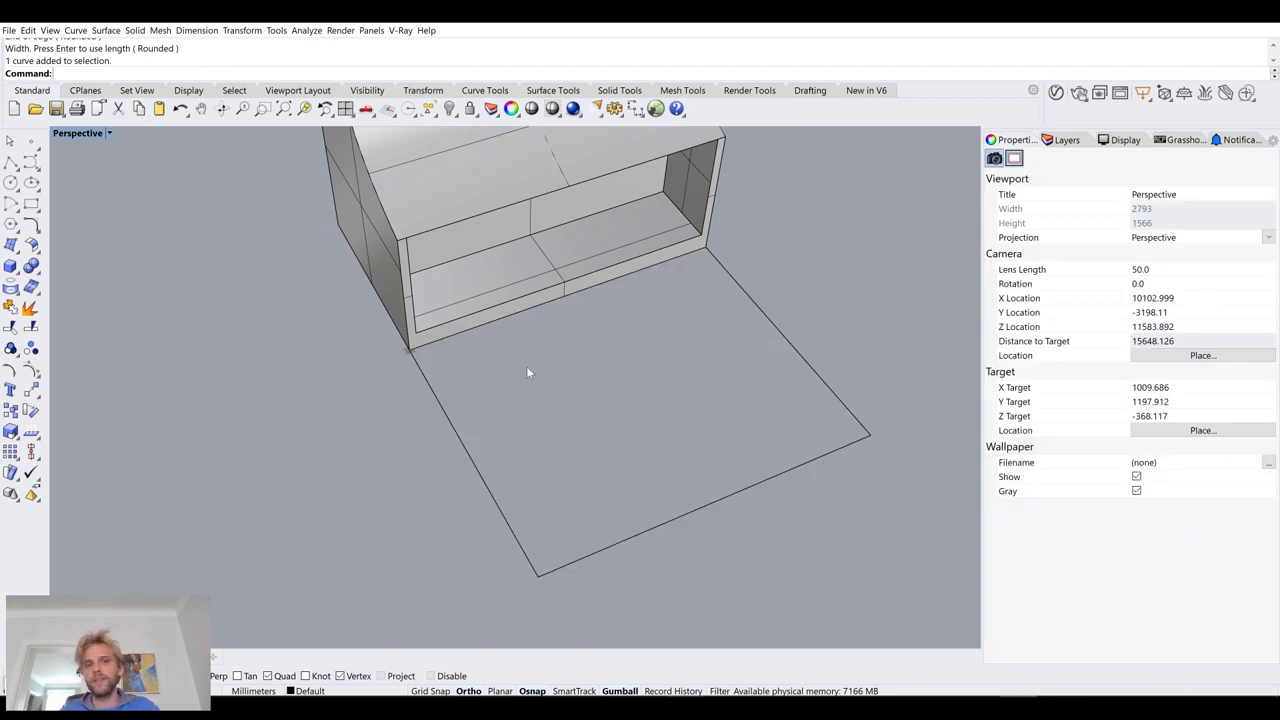
Switch from the perspective view to a maximized Top view
right_drag(528, 372, 477, 315)
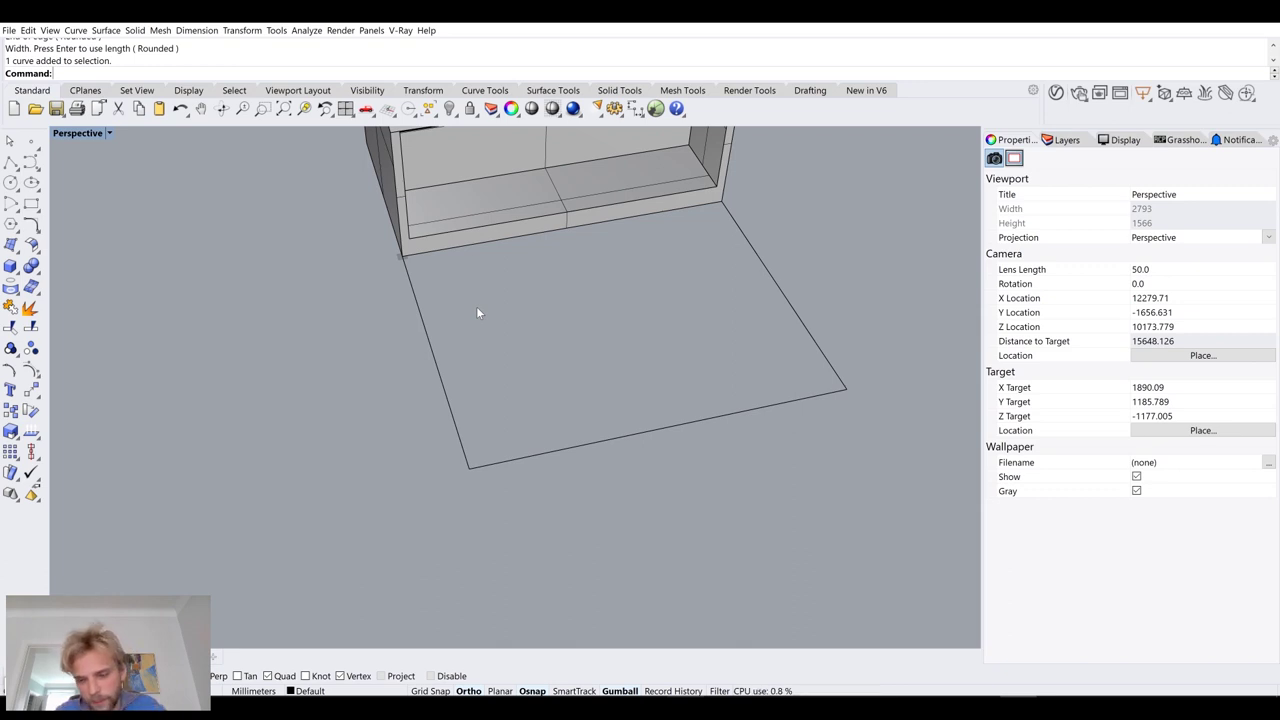
shift+right_drag(481, 329, 415, 198)
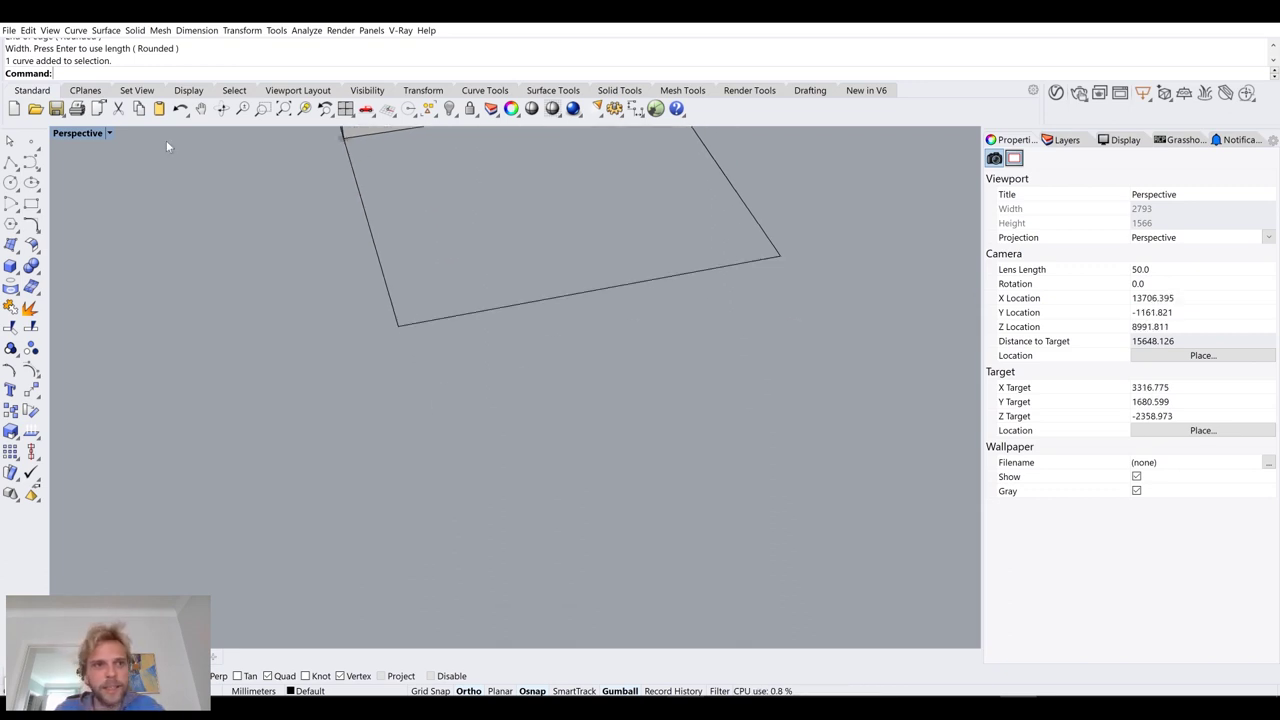
double_click(67, 133)
double_click(65, 134)
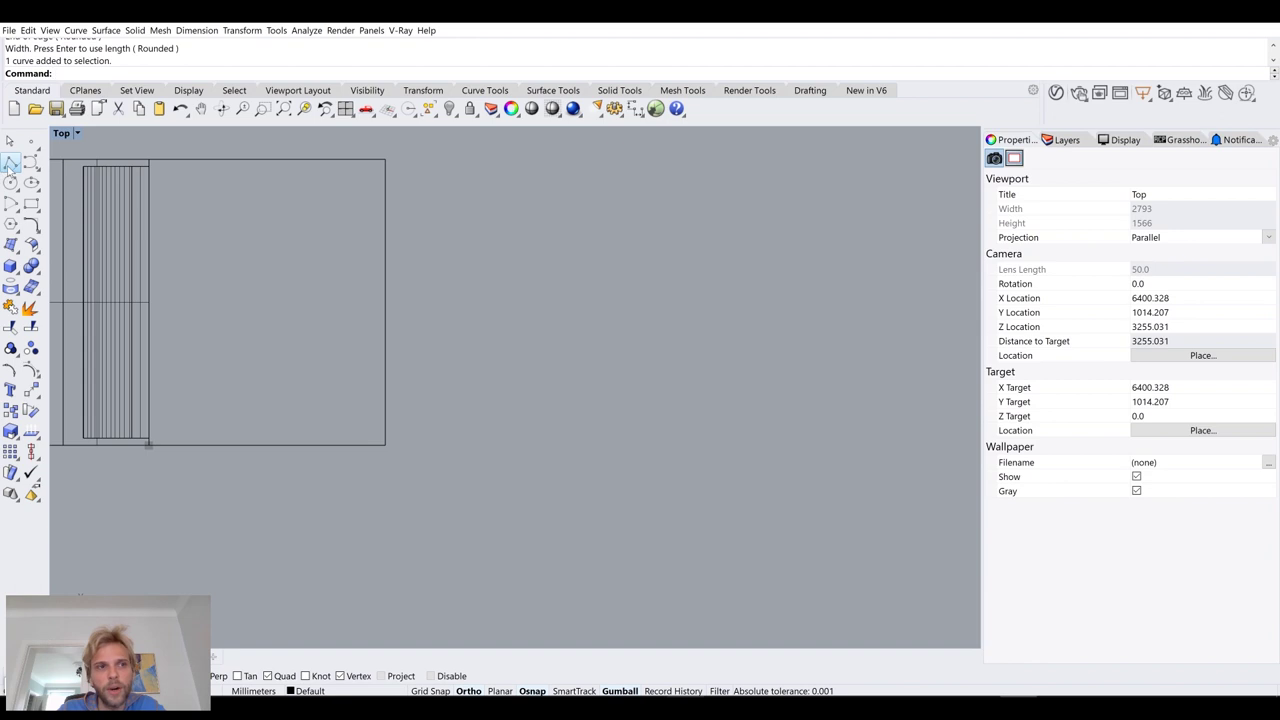
Draw a small closed six-sided irregular polyline beyond the outer edge of the ground rectangle
click(10, 163)
scroll(437, 385, up, 5)
click(441, 389)
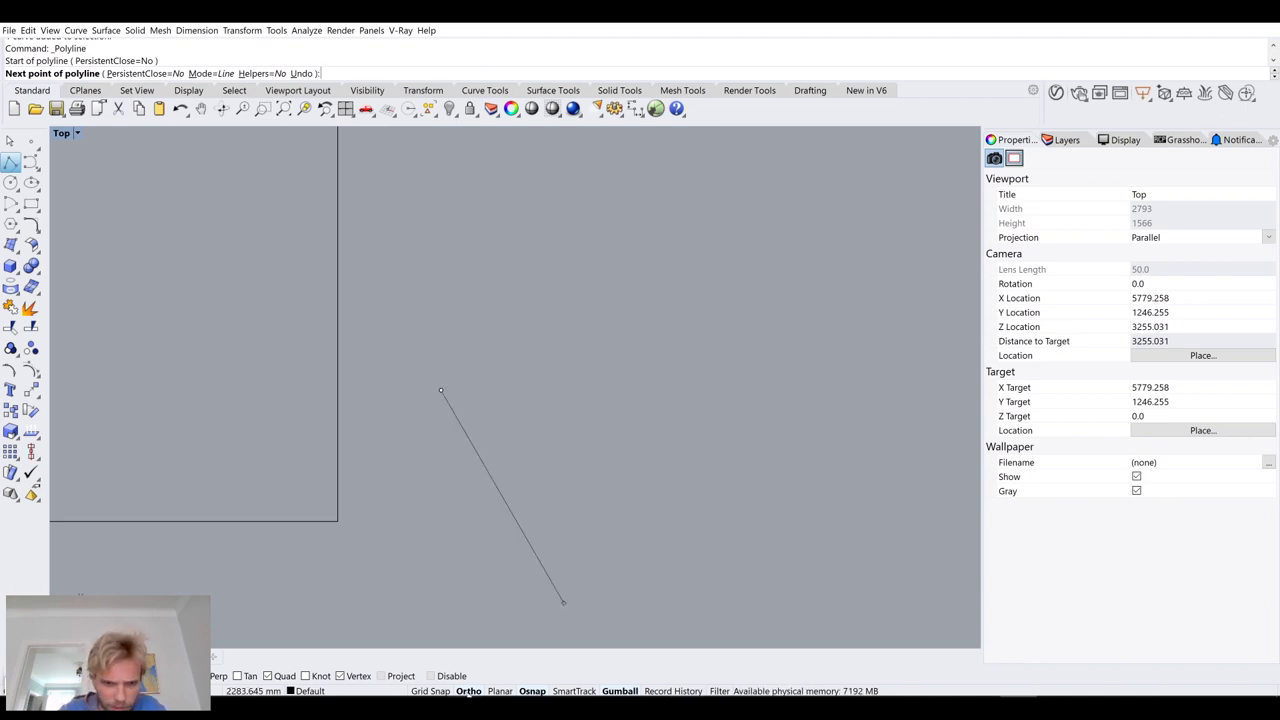
click(463, 370)
click(513, 370)
click(542, 398)
click(494, 427)
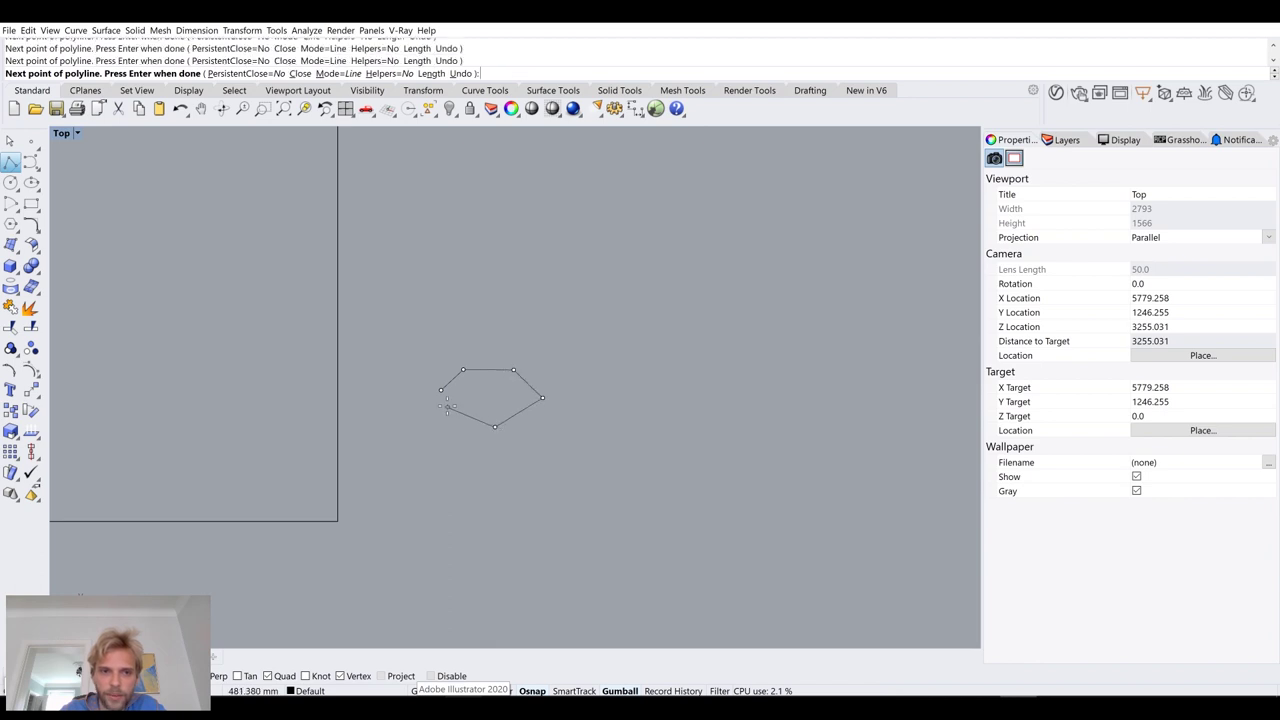
click(441, 389)
scroll(510, 378, up, 5)
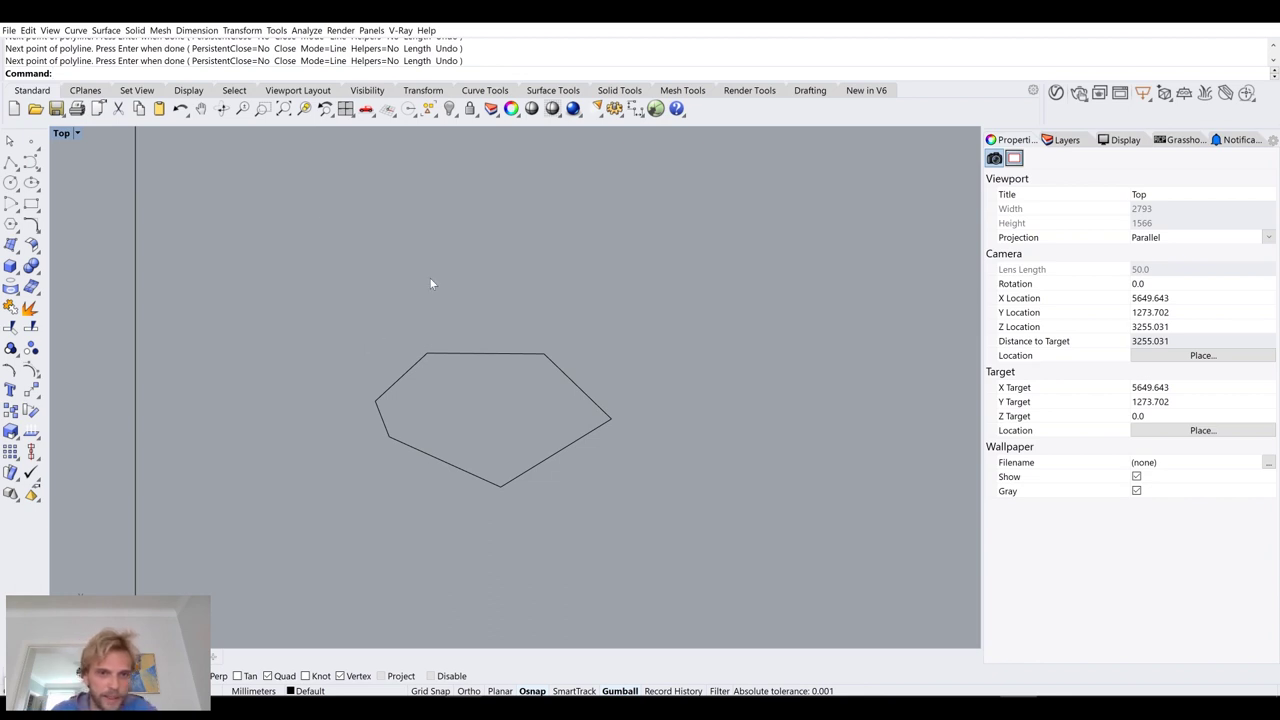
Draw a larger closed crescent-shaped polyline beside the six-sided one
right_drag(518, 398, 314, 366)
click(11, 162)
click(494, 311)
click(648, 429)
click(738, 417)
click(804, 356)
click(850, 311)
click(915, 351)
click(772, 487)
click(598, 481)
click(514, 432)
click(482, 352)
click(494, 311)
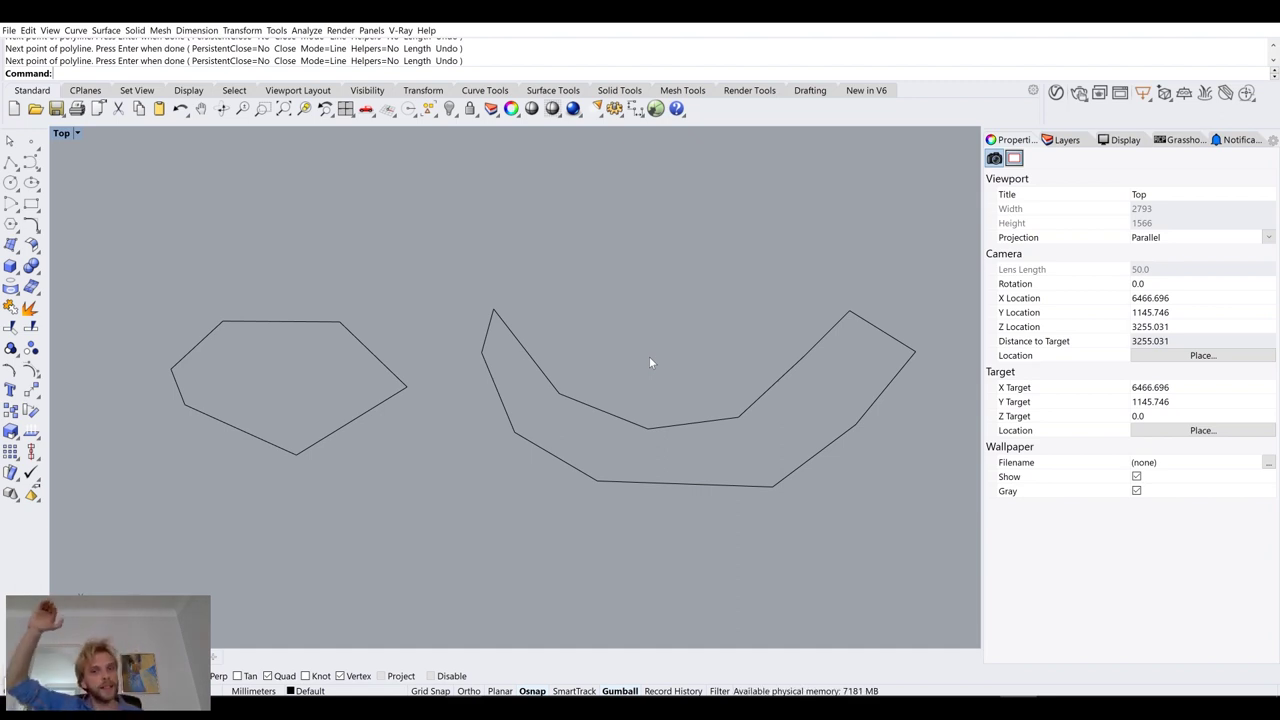
Delete the crescent-shaped and six-sided polylines
drag(649, 361, 608, 505)
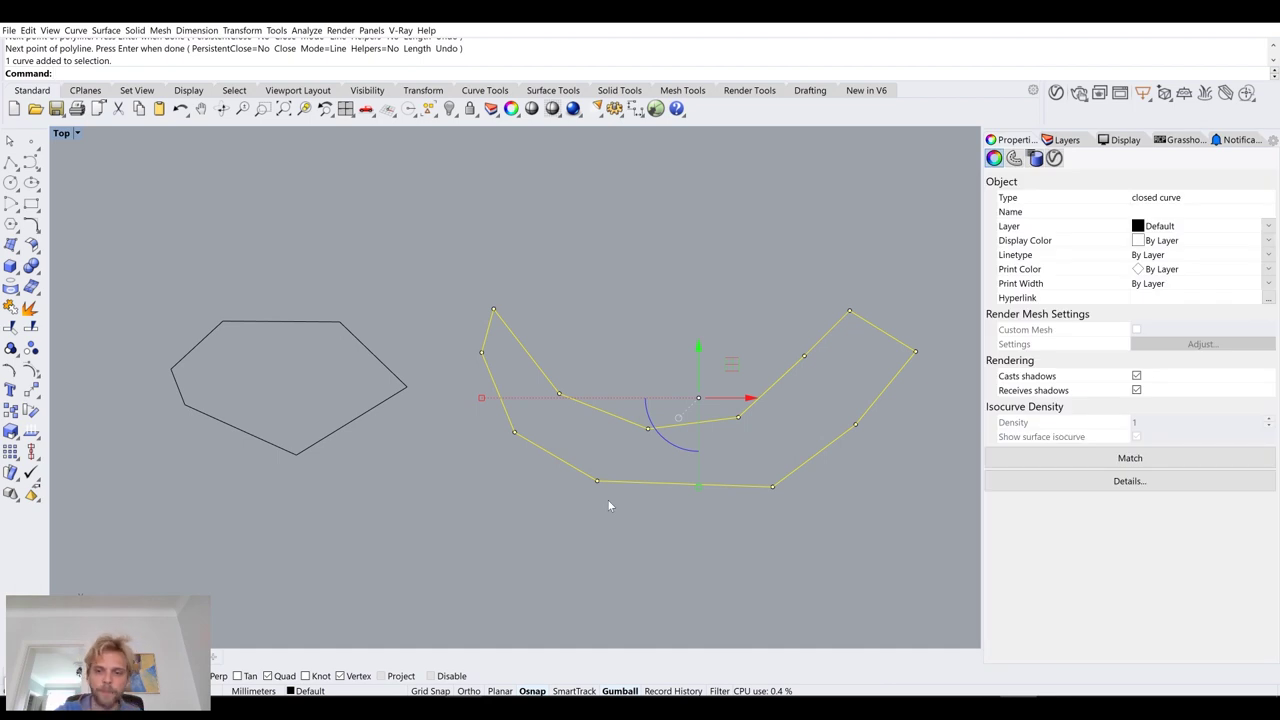
key(Delete)
drag(417, 294, 207, 326)
right_drag(246, 316, 454, 310)
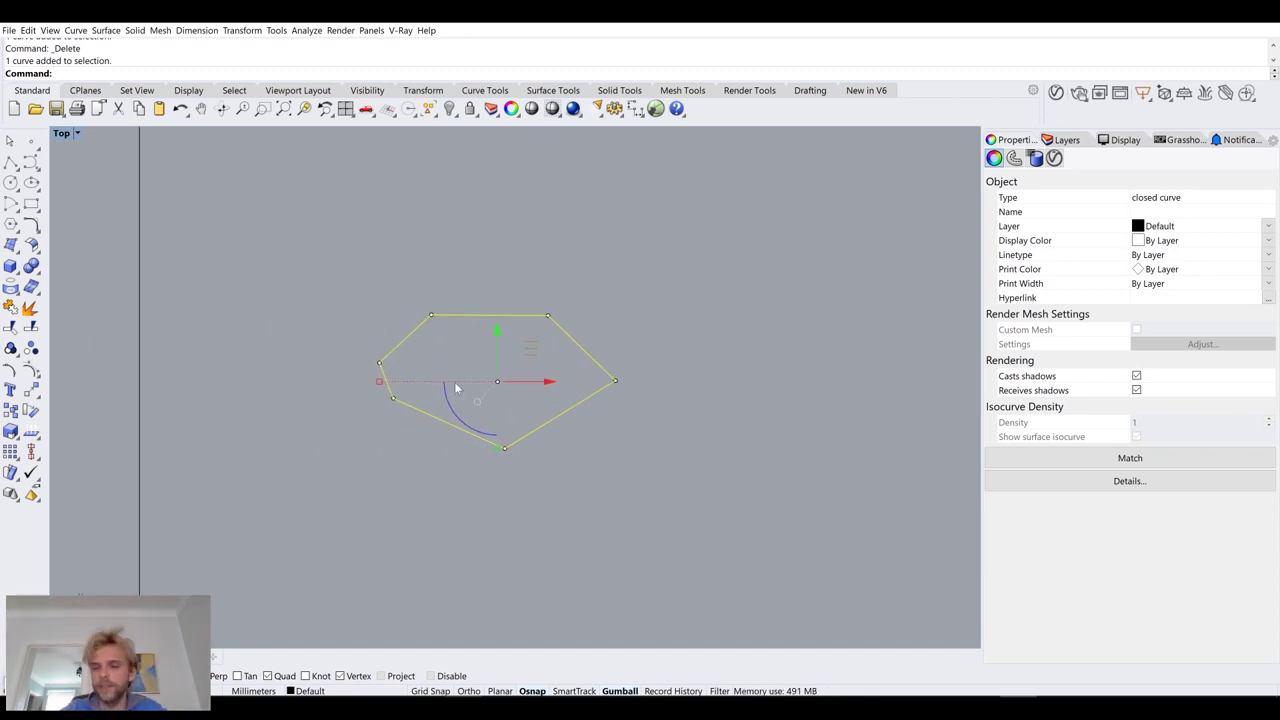
key(Delete)
Create a sphere with a 100 mm radius outside the ground rectangle, near the building's front corner, with Ortho on
mouse_move(456, 387)
right_down()
mouse_move(397, 334)
mouse_move(675, 441)
right_up()
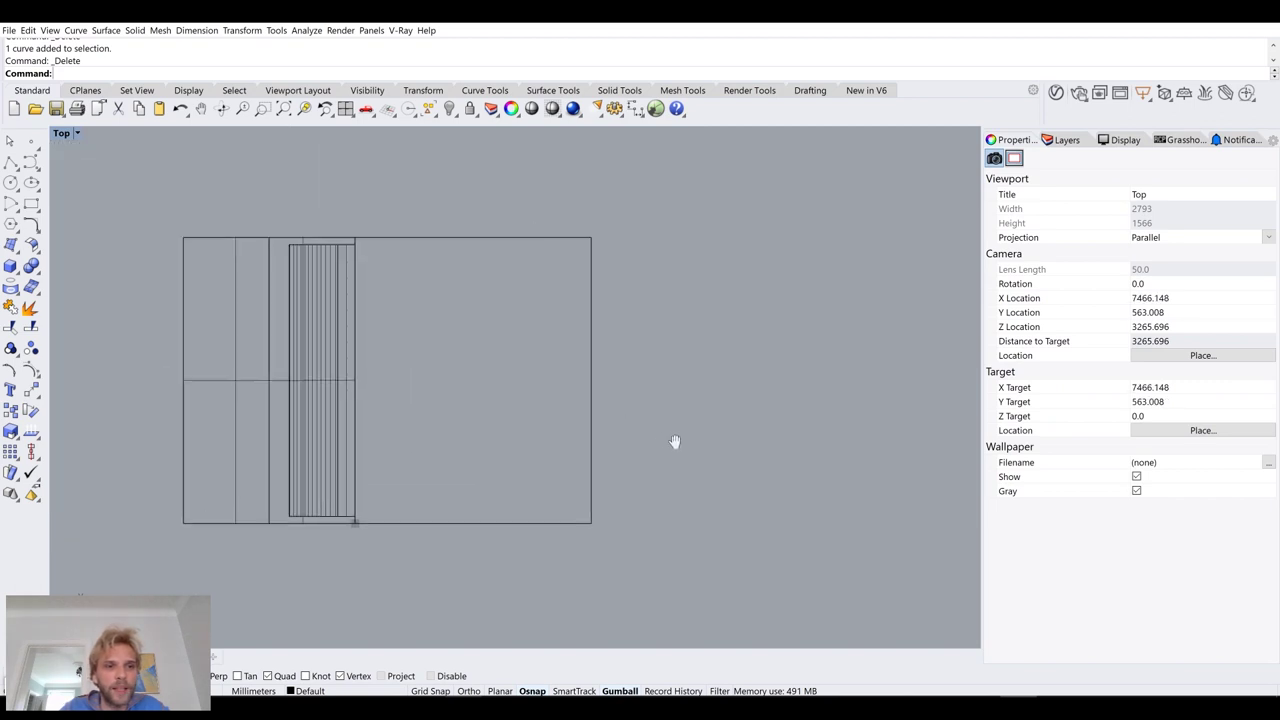
scroll(491, 466, up, 3)
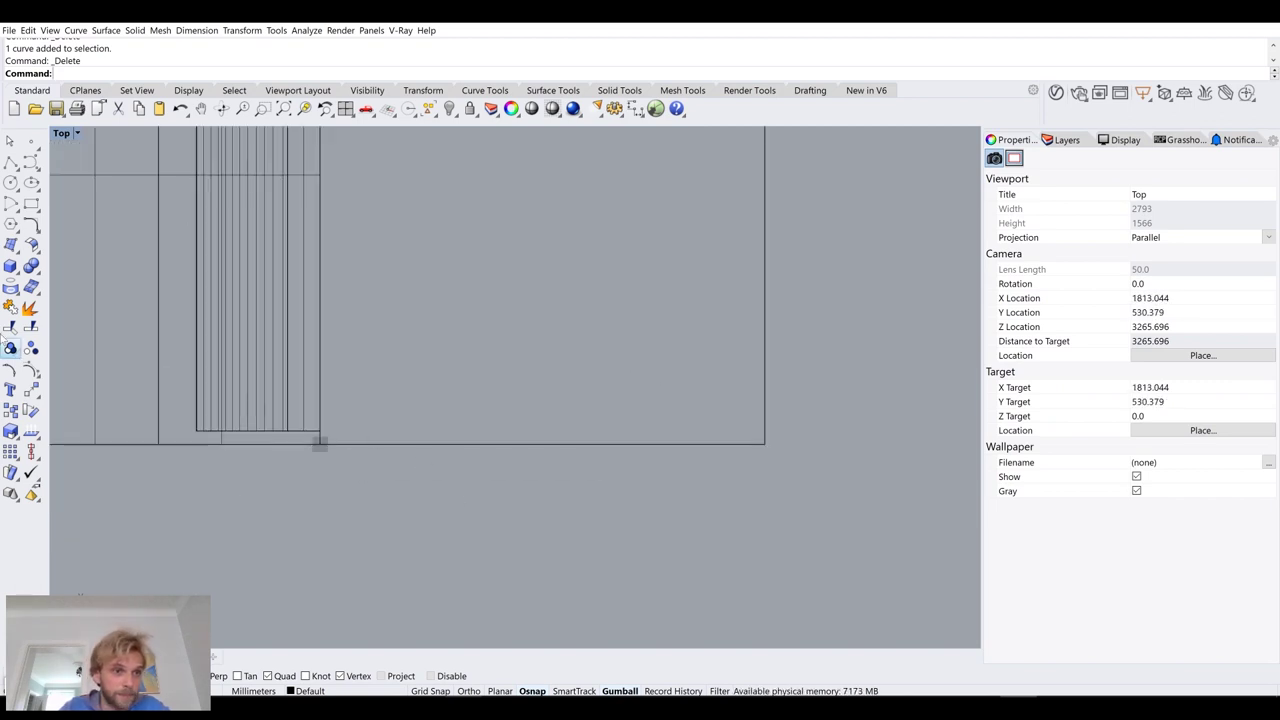
click(16, 273)
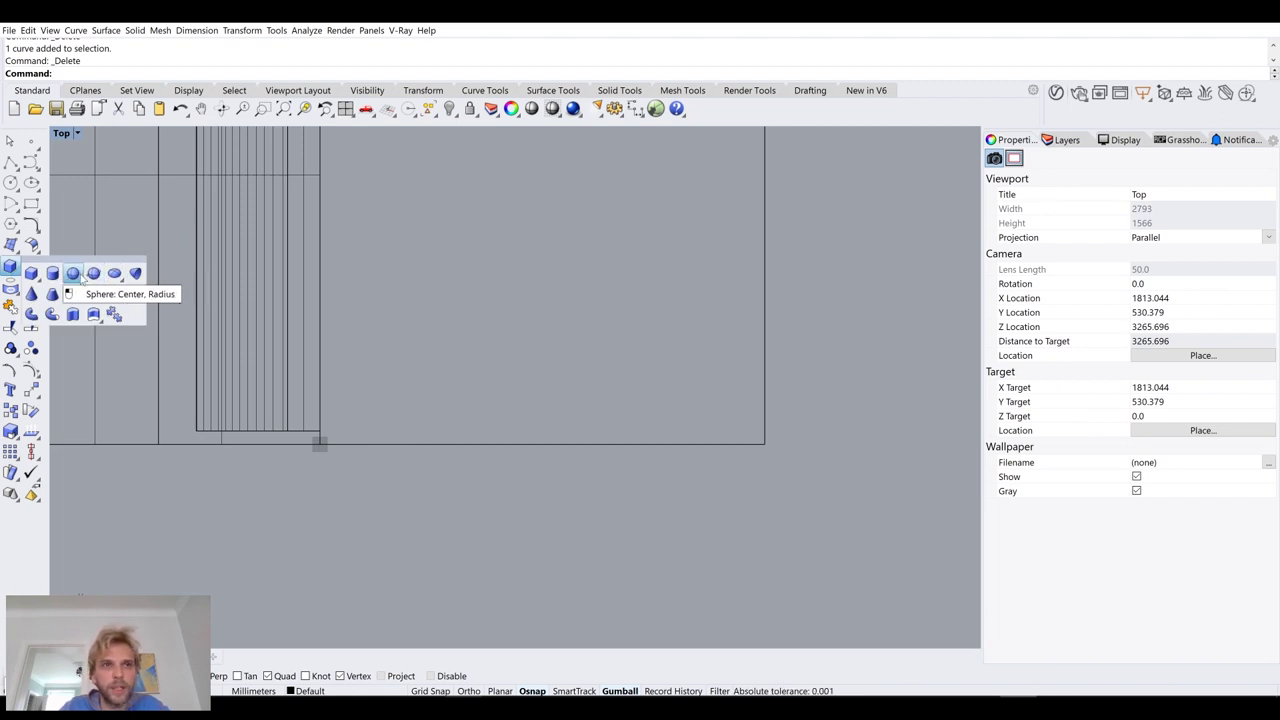
click(76, 276)
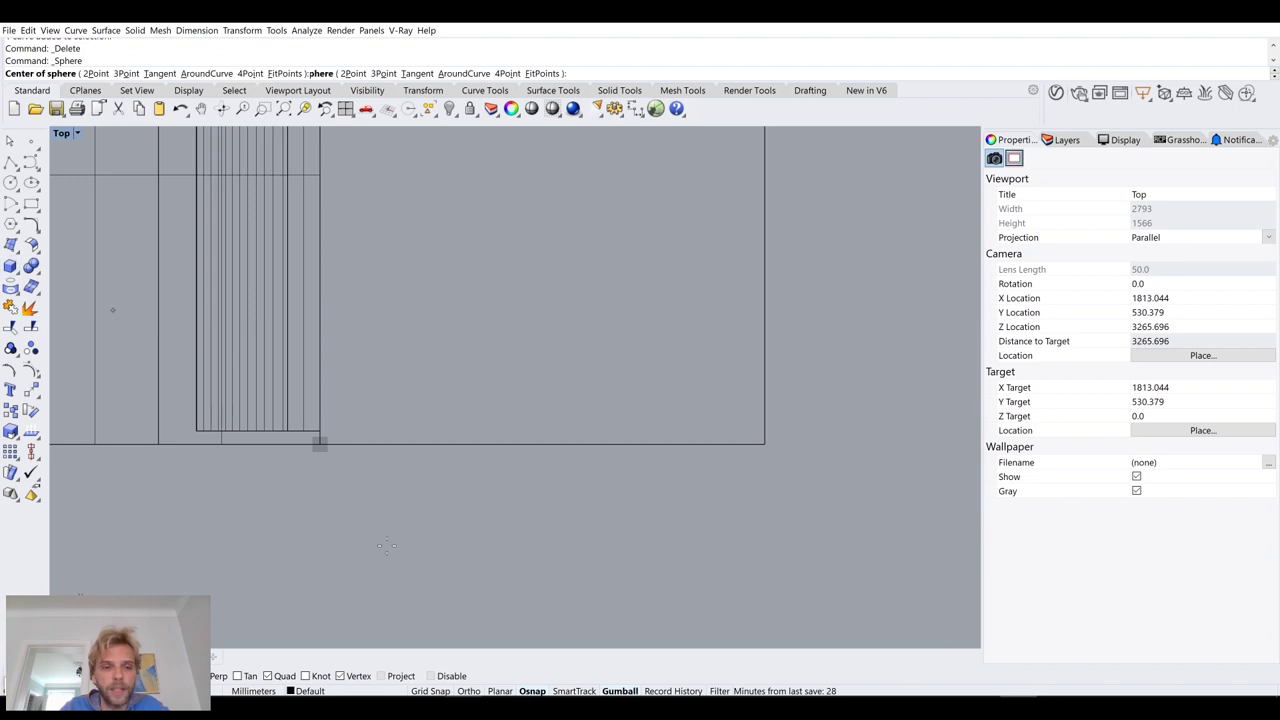
click(371, 494)
scroll(388, 514, up, 3)
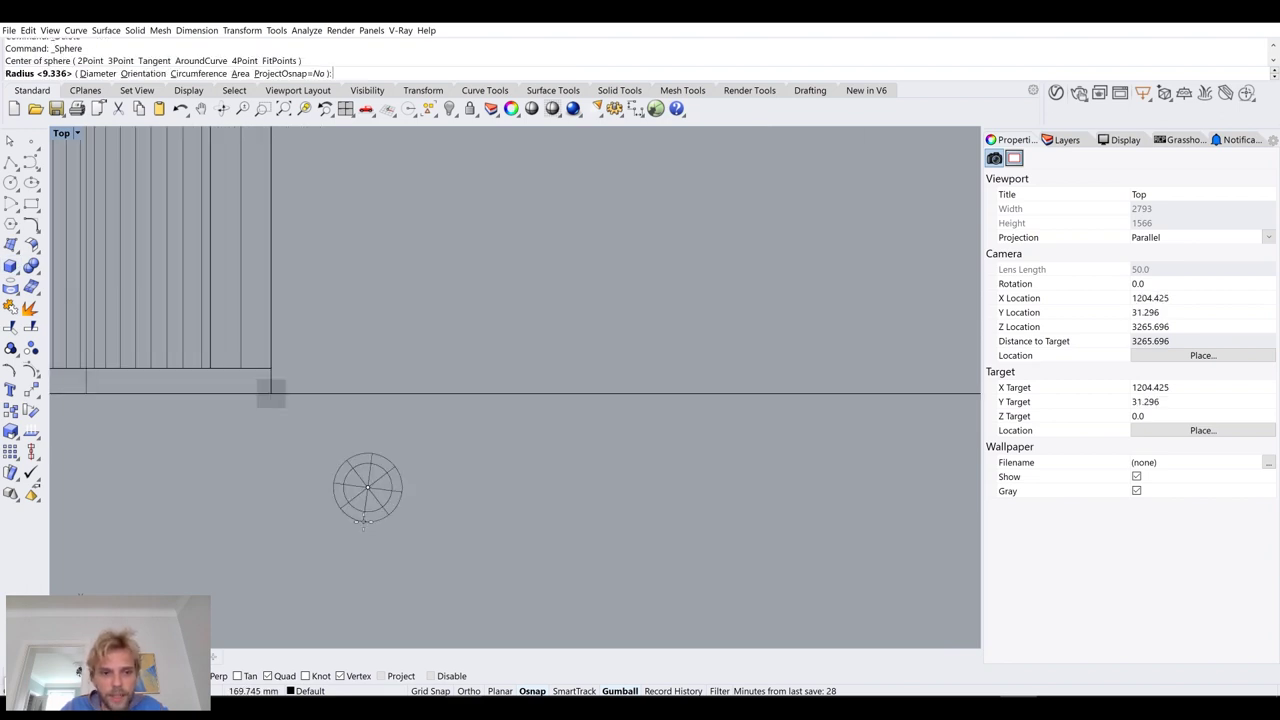
click(470, 691)
scroll(390, 489, up, 2)
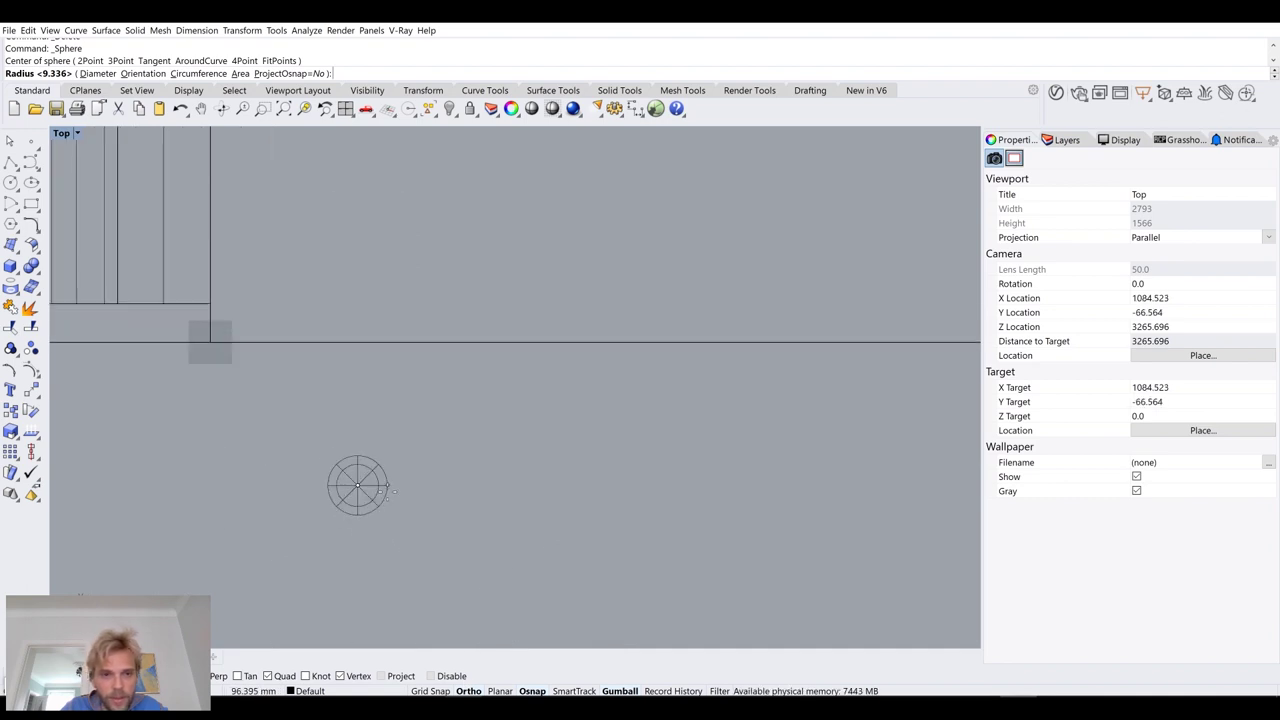
scroll(392, 490, up, 1)
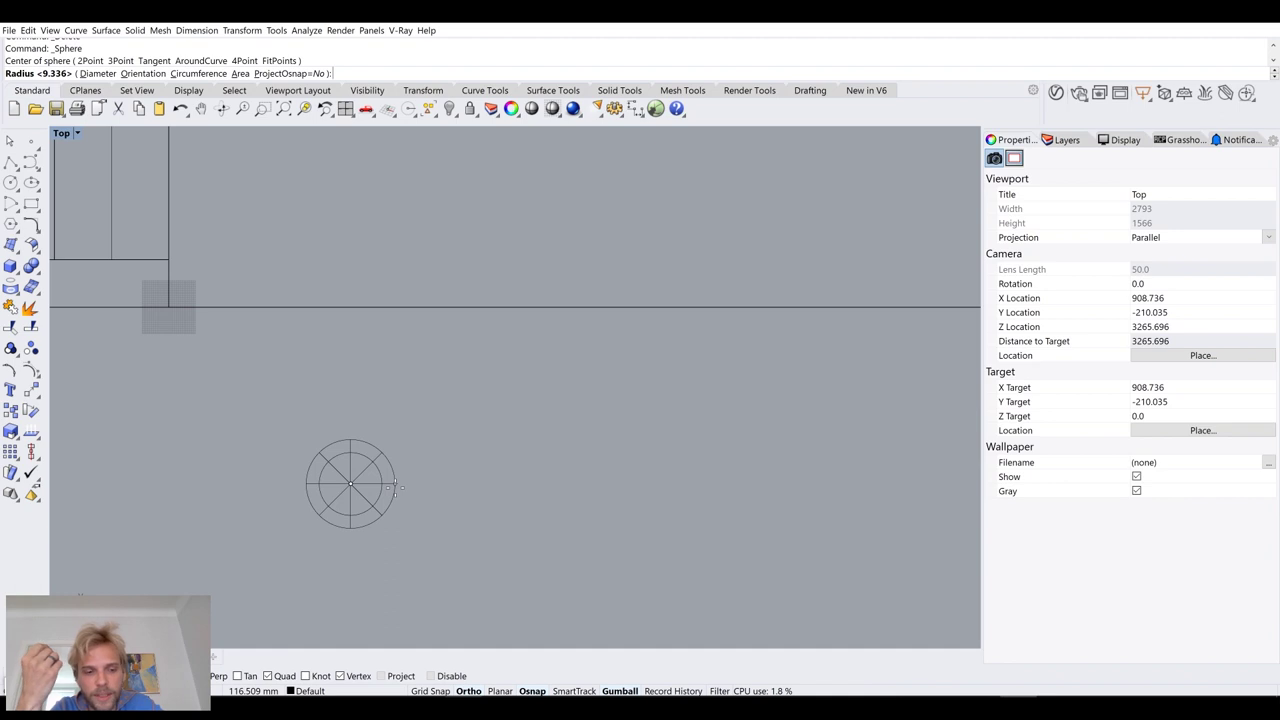
text(100)
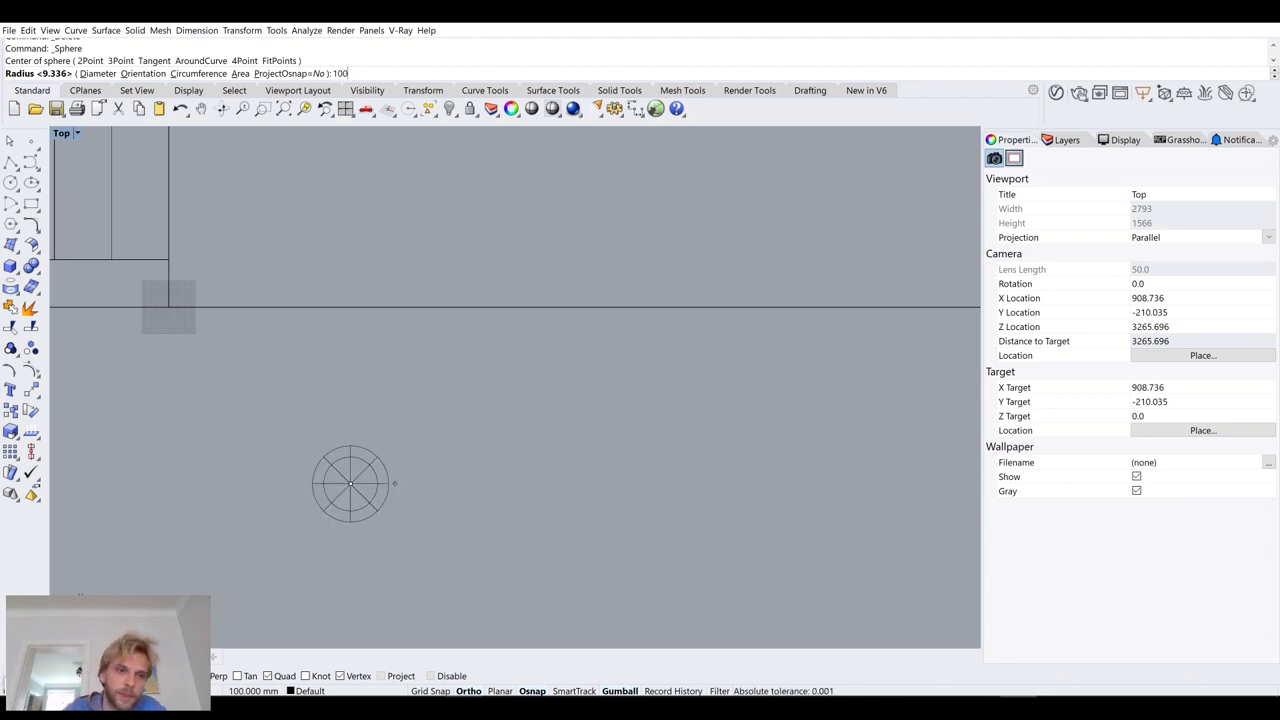
key(Return)
Select the sphere and zoom to it in a maximized Perspective view
scroll(394, 485, down, 15)
scroll(387, 489, up, 15)
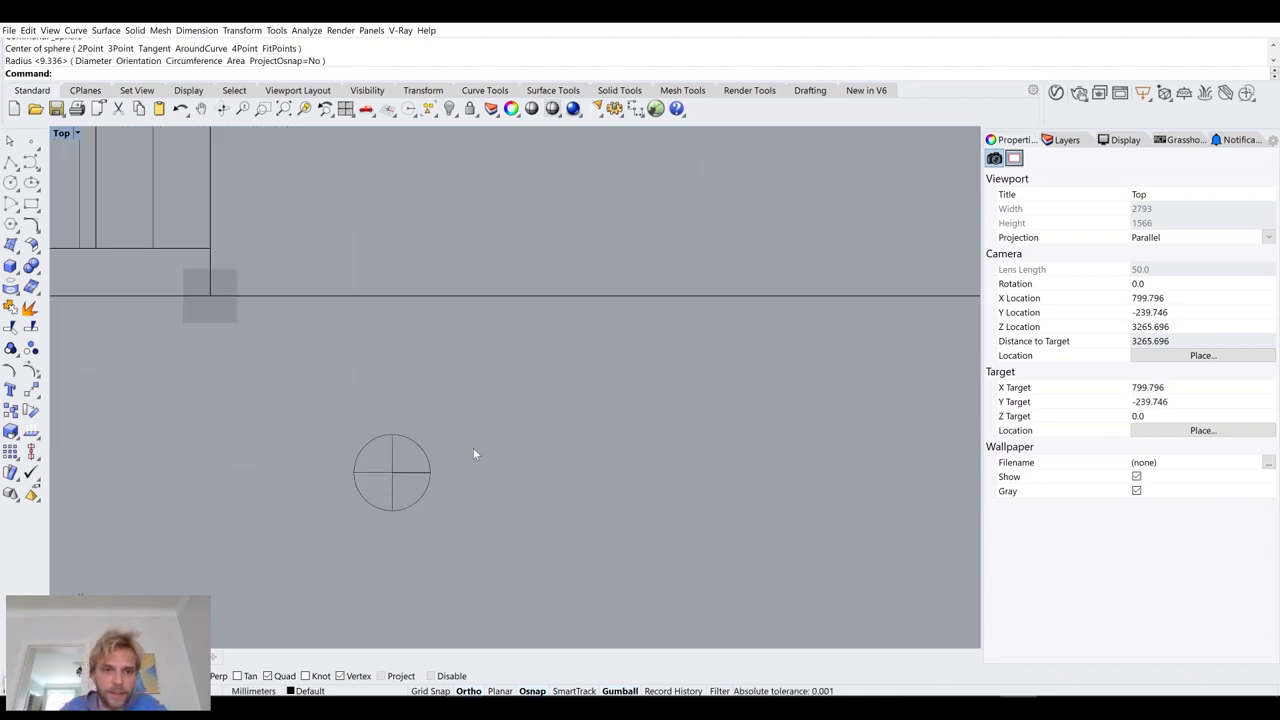
click(419, 457)
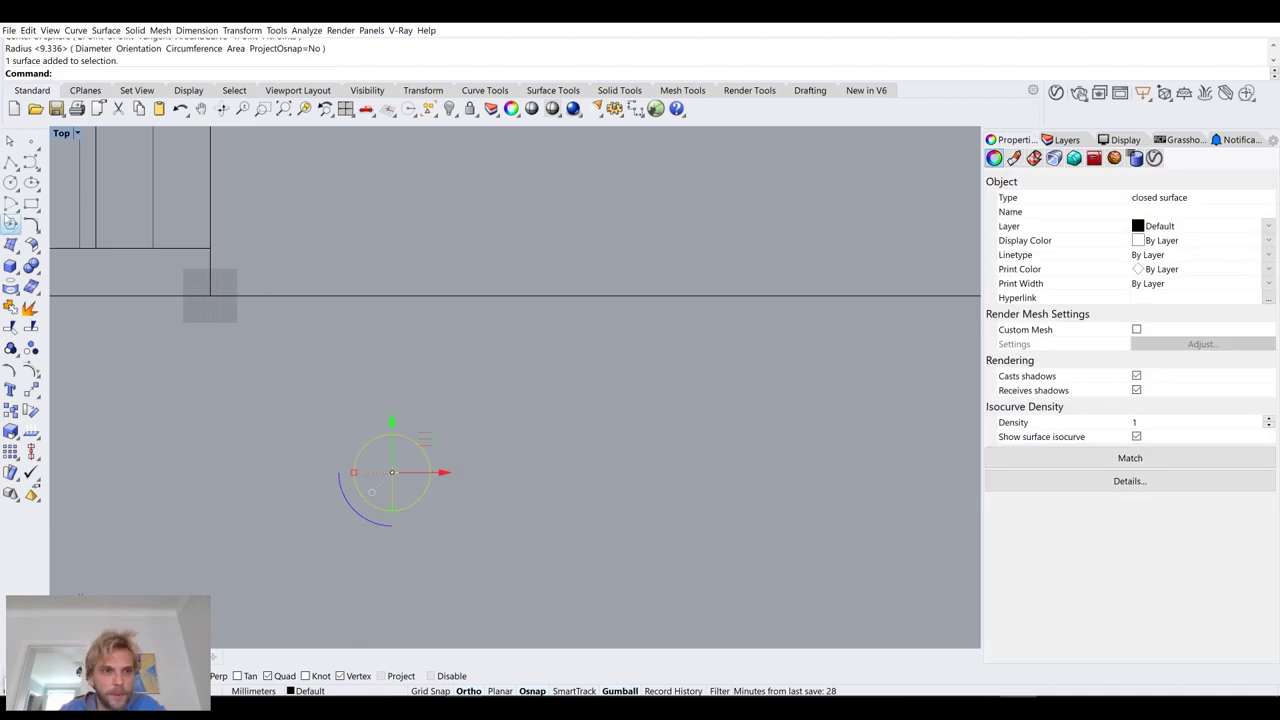
double_click(90, 135)
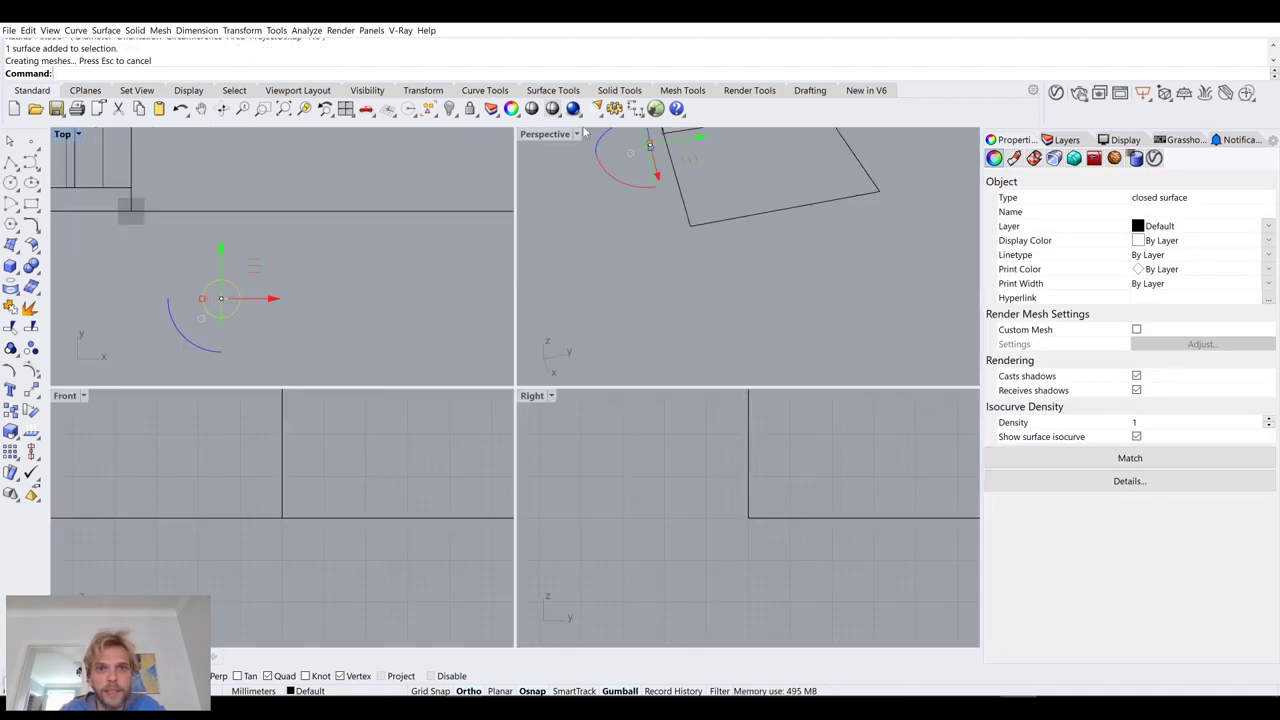
double_click(548, 135)
text(zs)
key(Return)
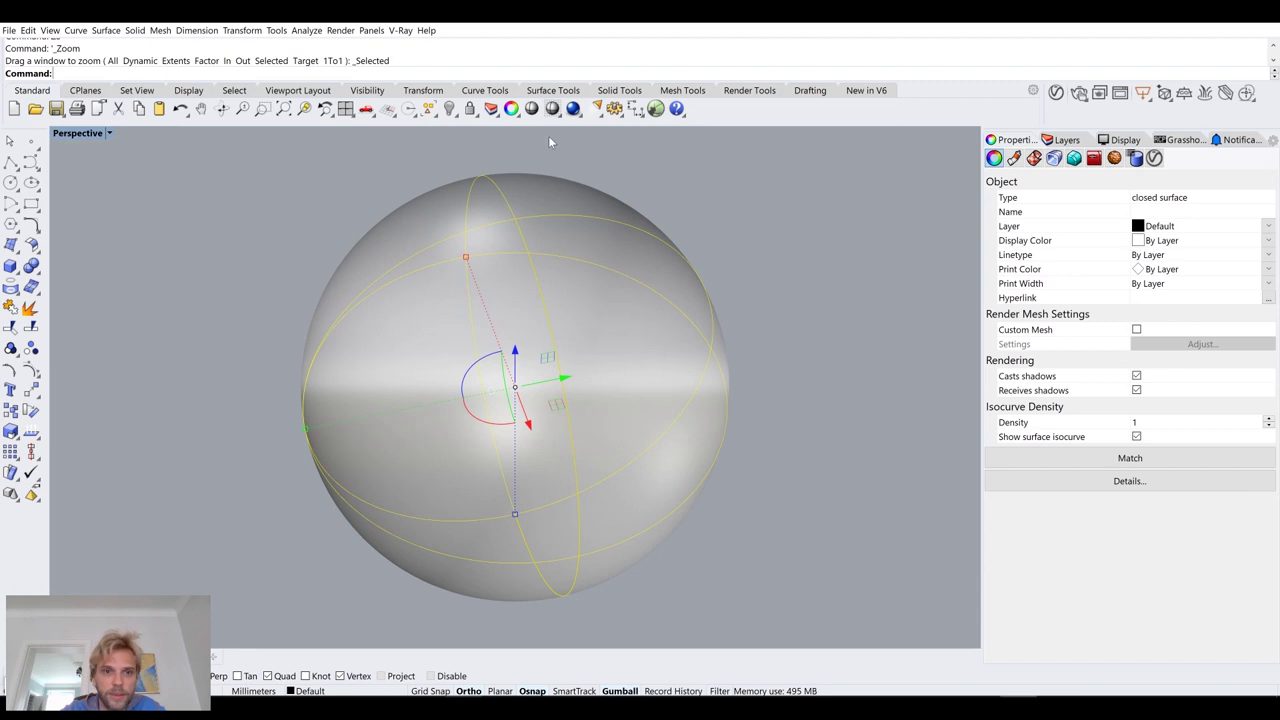
scroll(429, 285, down, 14)
scroll(415, 318, up, 6)
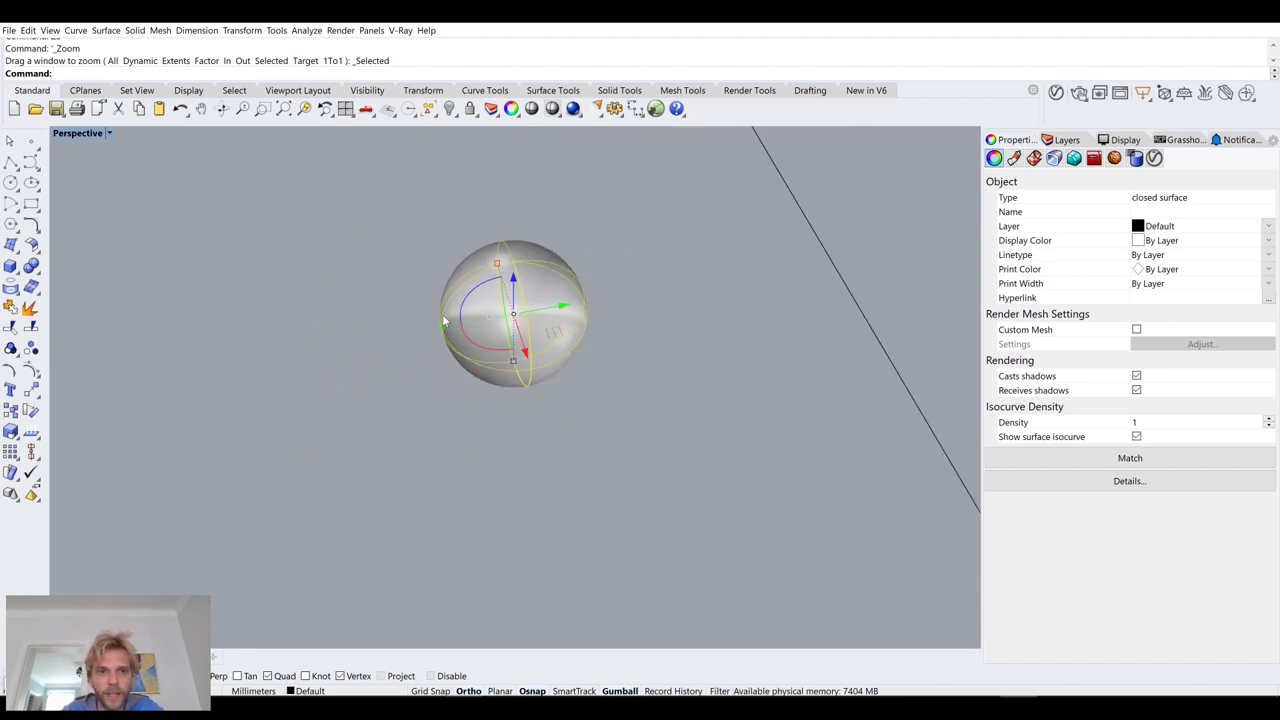
Scale the sphere individually along its axes to form a slightly flattened ellipsoid, and deselect it
drag(441, 328, 486, 329)
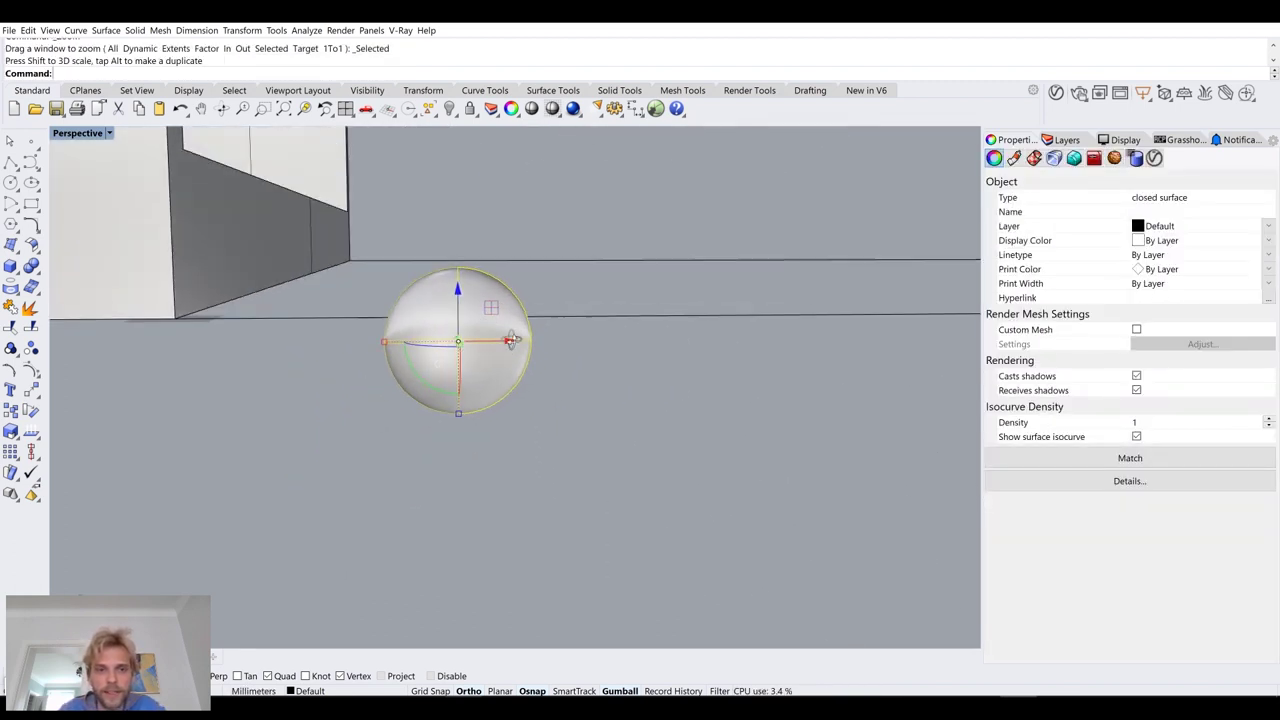
right_drag(512, 340, 512, 338)
drag(459, 414, 474, 402)
right_drag(392, 346, 370, 382)
scroll(443, 340, up, 6)
drag(498, 314, 448, 332)
click(396, 371)
right_drag(396, 371, 452, 350)
scroll(452, 349, down, 8)
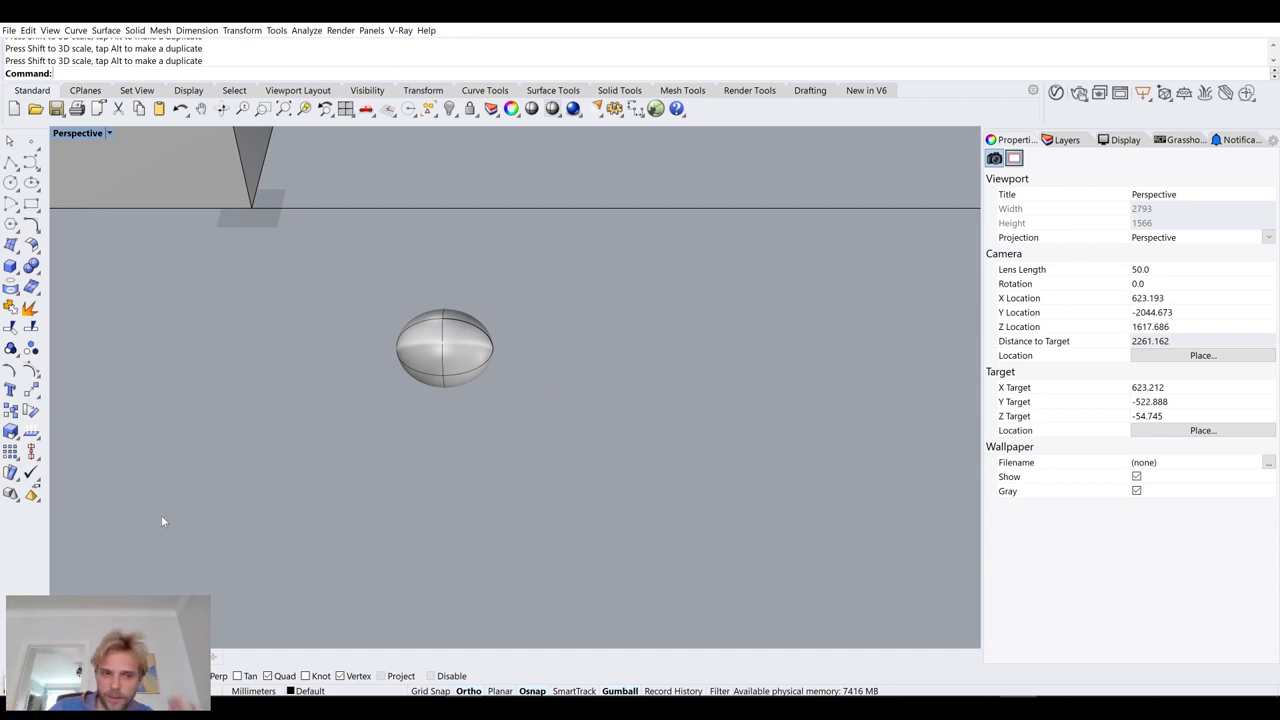
right_drag(432, 368, 351, 333)
scroll(446, 347, up, 6)
right_drag(421, 403, 535, 397)
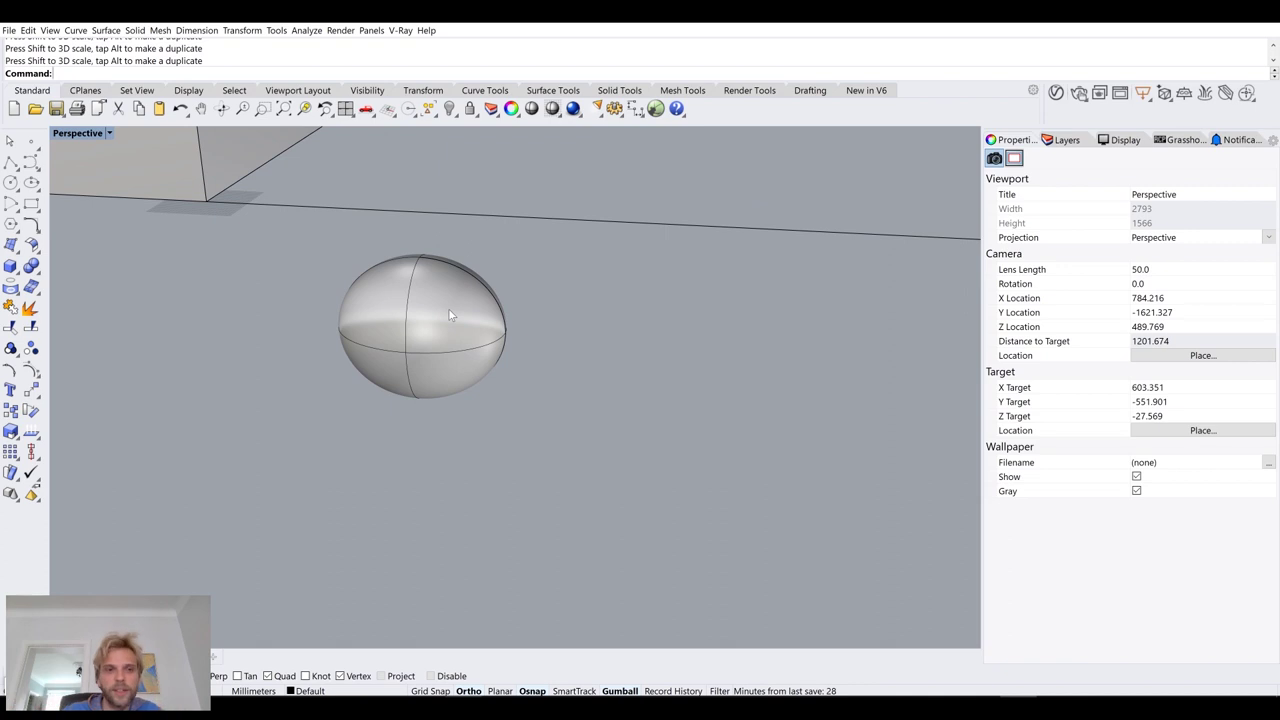
Switch to Grasshopper, add a Brep parameter to the canvas and reference the ellipsoid in it
click(315, 708)
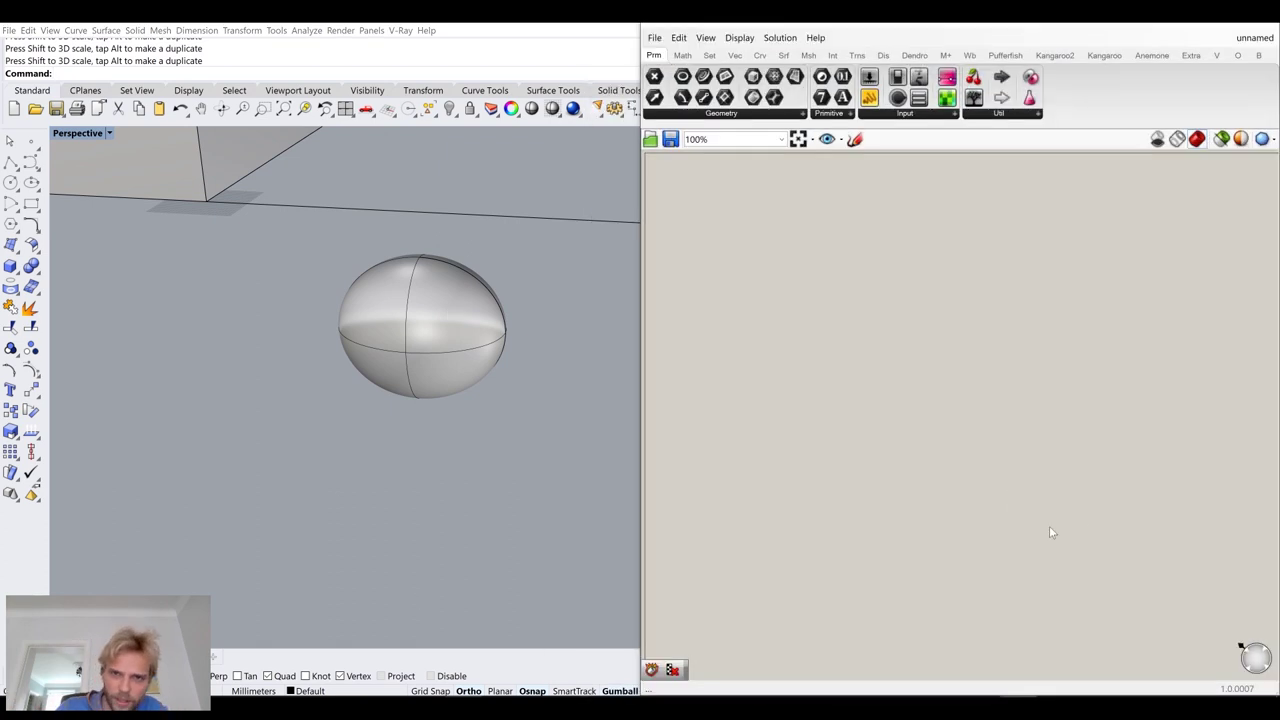
scroll(863, 417, up, 6)
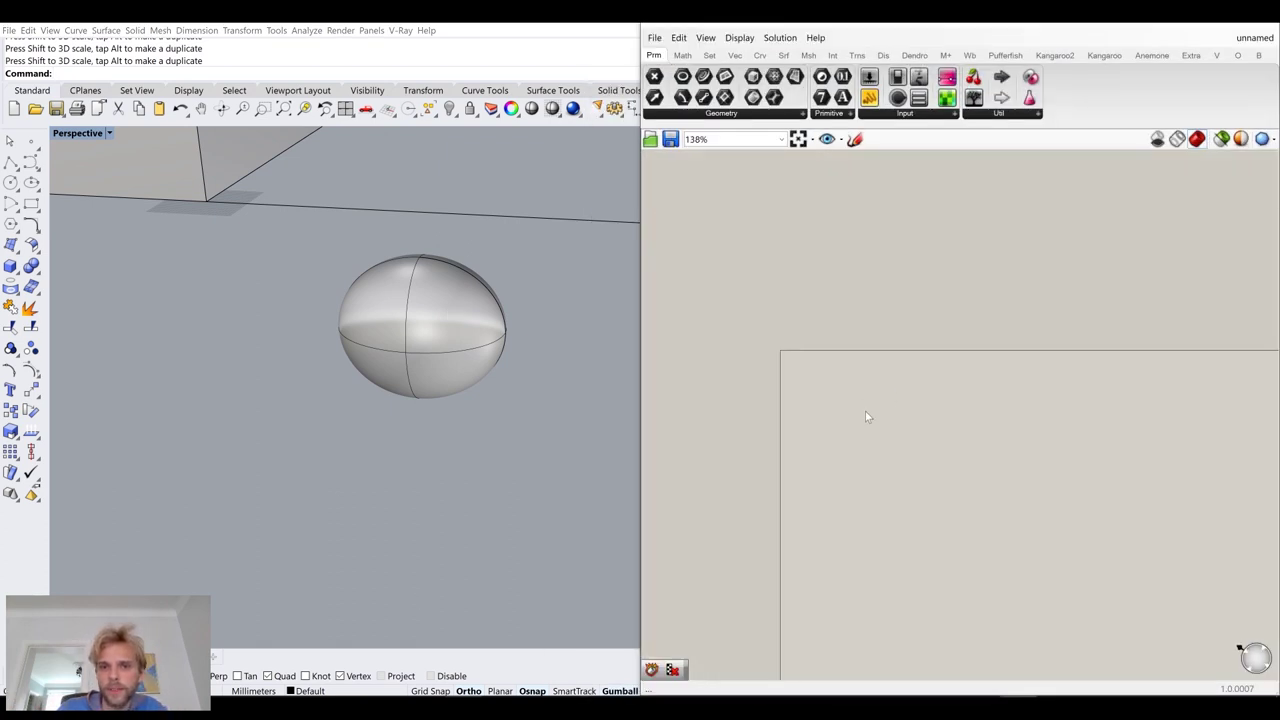
double_click(823, 385)
text(brep)
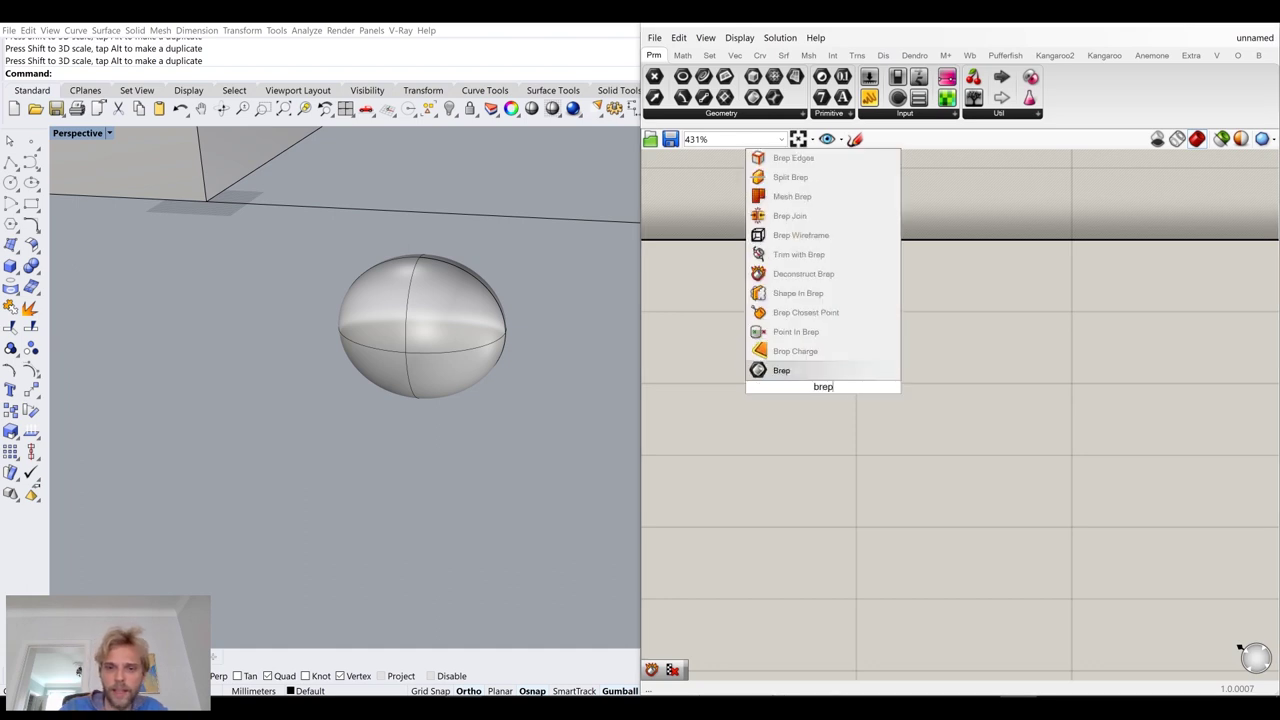
key(Return)
right_click(823, 387)
click(878, 558)
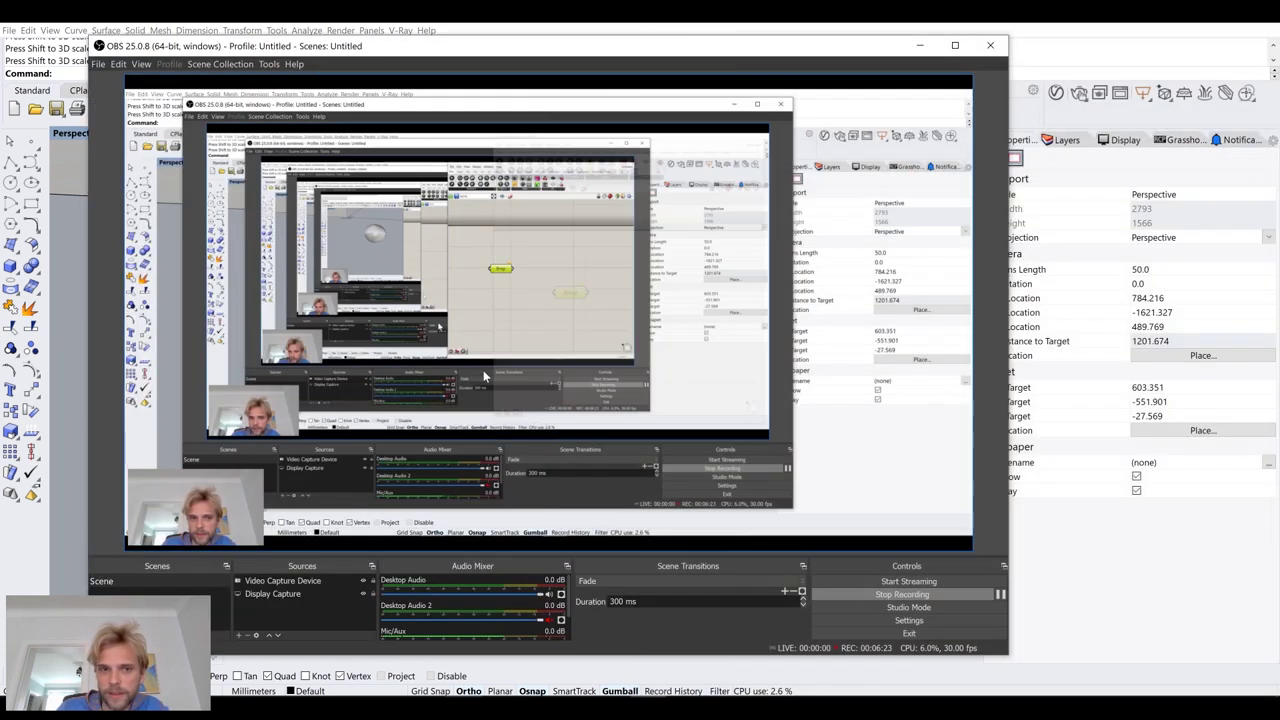
click(456, 344)
key(Return)
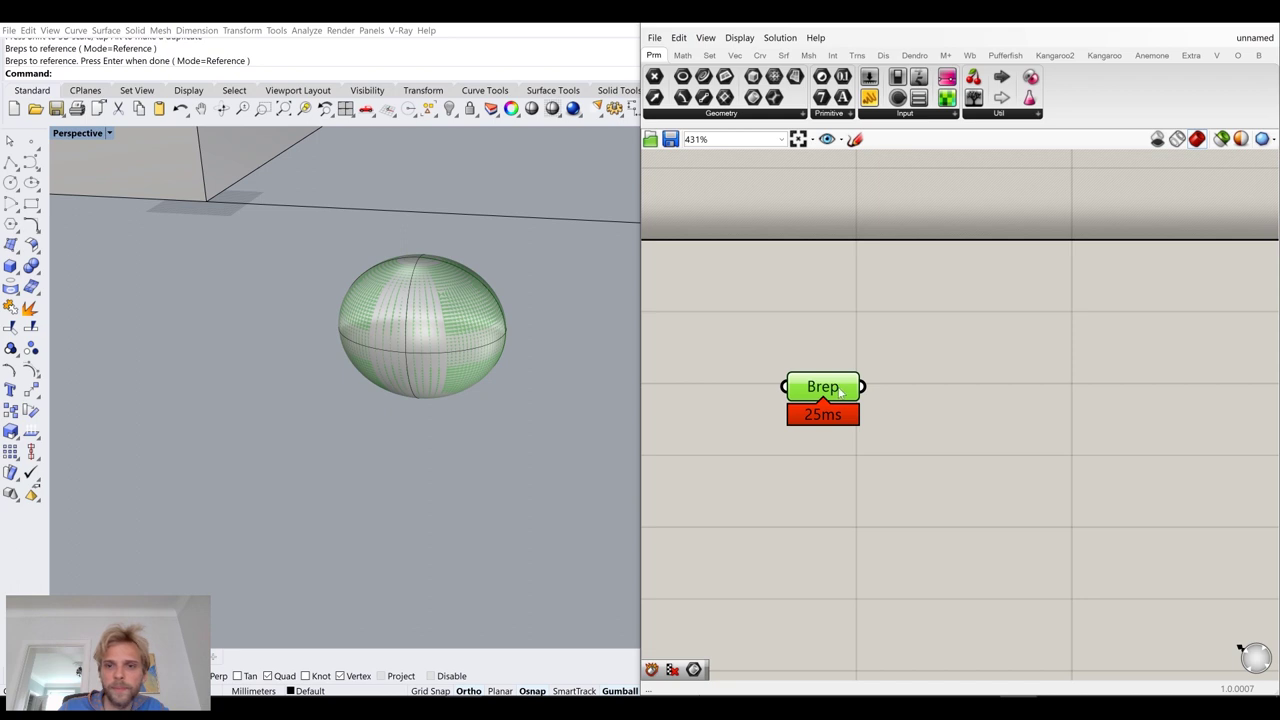
Hide the original ellipsoid in Rhino, shift the Brep parameter on the canvas and deselect it
text(Hide)
key(Return)
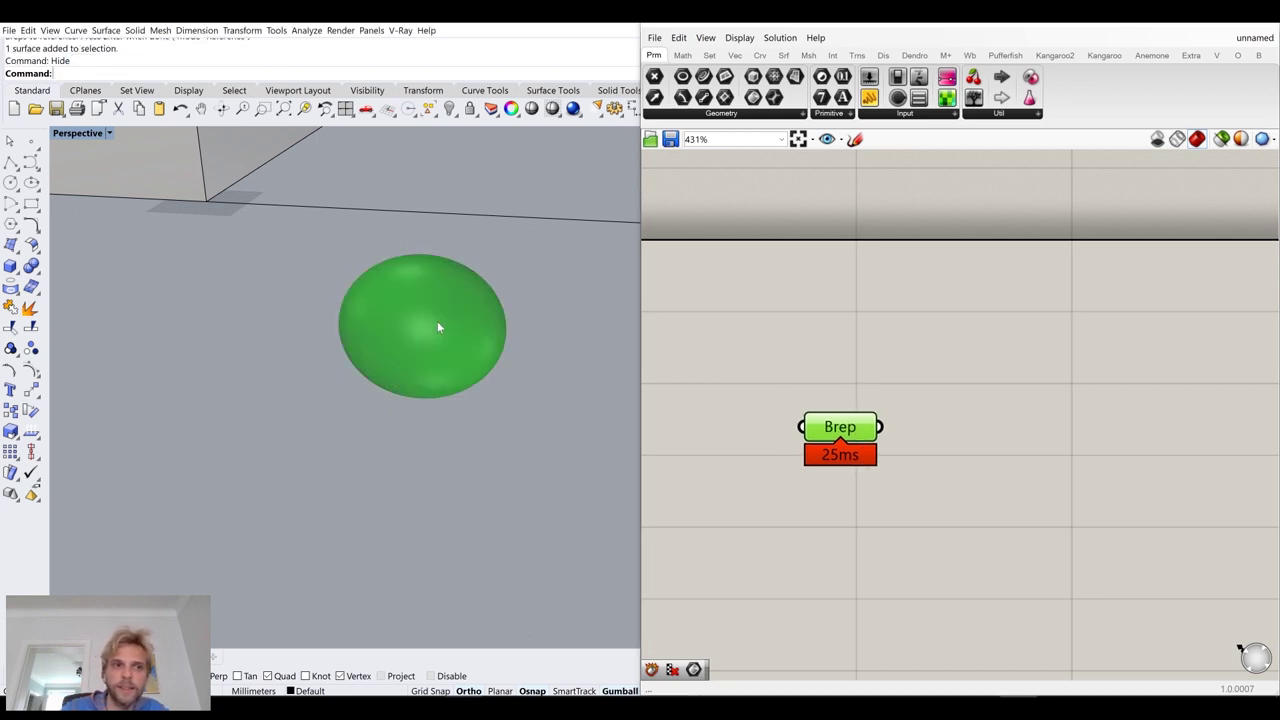
right_drag(904, 412, 866, 370)
drag(808, 388, 853, 456)
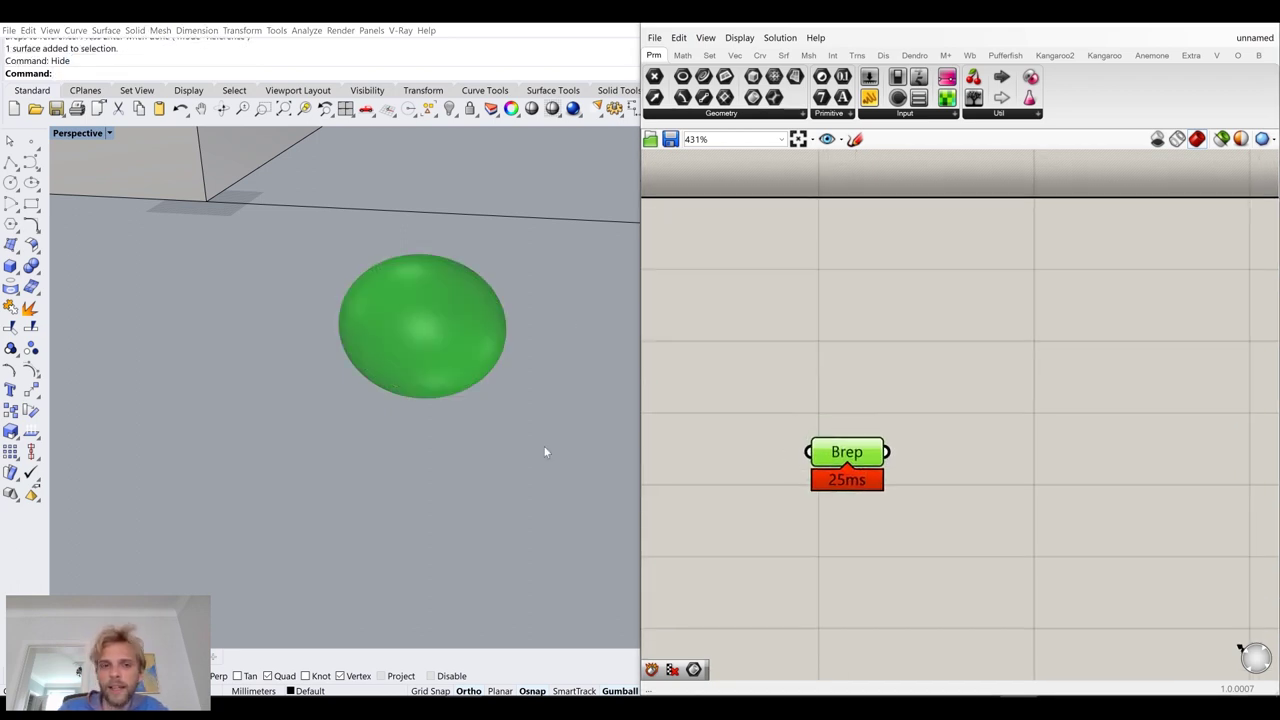
click(540, 443)
scroll(493, 431, down, 4)
click(808, 382)
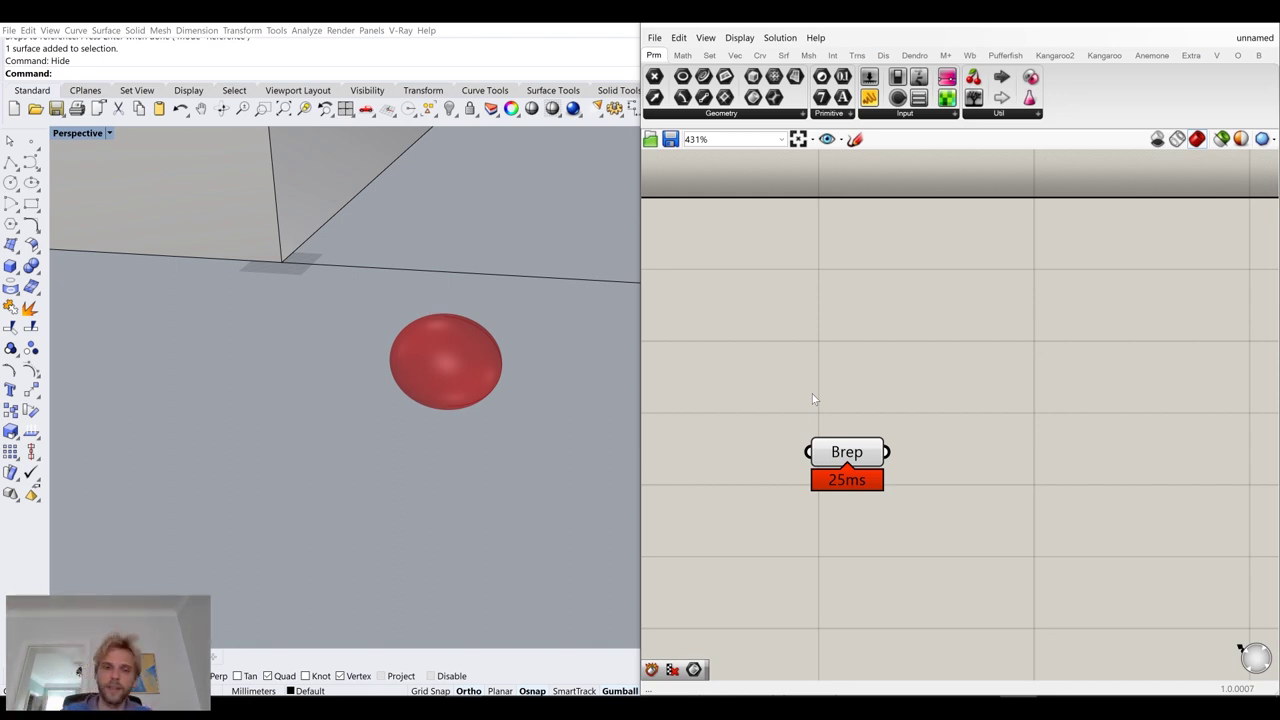
Add a Populate Geometry component and connect the Brep parameter to its geometry input
right_drag(976, 398, 926, 323)
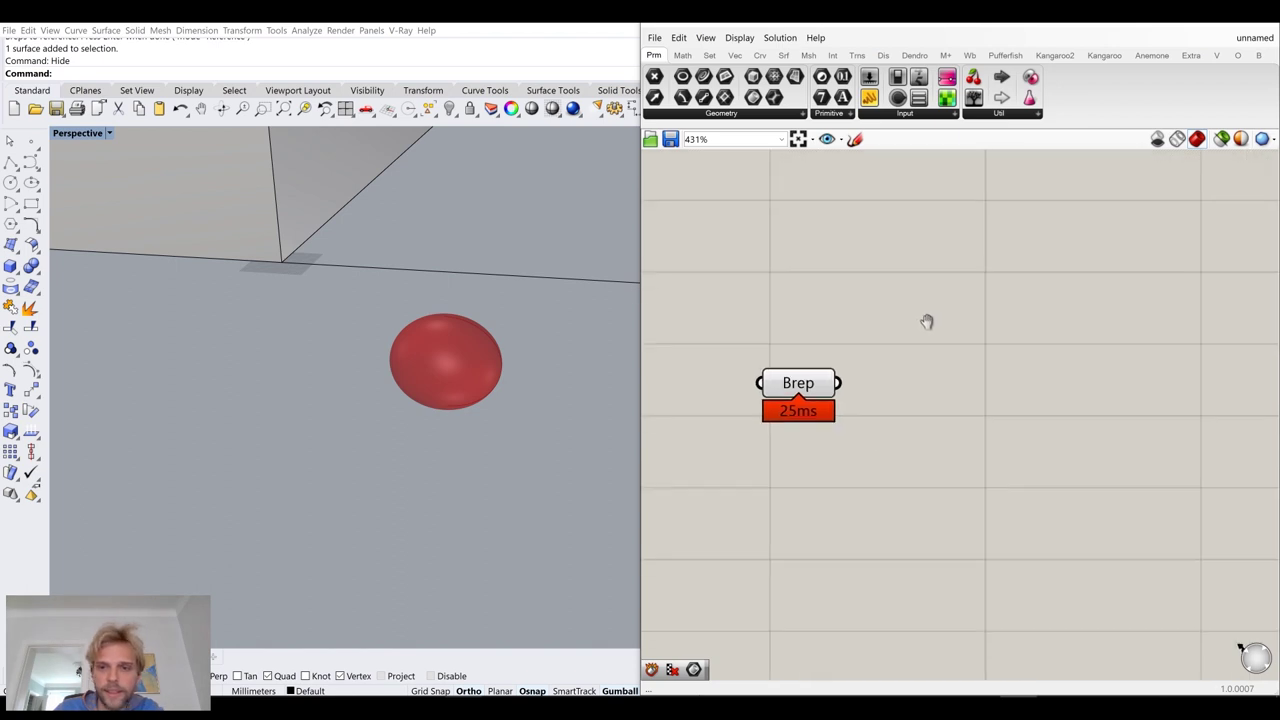
double_click(965, 428)
text(pop)
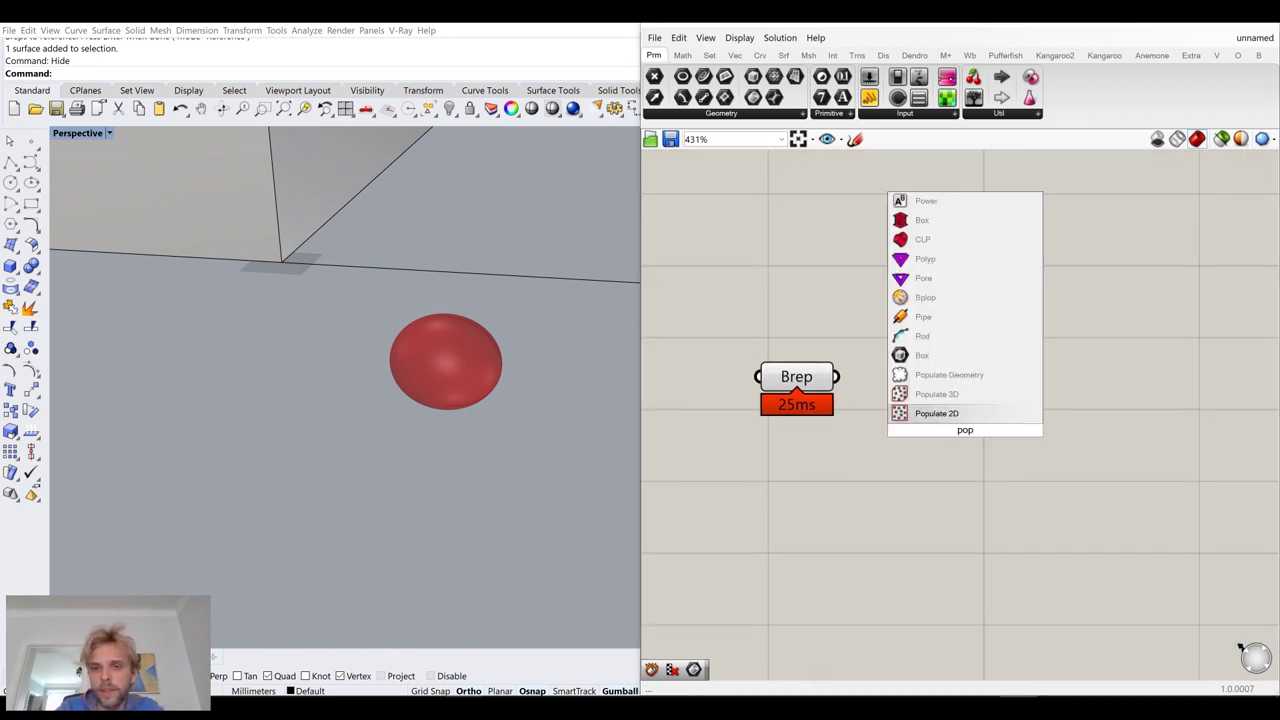
click(949, 374)
drag(837, 377, 908, 411)
drag(972, 449, 969, 484)
click(907, 395)
right_drag(907, 395, 944, 318)
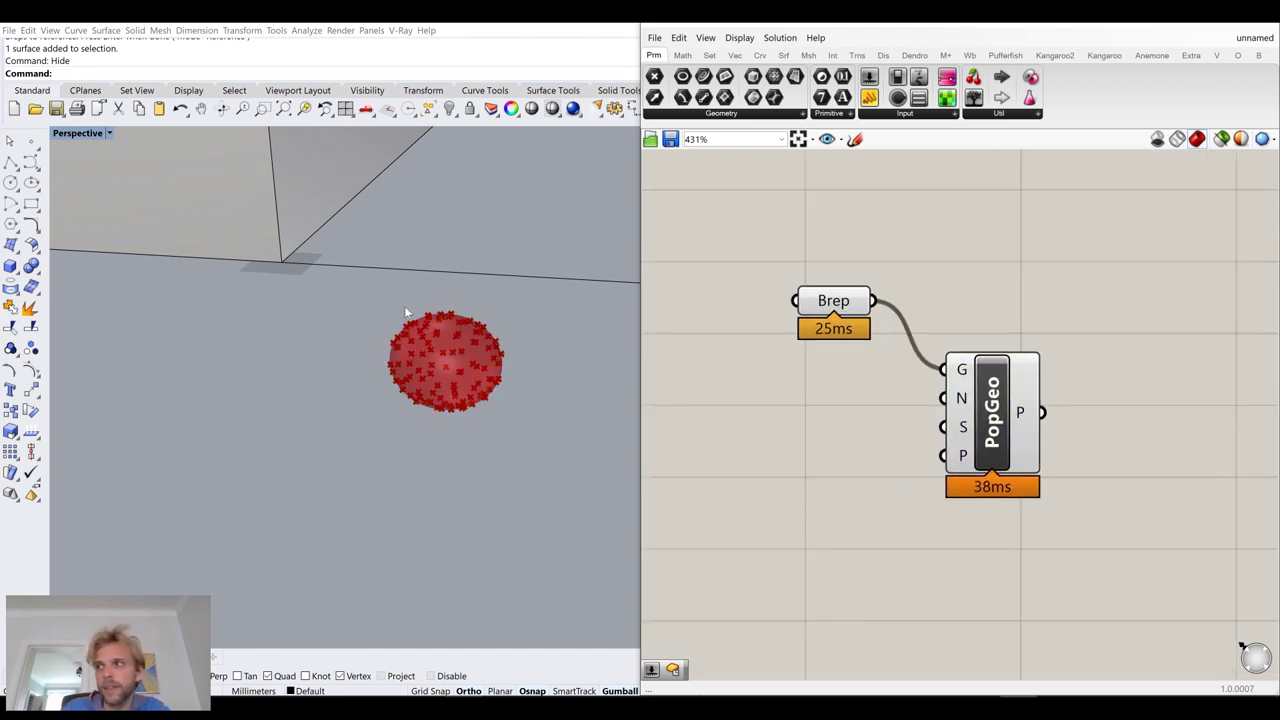
Add a number slider set to 10 and connect it to the count input of Populate Geometry
double_click(820, 458)
text(10)
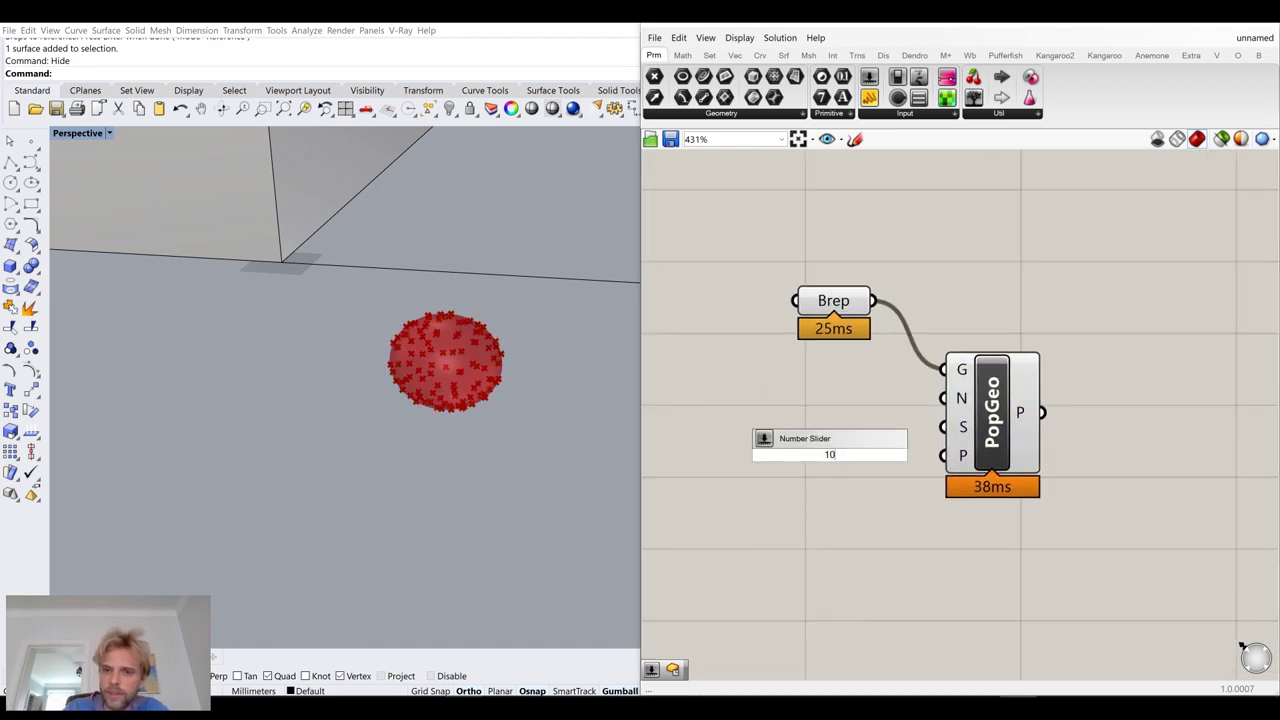
key(Return)
drag(835, 455, 784, 407)
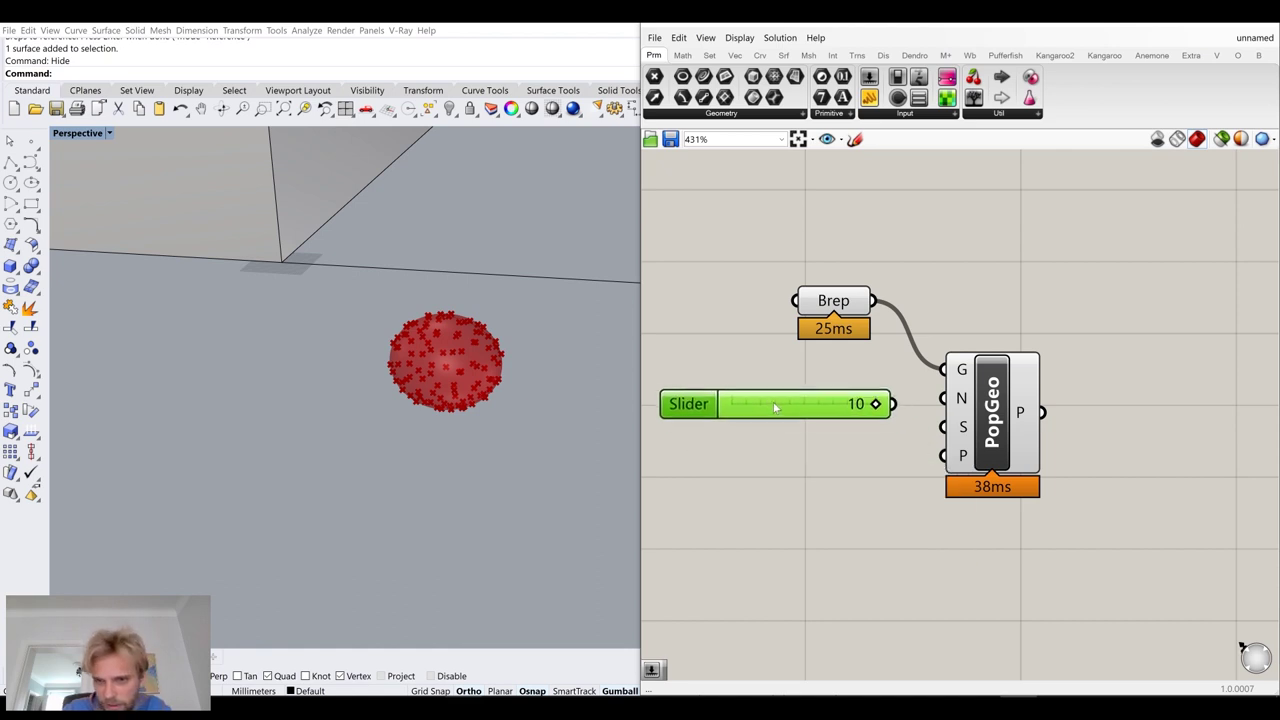
drag(901, 404, 943, 398)
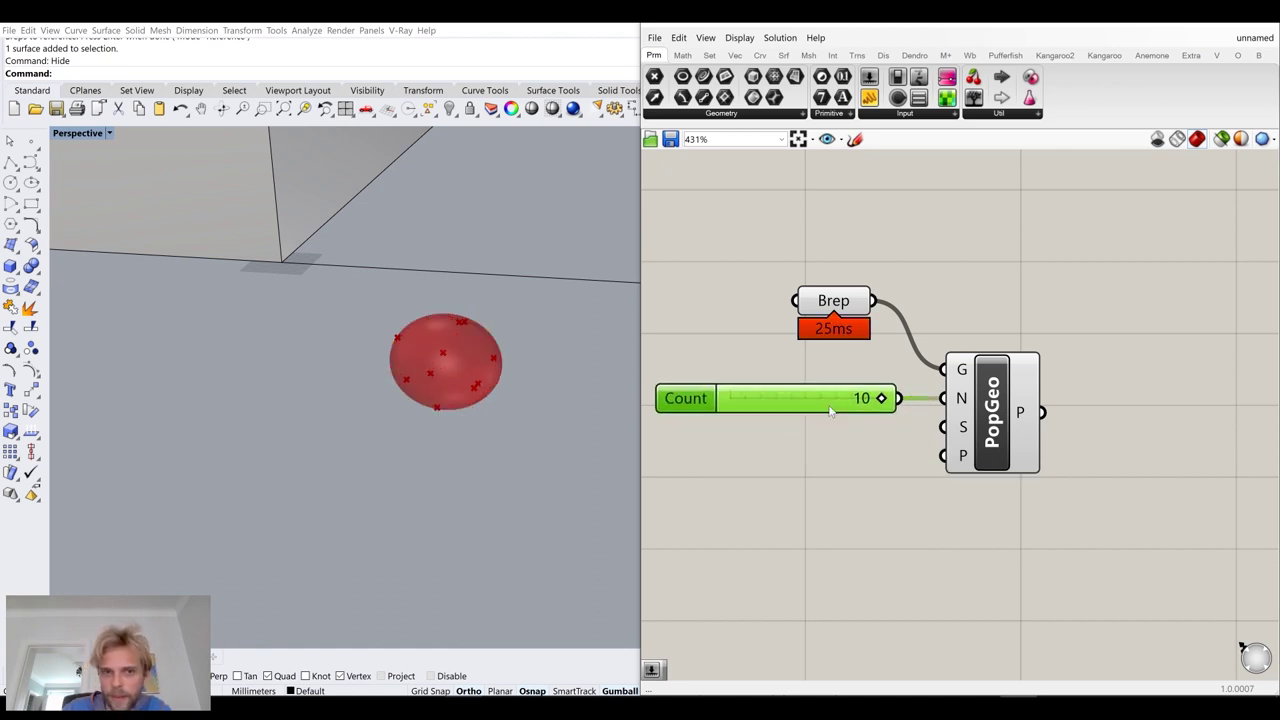
Add a Center Box component beside Populate Geometry and connect the populated points to its base input
right_drag(1070, 330, 964, 366)
double_click(1035, 300)
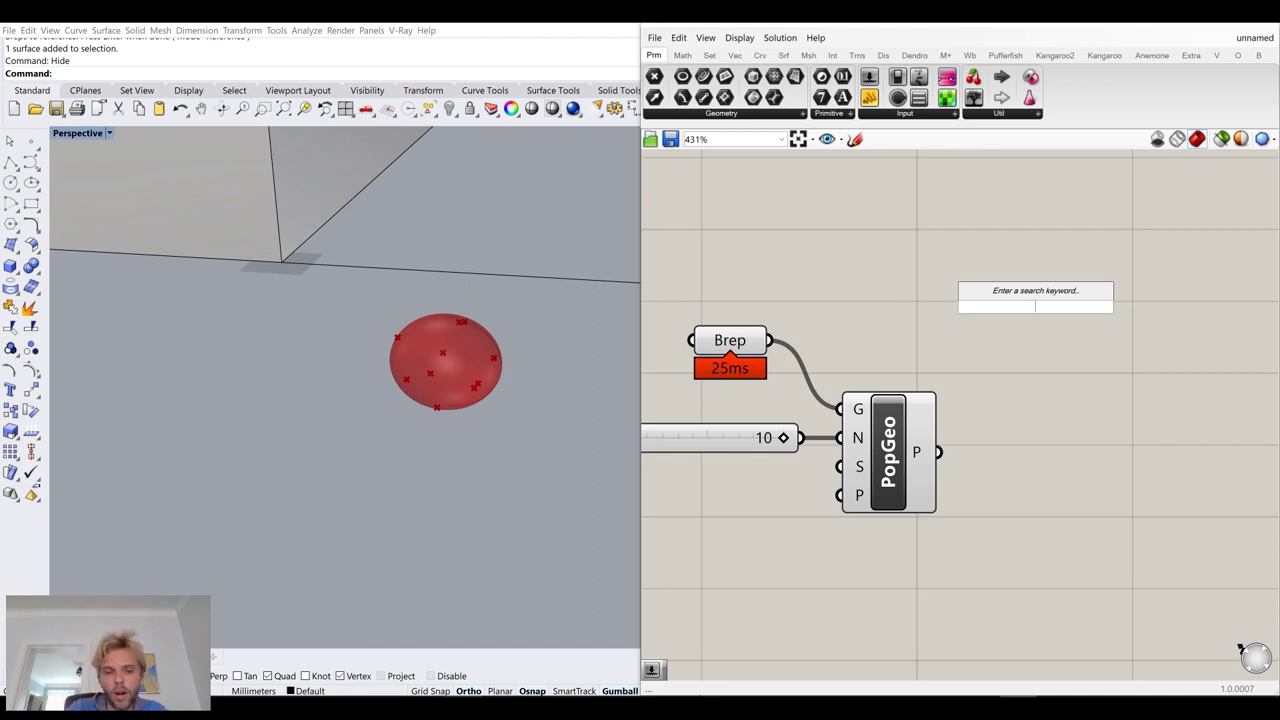
text(box)
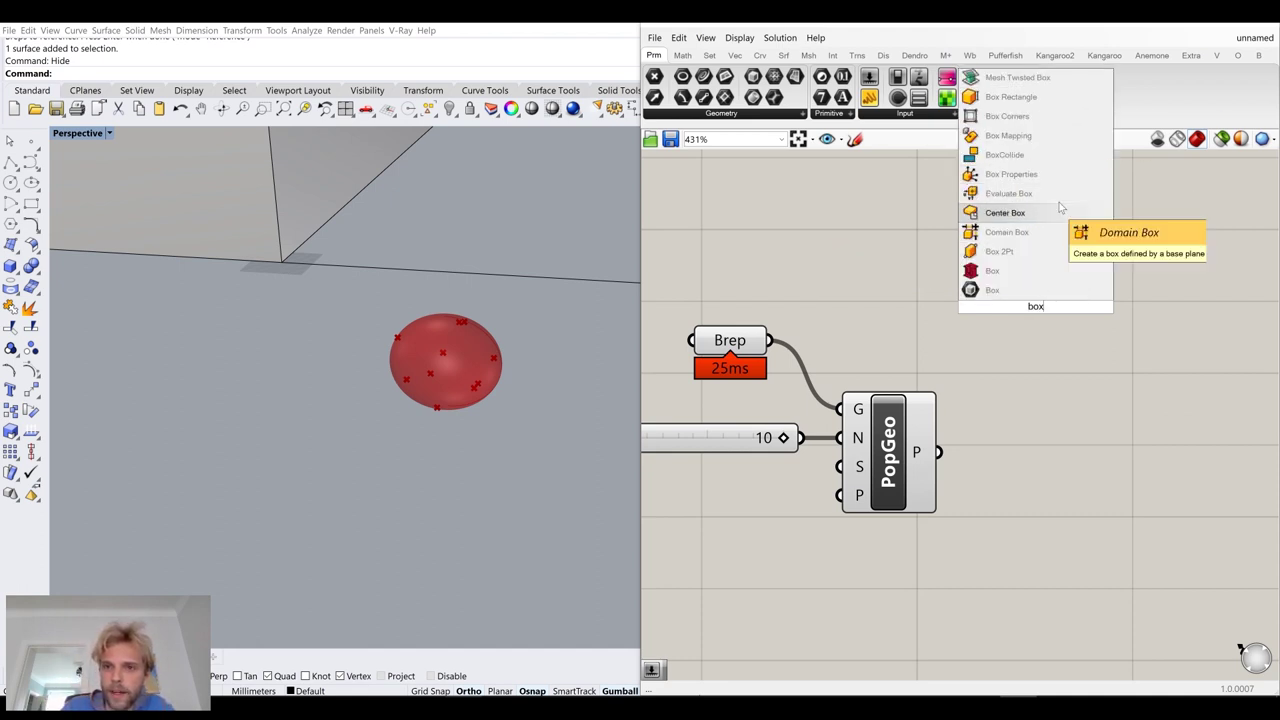
click(1020, 213)
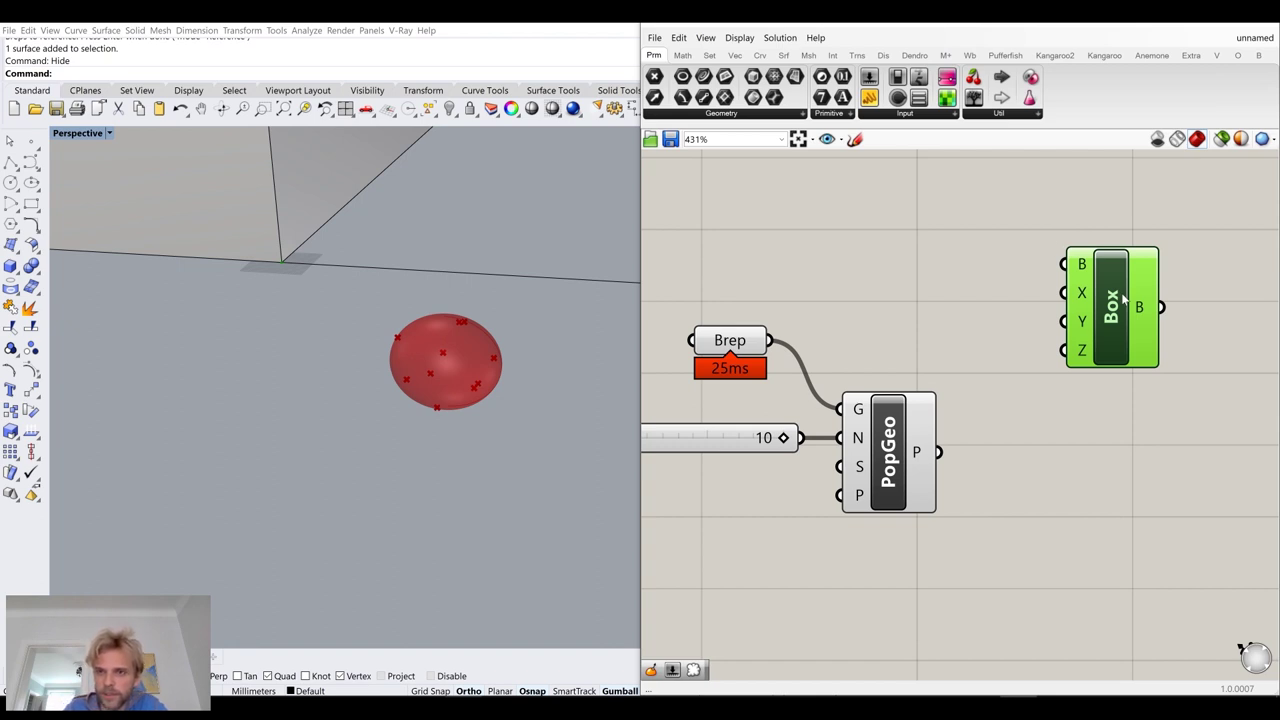
drag(1118, 298, 1149, 545)
right_drag(1057, 479, 1025, 400)
drag(1103, 474, 1141, 449)
click(961, 325)
drag(907, 372, 1101, 406)
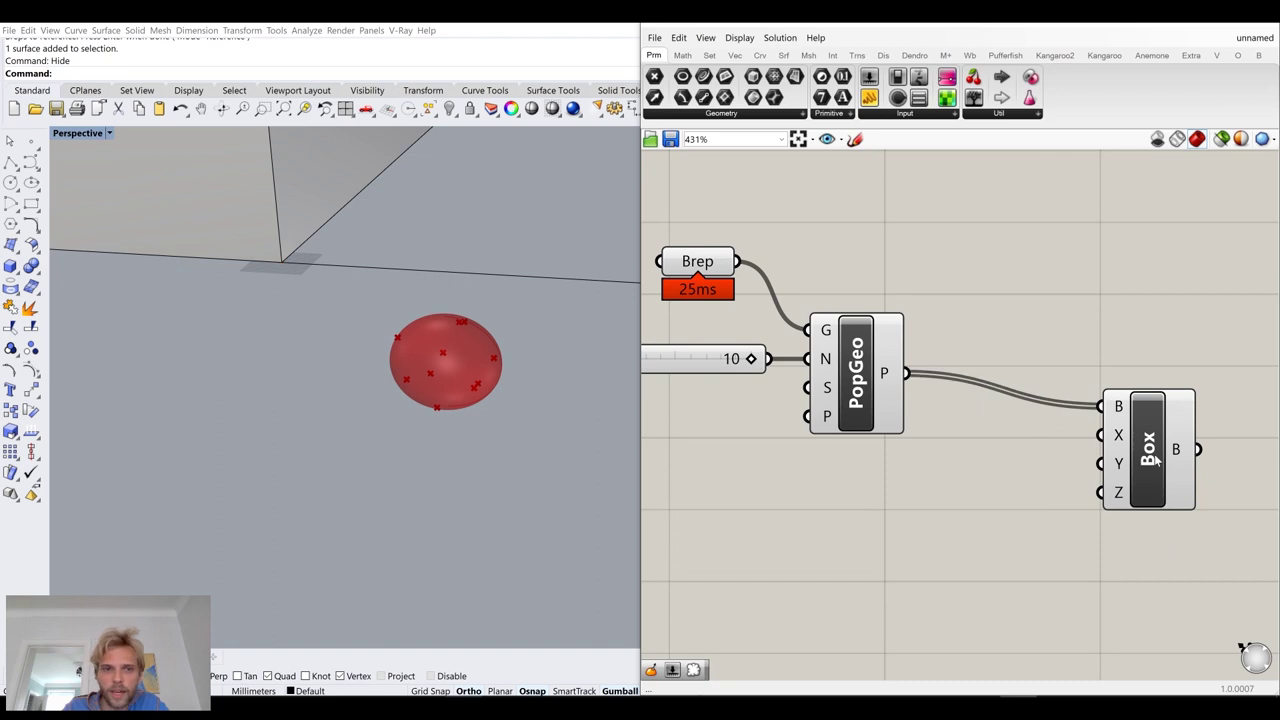
drag(1163, 480, 1130, 437)
Add a number slider set to 20 and connect it to the X, Y and Z inputs of Center Box
double_click(944, 546)
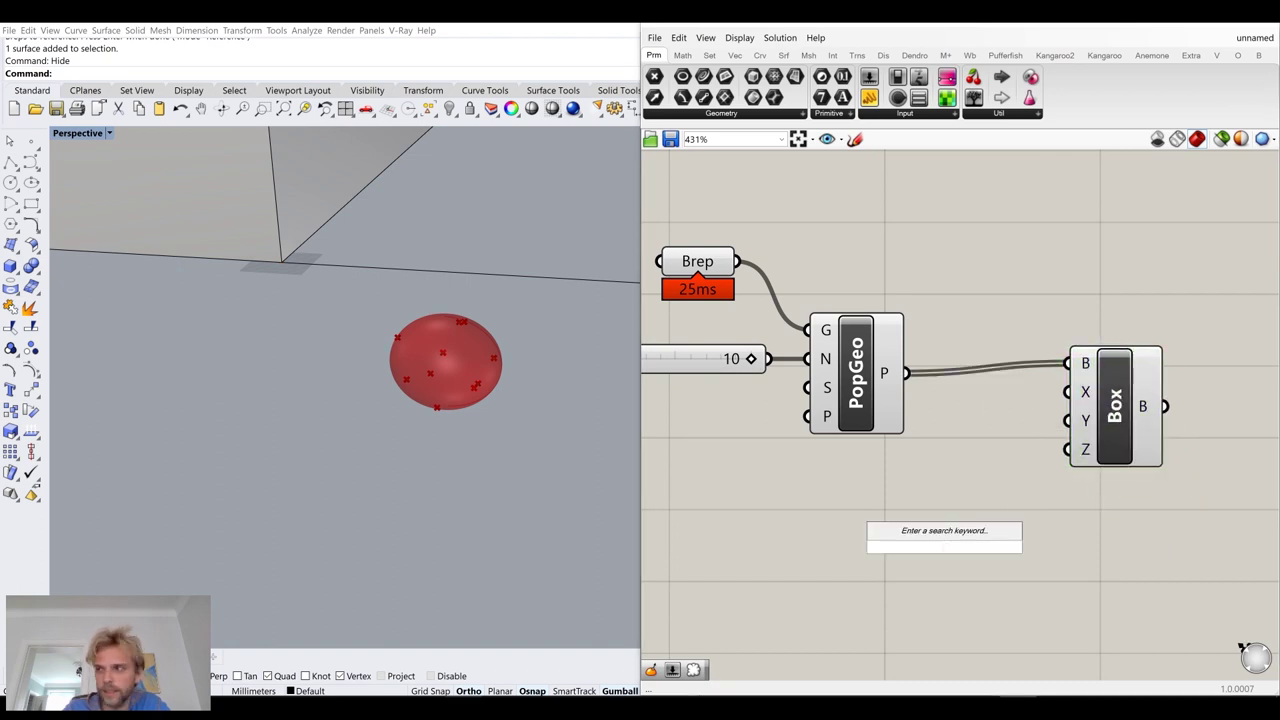
text(20)
key(Return)
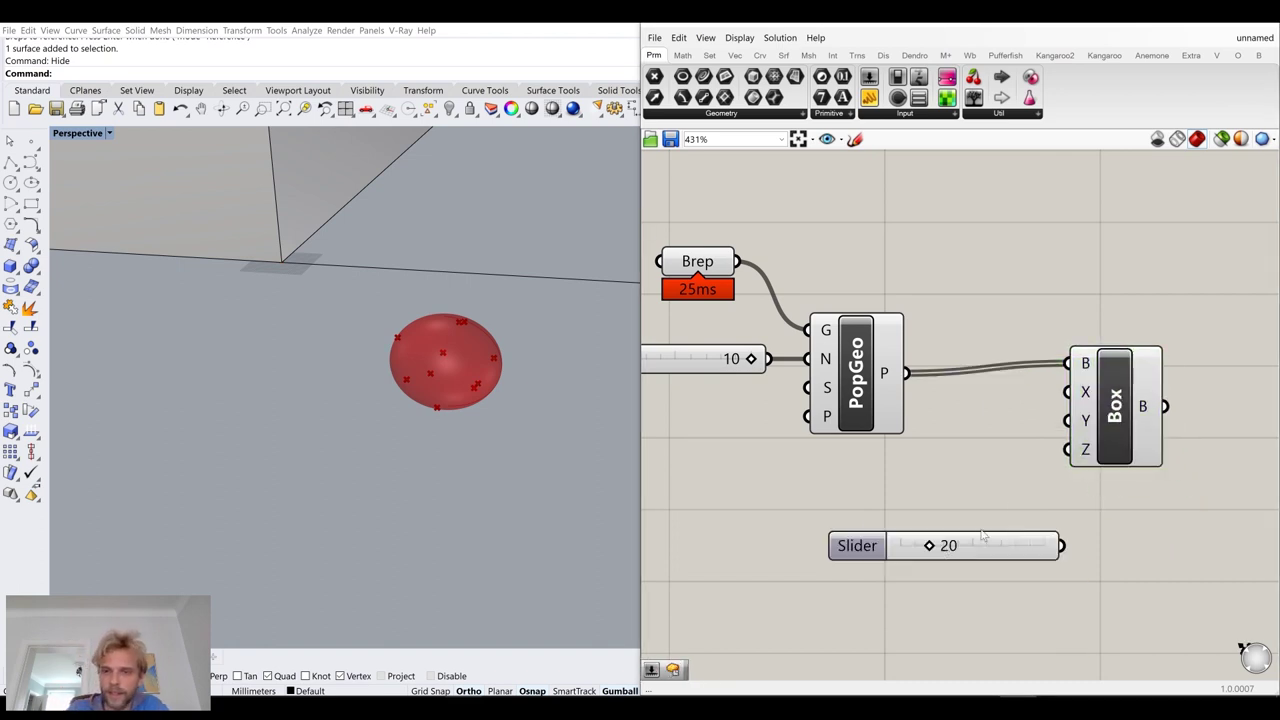
drag(1063, 545, 1068, 392)
drag(1063, 545, 1068, 420)
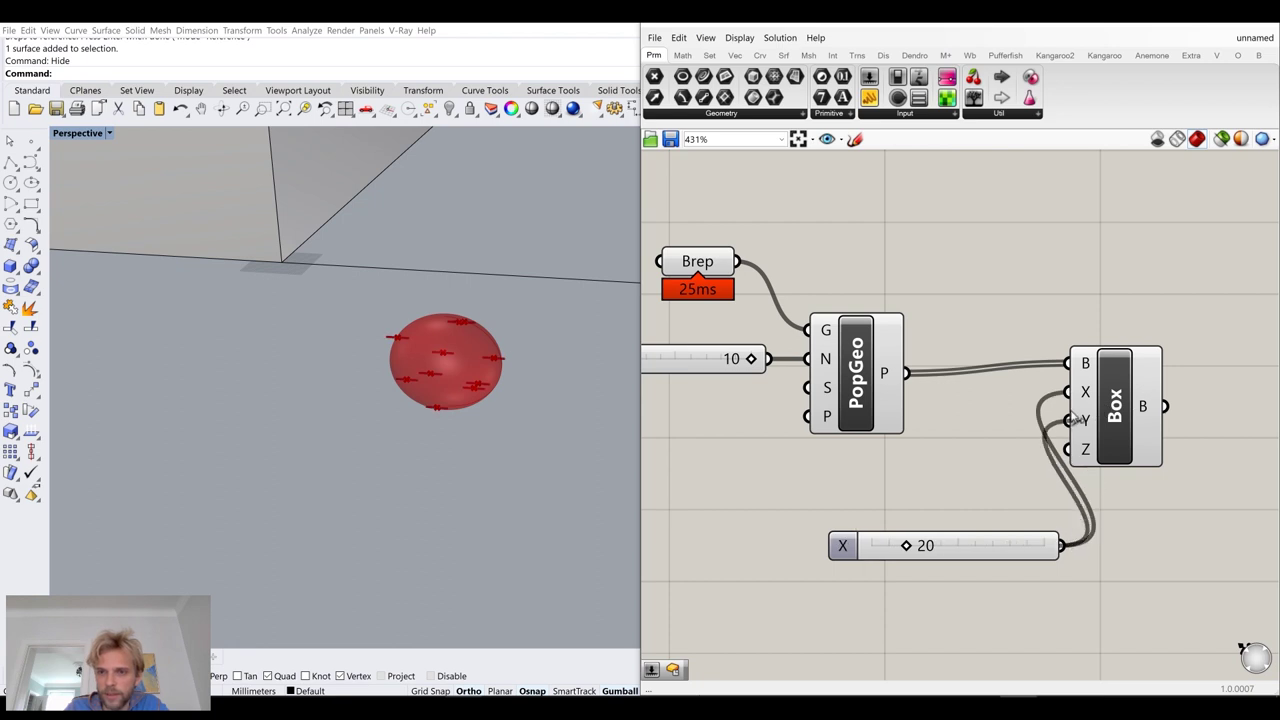
drag(1063, 545, 1068, 449)
drag(1000, 532, 926, 496)
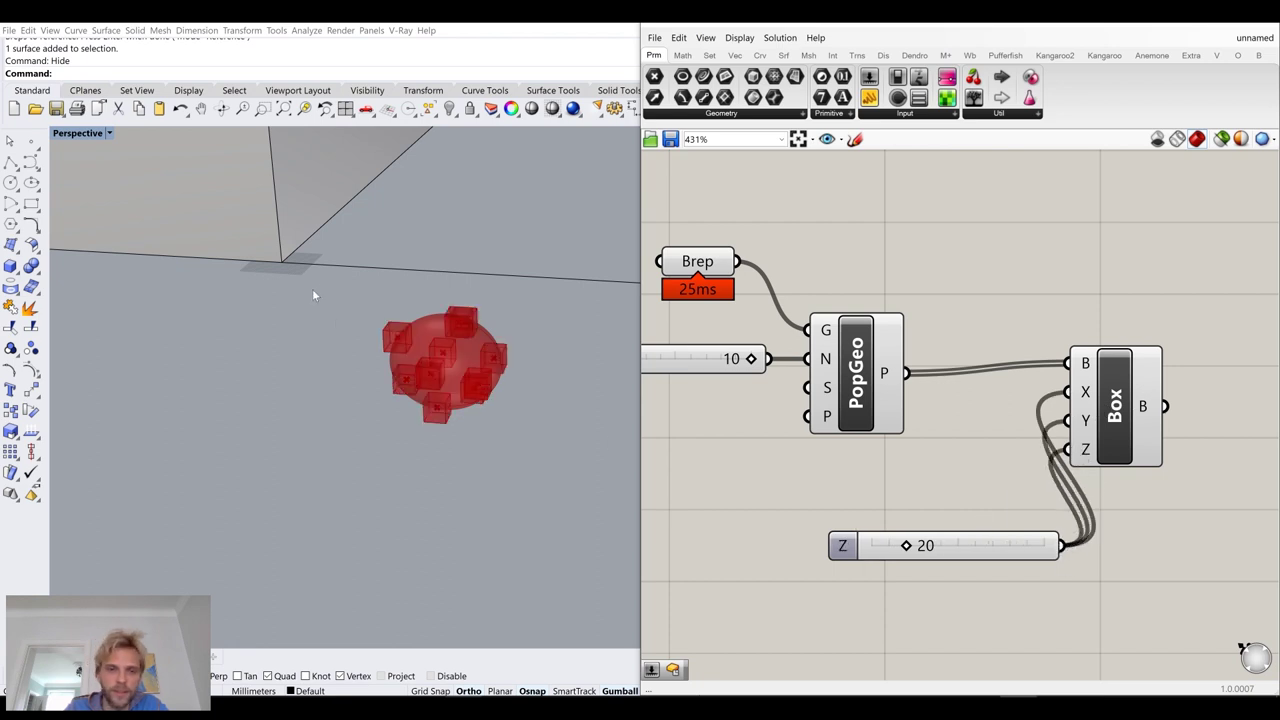
Examine the orientation of the boxes on the ellipsoid's surface from several viewpoints
scroll(478, 330, up, 6)
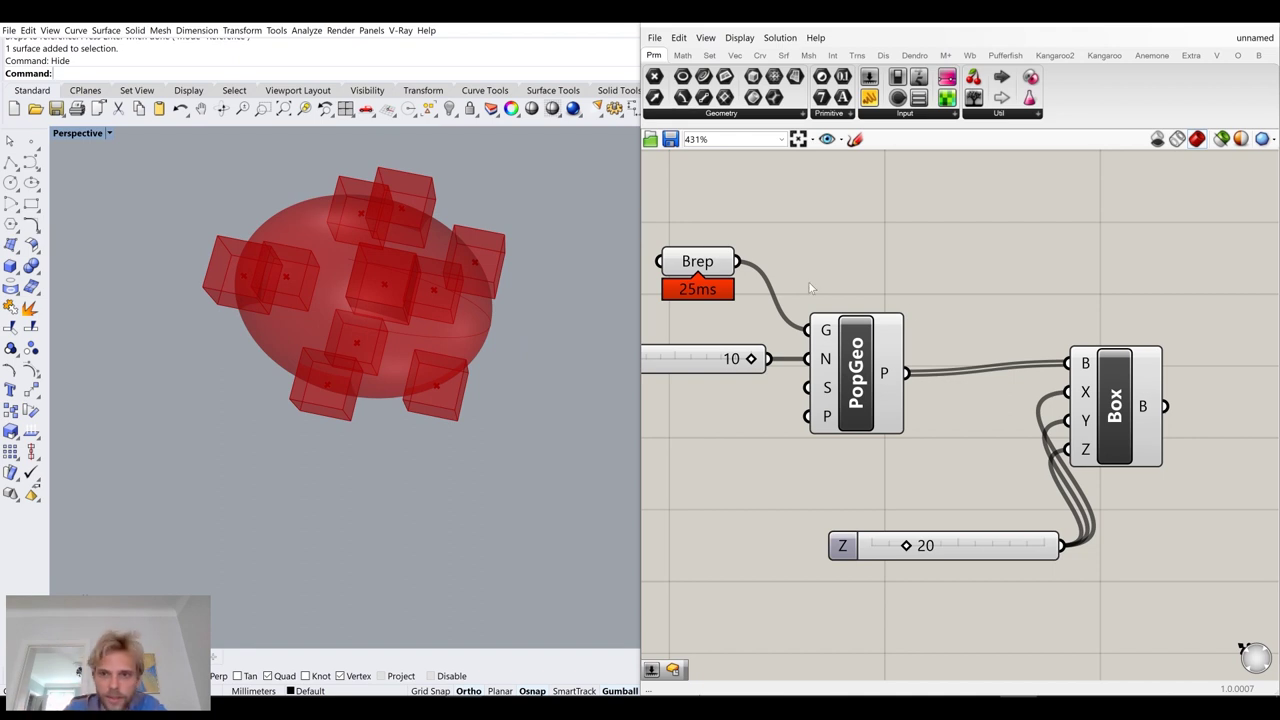
scroll(928, 325, down, 3)
right_drag(325, 250, 330, 219)
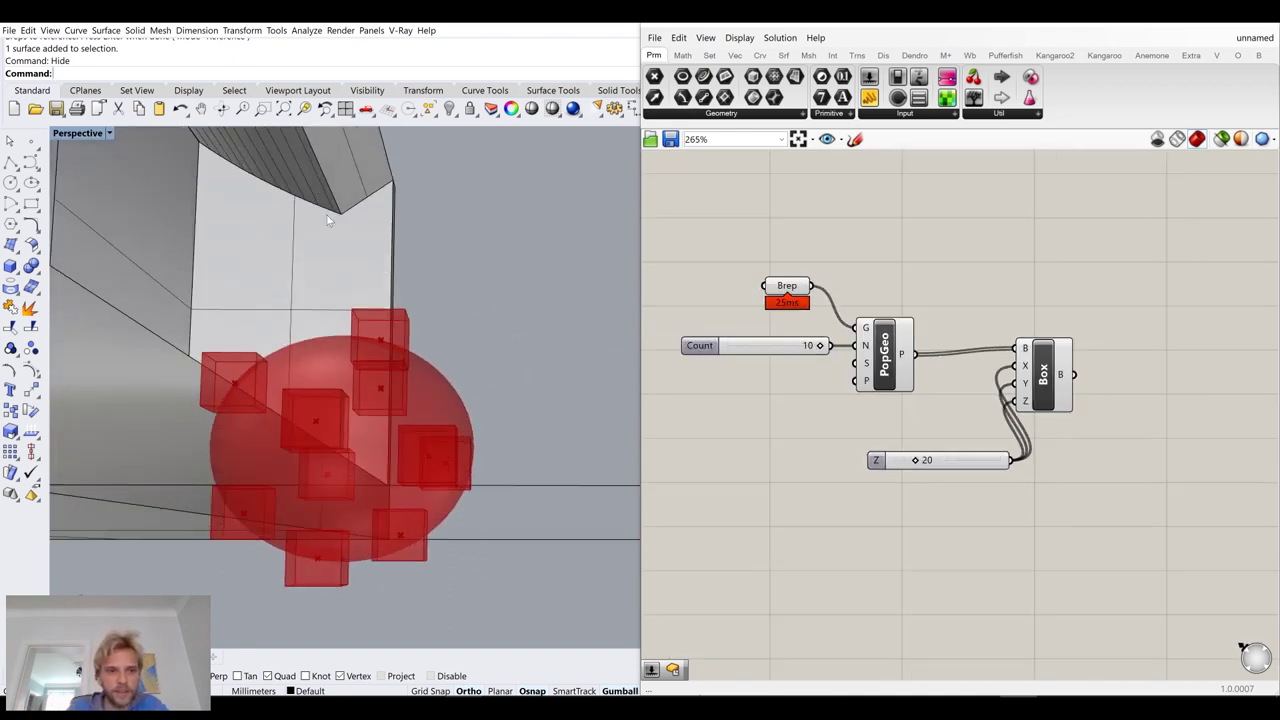
scroll(217, 366, up, 6)
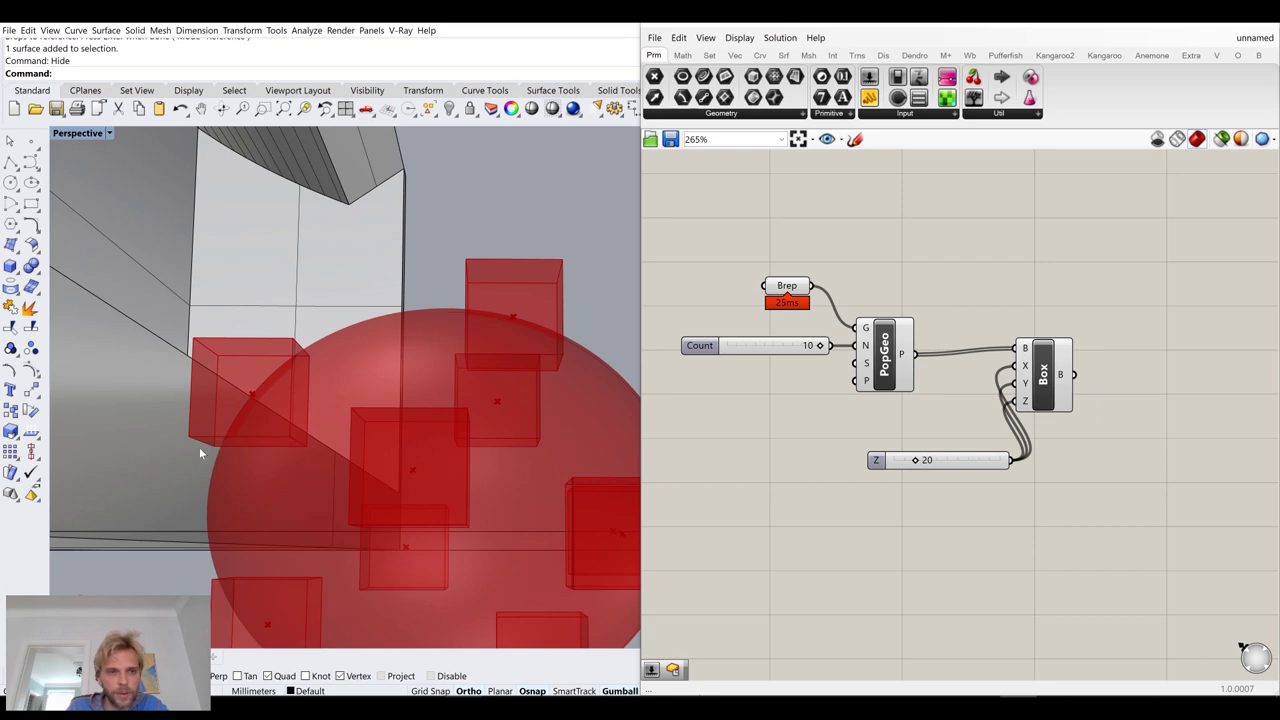
scroll(415, 319, down, 7)
right_drag(415, 320, 338, 355)
scroll(339, 353, up, 2)
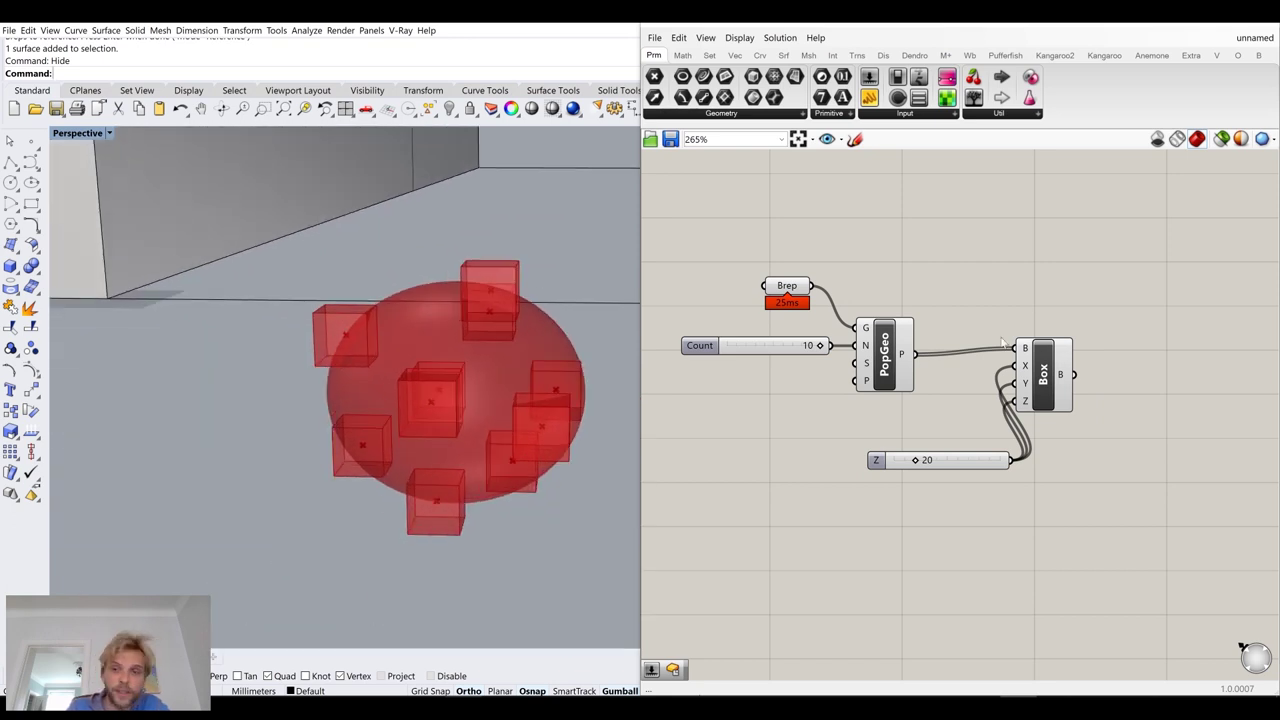
Move Center Box and its size slider aside together and disconnect the populated points from the base input
right_drag(1002, 342, 939, 360)
drag(1086, 366, 908, 586)
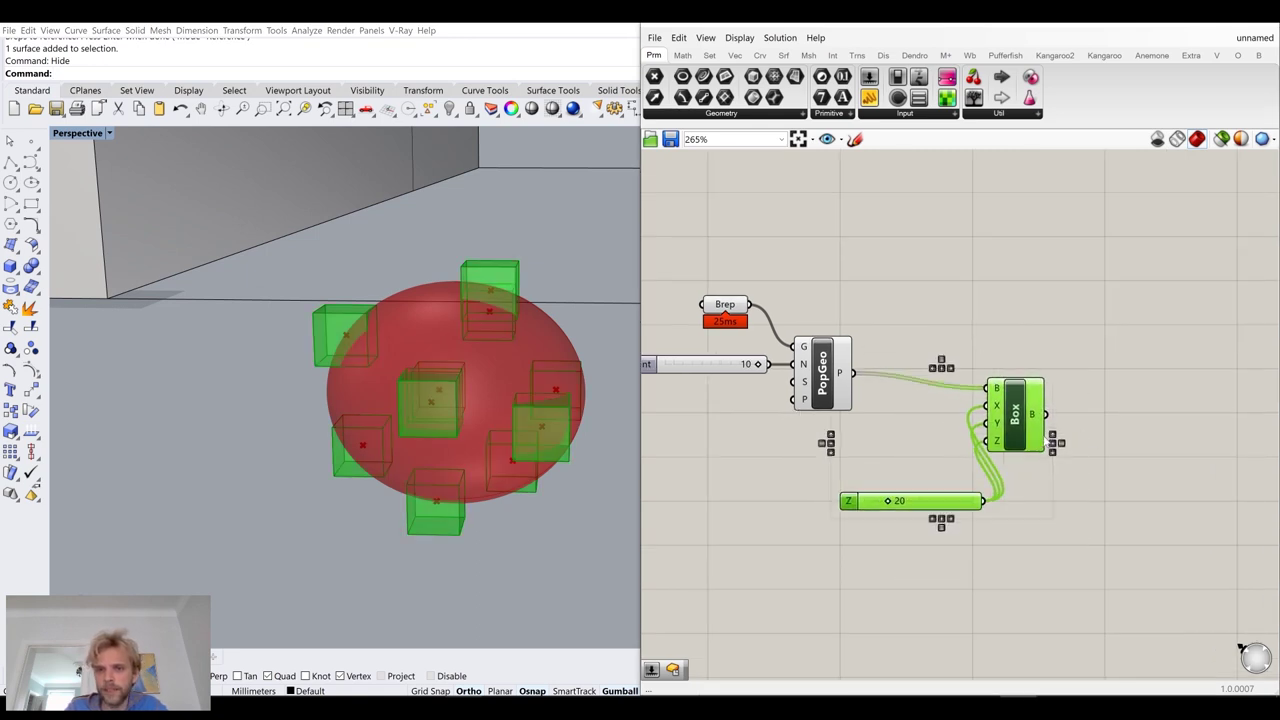
drag(1047, 447, 1089, 462)
ctrl+drag(1030, 403, 843, 381)
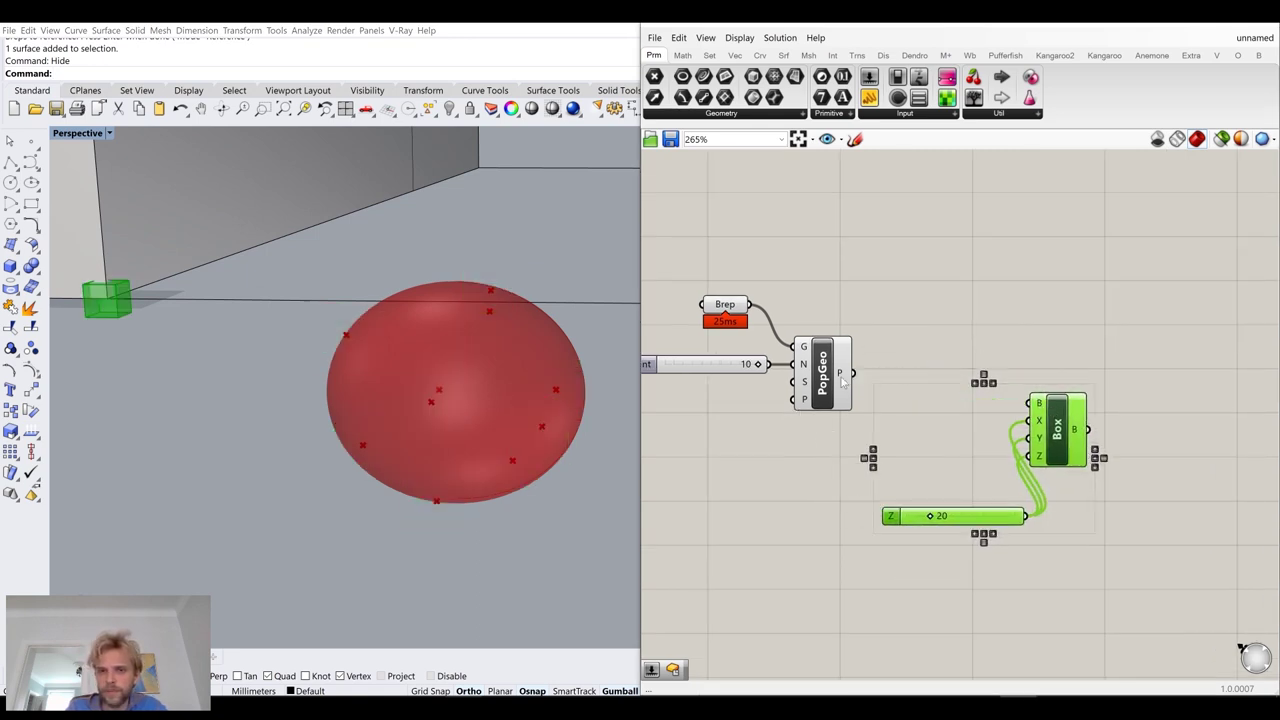
Add an Evaluate Surface component and connect the Brep parameter to its surface input
double_click(942, 292)
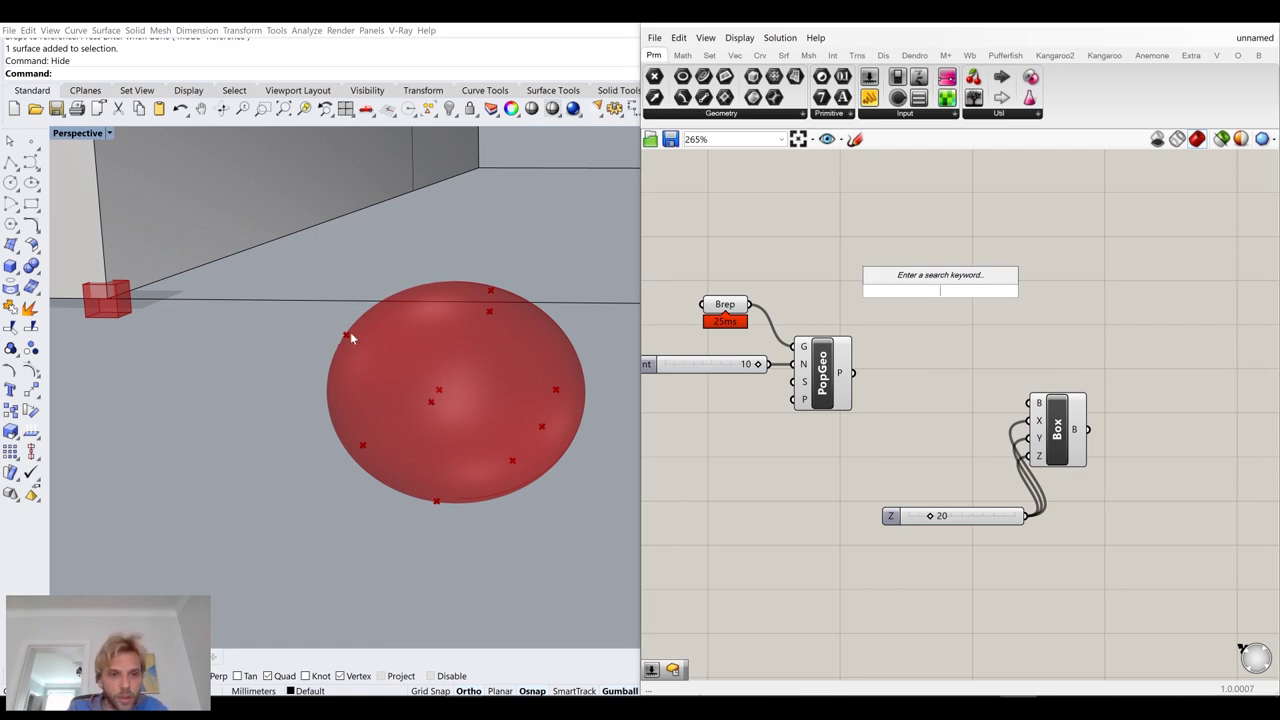
click(726, 312)
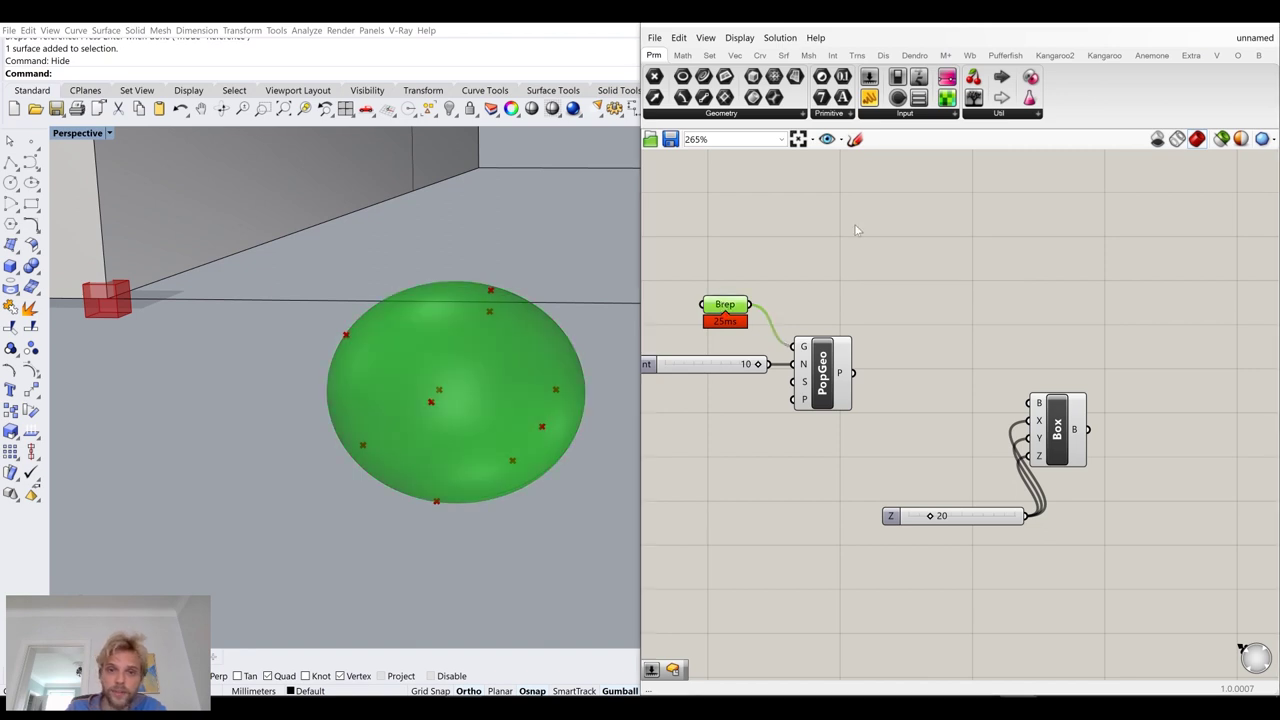
double_click(867, 220)
text(su)
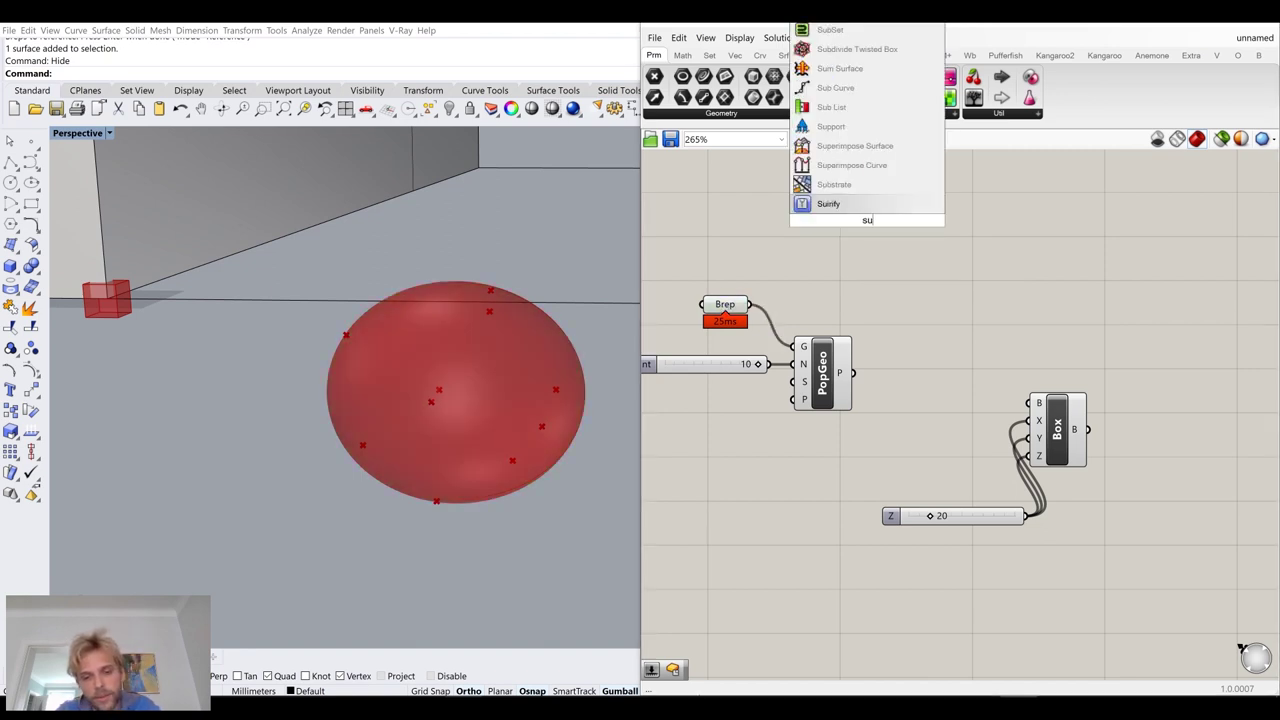
text(rface eval)
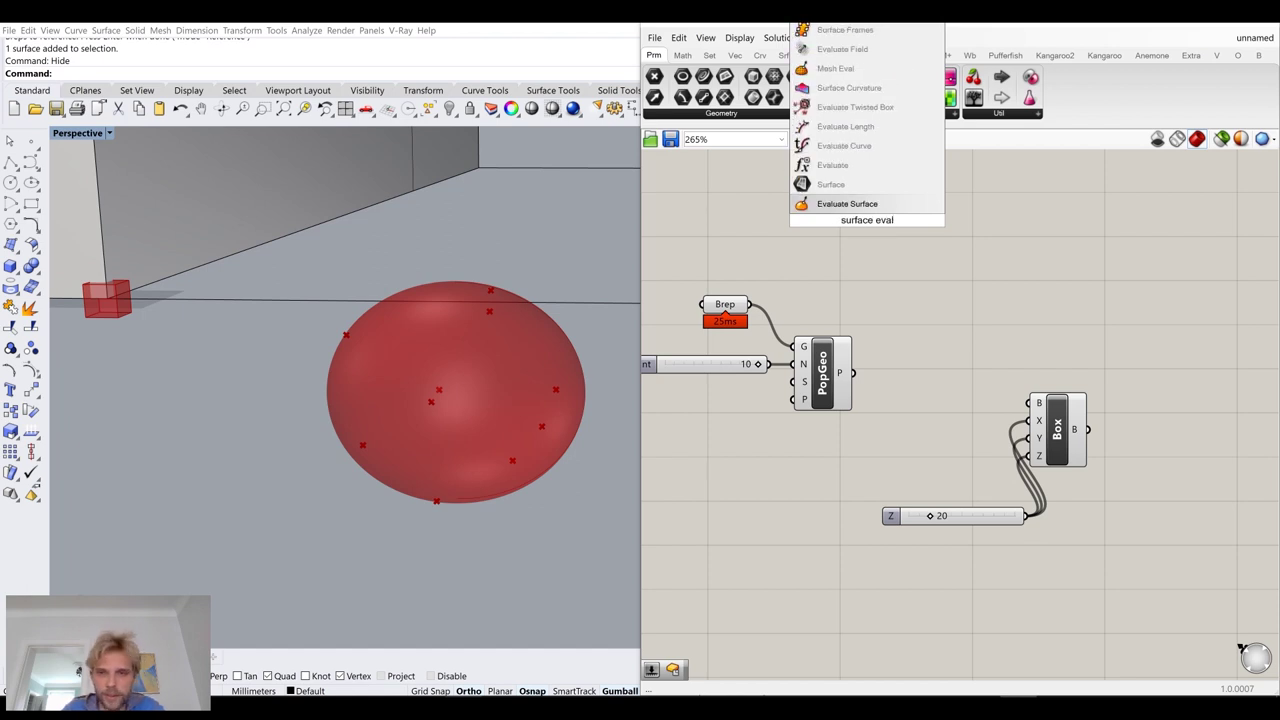
key(Return)
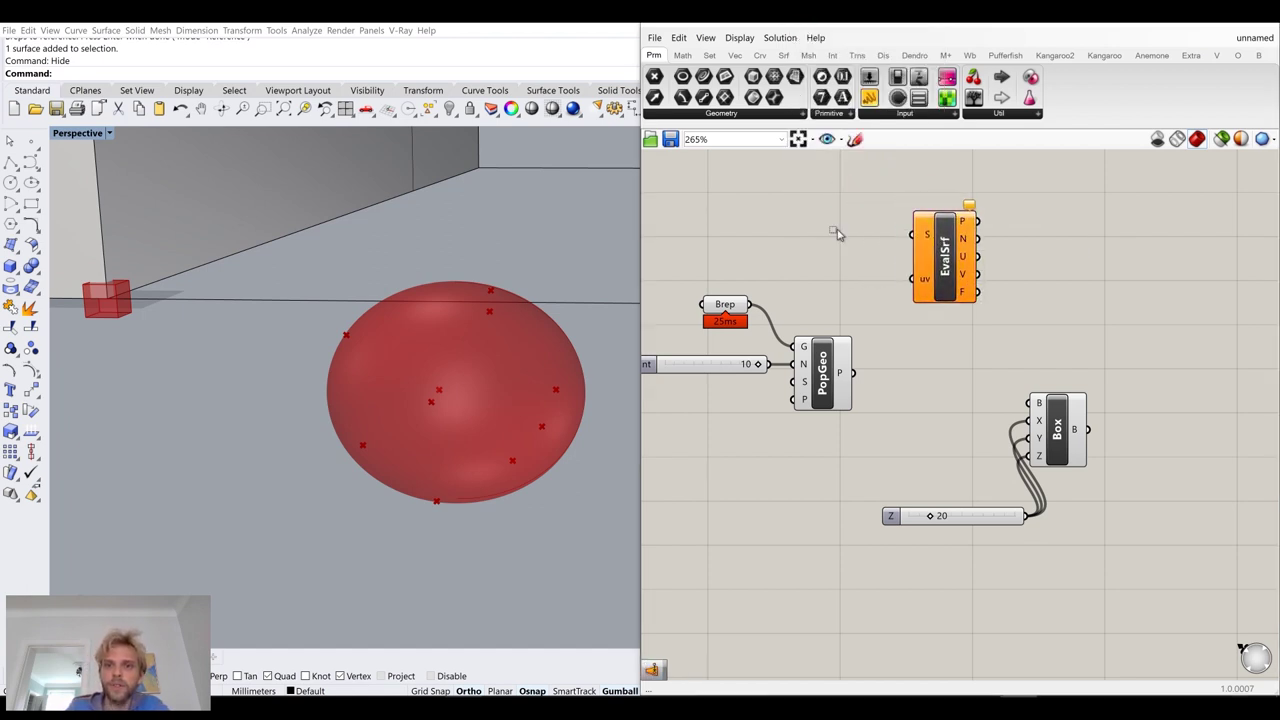
drag(749, 304, 955, 314)
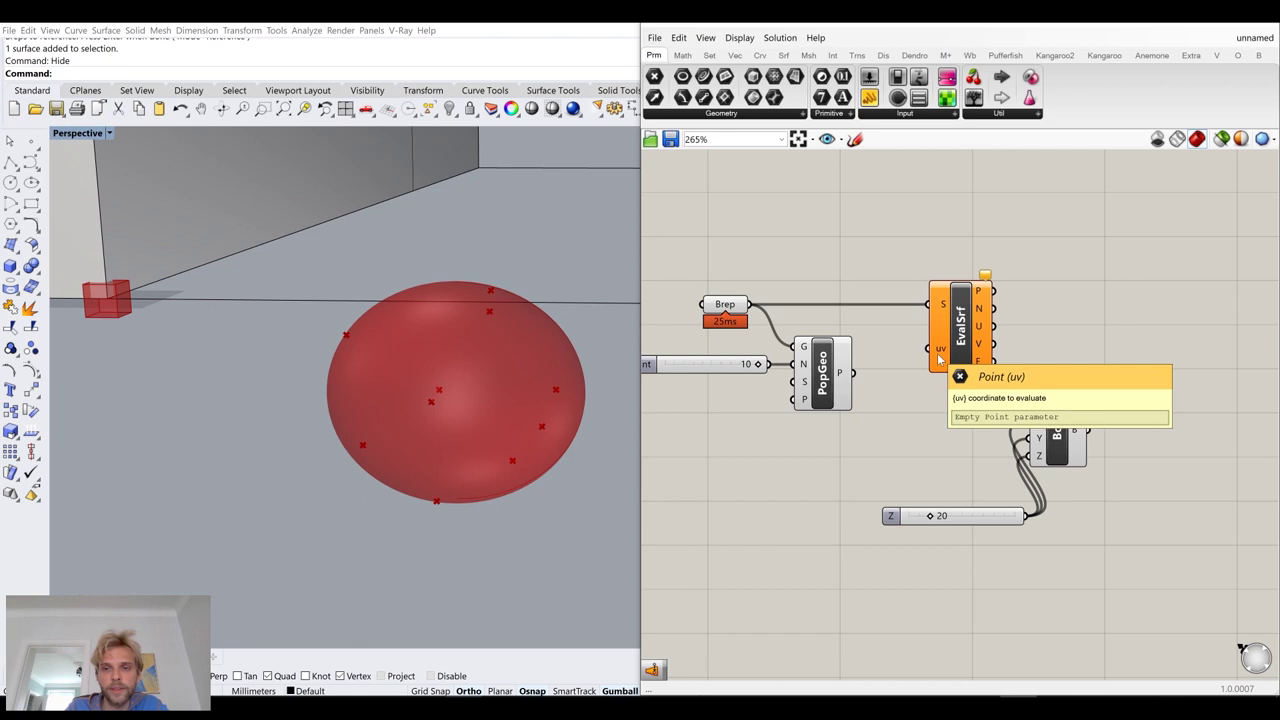
Move Center Box and its size slider further away to clear space around Evaluate Surface, and deselect them
drag(1131, 559, 988, 427)
drag(1080, 462, 1158, 549)
click(1005, 388)
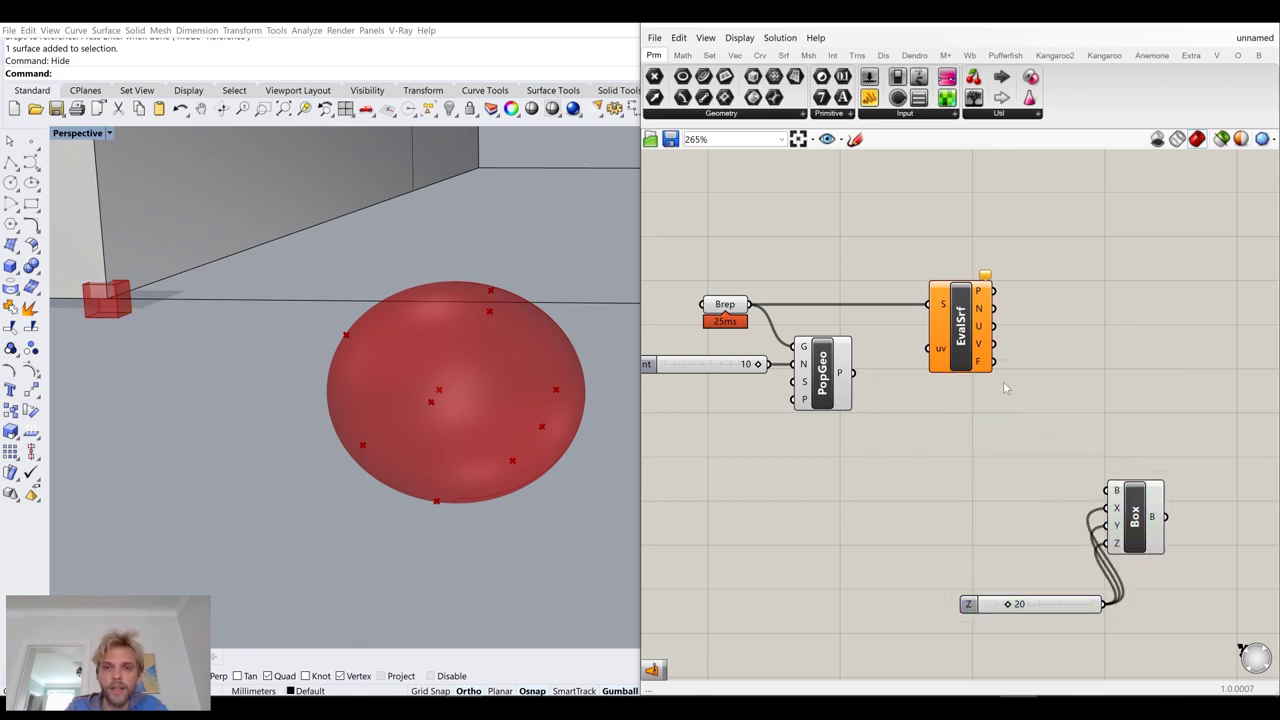
Move Evaluate Surface aside and place a Surface Closest Point component between it and Populate Geometry
drag(966, 353, 1051, 353)
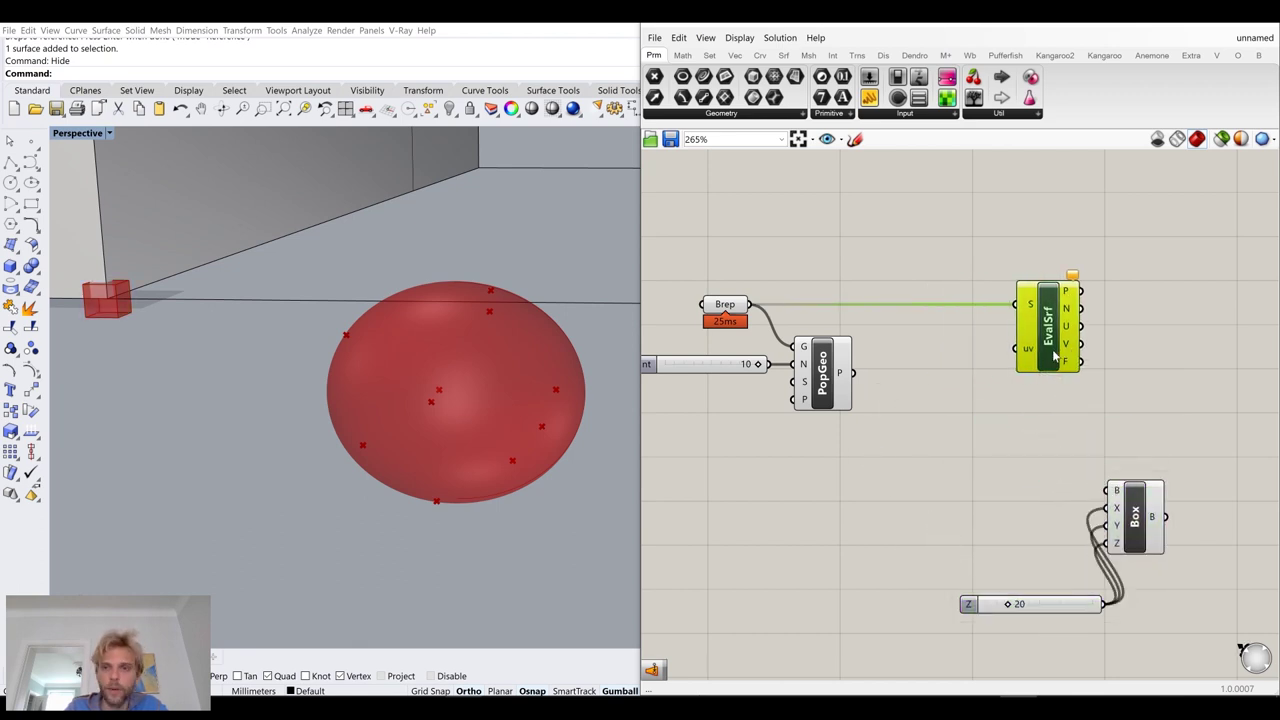
click(994, 389)
mouse_move(848, 374)
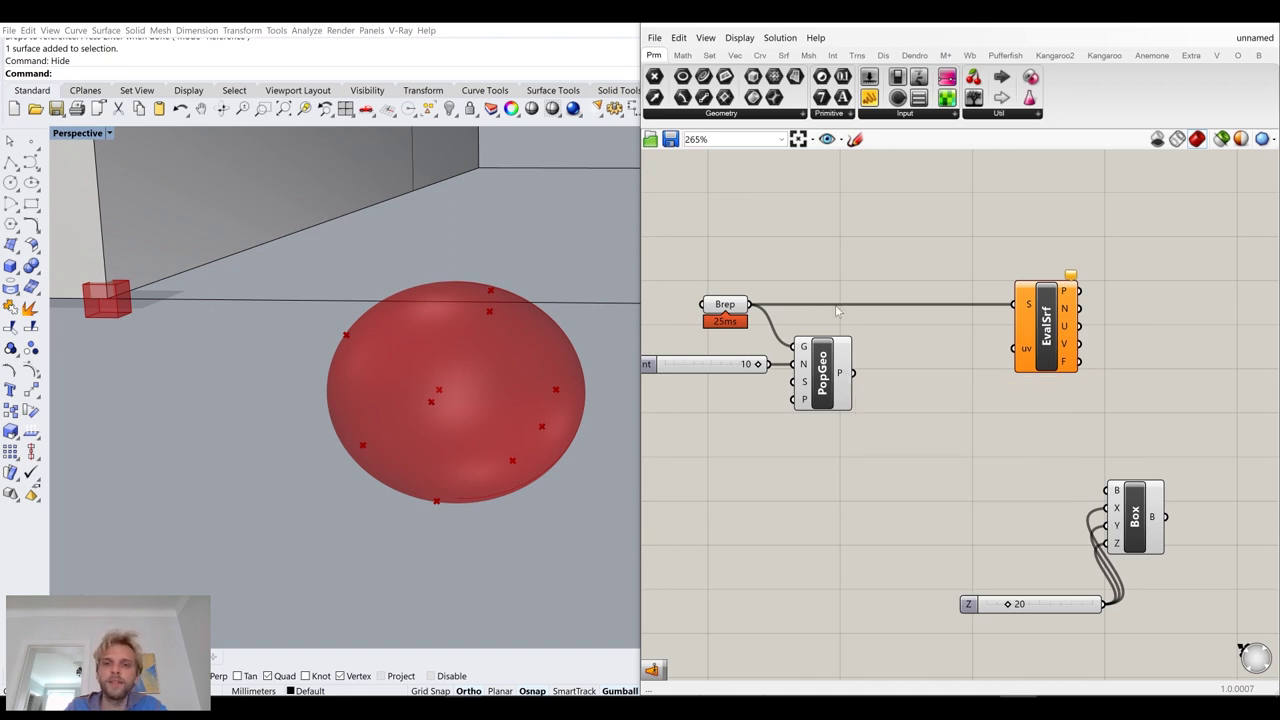
double_click(893, 455)
text(sur)
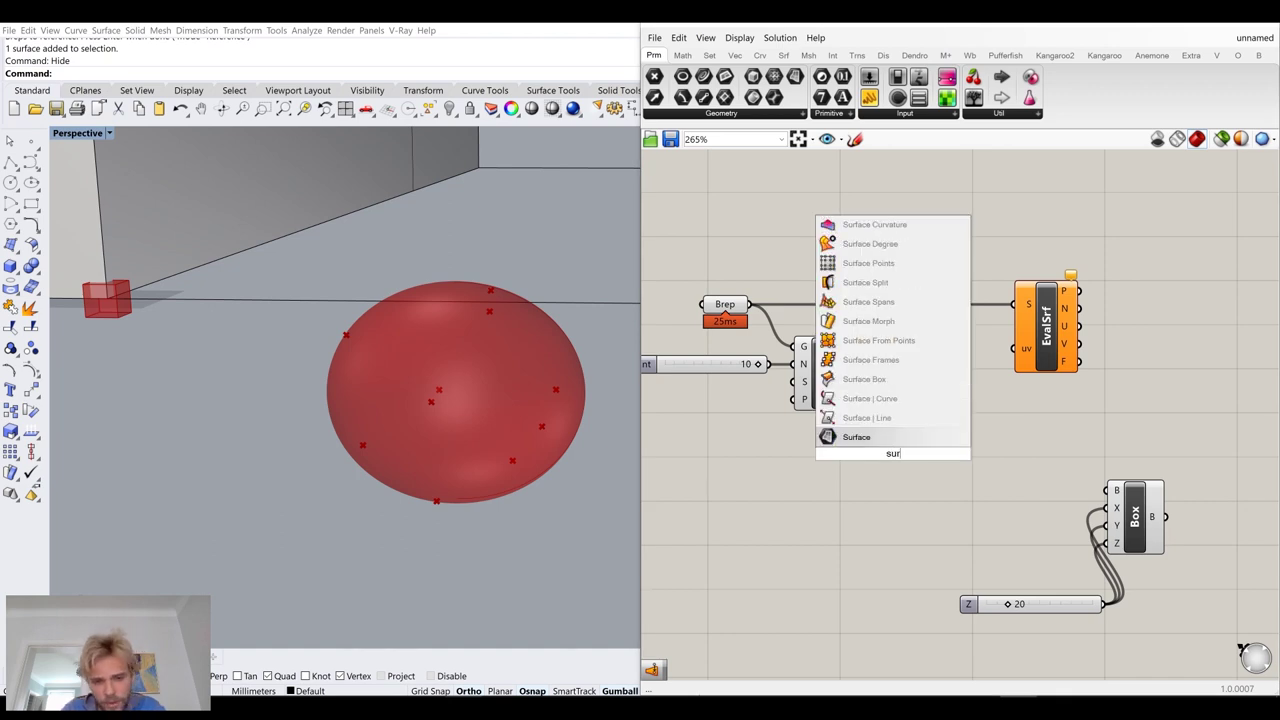
text(face clo)
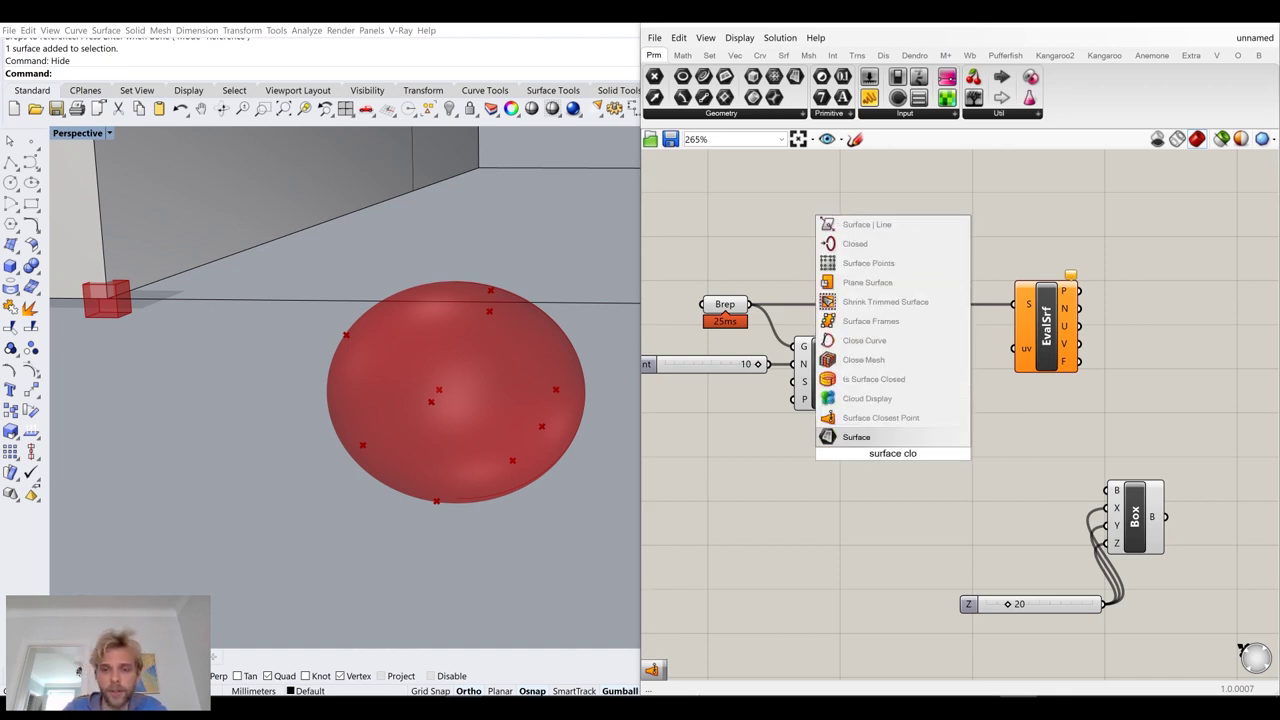
click(852, 418)
drag(888, 447, 920, 344)
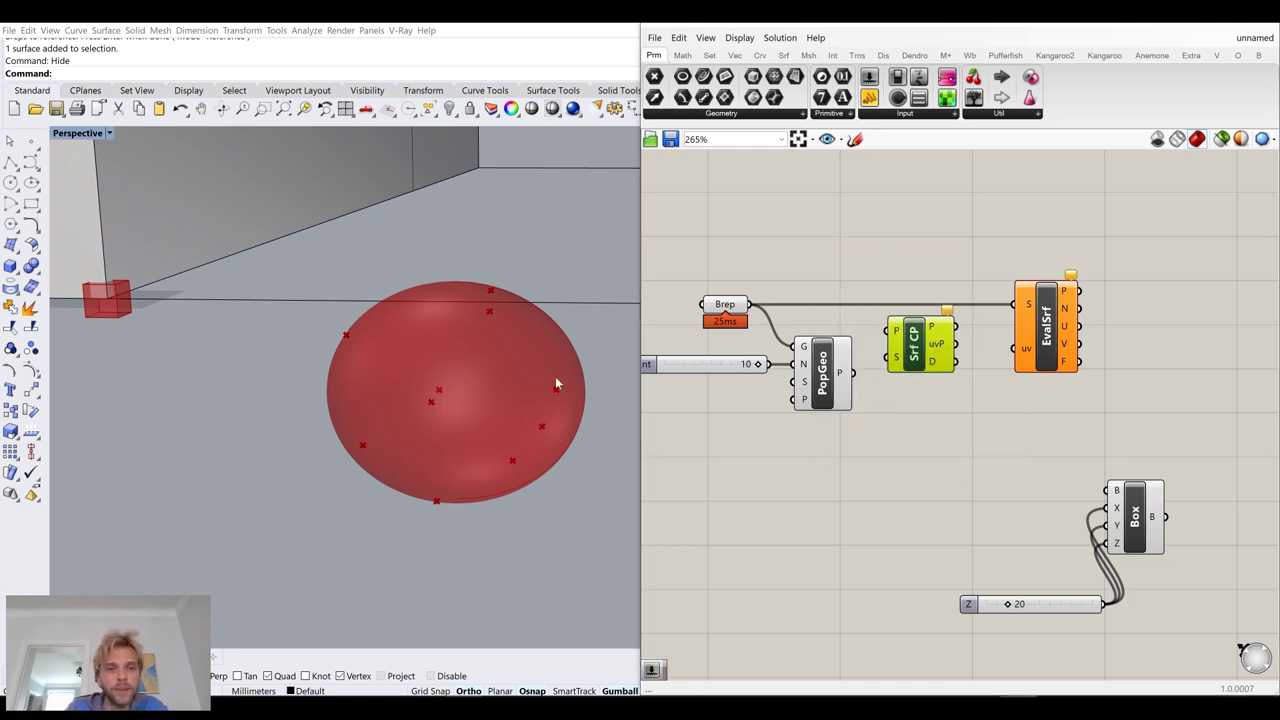
Connect the Brep parameter to Surface Closest Point's surface input and the populated points to its point input
click(823, 381)
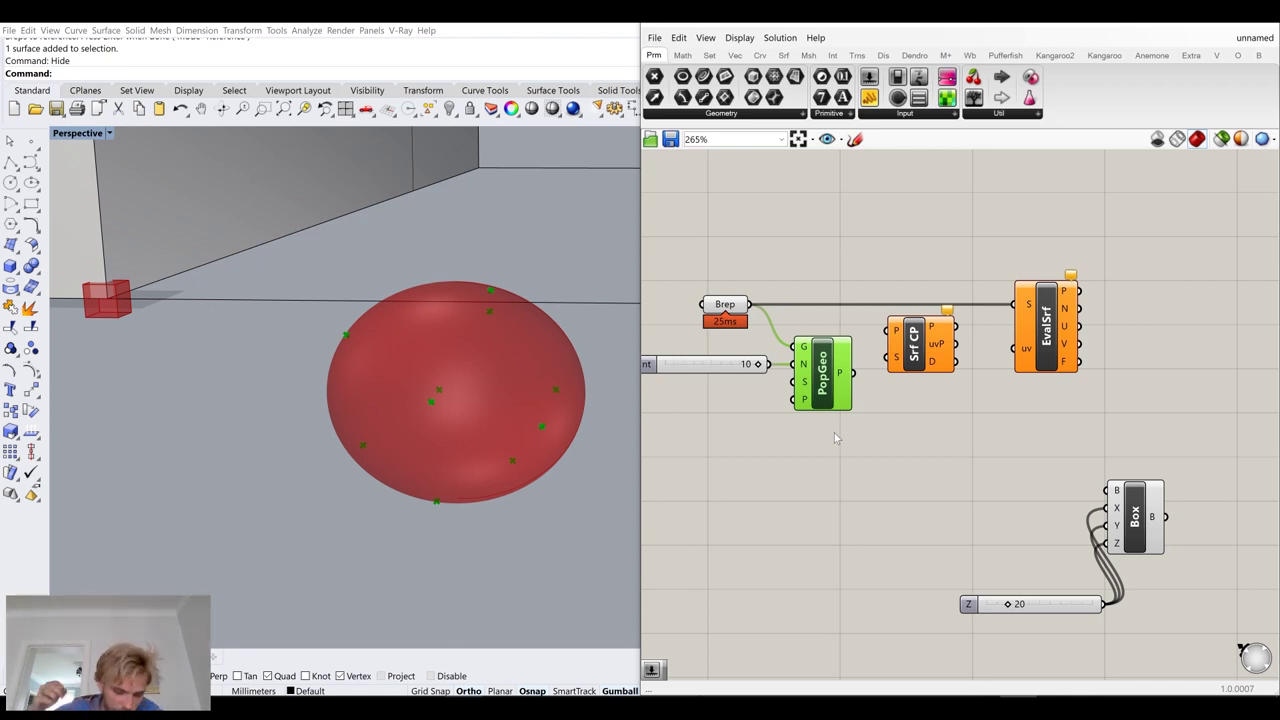
mouse_move(930, 349)
mouse_down()
mouse_move(916, 378)
mouse_move(918, 352)
mouse_move(908, 362)
mouse_up()
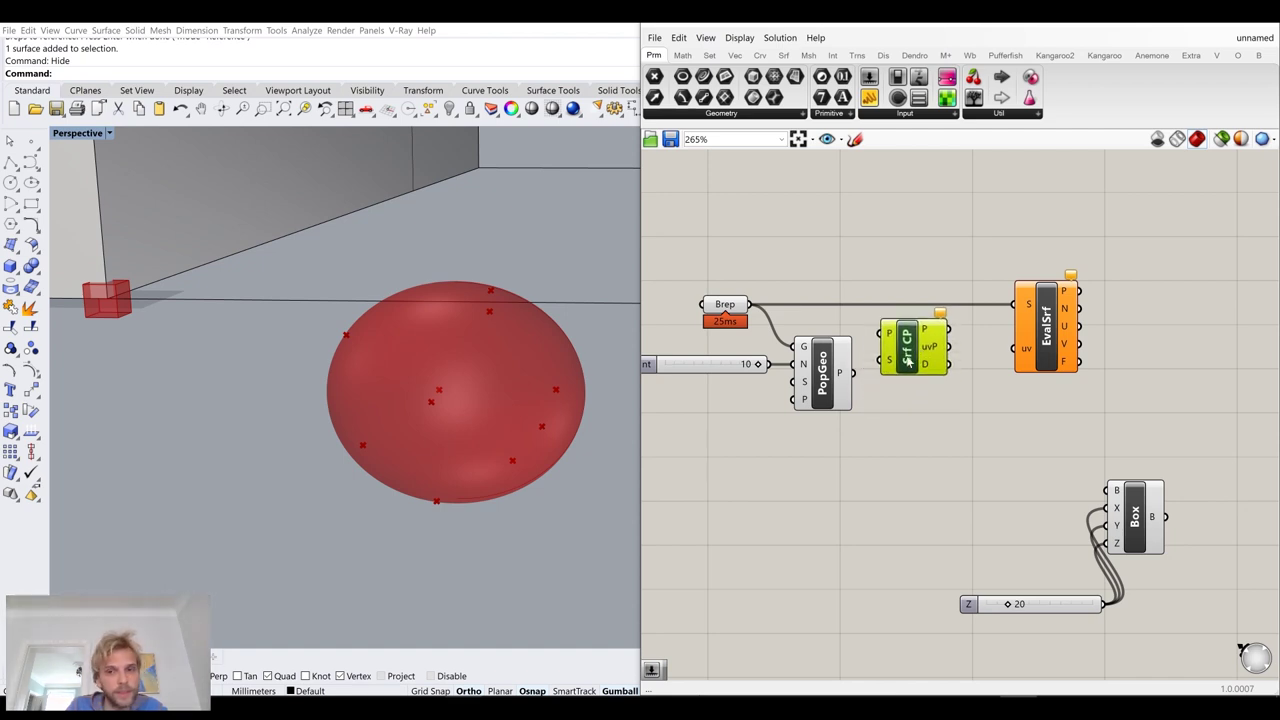
click(915, 418)
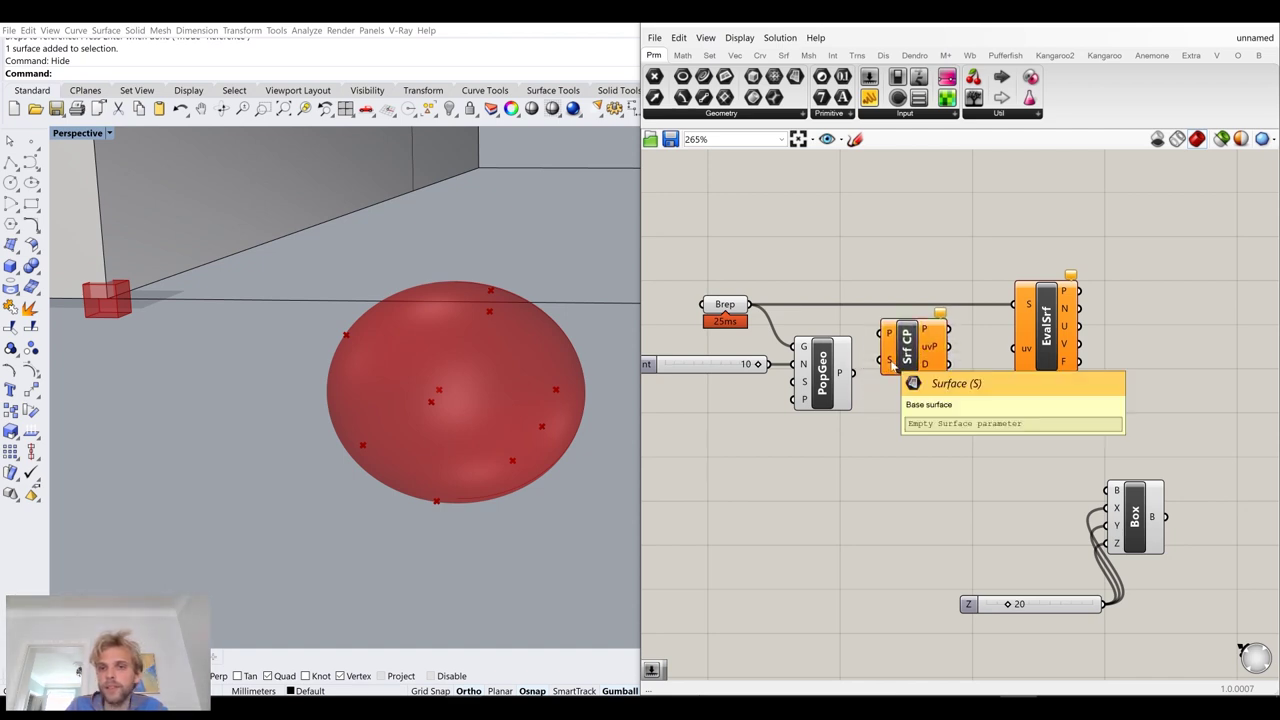
drag(752, 304, 932, 356)
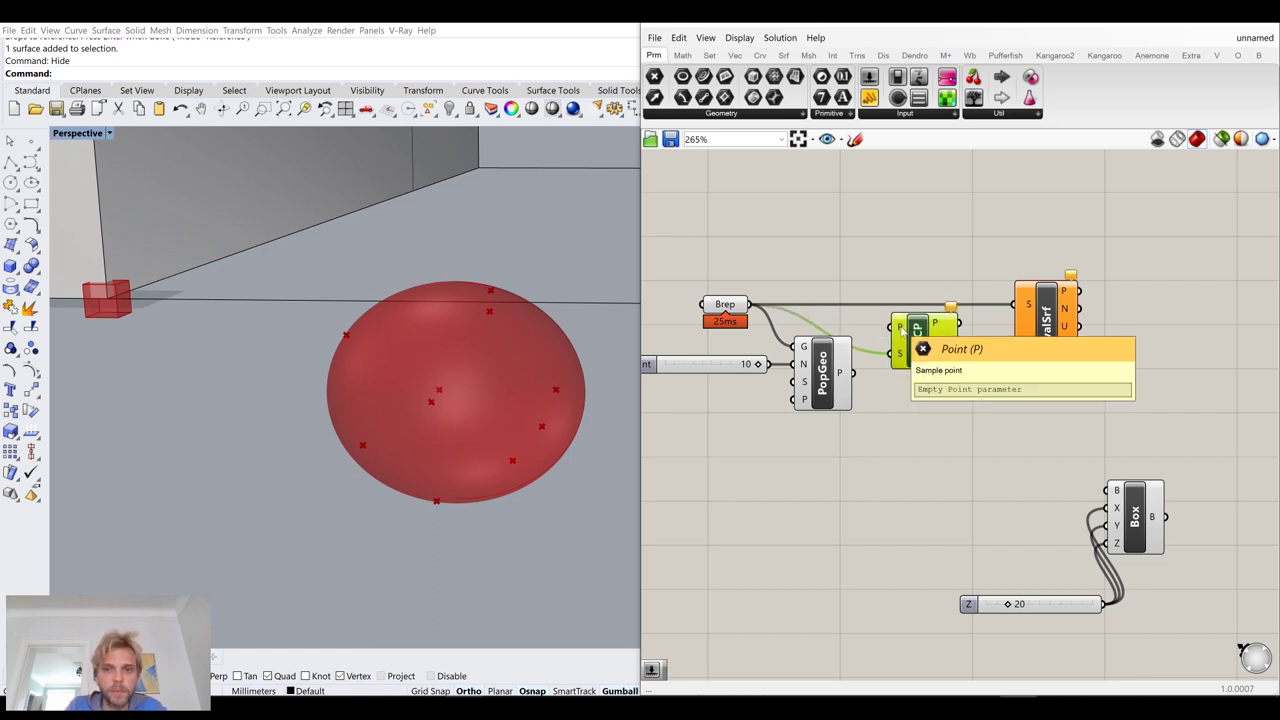
drag(852, 373, 898, 326)
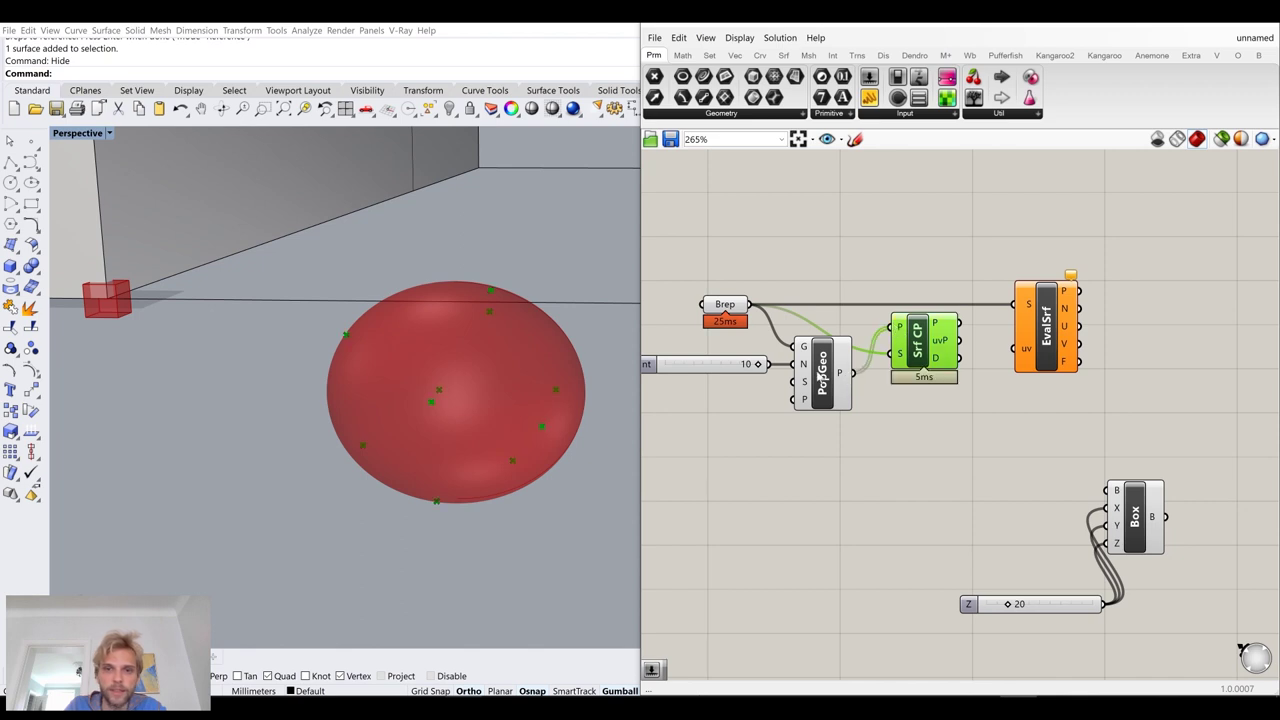
Turn off the preview of the Populate Geometry component
click(836, 373)
middle_click(824, 365)
click(871, 313)
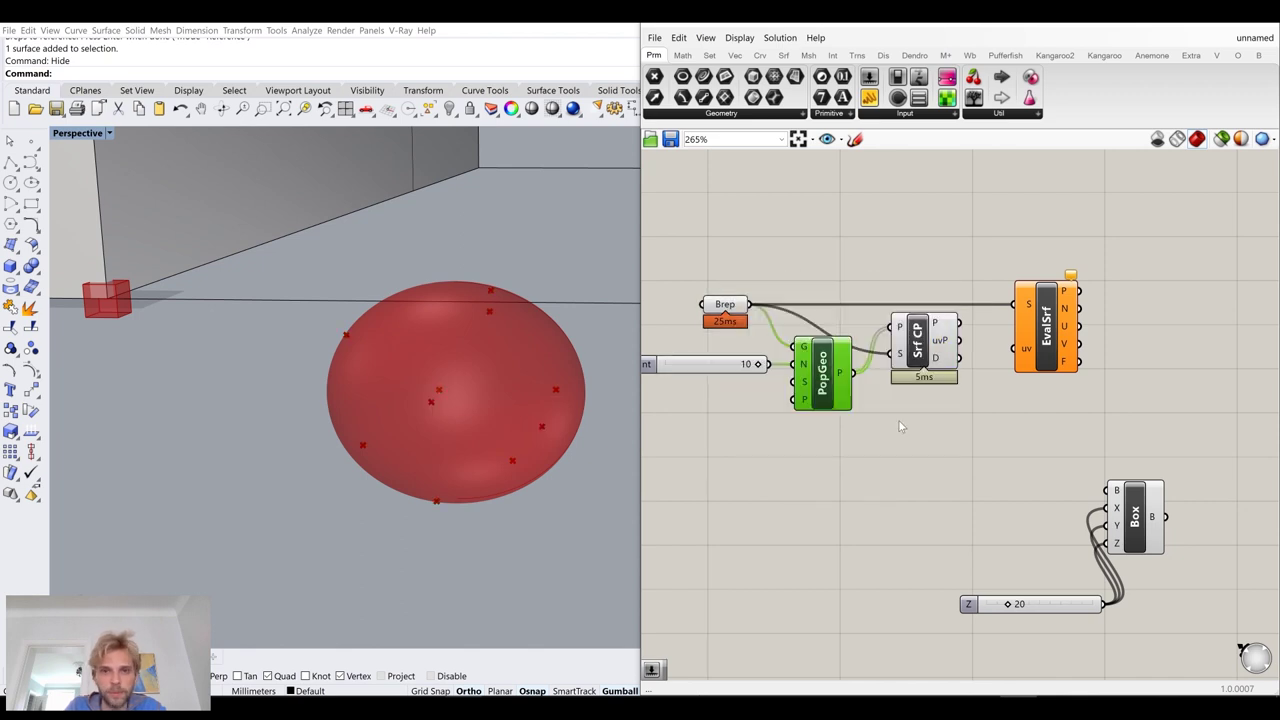
Connect Surface Closest Point's UV point output to Evaluate Surface's uv input and check the frames on the ellipsoid
scroll(890, 400, up, 2)
mouse_move(875, 364)
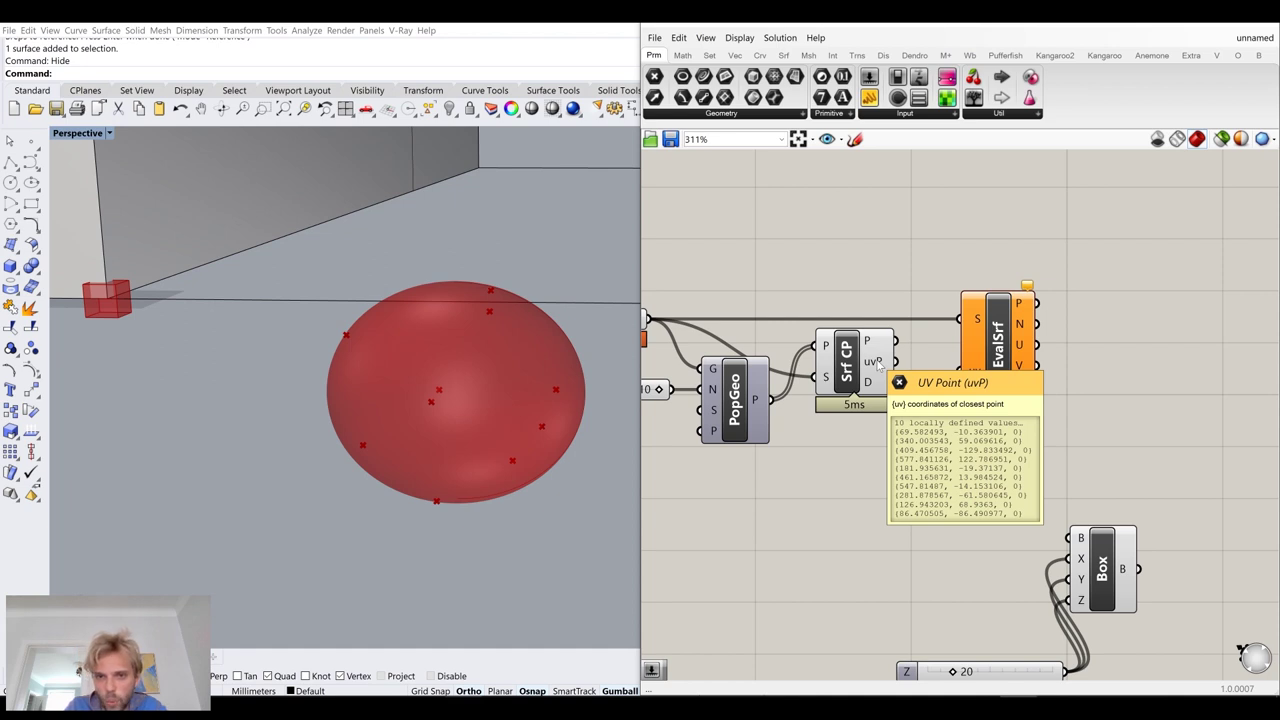
drag(895, 361, 950, 365)
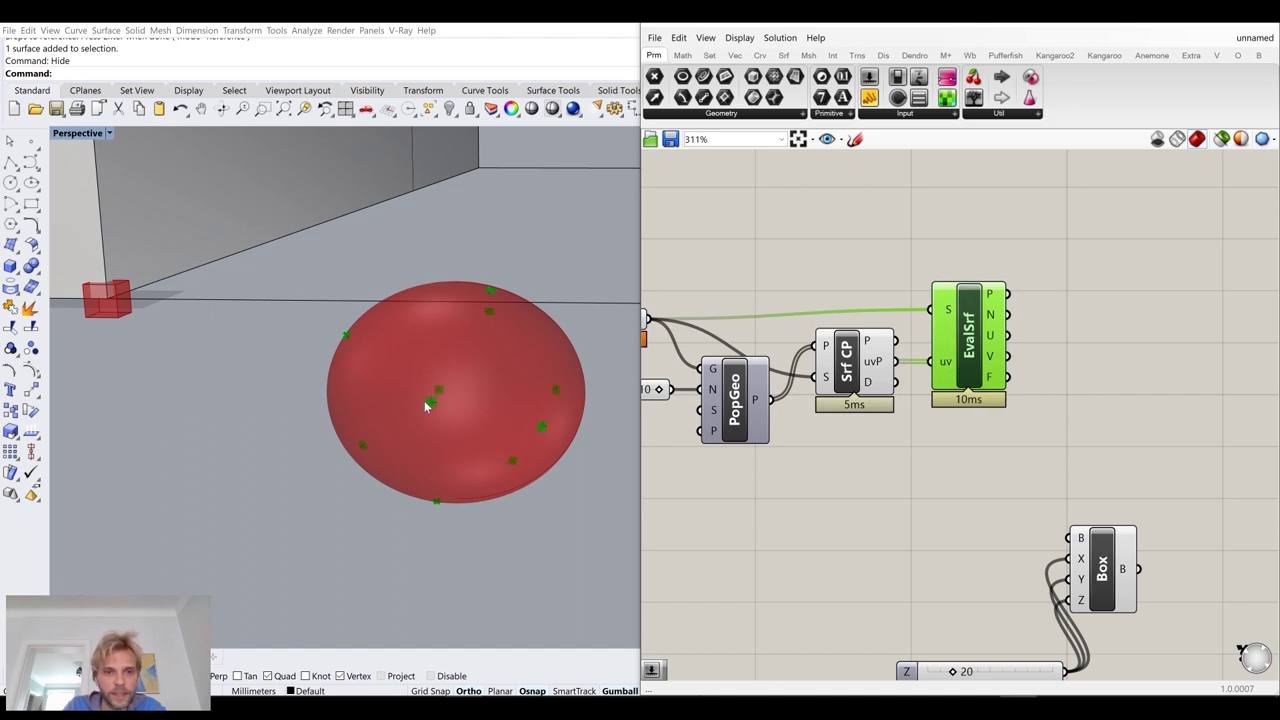
scroll(424, 402, up, 6)
scroll(447, 405, down, 5)
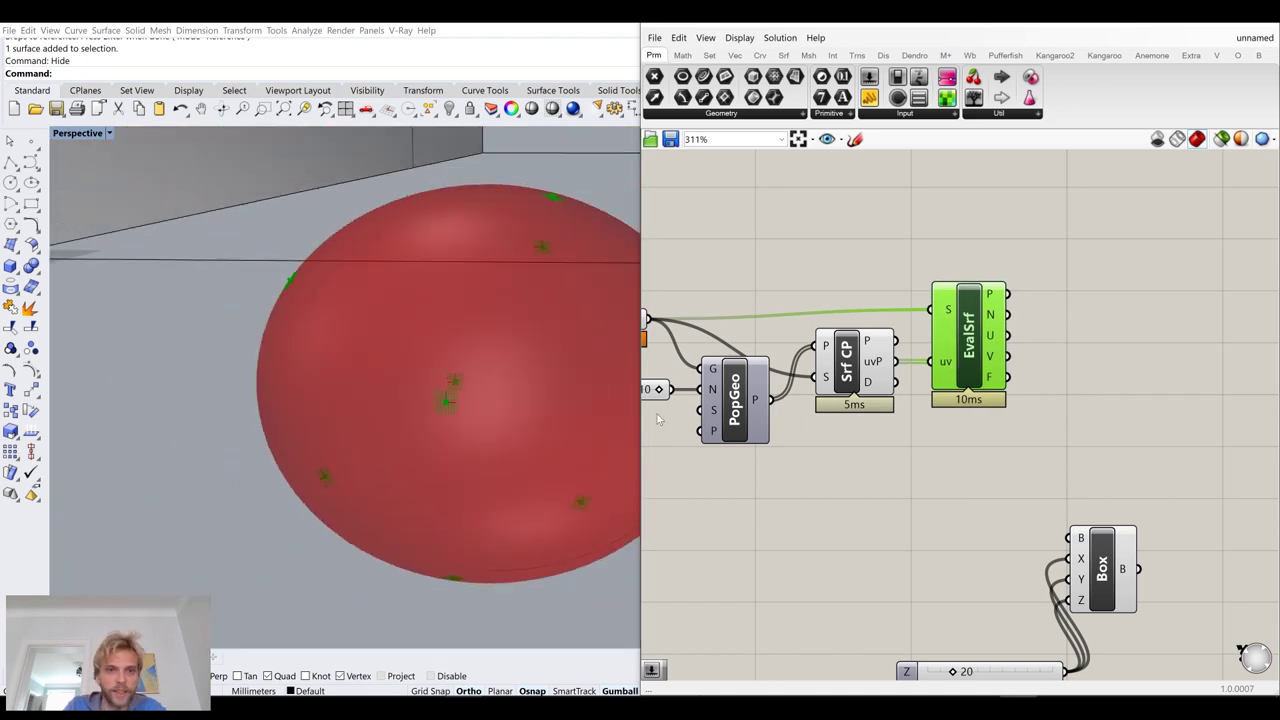
scroll(876, 405, down, 3)
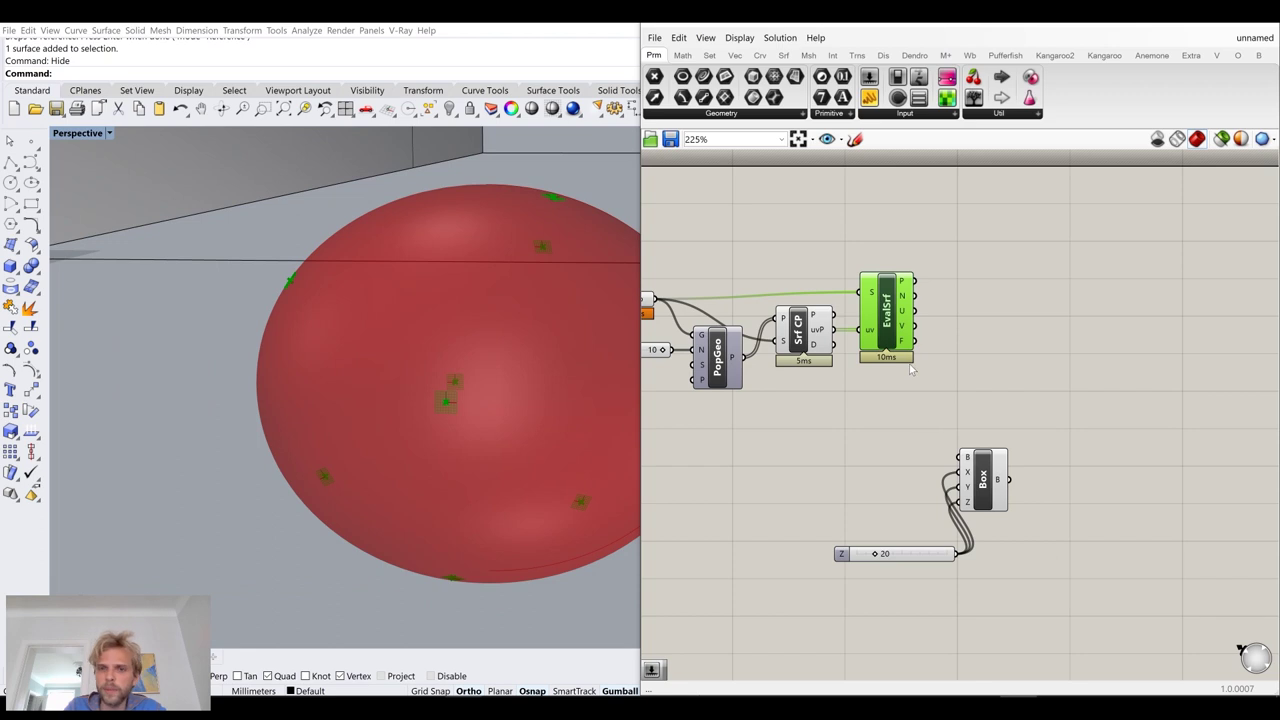
click(911, 370)
Connect Evaluate Surface's frame output to Center Box's base plane input
scroll(910, 365, up, 5)
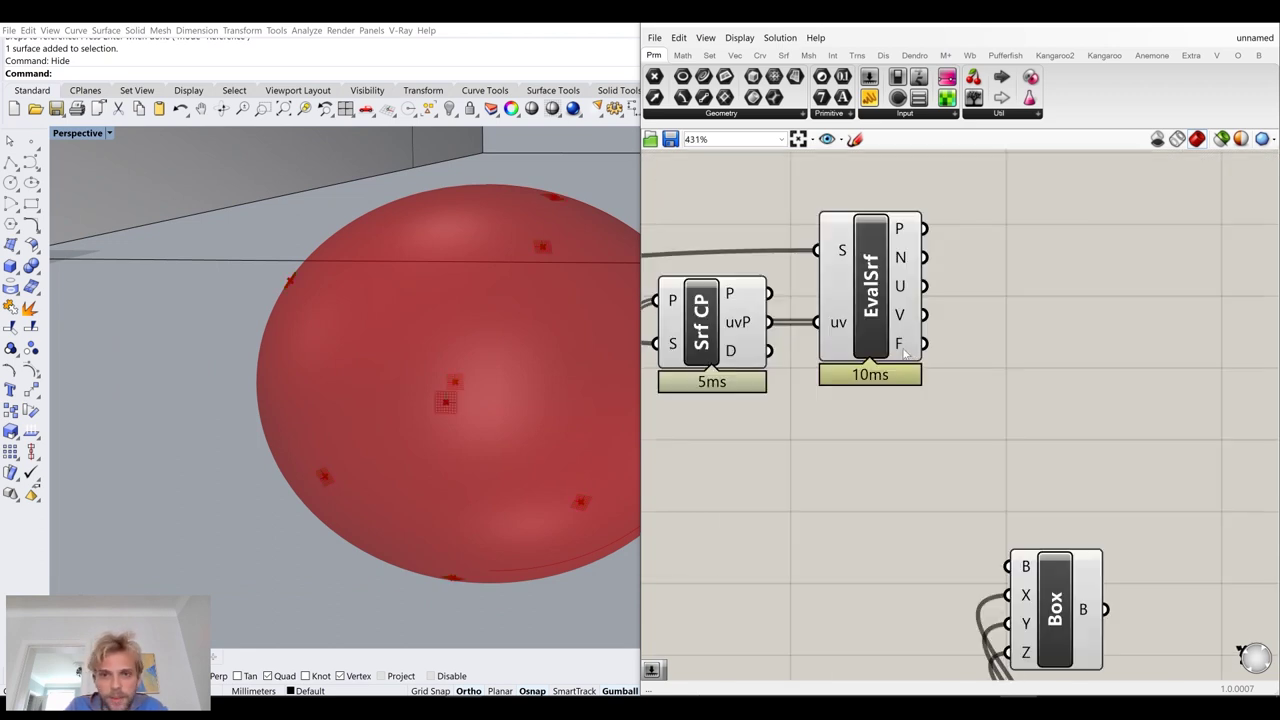
mouse_move(905, 344)
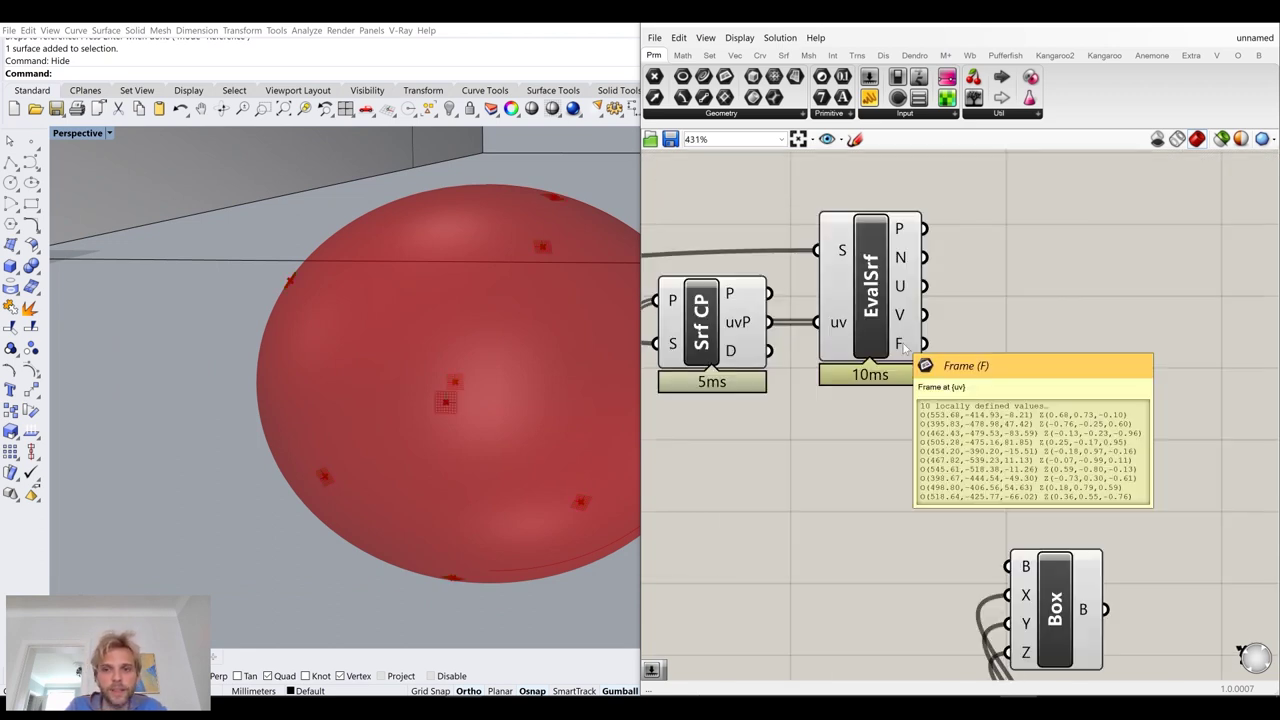
scroll(905, 344, down, 4)
scroll(937, 430, up, 3)
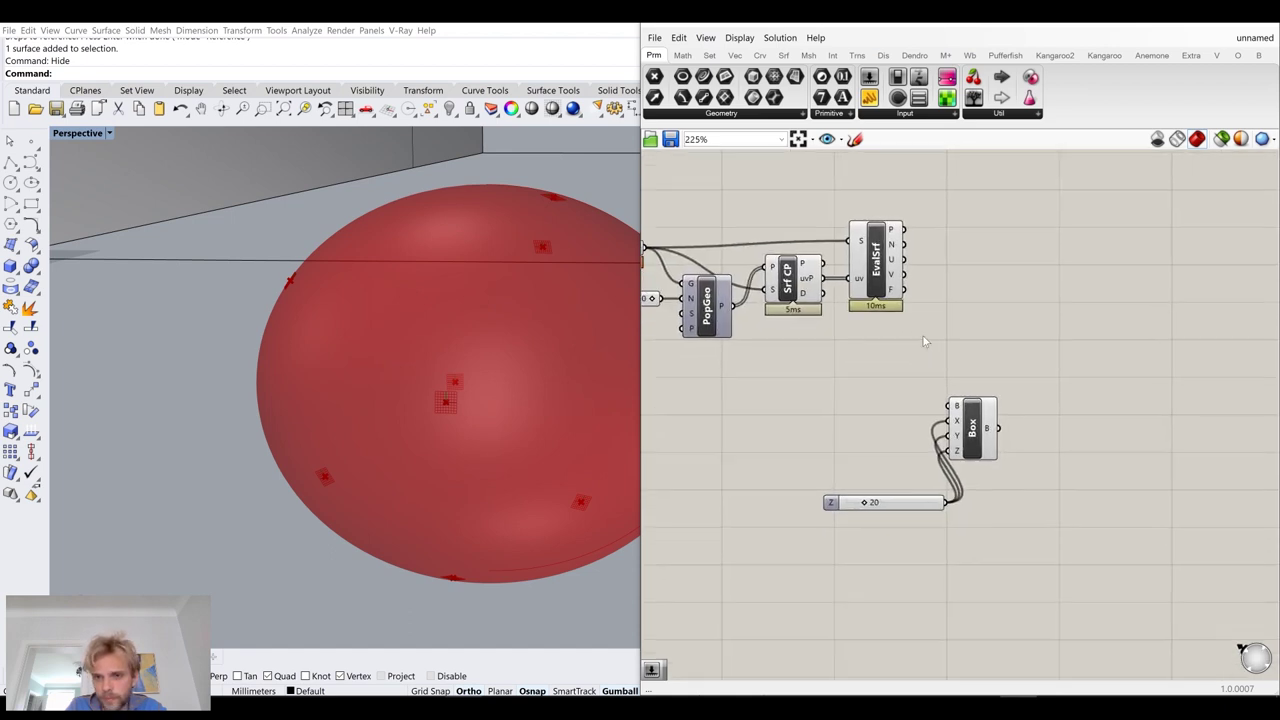
mouse_move(889, 285)
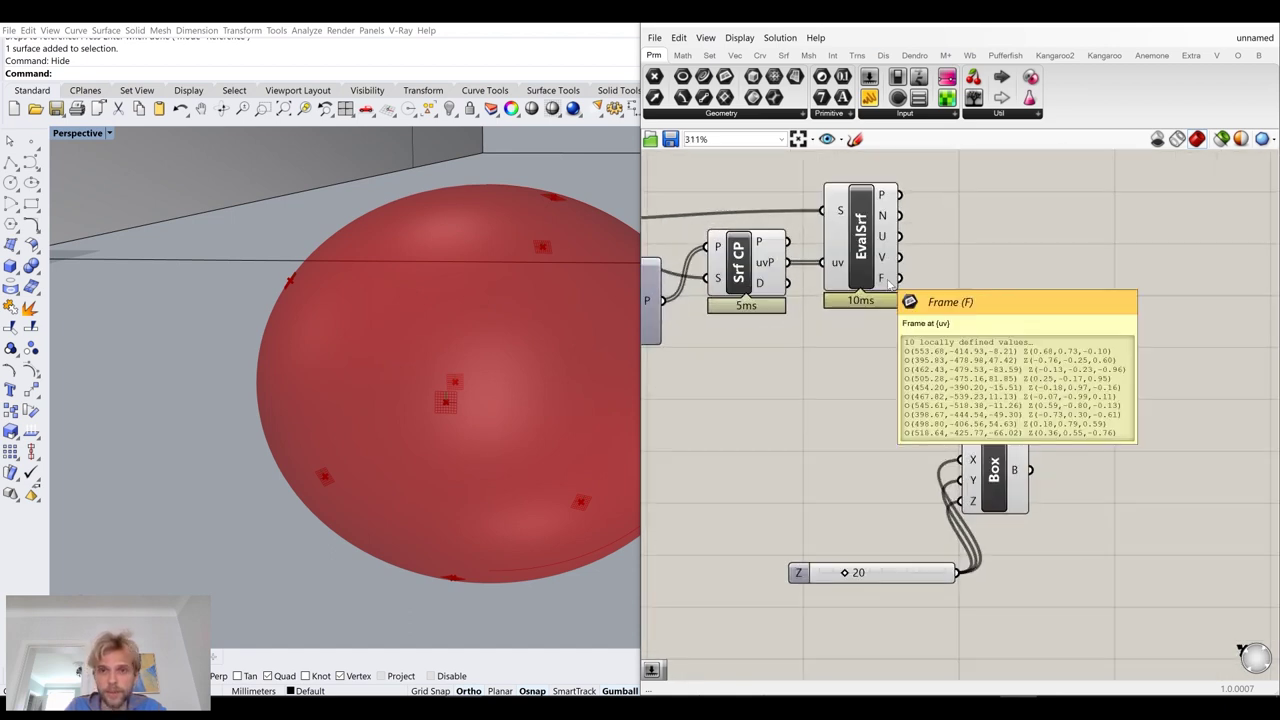
drag(897, 284, 964, 439)
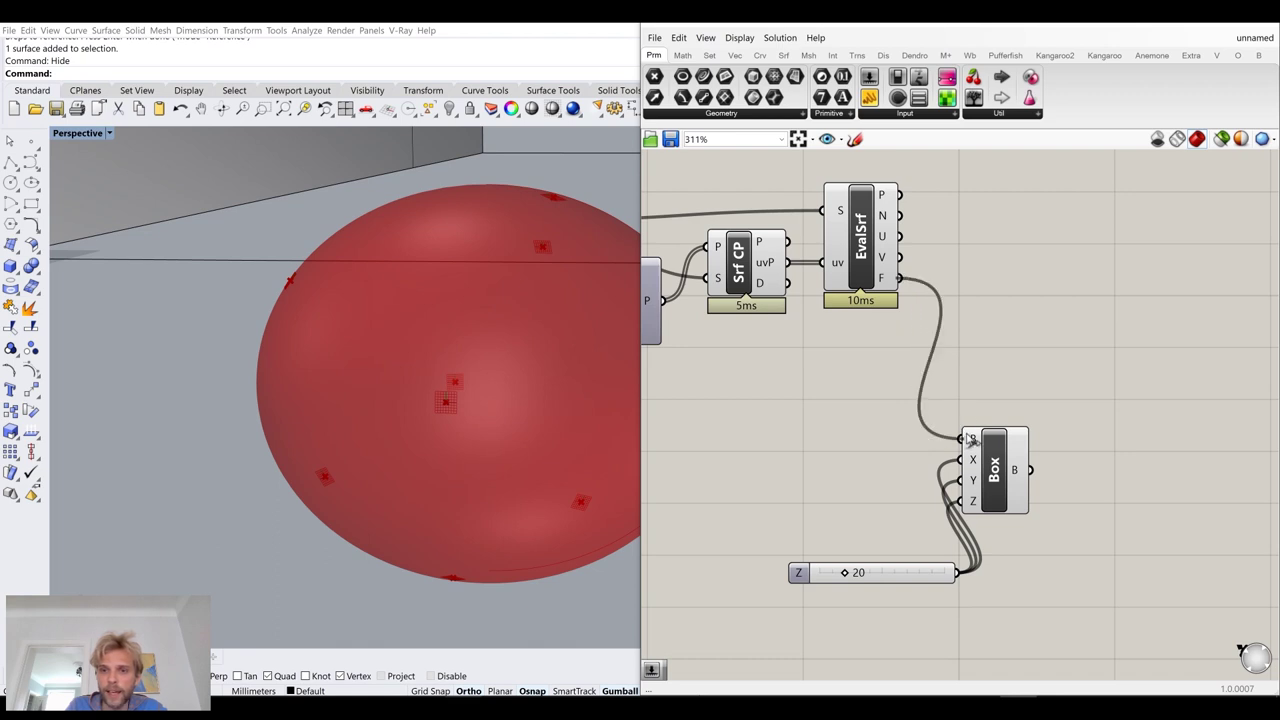
mouse_move(972, 440)
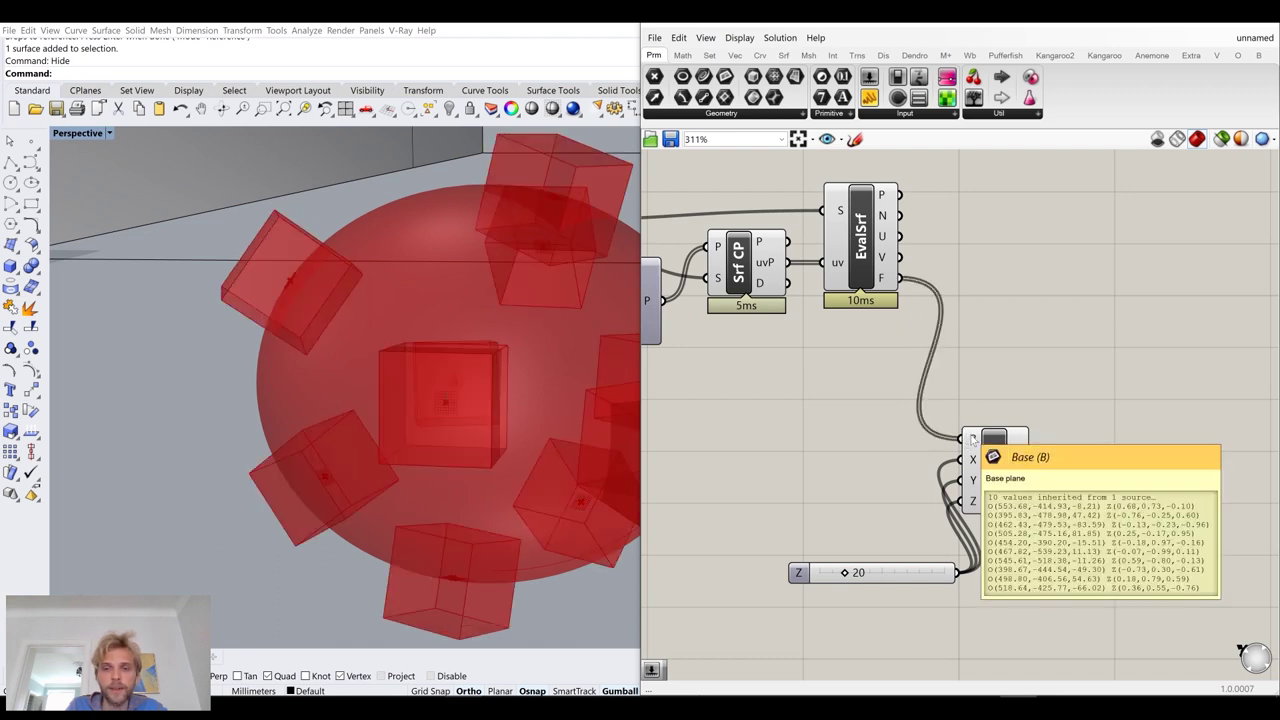
Move Center Box beside Evaluate Surface and bring its size slider up next to it
drag(1007, 488, 1090, 325)
click(962, 439)
drag(927, 560, 961, 360)
Turn off the preview of Surface Closest Point and Evaluate Surface together
right_drag(968, 290, 1148, 424)
drag(1084, 249, 916, 408)
middle_click(893, 412)
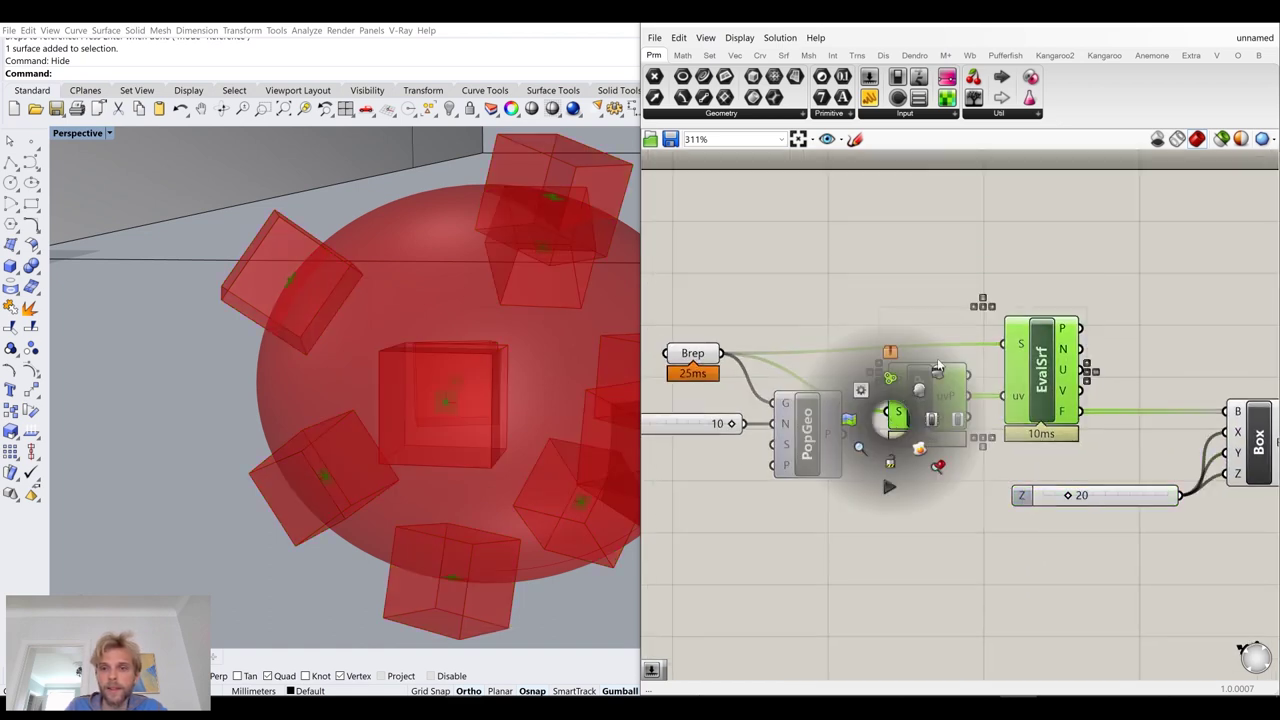
click(937, 368)
click(940, 296)
Inspect the oriented boxes on the ellipsoid and disconnect the size slider from Center Box's Z input
right_drag(440, 400, 460, 372)
right_drag(889, 421, 744, 350)
right_drag(434, 393, 414, 429)
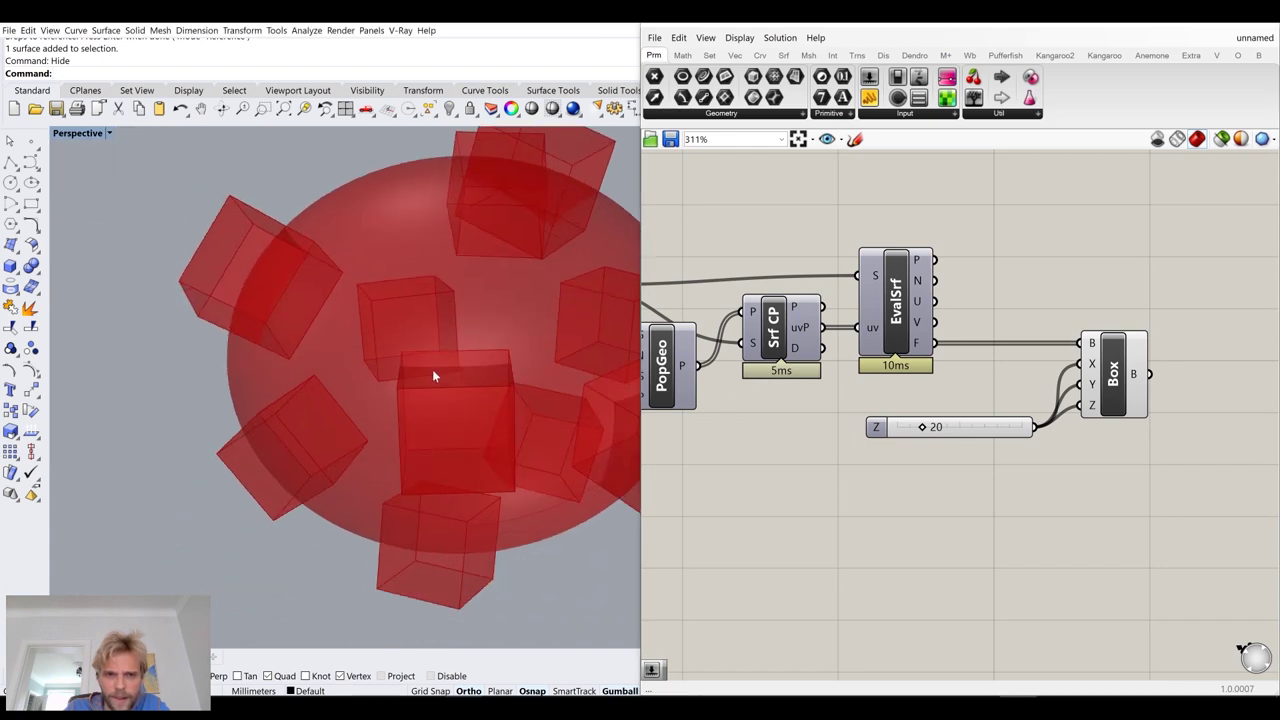
right_drag(432, 369, 447, 360)
scroll(950, 430, up, 5)
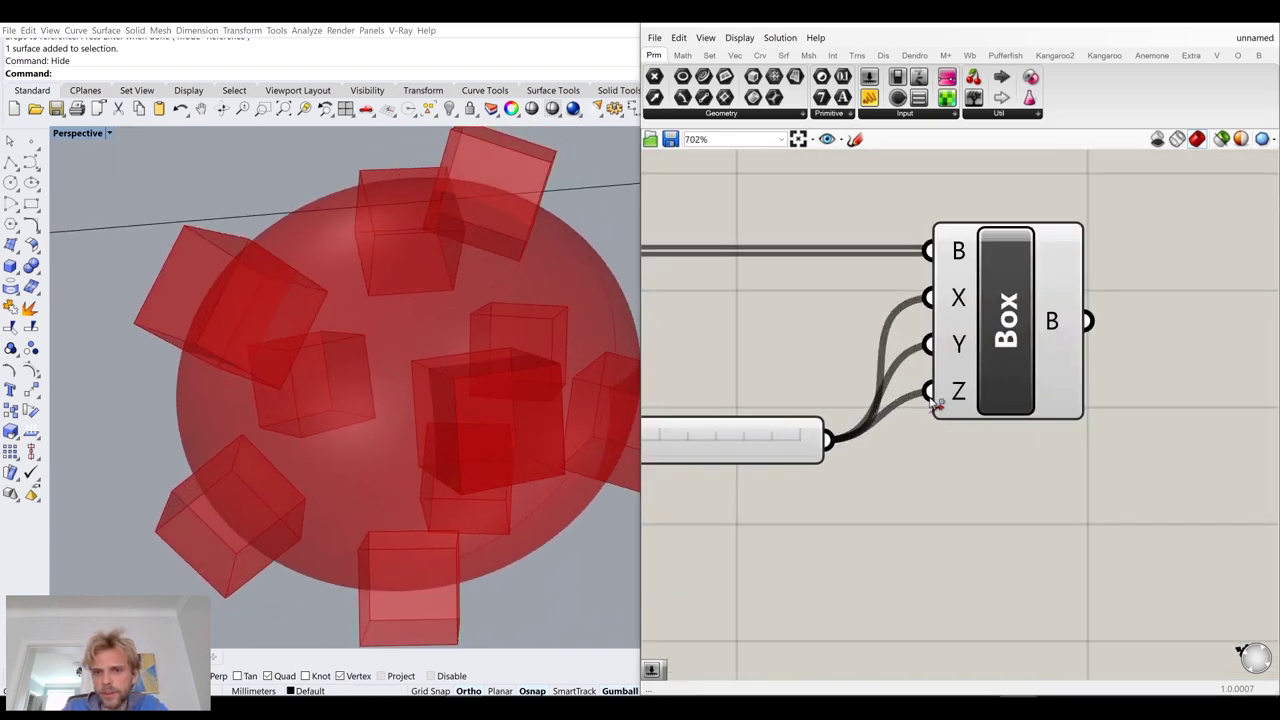
right_drag(799, 469, 1003, 451)
Set the slider driving Center Box's X and Y sizes to 100
drag(778, 438, 969, 446)
scroll(371, 434, down, 5)
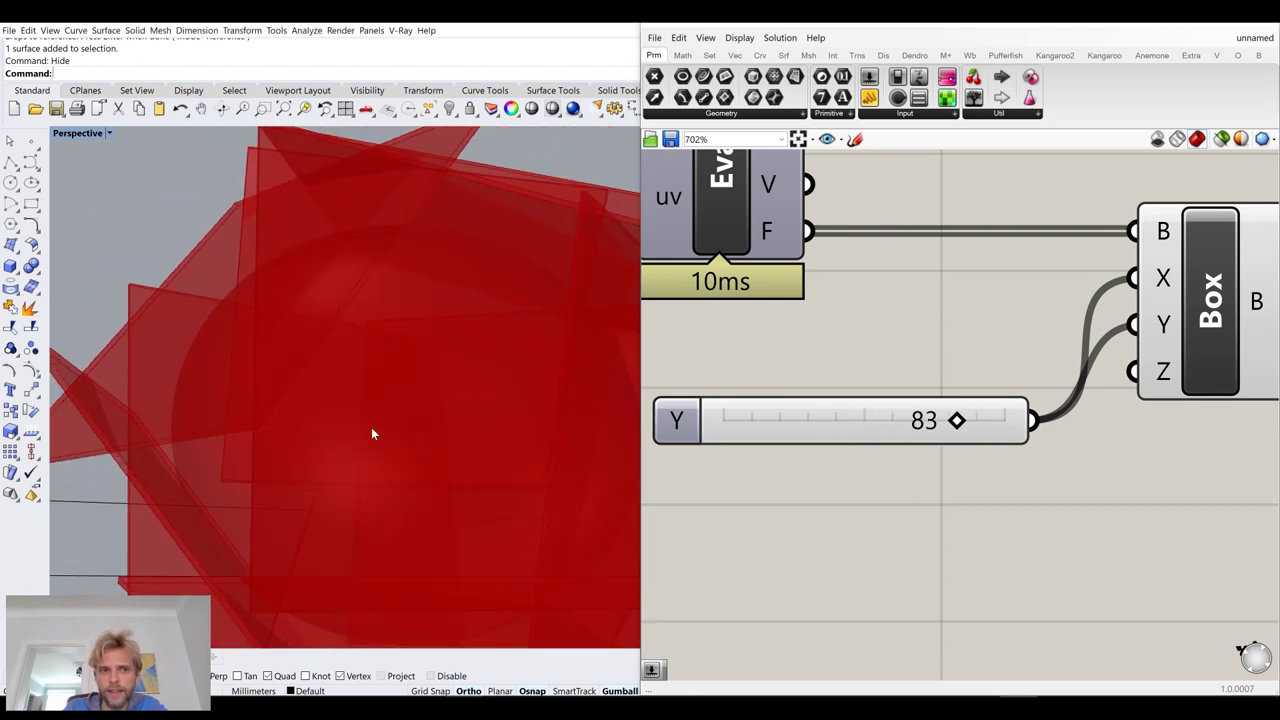
scroll(389, 420, up, 5)
right_drag(318, 459, 494, 449)
drag(954, 431, 1030, 497)
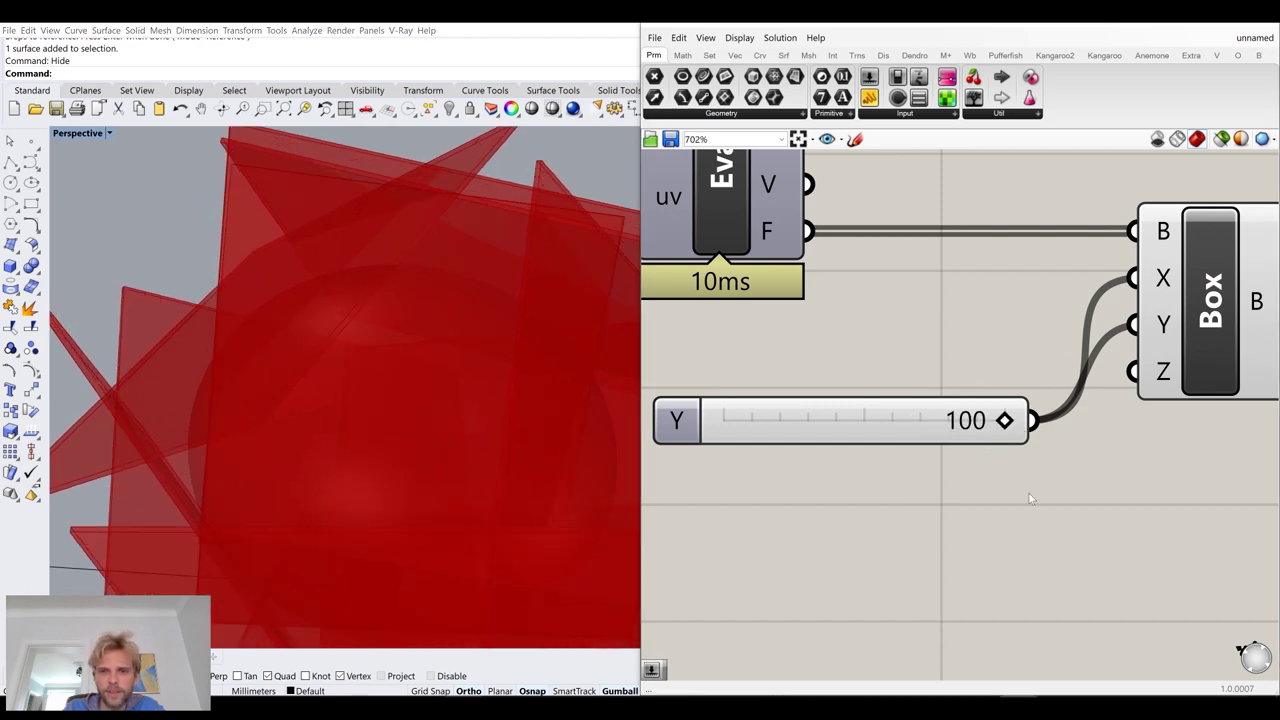
Move the X and Y size slider up closer to Evaluate Surface and view the enlarged flat boxes as a whole
drag(925, 437, 914, 358)
scroll(940, 425, down, 3)
right_drag(330, 405, 294, 450)
scroll(299, 465, down, 7)
scroll(320, 474, up, 2)
right_drag(1084, 398, 1032, 372)
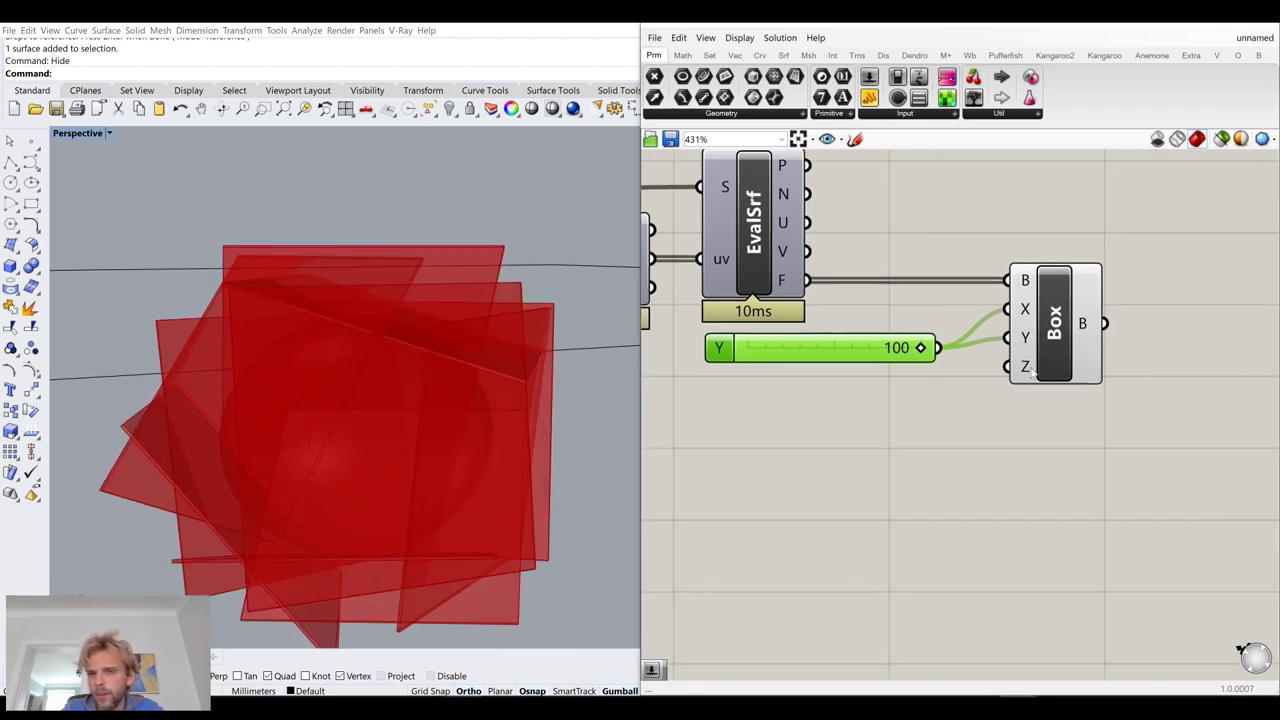
Add a number slider with value 10 below the X and Y slider and connect it to Center Box's Z input
double_click(928, 451)
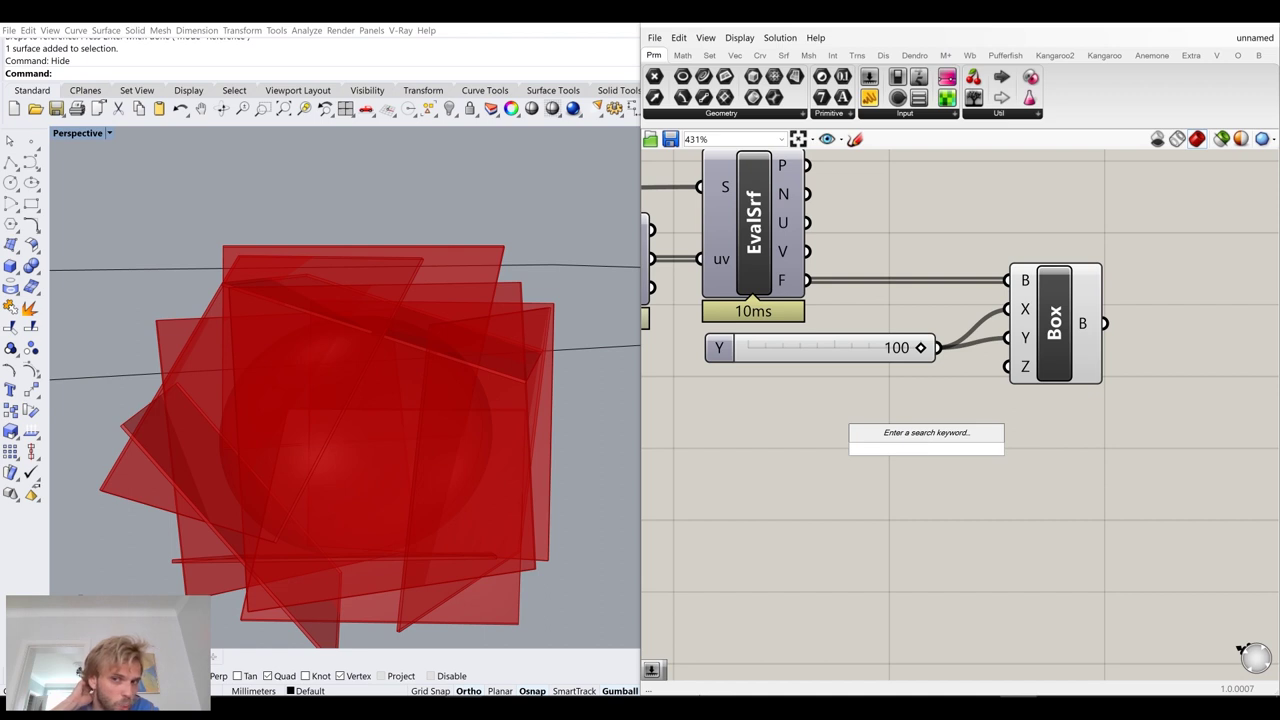
text(10)
key(Return)
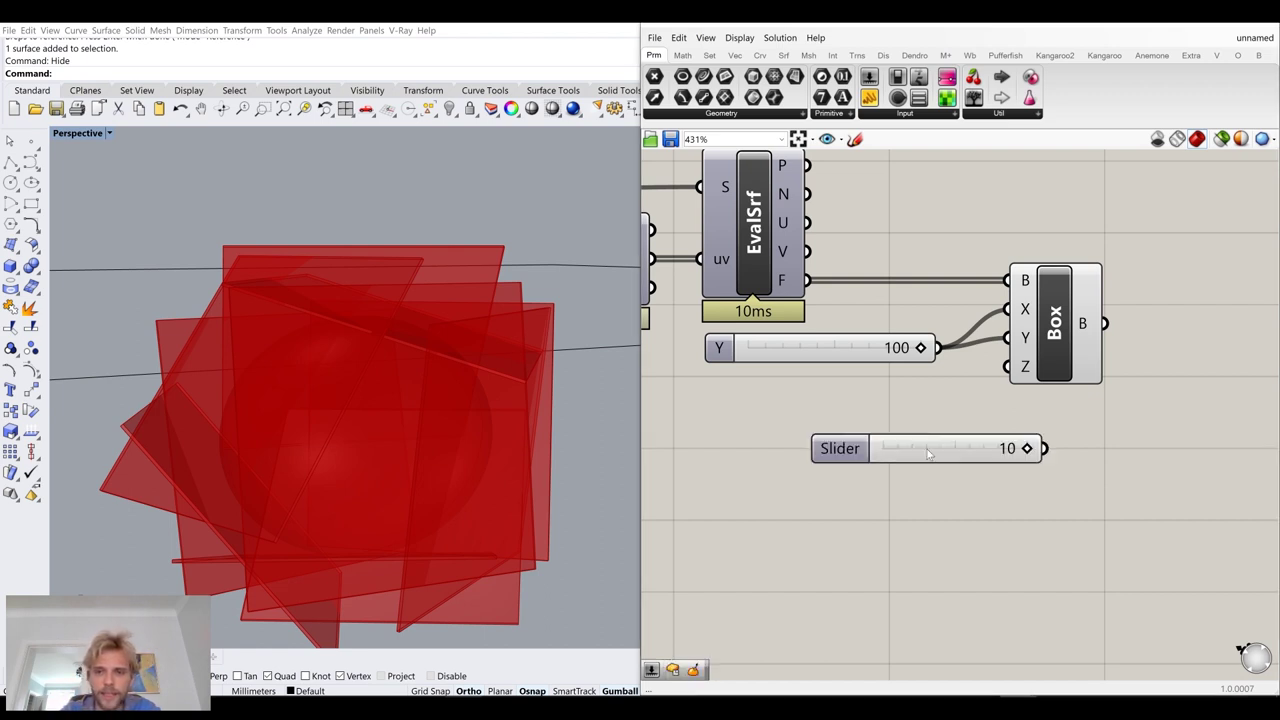
drag(928, 451, 834, 401)
drag(958, 401, 1007, 366)
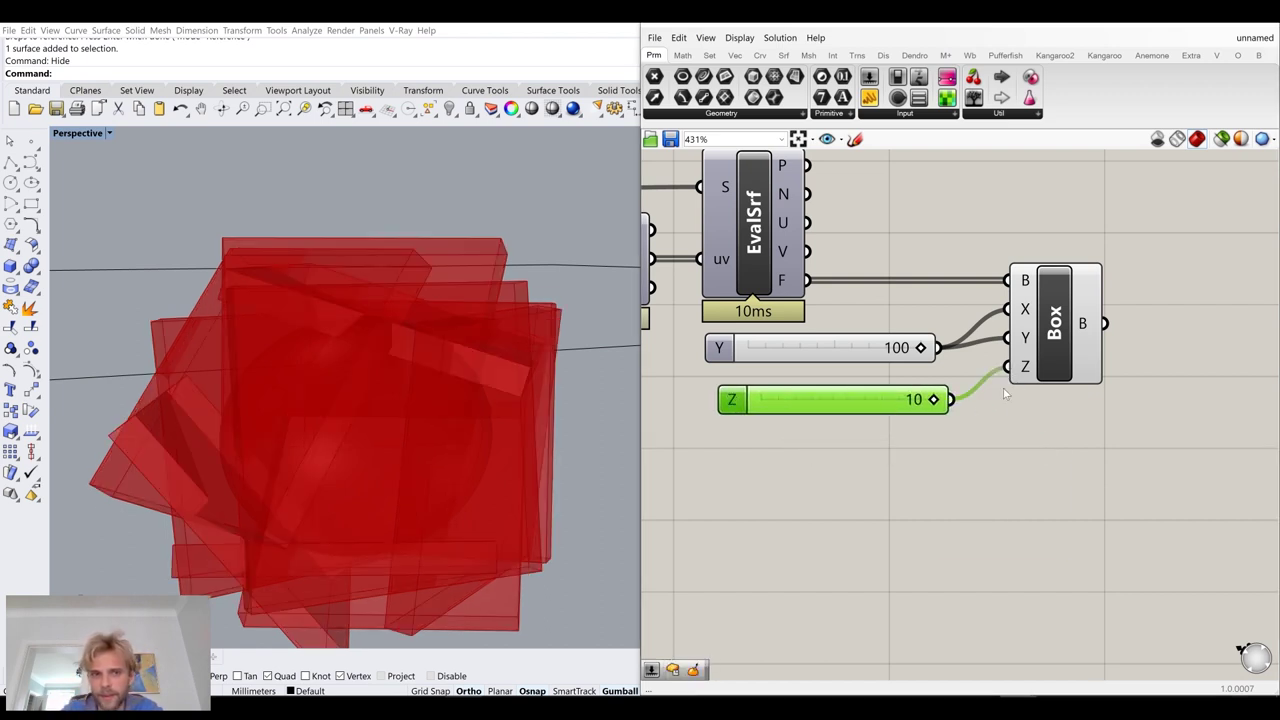
click(1004, 459)
Move the Brep parameter up to clear space above Populate Geometry
scroll(1013, 290, down, 3)
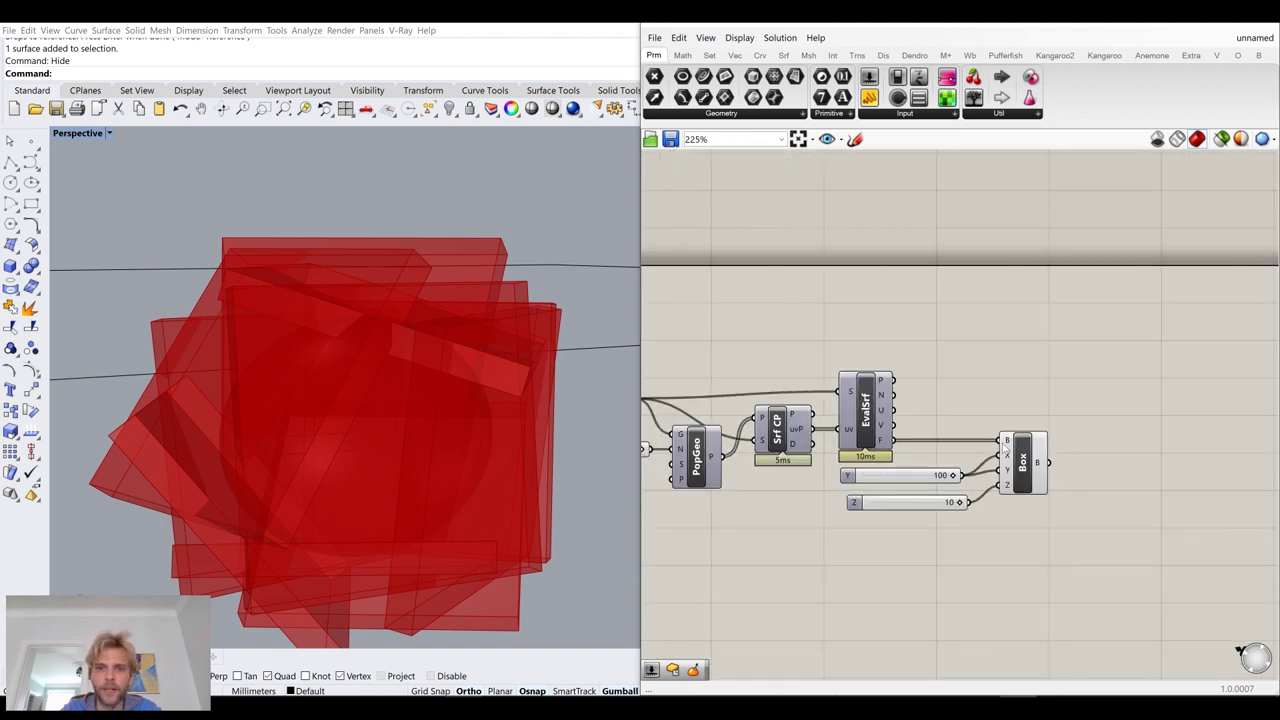
right_drag(865, 365, 975, 385)
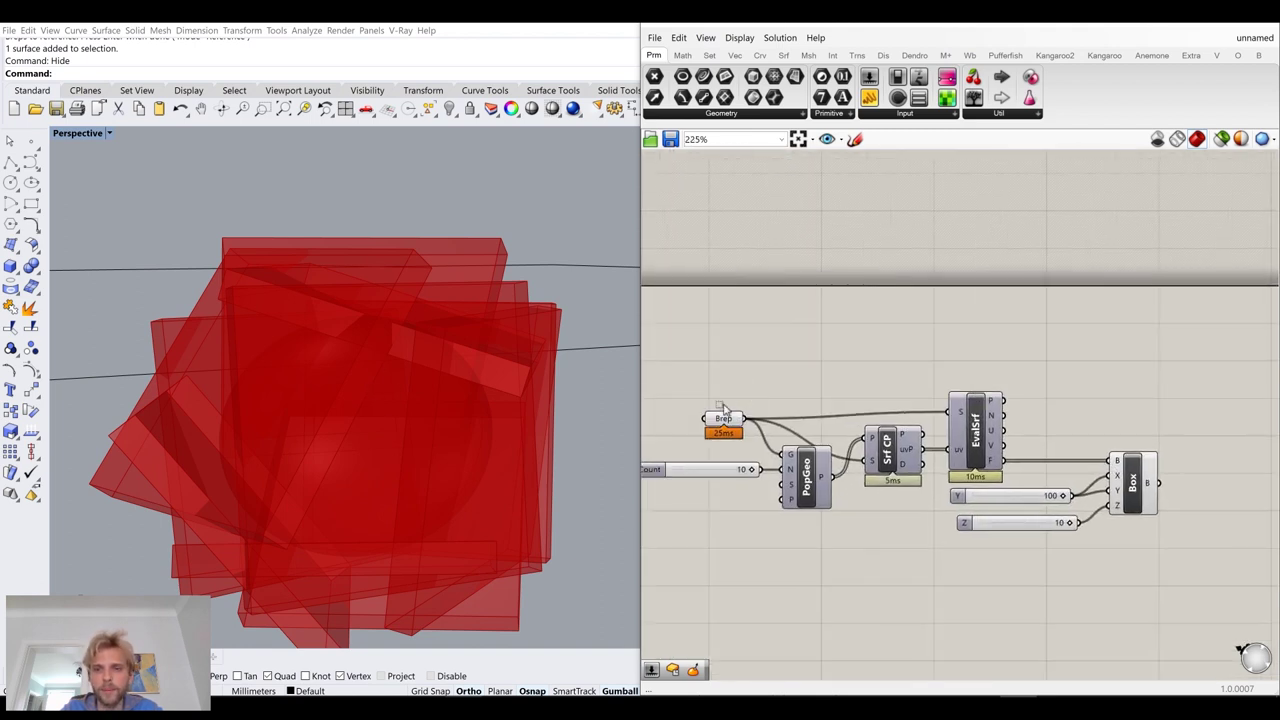
drag(723, 420, 726, 356)
click(870, 338)
click(1118, 484)
Add a Solid Difference component, connecting the Brep parameter to input A and the boxes to input B
right_drag(1125, 410, 1041, 425)
double_click(1104, 385)
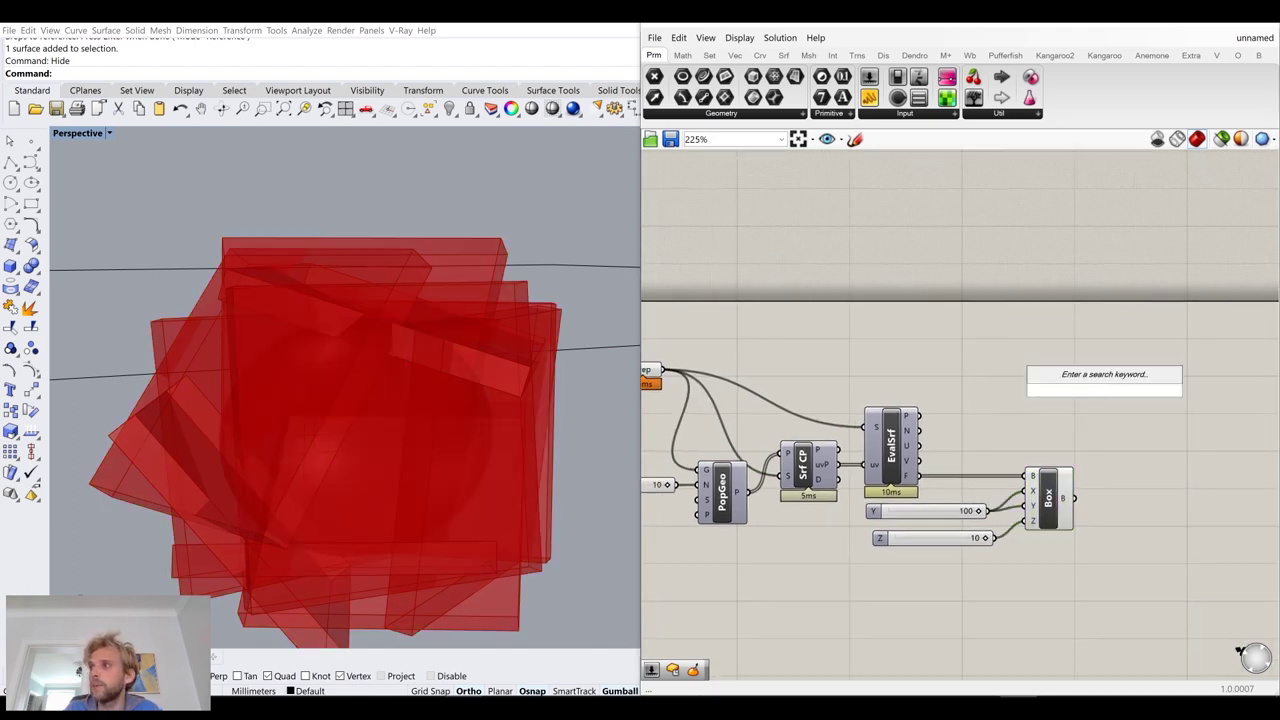
text(solid di)
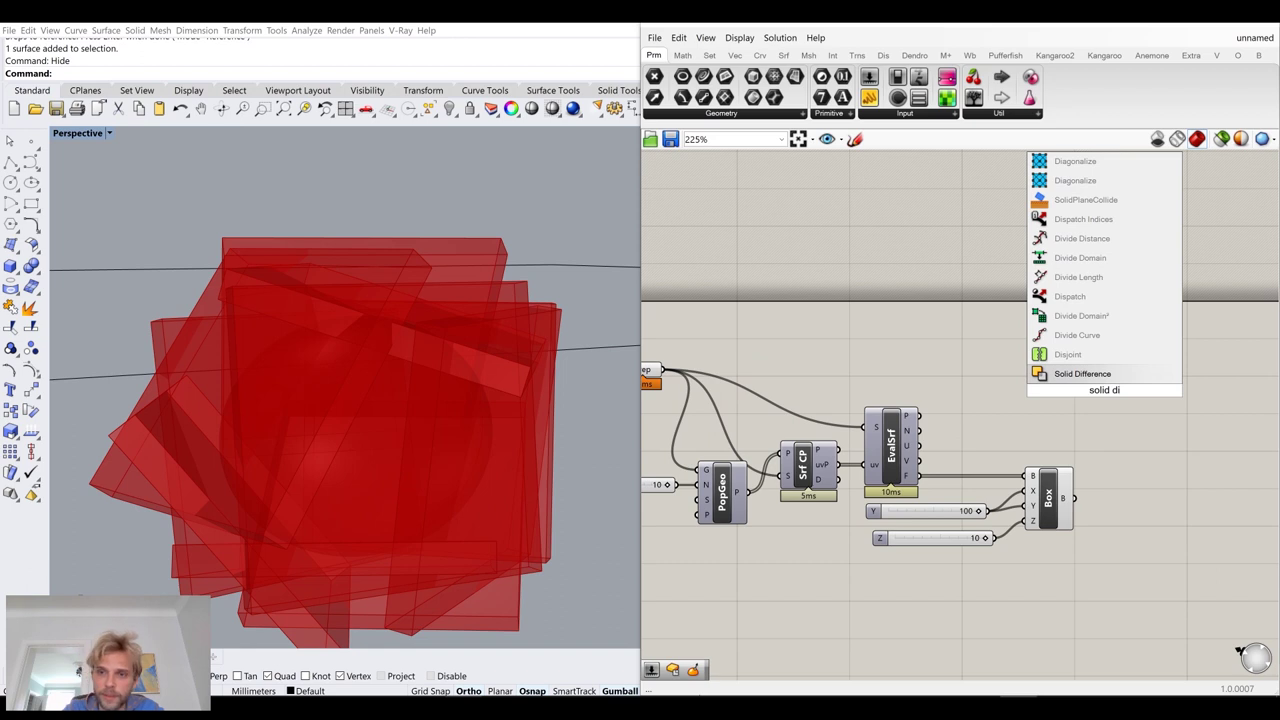
click(1082, 373)
right_drag(647, 381, 707, 367)
drag(729, 362, 1152, 378)
Turn off the preview of all components upstream of Solid Difference and view the remaining carved shape
drag(1114, 570, 671, 323)
middle_click(673, 318)
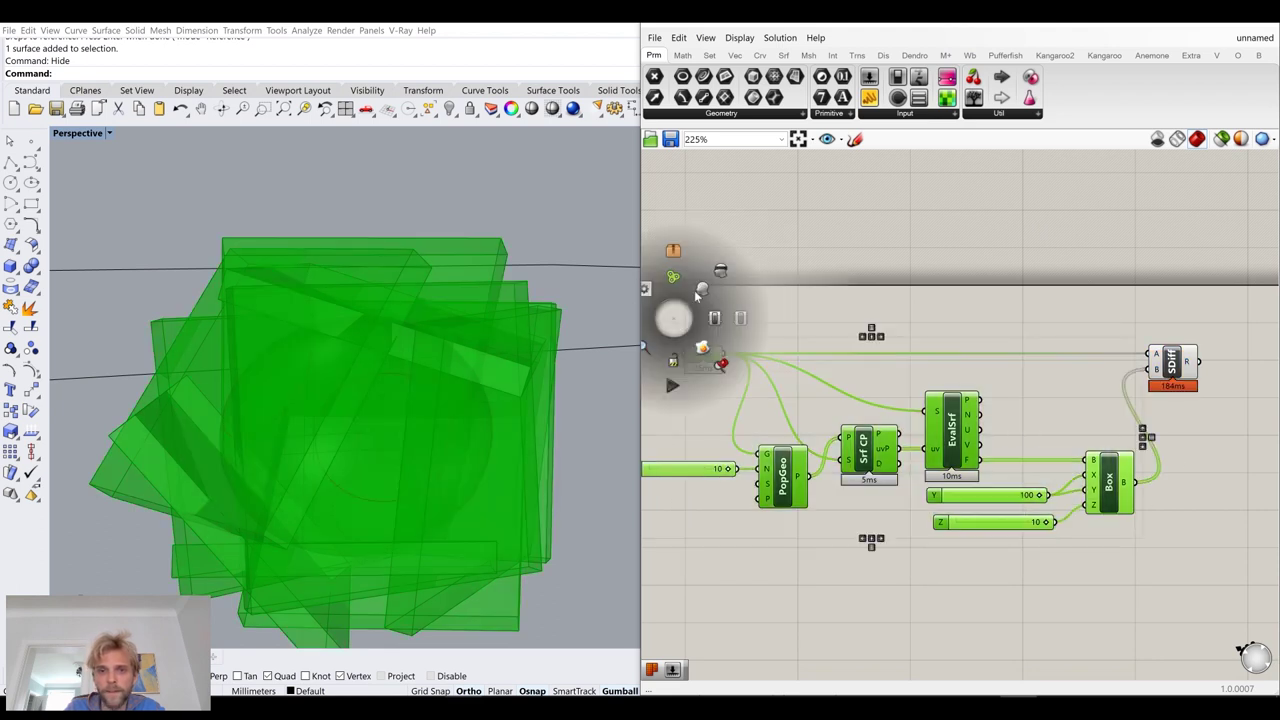
click(722, 274)
click(716, 280)
right_drag(440, 350, 347, 392)
scroll(335, 420, up, 4)
scroll(369, 380, down, 3)
scroll(347, 392, up, 2)
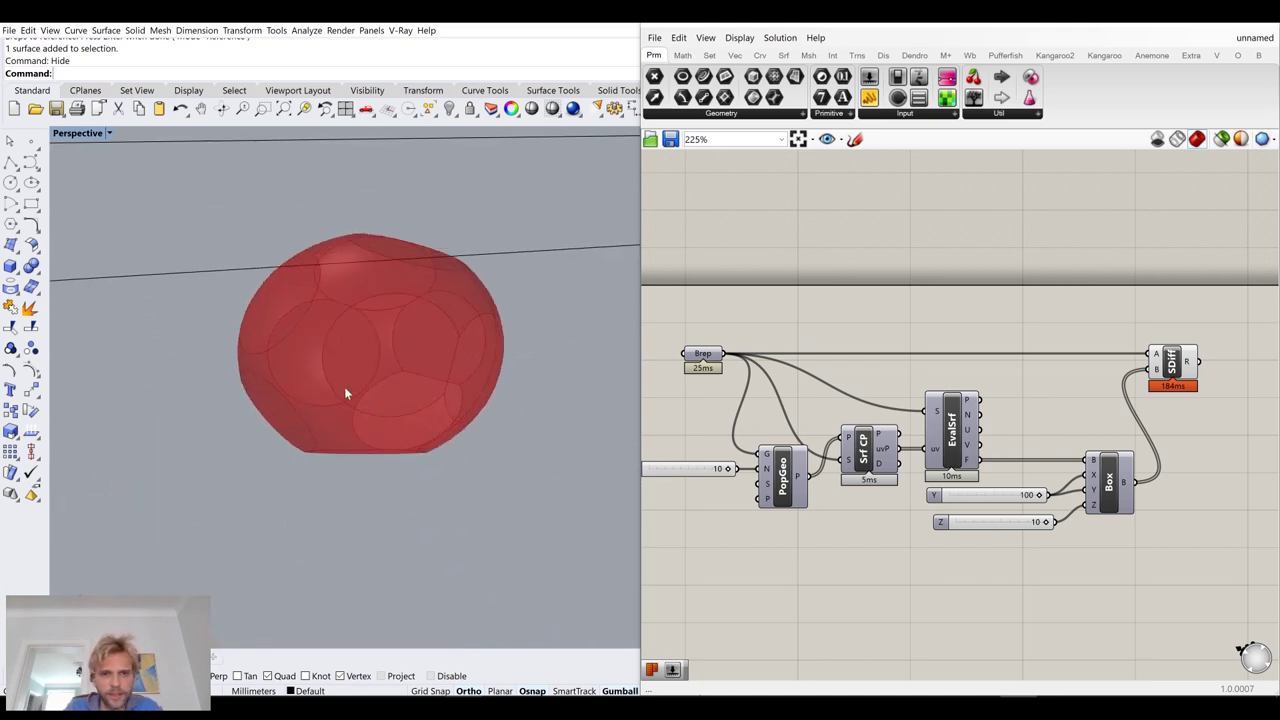
Move the Z size slider further down to leave space below the X and Y size slider
right_drag(896, 464, 869, 428)
scroll(954, 488, up, 6)
drag(991, 500, 984, 669)
click(989, 503)
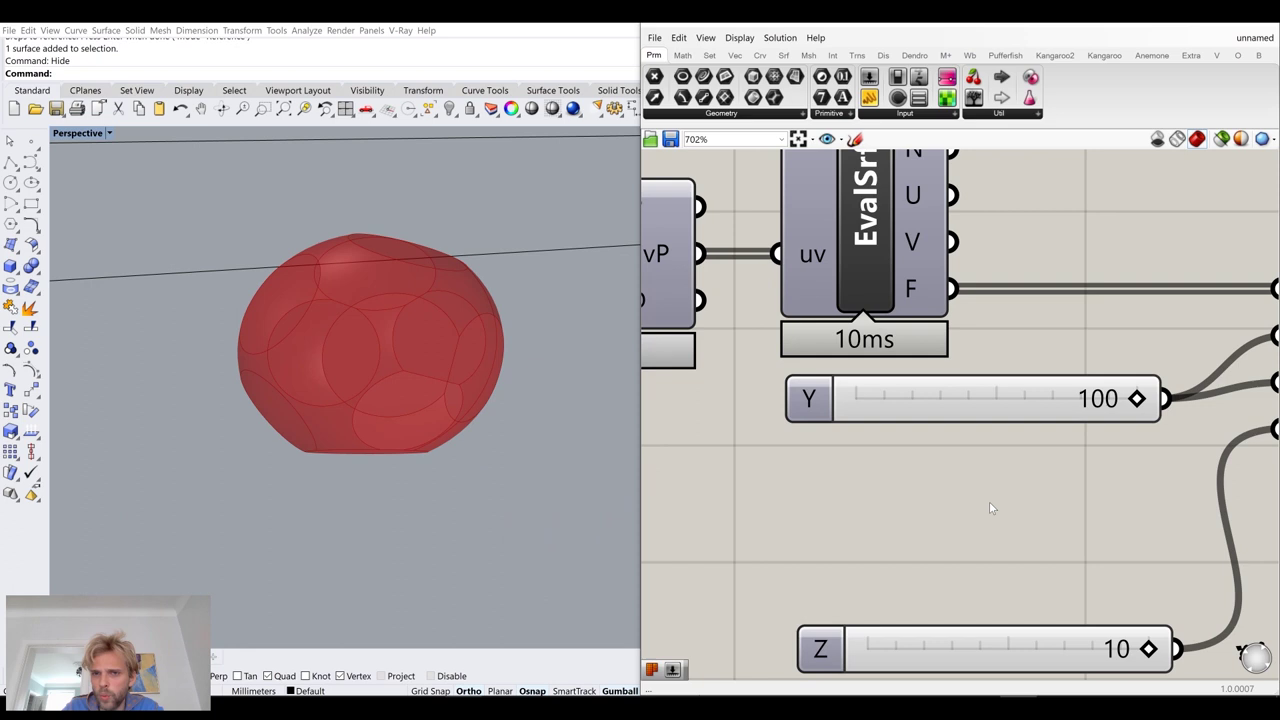
Set the maximum of the X and Y size slider to 200 and its value to 110
right_drag(1000, 442, 929, 487)
right_click(900, 444)
click(932, 500)
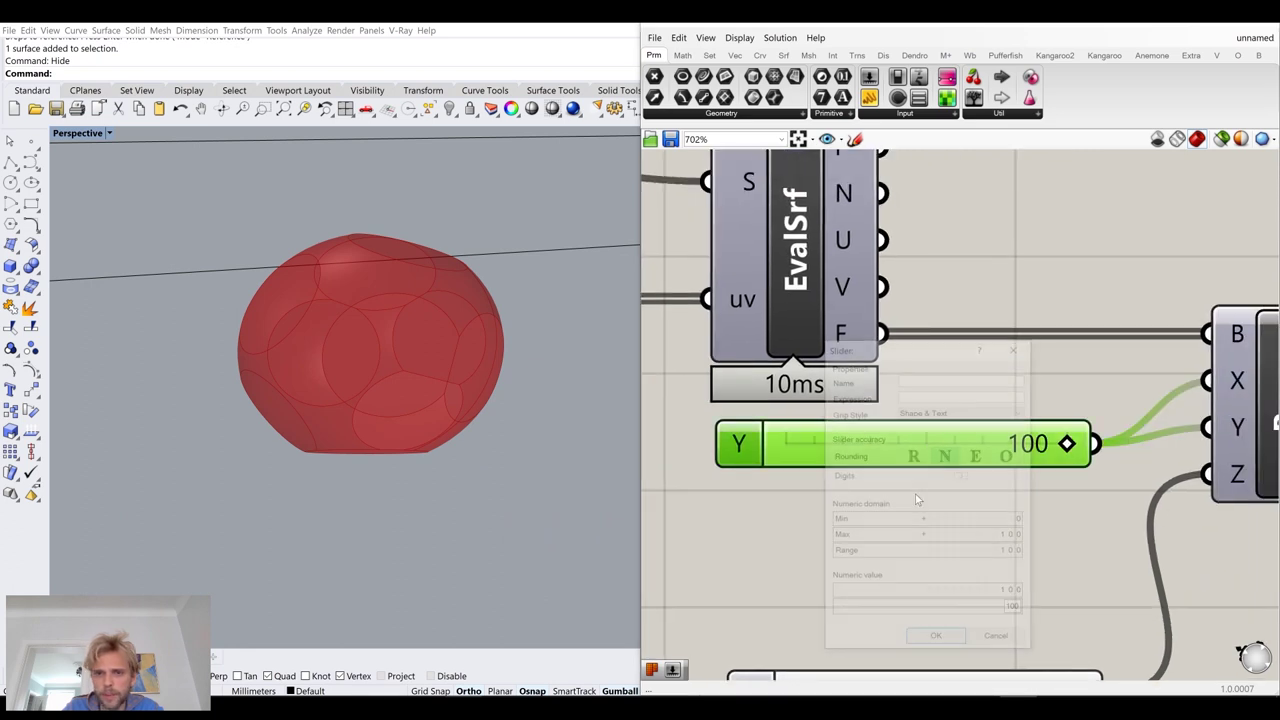
double_click(975, 541)
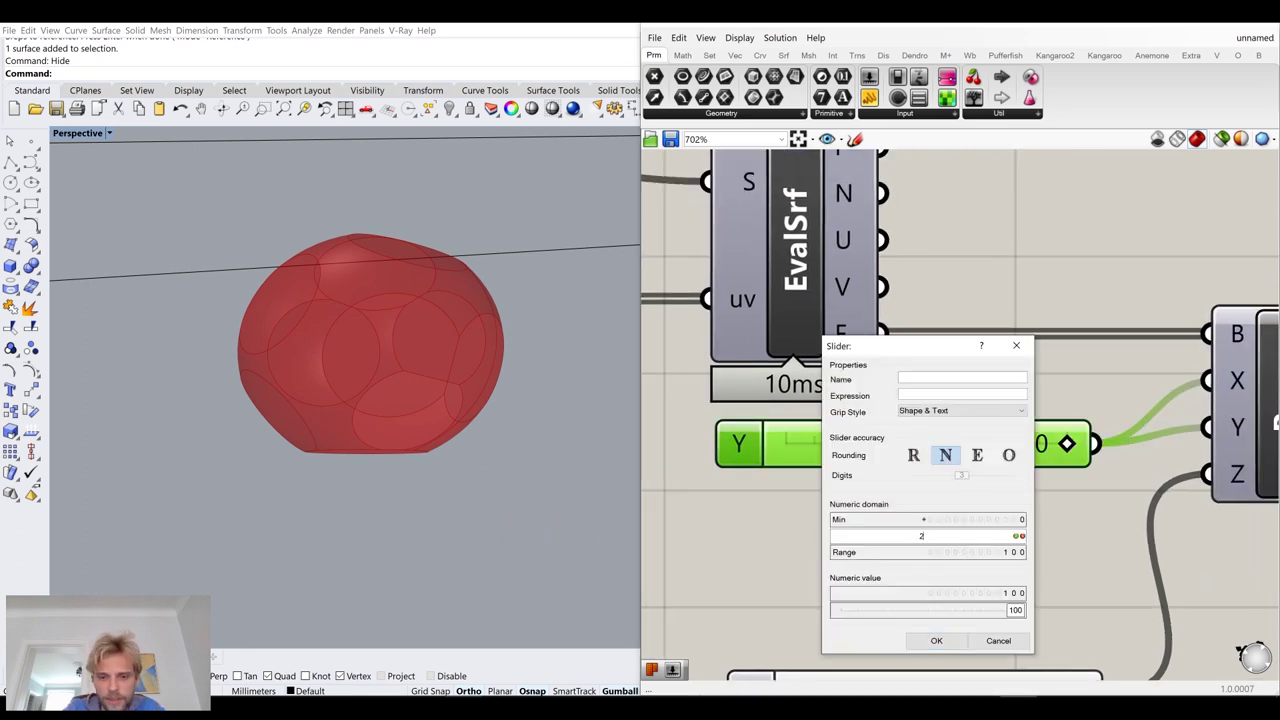
text(200)
click(936, 640)
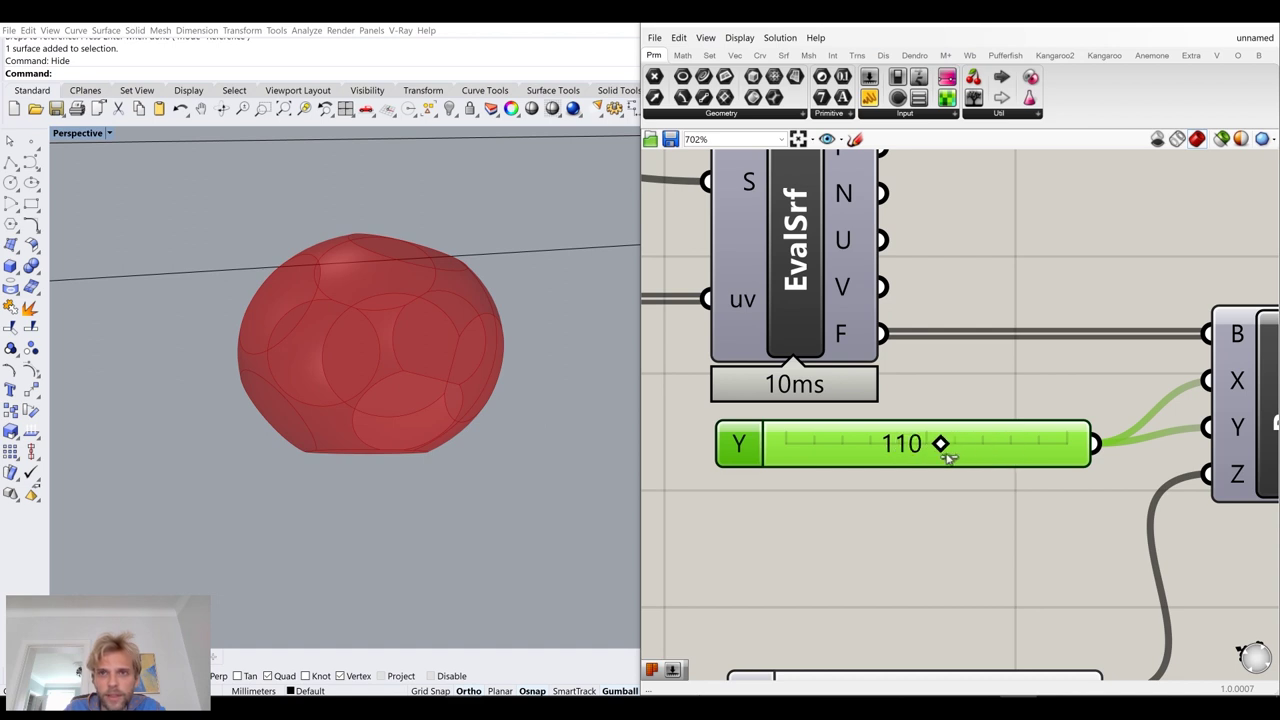
Move the Z slider slightly up, raise its maximum to 100 and set its value to 21
scroll(988, 516, down, 2)
scroll(987, 512, down, 4)
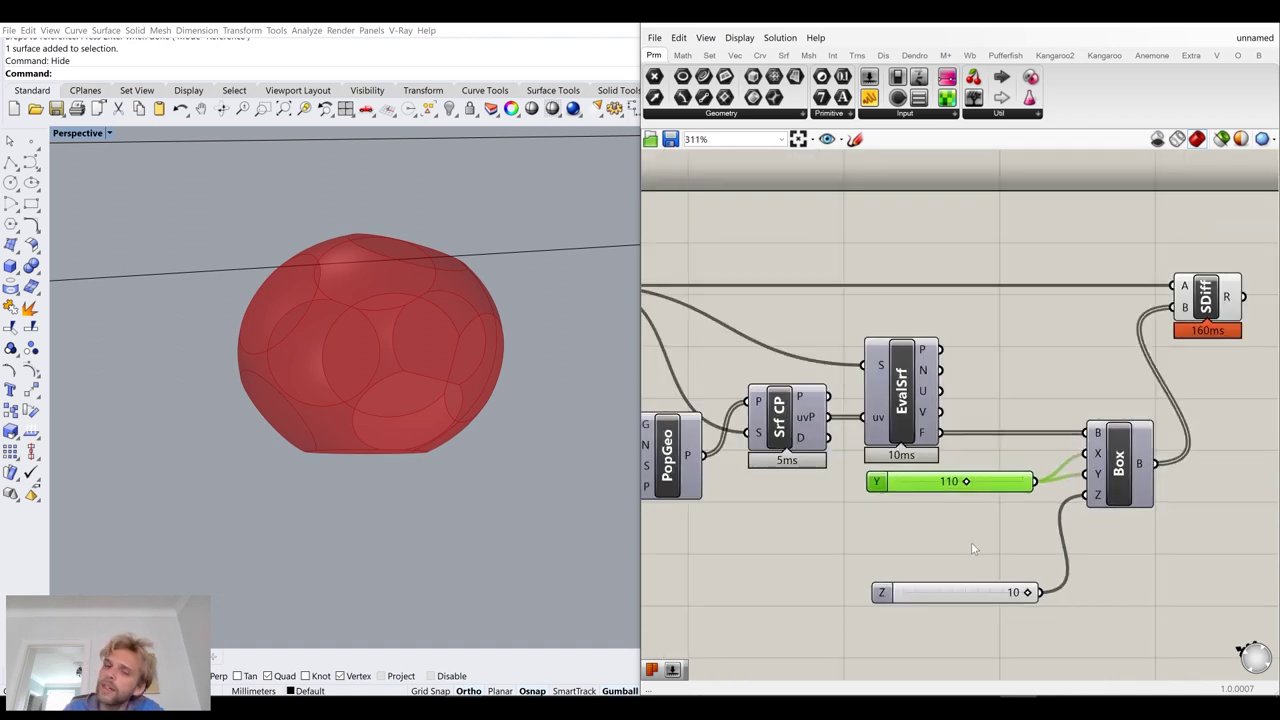
right_drag(992, 594, 986, 471)
scroll(986, 471, up, 4)
drag(977, 460, 958, 397)
right_click(958, 397)
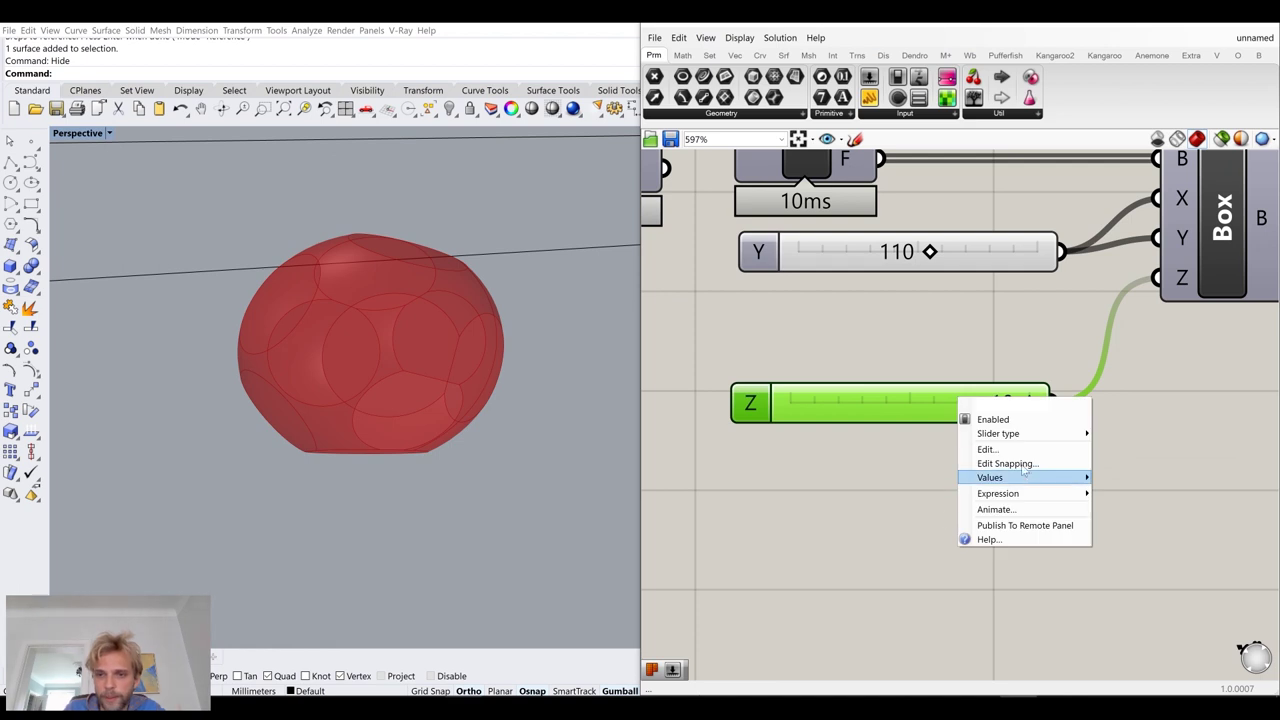
click(990, 449)
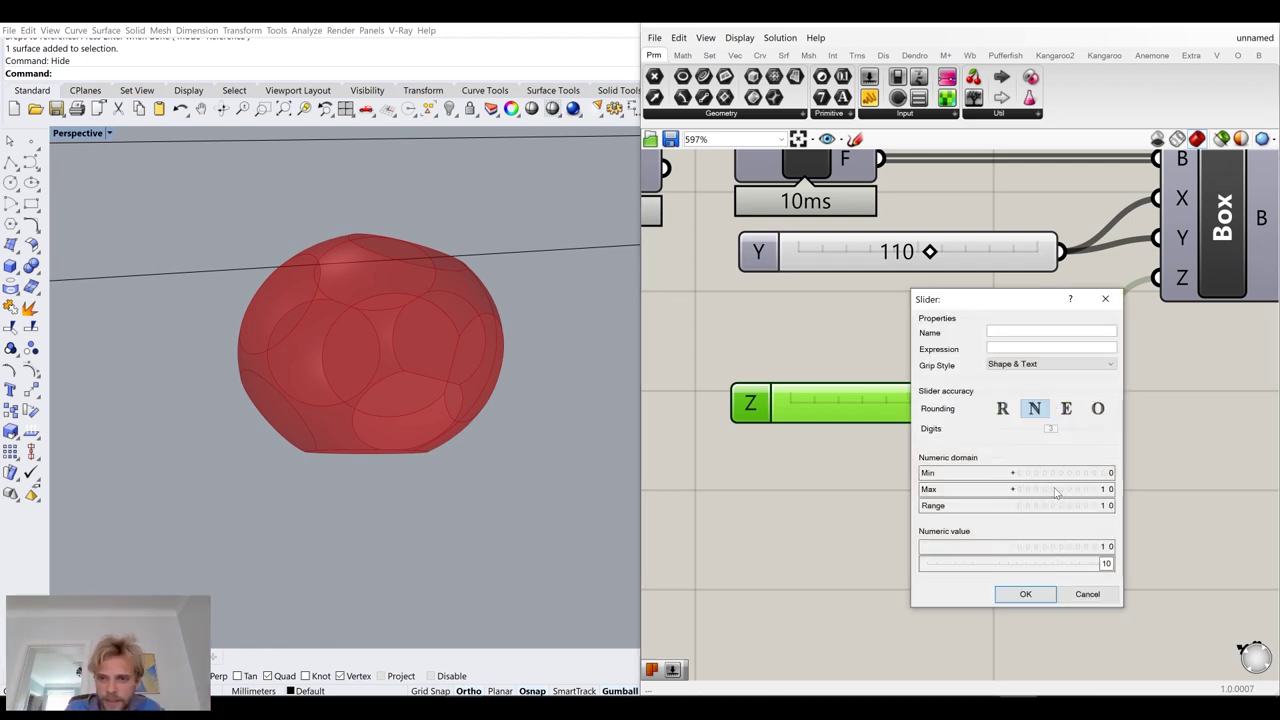
double_click(1055, 491)
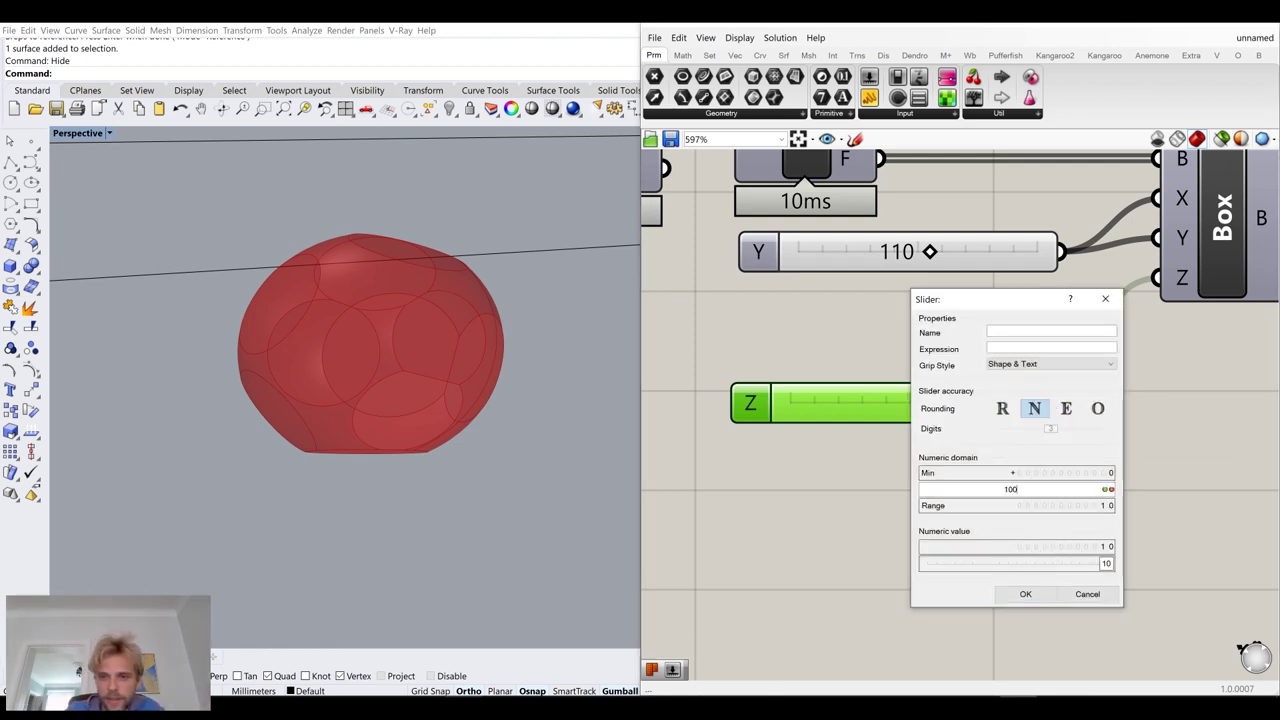
key(Return)
click(1025, 594)
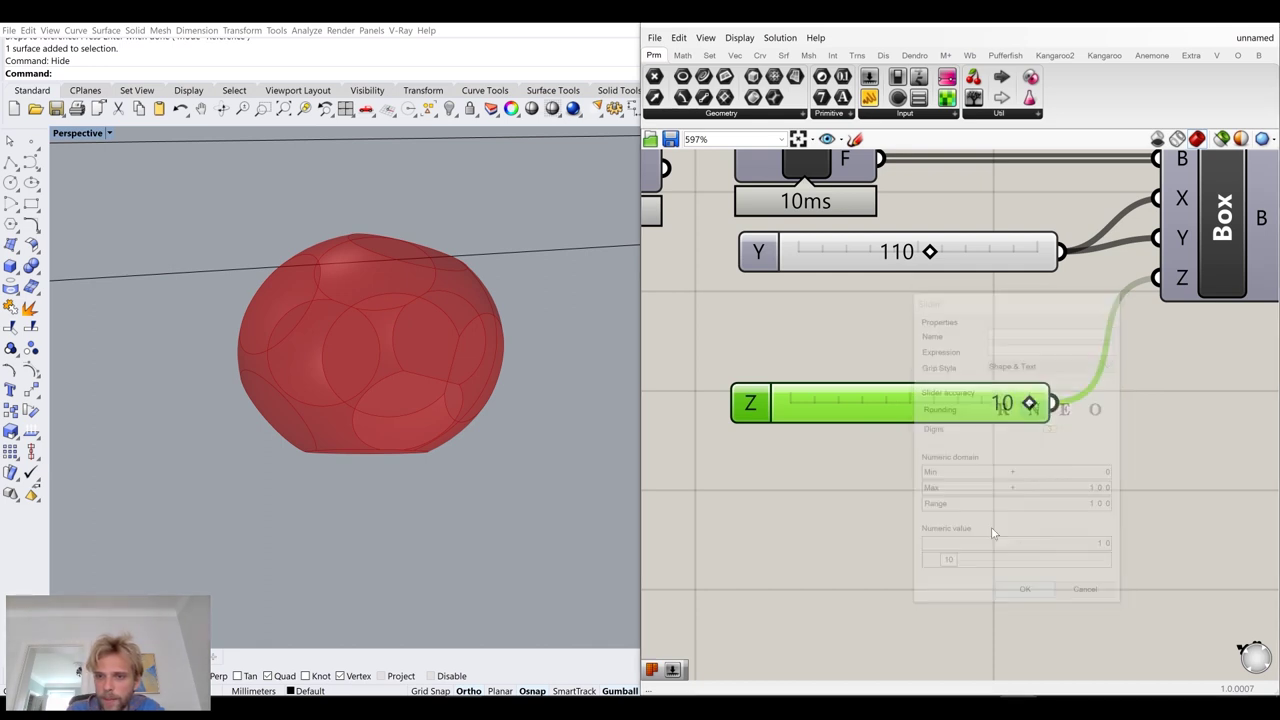
drag(818, 409, 843, 412)
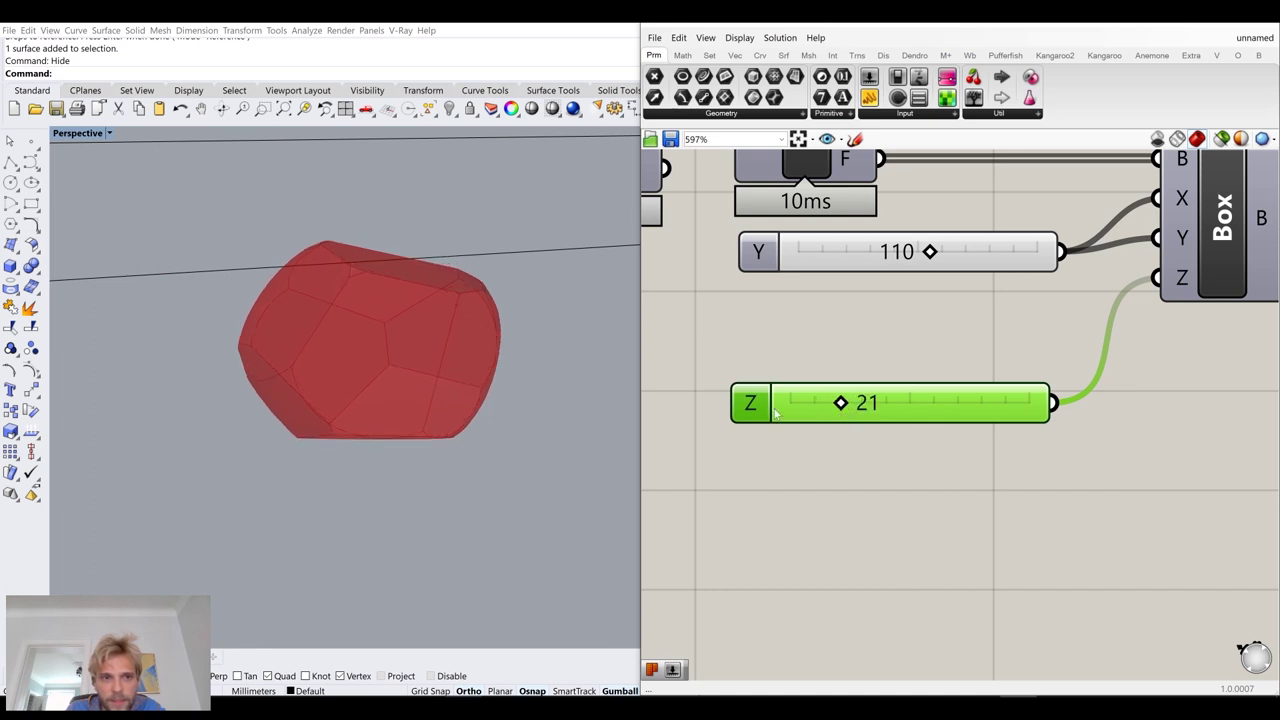
Examine the carved stone's flat facets and the edges between them from several angles and distances
scroll(397, 314, up, 5)
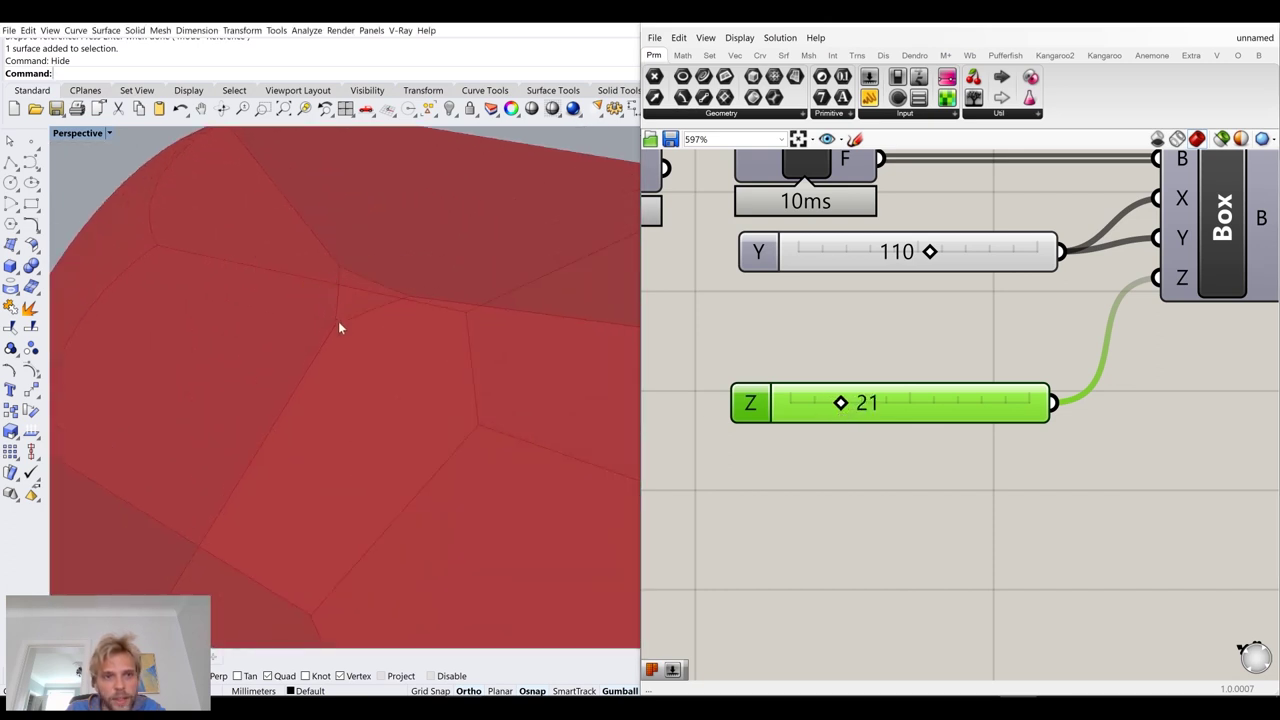
scroll(380, 300, down, 10)
scroll(531, 312, up, 6)
scroll(510, 330, down, 4)
right_drag(486, 338, 347, 326)
scroll(366, 429, down, 5)
scroll(361, 384, up, 6)
right_drag(361, 384, 343, 337)
scroll(370, 464, down, 8)
scroll(343, 337, up, 3)
scroll(377, 360, down, 2)
shift+right_drag(449, 407, 436, 460)
scroll(500, 416, down, 4)
Bake the Solid Difference result into the model
scroll(1040, 380, down, 5)
right_drag(1190, 280, 1097, 364)
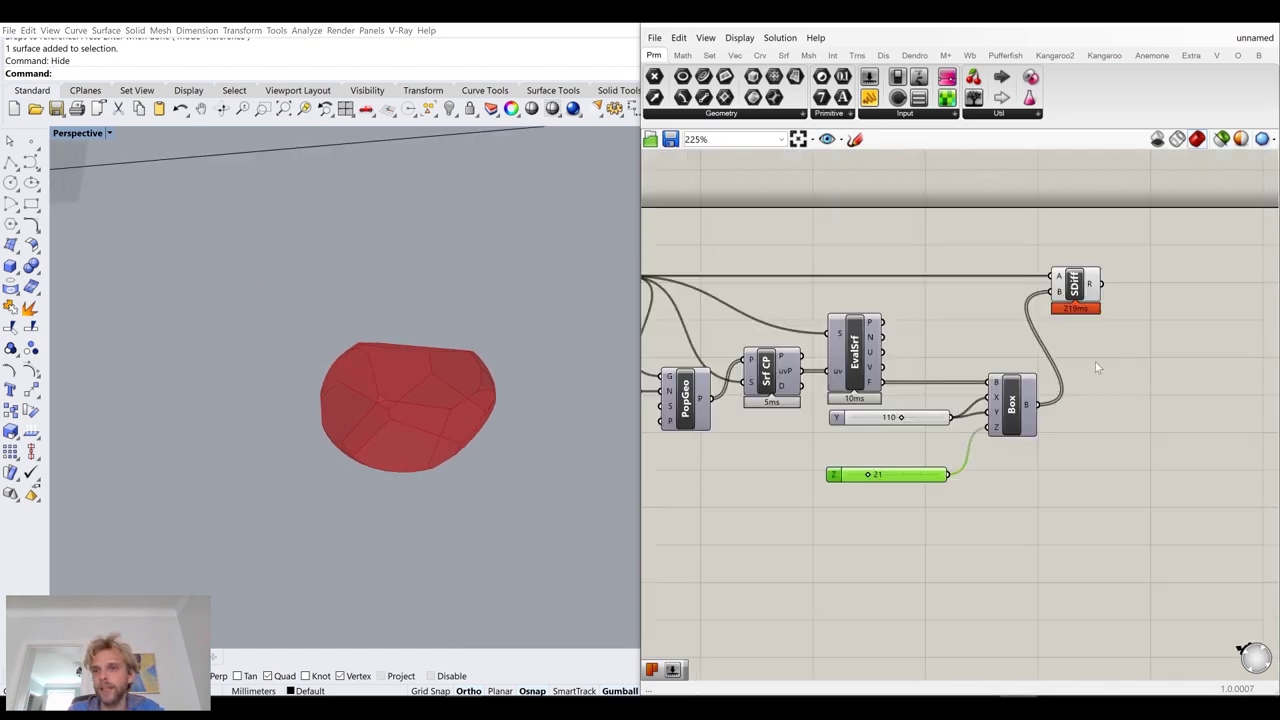
scroll(1078, 296, up, 5)
right_drag(1078, 296, 928, 372)
click(930, 372)
right_click(934, 352)
click(960, 404)
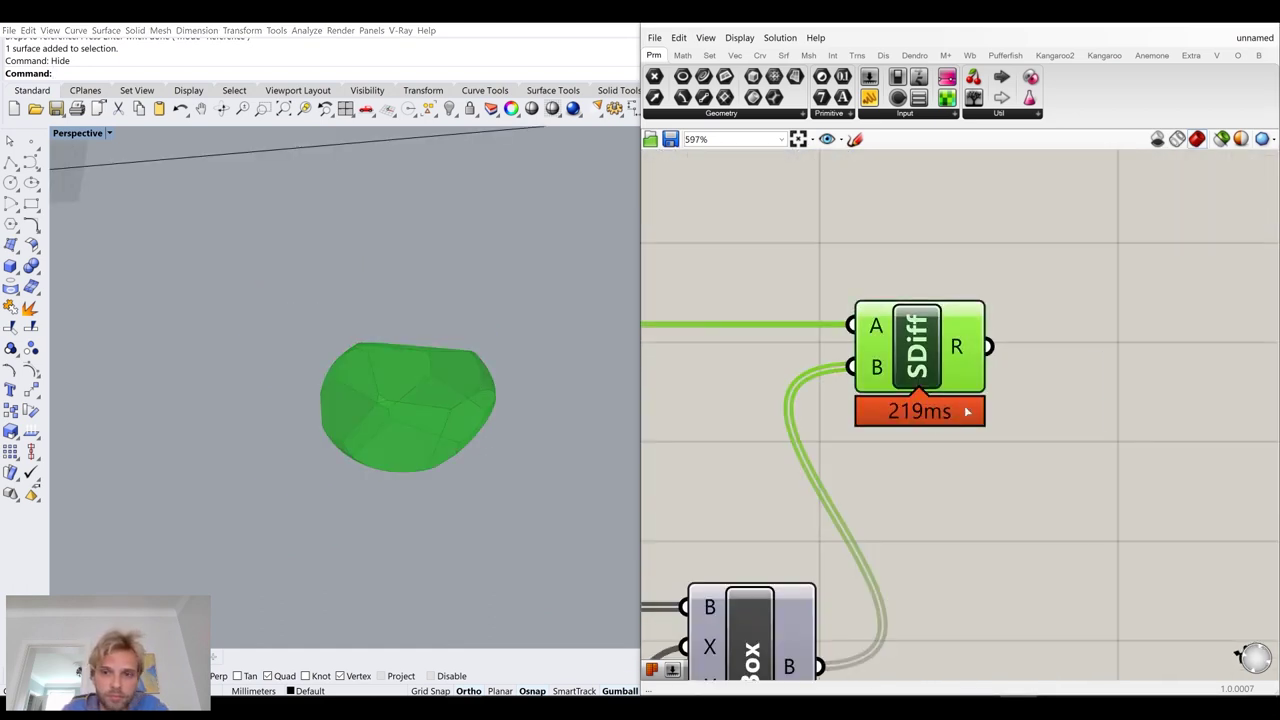
click(979, 547)
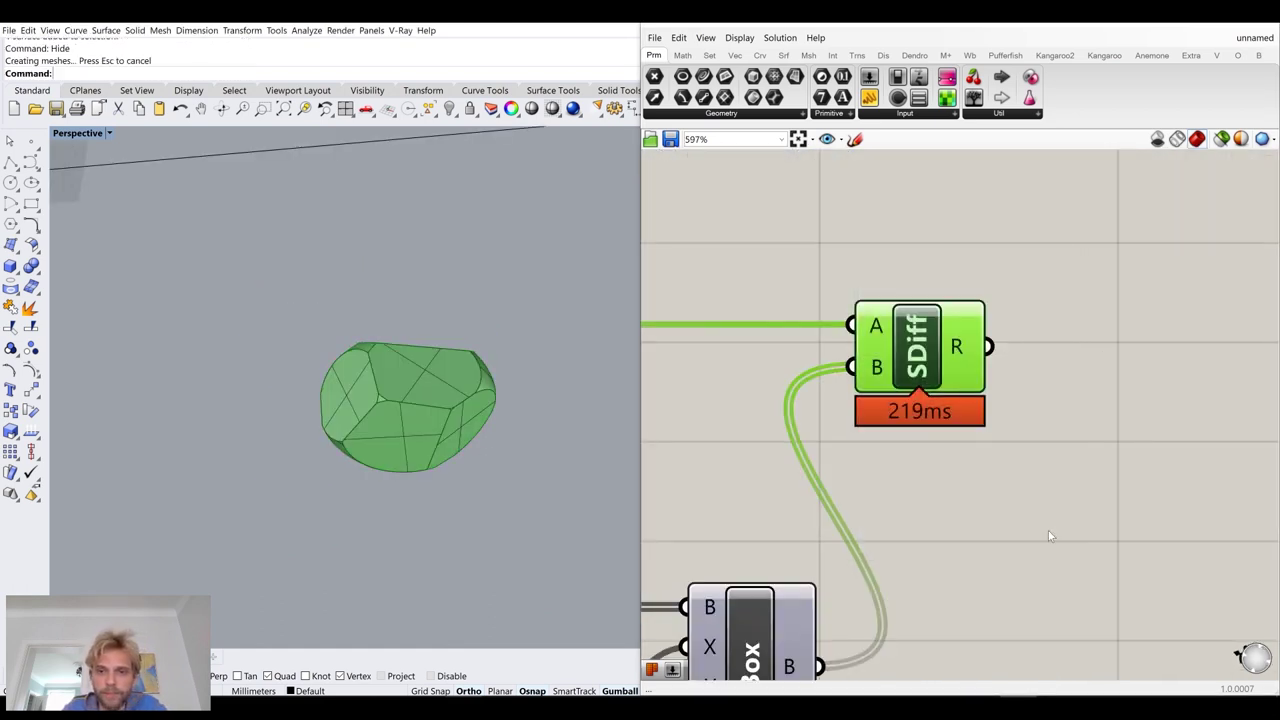
click(1048, 534)
Move the baked stone along the X axis until it stands clear of the preview, then deselect it
click(392, 410)
scroll(394, 410, down, 5)
shift+right_drag(394, 408, 317, 405)
drag(318, 403, 480, 405)
click(394, 520)
scroll(468, 434, up, 3)
scroll(995, 398, down, 2)
scroll(995, 398, down, 1)
Add a number slider with value 2, connect it to Populate Geometry's Seed input and view the new stone variant
right_drag(665, 484, 887, 442)
right_drag(674, 518, 894, 470)
scroll(894, 470, up, 2)
click(1032, 375)
right_drag(1032, 375, 918, 398)
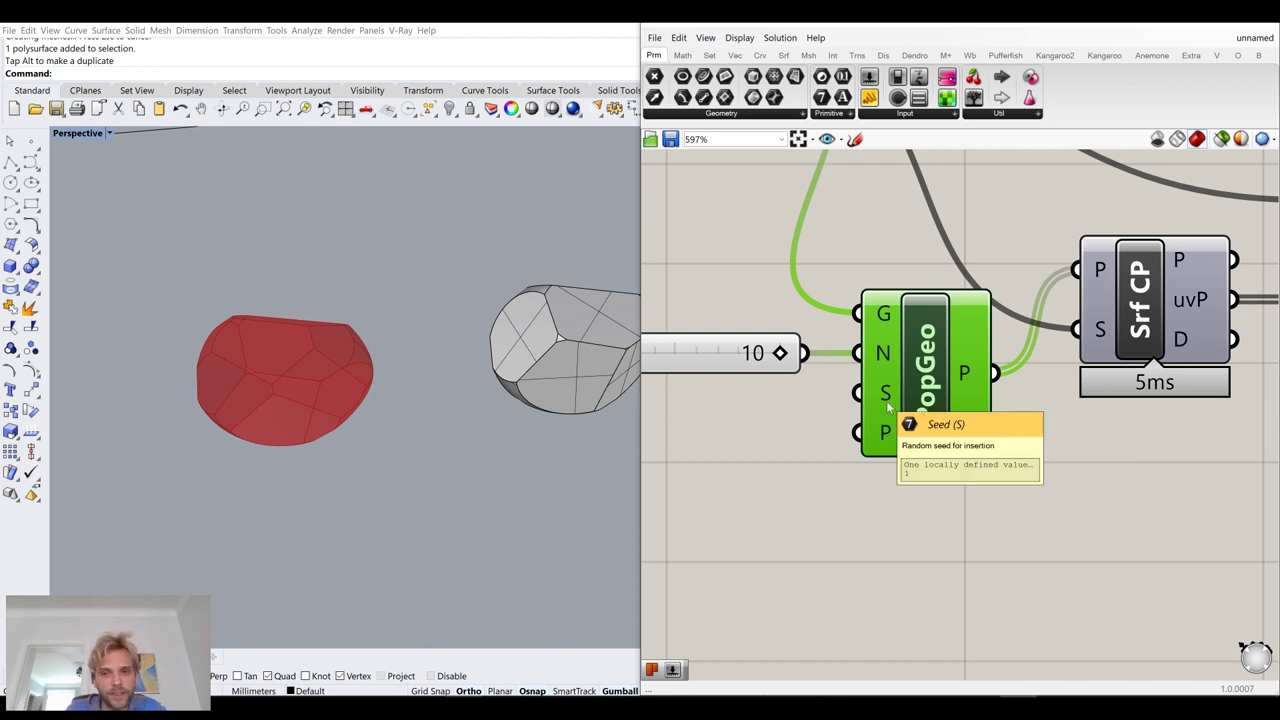
right_drag(887, 405, 1024, 375)
double_click(803, 412)
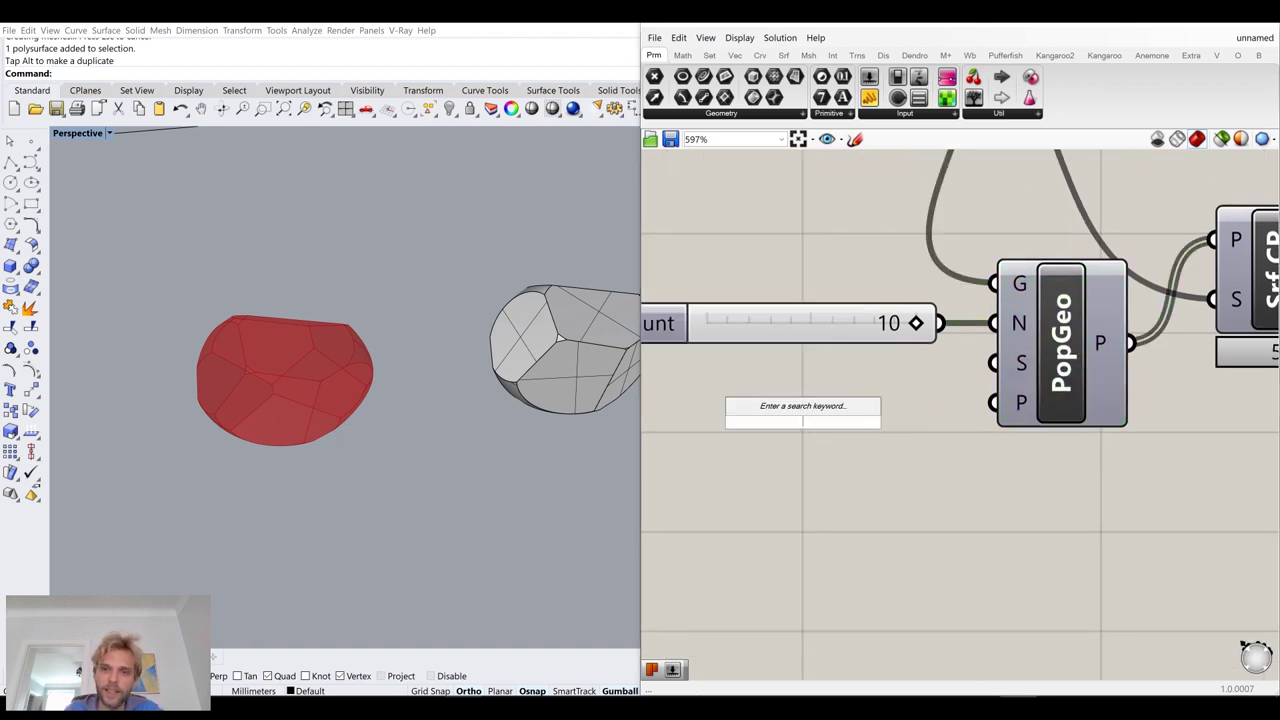
text(2)
key(Return)
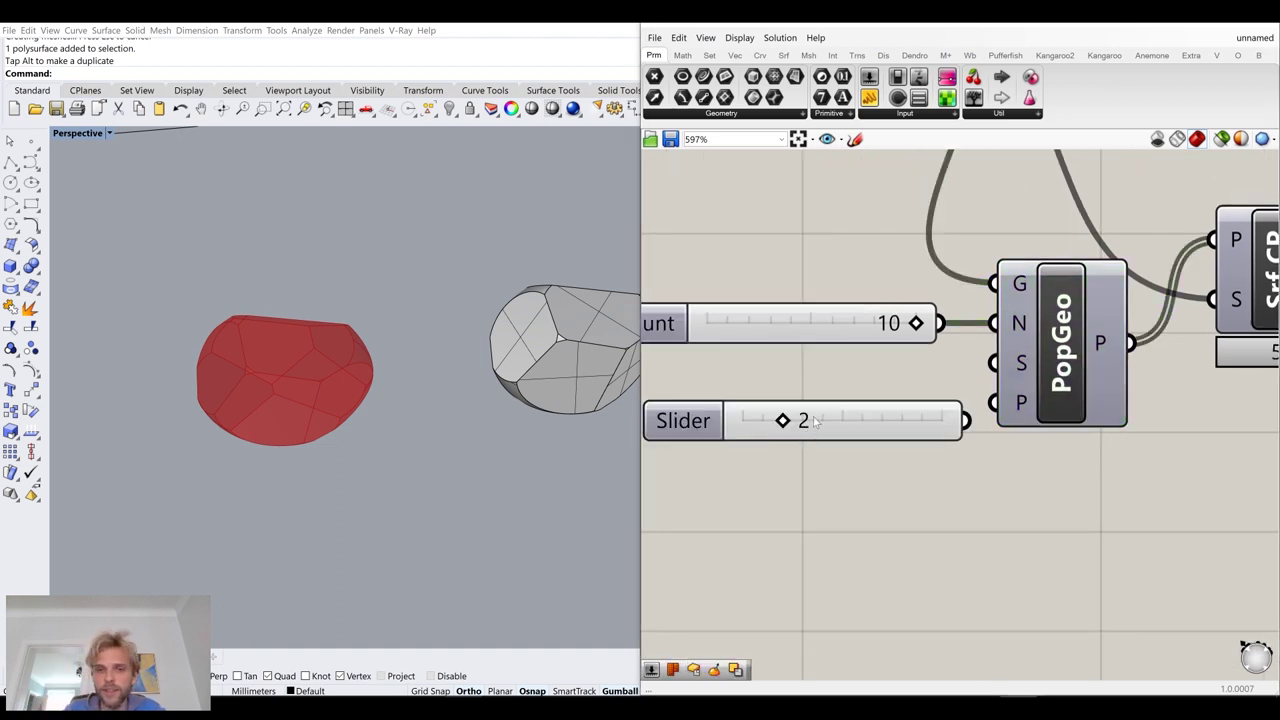
drag(815, 421, 815, 375)
drag(1022, 370, 1020, 365)
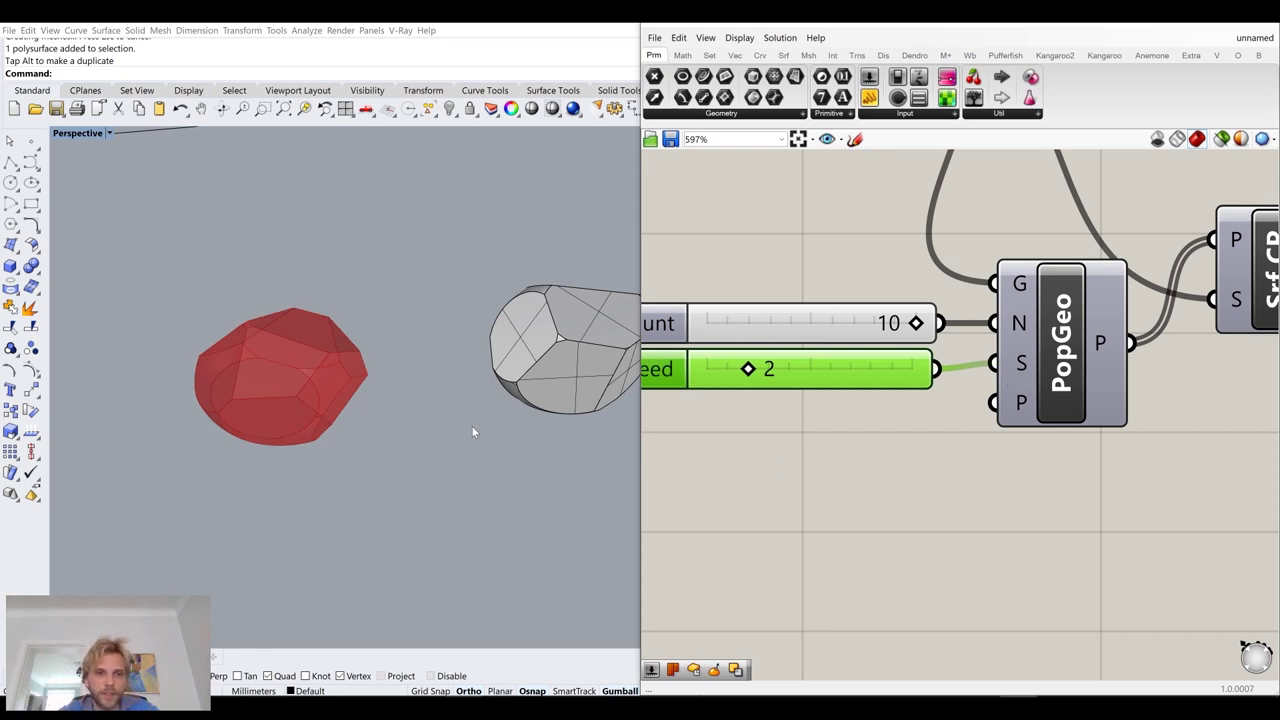
right_drag(394, 449, 314, 386)
scroll(370, 324, up, 3)
scroll(314, 386, down, 5)
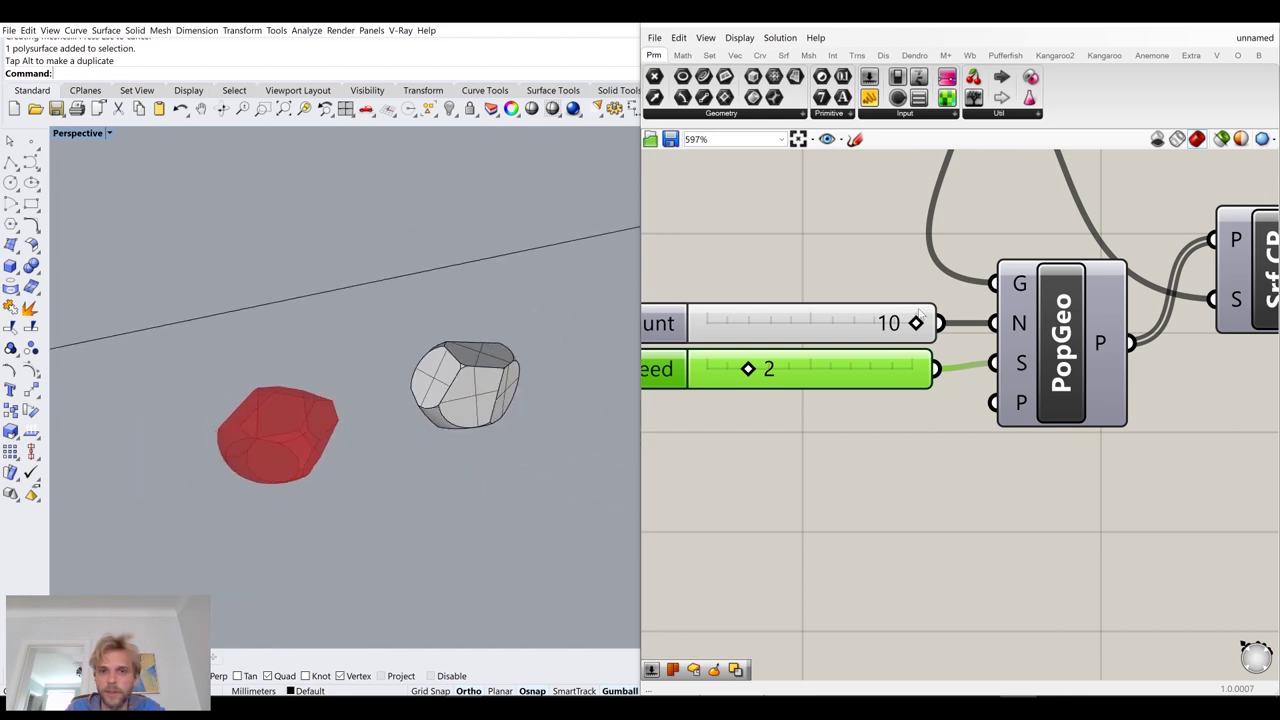
scroll(920, 312, down, 5)
scroll(1040, 318, up, 5)
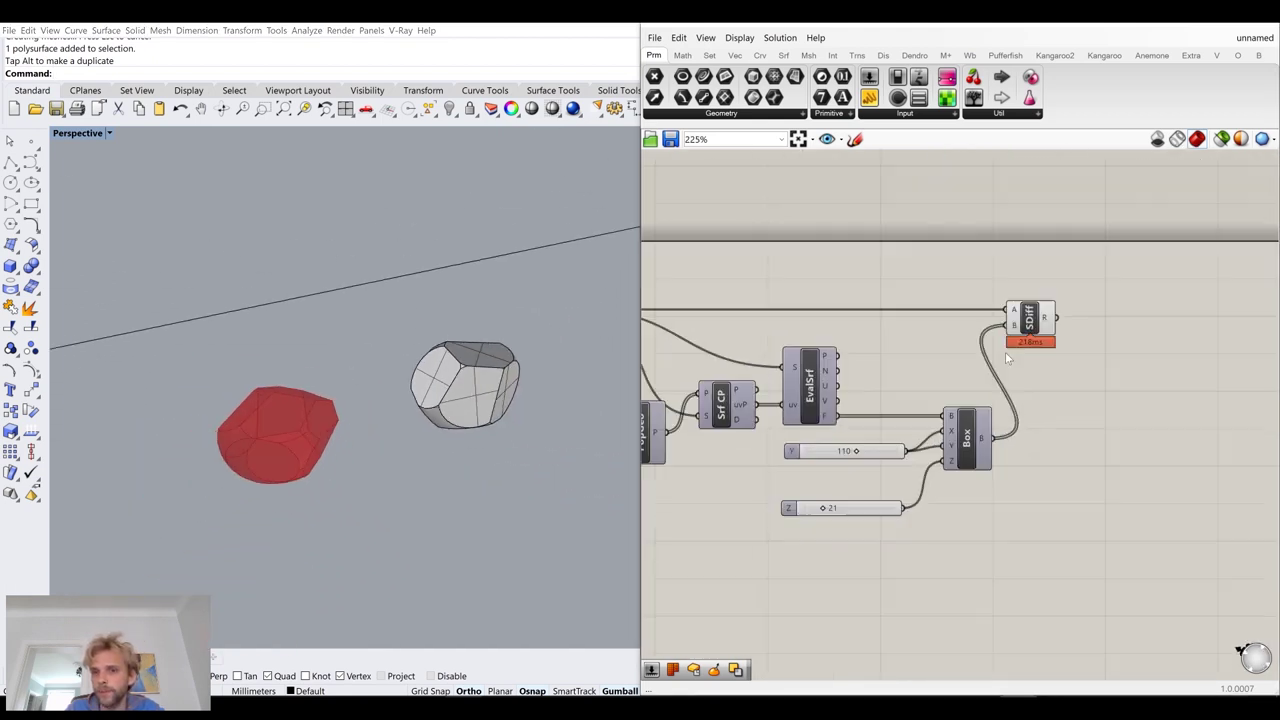
right_click(1040, 312)
click(1086, 362)
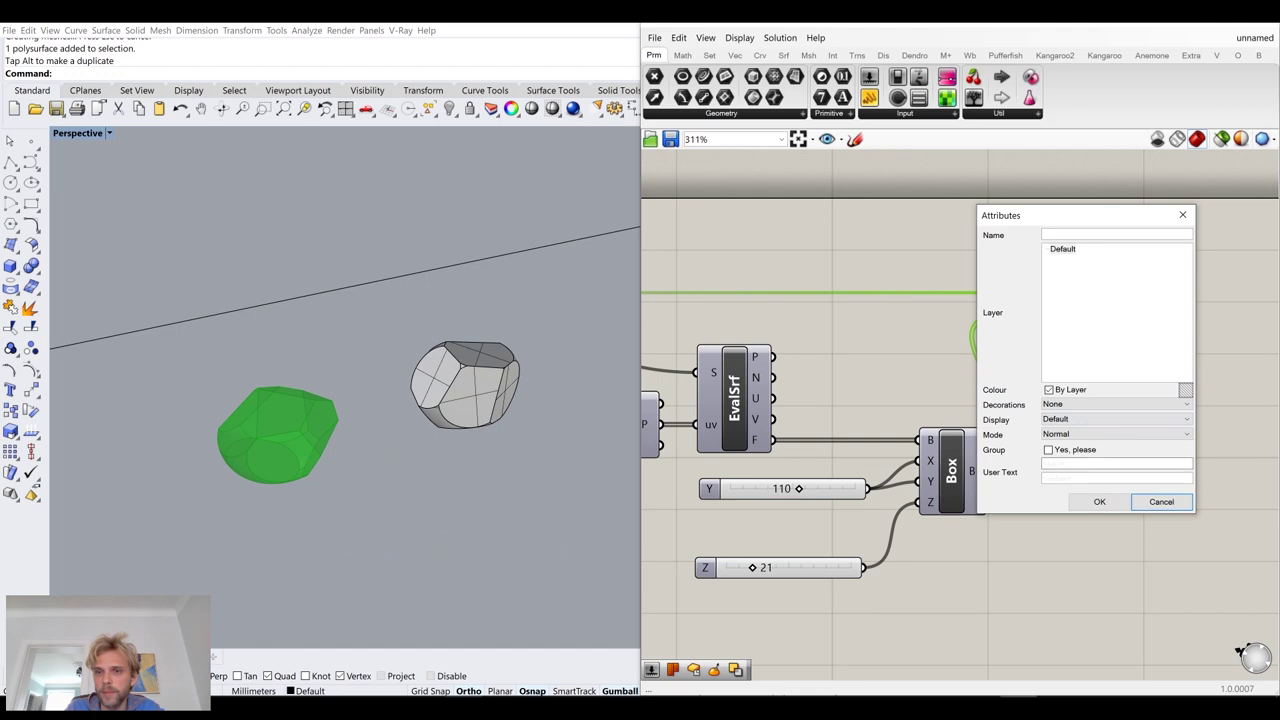
click(1161, 501)
Set the Z size slider of the boxes to 28
scroll(705, 370, up, 6)
drag(705, 368, 737, 380)
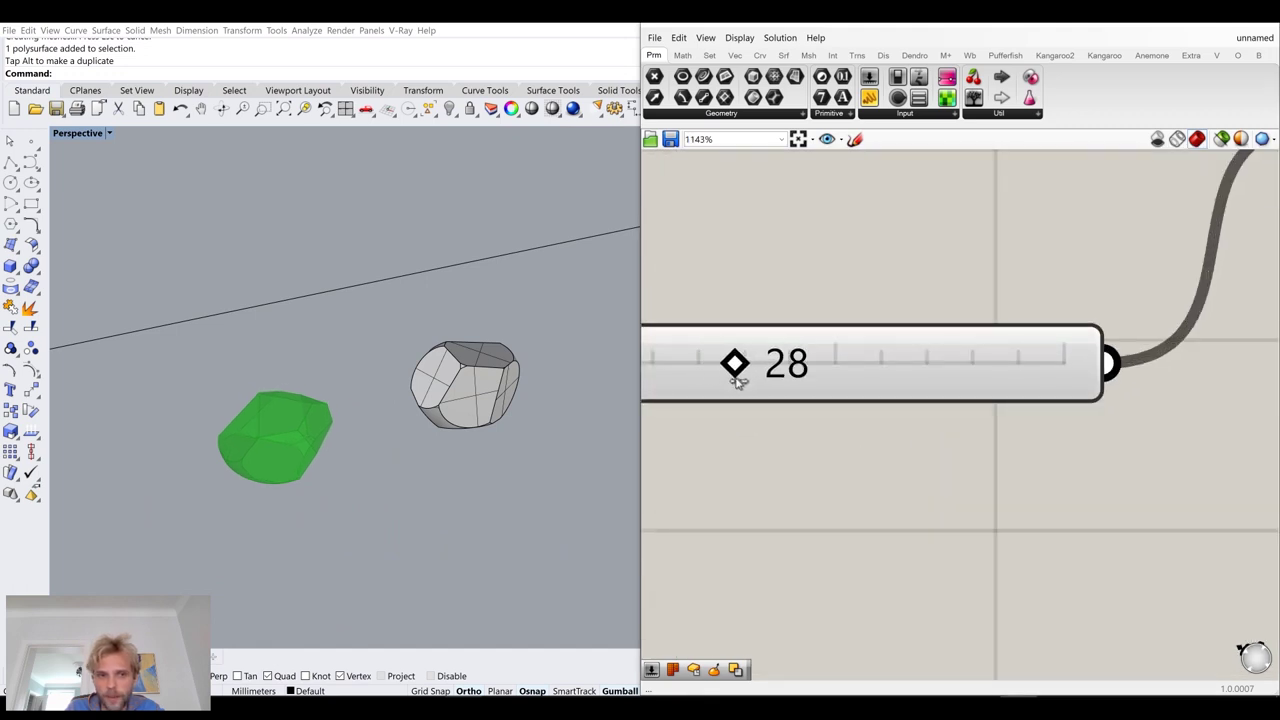
click(863, 257)
Bake the second stone variant from Solid Difference to the Default layer
scroll(863, 255, down, 6)
right_drag(990, 215, 800, 484)
scroll(900, 299, up, 3)
right_click(934, 278)
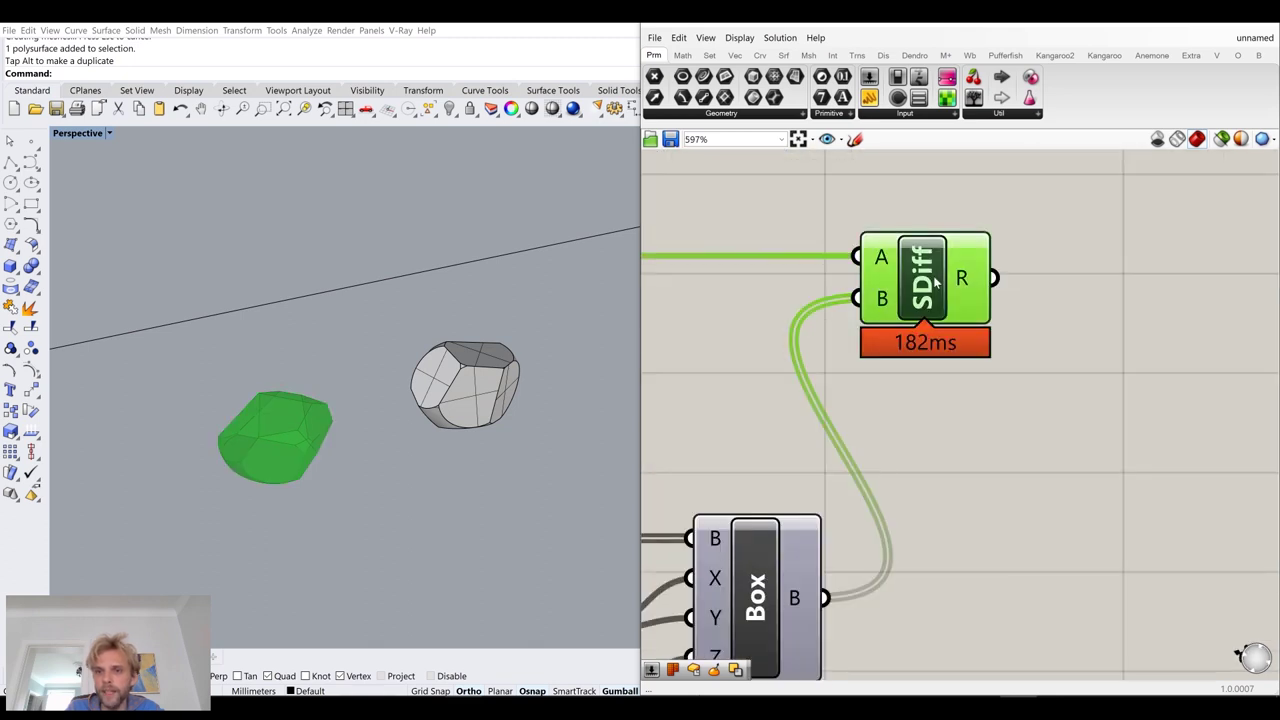
click(965, 331)
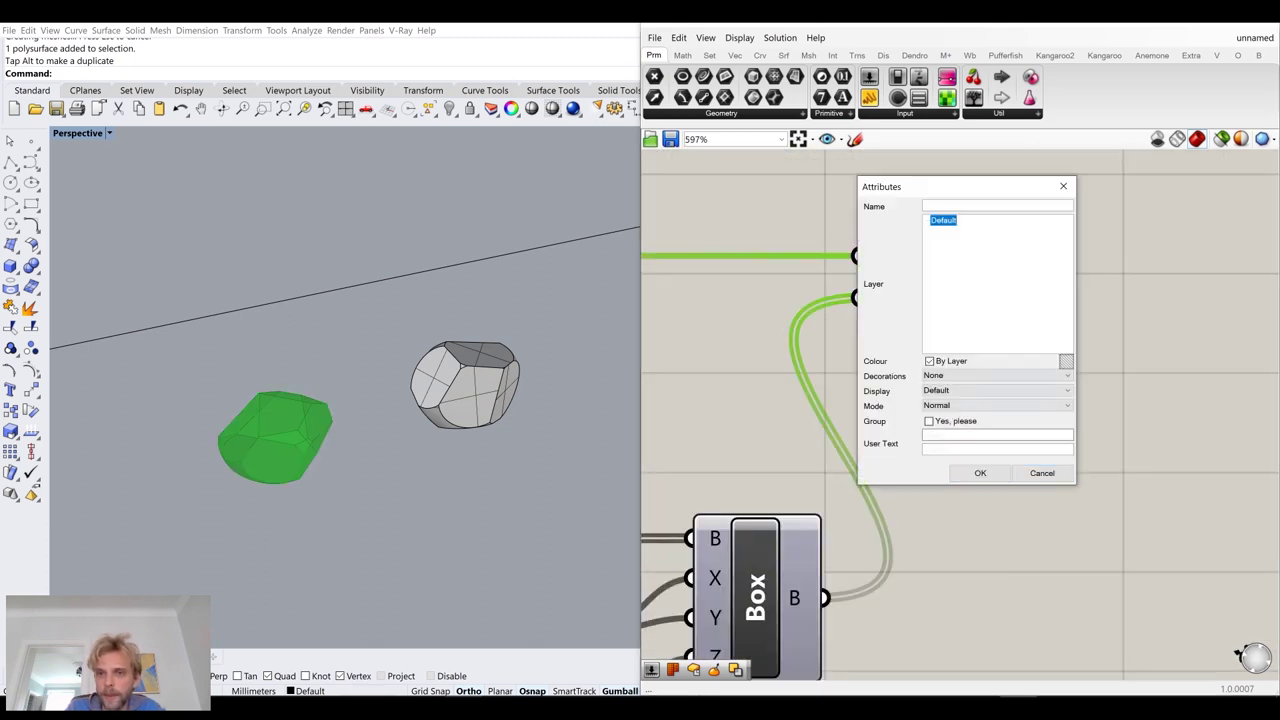
click(980, 473)
Move the second baked stone along the X axis out of the preview into the row of baked stones
click(279, 447)
scroll(279, 447, down, 3)
drag(289, 448, 465, 428)
click(381, 439)
scroll(379, 428, up, 8)
right_drag(395, 436, 533, 355)
shift+right_drag(290, 424, 435, 363)
scroll(864, 403, down, 4)
Set the Seed slider of Populate Geometry to 3
right_drag(690, 425, 1022, 312)
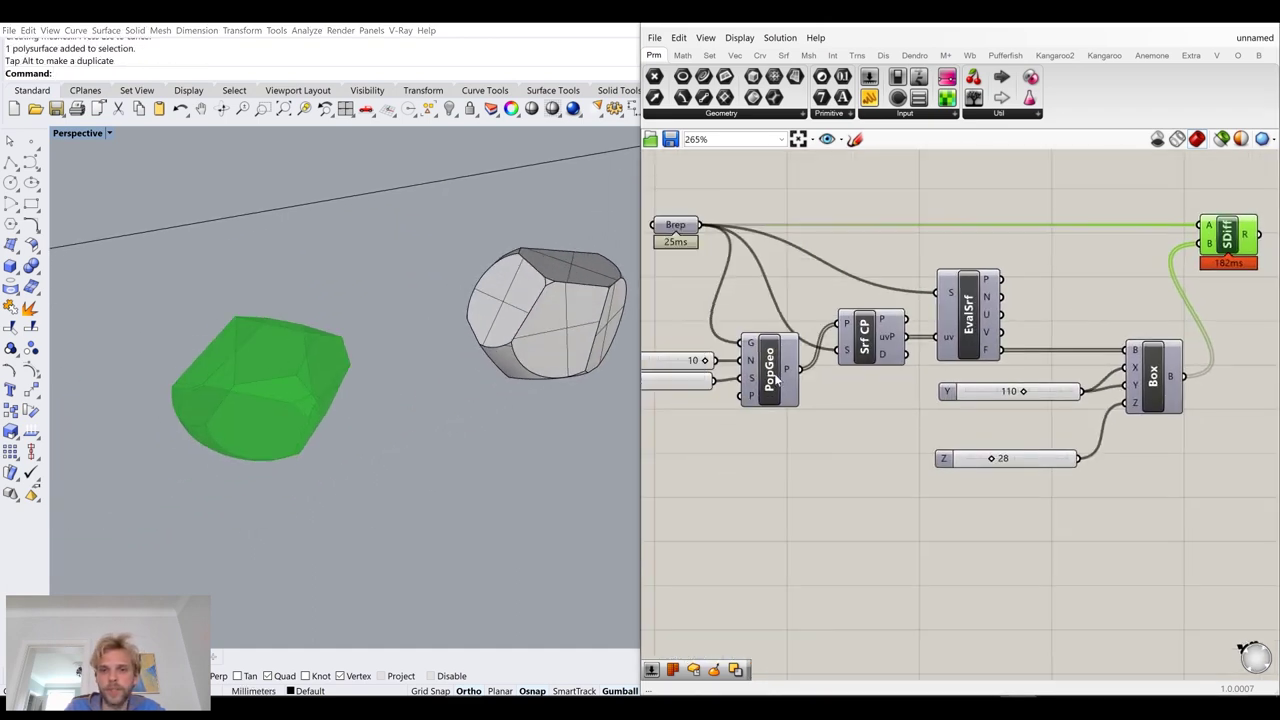
scroll(700, 390, up, 5)
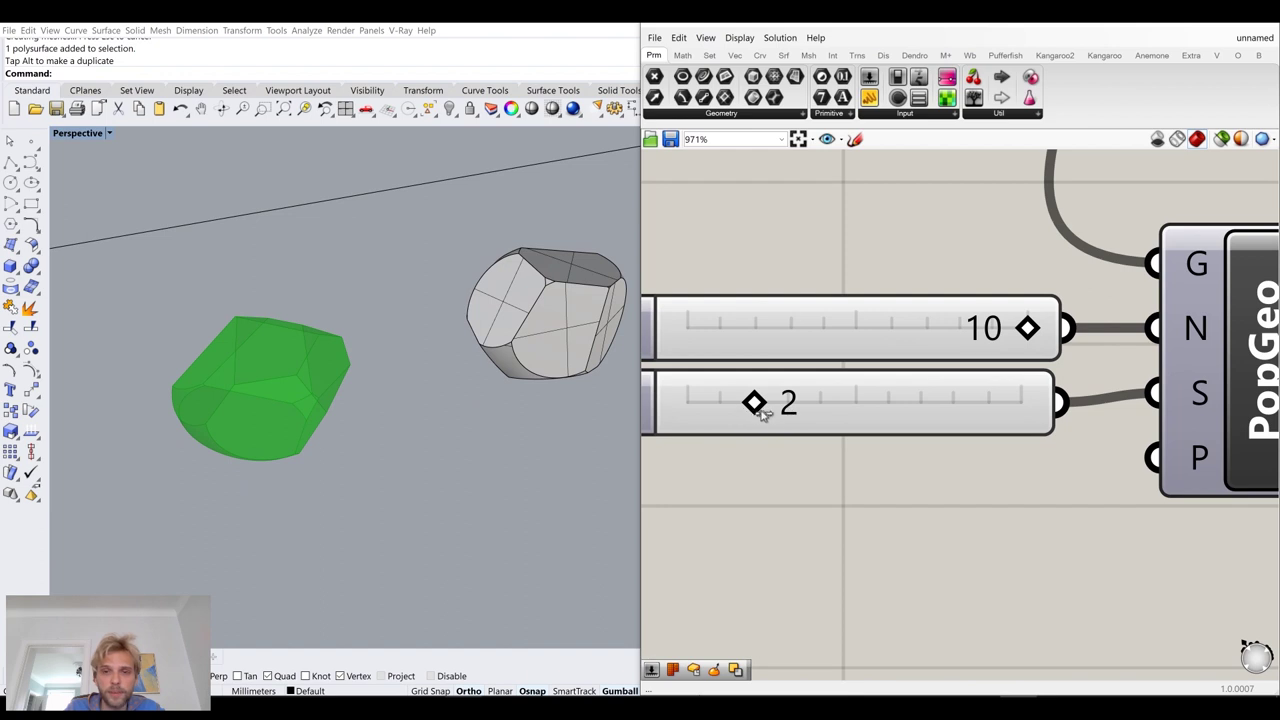
drag(779, 418, 813, 420)
Bake the third stone variant from Solid Difference into the model
scroll(916, 461, down, 6)
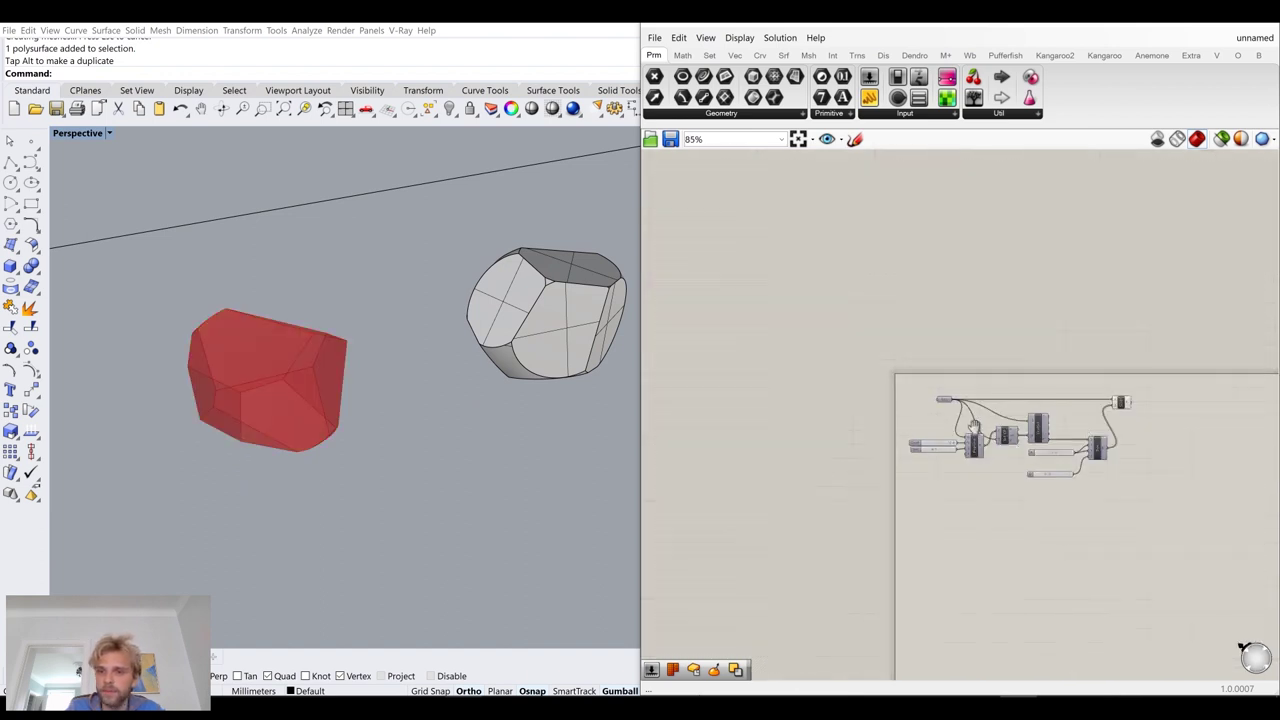
click(940, 408)
right_click(943, 404)
click(968, 451)
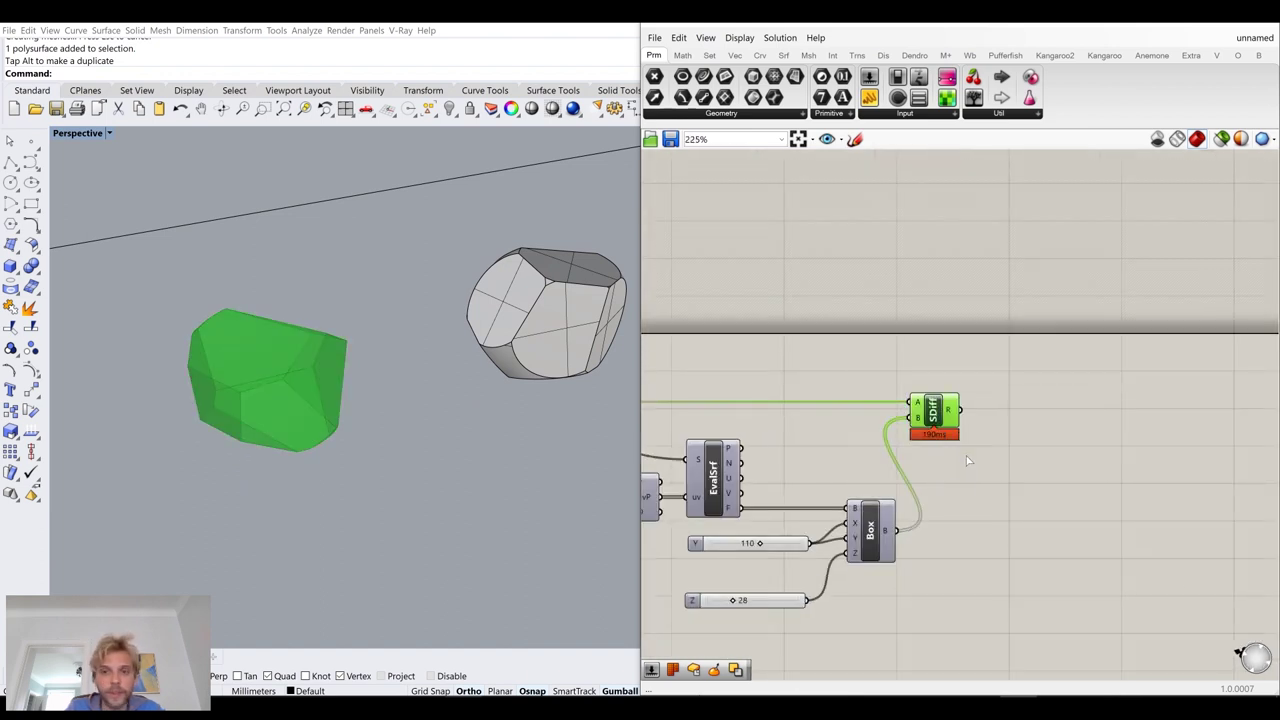
click(979, 596)
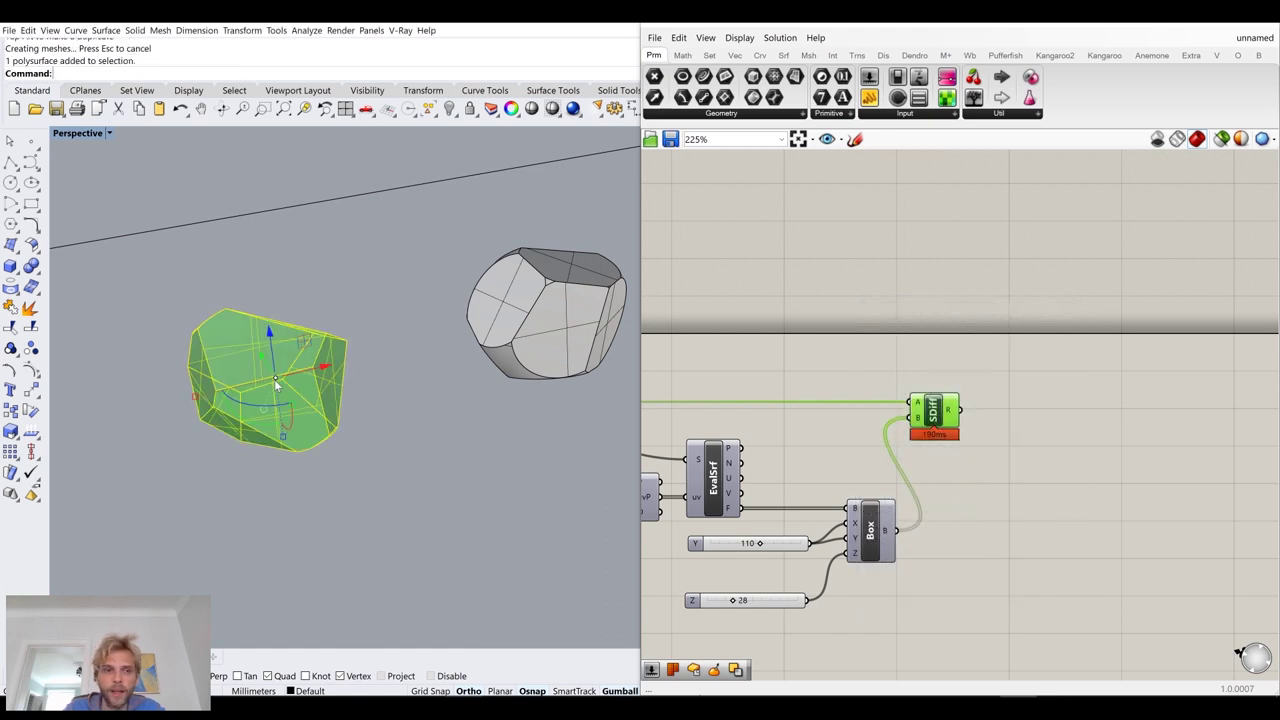
Move the third baked stone along the X axis past the other baked stones and view the row
scroll(274, 379, down, 5)
drag(265, 410, 543, 349)
click(523, 423)
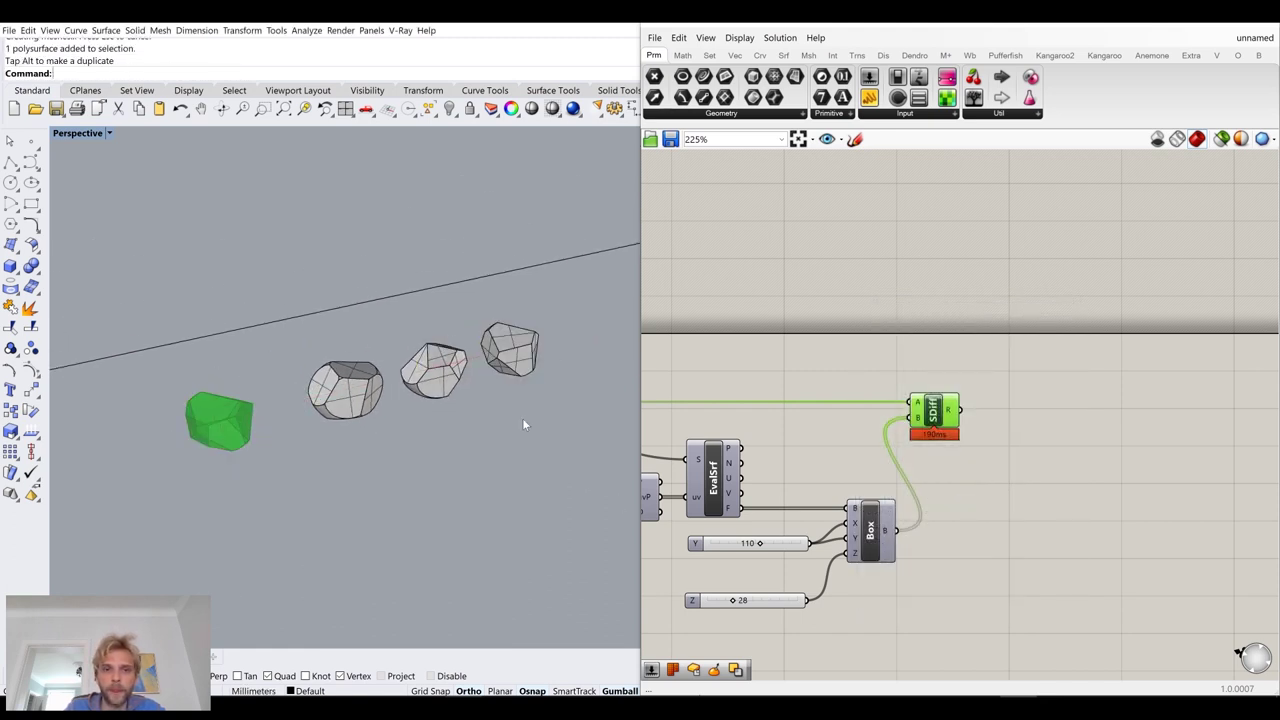
scroll(449, 394, up, 6)
scroll(462, 390, down, 3)
Group all components of the stone definition, from the Brep parameter and sliders to Solid Difference
scroll(1095, 455, down, 5)
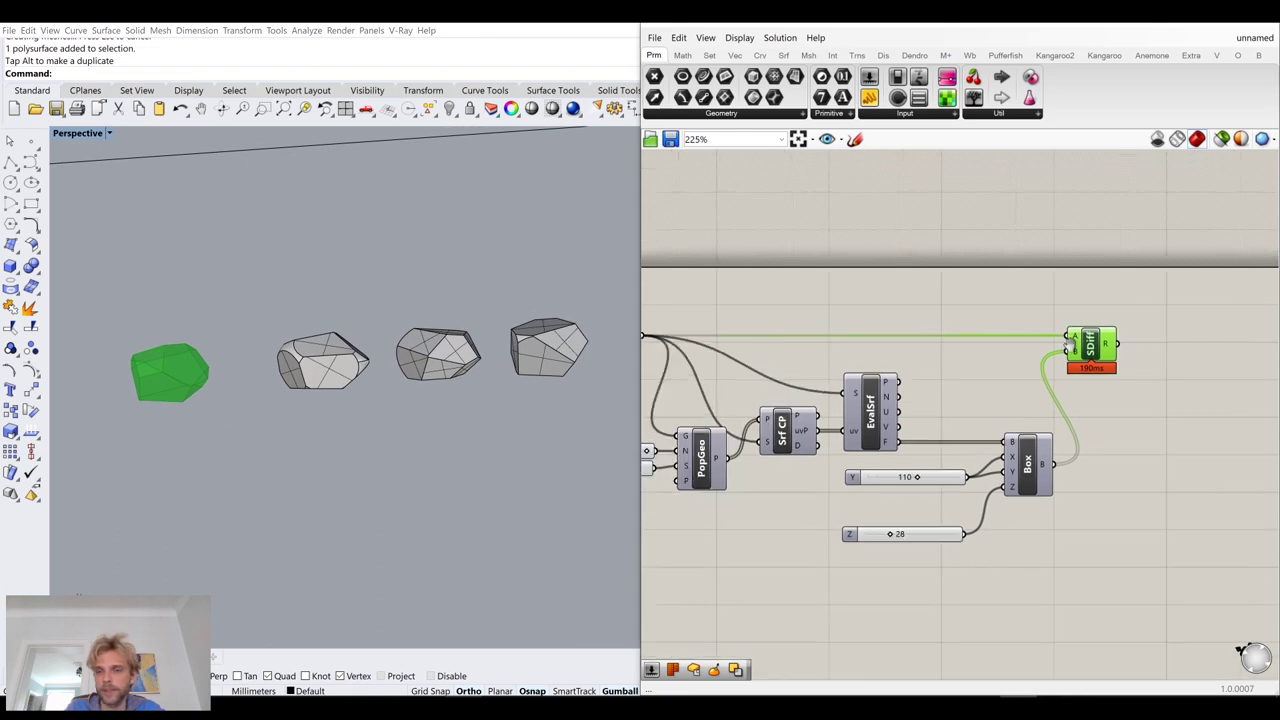
drag(1106, 459, 852, 316)
middle_click(866, 306)
click(896, 270)
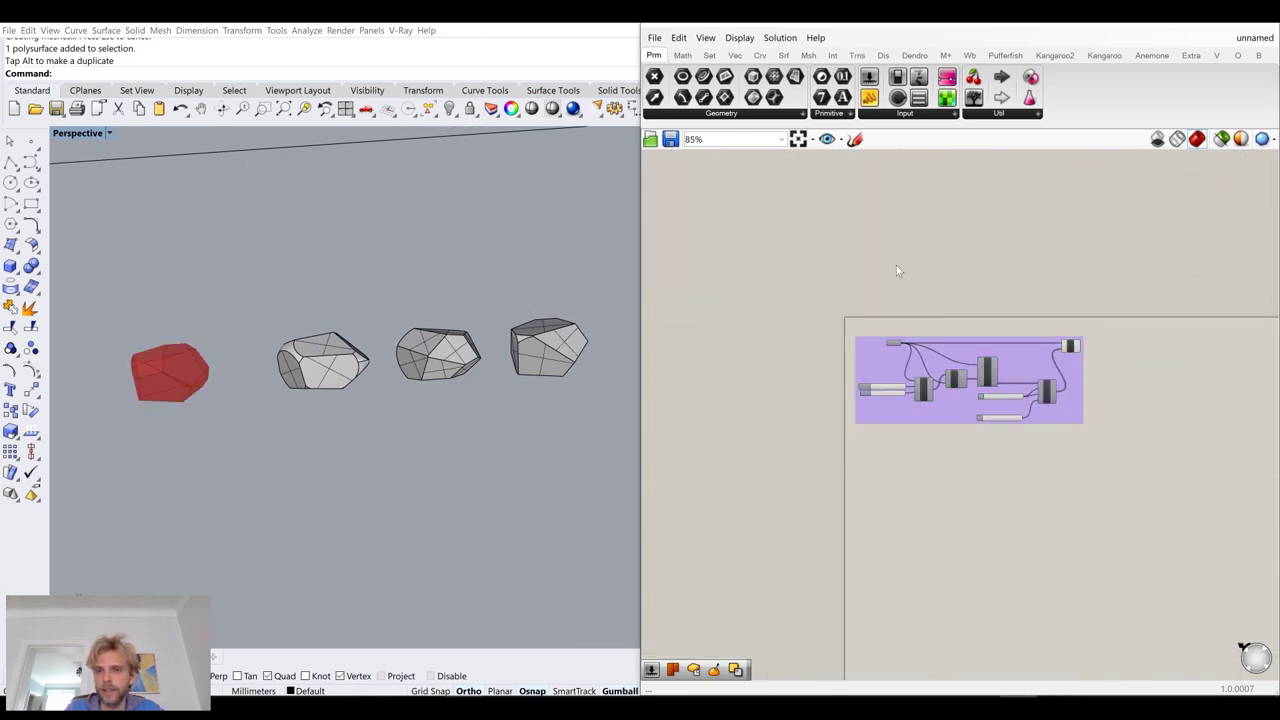
scroll(918, 347, up, 6)
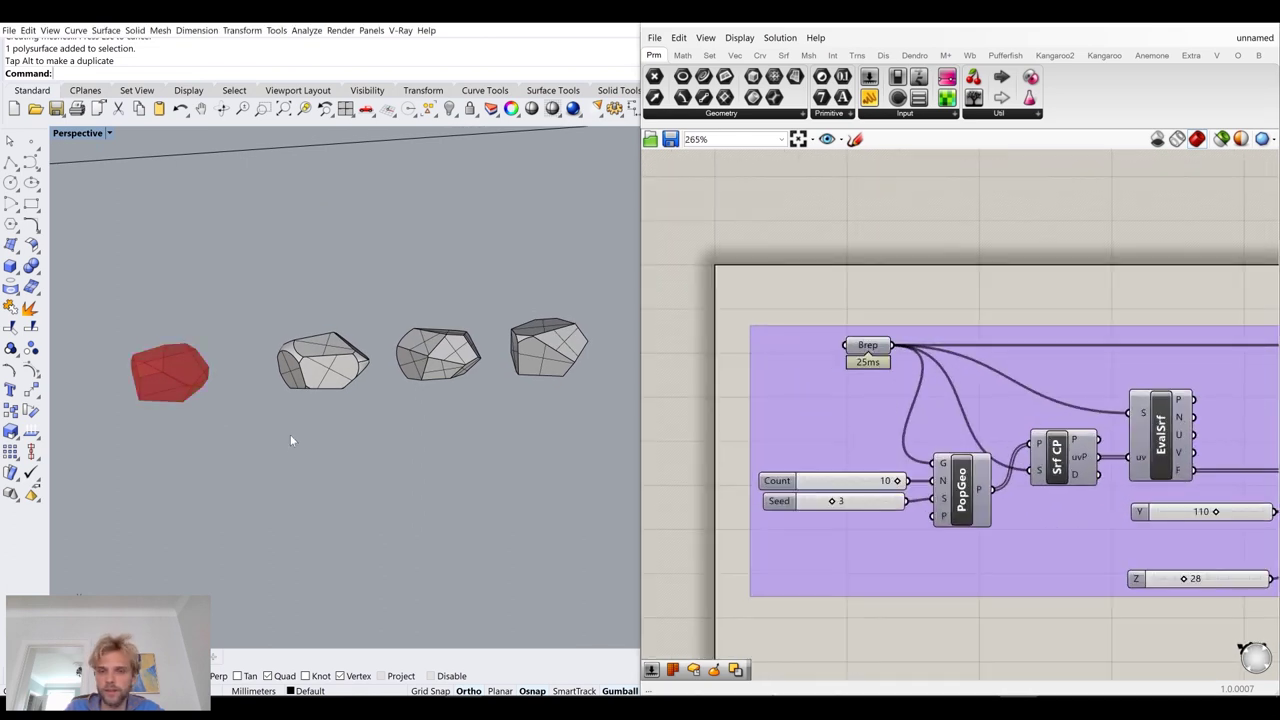
Reveal the hidden source ellipsoid with ShowSelected and delete it from the model
scroll(300, 435, up, 3)
scroll(353, 443, up, 2)
text(ShowSelected)
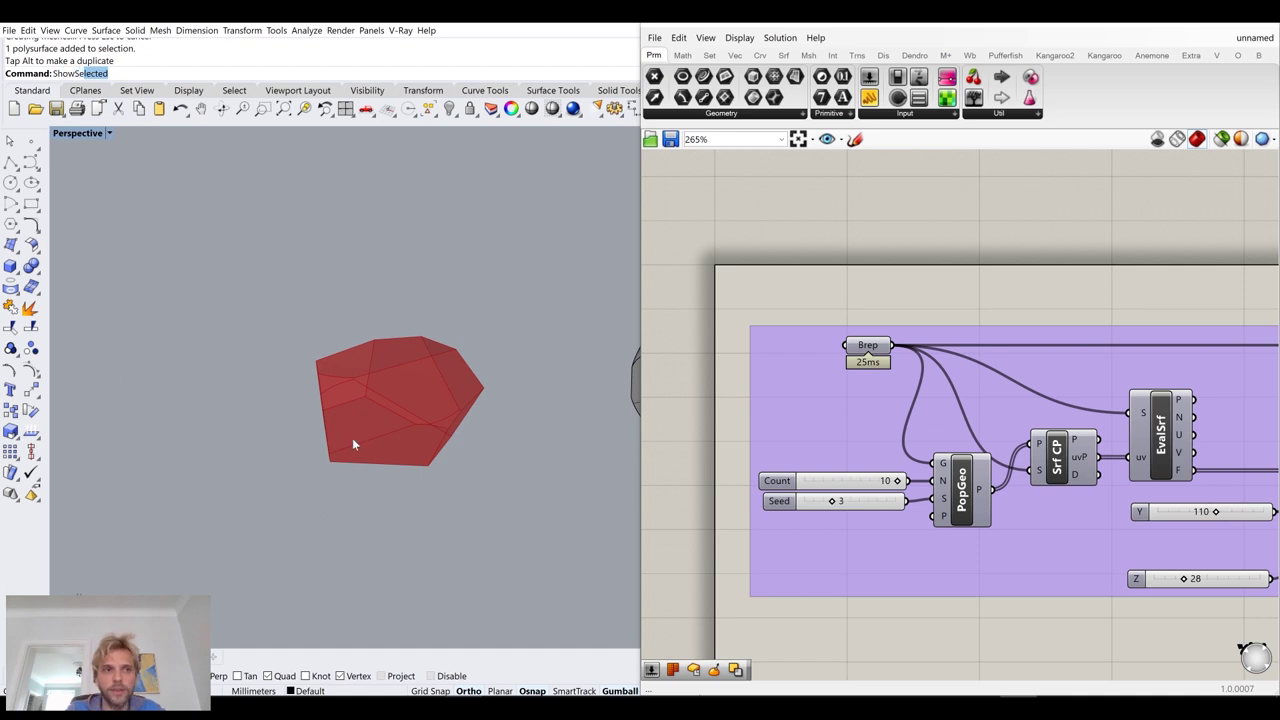
key(Return)
click(352, 438)
key(Return)
click(353, 438)
key(Delete)
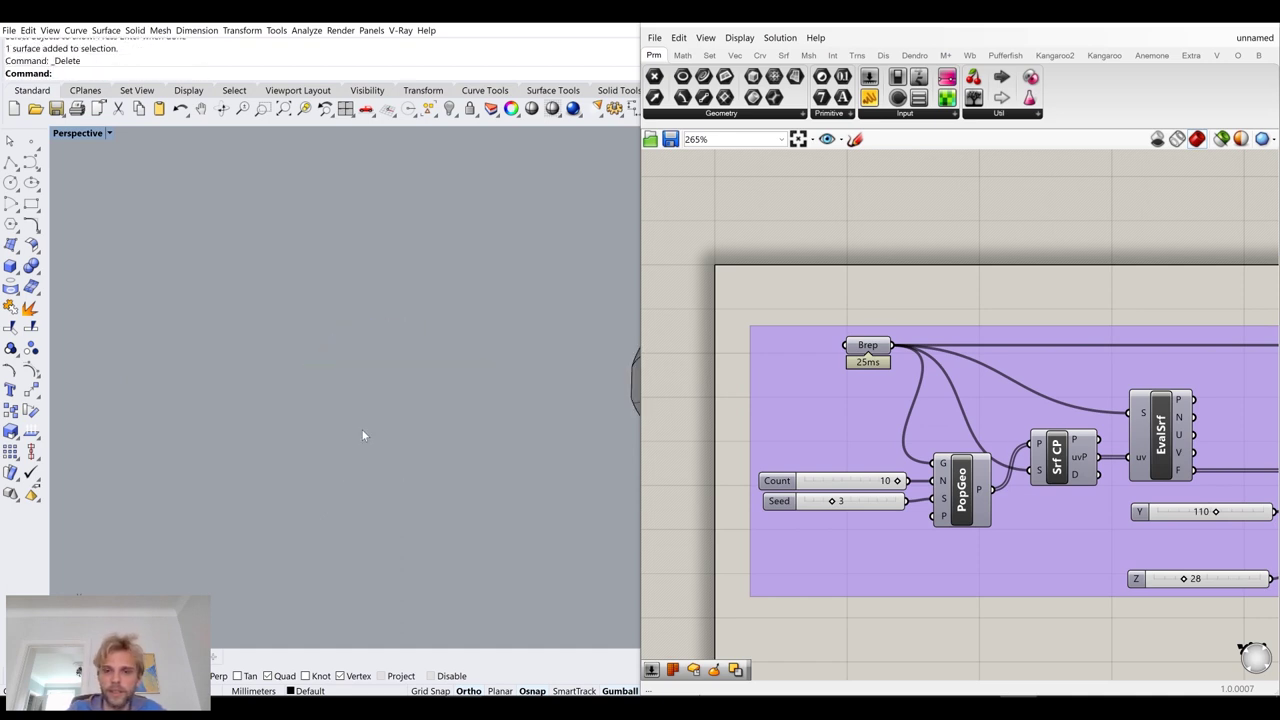
Name the group around the stone definition "Stone making tool"
scroll(684, 408, down, 7)
click(745, 428)
drag(745, 427, 743, 368)
scroll(714, 338, up, 6)
right_click(711, 341)
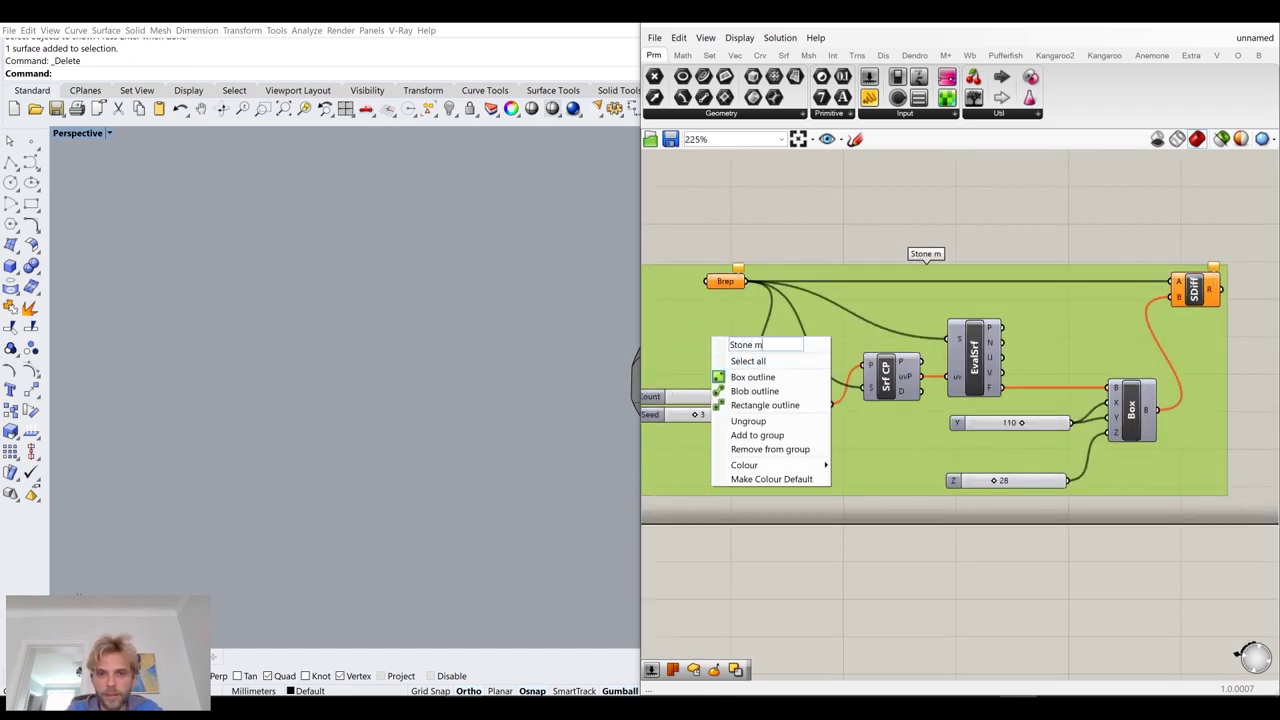
click(961, 240)
Minimize the Grasshopper window and examine the three baked stones from several angles
scroll(316, 358, down, 6)
right_drag(470, 350, 331, 458)
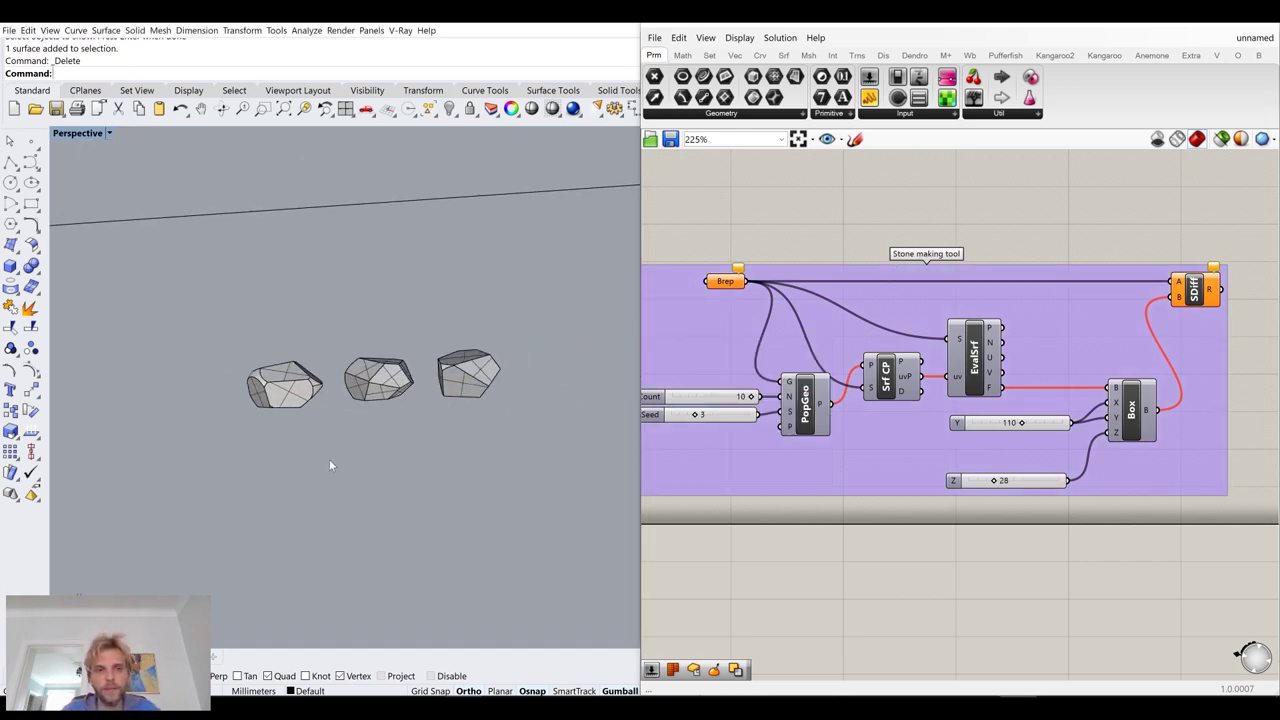
scroll(336, 405, up, 5)
right_drag(443, 406, 447, 458)
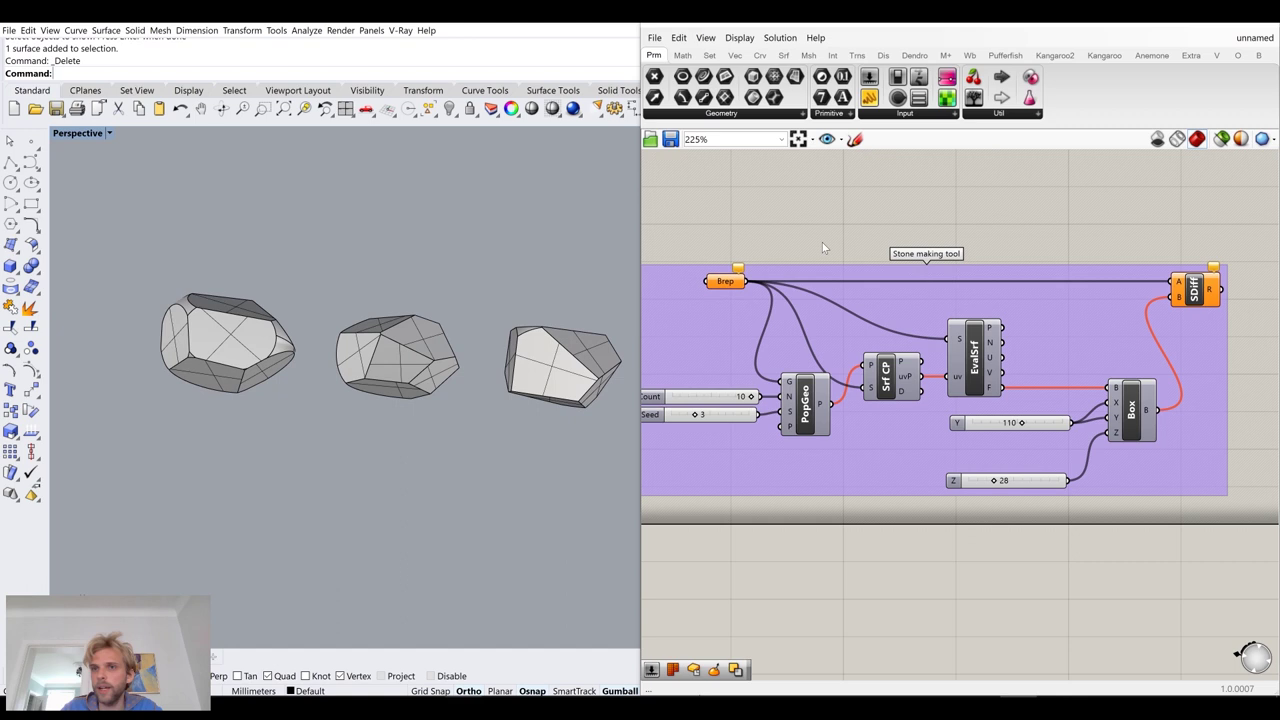
click(1191, 18)
shift+right_drag(342, 345, 460, 355)
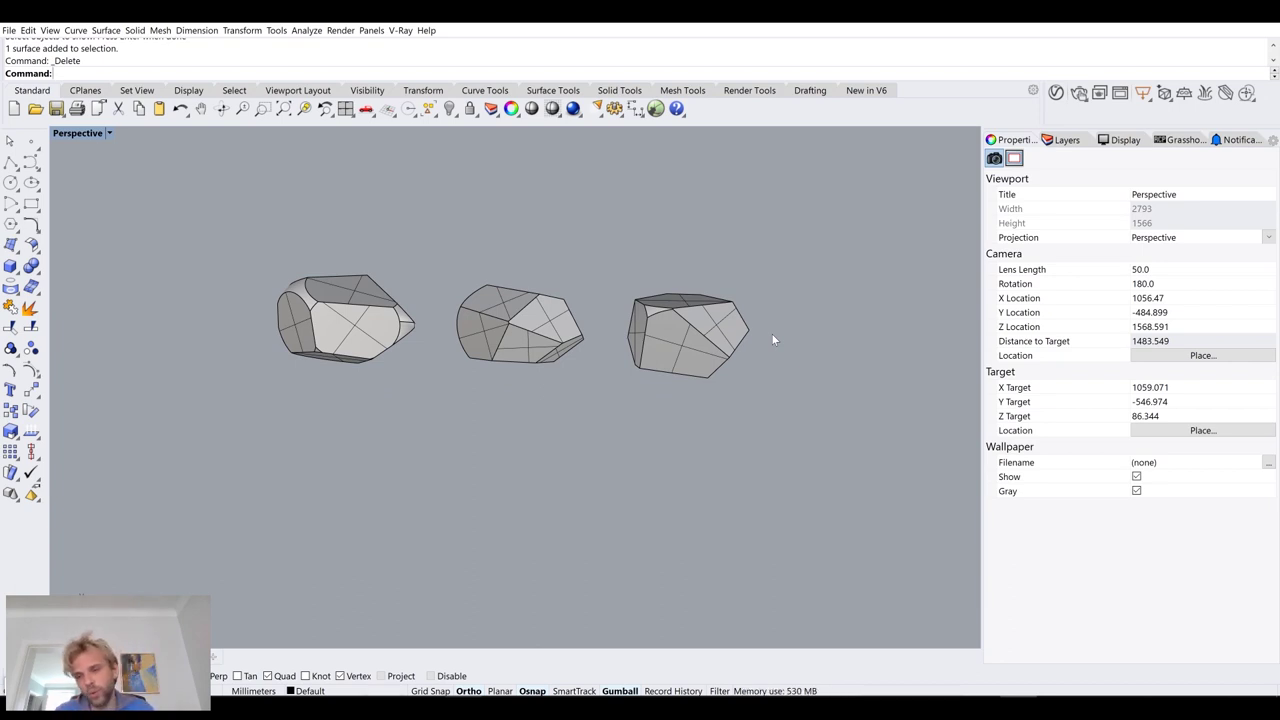
right_drag(771, 333, 587, 246)
right_drag(517, 373, 440, 465)
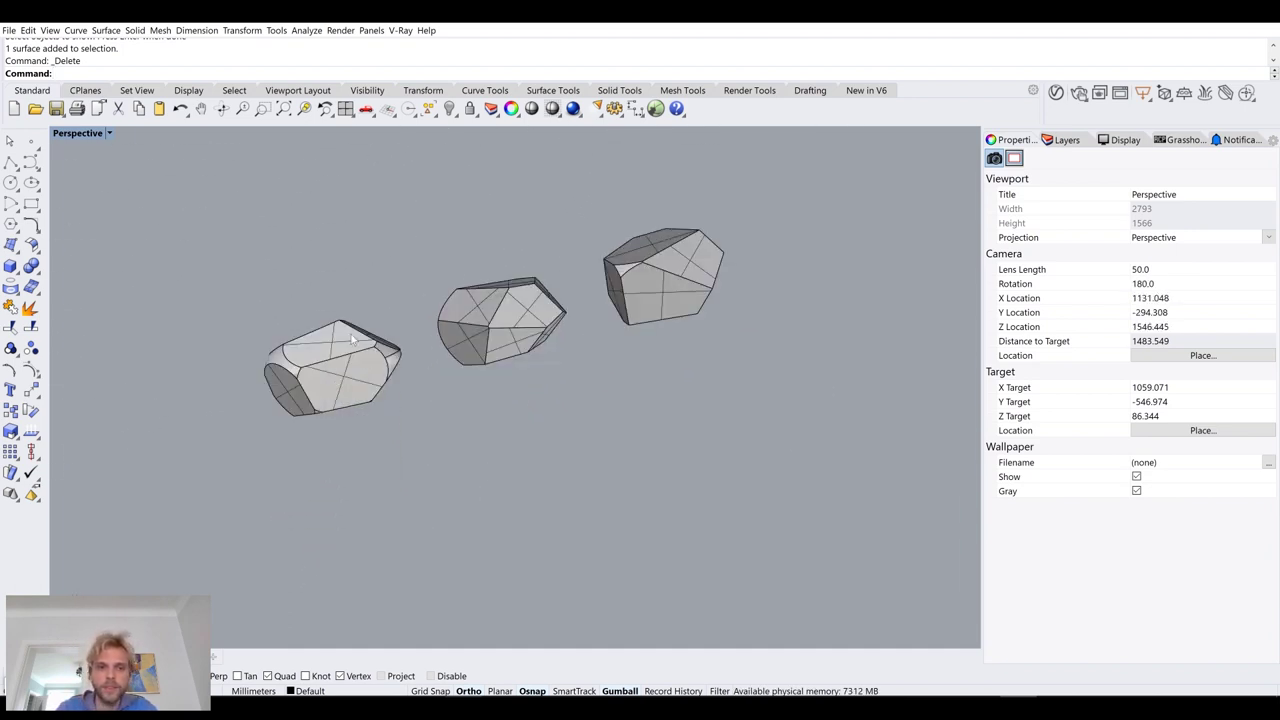
Select the three baked stones and stretch them along the Z axis so they become taller
scroll(352, 336, up, 8)
click(369, 383)
shift+click(706, 284)
shift+right_drag(796, 256, 576, 371)
shift+click(801, 302)
right_drag(735, 388, 620, 286)
scroll(698, 311, down, 4)
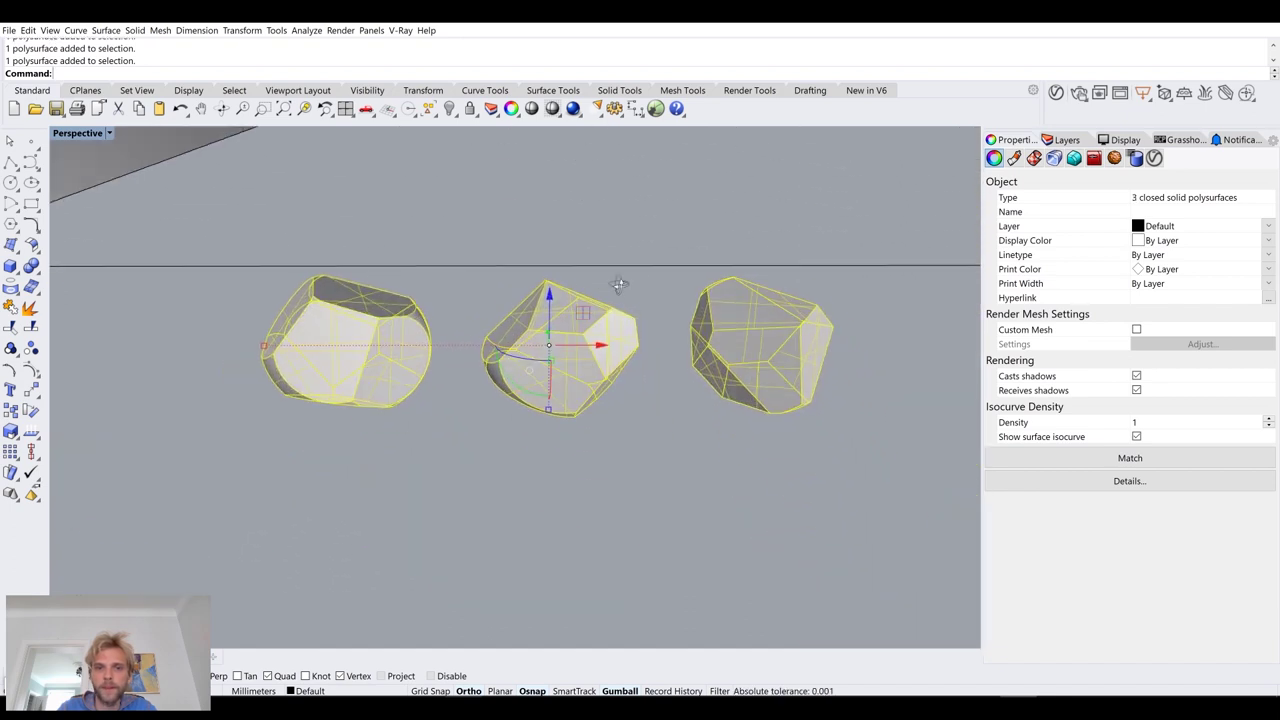
drag(549, 412, 550, 434)
mouse_move(538, 434)
right_down()
mouse_move(557, 404)
mouse_move(541, 428)
mouse_move(548, 395)
mouse_move(545, 414)
right_up()
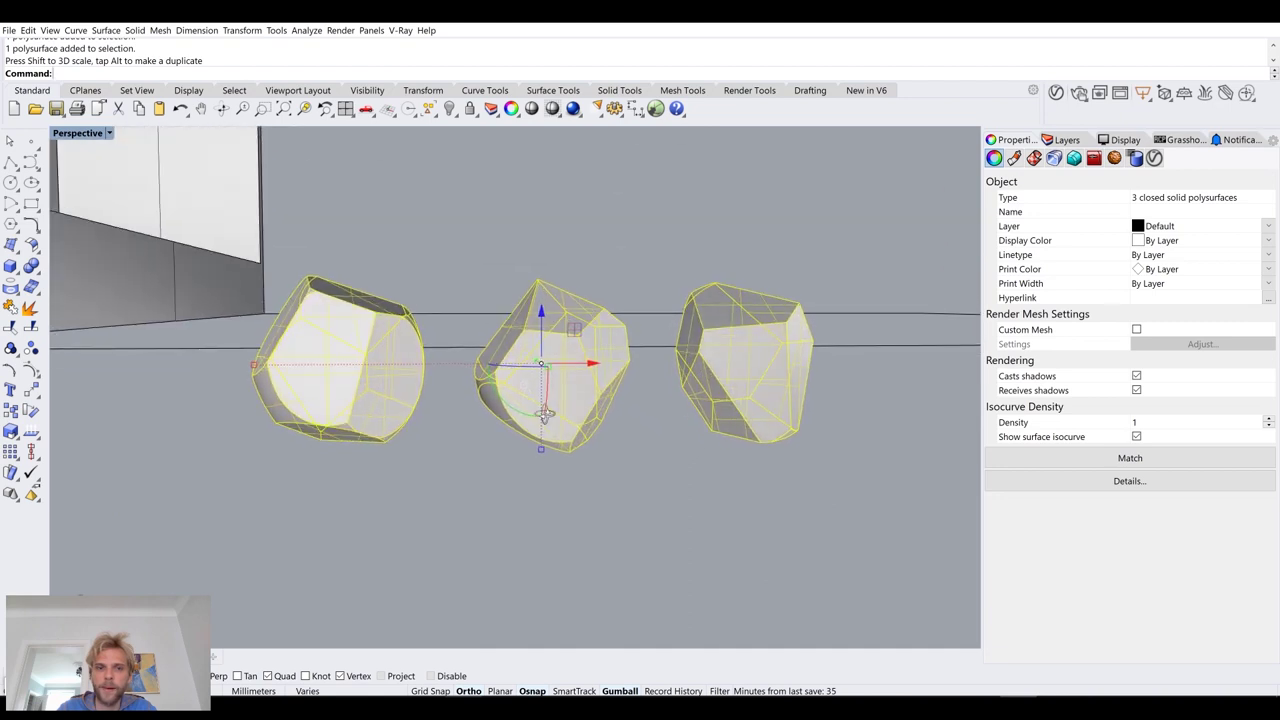
click(610, 451)
Duplicate the three stretched stones along the X axis beside the originals
scroll(600, 430, down, 4)
scroll(593, 407, up, 3)
click(365, 405)
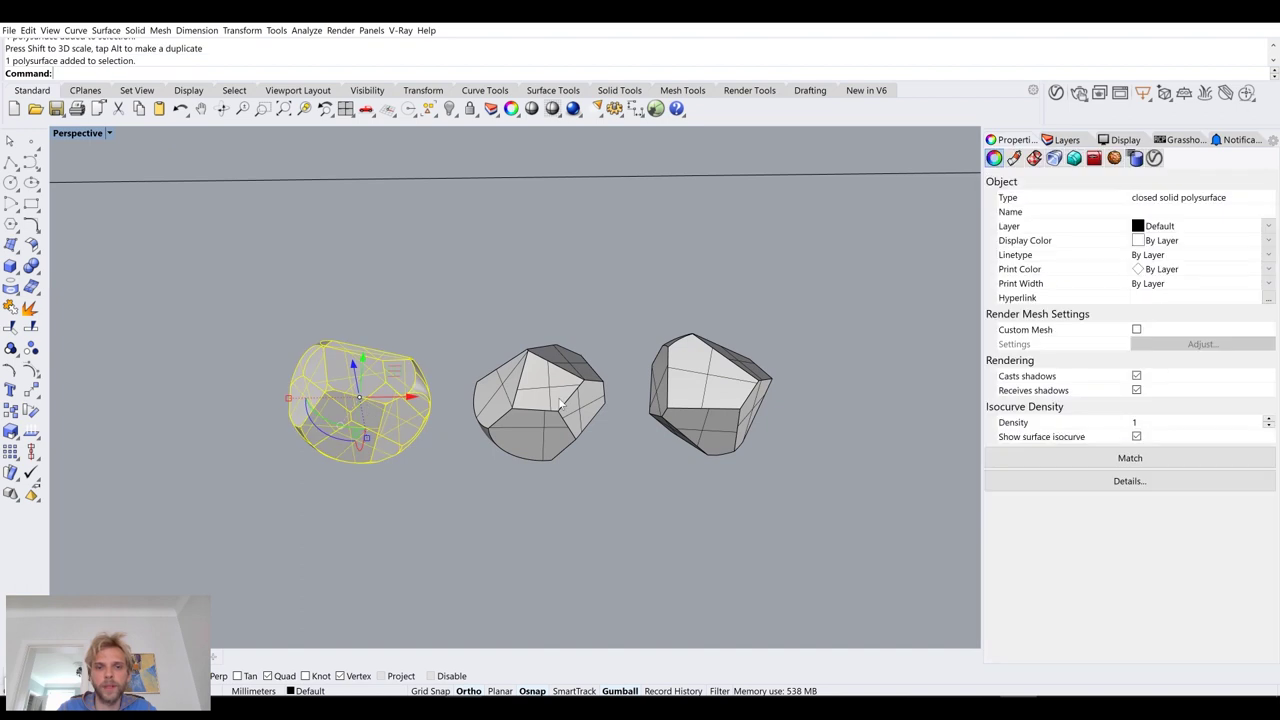
shift+click(545, 410)
shift+click(728, 418)
scroll(446, 381, down, 6)
shift+right_drag(446, 381, 336, 379)
alt+drag(341, 368, 660, 390)
click(635, 464)
Select the three duplicated stones and scale them along the Y axis so they become narrower
scroll(535, 366, up, 7)
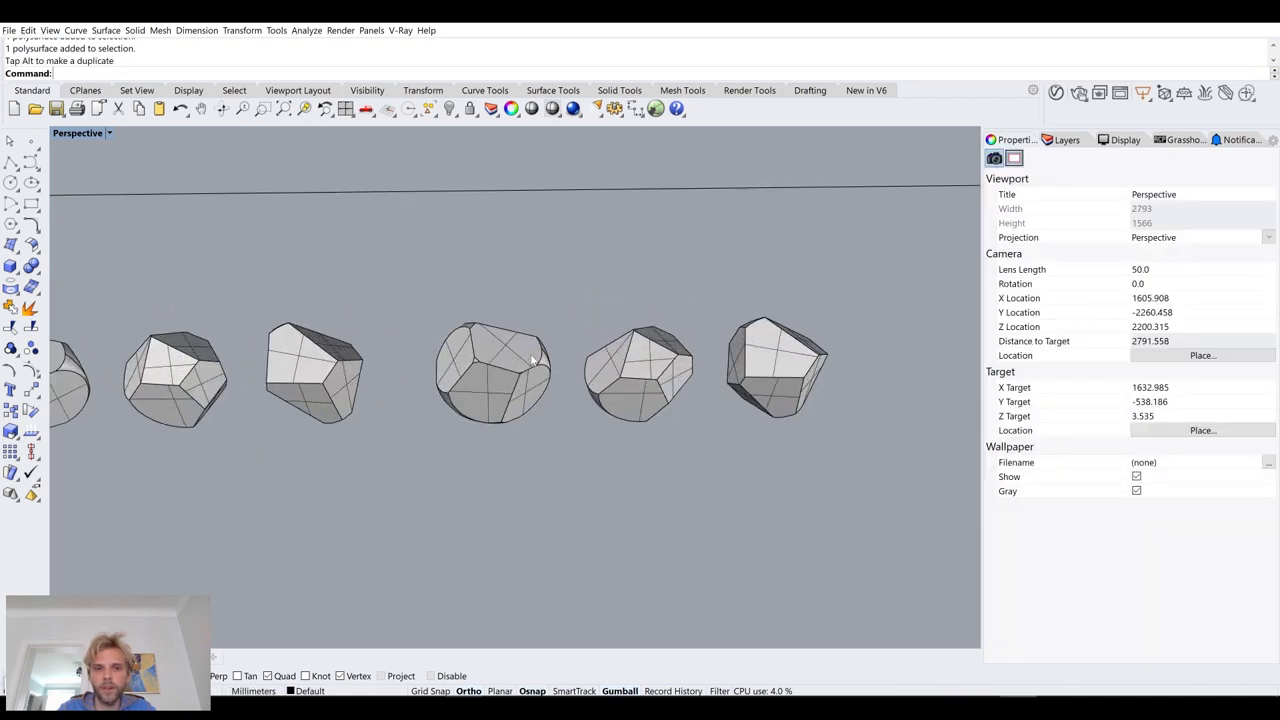
click(533, 365)
shift+click(665, 366)
shift+click(852, 364)
right_drag(620, 360, 736, 395)
scroll(566, 289, up, 3)
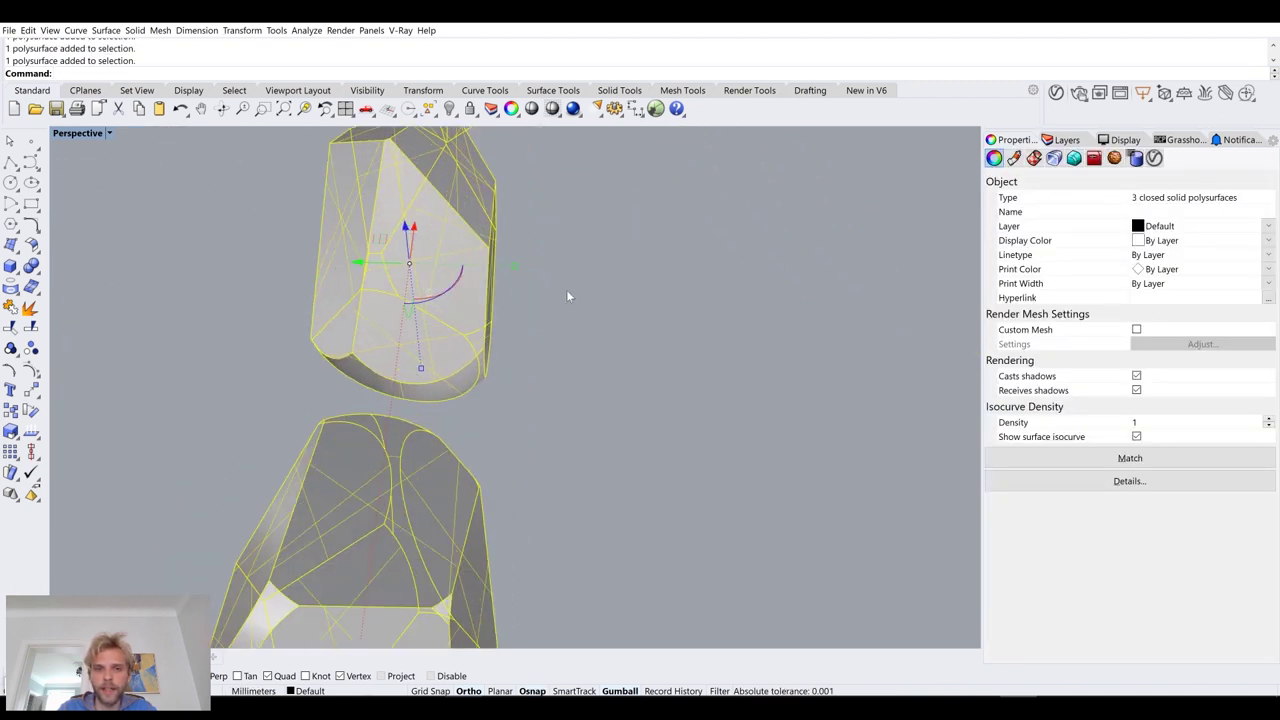
drag(579, 335, 523, 337)
click(602, 348)
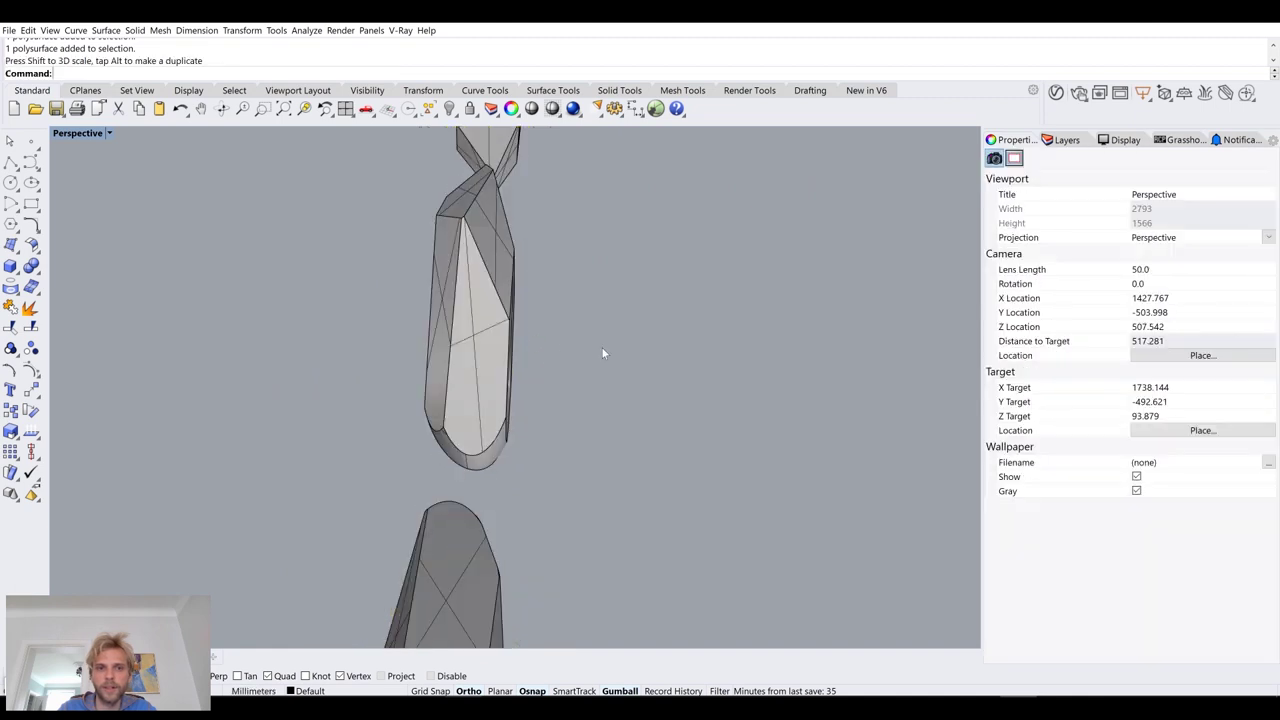
Select all six stones and duplicate them along the X axis to extend the row
scroll(618, 344, down, 10)
right_drag(694, 389, 757, 391)
scroll(574, 371, down, 6)
drag(757, 391, 237, 283)
scroll(242, 282, down, 8)
scroll(448, 296, up, 4)
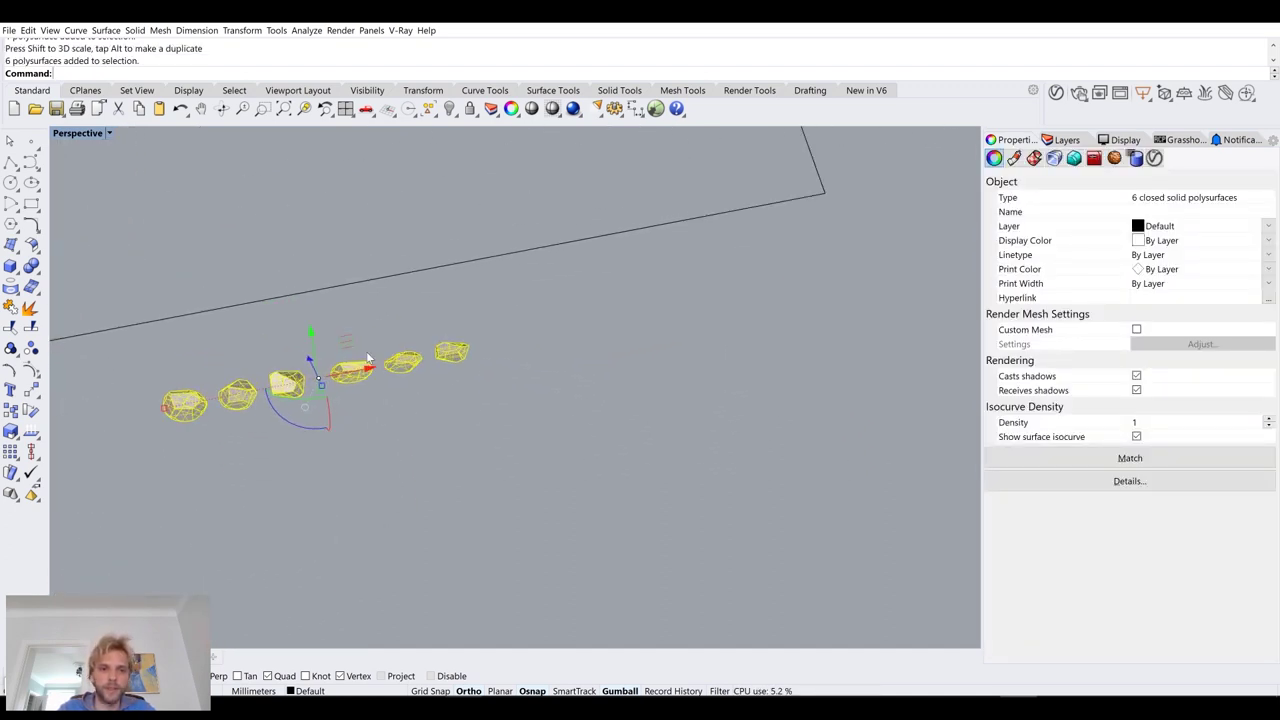
alt+drag(359, 370, 686, 331)
click(722, 350)
Select the six duplicated stones and scale them down to smaller versions
drag(826, 362, 502, 284)
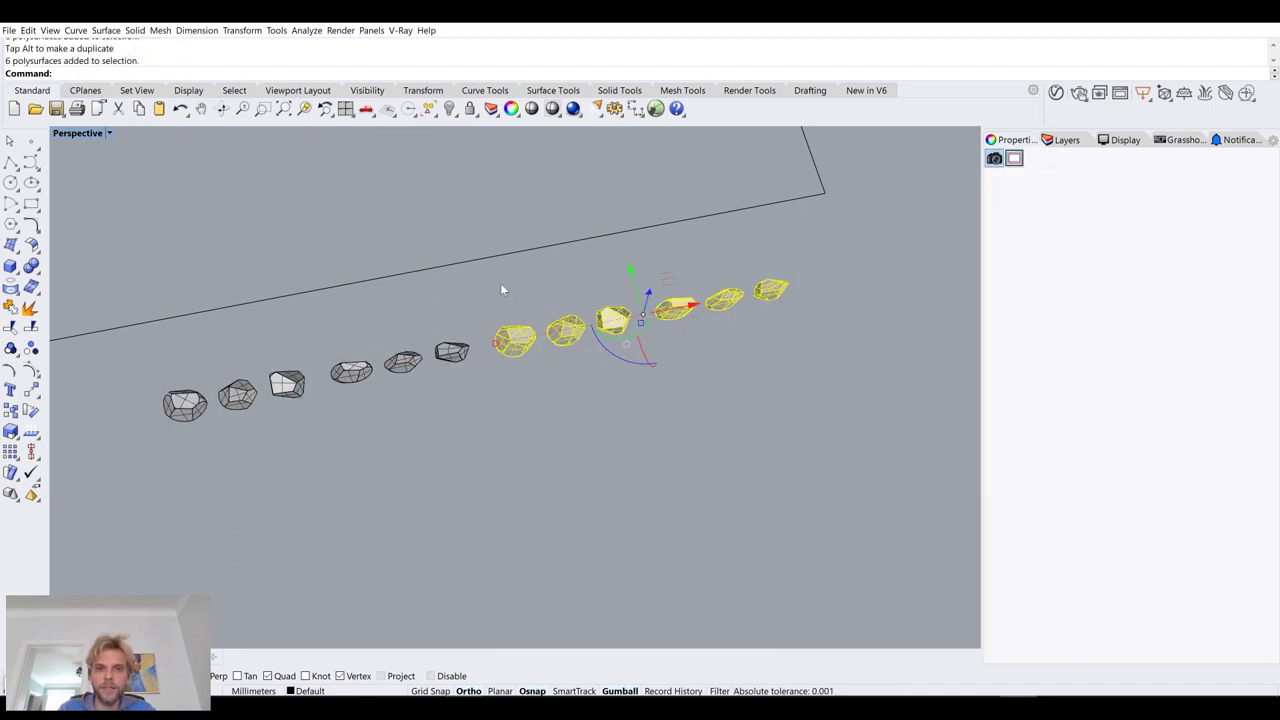
drag(497, 347, 552, 337)
key(ctrl+z)
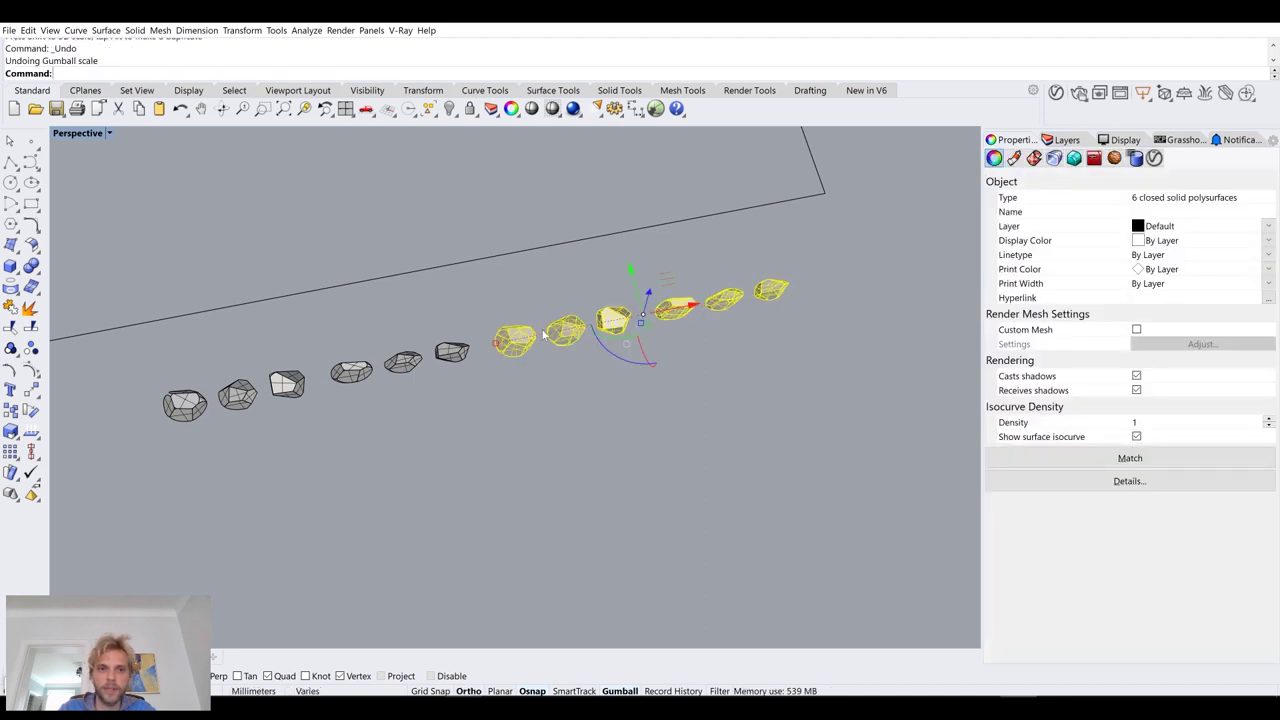
click(495, 344)
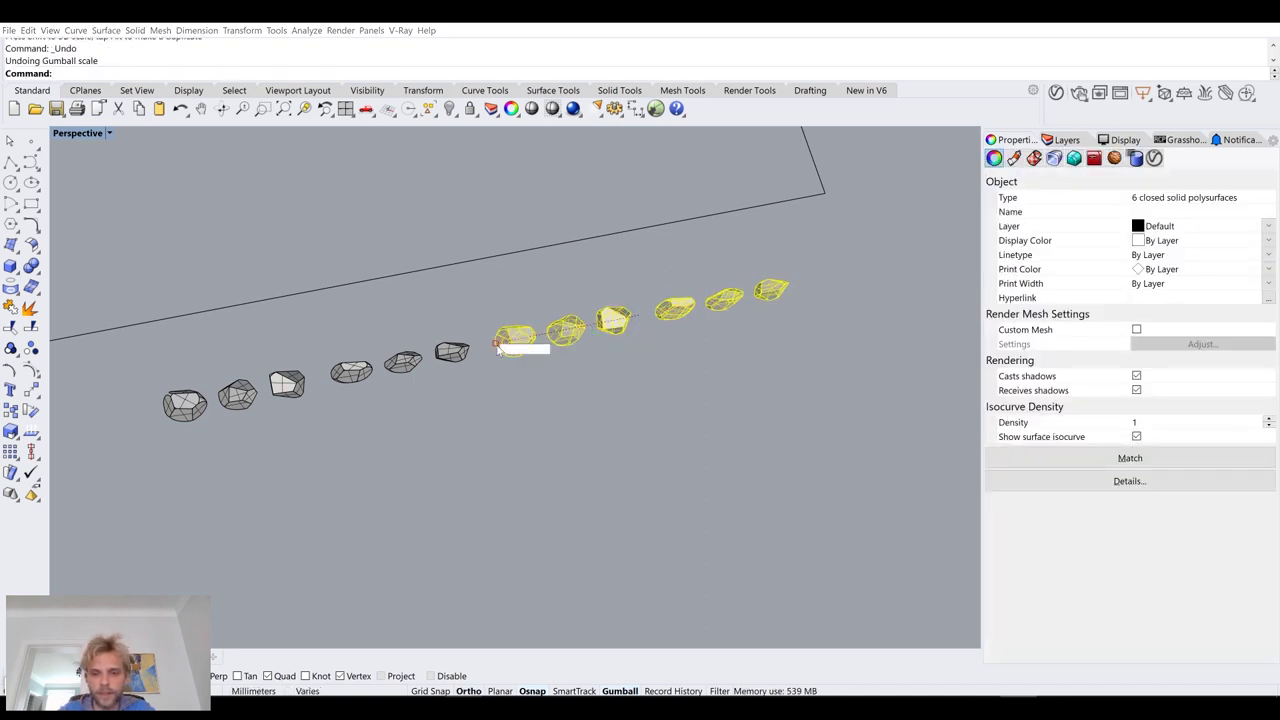
key(Return)
Move the six smaller stones along the X axis closer to the larger ones
right_drag(650, 410, 602, 410)
drag(750, 342, 616, 348)
click(634, 486)
Review the whole row of stones beside the ground rectangle, and bring the Grasshopper window back
scroll(561, 427, down, 4)
shift+right_drag(561, 427, 750, 464)
right_drag(702, 464, 687, 425)
drag(884, 455, 239, 393)
click(385, 517)
right_drag(385, 517, 364, 499)
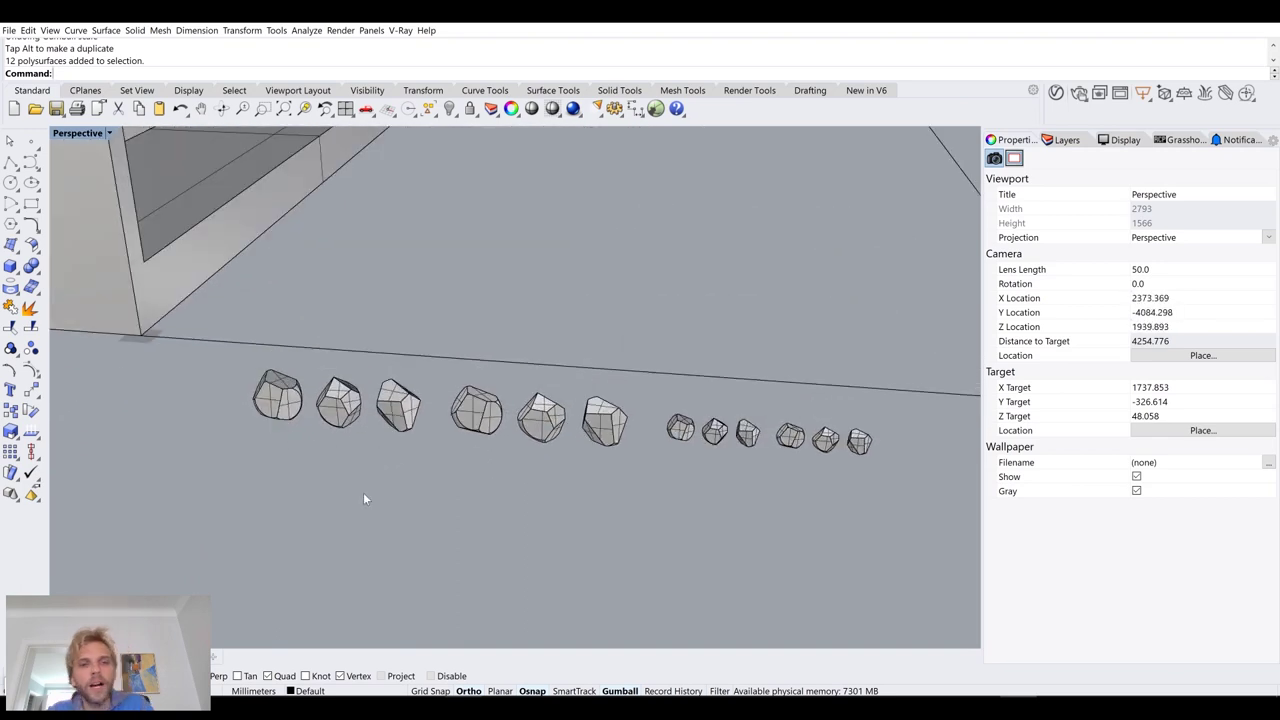
click(180, 700)
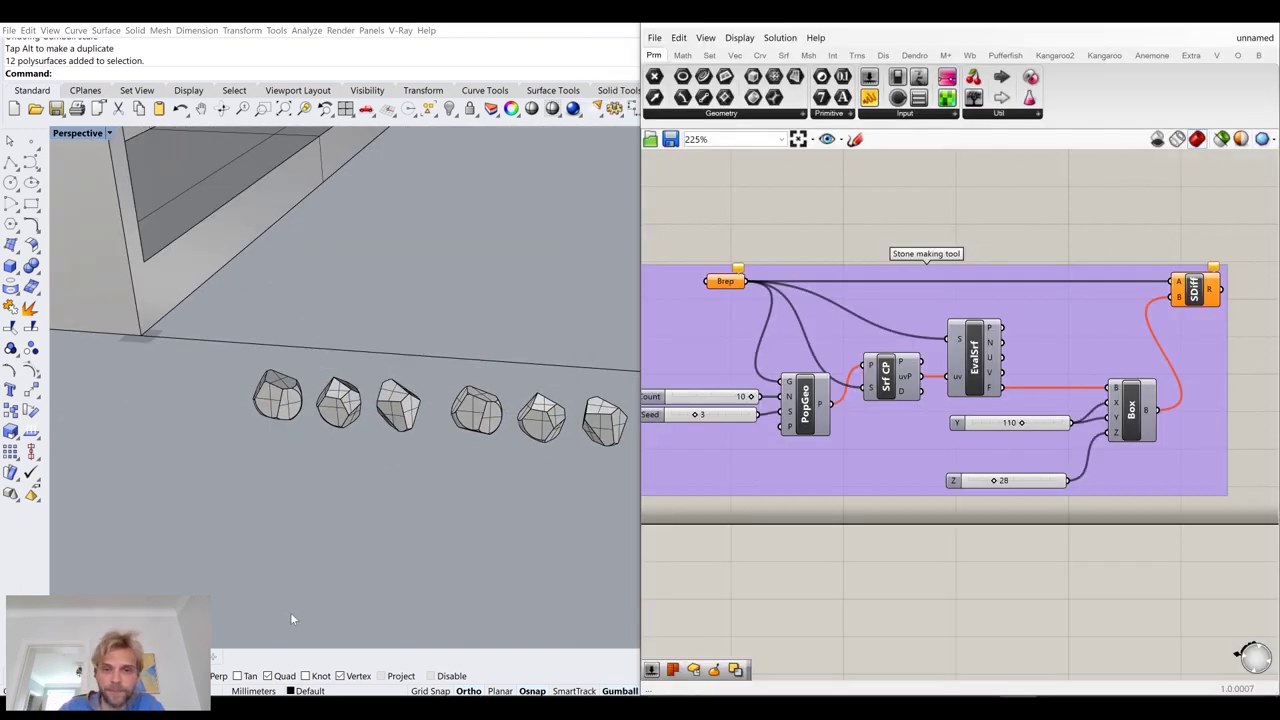
scroll(419, 475, down, 10)
shift+right_drag(419, 475, 304, 430)
scroll(304, 430, up, 5)
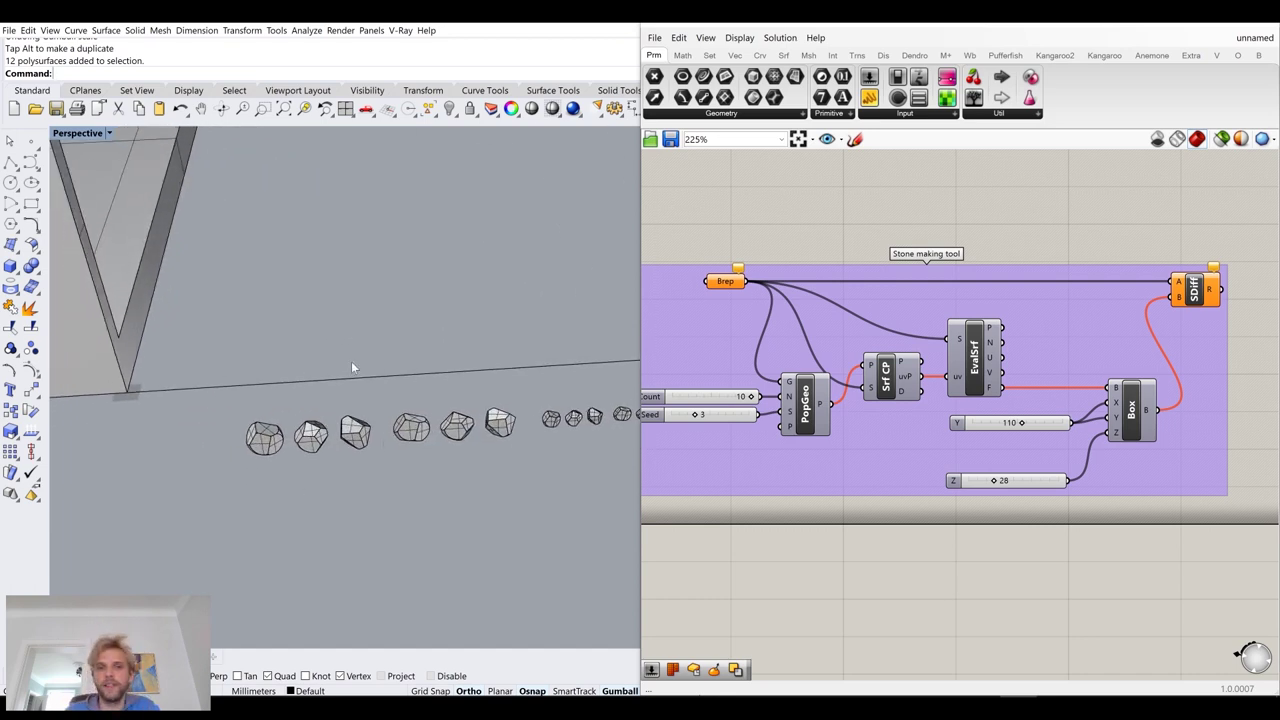
right_drag(352, 364, 488, 415)
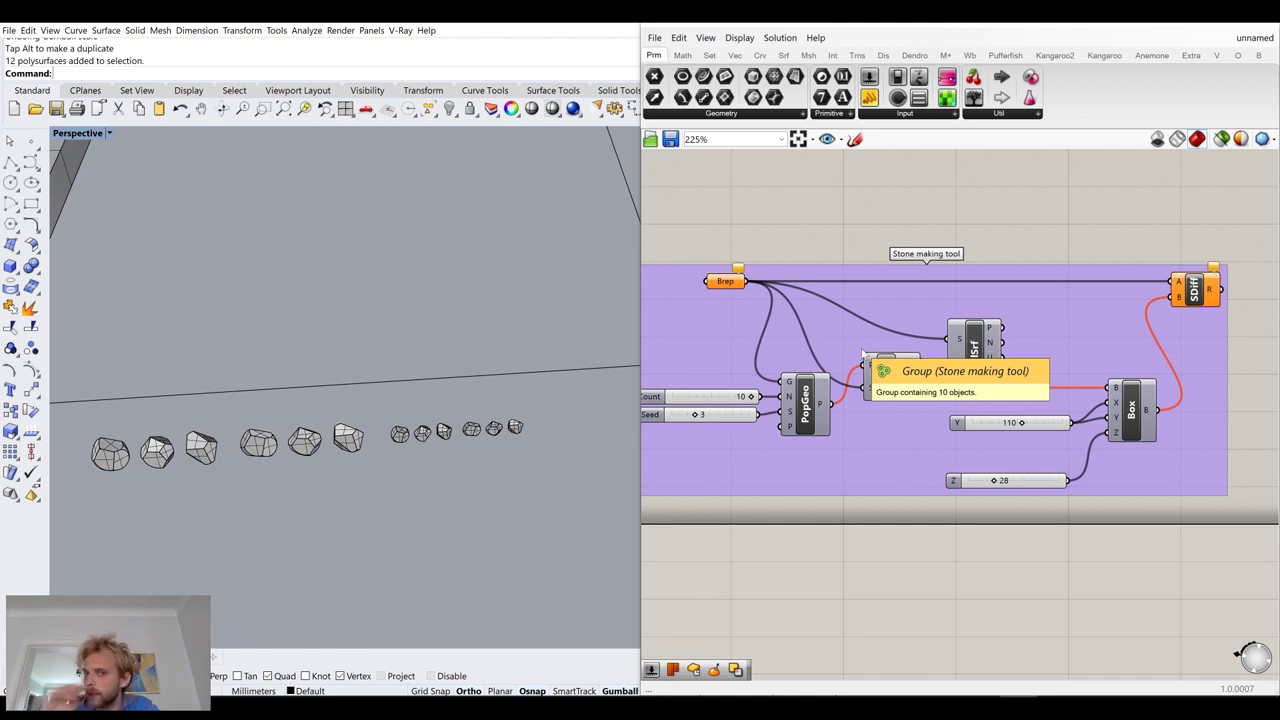
right_drag(198, 433, 446, 376)
scroll(961, 491, down, 5)
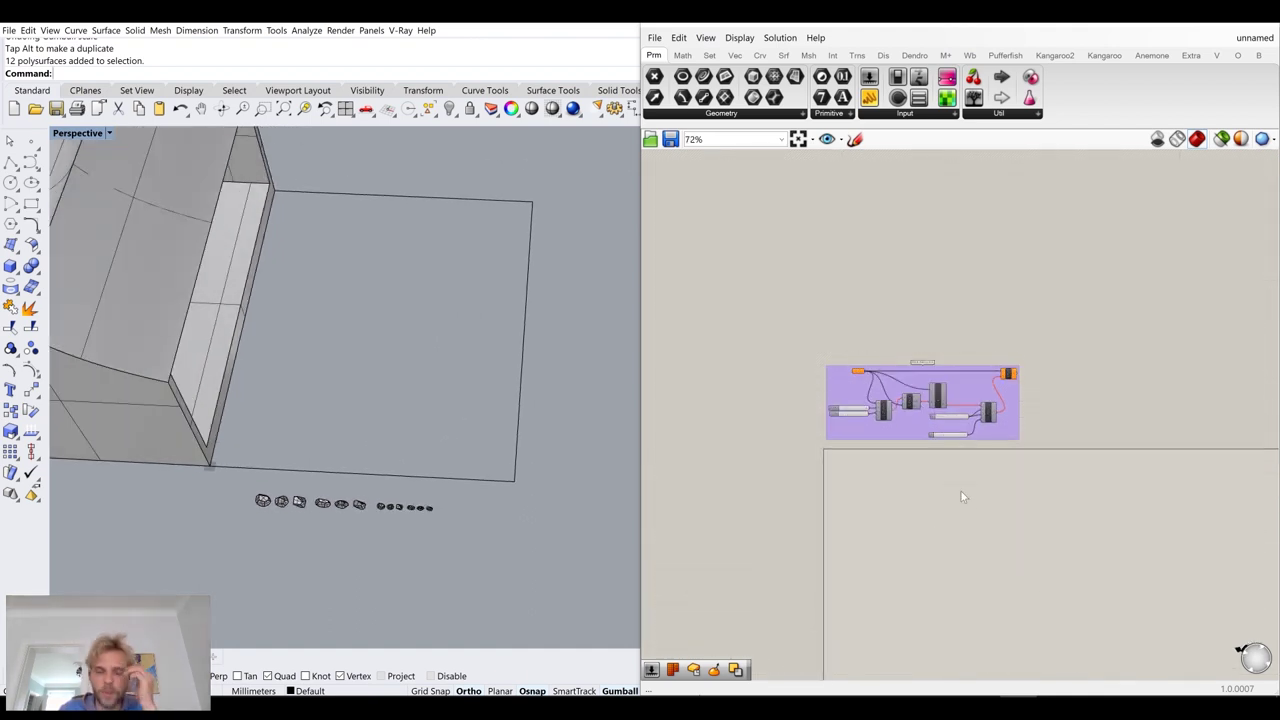
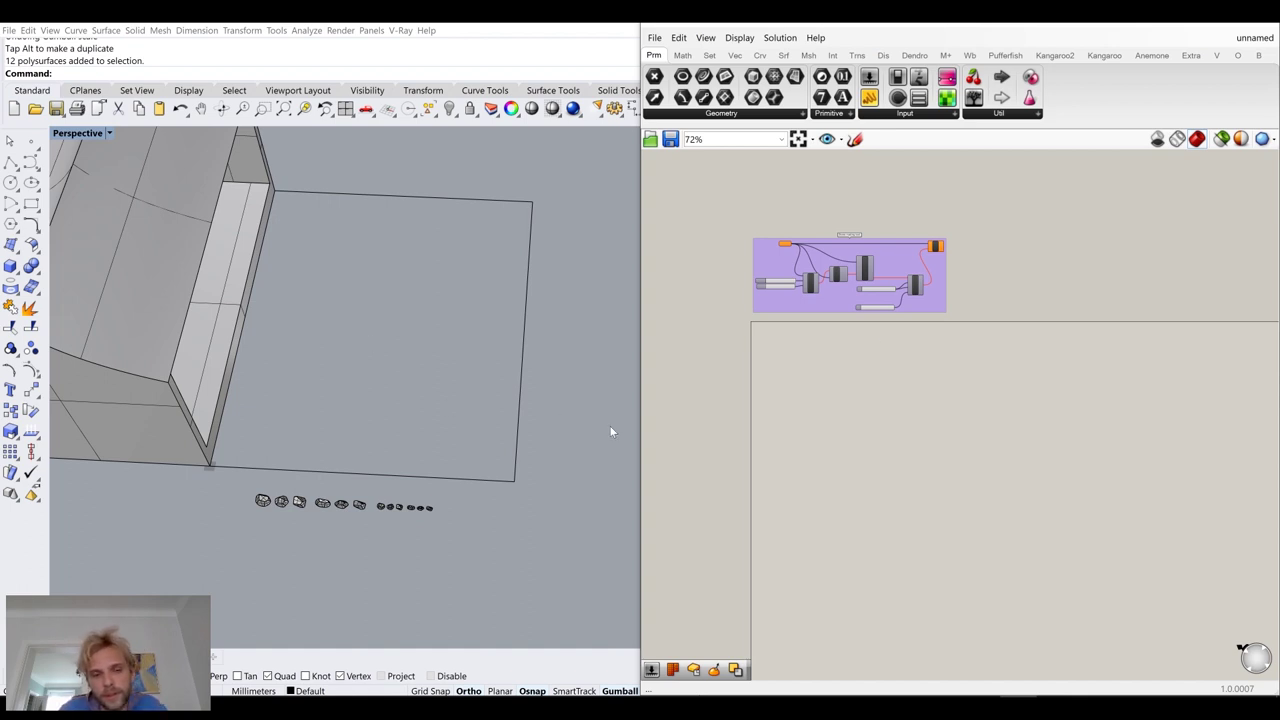
Duplicate the first large stone along the Y axis in front of the row
scroll(357, 527, up, 6)
scroll(355, 413, up, 2)
shift+right_drag(356, 413, 231, 376)
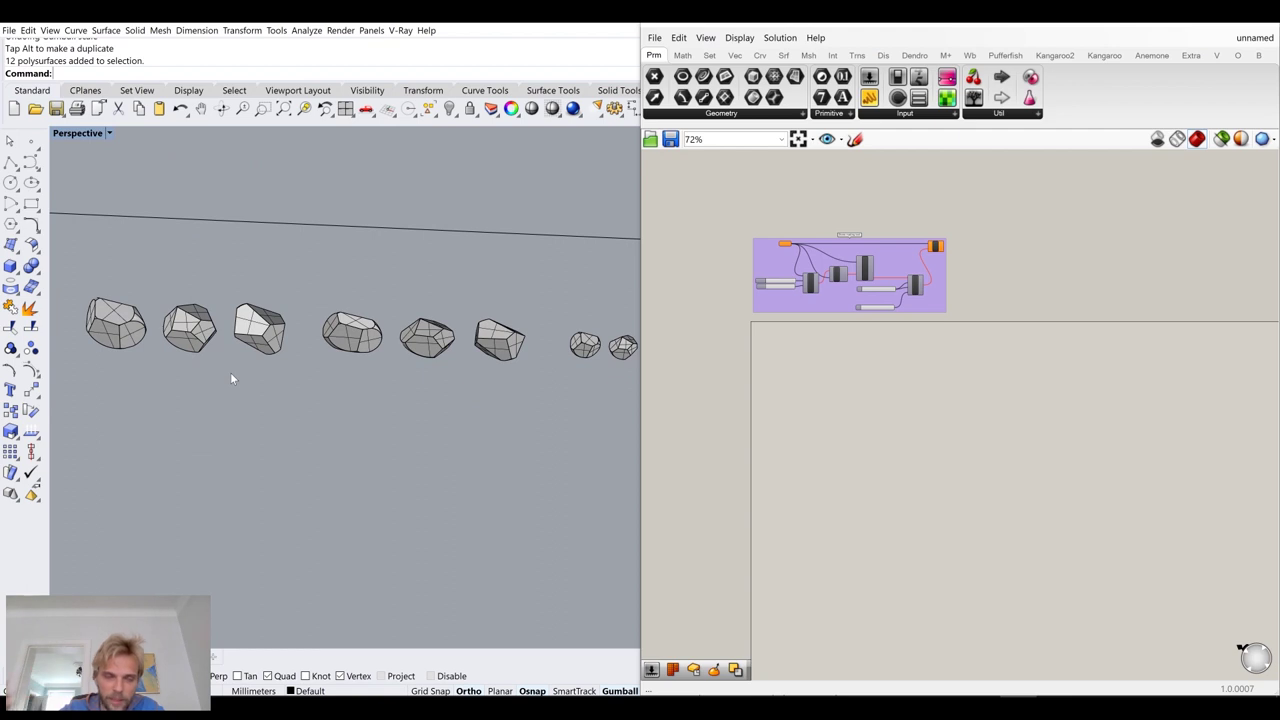
scroll(336, 290, up, 6)
click(337, 290)
scroll(337, 290, down, 8)
shift+right_drag(338, 289, 273, 277)
scroll(268, 246, up, 2)
drag(286, 237, 272, 307)
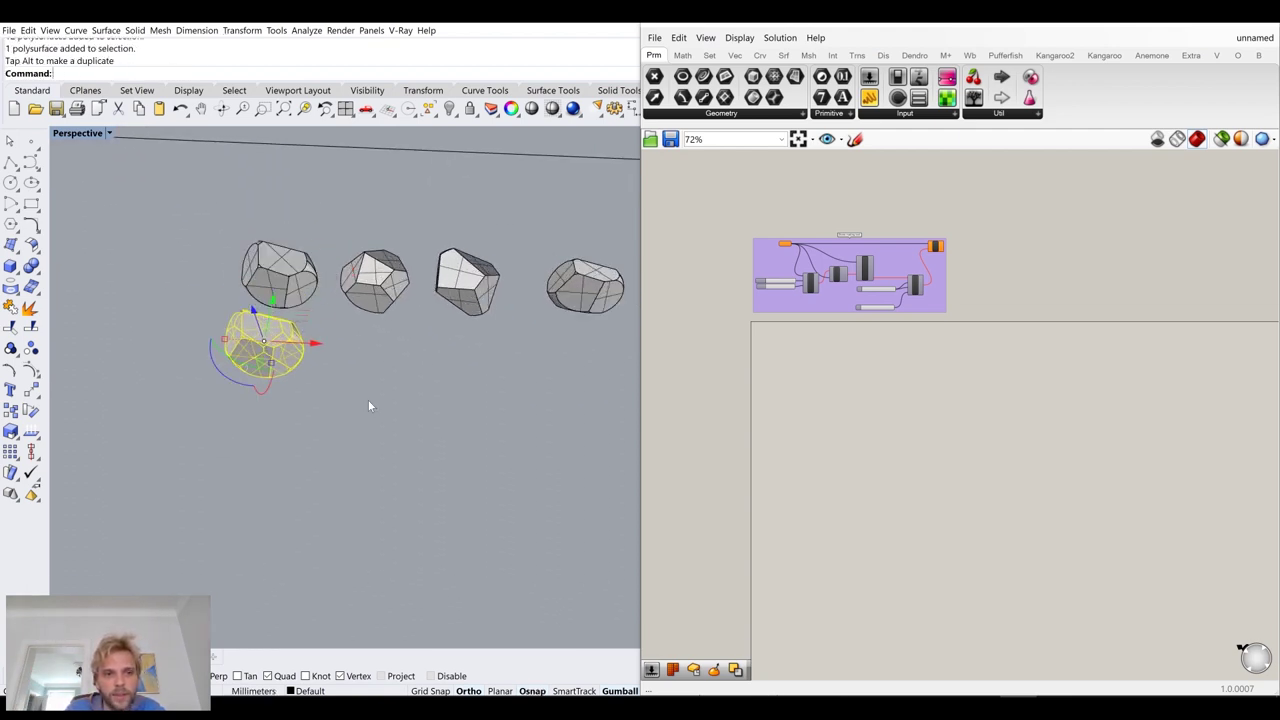
click(364, 398)
Rotate the duplicate of the first stone to present a different side
scroll(246, 360, up, 7)
click(247, 358)
right_drag(250, 358, 277, 337)
shift+right_drag(297, 284, 300, 365)
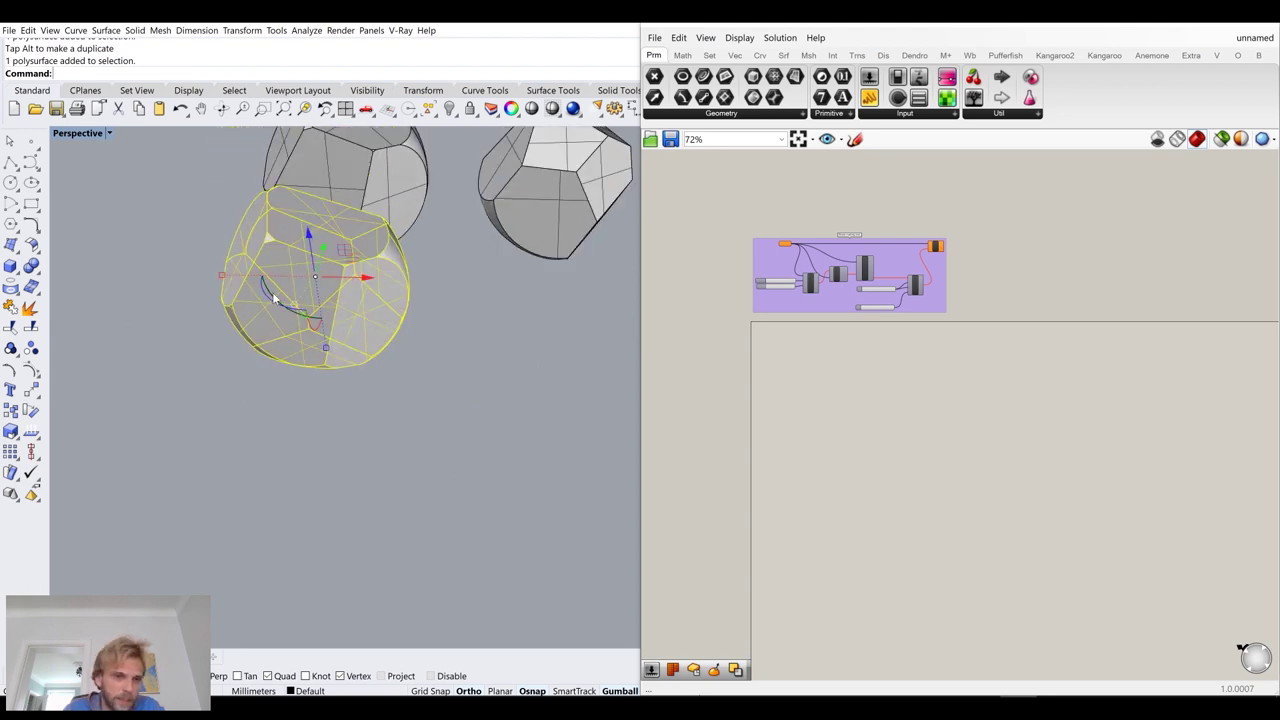
scroll(323, 307, up, 3)
drag(337, 288, 316, 275)
click(463, 494)
Undo the rotation and the duplication of the first stone
scroll(463, 494, down, 9)
shift+right_drag(400, 339, 256, 318)
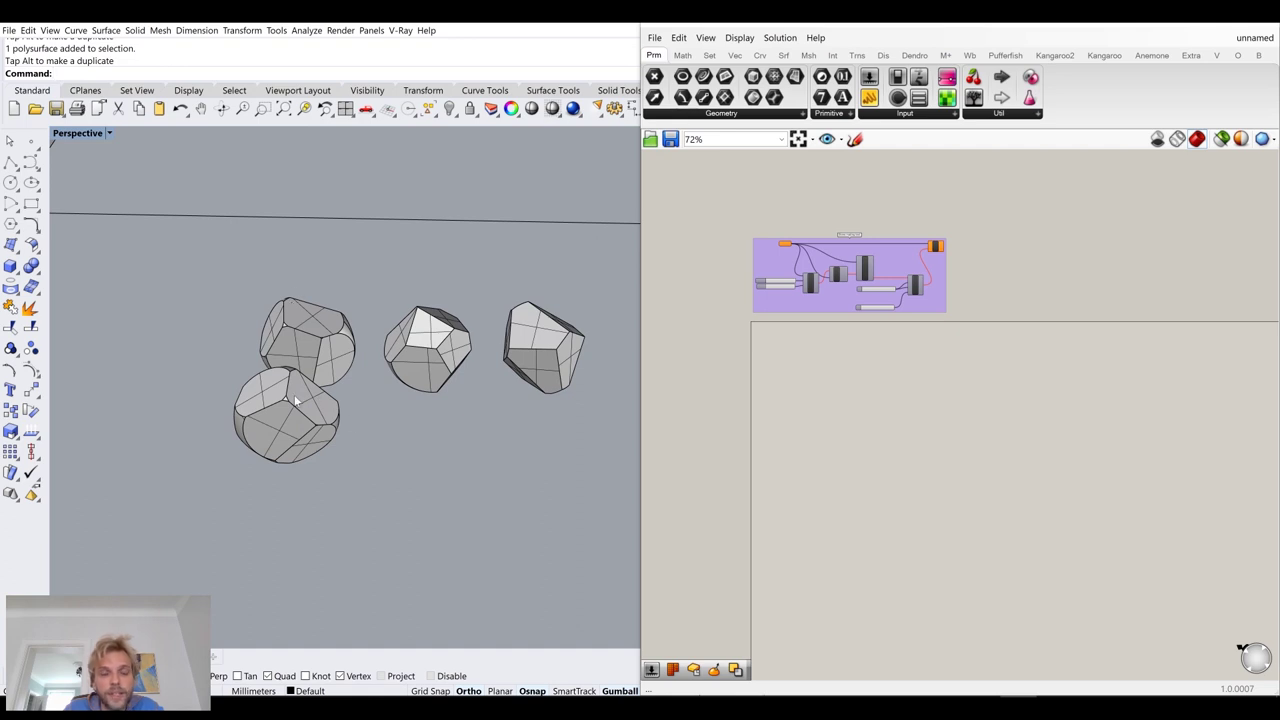
key(ctrl+z)
key(ctrl+z)
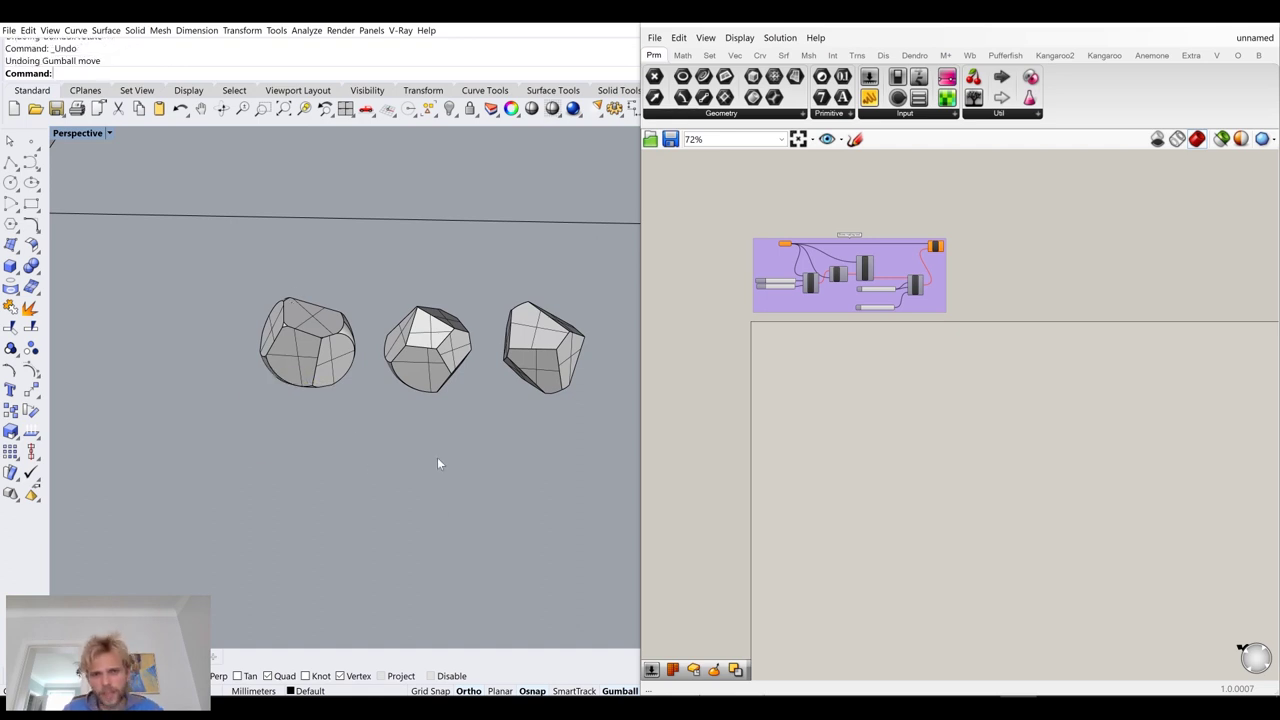
scroll(437, 457, down, 5)
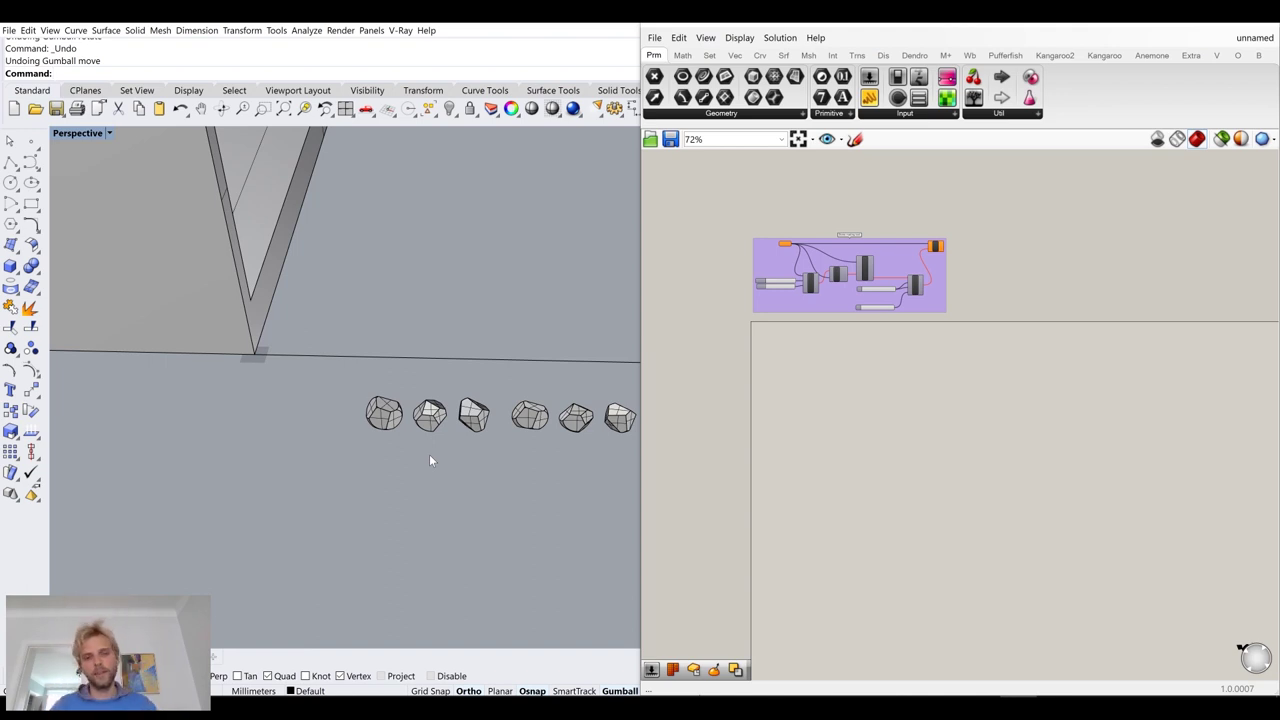
Add an empty Brep parameter on the canvas below the Stone making tool group
scroll(755, 345, up, 6)
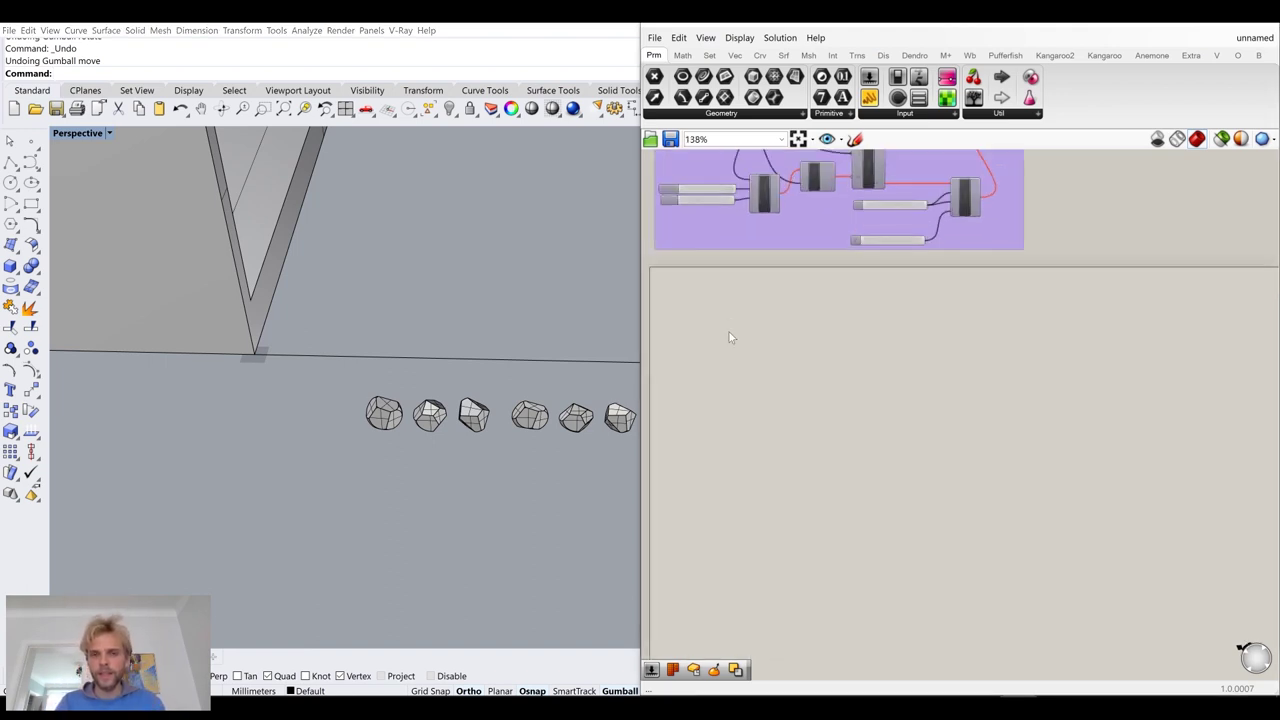
double_click(790, 401)
text(brep)
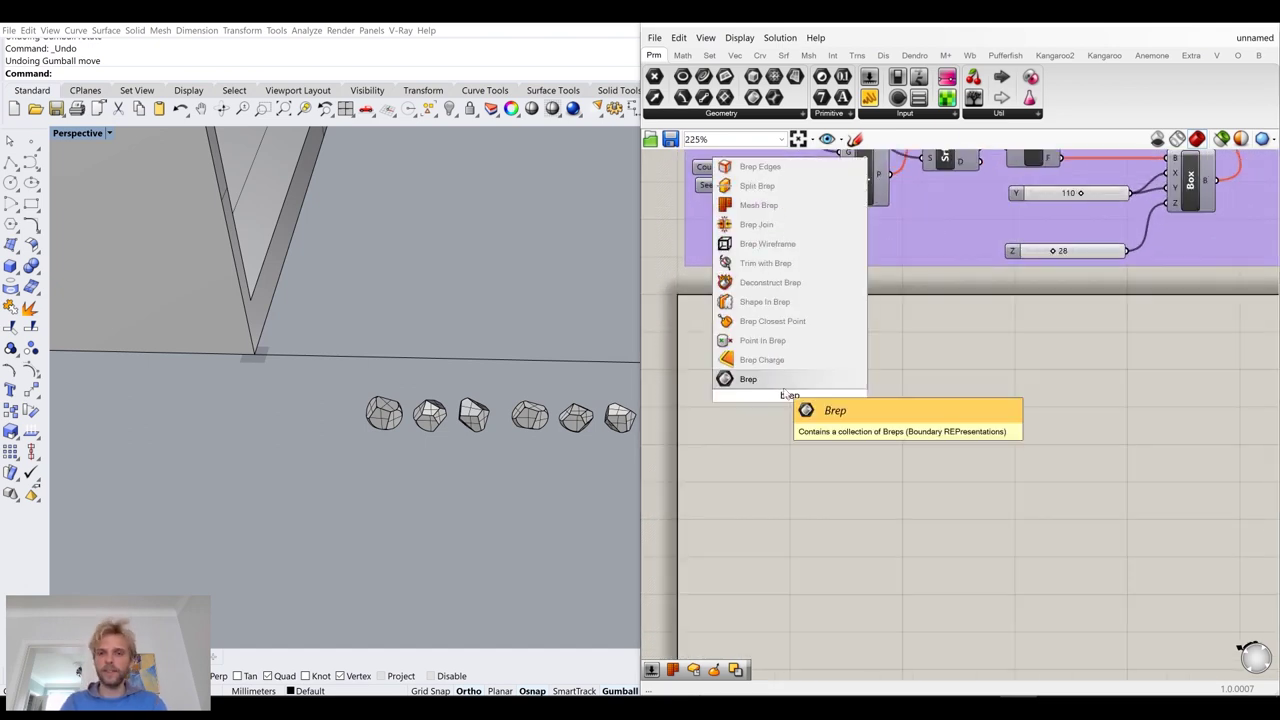
key(Return)
Reference all twelve stones in the new Brep parameter as multiple Breps
right_click(791, 398)
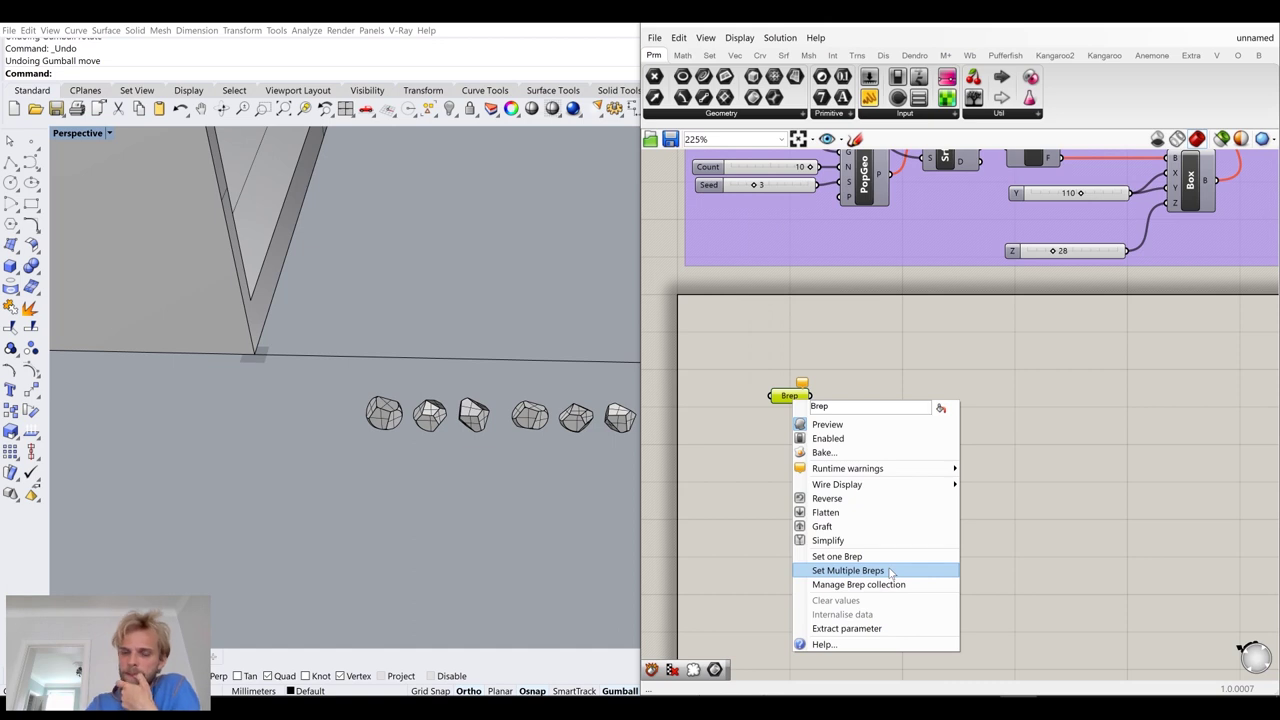
click(888, 570)
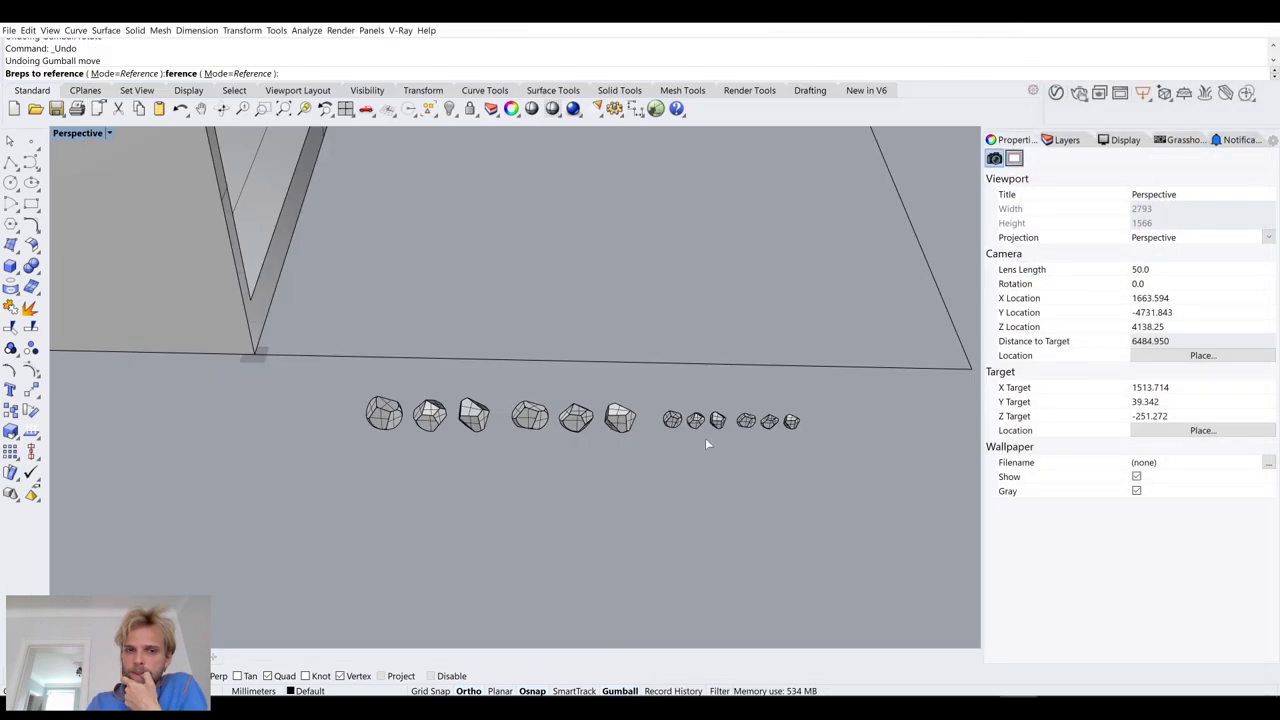
scroll(387, 380, up, 5)
drag(306, 370, 505, 390)
scroll(425, 388, down, 5)
shift+right_drag(833, 486, 749, 474)
drag(911, 490, 675, 480)
drag(358, 394, 302, 386)
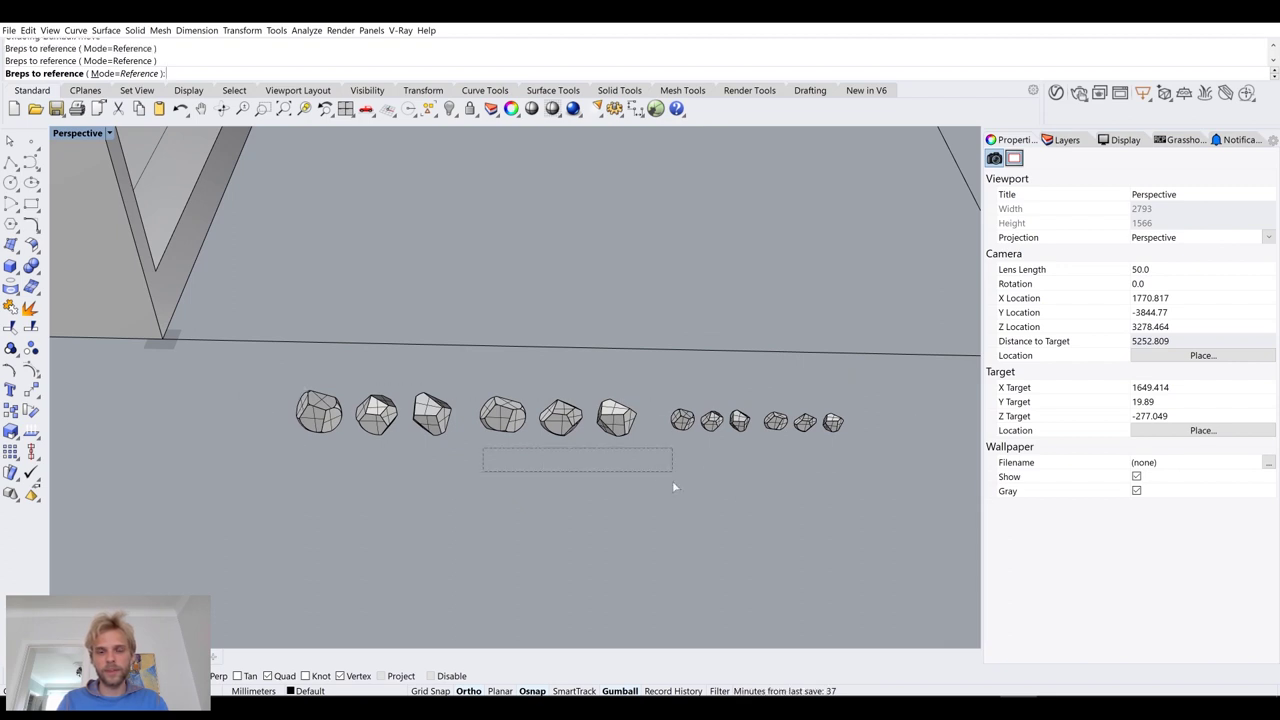
drag(902, 473, 251, 386)
key(Return)
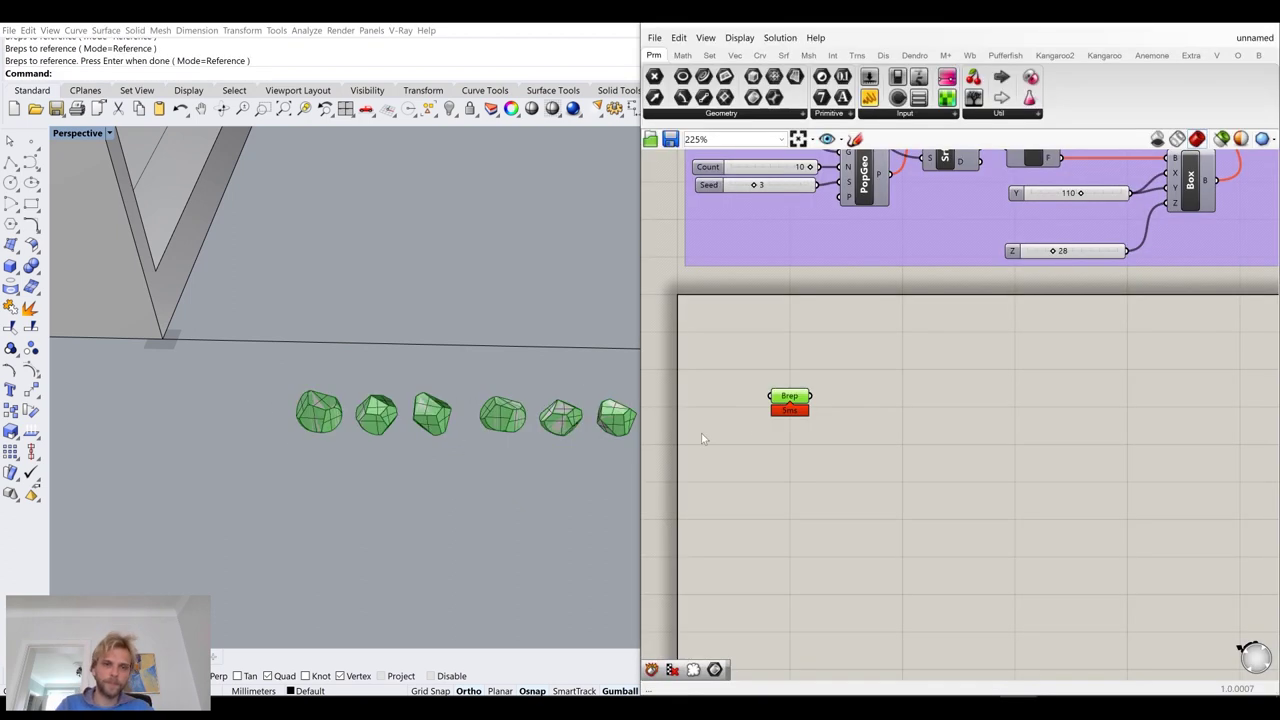
Reposition the Brep parameter on the empty canvas below the group, leaving space beside it for more components
drag(794, 398, 813, 414)
click(940, 466)
right_drag(947, 475, 946, 441)
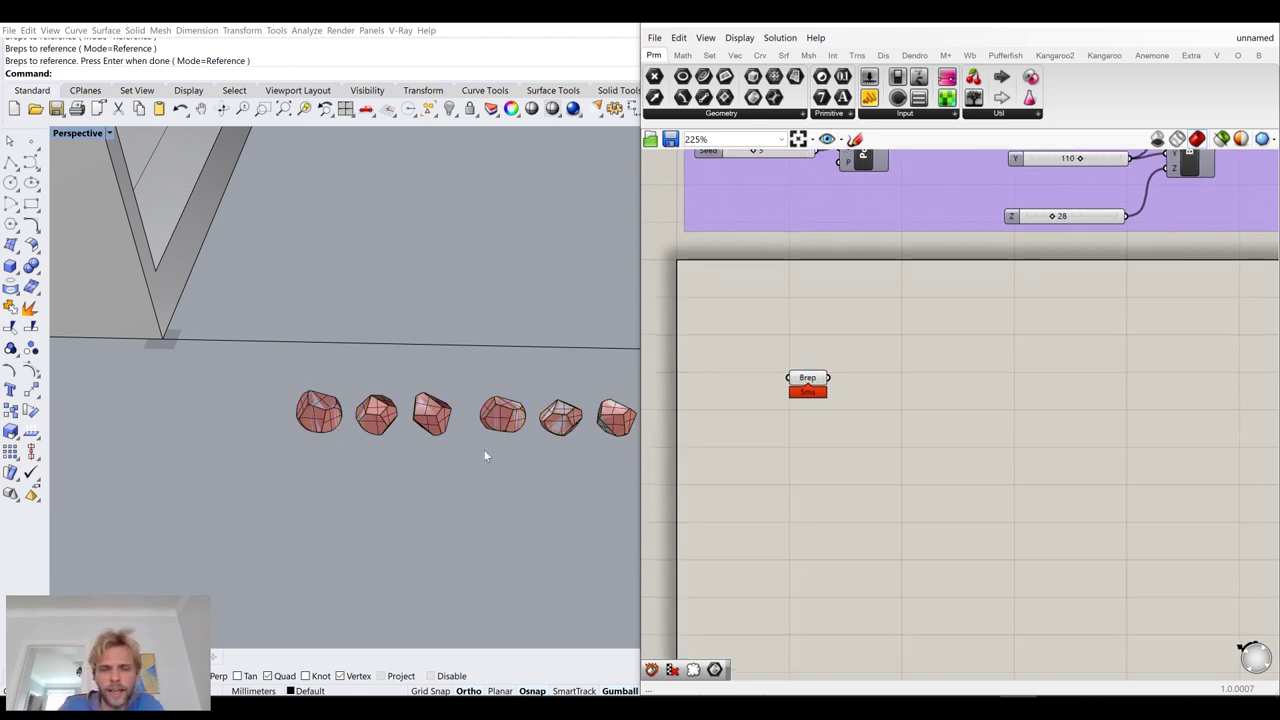
shift+right_drag(468, 452, 351, 396)
shift+right_drag(480, 390, 317, 398)
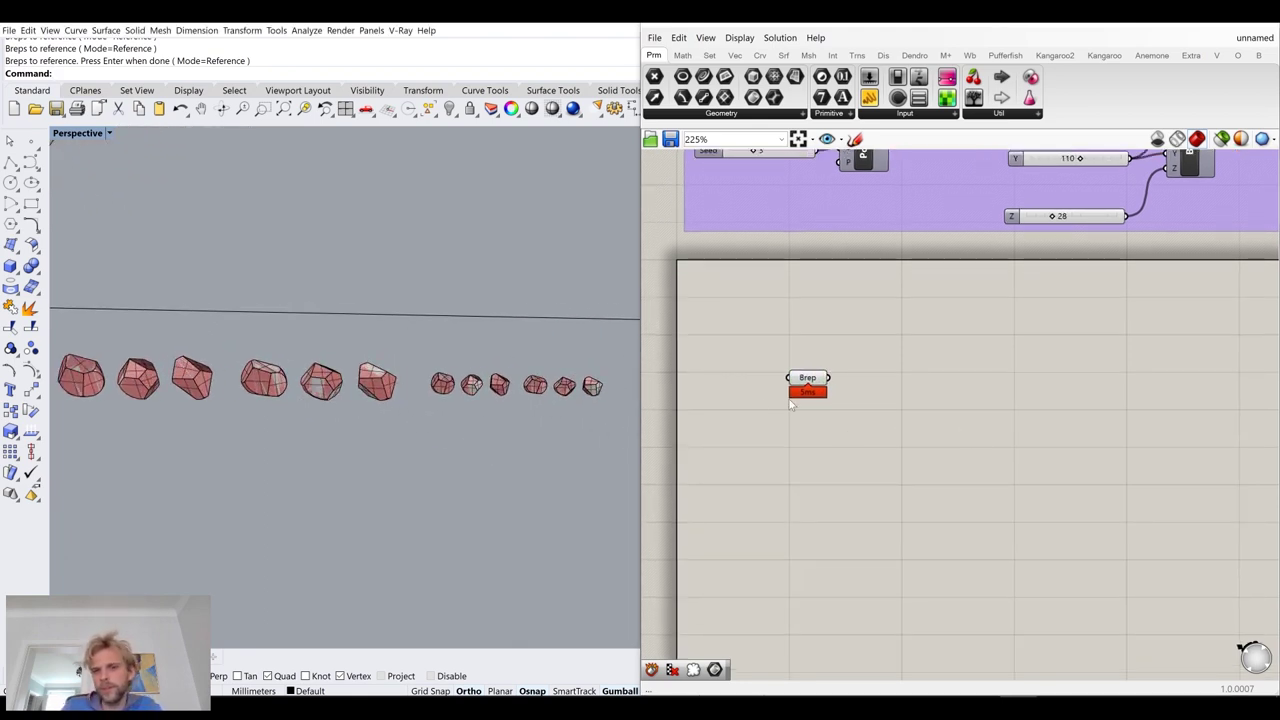
scroll(790, 353, up, 2)
drag(815, 395, 815, 428)
click(962, 430)
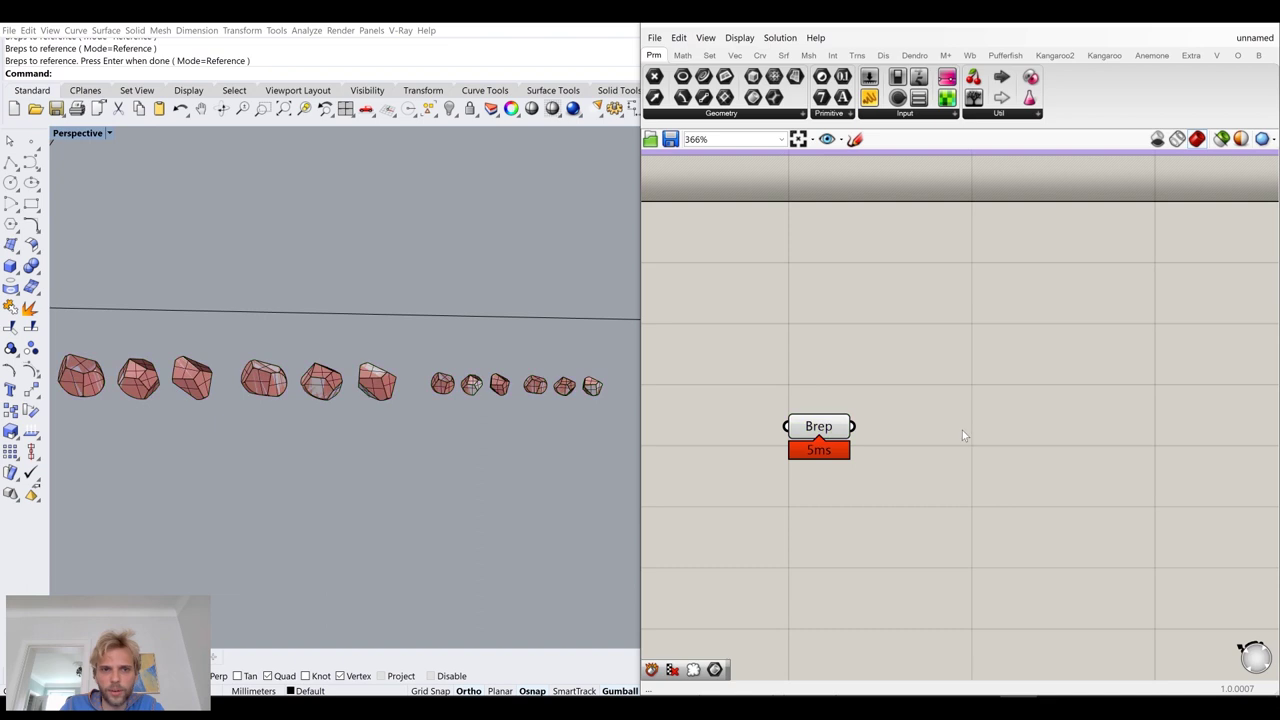
Add a Mesh Brep component beside the Brep parameter and feed the referenced stones into its Brep input
double_click(967, 422)
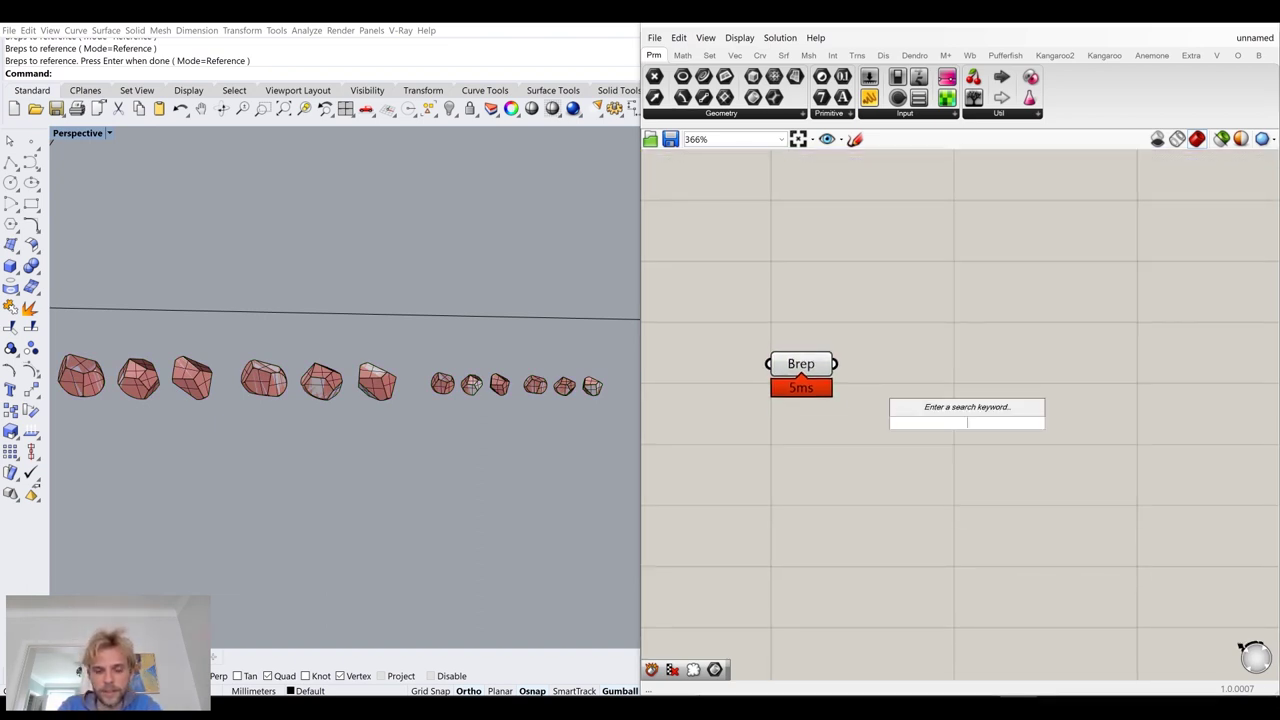
text(mesh)
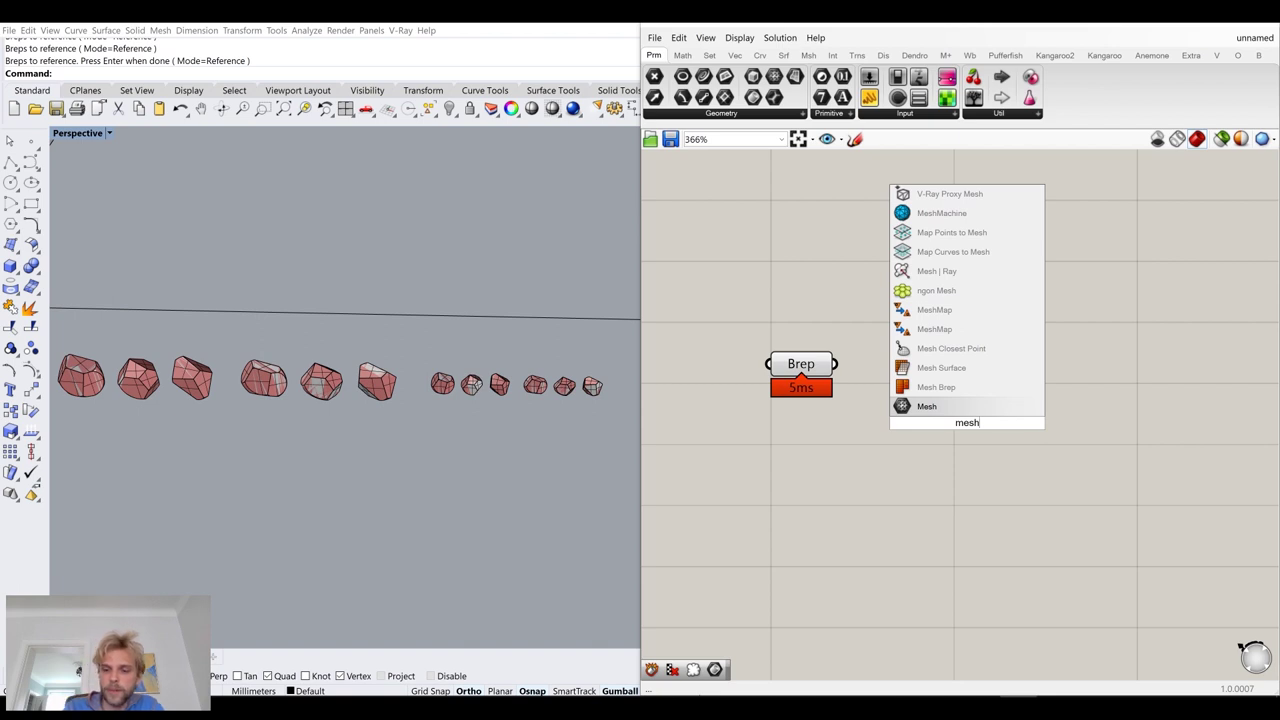
key(Return)
drag(836, 364, 979, 394)
click(838, 487)
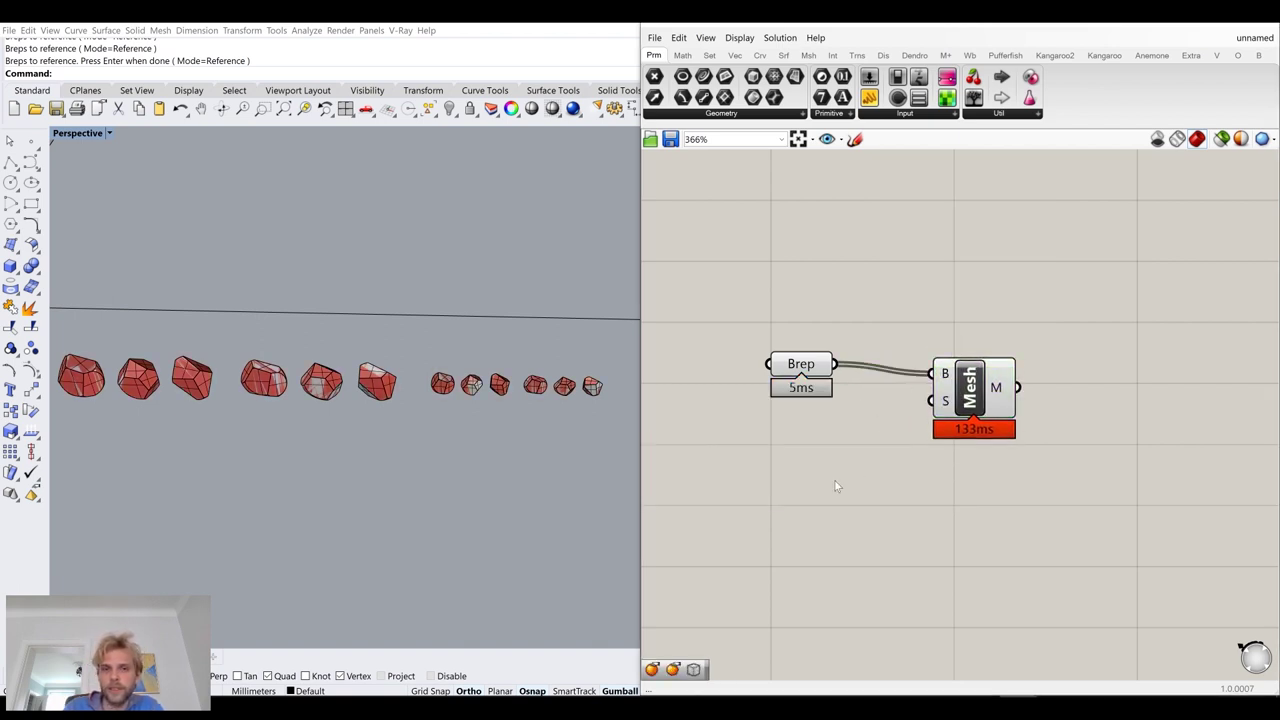
Add the speed mesh settings component (Jagged) and connect it to the Mesh Brep component's settings input
double_click(837, 486)
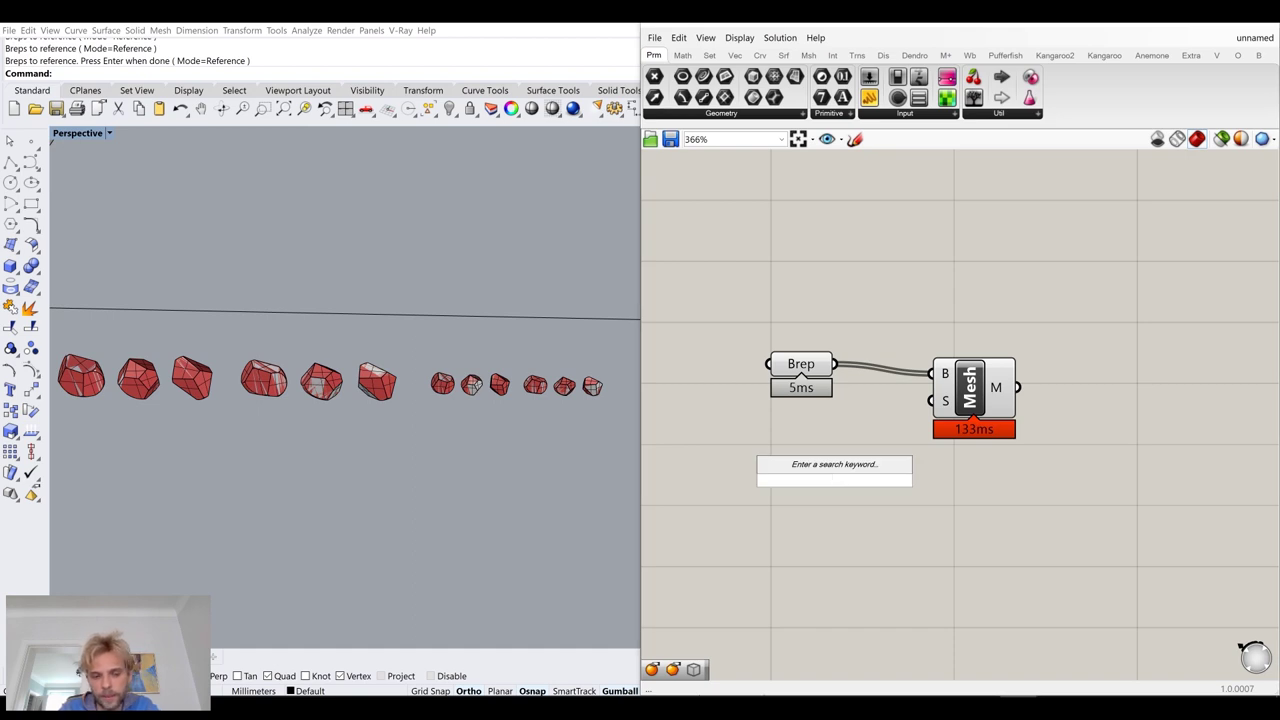
text(speed)
click(849, 466)
drag(862, 479, 935, 401)
Turn off the Brep parameter's preview and hide the twelve original stones in the Rhino model
click(790, 363)
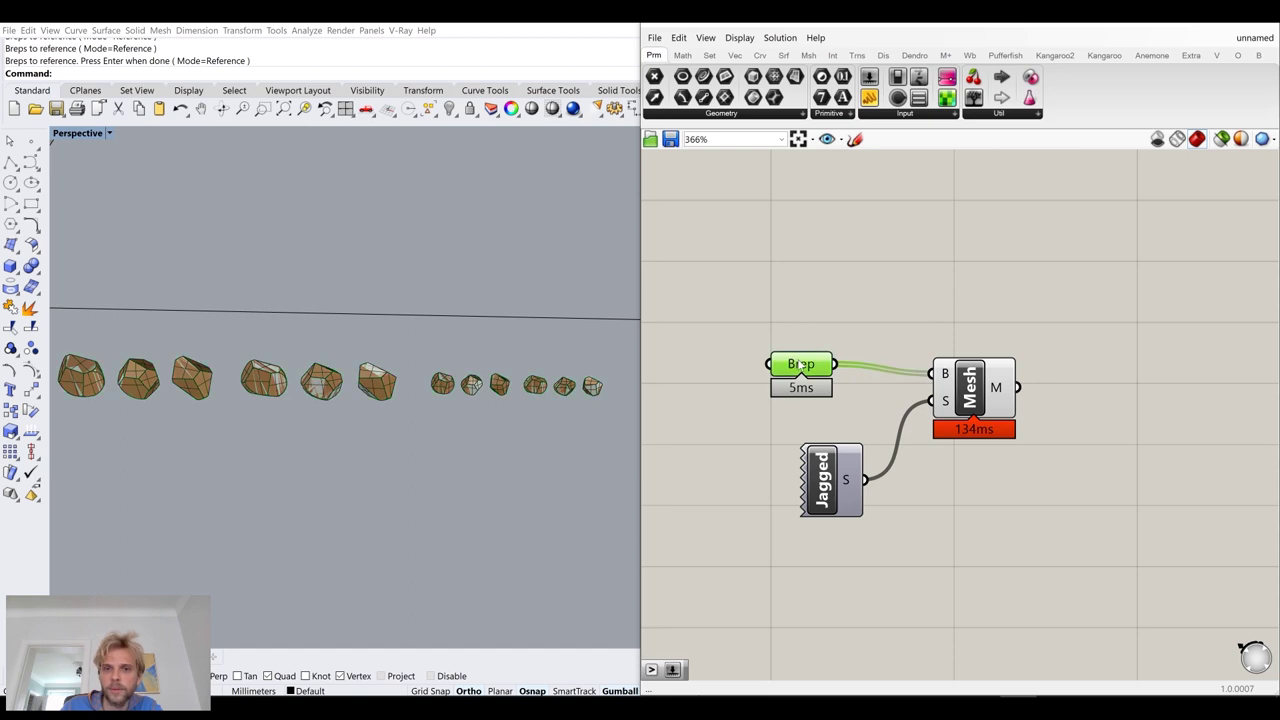
key(space)
click(844, 316)
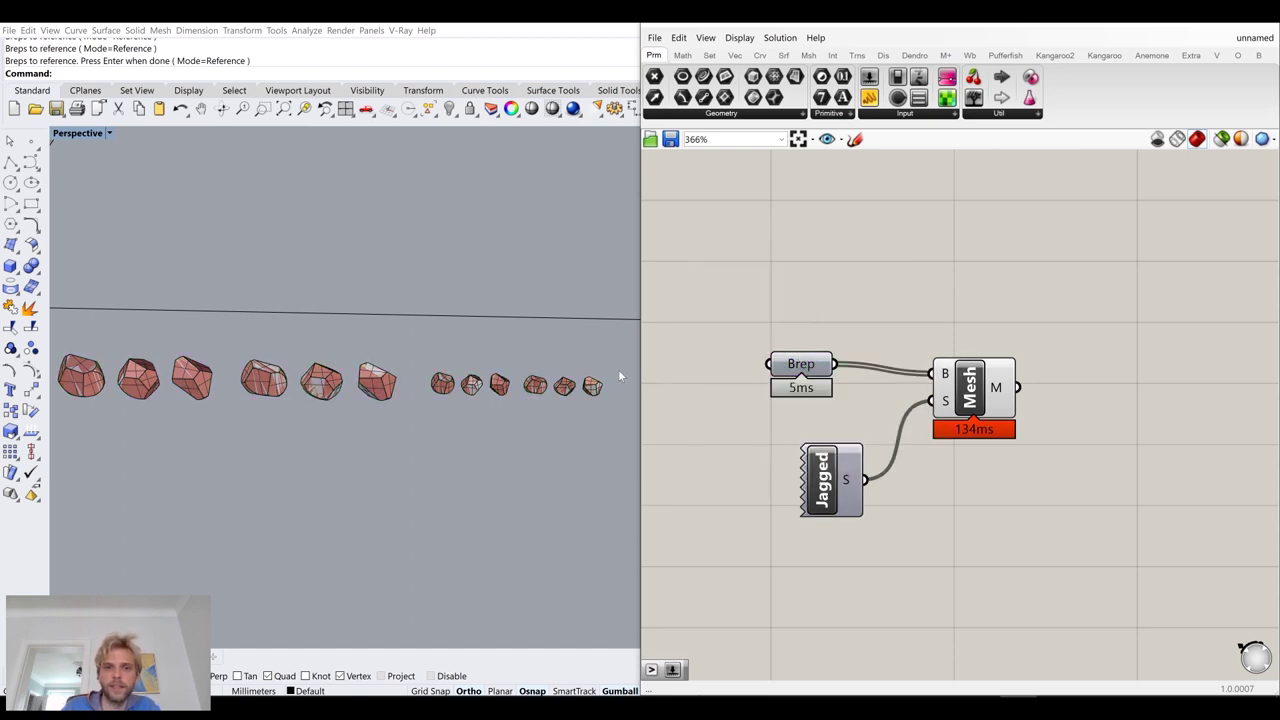
scroll(590, 400, down, 3)
drag(610, 447, 162, 390)
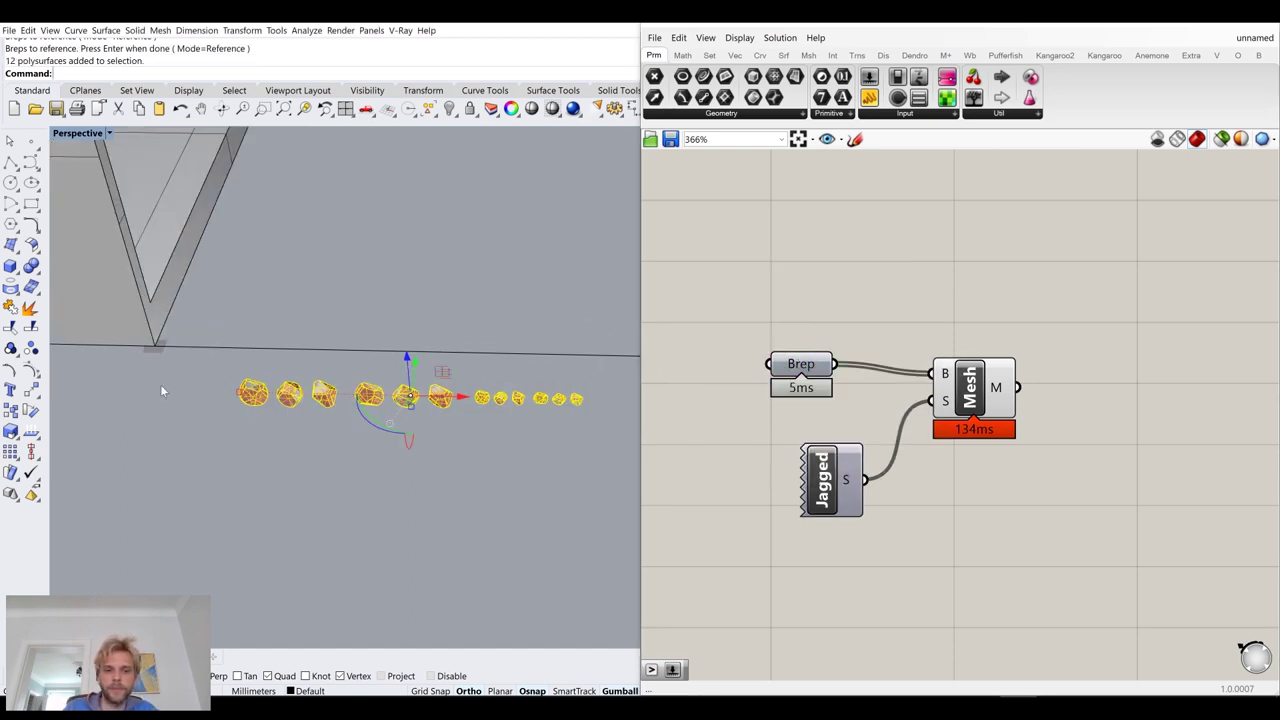
key(Return)
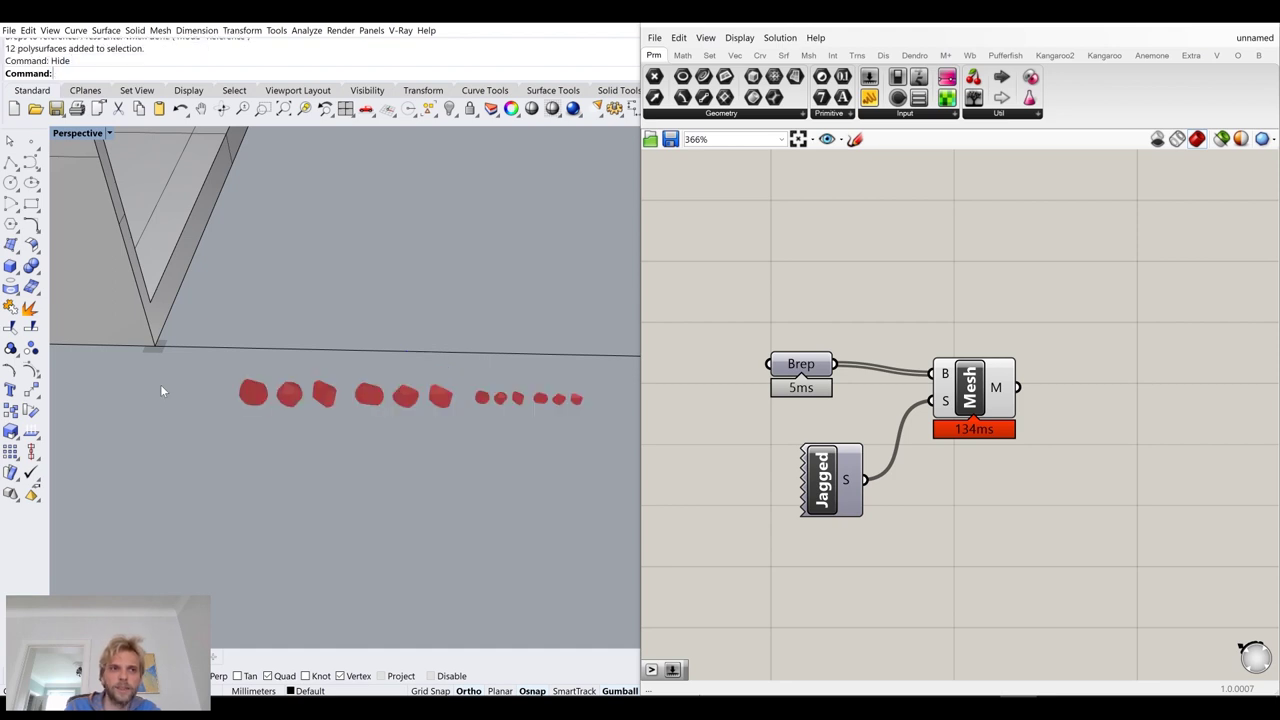
Turn on mesh edge display for the Grasshopper preview of the stones
click(739, 37)
click(804, 248)
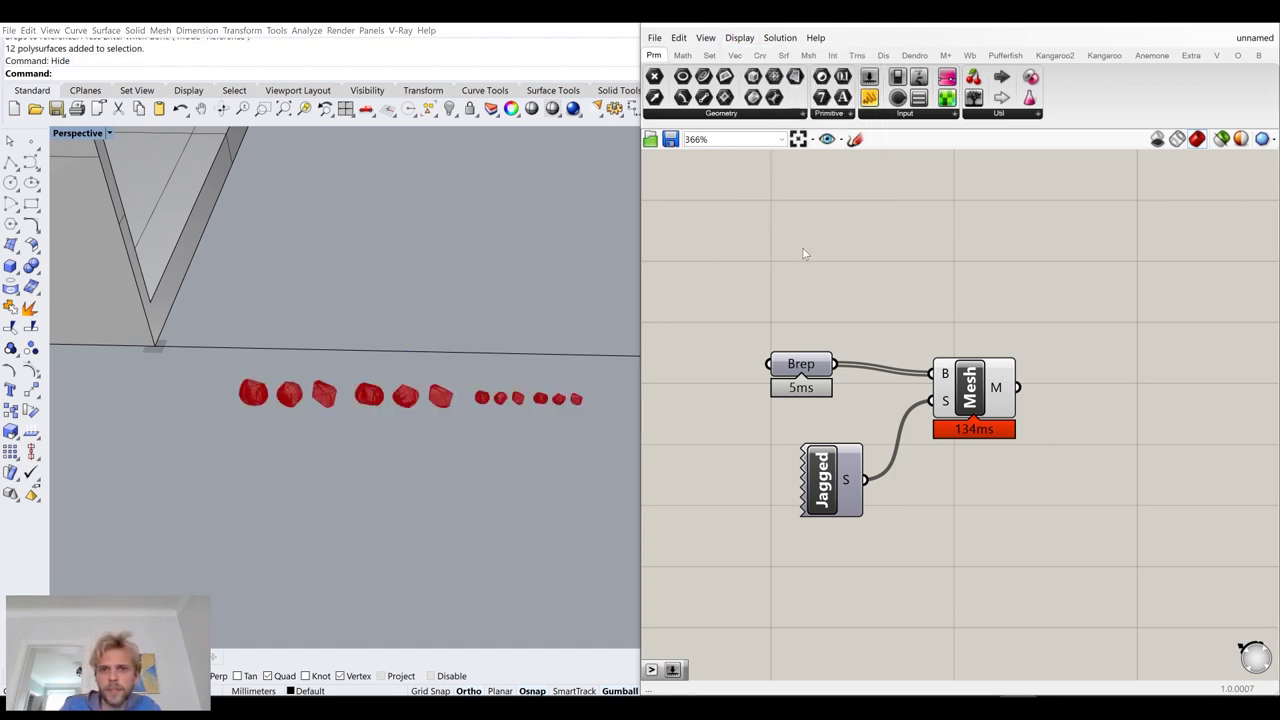
scroll(262, 424, up, 6)
scroll(221, 463, up, 5)
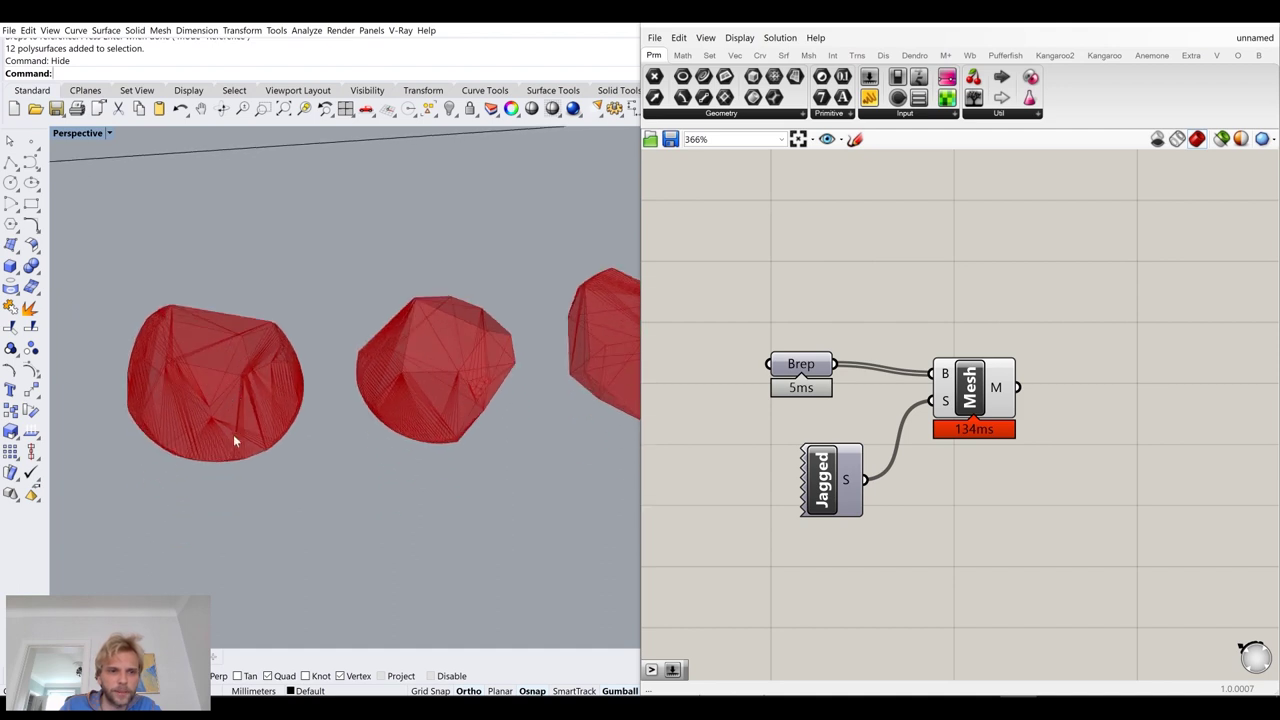
Examine the triangulation of the meshed stones up close and along the whole row
right_drag(134, 374, 144, 366)
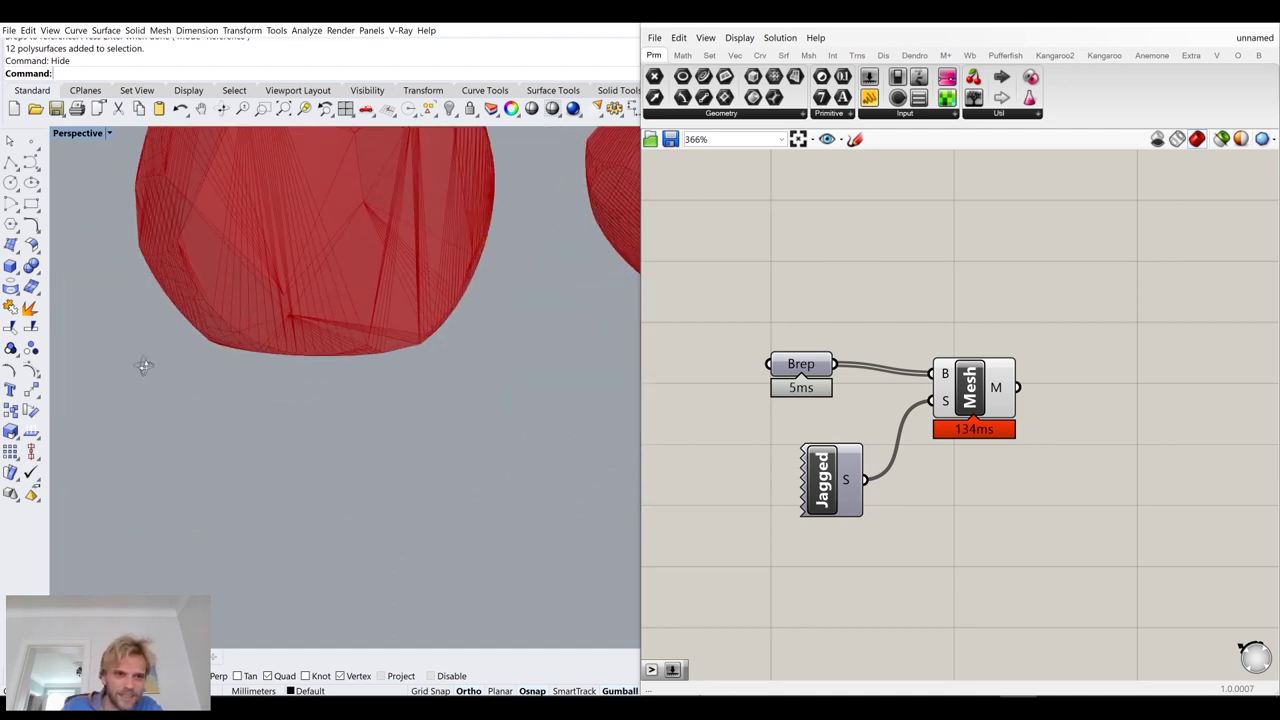
right_drag(253, 287, 227, 326)
scroll(189, 337, down, 8)
shift+right_drag(470, 333, 250, 342)
scroll(360, 335, up, 8)
scroll(374, 334, down, 9)
scroll(401, 341, down, 5)
scroll(375, 329, down, 4)
shift+right_drag(408, 322, 307, 314)
scroll(249, 363, up, 7)
Shift the Mesh Brep component slightly, with free canvas beyond its output
right_drag(1063, 421, 948, 352)
mouse_move(848, 340)
mouse_down()
mouse_move(870, 315)
mouse_move(868, 329)
mouse_up()
right_drag(1141, 403, 1010, 423)
click(1010, 423)
double_click(1012, 427)
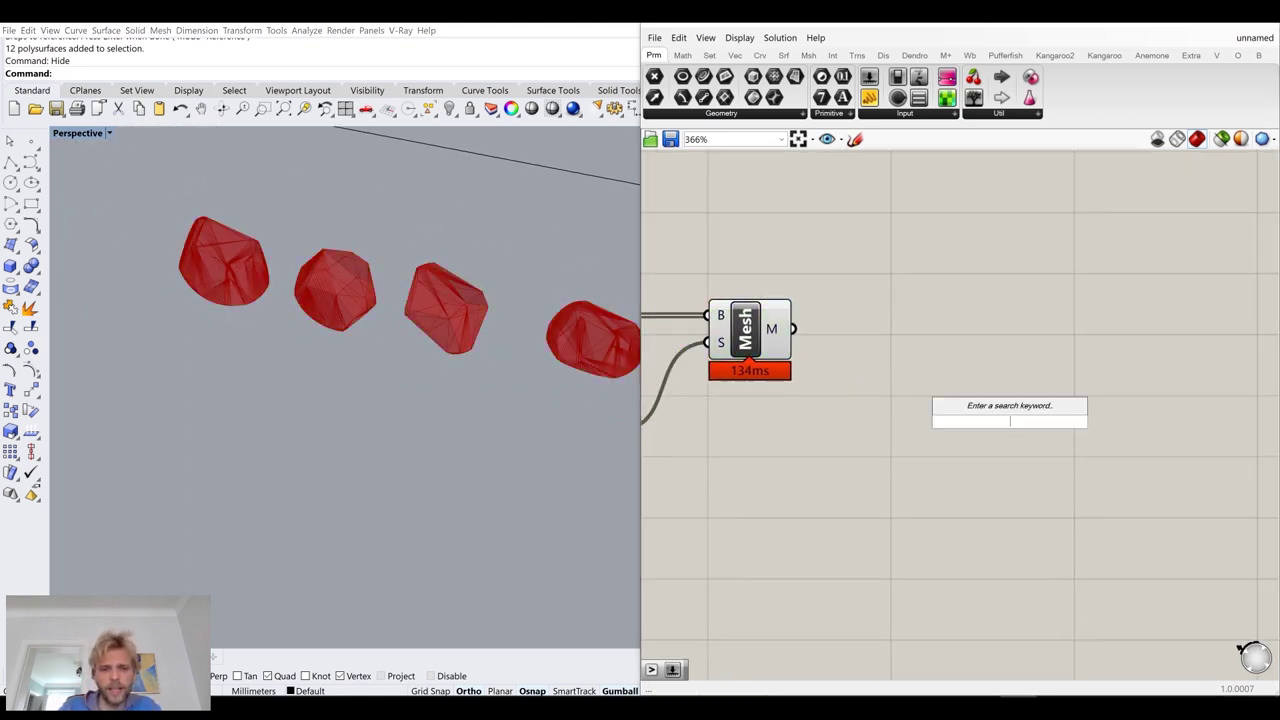
text(a)
key(BackSpace)
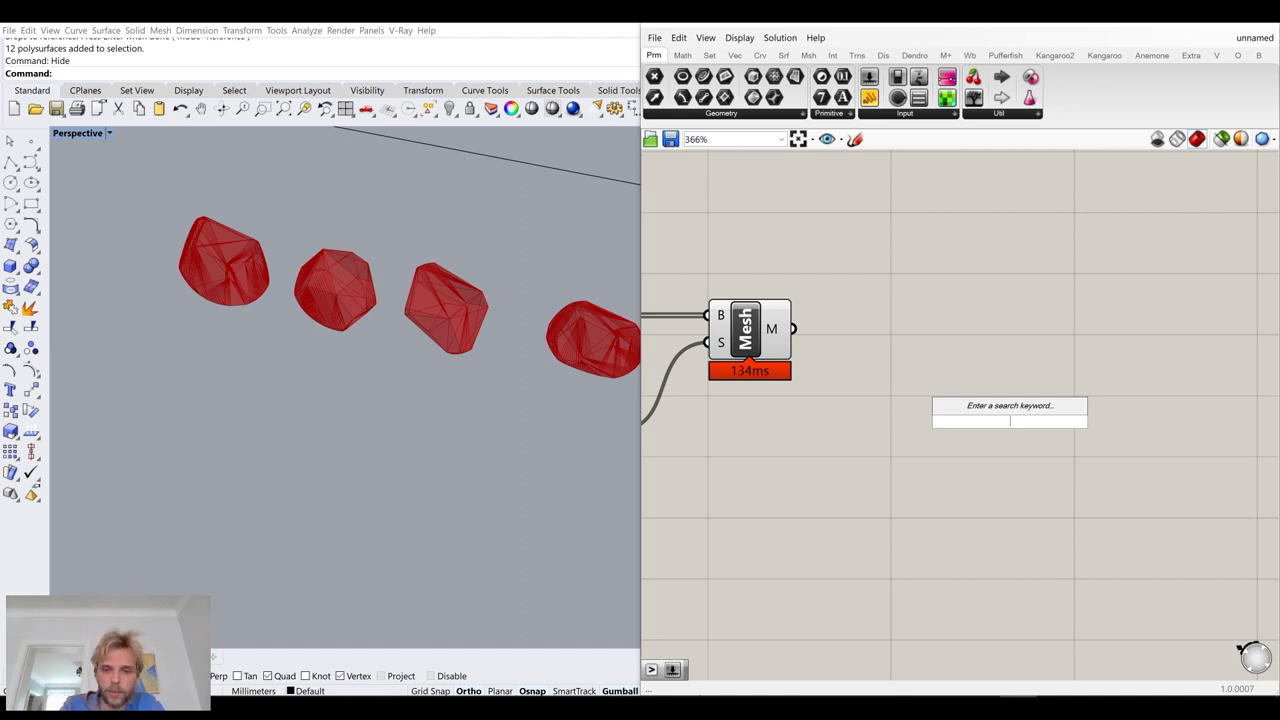
text(center)
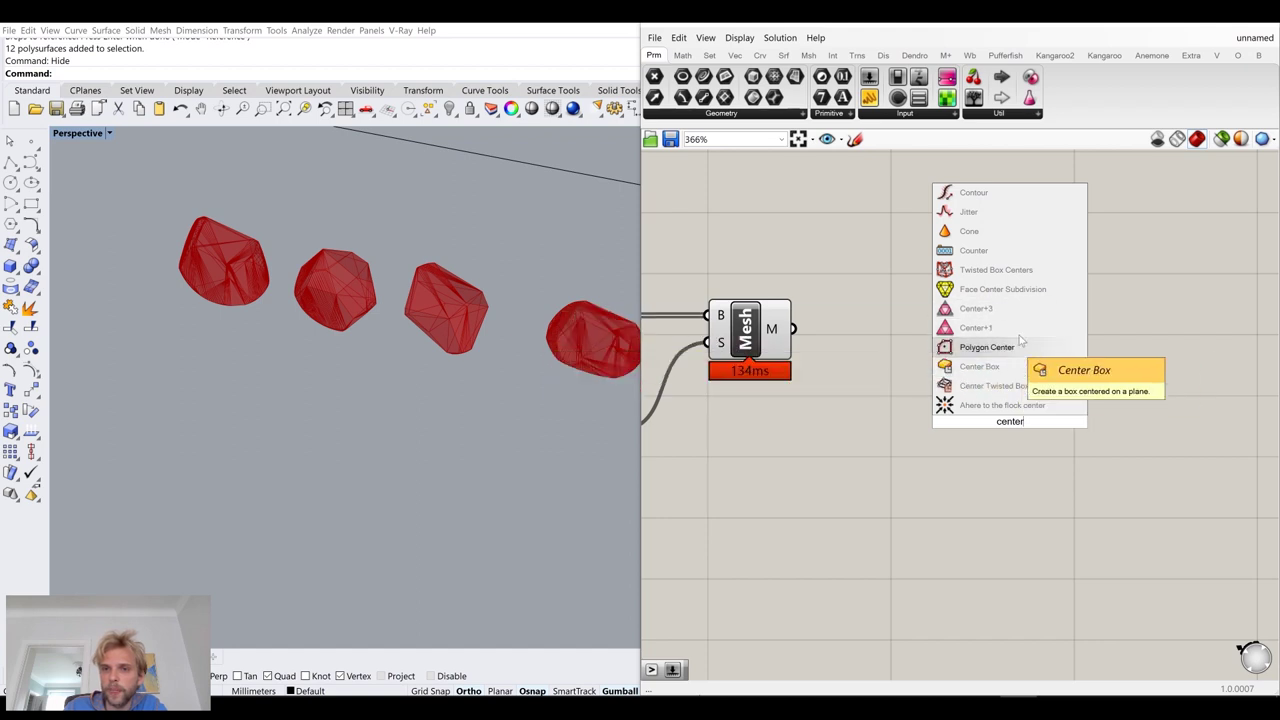
click(977, 492)
Add a Mesh Volume component and connect the Mesh Brep output to its mesh input
double_click(977, 492)
text(me)
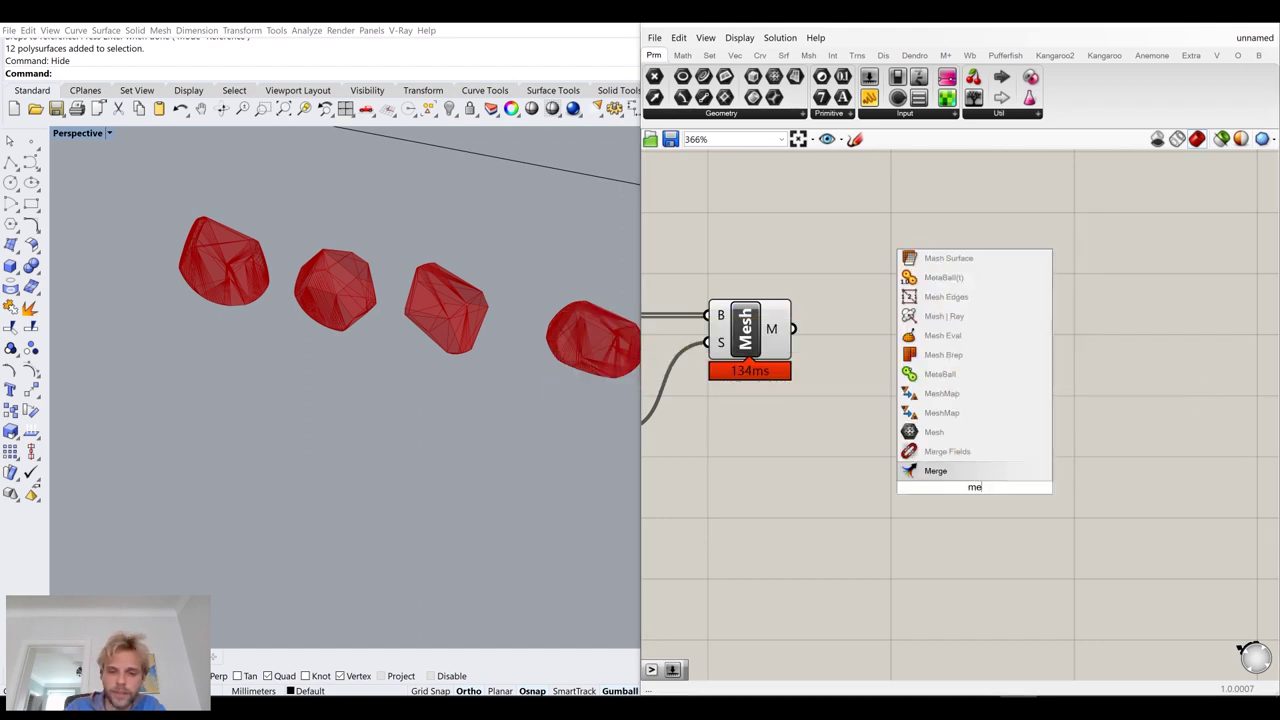
text(shvol)
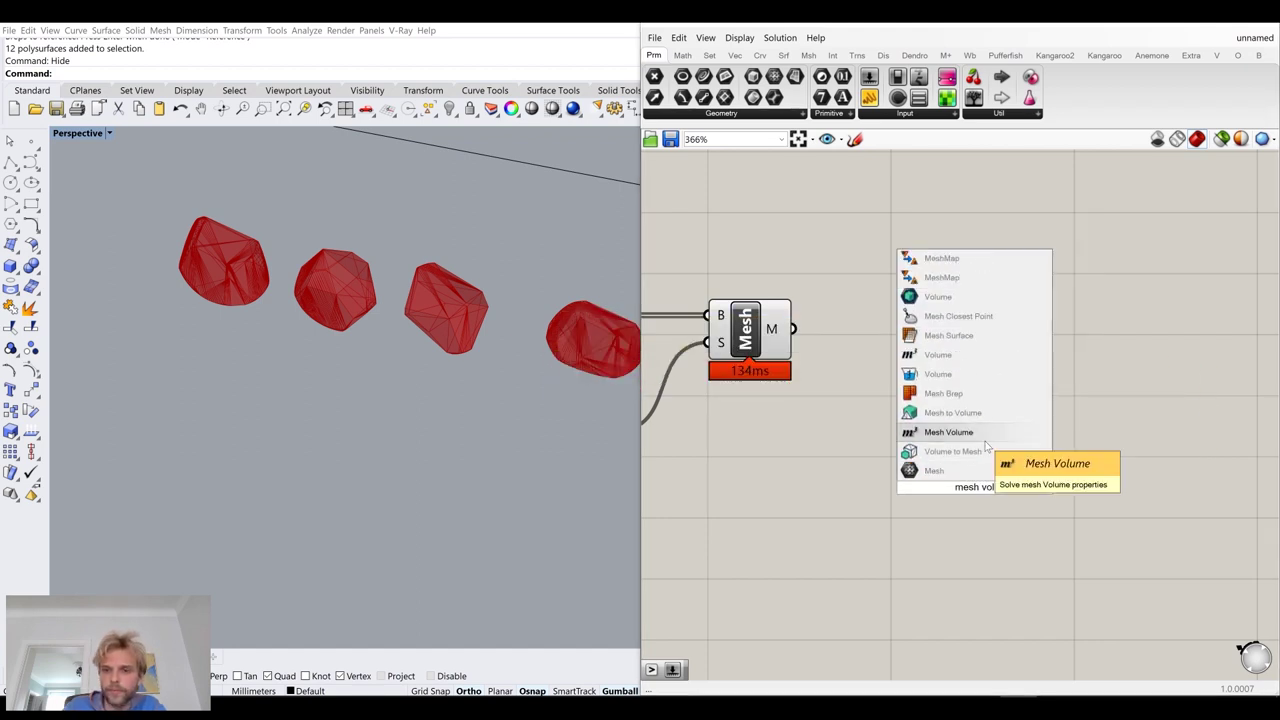
key(Return)
drag(790, 328, 945, 426)
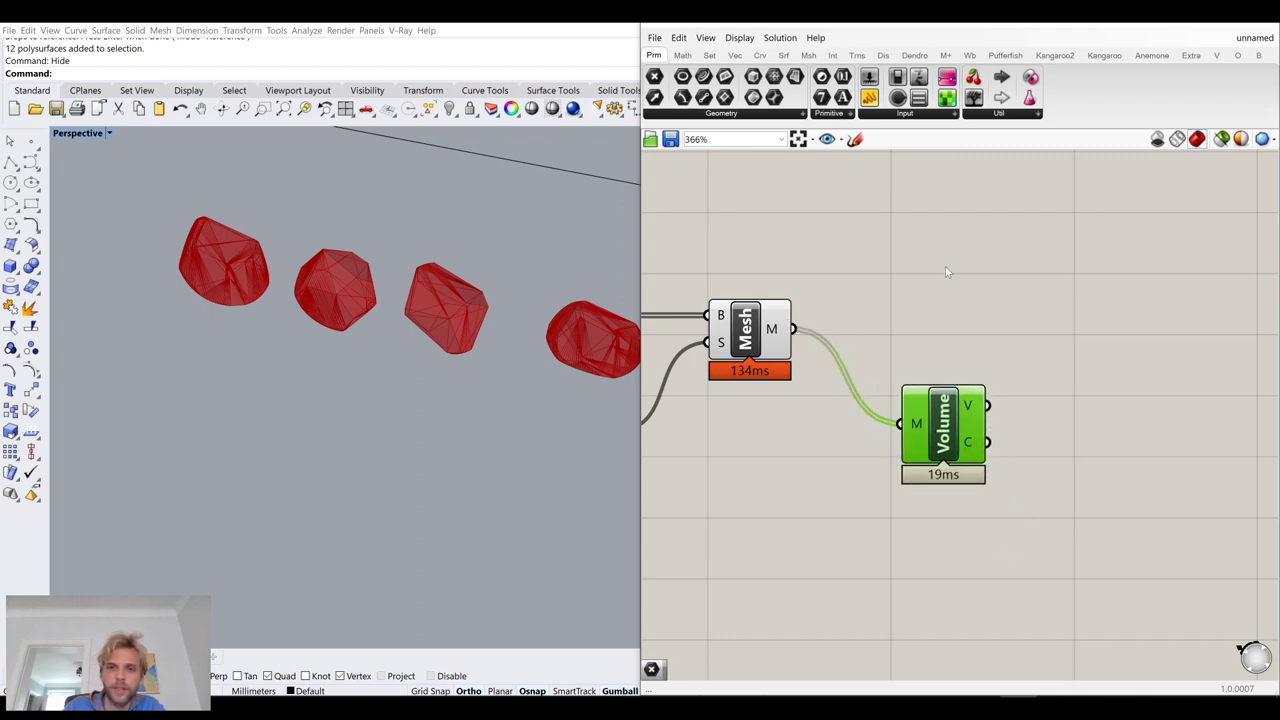
Replace the Mesh Volume component with a standard Volume component fed by the Mesh Brep output and placed beside it
double_click(946, 255)
text(volume)
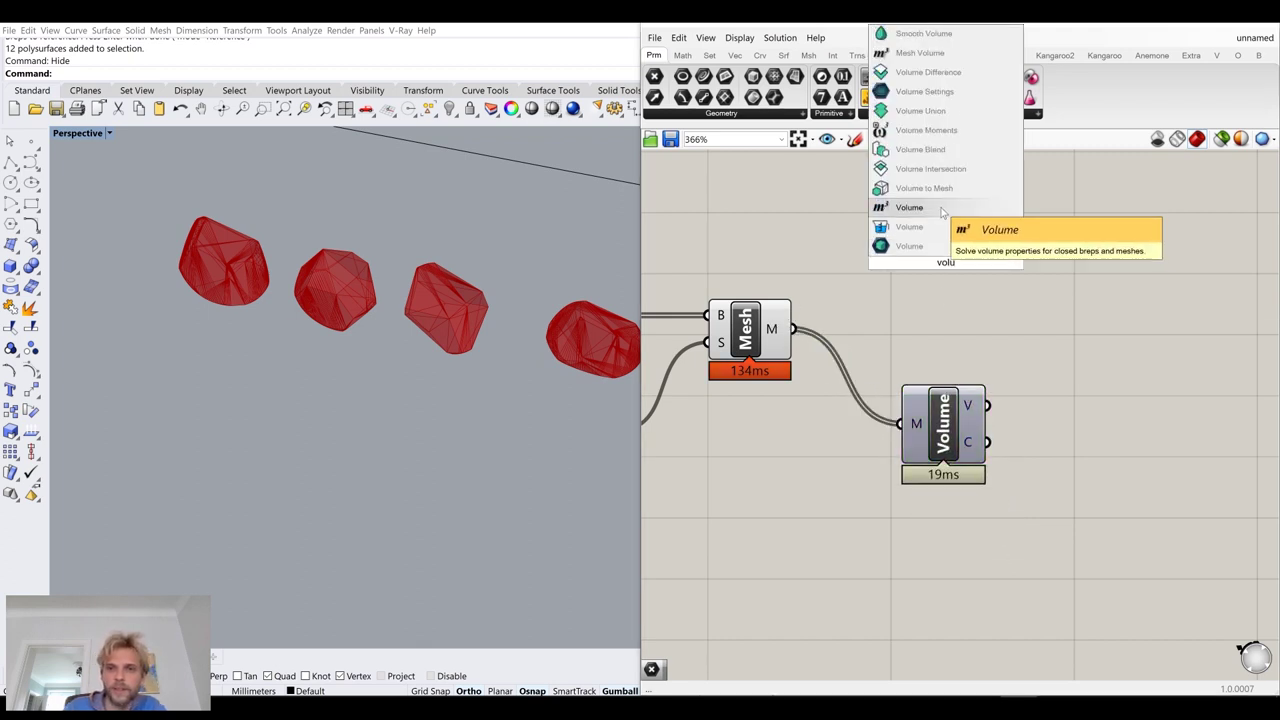
key(Return)
drag(792, 328, 934, 312)
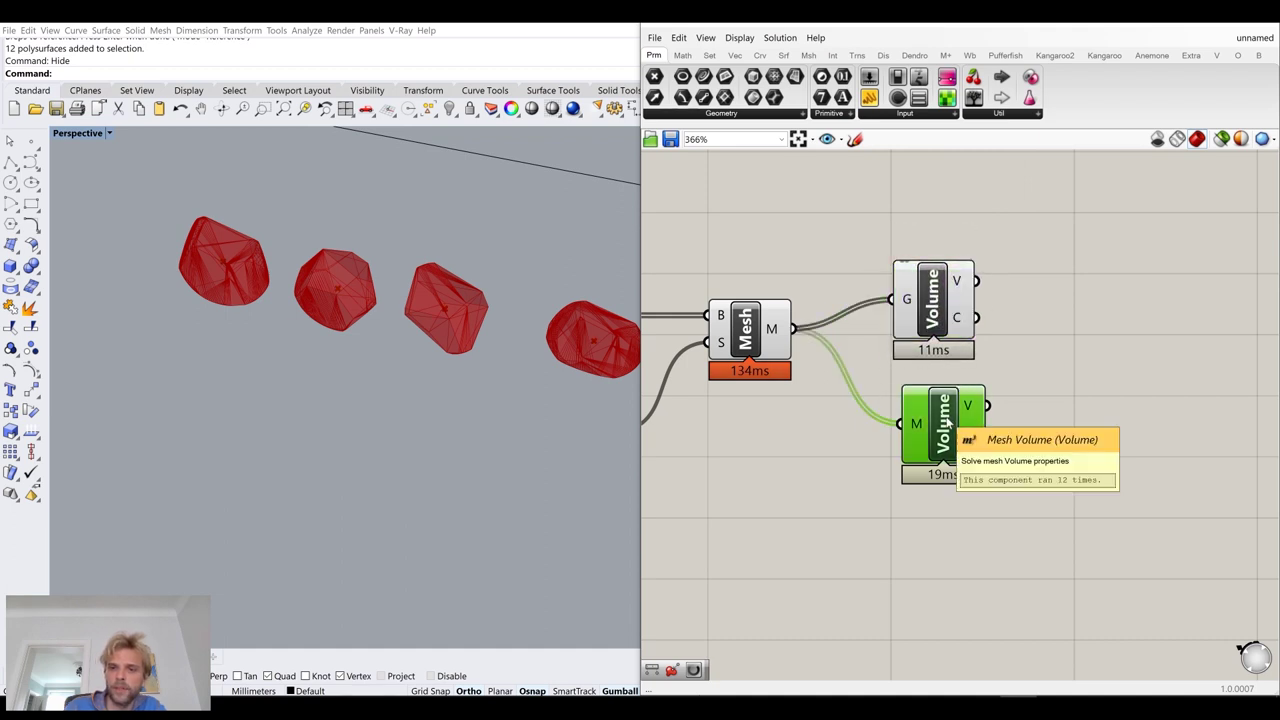
key(Delete)
drag(942, 330, 903, 347)
click(736, 324)
middle_click(736, 324)
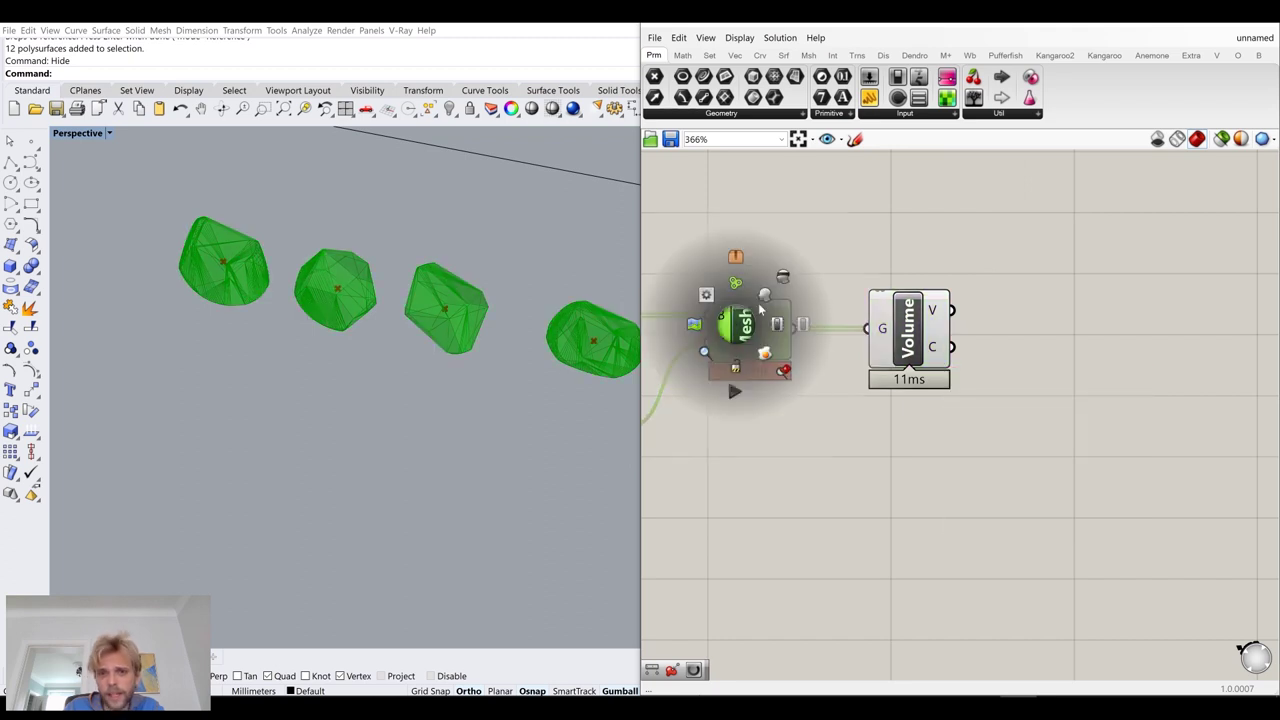
Add a Rotate 3D component to the canvas, below and beyond the Volume component
double_click(934, 508)
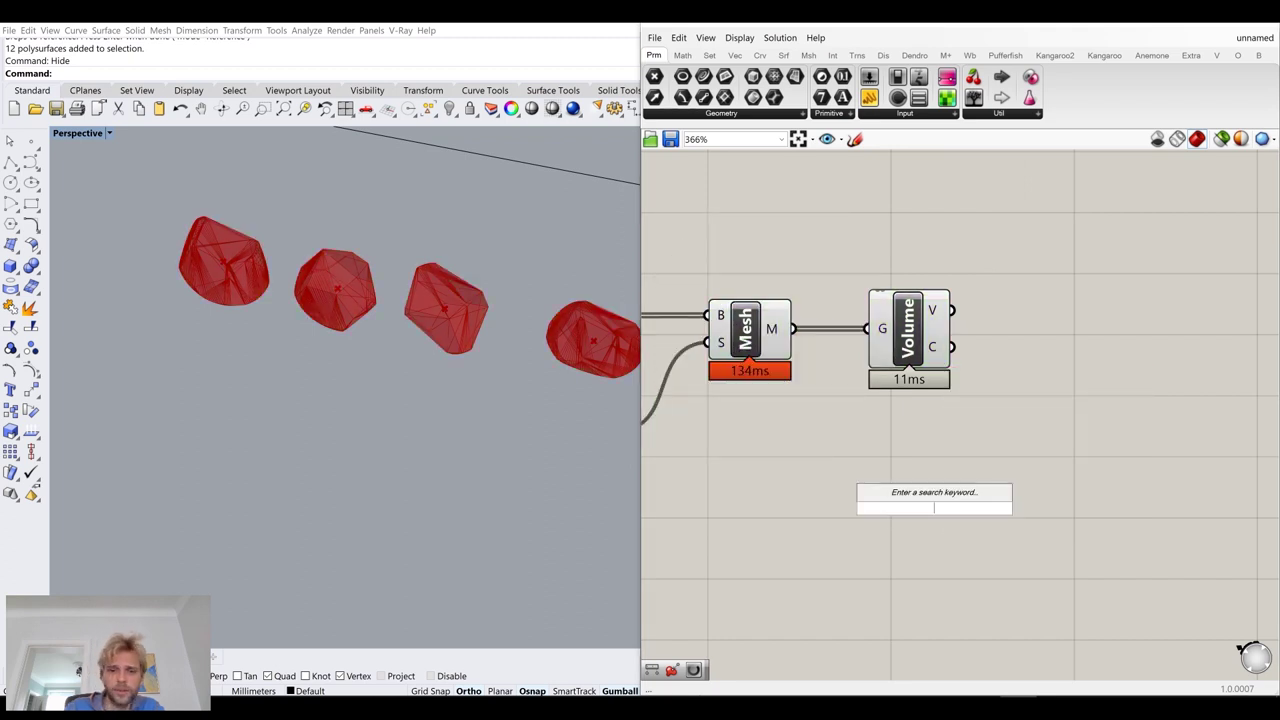
text(rot)
key(Up)
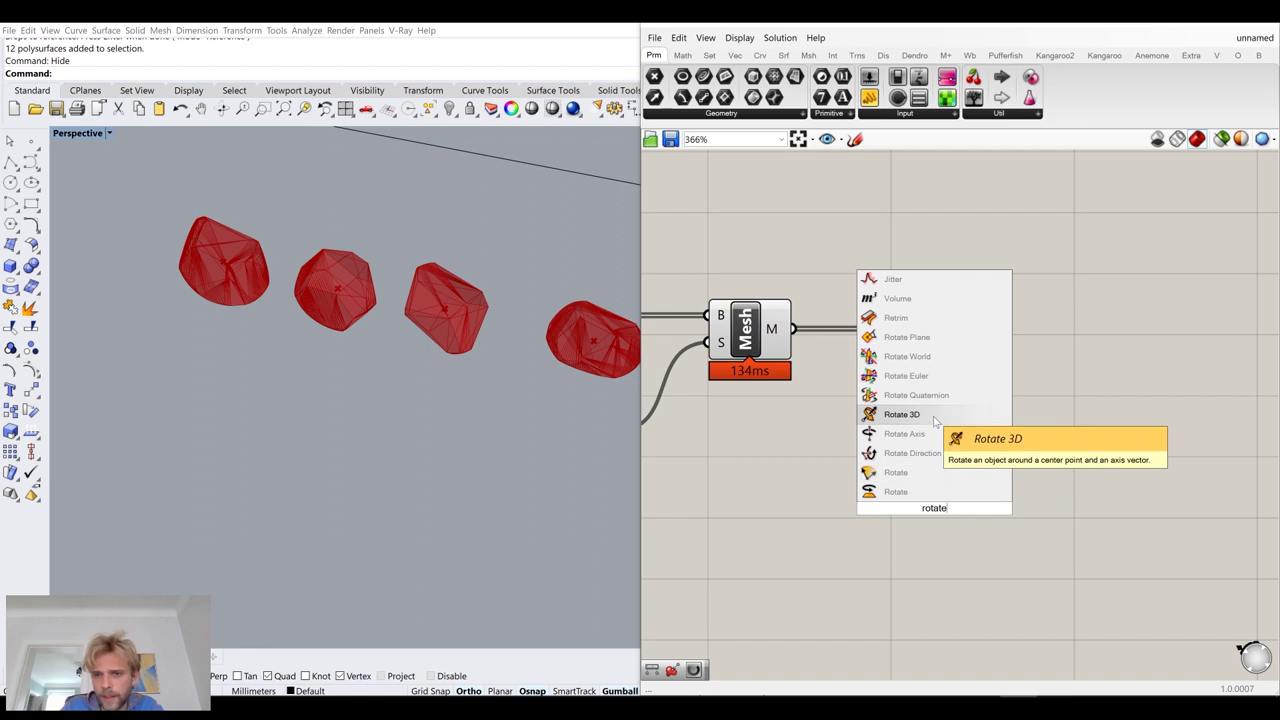
key(Return)
drag(936, 496, 1057, 484)
click(1022, 348)
right_drag(969, 332, 900, 322)
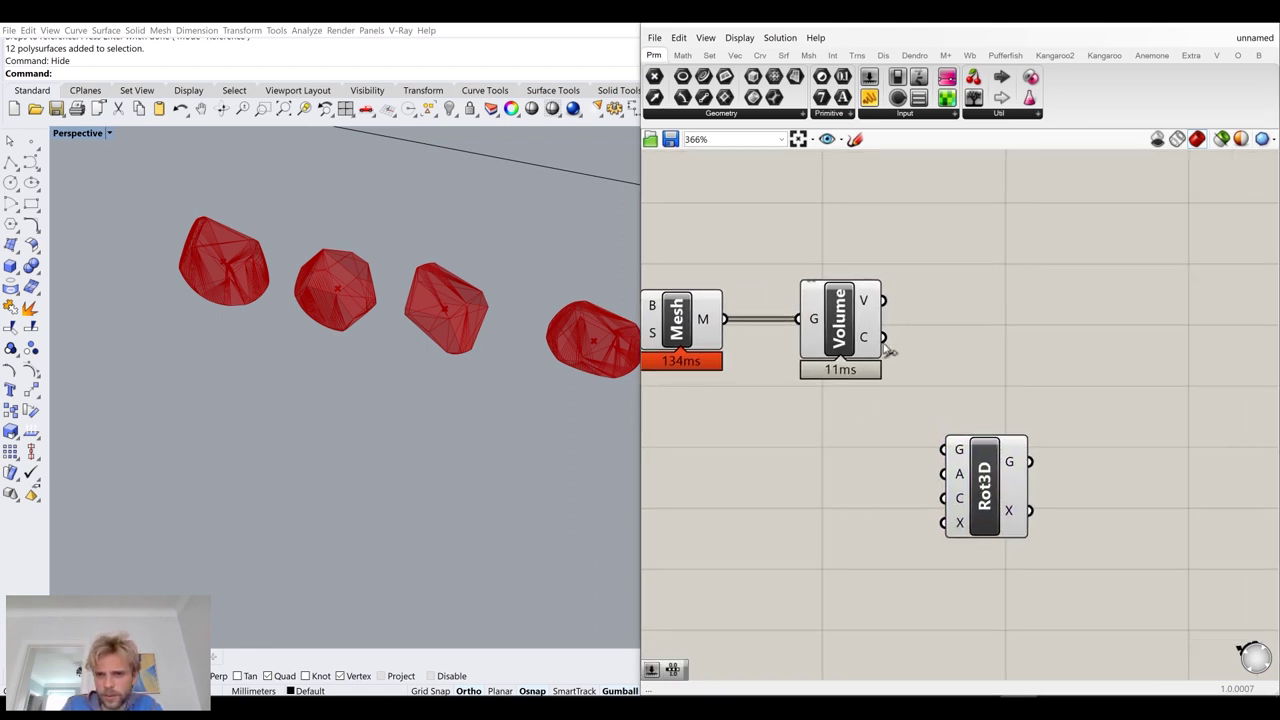
Connect the Mesh Brep output to Rotate 3D's geometry input, moving Volume above the wire and aligning Rotate 3D with the mesh
drag(839, 346, 847, 265)
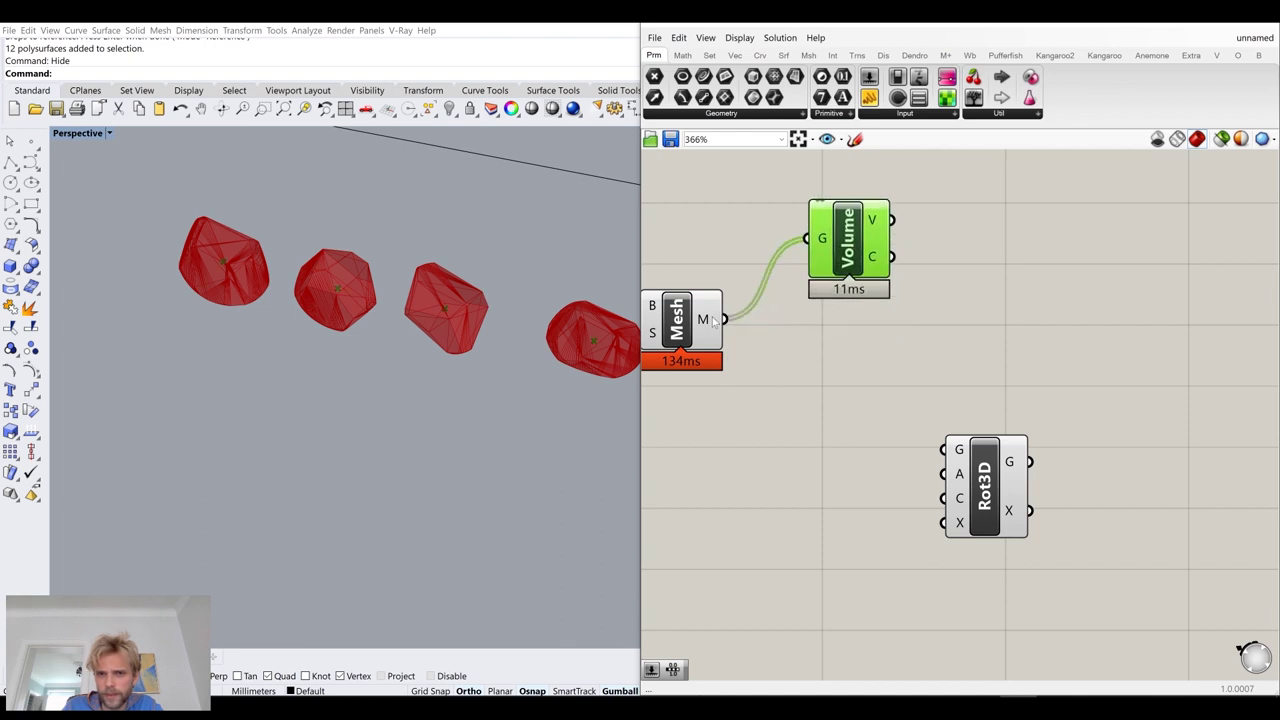
drag(728, 319, 944, 449)
drag(998, 490, 1036, 360)
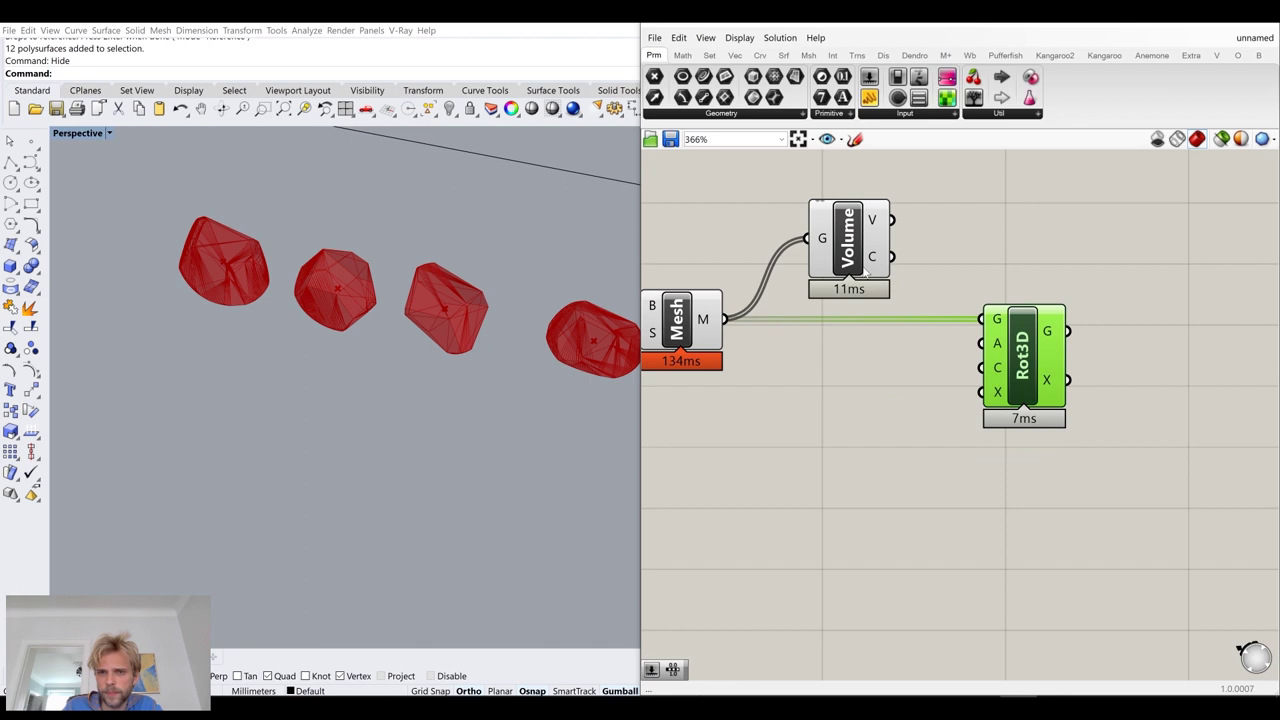
Graft the mesh output of the Mesh Brep component
scroll(866, 274, up, 5)
right_click(803, 380)
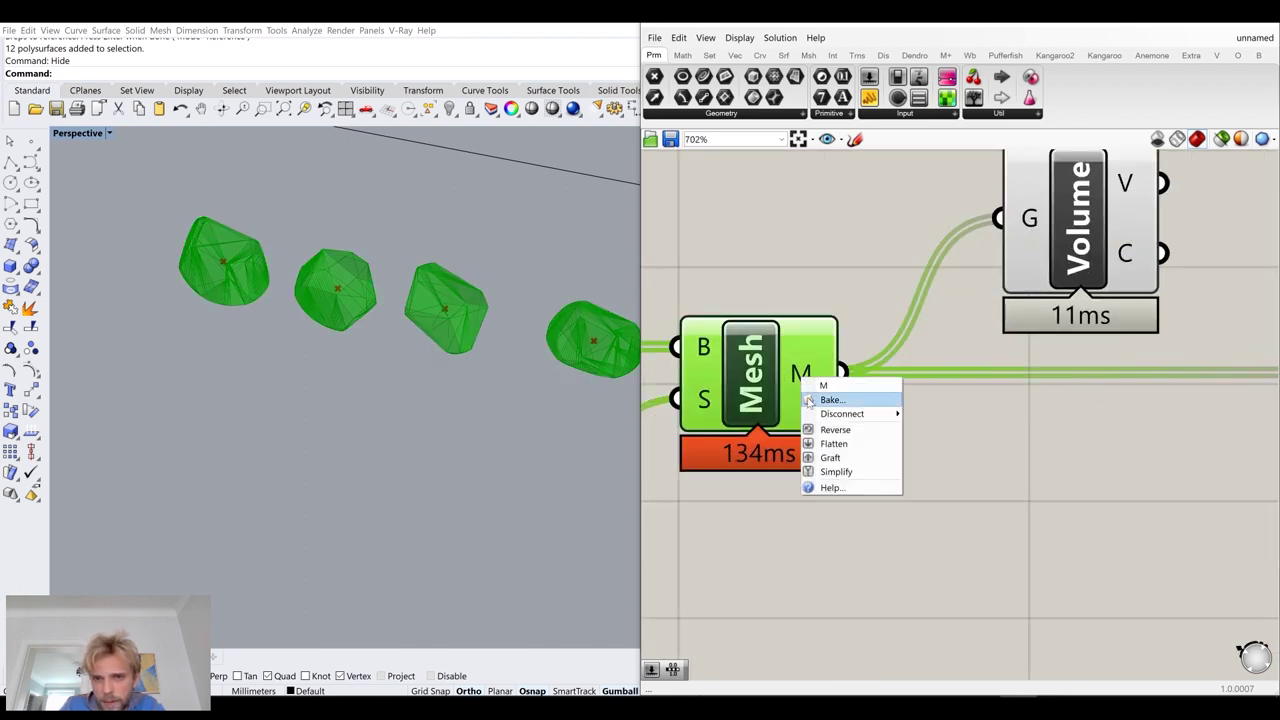
click(830, 457)
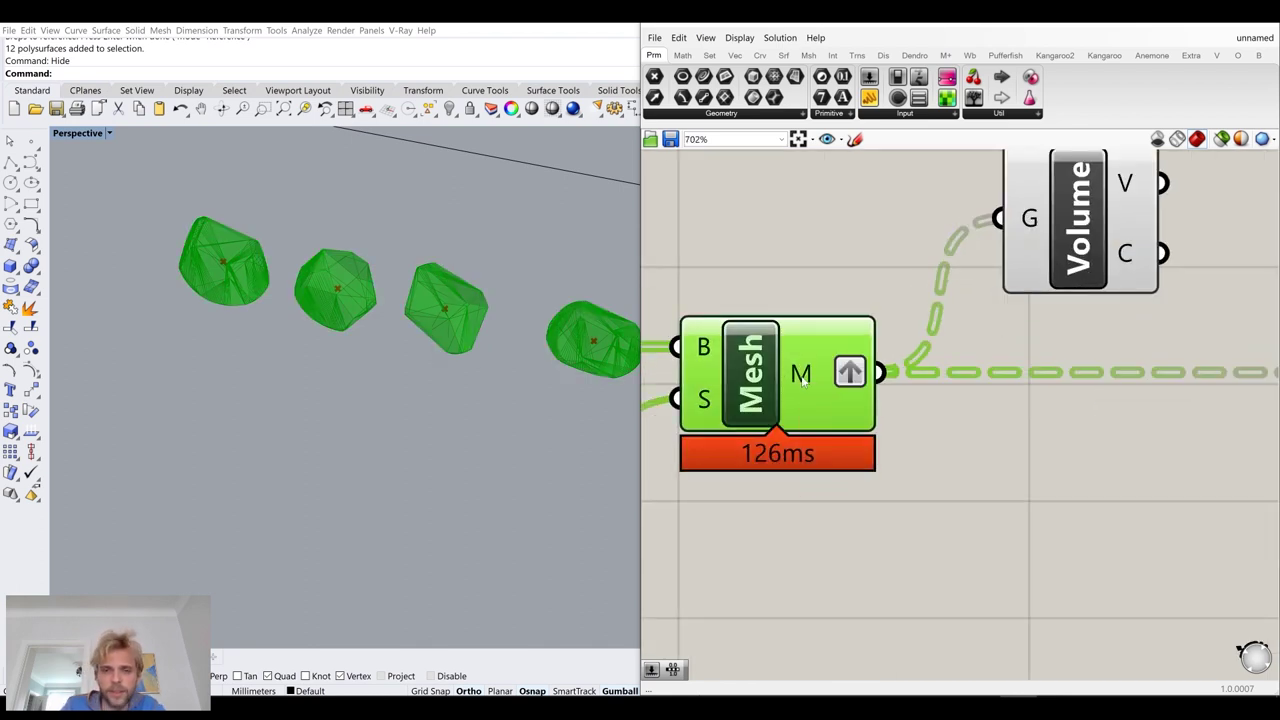
mouse_move(803, 375)
scroll(803, 375, down, 4)
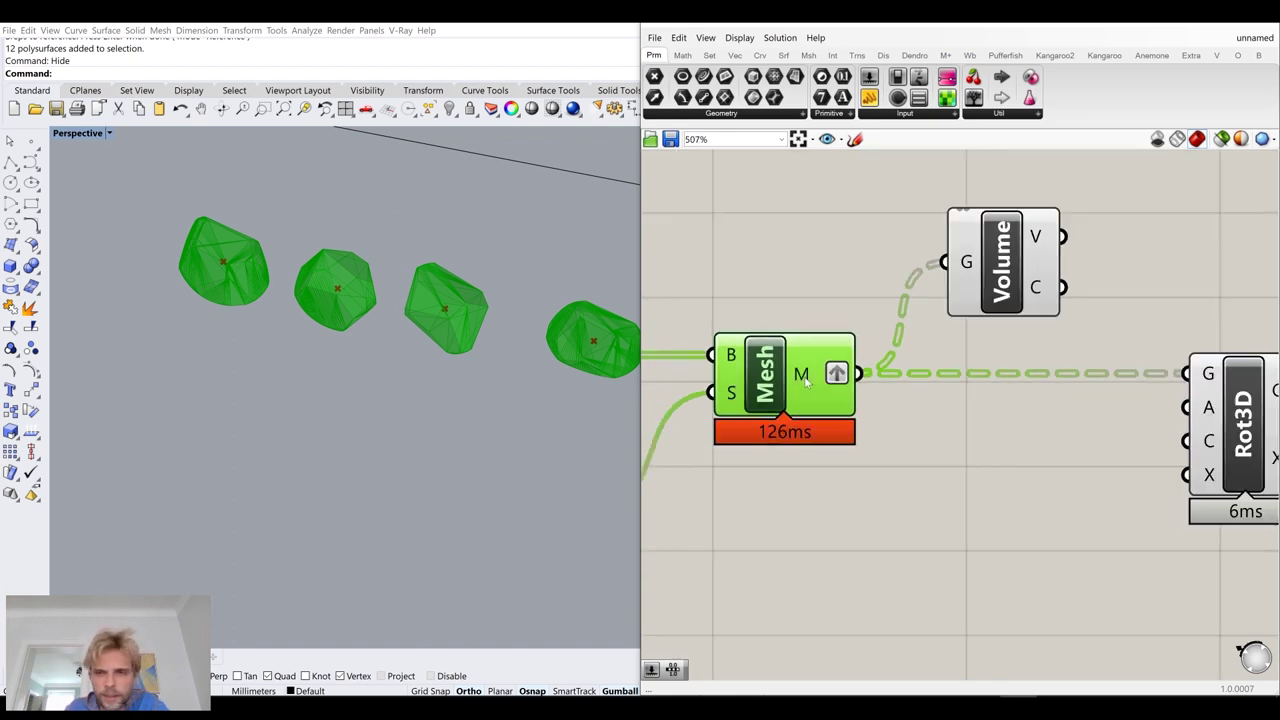
Connect the Volume centroid output to Rotate 3D's centre input and place Volume below the mesh wire
drag(926, 310, 1238, 396)
scroll(990, 432, up, 2)
click(975, 516)
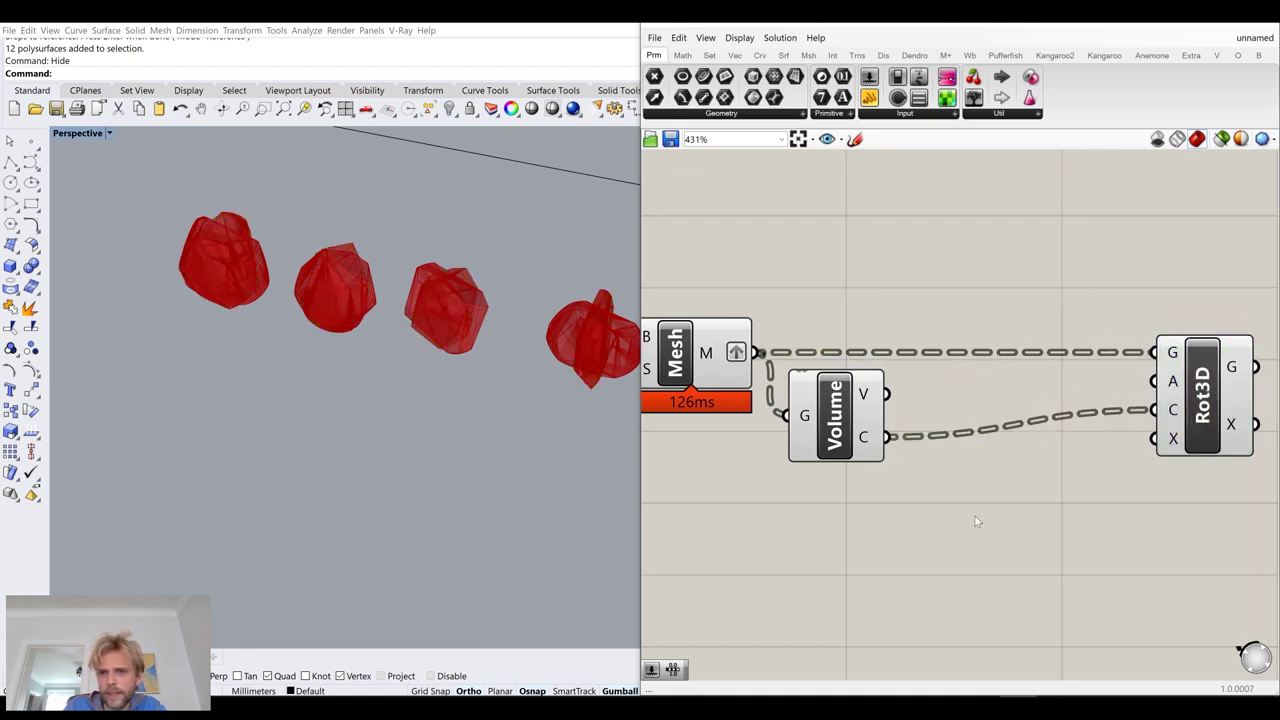
Examine the rotated stone copies overlapping the originals, from close up and across the whole row
right_drag(975, 516, 935, 494)
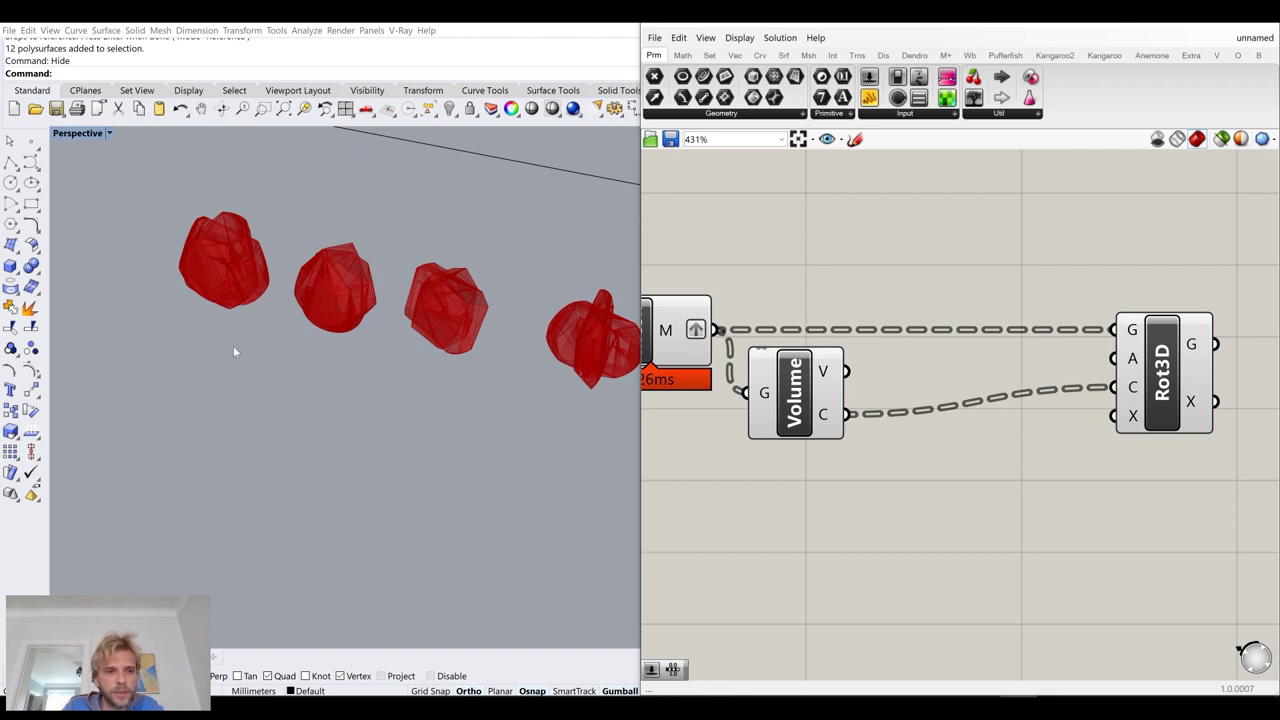
right_drag(233, 345, 273, 338)
scroll(274, 341, down, 8)
scroll(227, 300, up, 6)
shift+right_drag(279, 399, 275, 207)
scroll(227, 300, up, 2)
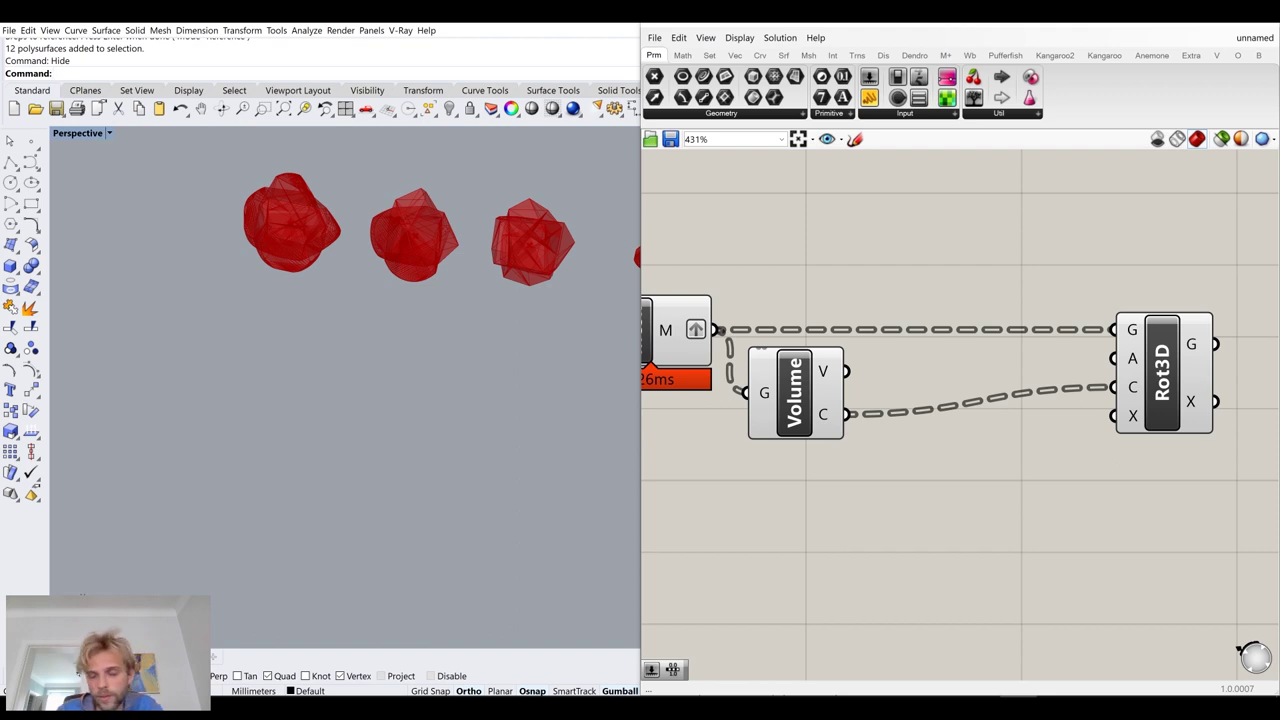
right_drag(176, 622, 163, 518)
scroll(134, 549, down, 9)
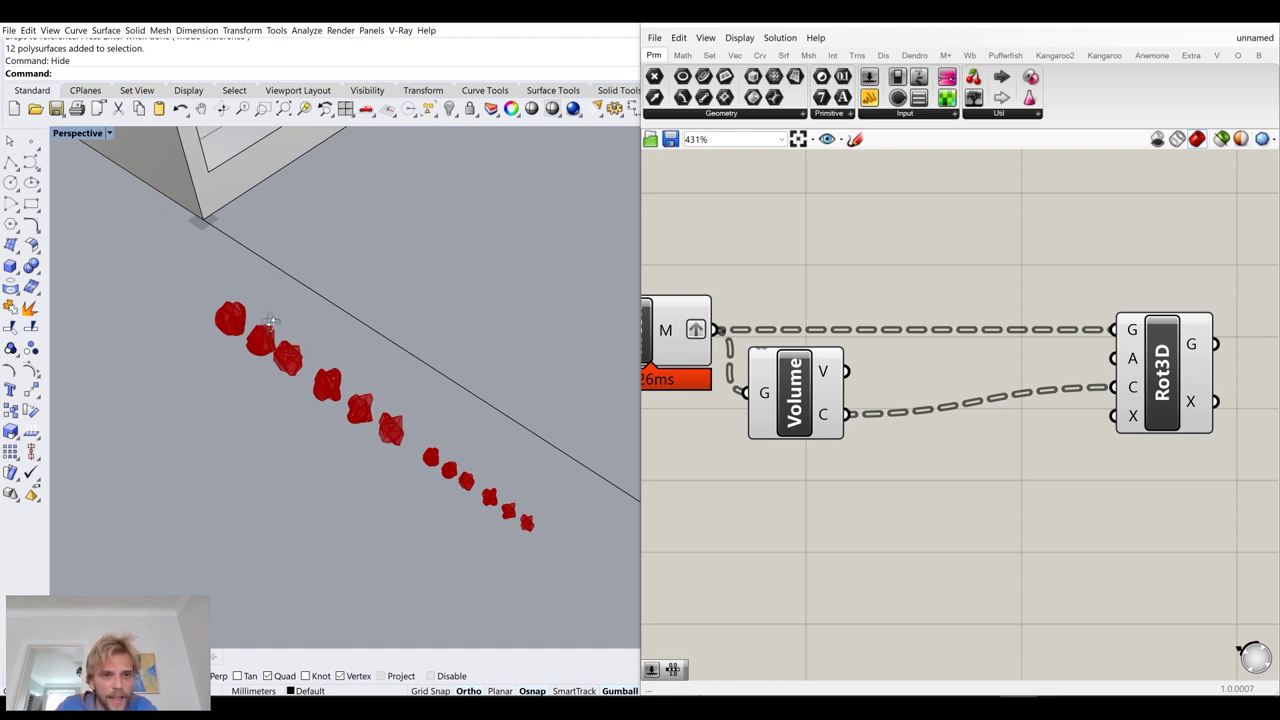
Add a Unit Y vector below Rotate 3D and connect it to the axis input
right_drag(270, 318, 210, 388)
scroll(209, 390, up, 9)
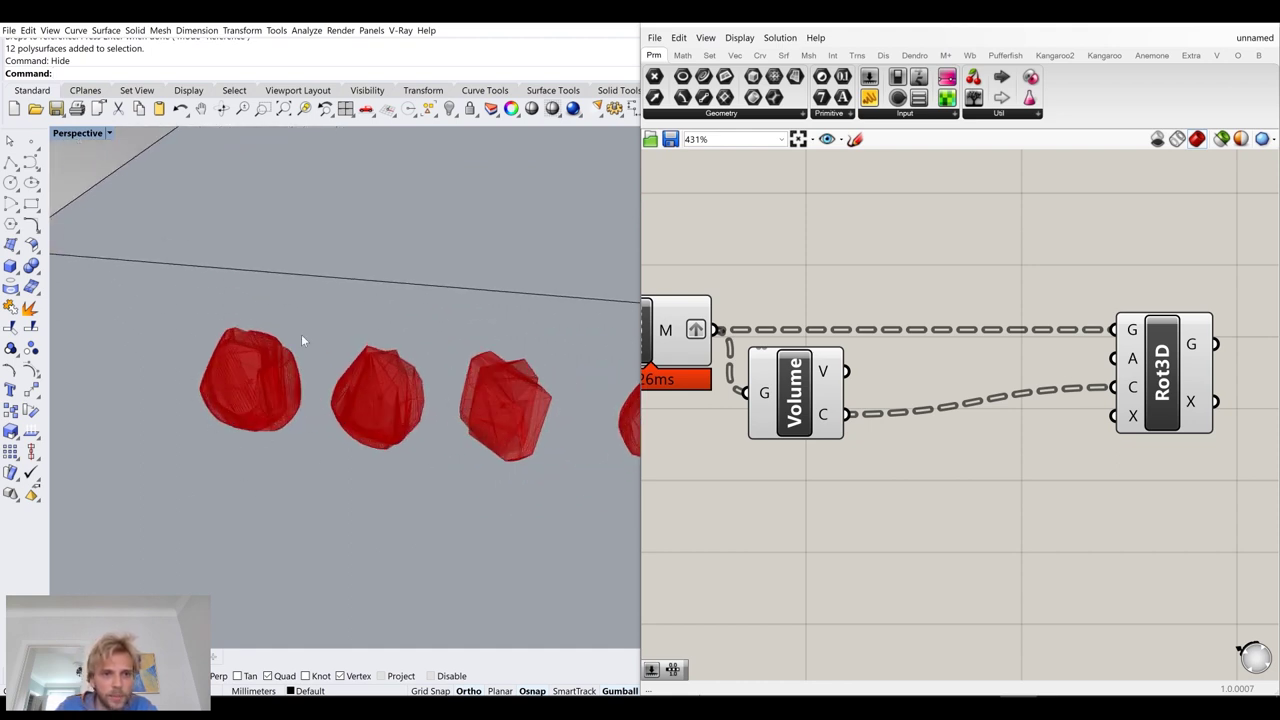
right_drag(246, 366, 305, 330)
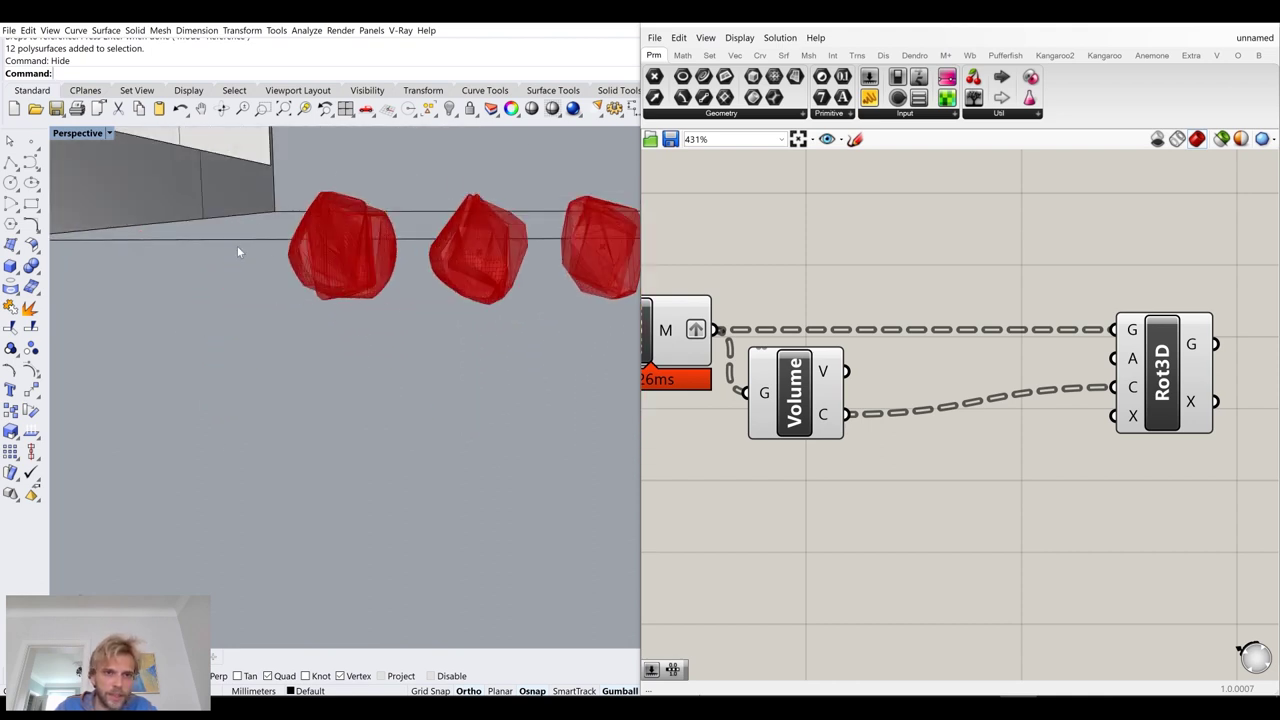
scroll(407, 269, down, 6)
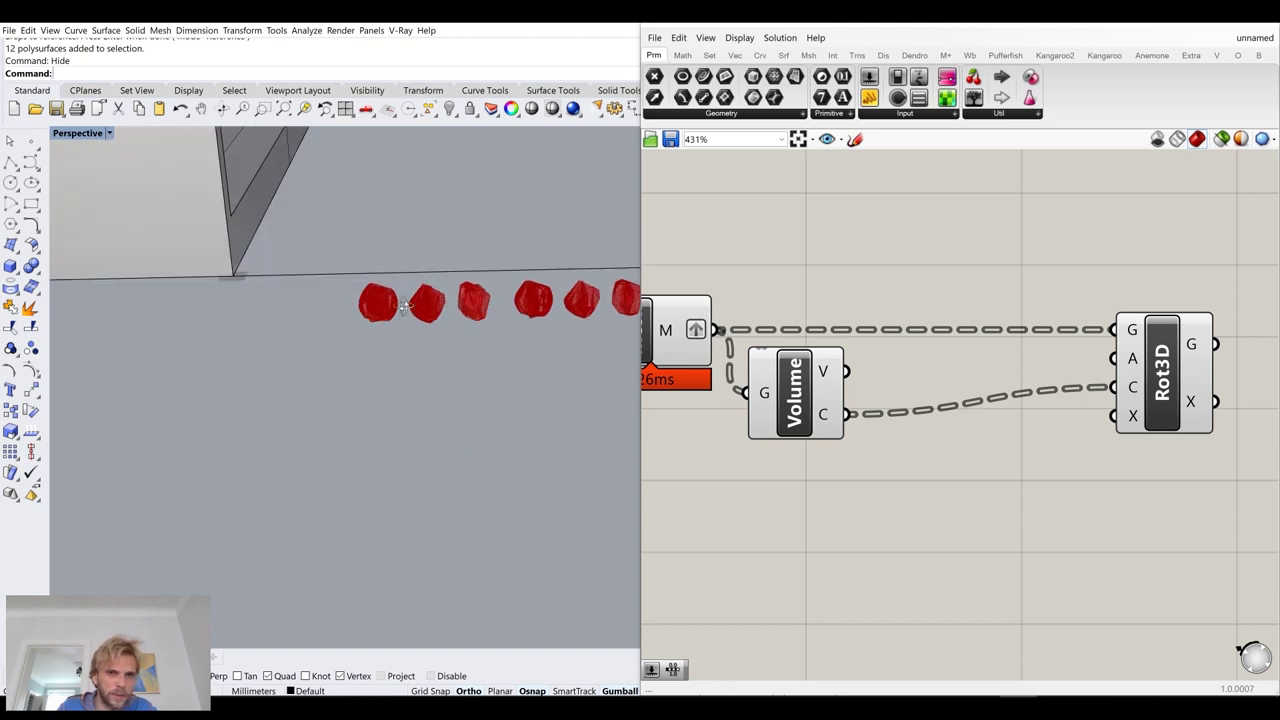
right_drag(459, 444, 162, 492)
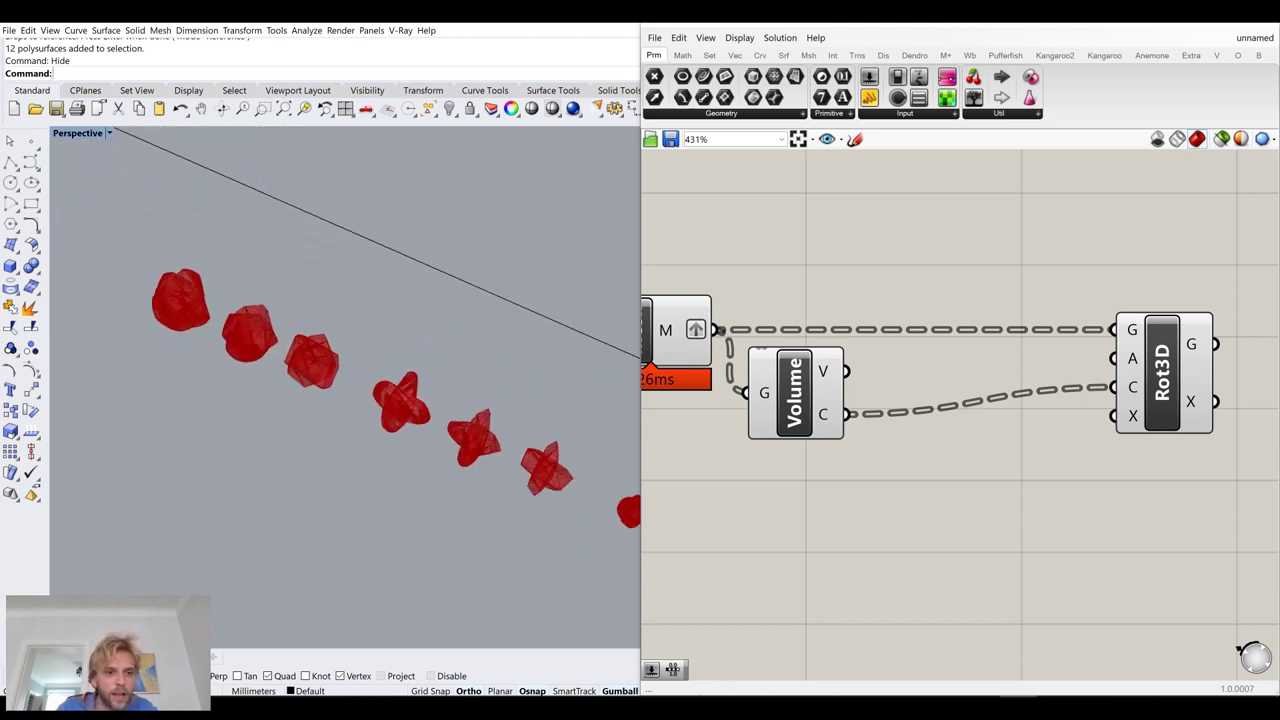
double_click(1045, 600)
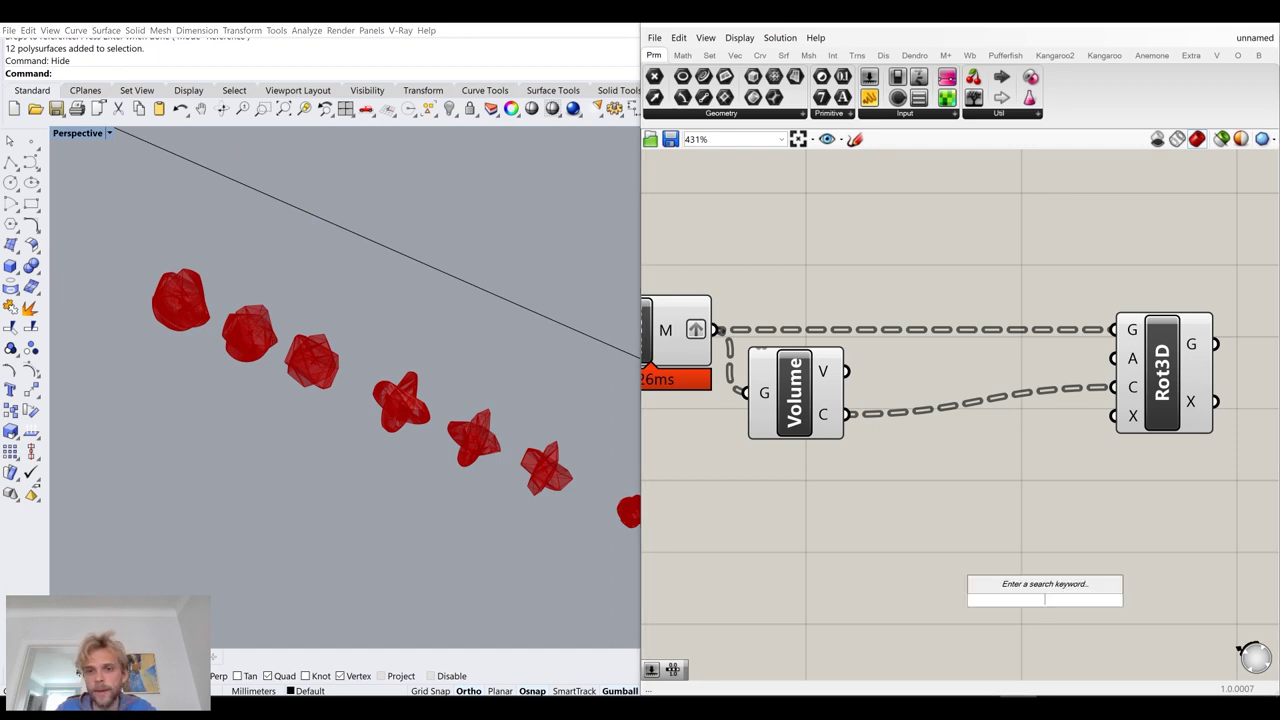
text(y)
key(Return)
drag(1045, 601, 1114, 416)
drag(1016, 500, 1037, 468)
click(1057, 524)
Turn off the preview of the Mesh Brep and Volume components and inspect the rotated stones alone
right_drag(886, 460, 1045, 463)
drag(1020, 526, 806, 334)
middle_click(789, 300)
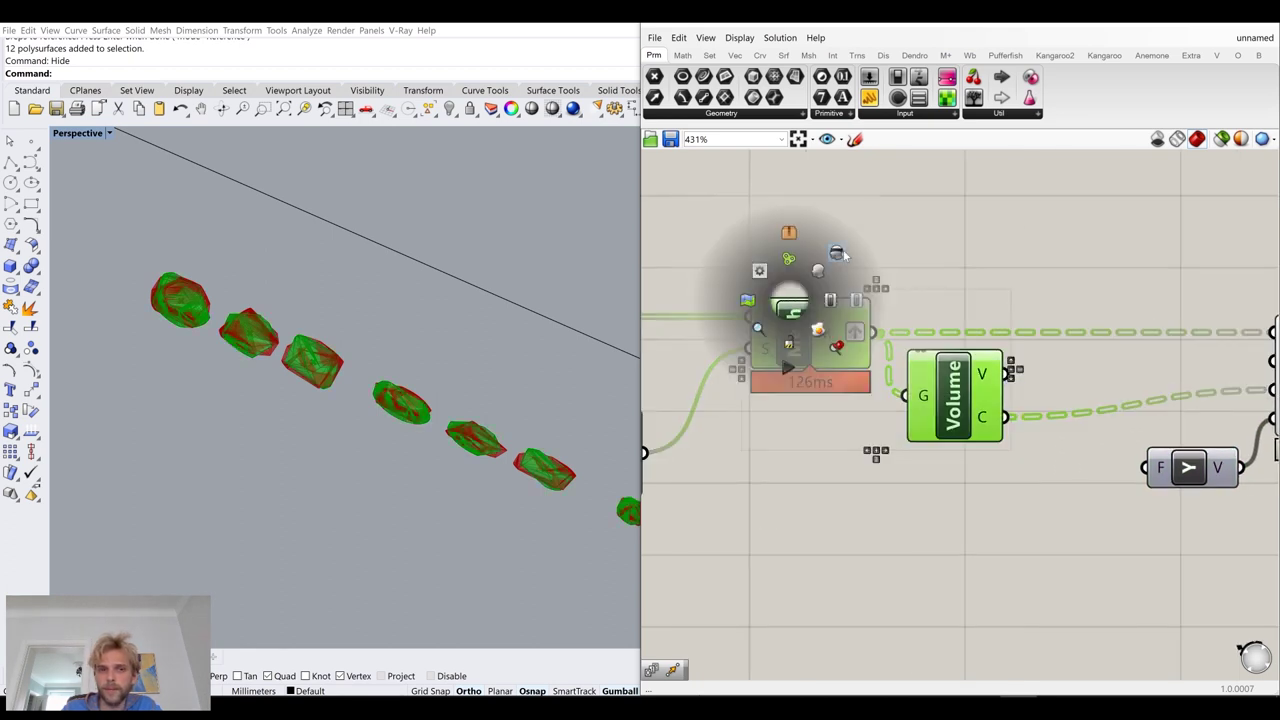
click(838, 254)
right_drag(440, 380, 329, 326)
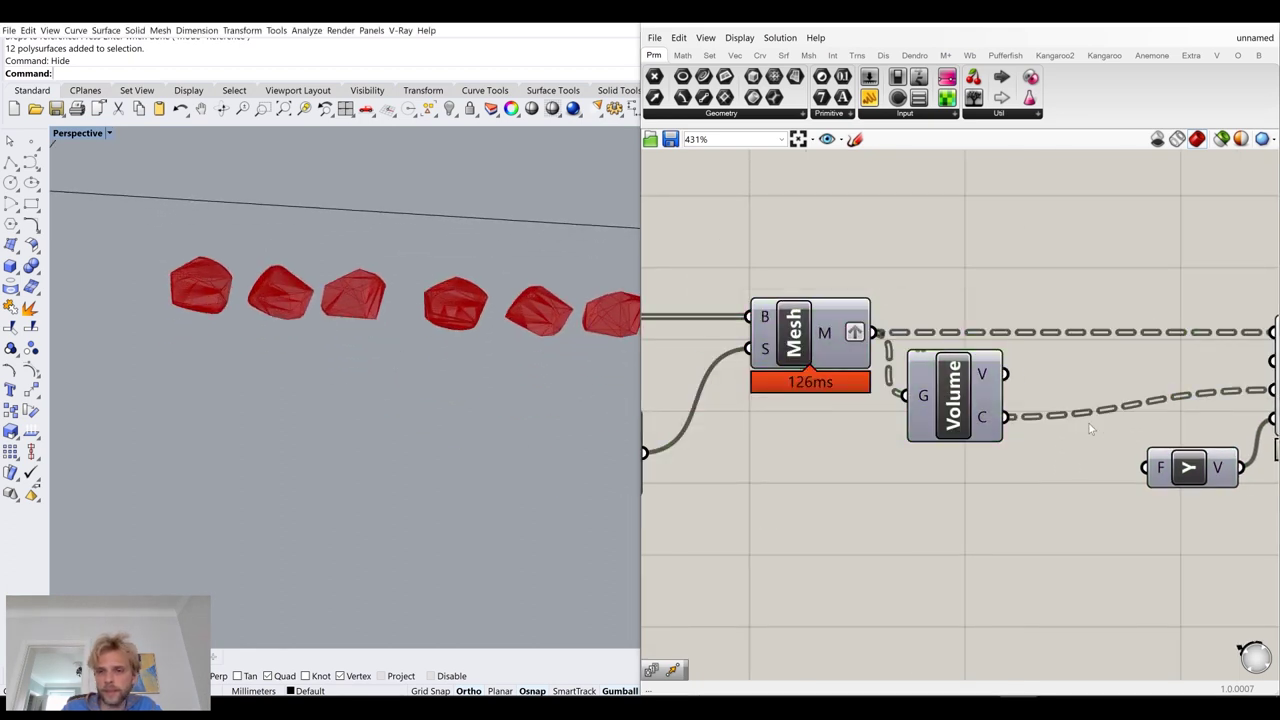
Add a Range component to the canvas below Volume
right_drag(1090, 428, 863, 434)
double_click(805, 572)
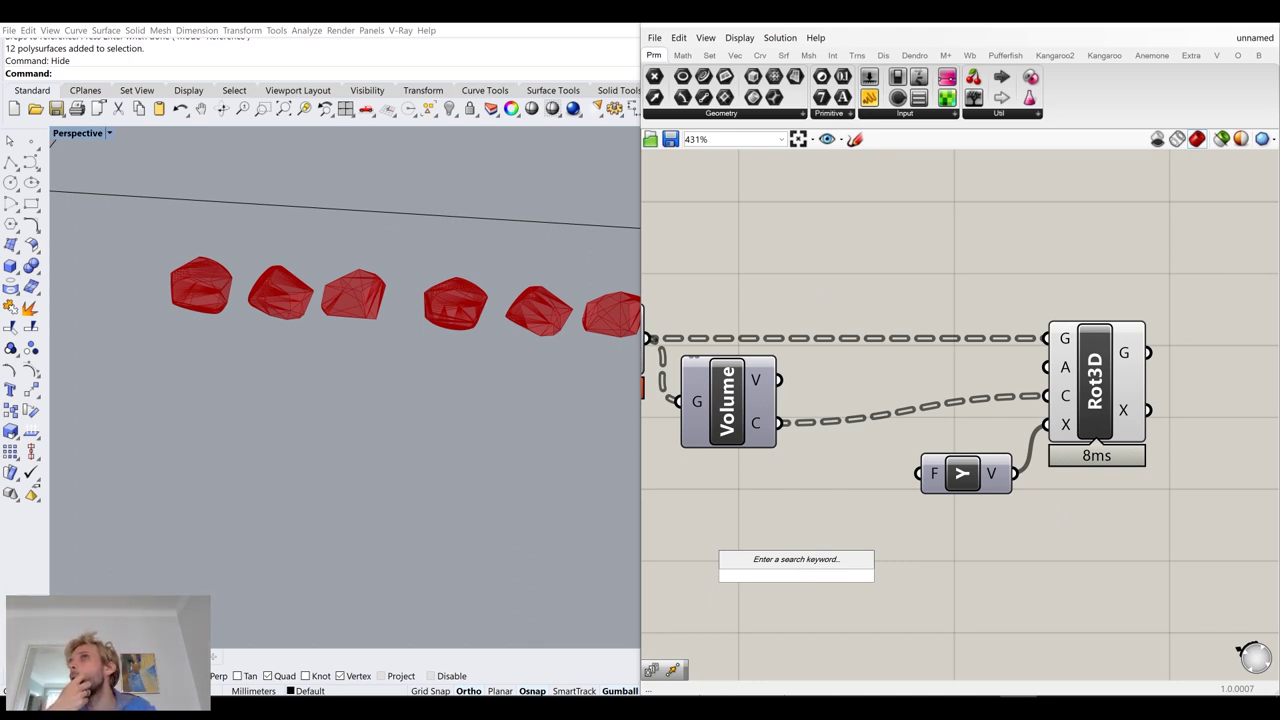
text(range)
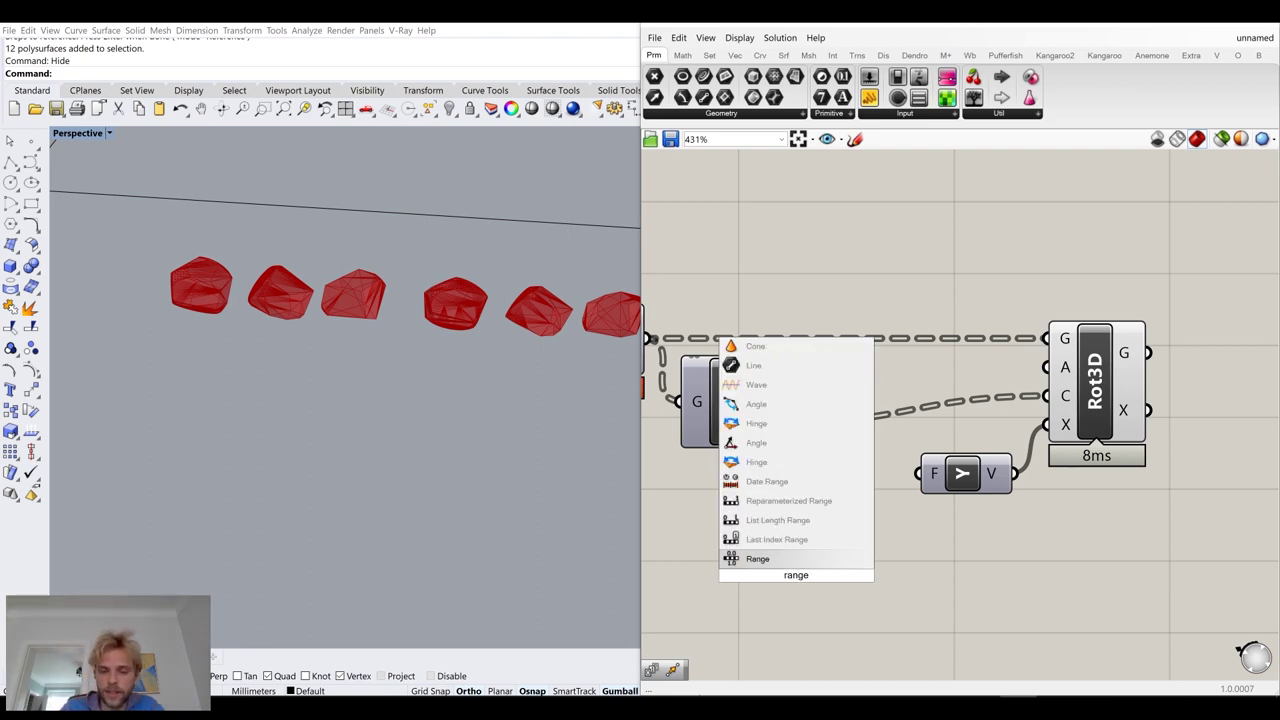
click(800, 558)
drag(814, 590, 801, 557)
right_drag(801, 557, 1013, 540)
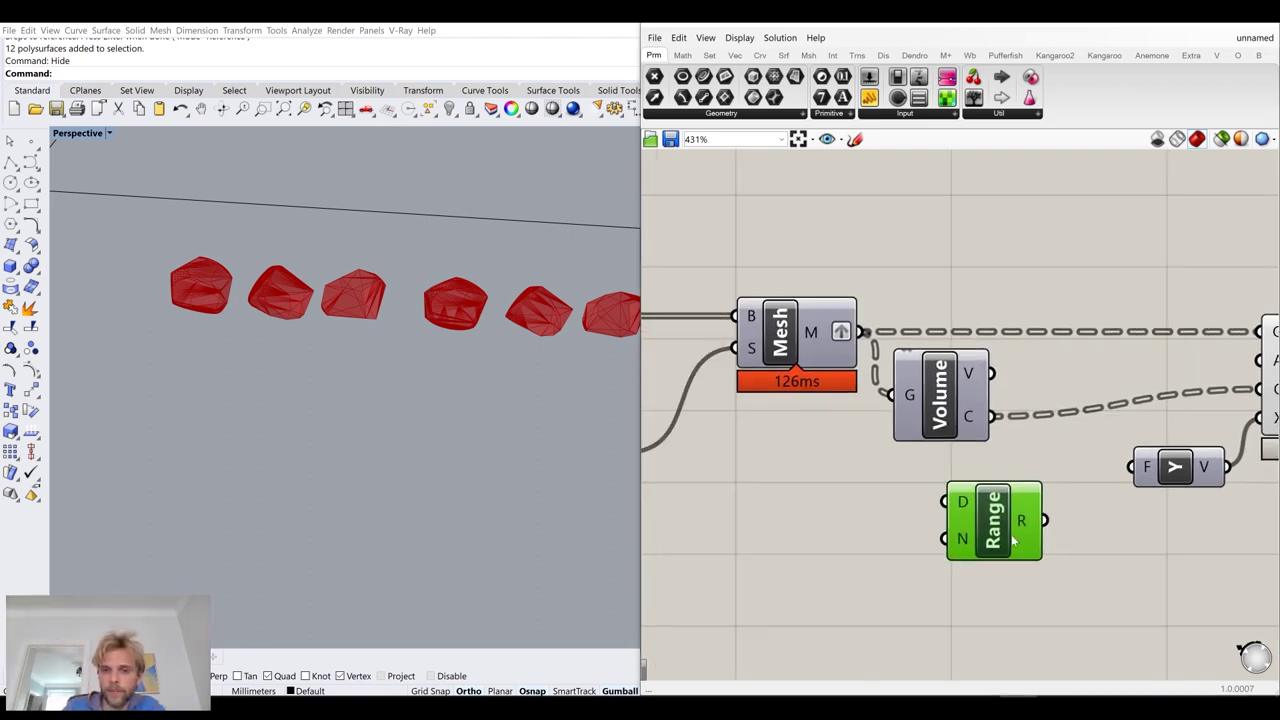
Add a panel containing "0 to 360" and connect it to Range's domain input, aligning it beside the component
double_click(805, 524)
text(//0 to 360)
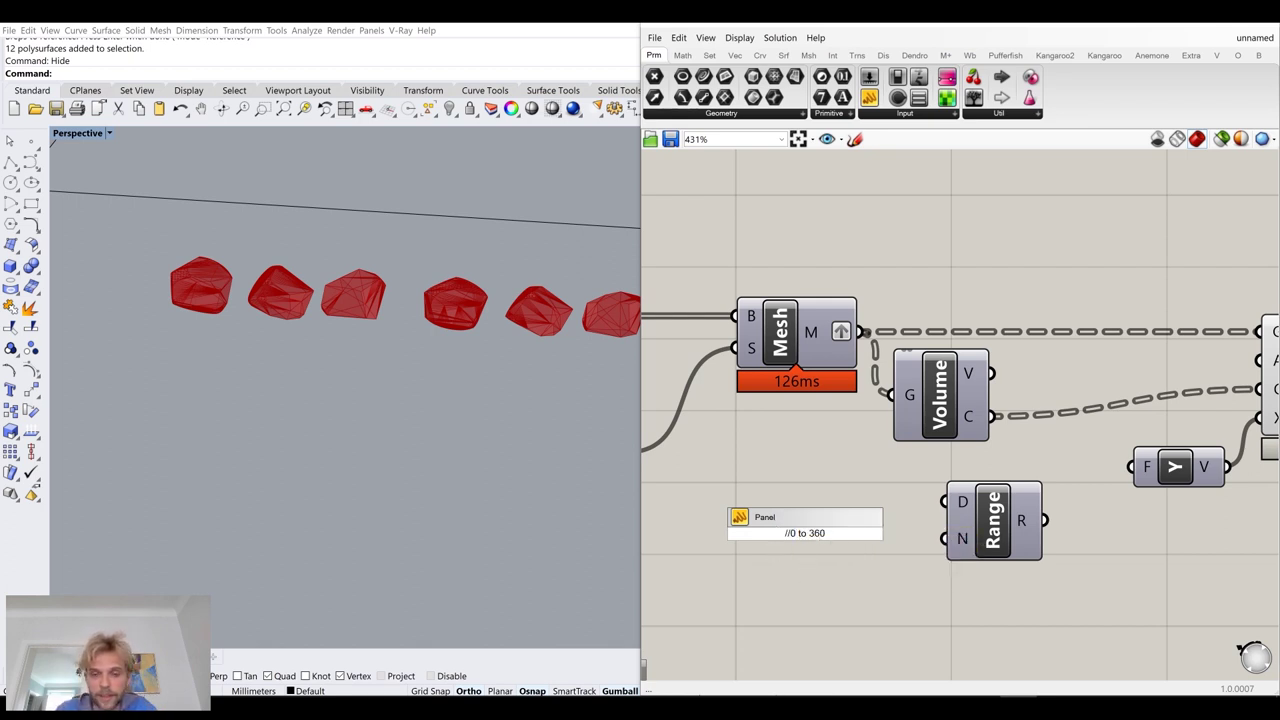
key(Return)
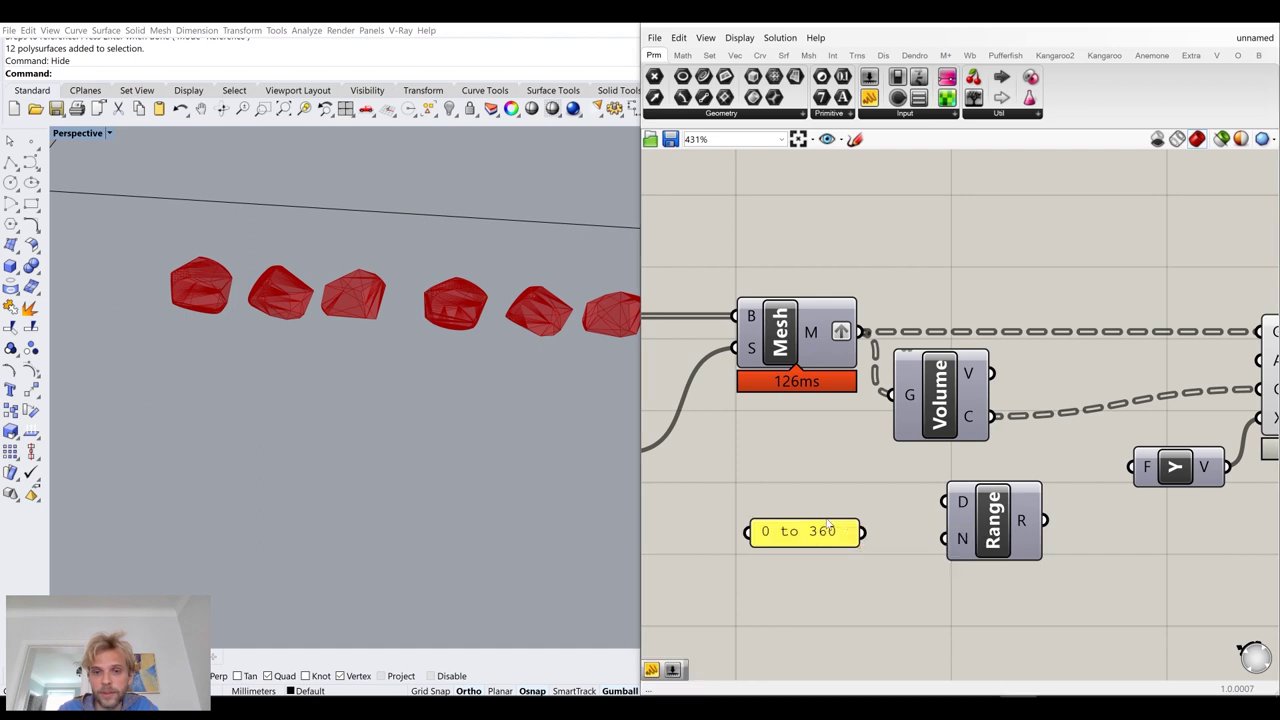
drag(834, 533, 945, 502)
drag(865, 513, 898, 504)
click(912, 573)
Attach a panel to the Range output and enlarge it to list the generated values
right_drag(900, 570, 818, 441)
drag(868, 97, 1012, 460)
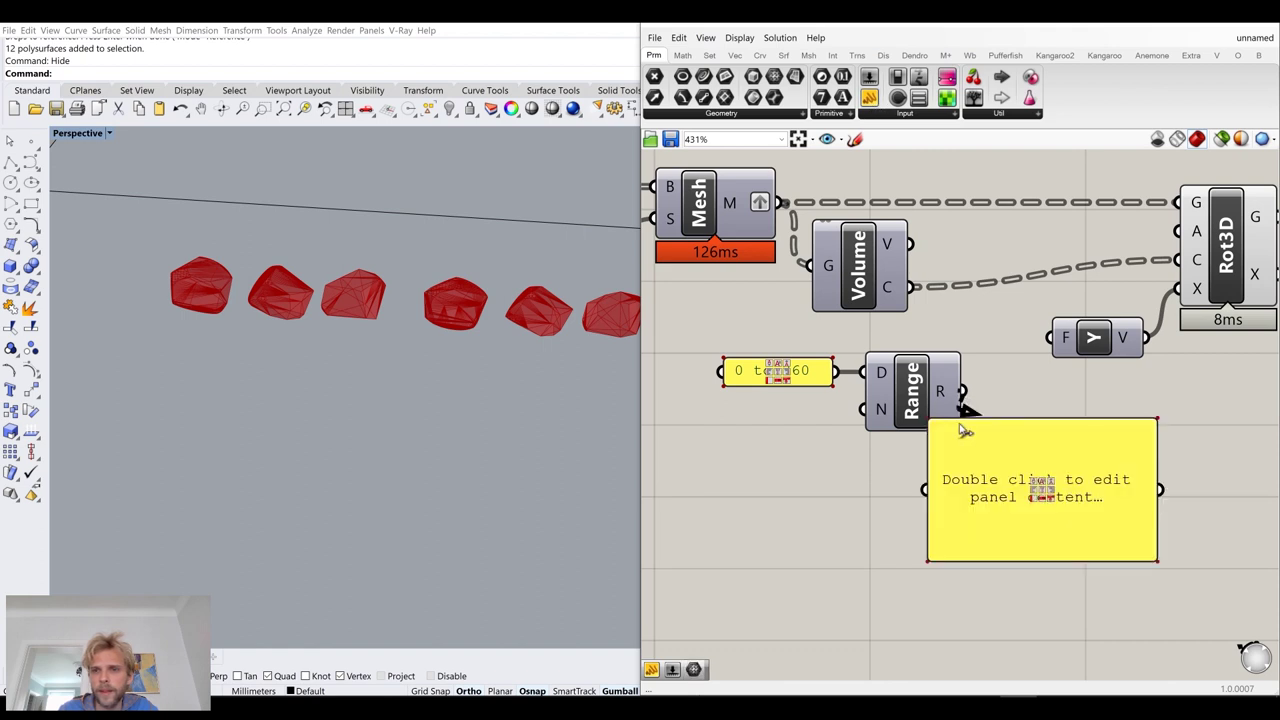
drag(963, 390, 929, 490)
drag(983, 544, 1047, 503)
right_drag(1047, 503, 998, 492)
drag(1003, 483, 1003, 634)
right_drag(831, 454, 910, 438)
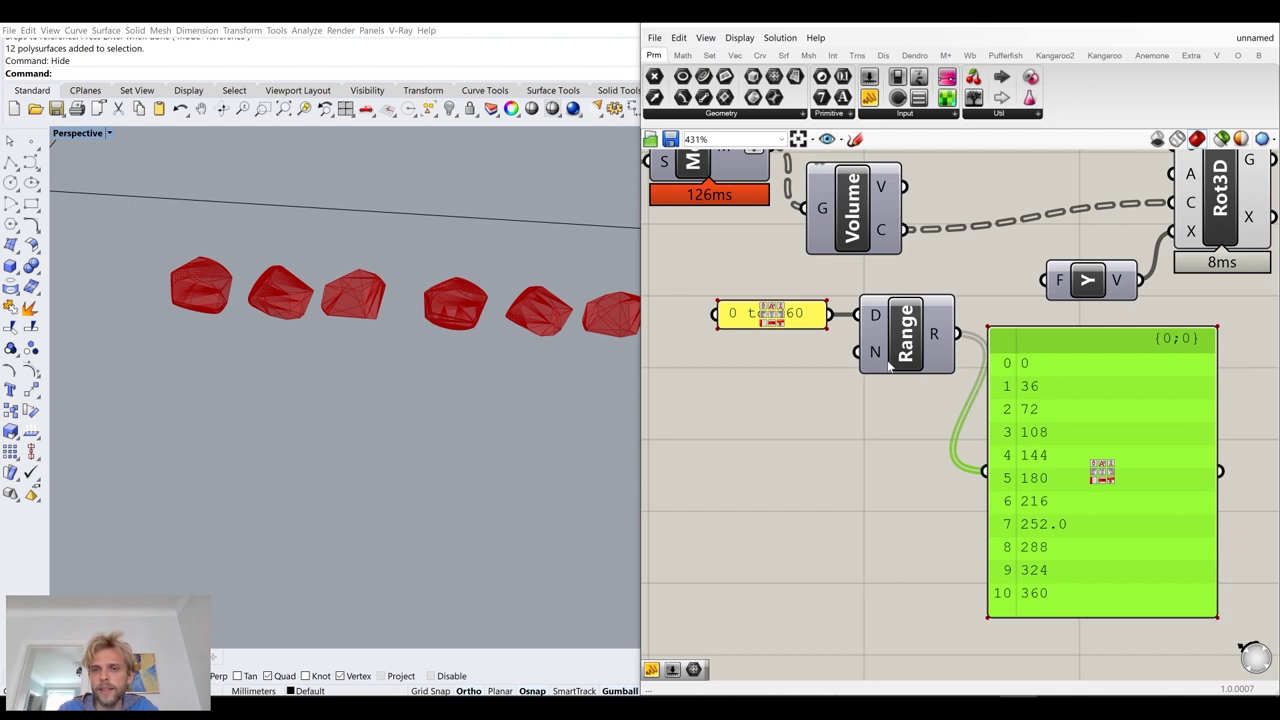
Add a number slider set to 12 and connect it to Range's steps input, below the domain panel
mouse_move(876, 358)
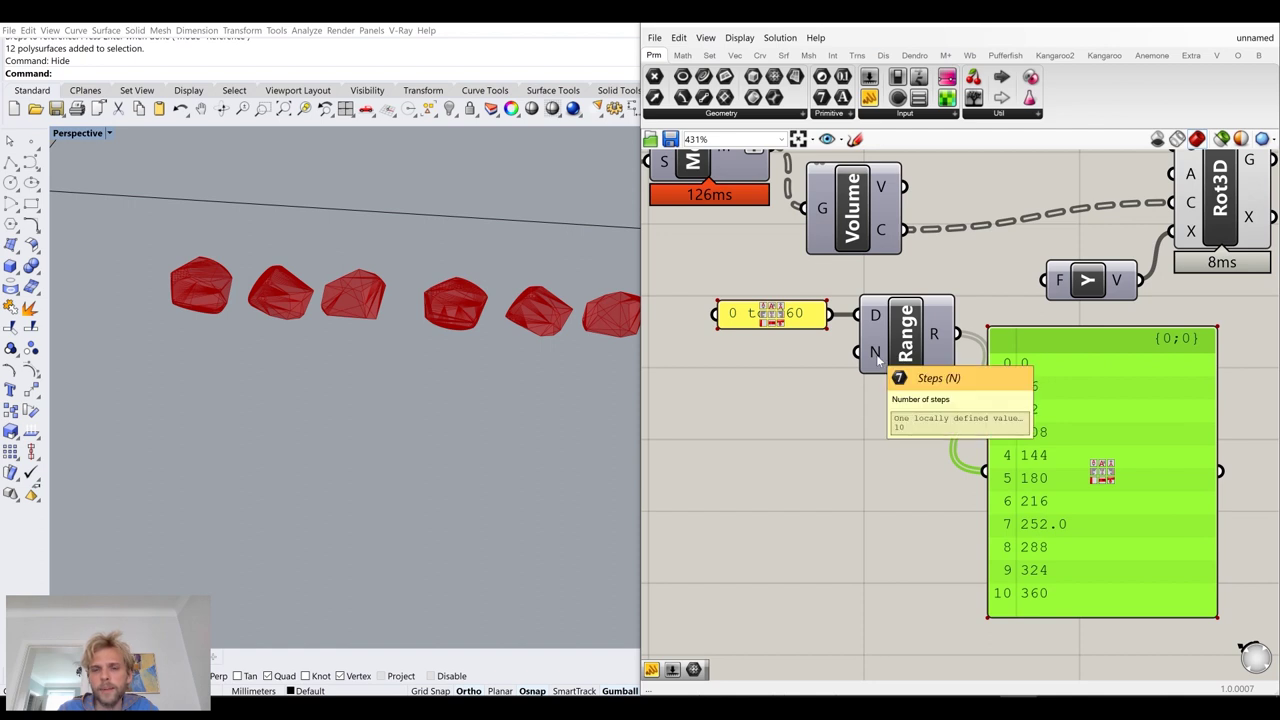
double_click(768, 417)
text(12)
key(Return)
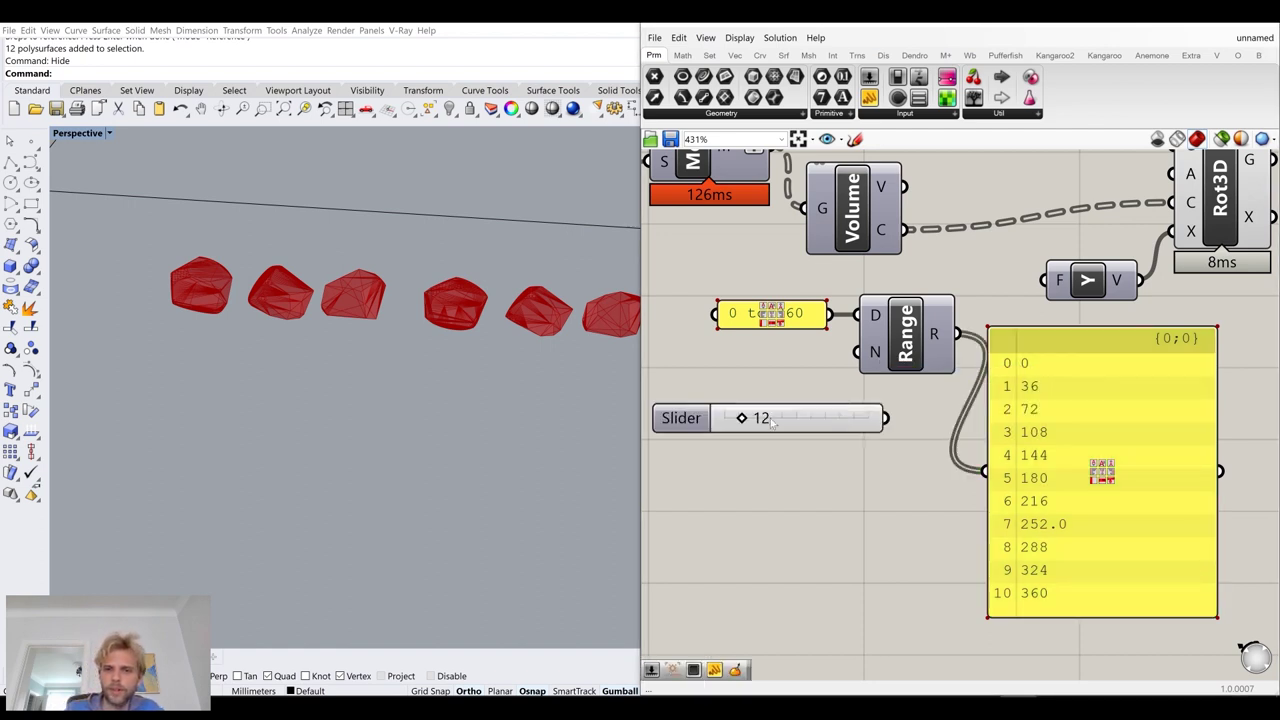
drag(863, 429, 802, 355)
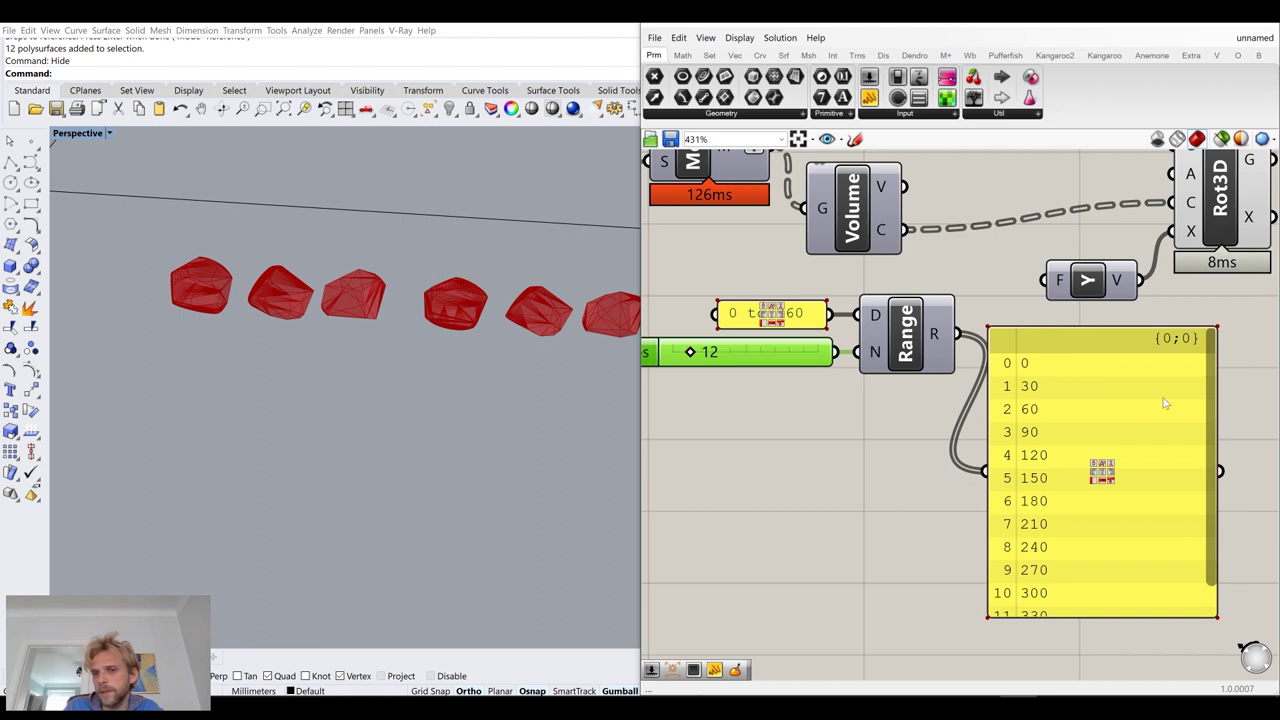
Extend the Range output panel to read every value, and delete the panel
scroll(1207, 403, down, 1)
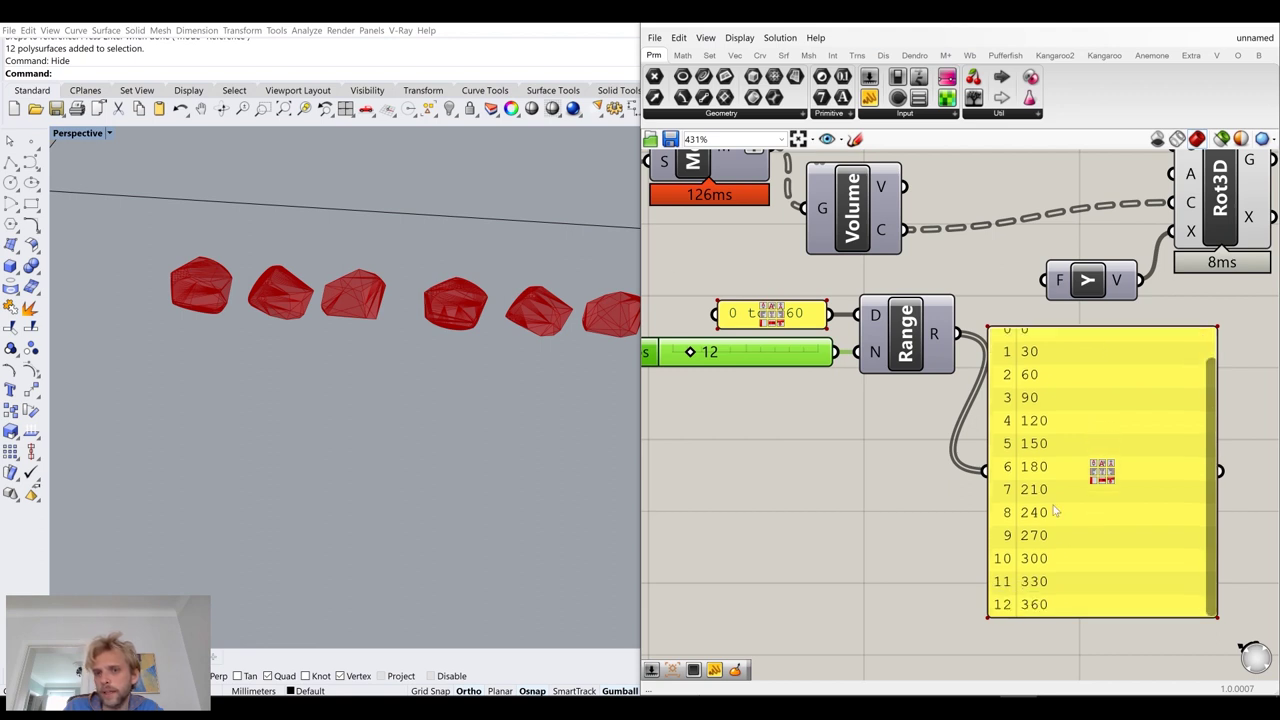
drag(1070, 620, 1070, 650)
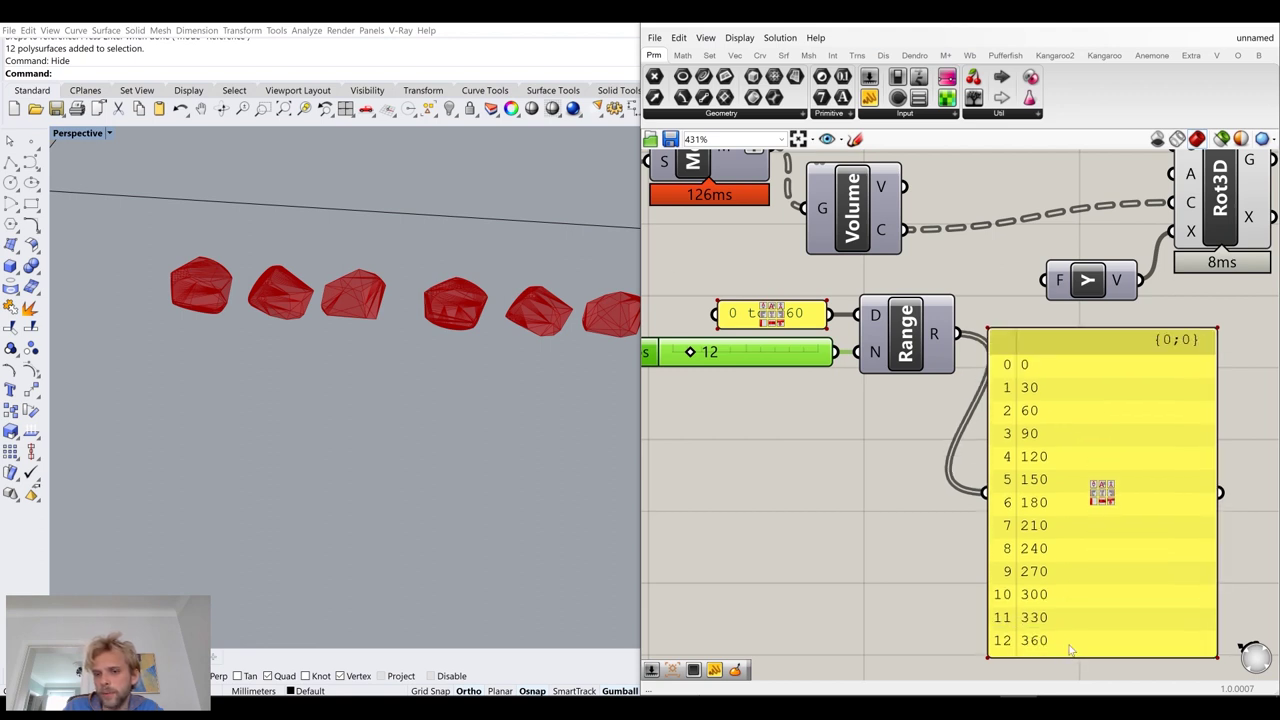
click(1061, 400)
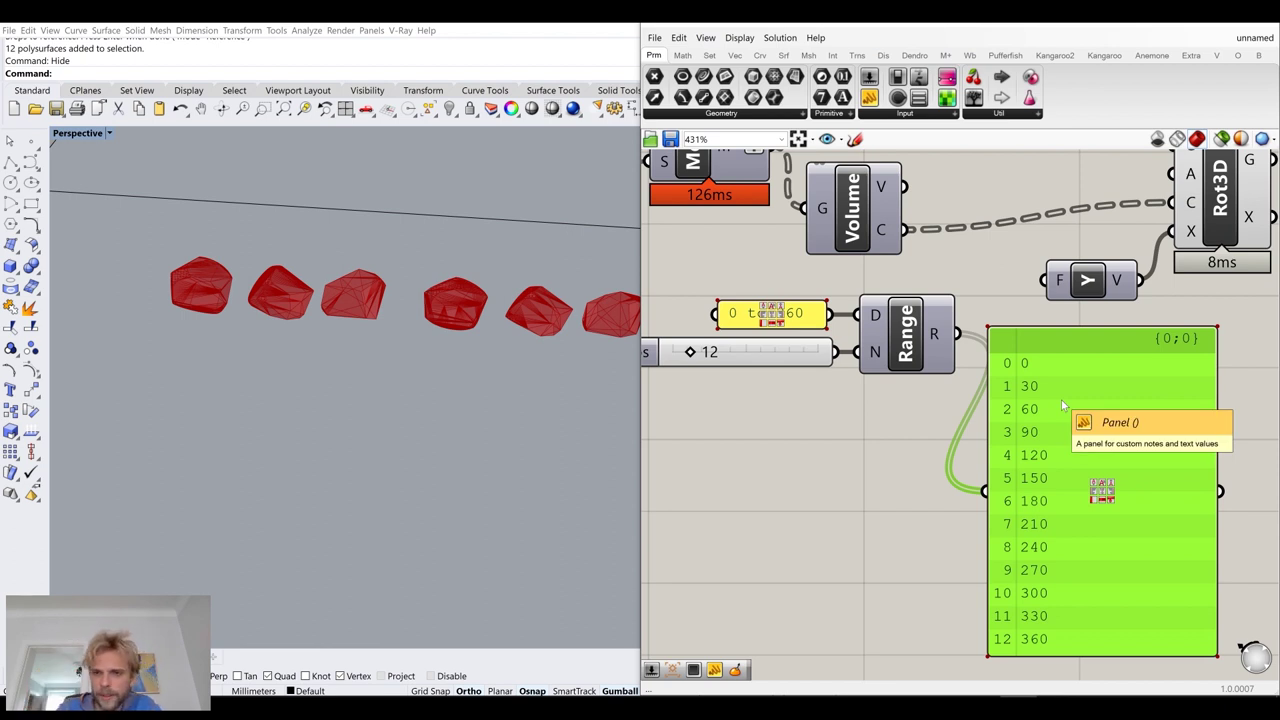
key(Delete)
Connect the Range output to Rotate 3D's angle input
scroll(942, 428, down, 4)
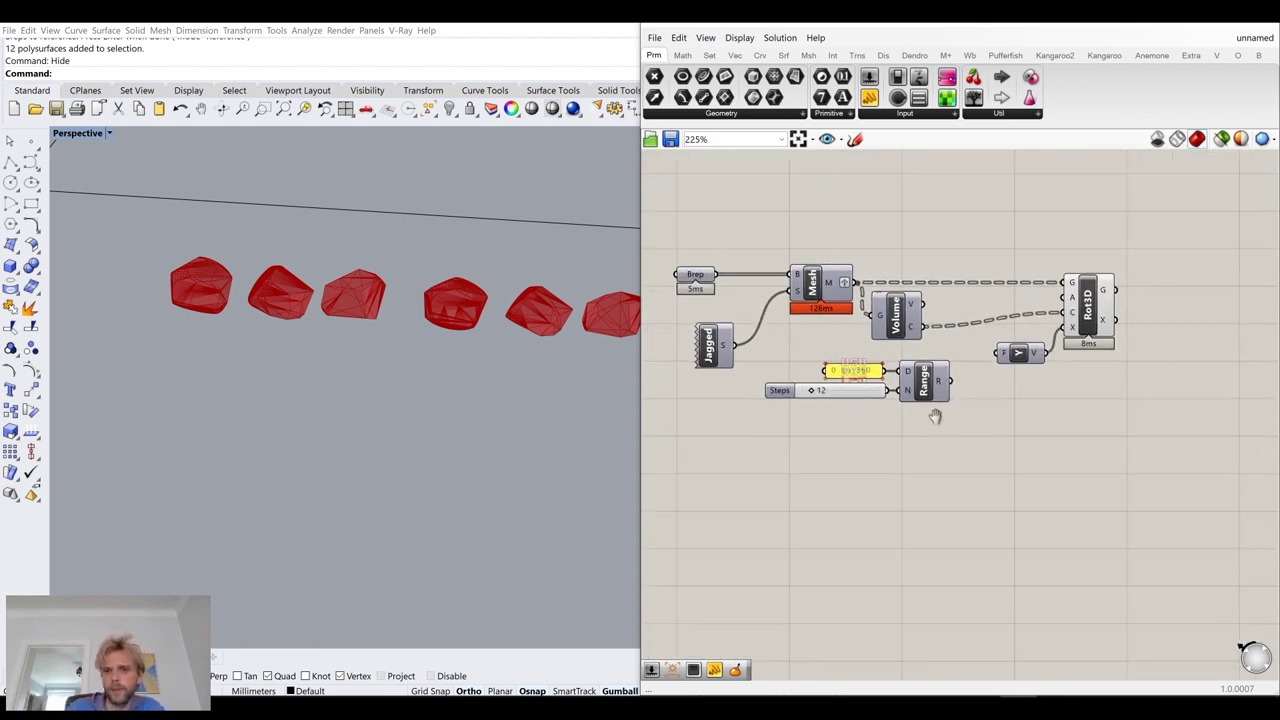
right_drag(934, 420, 880, 495)
scroll(885, 480, up, 3)
drag(903, 443, 908, 538)
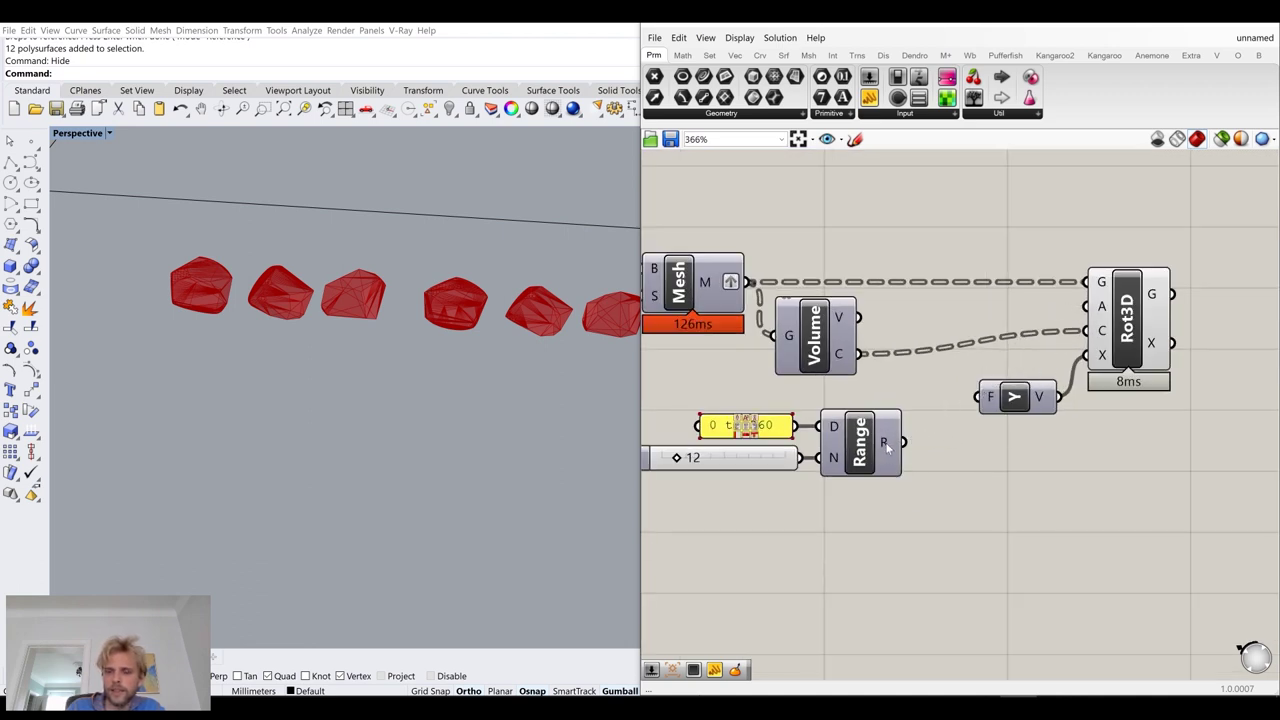
drag(885, 447, 1088, 311)
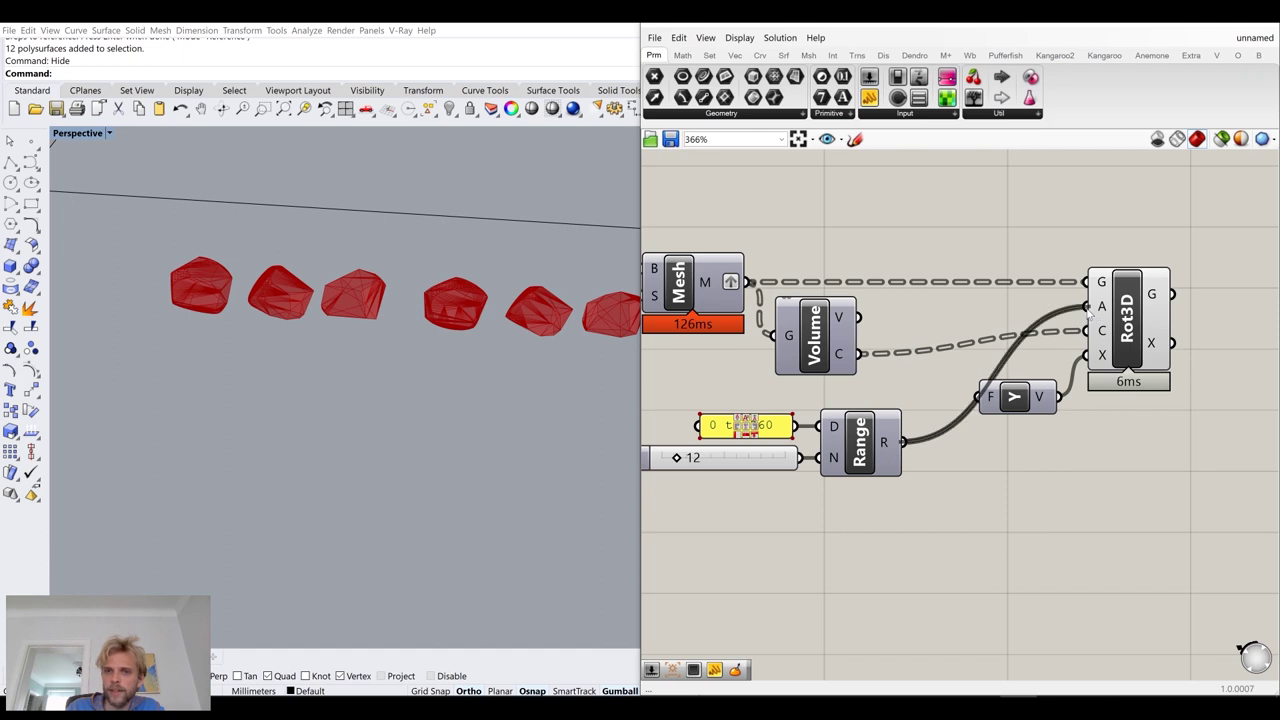
Set Rotate 3D's angle input to degrees
scroll(1090, 311, up, 4)
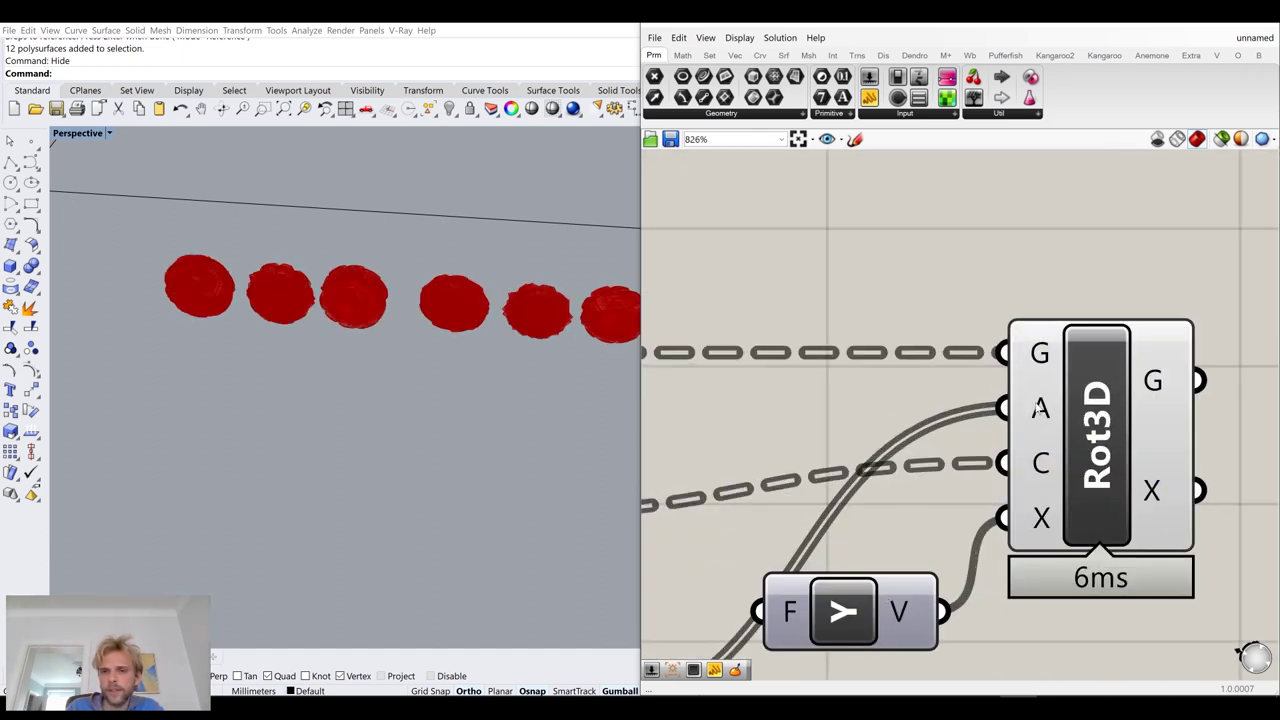
mouse_move(1040, 407)
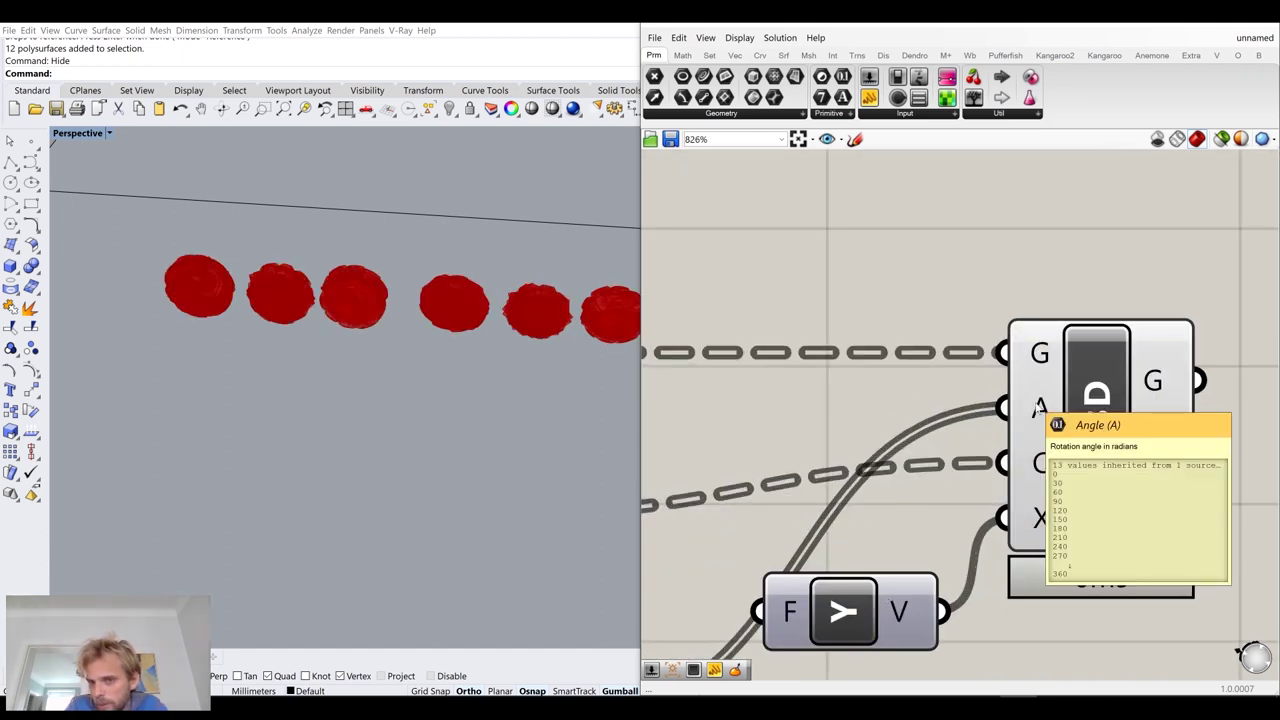
right_click(1040, 407)
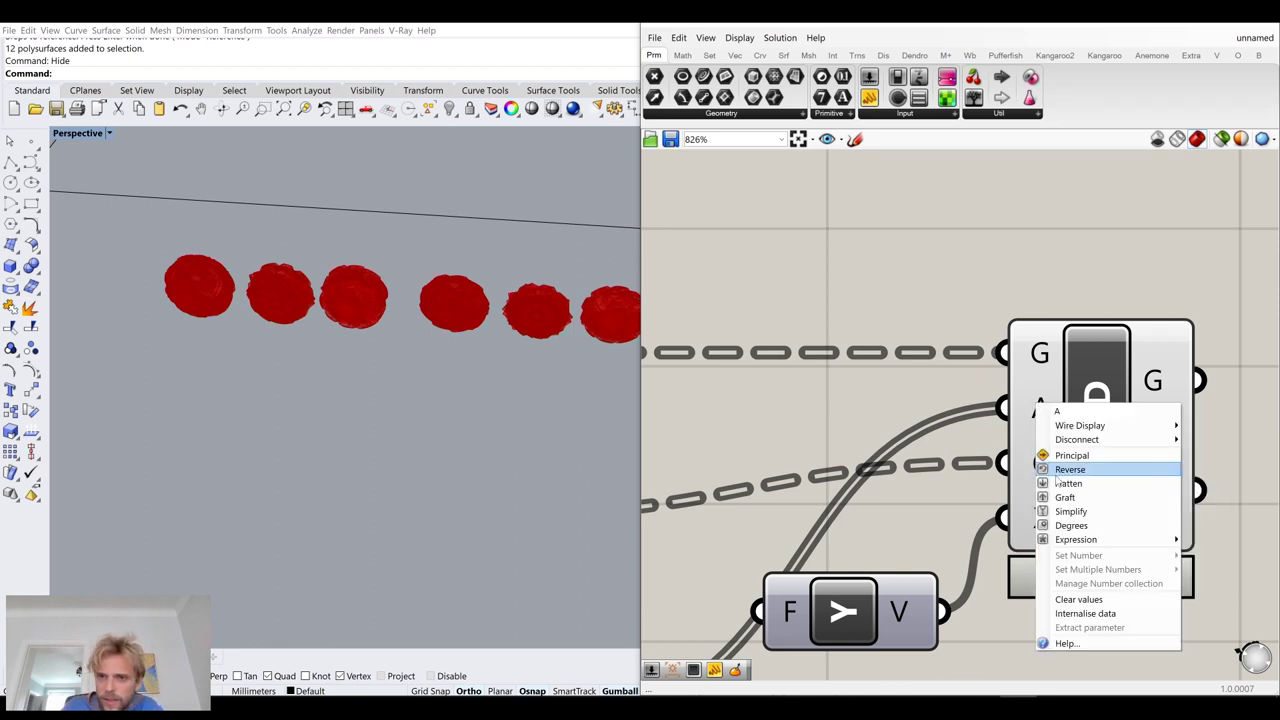
click(1097, 533)
Move Rotate 3D and Unit Y further from Volume and shift the Range with its panel and slider towards them
scroll(894, 467, down, 5)
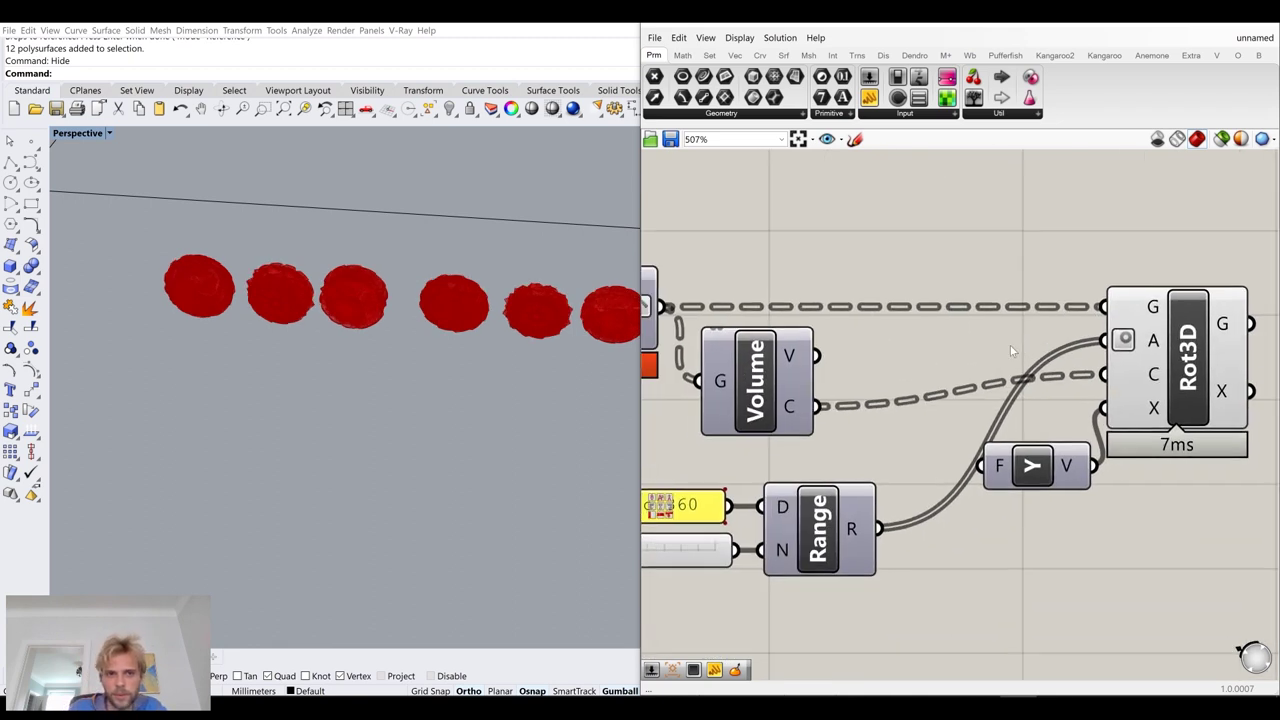
drag(967, 538, 827, 451)
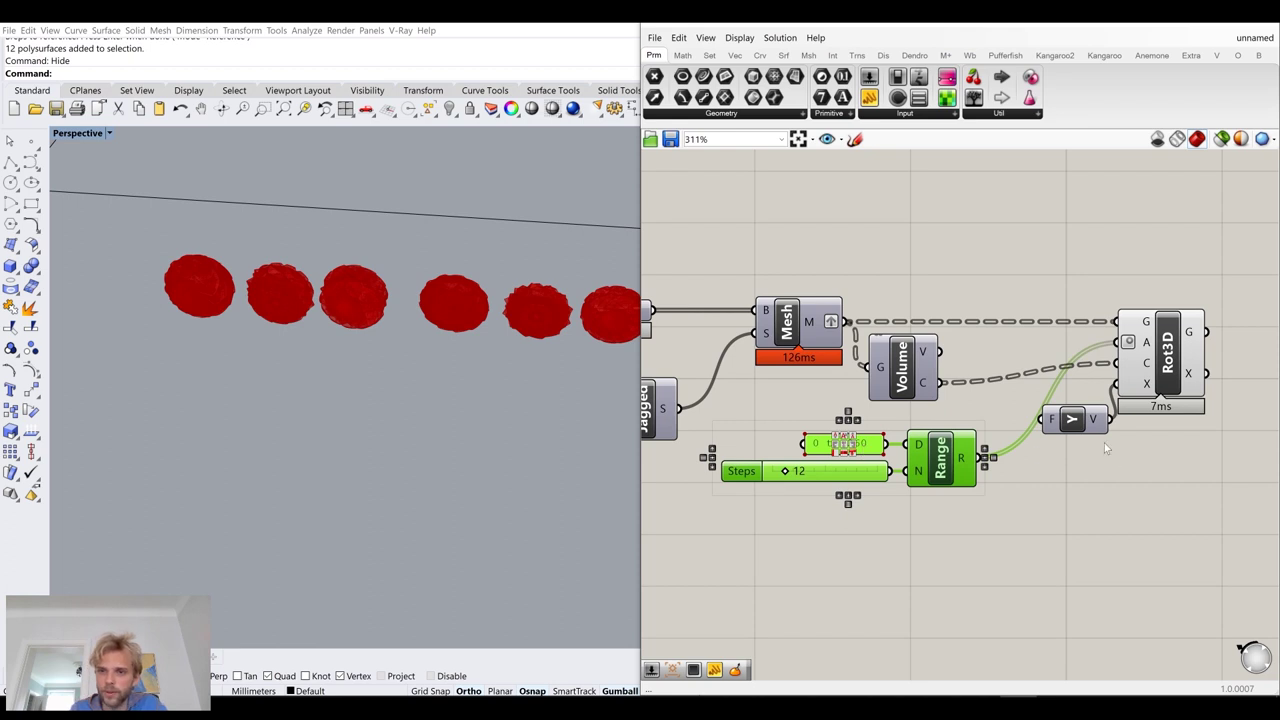
right_drag(1157, 474, 1013, 484)
drag(1089, 503, 929, 368)
drag(1034, 396, 1159, 396)
right_drag(905, 498, 978, 486)
drag(959, 544, 747, 438)
drag(880, 452, 947, 427)
click(996, 528)
Bring Rotate 3D and Unit Y back closer to the Range group and tidy the spacing between these components
right_drag(1119, 433, 974, 451)
drag(1157, 498, 968, 363)
drag(1049, 391, 984, 403)
click(994, 446)
drag(915, 445, 895, 466)
click(922, 482)
drag(987, 411, 984, 402)
click(1040, 463)
Add a Move component after Rotate 3D and connect the rotated geometry output to its geometry input
scroll(1040, 456, down, 3)
right_drag(1040, 453, 1112, 450)
scroll(1112, 450, down, 2)
drag(1141, 536, 721, 377)
click(1142, 492)
right_drag(1143, 489, 954, 494)
scroll(930, 412, up, 5)
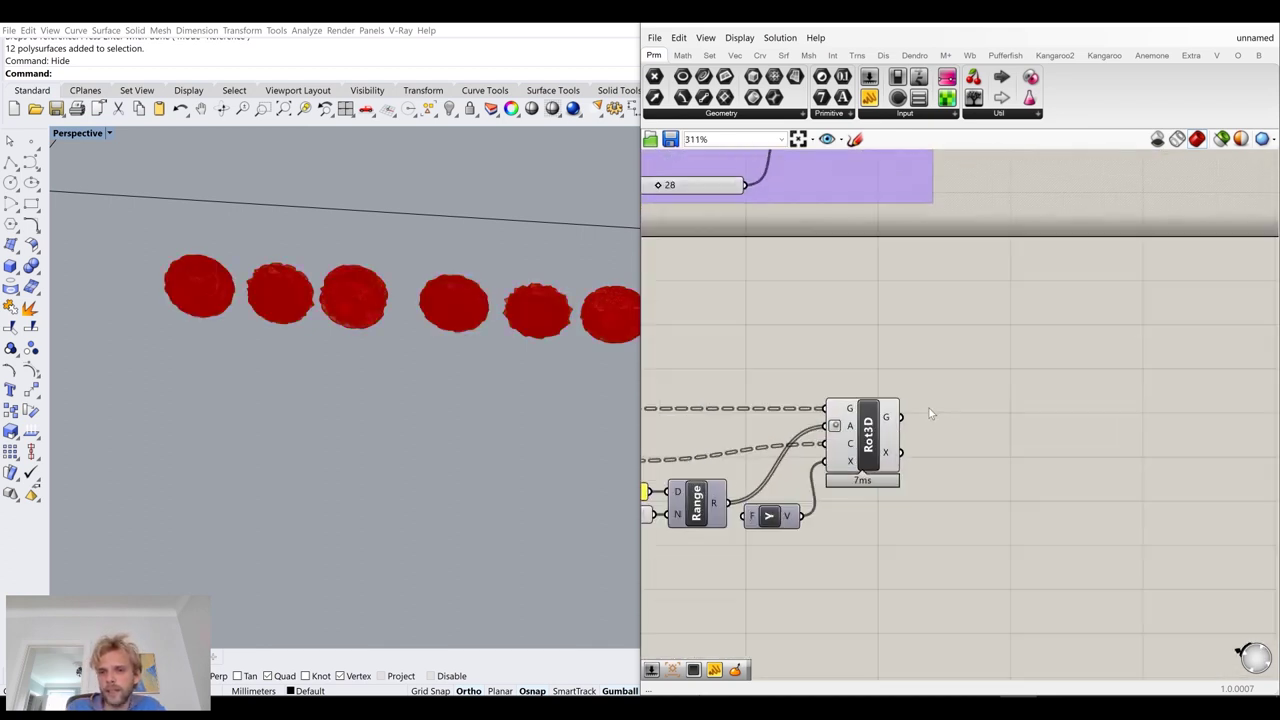
double_click(1026, 481)
text(move)
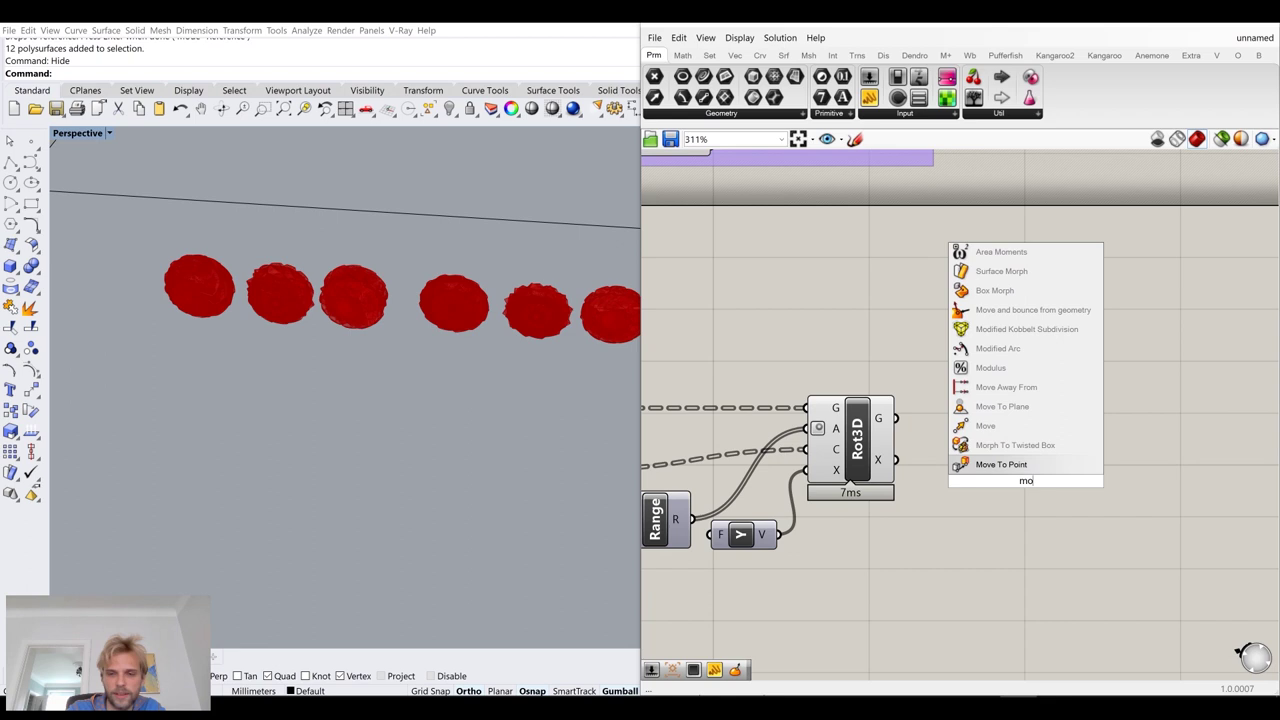
click(988, 447)
drag(896, 418, 1062, 440)
Add a Negative component below Move and connect its output to Move's translation input
double_click(972, 572)
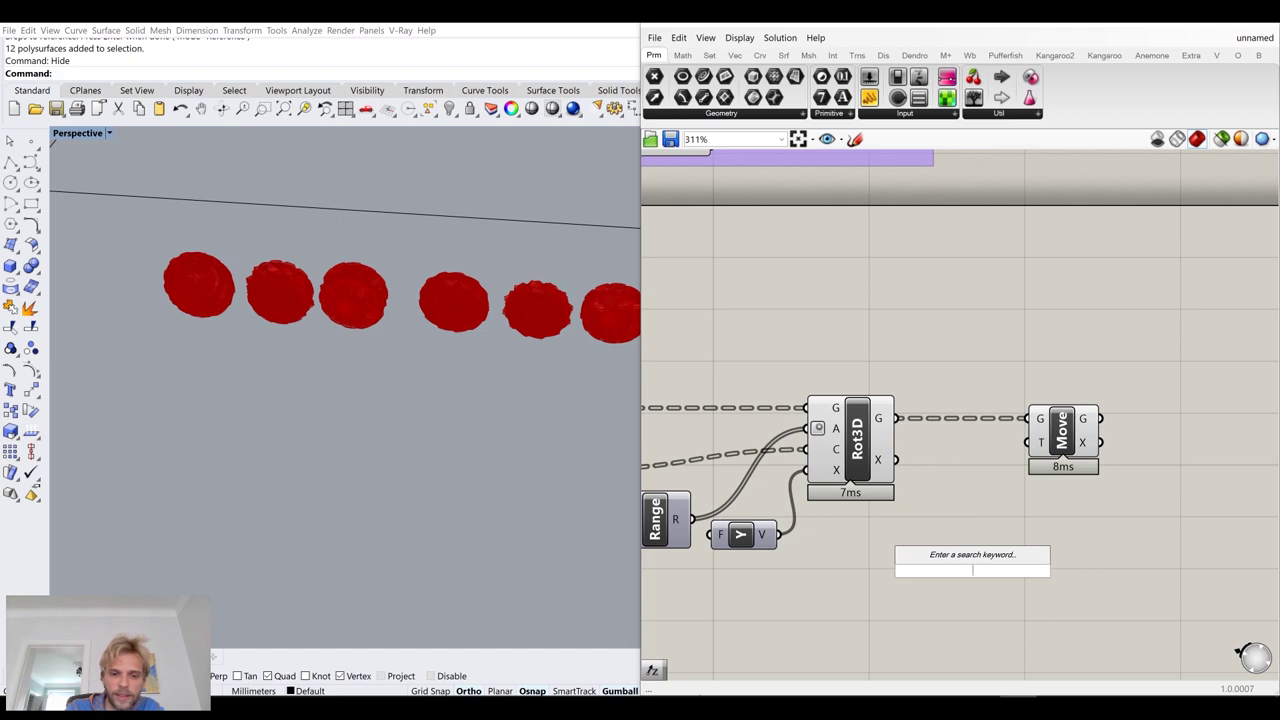
text(neg)
click(985, 556)
drag(989, 577, 1026, 443)
right_drag(914, 590, 994, 564)
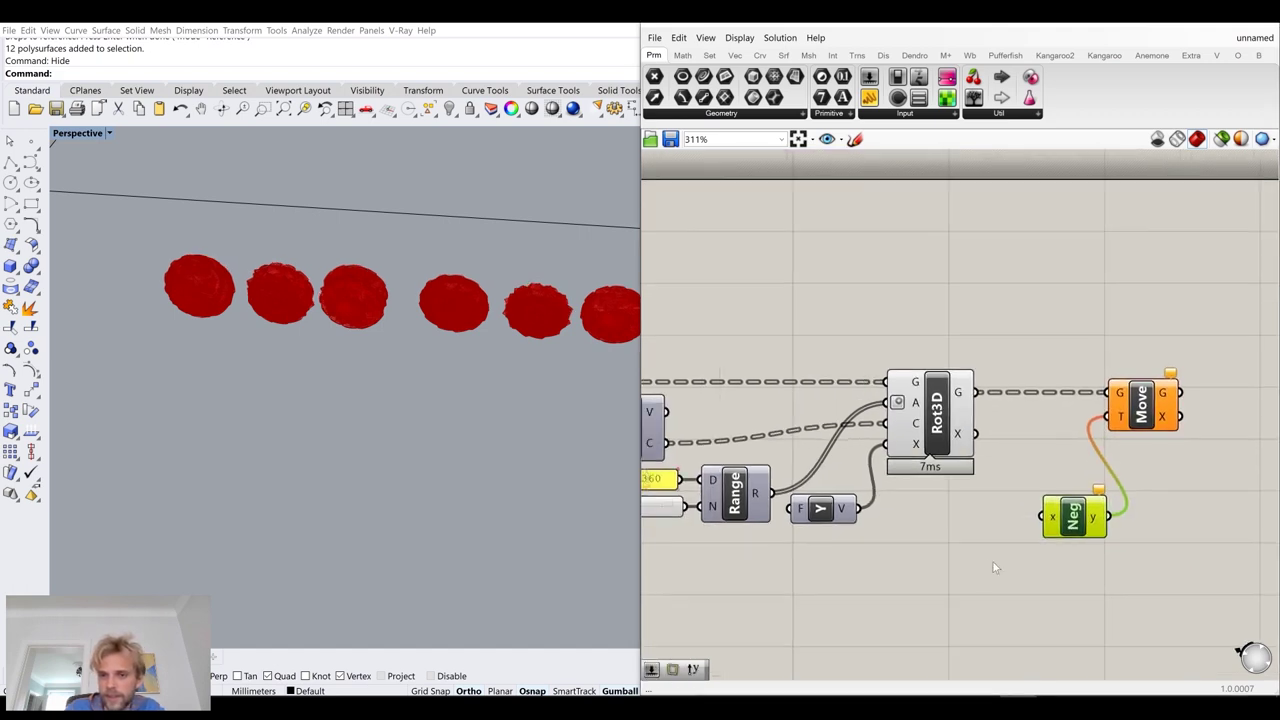
Add a second Unit Y vector and connect it to the Negative component's input
double_click(987, 564)
text(y)
click(983, 551)
drag(1020, 565, 968, 559)
right_drag(750, 567, 870, 535)
click(864, 484)
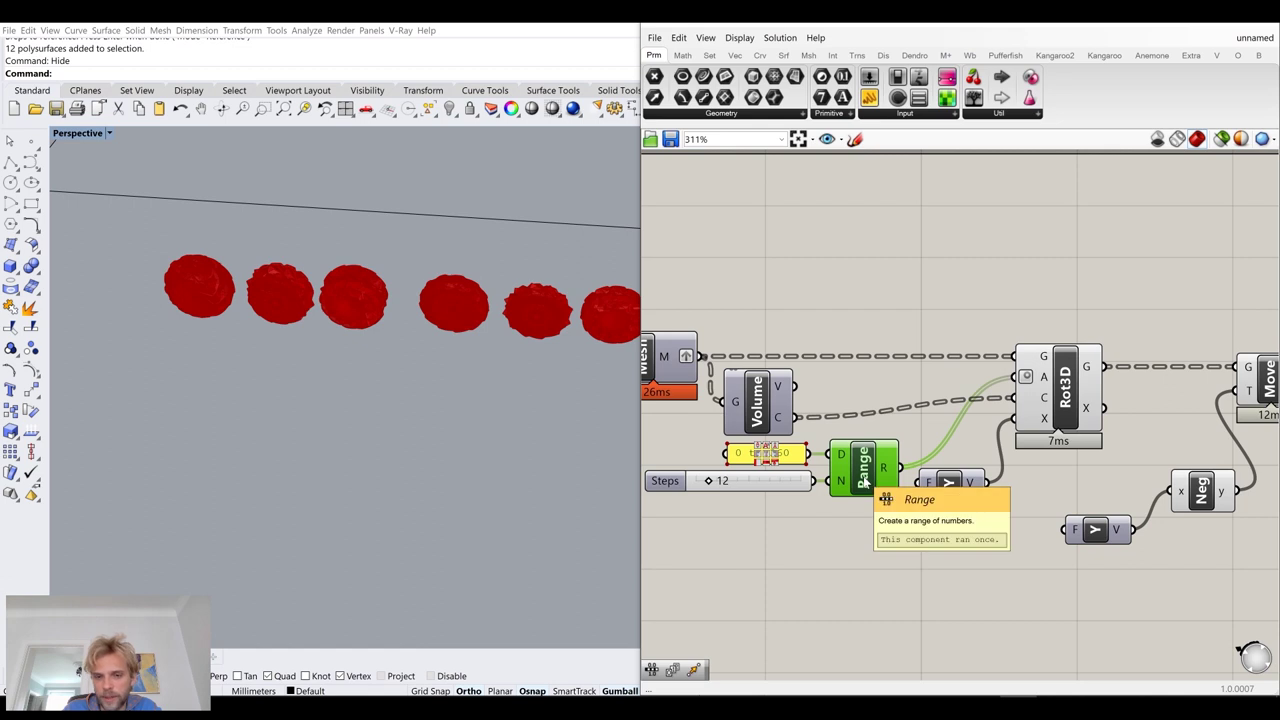
alt+drag(864, 484, 930, 566)
key(Delete)
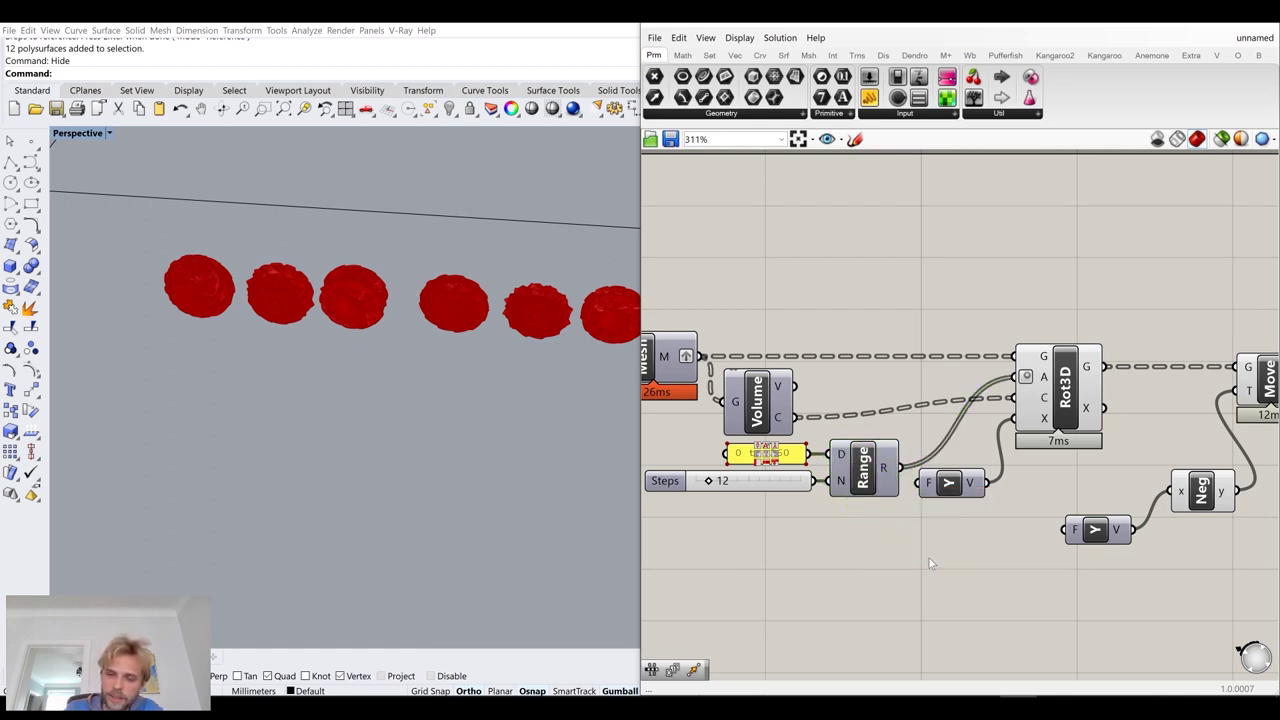
Add a Series component before the second Unit Y and connect its output to that vector's factor input
double_click(929, 558)
text(series)
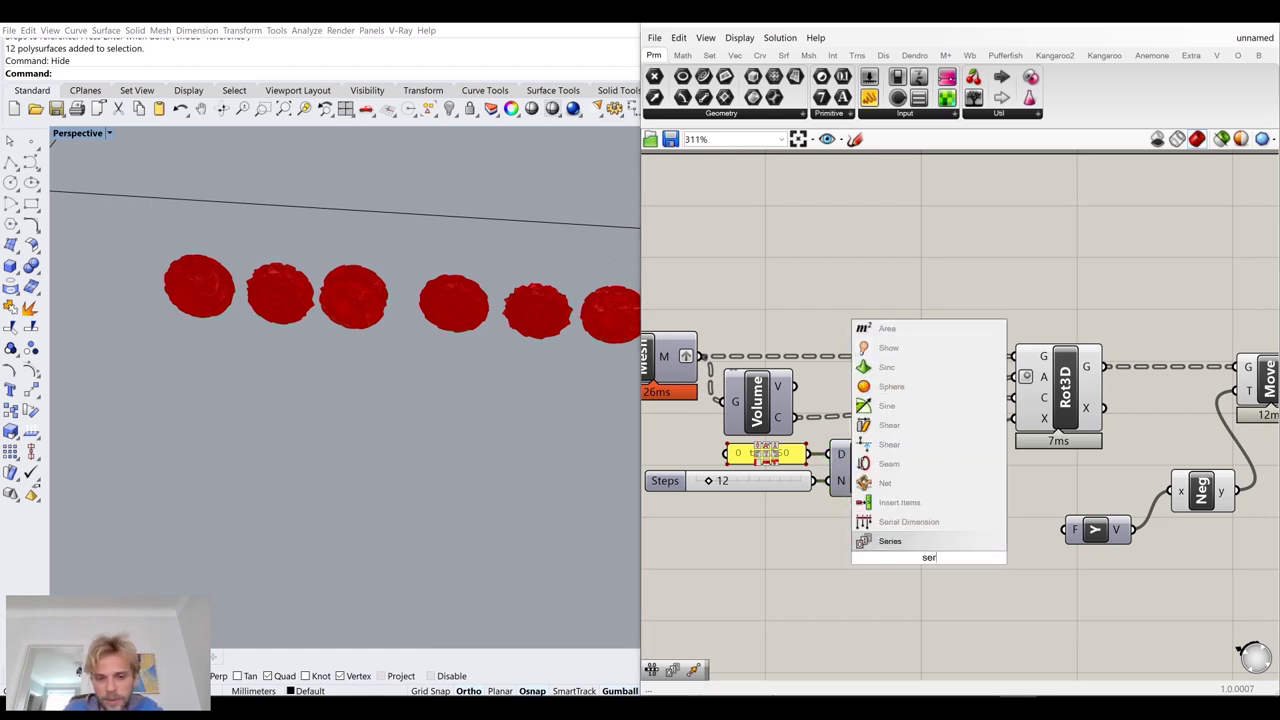
click(944, 547)
drag(948, 560, 1066, 530)
drag(988, 552, 1014, 547)
click(856, 553)
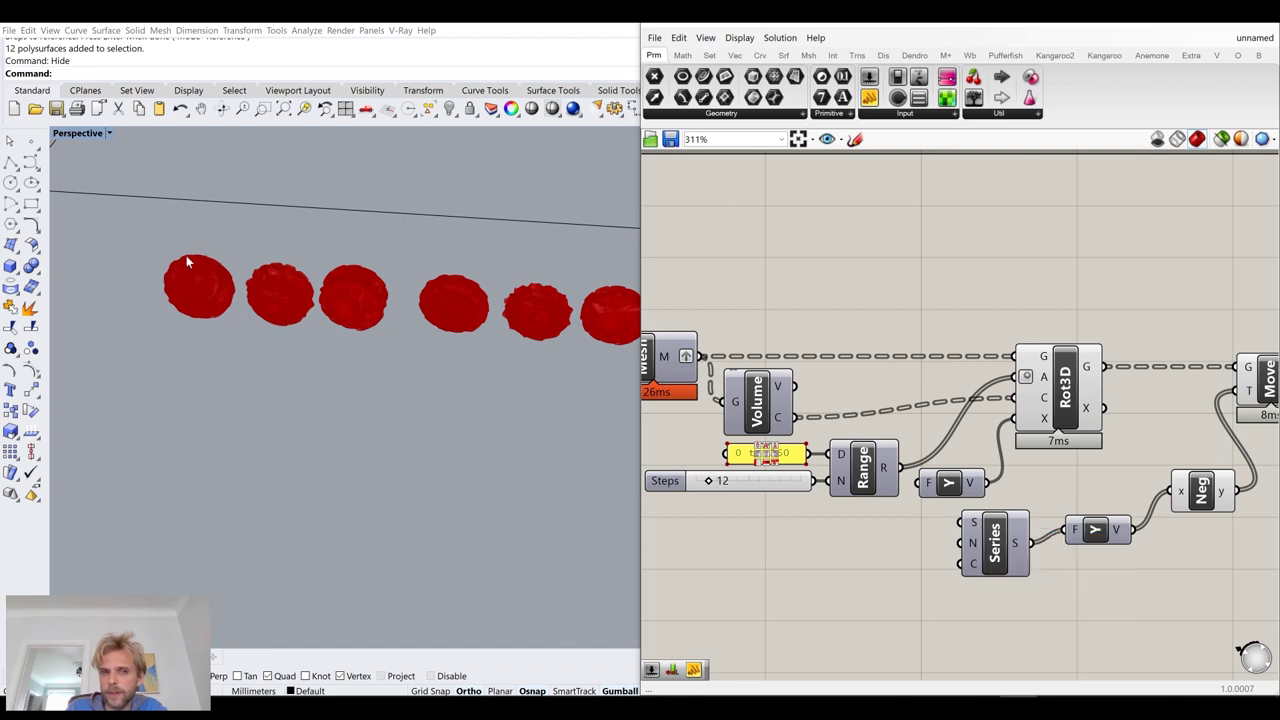
Add a number slider set to 100 and connect it to the Series component's step input
scroll(216, 285, up, 5)
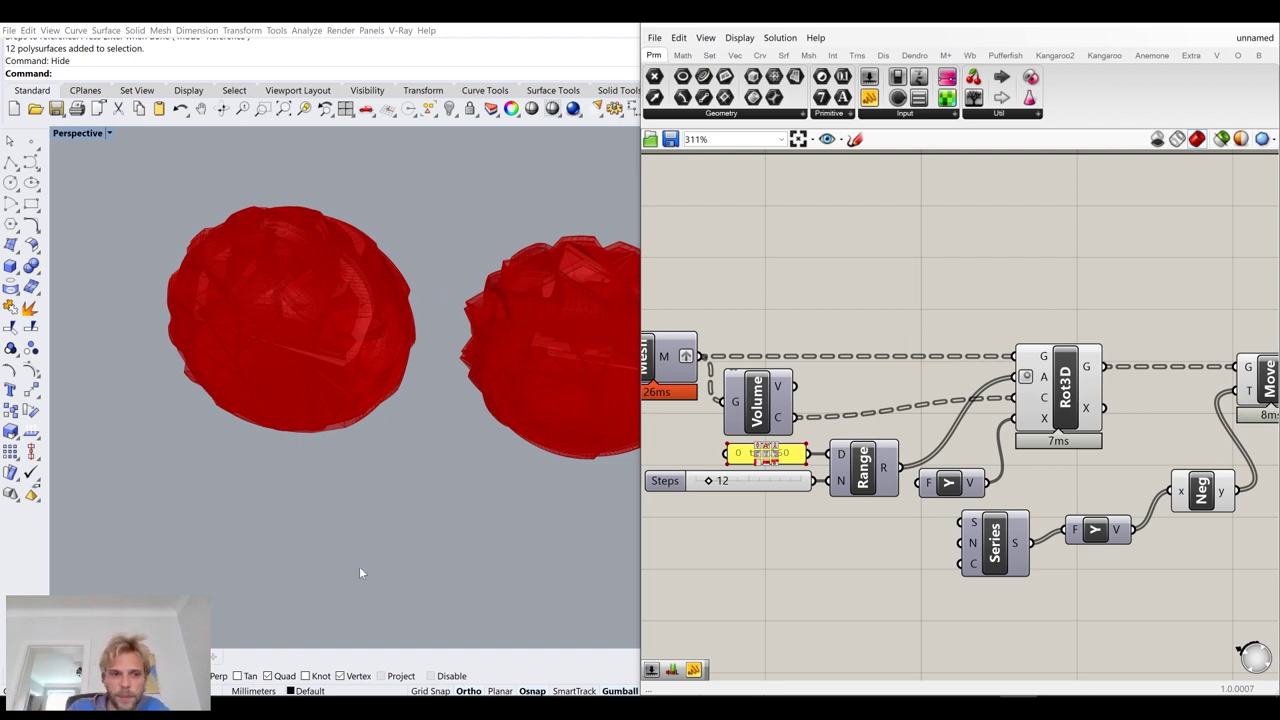
right_drag(355, 453, 330, 443)
scroll(330, 443, down, 6)
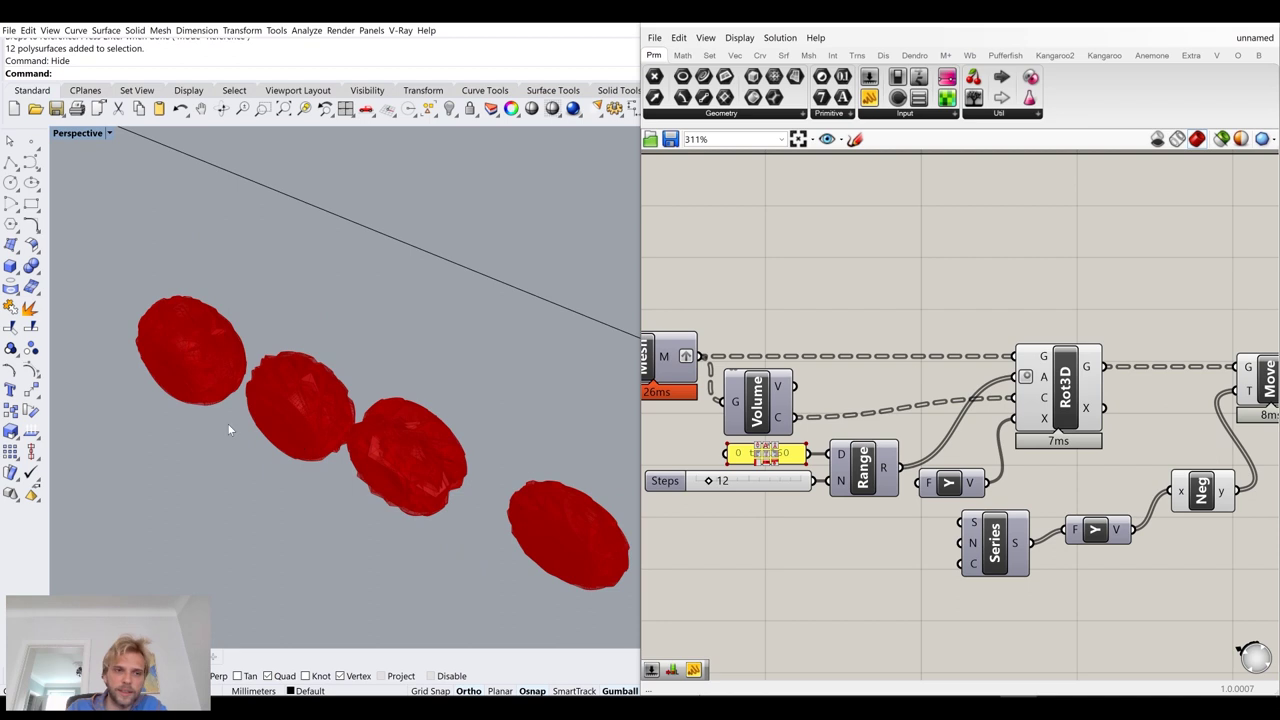
shift+right_drag(172, 331, 297, 302)
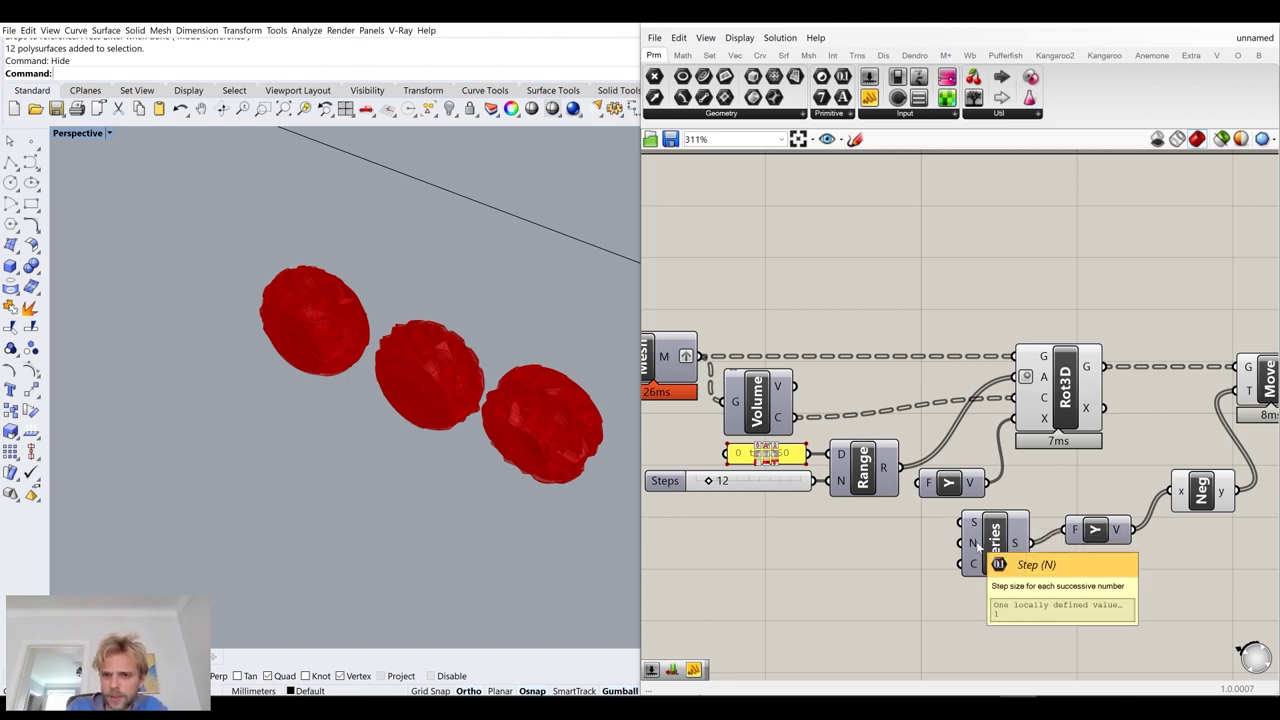
double_click(879, 564)
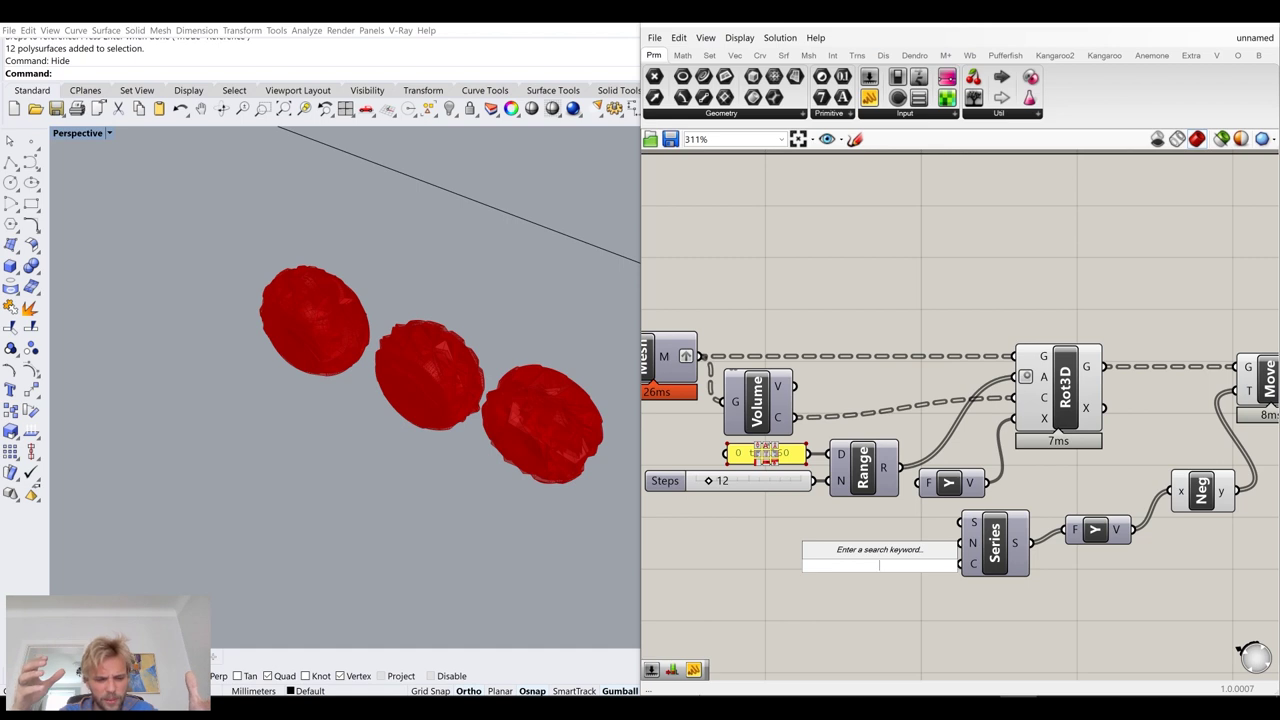
text(100)
key(Return)
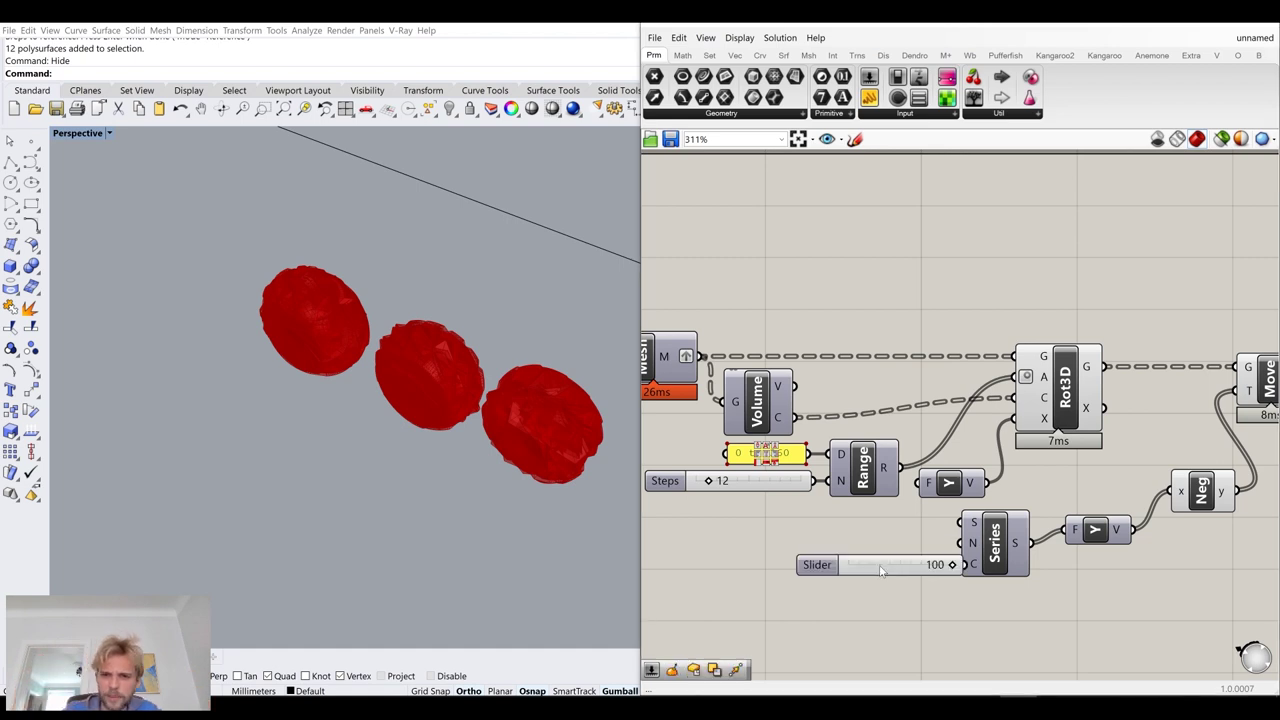
drag(878, 565, 860, 552)
drag(962, 546, 907, 541)
Replace the slider feeding the Series step input with a new number slider set to 200
right_drag(407, 457, 346, 445)
double_click(830, 586)
text(200)
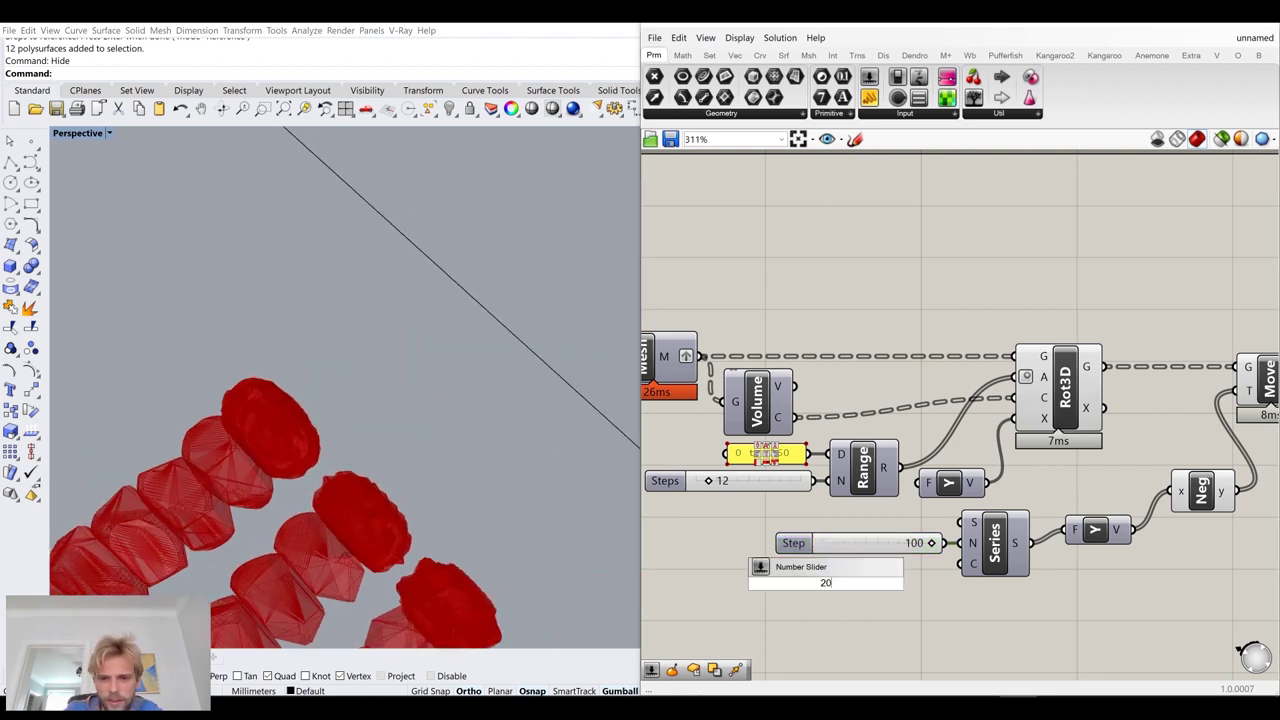
key(Return)
drag(910, 582, 962, 543)
click(898, 582)
click(881, 548)
key(Delete)
drag(888, 575, 921, 536)
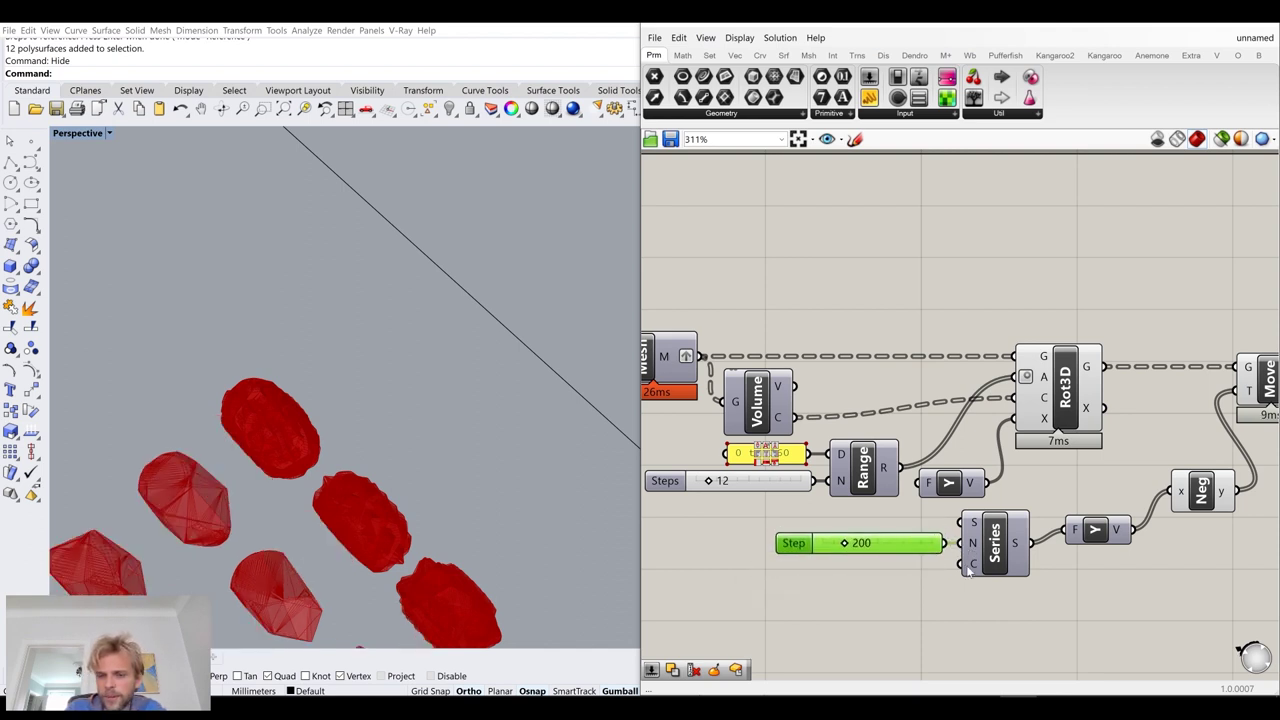
Add a List Length component fed by the Range output and connect its length to the Series count input
mouse_move(889, 469)
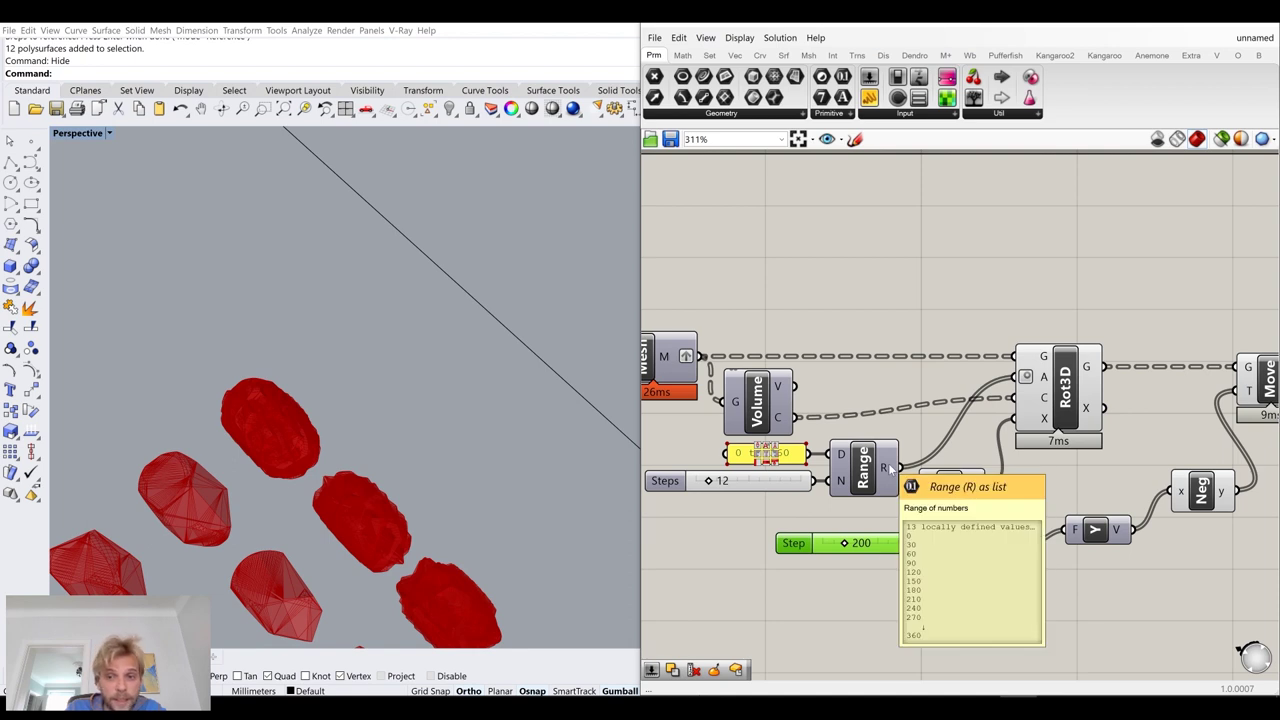
double_click(885, 603)
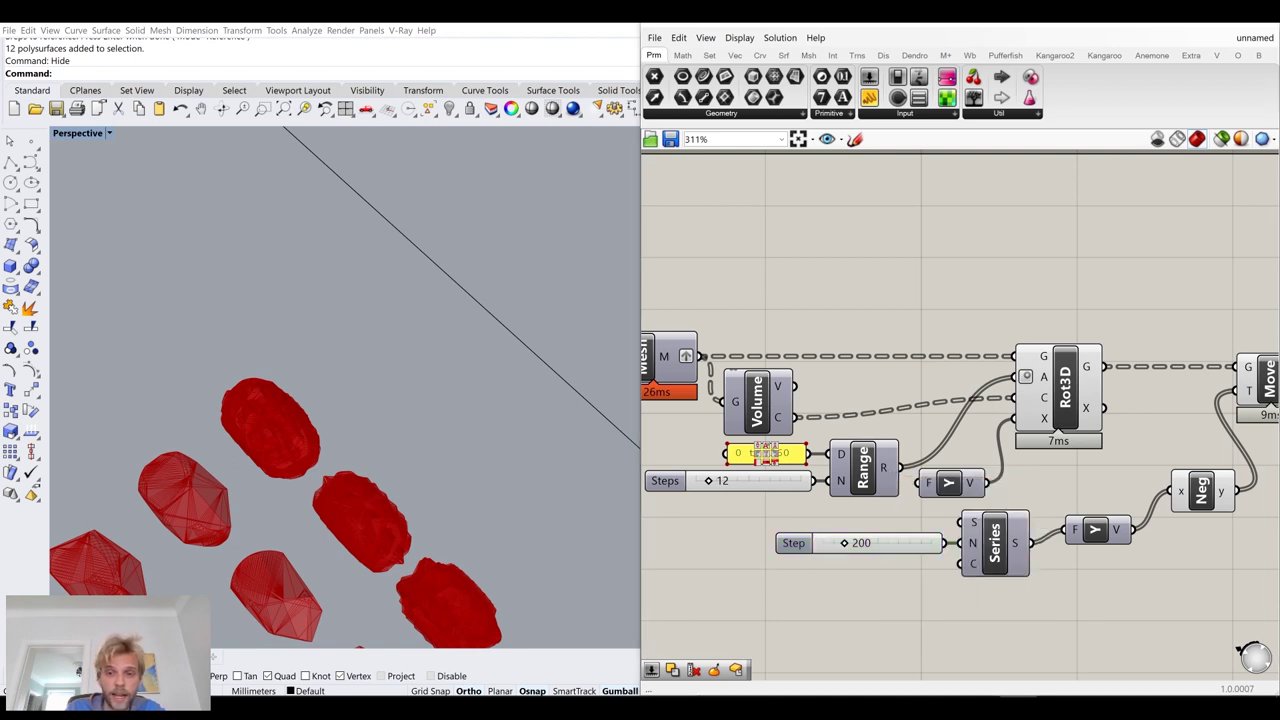
text(a)
key(BackSpace)
text(list)
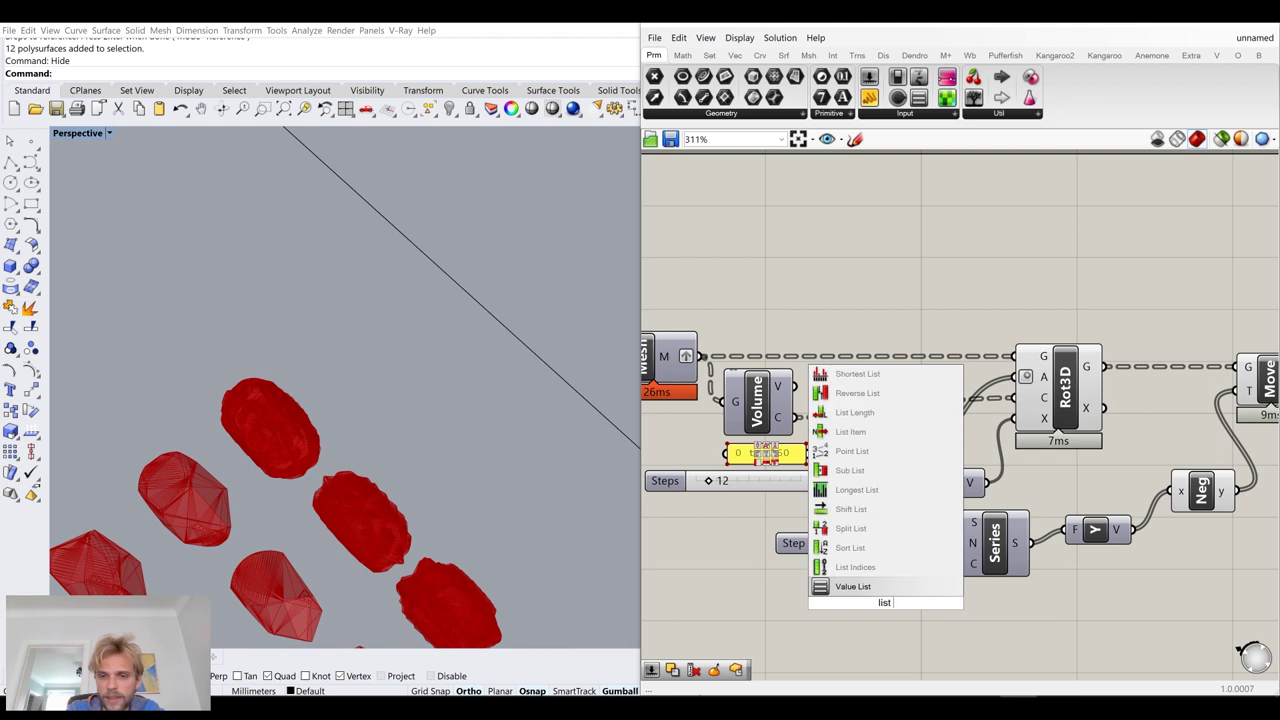
click(870, 569)
drag(902, 468, 973, 563)
drag(950, 482, 968, 472)
click(1117, 468)
Turn off the preview of all components in the stone rotation definition, leaving only the Move component's preview enabled
scroll(1100, 500, down, 4)
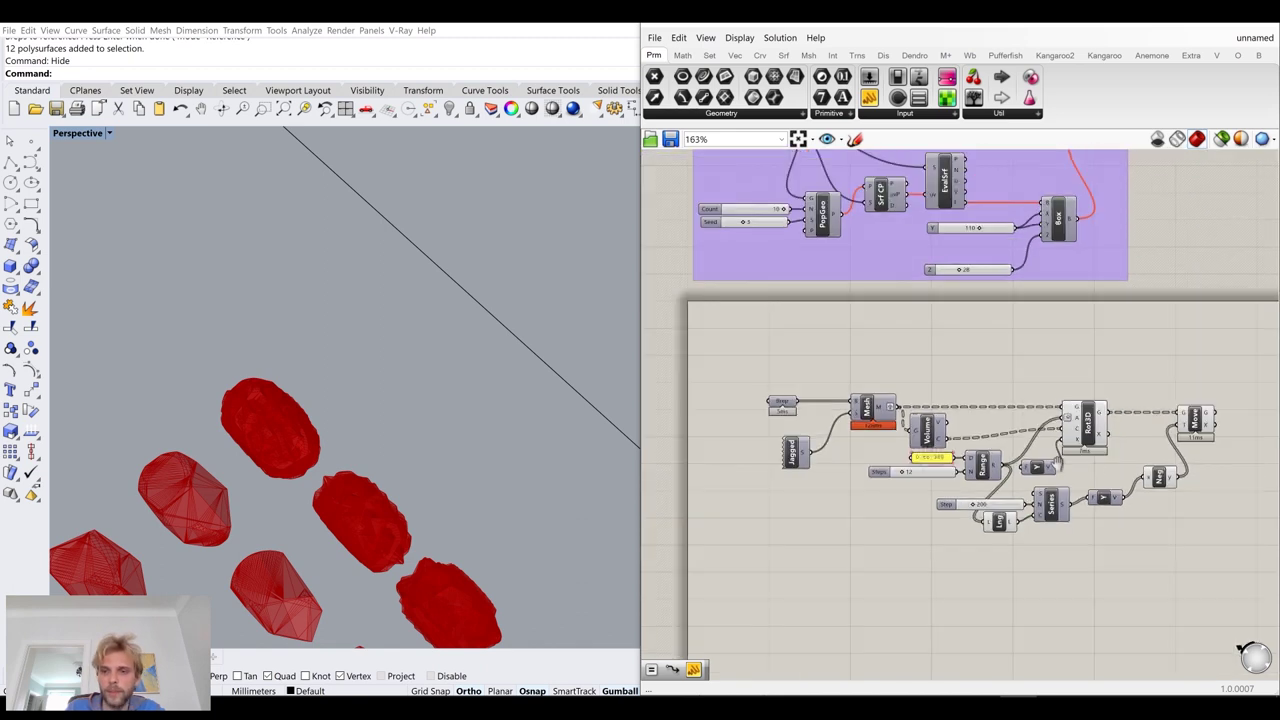
drag(1134, 577, 708, 374)
middle_click(708, 374)
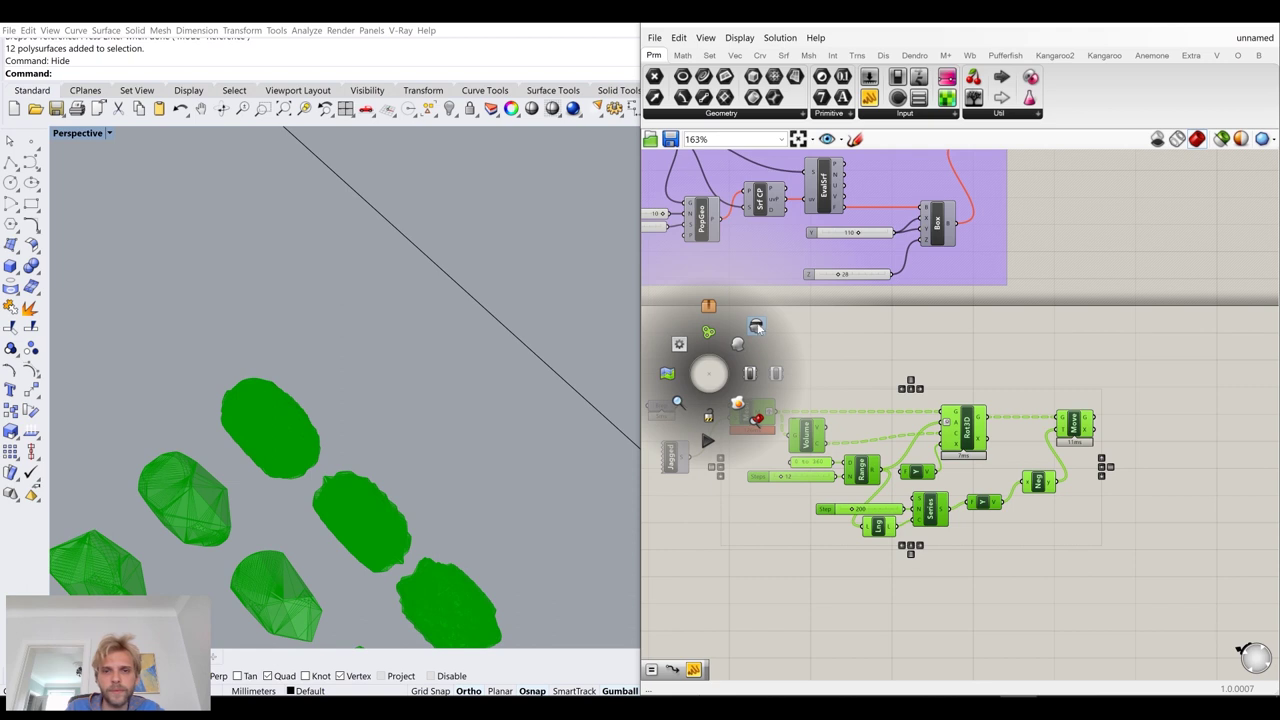
click(756, 330)
click(890, 364)
click(1077, 424)
middle_click(1077, 424)
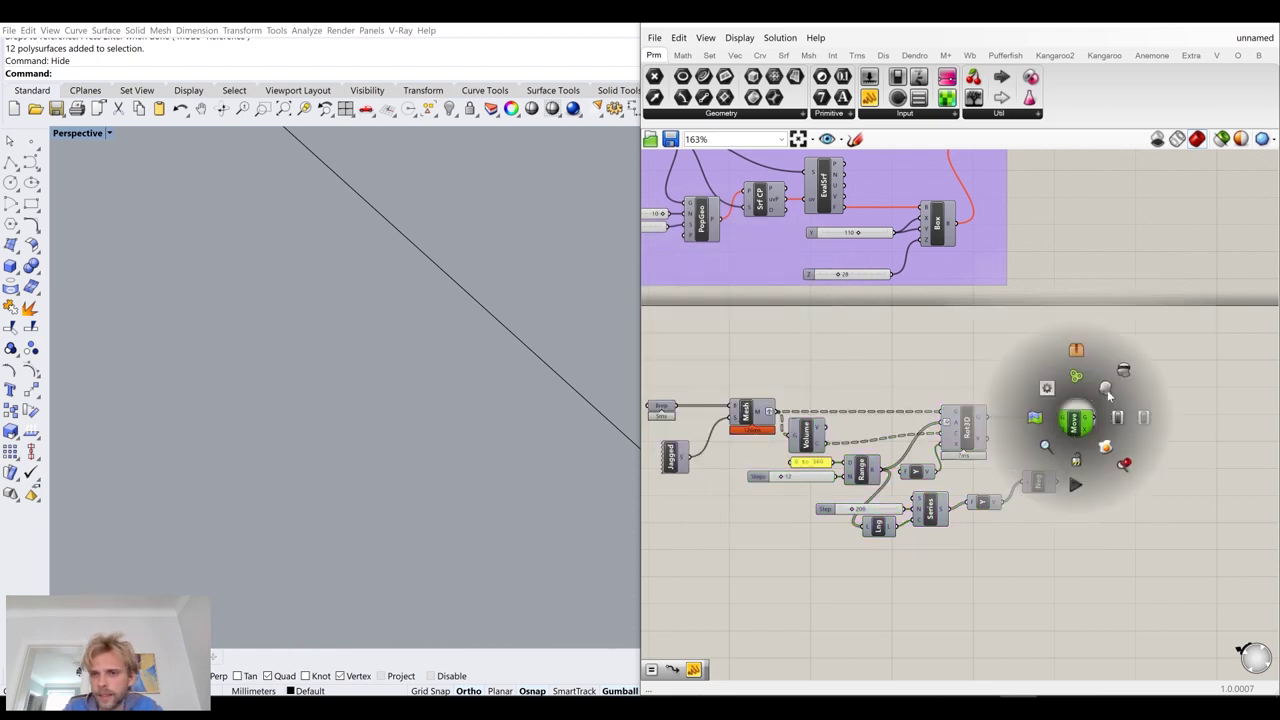
click(1111, 399)
Group all components of the stone meshing, rotation and move definition, from the Brep input to Move
scroll(355, 400, down, 10)
right_drag(374, 374, 431, 354)
scroll(415, 360, up, 3)
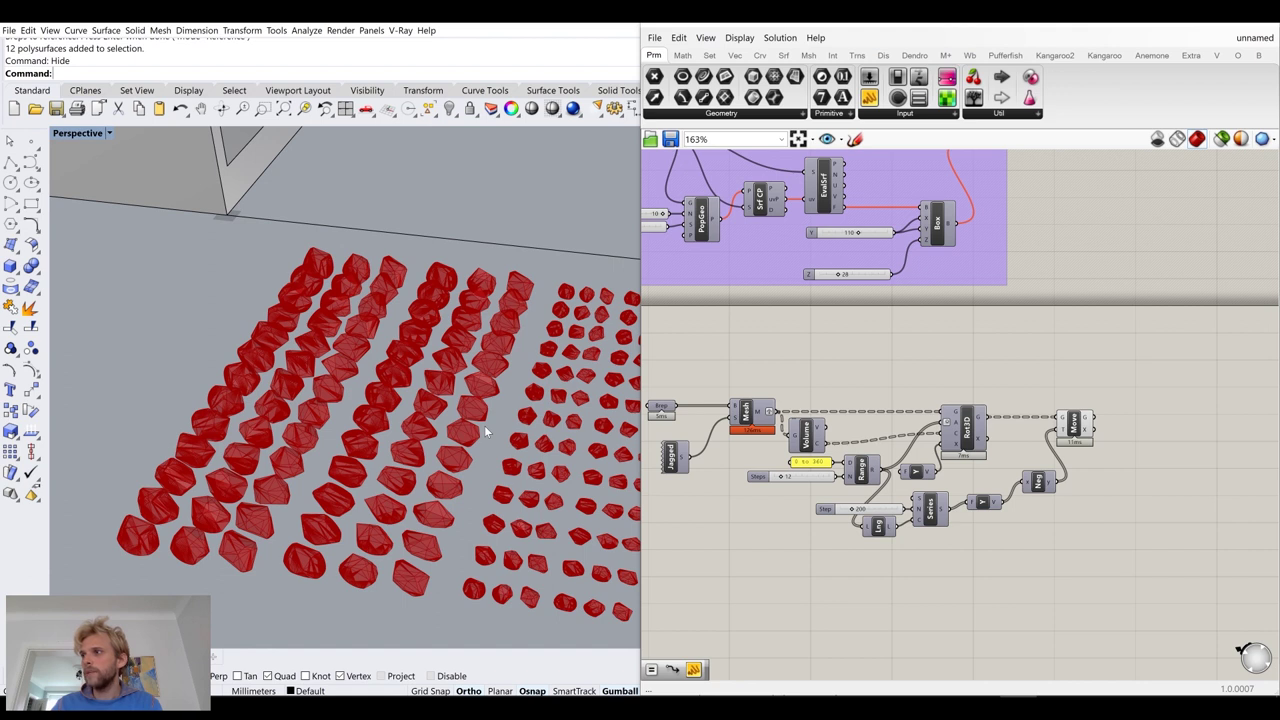
right_drag(500, 354, 490, 380)
drag(1173, 580, 661, 363)
middle_click(745, 364)
click(748, 324)
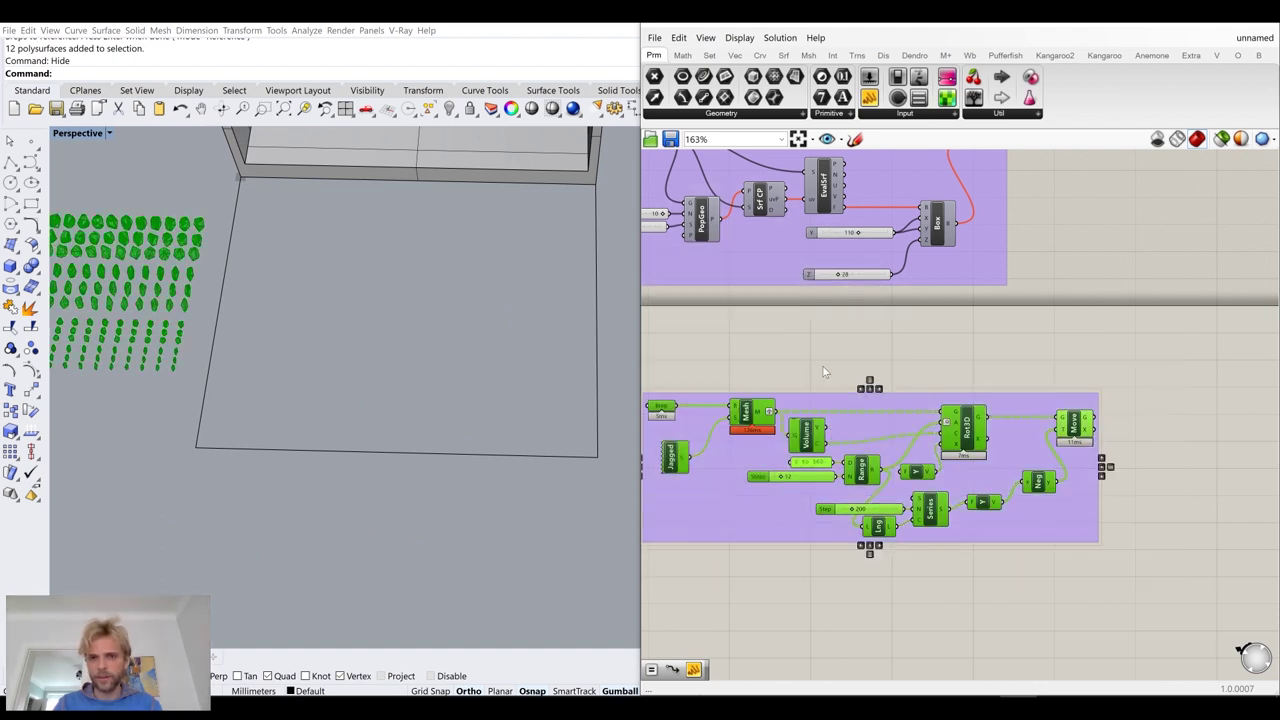
Flatten the G output of the Move component in the lower component group
click(828, 372)
drag(899, 411, 936, 434)
click(908, 414)
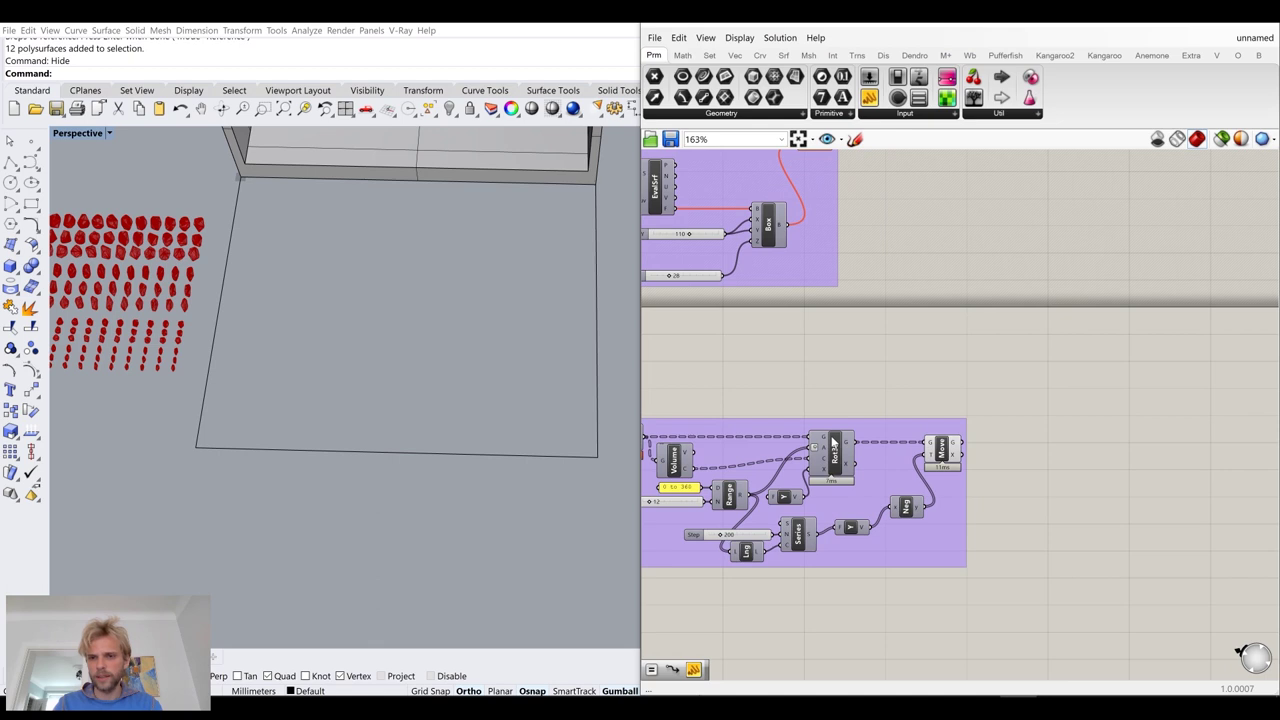
scroll(1180, 433, up, 4)
right_click(1050, 460)
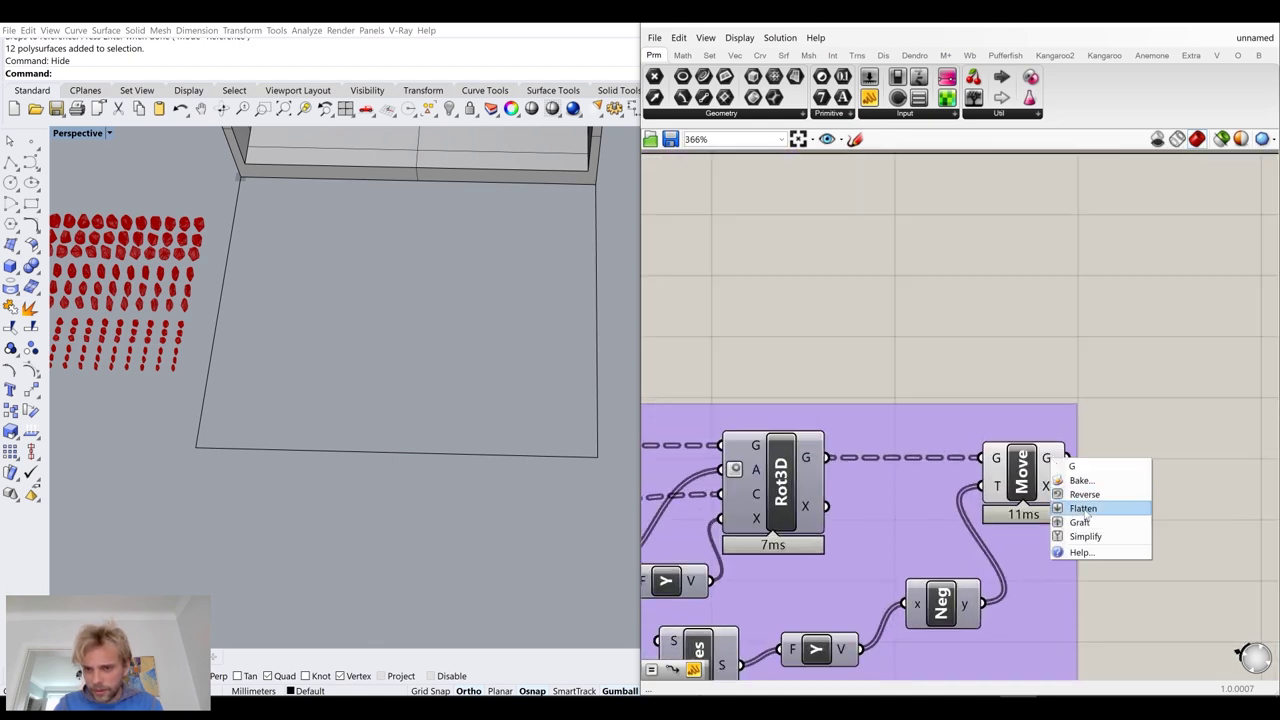
click(1084, 494)
scroll(975, 351, down, 3)
scroll(984, 382, down, 3)
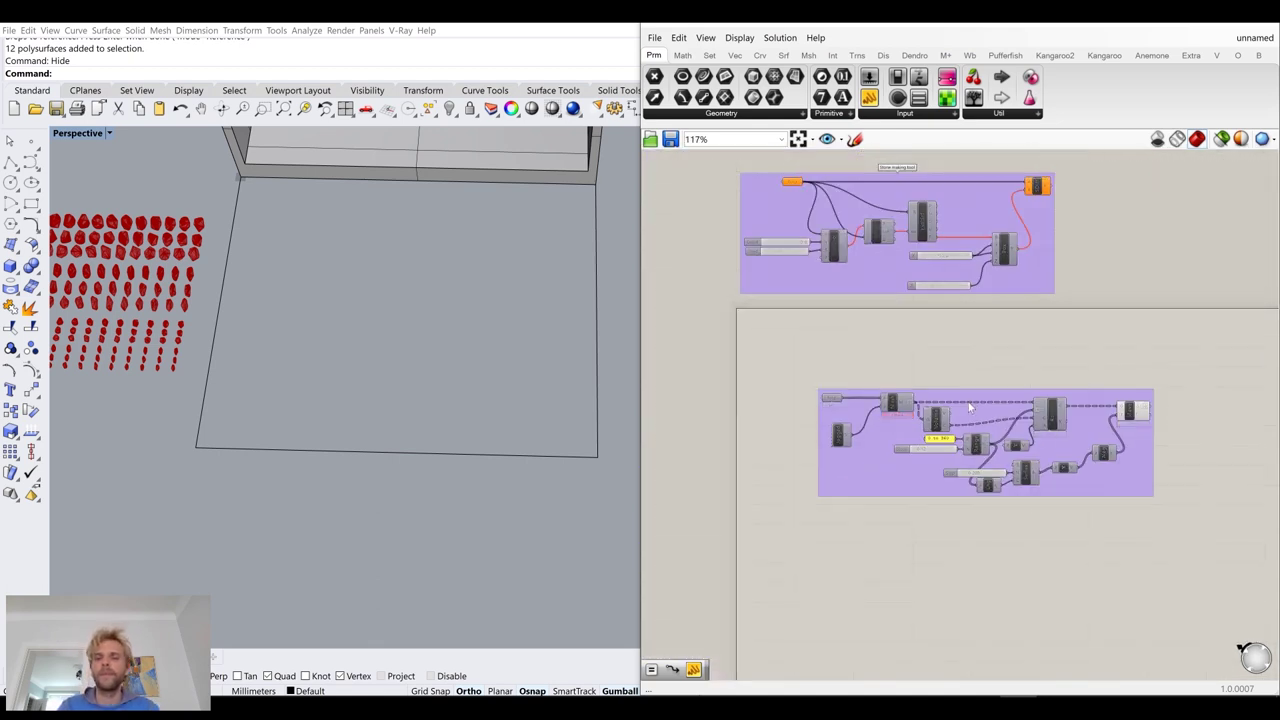
Name the lower group containing the Mesh, Rot3D and Move components "Stone rotator"
click(1096, 468)
drag(1096, 468, 1070, 492)
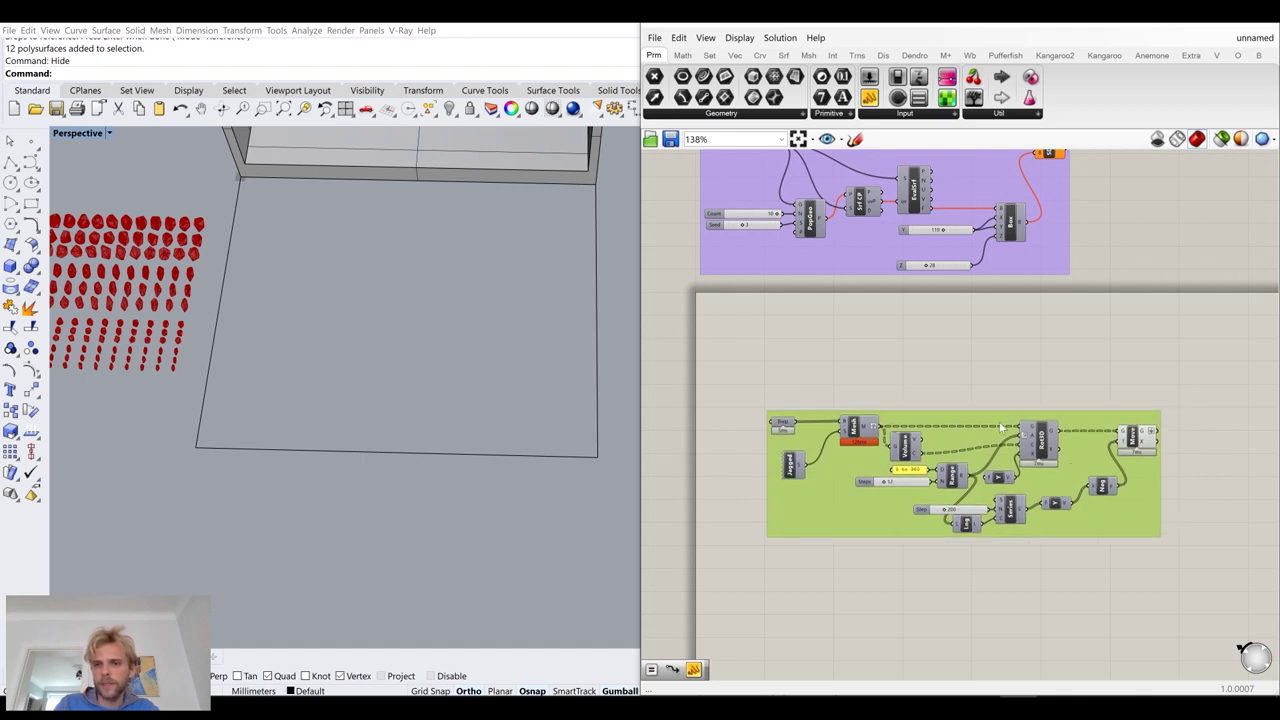
scroll(958, 412, up, 3)
right_click(958, 412)
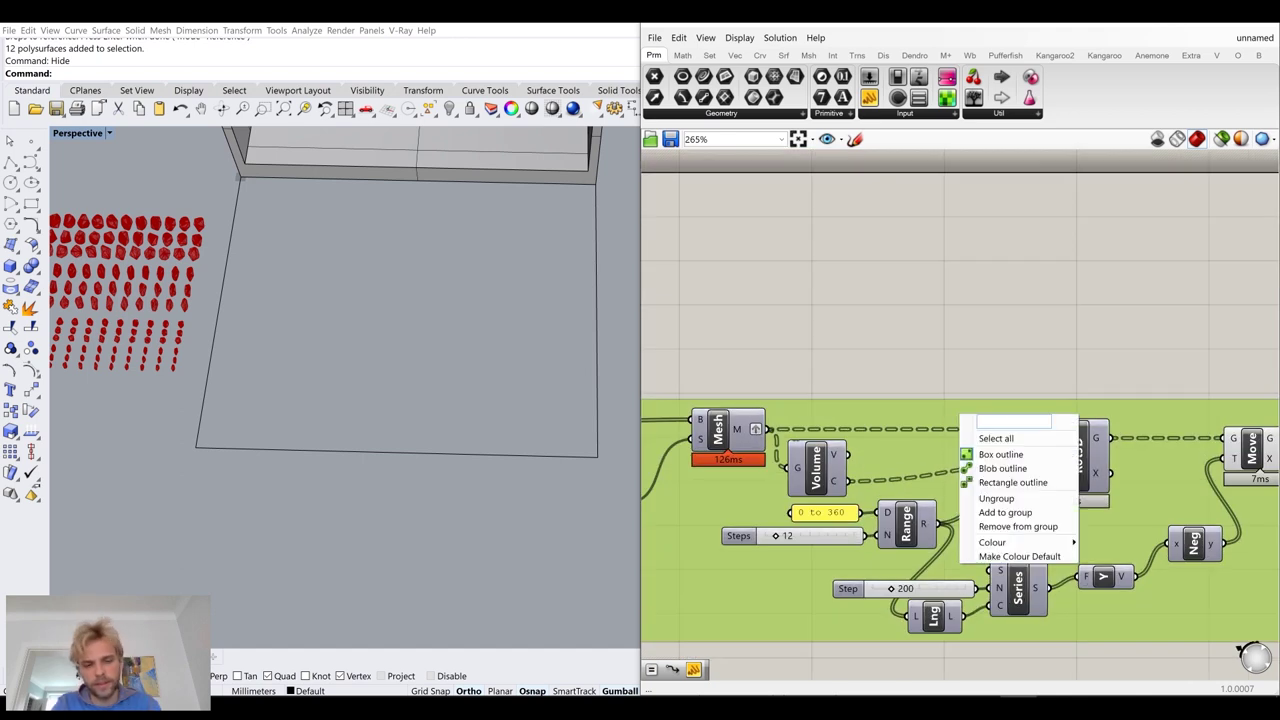
text(Stone rotator)
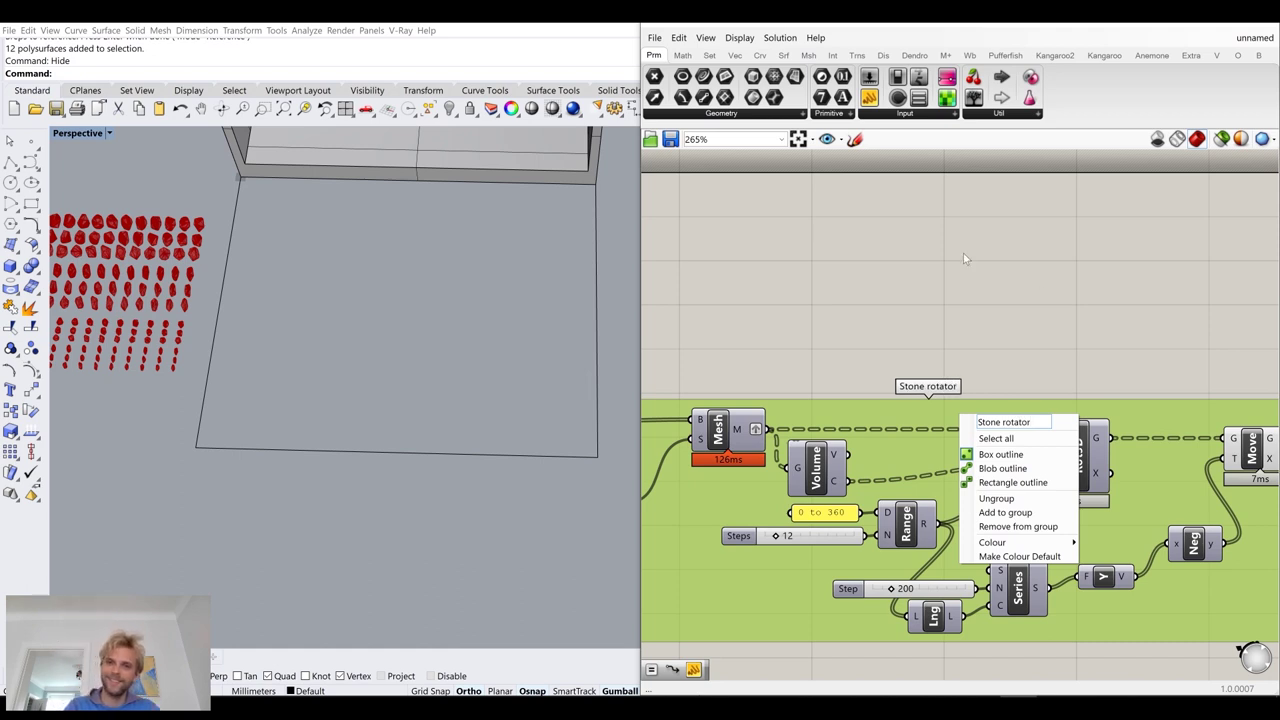
click(963, 258)
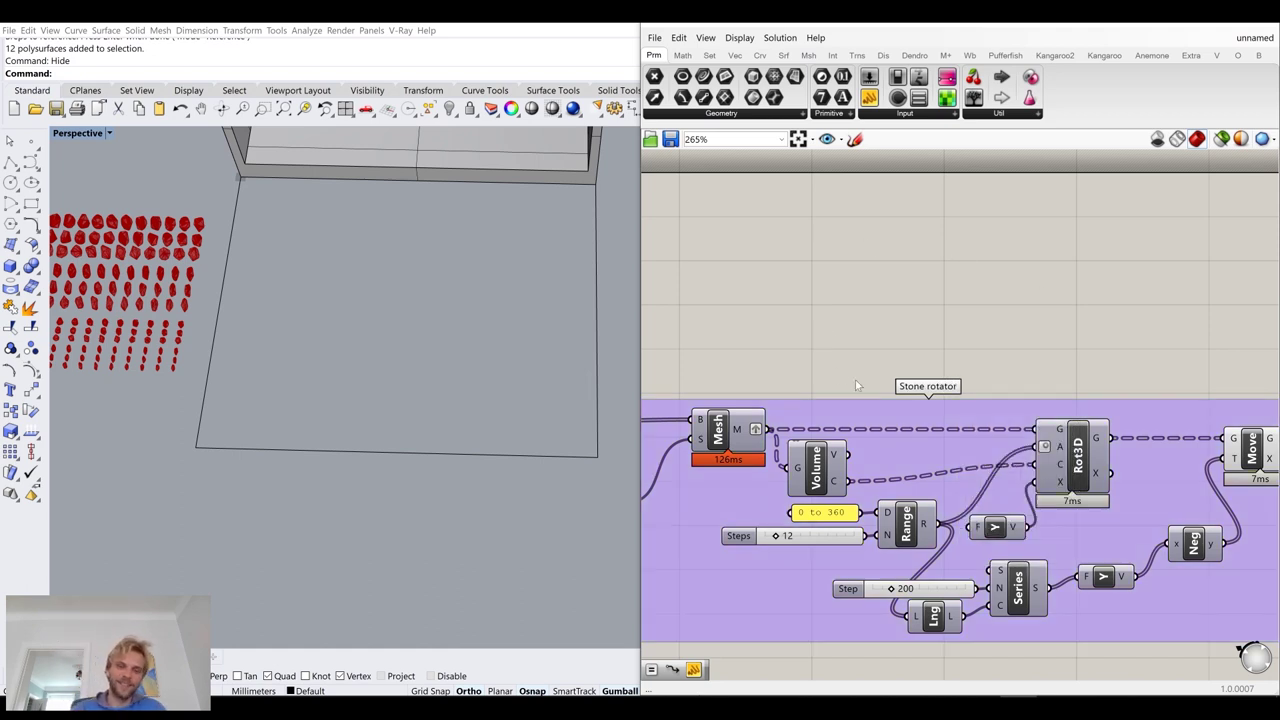
scroll(848, 343, down, 5)
drag(784, 484, 734, 366)
click(778, 497)
right_drag(778, 497, 791, 412)
drag(415, 380, 352, 530)
key(Escape)
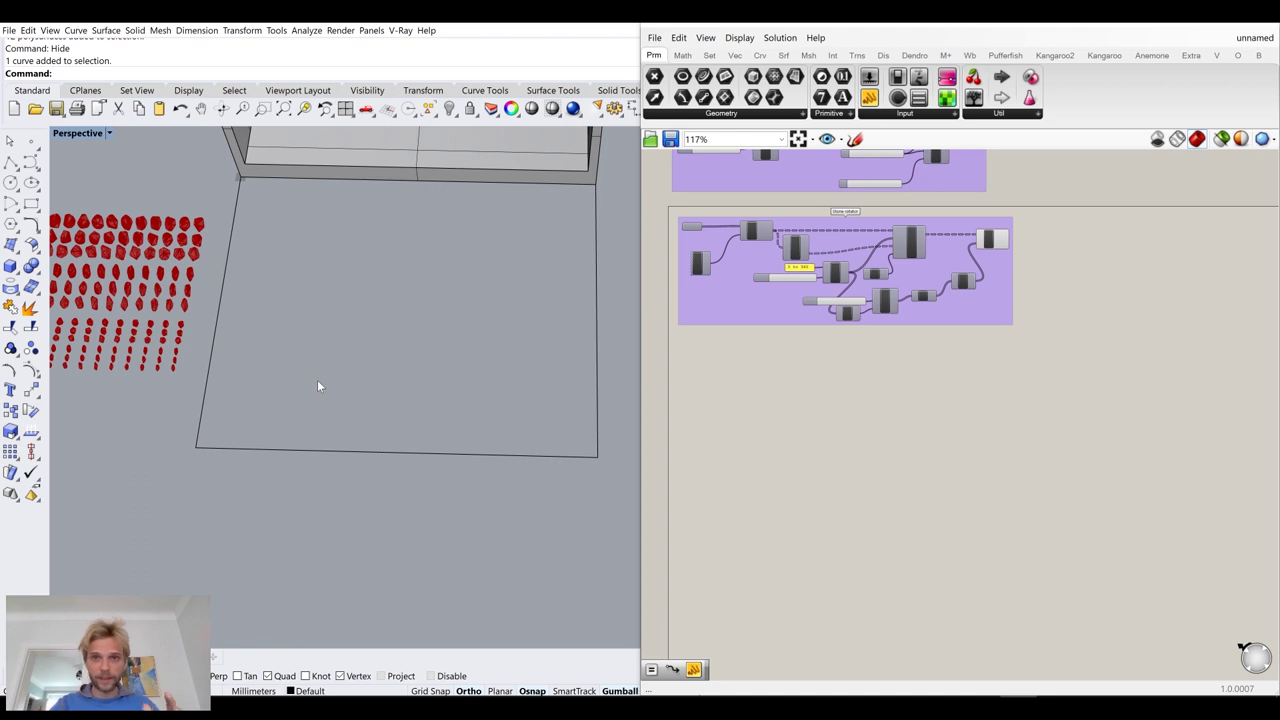
Add a Spin Force field component to the empty canvas area below the Stone rotator group
click(682, 55)
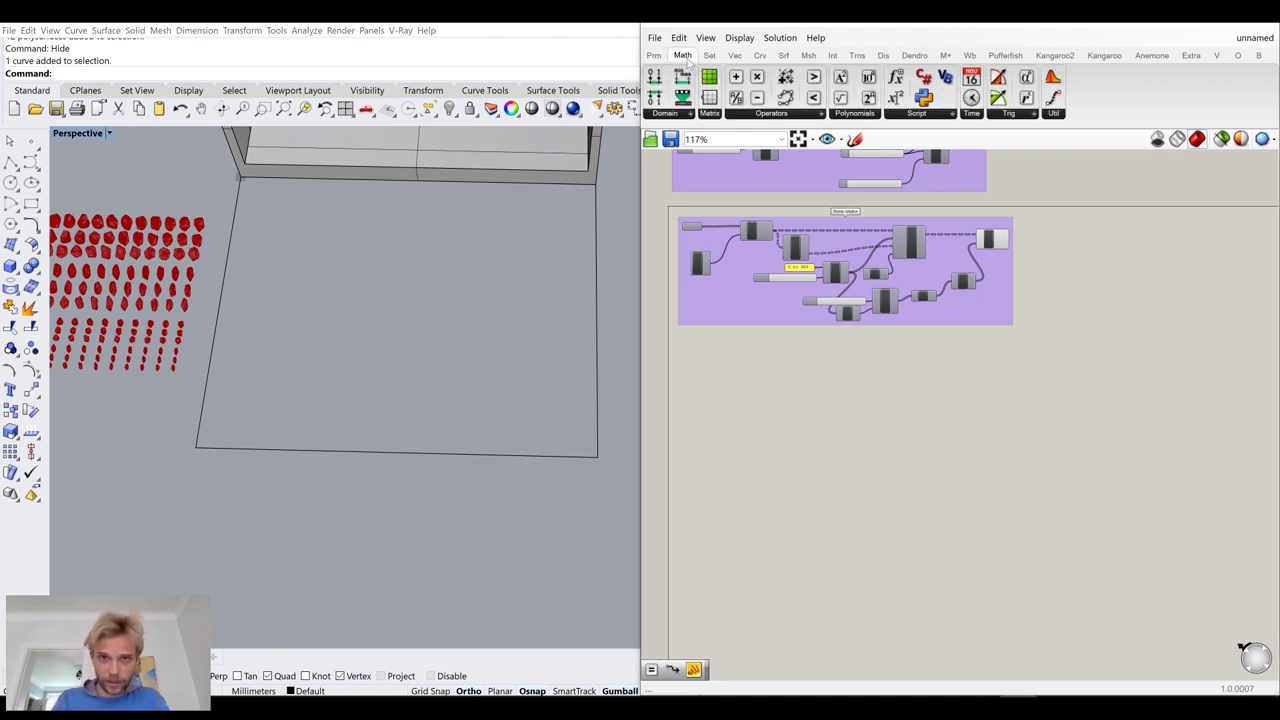
click(709, 55)
click(735, 57)
click(676, 114)
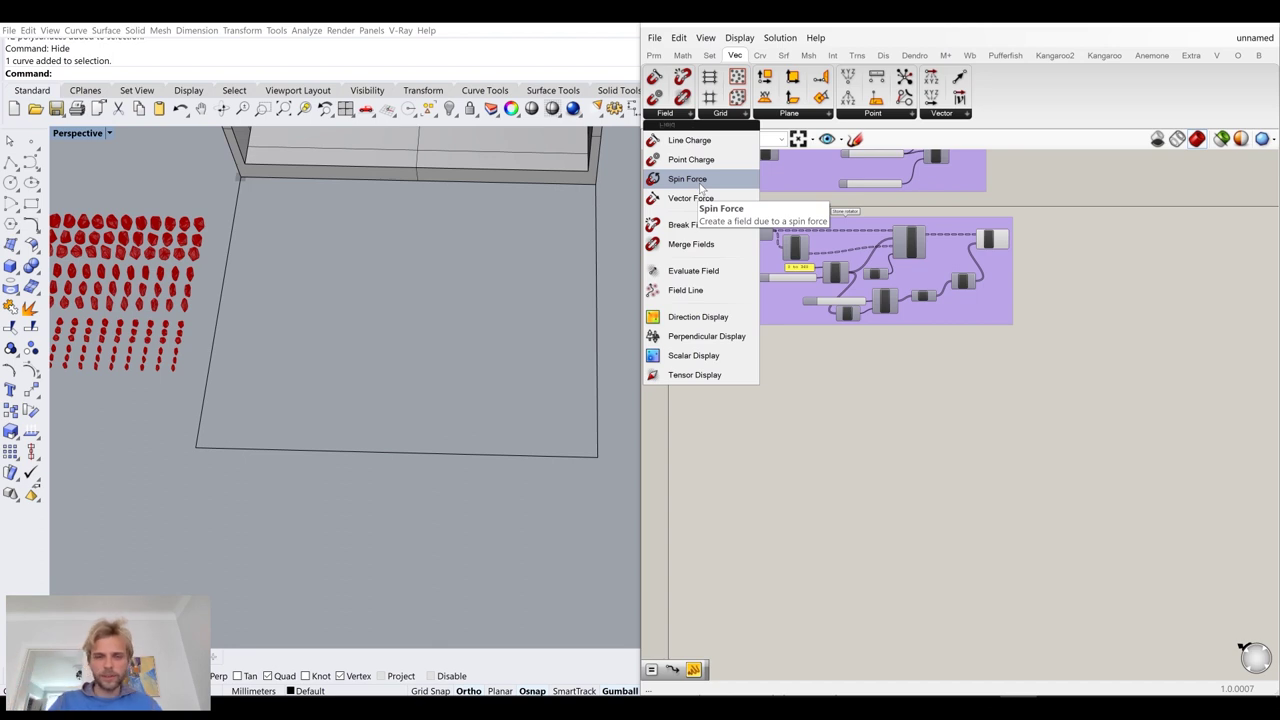
drag(702, 187, 766, 409)
scroll(764, 402, up, 5)
right_drag(766, 404, 940, 385)
scroll(942, 386, down, 3)
drag(942, 386, 899, 354)
scroll(887, 322, up, 3)
scroll(887, 326, up, 1)
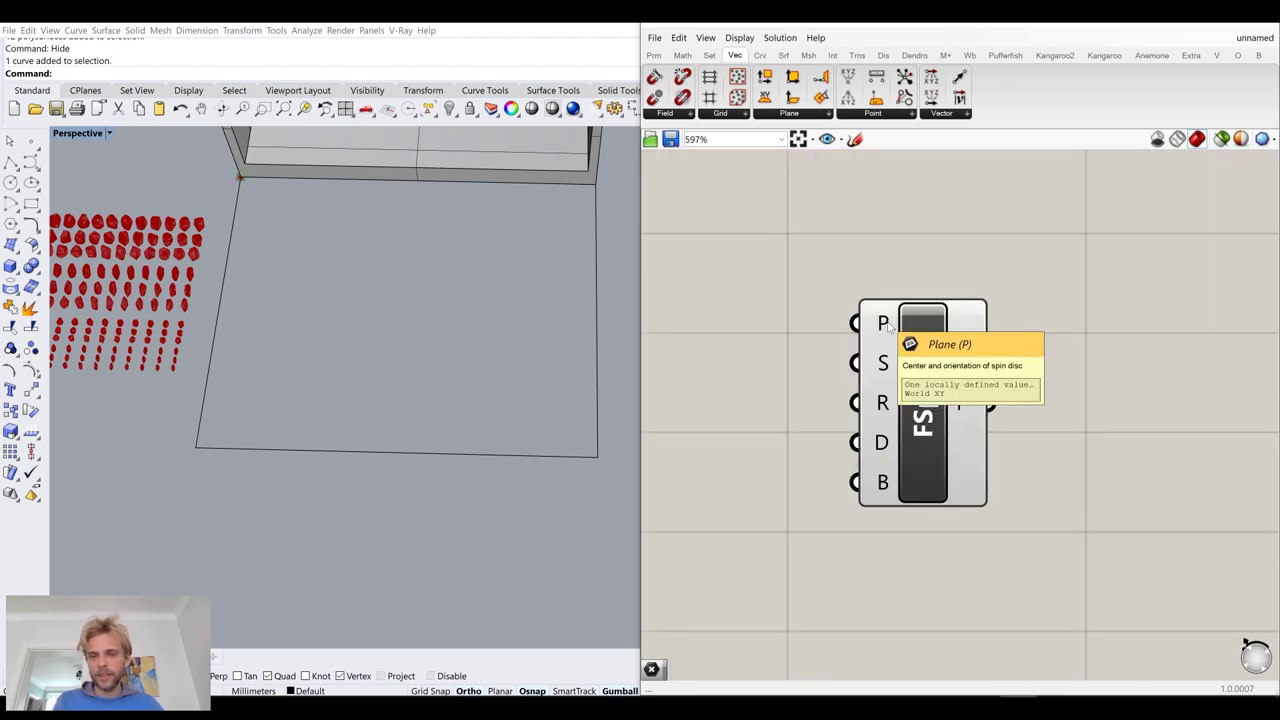
Draw a point near the middle of the rectangular outline in the Rhino Perspective view and select it
click(31, 141)
click(417, 293)
drag(456, 360, 457, 361)
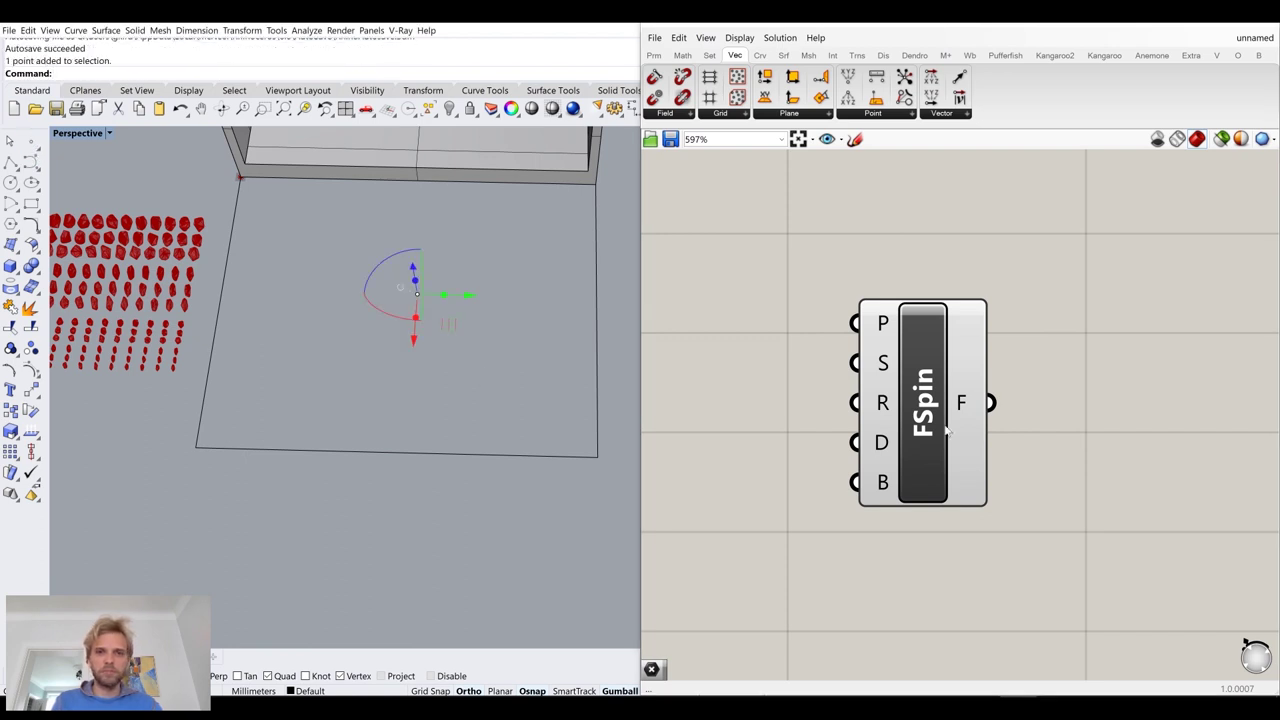
Add a Point parameter referencing the drawn point, connect it to the Spin Force's Plane input, and align it beside that input
double_click(766, 357)
text(point)
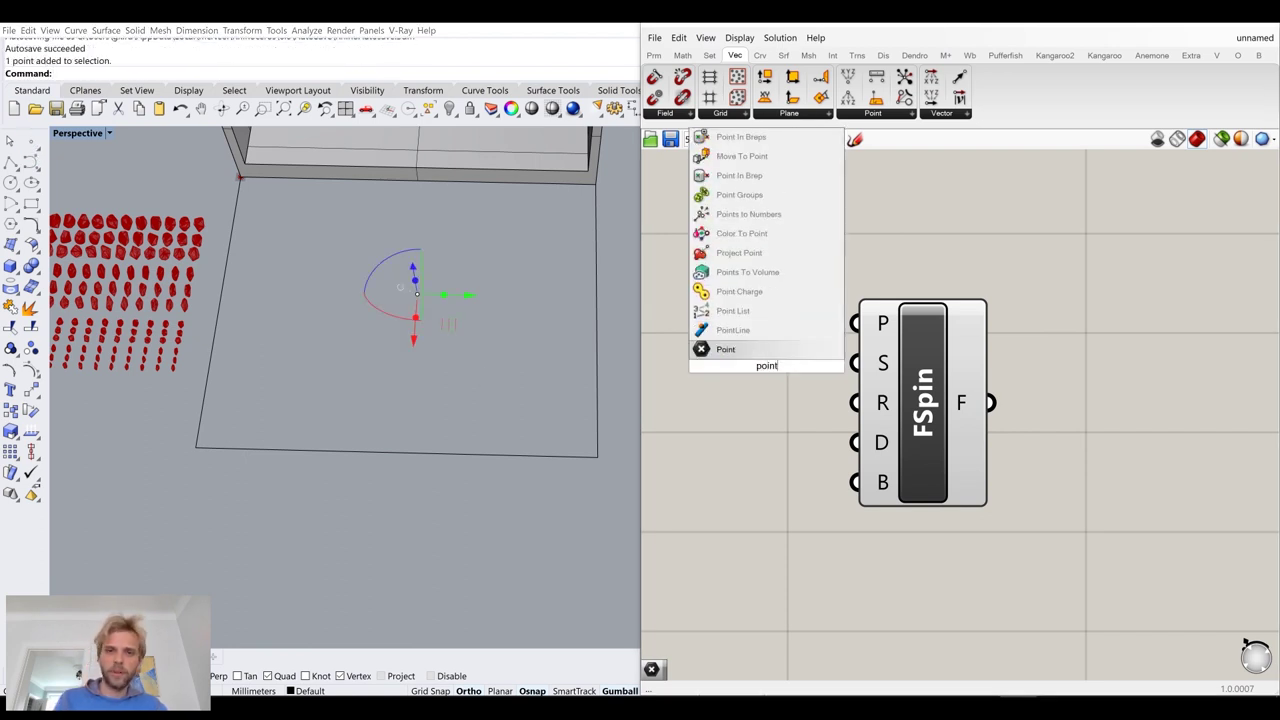
click(740, 349)
right_click(763, 366)
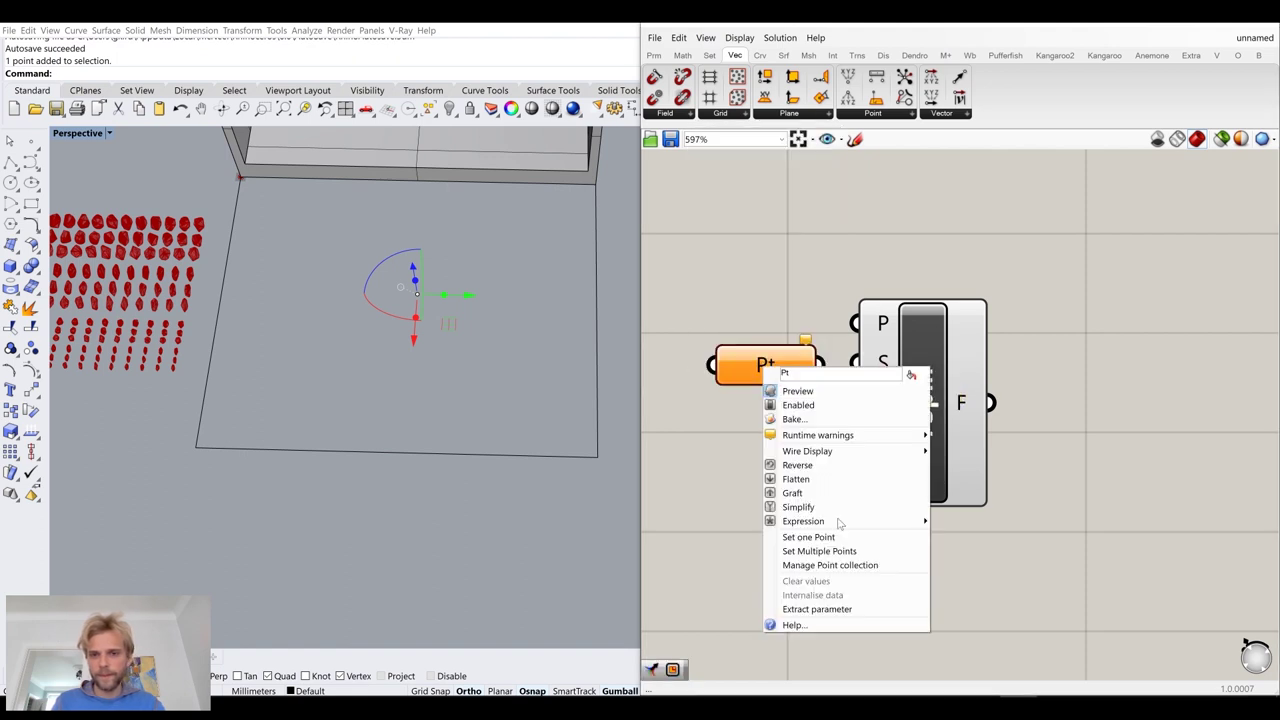
click(842, 540)
click(443, 330)
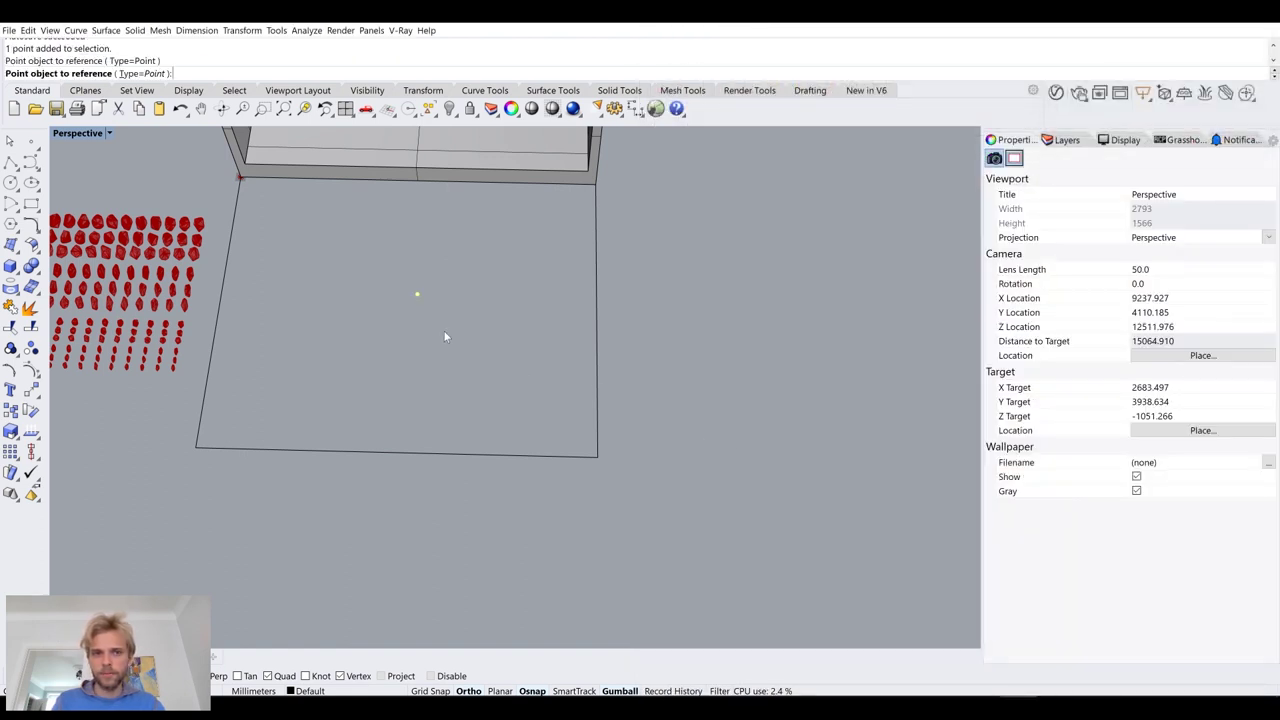
drag(820, 366, 855, 323)
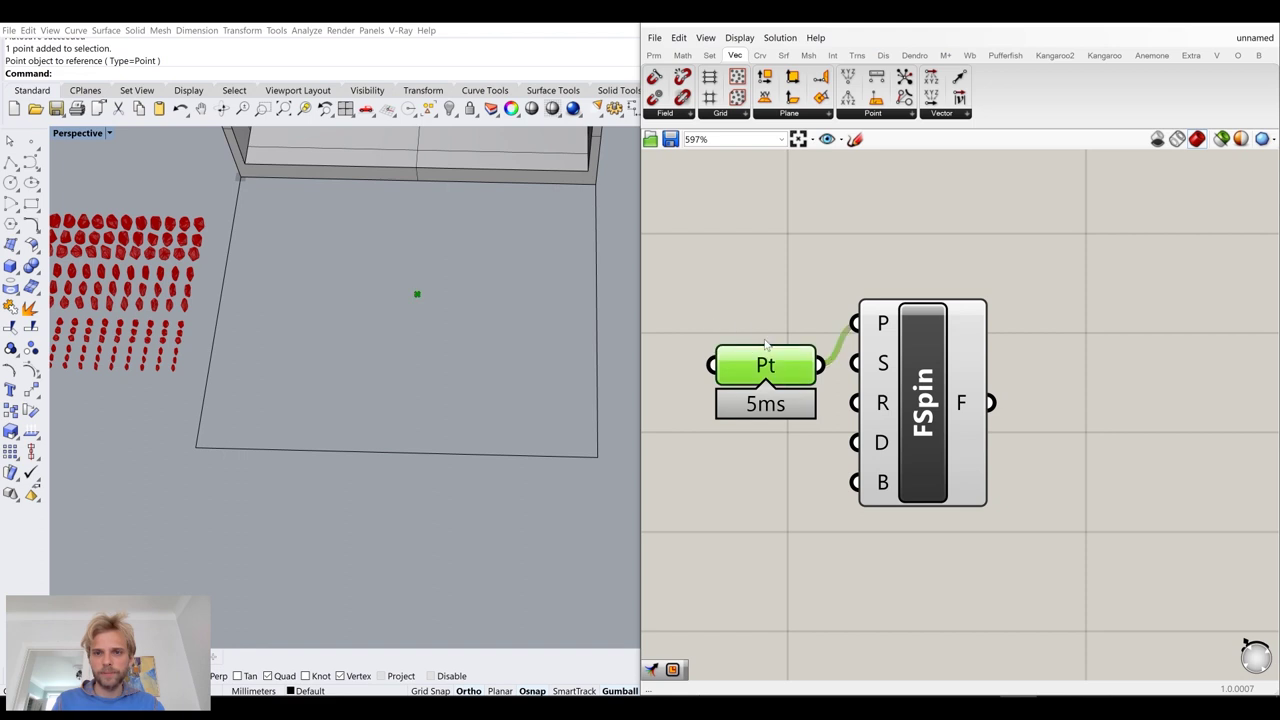
drag(761, 377, 759, 335)
click(695, 229)
Hide the drawn point in Rhino and turn off the preview of the Grasshopper Point parameter
drag(475, 229, 361, 331)
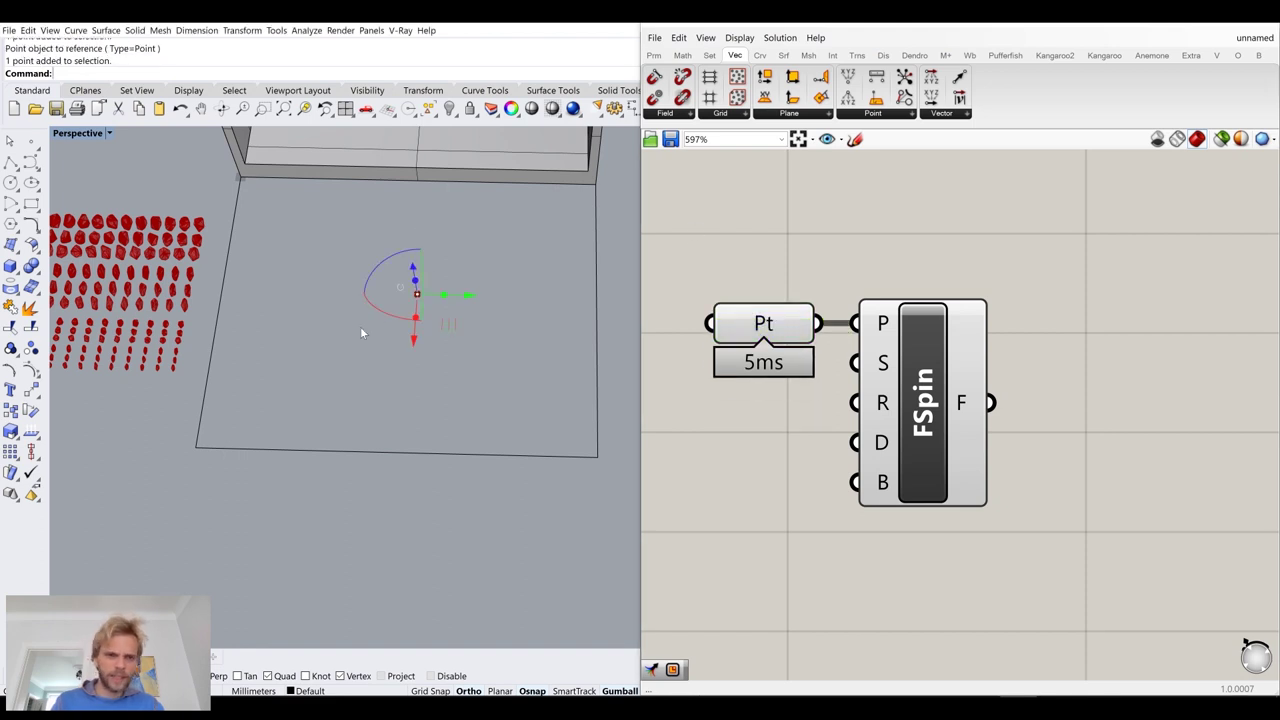
text(Hide)
key(Return)
click(774, 313)
middle_click(774, 313)
click(825, 268)
click(744, 460)
Inspect the spin disc in the Perspective view and move the Spin Force component farther away from the Point parameter
right_drag(744, 465, 830, 420)
scroll(497, 318, up, 4)
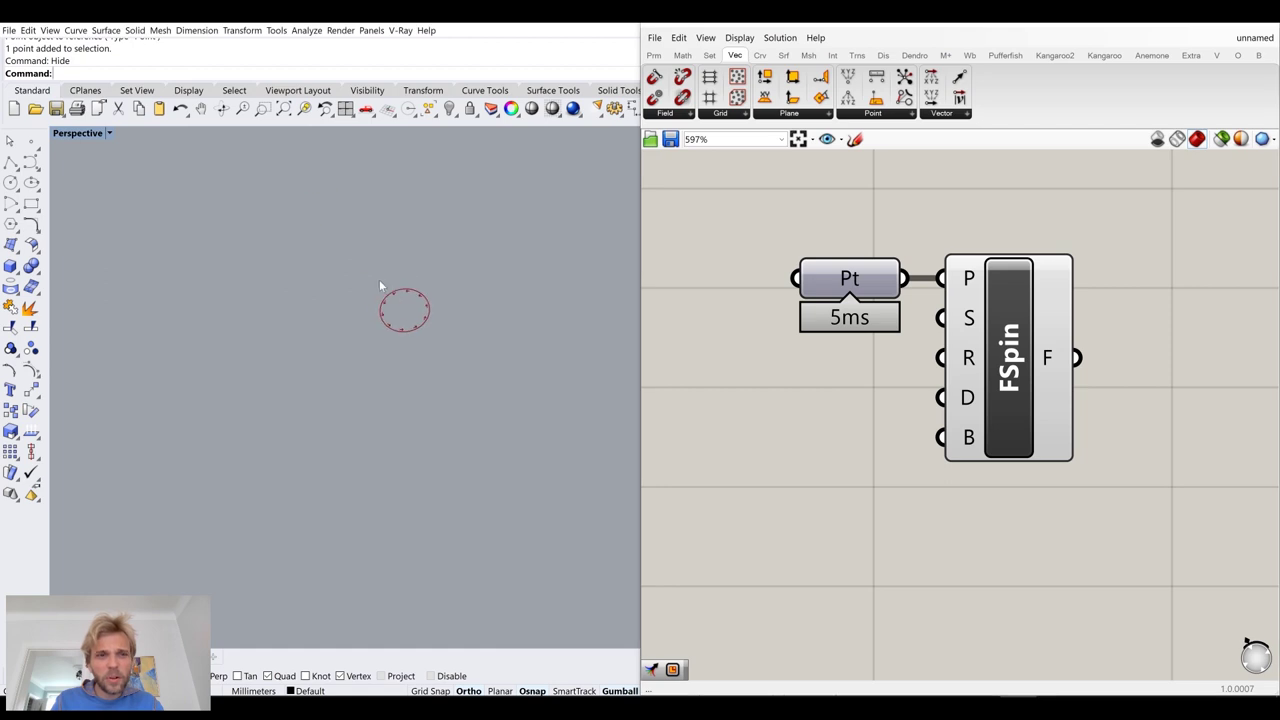
drag(1023, 322, 1107, 322)
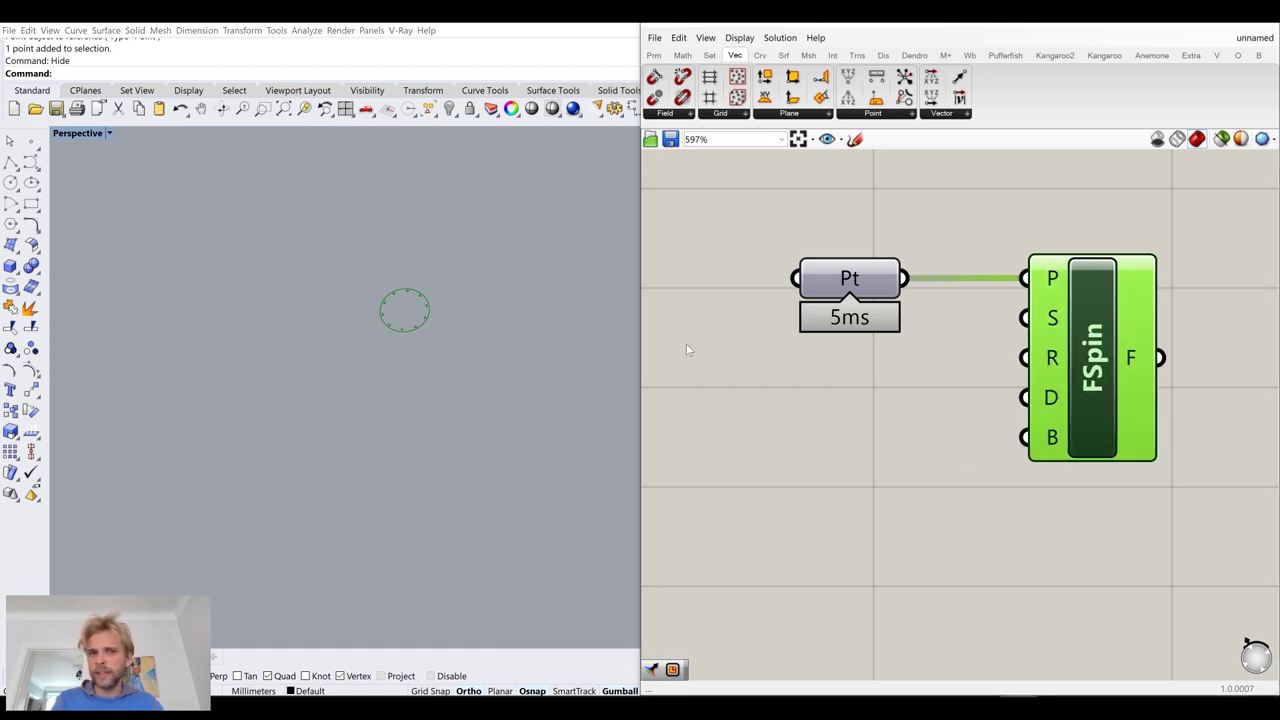
scroll(399, 323, down, 7)
scroll(399, 323, up, 3)
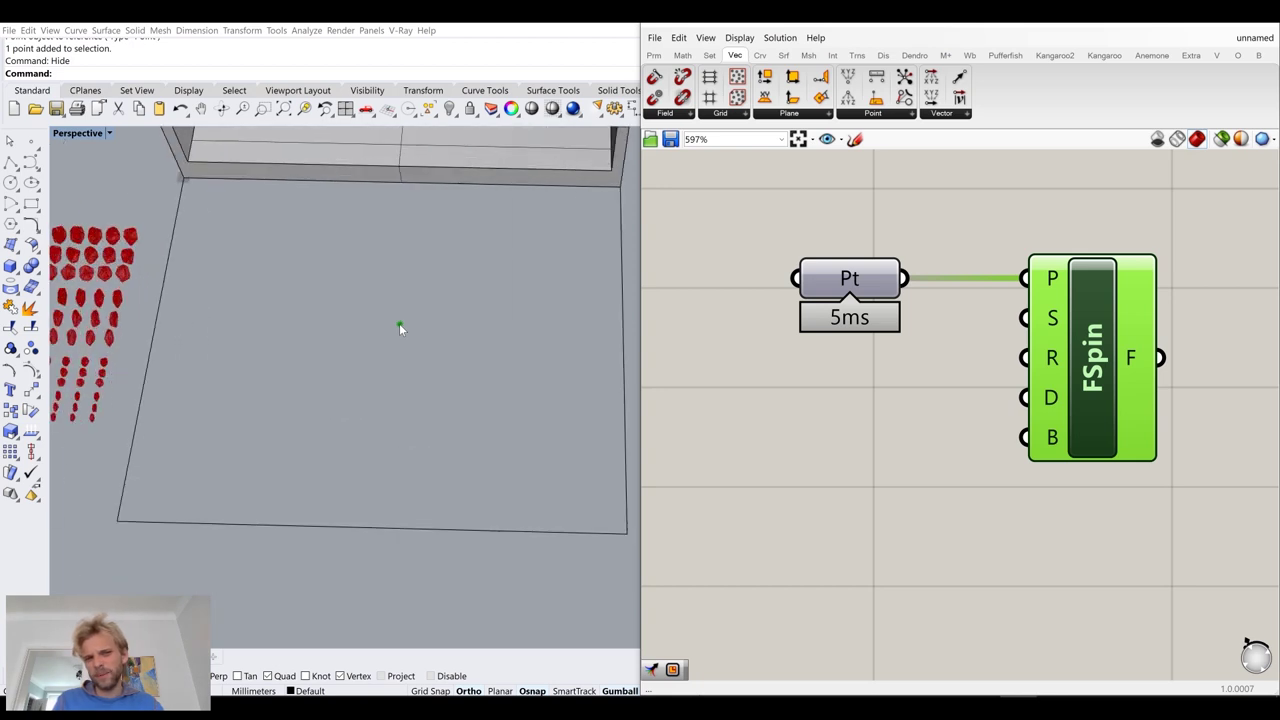
Add a number slider with the value 100 and connect it to the Spin Force's Radius input
double_click(785, 414)
text(100)
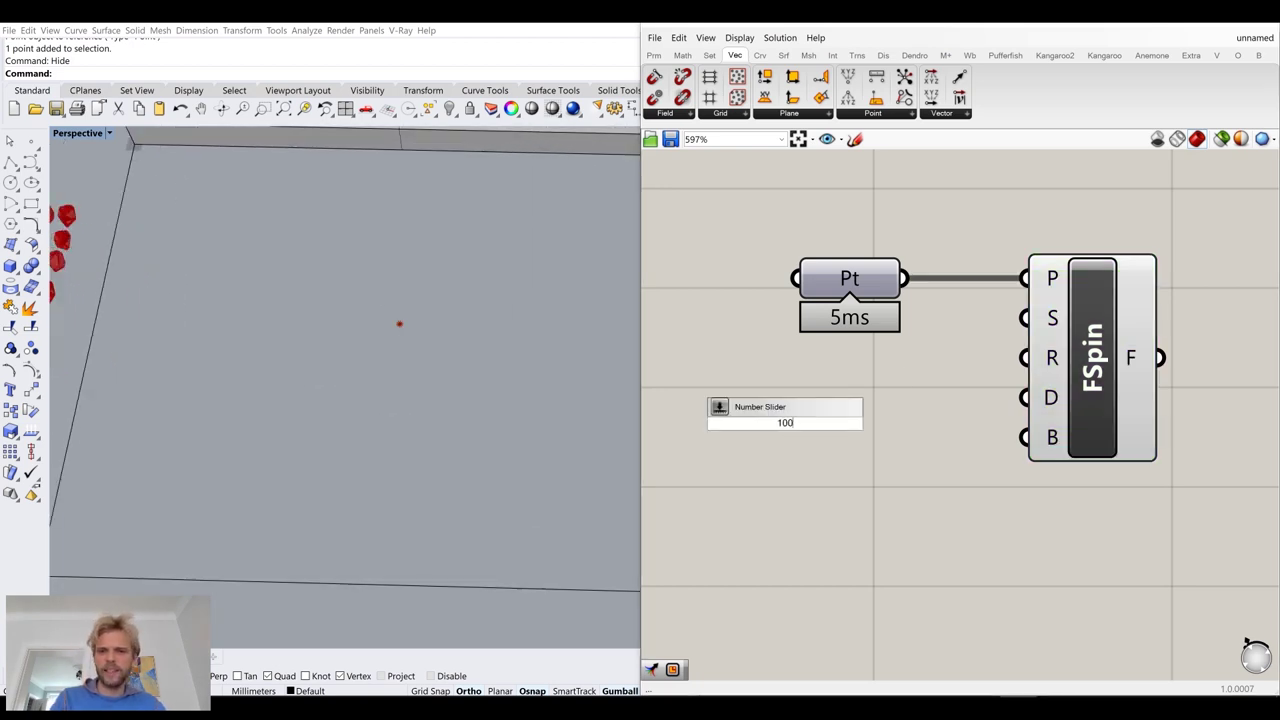
key(Return)
drag(952, 425, 1024, 357)
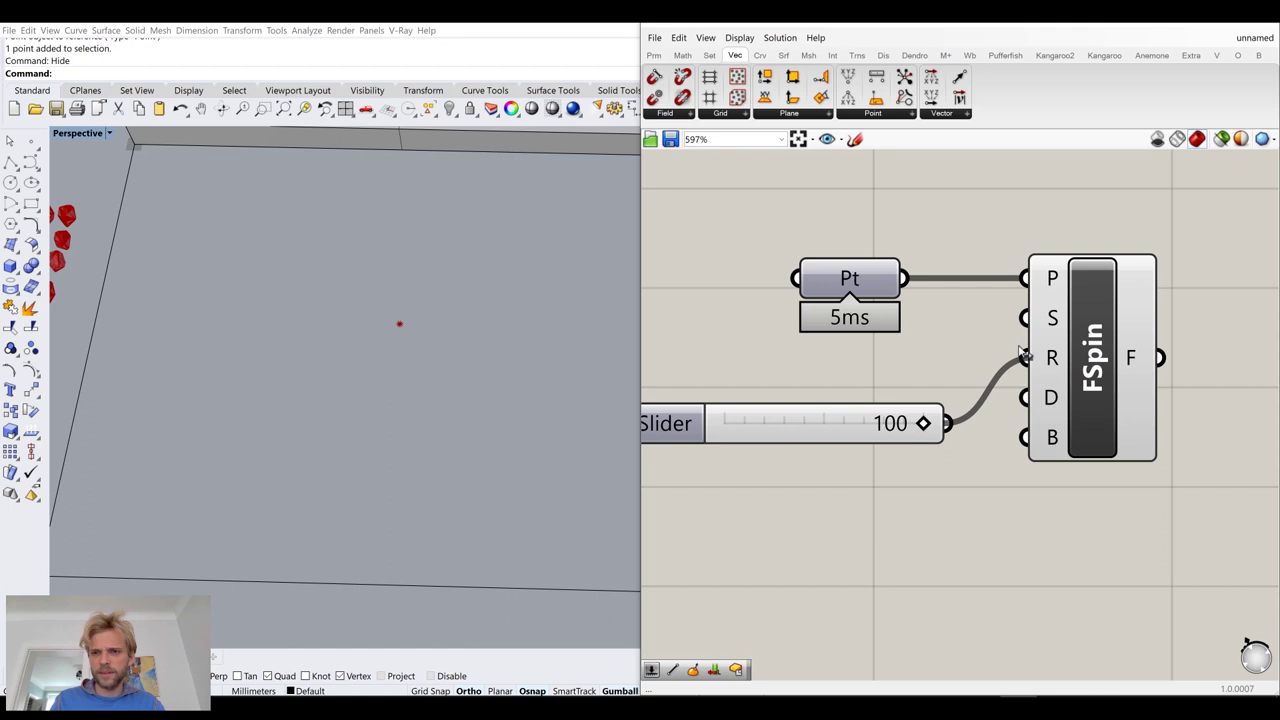
Replace the Radius slider with a panel containing 1000, placed directly beneath the Point parameter
double_click(870, 478)
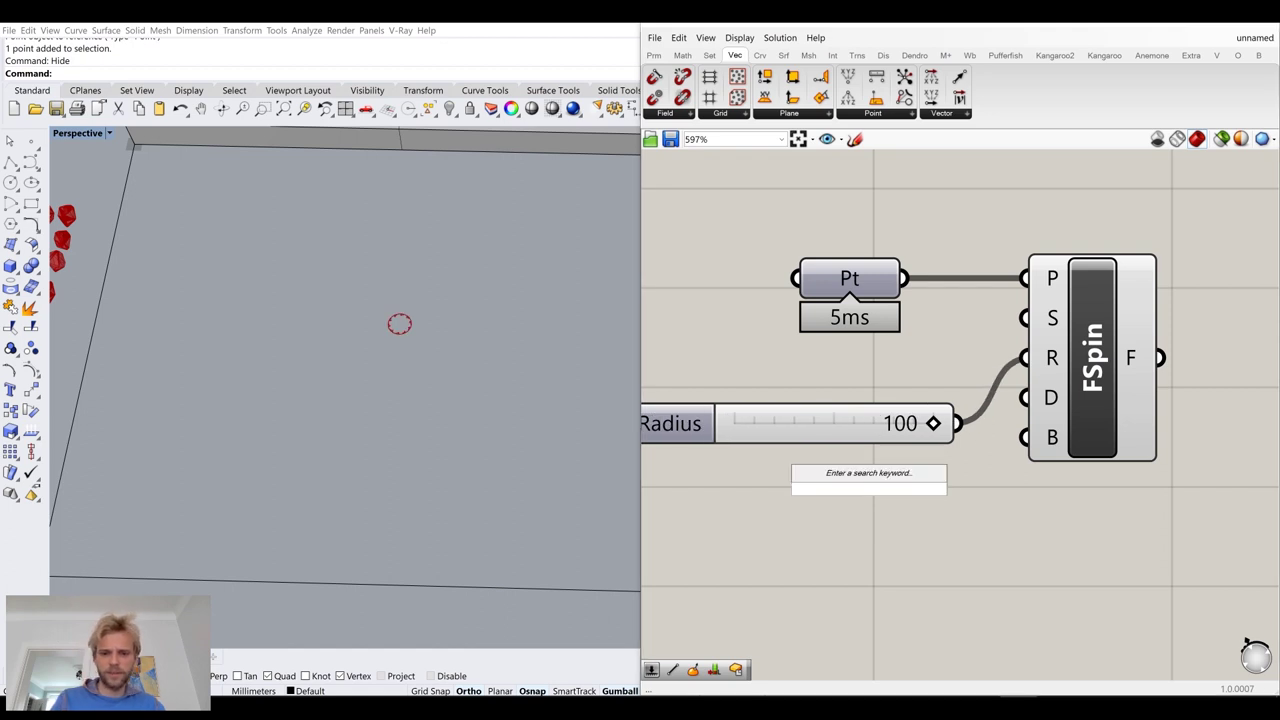
text(//1000)
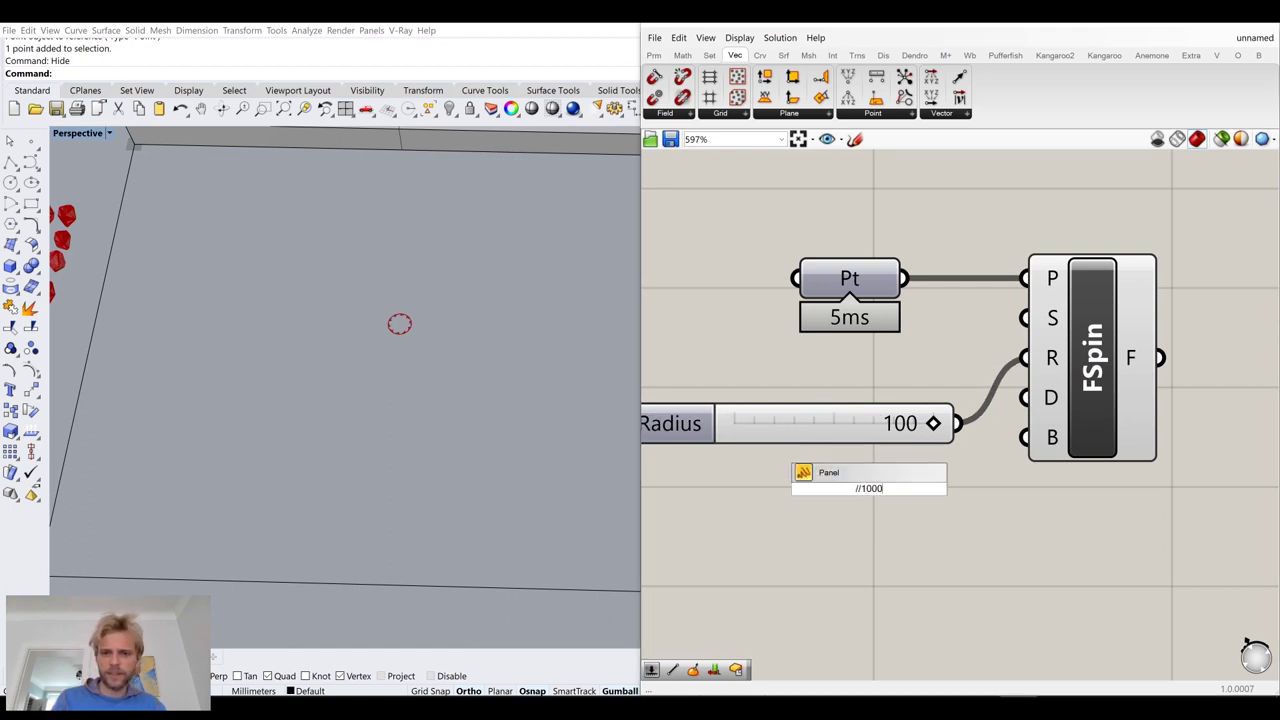
key(Return)
drag(923, 490, 1016, 368)
click(864, 434)
key(Delete)
drag(906, 488, 897, 370)
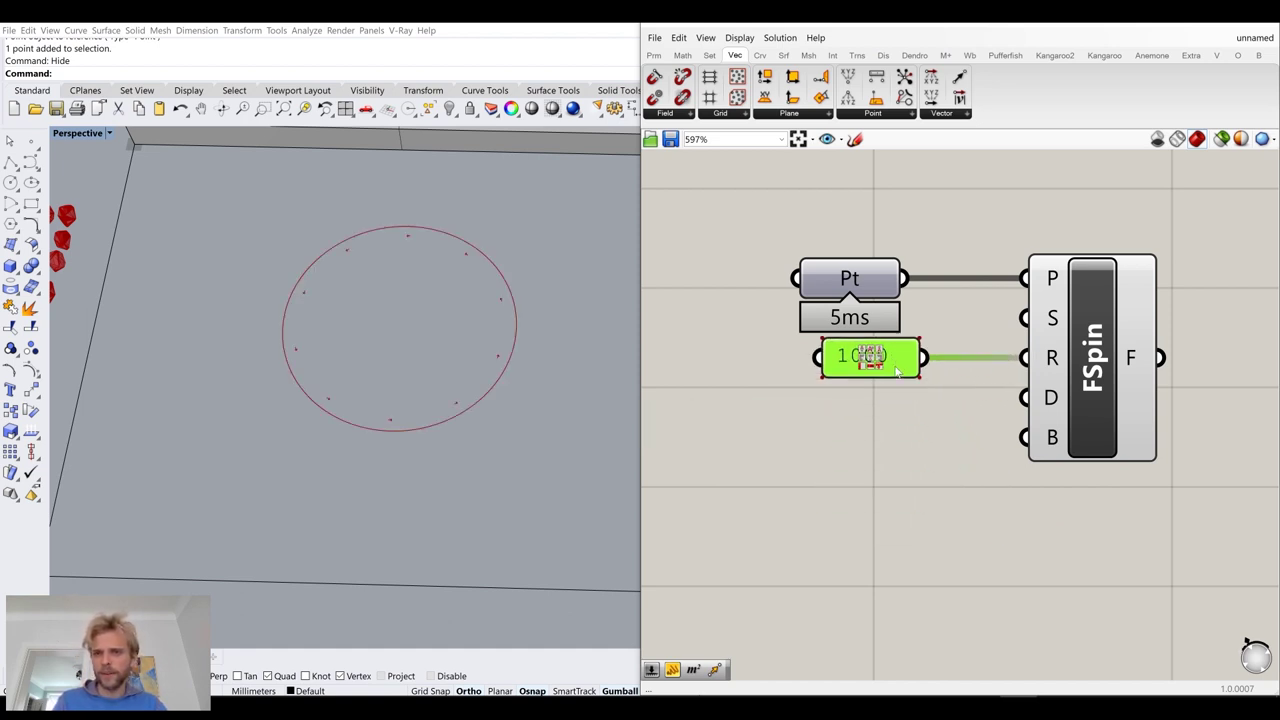
Move the Spin Force closer to its inputs and shift all three components farther below the Stone rotator group
click(1004, 306)
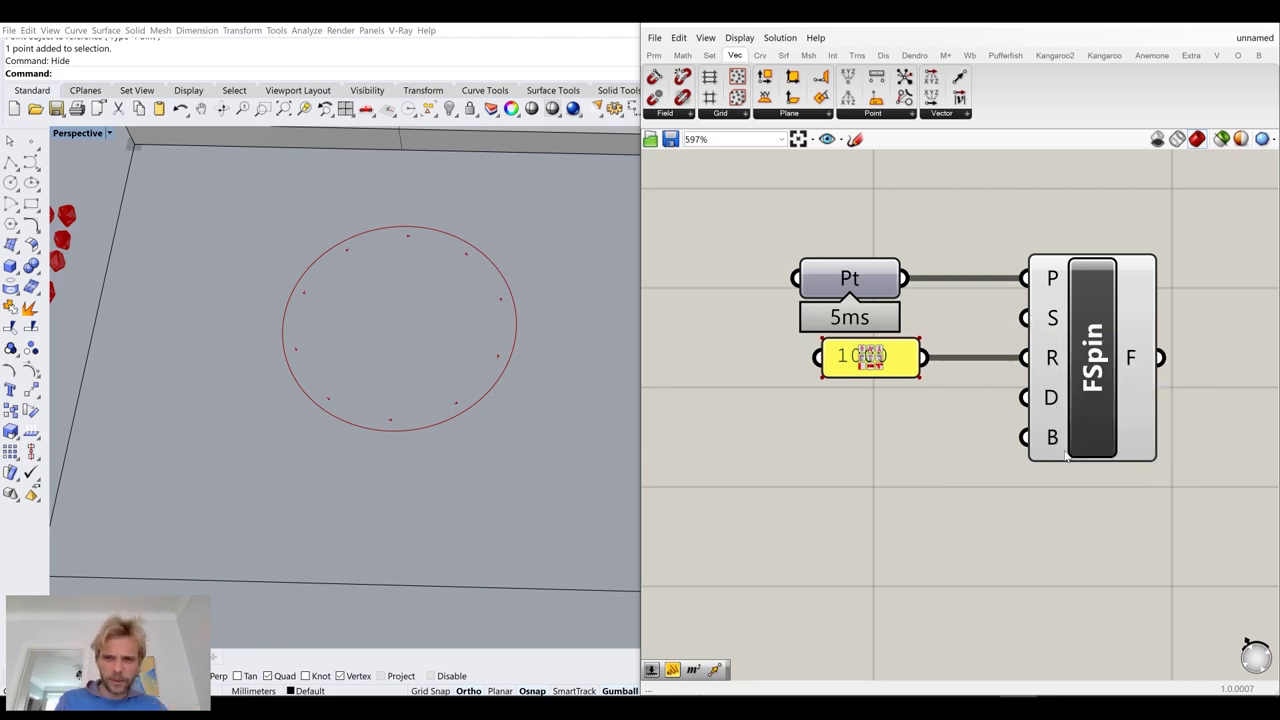
drag(1097, 428, 1063, 427)
click(865, 504)
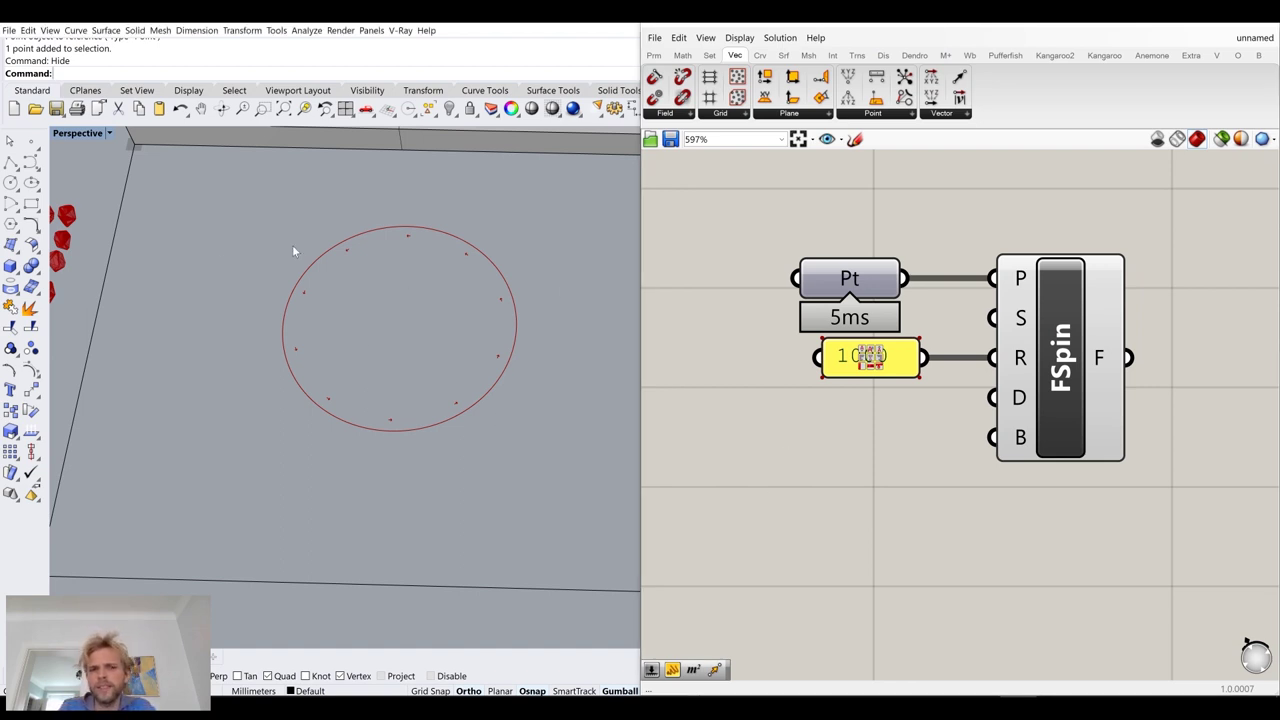
scroll(921, 444, down, 5)
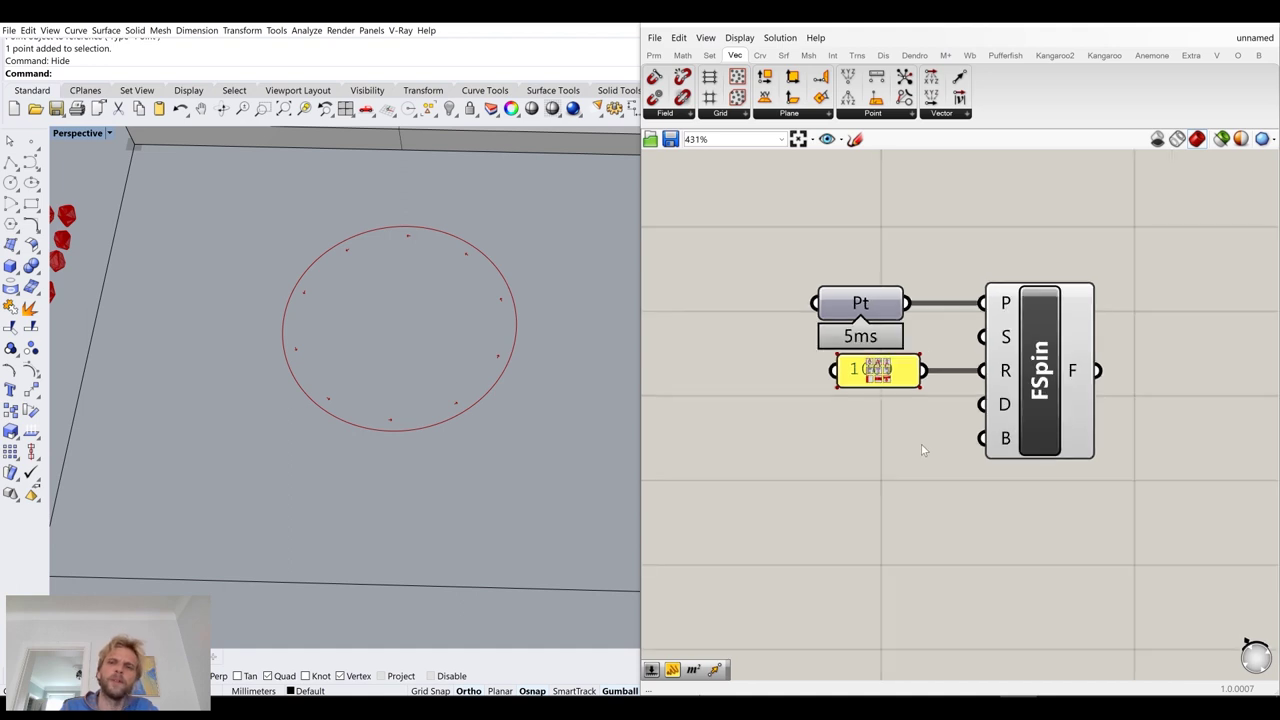
scroll(980, 362, up, 2)
drag(1028, 362, 754, 530)
drag(968, 440, 960, 536)
click(993, 398)
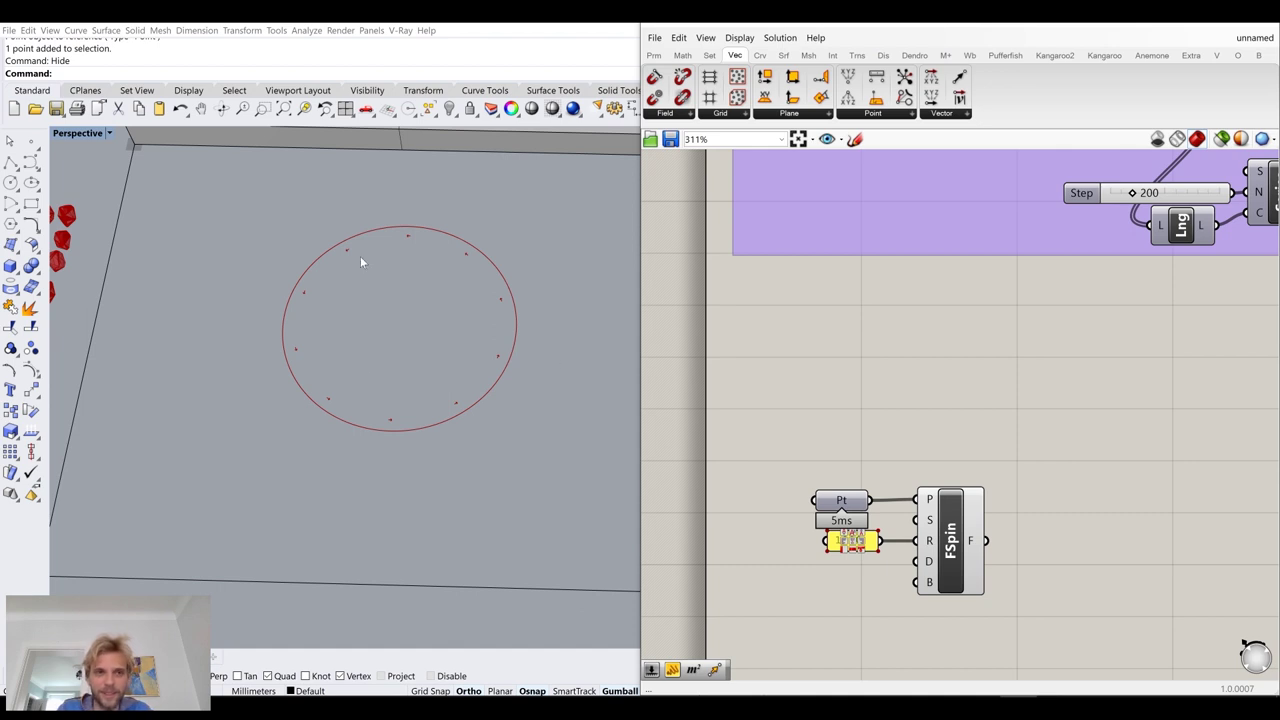
Add a Field Line component on the output side of the Spin Force
click(661, 116)
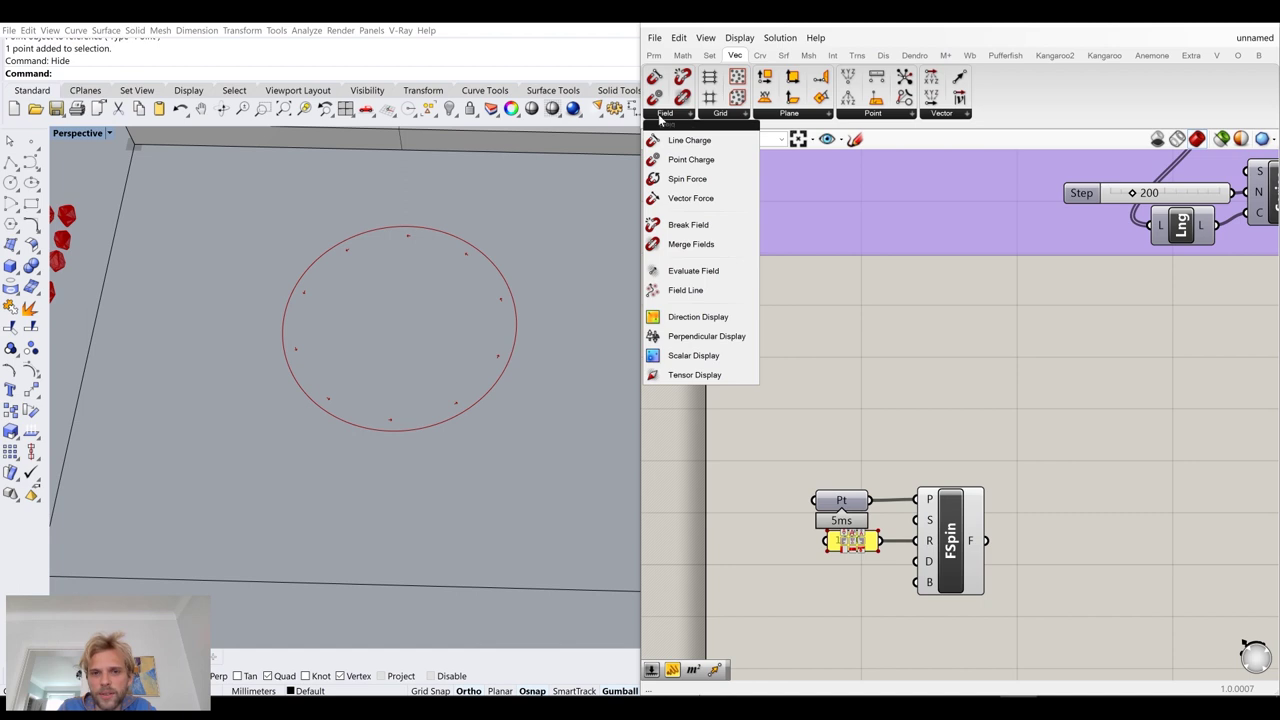
click(687, 294)
click(1138, 440)
right_drag(1126, 494, 1032, 463)
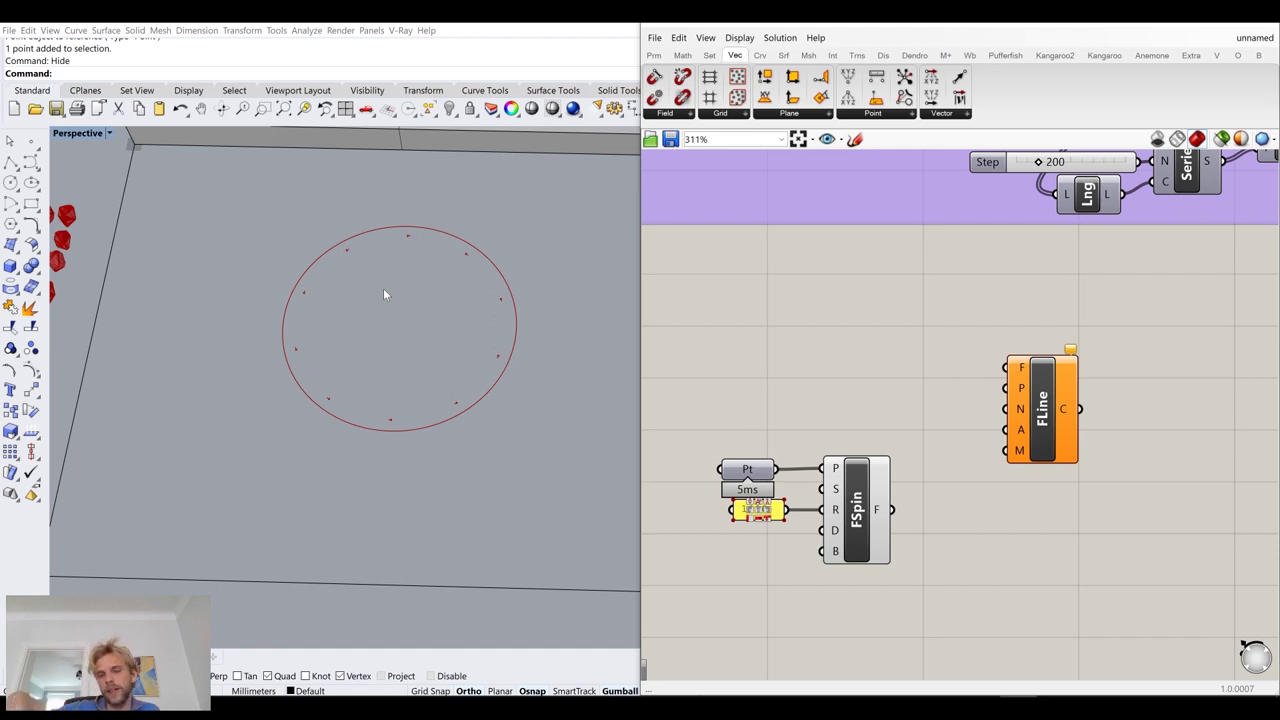
drag(1026, 368, 1036, 390)
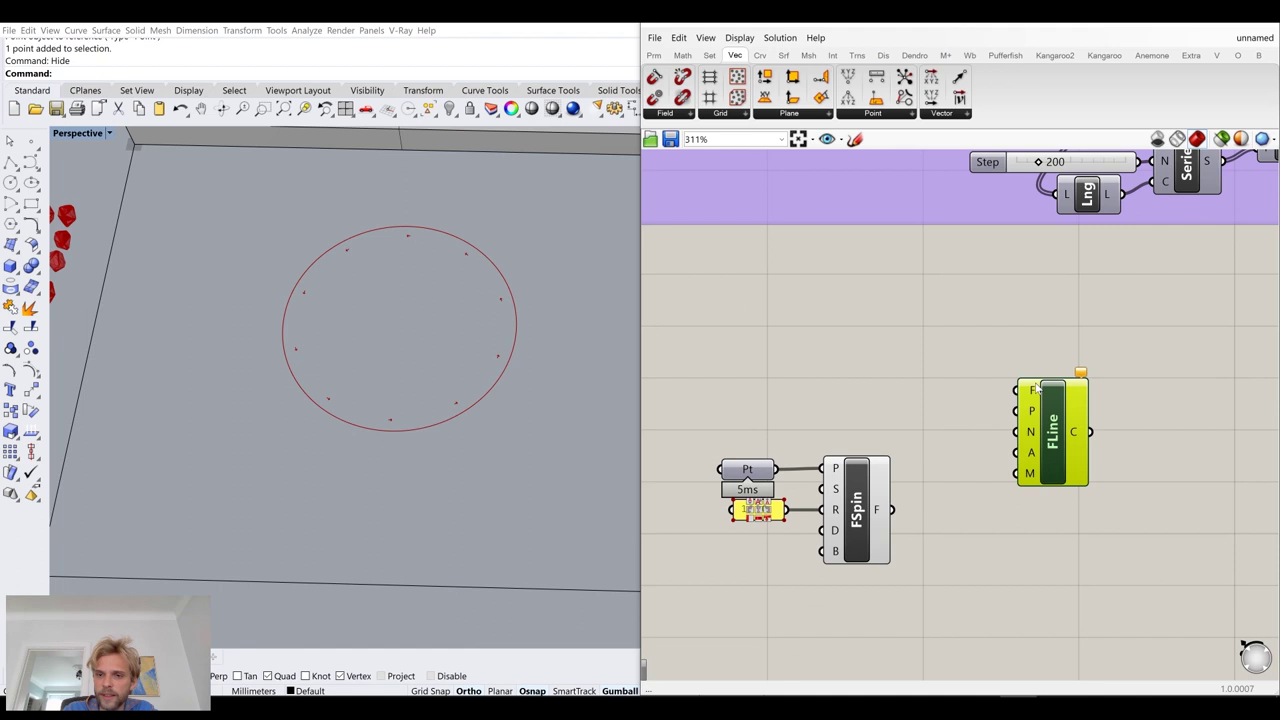
Connect the Spin Force's field output to the Field Line's F input and align the two components
drag(891, 509, 1018, 391)
drag(1063, 432, 1066, 538)
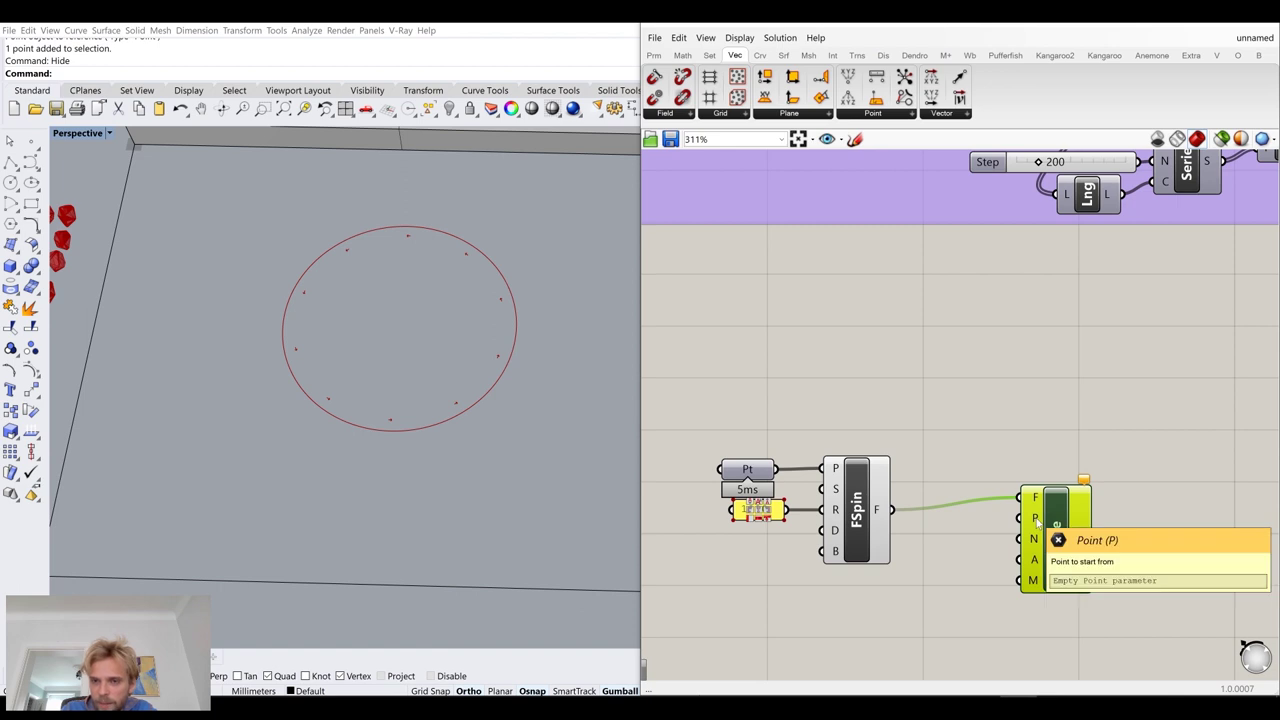
drag(1050, 526, 1061, 538)
click(1000, 448)
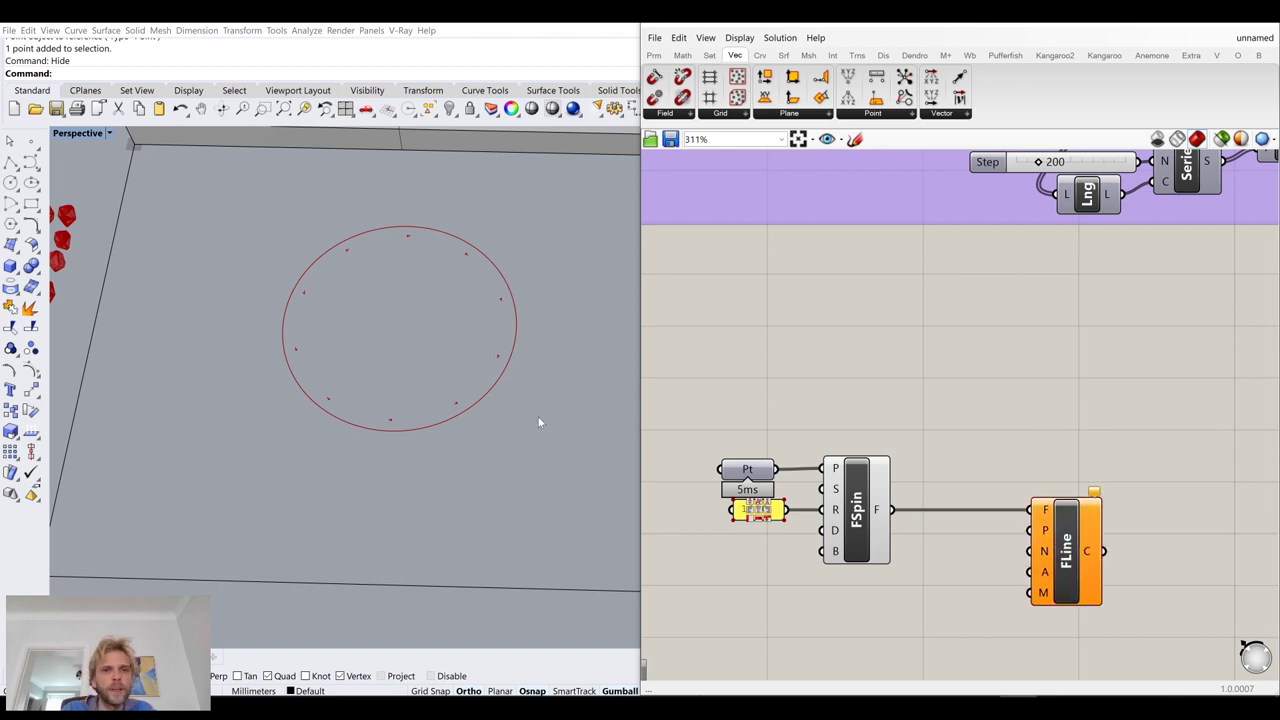
scroll(353, 352, down, 5)
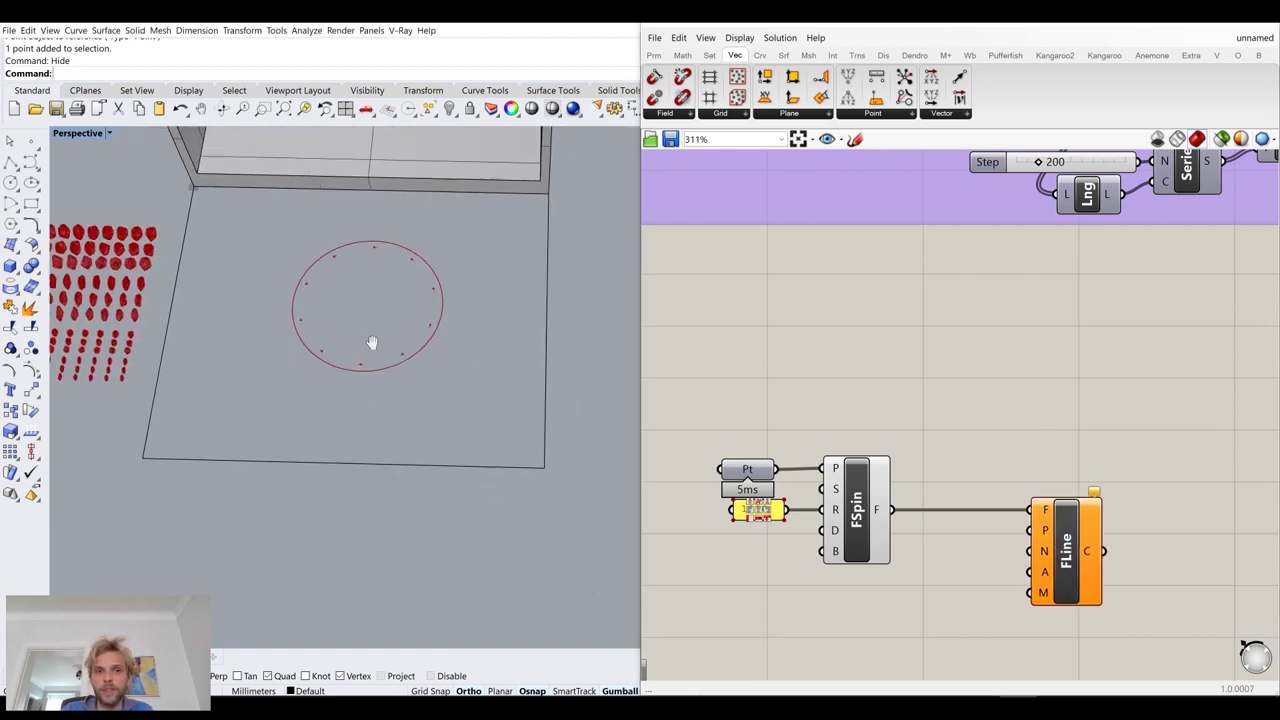
Add a Curve parameter below the Spin Force and reference the rectangle around the circle as its curve
click(351, 424)
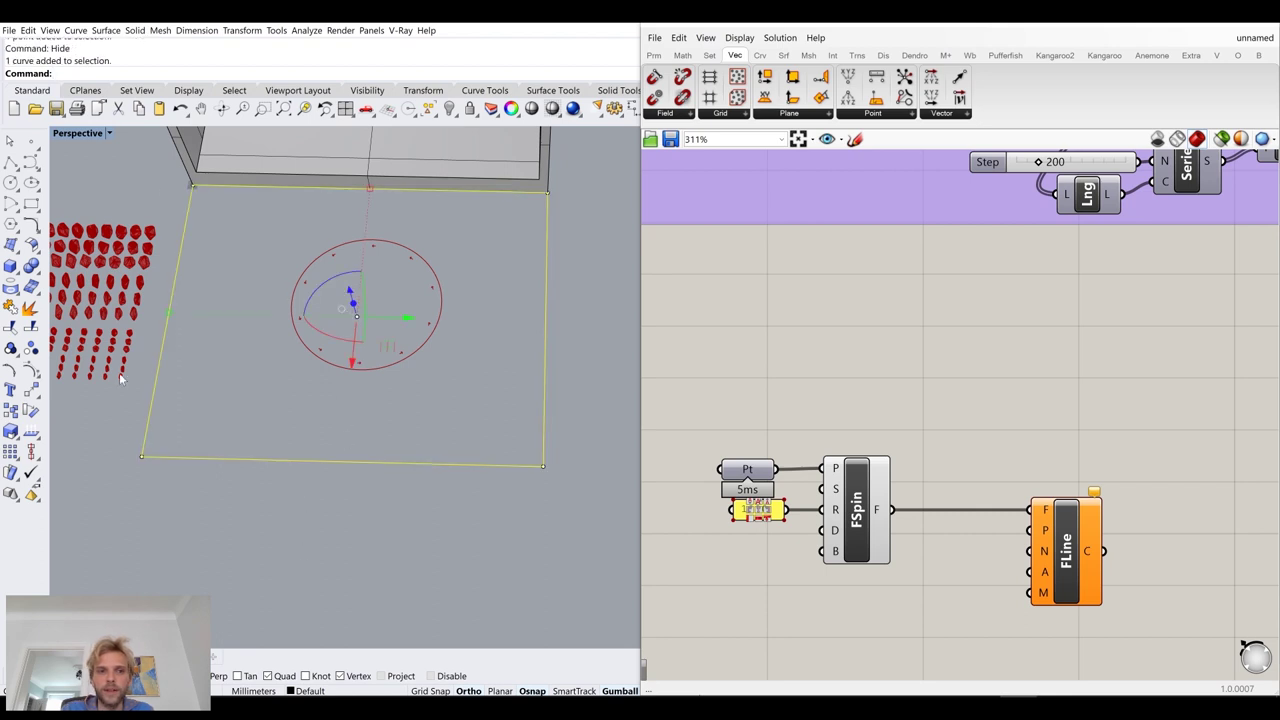
right_drag(797, 672, 805, 517)
double_click(803, 549)
text(crv)
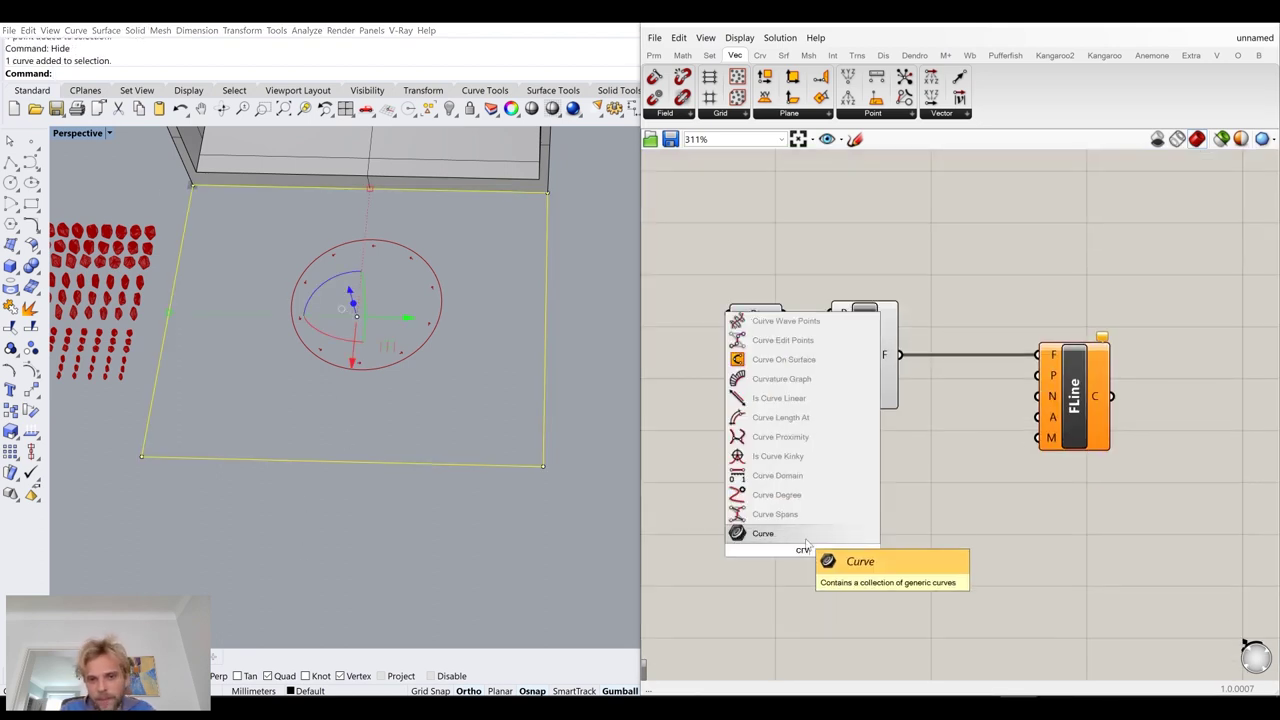
key(Return)
scroll(806, 550, up, 2)
right_click(808, 552)
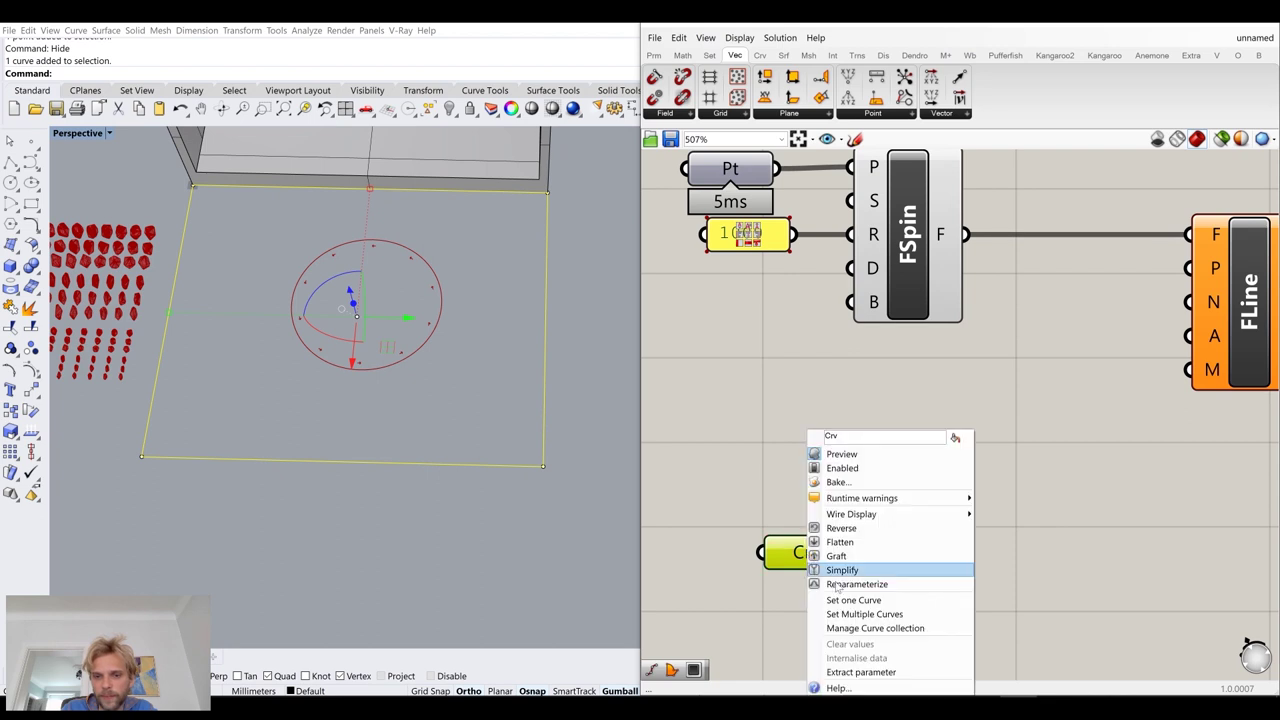
click(869, 602)
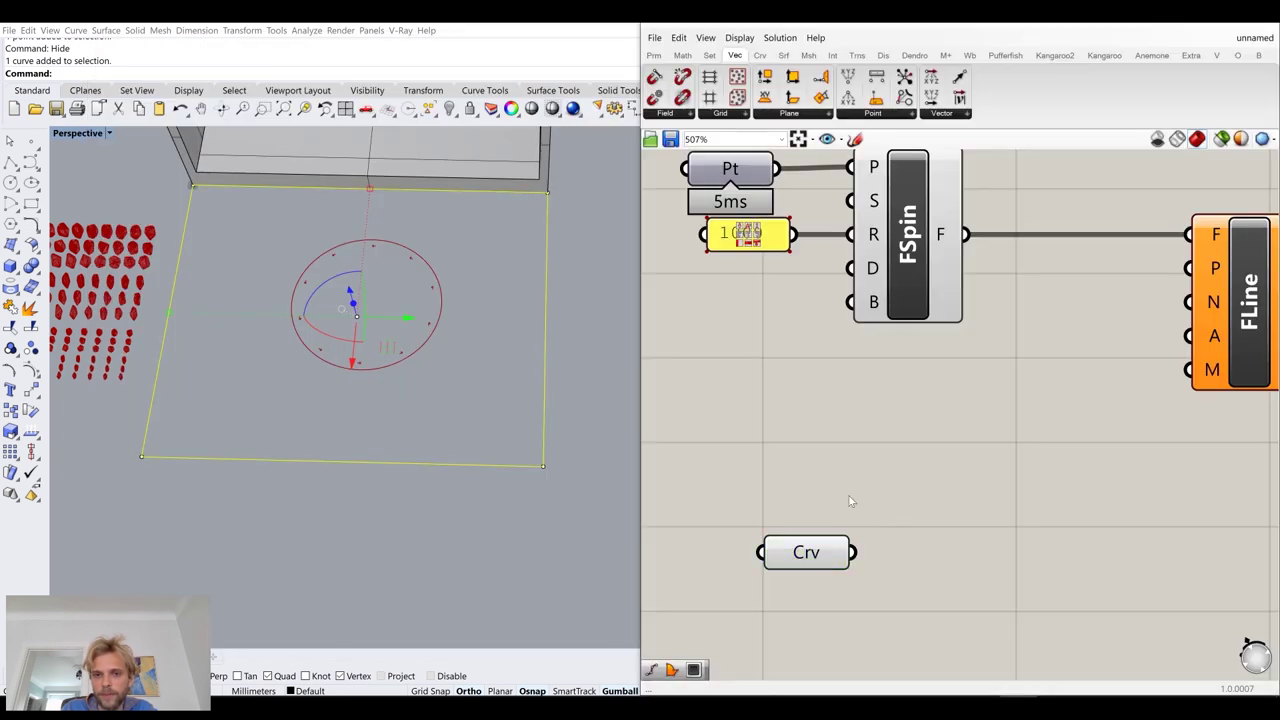
Add a Populate 2D component fed by the Curve parameter and connect its points to the Field Line's P input
right_drag(946, 533, 902, 547)
double_click(934, 546)
text(popu)
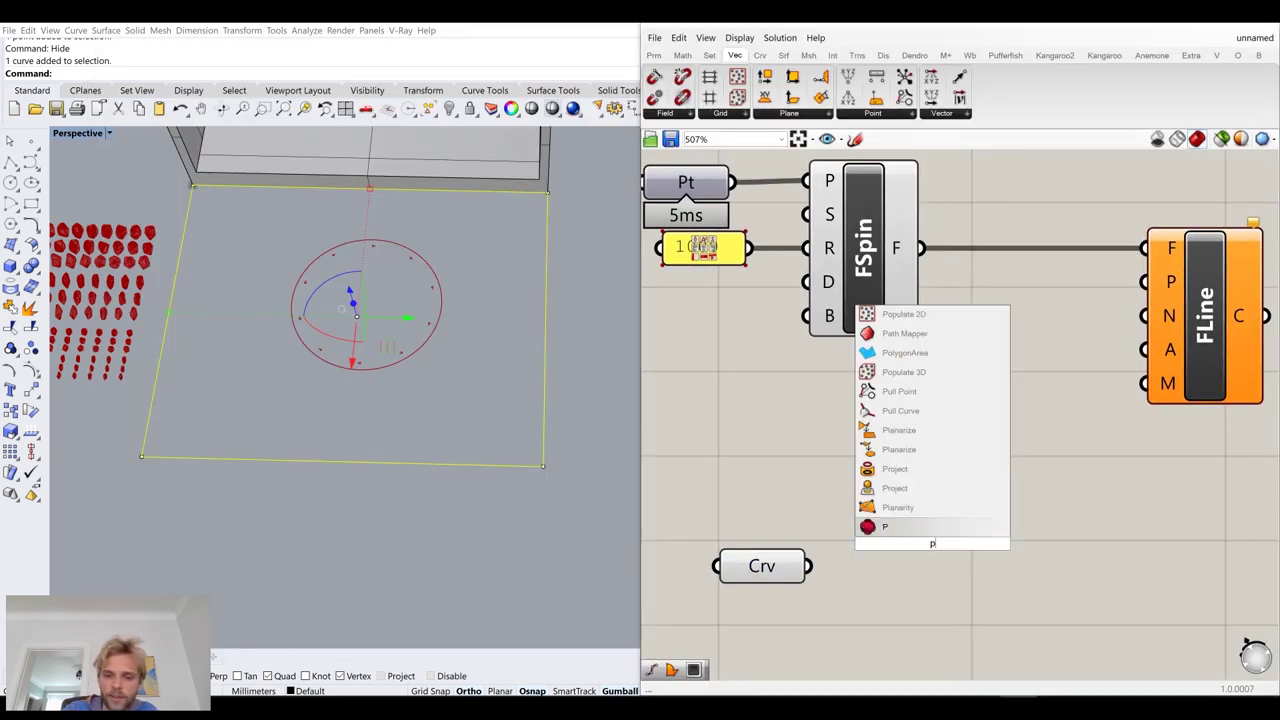
click(904, 527)
drag(812, 566, 1033, 333)
scroll(988, 543, down, 3)
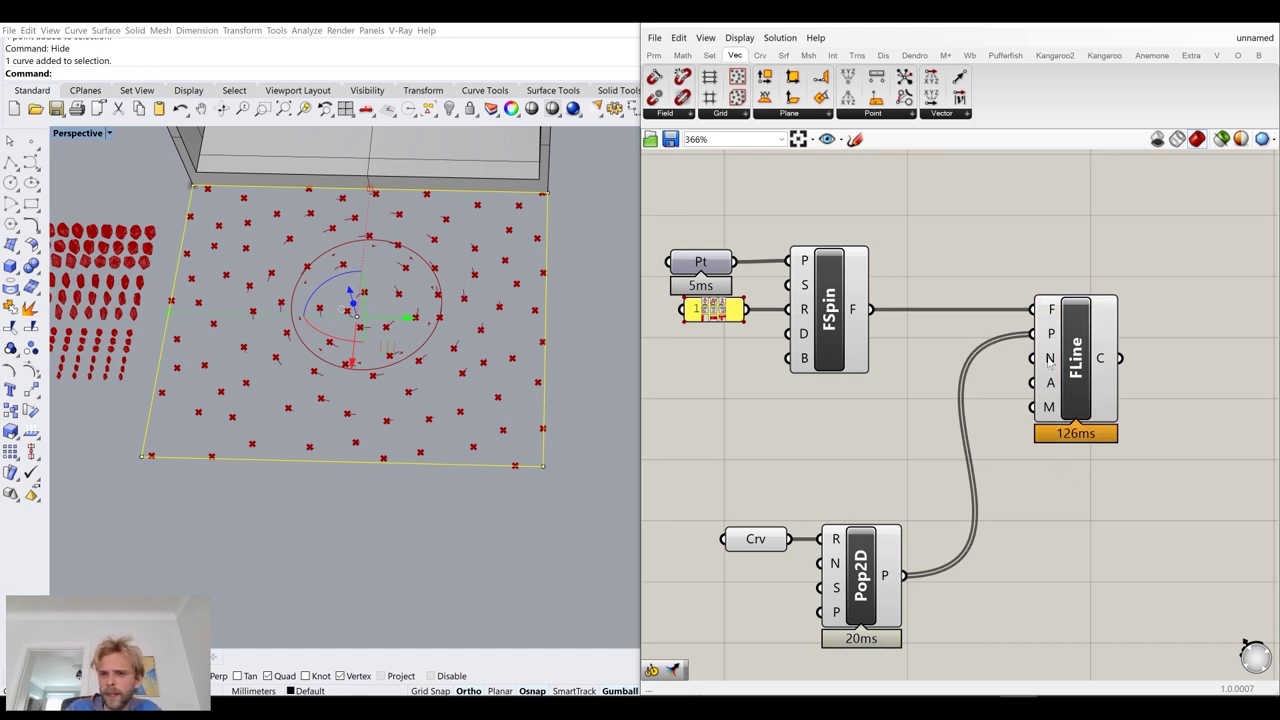
Add a number slider with the value 1000 between the Spin Force and the Populate 2D component
mouse_move(1049, 360)
mouse_move(1050, 408)
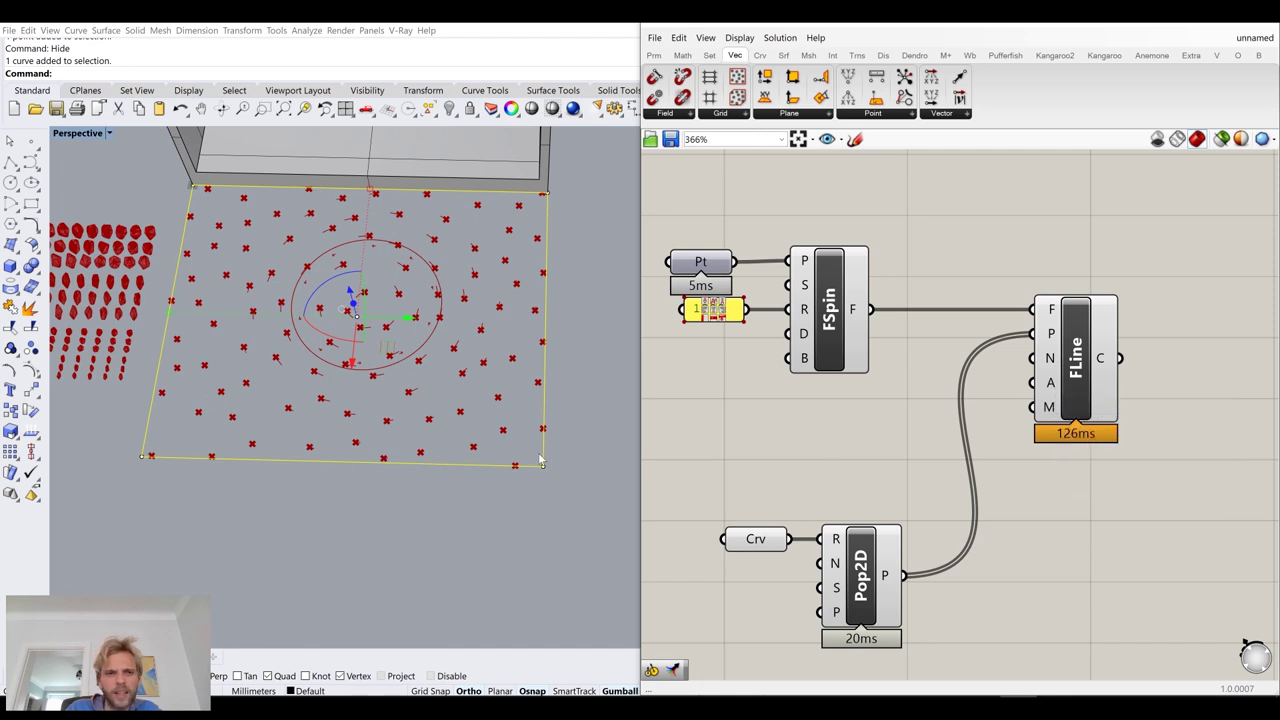
scroll(396, 414, up, 3)
scroll(396, 414, down, 4)
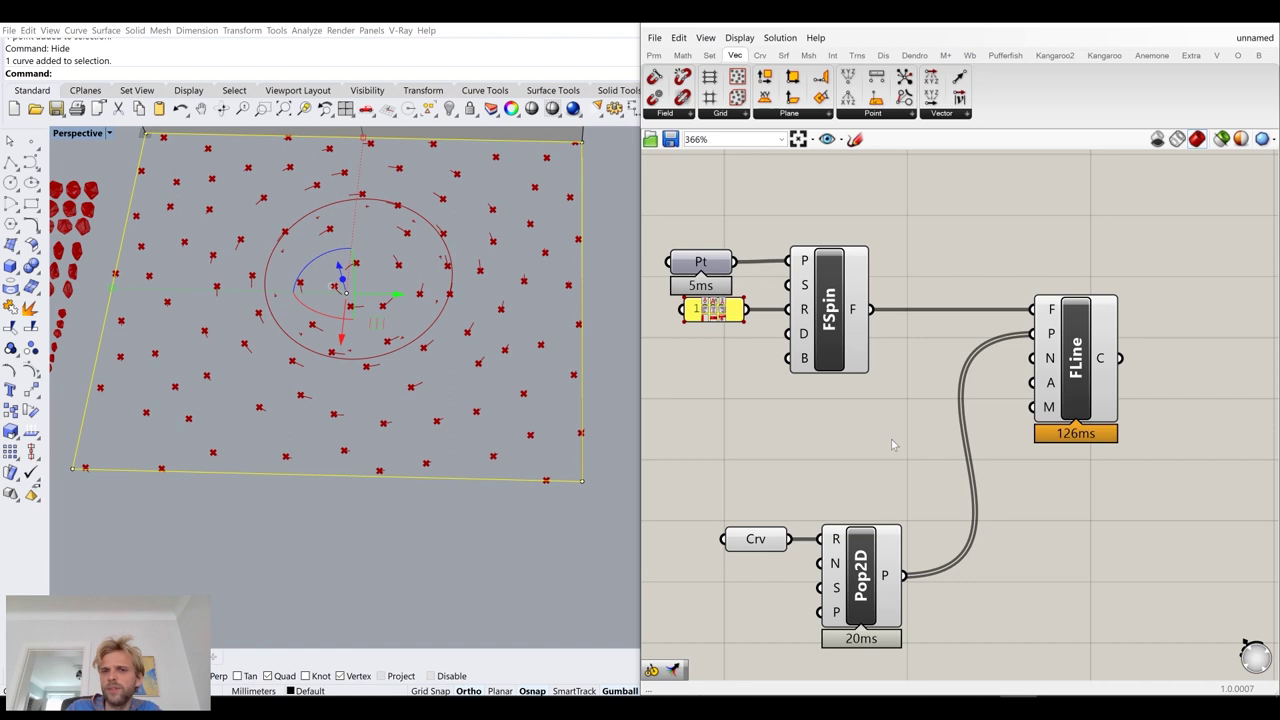
click(585, 522)
double_click(907, 400)
text(1000)
key(Return)
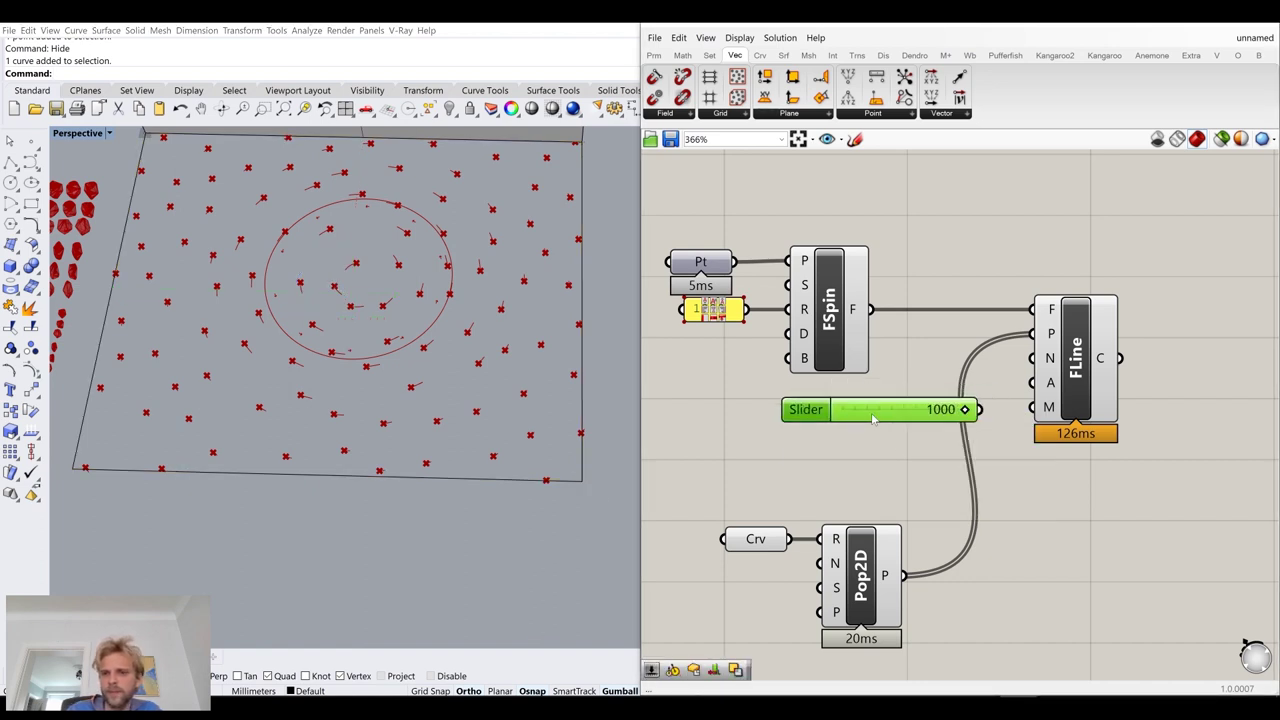
Add a second number slider with the value 10000 and connect it to the Field Line's N input
double_click(845, 490)
text(10000)
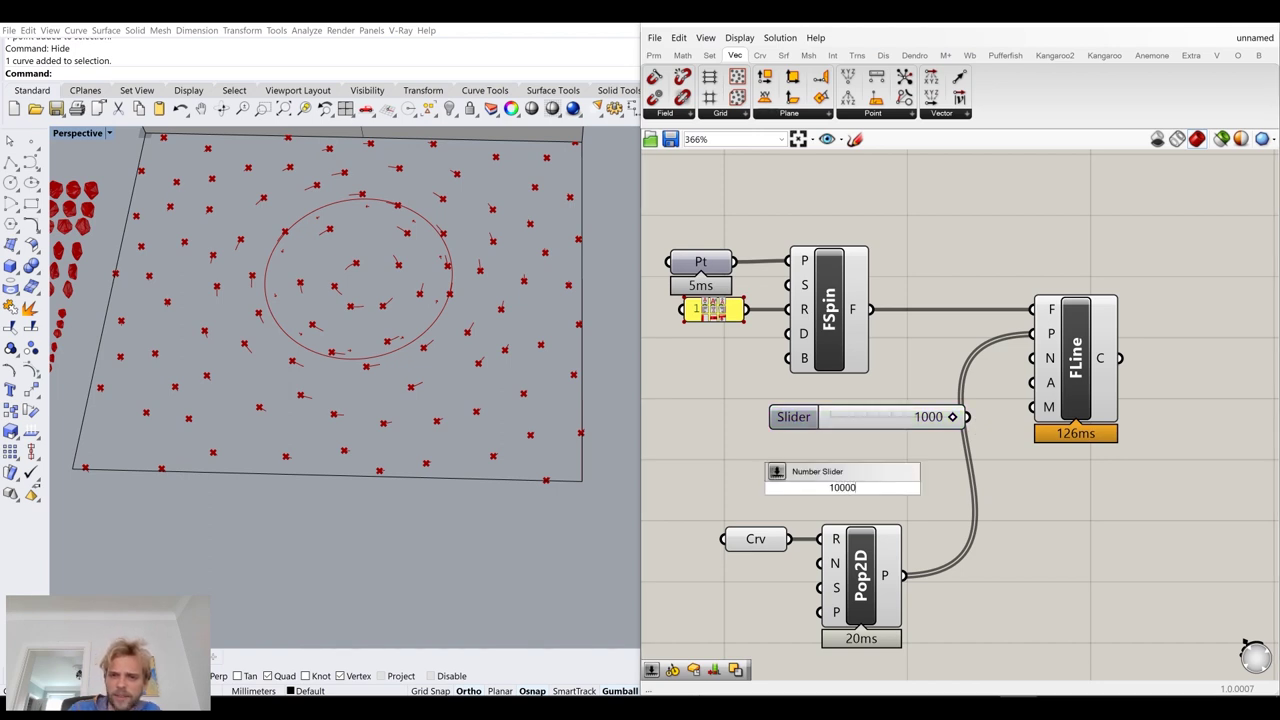
key(Return)
drag(941, 487, 1032, 358)
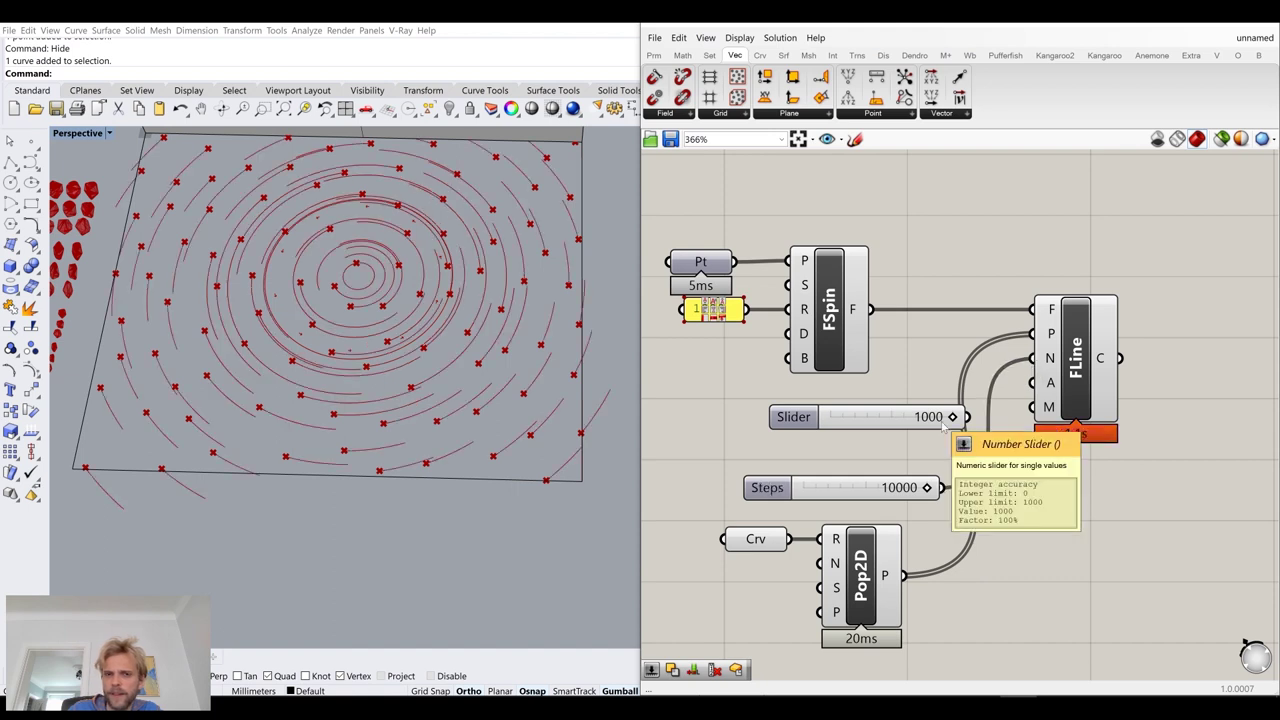
Delete the unconnected 1000 slider, the Steps slider, the Populate 2D and the Field Line, keeping the Spin Force and Curve parameter
click(907, 420)
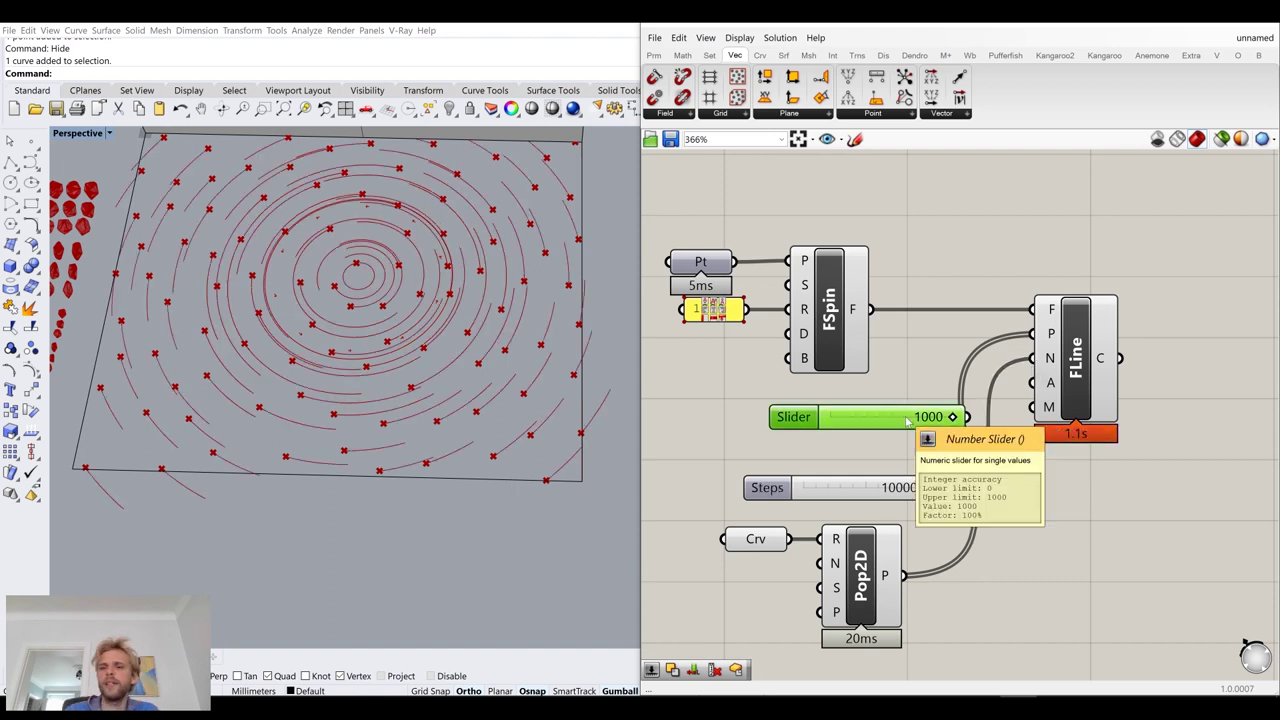
key(Delete)
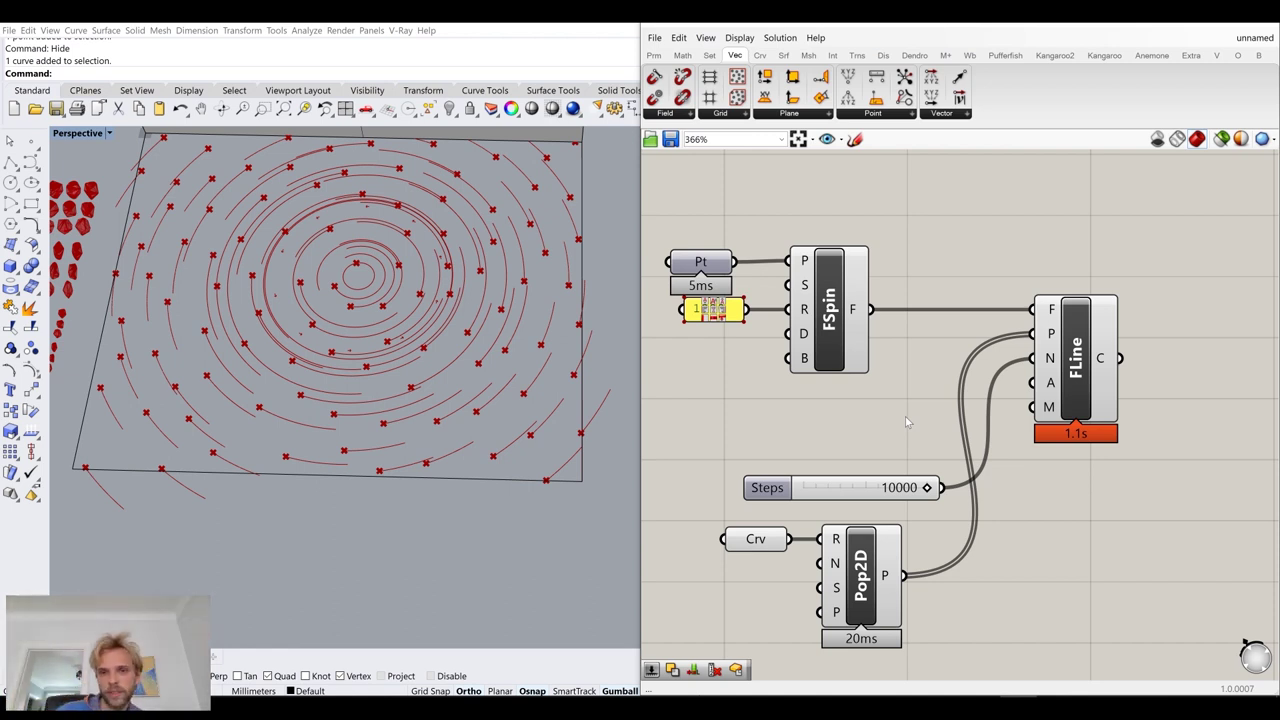
drag(1161, 601, 826, 399)
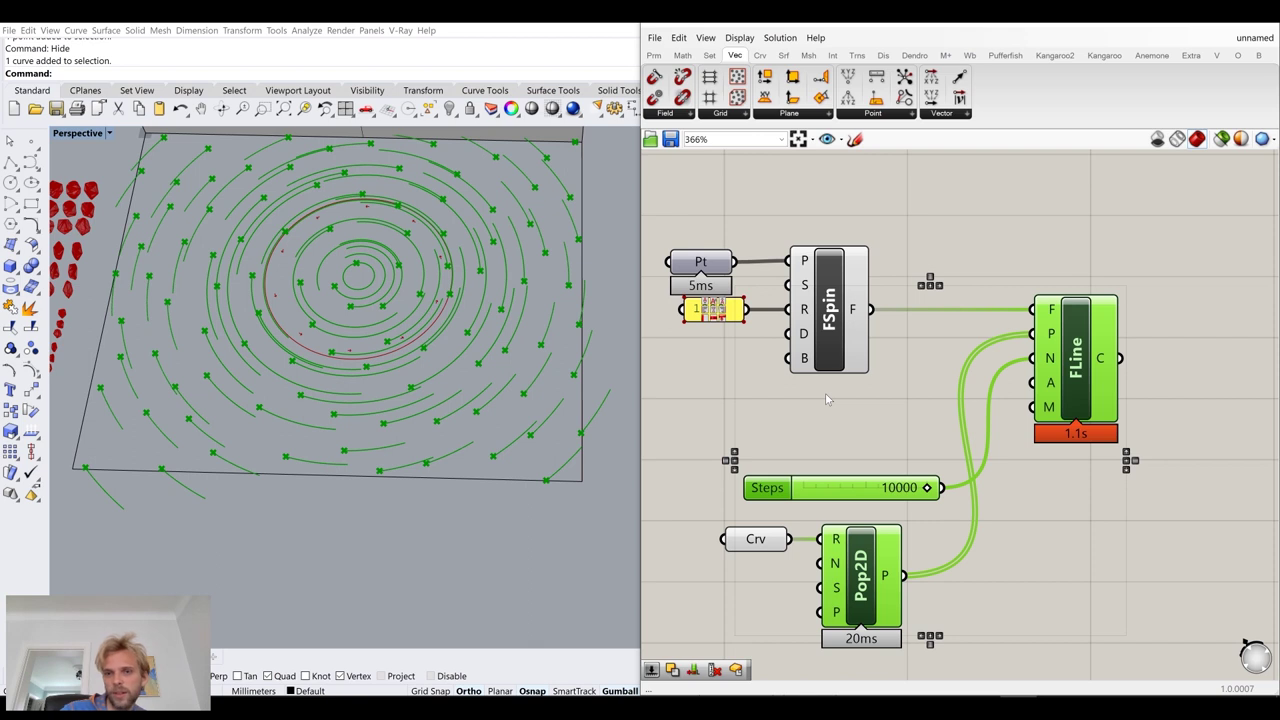
key(Delete)
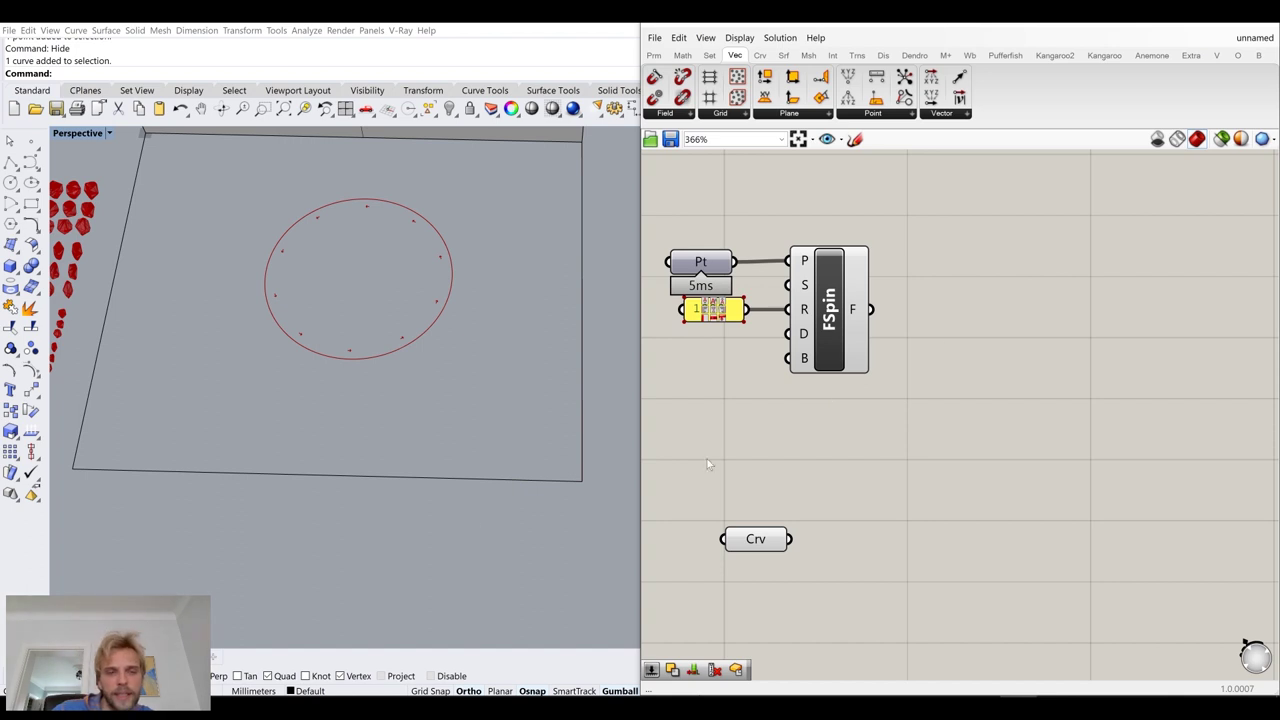
Unhide only the end stone of the first row, nearest the rectangle, using ShowSelected
scroll(238, 328, down, 4)
shift+right_drag(190, 316, 414, 362)
scroll(346, 300, up, 11)
shift+right_drag(350, 308, 213, 355)
text(ShowSelected)
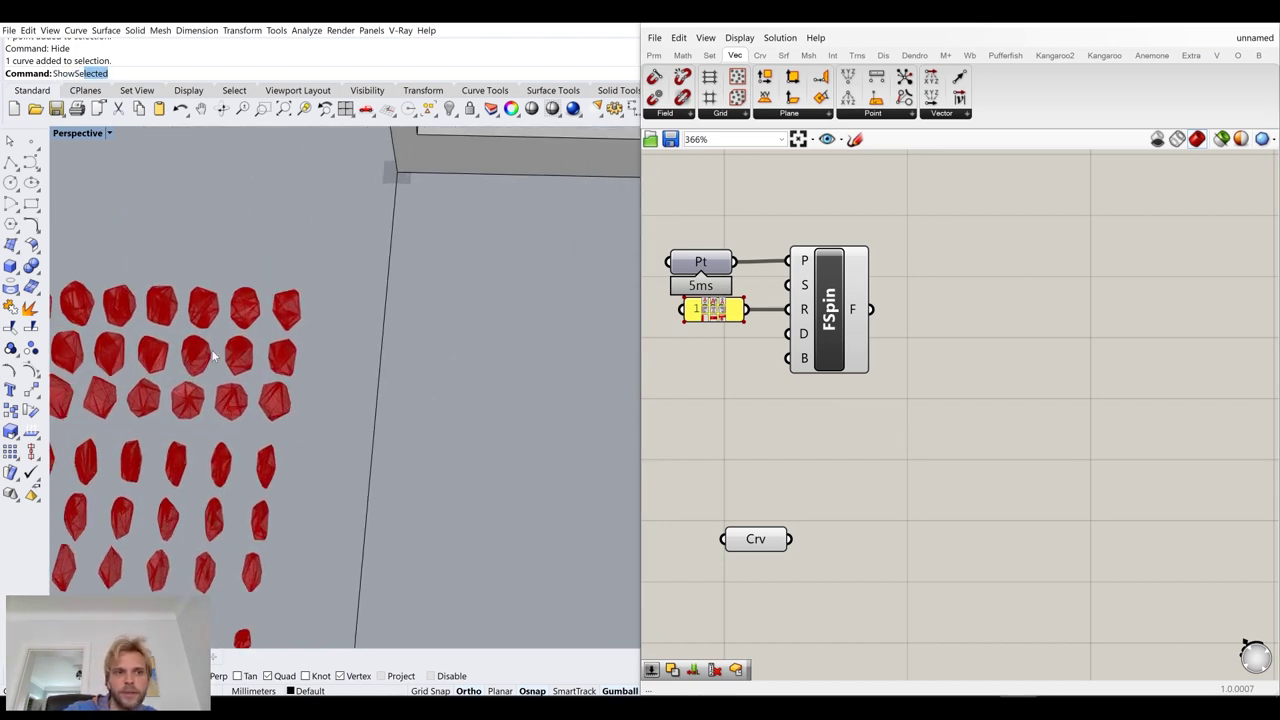
key(Return)
click(288, 307)
scroll(305, 296, down, 4)
key(Return)
Place a copy of the unhidden stone at the centre of the circle inside the rectangle
scroll(198, 280, down, 3)
drag(178, 277, 354, 334)
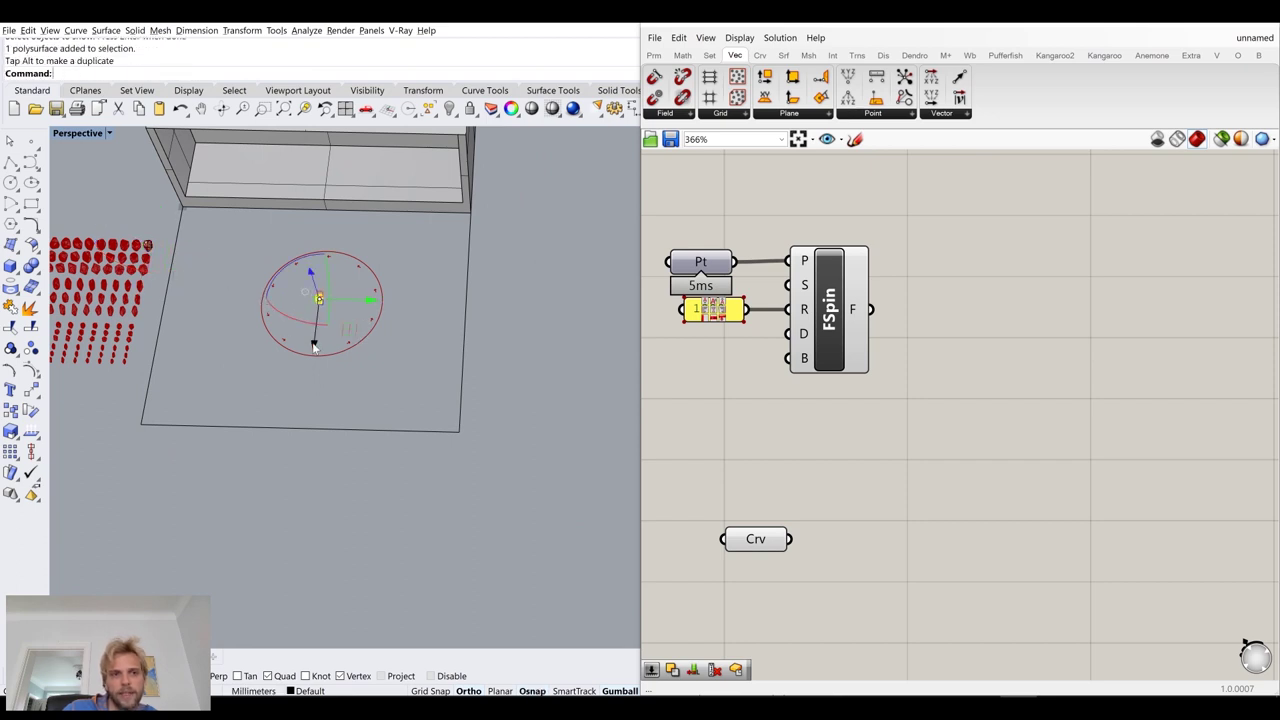
scroll(316, 335, up, 2)
click(261, 376)
scroll(261, 378, up, 3)
right_drag(261, 372, 258, 332)
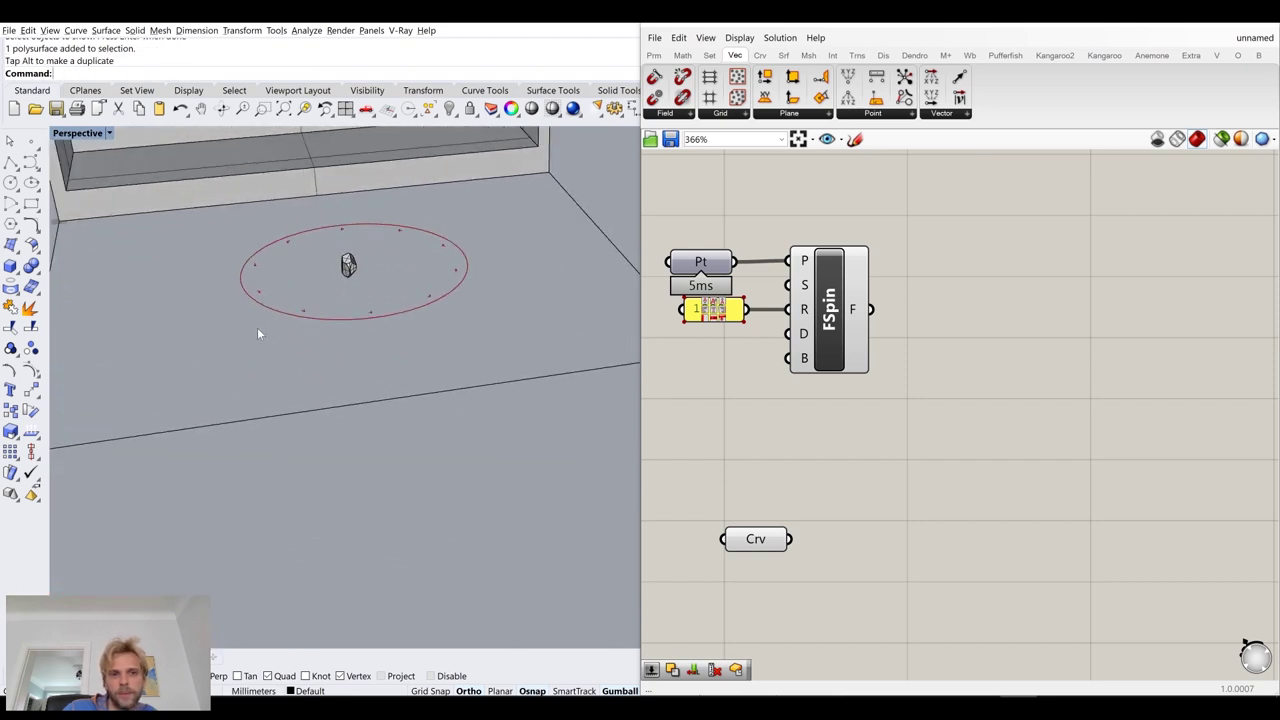
scroll(348, 265, up, 5)
right_drag(348, 264, 324, 287)
scroll(337, 281, down, 7)
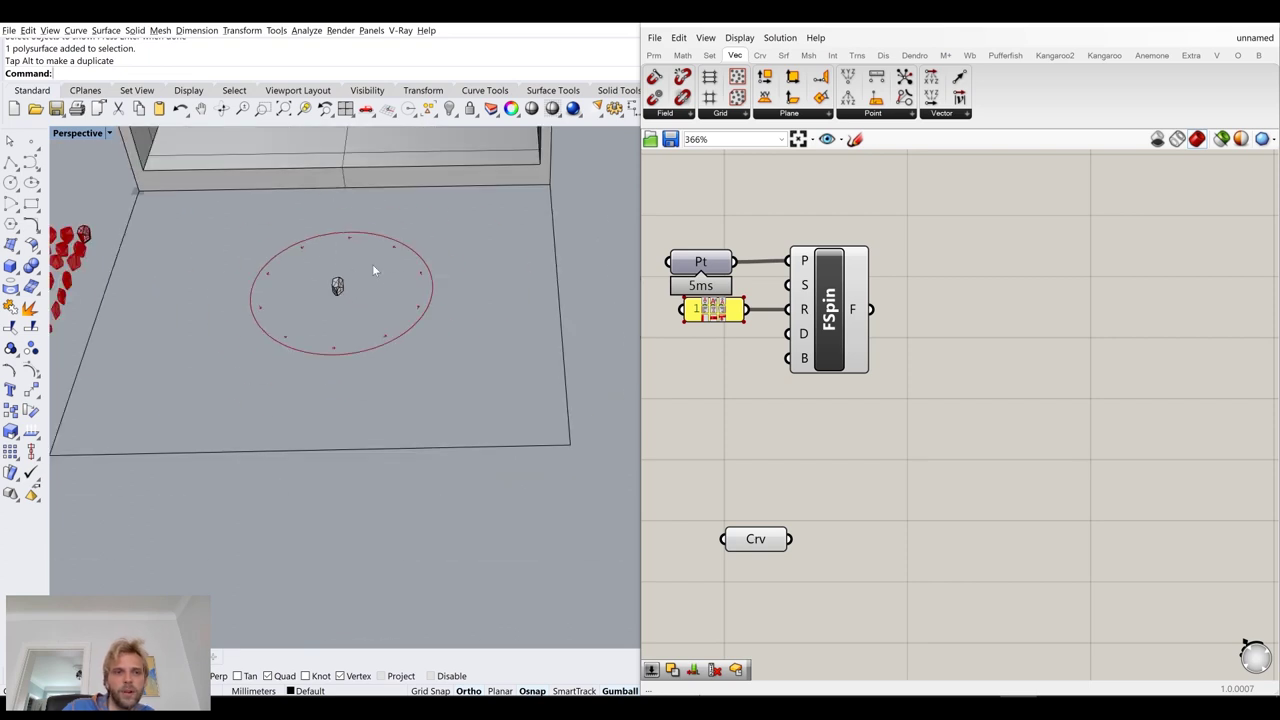
Enlarge the stone in the circle's centre uniformly in all three dimensions
scroll(327, 266, up, 11)
mouse_move(392, 369)
right_down()
mouse_move(440, 345)
mouse_move(432, 368)
mouse_move(396, 386)
right_up()
click(426, 350)
shift+drag(396, 382, 399, 458)
click(537, 352)
scroll(537, 352, down, 5)
Raise the central stone vertically and scale it horizontally along one axis
right_drag(535, 350, 457, 290)
click(457, 294)
drag(453, 292, 461, 249)
click(477, 394)
right_drag(477, 394, 549, 376)
click(500, 306)
right_drag(502, 308, 516, 329)
drag(437, 307, 483, 319)
click(536, 399)
right_drag(536, 399, 450, 375)
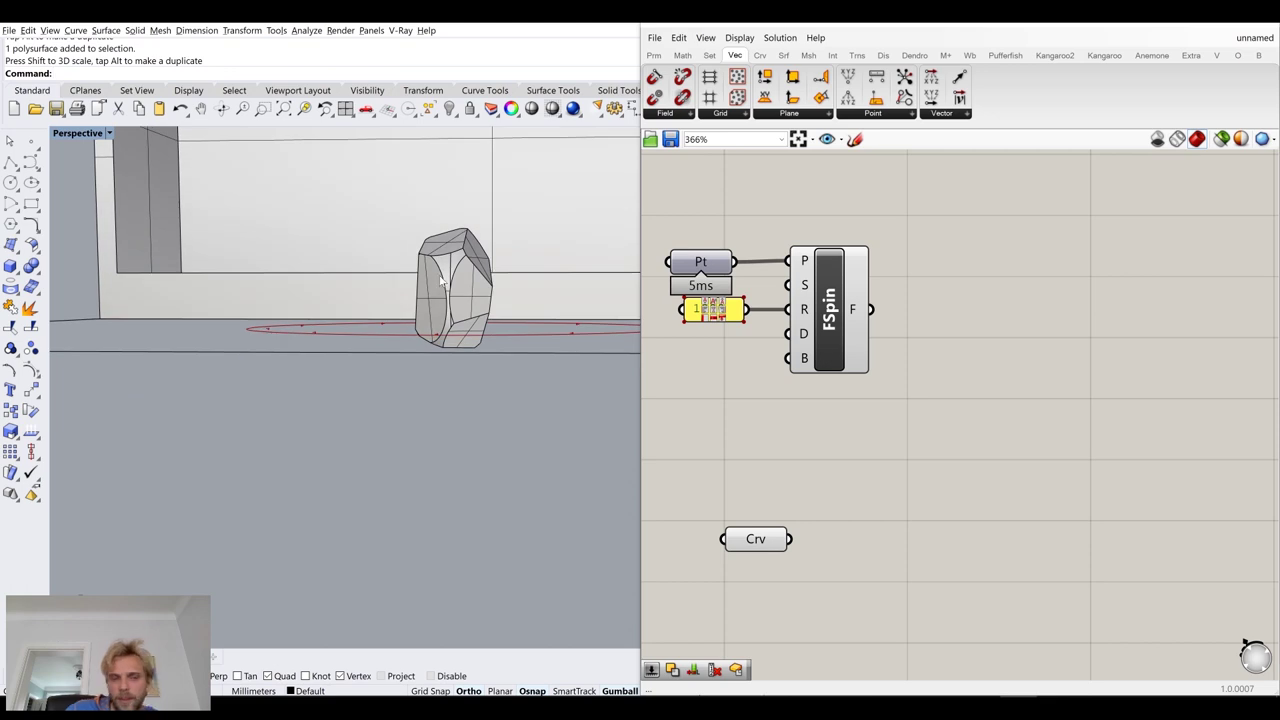
Add a Brep parameter between the Stone rotator group and the Spin Force and reference the central stone in it
right_drag(441, 283, 445, 334)
click(463, 315)
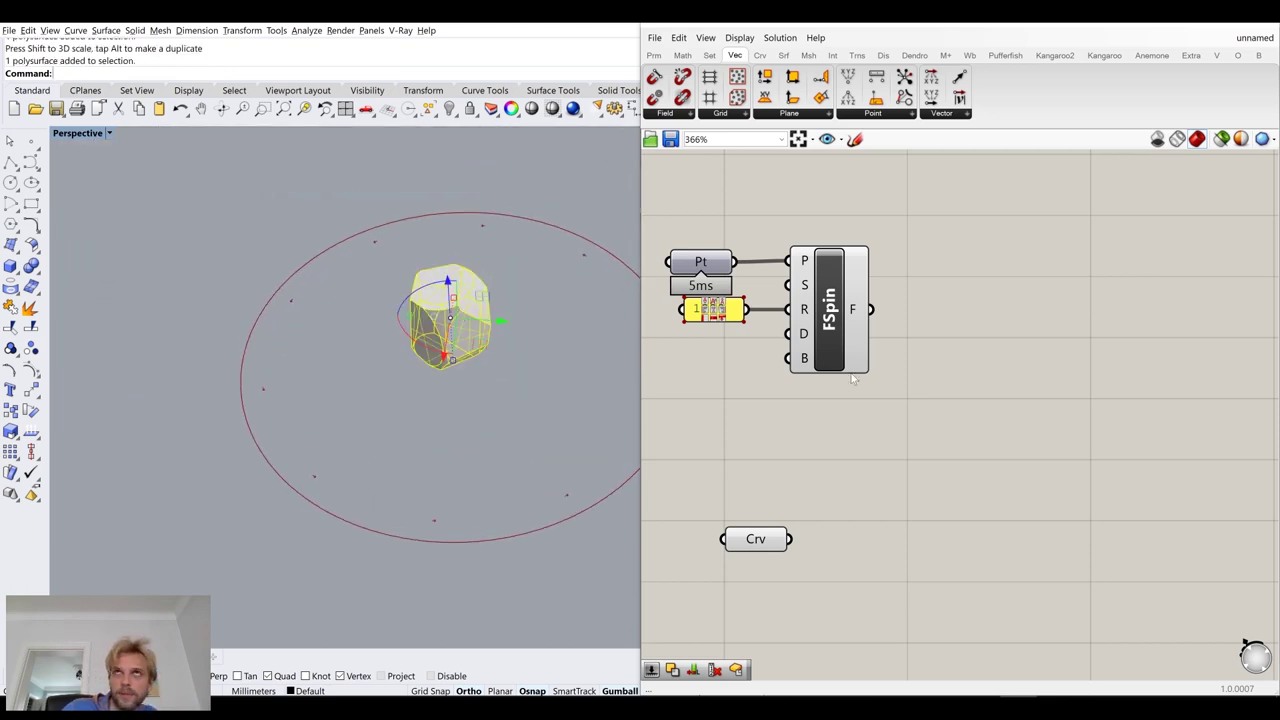
scroll(853, 378, down, 5)
drag(881, 543, 833, 525)
double_click(819, 388)
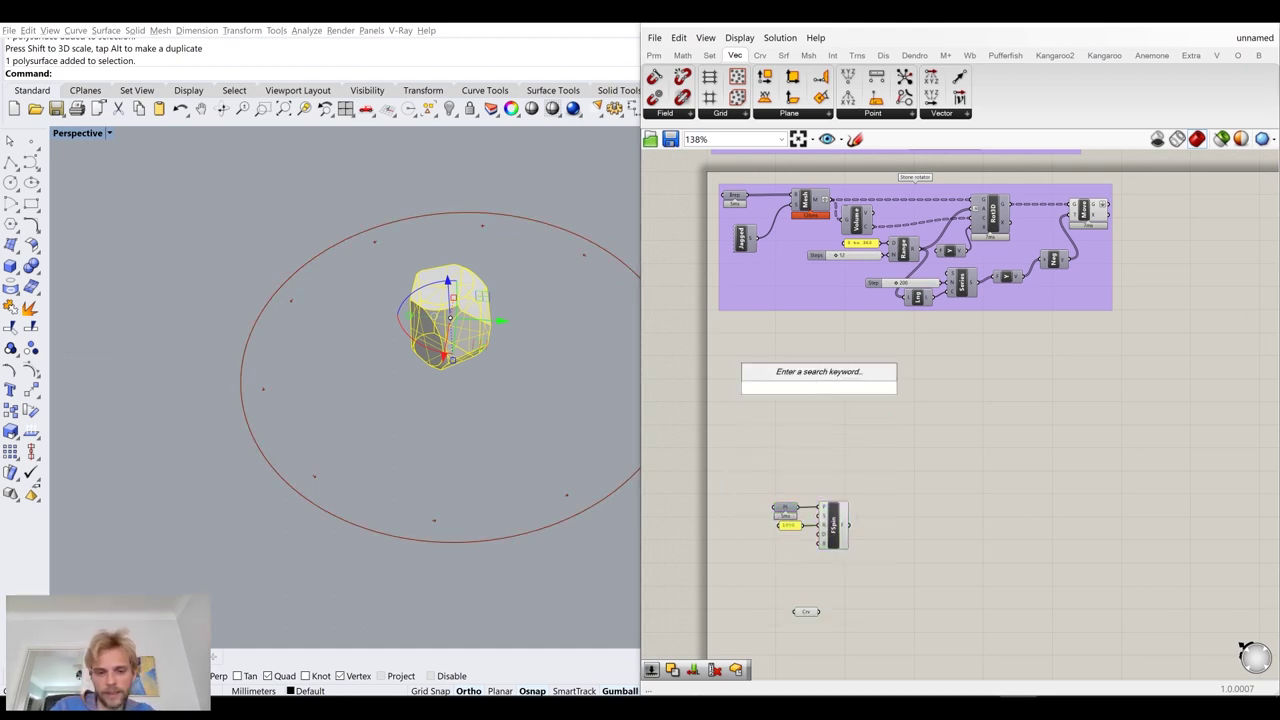
text(brep)
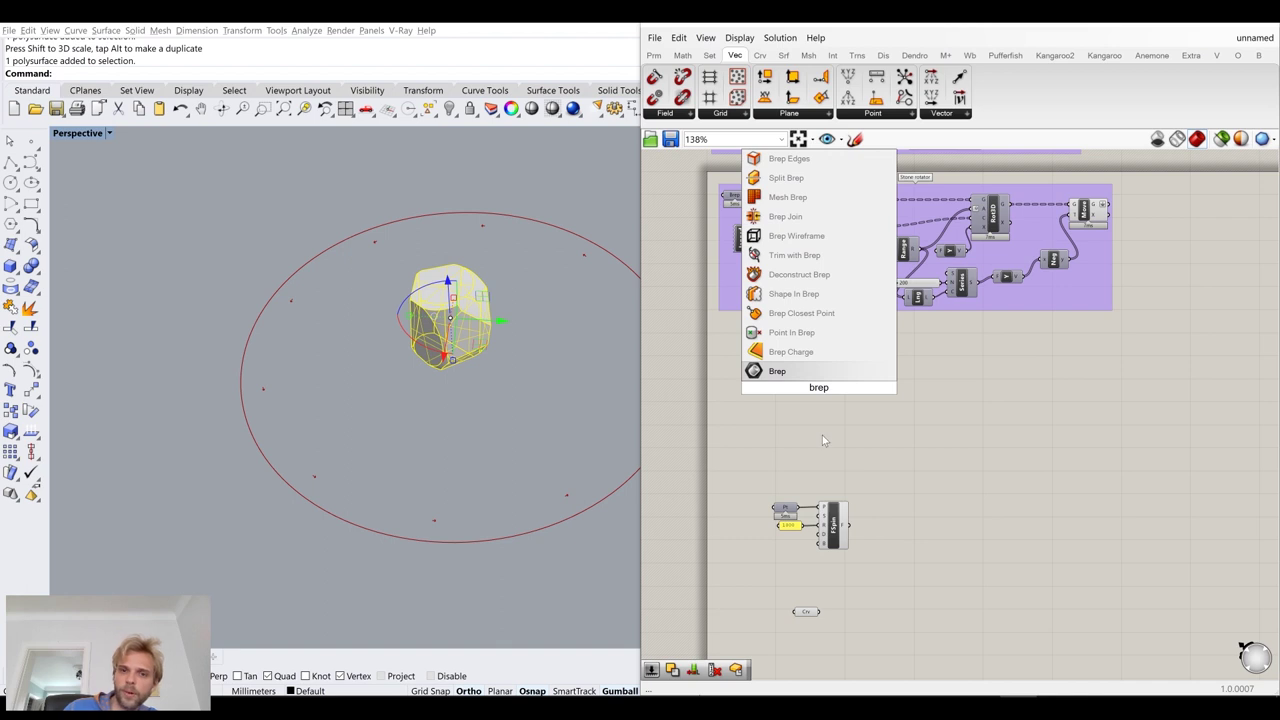
key(Return)
scroll(818, 385, up, 3)
right_click(818, 385)
click(874, 556)
Add a Mesh Brep component and connect the central stone's Brep parameter to its B input
double_click(892, 416)
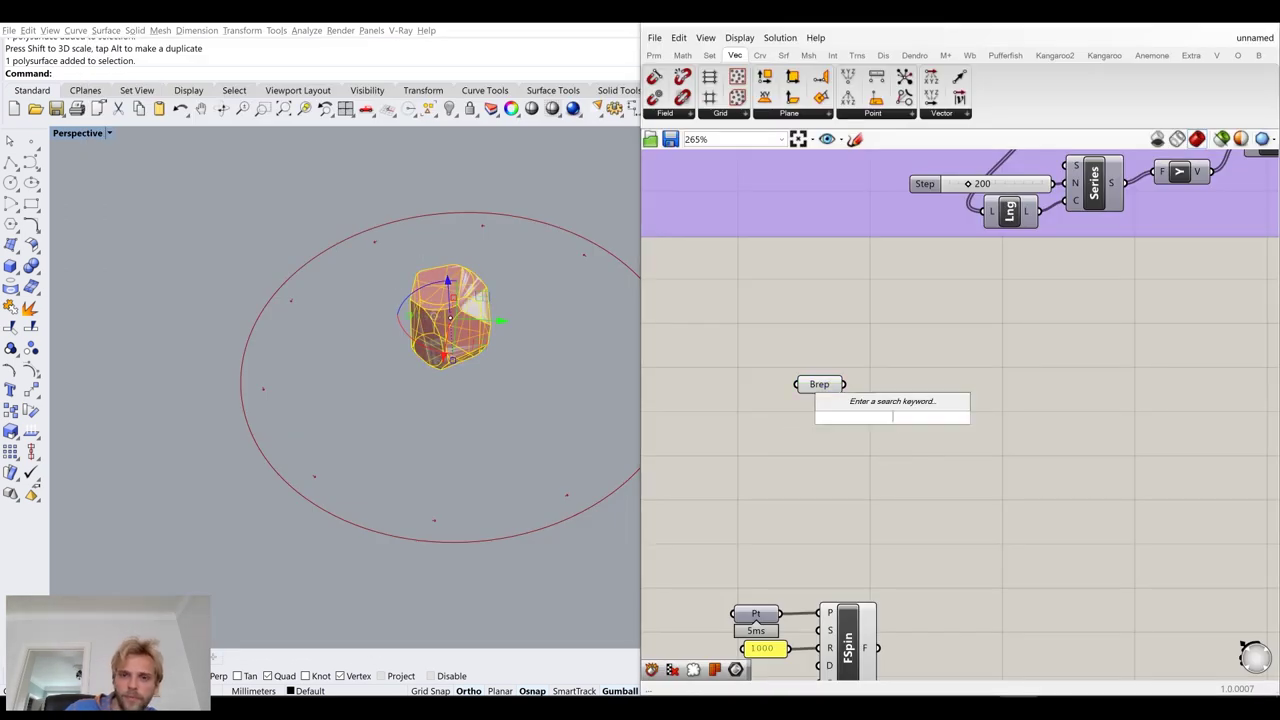
text(mesh)
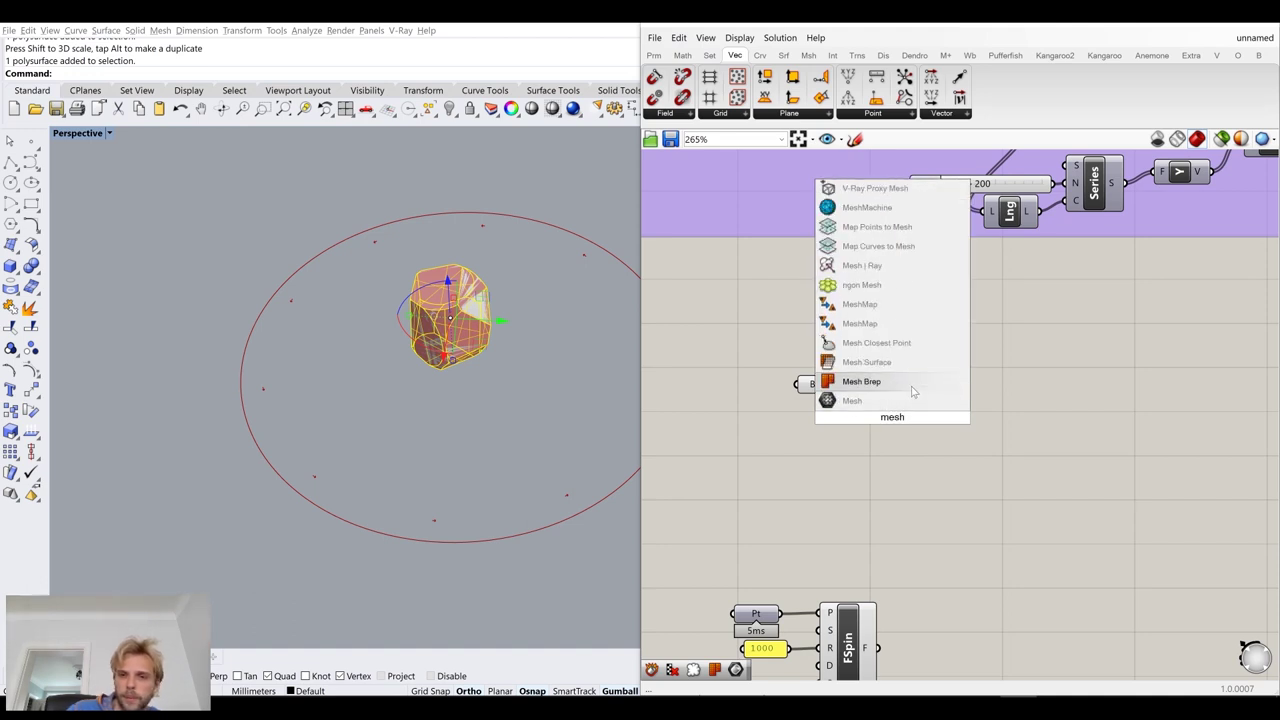
click(899, 378)
drag(845, 384, 861, 407)
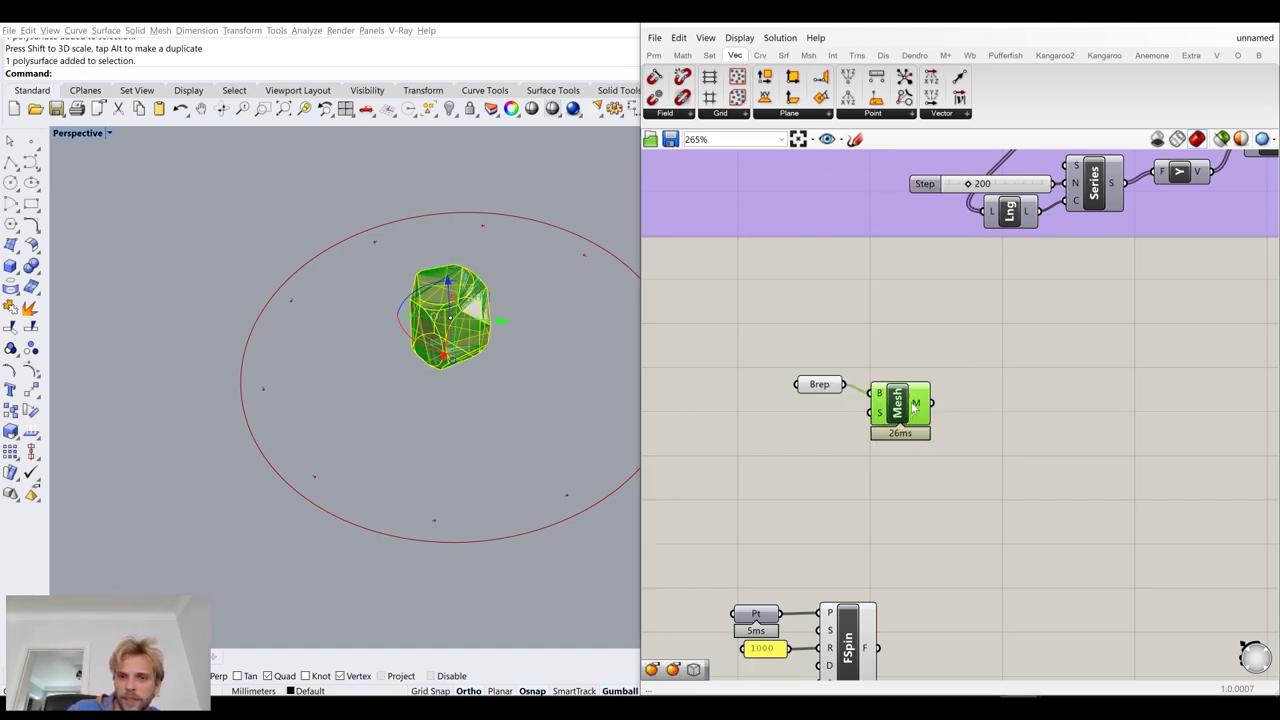
Add a Settings (Speed) component below the Brep parameter and connect it to the Mesh Brep's S input
double_click(881, 450)
text(speed)
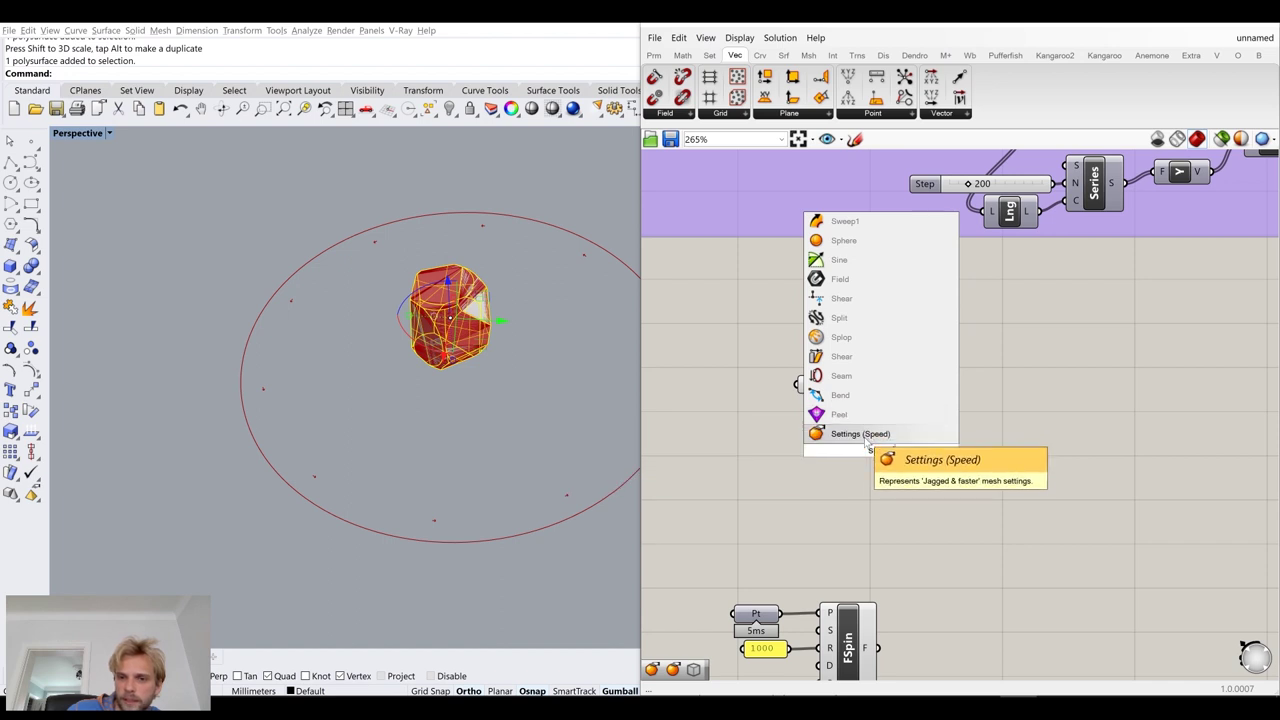
key(Return)
drag(788, 445, 908, 408)
click(778, 460)
drag(776, 456, 806, 450)
Turn off the Brep parameter's preview and hide the original central stone in the Rhino model
click(823, 383)
middle_click(823, 383)
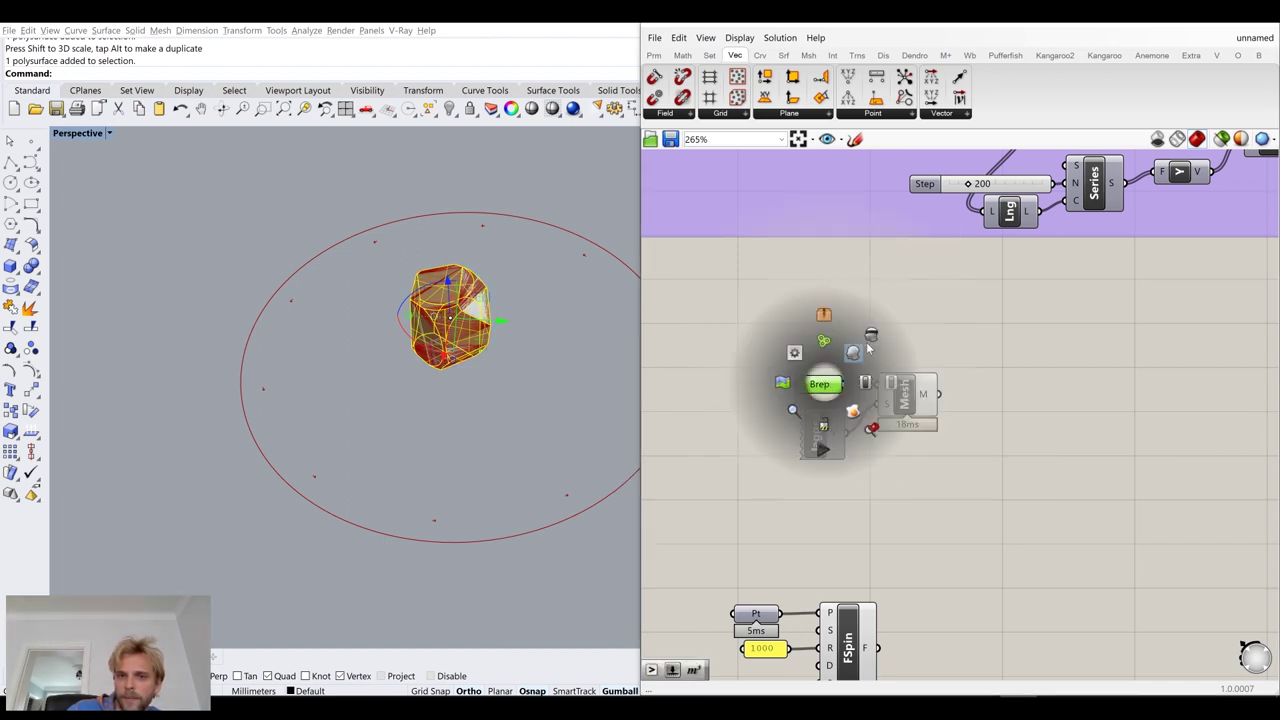
click(872, 350)
click(898, 323)
click(557, 434)
click(461, 327)
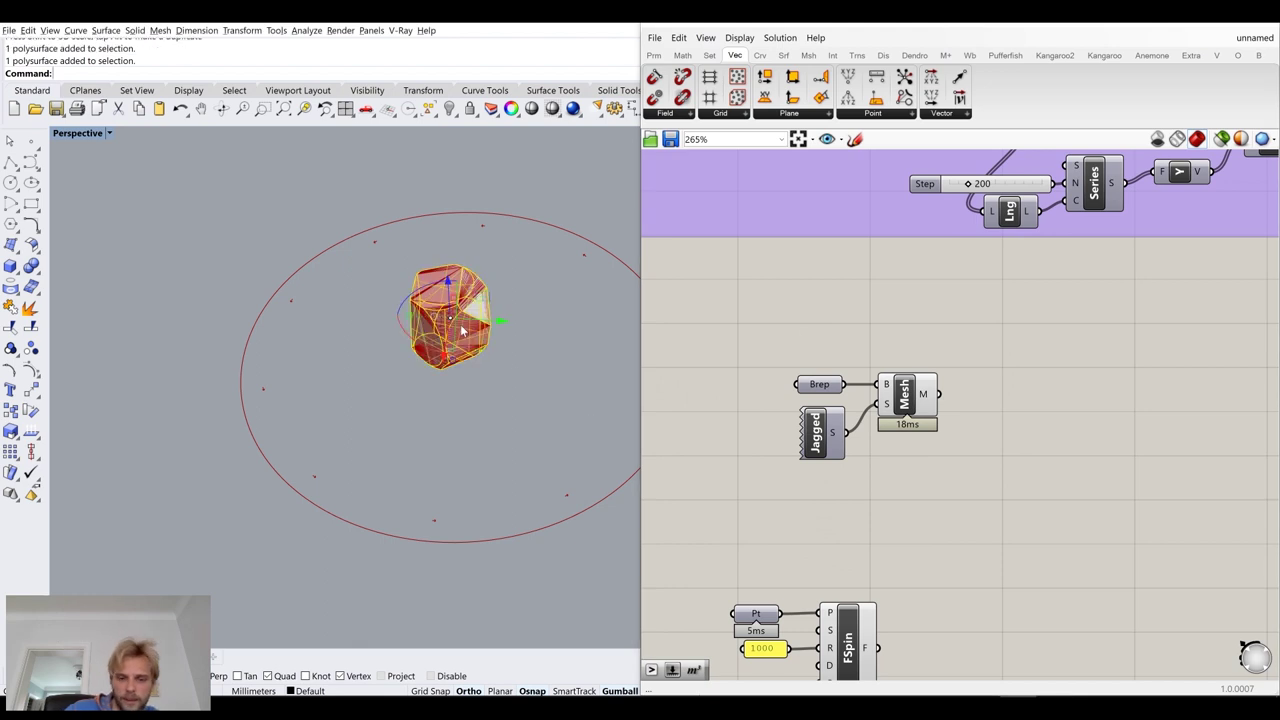
key(ctrl+h)
right_drag(461, 330, 473, 287)
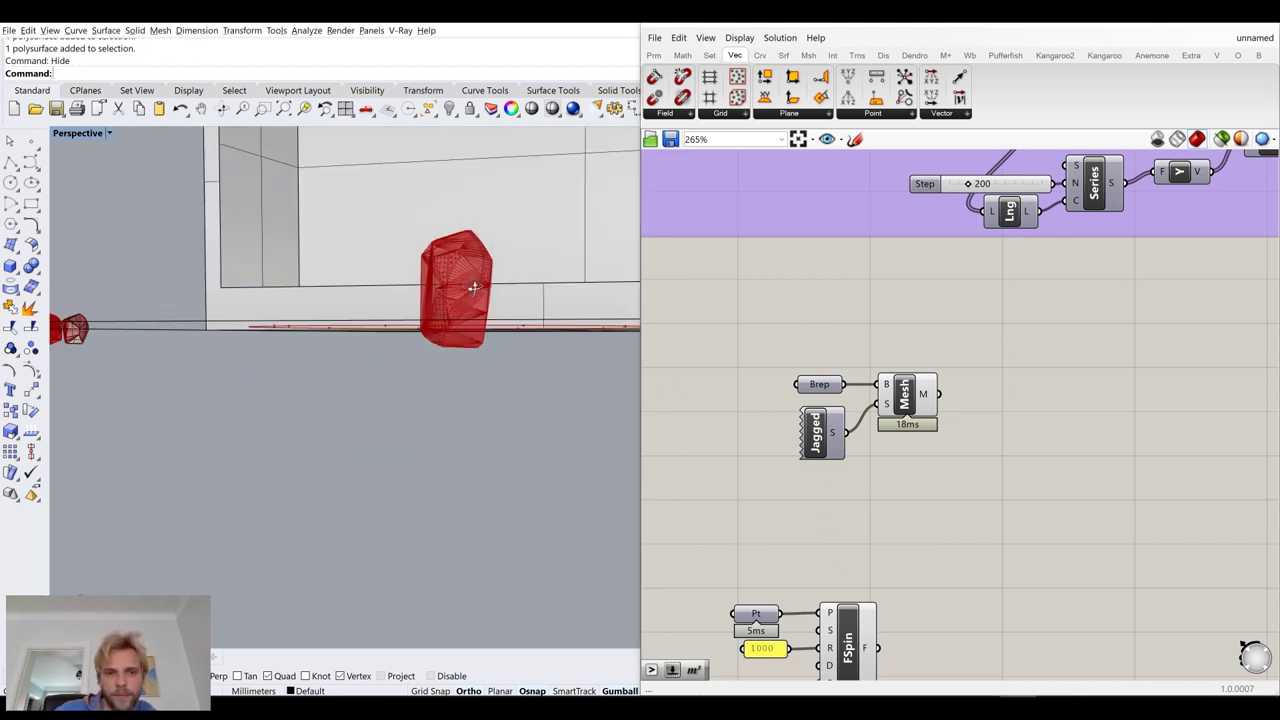
right_drag(463, 237, 455, 311)
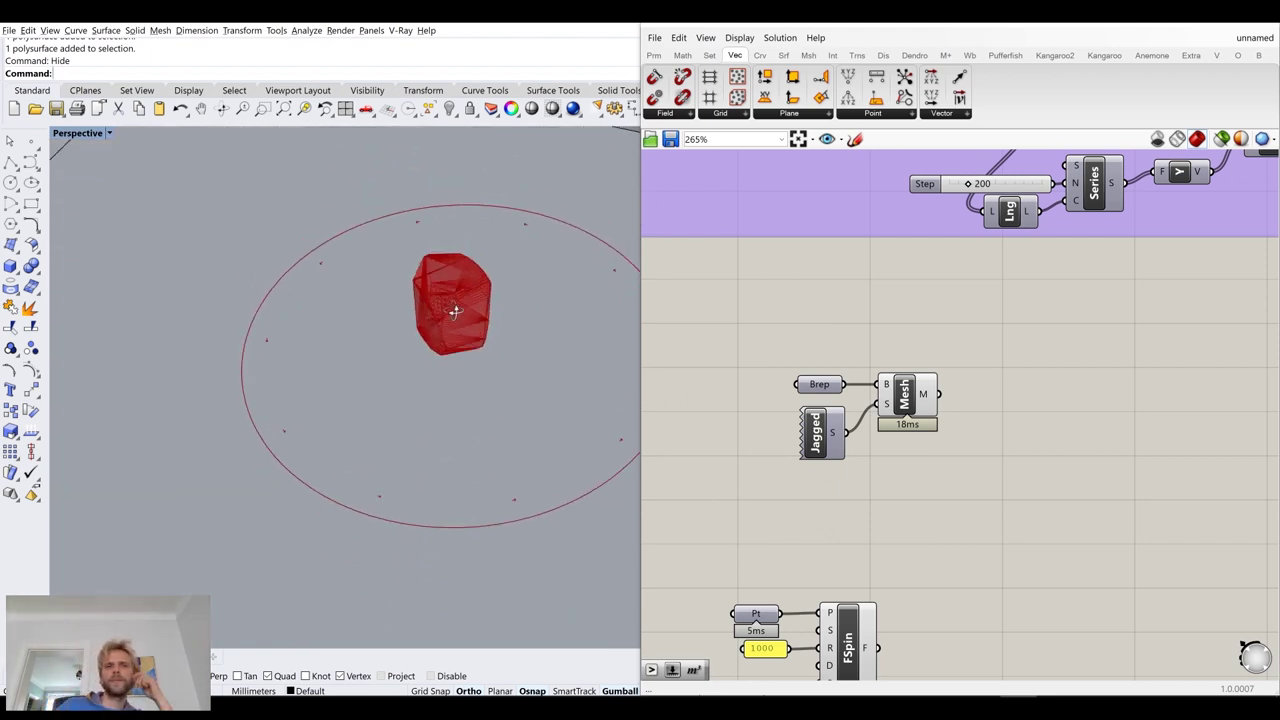
Move the stone mesh components, the Spin Force with its inputs and the Curve parameter farther below the Stone rotator group
scroll(904, 435, down, 3)
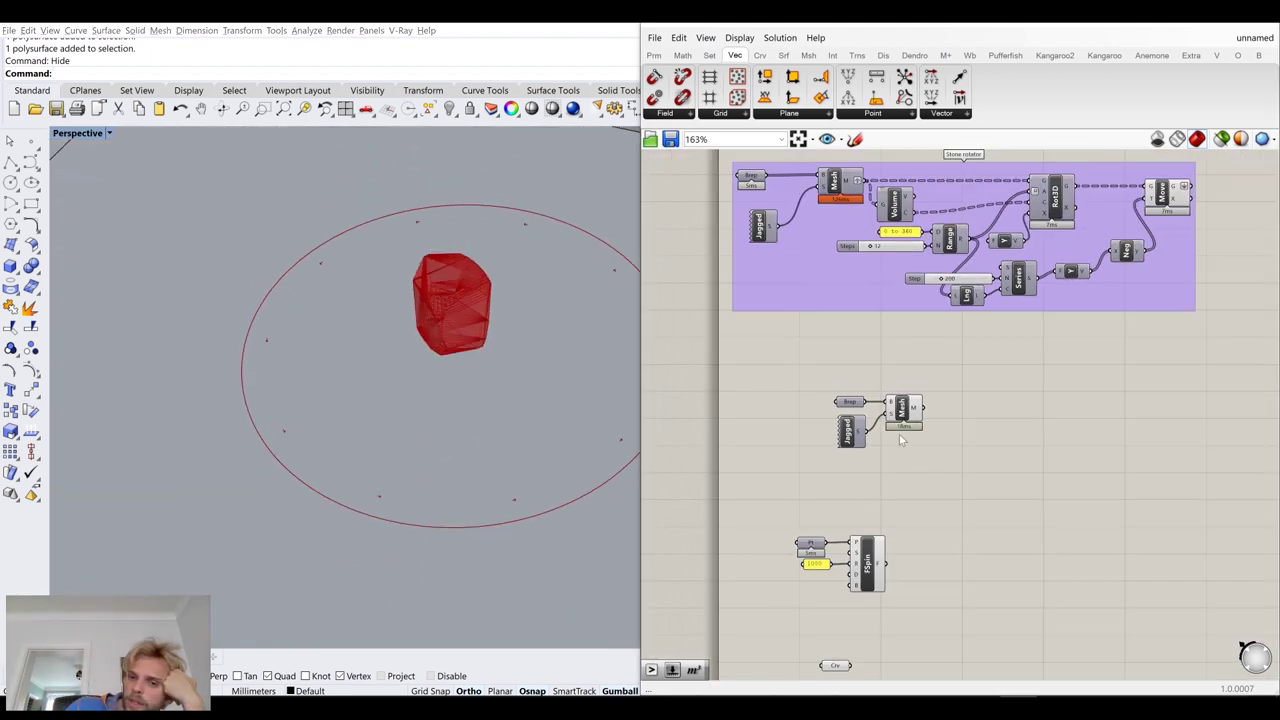
right_drag(938, 545, 886, 475)
drag(1015, 637, 702, 302)
drag(855, 345, 869, 408)
click(951, 505)
right_drag(951, 507, 937, 465)
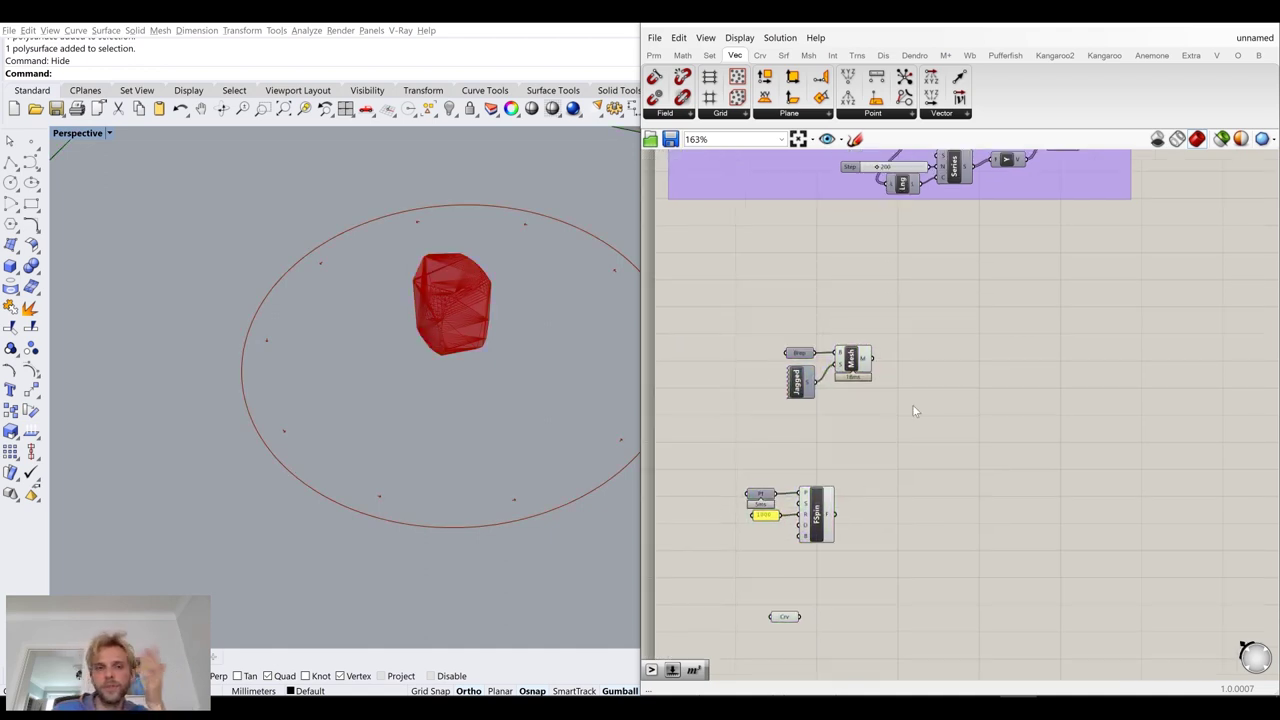
scroll(358, 340, down, 7)
right_drag(370, 380, 473, 358)
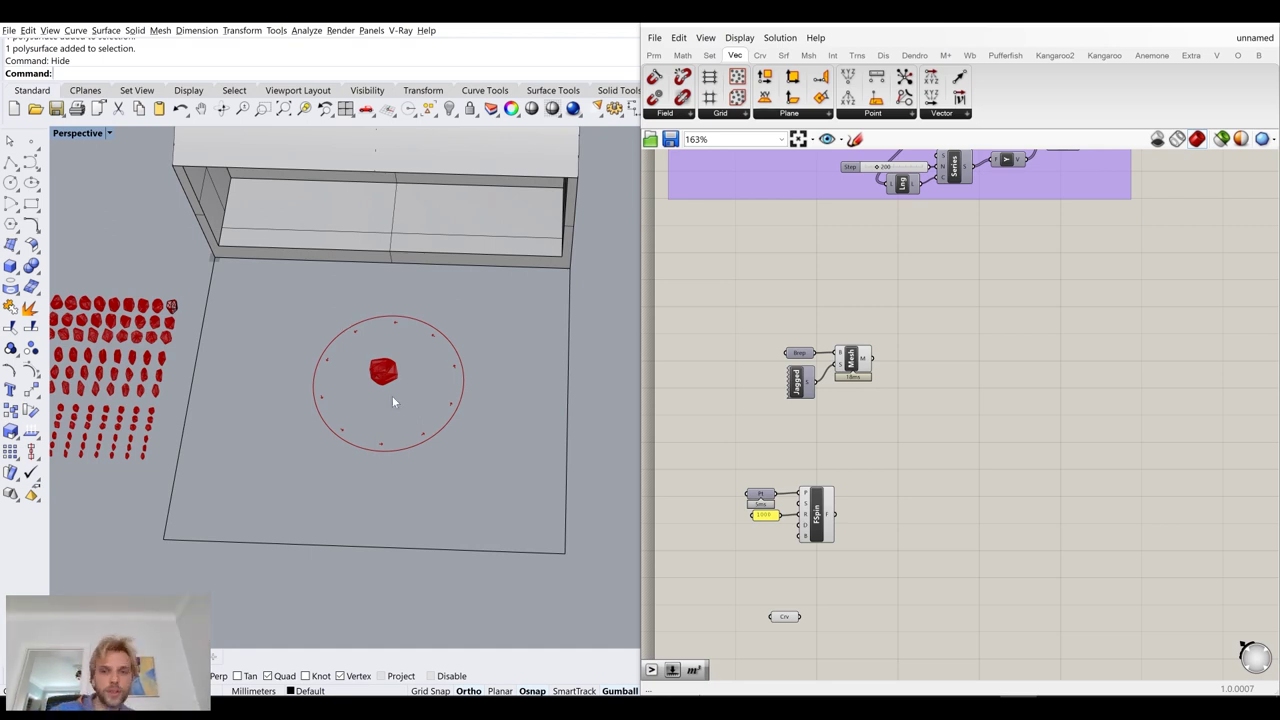
scroll(393, 353, up, 3)
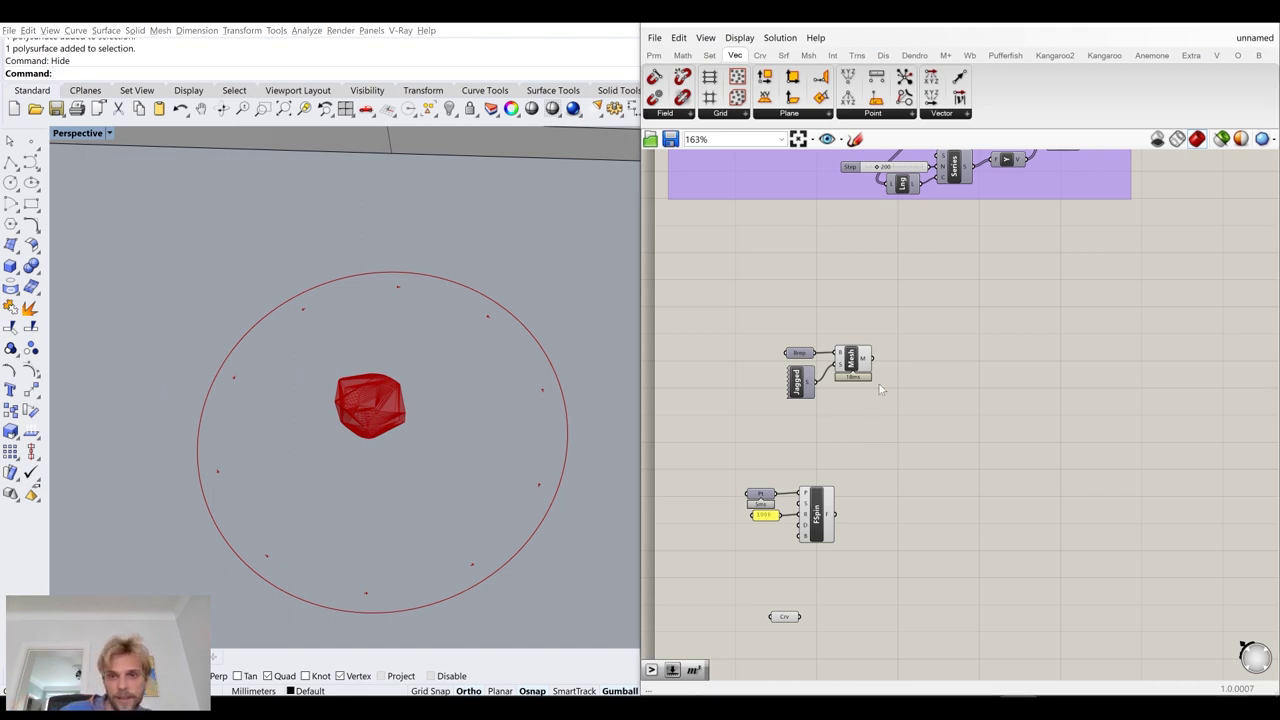
right_drag(879, 384, 792, 385)
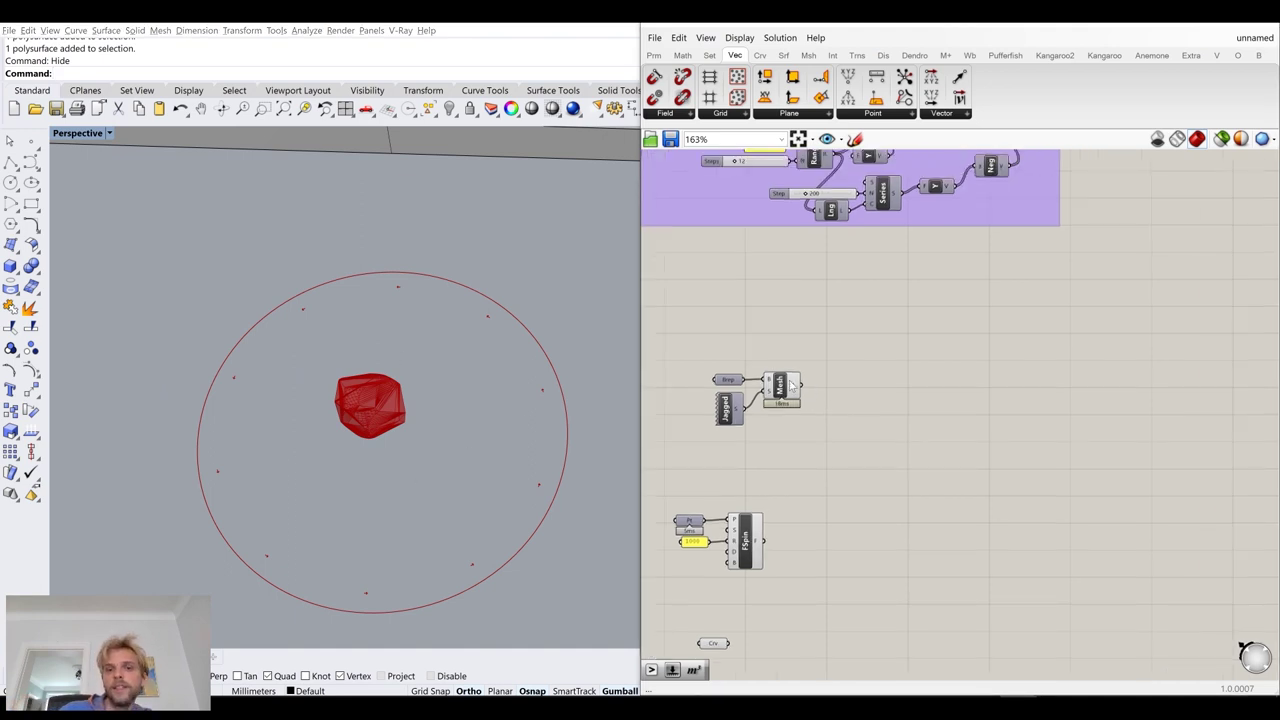
double_click(883, 344)
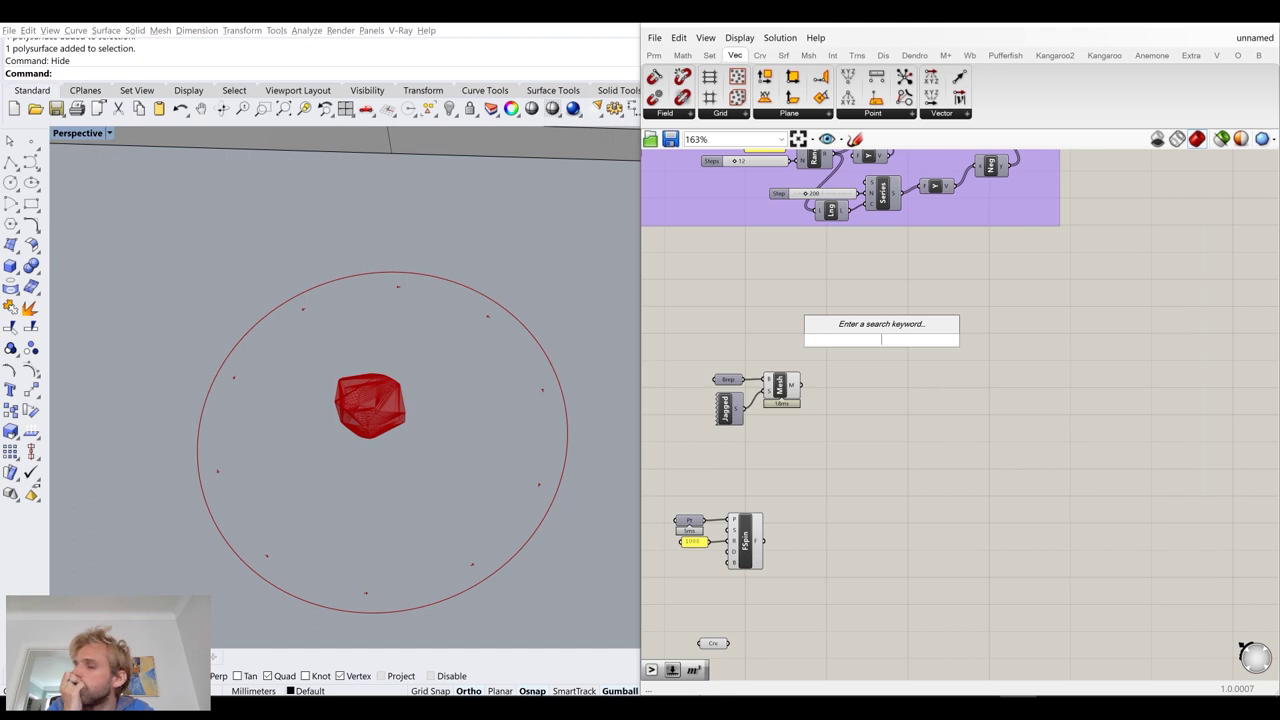
text(ce)
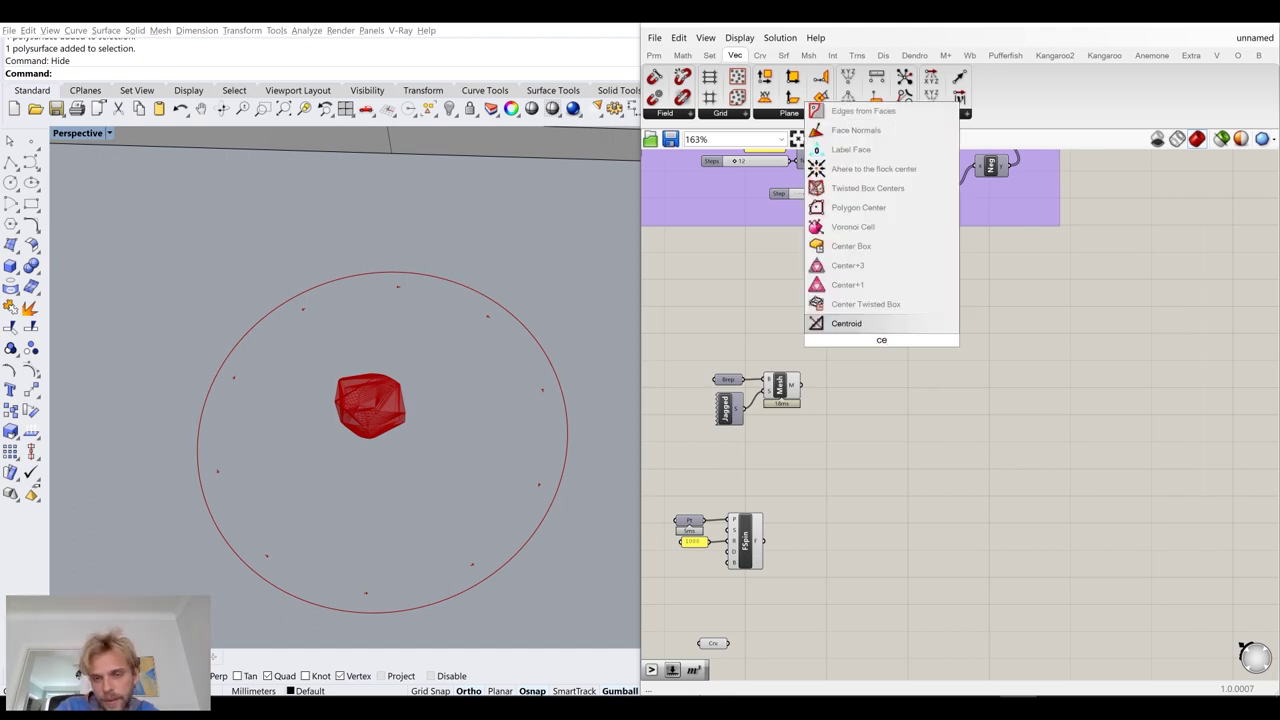
key(BackSpace)
key(BackSpace)
click(899, 373)
right_drag(424, 468, 379, 435)
drag(383, 377, 384, 378)
click(311, 576)
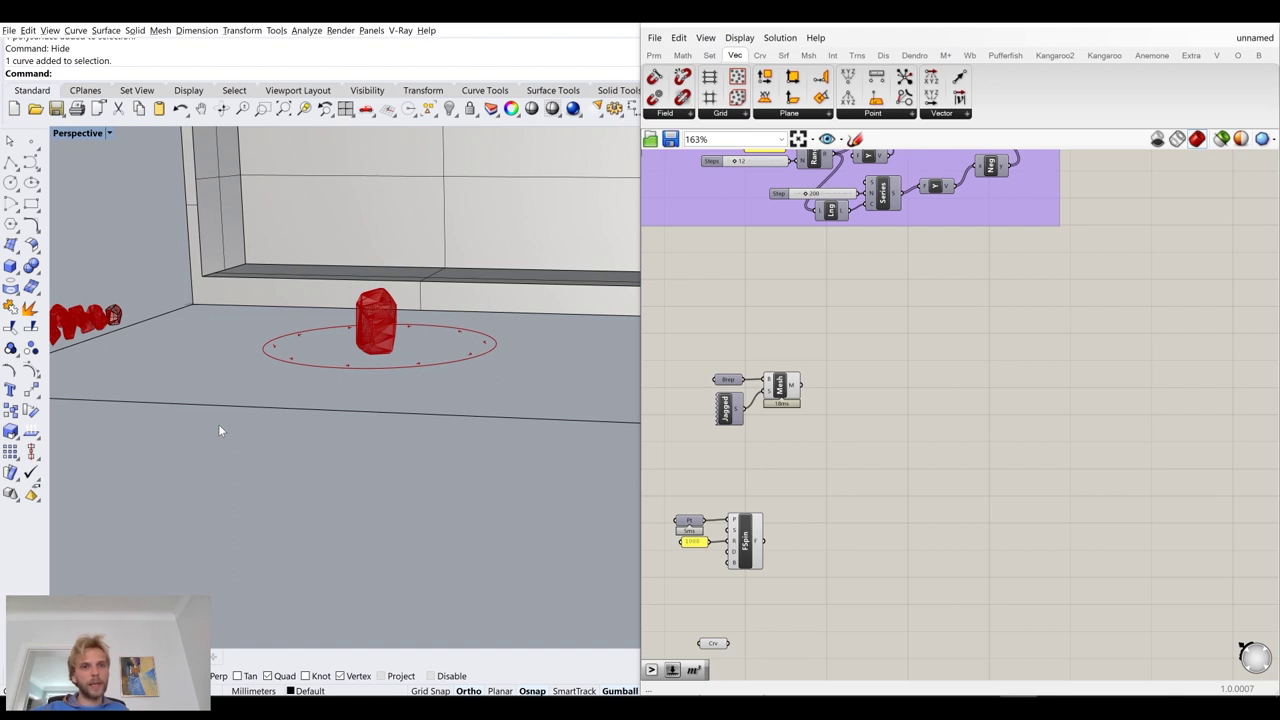
right_drag(382, 336, 375, 369)
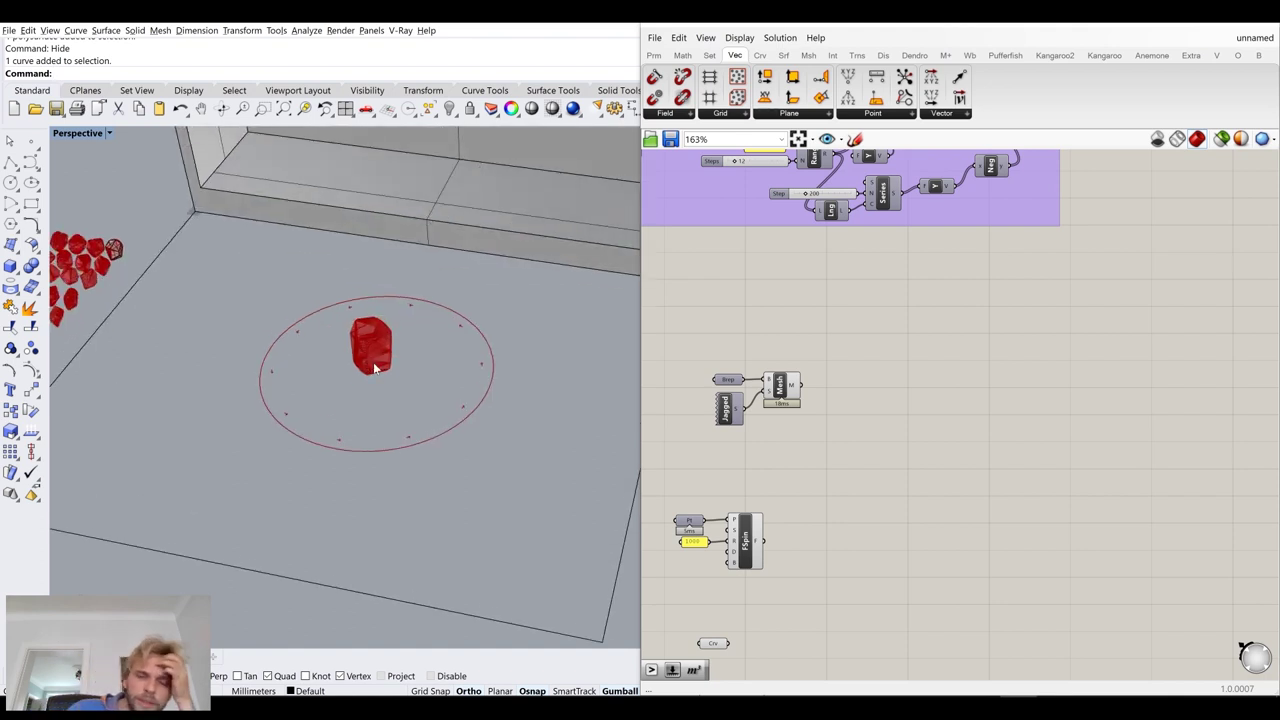
scroll(374, 369, up, 3)
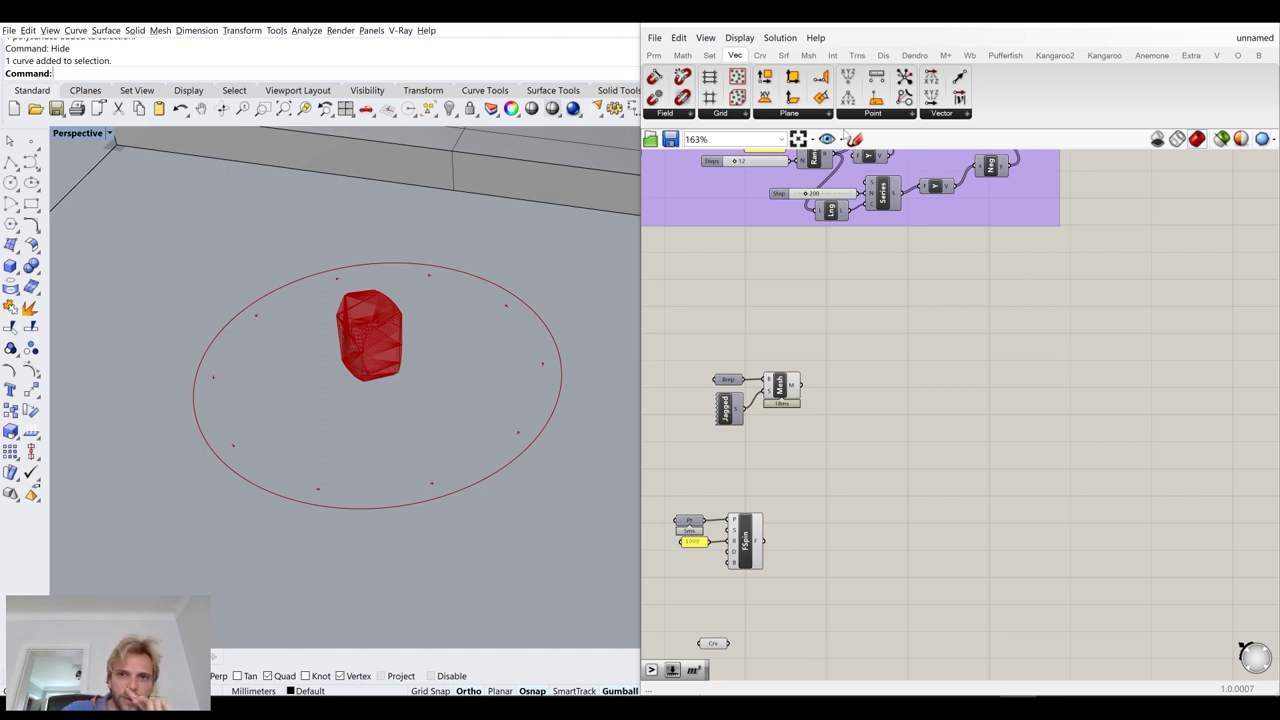
Add a Mesh | Plane intersection component beside Mesh Brep and connect the stone's mesh output to its M input
click(808, 56)
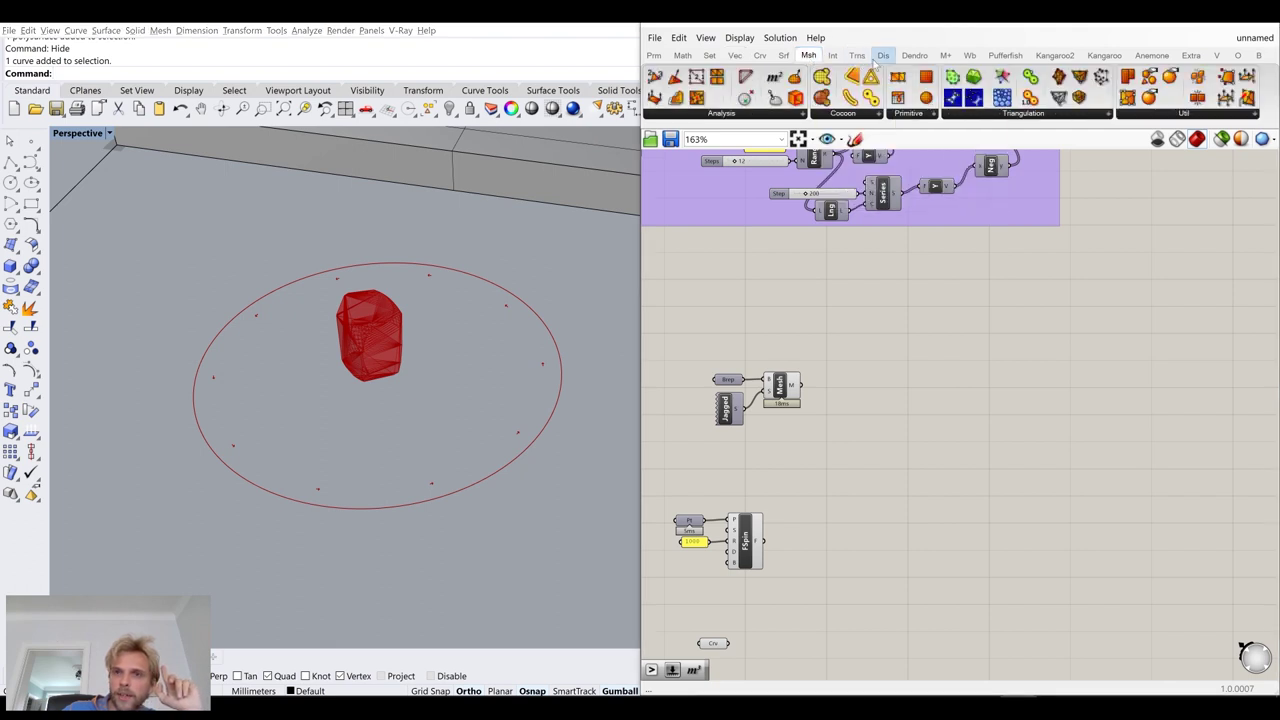
click(832, 56)
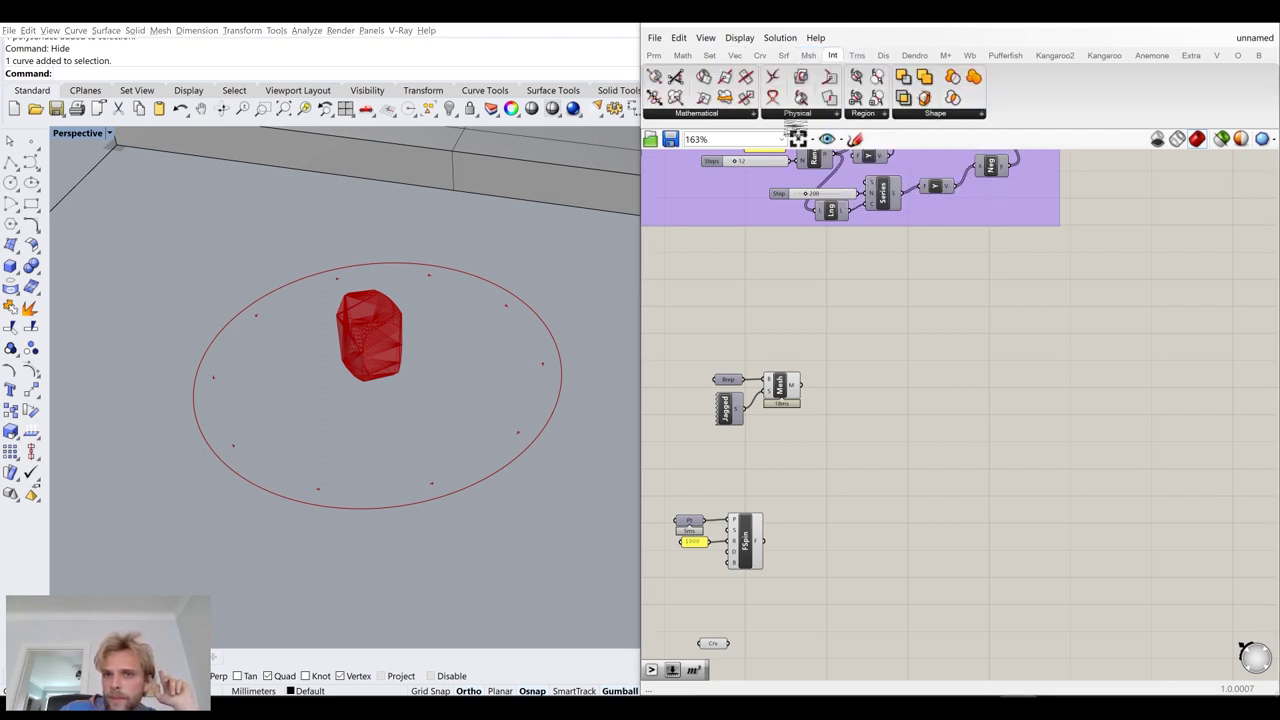
click(797, 114)
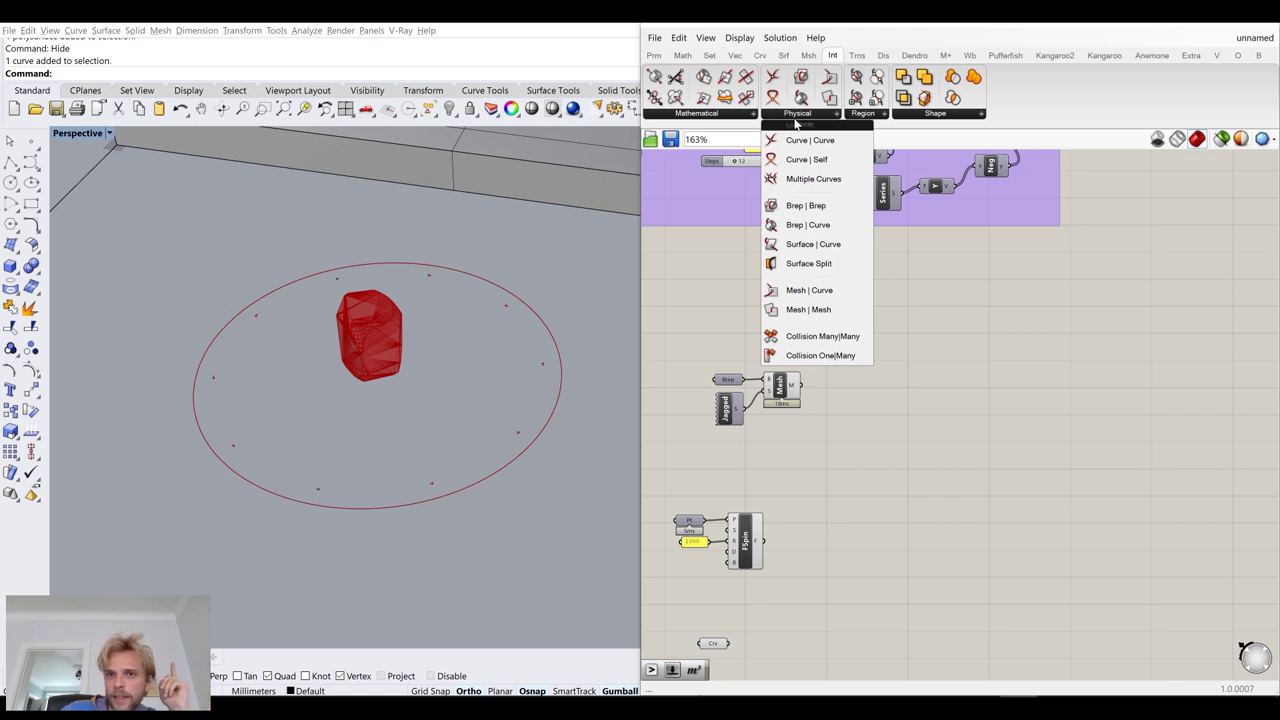
click(722, 114)
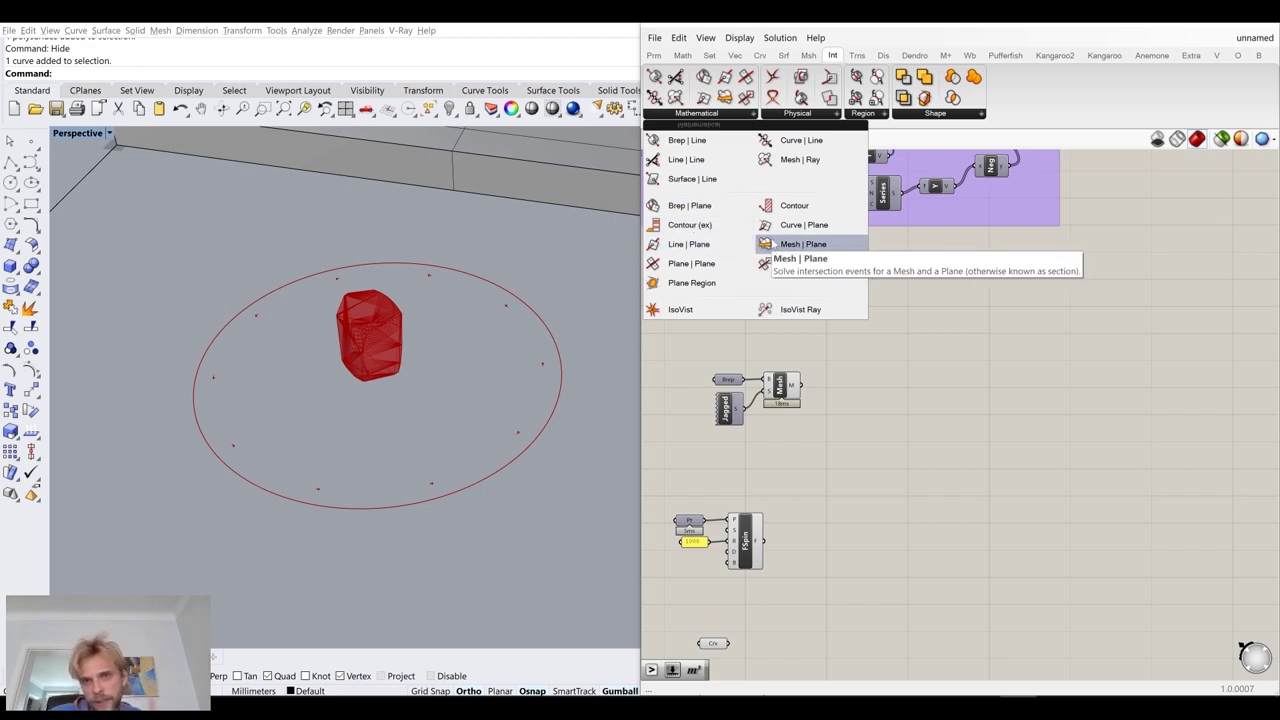
drag(770, 247, 853, 386)
scroll(868, 418, up, 4)
right_drag(813, 469, 898, 419)
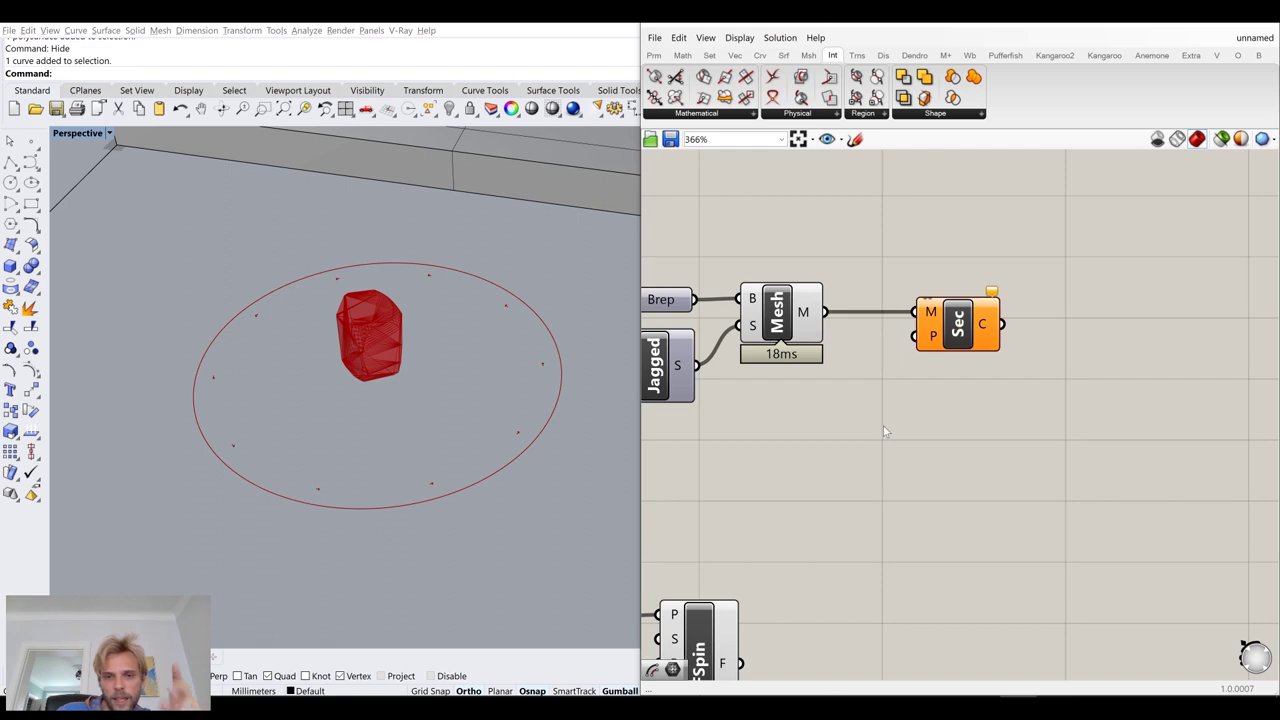
Add an XY Plane component below Mesh Brep and connect it to the P input of the Mesh | Plane component
double_click(883, 419)
text(xy)
key(Return)
drag(924, 424, 928, 334)
drag(903, 432, 814, 406)
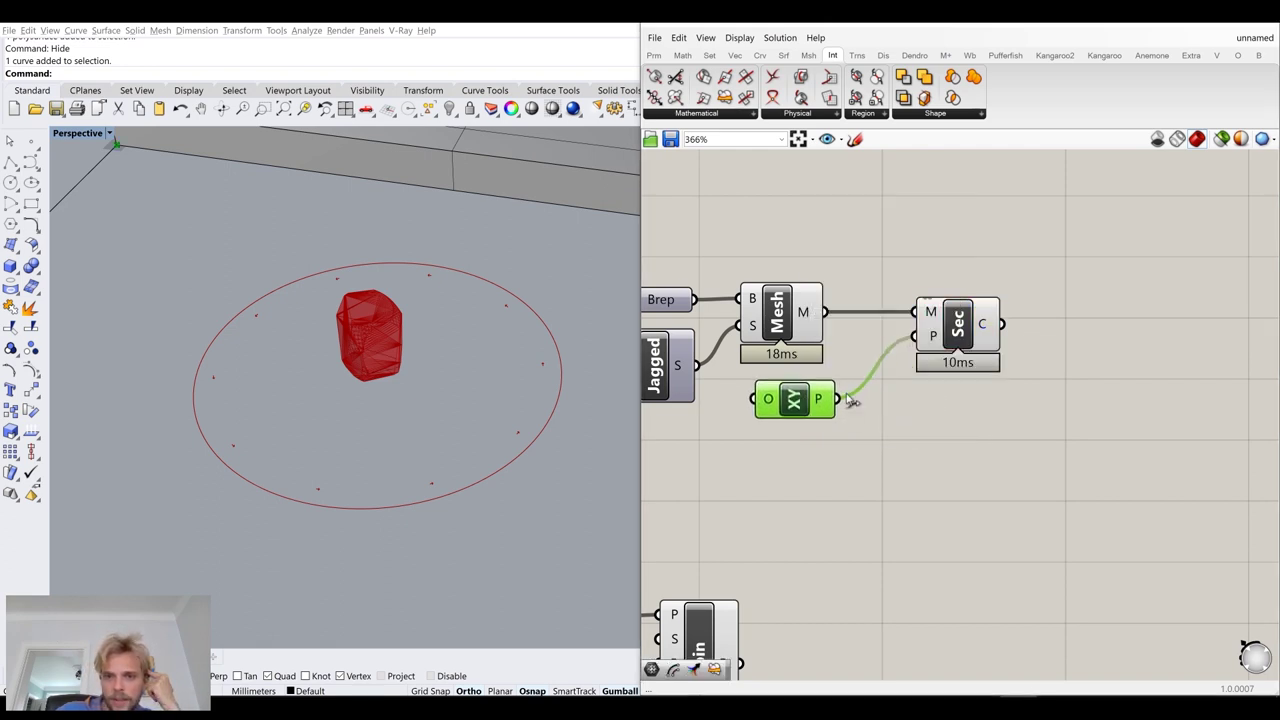
drag(940, 342, 917, 342)
click(918, 439)
Turn off the preview of the Mesh Brep component
scroll(353, 365, up, 5)
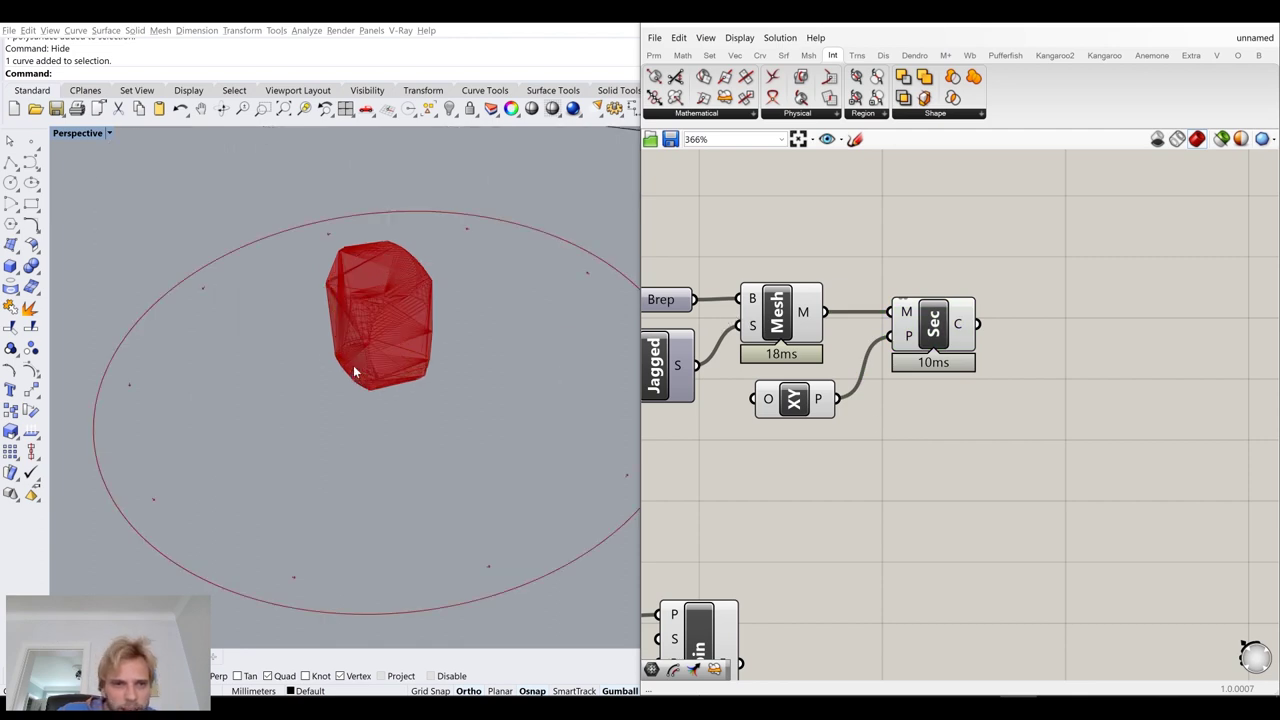
click(788, 314)
middle_click(788, 314)
click(828, 260)
click(880, 239)
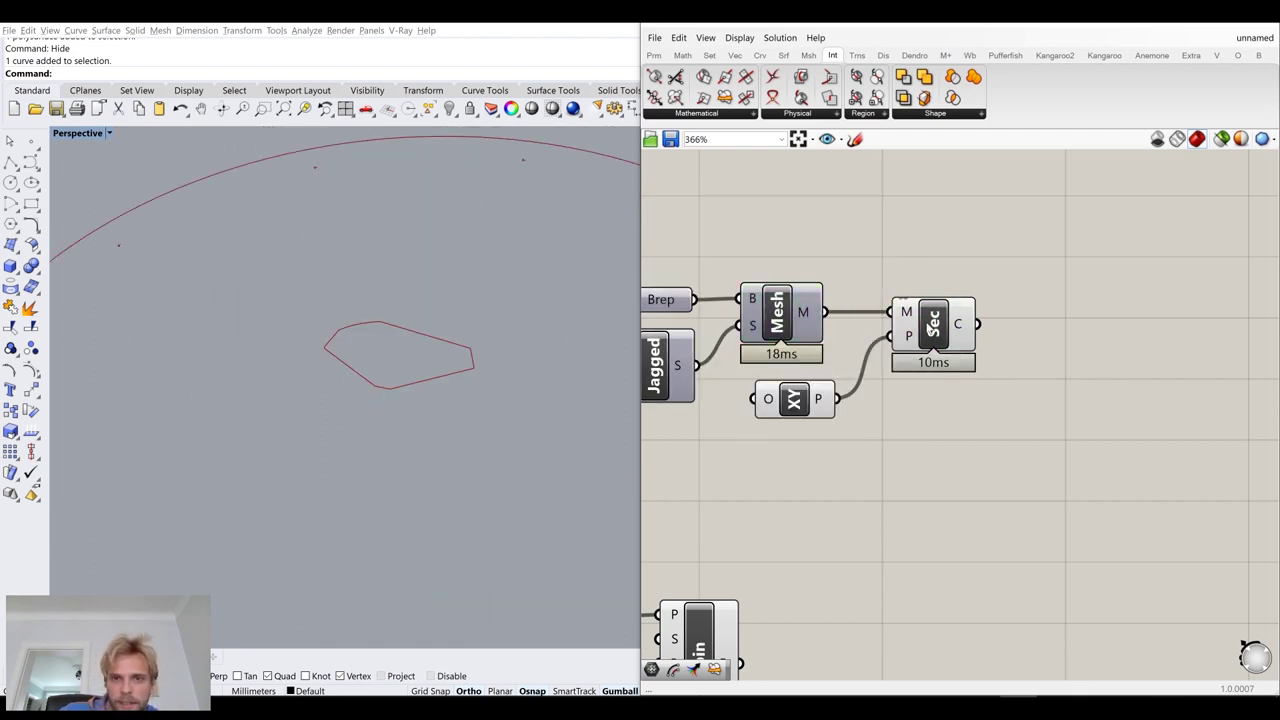
Highlight the section curve and examine it inside the circle in a maximized Top viewport
click(926, 324)
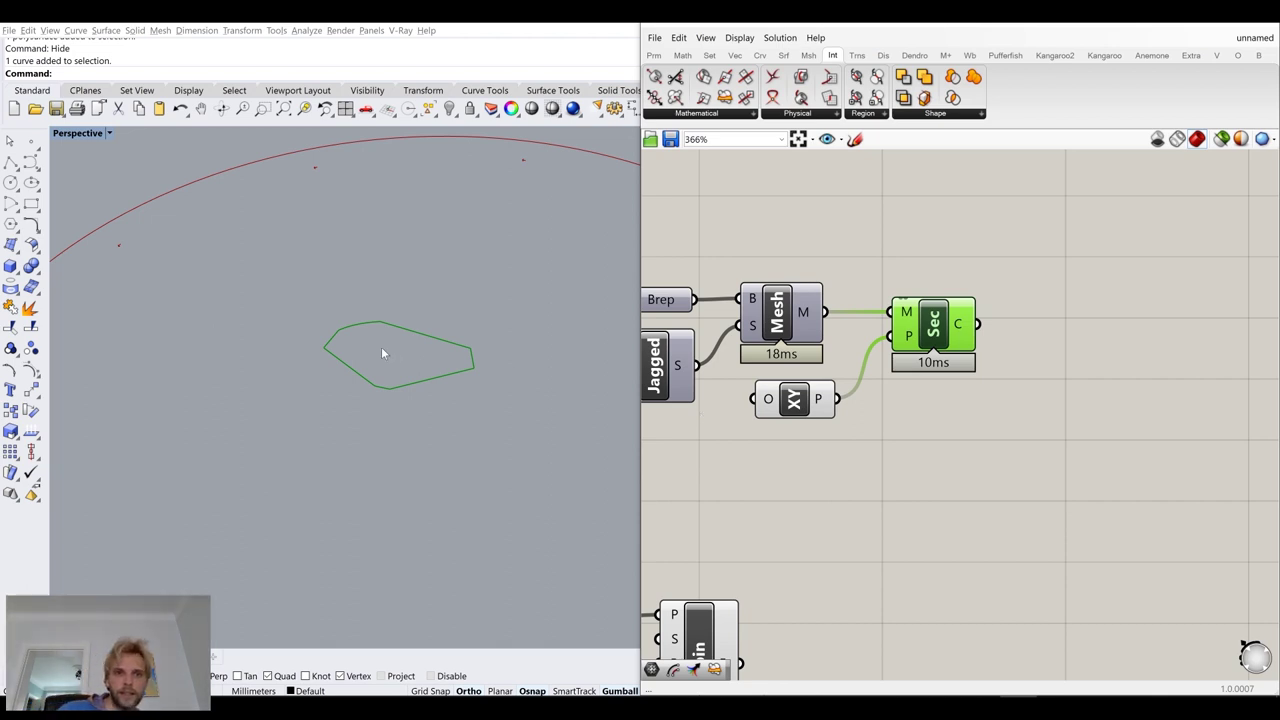
scroll(437, 320, down, 5)
right_drag(437, 320, 432, 348)
double_click(78, 133)
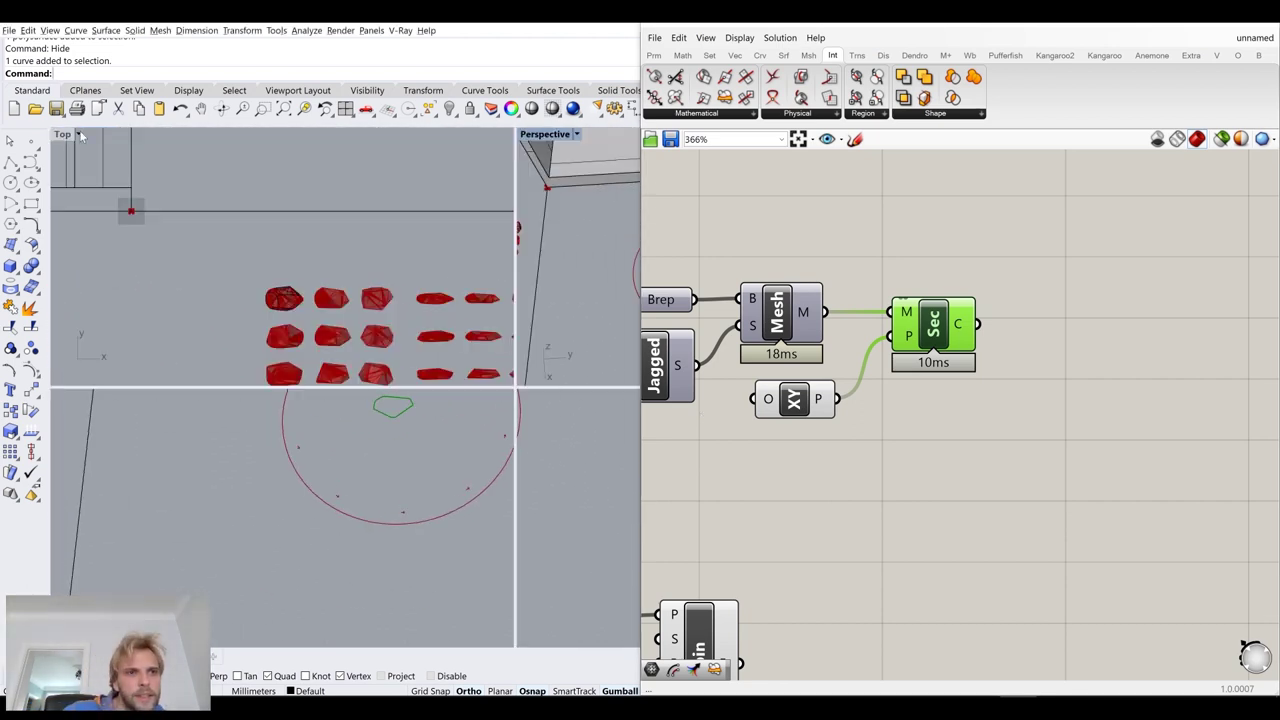
double_click(60, 134)
scroll(390, 250, down, 15)
right_drag(475, 180, 350, 400)
scroll(367, 259, up, 4)
right_drag(366, 257, 360, 341)
scroll(360, 341, down, 3)
scroll(365, 312, up, 3)
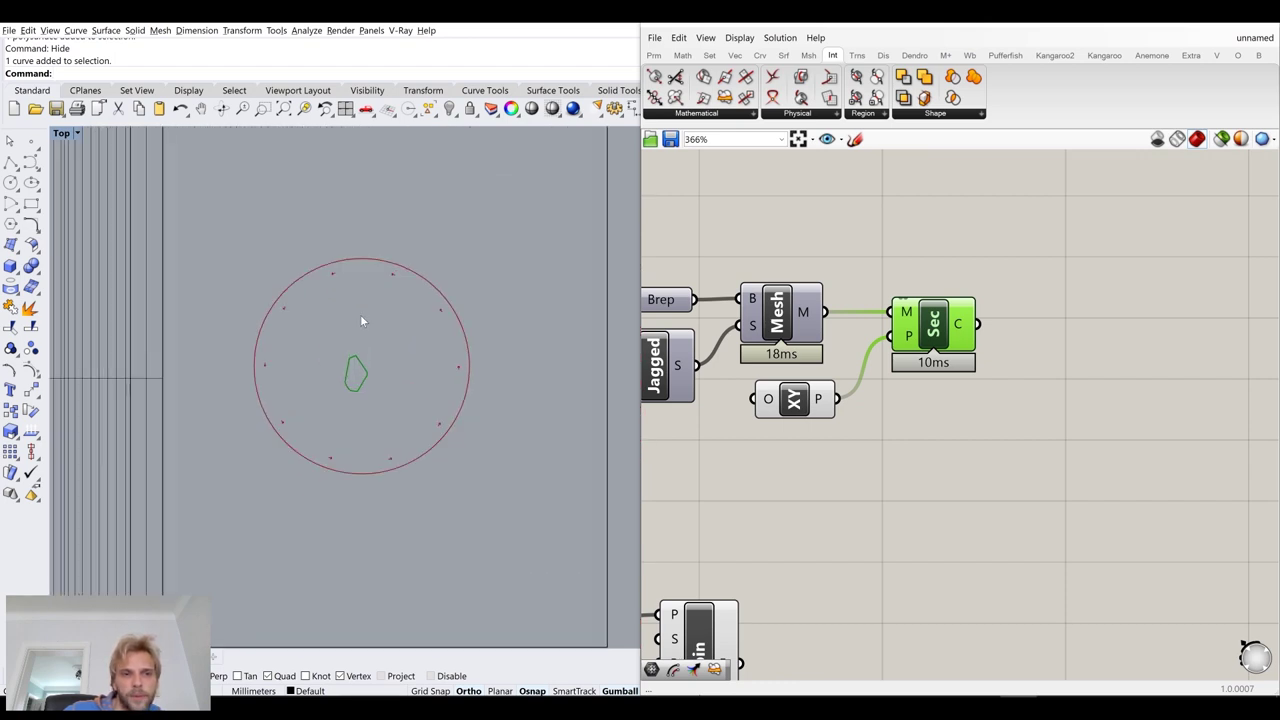
click(1000, 467)
right_drag(1000, 467, 966, 411)
click(912, 284)
click(940, 411)
click(918, 274)
click(990, 437)
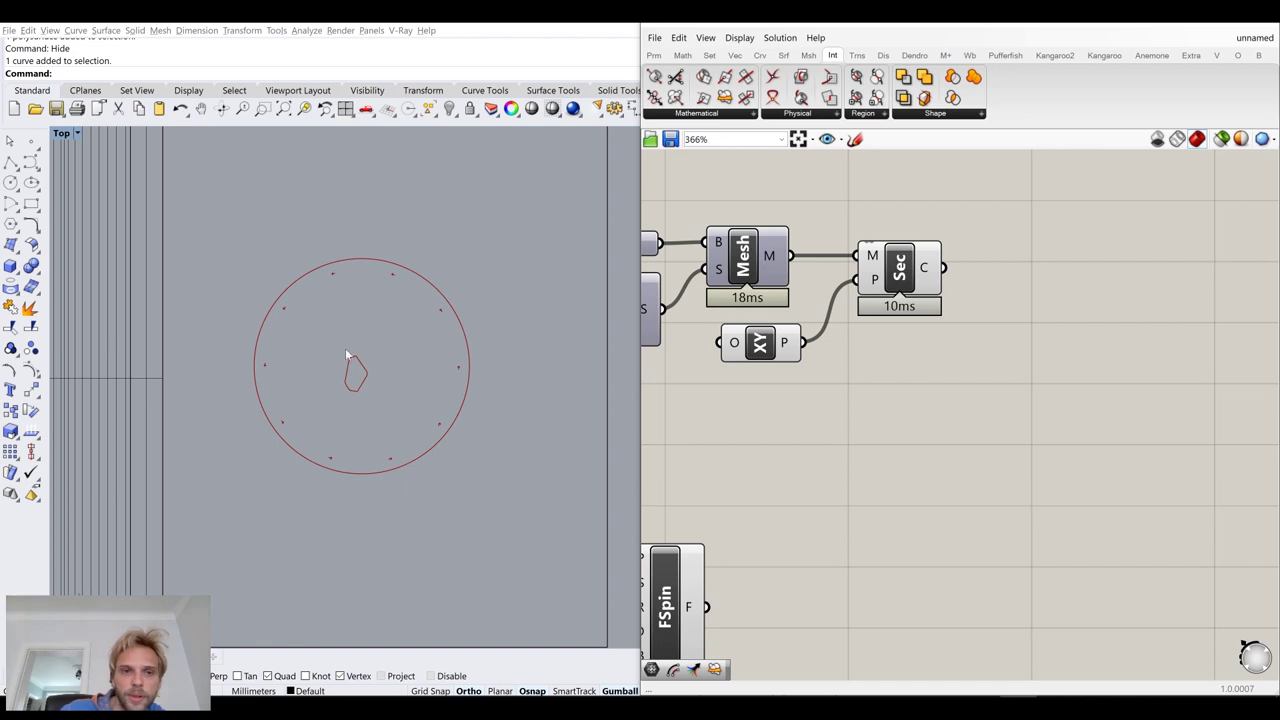
right_drag(650, 260, 738, 320)
mouse_move(720, 308)
mouse_down()
mouse_move(711, 288)
mouse_move(720, 307)
mouse_up()
mouse_move(844, 326)
mouse_down()
mouse_move(834, 291)
mouse_move(848, 326)
mouse_up()
click(860, 265)
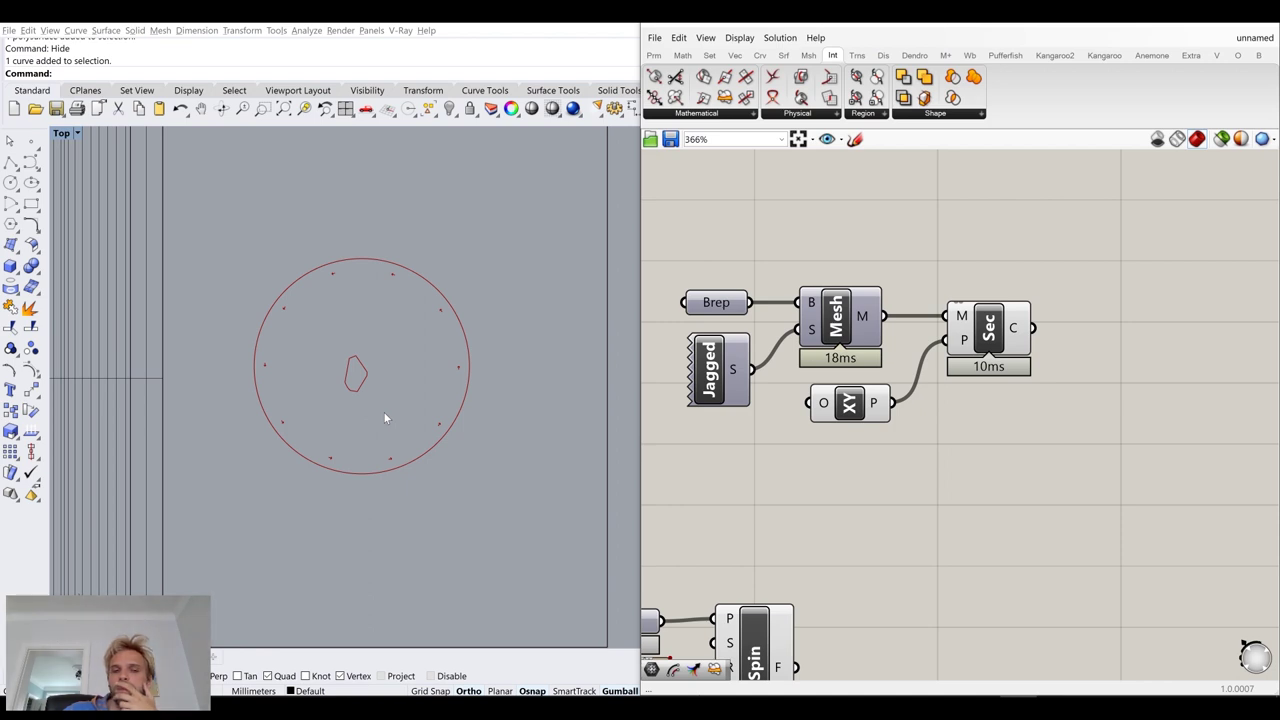
Add an Orient Direction component to the right of the section component
scroll(750, 545, down, 2)
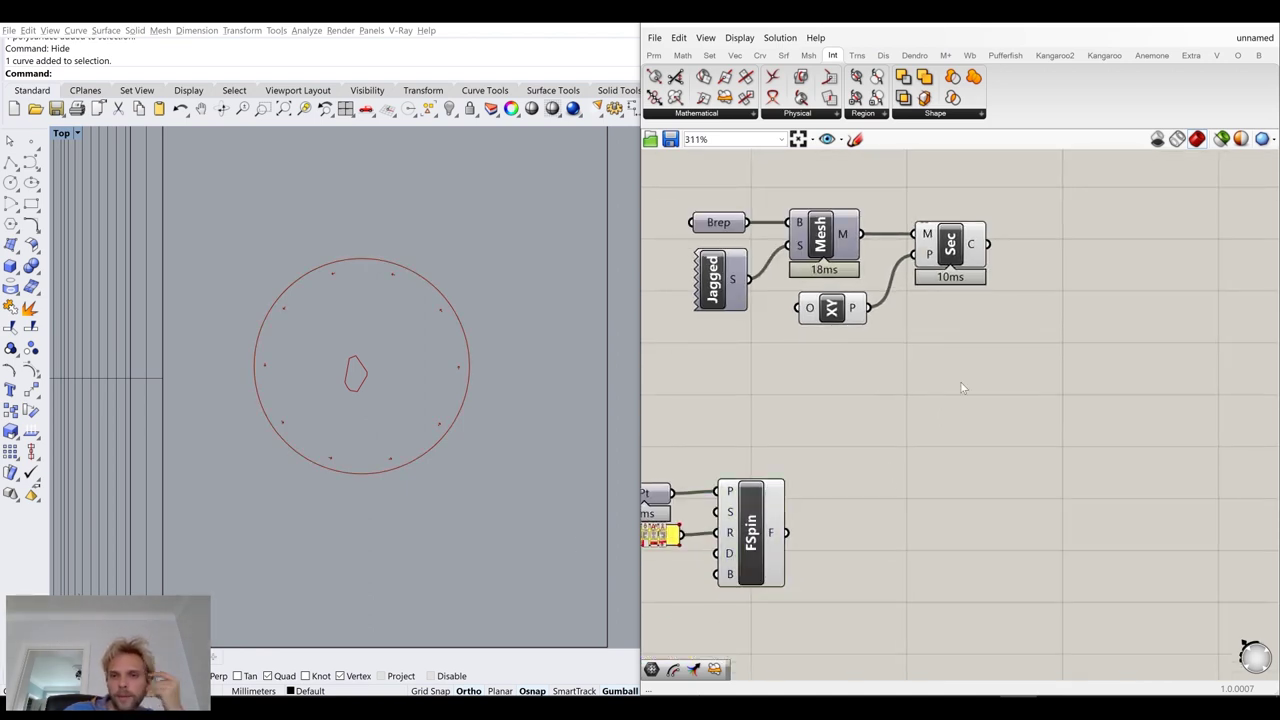
double_click(962, 388)
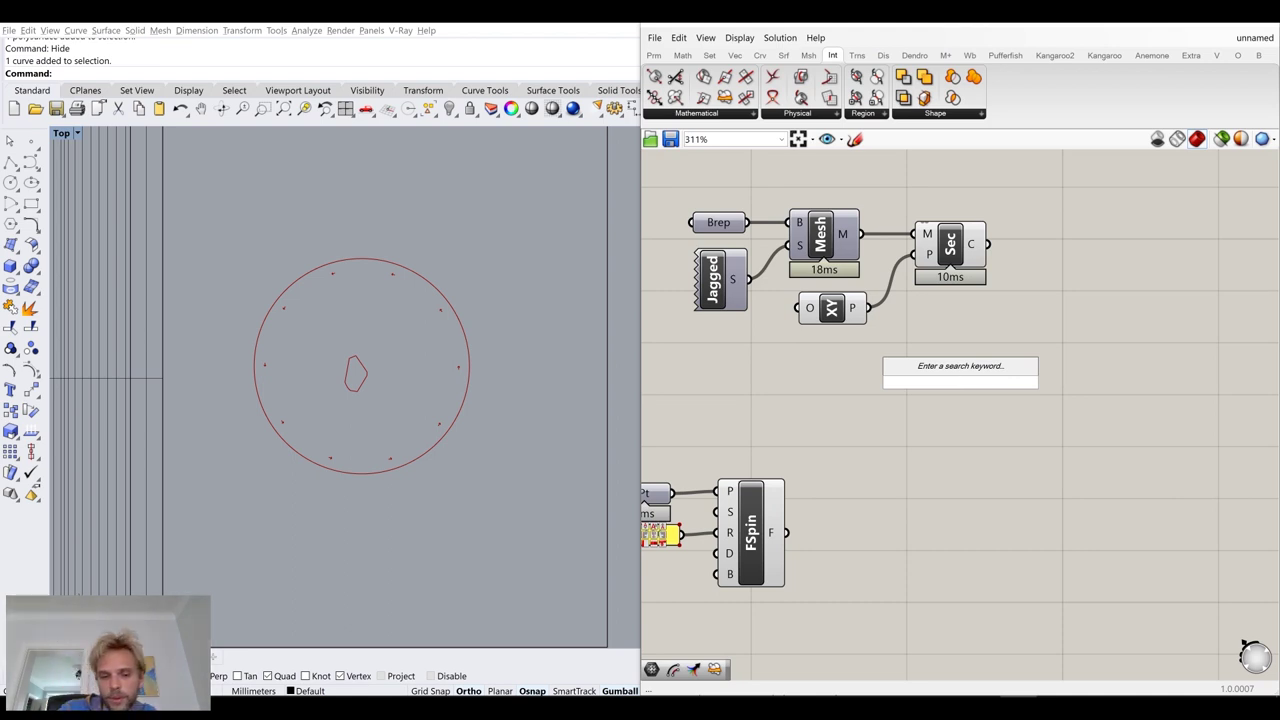
text(orie)
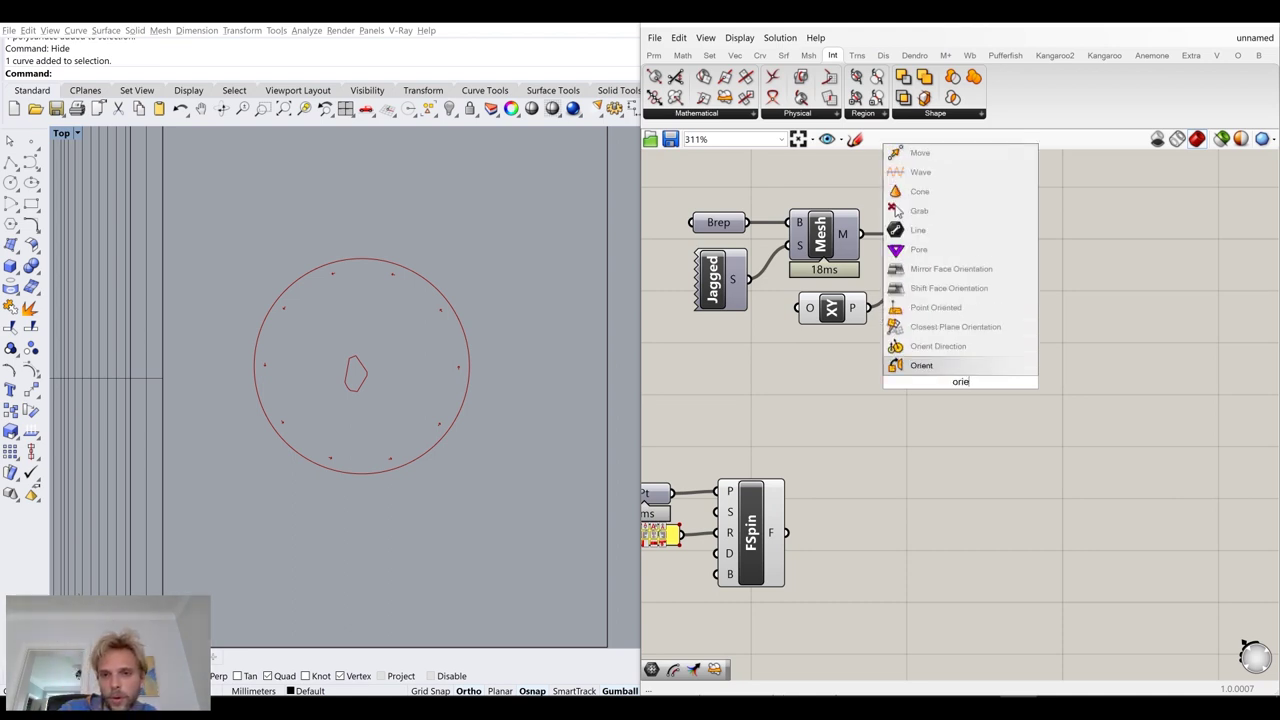
click(962, 346)
drag(948, 382, 1028, 411)
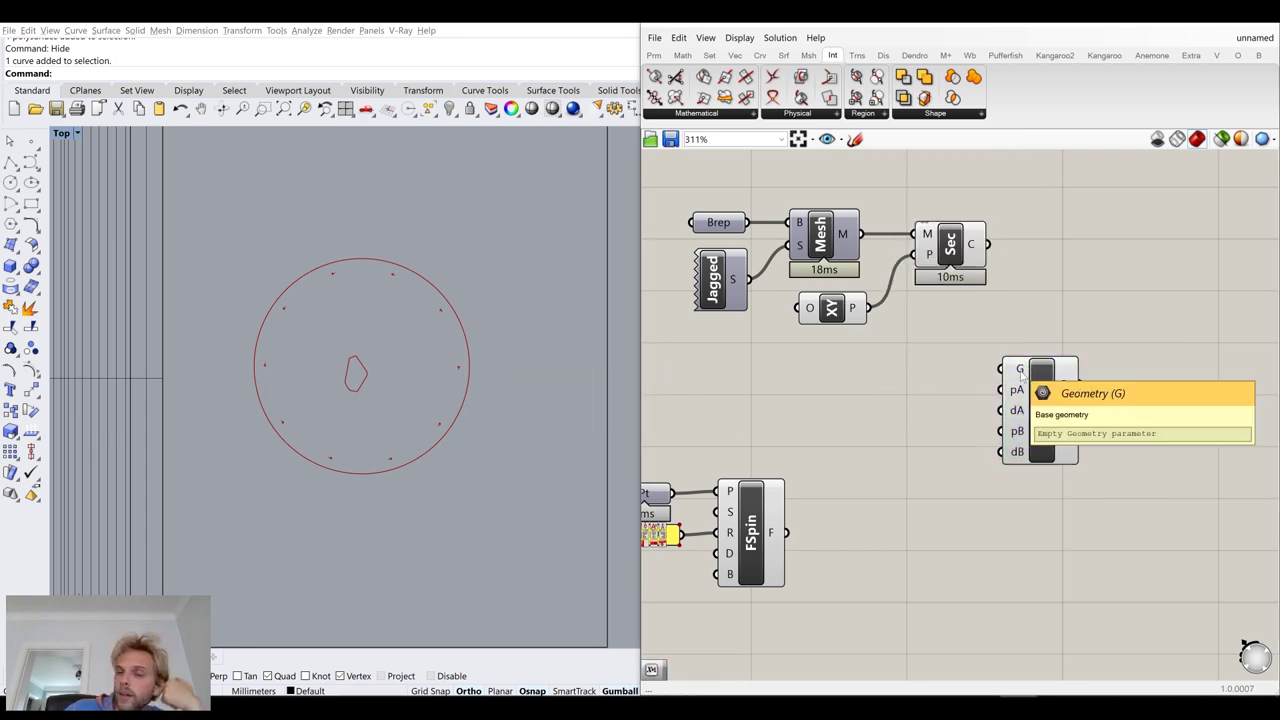
drag(1022, 375, 1052, 338)
scroll(1029, 281, up, 2)
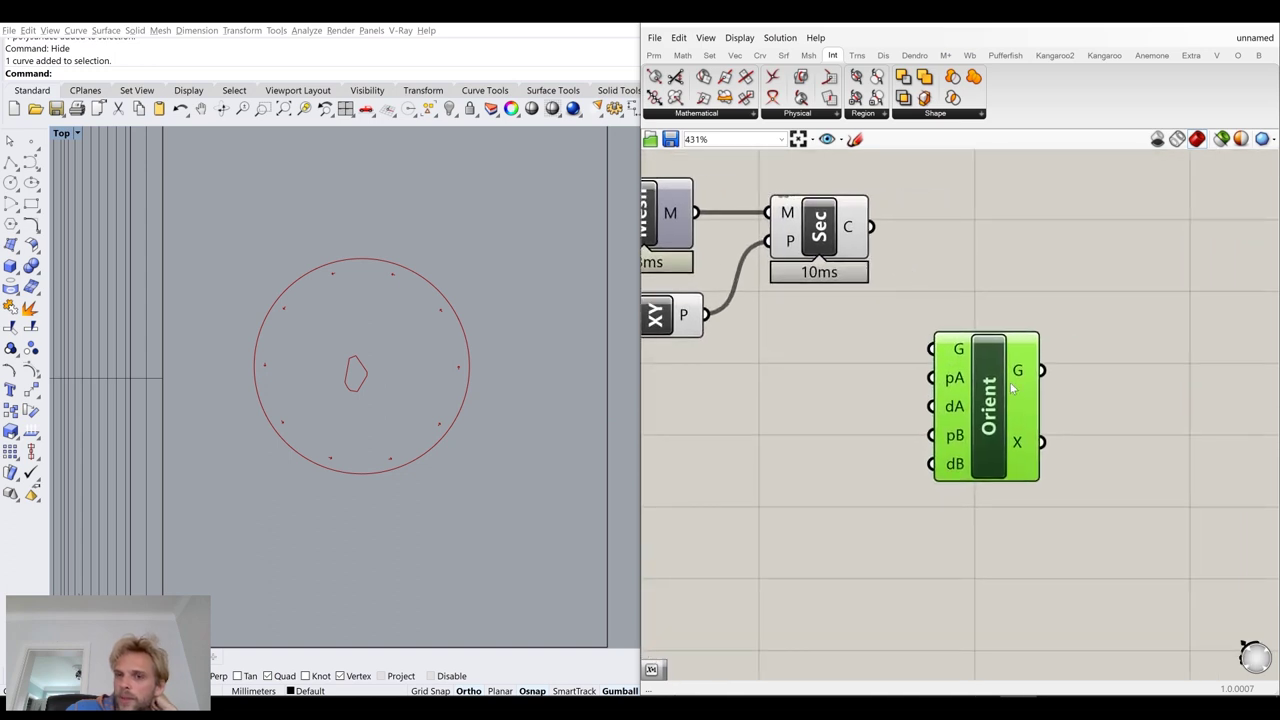
Connect the section's C output to Orient Direction's G input and line the component up with the section, leaving space between them
click(842, 240)
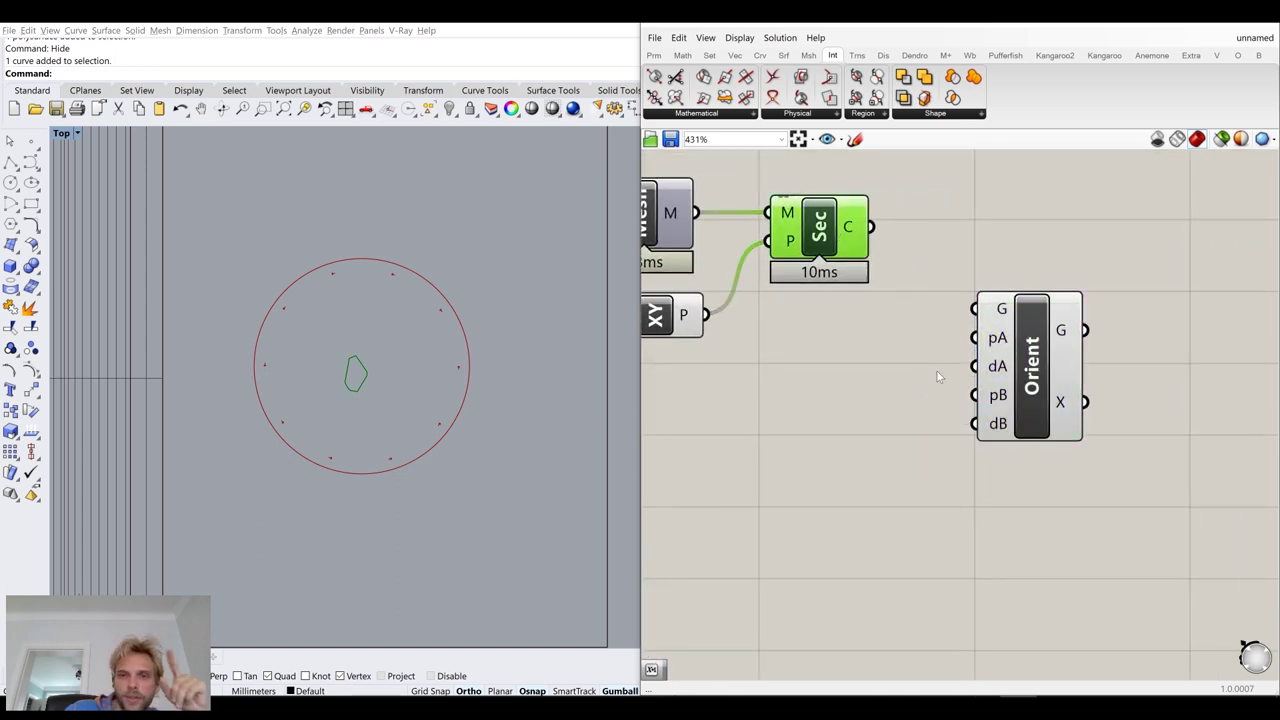
drag(884, 238, 975, 309)
drag(1029, 365, 1018, 283)
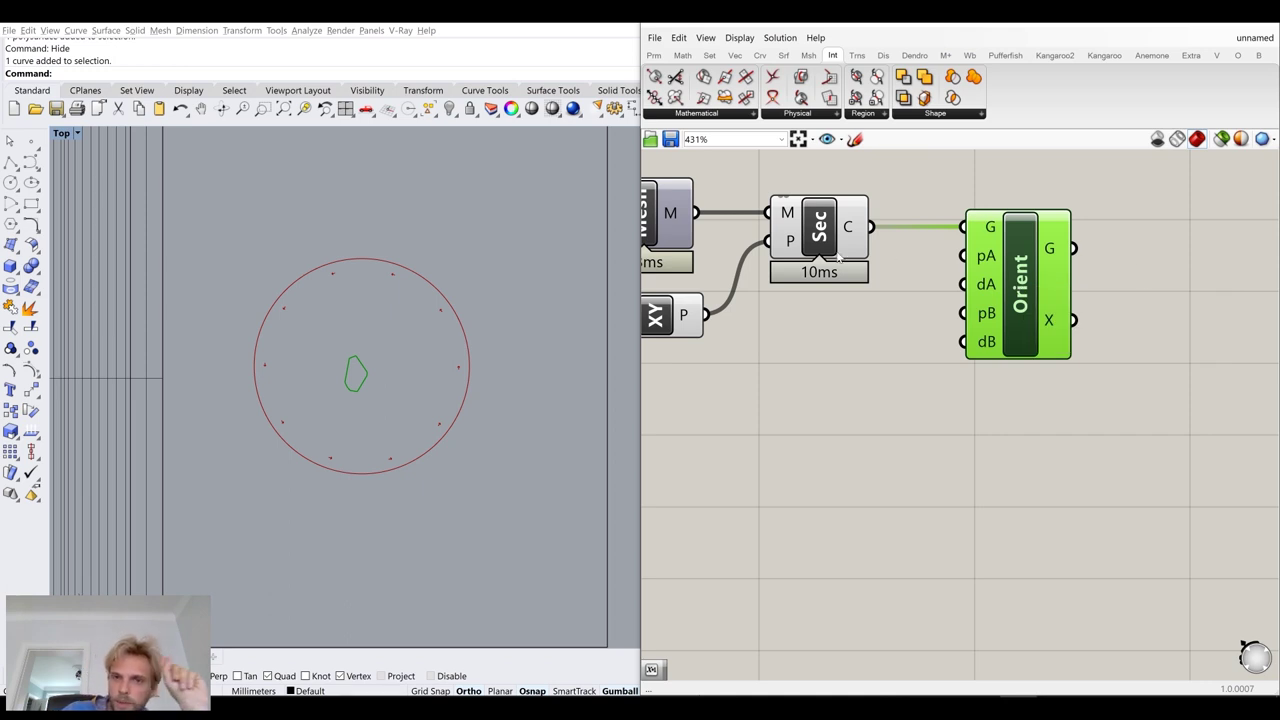
drag(1016, 257, 1020, 257)
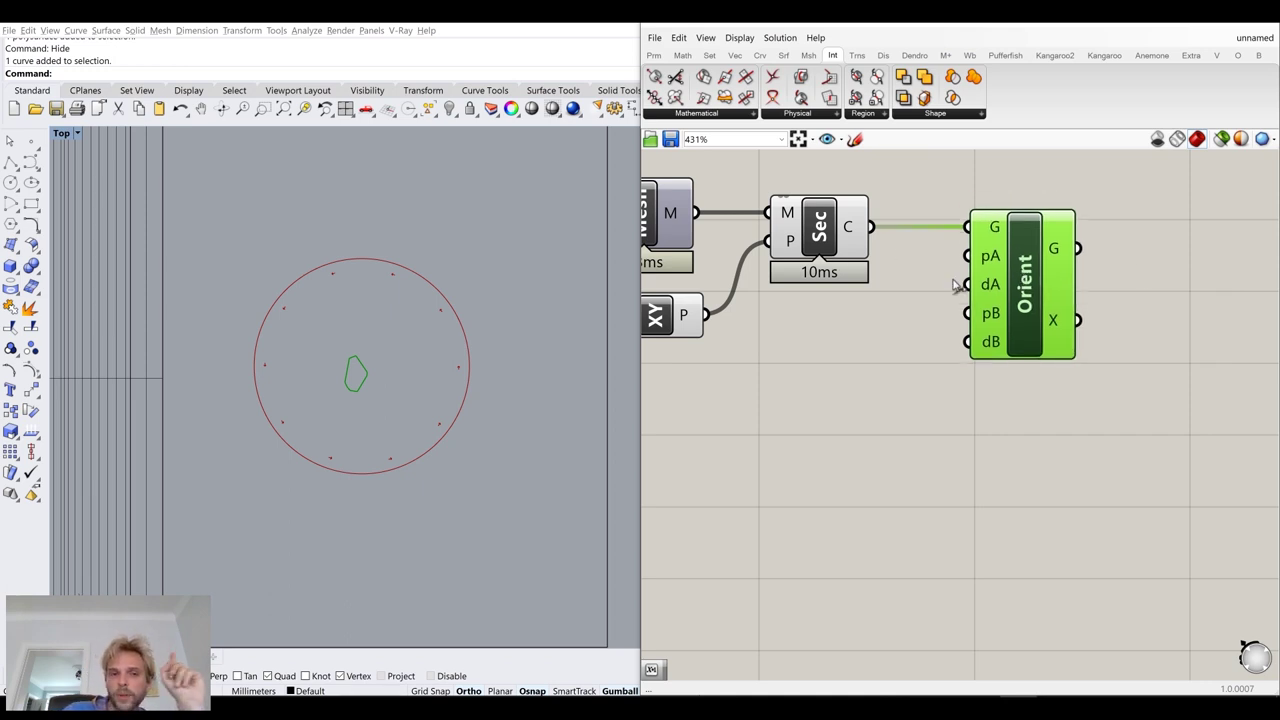
click(867, 268)
click(821, 250)
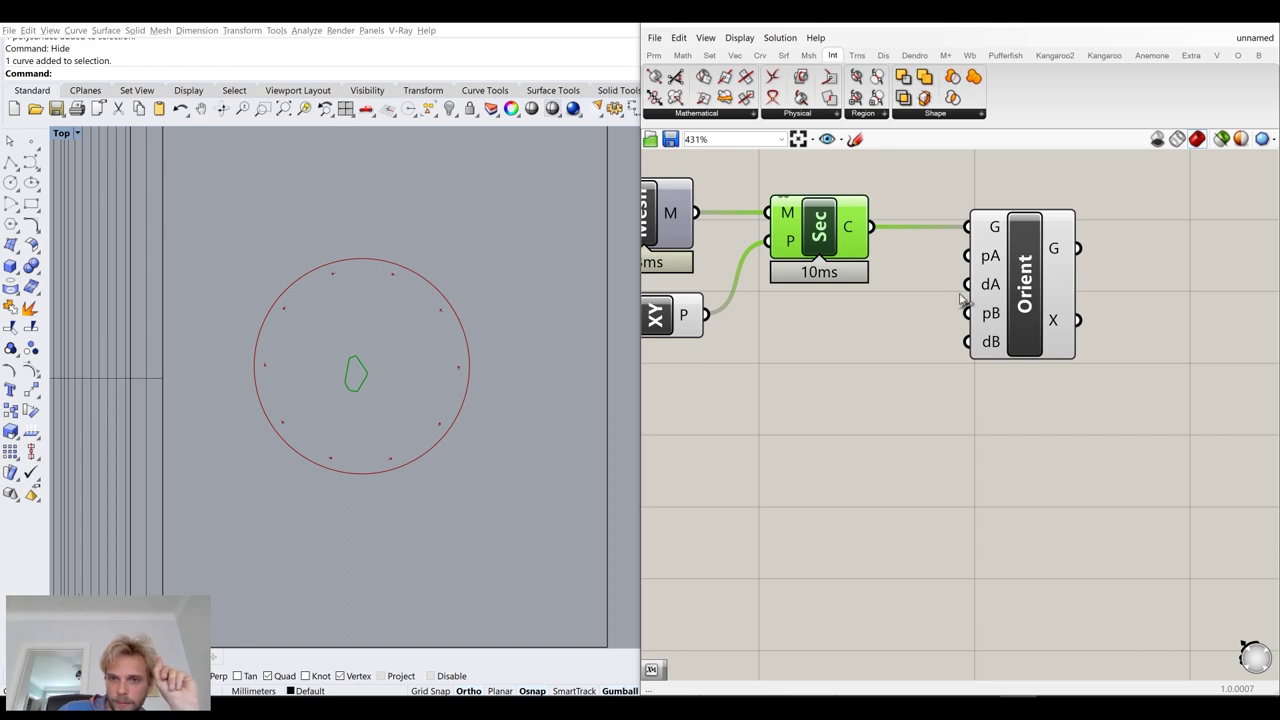
mouse_move(990, 263)
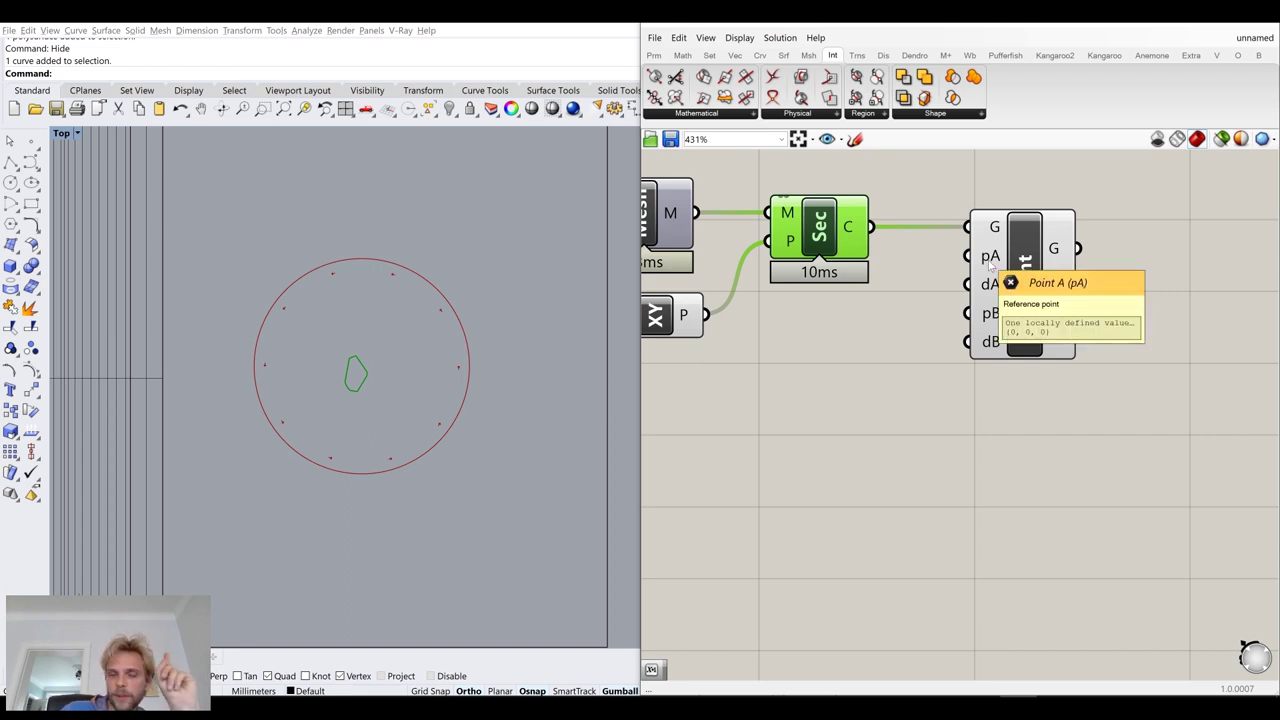
drag(1029, 292, 1131, 292)
click(863, 352)
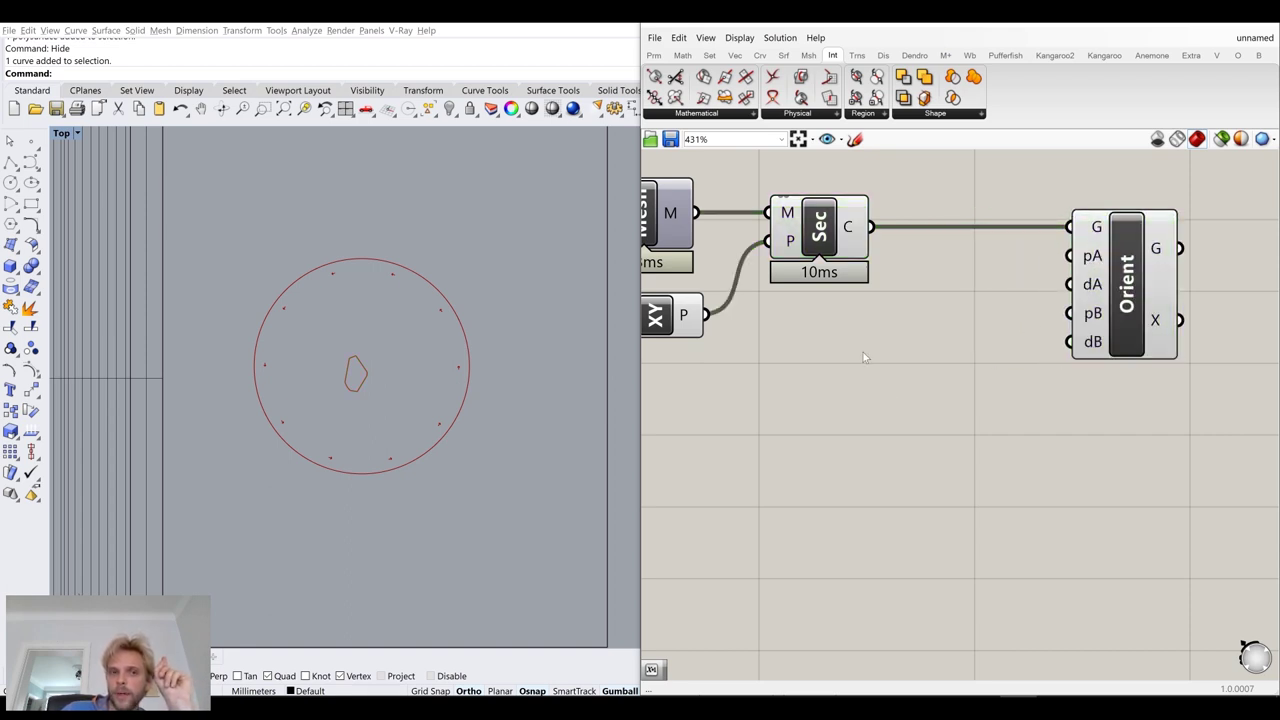
Add an Area component between them, feed it the section curve and connect its centroid output to Orient Direction's pA input
right_drag(1028, 321, 814, 380)
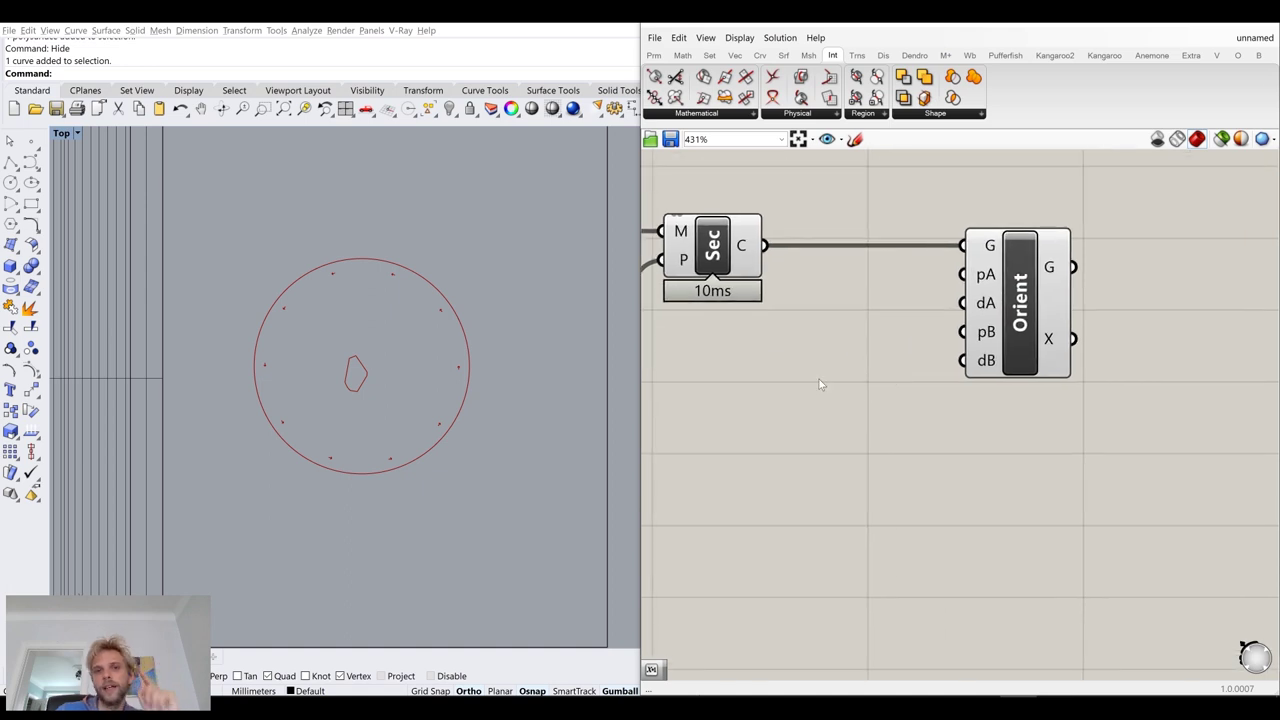
double_click(816, 376)
text(area)
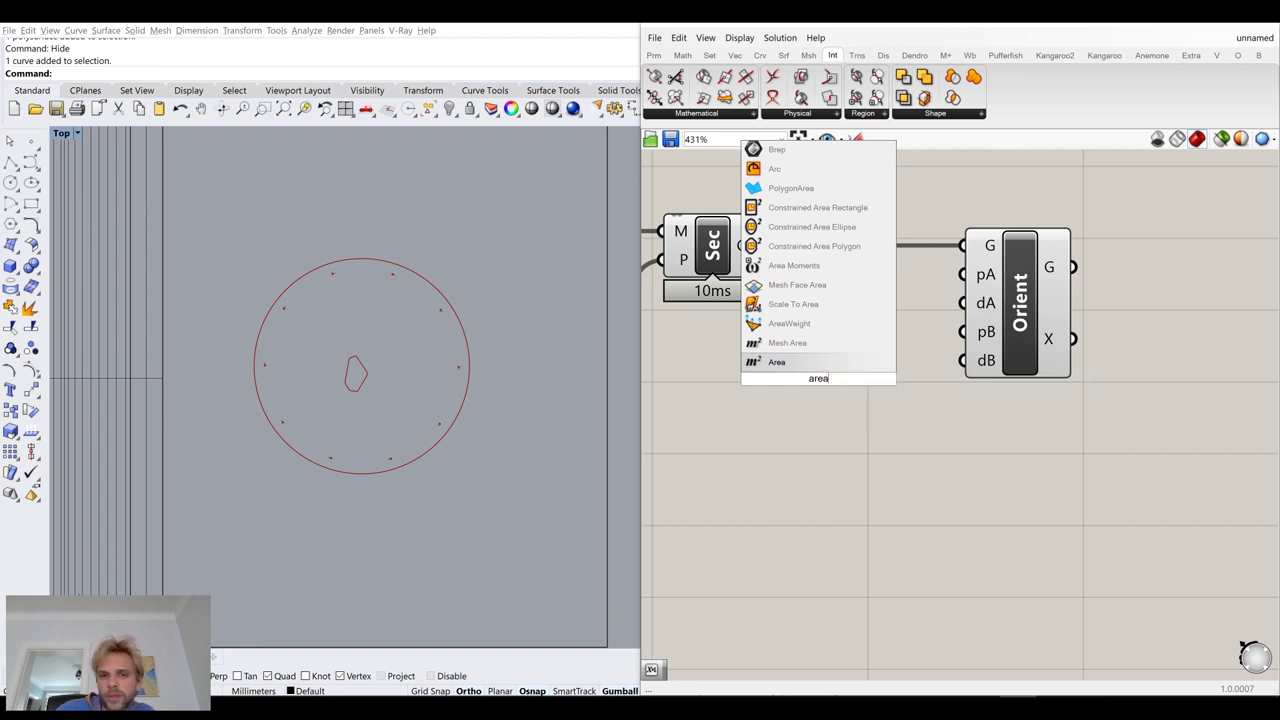
click(815, 362)
drag(763, 245, 968, 280)
drag(842, 308, 856, 295)
click(800, 415)
right_drag(797, 418, 879, 439)
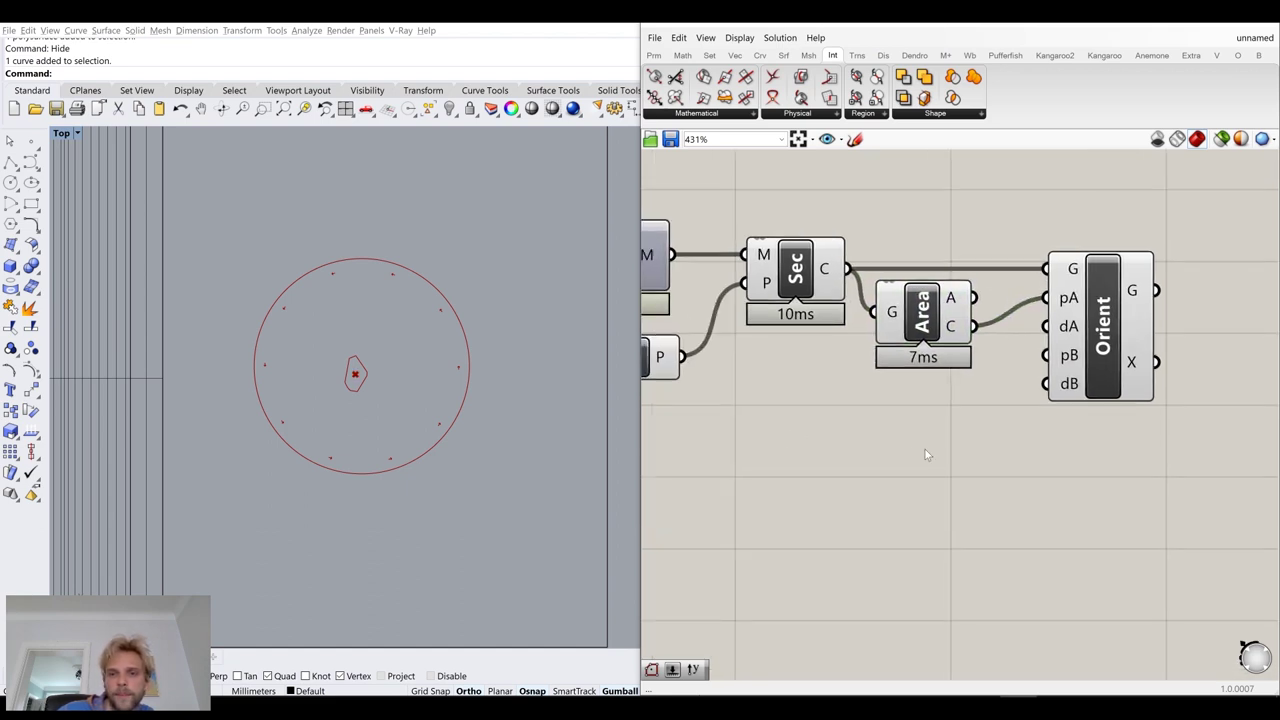
right_drag(1008, 322, 929, 314)
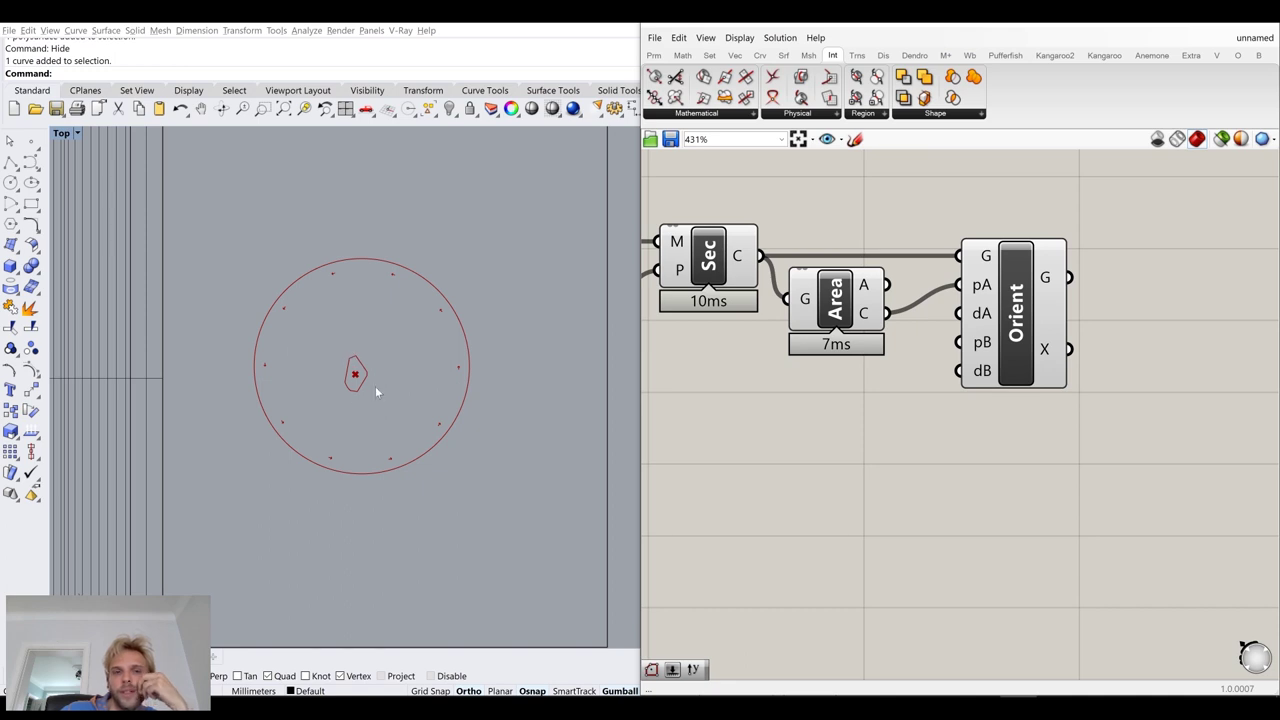
scroll(348, 383, up, 5)
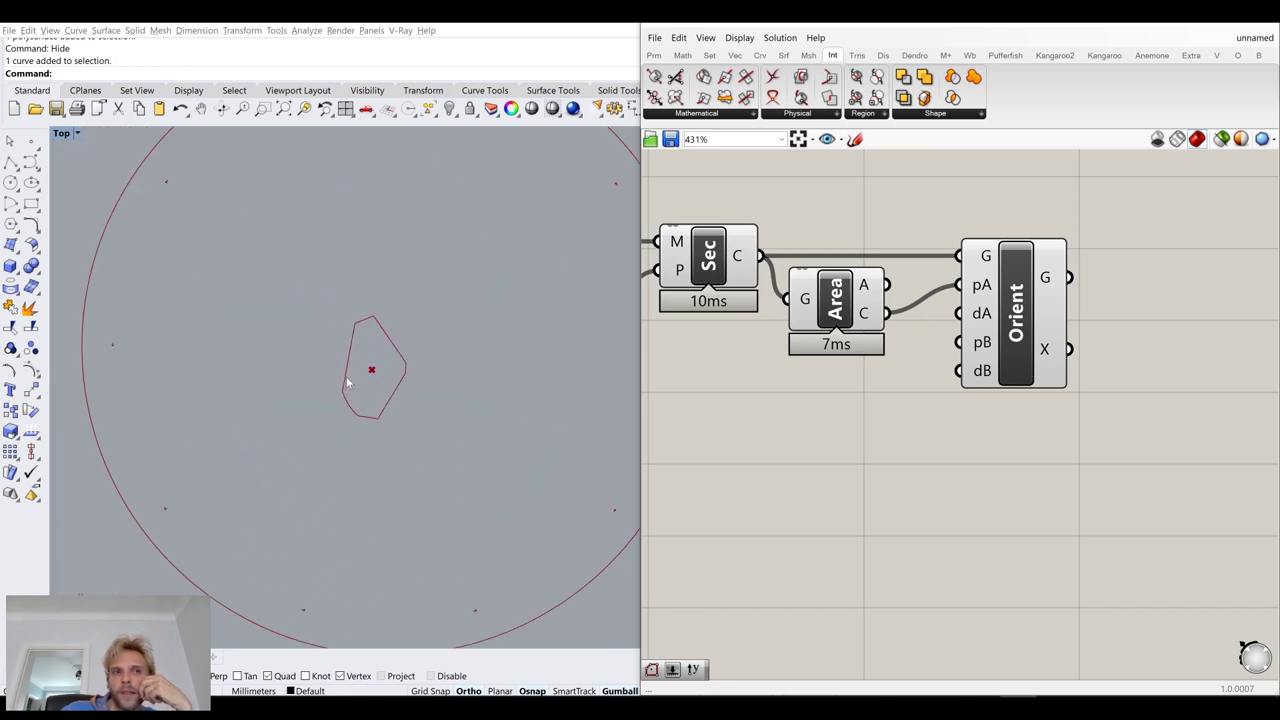
Unhide the central stone polysurface with the ShowSelected command
text(ShowSelected)
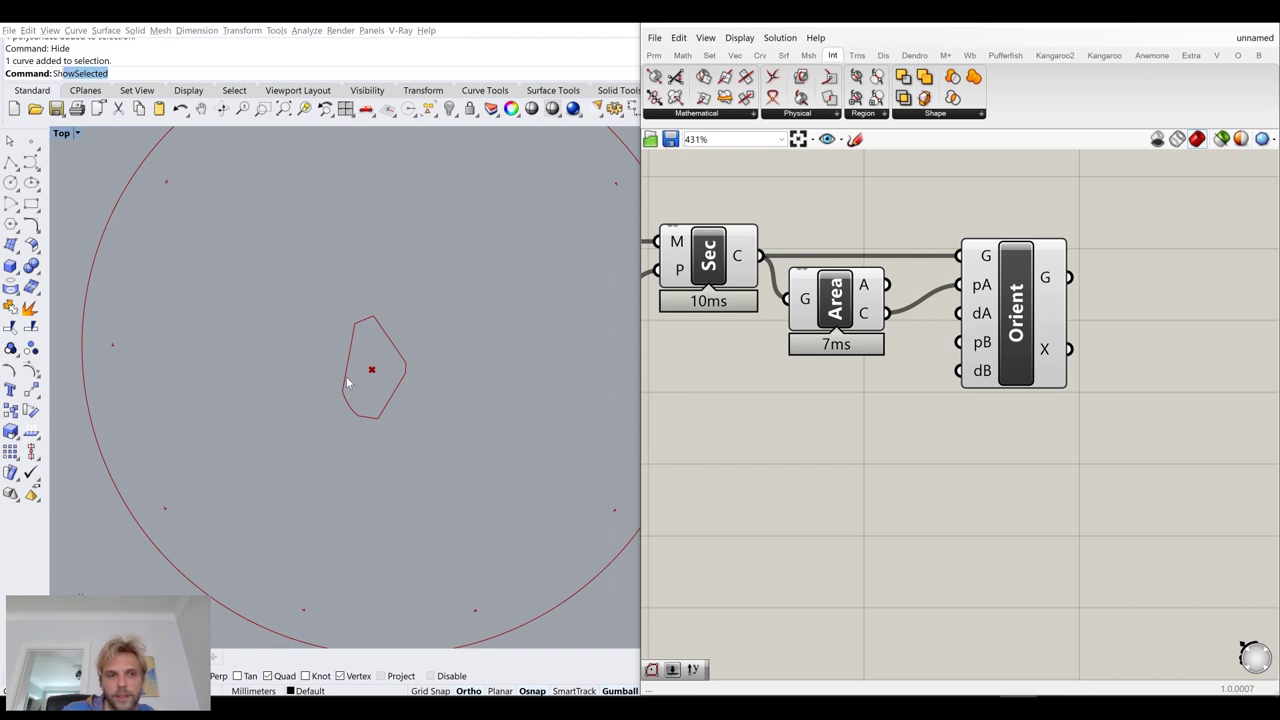
key(Return)
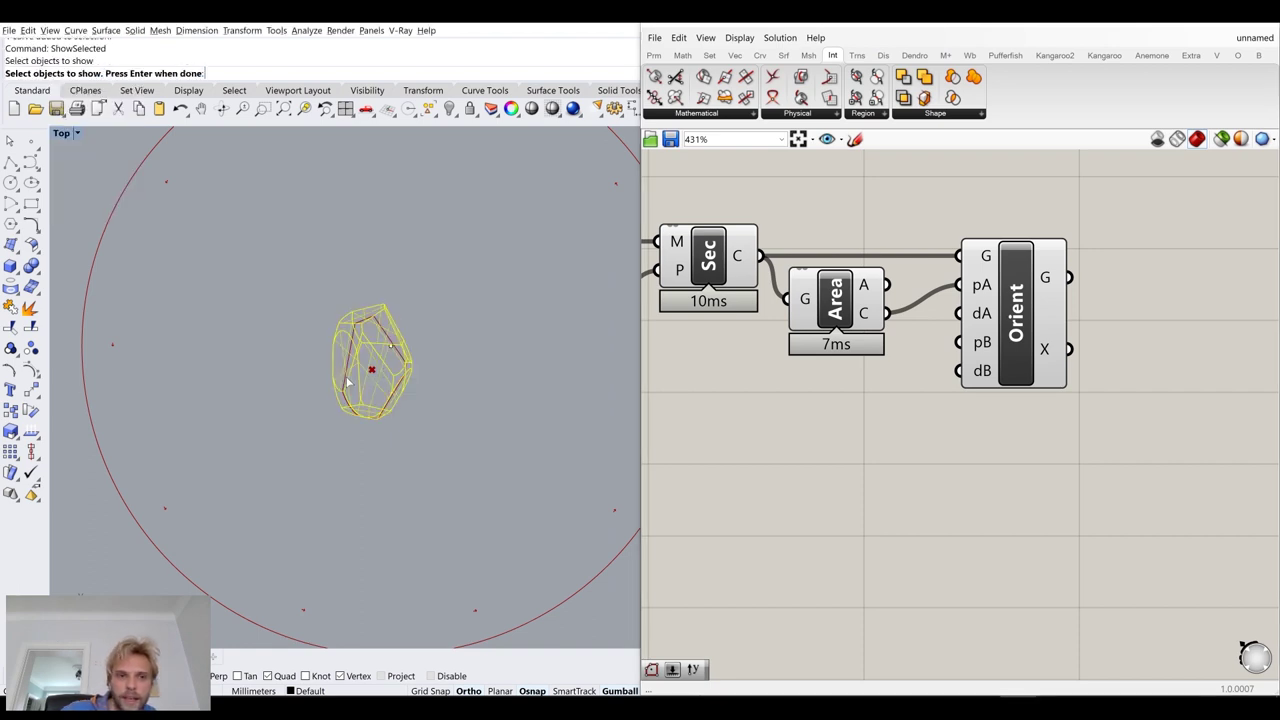
scroll(368, 382, down, 6)
scroll(355, 378, up, 4)
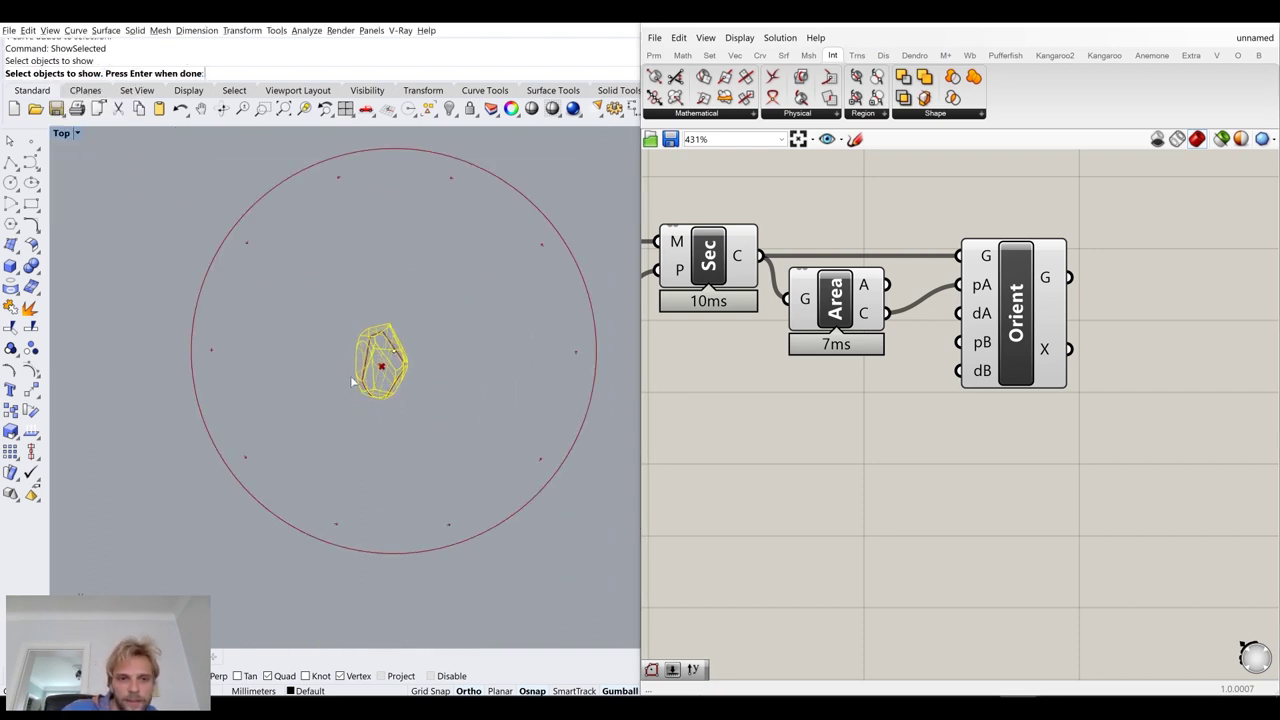
key(Return)
Select the central stone and rotate it about 90 degrees clockwise in the Top view
scroll(374, 353, up, 3)
click(389, 350)
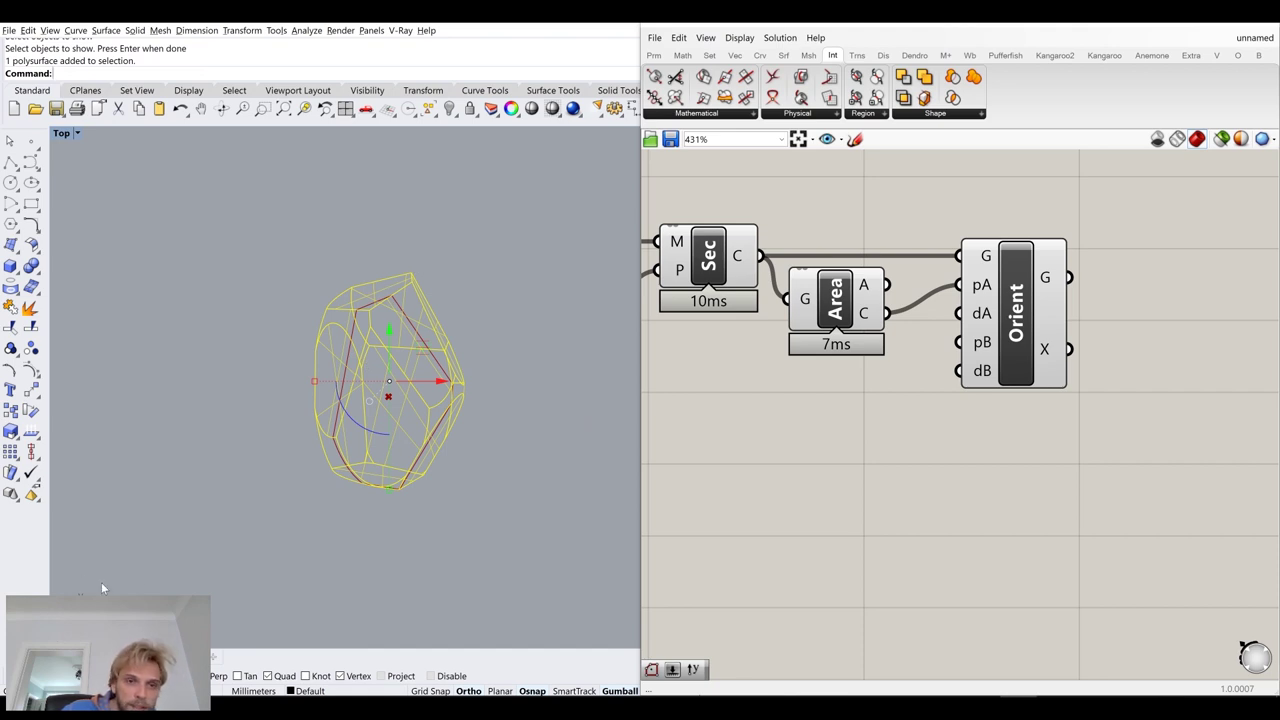
drag(358, 427, 298, 332)
click(228, 324)
Examine the rows of elongated stones and compare their orientation with the rotated central stone and its section curve
scroll(273, 357, down, 8)
right_drag(331, 520, 359, 262)
scroll(359, 263, down, 10)
scroll(338, 398, up, 10)
scroll(176, 359, down, 2)
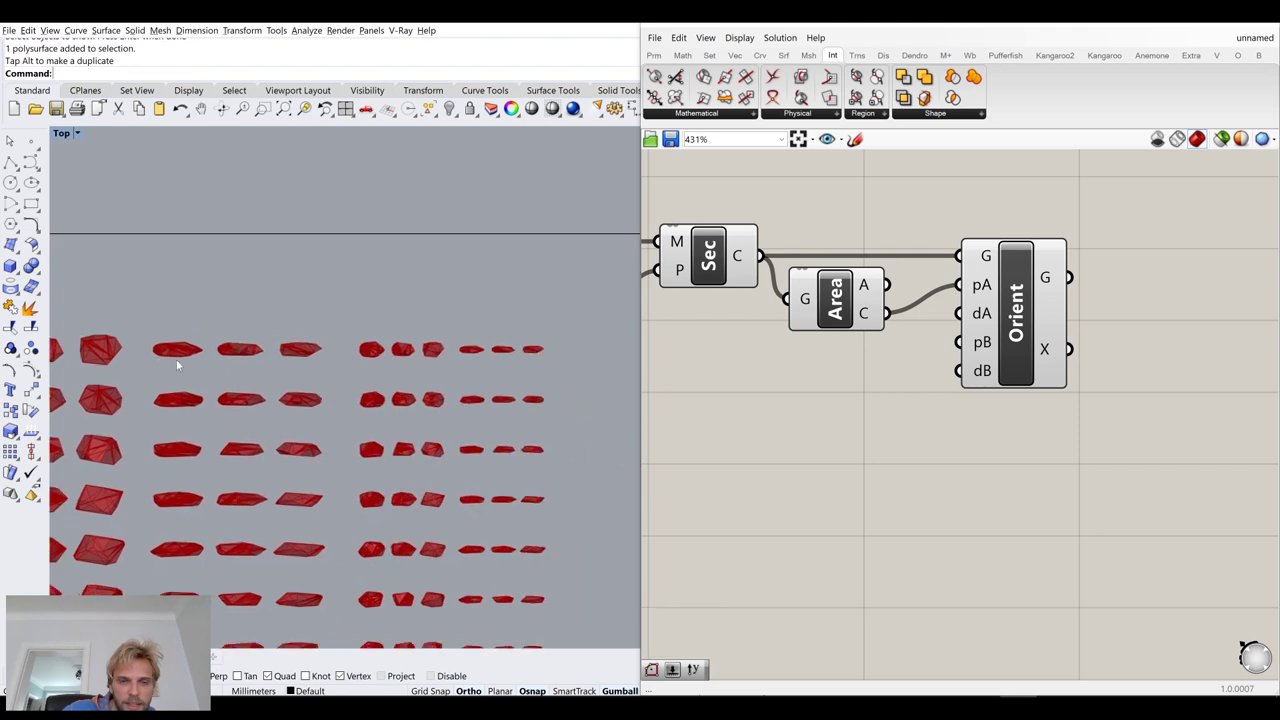
scroll(143, 349, up, 5)
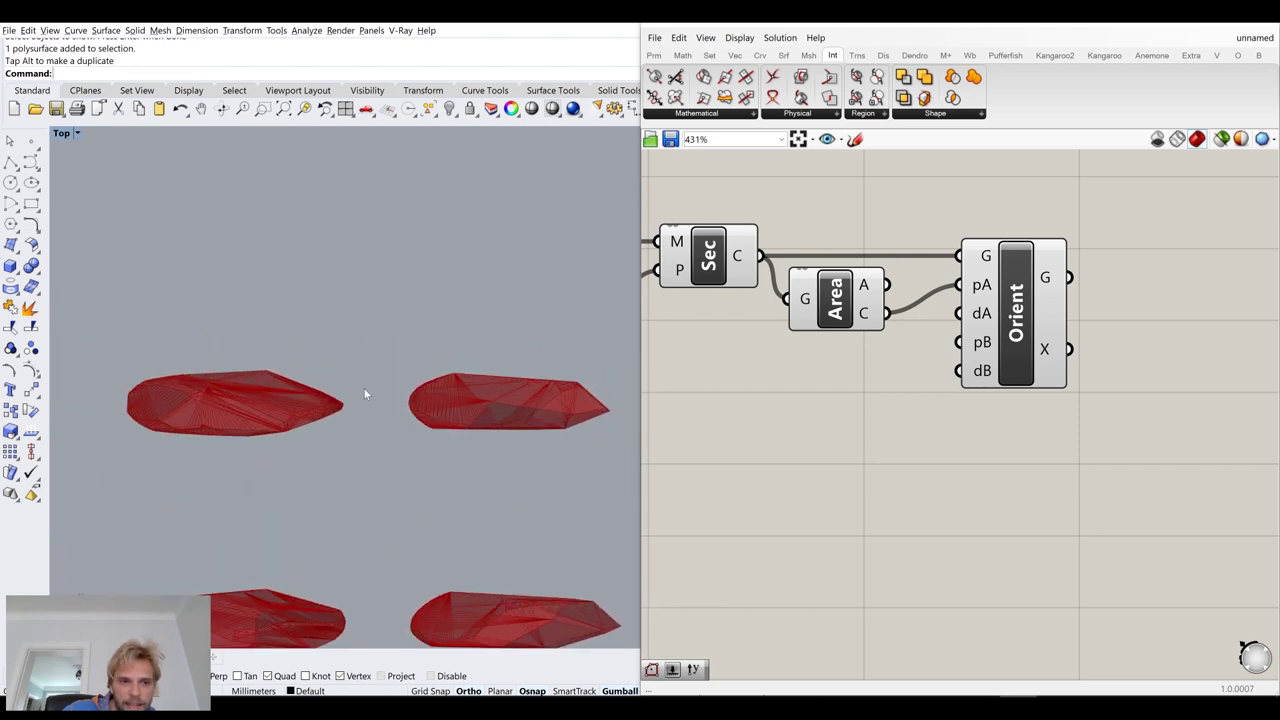
scroll(294, 334, down, 12)
right_drag(354, 289, 277, 367)
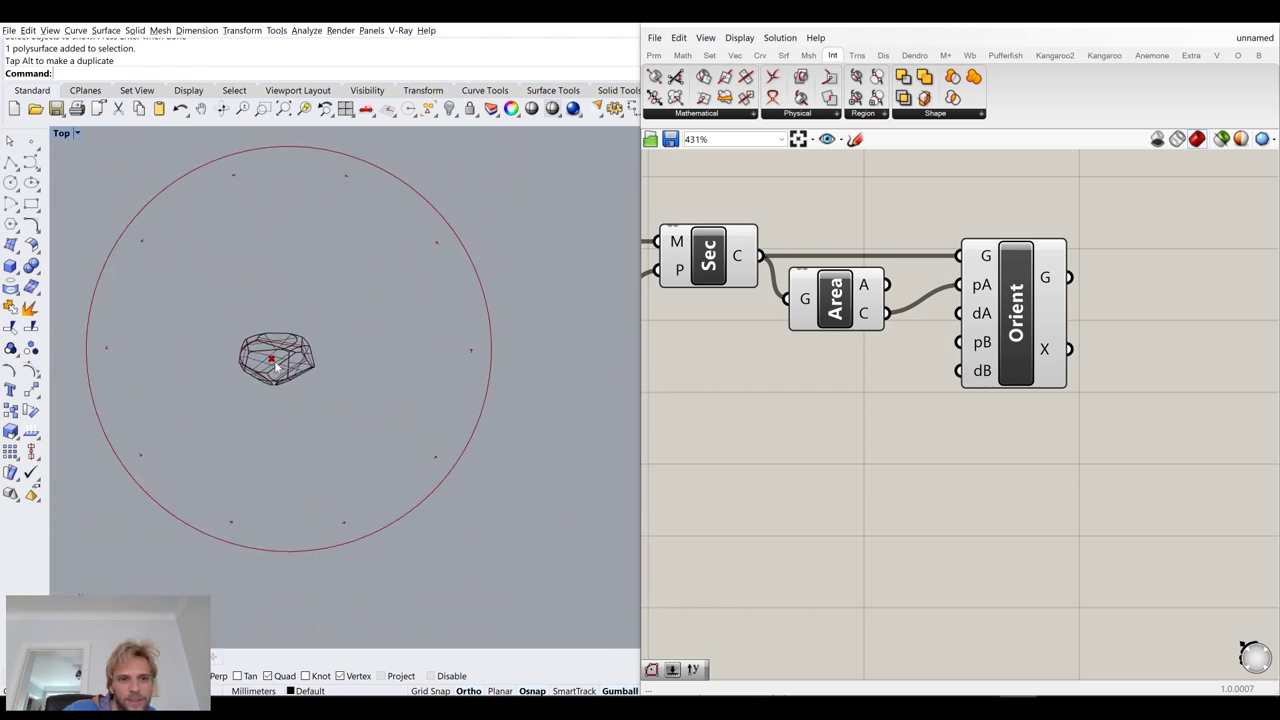
scroll(276, 367, up, 5)
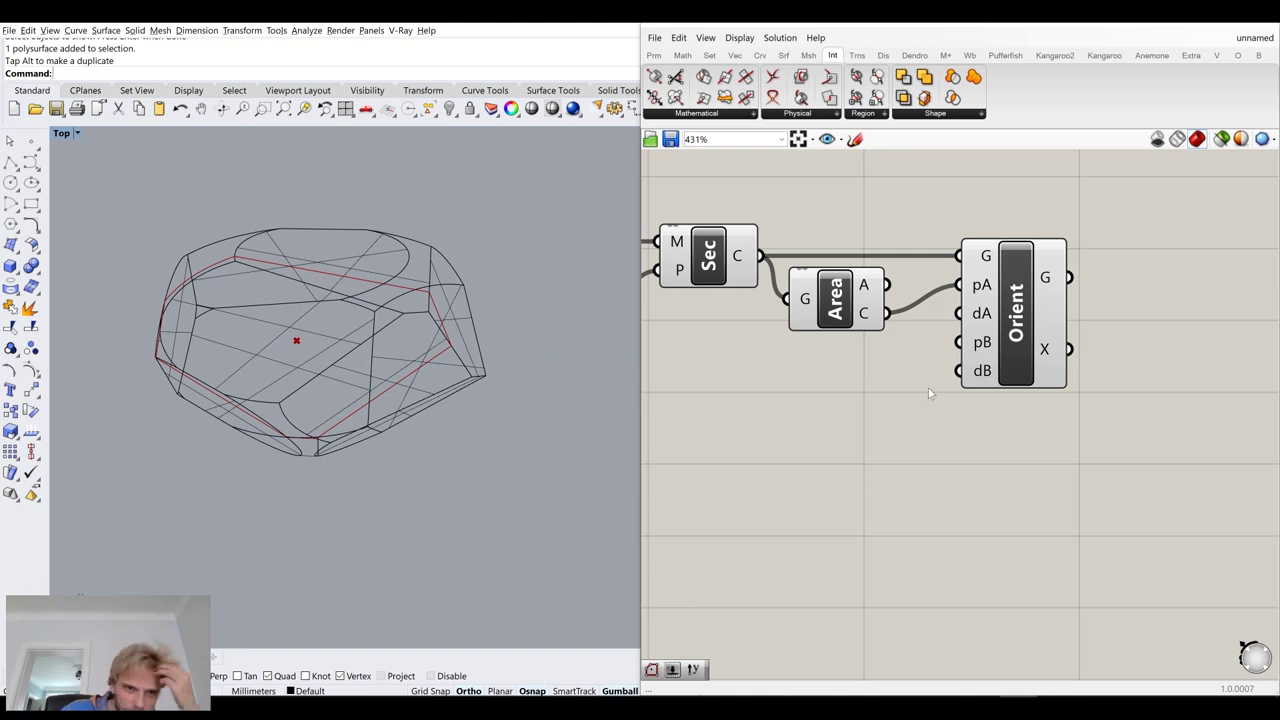
Add a Unit X vector component below Area and connect its V output to Orient Direction's dA input
drag(869, 329, 876, 321)
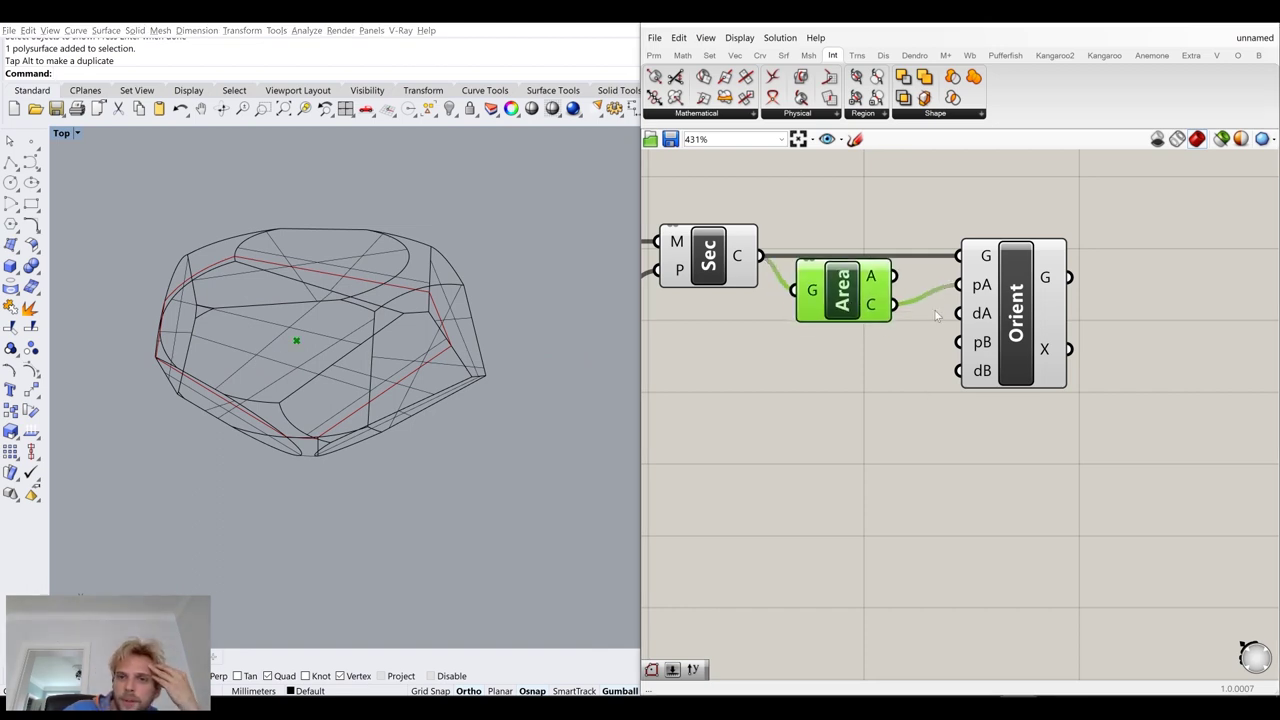
key(ctrl+z)
double_click(823, 394)
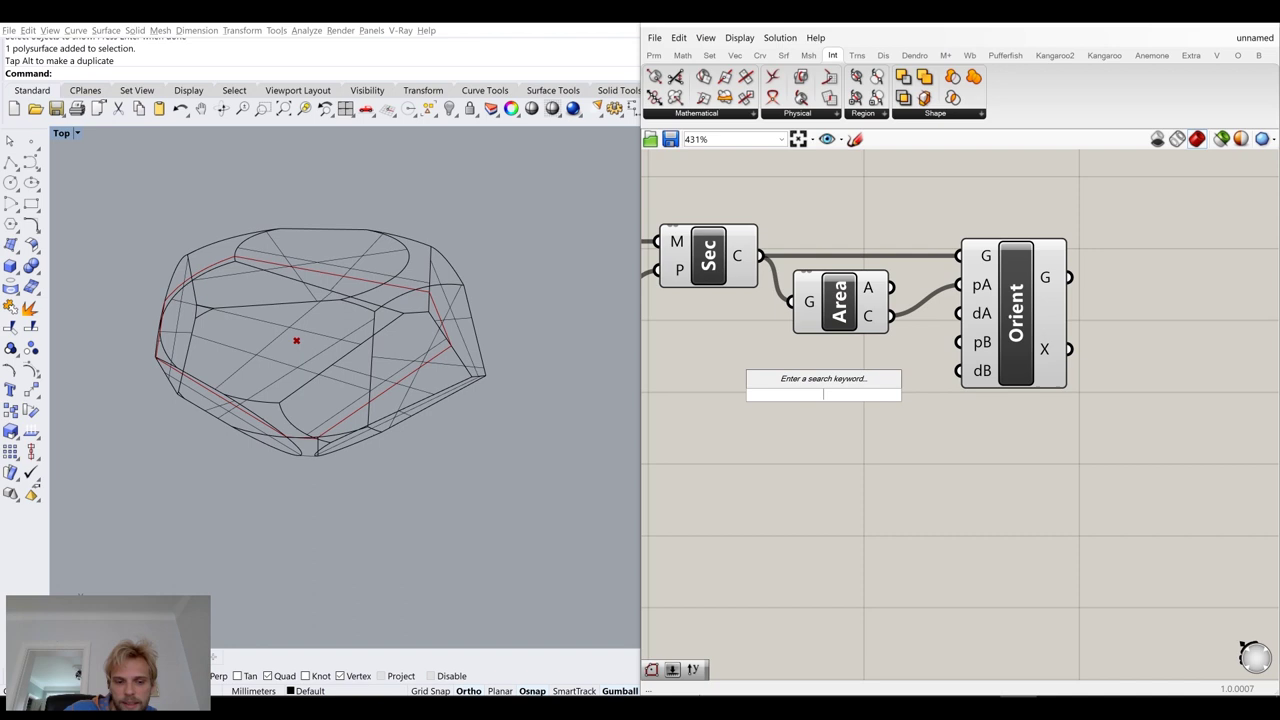
text(x)
click(812, 338)
drag(870, 394, 846, 363)
click(850, 382)
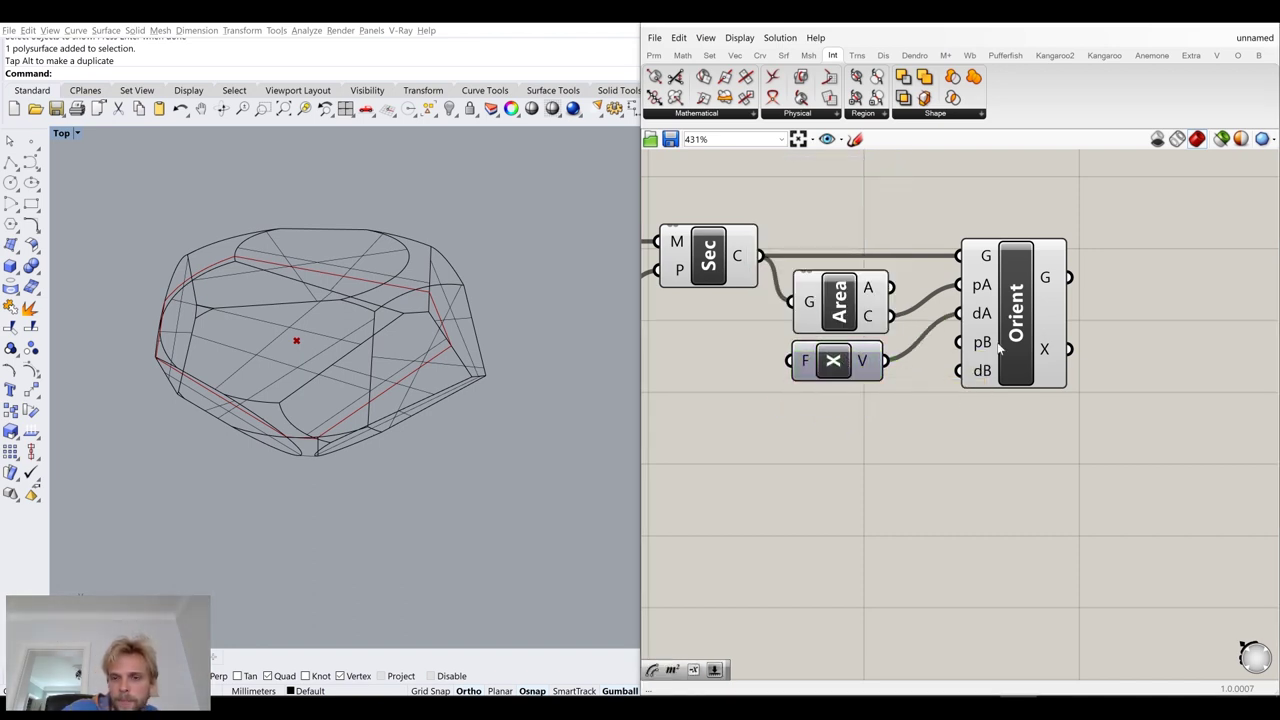
Hide the central stone polysurface so only its section curve remains inside the circle
click(412, 289)
text(Hide)
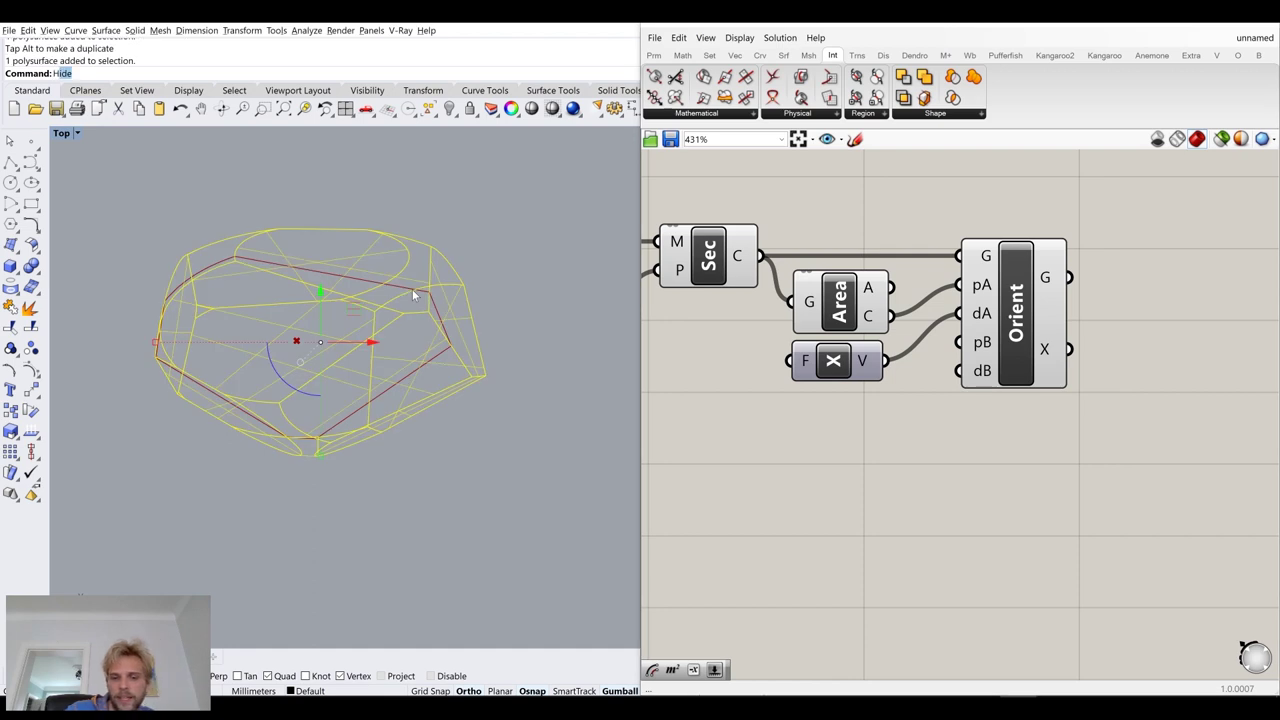
key(Return)
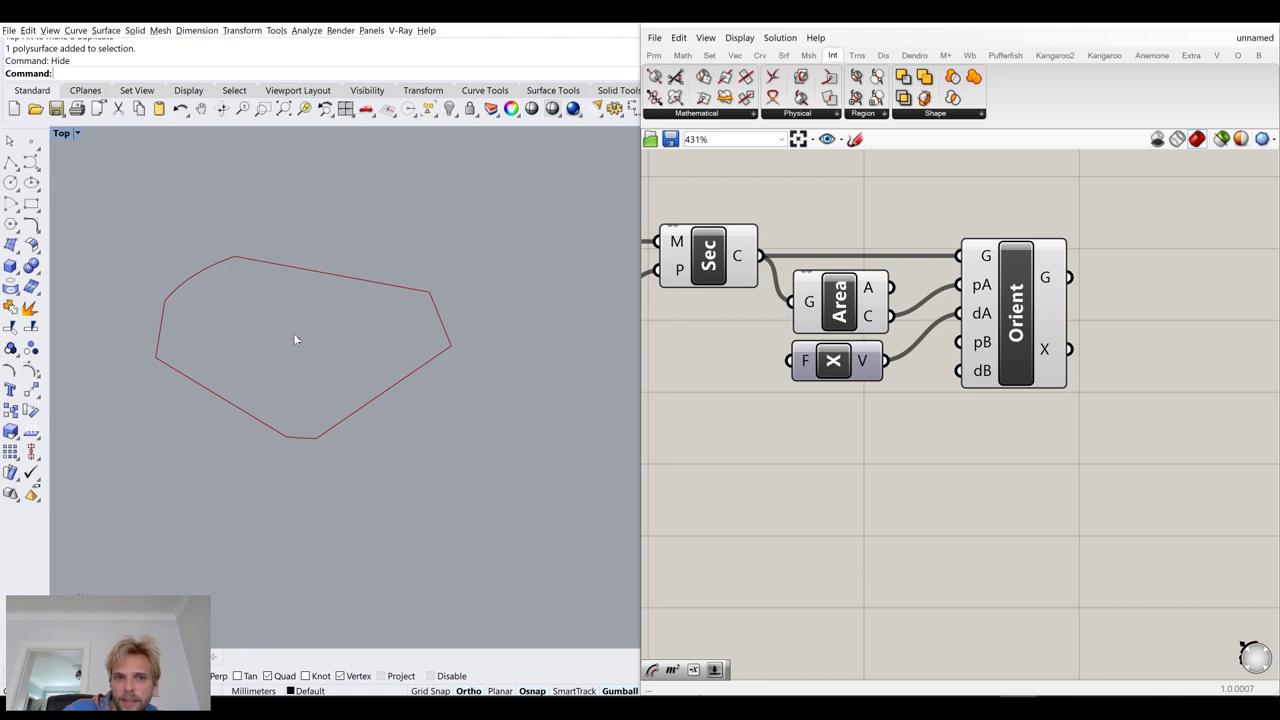
scroll(576, 345, down, 10)
right_drag(529, 401, 435, 361)
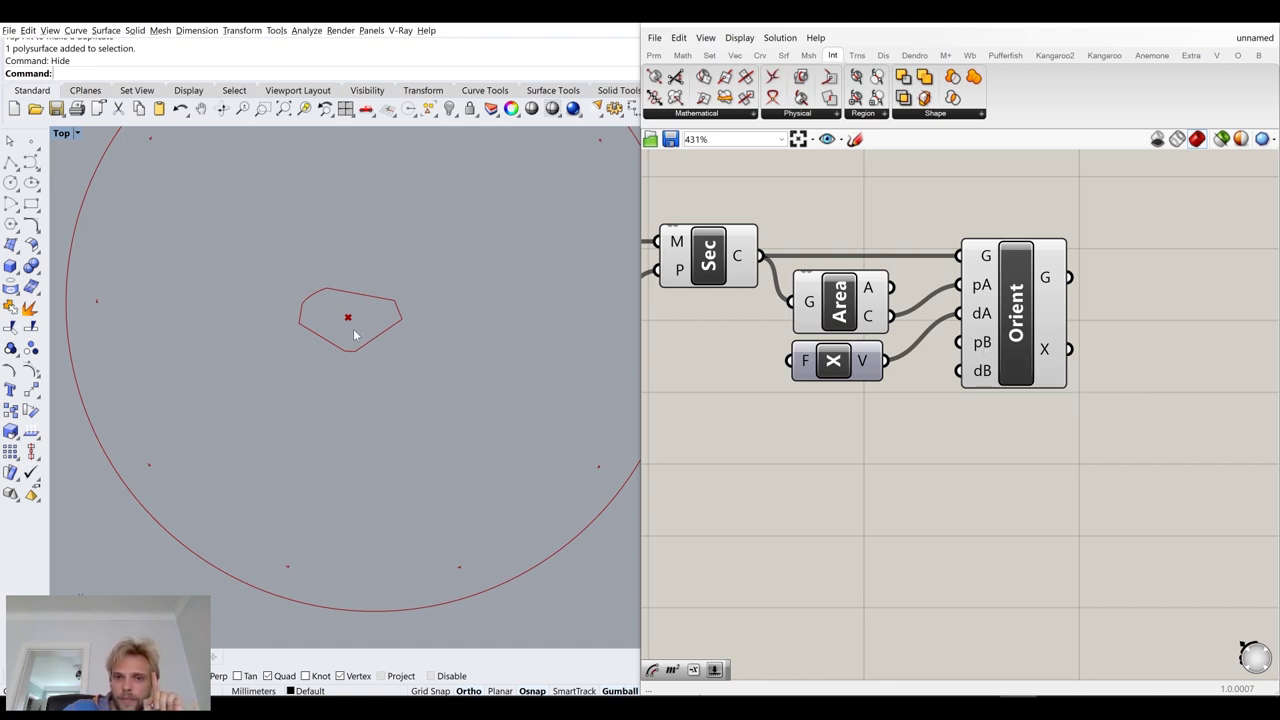
scroll(365, 339, down, 3)
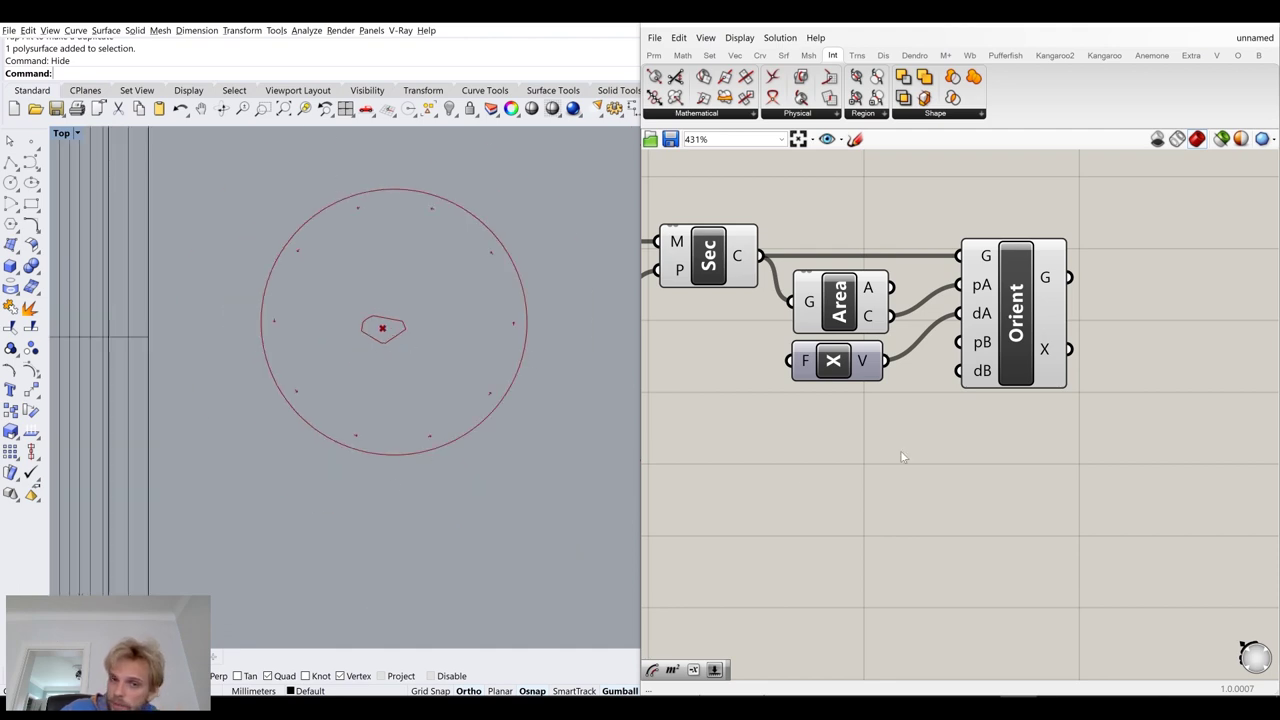
Add an Evaluate Field component to the right of the spin force component
right_drag(947, 532, 952, 373)
scroll(951, 372, down, 5)
right_drag(746, 440, 803, 471)
scroll(784, 458, up, 4)
drag(755, 462, 763, 464)
double_click(948, 402)
text(evaluate fiel)
click(940, 366)
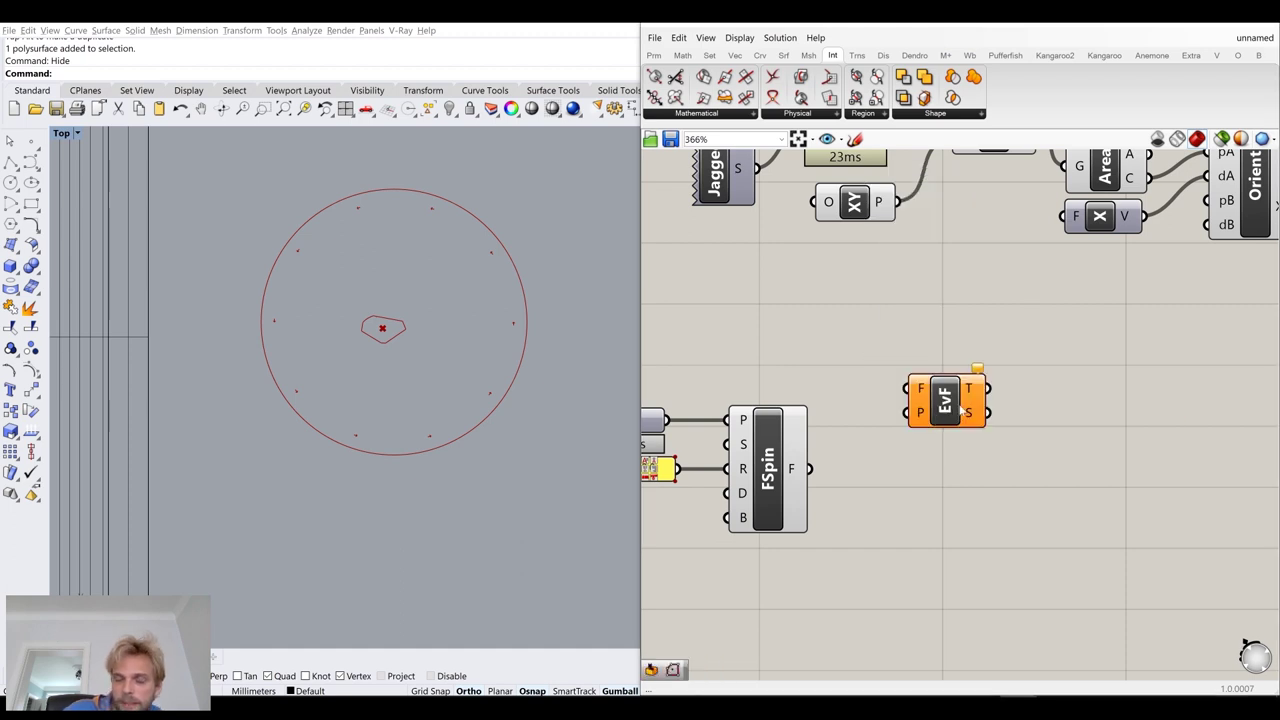
scroll(960, 405, down, 3)
click(882, 428)
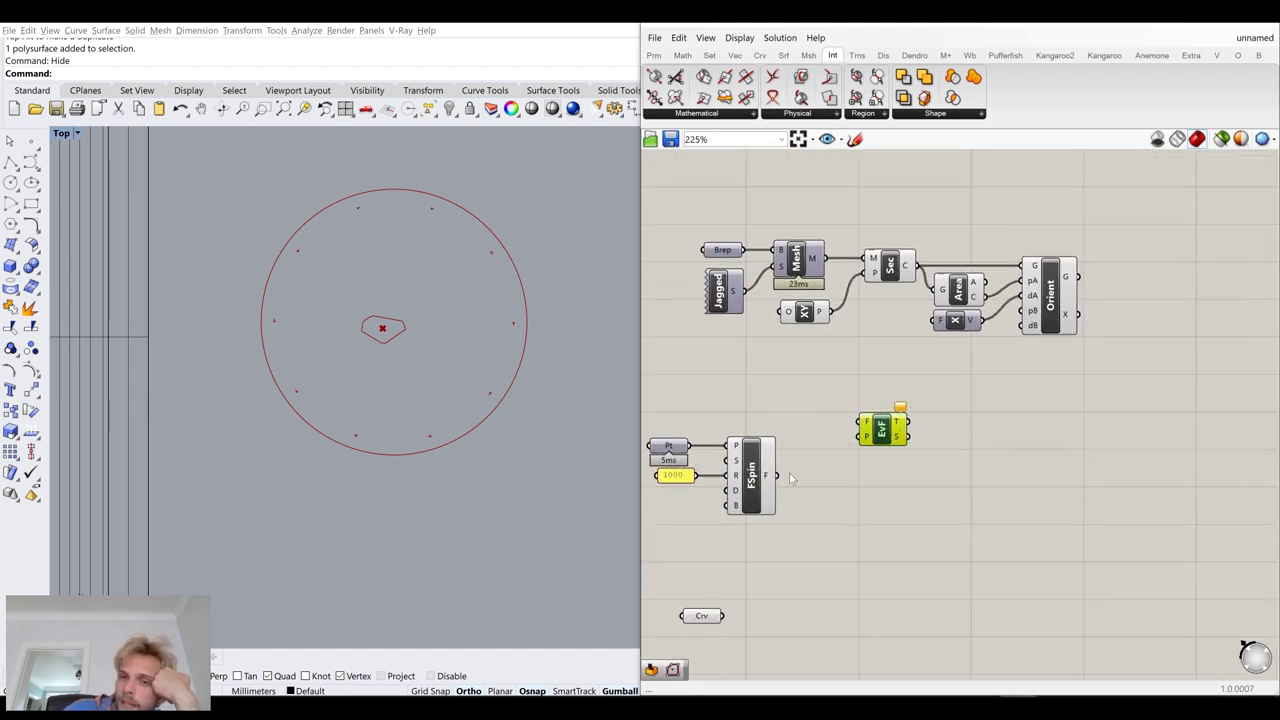
Connect the spin force's F output to Evaluate Field's F input and move the component further from the spin force
scroll(790, 478, up, 2)
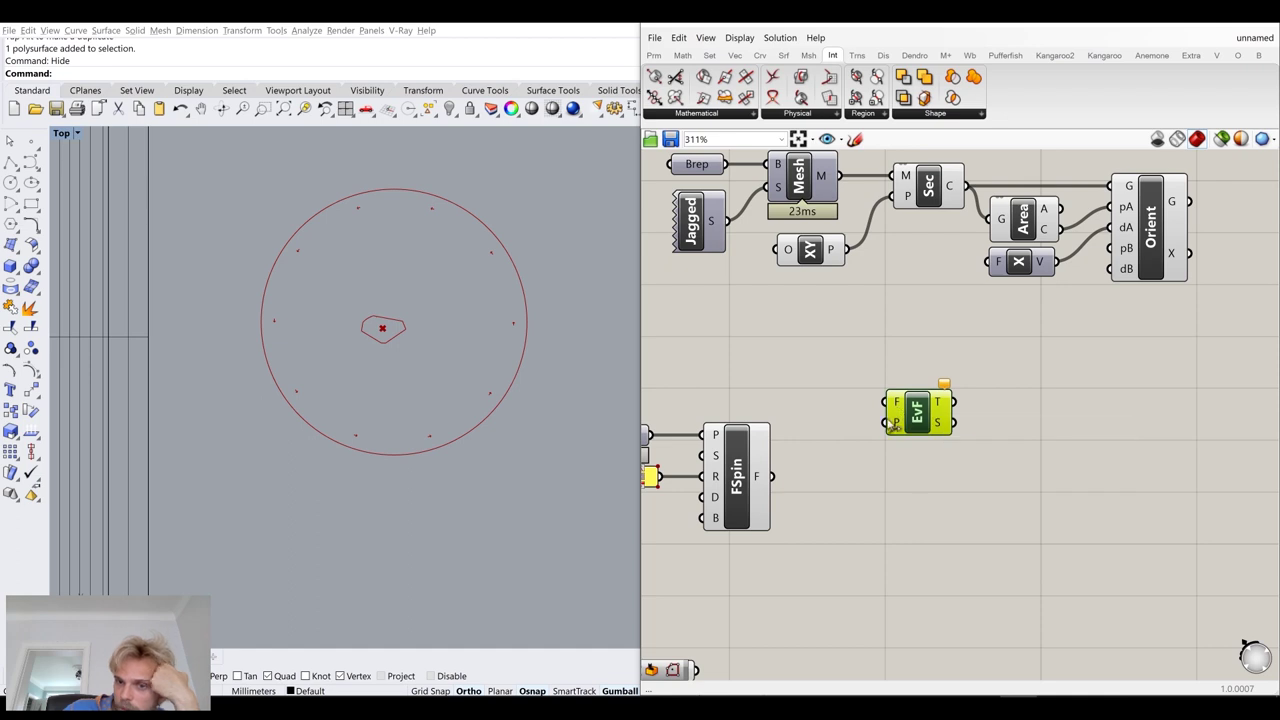
drag(771, 476, 886, 422)
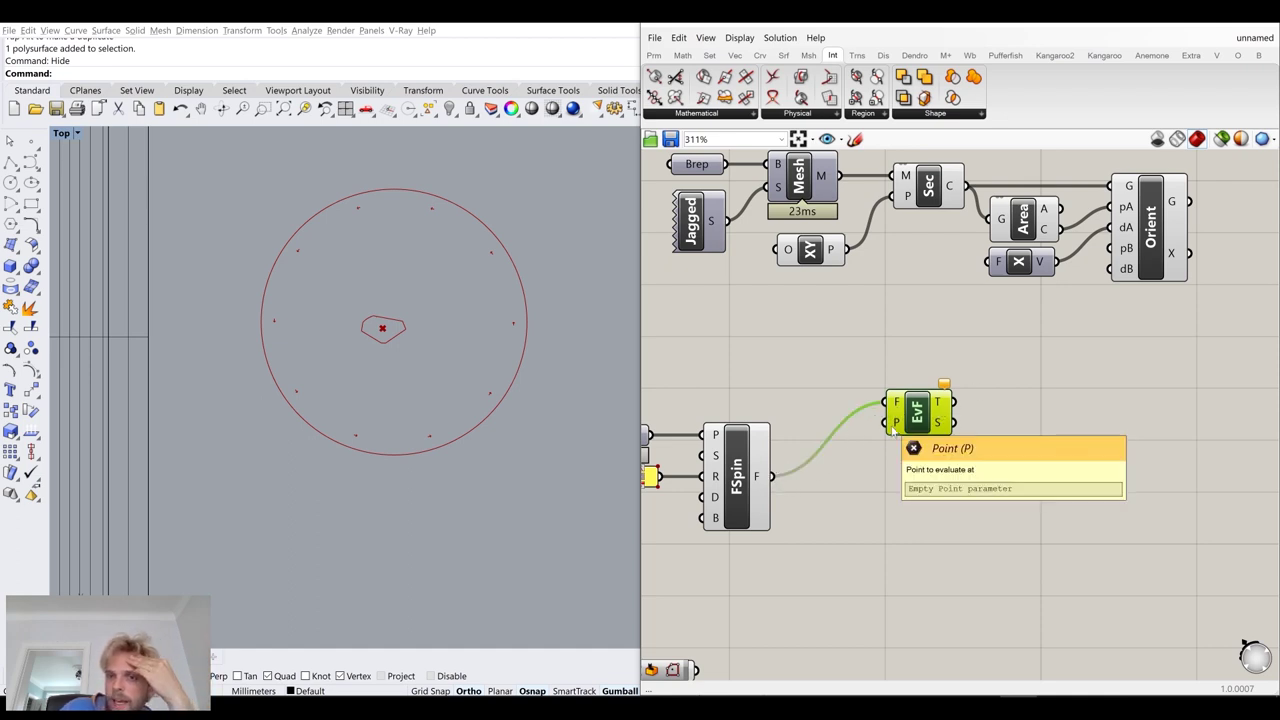
drag(917, 420, 1014, 497)
click(1090, 366)
Connect Area's centroid output C to Evaluate Field's P input
right_drag(923, 284, 874, 271)
scroll(955, 200, up, 2)
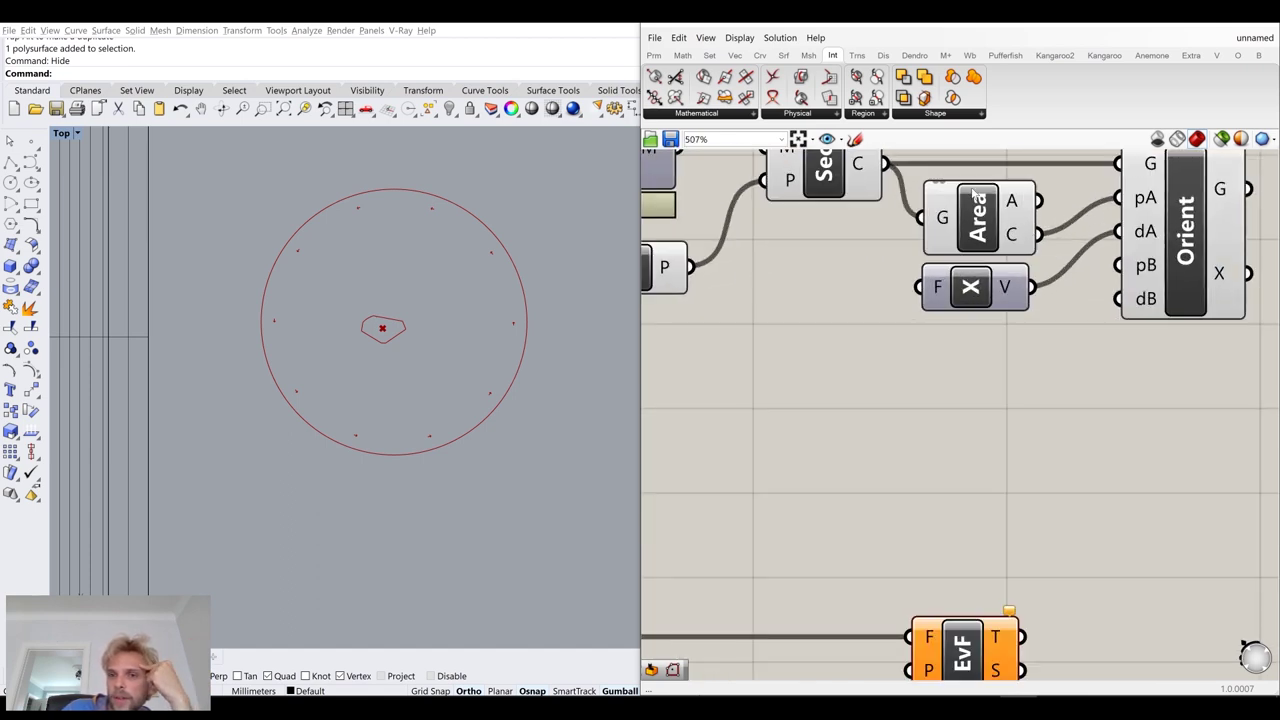
scroll(1017, 243, down, 1)
click(1017, 243)
scroll(378, 340, up, 8)
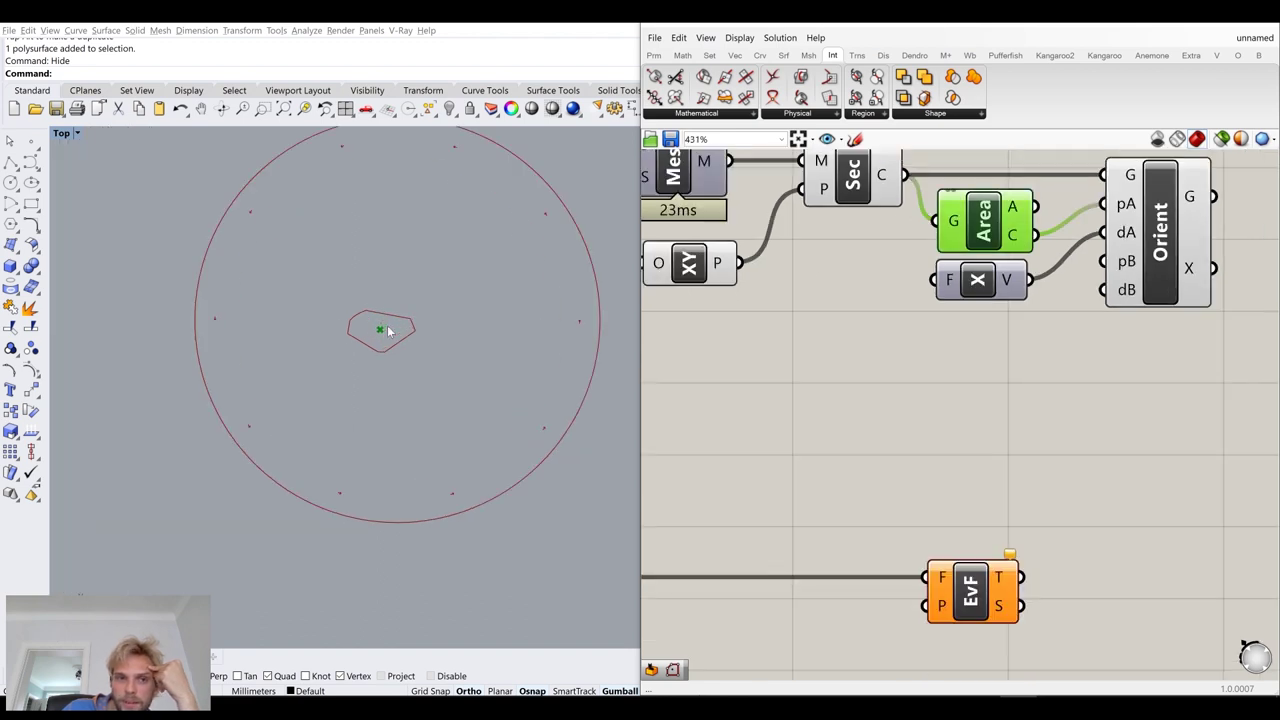
scroll(500, 342, down, 5)
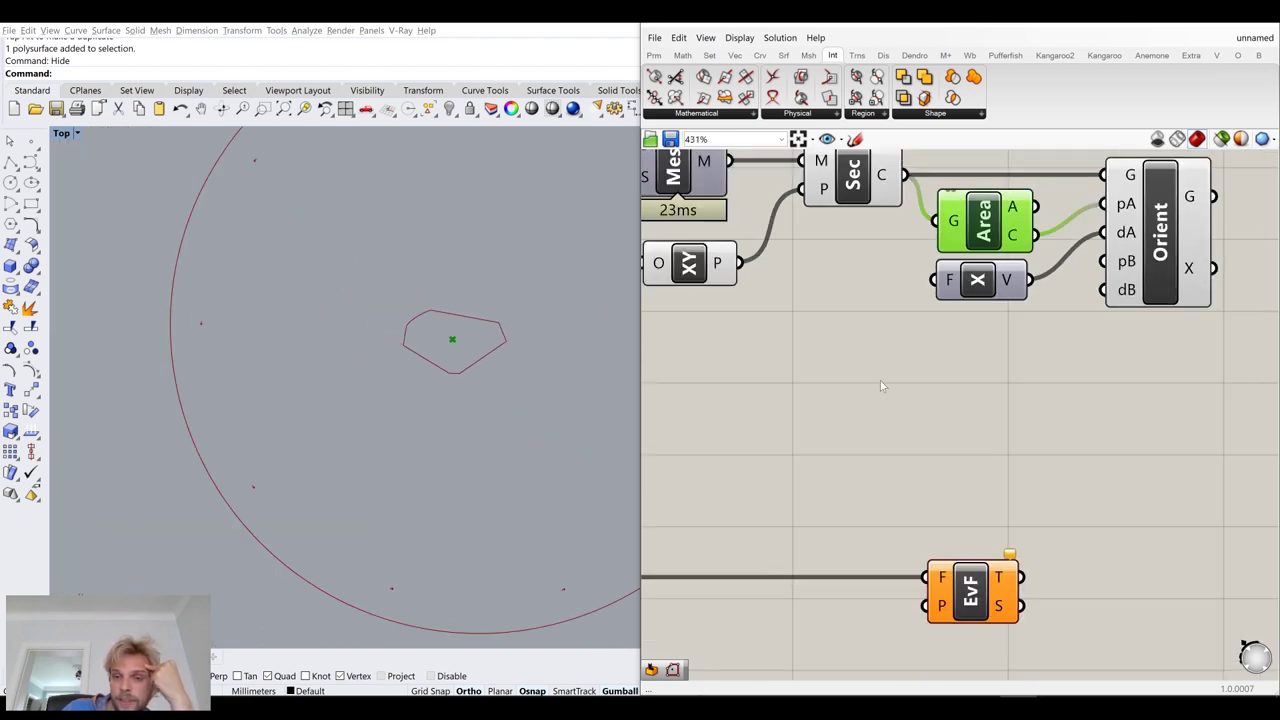
right_drag(1021, 440, 941, 435)
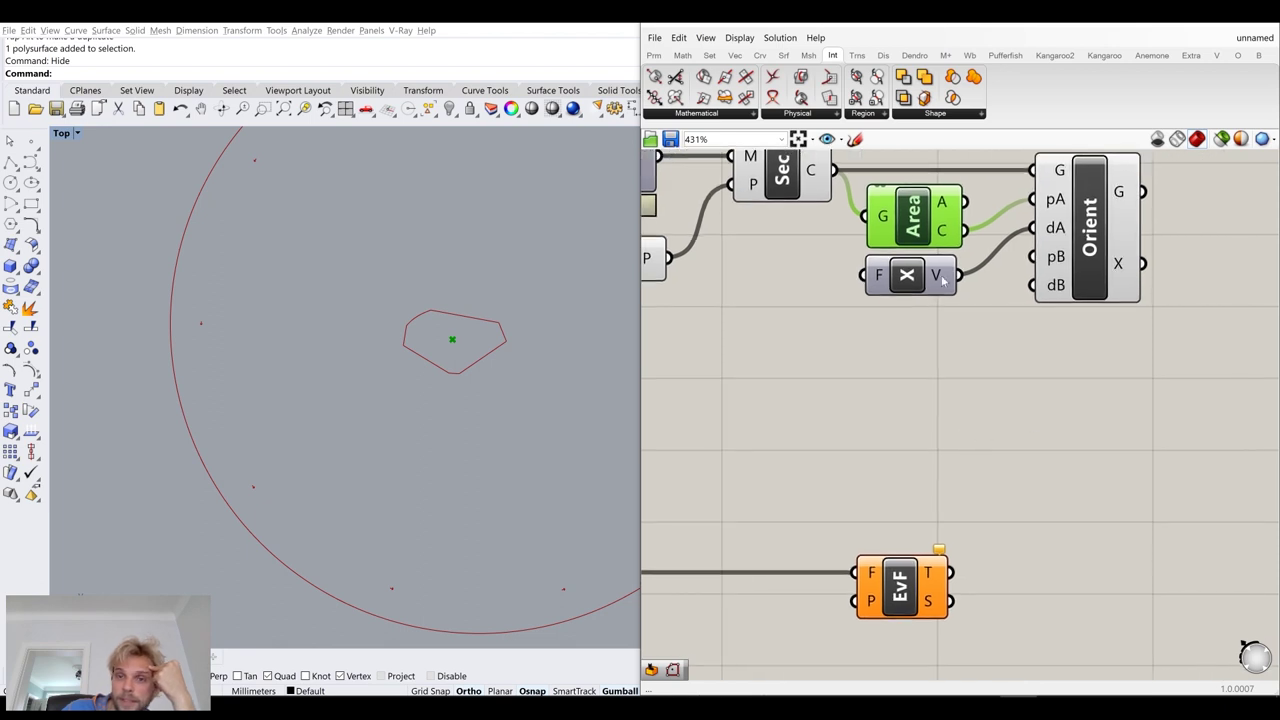
drag(963, 231, 854, 601)
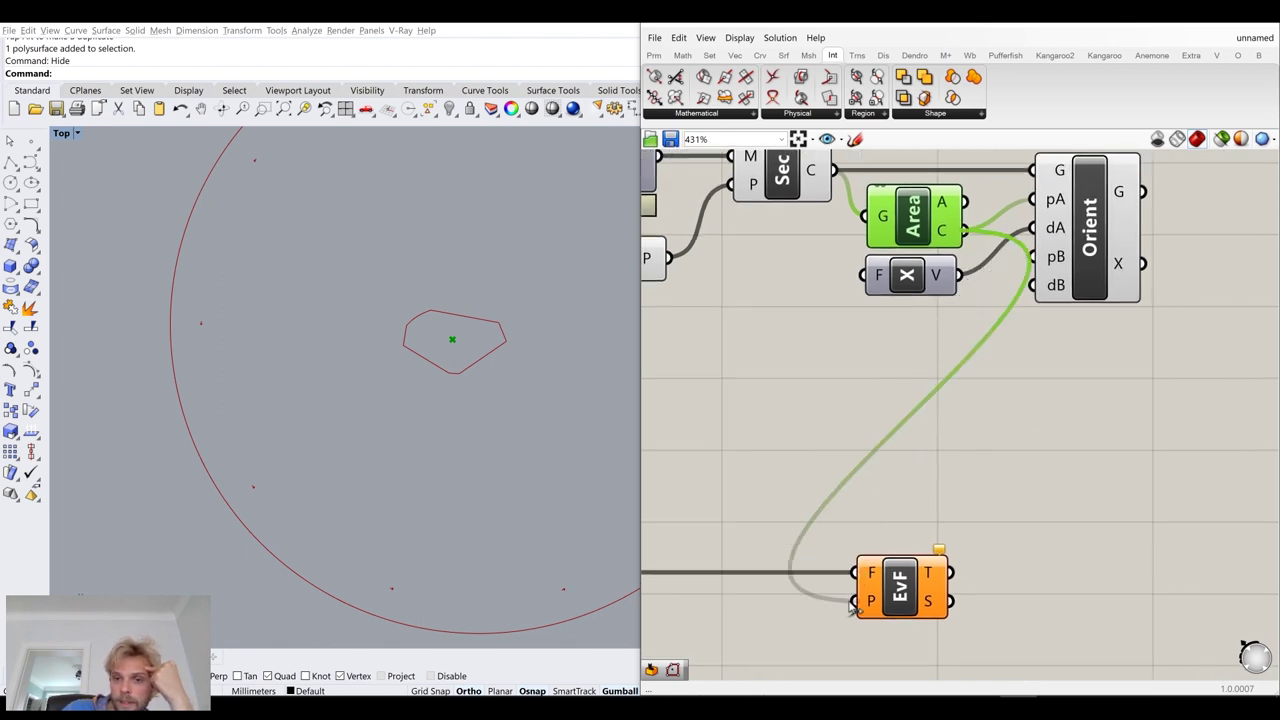
click(901, 591)
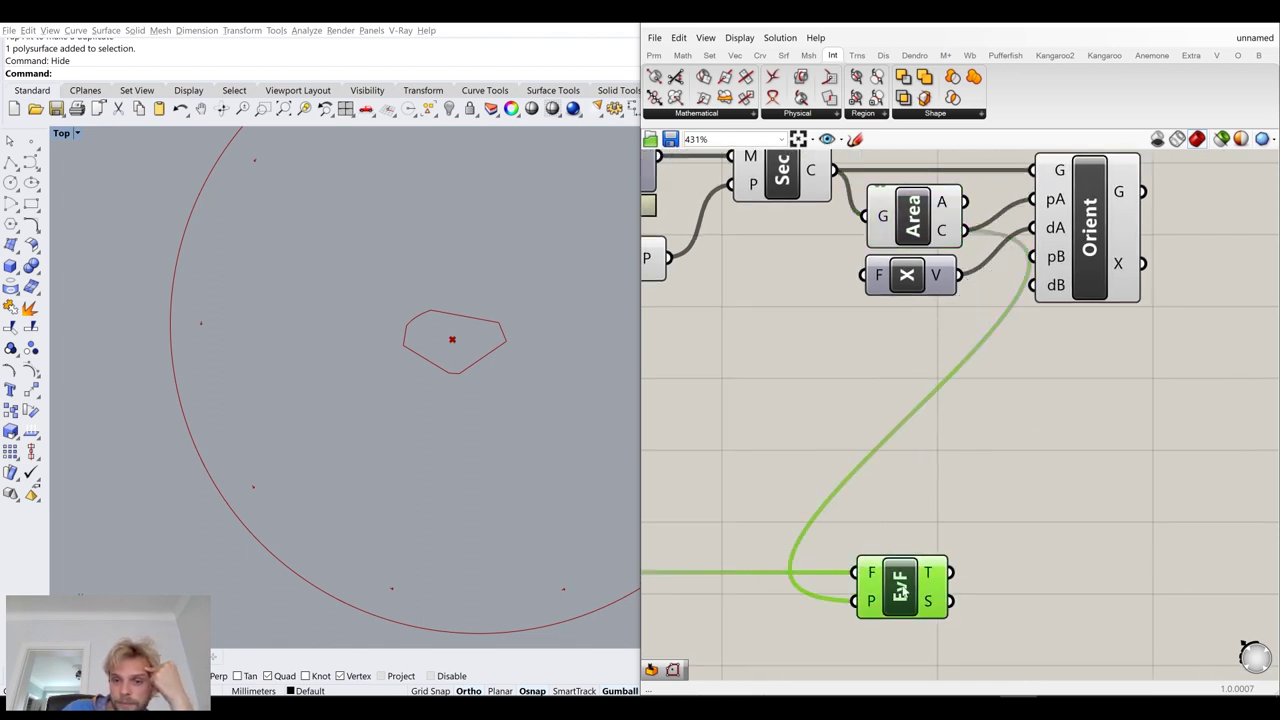
click(948, 538)
Connect Evaluate Field's tensor output T to Orient Direction's dB input and check the direction value passed on
right_drag(933, 505, 900, 447)
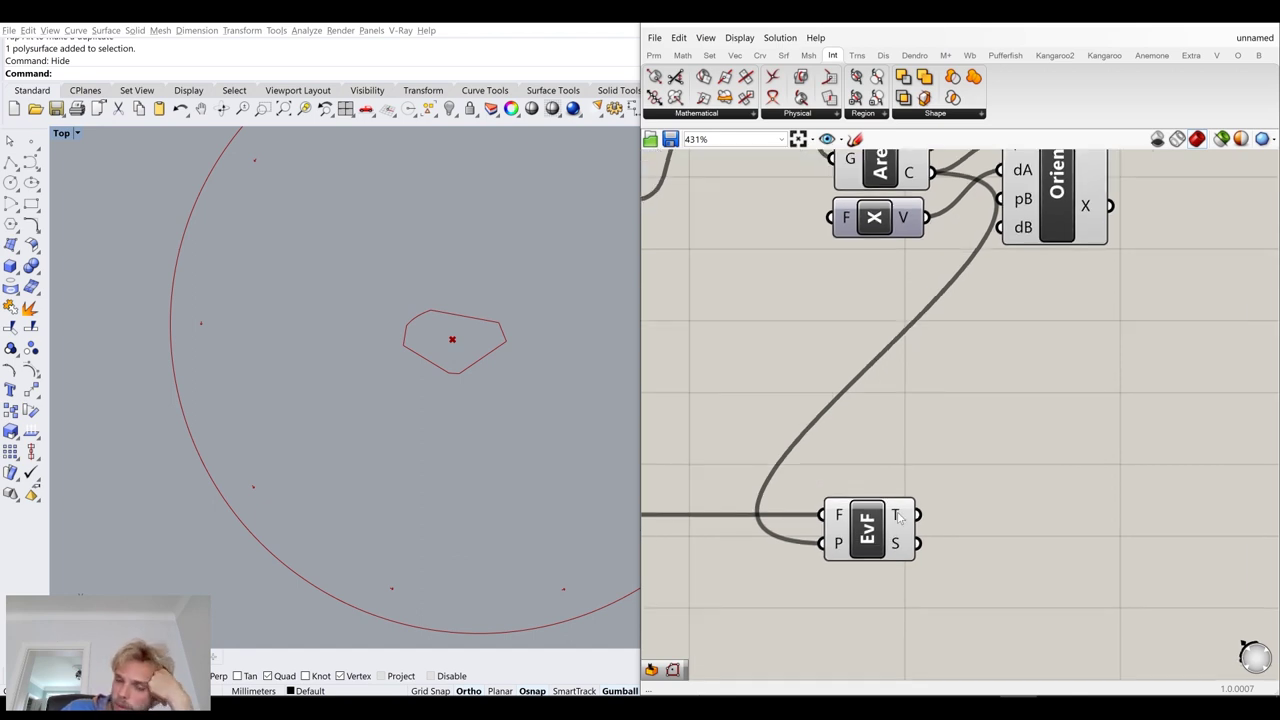
mouse_move(900, 517)
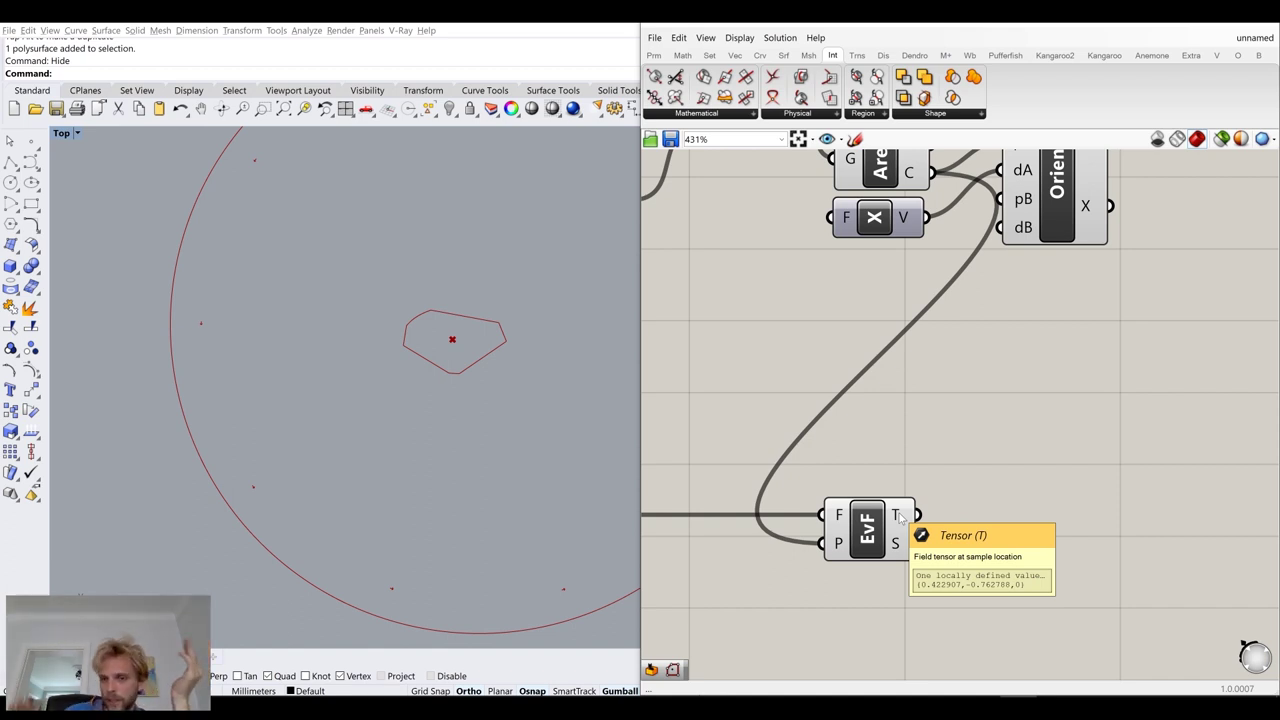
mouse_move(903, 543)
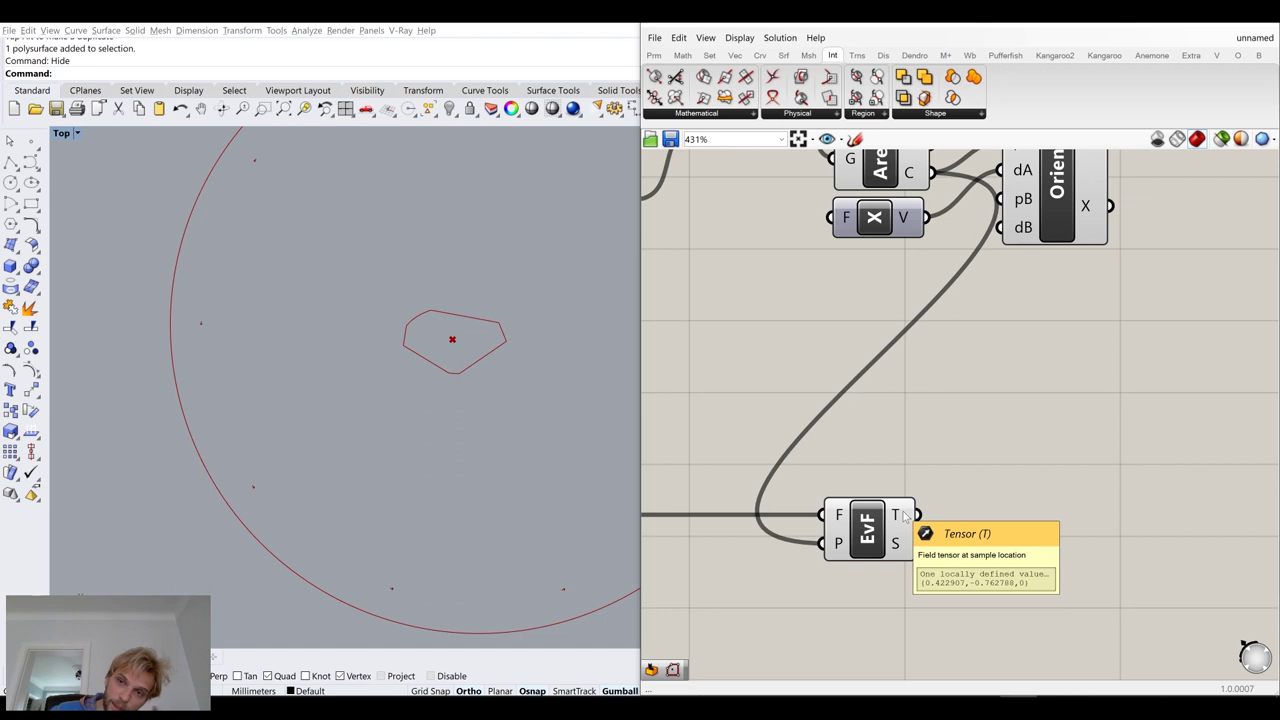
drag(916, 515, 1000, 228)
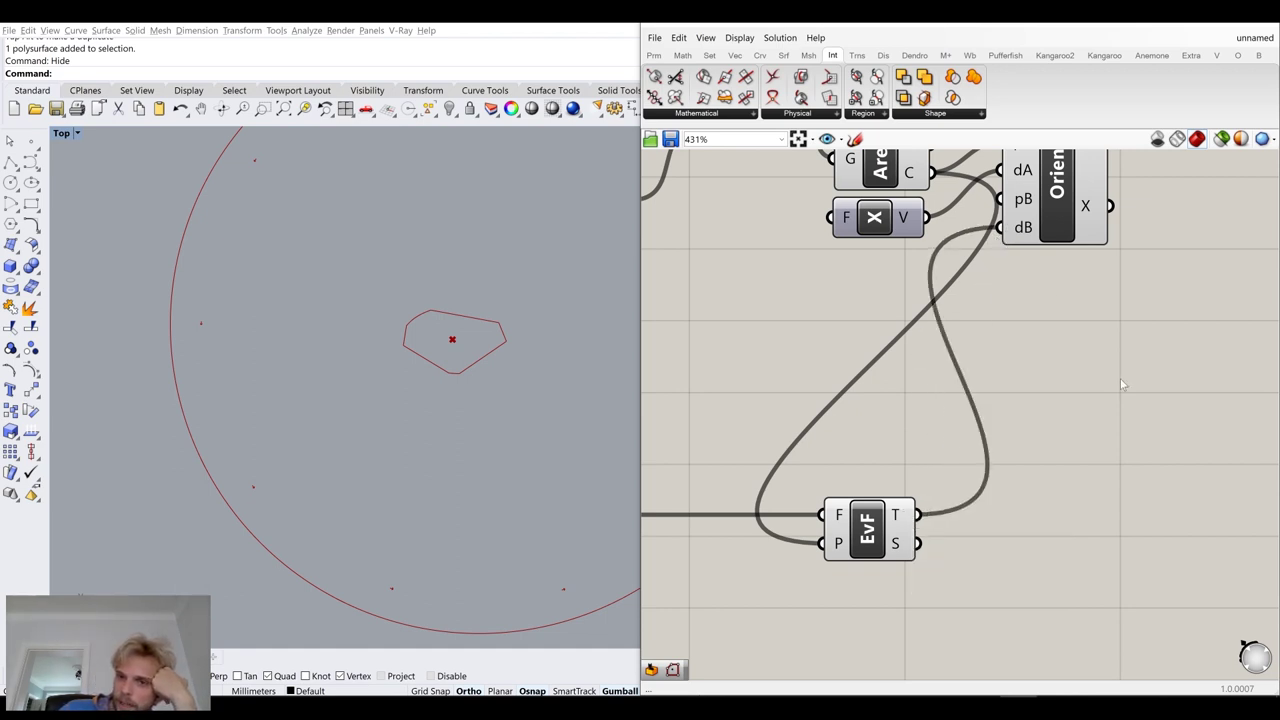
scroll(1012, 232, up, 2)
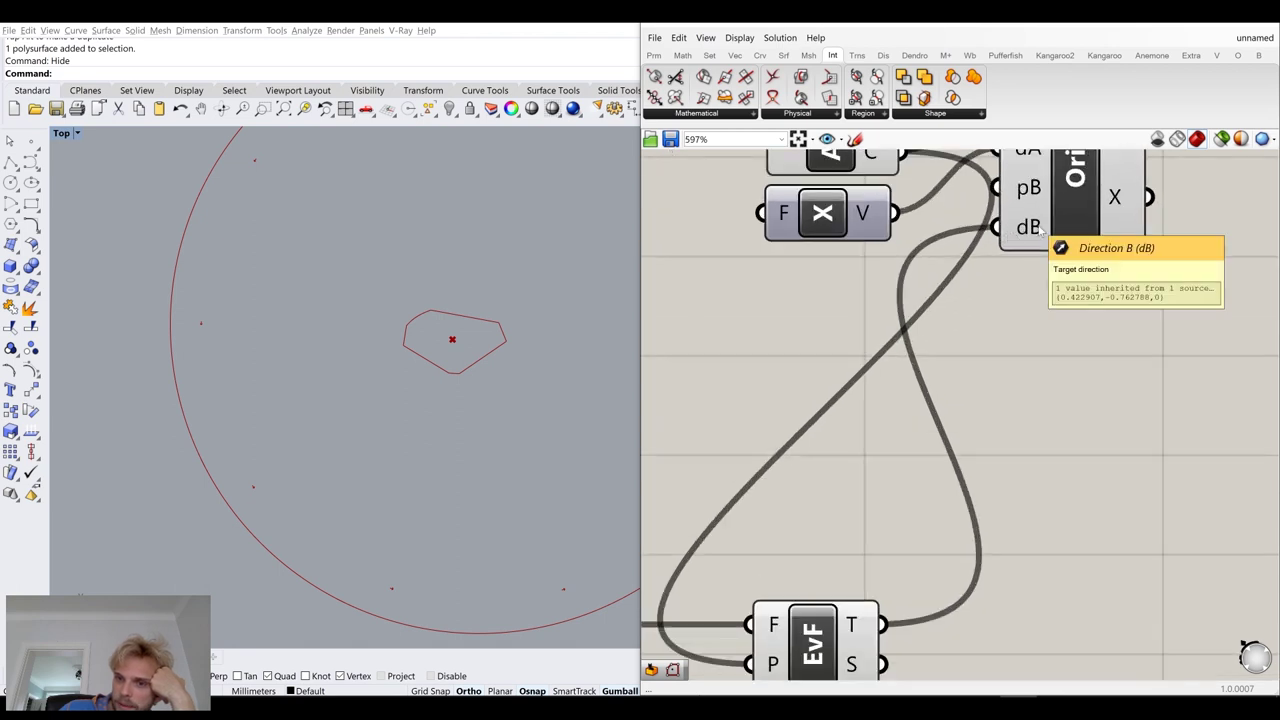
scroll(1030, 250, down, 2)
Connect Area's centroid output to Orient Direction's pB input and align the Area and Unit X components beside it
click(842, 290)
drag(842, 290, 828, 306)
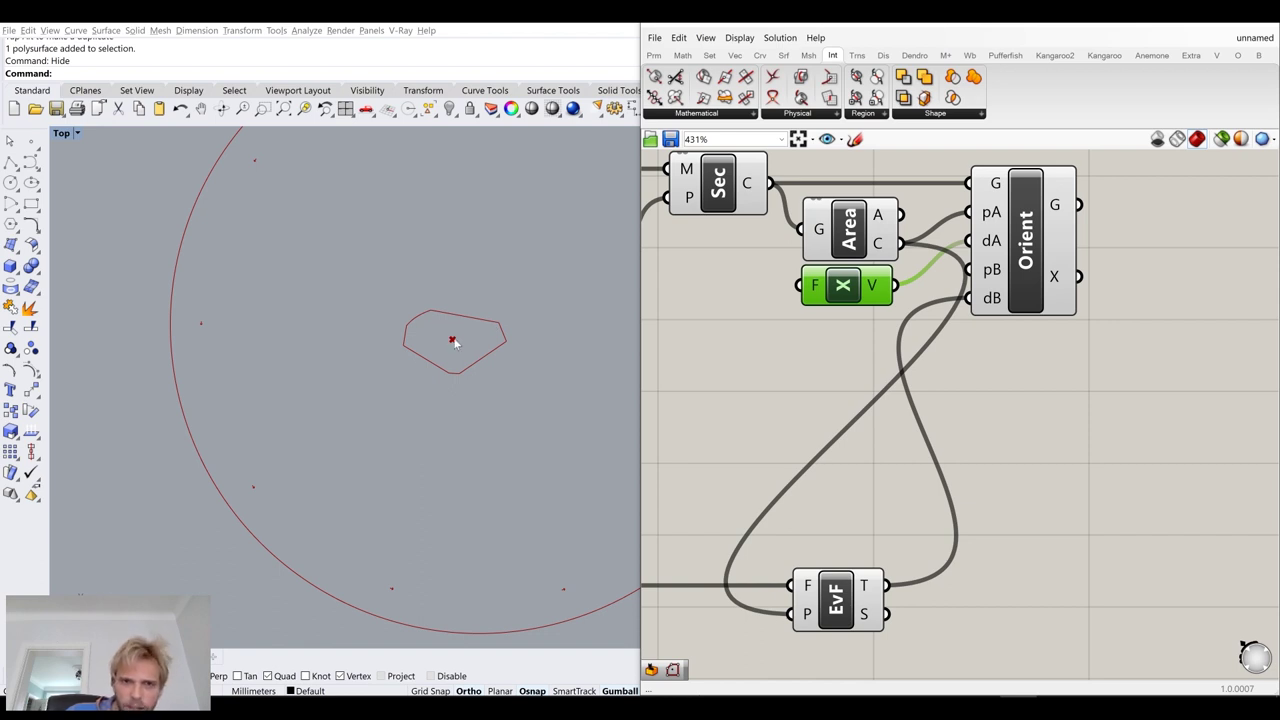
drag(861, 243, 979, 277)
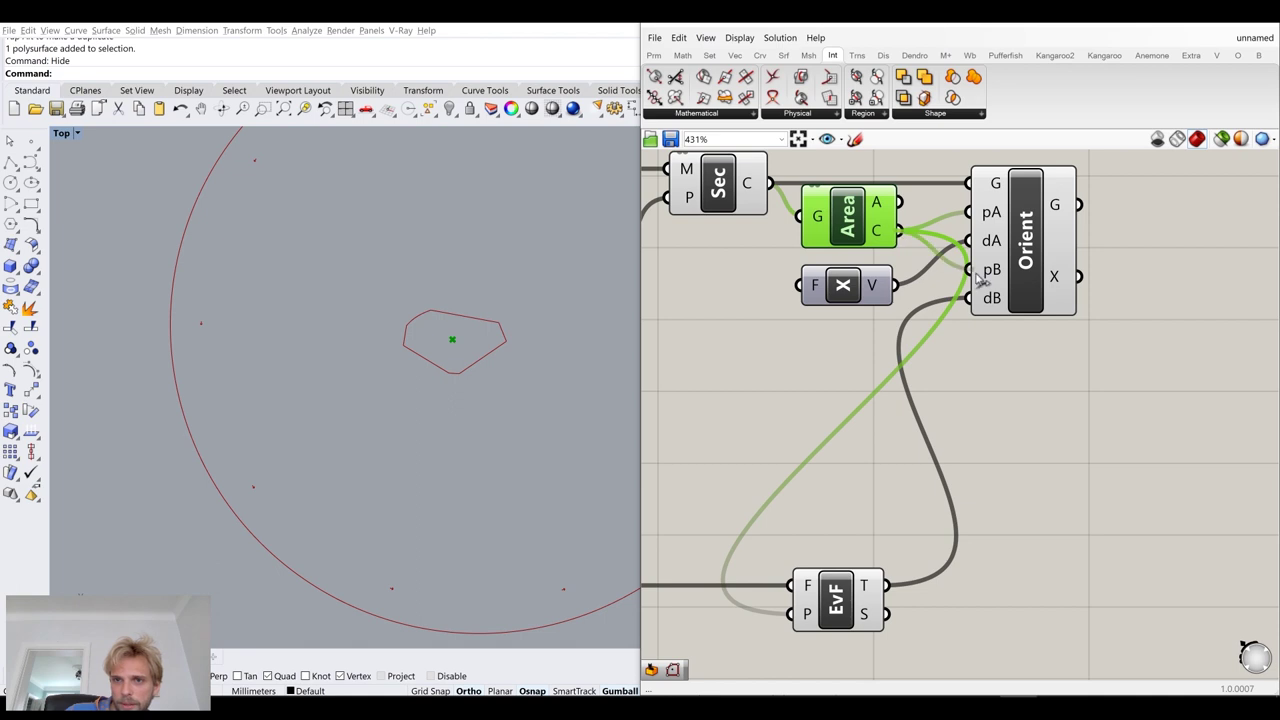
drag(862, 225, 861, 237)
click(1005, 381)
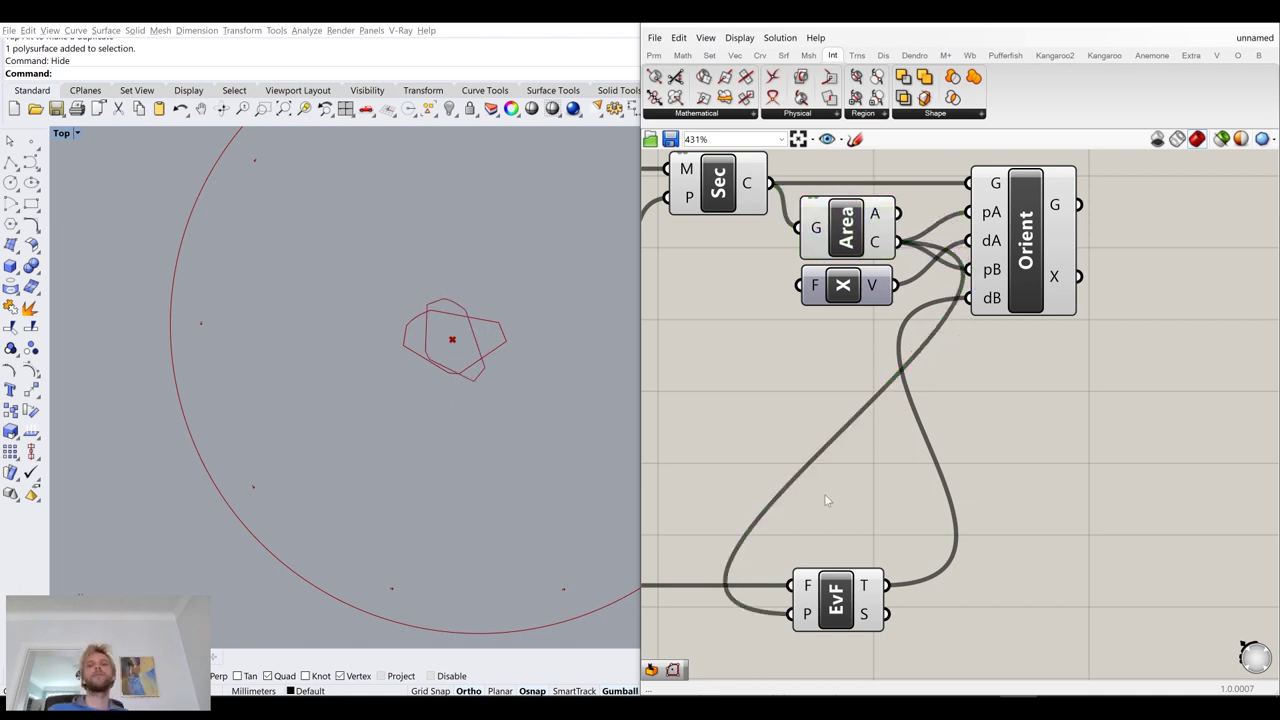
scroll(880, 477, down, 2)
scroll(455, 355, up, 3)
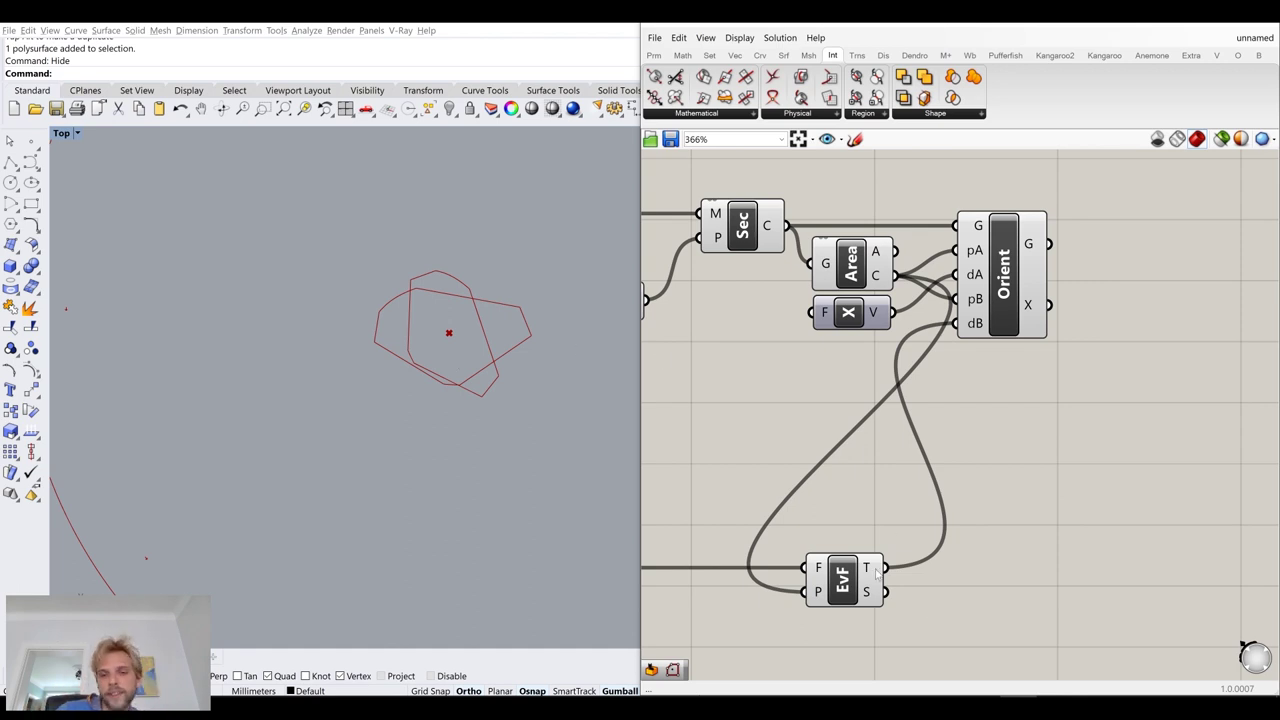
mouse_move(868, 570)
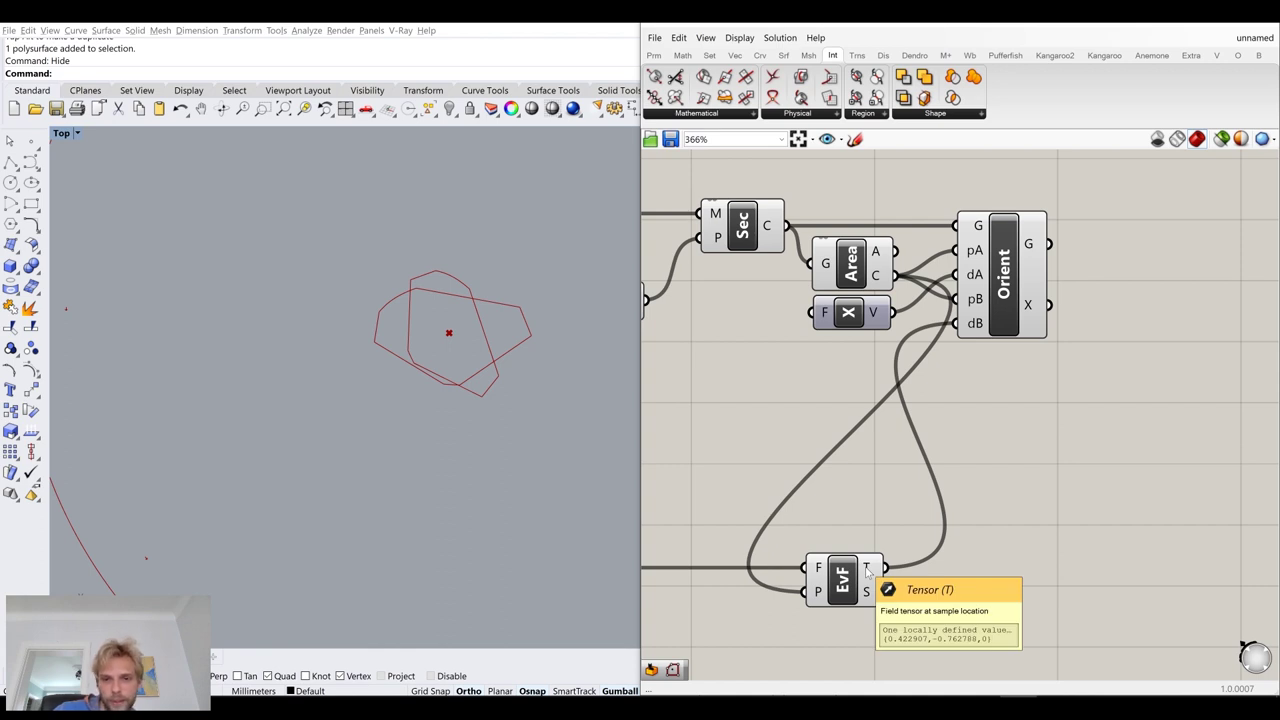
Nudge the Unit X component under Area and unitize Orient Direction's dB input
drag(848, 319, 856, 326)
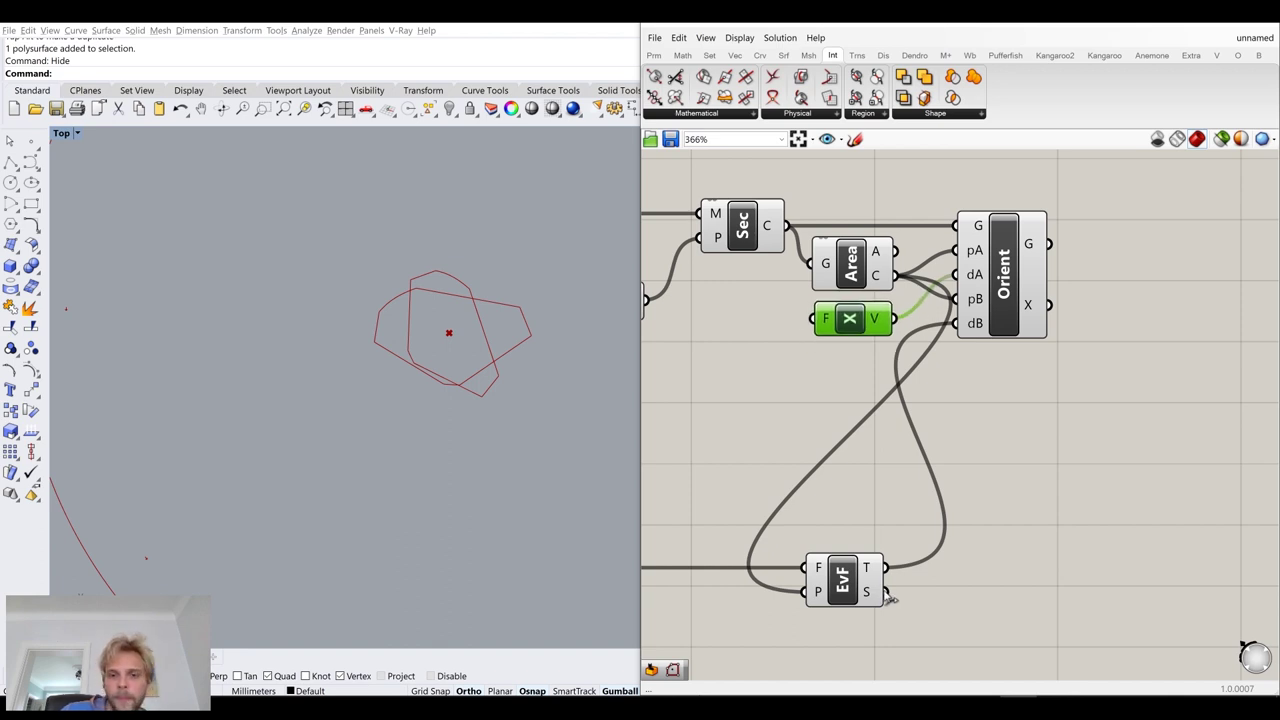
click(772, 428)
scroll(996, 312, up, 3)
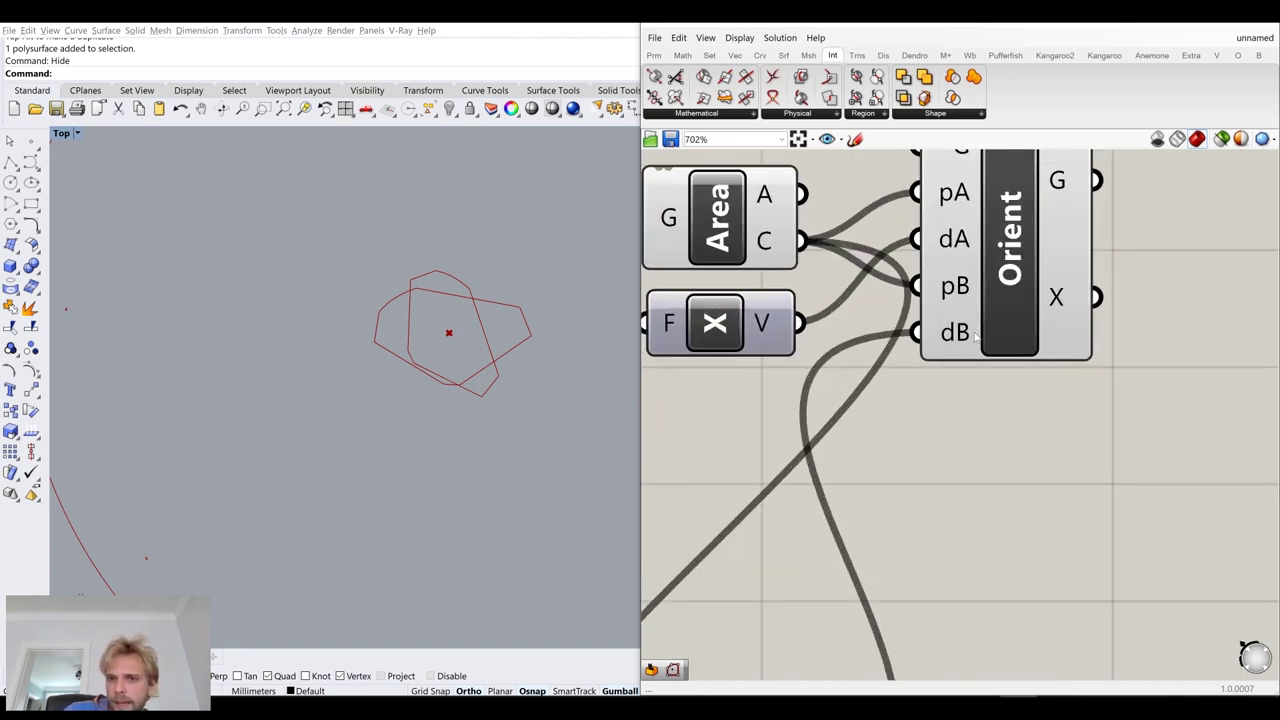
click(954, 339)
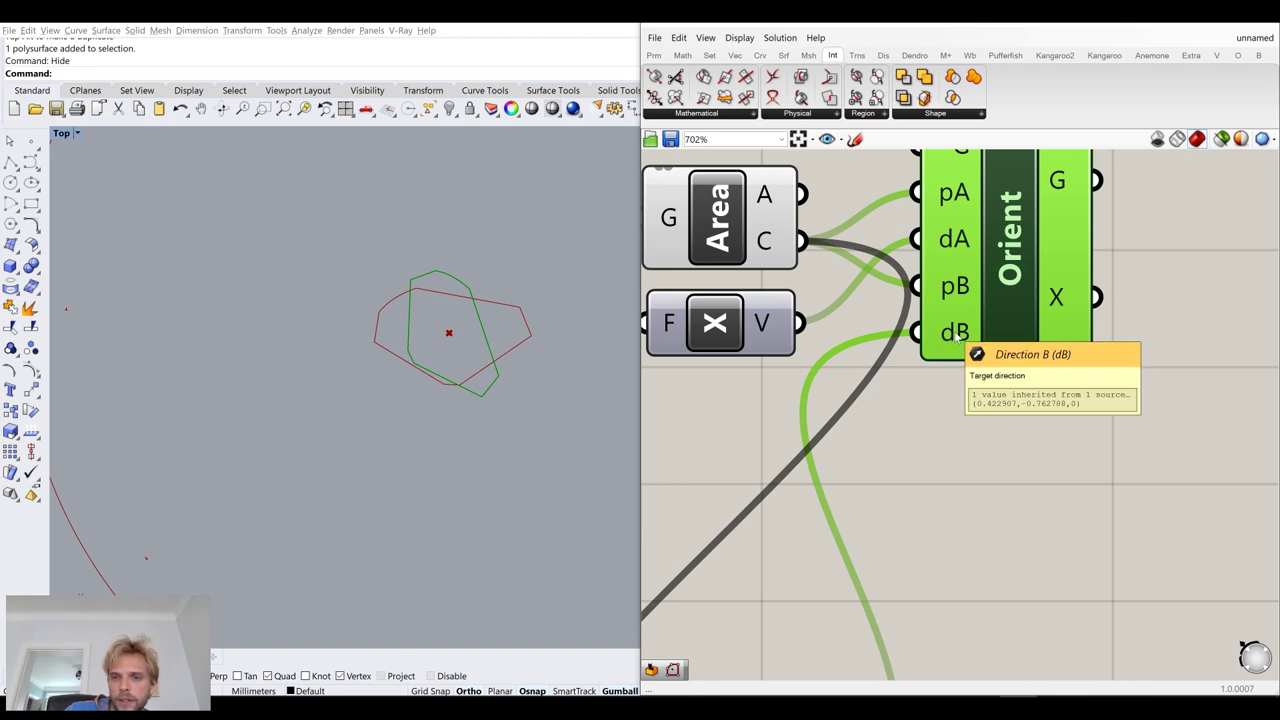
right_click(956, 336)
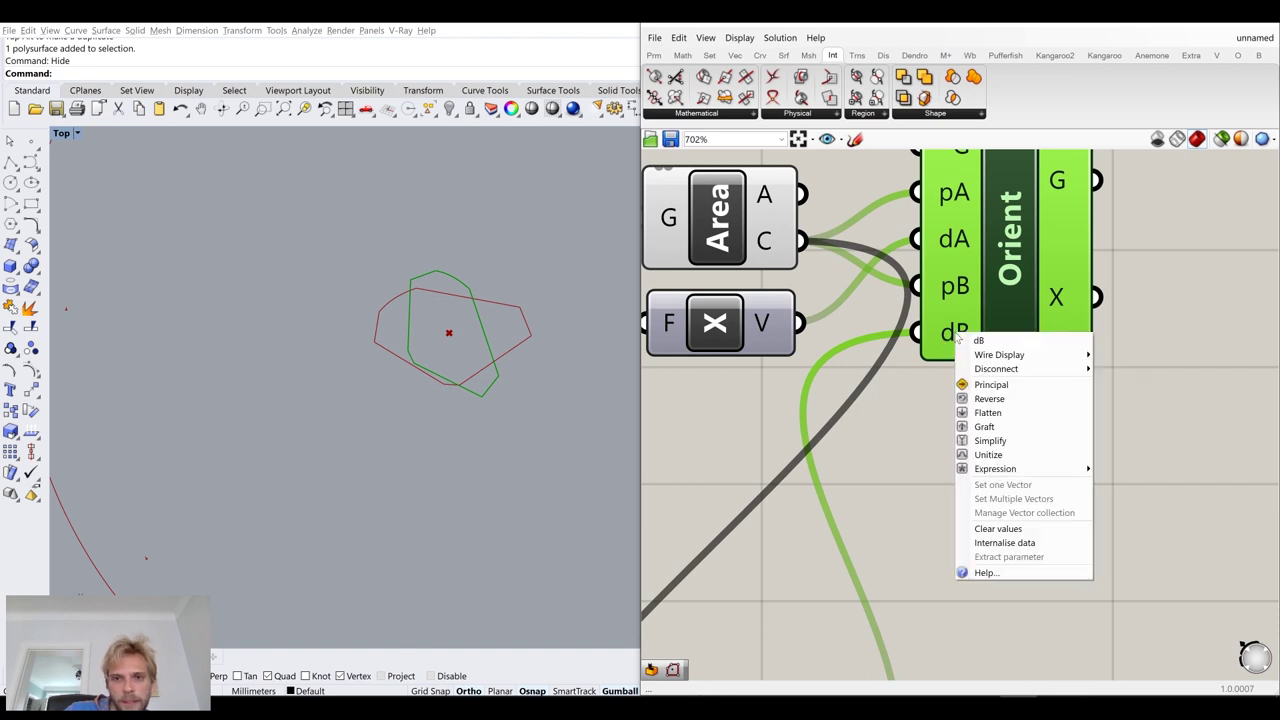
click(988, 455)
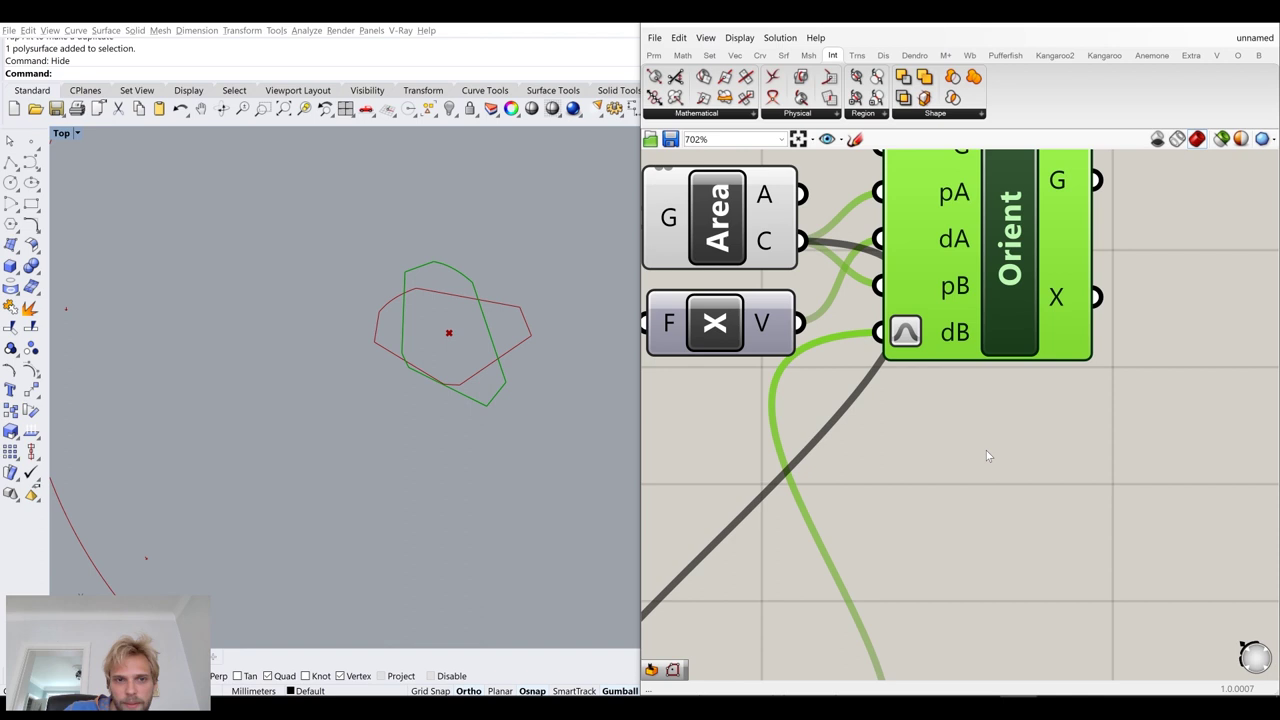
scroll(949, 472, down, 5)
scroll(900, 457, up, 1)
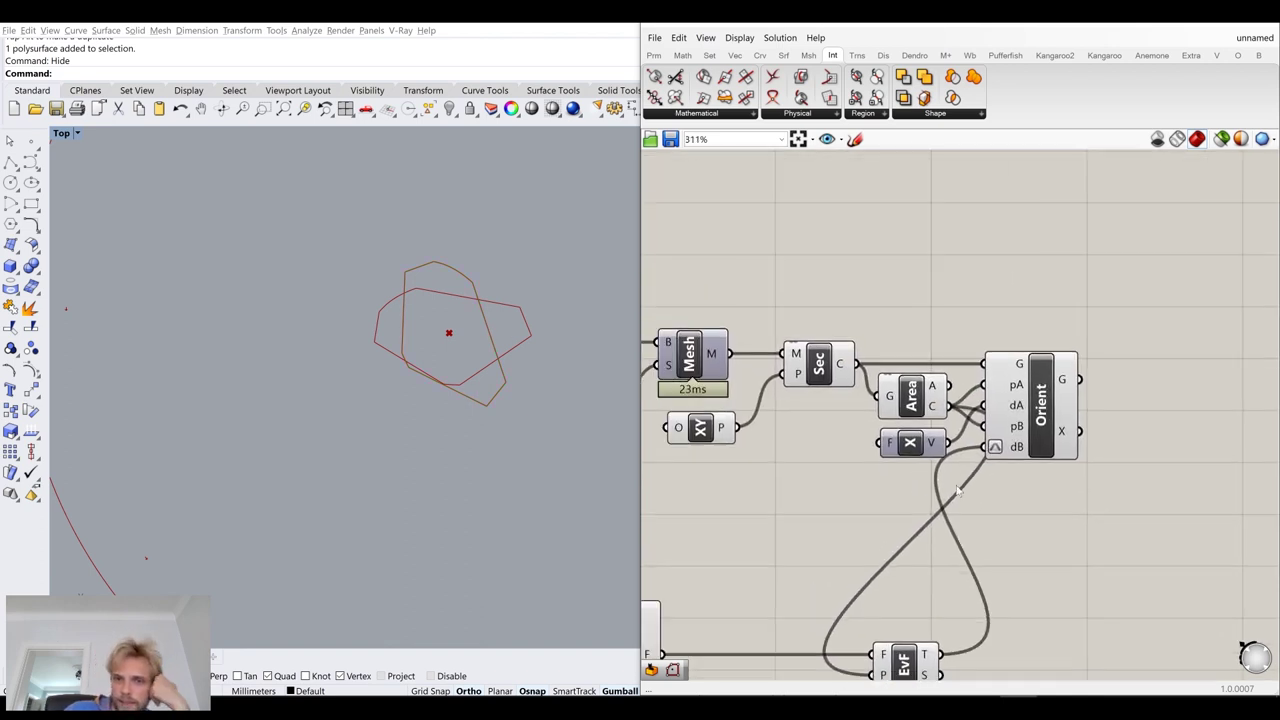
Turn off the preview of the mesh section, Area, Unit X and XY Plane components
drag(900, 496, 805, 322)
middle_click(805, 322)
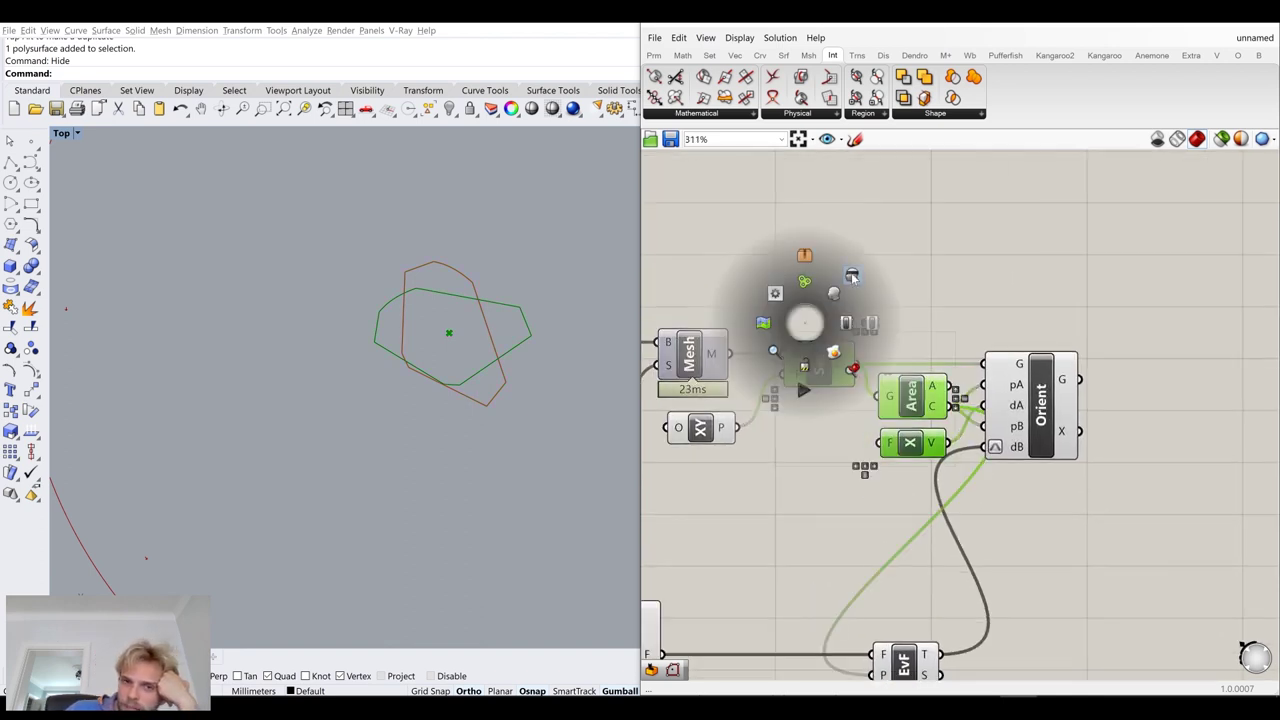
click(852, 278)
scroll(930, 320, down, 2)
click(757, 401)
middle_click(757, 401)
click(804, 355)
click(822, 415)
Tidy the layout by spacing out Orient Direction, realigning Area and Unit X, and placing Evaluate Field just before the dB input
drag(915, 583, 930, 573)
drag(1000, 403, 1044, 402)
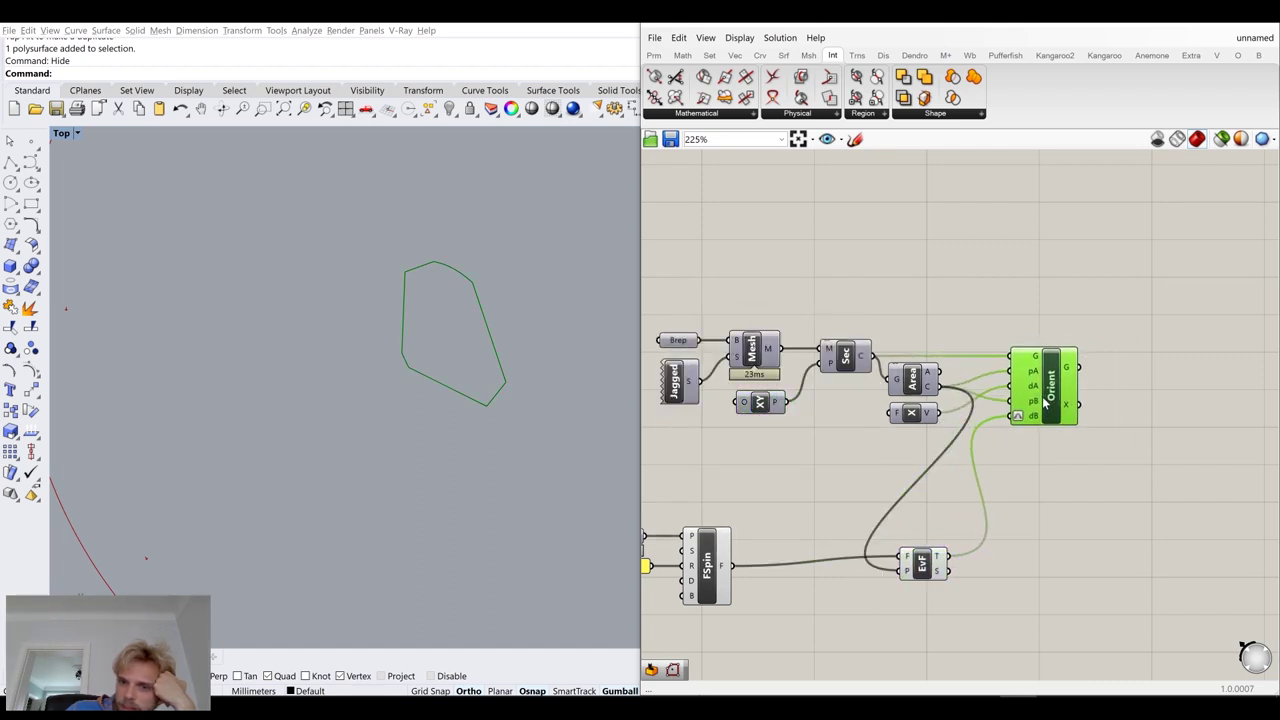
click(1034, 482)
scroll(899, 392, up, 3)
drag(926, 375, 937, 373)
drag(919, 434, 932, 427)
click(1061, 497)
scroll(1061, 497, down, 2)
right_drag(974, 629, 964, 592)
drag(965, 594, 1093, 420)
click(1151, 477)
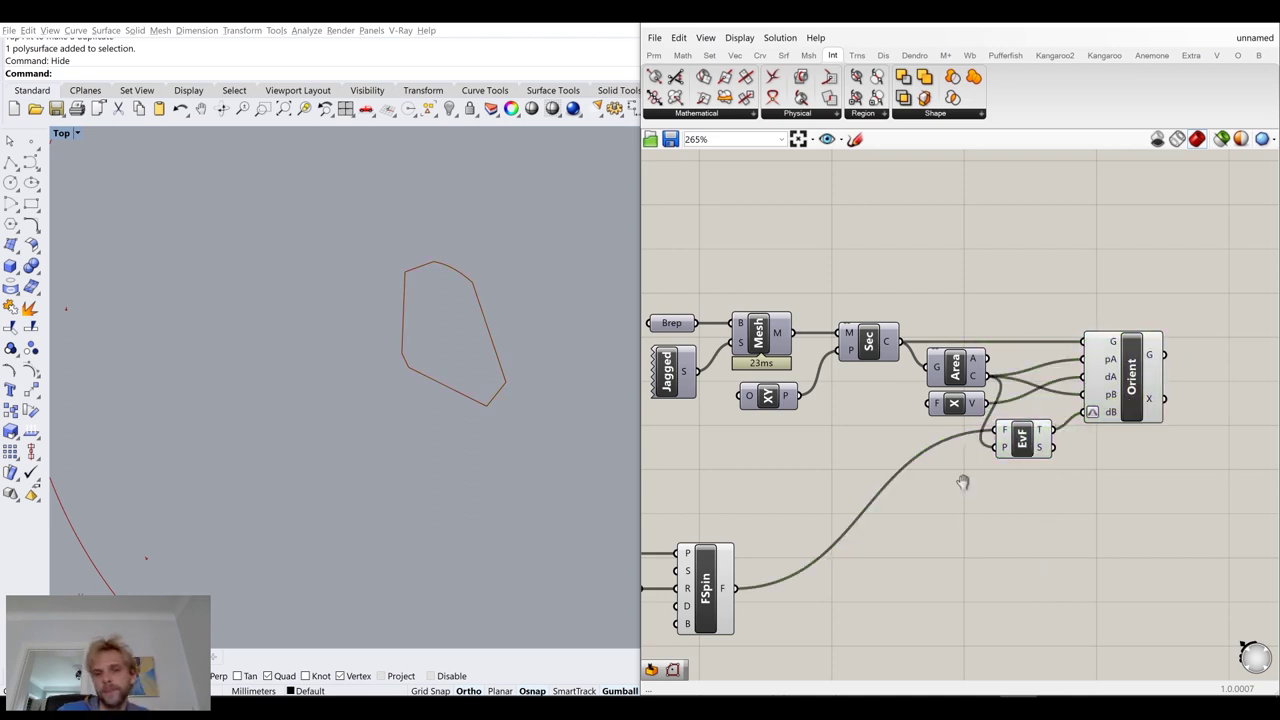
Group the point, the 1000 radius panel and the spin force, and name the group "Create field"
right_drag(963, 480, 1076, 401)
drag(888, 600, 696, 428)
middle_click(697, 427)
click(707, 386)
click(708, 391)
drag(765, 480, 771, 507)
right_click(772, 511)
text(Create field)
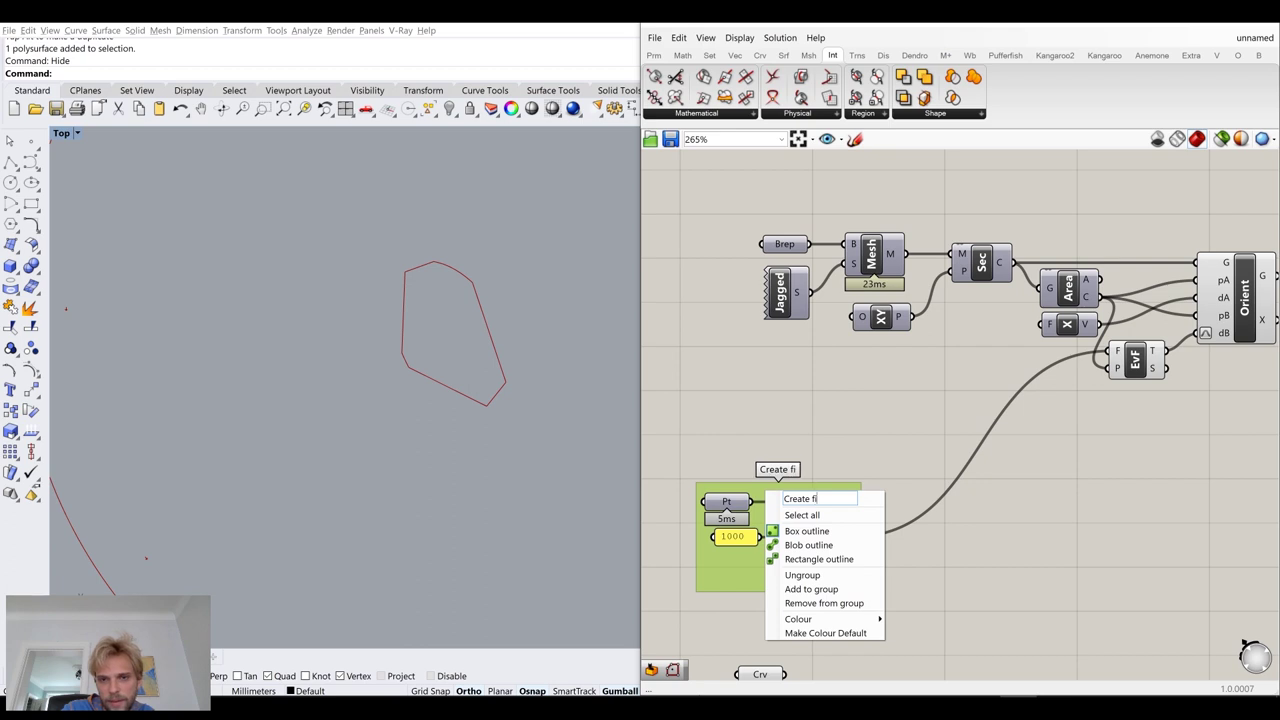
click(841, 439)
right_drag(1240, 402, 1187, 453)
drag(1238, 484, 676, 255)
middle_click(677, 260)
click(679, 216)
click(1041, 294)
right_click(1043, 297)
click(1019, 211)
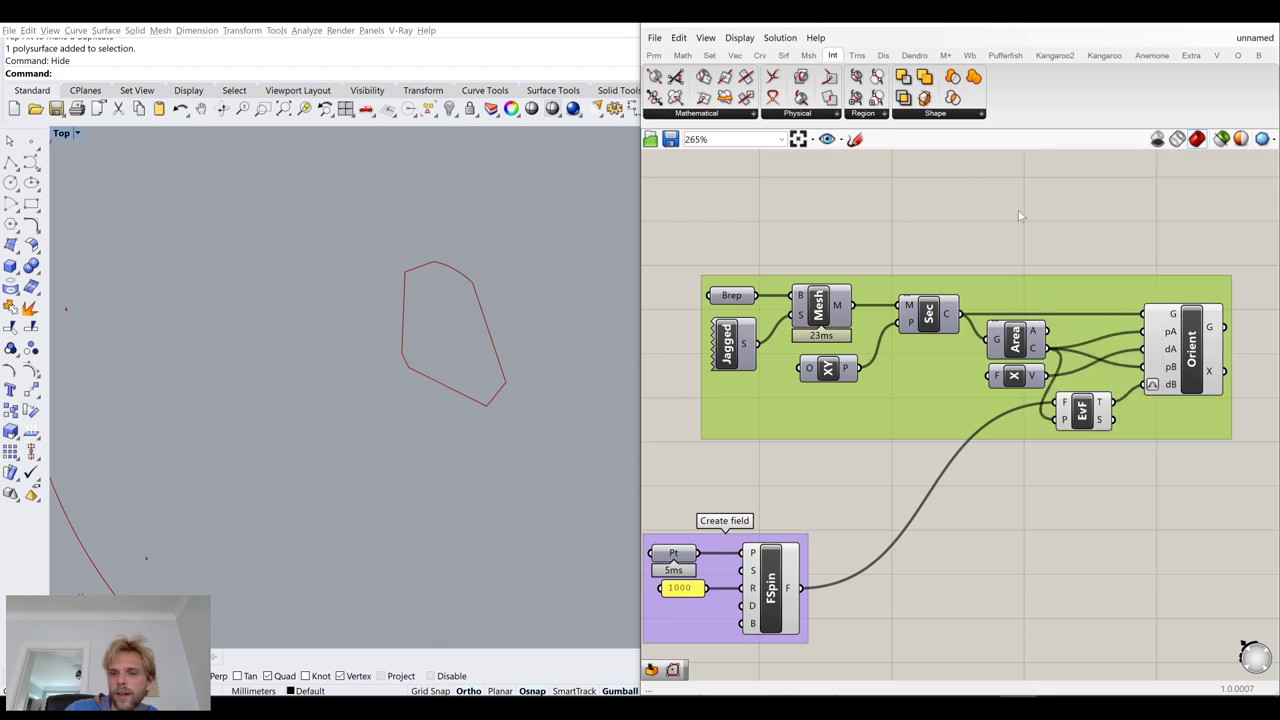
key(Delete)
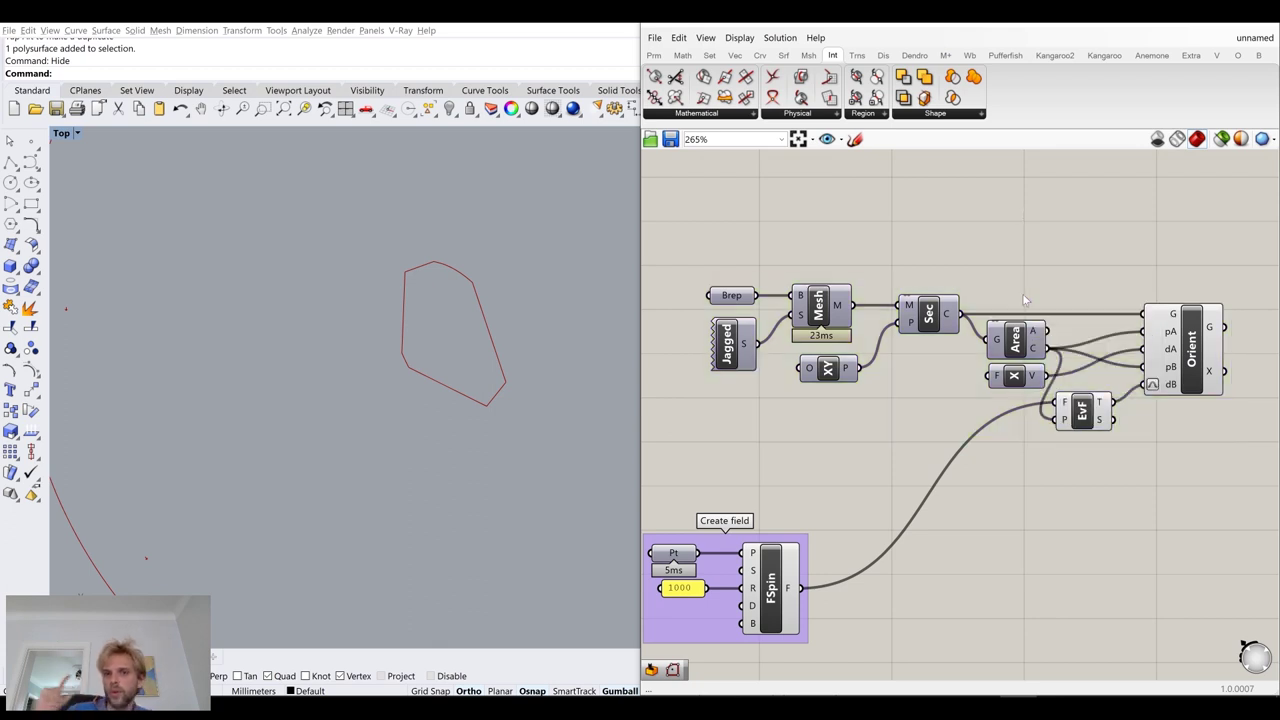
Add a Mesh parameter below Evaluate Field and connect the meshing component's M output to it
mouse_move(1077, 306)
right_down()
mouse_move(998, 288)
mouse_move(1064, 320)
right_up()
click(825, 321)
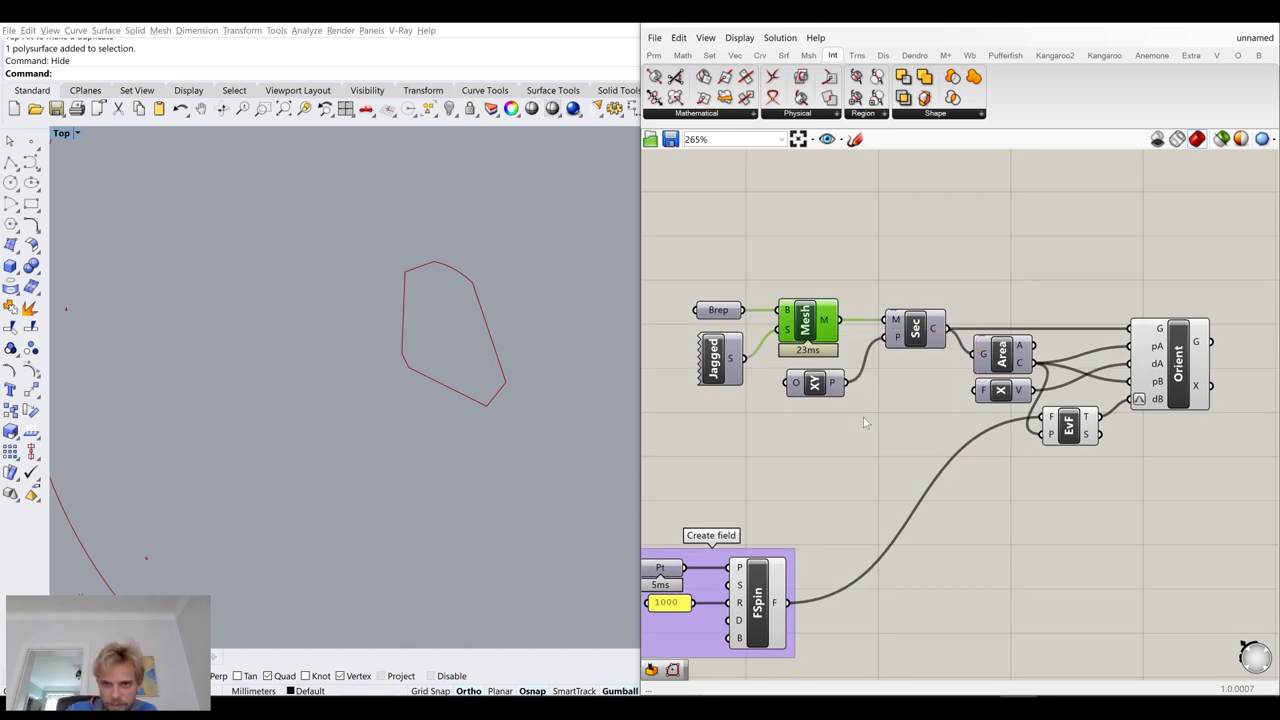
double_click(875, 466)
text(mesh)
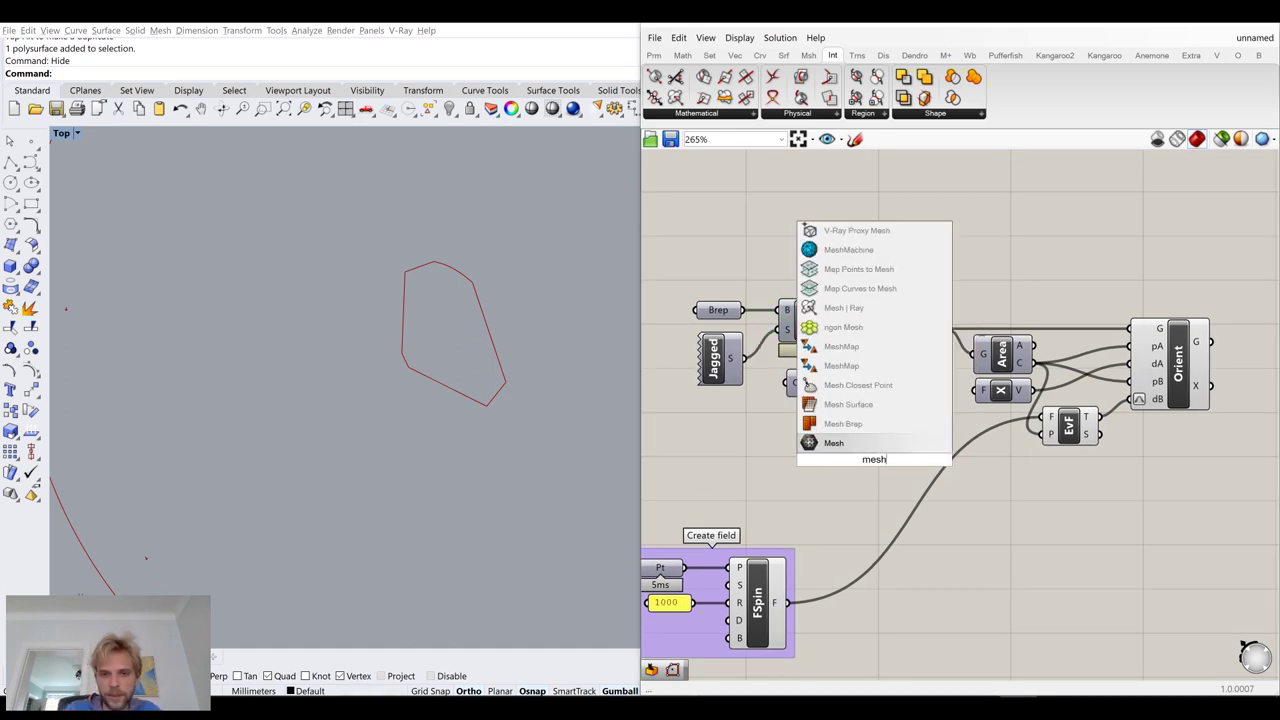
click(855, 441)
drag(840, 321, 986, 482)
right_drag(1051, 470, 905, 468)
click(1003, 370)
click(885, 487)
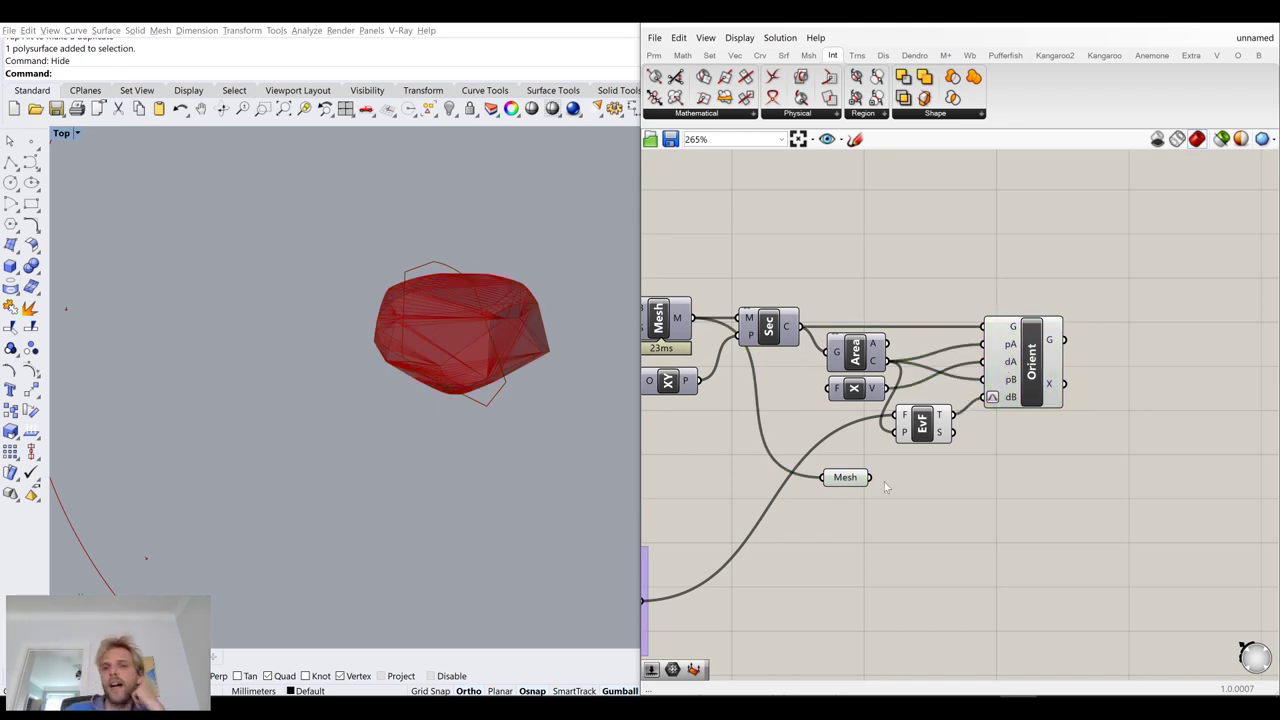
Turn off the preview of the Evaluate Field component
click(929, 438)
middle_click(929, 434)
click(965, 392)
click(1043, 474)
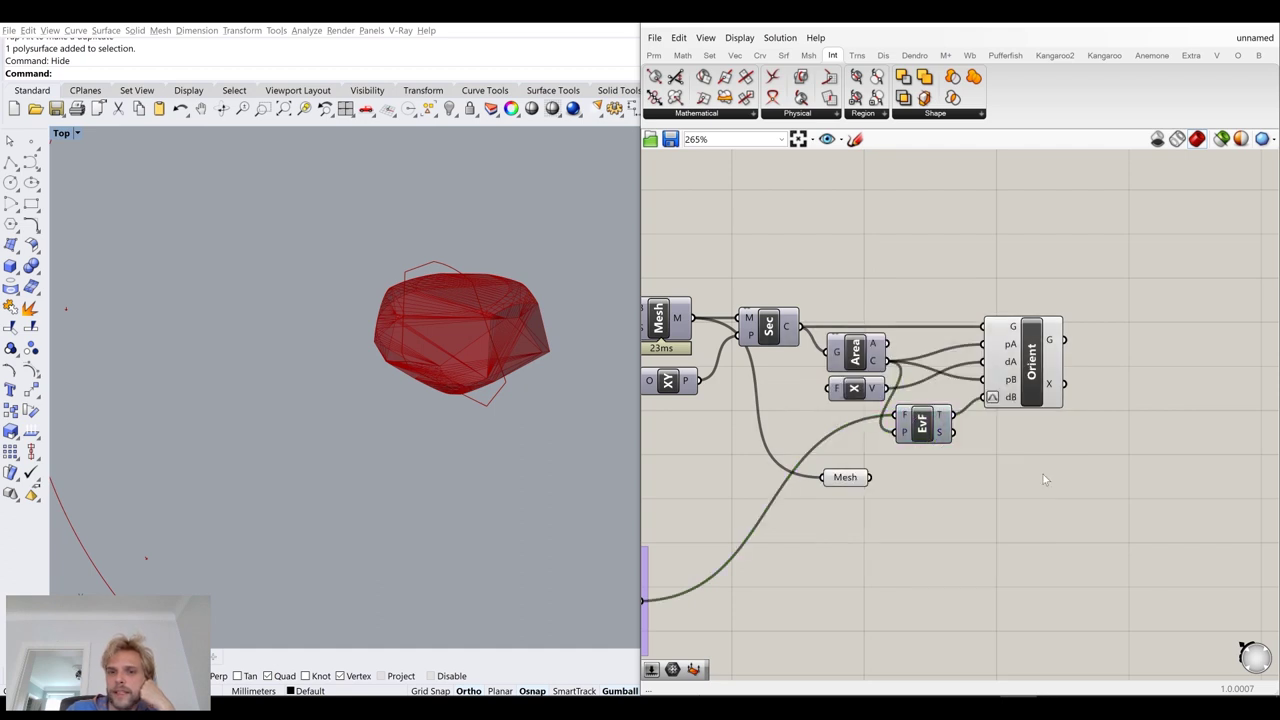
Add a Transform component below Orient Direction
click(857, 55)
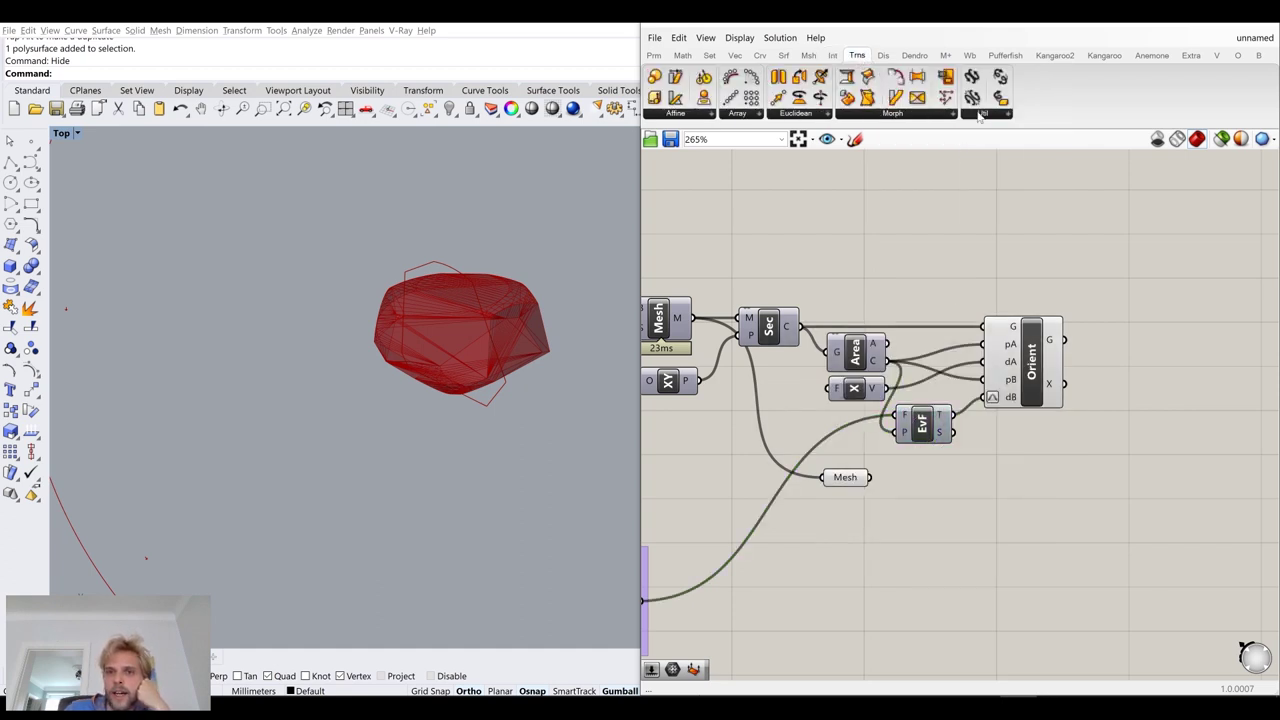
click(980, 115)
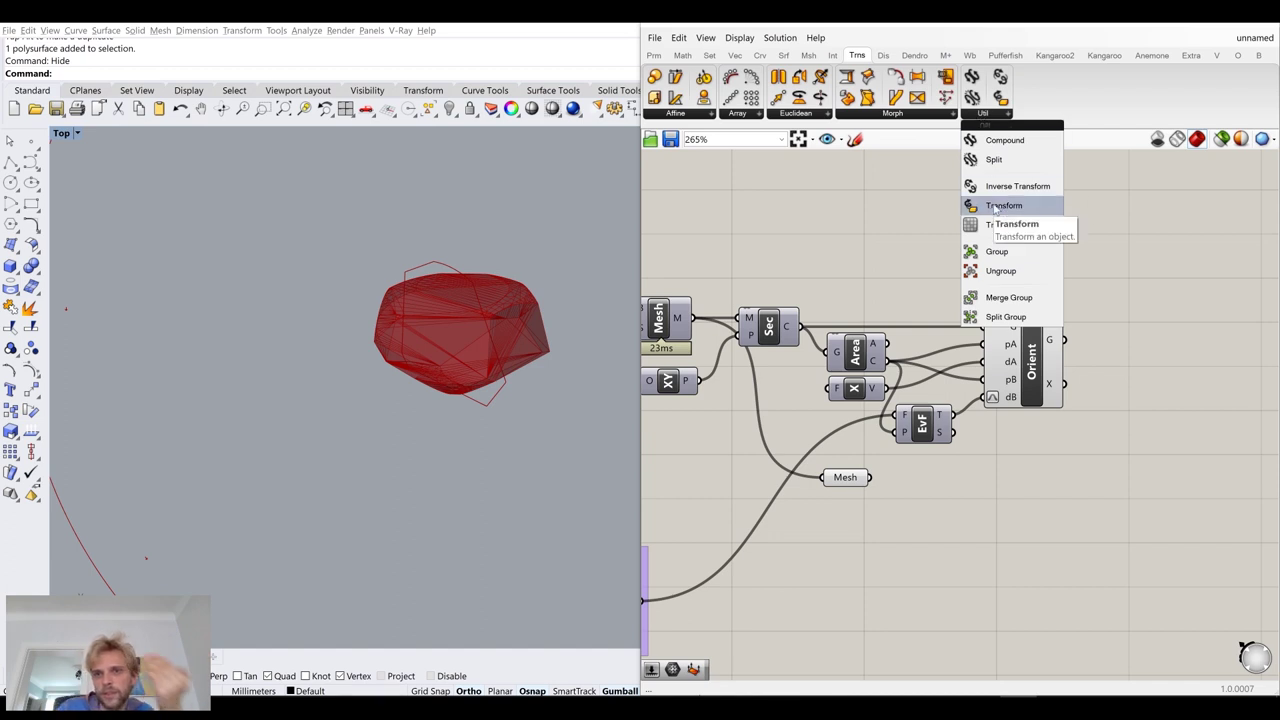
double_click(1014, 462)
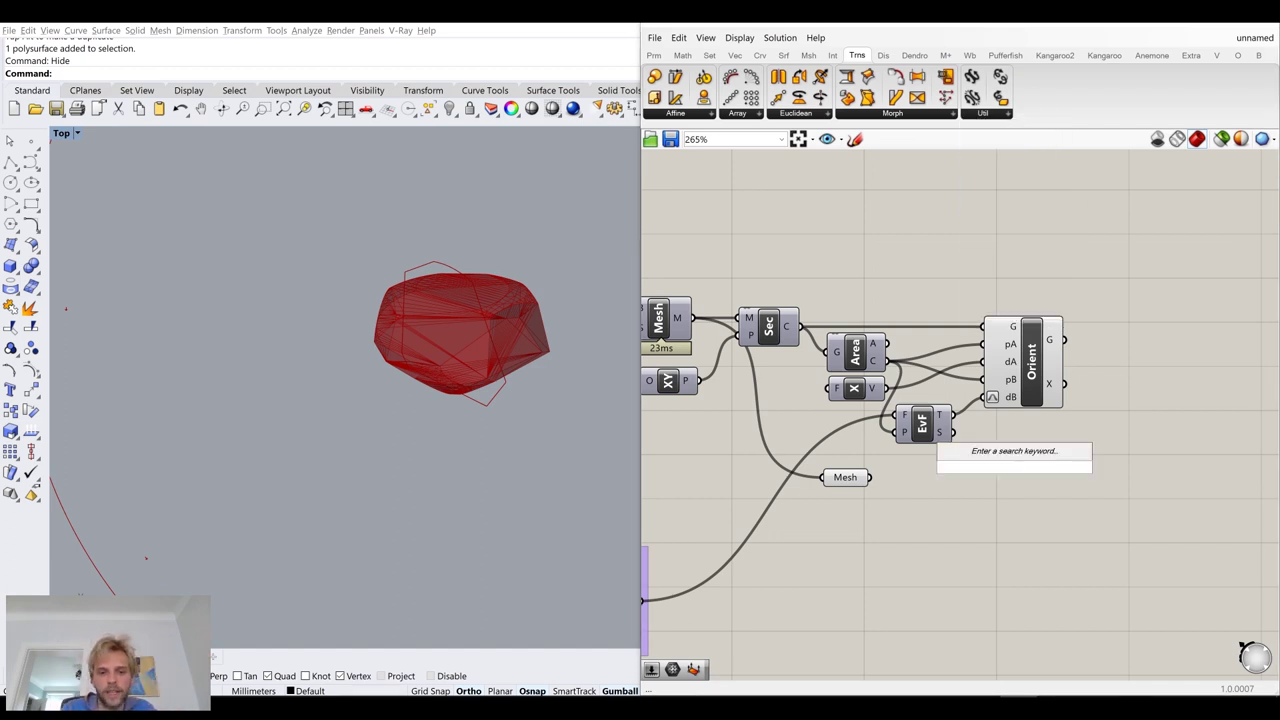
text(trans)
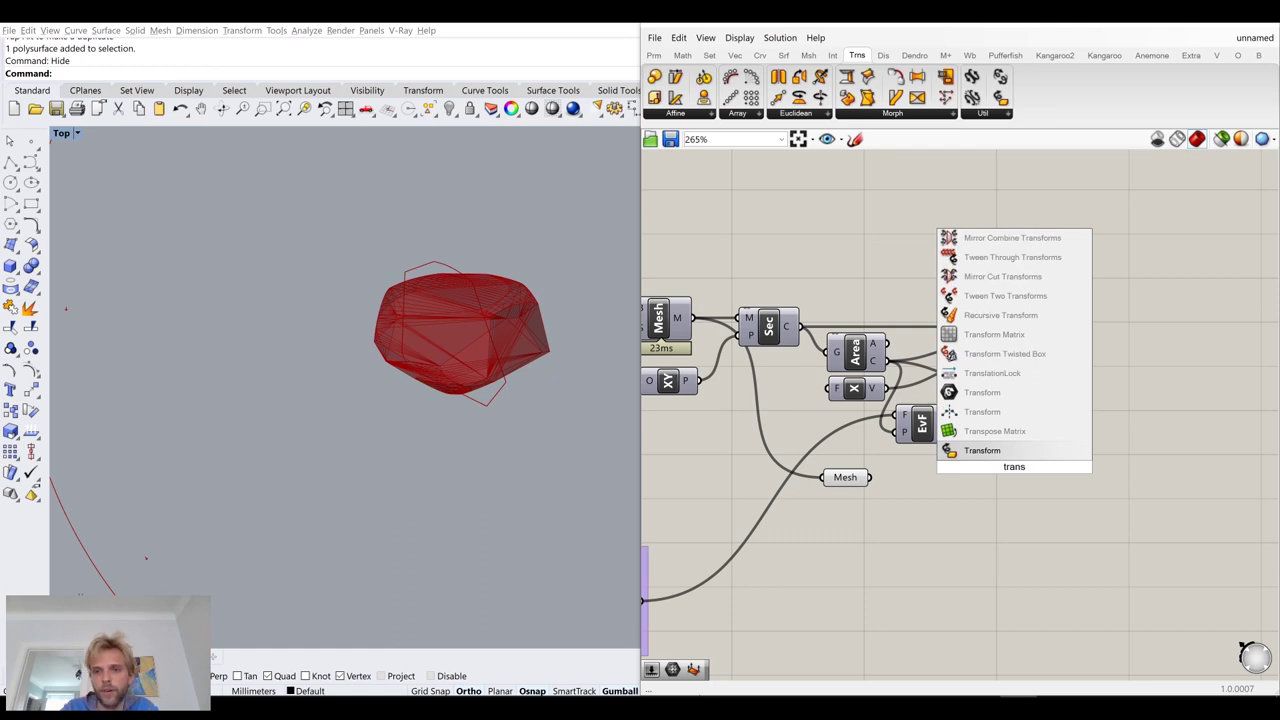
key(Return)
drag(1014, 471, 1072, 471)
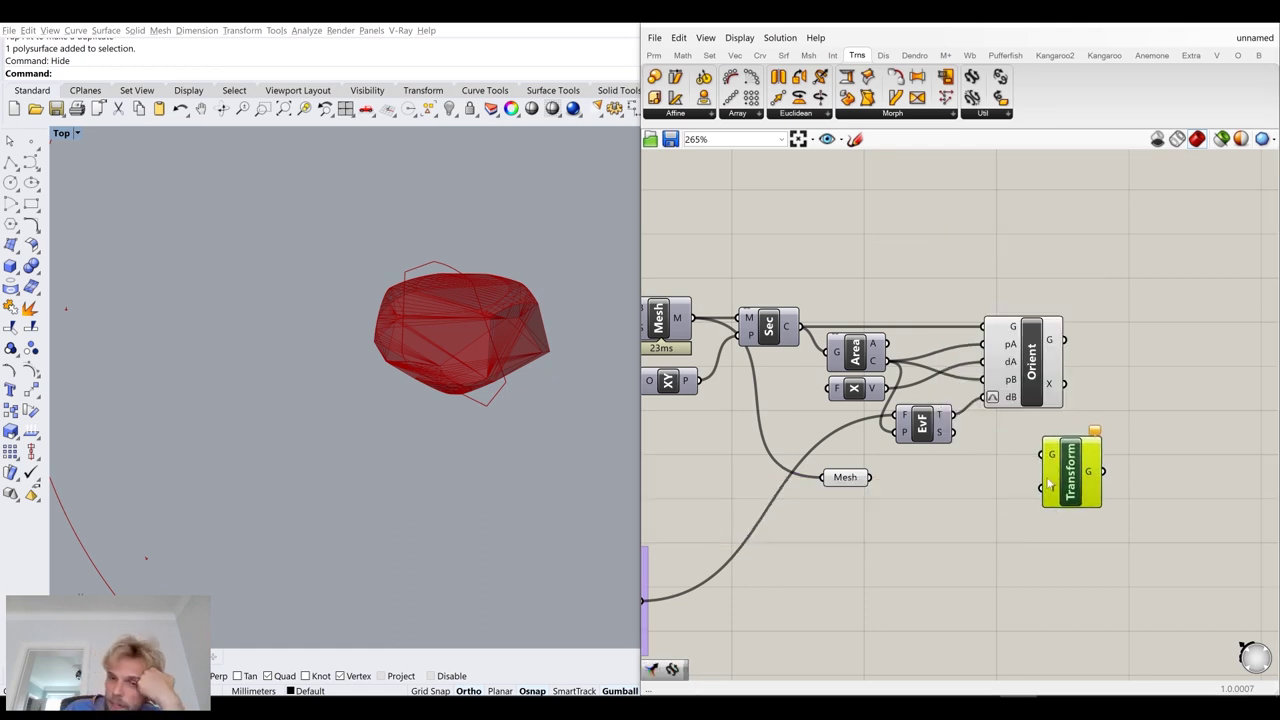
Connect the Mesh parameter to Transform's G input and Orient Direction's X output to its T input
click(860, 479)
drag(871, 478, 1062, 490)
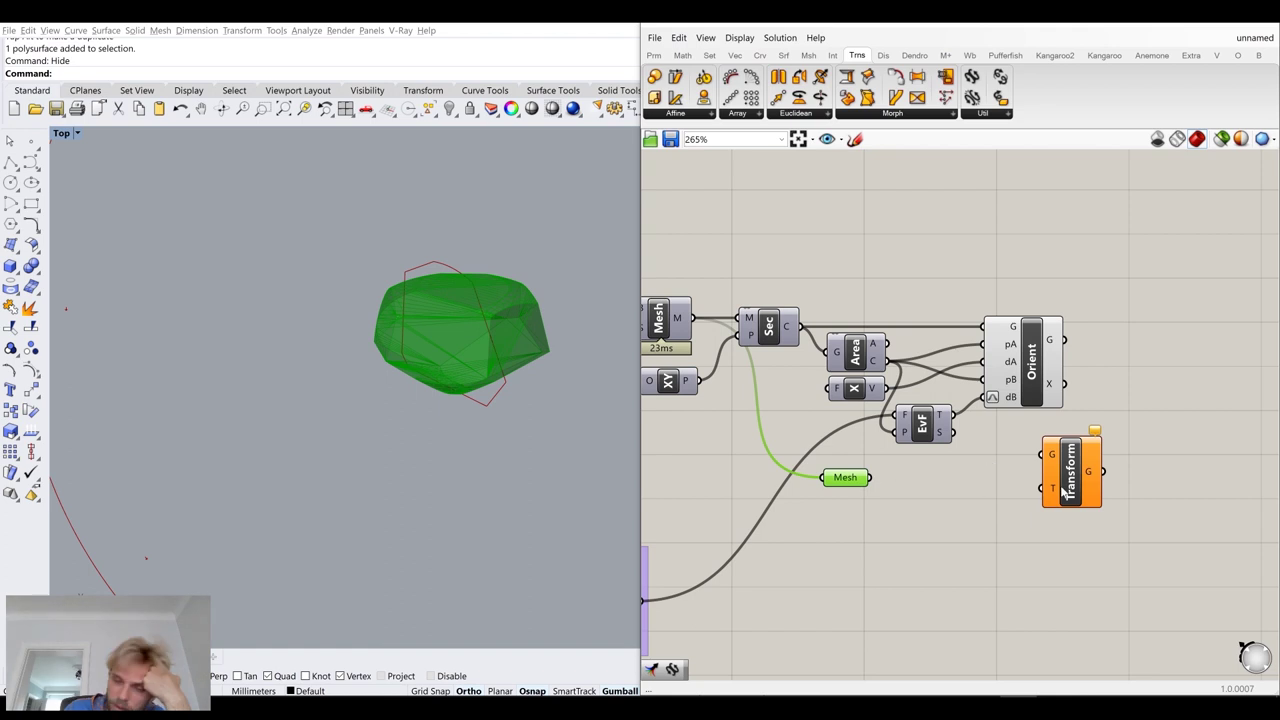
drag(871, 478, 1130, 488)
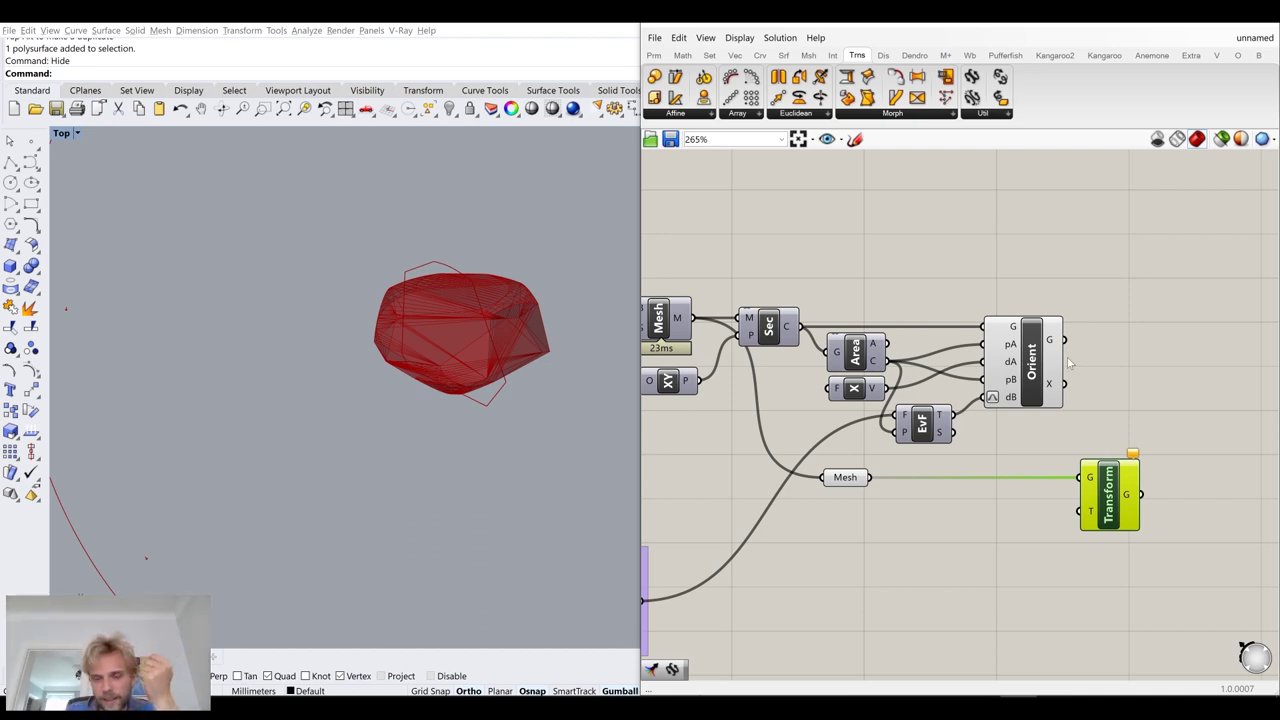
scroll(1064, 375, up, 2)
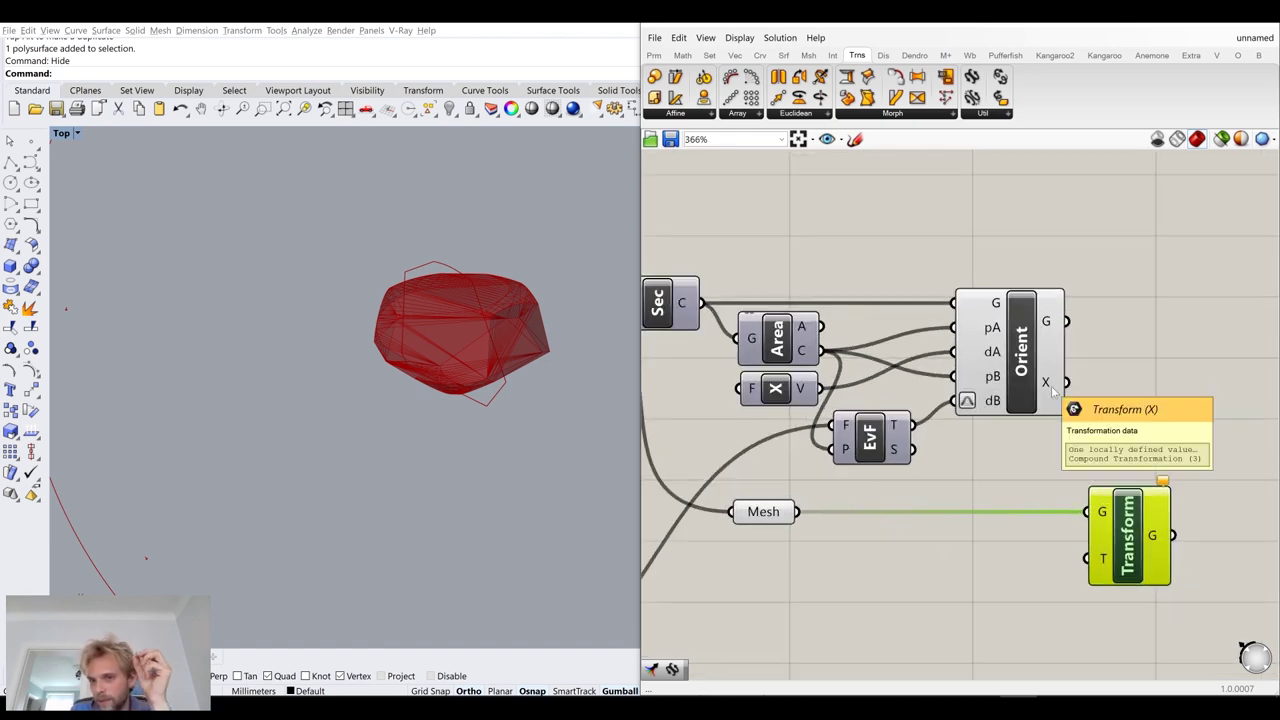
drag(1066, 382, 1161, 557)
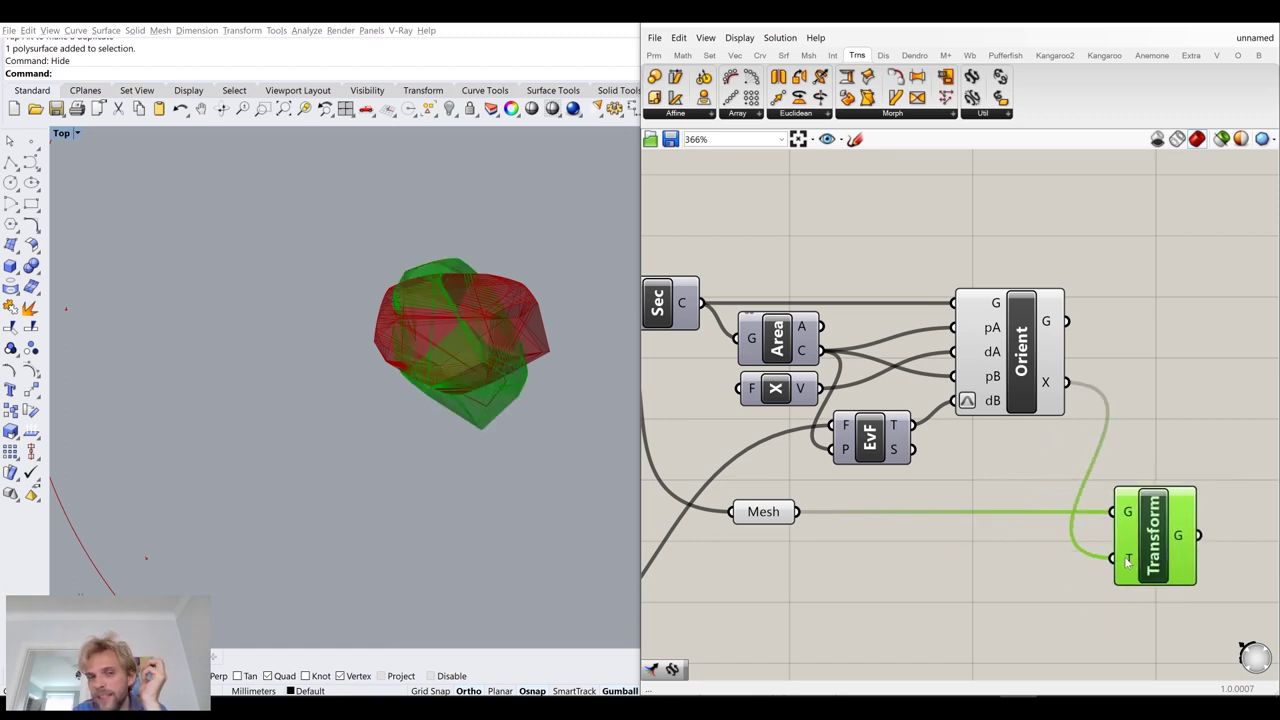
Turn off the preview of the Mesh parameter and the Orient Direction component
click(954, 563)
click(760, 510)
middle_click(763, 511)
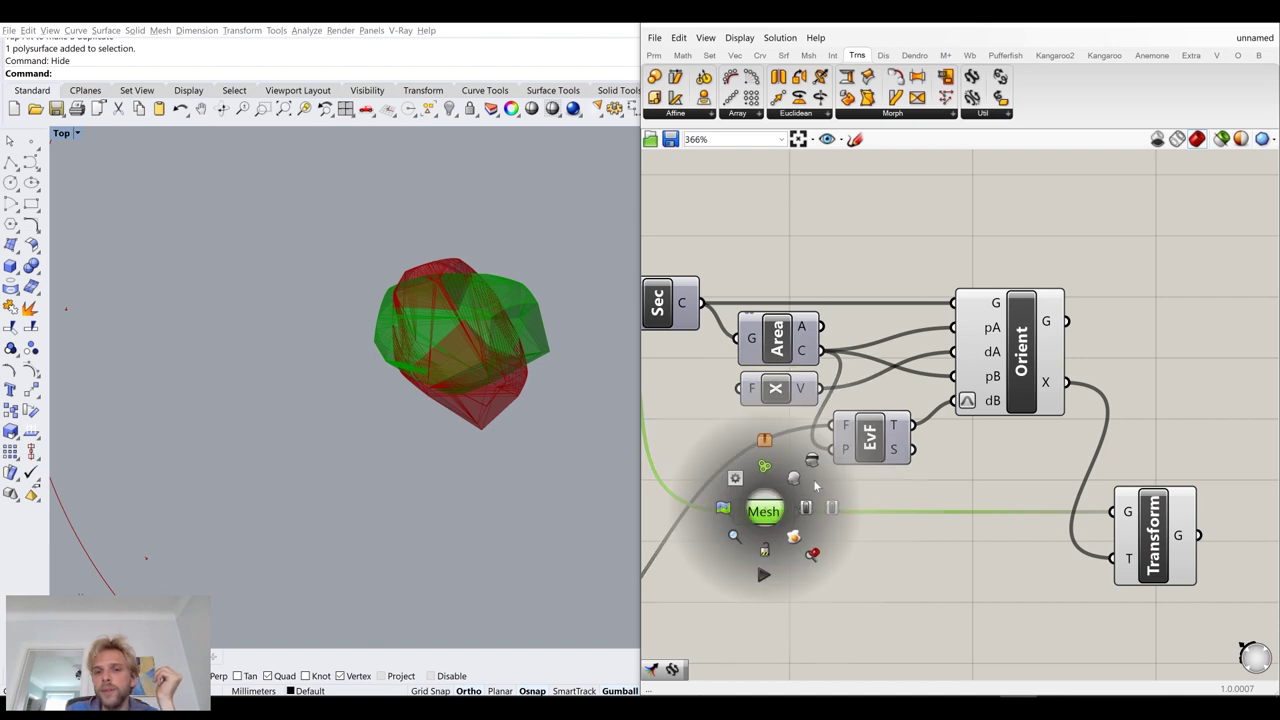
click(892, 543)
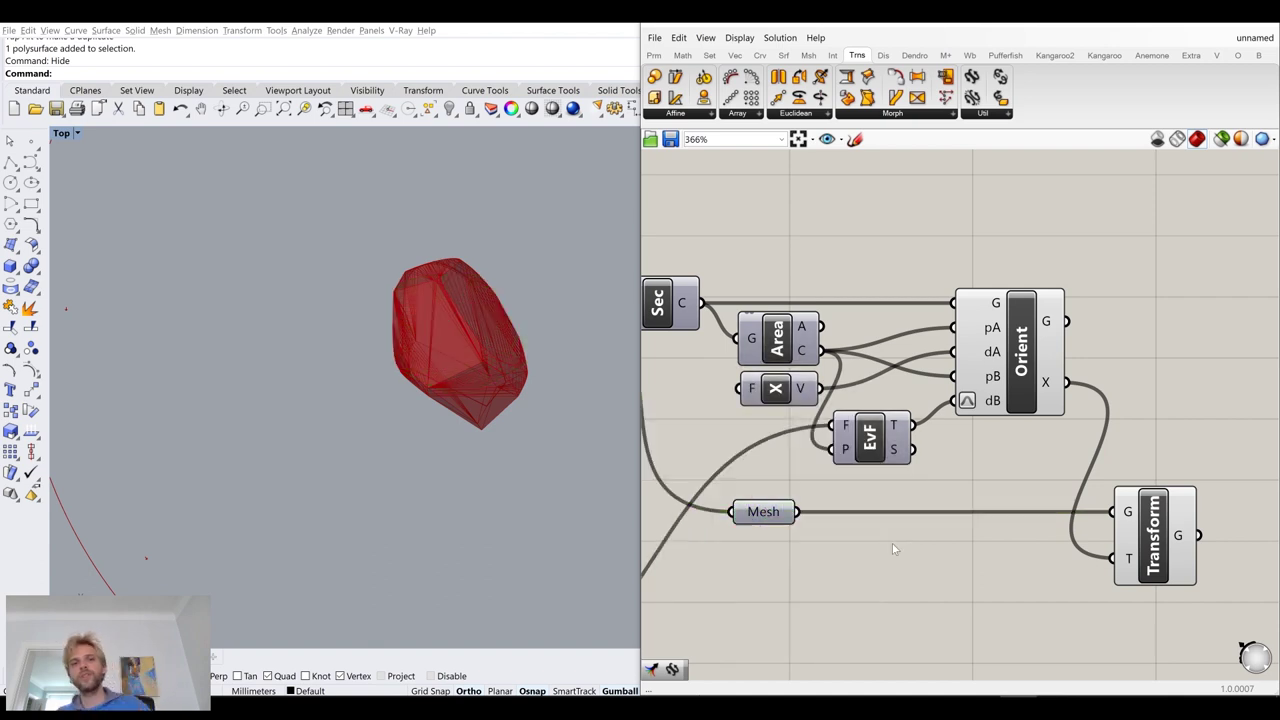
click(1020, 350)
middle_click(1020, 347)
click(1139, 333)
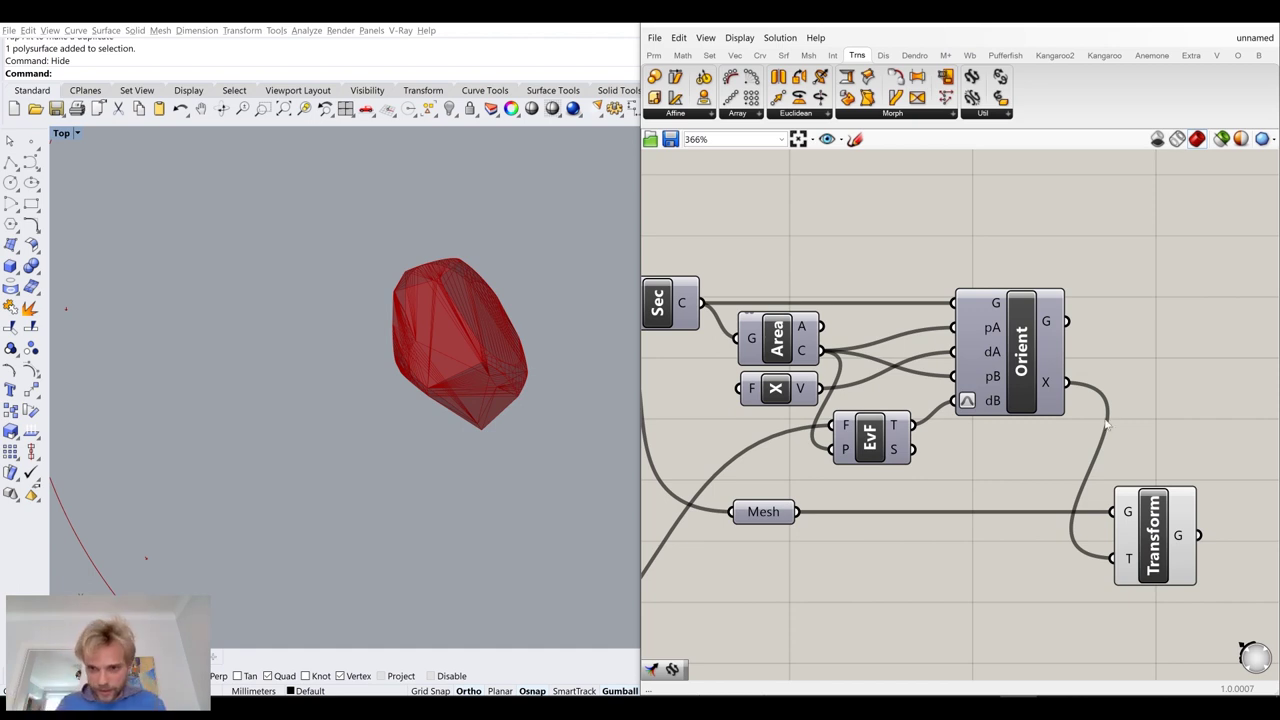
Add a Curve parameter beside Orient Direction and feed it from the component's G output
click(1155, 547)
click(1167, 452)
right_drag(1167, 452, 1091, 438)
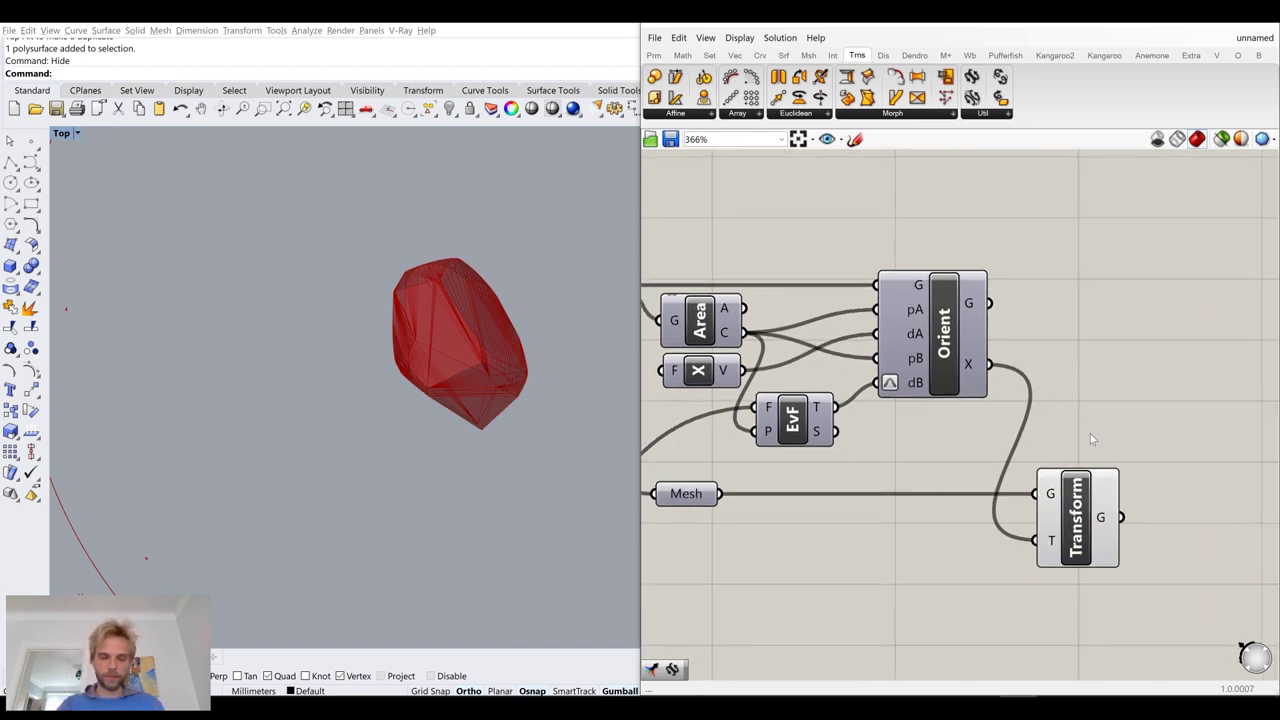
right_drag(1074, 389, 1038, 407)
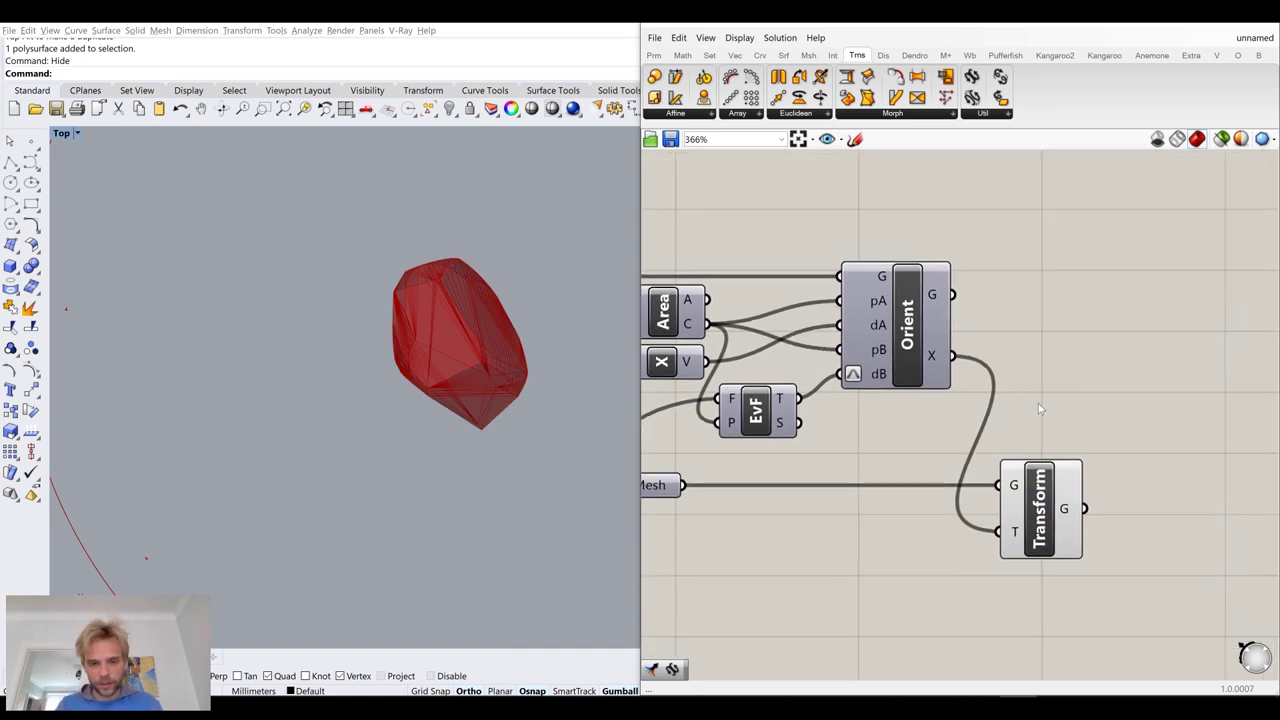
double_click(1044, 385)
text(curve)
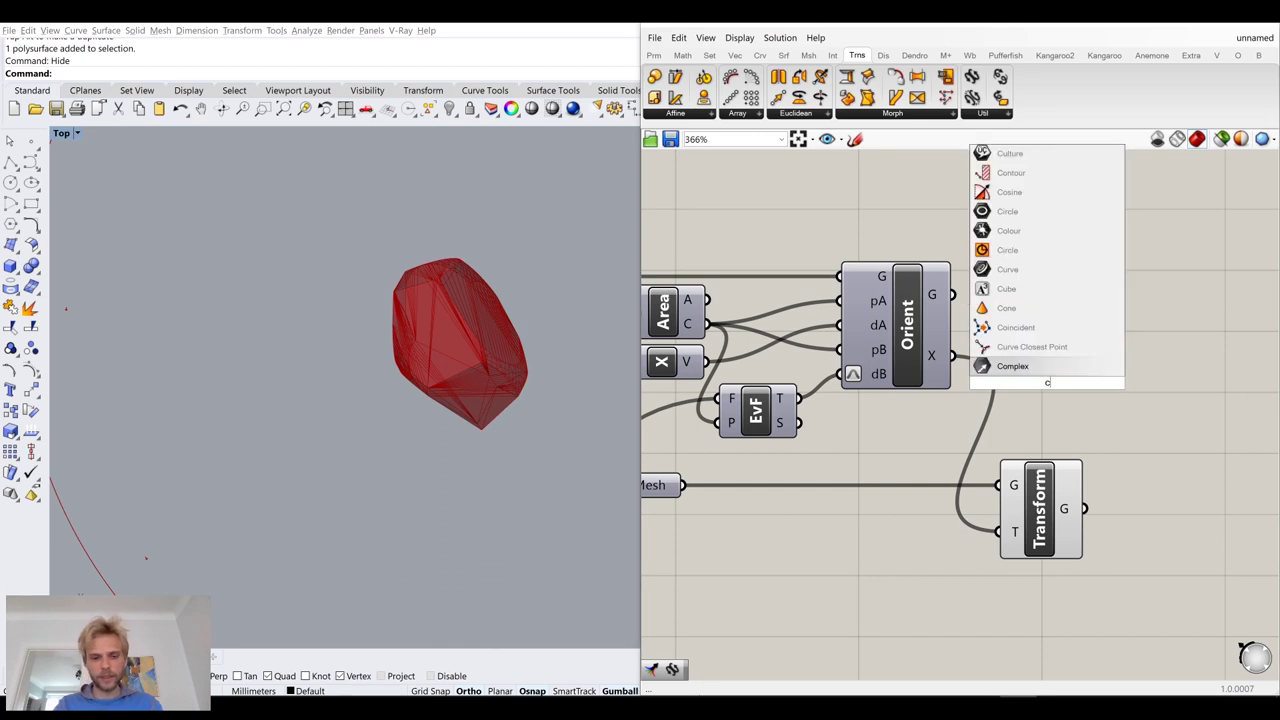
key(Return)
drag(1003, 327, 1106, 291)
Rename the new Curve parameter to "Initial crv"
right_click(1100, 294)
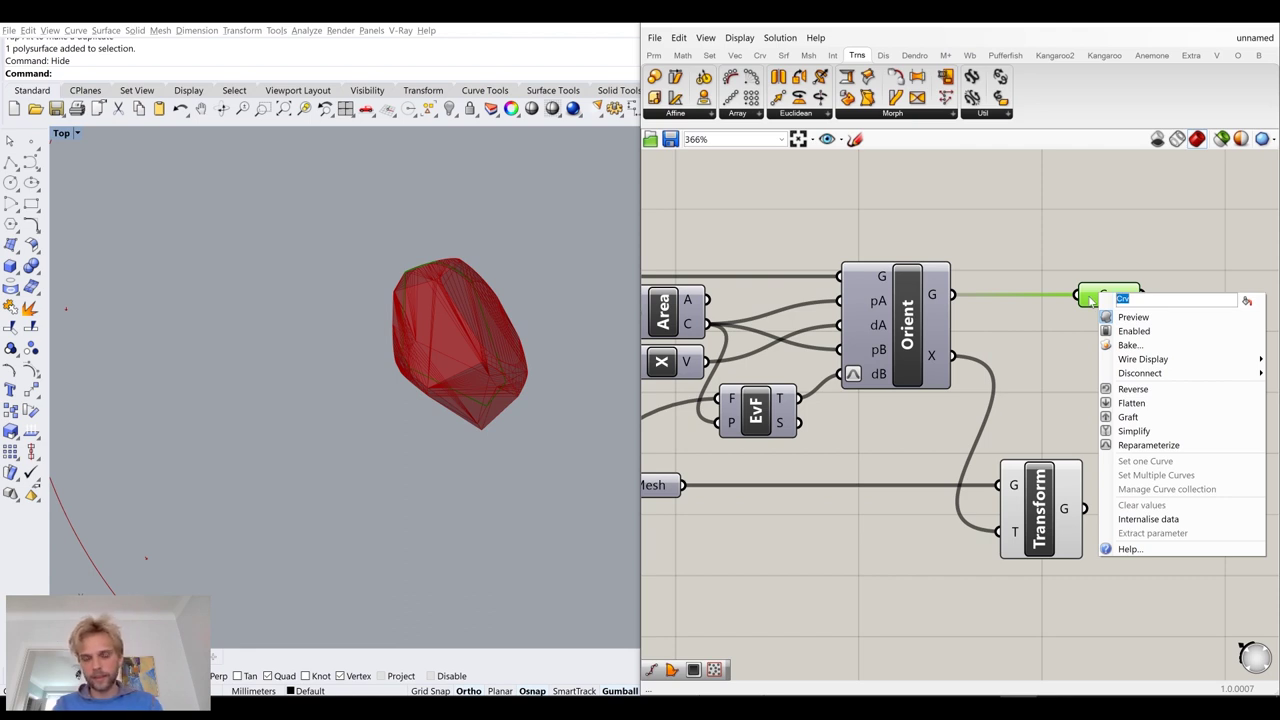
text(Initial)
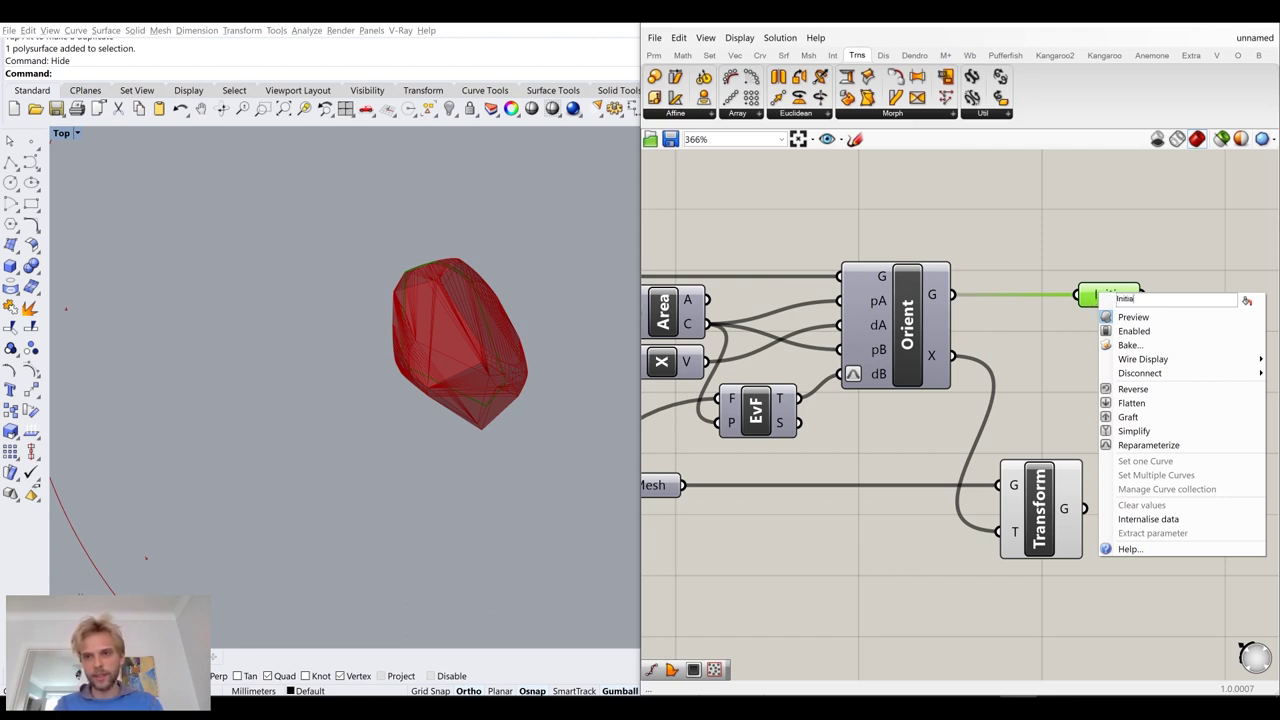
text( crv)
key(Return)
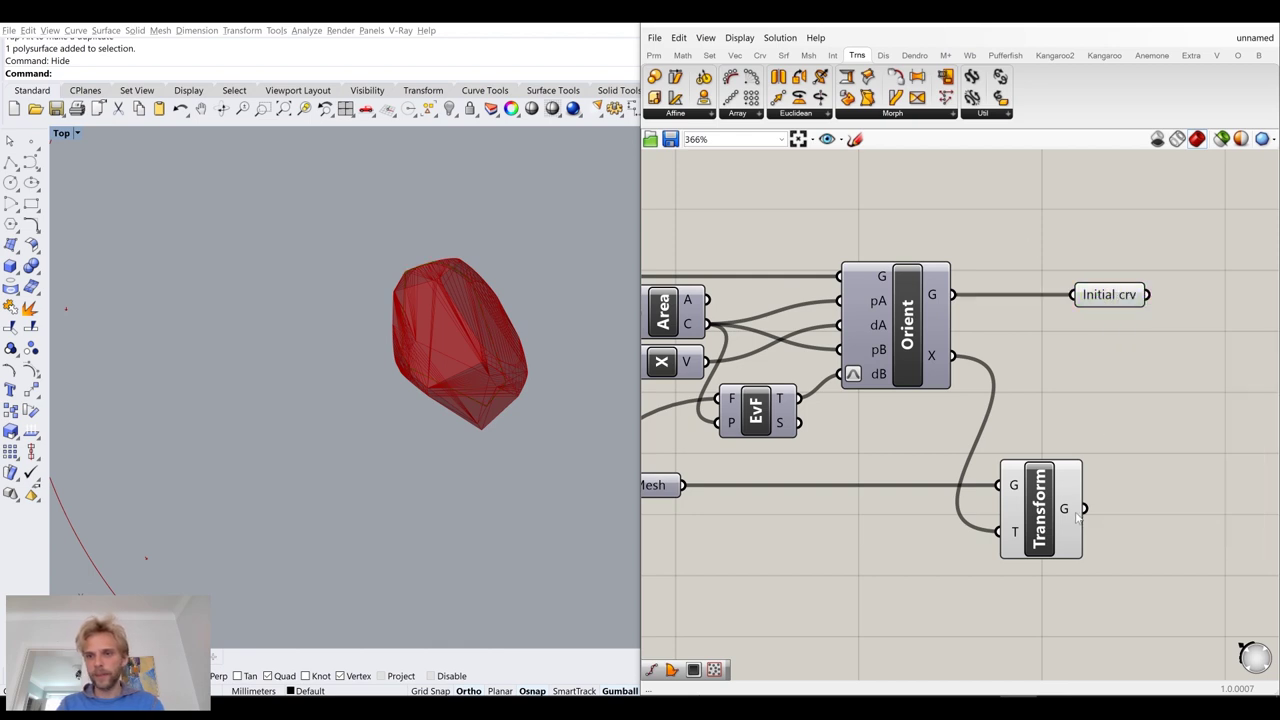
Add a Mesh parameter beside the Transform component and feed it from Transform's G output
right_drag(1181, 500, 1096, 490)
double_click(1096, 490)
text(mesh)
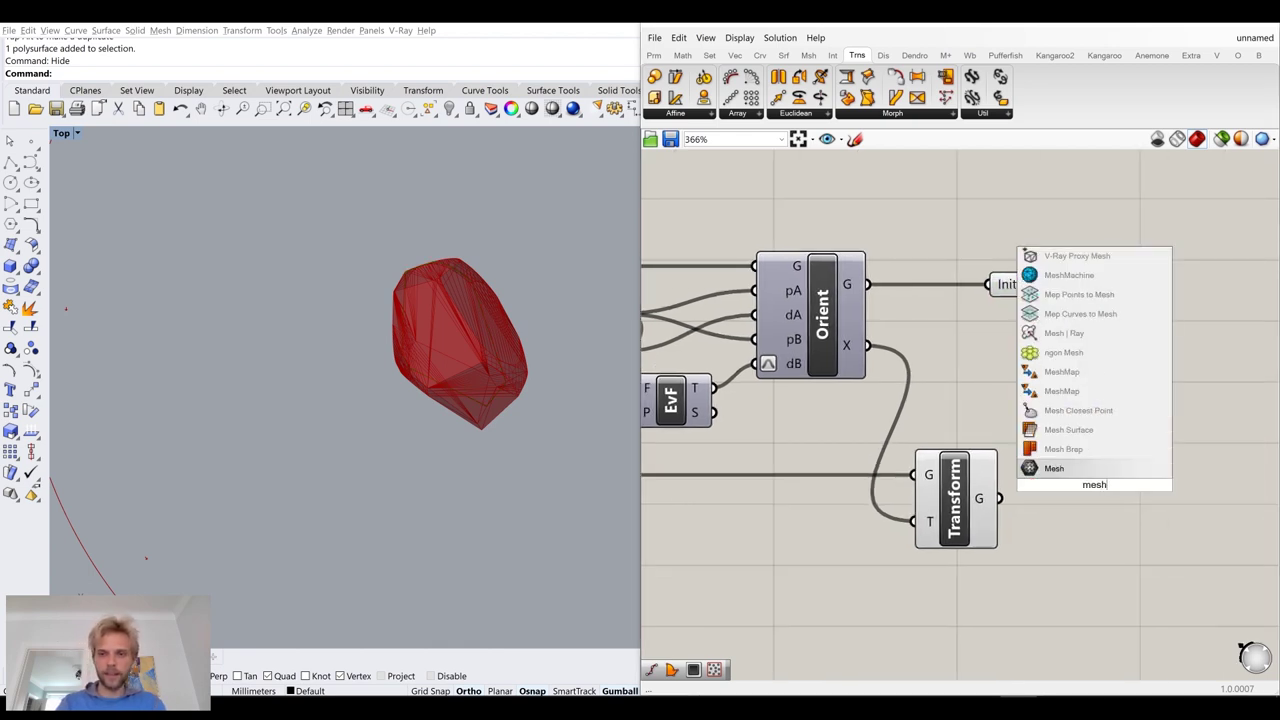
click(1088, 474)
drag(1002, 499, 1058, 497)
Rename the new Mesh parameter to "Initial Mesh"
click(1090, 493)
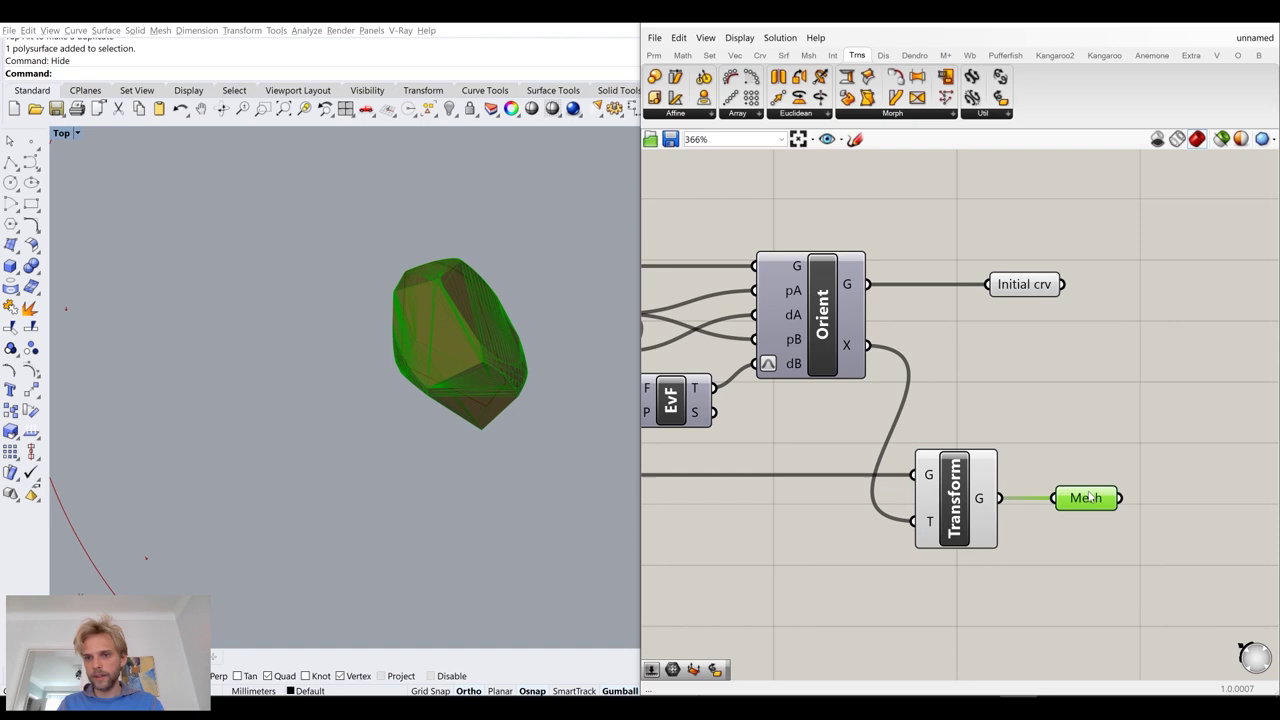
right_click(1088, 494)
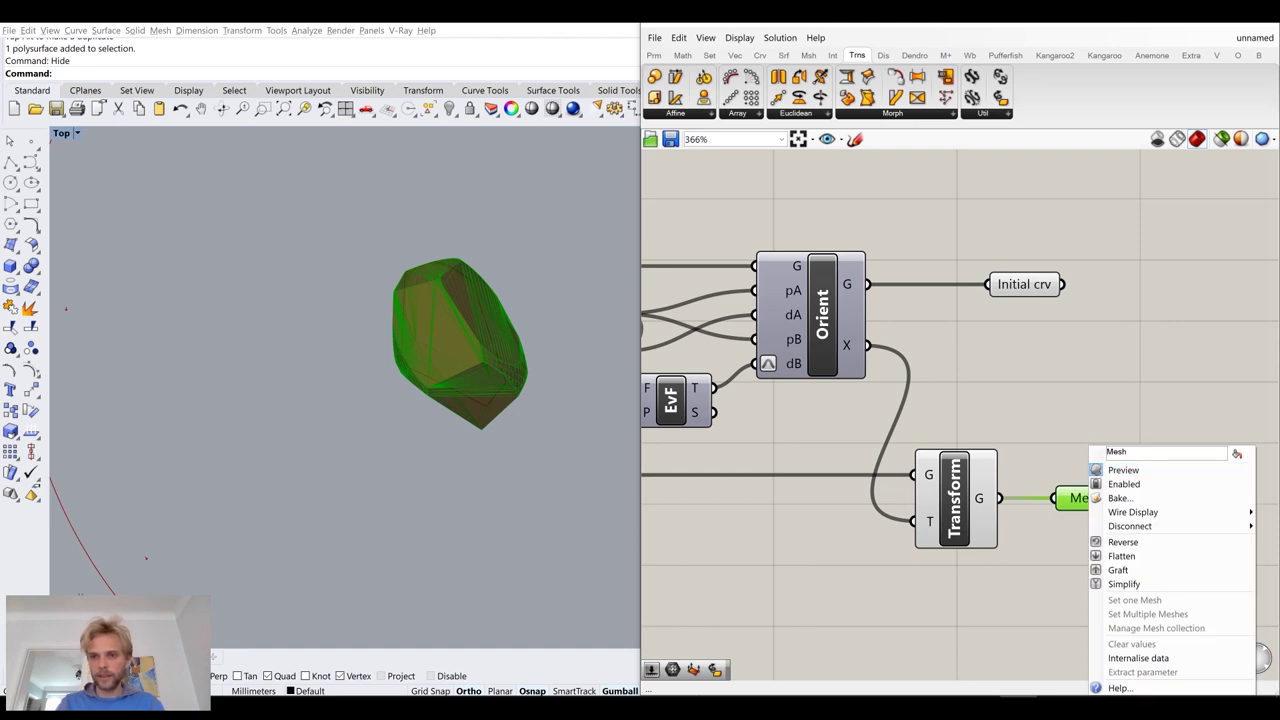
text(Initial)
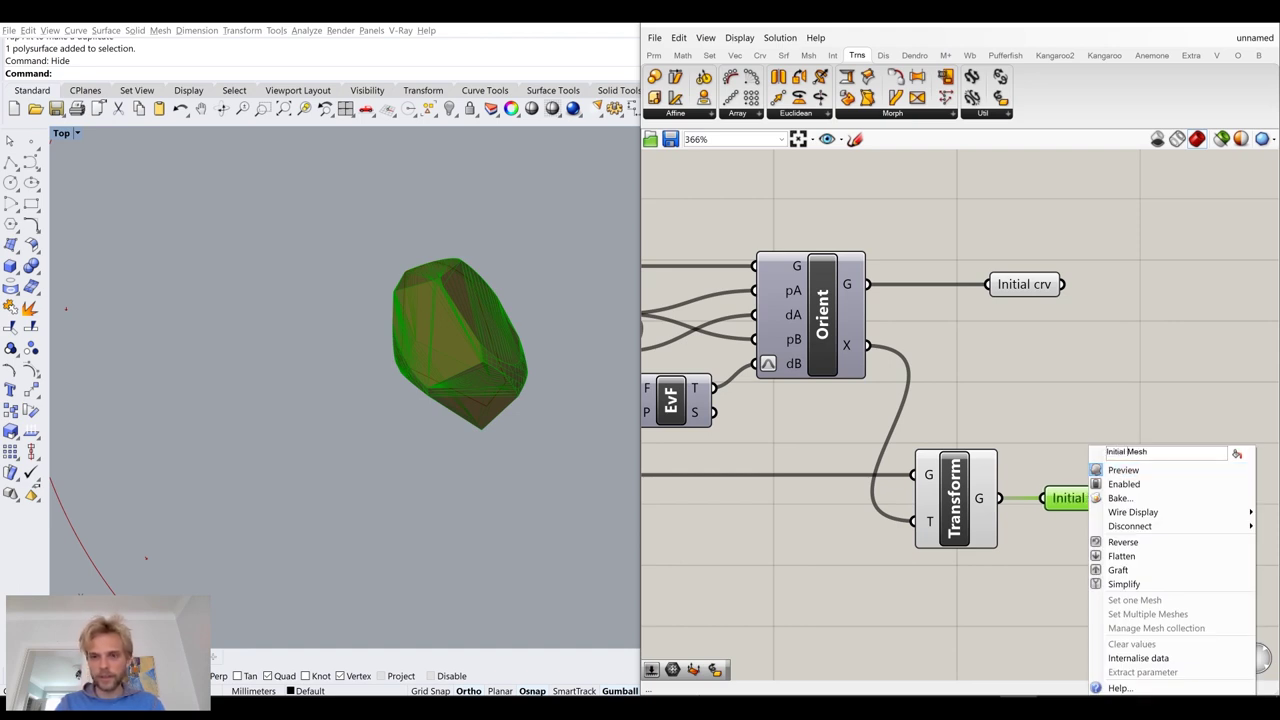
click(1096, 362)
Turn off the preview of the Transform component
click(950, 506)
middle_click(950, 506)
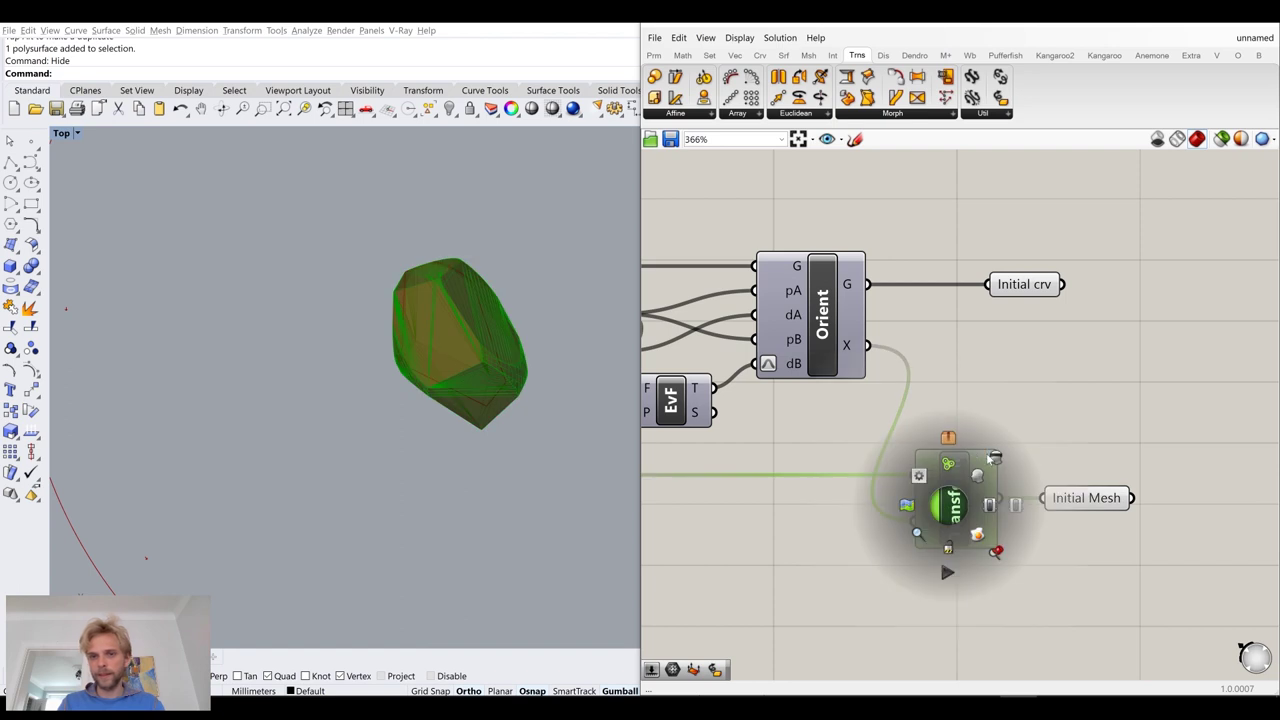
click(986, 455)
click(995, 413)
scroll(996, 413, down, 5)
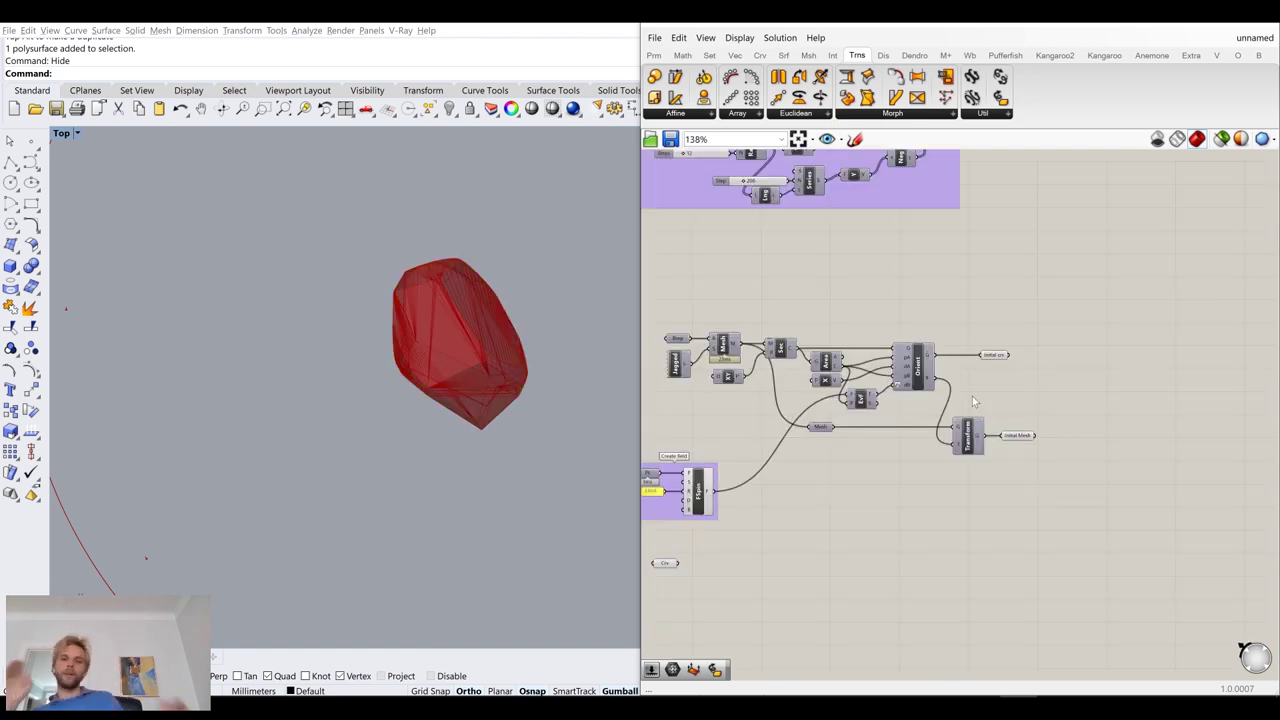
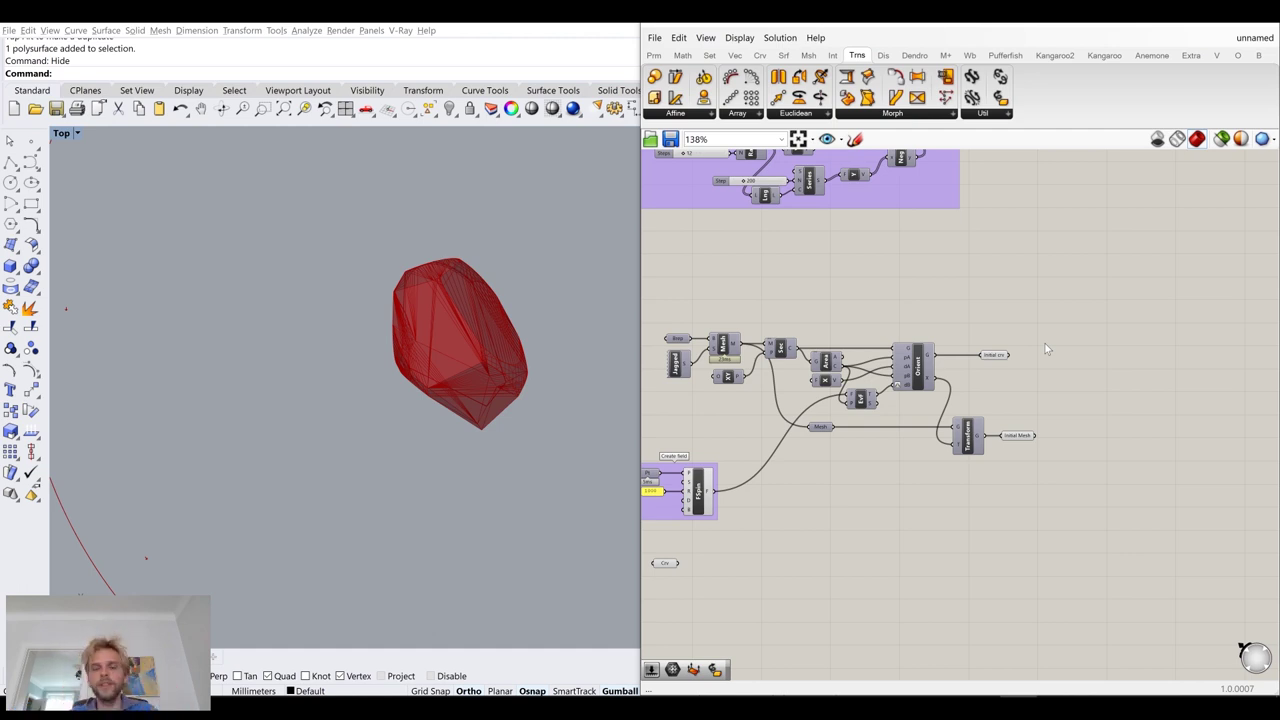
Turn off the preview of the Initial Mesh parameter so that only the section outline is drawn
scroll(452, 323, down, 3)
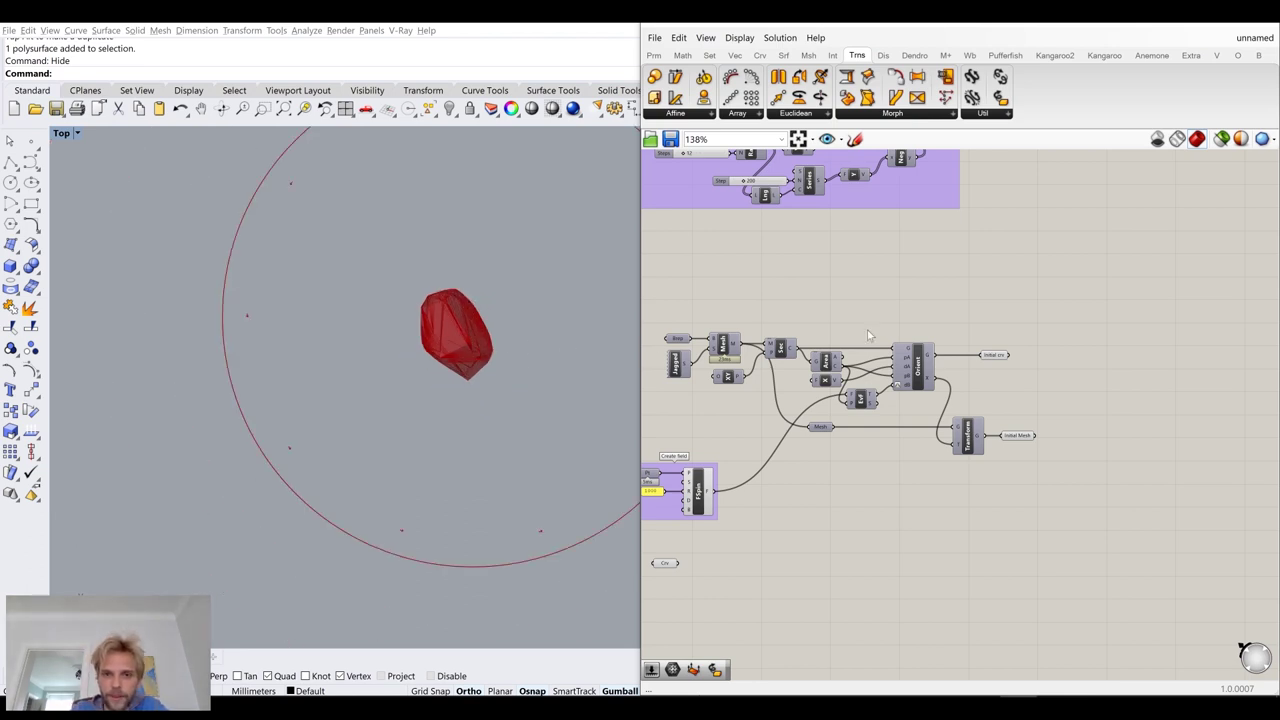
click(1018, 438)
middle_click(1020, 437)
click(1069, 388)
click(1125, 388)
Add an Offset Curve component and connect the Initial crv parameter to its C input
right_drag(1066, 400, 1038, 409)
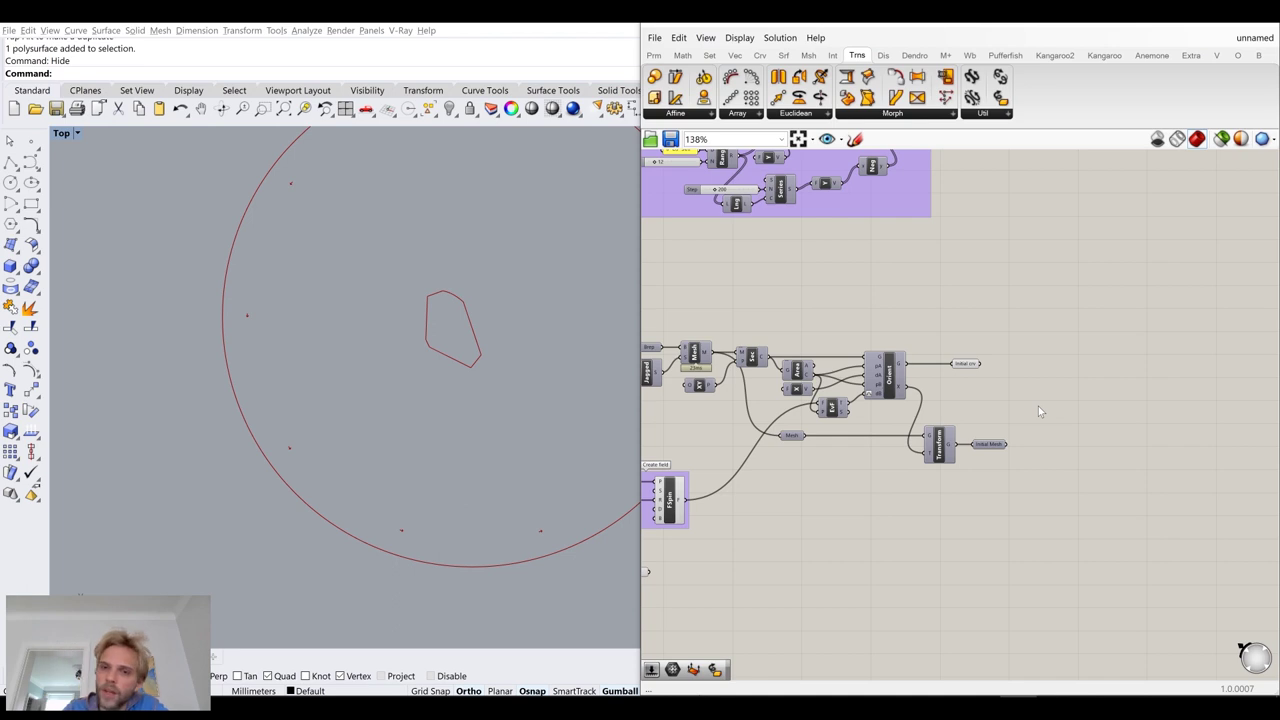
scroll(1059, 365, up, 3)
double_click(1035, 420)
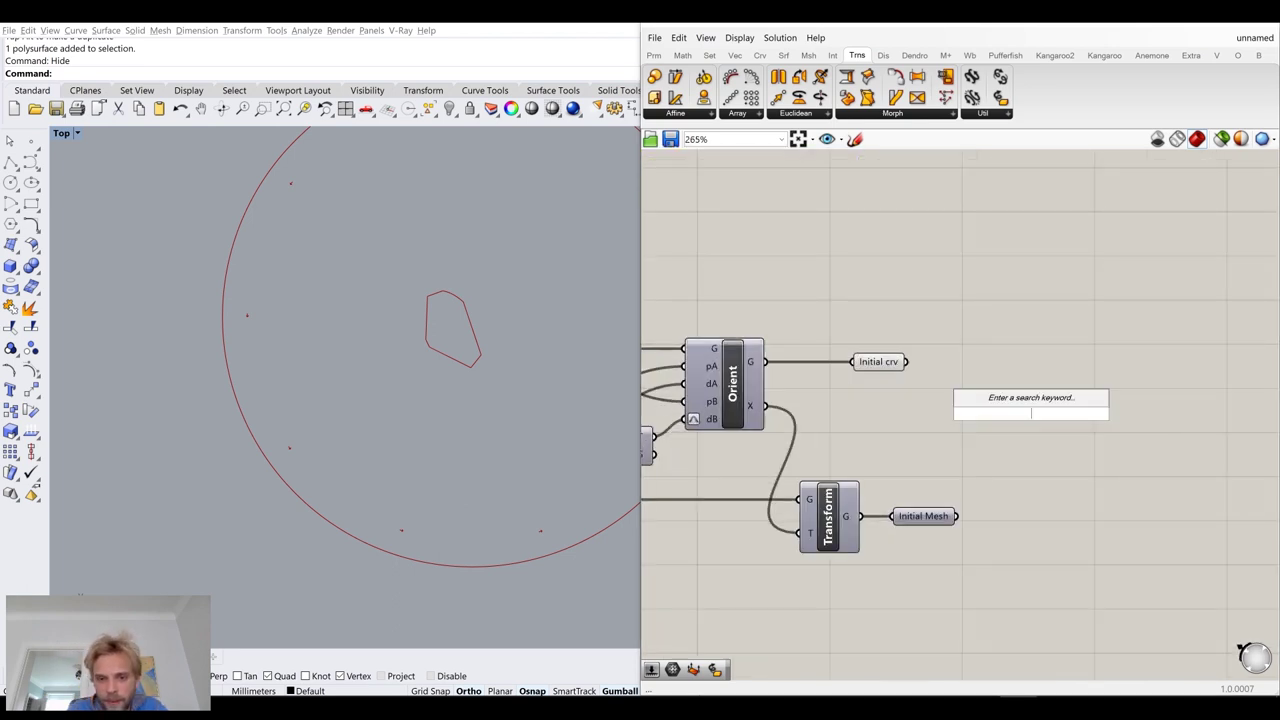
text(off)
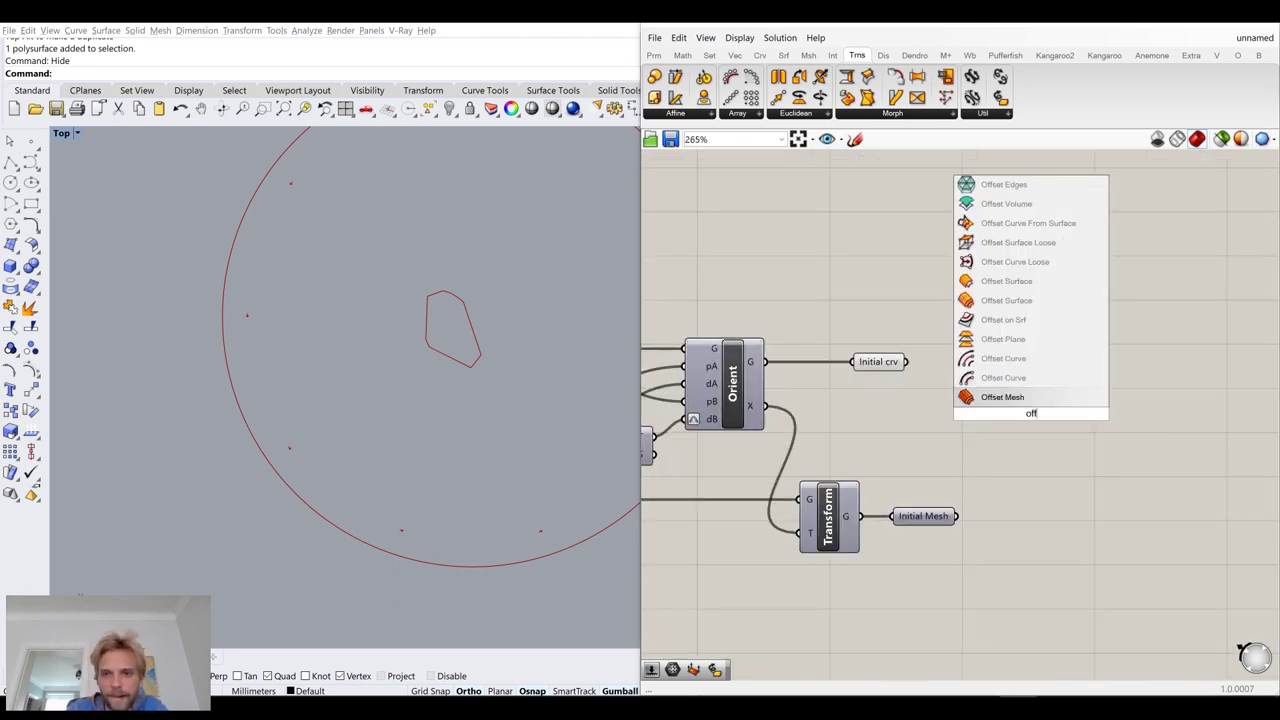
click(1043, 384)
drag(907, 363, 1074, 403)
click(926, 431)
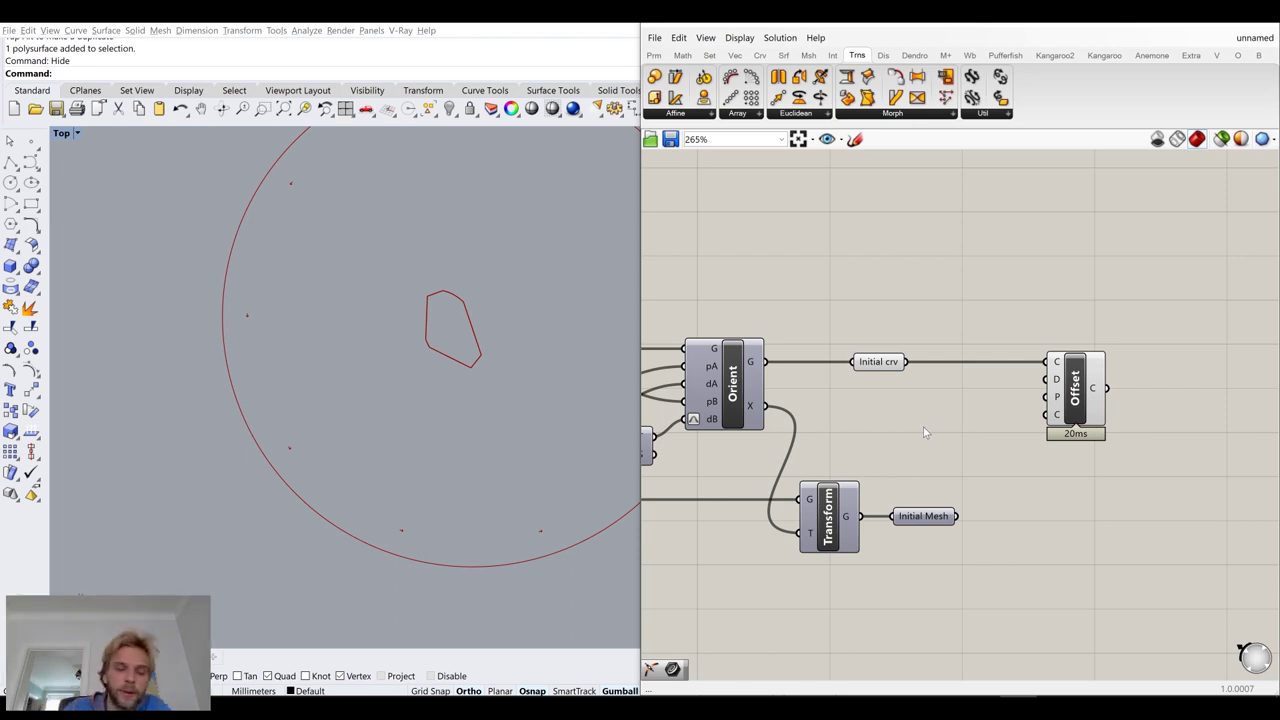
Gauge the length of the first stone in the grid with a temporary polyline
scroll(501, 443, down, 3)
scroll(480, 400, down, 3)
scroll(371, 440, up, 6)
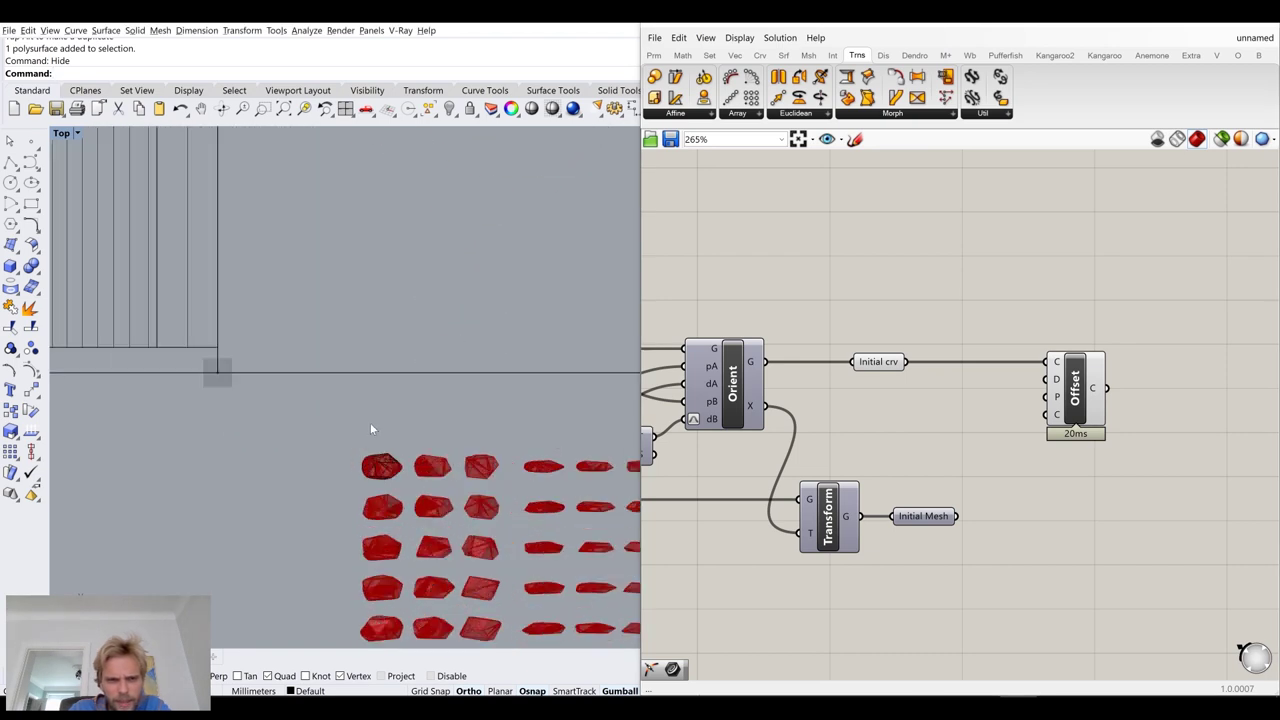
click(11, 163)
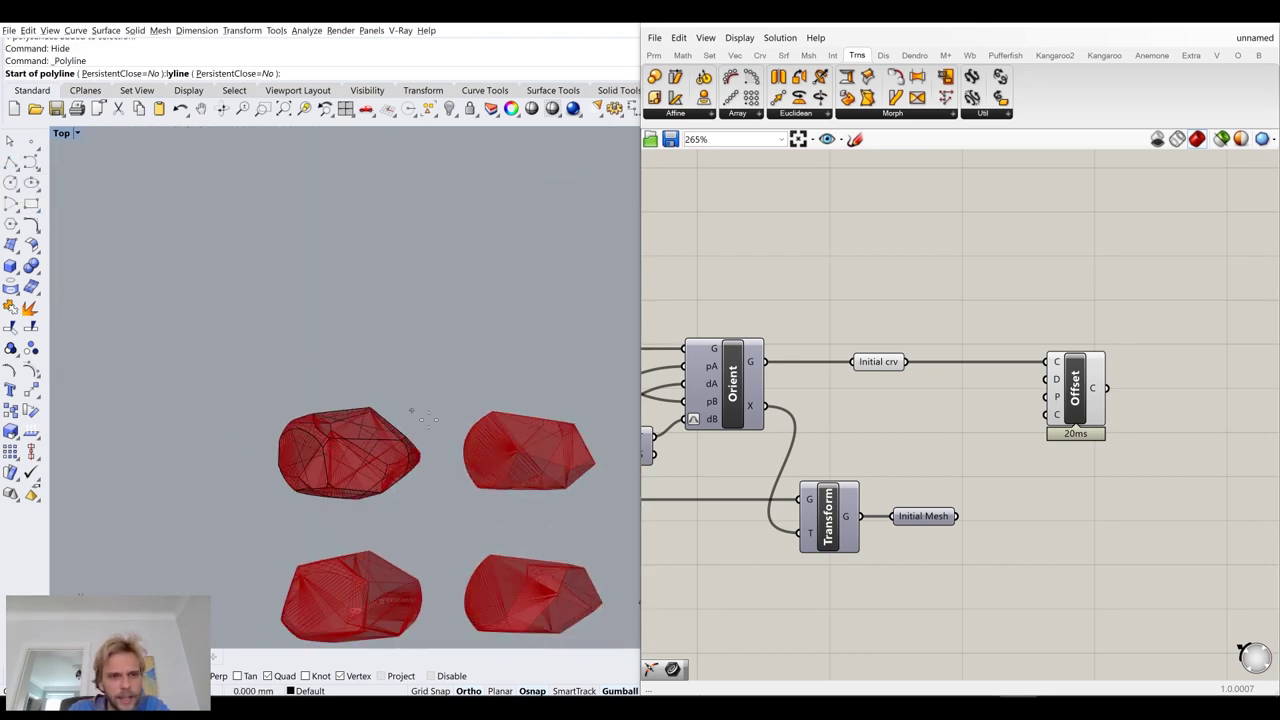
click(282, 374)
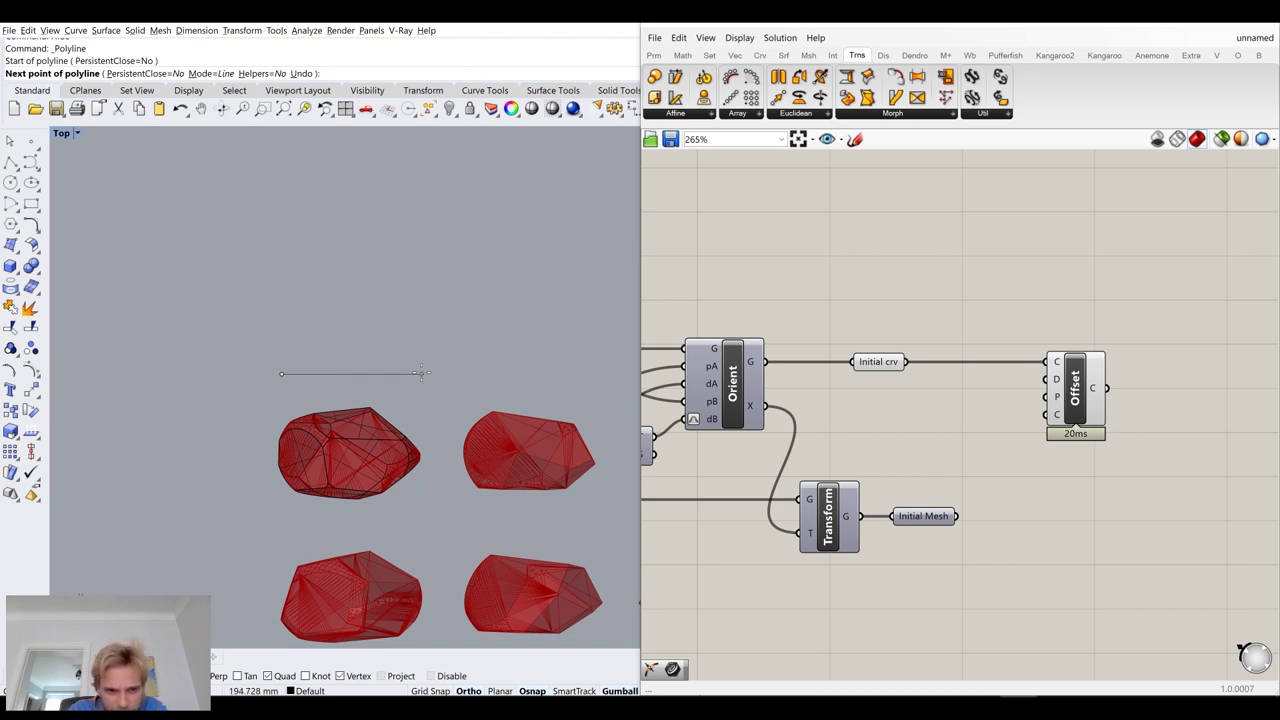
key(Escape)
scroll(421, 371, down, 5)
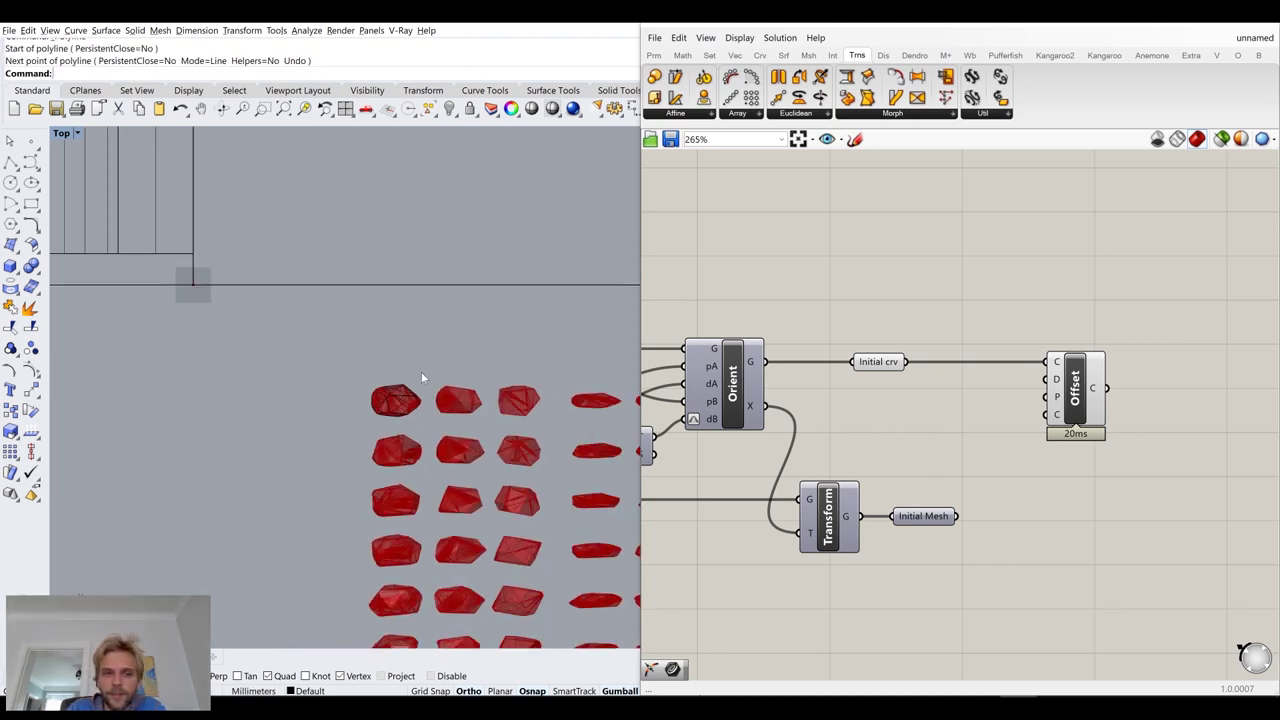
scroll(378, 388, up, 5)
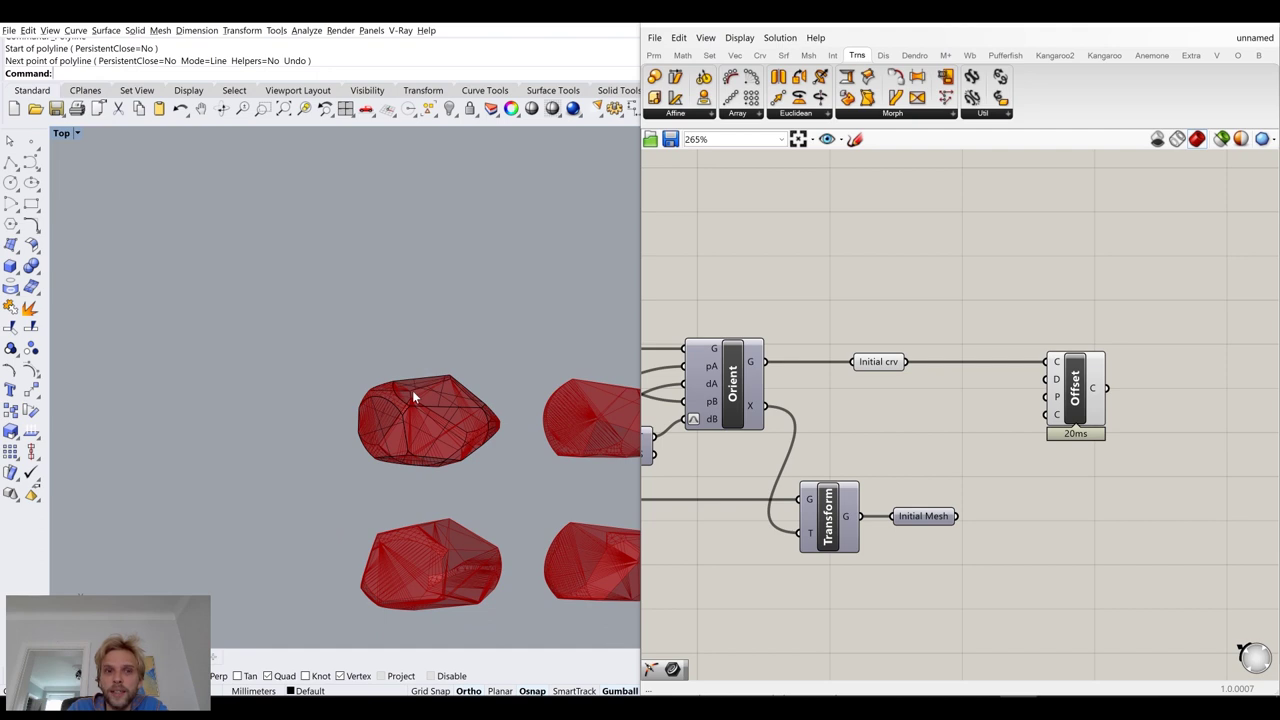
right_click(425, 341)
key(Escape)
Add a number slider set to 100 and connect it to Offset's D (Distance) input
scroll(442, 334, down, 6)
right_drag(463, 257, 398, 233)
scroll(397, 233, down, 5)
scroll(423, 334, up, 6)
double_click(982, 433)
text(100)
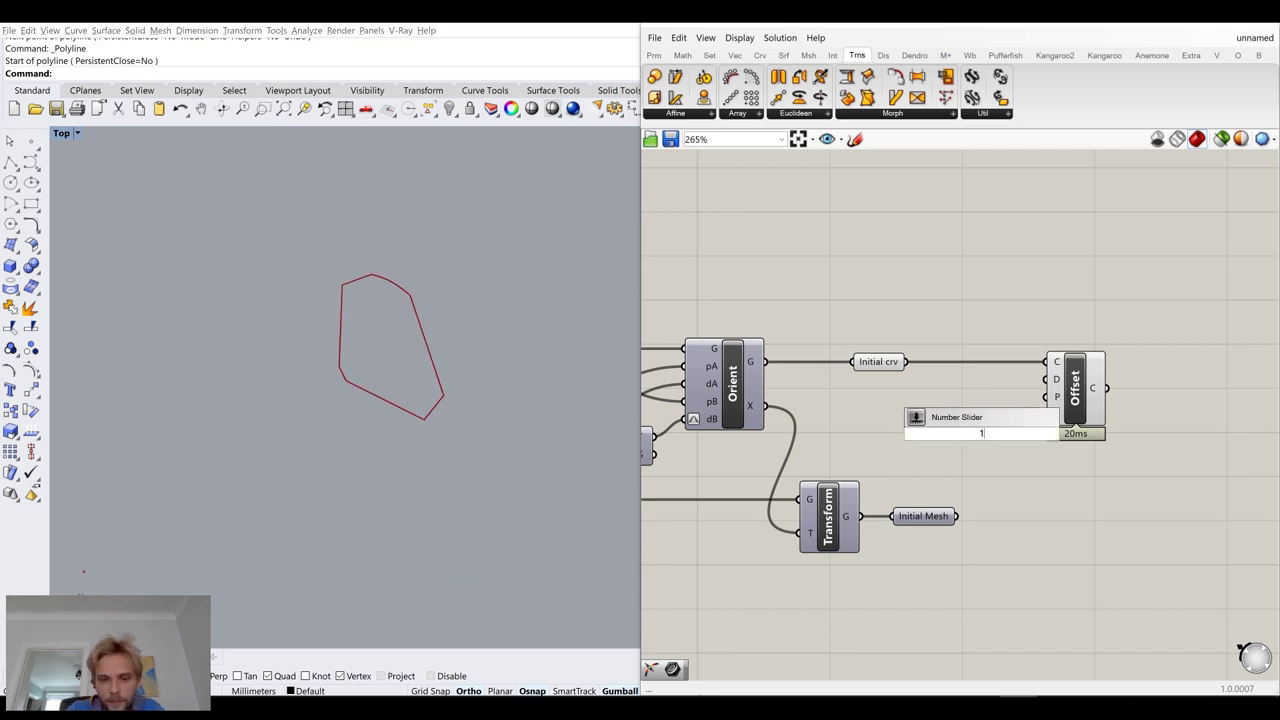
key(Return)
drag(1018, 433, 1047, 380)
drag(975, 402, 982, 384)
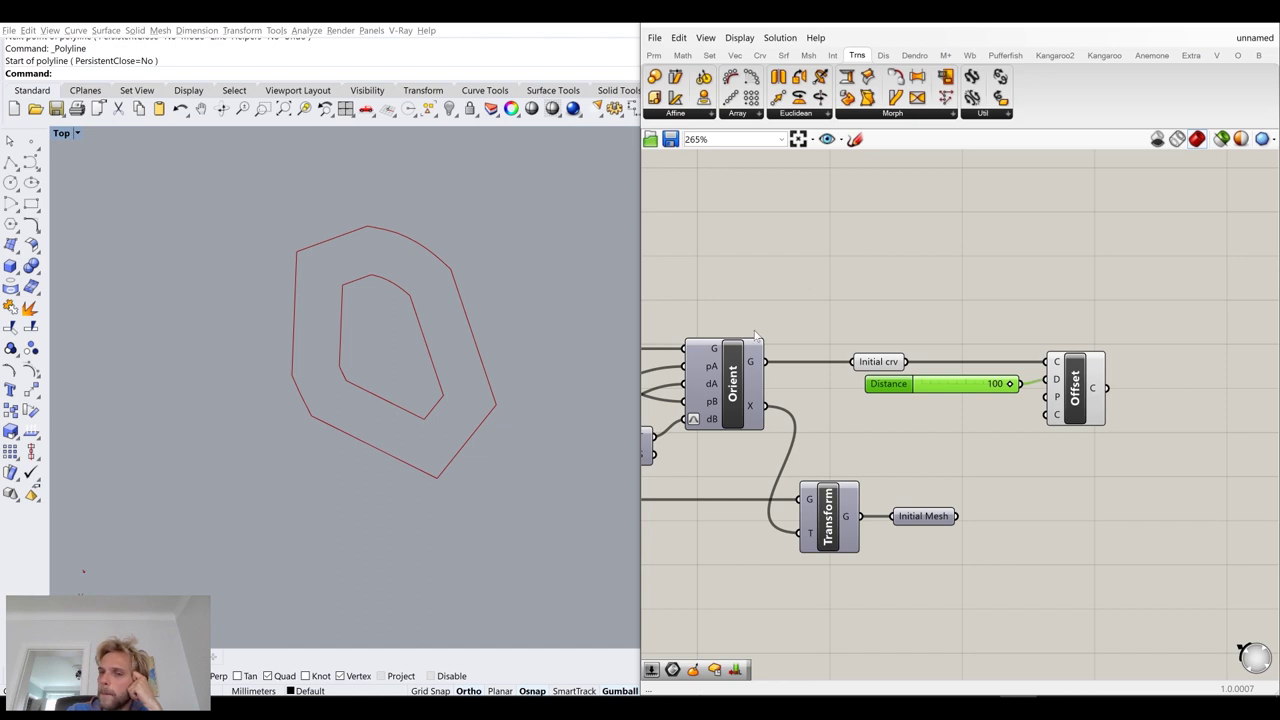
Try to evaluate the offset outline with an Evaluate Curve component fed from Offset's C output
right_drag(1097, 391, 892, 366)
double_click(1070, 326)
text(evalu)
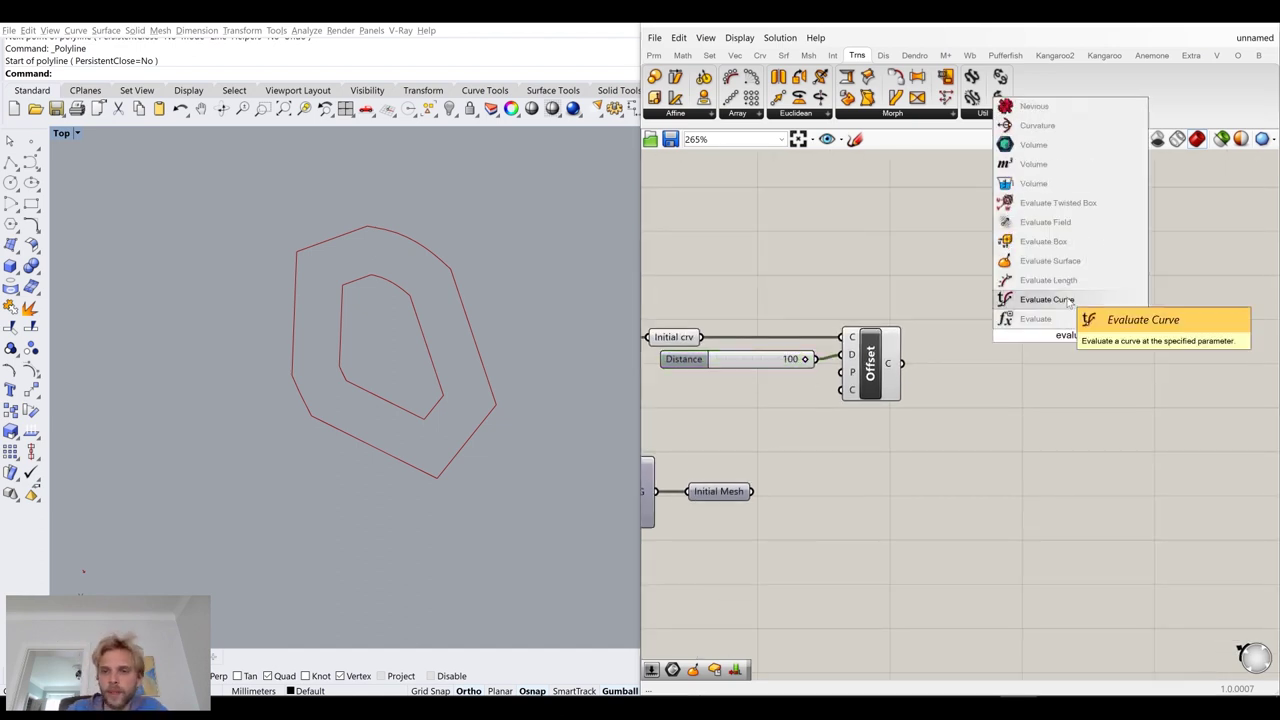
click(1068, 300)
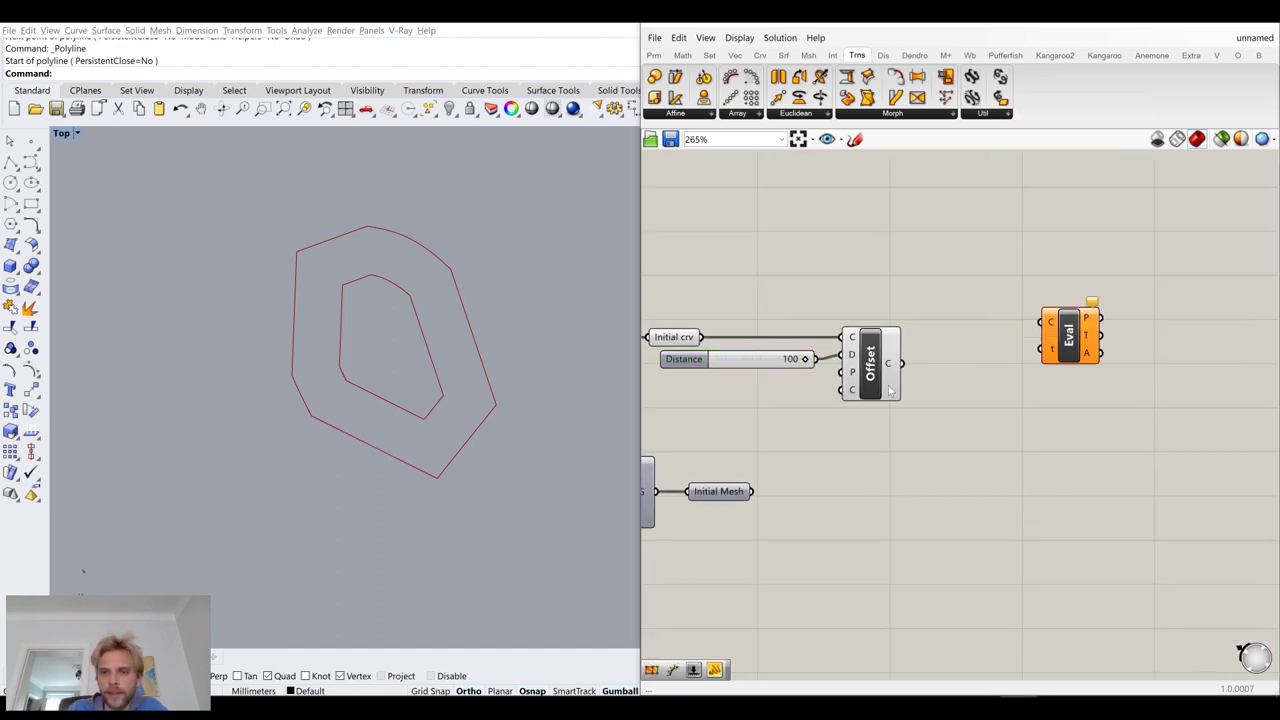
drag(872, 366, 1034, 377)
click(938, 505)
Replace the Evaluate Curve component with Evaluate Length and feed Offset's C output into its C input
double_click(940, 505)
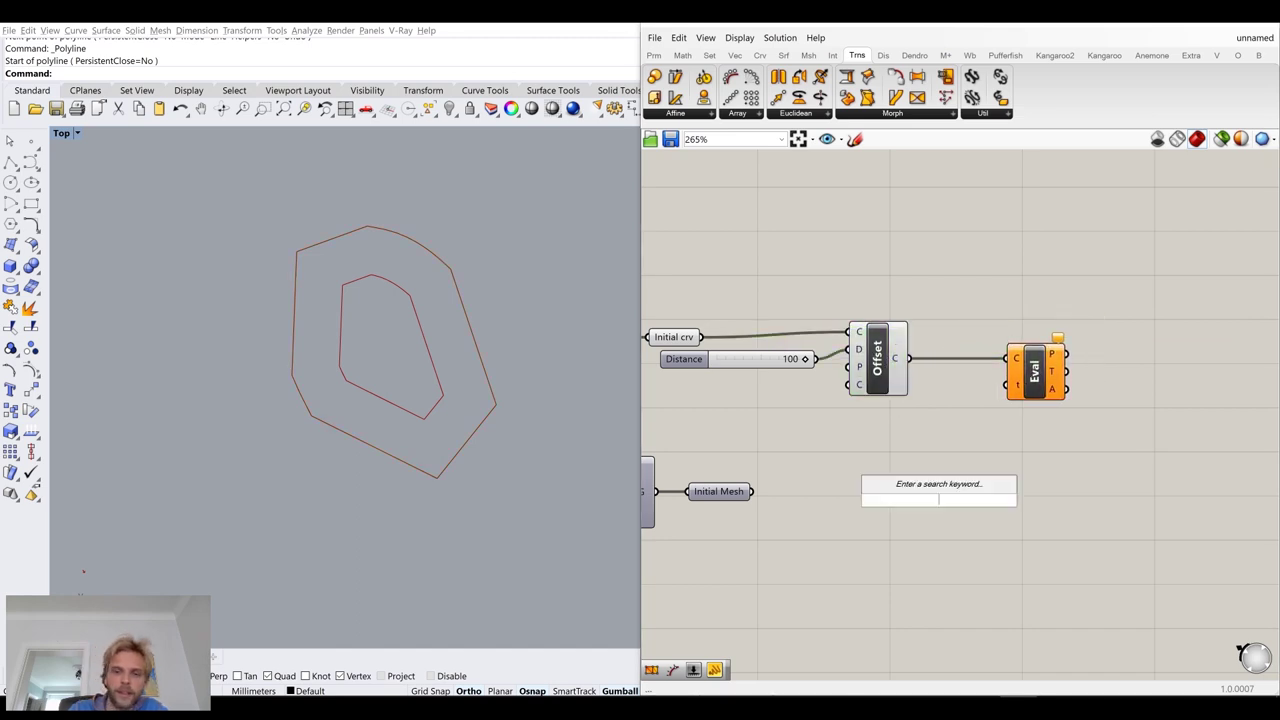
text(ev)
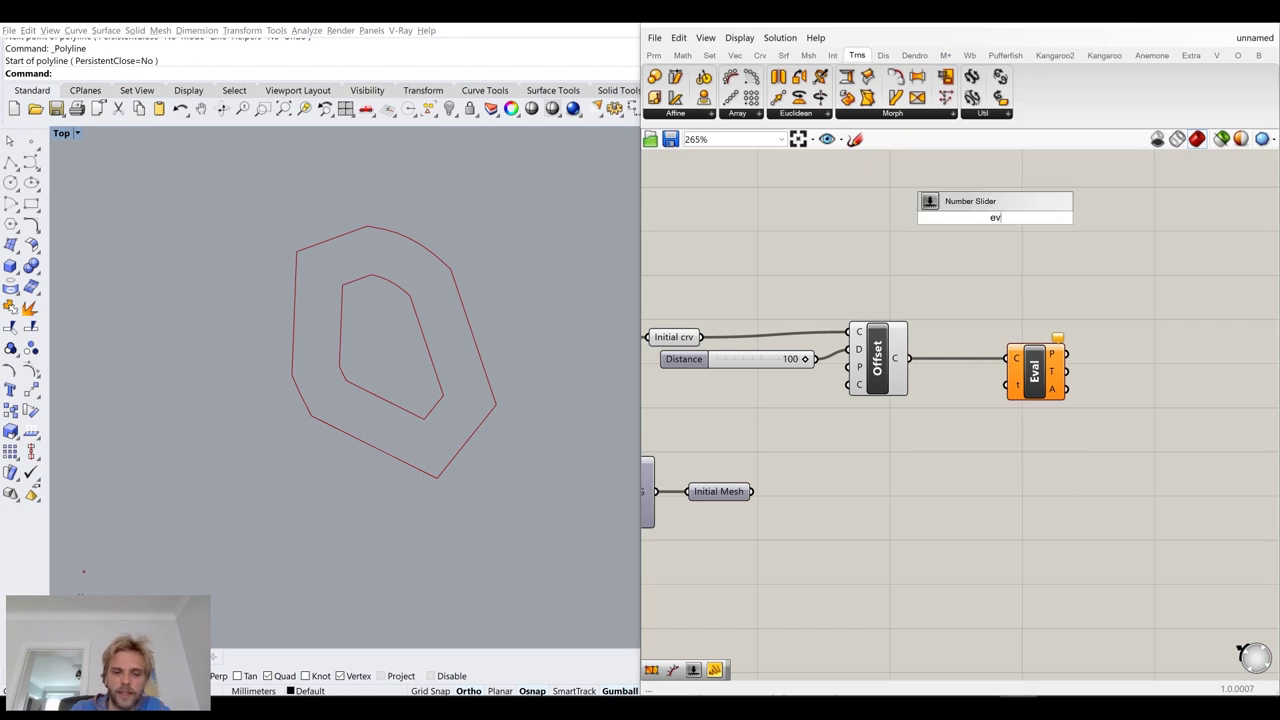
text(aluate len)
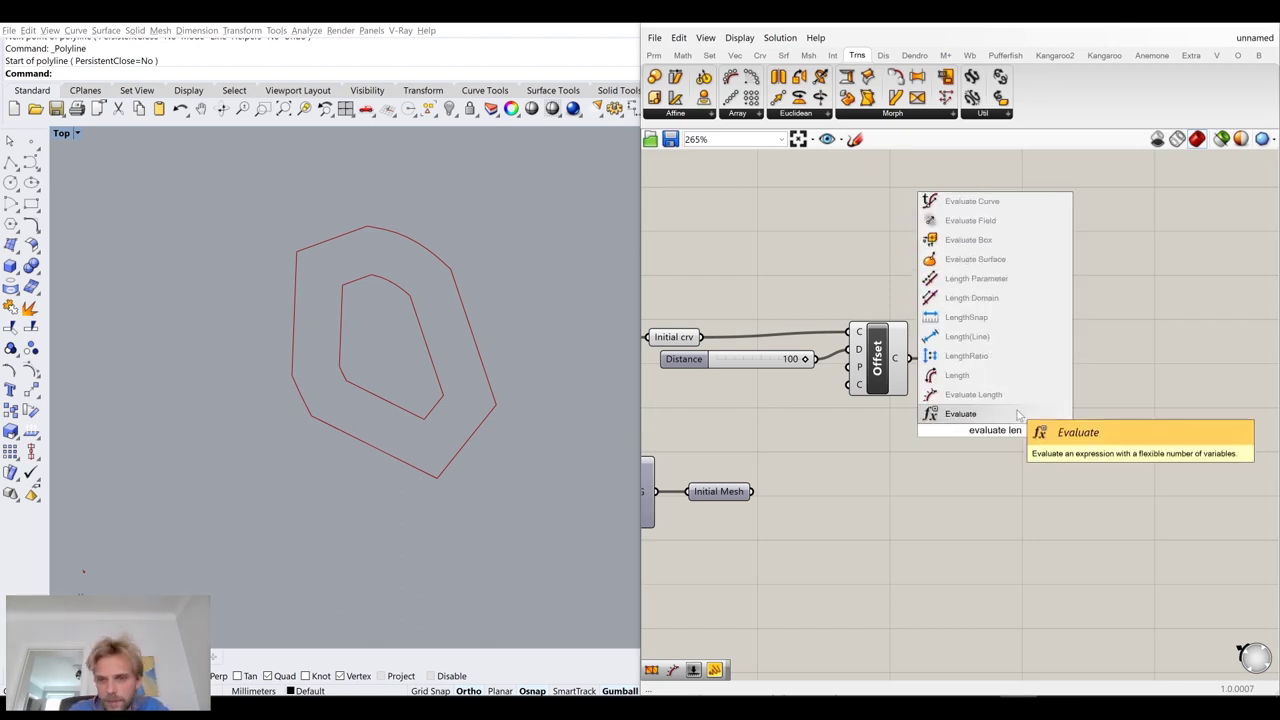
click(1004, 396)
key(Delete)
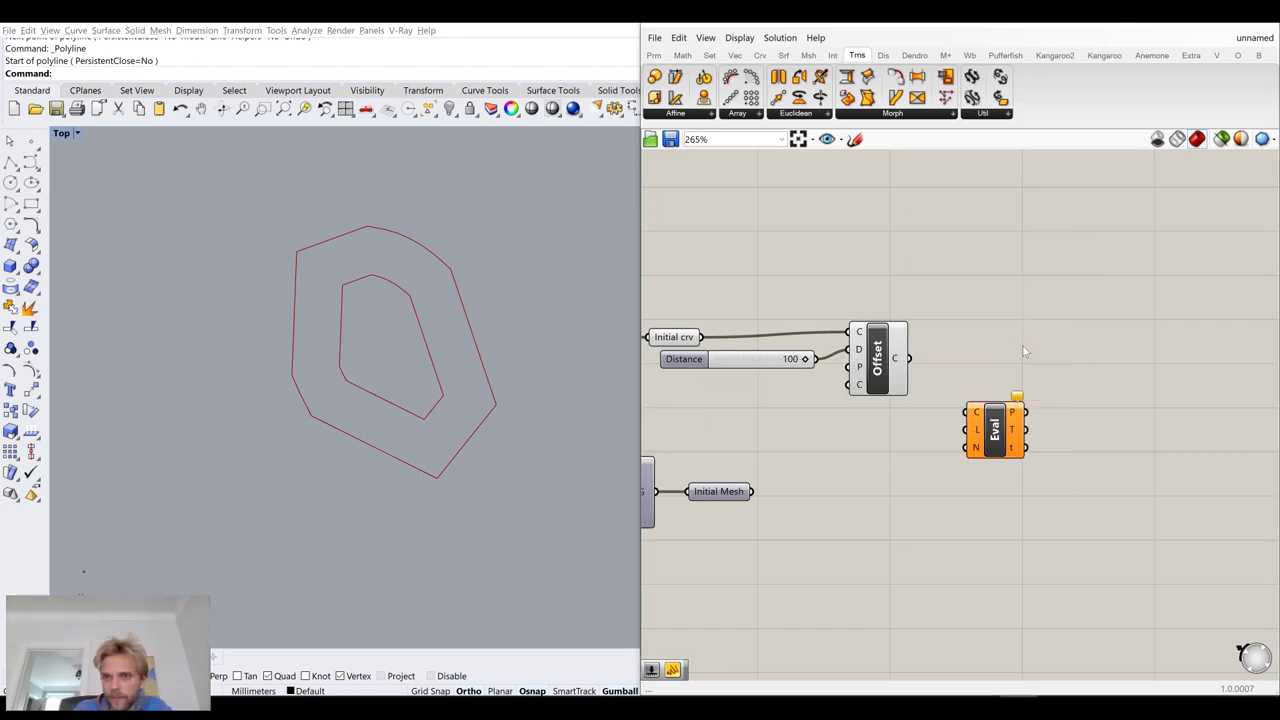
drag(898, 358, 1008, 375)
Add a 0.5 number slider, connect it to Evaluate Length's L input and set it to 0.4
double_click(944, 461)
text(0.5)
key(Return)
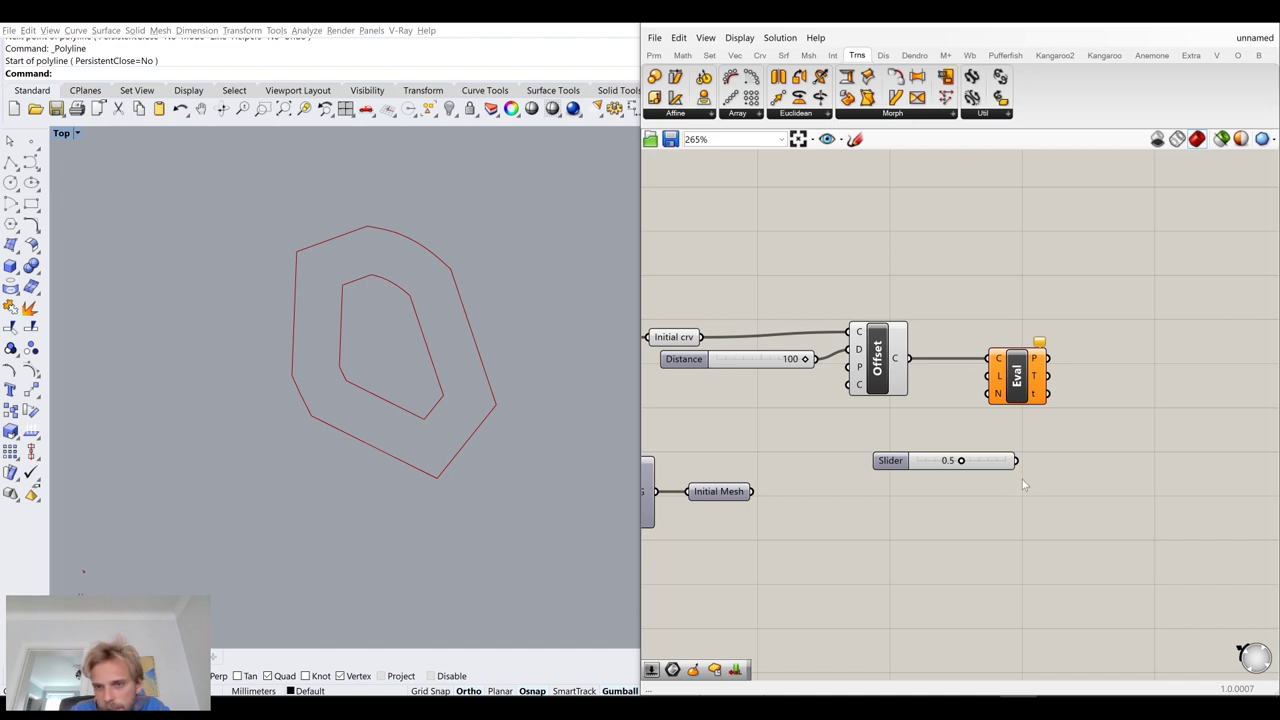
drag(1017, 460, 996, 384)
drag(890, 460, 813, 428)
mouse_move(890, 428)
mouse_down()
mouse_move(826, 429)
mouse_move(937, 428)
mouse_move(883, 430)
mouse_up()
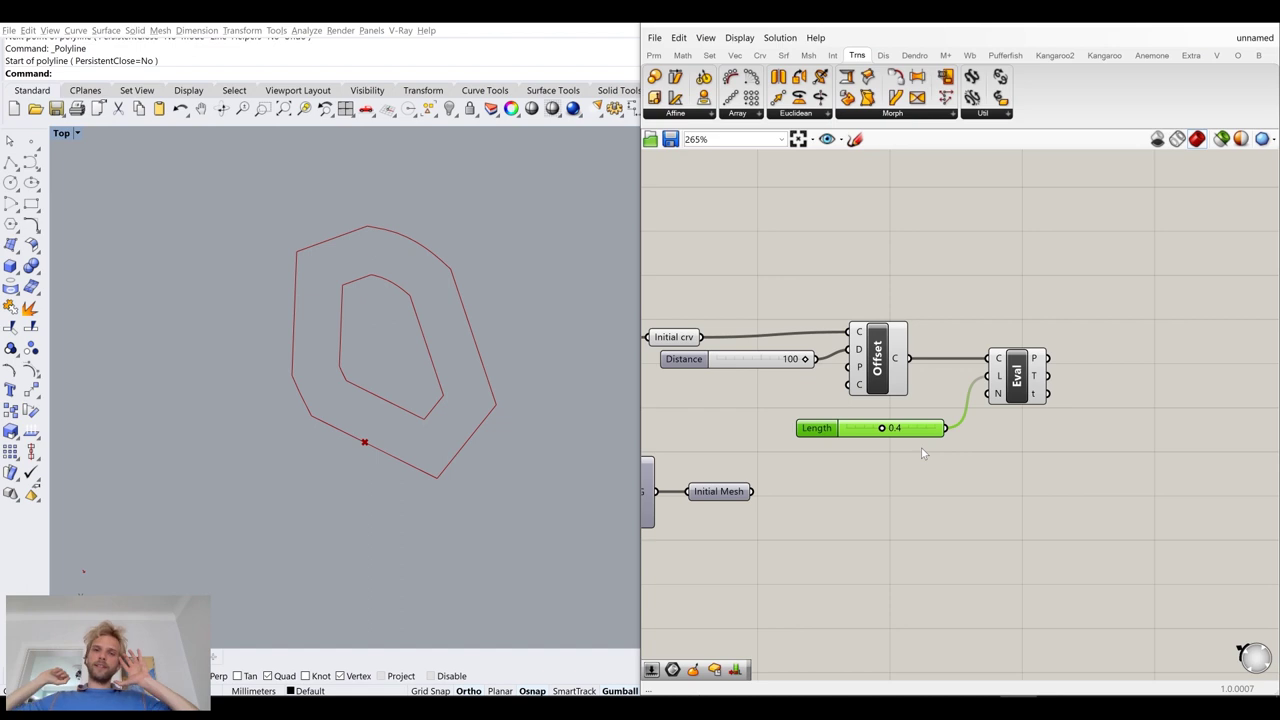
click(867, 361)
click(910, 262)
click(1020, 365)
click(994, 298)
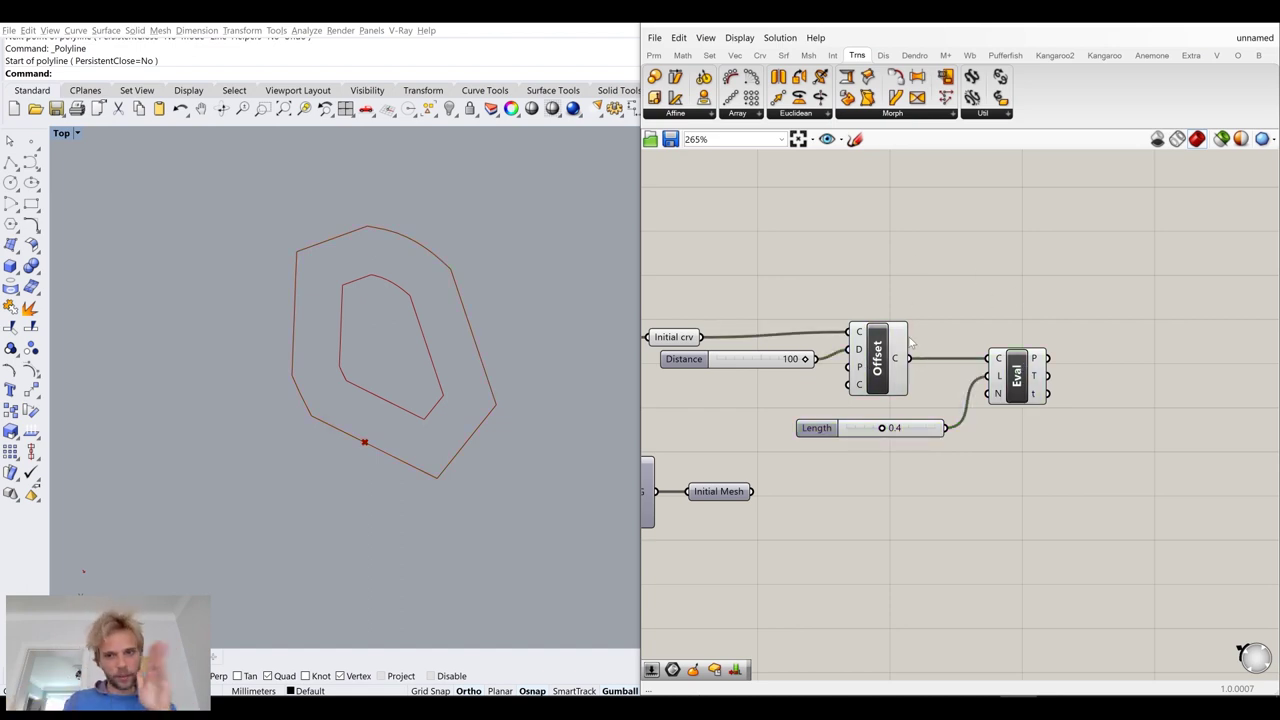
click(878, 354)
click(844, 275)
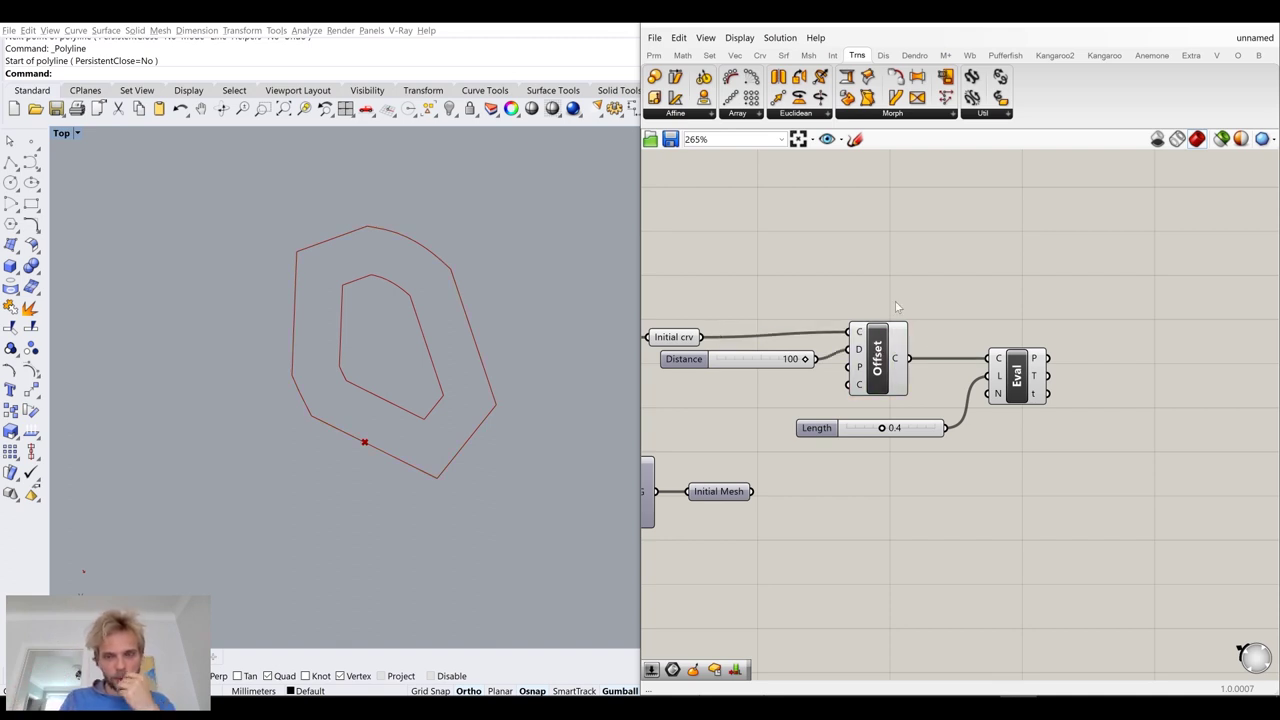
Align Offset with the Initial crv wire and shift Evaluate Length together with its Length slider
drag(875, 354, 881, 360)
click(945, 385)
drag(1083, 510, 928, 365)
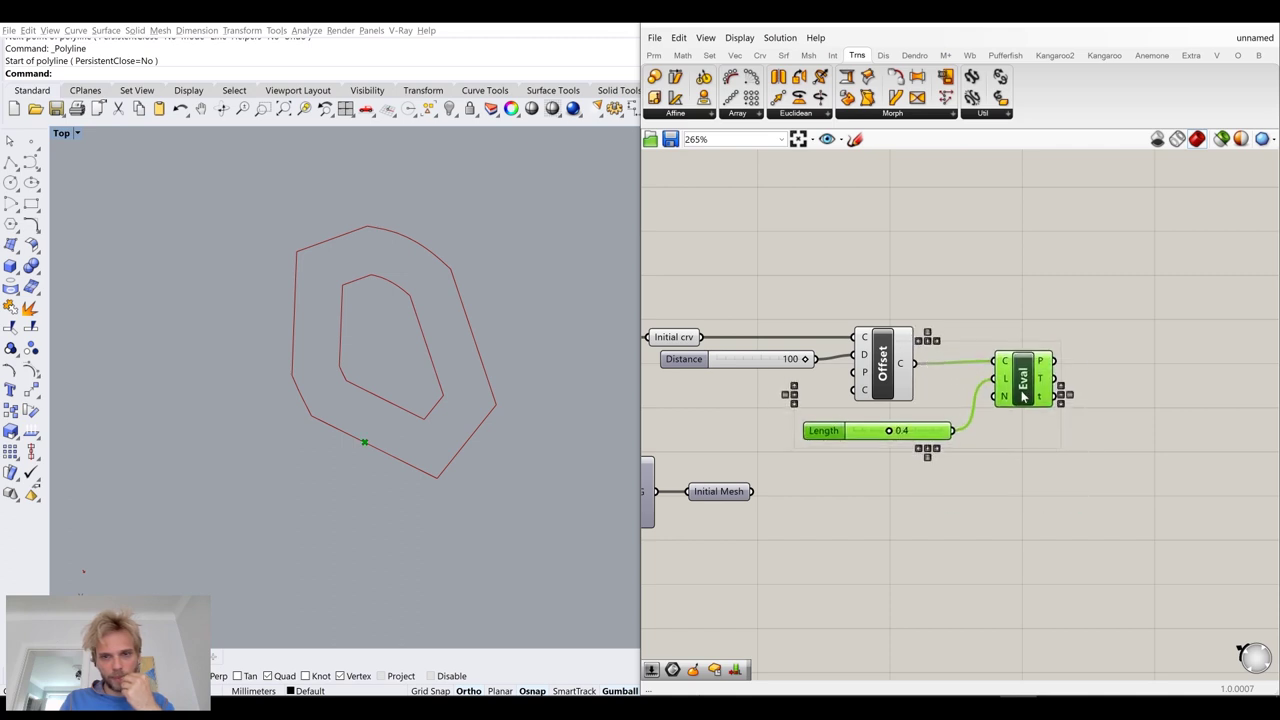
scroll(1024, 397, down, 2)
scroll(1024, 397, down, 1)
click(1077, 477)
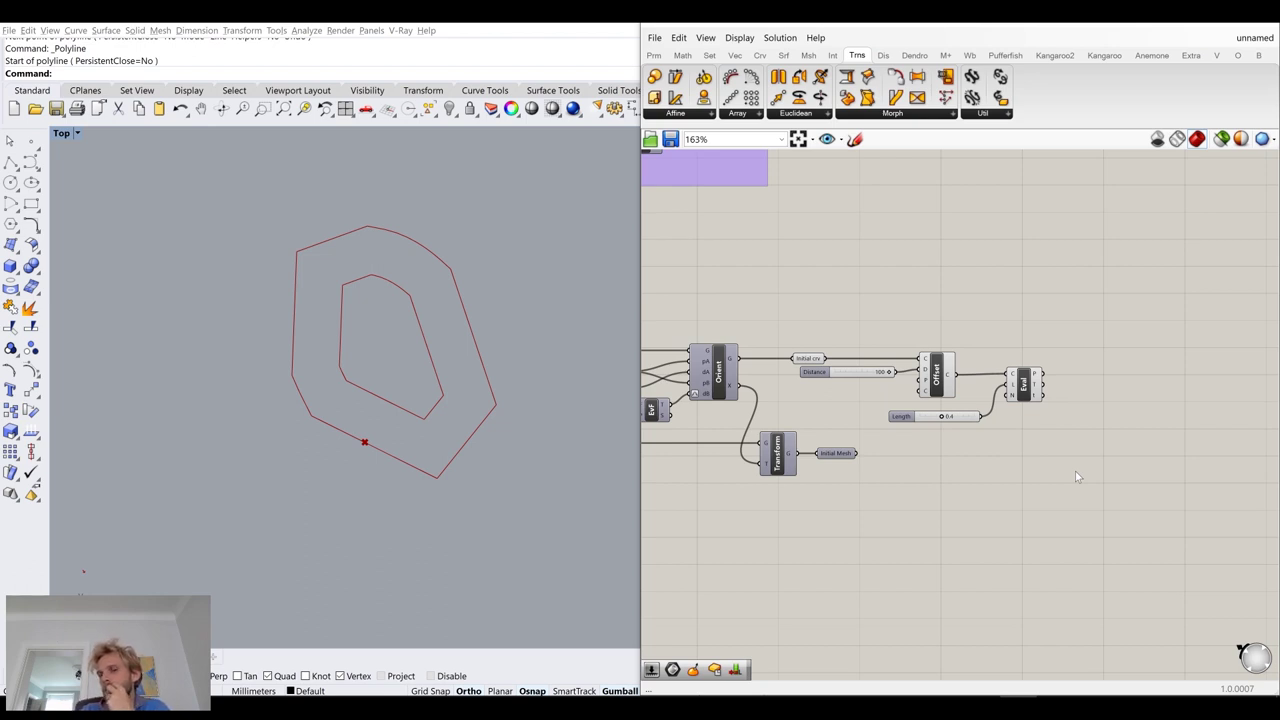
double_click(1029, 530)
text(crv)
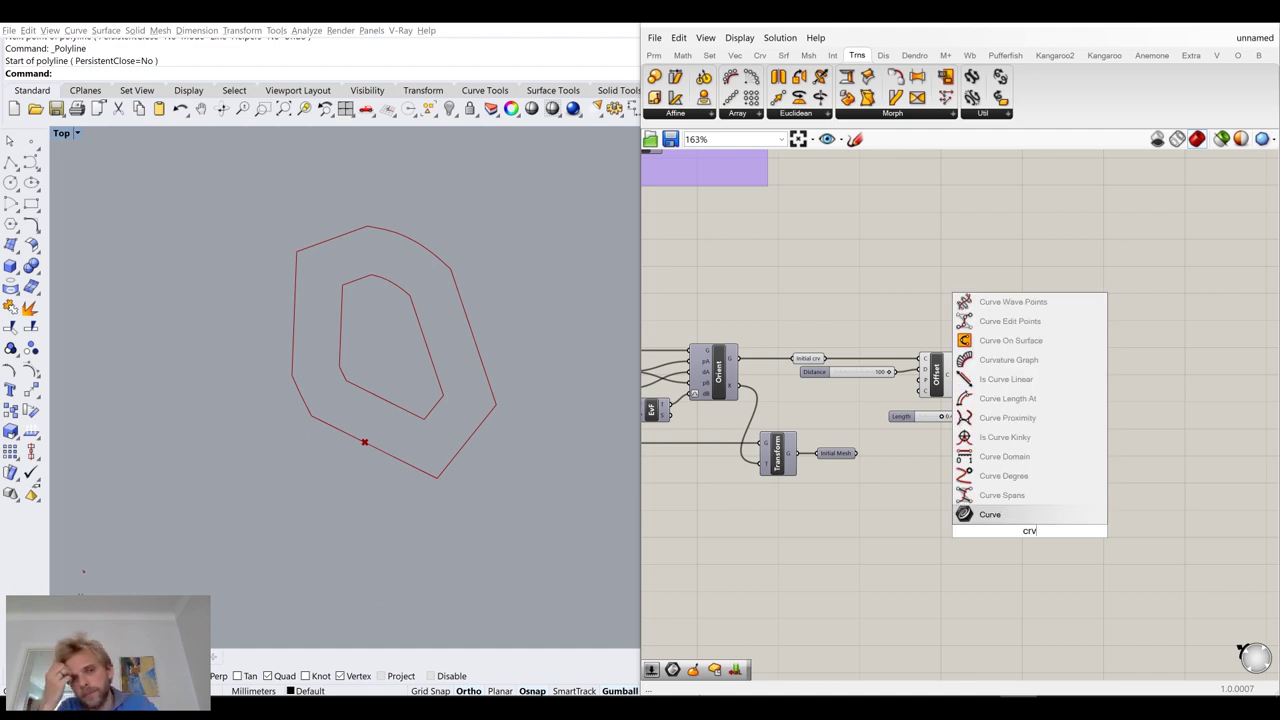
key(Escape)
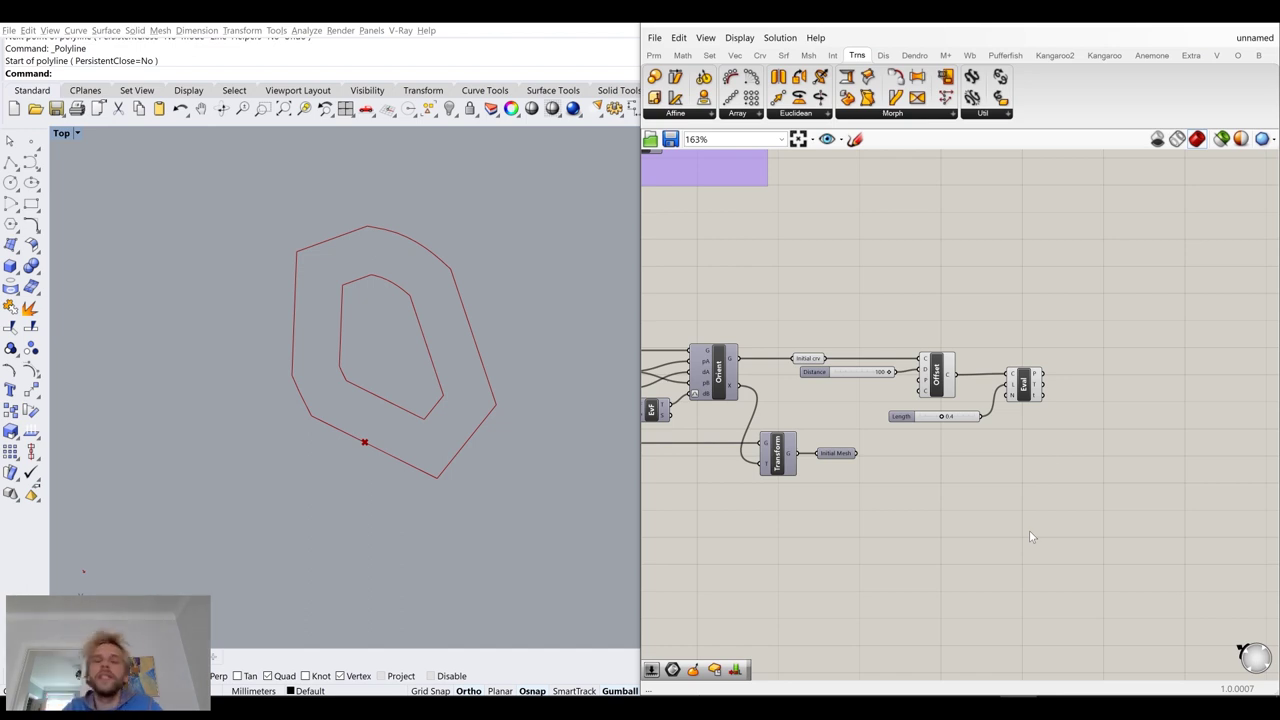
Move the Stone rotator group below the orientation network and place the Crv parameter between it and the Create field group
scroll(340, 462, down, 10)
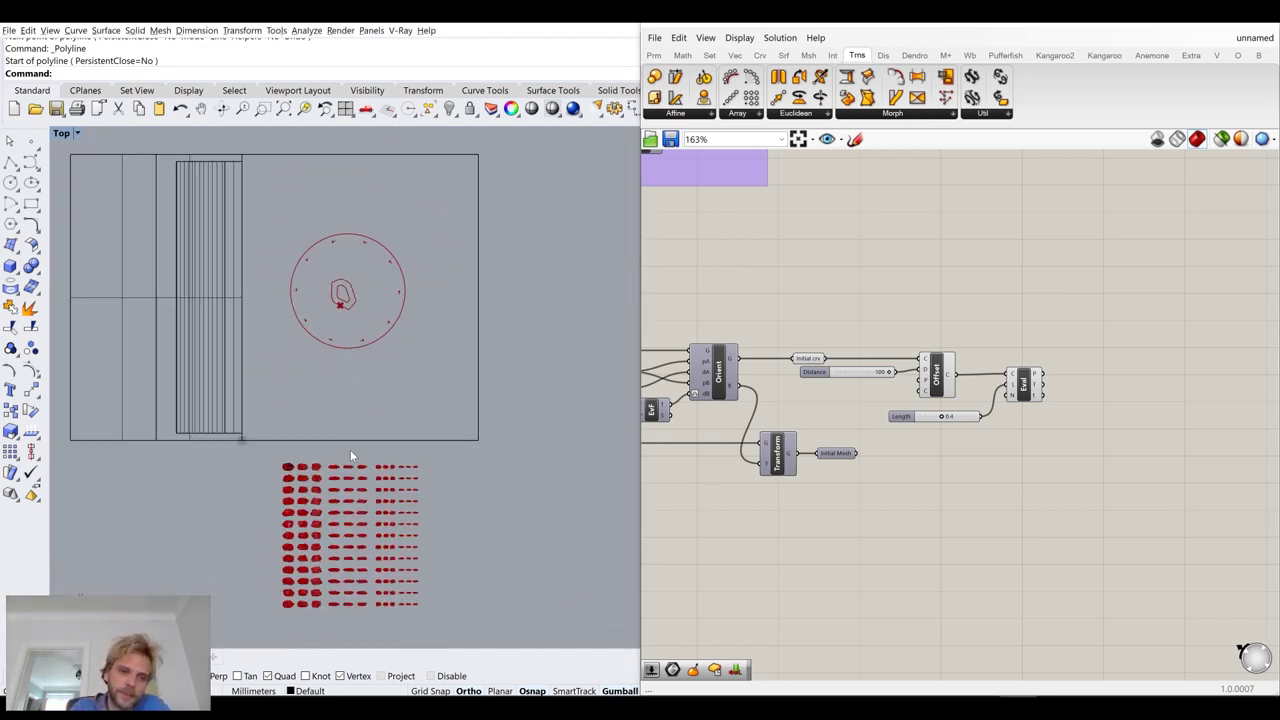
right_drag(350, 451, 350, 382)
scroll(324, 380, up, 10)
right_drag(366, 441, 370, 331)
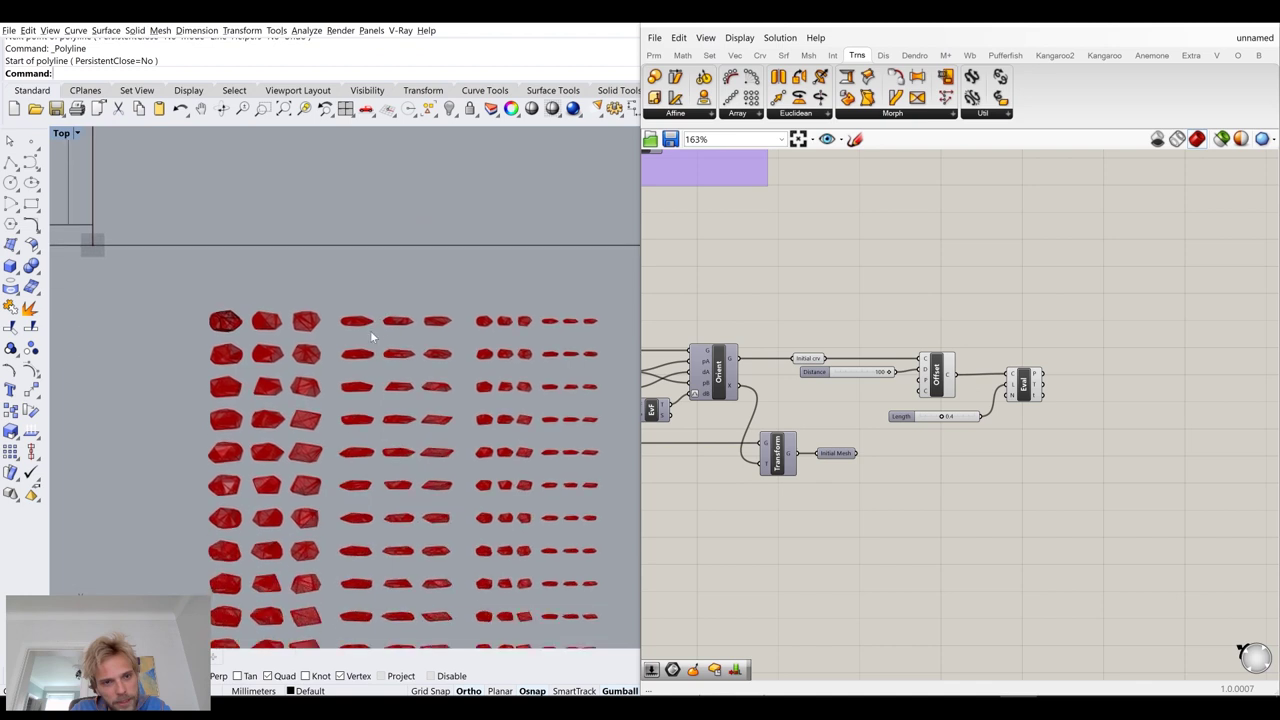
scroll(371, 331, down, 8)
right_drag(921, 544, 1088, 366)
scroll(1040, 378, down, 6)
scroll(971, 260, up, 4)
right_drag(971, 260, 928, 375)
drag(951, 410, 1011, 674)
right_drag(1011, 674, 979, 406)
drag(965, 402, 998, 544)
click(736, 479)
scroll(736, 479, up, 4)
drag(708, 372, 699, 373)
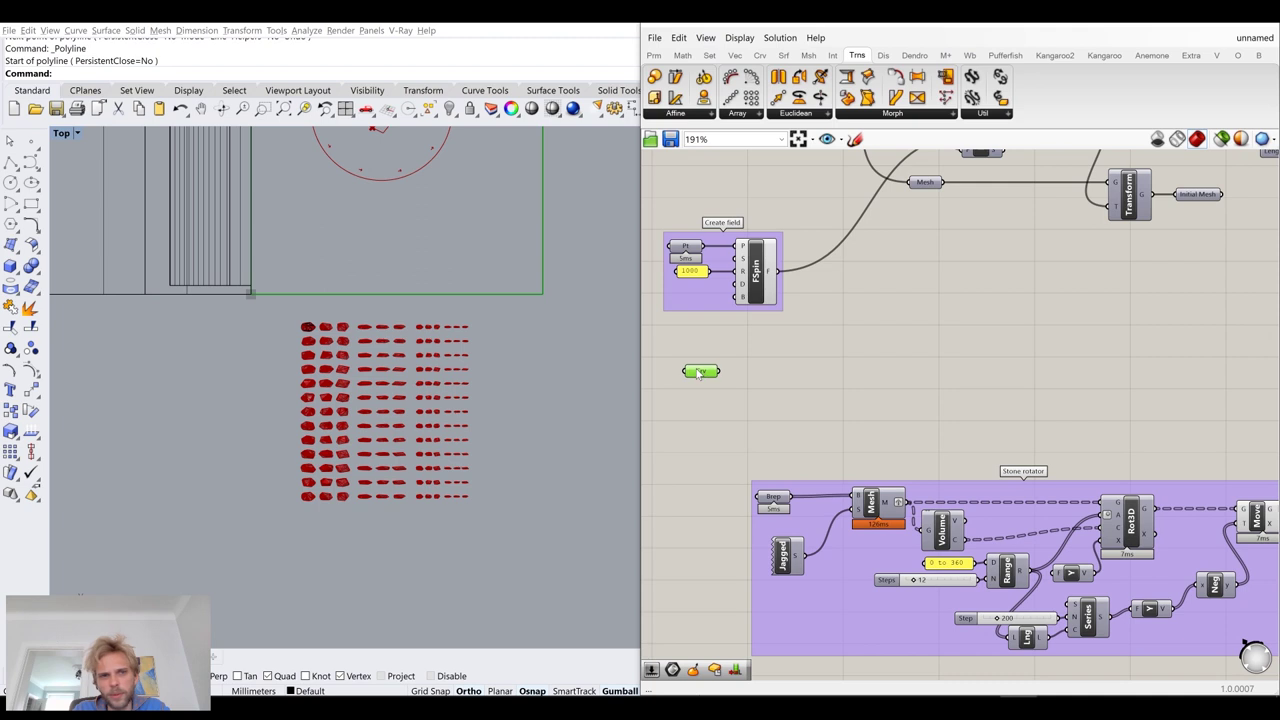
right_drag(300, 259, 278, 447)
click(796, 352)
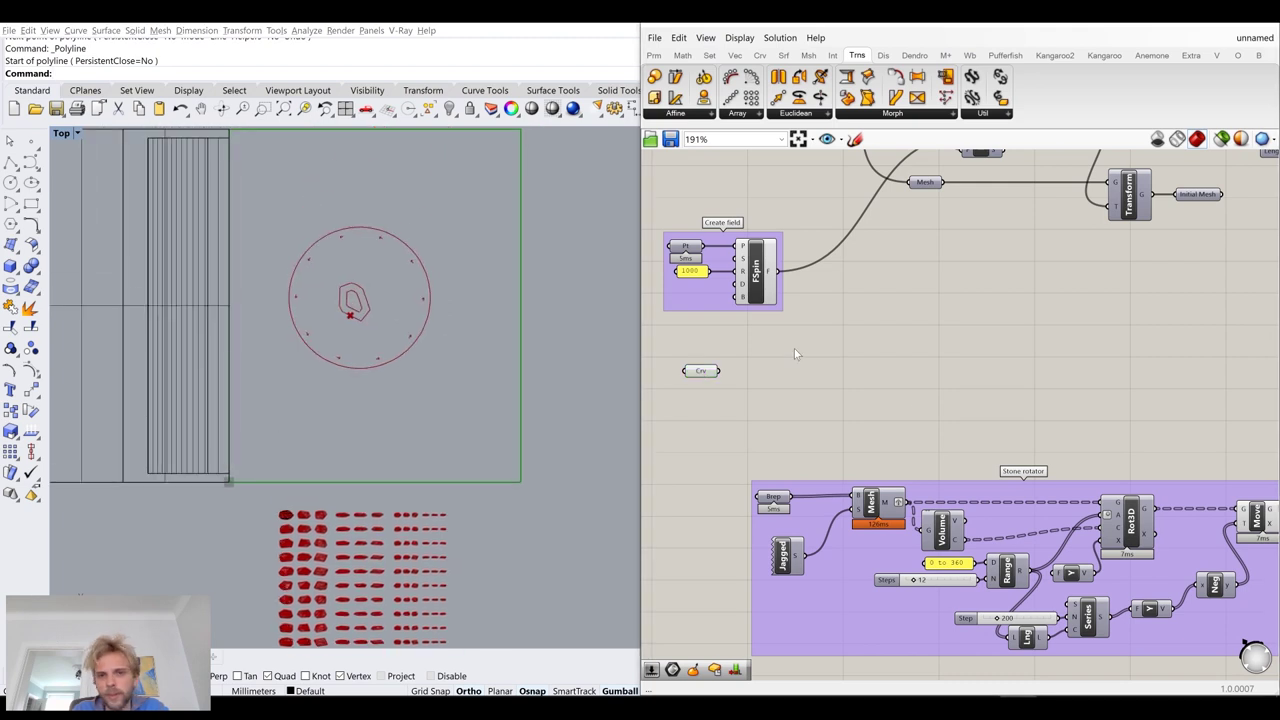
scroll(960, 400, down, 1)
right_drag(1150, 435, 890, 388)
scroll(887, 385, up, 1)
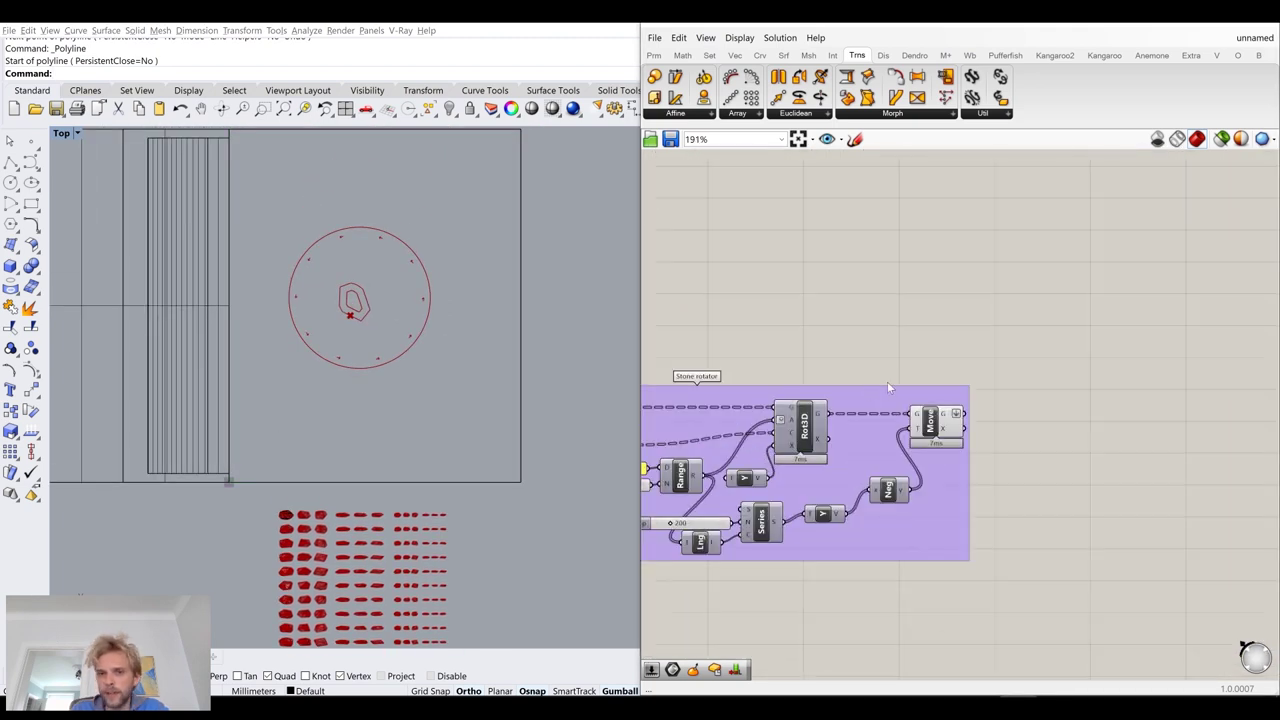
scroll(980, 398, up, 5)
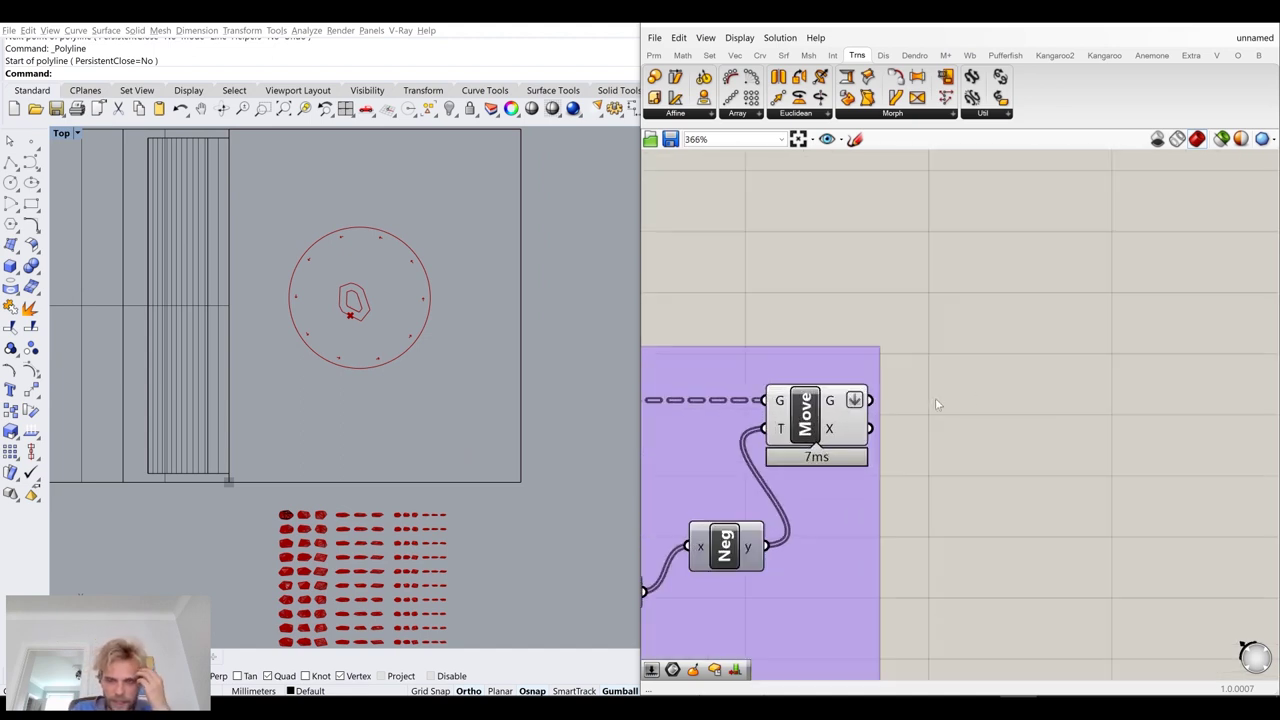
double_click(979, 399)
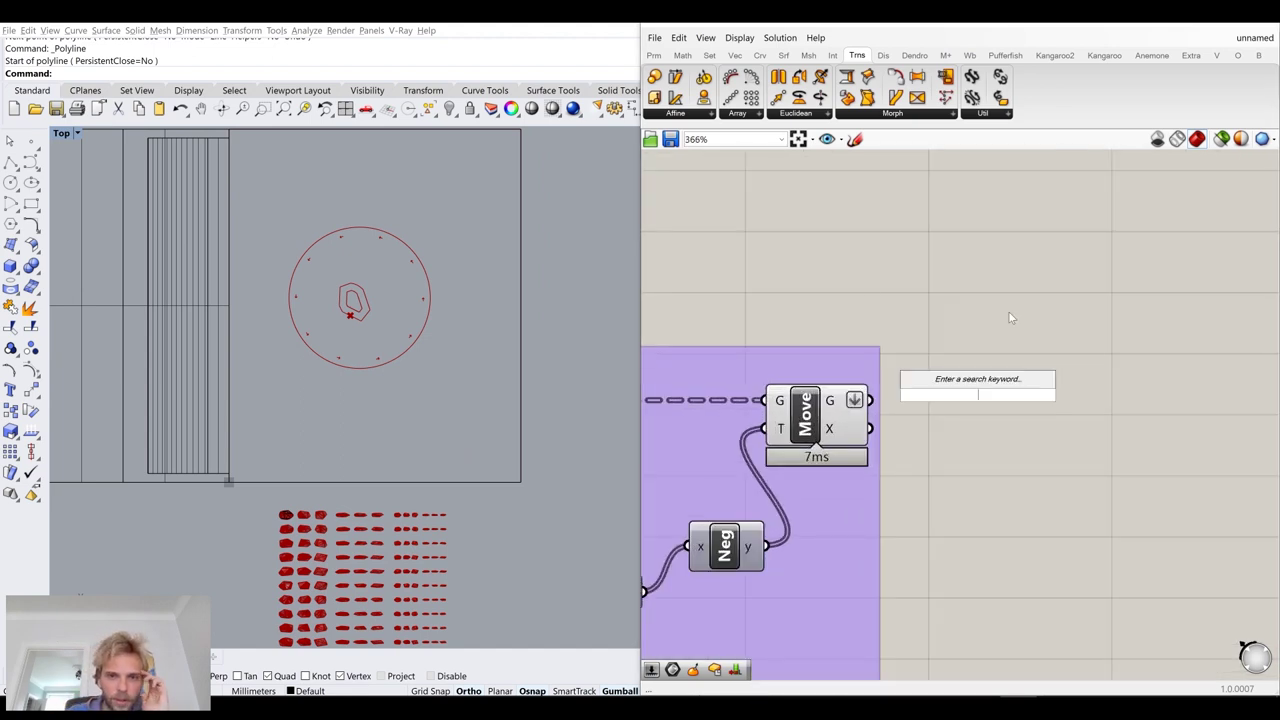
scroll(540, 440, up, 6)
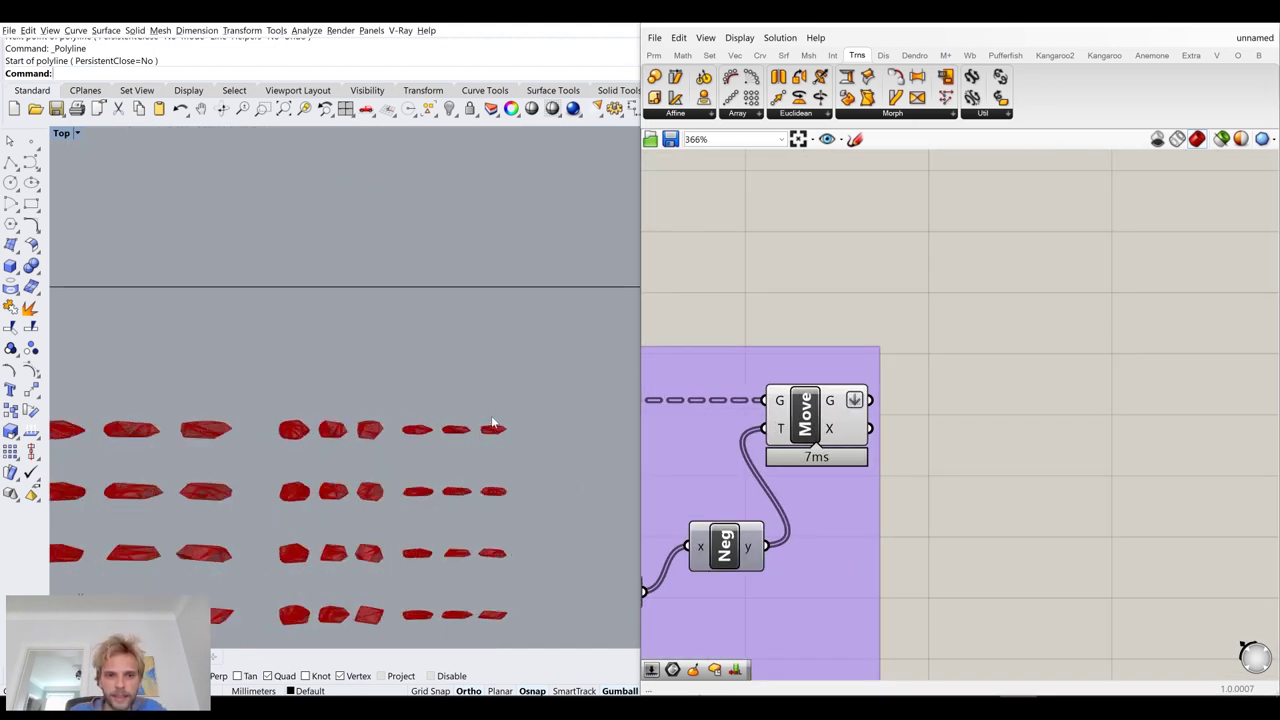
scroll(492, 425, up, 2)
double_click(998, 330)
text(section)
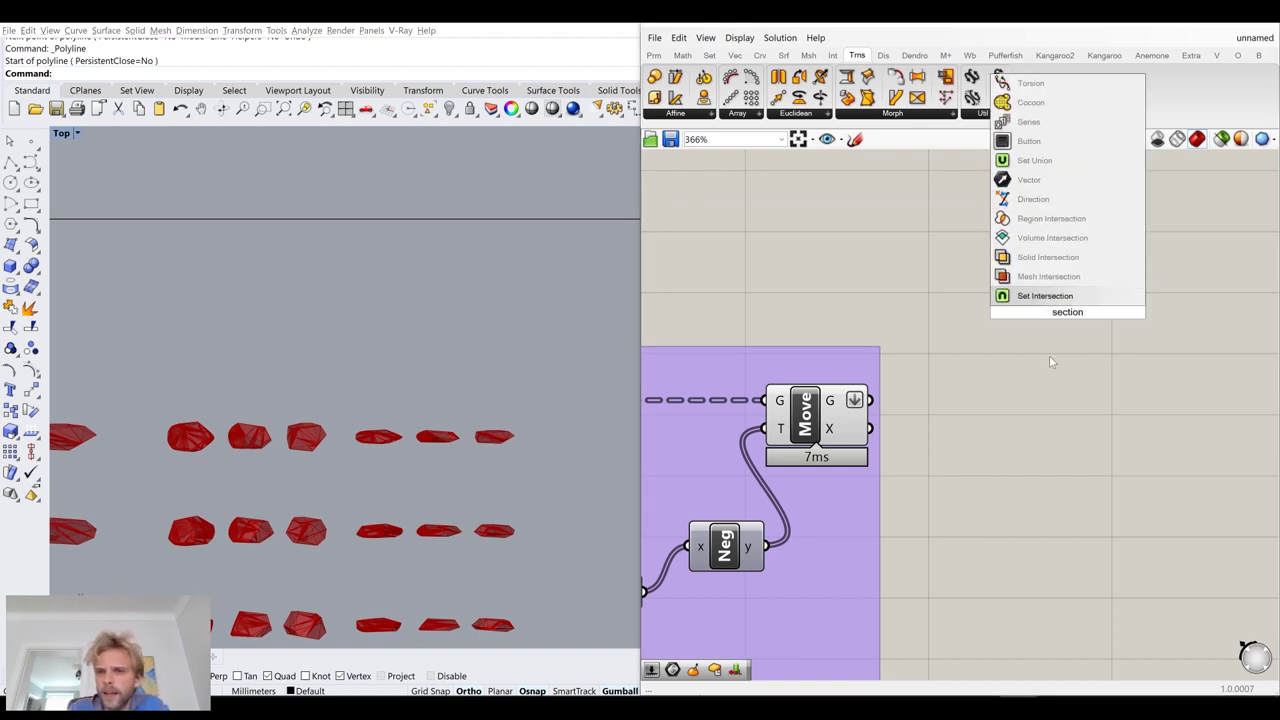
key(Escape)
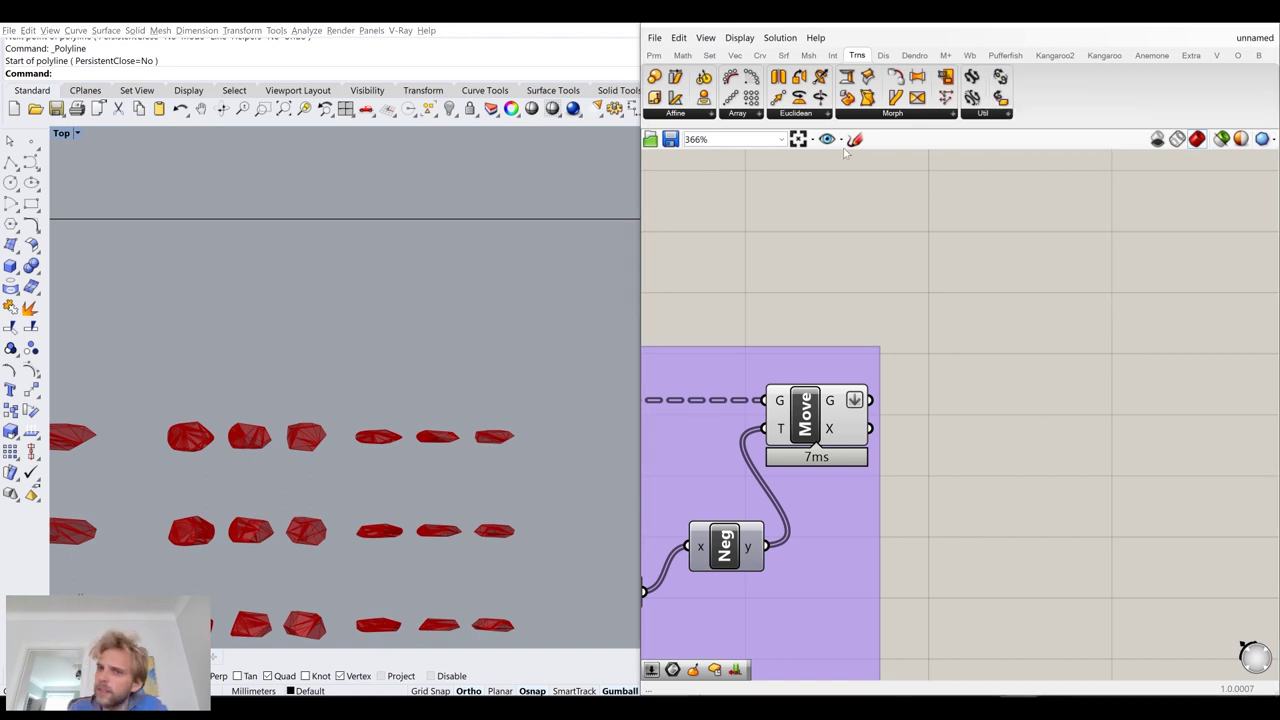
Add a Mesh | Plane intersection component and feed the Stone rotator's Move G output into its M input
double_click(937, 352)
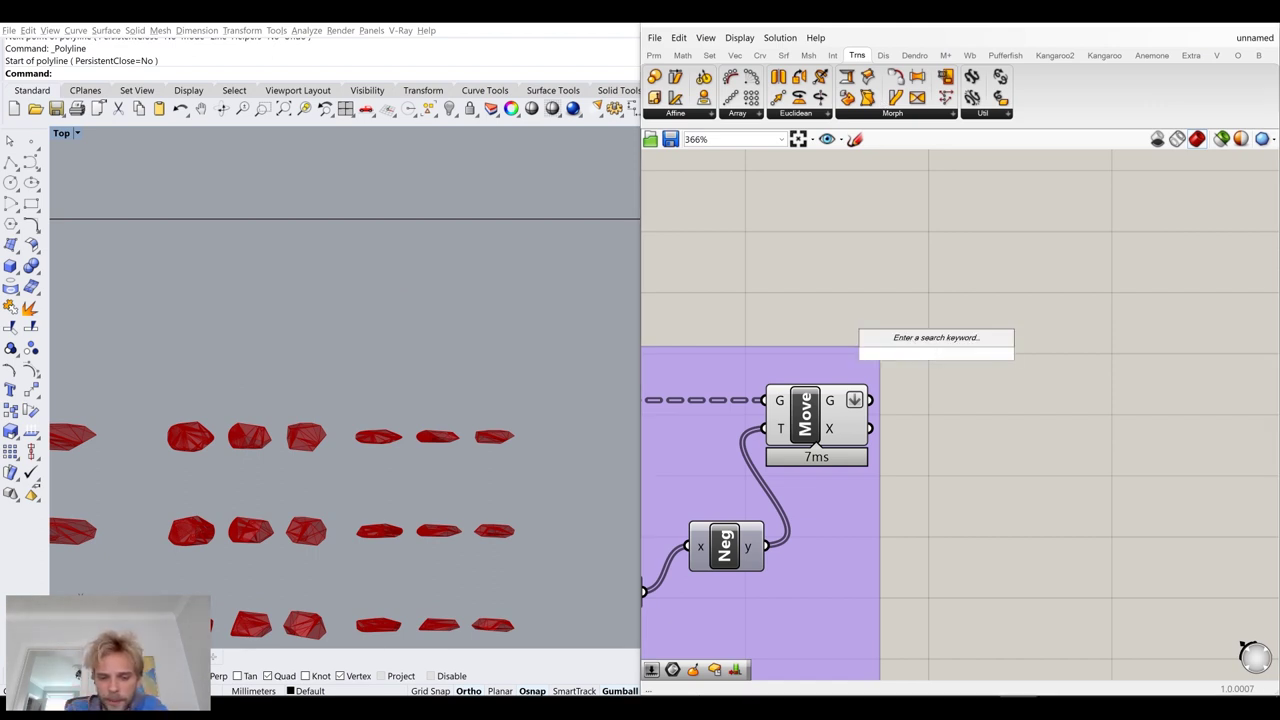
text(mesh plane)
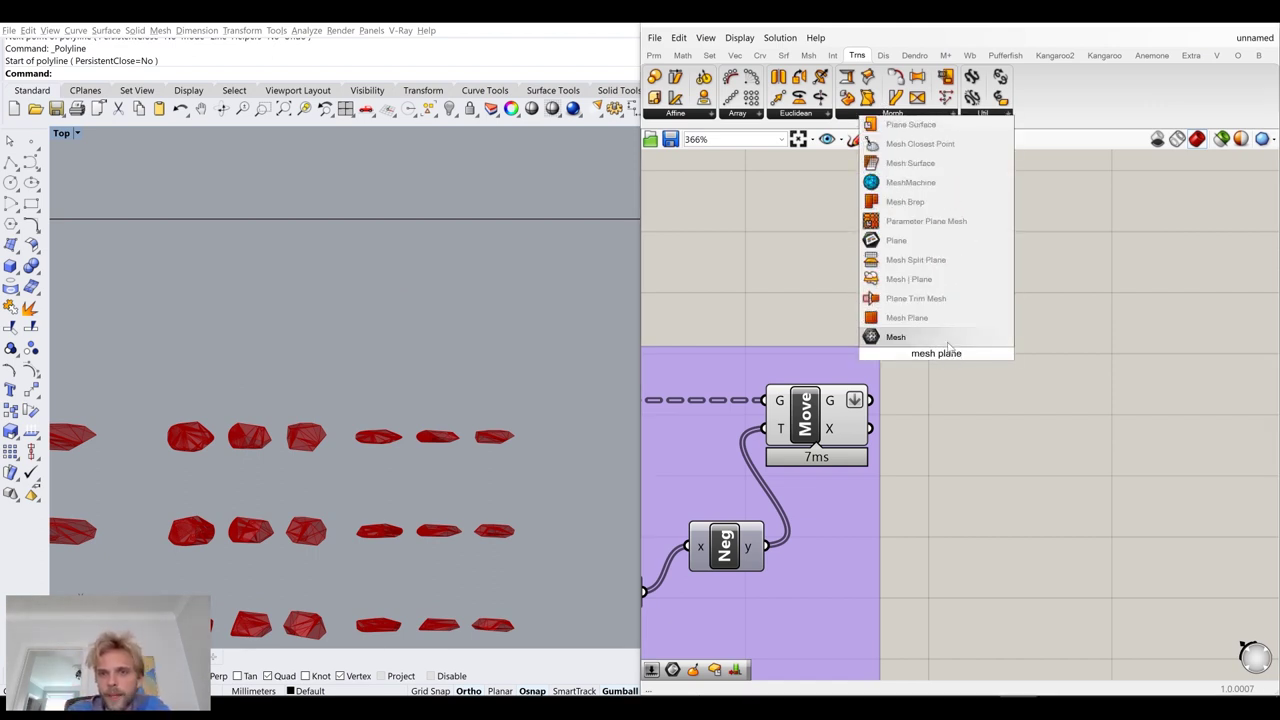
click(905, 279)
drag(869, 400, 1040, 270)
Add an XY Plane component beside the new mesh section component and connect its P output to the section's P input
scroll(863, 346, down, 5)
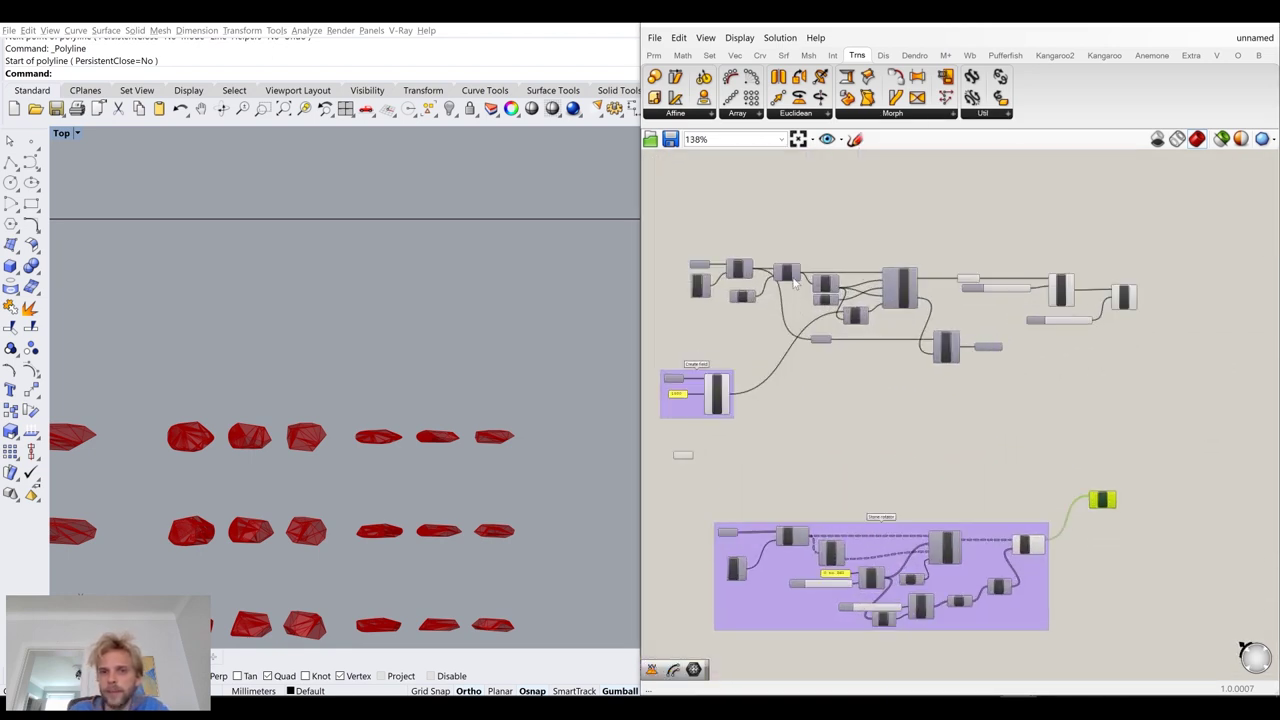
scroll(793, 282, up, 5)
right_drag(793, 326, 1027, 395)
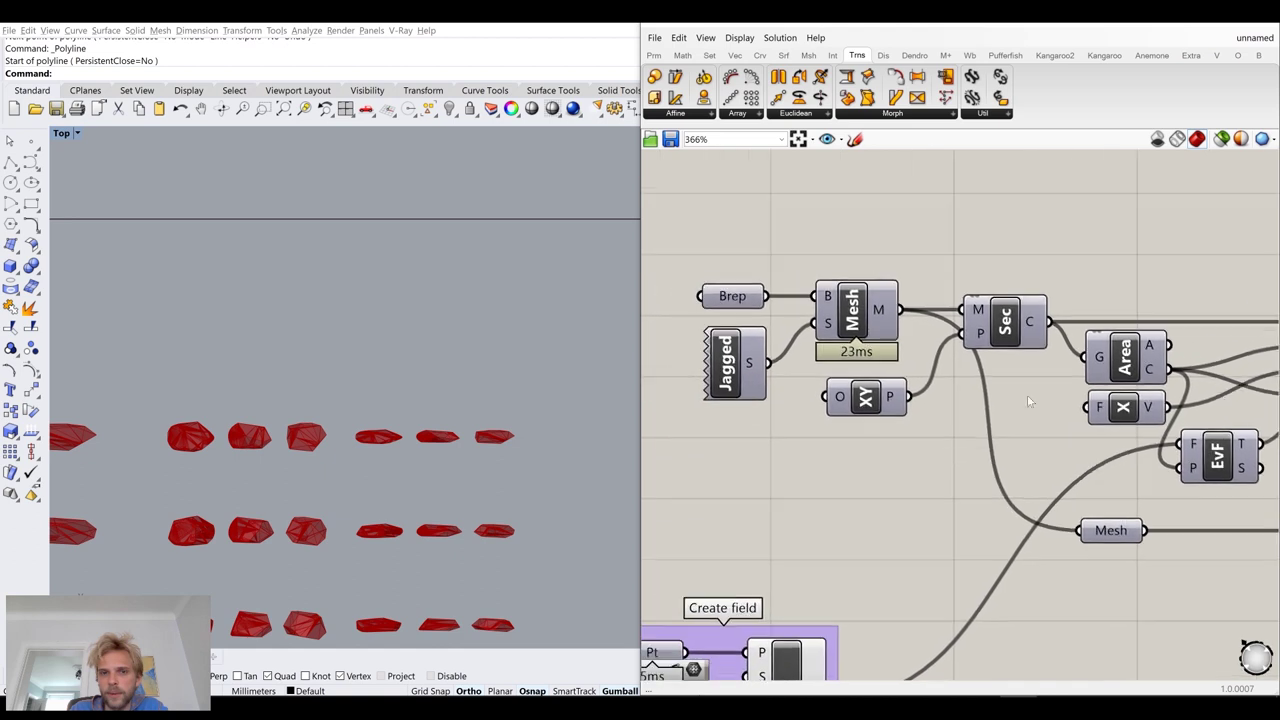
scroll(920, 385, down, 9)
right_drag(1054, 502, 866, 357)
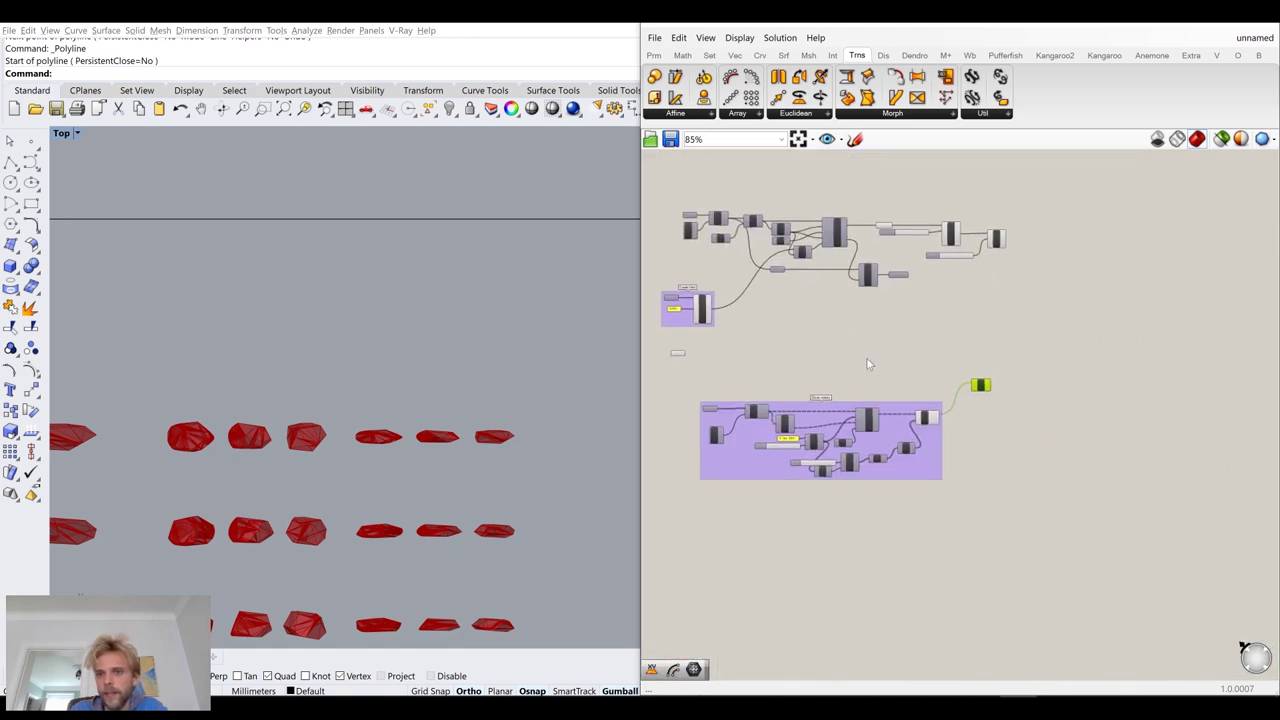
scroll(962, 402, up, 10)
double_click(1019, 432)
text(xy)
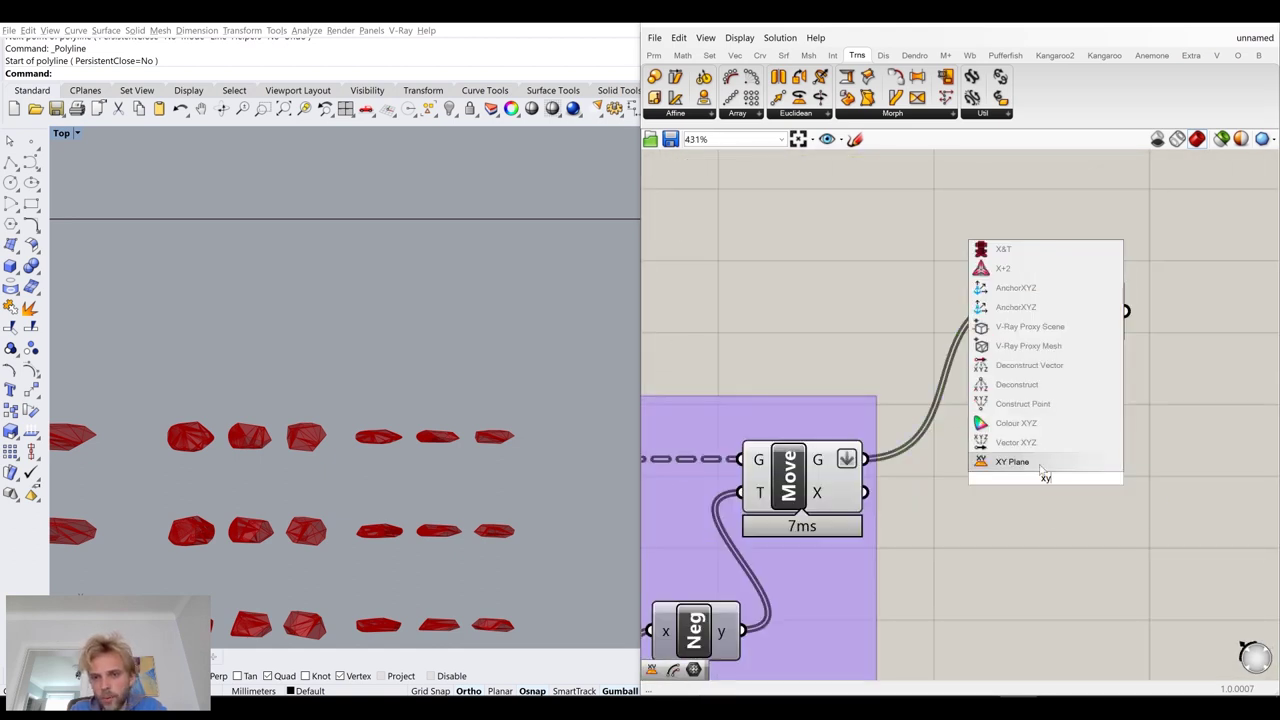
click(1037, 468)
drag(1096, 478, 1030, 325)
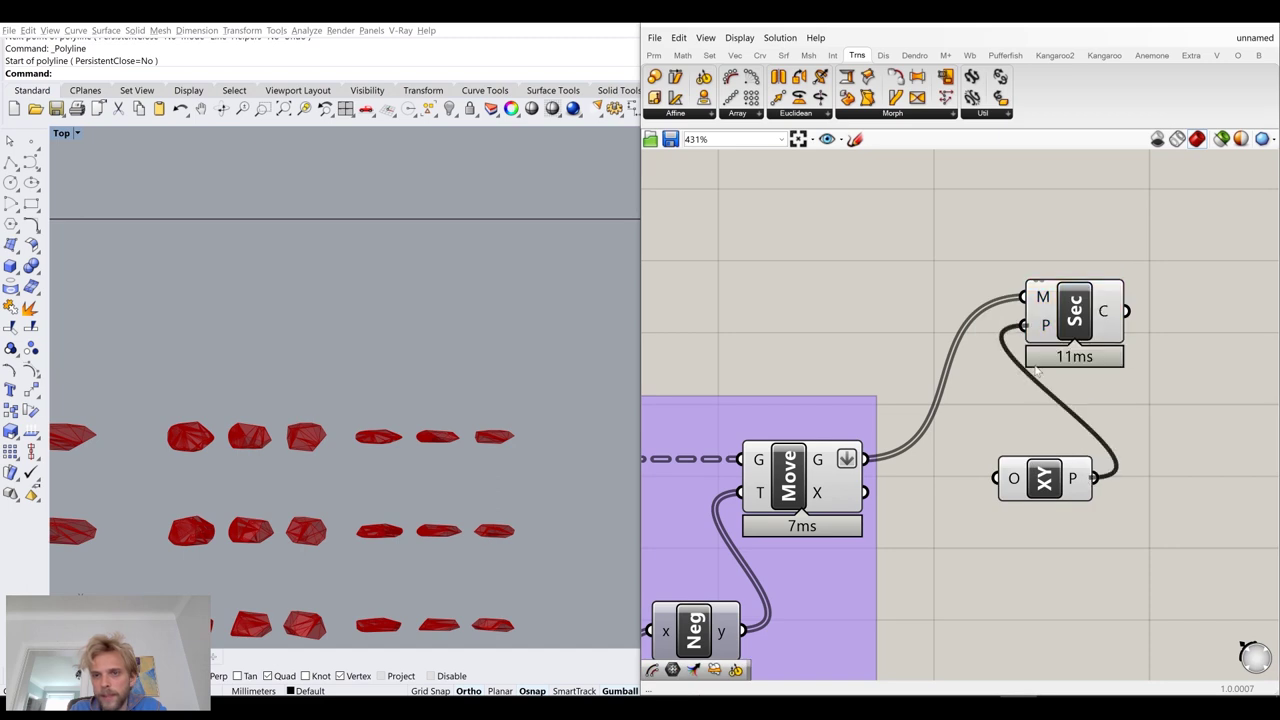
Hide the preview of the Stone rotator's Move component so only the stones' section outlines are displayed
click(815, 465)
middle_click(815, 465)
click(852, 414)
scroll(475, 386, down, 6)
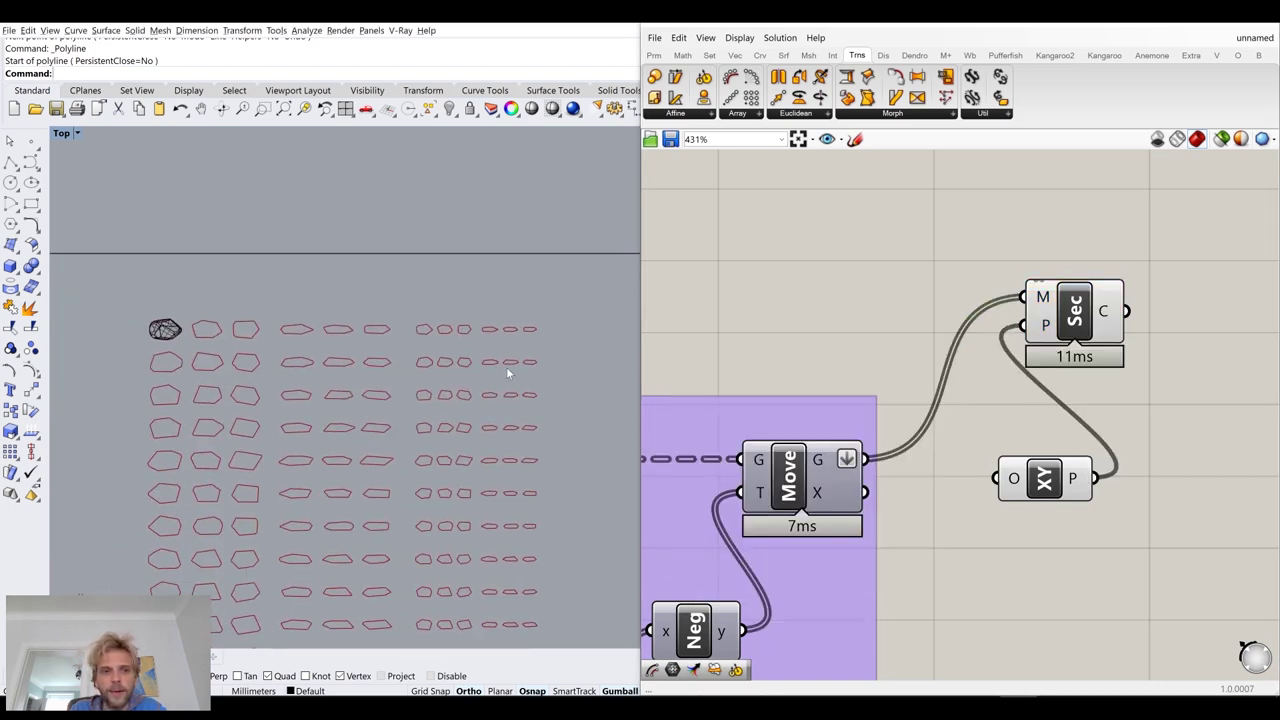
right_drag(370, 477, 364, 400)
scroll(375, 327, up, 3)
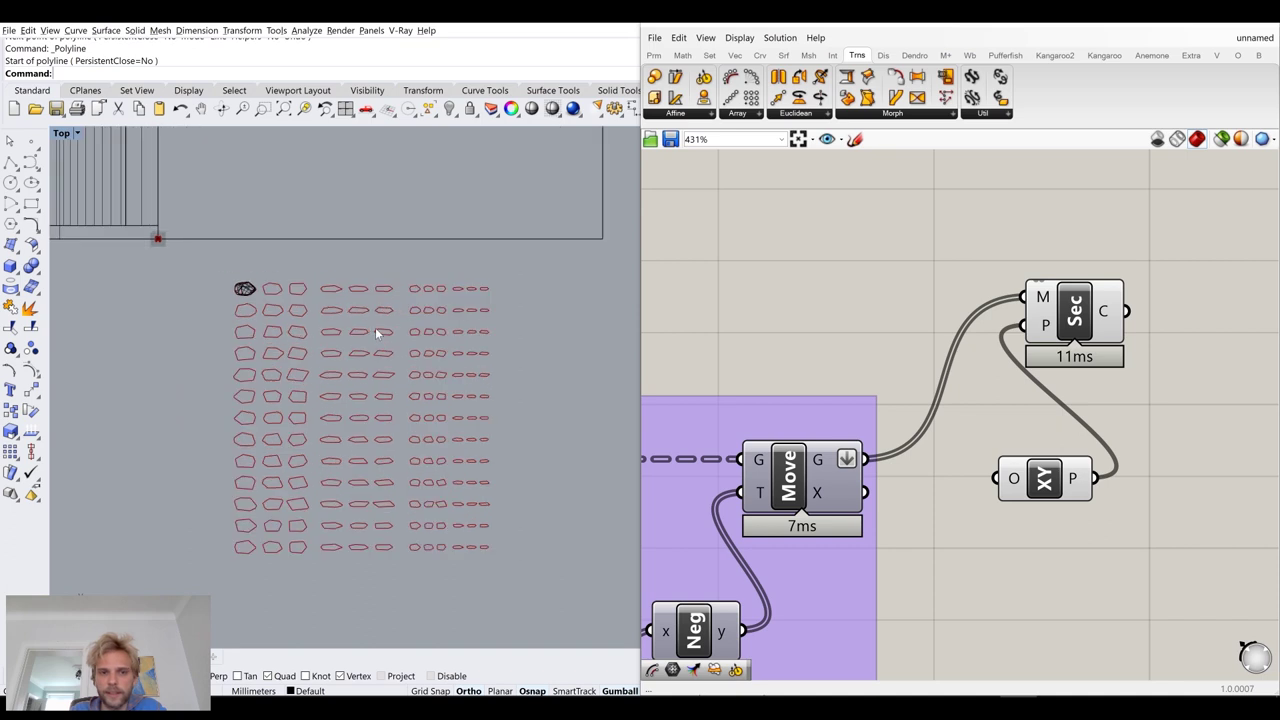
Arrange the mesh section component in line with Move's G output and set XY Plane just ahead of its P input
right_drag(983, 382, 919, 464)
drag(1018, 418, 1167, 434)
drag(1005, 560, 1008, 533)
drag(1160, 410, 1100, 545)
drag(983, 533, 979, 612)
click(1065, 432)
scroll(1066, 431, down, 3)
drag(1083, 493, 1093, 495)
click(1058, 408)
right_drag(1204, 395, 1089, 432)
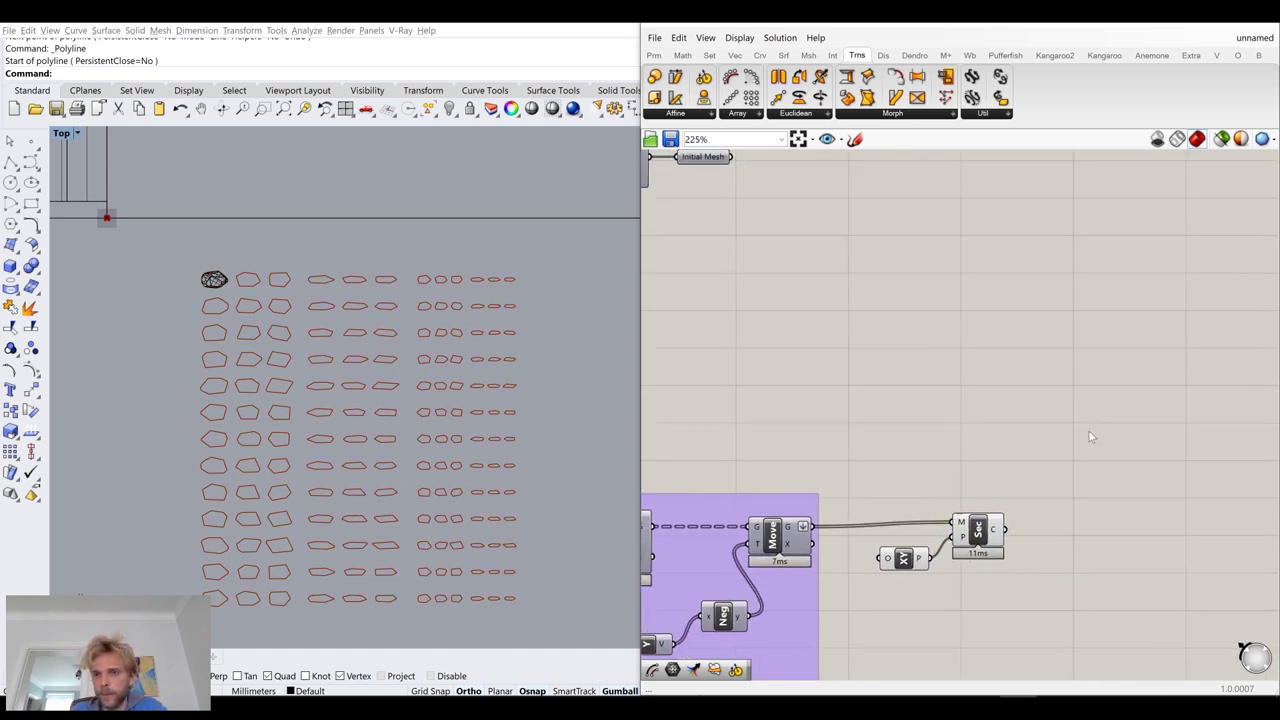
Add a List Item component and feed the mesh section's C output into its L input
double_click(1089, 431)
text(list item)
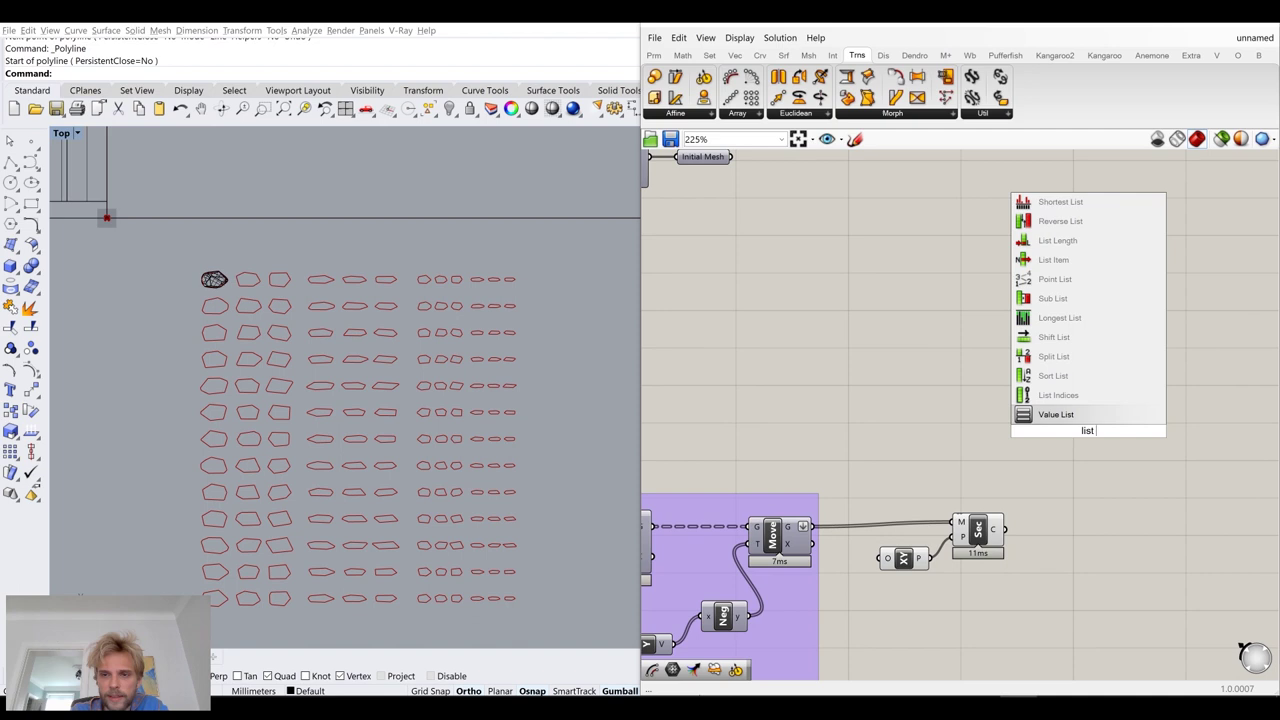
click(1053, 414)
scroll(1012, 520, up, 2)
drag(998, 540, 1147, 551)
Flatten the C output of the mesh section component
click(1020, 509)
scroll(1020, 509, up, 2)
mouse_move(975, 459)
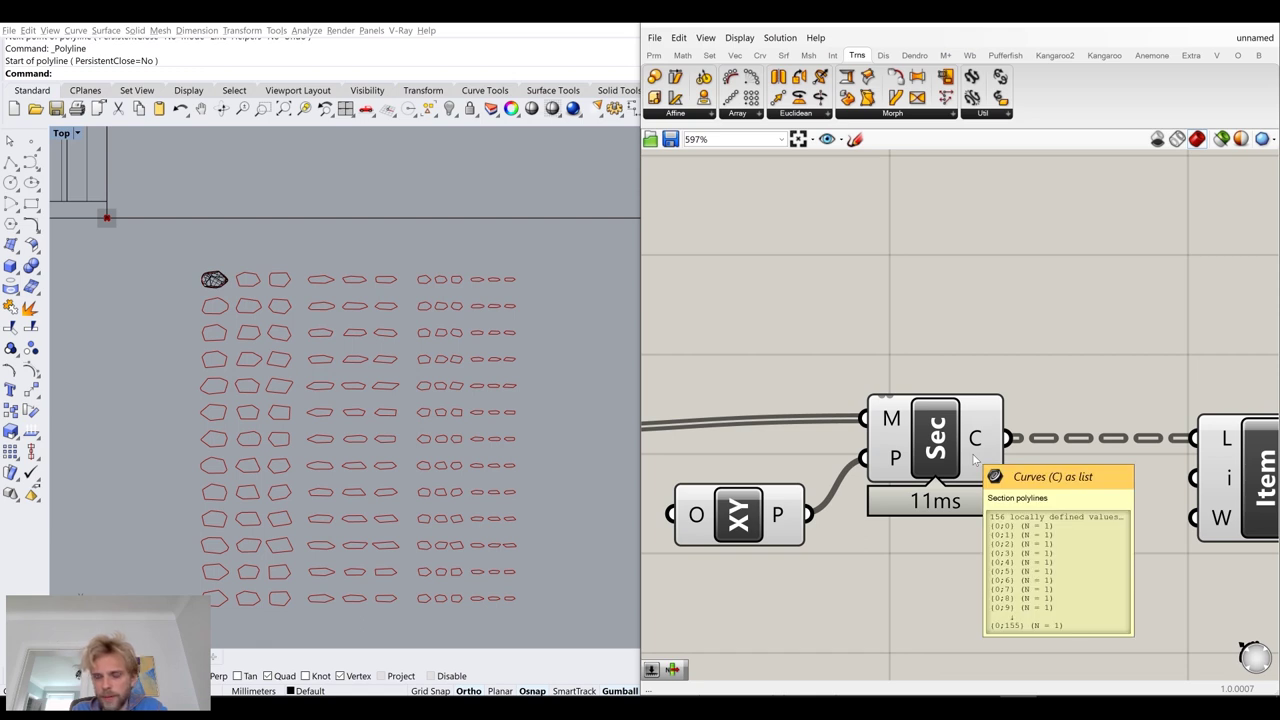
right_click(974, 458)
click(1043, 529)
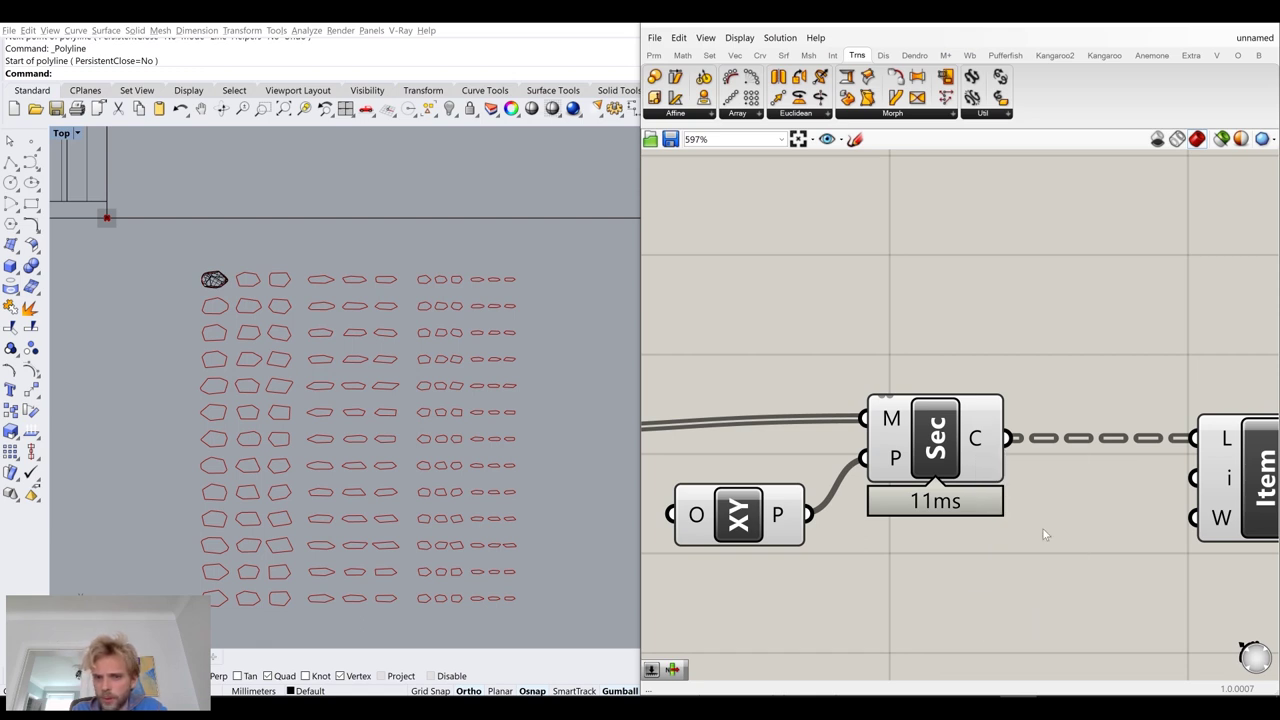
right_click(1008, 443)
click(1040, 507)
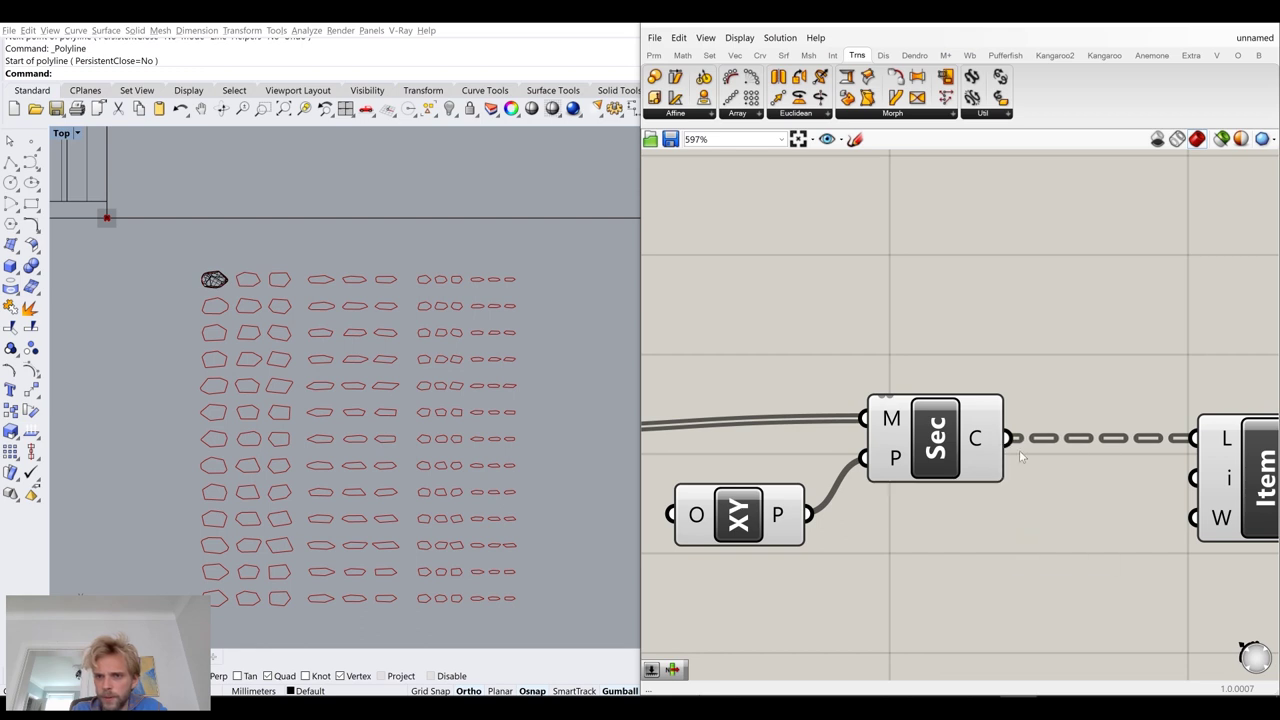
right_click(978, 441)
click(1022, 507)
Align the XY Plane component with the mesh section's P input to straighten their wire
scroll(935, 440, down, 3)
click(925, 440)
click(820, 477)
drag(820, 477, 807, 450)
click(751, 391)
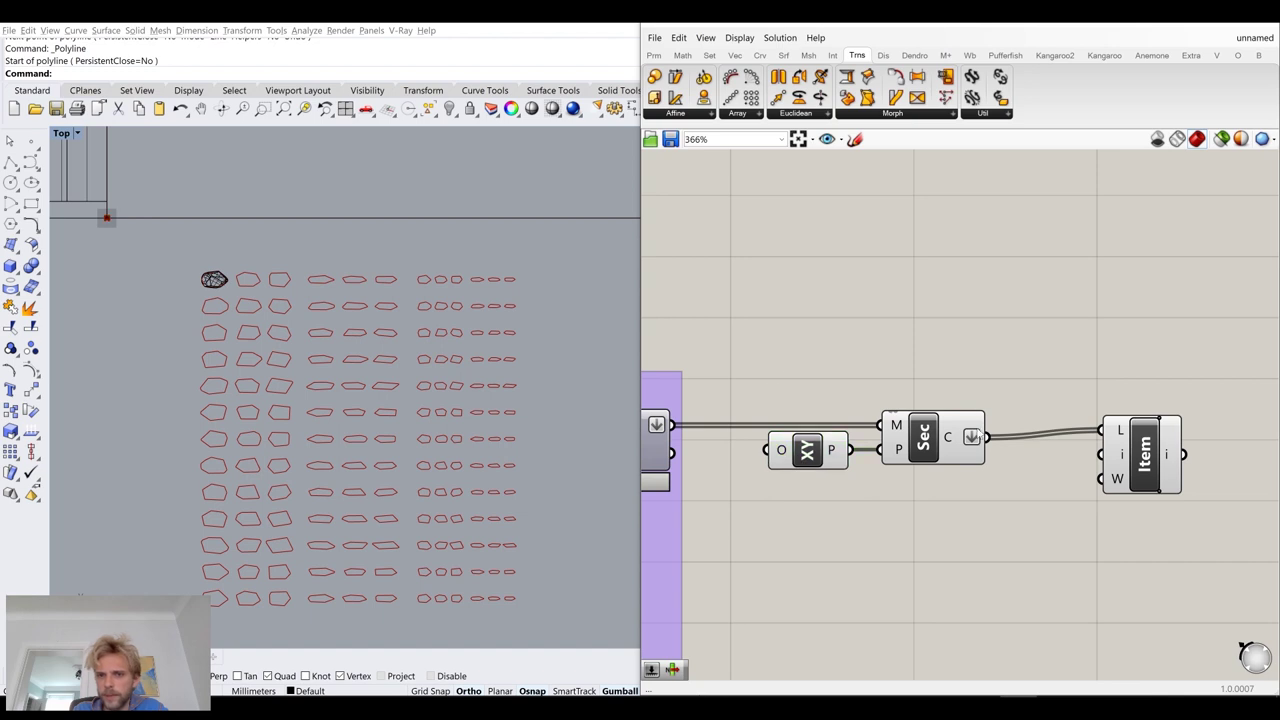
Hide the XY Plane component's preview while keeping the mesh section's outlines previewed
mouse_move(958, 440)
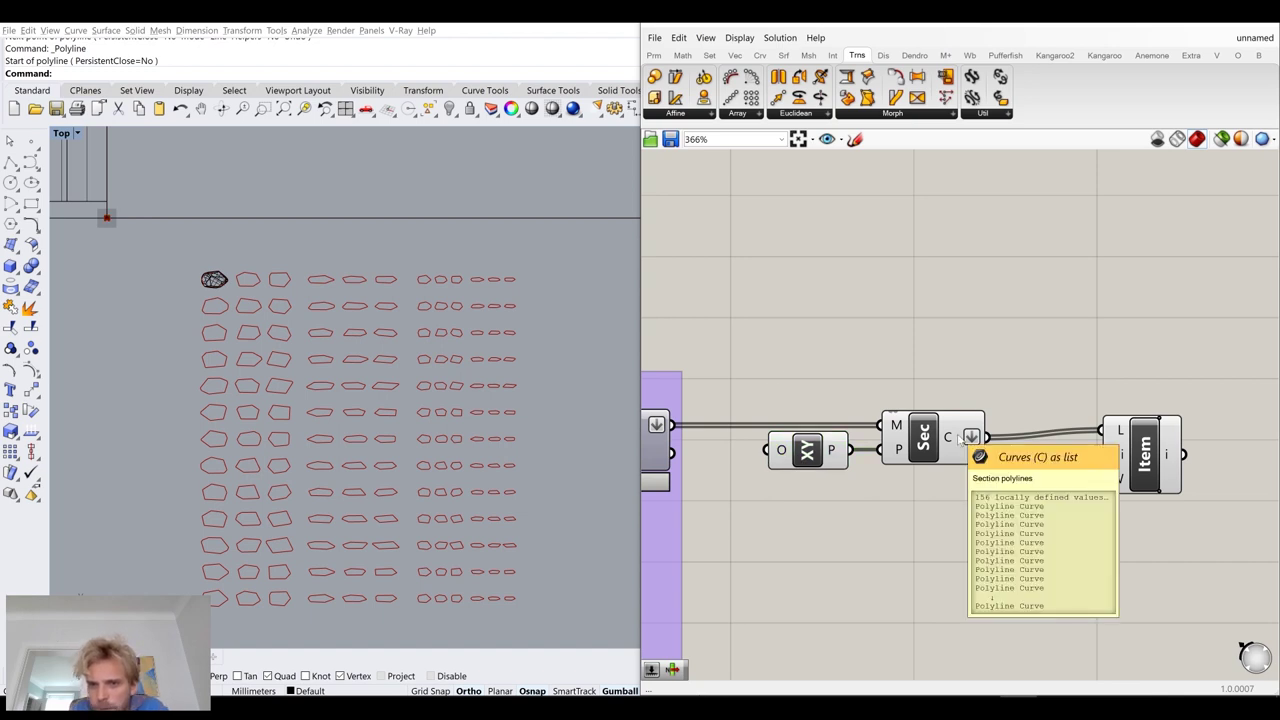
right_drag(962, 440, 1112, 426)
scroll(883, 408, up, 2)
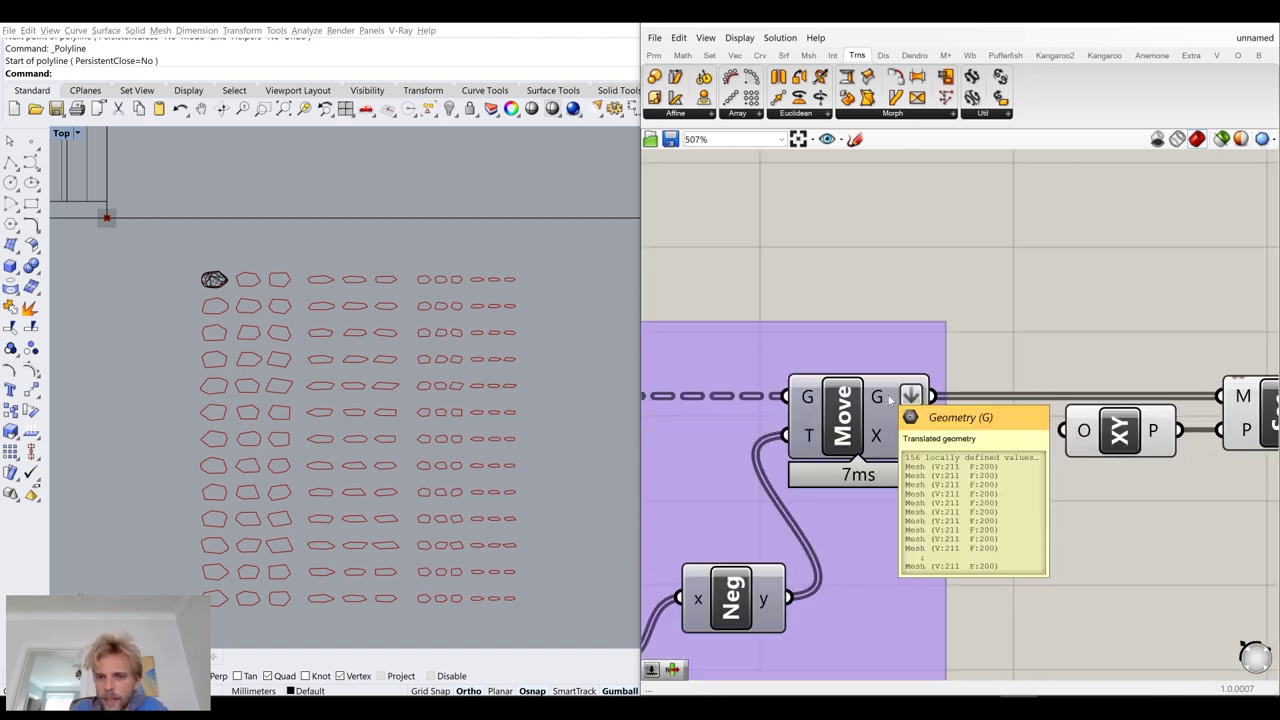
scroll(888, 395, down, 3)
drag(939, 527, 860, 410)
middle_click(860, 410)
click(907, 361)
click(936, 440)
middle_click(936, 440)
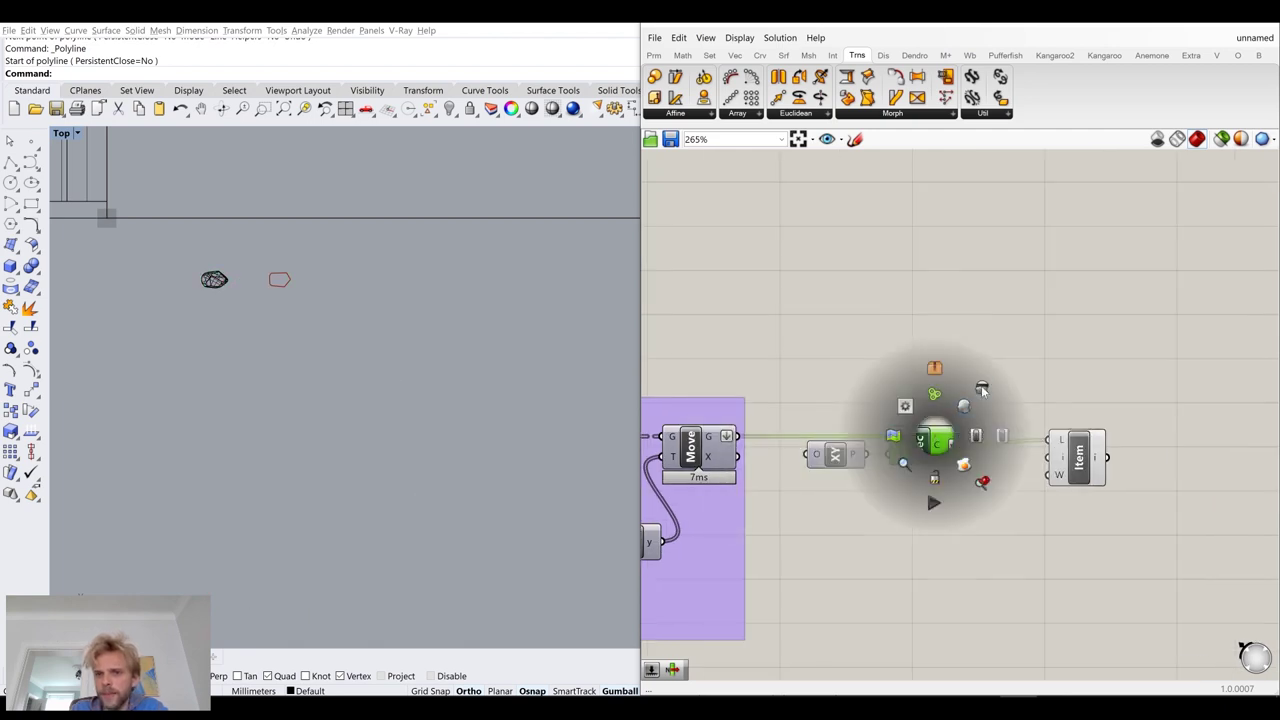
click(969, 405)
click(988, 421)
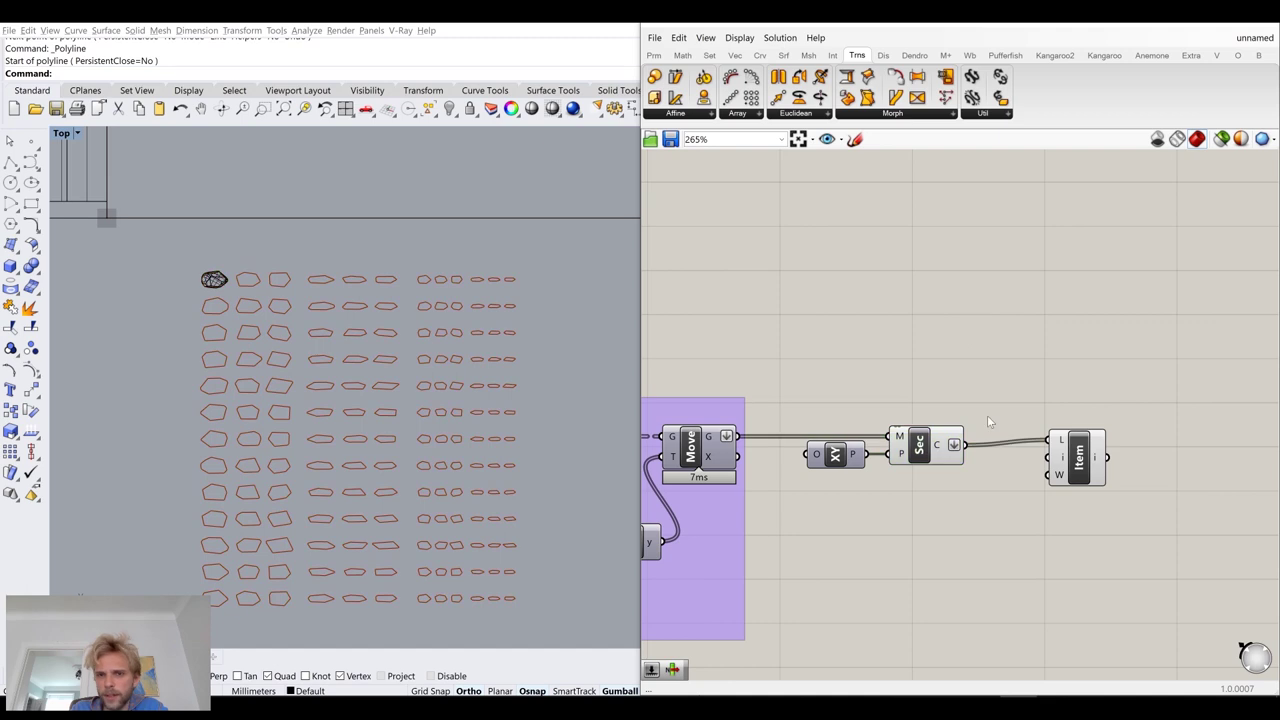
Shift the List Item component farther from the mesh section component to make room between them
click(944, 444)
click(969, 326)
drag(1089, 460, 1131, 465)
click(1070, 509)
click(1131, 487)
Add a Random component, connect its R output to List Item's i input and position it between the section and List Item
double_click(963, 563)
text(random)
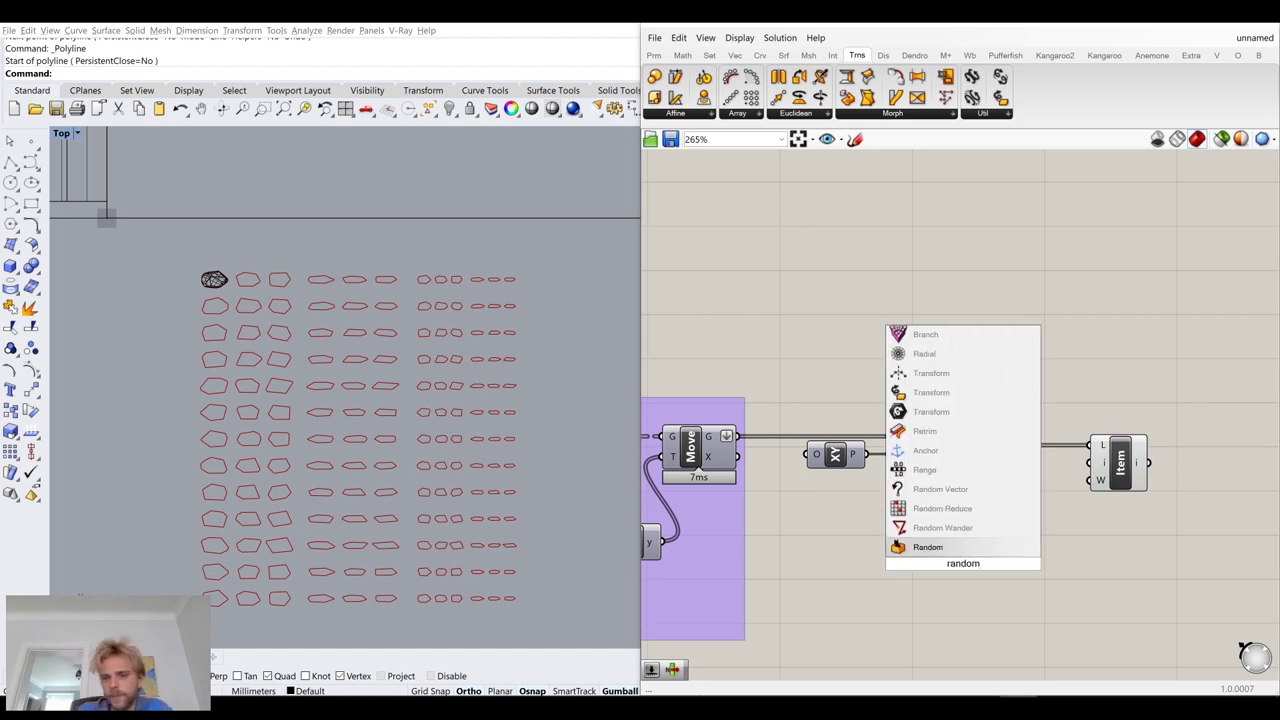
key(Return)
scroll(985, 540, up, 3)
drag(994, 574, 1147, 418)
drag(960, 572, 1060, 474)
right_drag(1208, 431, 1008, 471)
drag(1008, 472, 1118, 465)
drag(828, 535, 932, 515)
Set the Random component to output integer numbers
scroll(937, 426, up, 1)
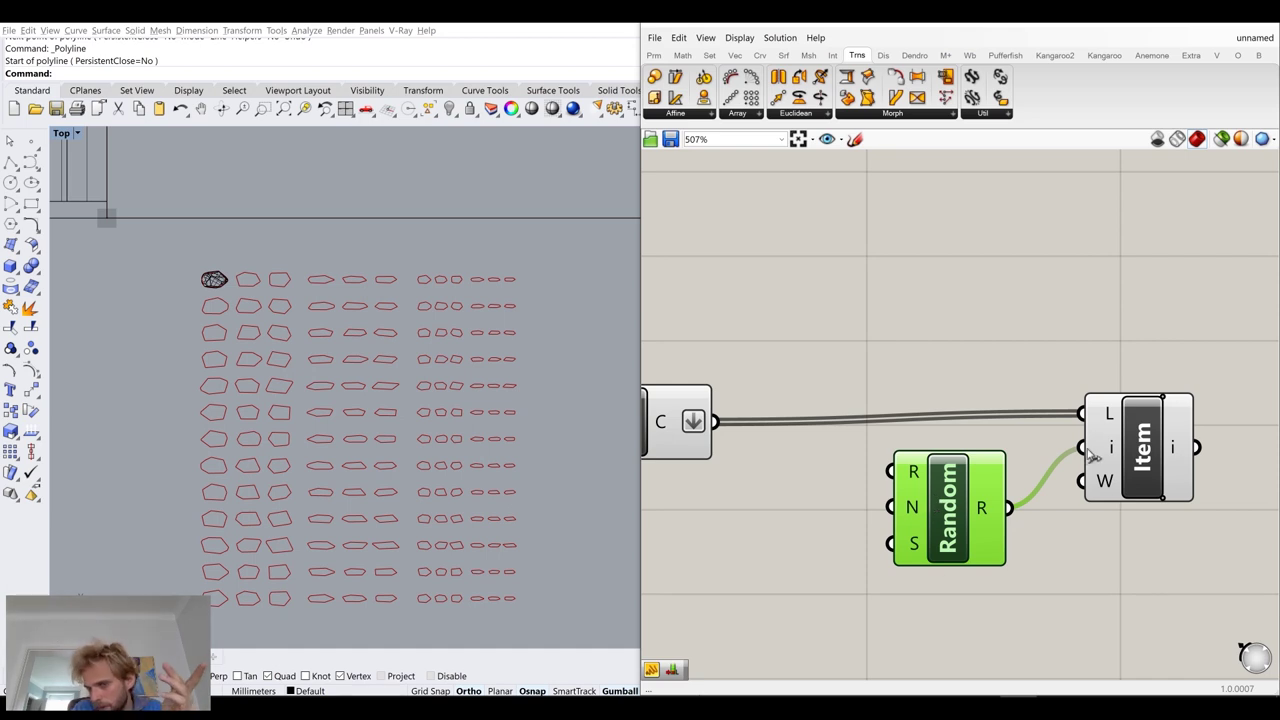
mouse_move(1105, 452)
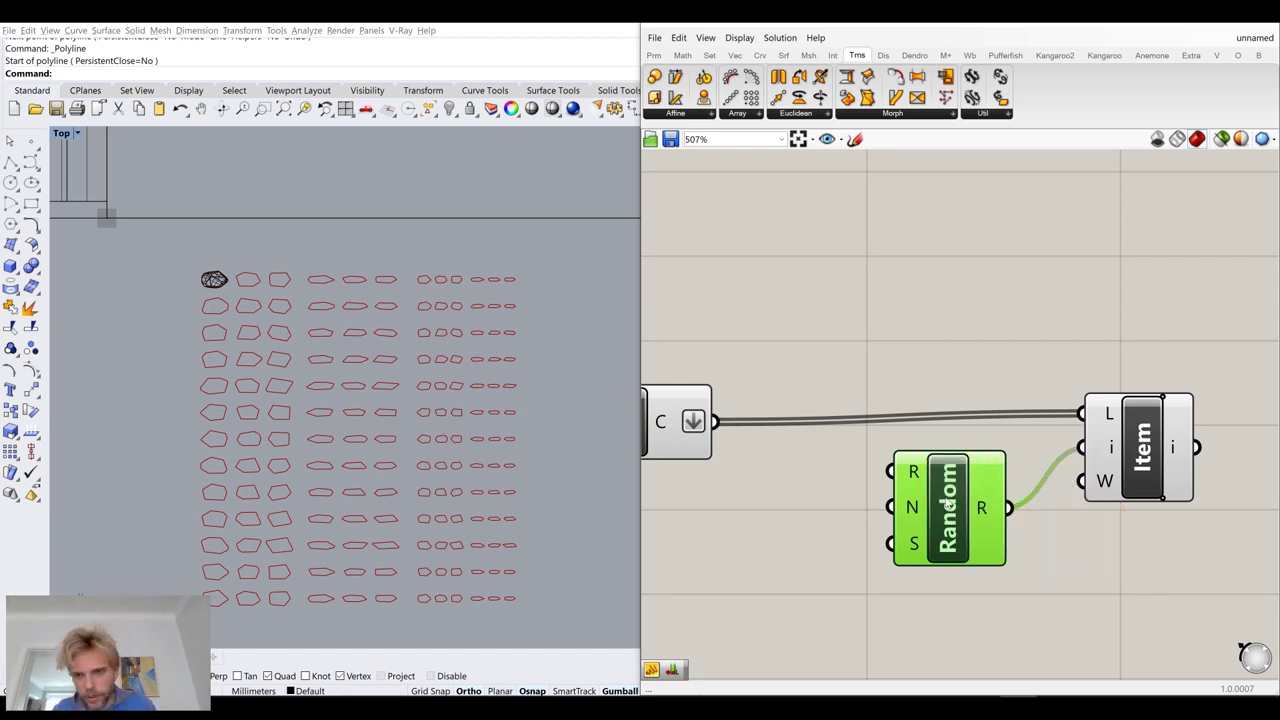
right_click(949, 504)
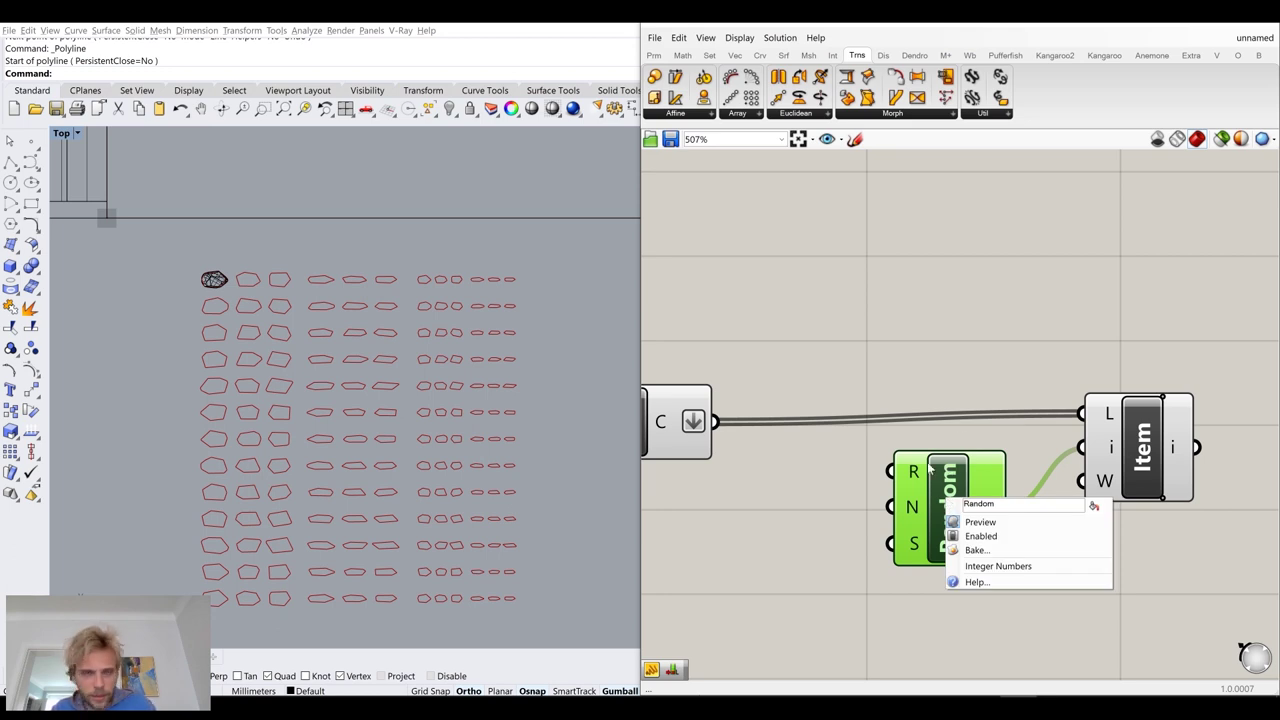
click(990, 566)
click(840, 578)
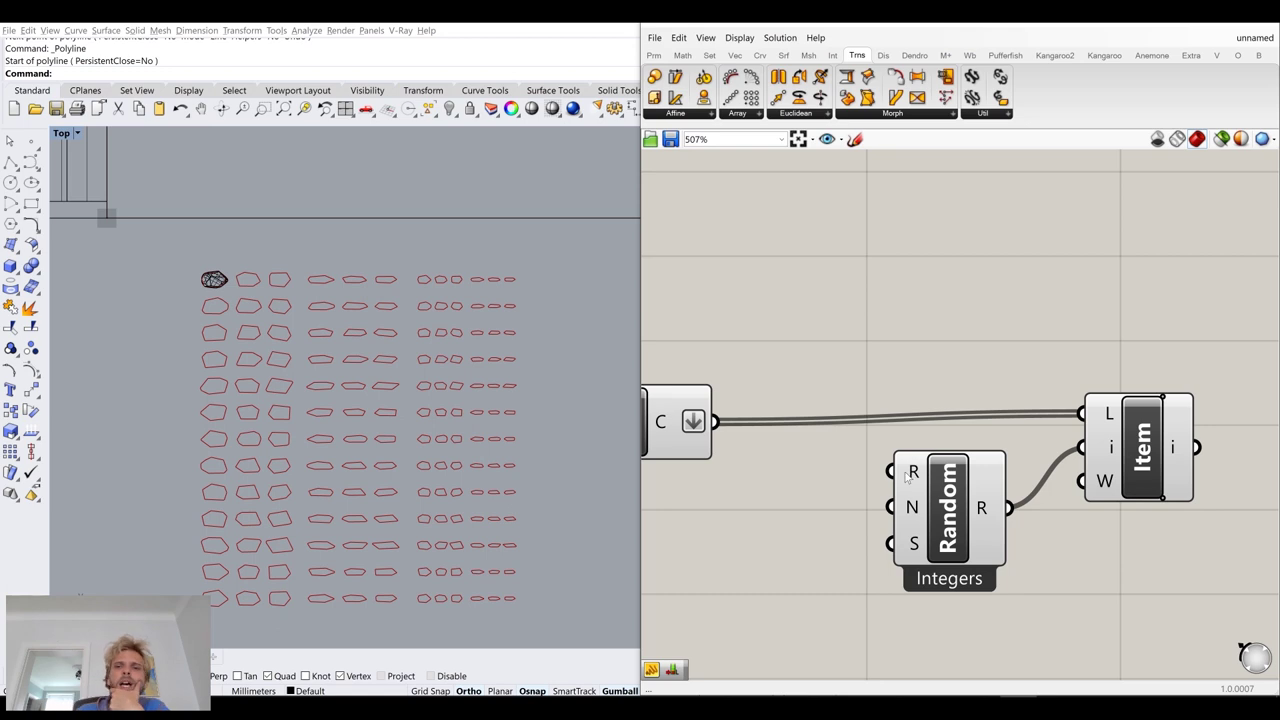
mouse_move(906, 476)
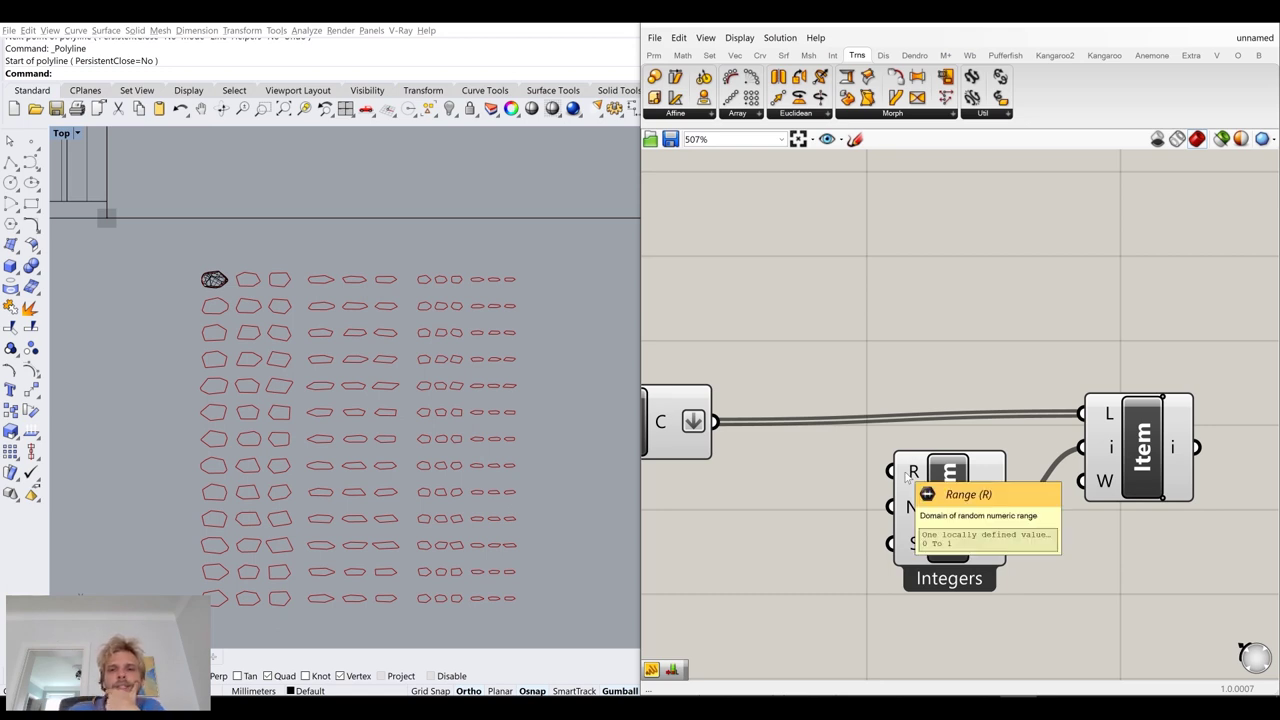
Add a List Length component between the mesh section and Random, feeding it the section's C output and its result into Random's R input
scroll(906, 476, down, 1)
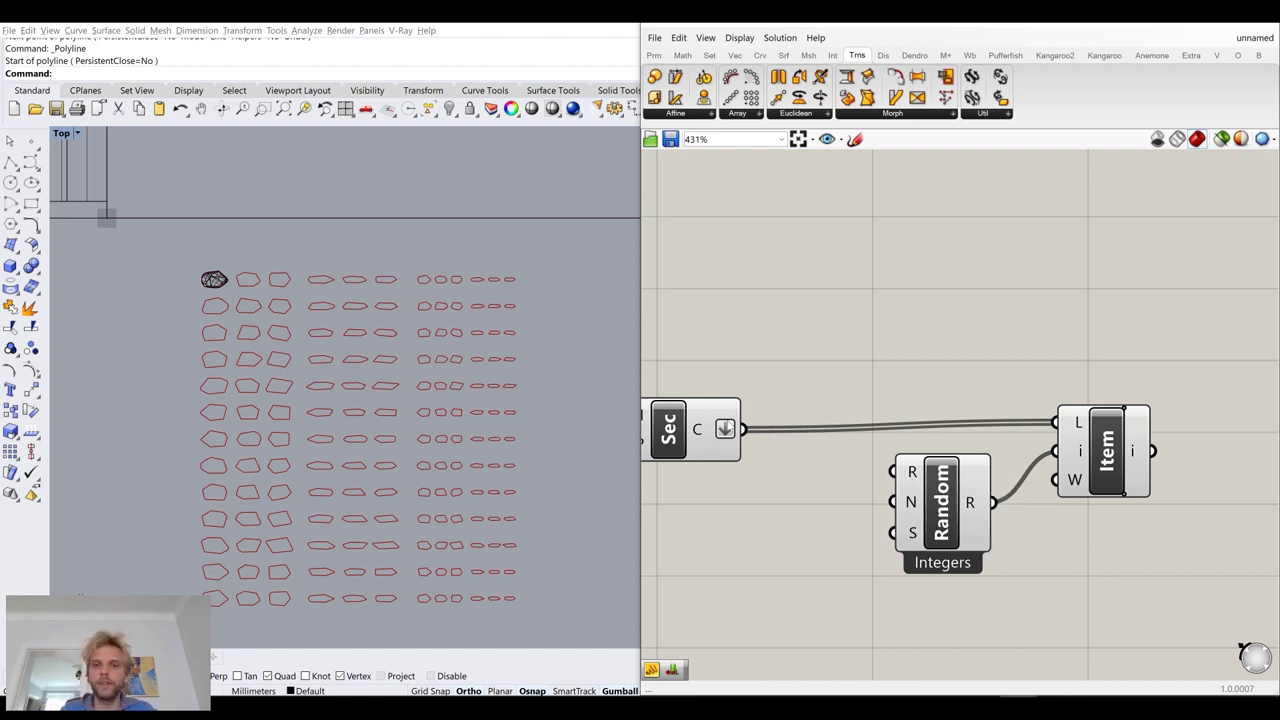
right_drag(784, 562, 889, 571)
double_click(889, 571)
text(list len)
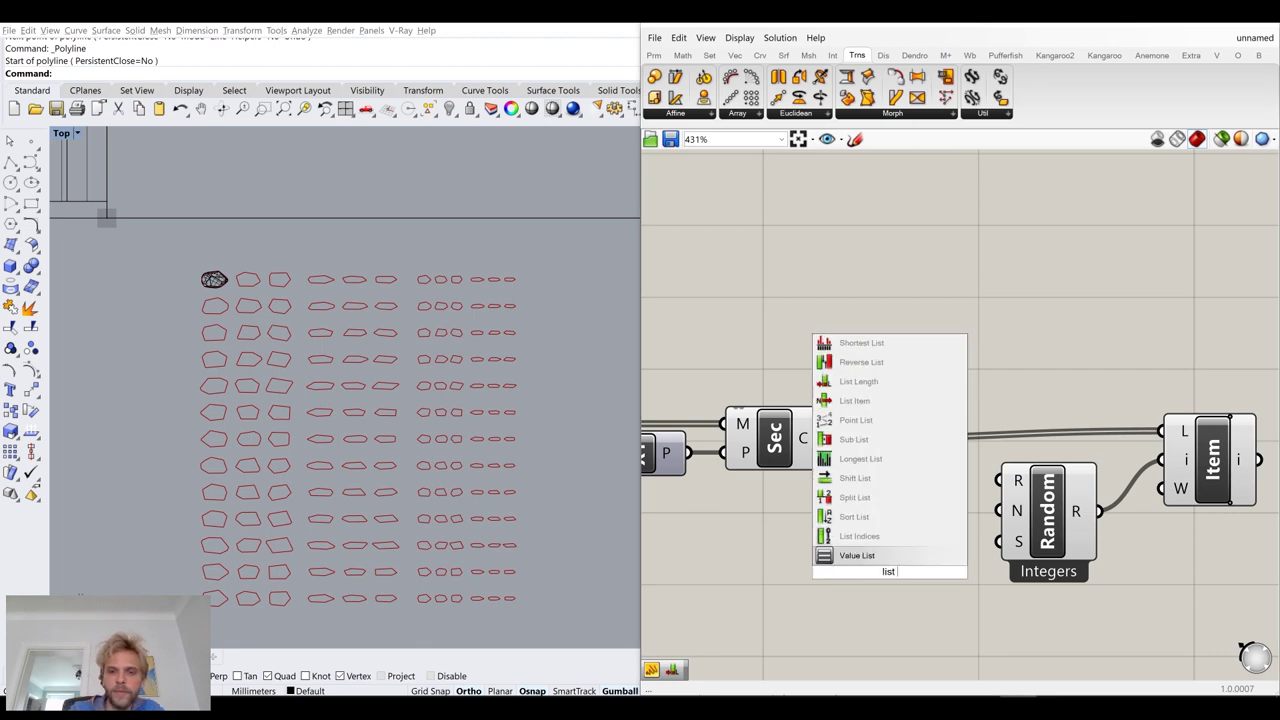
click(858, 536)
drag(849, 438, 934, 478)
drag(974, 474, 1003, 478)
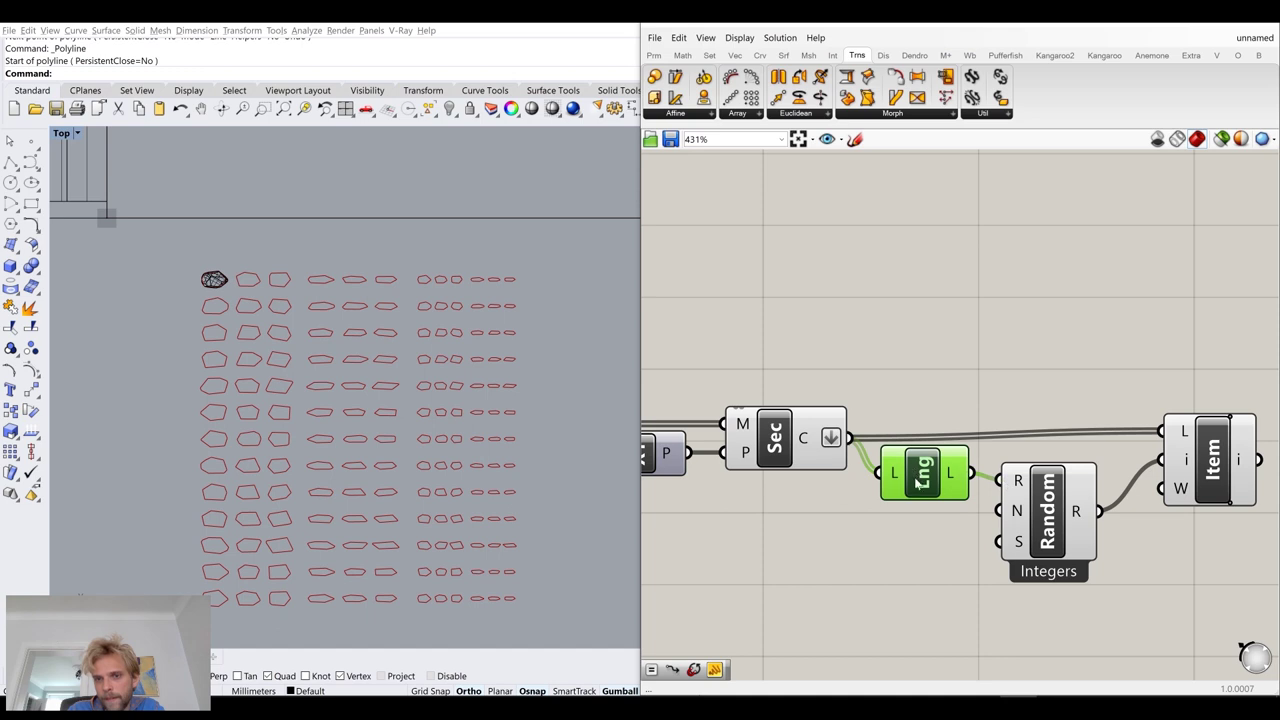
drag(917, 473, 917, 480)
click(929, 571)
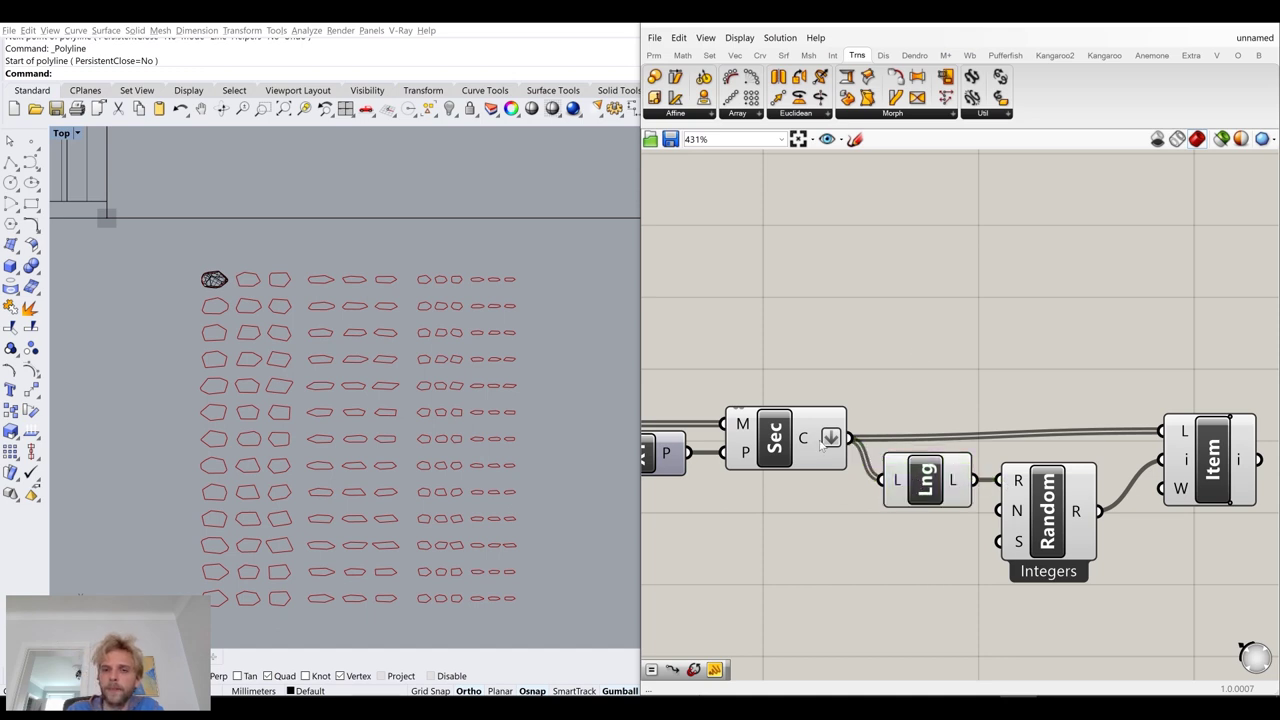
mouse_move(821, 446)
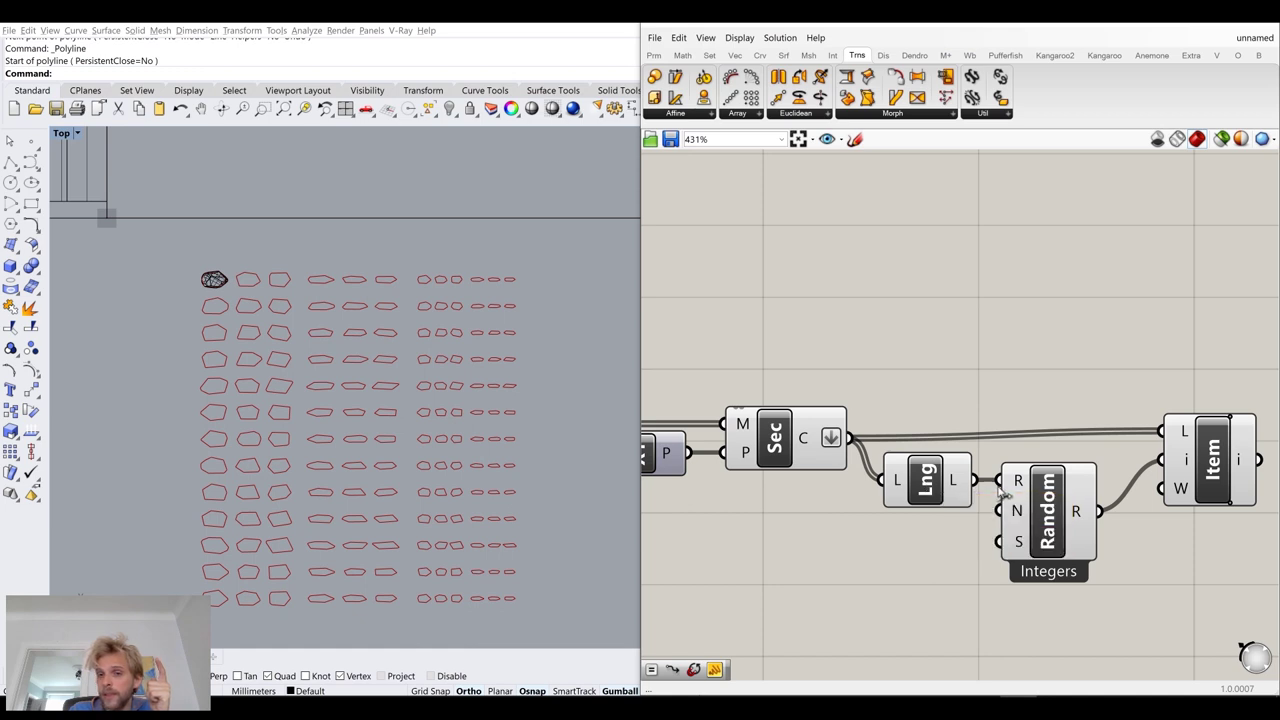
drag(939, 487, 933, 487)
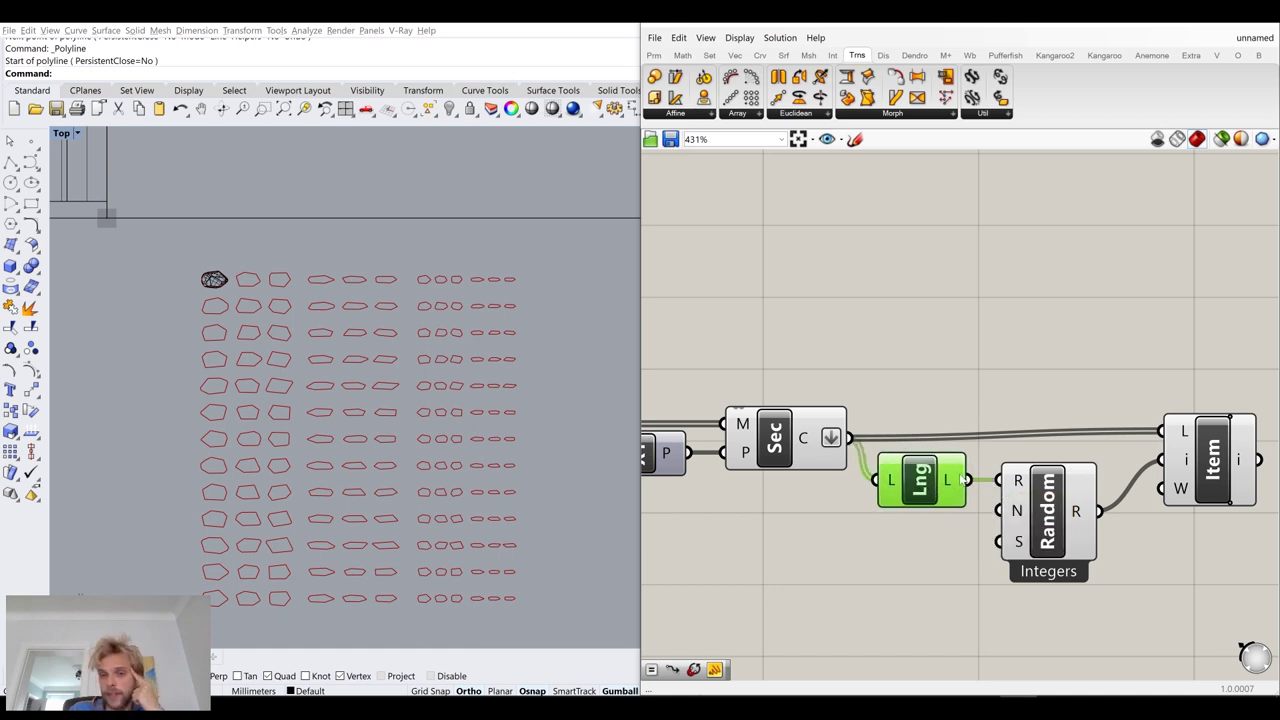
Inspect Random's output value and locate the outline picked by List Item among the stone sections in the Top viewport
mouse_move(957, 481)
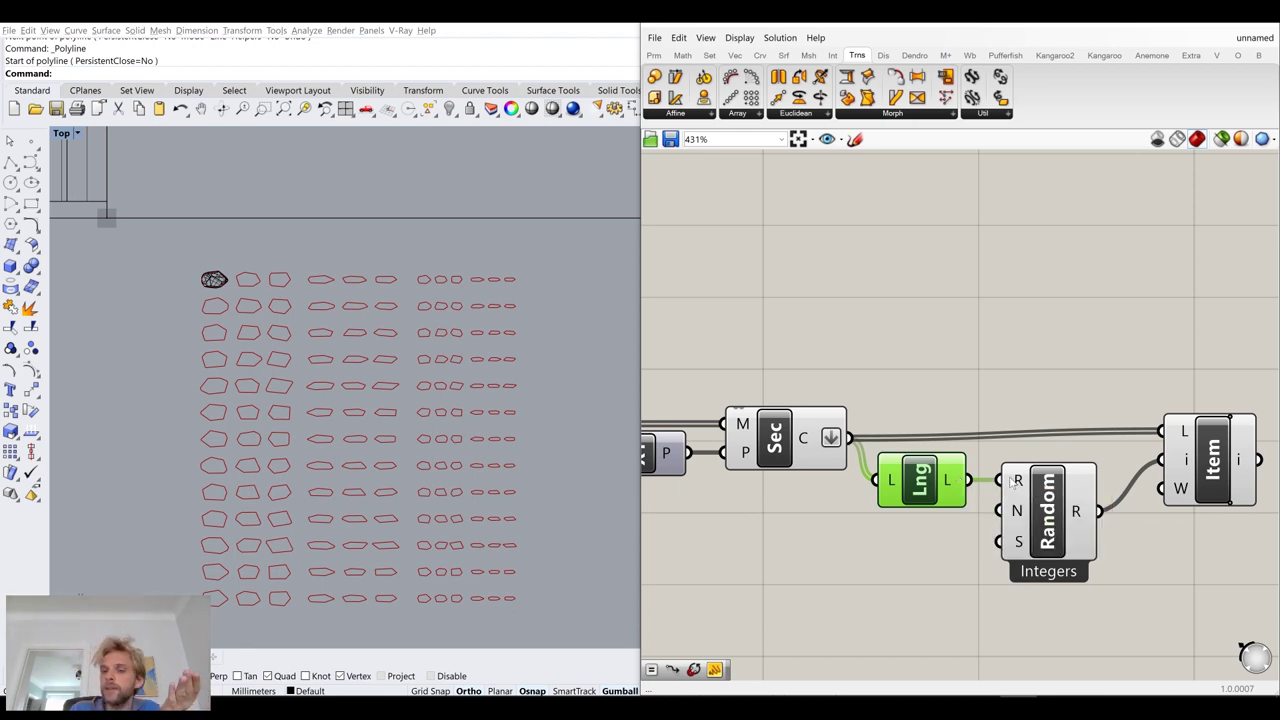
mouse_move(1012, 481)
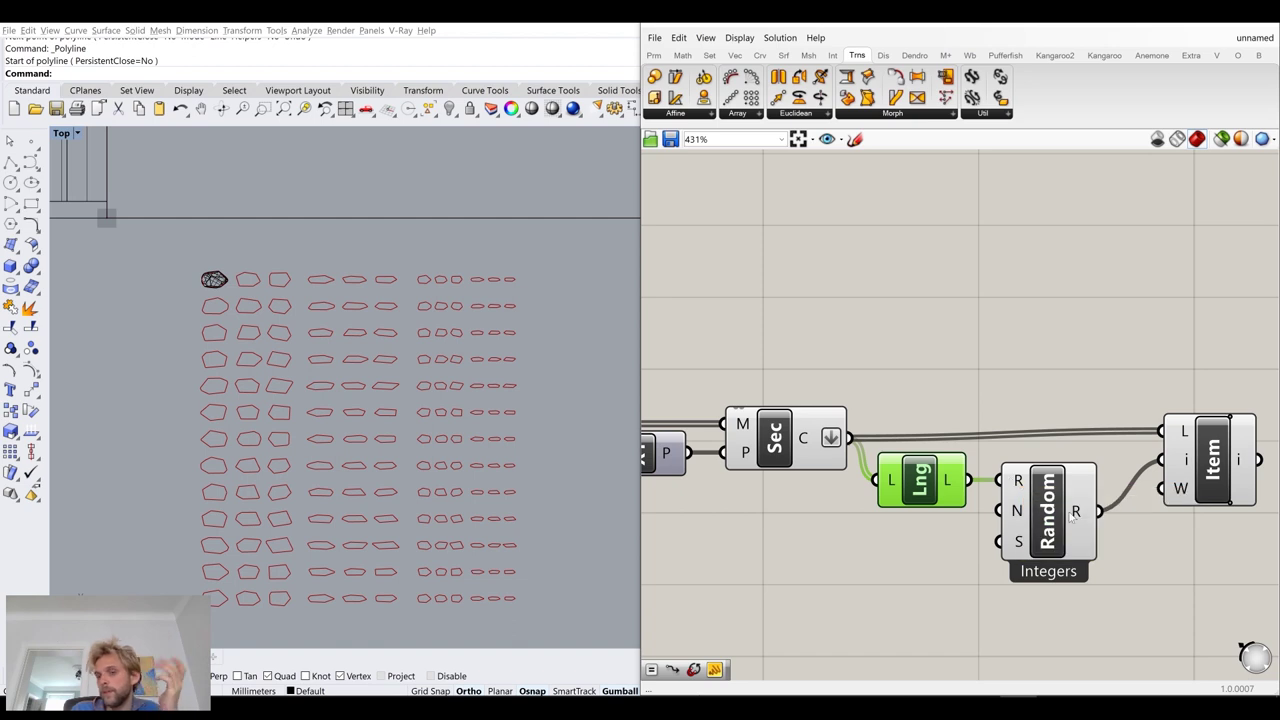
mouse_move(1076, 508)
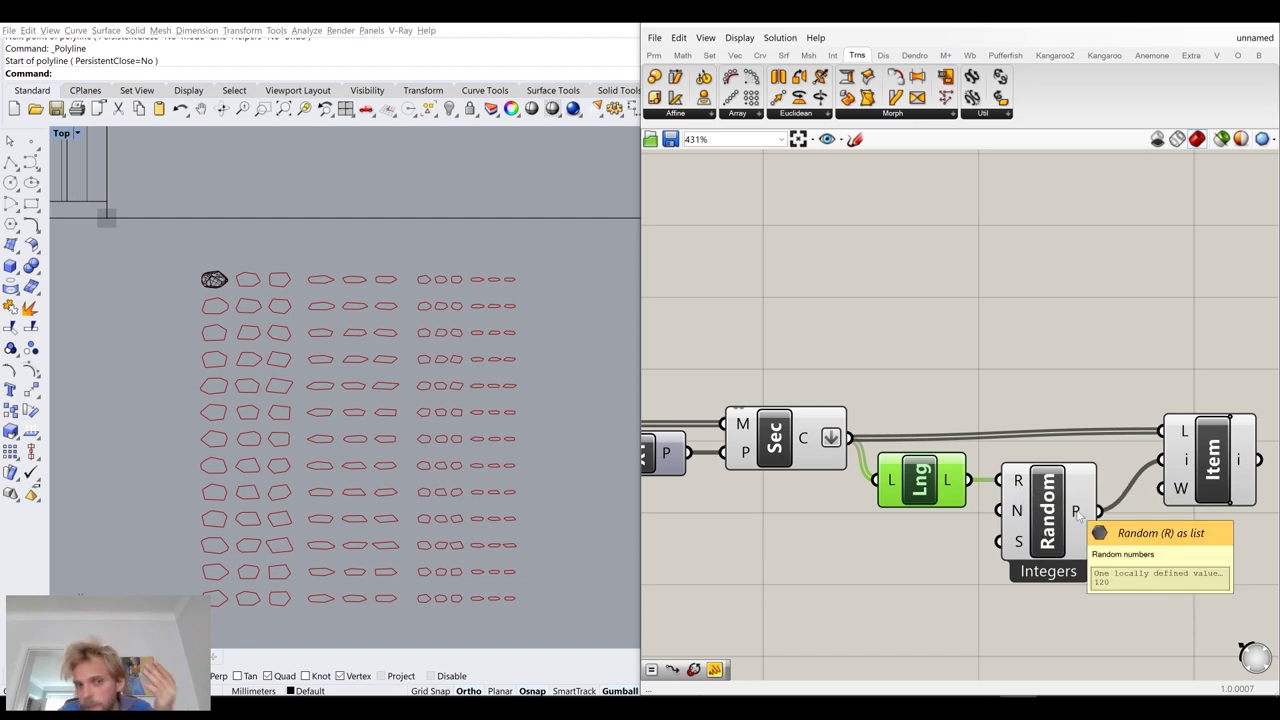
click(1226, 450)
scroll(430, 362, up, 5)
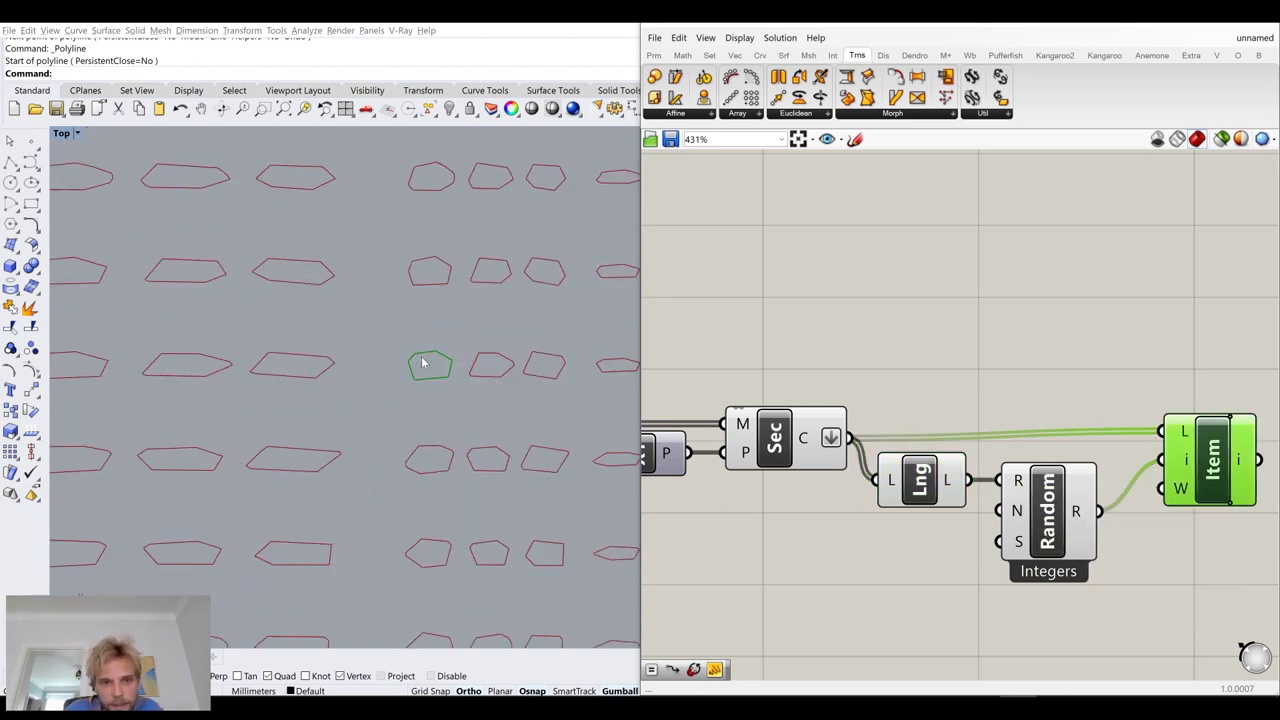
scroll(440, 358, down, 7)
right_drag(460, 300, 432, 426)
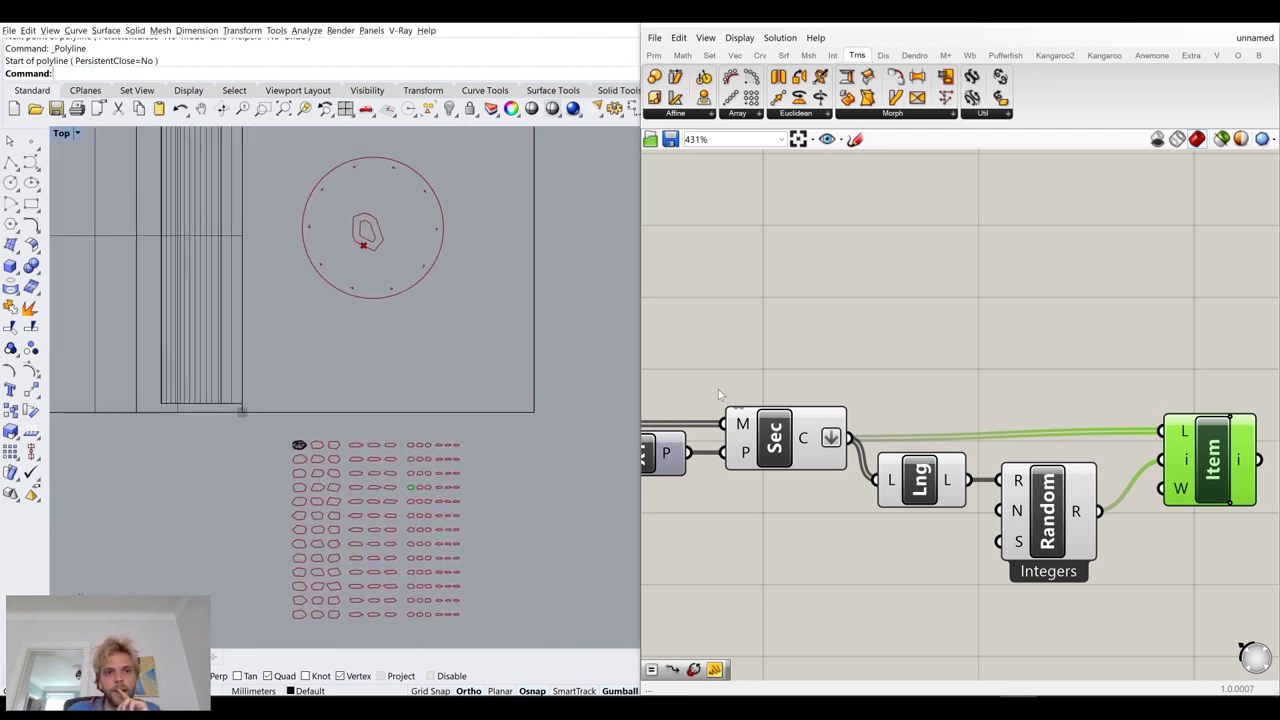
Group the XY Plane, mesh section, List Length, Random and List Item components and name the group "Stone picker"
scroll(718, 389, down, 3)
drag(1126, 533, 744, 346)
middle_click(744, 346)
click(746, 310)
right_click(967, 389)
right_click(968, 389)
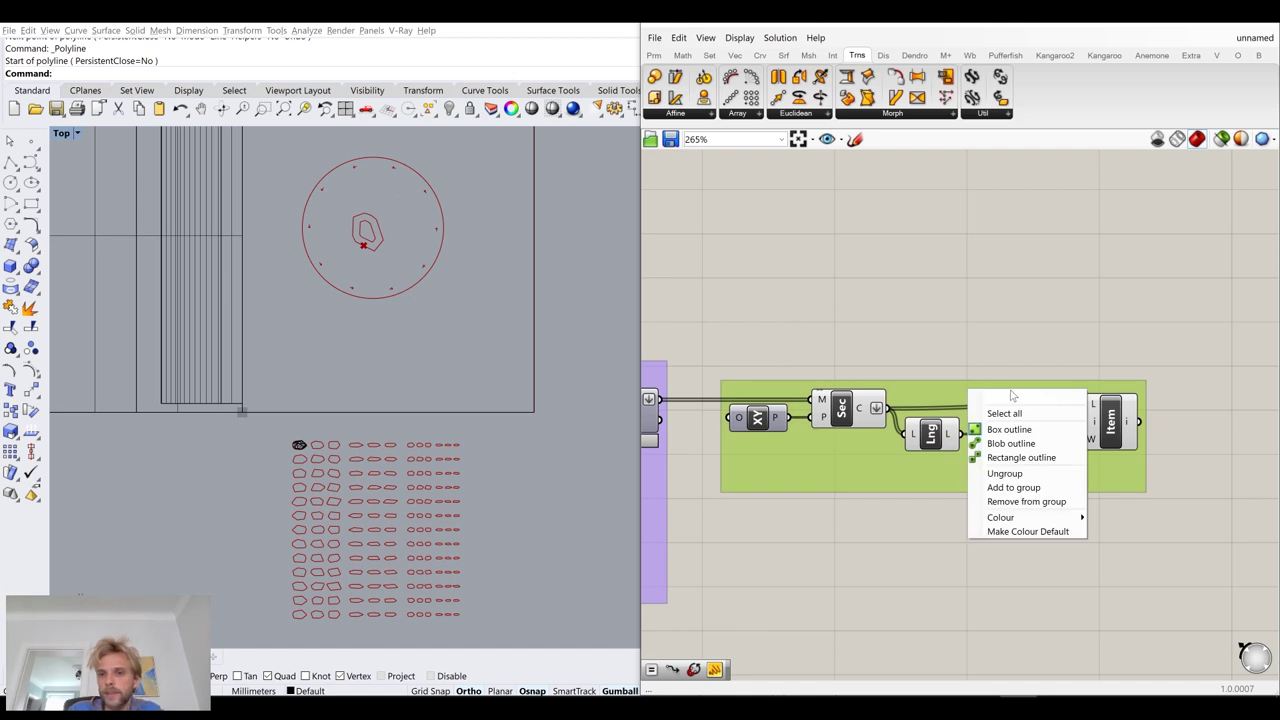
text(Stone picker)
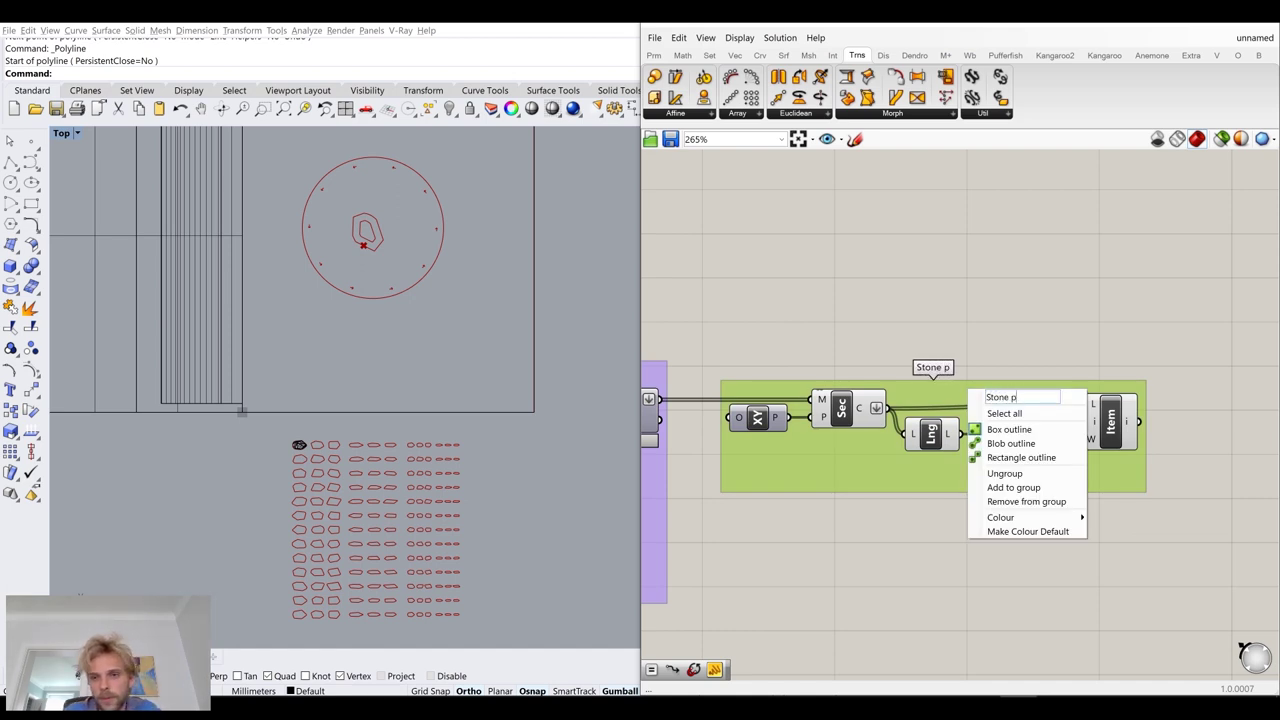
key(Return)
Hide the preview of all components in the Stone picker group
drag(758, 295, 1152, 566)
middle_click(1161, 562)
click(1207, 513)
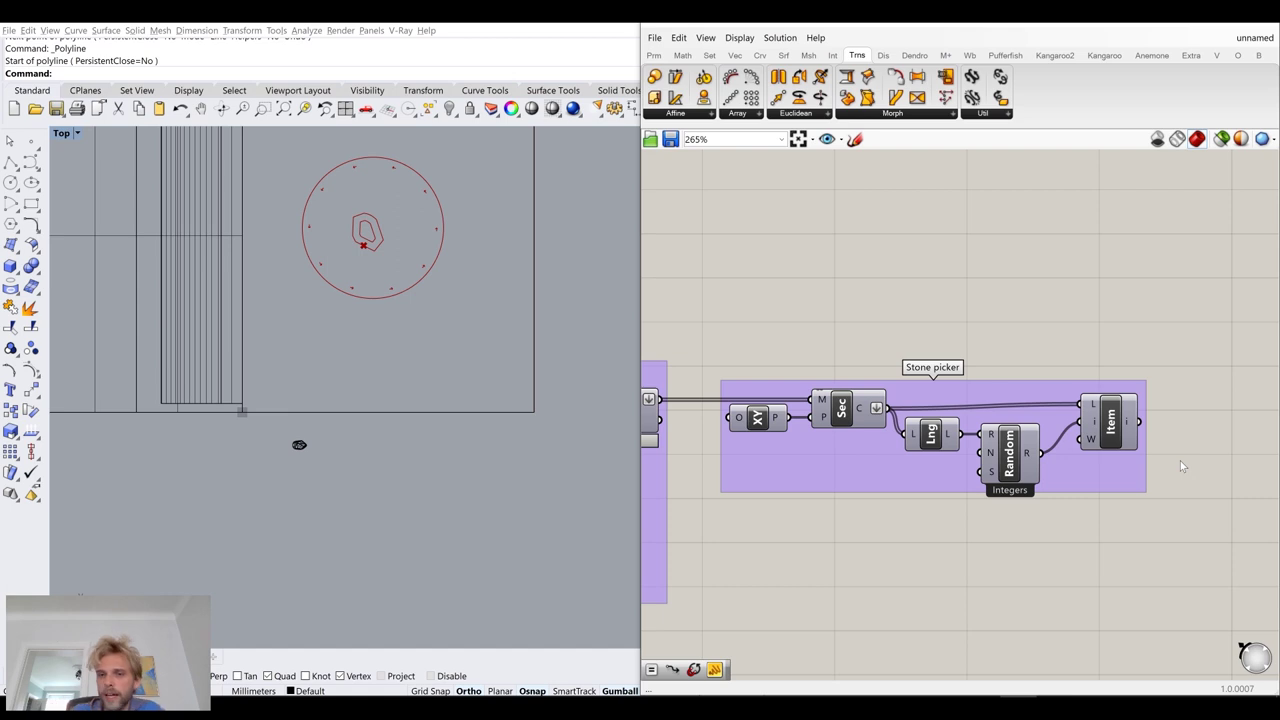
Turn the preview of the Stone picker group's List Item component back on
scroll(960, 370, down, 3)
scroll(900, 340, up, 1)
scroll(1051, 431, up, 4)
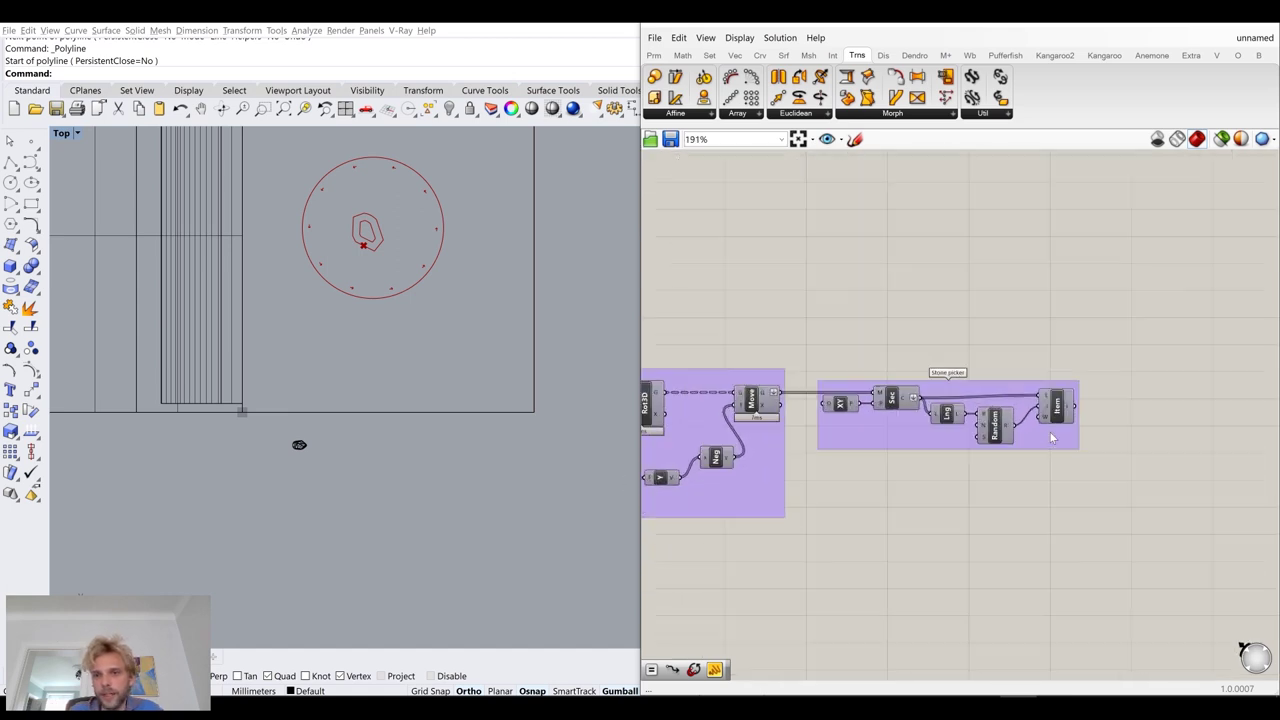
click(1064, 406)
middle_click(1063, 404)
click(1092, 377)
click(1059, 317)
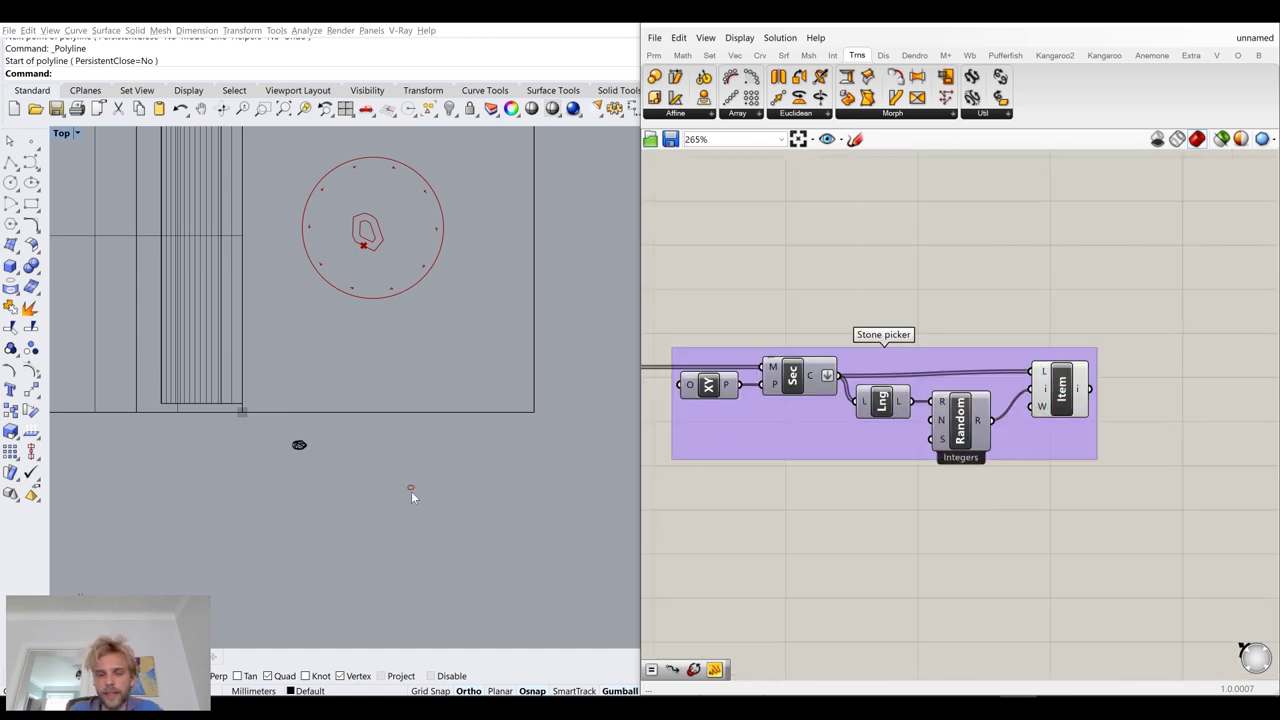
Add a Curve parameter outside the Stone picker group and connect List Item's output to it
scroll(411, 491, up, 4)
right_drag(978, 440, 870, 564)
scroll(874, 545, down, 1)
right_drag(1099, 512, 962, 427)
double_click(947, 390)
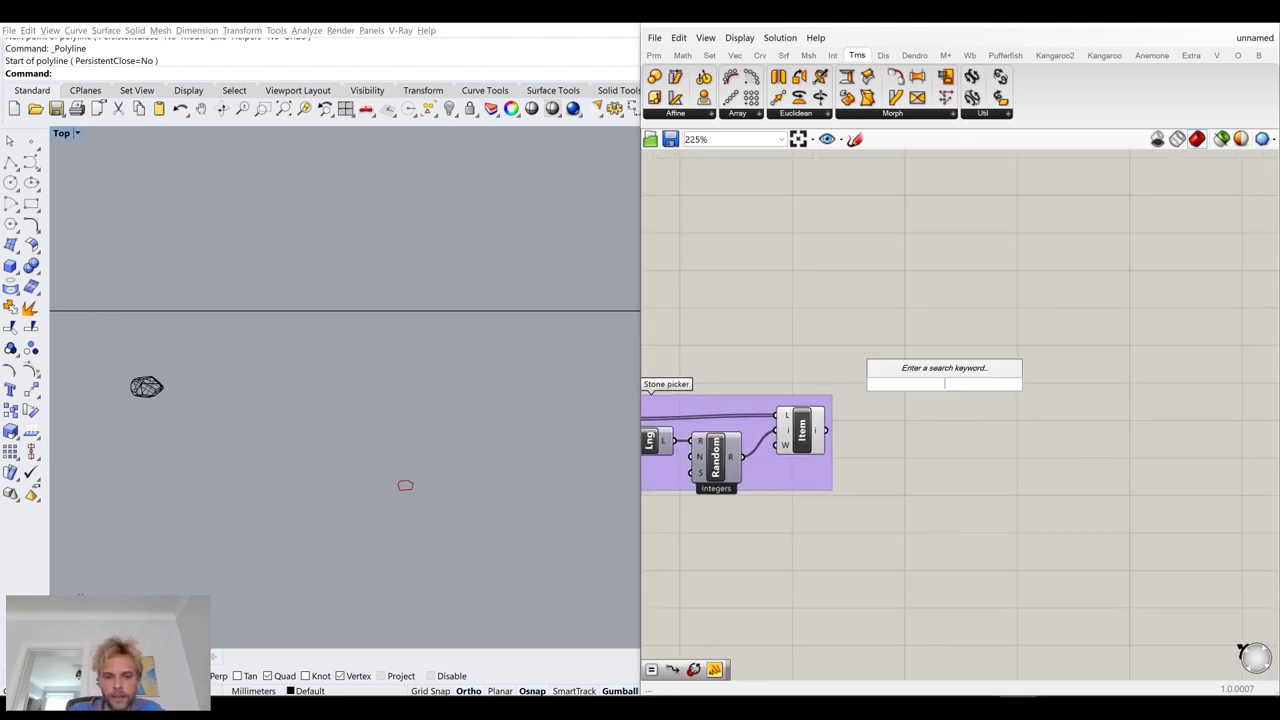
text(curve)
key(Return)
scroll(1089, 435, up, 1)
drag(829, 432, 958, 398)
right_drag(925, 445, 1053, 409)
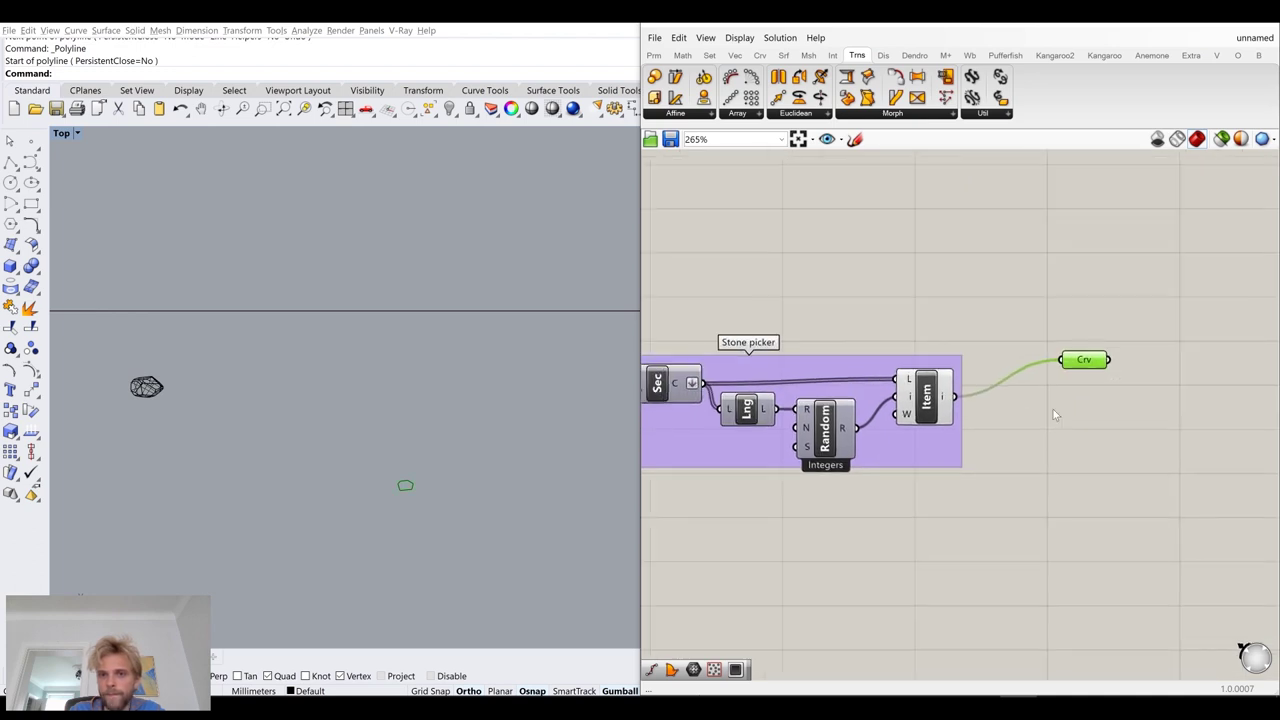
scroll(1045, 409, down, 4)
scroll(815, 430, up, 3)
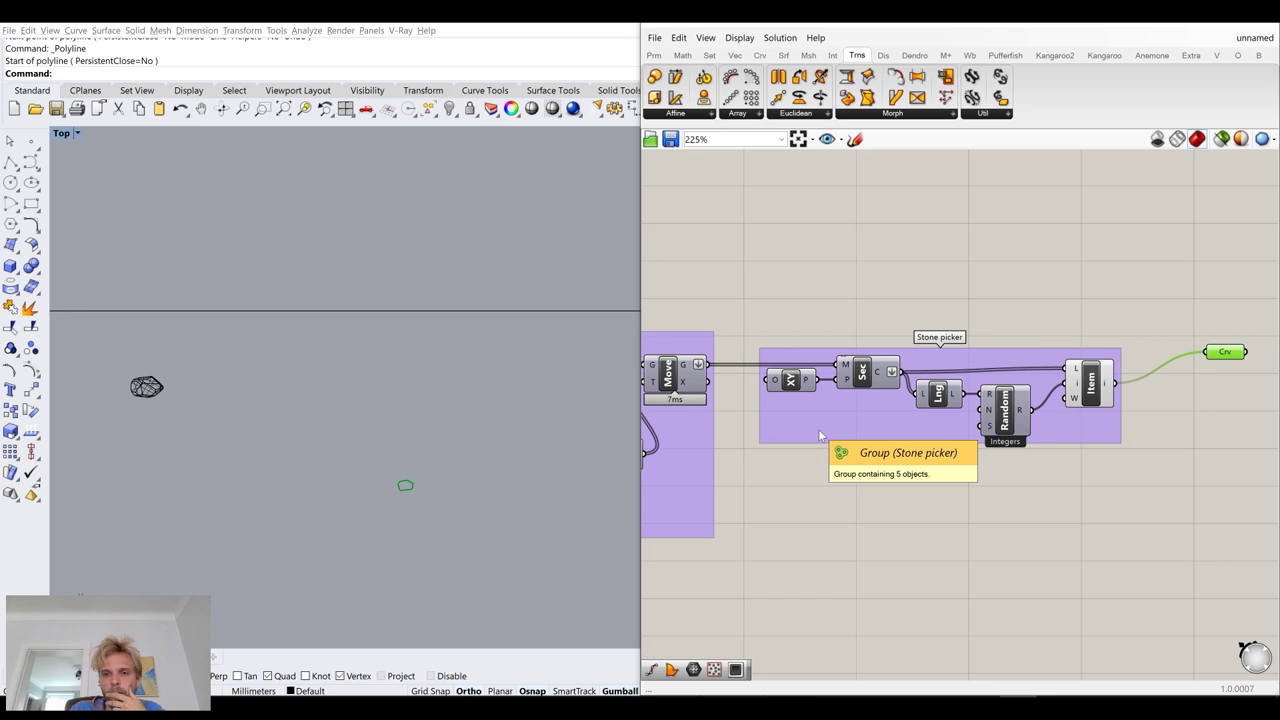
double_click(997, 528)
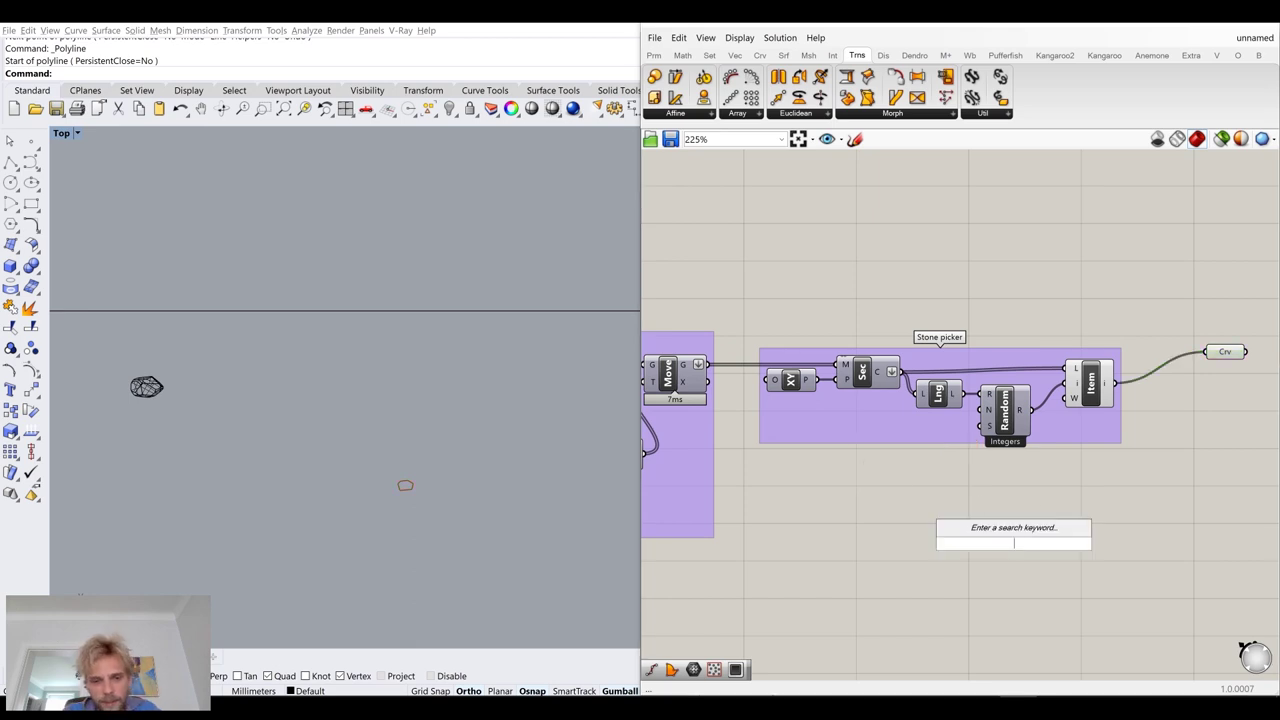
text(list item)
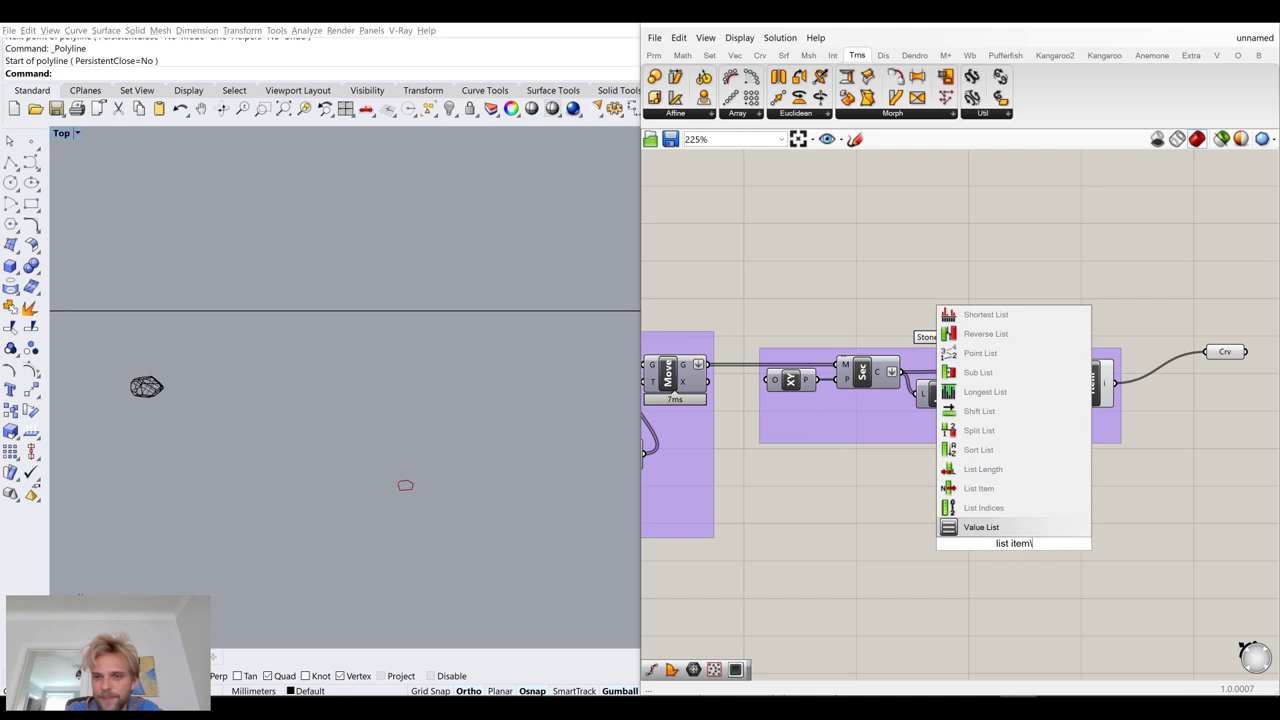
key(Up)
key(Up)
key(Return)
drag(1014, 545, 1088, 509)
drag(812, 381, 1063, 507)
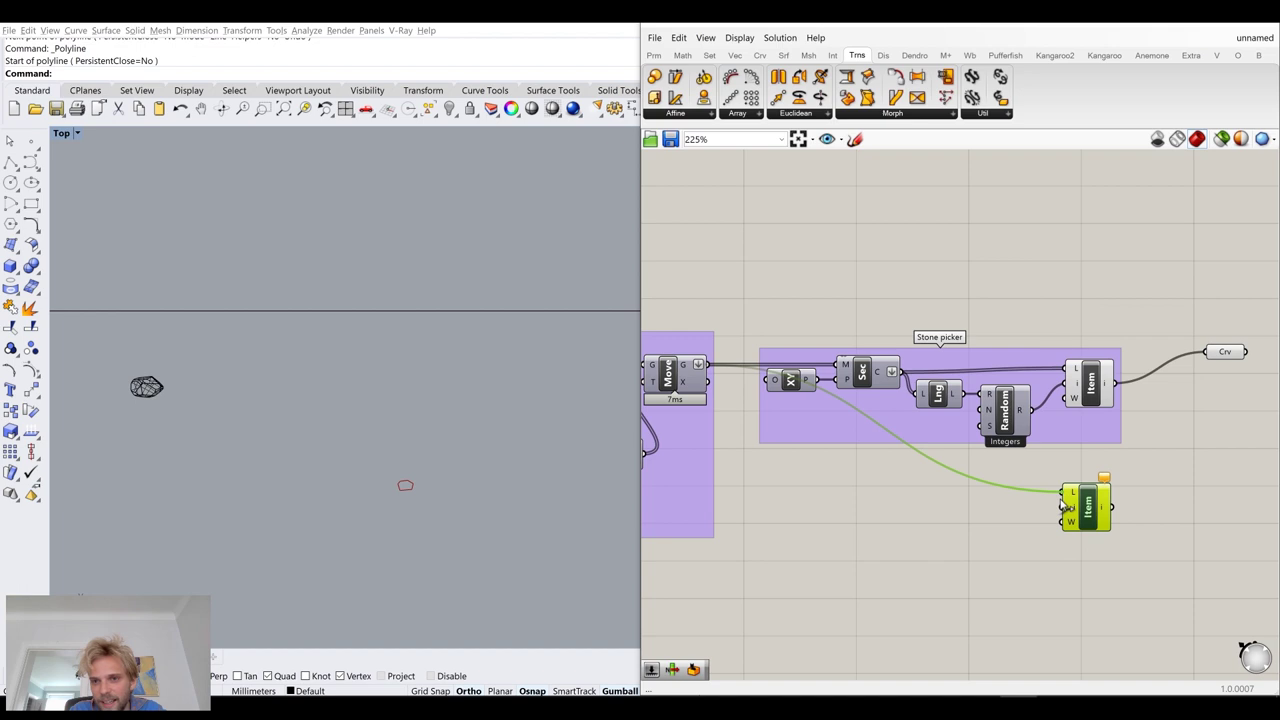
drag(1063, 507, 1060, 512)
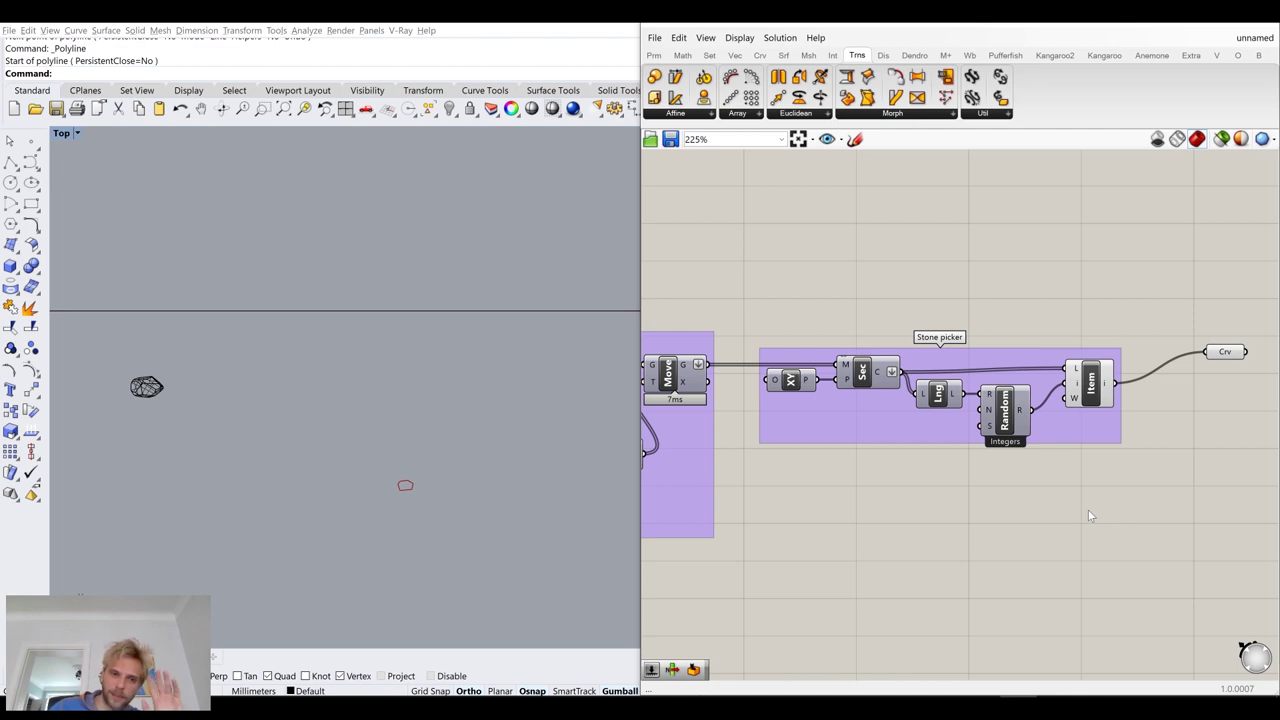
Rename the Curve parameter connected to List Item as "Picked Crv"
right_drag(1272, 405, 1112, 436)
scroll(1093, 389, up, 2)
click(1063, 381)
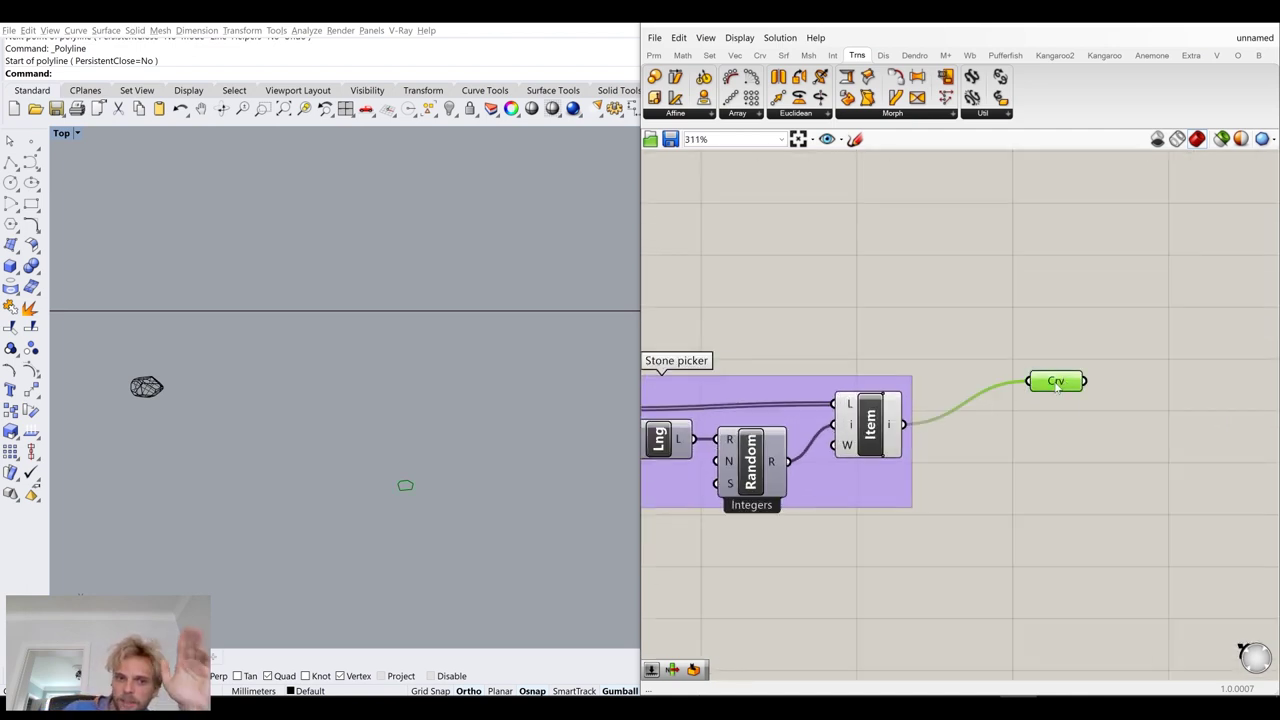
right_click(1056, 384)
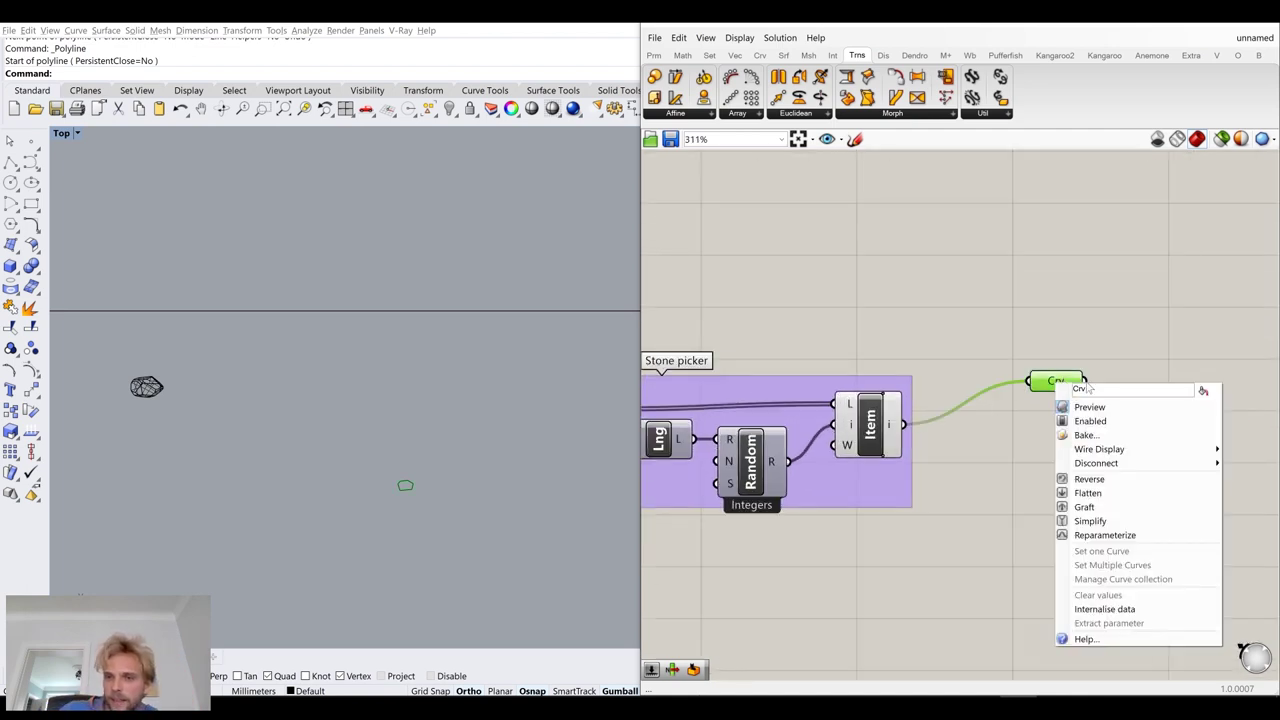
text(Picked Crv)
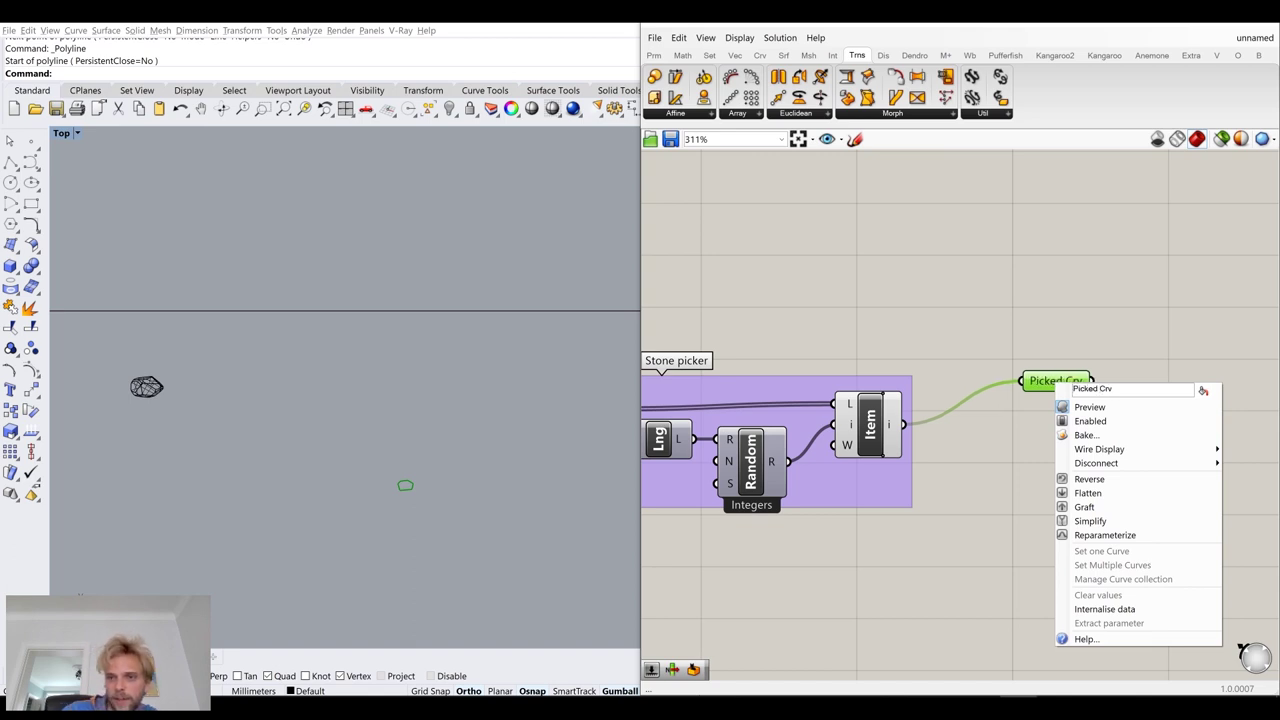
click(1064, 316)
Hide List Item's preview and line up the Picked Crv parameter level with List Item's output
click(866, 423)
middle_click(866, 423)
click(910, 372)
click(1020, 320)
drag(1053, 381, 1010, 425)
Select the Evaluate Length component after the curve Offset and locate its point on the central stone's offset outline in the Top viewport
right_drag(1118, 486, 1007, 471)
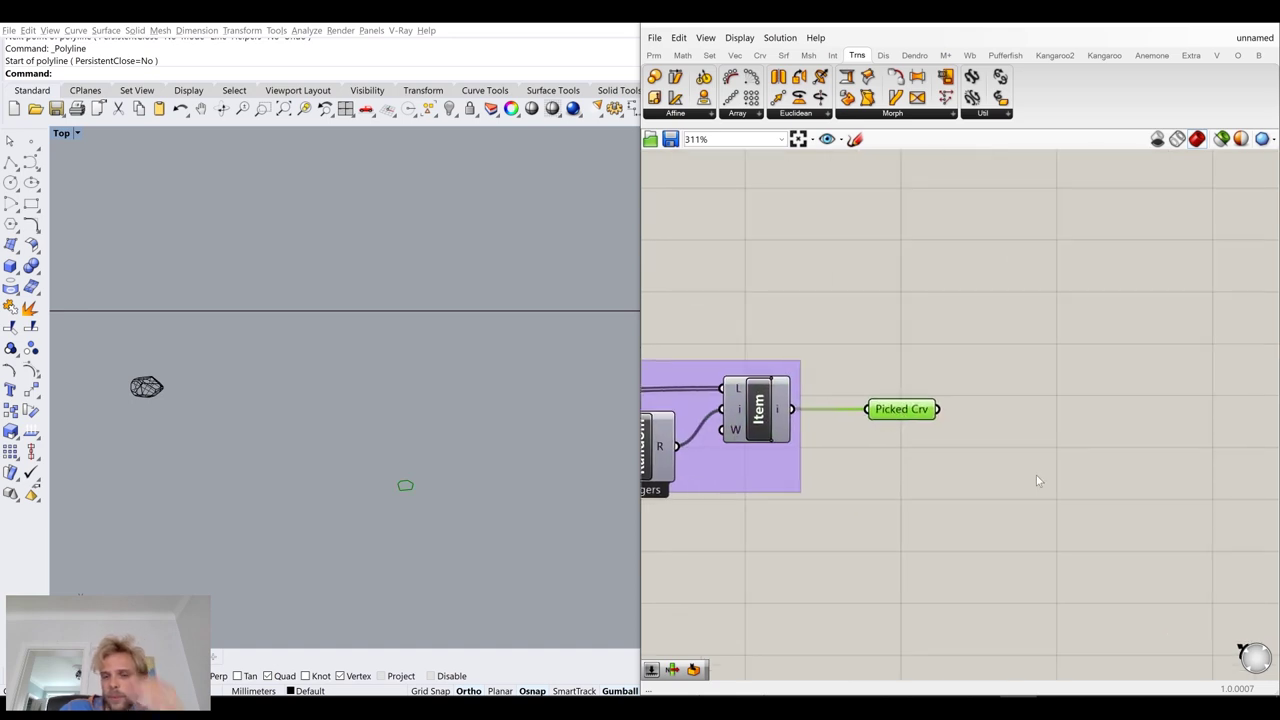
scroll(1037, 476, down, 5)
right_drag(862, 260, 874, 302)
scroll(874, 302, up, 3)
right_drag(780, 187, 878, 290)
scroll(878, 290, up, 2)
click(895, 322)
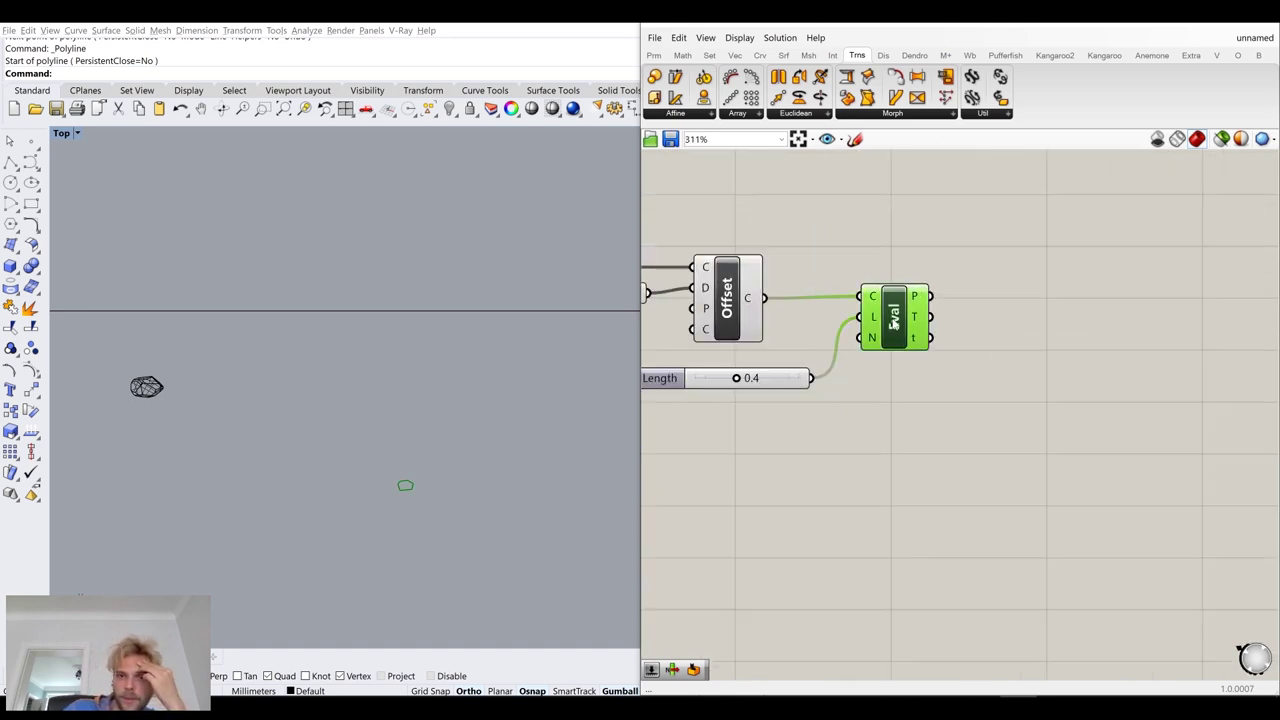
scroll(385, 262, down, 9)
right_drag(354, 301, 363, 395)
scroll(350, 247, up, 6)
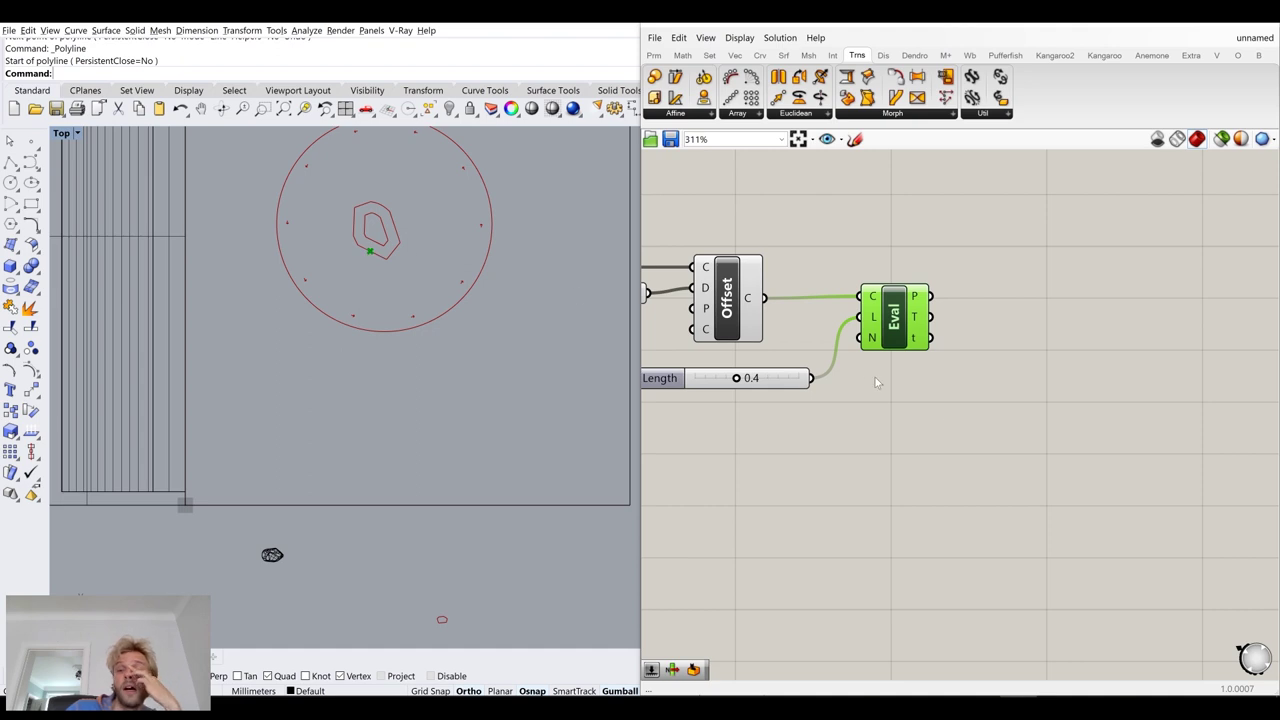
scroll(940, 413, down, 6)
scroll(1110, 640, up, 5)
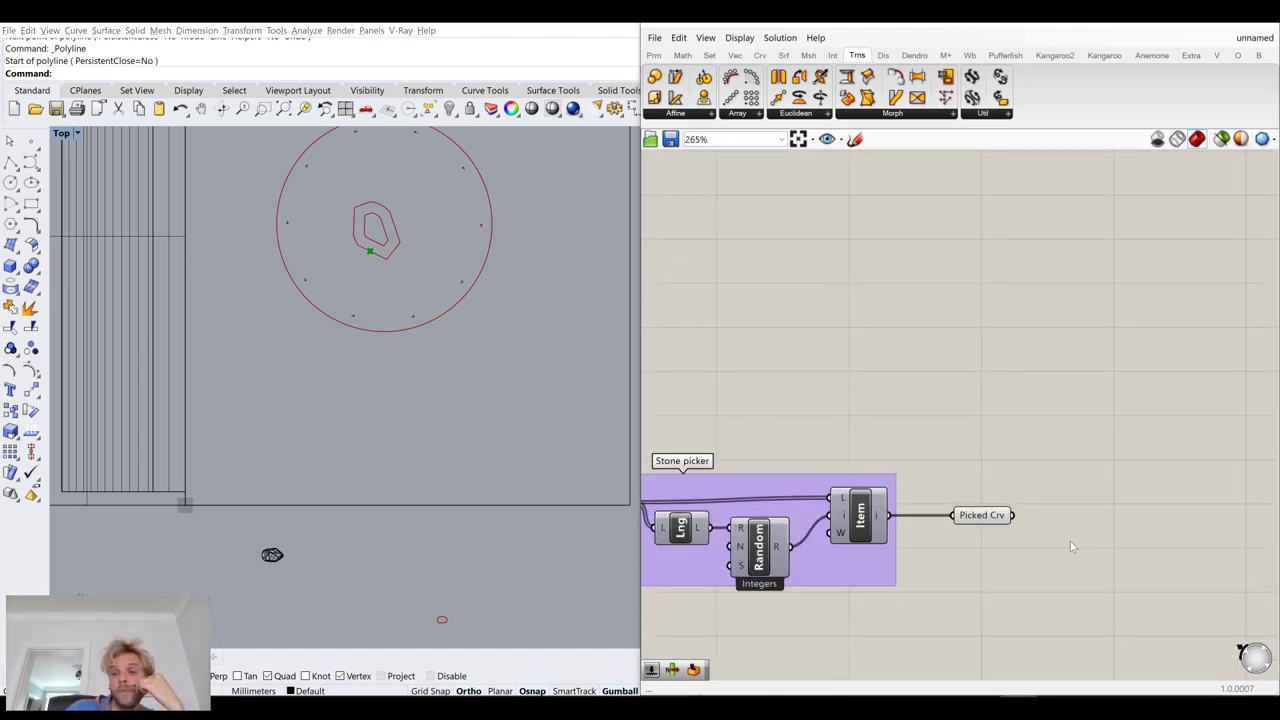
scroll(1070, 541, up, 3)
double_click(1013, 527)
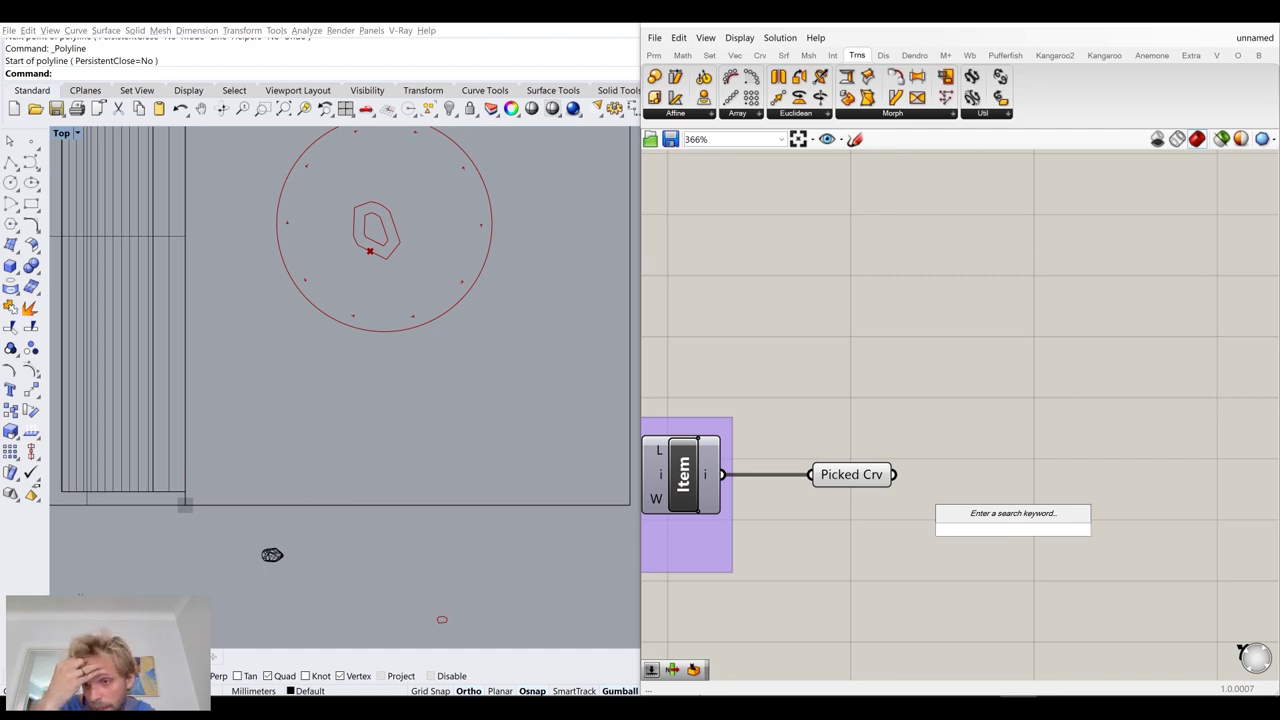
text(move)
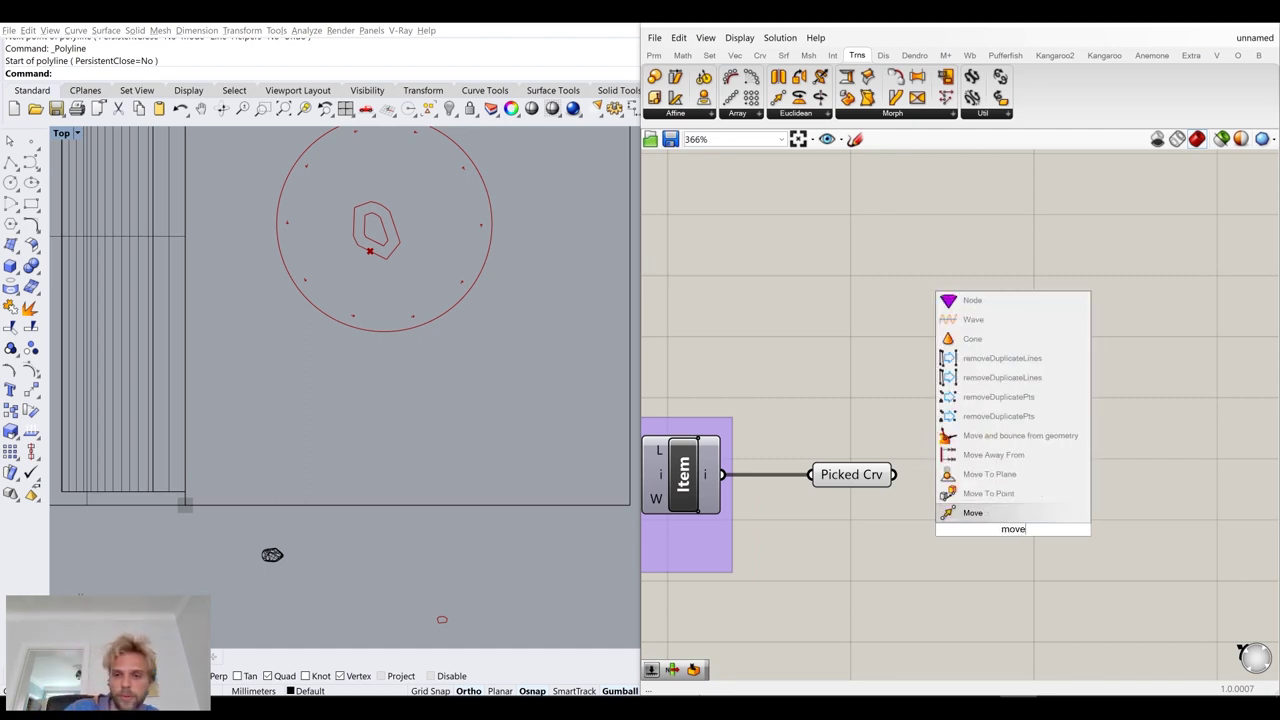
click(989, 513)
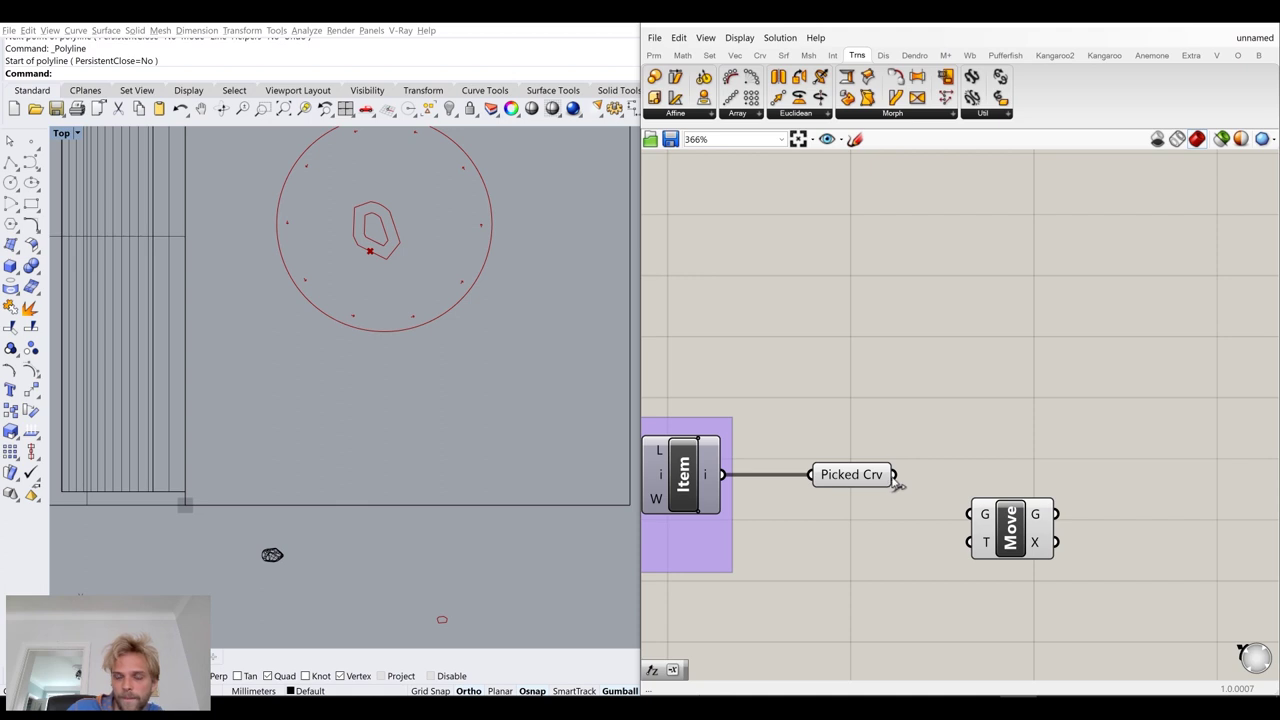
drag(896, 474, 985, 514)
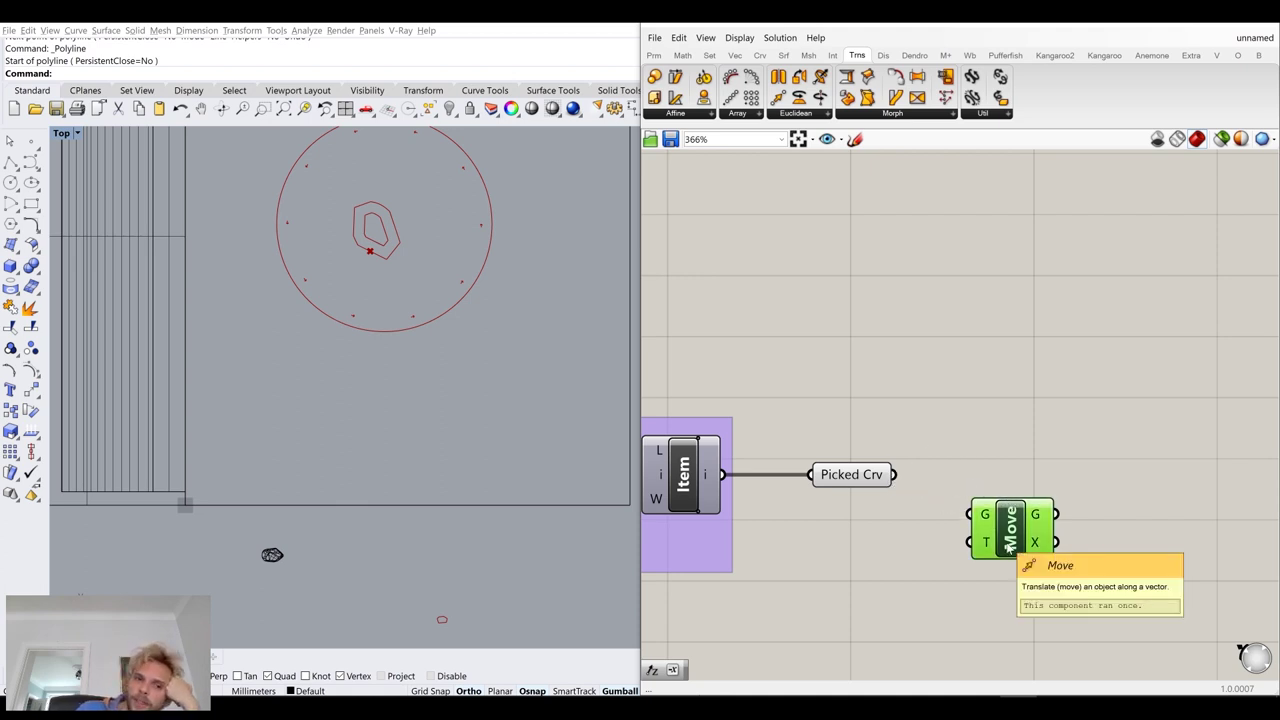
key(Delete)
double_click(1008, 548)
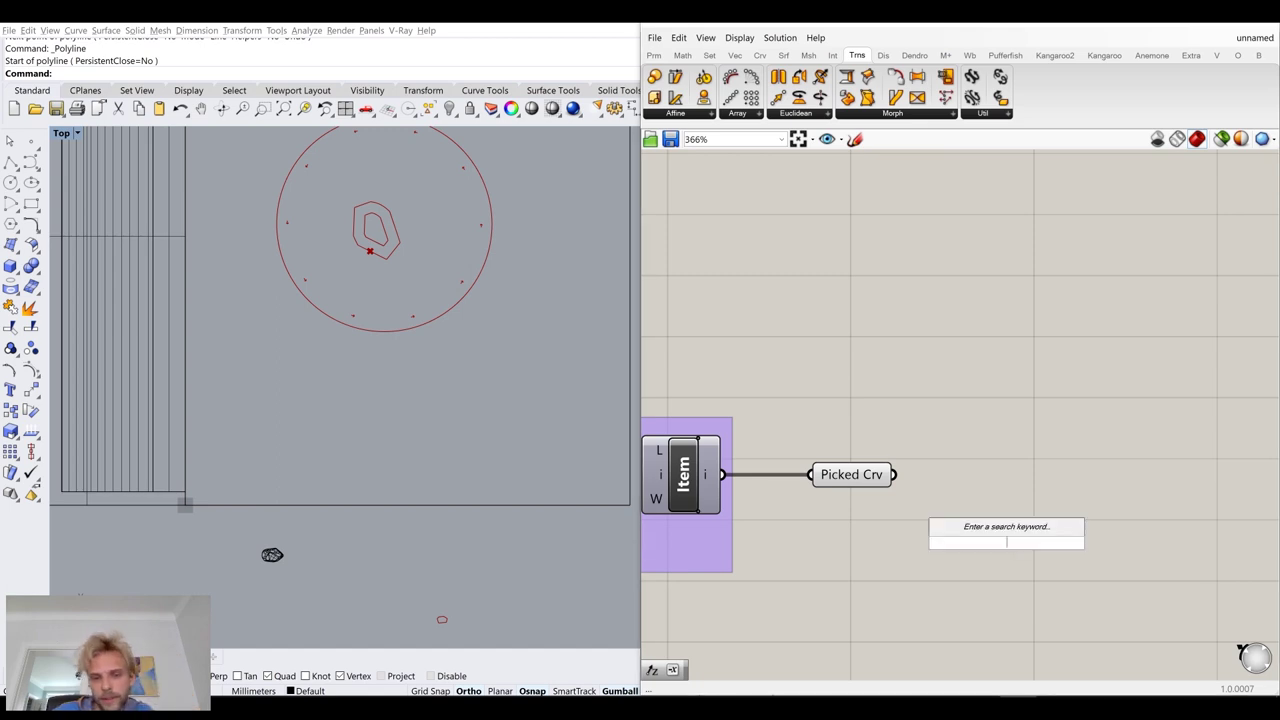
text(orient)
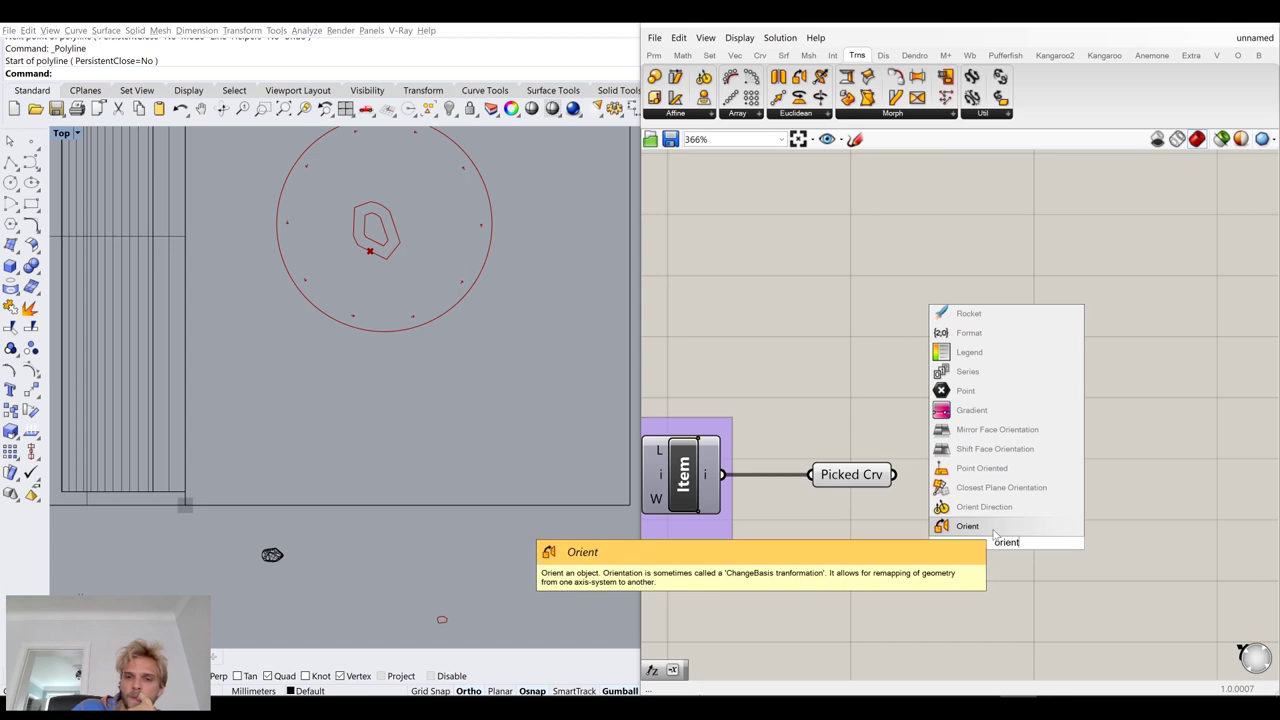
key(Return)
drag(1025, 530, 1050, 495)
click(934, 390)
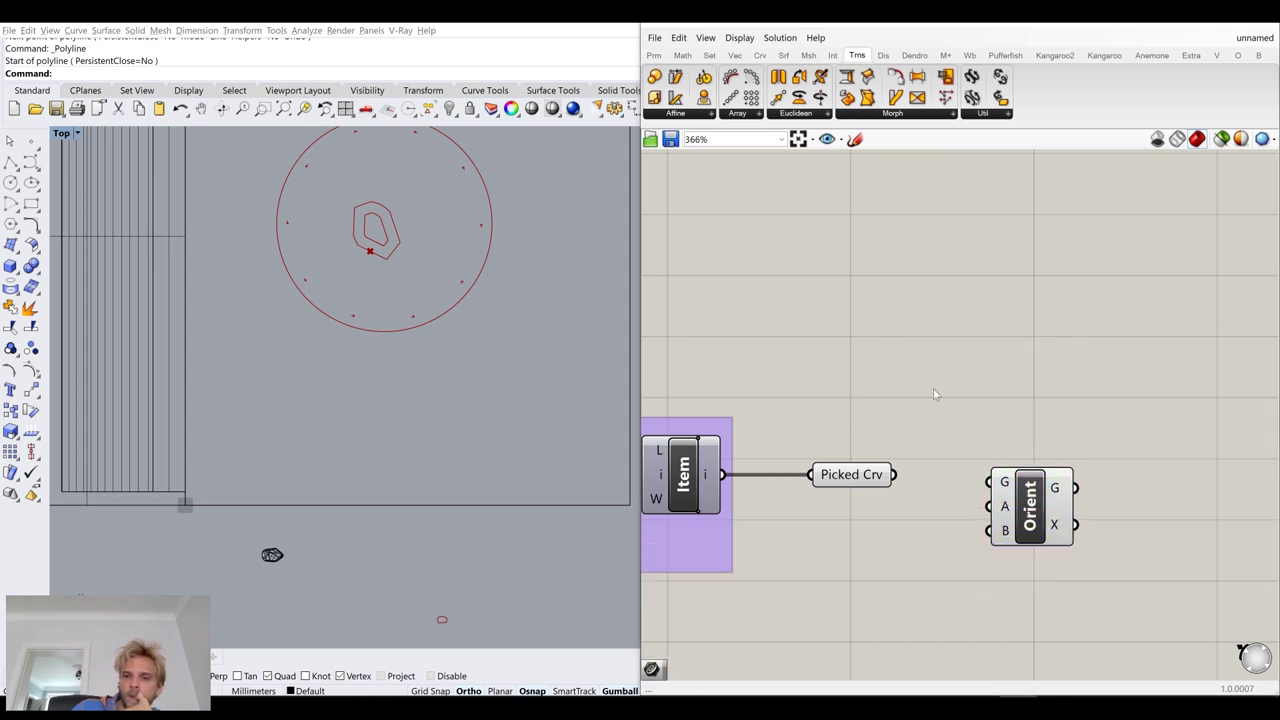
click(1018, 495)
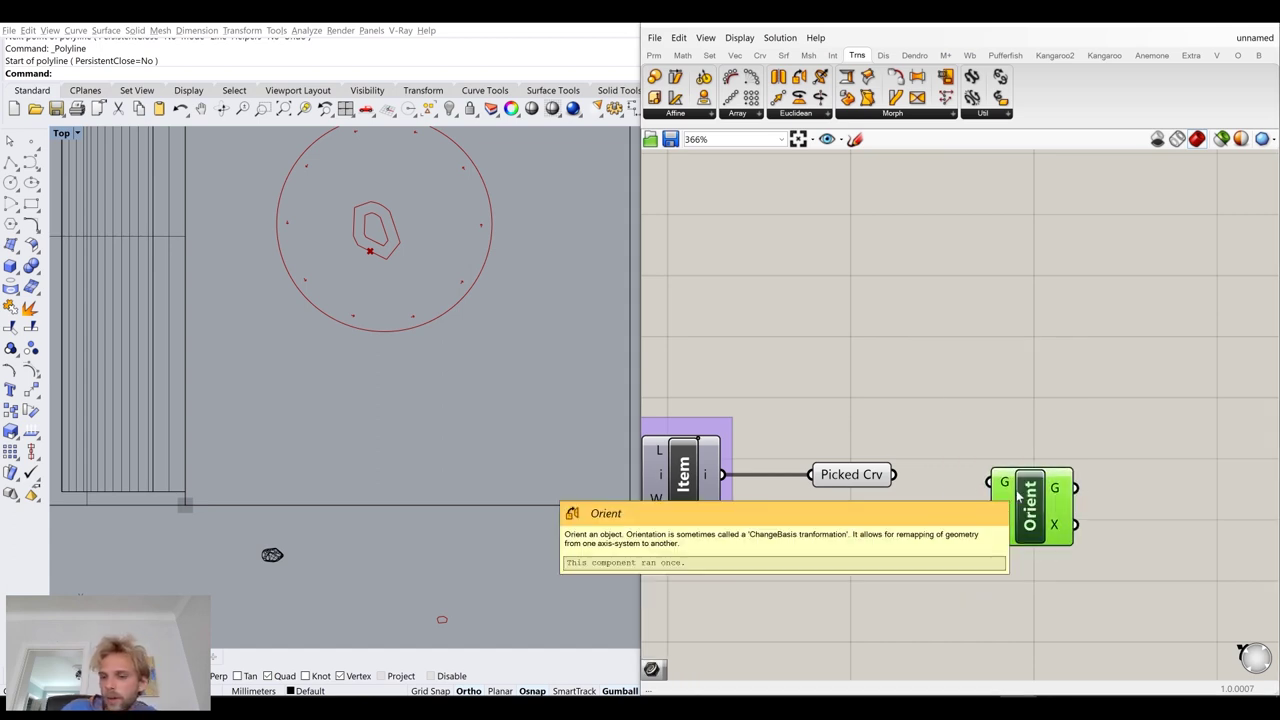
key(Delete)
Add an Orient Direction component and connect Picked Crv to its geometry input
double_click(1018, 495)
text(orient)
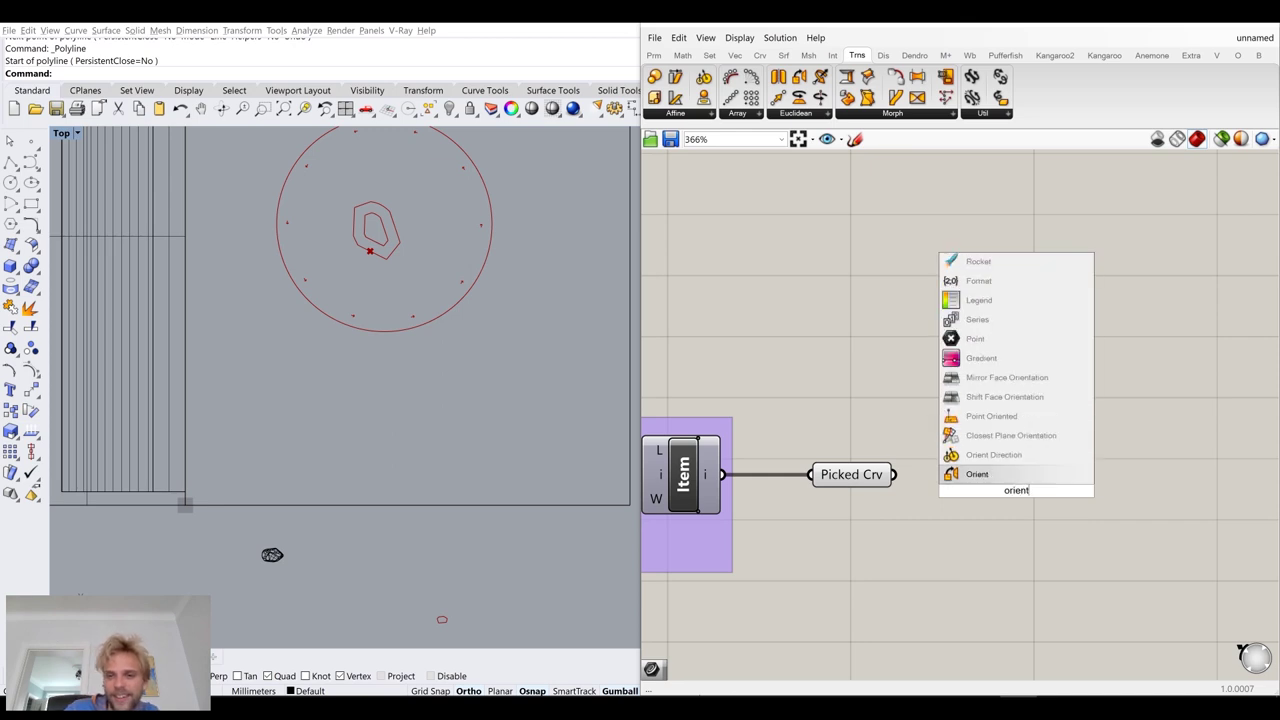
click(977, 474)
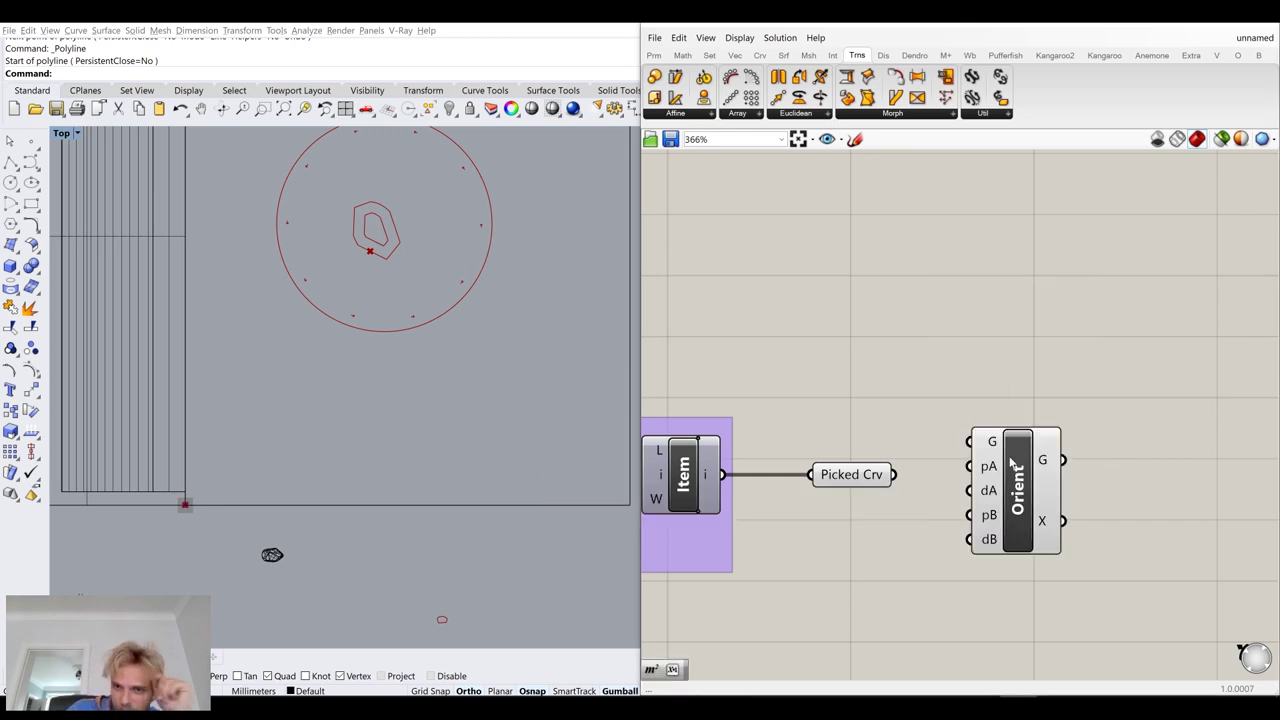
drag(894, 474, 1050, 510)
click(927, 416)
right_drag(984, 485, 954, 441)
scroll(453, 611, up, 6)
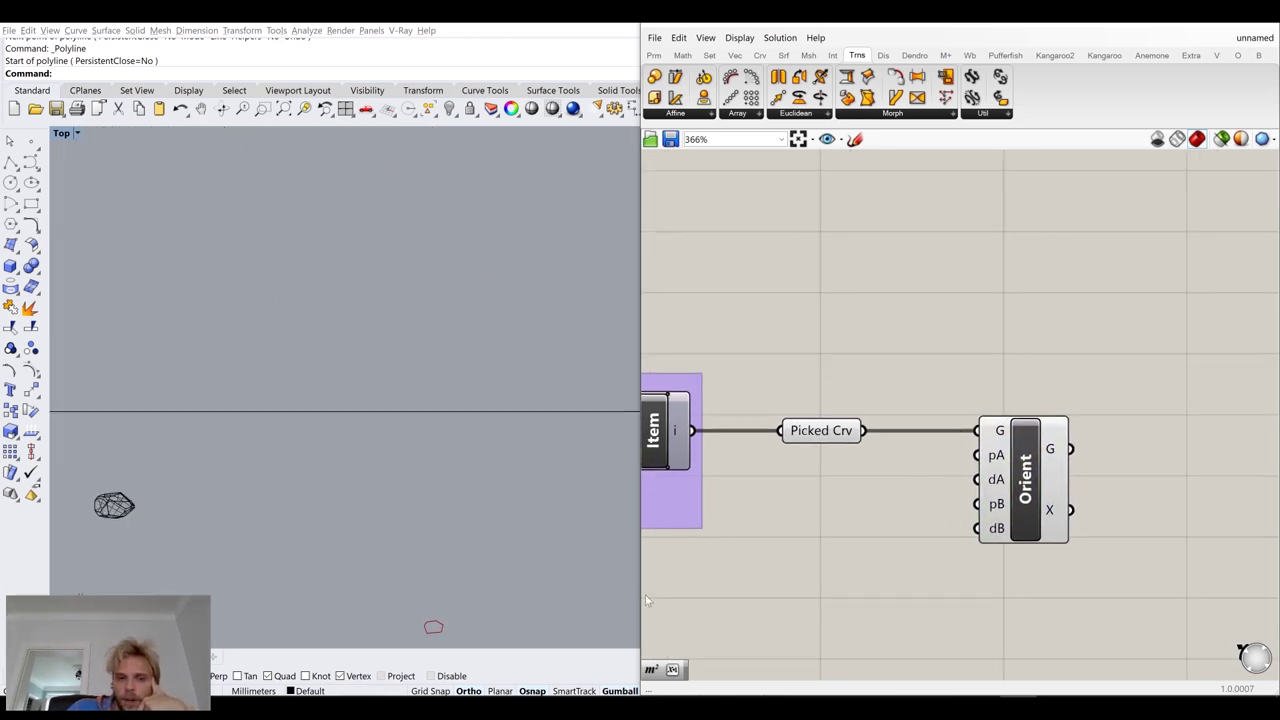
Add an Area component fed by Picked Crv and connect its centroid to Orient Direction's pA input
right_drag(977, 523, 872, 487)
drag(937, 472, 1033, 472)
double_click(785, 484)
text(area)
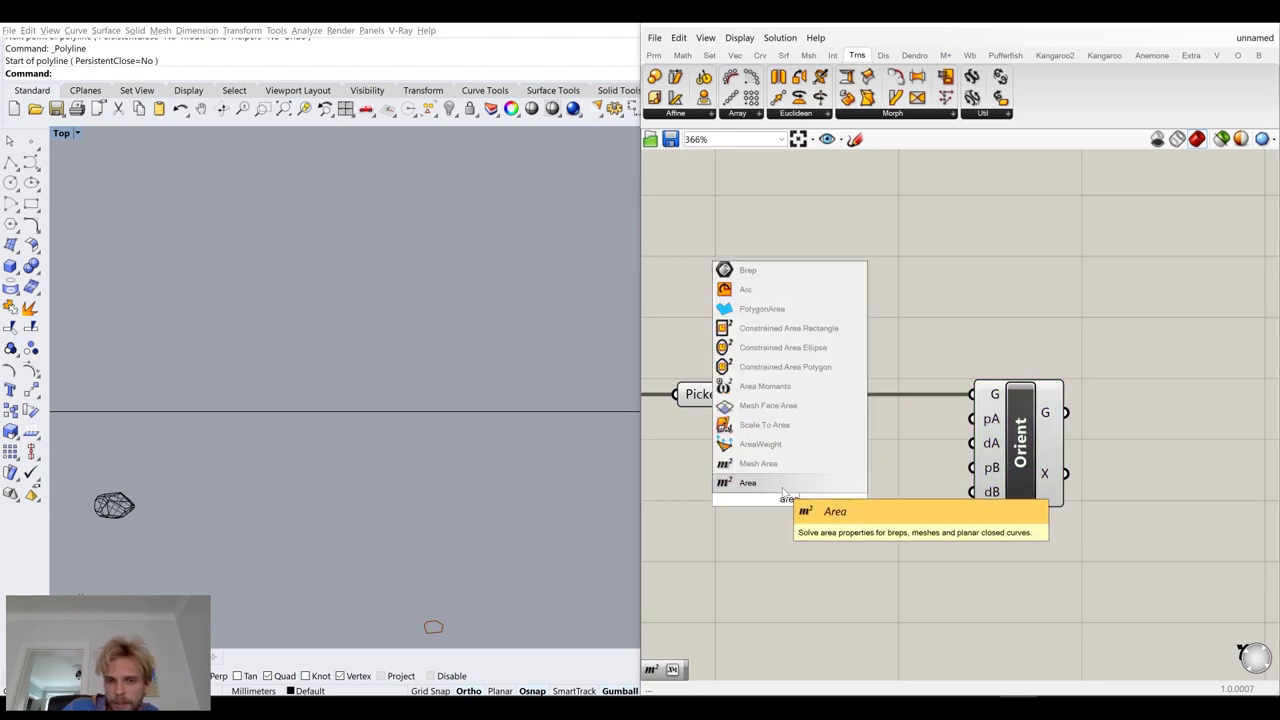
key(Return)
drag(760, 394, 989, 421)
drag(843, 443, 851, 432)
drag(1045, 454, 1033, 454)
right_drag(888, 530, 927, 485)
right_drag(456, 524, 432, 409)
Add a Unit X vector below Area, connect it to Orient Direction's dA input, and tidy the two components' placement
double_click(881, 249)
text(x)
click(865, 411)
drag(921, 465, 998, 398)
drag(875, 473, 872, 443)
drag(894, 498, 855, 360)
middle_click(855, 360)
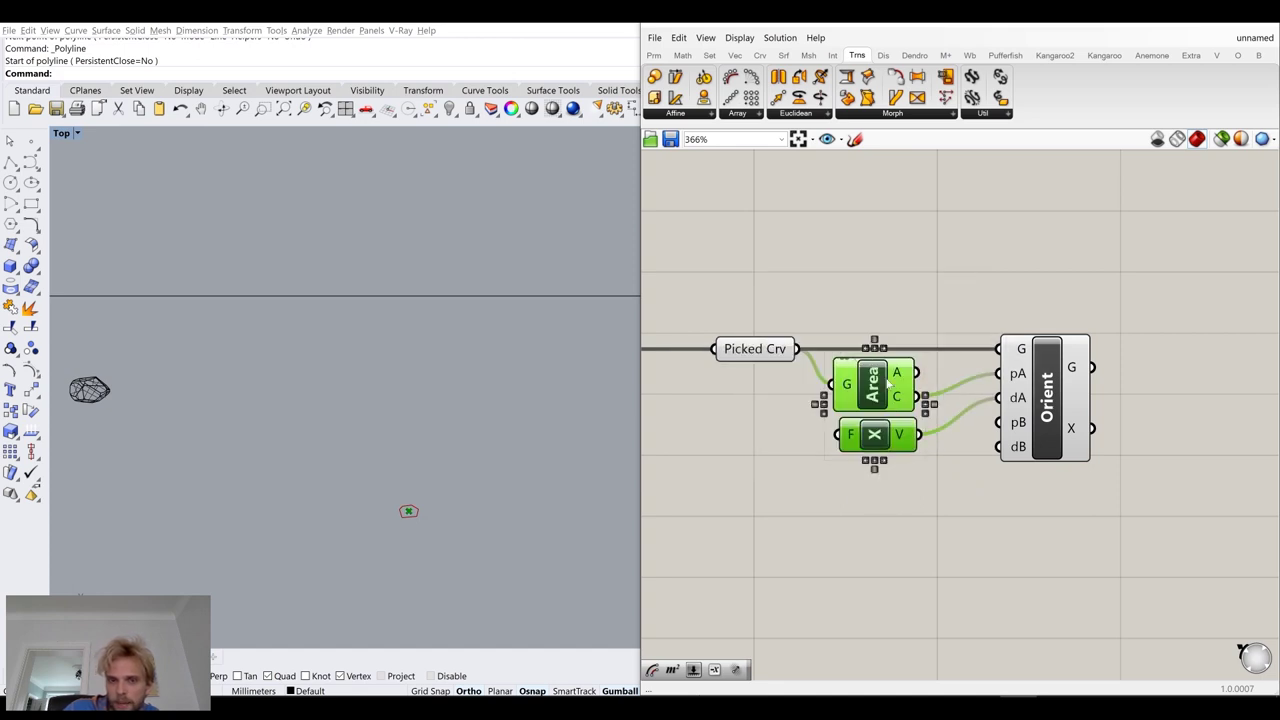
click(870, 537)
Connect the point output of the Evaluate Length component on the offset outline to Orient Direction's pB input
scroll(868, 532, down, 3)
right_drag(858, 443, 990, 480)
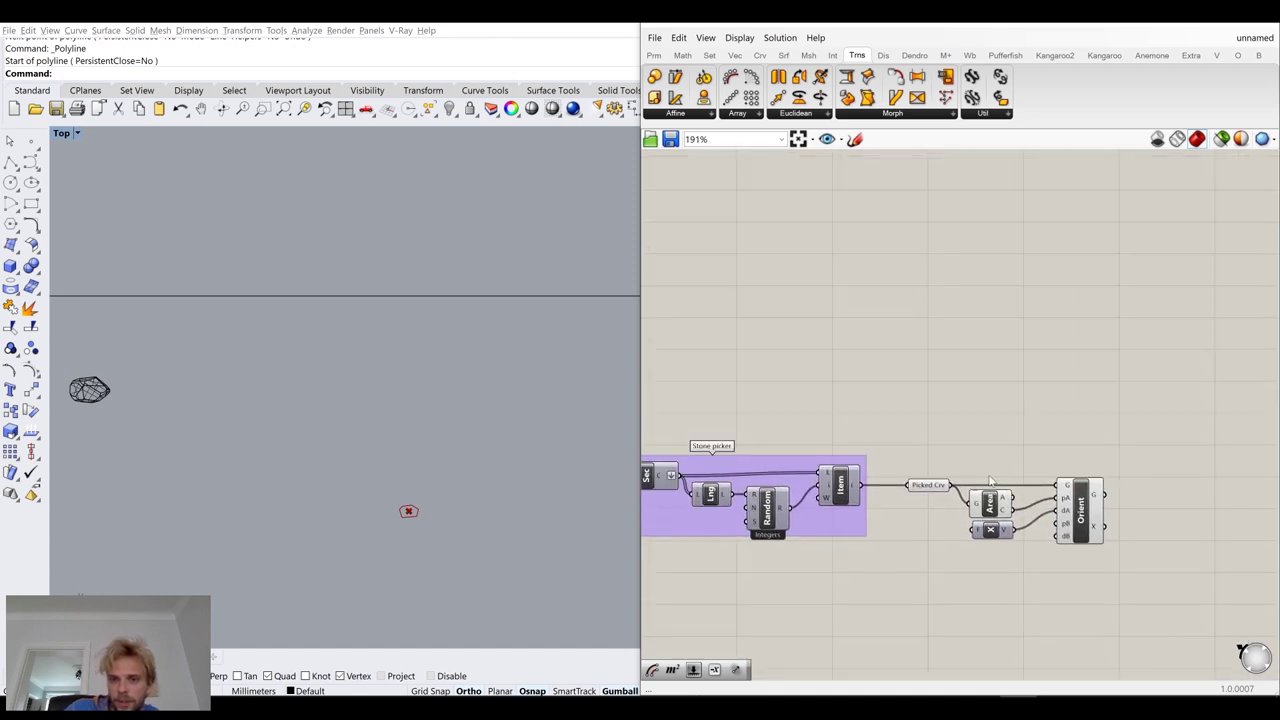
right_drag(929, 370, 1011, 482)
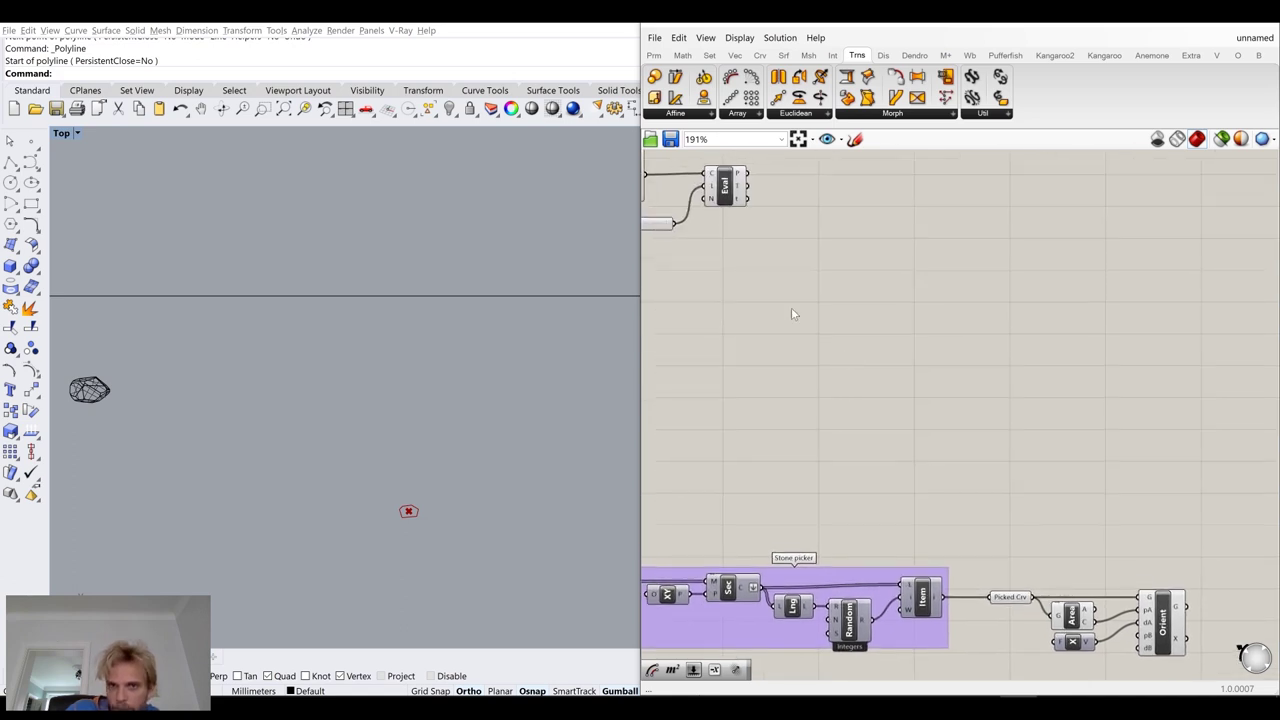
mouse_move(747, 177)
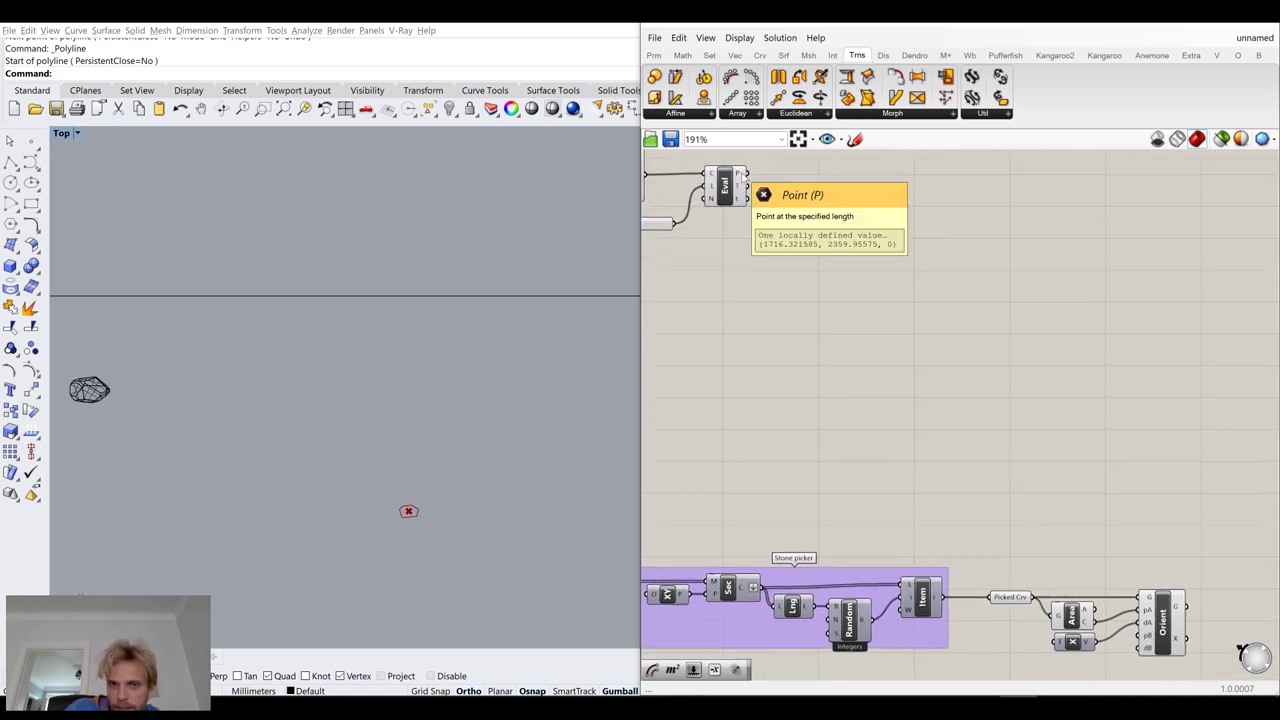
click(732, 179)
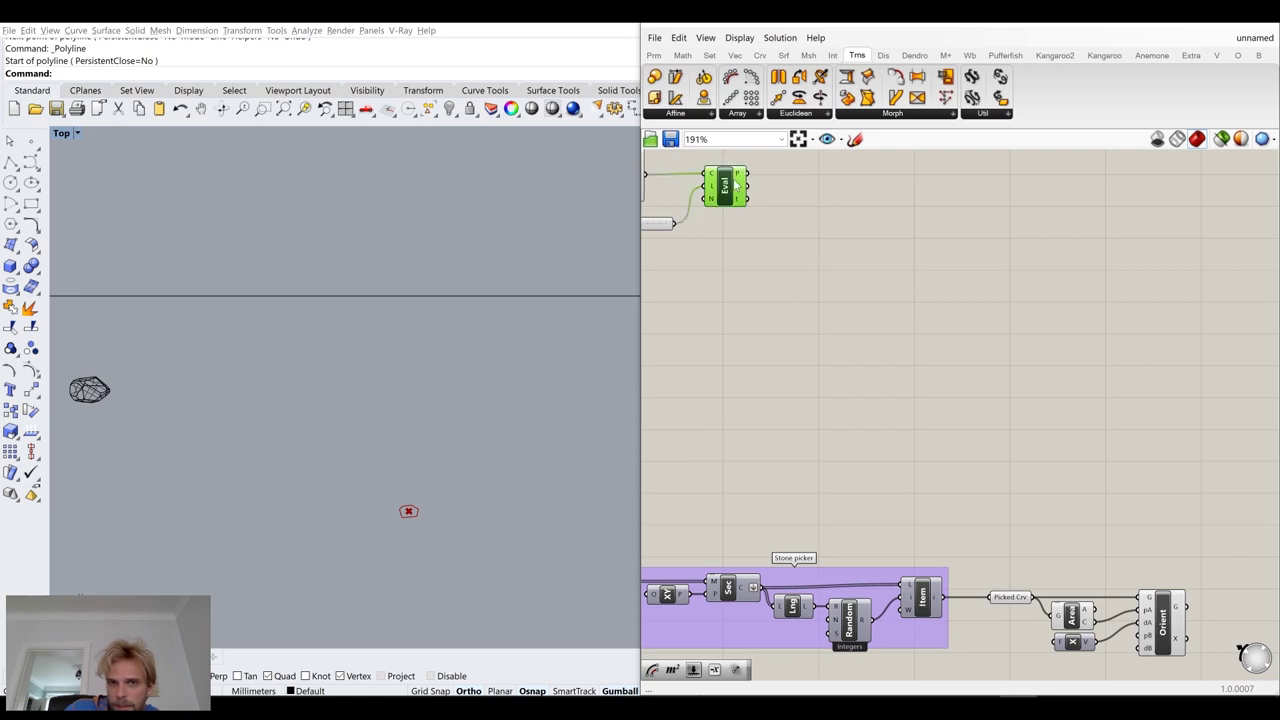
right_drag(460, 288, 468, 567)
right_drag(414, 331, 446, 559)
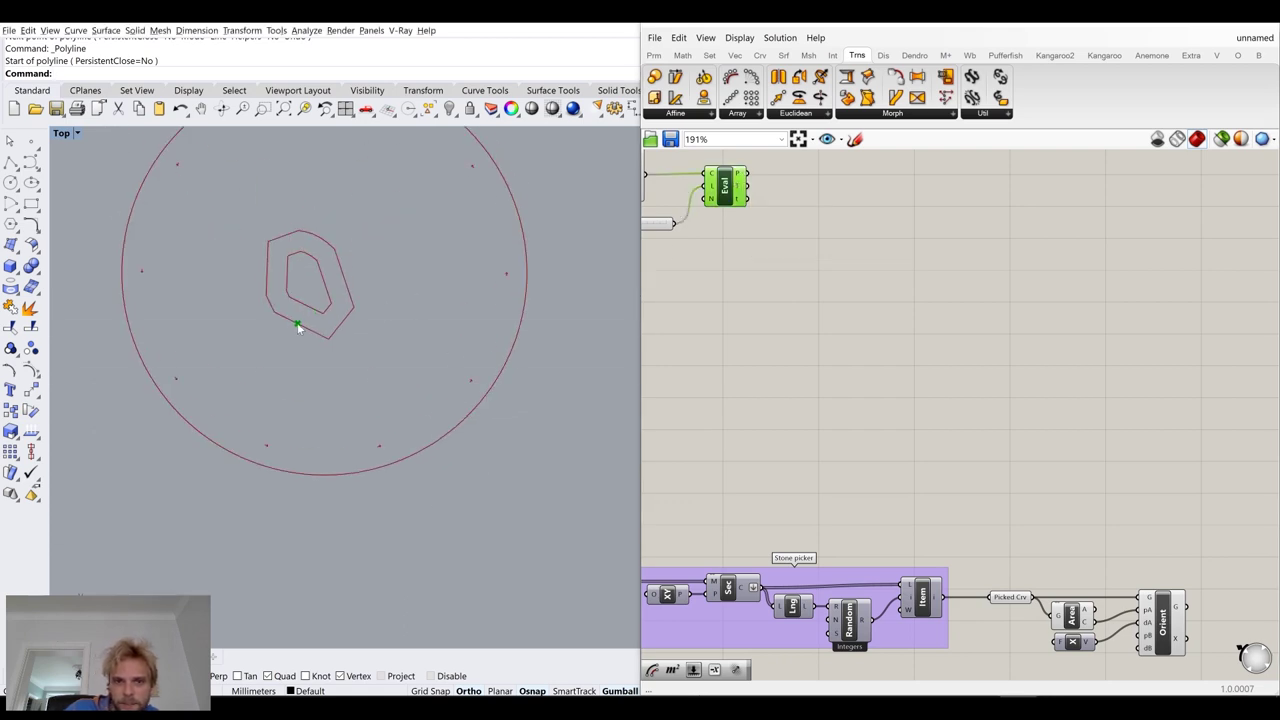
scroll(778, 269, down, 3)
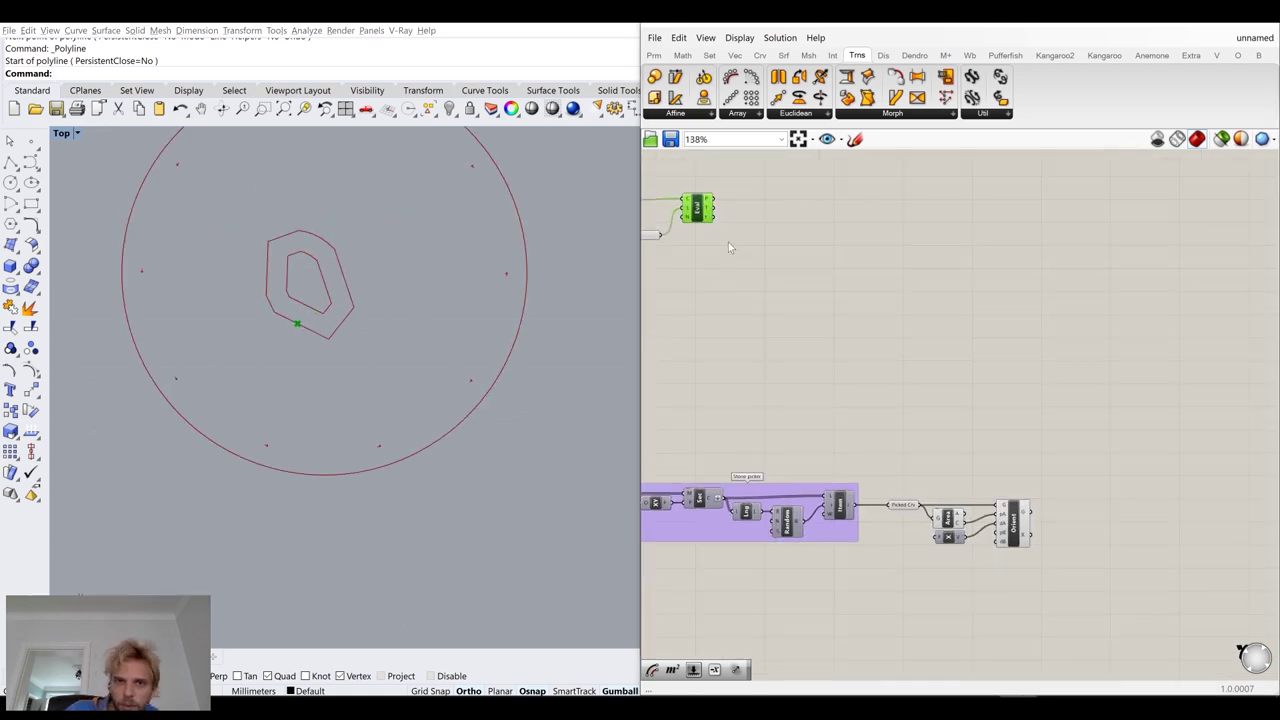
drag(713, 200, 1000, 531)
scroll(302, 317, up, 6)
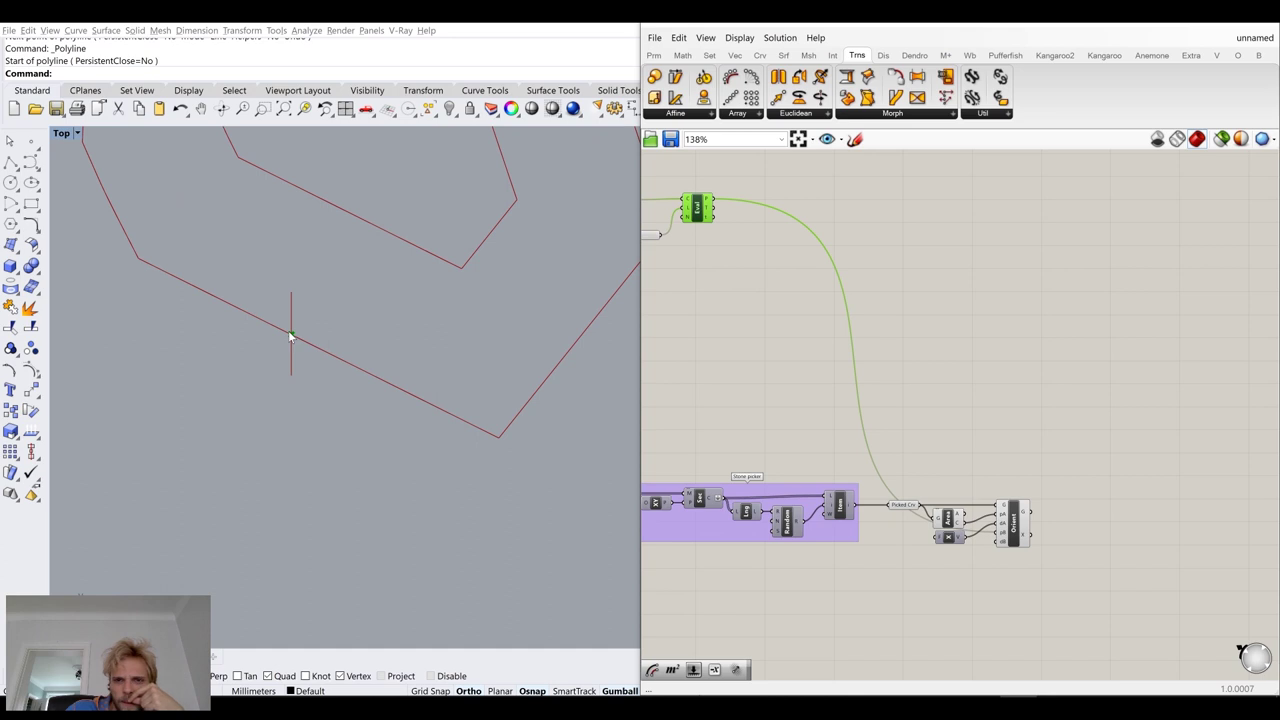
scroll(290, 332, up, 2)
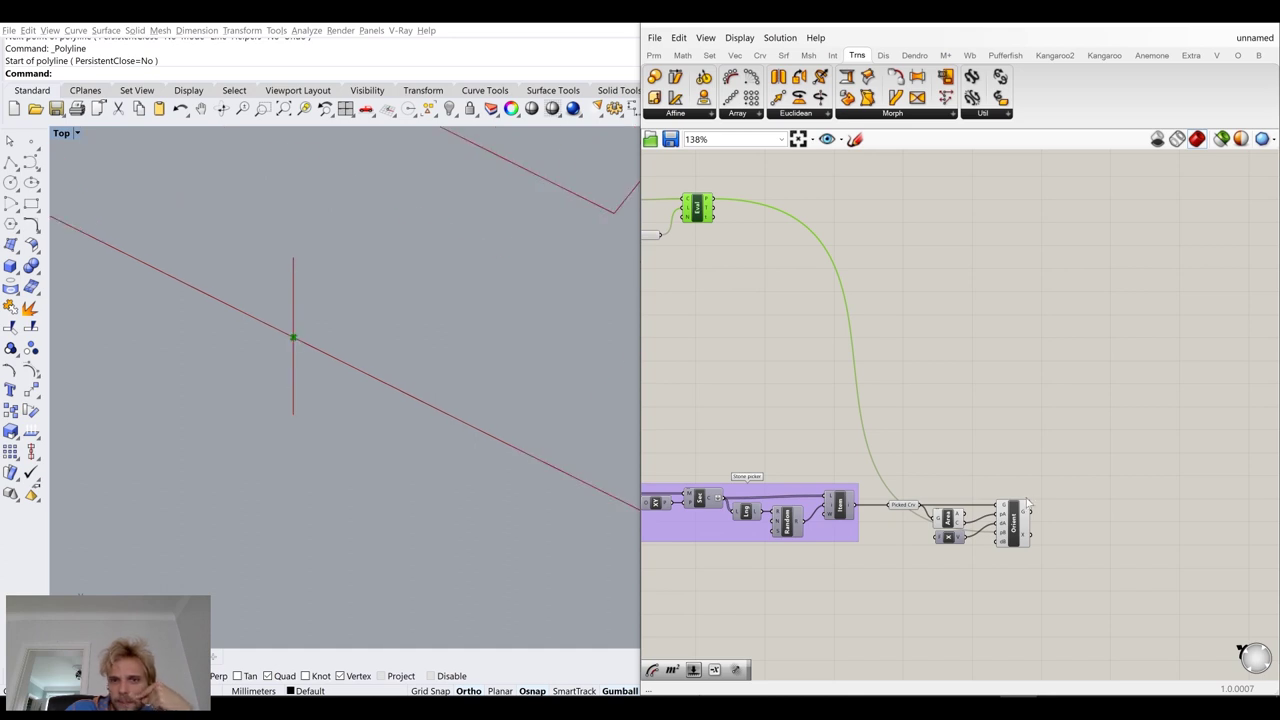
scroll(975, 462, up, 5)
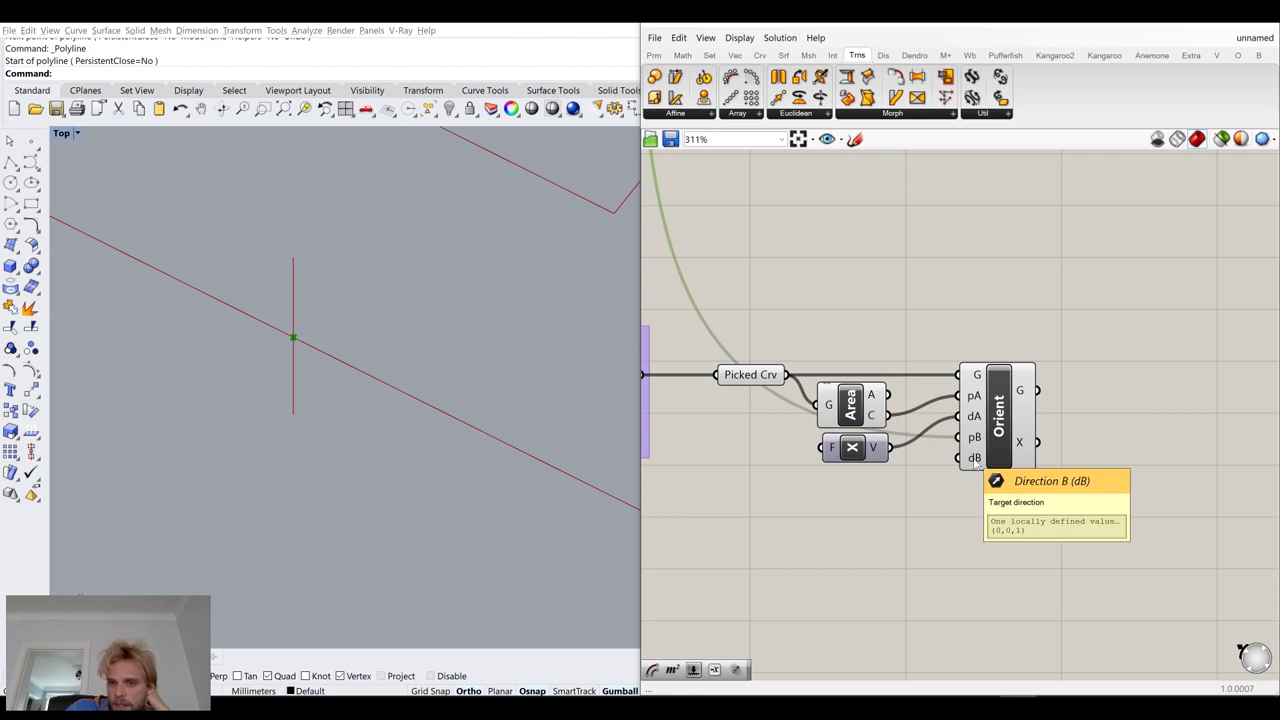
Add an Evaluate Field component below the Evaluate Length component and connect the spin field to its F input
scroll(975, 462, down, 5)
scroll(1053, 540, up, 2)
right_drag(849, 390, 882, 376)
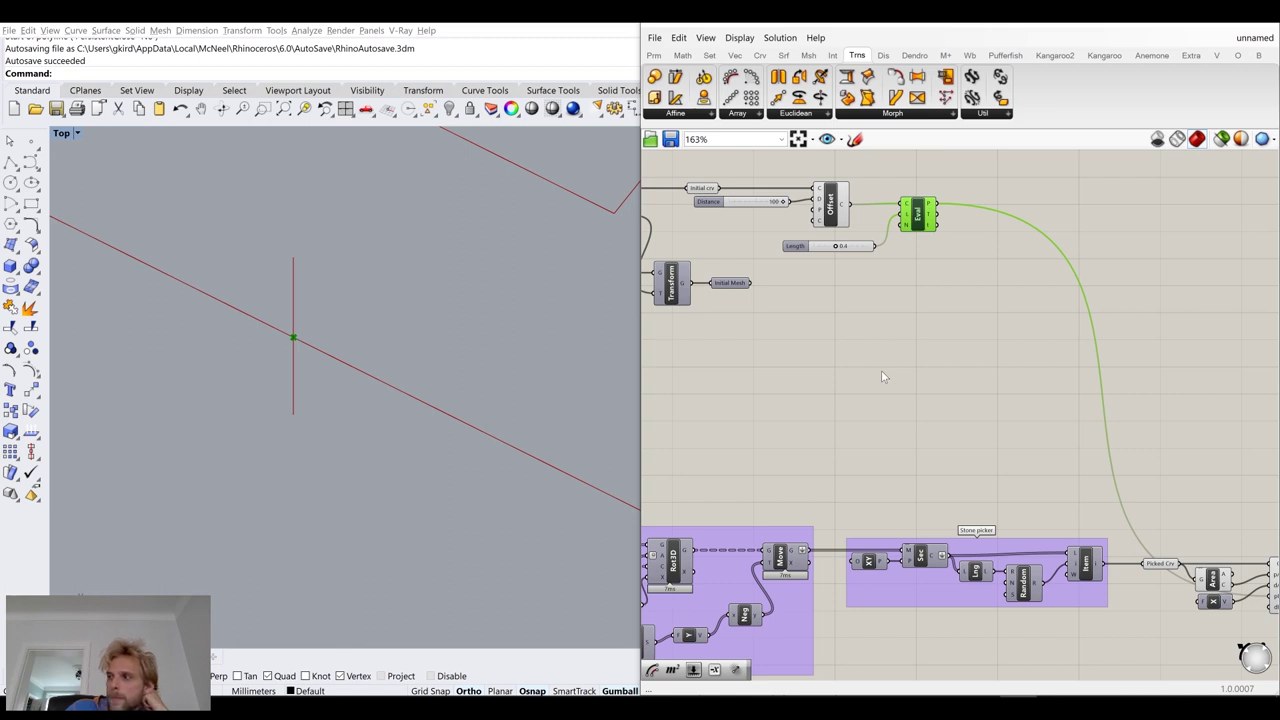
right_drag(864, 374, 1074, 309)
right_drag(1209, 320, 906, 403)
double_click(979, 412)
text(evalua)
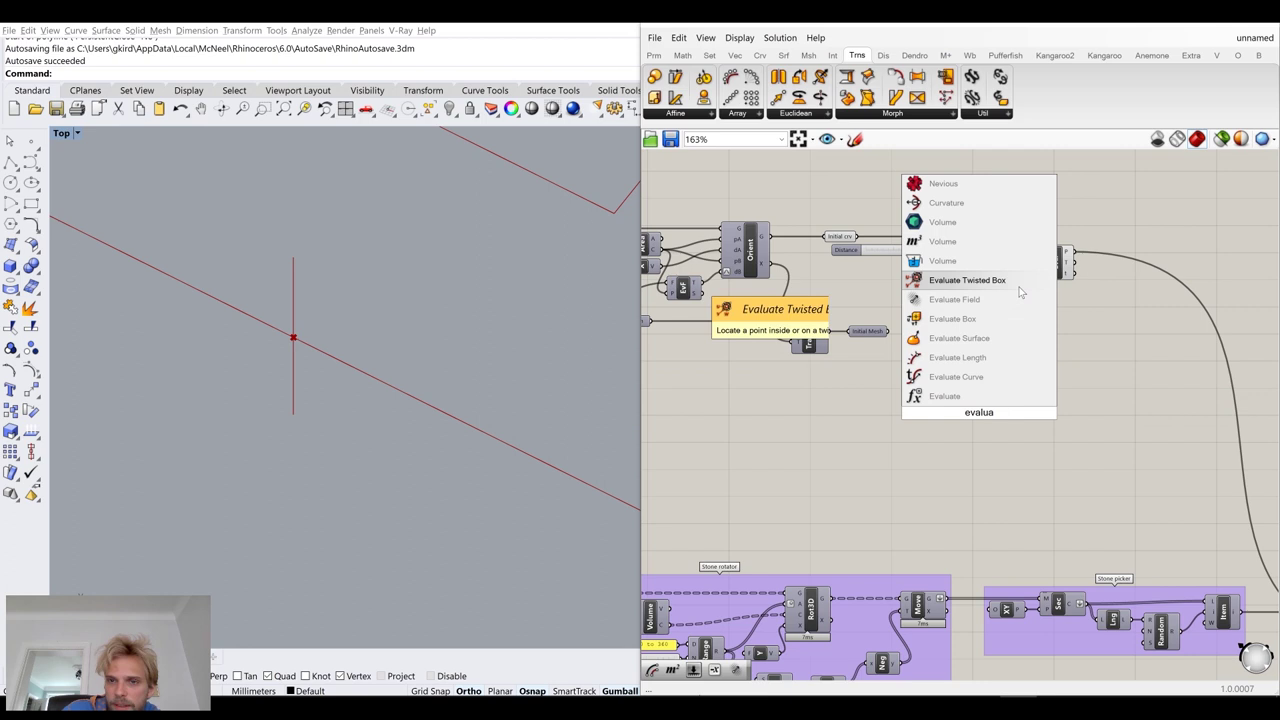
click(968, 301)
right_drag(899, 403, 963, 393)
right_drag(830, 387, 904, 387)
right_drag(664, 377, 751, 368)
drag(738, 378, 1199, 395)
right_drag(1199, 395, 1058, 438)
drag(1050, 416, 1196, 410)
right_drag(1139, 375, 1007, 383)
click(1033, 338)
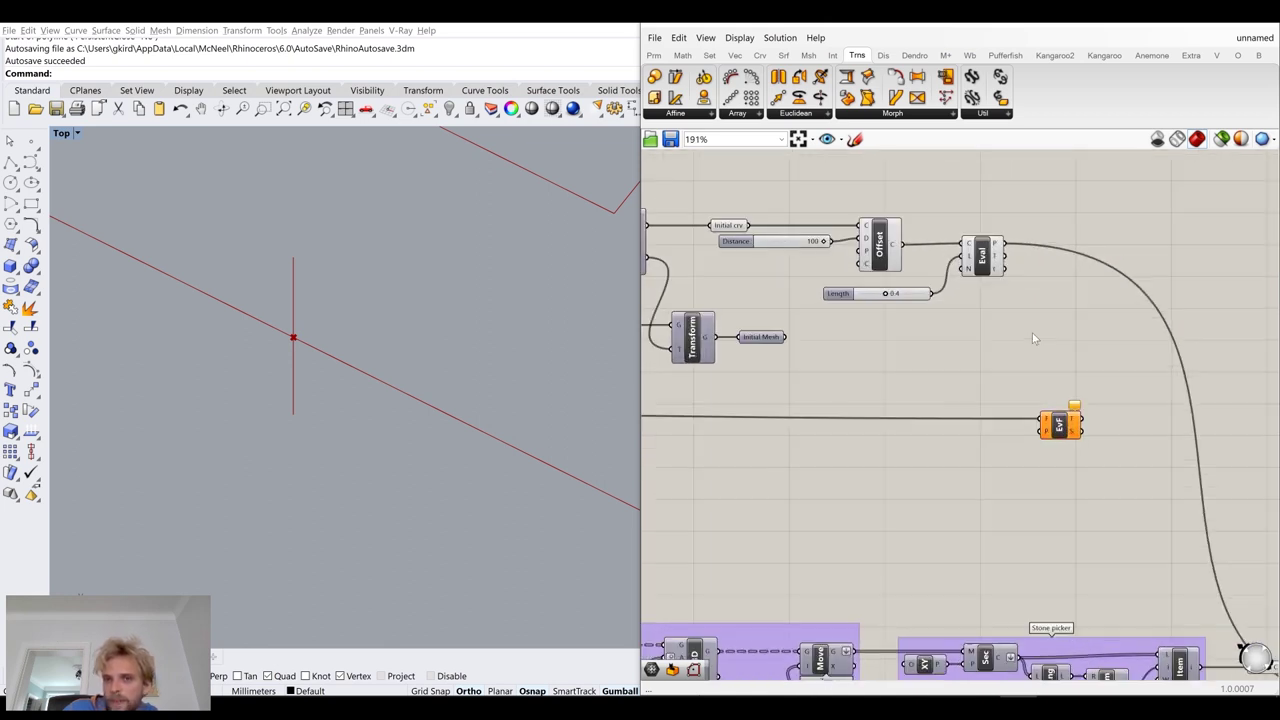
Connect the Evaluate Length point to Evaluate Field's P input and the resulting field tensor to Orient Direction's dB input
scroll(1019, 306, up, 2)
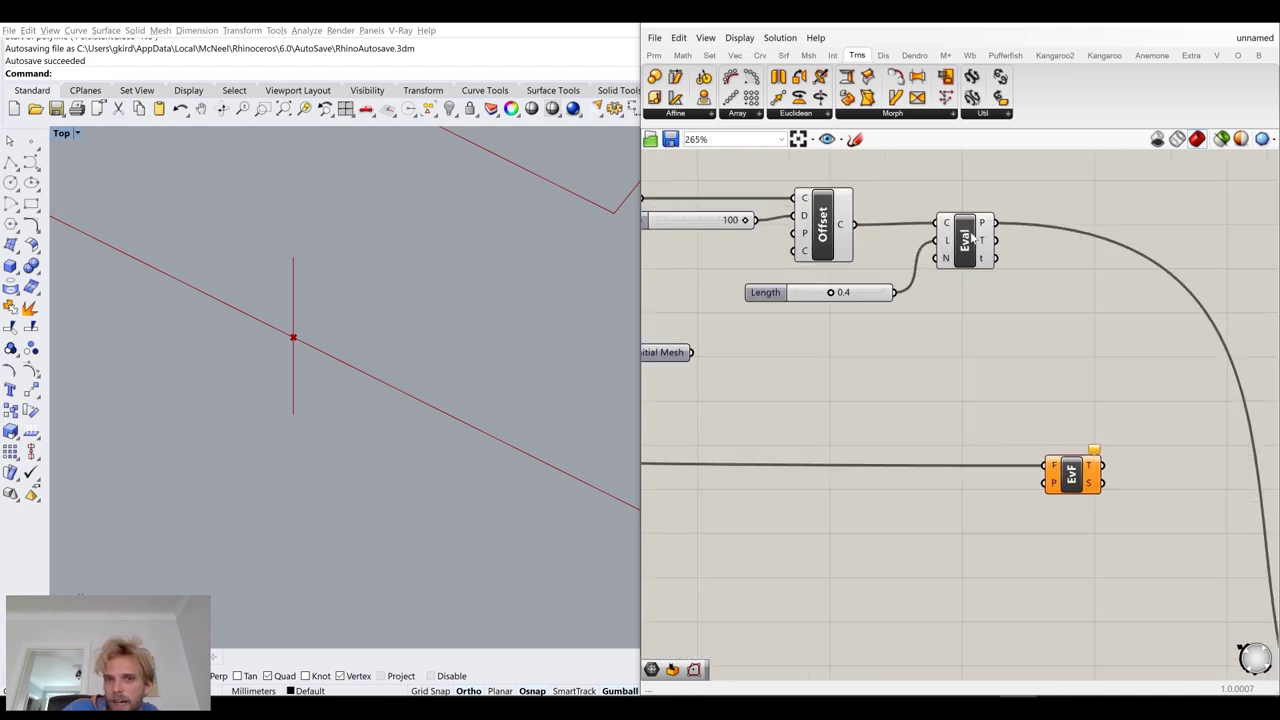
click(972, 238)
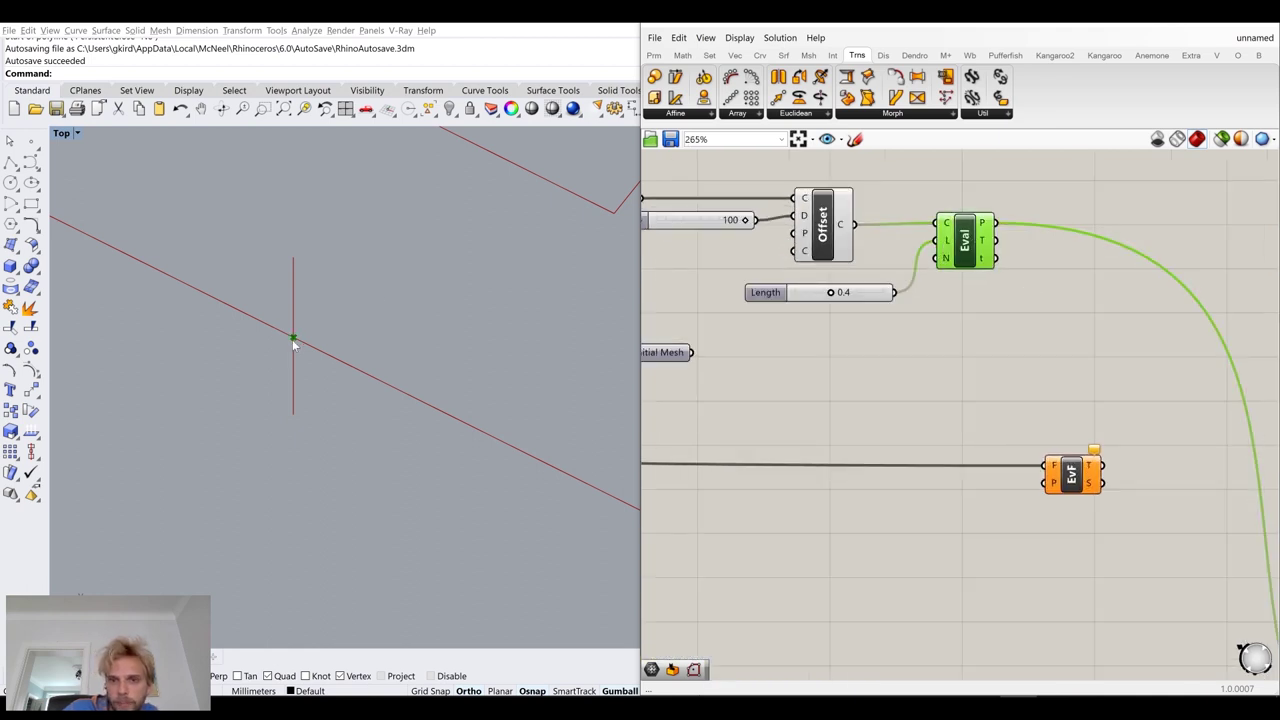
drag(995, 224, 1046, 466)
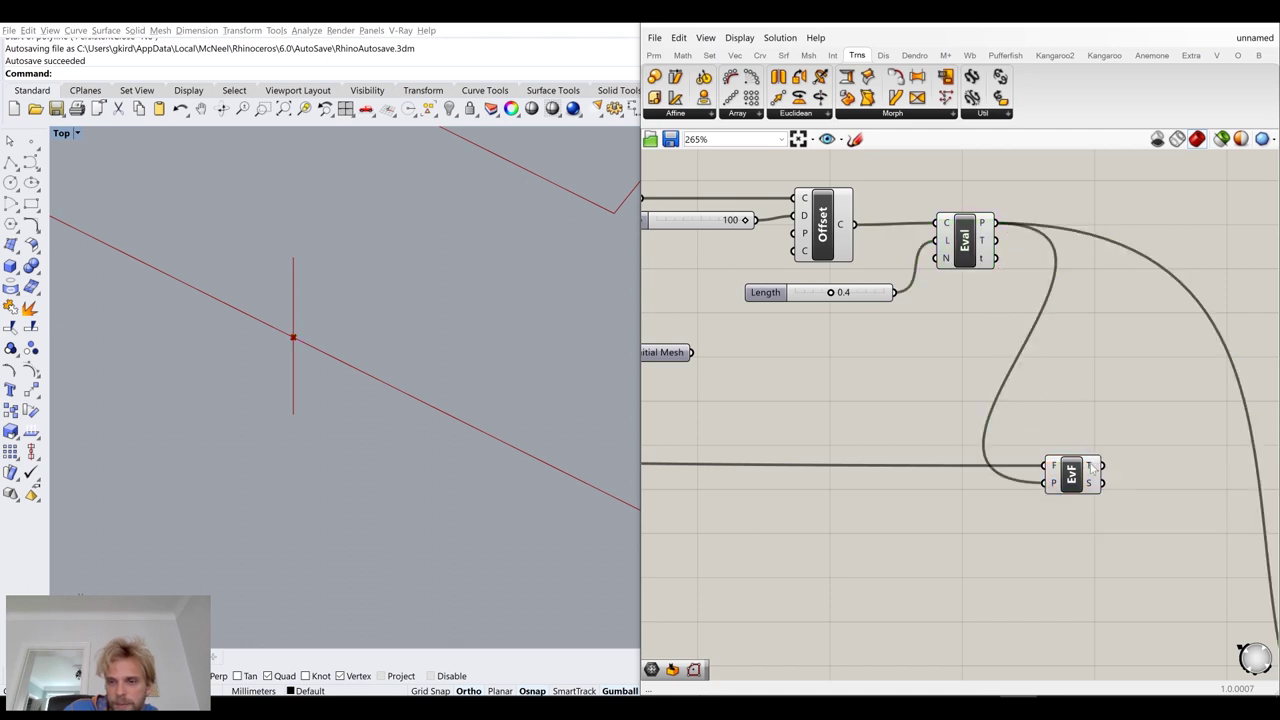
scroll(960, 415, down, 3)
scroll(789, 341, up, 2)
drag(789, 320, 1062, 572)
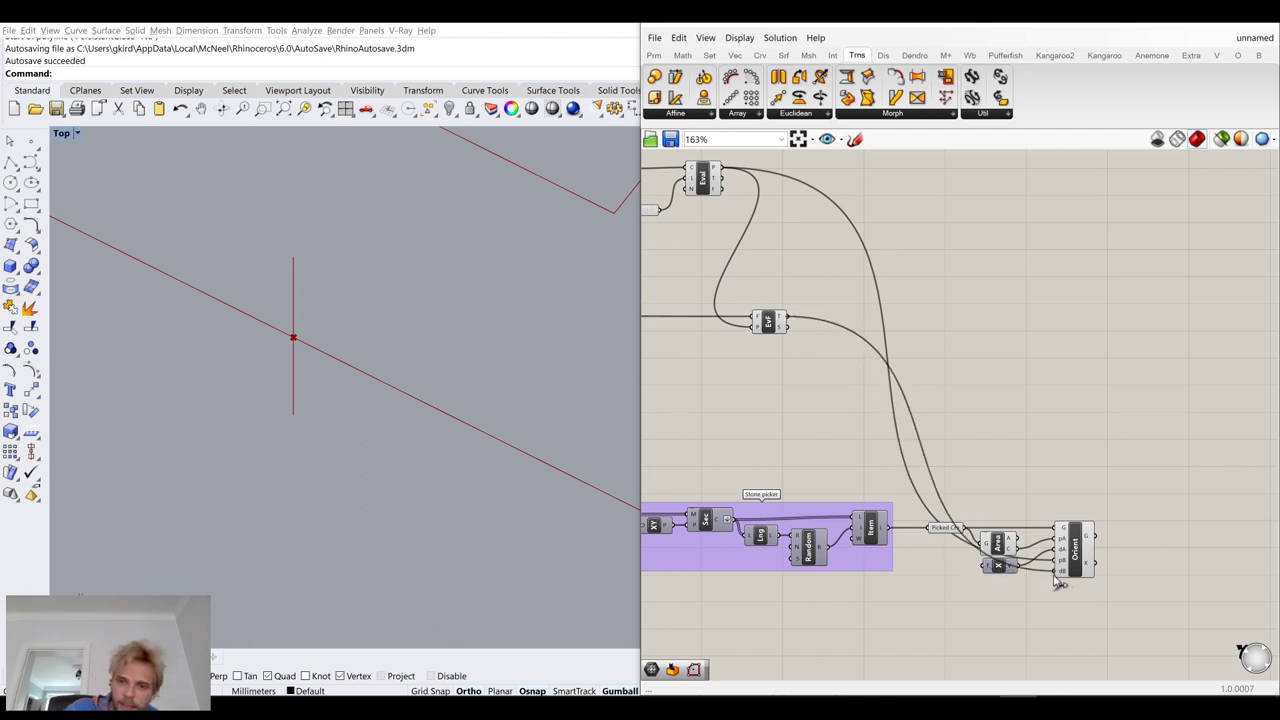
scroll(252, 314, down, 14)
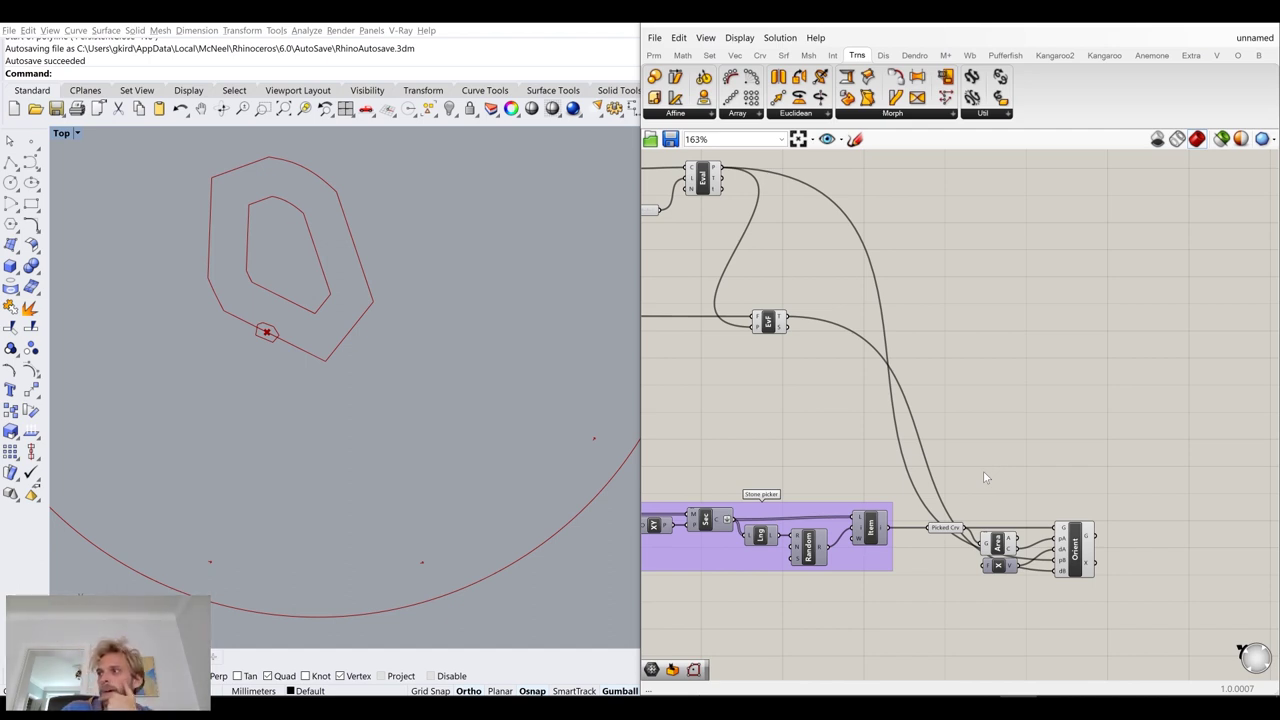
Examine the Offset, Evaluate Length, Evaluate Field and Orient Direction components and their geometry on the offset outline in the Top viewport
right_drag(758, 295, 884, 346)
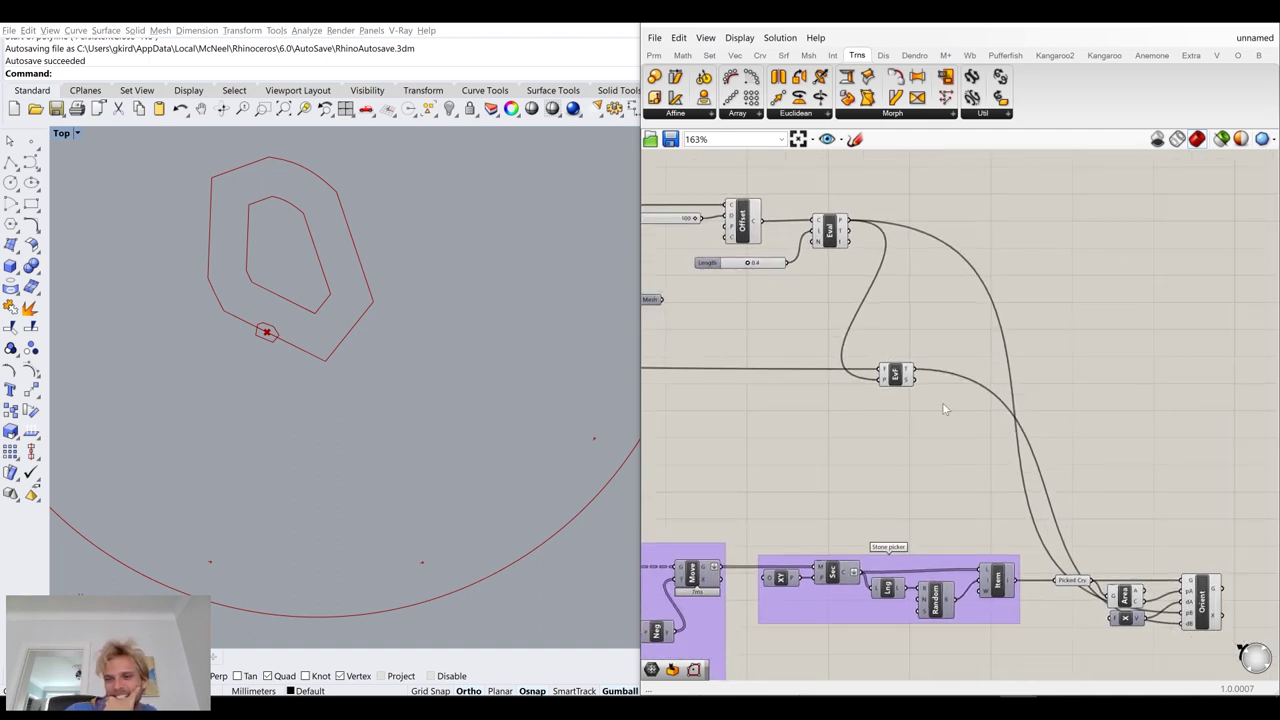
right_drag(1087, 543, 1003, 428)
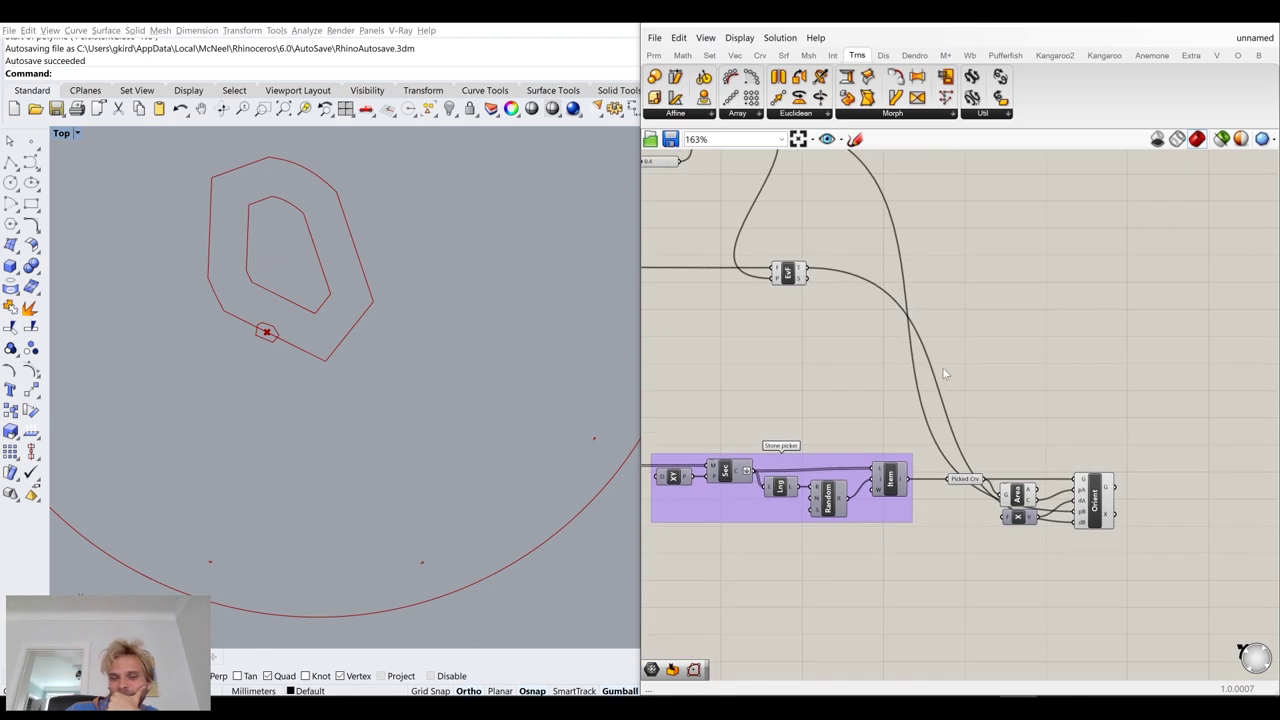
click(785, 276)
right_drag(806, 330, 893, 458)
drag(895, 464, 715, 230)
middle_click(715, 230)
click(1050, 307)
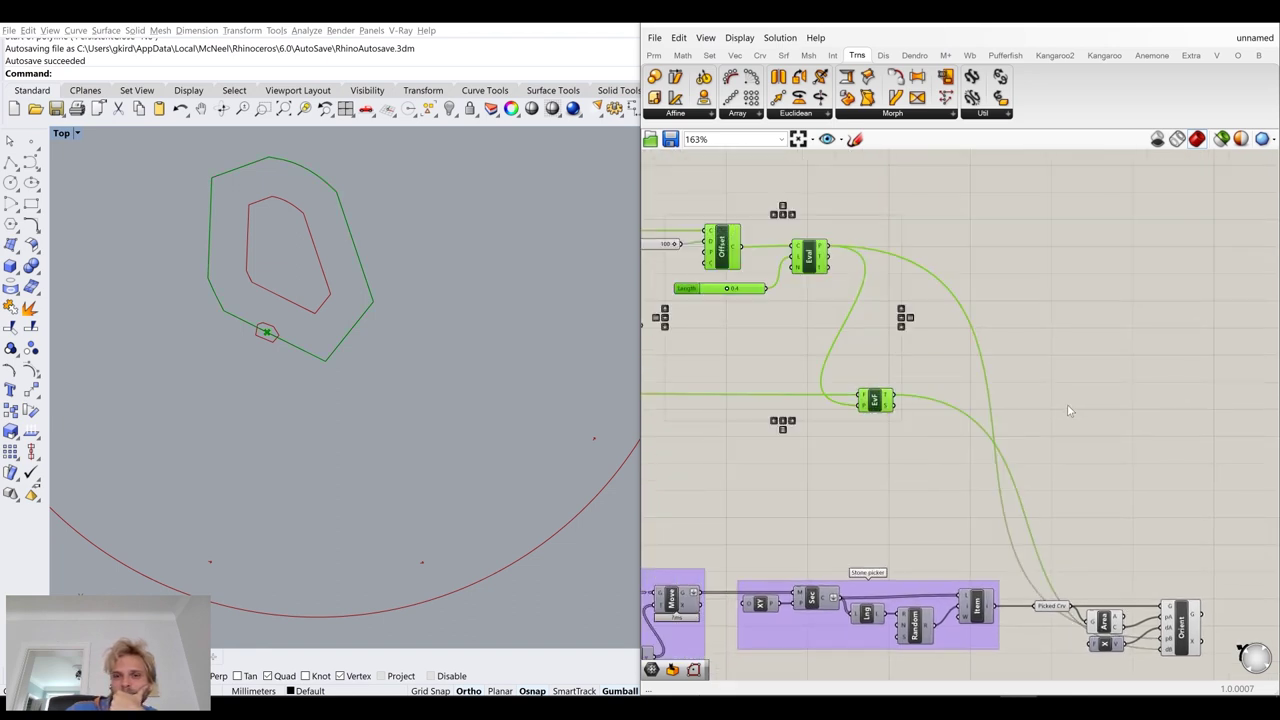
scroll(1070, 404, down, 2)
click(1072, 412)
scroll(1207, 628, up, 5)
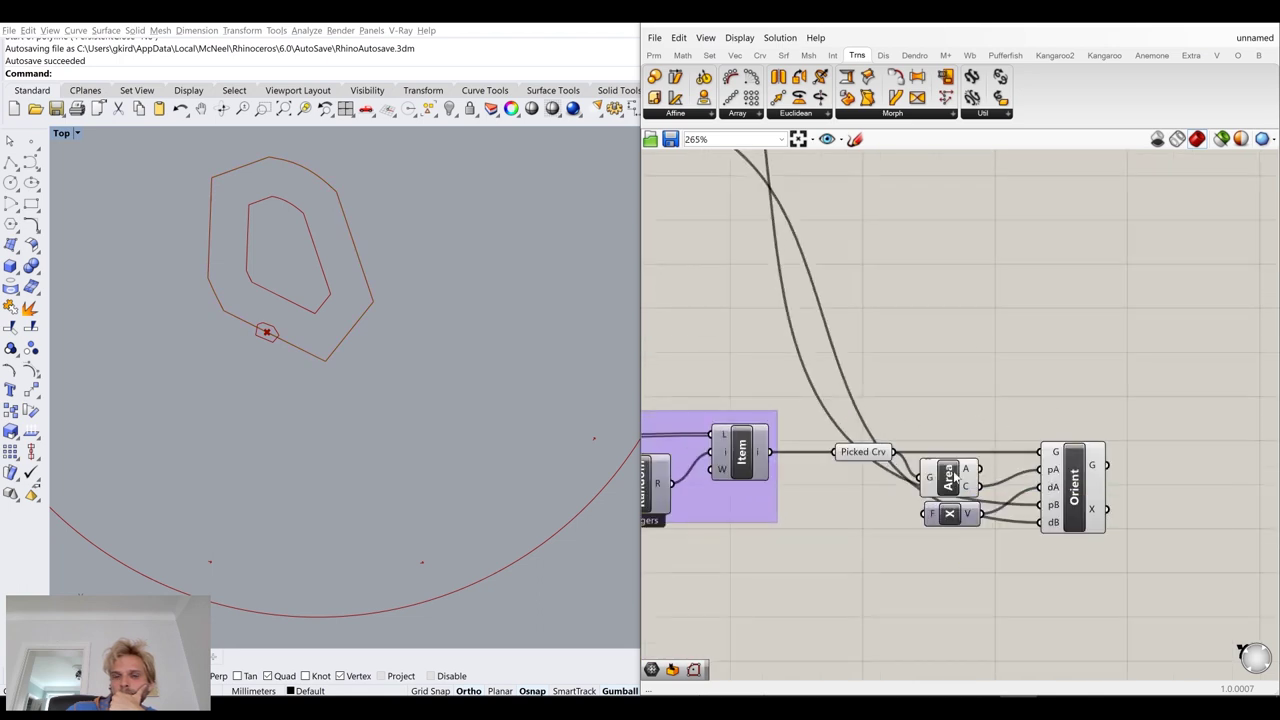
click(1075, 476)
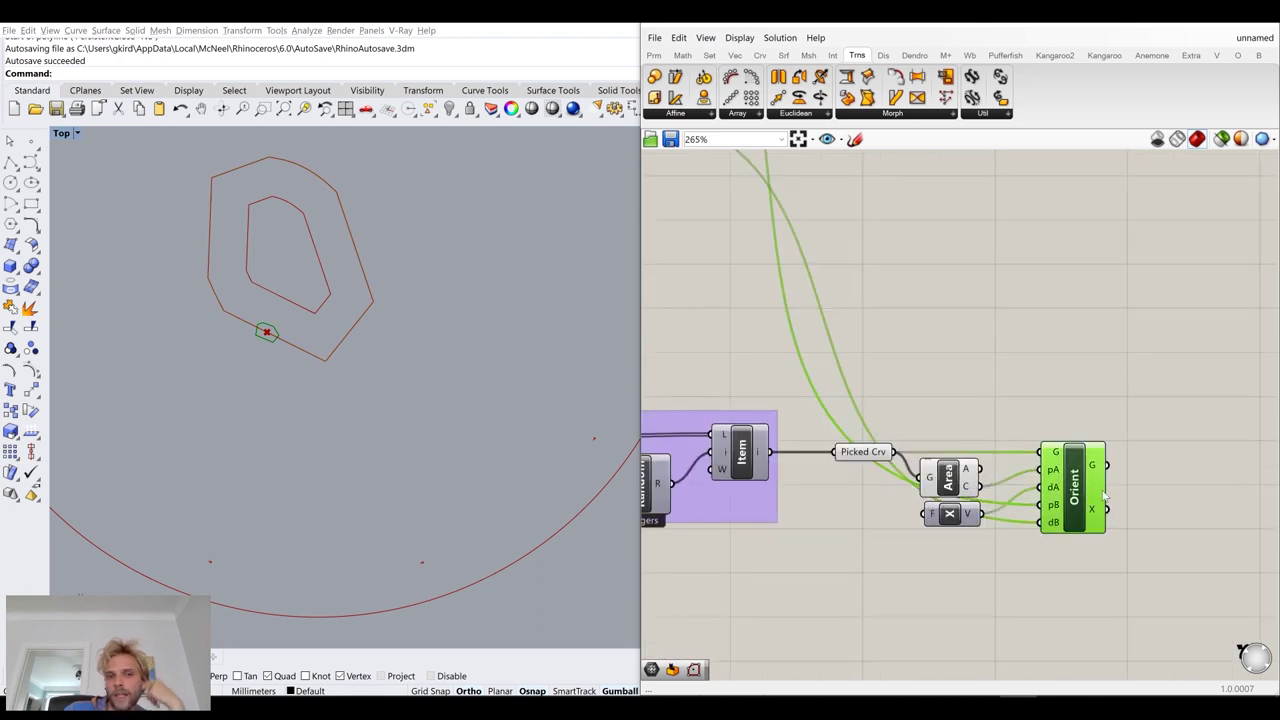
Unitize the target direction at Orient Direction's dB input
click(1045, 540)
scroll(1046, 540, up, 5)
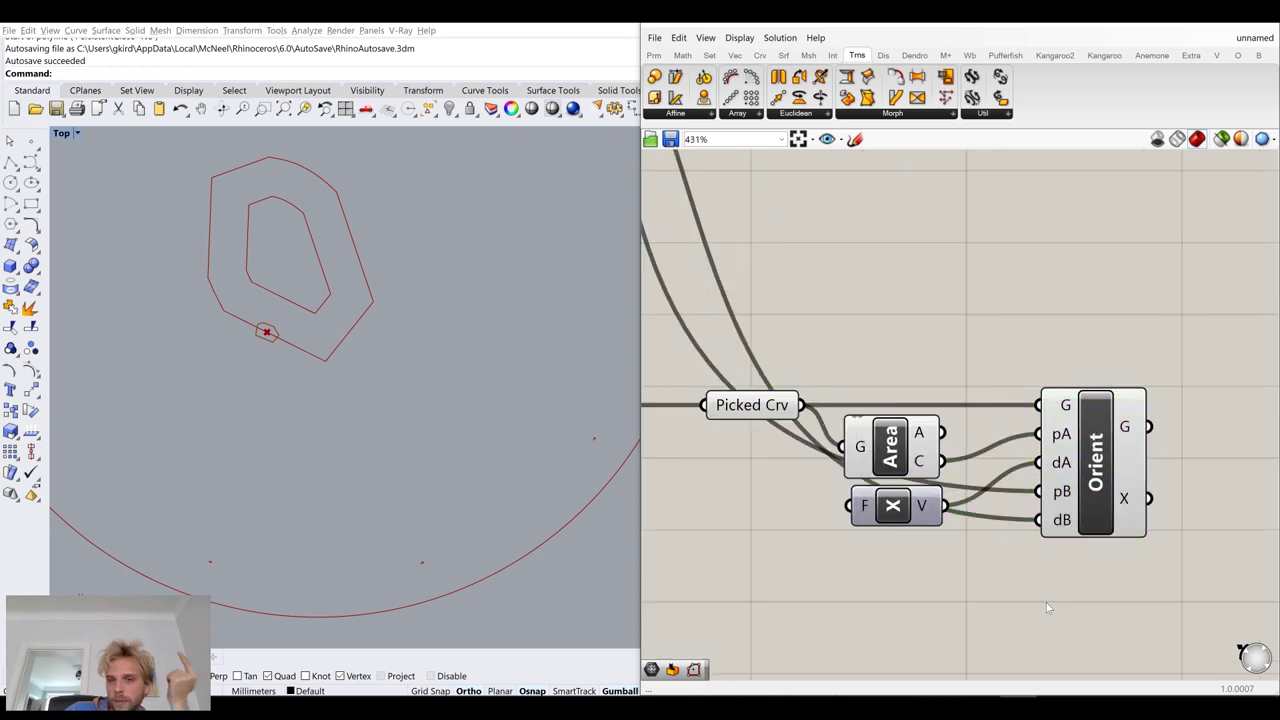
right_click(1103, 532)
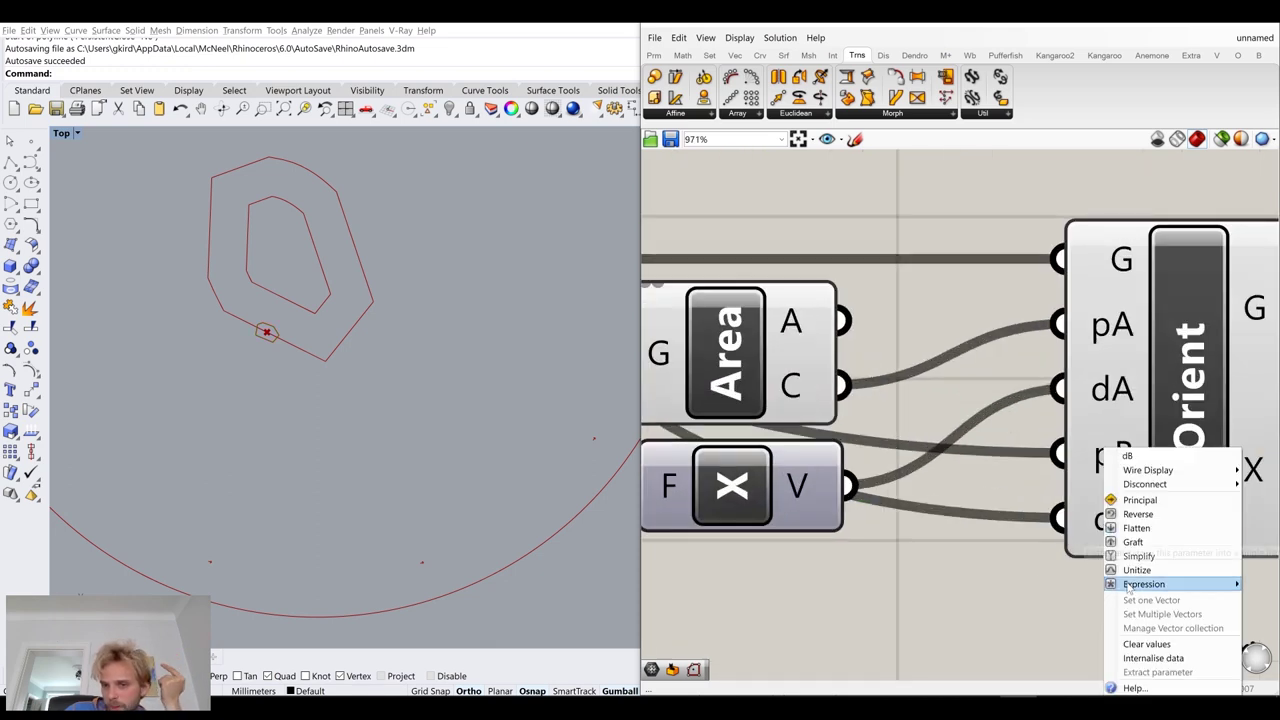
mouse_move(1134, 588)
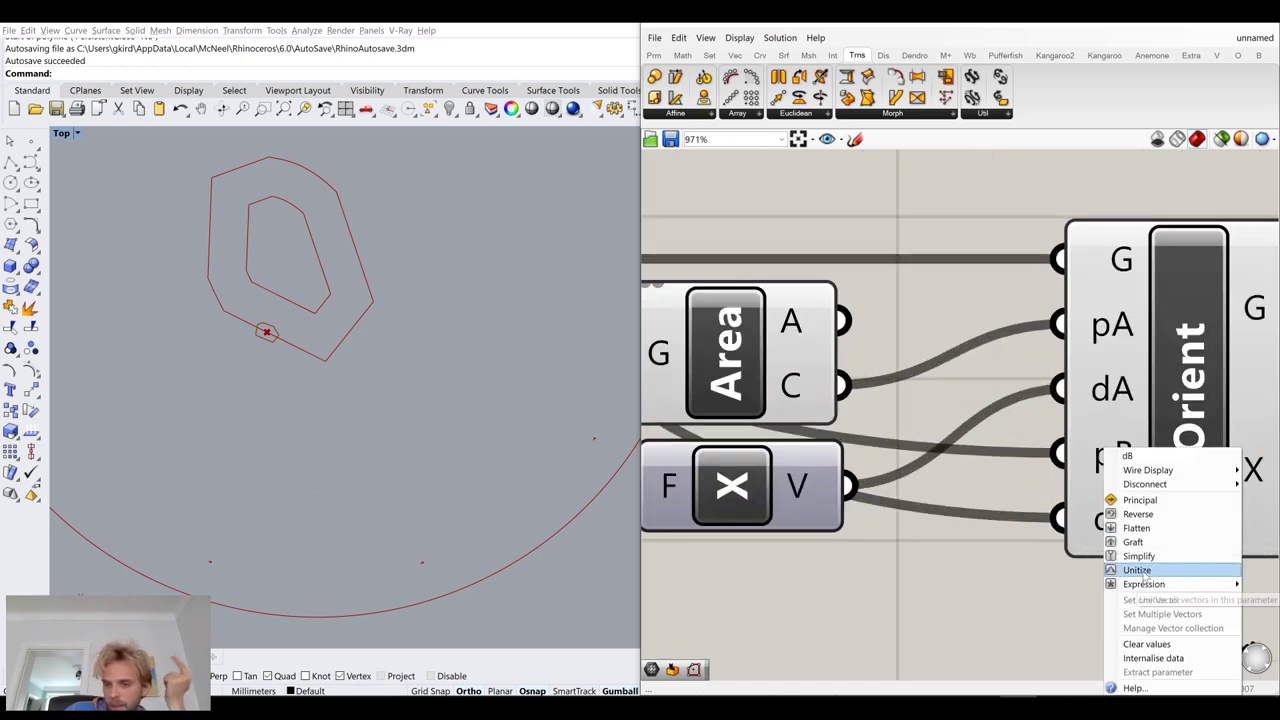
click(1137, 570)
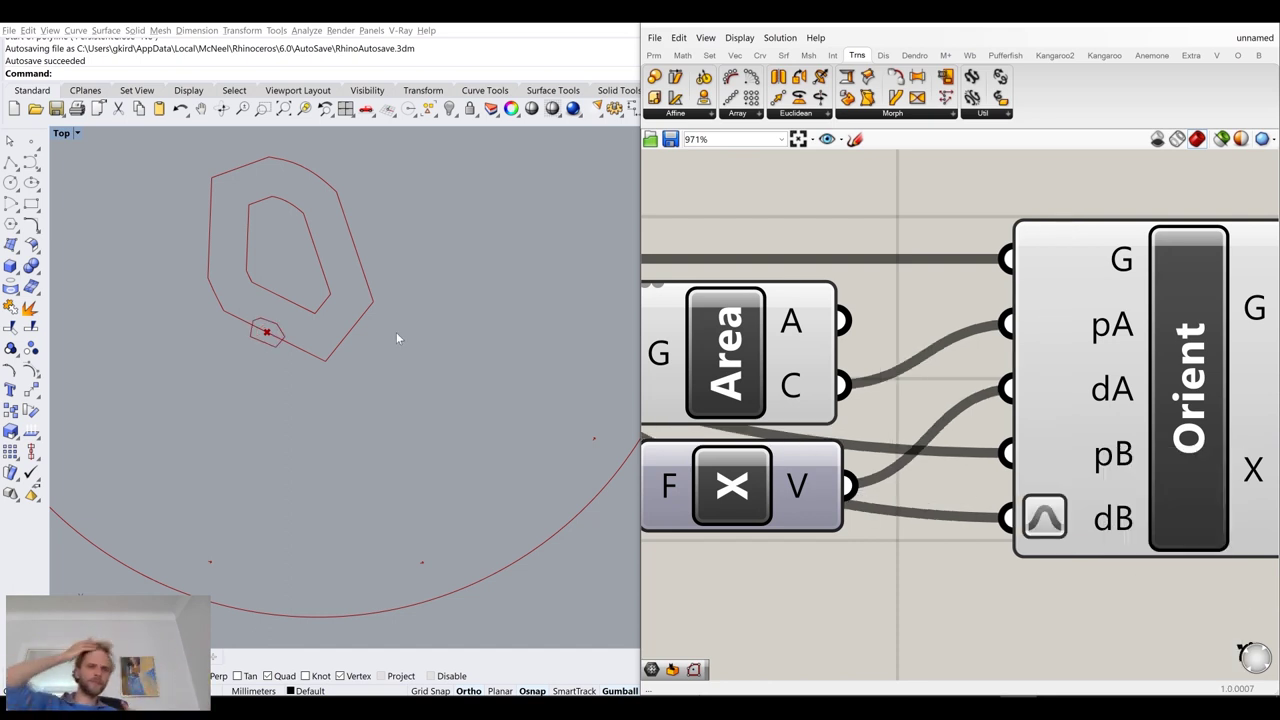
scroll(585, 262, down, 5)
scroll(410, 310, up, 6)
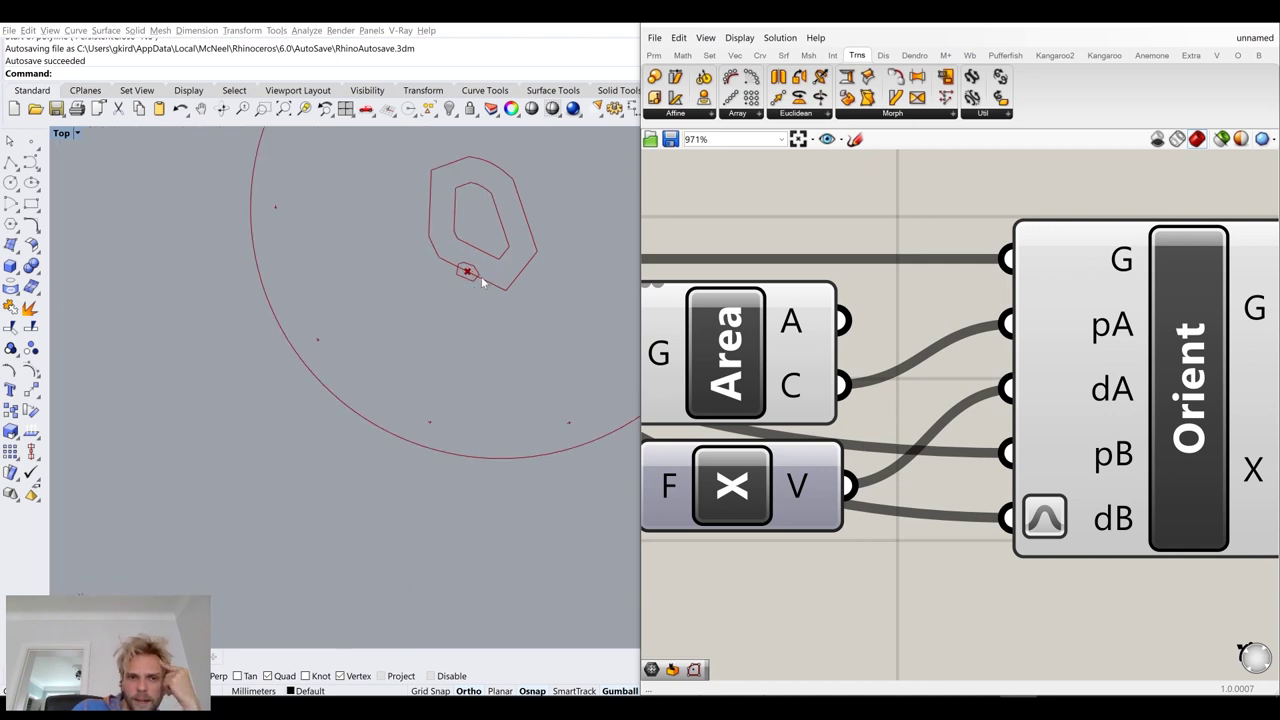
right_drag(421, 290, 360, 397)
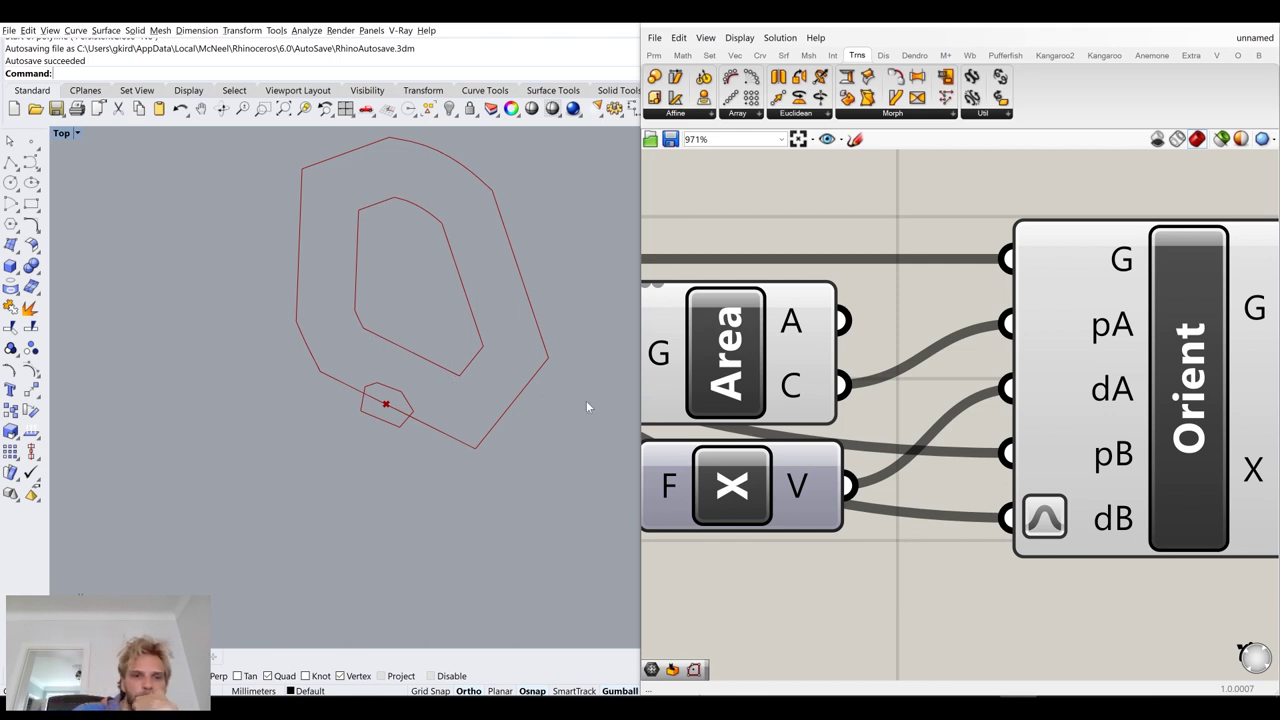
Add a Curve Proximity component beside the Orient Direction component of the picked curve
scroll(968, 414, down, 8)
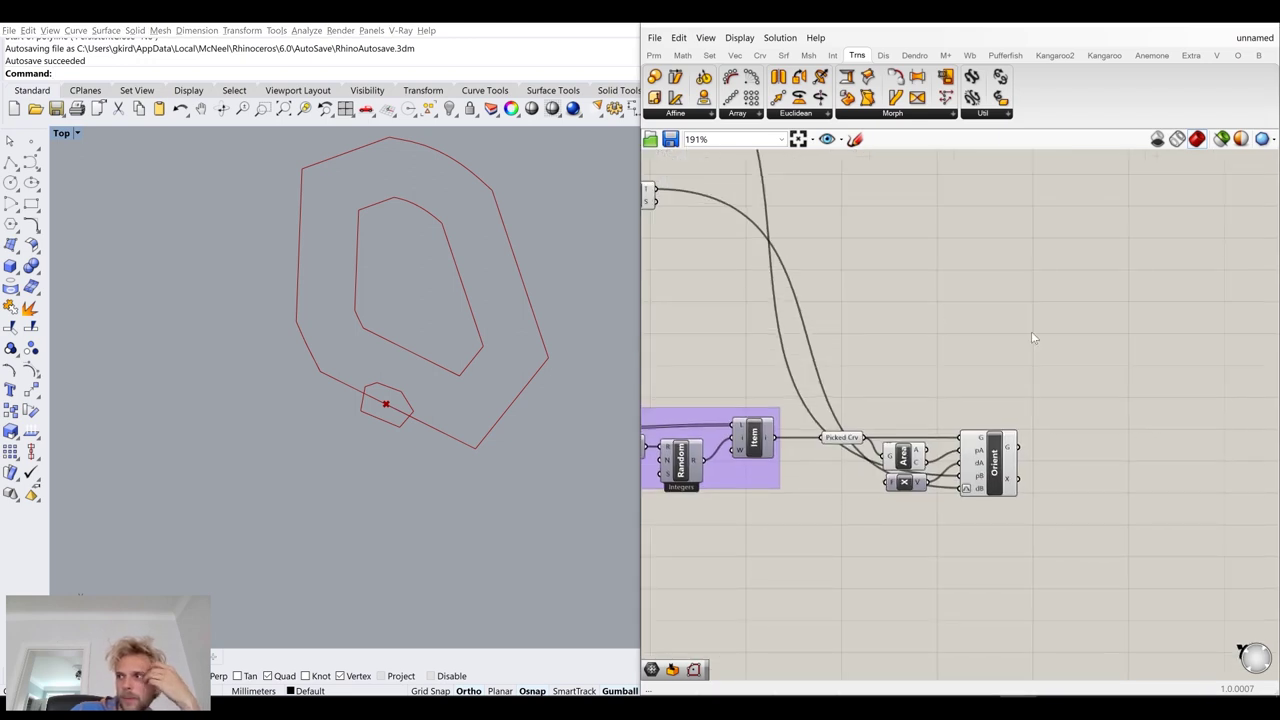
right_drag(1031, 338, 932, 327)
double_click(950, 325)
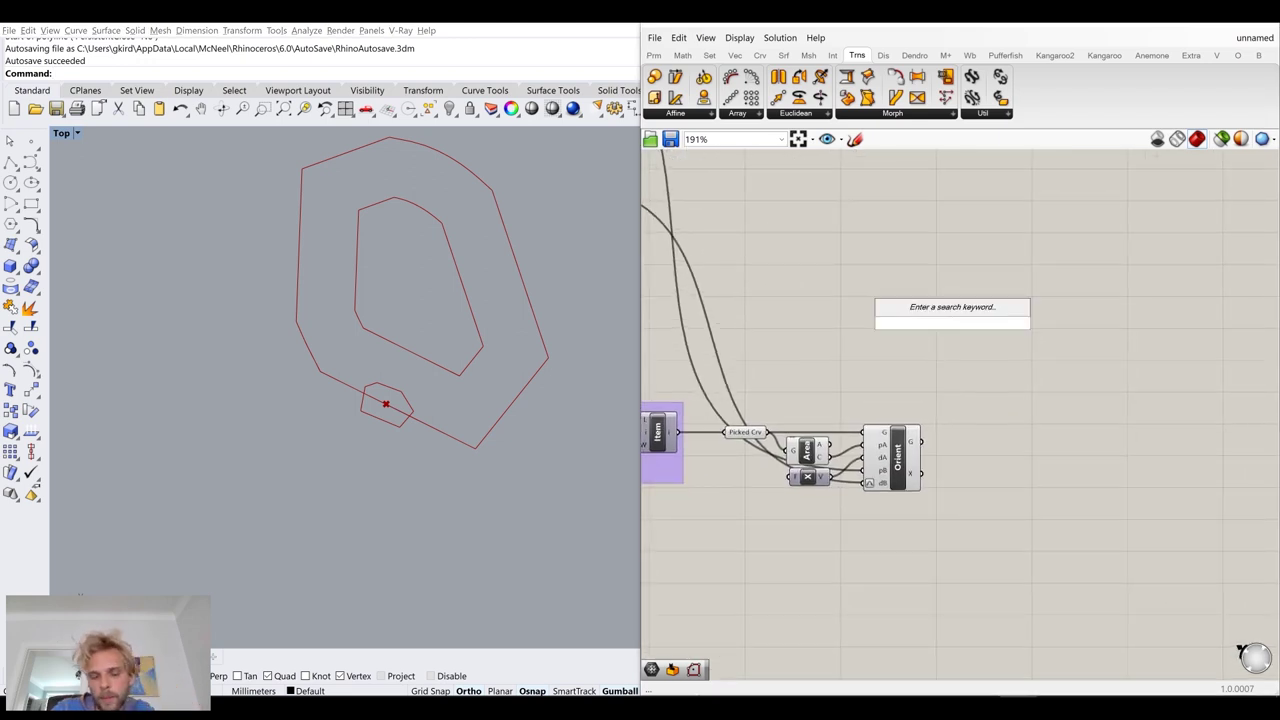
text(curve pro)
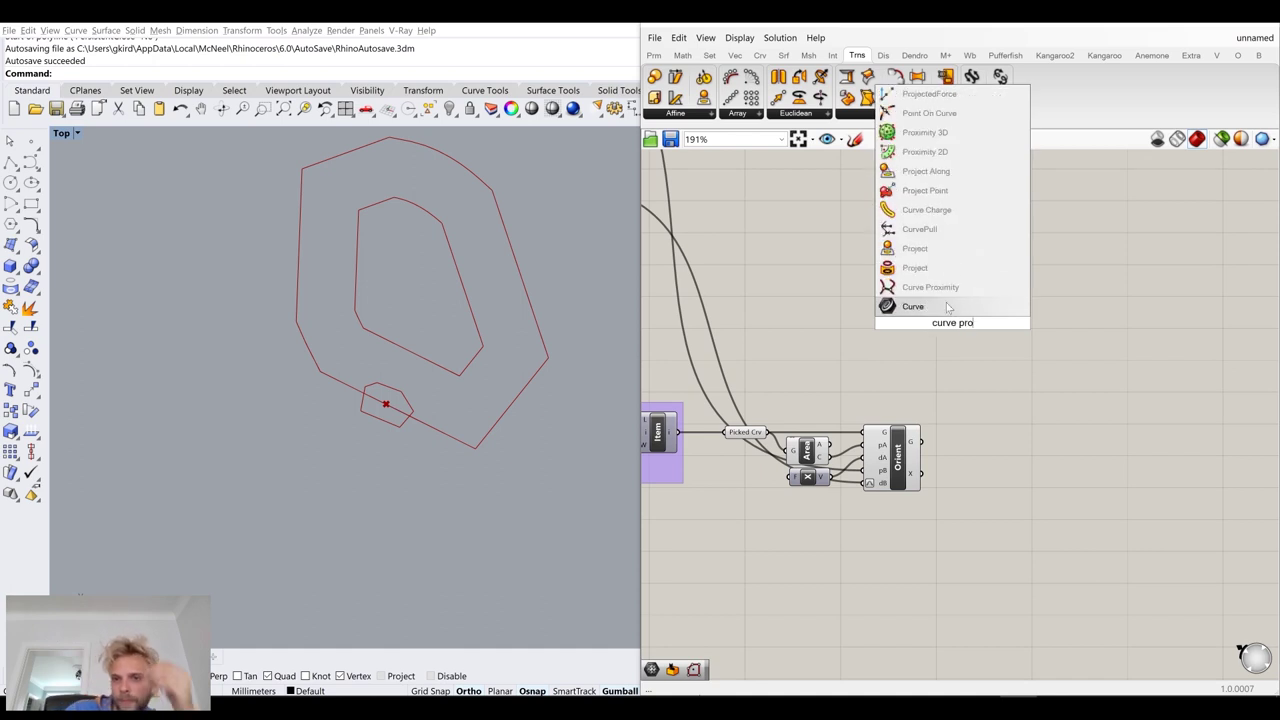
click(941, 293)
drag(955, 320, 950, 390)
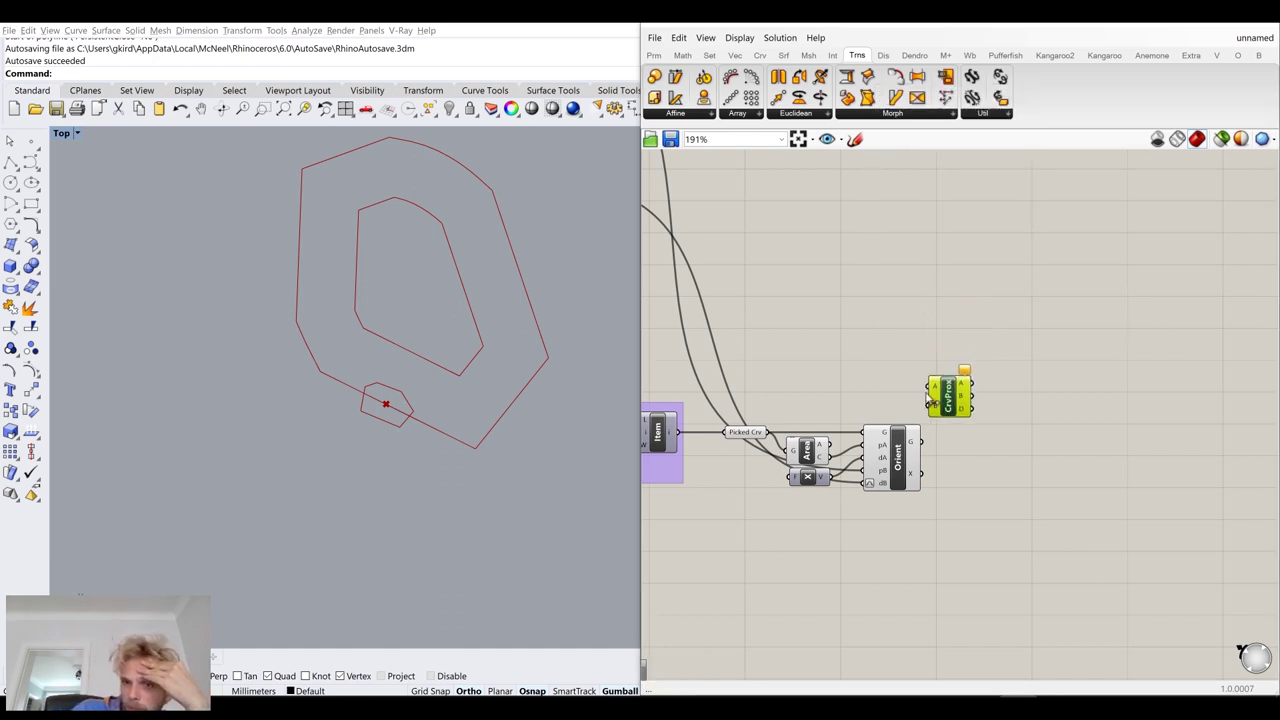
Connect the oriented geometry output G of Orient Direction to Curve Proximity's B input
right_drag(921, 413, 989, 421)
scroll(989, 421, up, 3)
click(1018, 398)
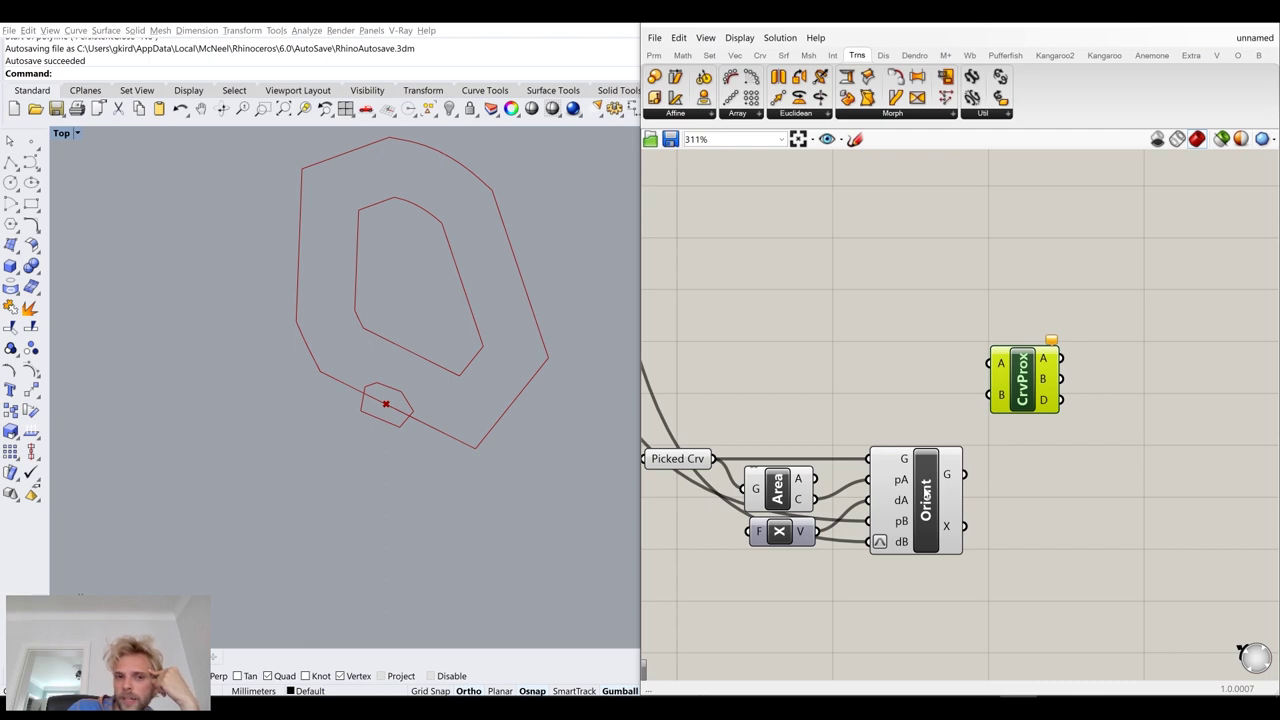
click(926, 492)
drag(953, 481, 993, 397)
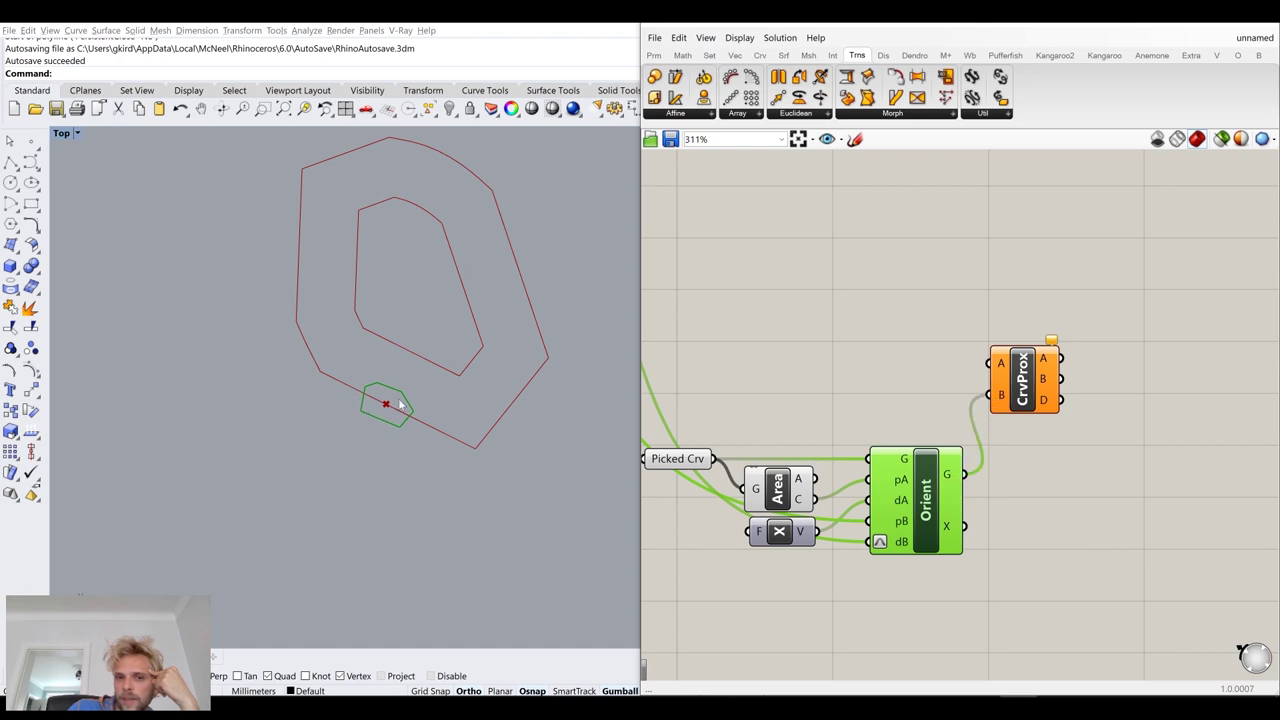
Move the Curve Proximity component next to the Offset and Evaluate Length components of the initial curve
scroll(955, 395, down, 8)
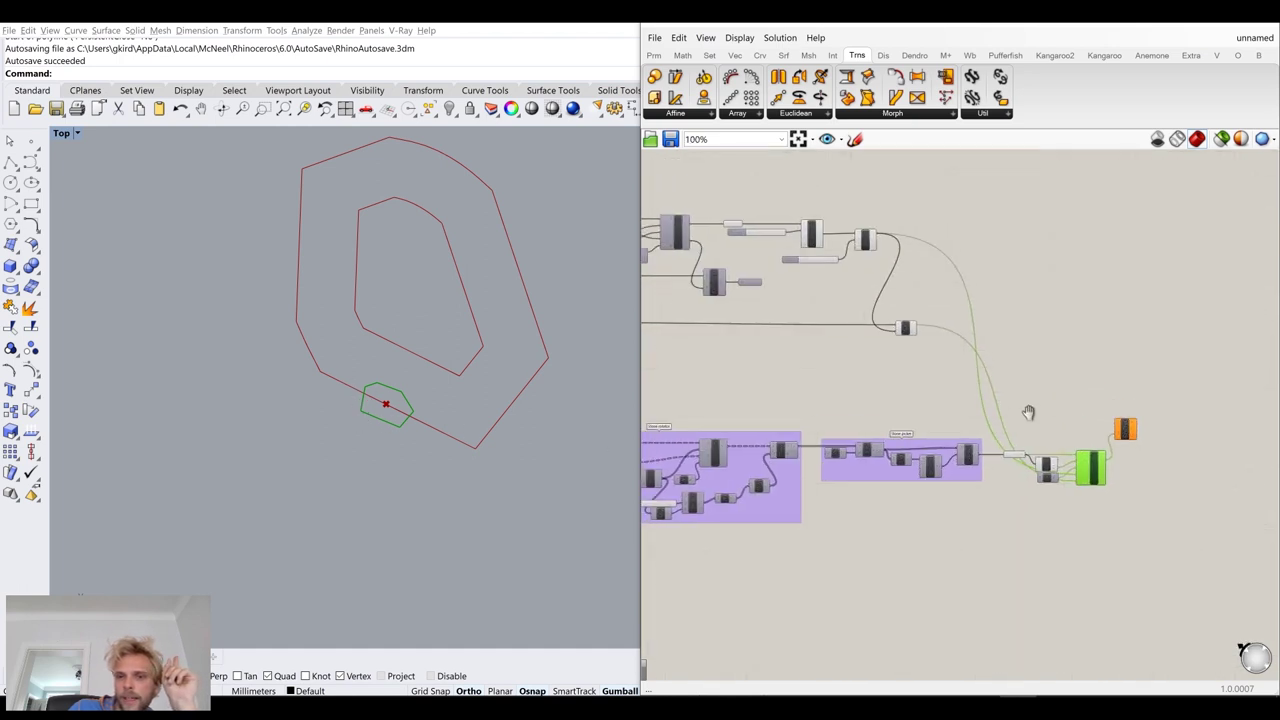
drag(1137, 463, 849, 330)
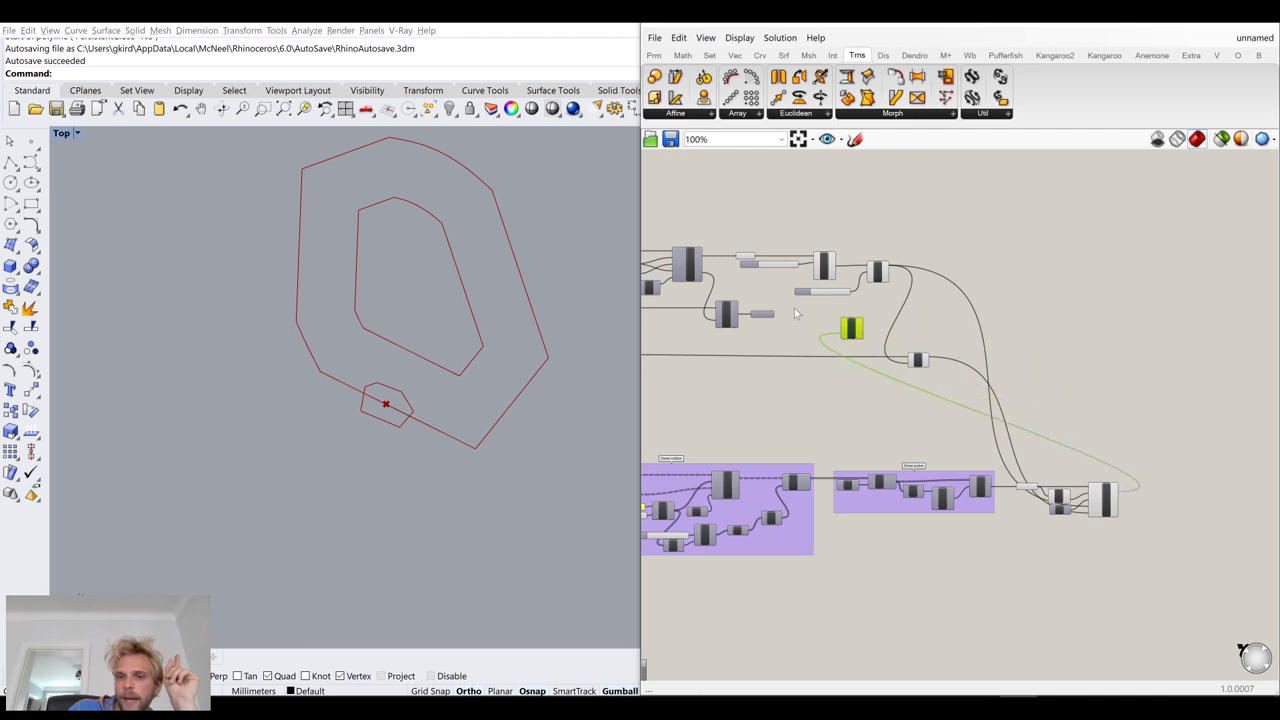
scroll(794, 308, up, 3)
scroll(787, 292, up, 2)
right_drag(790, 292, 916, 373)
click(885, 384)
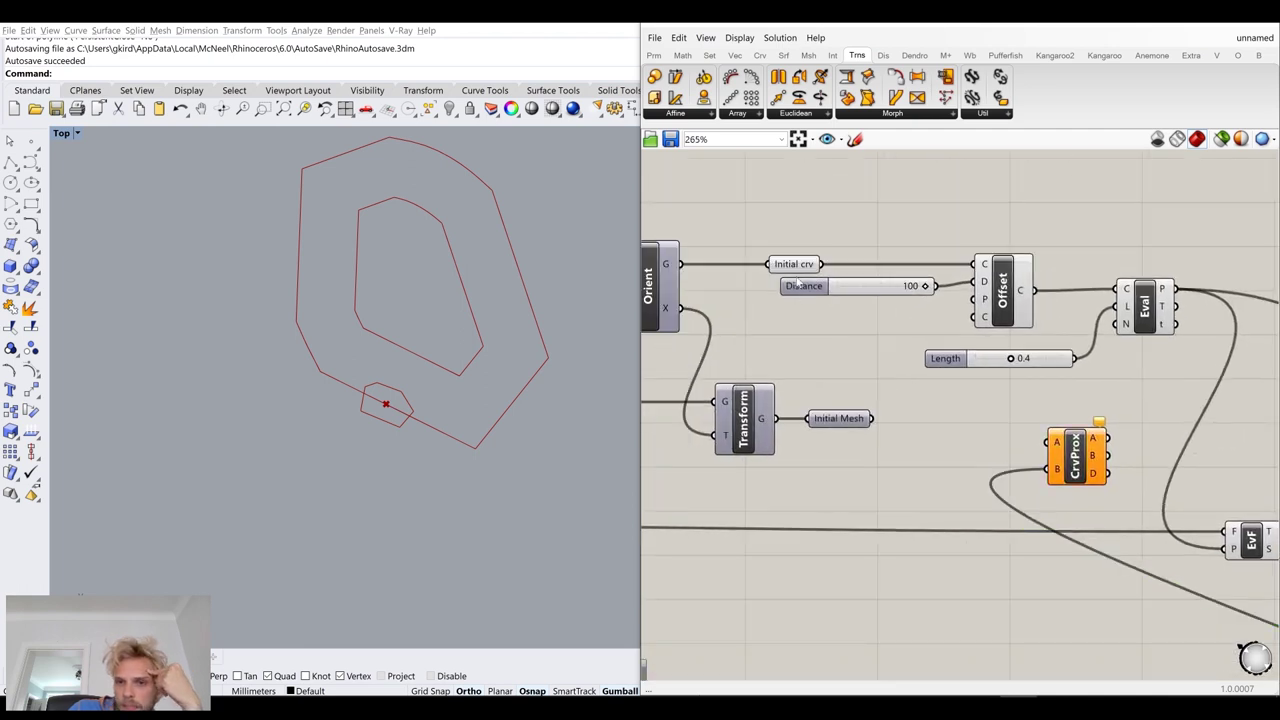
Shift the Initial crv parameter towards Orient and place a copy of it in the wire before Offset
drag(786, 263, 783, 252)
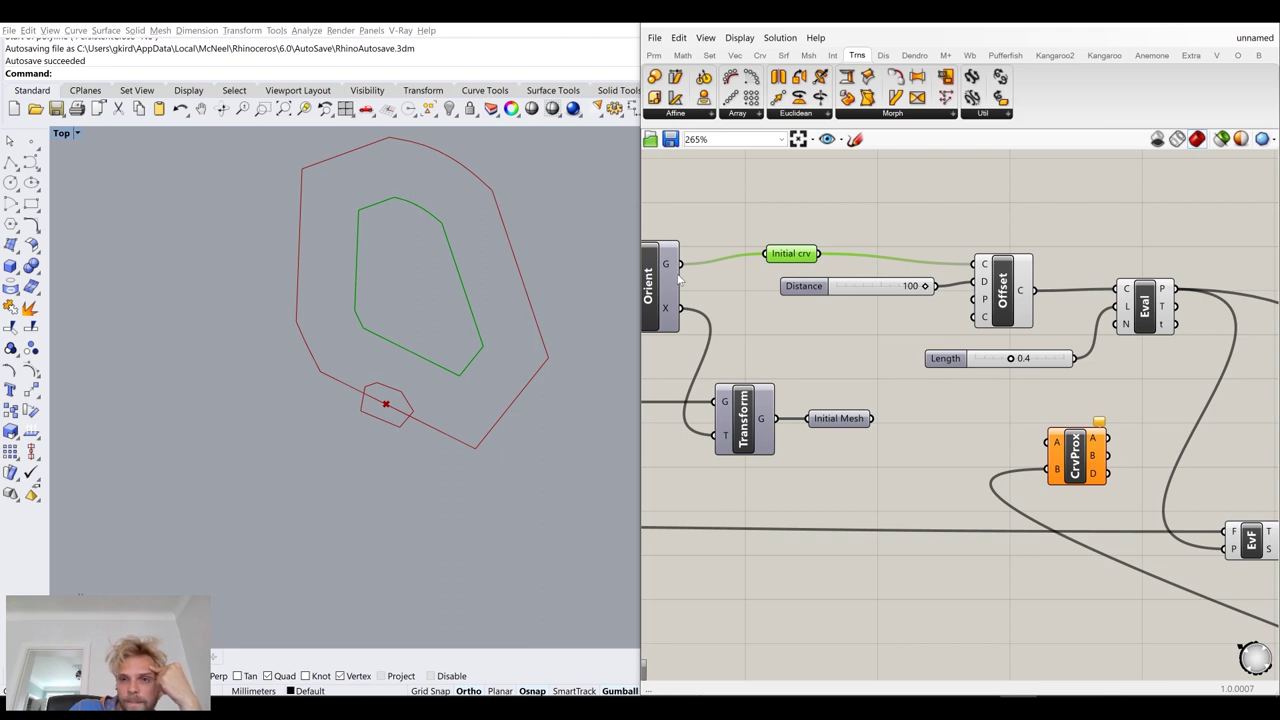
drag(1073, 449, 1089, 449)
drag(787, 258, 757, 271)
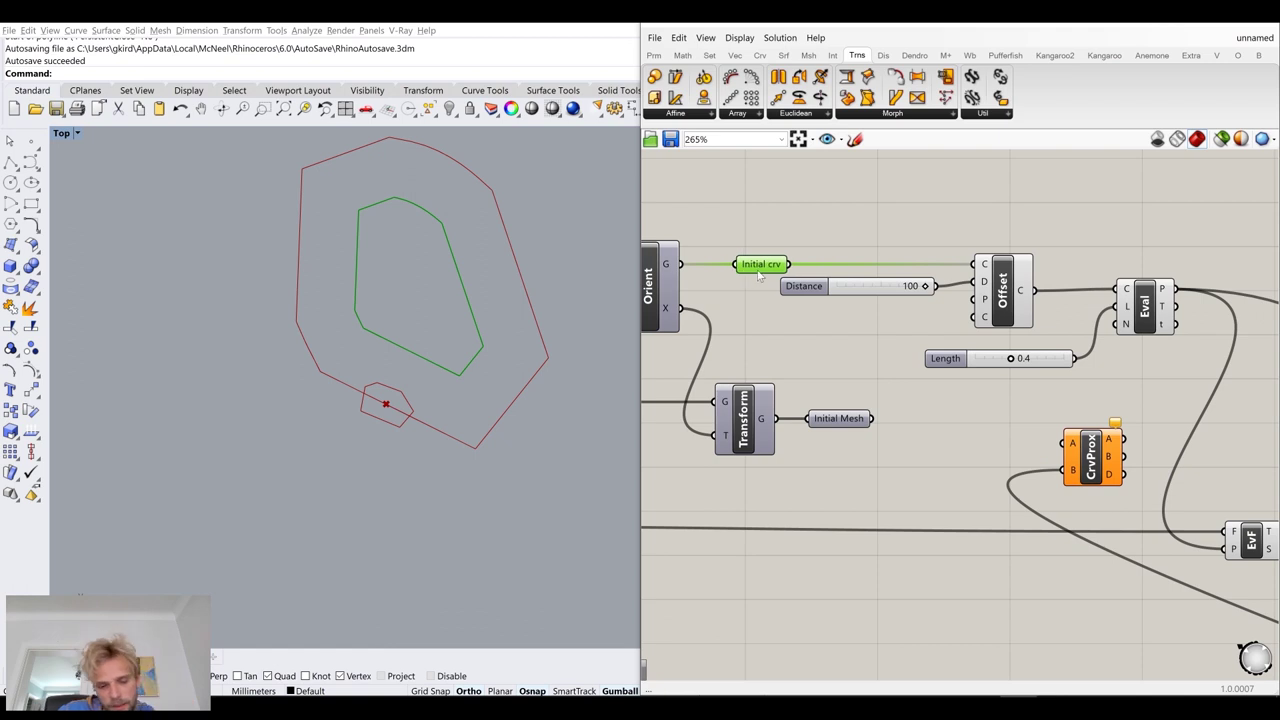
double_click(866, 228)
click(765, 265)
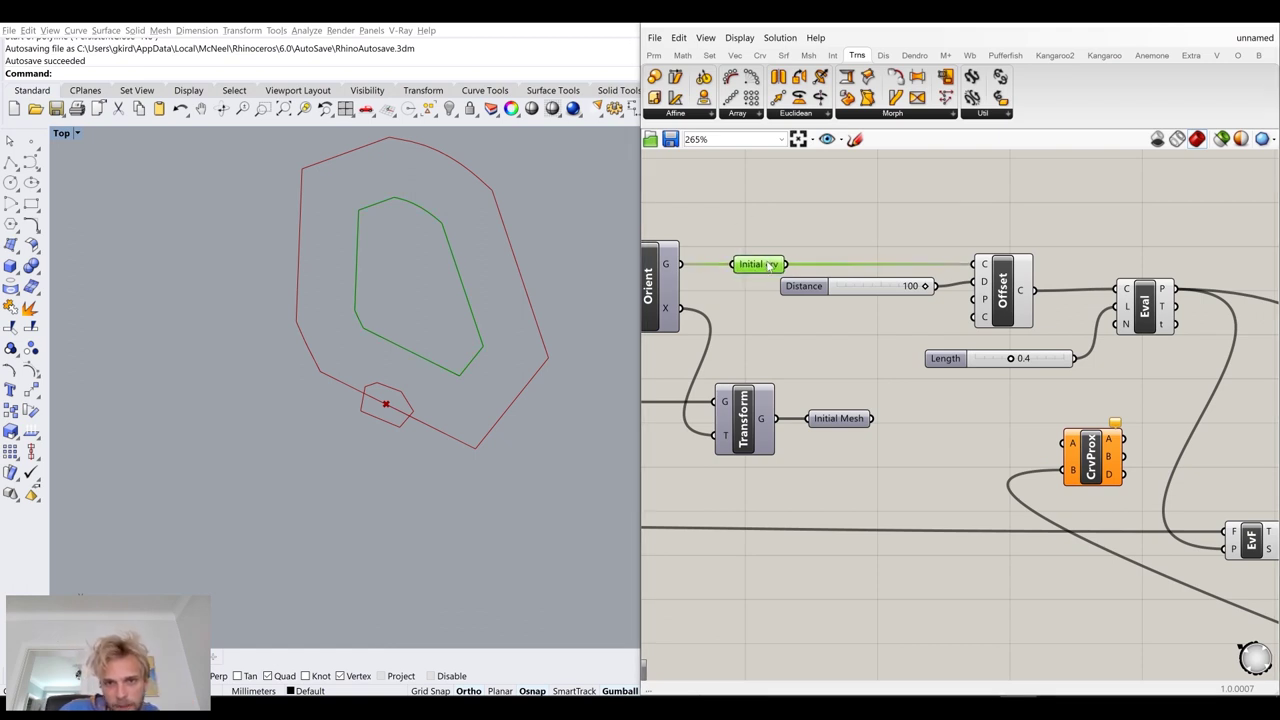
alt+drag(768, 265, 873, 263)
click(883, 226)
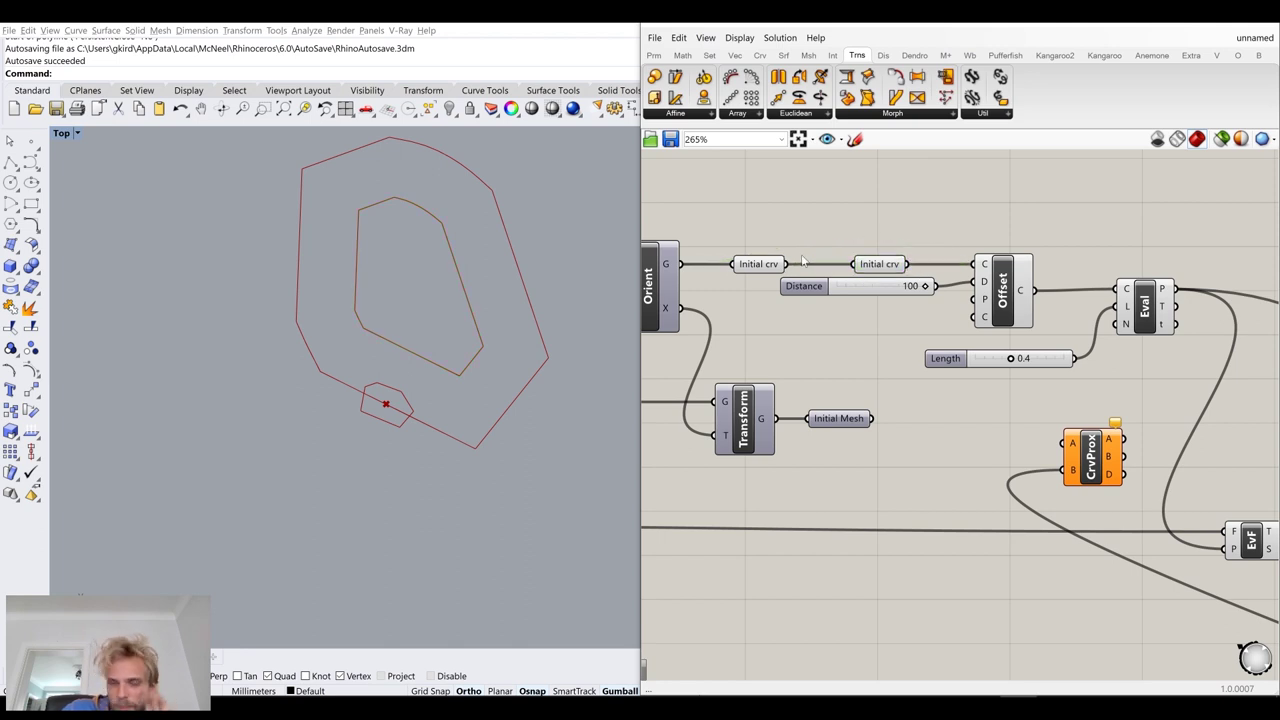
scroll(803, 260, up, 4)
click(722, 275)
click(972, 281)
click(892, 238)
click(678, 286)
click(865, 223)
scroll(850, 250, down, 3)
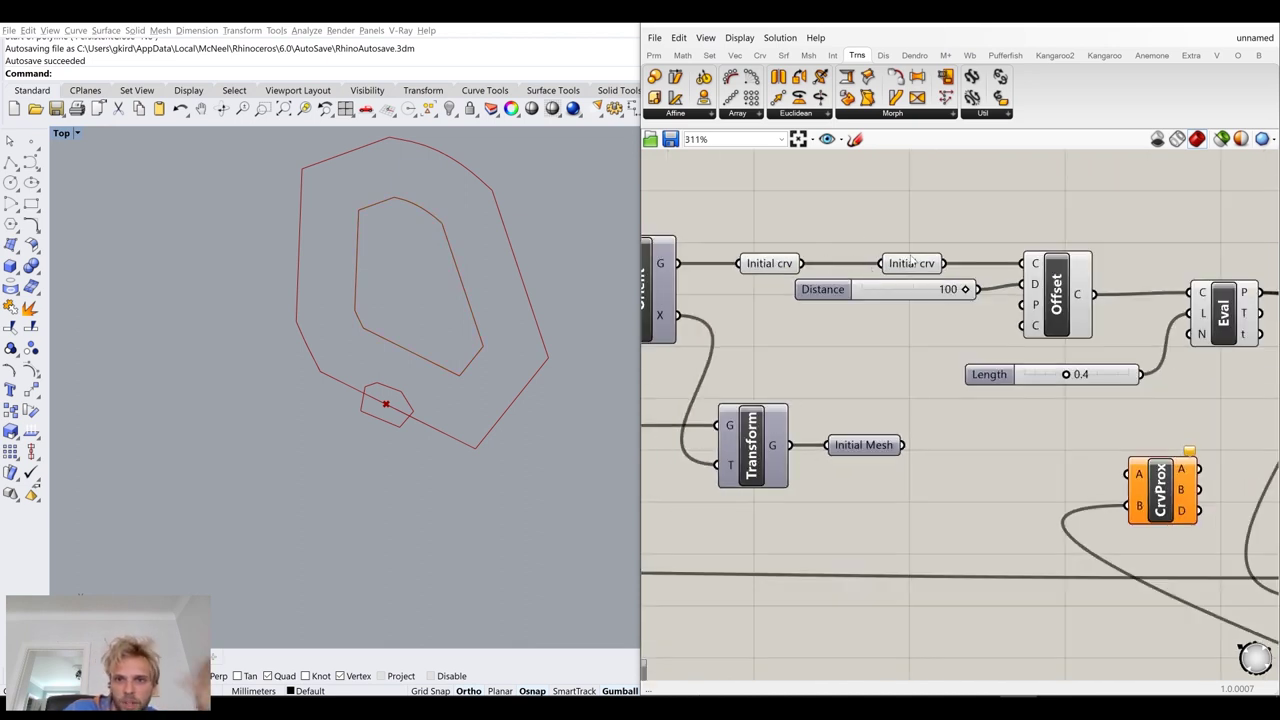
Connect the second Initial crv parameter to Curve Proximity's A input and highlight both source curves in the viewport
drag(946, 264, 1130, 474)
click(1176, 506)
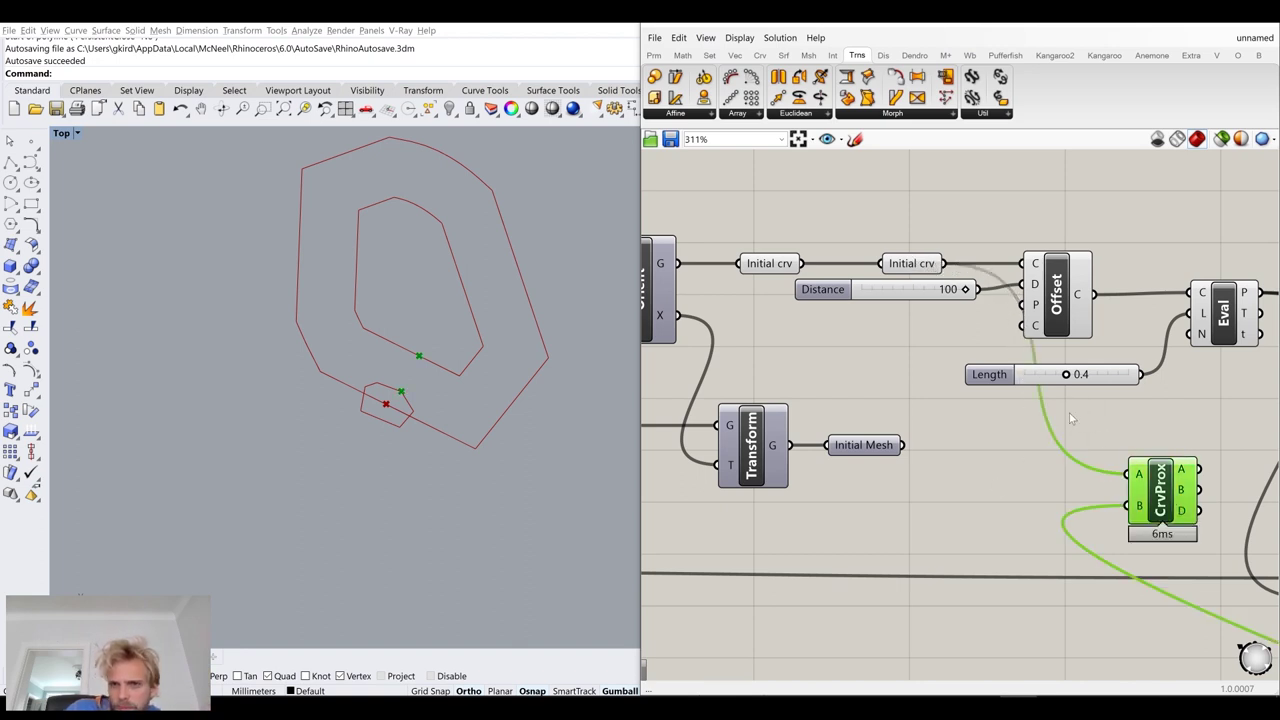
click(913, 263)
scroll(1110, 528, down, 5)
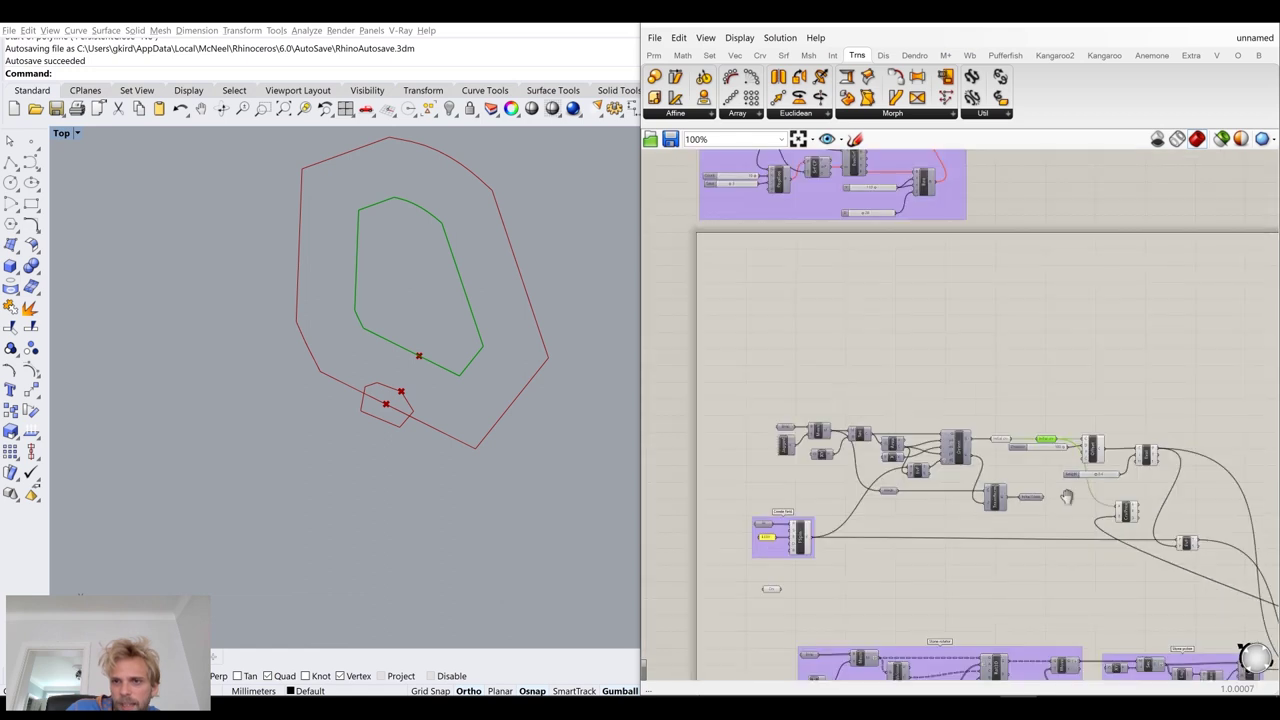
scroll(1163, 523, up, 6)
click(1133, 492)
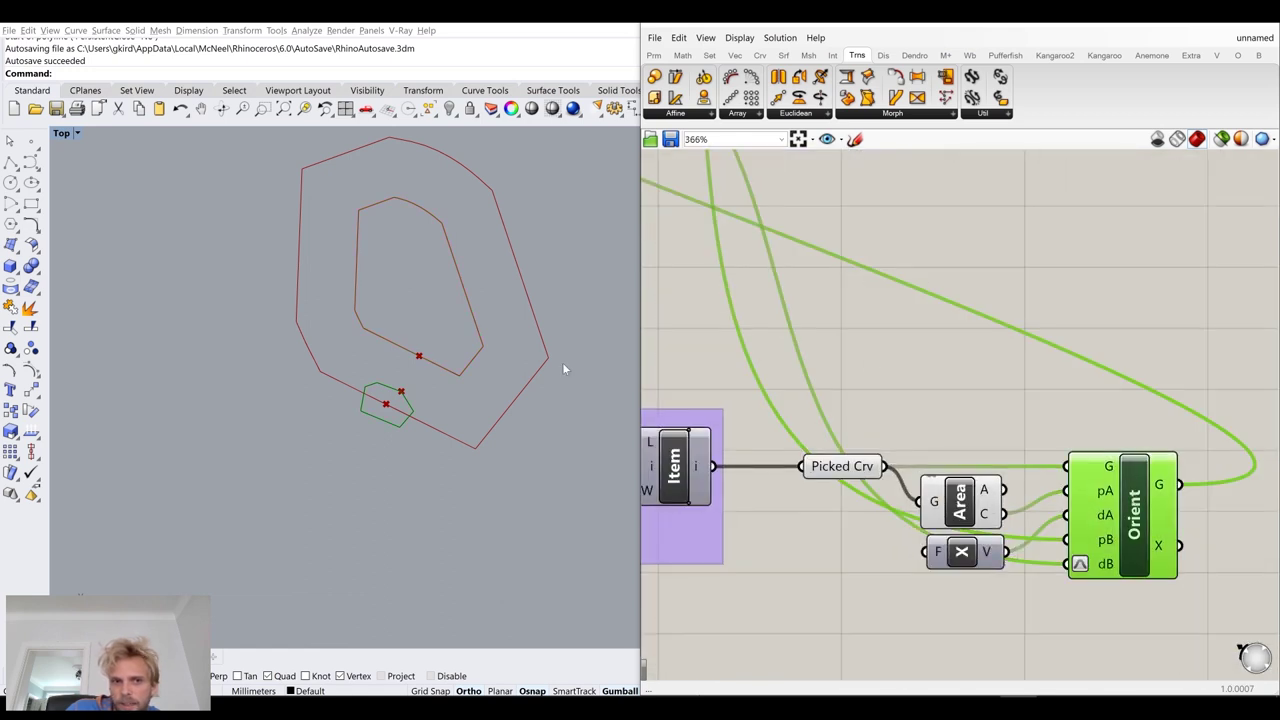
Move the Curve Proximity component back beside the Orient Direction component that feeds its B input
scroll(827, 322, down, 6)
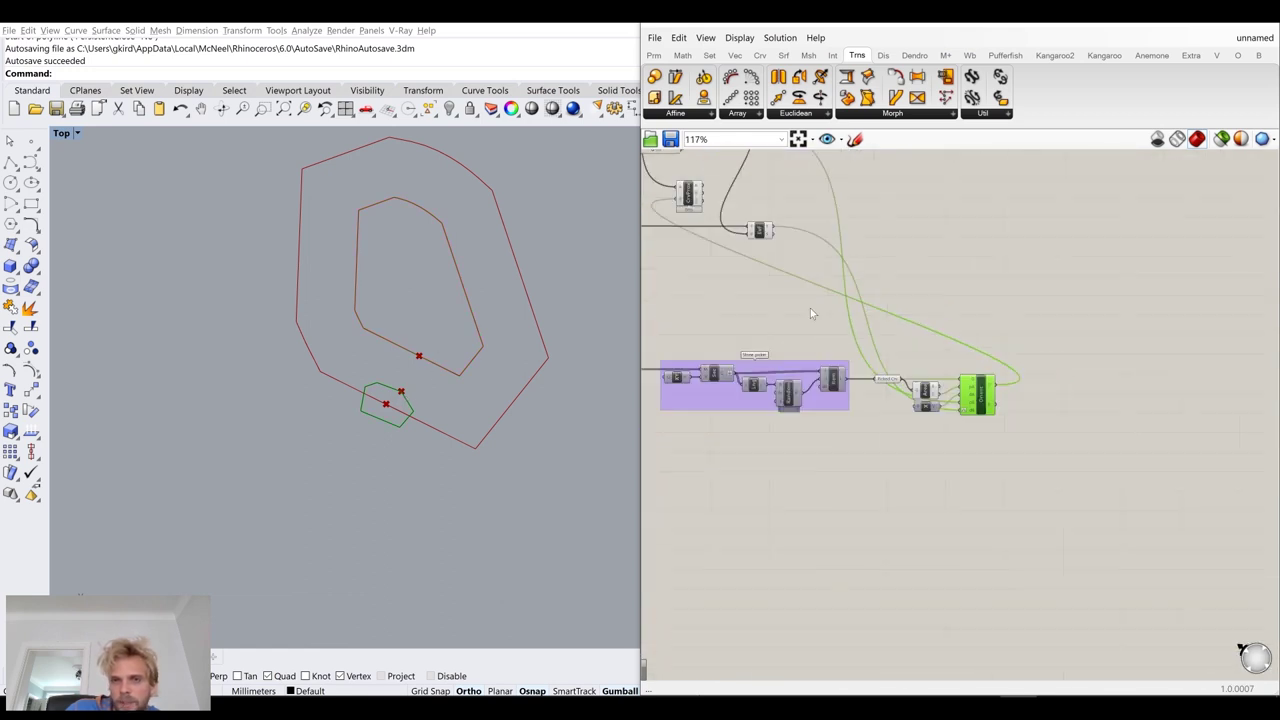
scroll(765, 290, up, 2)
drag(761, 277, 1200, 466)
right_drag(1092, 427, 798, 343)
scroll(798, 343, up, 3)
drag(979, 400, 1034, 436)
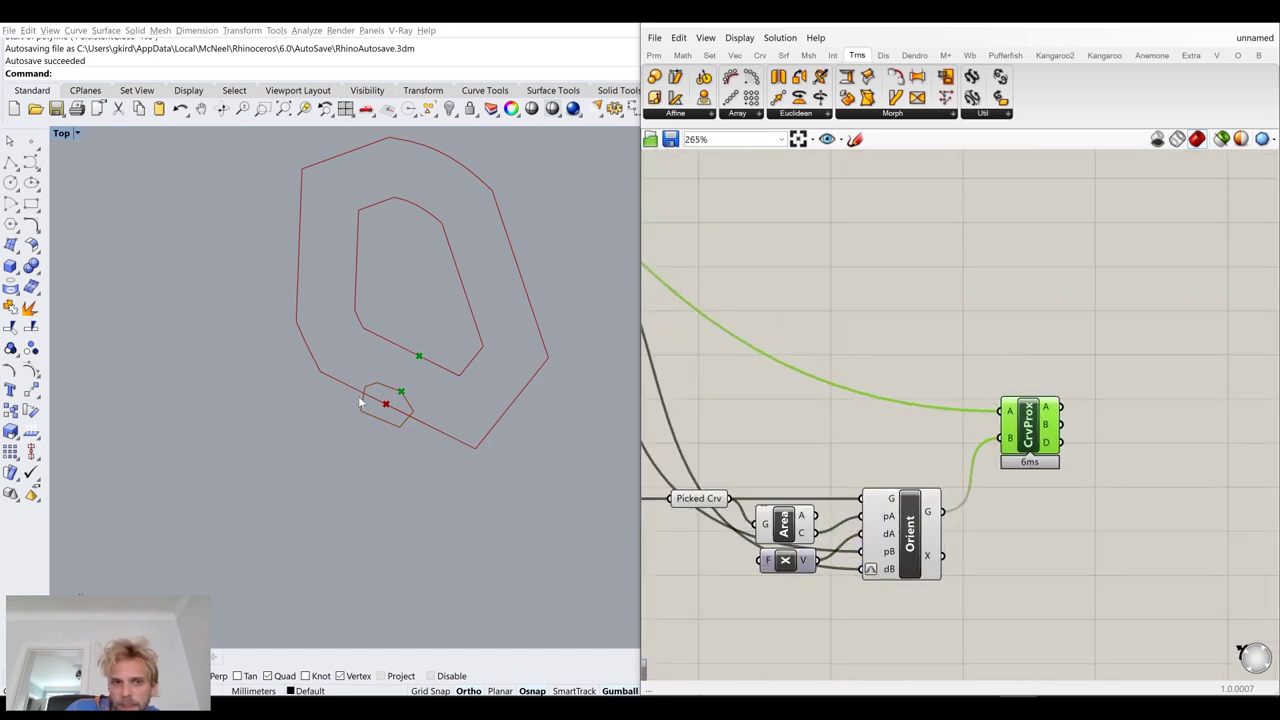
right_drag(1040, 424, 968, 387)
drag(962, 391, 963, 407)
click(1124, 427)
Add a Vector 2Pt component after the Curve Proximity component
right_drag(1124, 427, 1008, 414)
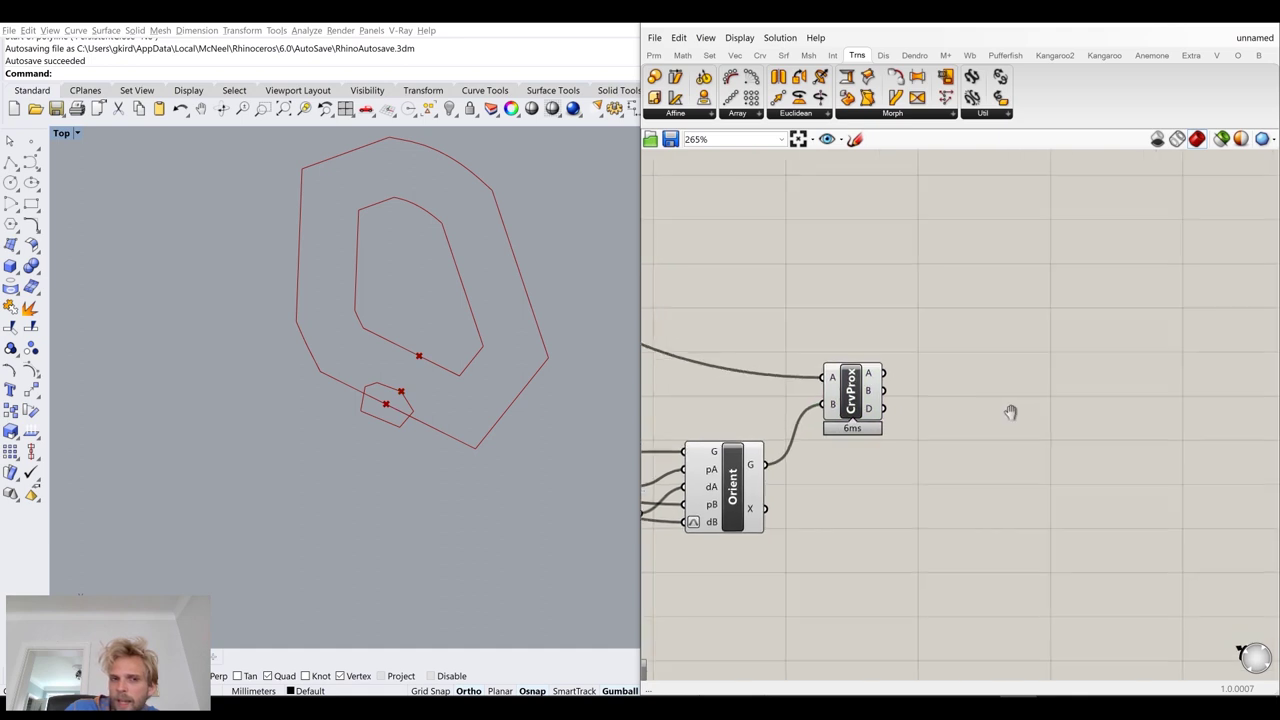
double_click(947, 402)
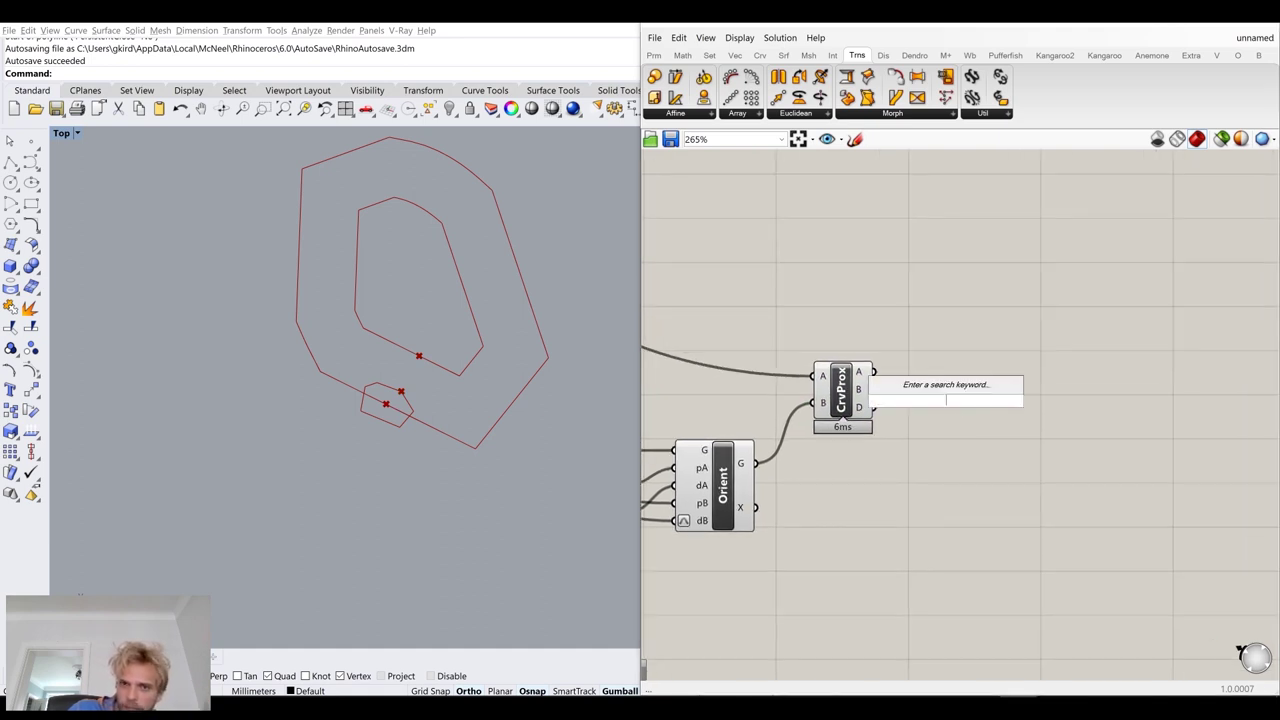
text(vectro)
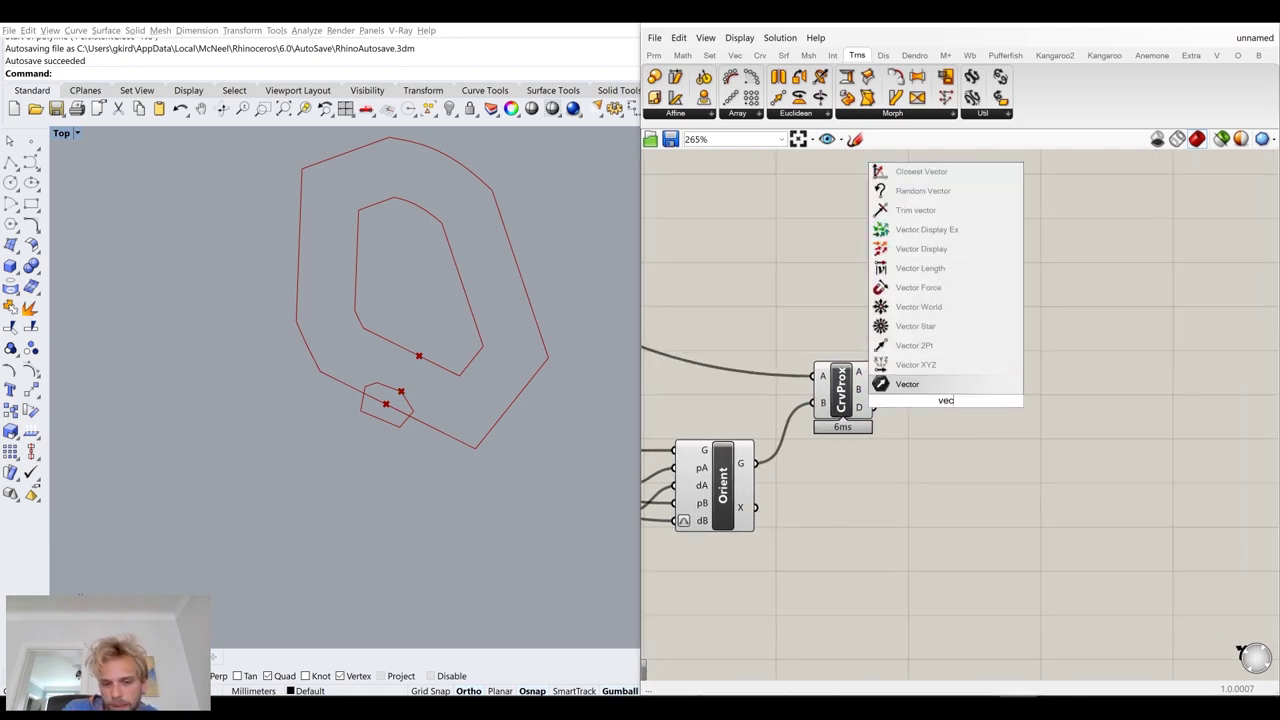
key(BackSpace)
key(BackSpace)
text(or)
key(Up)
key(Up)
key(Up)
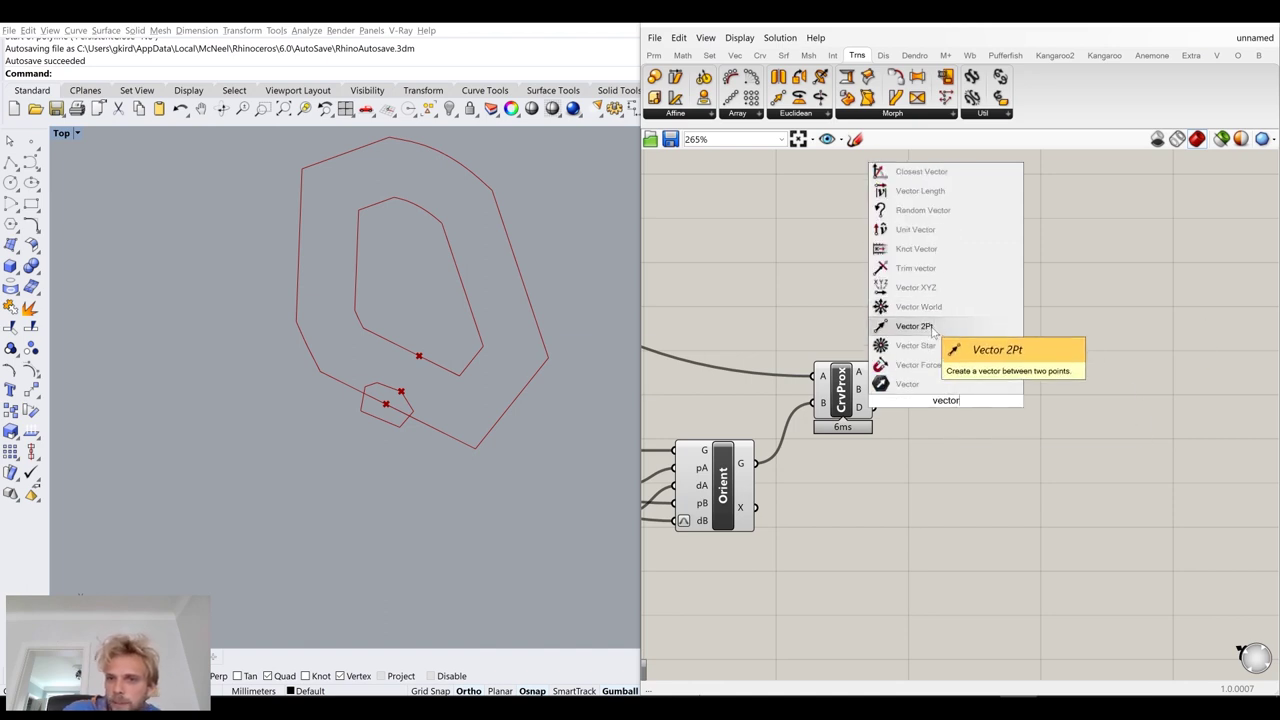
key(Return)
drag(940, 420, 975, 421)
Connect Curve Proximity's A and B points to Vector 2Pt's A and B inputs and place the component below it
drag(874, 373, 953, 398)
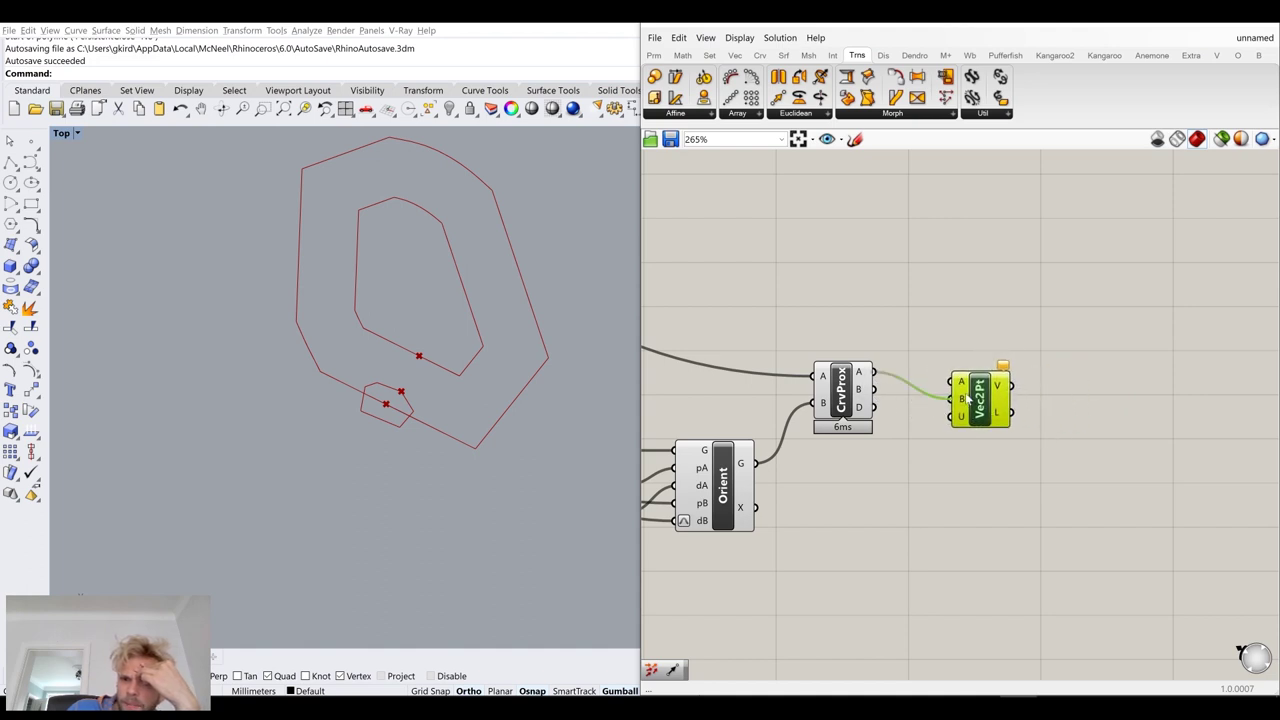
drag(874, 389, 978, 391)
drag(875, 373, 967, 470)
Add a Vector Display component above the Vector 2Pt component
double_click(983, 333)
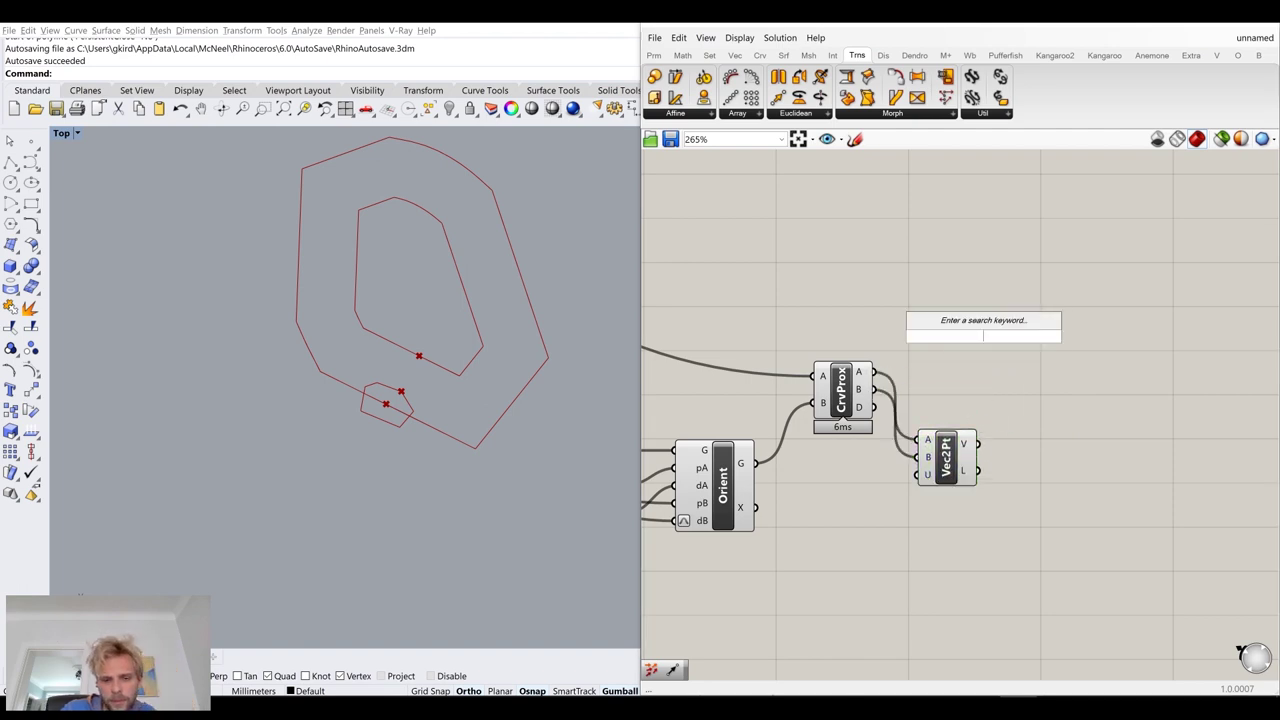
text(vectro)
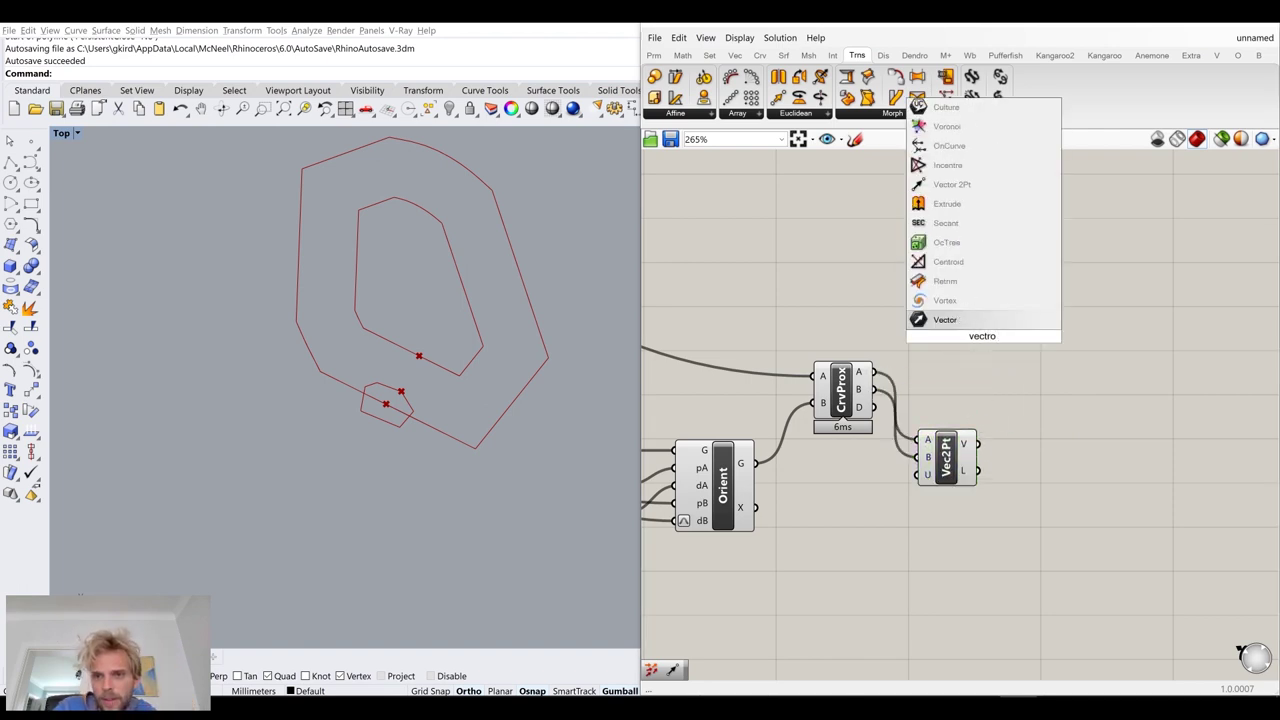
key(BackSpace)
key(BackSpace)
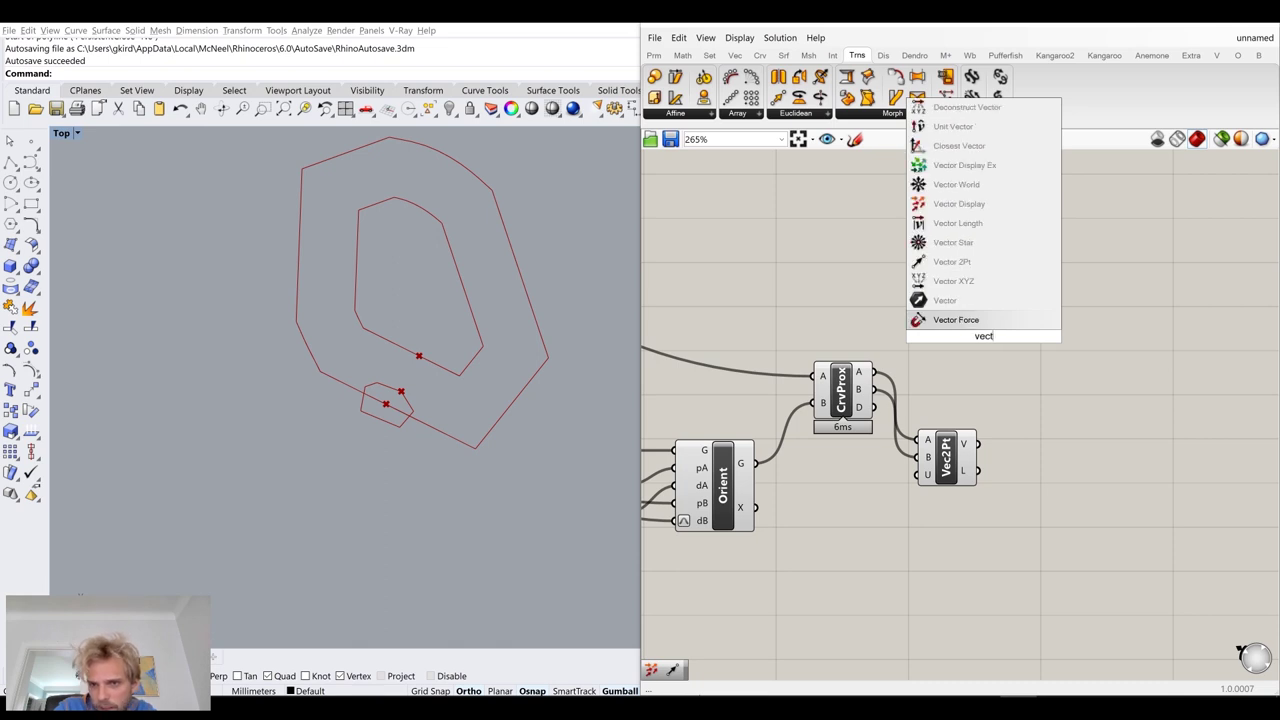
text(or dis)
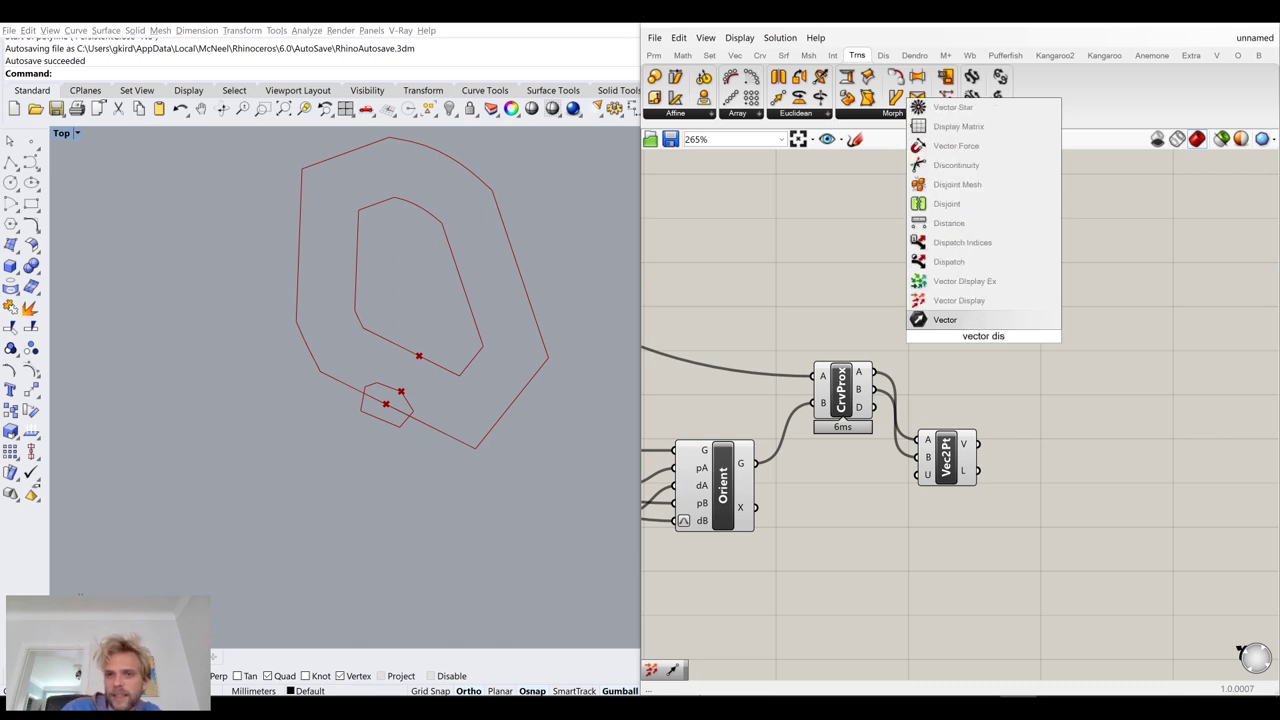
click(940, 300)
Connect Vector 2Pt's V output to Vector Display's V input and Curve Proximity's A point to its anchor input
scroll(903, 415, up, 2)
drag(974, 440, 955, 303)
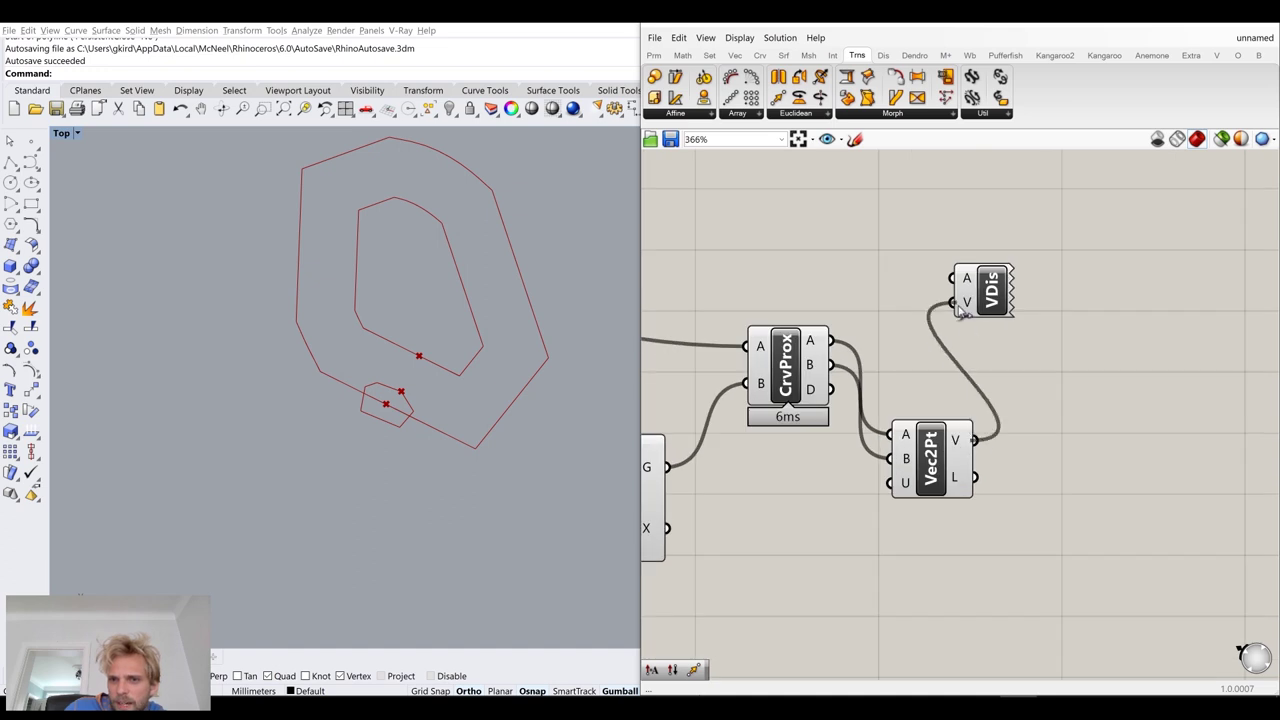
mouse_move(830, 341)
mouse_down()
mouse_move(942, 288)
mouse_move(986, 292)
mouse_move(1006, 322)
mouse_up()
Move Vector 2Pt beside Curve Proximity and swap its A and B point connections to reverse the vector
scroll(400, 384, up, 3)
scroll(391, 397, up, 3)
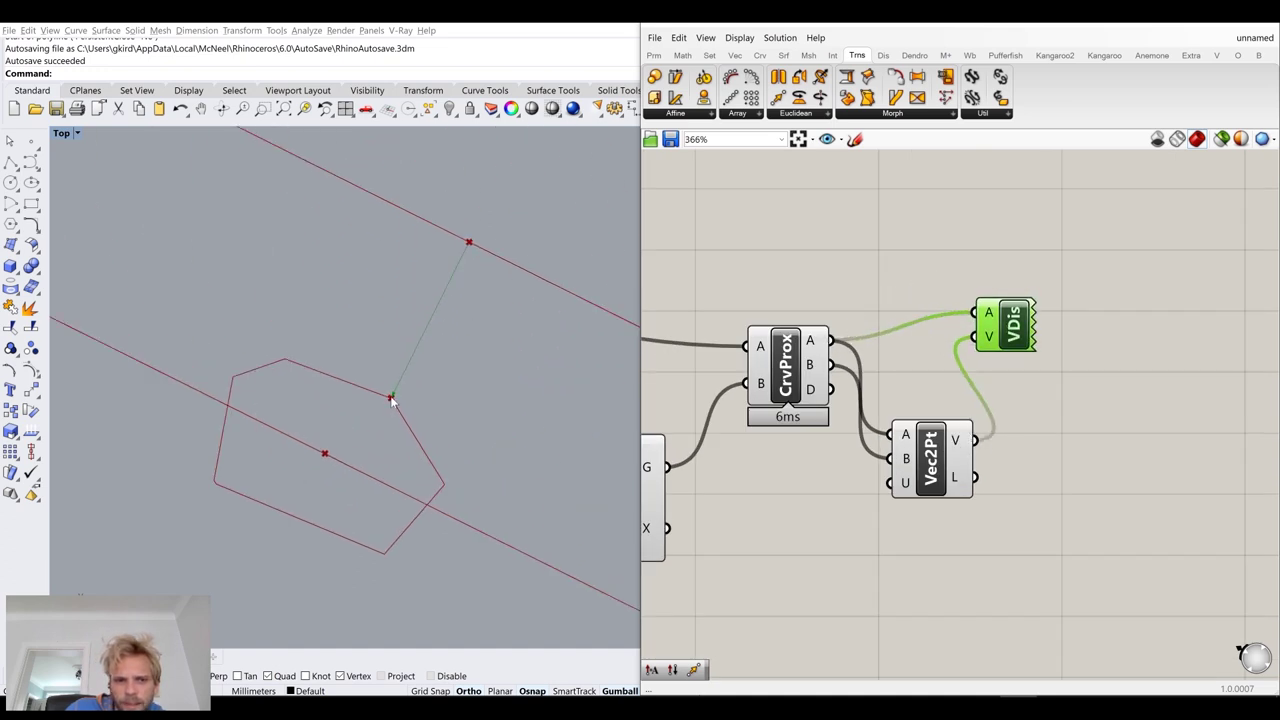
scroll(392, 400, down, 5)
scroll(391, 400, down, 5)
scroll(395, 400, up, 4)
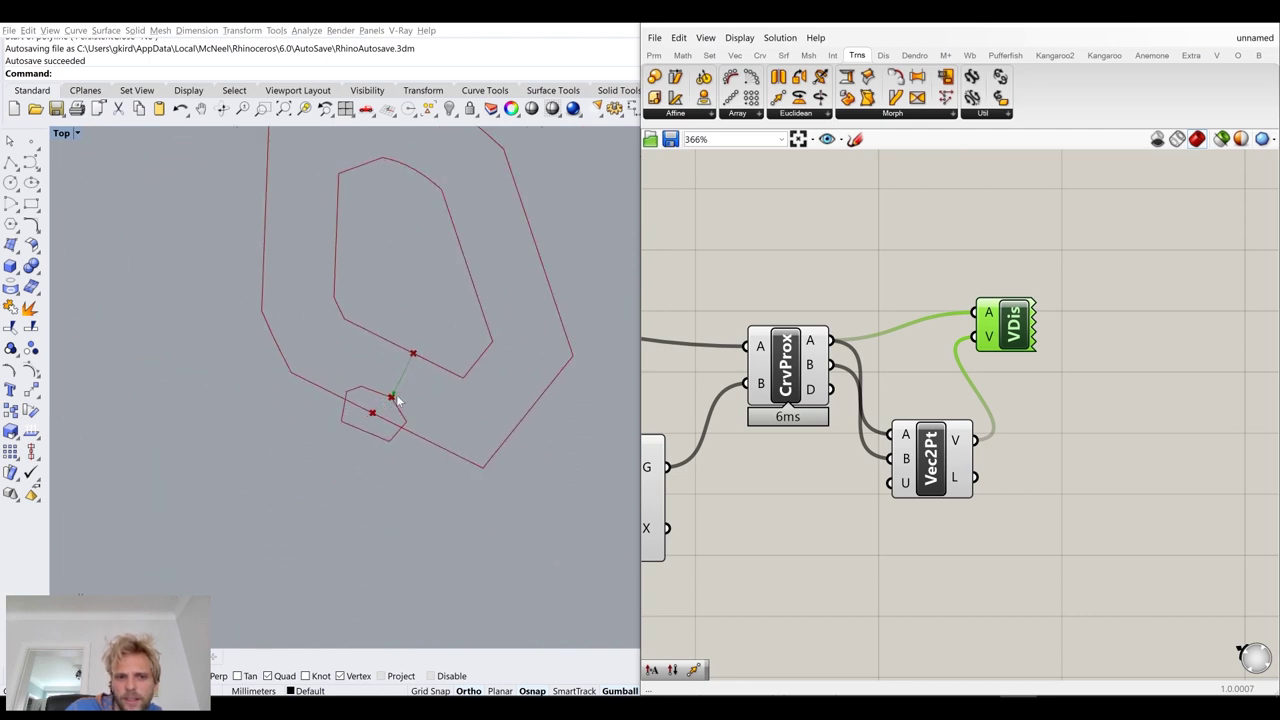
drag(935, 458, 921, 378)
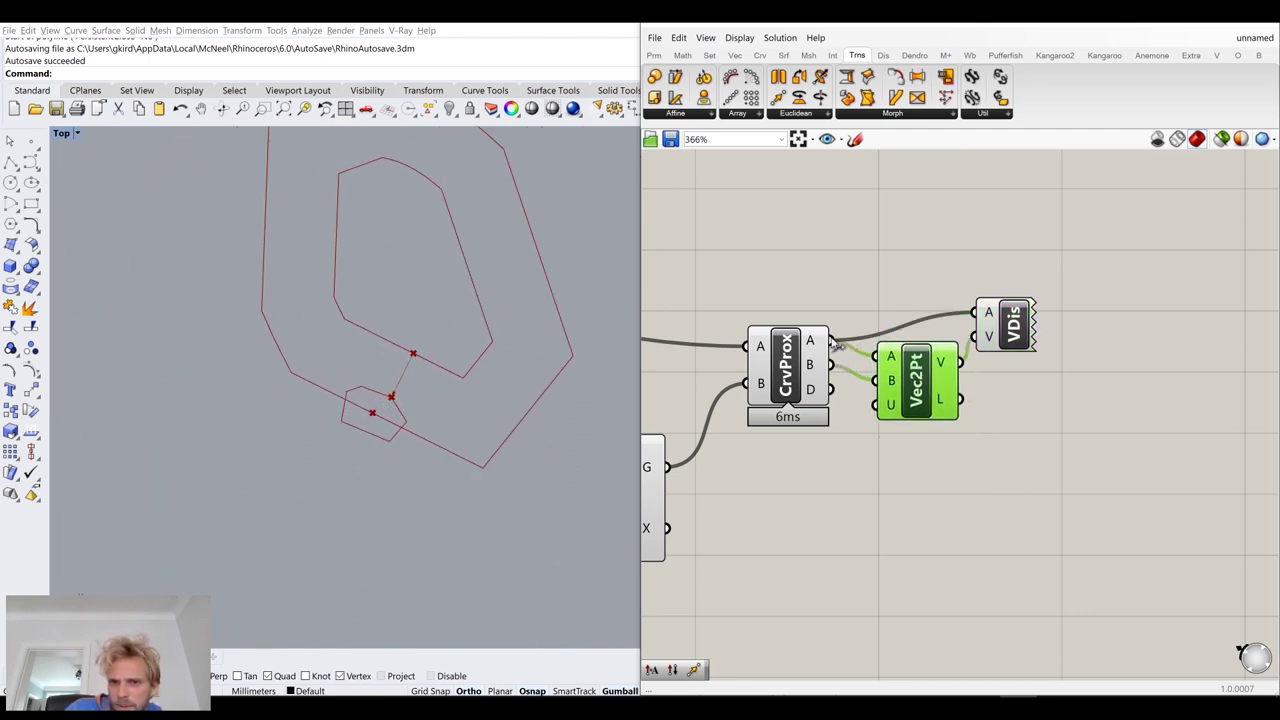
drag(832, 342, 898, 372)
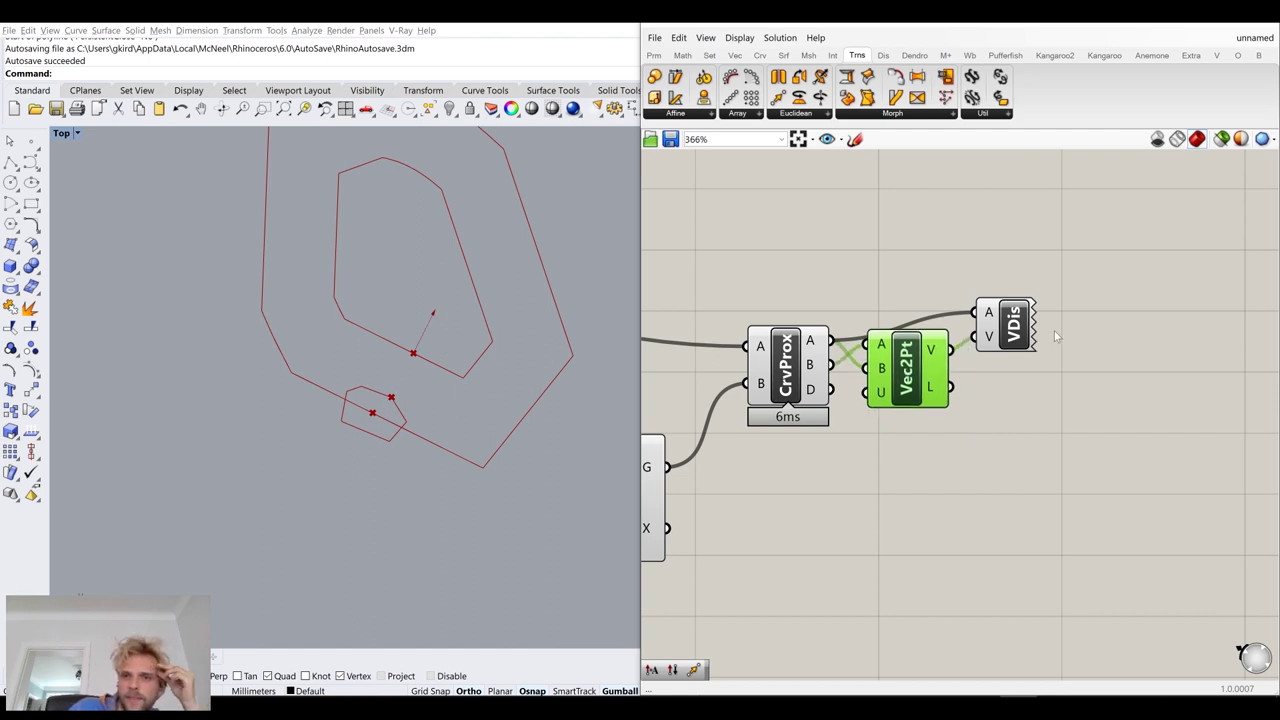
Check the vector by anchoring the Vector Display at Curve Proximity's B point, and delete the display component
click(995, 335)
drag(832, 367, 1000, 316)
drag(1017, 327, 1006, 324)
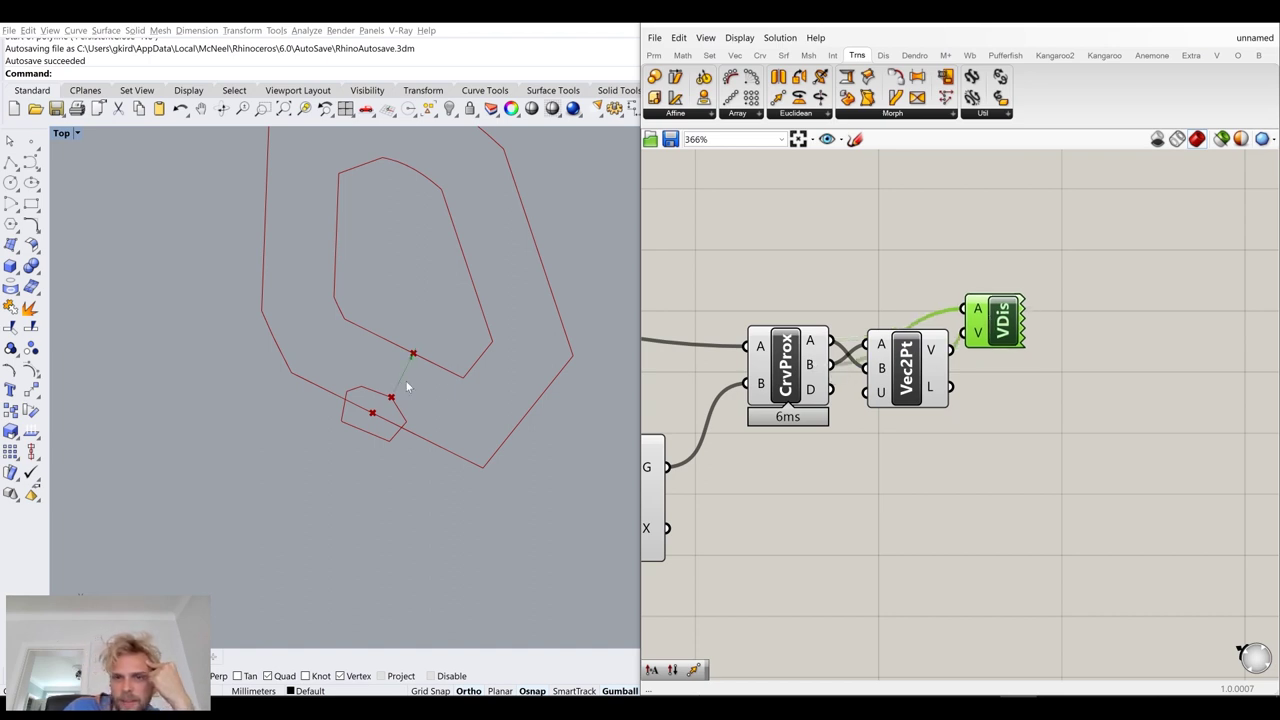
key(Delete)
drag(907, 365, 909, 358)
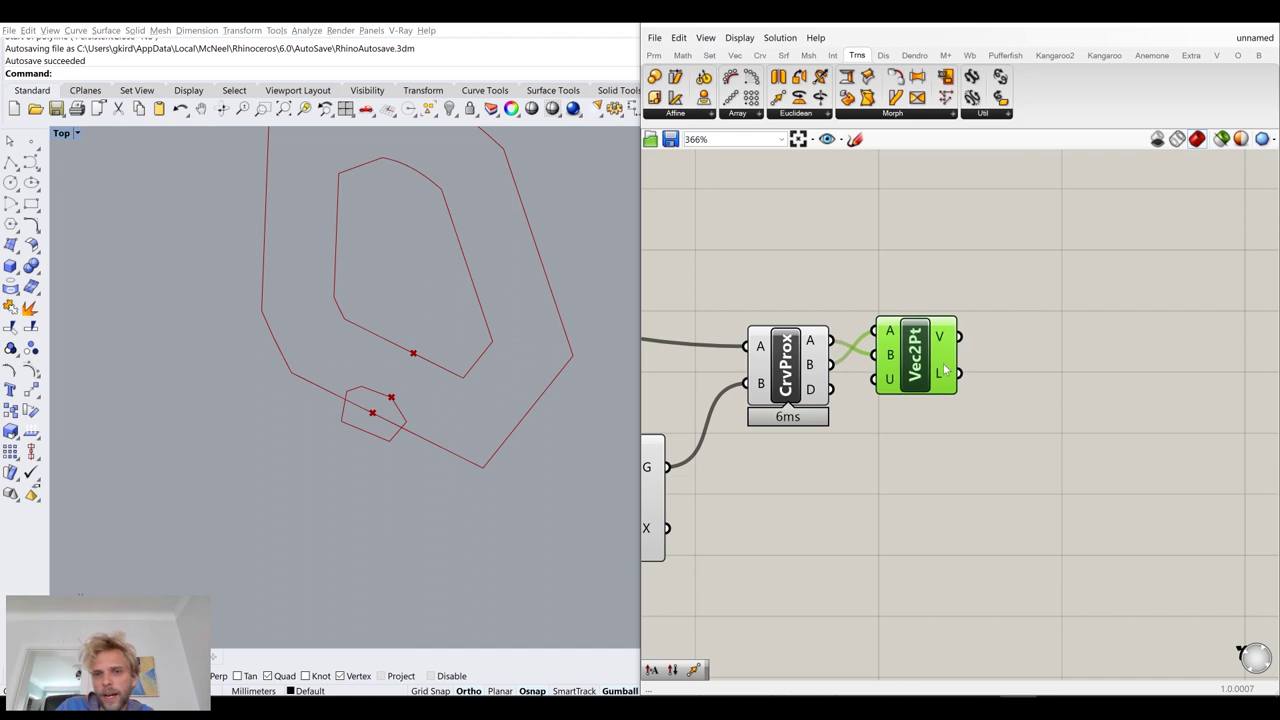
Add a Move component and connect Orient's geometry output to its G input
double_click(1012, 463)
text(move)
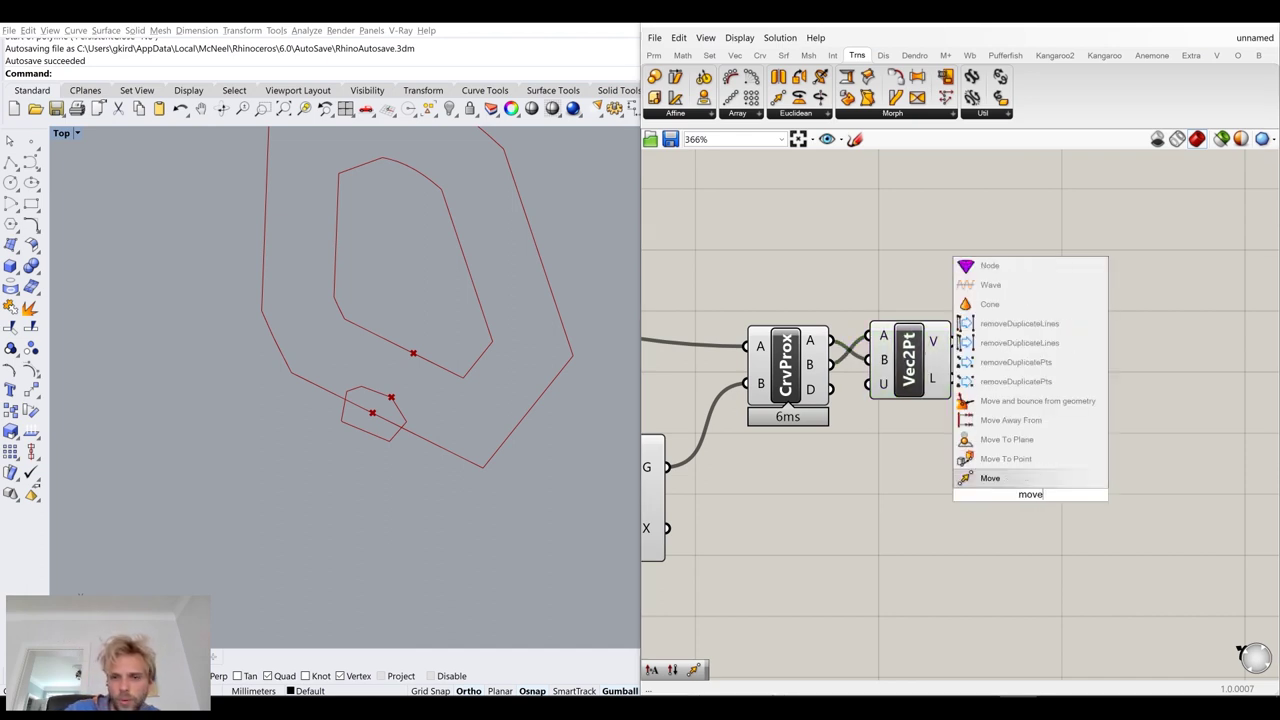
click(1008, 482)
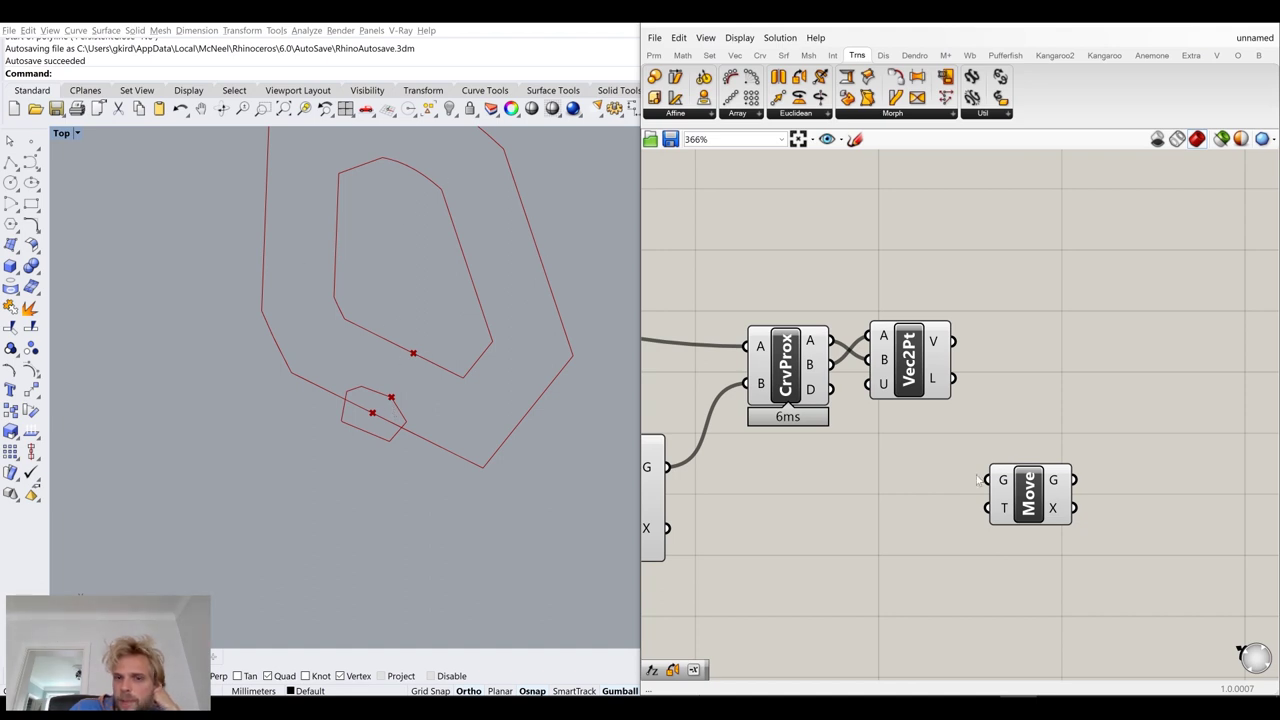
right_drag(951, 480, 1070, 458)
drag(788, 445, 1174, 459)
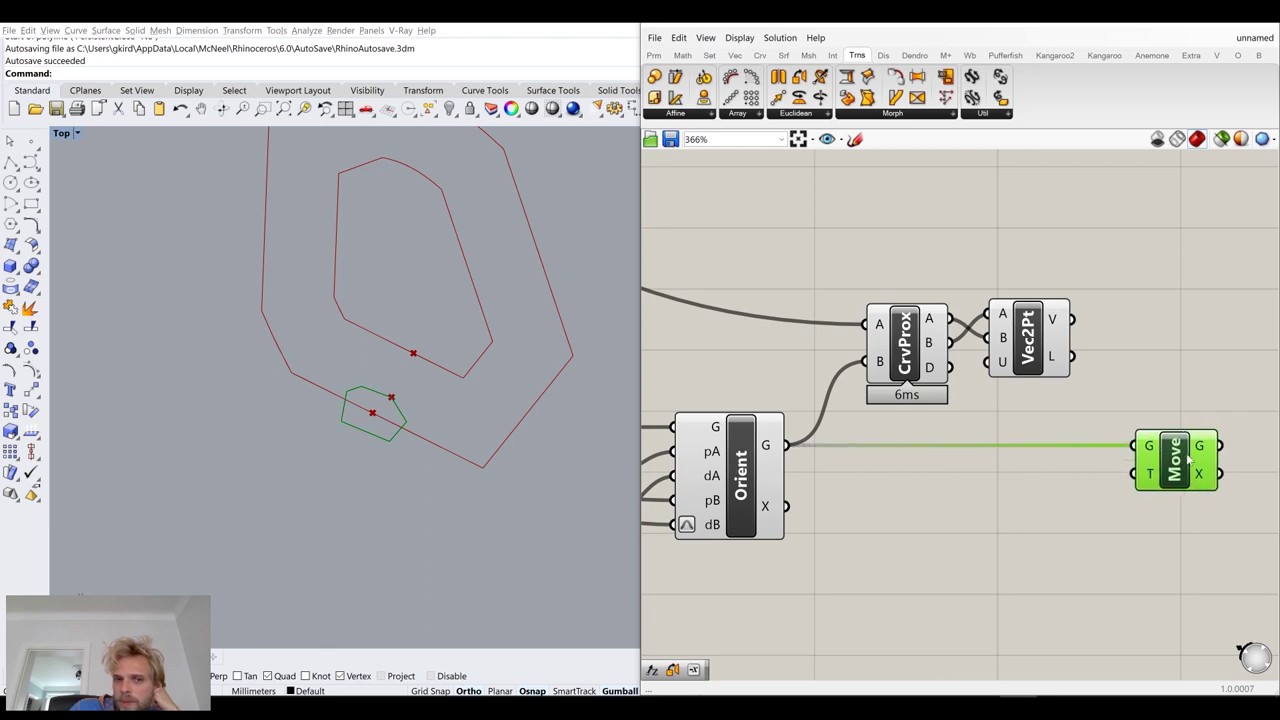
Connect Vector 2Pt's V output to Move's T input to shift the stone against the central outline
right_drag(1146, 493, 1010, 490)
click(1006, 350)
drag(935, 317, 996, 478)
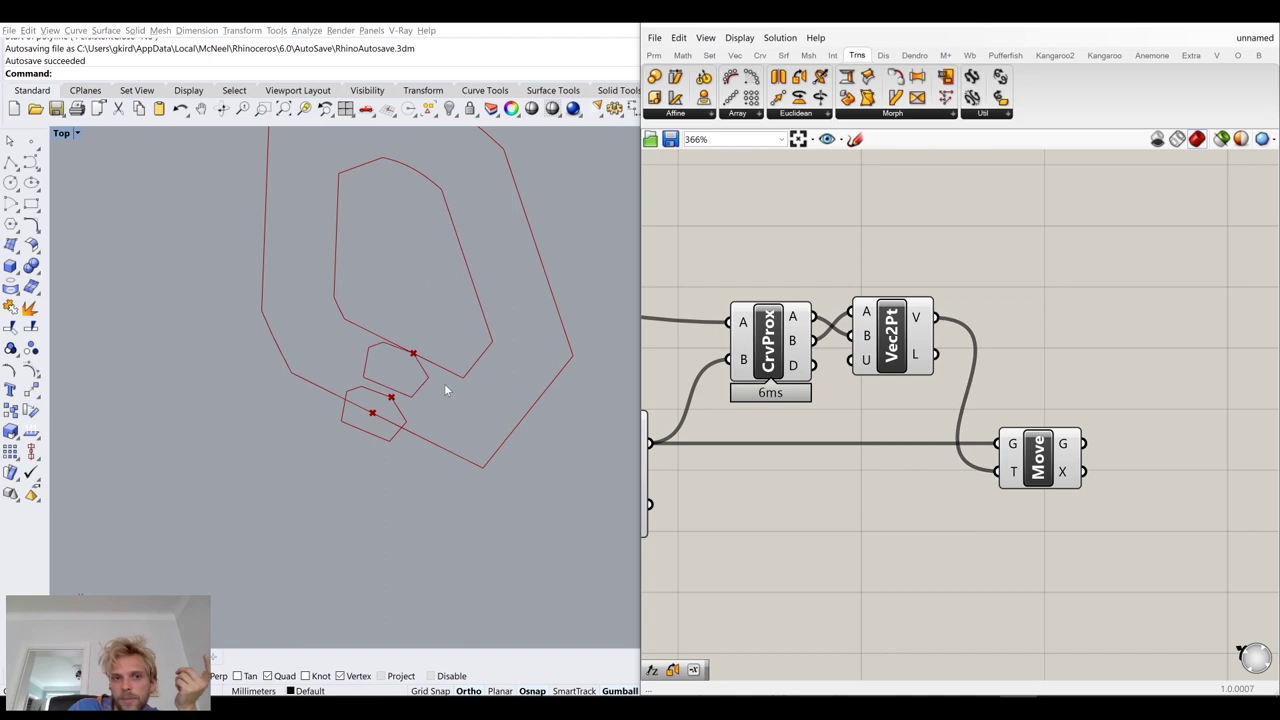
Hide the previews of Curve Proximity, Vector 2Pt and Orient, keeping the moved stone visible
scroll(1030, 430, down, 5)
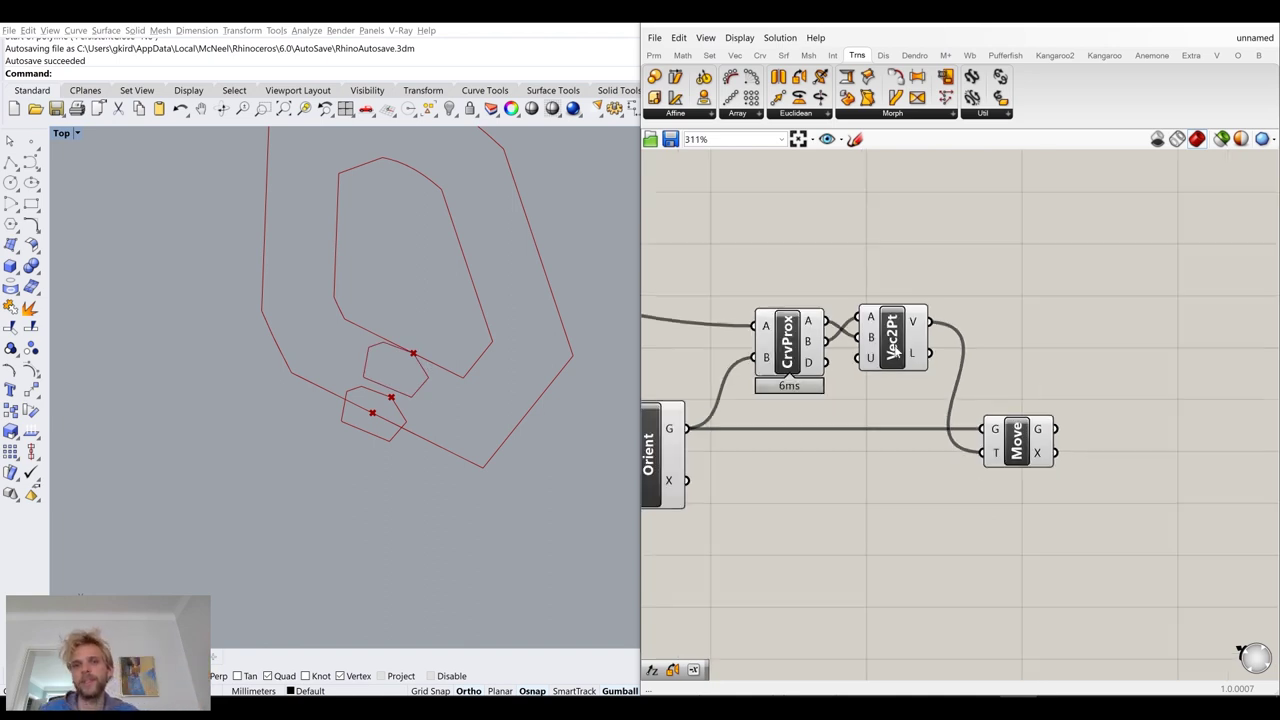
drag(1020, 506, 801, 301)
middle_click(879, 279)
click(922, 241)
click(984, 286)
right_drag(957, 415, 1003, 512)
scroll(980, 474, down, 4)
scroll(1057, 477, up, 5)
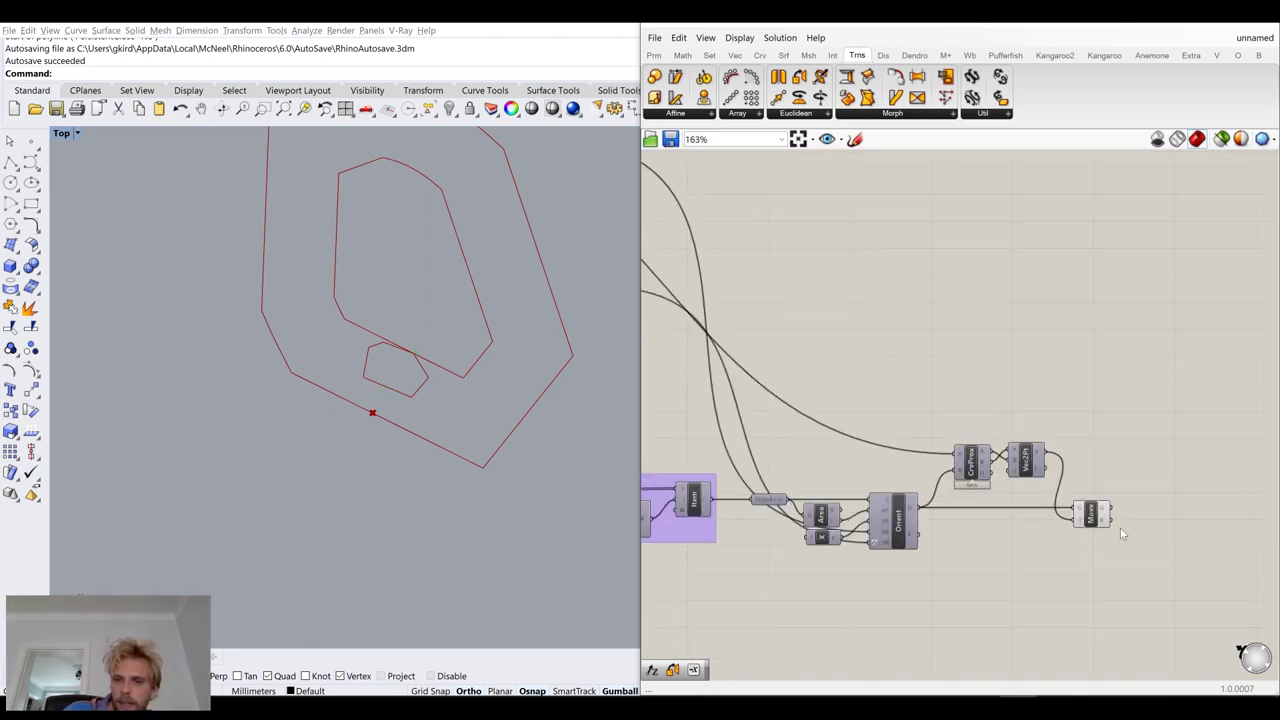
Inspect the upstream components to find which one previews the leftover point on the offset outline
click(1080, 507)
click(926, 339)
scroll(922, 338, down, 2)
right_drag(763, 336, 1037, 425)
right_drag(815, 318, 984, 493)
click(961, 472)
middle_click(920, 457)
click(966, 420)
click(1127, 438)
scroll(1023, 394, down, 2)
right_drag(950, 368, 807, 279)
scroll(843, 351, up, 2)
drag(844, 355, 1036, 587)
click(1000, 335)
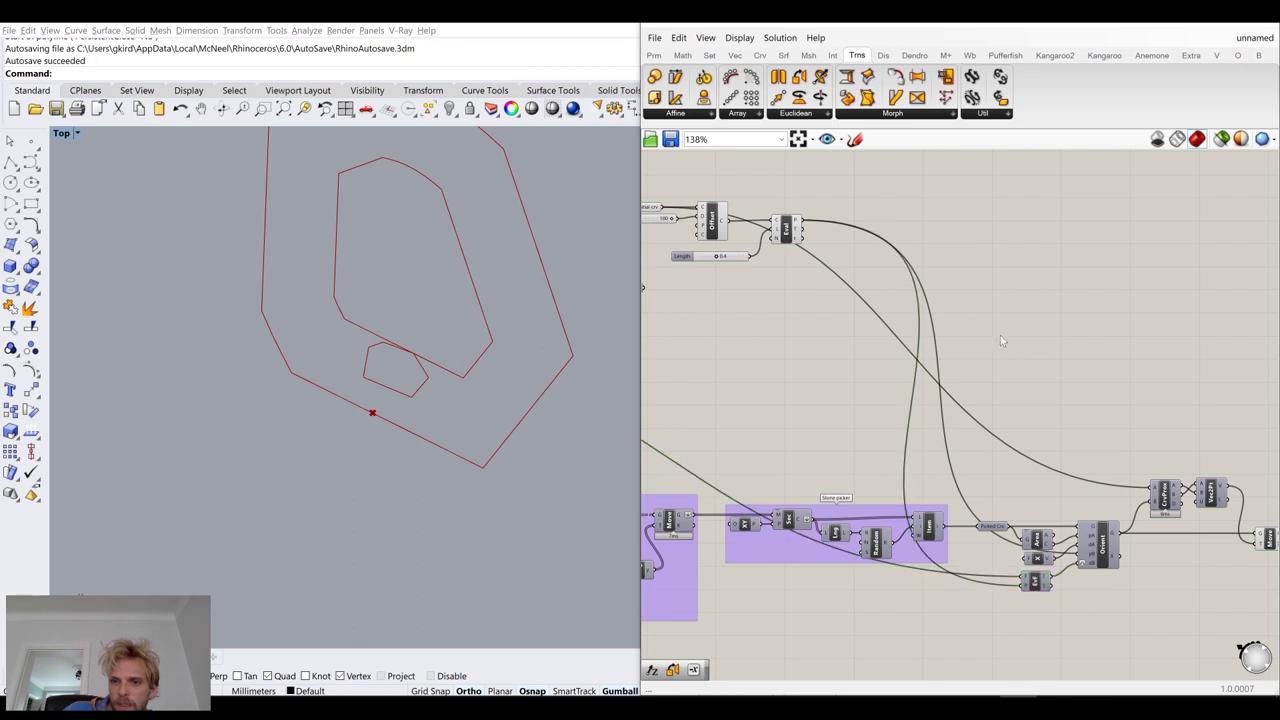
right_drag(740, 285, 943, 356)
scroll(960, 281, up, 4)
drag(1031, 340, 1023, 342)
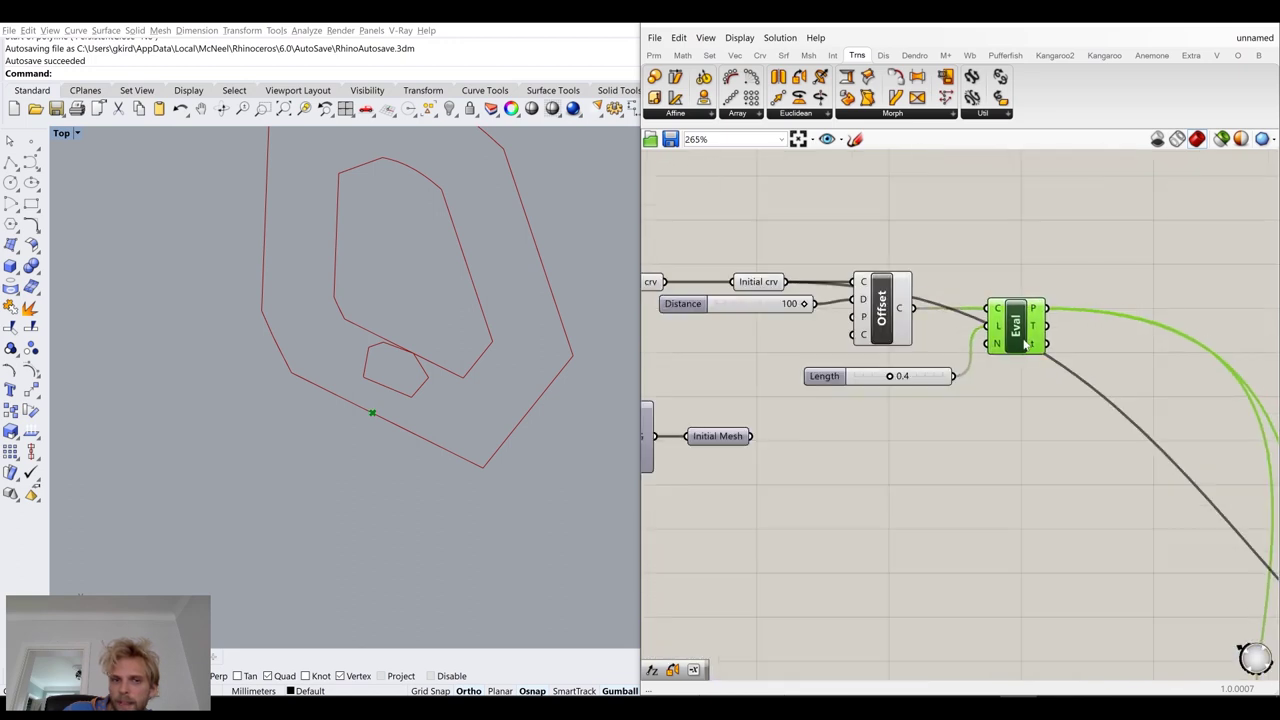
Hide the previews of the Offset and Evaluate Length components
drag(1023, 206, 860, 359)
middle_click(929, 395)
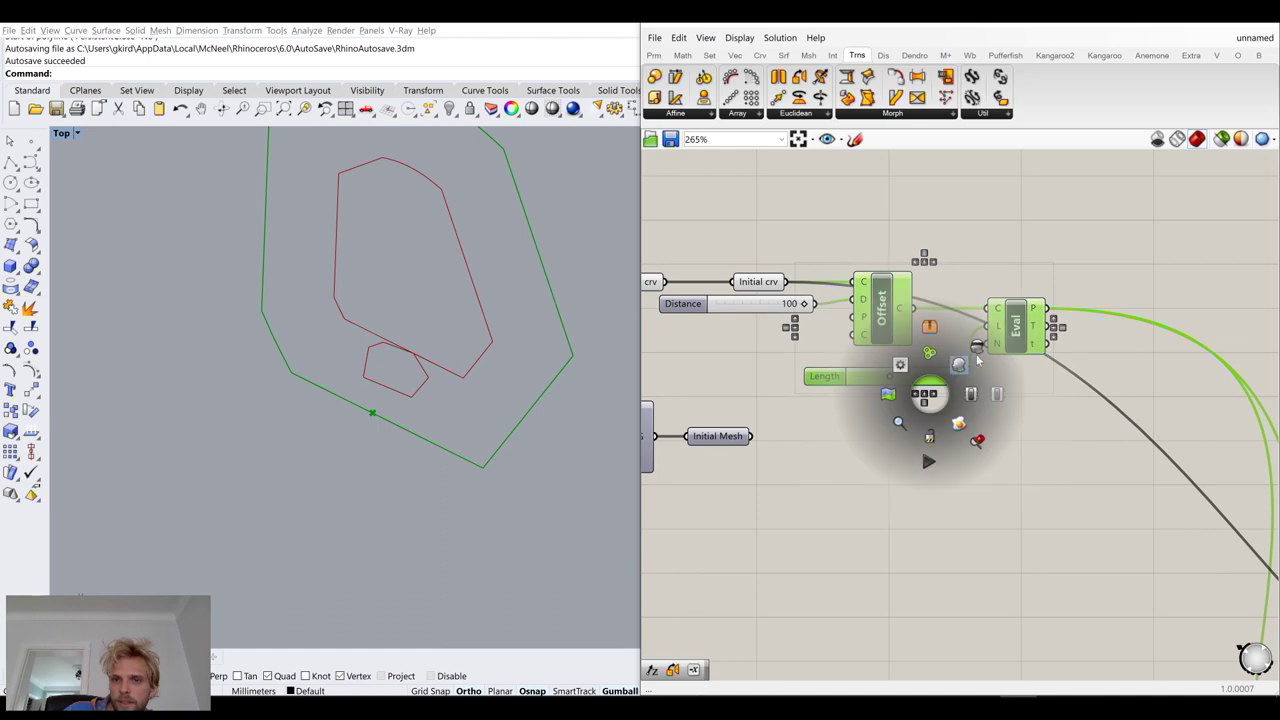
click(983, 346)
click(970, 403)
Turn the previews of the Offset and Evaluate Length components back on
right_drag(901, 308, 929, 370)
click(926, 371)
click(1045, 388)
middle_click(1042, 388)
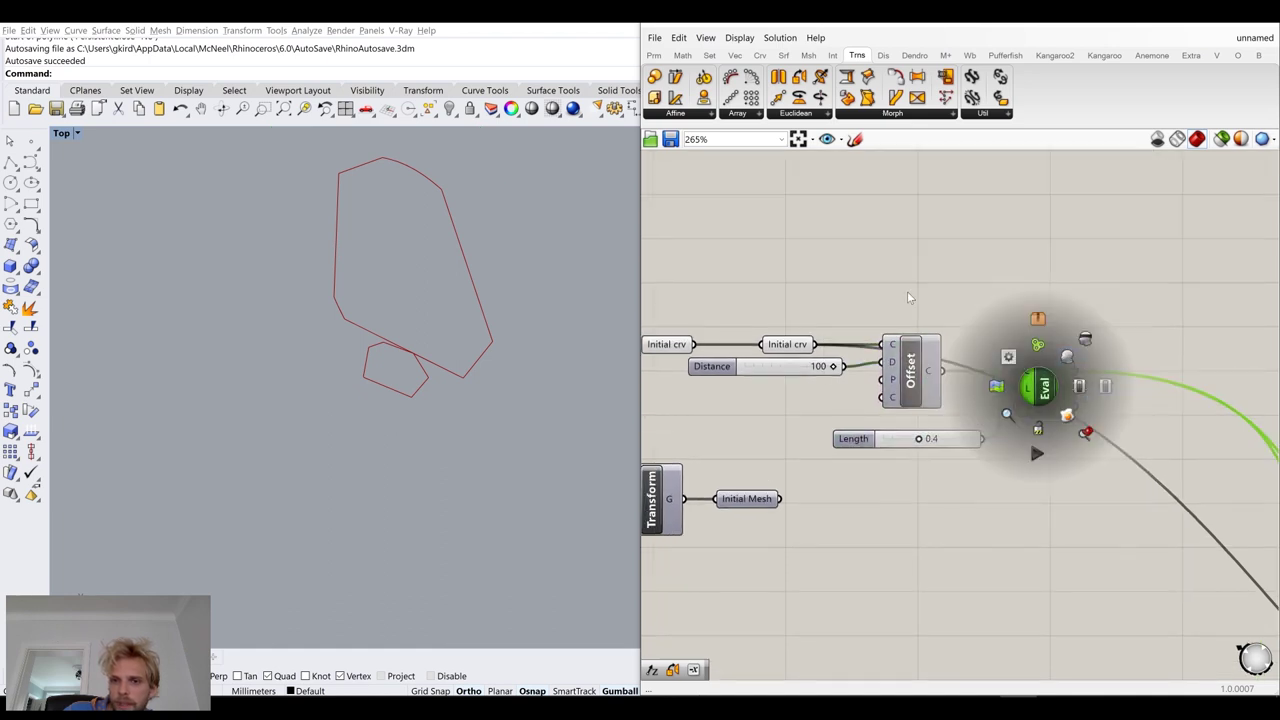
click(898, 355)
click(879, 286)
right_drag(812, 379, 962, 389)
click(1069, 389)
middle_click(1069, 388)
click(1096, 360)
click(1137, 293)
click(1194, 394)
middle_click(1194, 394)
click(1225, 364)
click(1158, 306)
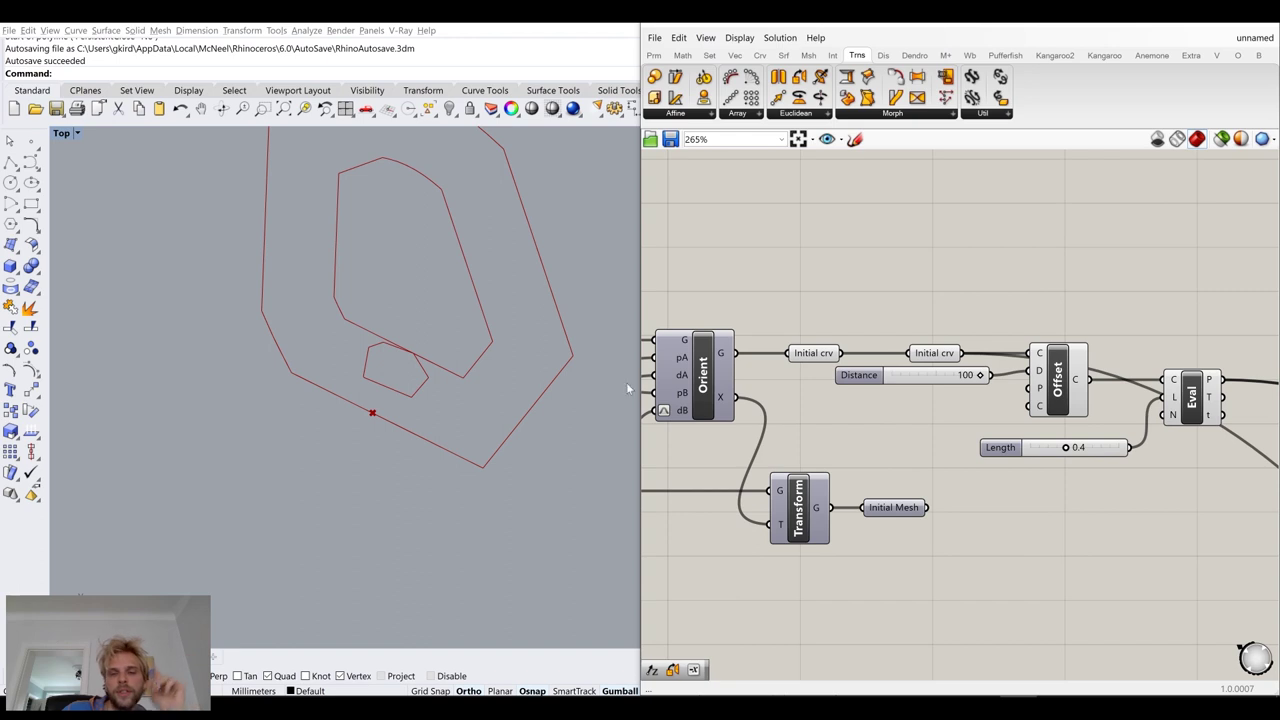
Set the Length slider feeding Evaluate Length to 0.1 to relocate the stone around the central outline
scroll(471, 345, down, 3)
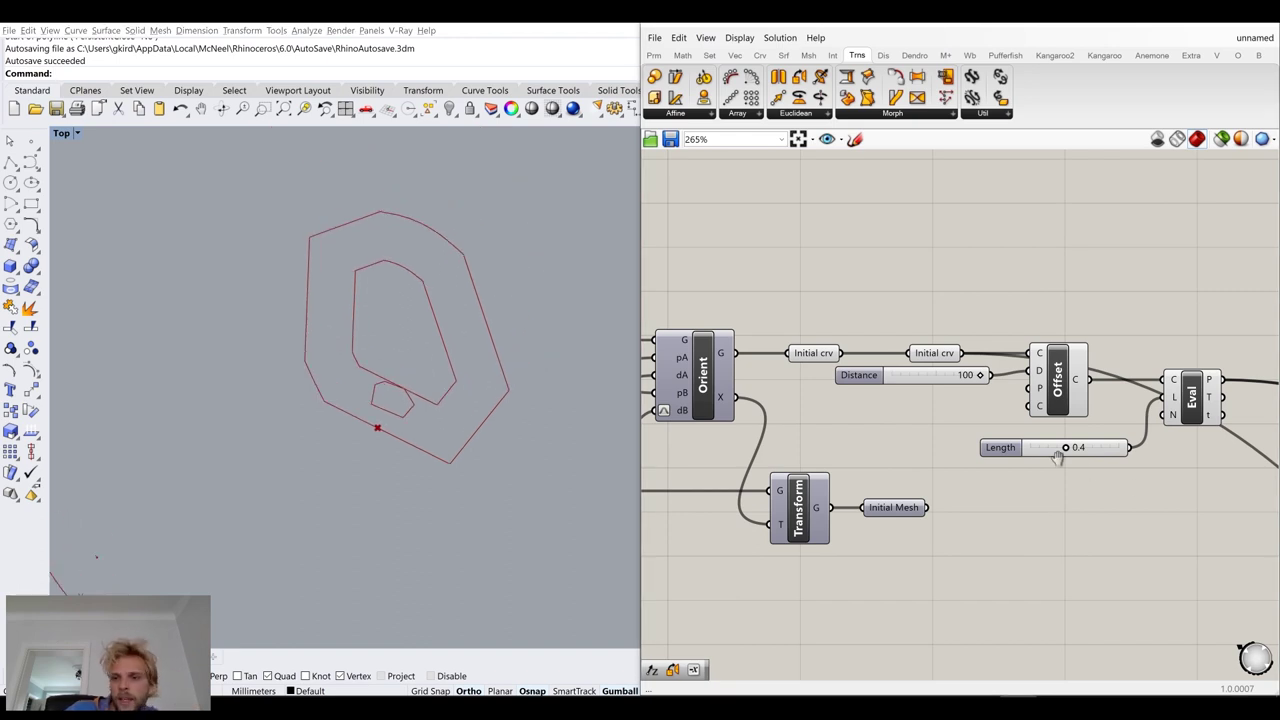
right_drag(1099, 467, 966, 438)
scroll(940, 430, up, 5)
drag(924, 401, 820, 500)
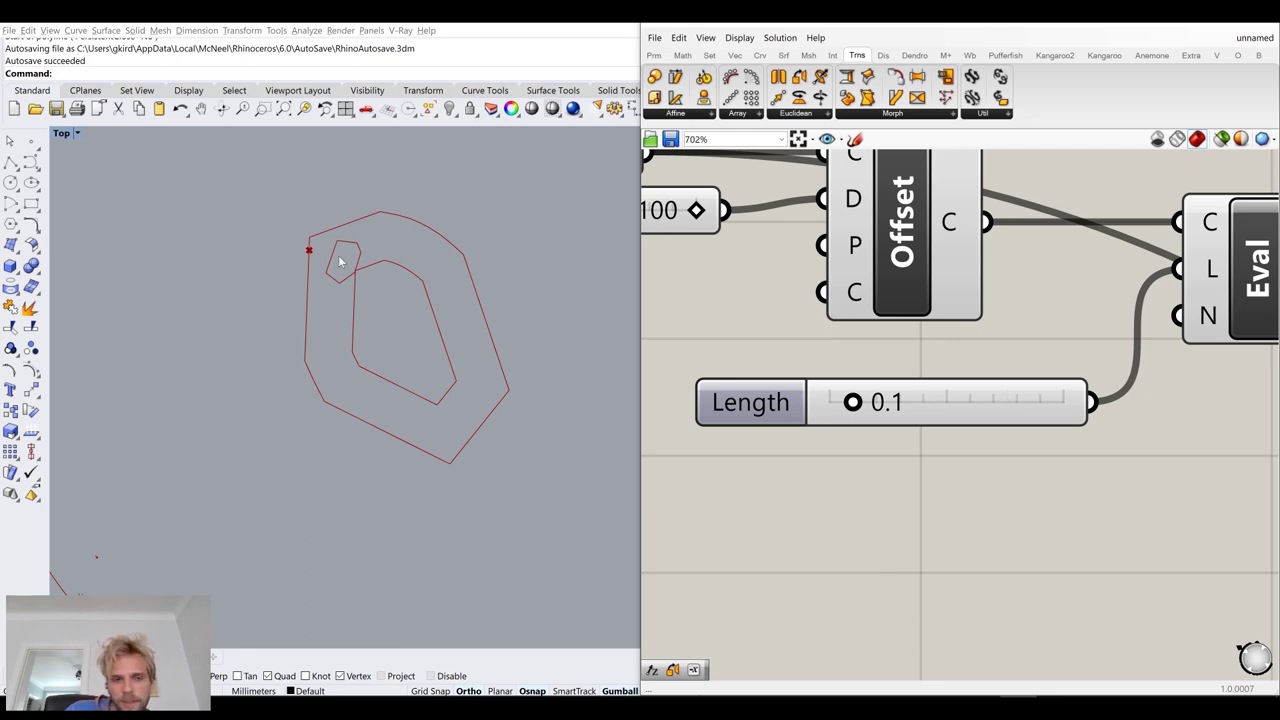
drag(871, 402, 897, 407)
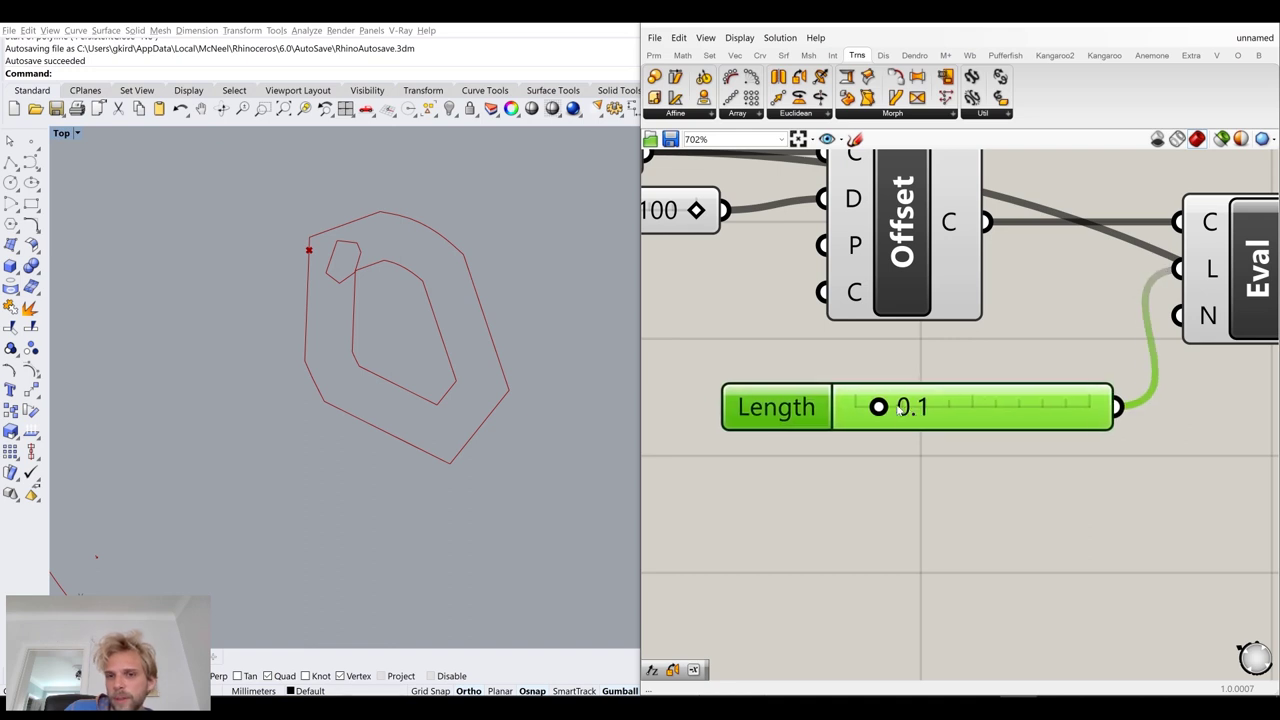
Set the Length slider's accuracy to three decimal digits
right_click(977, 418)
click(1015, 470)
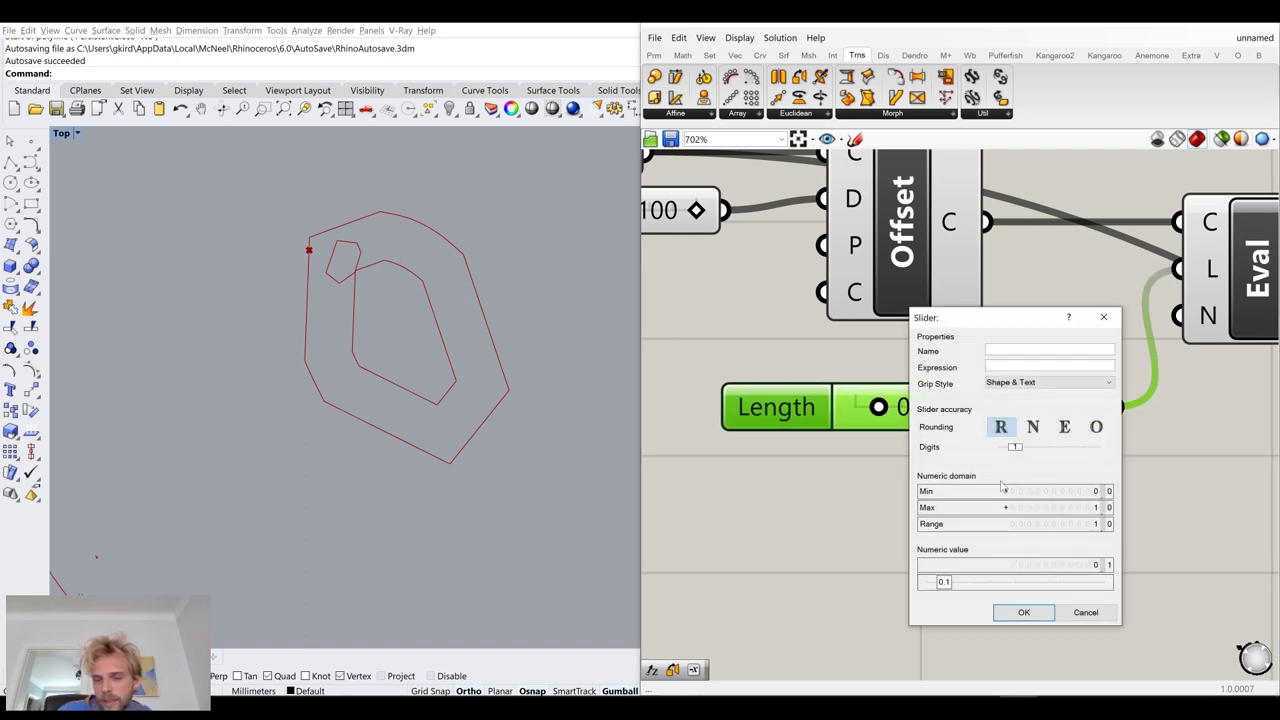
drag(1015, 447, 1052, 450)
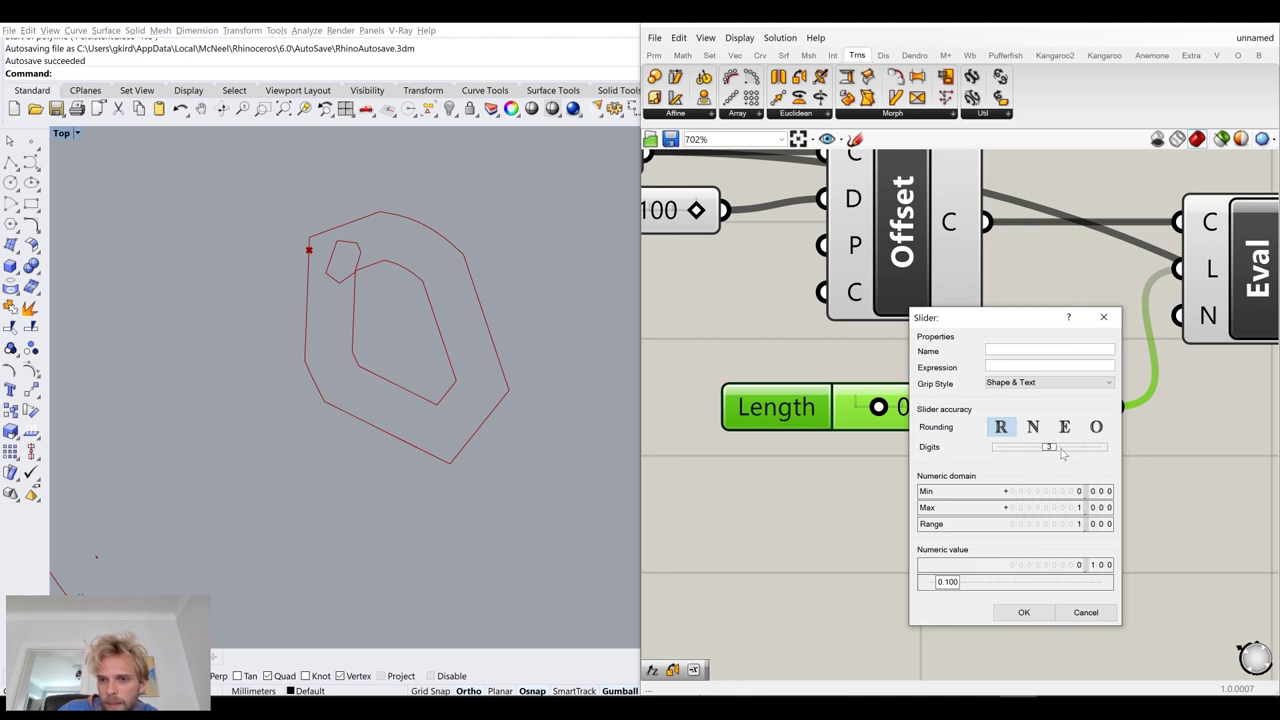
click(1024, 612)
Run the Length slider up to 1.000 and set it to 0.337
drag(880, 413, 1100, 371)
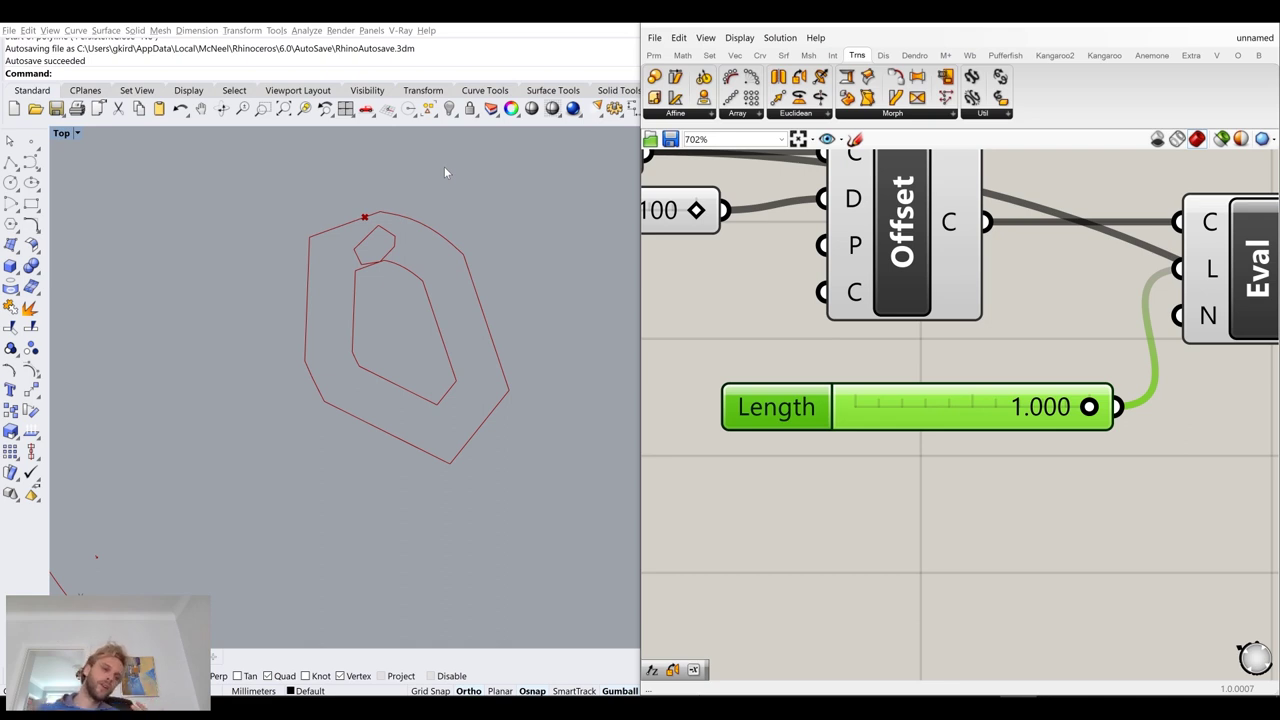
drag(1094, 410, 933, 412)
click(990, 488)
Hide the preview of the Offset and Eval components so their outer curve and point disappear from the viewport
scroll(988, 485, down, 10)
right_drag(939, 397, 914, 372)
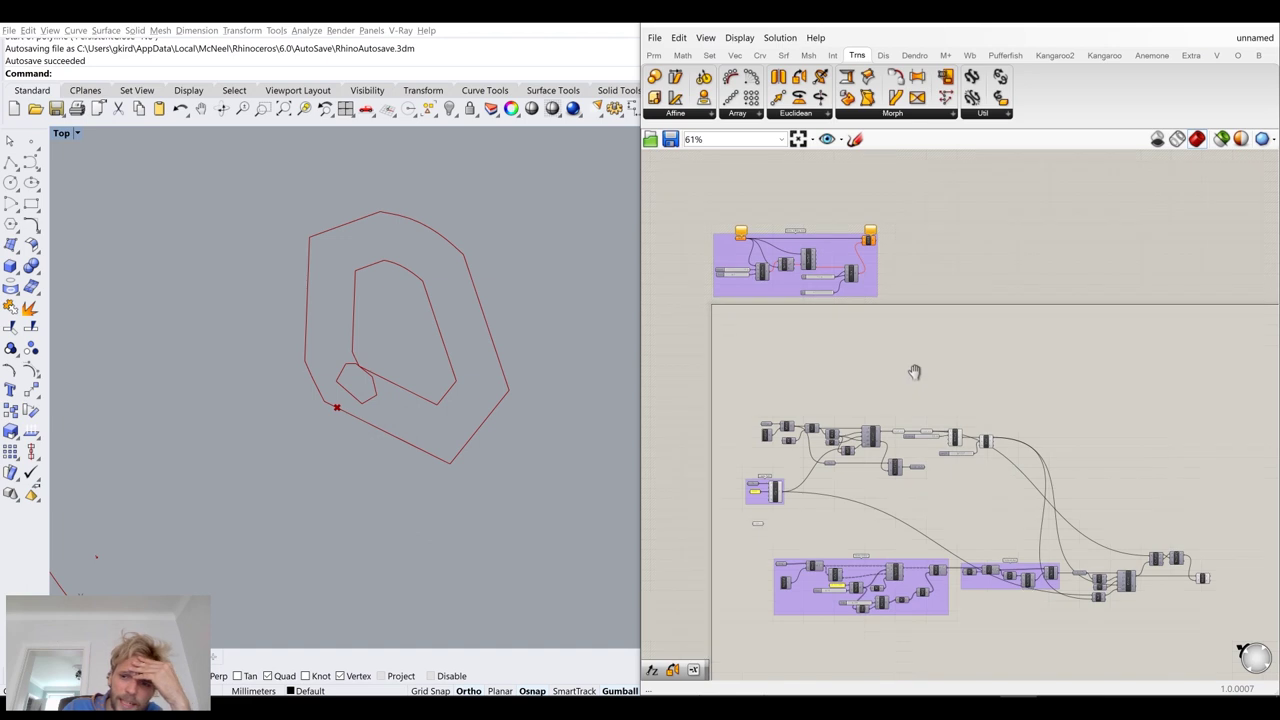
scroll(914, 372, up, 5)
drag(903, 457, 826, 366)
drag(954, 501, 838, 338)
middle_click(838, 338)
click(885, 290)
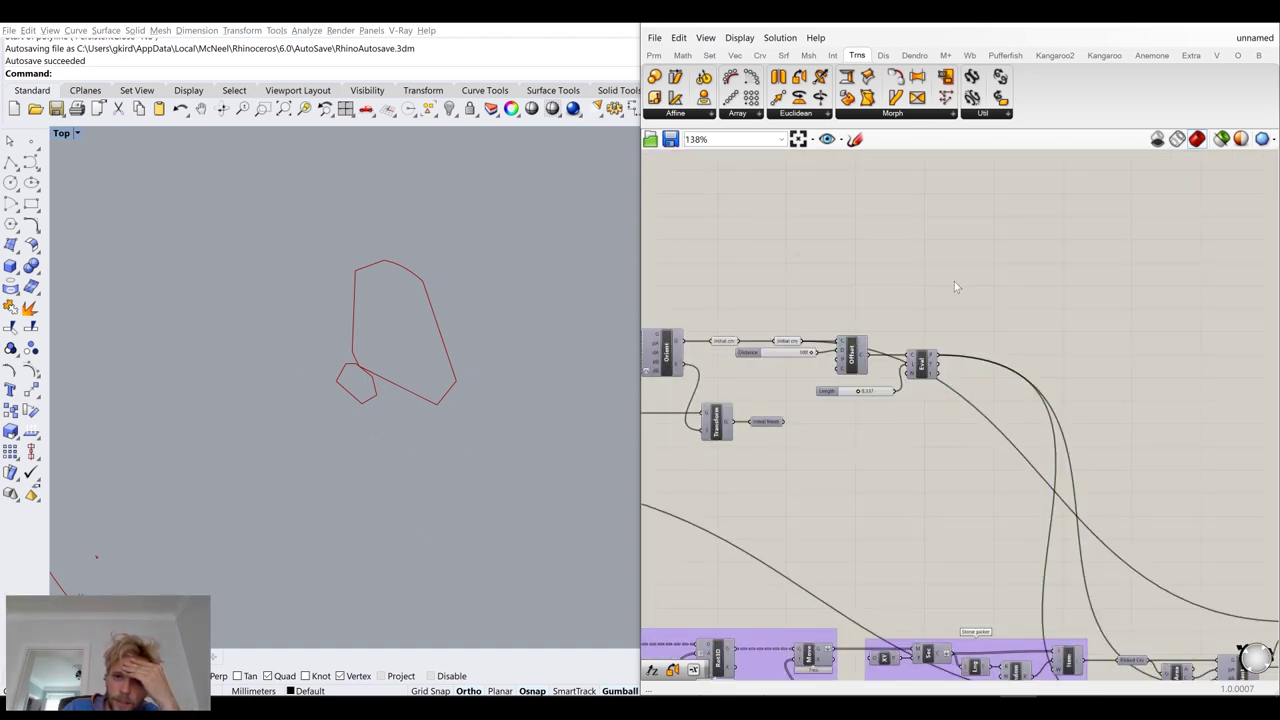
Examine the component chain from Offset and Eval through Orient, CrvProx and Vec2Pt to the final Move component
scroll(765, 316, up, 2)
click(886, 372)
click(913, 275)
scroll(913, 275, down, 5)
right_drag(1048, 407, 923, 352)
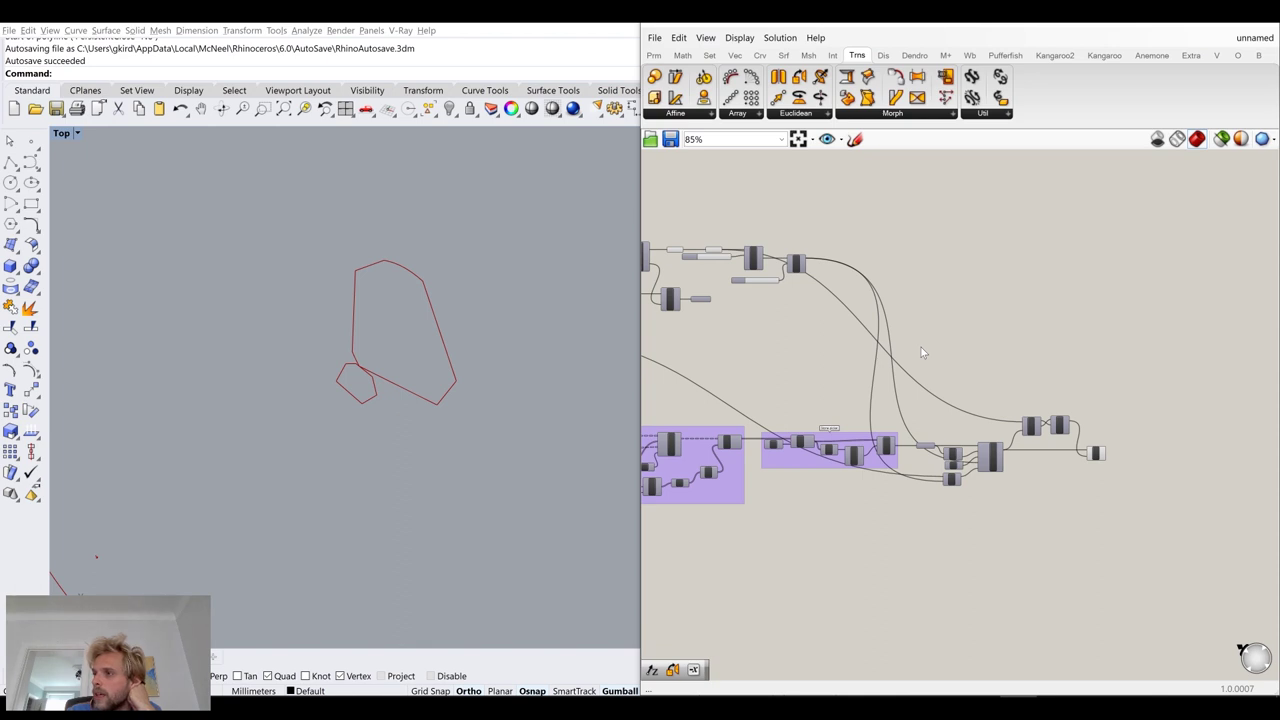
scroll(893, 353, down, 4)
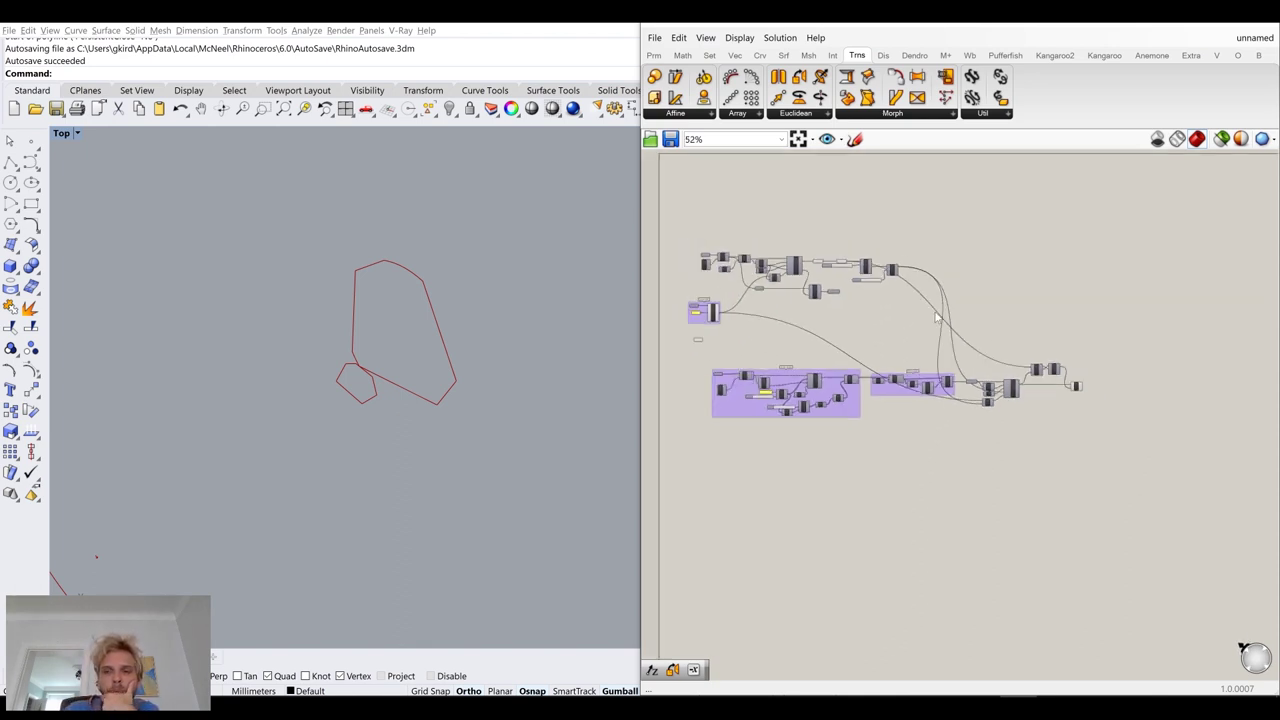
scroll(363, 363, up, 3)
scroll(907, 387, up, 7)
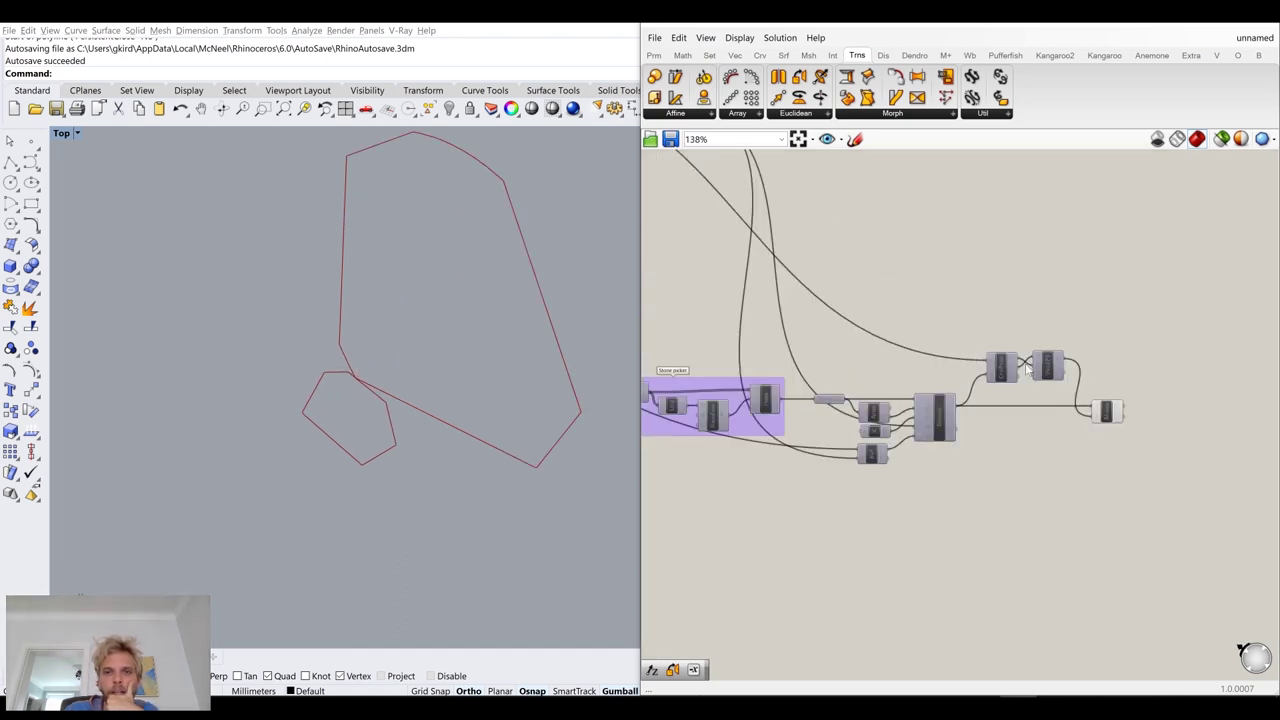
scroll(762, 365, up, 5)
click(828, 341)
click(896, 266)
scroll(937, 321, down, 7)
right_drag(1211, 444, 862, 308)
scroll(1037, 419, up, 6)
click(933, 425)
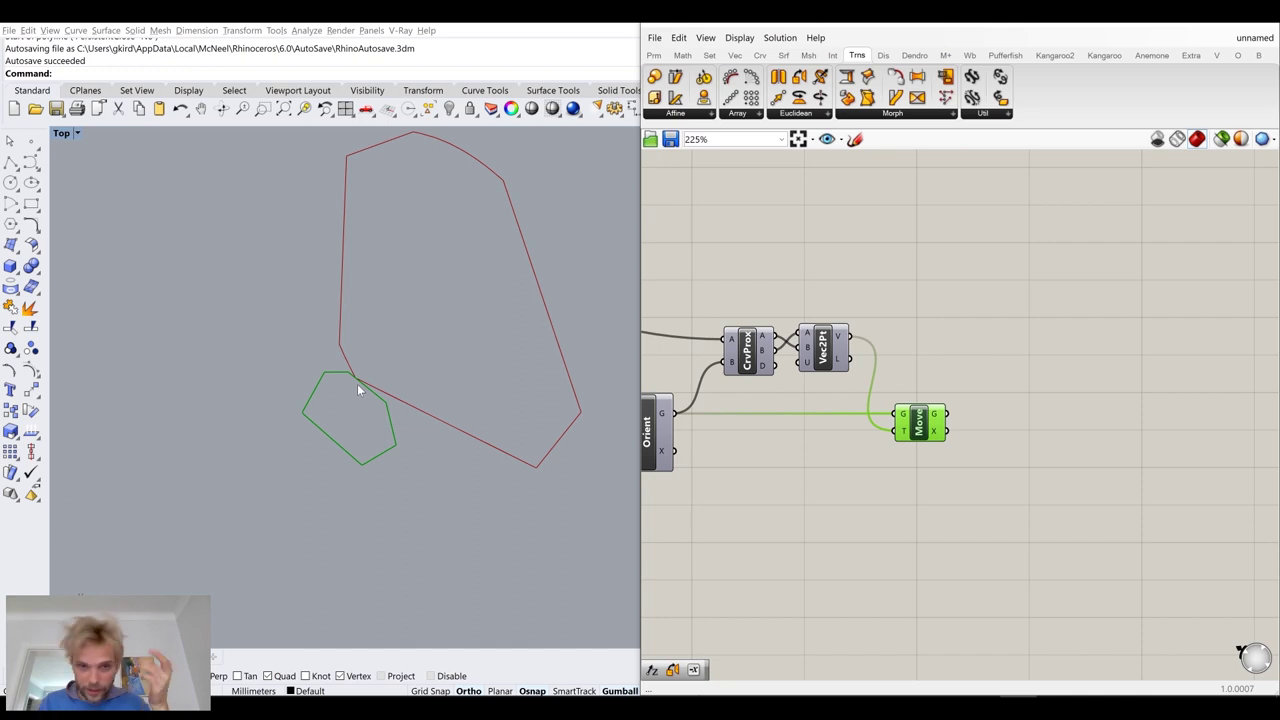
Add a Loop Start component on the free canvas area above the Initial crv parameters
scroll(826, 251, down, 8)
scroll(810, 273, up, 3)
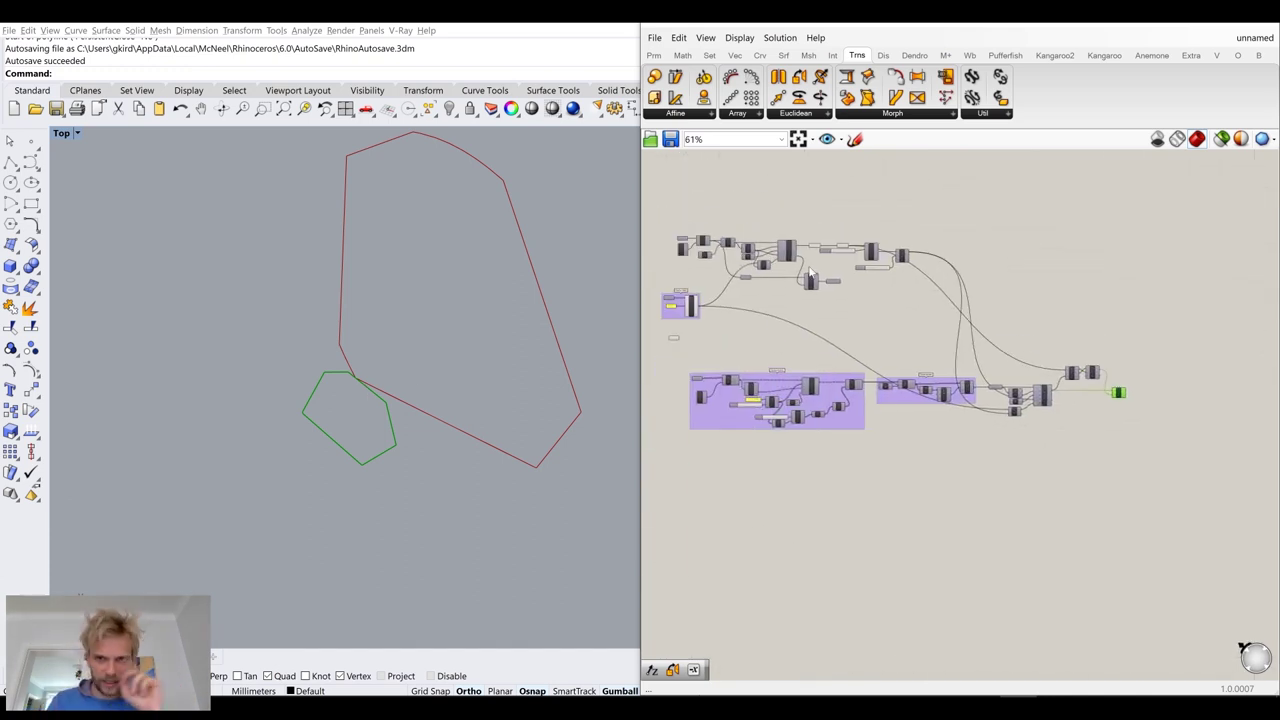
scroll(810, 273, up, 6)
double_click(814, 279)
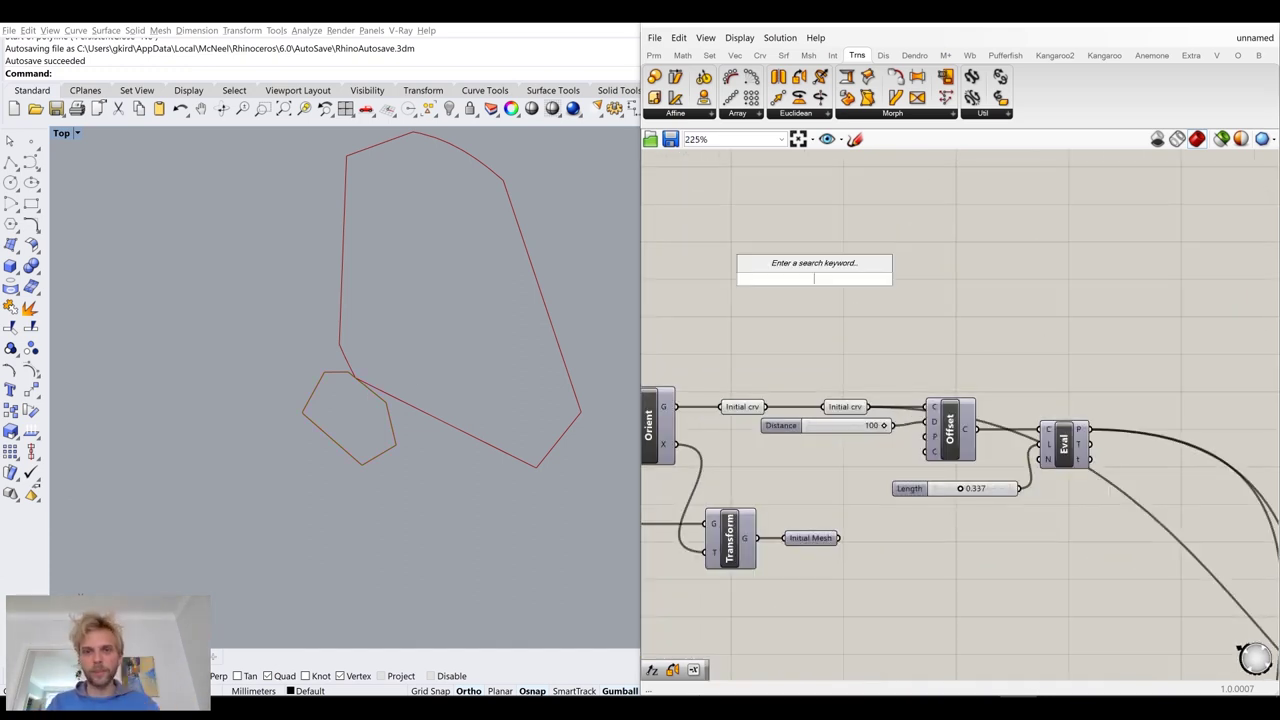
text(loop star)
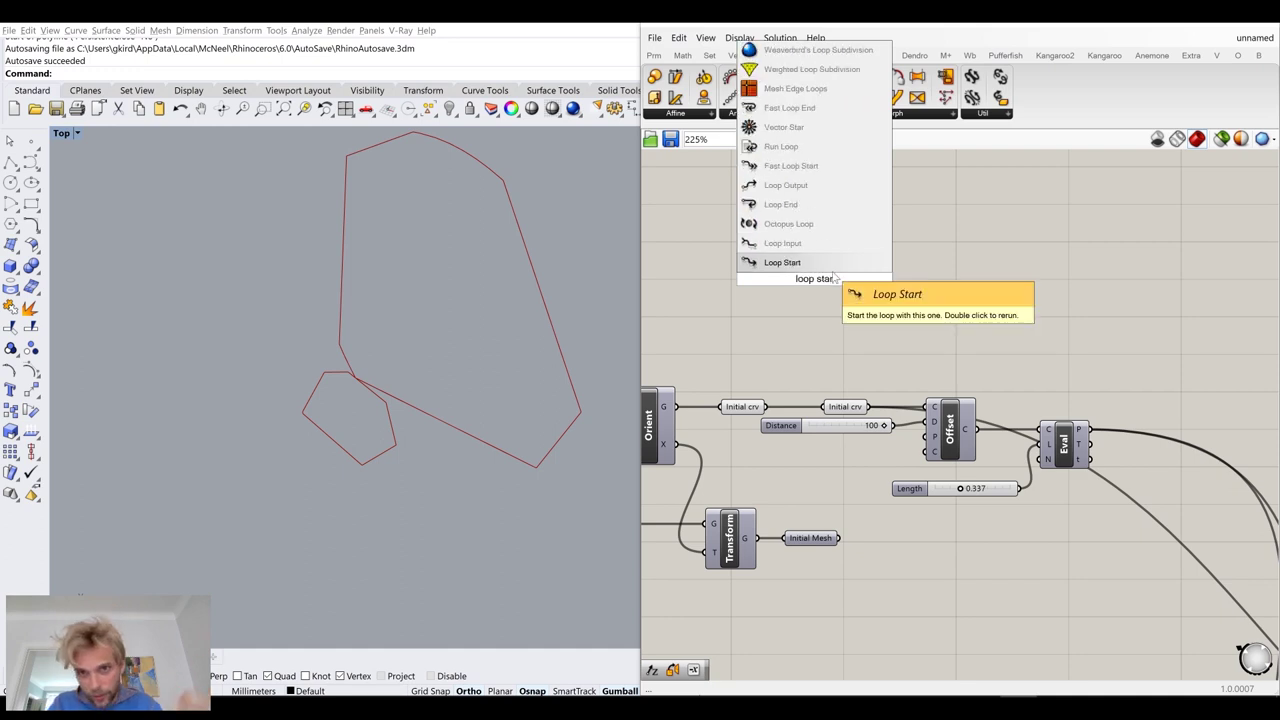
key(Return)
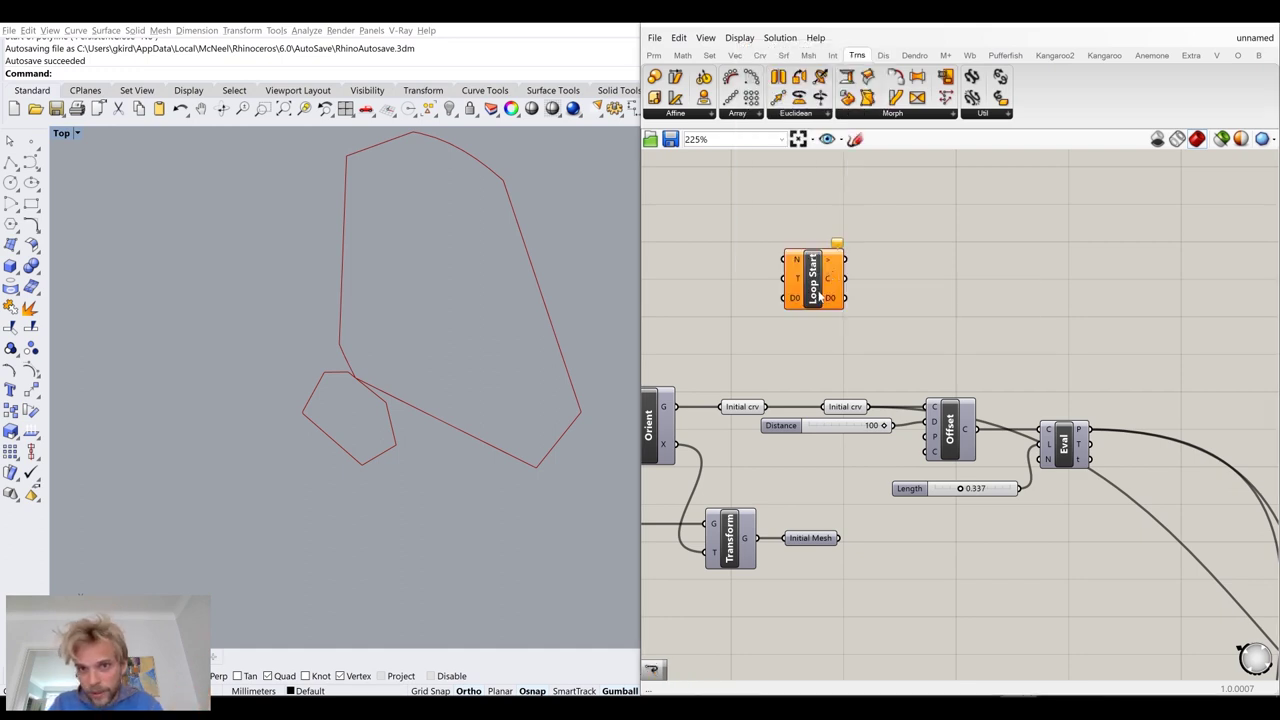
Add a Loop End component beside Loop Start and wire Loop Start's > output to its < input
double_click(910, 334)
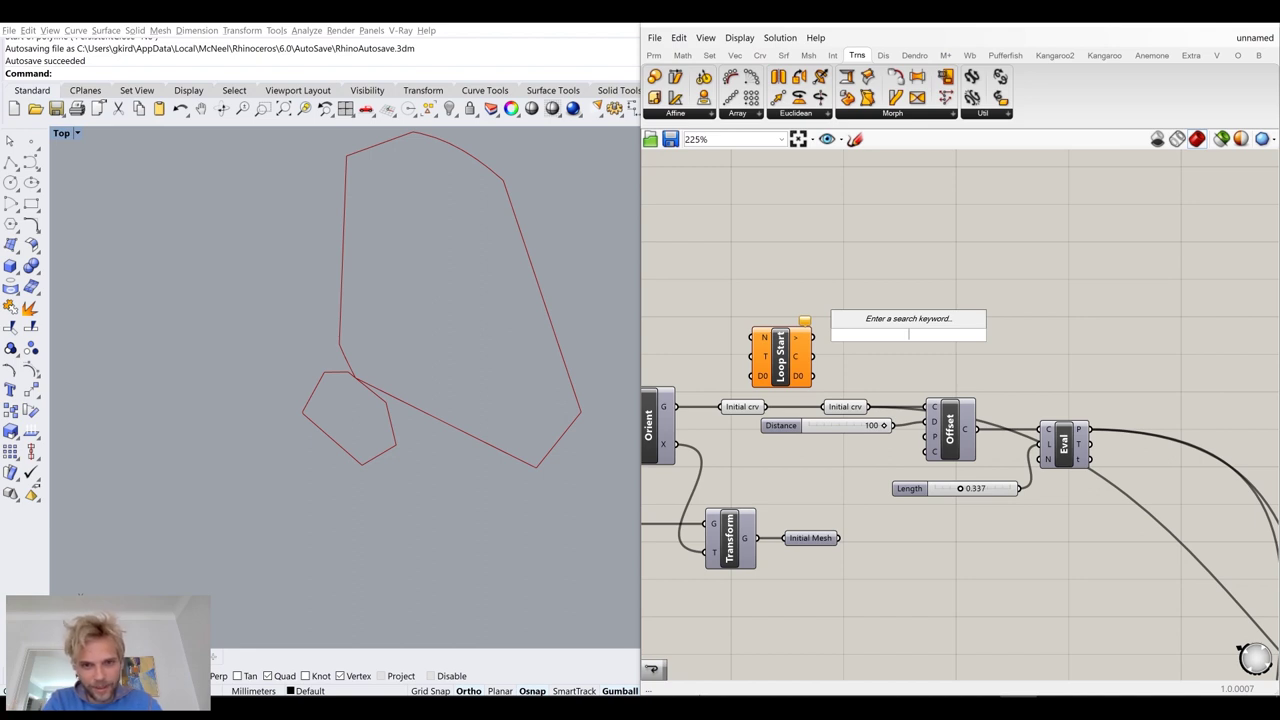
text(loop)
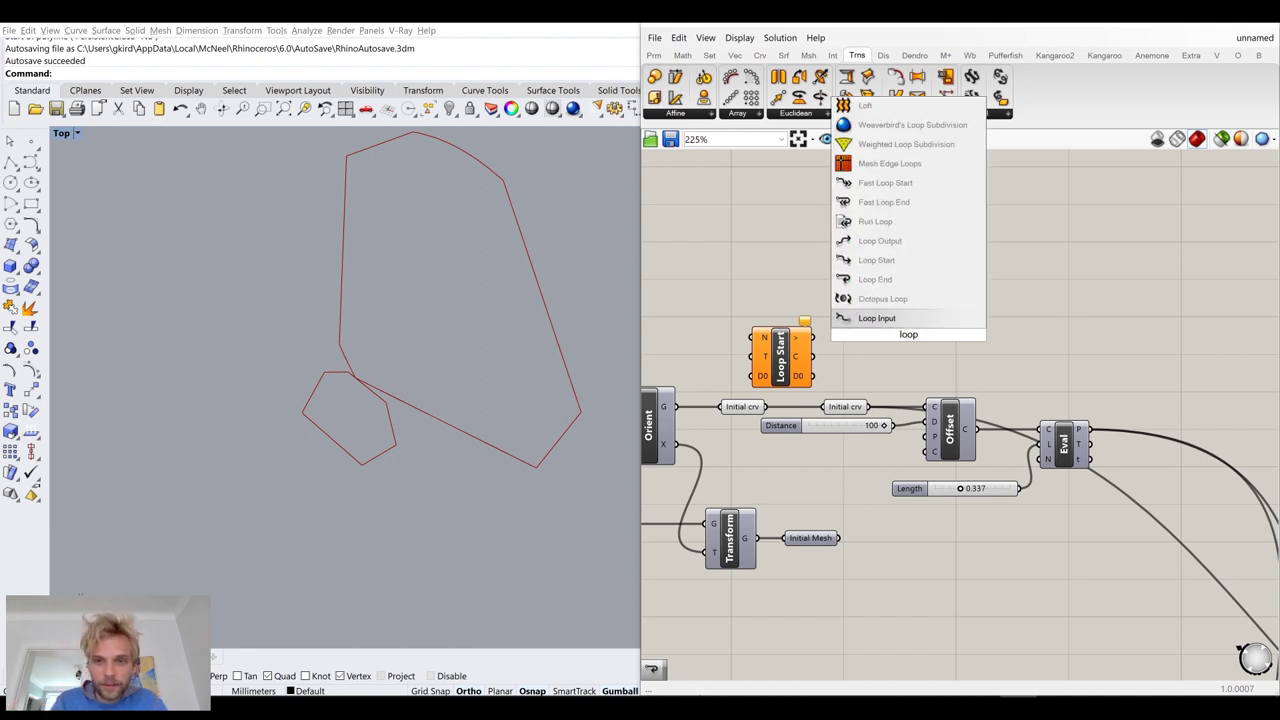
click(876, 279)
drag(820, 345, 880, 335)
Add a number slider, wire it to Loop Start's N (Repeat) input and set it to 0
scroll(899, 307, up, 2)
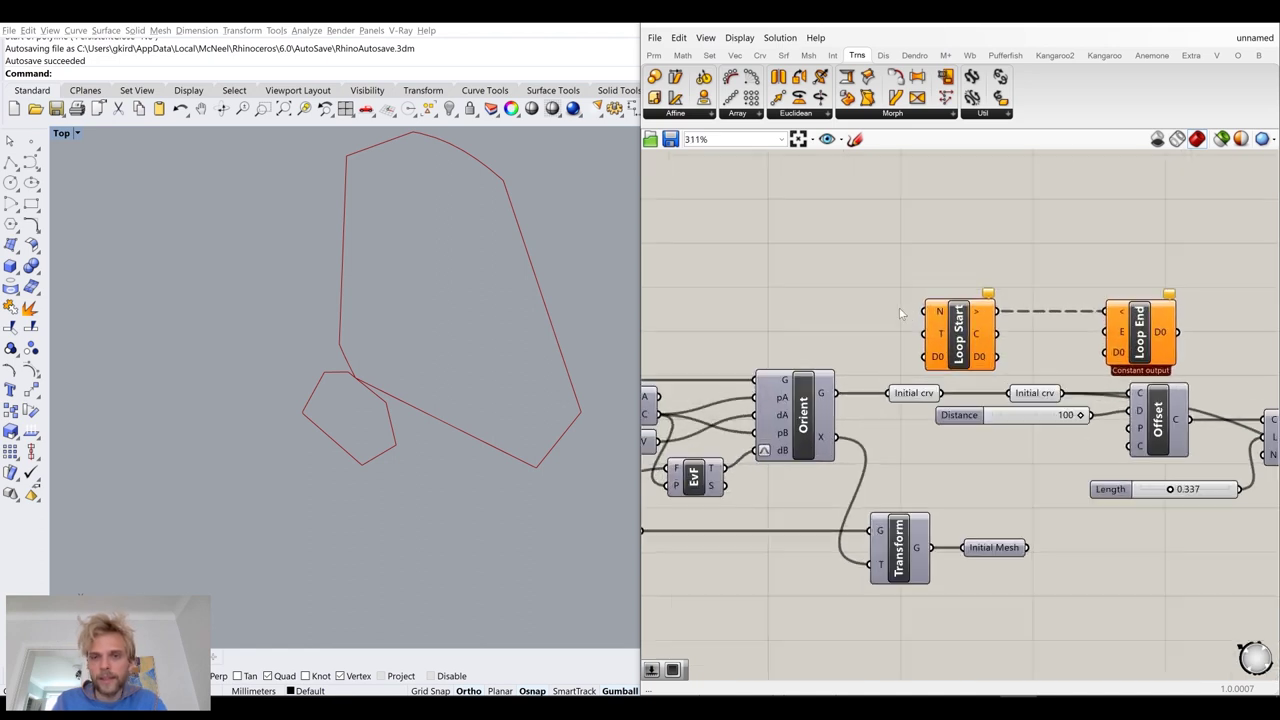
scroll(790, 285, up, 3)
double_click(788, 272)
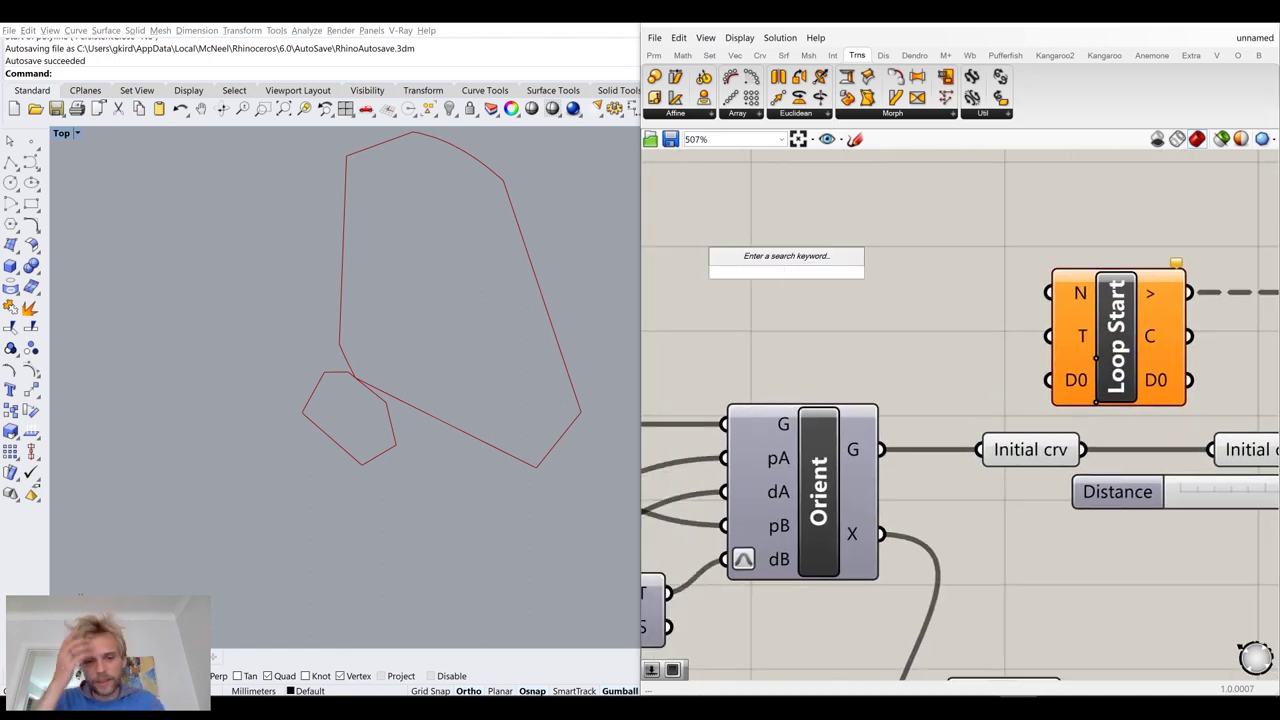
text(2)
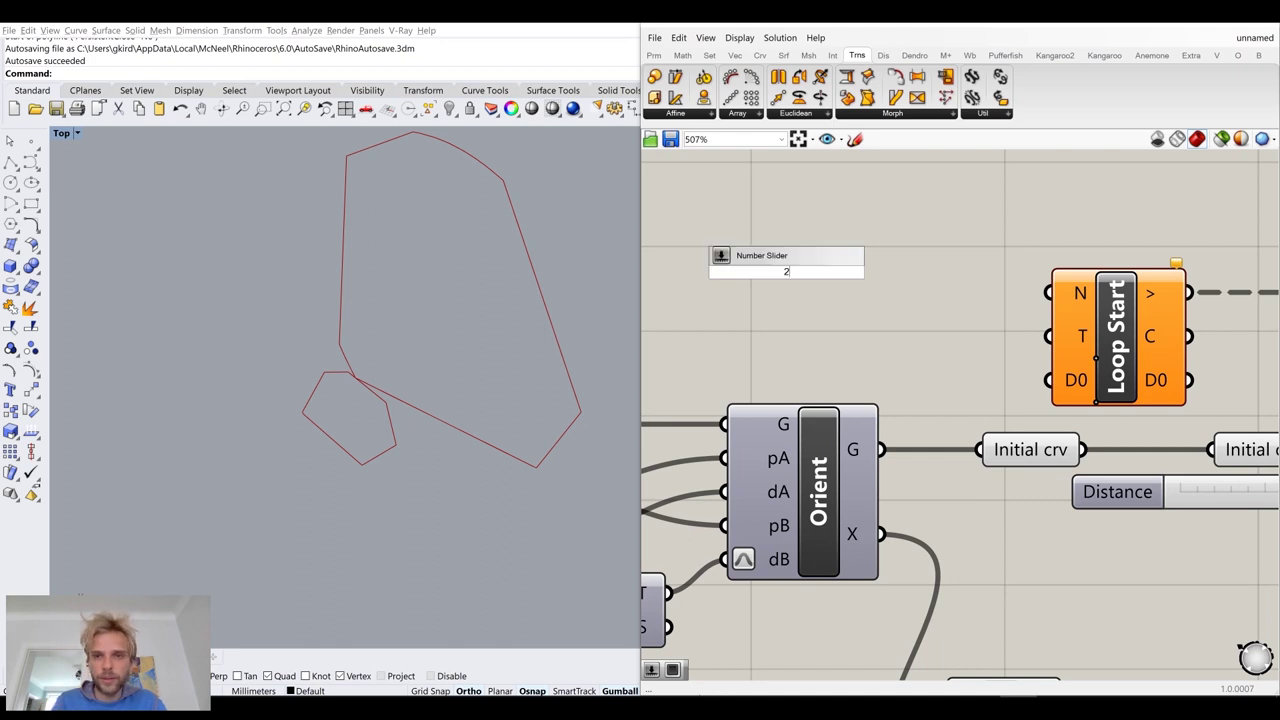
key(Return)
drag(924, 274, 1048, 292)
drag(860, 270, 930, 290)
drag(850, 290, 888, 236)
click(898, 319)
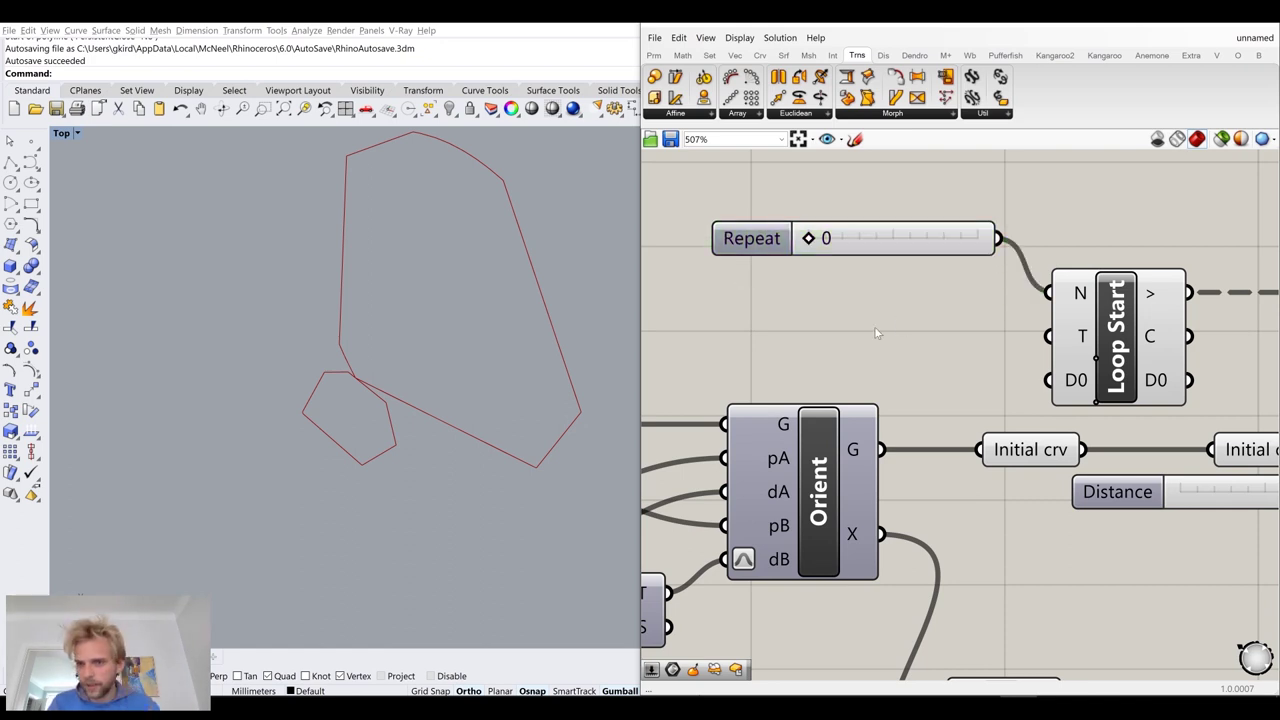
Add a Button component, wire it to Loop Start's T input and place it under the Repeat slider
double_click(874, 326)
text(butt)
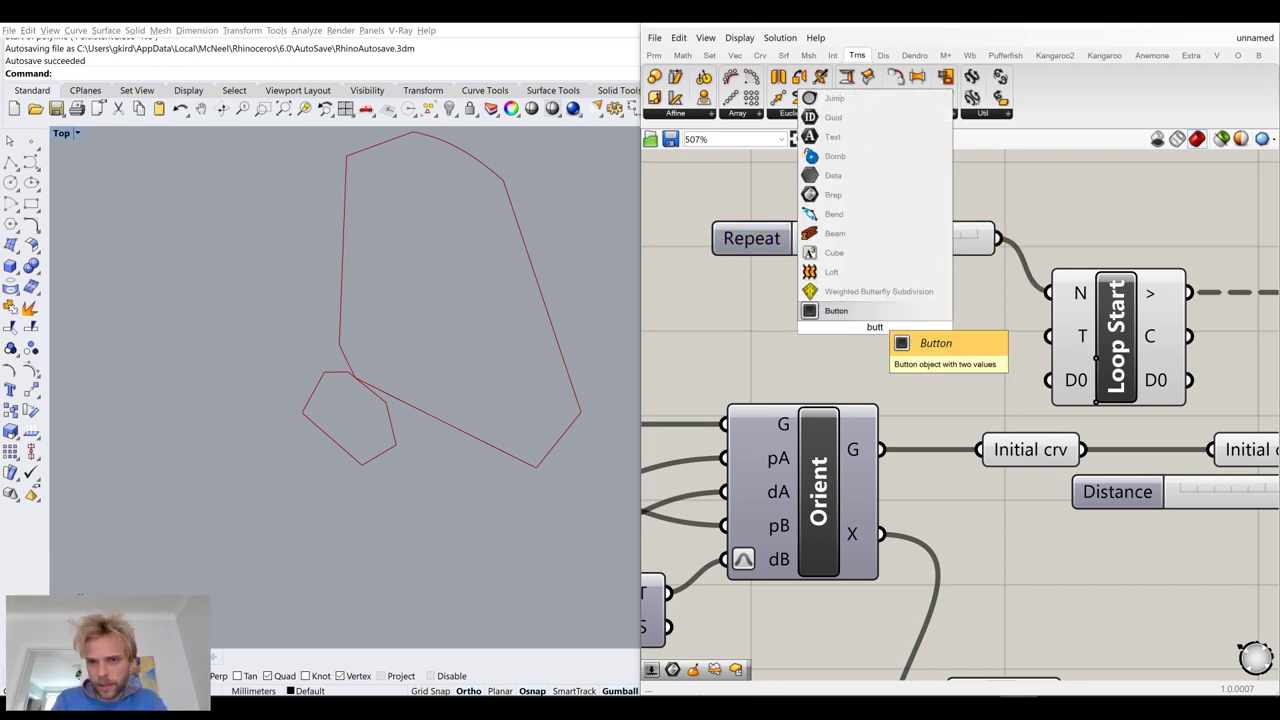
click(905, 311)
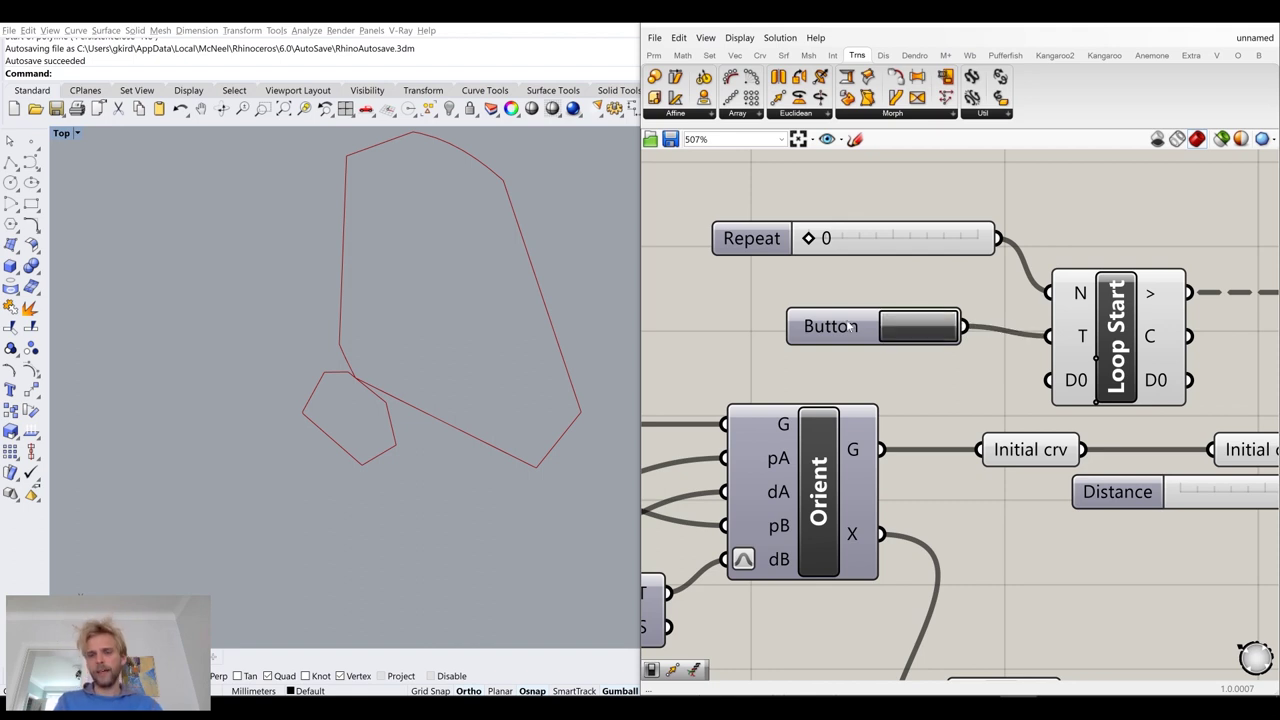
drag(927, 317, 944, 308)
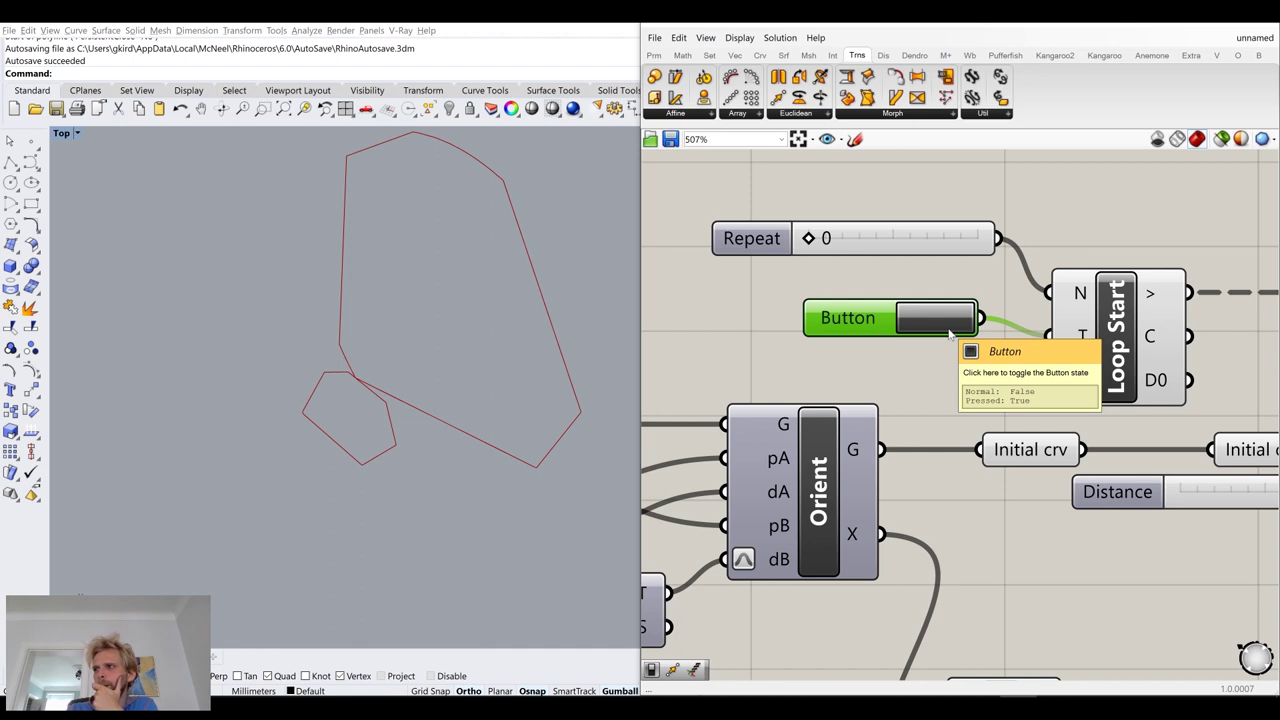
Route the initial curve through the loop by wiring the first Initial crv into Loop Start's D0 and its D0 output into the second
drag(1031, 454, 966, 455)
right_drag(1058, 411, 875, 428)
scroll(872, 422, up, 1)
scroll(872, 422, down, 1)
scroll(872, 422, up, 1)
drag(830, 475, 864, 393)
drag(1056, 475, 1030, 393)
drag(1138, 467, 1150, 468)
click(1118, 408)
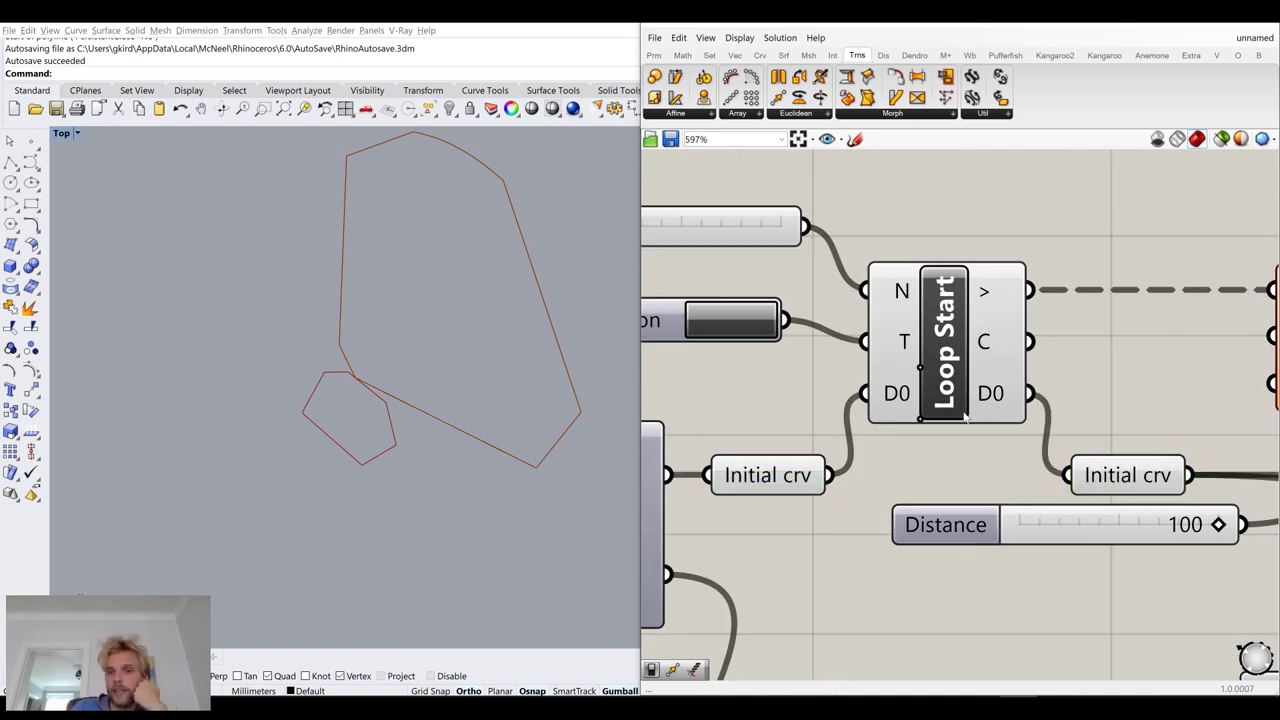
Examine Loop Start's connections and compare the Initial crv parameters before and after the loop
click(775, 481)
click(1085, 476)
click(768, 490)
click(1139, 488)
click(776, 535)
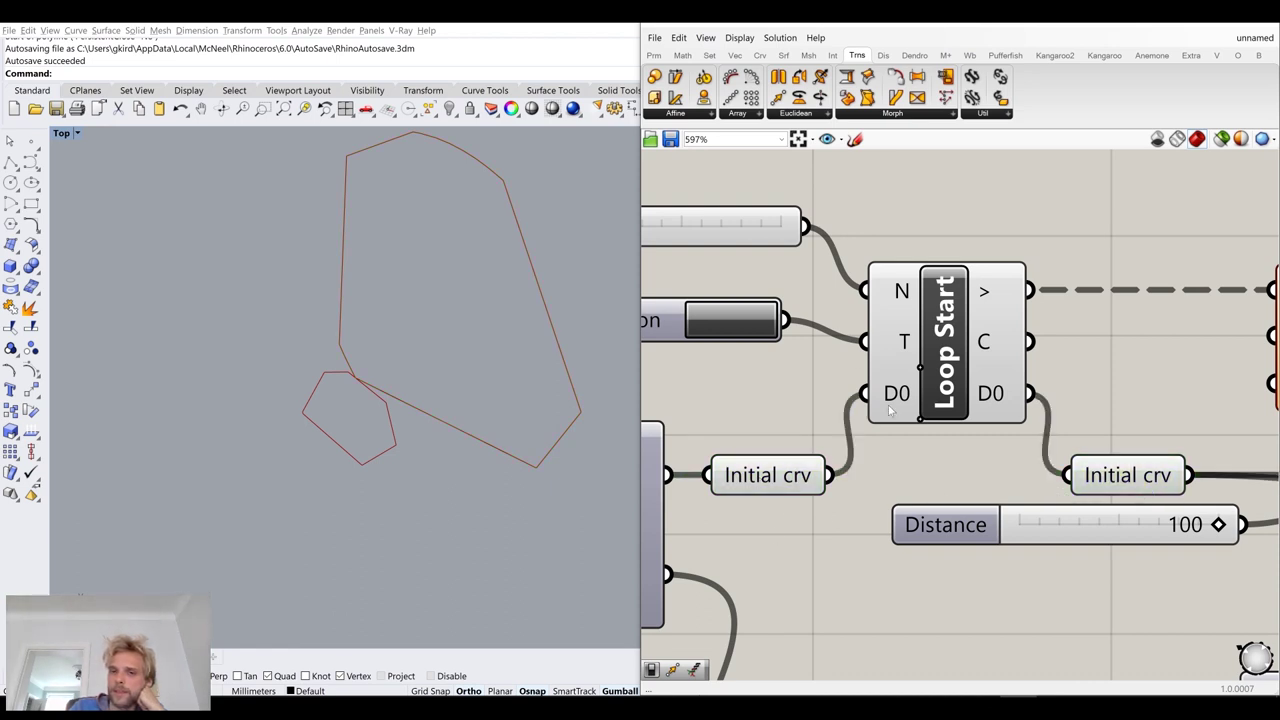
mouse_move(889, 410)
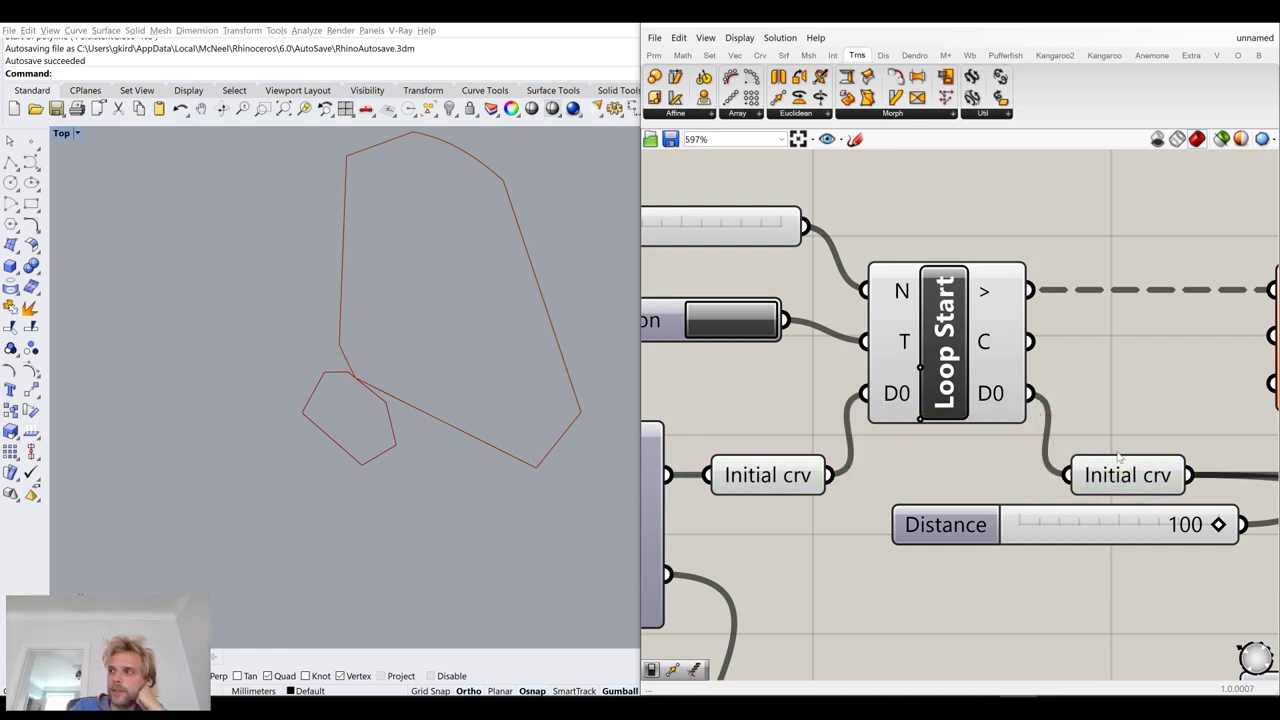
scroll(968, 431, down, 4)
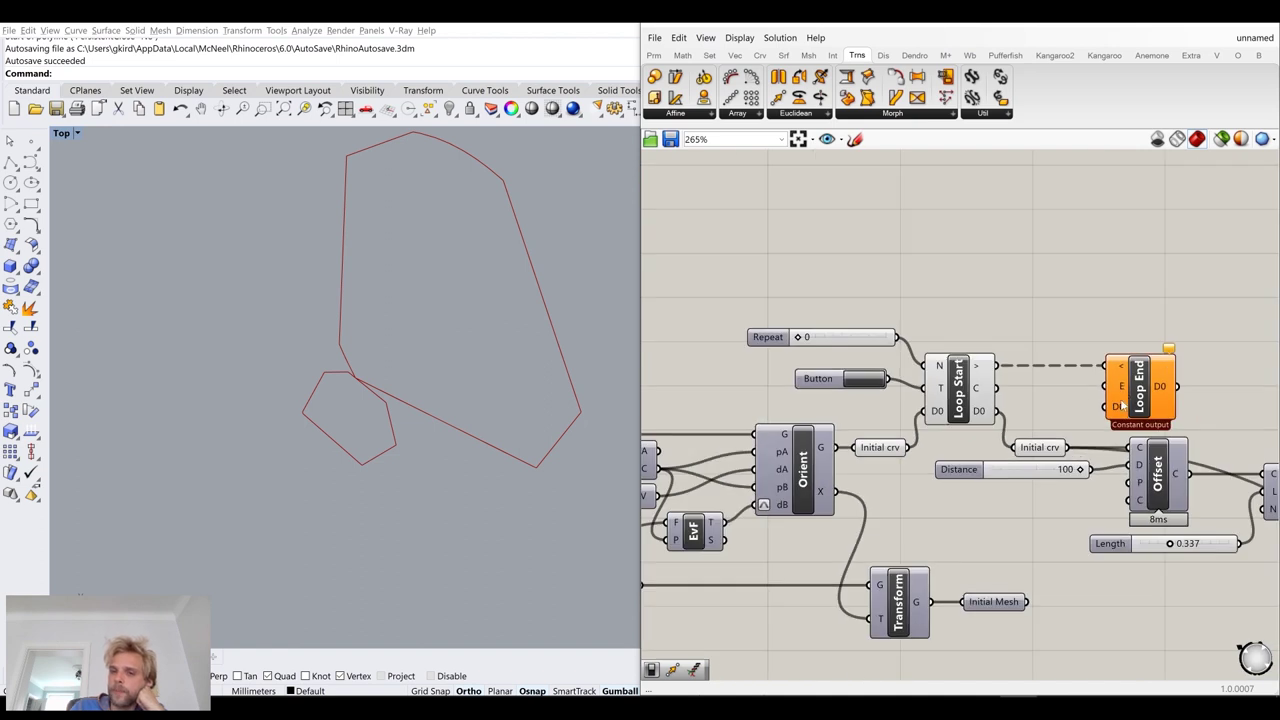
right_drag(1120, 405, 1050, 394)
scroll(878, 405, up, 2)
right_drag(876, 453, 999, 353)
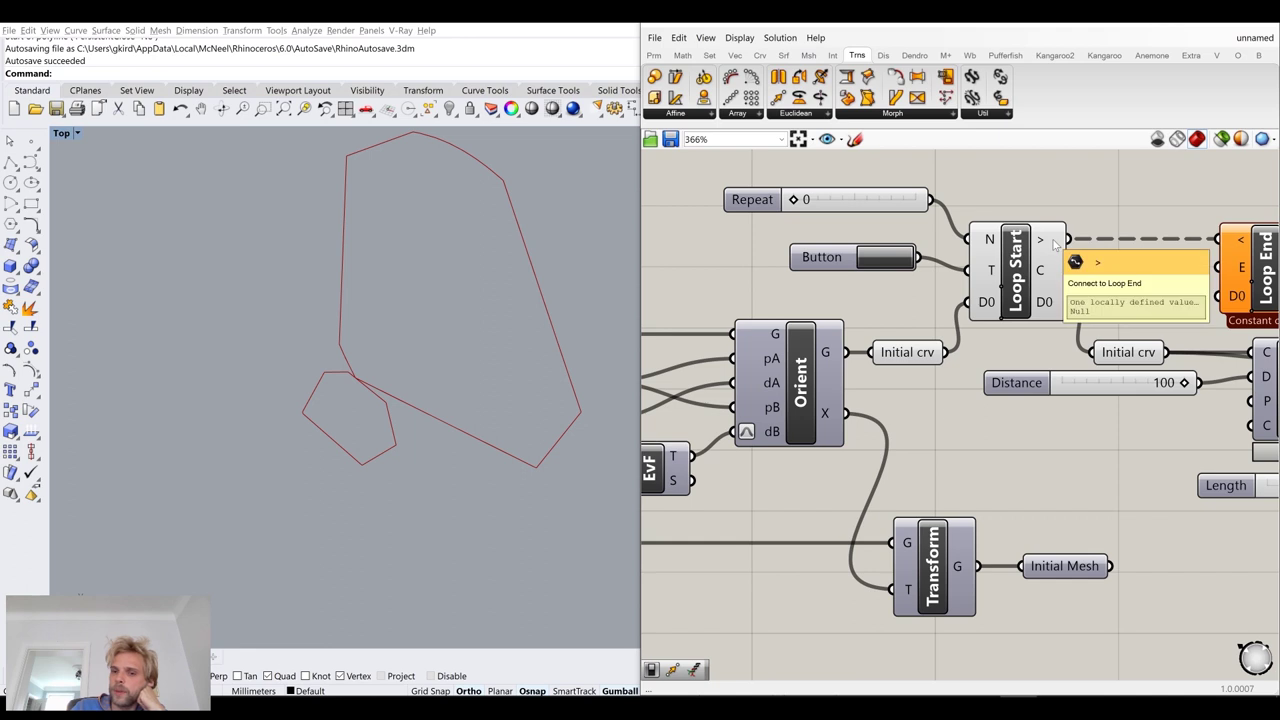
scroll(1028, 323, up, 3)
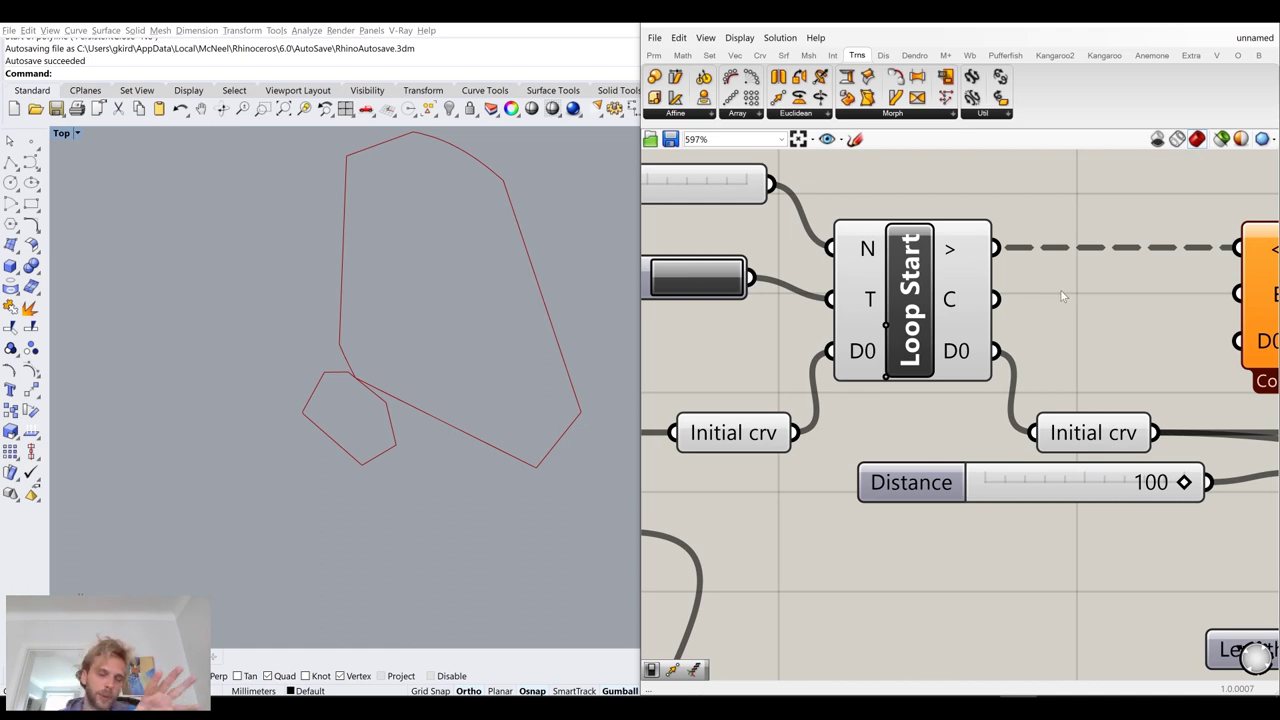
scroll(1040, 376, down, 5)
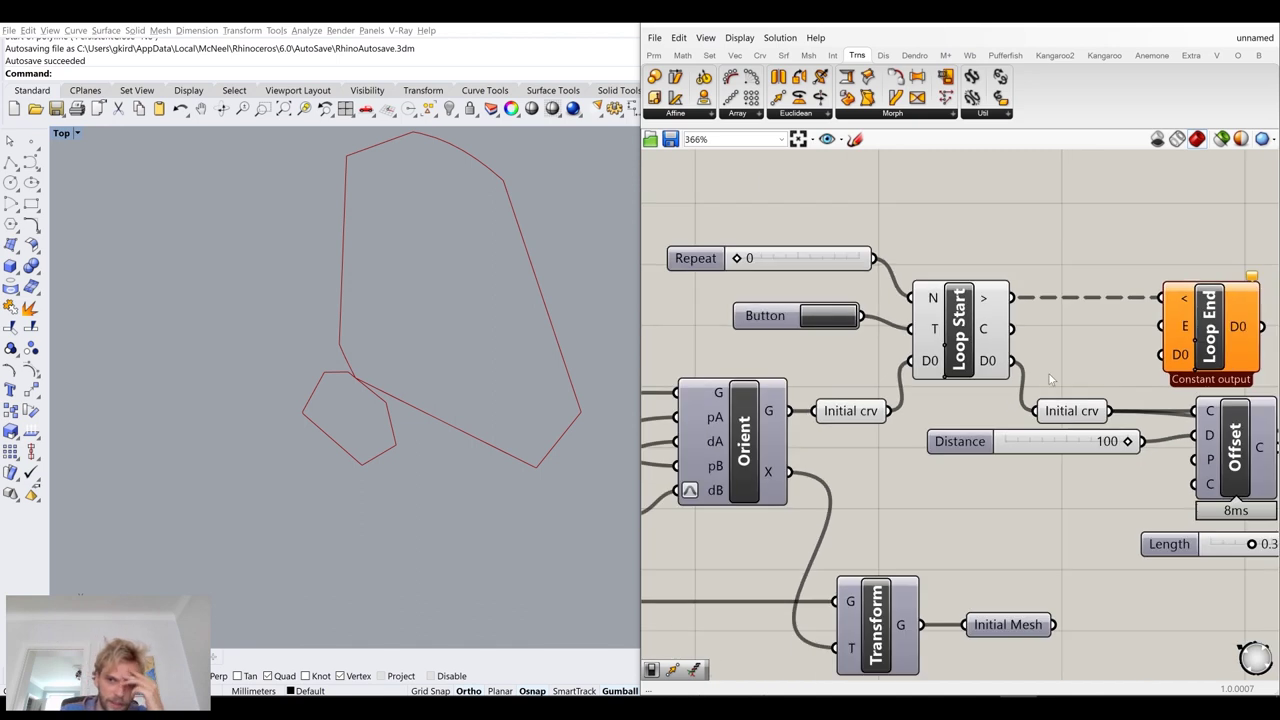
click(718, 379)
click(870, 379)
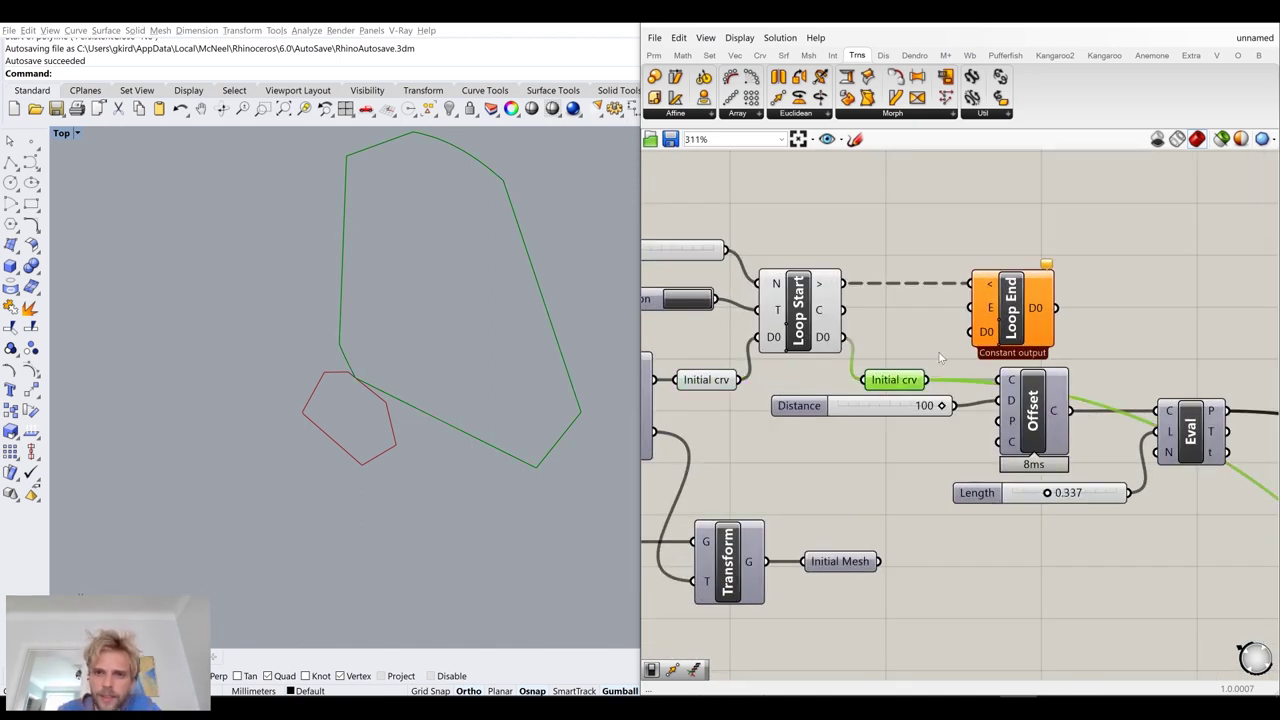
Move the Loop End component to the far end of the definition, above the final Move component
scroll(921, 335, down, 3)
right_drag(952, 337, 719, 360)
click(724, 348)
scroll(953, 335, down, 6)
drag(950, 330, 1049, 332)
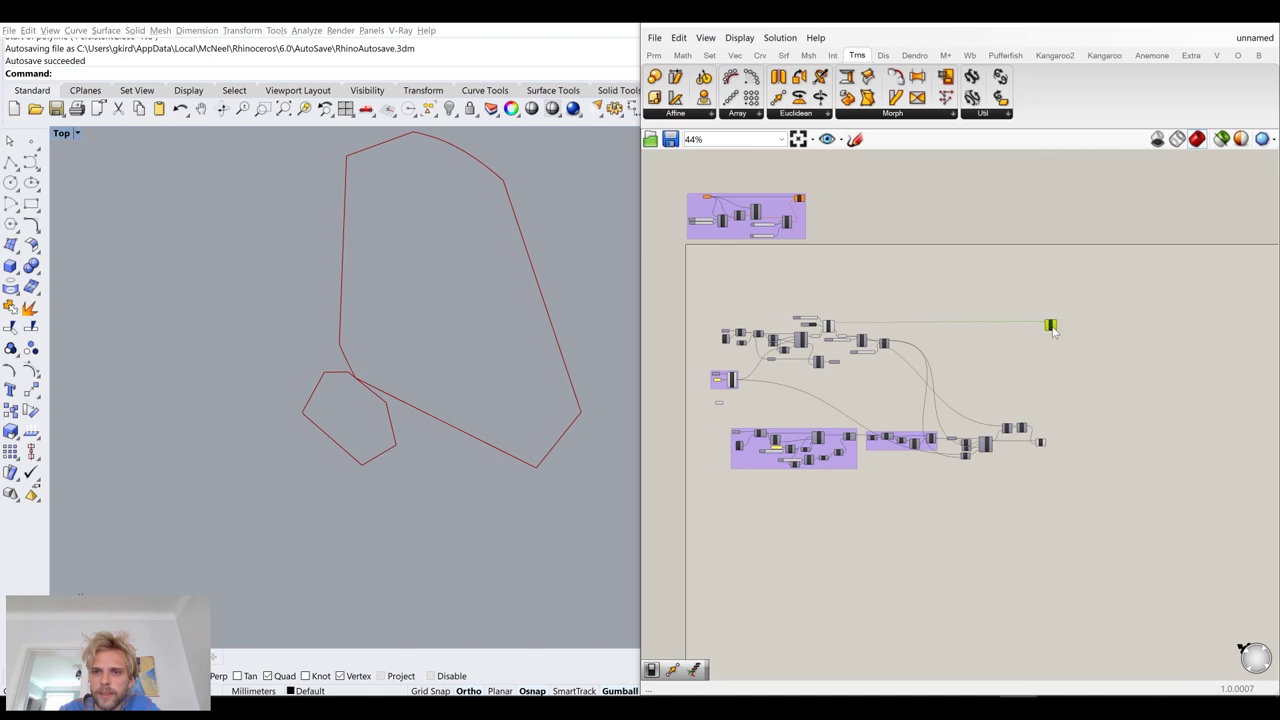
scroll(1045, 345, up, 7)
click(1029, 377)
scroll(1008, 362, down, 3)
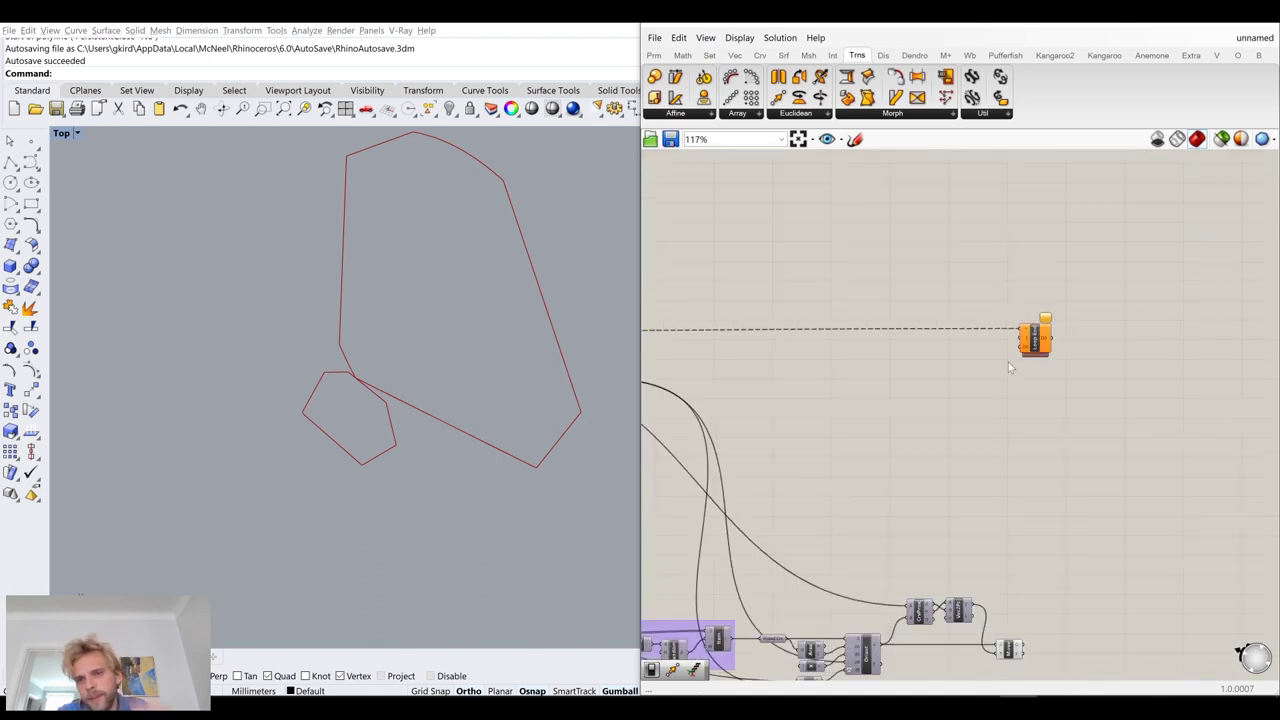
Move the Offset and Eval components with their sliders farther below Loop Start, and place the second Initial crv beside its D0 output
click(1010, 650)
right_drag(818, 434, 1050, 467)
scroll(735, 391, up, 3)
scroll(960, 355, down, 2)
drag(983, 506, 945, 498)
click(986, 417)
drag(776, 395, 801, 377)
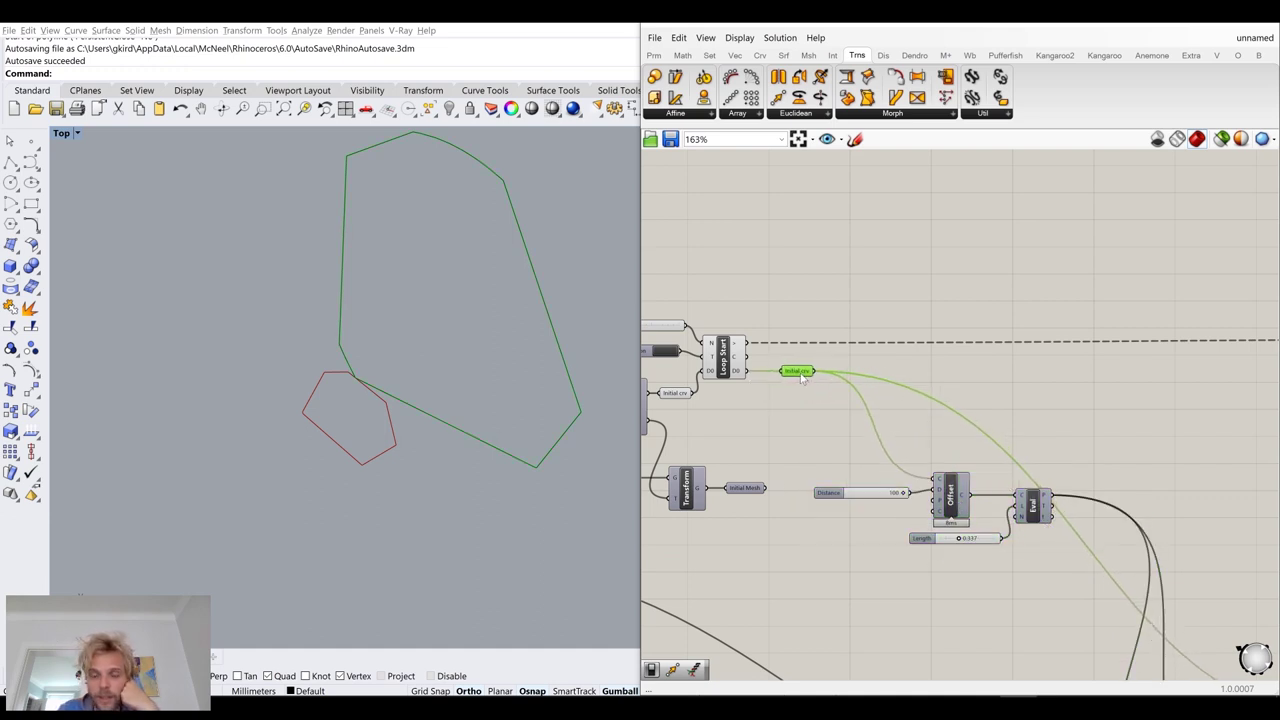
drag(799, 383, 795, 390)
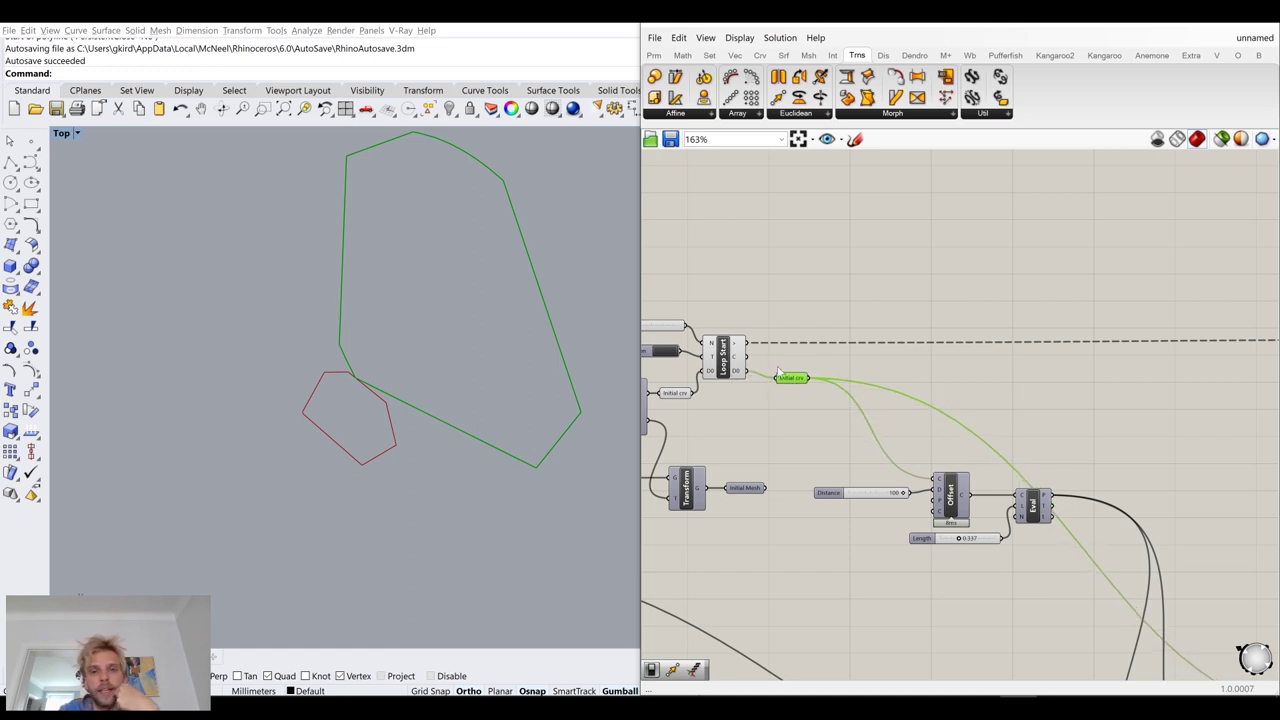
Rename the Initial crv parameter fed by Loop Start's D0 output to "Sections list"
double_click(977, 379)
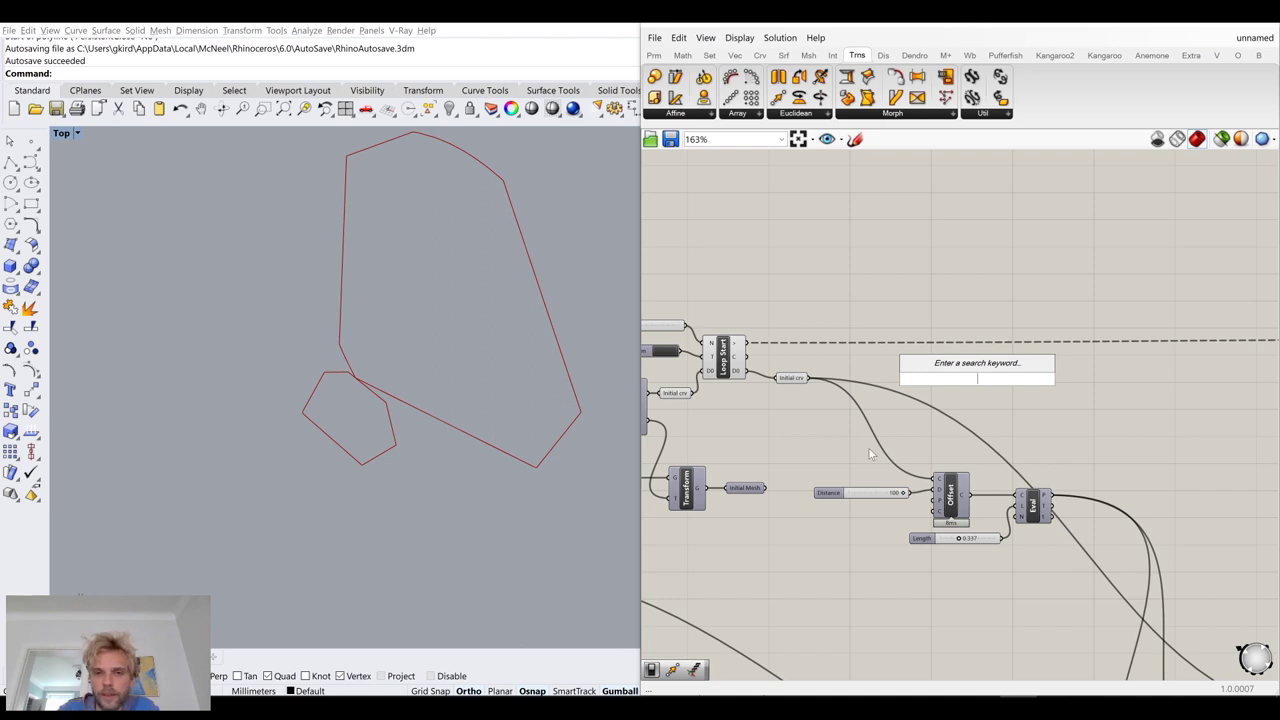
click(778, 436)
scroll(793, 384, up, 3)
right_drag(793, 384, 1001, 391)
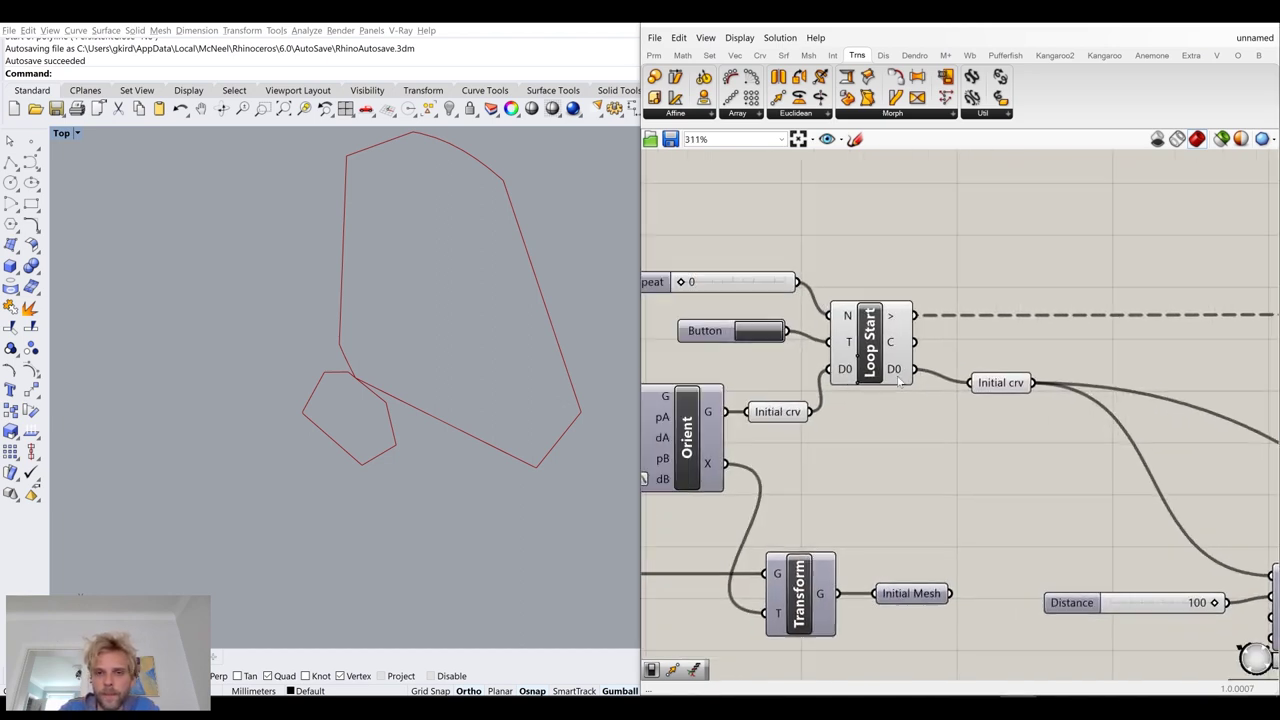
click(1000, 384)
scroll(800, 395, up, 4)
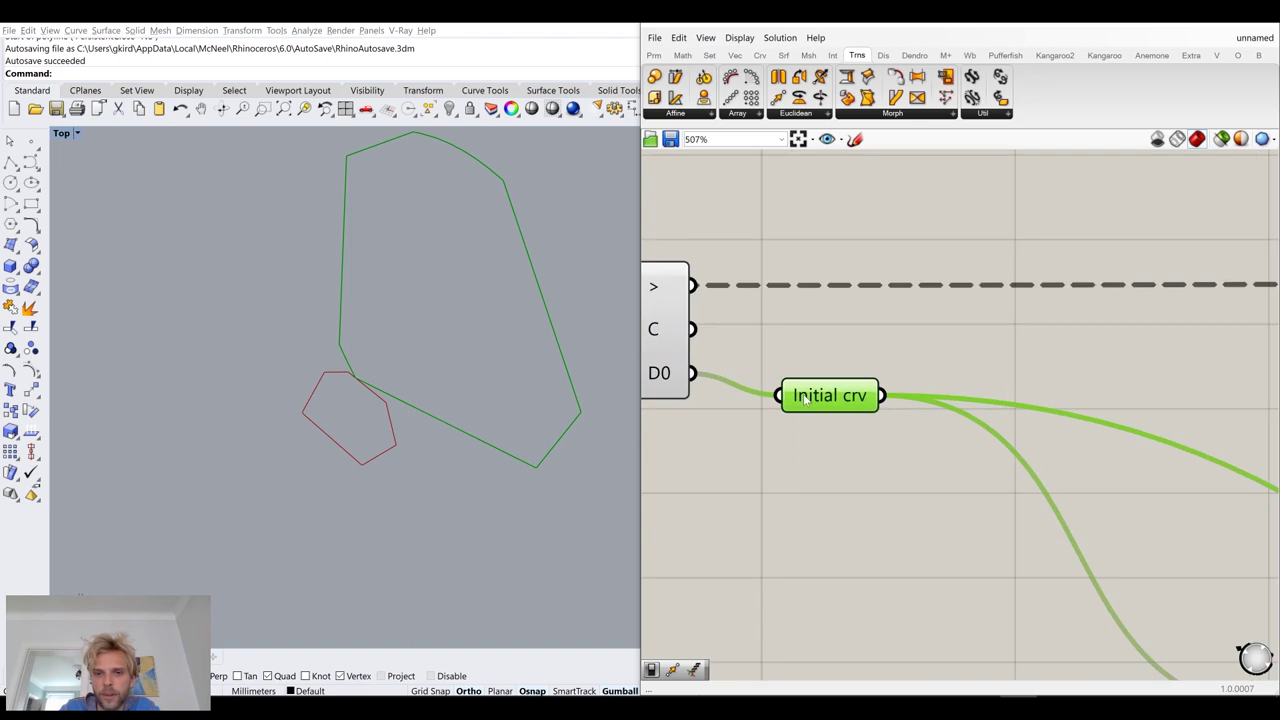
right_click(805, 397)
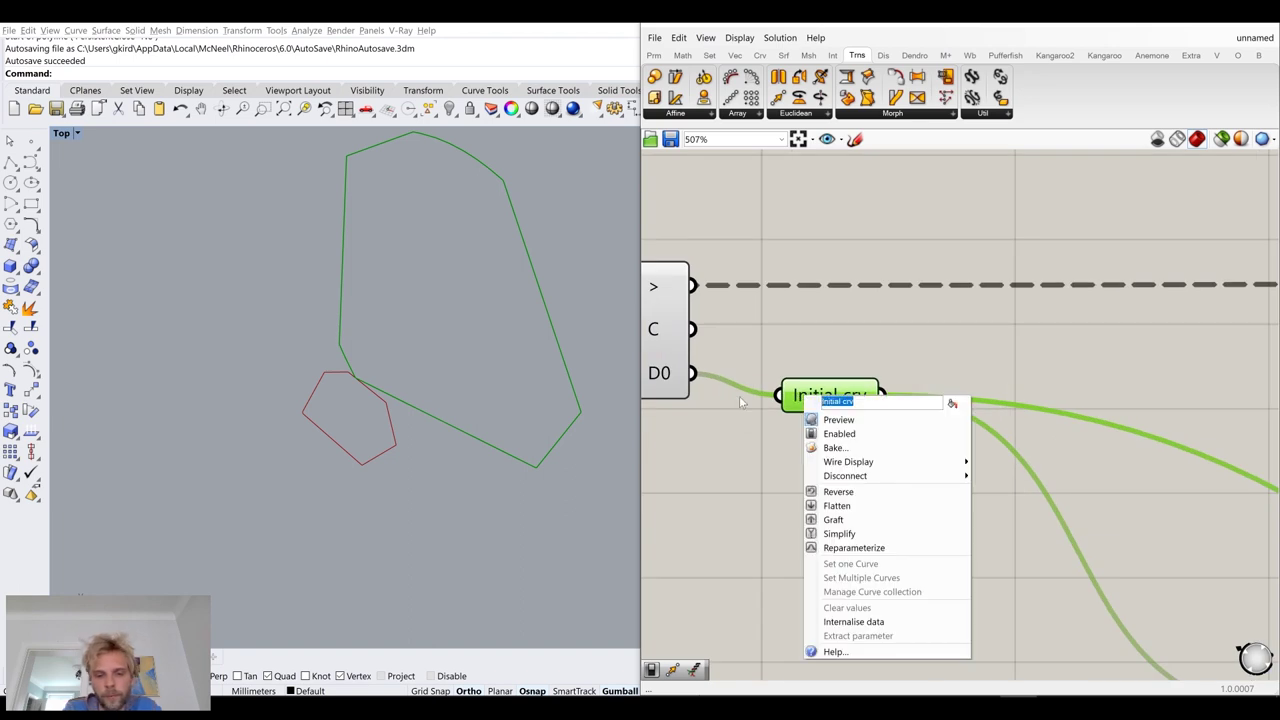
text(Sec)
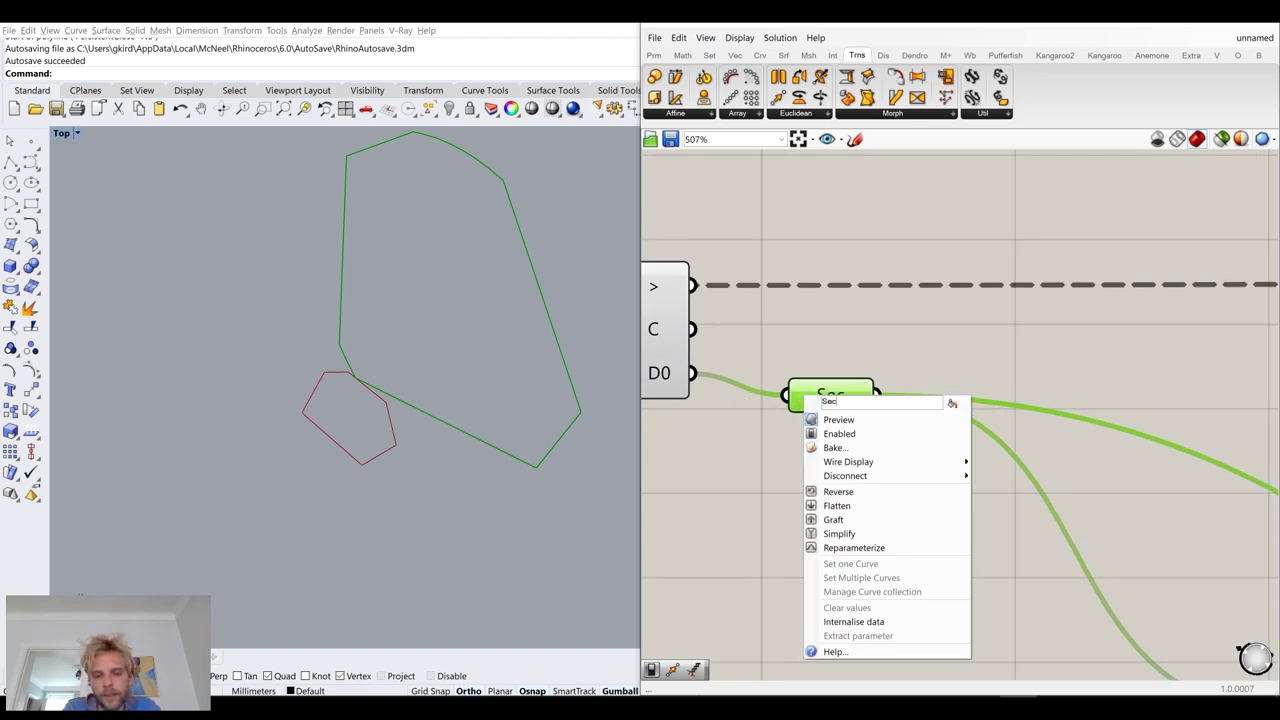
text(tions list)
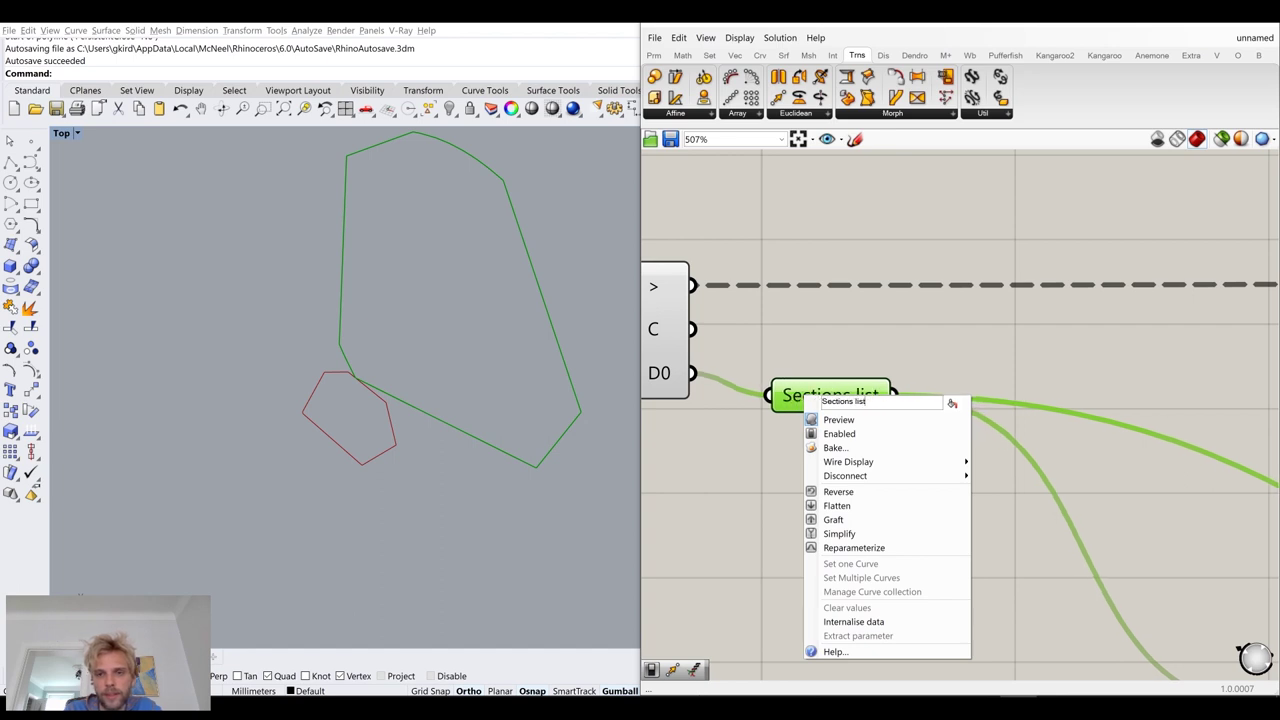
click(797, 302)
Align the Sections list parameter horizontally with Loop Start's D0 output
scroll(860, 393, down, 2)
drag(860, 394, 846, 379)
click(886, 384)
click(872, 460)
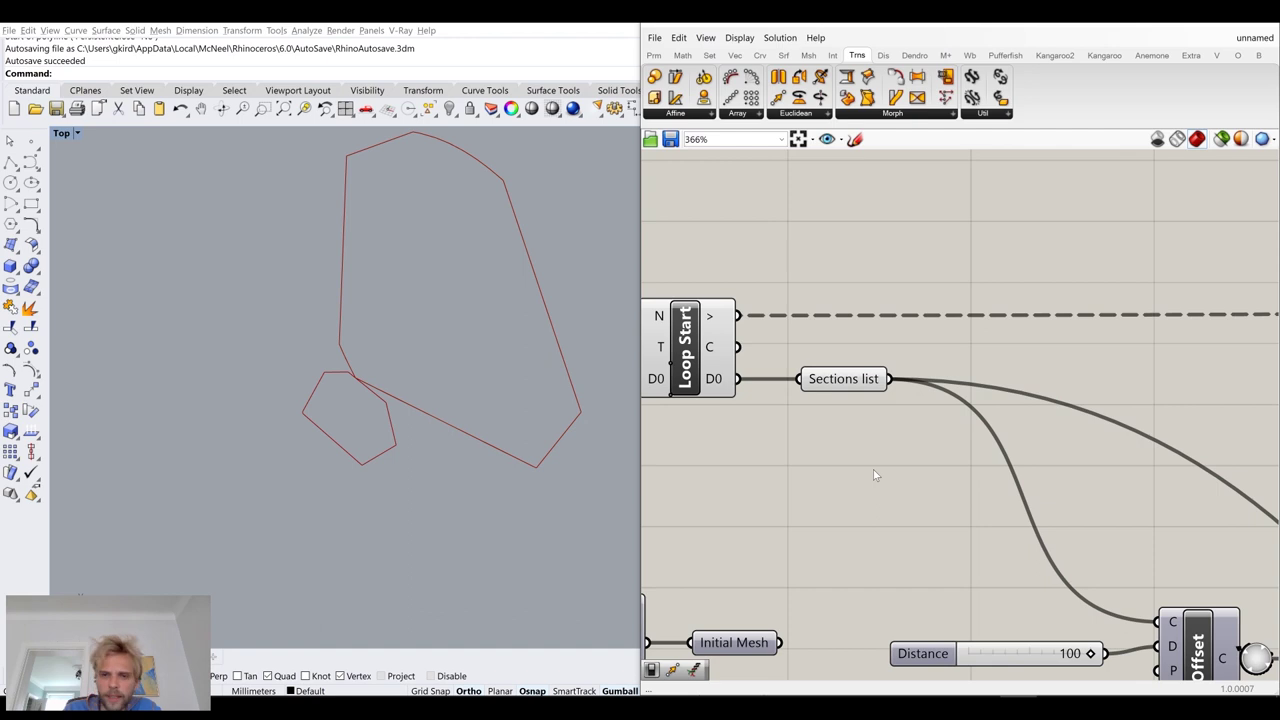
Add a Merge component near Sections list and wire Sections list into its D1 input
double_click(873, 469)
text(merge)
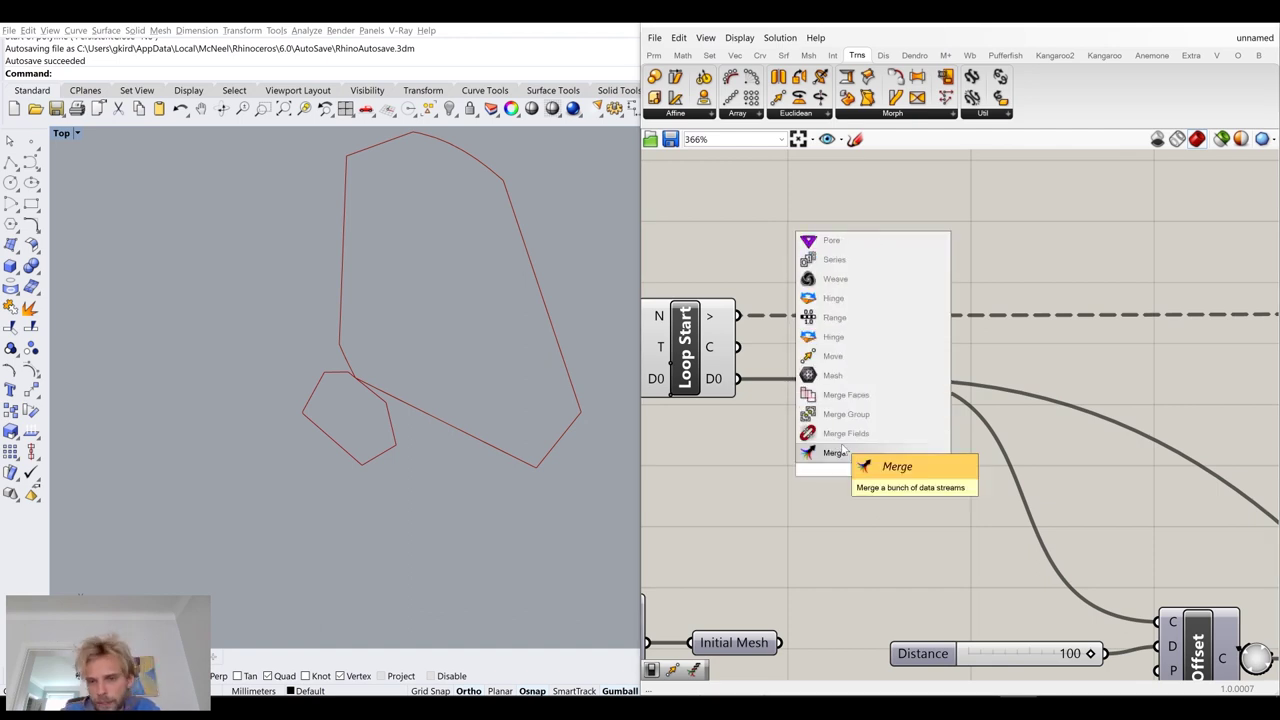
click(845, 450)
drag(888, 484, 987, 461)
drag(890, 379, 940, 440)
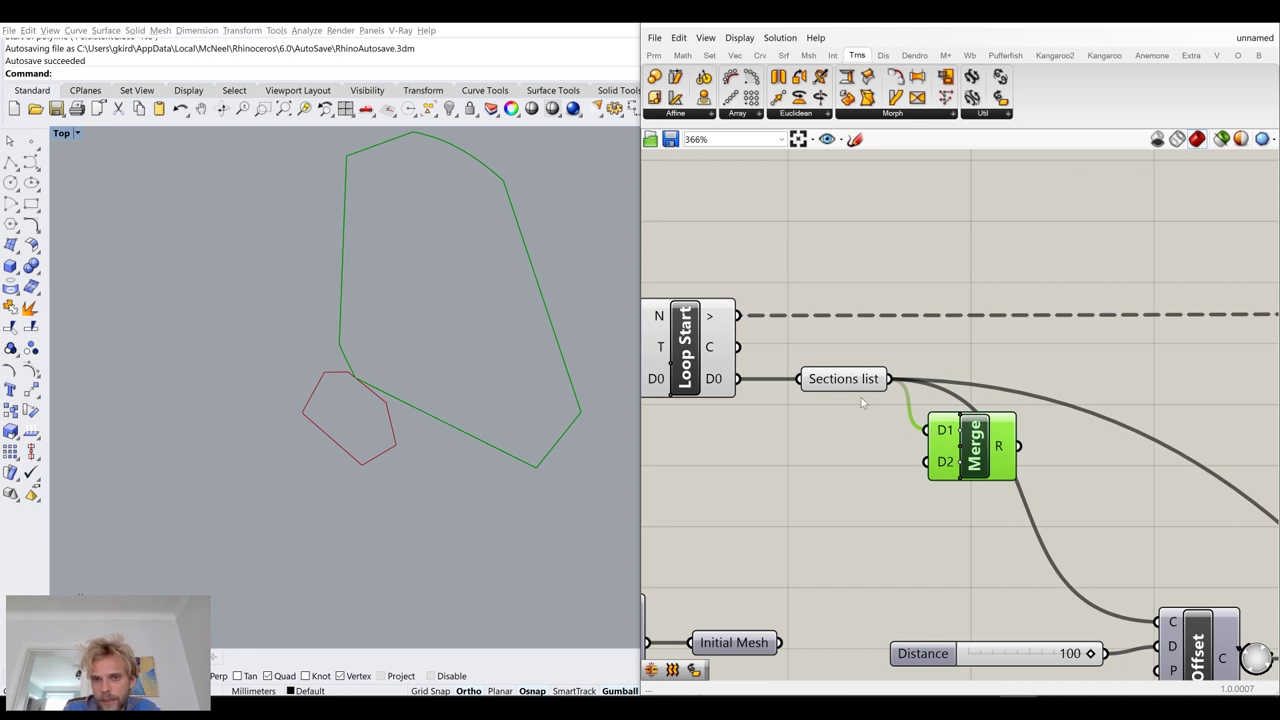
Move Merge toward Loop End and wire the final Move component's G output into its D2 input
scroll(856, 383, down, 8)
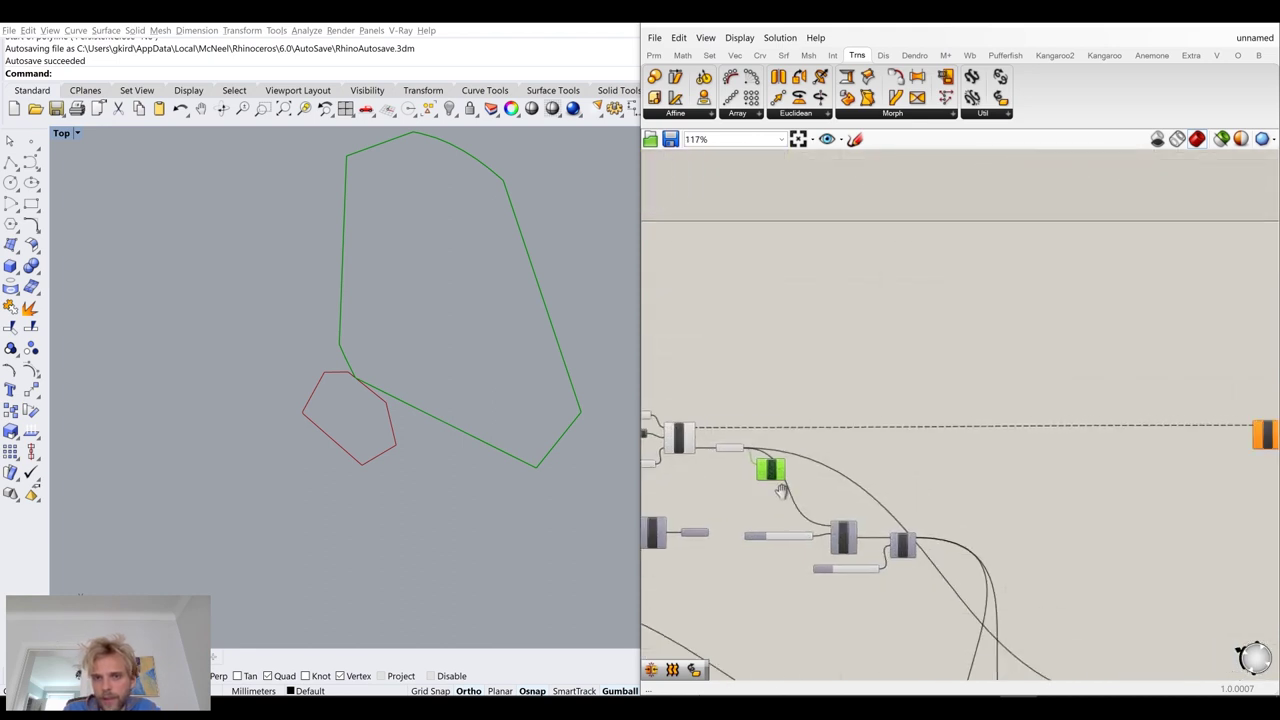
drag(776, 486, 944, 491)
scroll(1005, 645, up, 3)
click(1018, 640)
scroll(1025, 640, down, 1)
drag(1033, 639, 925, 422)
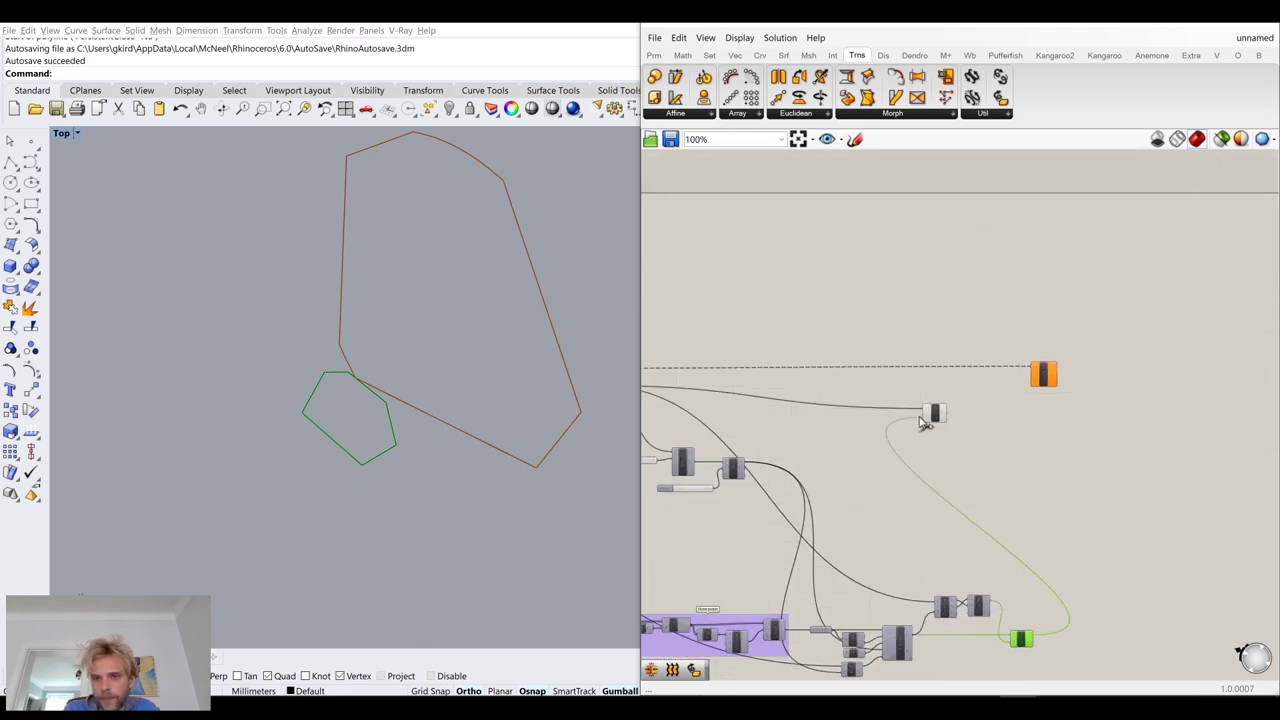
scroll(921, 419, up, 5)
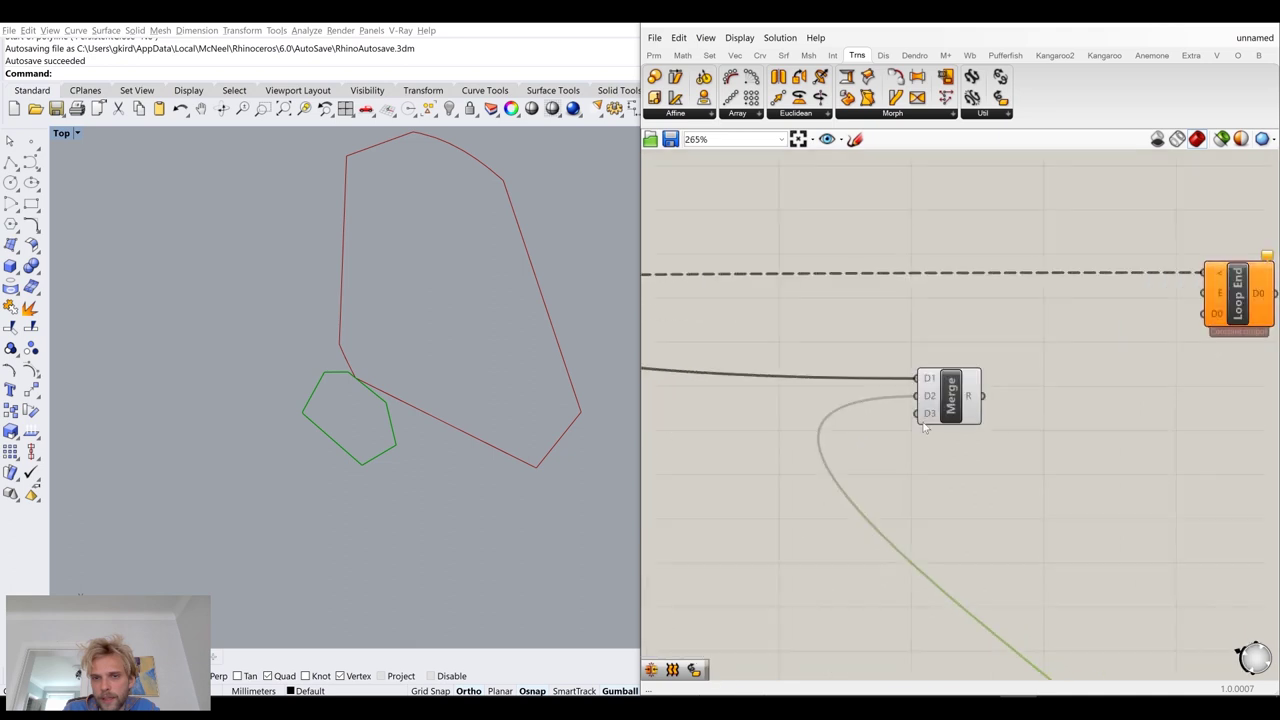
Wire Merge's R output into Loop End's D0 input and arrange the two components side by side
click(970, 401)
scroll(1058, 370, down, 3)
drag(1058, 370, 1160, 318)
scroll(1123, 315, down, 3)
scroll(1123, 314, up, 2)
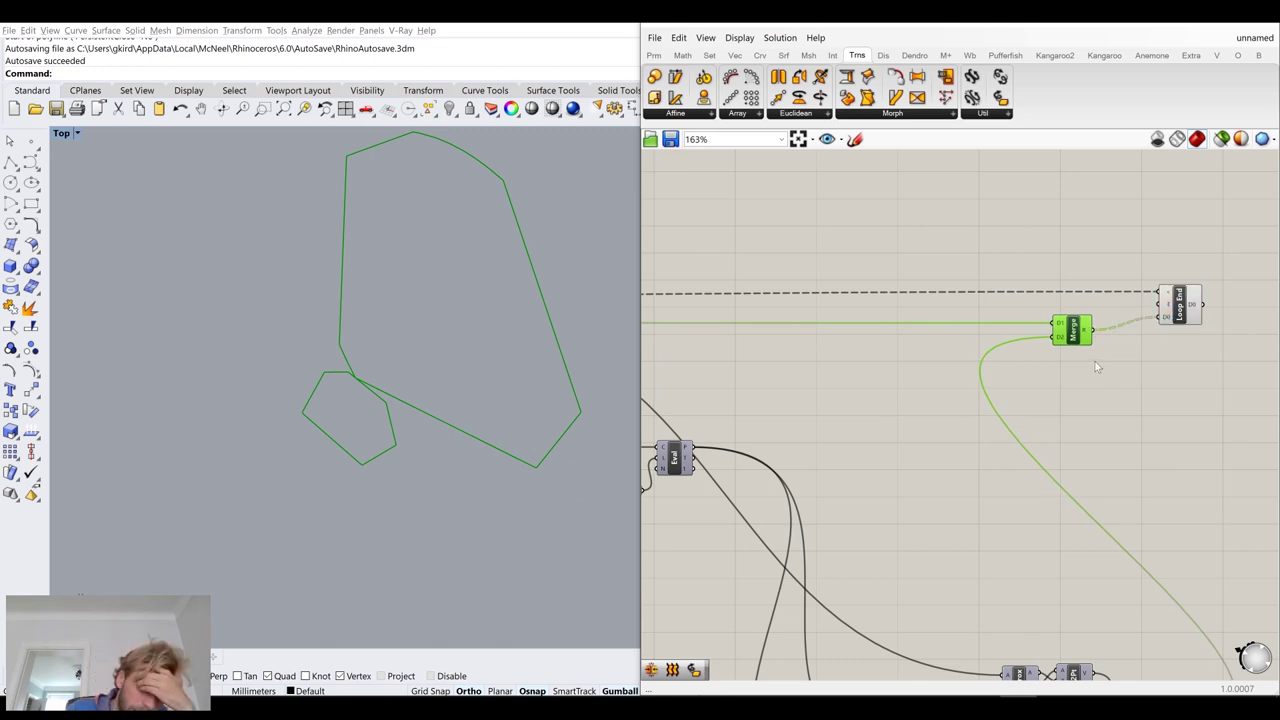
Flatten the R output of the Merge component
scroll(1088, 335, up, 6)
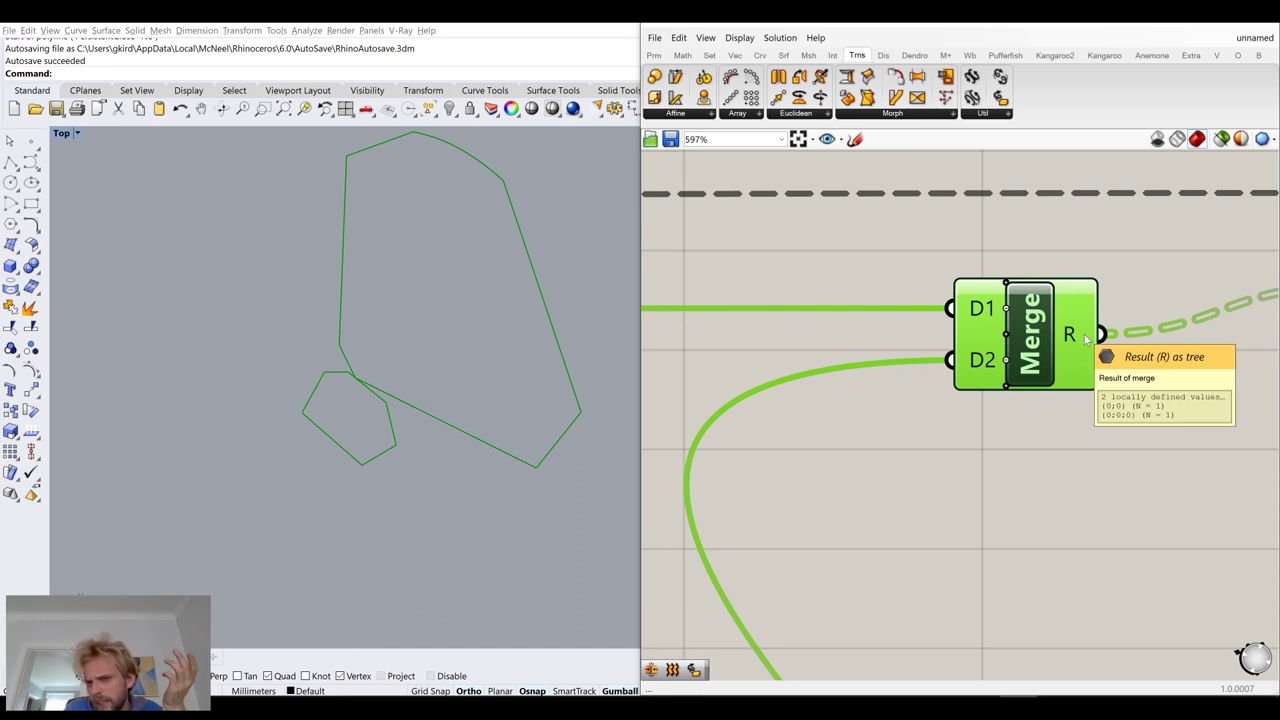
right_click(1088, 334)
click(1115, 386)
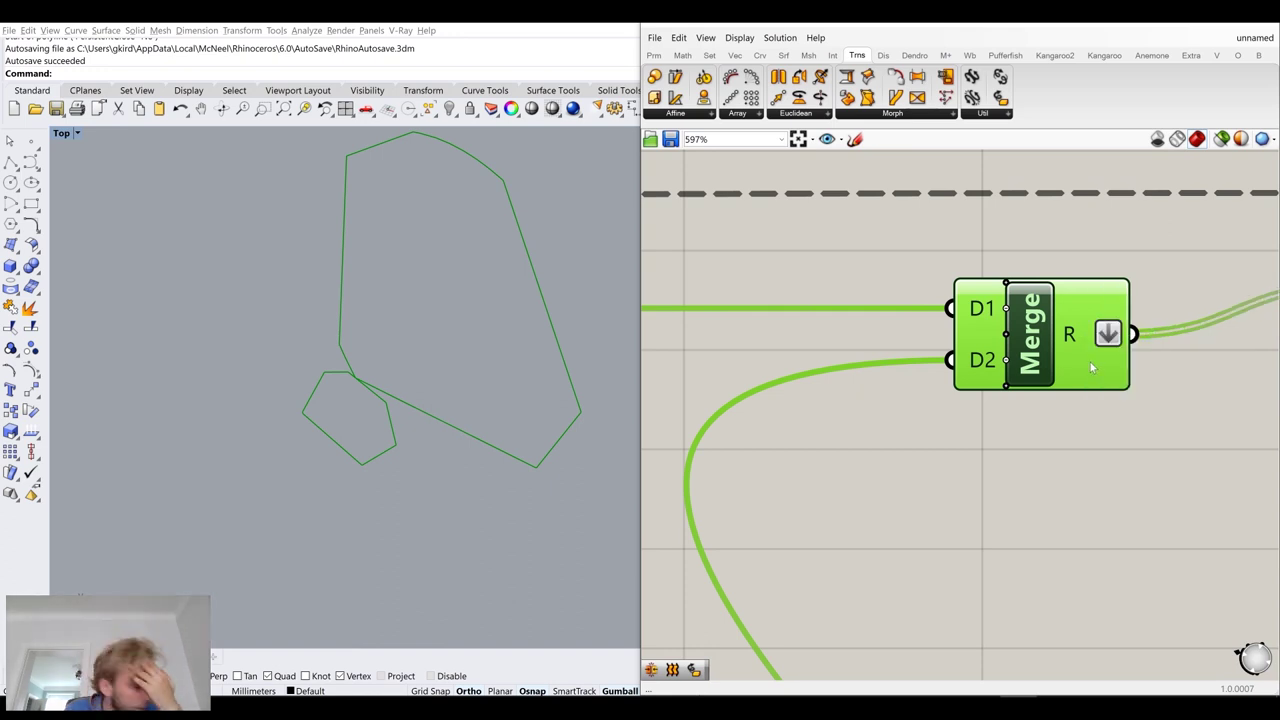
Test the loop by setting Loop Start's Repeat slider to 1
scroll(1089, 360, down, 8)
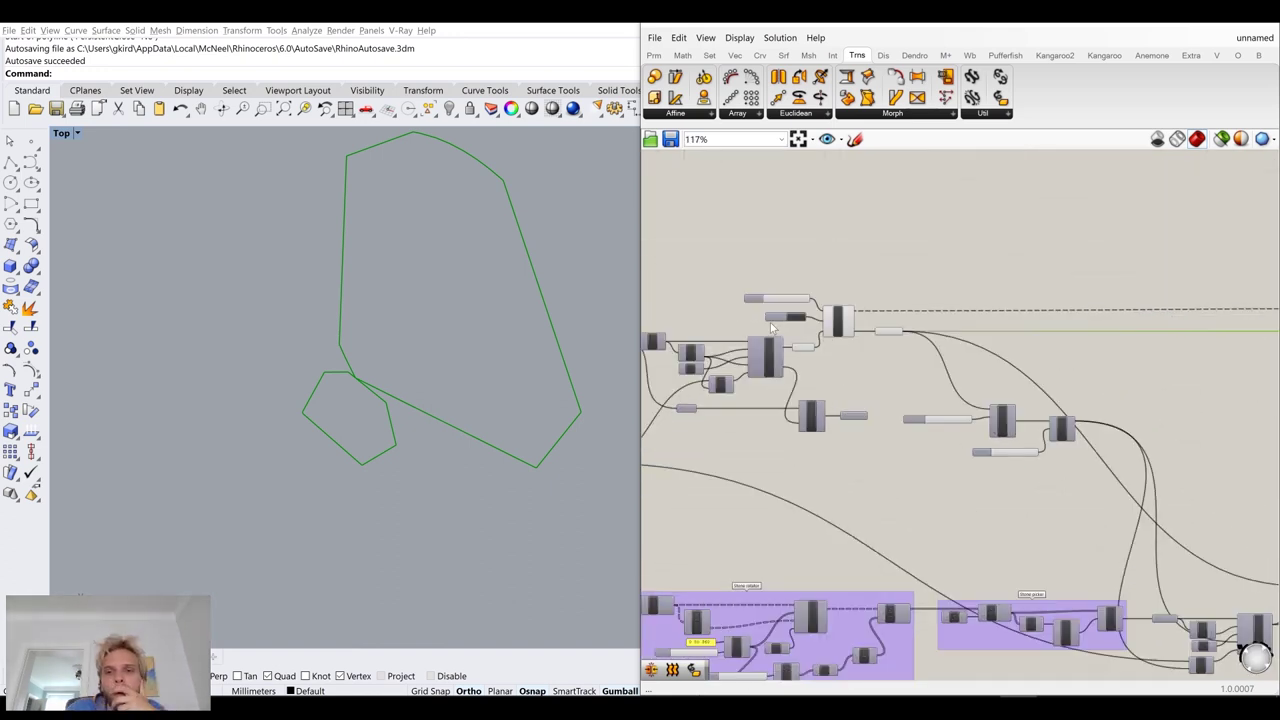
scroll(772, 327, up, 7)
click(851, 314)
scroll(1038, 356, down, 8)
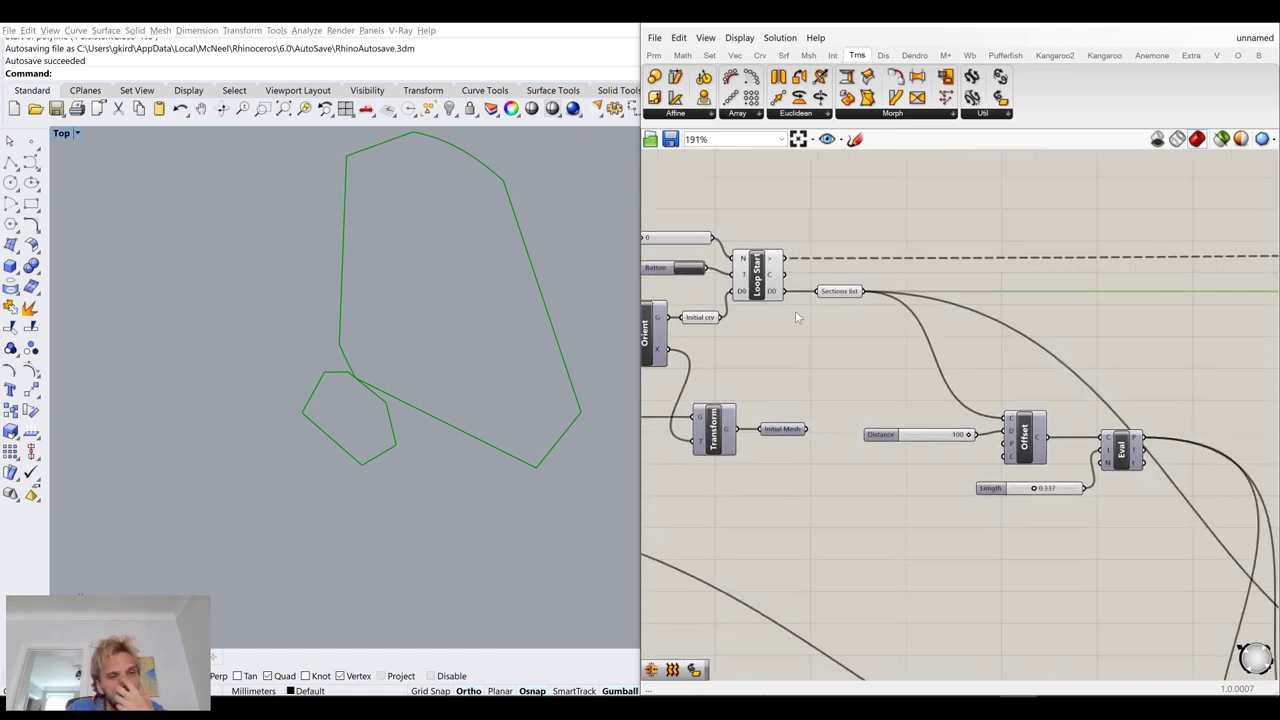
scroll(730, 272, up, 9)
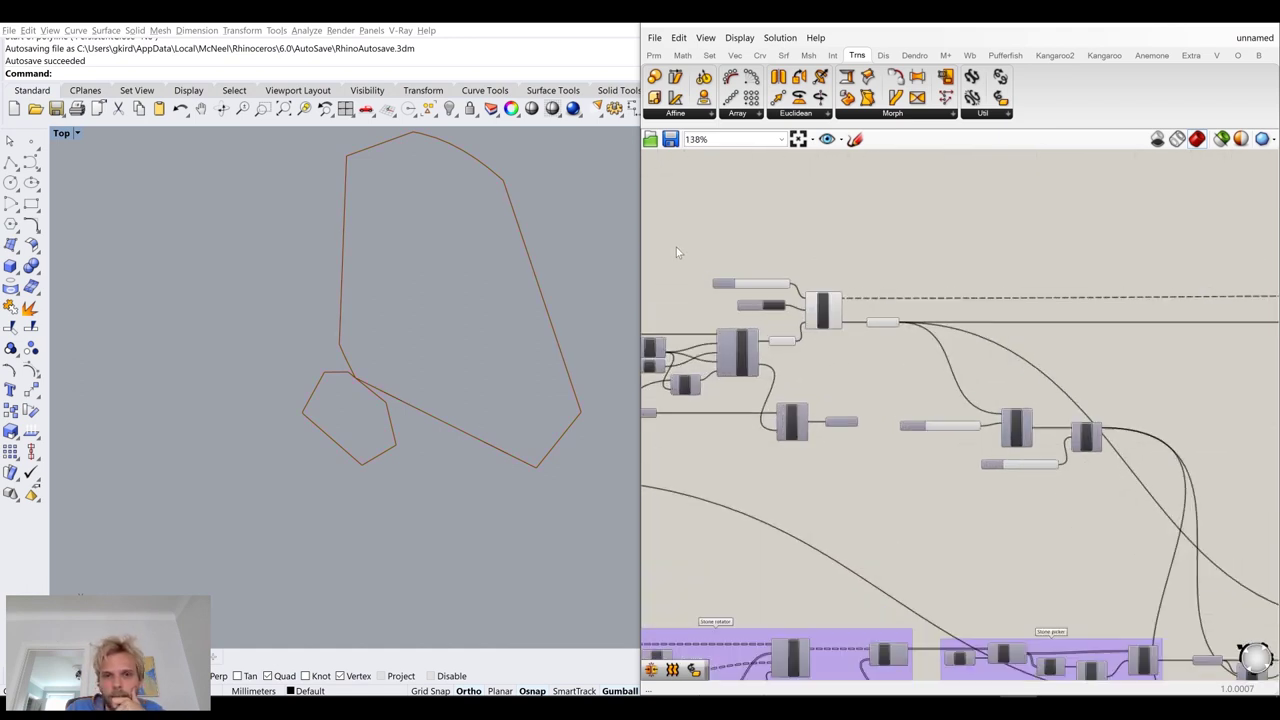
drag(735, 272, 755, 277)
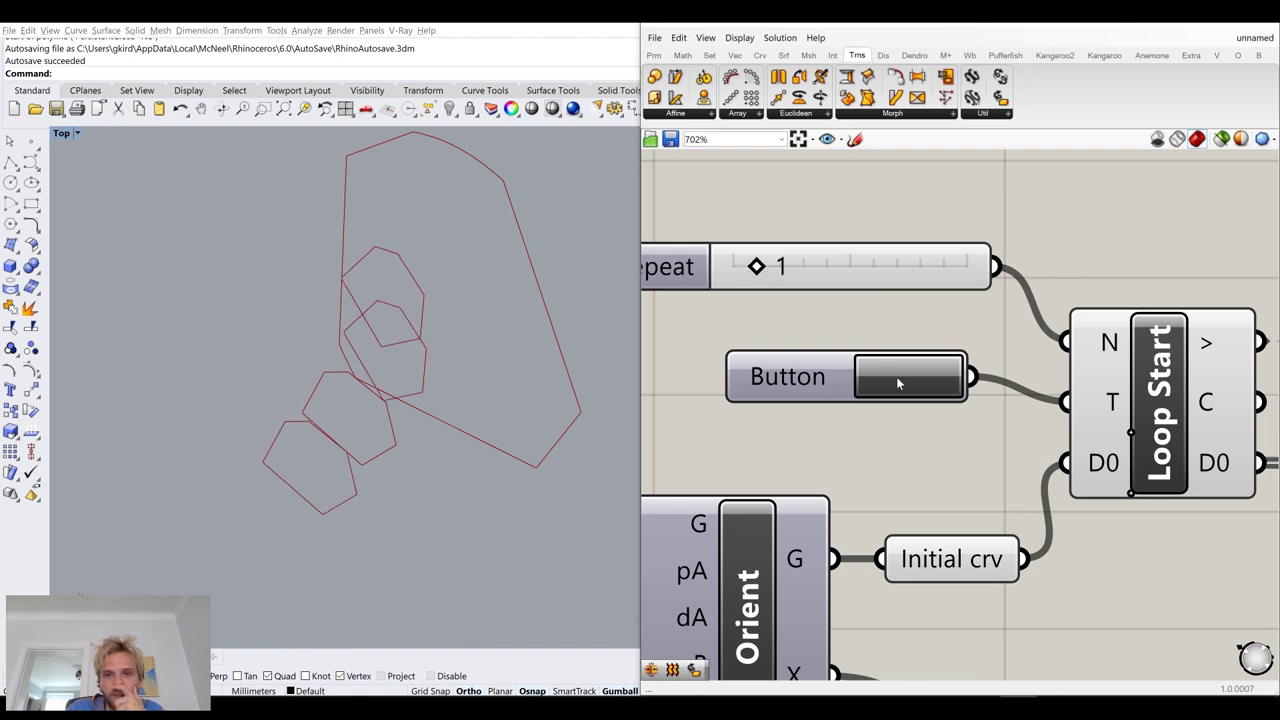
Try the loop with the Repeat slider at 3 and reset it to 0
scroll(960, 386, down, 9)
right_drag(1143, 440, 975, 400)
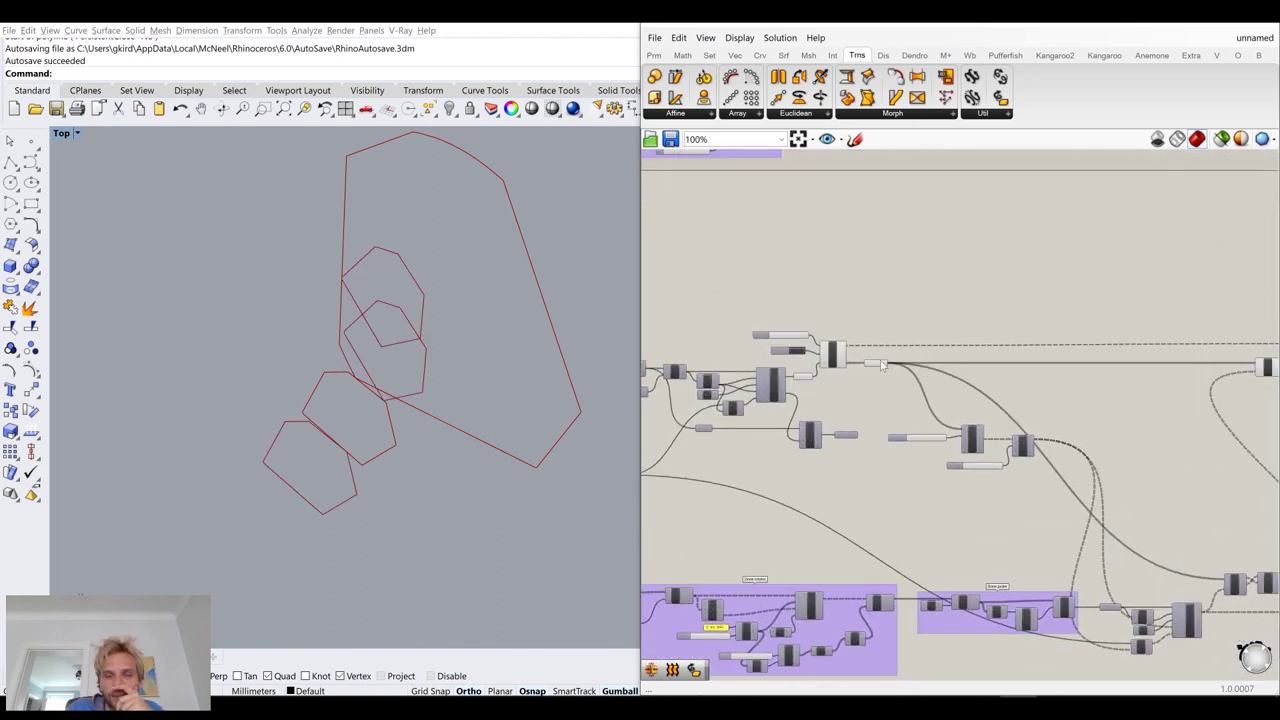
scroll(882, 366, up, 10)
drag(873, 463, 927, 470)
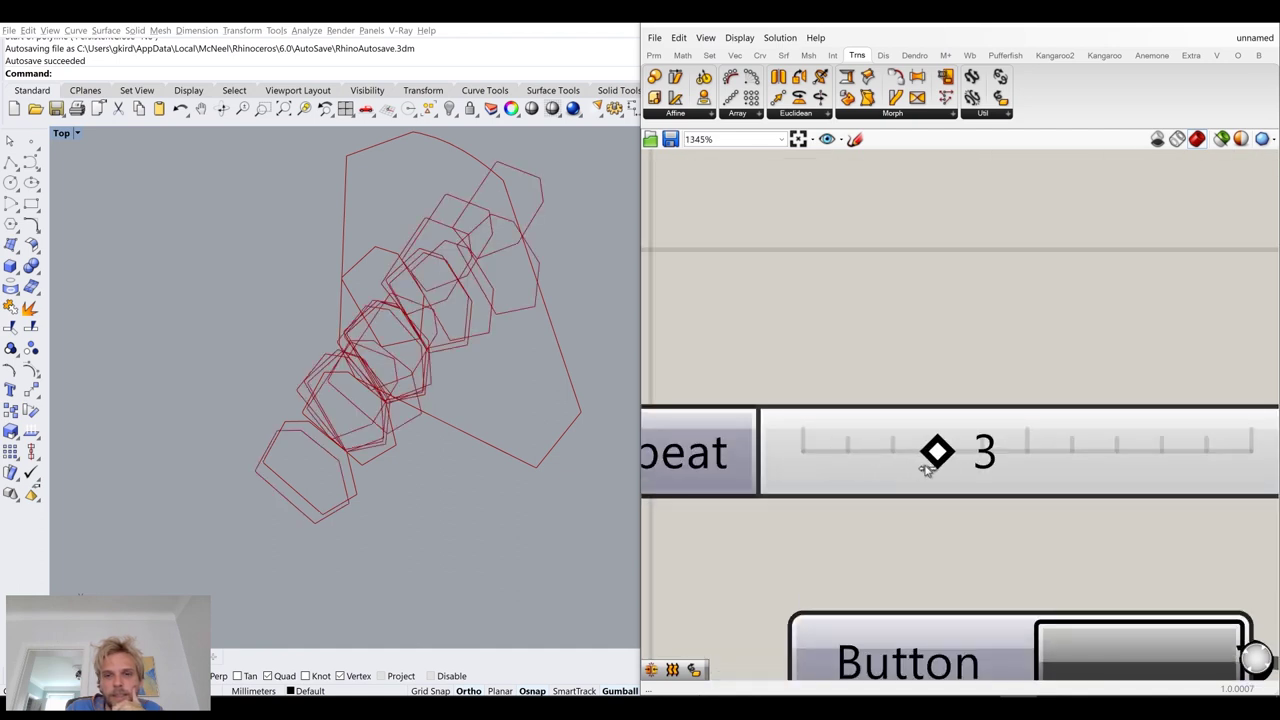
drag(845, 445, 800, 452)
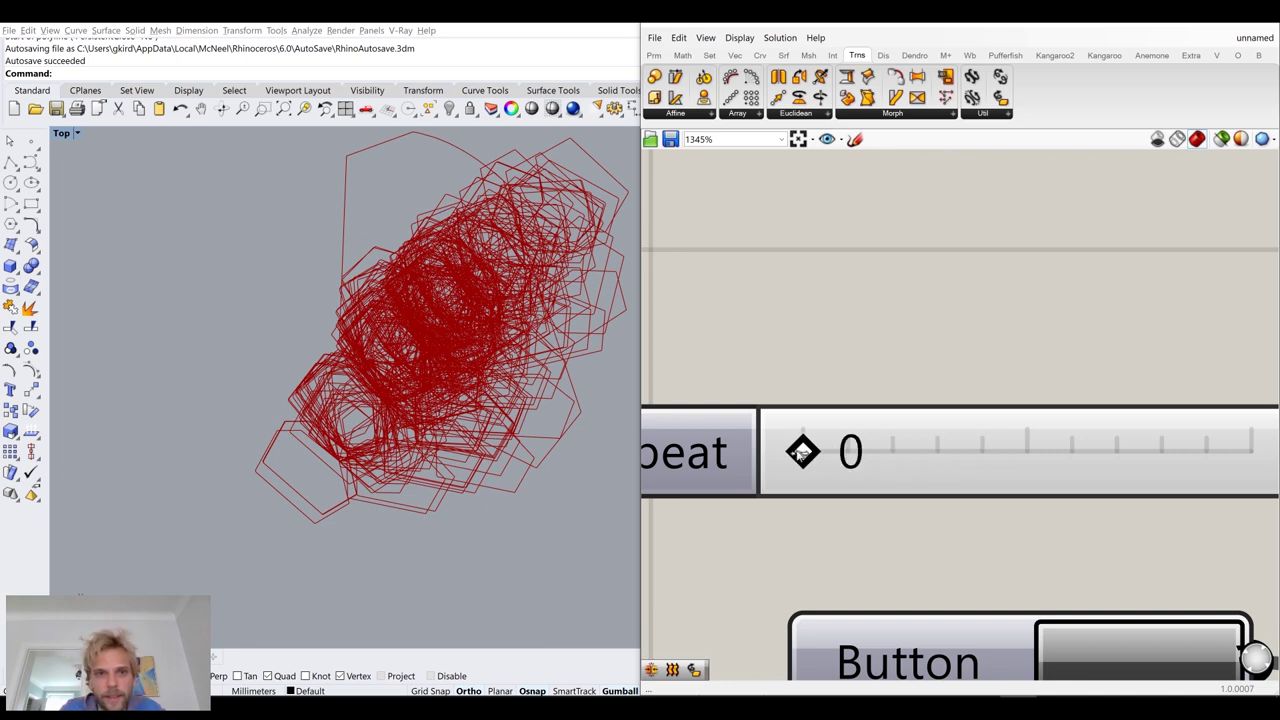
Examine how Sections list receives Loop Start's D0 data and passes it on to the Offset and placement components
scroll(988, 497, down, 4)
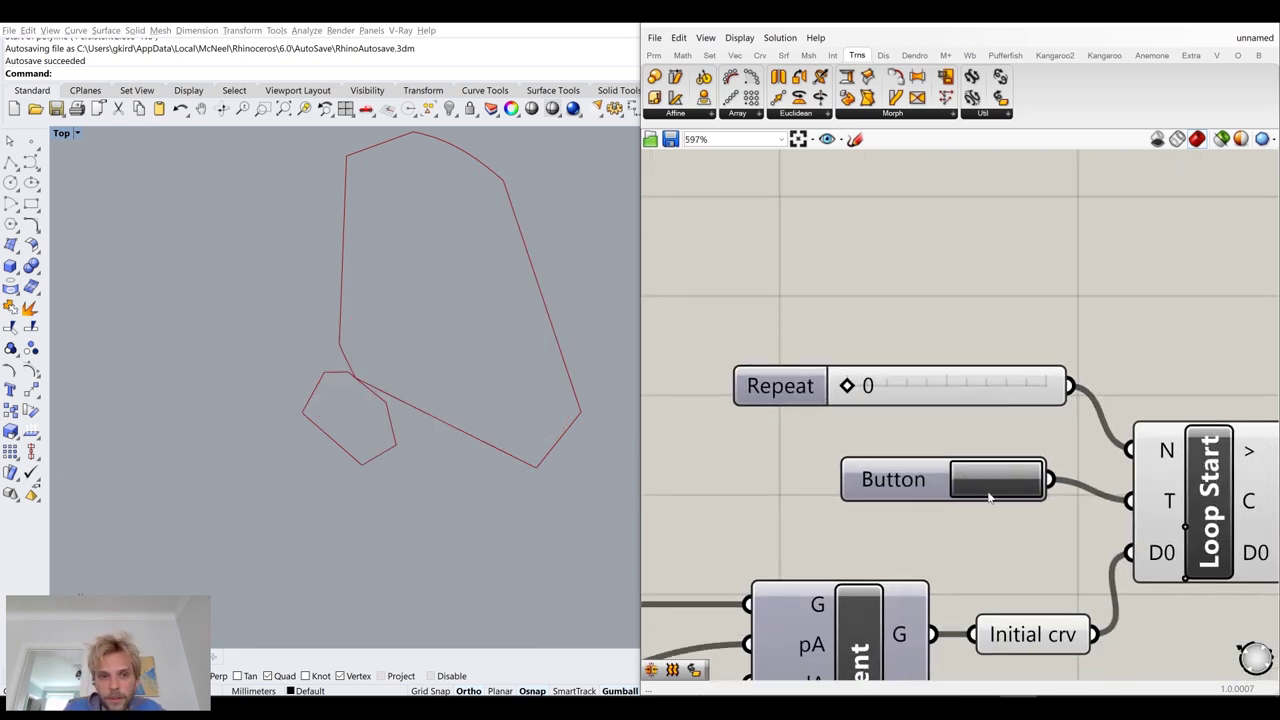
scroll(988, 493, down, 7)
right_drag(988, 493, 842, 372)
right_drag(1082, 399, 858, 331)
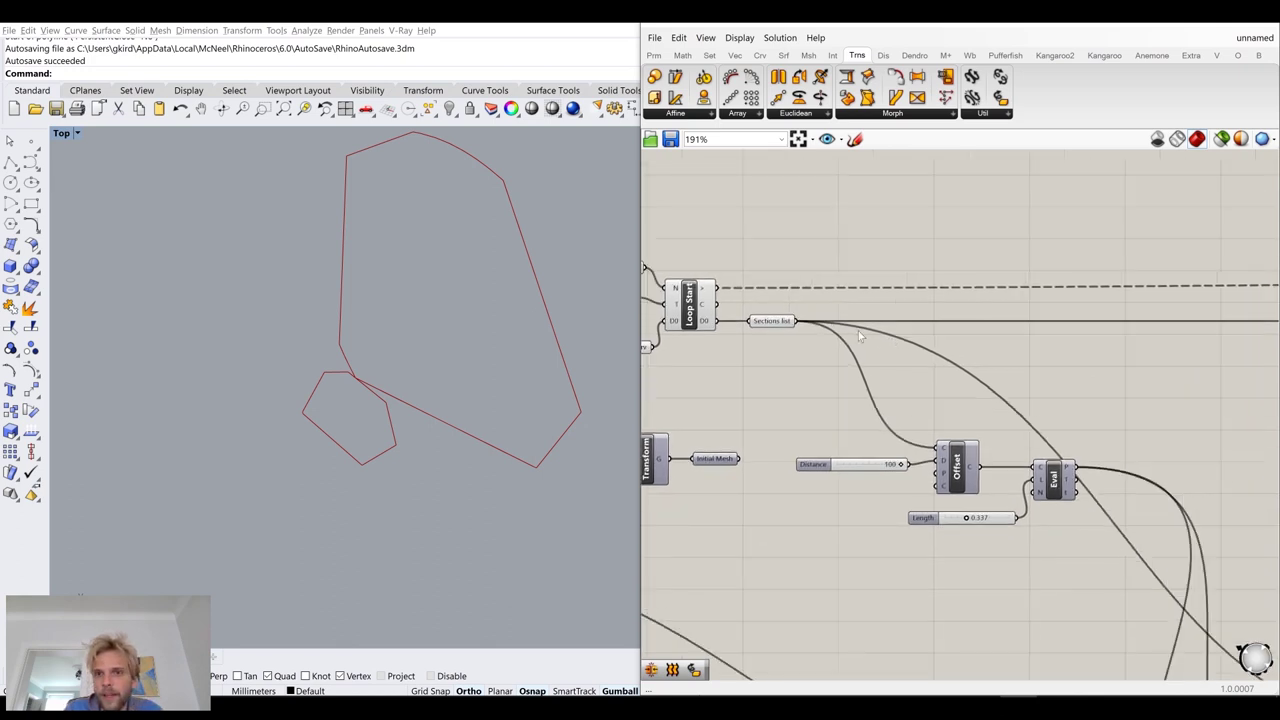
scroll(858, 330, down, 4)
scroll(867, 352, up, 4)
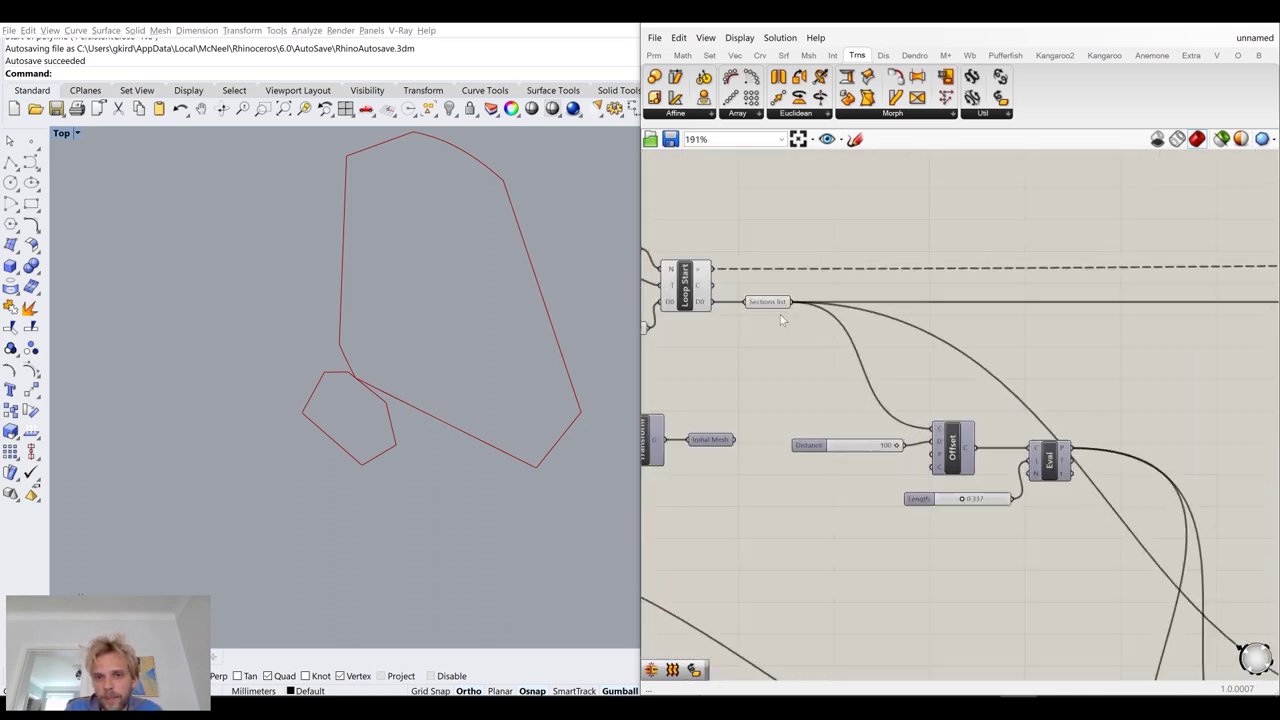
right_drag(752, 296, 972, 348)
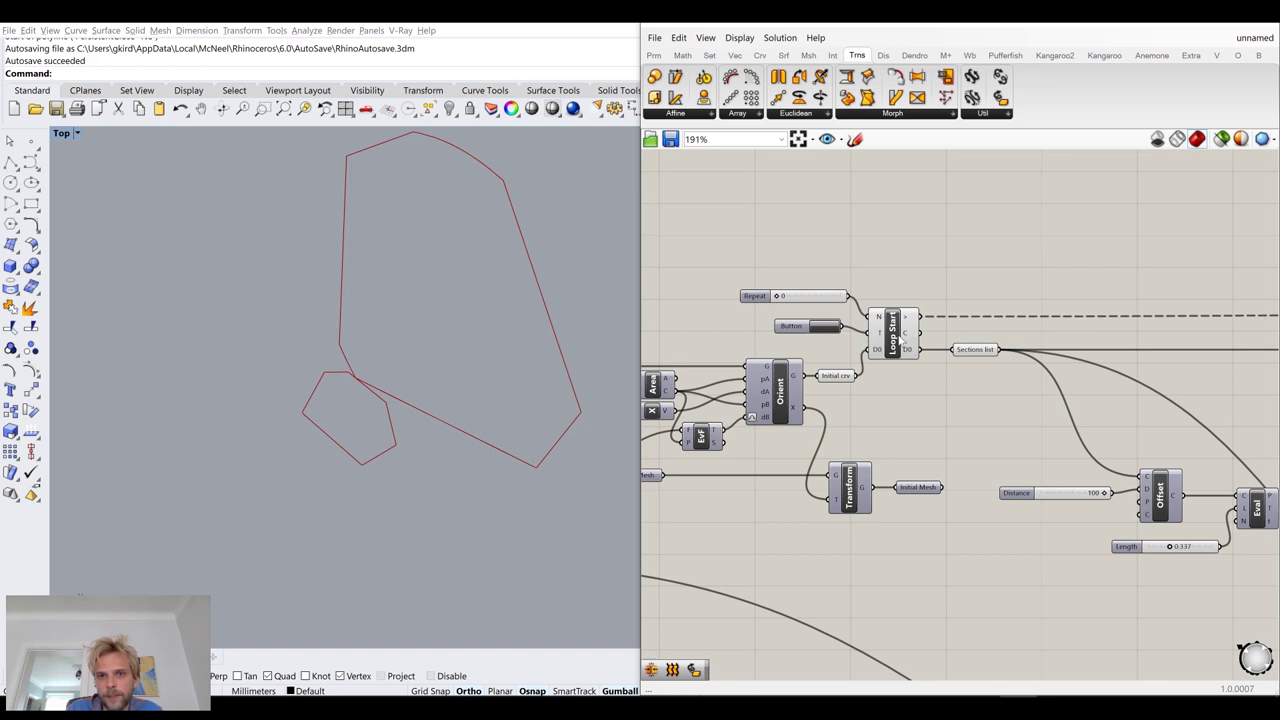
scroll(975, 345, up, 2)
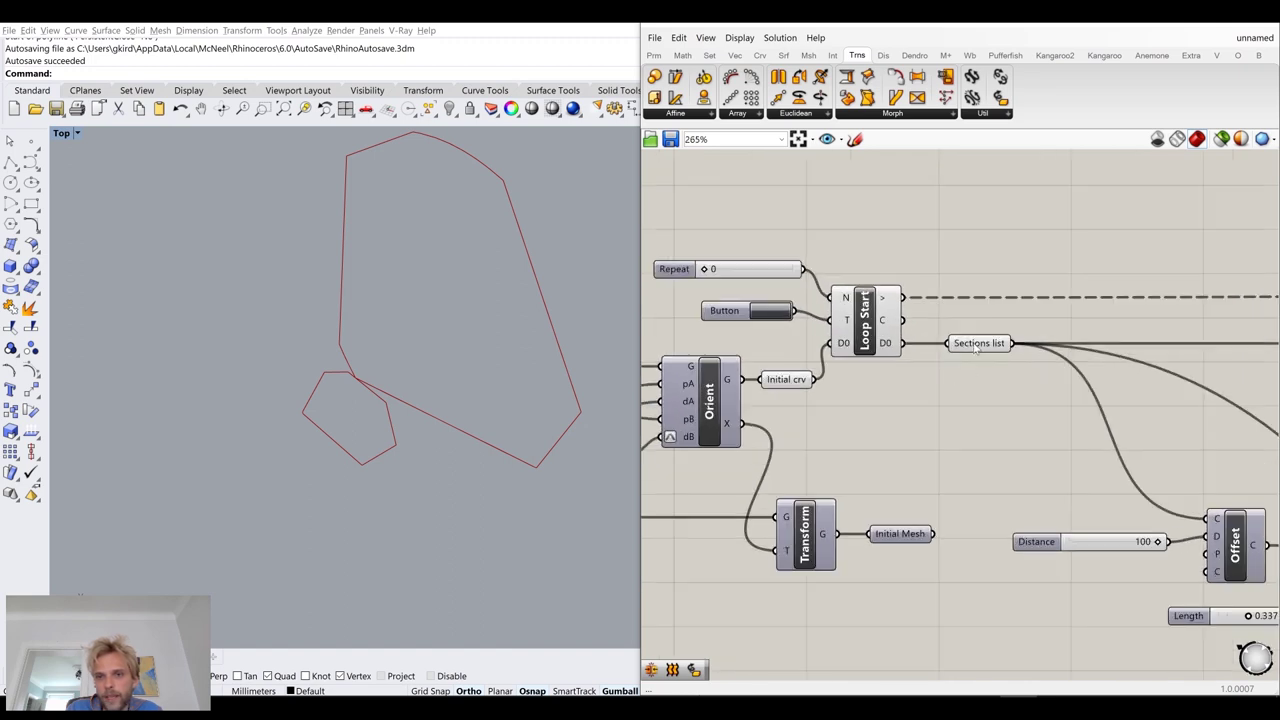
mouse_move(975, 347)
scroll(977, 346, down, 4)
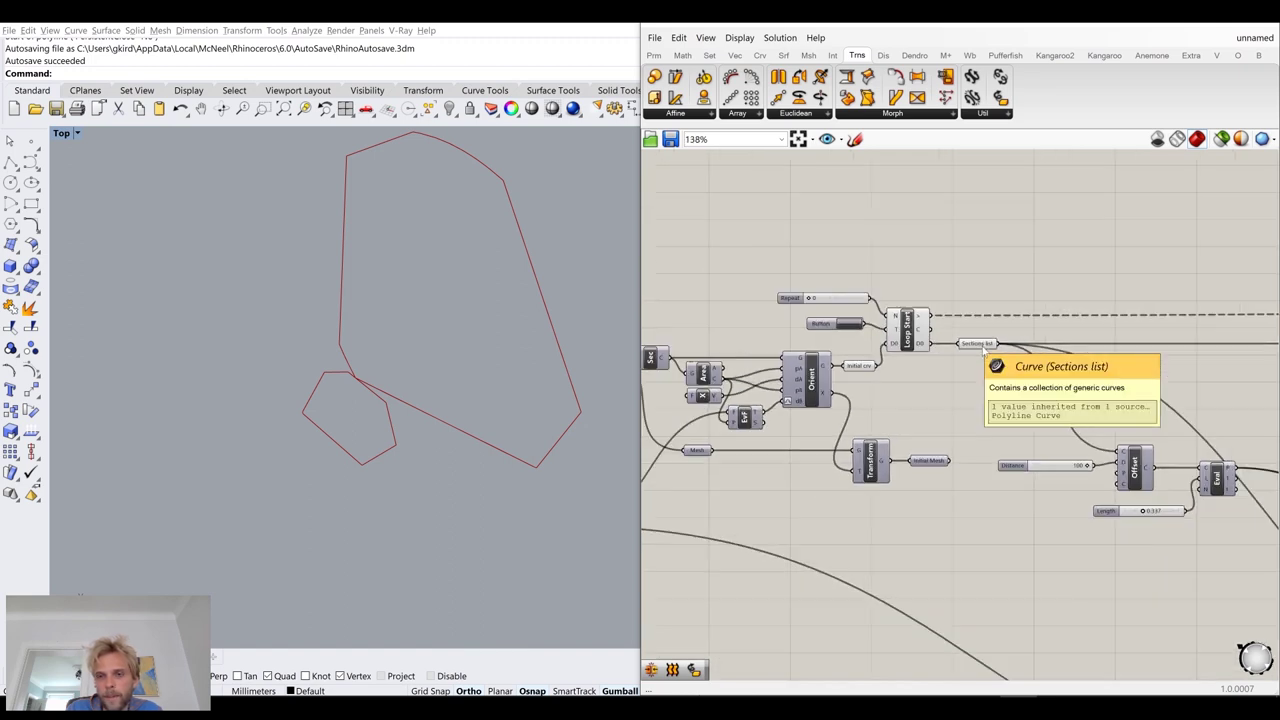
scroll(980, 349, up, 4)
click(984, 355)
drag(985, 357, 975, 357)
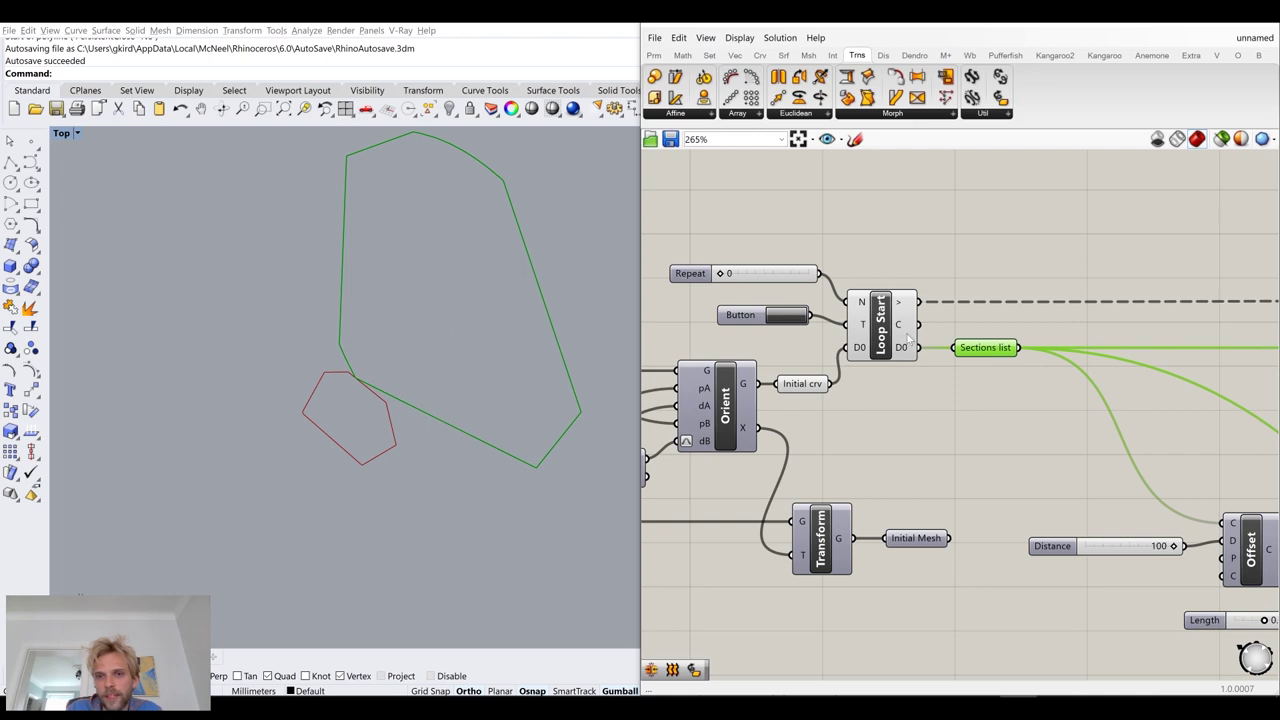
Set the Repeat slider feeding Loop Start's N input to 1
double_click(766, 276)
text(2)
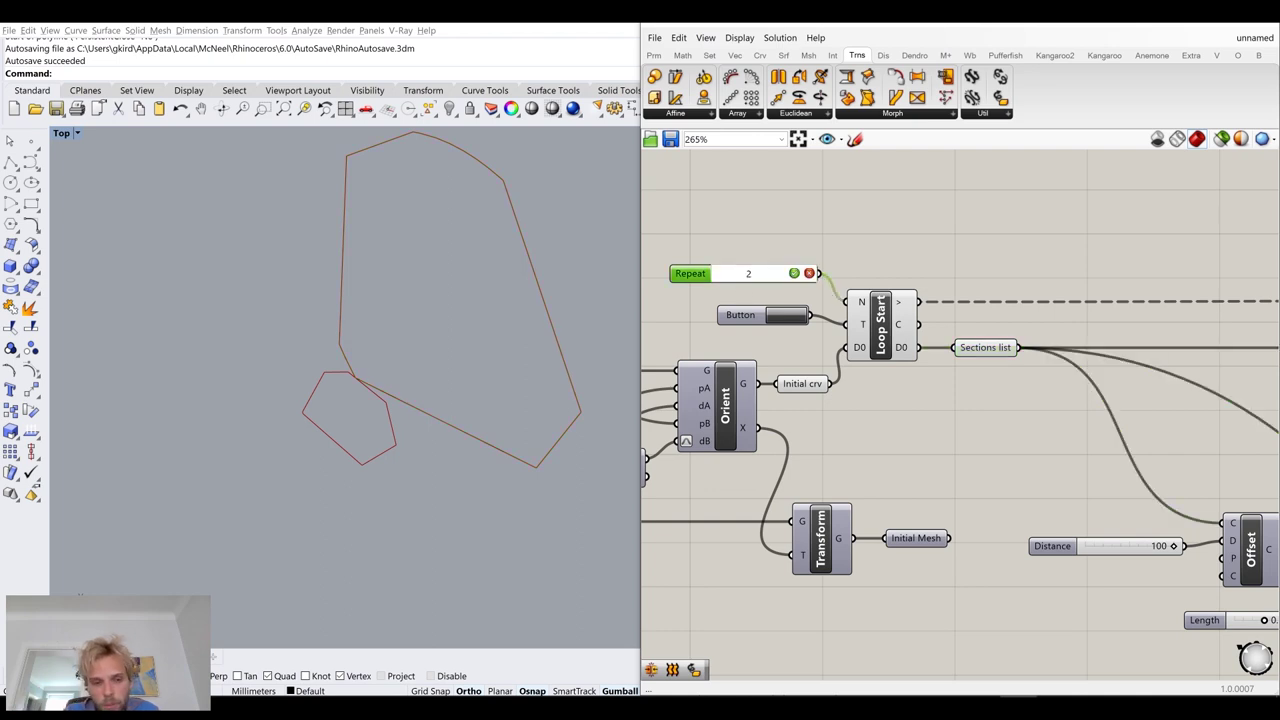
key(Return)
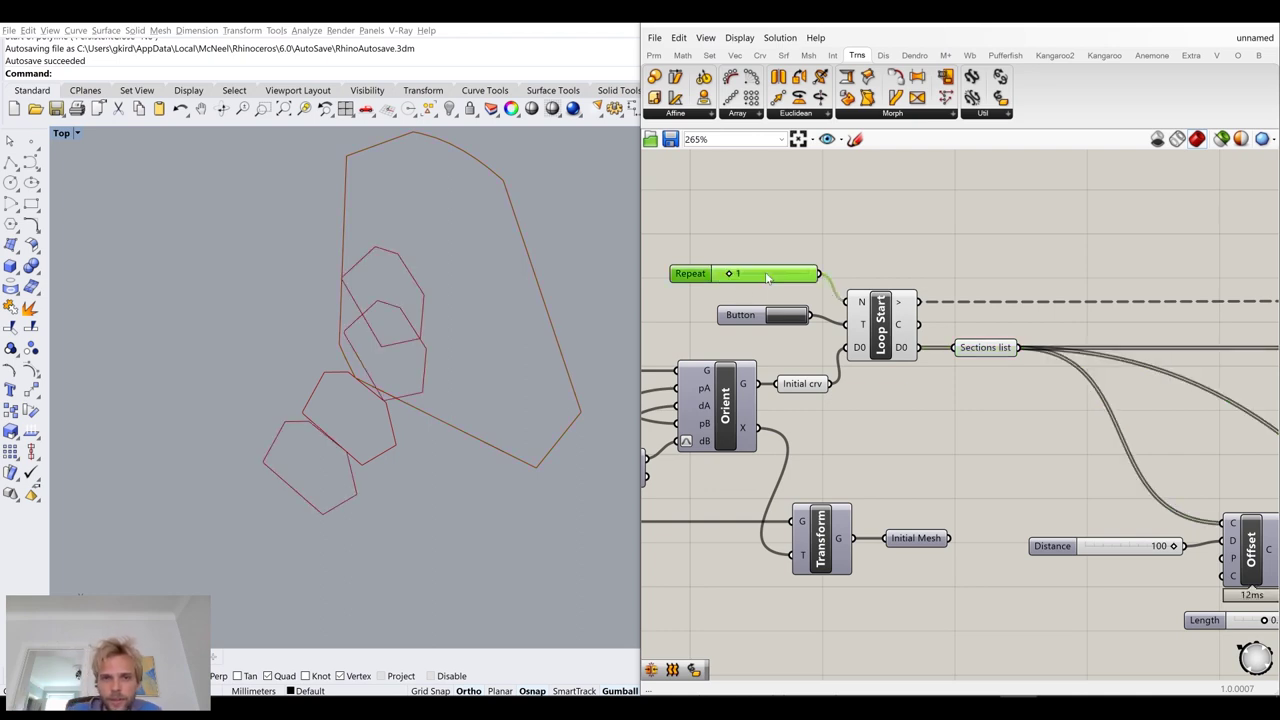
Inspect the Sections list data and the data tree at the final Move component's G output
mouse_move(990, 360)
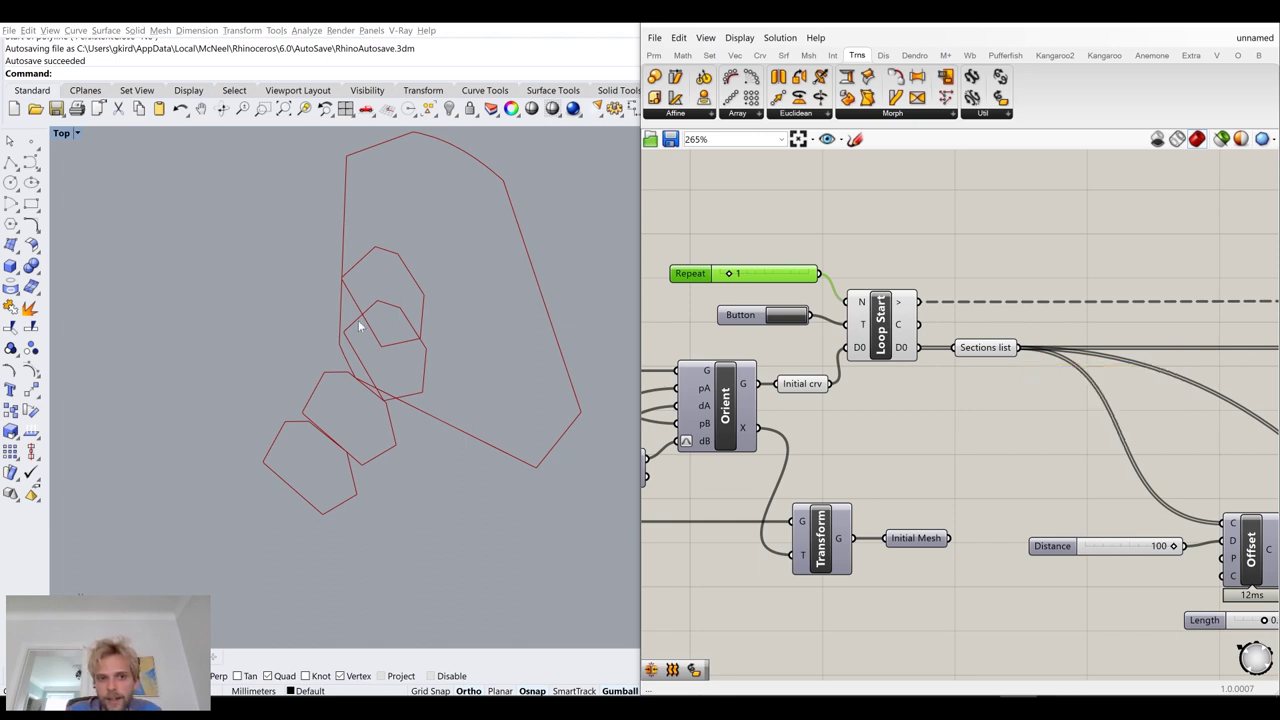
scroll(900, 400, down, 5)
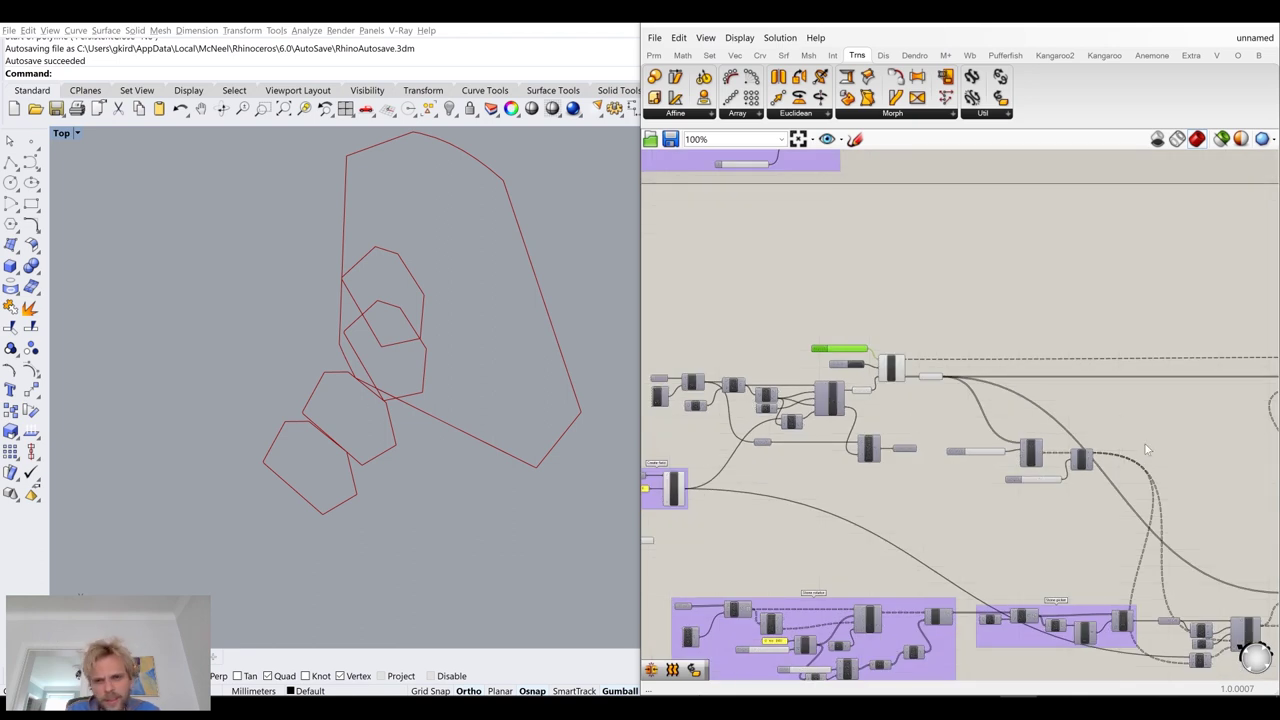
scroll(1108, 441, down, 2)
right_drag(1105, 441, 908, 375)
scroll(1095, 505, up, 8)
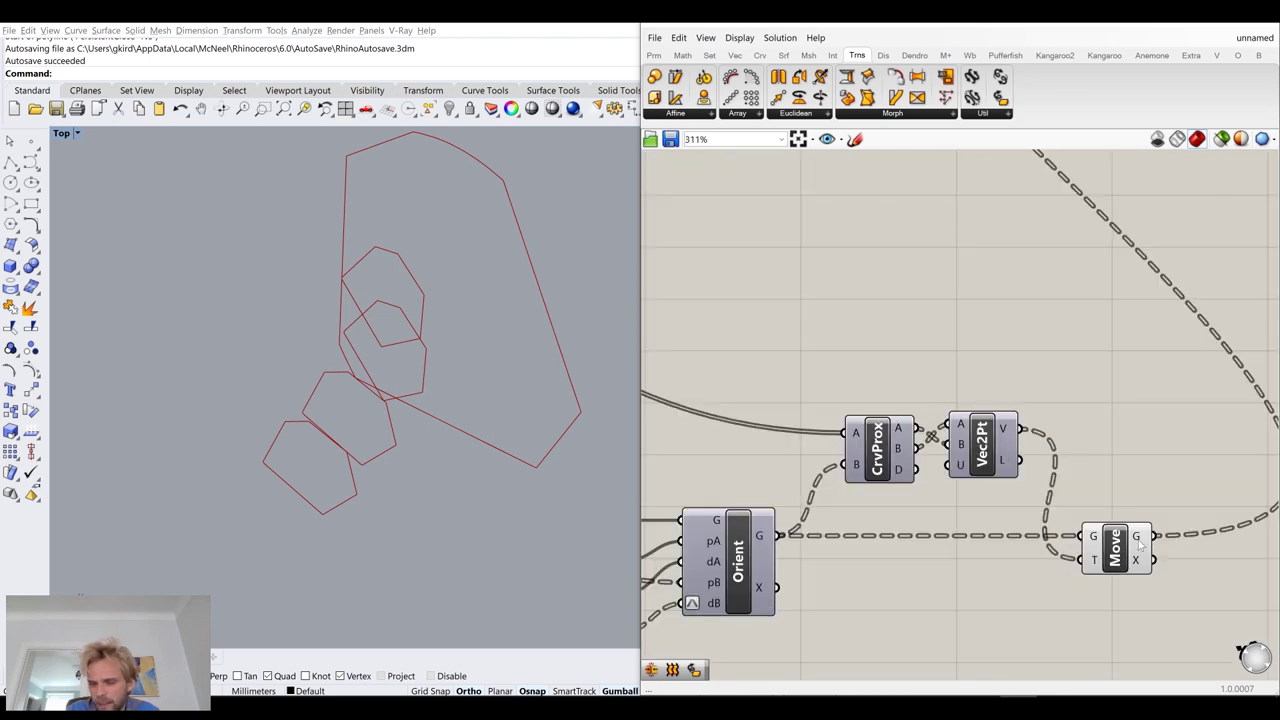
mouse_move(1139, 541)
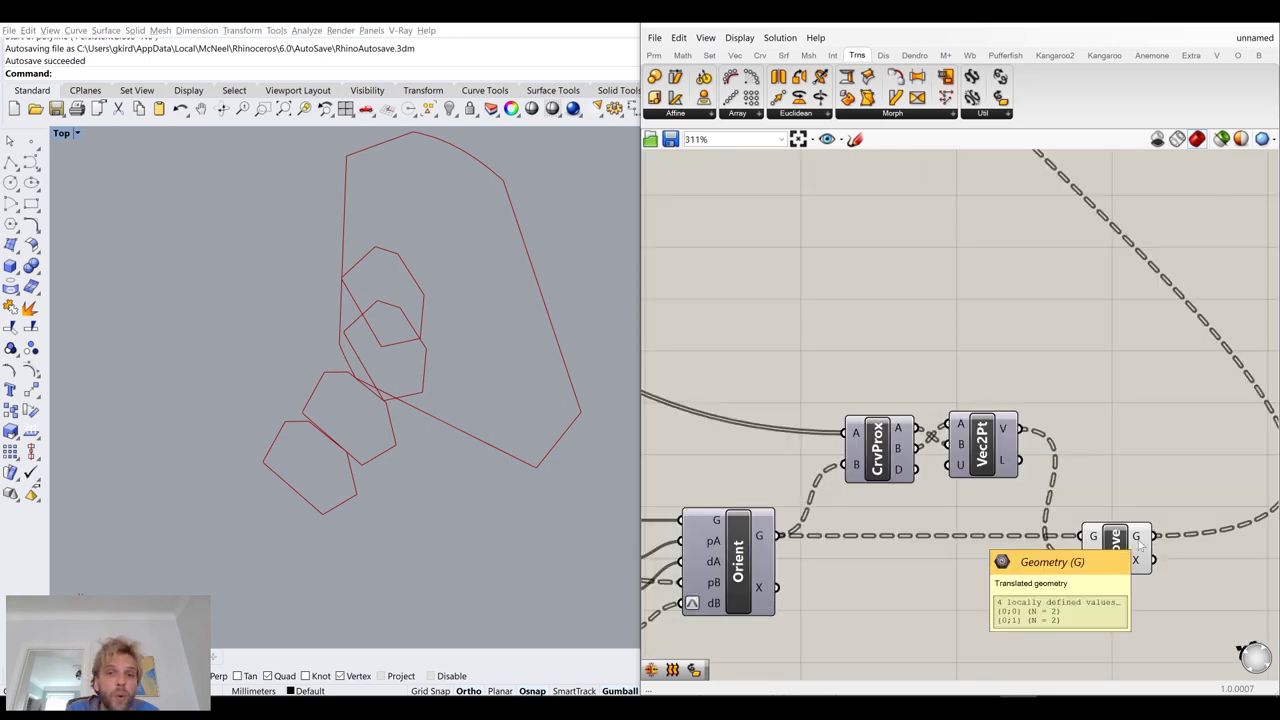
Set the Repeat slider feeding Loop Start's N input to 0
scroll(968, 434, down, 5)
scroll(882, 377, up, 12)
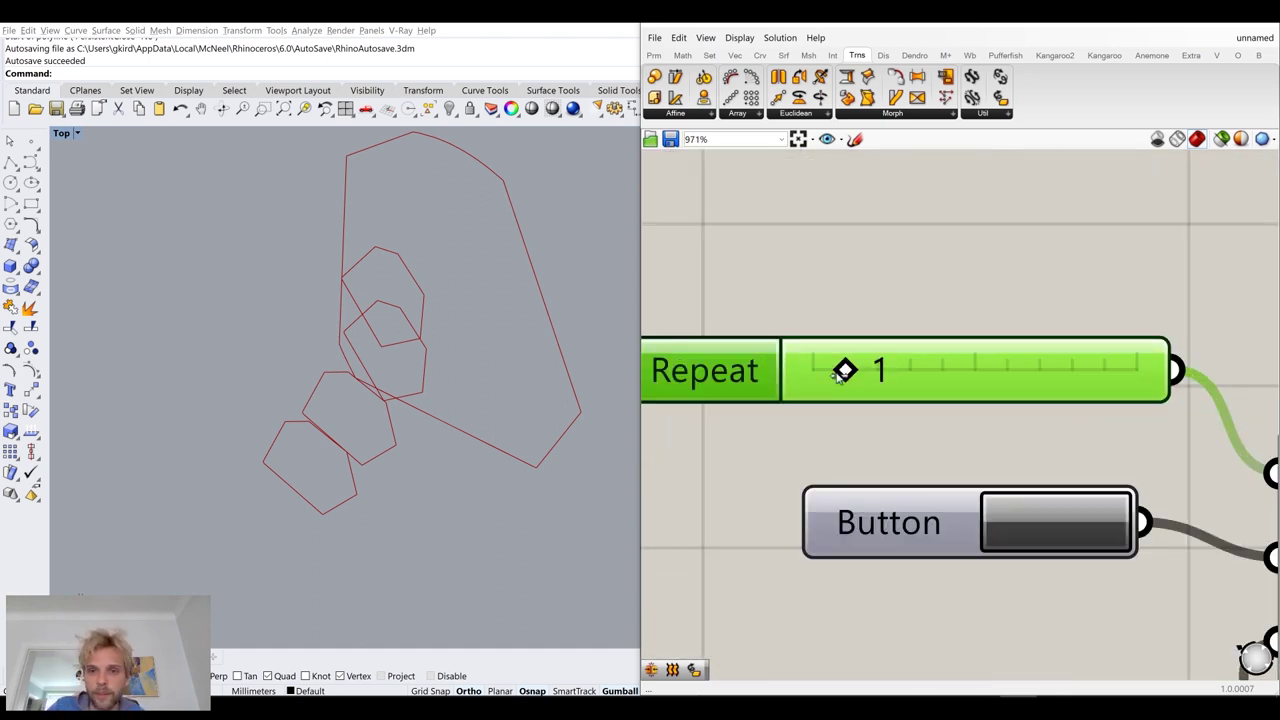
drag(843, 372, 810, 373)
scroll(1030, 503, down, 6)
scroll(951, 421, up, 4)
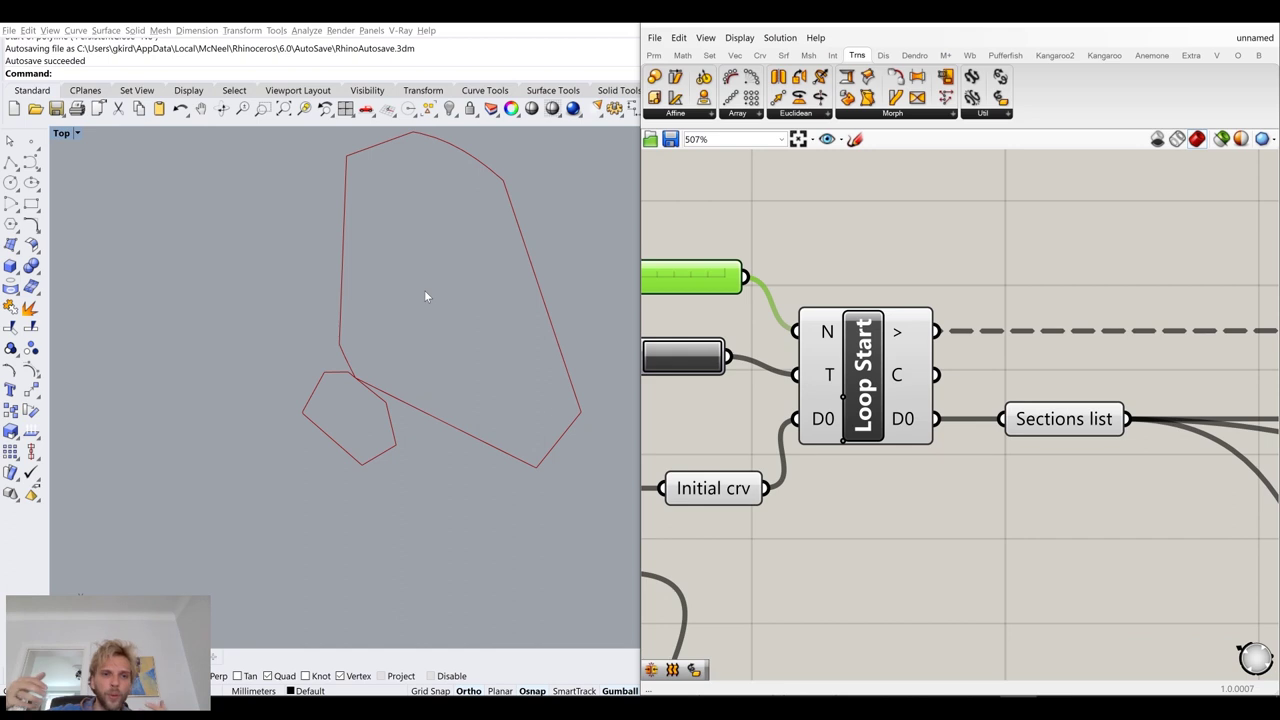
Add a List Item component to the canvas just below Sections list
scroll(880, 410, down, 3)
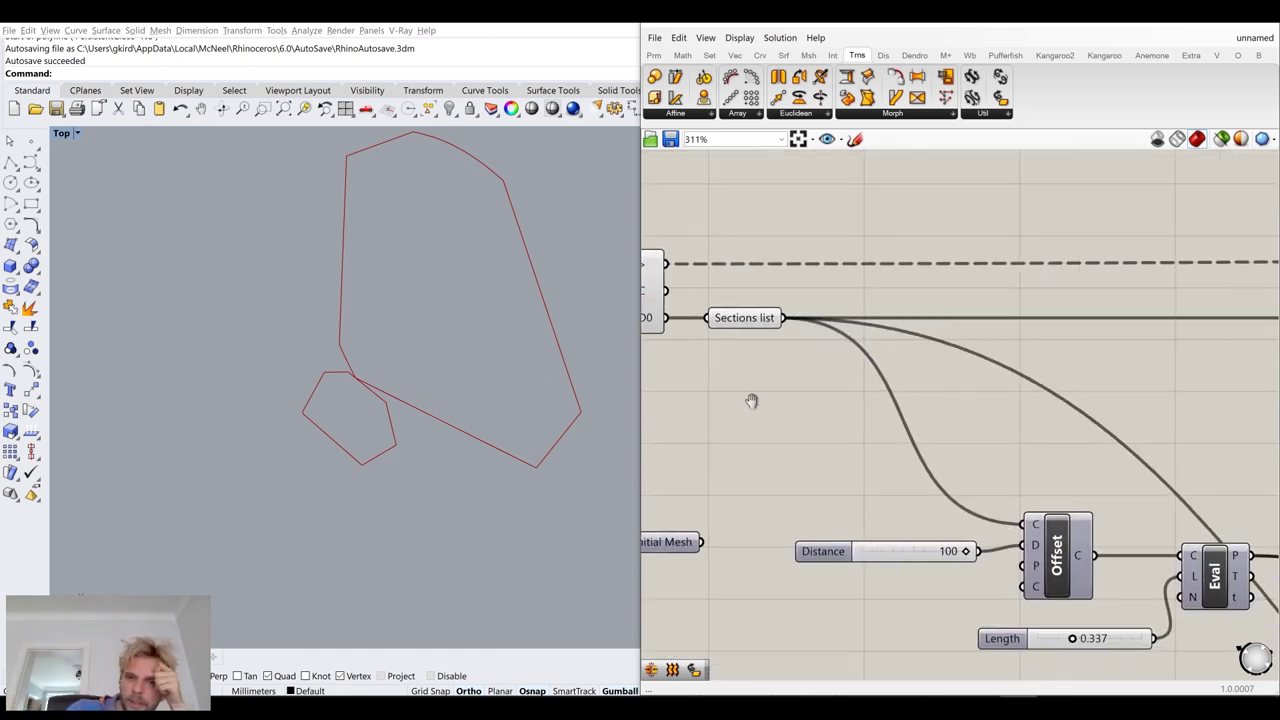
right_drag(761, 405, 729, 443)
double_click(728, 425)
text(list item)
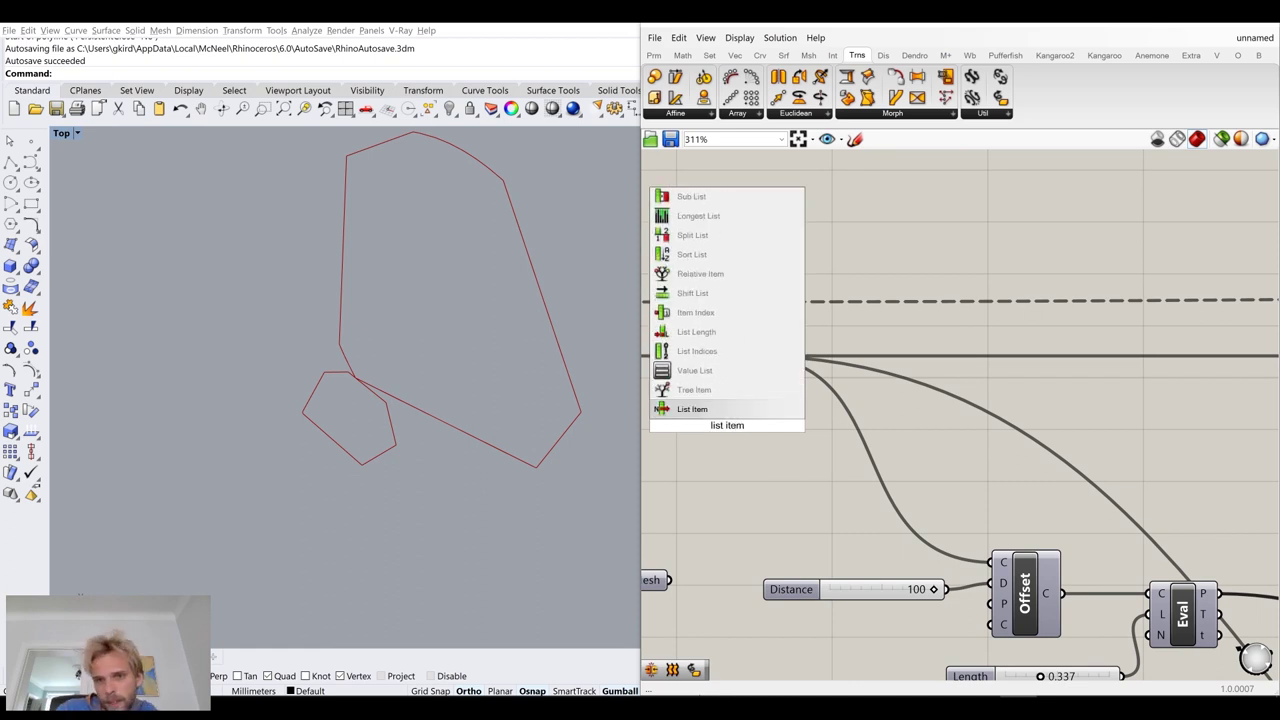
key(Return)
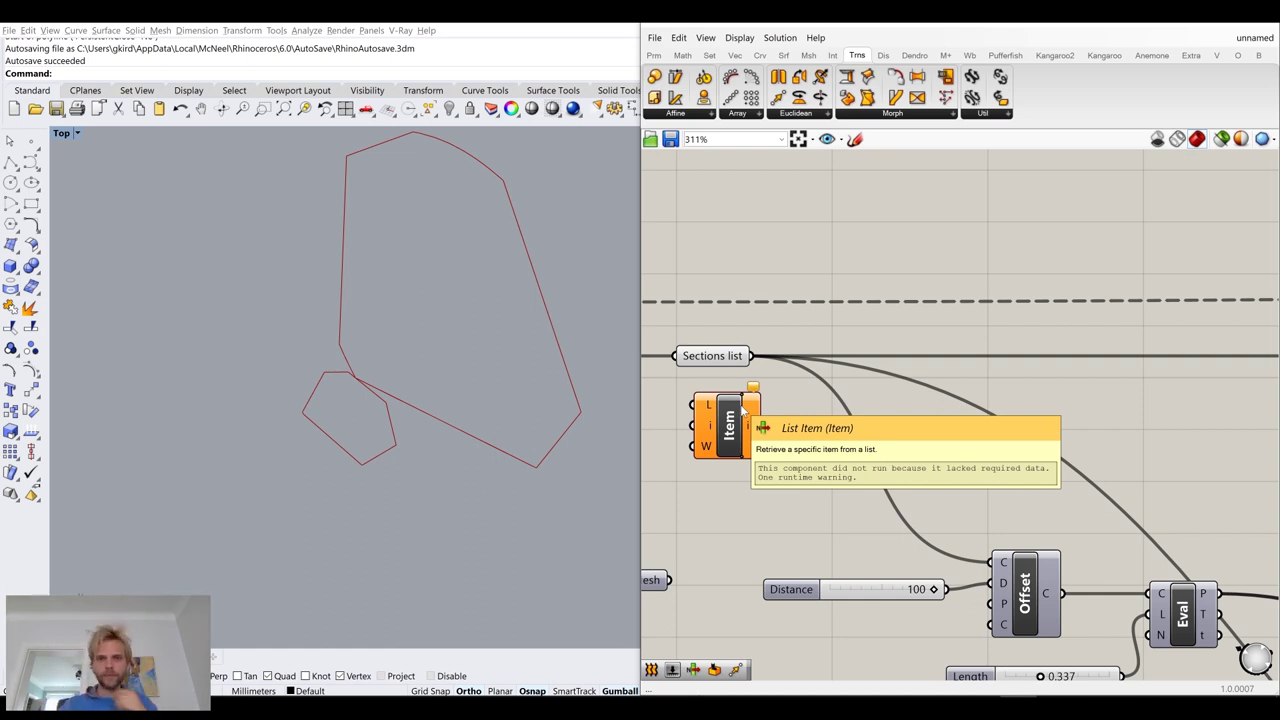
Connect the Sections list output to the List Item component's L input
right_drag(803, 366, 940, 339)
scroll(848, 334, up, 2)
drag(745, 334, 822, 401)
drag(905, 334, 848, 424)
key(ctrl+z)
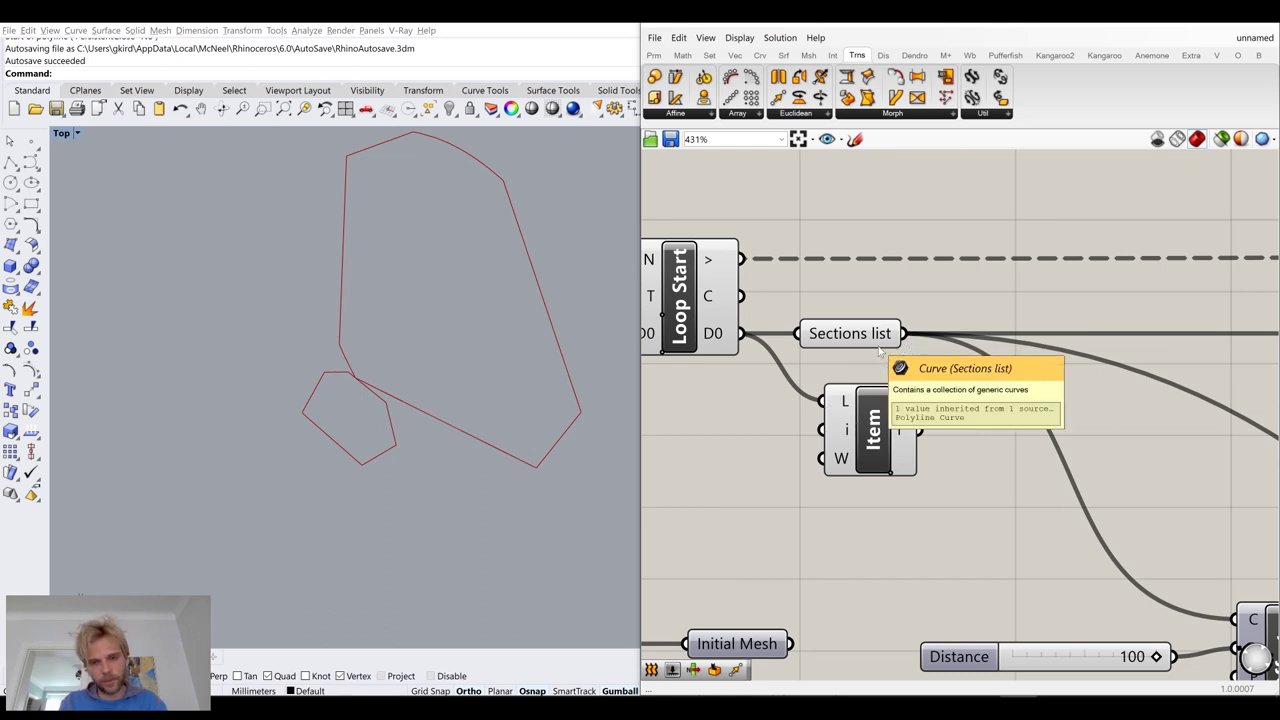
drag(905, 334, 997, 400)
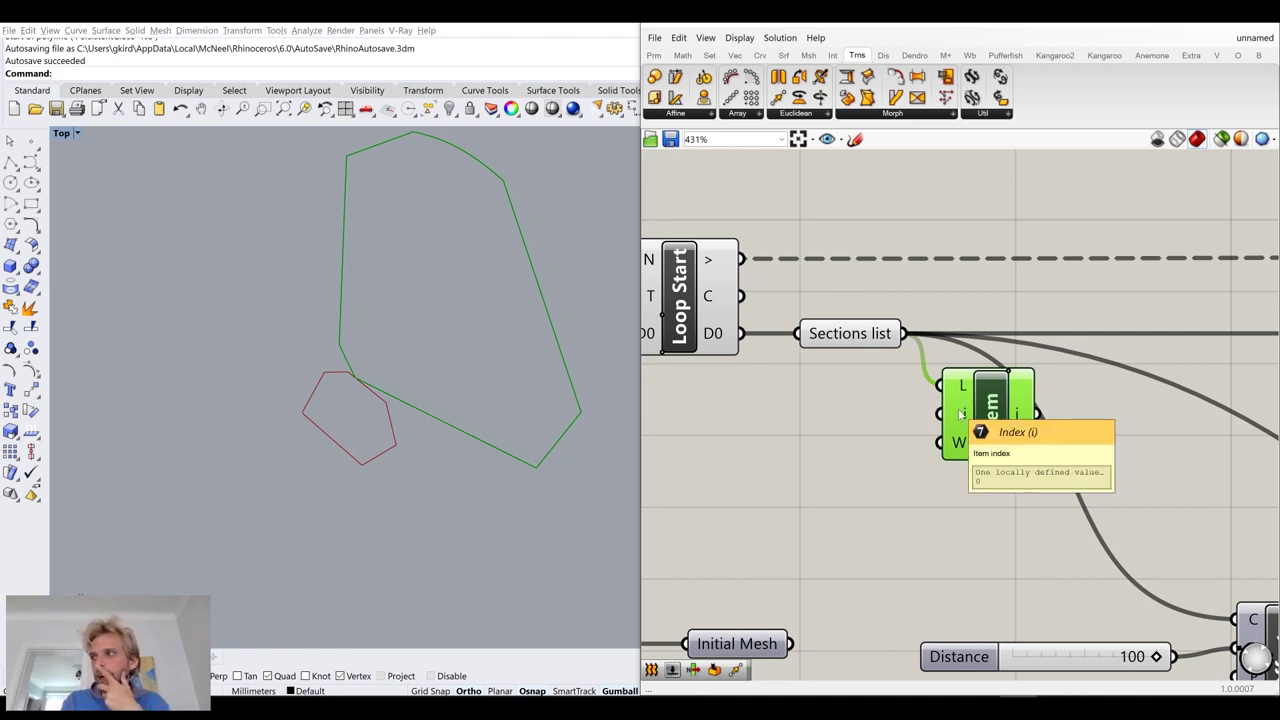
Add a Random component beside List Item and connect its R output to List Item's i input
double_click(817, 481)
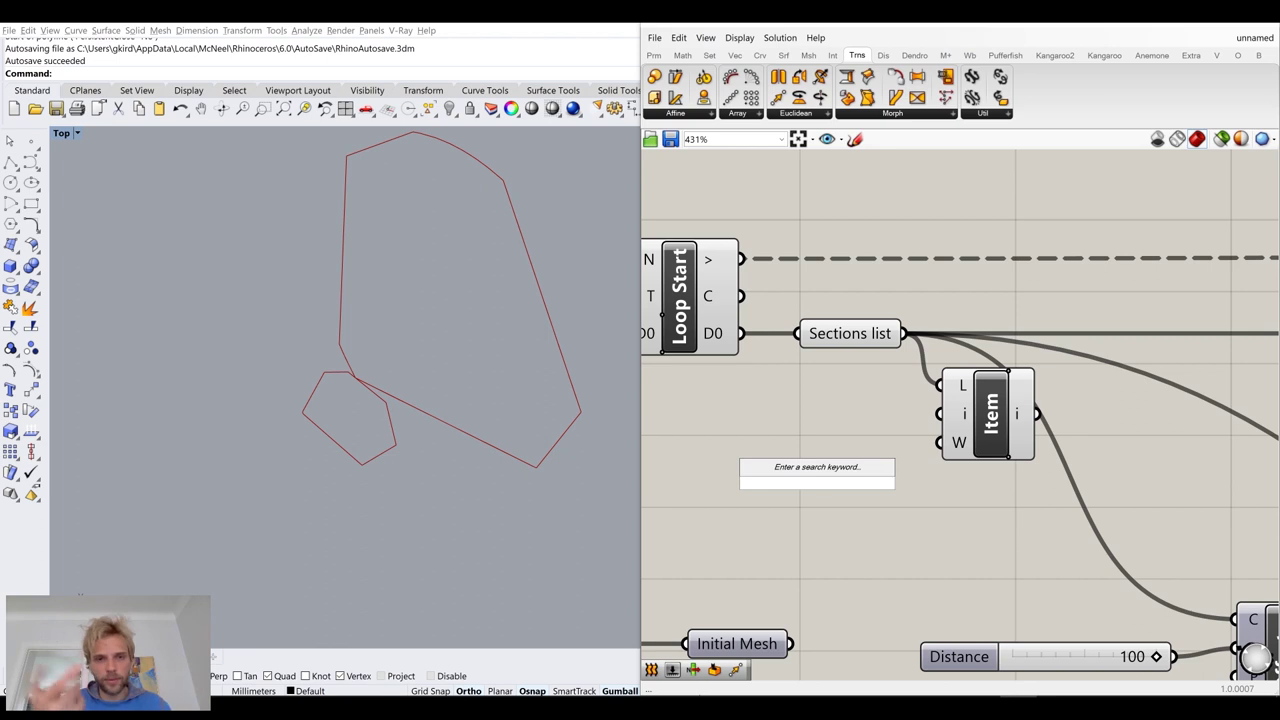
text(random)
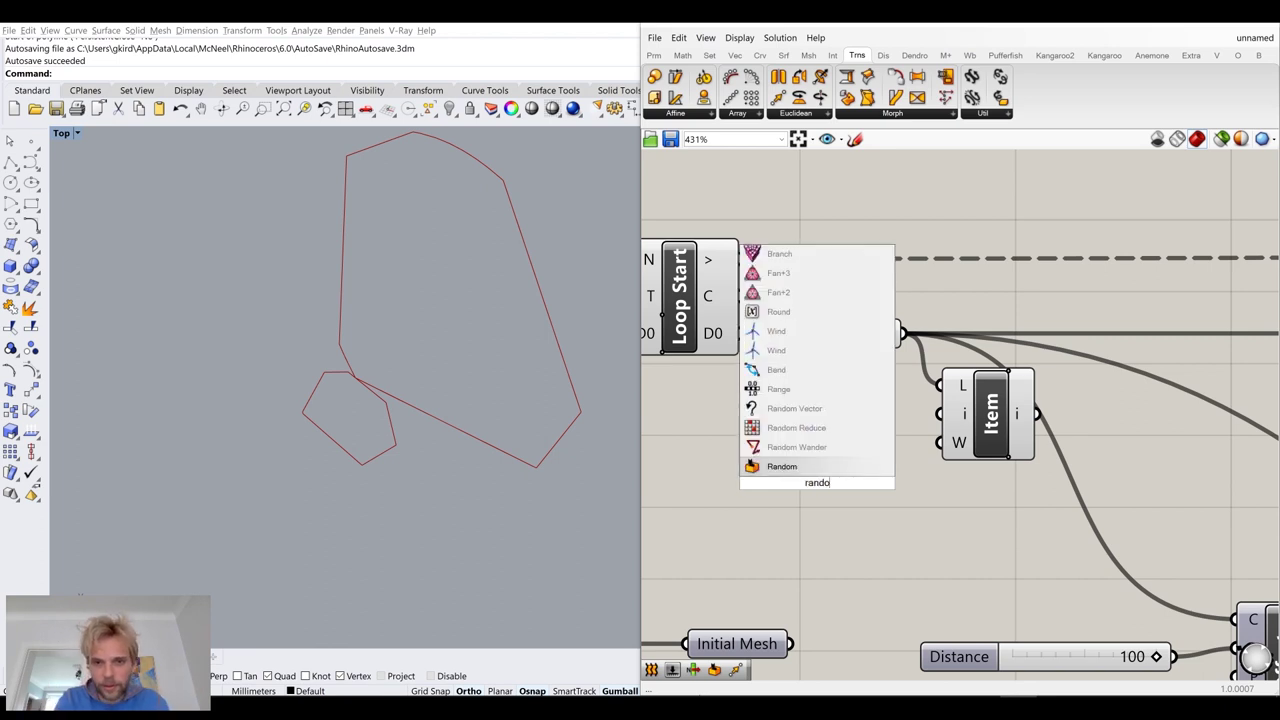
click(790, 467)
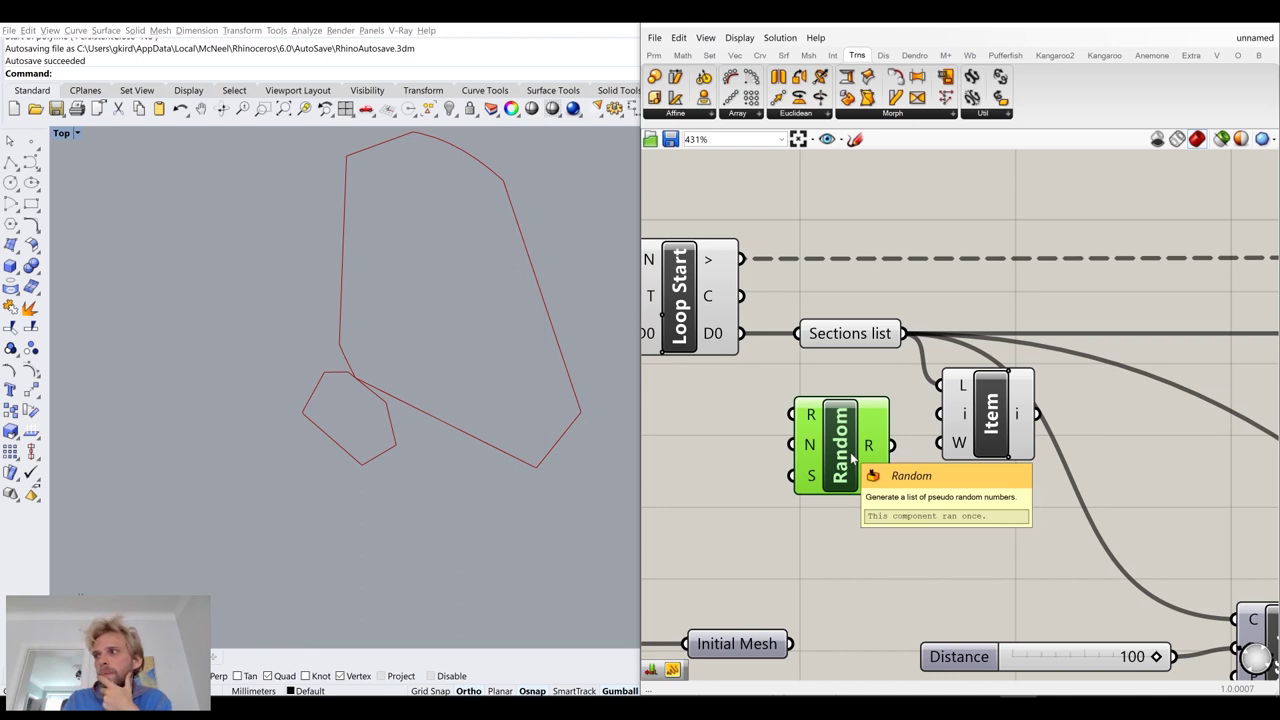
drag(891, 445, 950, 425)
drag(836, 444, 853, 414)
Switch the Random component to Integer Numbers
right_click(868, 408)
click(905, 476)
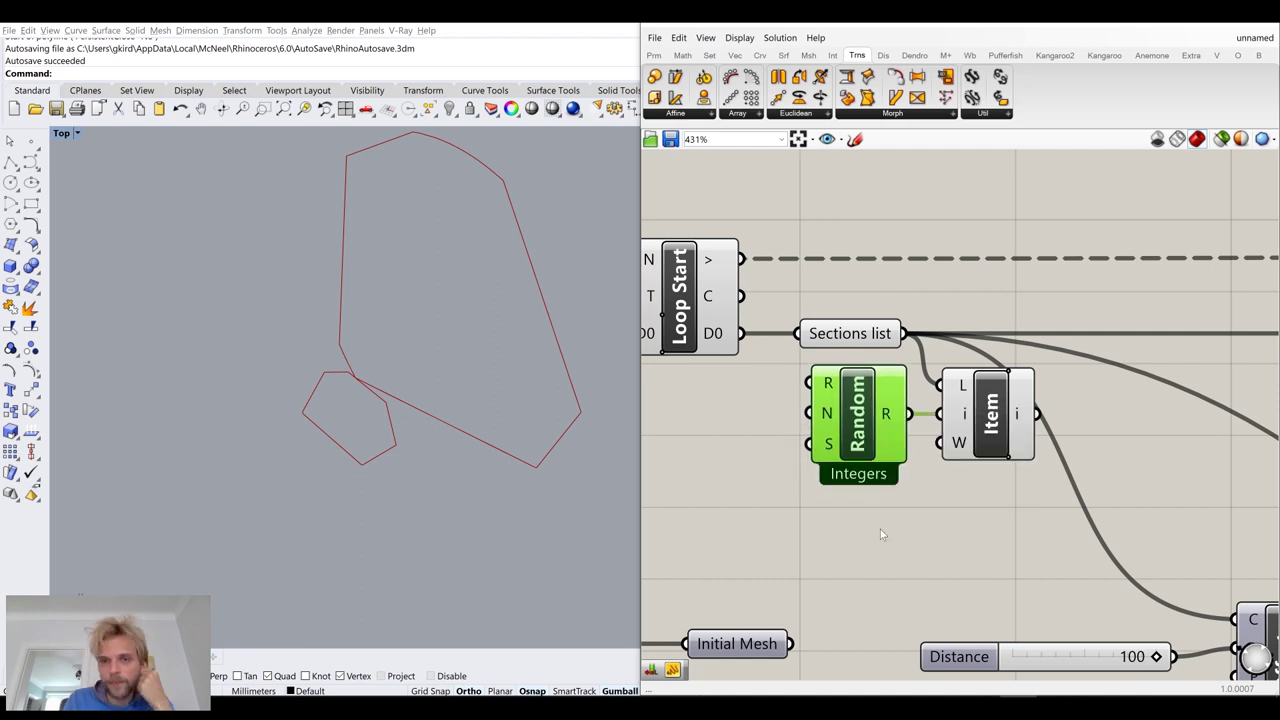
right_click(854, 411)
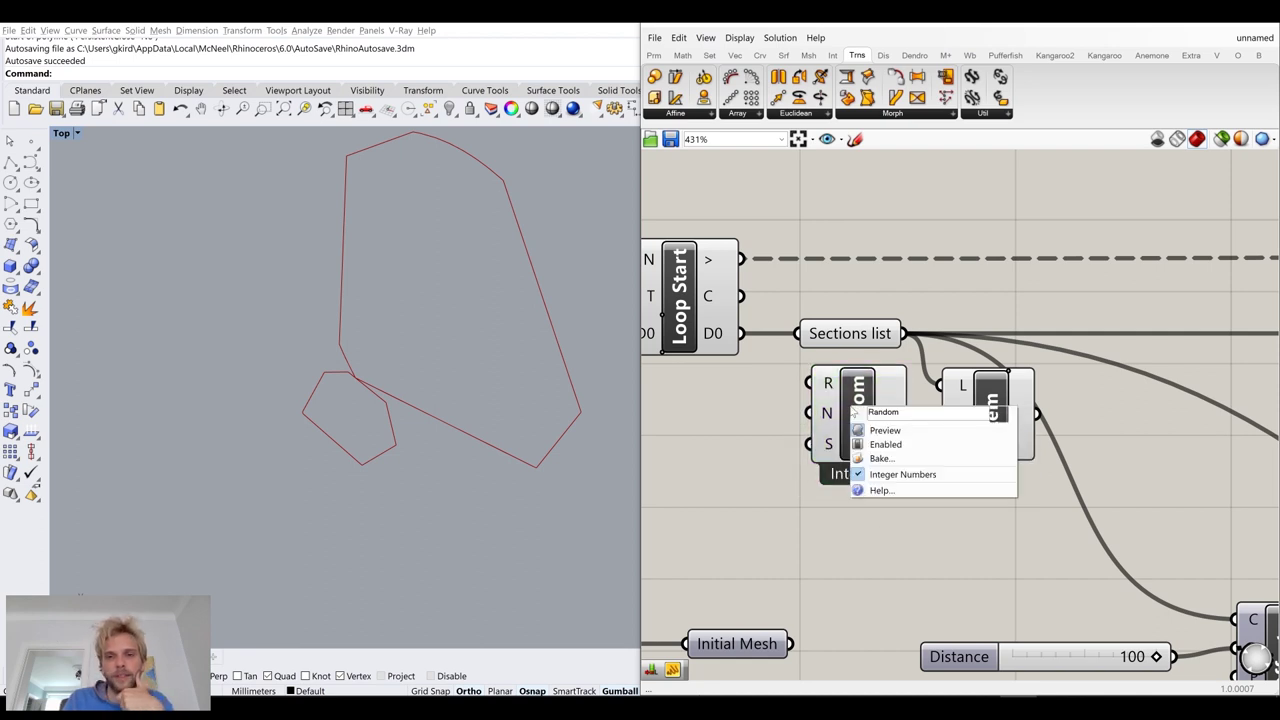
click(963, 577)
Add a List Length component, feed it from Sections list and connect its output to Random's R range input
mouse_move(826, 393)
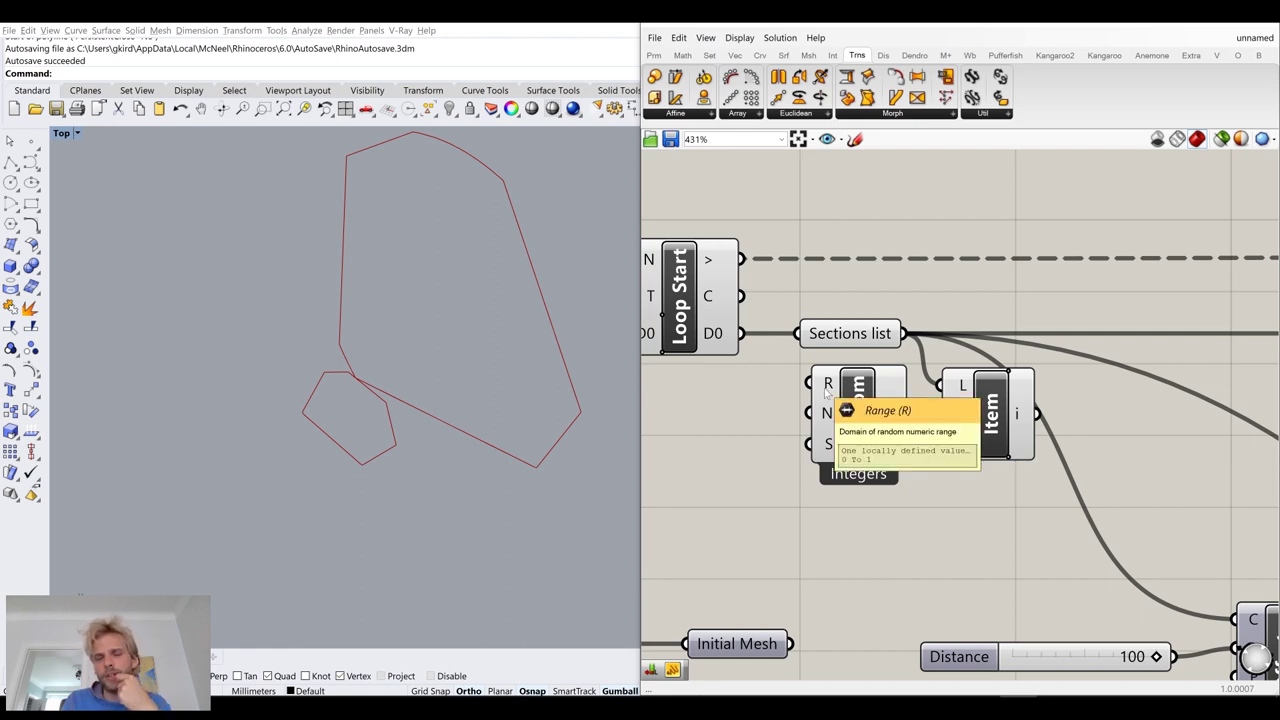
drag(984, 532, 945, 505)
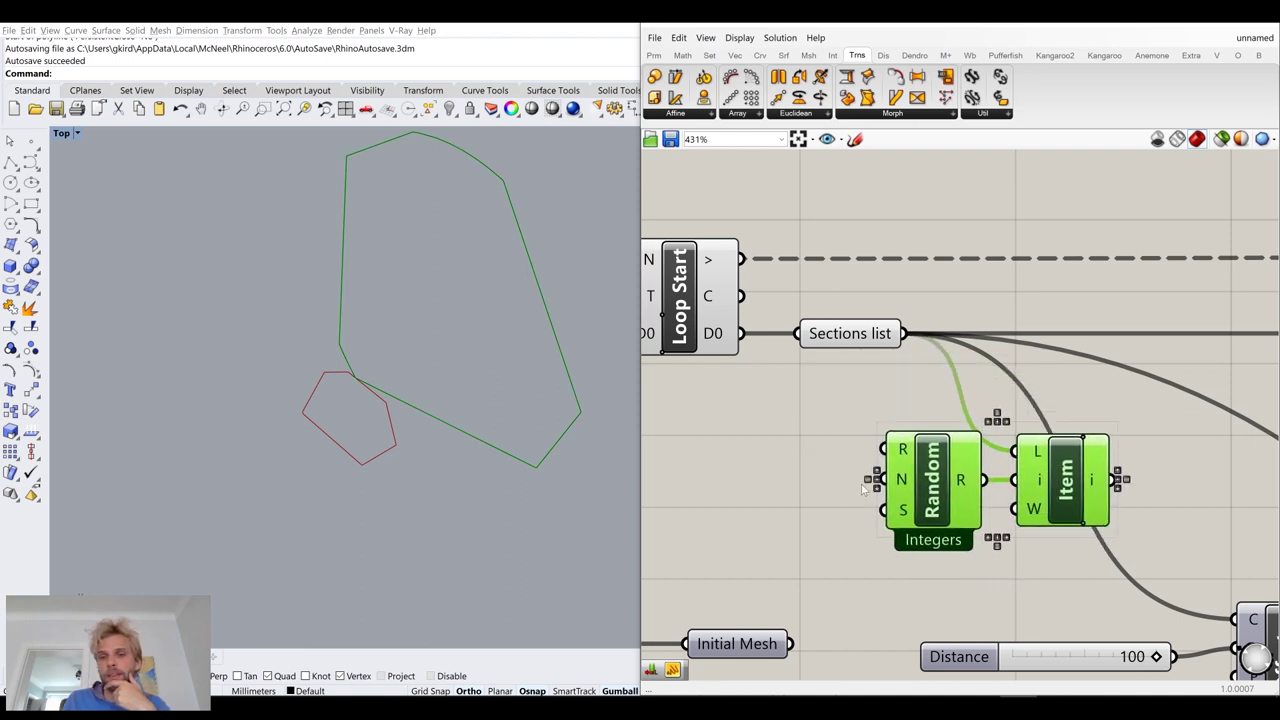
double_click(783, 451)
text(list len)
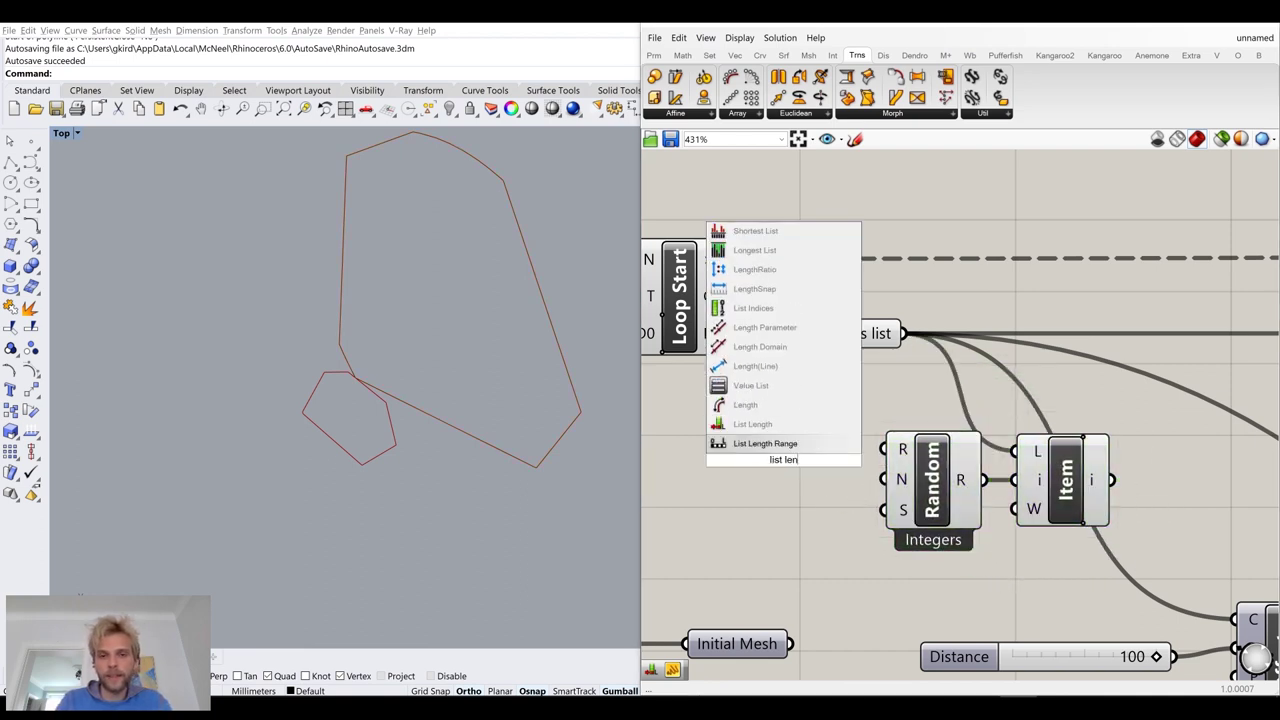
click(752, 424)
drag(904, 334, 882, 450)
drag(792, 455, 822, 451)
click(801, 566)
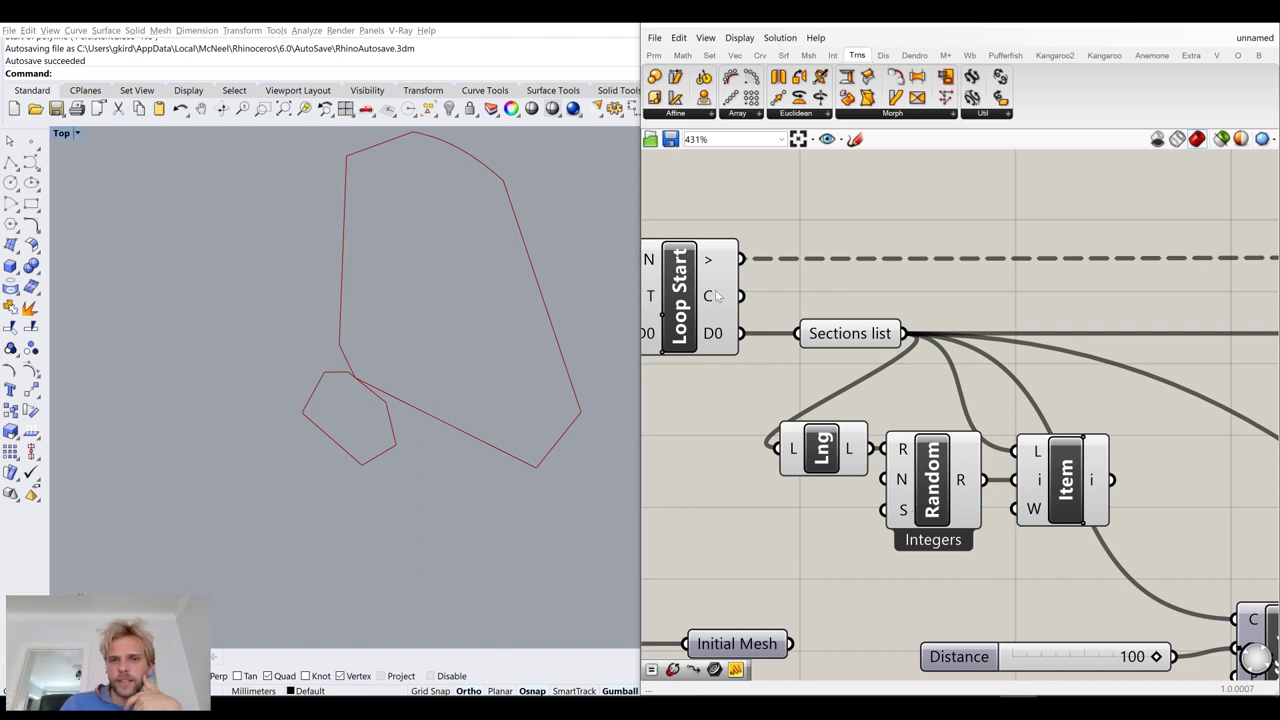
Connect Loop Start's C counter output to Random's S seed input and reposition the List Length, Random and List Item components
right_drag(716, 296, 776, 307)
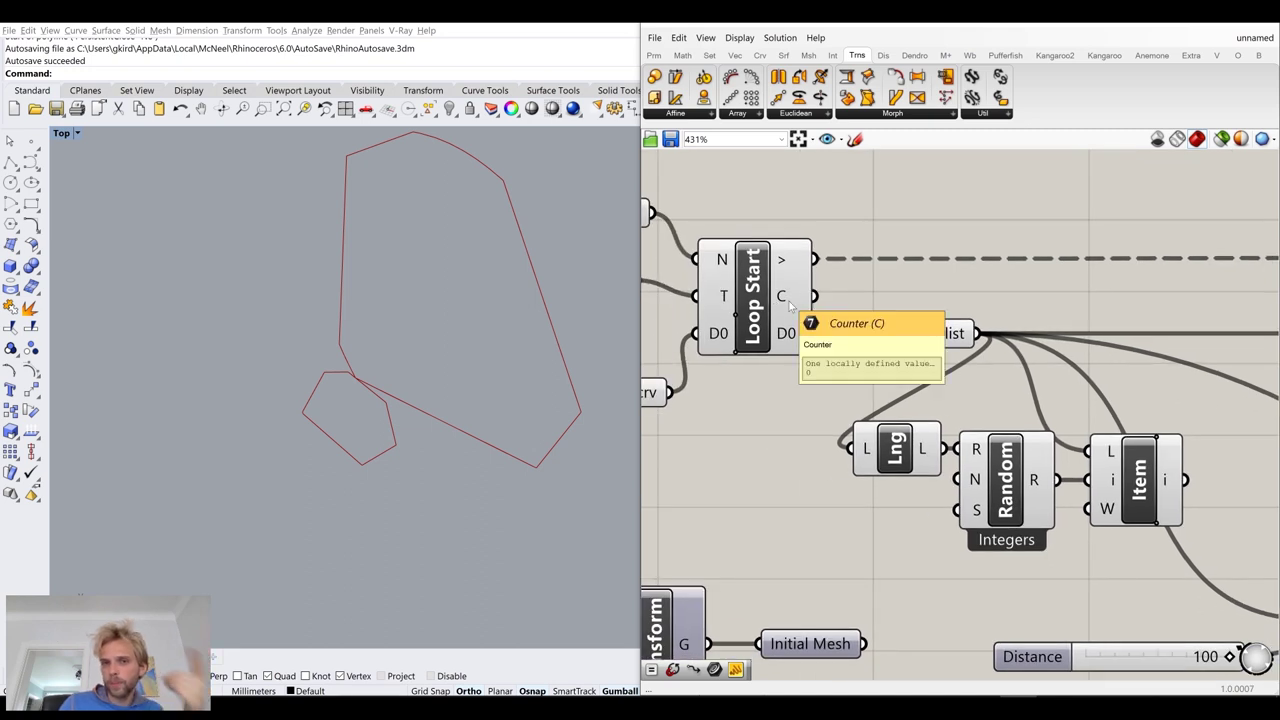
drag(830, 300, 955, 512)
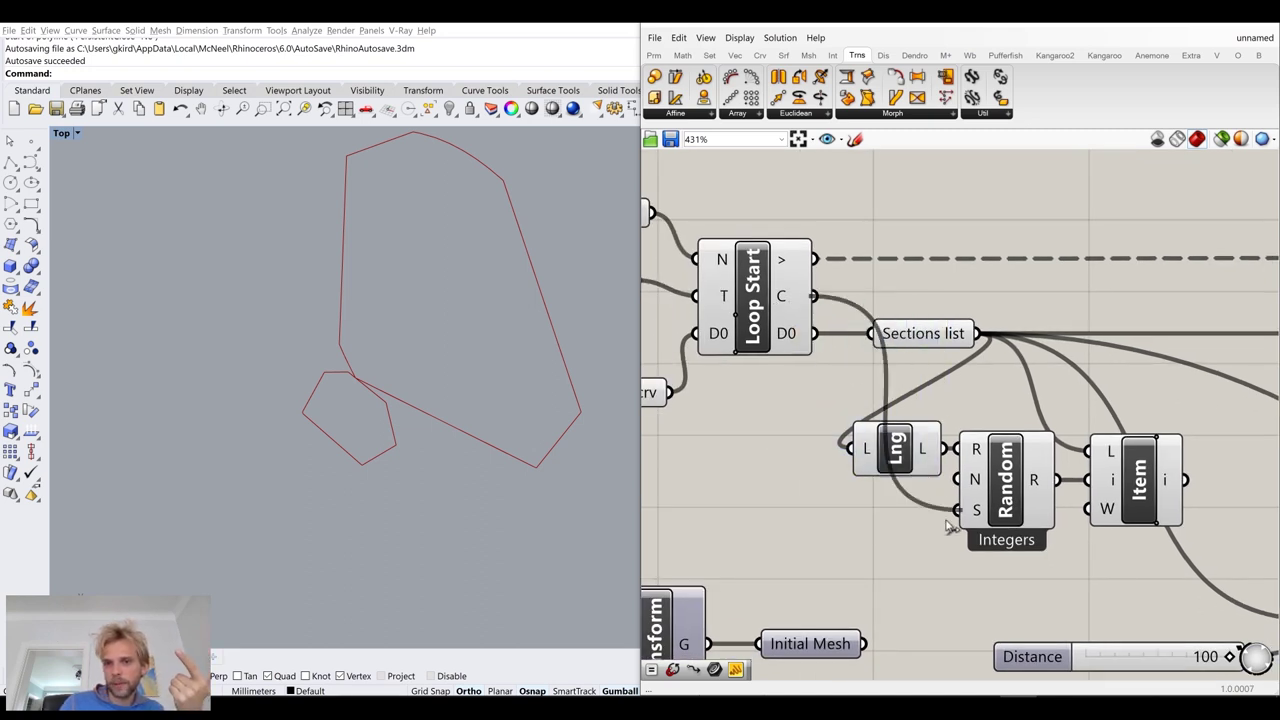
right_drag(1123, 530, 1037, 475)
drag(1032, 548, 810, 368)
drag(905, 425, 990, 425)
click(773, 400)
scroll(762, 391, down, 4)
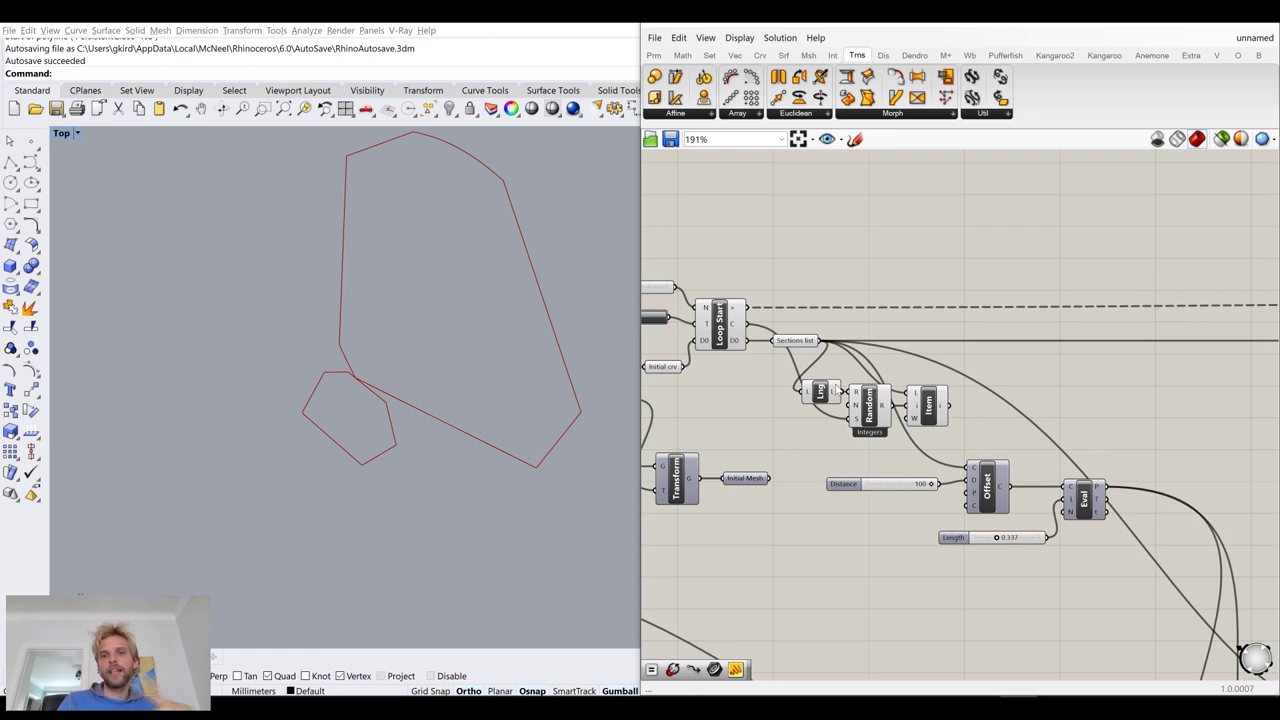
Replace the Sections list wires into Offset's C input and CrvProx's A input with List Item's output
right_drag(1012, 395, 947, 369)
click(873, 390)
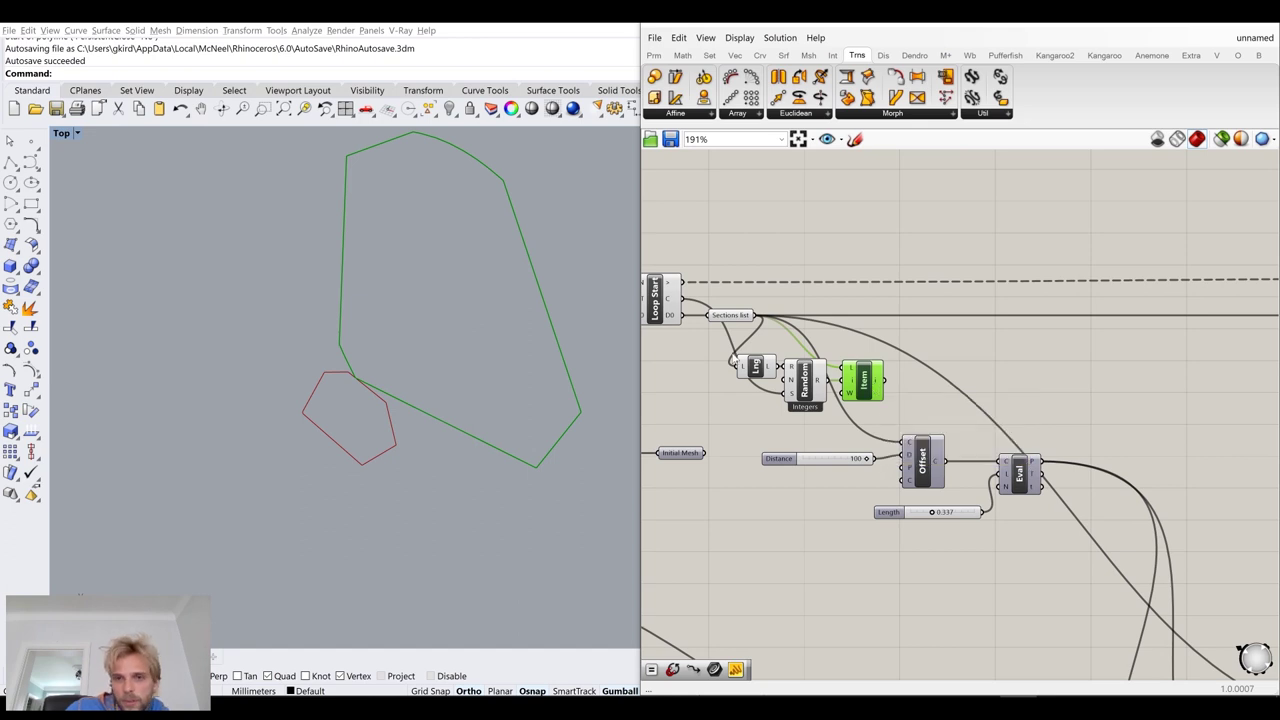
scroll(876, 447, up, 4)
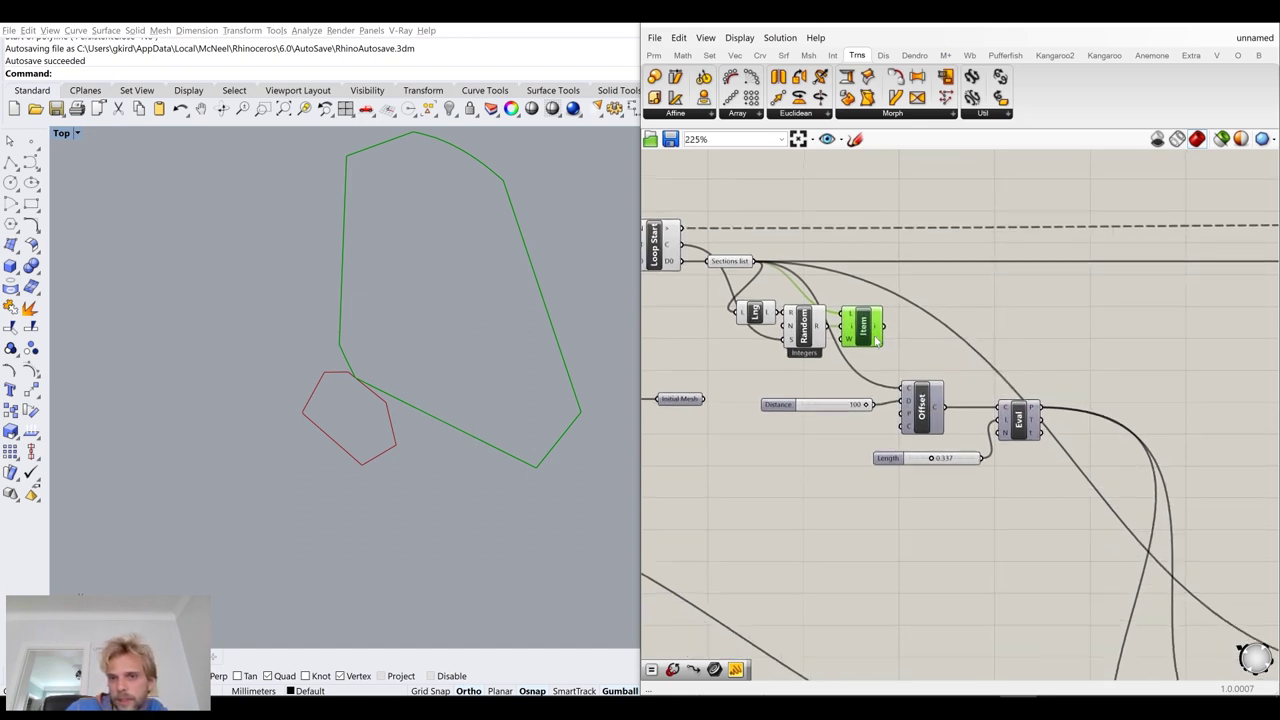
drag(891, 318, 930, 432)
scroll(929, 430, down, 7)
right_drag(1190, 586, 1100, 506)
scroll(1155, 530, up, 4)
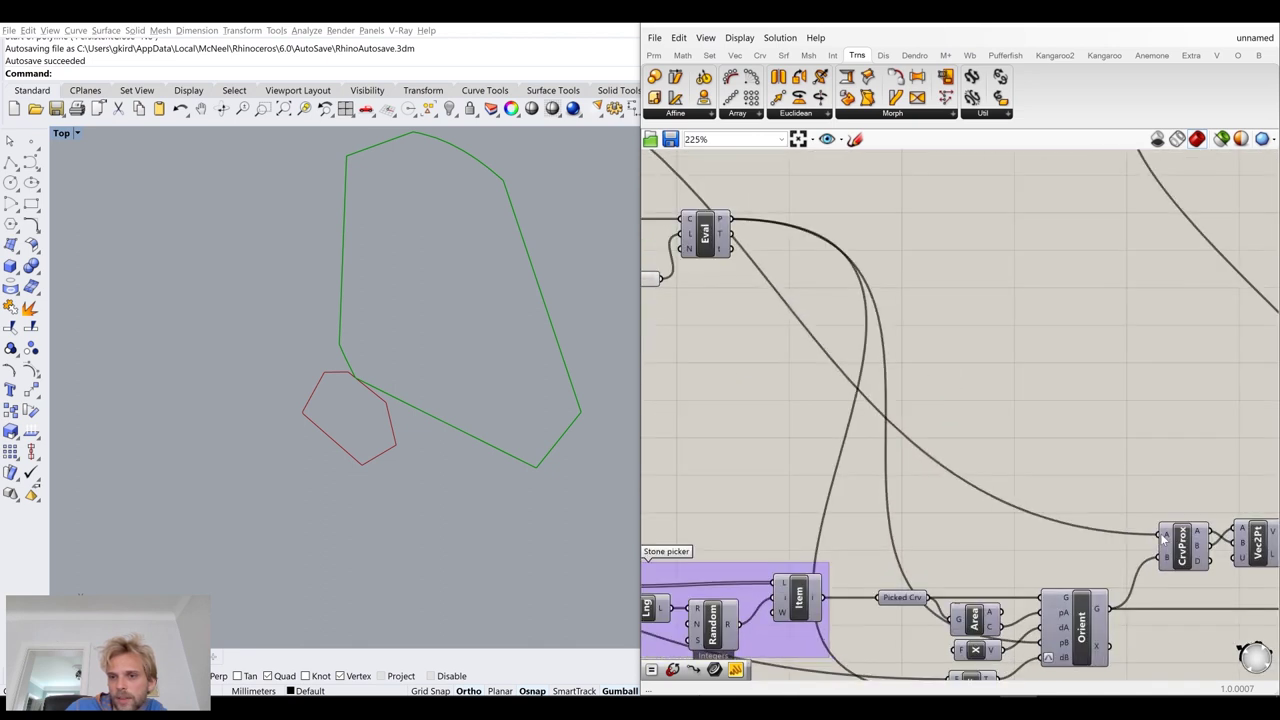
scroll(1160, 533, down, 2)
drag(780, 286, 1183, 550)
Group the List Length, Random and List Item components after Sections list
scroll(1185, 555, up, 7)
scroll(1161, 520, down, 6)
right_drag(900, 440, 1094, 500)
scroll(880, 288, up, 4)
right_drag(832, 277, 1002, 404)
drag(1010, 437, 765, 322)
drag(915, 390, 975, 362)
middle_click(975, 360)
click(977, 320)
Name the new group "Choose random stone from placed stones"
scroll(1070, 286, up, 4)
right_click(932, 373)
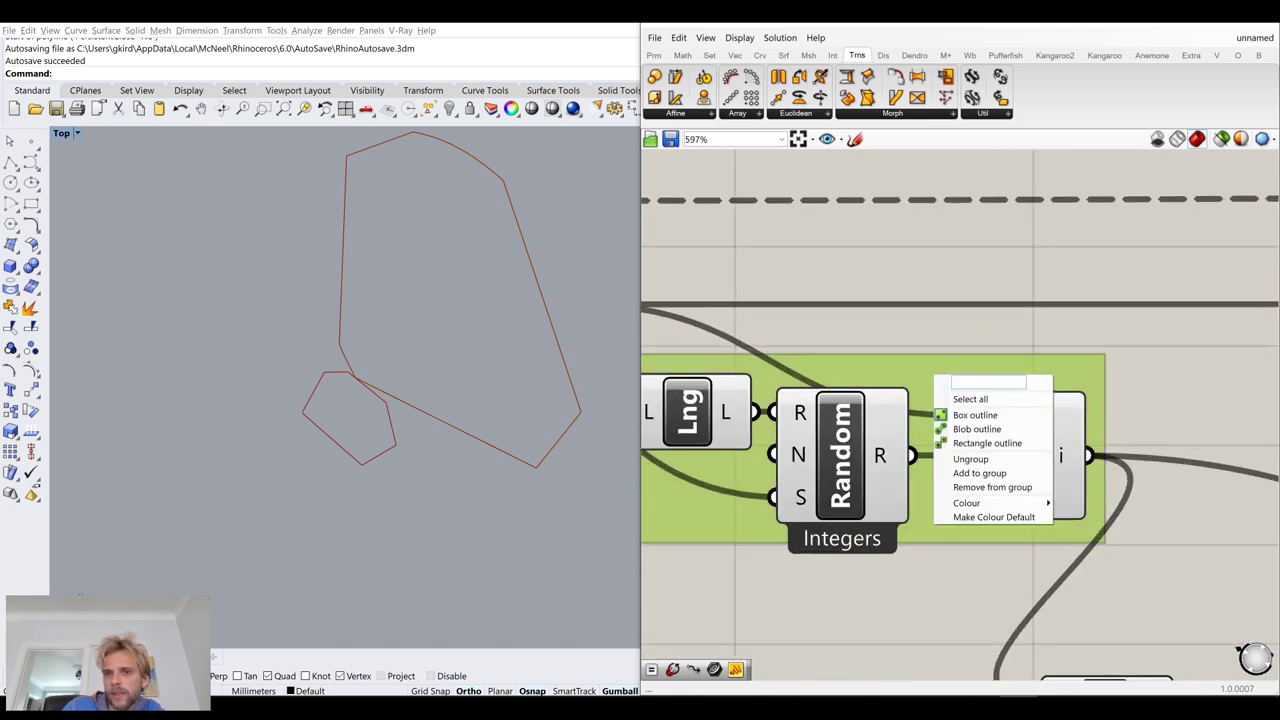
text(Choose)
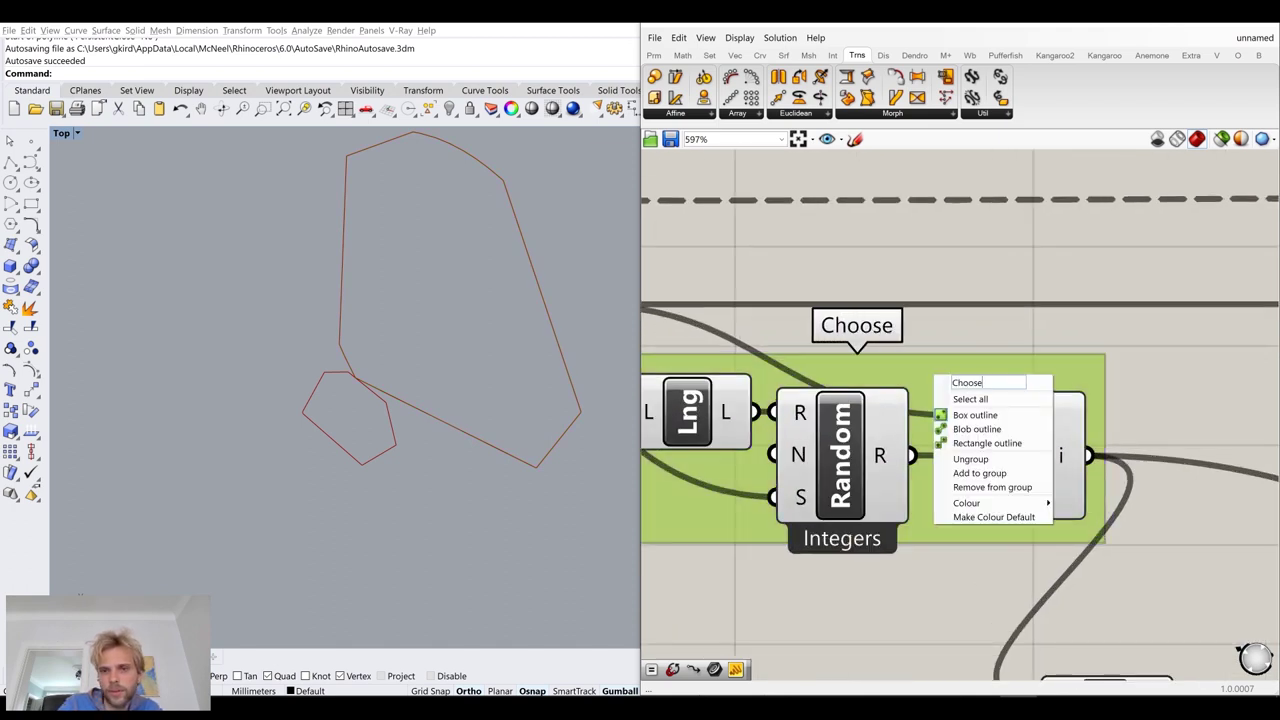
text( random s)
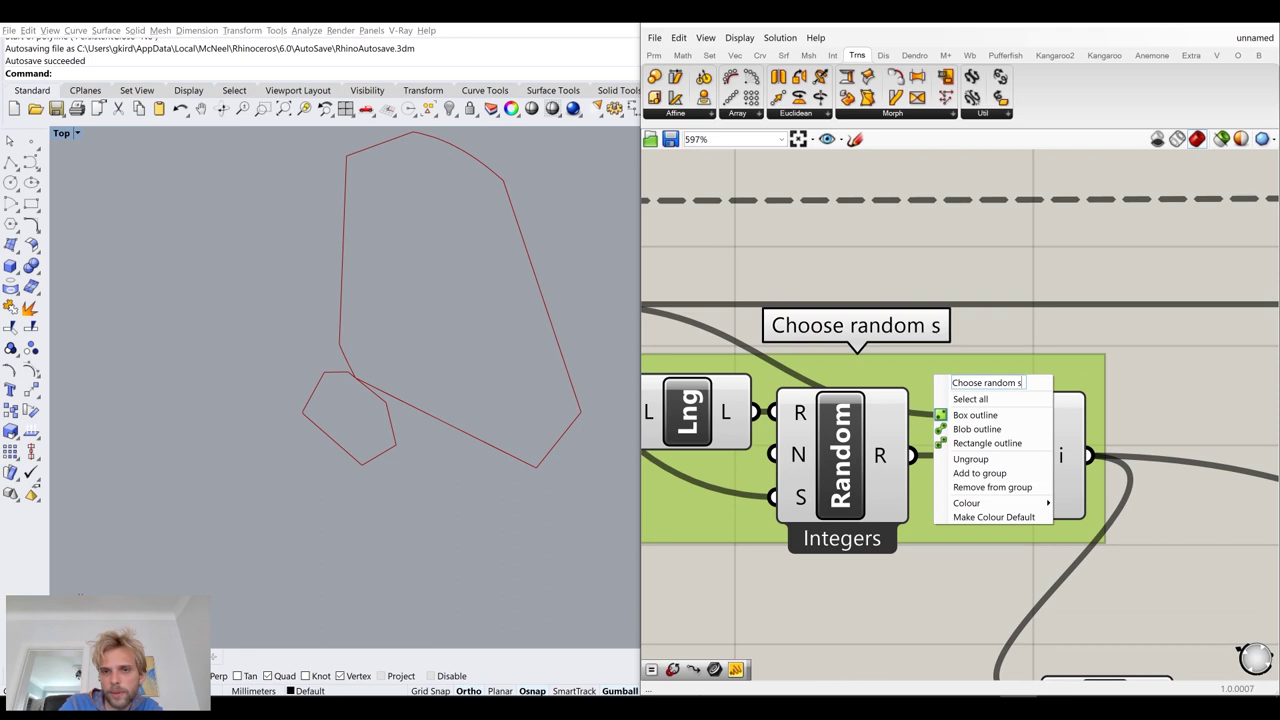
text(tone)
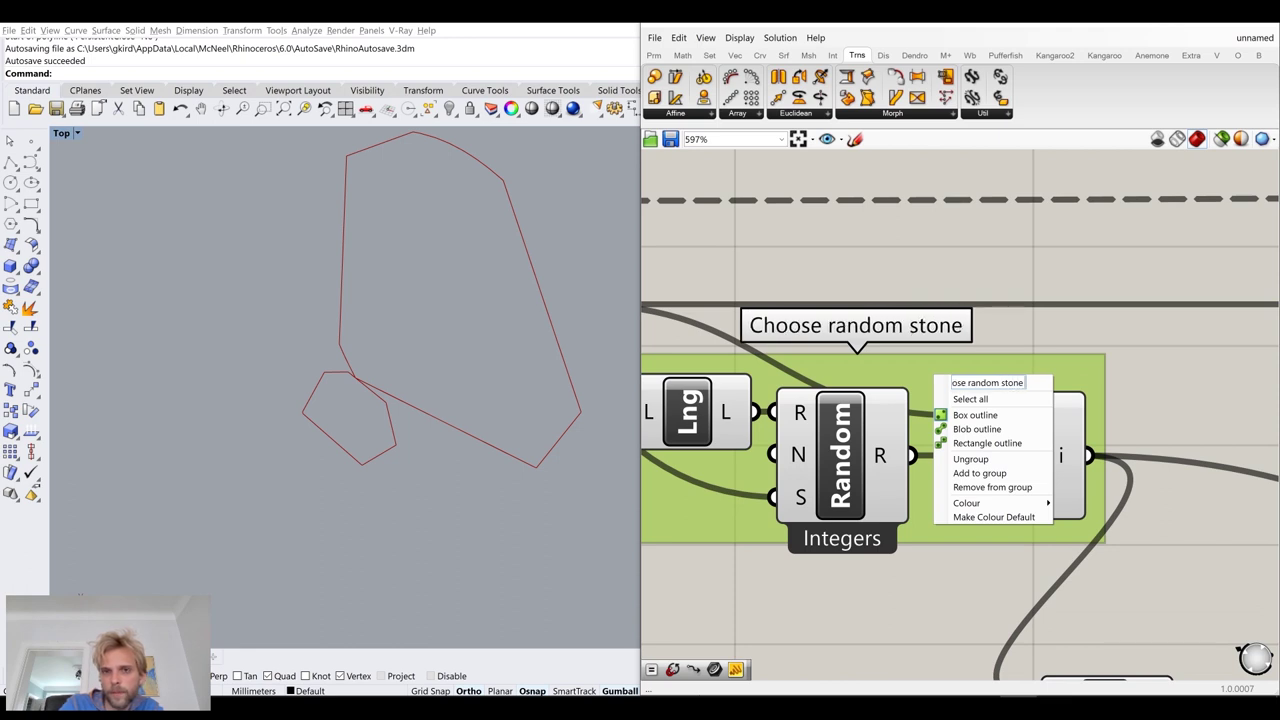
text( from)
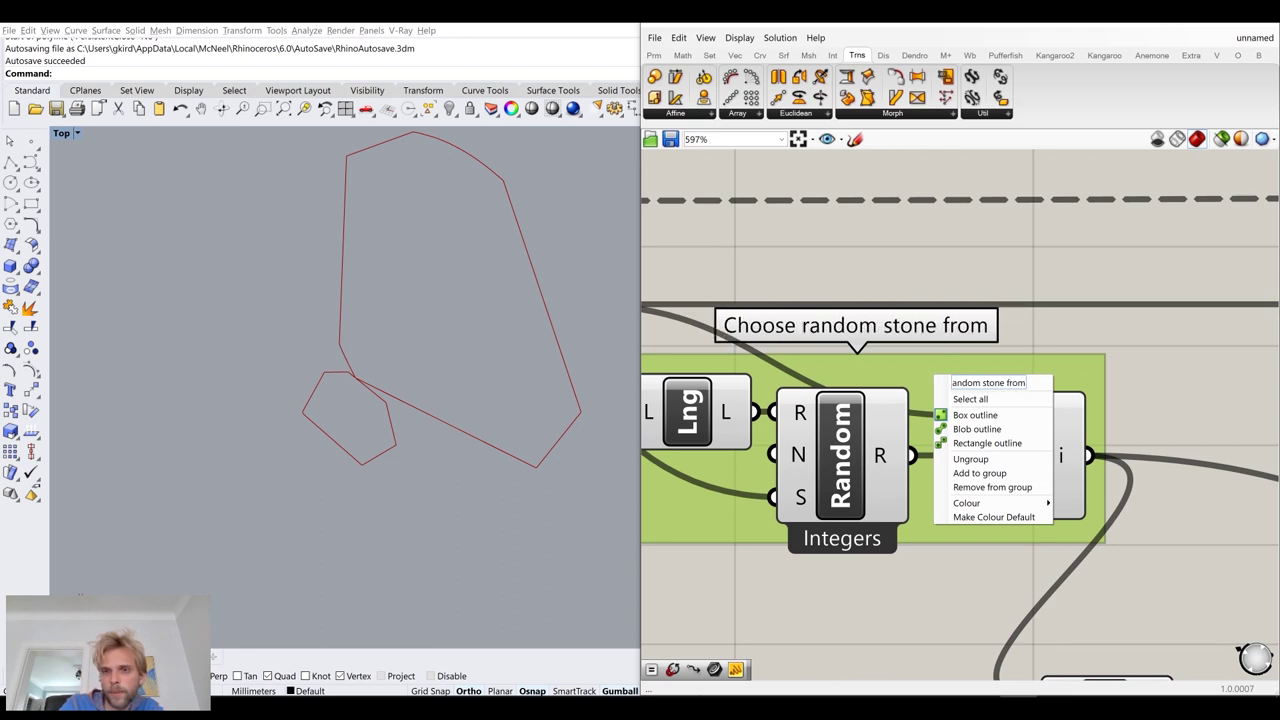
text( placed)
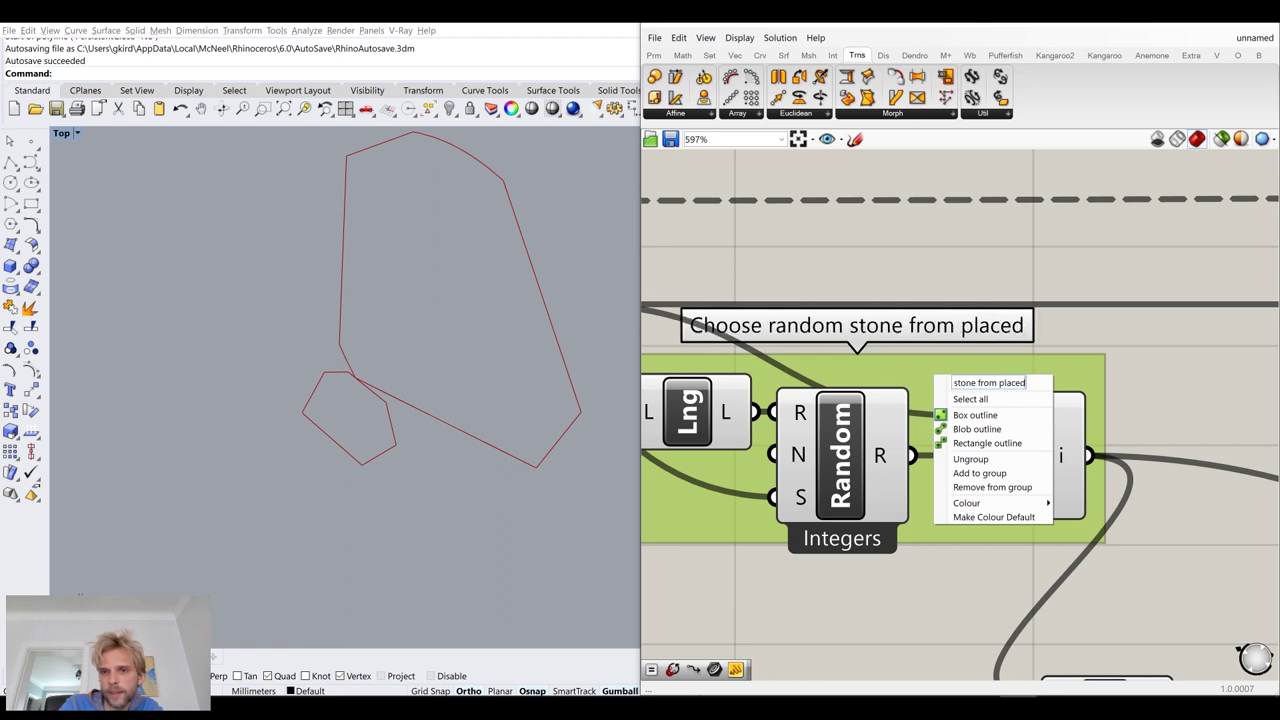
text( stones)
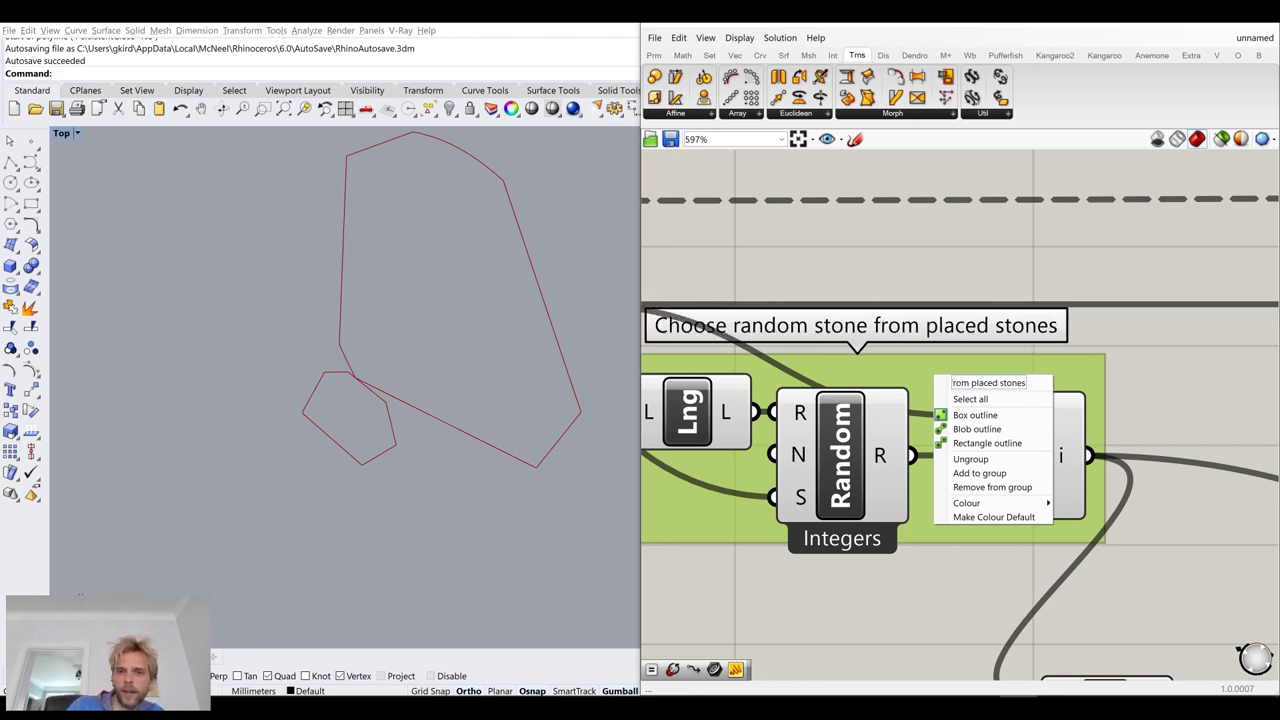
click(995, 279)
Preview the output of Rot3D and then of Move in the Stone rotator group
scroll(975, 265, down, 5)
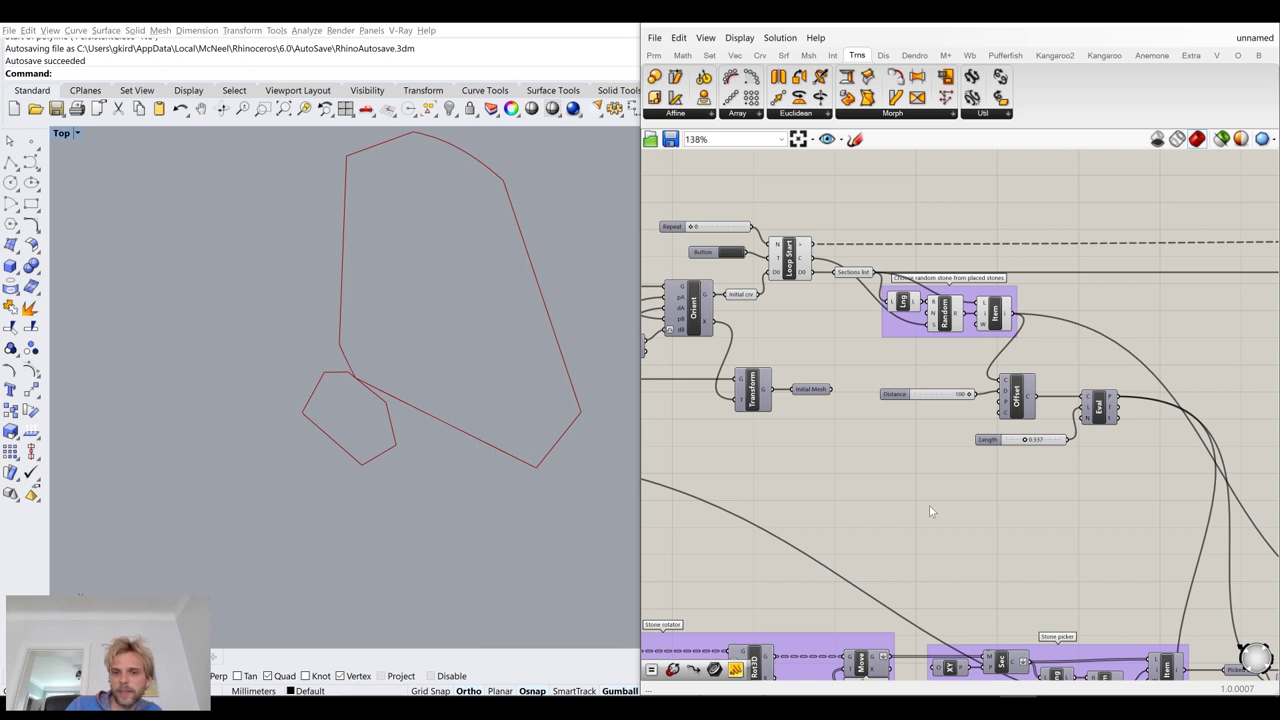
right_drag(662, 650, 792, 506)
scroll(792, 506, up, 5)
drag(850, 449, 846, 446)
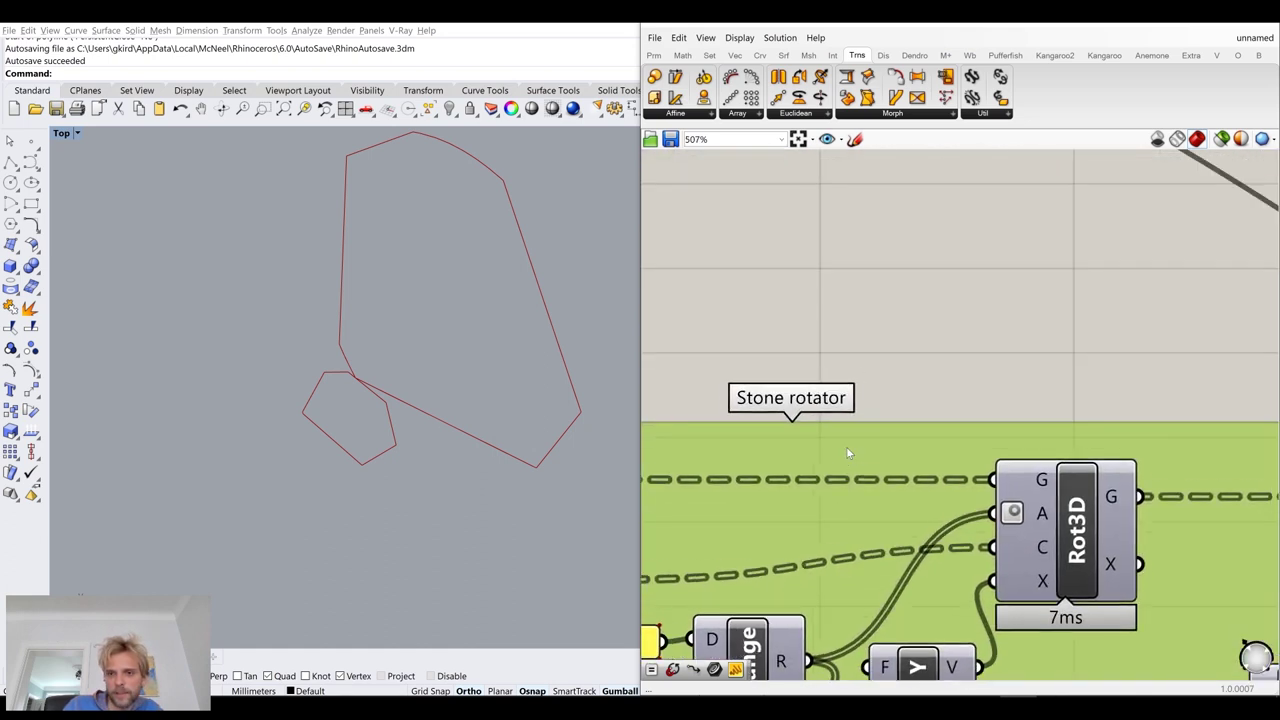
scroll(846, 453, down, 4)
scroll(423, 451, down, 10)
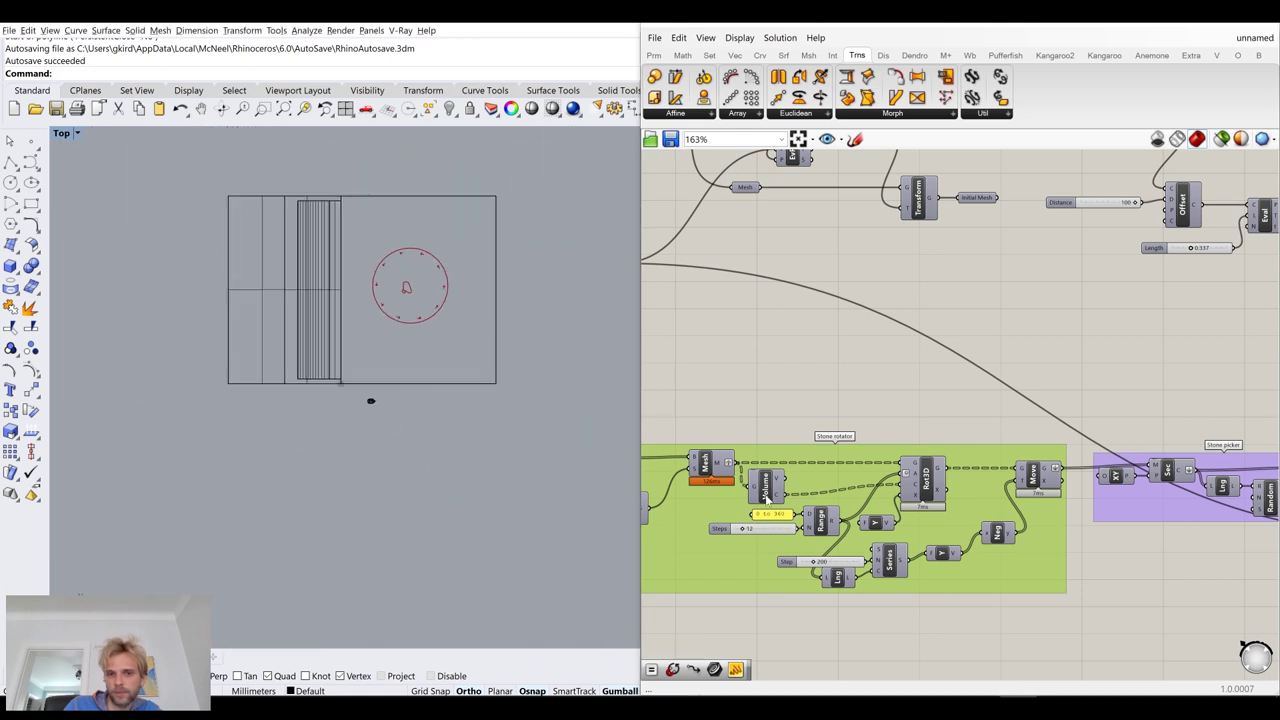
click(925, 480)
middle_click(929, 471)
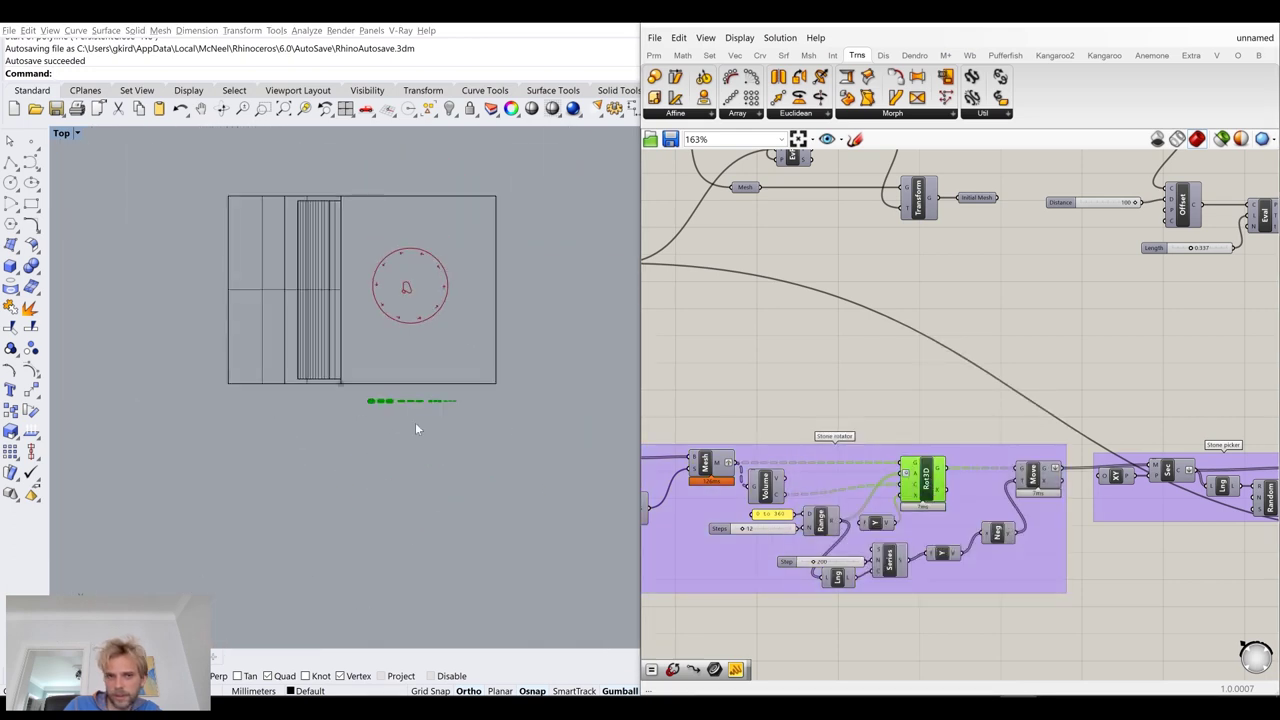
middle_click(930, 476)
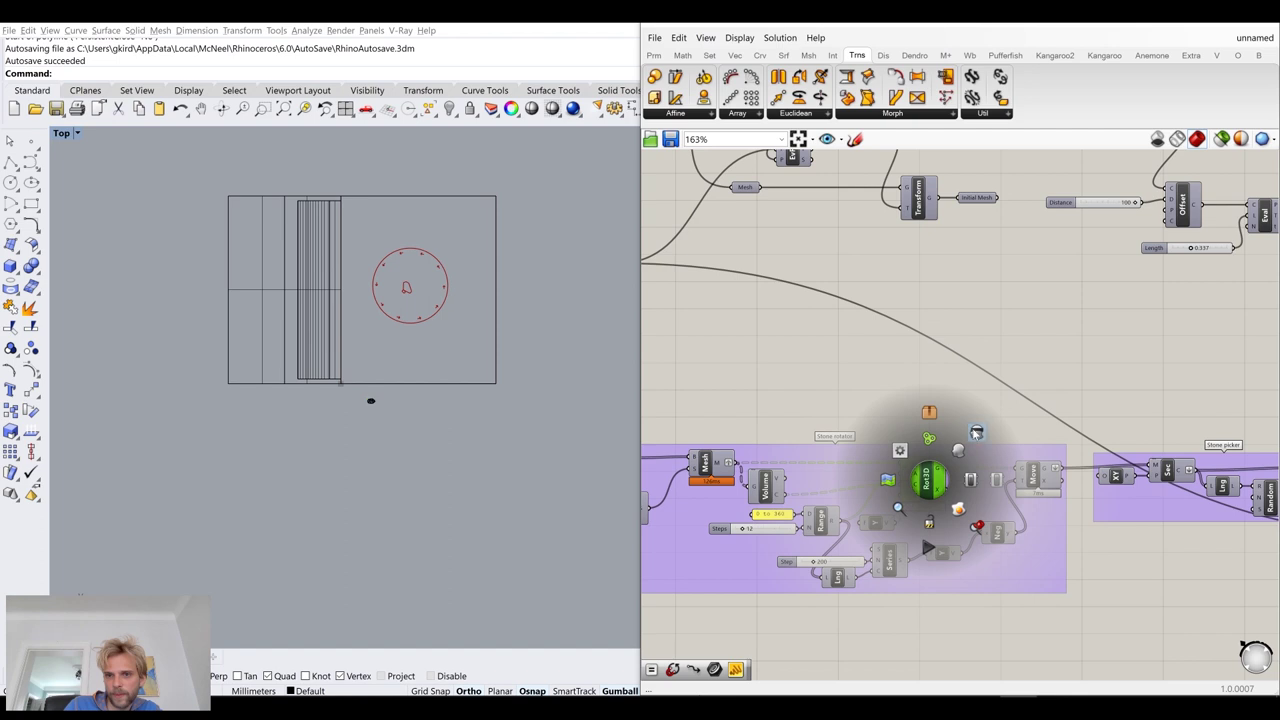
click(1035, 475)
middle_click(1035, 475)
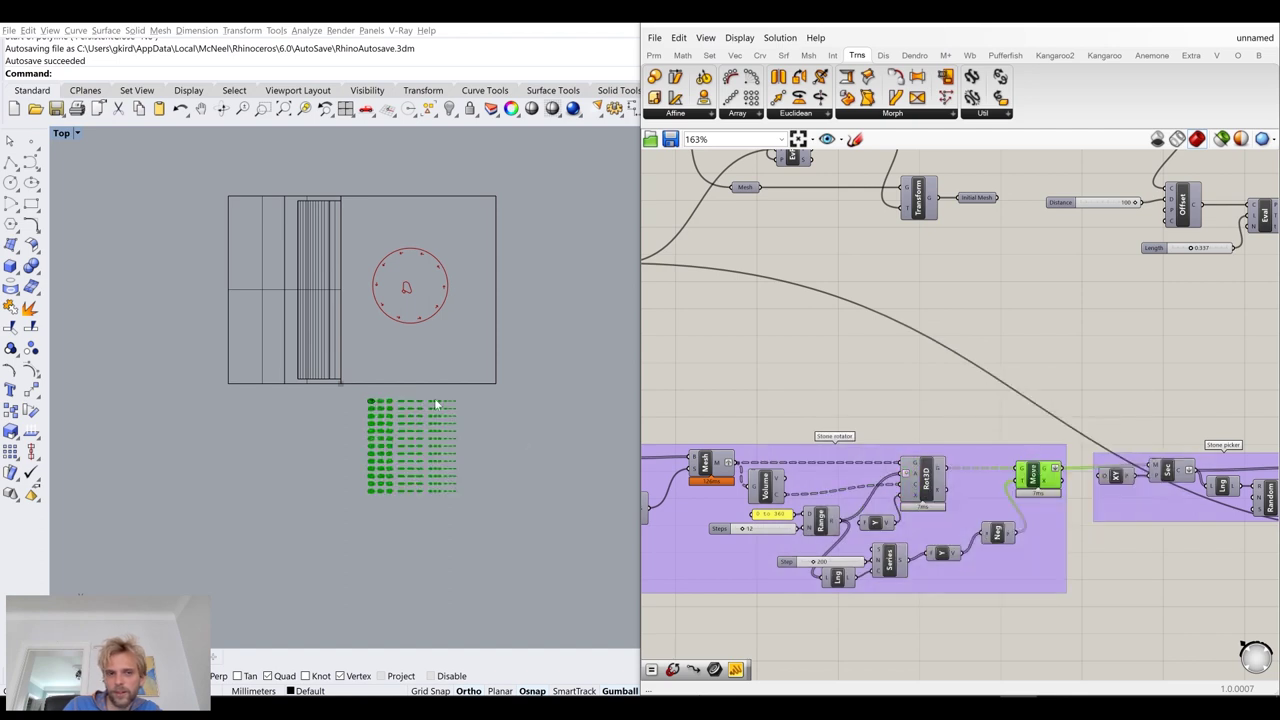
Turn off the preview of the Move component in the Stone rotator group
scroll(405, 435, up, 5)
middle_click(1045, 478)
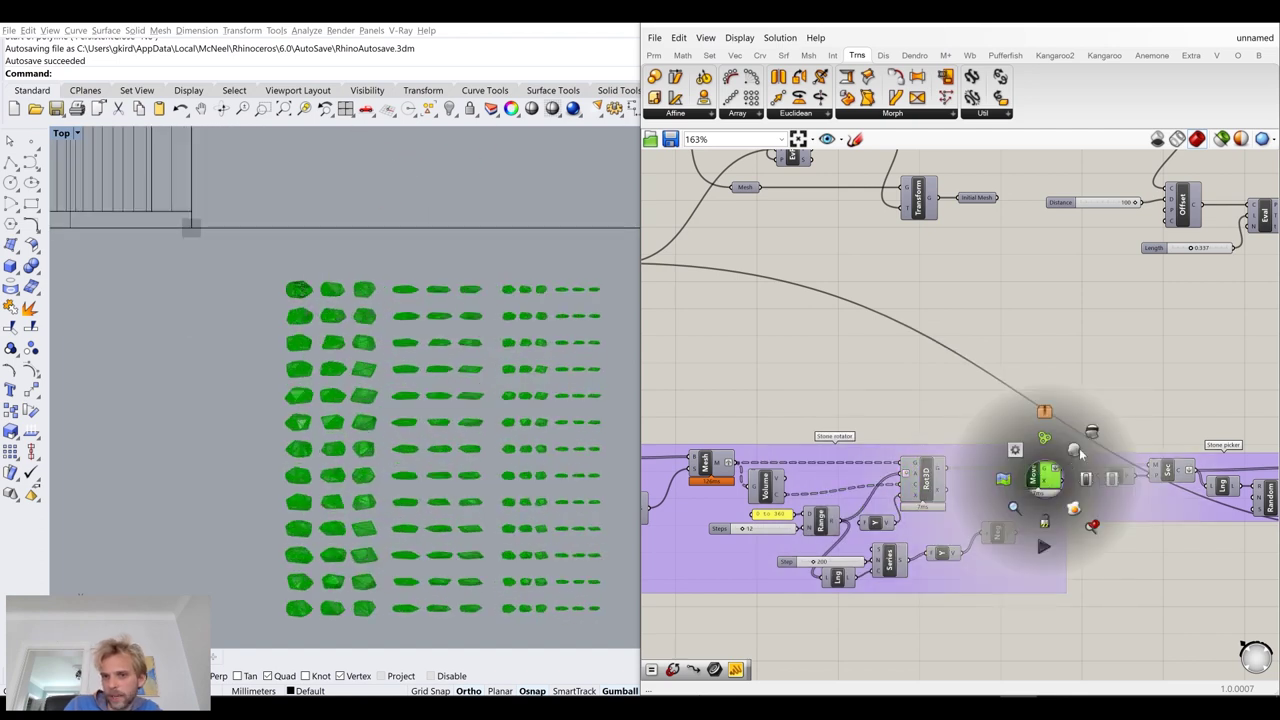
click(1078, 451)
Turn off the preview of the components in the group that chooses a random placed stone
right_drag(1025, 294, 1050, 553)
scroll(951, 285, up, 3)
right_drag(1193, 498, 819, 470)
scroll(410, 340, up, 6)
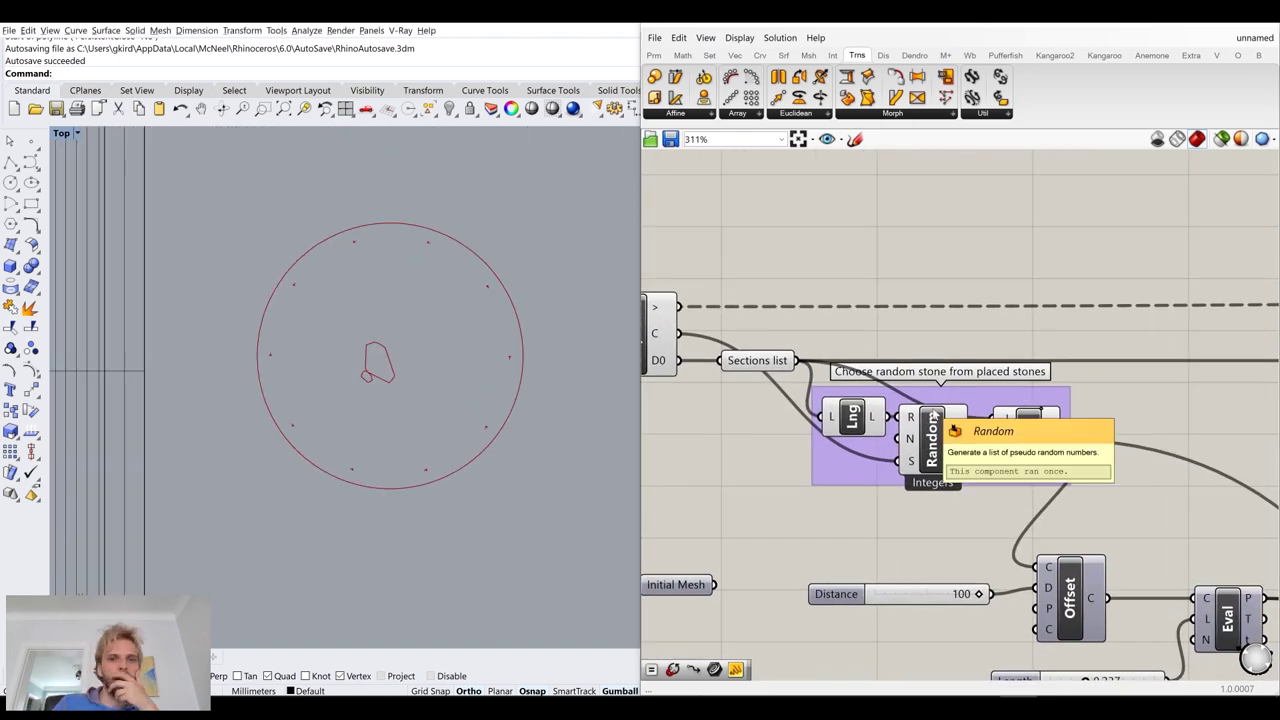
drag(1103, 514, 778, 410)
middle_click(778, 409)
click(836, 237)
Set the Repeat slider feeding the existing Loop Start to 8
scroll(808, 288, down, 2)
scroll(808, 297, down, 2)
right_drag(808, 297, 1013, 283)
scroll(830, 288, up, 4)
right_drag(923, 266, 869, 300)
scroll(775, 270, up, 2)
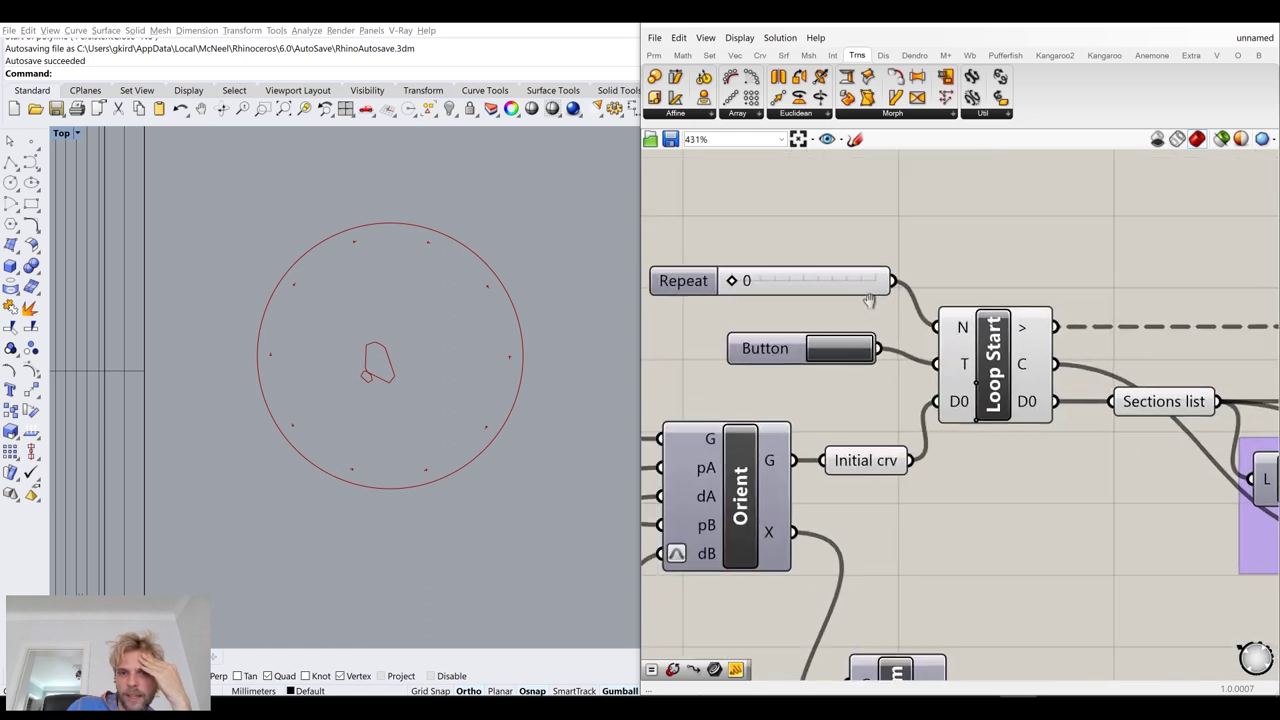
scroll(868, 300, up, 2)
scroll(439, 347, up, 3)
drag(771, 287, 930, 304)
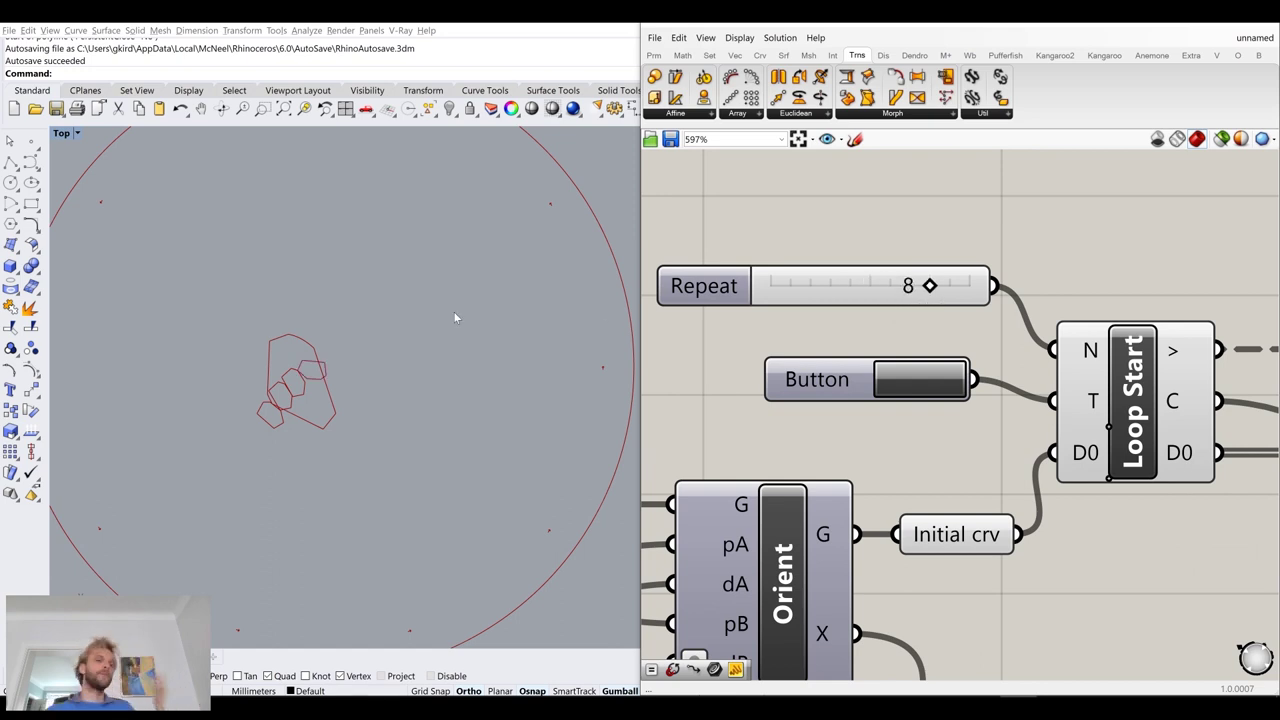
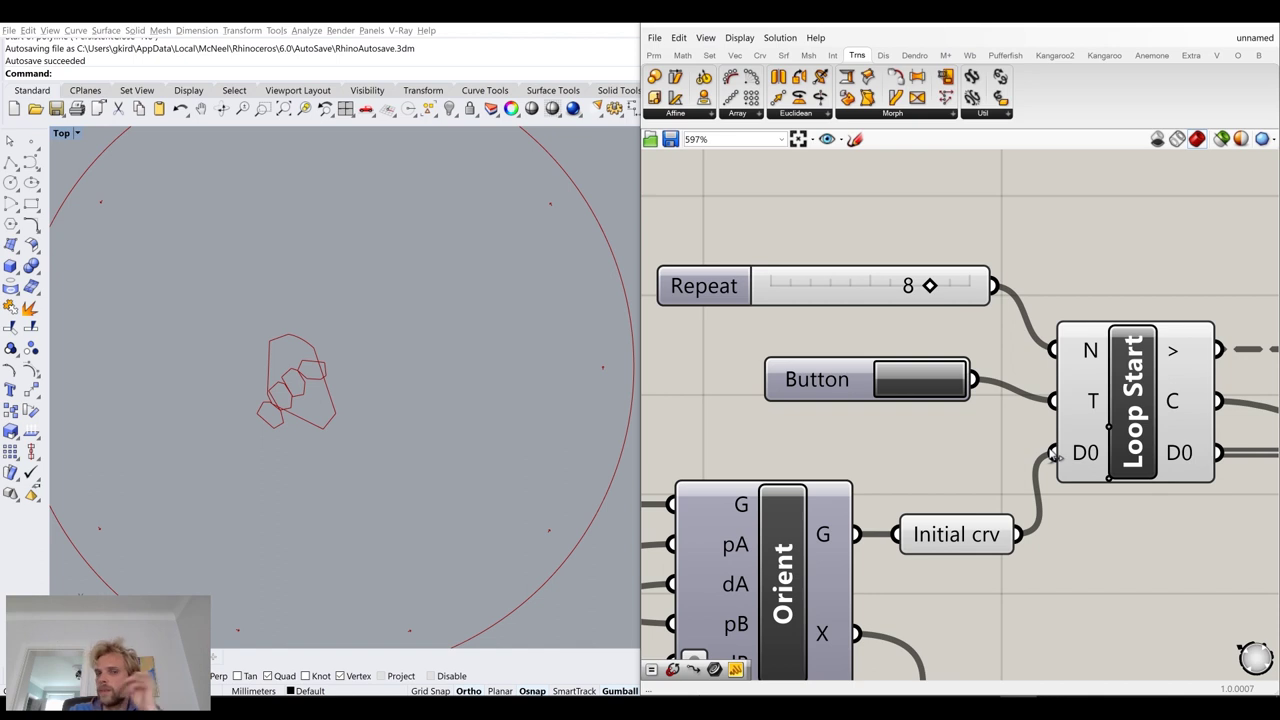
Examine the data flow from Loop Start through the random stone choice to the final Move, and the placed stone outlines
scroll(1055, 455, down, 11)
right_drag(1028, 487, 785, 408)
scroll(785, 408, up, 6)
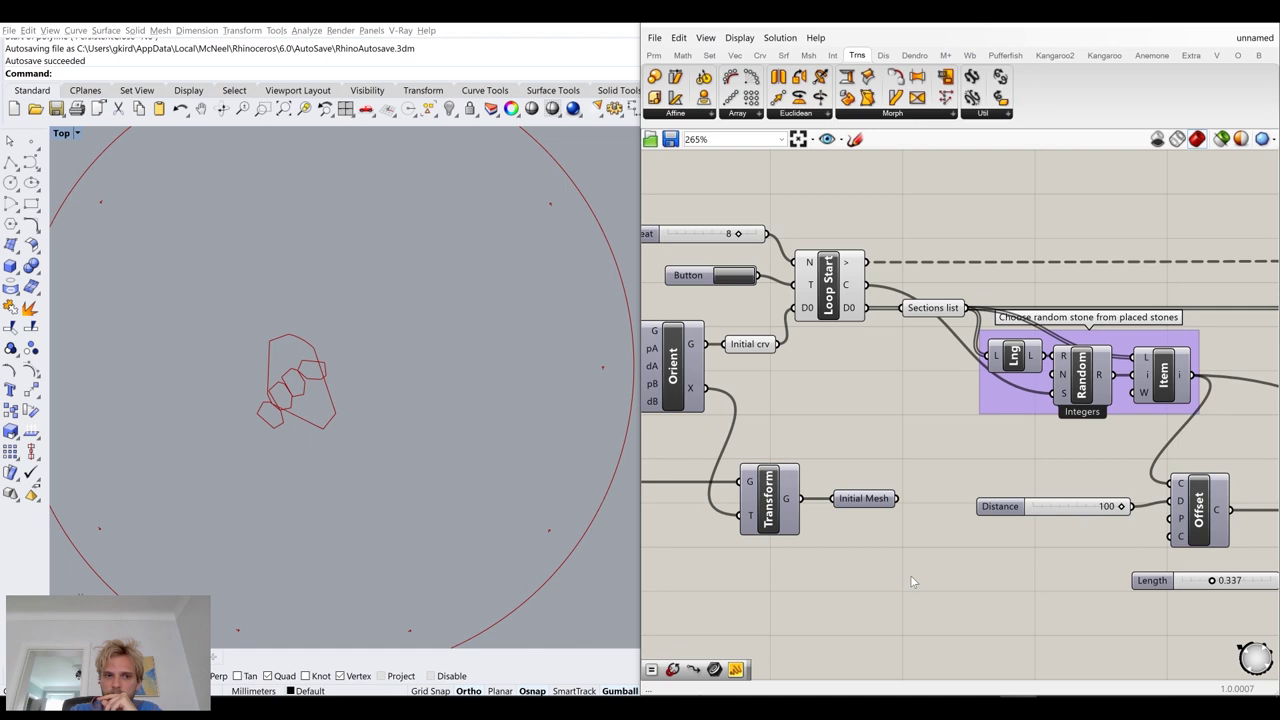
scroll(845, 520, down, 3)
scroll(841, 523, up, 3)
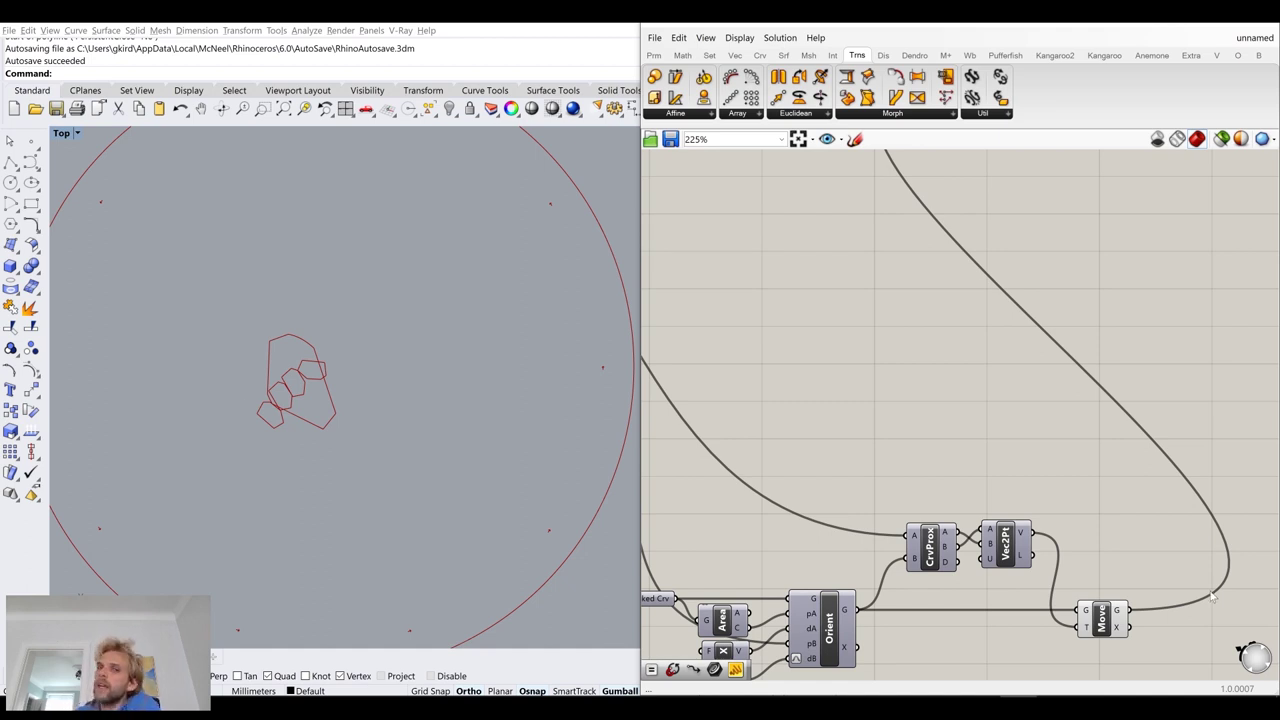
scroll(1081, 432, down, 5)
scroll(1081, 432, up, 2)
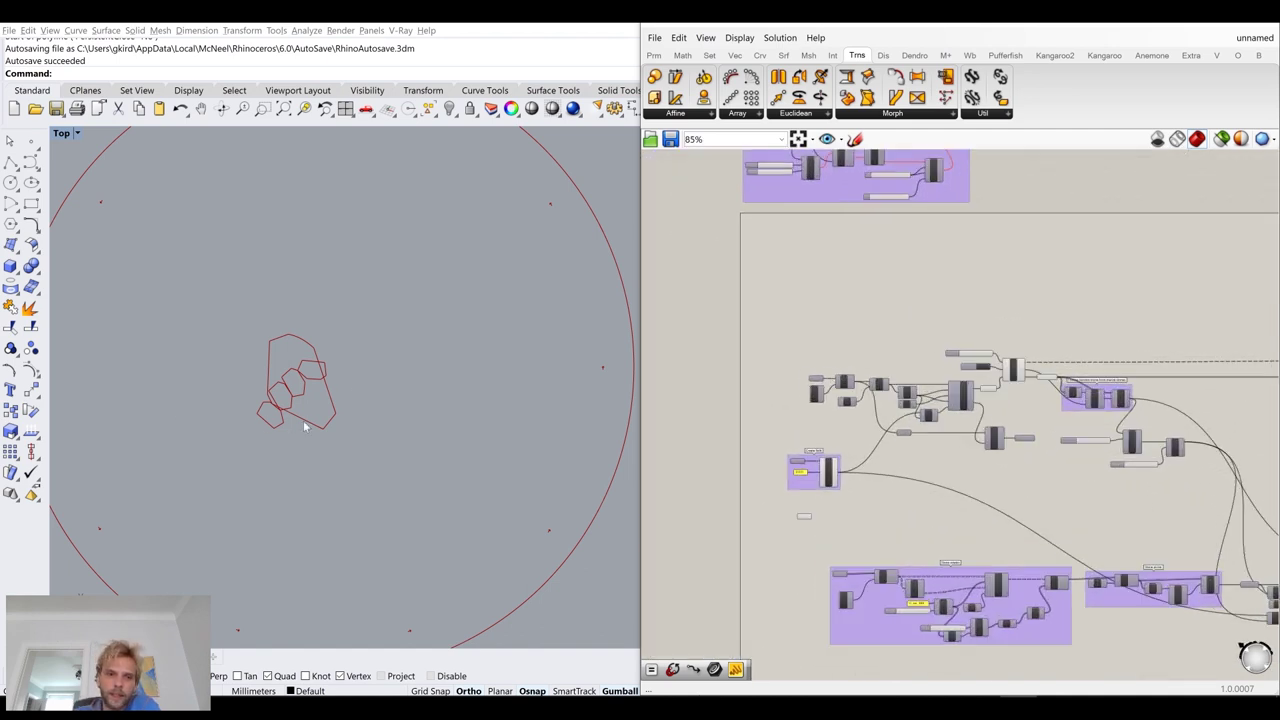
scroll(1158, 452, up, 3)
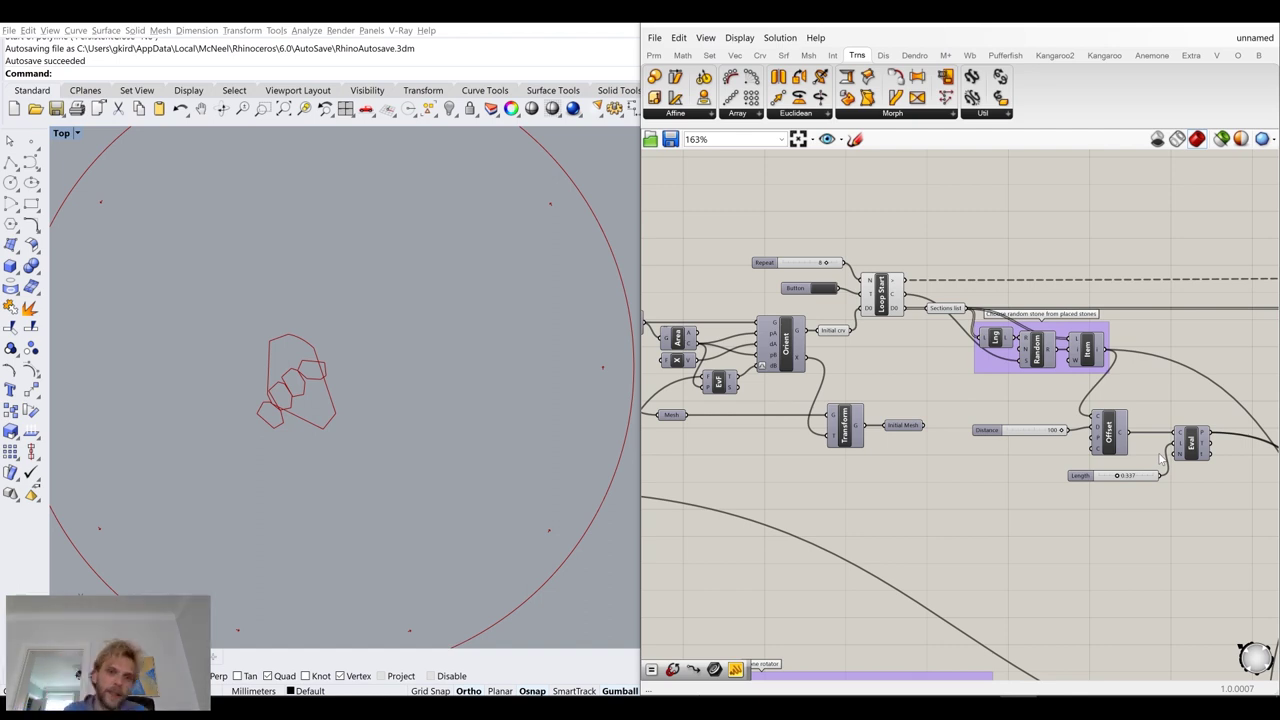
scroll(295, 392, up, 5)
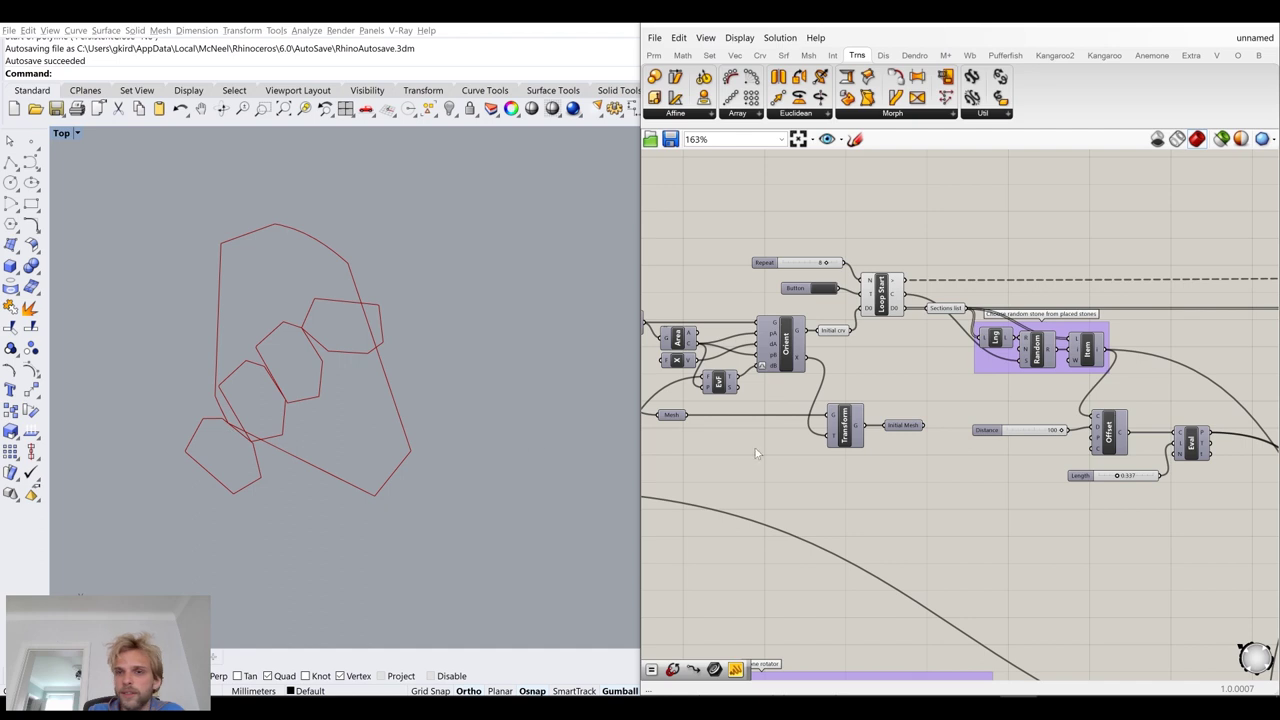
Turn on the preview of the Evaluate Length component and set its Length slider to 0.189
scroll(850, 445, up, 5)
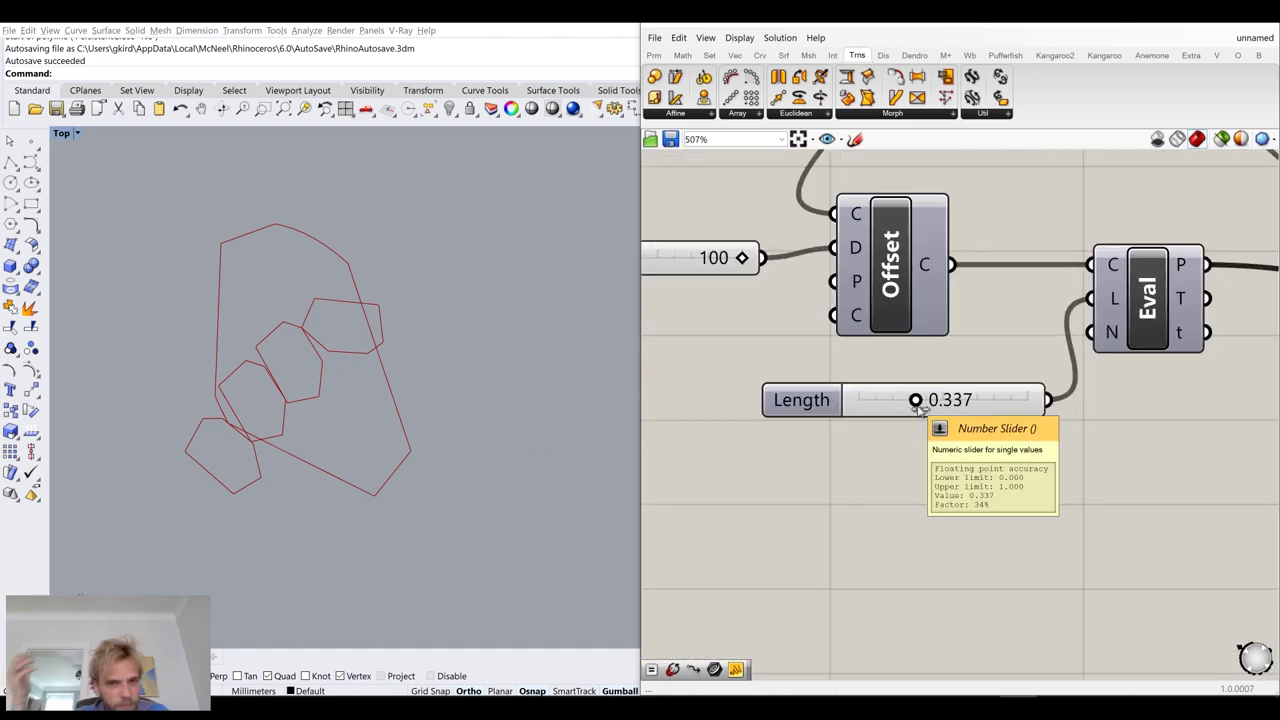
click(1179, 295)
middle_click(1179, 295)
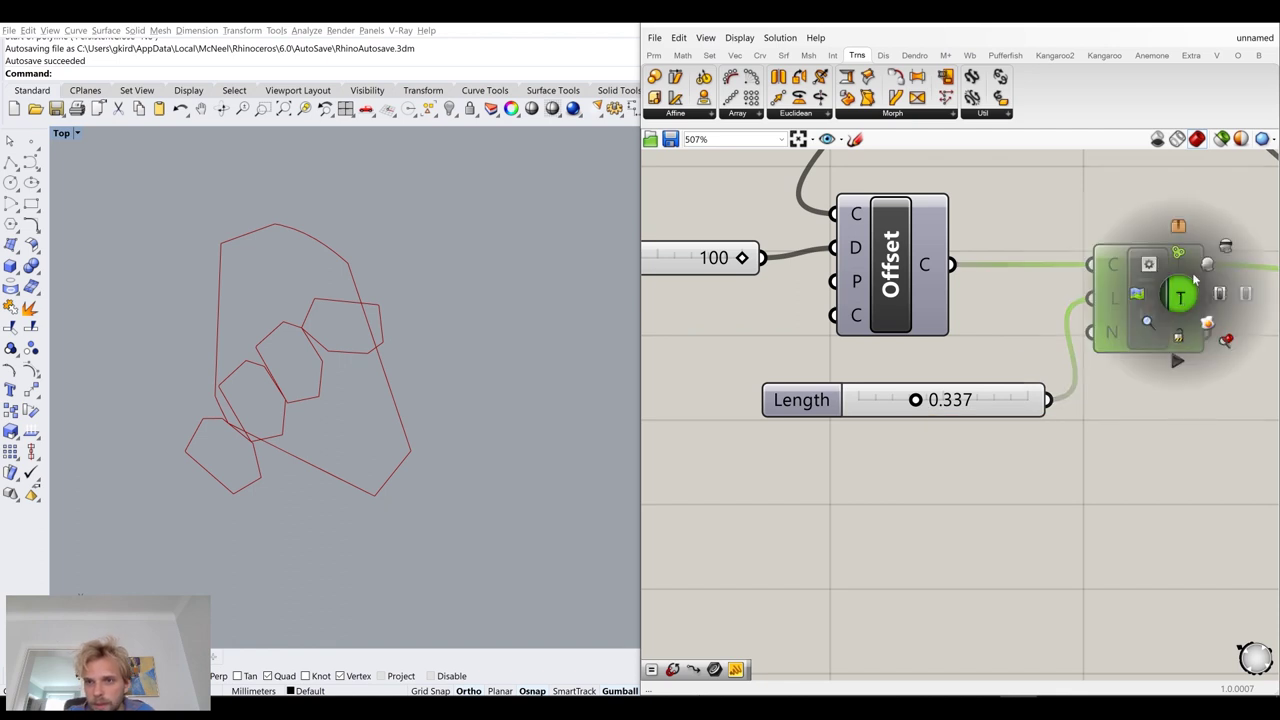
click(1161, 341)
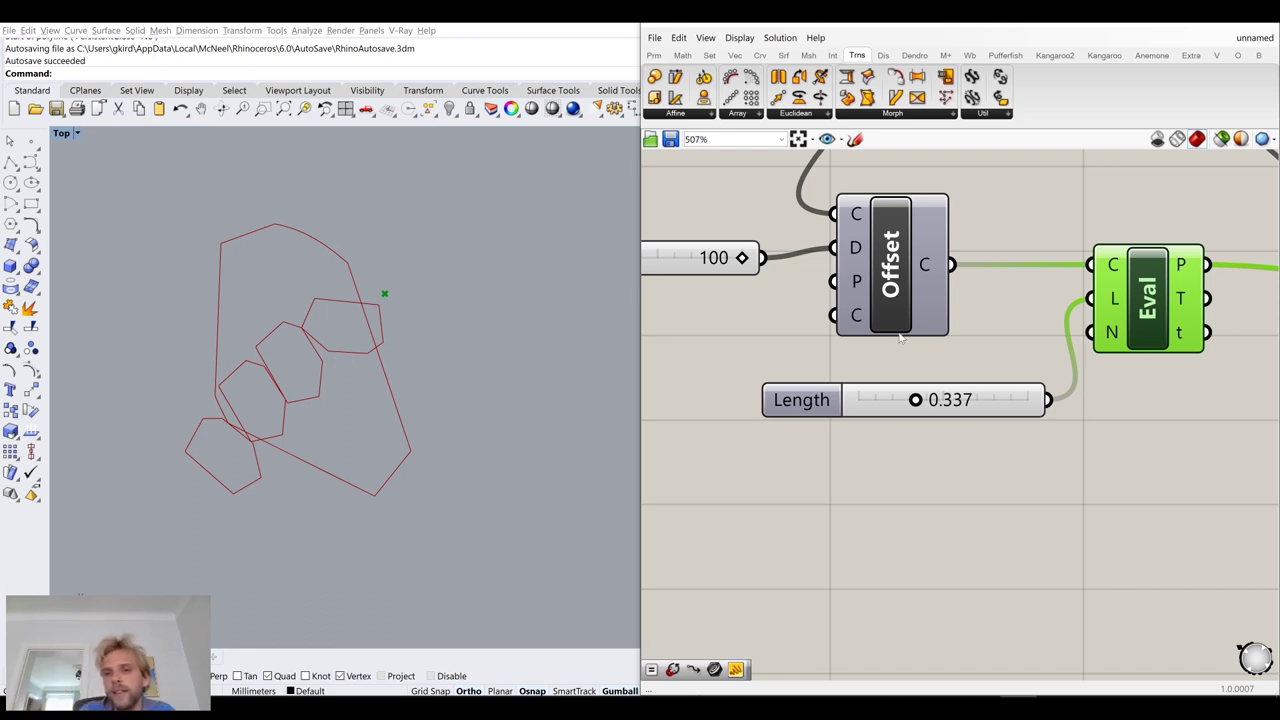
drag(915, 399, 899, 449)
click(981, 504)
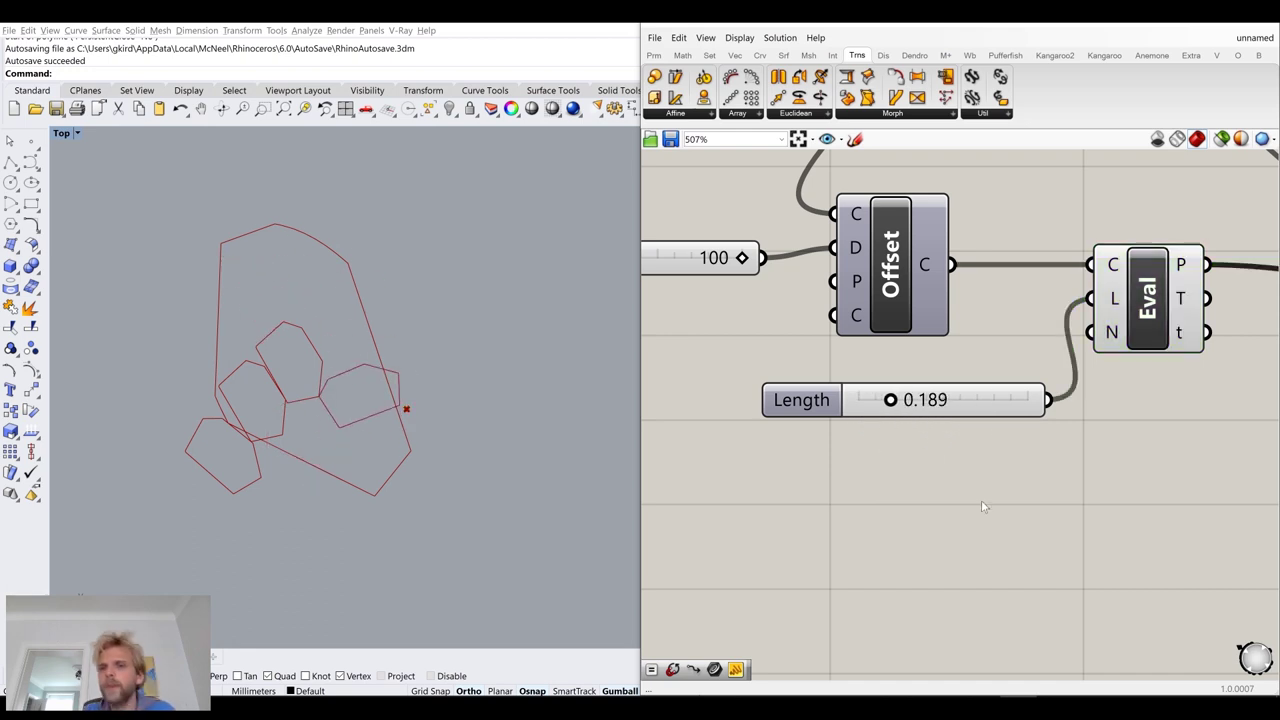
Add a new Loop Start and a new Loop End component in the empty area below Evaluate Length
scroll(981, 500, down, 5)
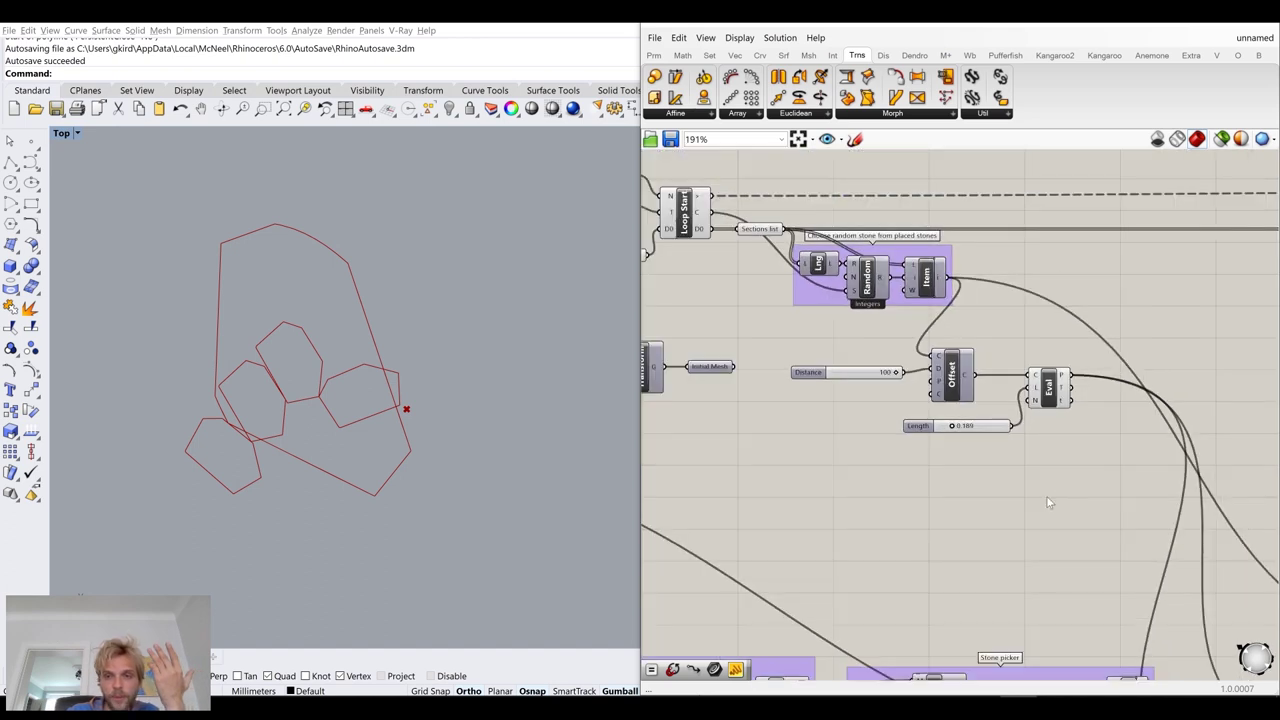
right_drag(1048, 503, 863, 508)
double_click(860, 556)
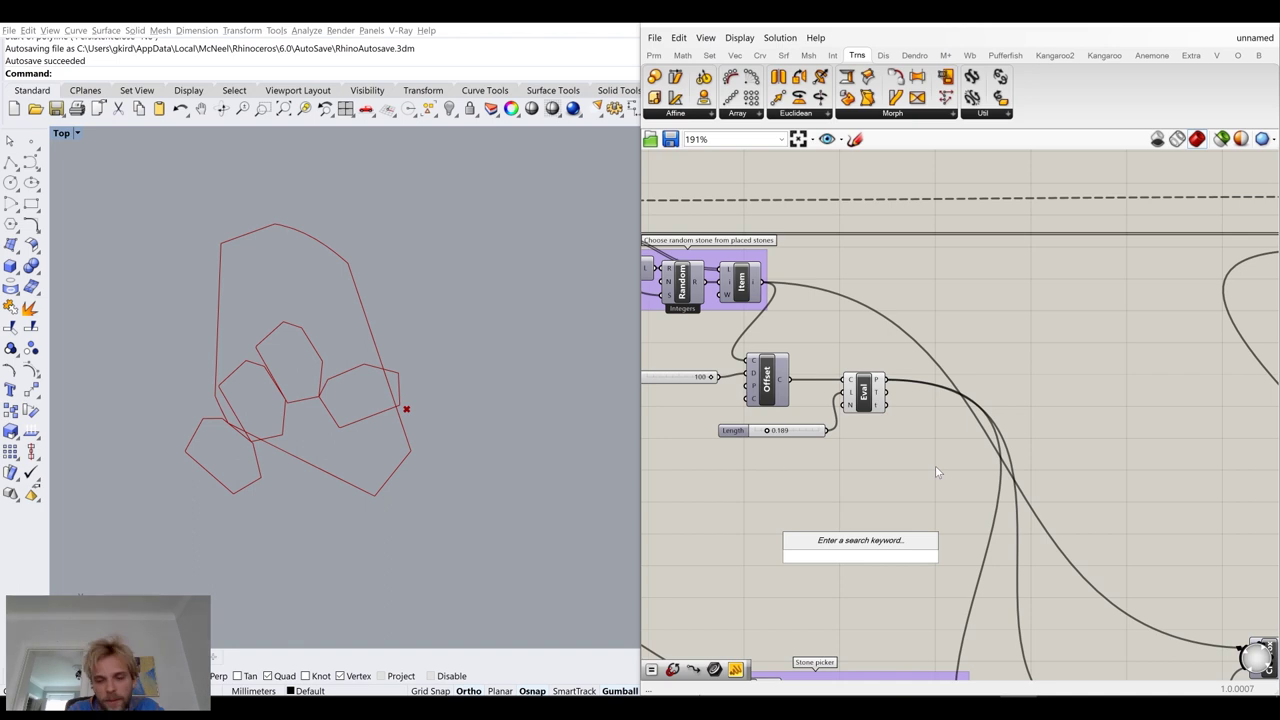
text(loop start)
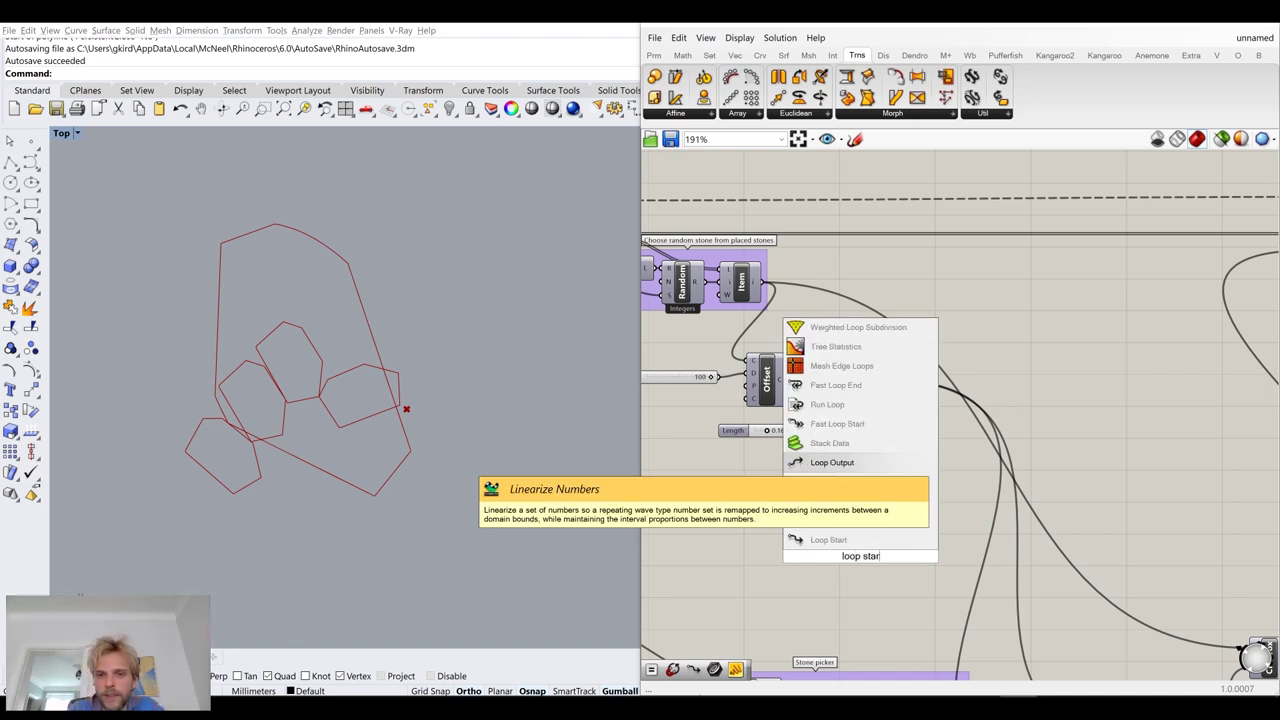
click(844, 540)
double_click(938, 527)
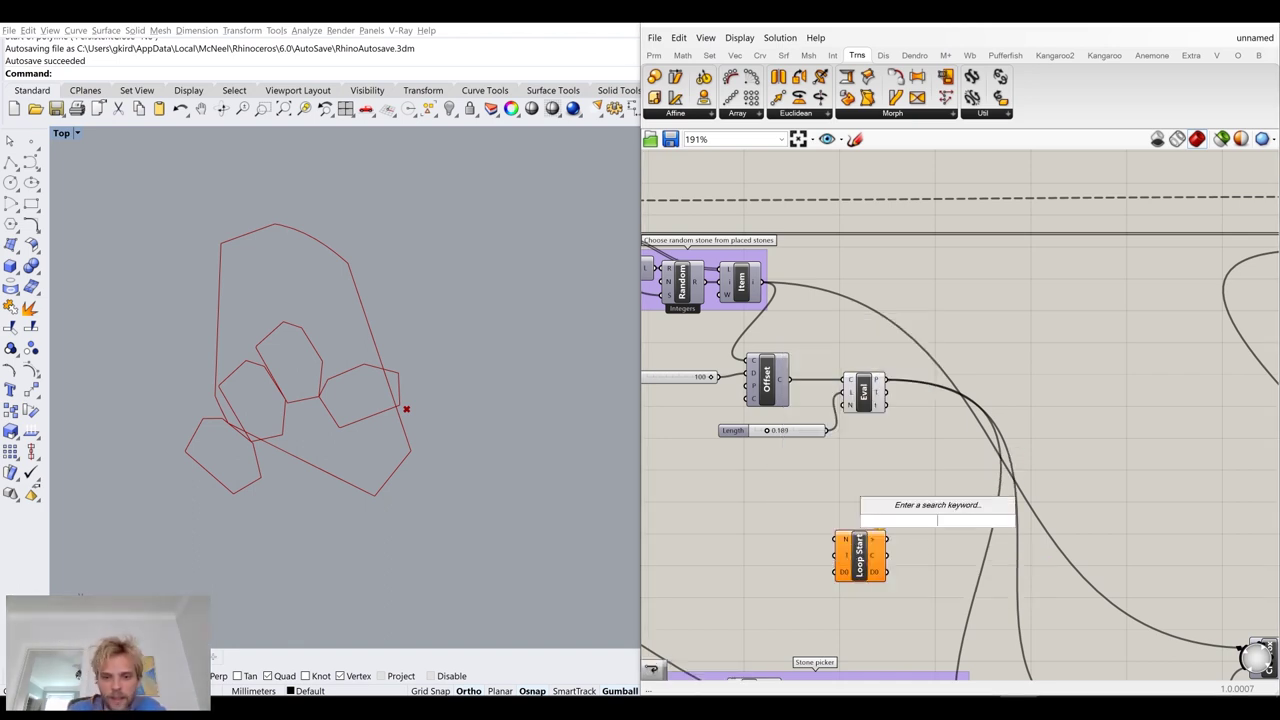
text(loop end)
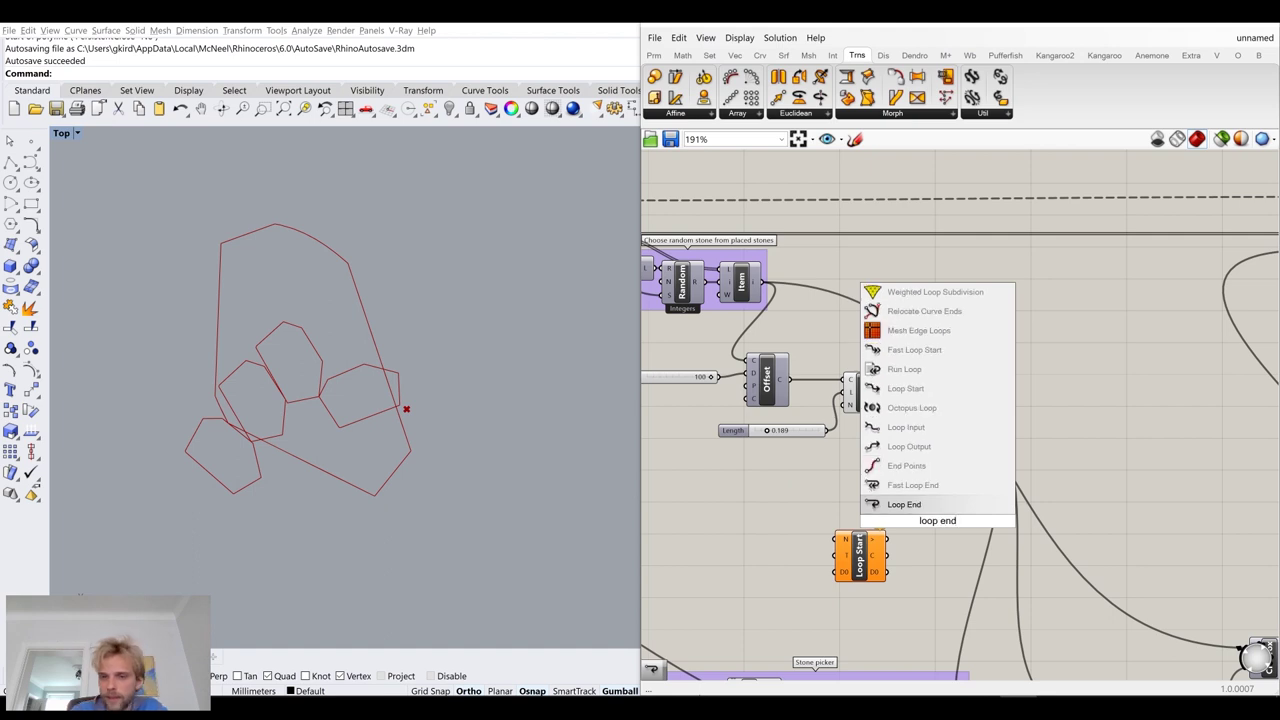
key(Return)
Connect the new Loop Start's > output to Loop End's < input and space the two components apart
scroll(892, 536, up, 3)
drag(884, 541, 983, 563)
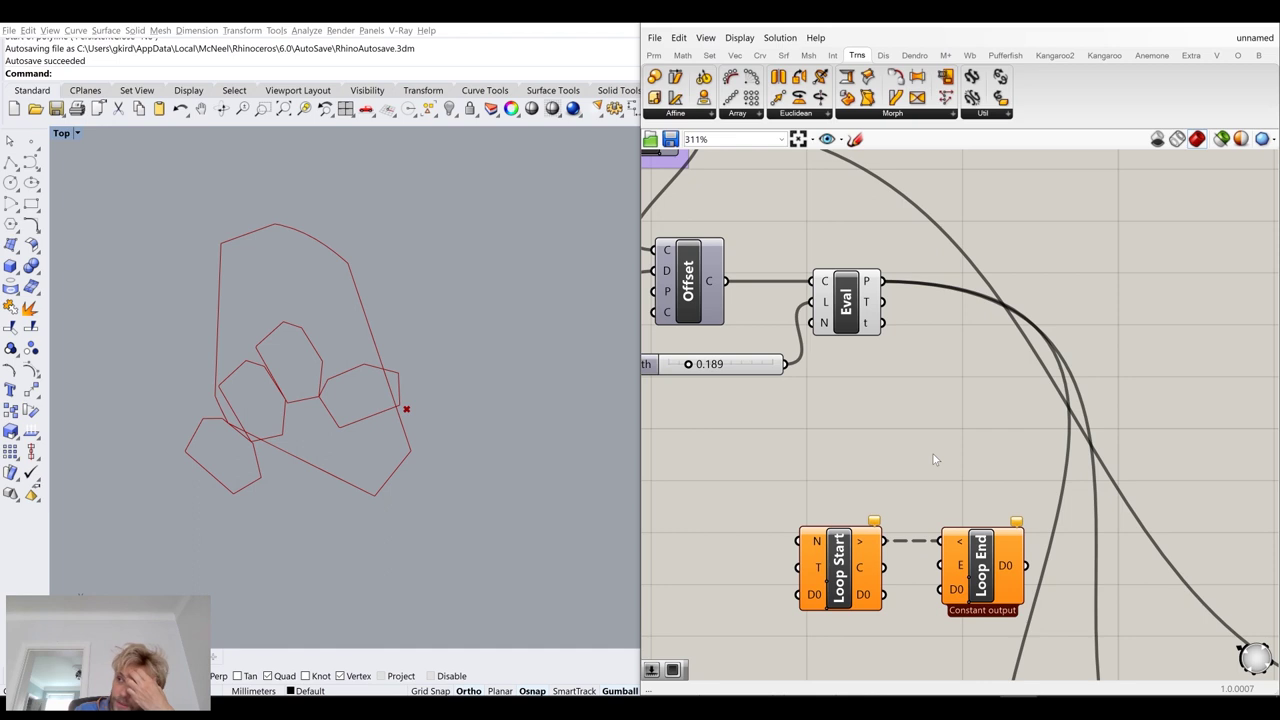
scroll(775, 560, up, 1)
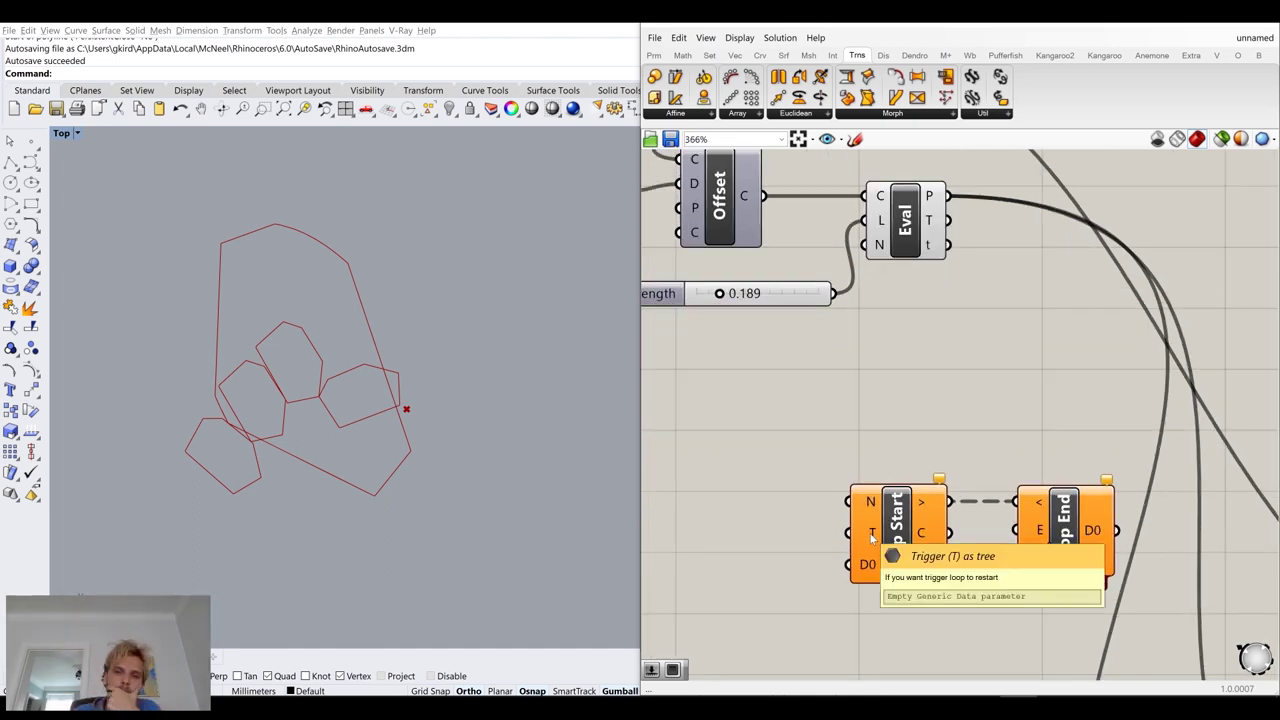
drag(1040, 423, 896, 541)
click(1043, 446)
scroll(1085, 494, down, 1)
scroll(1087, 483, down, 2)
drag(835, 496, 1109, 494)
click(817, 399)
drag(734, 483, 789, 483)
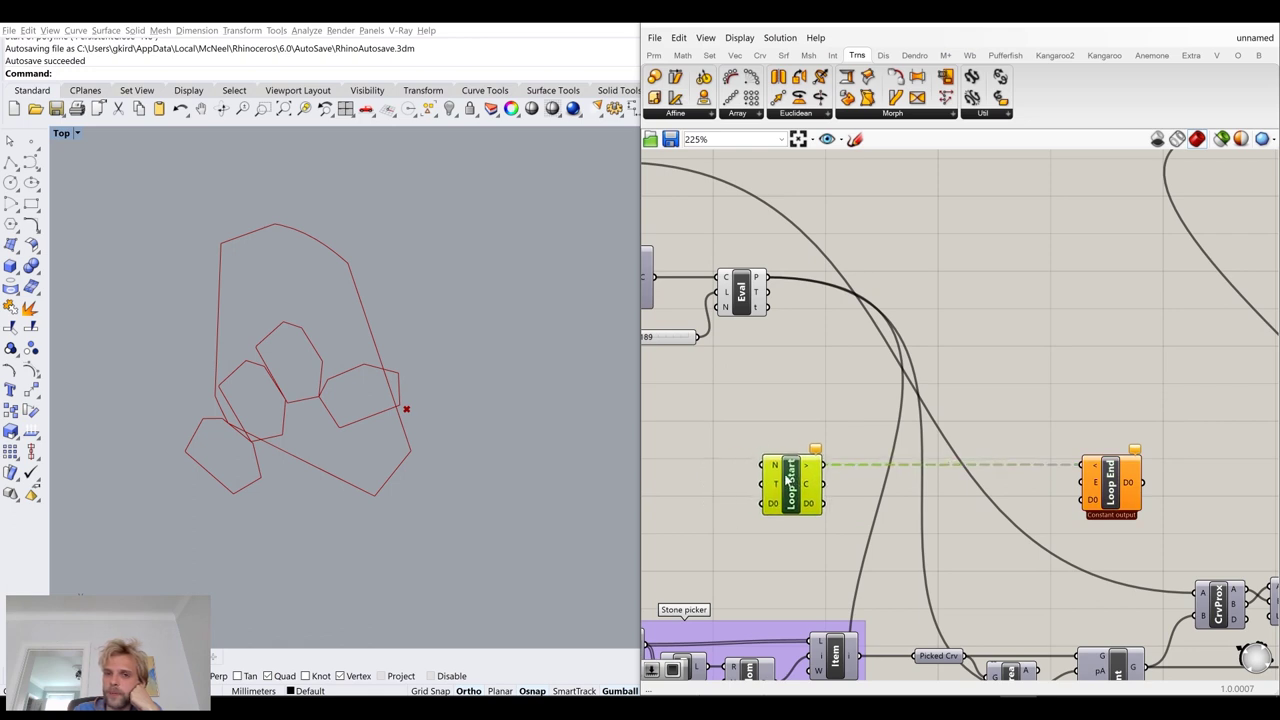
click(782, 412)
Set the existing loop's Repeat slider to 0 and trigger the loop to restart
right_drag(783, 412, 1036, 466)
scroll(1036, 466, down, 3)
right_drag(838, 345, 933, 412)
scroll(802, 311, up, 10)
right_drag(768, 308, 985, 347)
drag(974, 327, 790, 328)
click(970, 438)
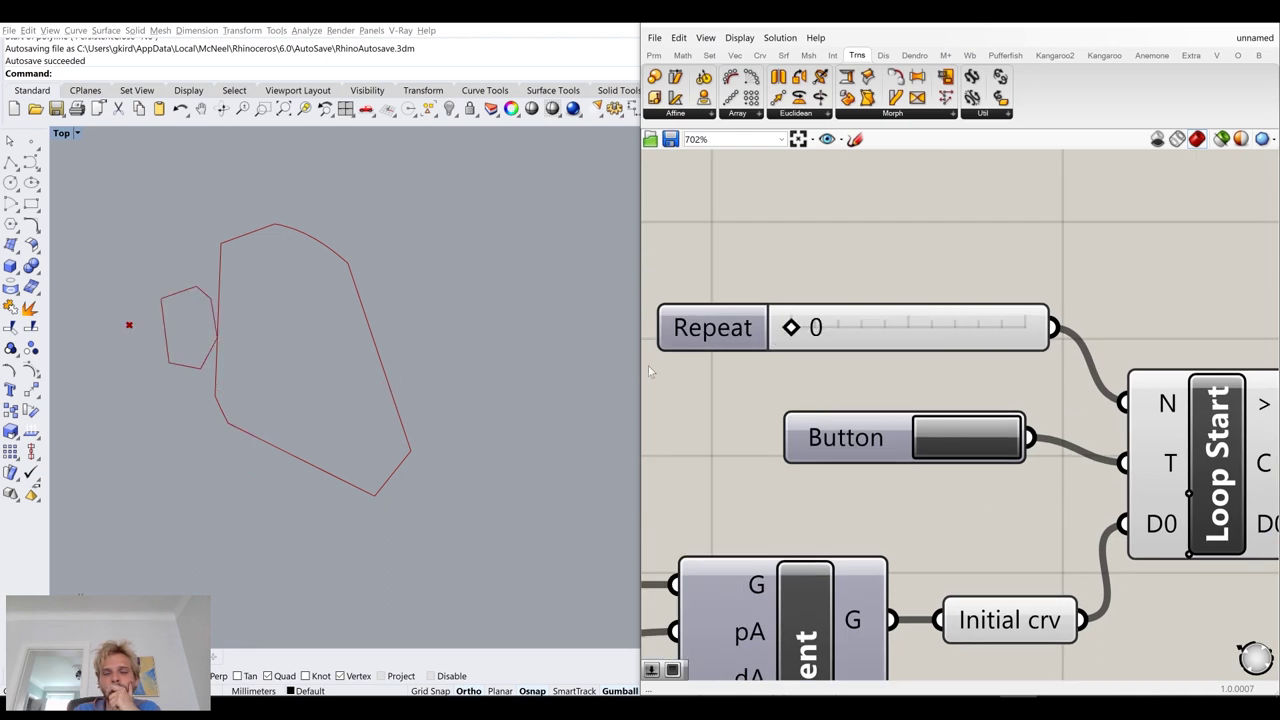
Inspect the Offset and Evaluate Length components and the point they generate around the initial stone outline
scroll(890, 390, down, 8)
right_drag(1068, 403, 897, 291)
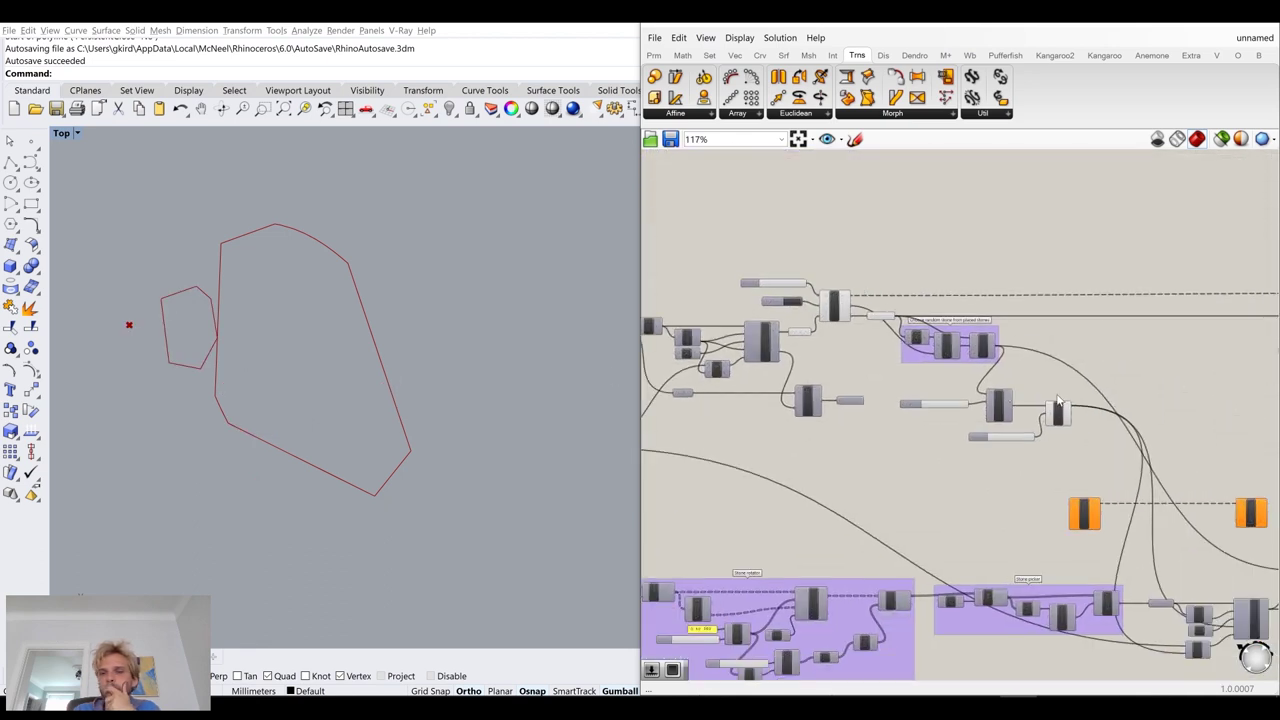
scroll(1058, 396, up, 4)
scroll(997, 449, up, 2)
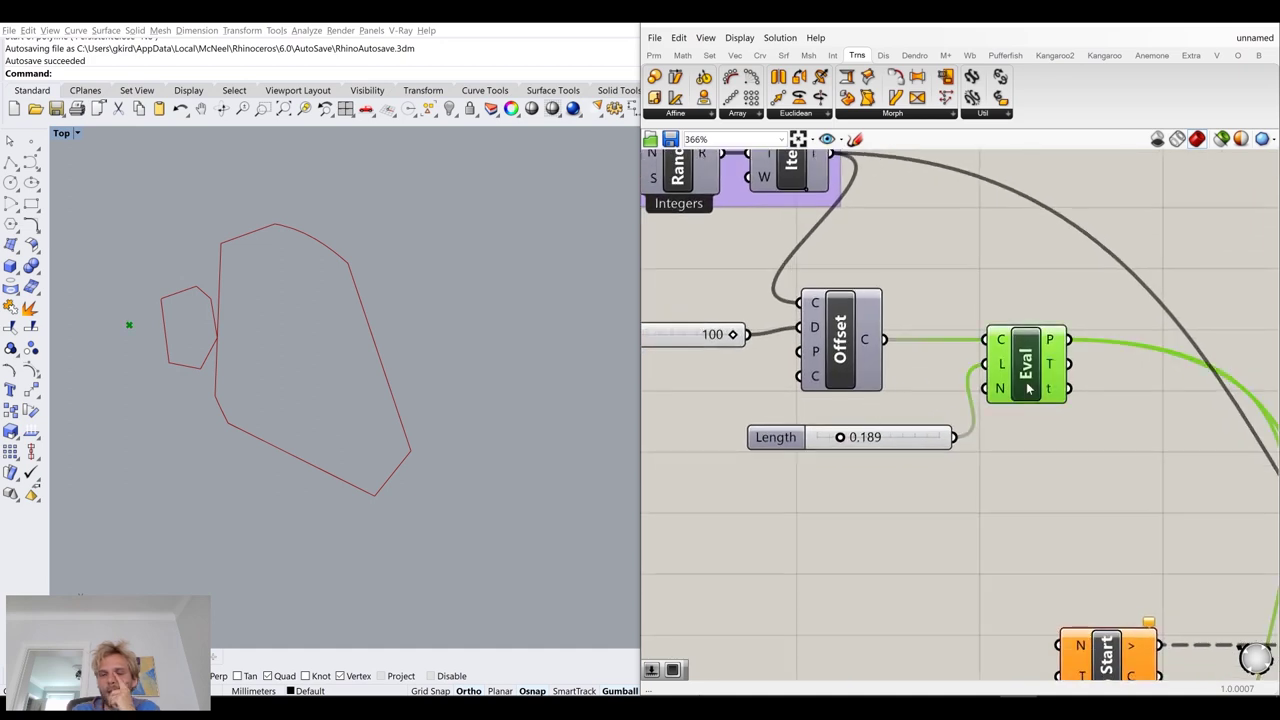
click(1044, 390)
drag(866, 360, 938, 355)
middle_click(938, 355)
scroll(1030, 385, down, 3)
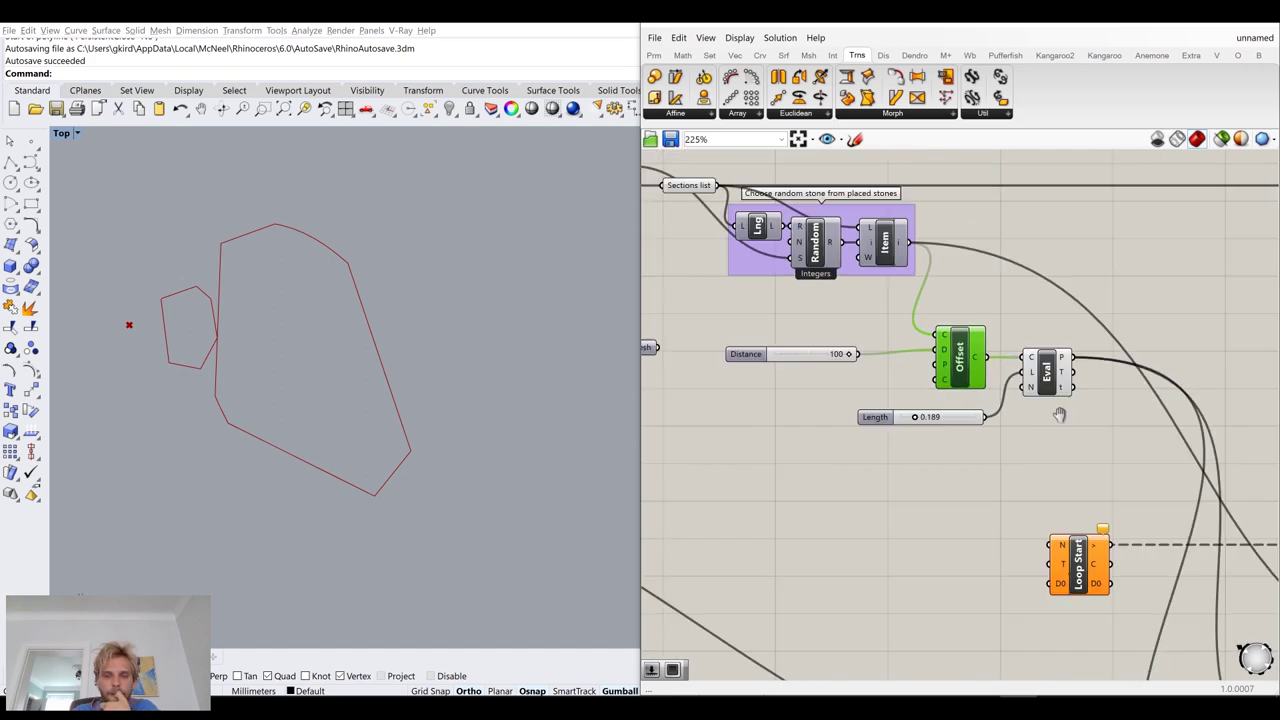
right_drag(1028, 389, 893, 315)
drag(897, 298, 903, 298)
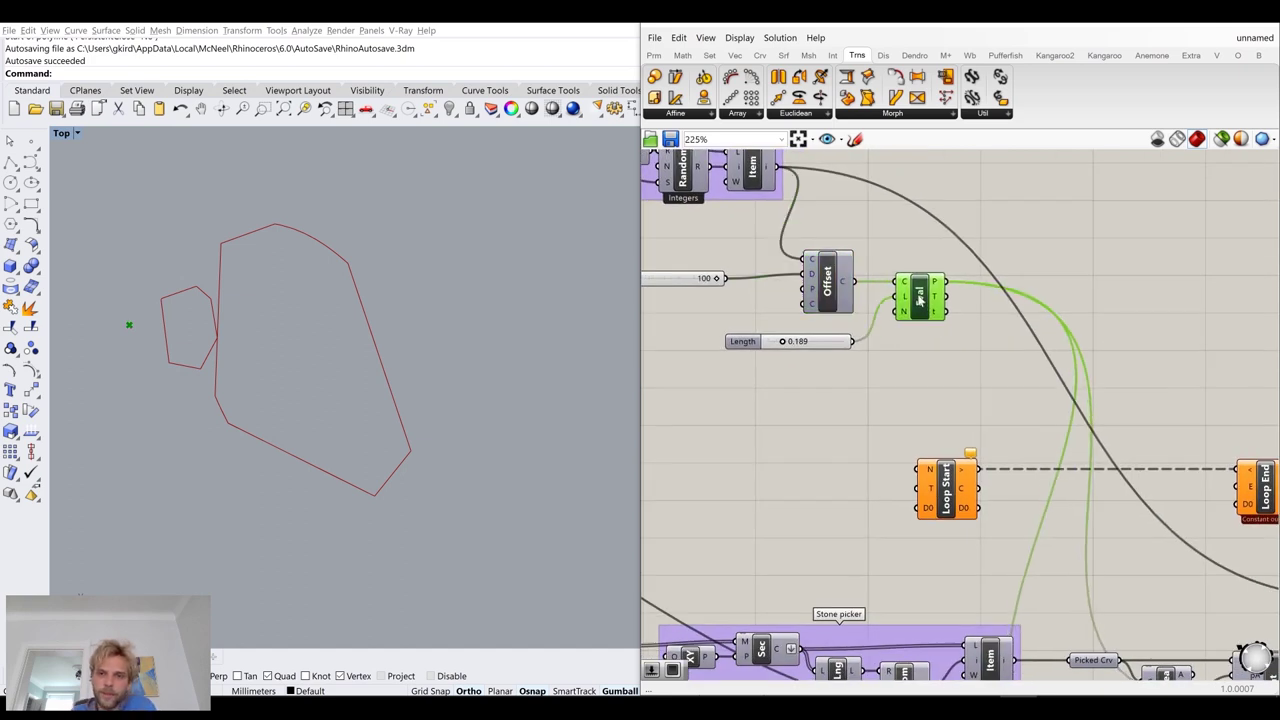
Add a number slider with value 30 and connect it to the new Loop Start's N input
click(838, 392)
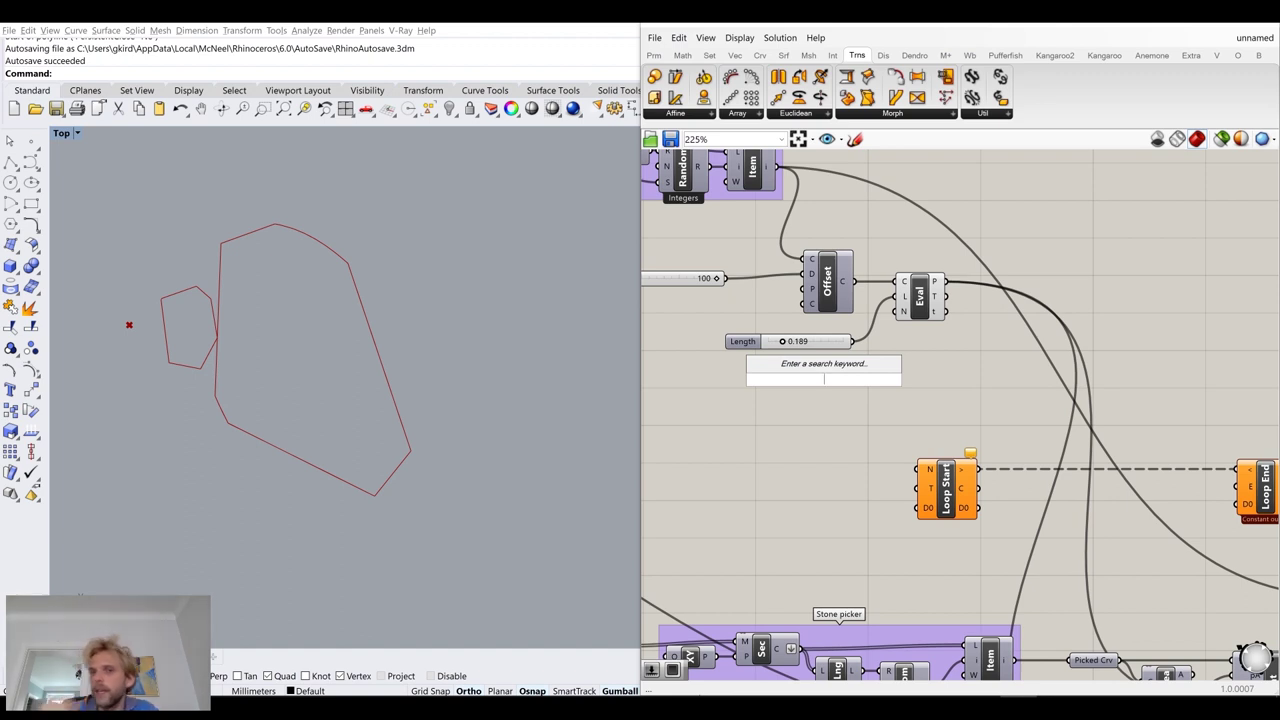
key(Escape)
double_click(806, 462)
text(30)
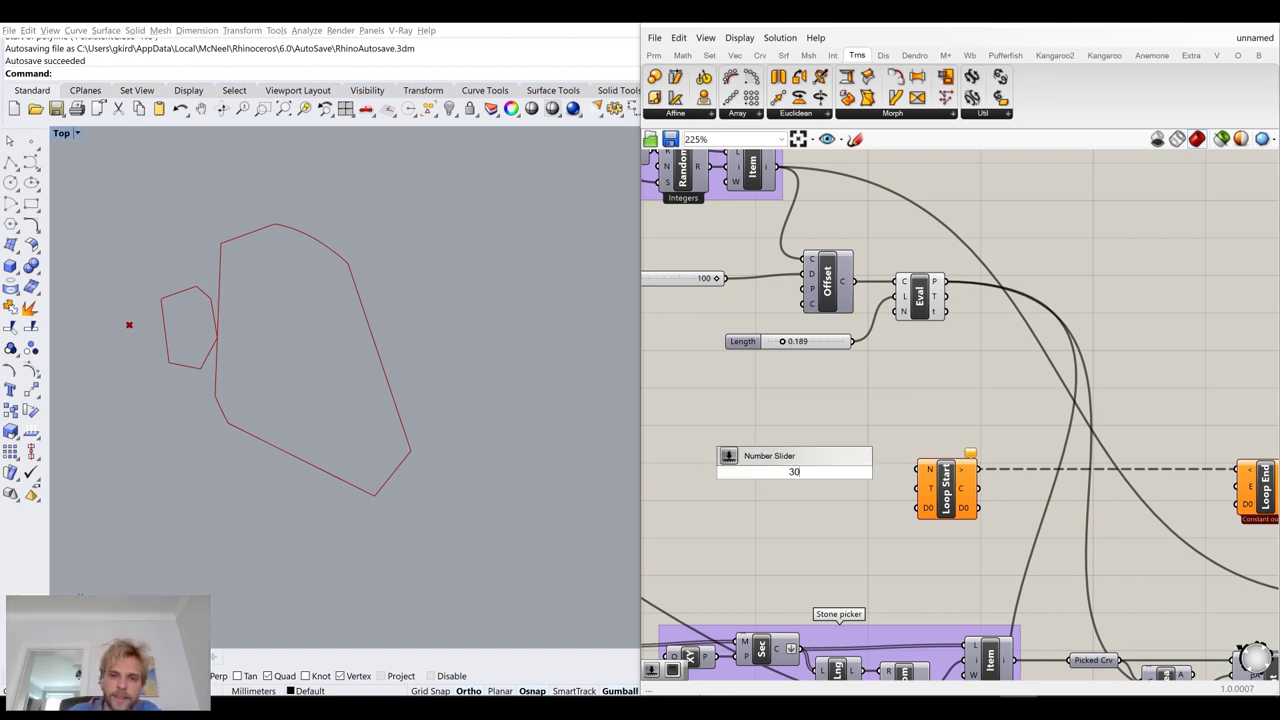
key(Return)
scroll(805, 462, up, 2)
drag(867, 458, 940, 464)
click(852, 467)
drag(852, 467, 854, 473)
click(903, 412)
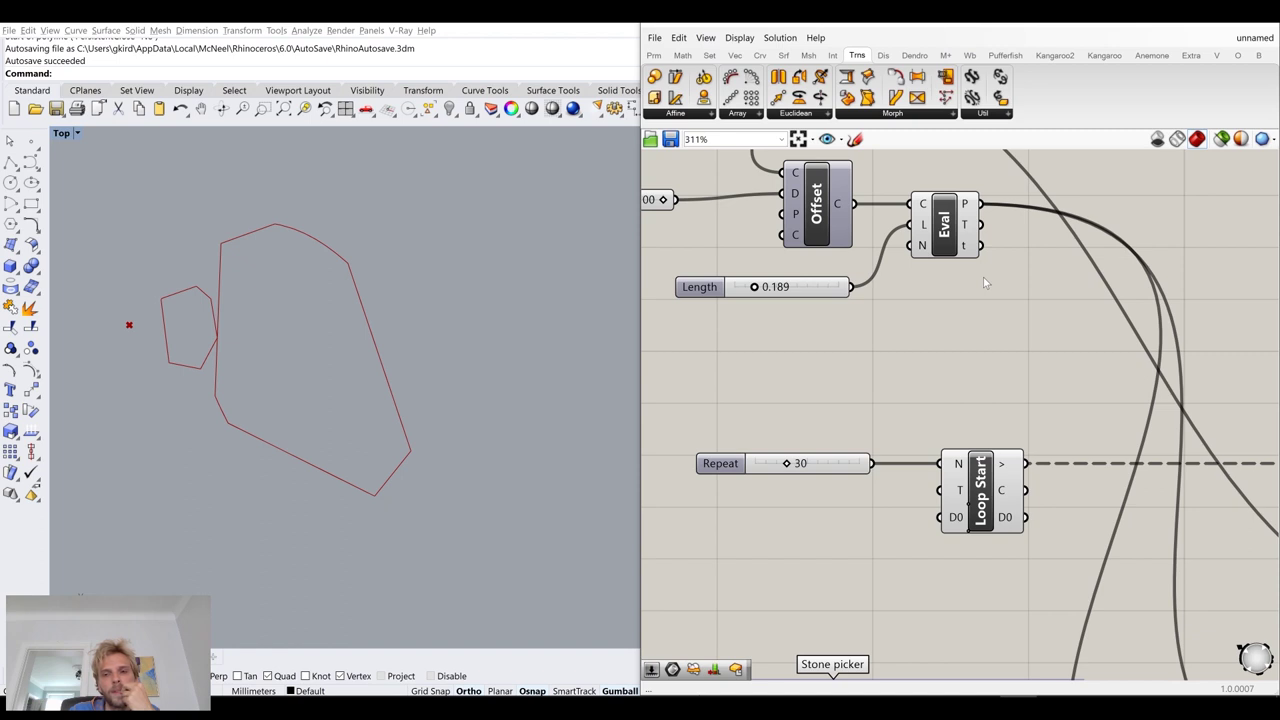
Shift the new Loop Start slightly towards its slider and connect its D0 output to Loop End's D0 input
click(998, 514)
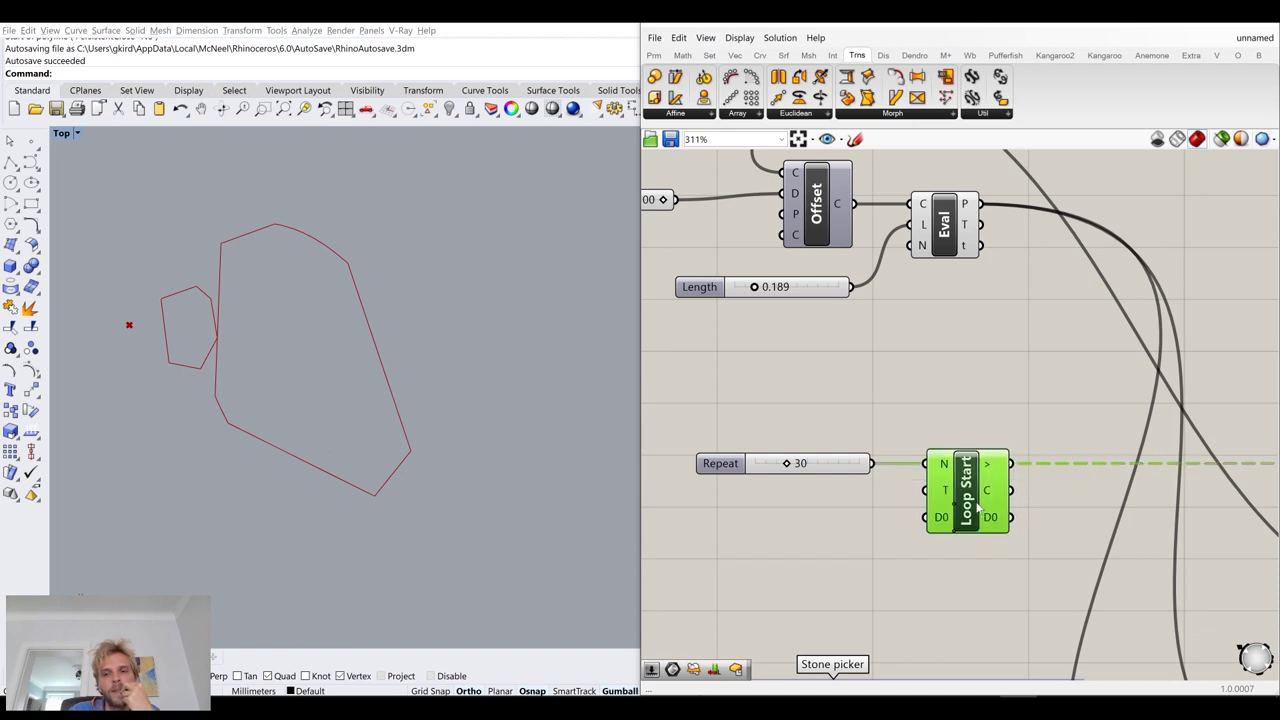
scroll(890, 458, down, 3)
scroll(883, 455, up, 2)
drag(838, 457, 1131, 457)
click(1166, 445)
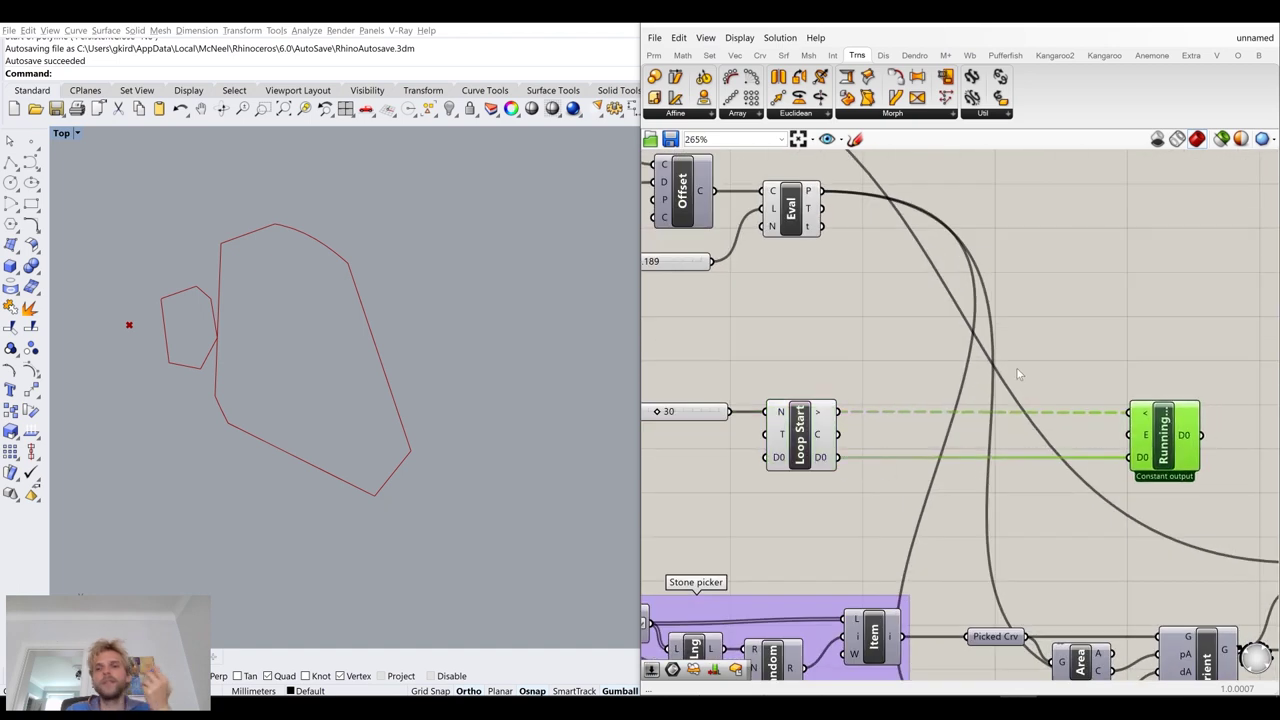
Add a Range component below the new Loop Start and connect the Repeat slider set to 30 to its N input
scroll(872, 368, down, 2)
right_drag(868, 371, 1007, 373)
scroll(1014, 432, up, 3)
right_drag(1036, 437, 872, 437)
right_drag(865, 337, 952, 366)
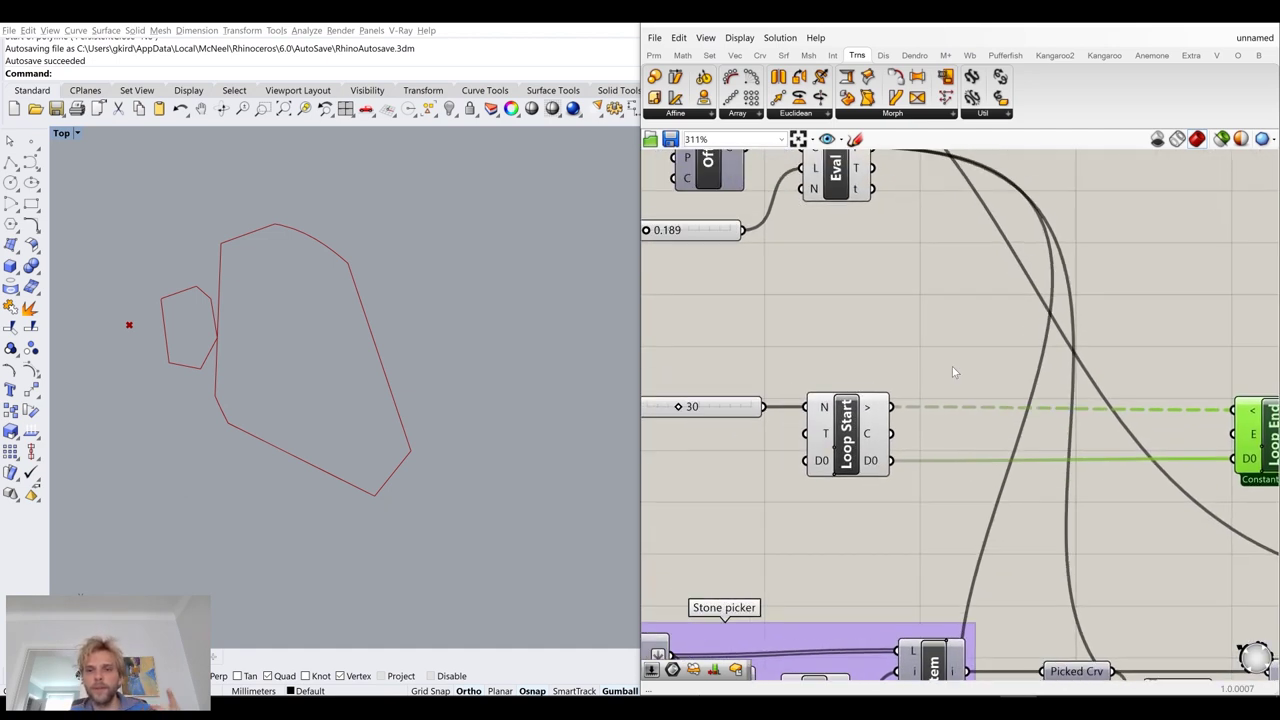
scroll(952, 367, down, 1)
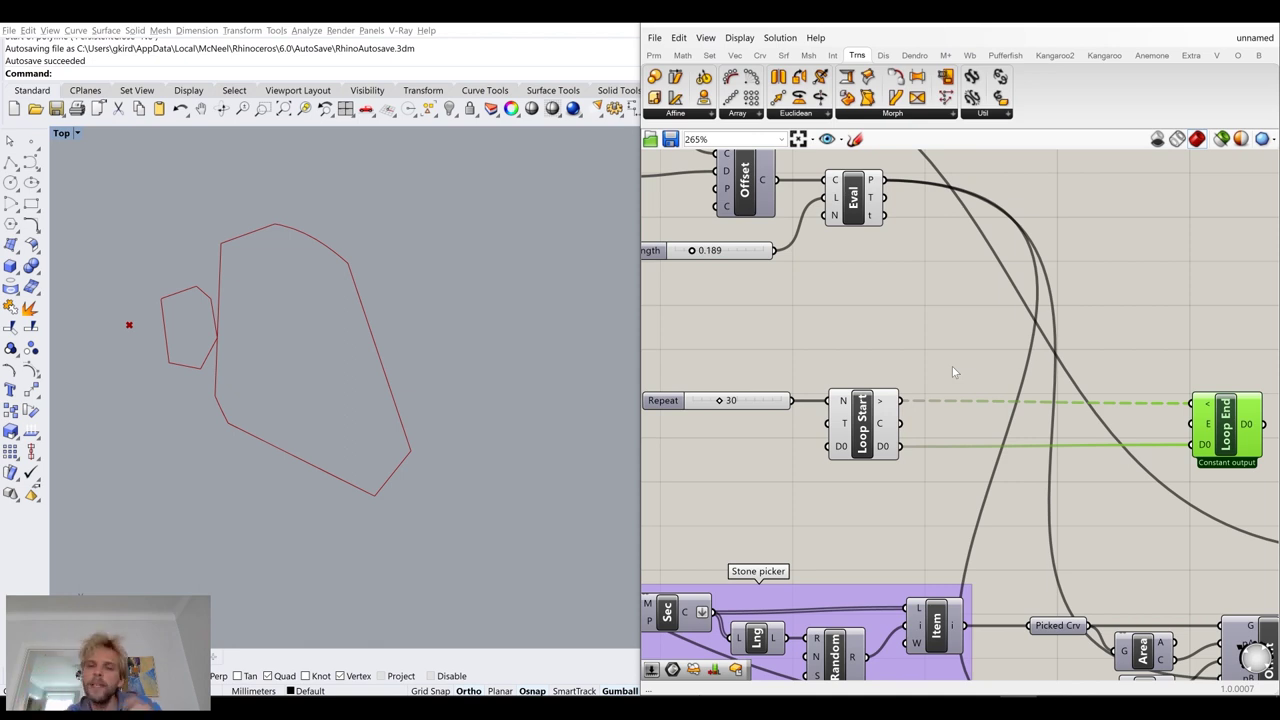
click(845, 528)
double_click(845, 528)
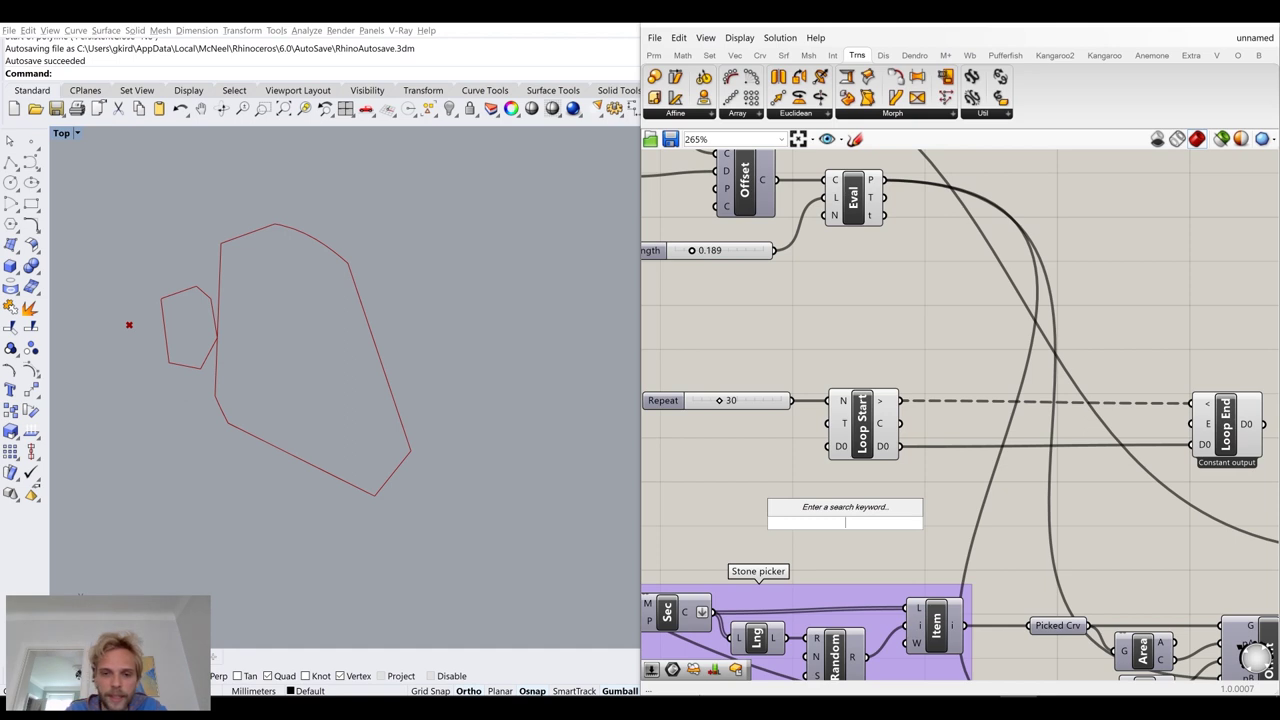
text(range)
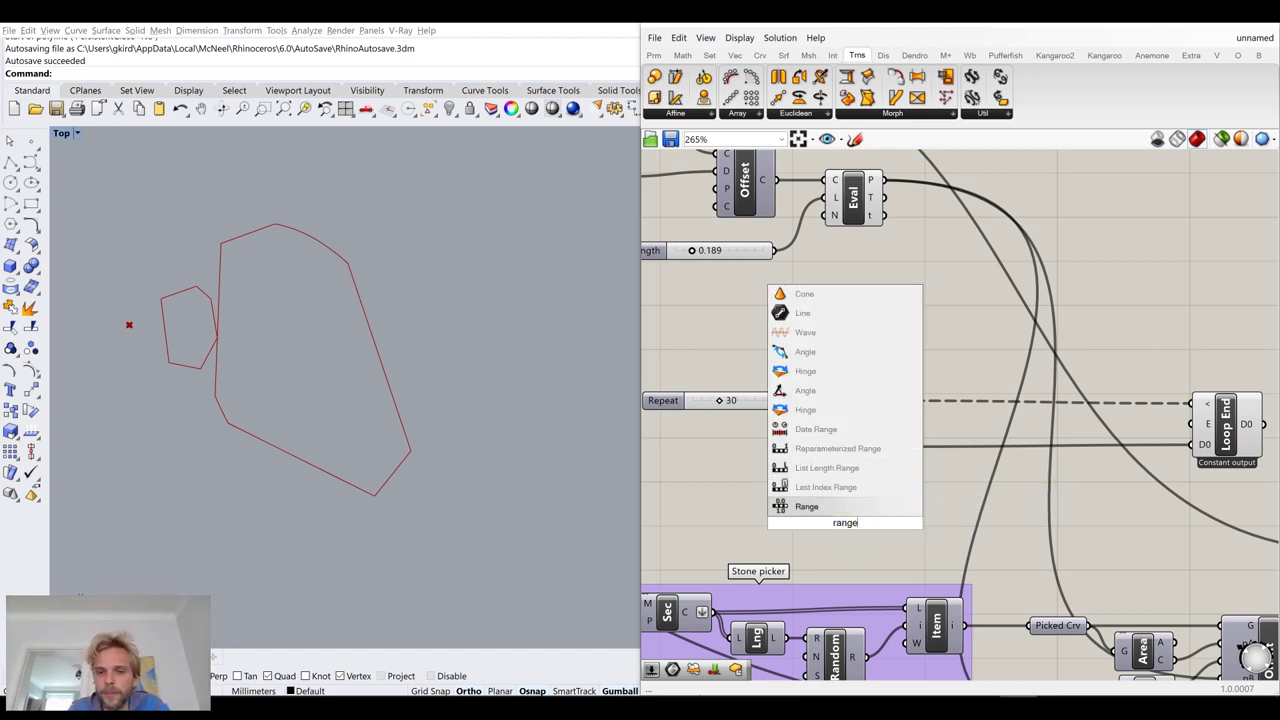
click(845, 509)
drag(822, 513, 878, 487)
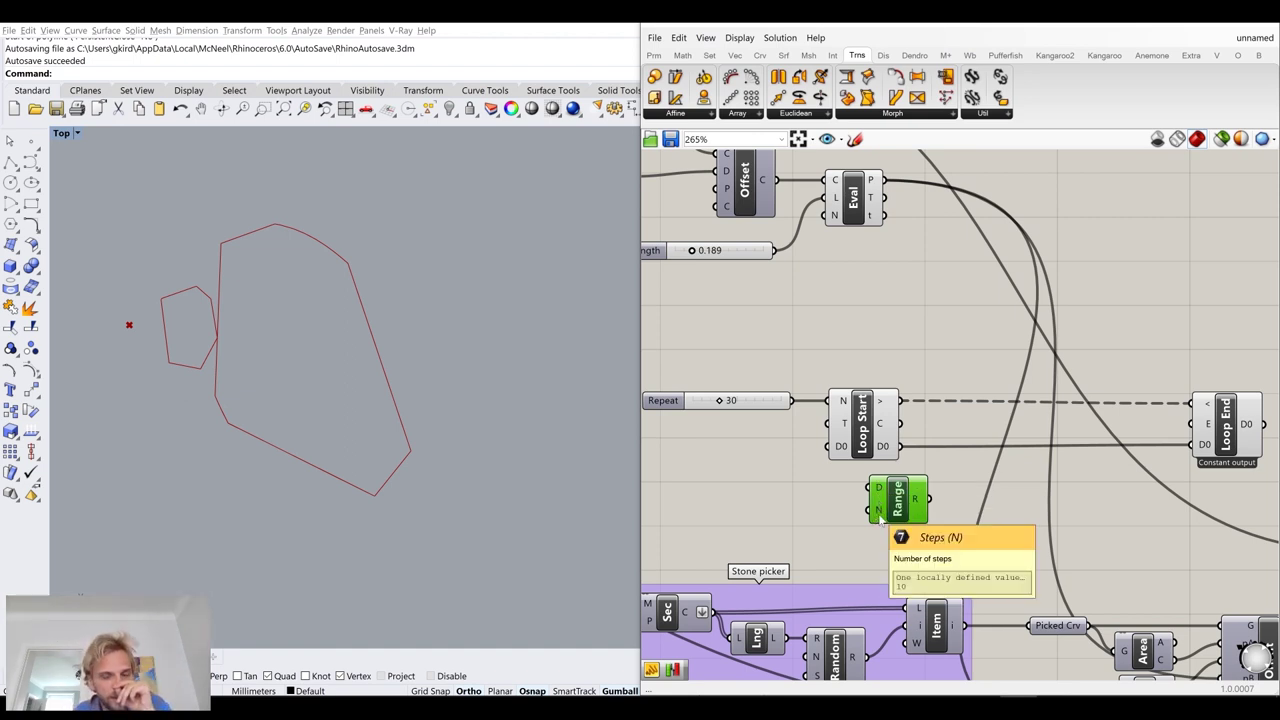
drag(795, 401, 872, 510)
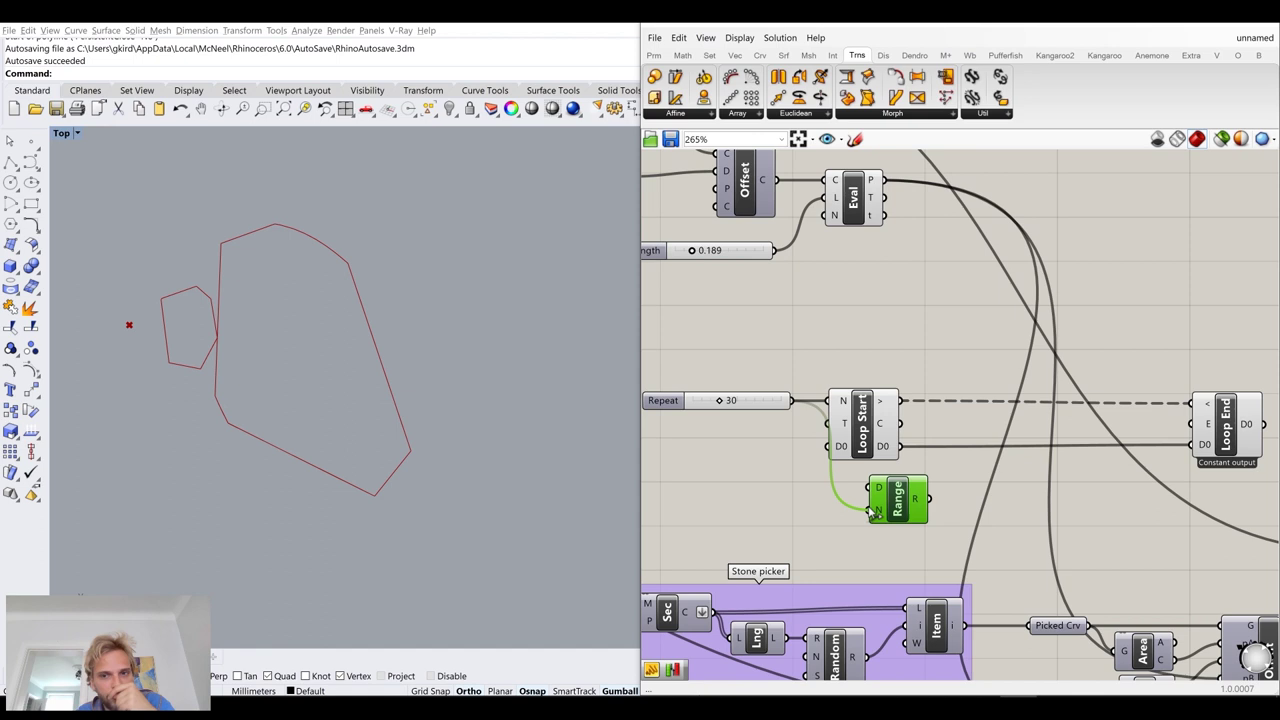
Give the Range's N input an expression that reduces the step count by one, and check the resulting list
mouse_move(918, 508)
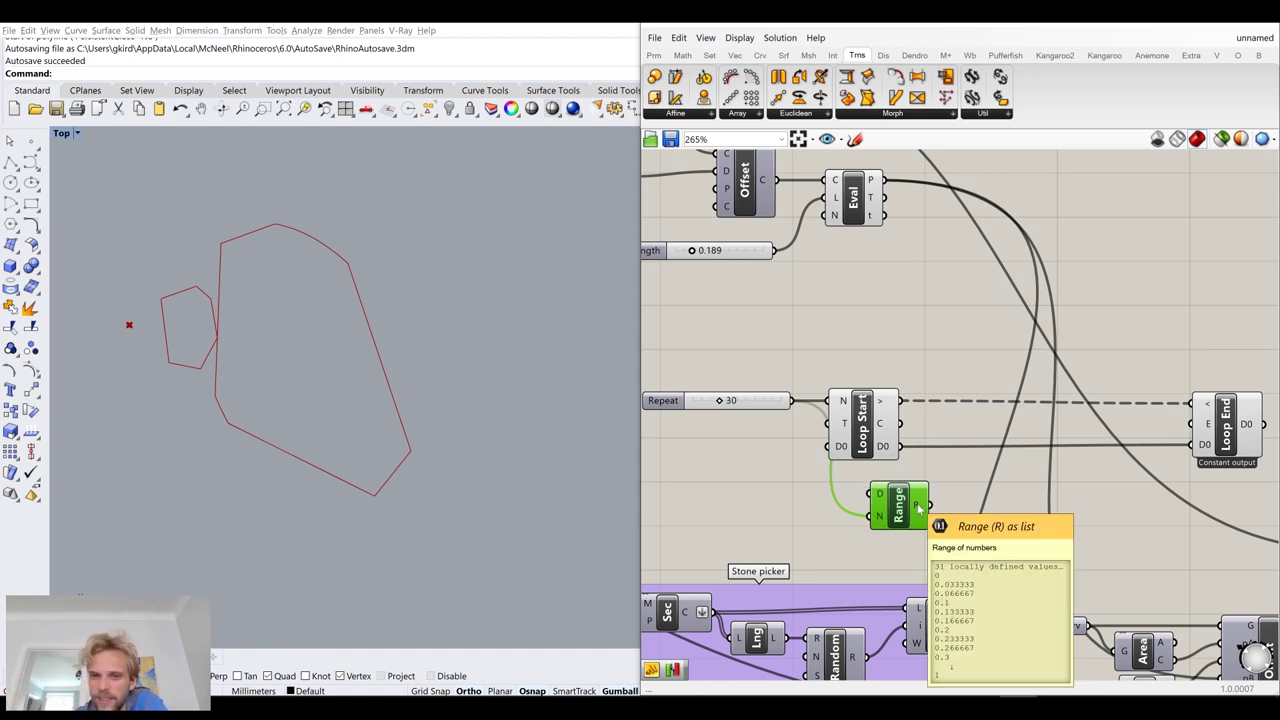
right_click(874, 515)
click(804, 519)
scroll(875, 518, up, 6)
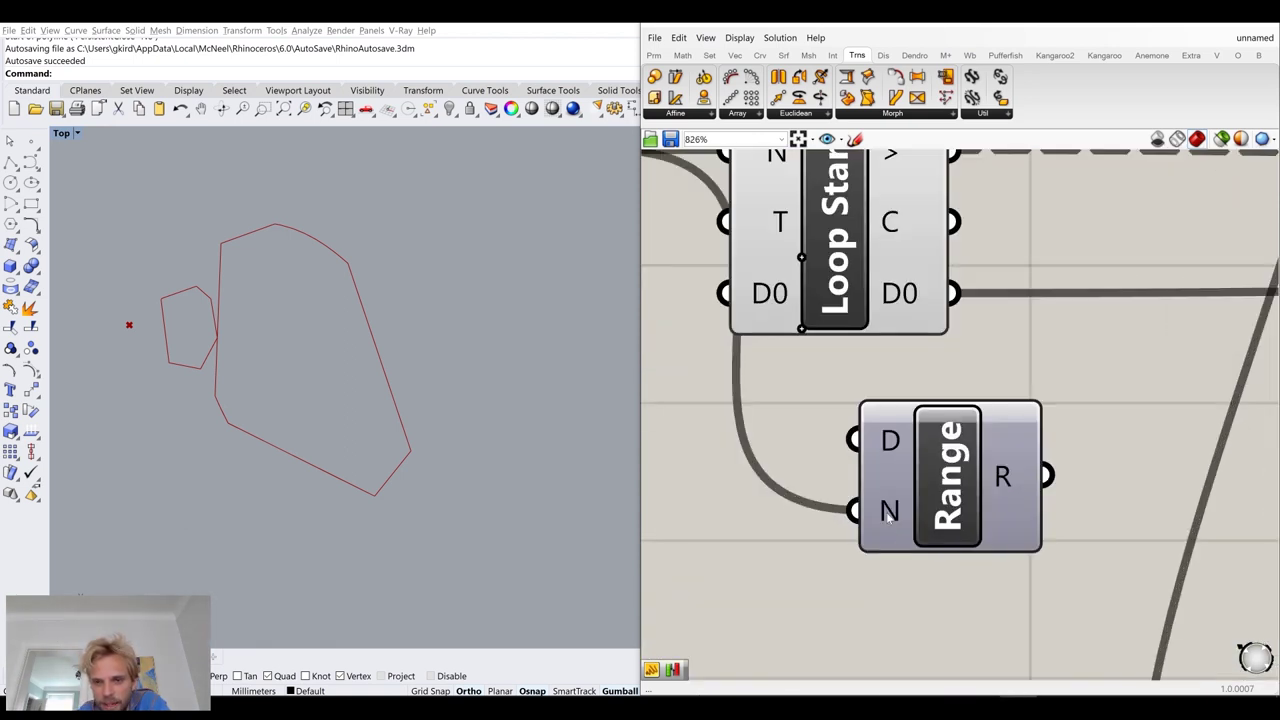
right_click(885, 516)
mouse_move(999, 585)
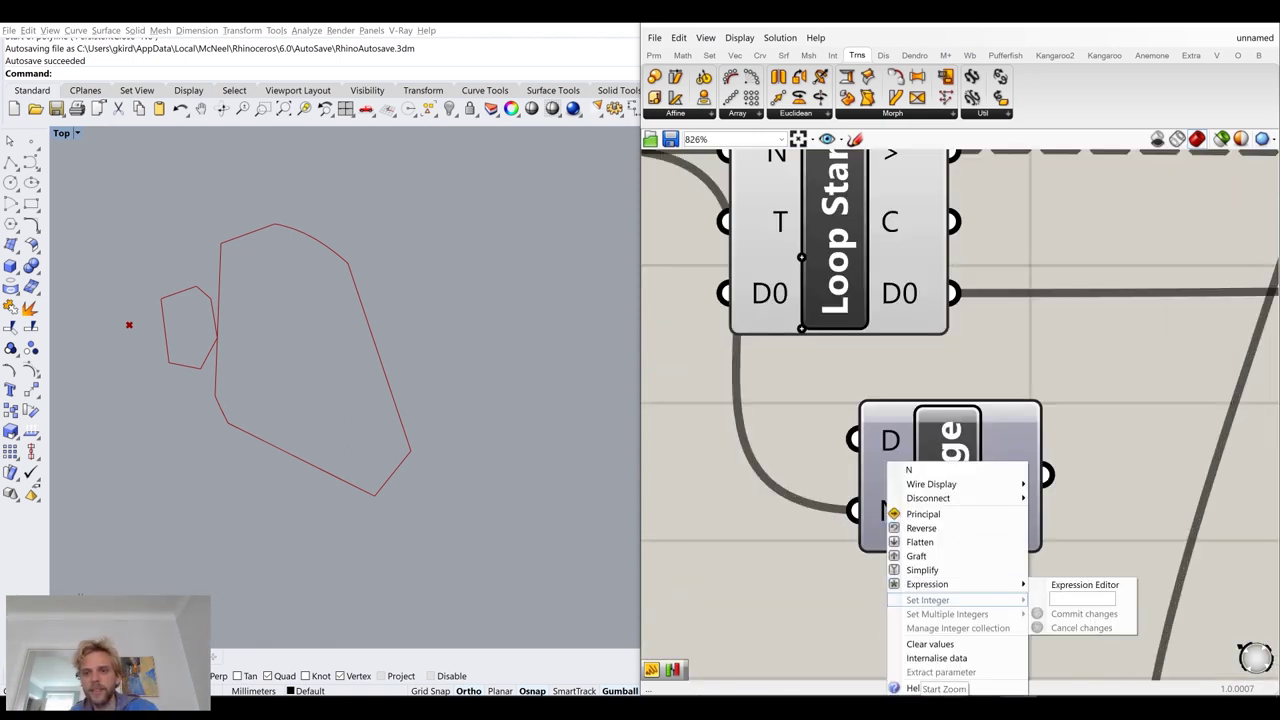
click(1080, 599)
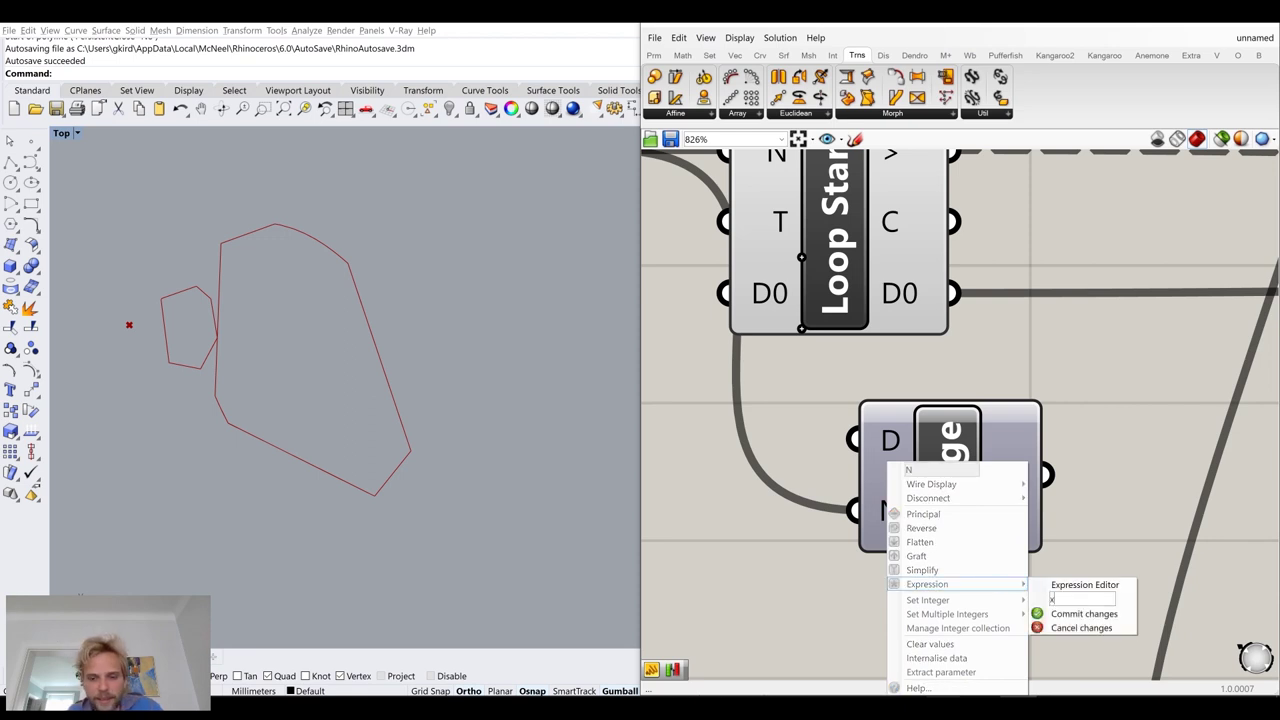
click(1083, 613)
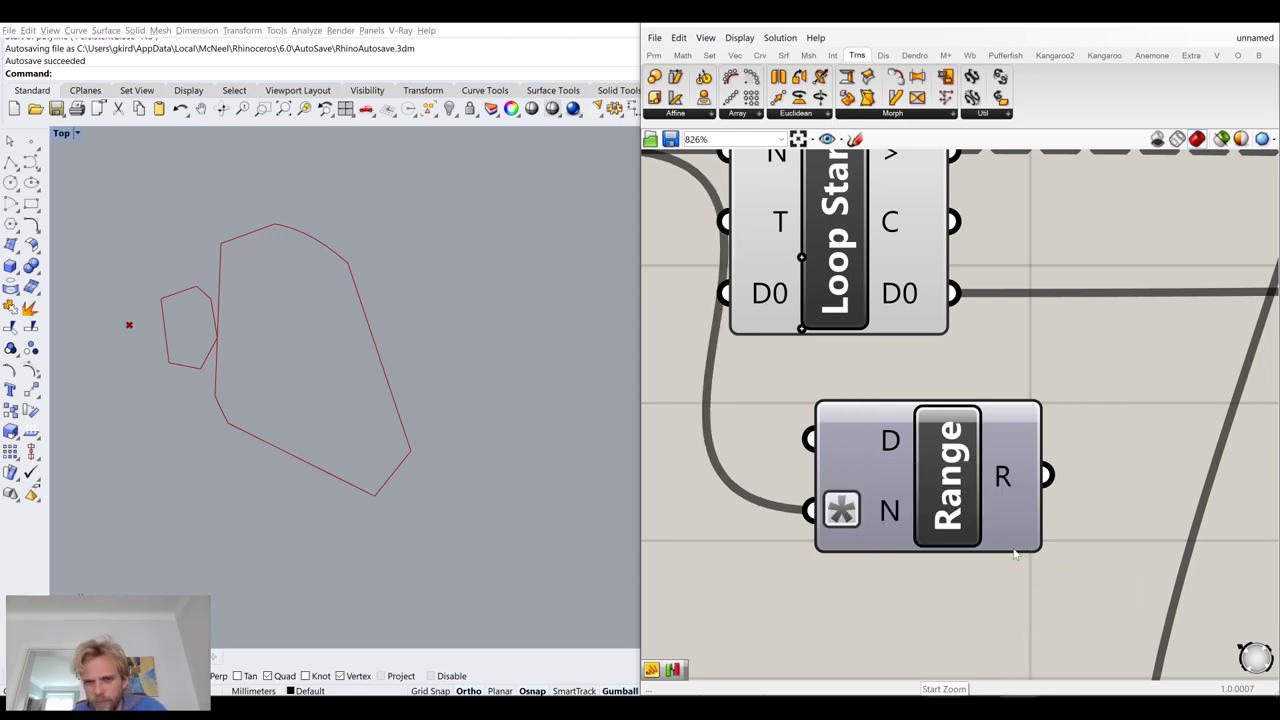
scroll(1017, 540, down, 4)
mouse_move(1015, 508)
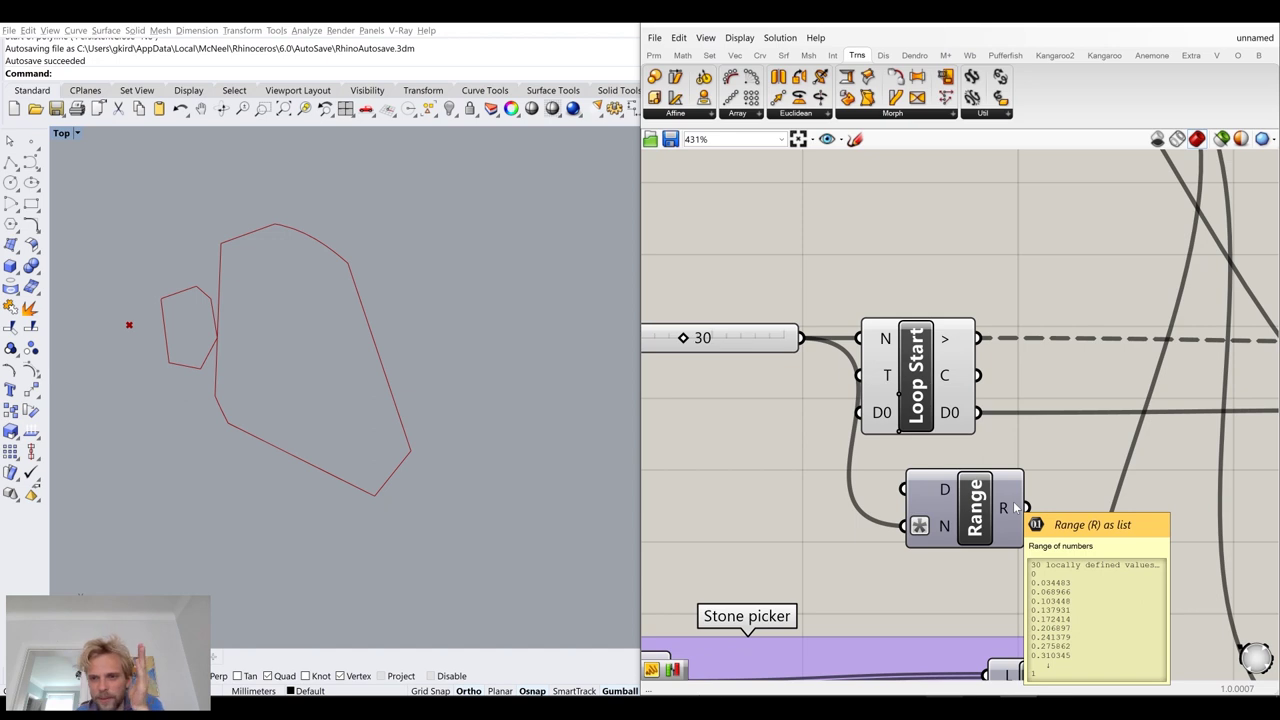
Tuck the Range closer under Loop Start and add a List Item component beside it
drag(978, 510, 933, 498)
right_drag(1019, 516, 969, 489)
double_click(969, 489)
text(list)
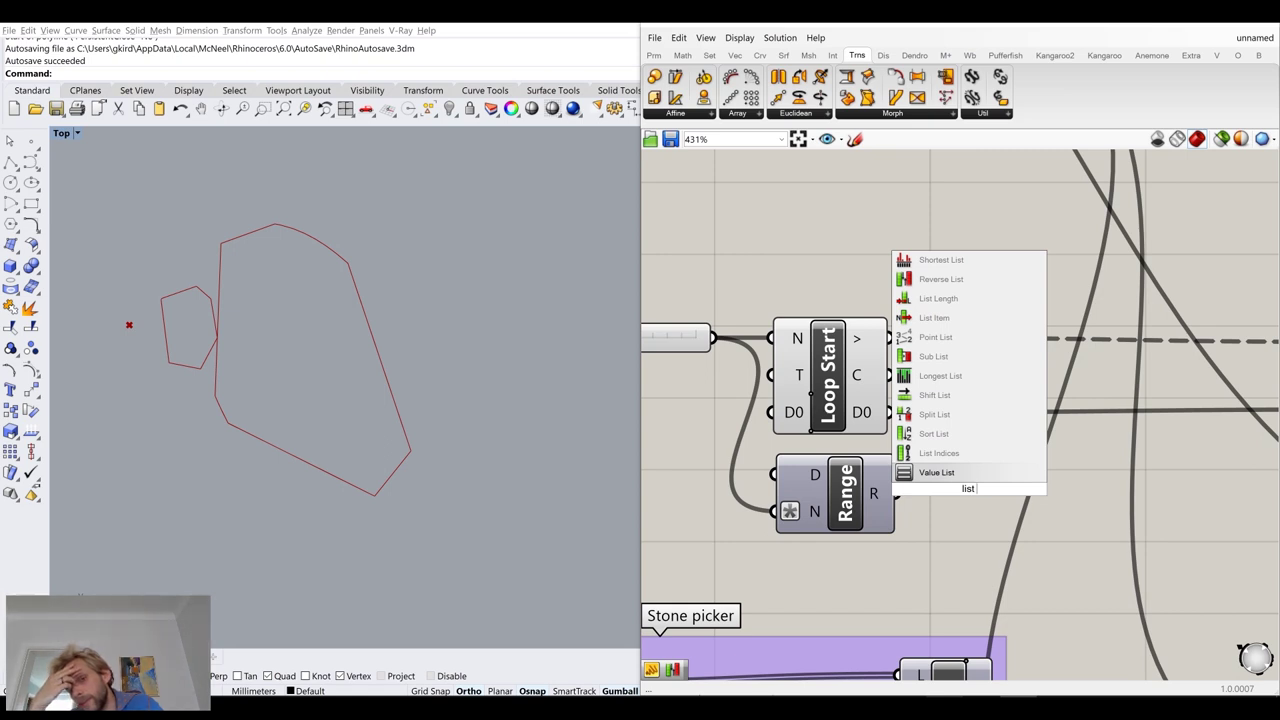
text(item)
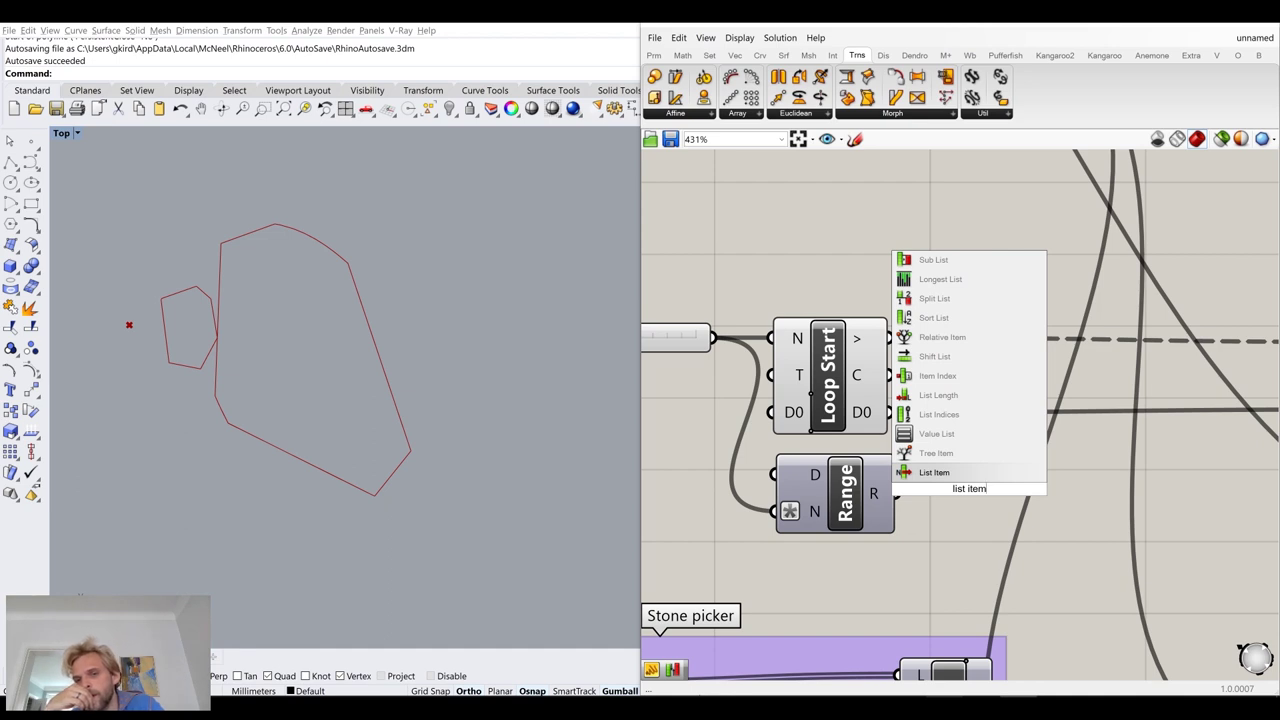
click(980, 472)
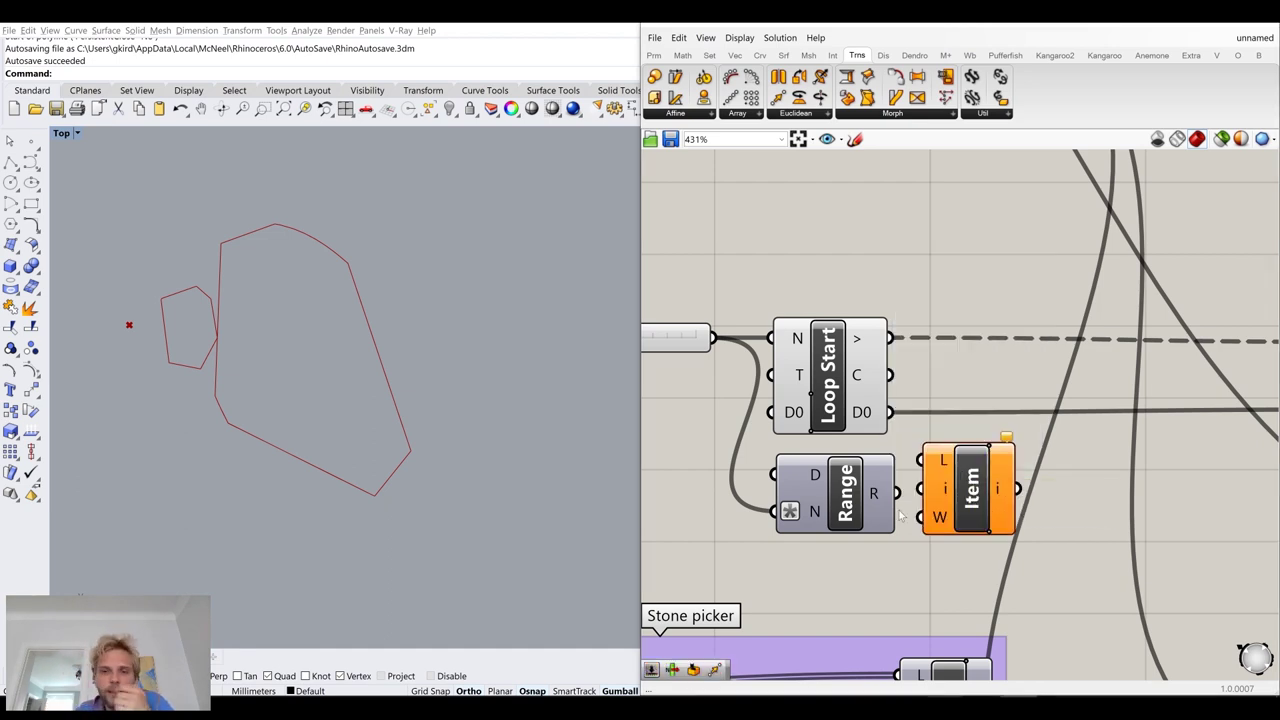
Connect the Range's R output to List Item's L input and Loop Start's counter C to its index input
drag(894, 493, 878, 468)
drag(965, 485, 1002, 510)
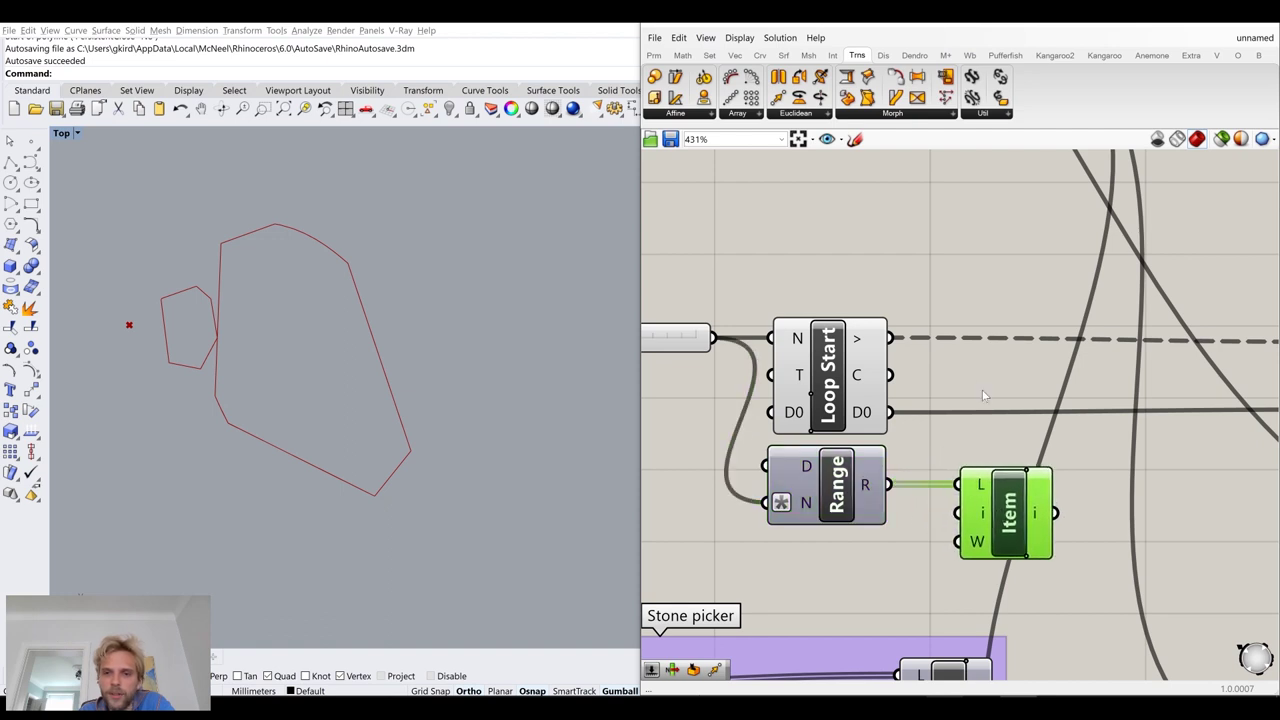
click(909, 374)
drag(889, 375, 965, 523)
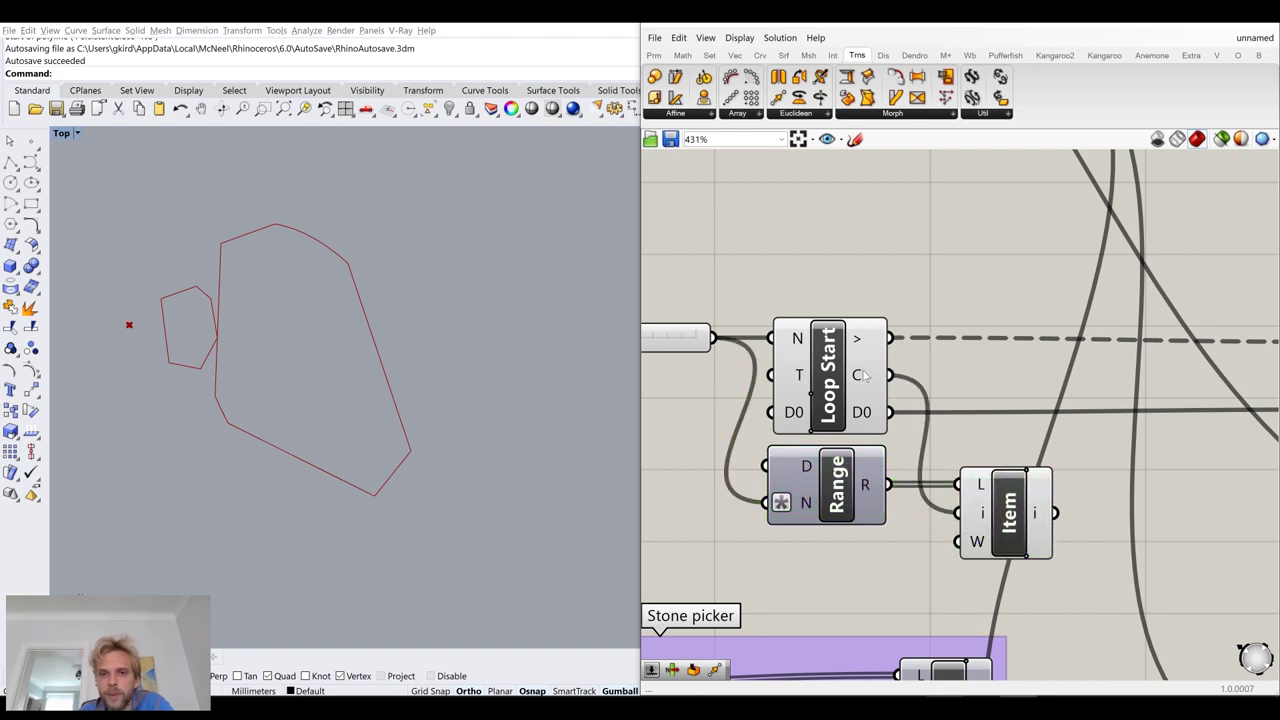
mouse_move(862, 377)
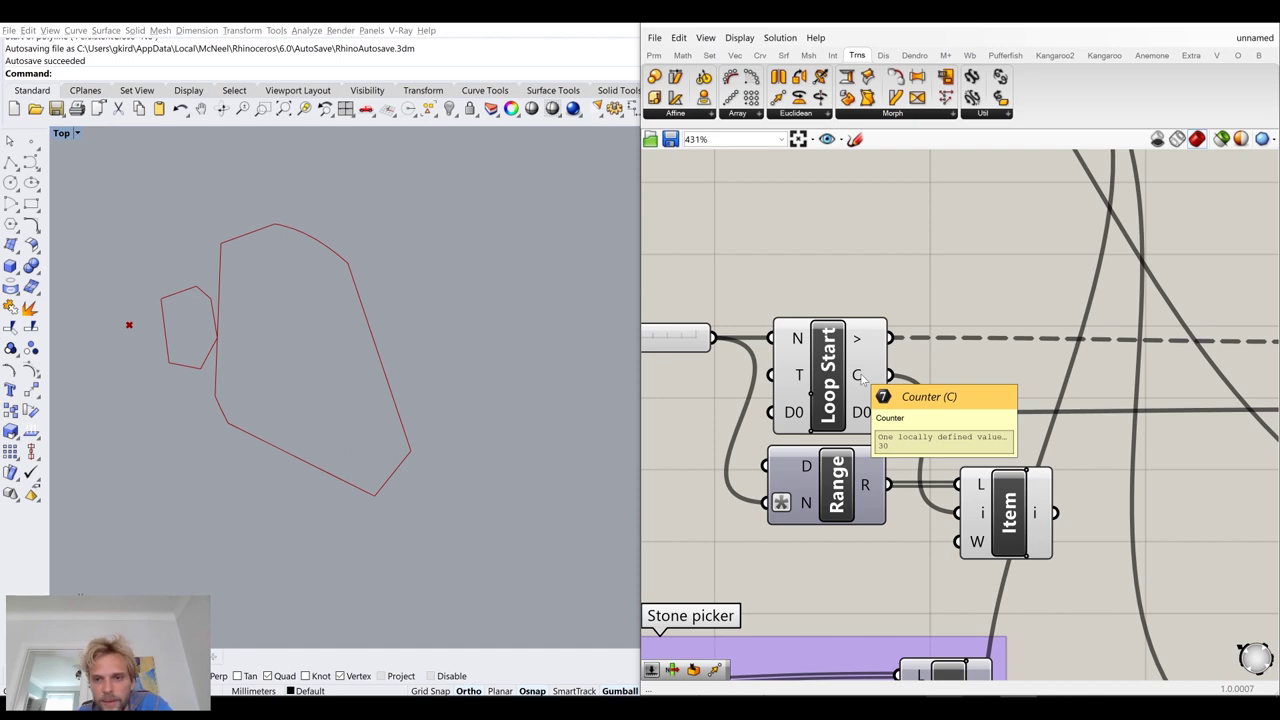
Add a Button, connect it to the new Loop Start's T input, and align it beneath the Repeat slider
scroll(860, 375, down, 5)
double_click(795, 418)
text(button)
key(Return)
drag(837, 428, 897, 383)
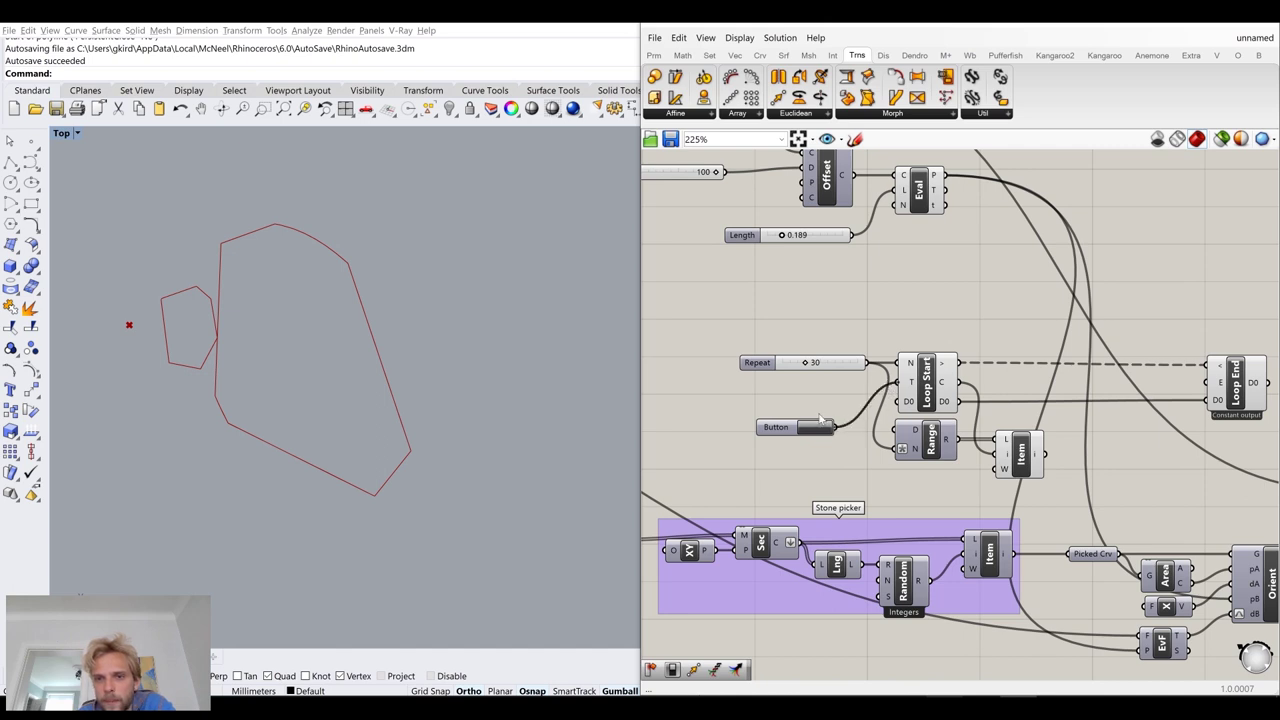
drag(815, 428, 840, 390)
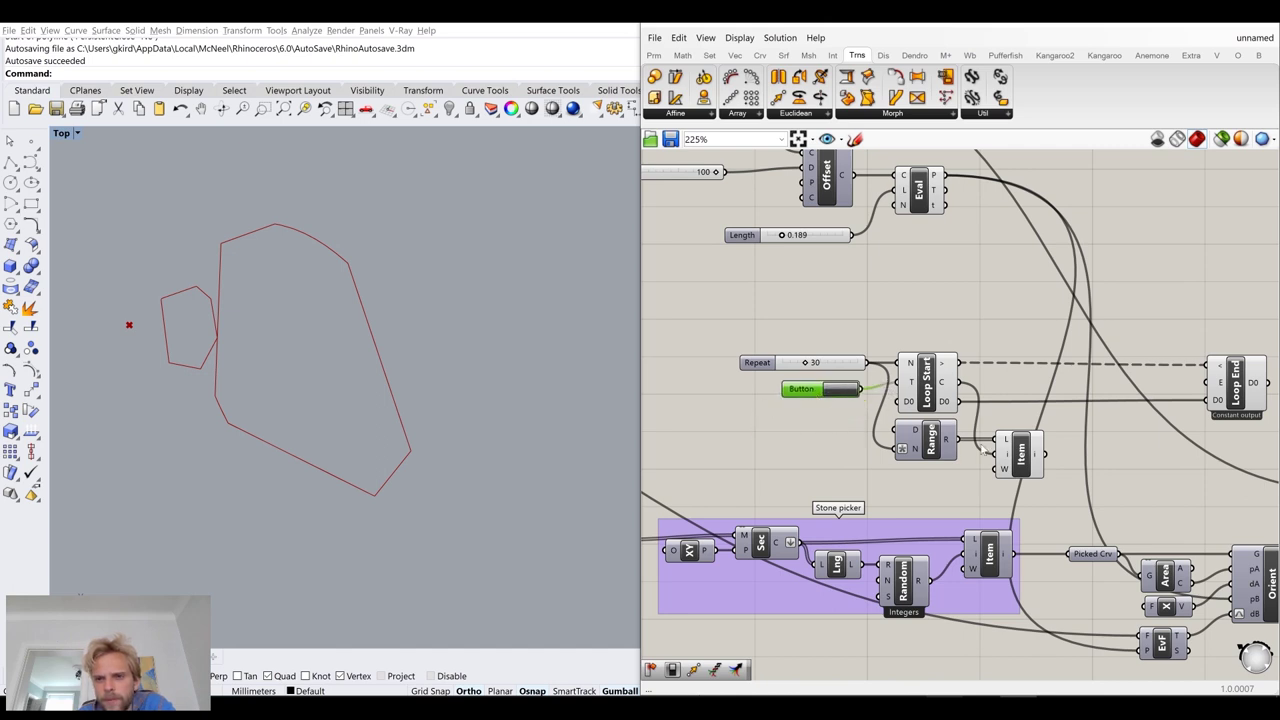
Check List Item's output in a temporary panel while triggering the inner loop, and remove the panel
click(1094, 484)
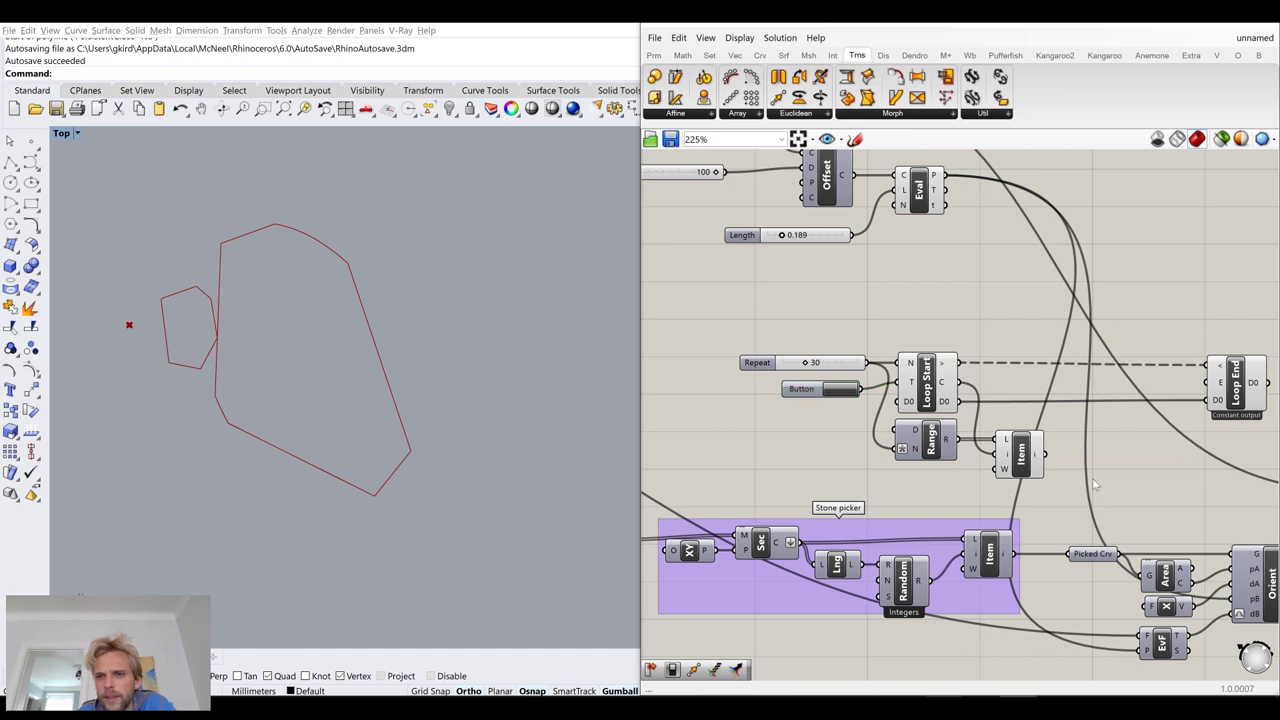
double_click(1094, 484)
text(panel)
key(Return)
scroll(1094, 484, up, 3)
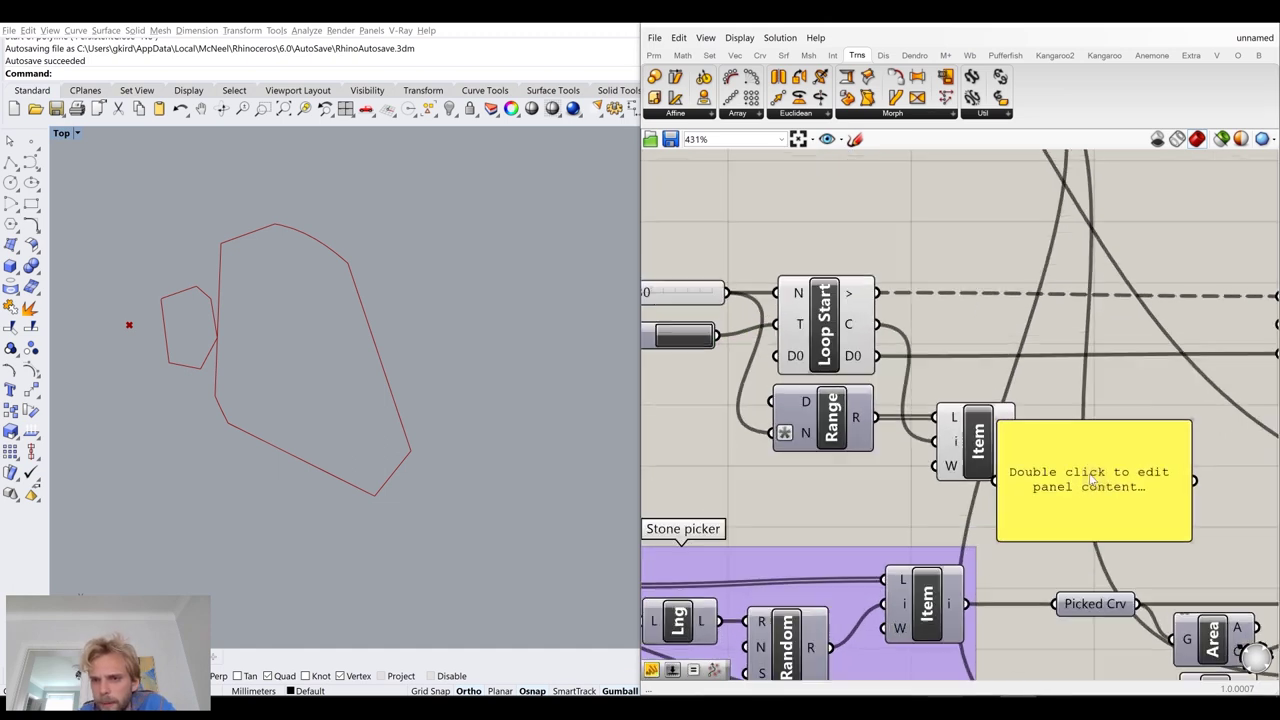
drag(1092, 481, 1128, 428)
drag(1005, 436, 1063, 441)
scroll(1094, 445, down, 4)
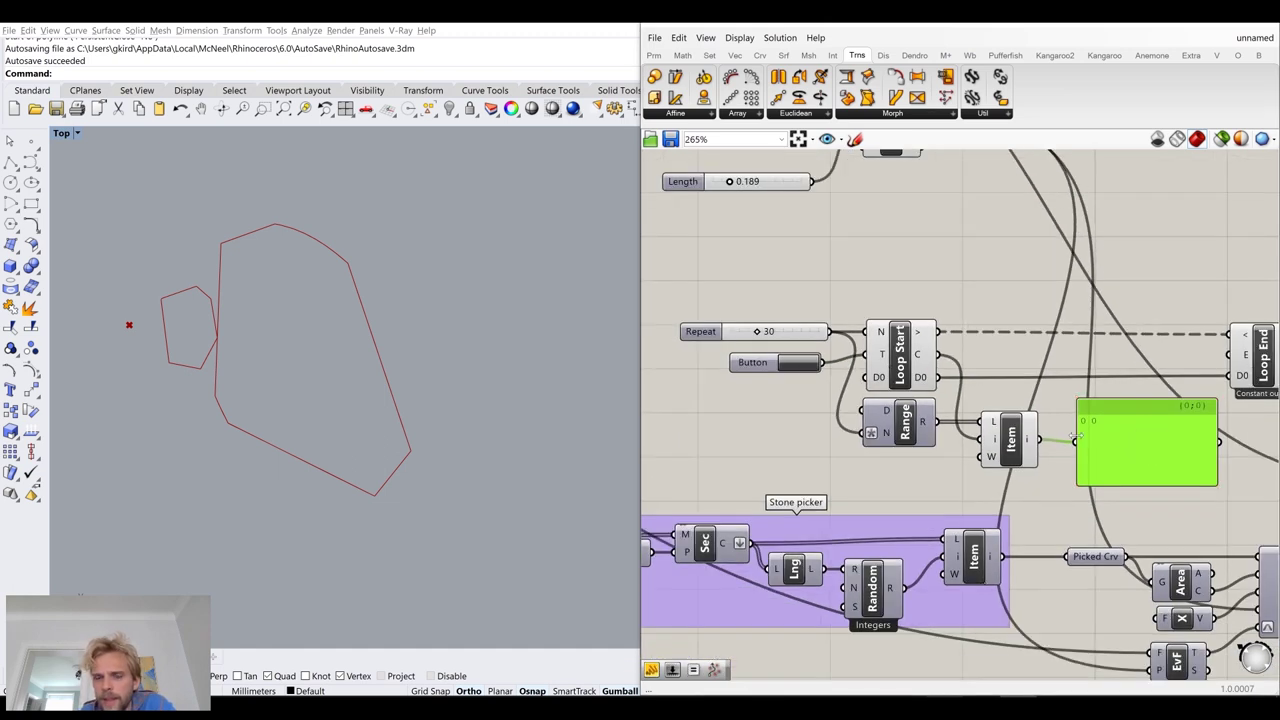
click(798, 364)
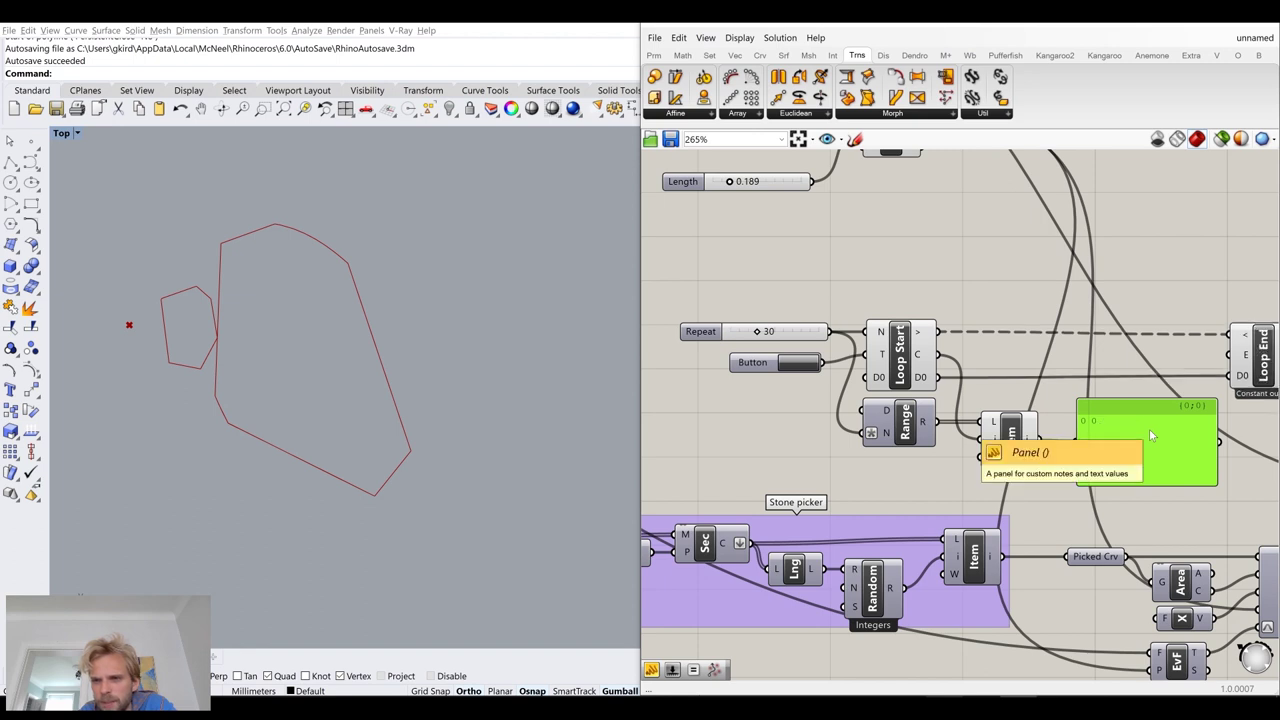
key(Delete)
Connect List Item's output to Evaluate Length's L input and delete the 0.189 slider it replaces
right_drag(1048, 455, 1070, 539)
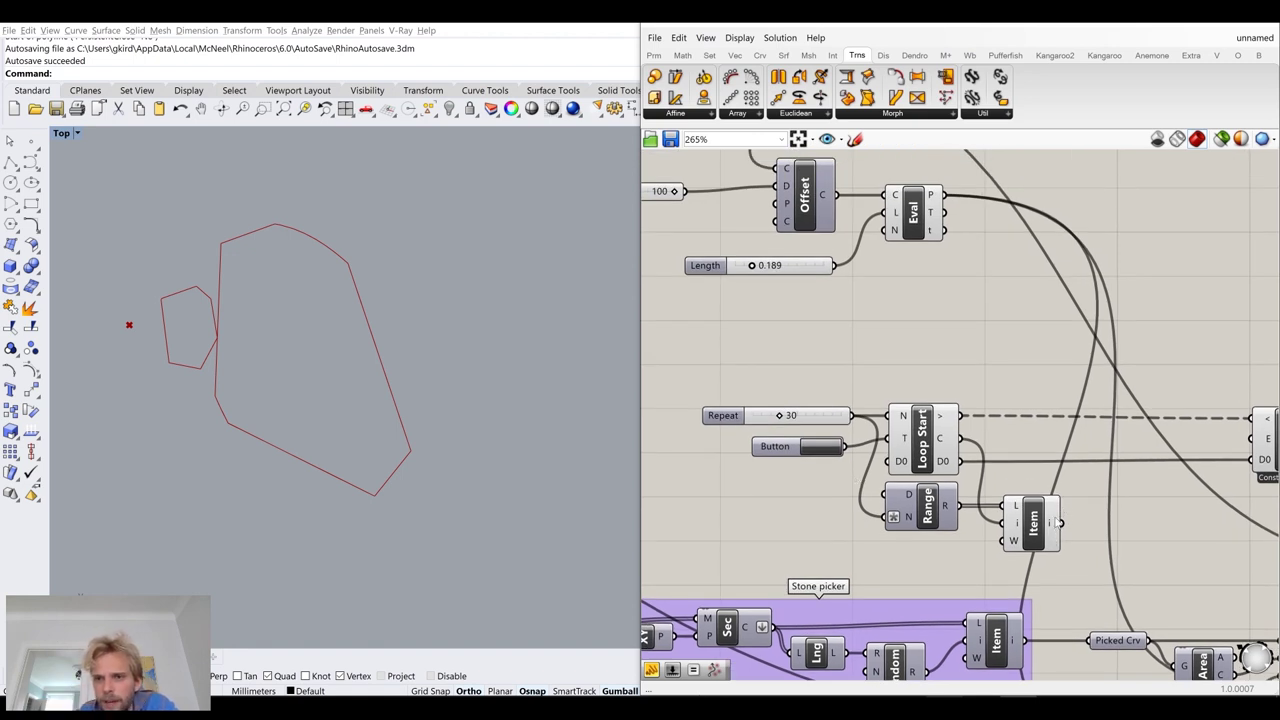
drag(1060, 522, 896, 214)
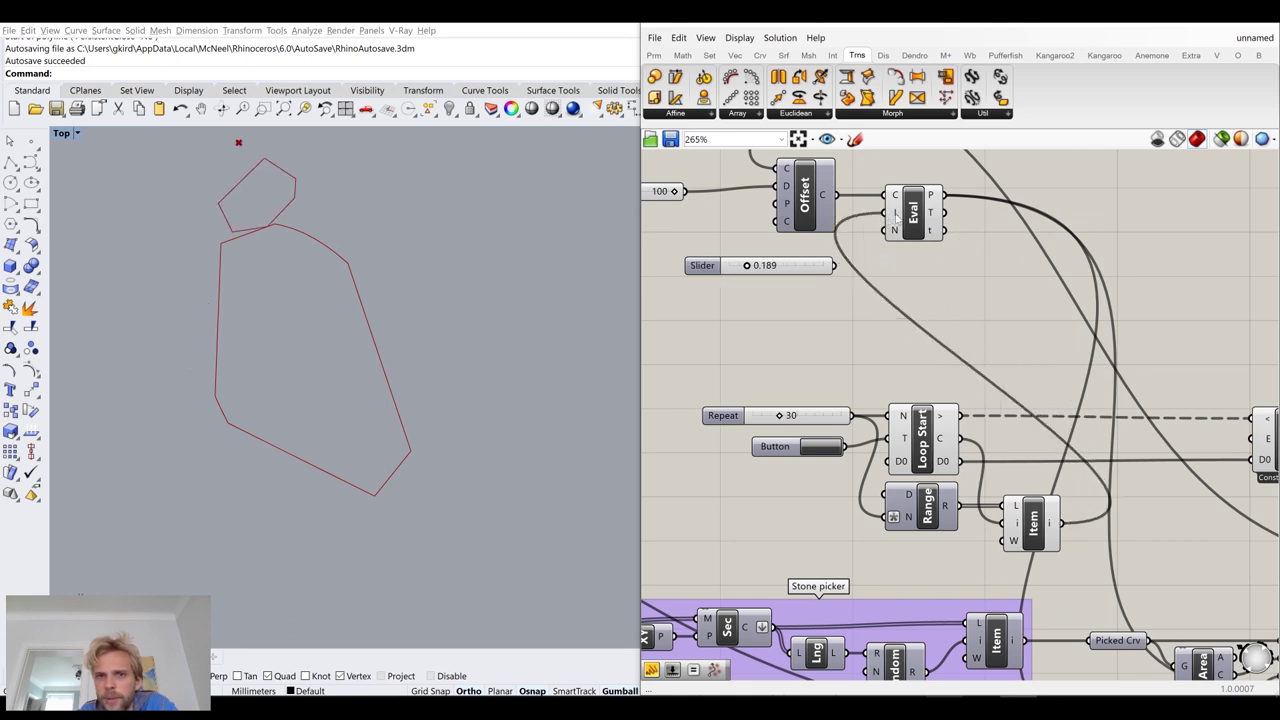
drag(819, 268, 819, 295)
key(Delete)
Trigger the inner loop and watch the picked stone travel around the placed stone's outline
click(822, 447)
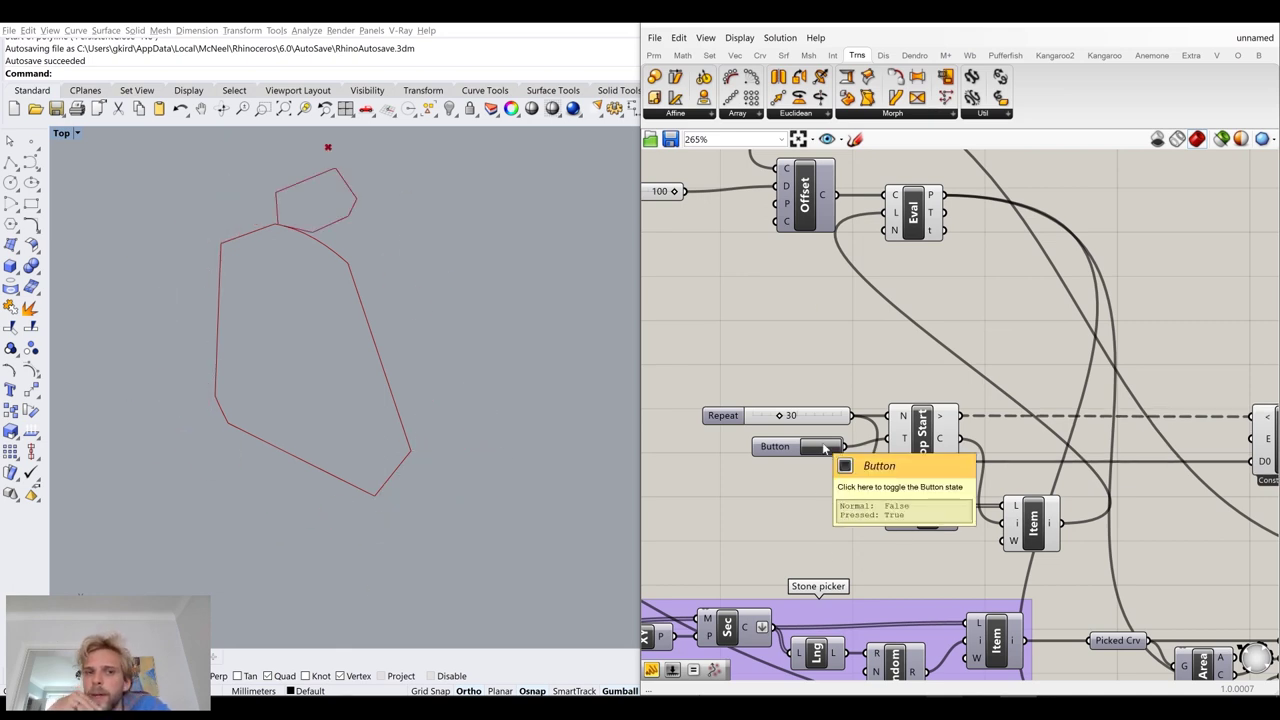
click(822, 447)
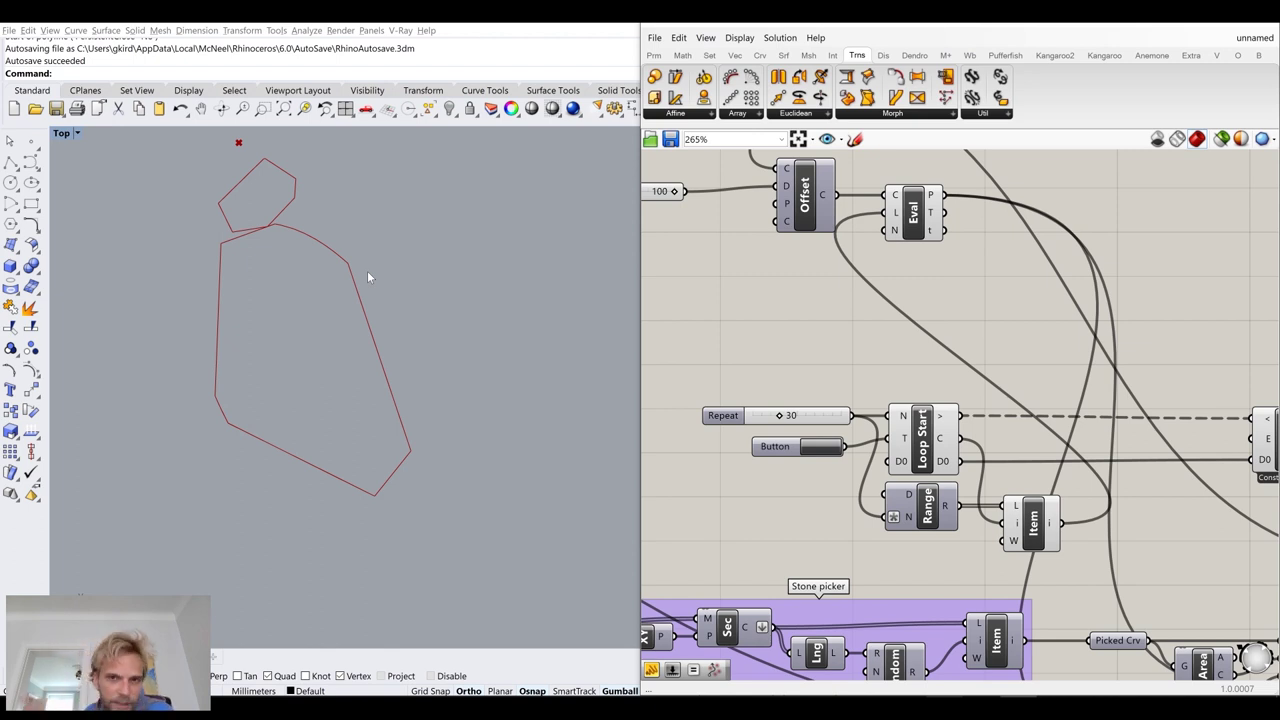
Move the inner Loop End farther from Loop Start to make room, and nudge List Item away from the Range
scroll(941, 335, down, 4)
right_drag(941, 335, 847, 362)
scroll(985, 437, up, 2)
drag(1069, 425, 1230, 421)
click(1024, 321)
right_drag(879, 451, 961, 443)
mouse_move(934, 466)
mouse_down()
mouse_move(932, 452)
mouse_move(943, 464)
mouse_up()
click(1042, 320)
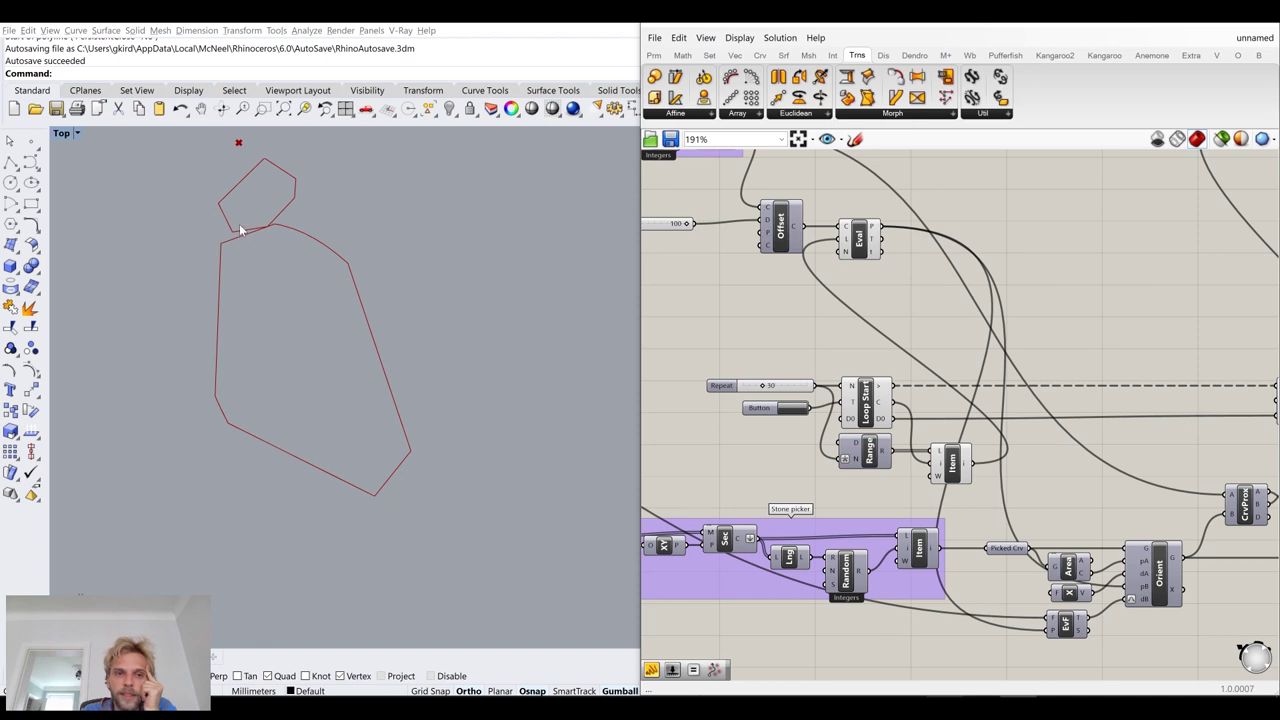
Select the Sections list parameter to see which placed stone curves it holds
right_drag(982, 320, 1168, 462)
scroll(722, 227, up, 4)
click(734, 222)
drag(735, 224, 739, 224)
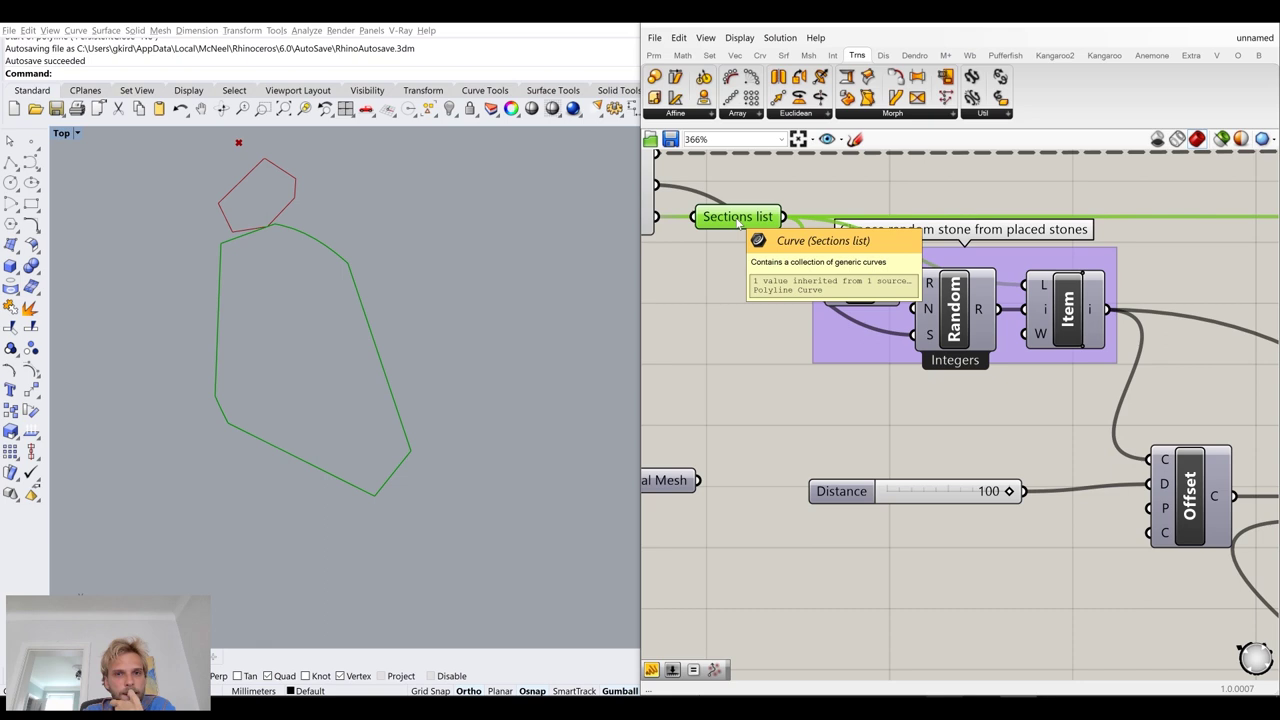
scroll(815, 257, down, 4)
right_drag(1163, 454, 1036, 385)
right_drag(1098, 424, 1027, 391)
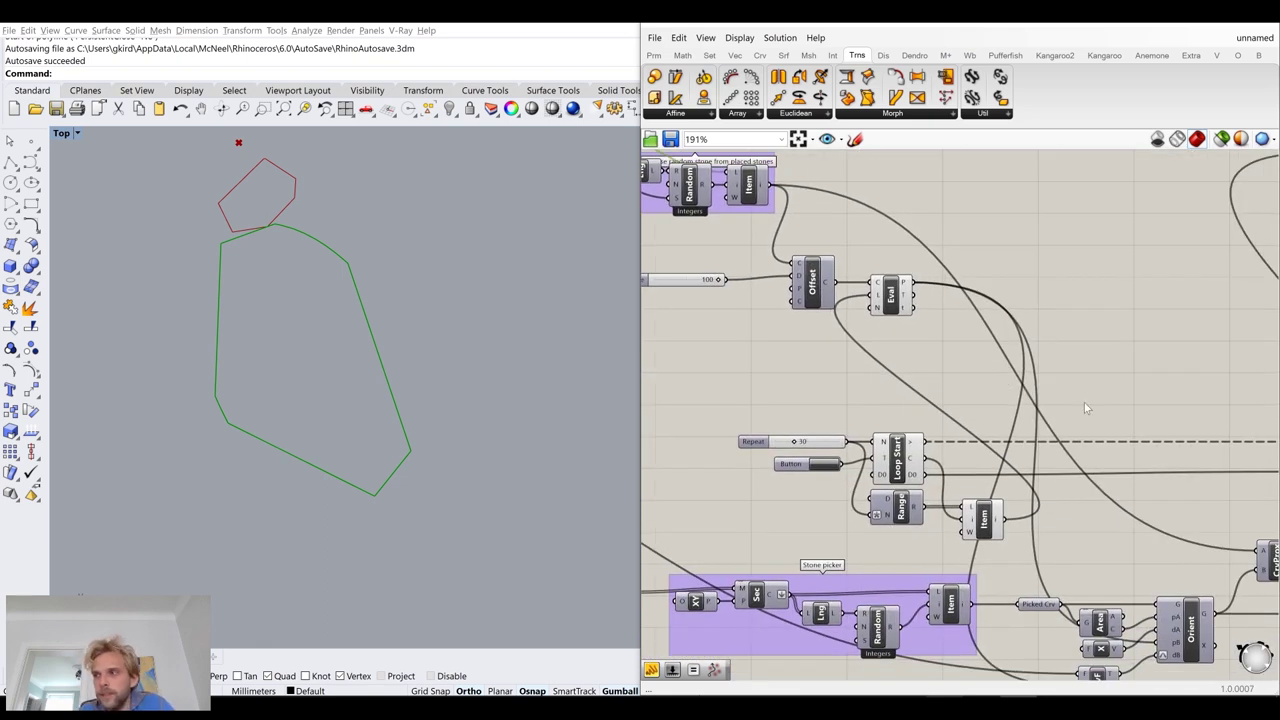
double_click(1116, 416)
text(colision)
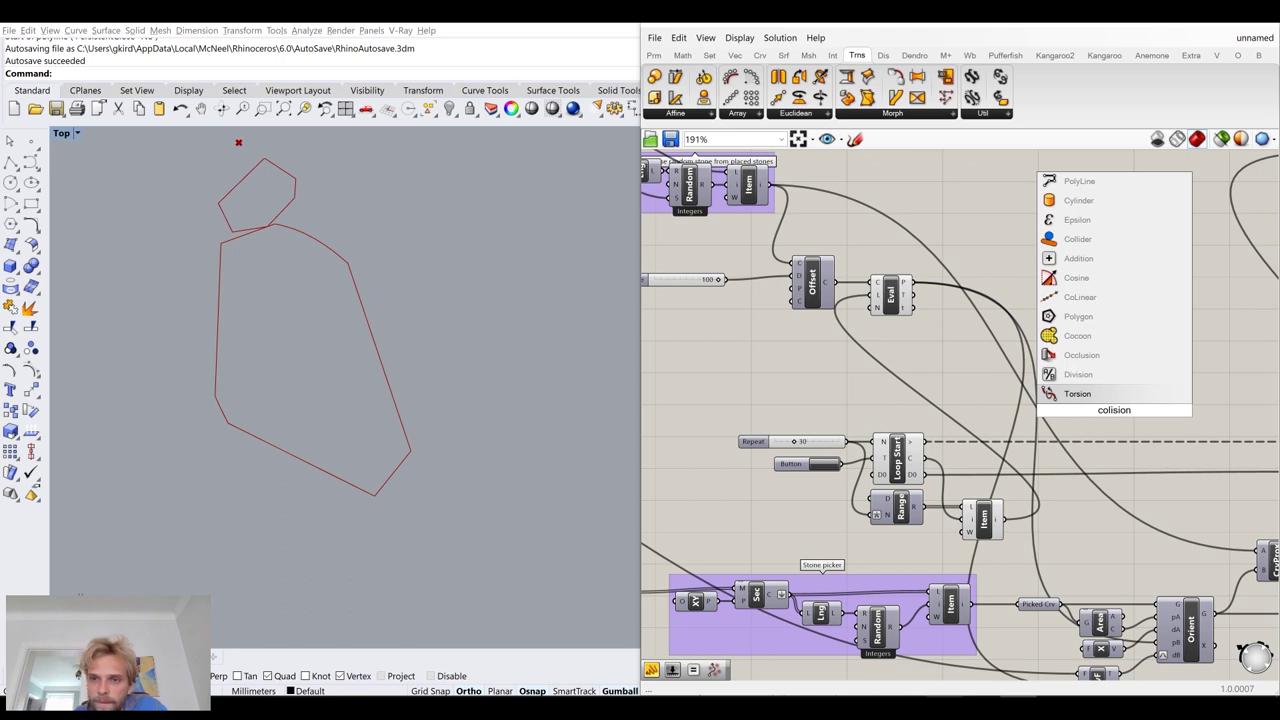
text(s)
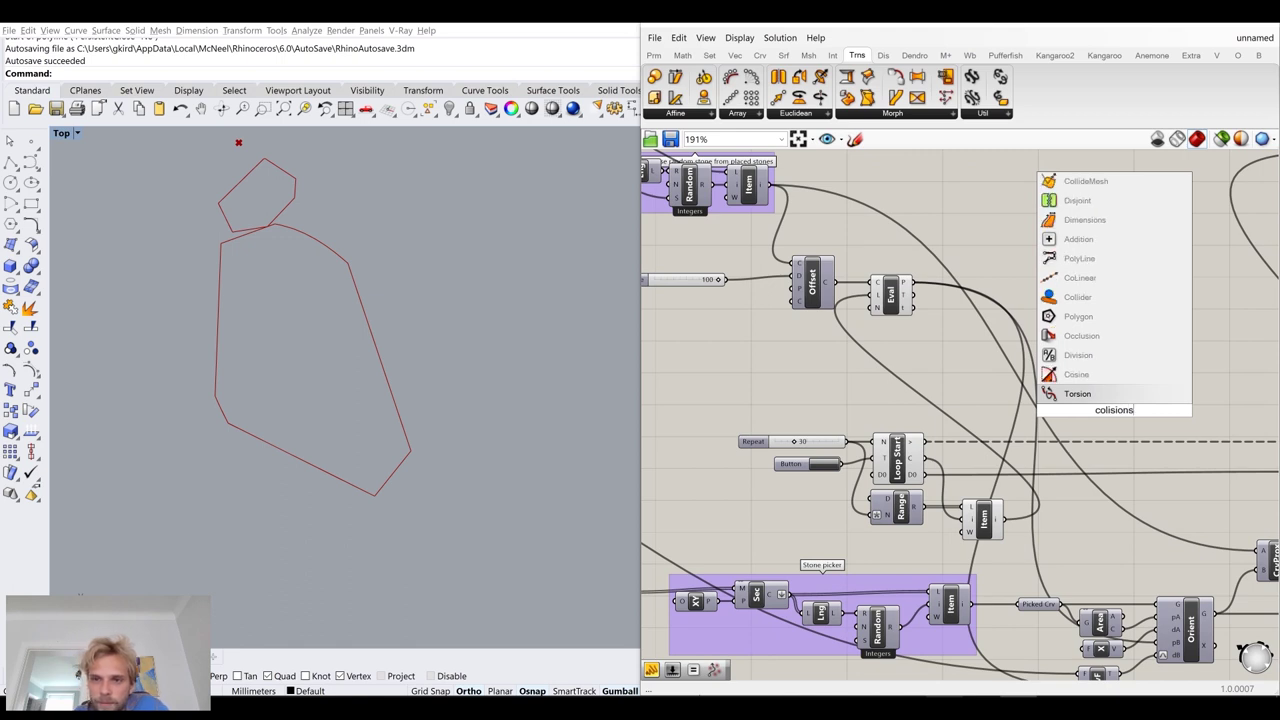
click(870, 417)
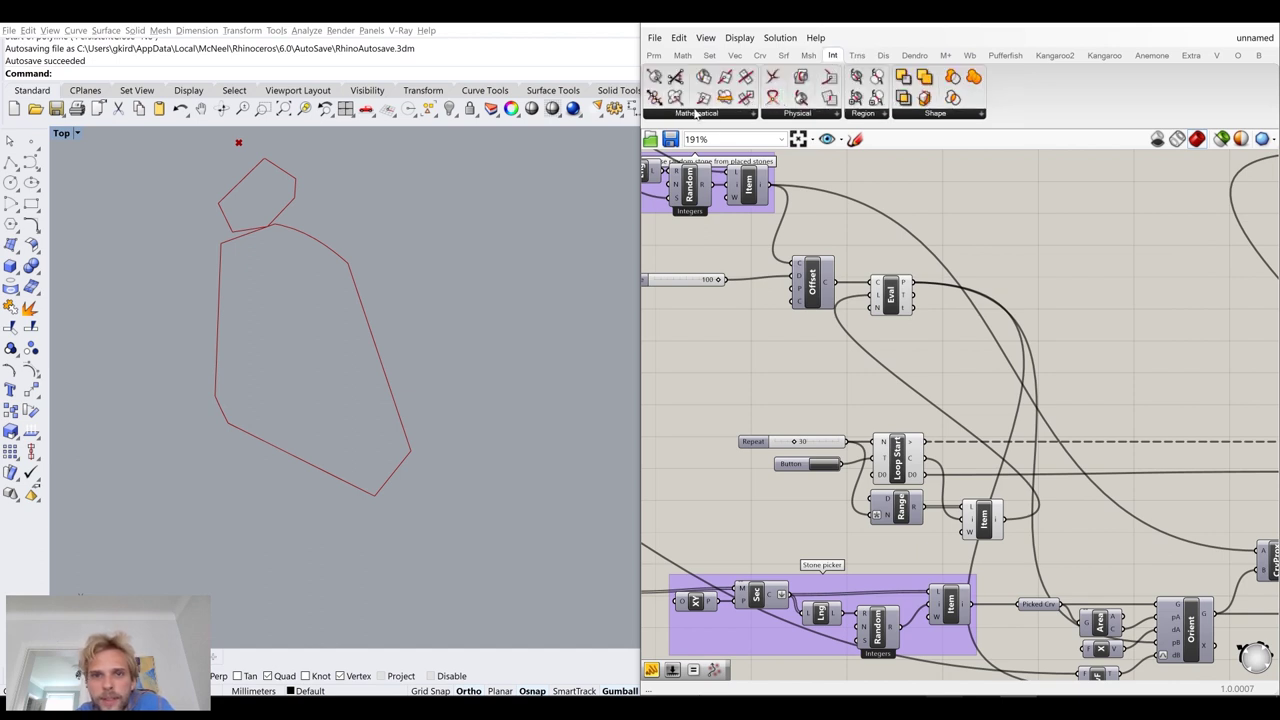
Place a Collision One|Many component on the canvas between Evaluate Length and the inner loop
click(856, 116)
click(786, 114)
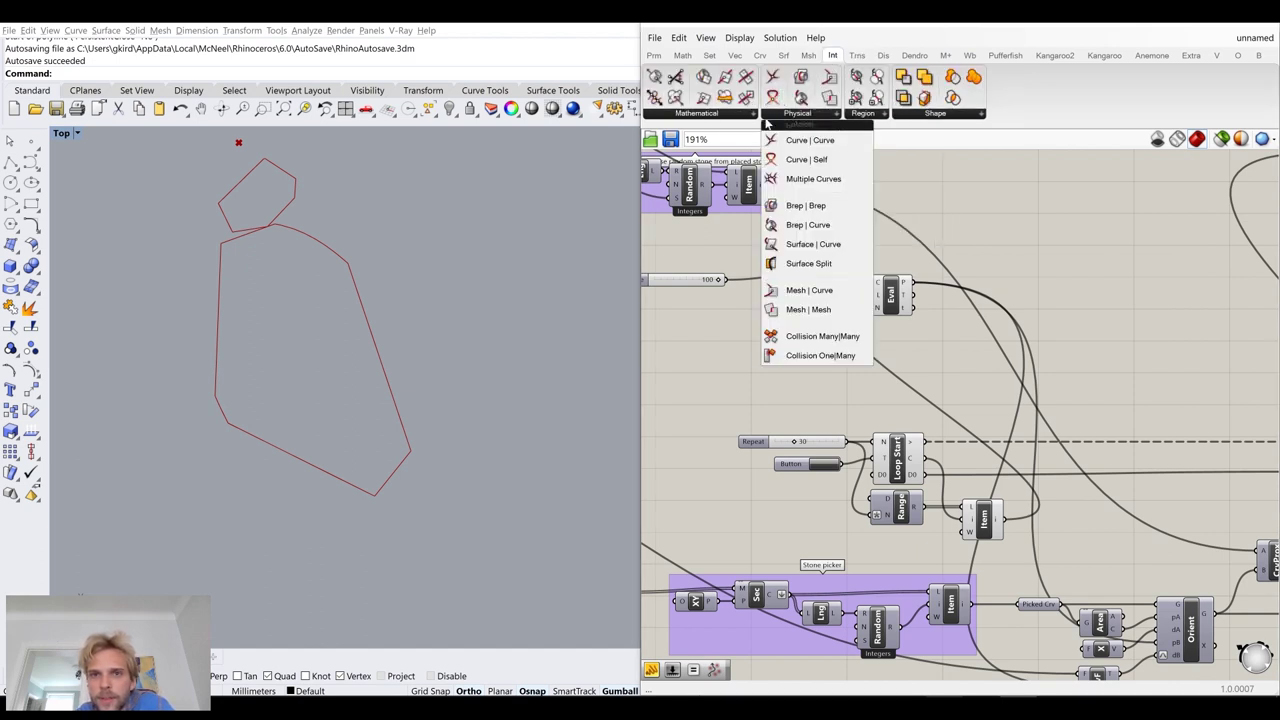
click(706, 114)
click(770, 114)
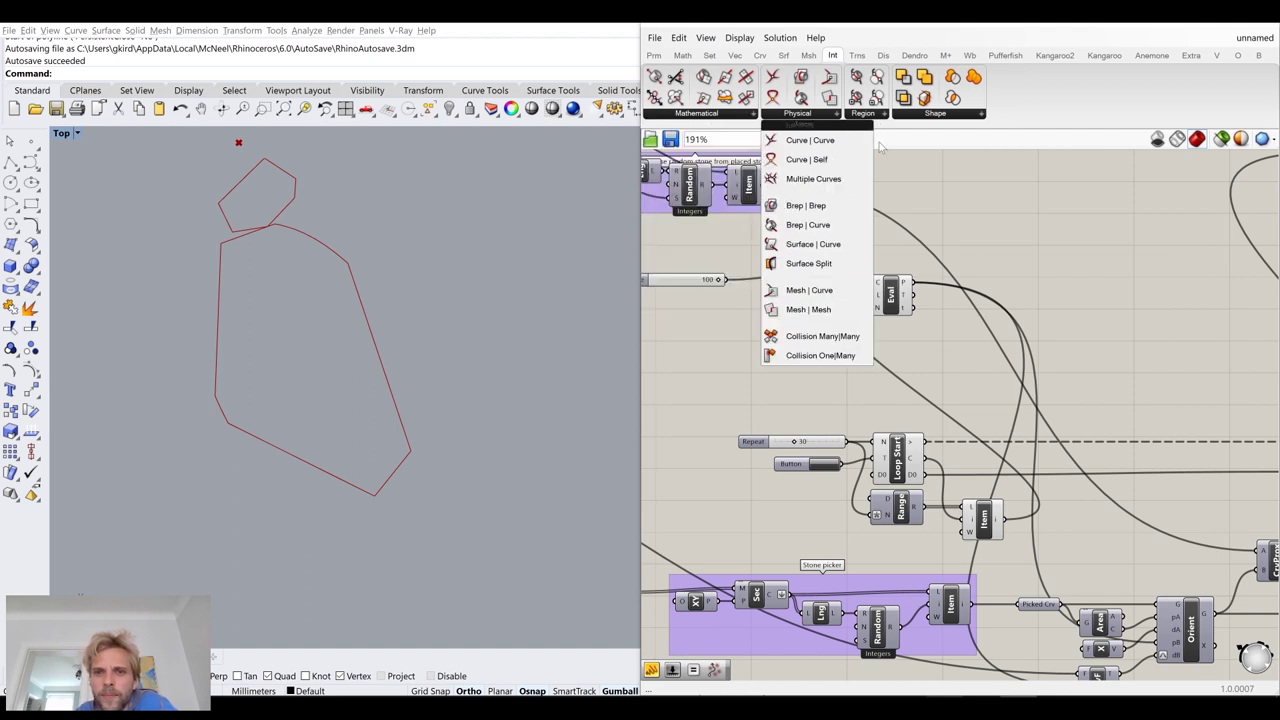
click(818, 355)
click(978, 380)
Make room before the inner Loop End, move the collision component there, and connect Move's geometry output to its Collider input
scroll(965, 376, up, 3)
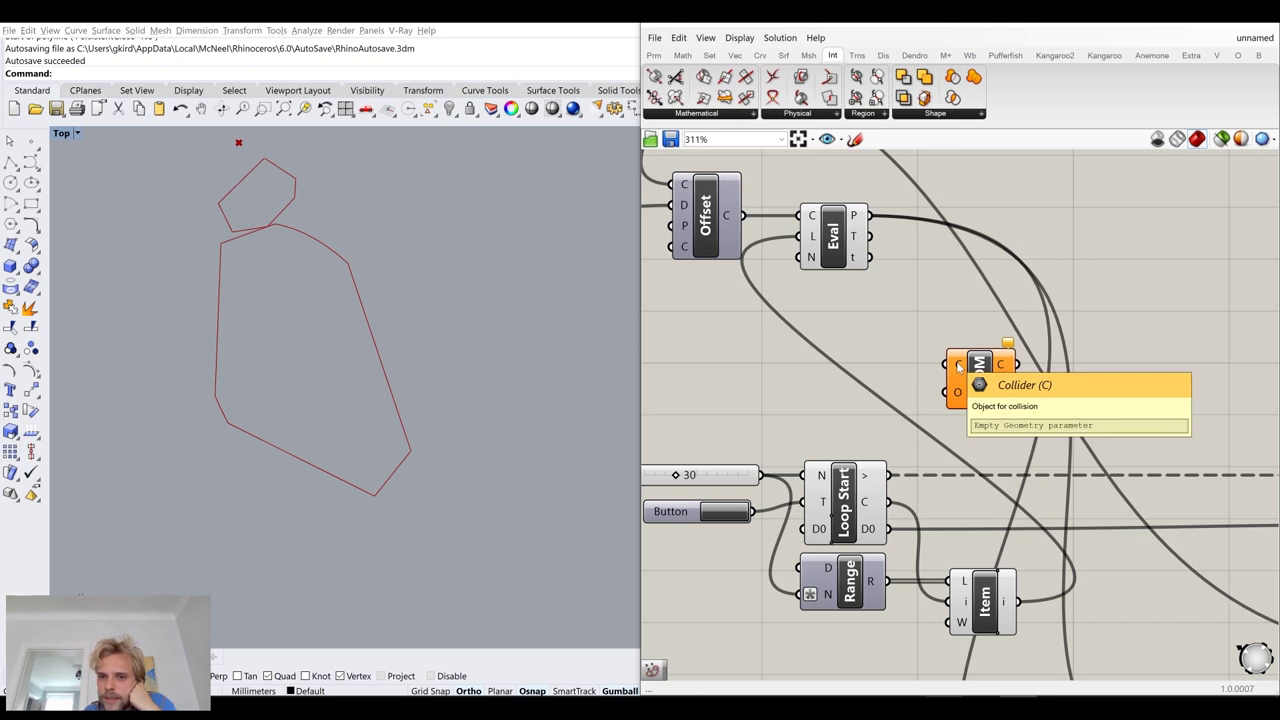
right_drag(957, 366, 878, 406)
scroll(1178, 498, down, 1)
scroll(1102, 480, down, 4)
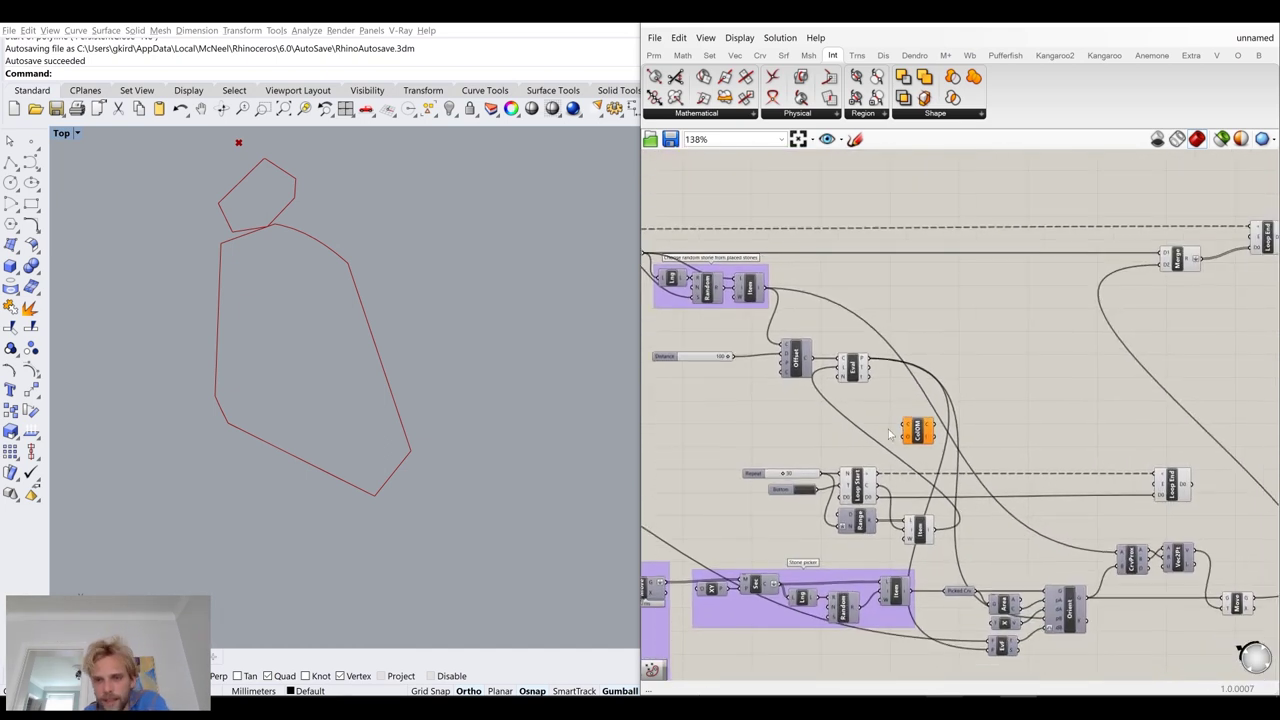
right_drag(948, 474, 866, 414)
scroll(1068, 516, up, 1)
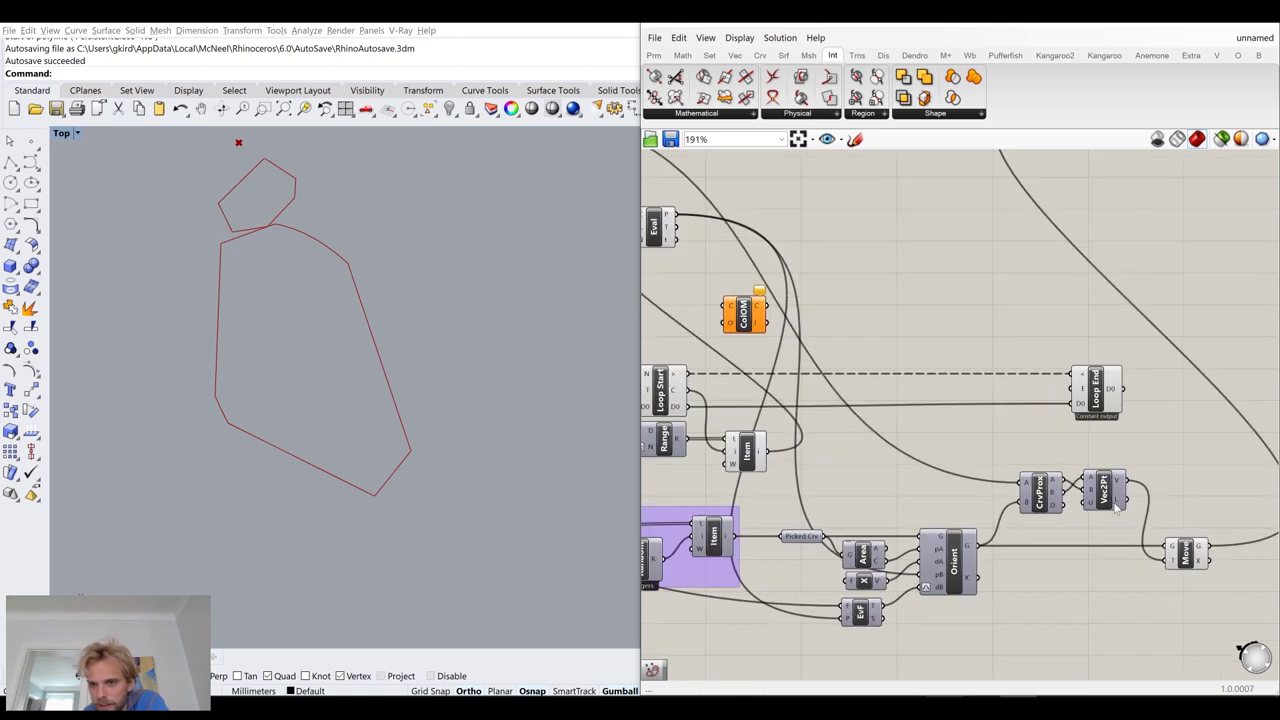
click(1189, 551)
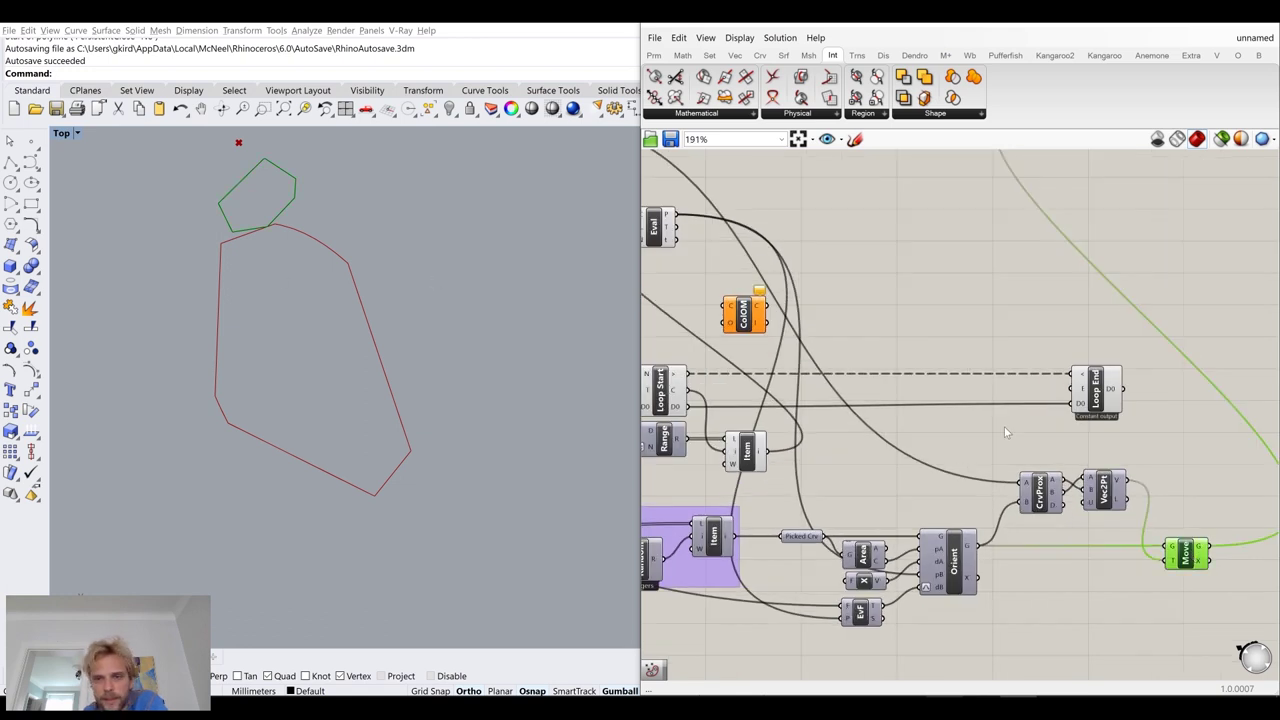
scroll(1004, 426, down, 2)
drag(1000, 372, 1172, 372)
drag(731, 320, 1049, 400)
scroll(1065, 469, up, 3)
drag(1080, 510, 868, 262)
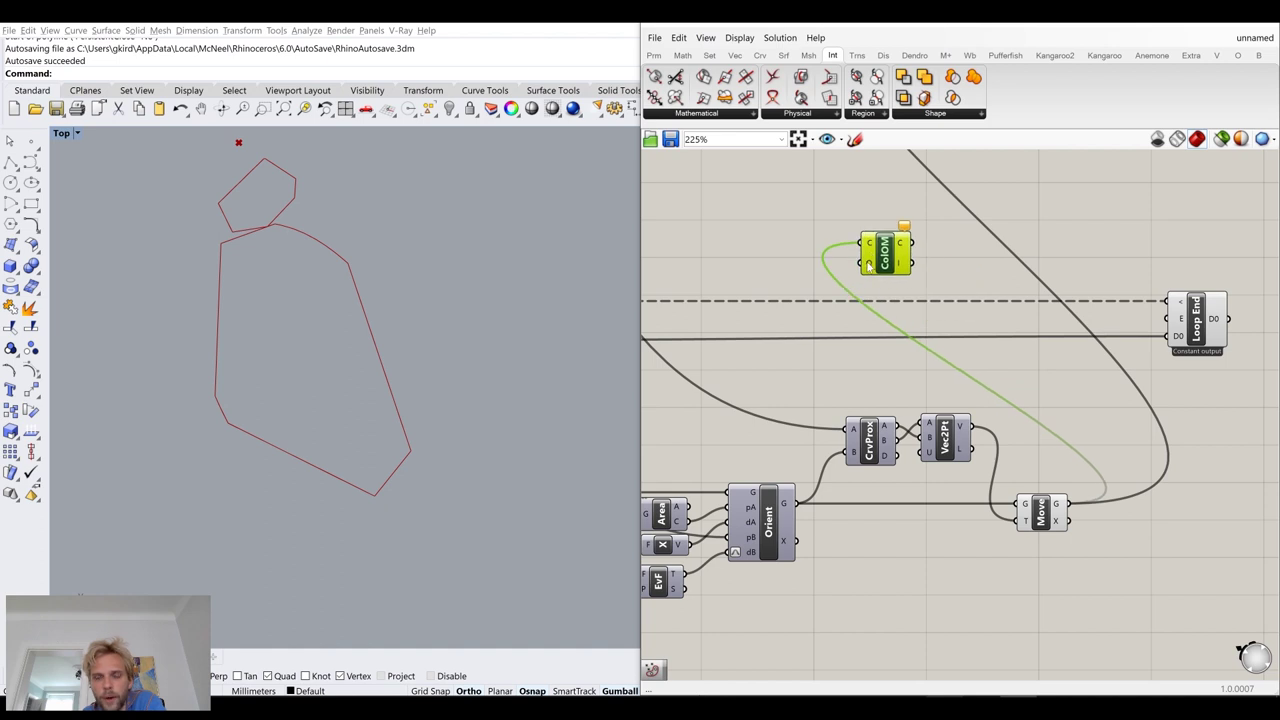
Connect the Sections list parameter to the collision component's Obstacles input
scroll(868, 262, down, 5)
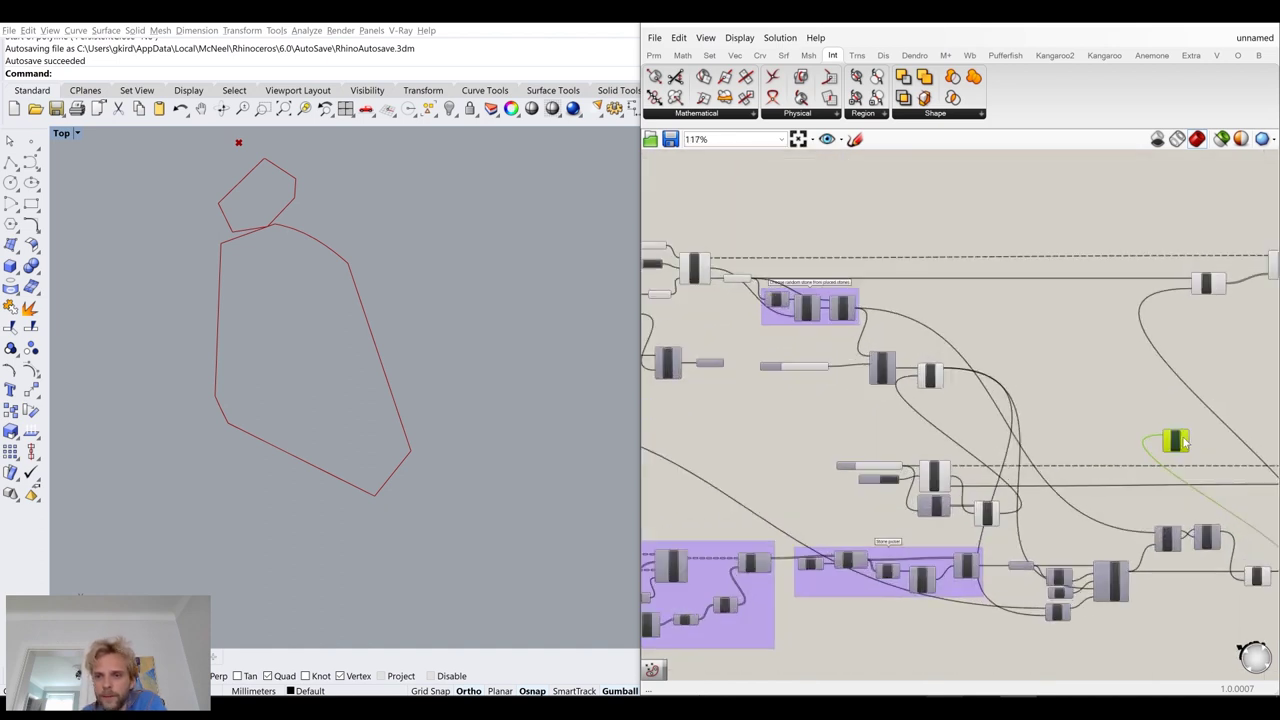
scroll(690, 268, up, 3)
click(792, 288)
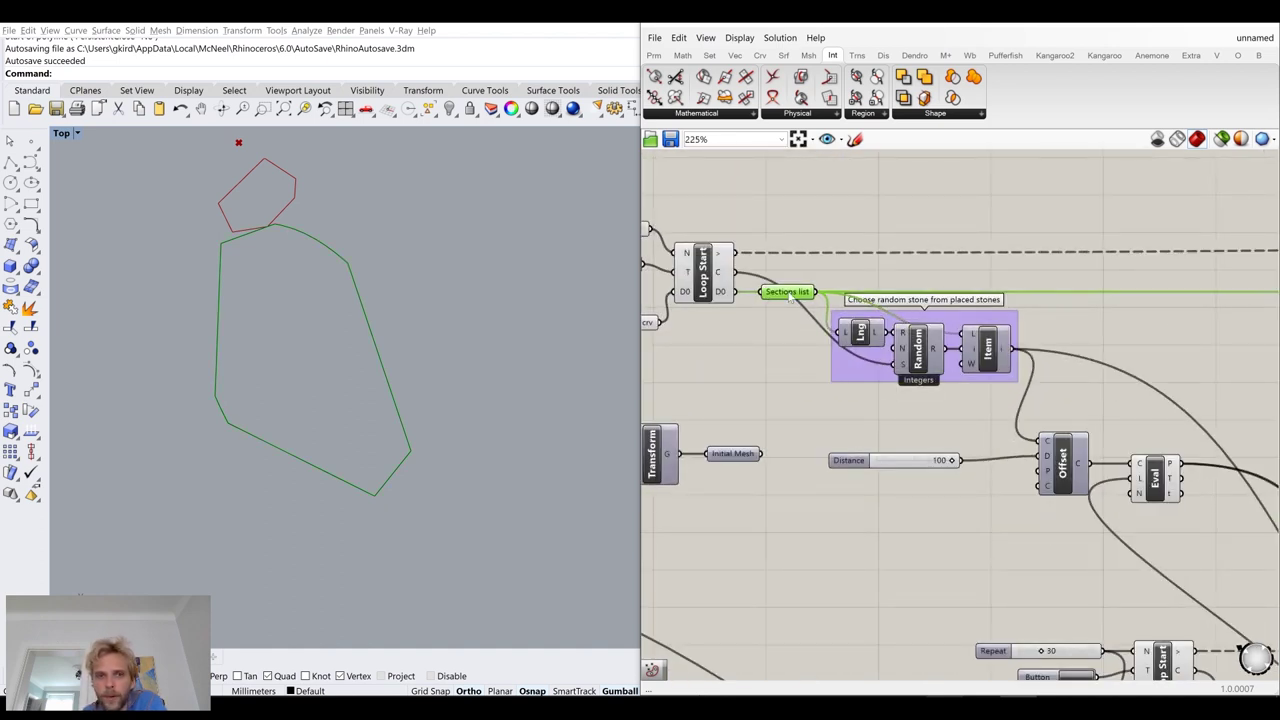
scroll(802, 275, down, 2)
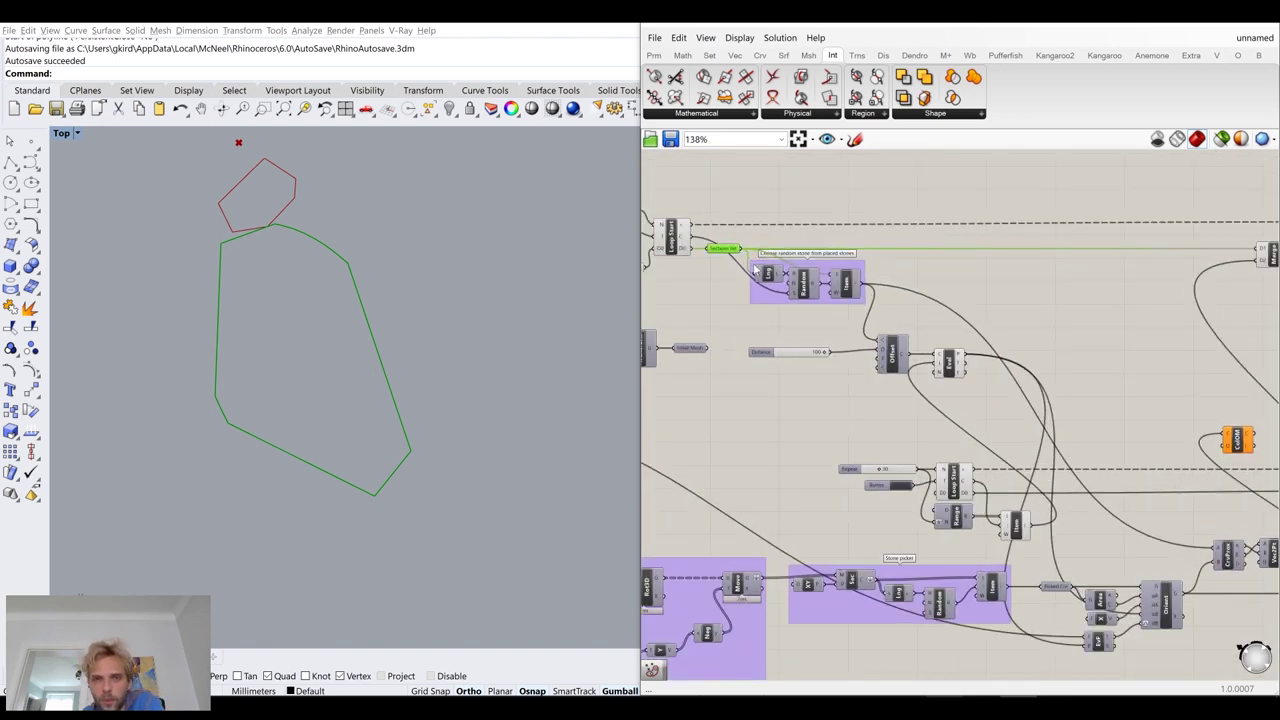
drag(741, 249, 1225, 452)
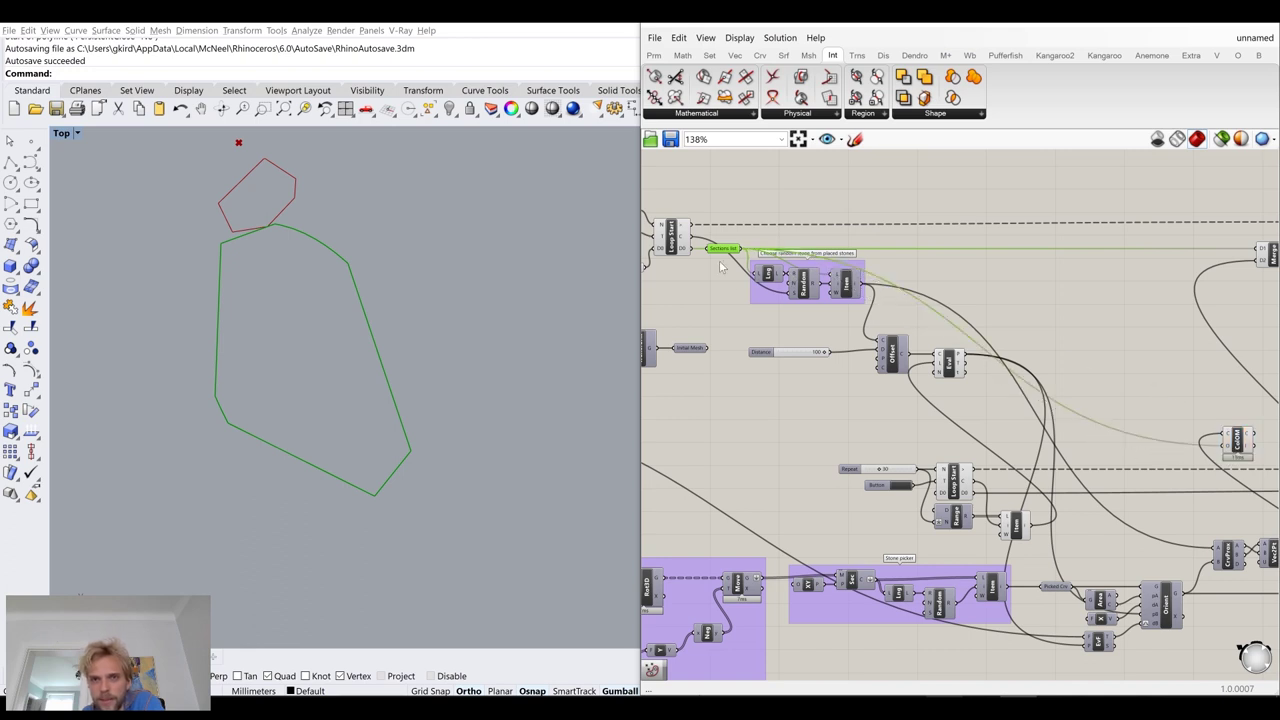
Reposition the collision component above the loop wires and examine its Collision output and where the two stone outlines touch
scroll(1166, 428, up, 5)
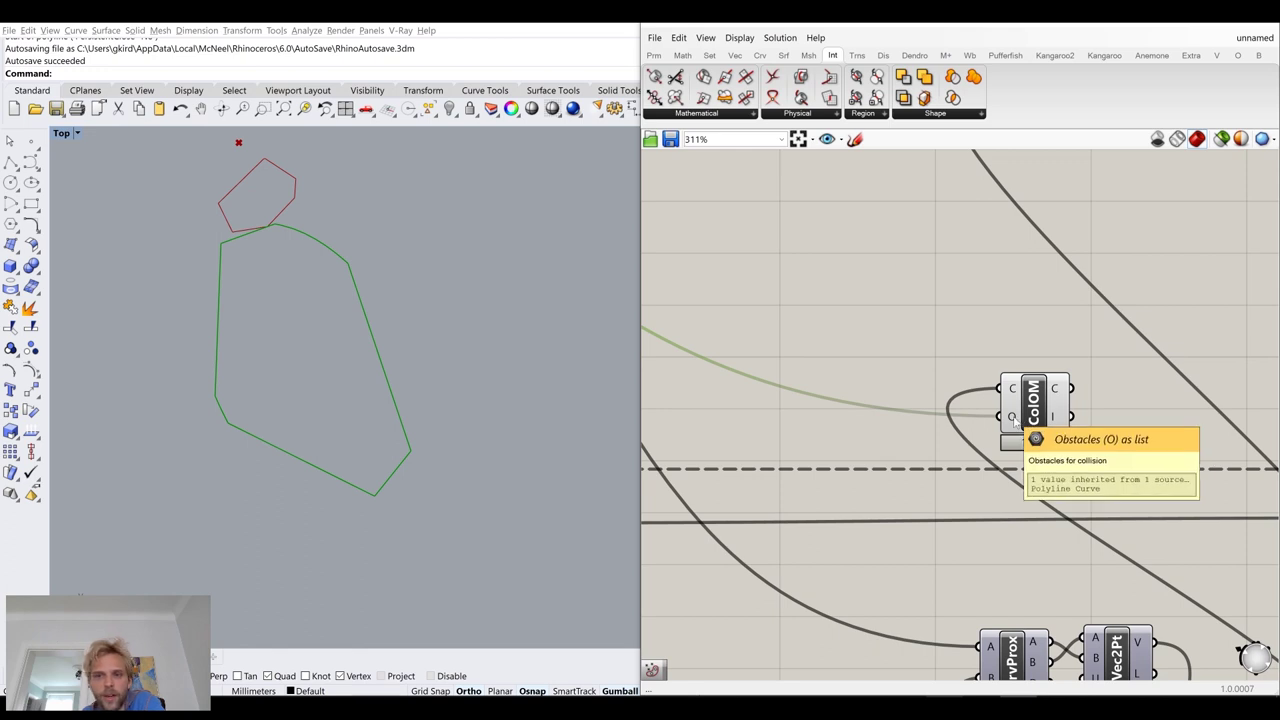
click(1013, 420)
scroll(880, 352, down, 3)
scroll(872, 348, up, 2)
drag(870, 350, 992, 469)
scroll(1020, 447, up, 2)
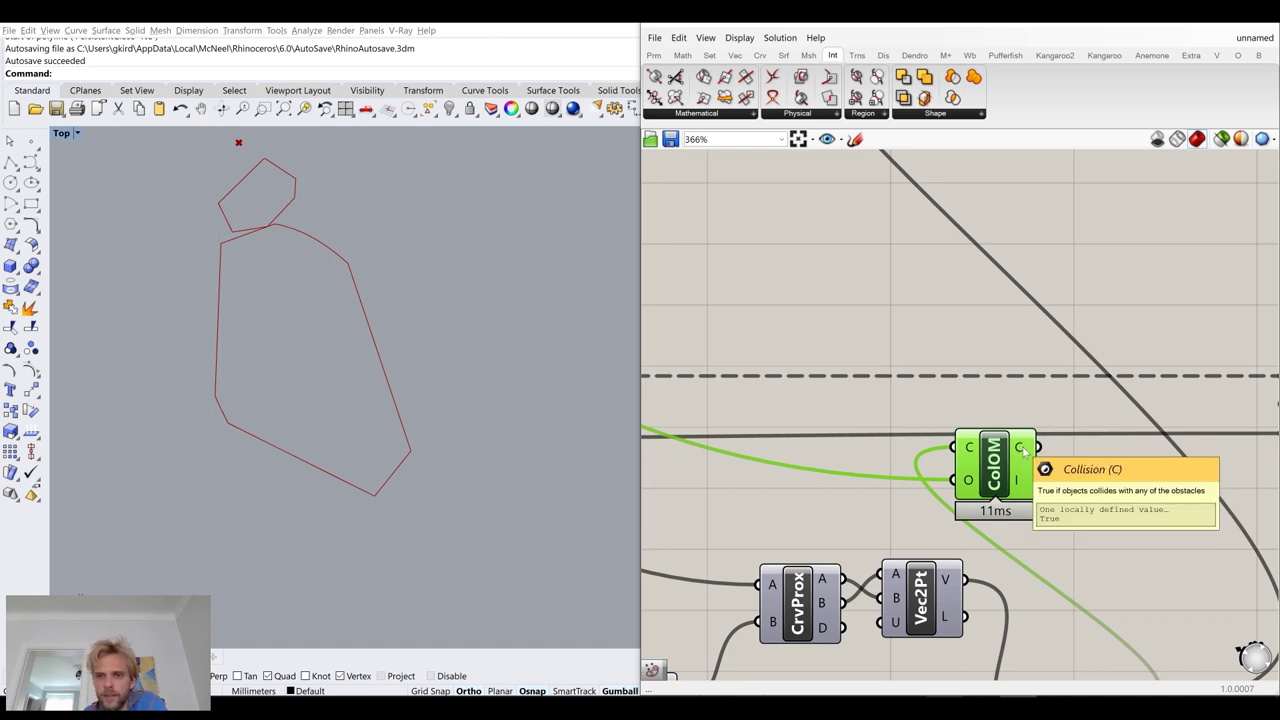
drag(1000, 470, 922, 295)
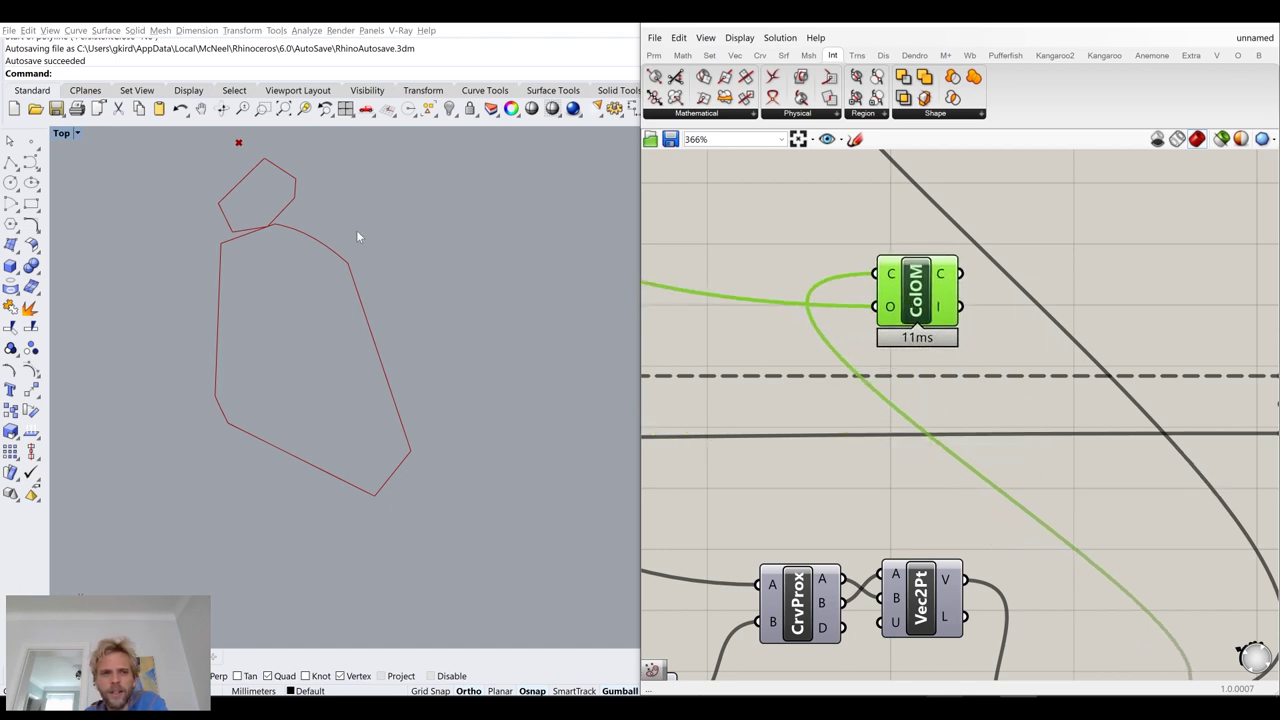
scroll(283, 233, up, 6)
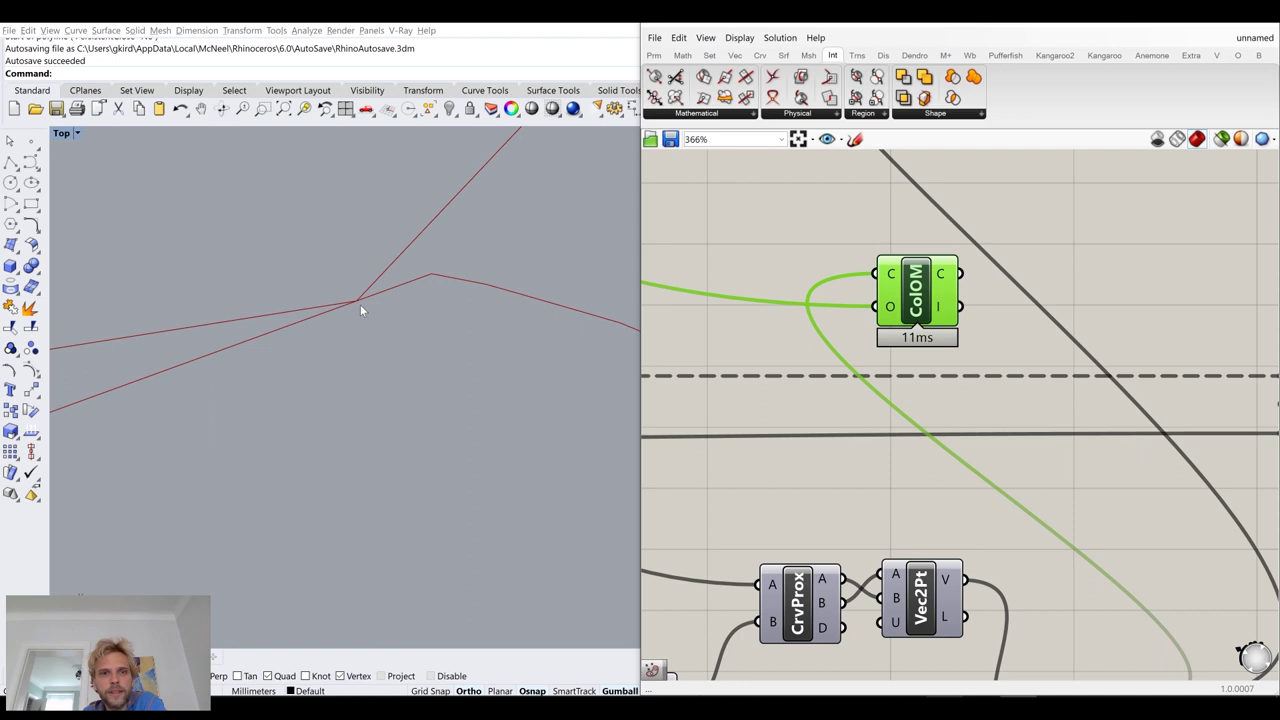
scroll(360, 304, down, 4)
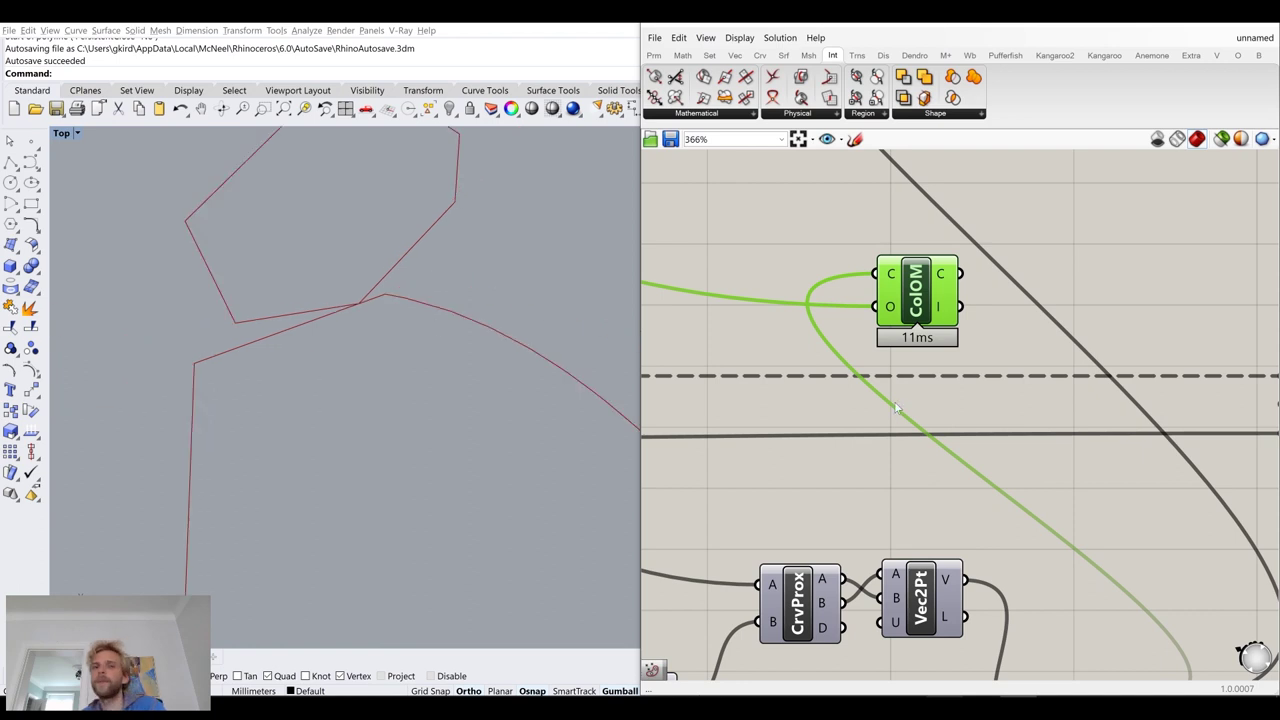
Add a Scale component beside the collision component and connect Move's geometry output to its G input
scroll(804, 331, down, 4)
scroll(840, 288, up, 2)
drag(888, 273, 955, 248)
scroll(1040, 528, up, 2)
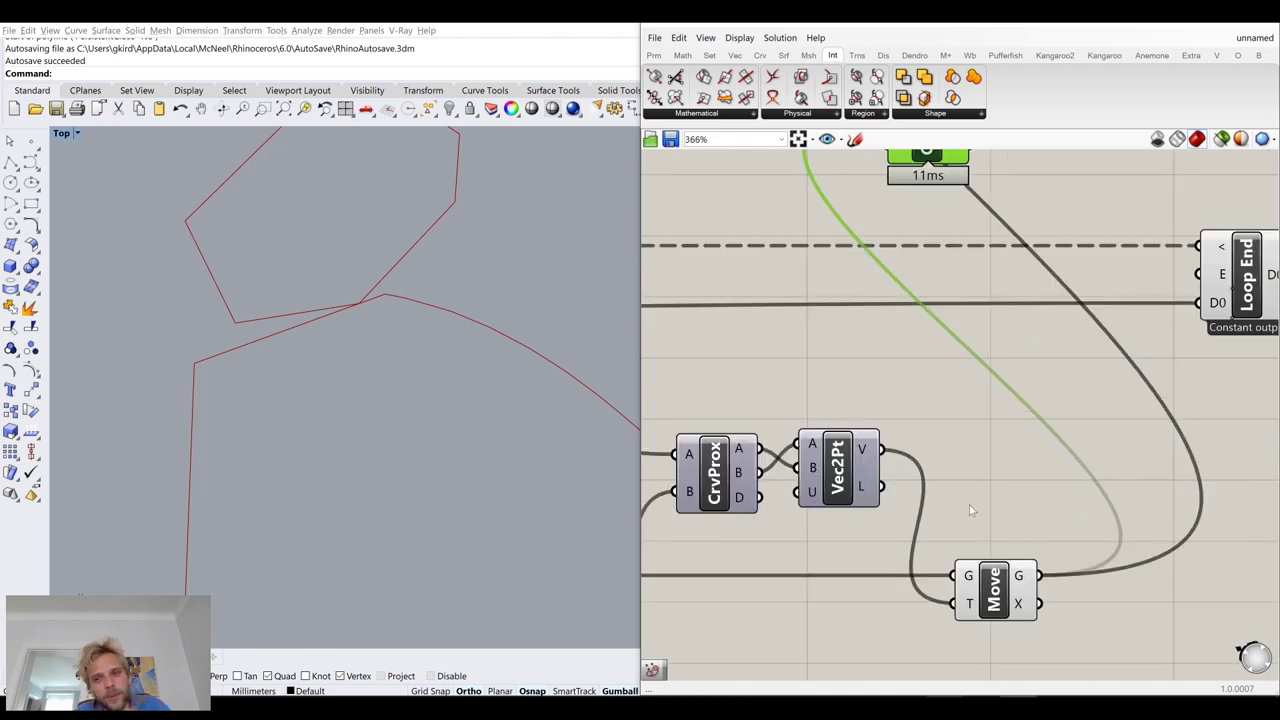
double_click(968, 492)
text(scal)
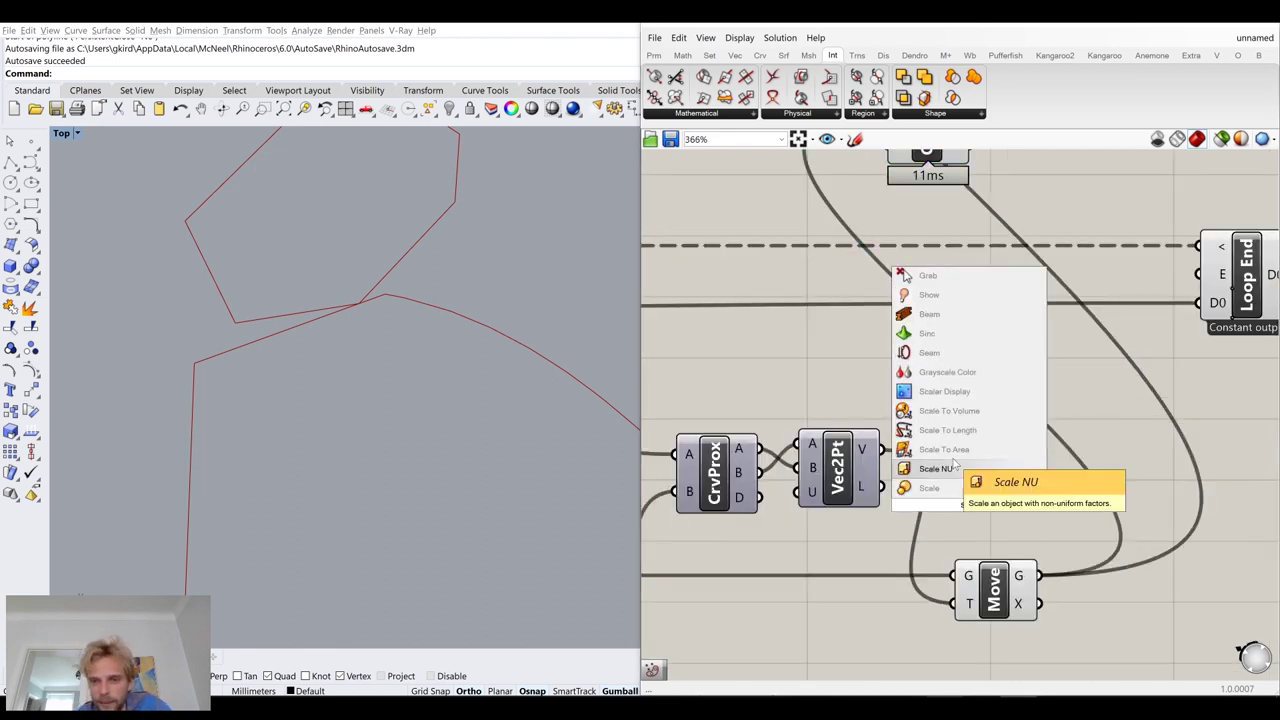
click(932, 488)
drag(1038, 575, 936, 482)
drag(963, 525, 821, 274)
right_drag(821, 274, 1018, 525)
drag(1018, 525, 956, 431)
scroll(976, 446, down, 2)
Create a panel containing 0.99 and connect it to Scale's F input
click(827, 451)
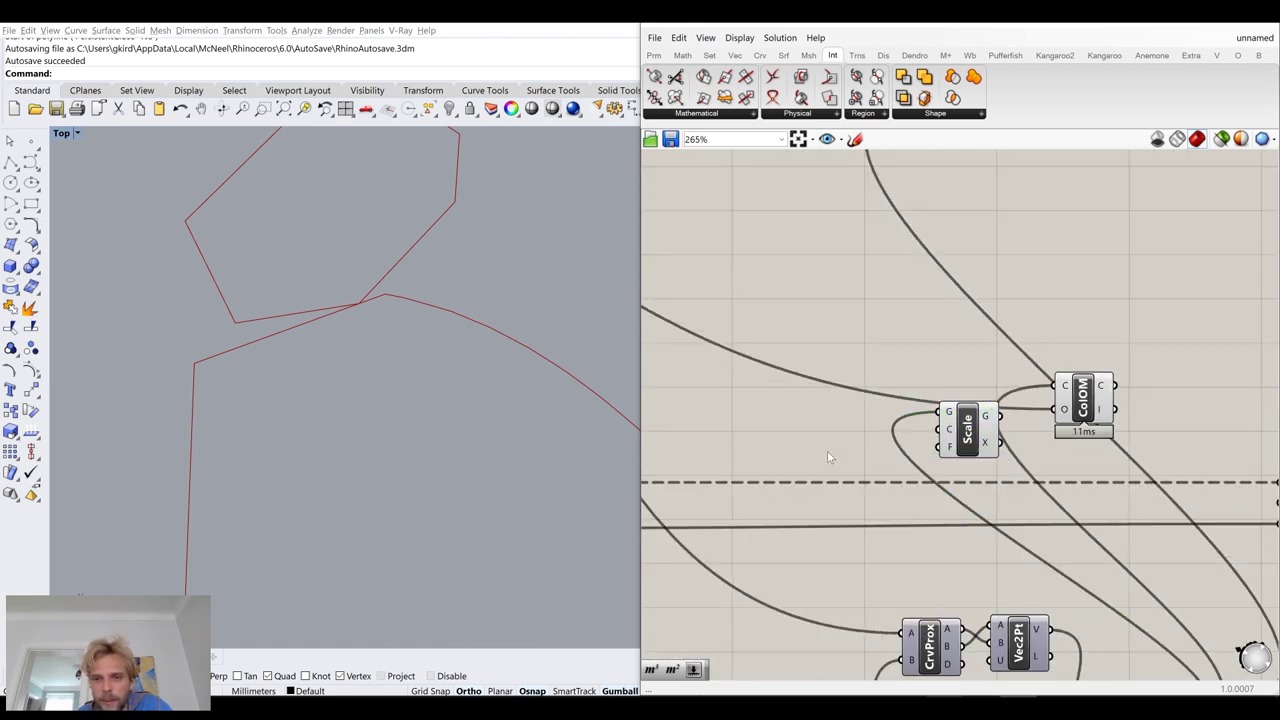
double_click(827, 451)
text(//0.9)
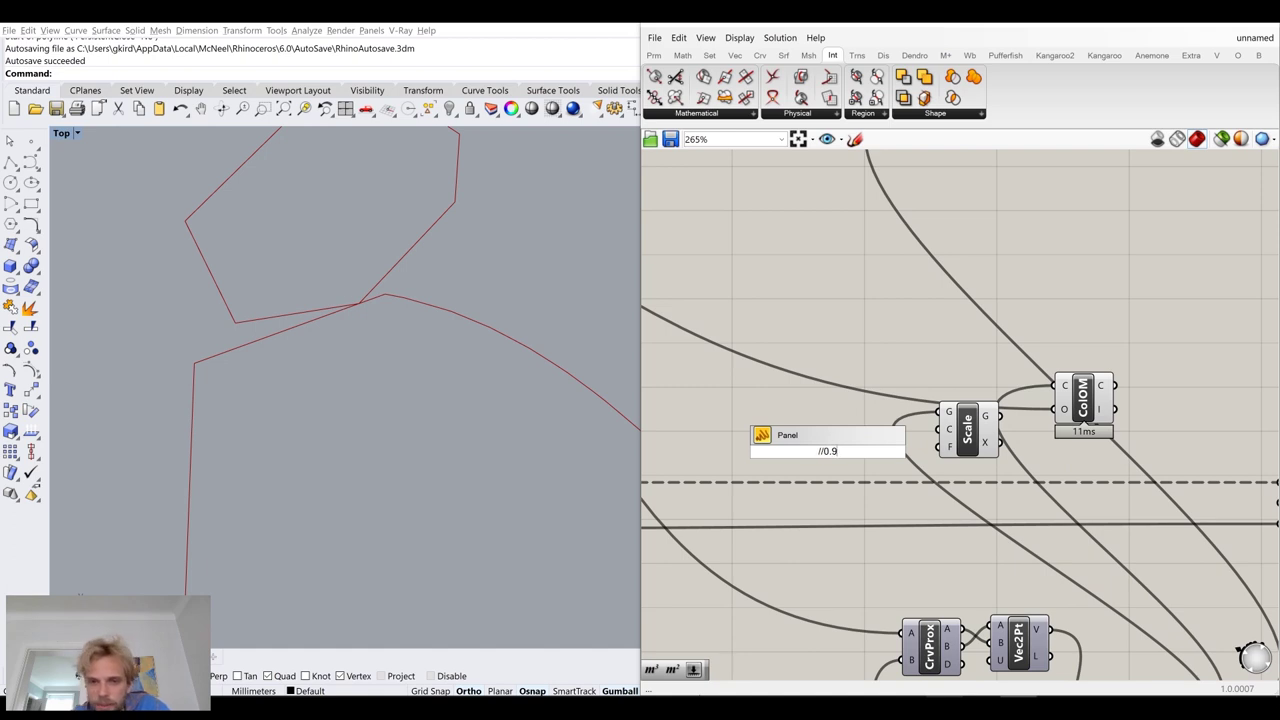
text(98)
click(795, 436)
scroll(852, 457, up, 2)
drag(858, 452, 968, 441)
Try to use the existing picked-curve Area's centroid as Scale's C input
scroll(800, 425, down, 3)
scroll(787, 421, up, 1)
scroll(787, 418, up, 2)
scroll(912, 468, down, 4)
scroll(939, 488, down, 1)
right_drag(916, 574, 930, 514)
scroll(892, 527, up, 1)
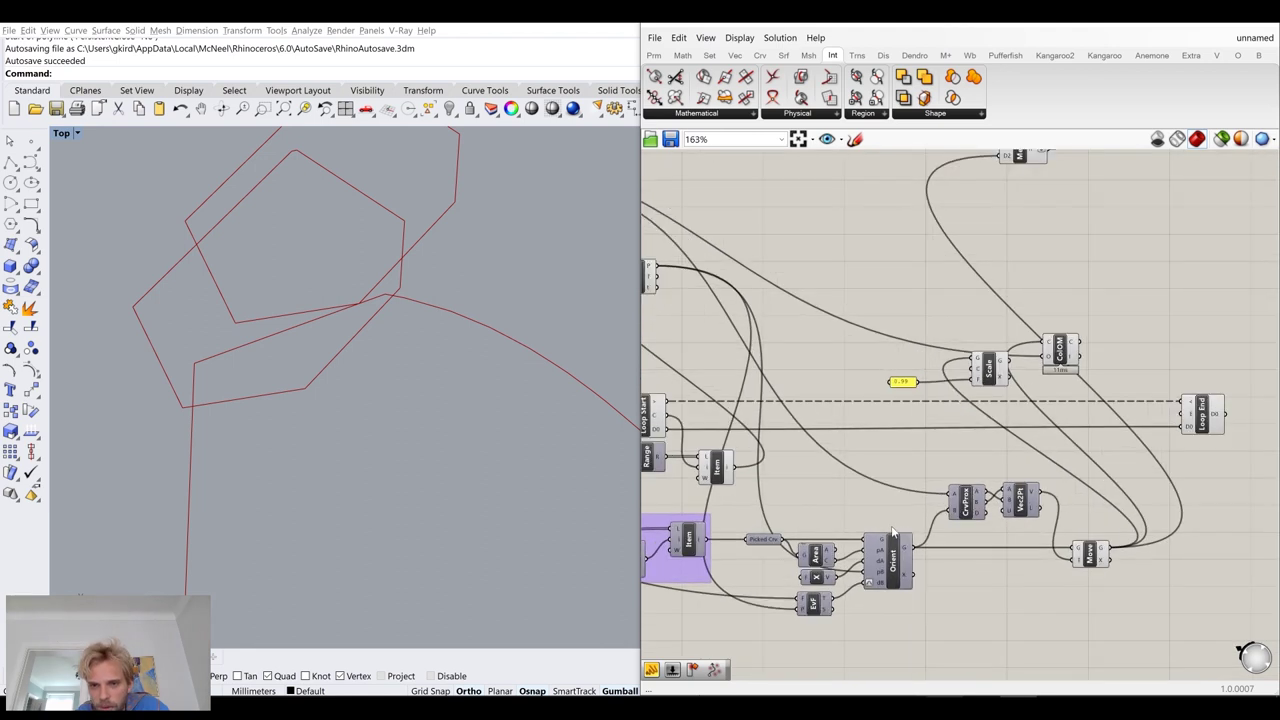
scroll(828, 570, up, 2)
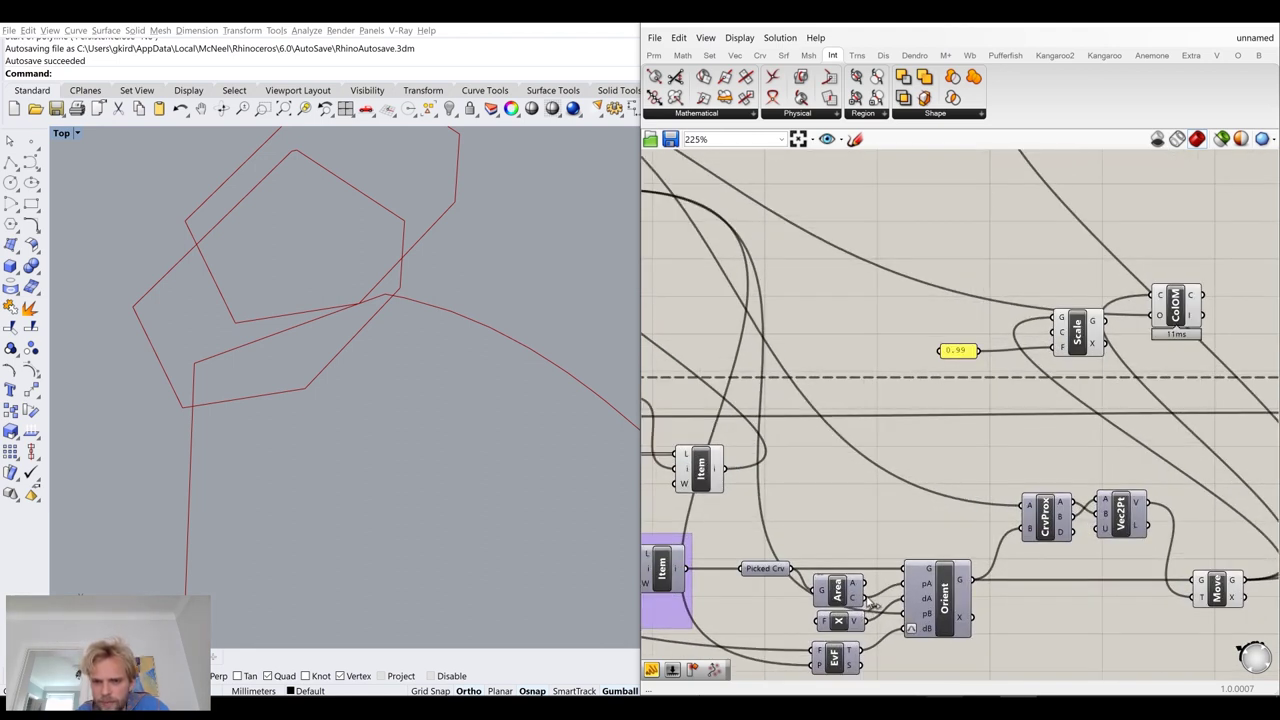
drag(866, 598, 1055, 338)
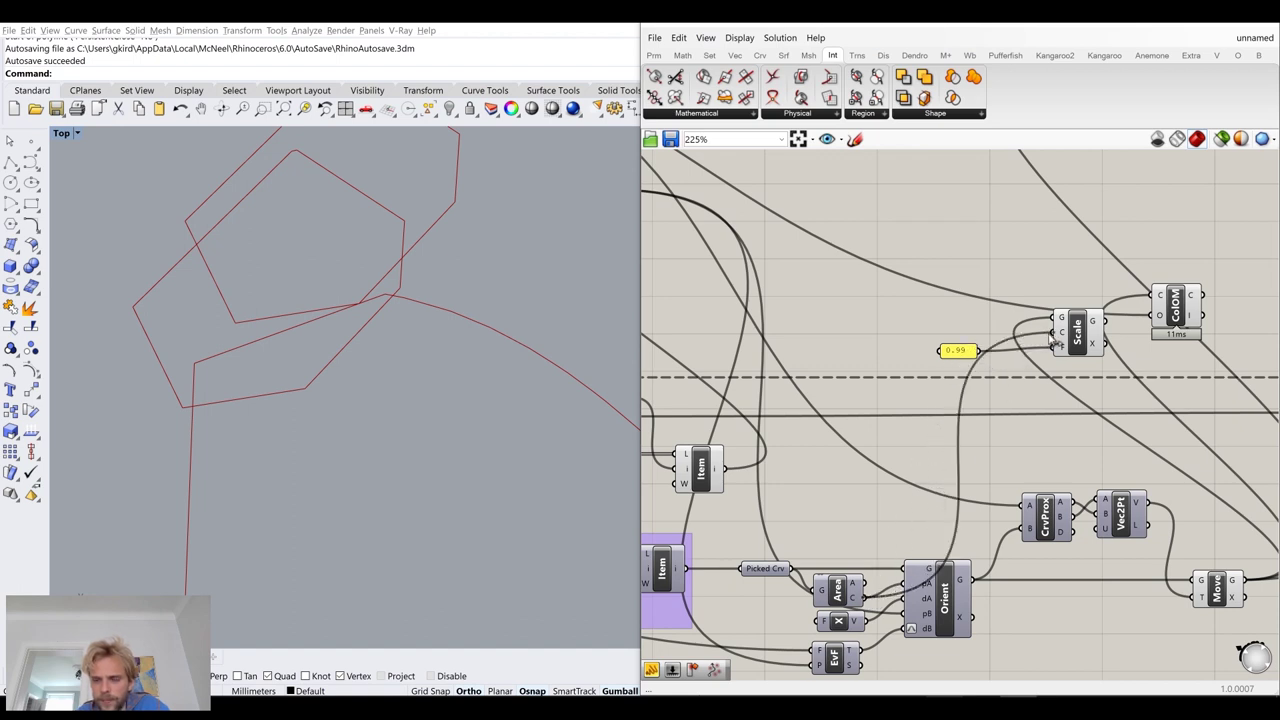
Add a new Area component near Scale and connect Move's geometry output to its G input
right_drag(1029, 439, 914, 437)
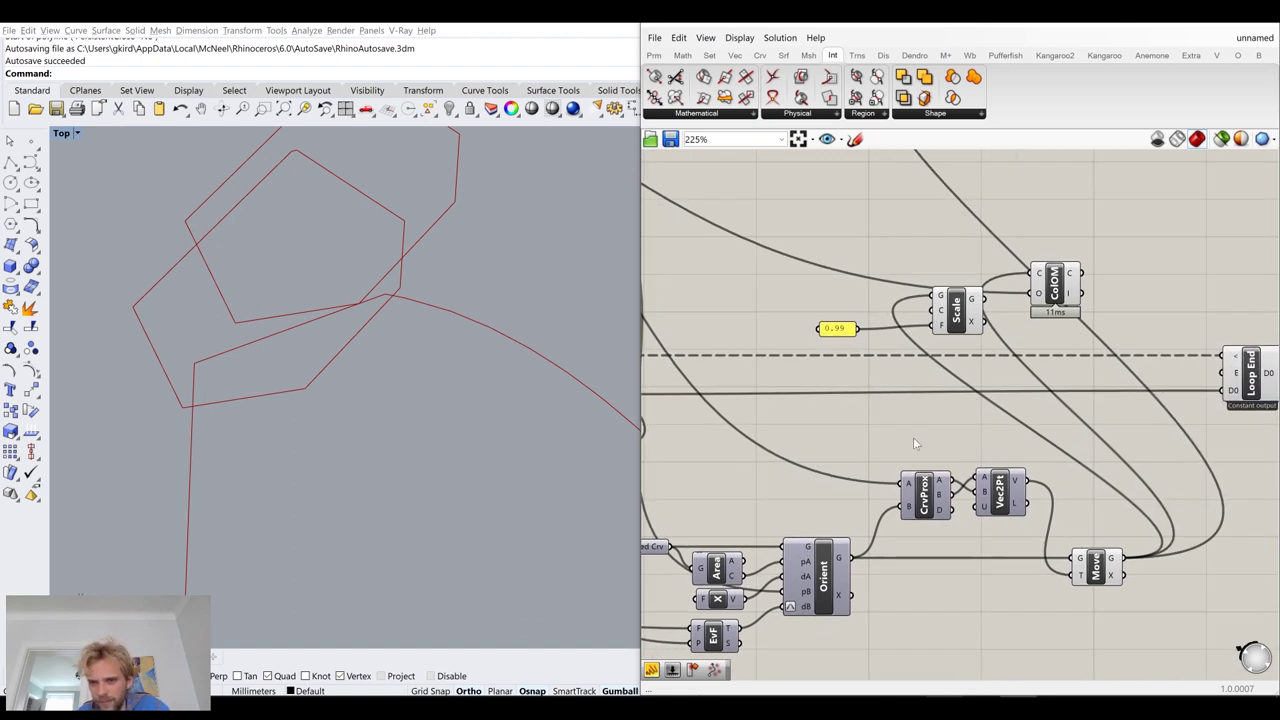
double_click(913, 437)
text(area)
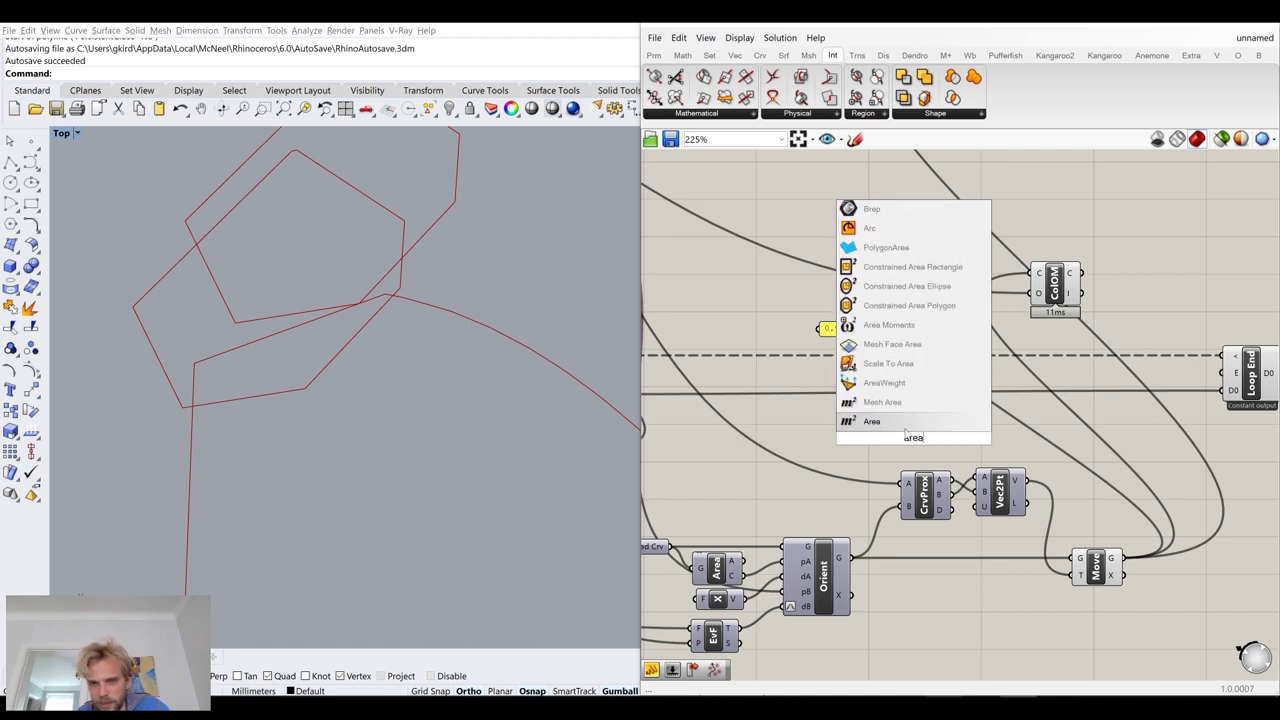
key(Return)
drag(1122, 557, 910, 363)
scroll(960, 467, up, 3)
scroll(960, 467, down, 6)
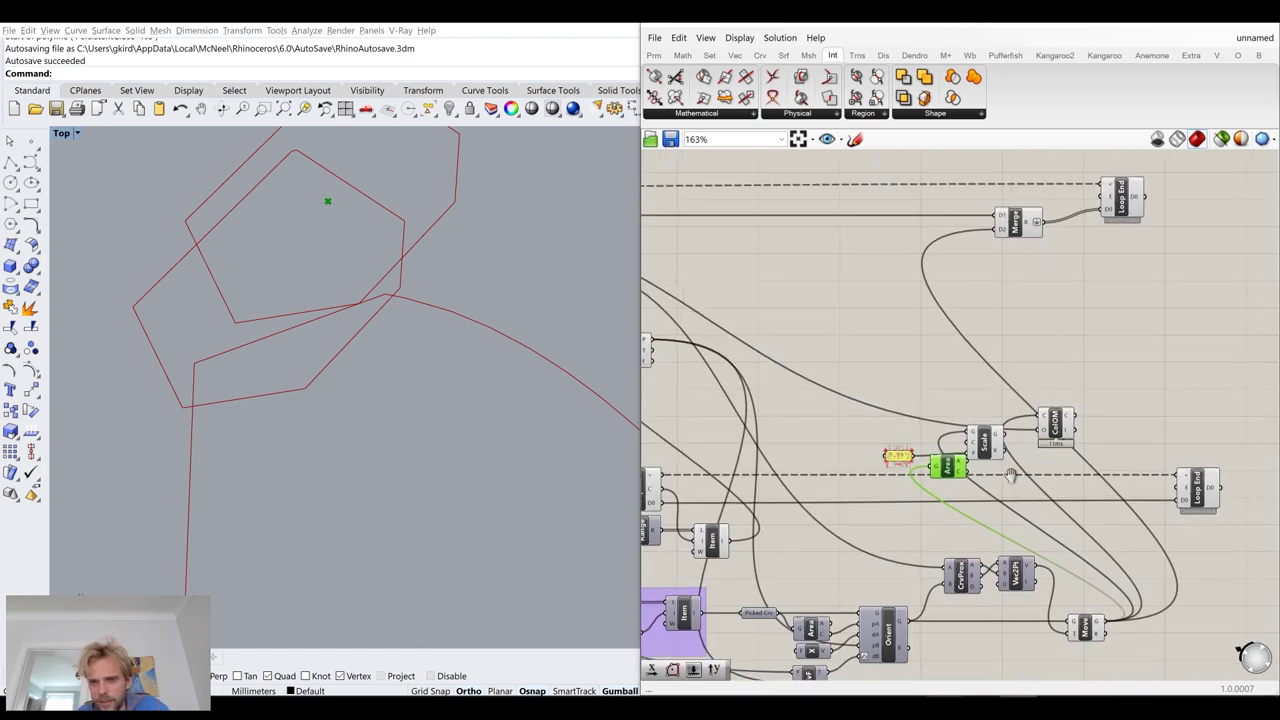
Place the new Area in front of Scale and connect its centroid output to Scale's C input
scroll(1060, 590, up, 4)
click(1033, 566)
drag(1034, 564, 1036, 563)
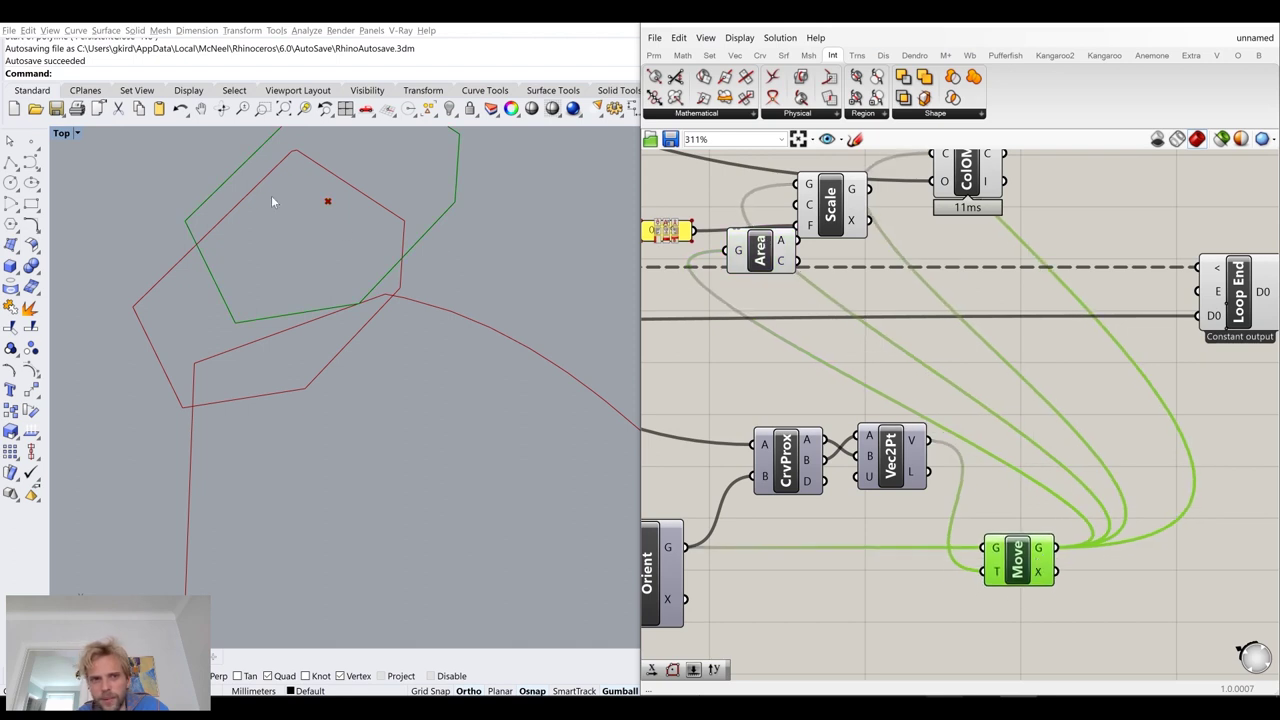
right_drag(843, 318, 920, 465)
scroll(860, 418, up, 3)
drag(826, 396, 882, 309)
drag(803, 295, 813, 300)
scroll(300, 306, up, 3)
scroll(340, 308, down, 2)
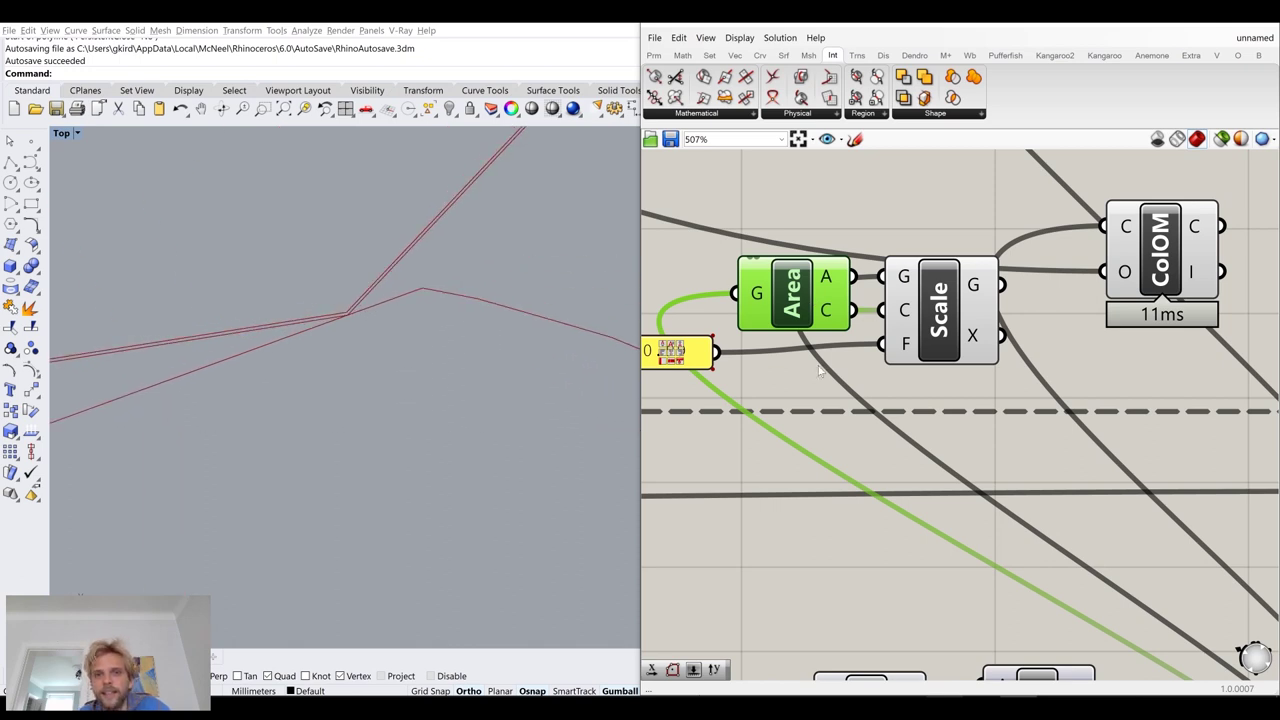
Connect Scale's geometry output to the Collider input in place of Move's output, and line the collision component up beside Scale
right_drag(690, 358, 850, 390)
right_drag(1056, 344, 915, 409)
shift+drag(1018, 383, 1120, 327)
click(1132, 463)
scroll(1114, 448, down, 4)
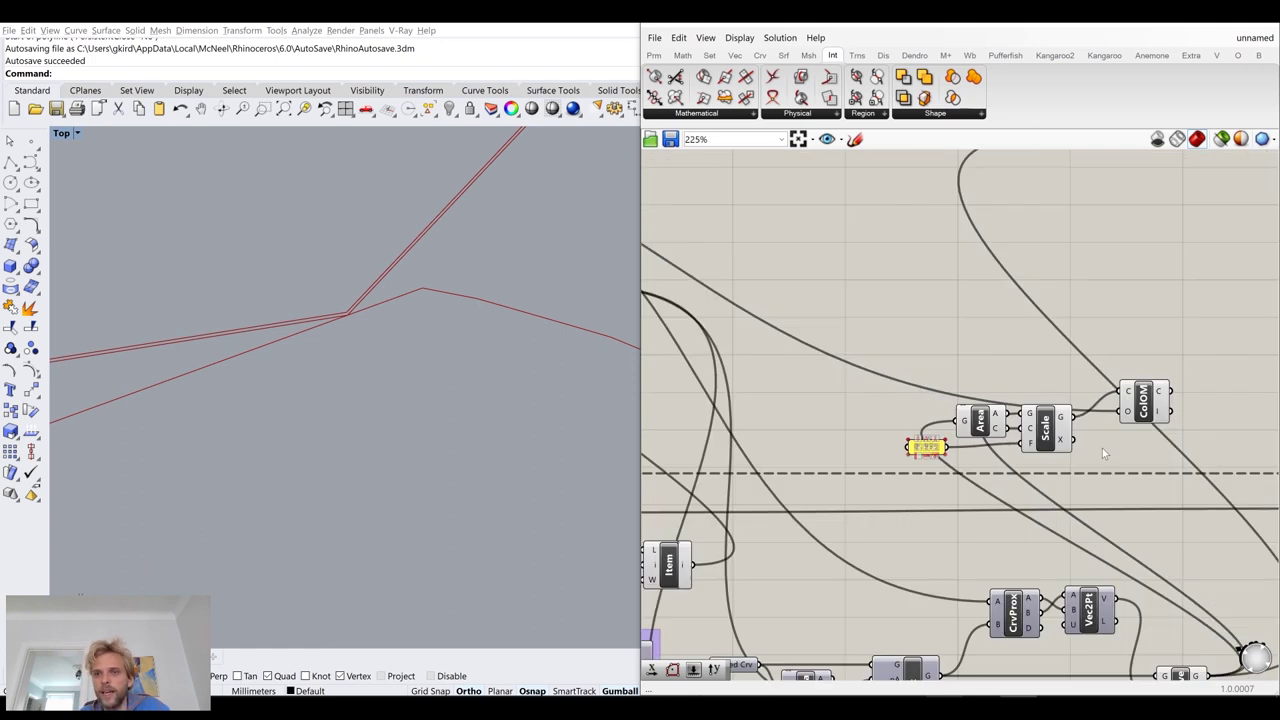
right_drag(1136, 410, 1062, 394)
scroll(1062, 394, up, 1)
drag(1063, 394, 1052, 425)
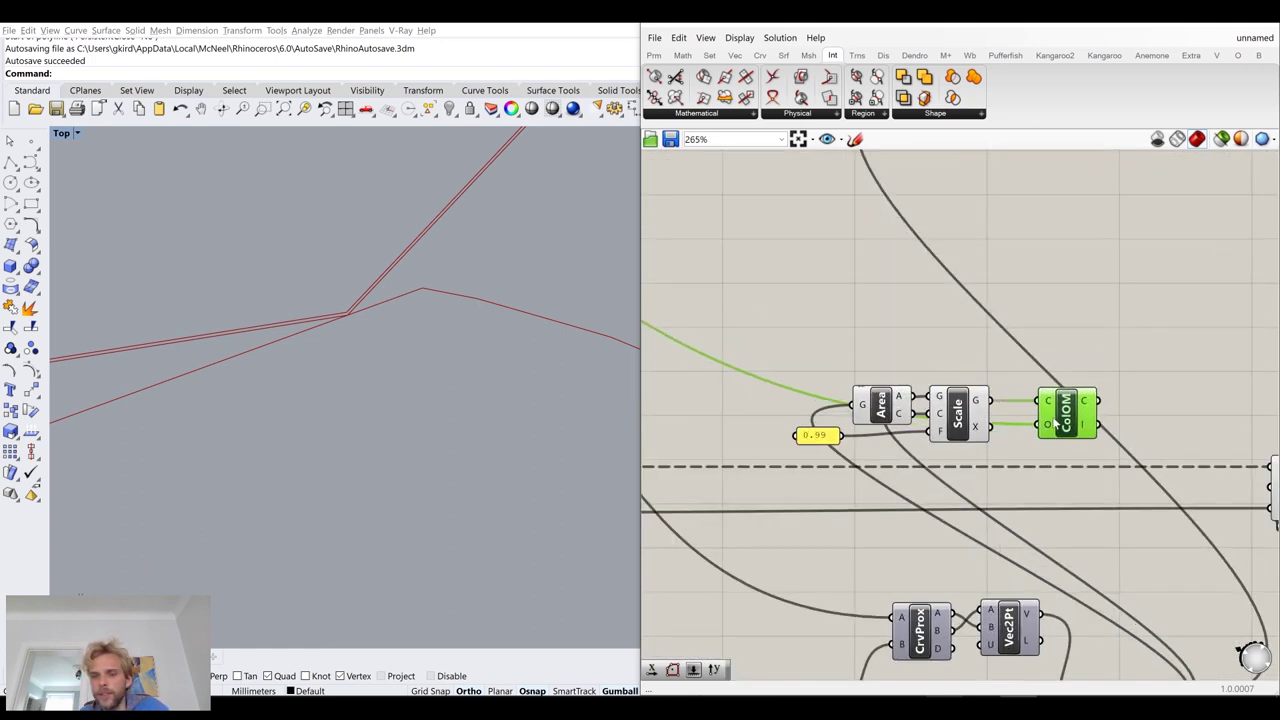
Turn off the viewport preview of the new Area and Scale components
scroll(362, 317, down, 3)
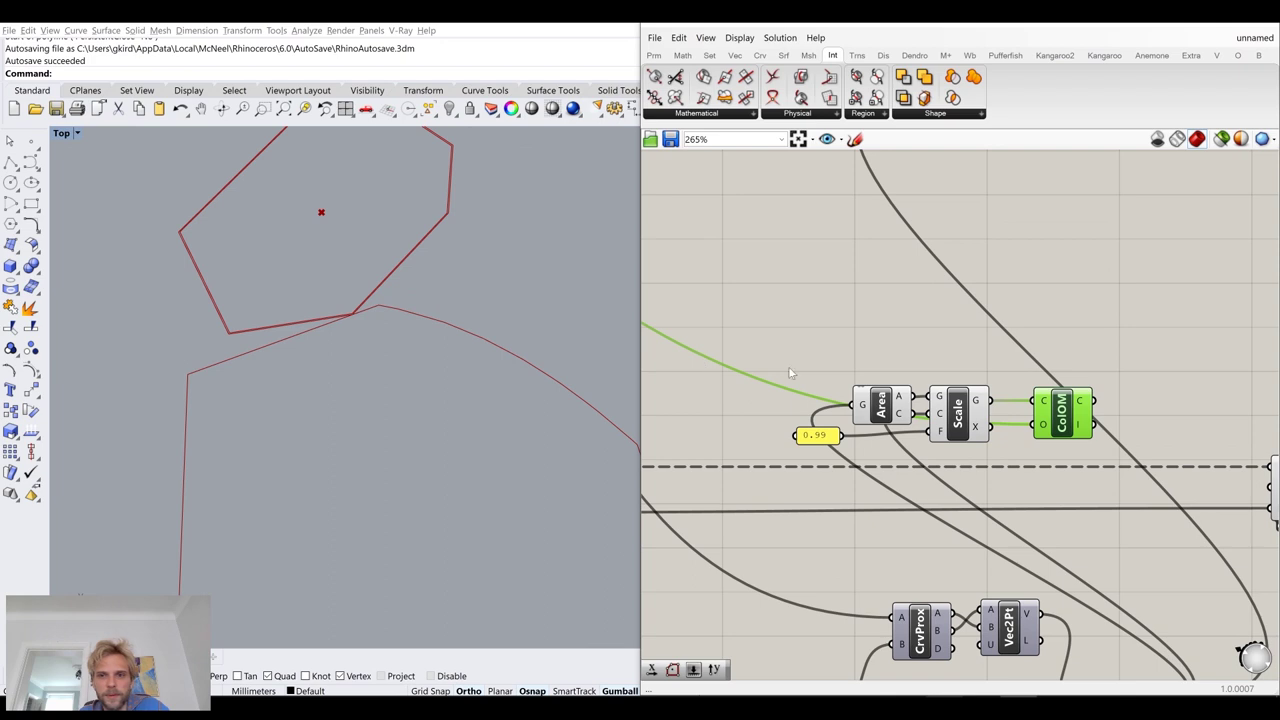
drag(1025, 493, 868, 405)
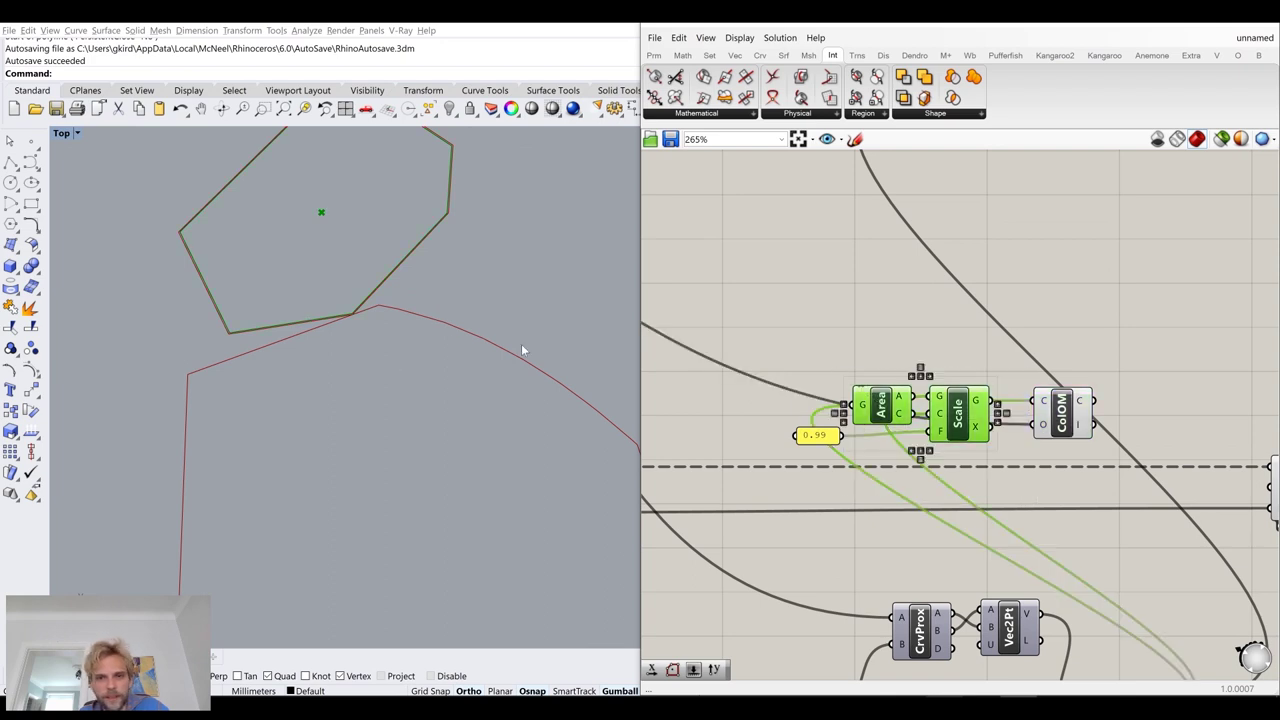
middle_click(877, 405)
click(924, 358)
click(962, 340)
scroll(970, 362, down, 4)
right_drag(1050, 440, 938, 505)
scroll(906, 470, up, 4)
click(905, 474)
middle_click(905, 474)
click(1121, 519)
Align the collision component with Scale and connect its Collision output to the inner Loop End's E input
click(900, 328)
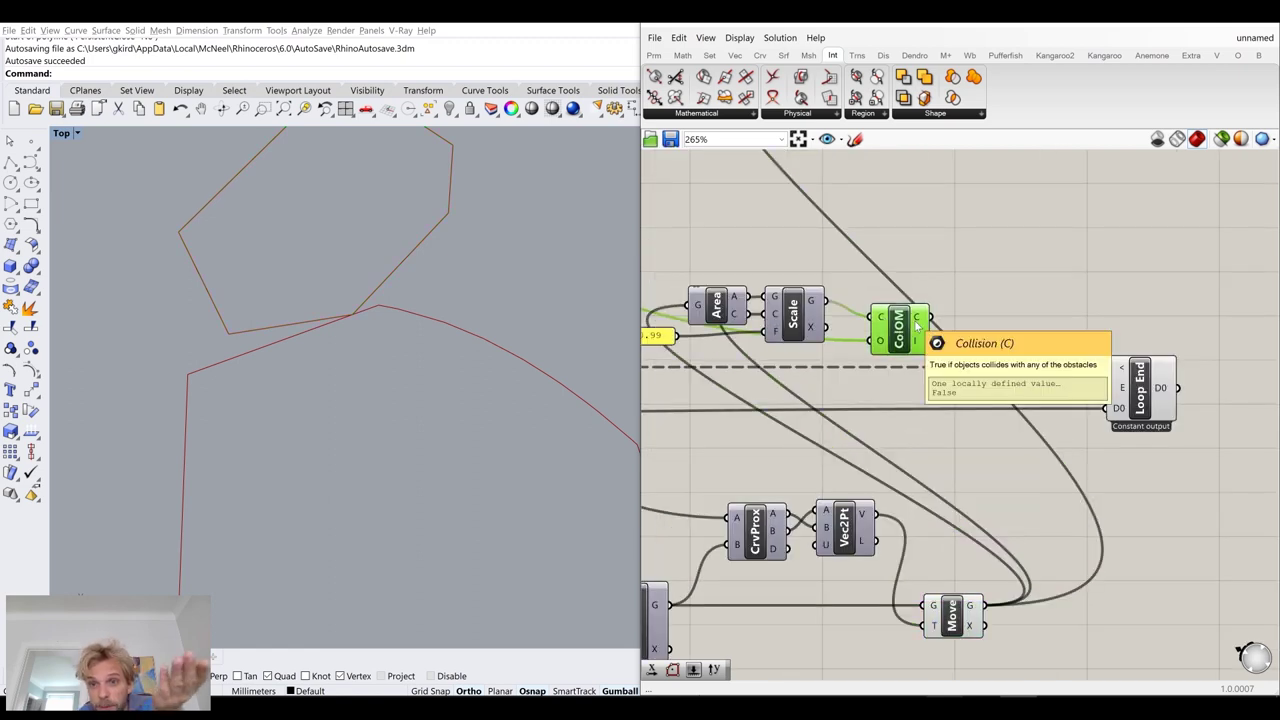
drag(916, 325, 906, 308)
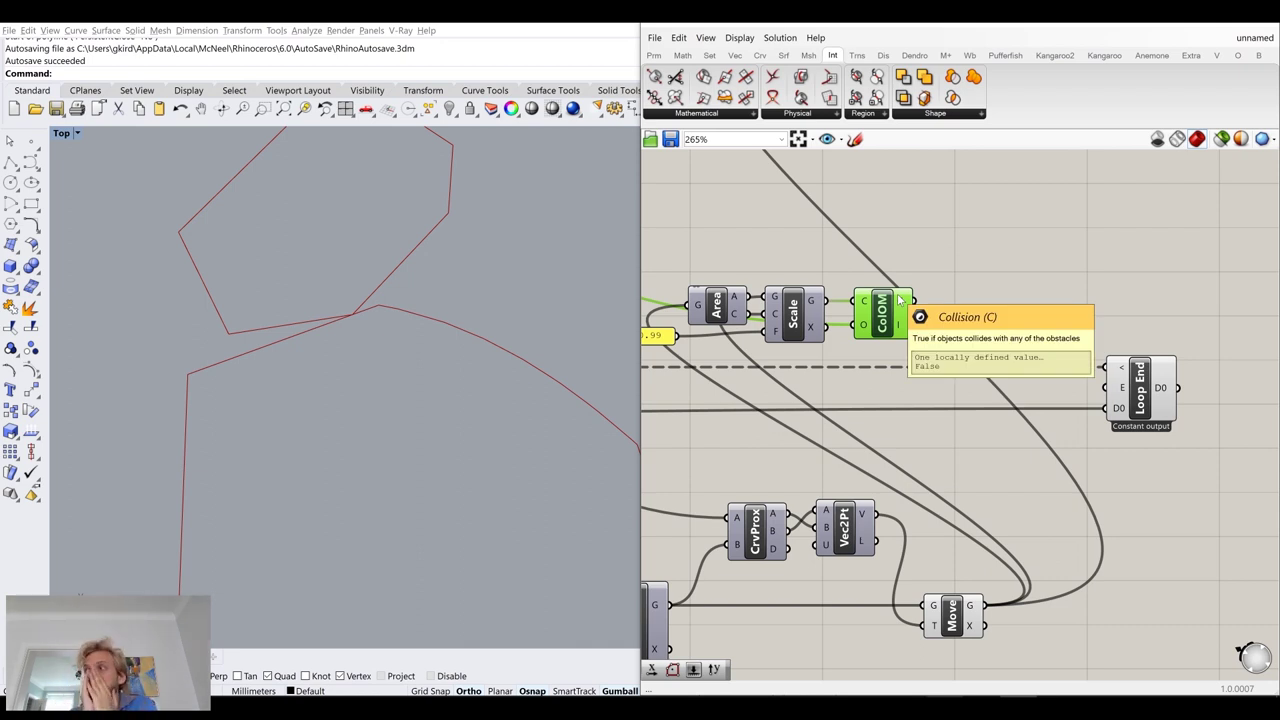
drag(899, 300, 1105, 376)
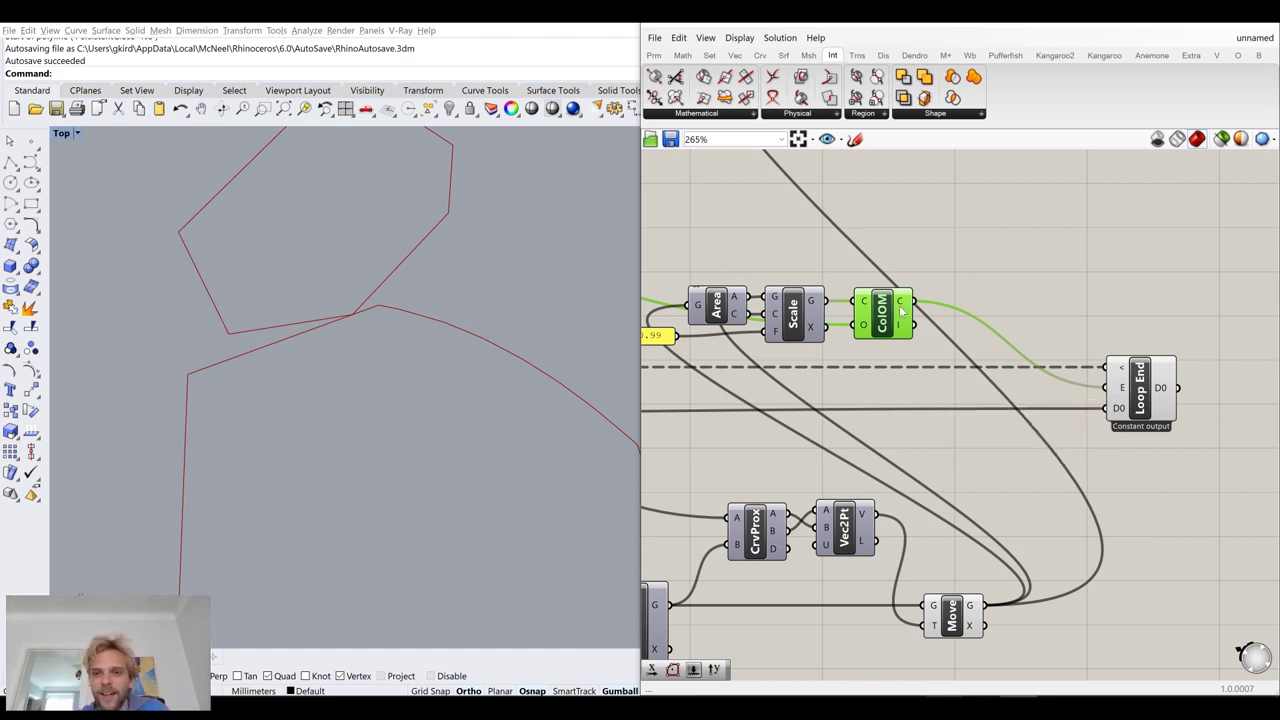
Disconnect the Collision output from the inner Loop End's E input and wire it to the A input of a new Equality component
drag(881, 310, 871, 310)
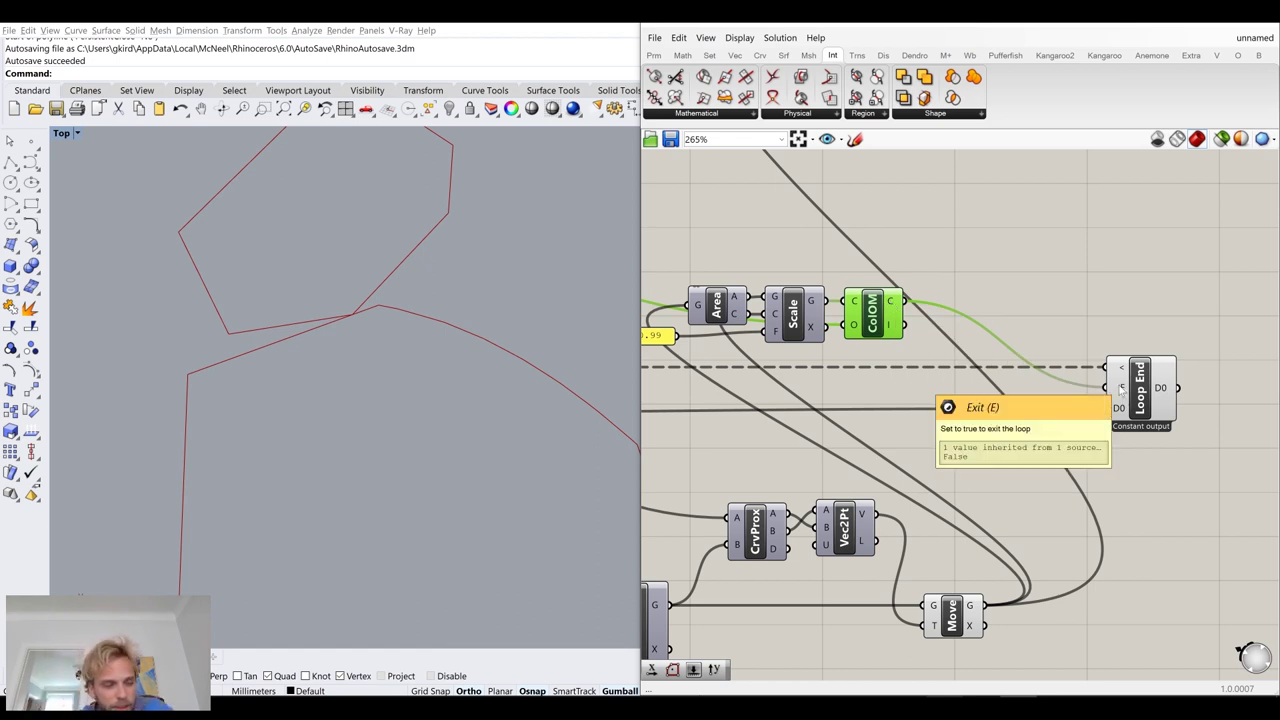
ctrl+drag(1120, 390, 903, 300)
double_click(960, 263)
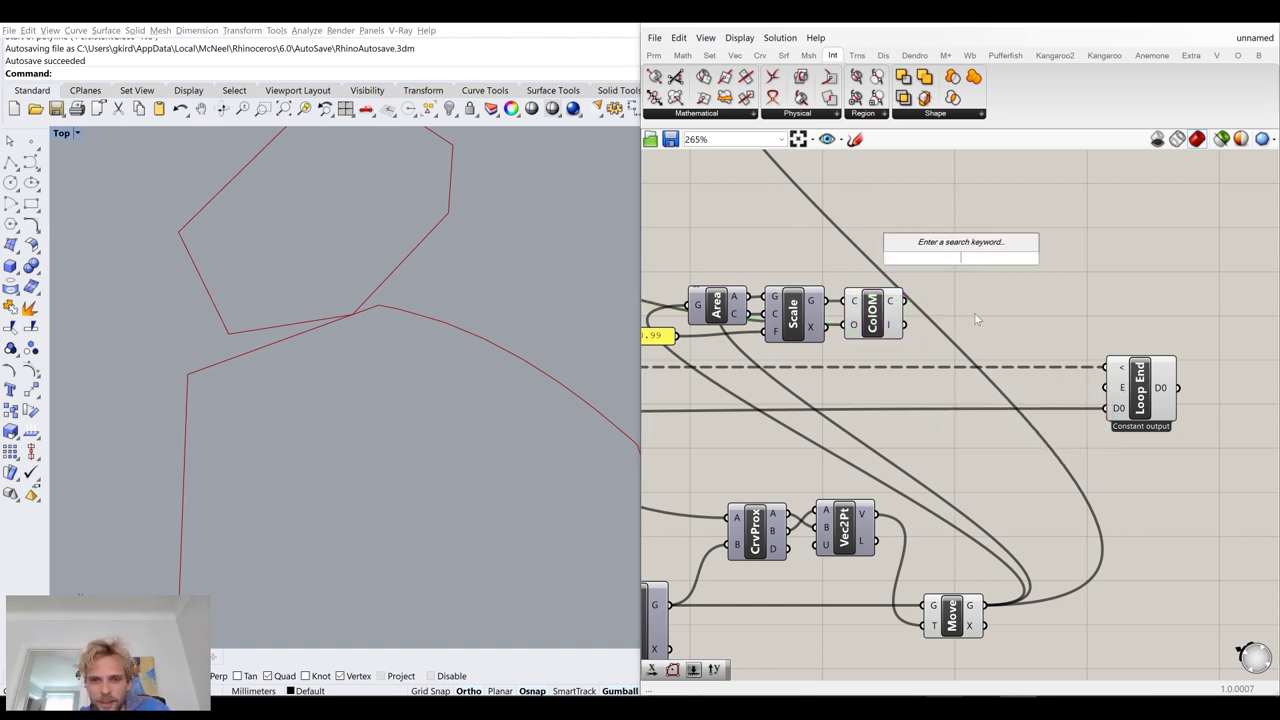
text(equal)
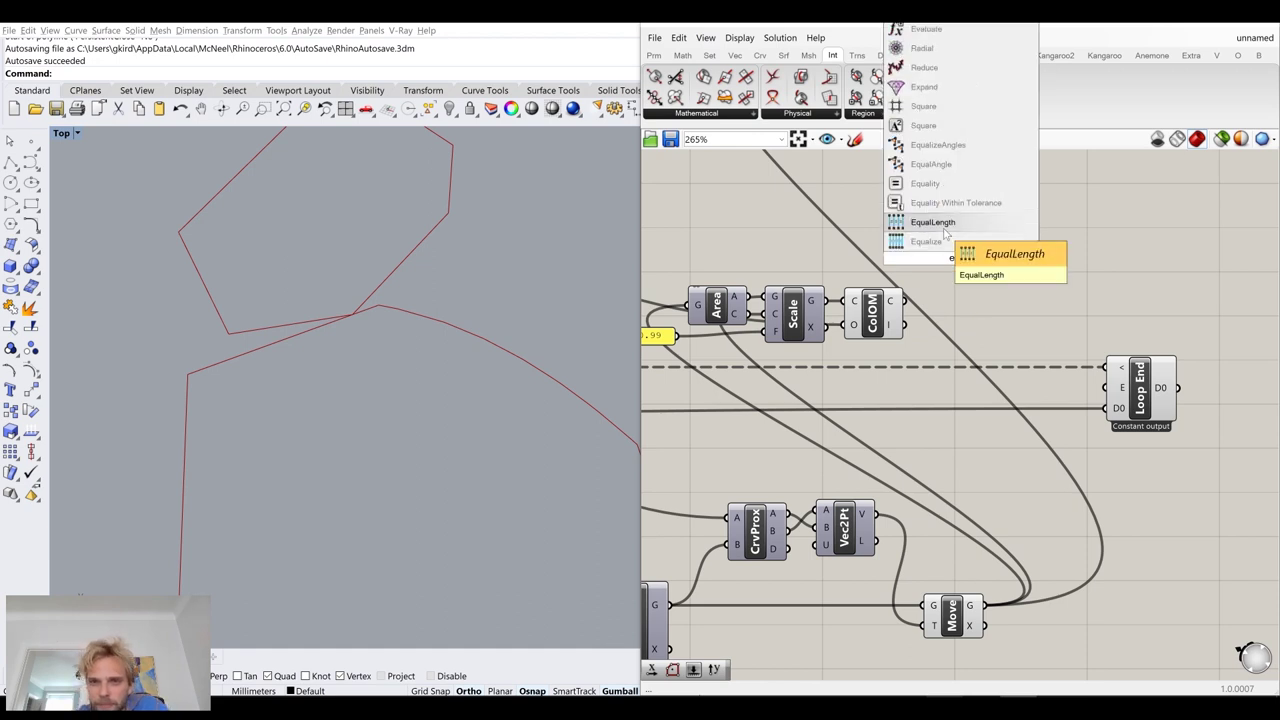
click(927, 185)
scroll(922, 255, up, 2)
drag(912, 318, 1087, 322)
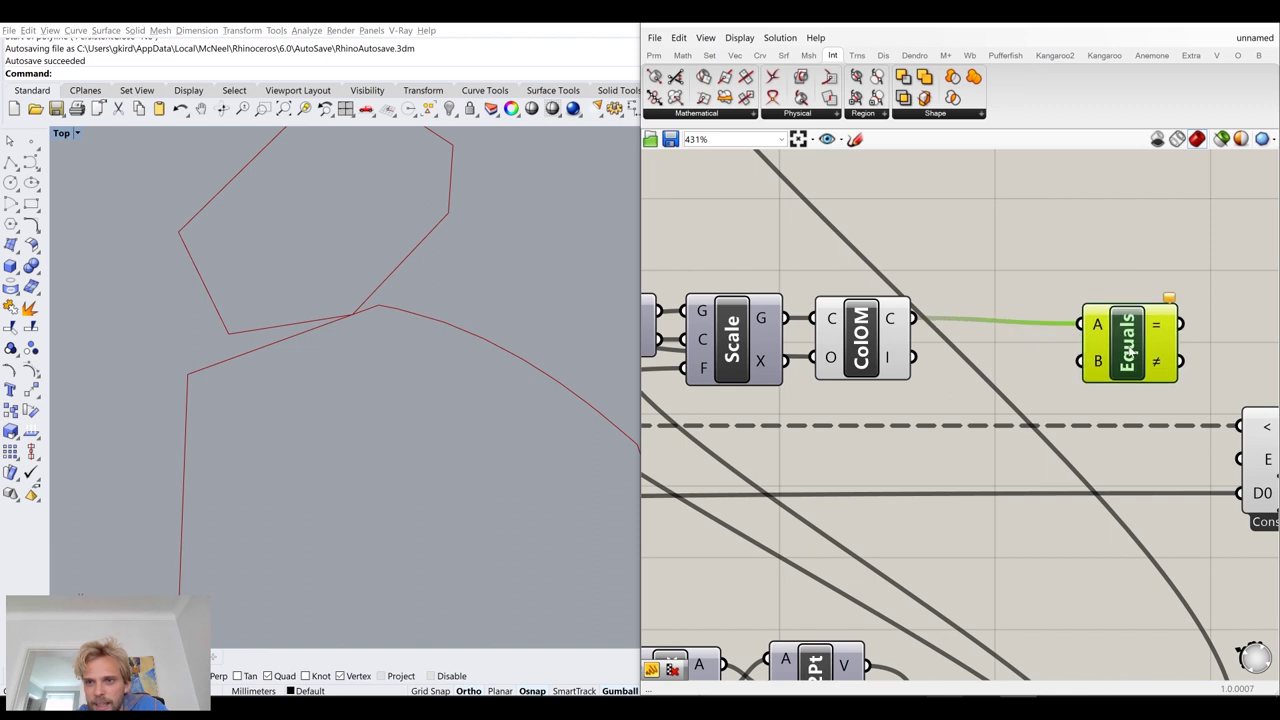
Add a panel containing 0 and connect it to the B input of the Equality component
double_click(994, 573)
text(//0)
key(Return)
drag(1021, 573, 1080, 360)
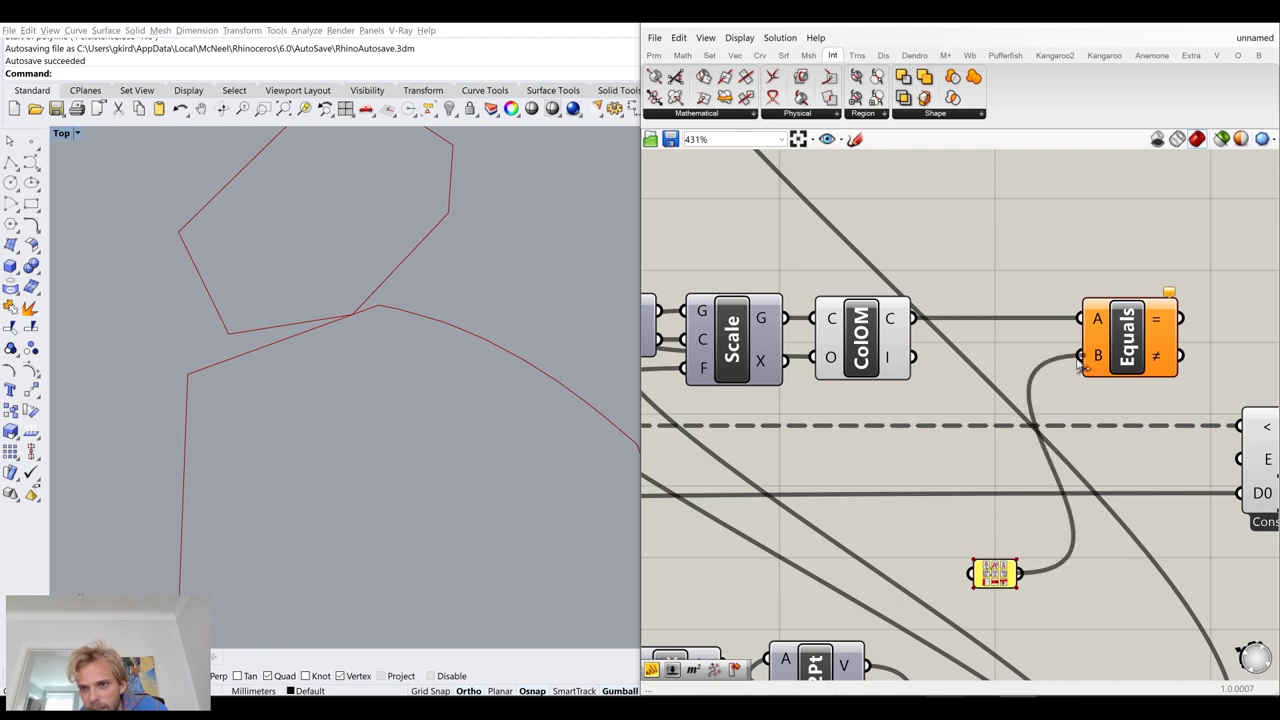
Place the 0 panel beside the Equality component and connect the equality (=) output to the inner Loop End's E input
scroll(1084, 581, down, 3)
right_drag(1084, 581, 949, 553)
drag(897, 547, 914, 433)
click(1045, 387)
scroll(990, 412, up, 2)
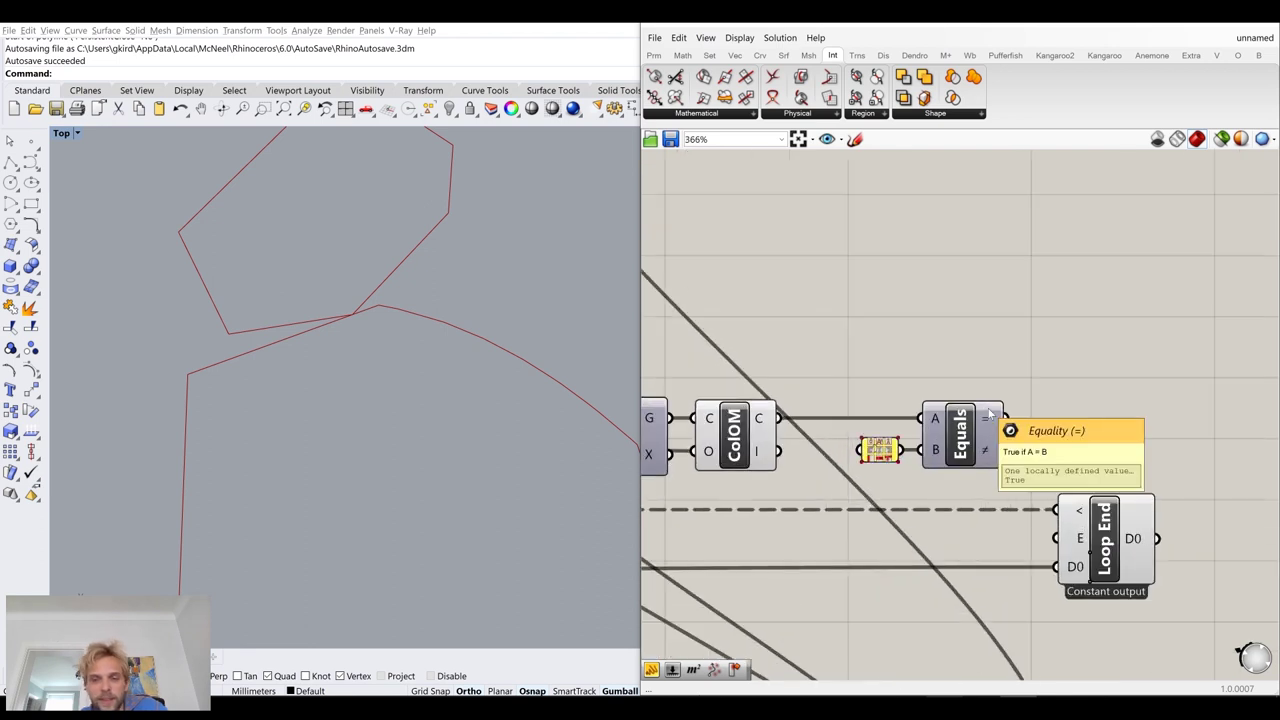
drag(998, 422, 1054, 540)
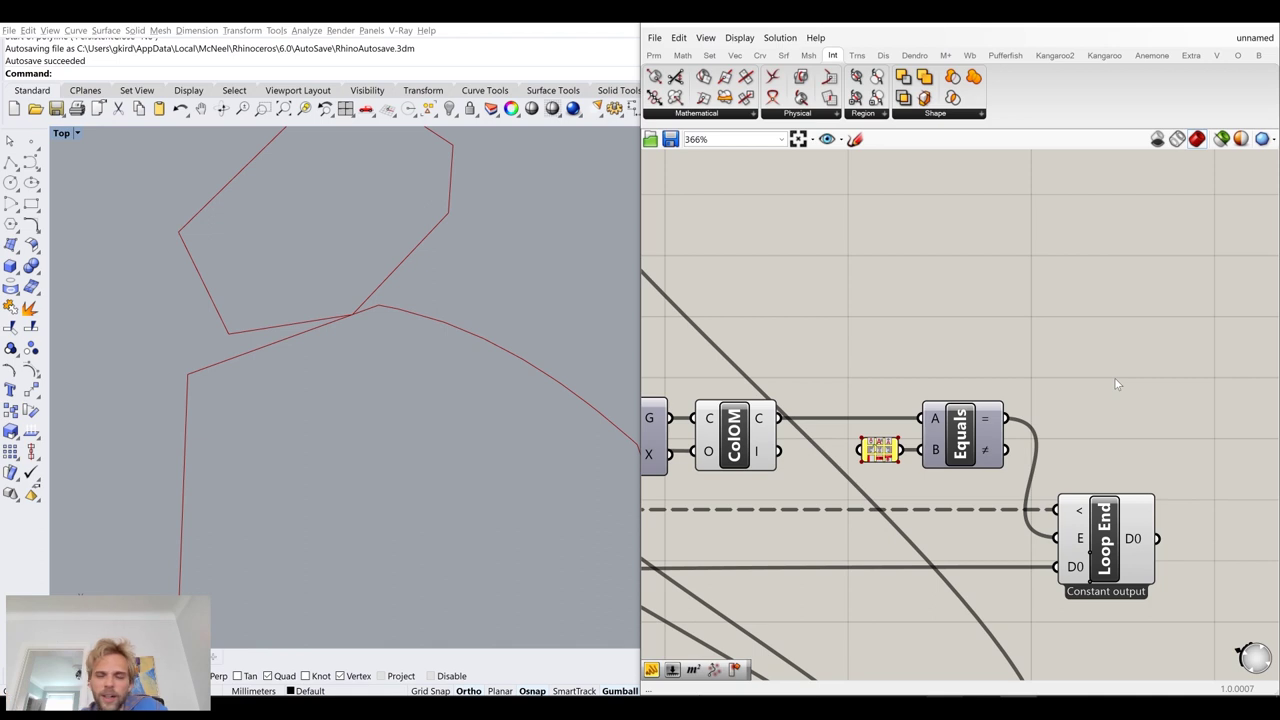
double_click(901, 342)
text(ot)
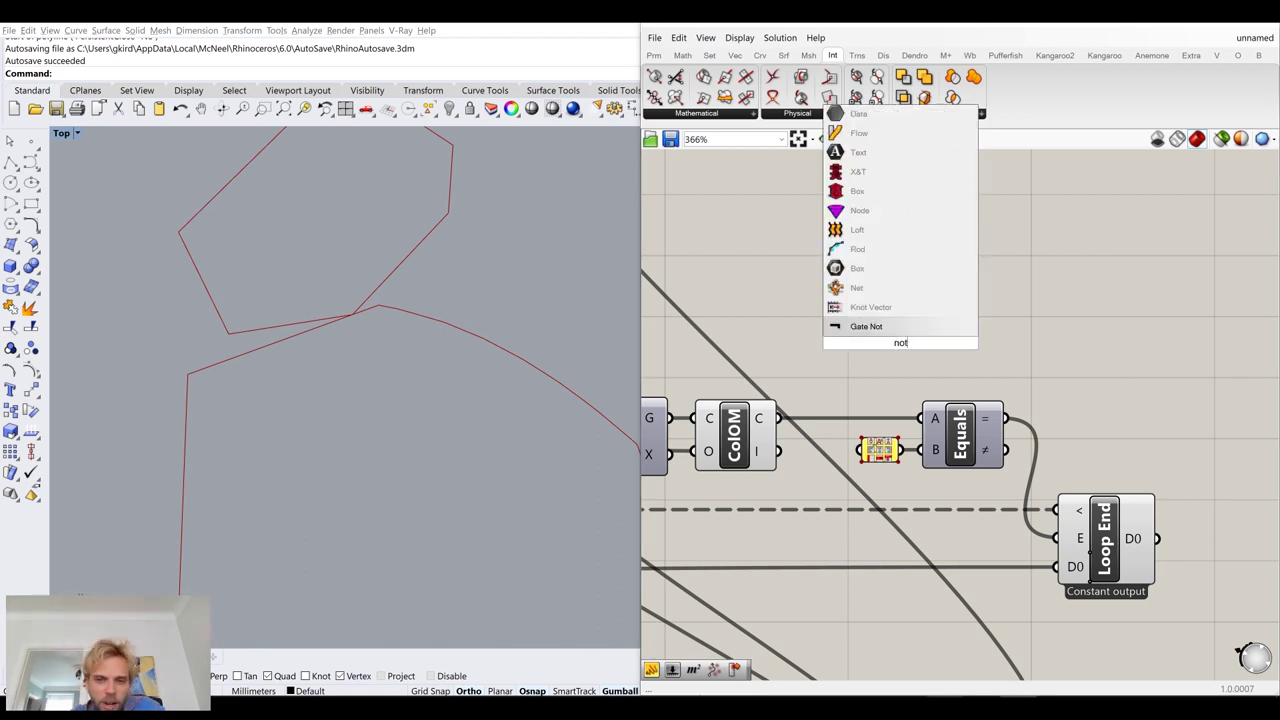
click(879, 329)
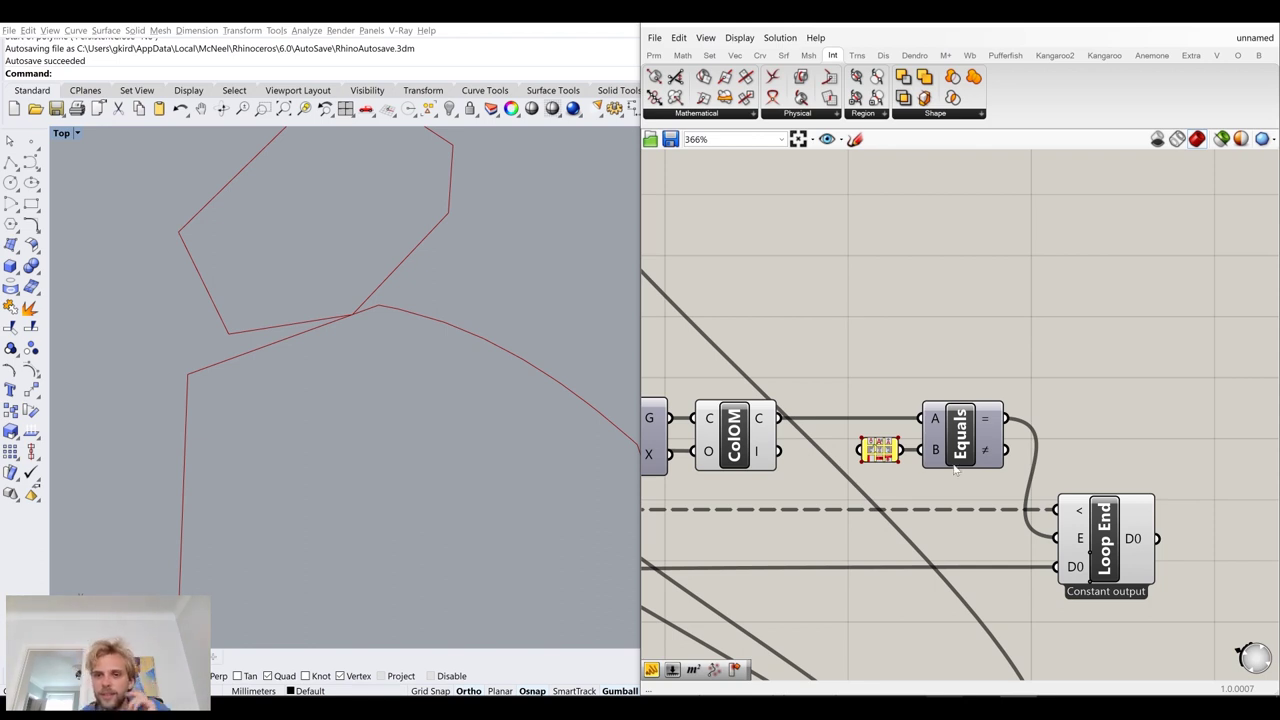
Shift Merge, both Loop End components and the whole collision-check chain together further right to make more room on the canvas
right_drag(1020, 464, 926, 412)
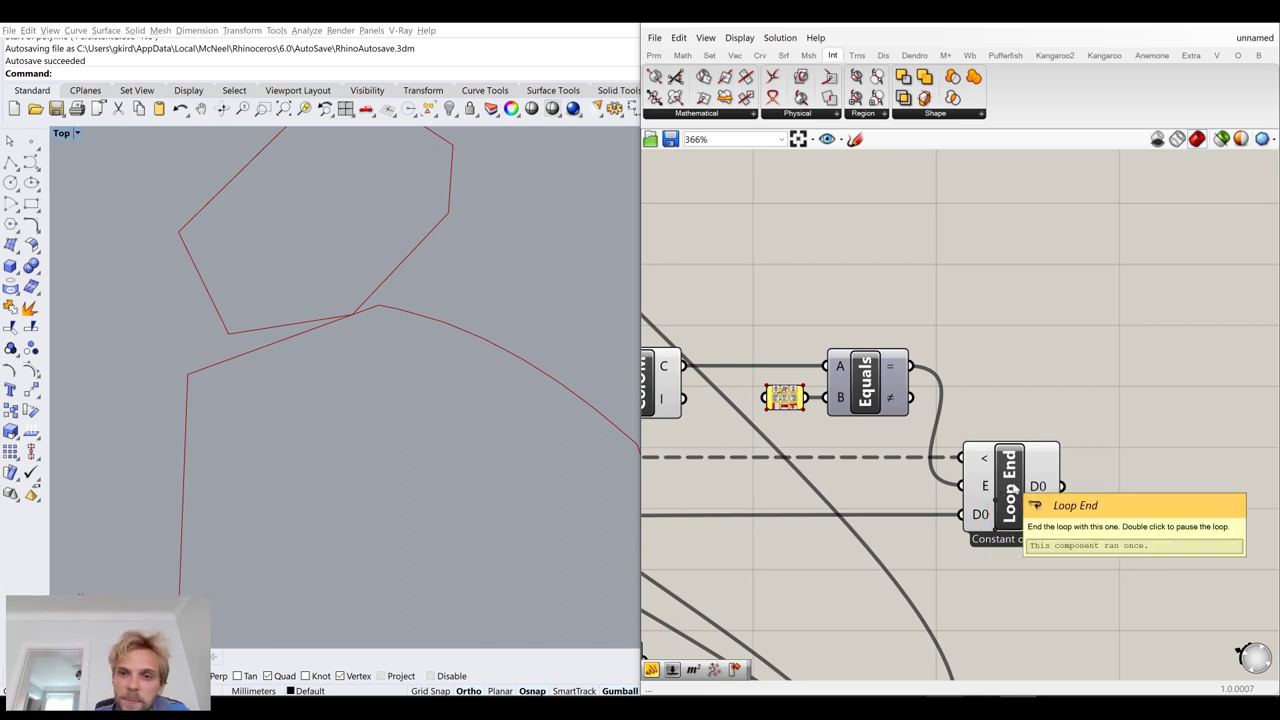
scroll(1012, 495, down, 3)
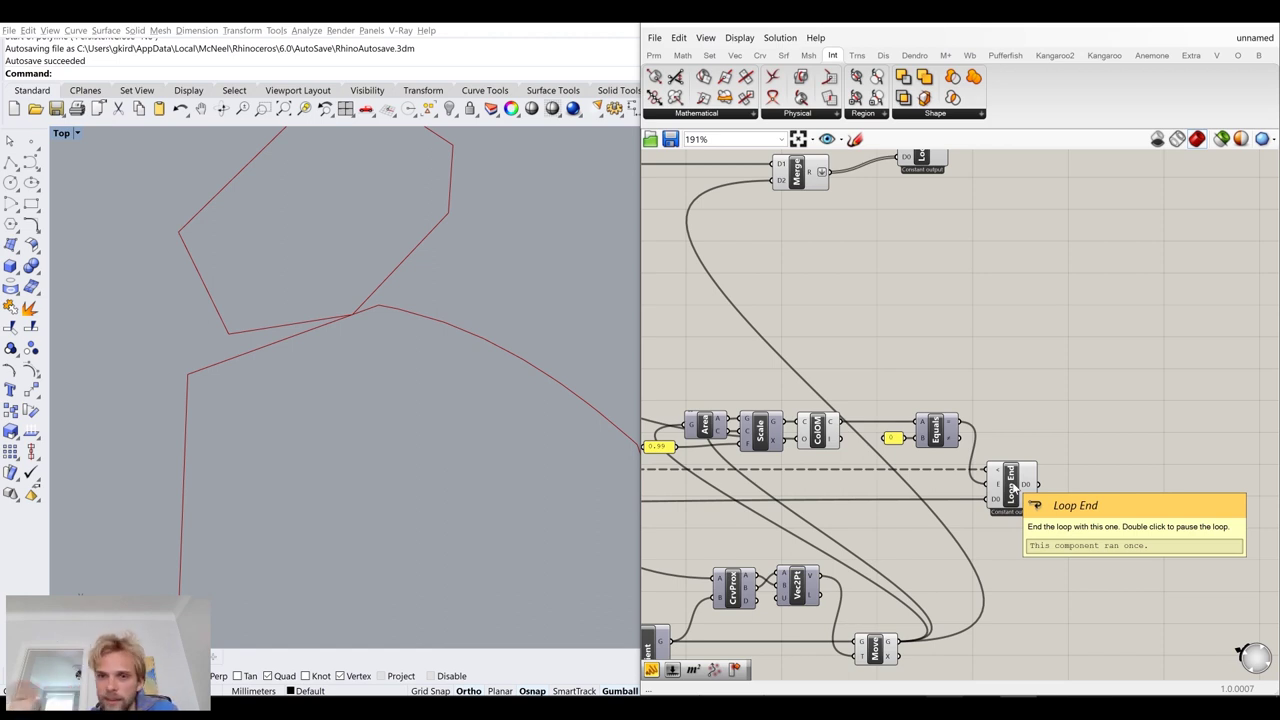
drag(952, 377, 845, 470)
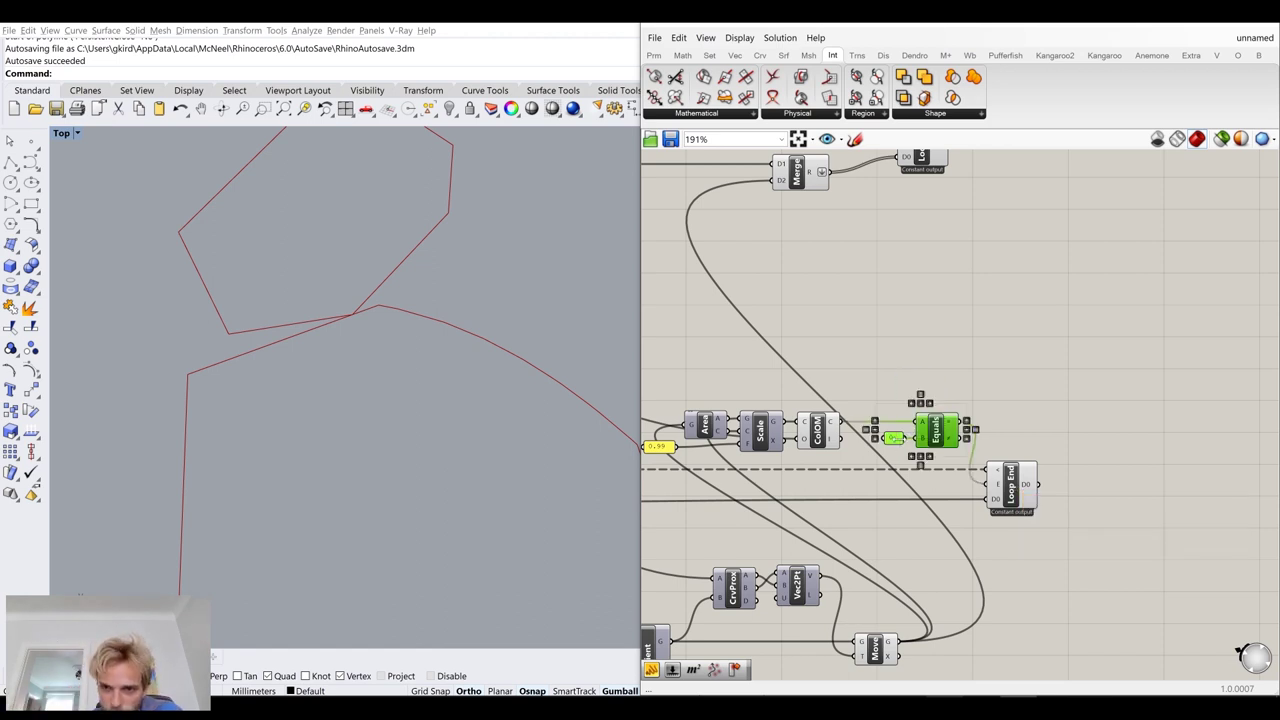
scroll(908, 432, up, 2)
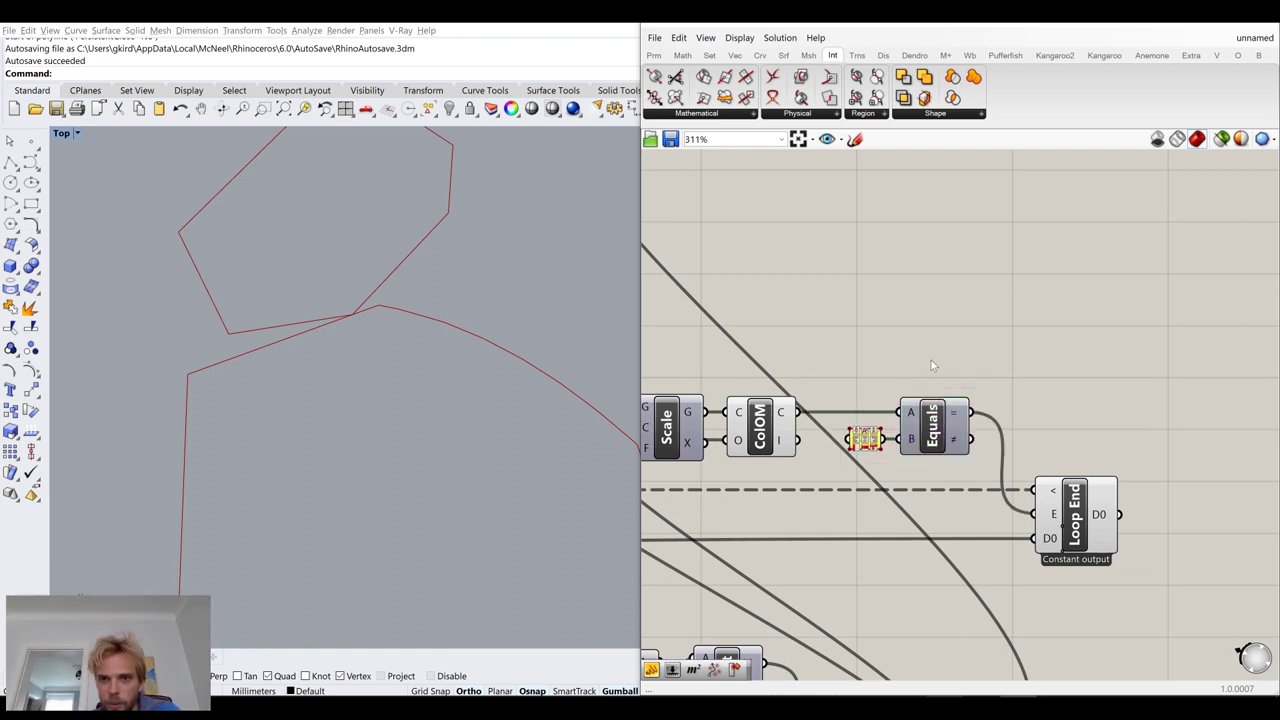
scroll(931, 362, down, 5)
right_drag(957, 366, 918, 462)
drag(994, 463, 685, 255)
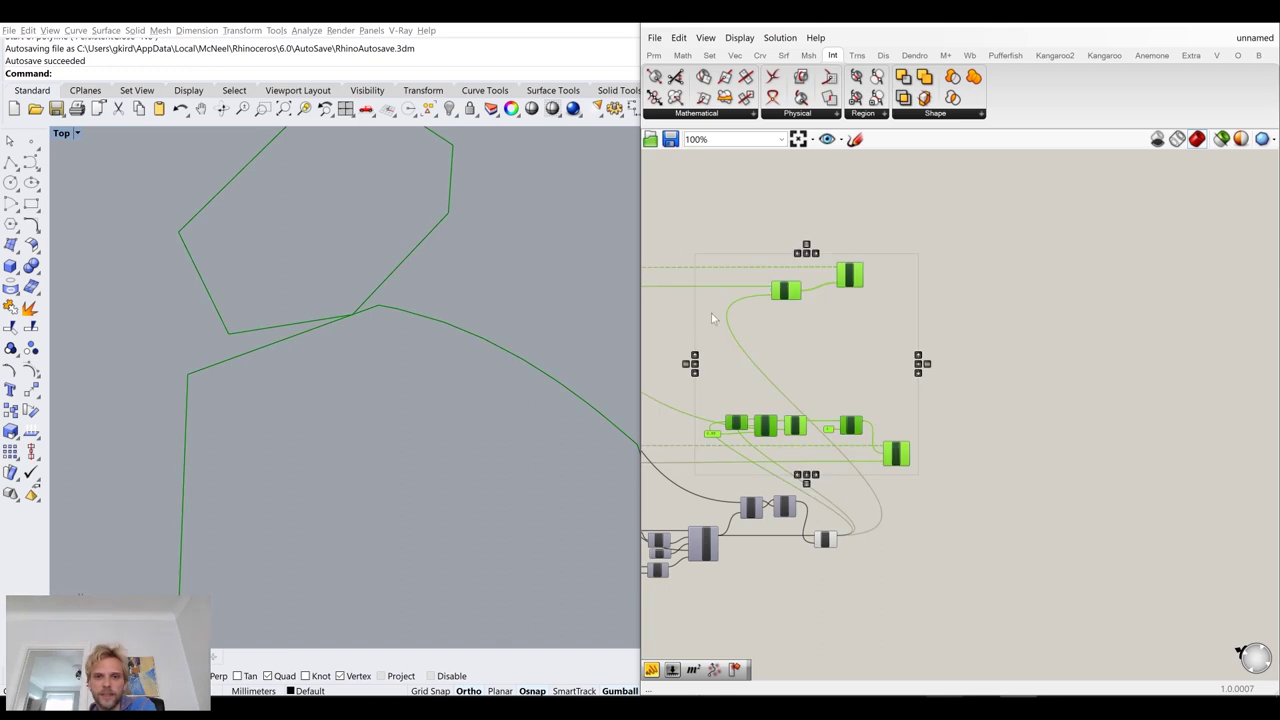
drag(887, 447, 1006, 449)
click(1017, 472)
scroll(1000, 392, up, 5)
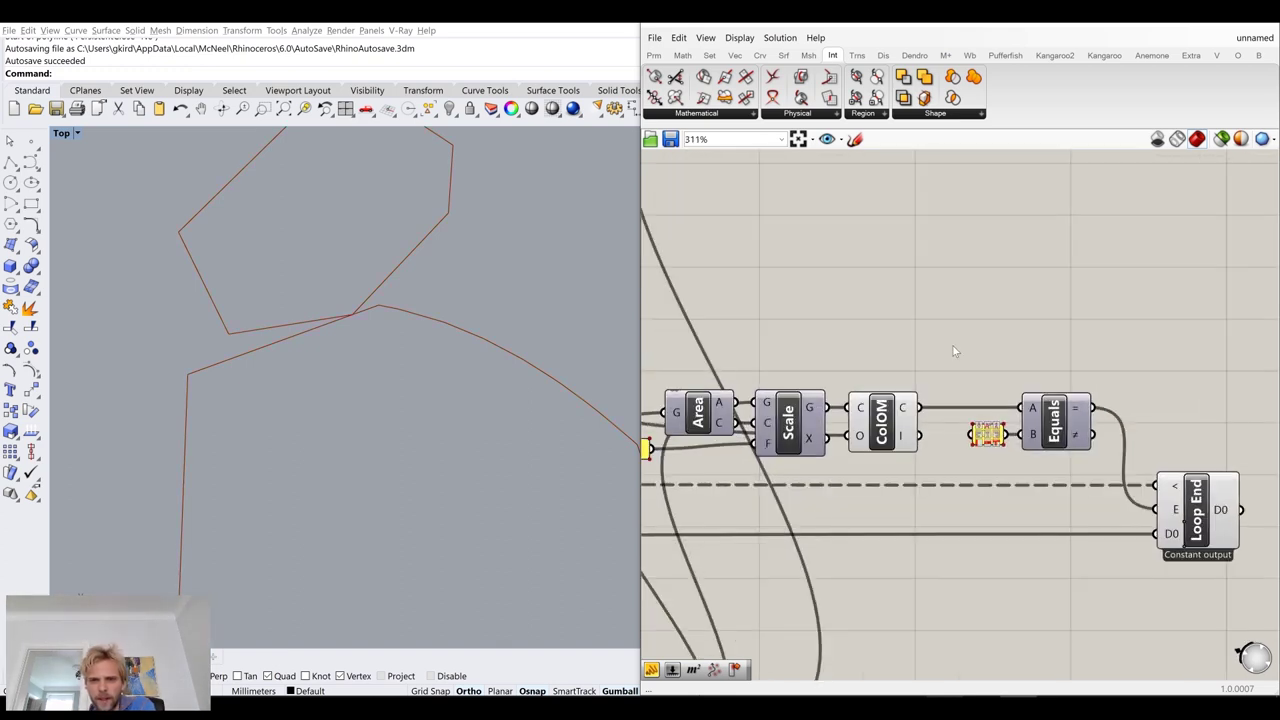
Group the collision-check components from the 0.99 panel and Area through Scale and the collision component to Equality
scroll(1000, 390, down, 3)
drag(1137, 340, 838, 446)
middle_click(838, 446)
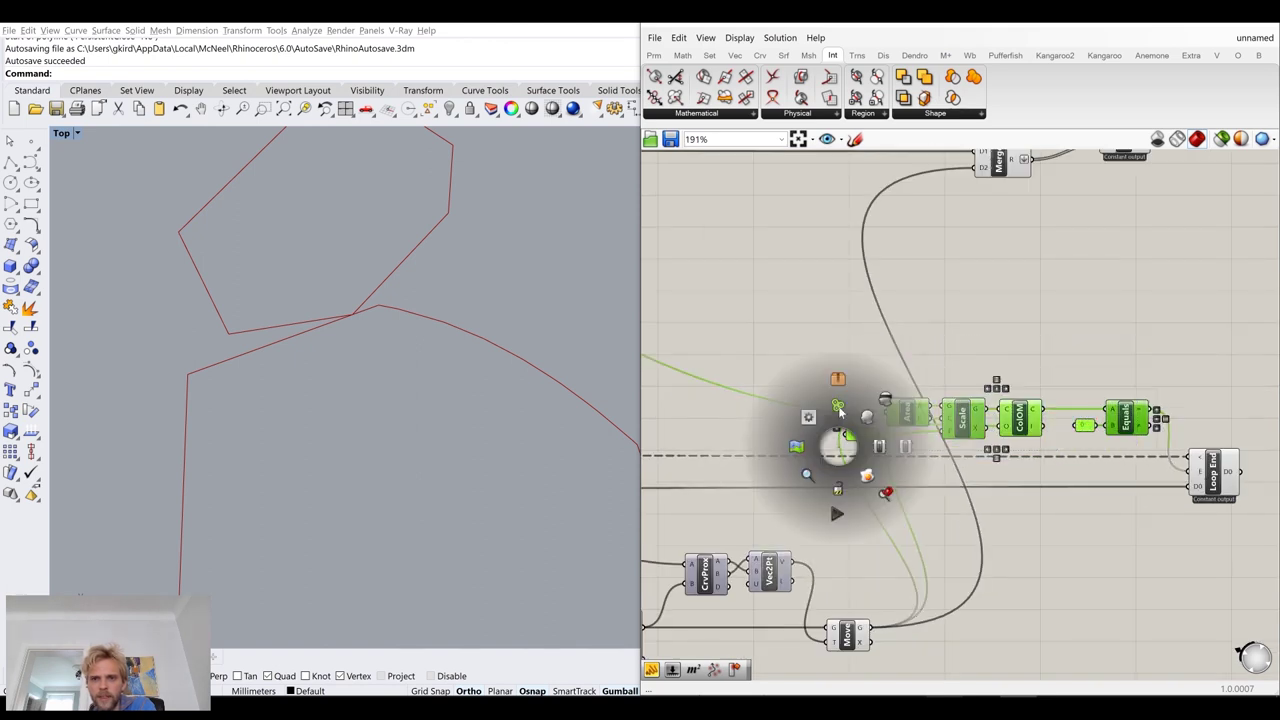
click(841, 409)
Name the collision-check group "Check if curve intersects with any other curve"
scroll(990, 345, up, 4)
click(1083, 382)
right_click(1083, 386)
text(Check)
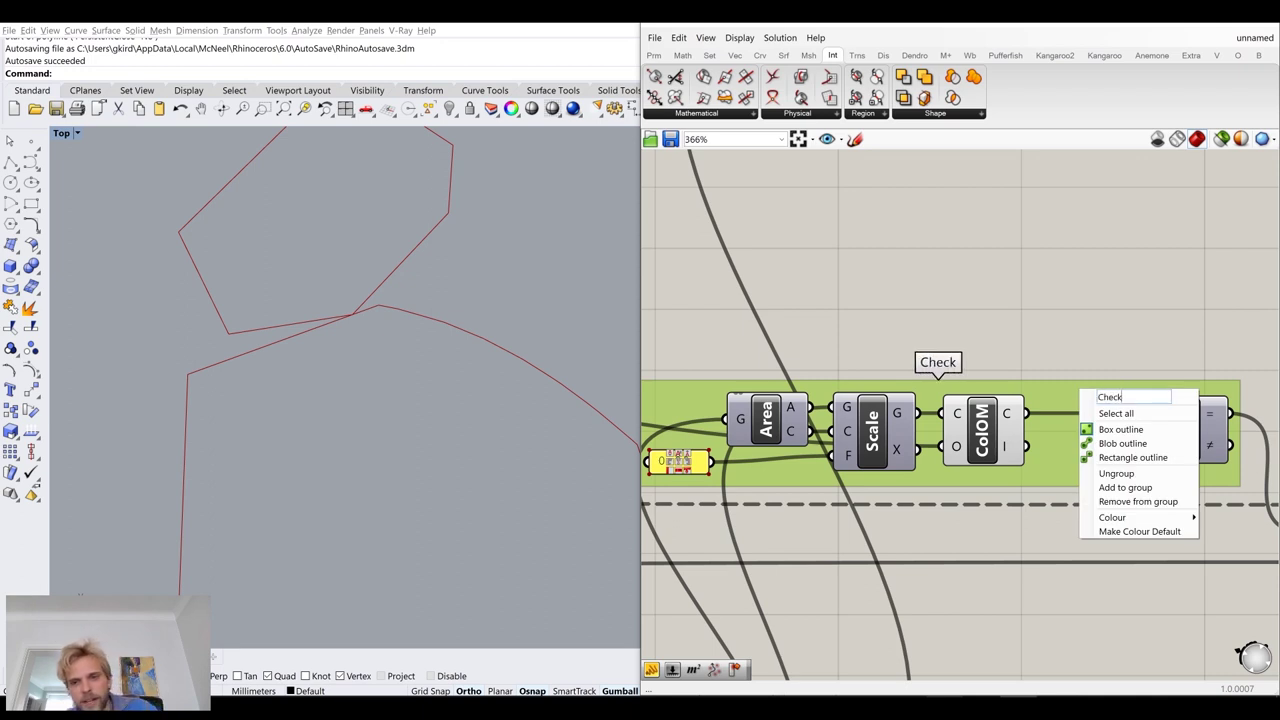
text( if point inter)
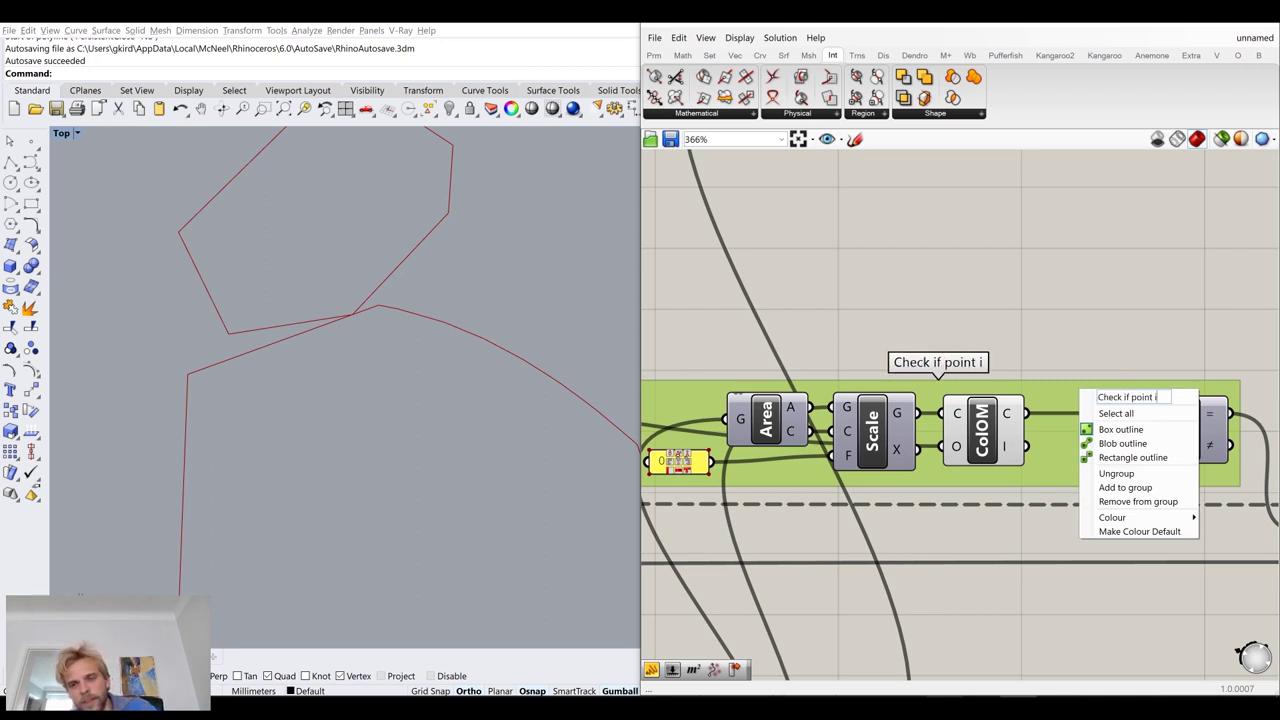
key(BackSpace)
key(BackSpace)
key(BackSpace)
key(BackSpace)
key(BackSpace)
key(BackSpace)
key(BackSpace)
key(BackSpace)
key(BackSpace)
key(BackSpace)
key(BackSpace)
key(BackSpace)
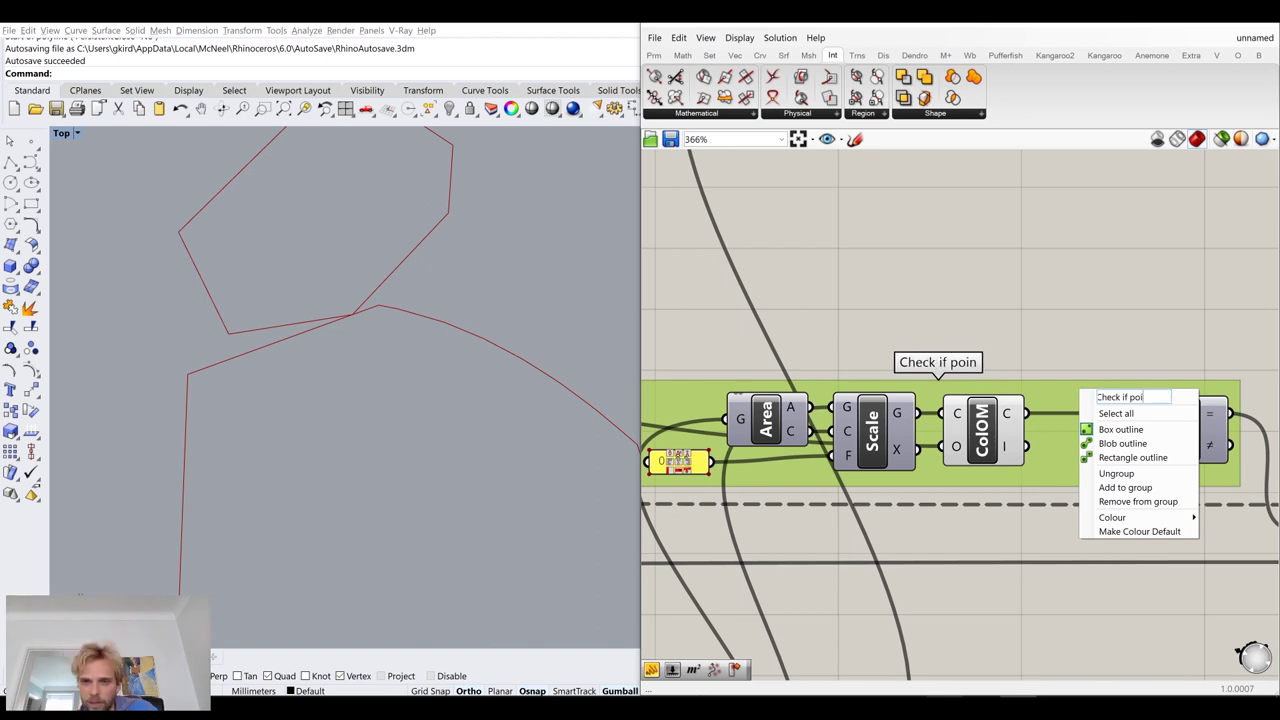
text(curve)
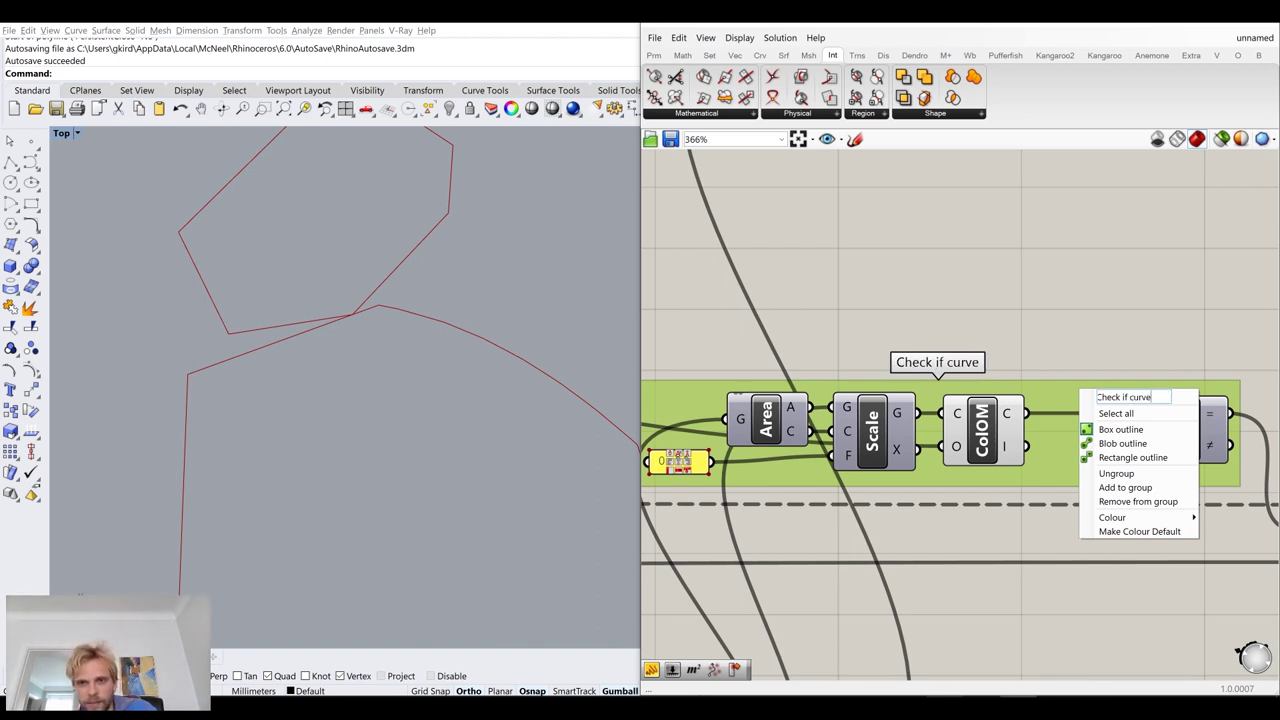
text( intersects)
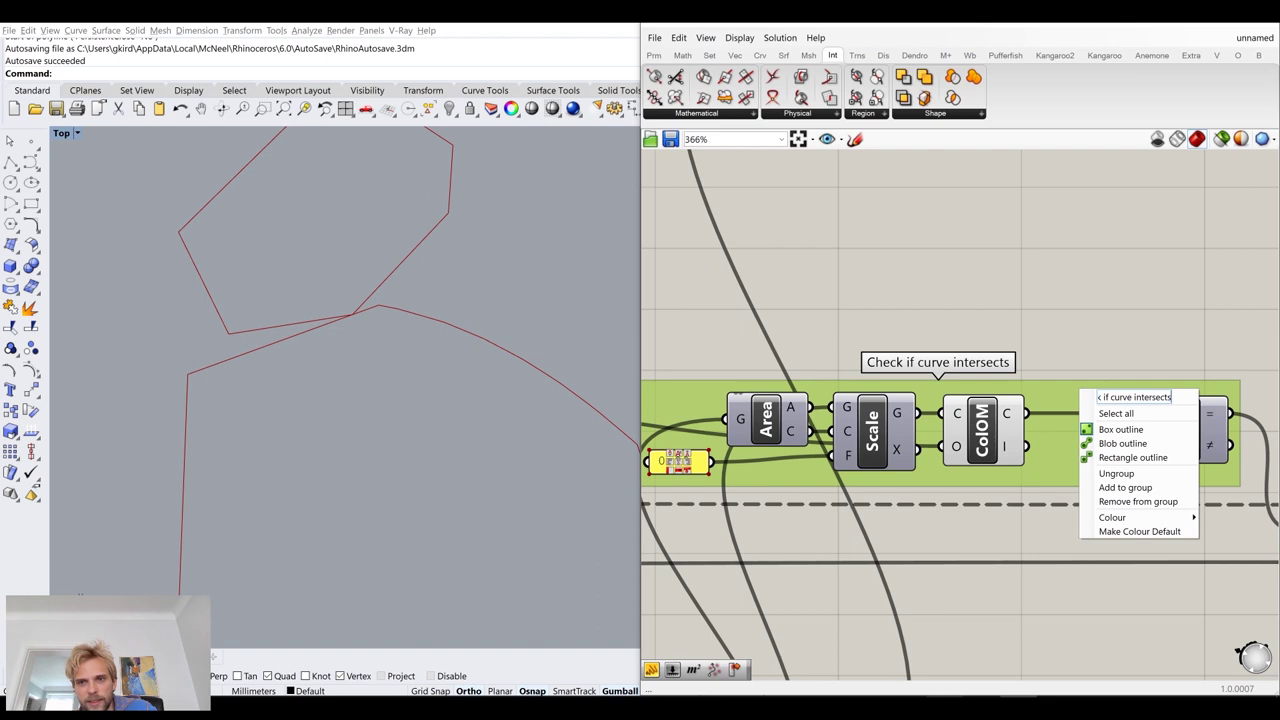
text( with any oth)
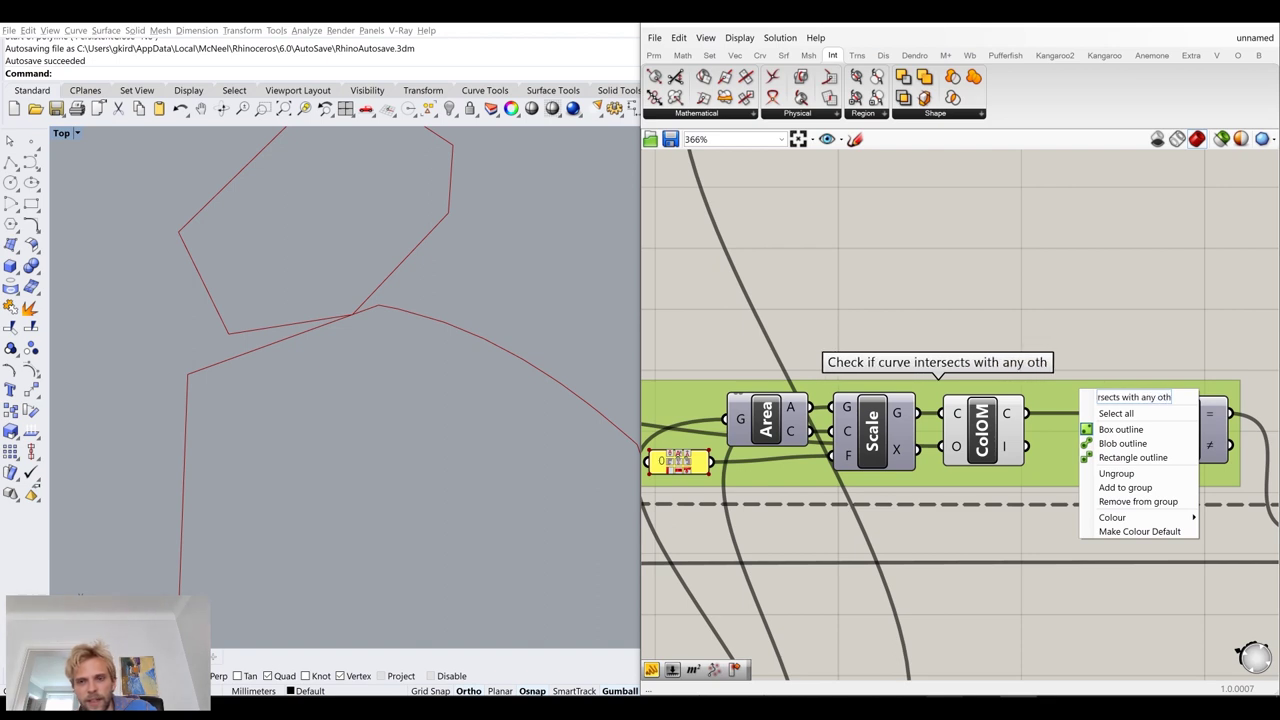
text(er curve)
click(1011, 276)
Group the components that orient and move the picked curve, from Picked Crv, Area and Evaluate Field through Orient to Move
scroll(1005, 285, down, 5)
right_drag(760, 455, 958, 409)
scroll(957, 409, up, 4)
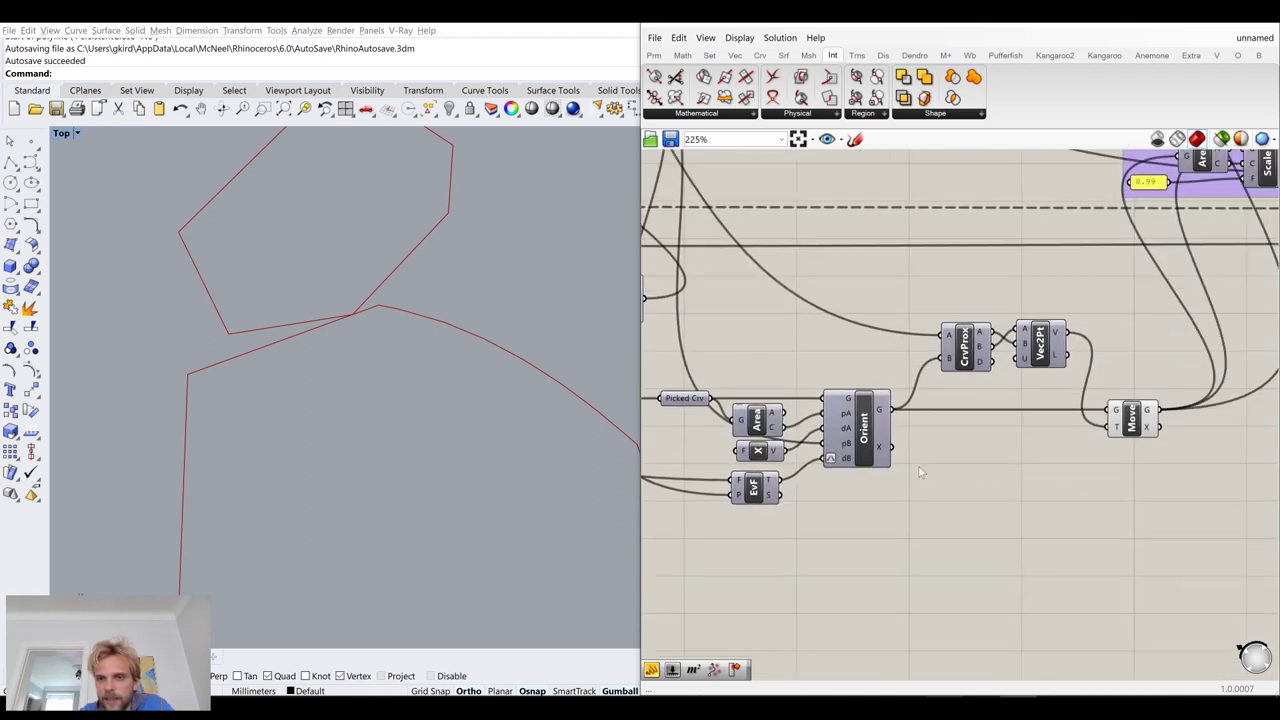
drag(1170, 577, 658, 310)
middle_click(664, 312)
click(664, 271)
Name the orient-and-move group "Move and rotate the picked stone curve to a point"
click(824, 353)
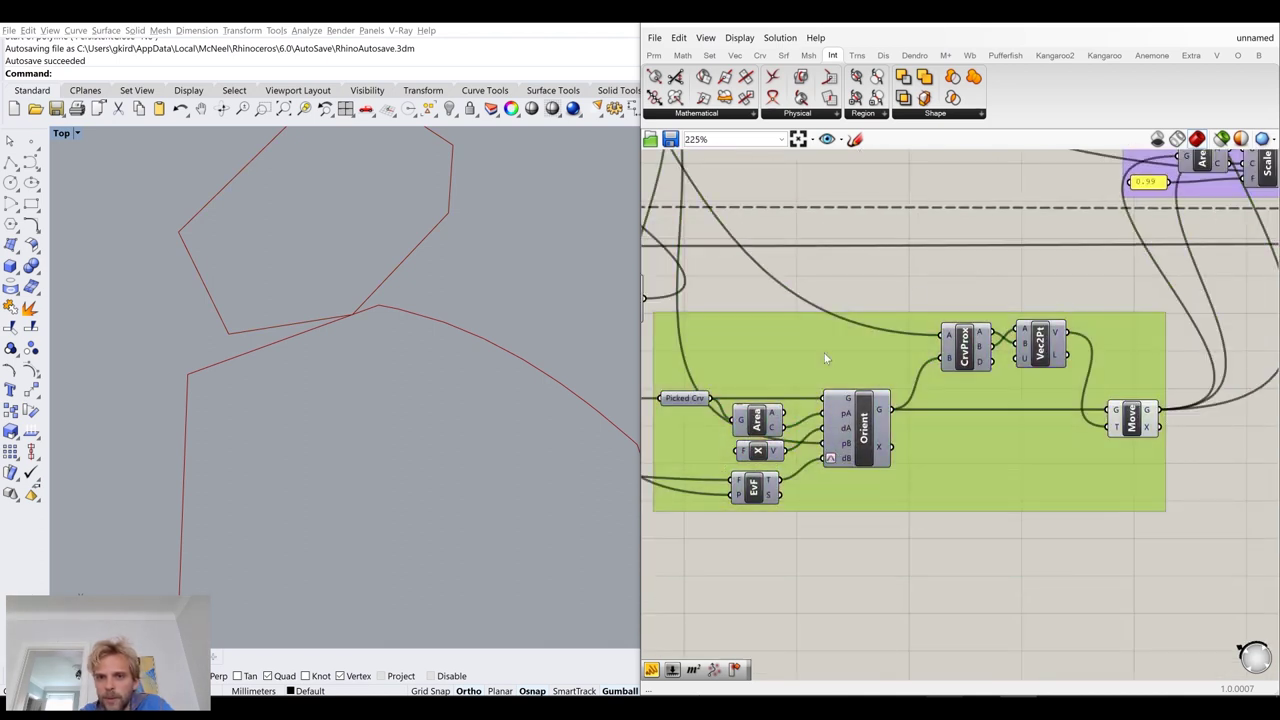
right_click(824, 353)
text(Move a)
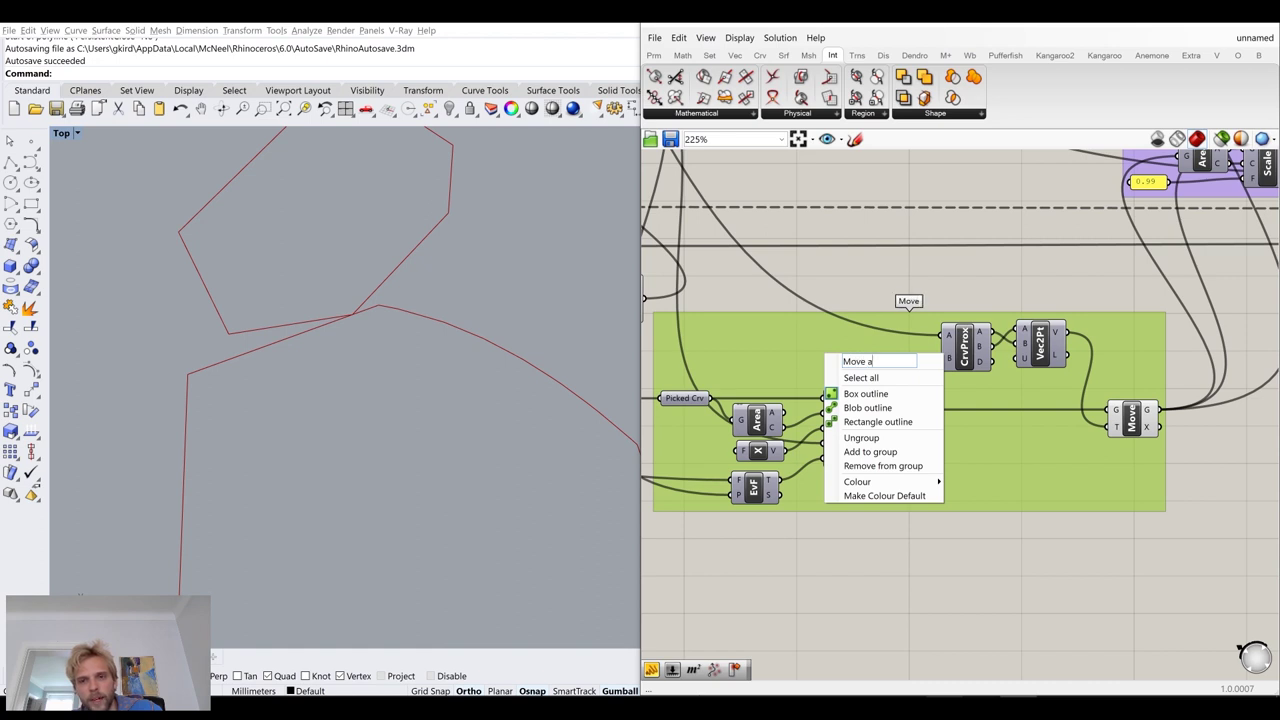
text(th)
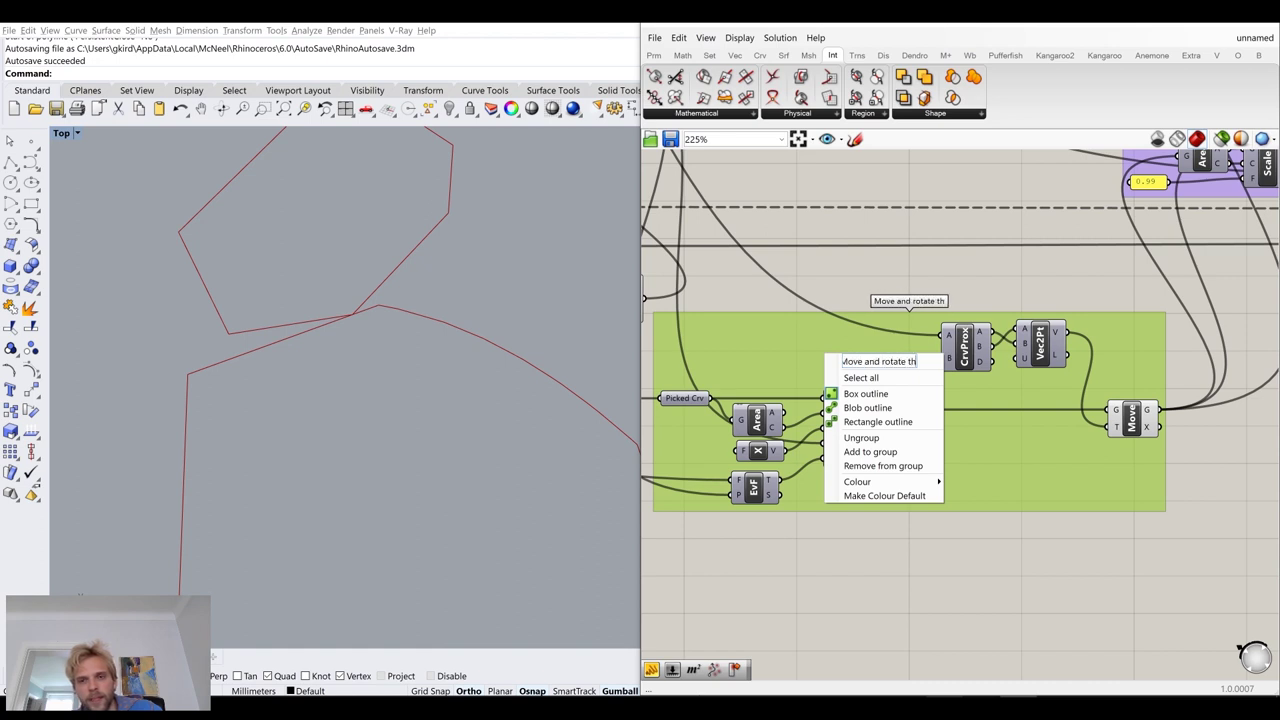
text(e picked)
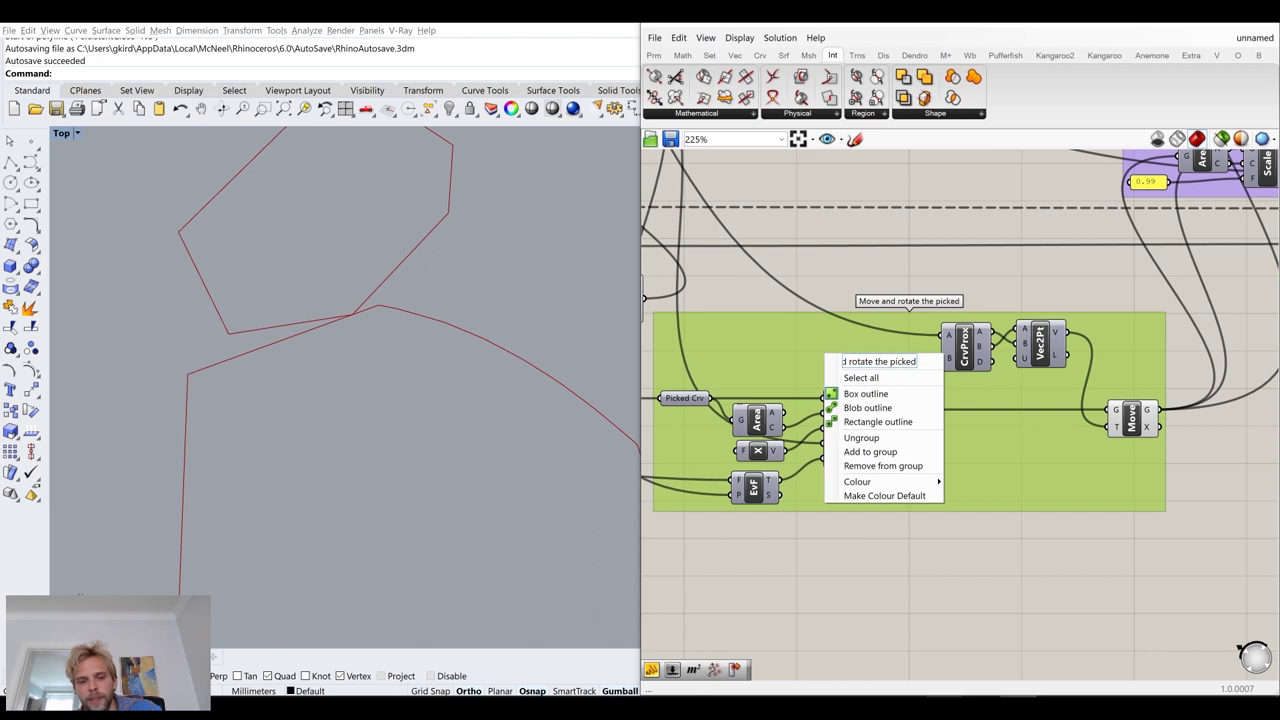
text( stone)
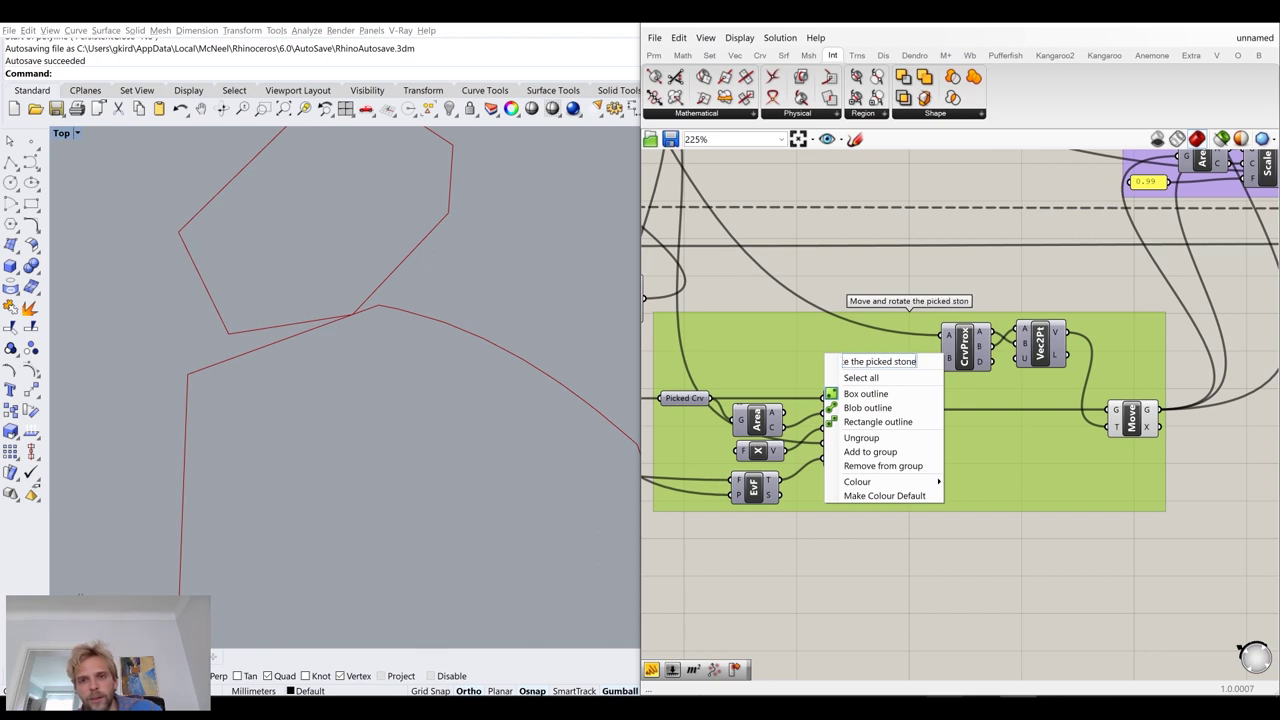
text( curve to)
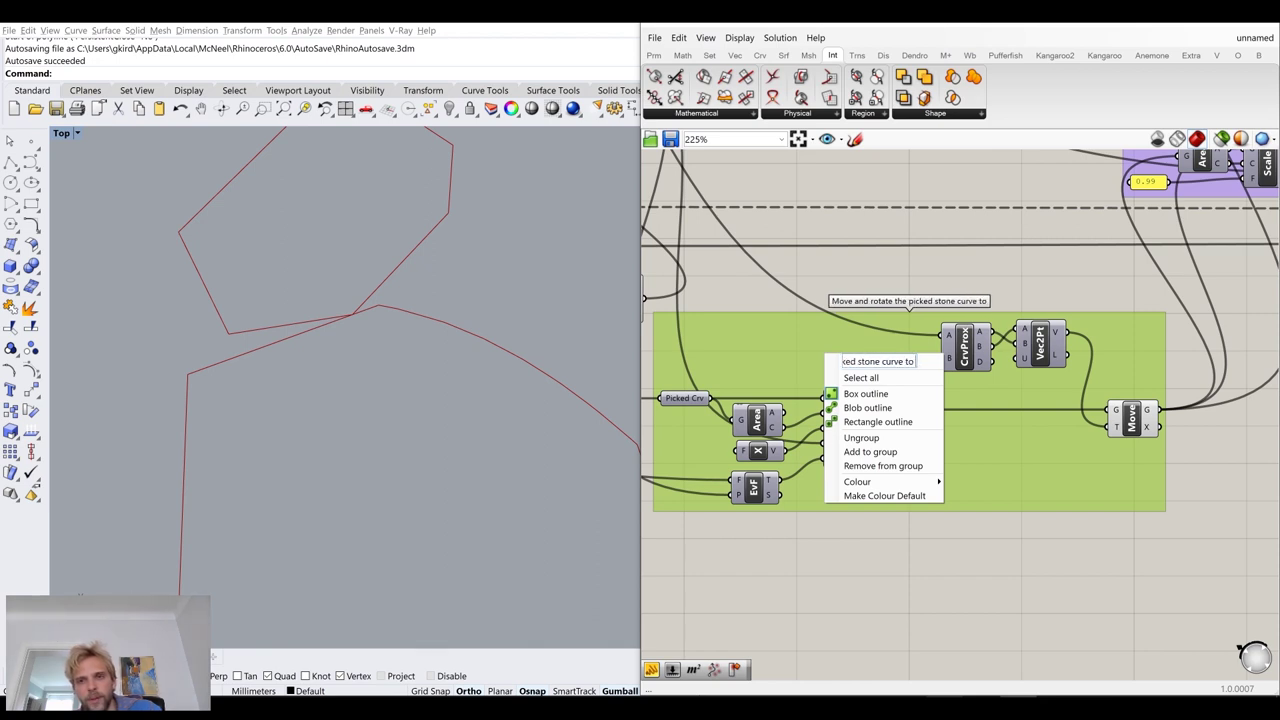
text( a point)
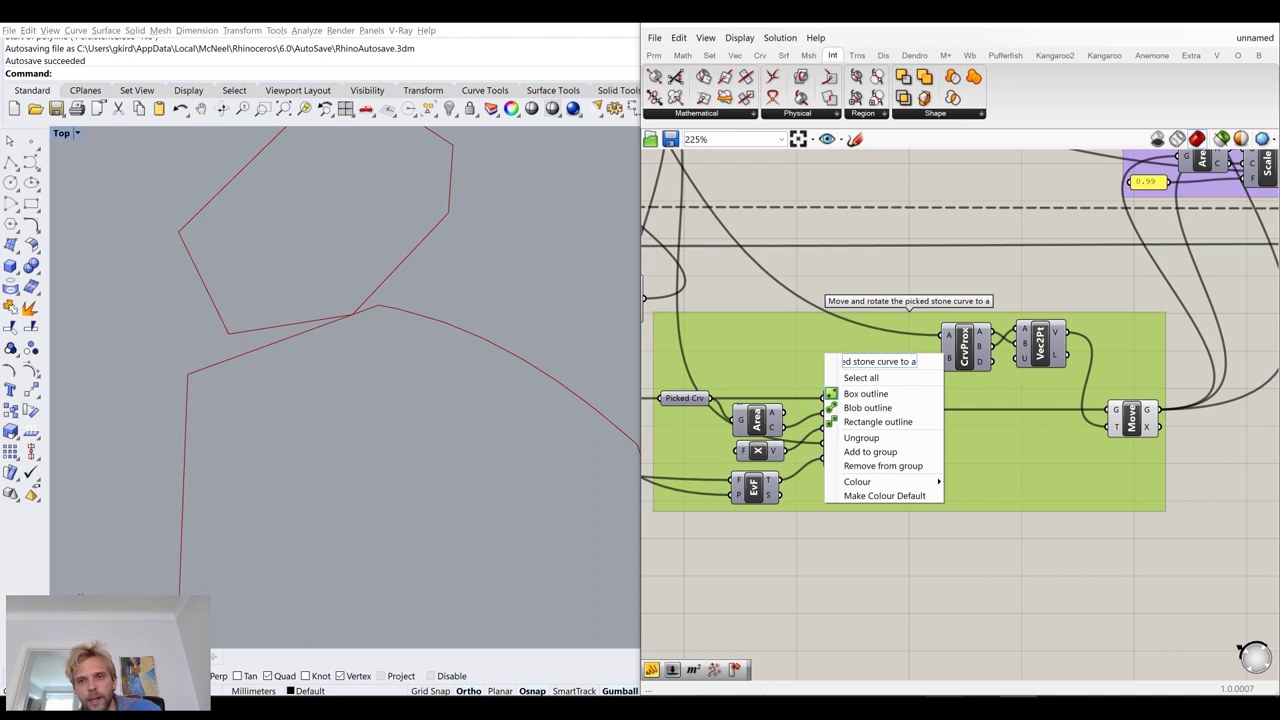
click(948, 259)
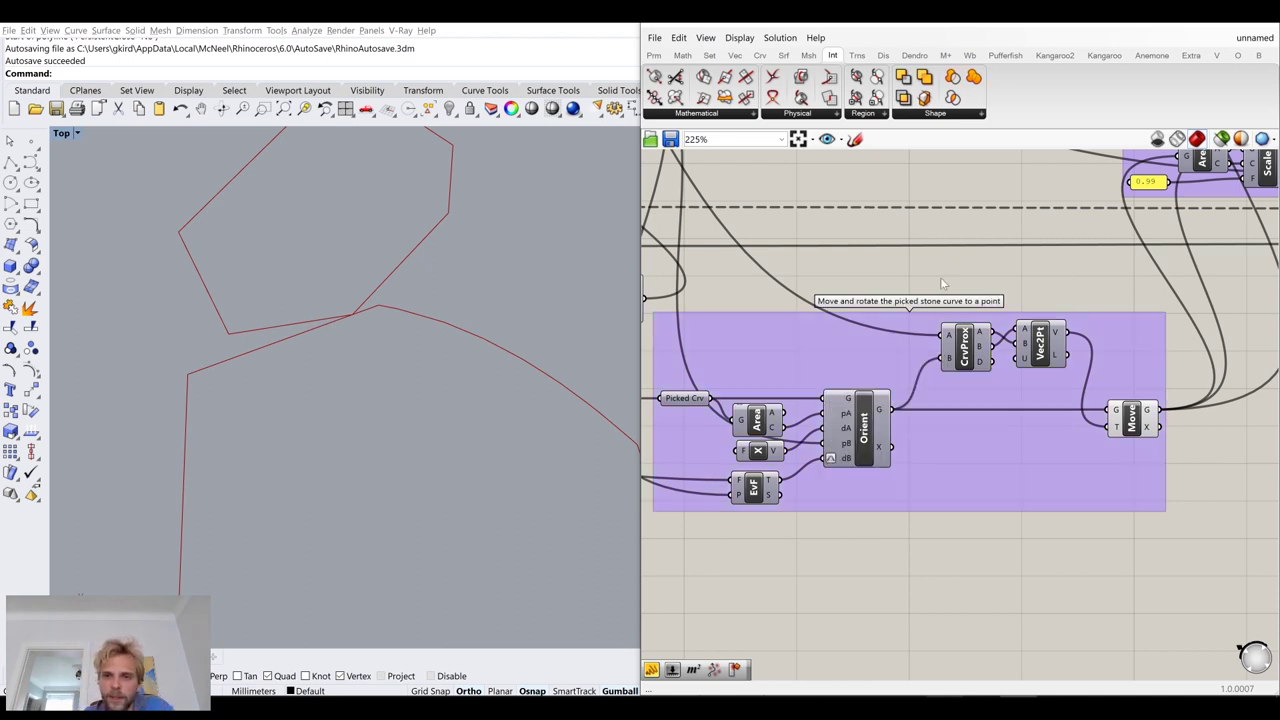
Shift the orient-and-move group further right and move the inner loop's List Item slightly closer to the Range component
scroll(845, 334, down, 5)
scroll(988, 380, up, 3)
right_drag(840, 348, 1057, 384)
drag(1057, 386, 1117, 385)
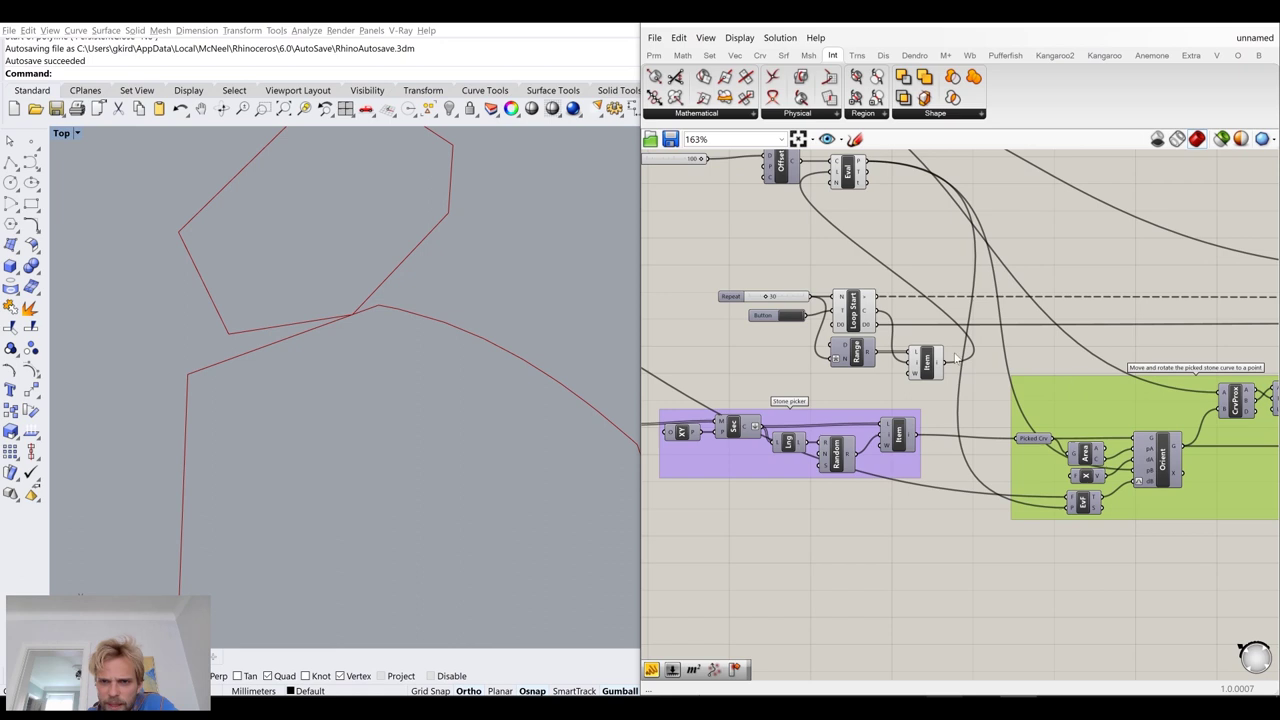
right_drag(962, 355, 958, 392)
scroll(950, 392, up, 2)
drag(920, 396, 901, 399)
scroll(902, 400, down, 4)
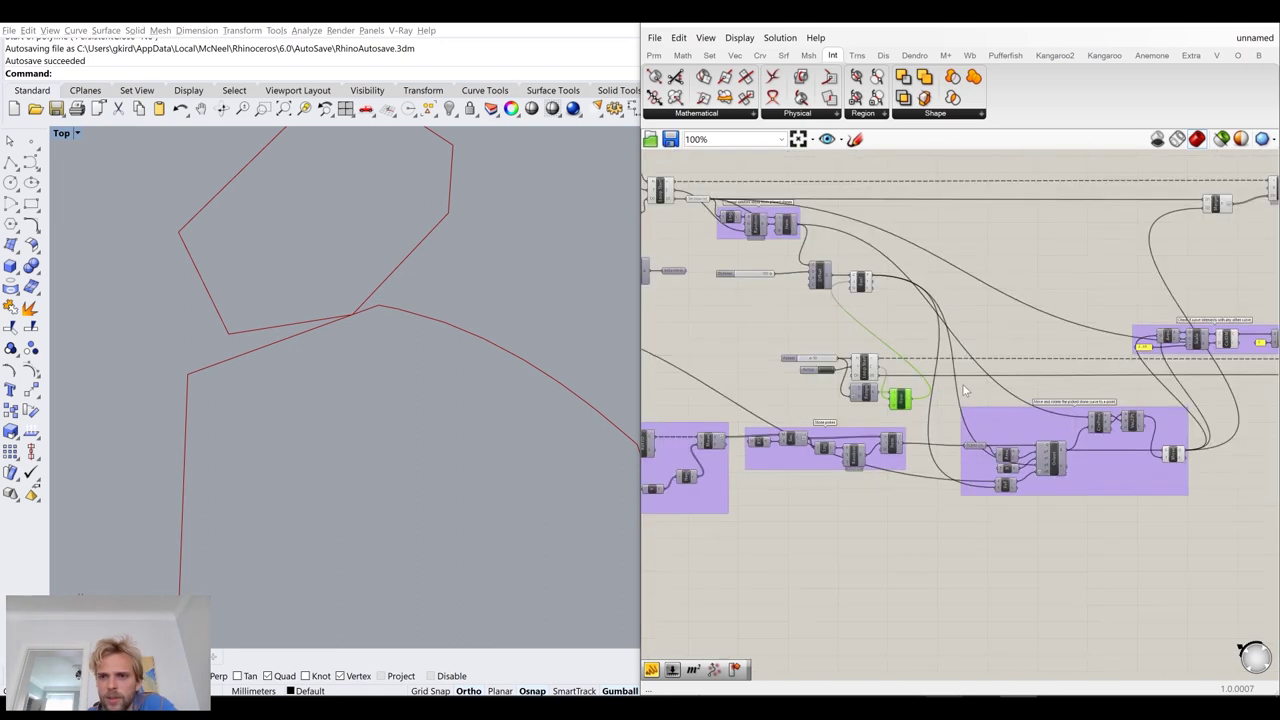
Set the outer loop's Repeat slider to 10 and trigger the loop
scroll(1105, 365, up, 2)
click(1105, 363)
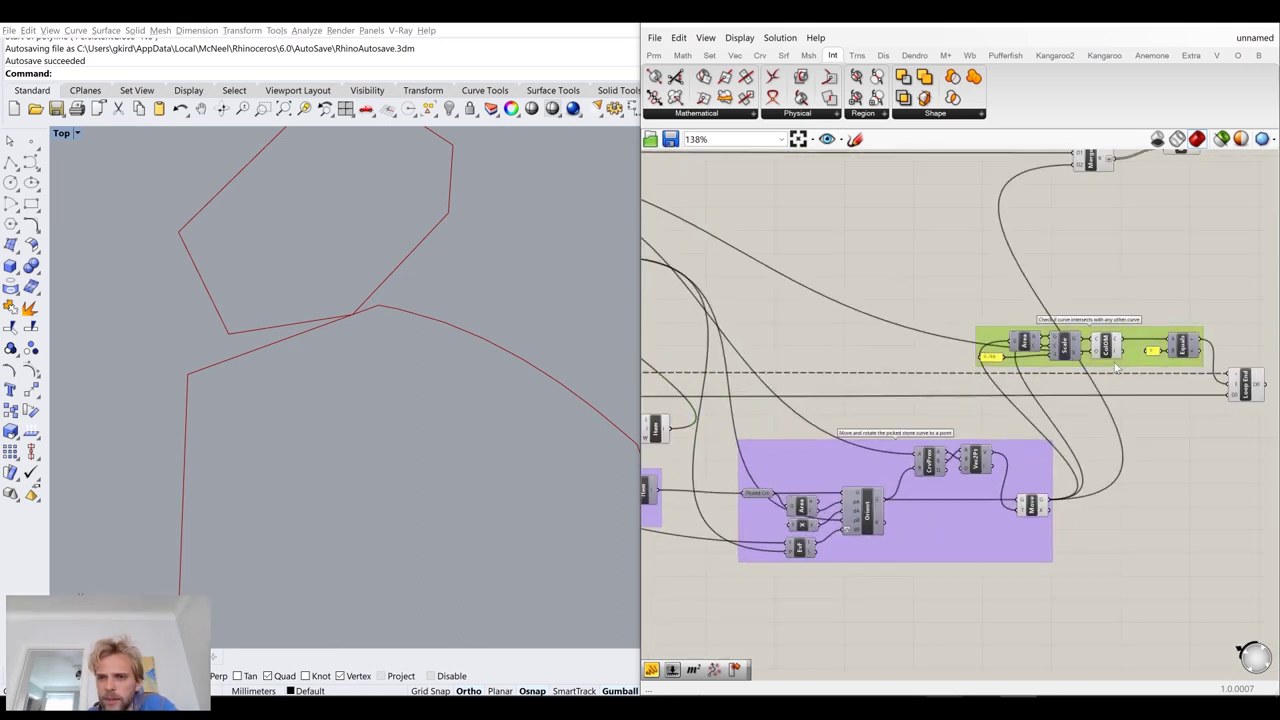
scroll(1105, 360, down, 5)
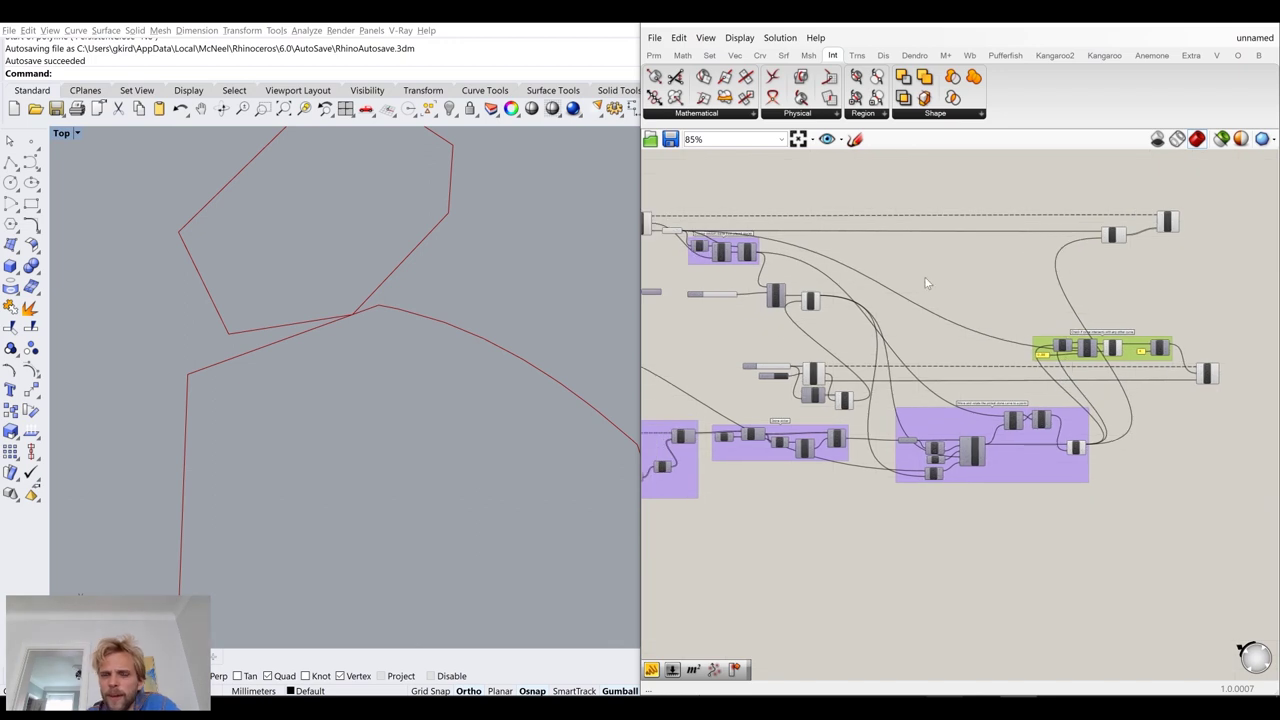
scroll(844, 285, up, 6)
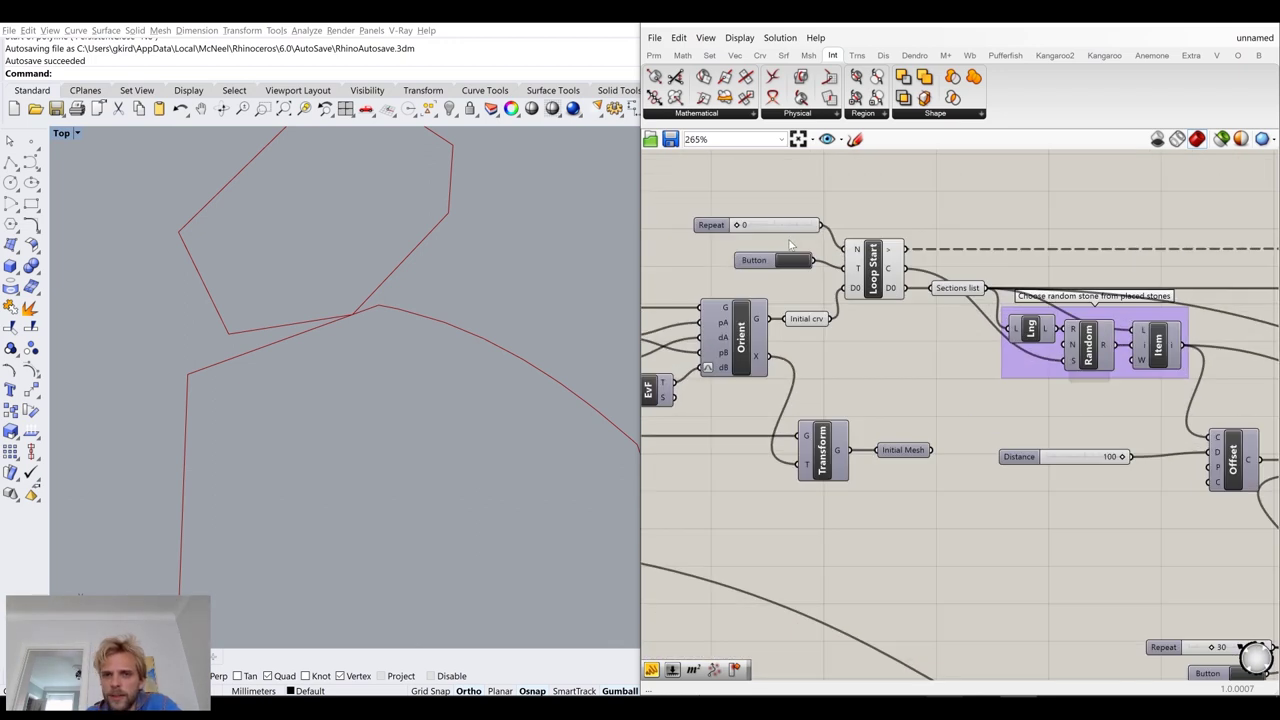
scroll(448, 327, down, 4)
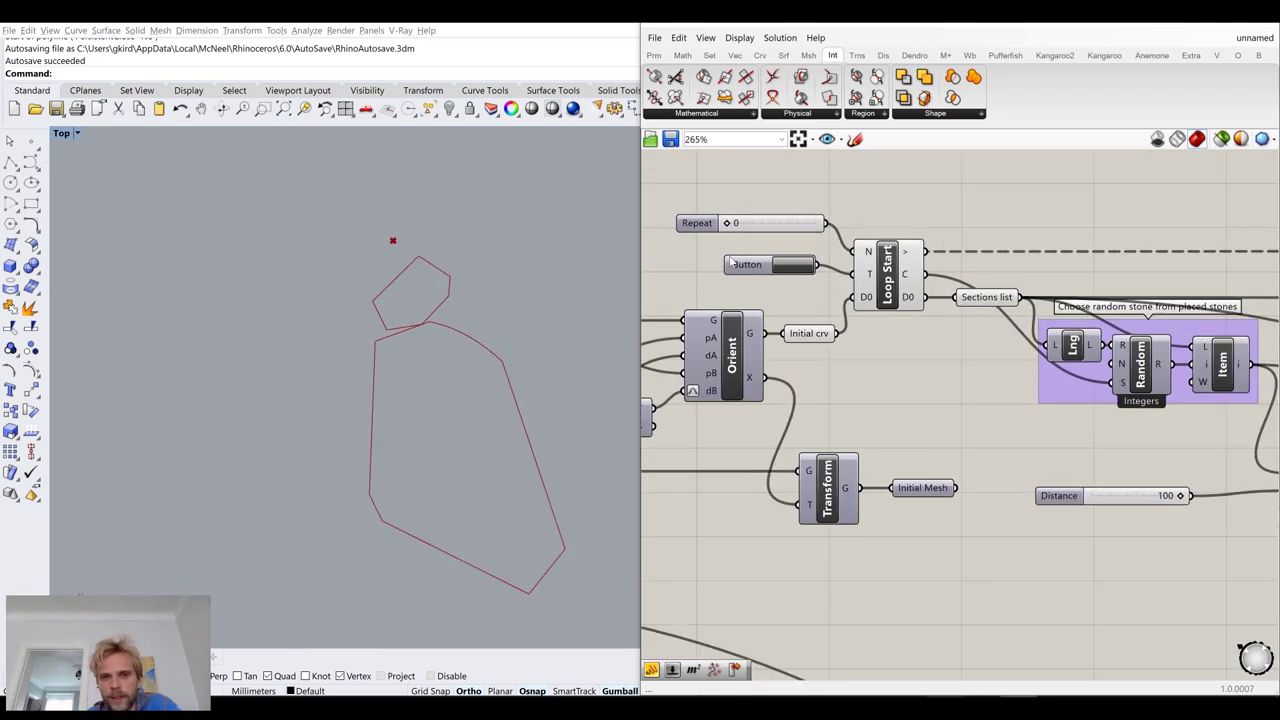
drag(731, 224, 843, 250)
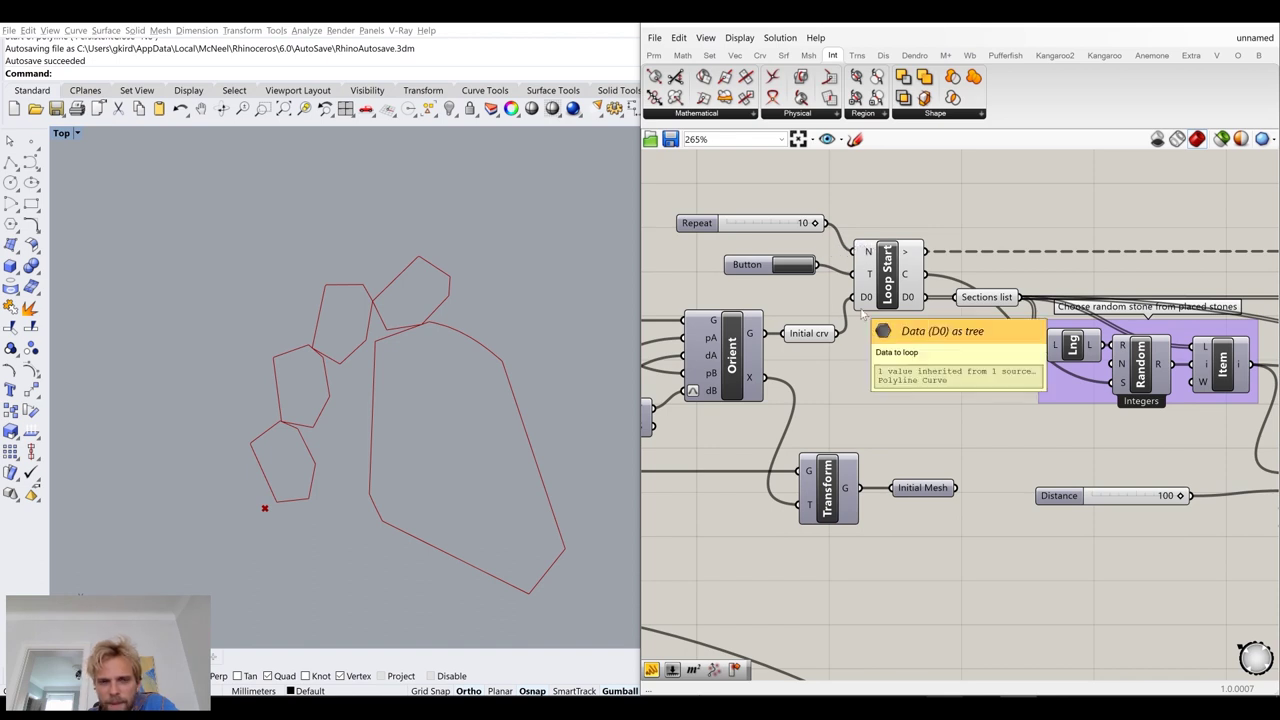
scroll(864, 312, down, 6)
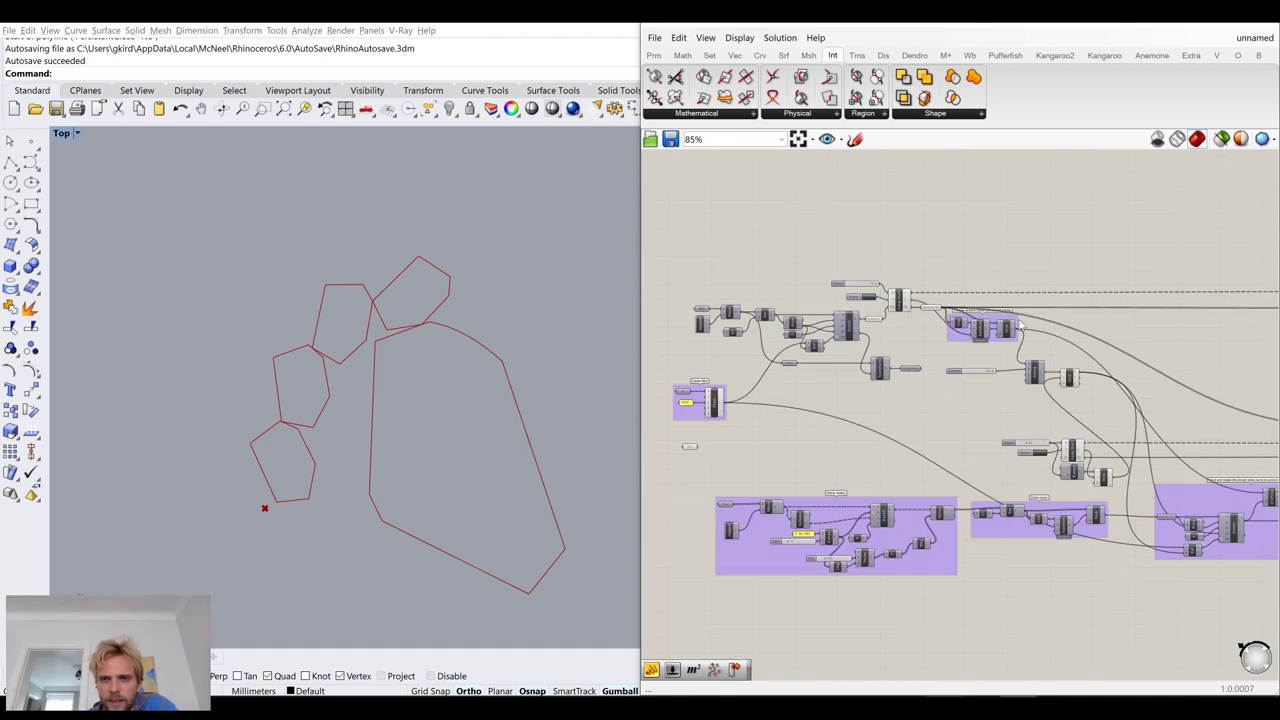
scroll(779, 285, up, 5)
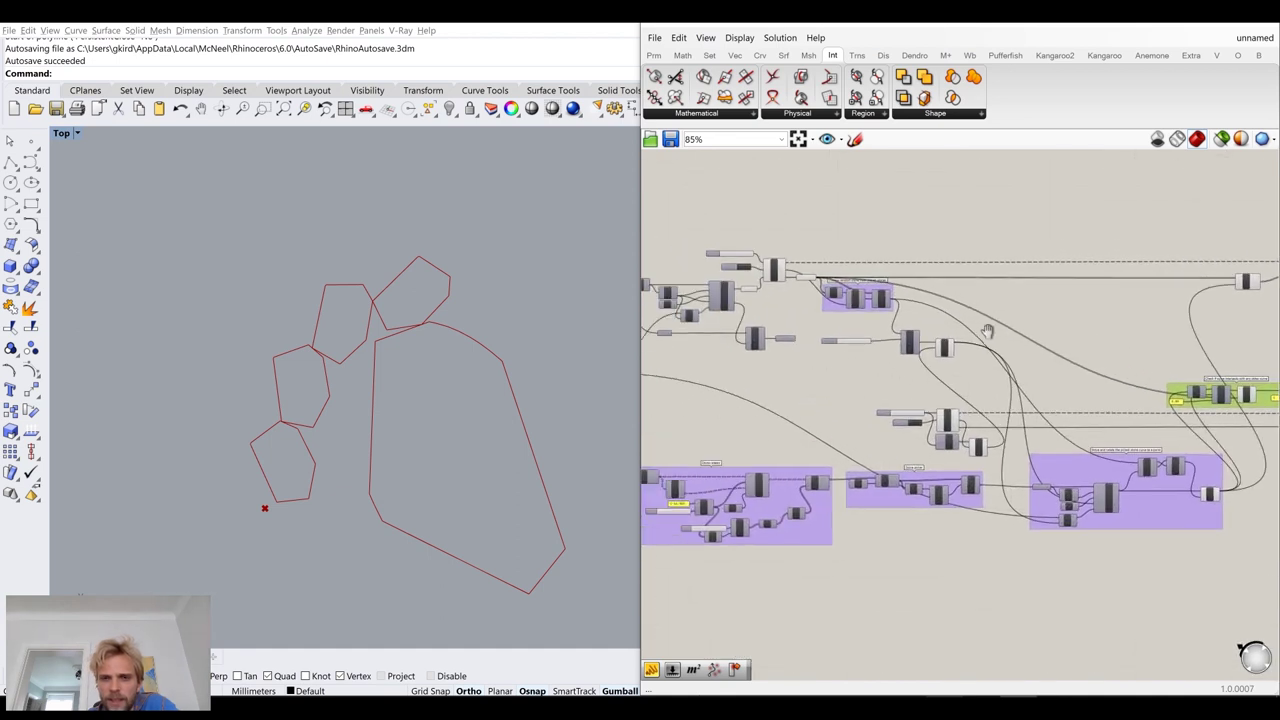
click(779, 285)
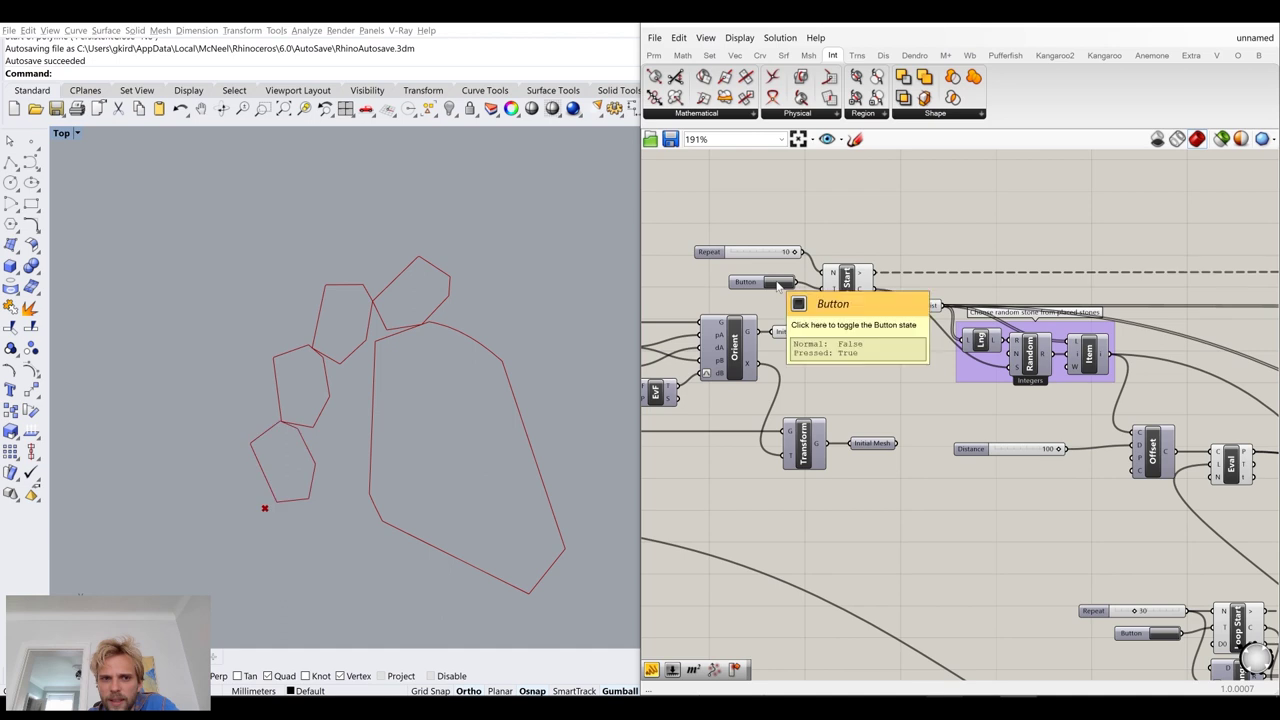
Try 100 repetitions of the outer loop by adding a slider set to 100 and wiring it to Loop Start's N input
double_click(767, 222)
text(100)
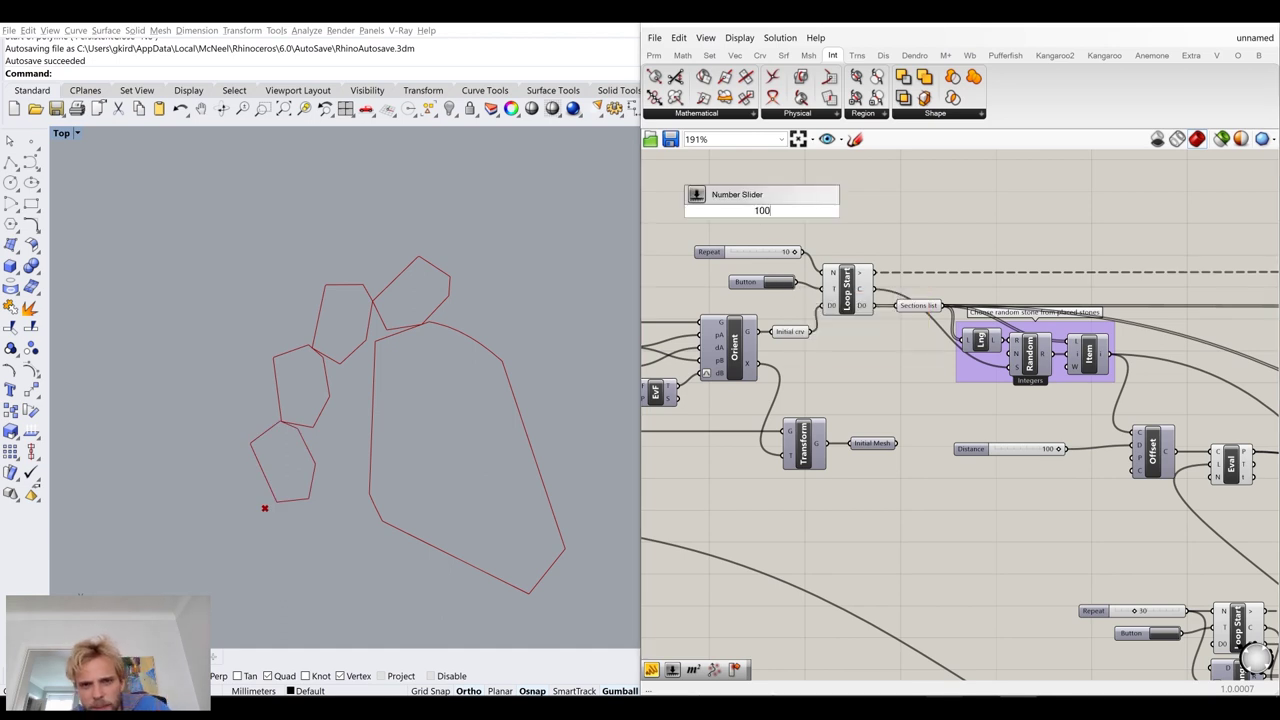
key(Return)
scroll(847, 232, up, 2)
drag(811, 204, 837, 291)
scroll(450, 342, down, 2)
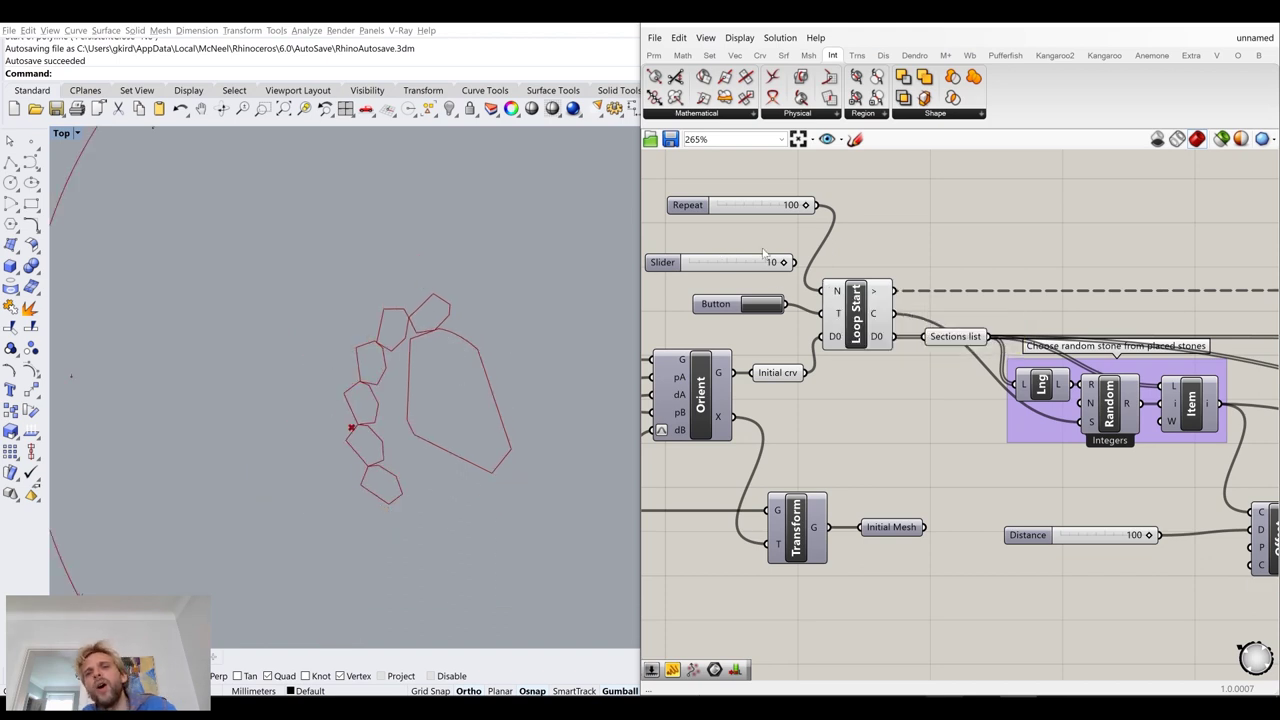
Lower the extra slider to 0, rewire the original 10 slider to the outer Loop Start's N input and delete the extra one
drag(803, 207, 675, 224)
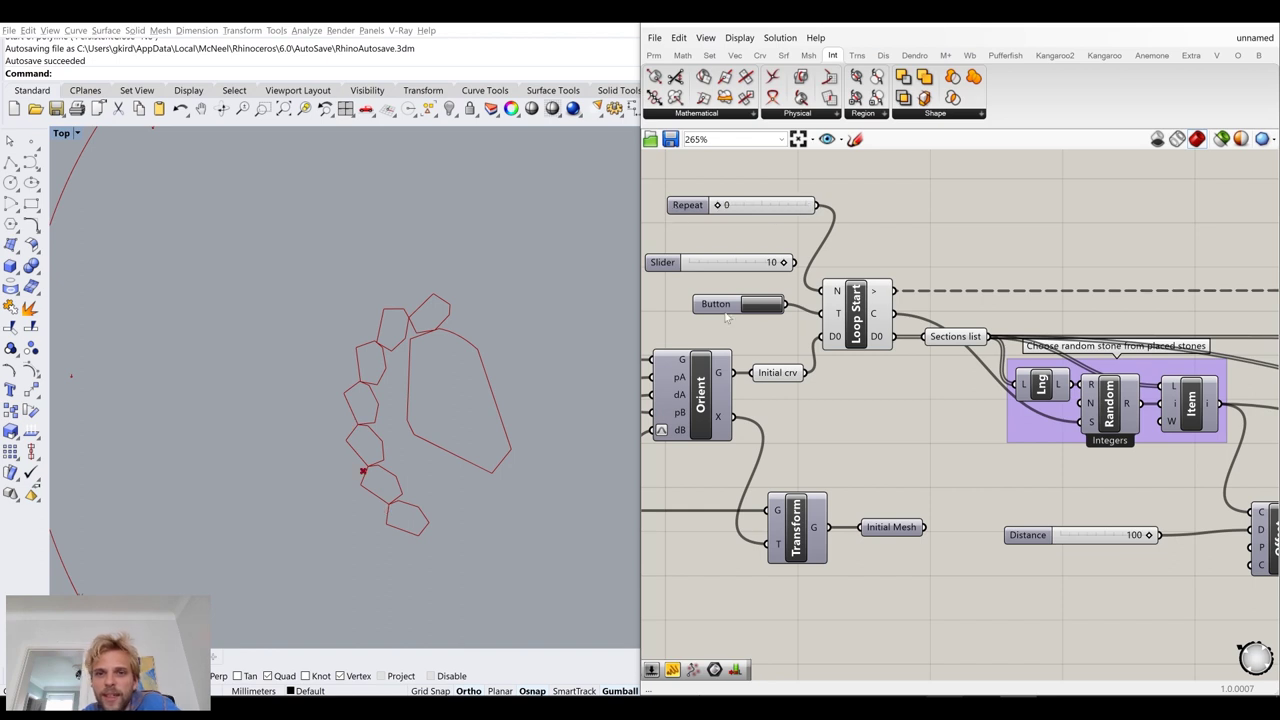
click(752, 264)
drag(795, 263, 820, 291)
click(787, 233)
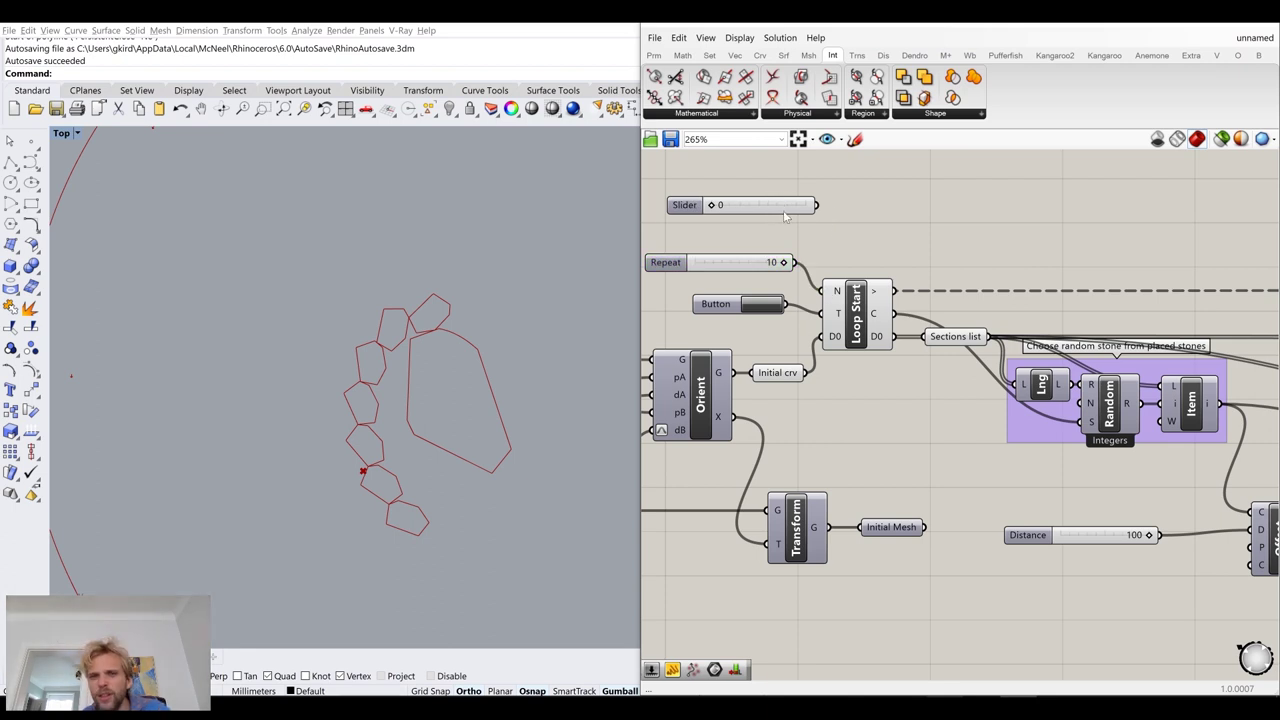
click(784, 211)
key(Delete)
click(744, 266)
click(850, 247)
Move the outer Loop End further right, away from the Merge component, and add a D1 data input to it
scroll(850, 247, down, 5)
right_drag(1211, 339, 991, 356)
scroll(991, 356, down, 3)
scroll(862, 426, up, 4)
scroll(1023, 369, down, 2)
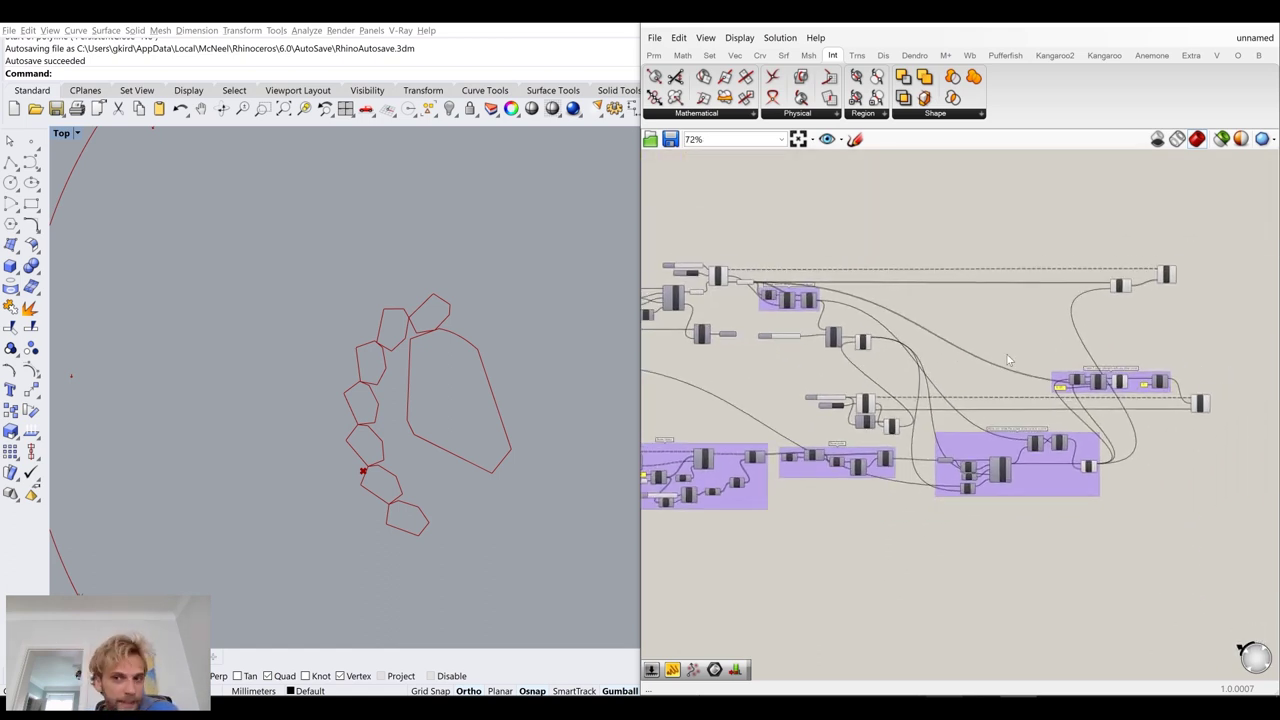
scroll(1146, 263, up, 3)
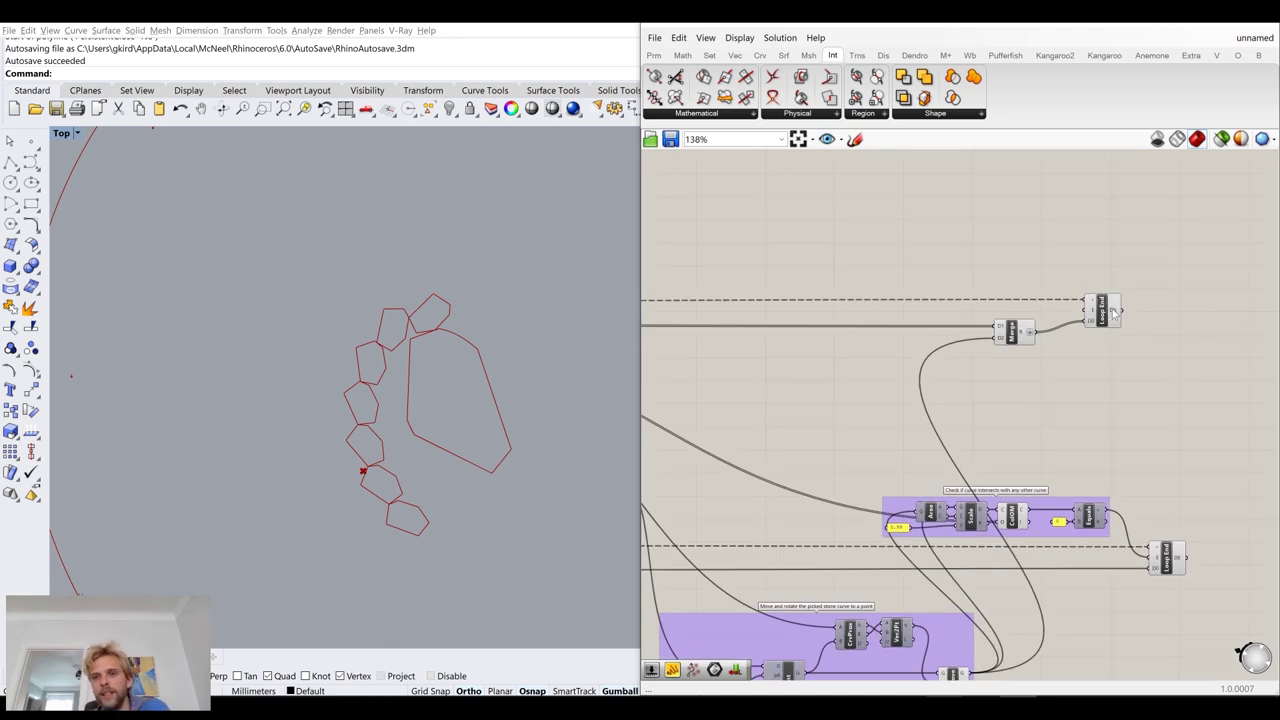
drag(1113, 312, 1201, 310)
scroll(1180, 307, up, 5)
scroll(1174, 399, up, 2)
click(1178, 397)
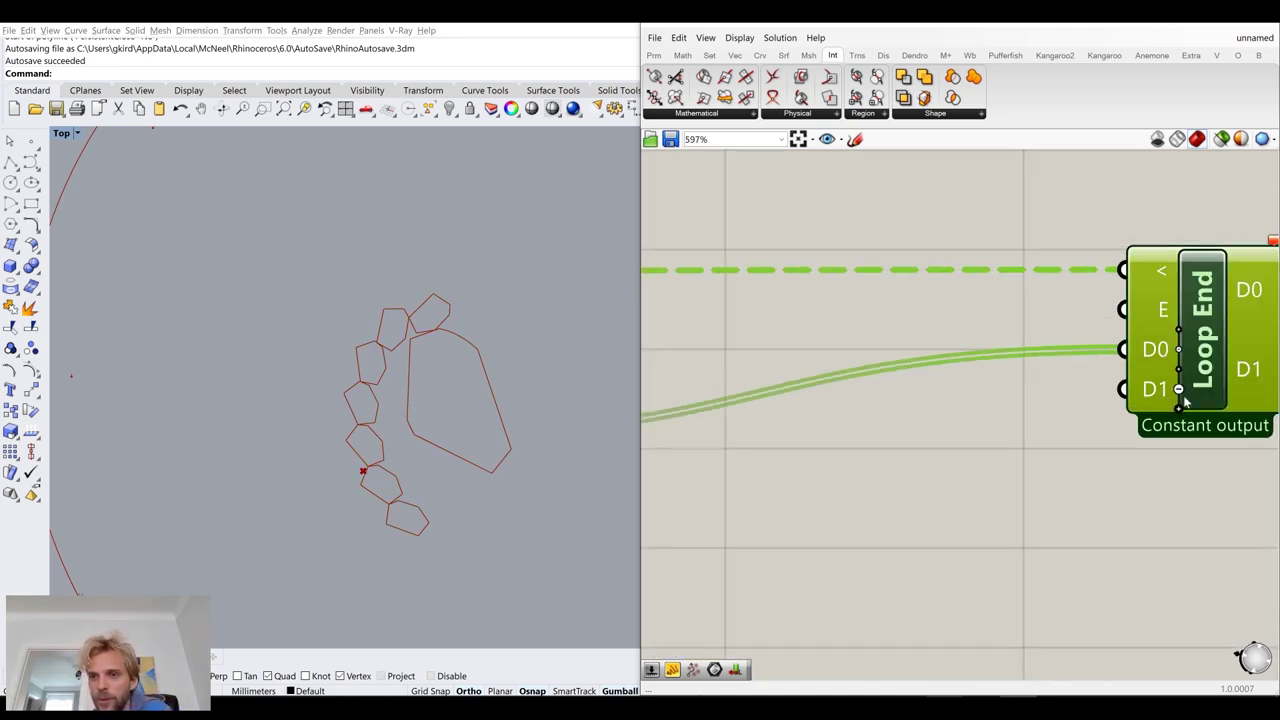
Add a matching D1 data input to the outer Loop Start component
scroll(1150, 388, down, 14)
right_drag(1025, 388, 1201, 397)
scroll(760, 404, up, 15)
scroll(783, 385, up, 4)
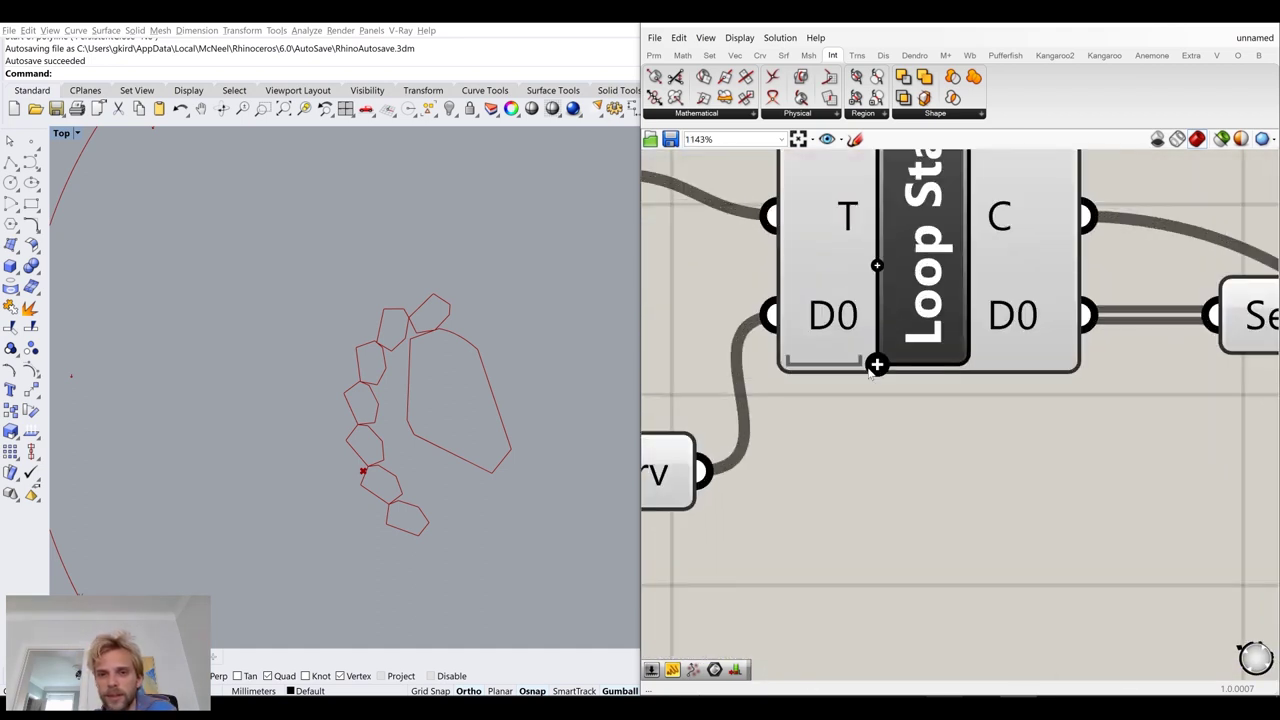
click(795, 350)
scroll(900, 365, down, 6)
scroll(900, 365, down, 4)
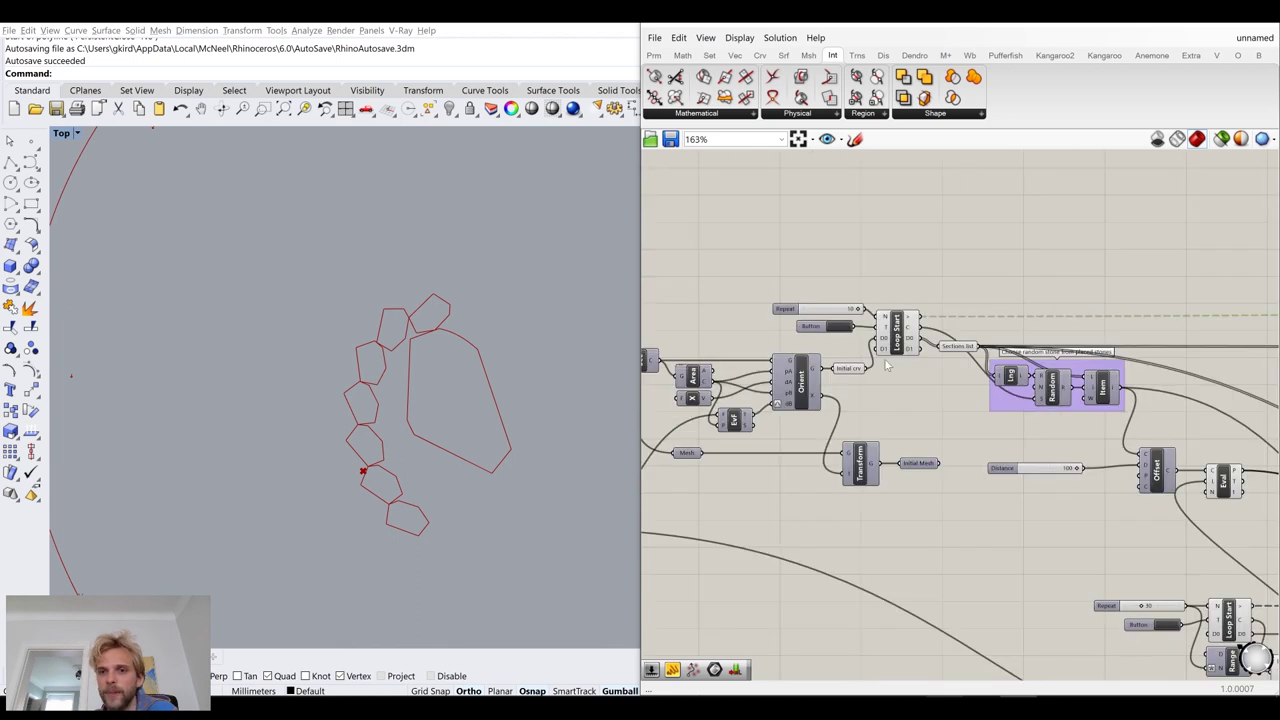
scroll(858, 347, up, 4)
scroll(1009, 340, down, 5)
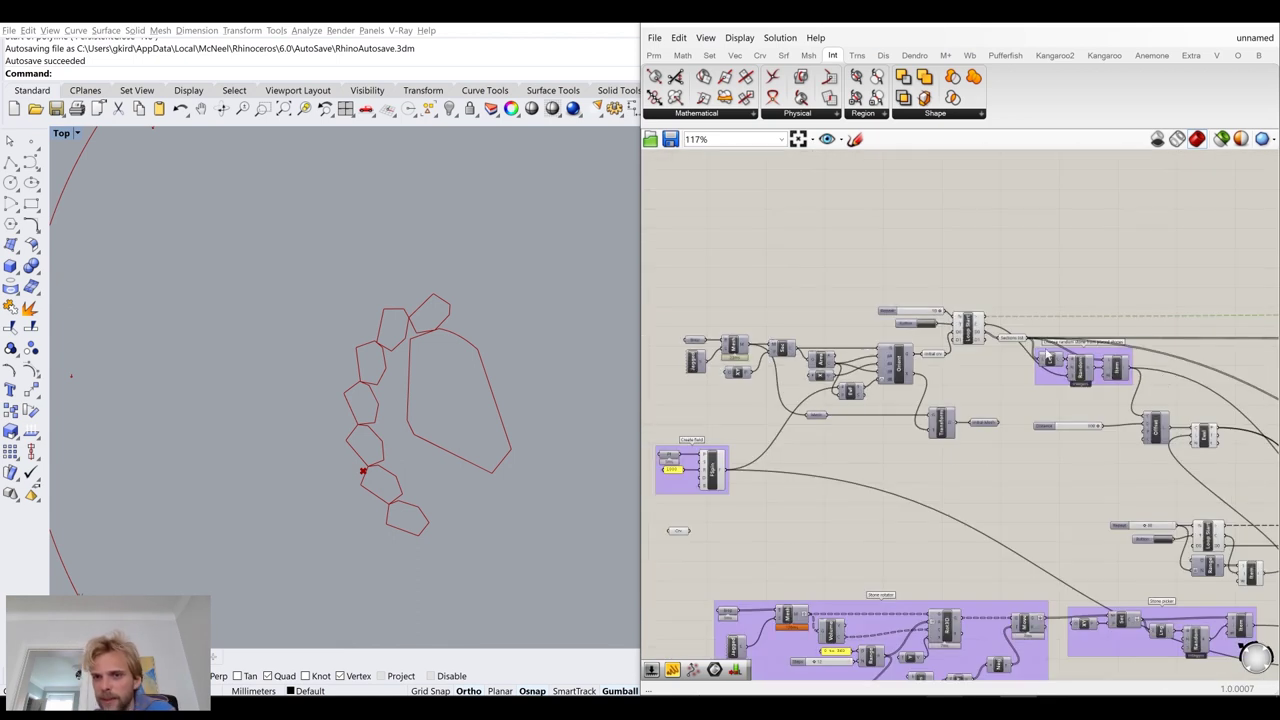
Connect the inner Loop End's D0 output to the outer Loop End's new D1 input
right_drag(1225, 377, 934, 351)
right_drag(1270, 367, 1009, 381)
scroll(1048, 446, up, 4)
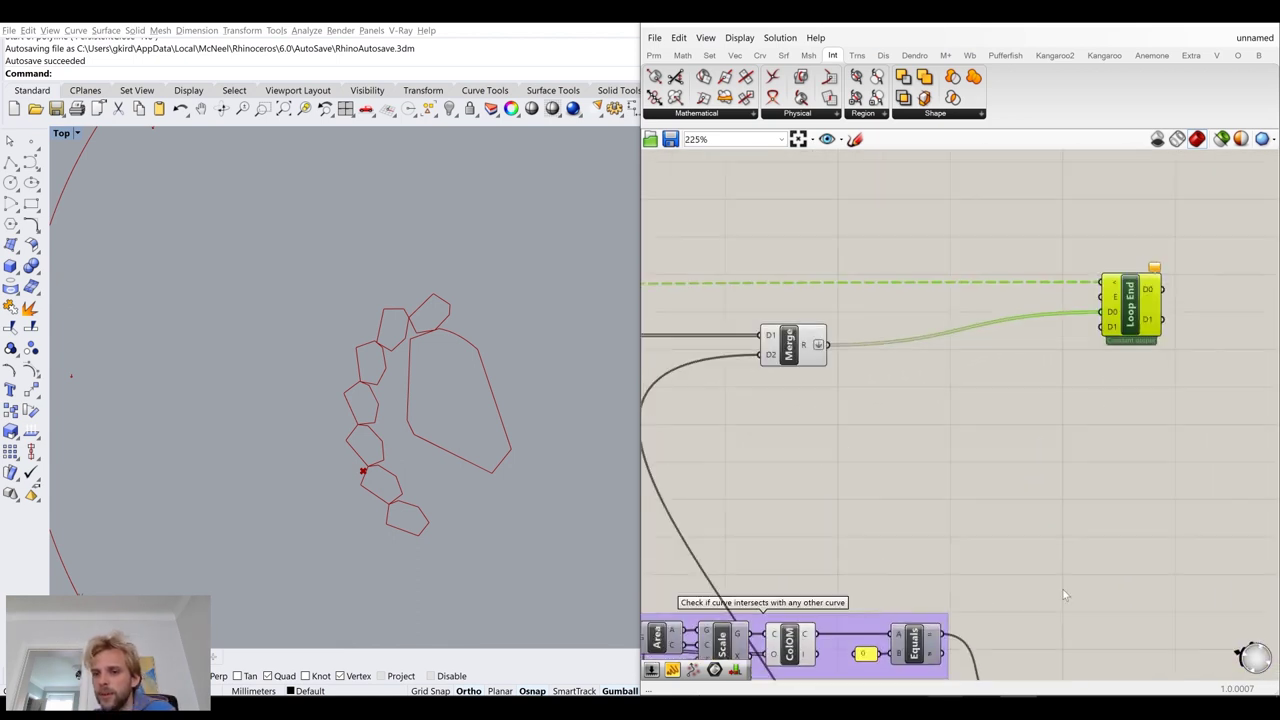
drag(1004, 576, 1062, 164)
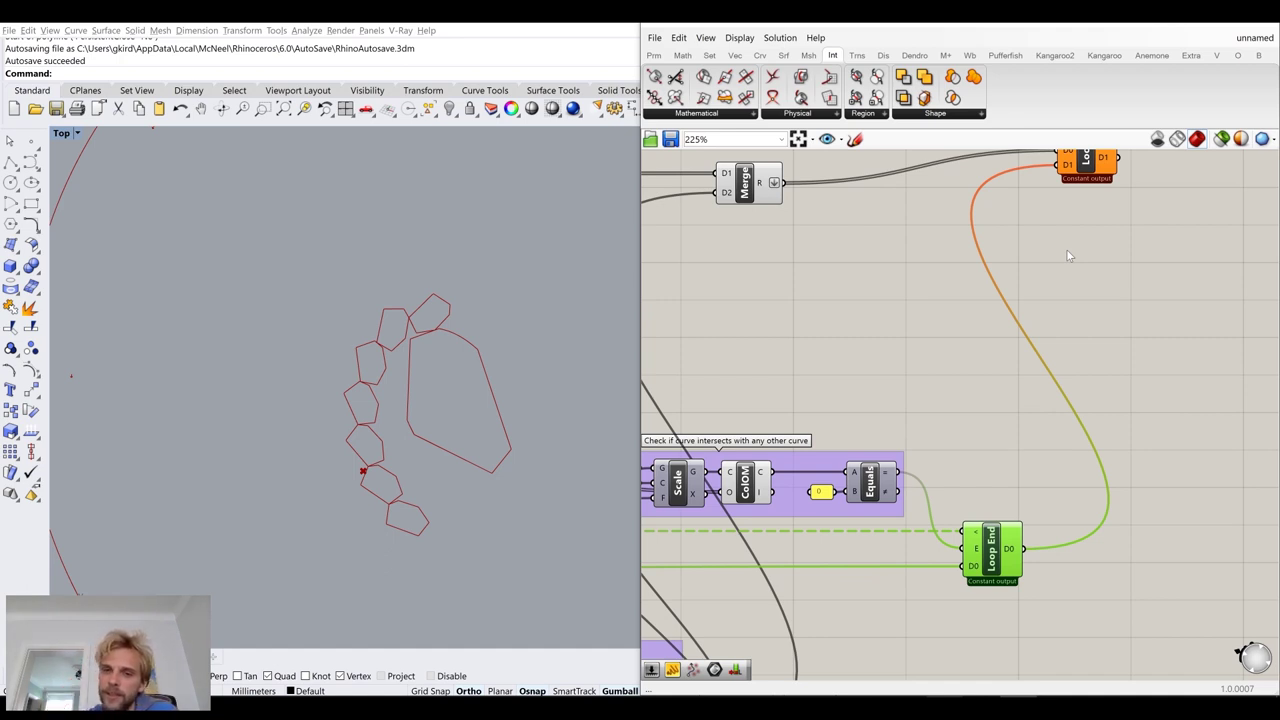
Nudge the inner and outer Loop End components slightly to adjust their placement on the canvas
drag(1006, 566, 996, 562)
right_drag(924, 369, 875, 540)
drag(1038, 330, 1036, 331)
scroll(1030, 365, down, 2)
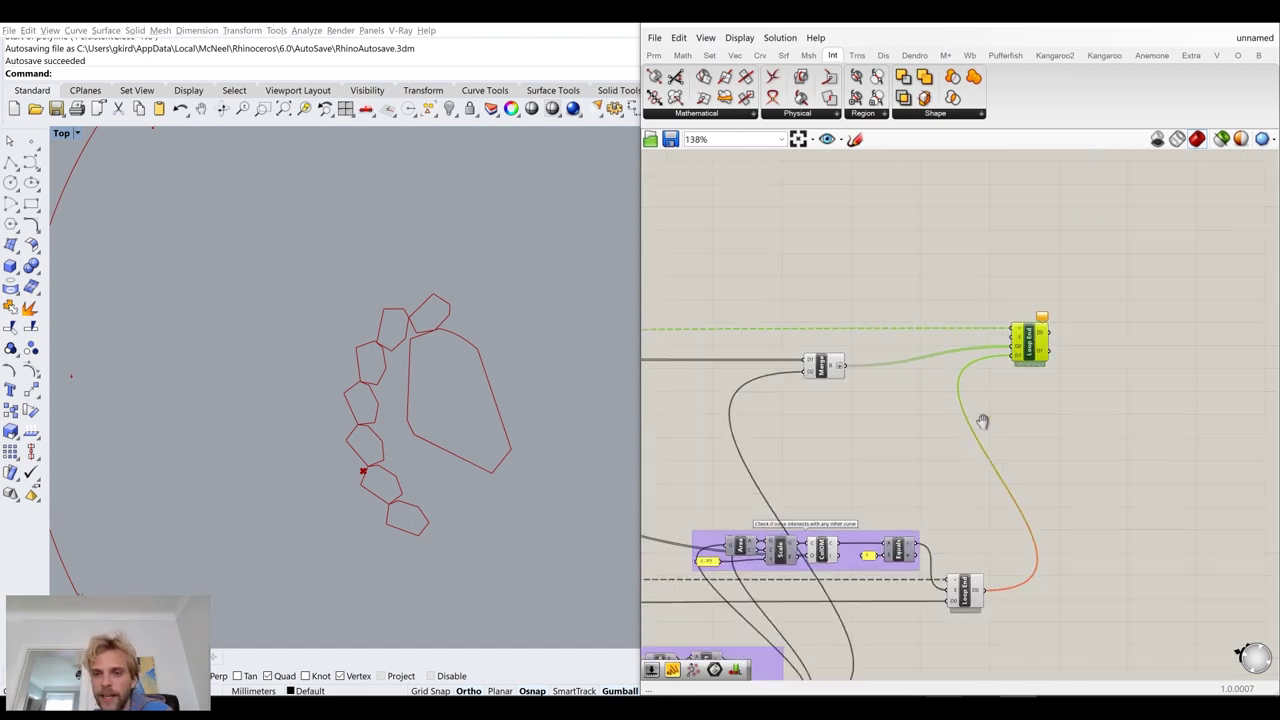
right_drag(971, 446, 1016, 290)
scroll(1016, 290, up, 2)
mouse_move(1024, 511)
mouse_down()
mouse_move(1022, 524)
mouse_move(1040, 483)
mouse_move(1028, 511)
mouse_up()
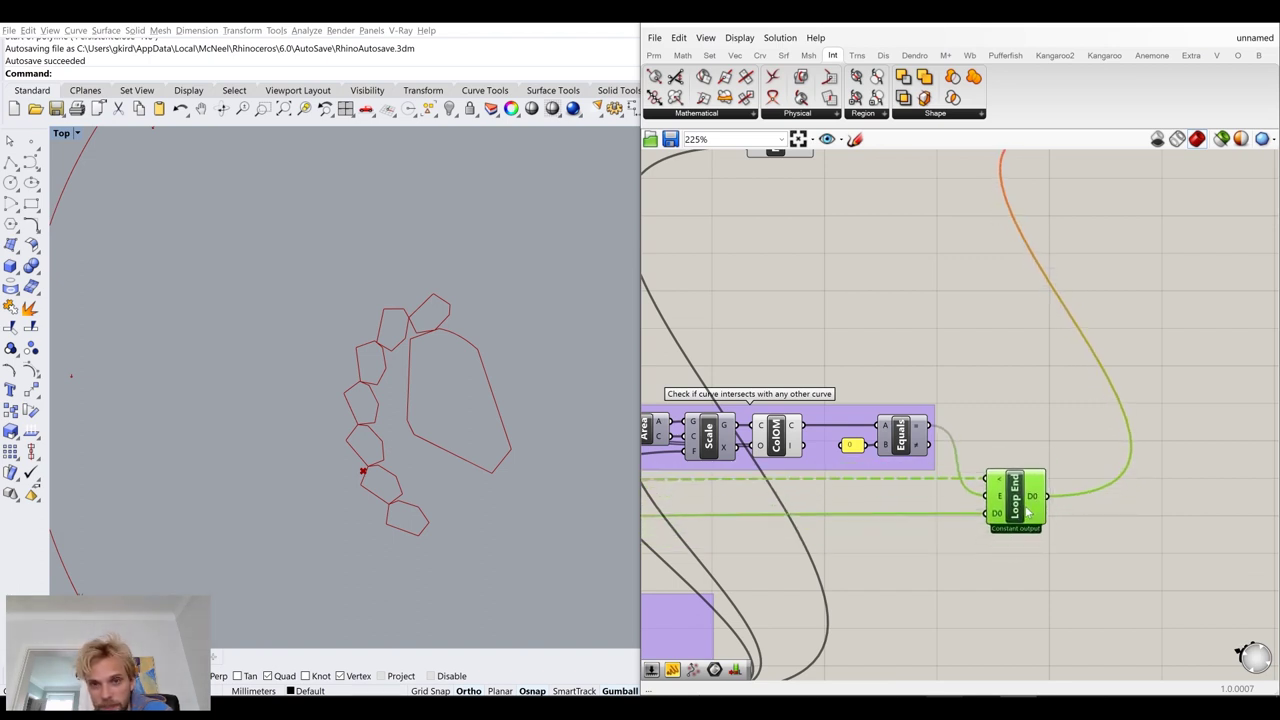
scroll(1030, 378, down, 1)
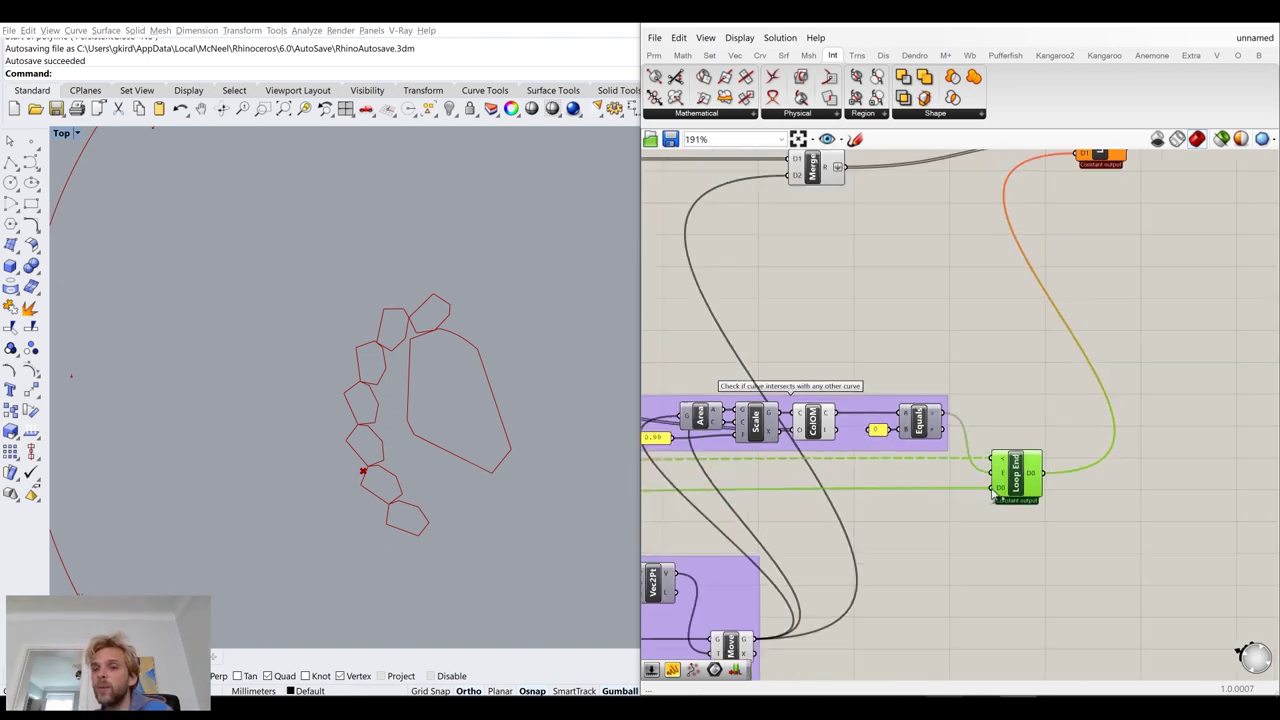
right_drag(1047, 383, 1046, 514)
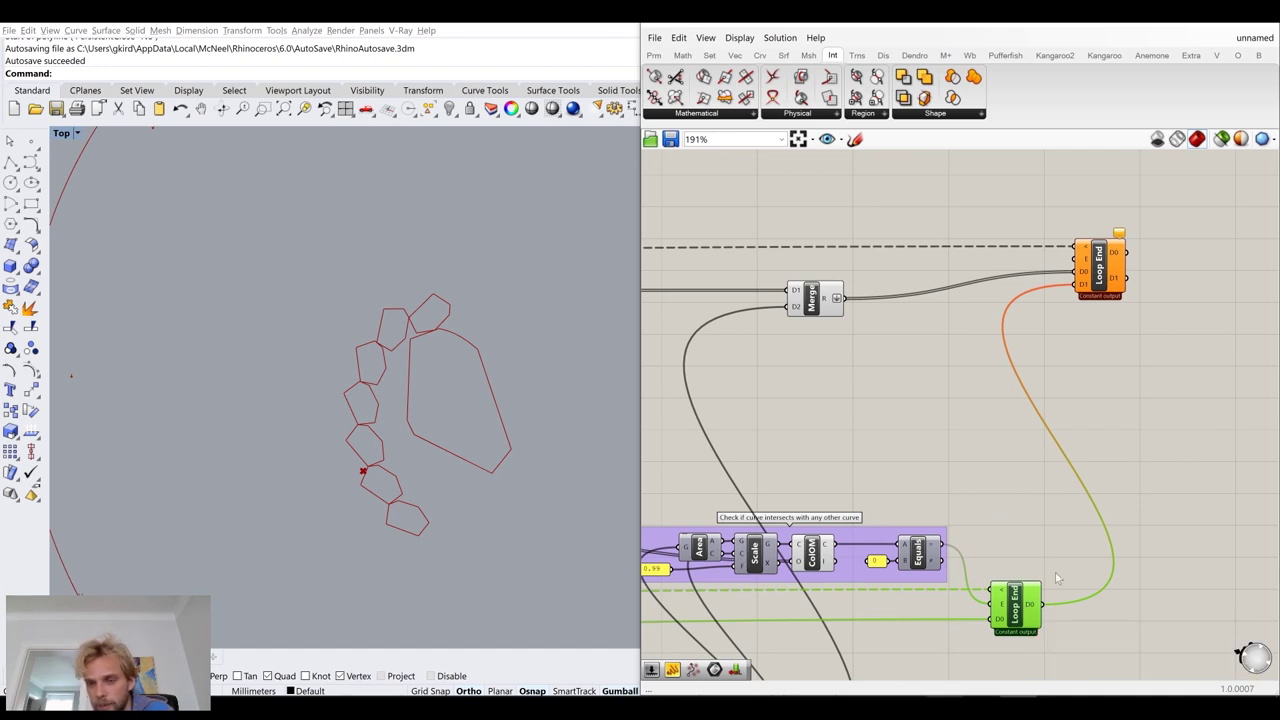
click(1100, 270)
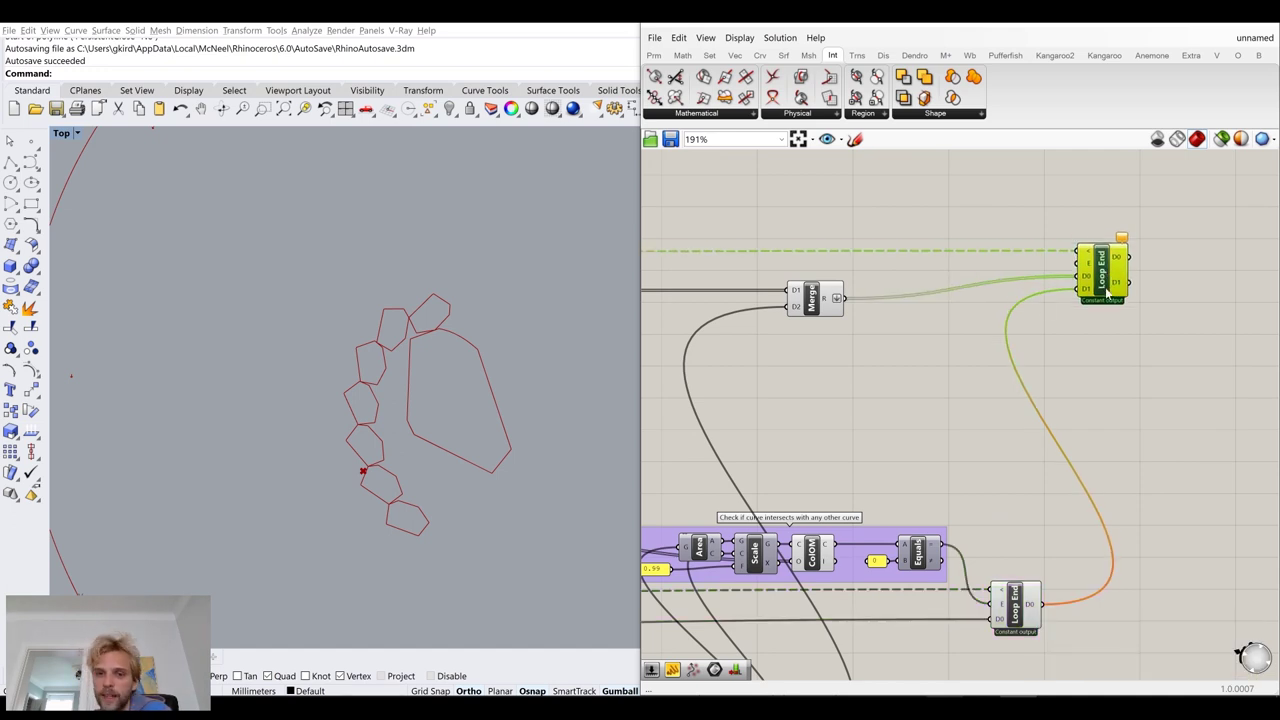
Restart the outer loop with the new D1 connection in place
scroll(1092, 325, down, 1)
right_drag(941, 363, 1072, 340)
scroll(1074, 339, down, 4)
right_drag(980, 368, 1138, 365)
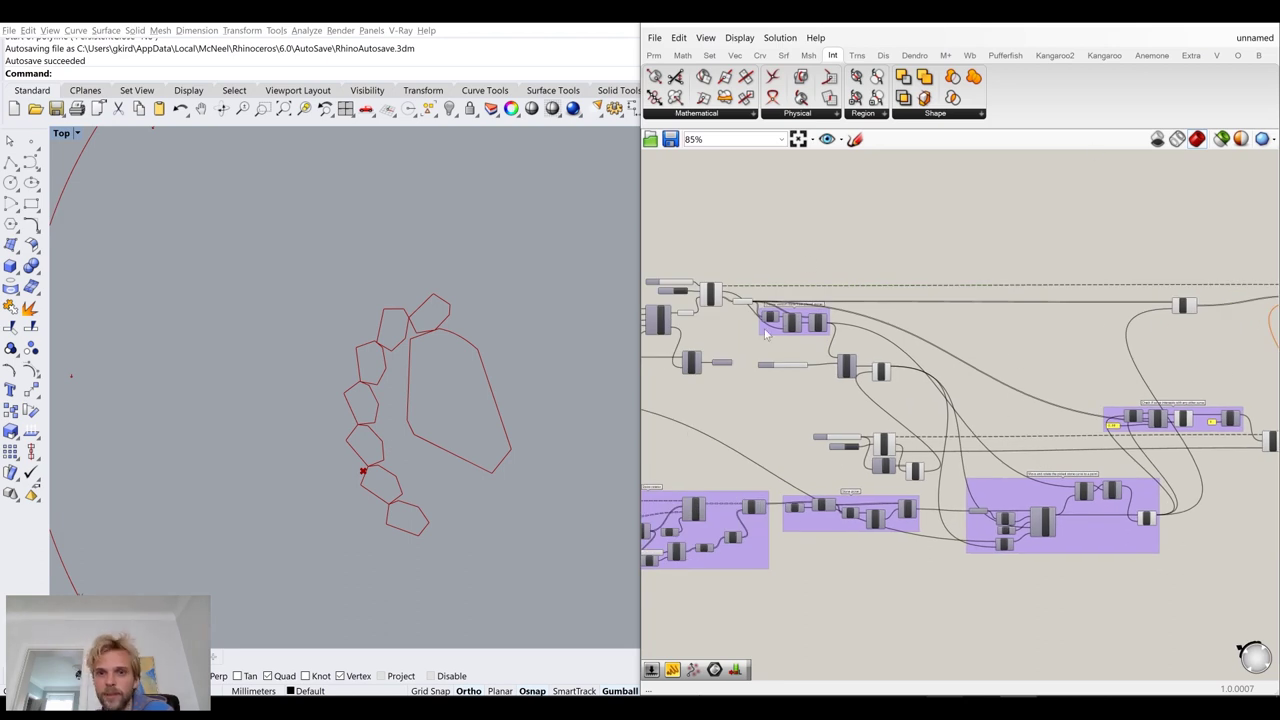
scroll(825, 328, up, 8)
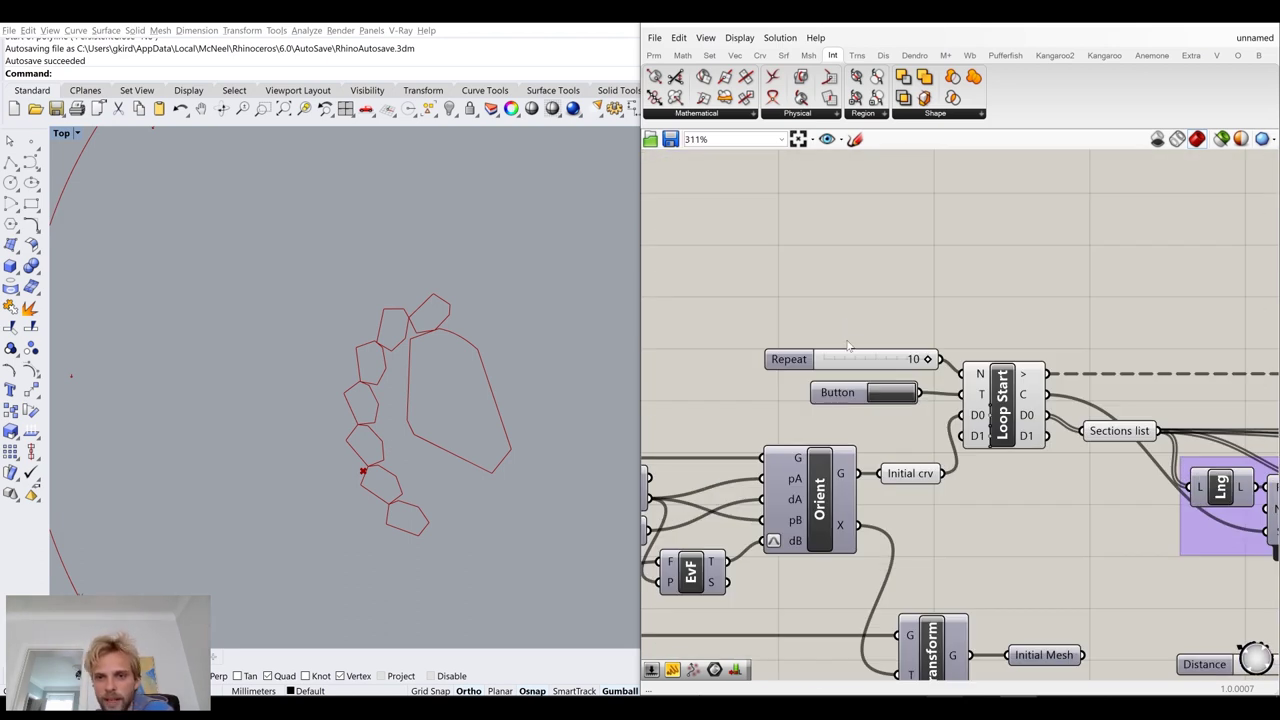
click(886, 394)
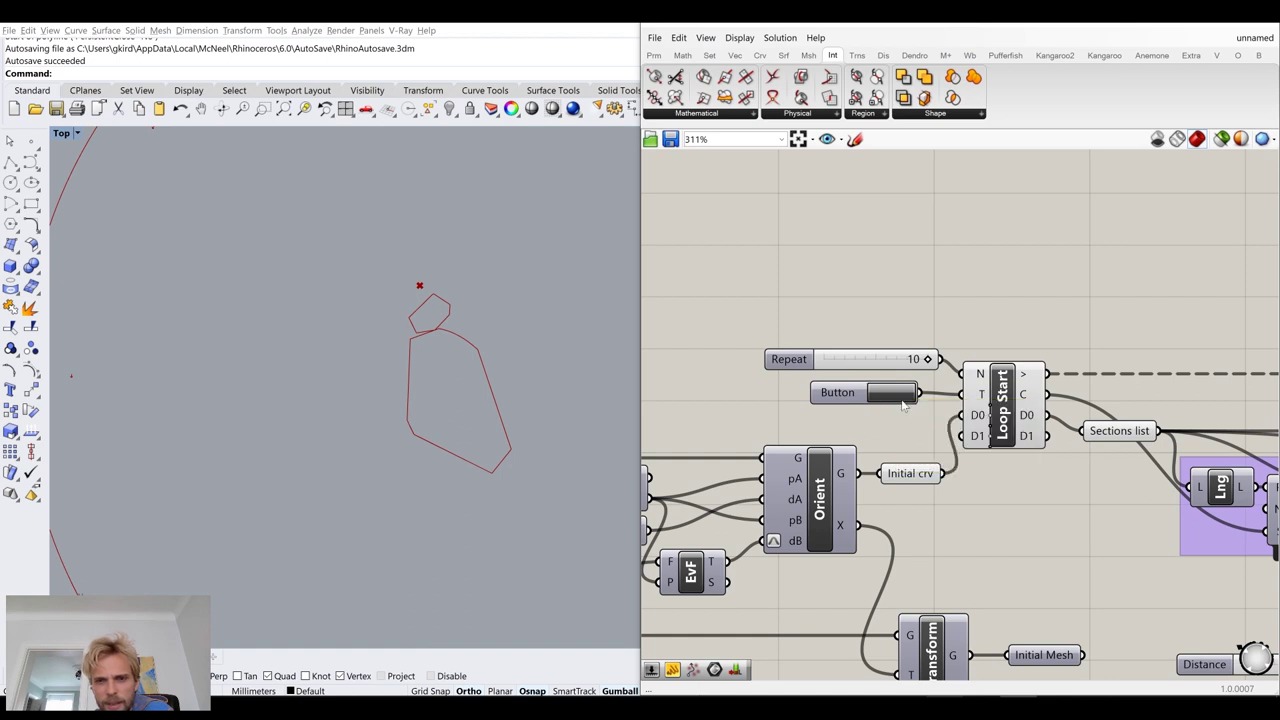
Examine the inner loop, the Sections list curve, the outer Loop End's warning and the inner Loop End's D0 output
scroll(925, 437, down, 4)
scroll(925, 437, down, 1)
right_drag(1047, 481, 827, 354)
right_drag(1052, 458, 948, 387)
scroll(830, 440, up, 5)
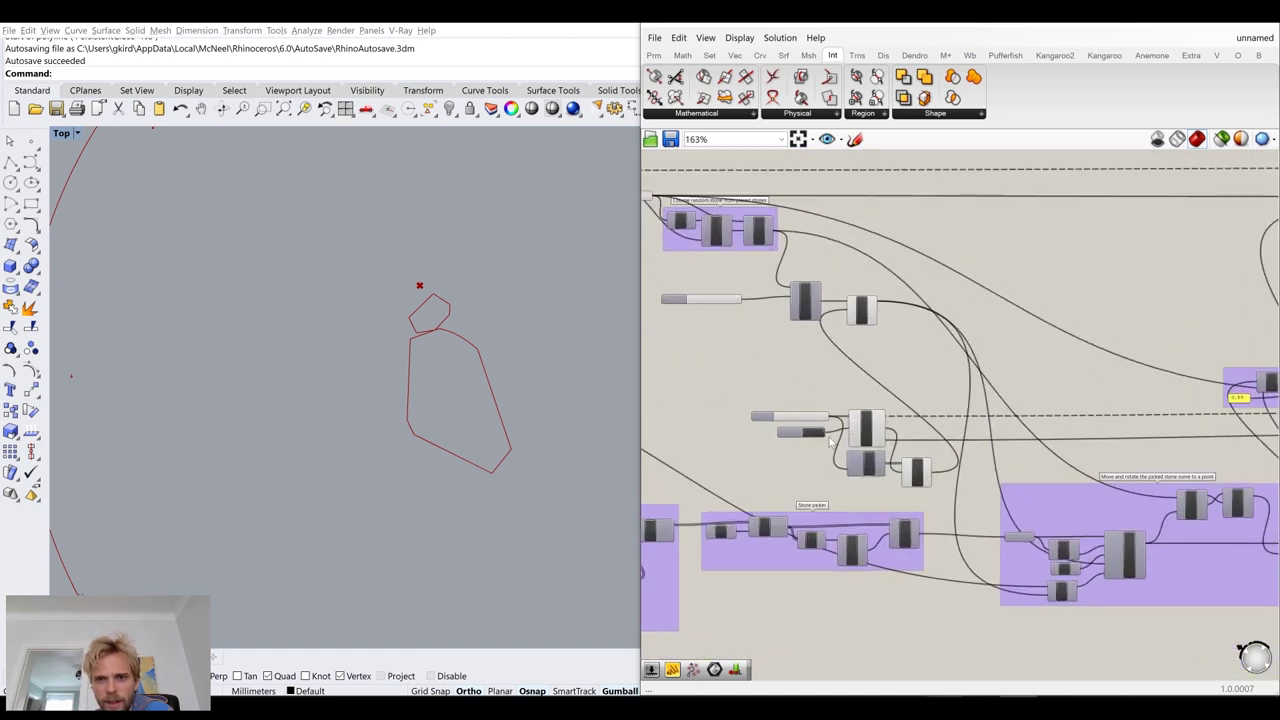
scroll(828, 443, down, 4)
right_drag(828, 443, 770, 357)
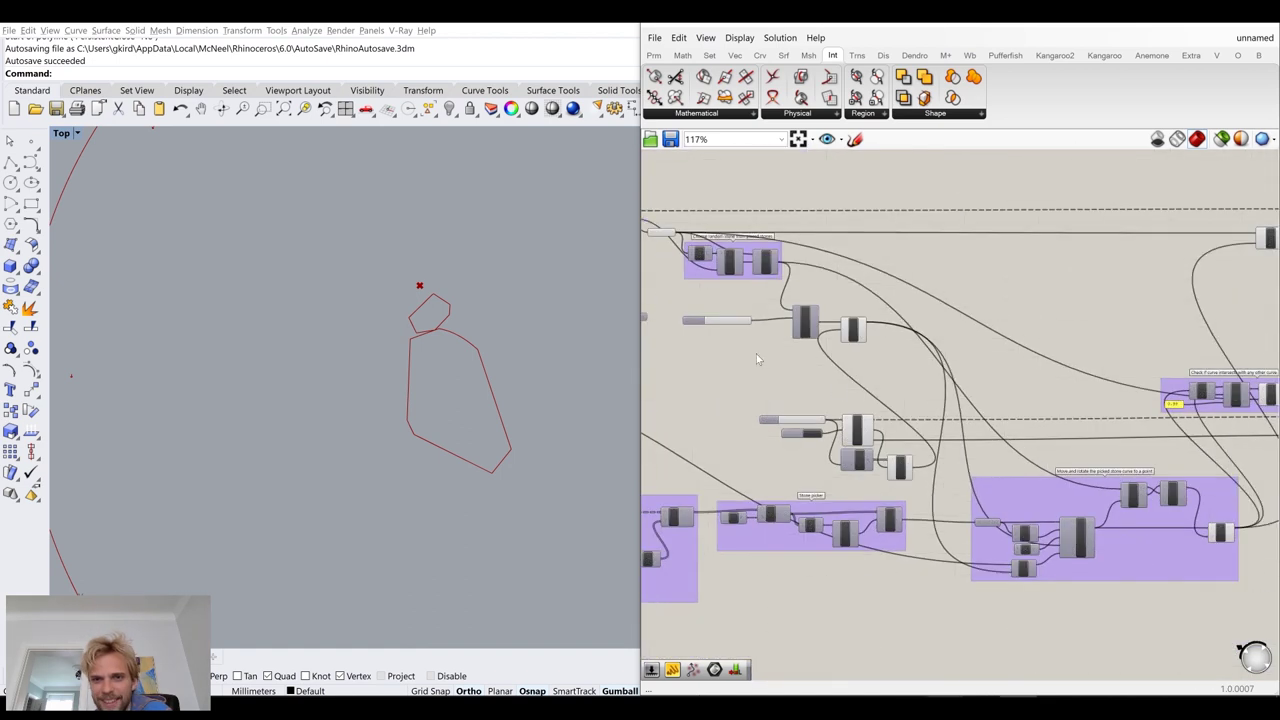
scroll(830, 330, up, 8)
scroll(1073, 418, down, 5)
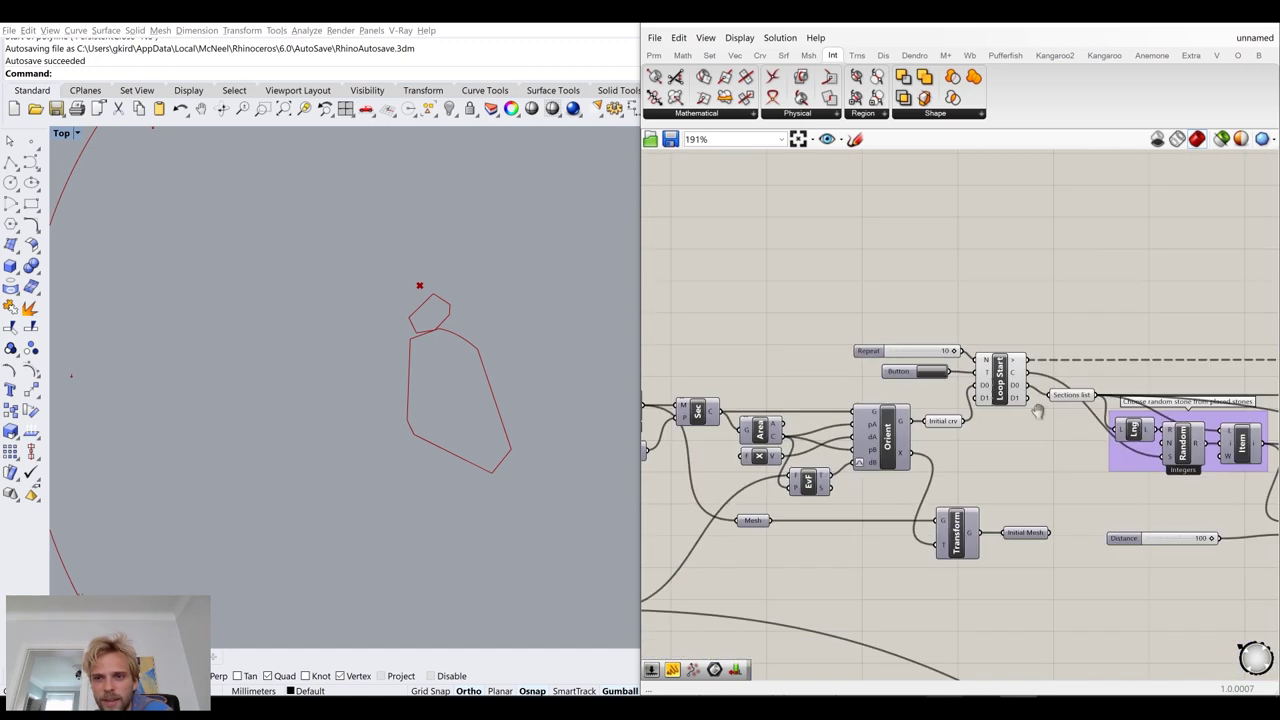
right_drag(1073, 418, 814, 377)
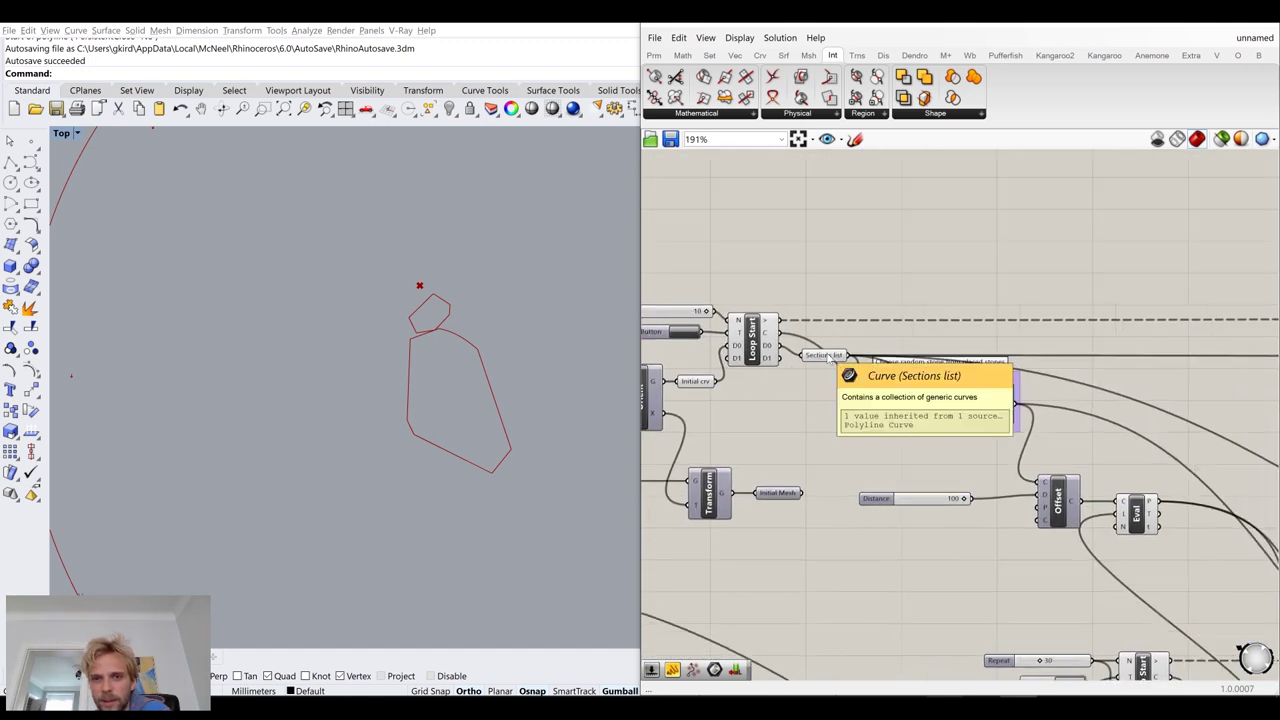
scroll(909, 400, down, 5)
right_drag(1240, 436, 931, 379)
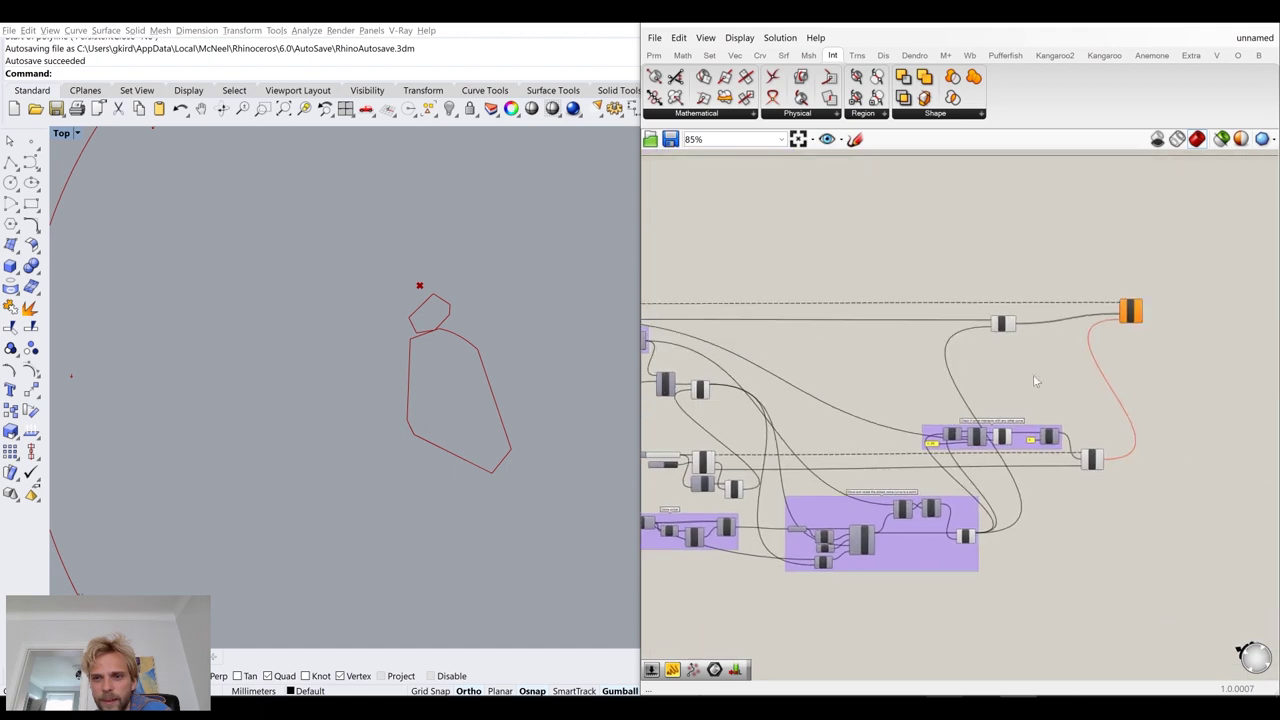
scroll(1128, 322, up, 4)
scroll(1089, 474, up, 1)
scroll(1150, 283, up, 3)
mouse_move(1150, 284)
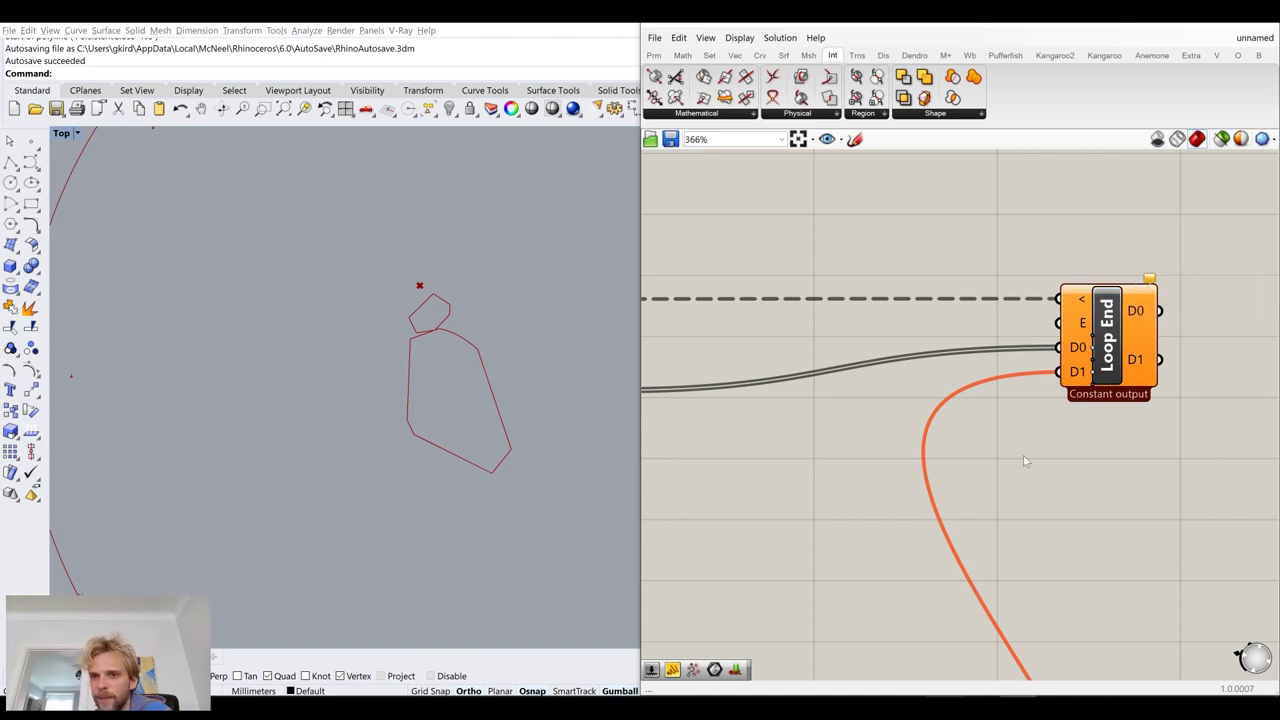
scroll(1024, 461, down, 3)
mouse_move(1029, 553)
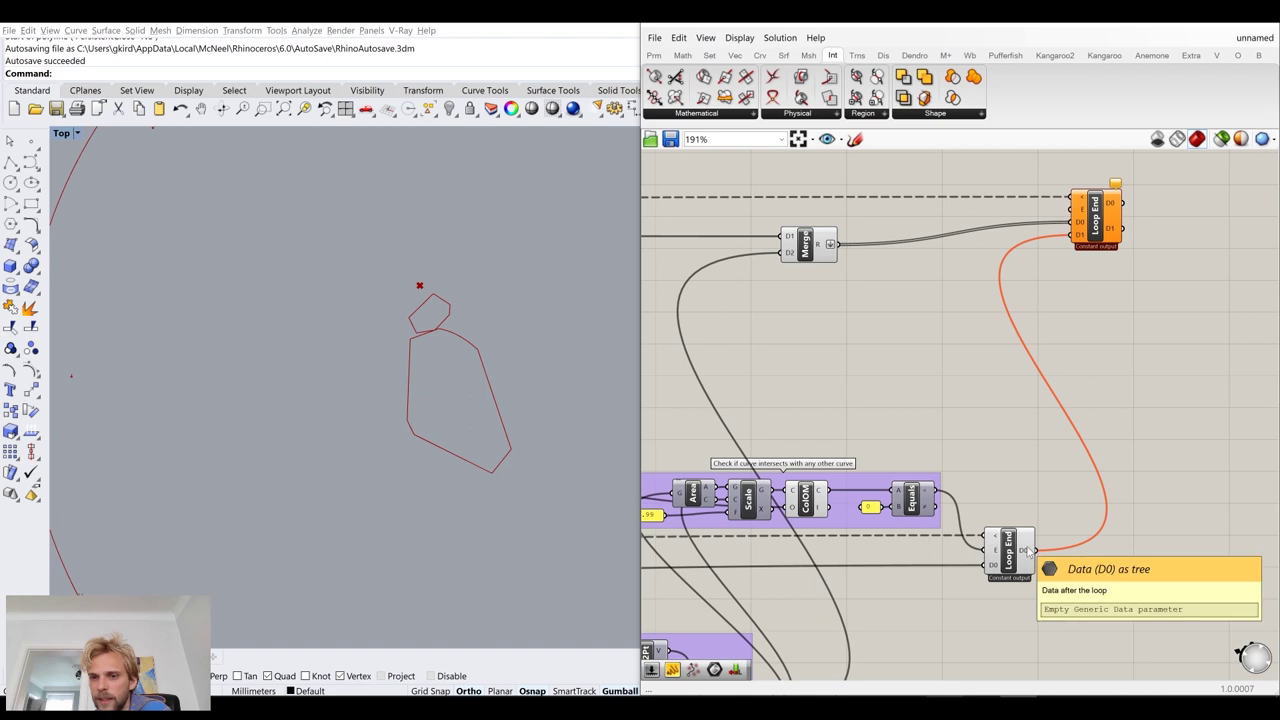
Examine the inner Loop End's connections, the intersection check group, the stone-moving group and the outer Loop End
drag(936, 494, 990, 548)
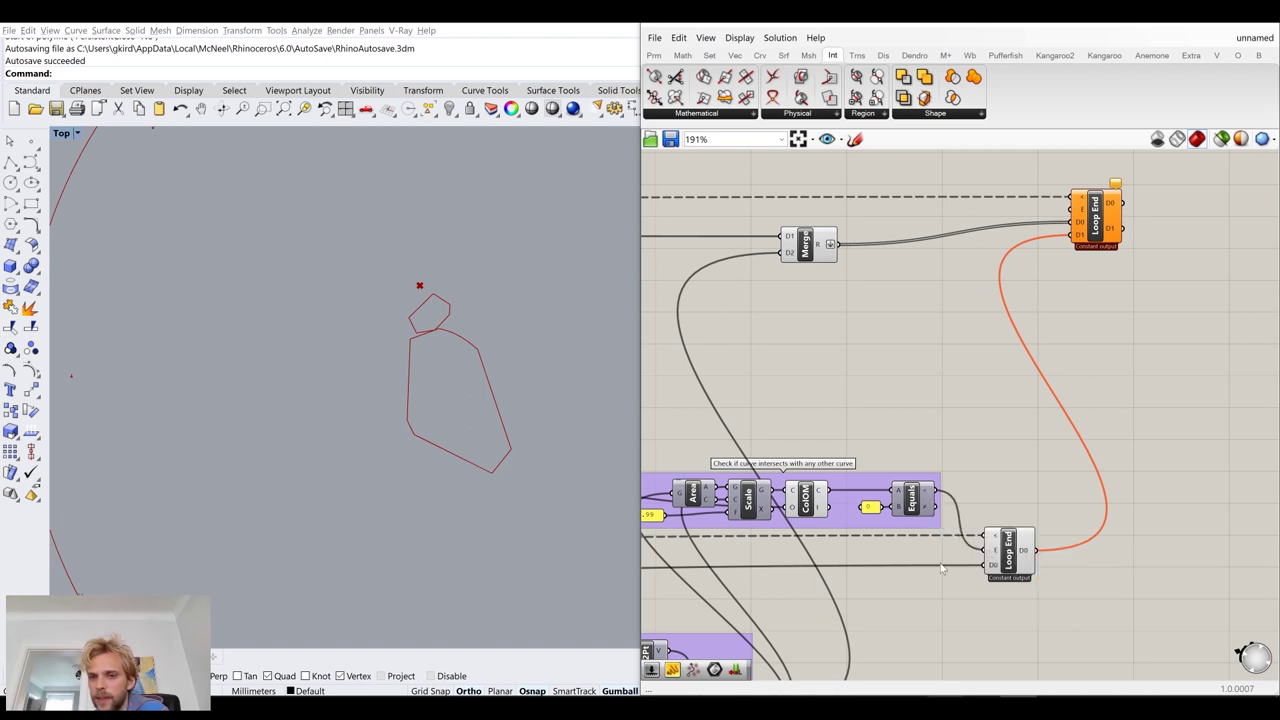
right_drag(950, 560, 968, 542)
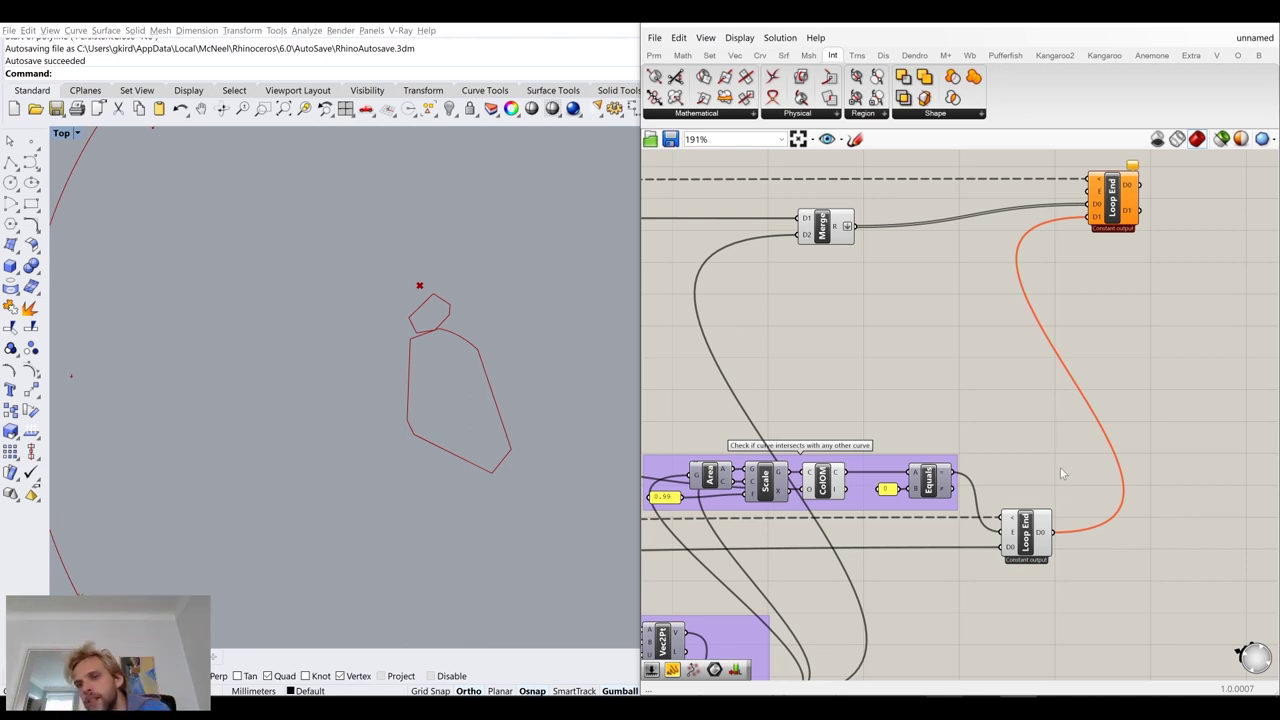
right_drag(1023, 535, 1043, 330)
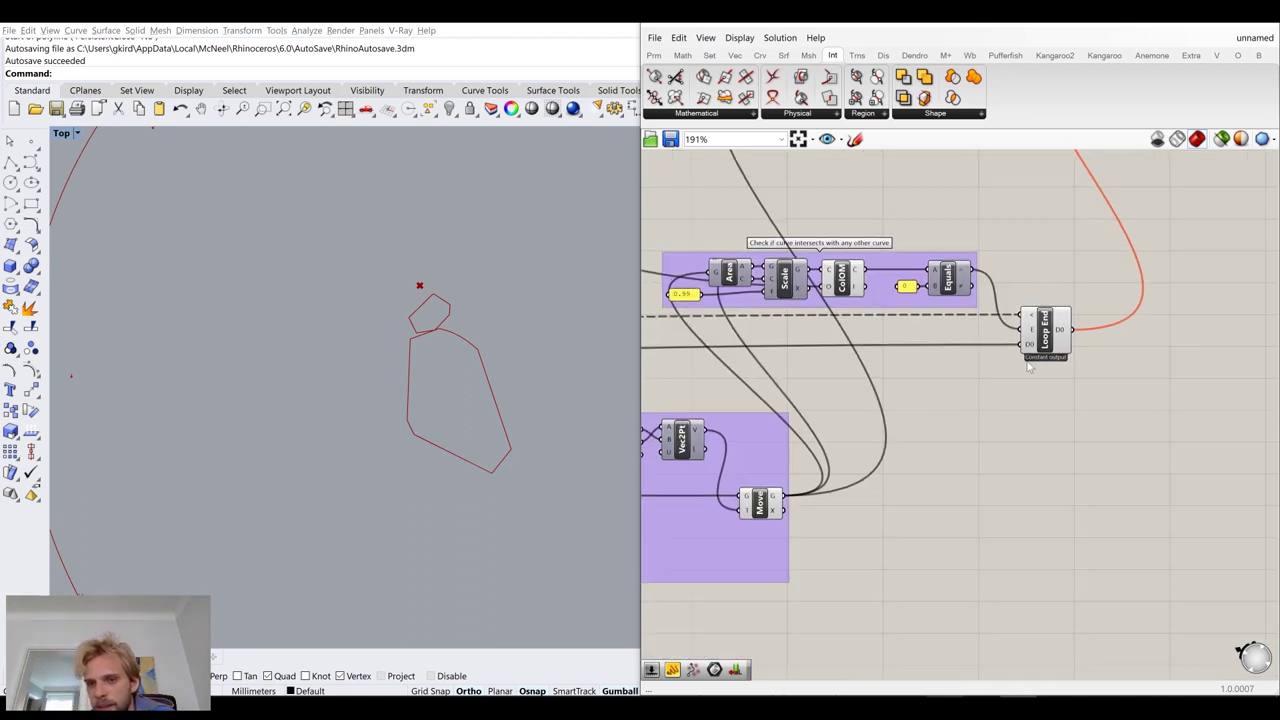
right_drag(847, 366, 1037, 360)
scroll(1037, 360, down, 5)
scroll(727, 354, up, 3)
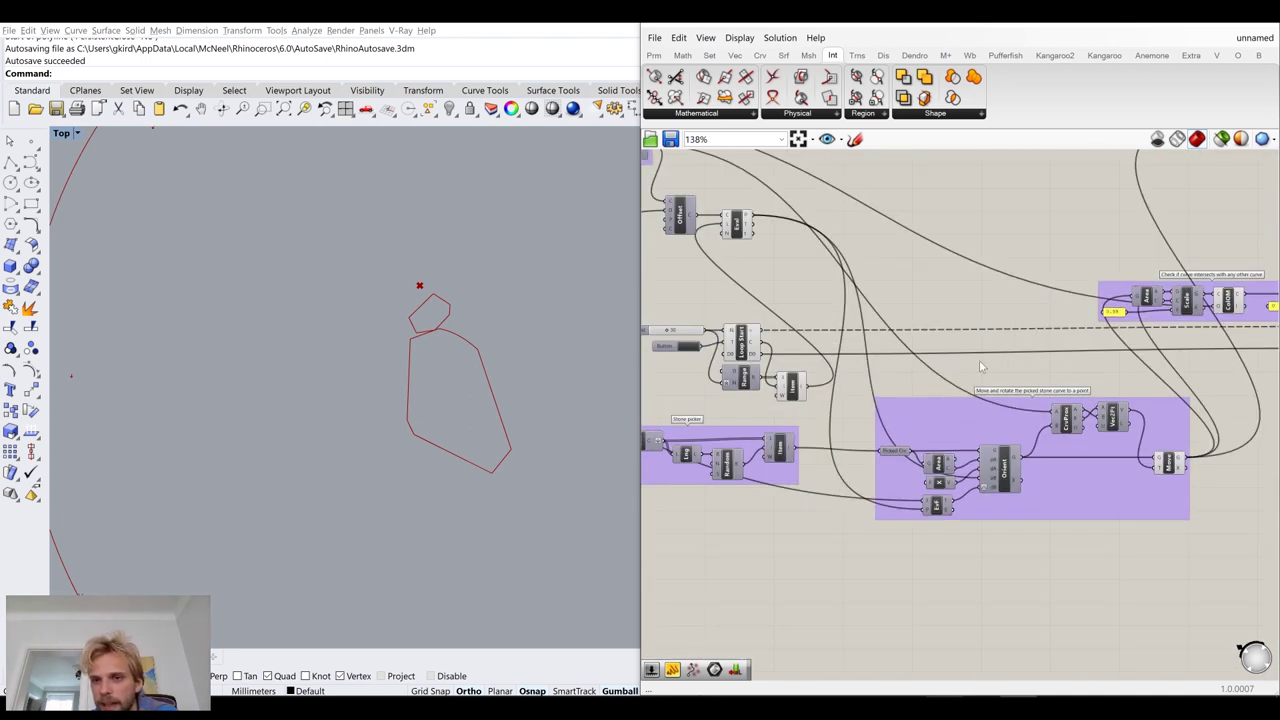
scroll(1060, 360, down, 2)
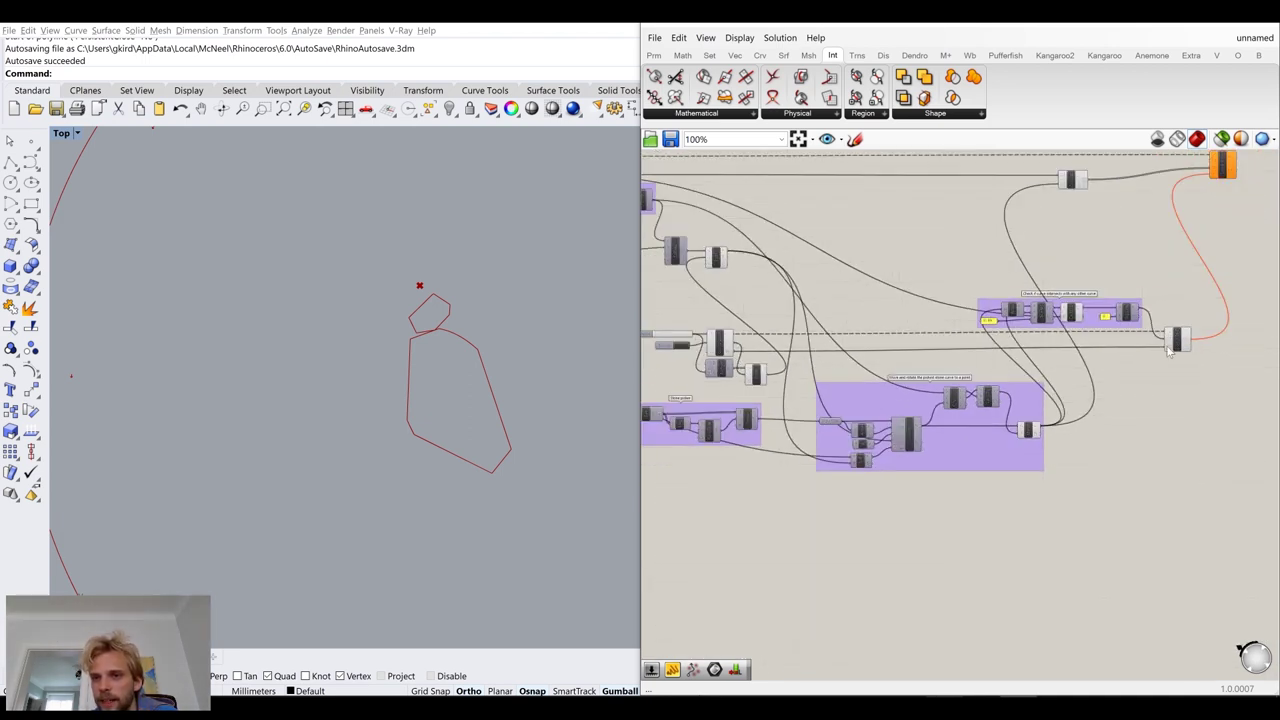
scroll(1140, 348, up, 3)
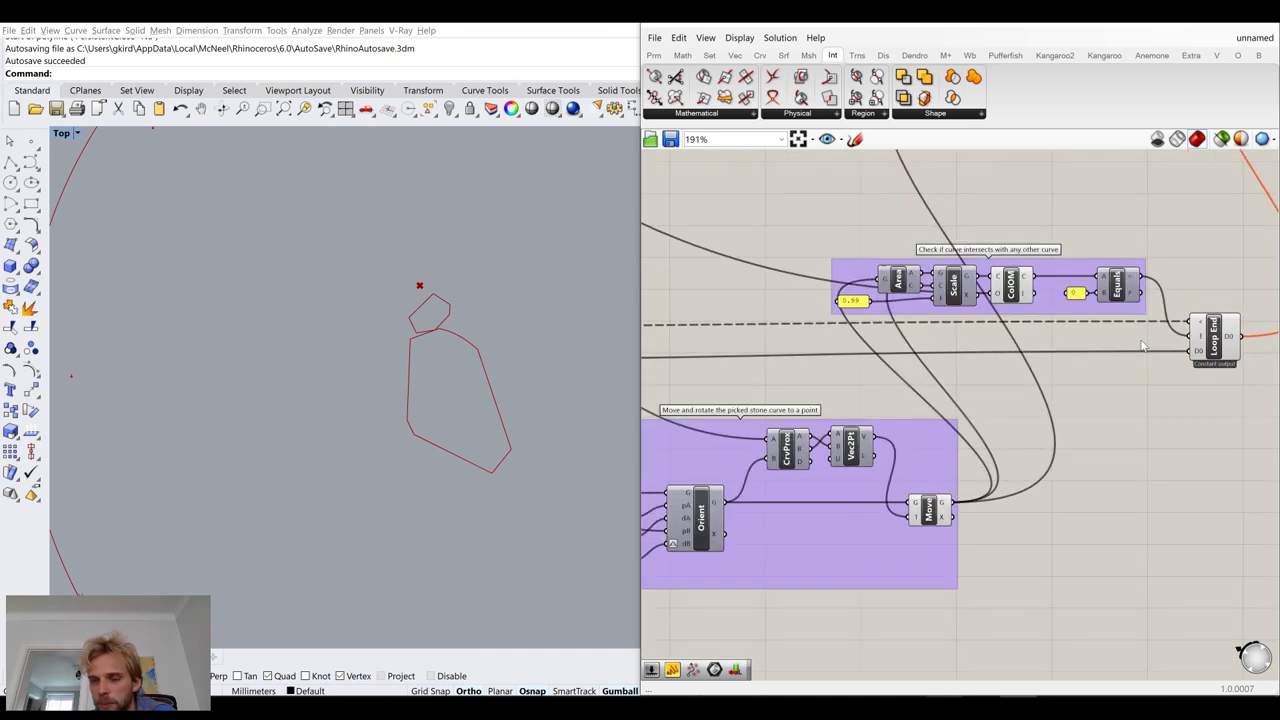
right_drag(1197, 352, 1081, 383)
click(1082, 370)
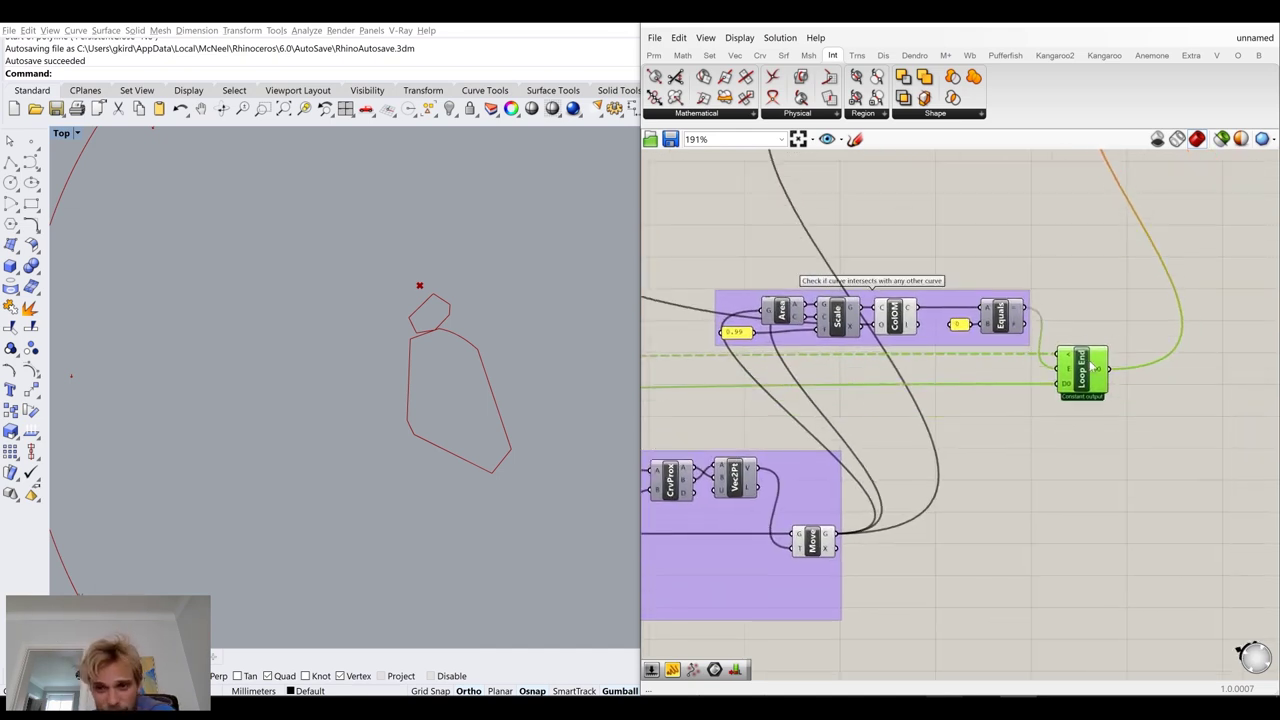
right_drag(1088, 330, 1016, 545)
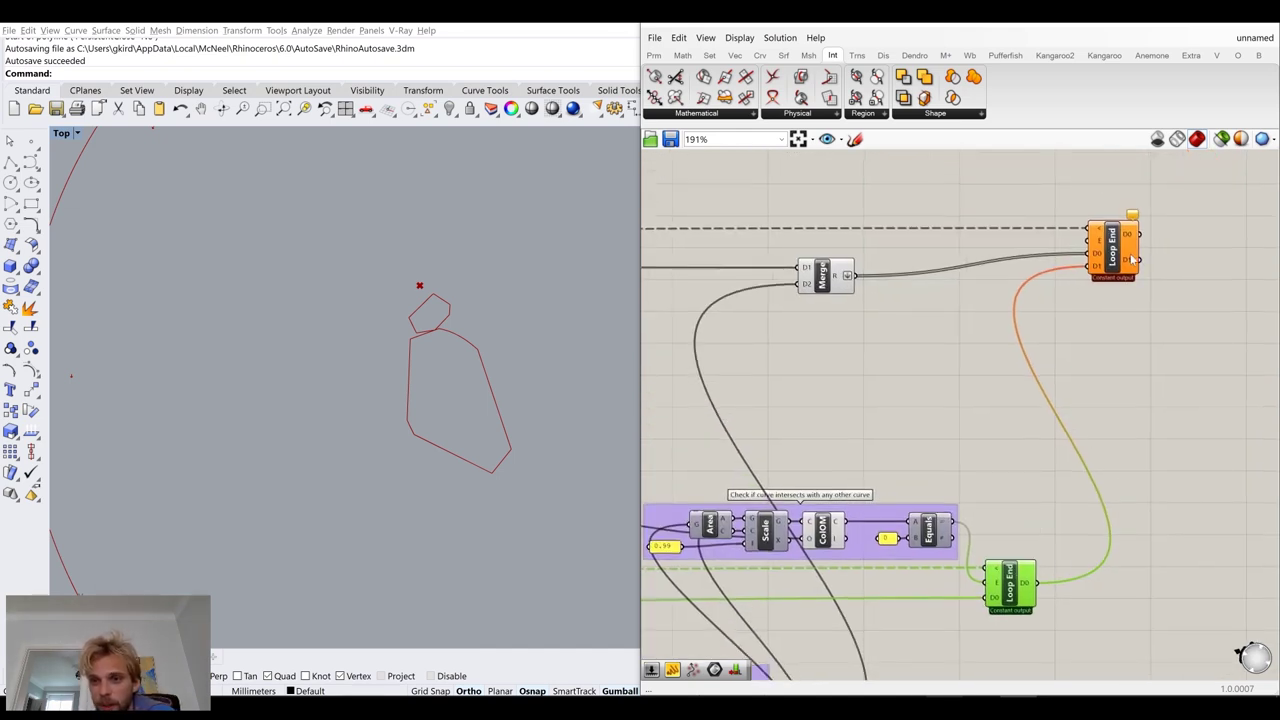
scroll(1025, 411, down, 2)
right_drag(1007, 434, 1051, 379)
click(1051, 379)
scroll(880, 600, up, 2)
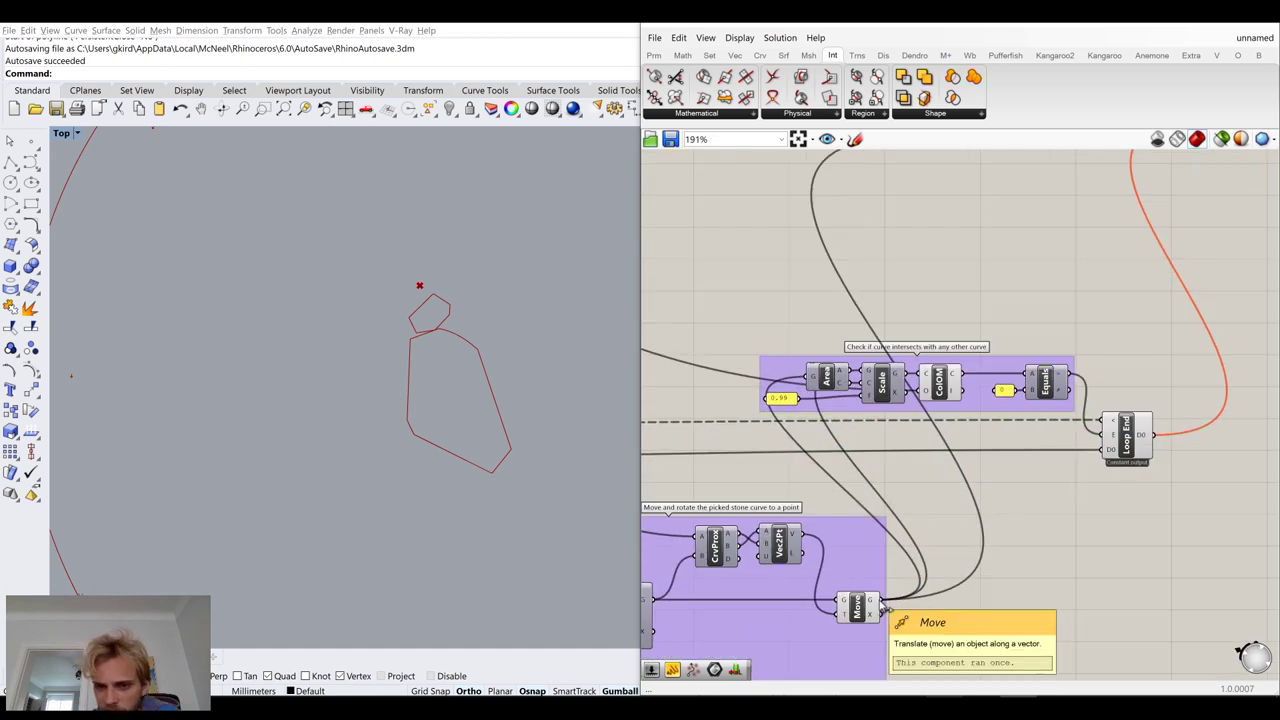
Connect the Move component's geometry output to the inner Loop End's D0 input, replacing the existing wire
click(858, 608)
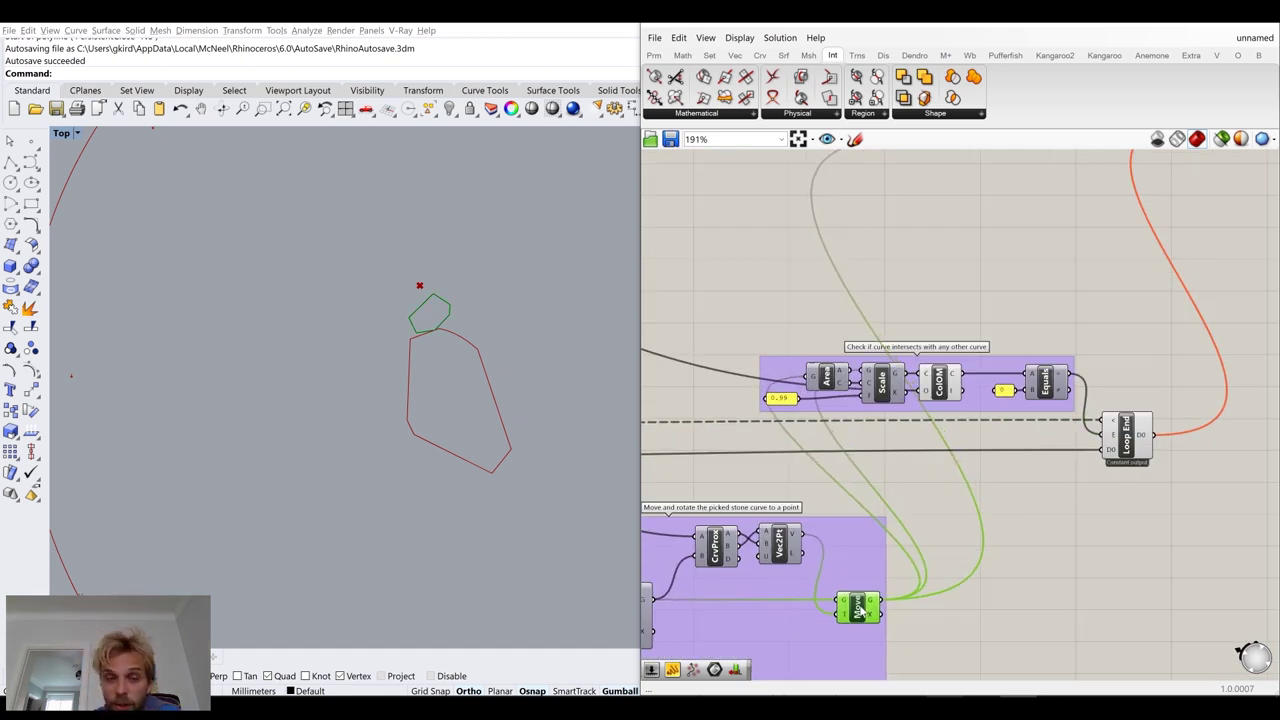
click(918, 604)
drag(880, 600, 1109, 452)
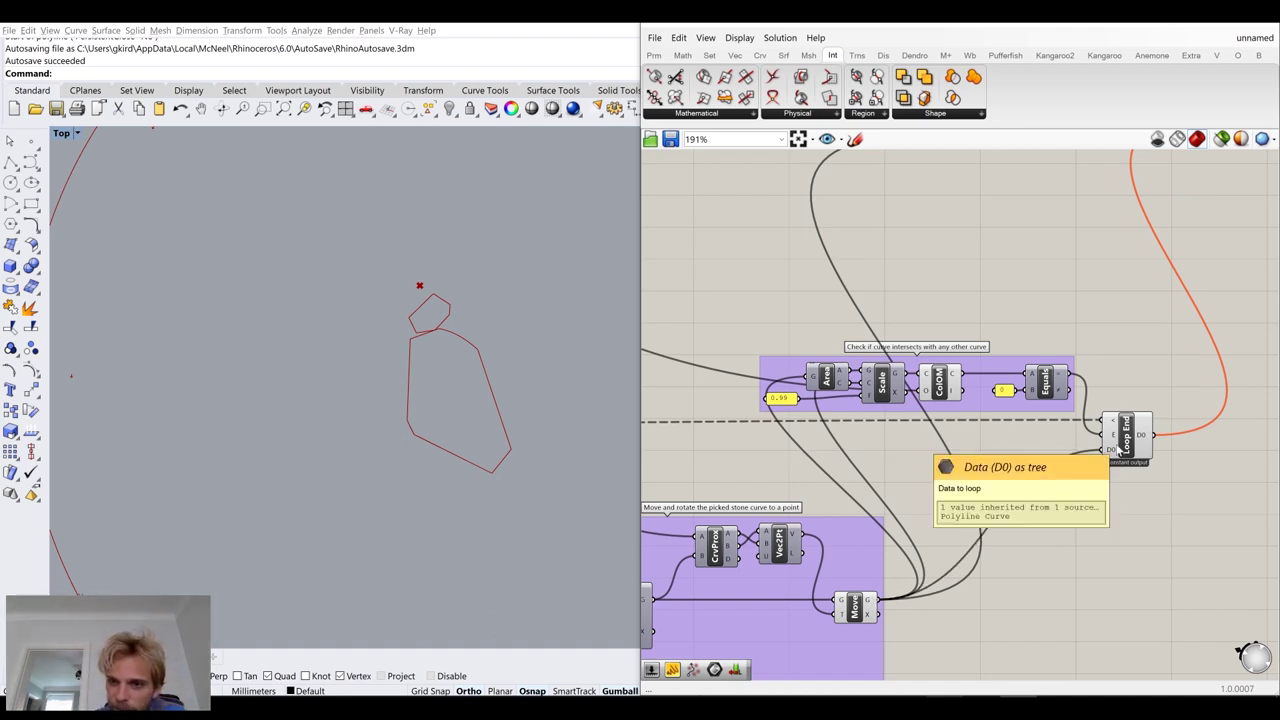
Restart the outer loop with the moved stone curve feeding the inner Loop End
scroll(1110, 450, down, 6)
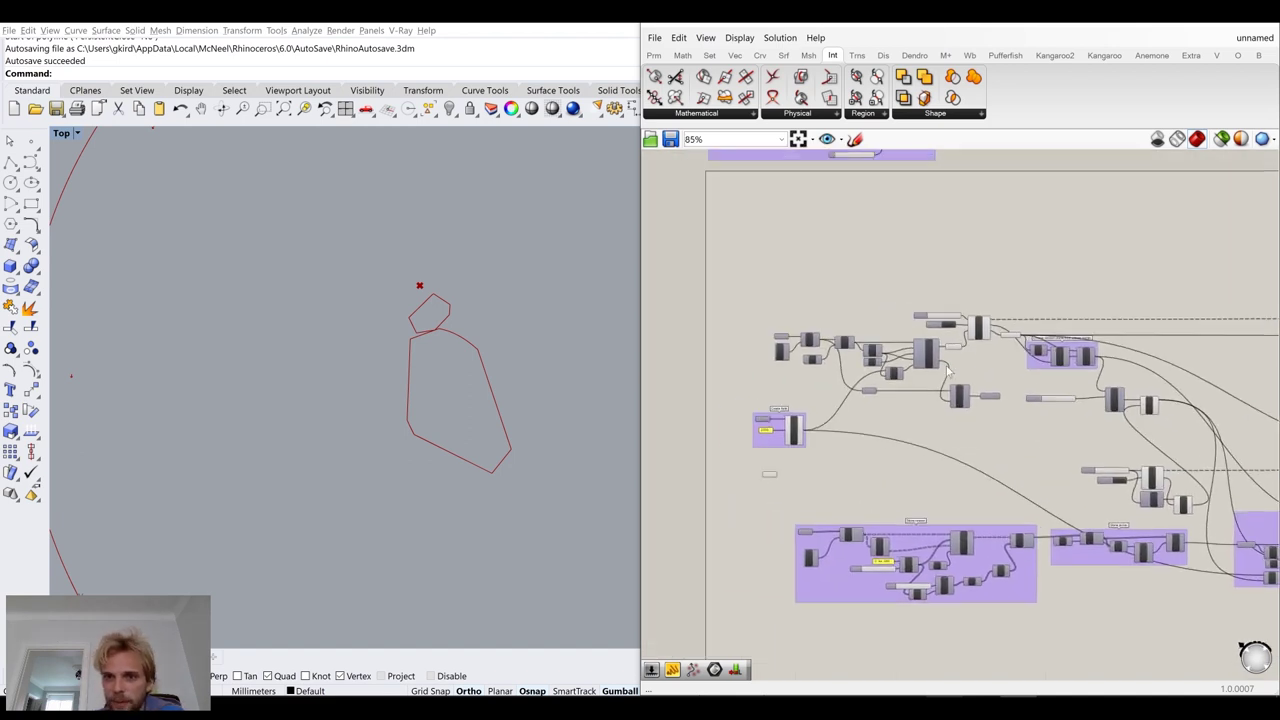
scroll(961, 332, up, 9)
click(905, 326)
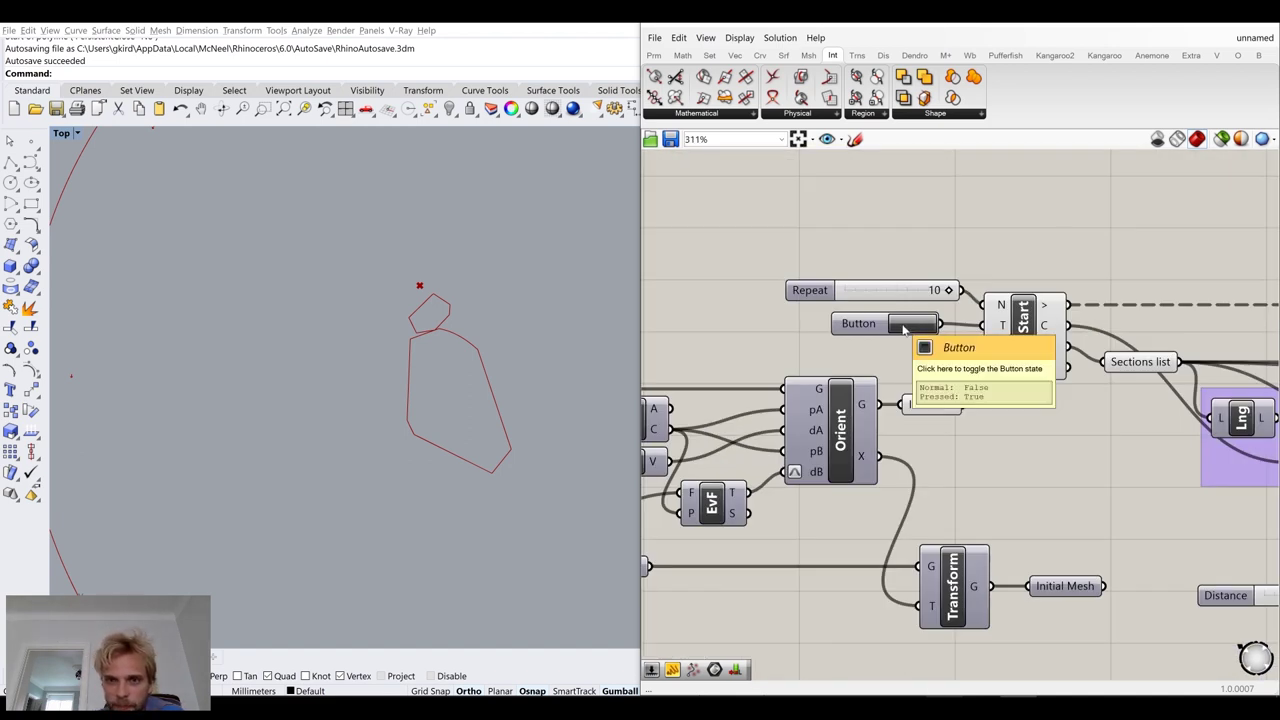
Check the inner Loop End's D0 output for data after the loop run
scroll(960, 376, down, 6)
right_drag(970, 384, 679, 315)
right_drag(1071, 397, 837, 366)
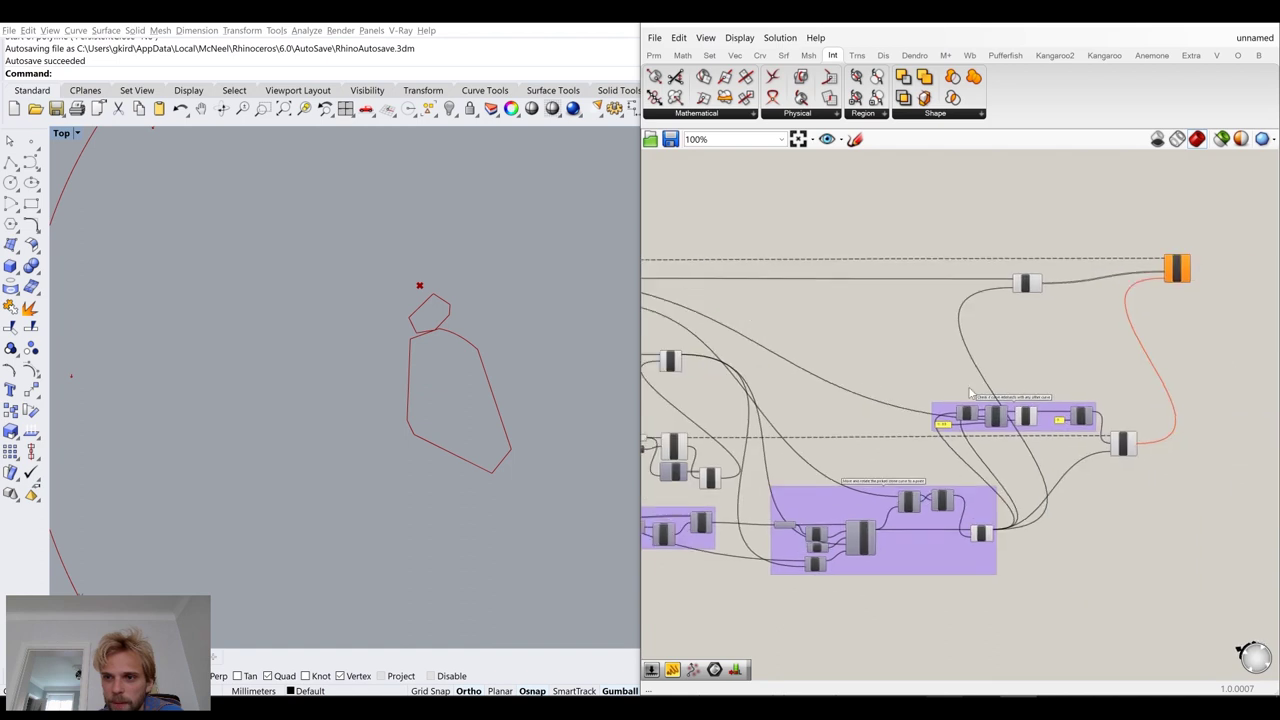
scroll(1122, 446, up, 2)
scroll(1137, 458, up, 2)
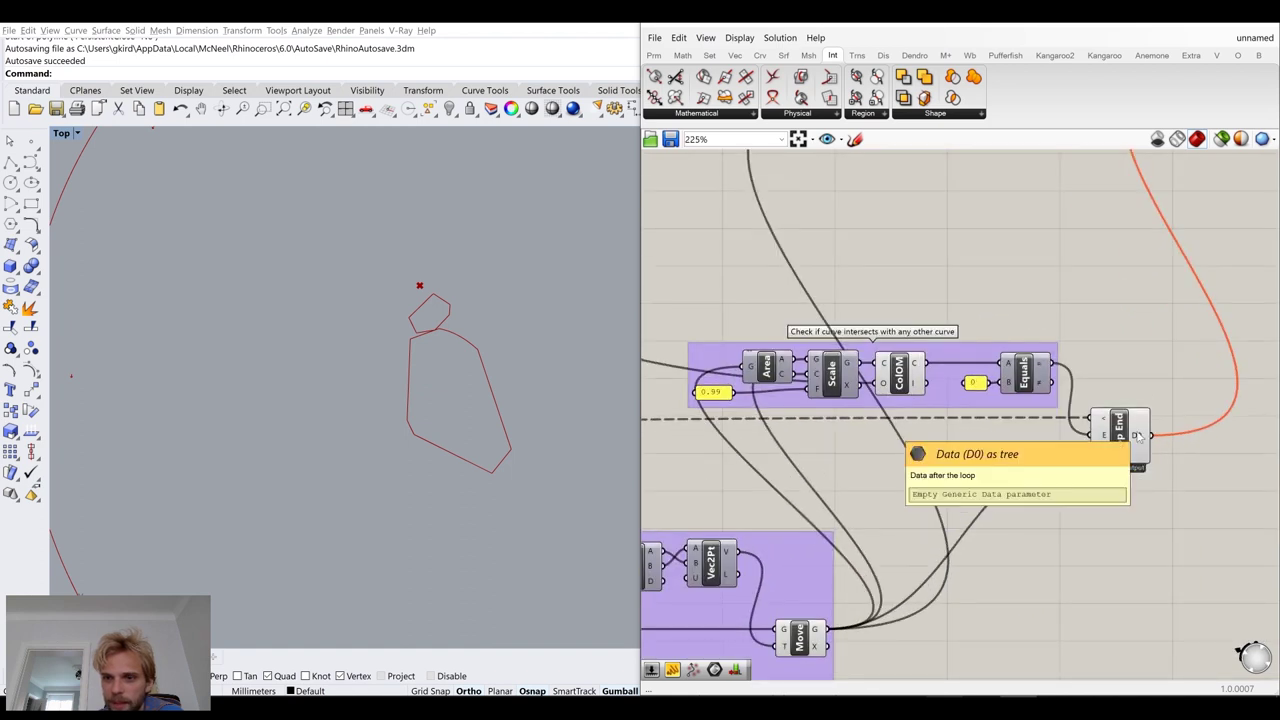
scroll(1137, 436, down, 4)
scroll(1003, 462, up, 1)
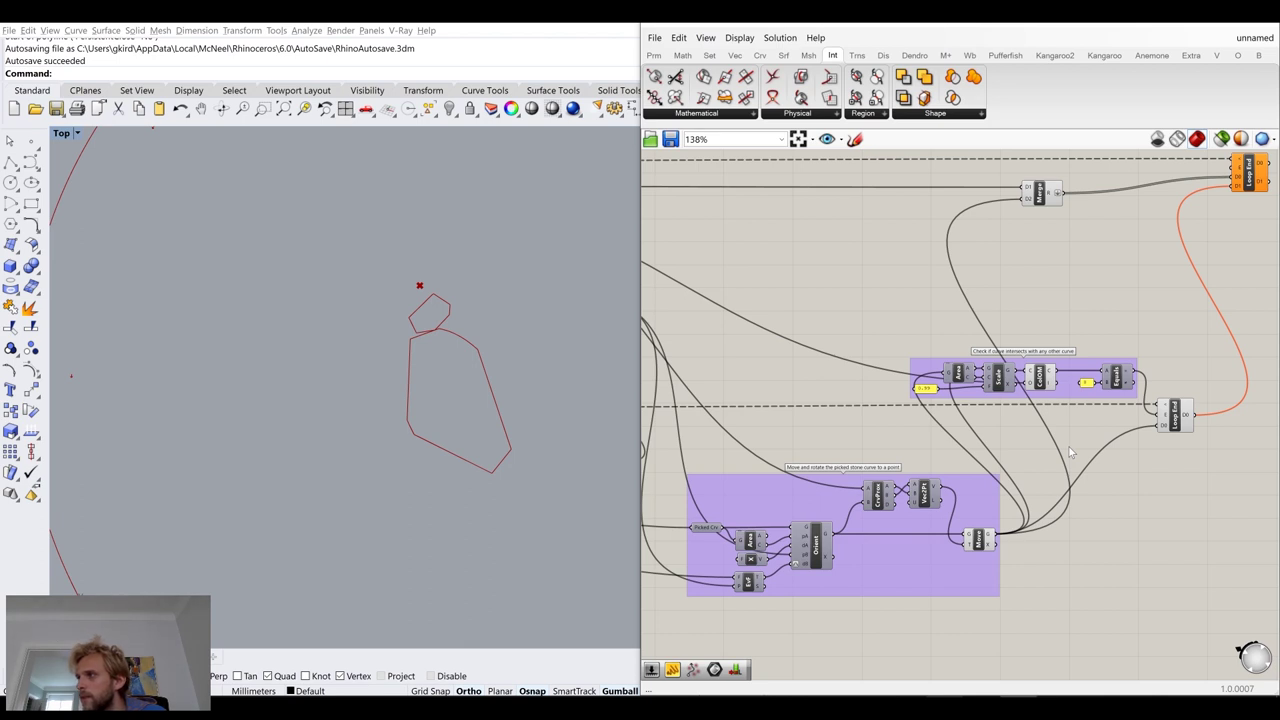
Review the wire between the inner Loop End's output and the outer Loop End's D1 input, and the outer Loop End's warning
scroll(1070, 453, down, 4)
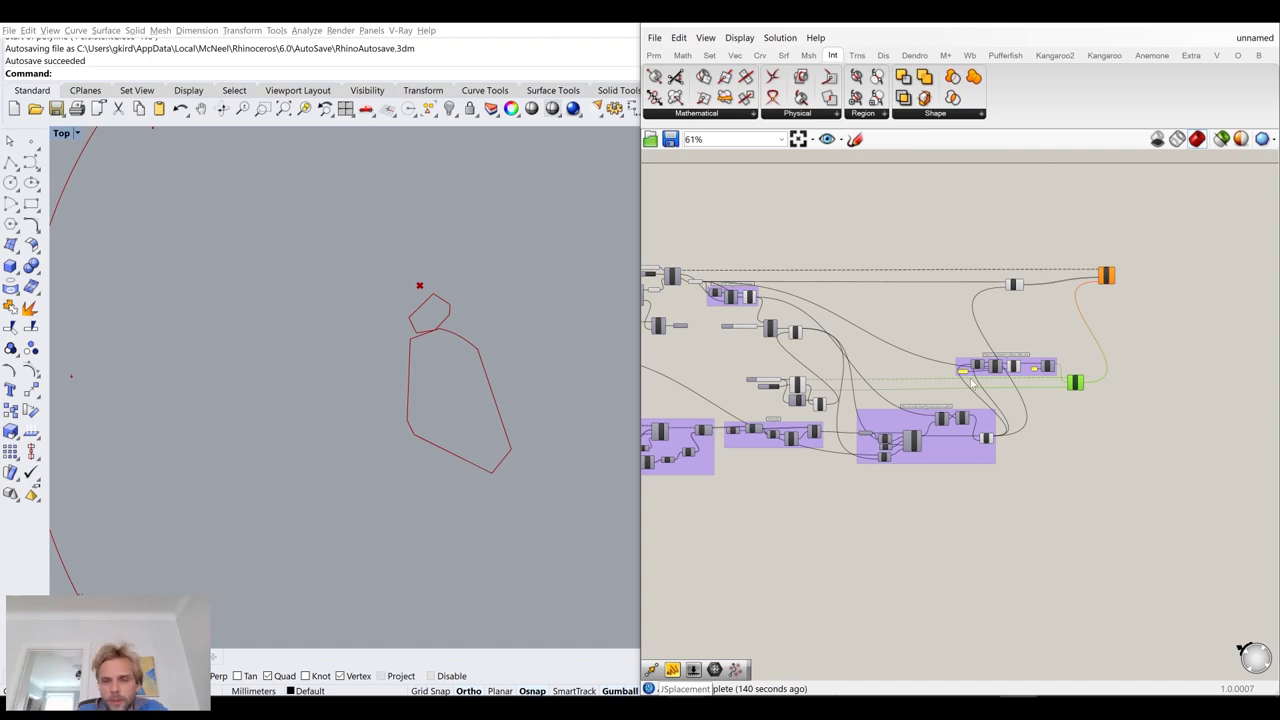
scroll(975, 375, up, 4)
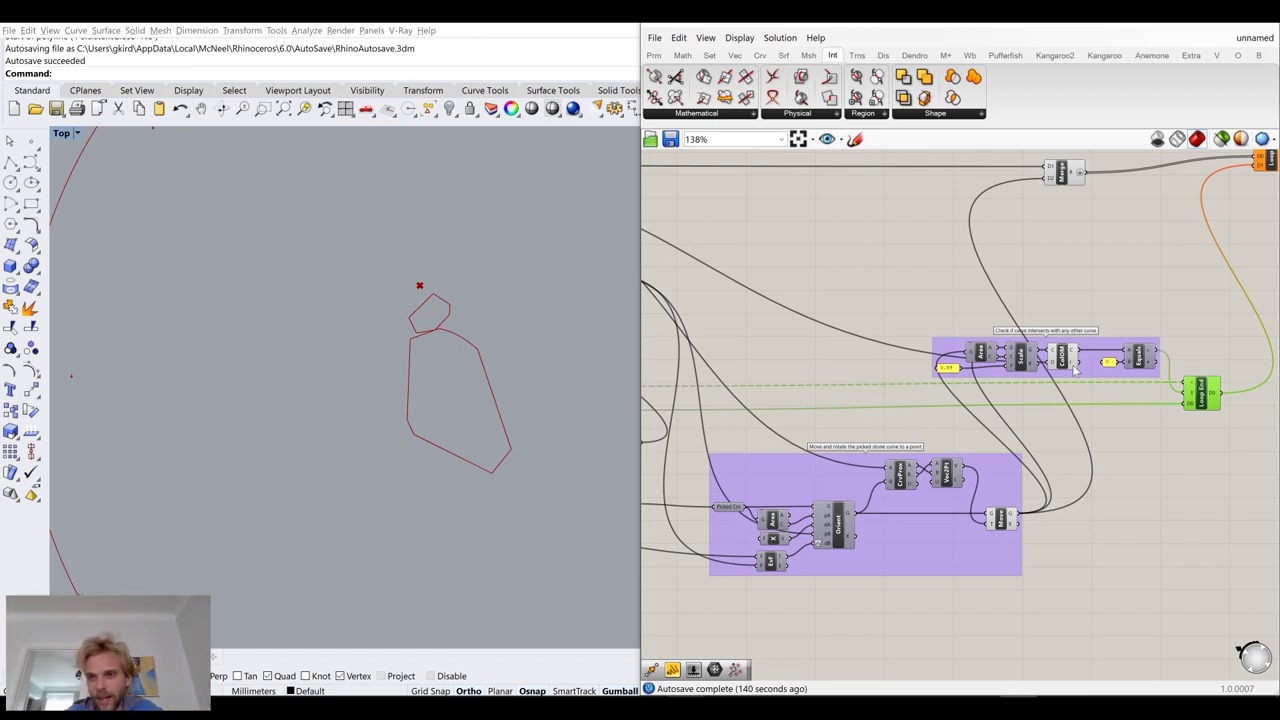
scroll(1041, 479, up, 2)
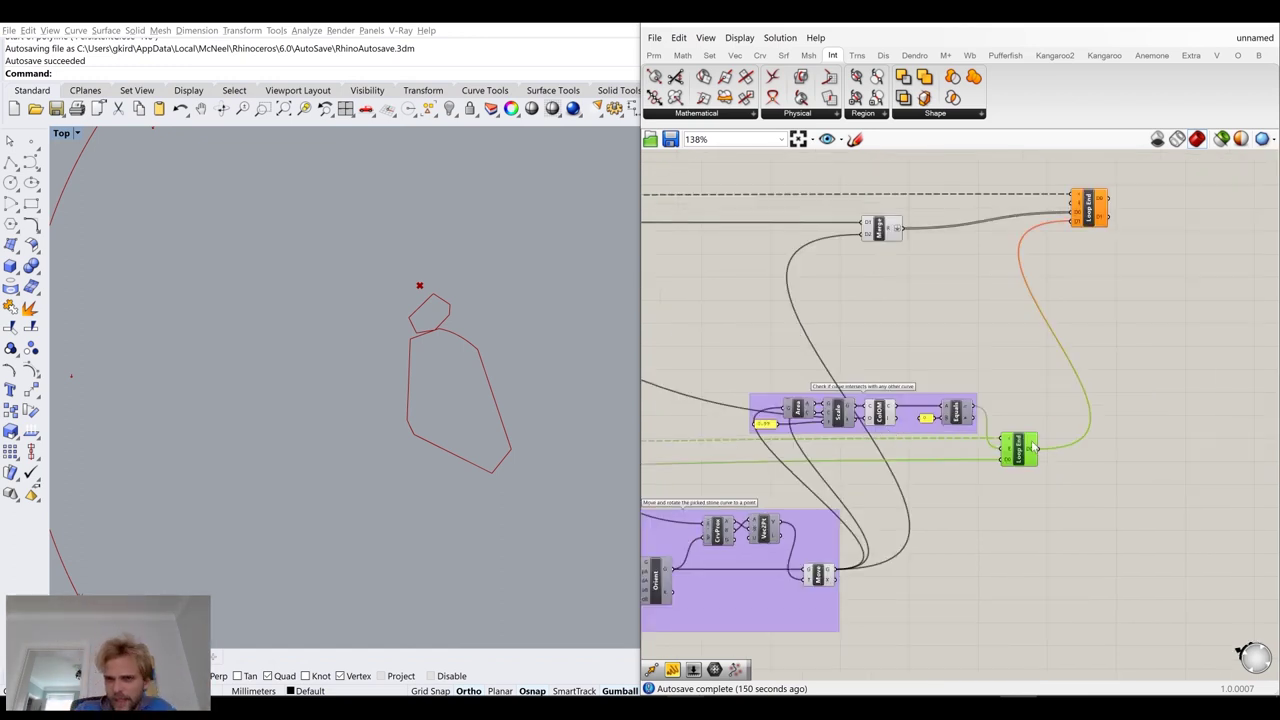
scroll(1035, 450, up, 2)
drag(1011, 460, 1001, 462)
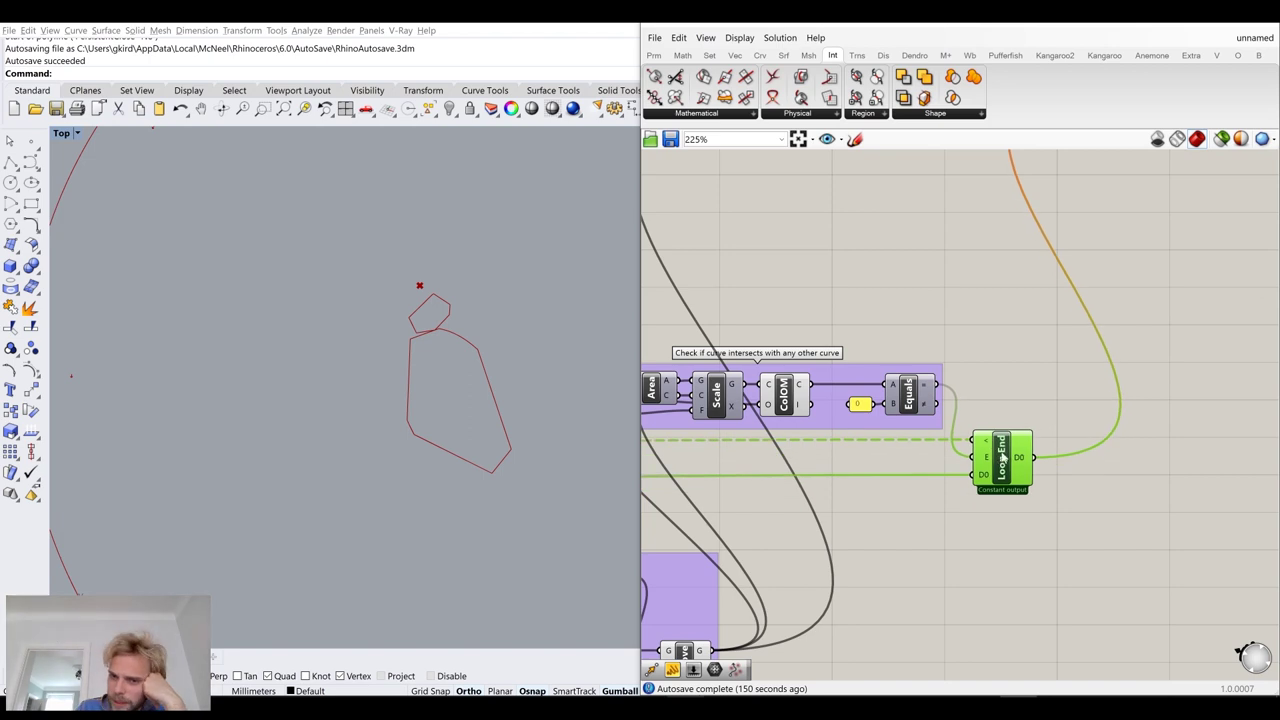
scroll(987, 325, down, 1)
right_drag(987, 328, 954, 456)
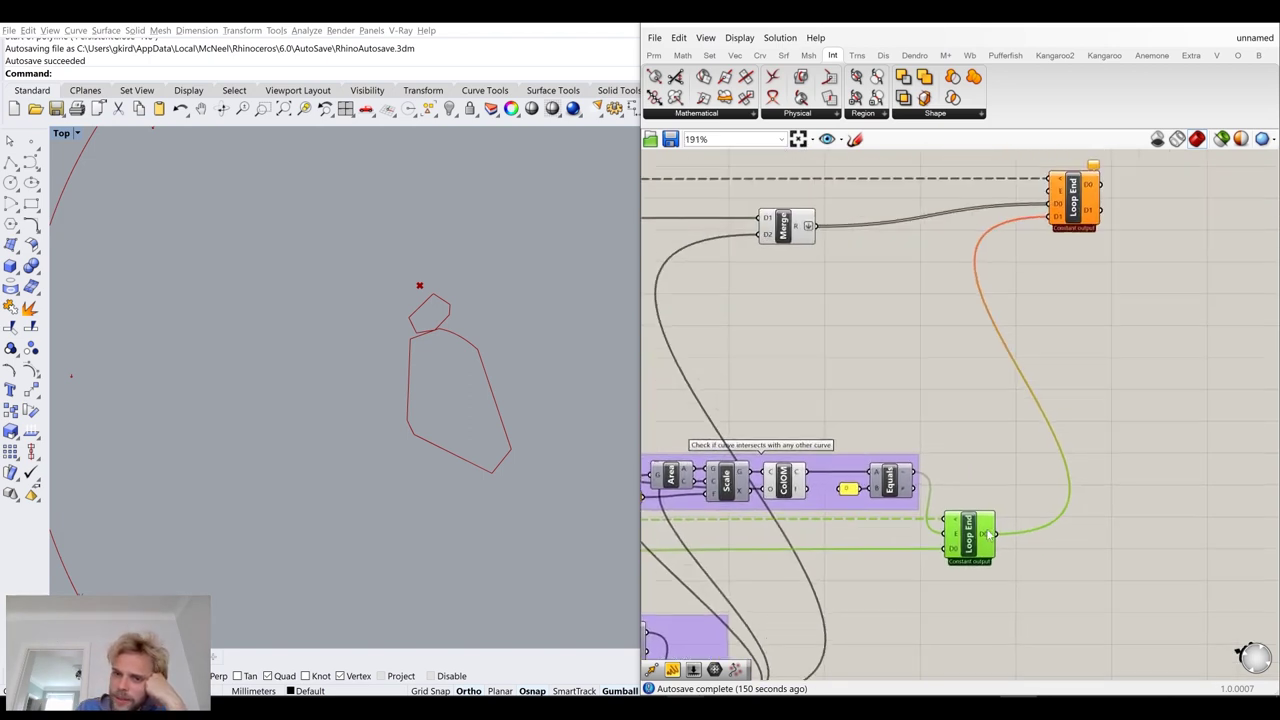
click(1000, 436)
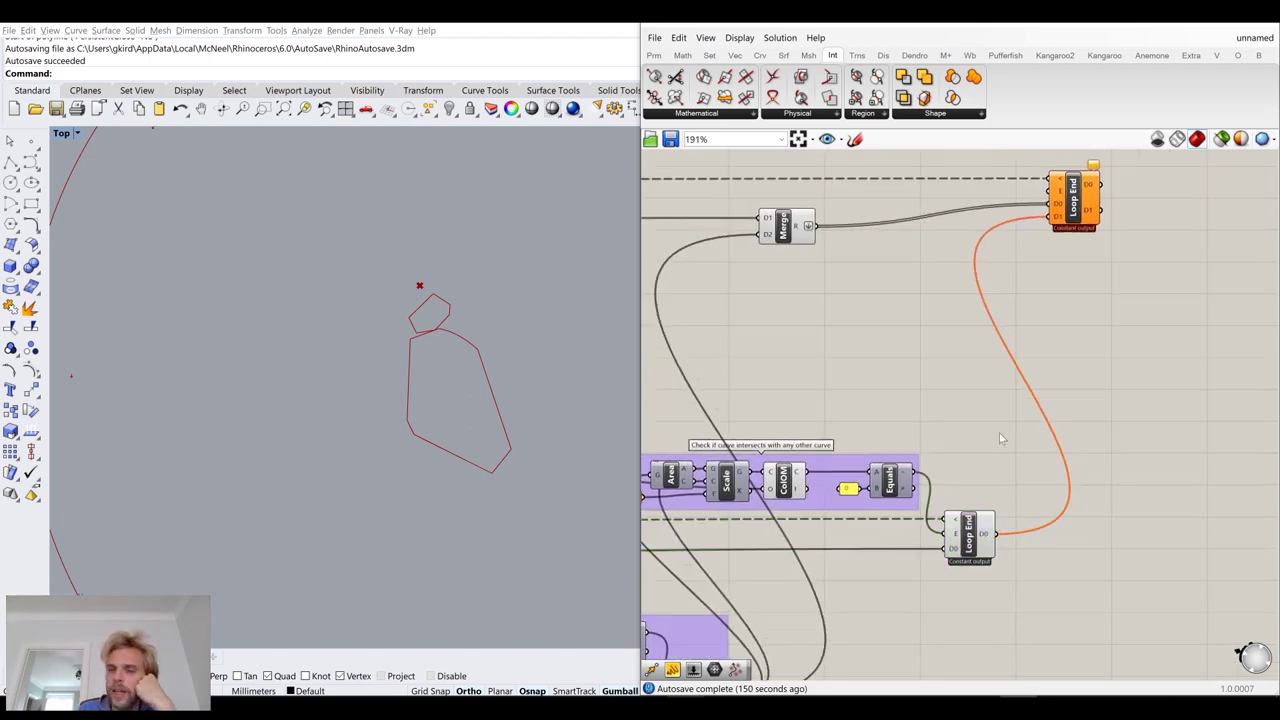
right_drag(1079, 326, 1074, 396)
scroll(1087, 244, up, 4)
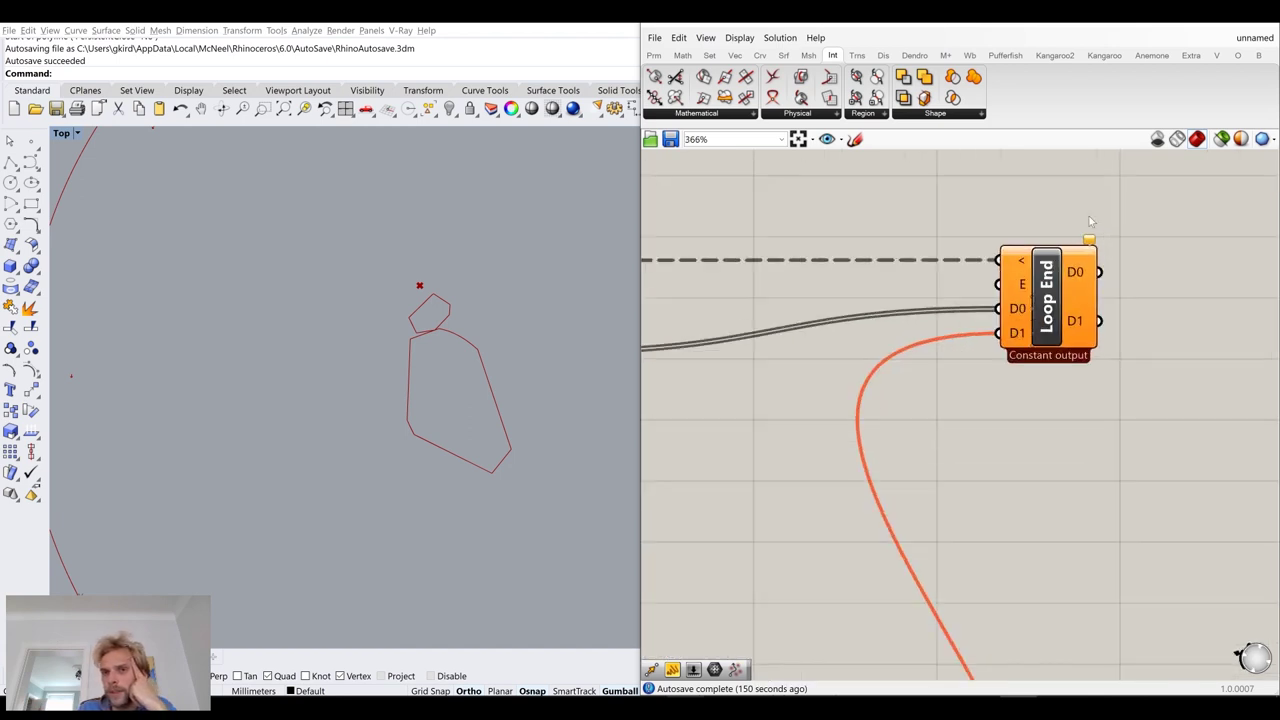
scroll(1006, 358, down, 5)
right_drag(924, 590, 962, 497)
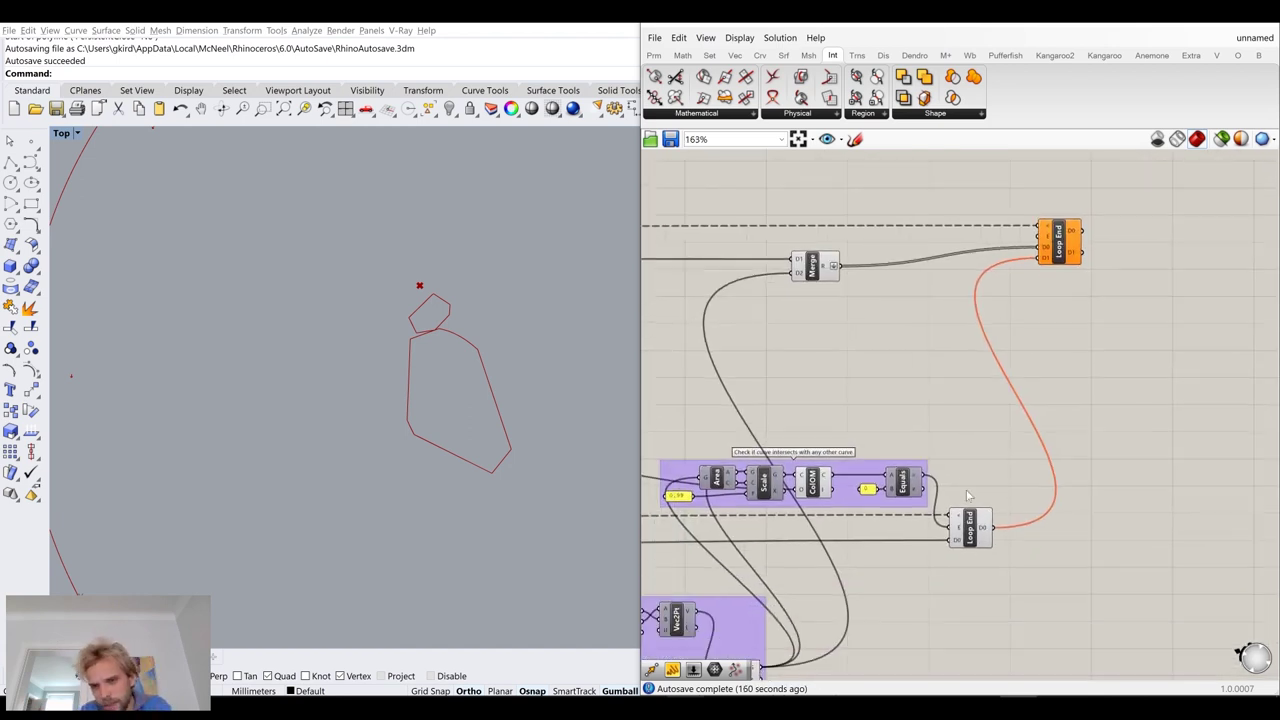
Trace the D0 wire from the inner Loop End back to the inner Loop Start and check its D0 input
click(976, 538)
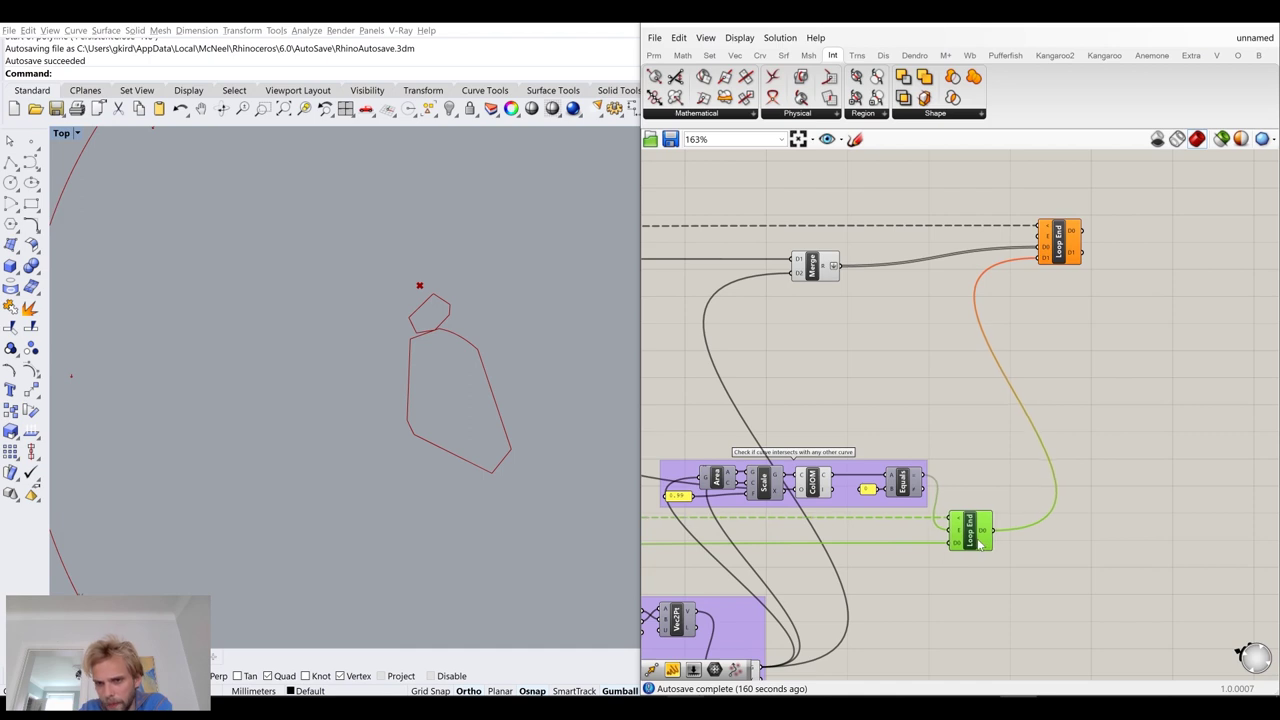
scroll(977, 540, up, 1)
scroll(977, 540, up, 2)
scroll(977, 540, down, 2)
right_drag(893, 535, 1222, 518)
right_drag(670, 516, 1020, 472)
right_drag(777, 472, 986, 477)
scroll(988, 480, up, 4)
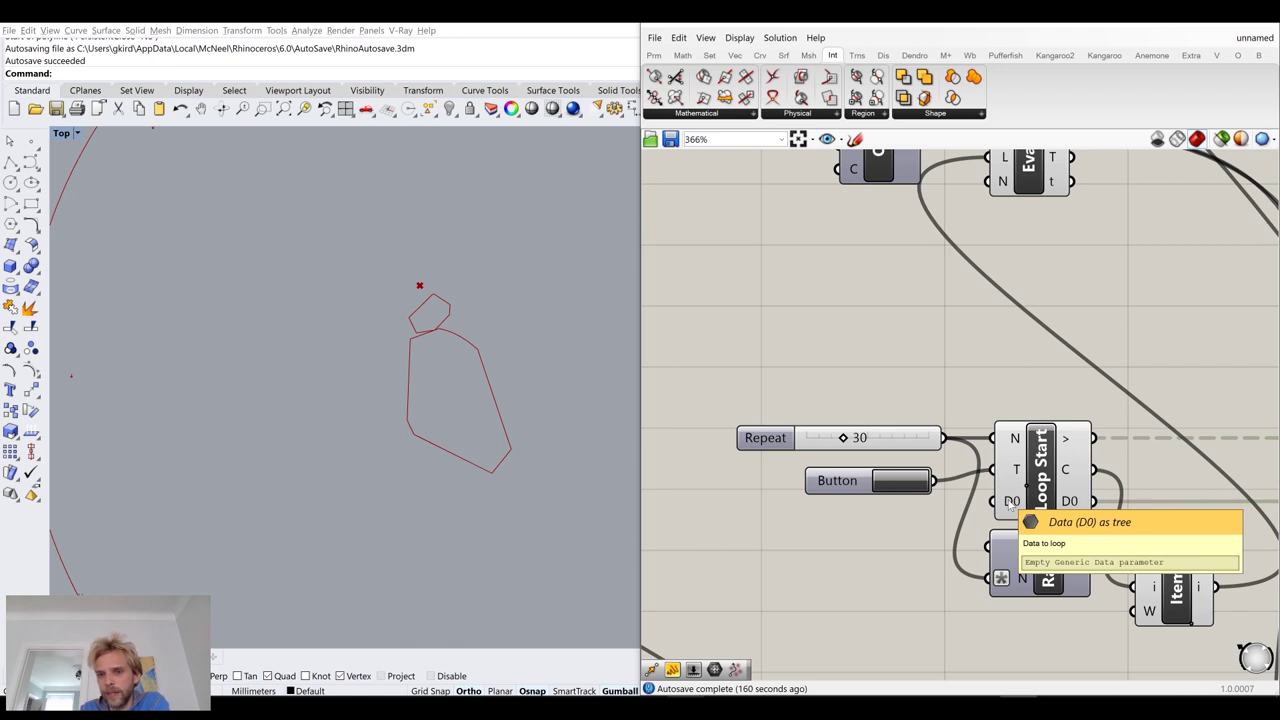
scroll(1053, 450, down, 6)
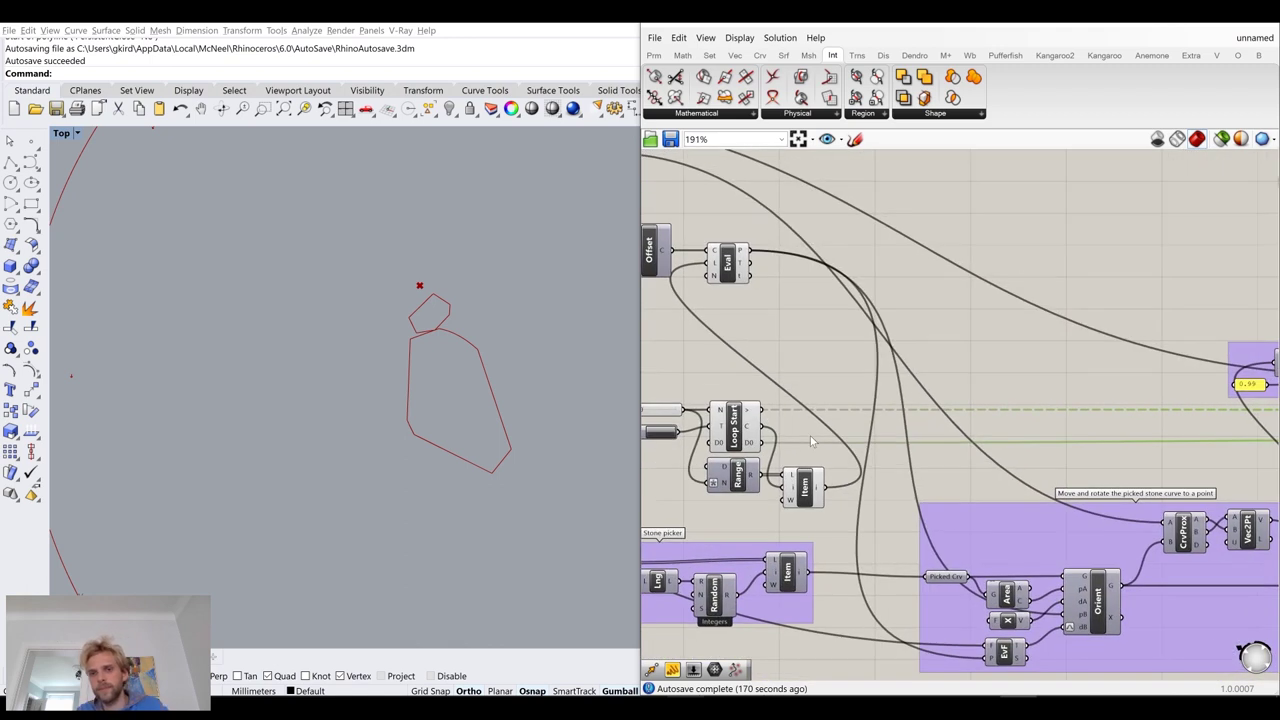
Disconnect the inner Loop Start's D0 output from the inner Loop End's D0 input
scroll(1053, 450, down, 1)
ctrl+drag(1238, 440, 826, 446)
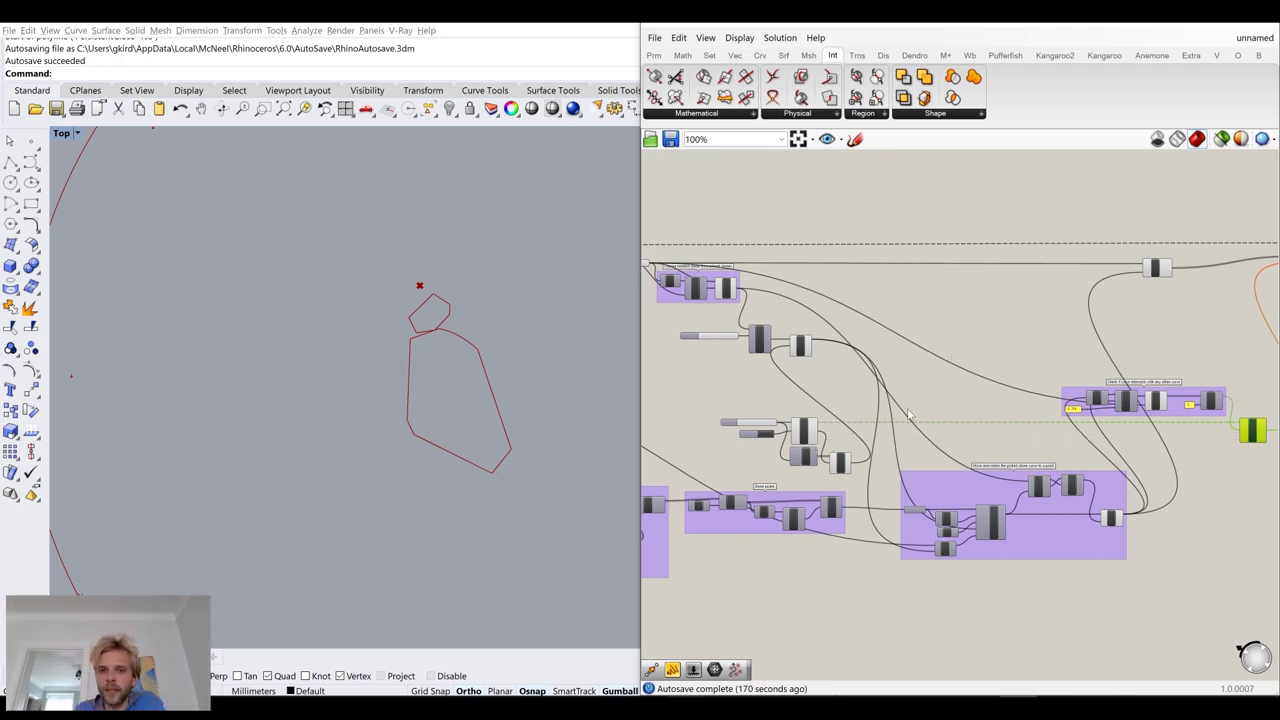
scroll(907, 408, up, 4)
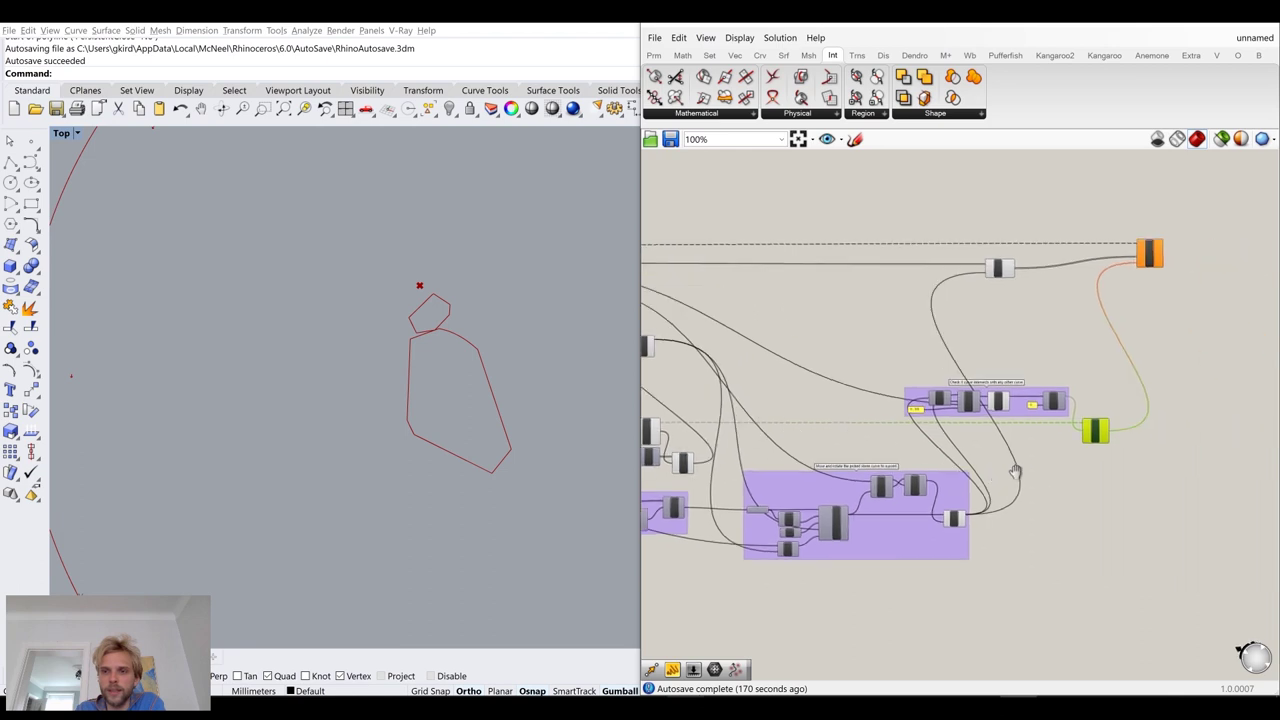
scroll(981, 487, down, 2)
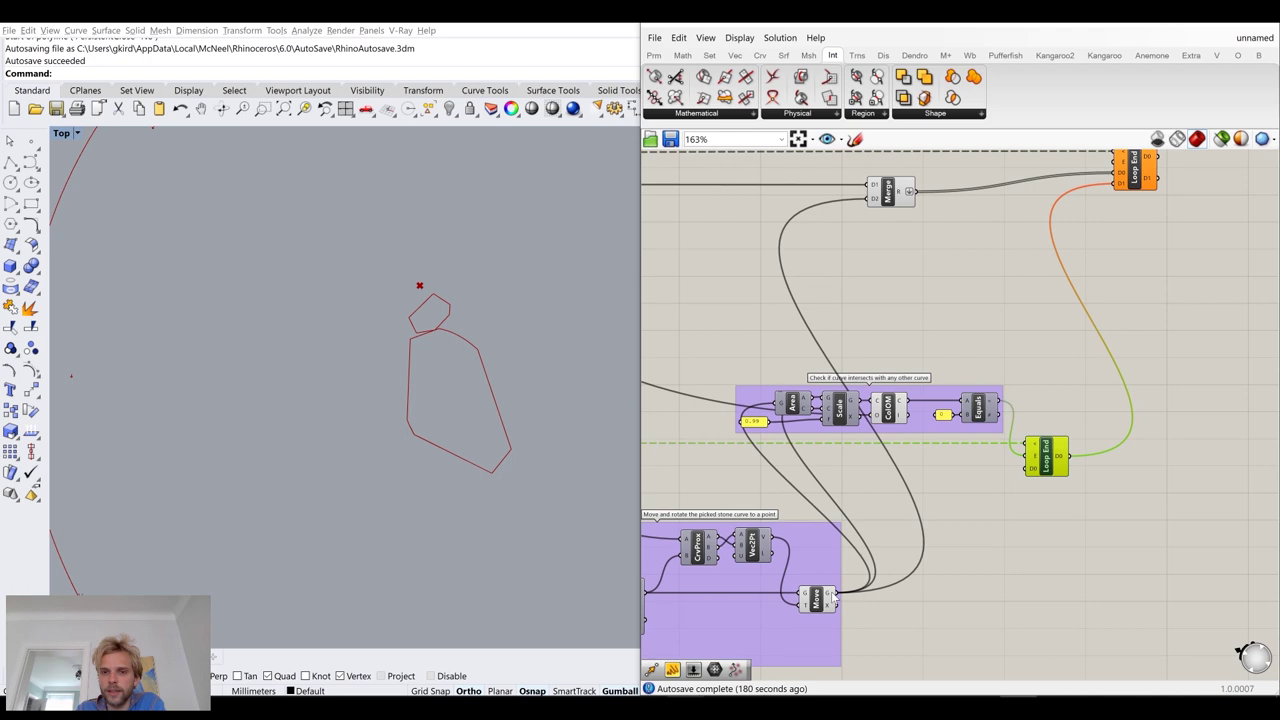
Reconnect the inner Loop Start's D0 output to the inner Loop End's D0 input
scroll(993, 517, down, 1)
scroll(993, 517, down, 3)
right_drag(993, 515, 1106, 510)
scroll(715, 506, up, 2)
right_drag(795, 498, 702, 493)
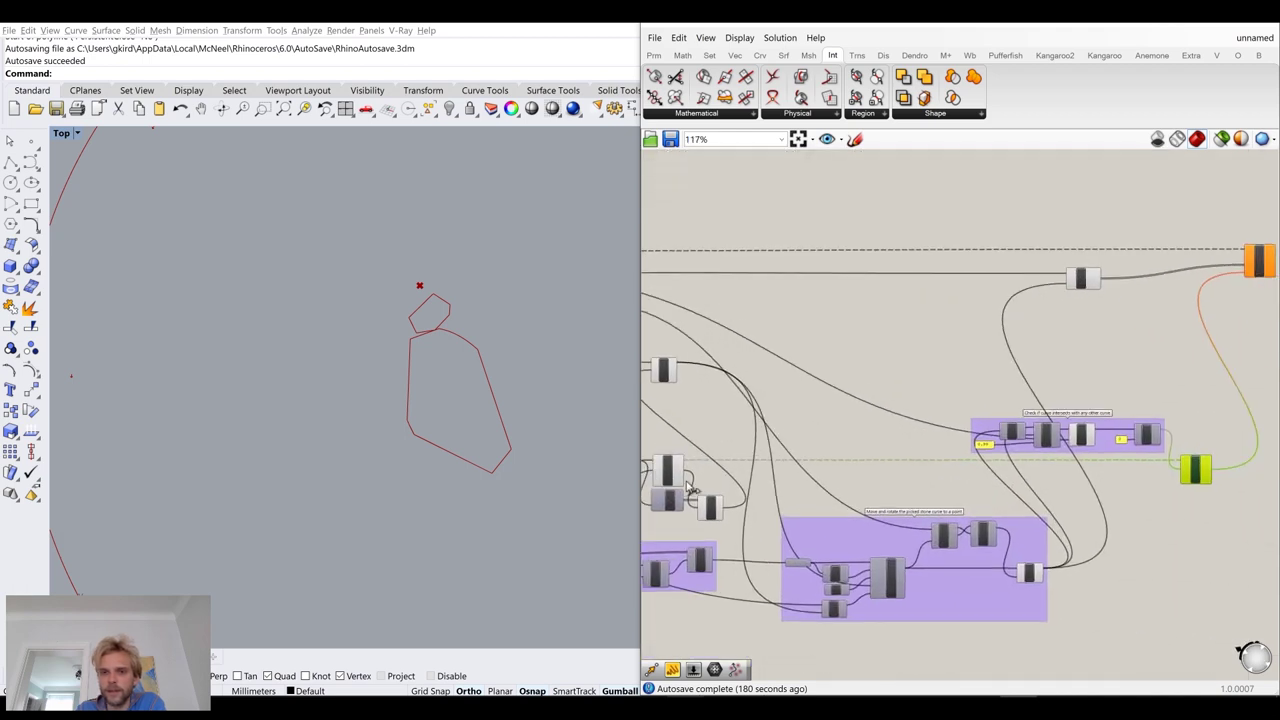
drag(683, 482, 1180, 478)
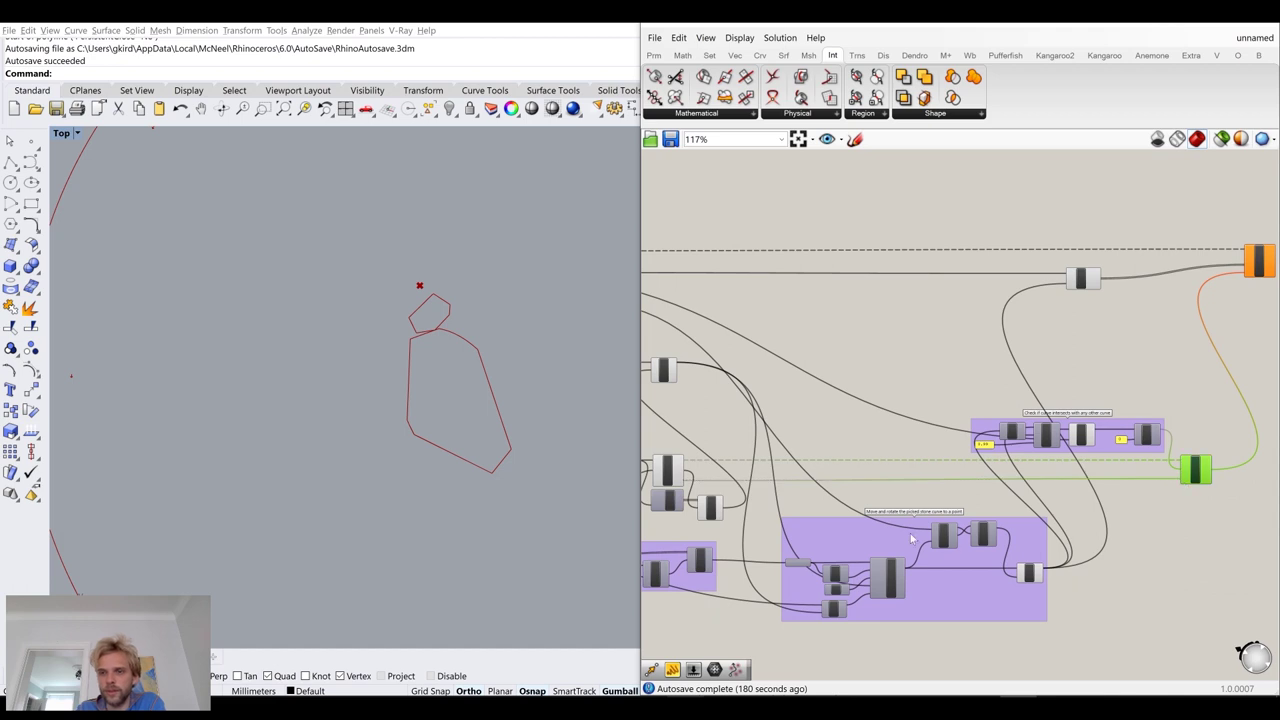
Select the inner Loop Start and inspect the data held by its D0 input
right_drag(783, 477, 963, 482)
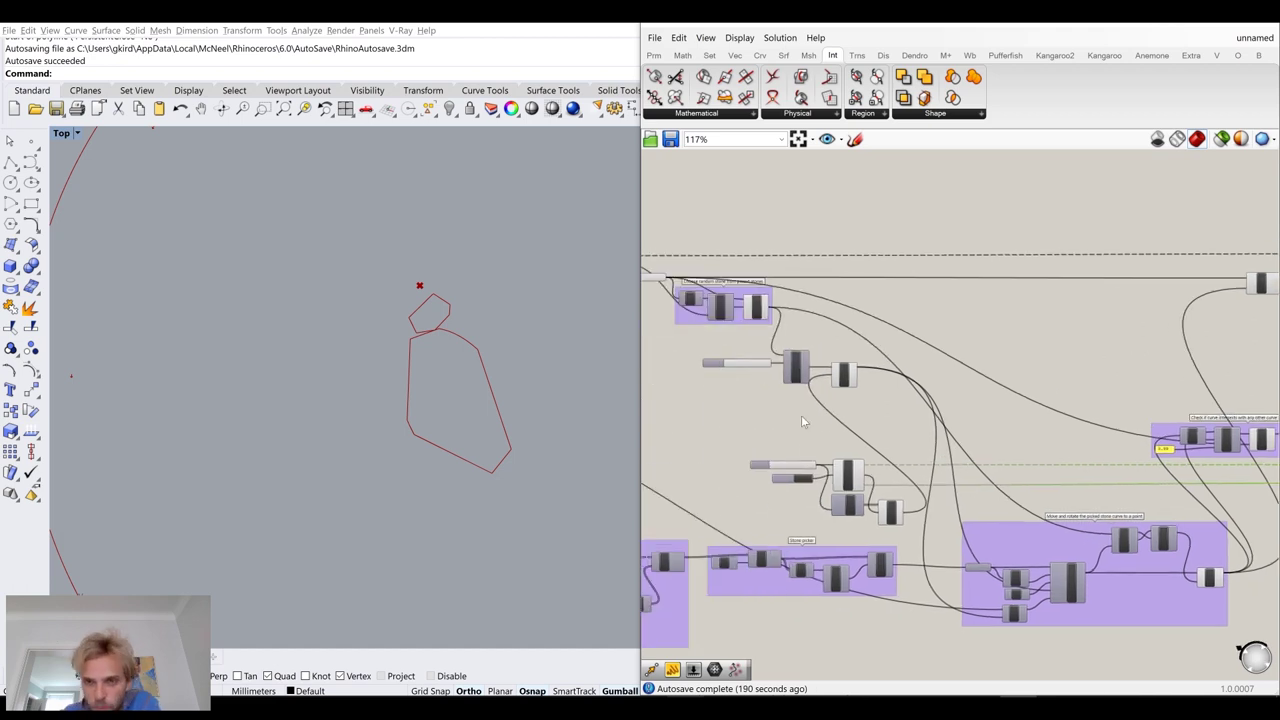
scroll(845, 480, up, 8)
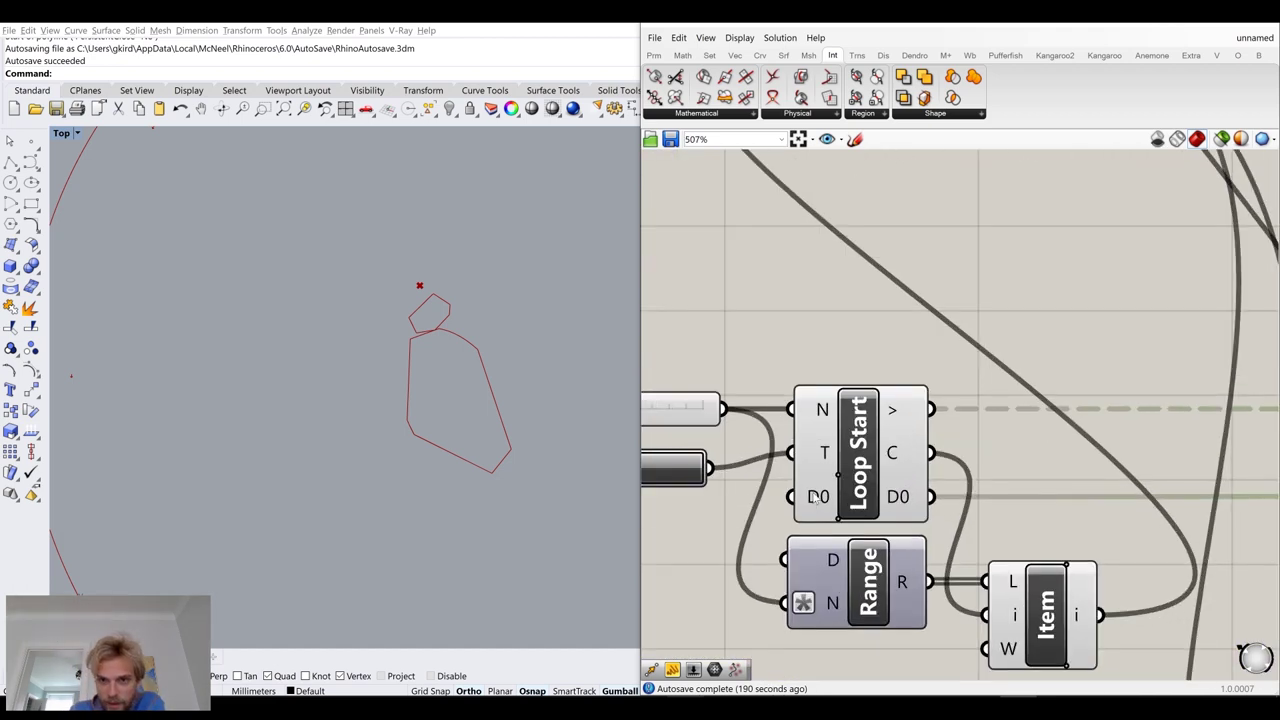
click(818, 507)
scroll(816, 505, down, 5)
scroll(963, 401, up, 4)
scroll(955, 390, up, 1)
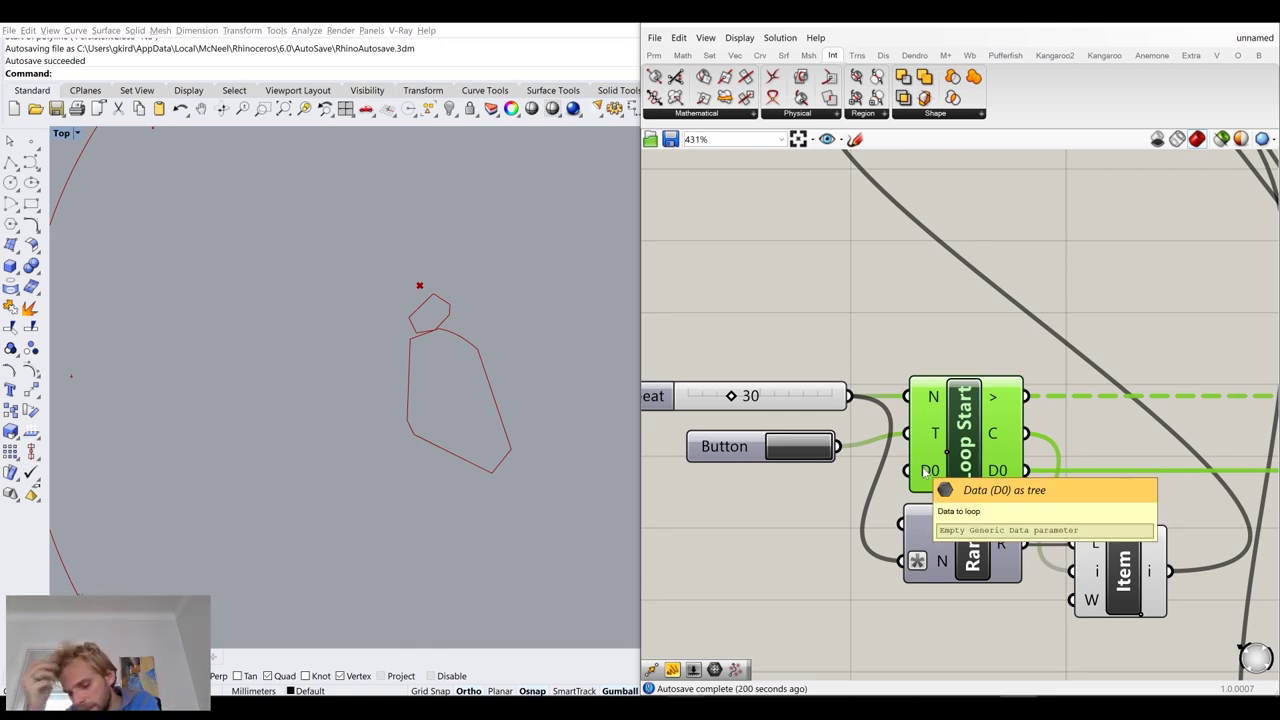
Delete the Button feeding the inner Loop Start's T input and shift the inner Loop Start slightly on the canvas
drag(979, 436, 981, 437)
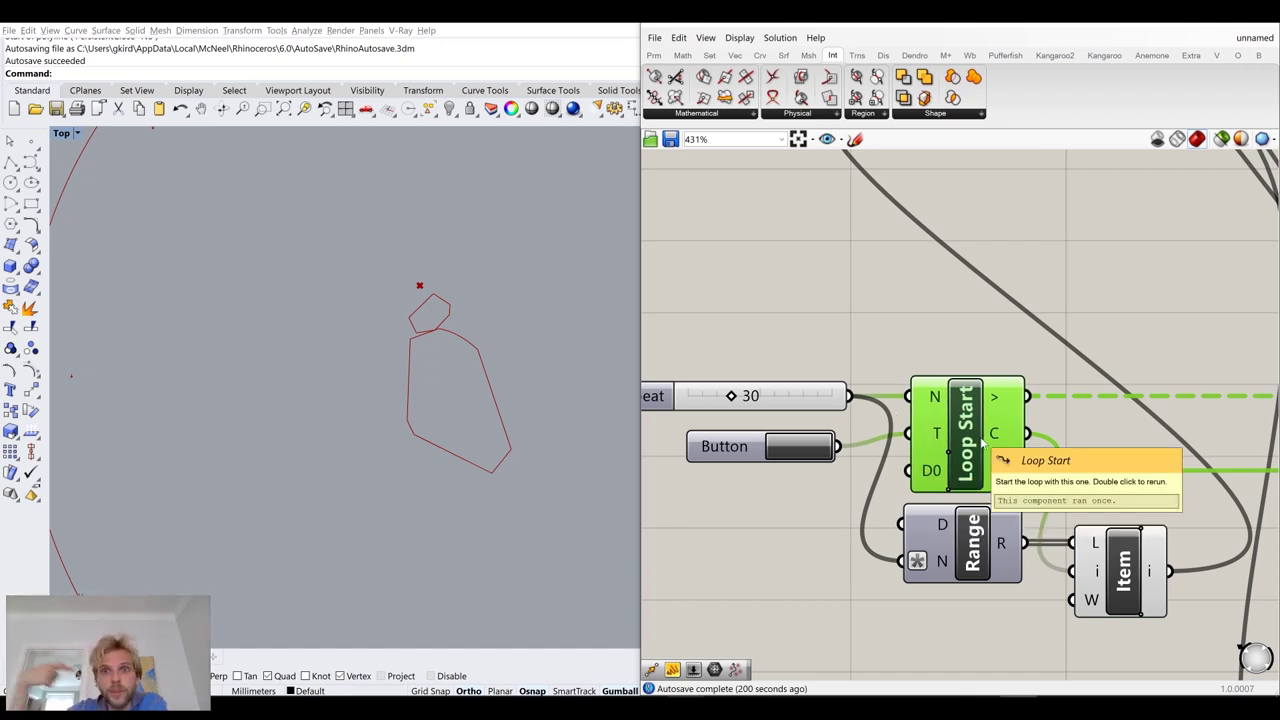
drag(730, 450, 752, 437)
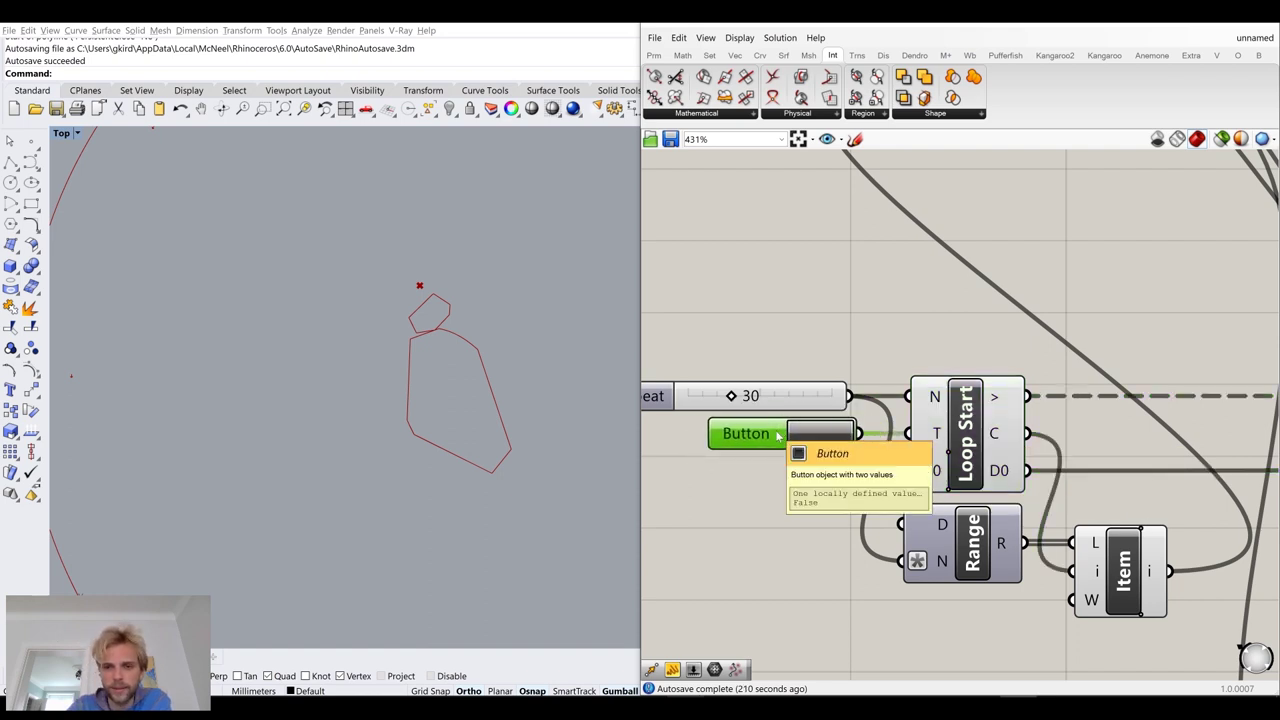
key(Delete)
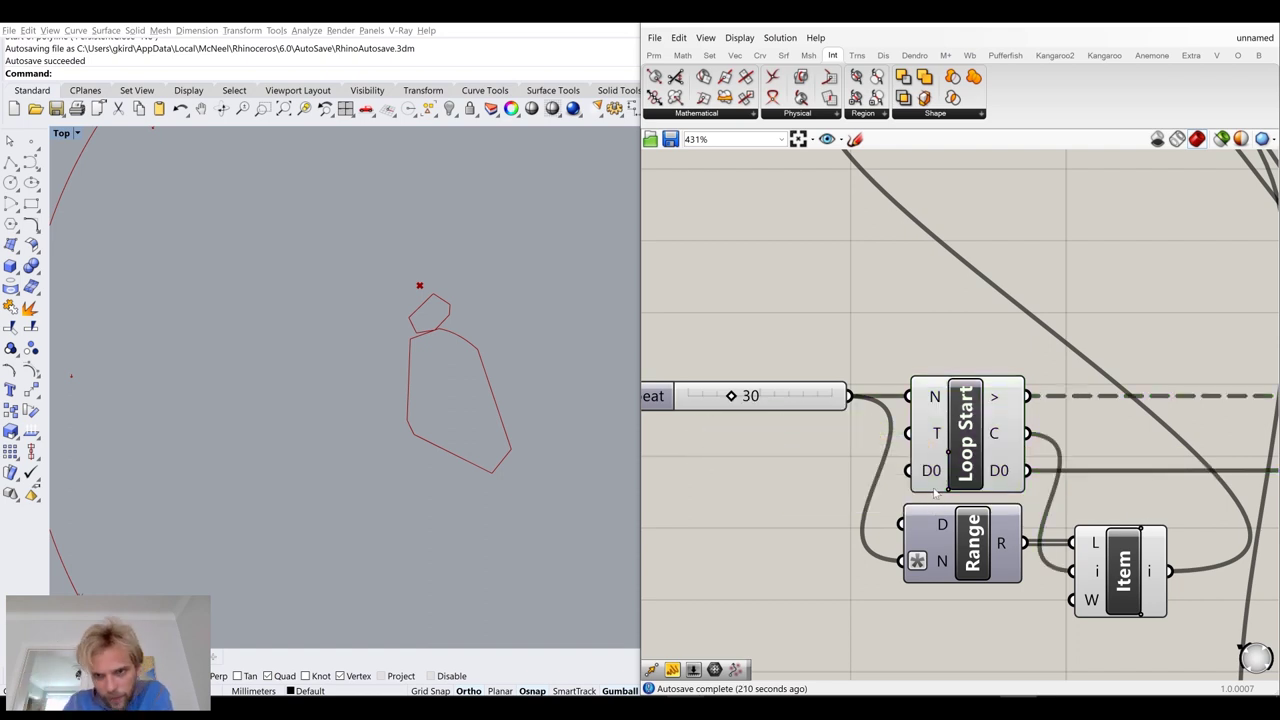
scroll(932, 478, down, 3)
scroll(940, 475, up, 2)
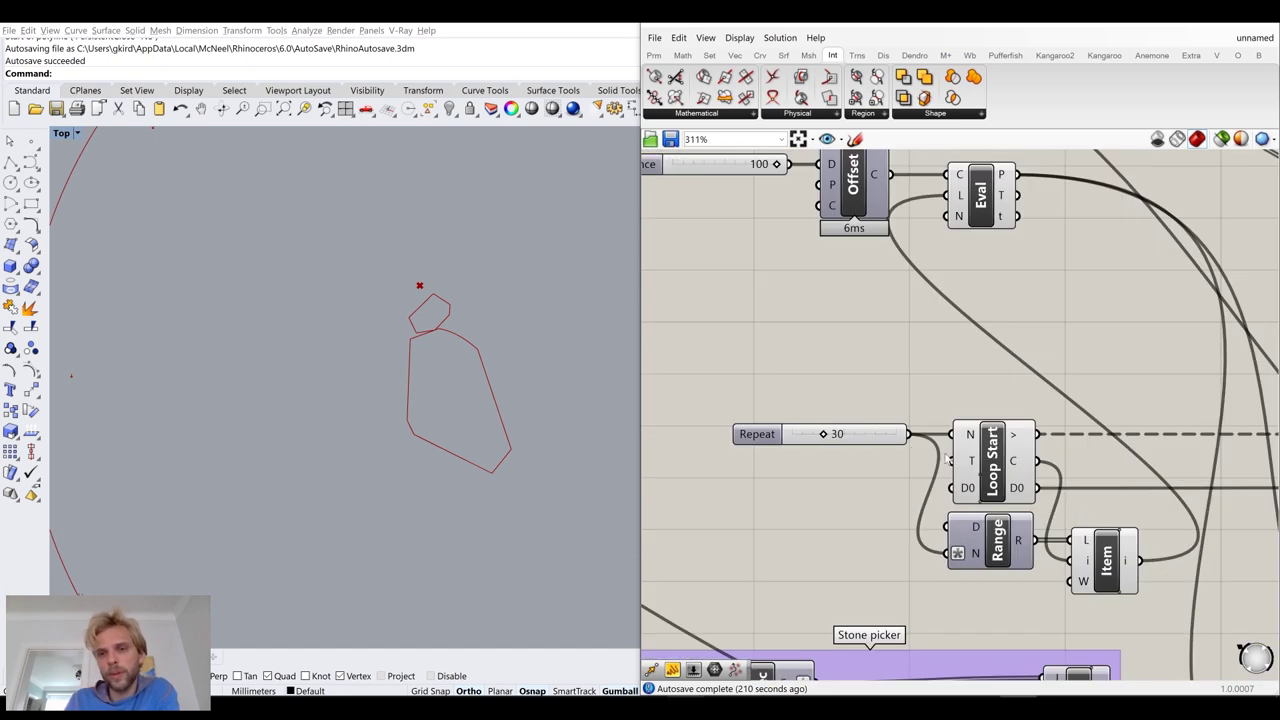
click(984, 476)
drag(986, 474, 991, 473)
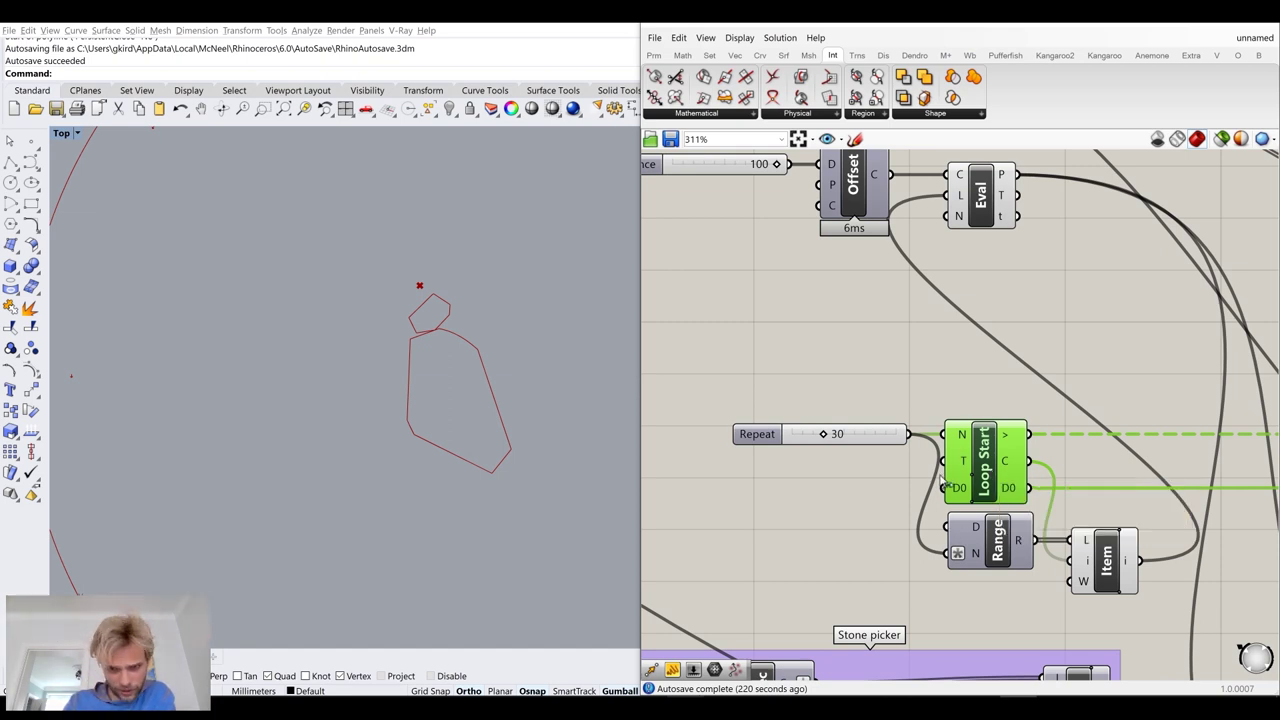
Connect the outer Loop Start's Counter output to the inner Loop Start's D0 input and check the counter's data
scroll(940, 485, down, 4)
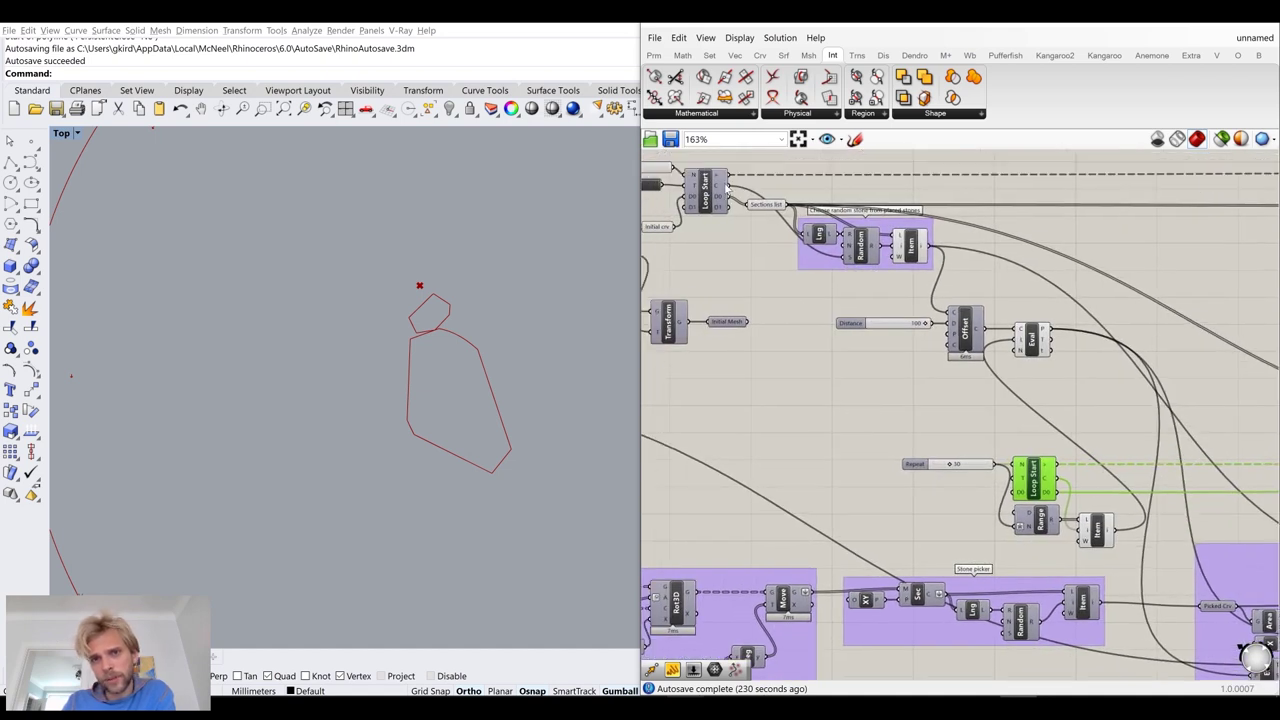
scroll(706, 200, up, 4)
drag(708, 200, 720, 195)
scroll(720, 195, down, 3)
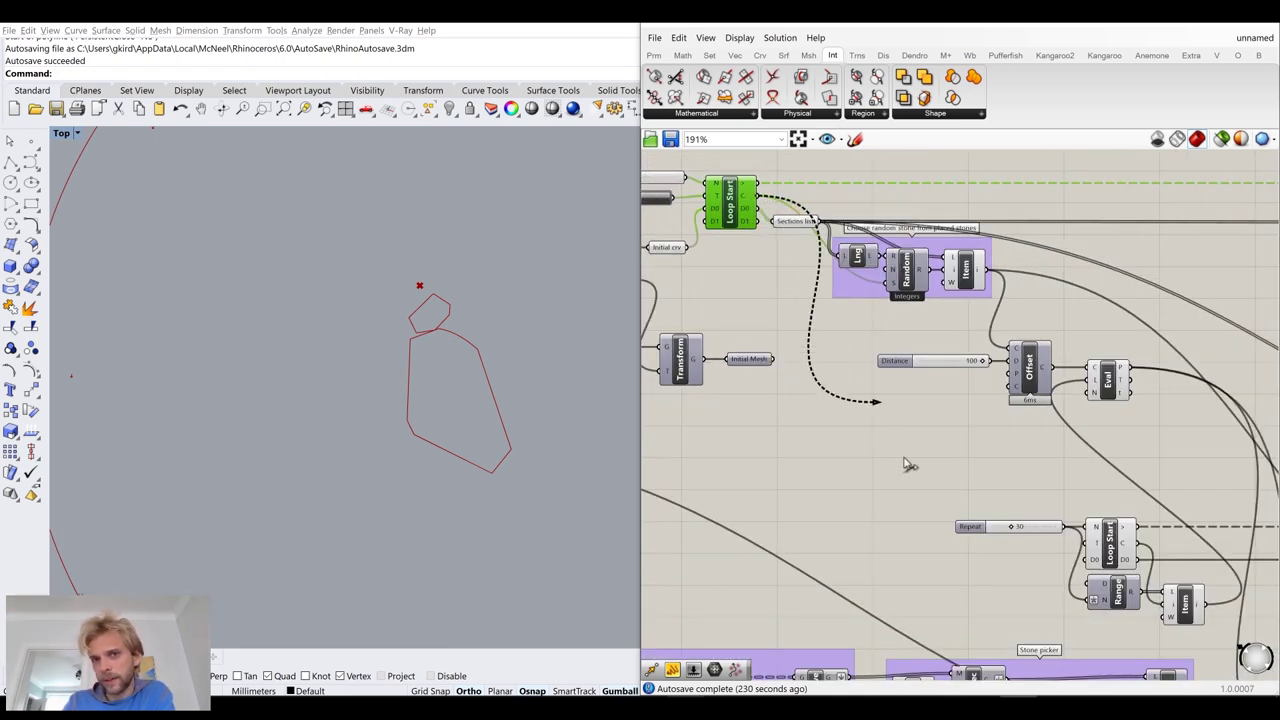
scroll(1083, 555, up, 3)
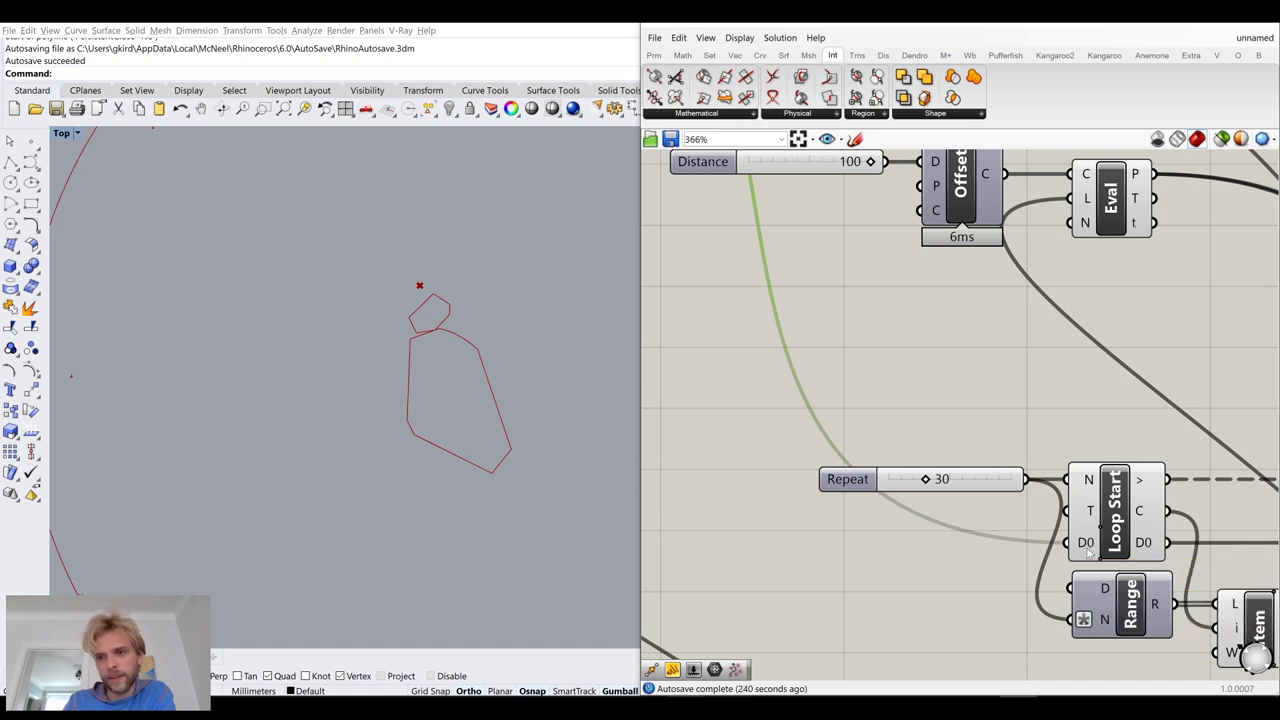
scroll(860, 360, down, 5)
right_drag(700, 165, 832, 320)
scroll(819, 290, up, 4)
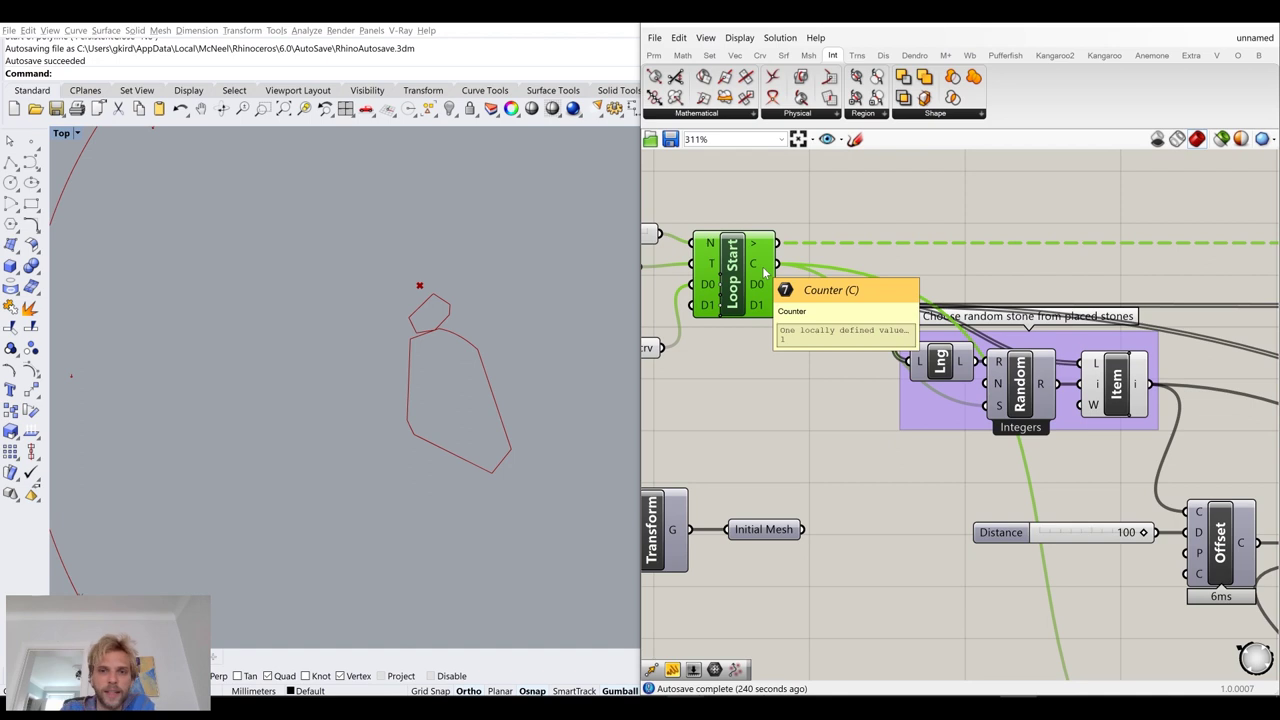
Try running the outer loop with its Repeat slider at 4 and at 10
scroll(763, 272, down, 4)
scroll(950, 506, up, 4)
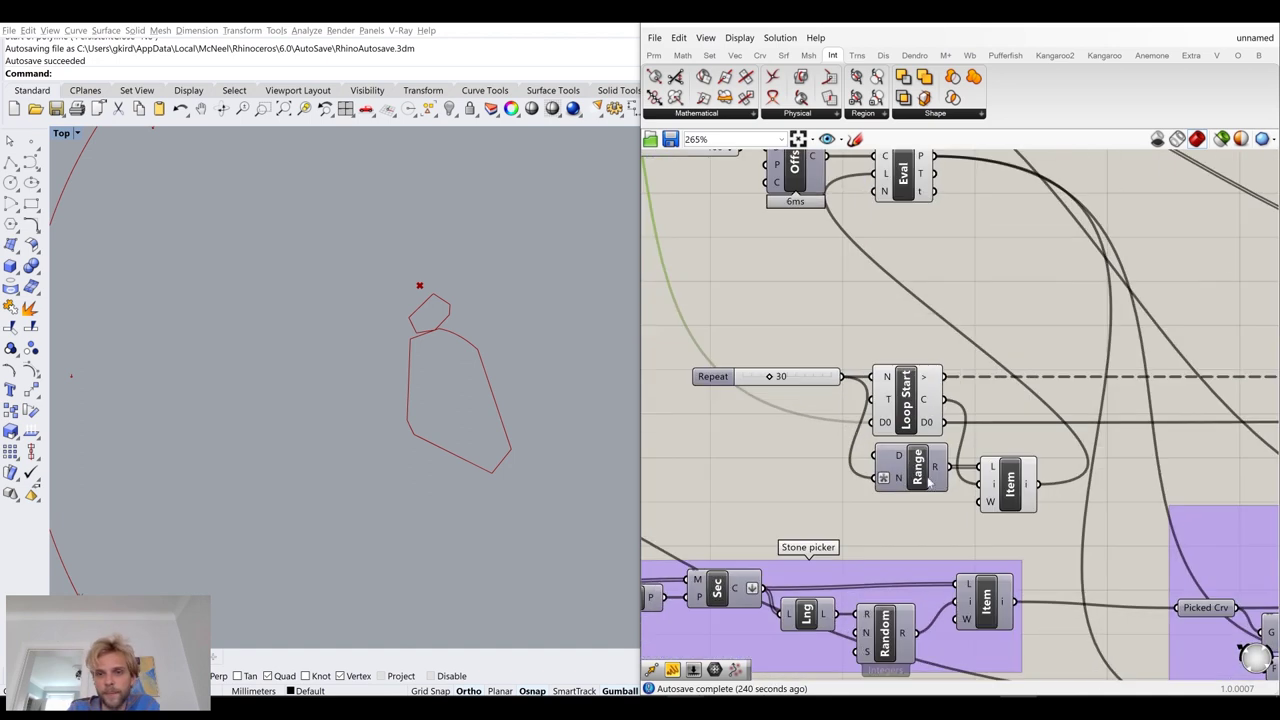
scroll(906, 452, up, 2)
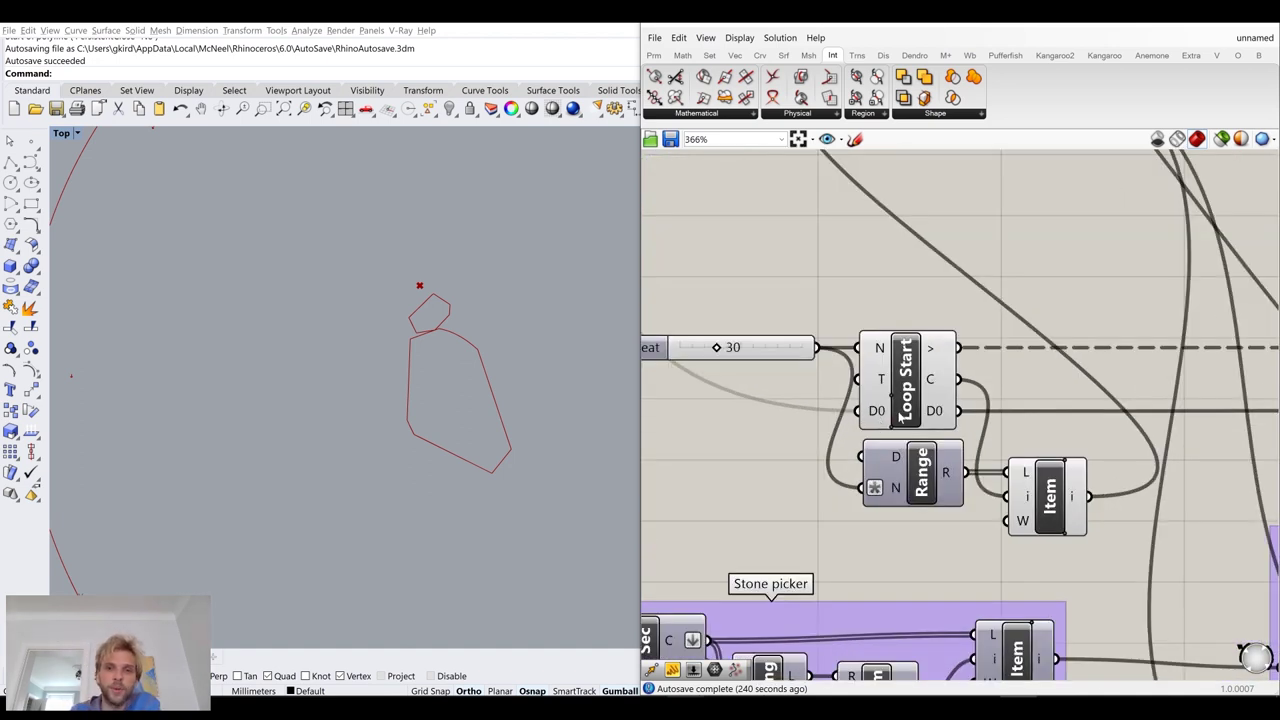
scroll(906, 422, down, 4)
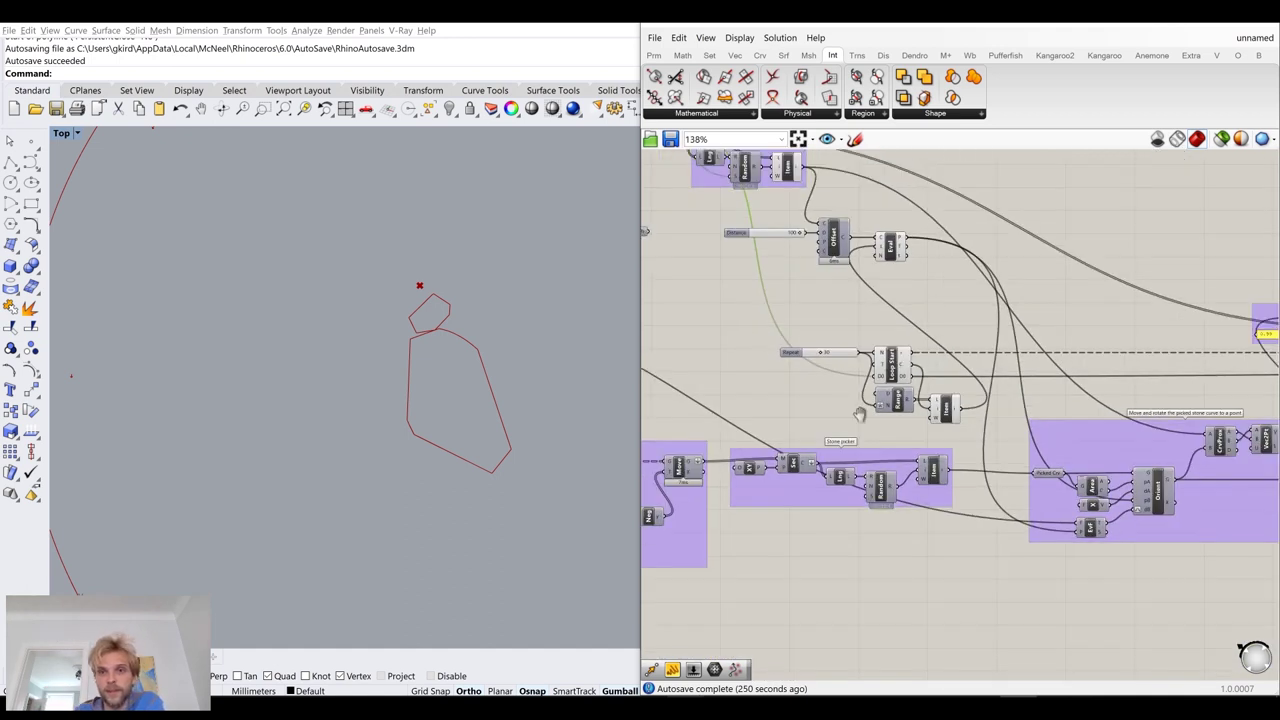
scroll(705, 278, up, 5)
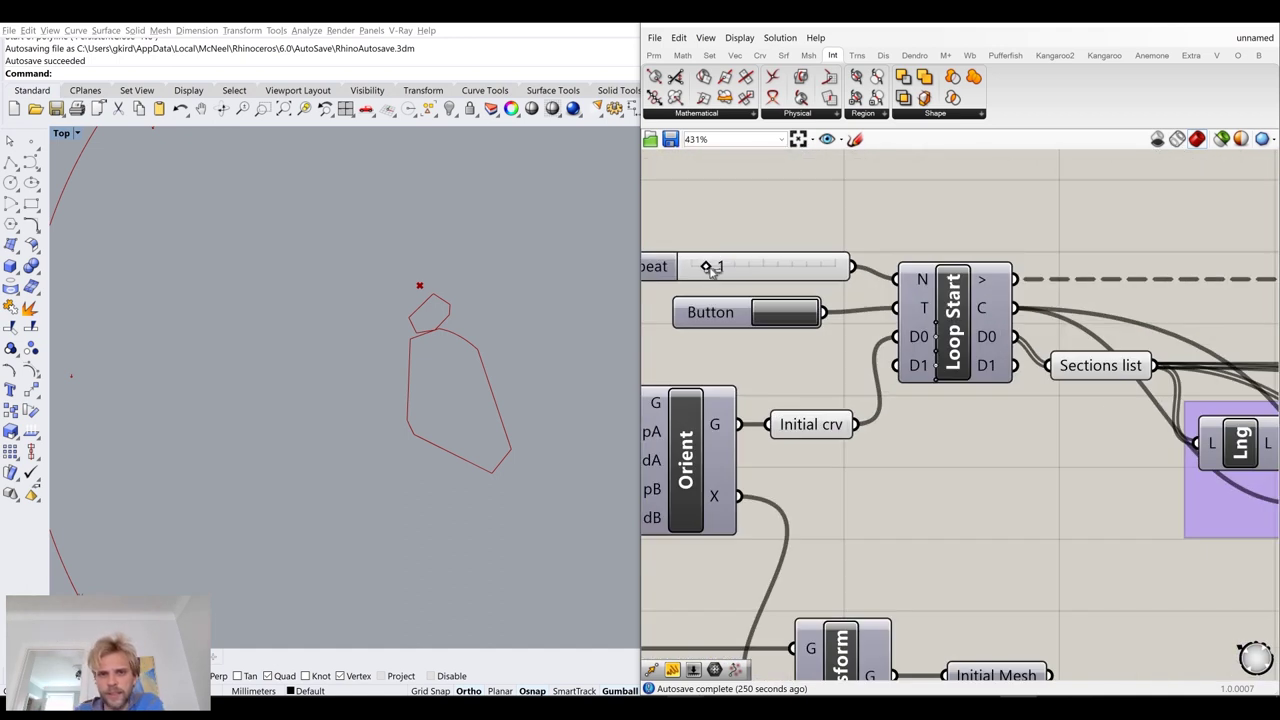
drag(706, 267, 807, 277)
click(778, 316)
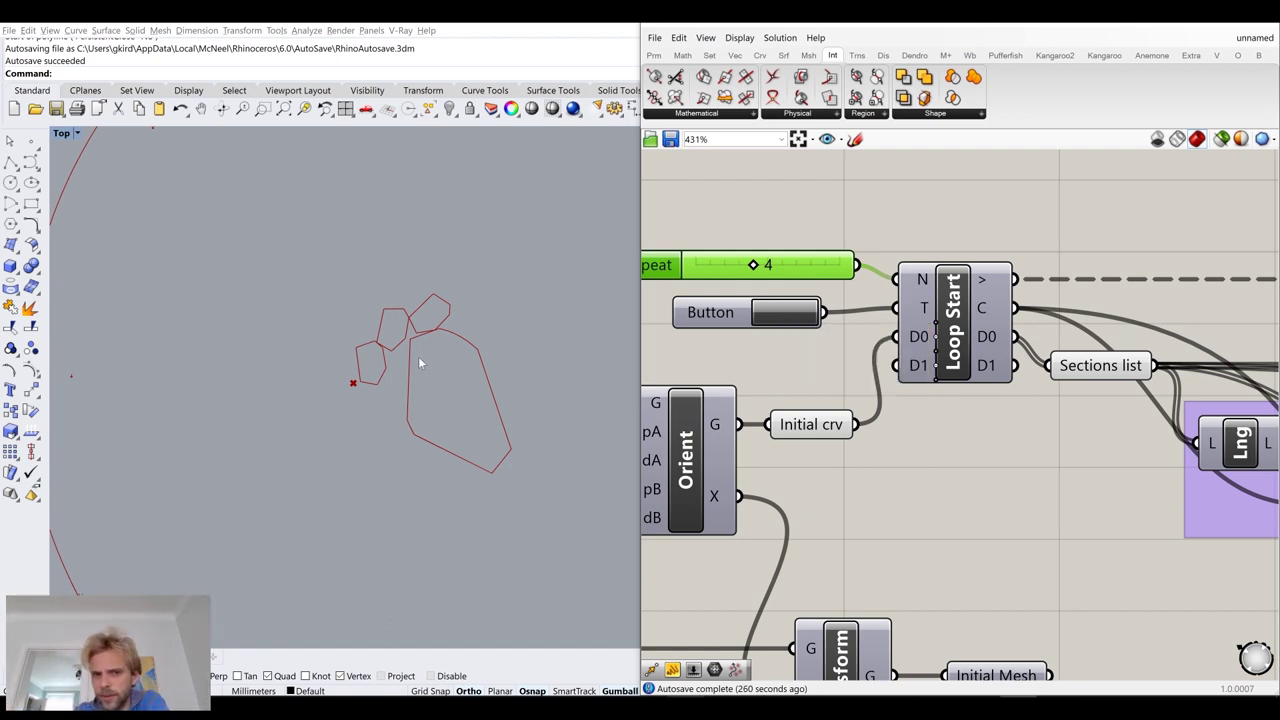
drag(753, 264, 839, 264)
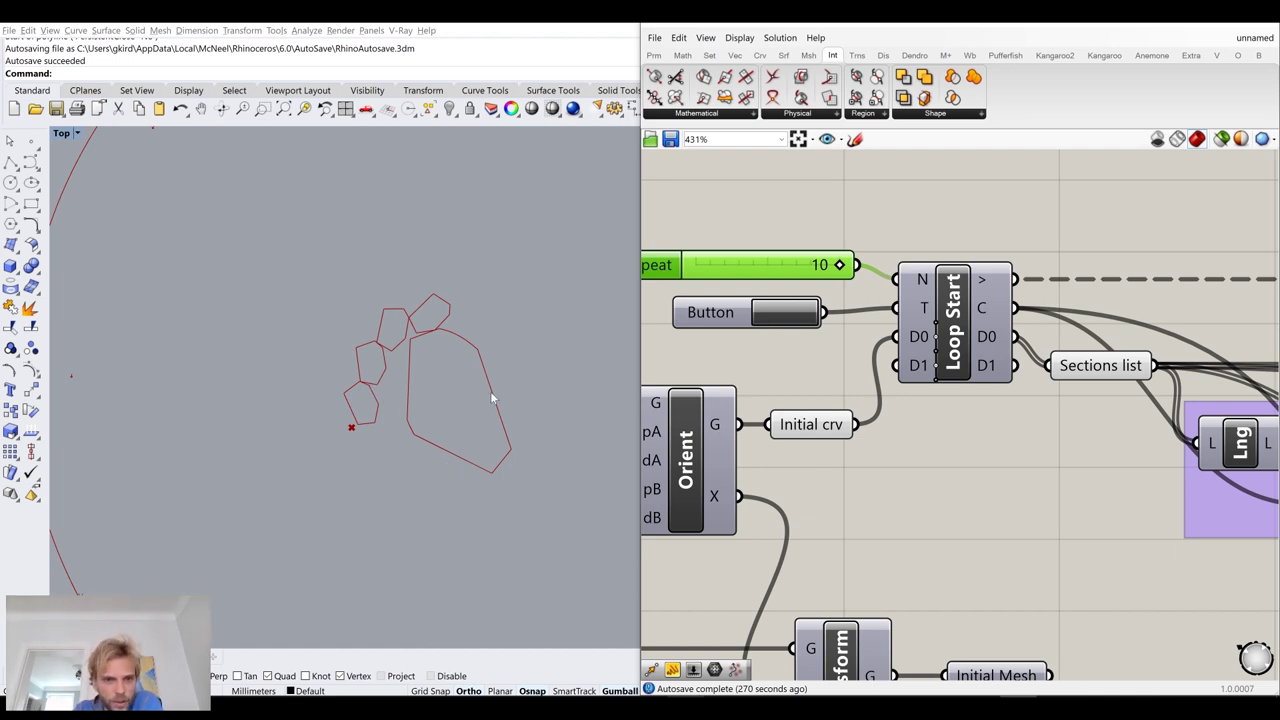
Lower the outer loop's Repeat slider to the low end of its range
drag(840, 265, 696, 265)
scroll(790, 372, down, 5)
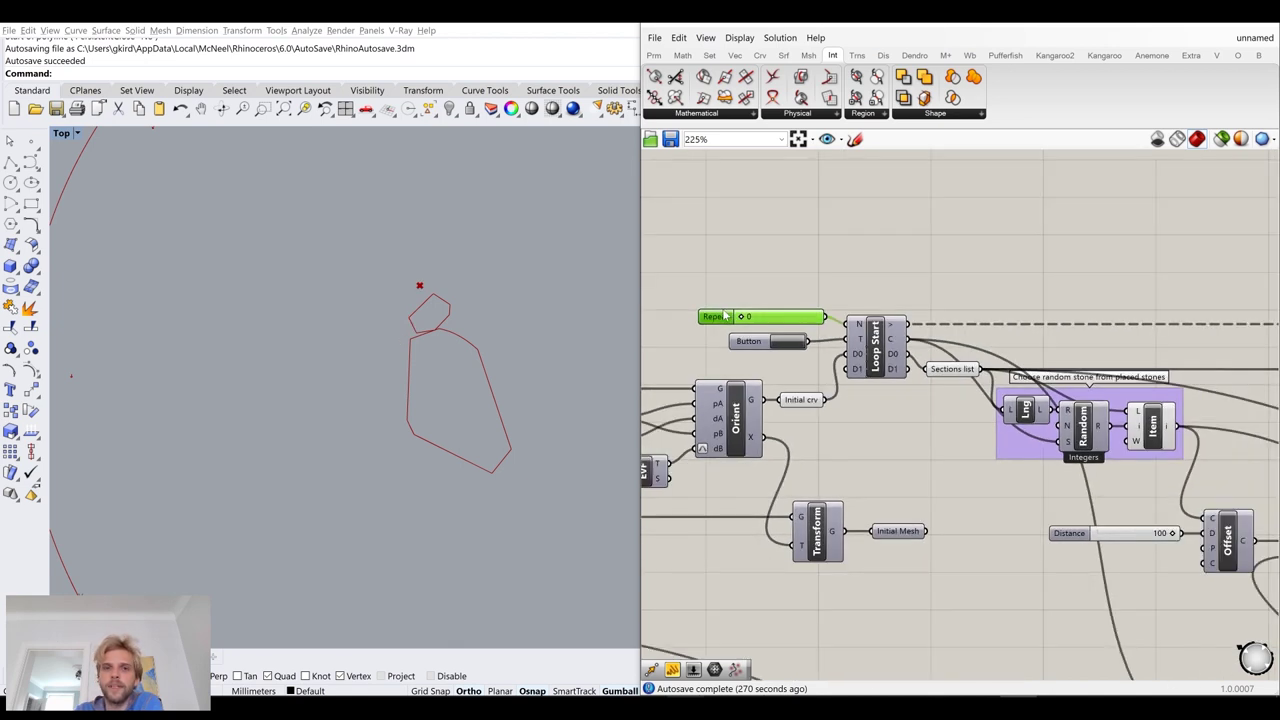
scroll(760, 320, up, 4)
drag(738, 314, 750, 315)
Examine the scaled outline from the Scale component in the curve intersection check group and turn off its preview
scroll(837, 428, down, 5)
right_drag(914, 457, 780, 375)
right_drag(1110, 515, 810, 380)
right_drag(1250, 606, 926, 461)
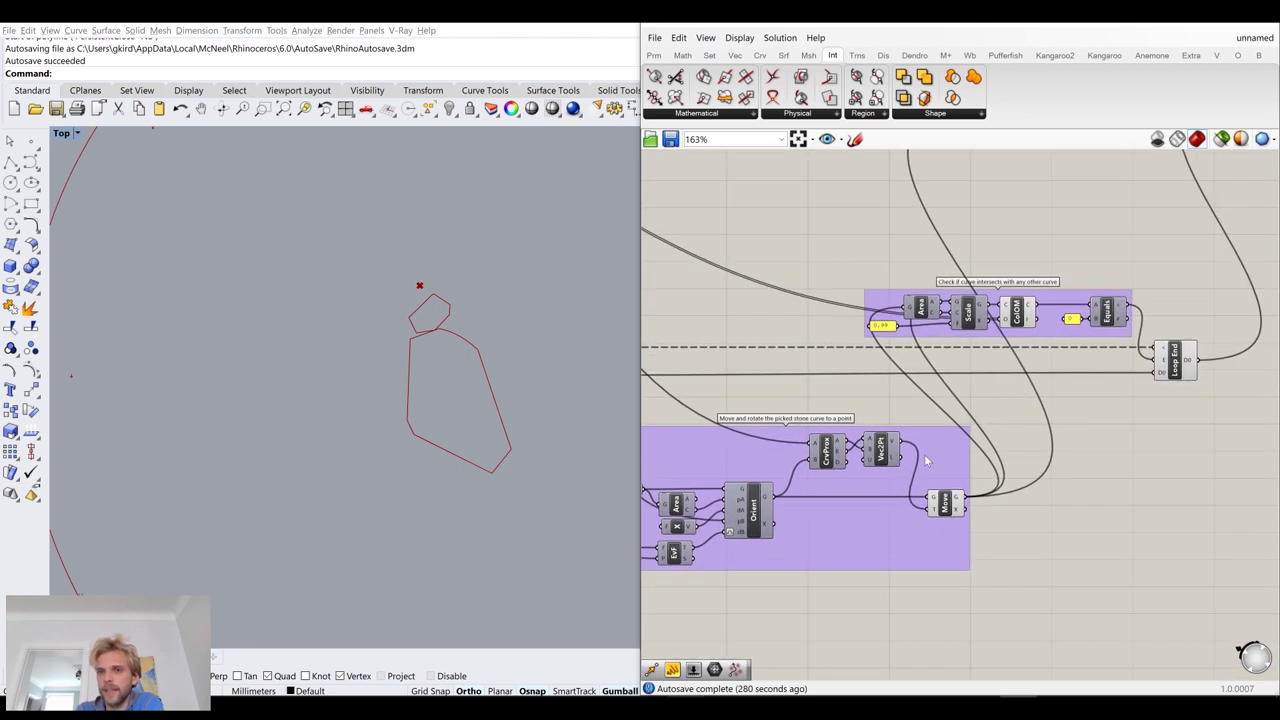
scroll(996, 300, up, 5)
click(928, 320)
scroll(361, 287, up, 5)
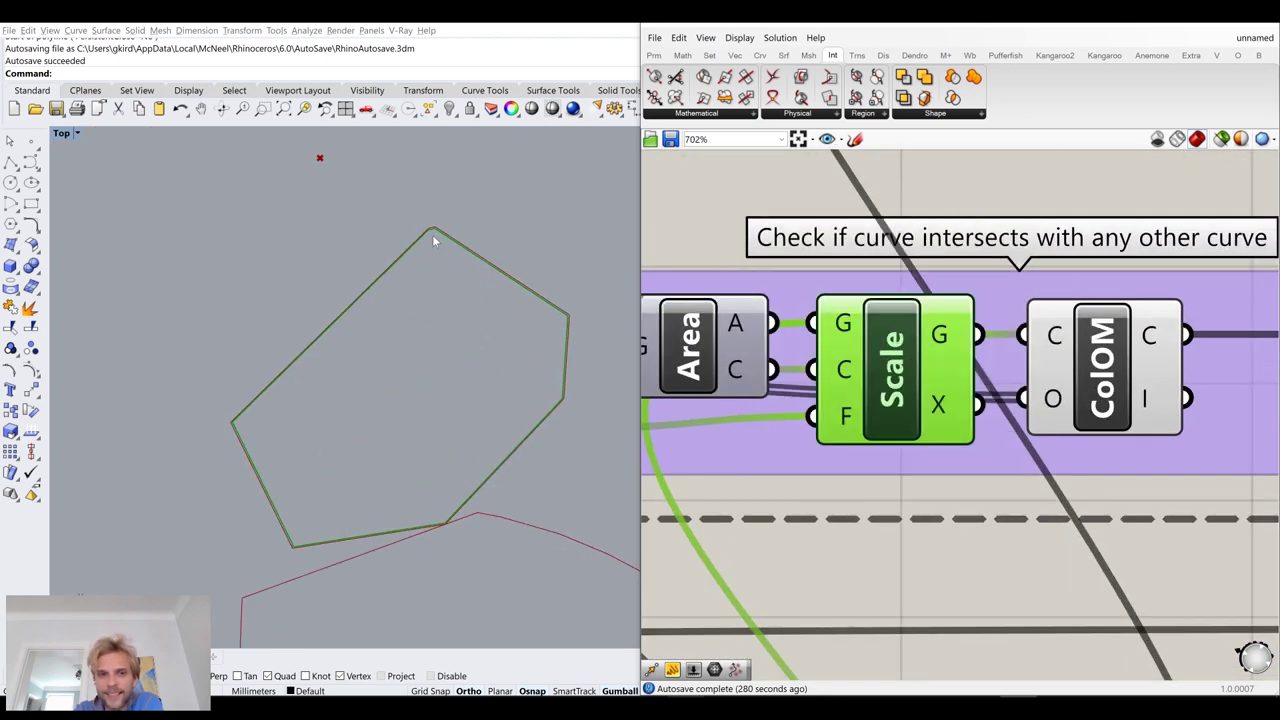
drag(905, 345, 914, 345)
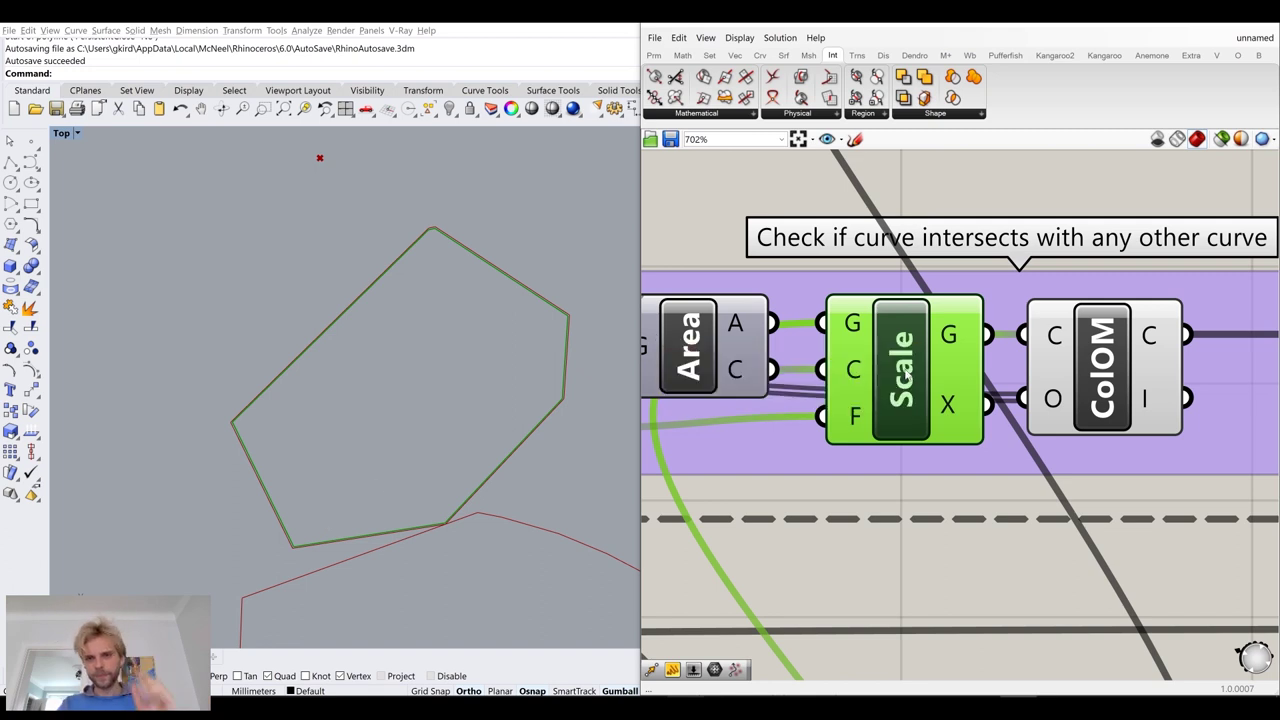
middle_click(907, 376)
click(953, 324)
click(925, 581)
Turn on the preview of the Area component in the intersection check group and view the stone's centroid in the Top viewport
scroll(925, 581, down, 4)
right_drag(926, 551, 913, 383)
drag(1064, 359, 1045, 323)
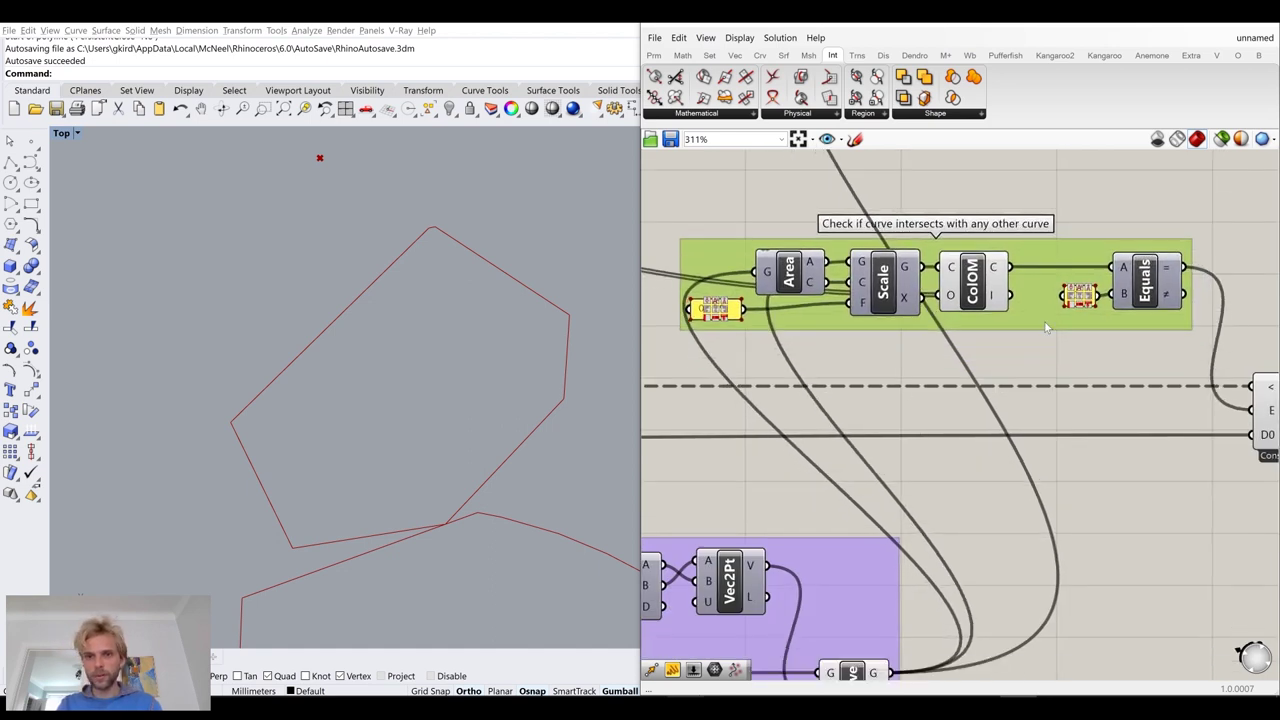
right_drag(840, 458, 894, 491)
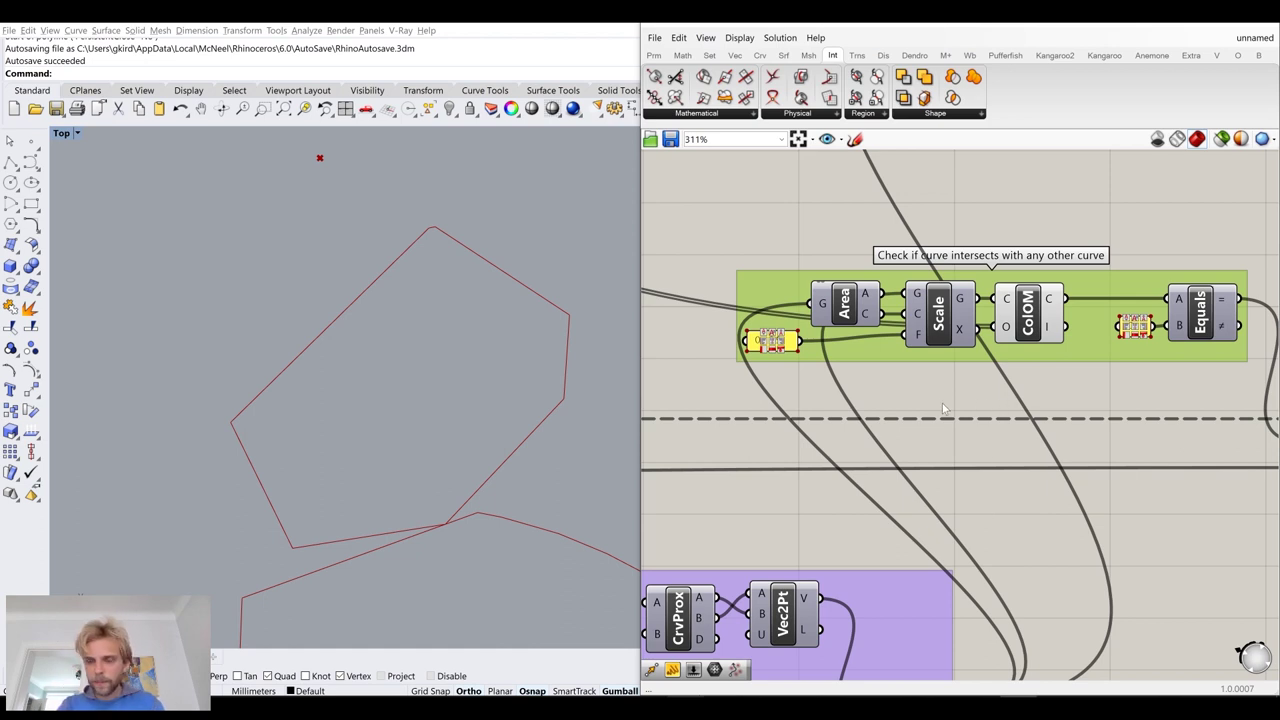
click(856, 312)
middle_click(843, 306)
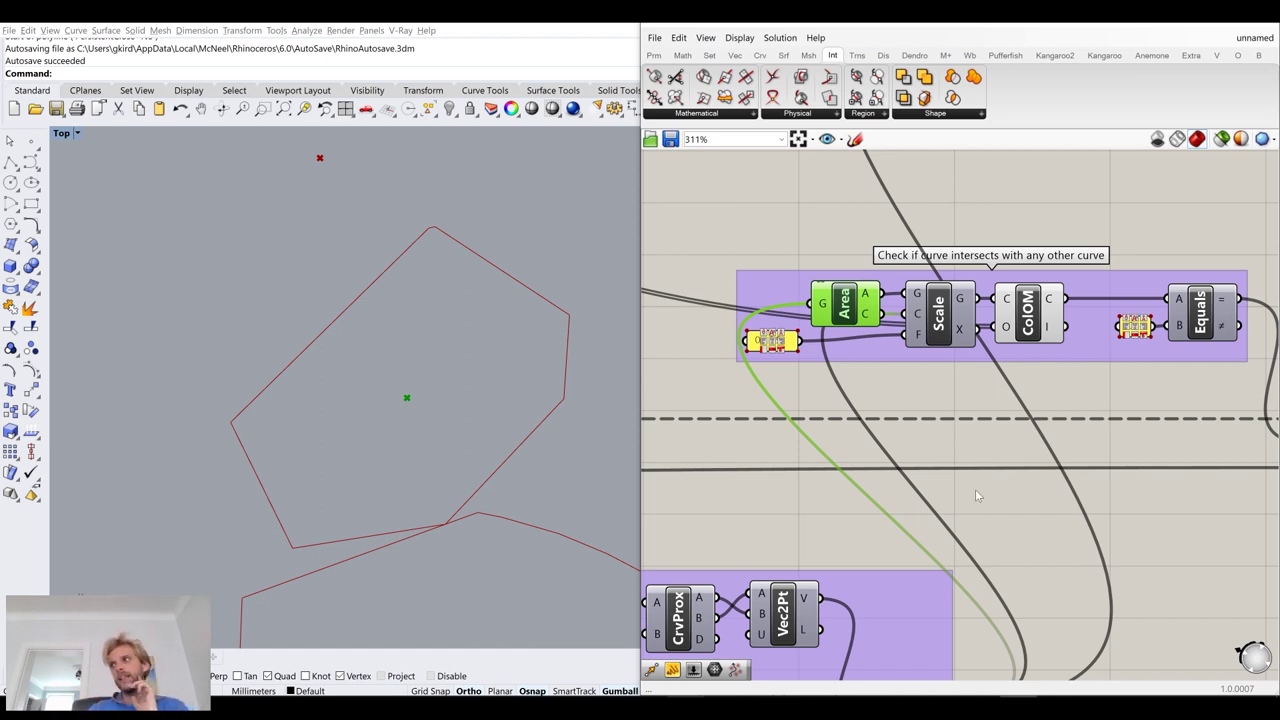
scroll(470, 490, down, 5)
right_drag(481, 524, 409, 386)
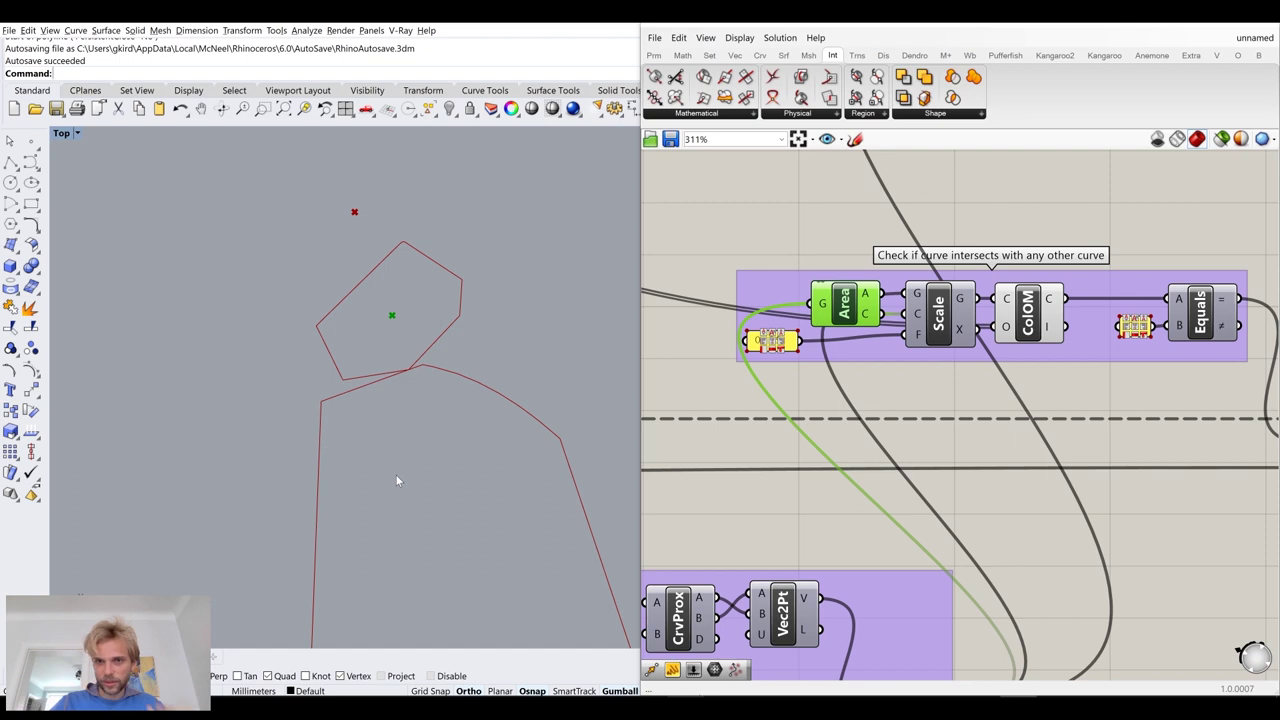
Add a Point in Curves component below the intersection check group and connect the Area component's centroid to its P input
double_click(1003, 522)
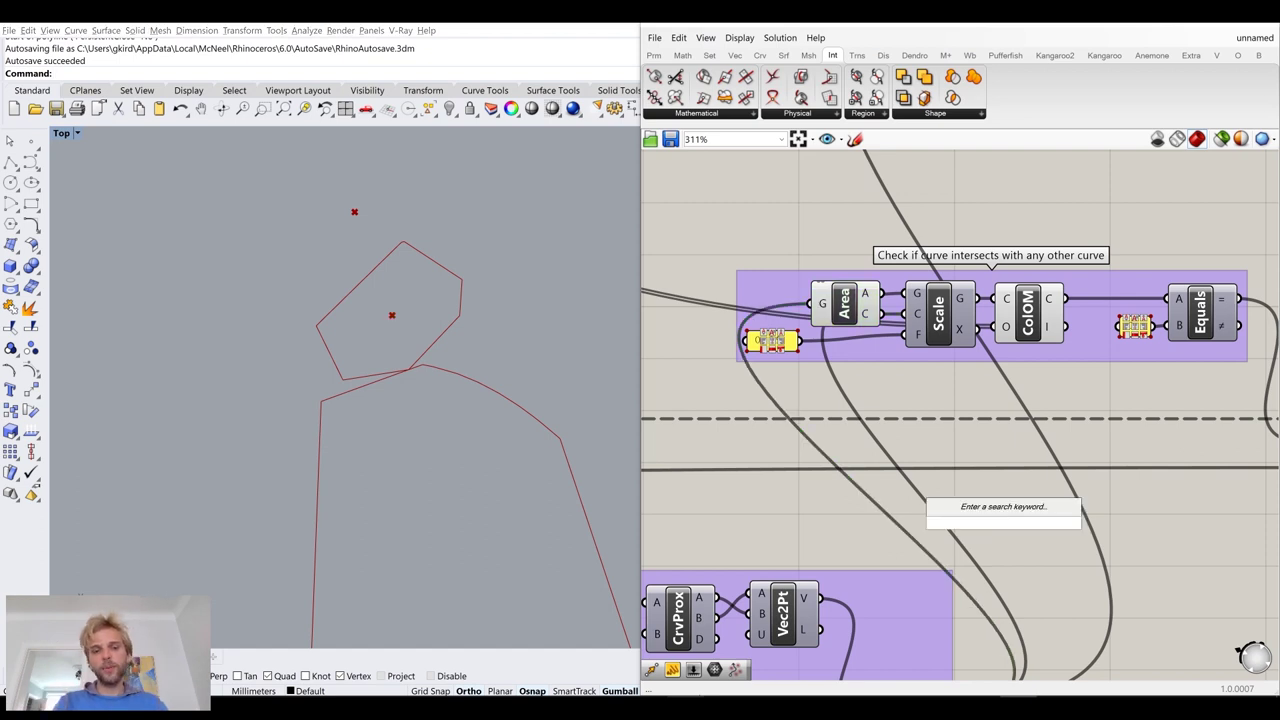
text(in curve)
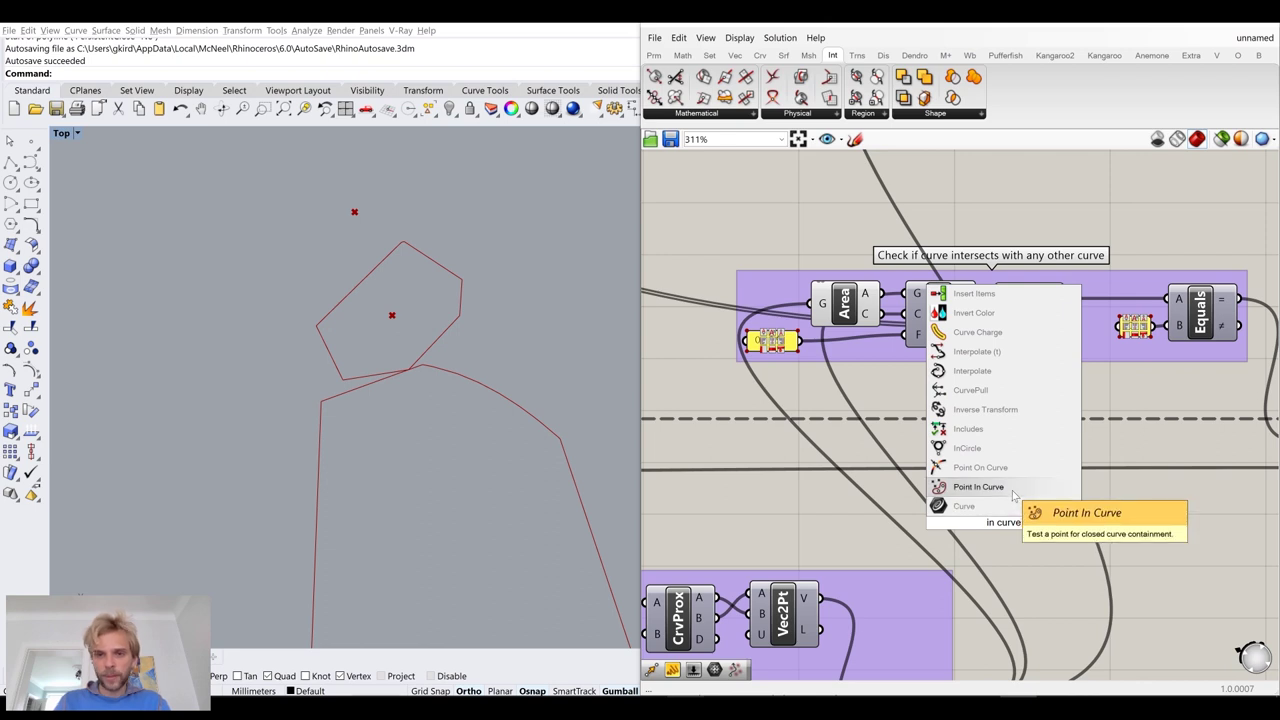
text(s)
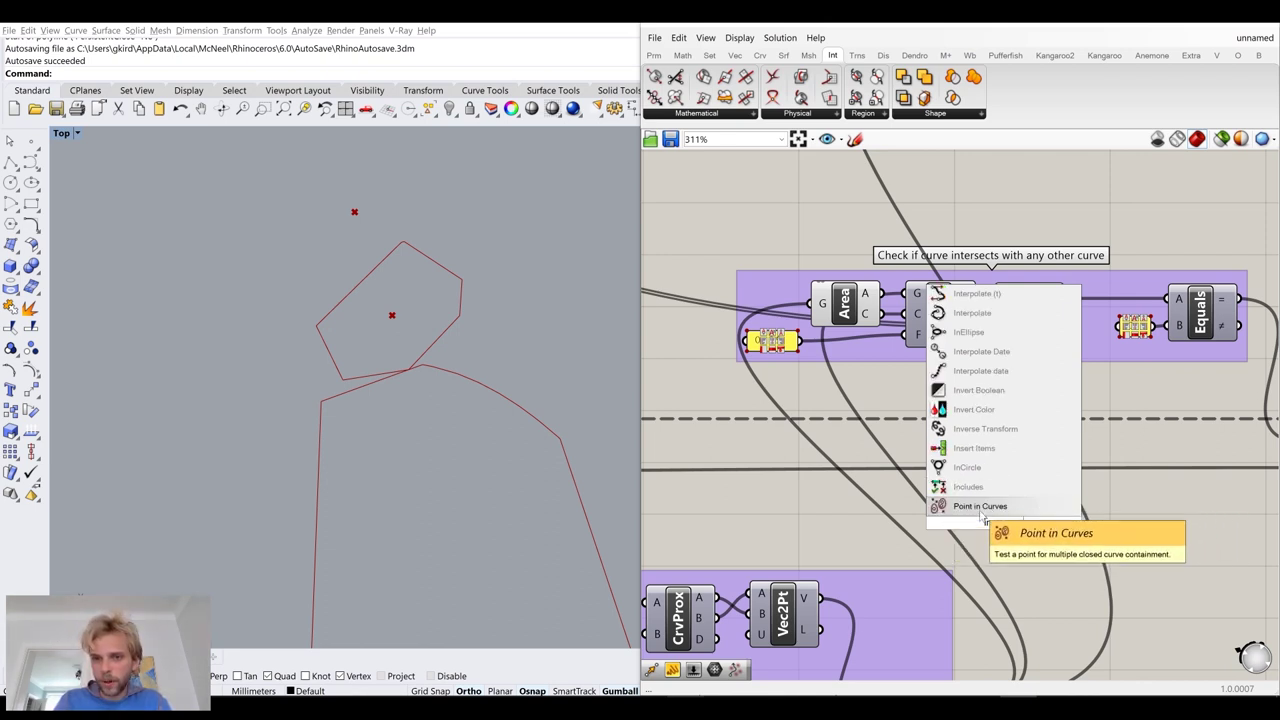
click(1008, 508)
drag(982, 537, 938, 463)
drag(898, 424, 880, 314)
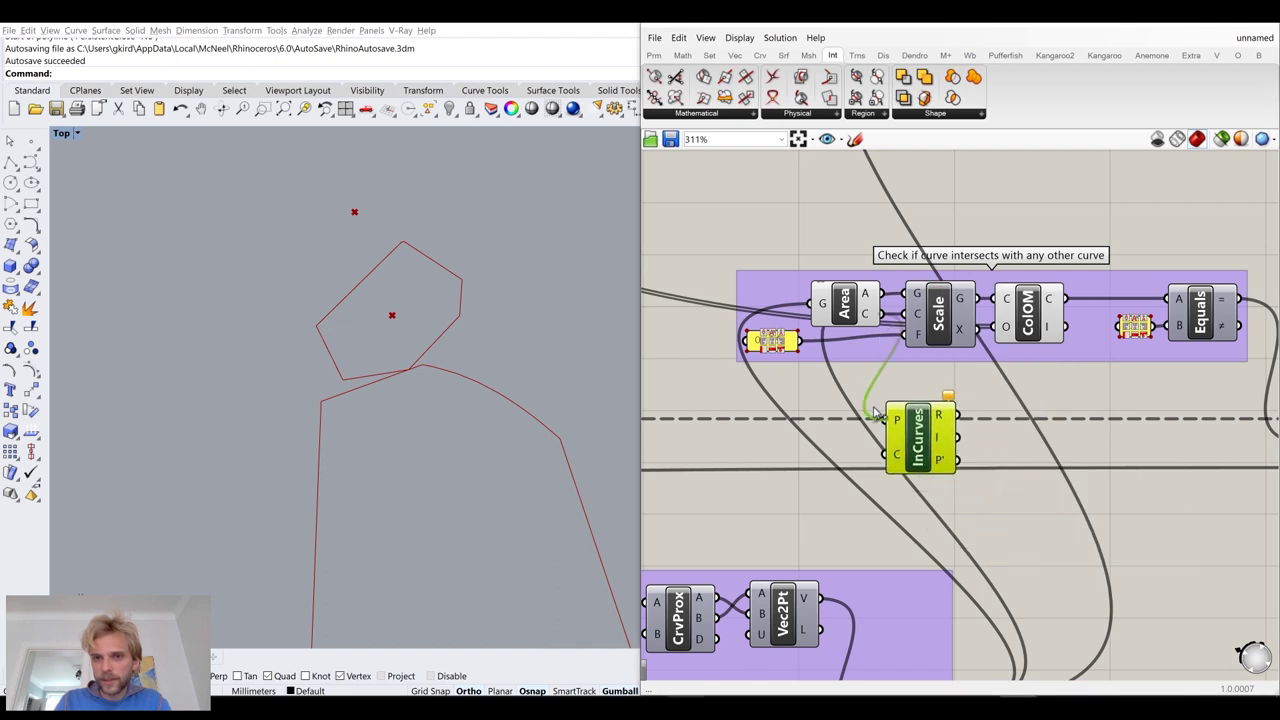
drag(918, 451, 936, 412)
Connect the Sections list to the C input of Point in Curves and check its Relationship output
scroll(936, 412, down, 5)
scroll(748, 352, up, 4)
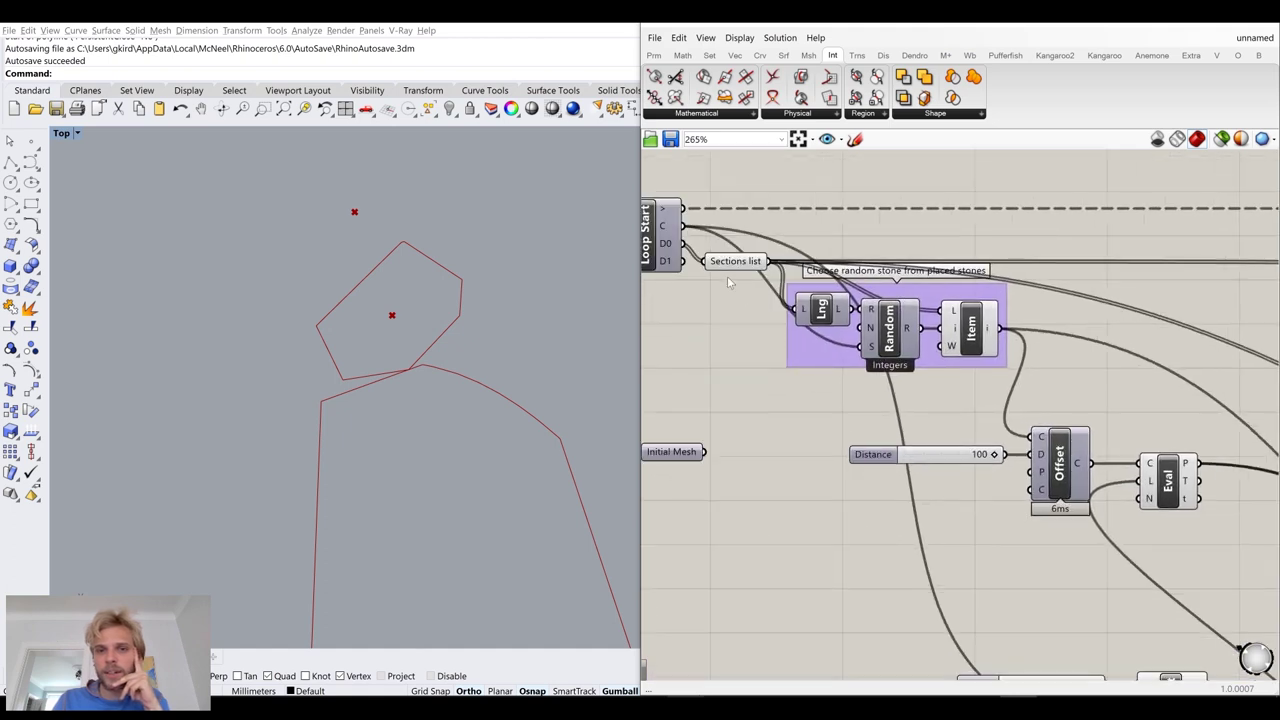
click(754, 246)
scroll(754, 252, down, 5)
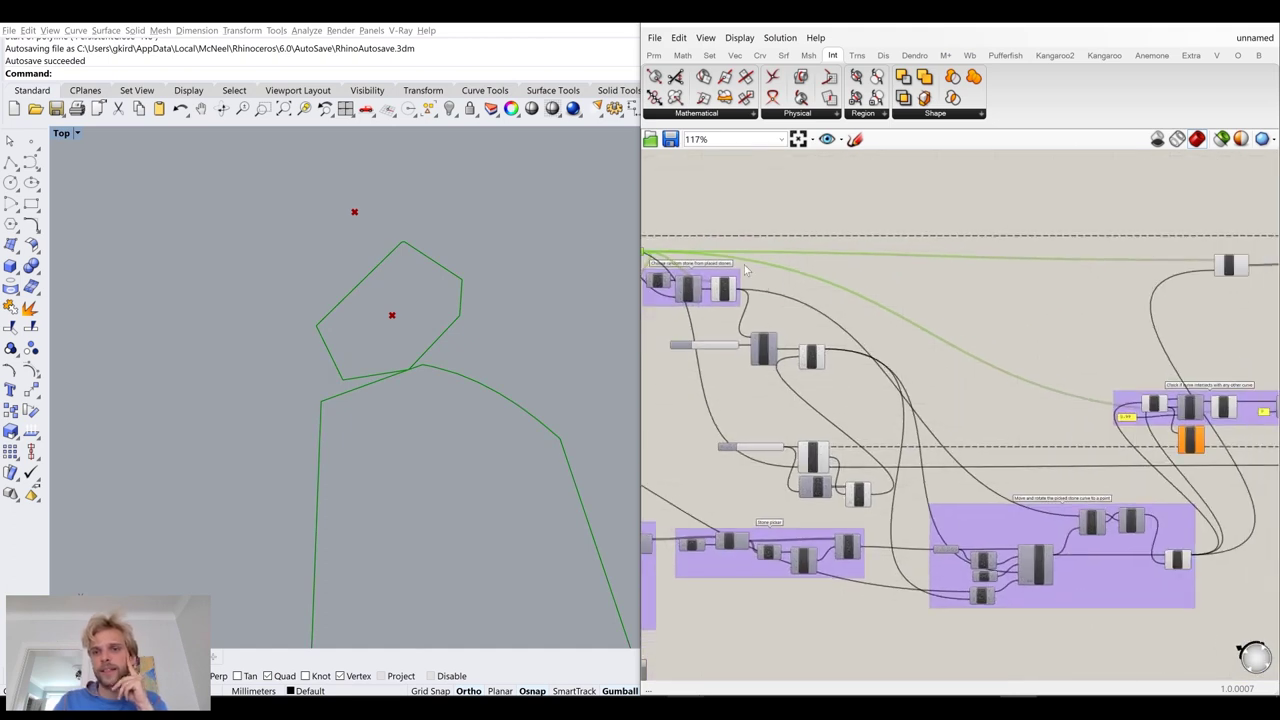
drag(676, 264, 1098, 423)
scroll(1150, 443, up, 6)
click(1098, 494)
right_drag(1140, 490, 1010, 486)
drag(1011, 375, 1011, 403)
scroll(1011, 403, up, 4)
mouse_move(1018, 410)
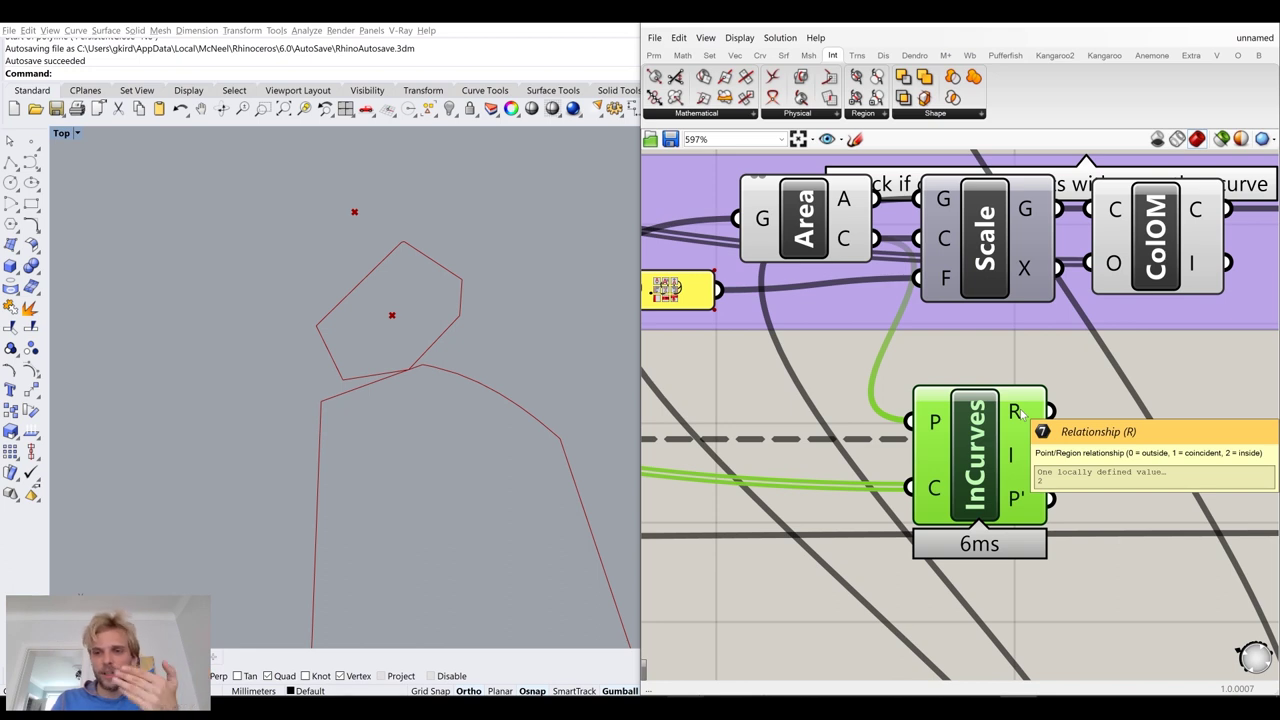
scroll(1021, 413, down, 3)
right_drag(1065, 511, 905, 411)
double_click(935, 437)
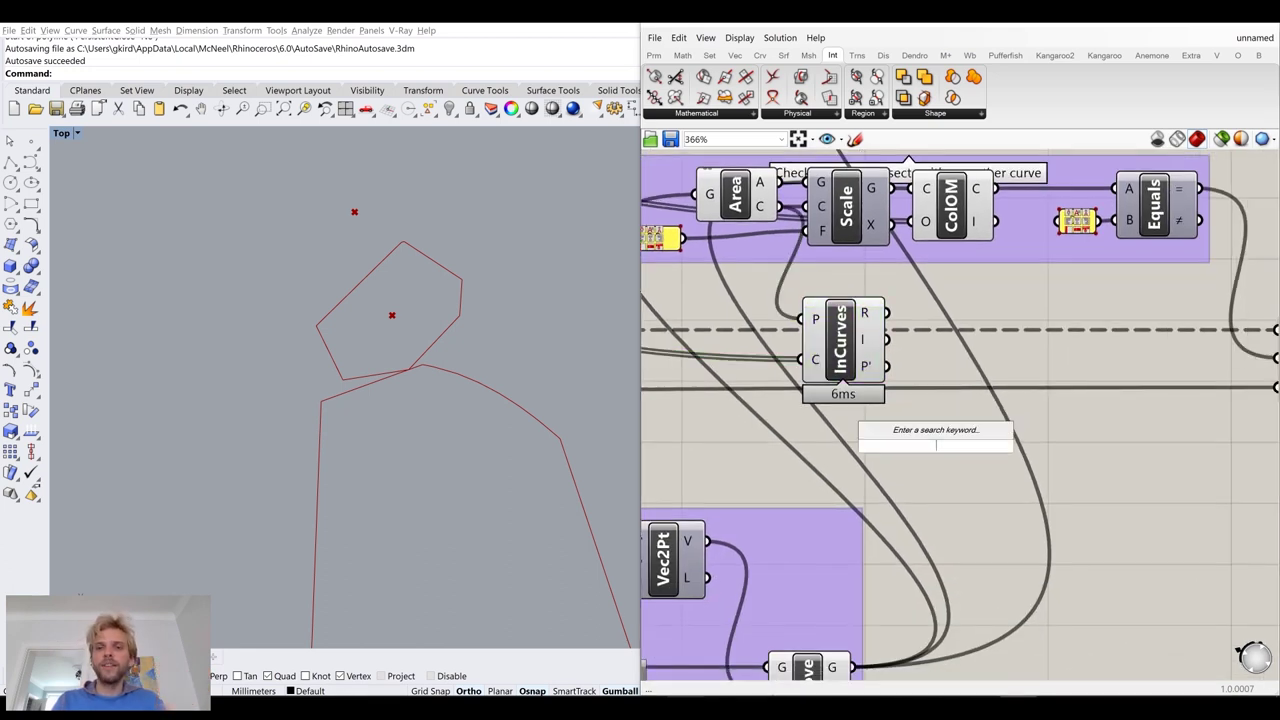
text(mass)
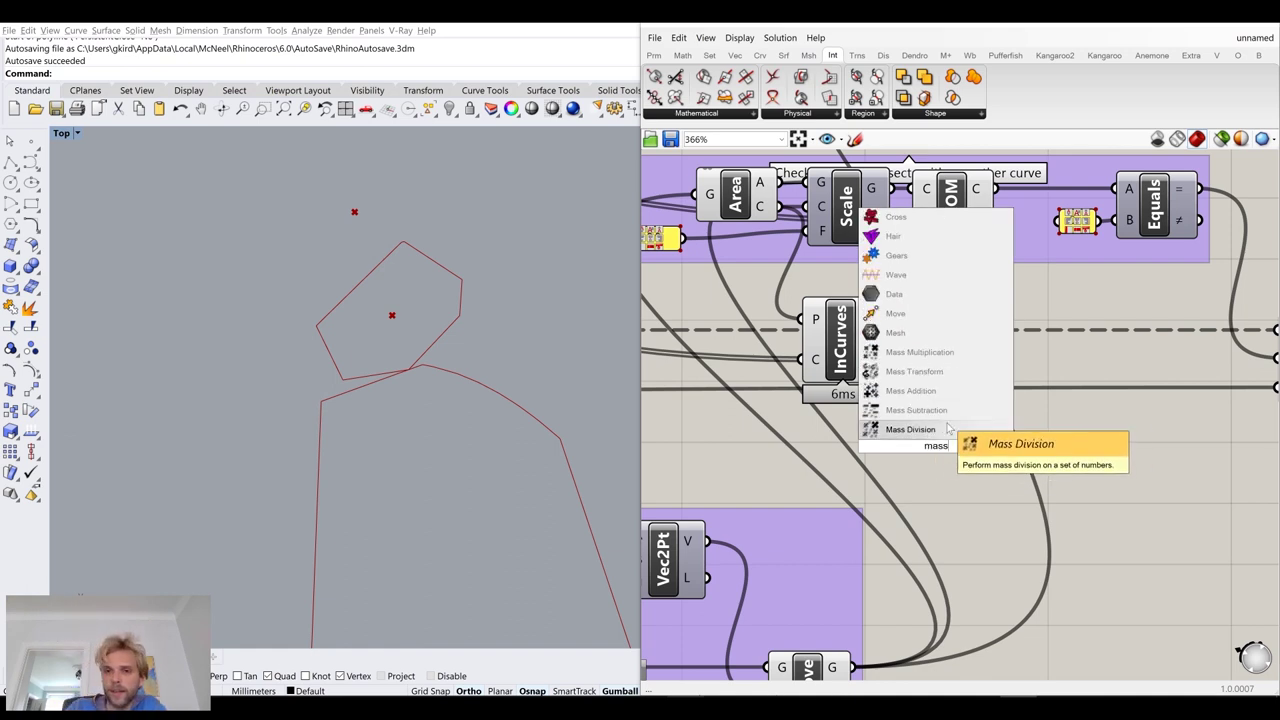
click(926, 432)
drag(886, 313, 980, 345)
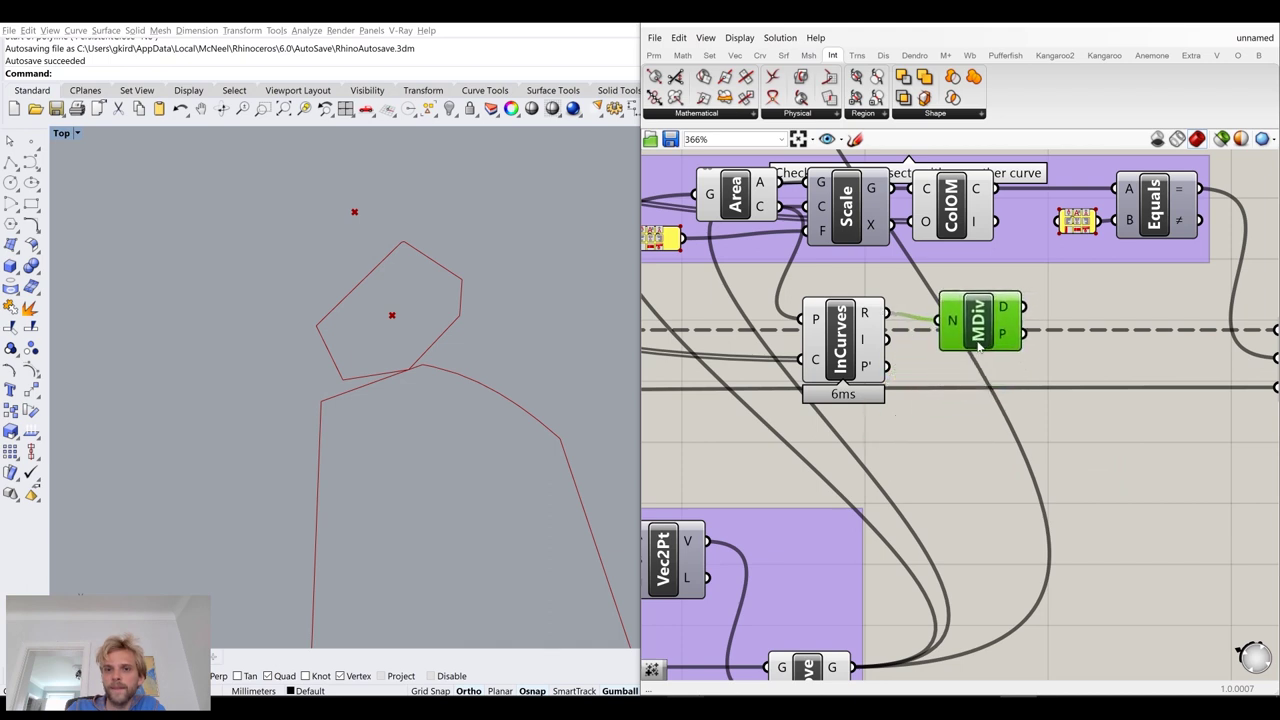
key(Delete)
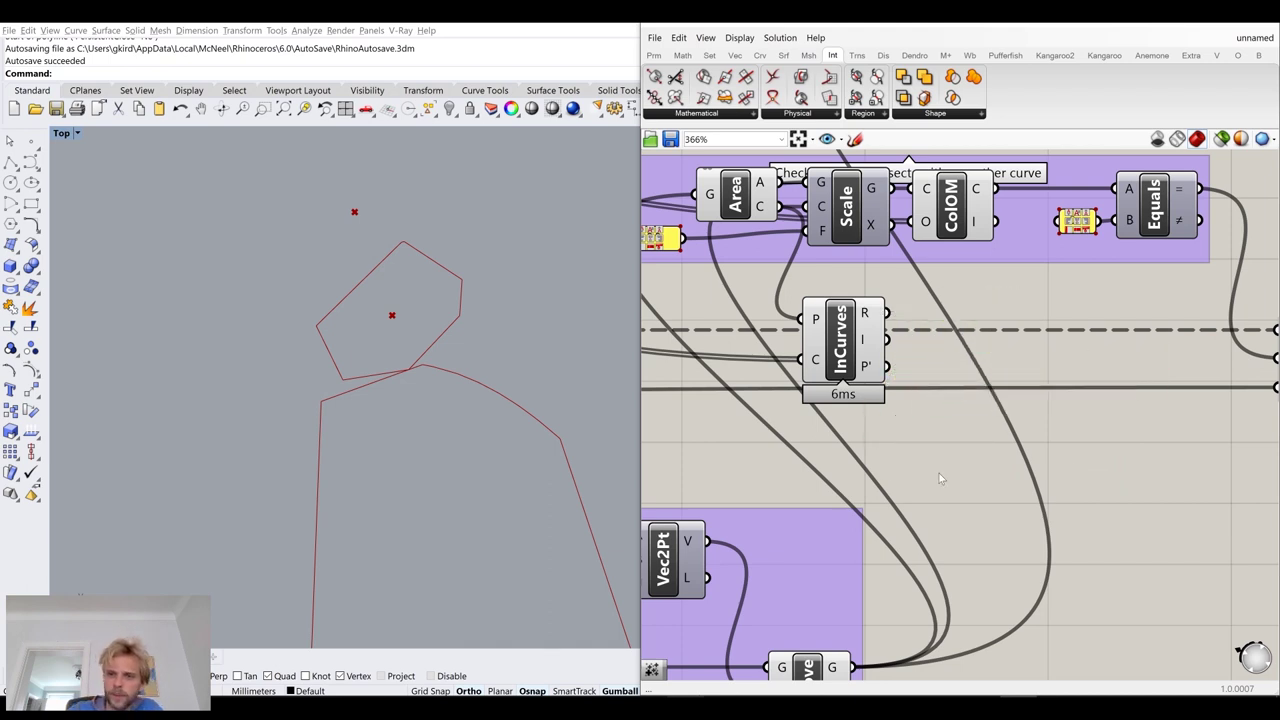
Add a Mass Addition component beside Point in Curves, feed it the Relationship output and check its result
double_click(898, 447)
text(mass add)
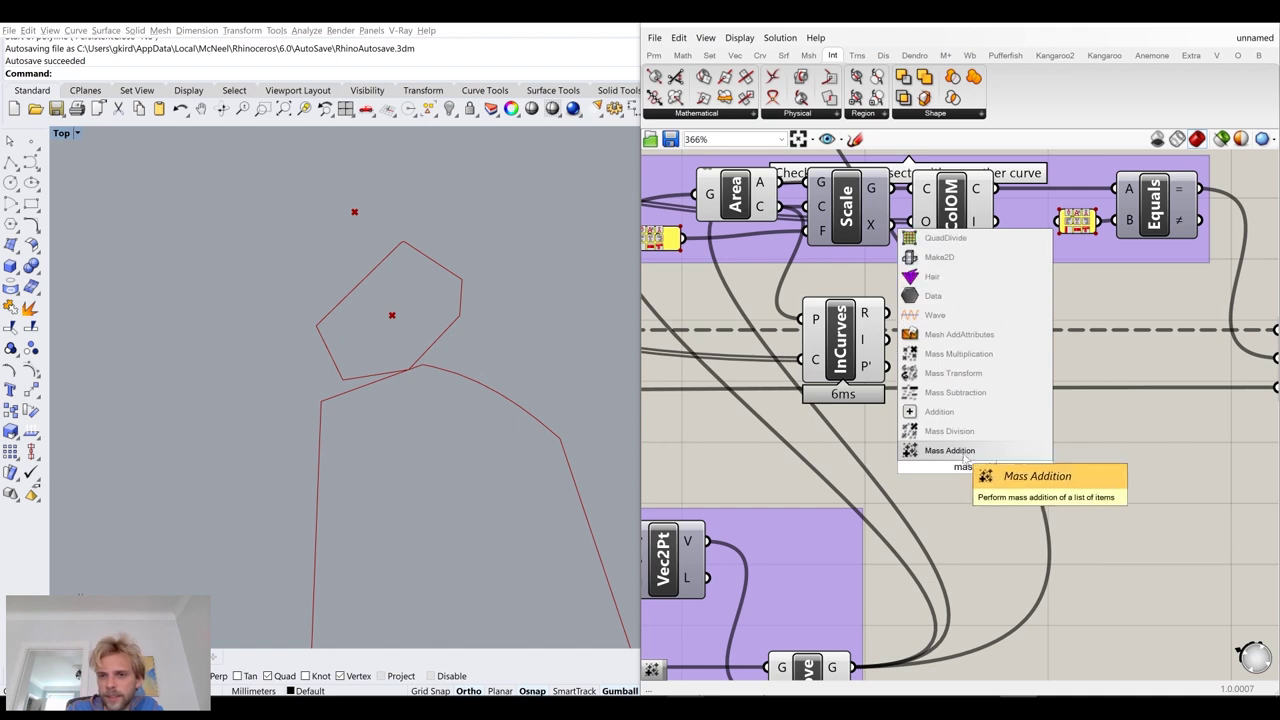
click(974, 451)
drag(980, 472, 988, 307)
drag(888, 312, 941, 303)
drag(1000, 296, 984, 308)
mouse_move(995, 303)
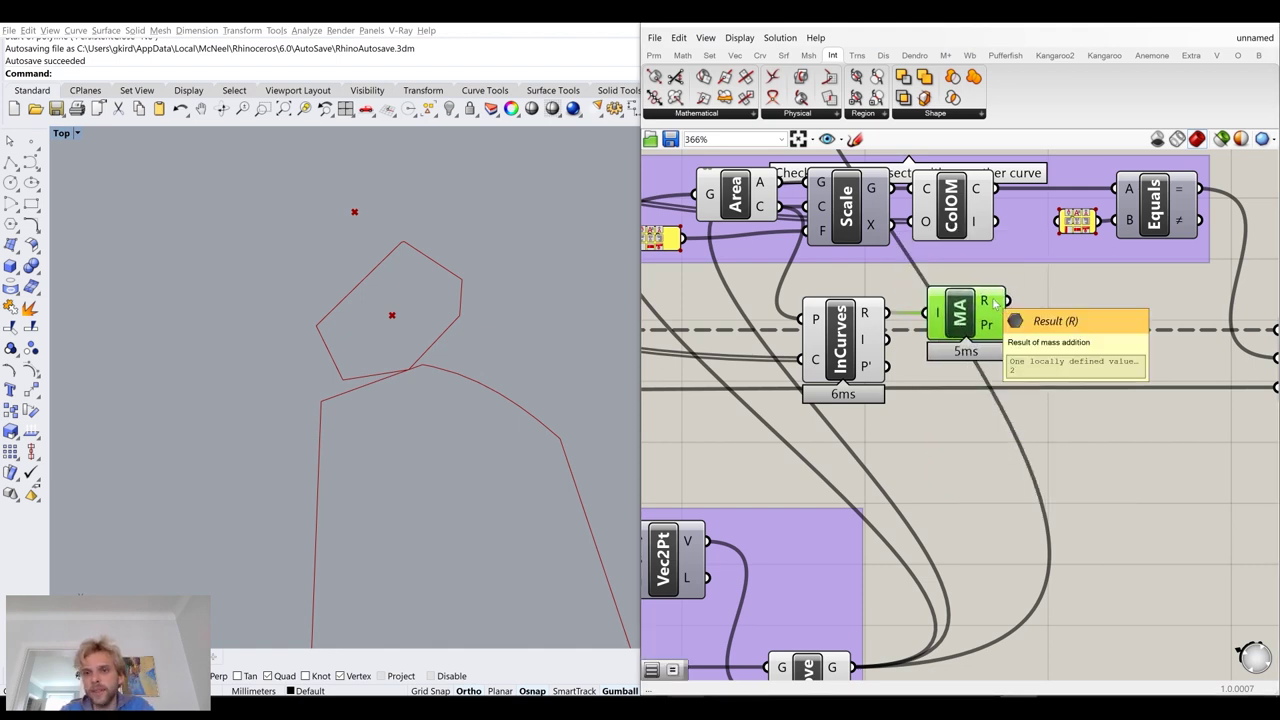
Add the Collision One|Many C output to the Mass Addition input and connect the Mass Addition result to the A input of Equals
scroll(995, 303, up, 2)
mouse_move(886, 373)
mouse_down()
mouse_move(1000, 376)
mouse_move(870, 378)
mouse_up()
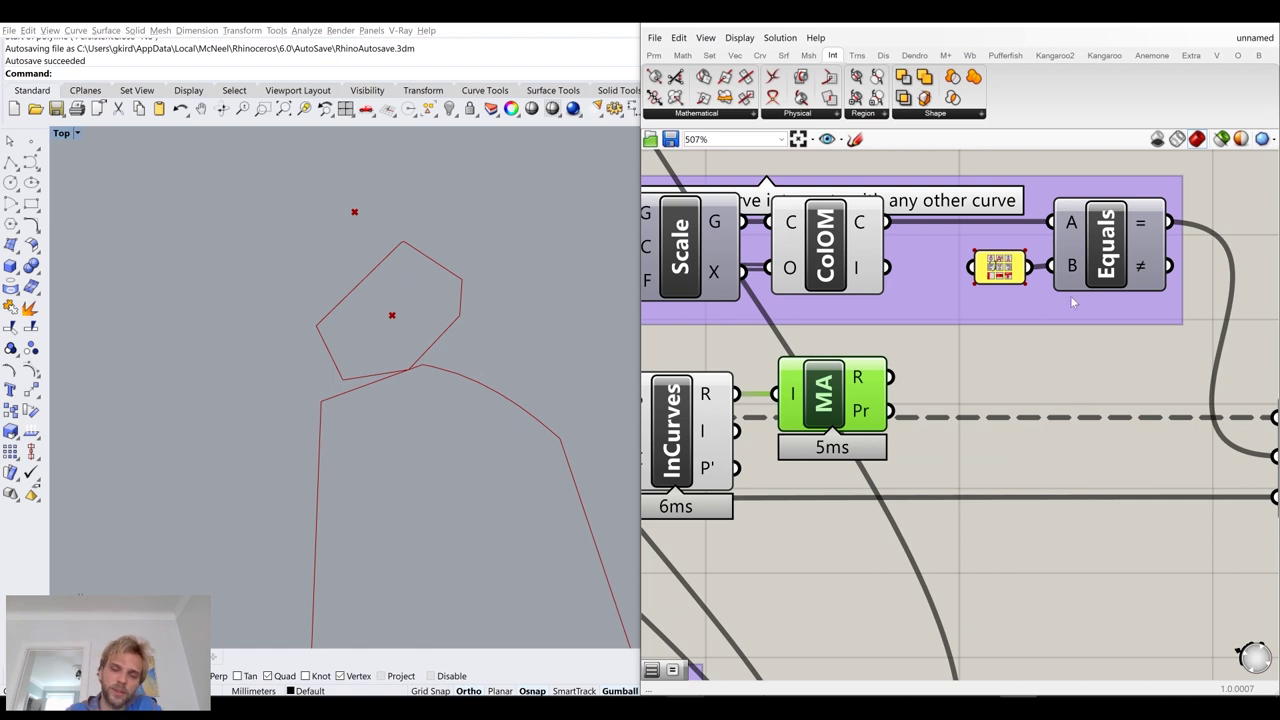
scroll(1002, 270, up, 4)
scroll(1002, 270, up, 5)
scroll(1000, 270, down, 11)
drag(900, 382, 981, 382)
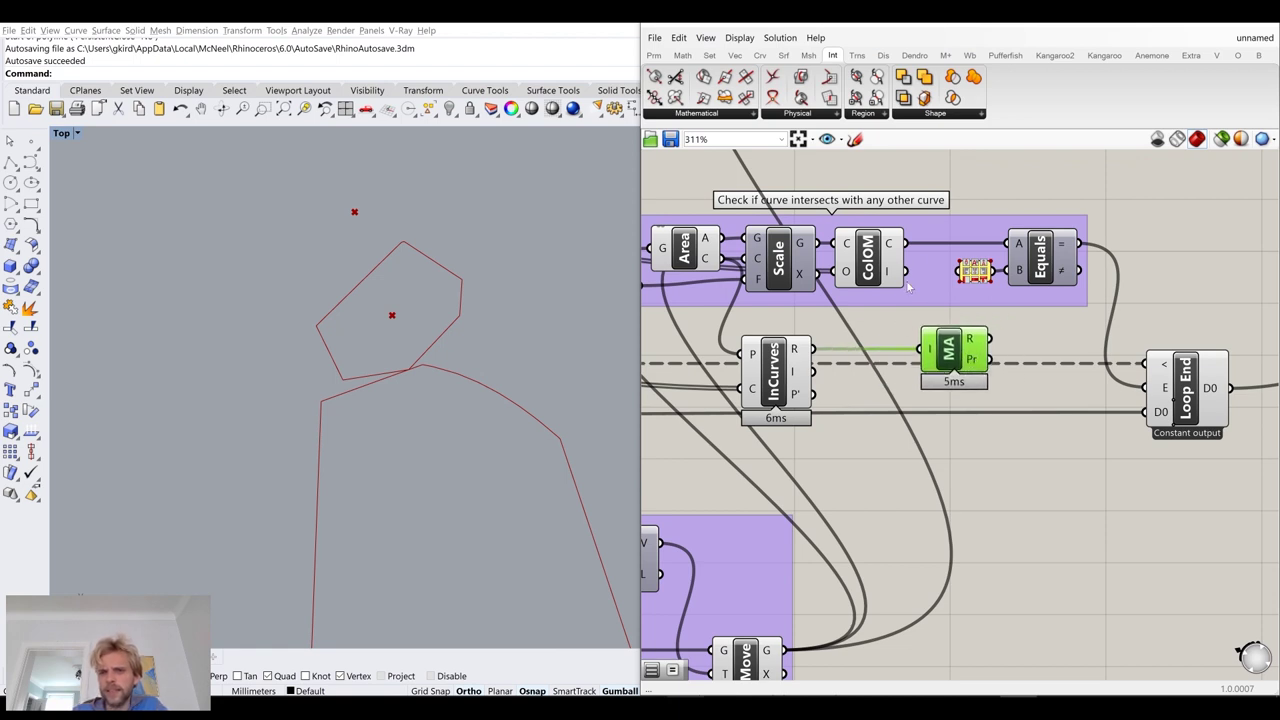
drag(905, 270, 1007, 270)
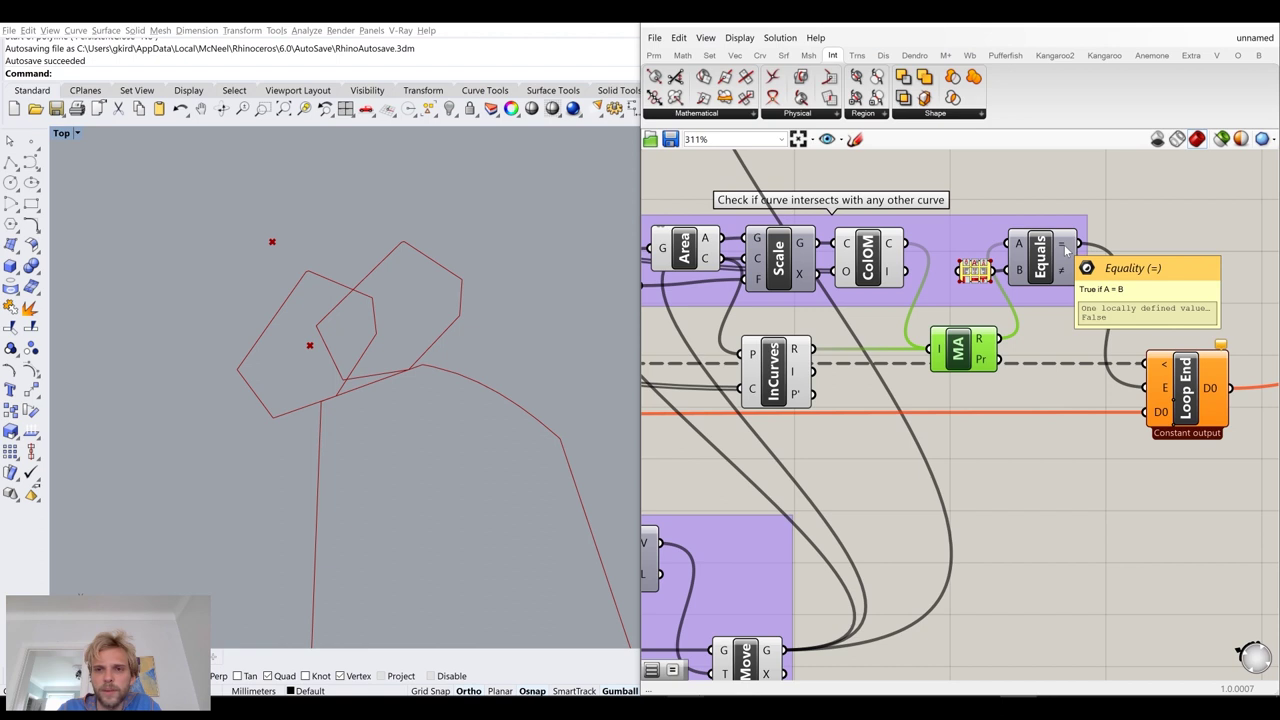
Turn off the preview of the components in the curve intersection check, including Area, Point in Curves and Mass Addition
scroll(927, 378, down, 5)
scroll(799, 386, up, 1)
scroll(799, 386, down, 5)
scroll(1075, 420, up, 5)
drag(1034, 431, 716, 296)
middle_click(720, 294)
click(766, 257)
click(859, 225)
Adjust the placement of Point in Curves and Mass Addition and review how both collision tests feed Equals and Loop End
scroll(792, 315, up, 8)
drag(848, 475, 895, 448)
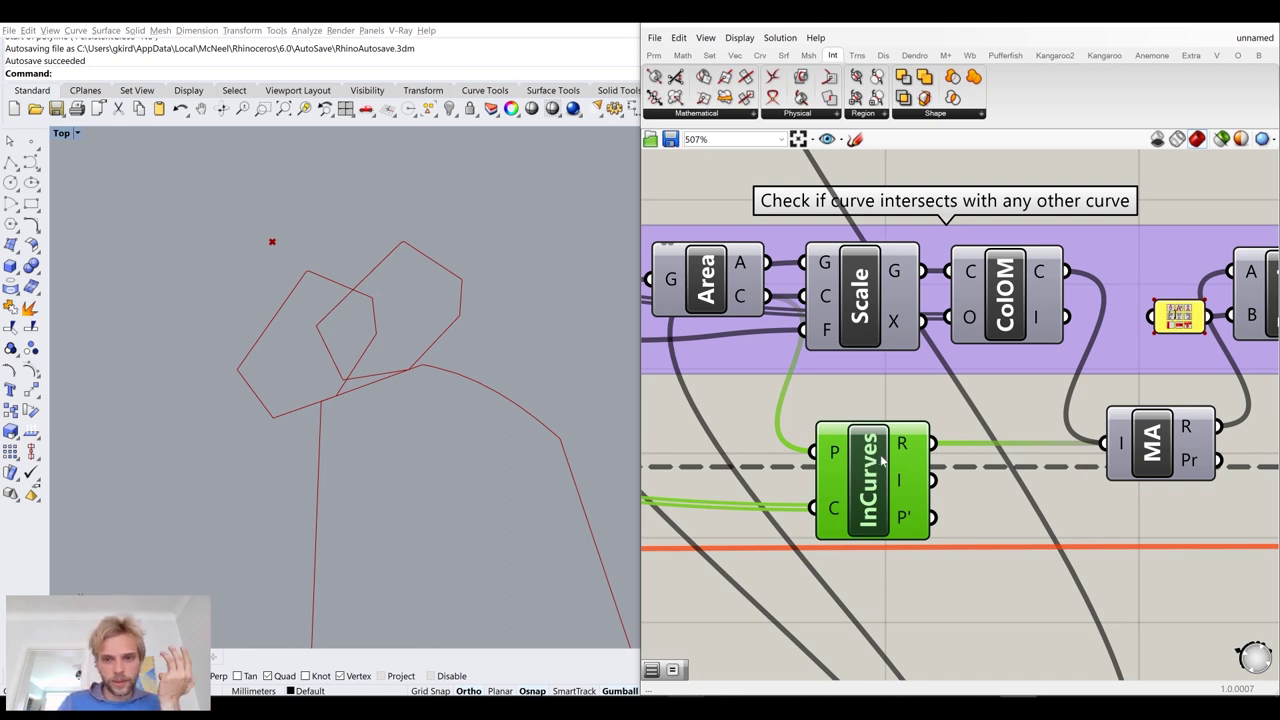
drag(882, 462, 884, 462)
mouse_move(910, 444)
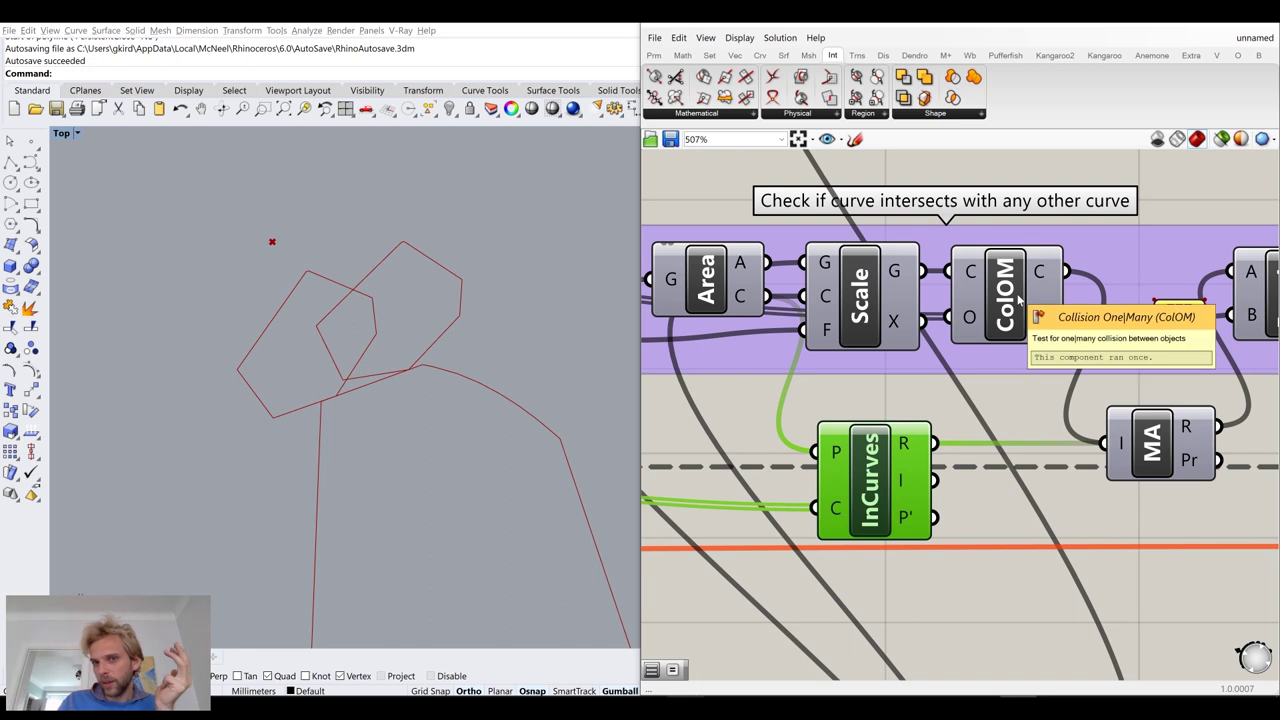
mouse_move(1040, 271)
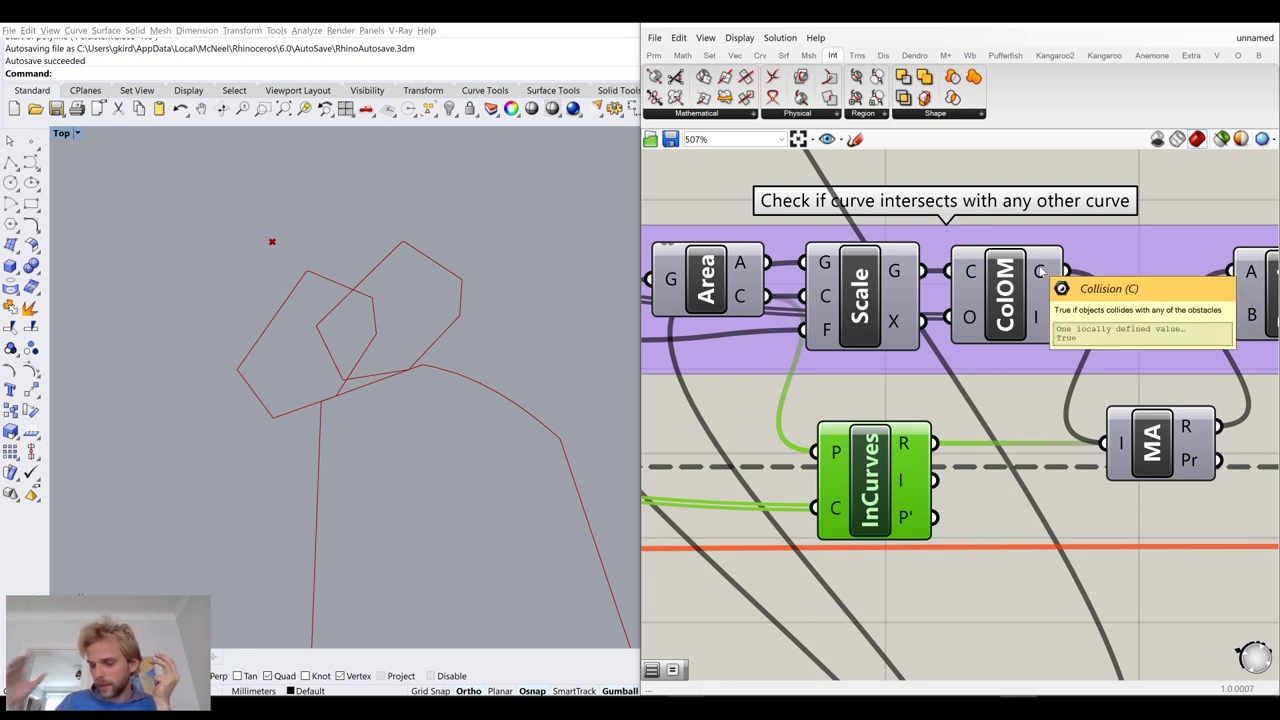
click(1021, 283)
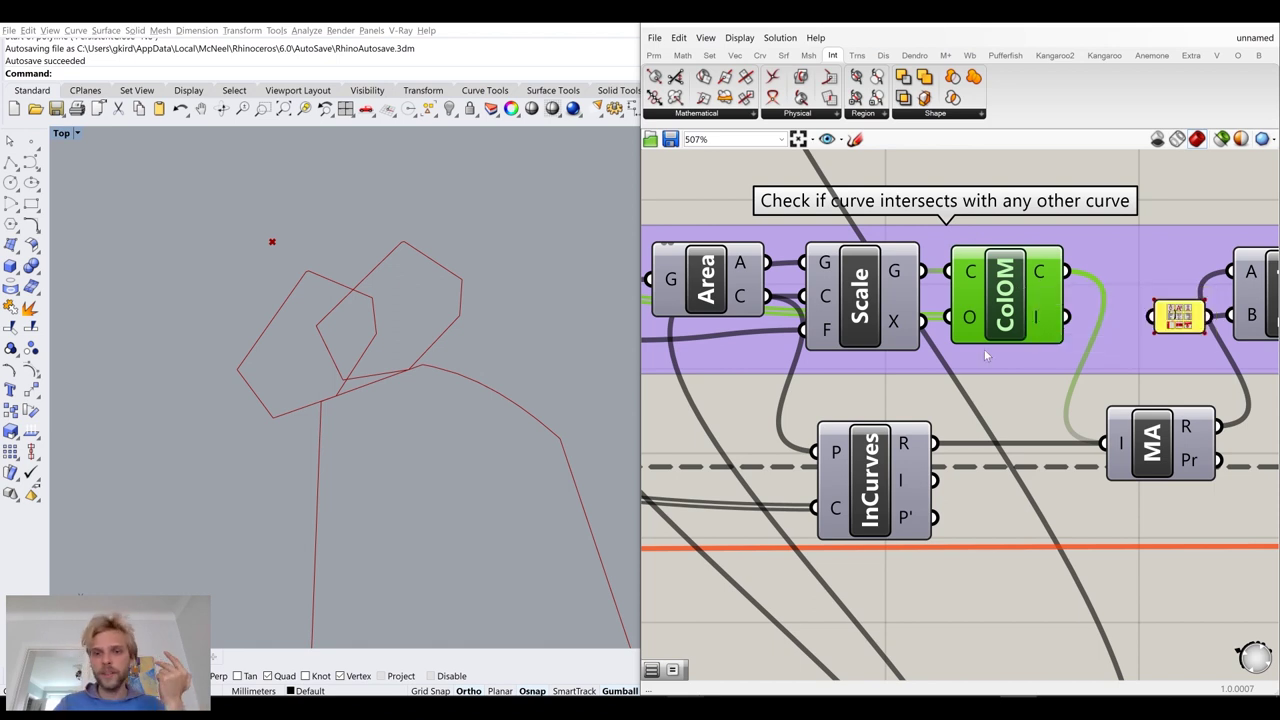
right_drag(1076, 355, 932, 335)
drag(988, 428, 987, 420)
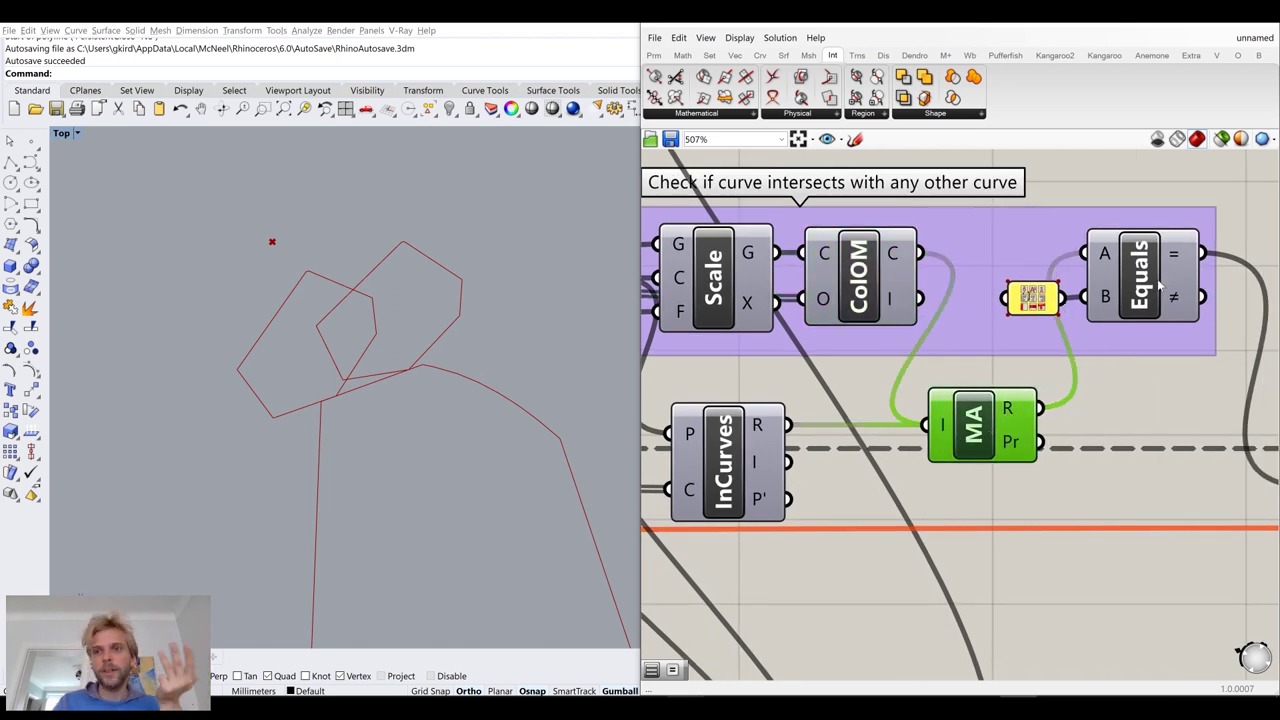
right_drag(1012, 252, 683, 215)
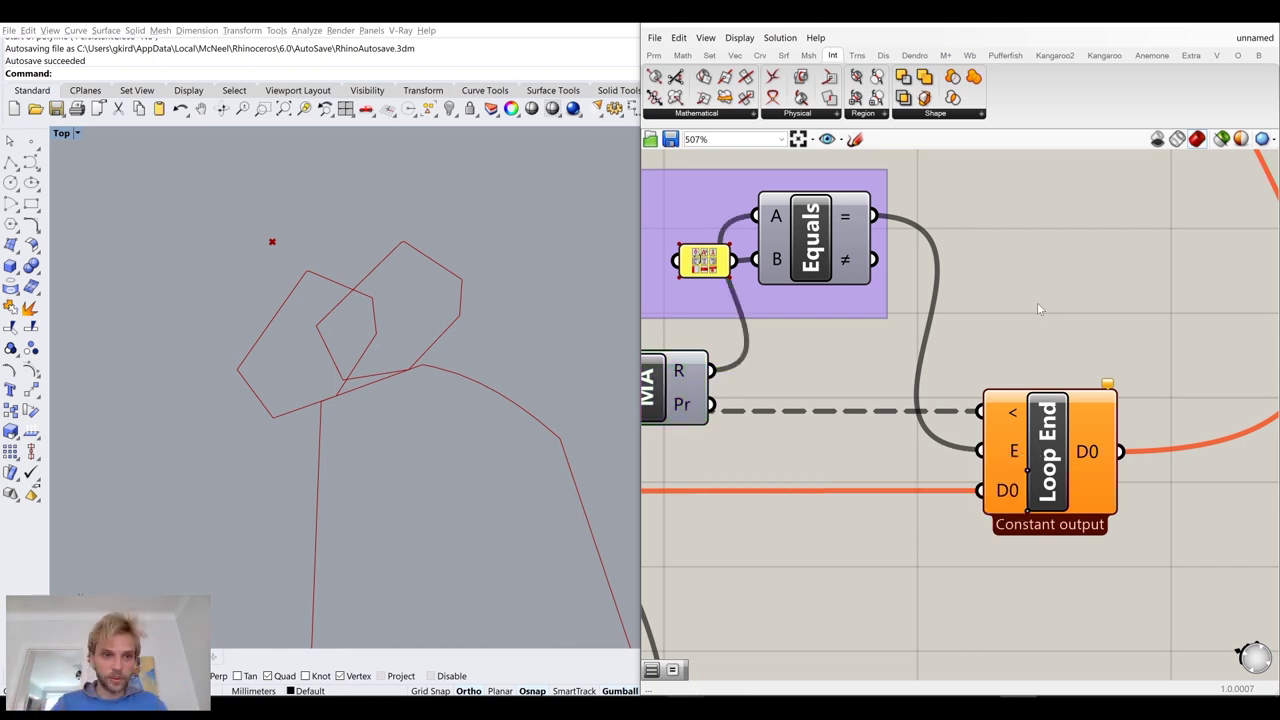
Retrigger the outer loop at its Loop Start and check the placed stones in the Top viewport
scroll(1037, 302, down, 4)
scroll(1040, 348, down, 5)
right_drag(1040, 348, 1194, 492)
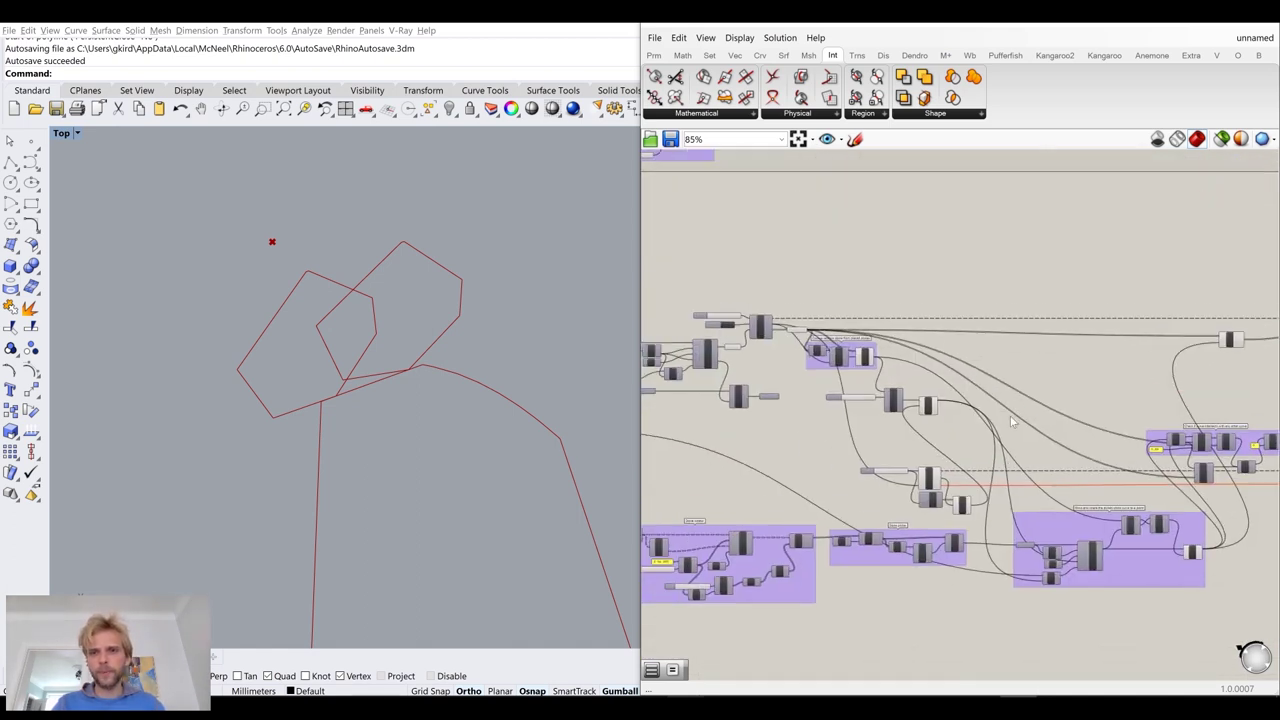
scroll(700, 308, up, 7)
right_drag(736, 343, 842, 320)
scroll(842, 319, up, 3)
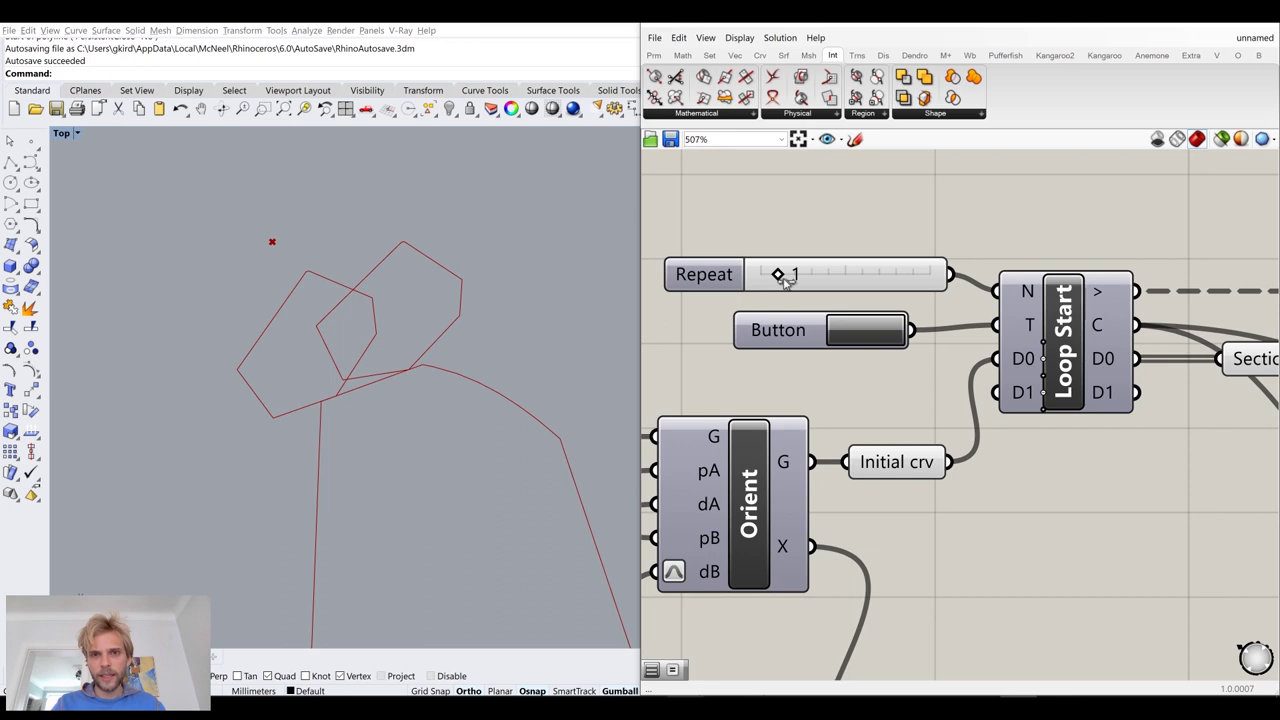
click(862, 331)
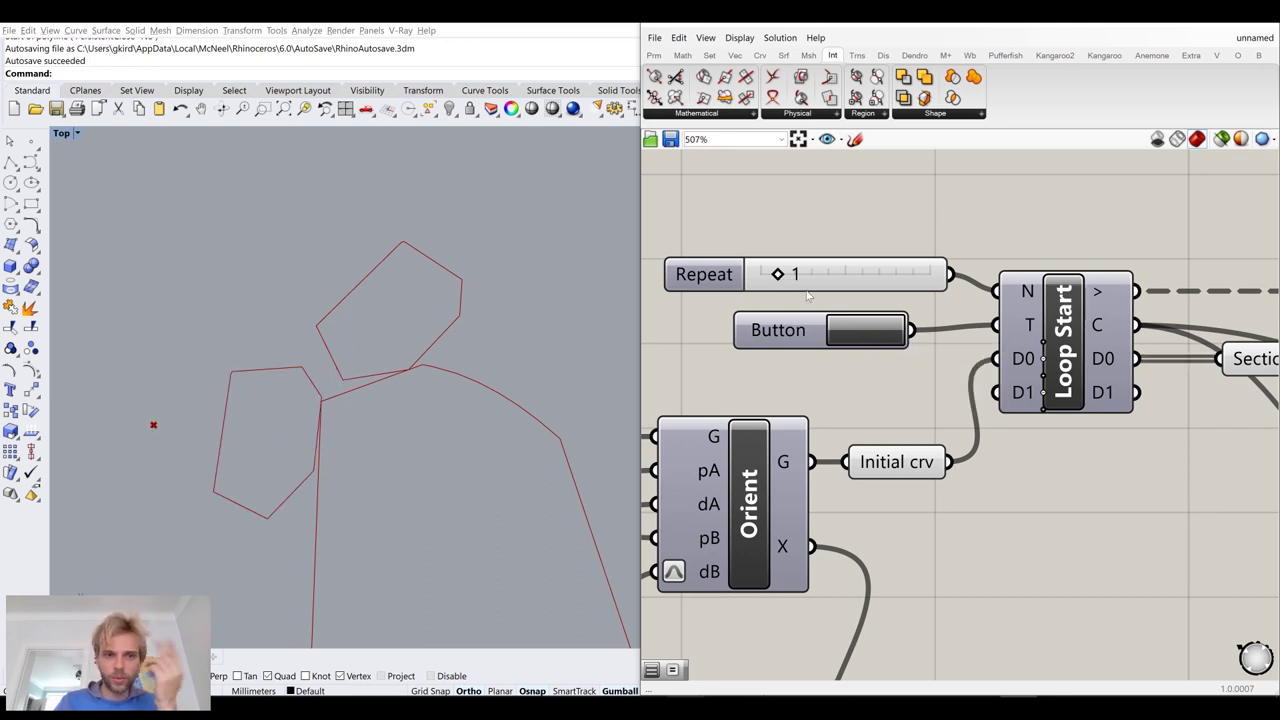
Run the outer loop with Repeat values of 7 and 10 and check the stone placement in the Top viewport
scroll(920, 264, up, 2)
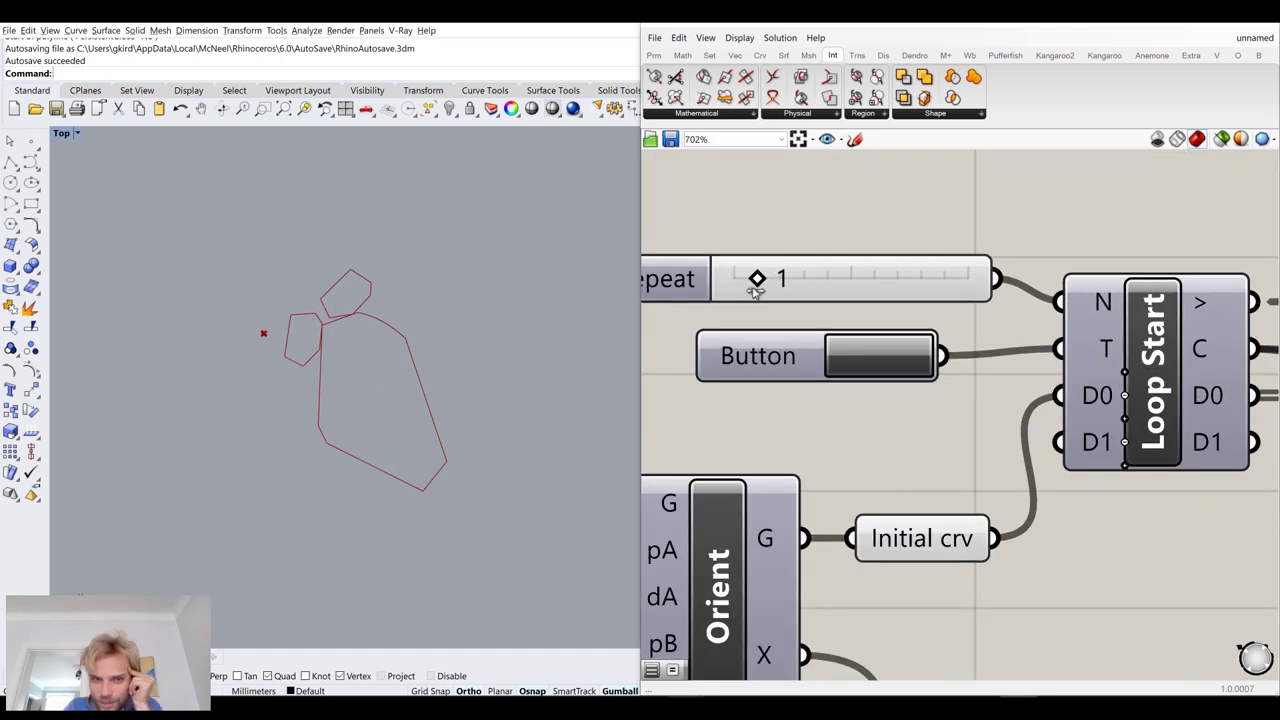
drag(755, 289, 893, 293)
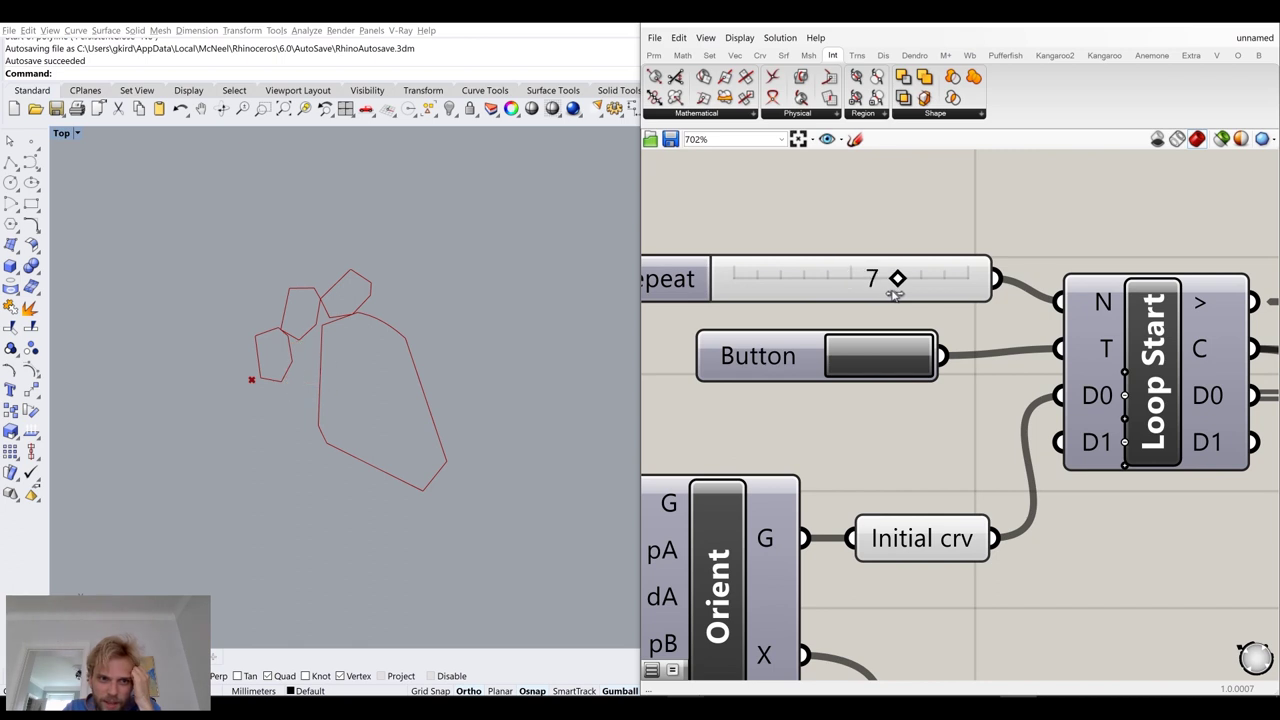
click(875, 356)
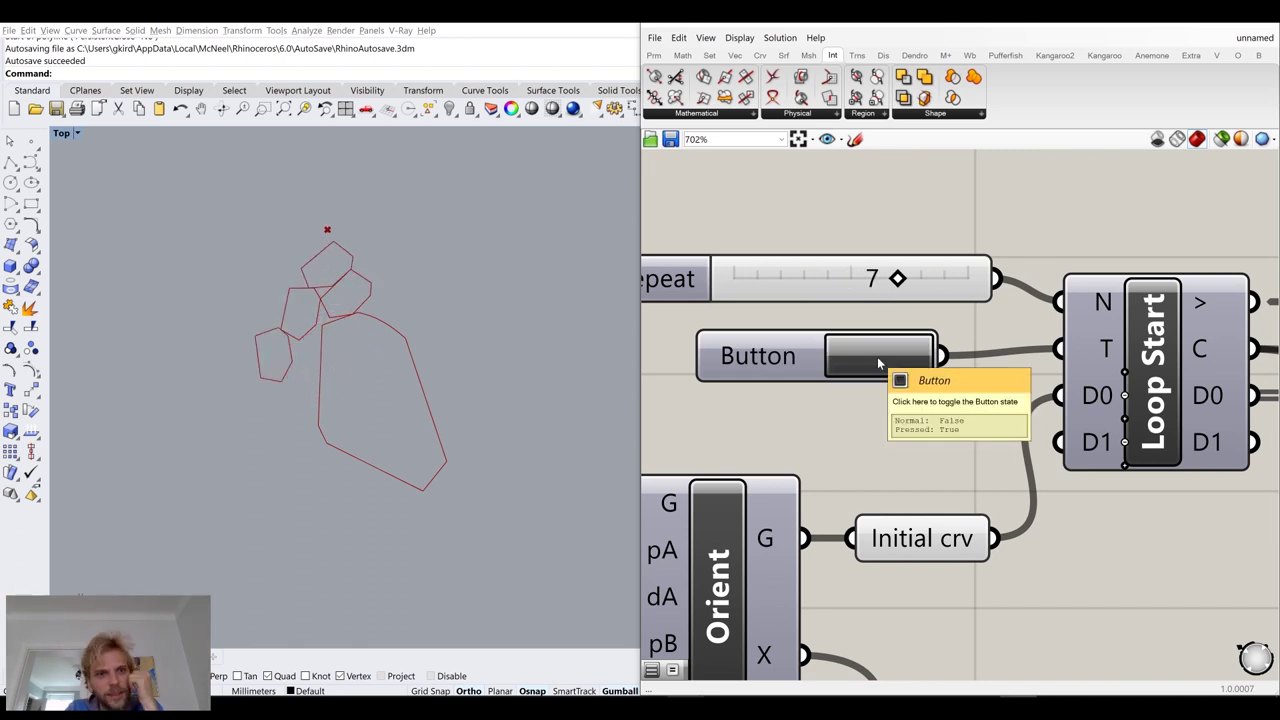
drag(897, 279, 967, 279)
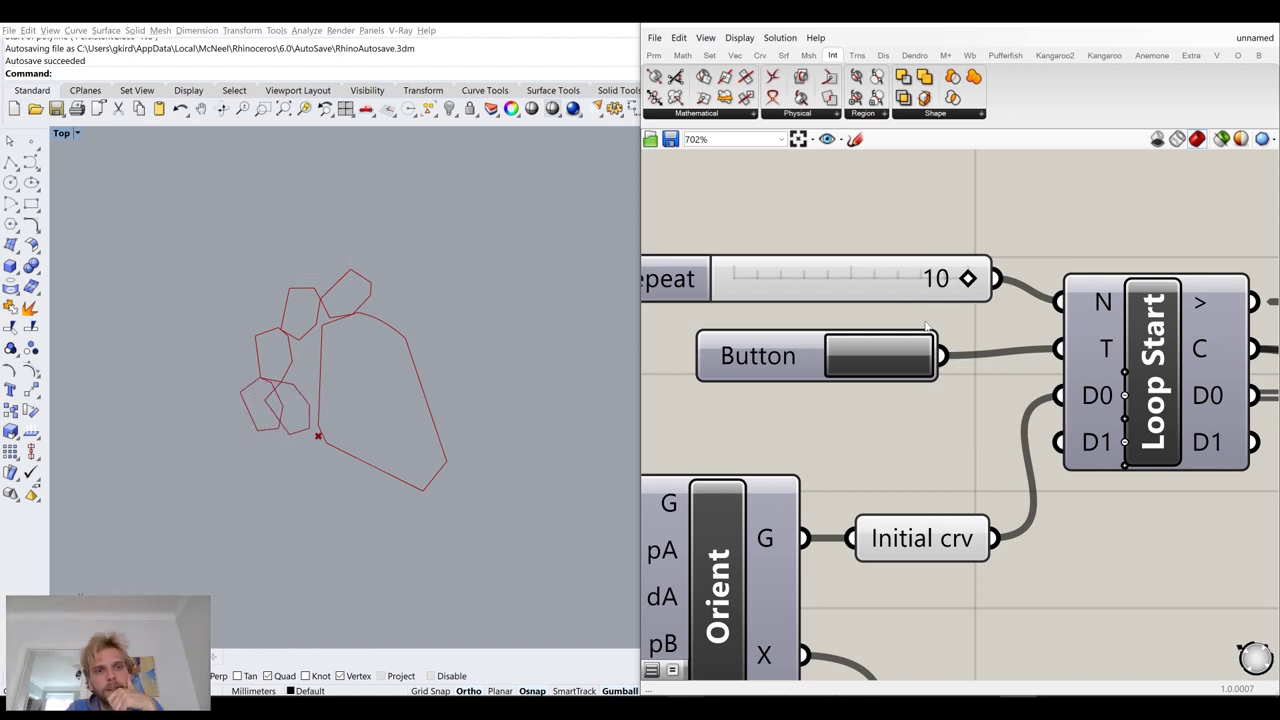
click(895, 355)
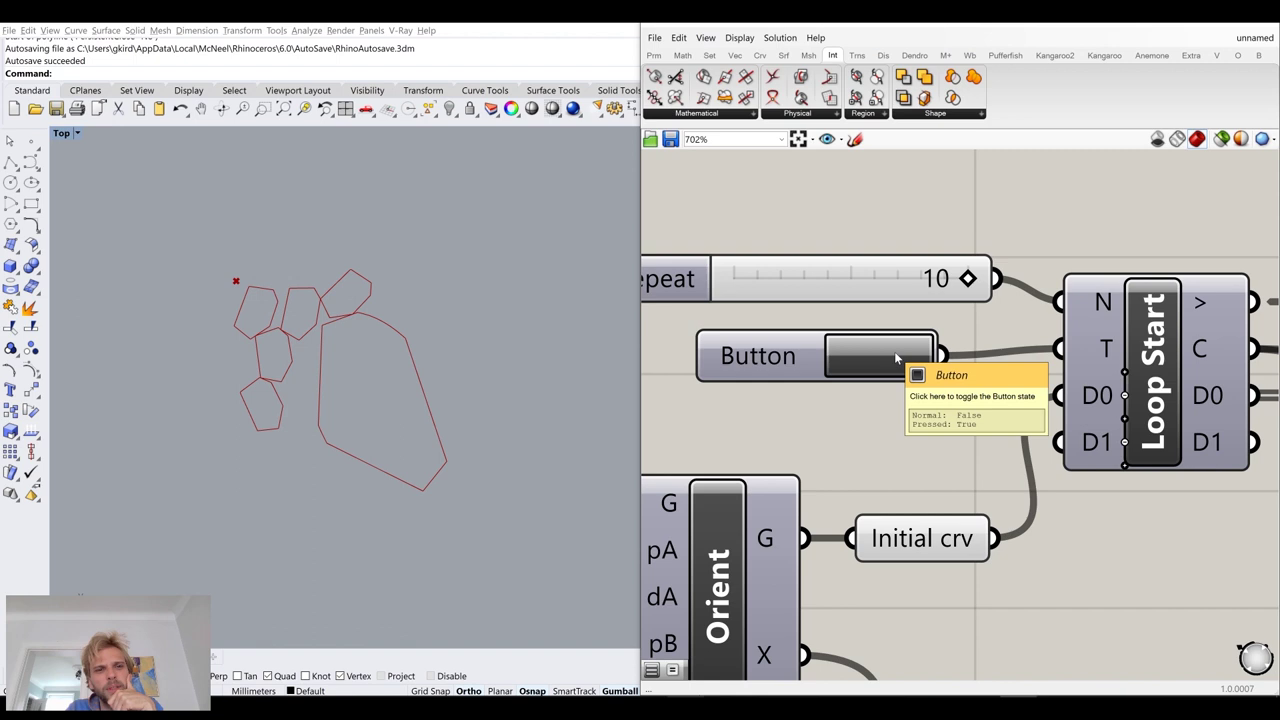
click(883, 354)
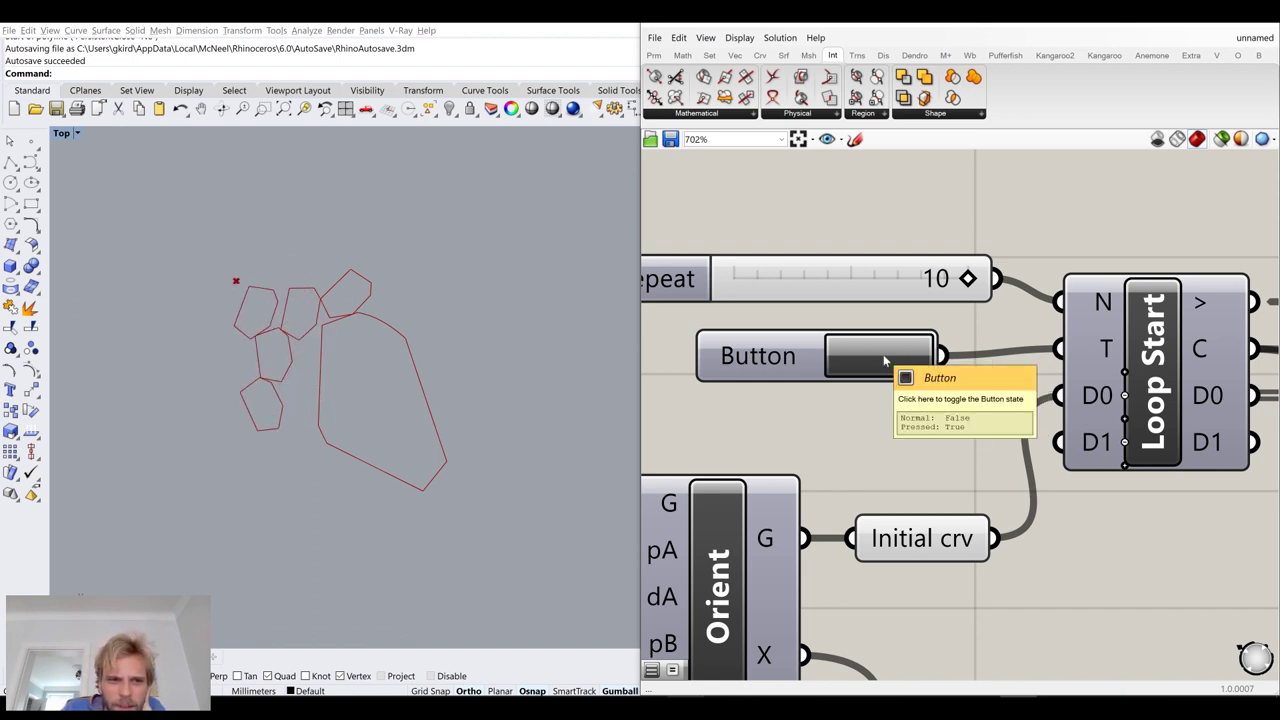
scroll(883, 354, down, 8)
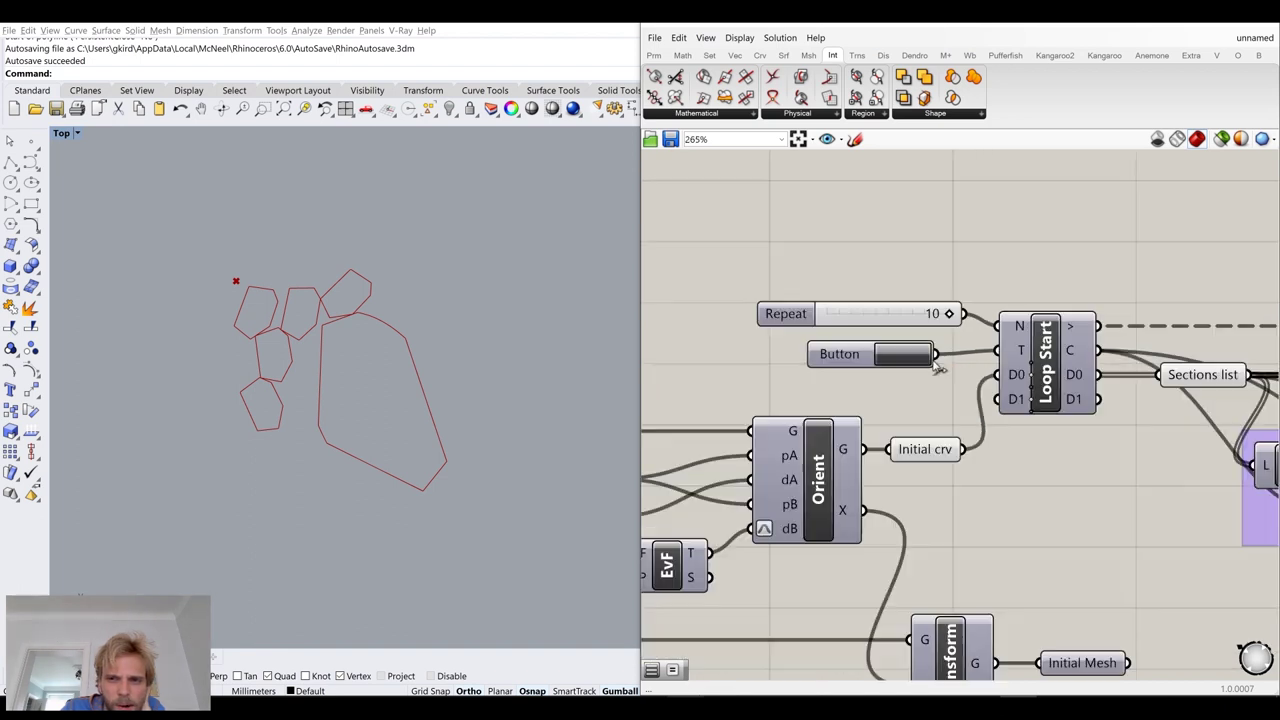
Shift the InCurves component slightly closer to the MA component below the curve-intersection check group
right_drag(1248, 533, 1076, 438)
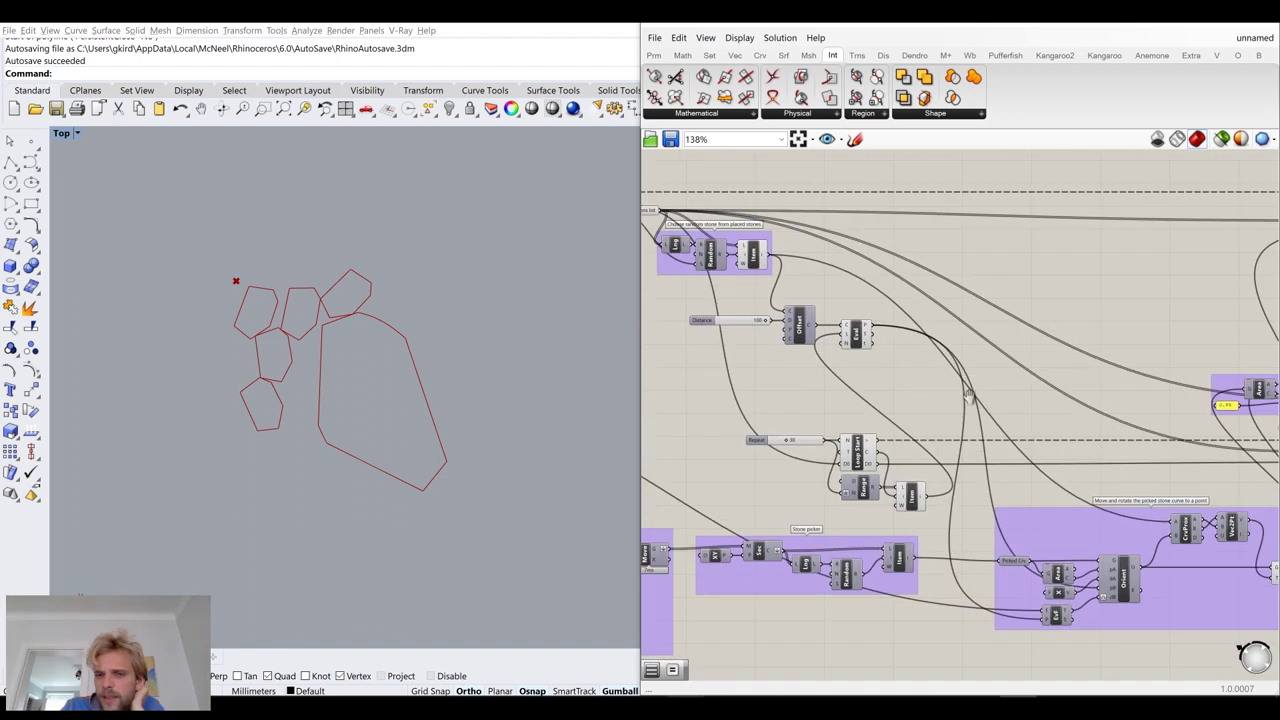
right_drag(1249, 468, 986, 397)
right_drag(1123, 394, 1006, 391)
scroll(1006, 391, up, 3)
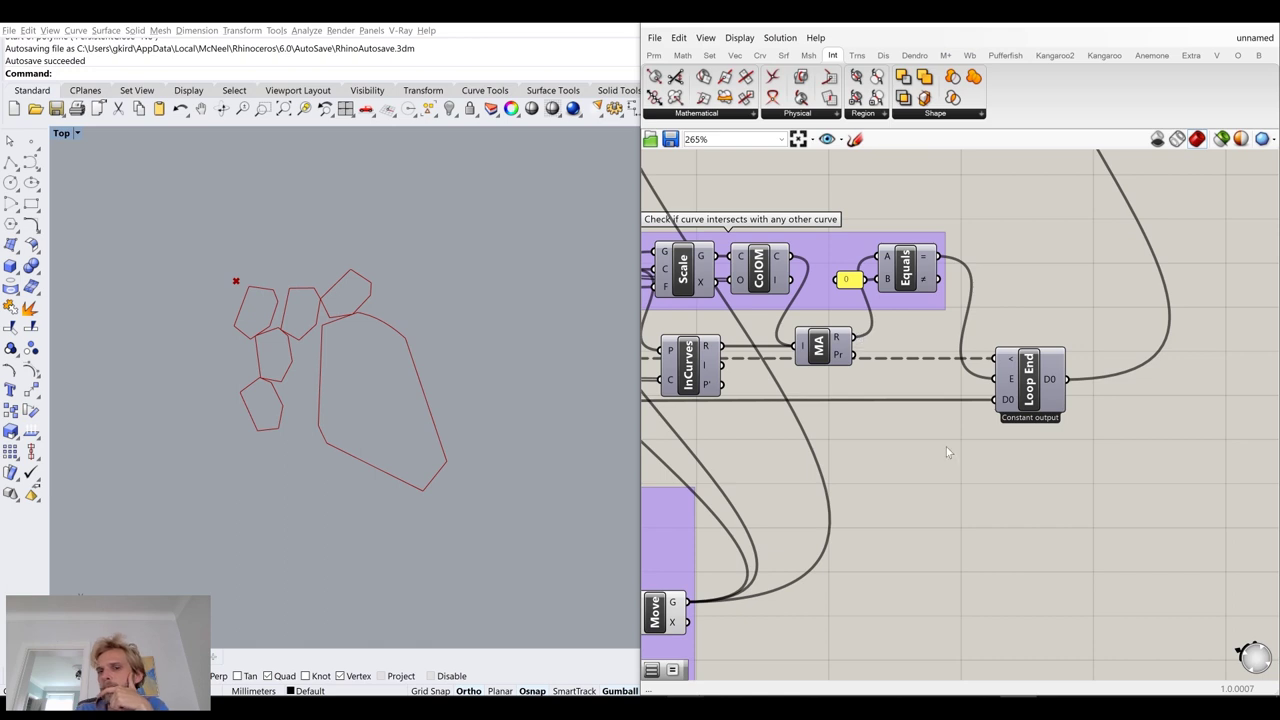
right_drag(966, 399, 1094, 393)
scroll(845, 276, up, 3)
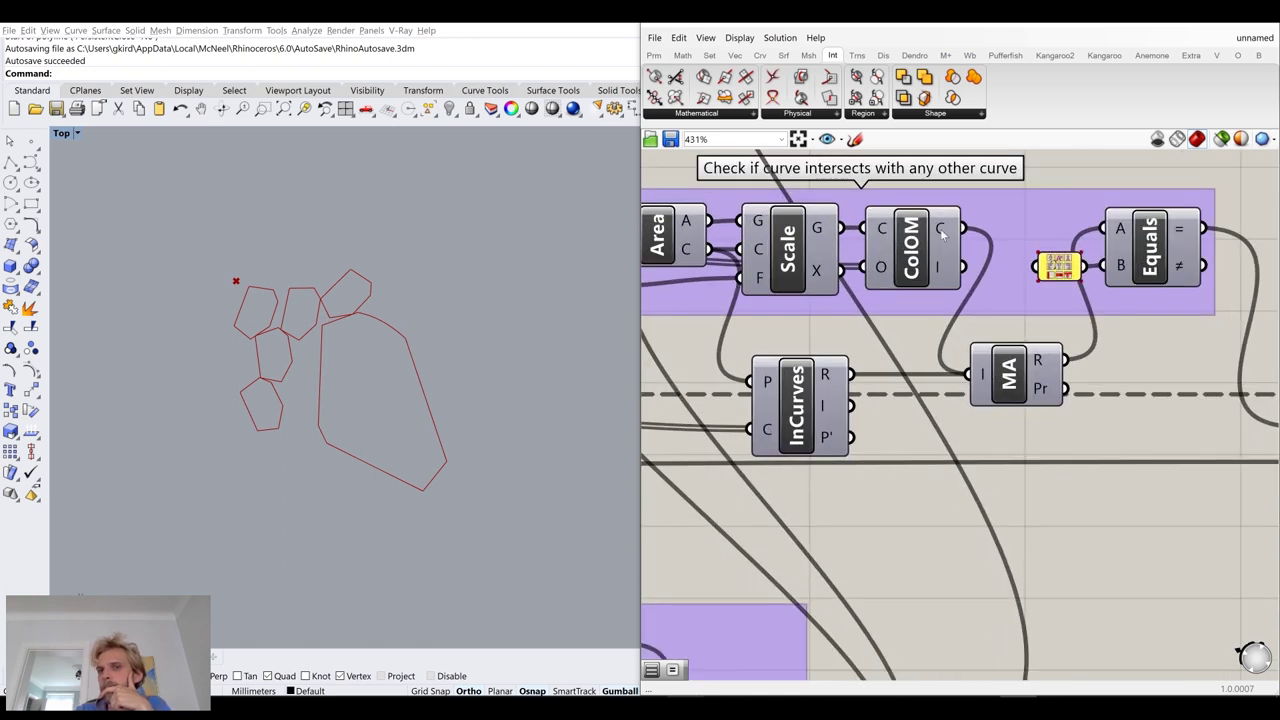
mouse_move(843, 374)
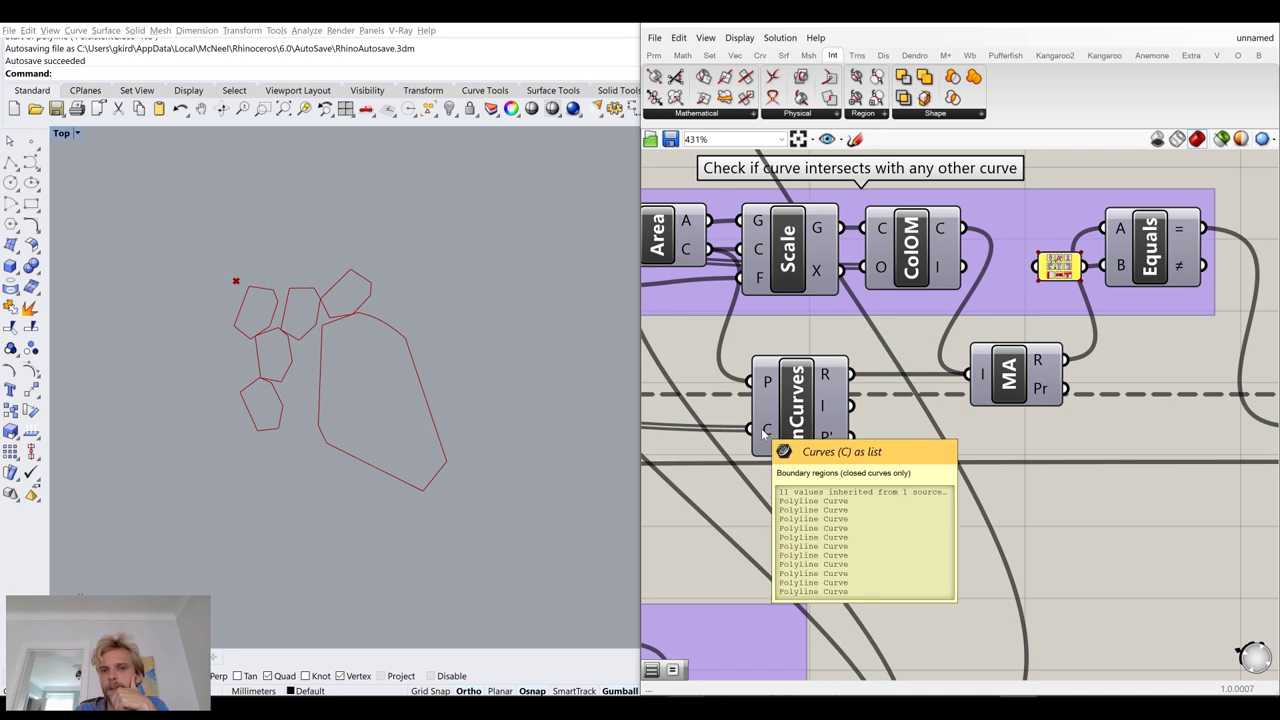
drag(775, 412, 815, 410)
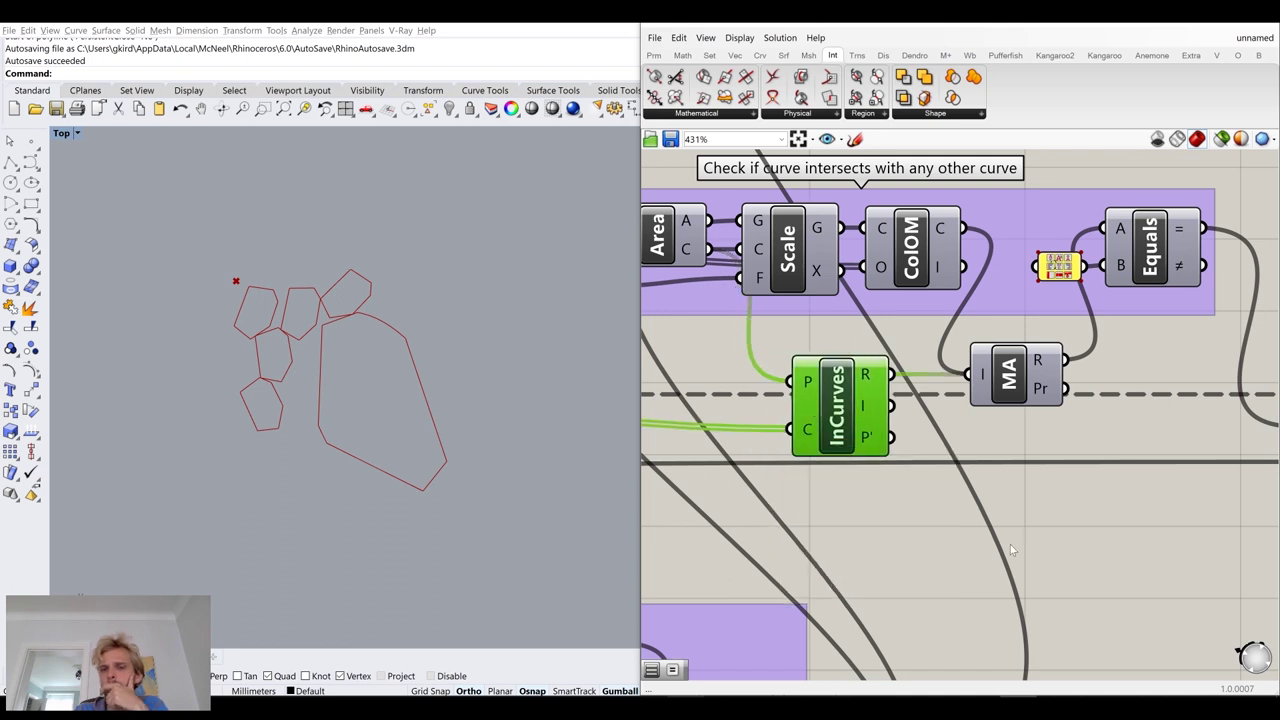
click(1010, 543)
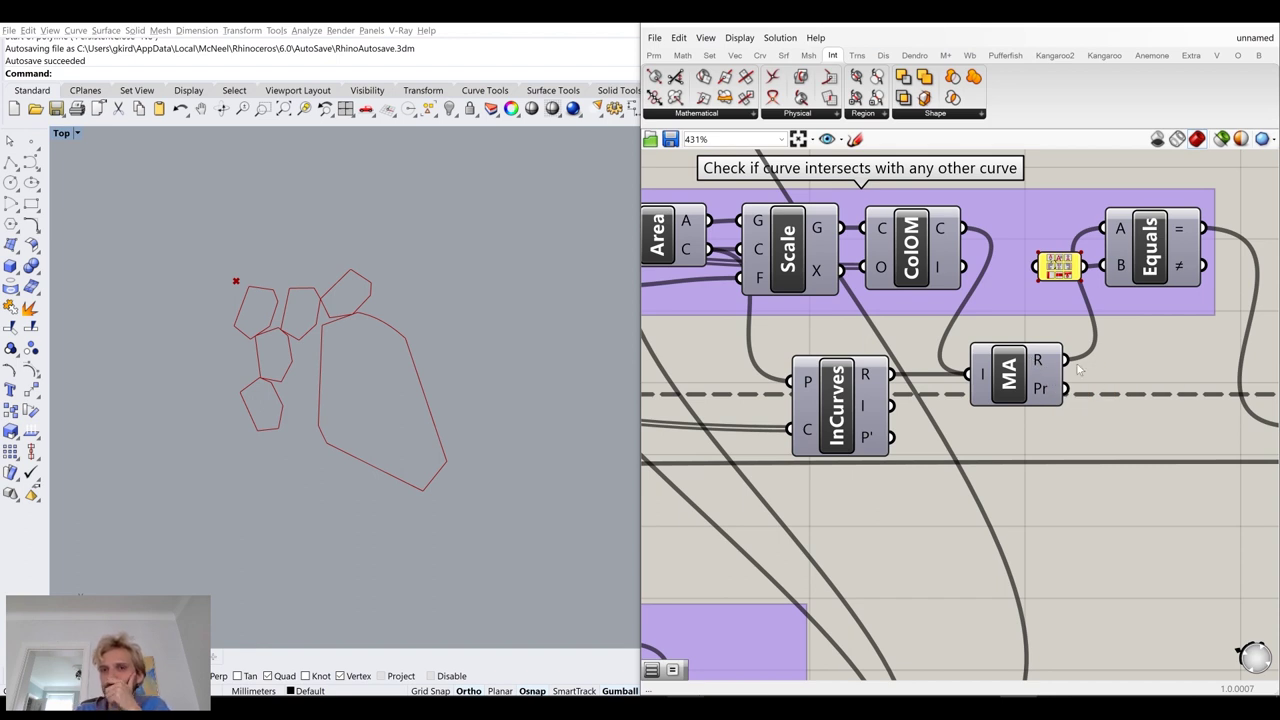
Examine how the inner Loop End, the curve-intersection check, the Move component and the Merge component are wired together
right_drag(1170, 345, 958, 415)
right_drag(1080, 420, 868, 349)
scroll(914, 398, down, 4)
right_drag(964, 376, 980, 471)
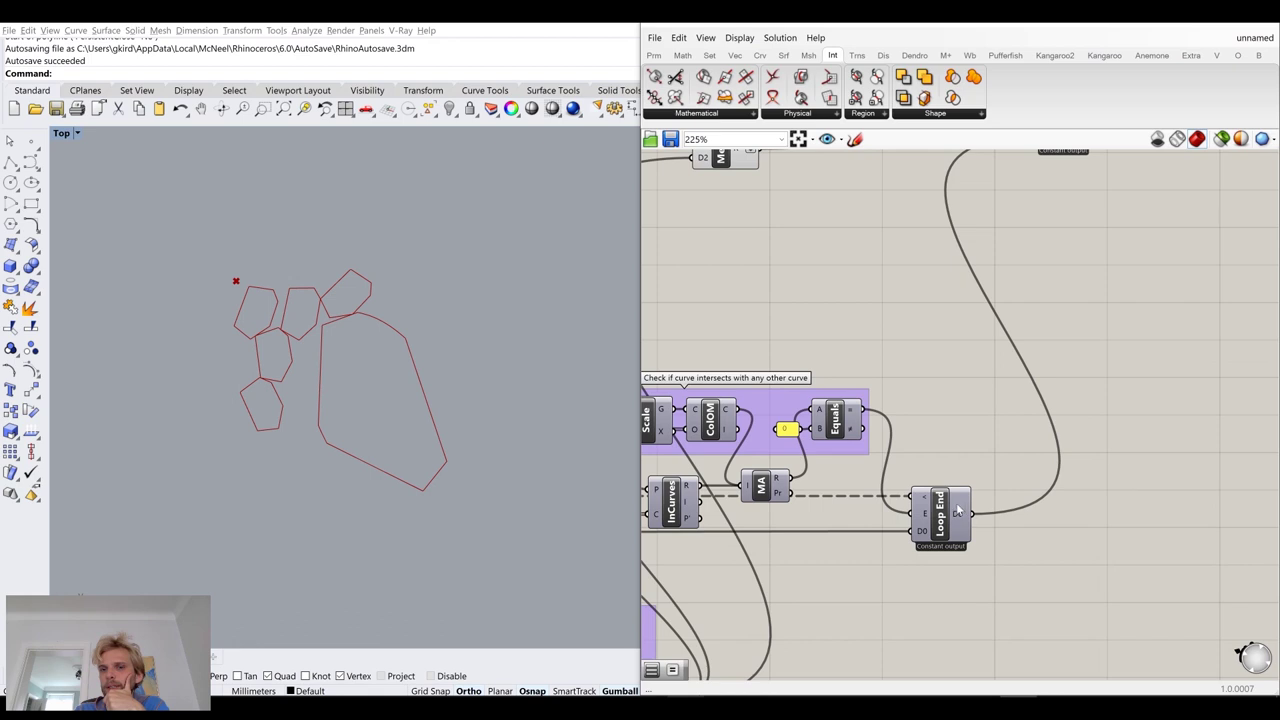
right_drag(922, 339, 1071, 417)
scroll(1045, 436, down, 3)
right_drag(993, 433, 1023, 353)
scroll(907, 587, up, 4)
mouse_move(924, 546)
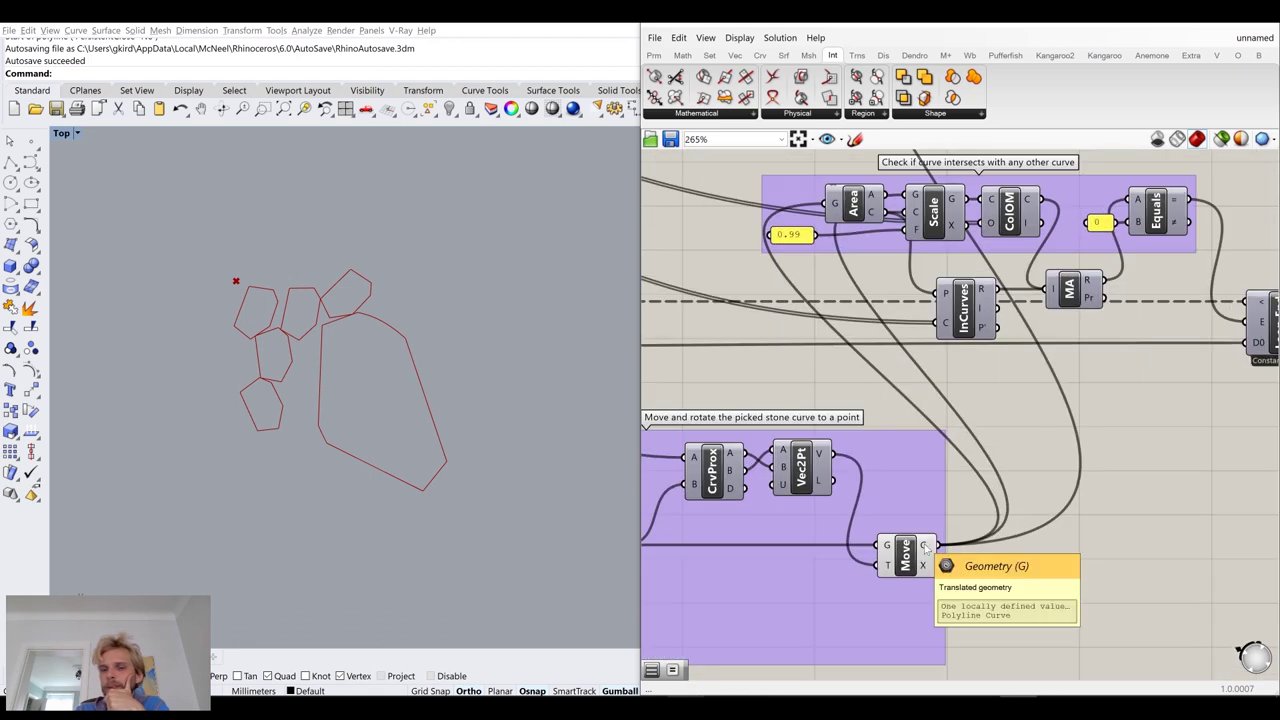
scroll(925, 546, down, 3)
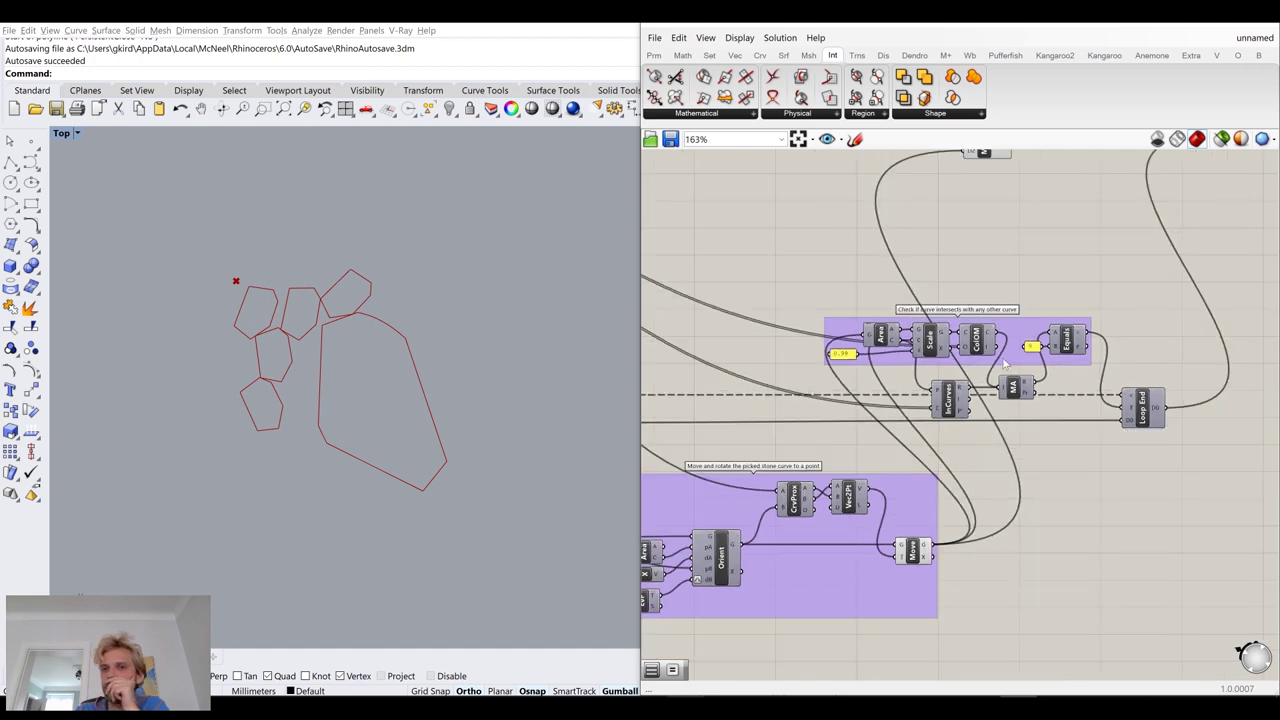
right_drag(1093, 240, 1032, 309)
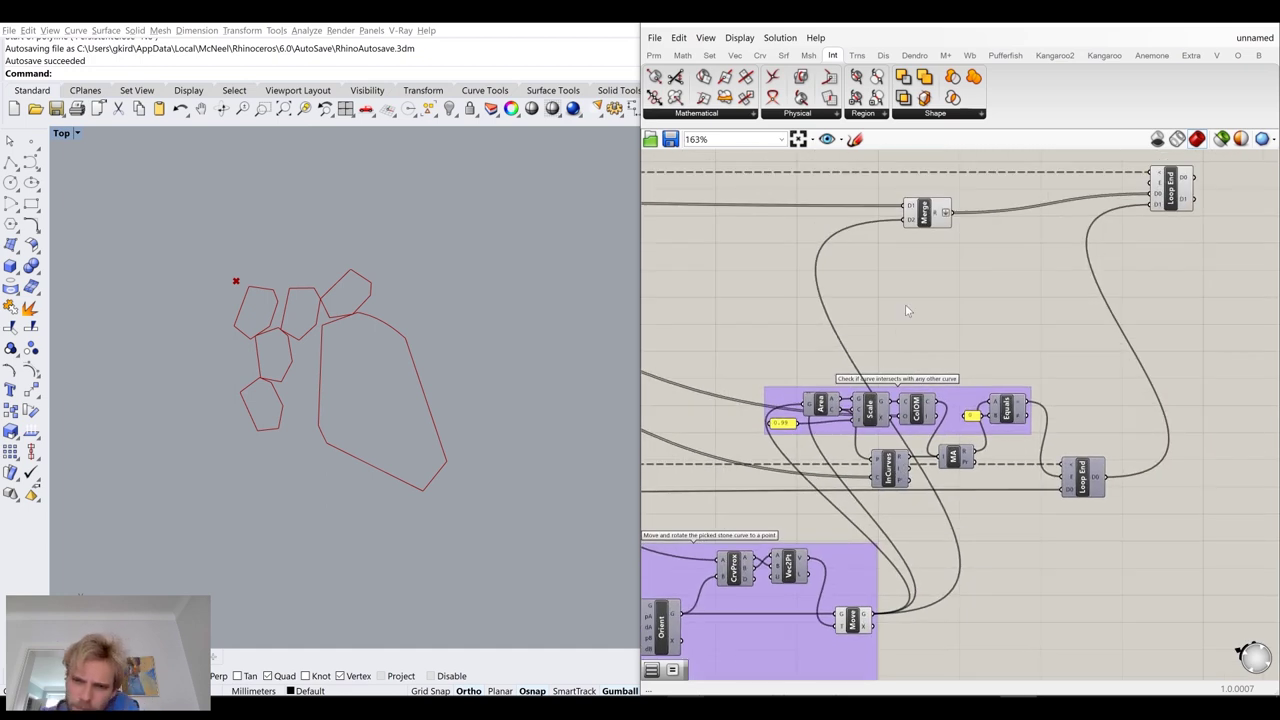
Set the inner Loop End component to output its data only after the last iteration
scroll(1096, 511, up, 4)
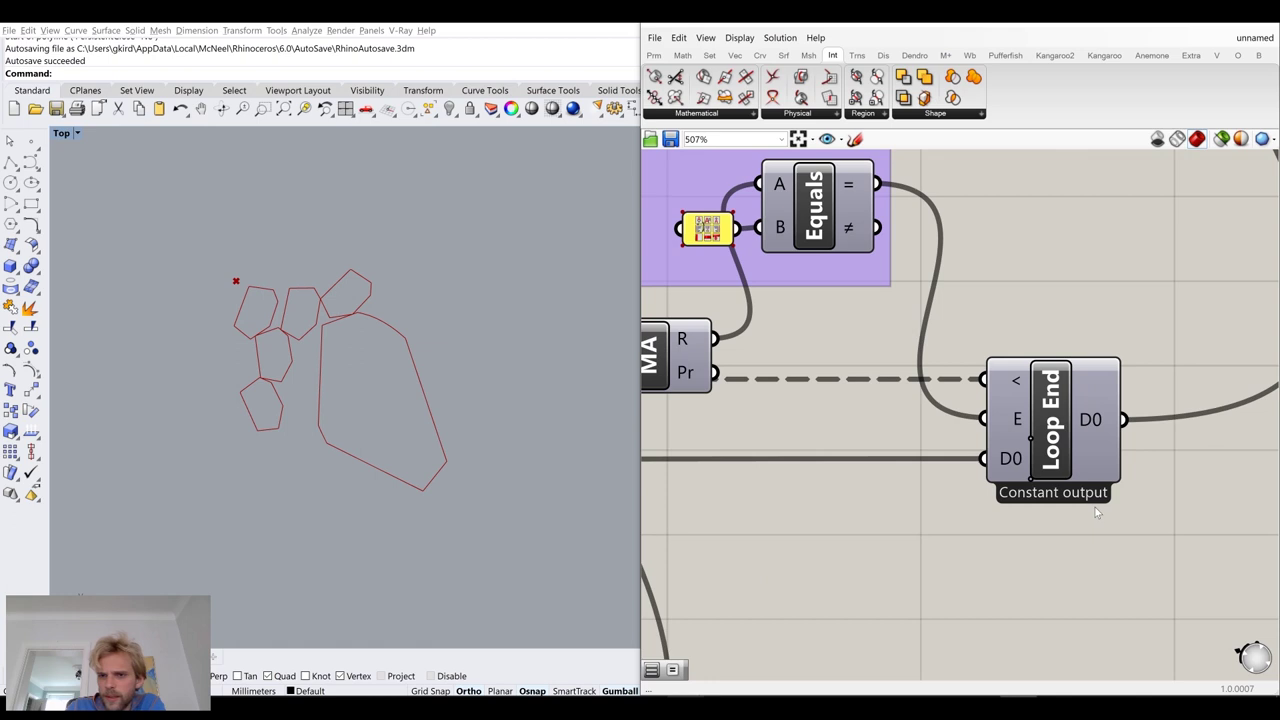
drag(1067, 428, 1062, 436)
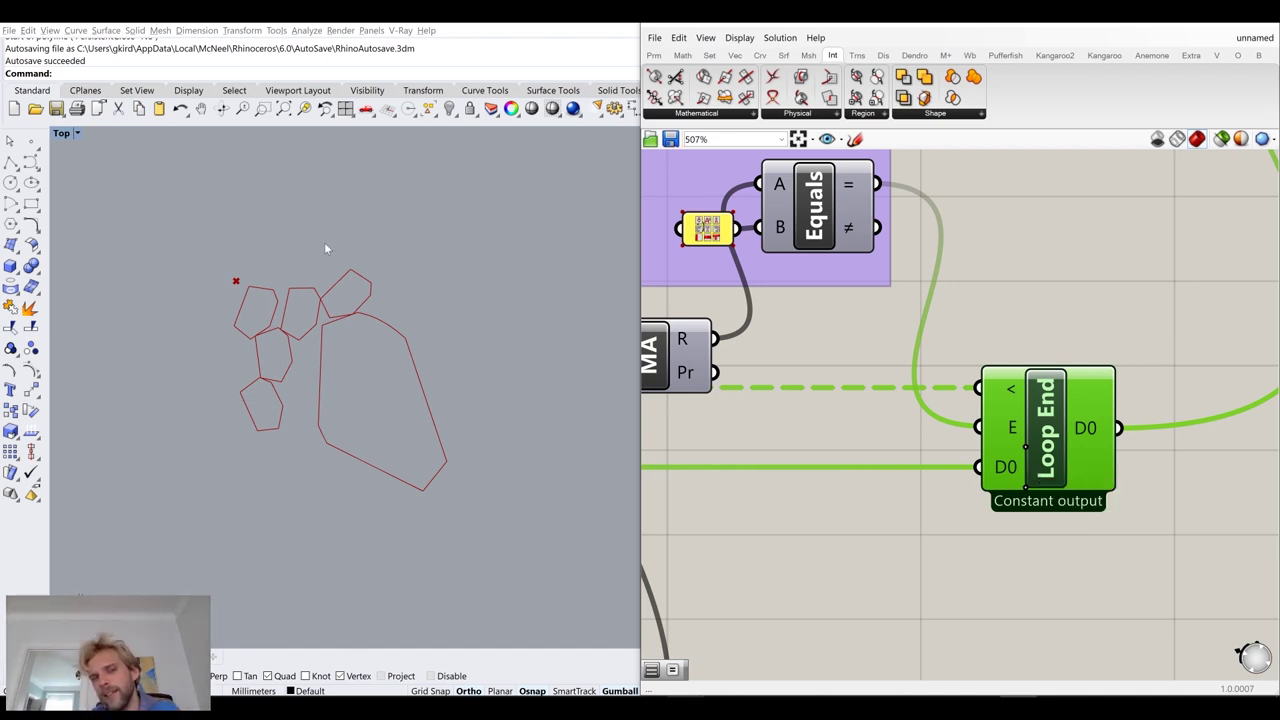
right_click(1048, 430)
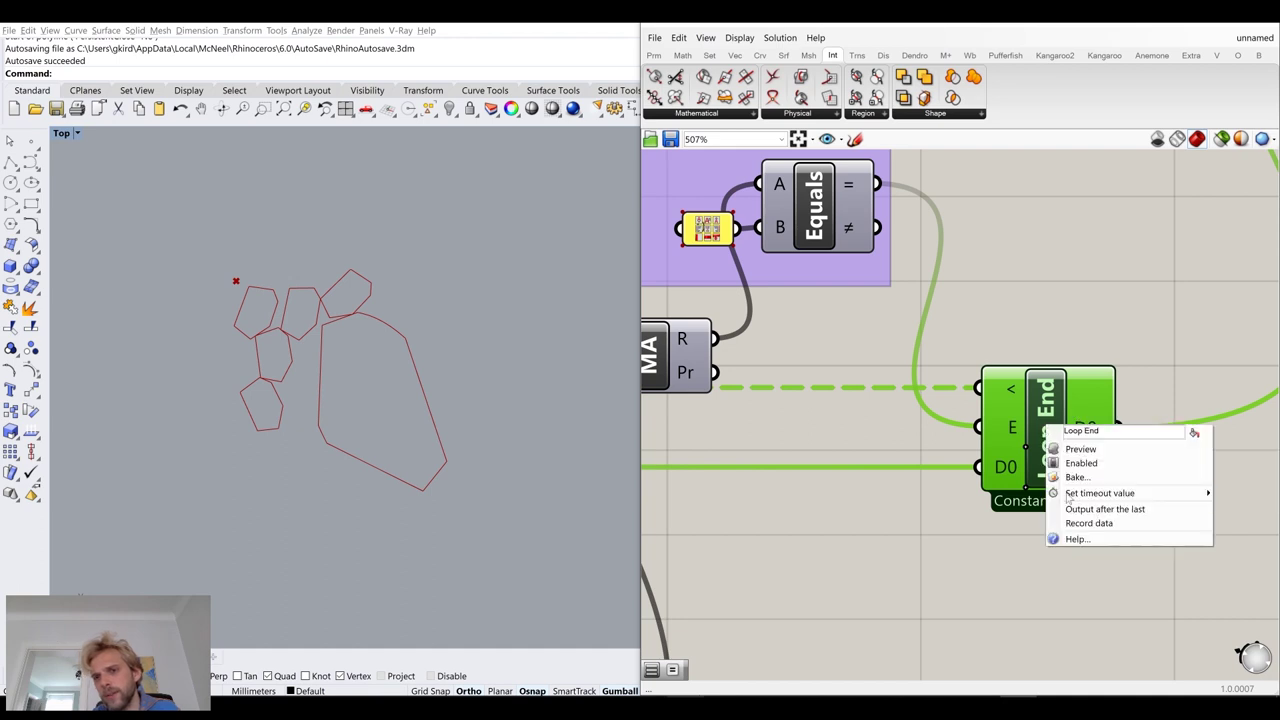
click(1046, 393)
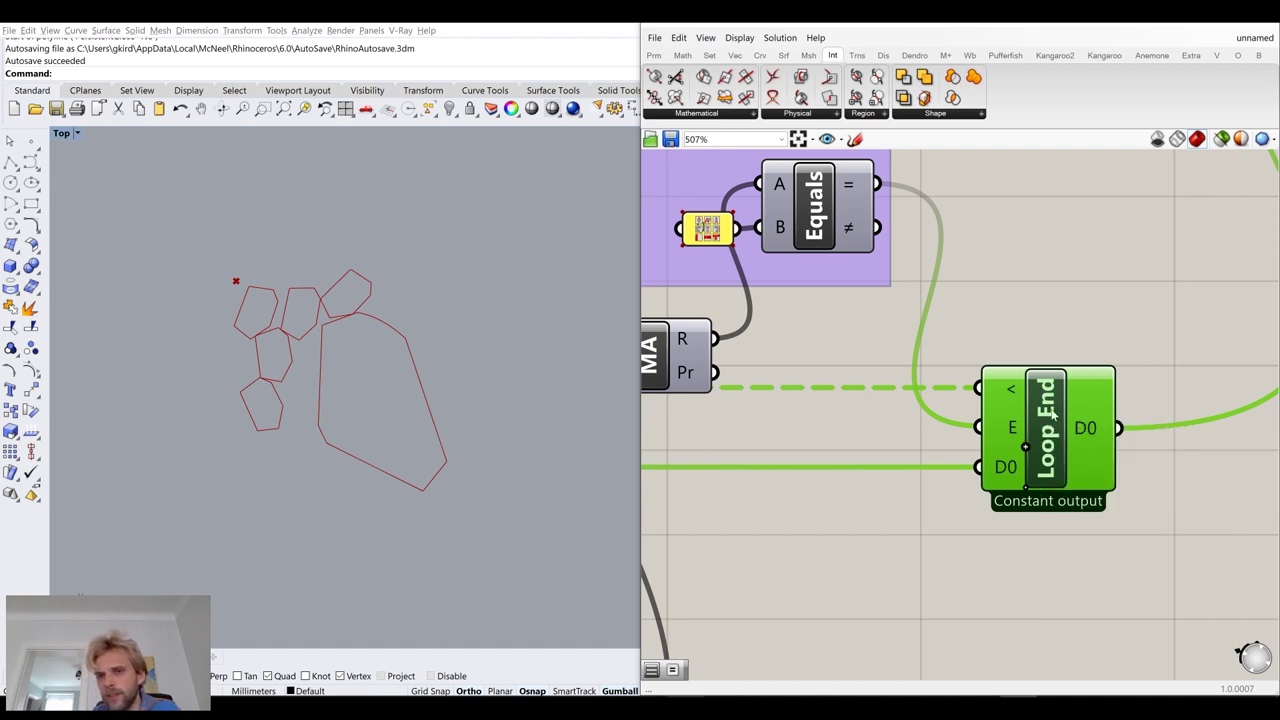
right_click(1047, 424)
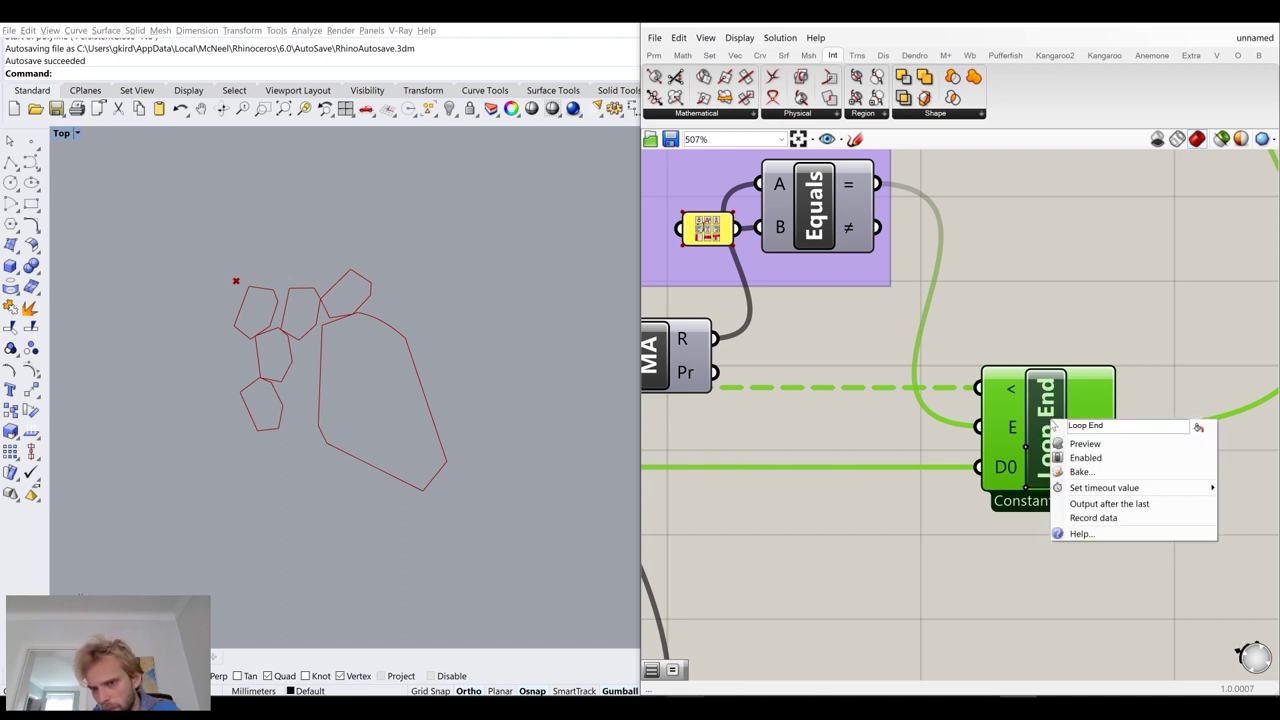
click(1112, 506)
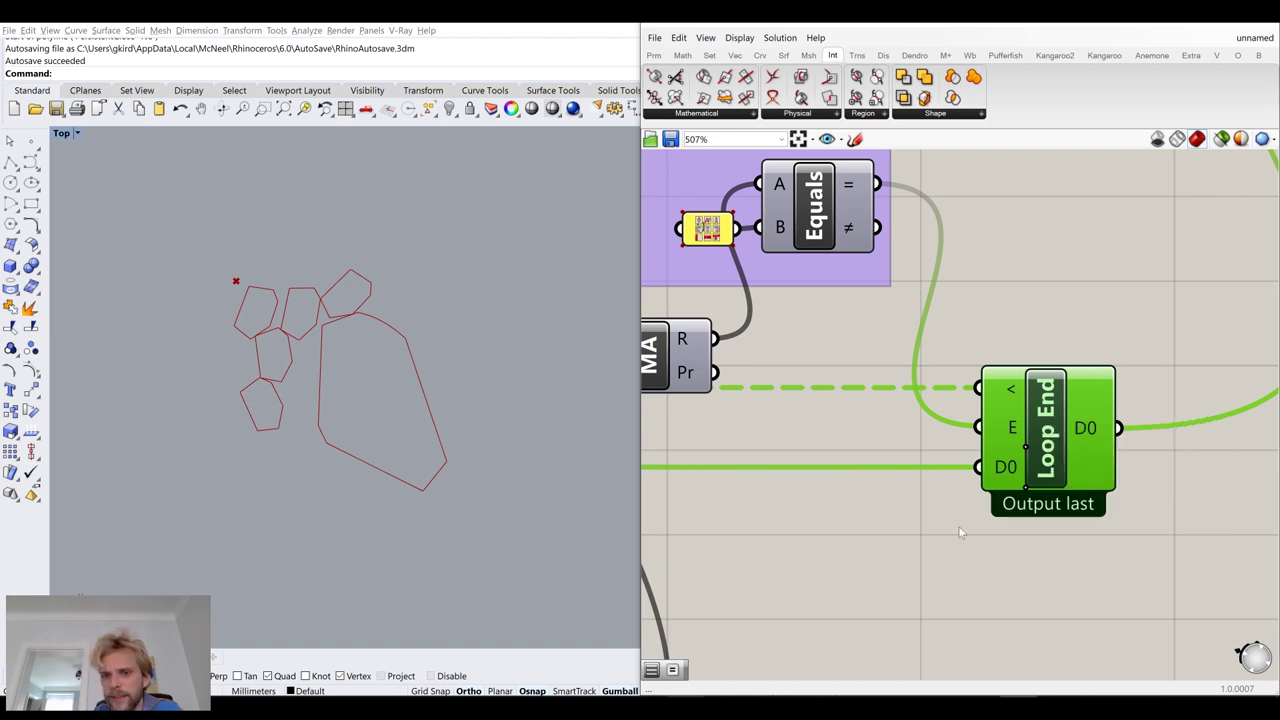
Run the outer stone-placing loop again by triggering the button wired to its Loop Start
scroll(1038, 466, down, 9)
right_drag(846, 392, 1105, 396)
scroll(760, 394, up, 3)
right_drag(715, 320, 902, 419)
scroll(900, 418, up, 3)
click(885, 335)
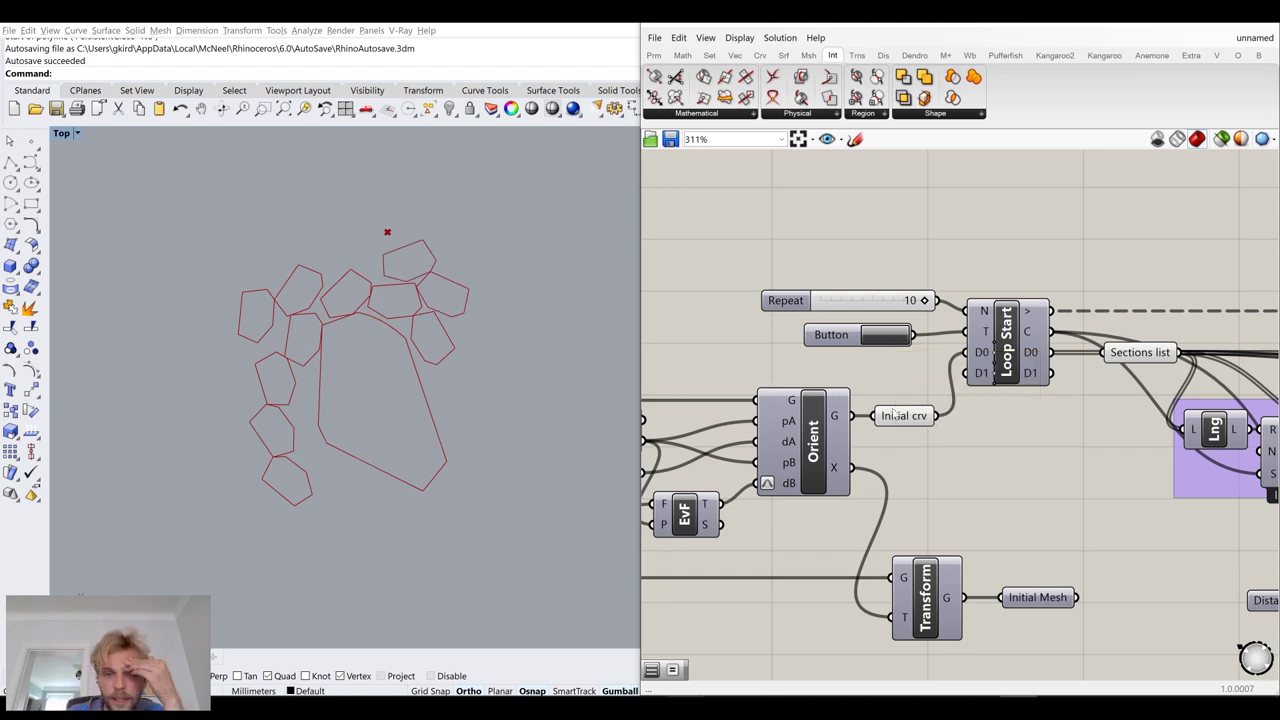
Examine the Move component of the picked stone curve and the Merge and outer Loop End components it feeds
scroll(903, 450, down, 5)
scroll(1115, 565, down, 2)
right_drag(1183, 647, 1043, 490)
scroll(1043, 490, up, 3)
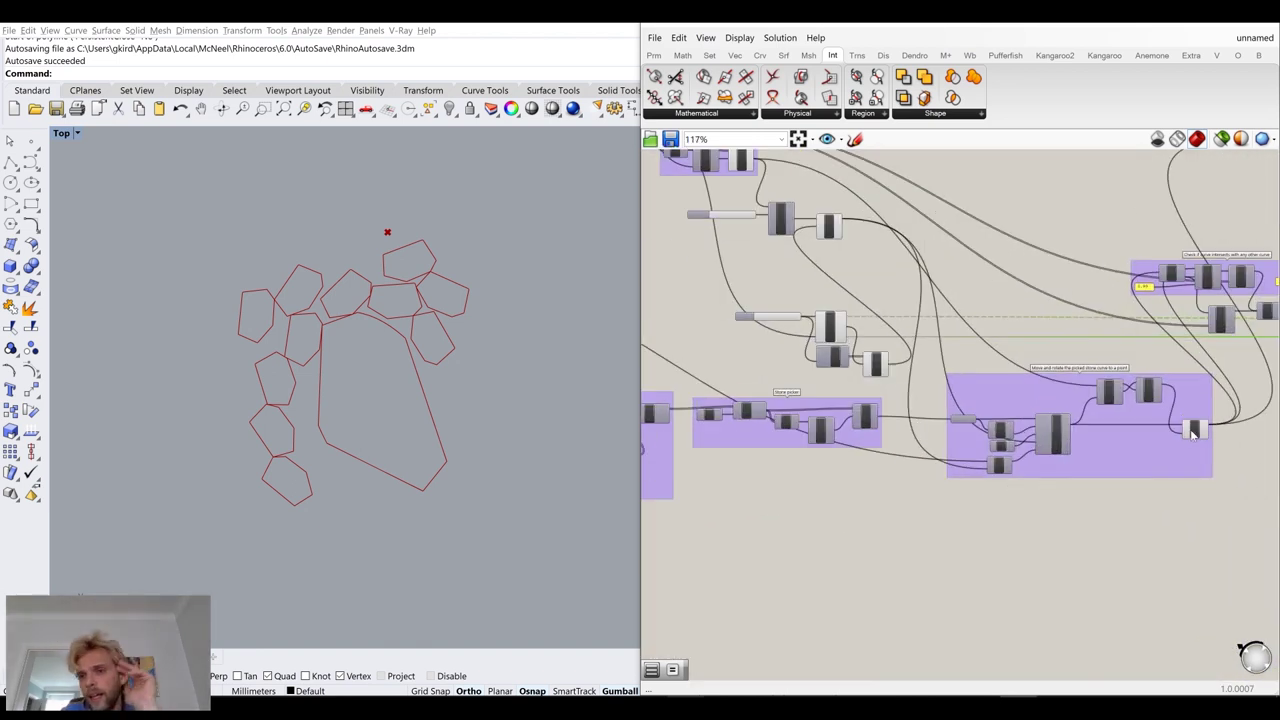
right_drag(1192, 432, 953, 468)
scroll(985, 430, up, 4)
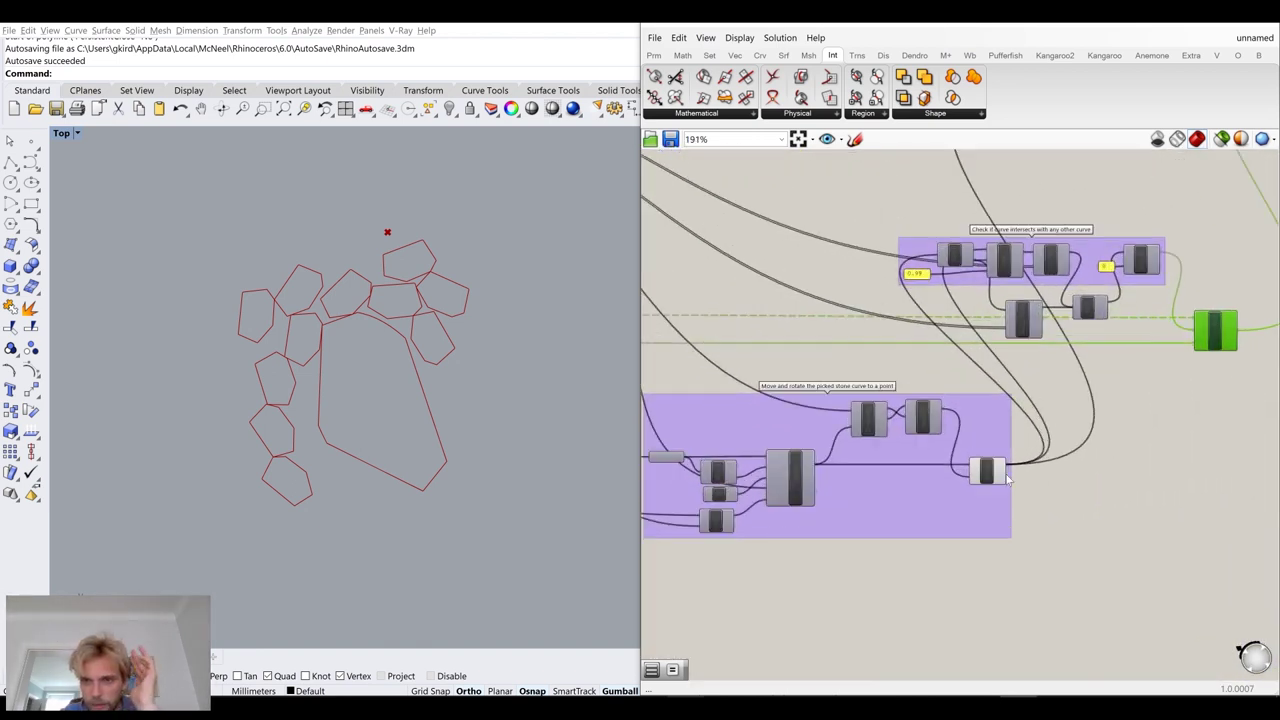
click(975, 476)
middle_click(975, 476)
click(1127, 497)
scroll(1127, 497, down, 3)
right_drag(1064, 457, 823, 536)
scroll(1002, 395, up, 2)
right_drag(872, 204, 900, 391)
drag(853, 332, 977, 324)
click(948, 430)
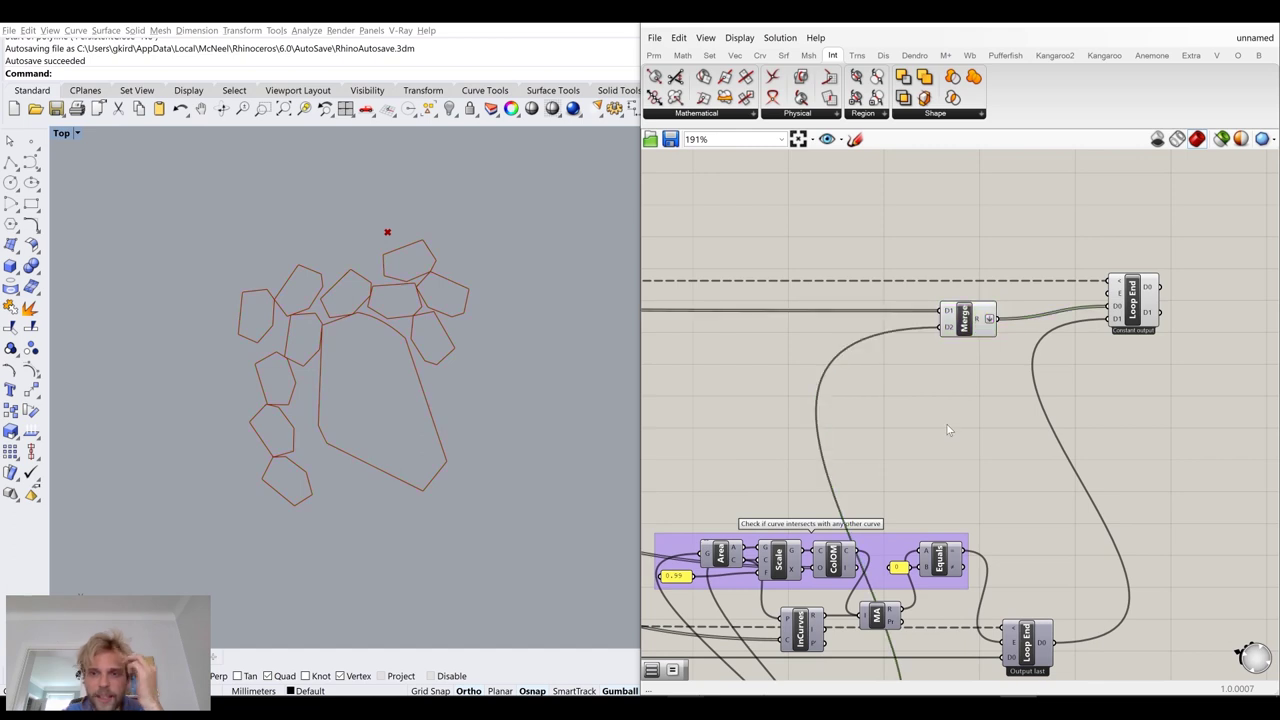
Inspect the Stone picker group's section, list length and Random components, including the Random seed input
scroll(949, 430, down, 4)
right_drag(867, 475, 1076, 401)
right_drag(736, 479, 897, 441)
scroll(897, 441, up, 7)
scroll(934, 458, down, 3)
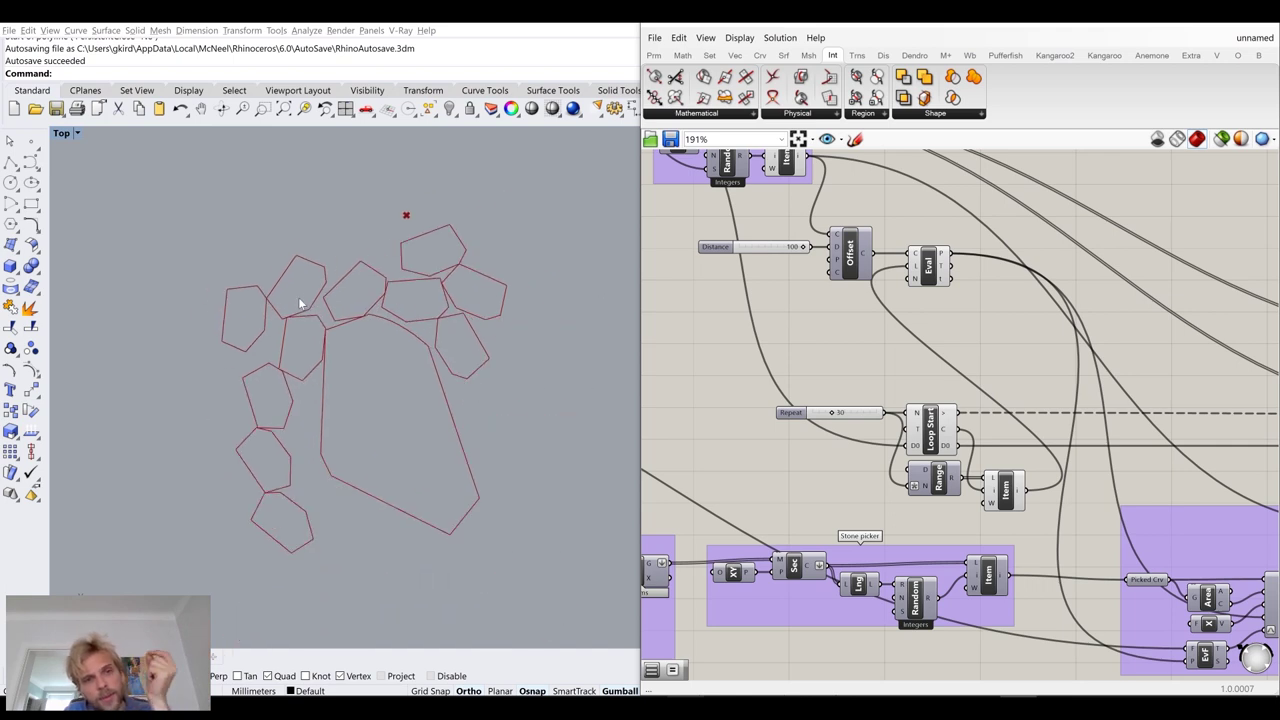
right_drag(867, 374, 935, 279)
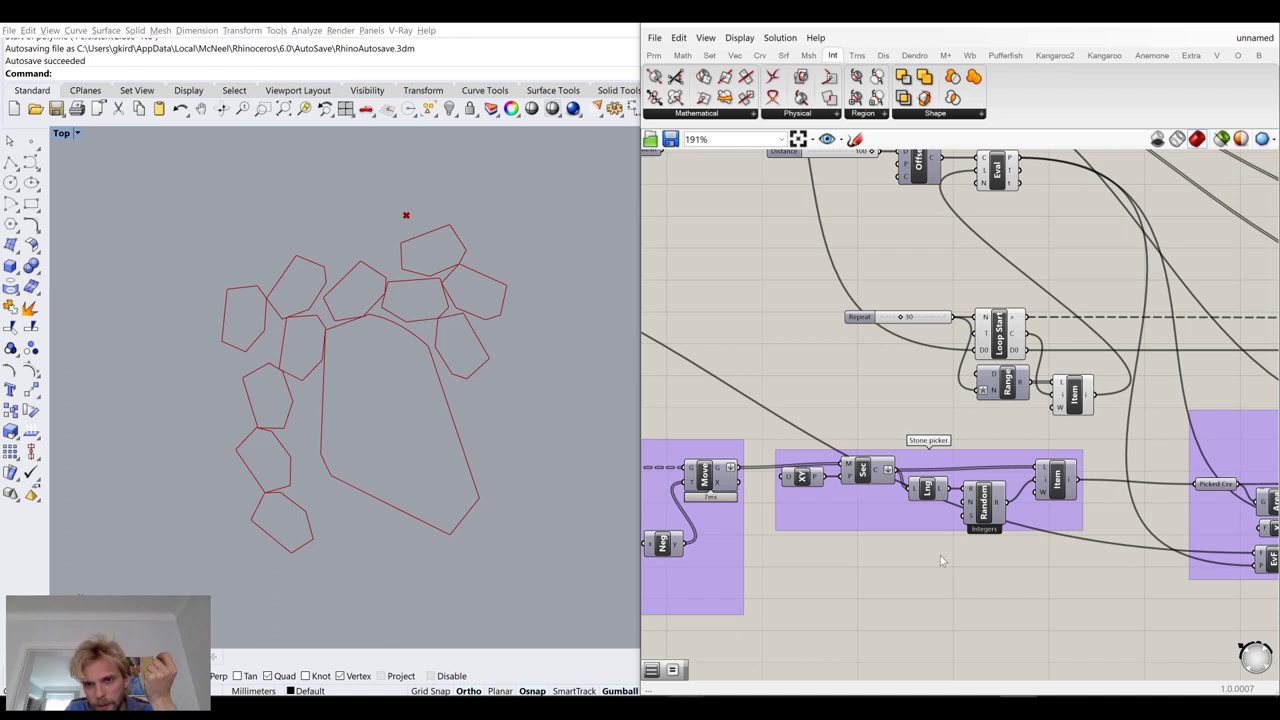
drag(981, 522, 989, 522)
drag(930, 491, 936, 491)
scroll(905, 486, up, 4)
click(897, 483)
click(980, 507)
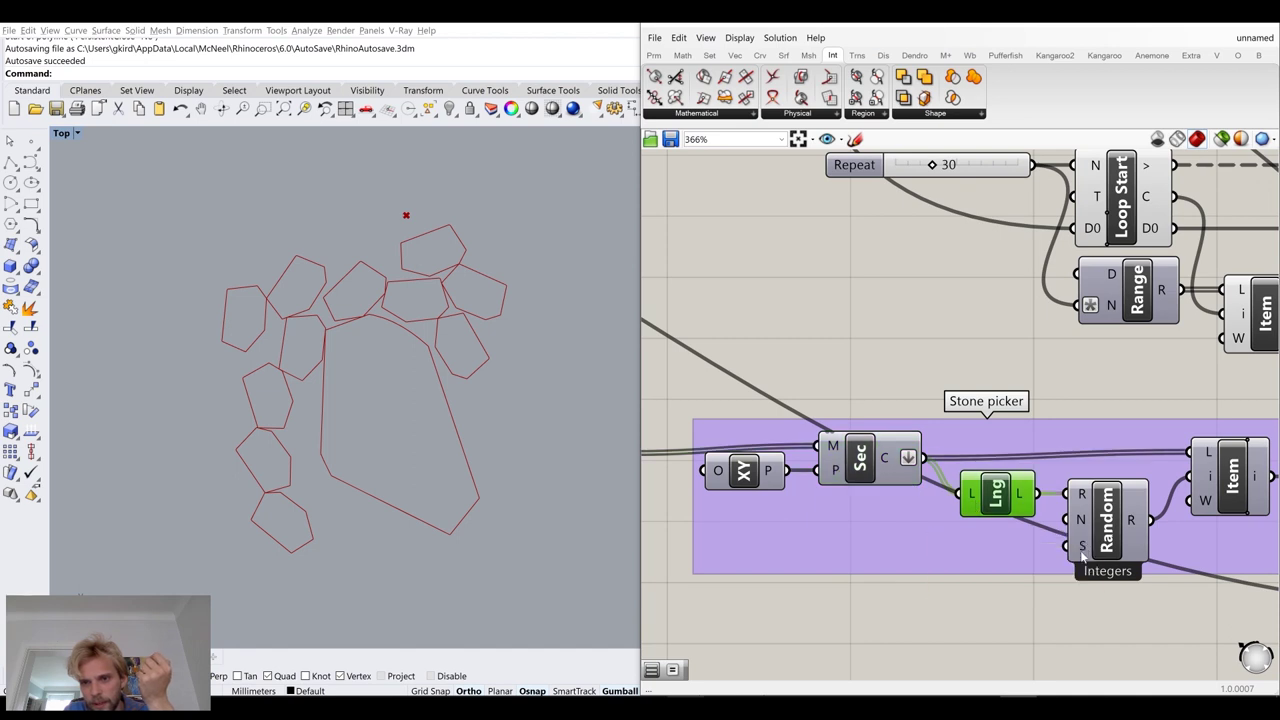
mouse_move(1081, 552)
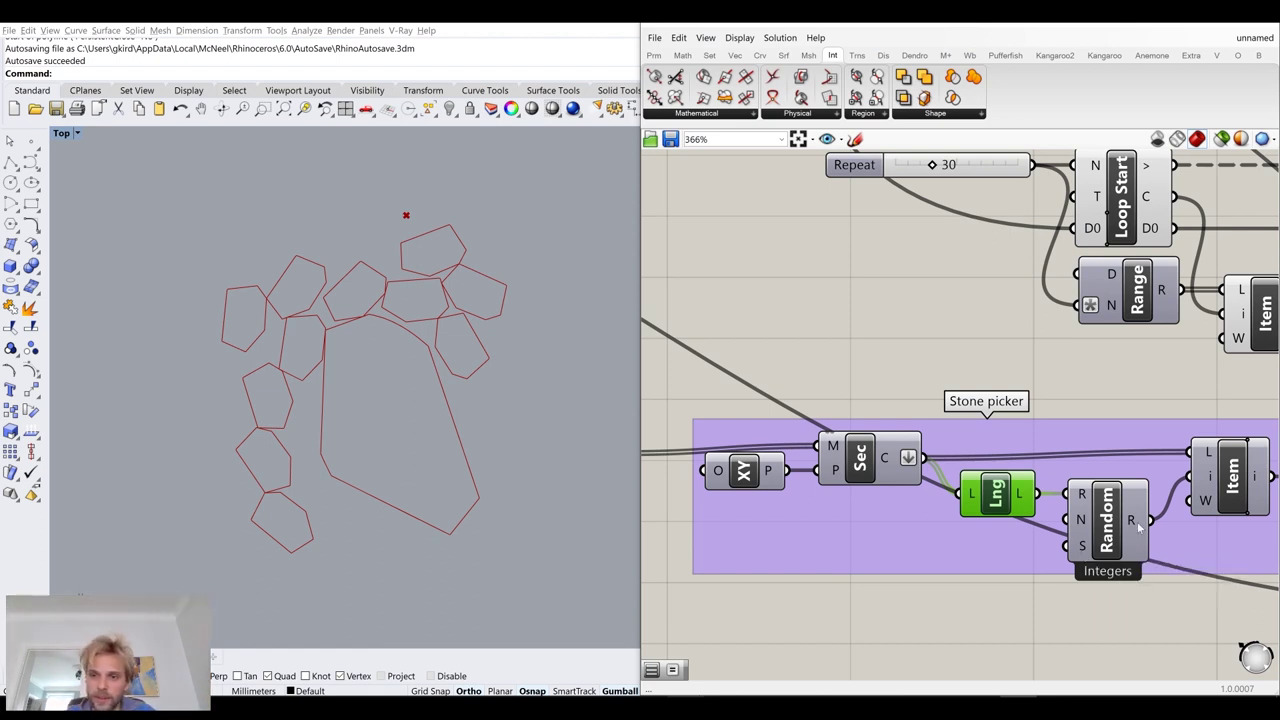
Connect the outer Loop Start's counter output to the Stone picker's Random seed input and rerun the loop
scroll(1130, 522, down, 4)
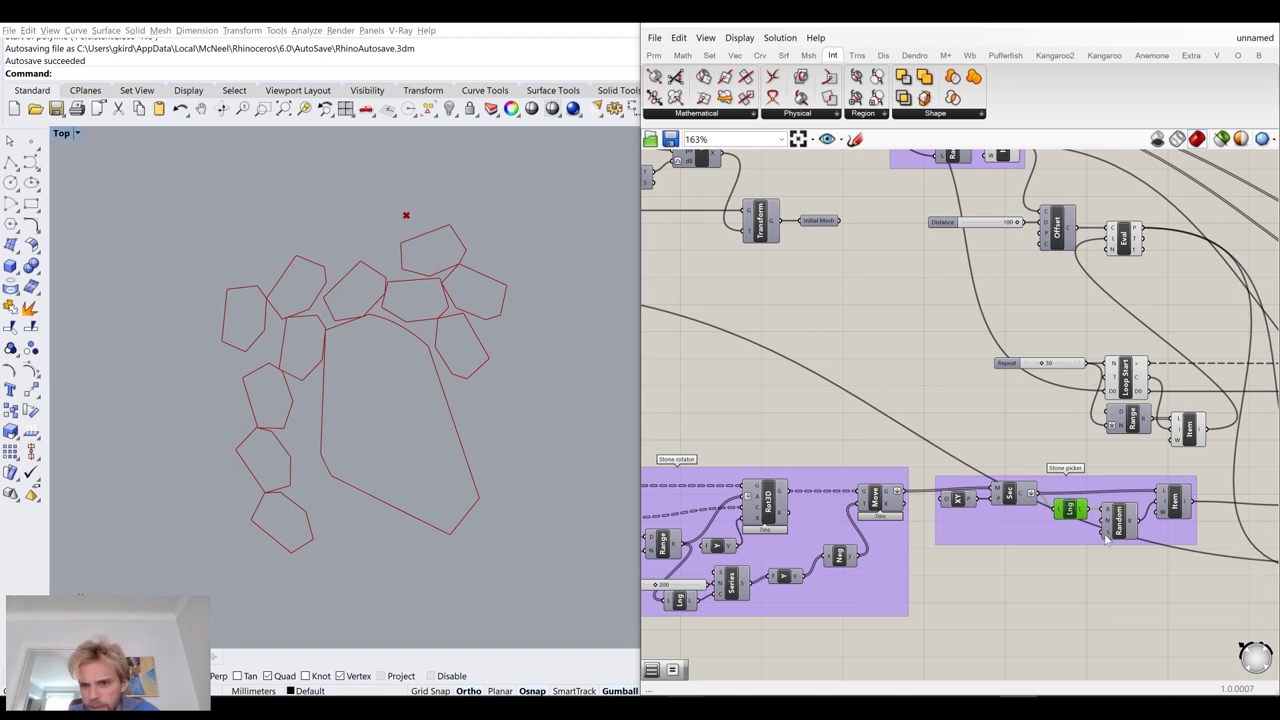
right_drag(921, 366, 937, 400)
scroll(1001, 473, down, 1)
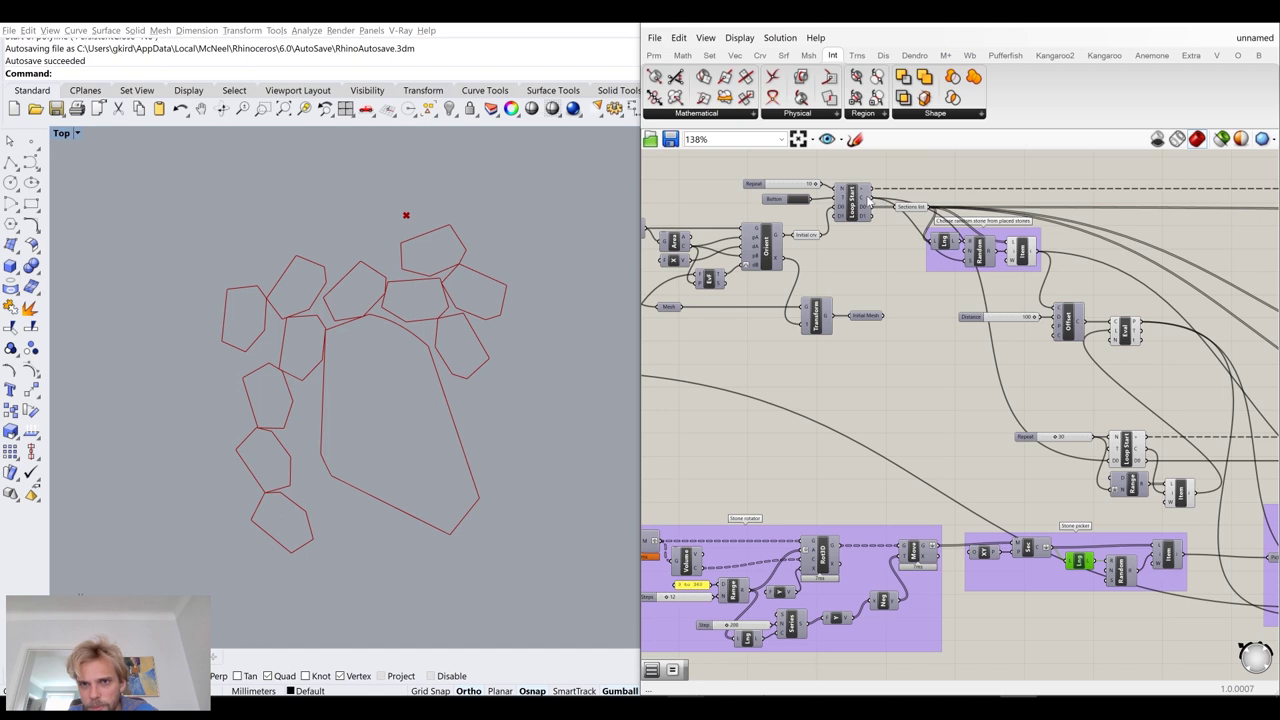
mouse_move(869, 199)
drag(870, 200, 1110, 585)
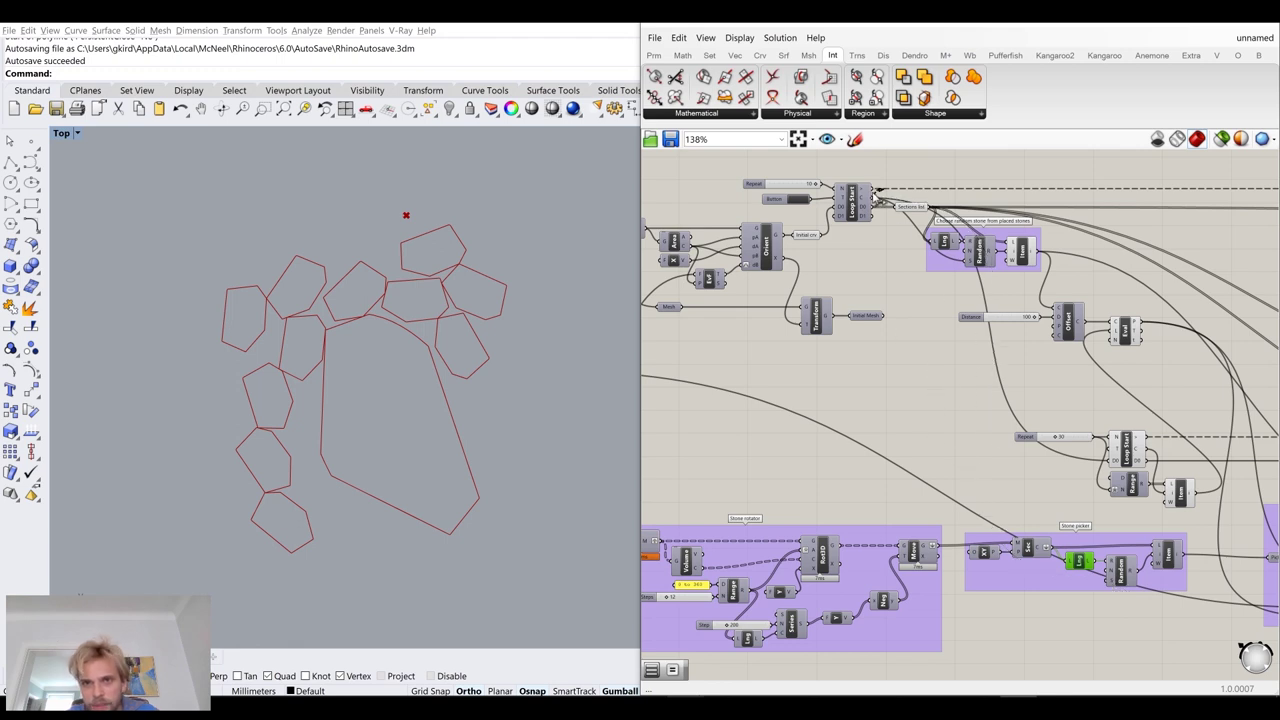
drag(868, 200, 1110, 584)
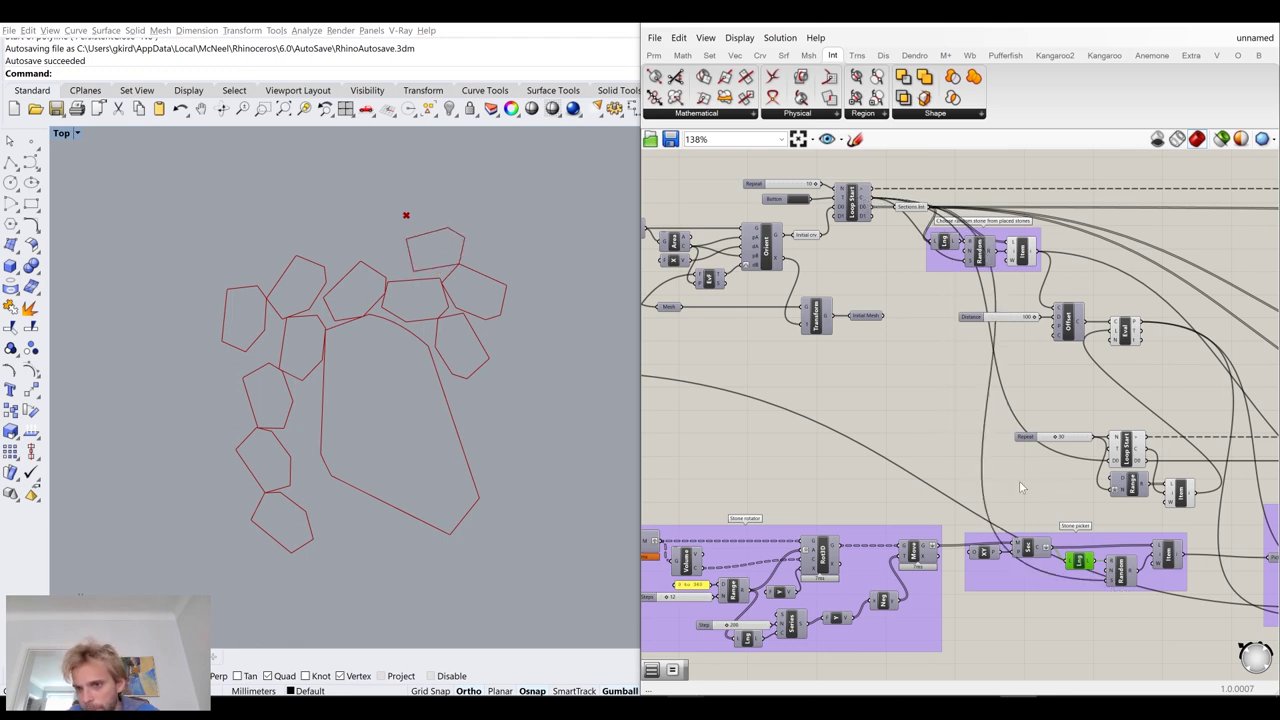
scroll(790, 200, up, 4)
click(820, 205)
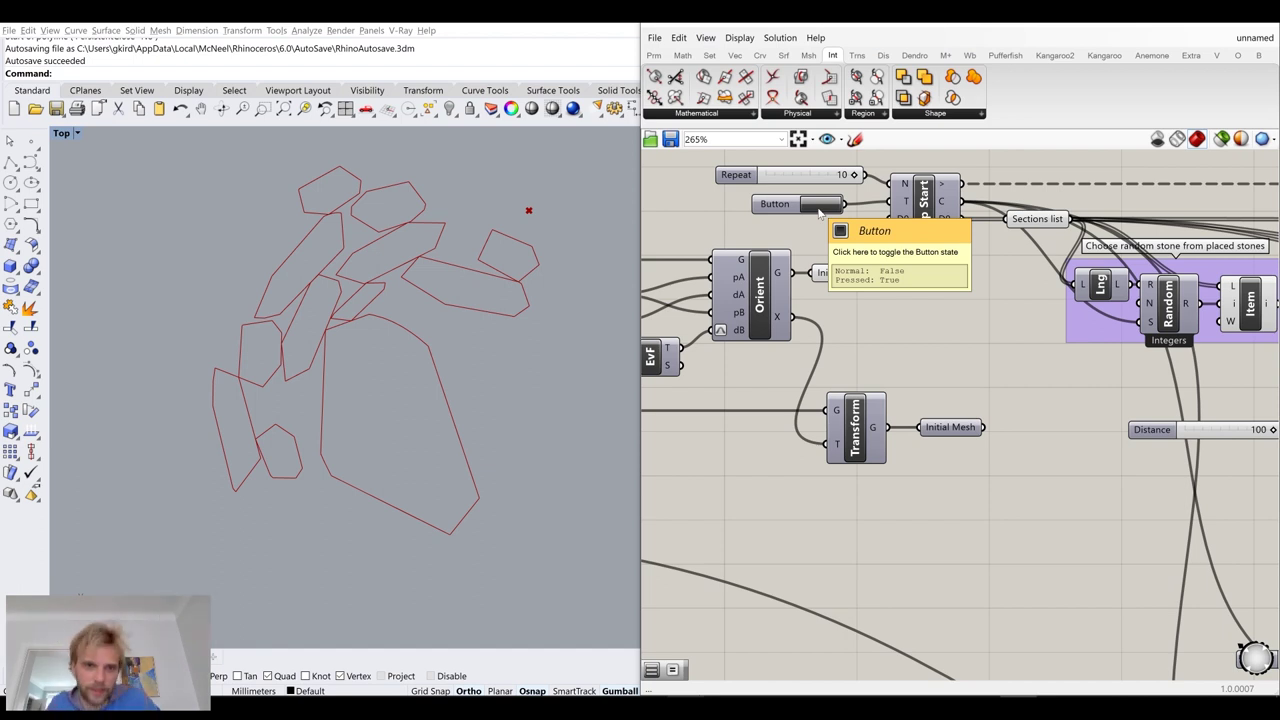
Add a number slider set to 100 and connect it to the outer Loop Start's repeat count input
right_drag(818, 212, 894, 398)
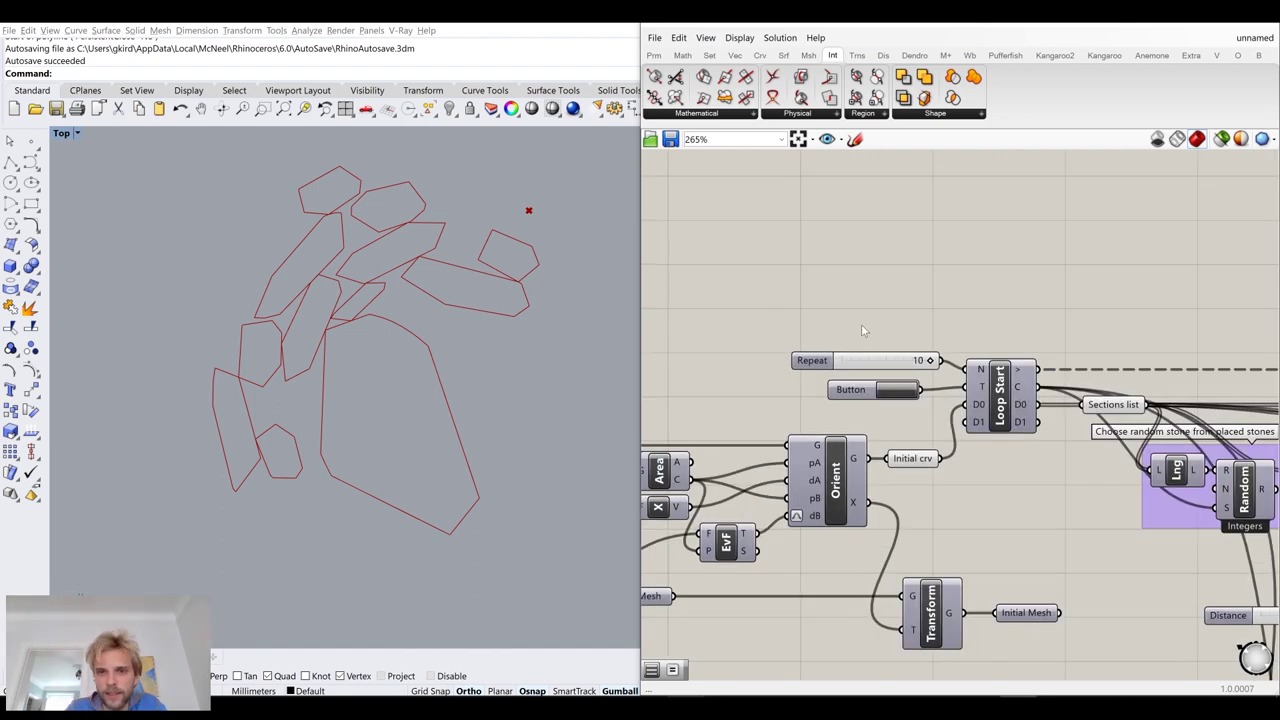
double_click(863, 318)
text(100)
key(Return)
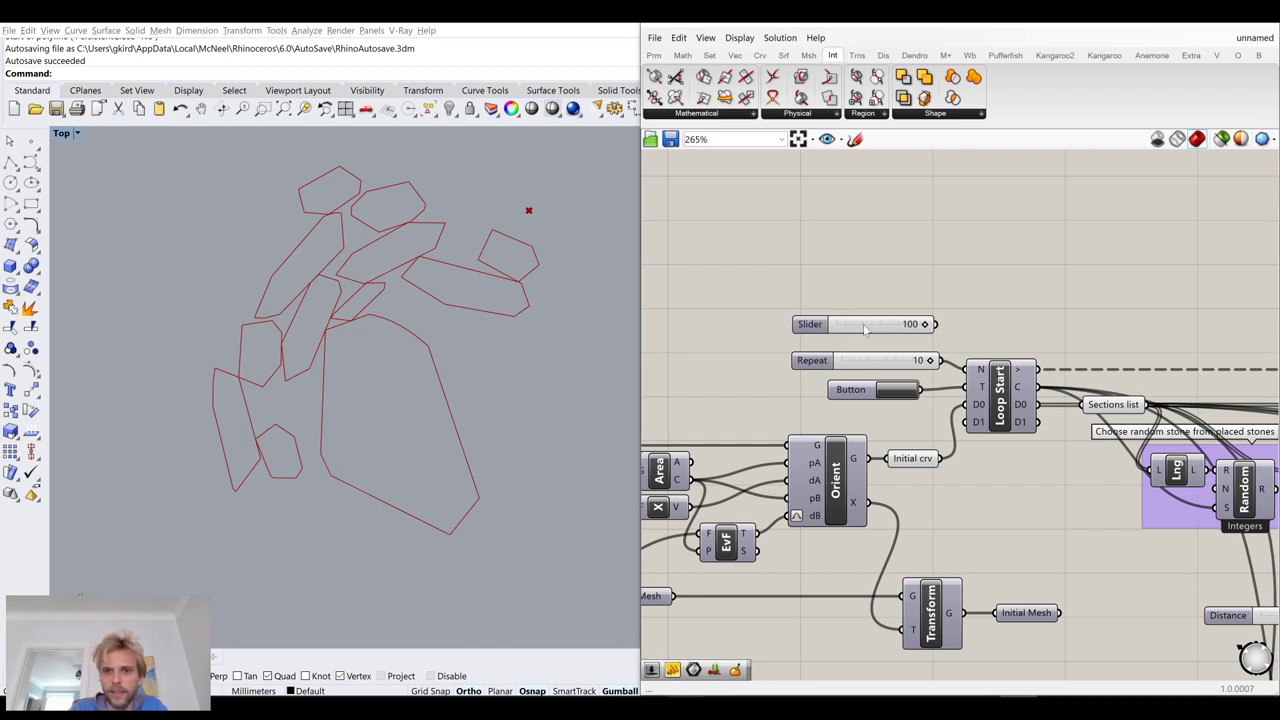
drag(937, 324, 966, 369)
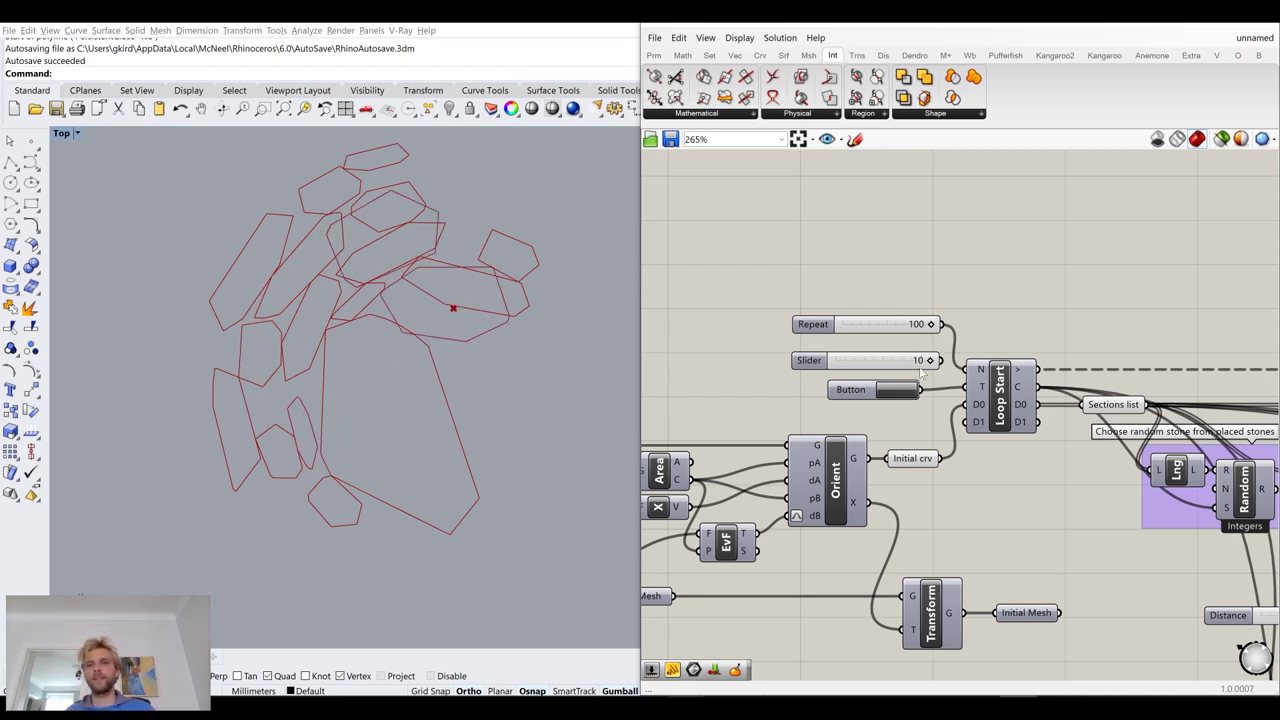
Set the outer loop's new Repeat slider to 0 and examine the placed stone outlines in the Top viewport
drag(930, 324, 830, 336)
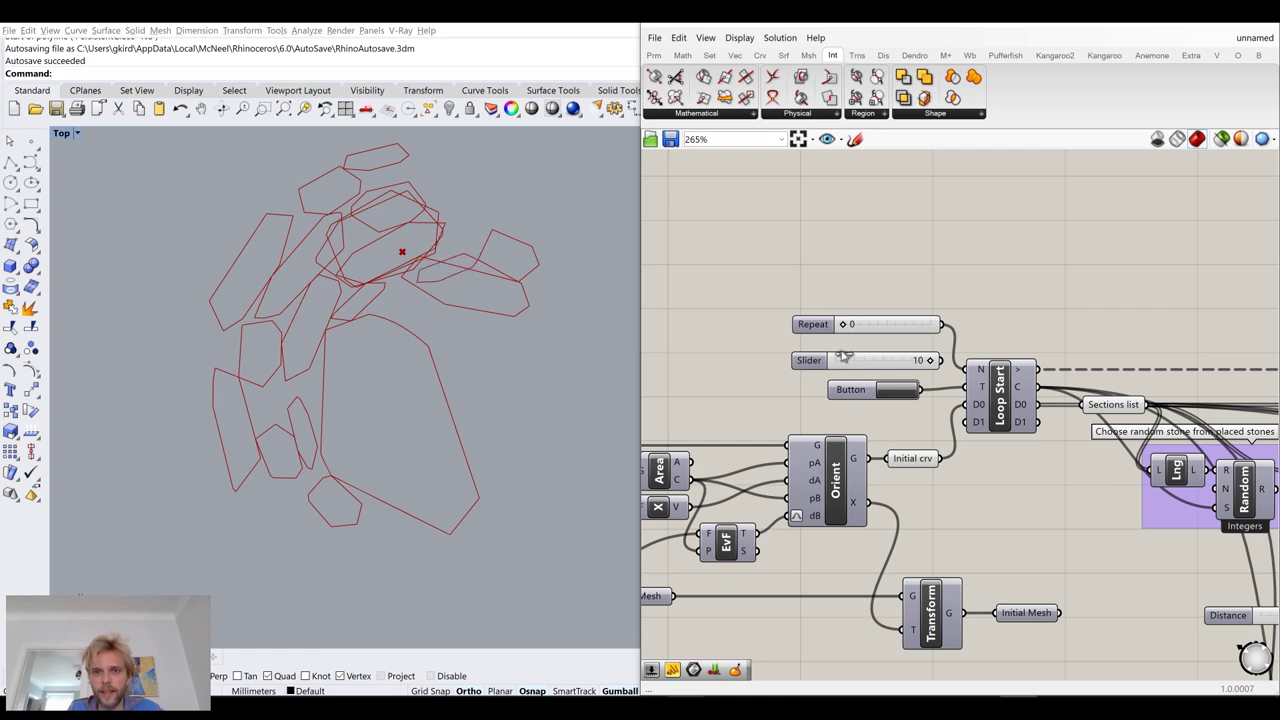
scroll(423, 398, up, 5)
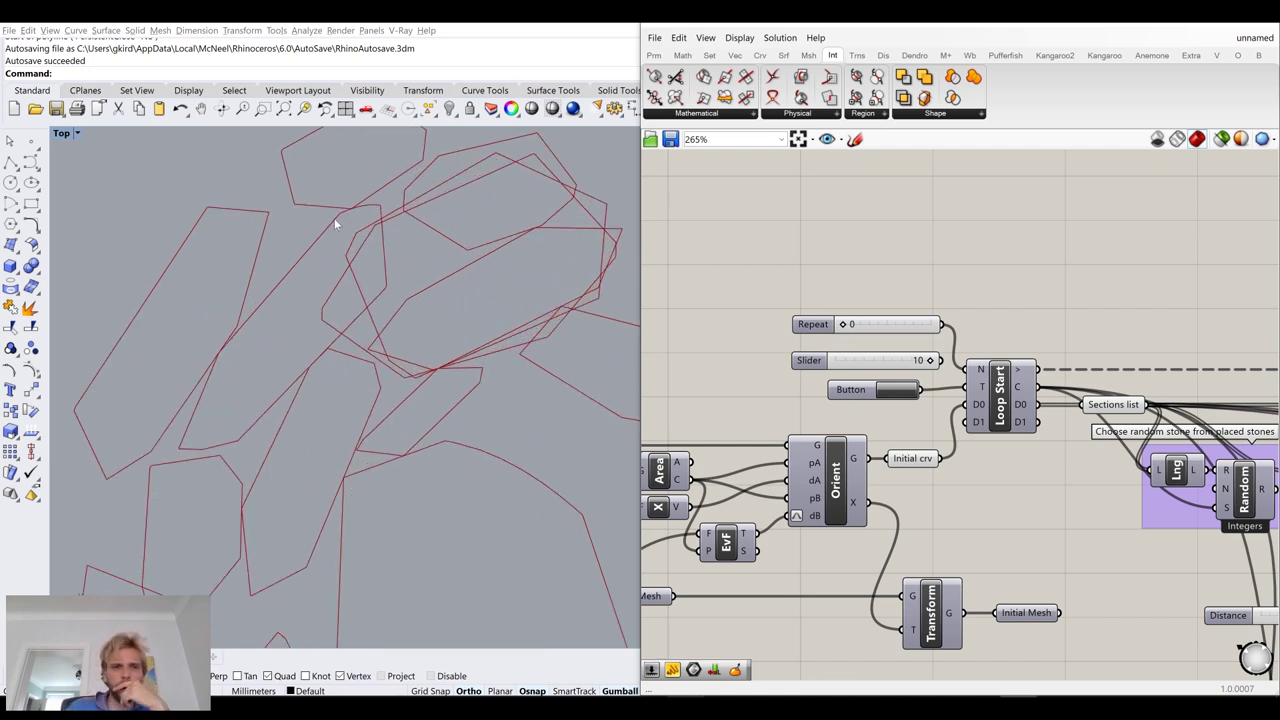
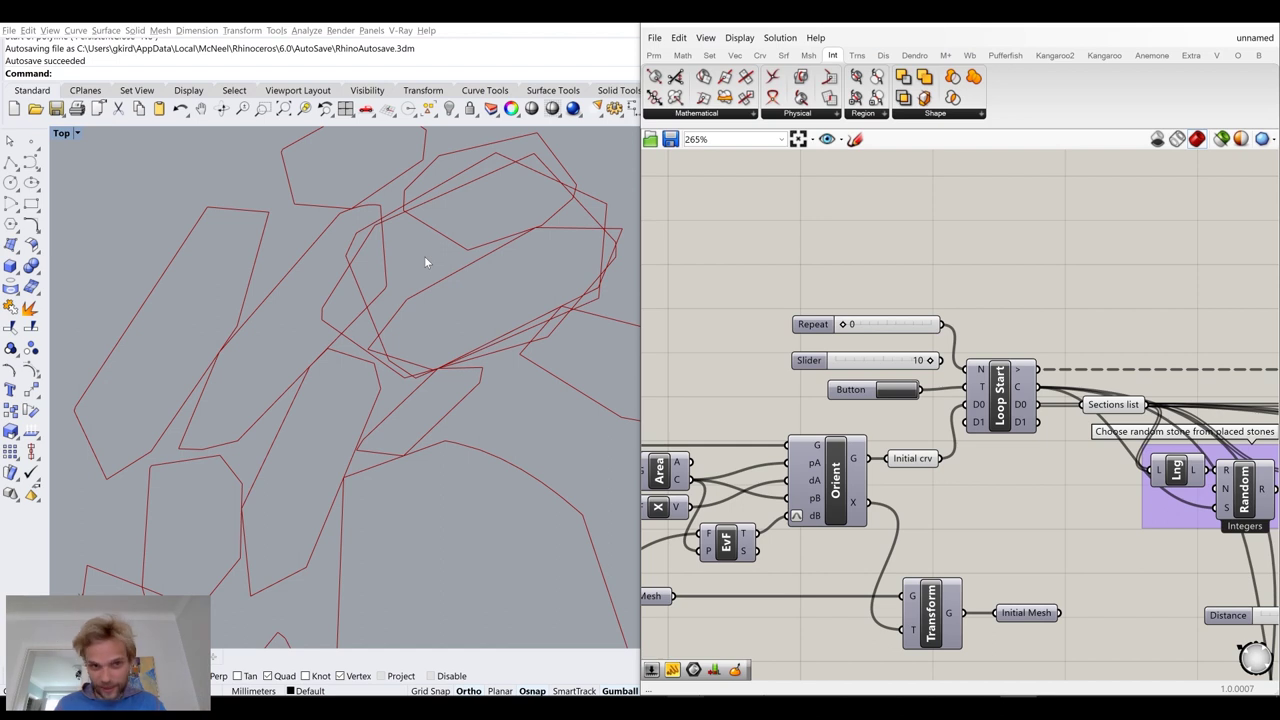
Delete the unused number slider set to 10 between the Repeat slider and the Button at the outer Loop Start
scroll(424, 256, down, 3)
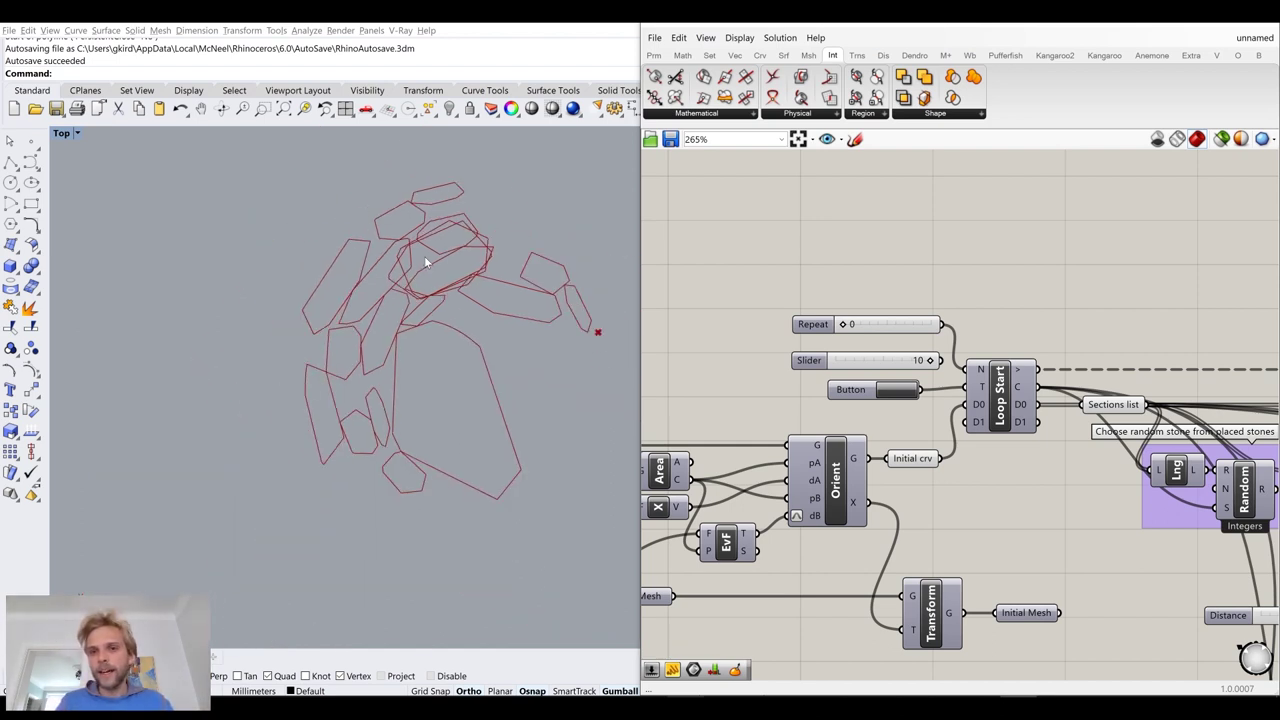
scroll(539, 296, up, 3)
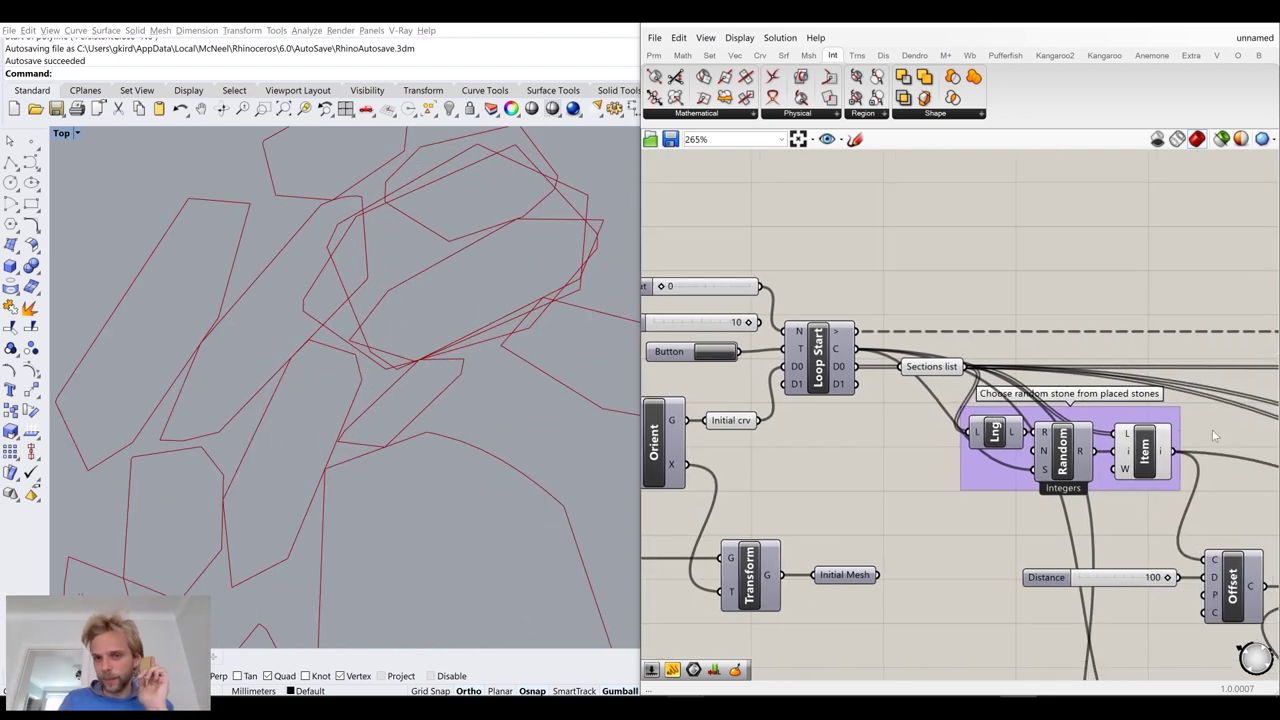
right_drag(691, 317, 806, 336)
click(806, 336)
key(Delete)
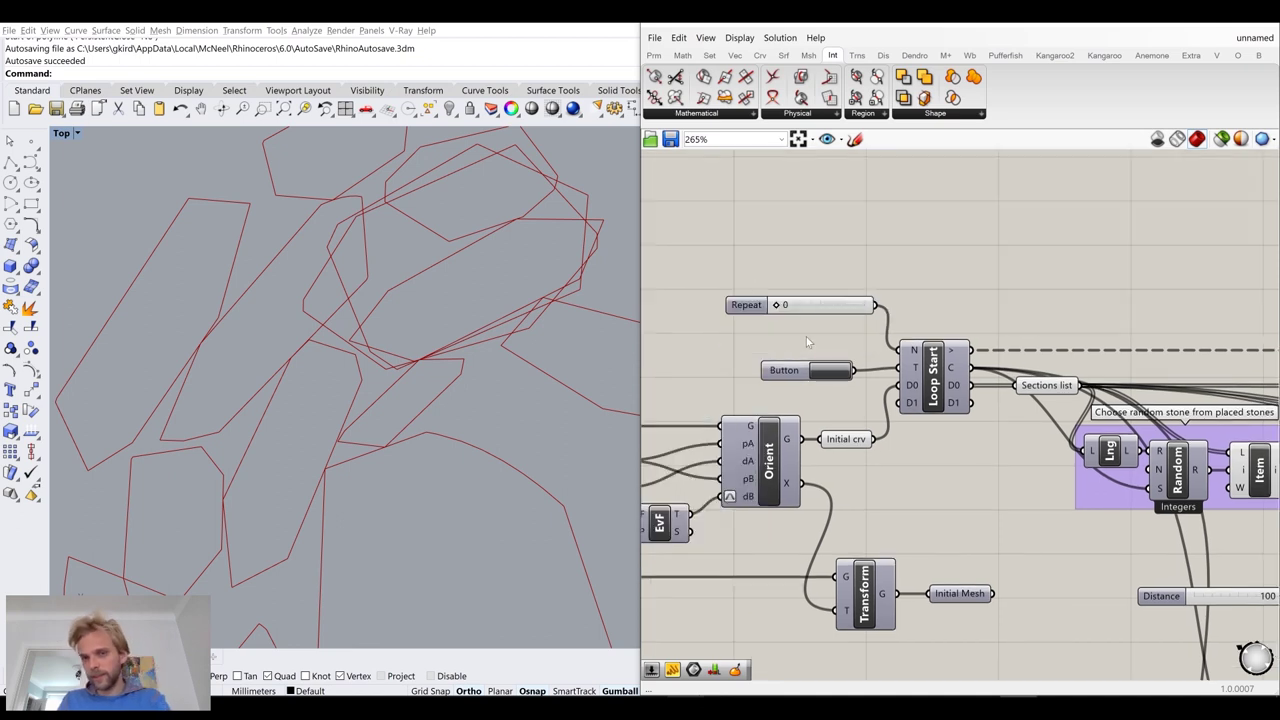
Move the outer Loop End and its Merge component further along the canvas, away from the incoming wires
scroll(967, 424, down, 5)
right_drag(1052, 512, 952, 388)
right_drag(1180, 421, 892, 313)
right_drag(1052, 406, 891, 405)
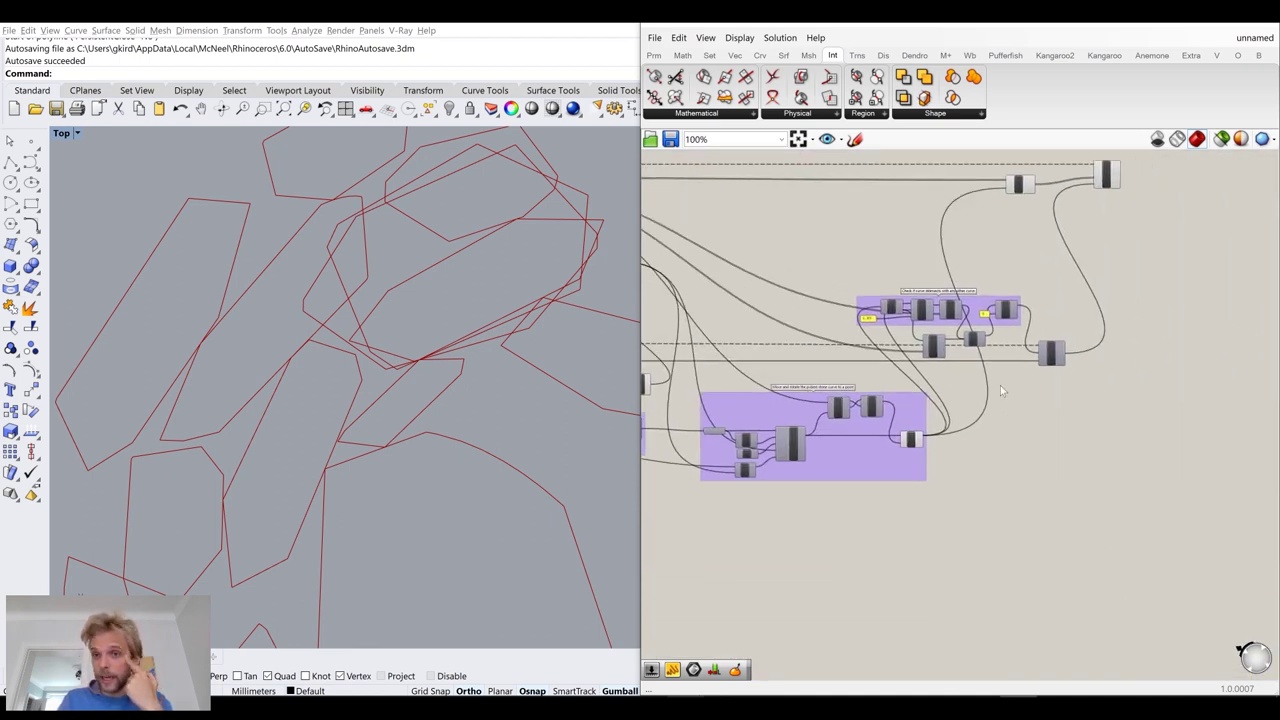
scroll(892, 408, up, 3)
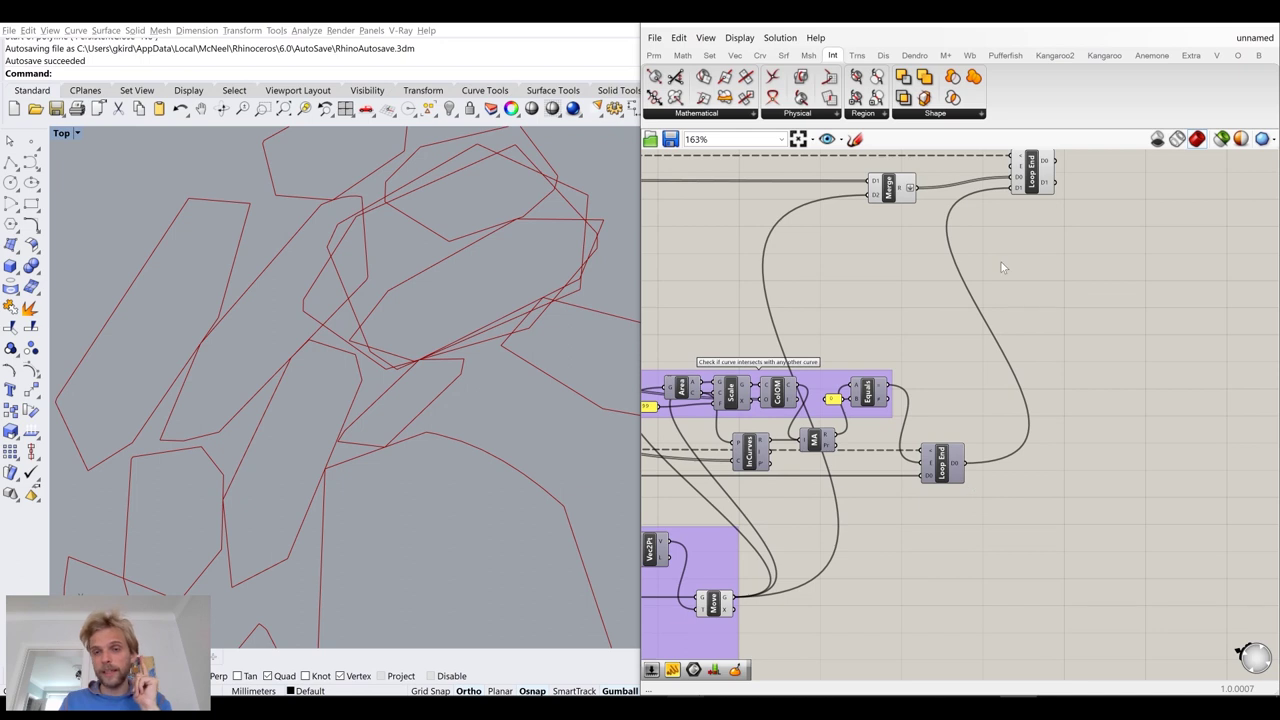
right_drag(993, 307, 939, 385)
drag(975, 262, 1018, 264)
drag(835, 266, 933, 265)
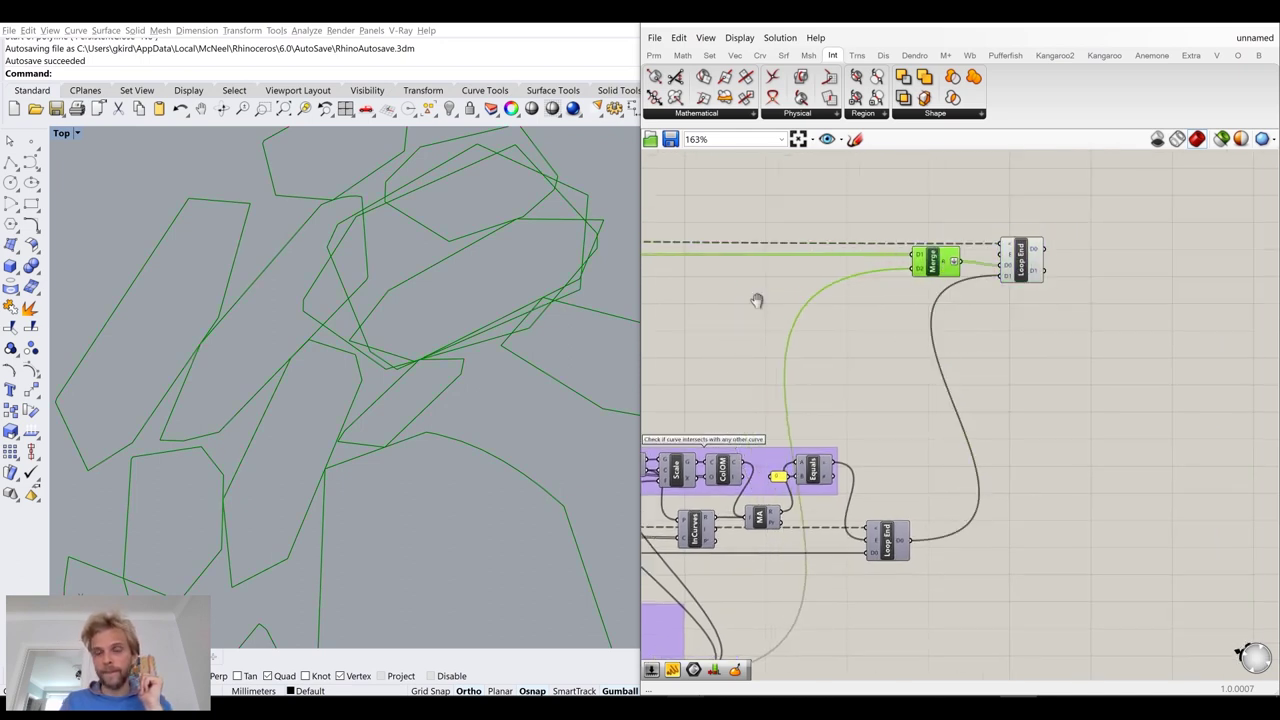
Add a Stream Filter component beside the Move component and place it just below the inner Loop End
right_drag(730, 307, 860, 287)
right_drag(904, 667, 907, 508)
double_click(926, 543)
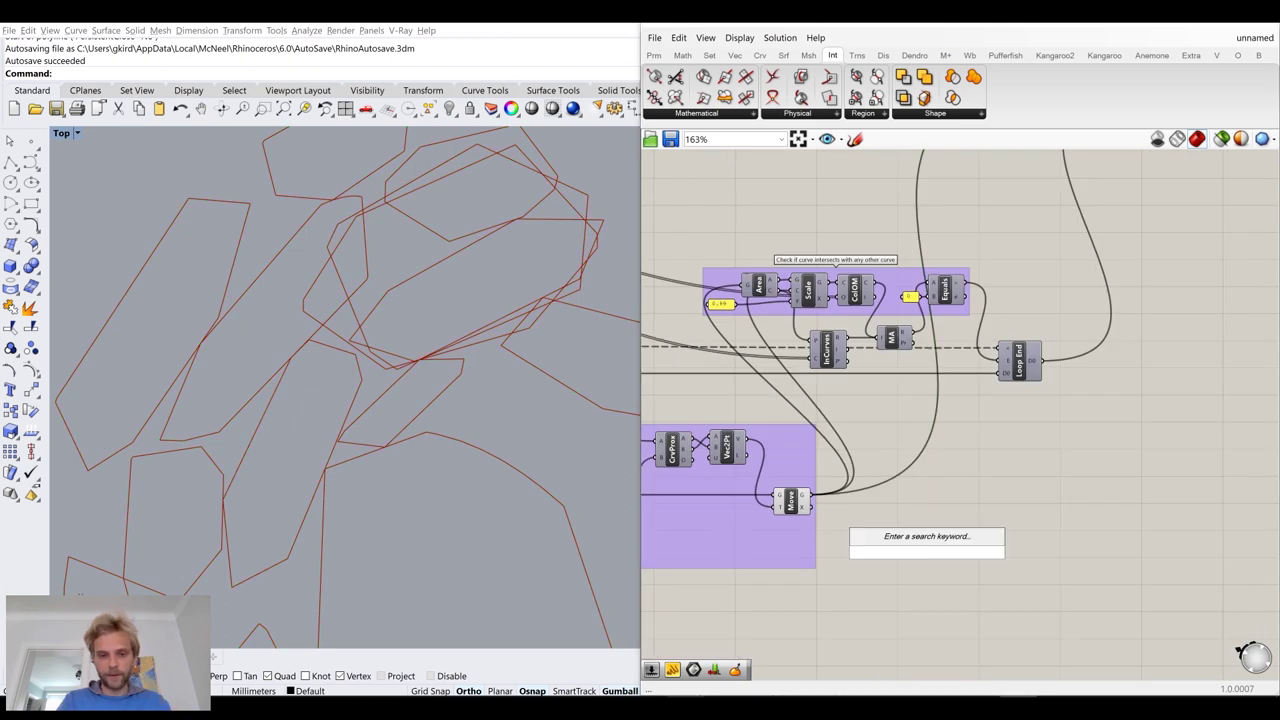
text(filter)
key(Return)
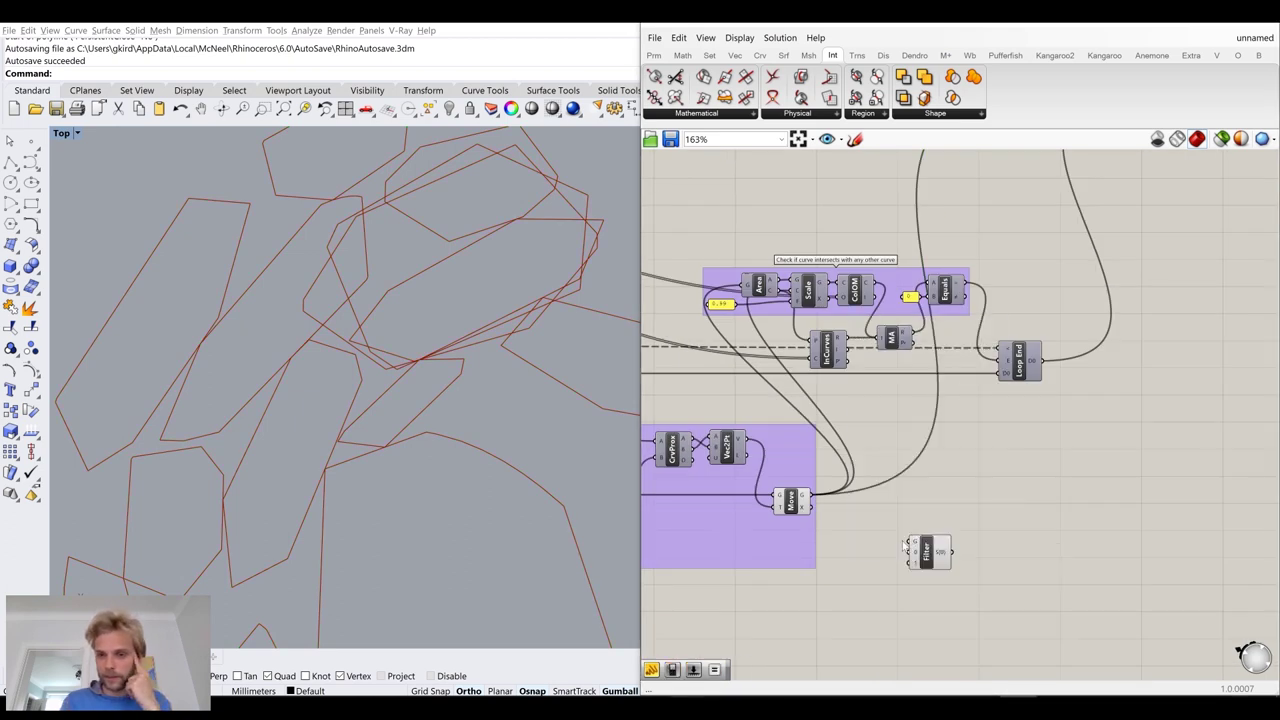
scroll(881, 548, up, 3)
drag(971, 543, 943, 486)
scroll(790, 520, up, 1)
right_drag(790, 520, 869, 499)
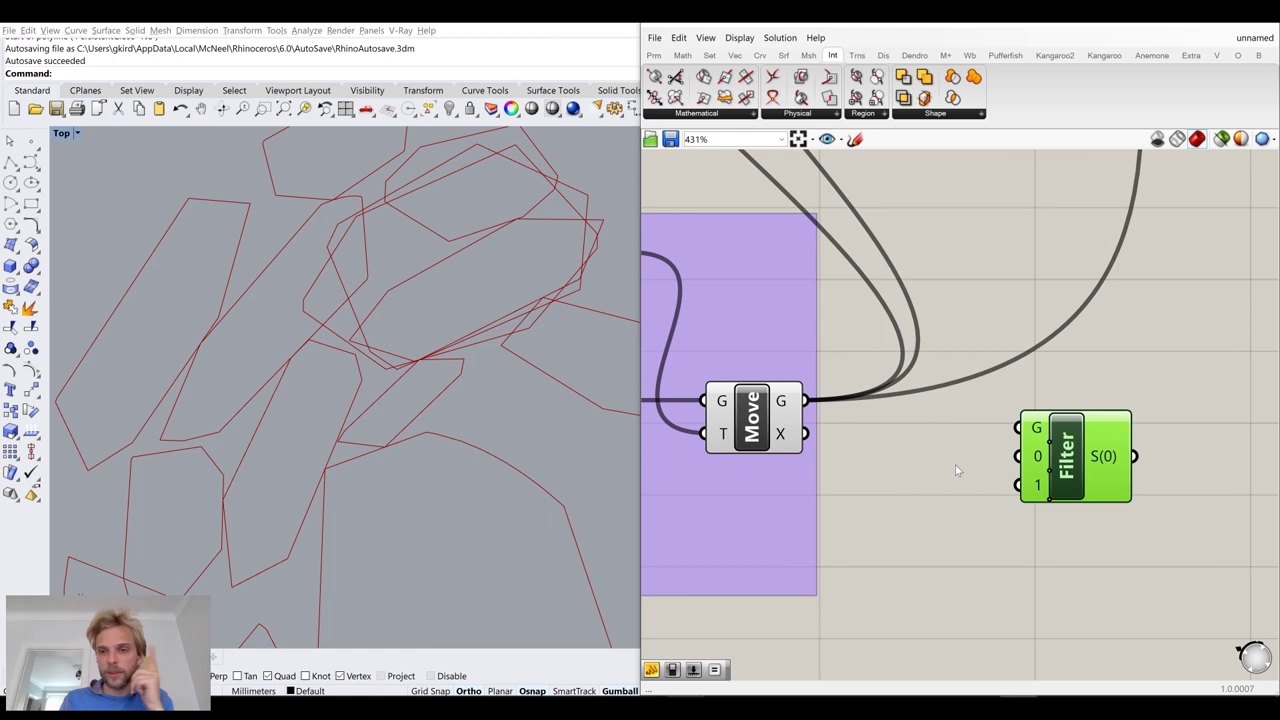
mouse_move(1033, 430)
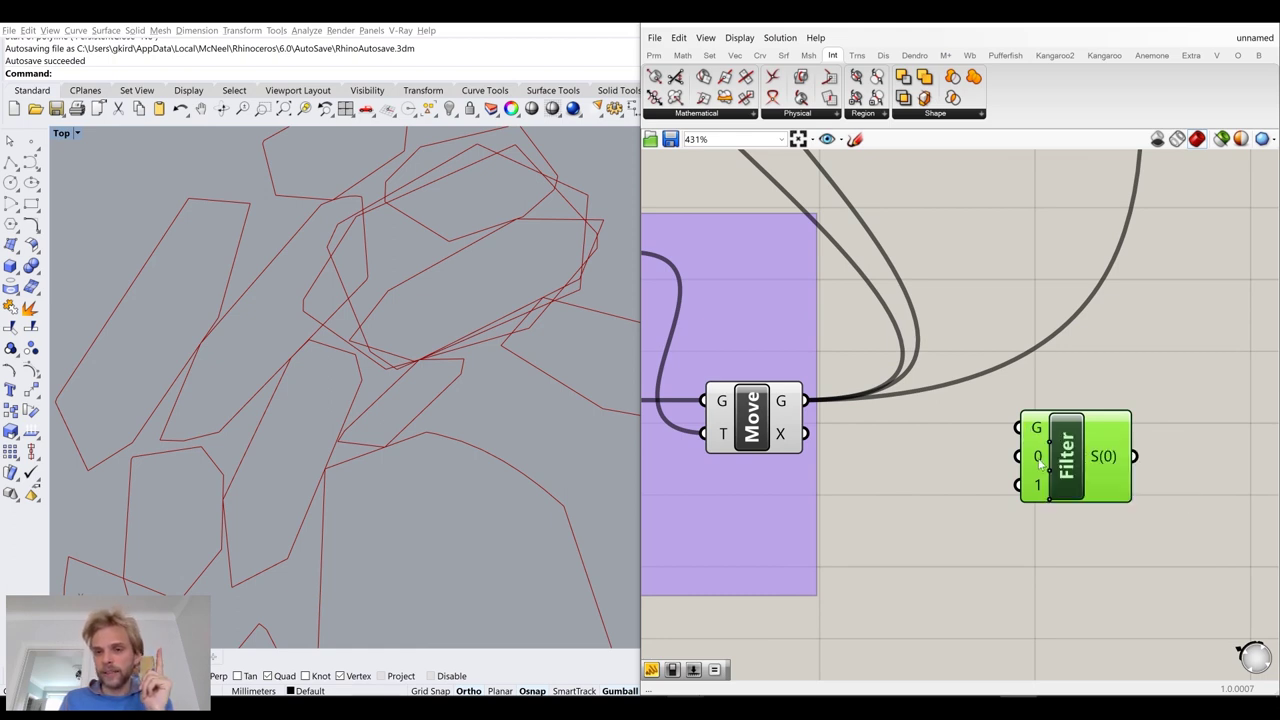
scroll(914, 533, down, 5)
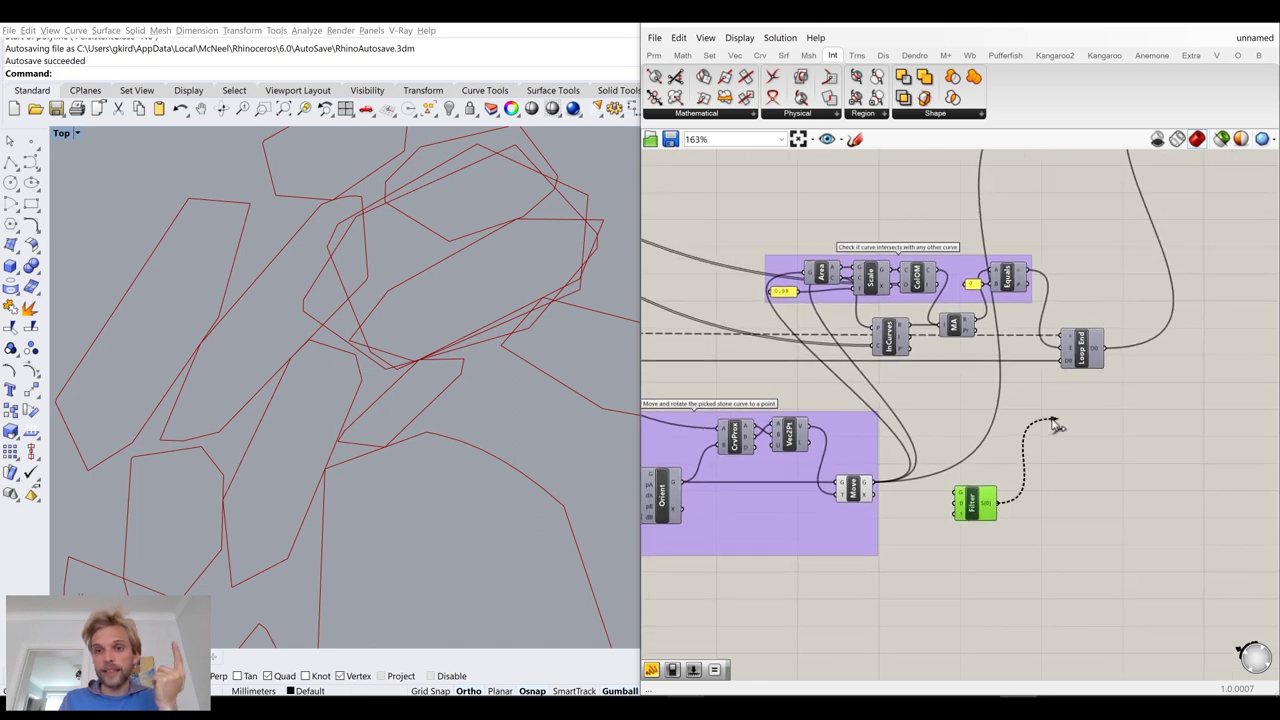
drag(975, 505, 1034, 429)
scroll(1025, 330, up, 2)
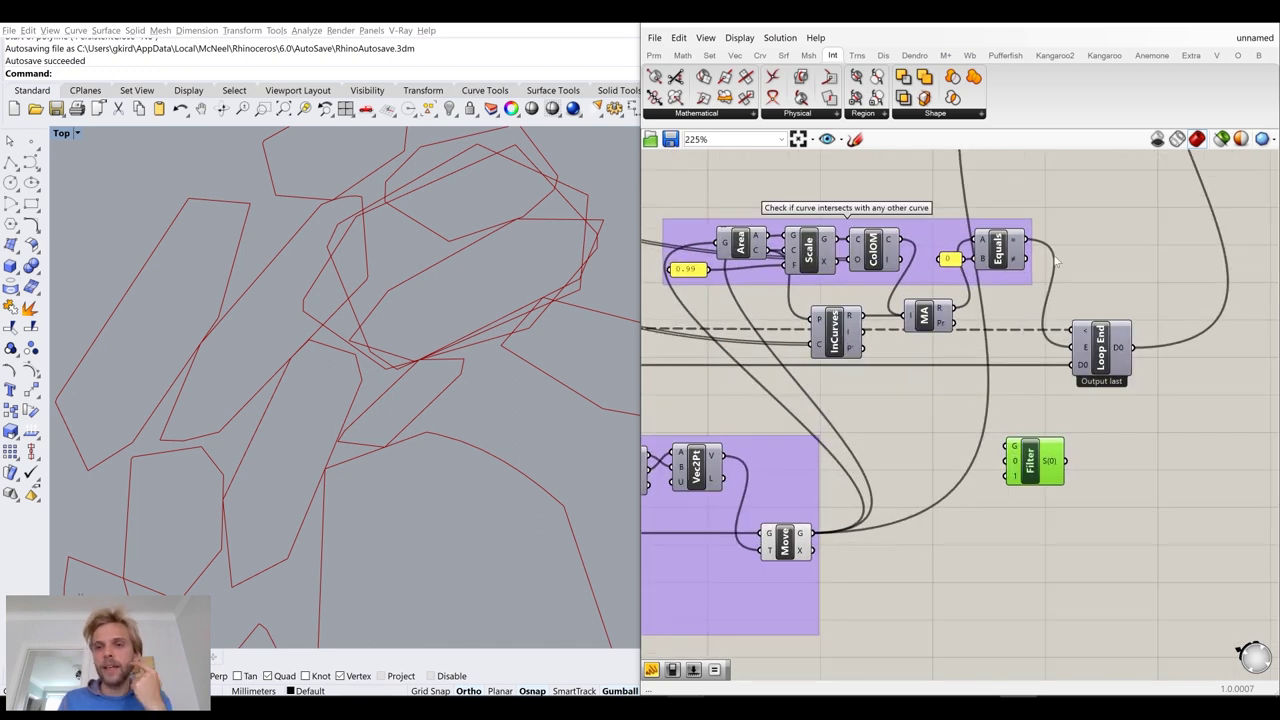
Connect the Equals component's equality output to the Stream Filter's gate input and shift the filter slightly aside
mouse_move(1021, 240)
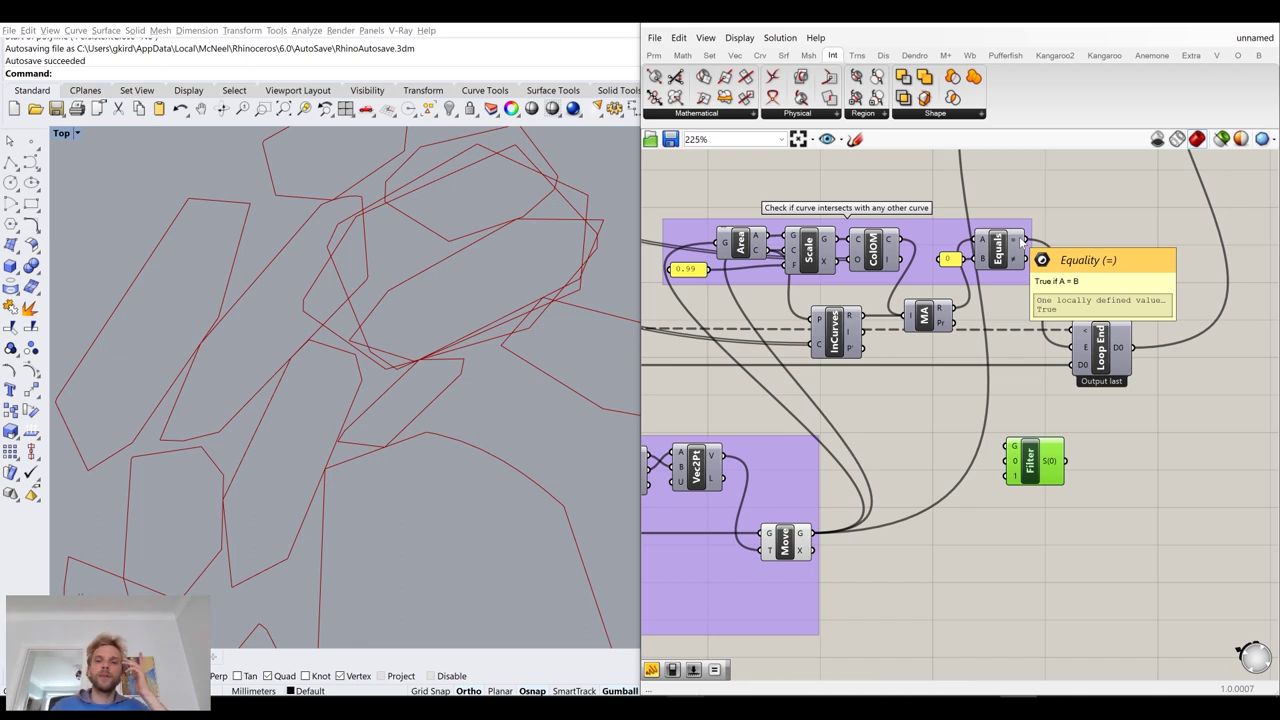
scroll(999, 244, up, 3)
click(999, 248)
mouse_move(1045, 243)
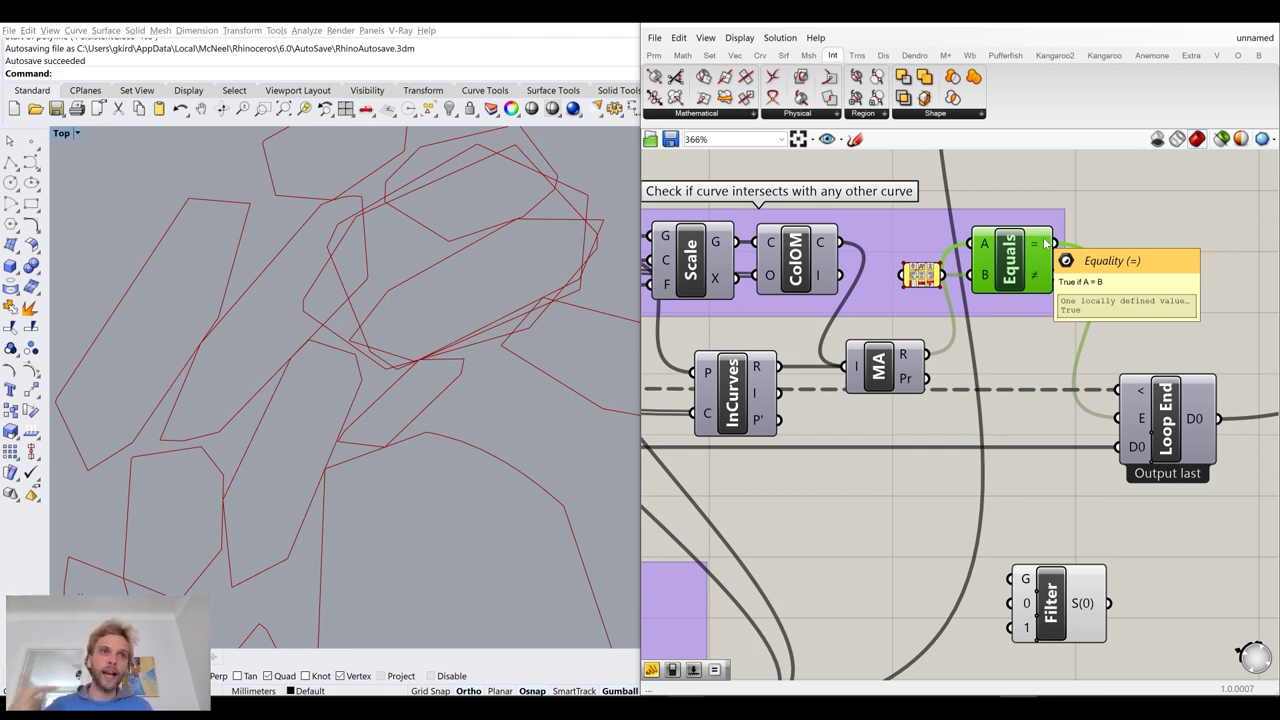
drag(1047, 243, 1028, 578)
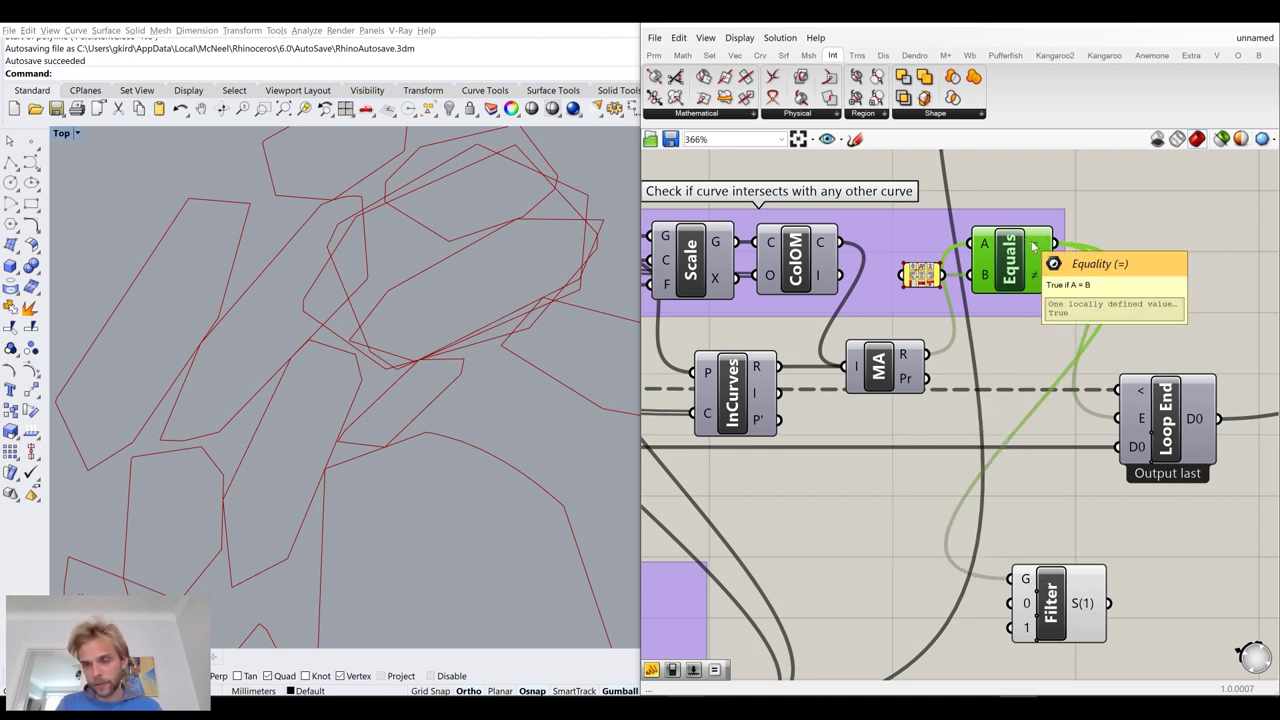
drag(1022, 588, 1067, 580)
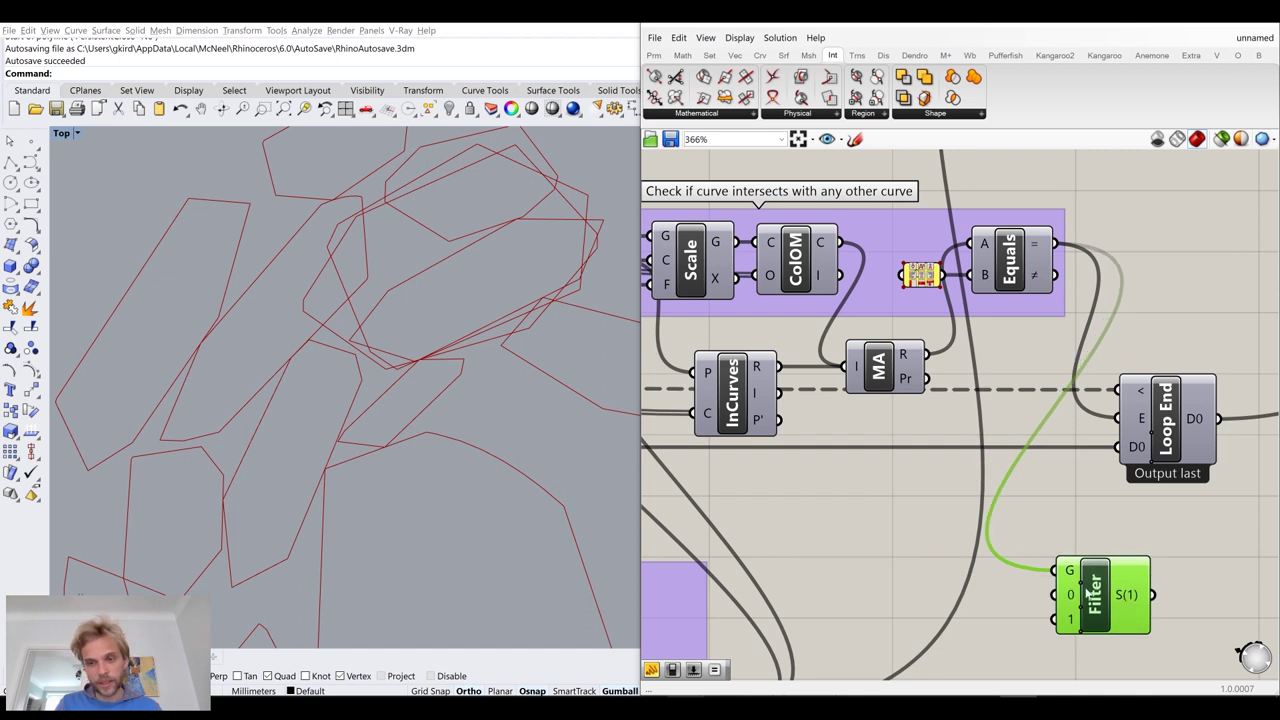
Examine the Stream Filter's 0 and 1 inputs and compare them with the true/false result of the intersection check
scroll(1095, 550, up, 3)
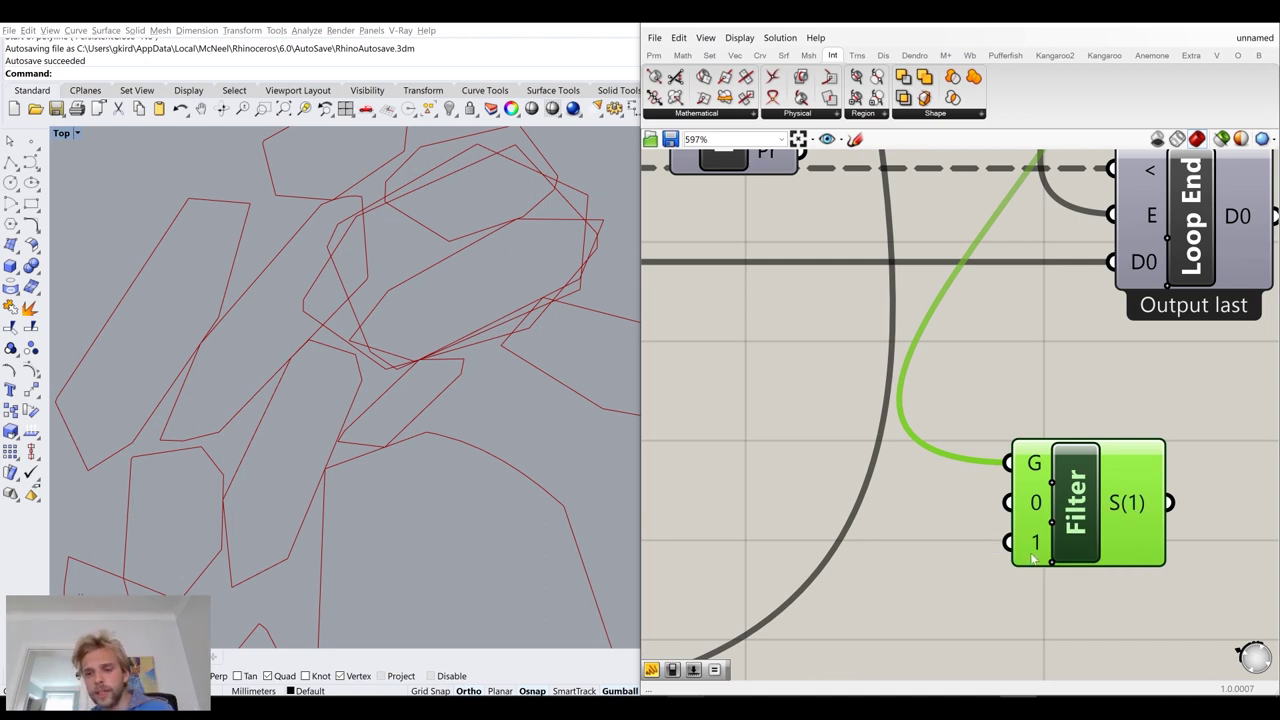
scroll(1032, 556, down, 5)
scroll(1034, 511, up, 5)
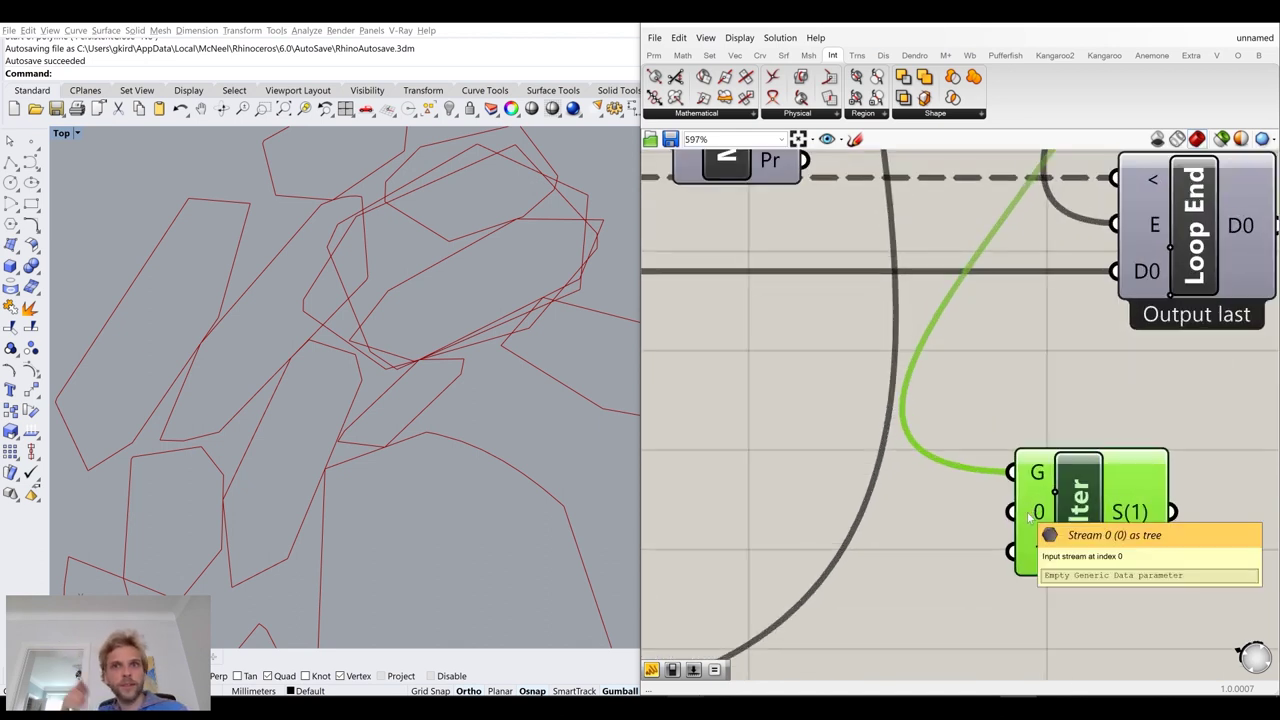
scroll(1029, 518, down, 5)
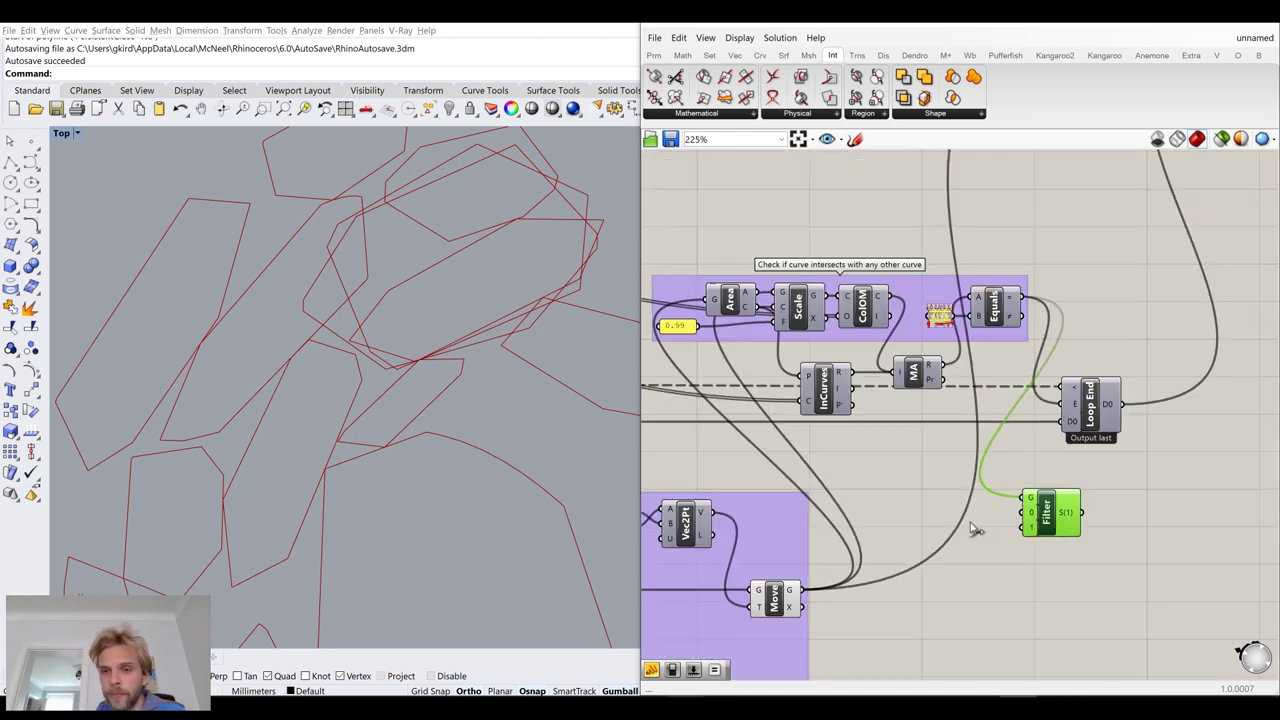
scroll(947, 422, up, 2)
scroll(1115, 425, up, 1)
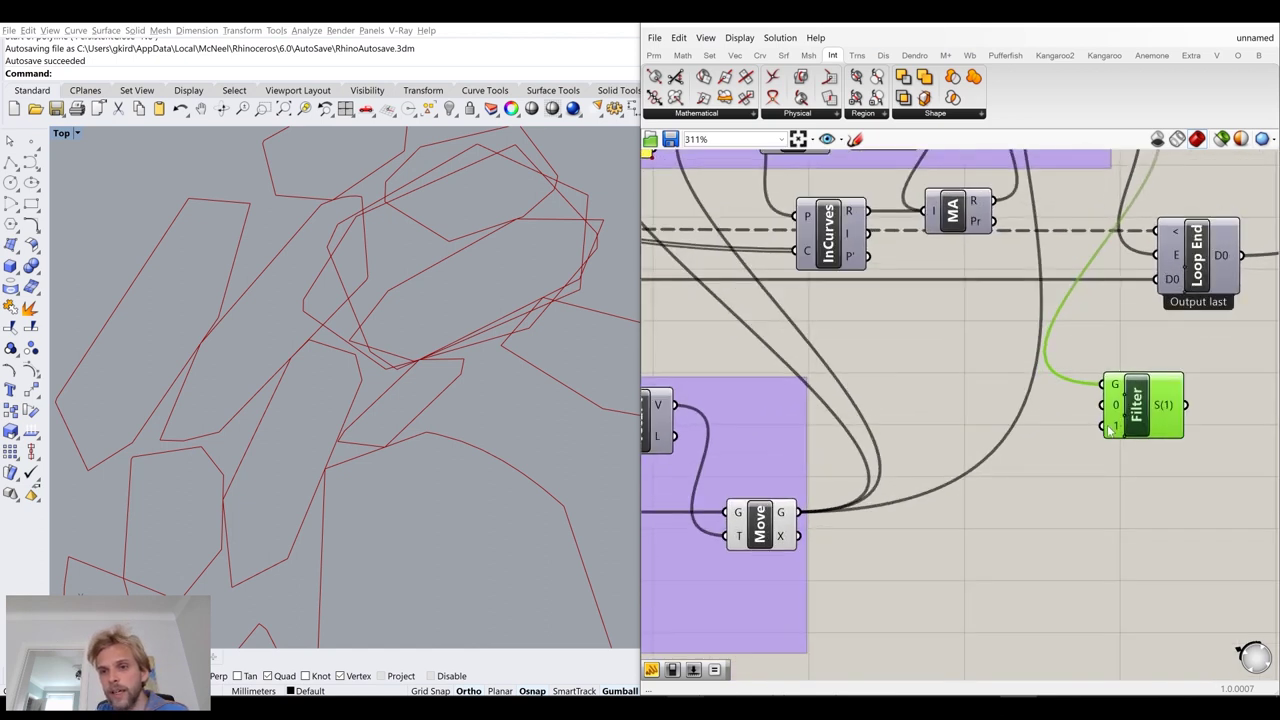
right_drag(1100, 453, 1014, 634)
scroll(998, 291, up, 2)
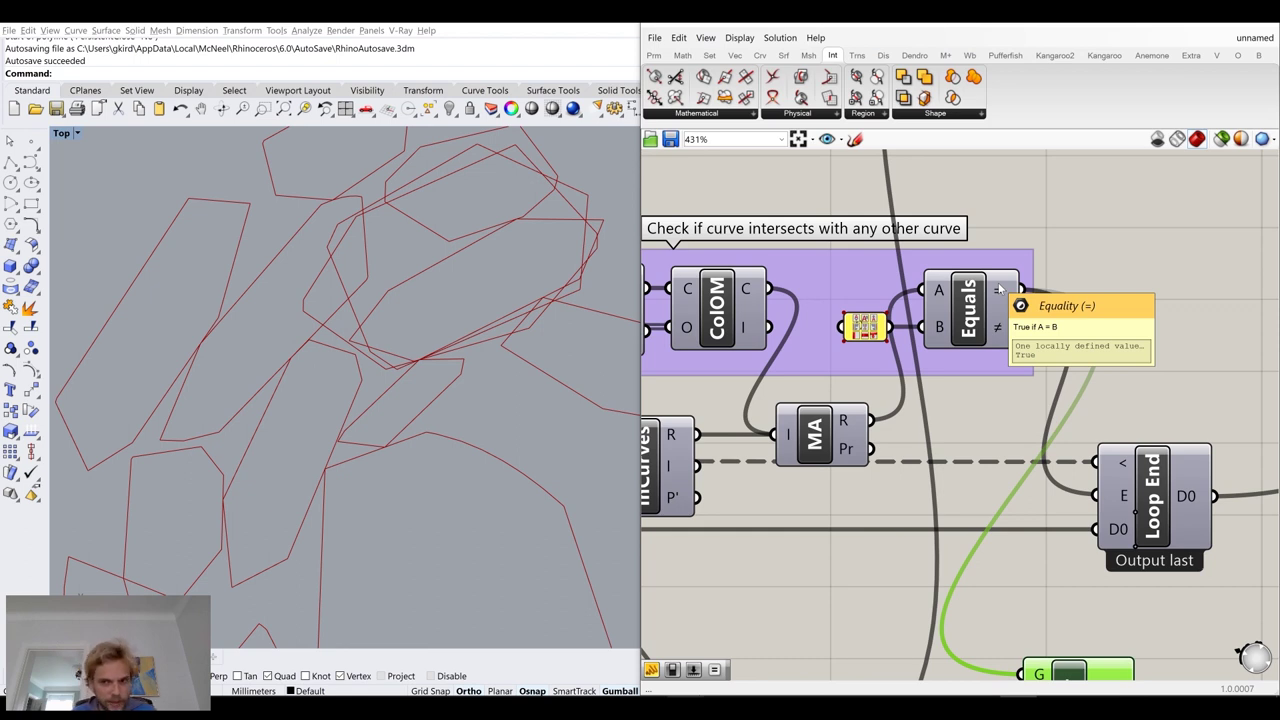
scroll(998, 289, down, 3)
scroll(1030, 560, up, 4)
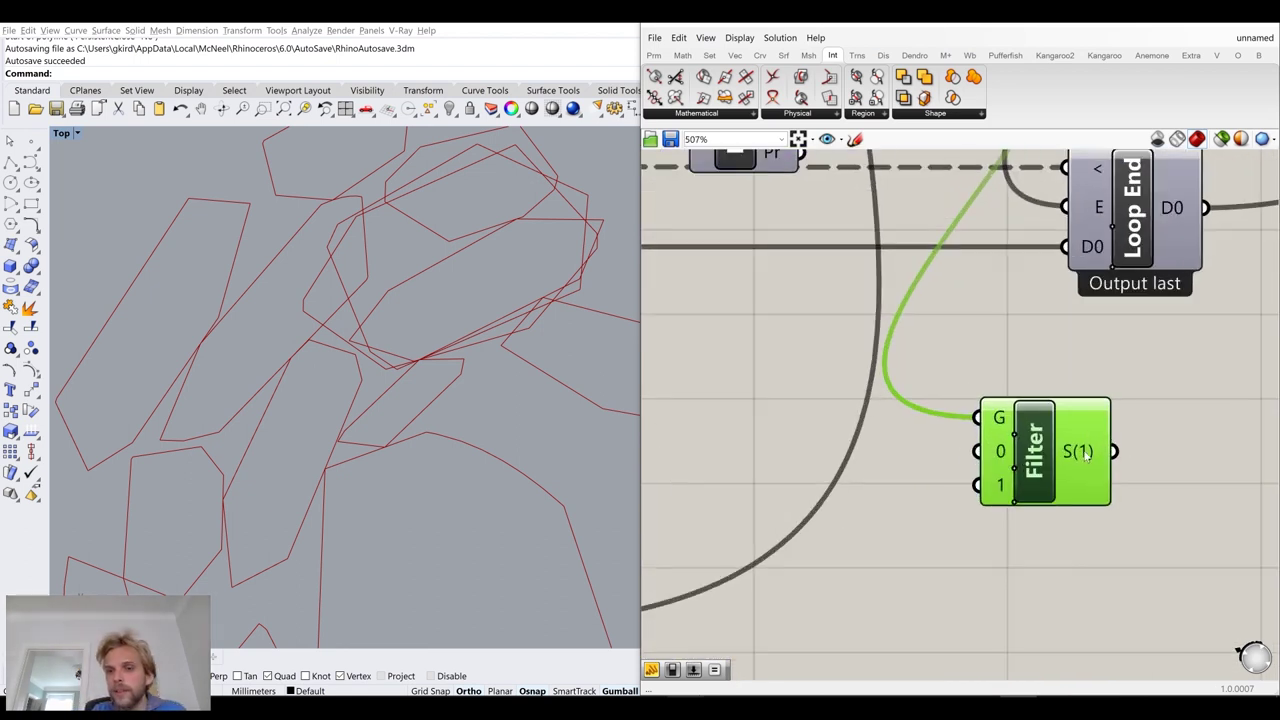
drag(1088, 452, 1083, 452)
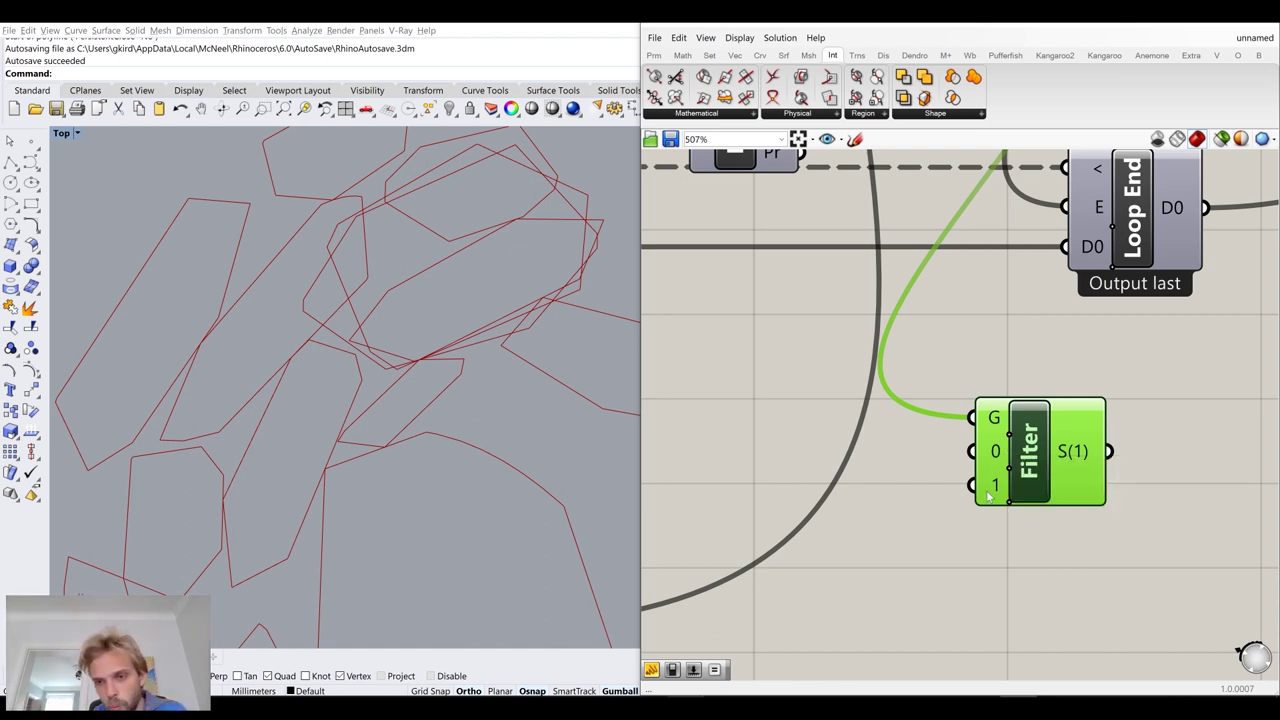
Connect the Move component's geometry output to the Stream Filter's stream 1 input and disable the Move preview
scroll(980, 492, down, 4)
right_drag(730, 569, 812, 495)
scroll(812, 495, up, 4)
drag(798, 478, 1213, 357)
mouse_move(801, 493)
right_down()
mouse_move(716, 543)
mouse_move(810, 497)
right_up()
click(800, 512)
middle_click(796, 505)
click(841, 452)
click(968, 502)
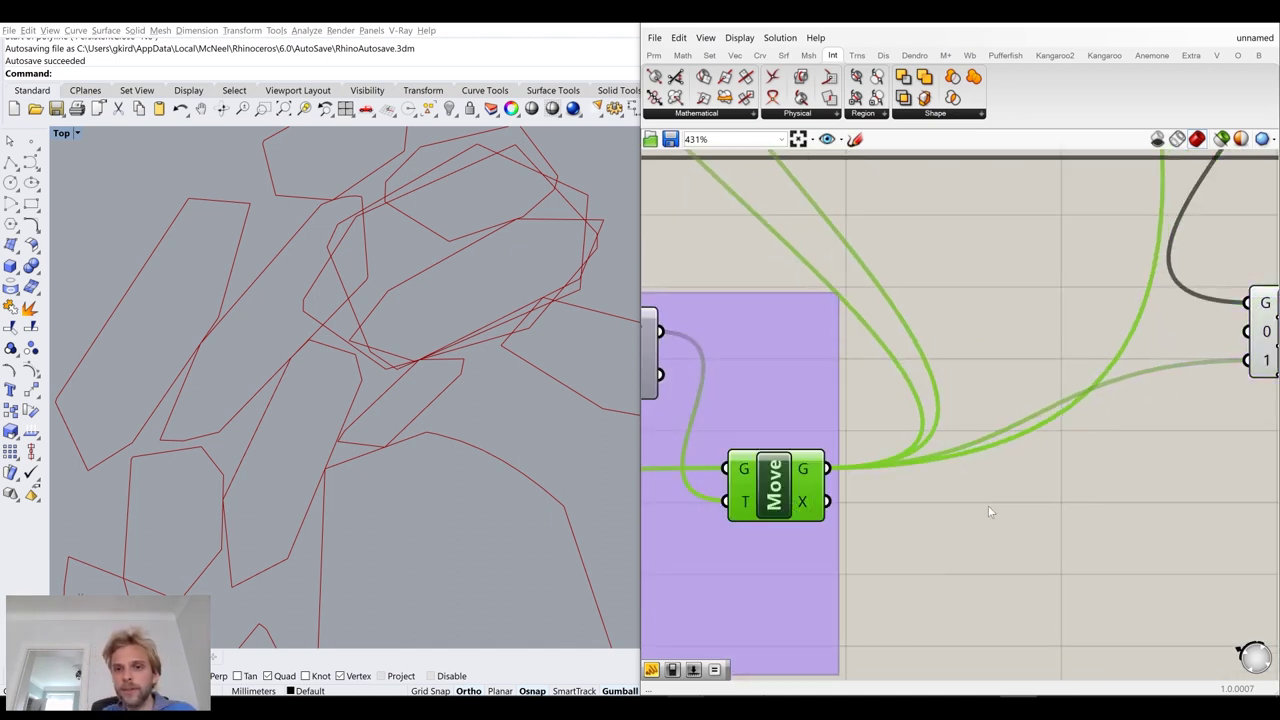
Trace the moved stone curve's connections from the Move component to the Stream Filter and the outer Merge component
scroll(972, 502, down, 2)
right_drag(906, 514, 700, 580)
click(1033, 450)
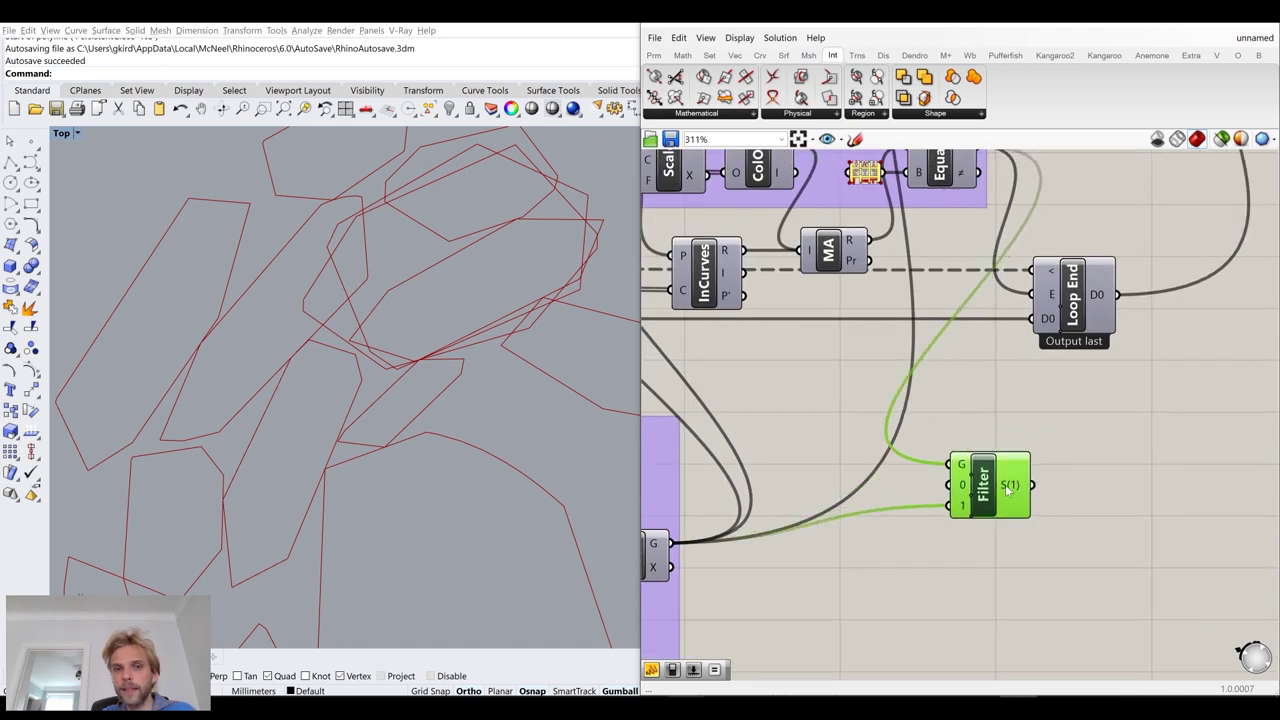
scroll(1030, 455, down, 3)
right_drag(1000, 485, 990, 580)
scroll(986, 598, up, 2)
drag(987, 598, 999, 614)
click(766, 624)
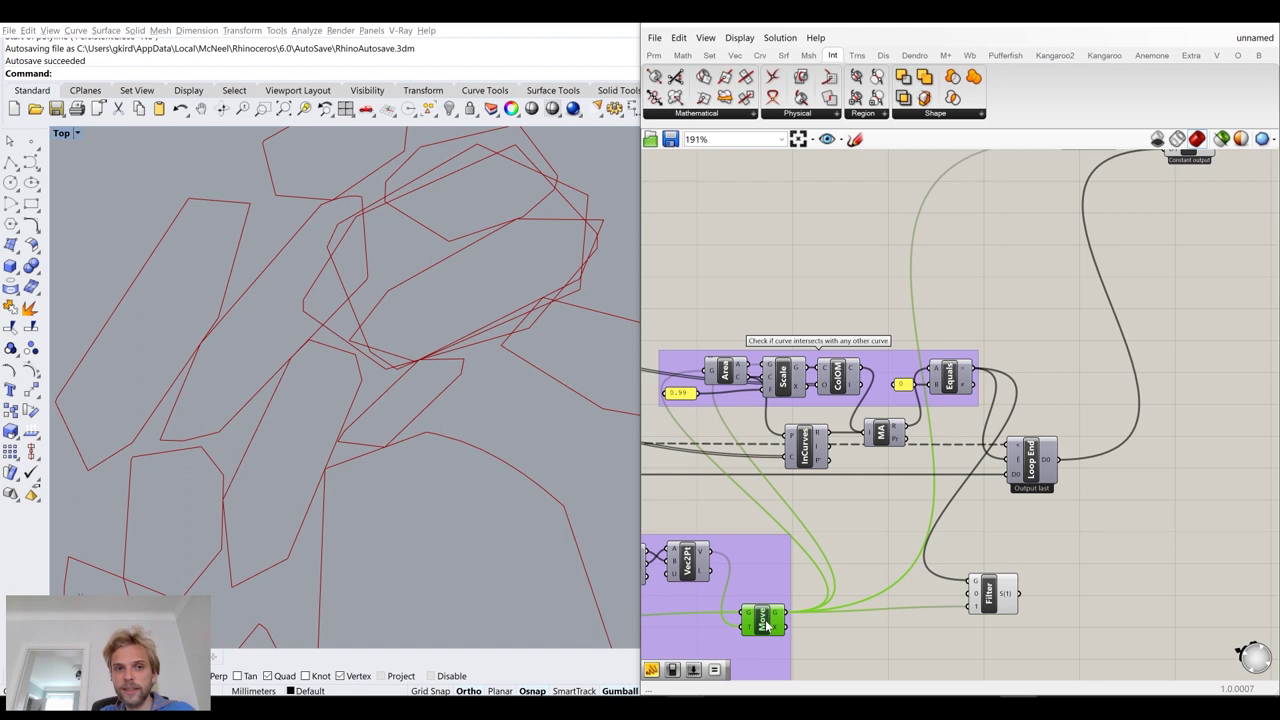
right_drag(1059, 331, 1010, 449)
drag(1039, 261, 1018, 270)
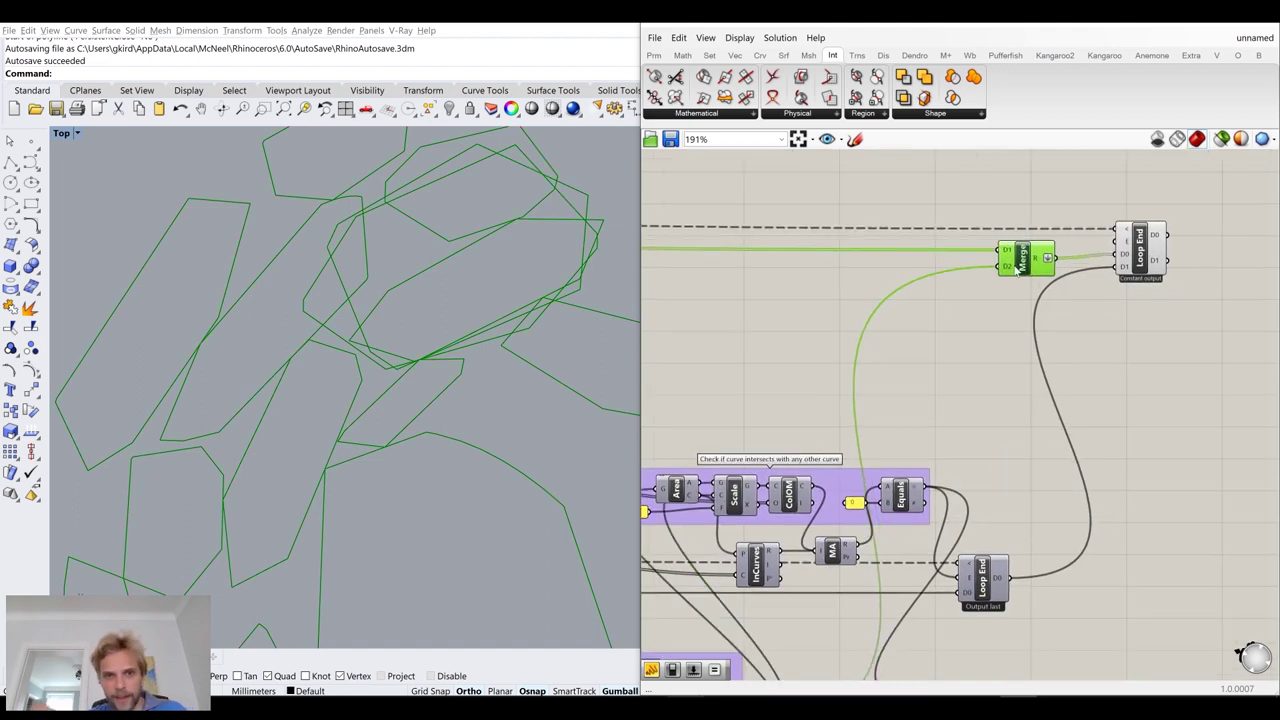
Connect the Stream Filter's output to the outer Merge's D2 input, replacing the direct connection from Move
right_drag(1075, 521, 1081, 438)
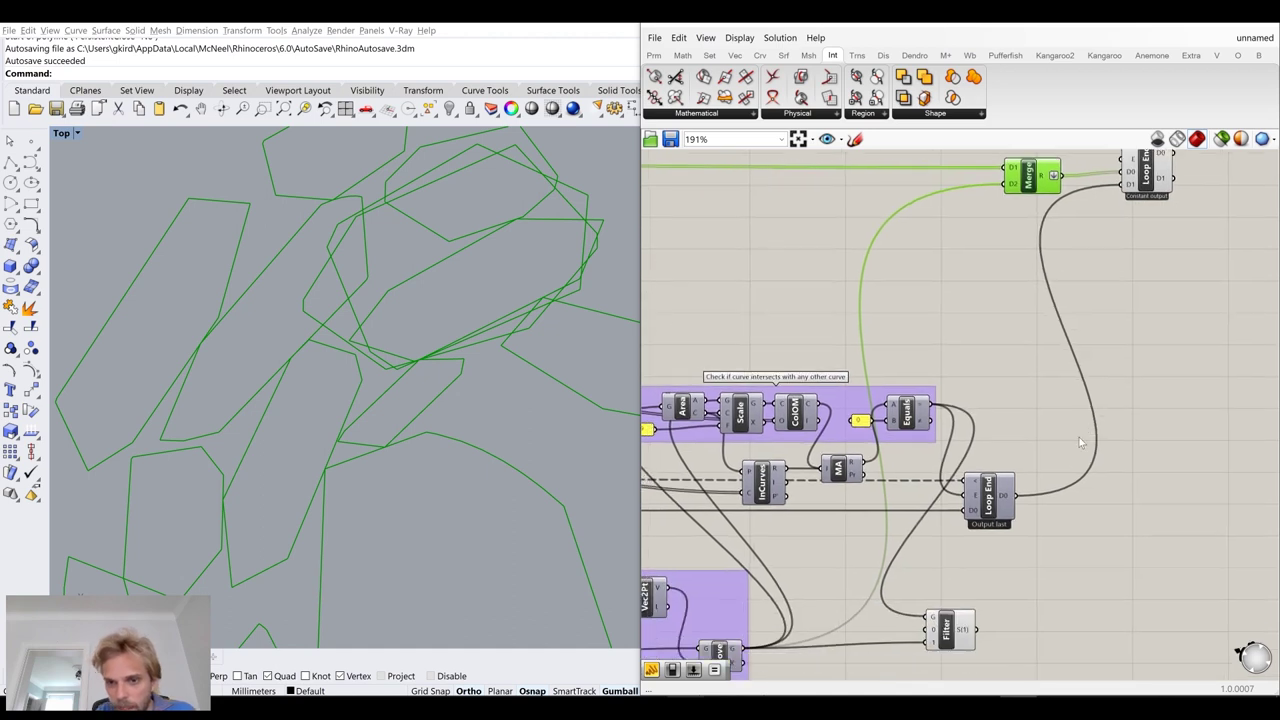
drag(975, 622, 1002, 200)
click(1010, 258)
right_drag(1000, 160, 982, 298)
scroll(984, 294, up, 5)
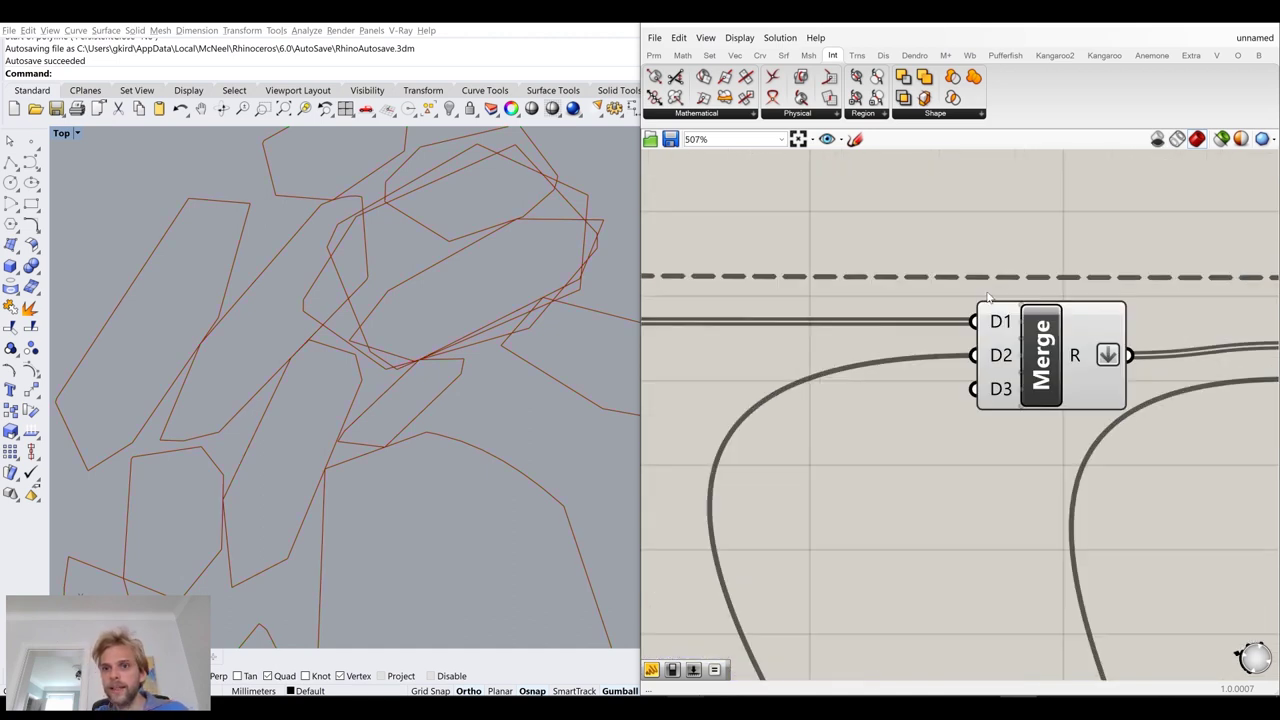
click(1027, 407)
click(1050, 370)
scroll(983, 429, down, 8)
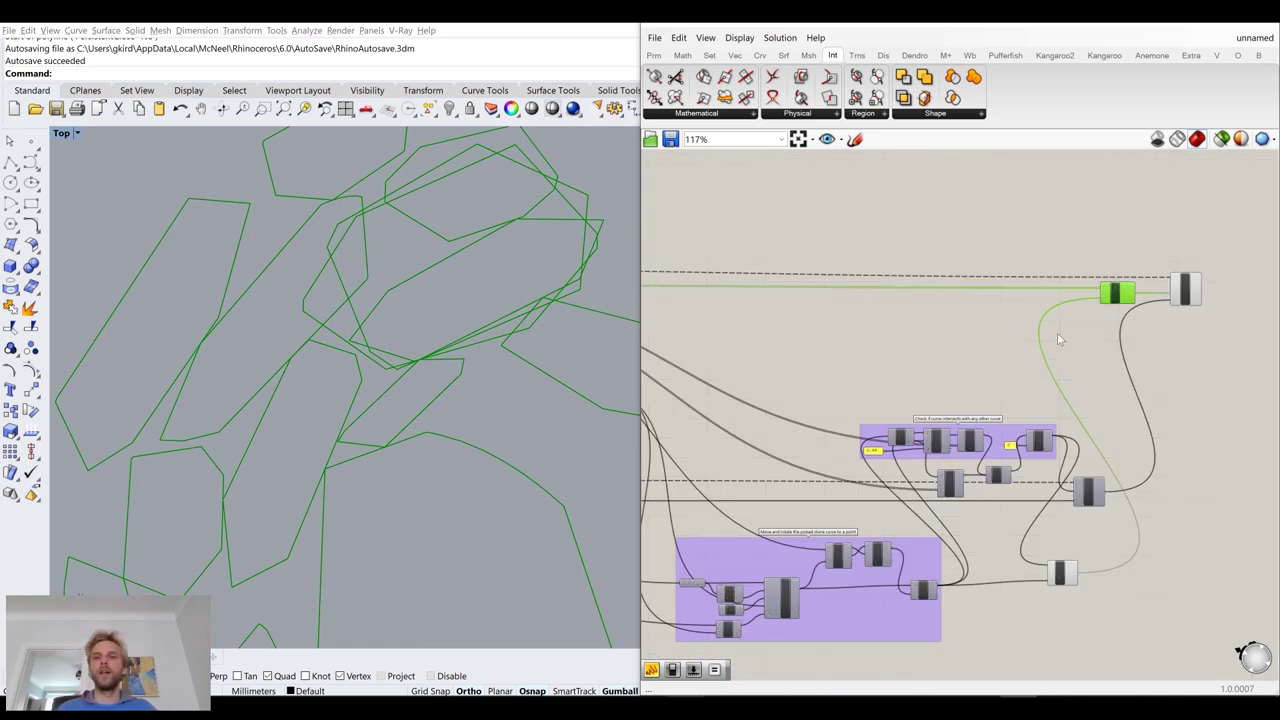
Disable the Stream Filter component's viewport preview
click(1064, 579)
middle_click(1064, 579)
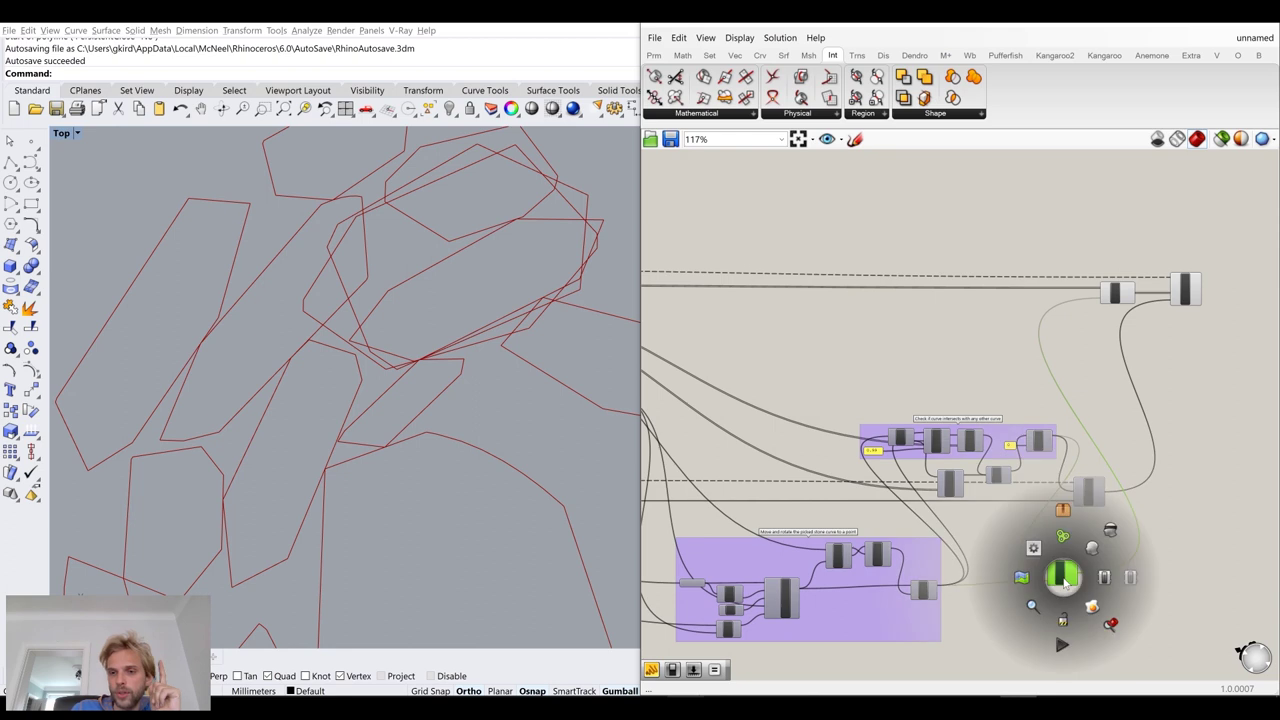
click(1108, 536)
Restart the outer loop, set its Repeat slider to 86 and watch the stone outlines being placed in the Top viewport
scroll(1040, 489, down, 3)
right_drag(927, 422, 1105, 405)
scroll(766, 335, up, 9)
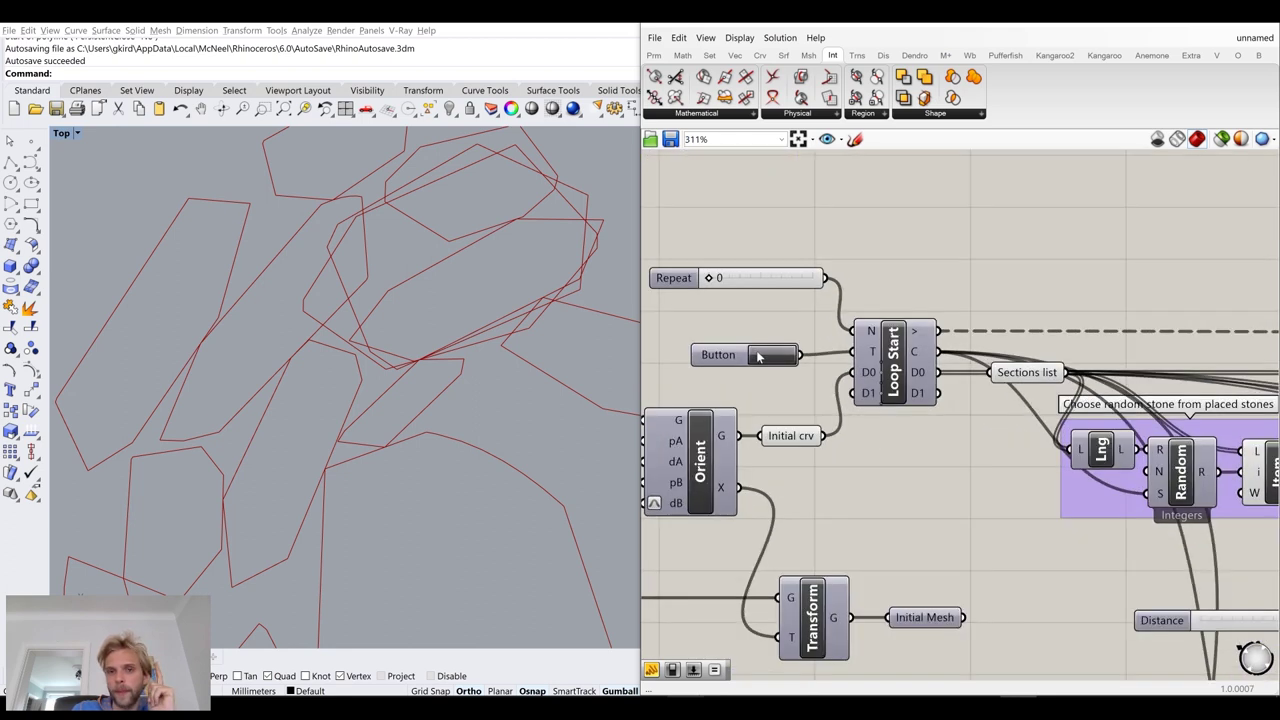
click(757, 358)
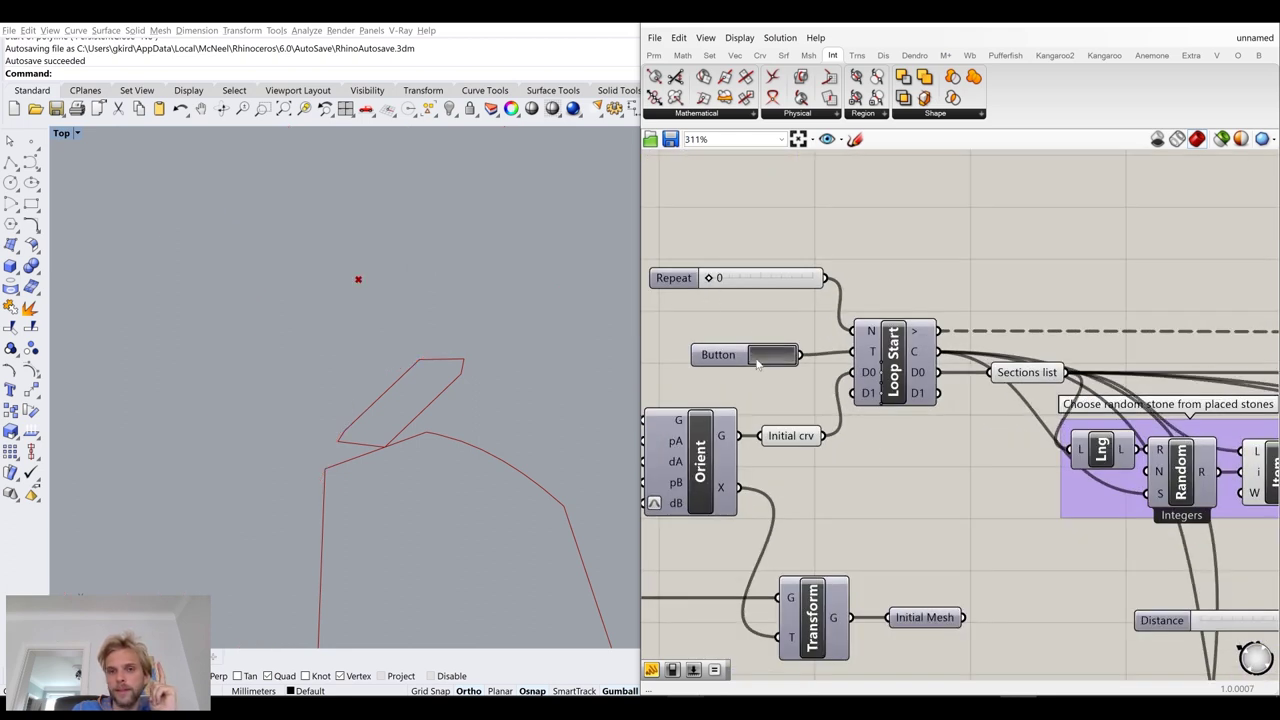
drag(709, 278, 797, 278)
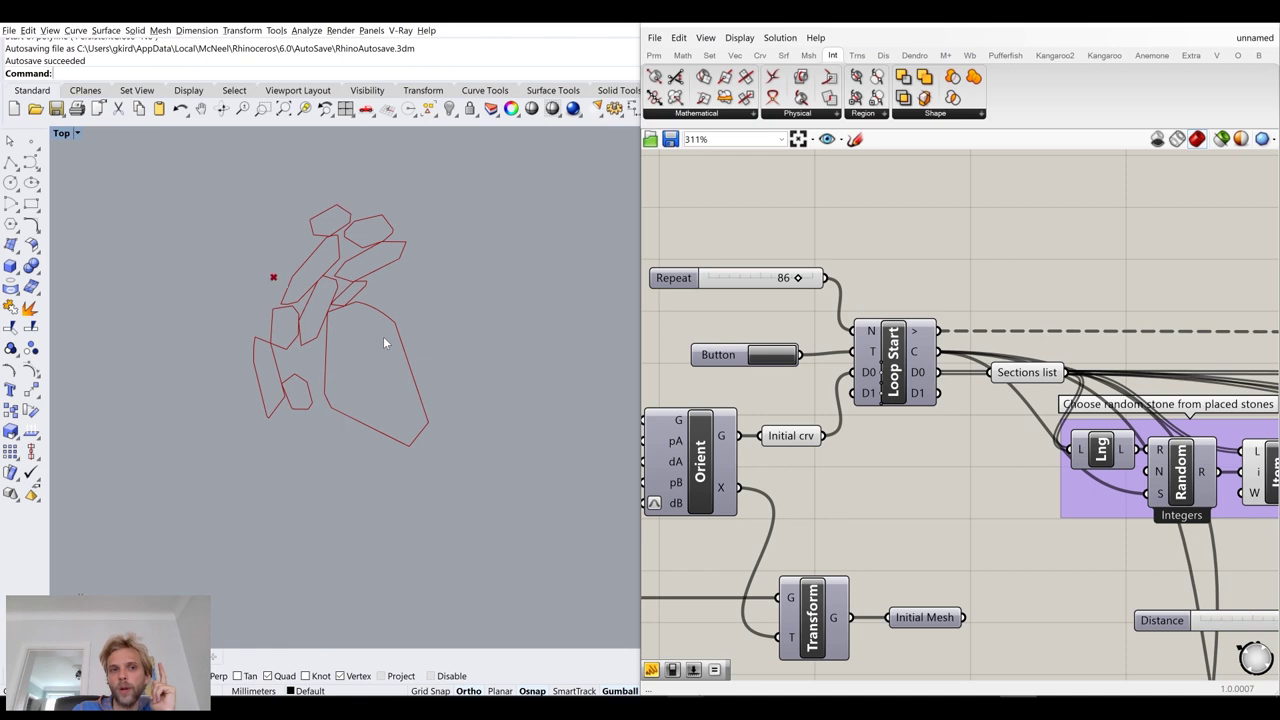
scroll(999, 492, down, 5)
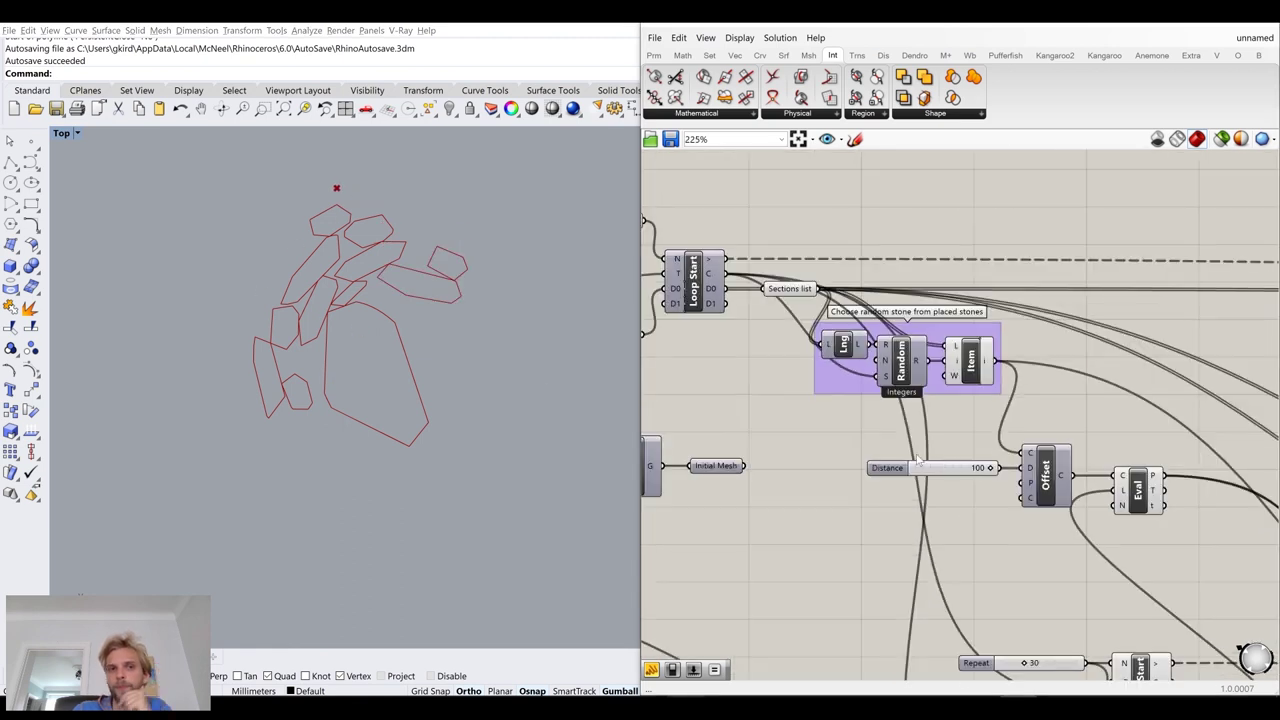
Hide the Stream Filter component's viewport preview and show the preview of the Move component
right_drag(1122, 466, 776, 257)
right_drag(1164, 470, 904, 468)
click(988, 470)
middle_click(988, 471)
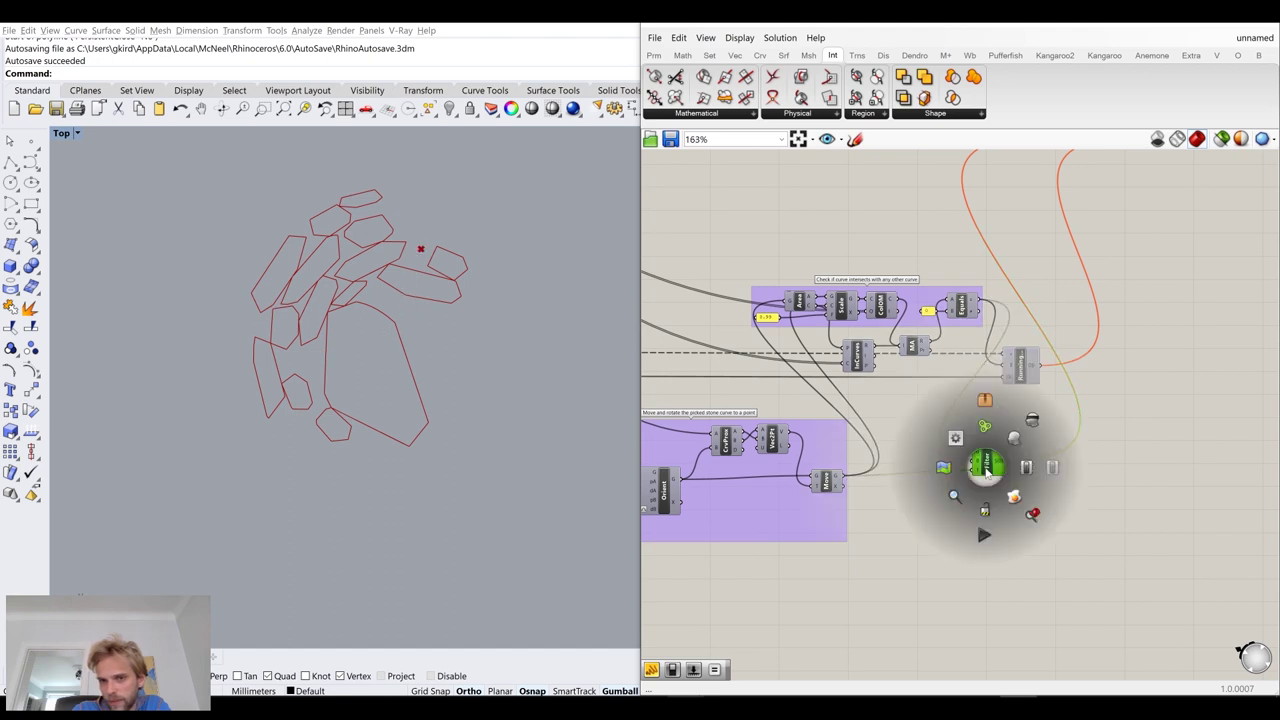
scroll(990, 465, up, 1)
middle_click(993, 458)
click(1041, 411)
middle_click(815, 486)
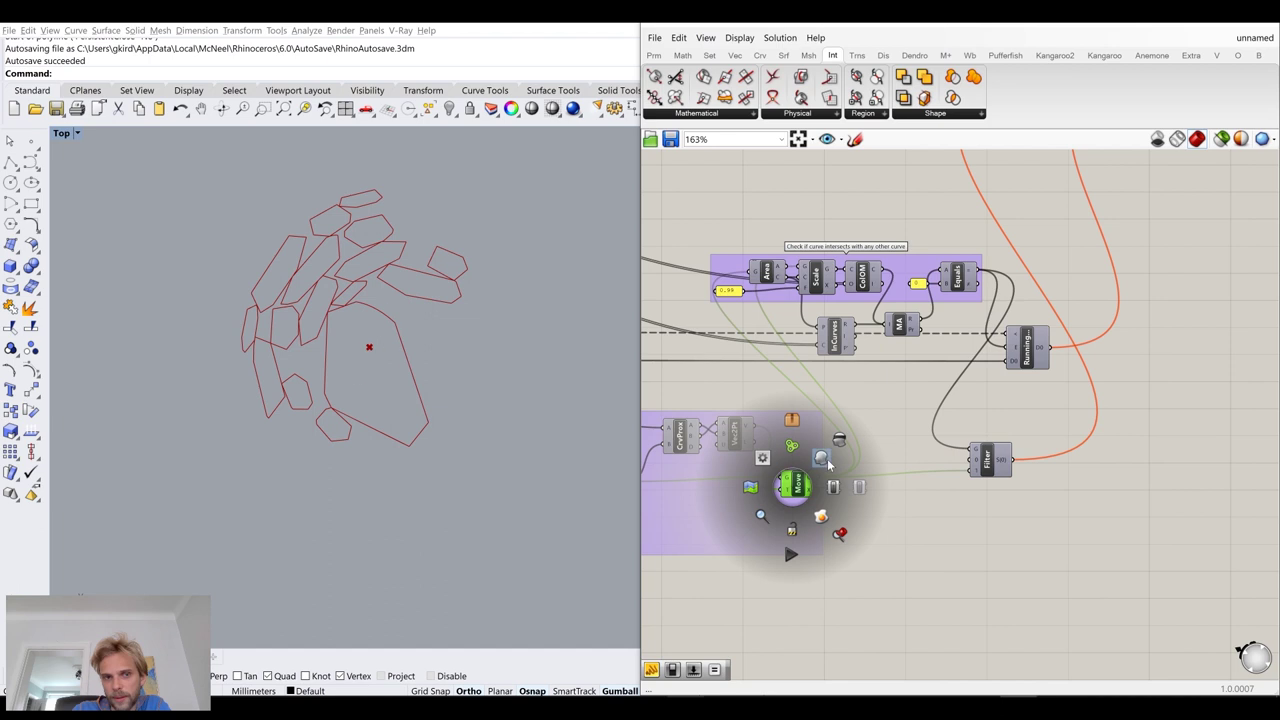
click(912, 524)
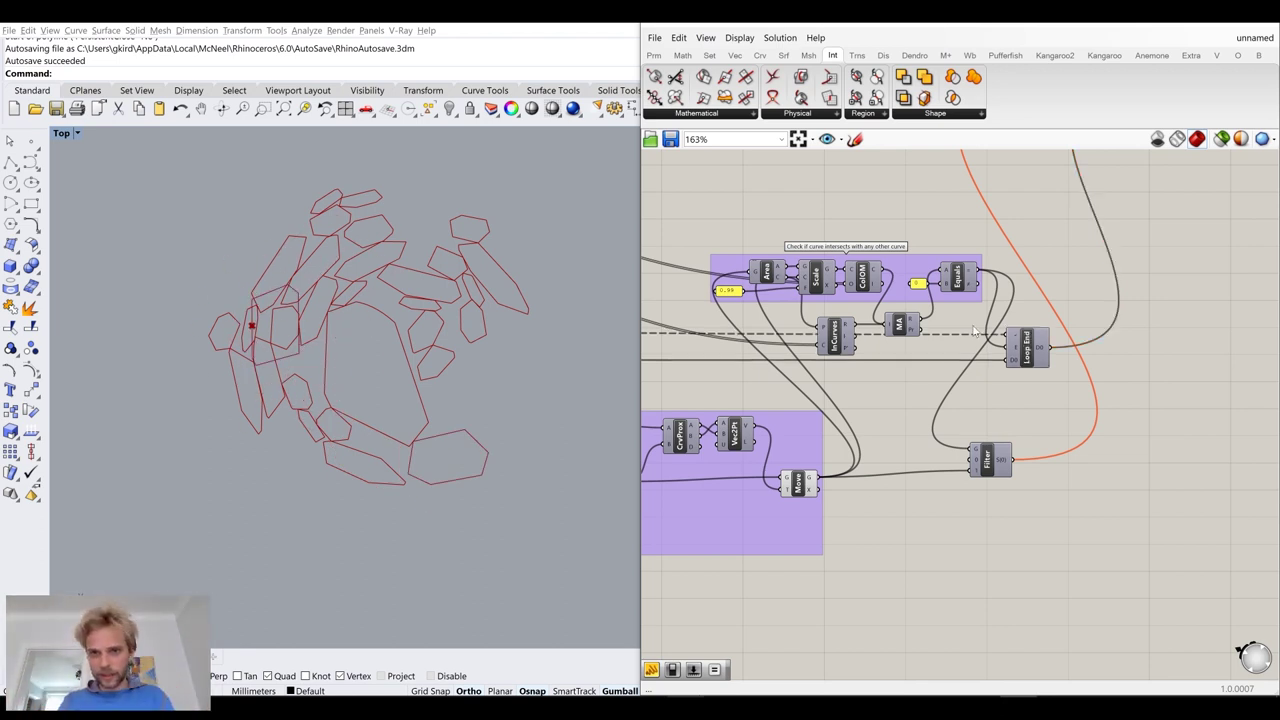
Set the outer loop's Repeat slider to 0 and restart the loop
scroll(876, 274, down, 3)
scroll(783, 240, up, 5)
scroll(783, 240, up, 3)
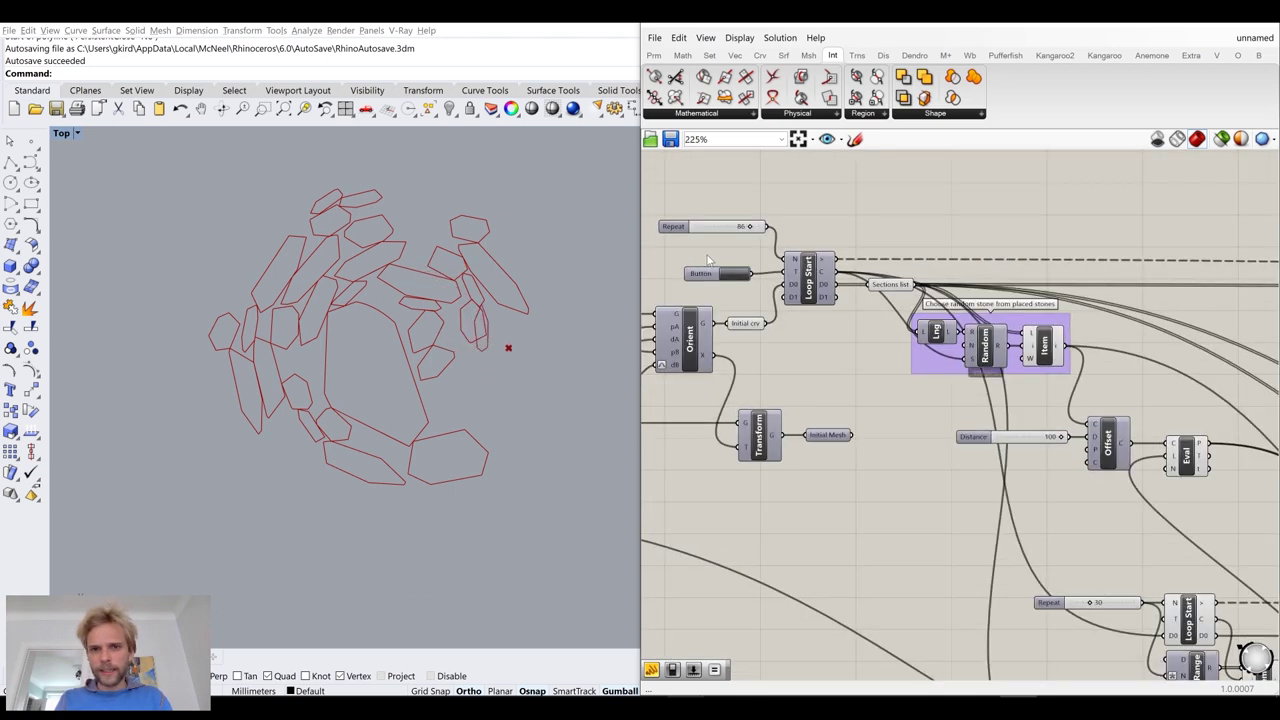
click(735, 218)
drag(735, 218, 617, 224)
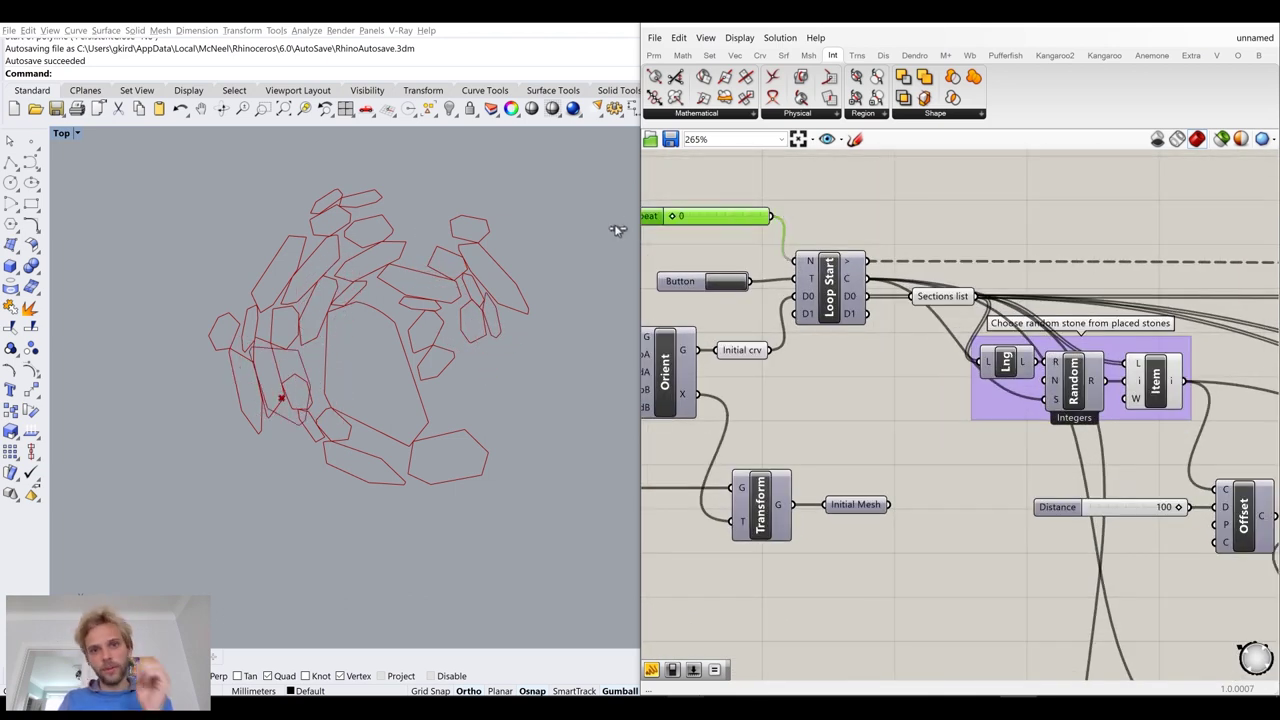
click(731, 287)
scroll(731, 289, down, 6)
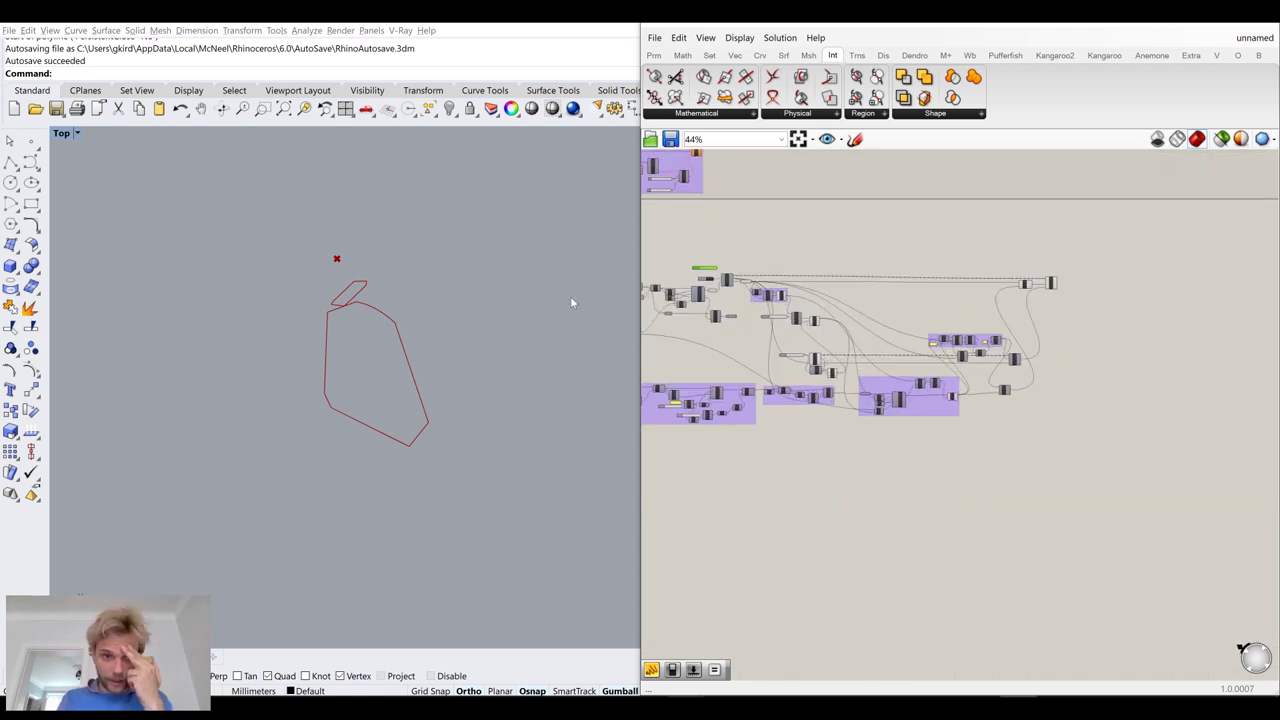
Select the large rectangle surrounding the stone circle in Rhino's Top viewport
scroll(998, 413, up, 4)
scroll(387, 330, down, 1)
scroll(387, 330, down, 6)
drag(548, 152, 440, 237)
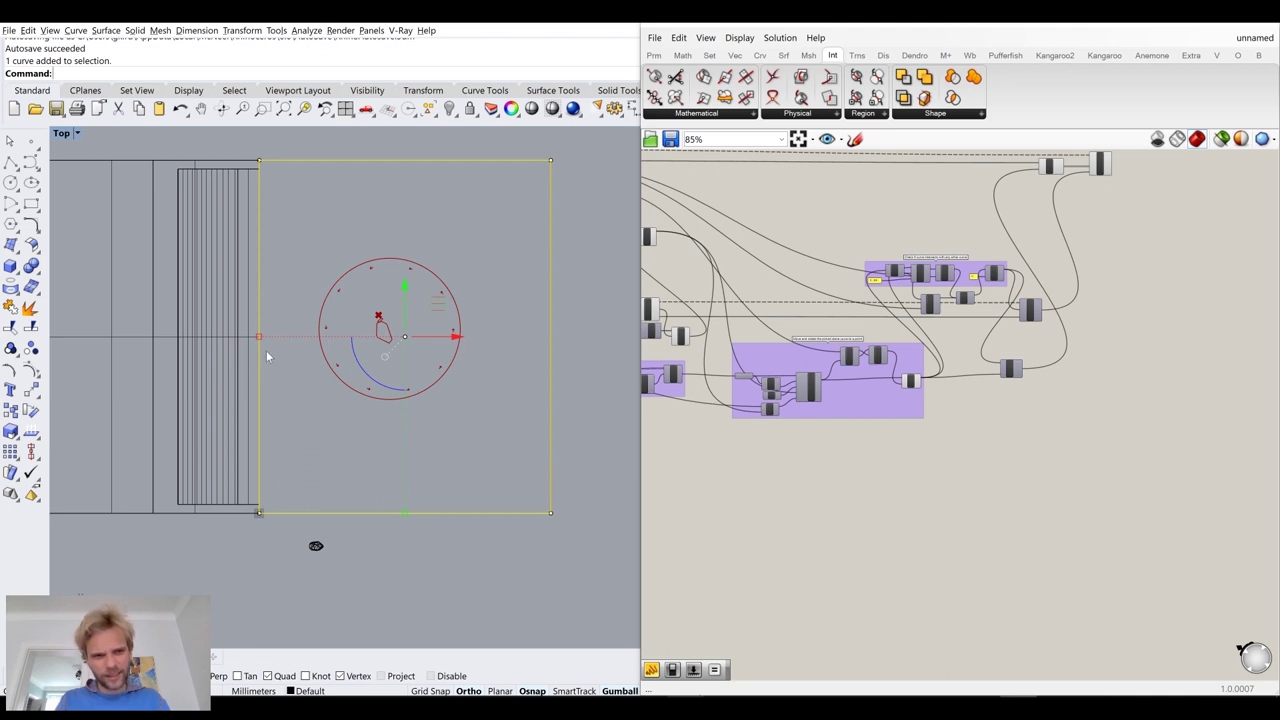
shift+drag(259, 337, 279, 338)
click(459, 221)
key(ctrl+z)
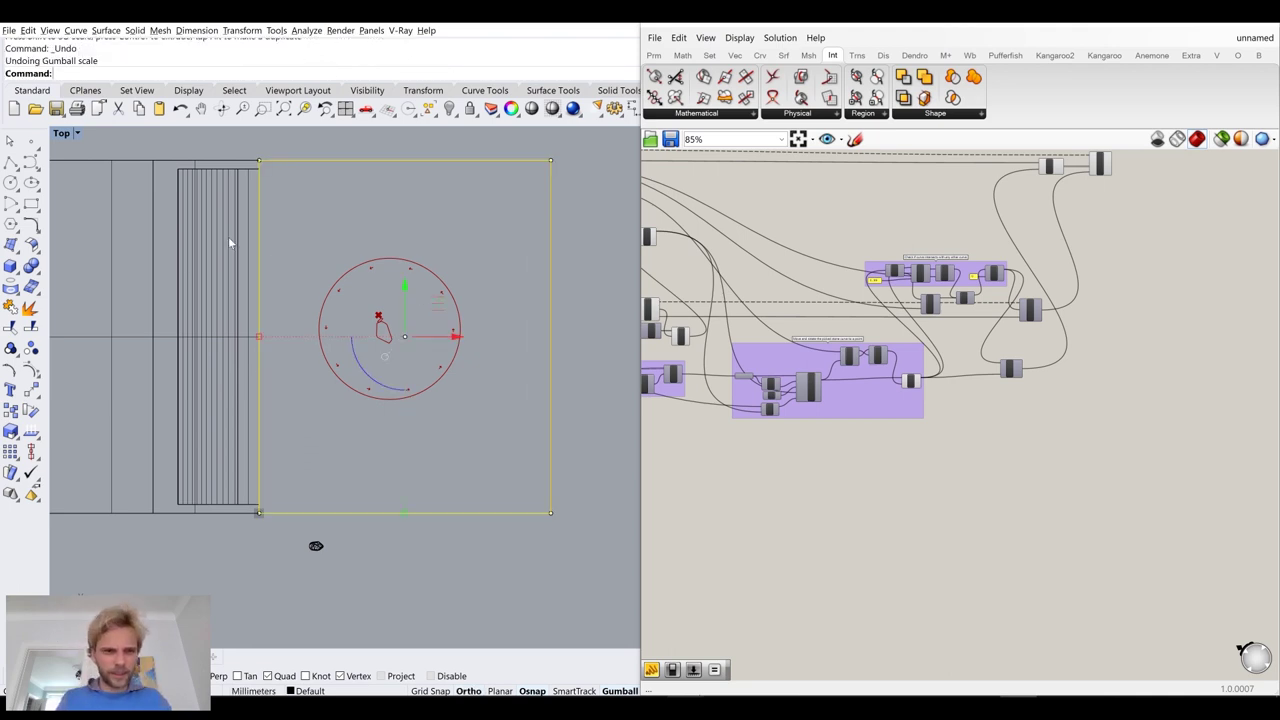
Make a uniformly scaled-down copy of the large rectangle inside it, still enclosing the stone circle, and leave the copy selected
drag(259, 337, 288, 336)
click(381, 253)
click(286, 238)
Add a Curve parameter in Grasshopper and reference the smaller rectangle in it as a single curve
right_drag(777, 351, 1056, 367)
right_drag(928, 363, 824, 367)
right_drag(920, 343, 760, 391)
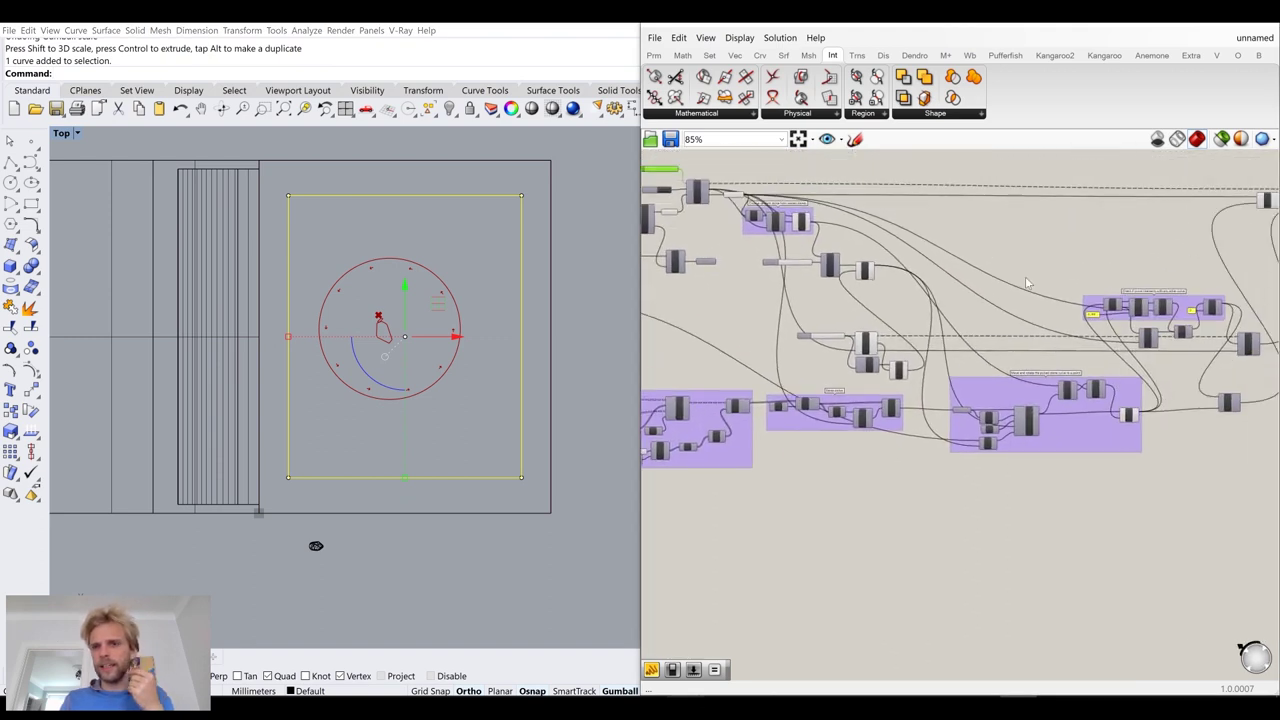
double_click(1027, 233)
text(crv)
click(1026, 231)
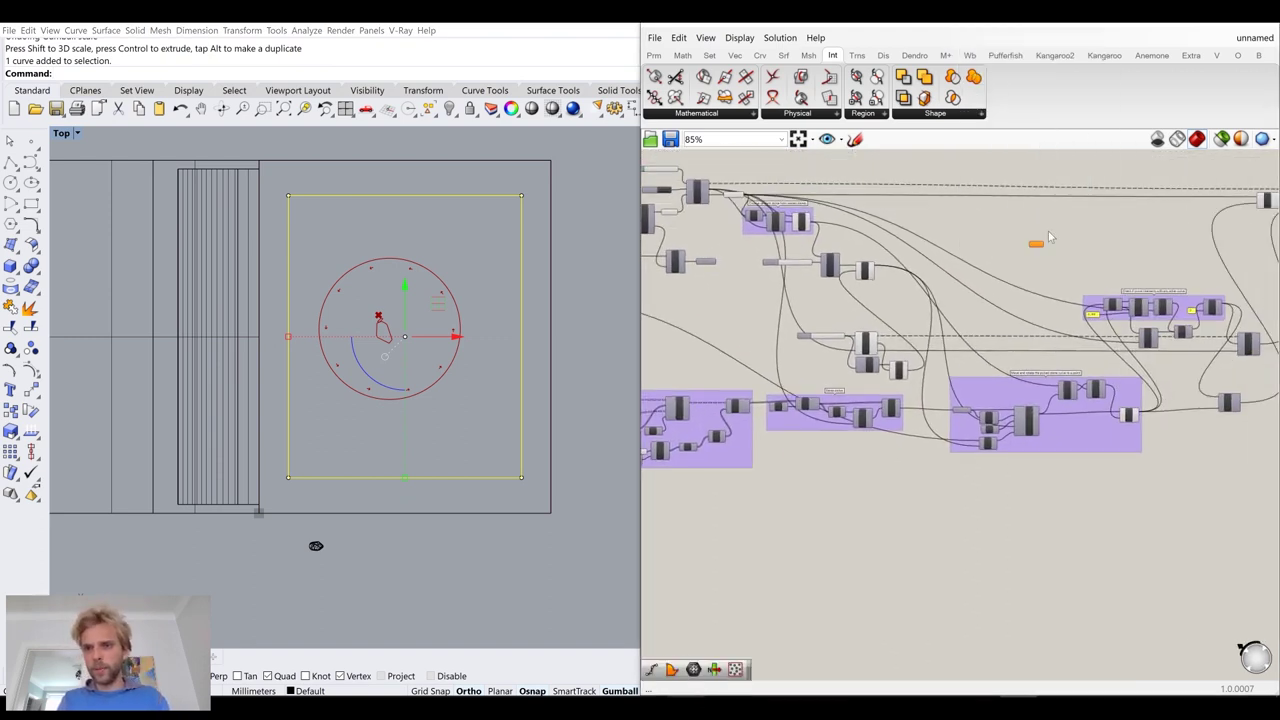
scroll(1025, 240, up, 8)
right_click(962, 260)
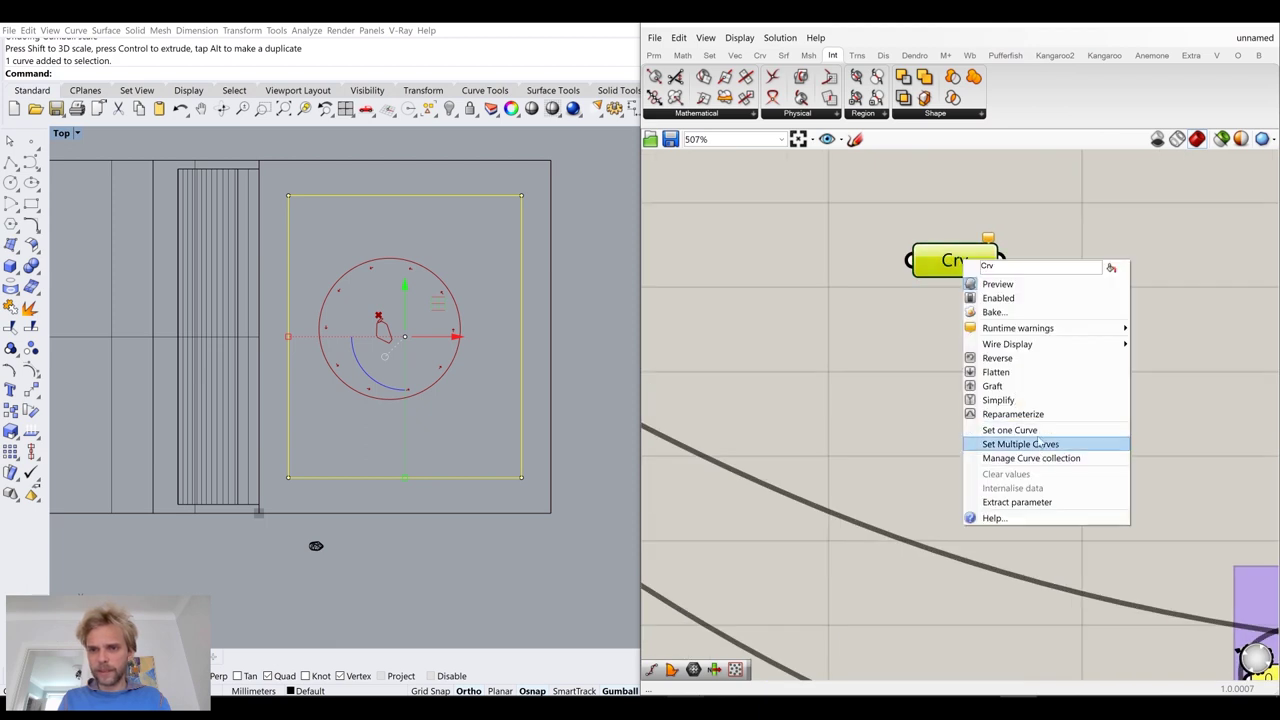
click(1015, 430)
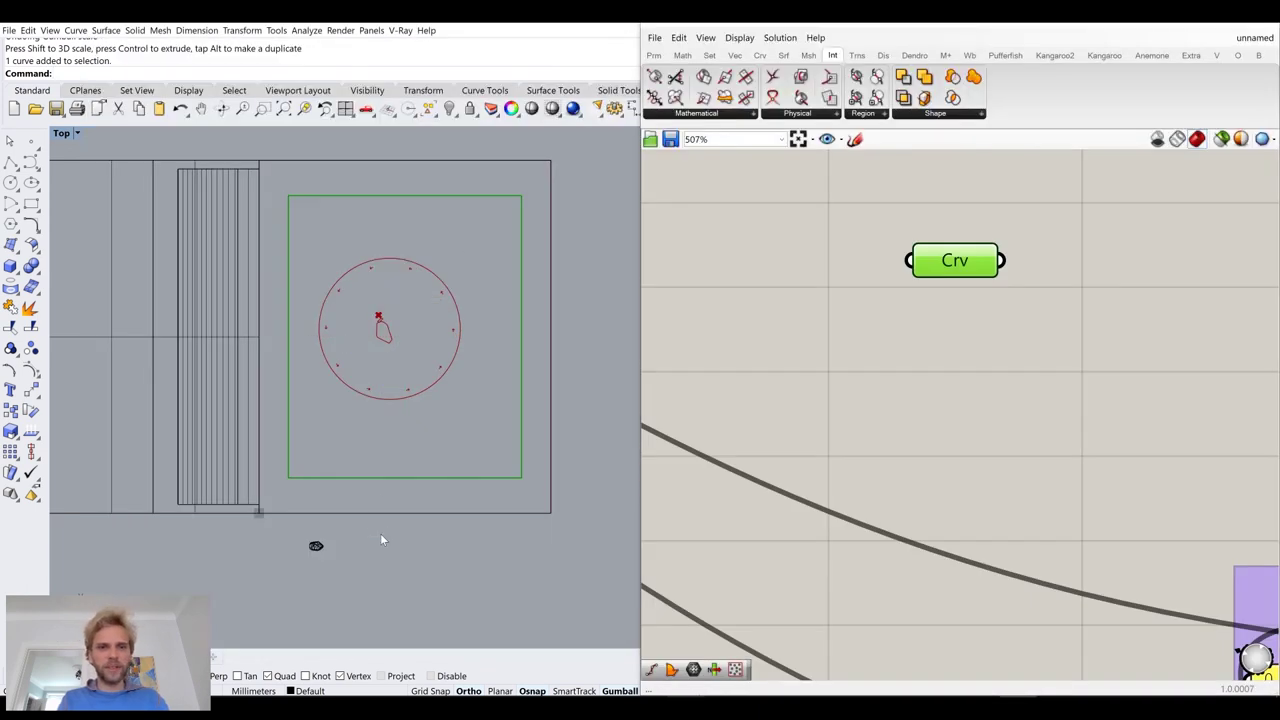
Move the Curve parameter below the intersection check group, between the InCurves component and the group that moves and rotates the stone
scroll(921, 315, down, 4)
right_drag(1020, 343, 1200, 220)
right_drag(900, 420, 1094, 400)
right_drag(676, 442, 1165, 454)
drag(728, 377, 671, 348)
key(Delete)
scroll(675, 353, down, 10)
scroll(950, 300, up, 7)
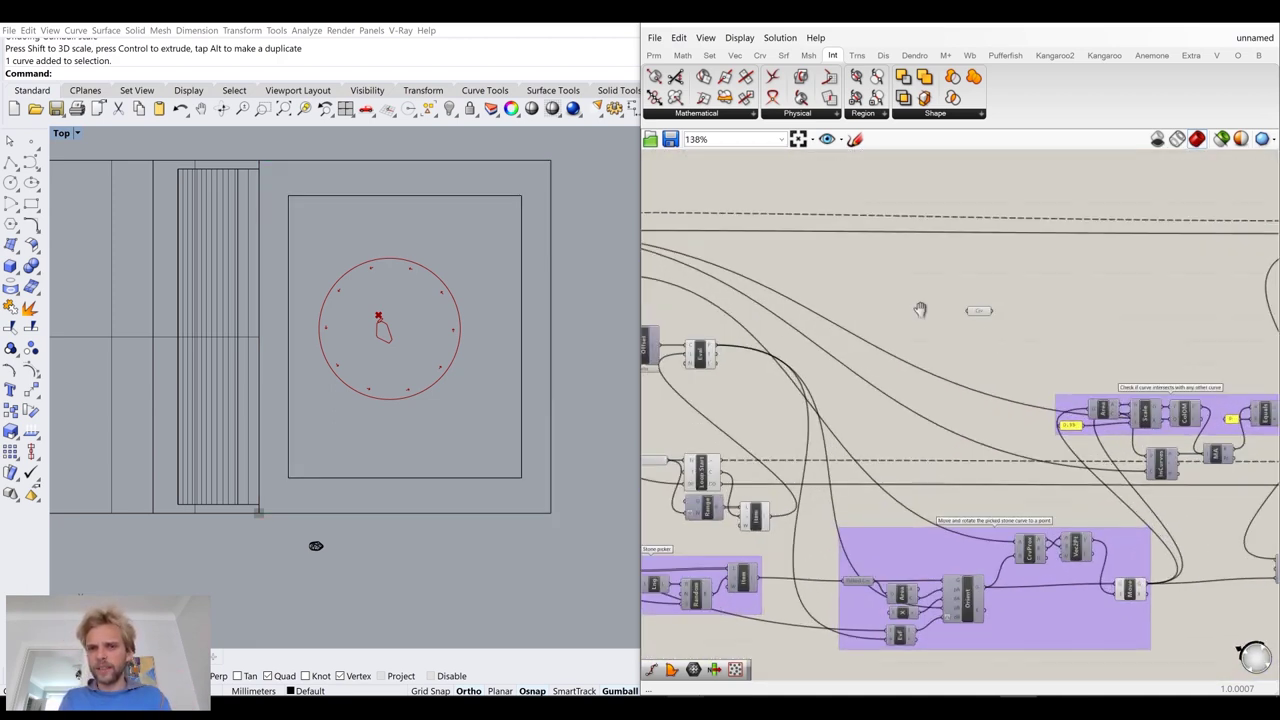
right_drag(975, 323, 823, 256)
drag(825, 247, 1016, 584)
scroll(1016, 584, up, 2)
right_drag(1016, 584, 993, 513)
drag(995, 518, 883, 308)
scroll(975, 290, up, 3)
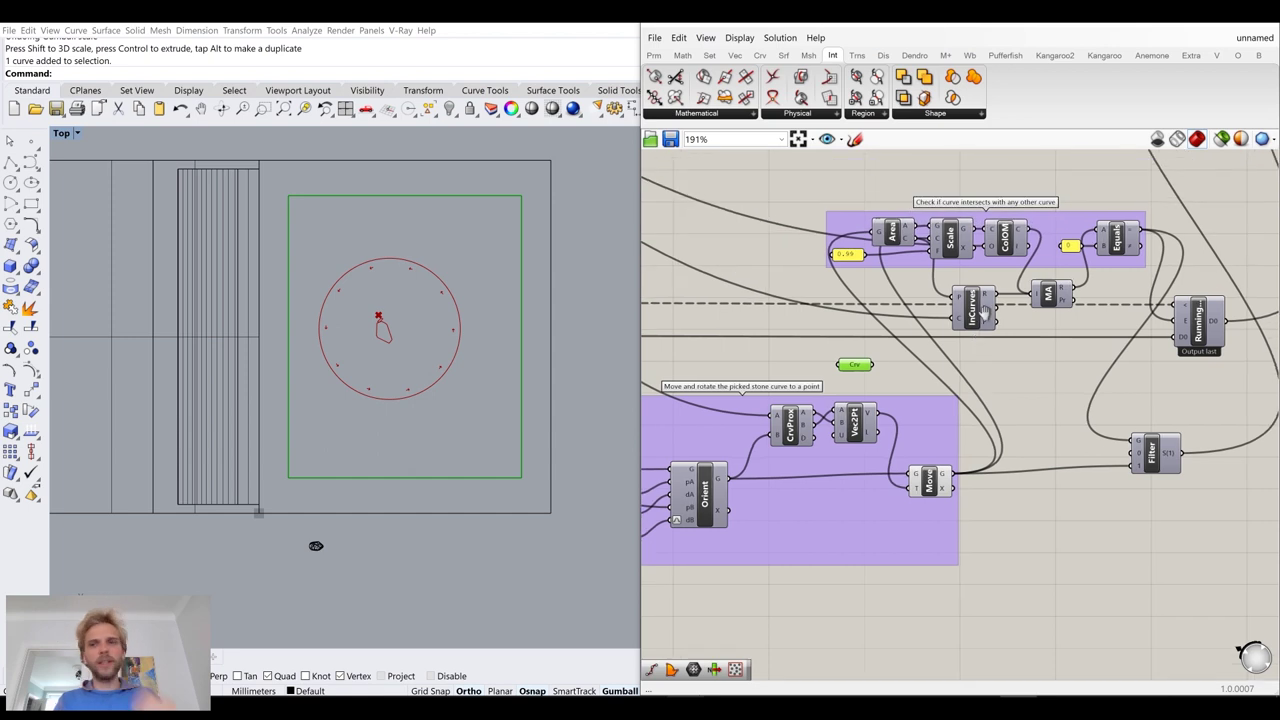
Shift the intersection check's Area component slightly away from Scale and add a Point In Curve component below InCurves
click(1060, 420)
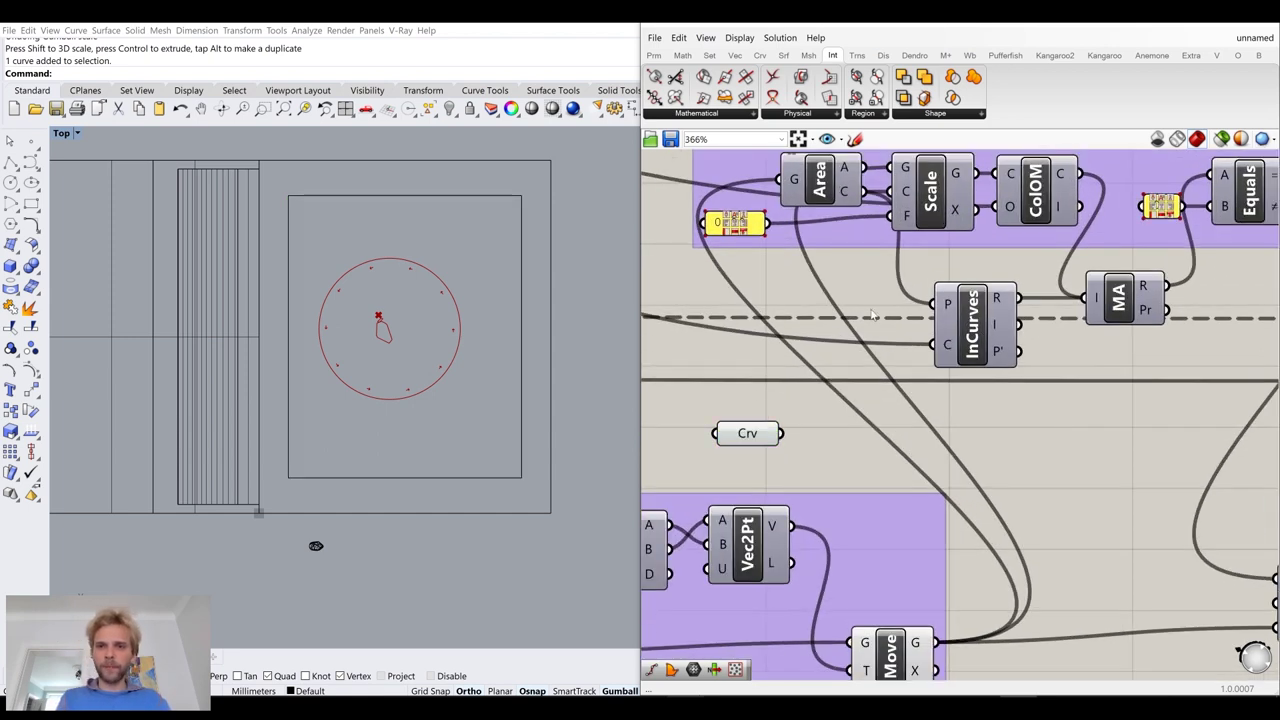
drag(842, 192, 818, 192)
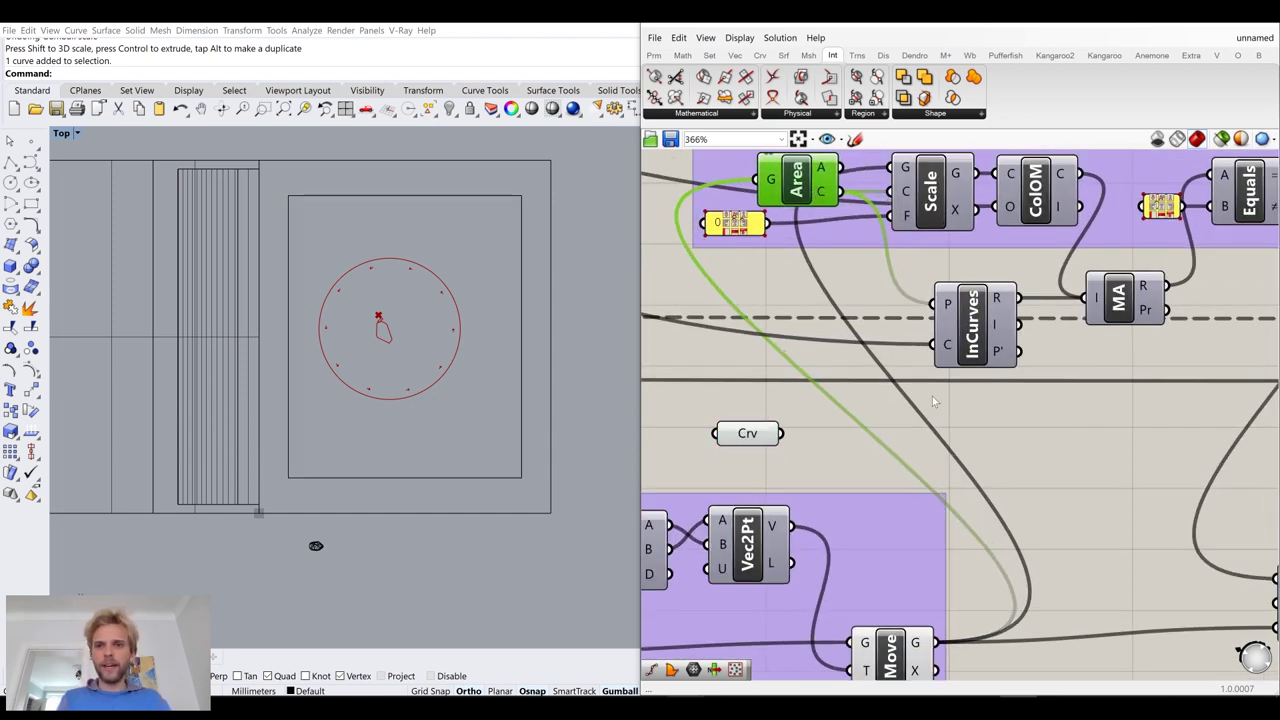
double_click(1012, 430)
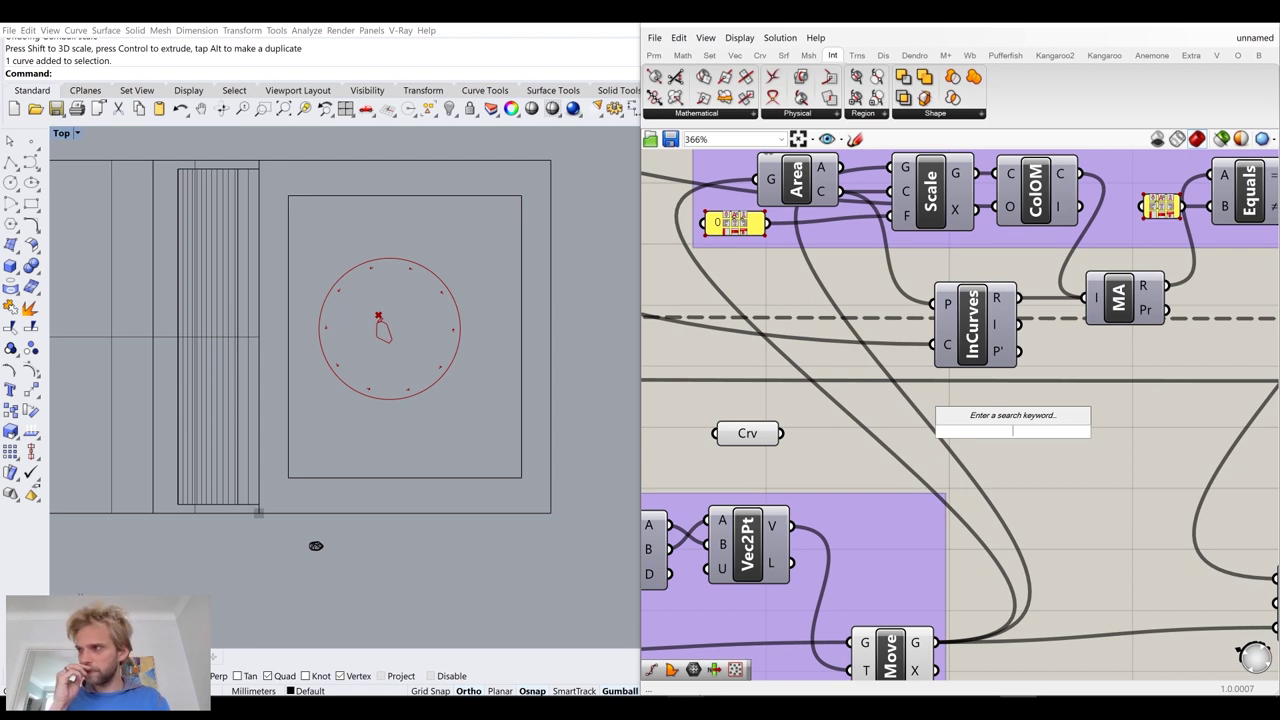
text(in curve)
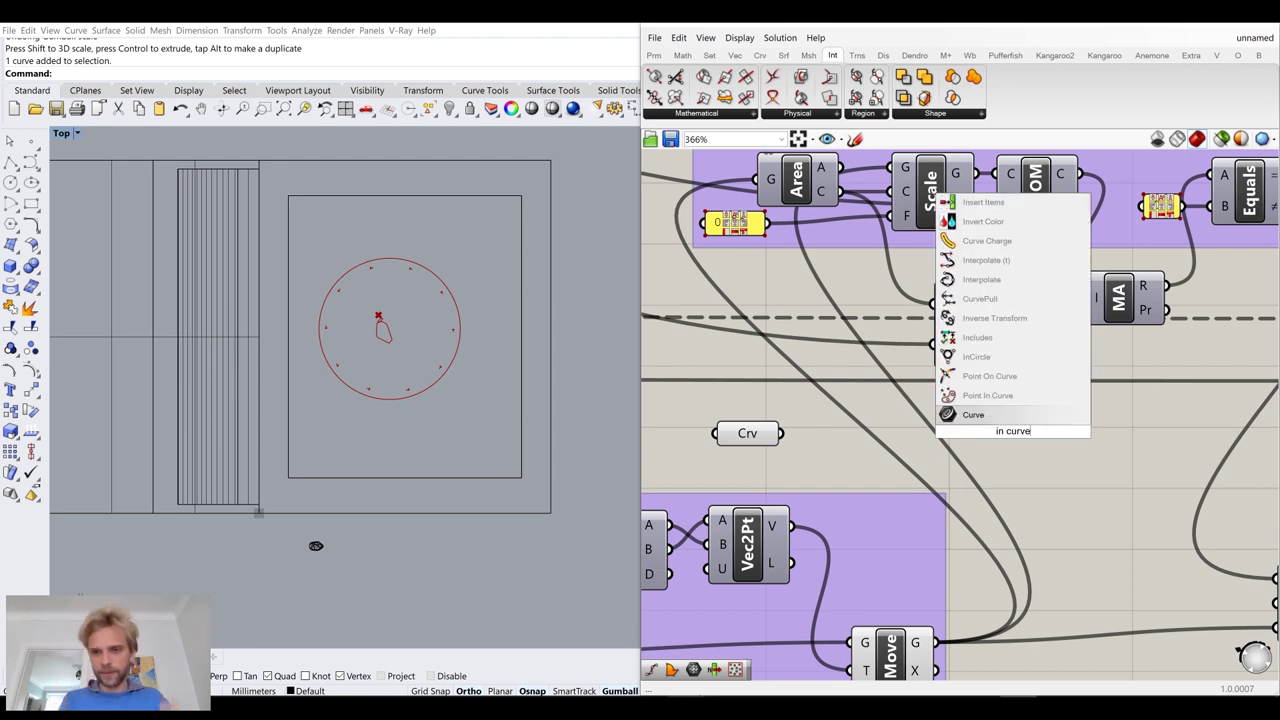
key(Up)
key(Return)
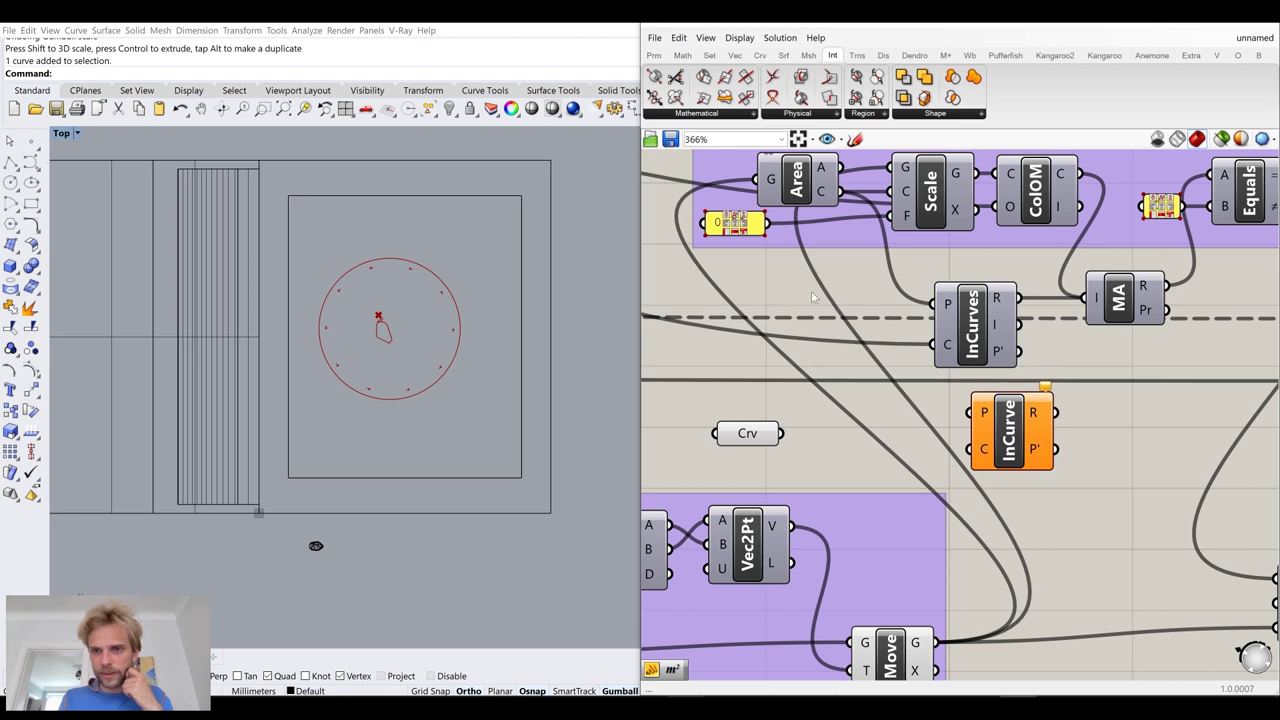
Connect Area's centroid to the Point In Curve's P input and the boundary Curve parameter to its C input
drag(841, 191, 972, 413)
drag(987, 437, 950, 420)
drag(783, 433, 966, 441)
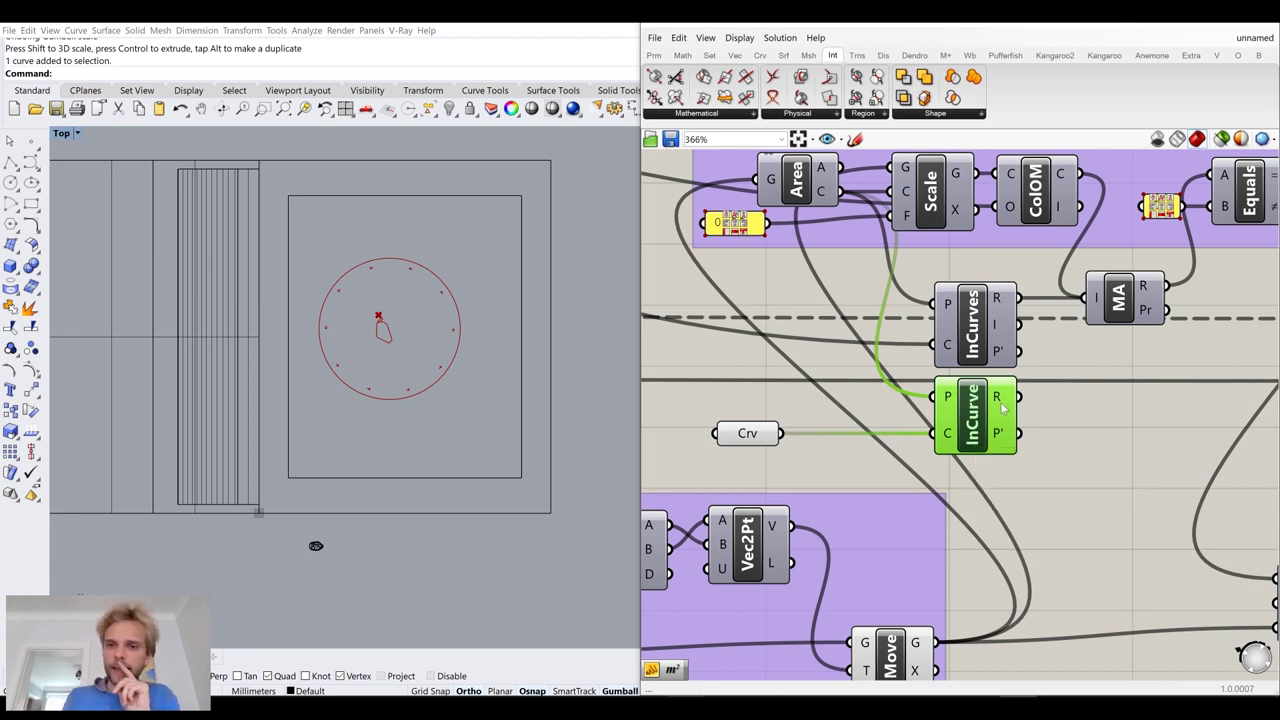
Add an Equality component and connect the Point In Curve's Relationship output to its A input
mouse_move(1008, 401)
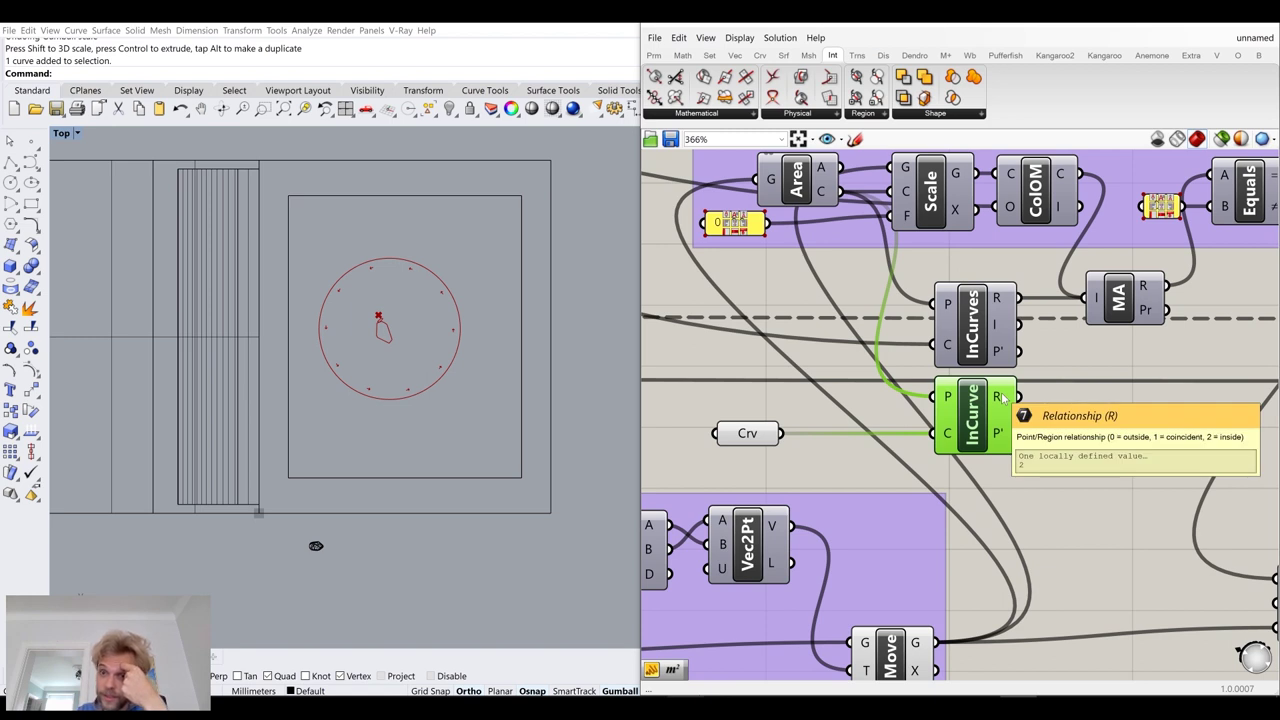
double_click(1089, 425)
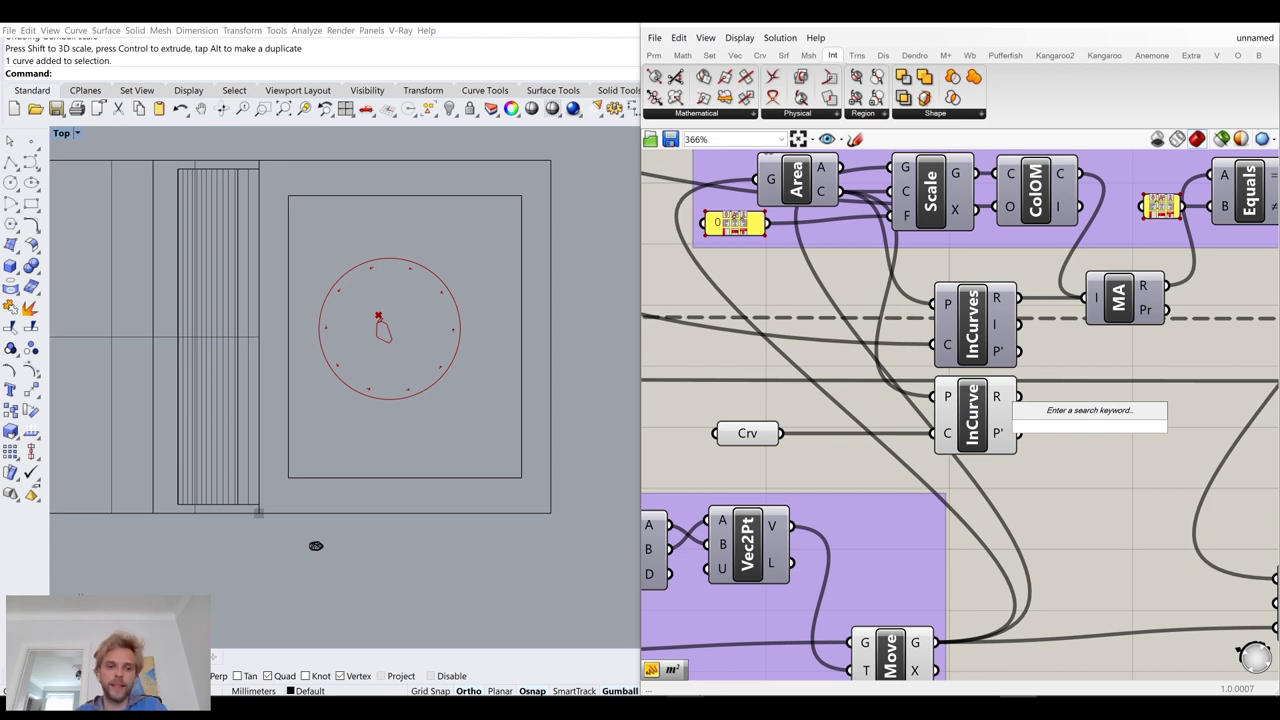
text(equal)
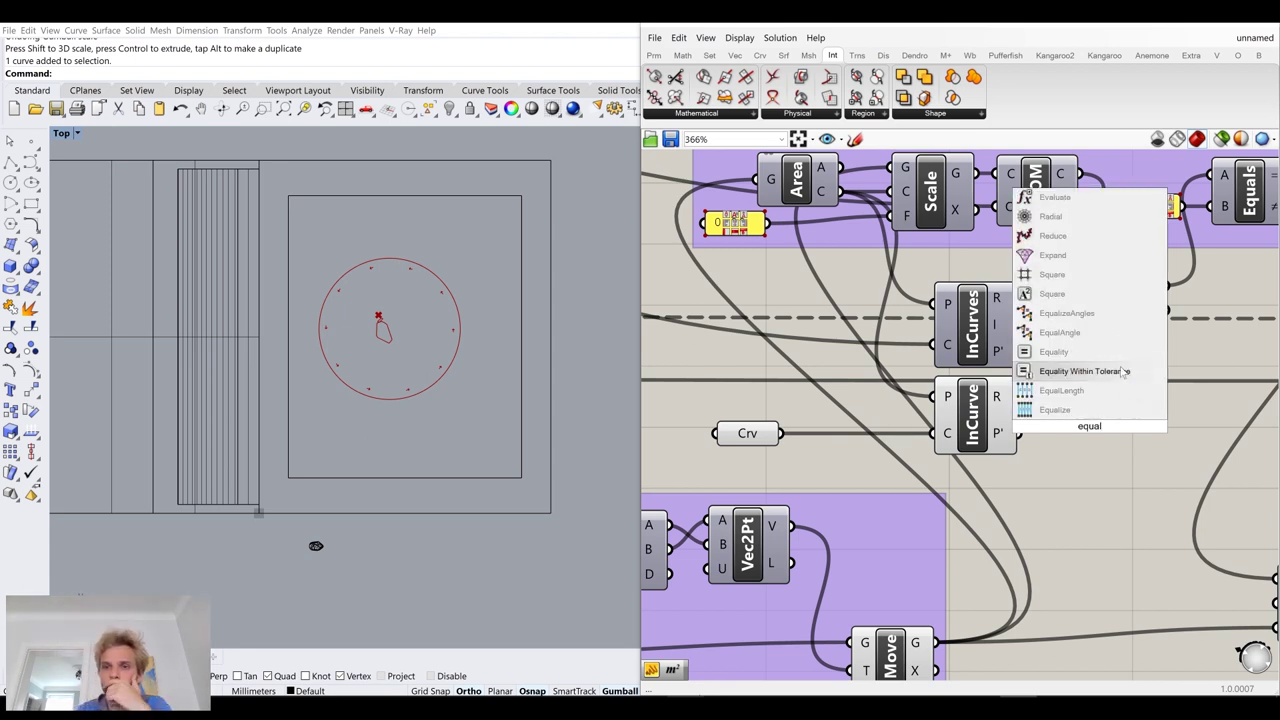
click(1053, 351)
drag(1028, 404, 1126, 425)
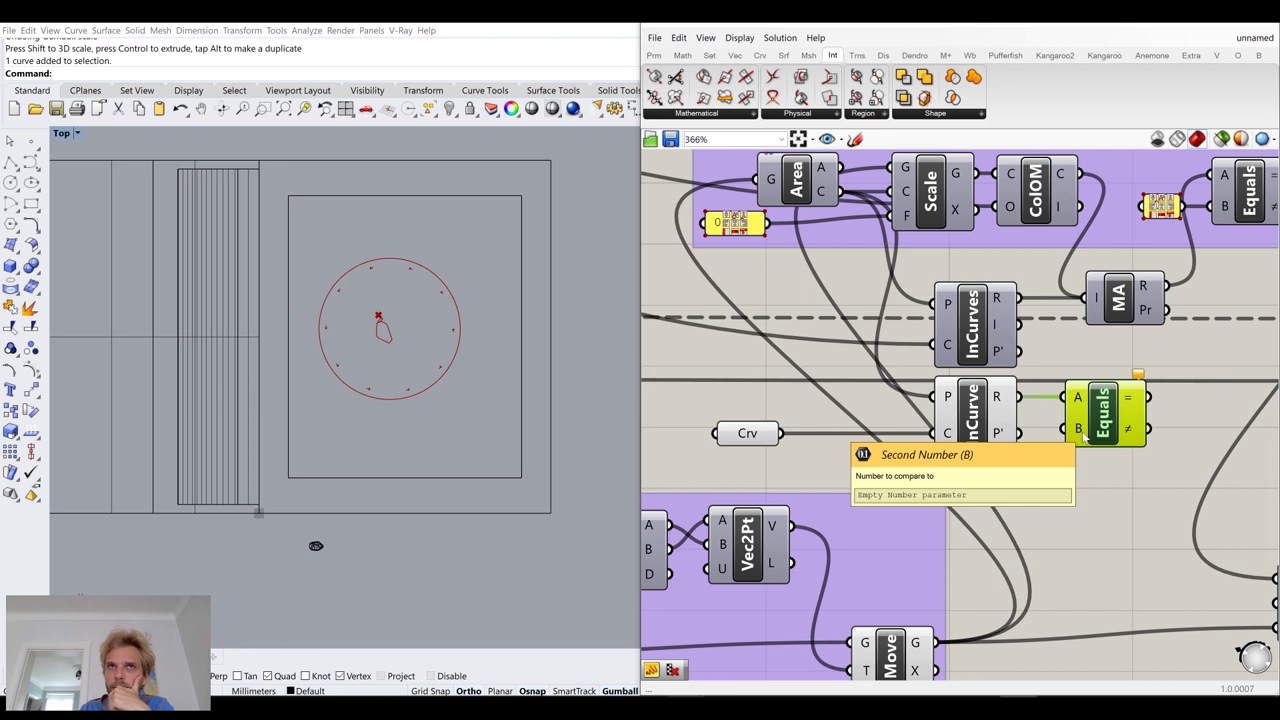
Create a panel with the value 0 and connect it to the new Equality component's B input
right_click(1084, 432)
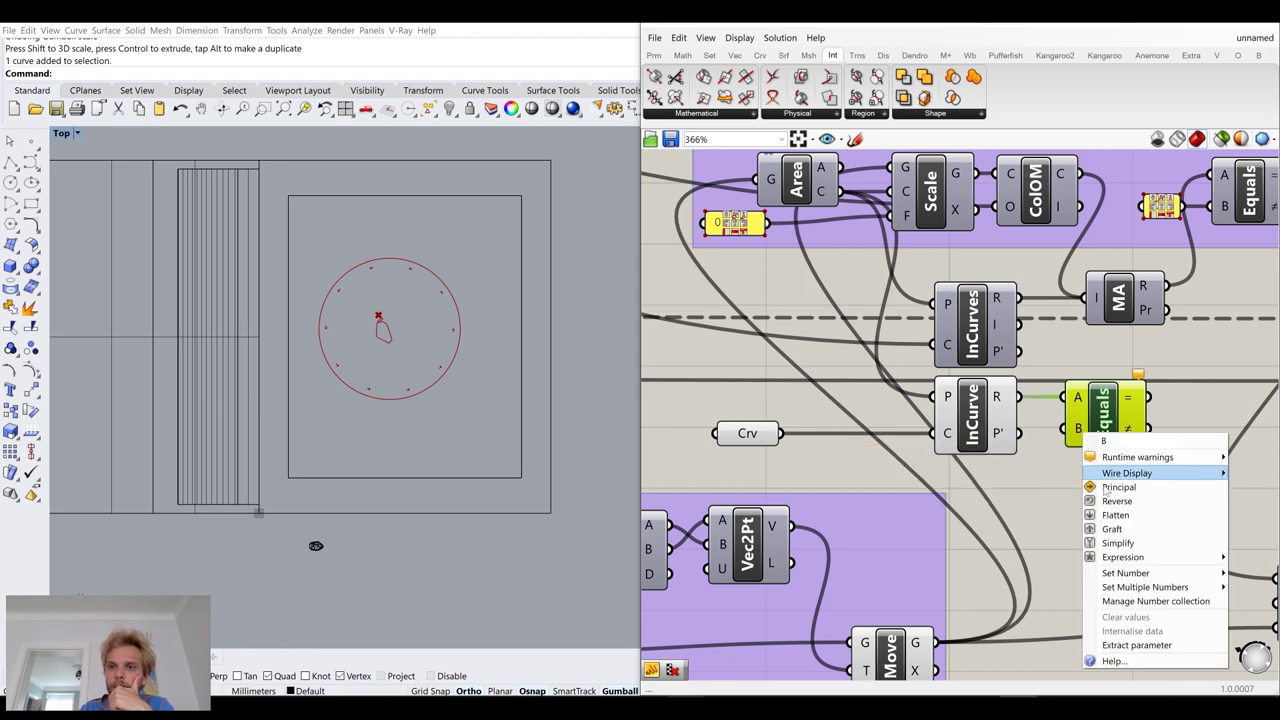
double_click(1041, 479)
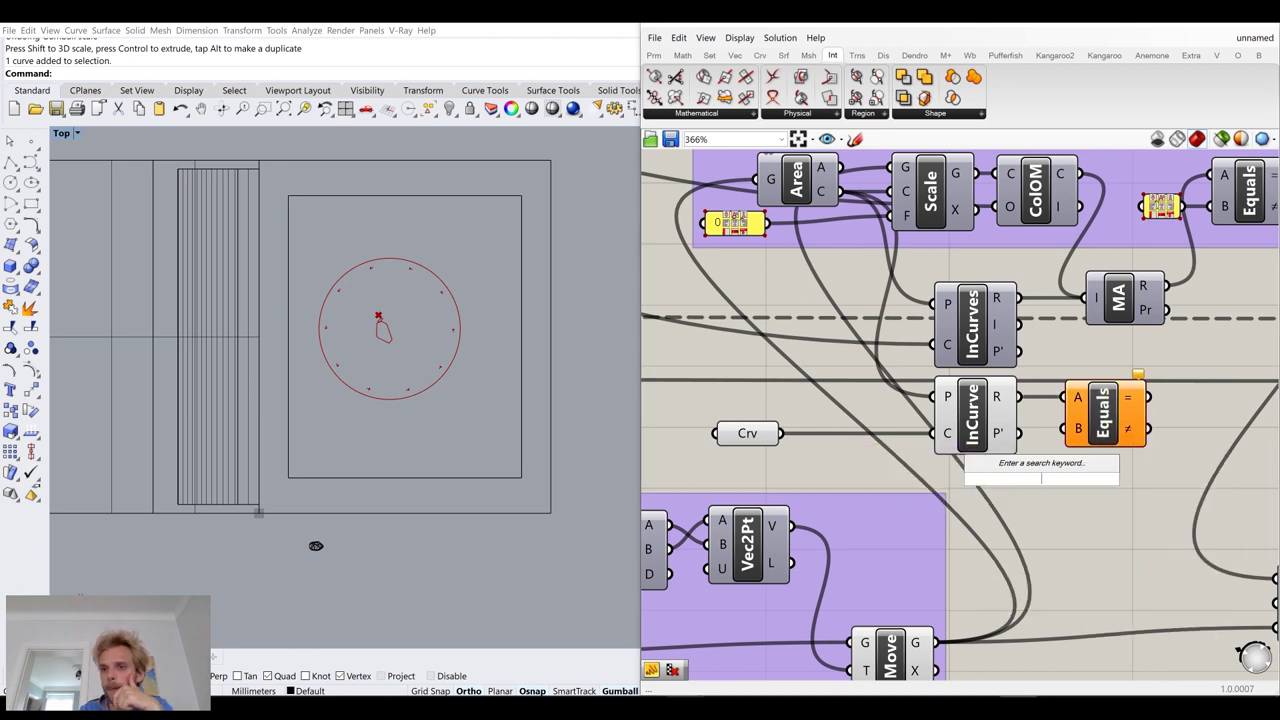
text(//)
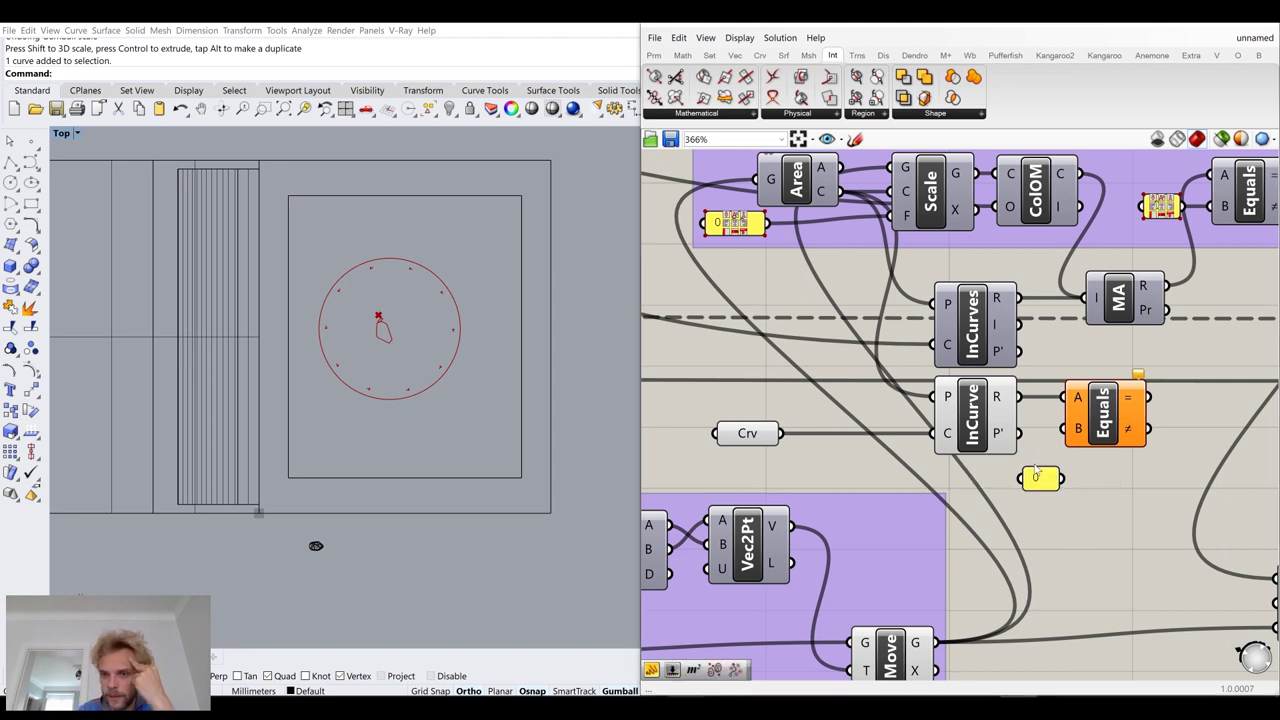
key(Return)
scroll(1035, 460, up, 3)
drag(1077, 487, 1084, 406)
scroll(1090, 415, down, 3)
click(1118, 436)
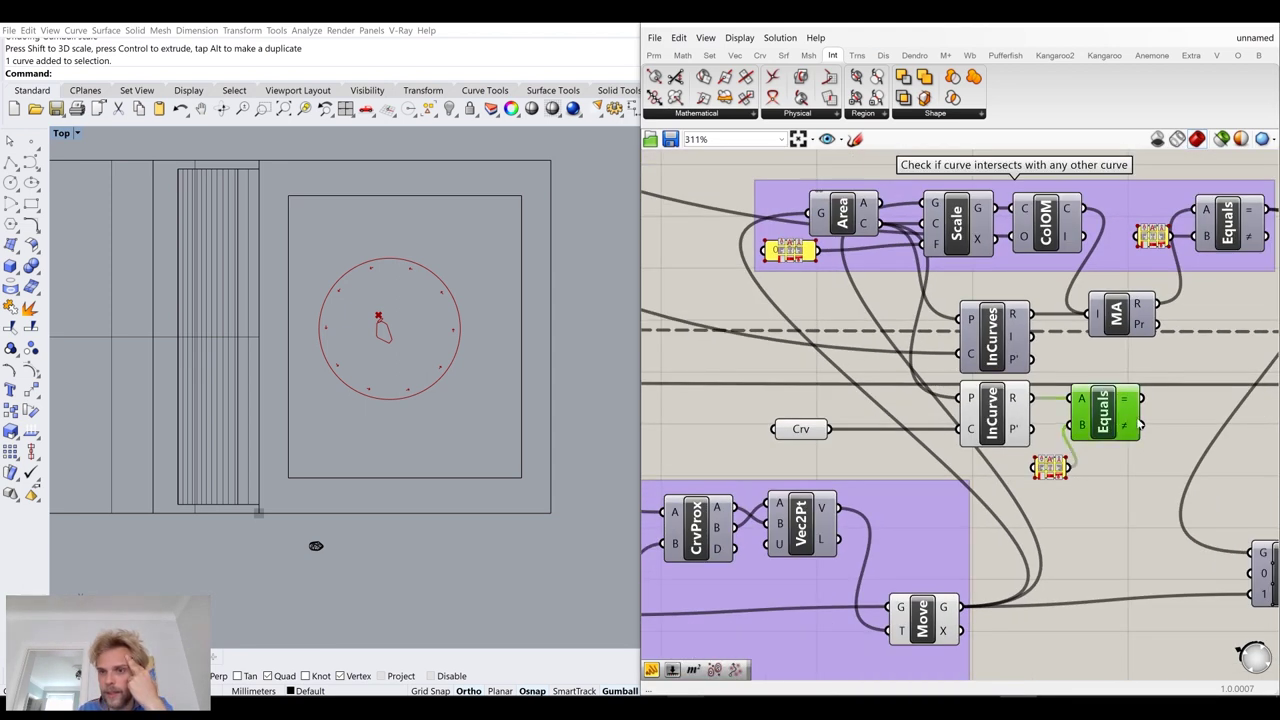
Widen the new 0 panel and line it up directly beside the Equality component's B input
scroll(1118, 484, up, 10)
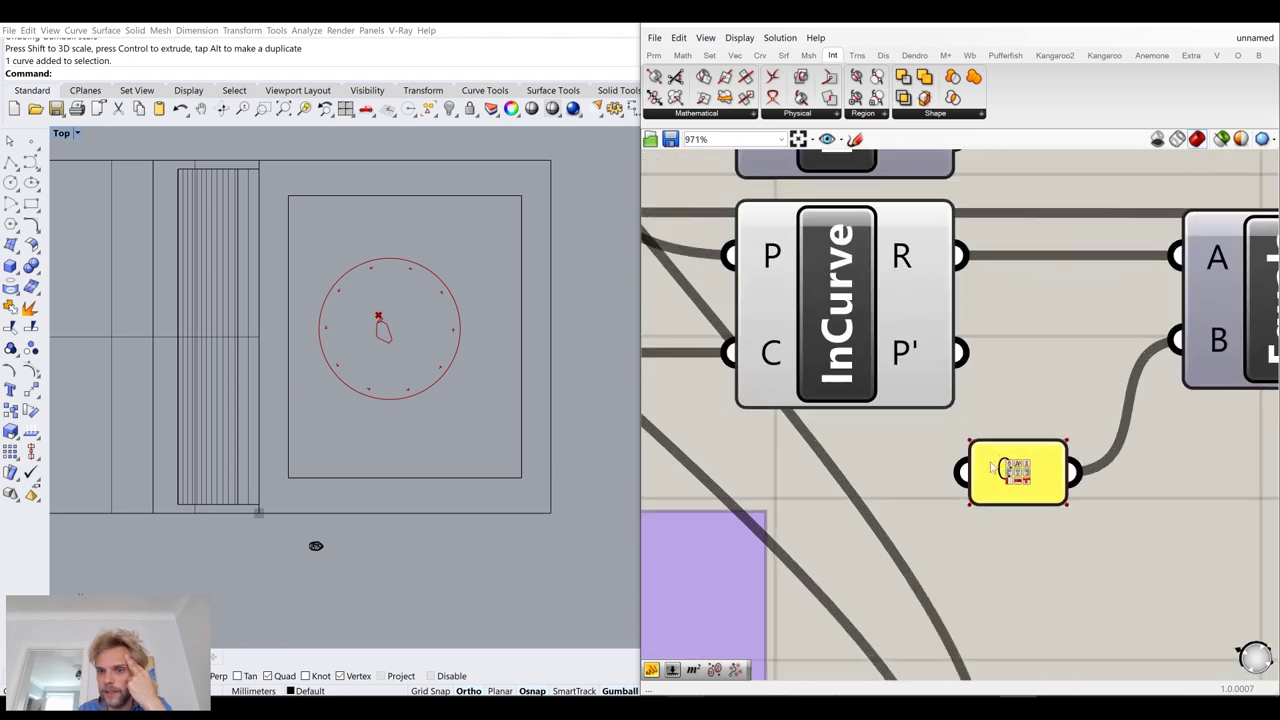
scroll(1037, 401, down, 4)
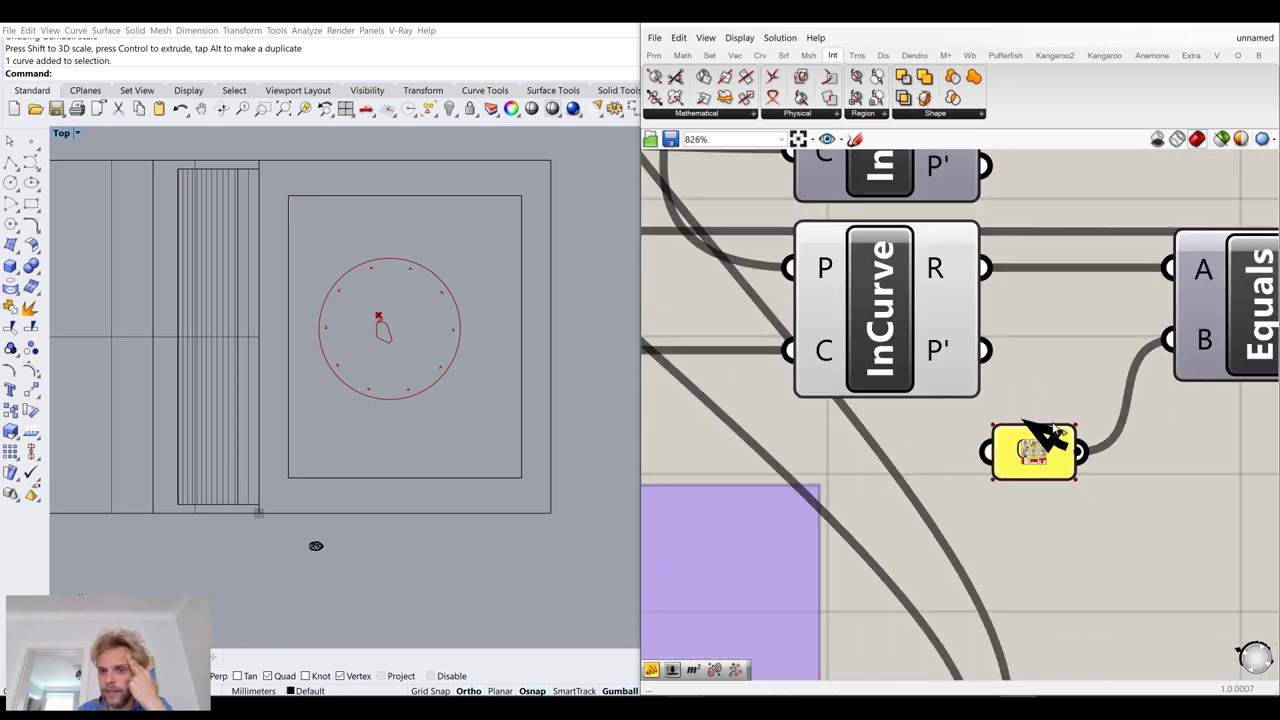
scroll(1038, 428, up, 3)
scroll(1038, 428, up, 3)
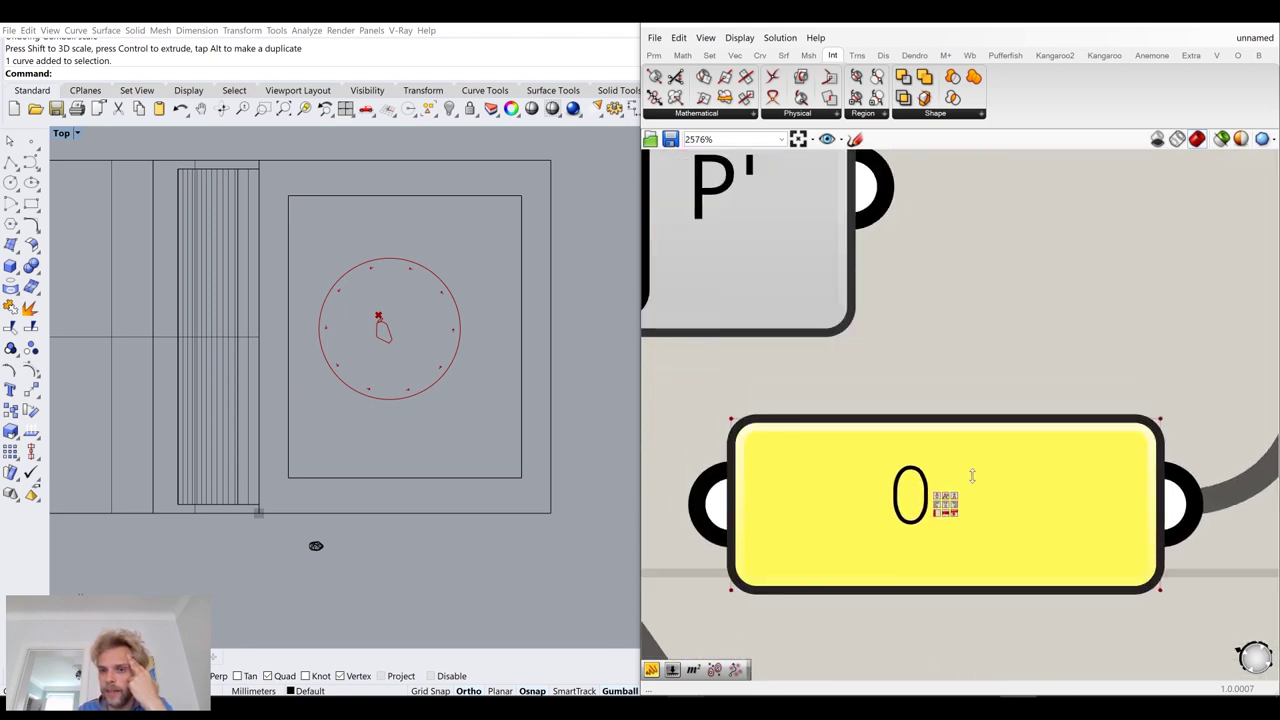
click(1003, 466)
scroll(1093, 306, down, 1)
scroll(1092, 299, down, 3)
scroll(970, 427, up, 3)
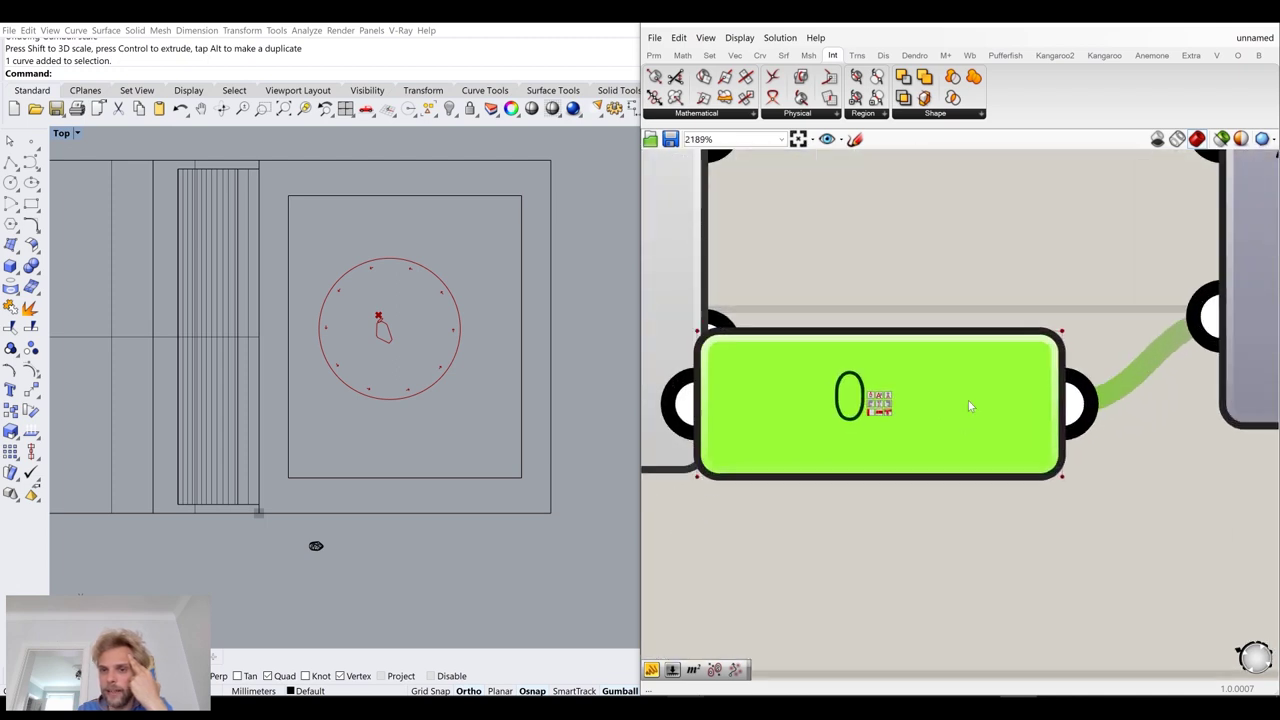
scroll(1031, 335, down, 3)
drag(1100, 541, 870, 384)
drag(1026, 382, 1067, 388)
right_drag(1063, 275, 895, 388)
click(1040, 363)
scroll(1059, 361, down, 2)
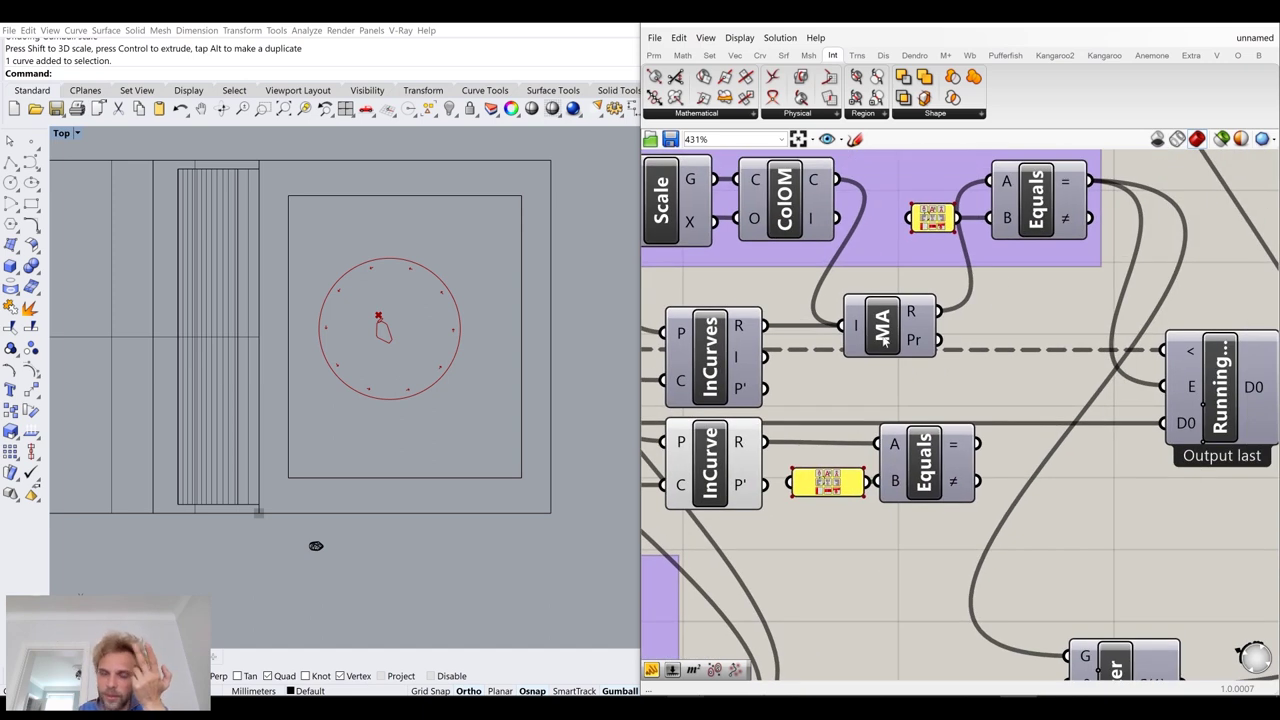
Examine the Mass Addition component's result output and its comparison with the panel value in the intersection check's Equality component
scroll(1017, 200, up, 2)
drag(800, 398, 819, 396)
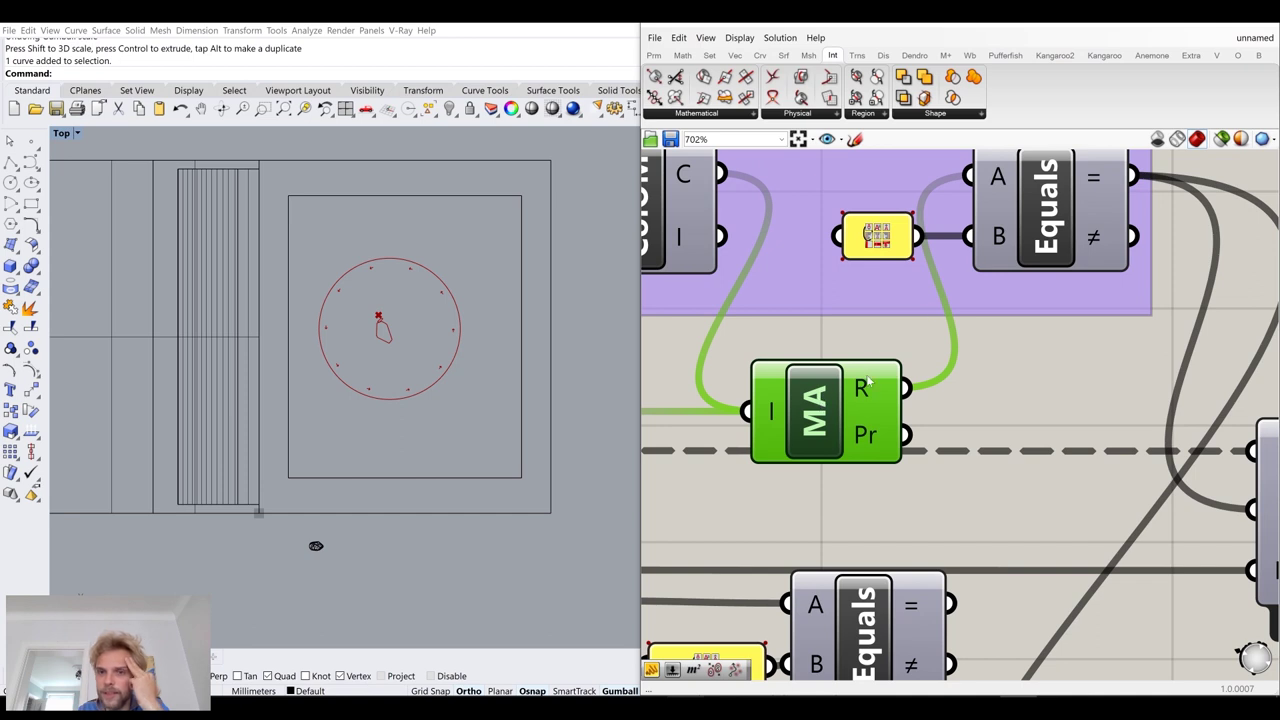
mouse_move(860, 389)
scroll(860, 389, down, 2)
right_drag(942, 343, 939, 475)
scroll(1047, 363, up, 3)
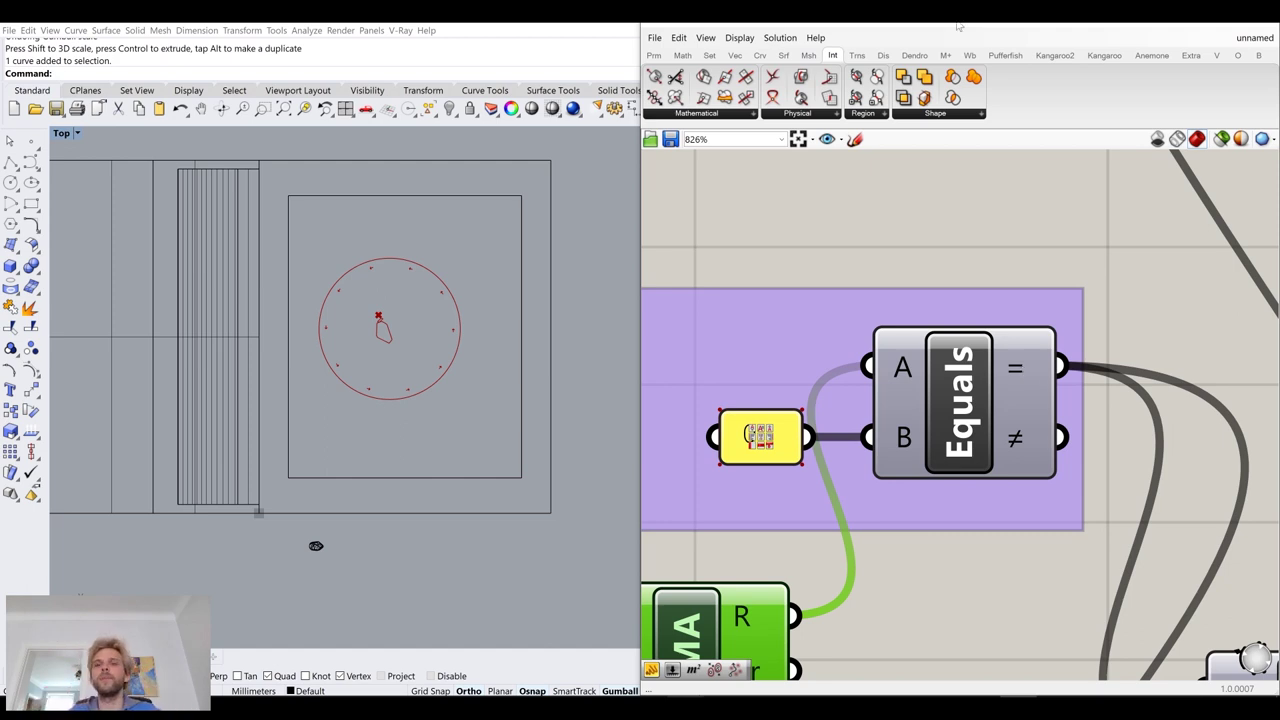
Connect the equality result of the Point In Curve check as an additional input of the Mass Addition component
scroll(1041, 390, down, 4)
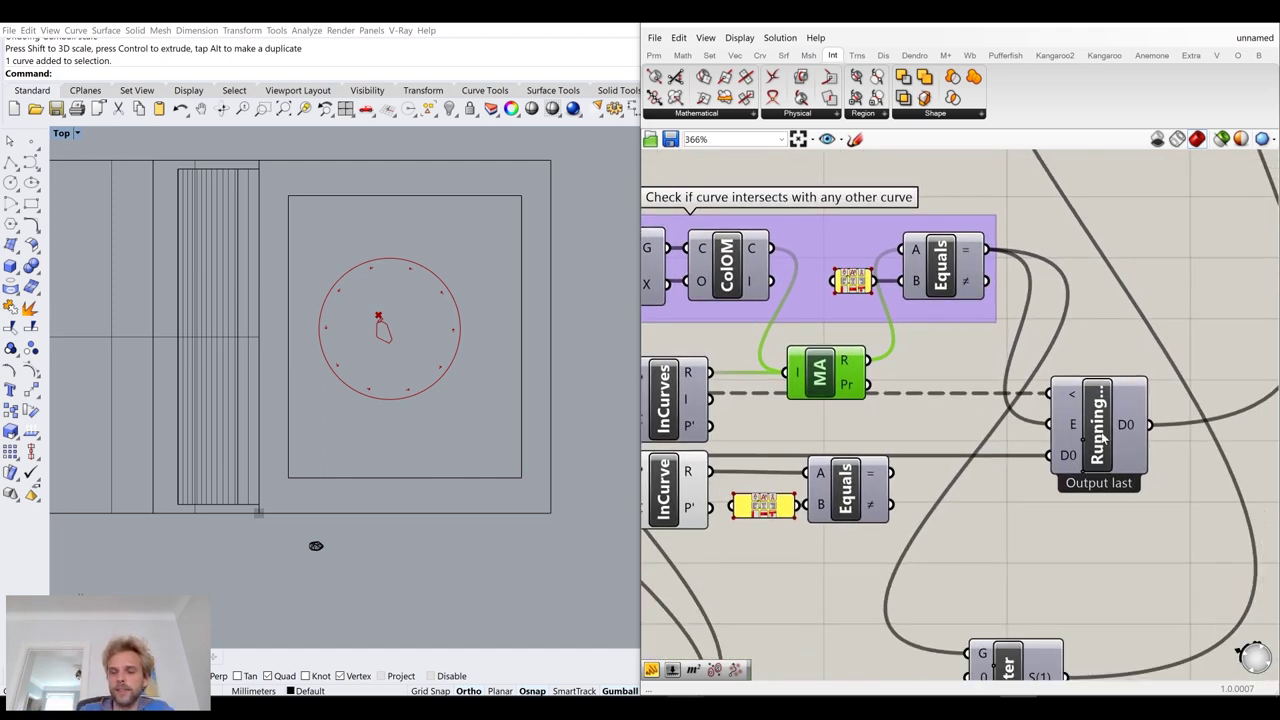
drag(891, 472, 789, 377)
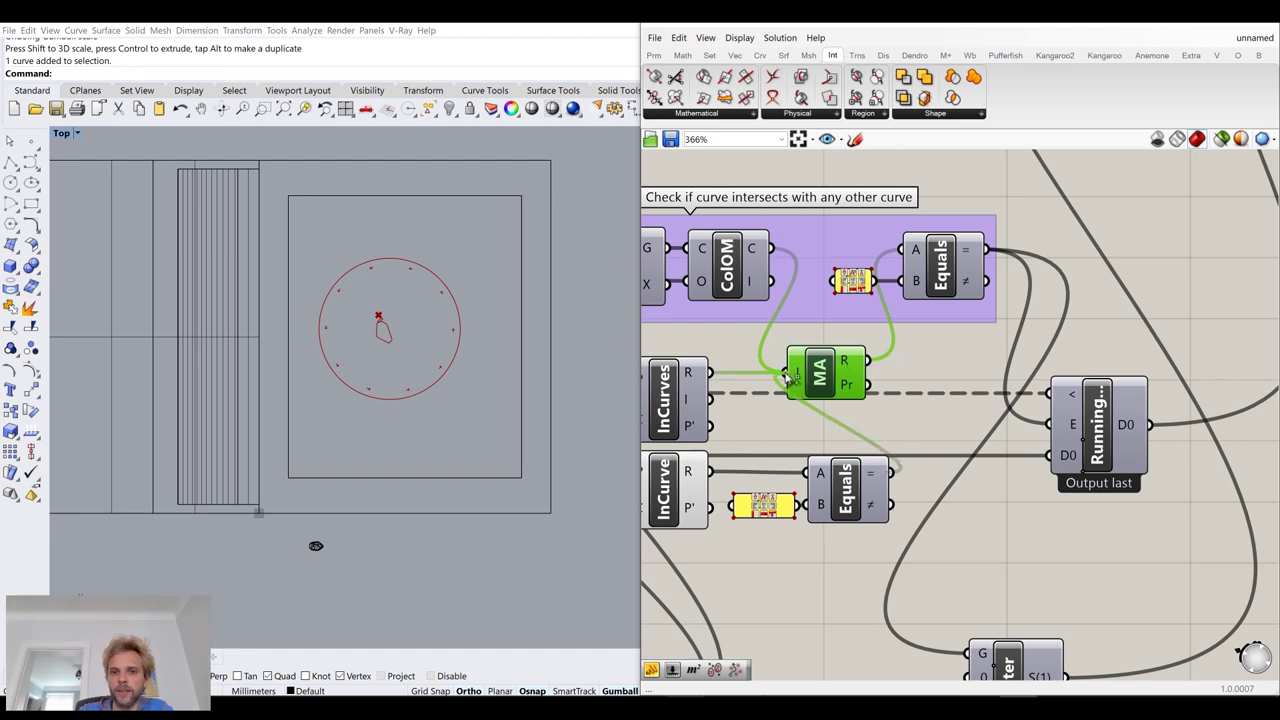
click(956, 358)
Group the boundary curve, Point In Curve, 0 panel and Equality components of the boundary check
scroll(769, 418, up, 2)
scroll(770, 418, up, 2)
right_drag(770, 418, 1046, 383)
scroll(1046, 383, down, 4)
drag(1134, 517, 771, 409)
key(space)
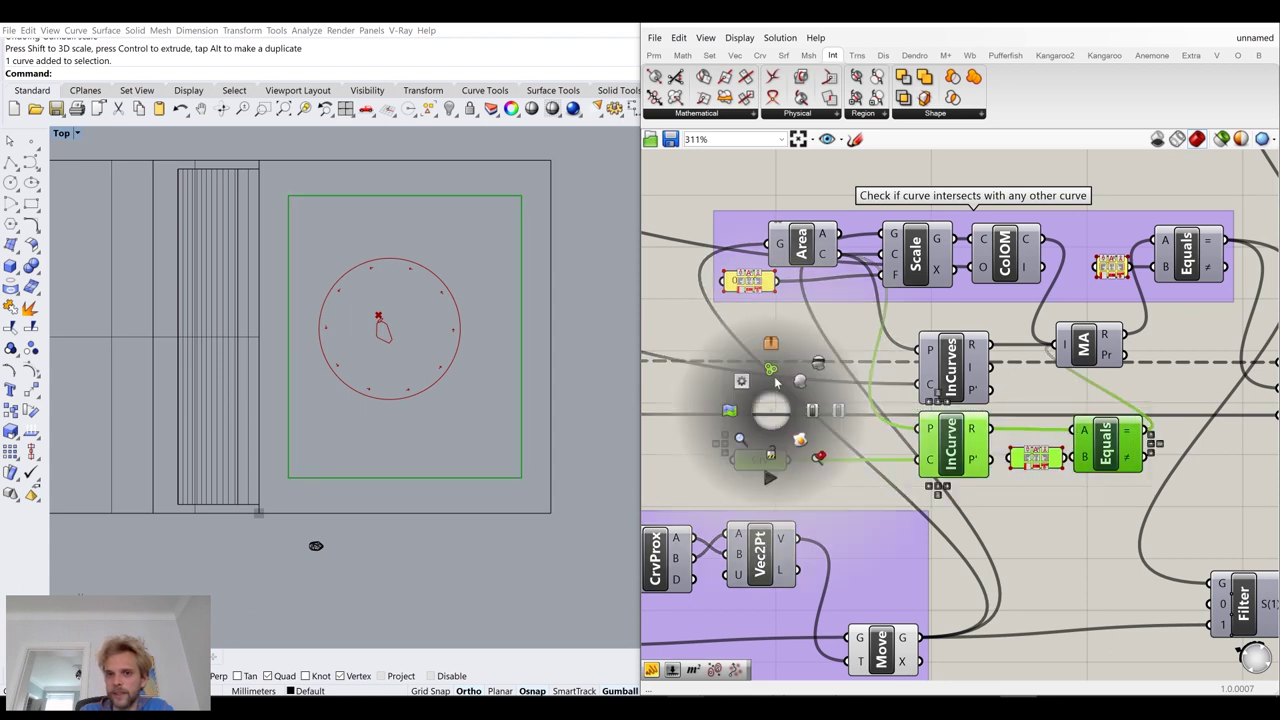
click(772, 370)
Group the Point In Curves and Mass Addition components, and enclose all the intersection and boundary check components in one outer group
drag(1173, 395, 981, 316)
key(space)
click(914, 337)
drag(1191, 468, 665, 192)
key(space)
click(717, 164)
click(1186, 298)
drag(1217, 473, 1183, 457)
scroll(1192, 316, down, 3)
click(1087, 171)
right_drag(1087, 171, 1069, 245)
scroll(1070, 250, down, 4)
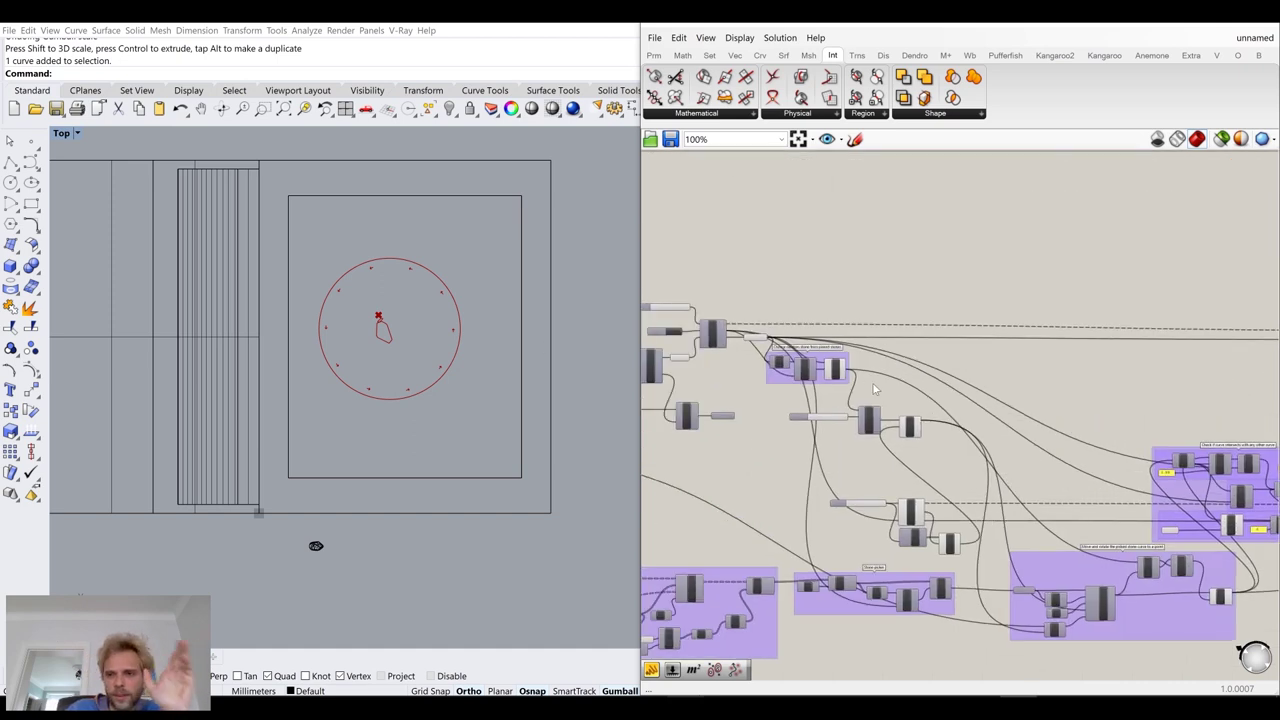
click(458, 198)
click(580, 337)
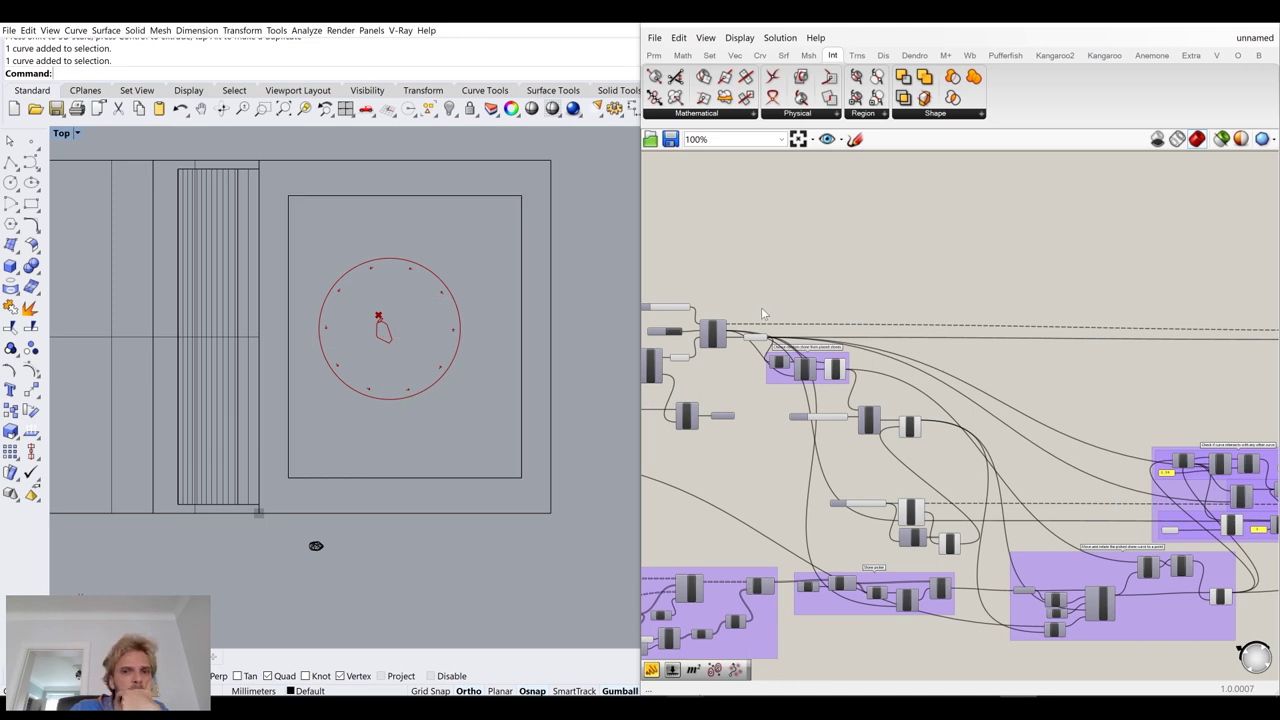
right_drag(1065, 510, 805, 428)
drag(834, 300, 1032, 480)
middle_click(1020, 455)
click(895, 280)
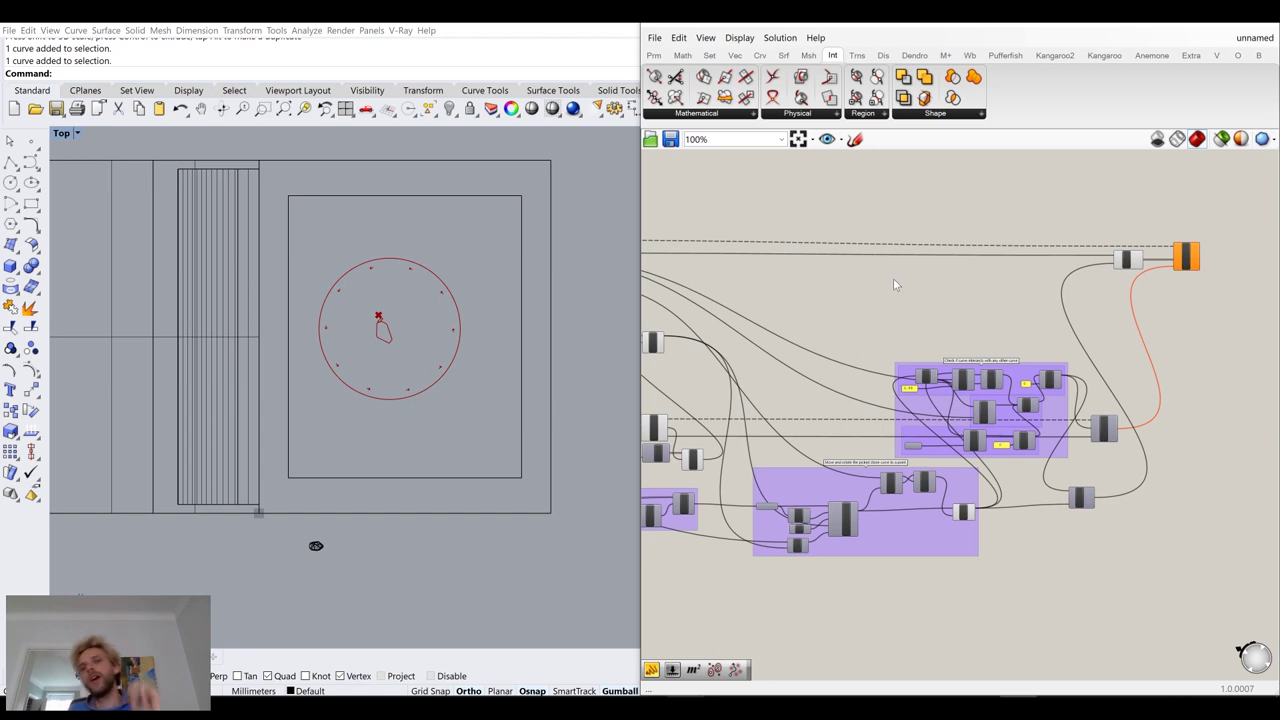
Unhide the row of stone polysurfaces below the boundary rectangle in Rhino with ShowSelected
right_drag(376, 485, 344, 384)
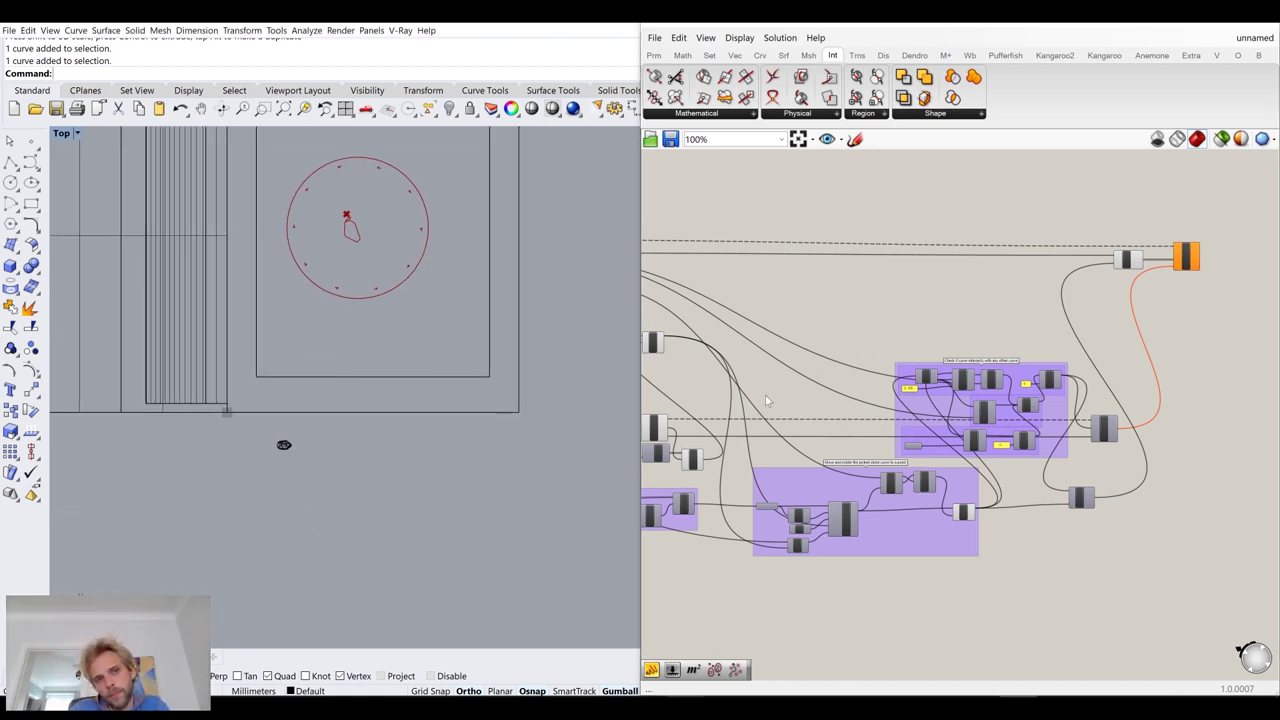
text(ShowSelected)
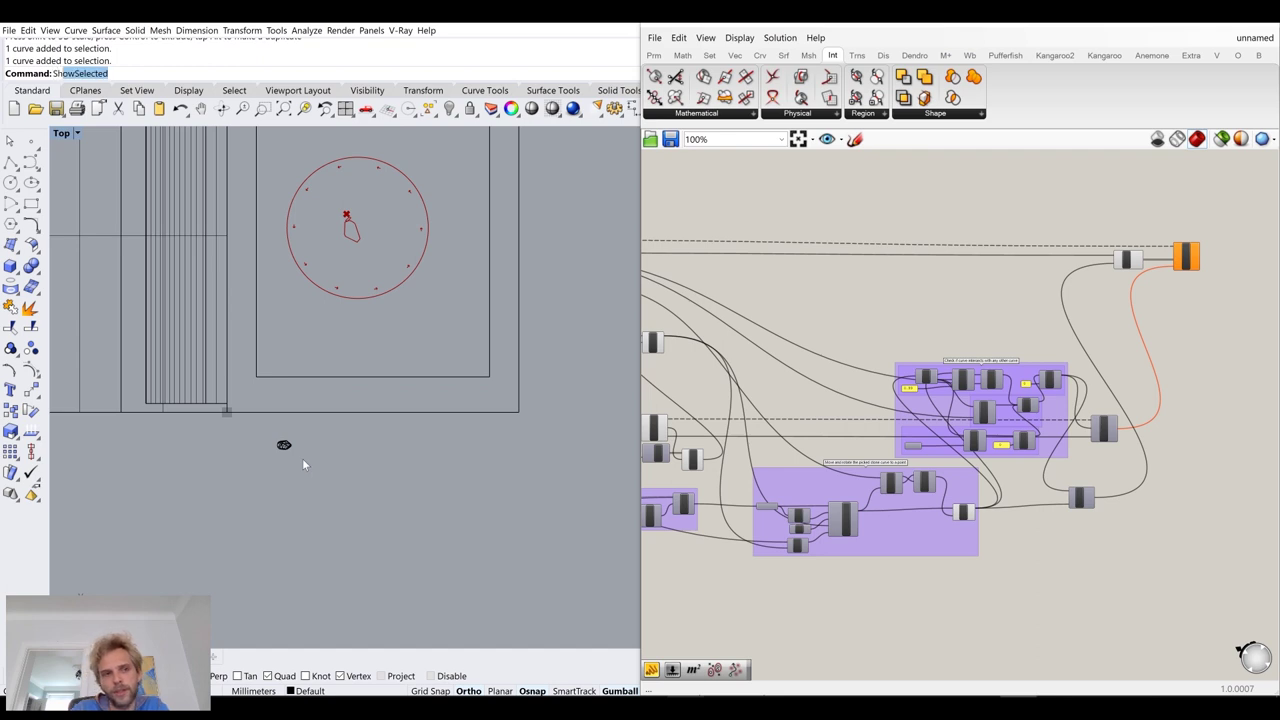
key(Return)
drag(533, 507, 294, 412)
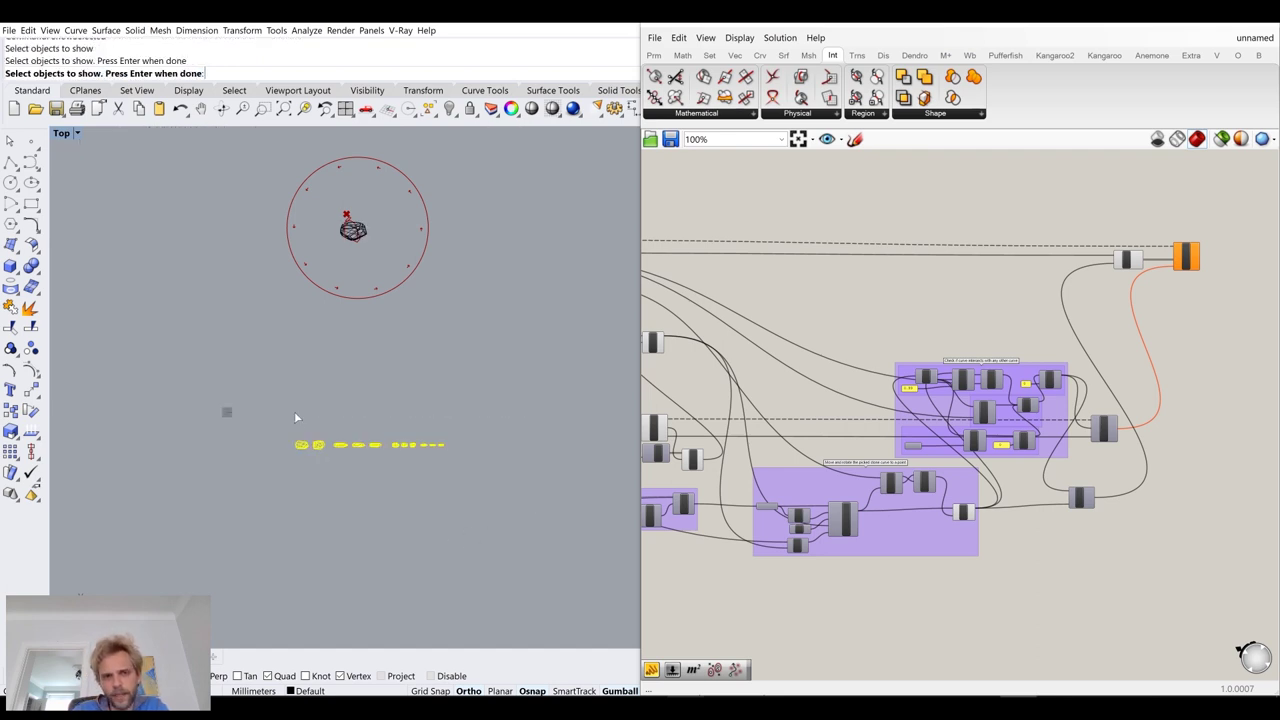
key(Return)
scroll(303, 497, up, 4)
scroll(324, 428, down, 3)
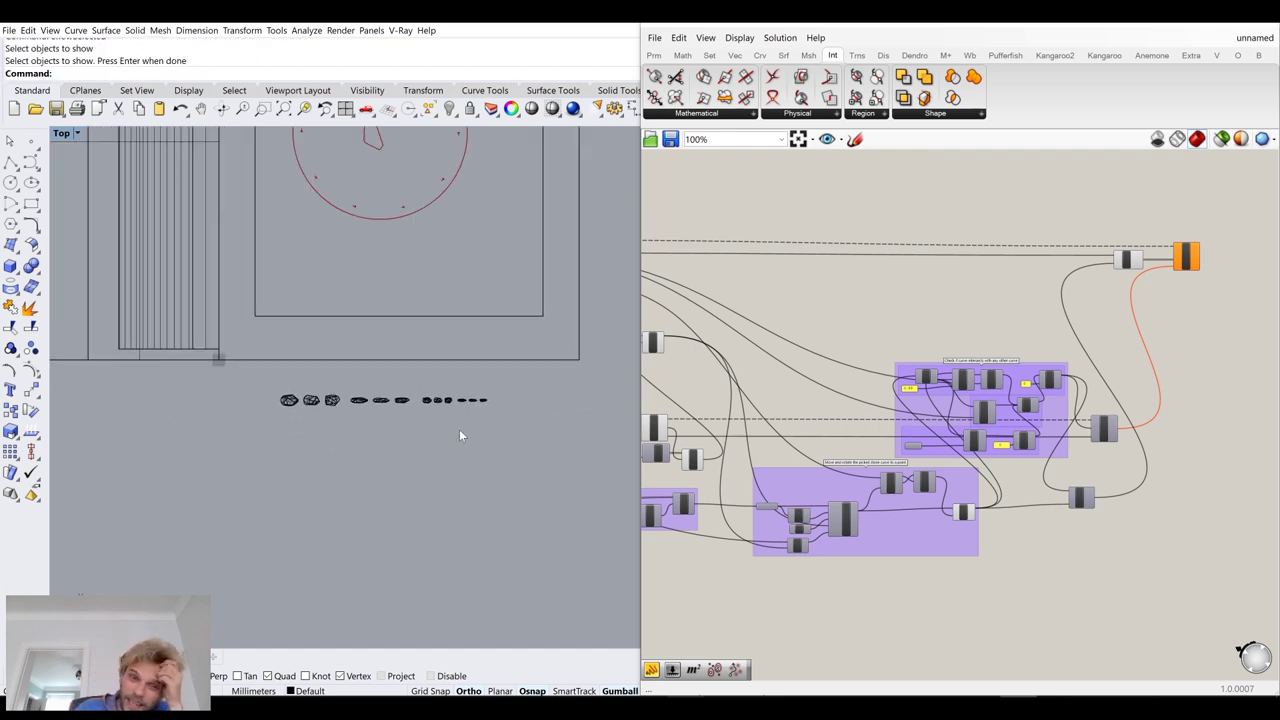
Stretch the six larger stones horizontally and shift them slightly in the negative X direction
scroll(299, 420, up, 2)
drag(218, 356, 475, 418)
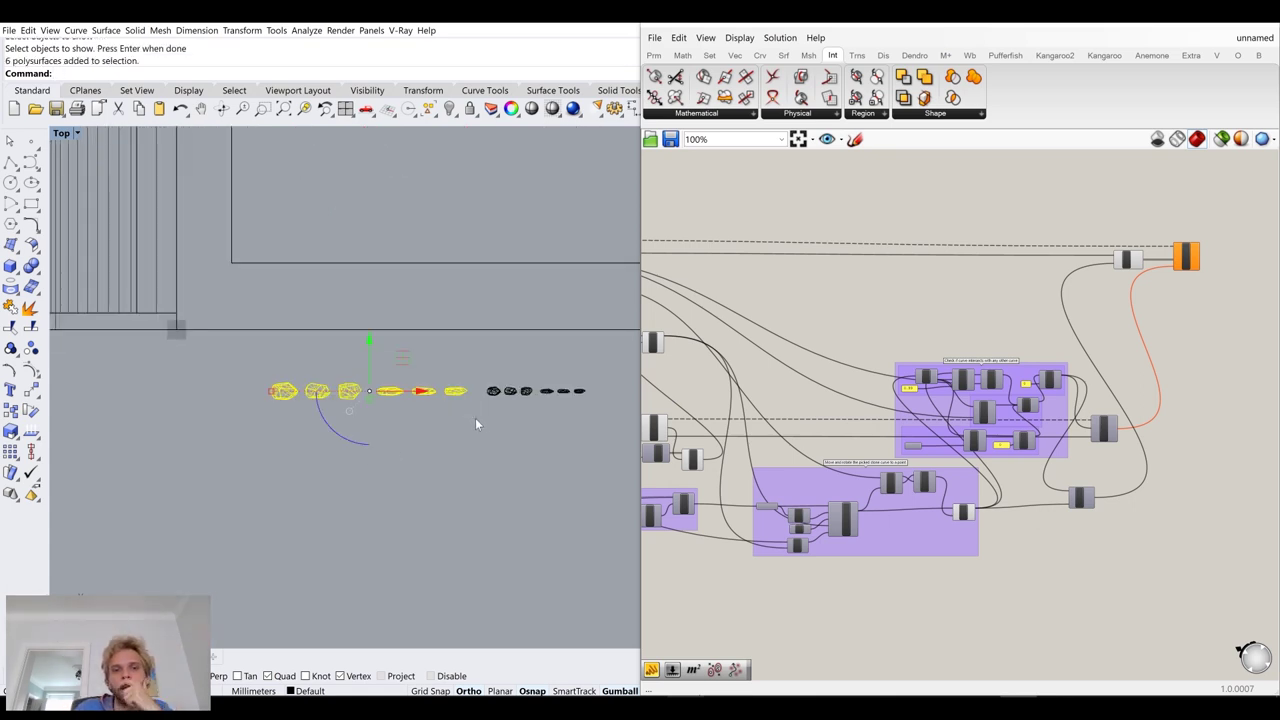
drag(268, 392, 256, 397)
drag(423, 395, 406, 395)
click(456, 371)
right_drag(421, 248, 449, 405)
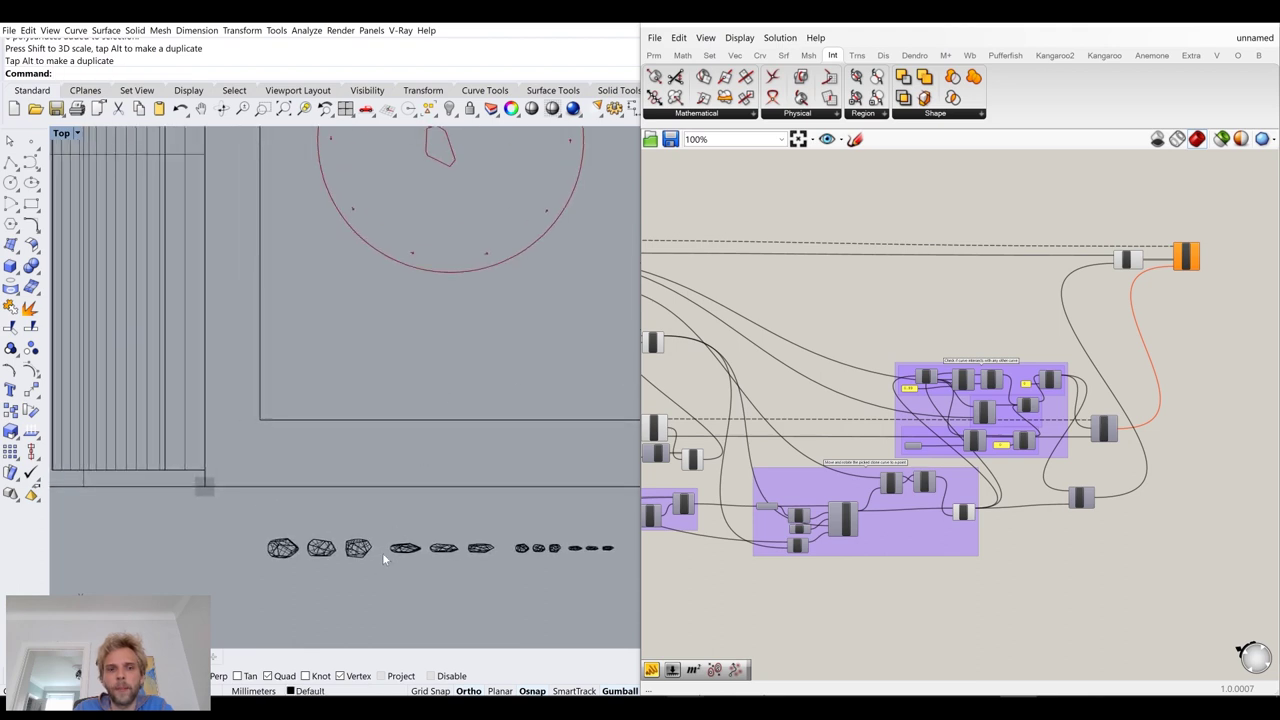
Create a bounding box around the fourth stone in the row
scroll(323, 549, up, 10)
right_drag(325, 550, 202, 397)
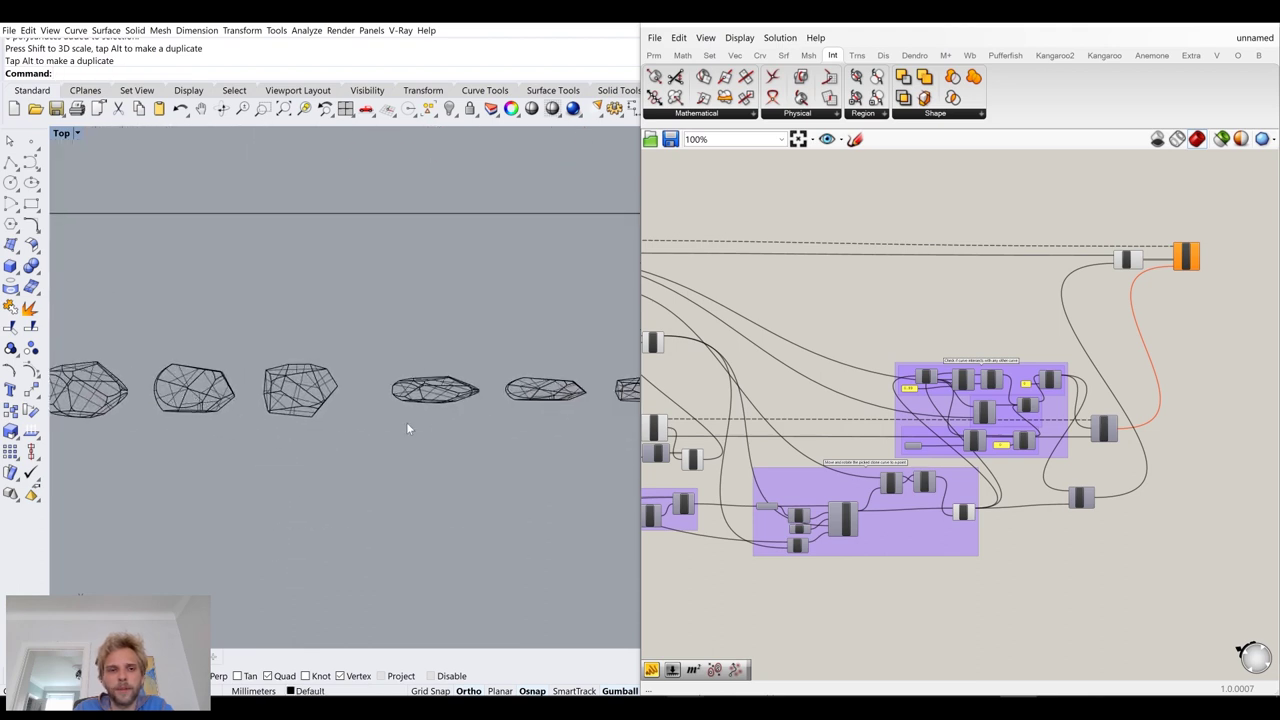
right_drag(283, 412, 249, 412)
click(416, 400)
key(Up)
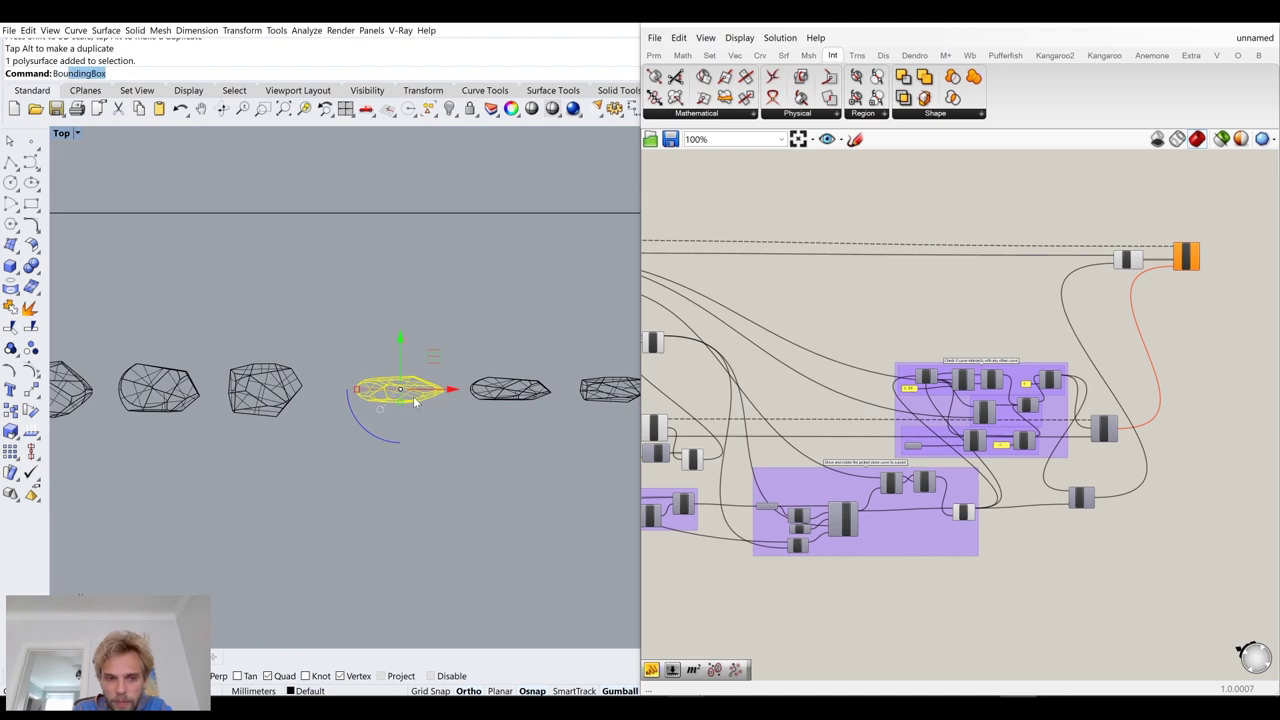
key(Return)
click(408, 458)
Measure the length of the bounding box's upper edge with Distance, and delete the box
scroll(395, 355, up, 5)
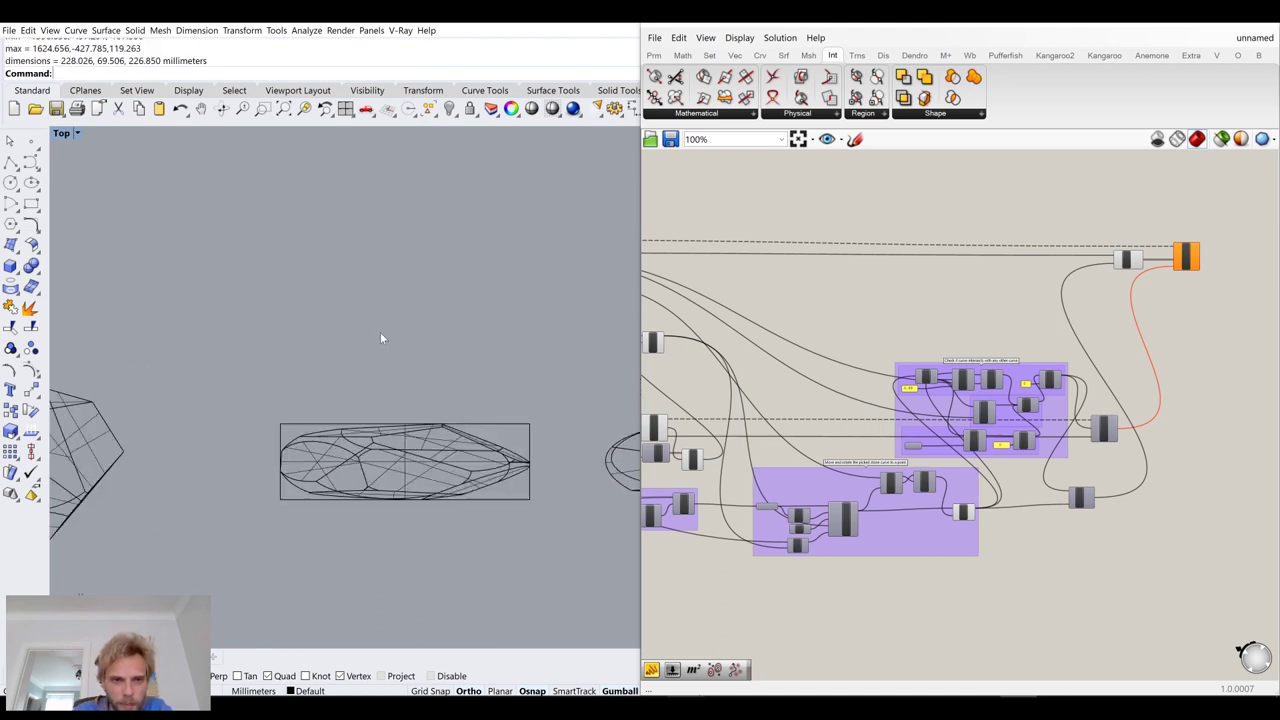
key(Return)
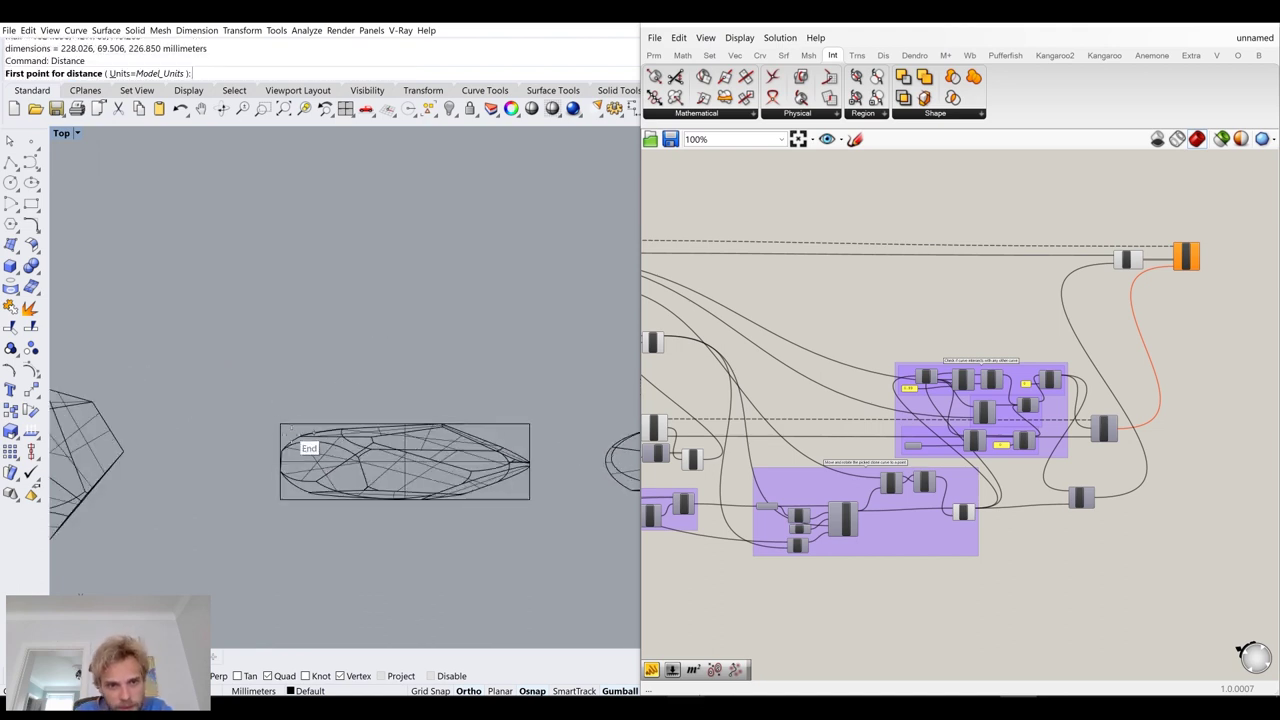
click(281, 424)
click(530, 423)
click(495, 425)
key(Delete)
Add a number slider with the value 115 in Grasshopper and connect it to the Offset component's D input
scroll(945, 334, down, 3)
scroll(884, 347, up, 4)
scroll(884, 347, up, 5)
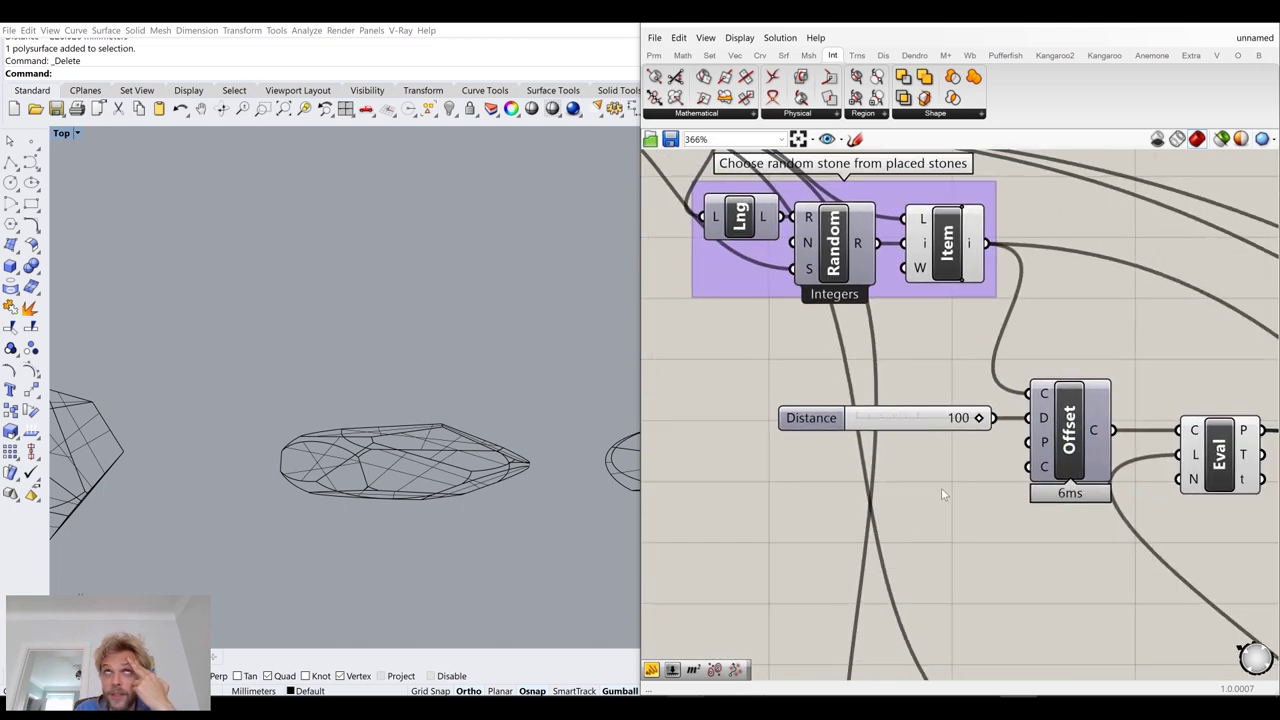
double_click(941, 492)
text(115)
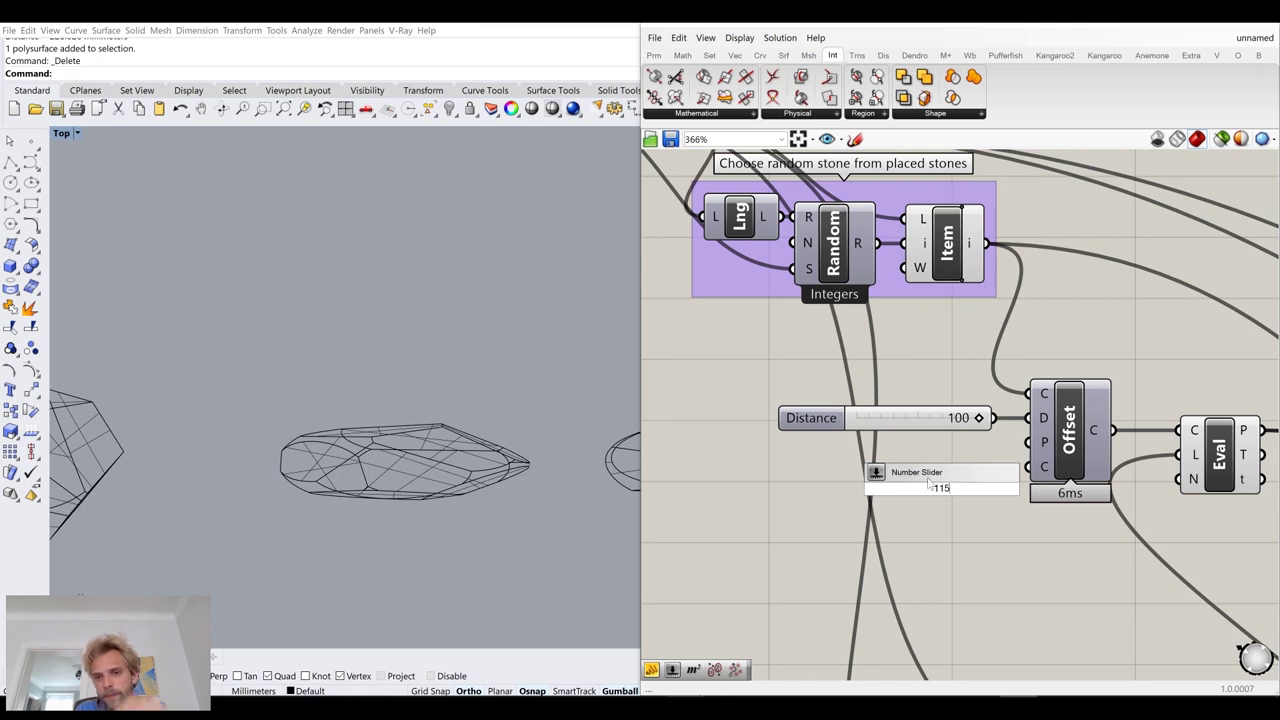
key(Return)
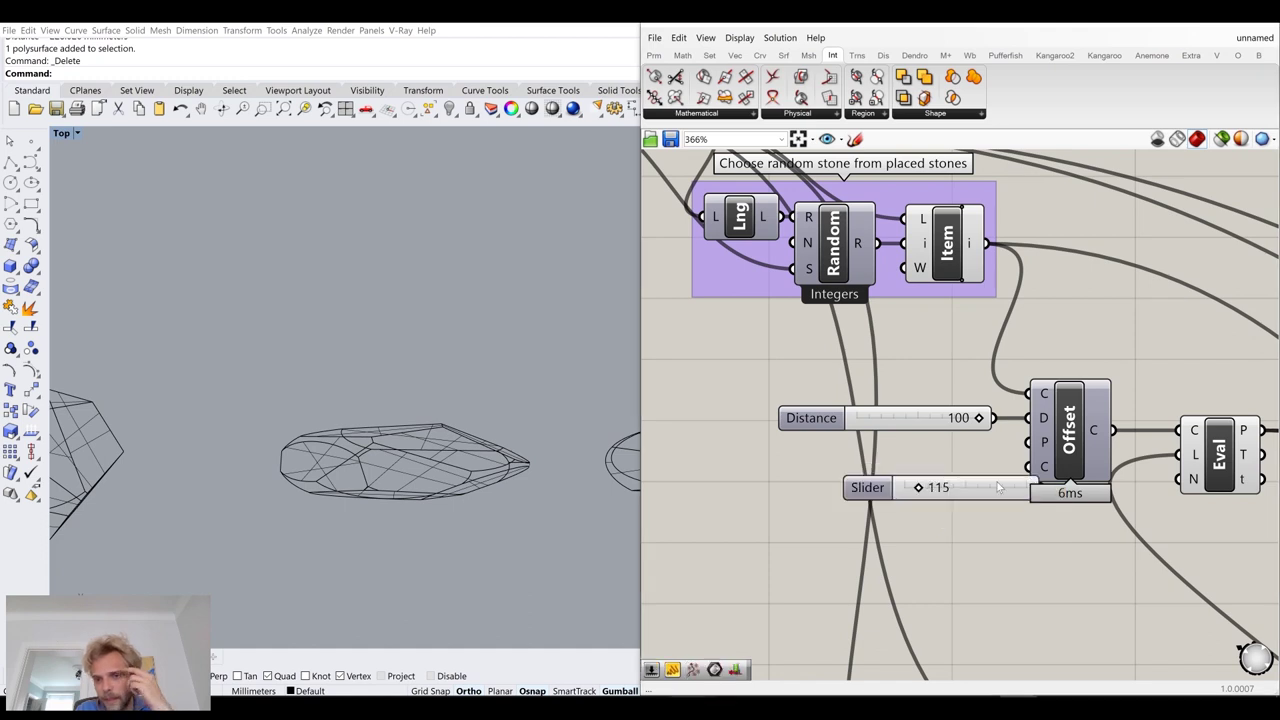
drag(1005, 492, 1029, 418)
Delete the old 100 slider and move the new 115 slider into its place beside the Offset component
click(959, 427)
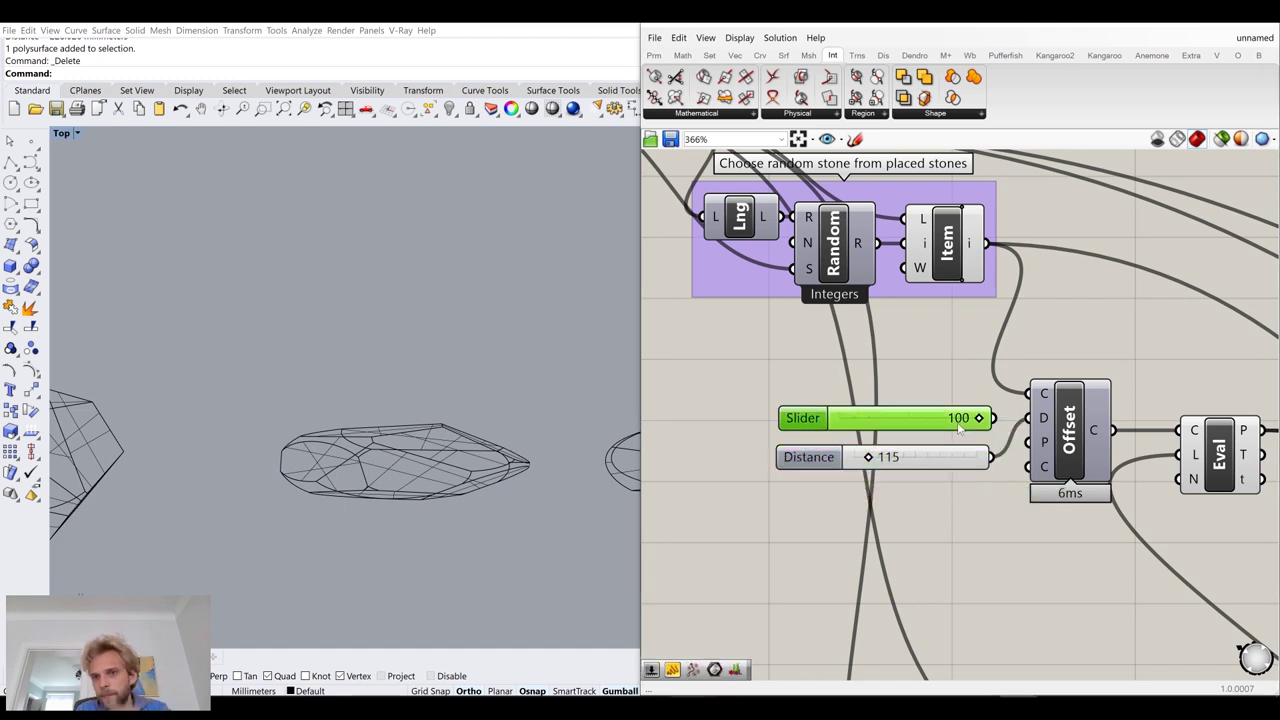
key(Delete)
drag(962, 468, 968, 437)
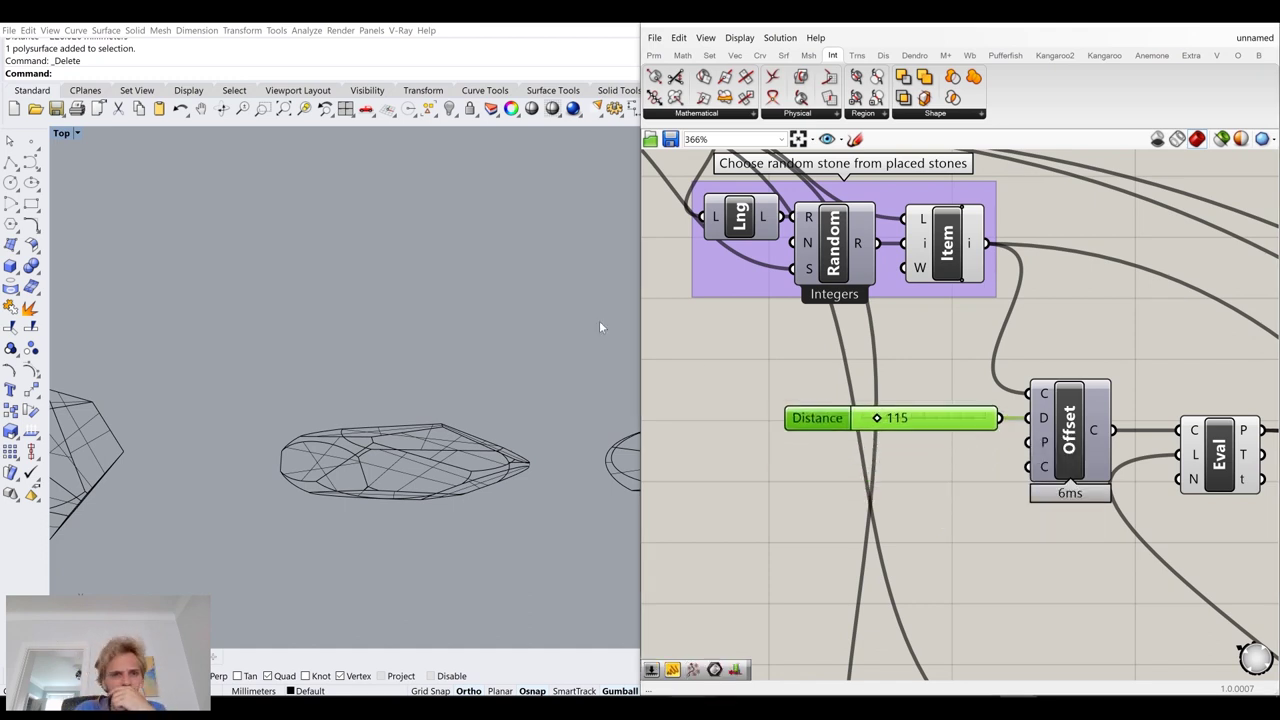
Review the stone row and the definition's stone rotator, stone picker and initial stone components
scroll(380, 331, down, 10)
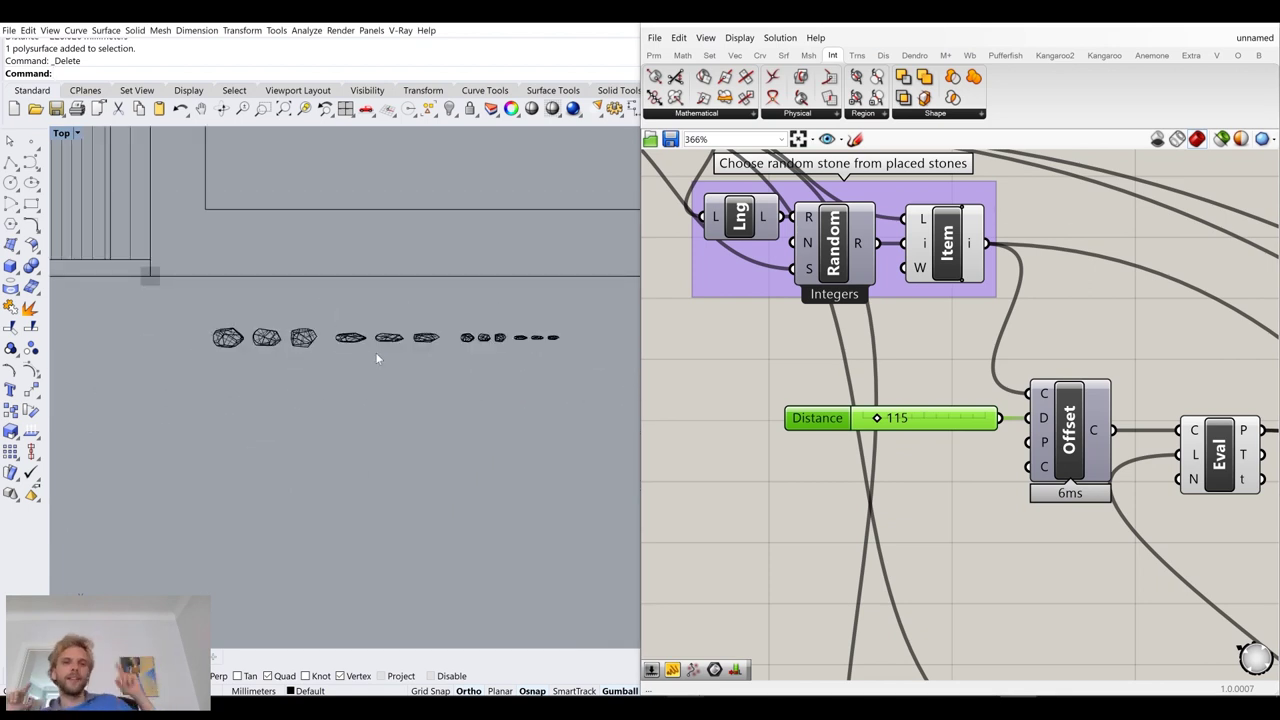
scroll(755, 395, down, 5)
right_drag(858, 508, 832, 368)
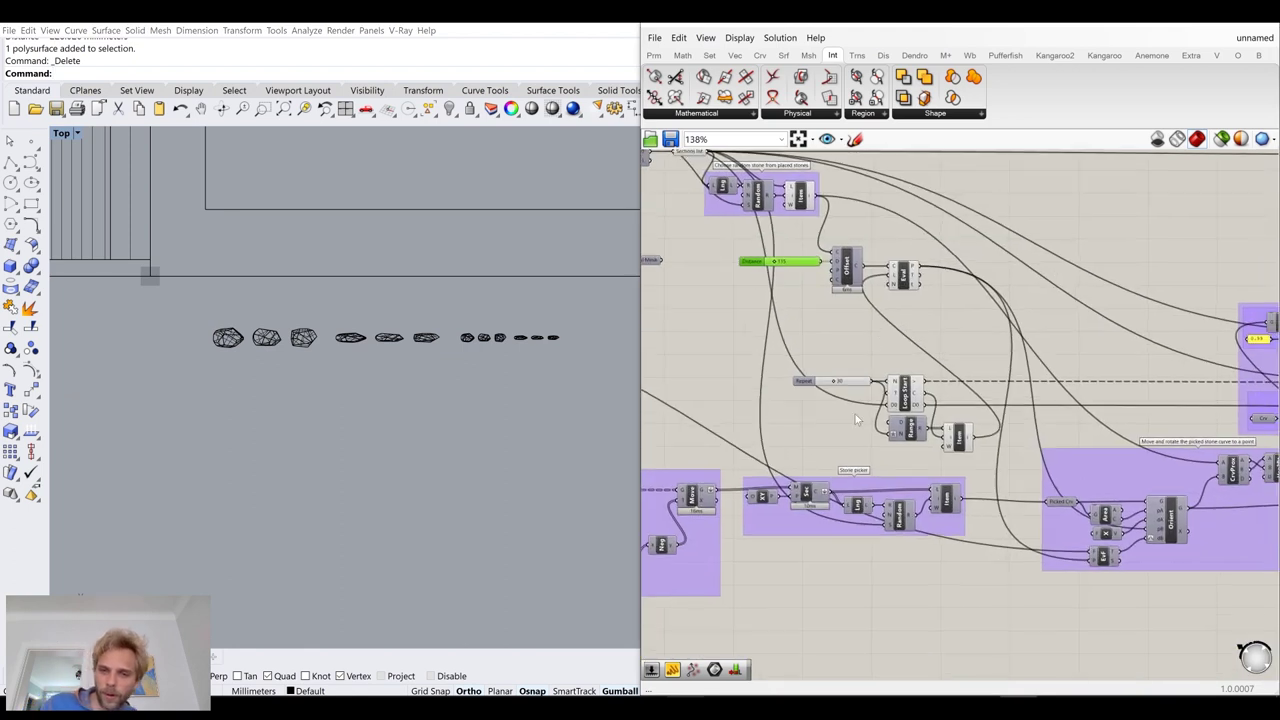
right_drag(812, 555, 953, 473)
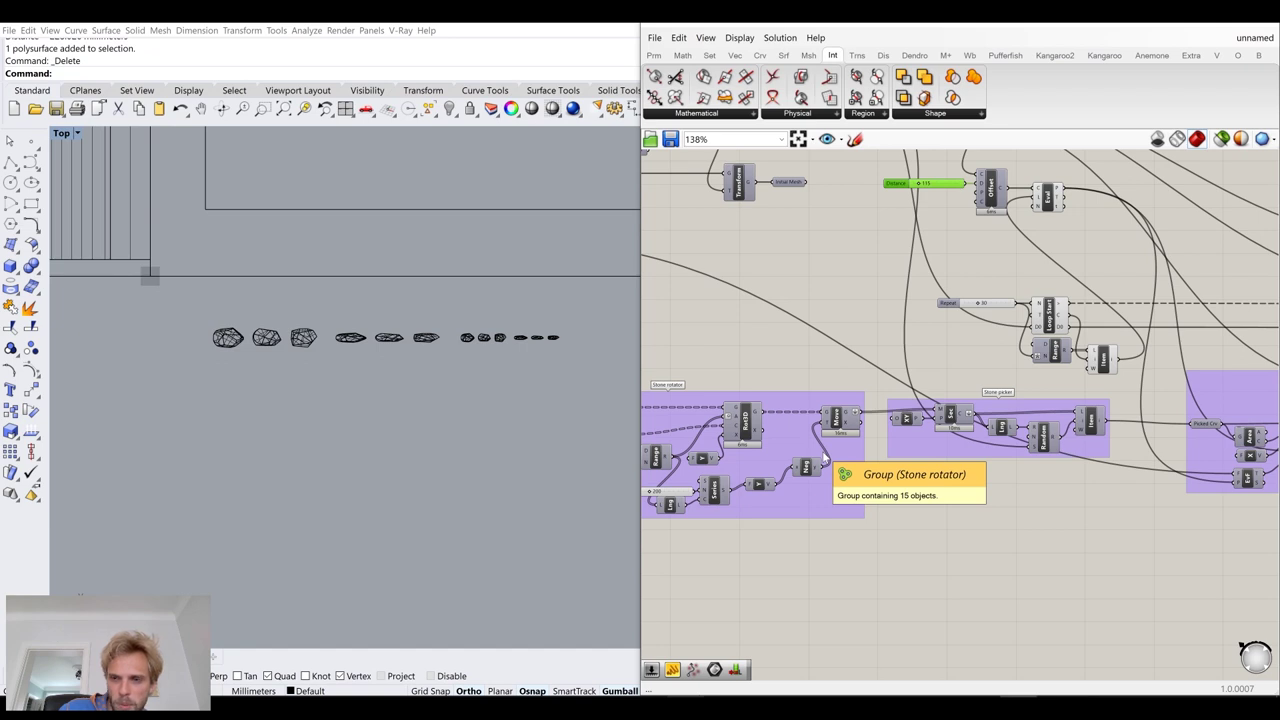
right_drag(772, 168, 813, 479)
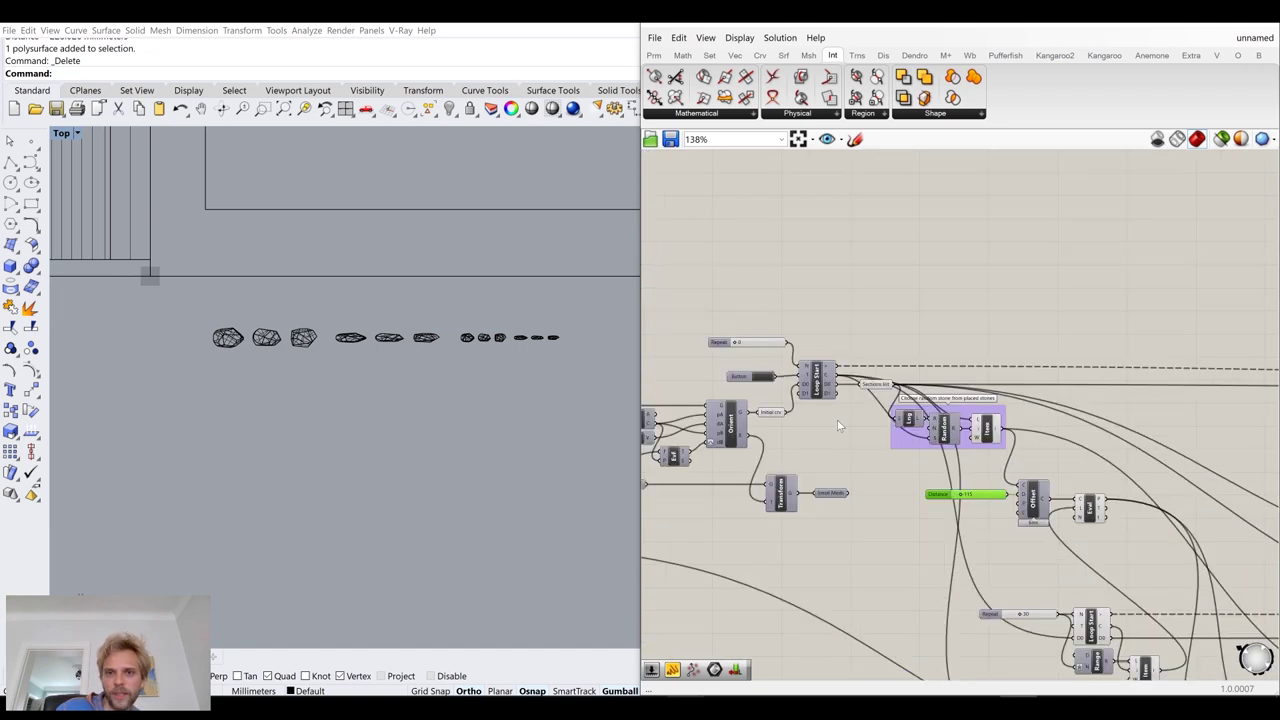
scroll(900, 460, up, 5)
right_drag(737, 535, 974, 446)
scroll(974, 446, down, 4)
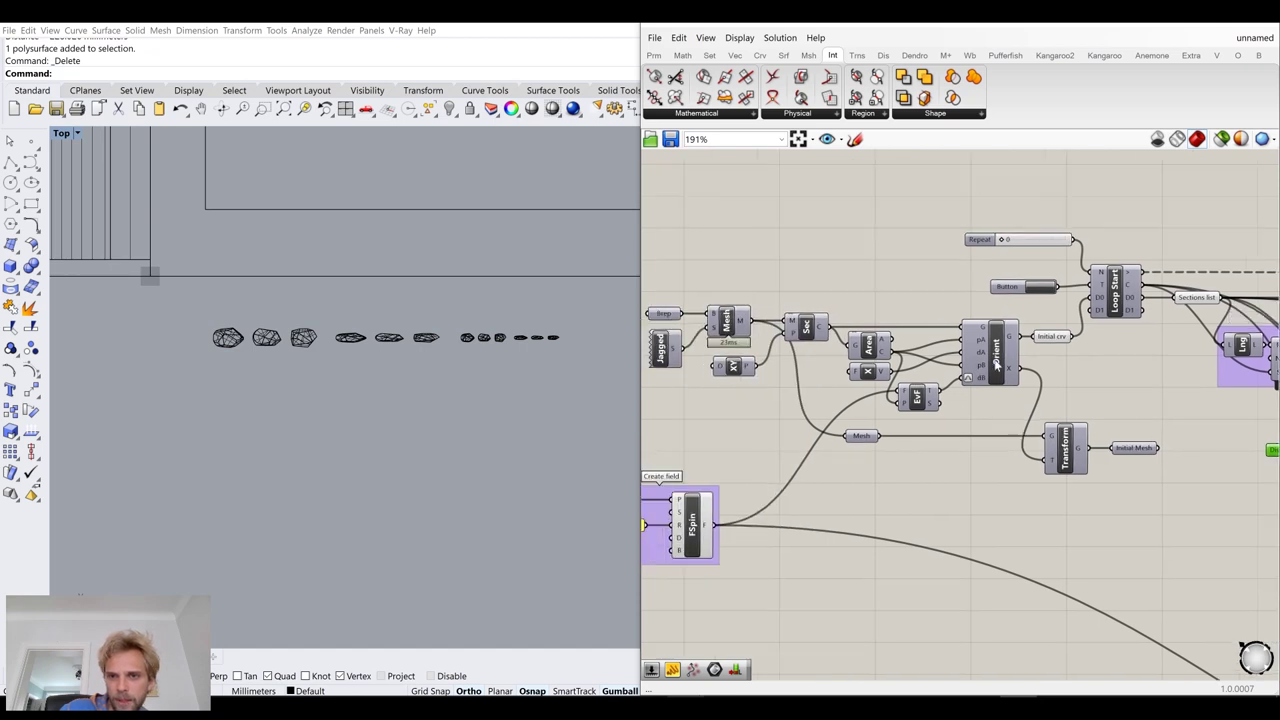
scroll(900, 395, up, 3)
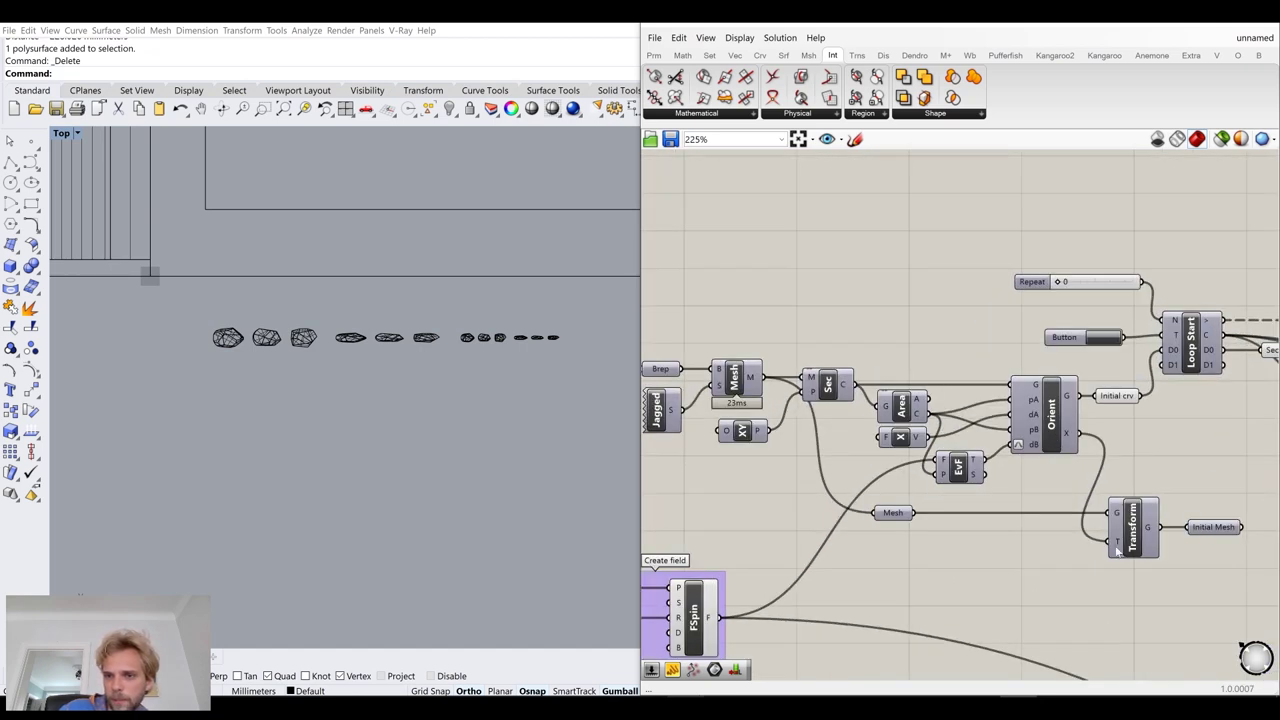
Select the initial stone's components from Brep to Initial Mesh and reposition them further from the Loop Start component
drag(1240, 573, 866, 376)
right_drag(905, 315, 1060, 317)
shift+drag(1007, 309, 770, 421)
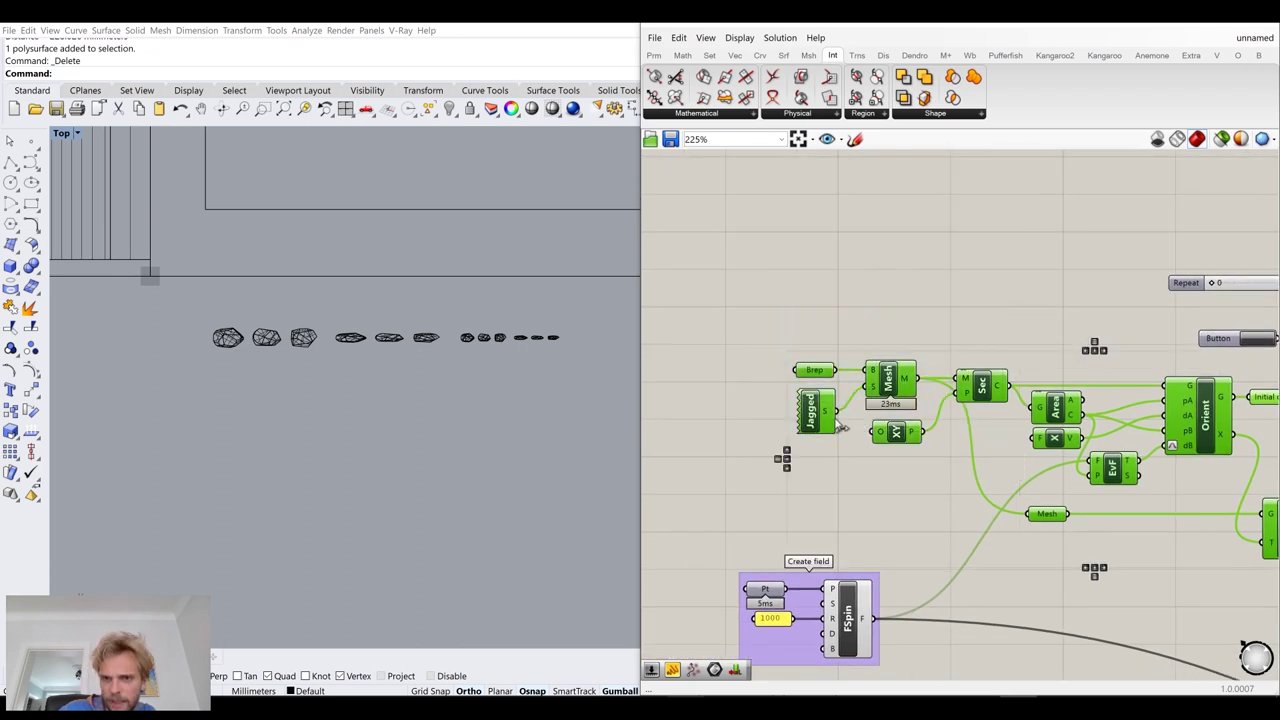
scroll(835, 420, down, 3)
drag(1049, 421, 1096, 399)
scroll(1047, 421, up, 1)
click(1071, 438)
click(1160, 469)
Group the initial stone's components and name the group "Starting condition"
drag(1114, 524, 672, 372)
middle_click(678, 378)
click(682, 337)
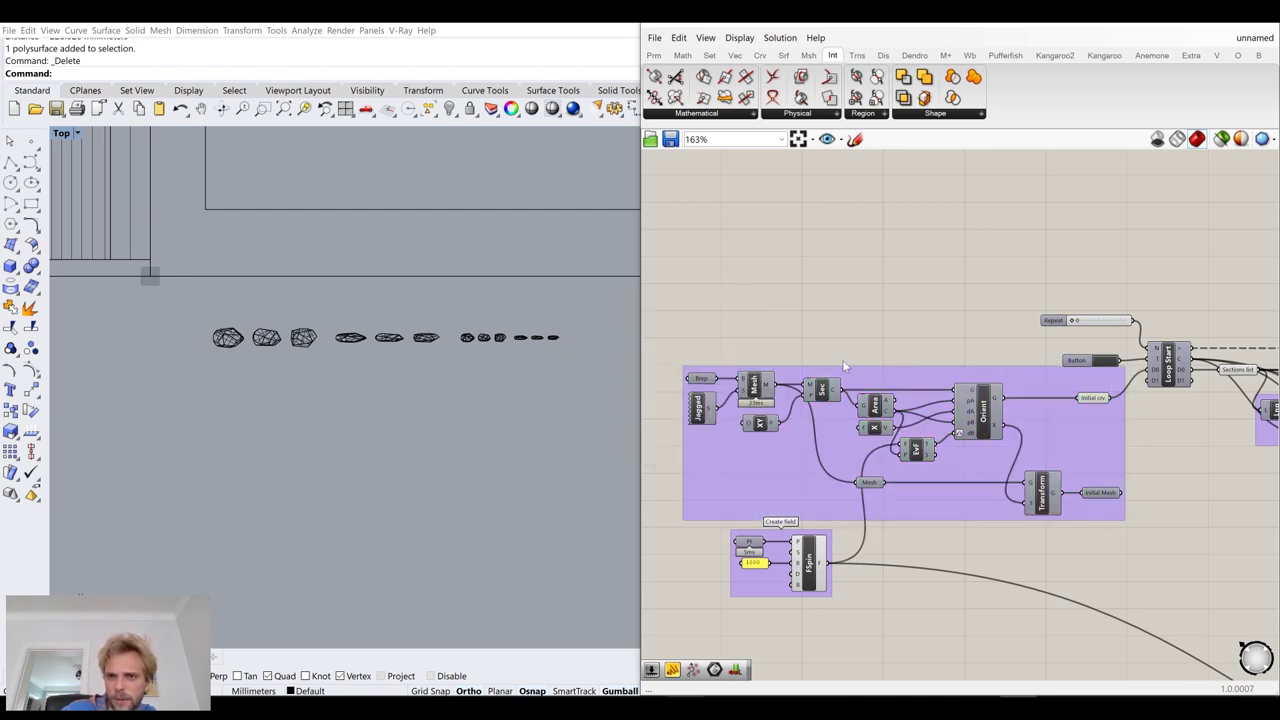
right_click(996, 386)
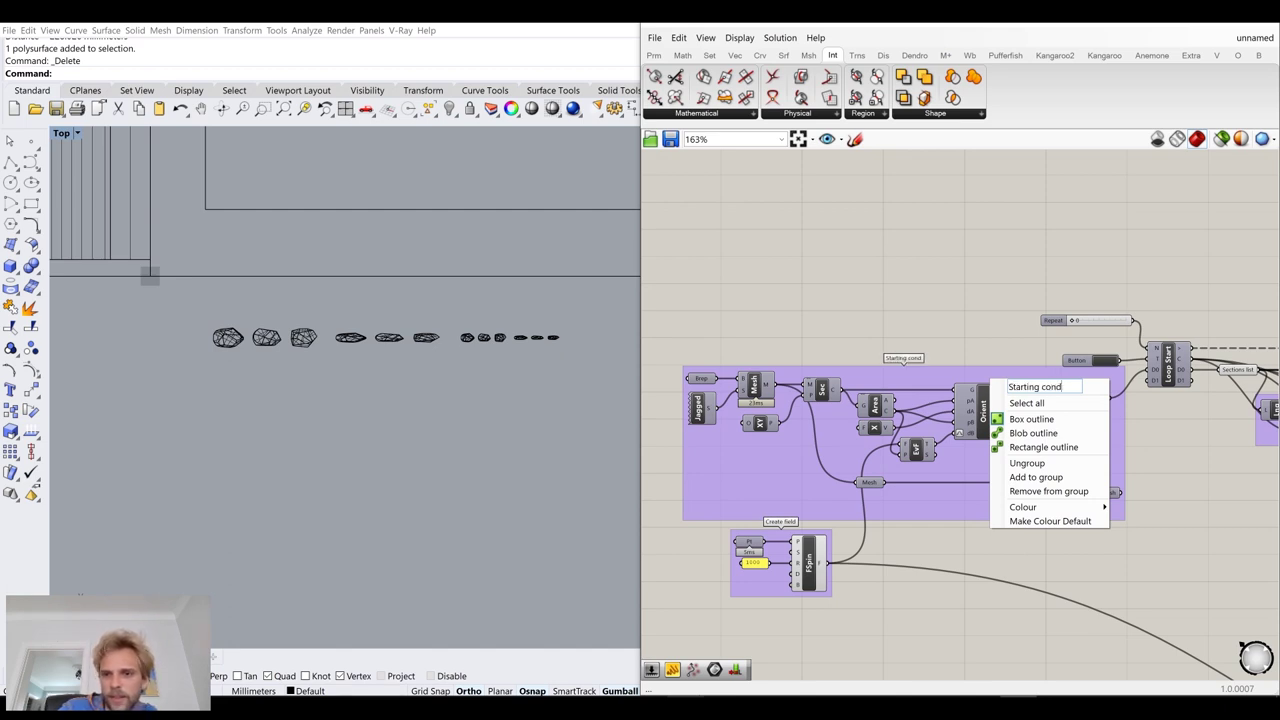
click(1042, 290)
Nudge the Button component closer to Loop Start, level with its T input
scroll(1050, 304, up, 3)
drag(986, 364, 999, 360)
click(961, 328)
Add a D2 data input to the Loop Start component and connect Initial Mesh to it
right_drag(982, 430, 950, 333)
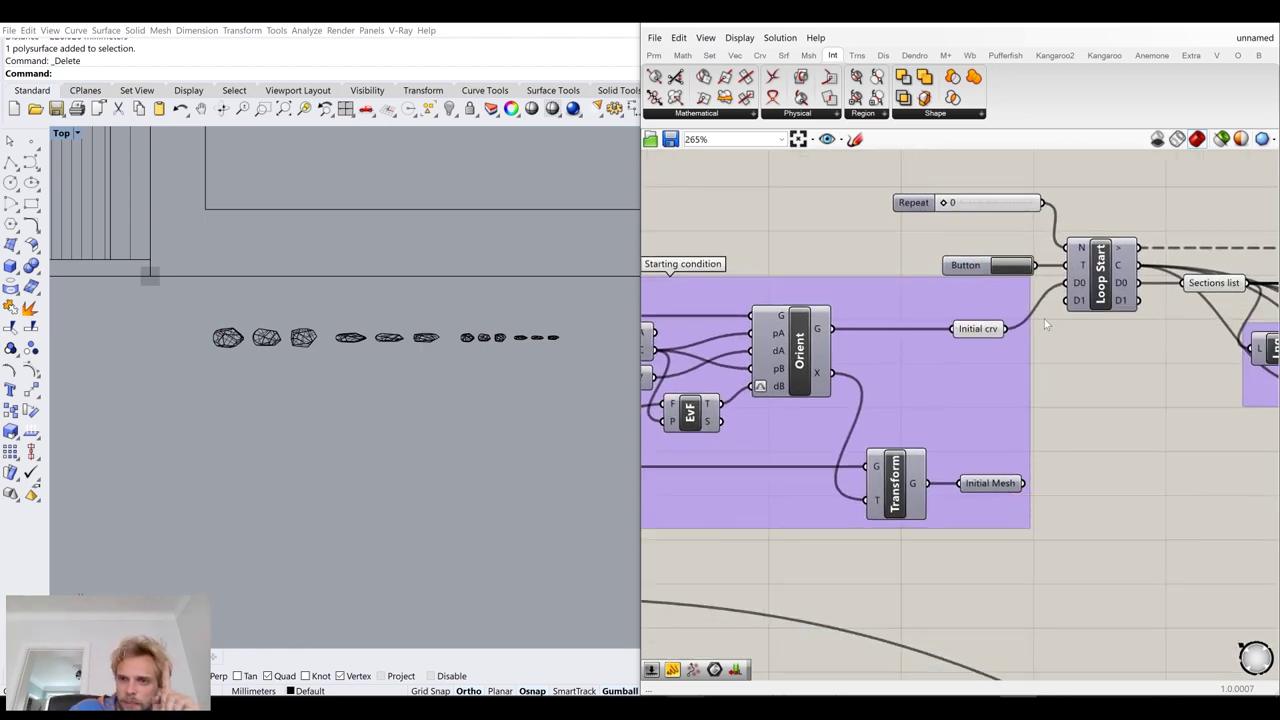
scroll(1115, 308, up, 4)
click(1118, 289)
scroll(879, 514, down, 3)
drag(829, 596, 887, 355)
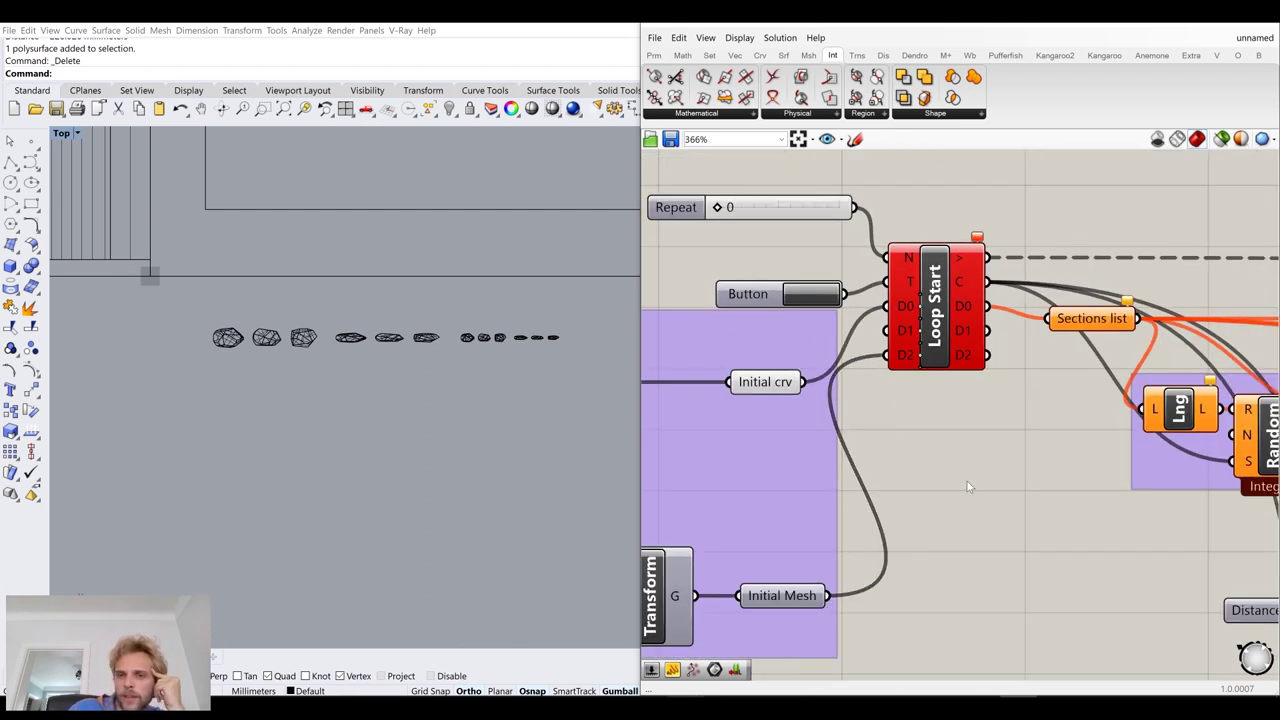
Add a matching D2 data input to the Loop End component
scroll(974, 472, down, 2)
scroll(936, 414, down, 3)
right_drag(1178, 456, 986, 420)
scroll(1000, 418, down, 2)
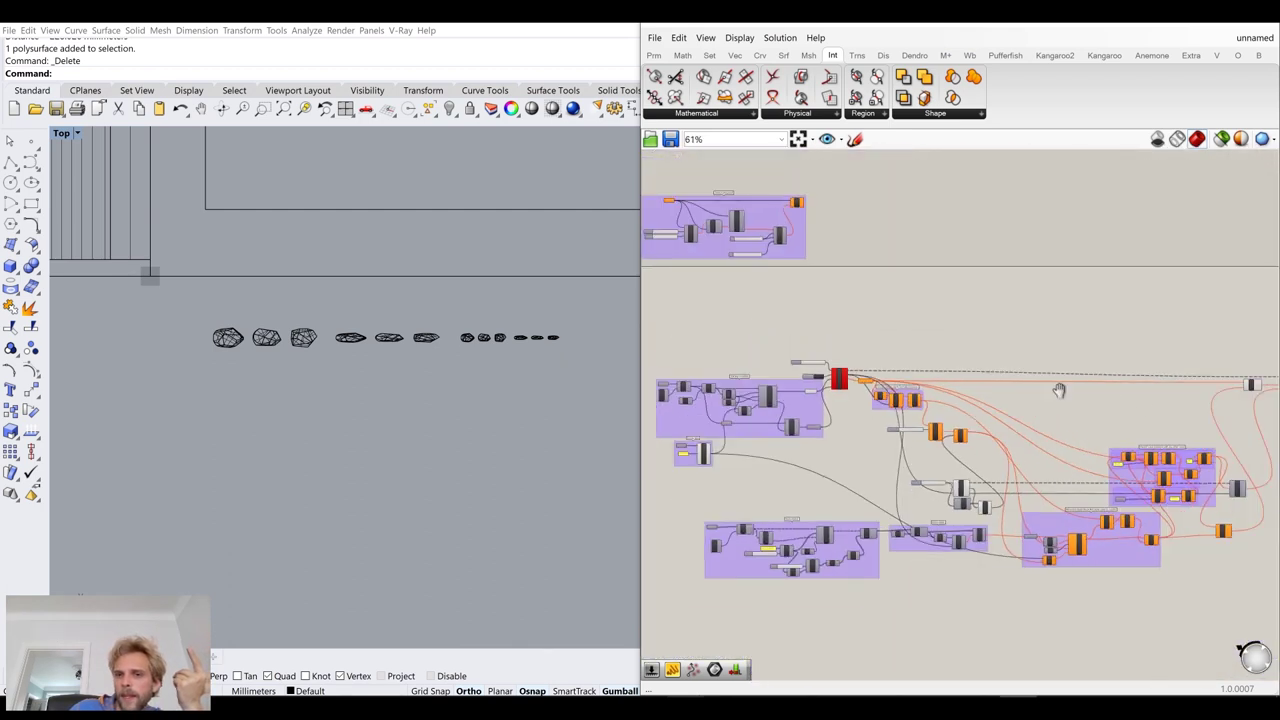
right_drag(1265, 394, 1014, 394)
scroll(1042, 393, up, 6)
scroll(997, 395, up, 2)
click(997, 397)
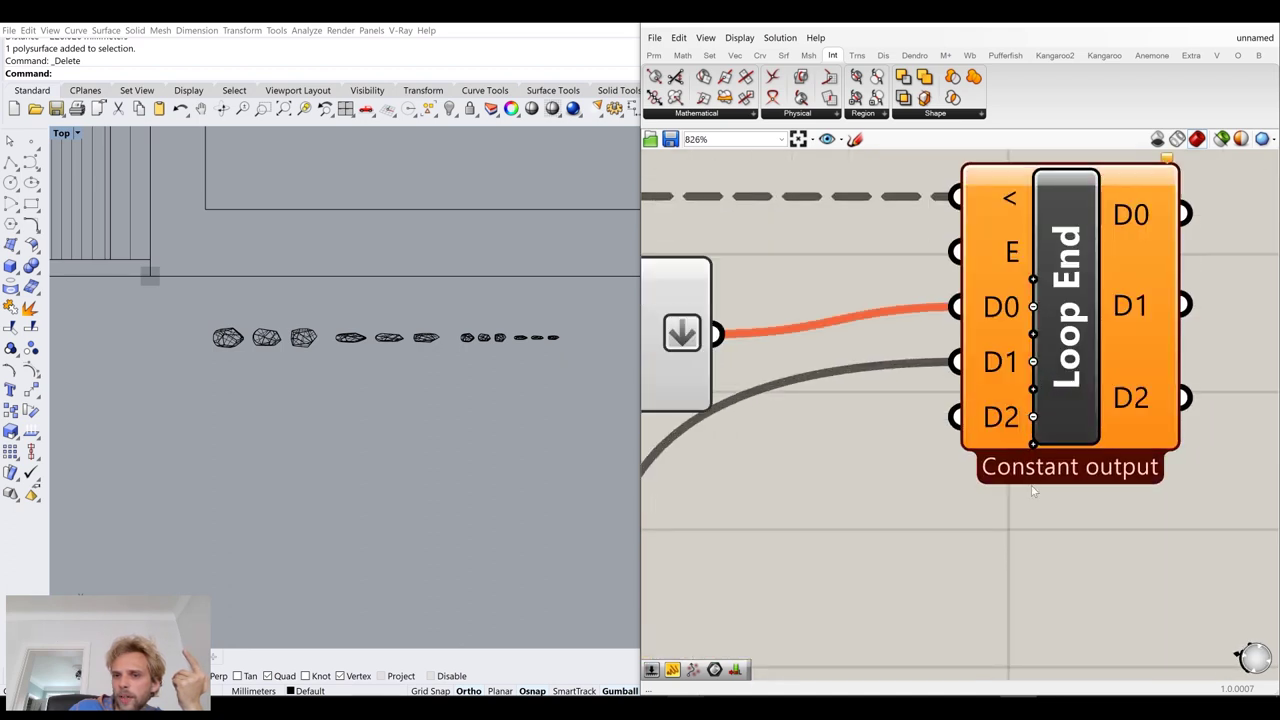
scroll(1000, 420, down, 6)
right_drag(716, 404, 881, 391)
right_drag(799, 363, 855, 375)
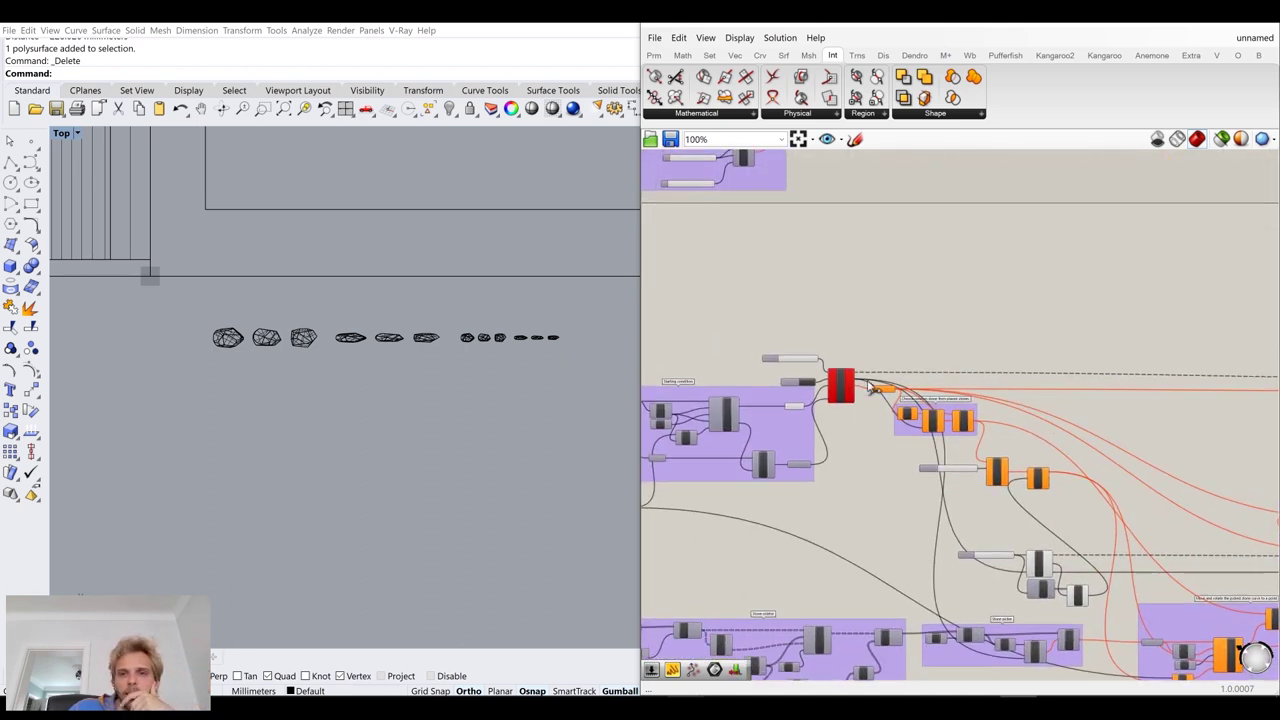
Align the Button with Loop Start's T input and move the Repeat slider down beside its N input
scroll(857, 380, up, 3)
scroll(791, 433, up, 2)
scroll(791, 438, up, 1)
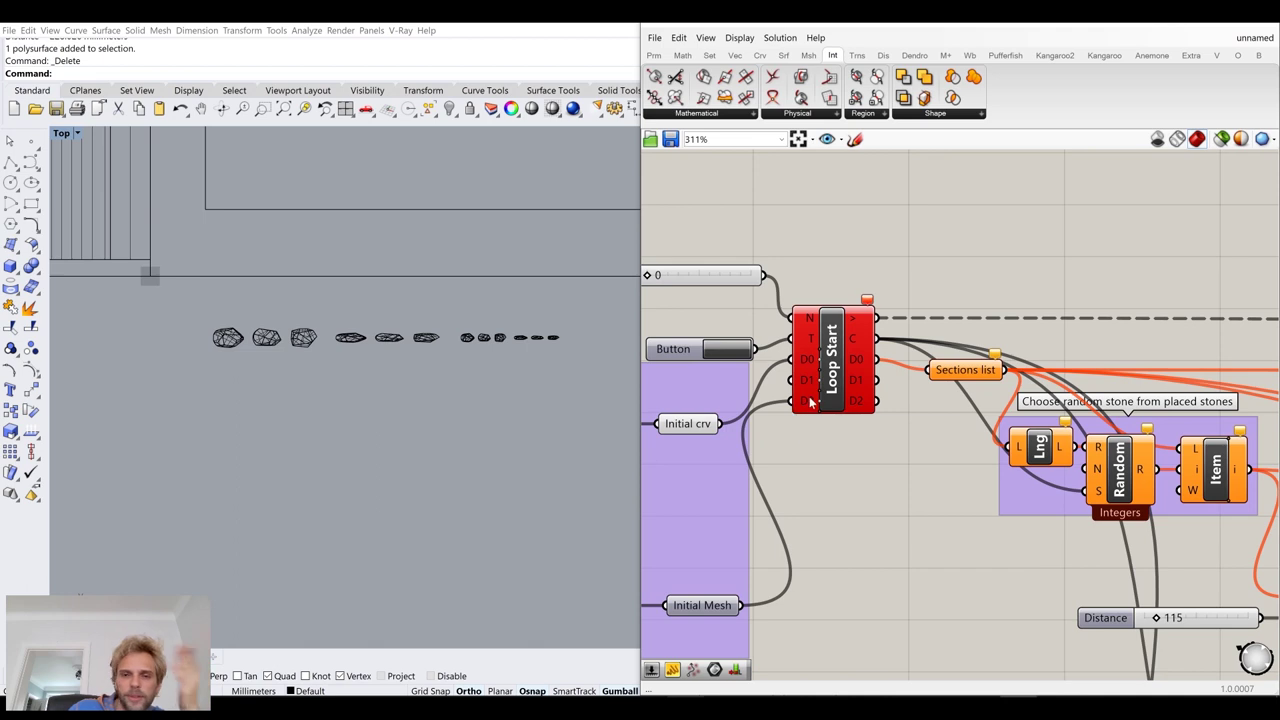
drag(695, 350, 698, 340)
drag(720, 275, 716, 316)
click(812, 434)
scroll(840, 310, down, 5)
scroll(803, 323, up, 3)
scroll(880, 318, up, 3)
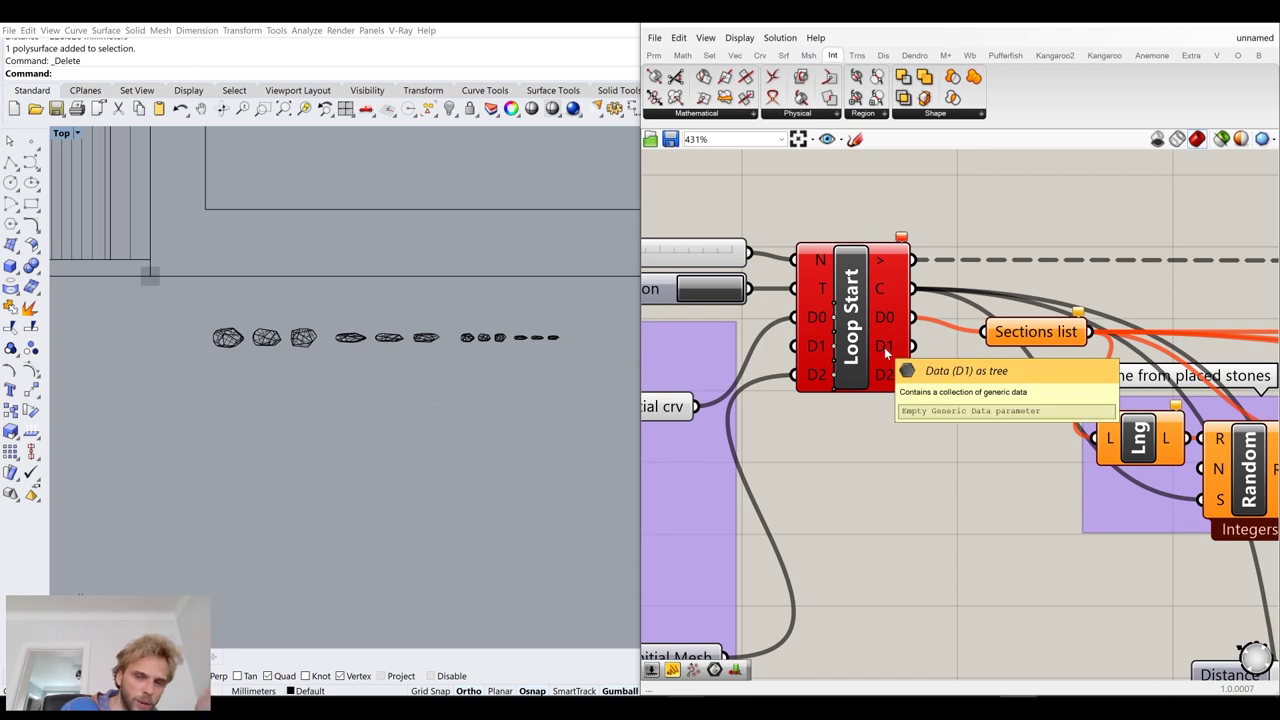
Add a Mesh parameter below Loop Start and connect Loop Start's D2 output to it
right_drag(877, 466, 974, 455)
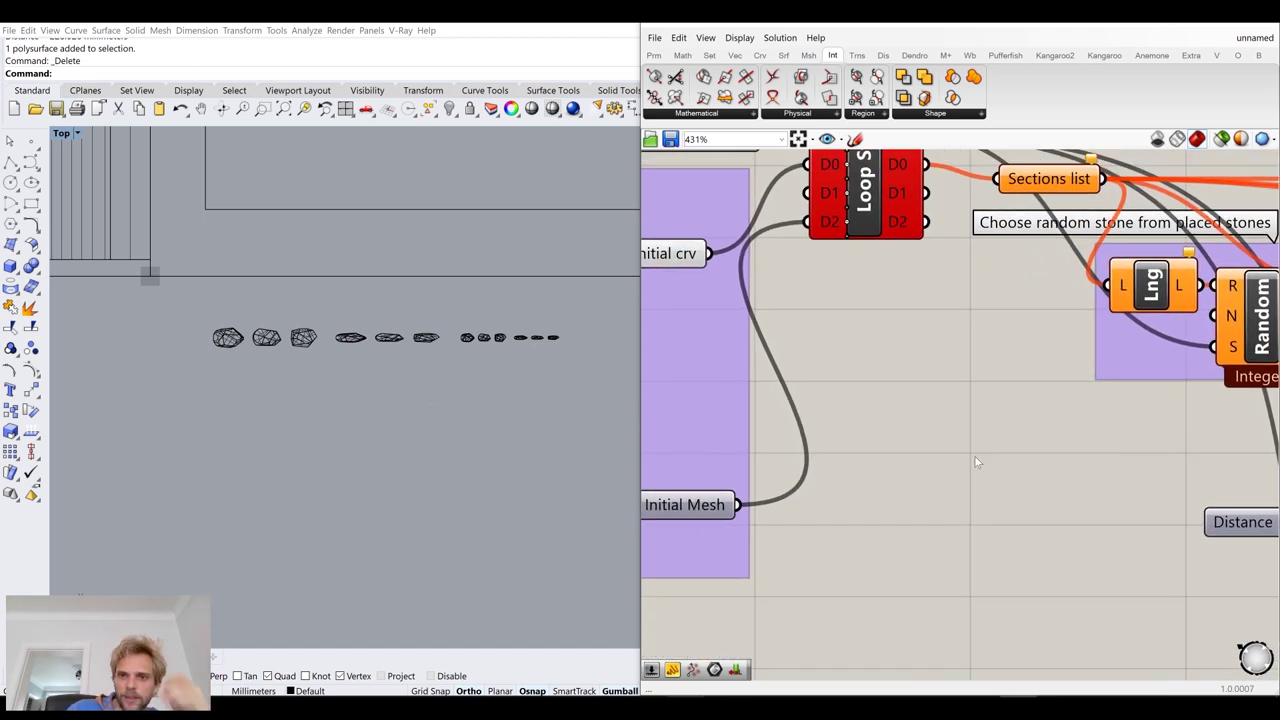
double_click(974, 455)
text(mesh)
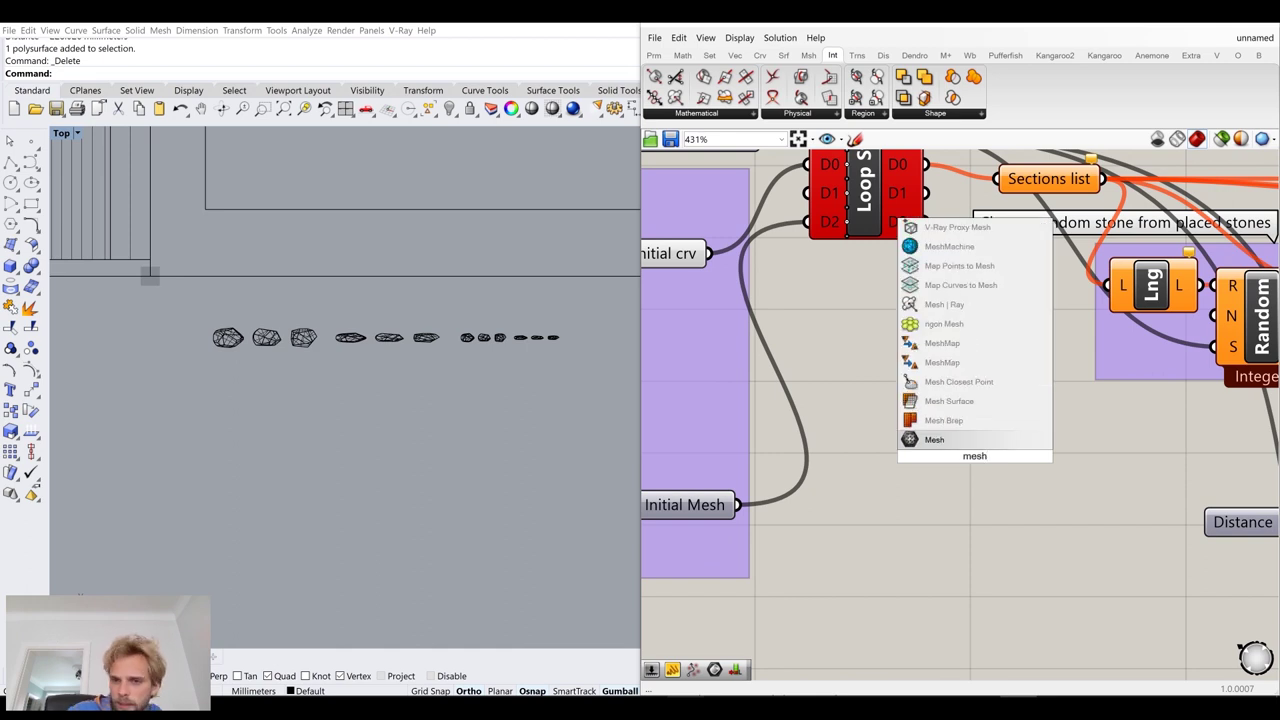
key(Return)
drag(925, 221, 936, 456)
scroll(938, 458, down, 5)
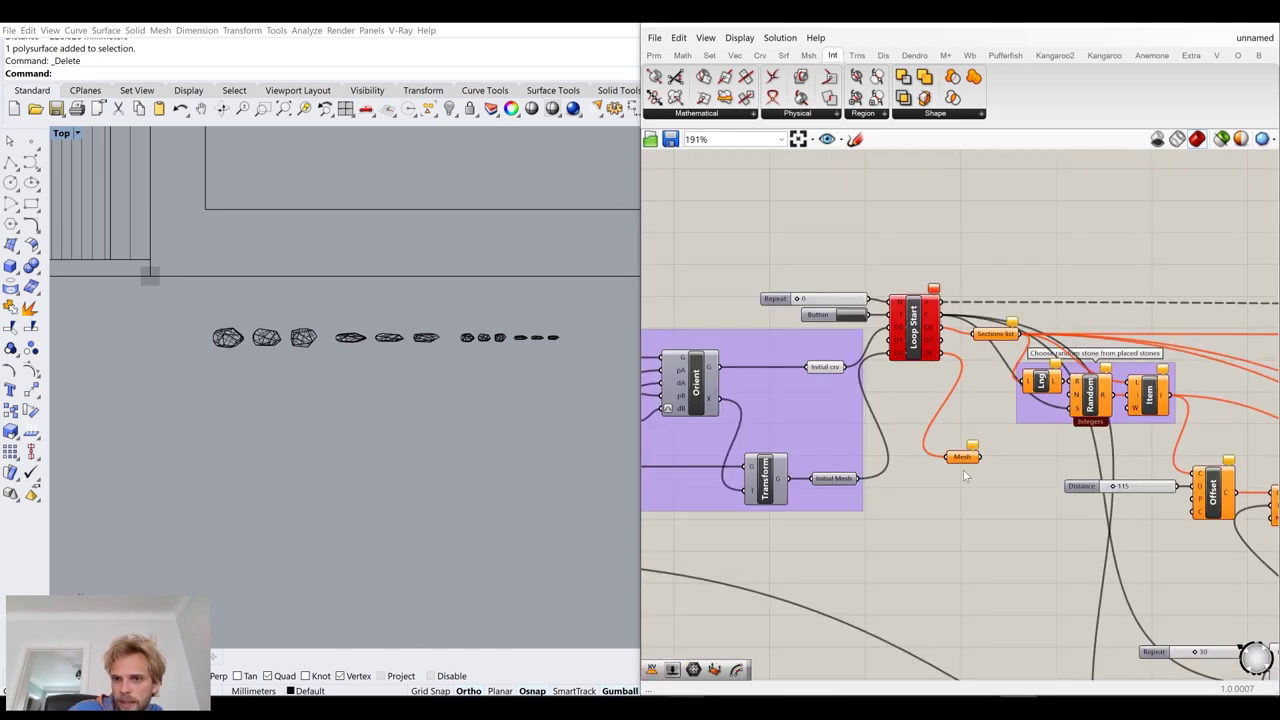
Move the new Mesh parameter across the canvas along the Sections list wire, close to the Merge before Loop End
drag(826, 457, 840, 420)
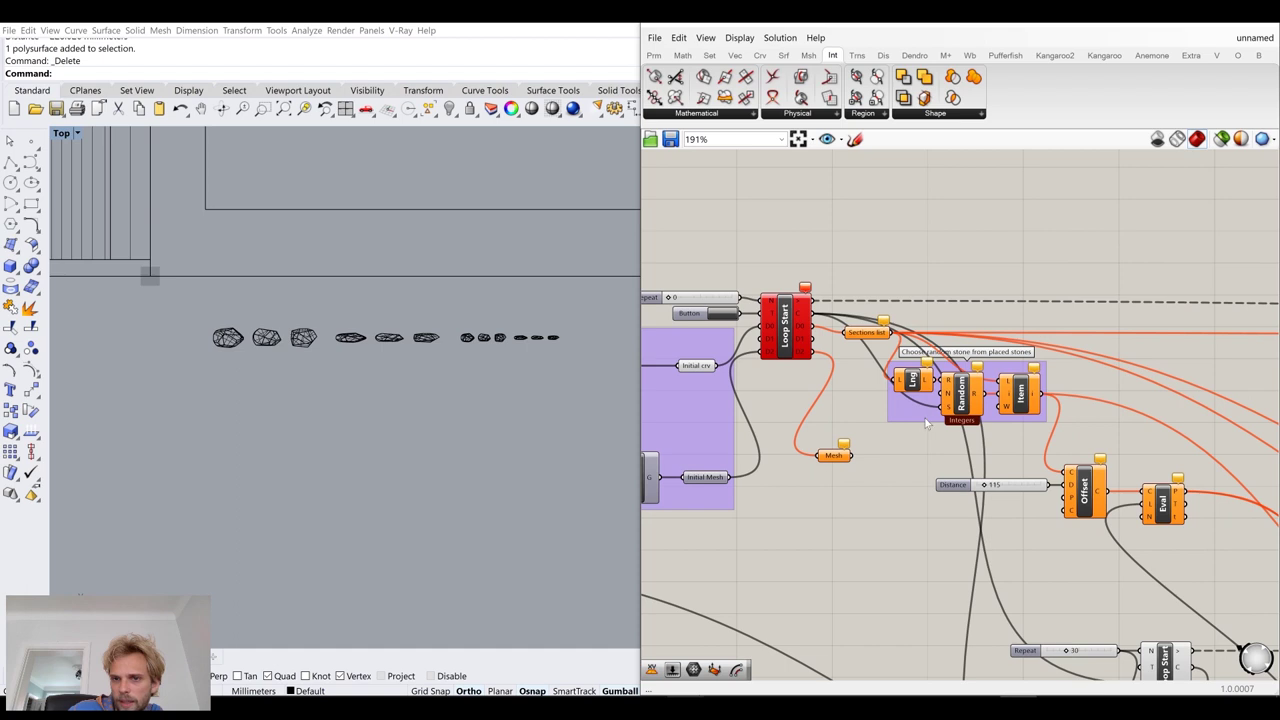
scroll(925, 424, down, 3)
scroll(888, 450, up, 3)
click(860, 437)
drag(858, 436, 1235, 330)
right_drag(1117, 332, 775, 360)
scroll(805, 363, down, 2)
drag(828, 368, 1070, 360)
right_drag(1070, 360, 745, 354)
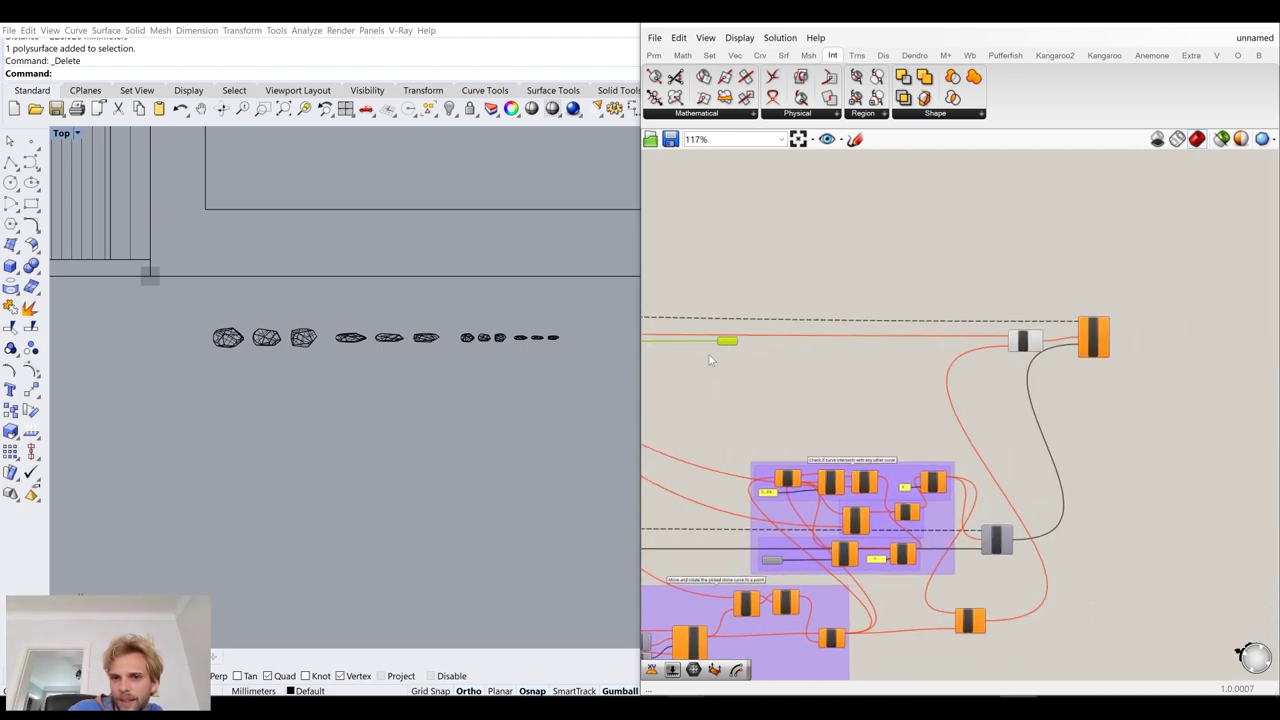
scroll(733, 345, up, 3)
drag(723, 344, 943, 352)
right_drag(1004, 439, 847, 409)
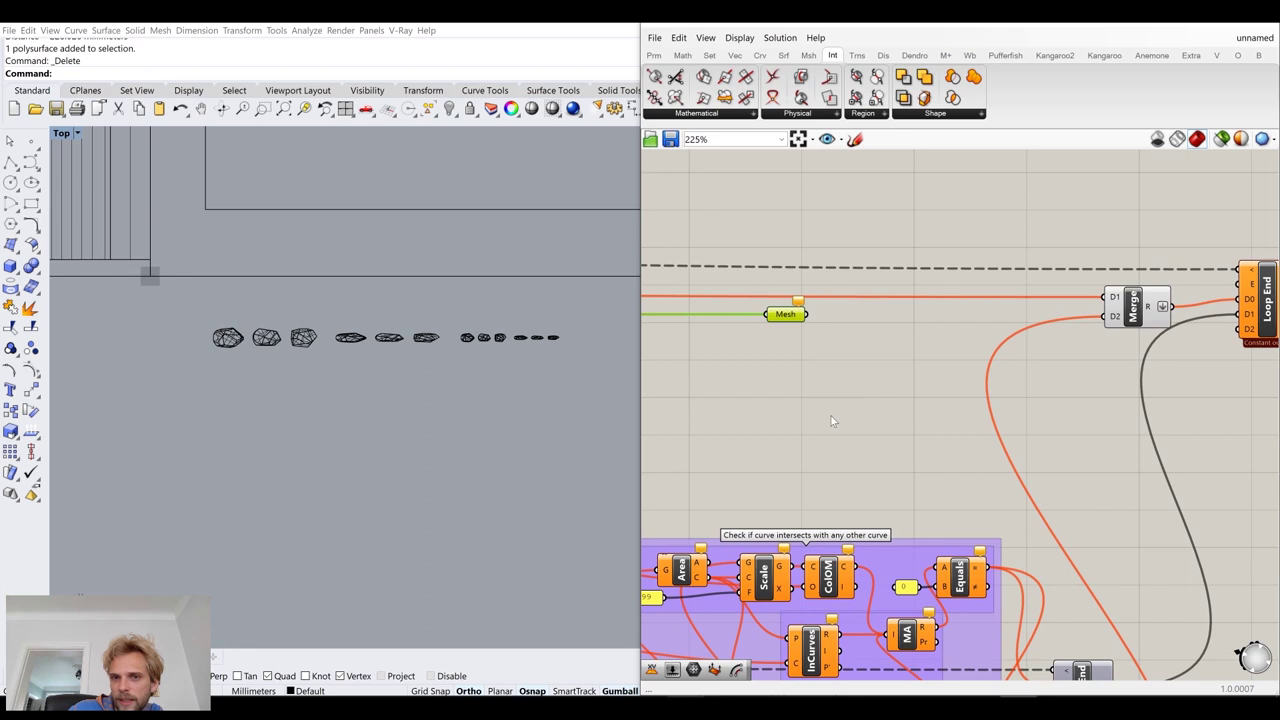
Add a second Merge component beside the Mesh parameter and connect Mesh to its D1 input
double_click(848, 413)
text(merge)
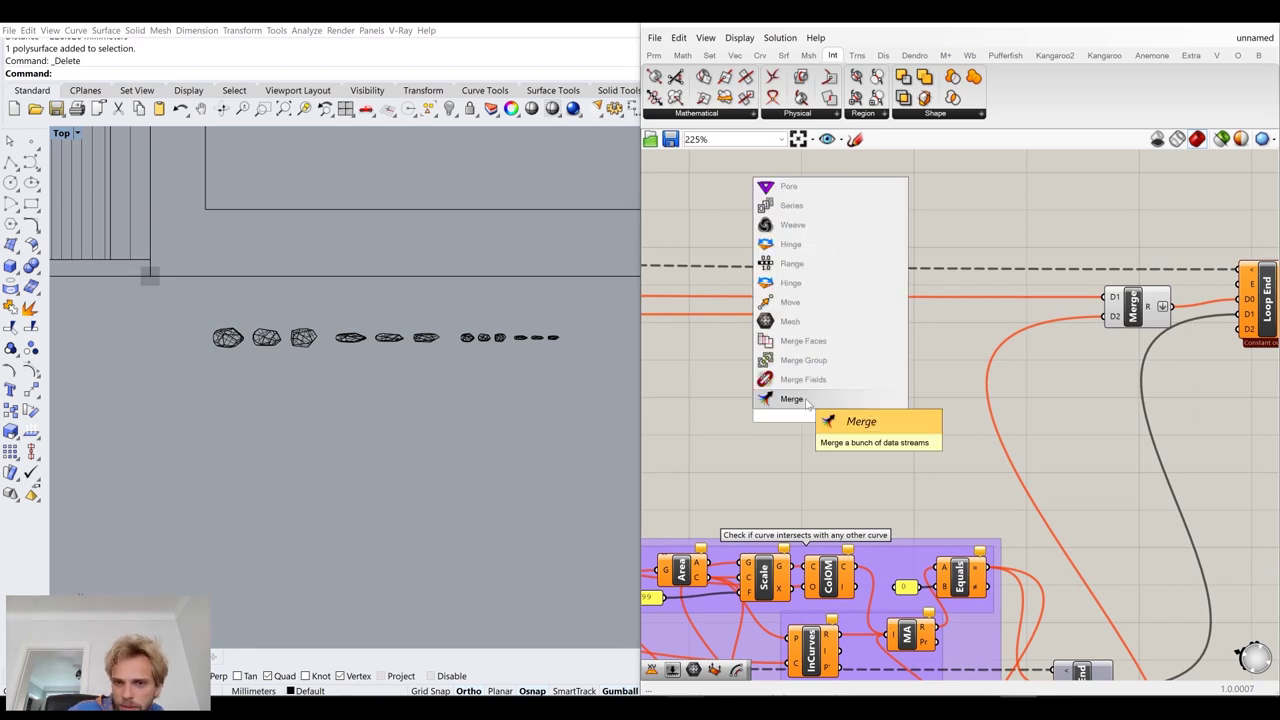
click(807, 402)
scroll(810, 420, up, 1)
drag(806, 311, 918, 366)
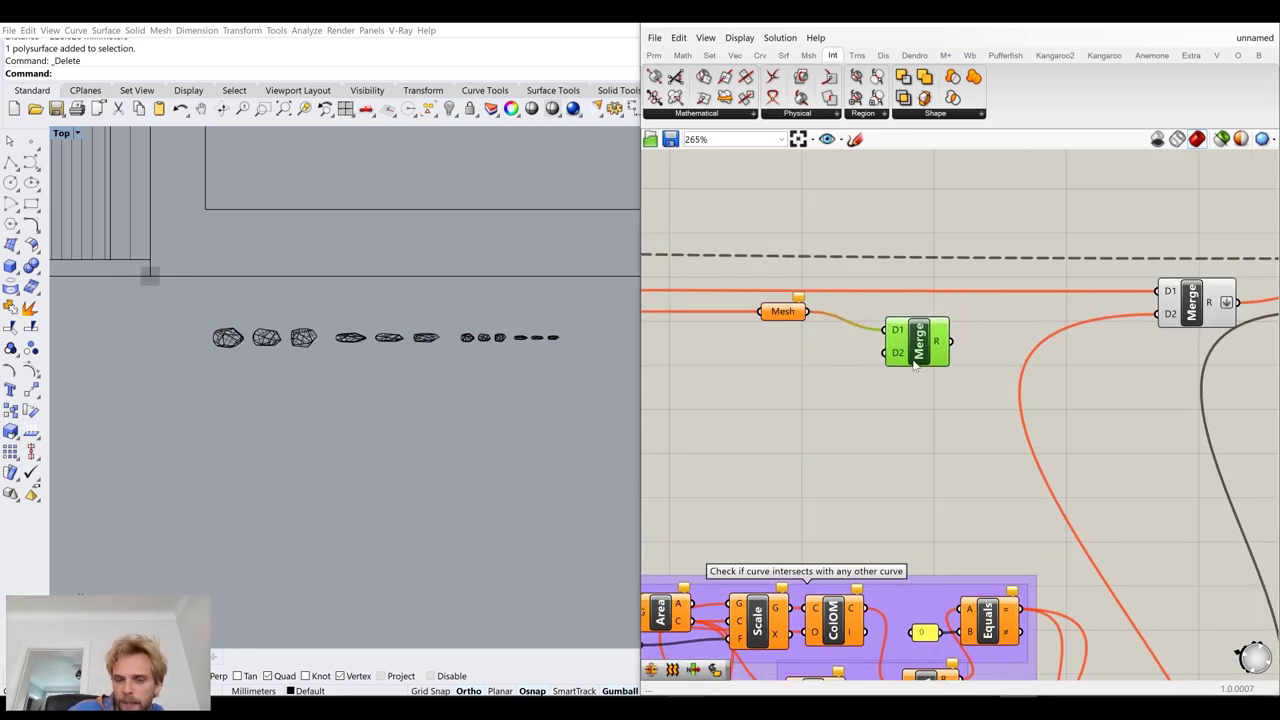
Connect the new Merge's result to Loop End's D2 input, flatten that output, and line up the Merge and Mesh components
scroll(910, 370, down, 3)
scroll(895, 376, up, 2)
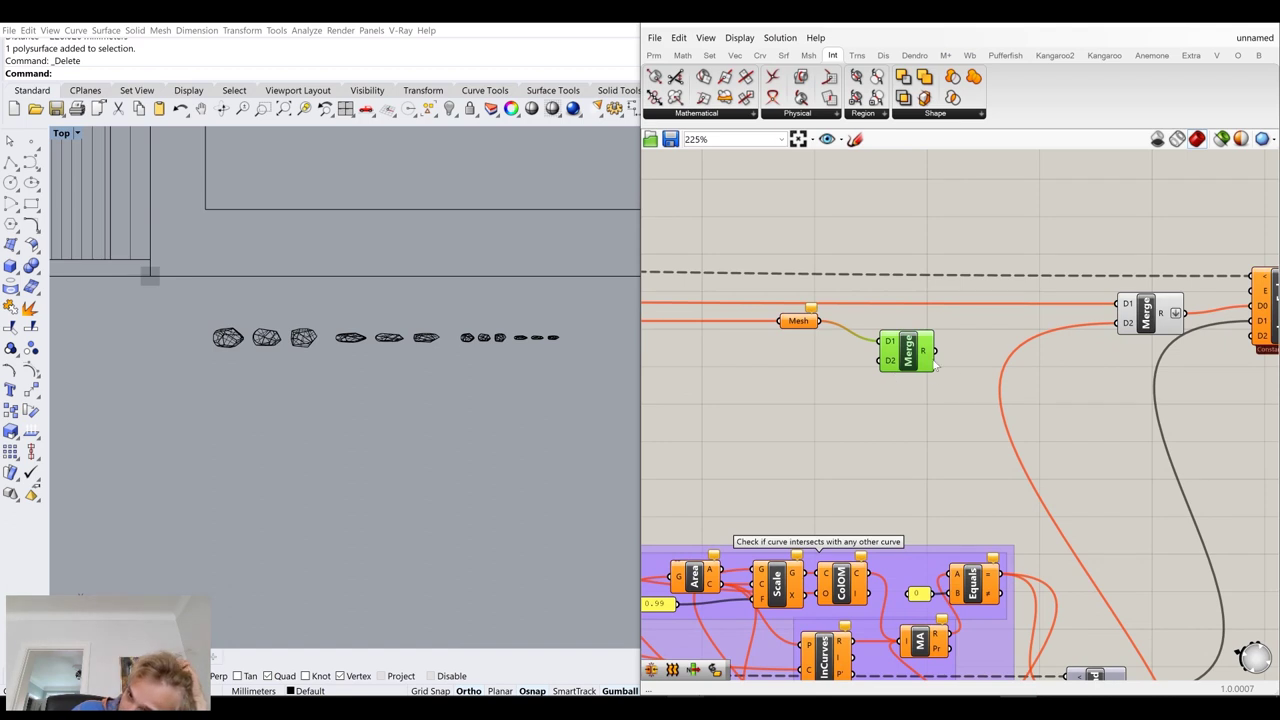
right_drag(955, 366, 895, 375)
drag(875, 360, 1188, 347)
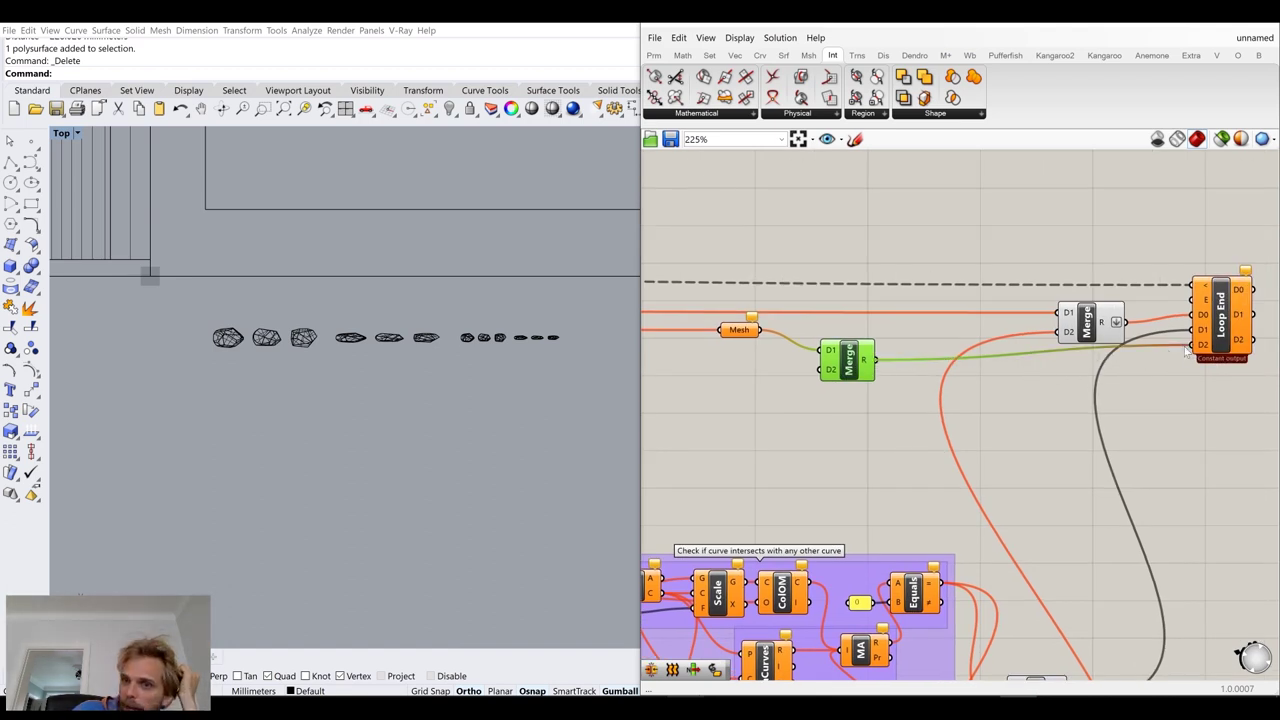
right_click(867, 359)
click(900, 426)
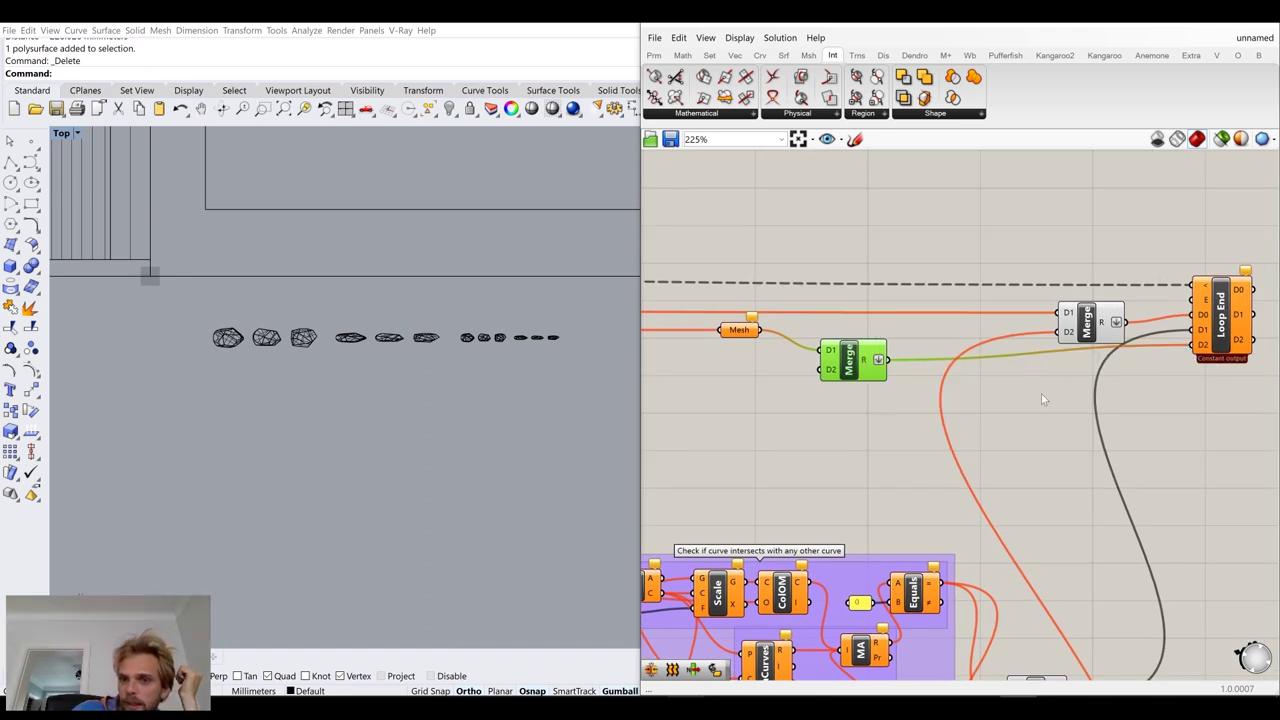
click(1085, 418)
mouse_move(848, 372)
mouse_down()
mouse_move(830, 360)
mouse_move(838, 368)
mouse_up()
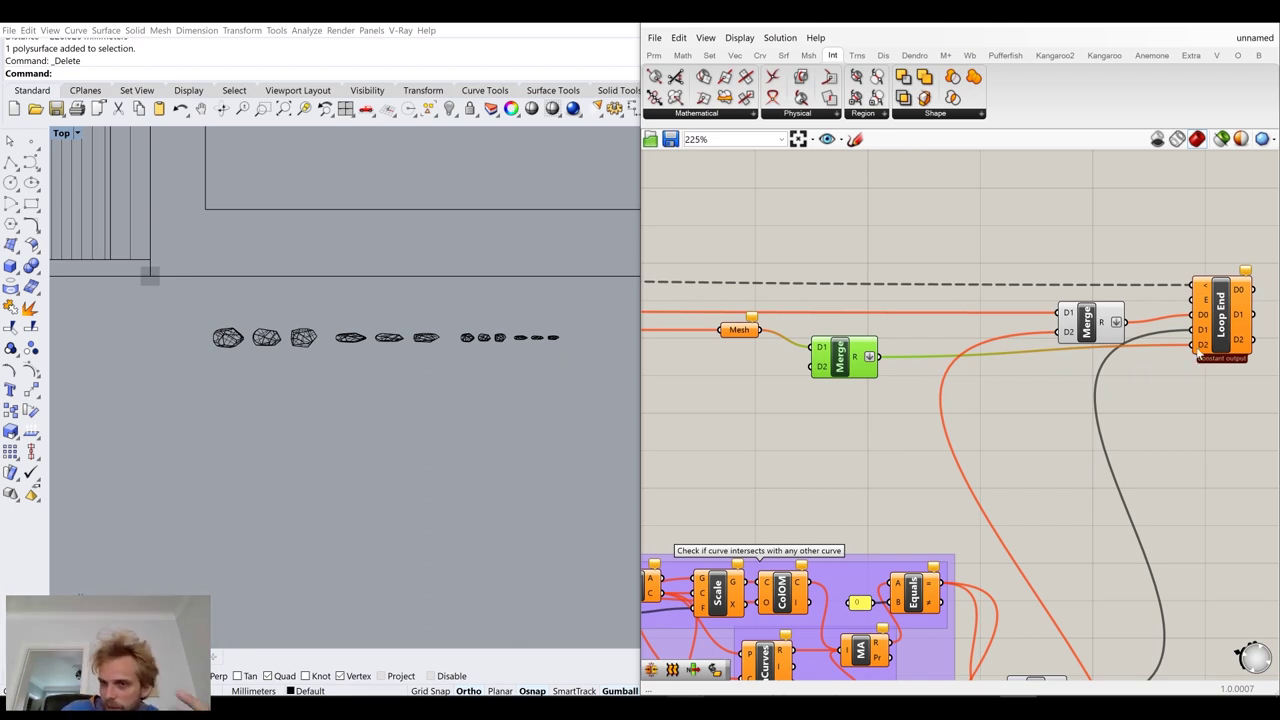
drag(746, 333, 761, 339)
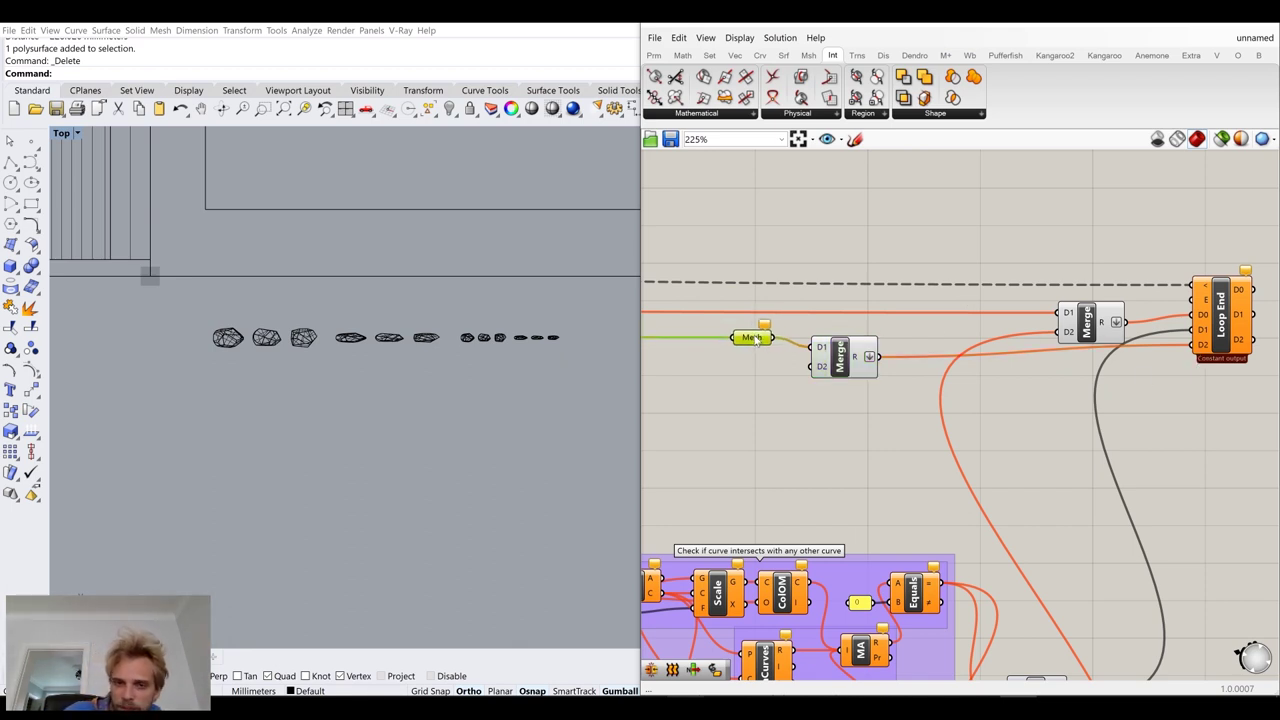
Retrigger the loop and examine the mesh Merge's inputs and the initial stone in the Rhino viewport
scroll(757, 338, down, 7)
right_drag(696, 345, 975, 340)
scroll(772, 331, up, 6)
scroll(772, 332, up, 2)
scroll(820, 355, down, 6)
scroll(1100, 374, up, 3)
scroll(1048, 381, up, 3)
scroll(778, 284, up, 3)
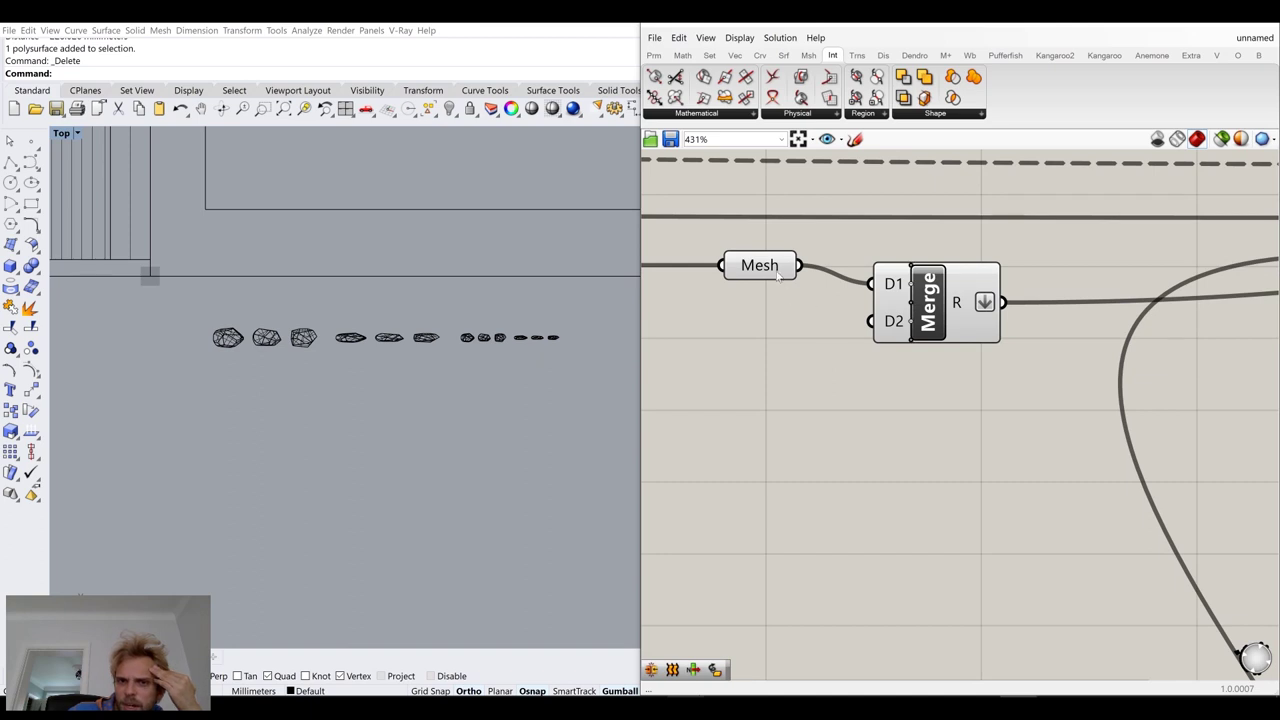
mouse_move(775, 274)
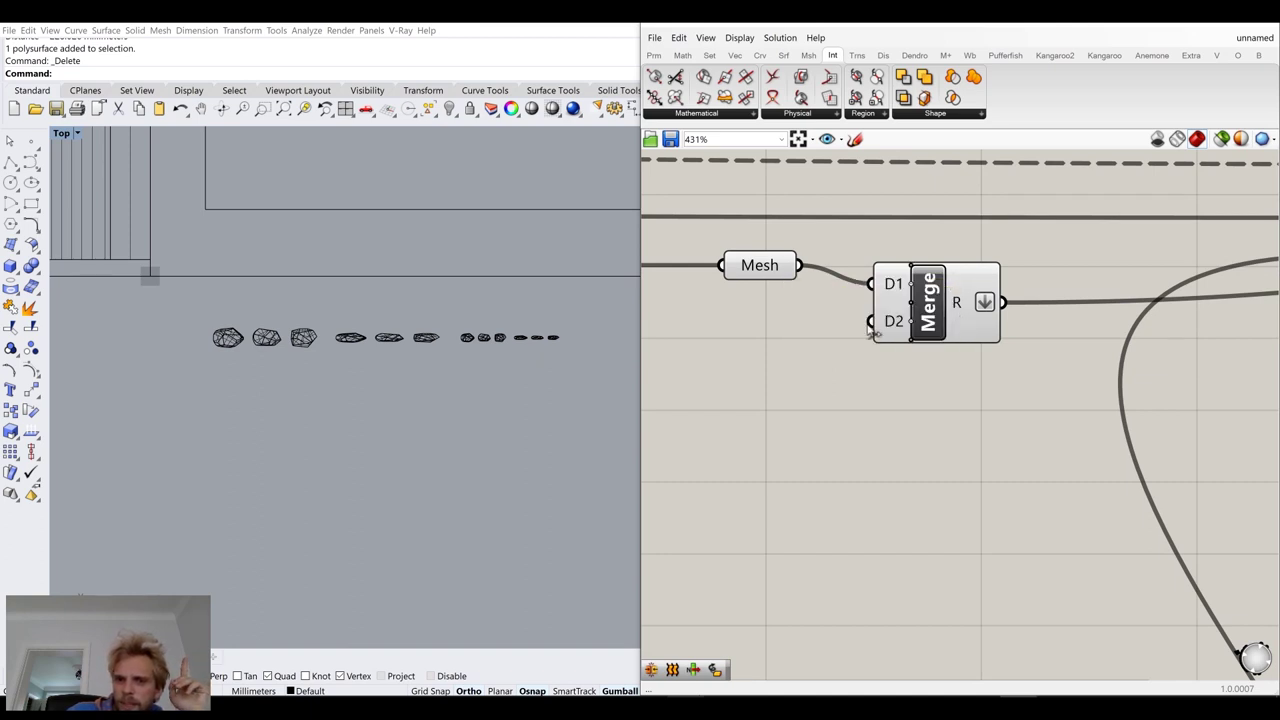
scroll(437, 342, up, 10)
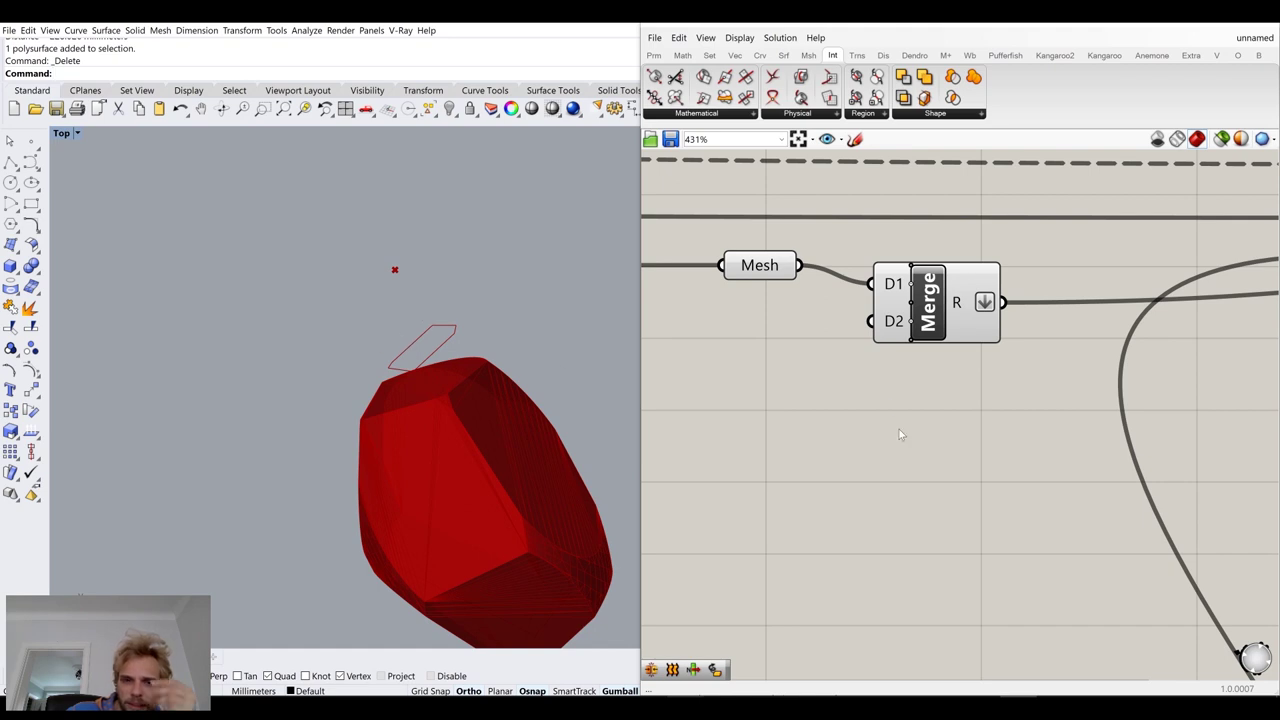
Examine how the Stone picker group gets its stones from the Move component and picks a section with List Item
scroll(899, 434, down, 8)
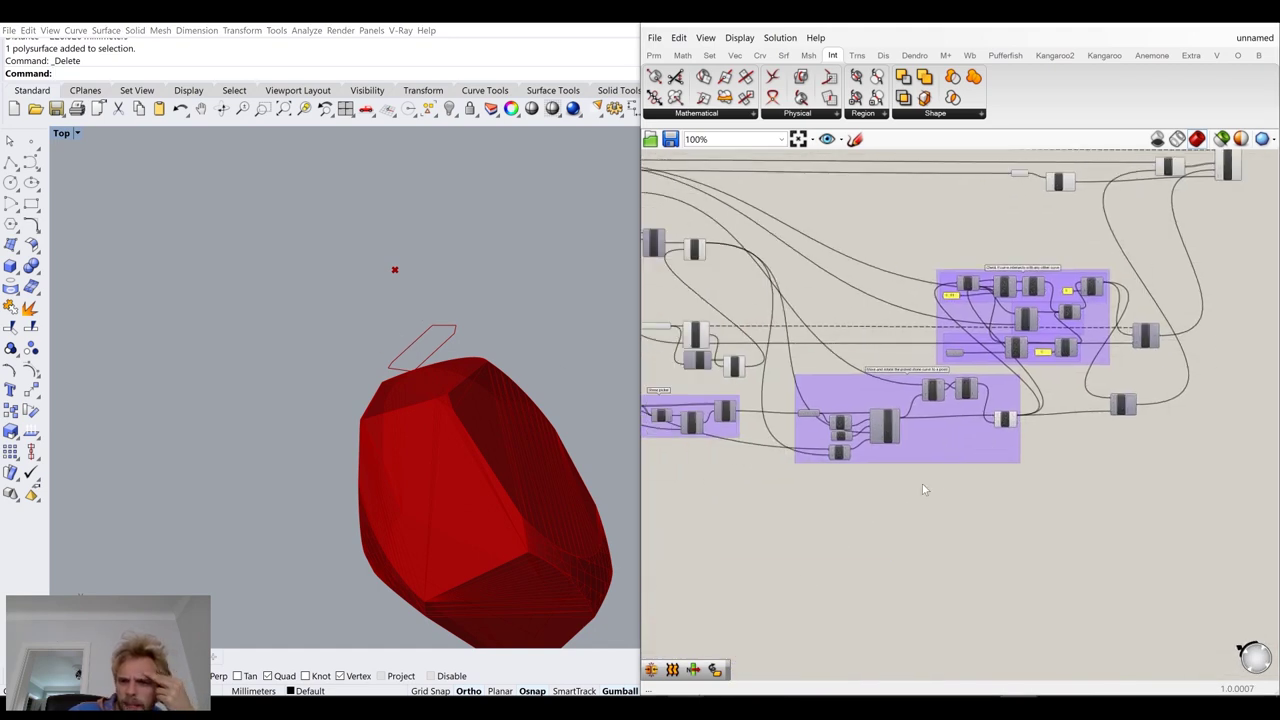
scroll(800, 448, up, 4)
right_drag(808, 449, 1048, 433)
mouse_move(880, 410)
right_down()
mouse_move(1060, 427)
mouse_move(941, 409)
right_up()
click(795, 350)
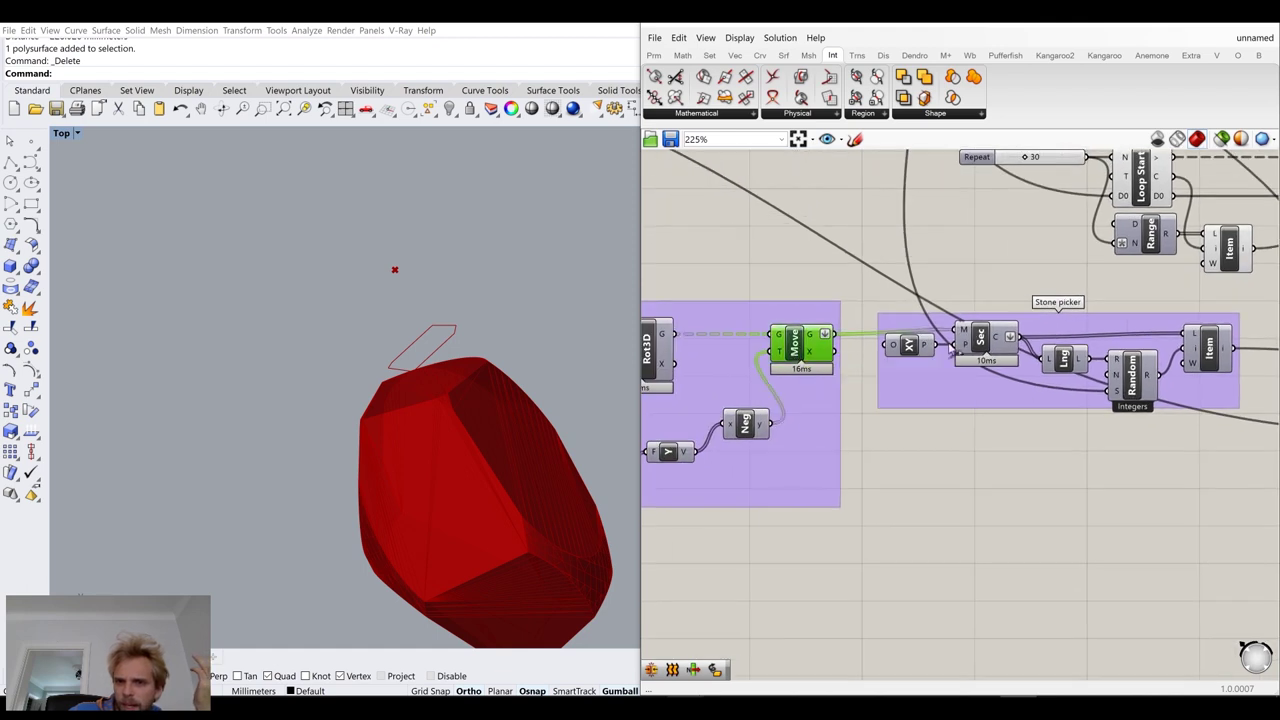
right_drag(1124, 344, 1072, 358)
click(924, 336)
click(1151, 348)
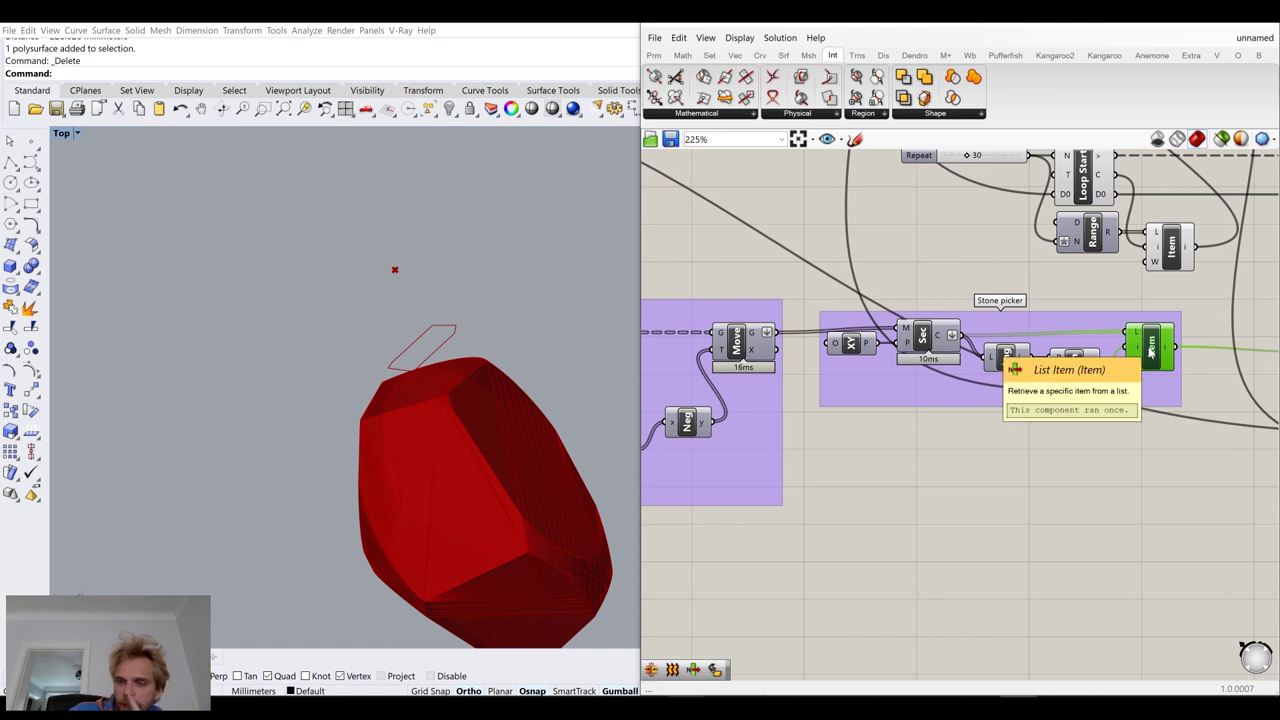
Add a List Item component below the Stone picker group and connect the stone meshes' Move G output to its L input
double_click(1116, 469)
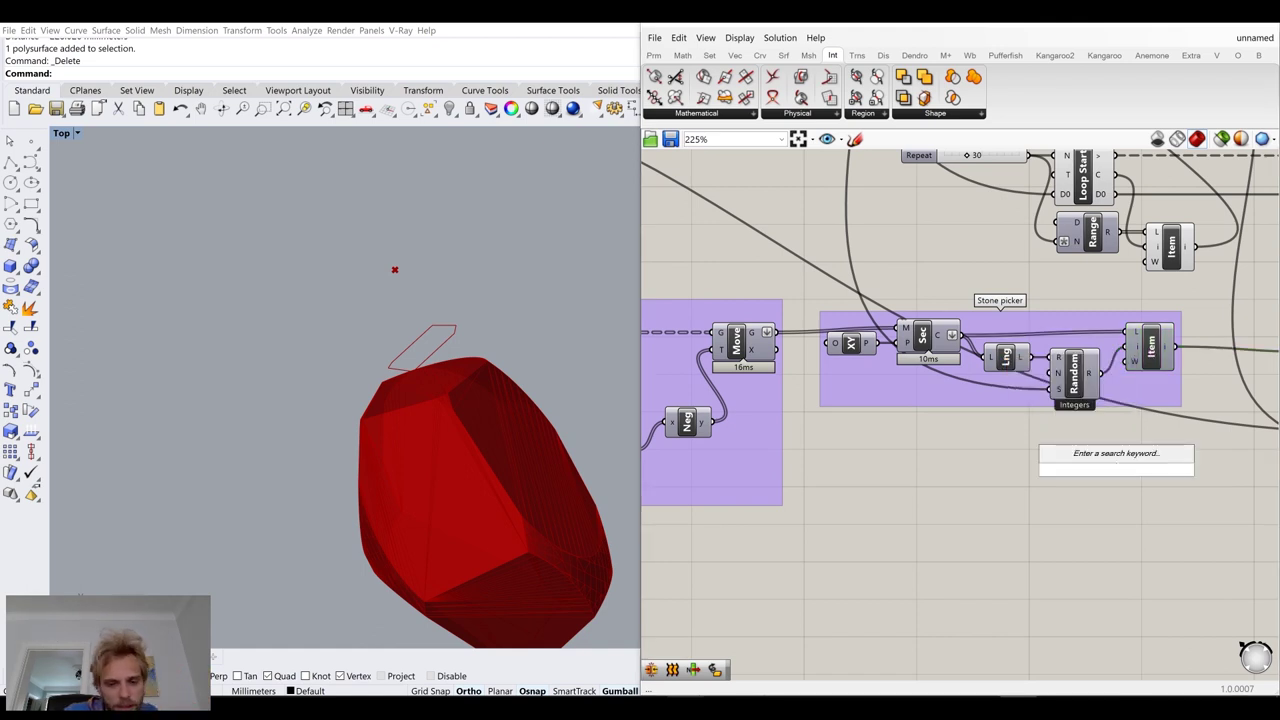
text(li)
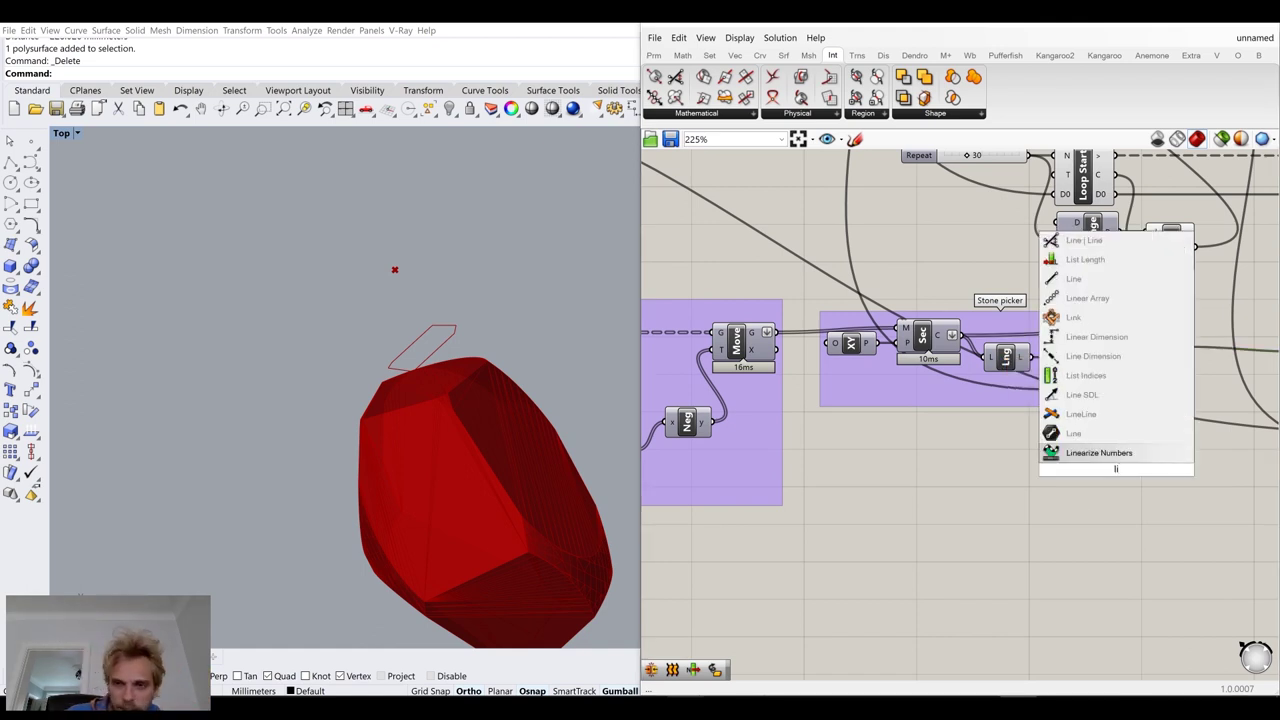
text(st)
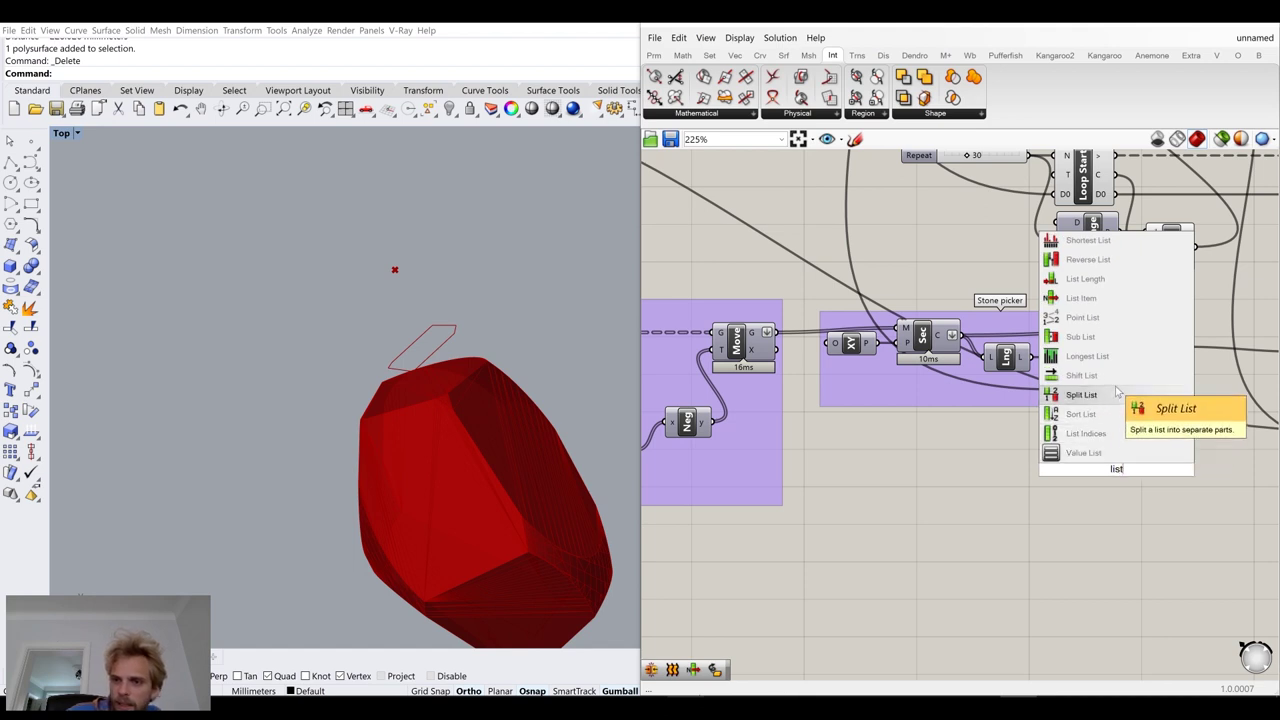
text( item)
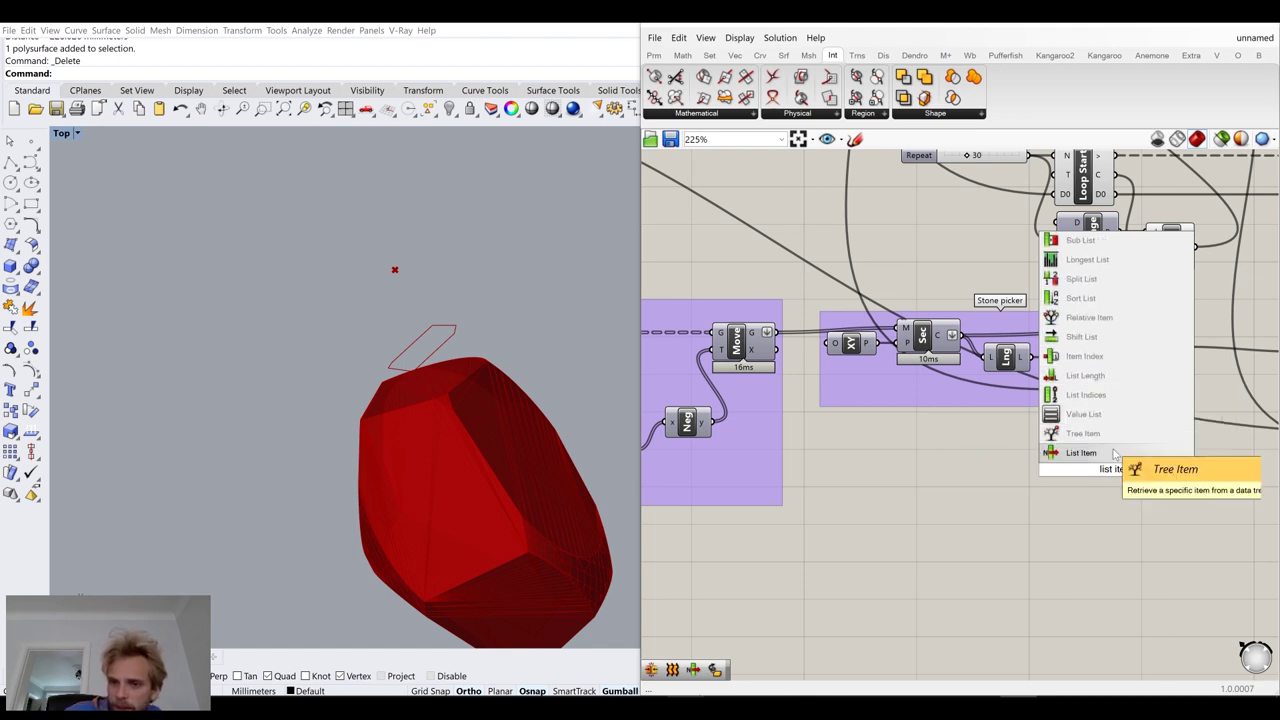
click(1081, 433)
drag(777, 332, 1156, 450)
Nudge the Move component ahead of the Stone picker group and turn on its preview to show the stone meshes
click(735, 340)
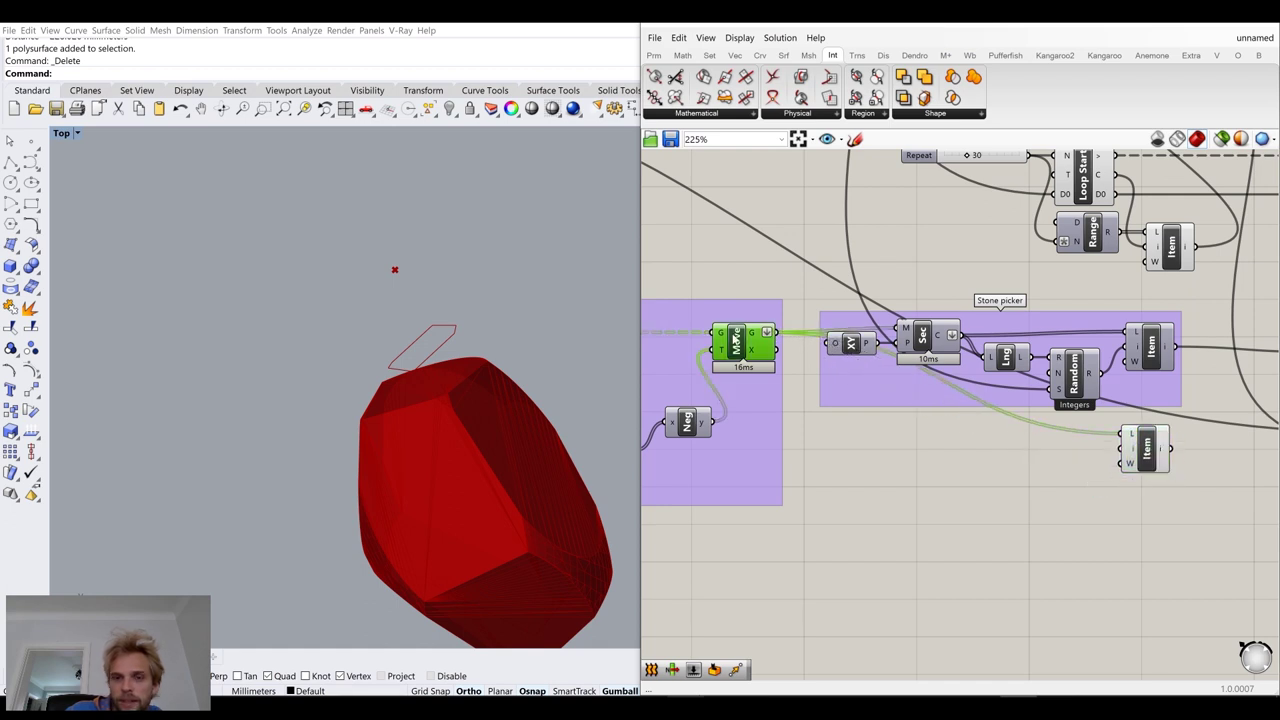
mouse_move(752, 348)
drag(750, 344, 751, 342)
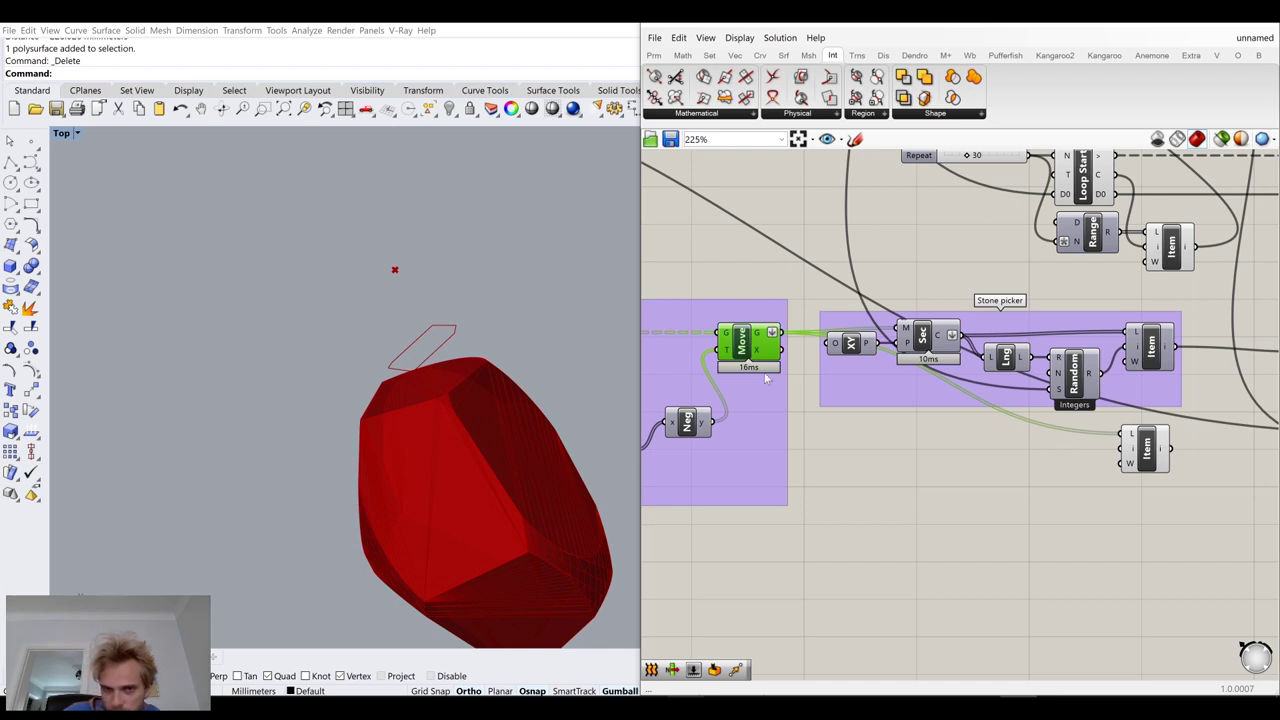
scroll(416, 428, down, 10)
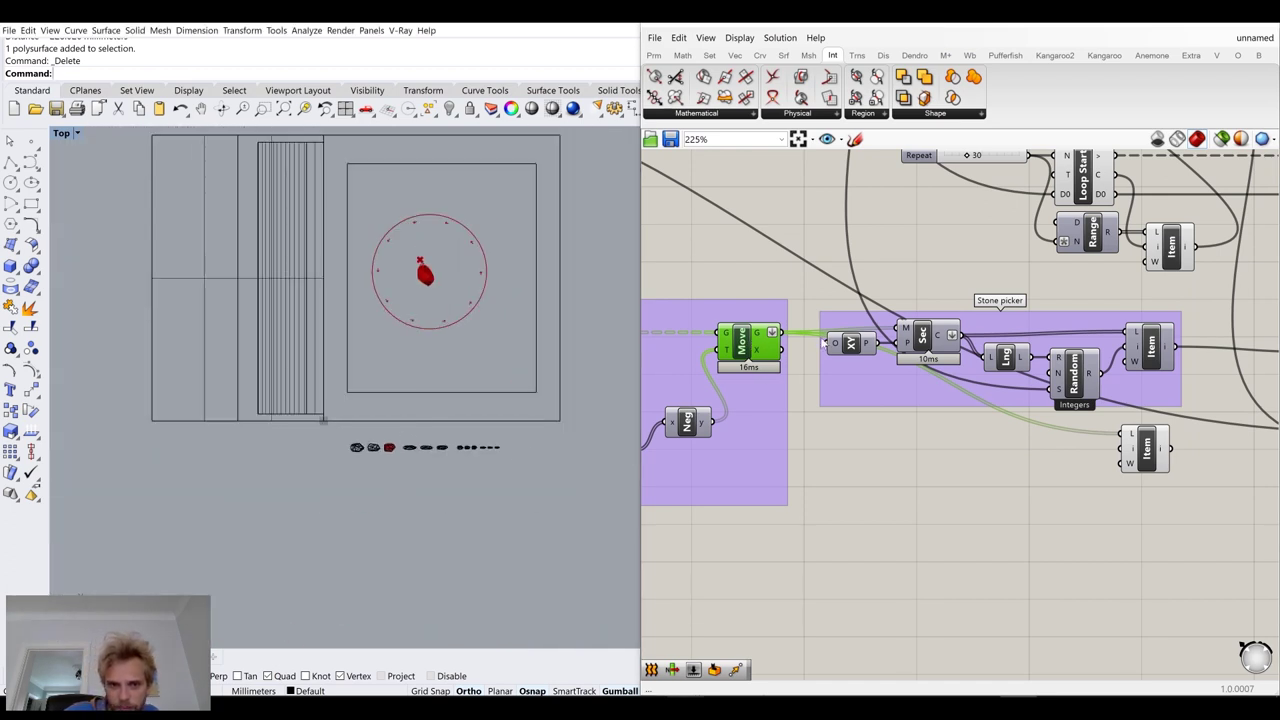
middle_click(747, 349)
click(781, 324)
scroll(400, 498, up, 2)
scroll(408, 513, up, 2)
right_drag(1029, 457, 983, 451)
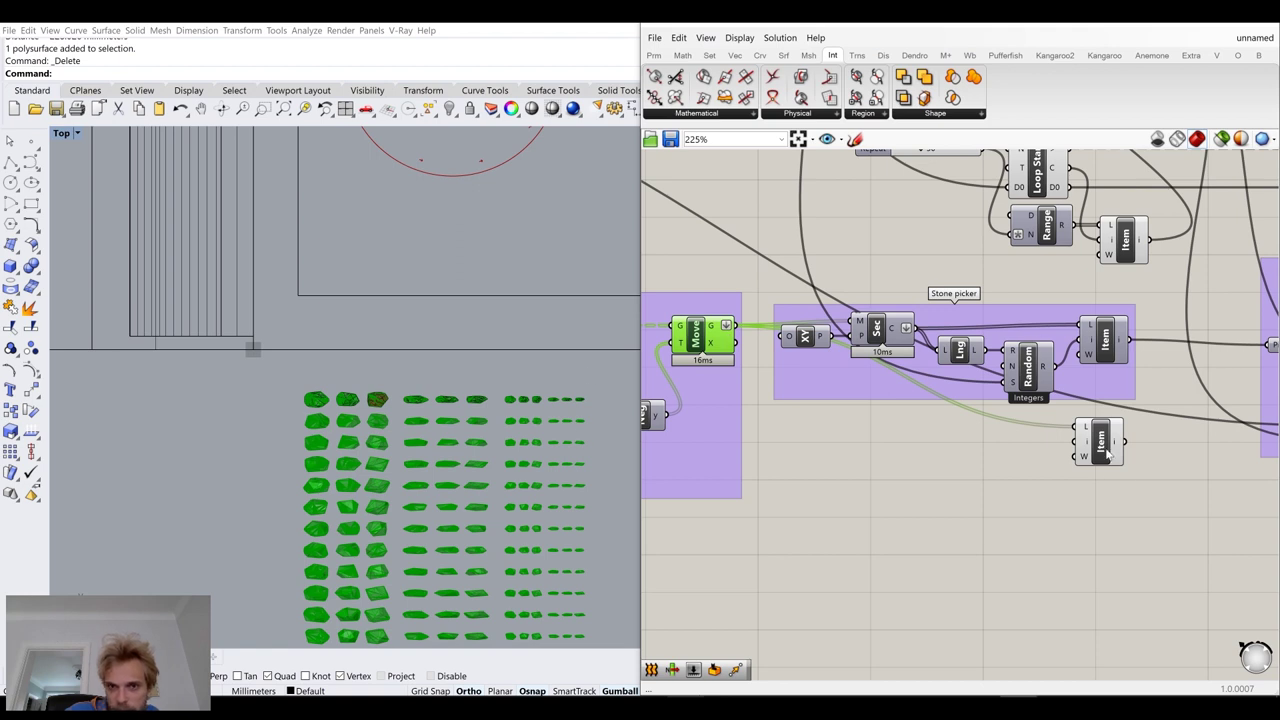
Connect the Stone picker's Random output to the new List Item's i input and inspect the mesh it picks
drag(1117, 457, 1126, 467)
scroll(1047, 385, up, 2)
drag(1047, 394, 1092, 485)
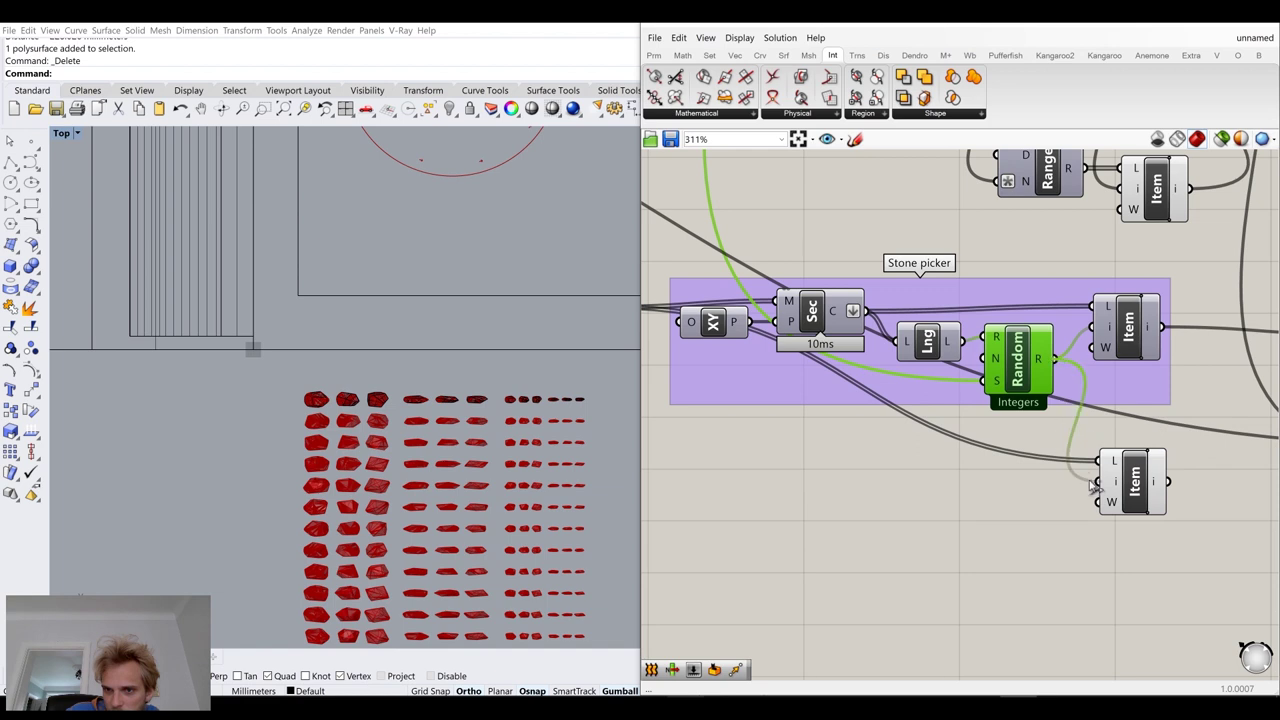
click(1140, 490)
scroll(474, 496, up, 5)
scroll(463, 440, up, 2)
scroll(465, 455, down, 8)
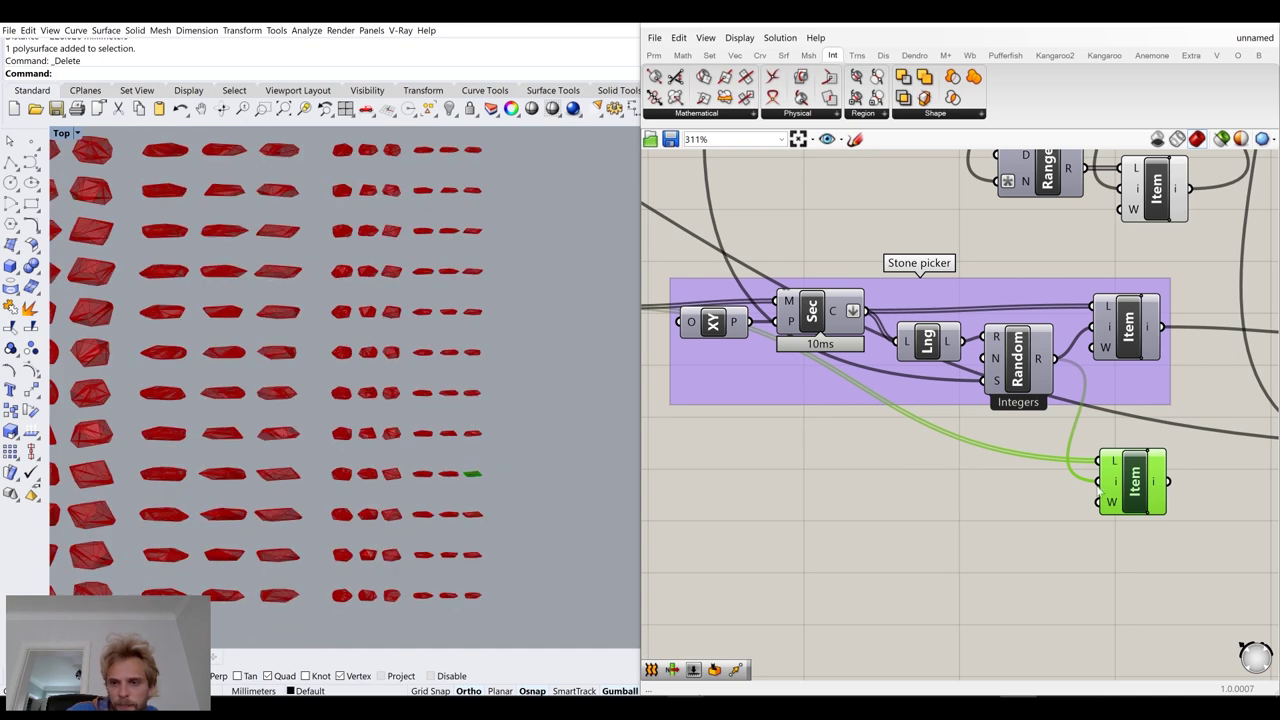
Move the new mesh List Item clear of the Stone picker group, toward the picked stone curve's move-and-rotate group
scroll(1068, 456, down, 6)
right_drag(1121, 410, 935, 453)
right_drag(1091, 454, 1037, 420)
scroll(1037, 418, up, 5)
click(1048, 481)
right_drag(1063, 523, 1021, 381)
click(1147, 368)
scroll(858, 407, down, 3)
drag(794, 410, 859, 446)
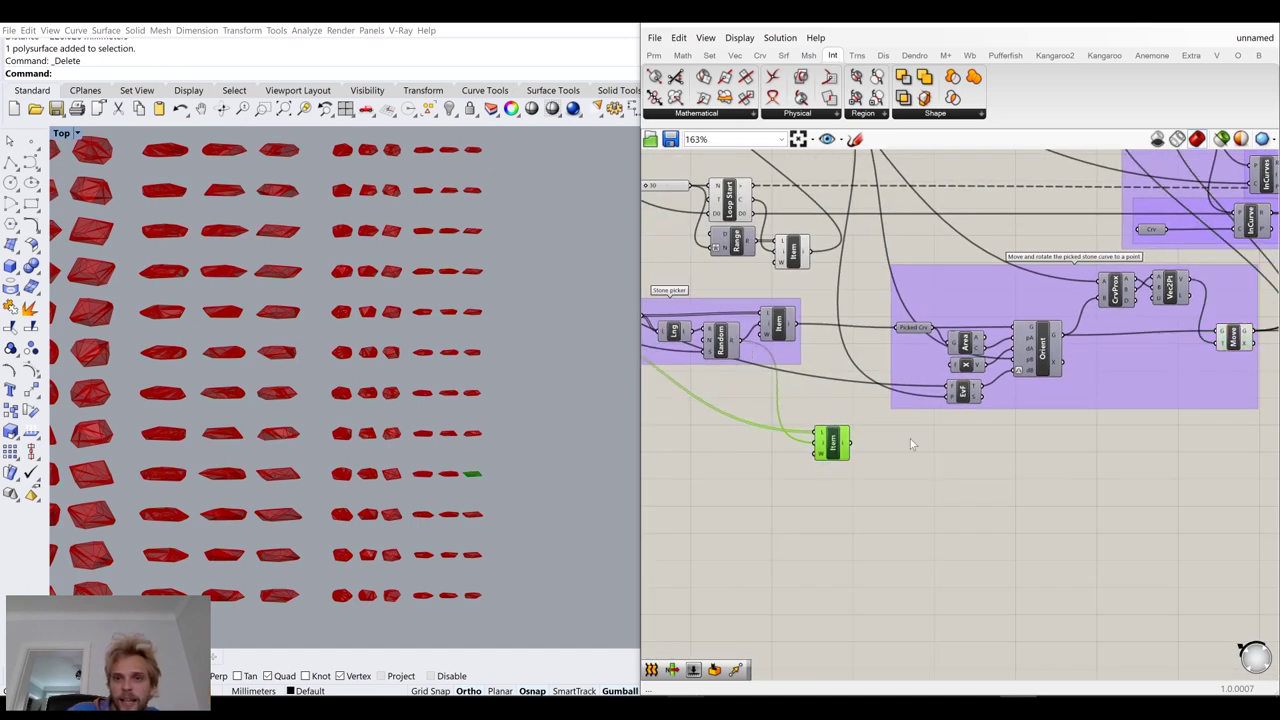
Add a Compound component below the move-and-rotate group and connect the X outputs of Orient and Move to its T input
scroll(857, 440, down, 1)
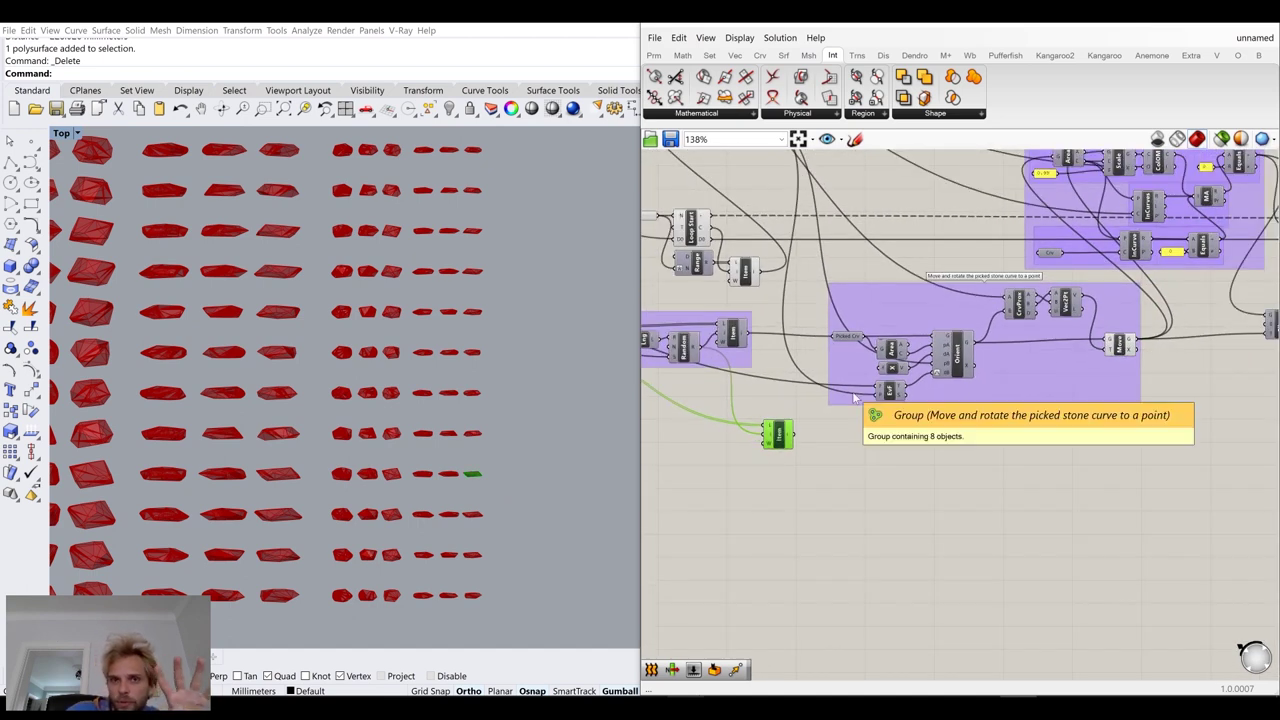
right_drag(991, 444, 924, 453)
scroll(913, 435, up, 2)
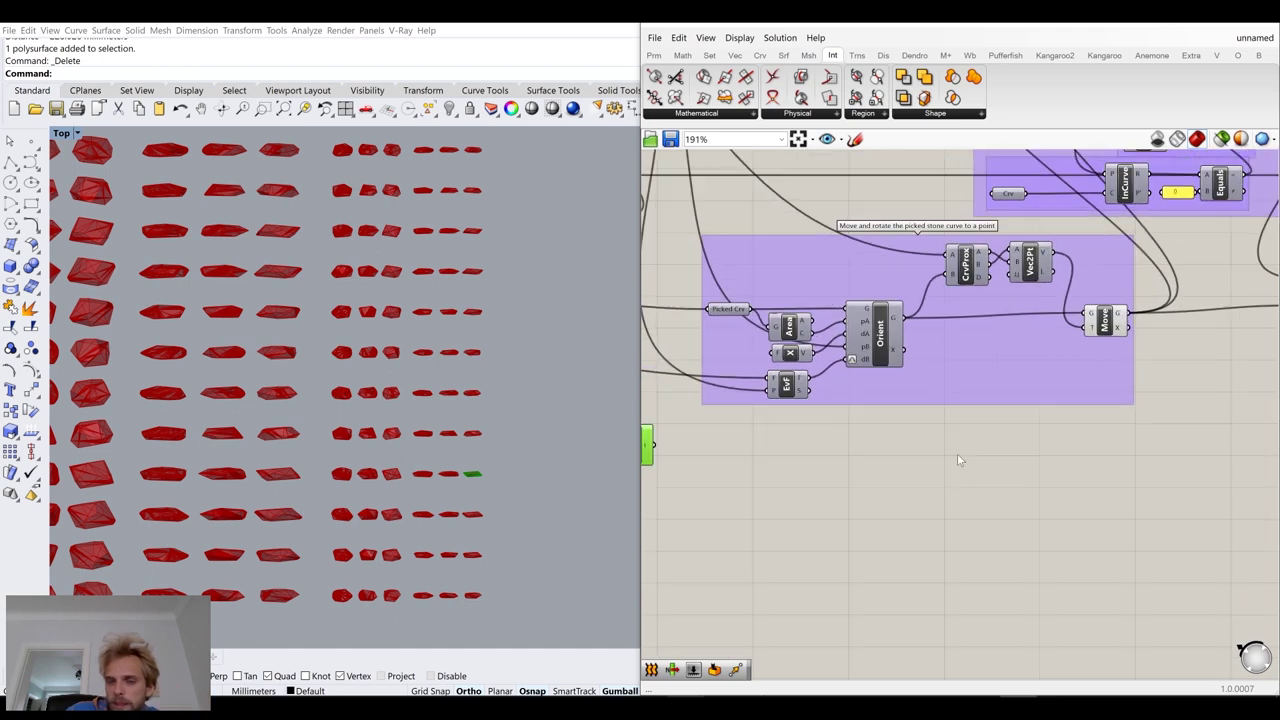
scroll(910, 352, up, 3)
right_drag(1264, 319, 1122, 352)
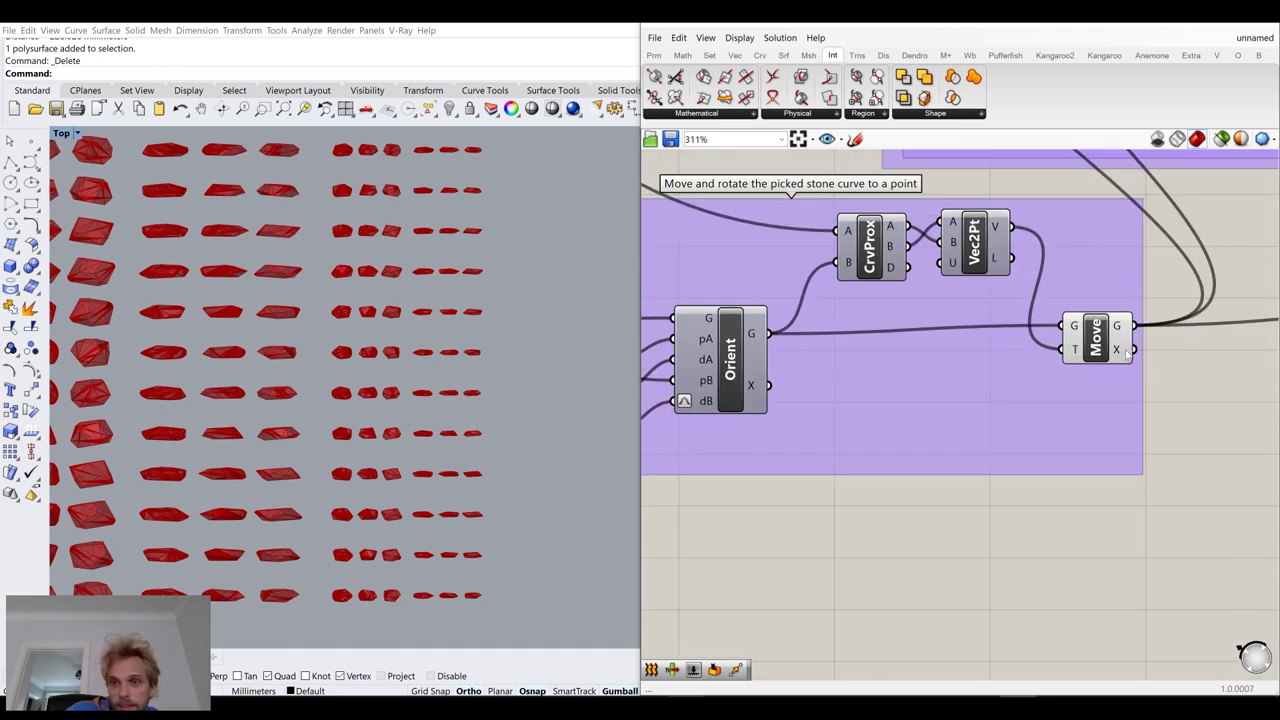
double_click(996, 511)
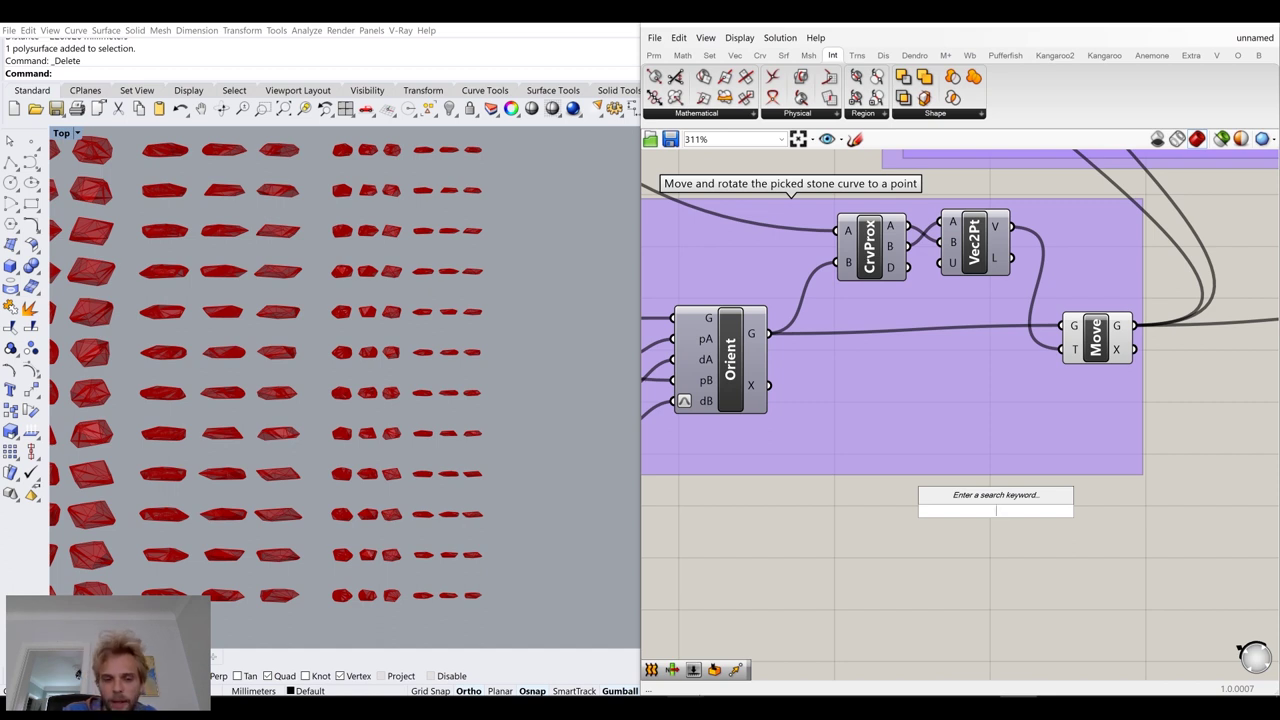
text(compoint)
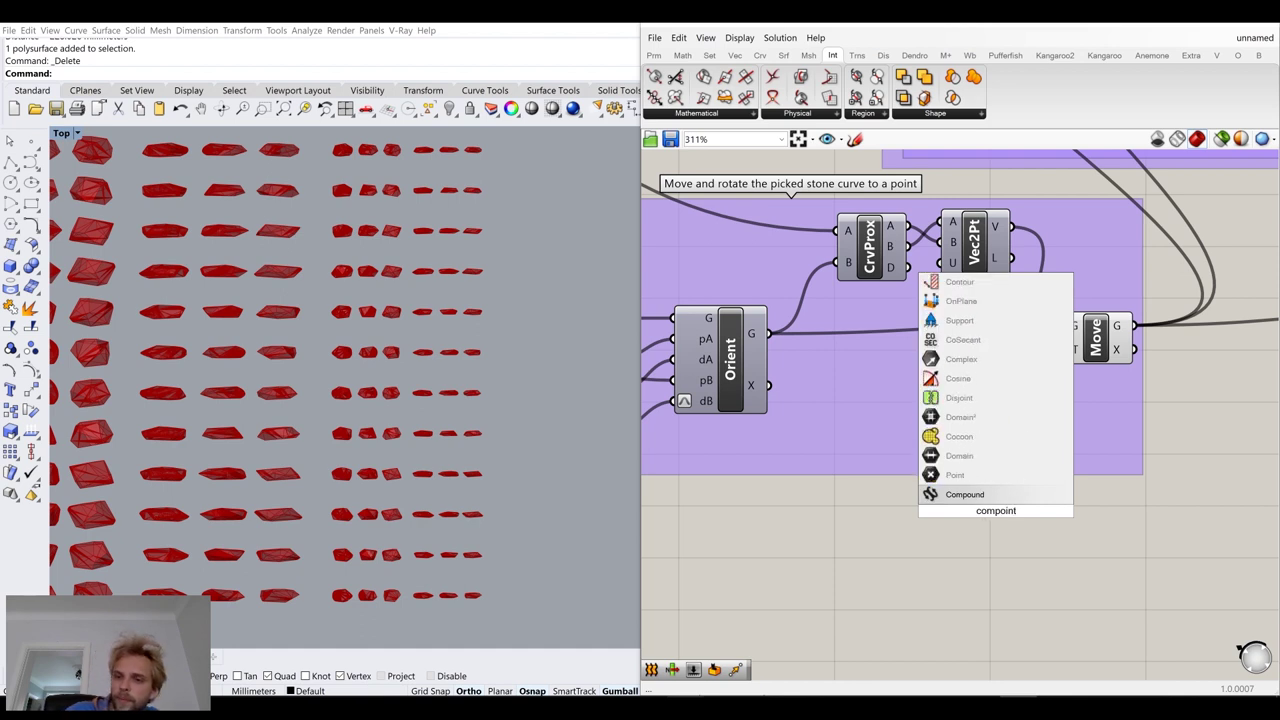
click(980, 503)
drag(769, 385, 962, 511)
shift+drag(1134, 349, 1119, 513)
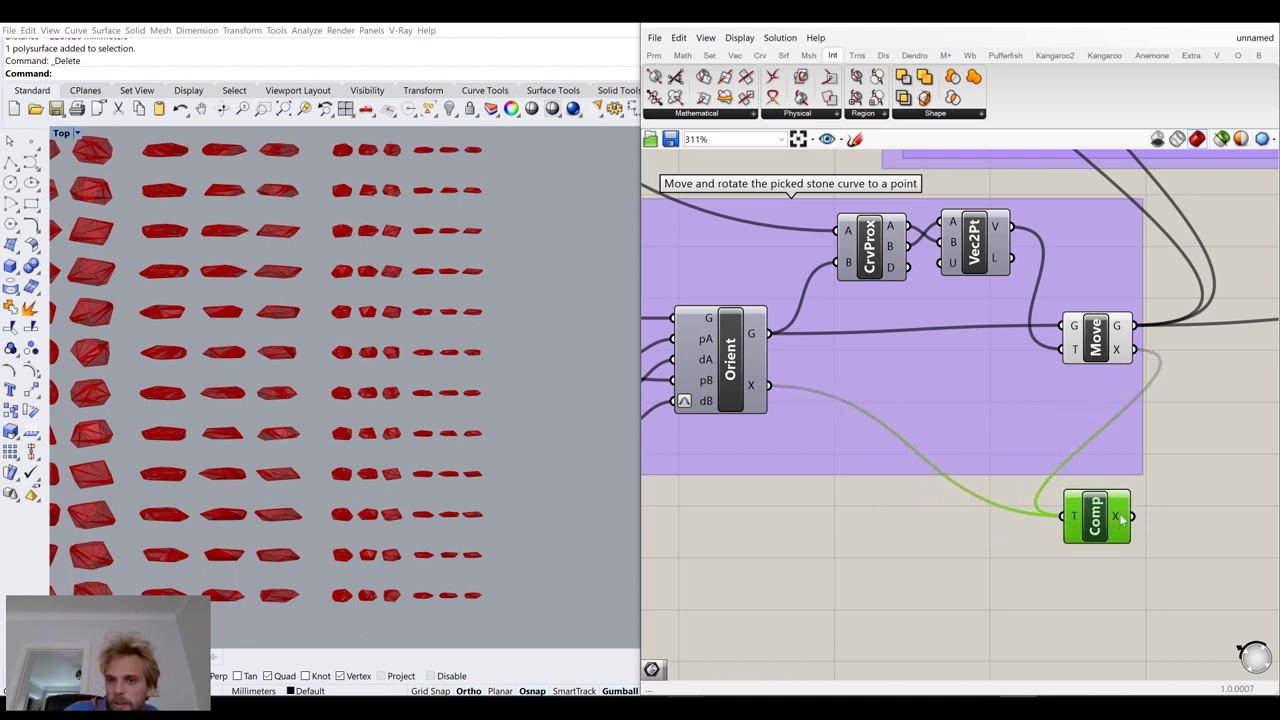
Nudge the Compound component and move the mesh List Item back beneath the Stone picker group
scroll(1119, 513, down, 4)
mouse_move(935, 487)
mouse_down()
mouse_move(1003, 467)
mouse_move(991, 458)
mouse_move(944, 484)
mouse_up()
right_drag(895, 523, 1037, 485)
mouse_move(661, 453)
mouse_down()
mouse_move(880, 479)
mouse_move(1066, 475)
mouse_move(851, 483)
mouse_move(662, 456)
mouse_up()
right_drag(688, 470, 897, 478)
drag(875, 467, 831, 462)
click(945, 491)
right_drag(945, 491, 889, 486)
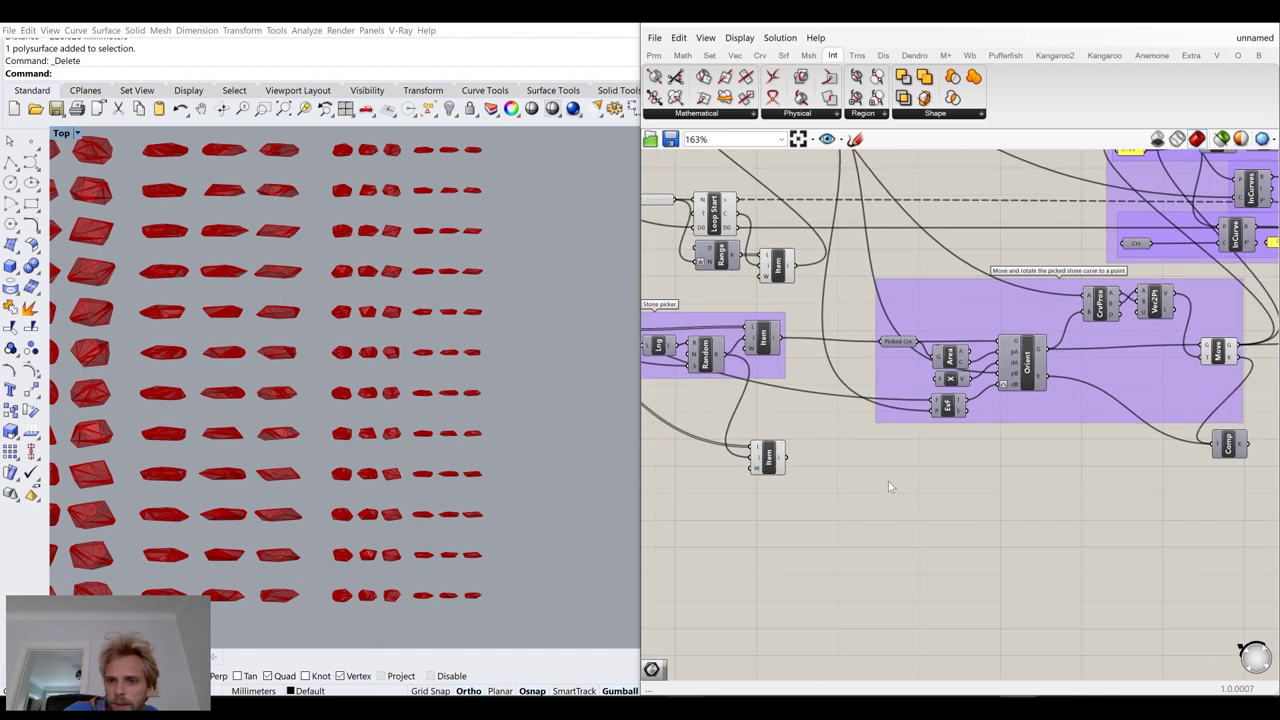
Add a Mesh parameter fed by the mesh List Item and place it next to the Compound component
double_click(889, 486)
text(mesh)
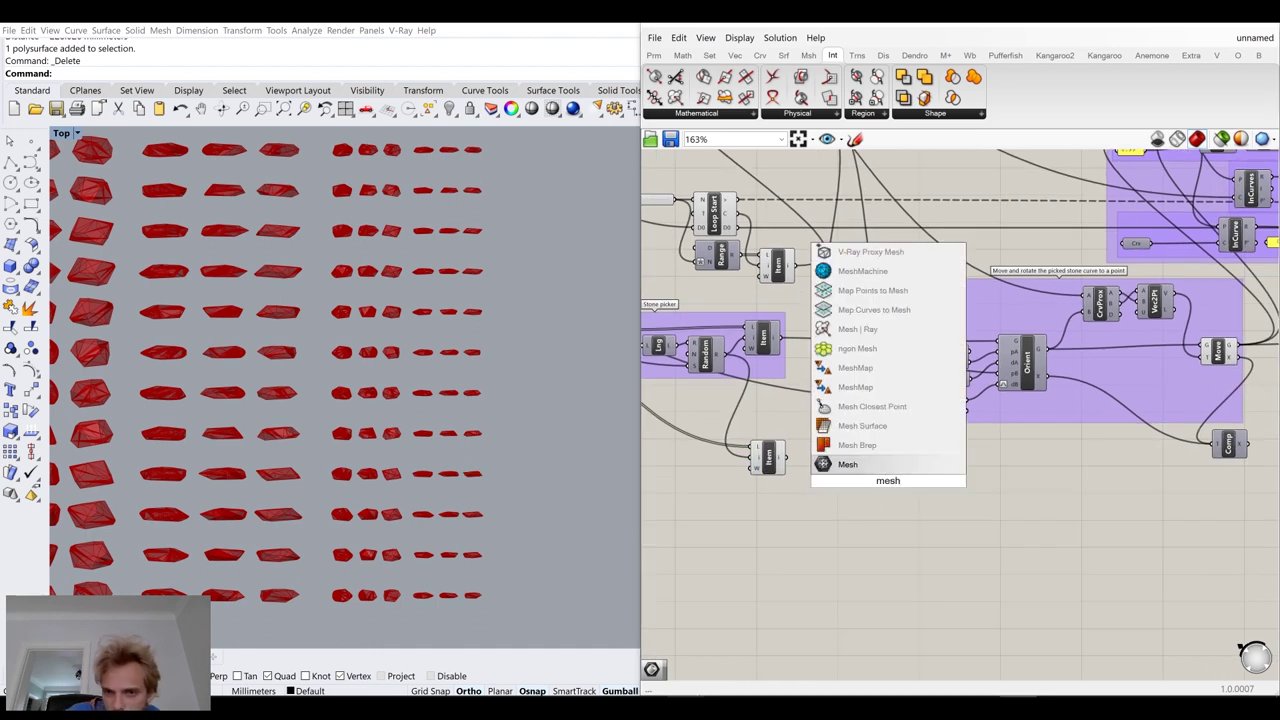
key(Return)
drag(1104, 455, 1207, 463)
Turn off the mesh List Item's preview and align the Mesh parameter directly beneath the Compound component
click(768, 457)
middle_click(767, 457)
click(809, 411)
click(1050, 497)
right_drag(1053, 495, 791, 507)
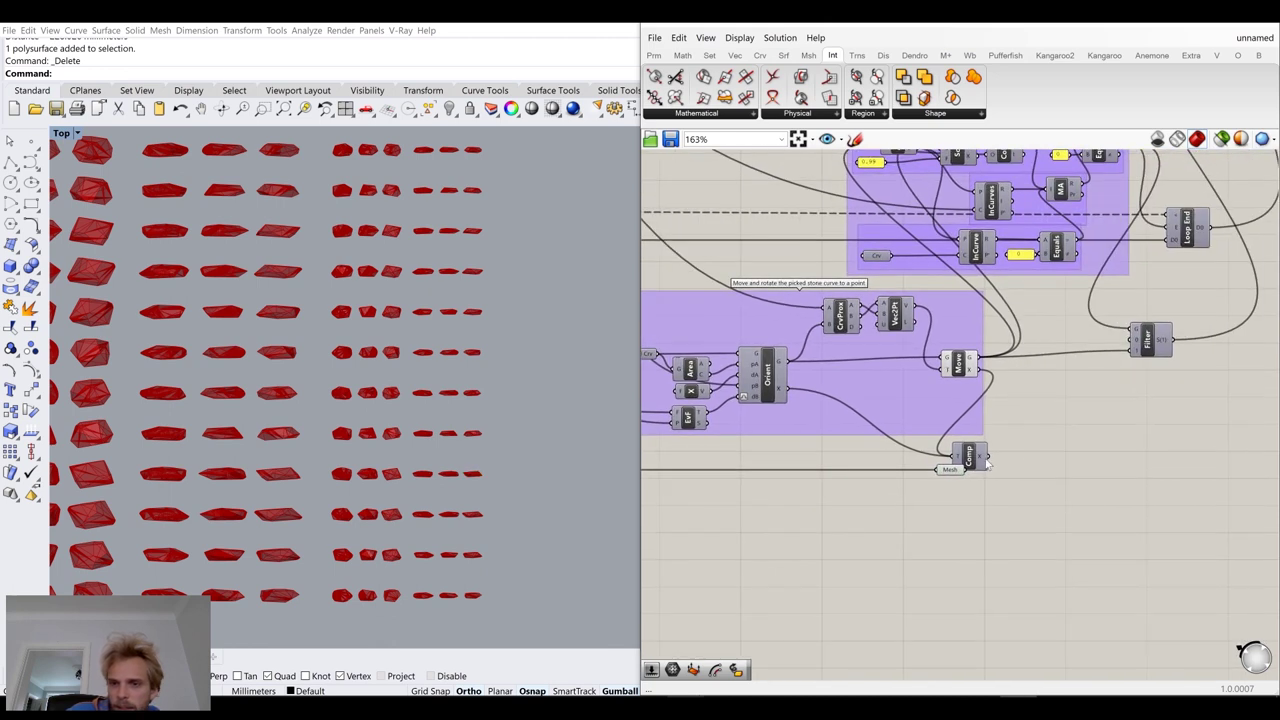
drag(962, 471, 972, 486)
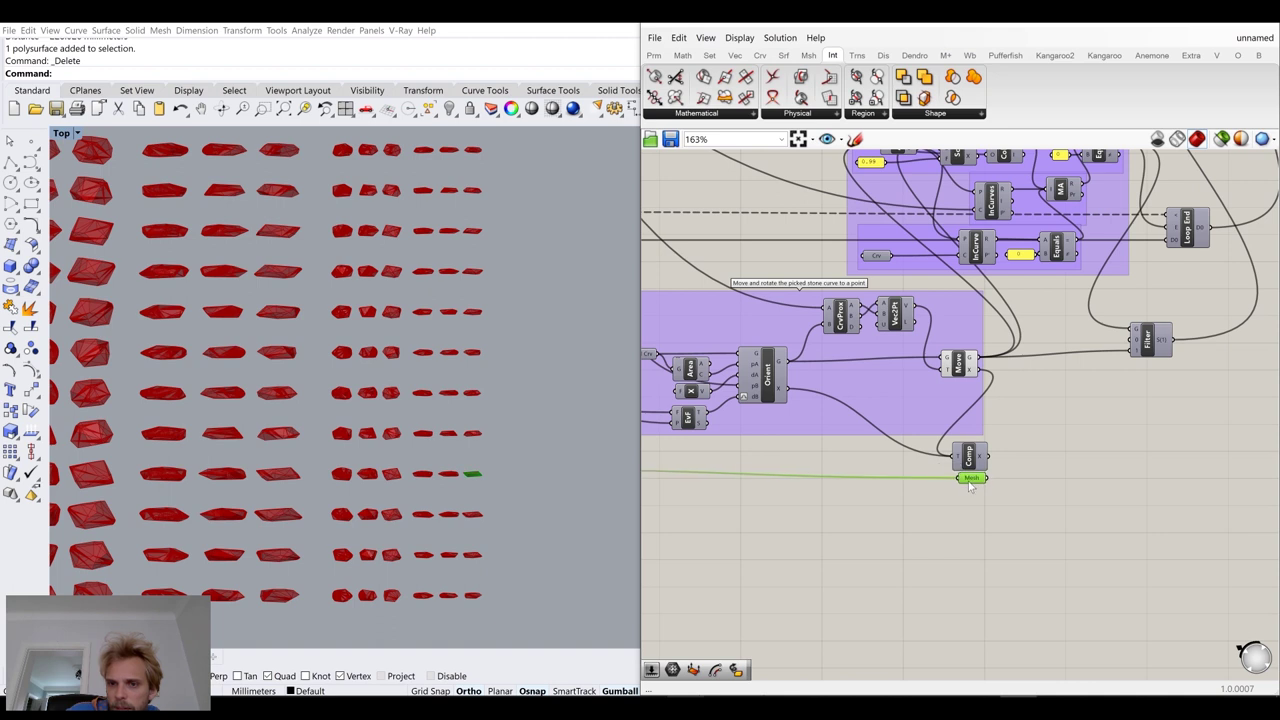
Add a Transform component, connecting the Mesh parameter to its G input and the Compound's X output to its T input
scroll(1005, 466, up, 4)
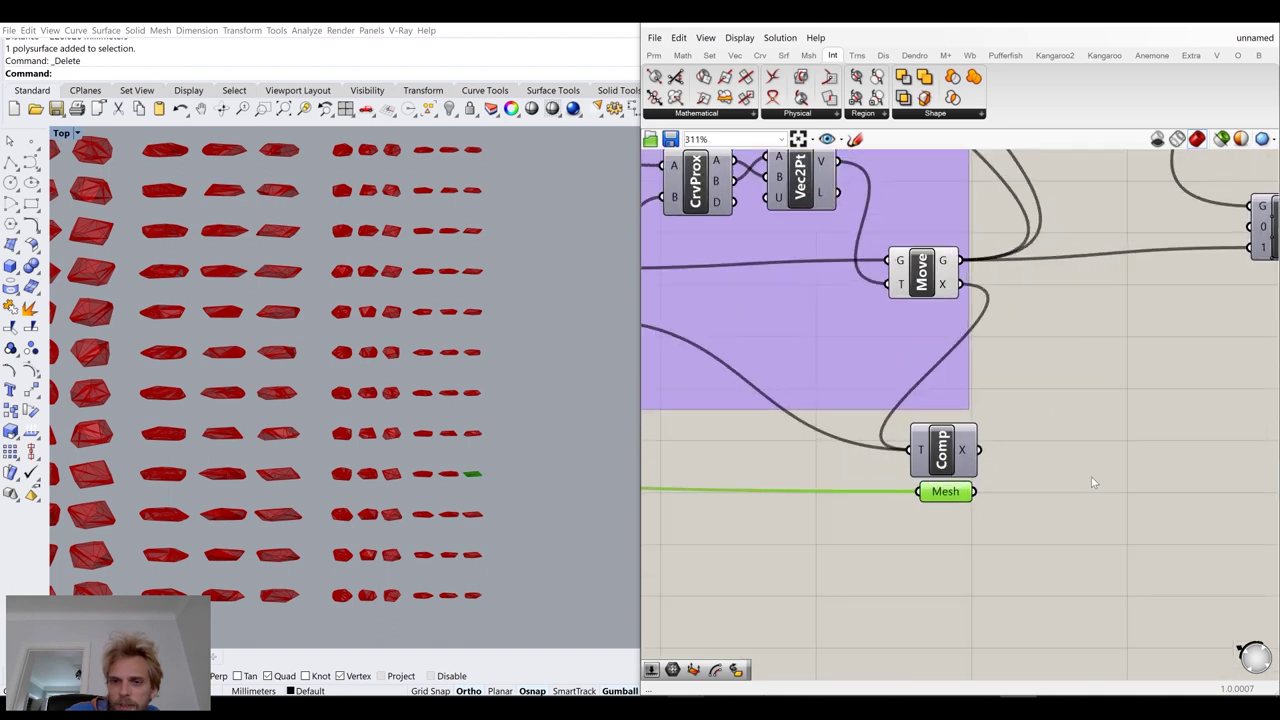
right_drag(1052, 489, 993, 486)
double_click(1006, 463)
text(tran)
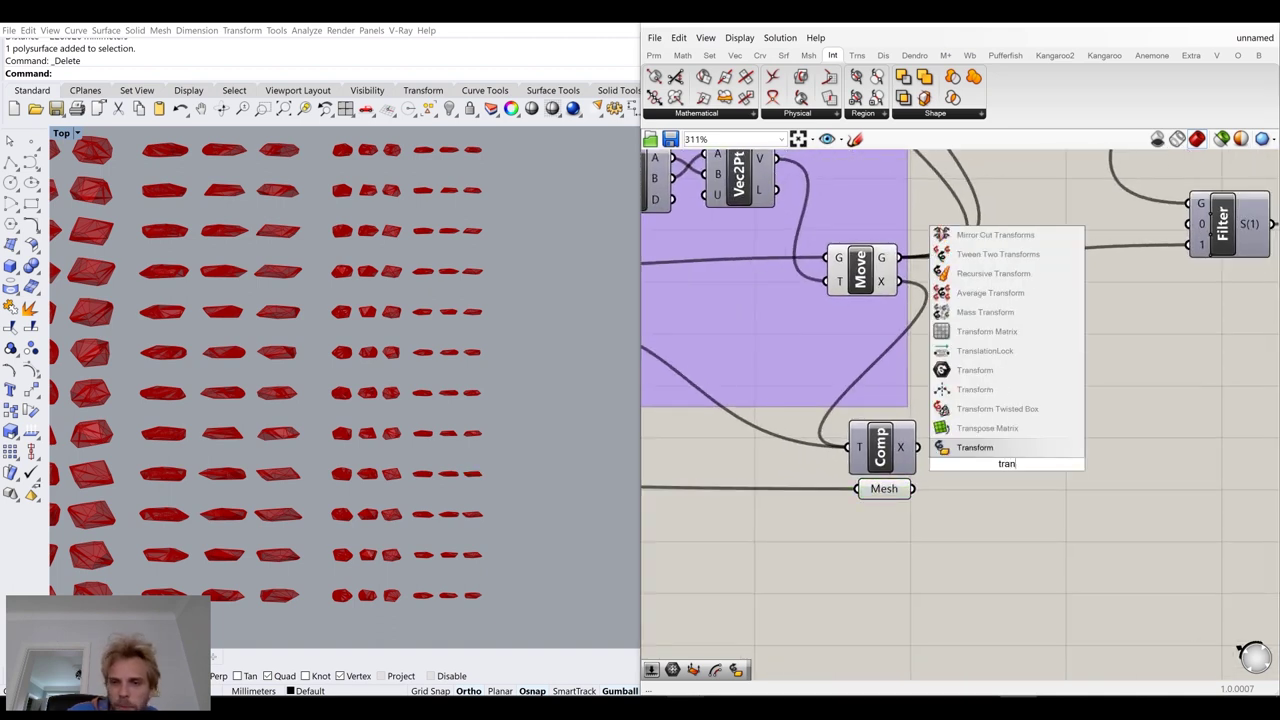
key(Return)
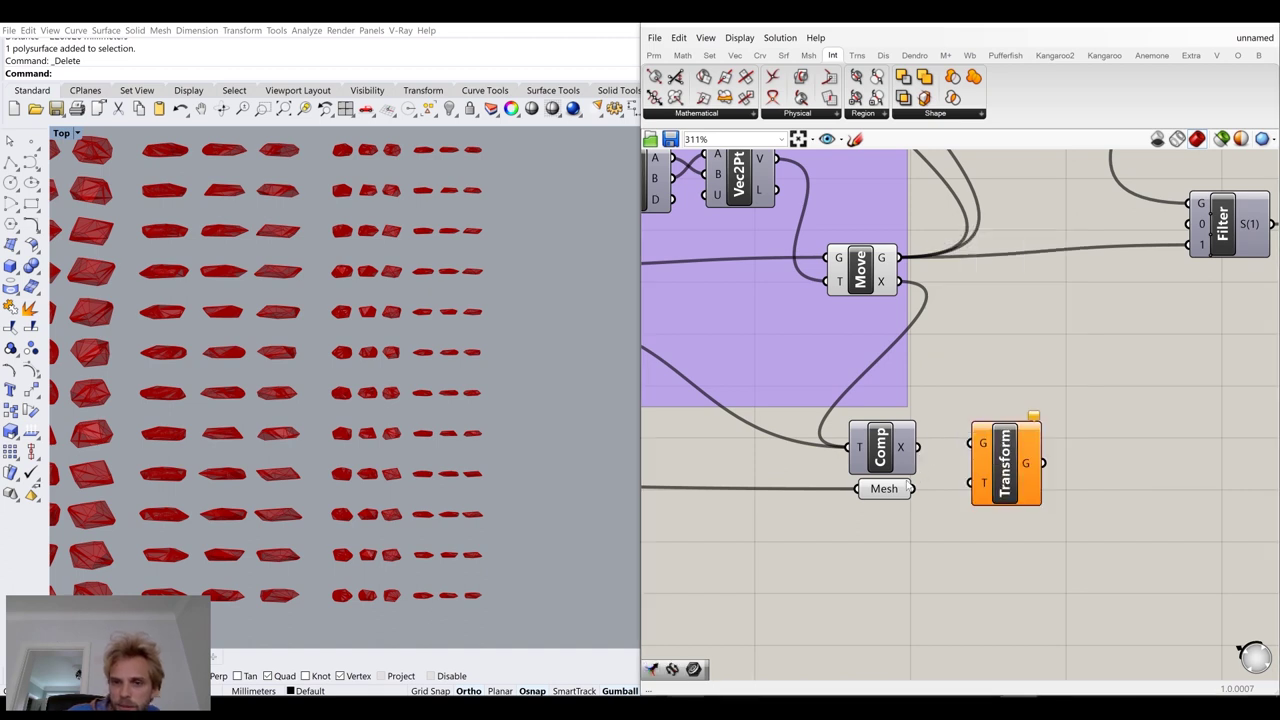
drag(918, 449, 1031, 482)
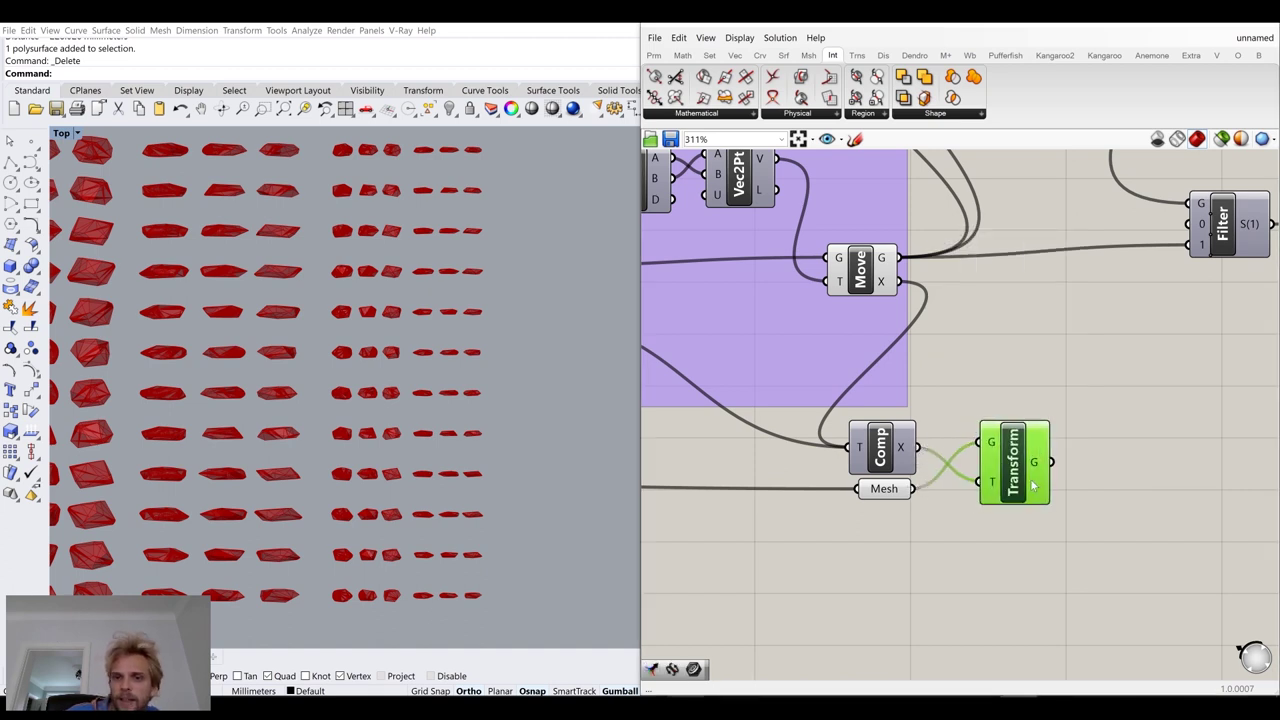
Turn off the preview of the Mesh parameter that feeds the Transform component
click(877, 483)
middle_click(877, 486)
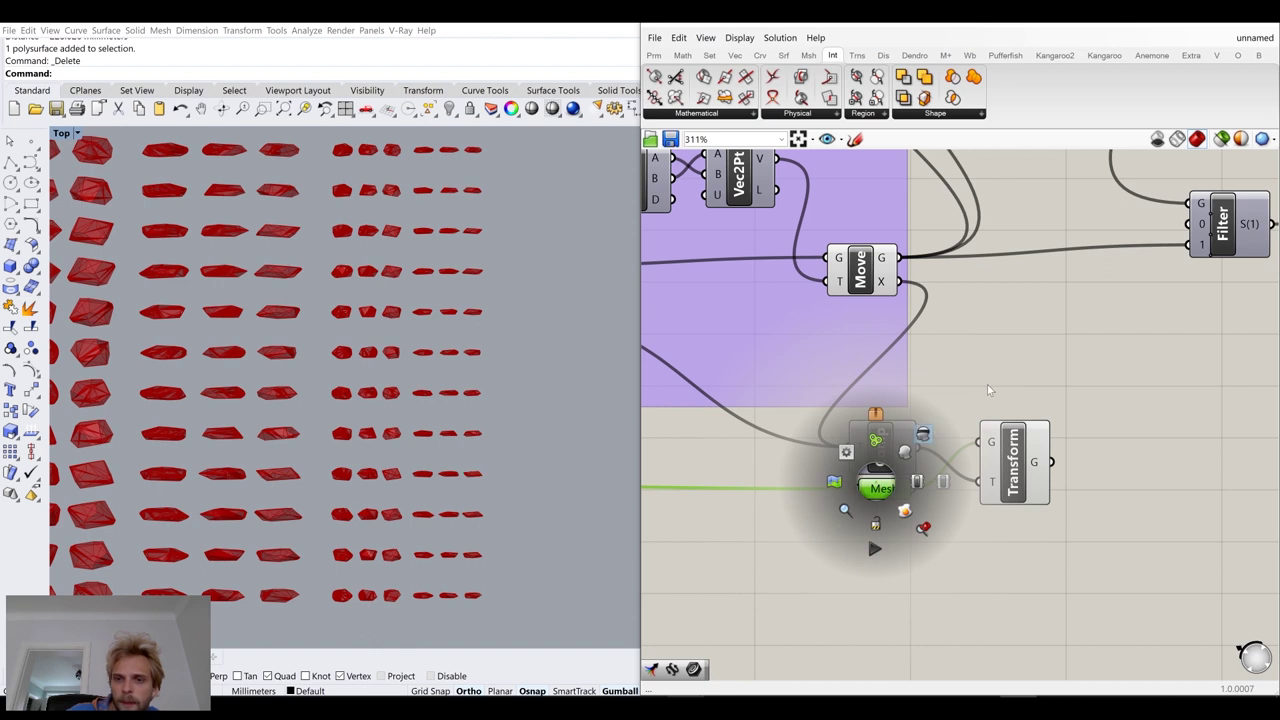
click(929, 433)
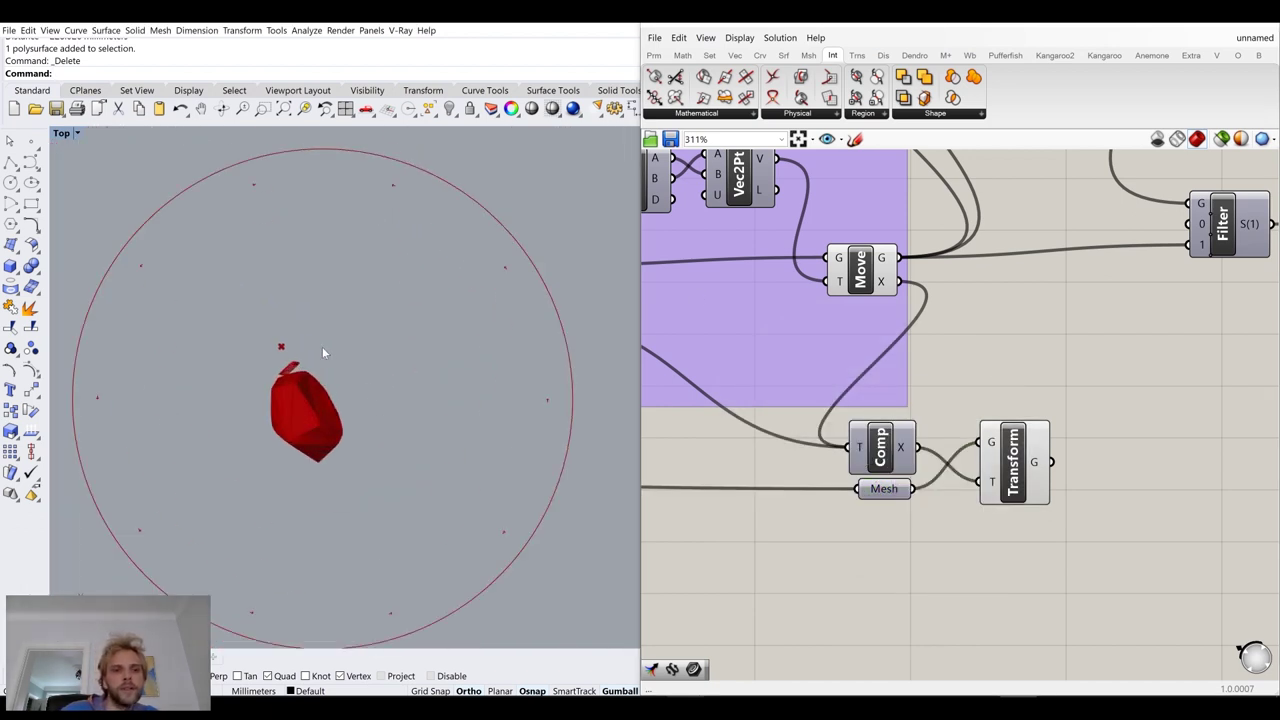
Examine the transformed stone mesh against the initial stone in the Top and Perspective viewports
scroll(298, 371, up, 15)
scroll(214, 302, down, 8)
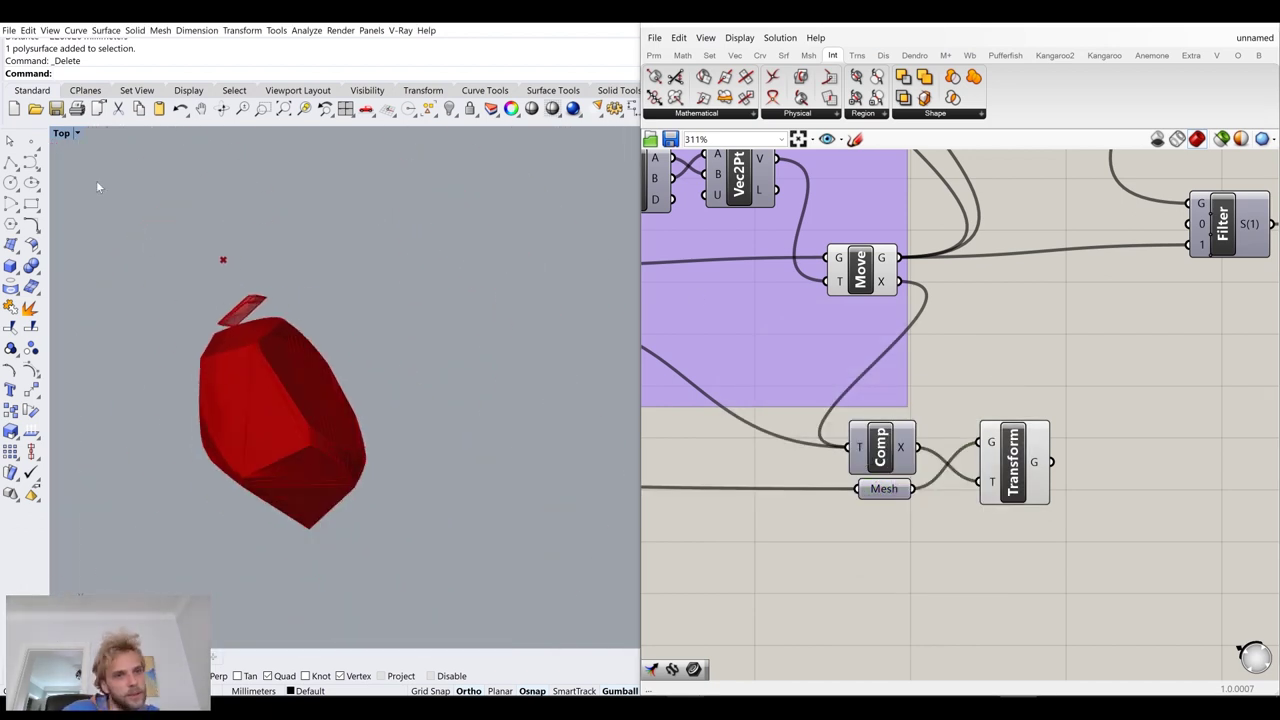
double_click(72, 133)
double_click(531, 135)
scroll(500, 378, down, 7)
right_drag(465, 392, 515, 386)
scroll(517, 389, up, 14)
scroll(516, 383, up, 9)
scroll(404, 301, down, 12)
right_drag(404, 301, 427, 355)
scroll(988, 322, down, 6)
Duplicate the Stream Filter below the existing one and connect the Transform's G output to the copy's input 1
right_drag(977, 434, 880, 577)
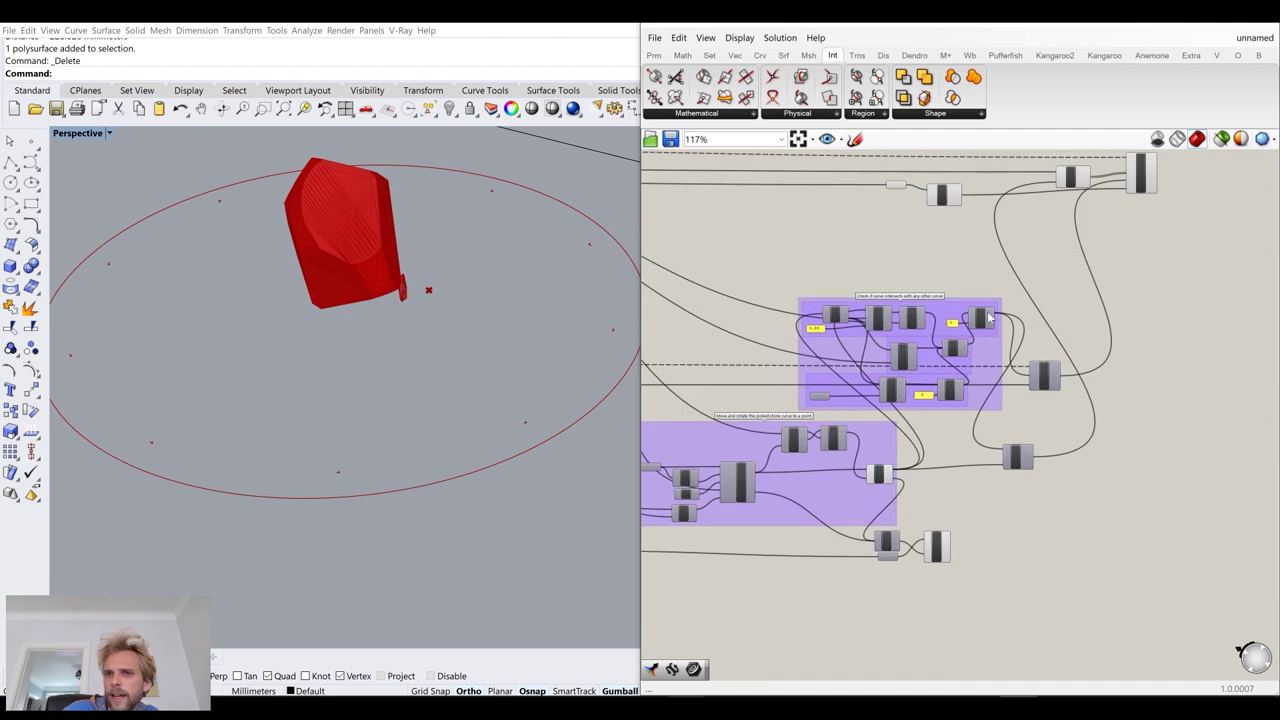
right_drag(1022, 191, 1011, 223)
scroll(1011, 223, up, 5)
scroll(919, 275, down, 4)
right_drag(860, 350, 919, 276)
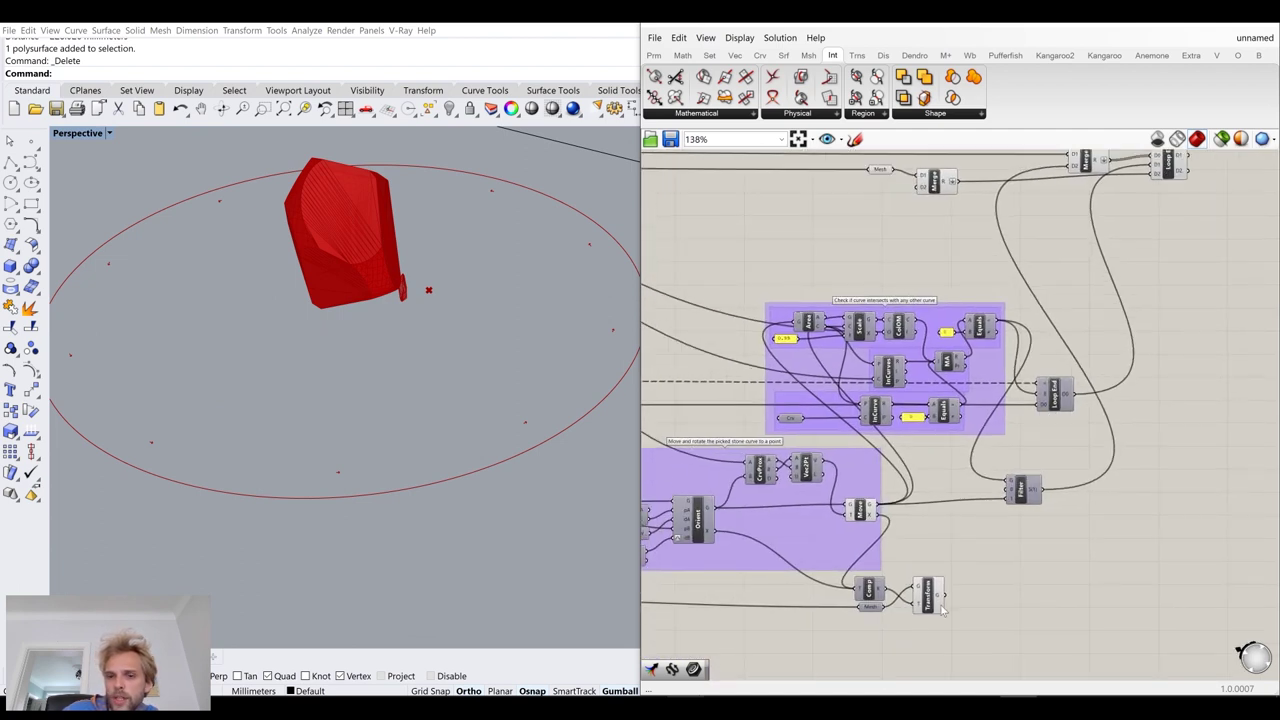
scroll(1080, 520, up, 4)
click(995, 450)
drag(987, 466, 1012, 588)
click(1051, 605)
right_drag(1039, 594, 1065, 433)
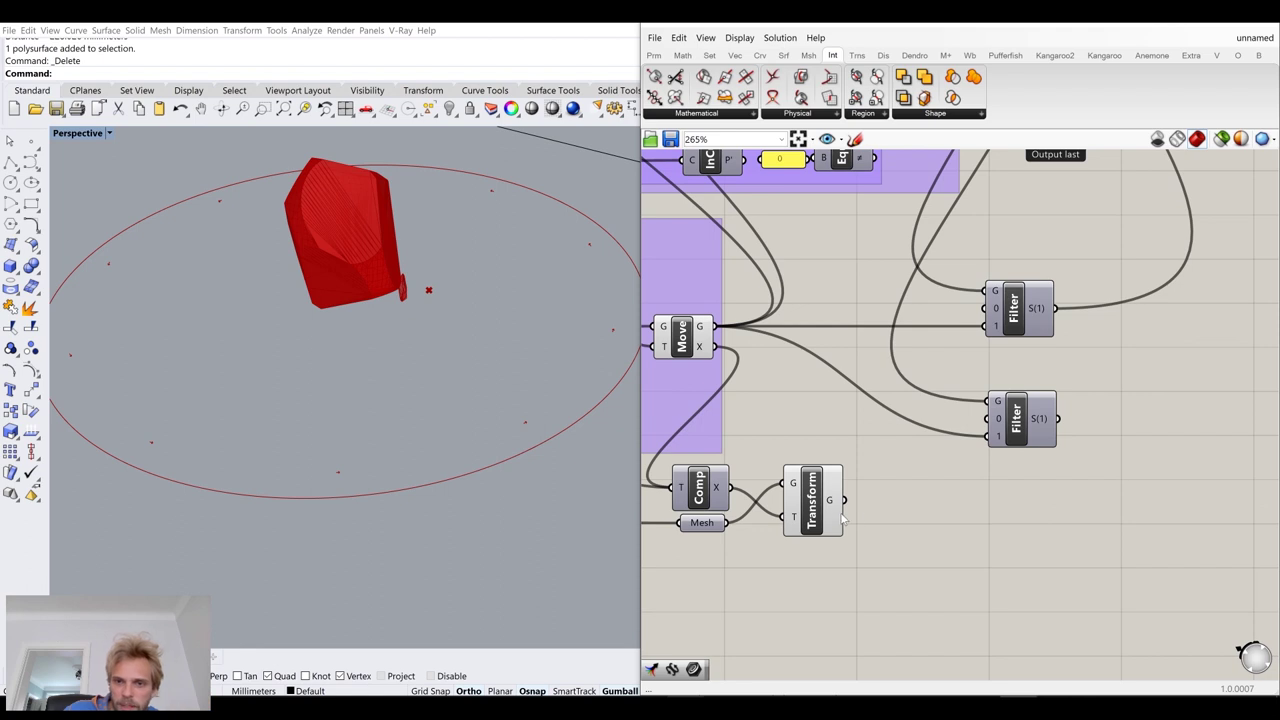
drag(870, 498, 988, 436)
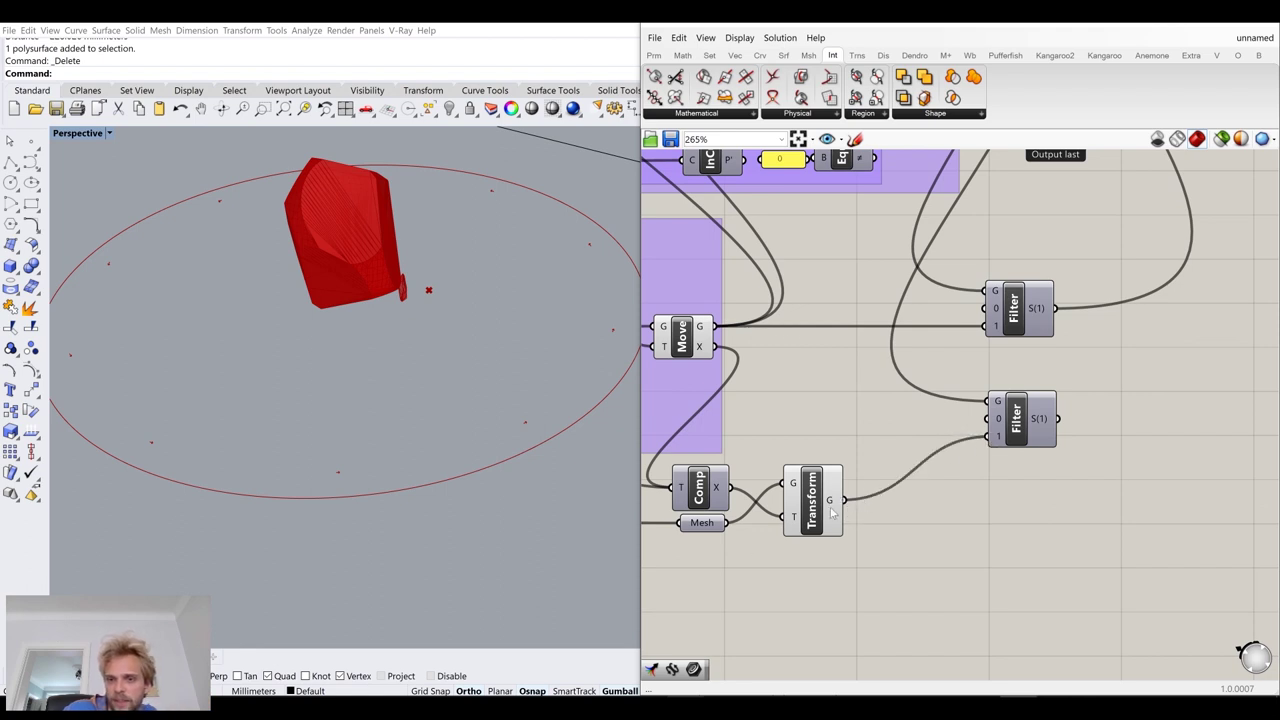
Turn off the Transform component's preview
click(812, 510)
middle_click(808, 502)
click(854, 449)
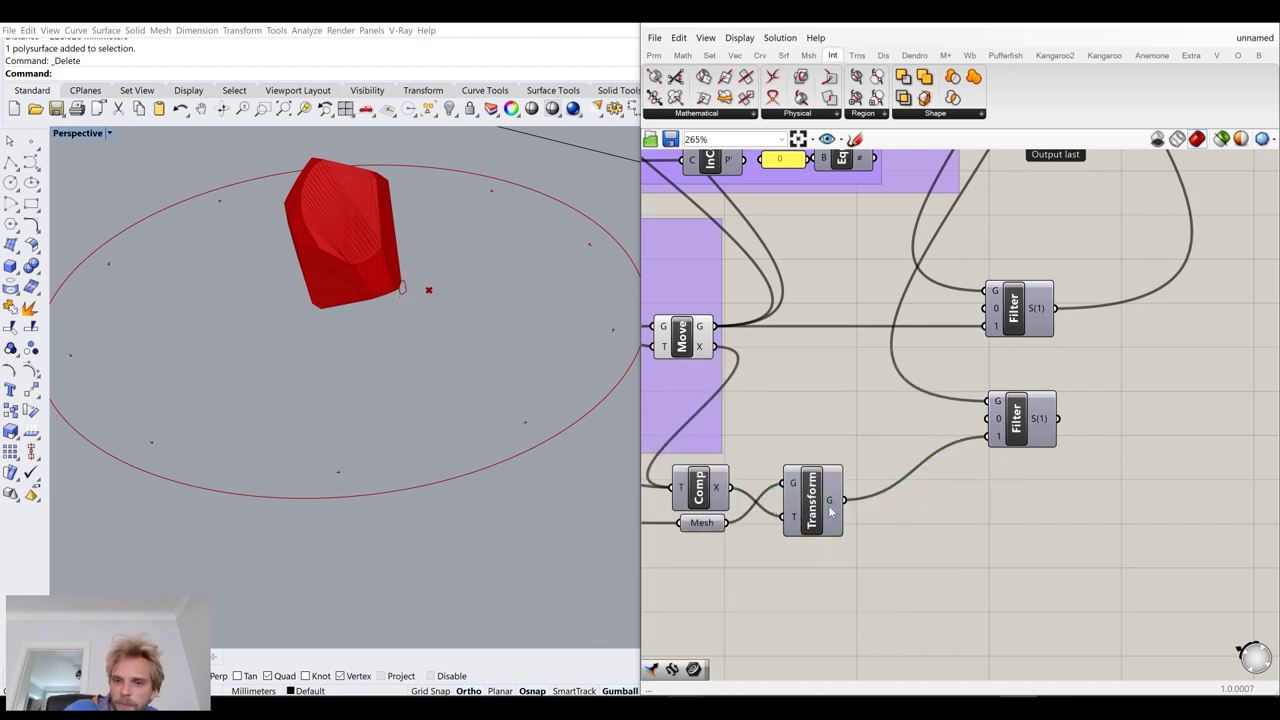
Connect the new Filter's S(1) output to the mesh Merge's D2 input and remove the extra D3 input
scroll(1005, 447, down, 5)
right_drag(1005, 447, 1040, 582)
scroll(908, 228, up, 5)
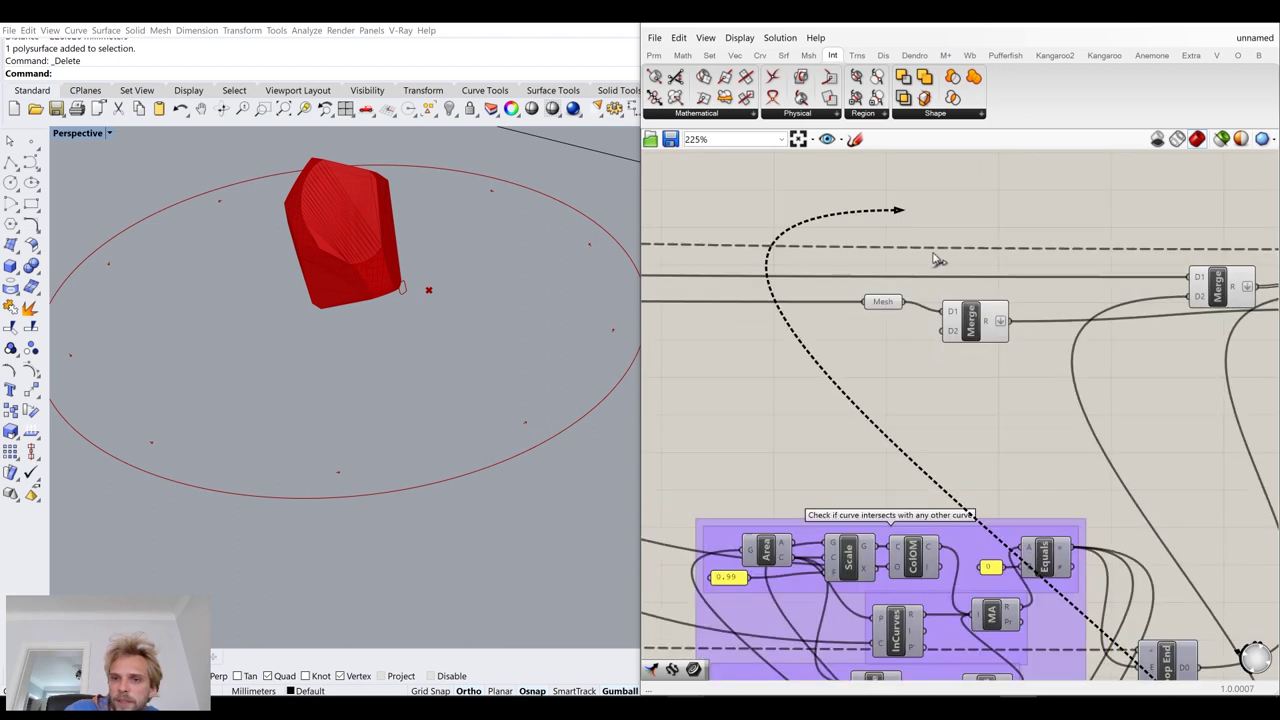
drag(948, 334, 945, 340)
scroll(943, 342, down, 5)
scroll(940, 344, up, 9)
scroll(944, 347, up, 2)
click(1021, 348)
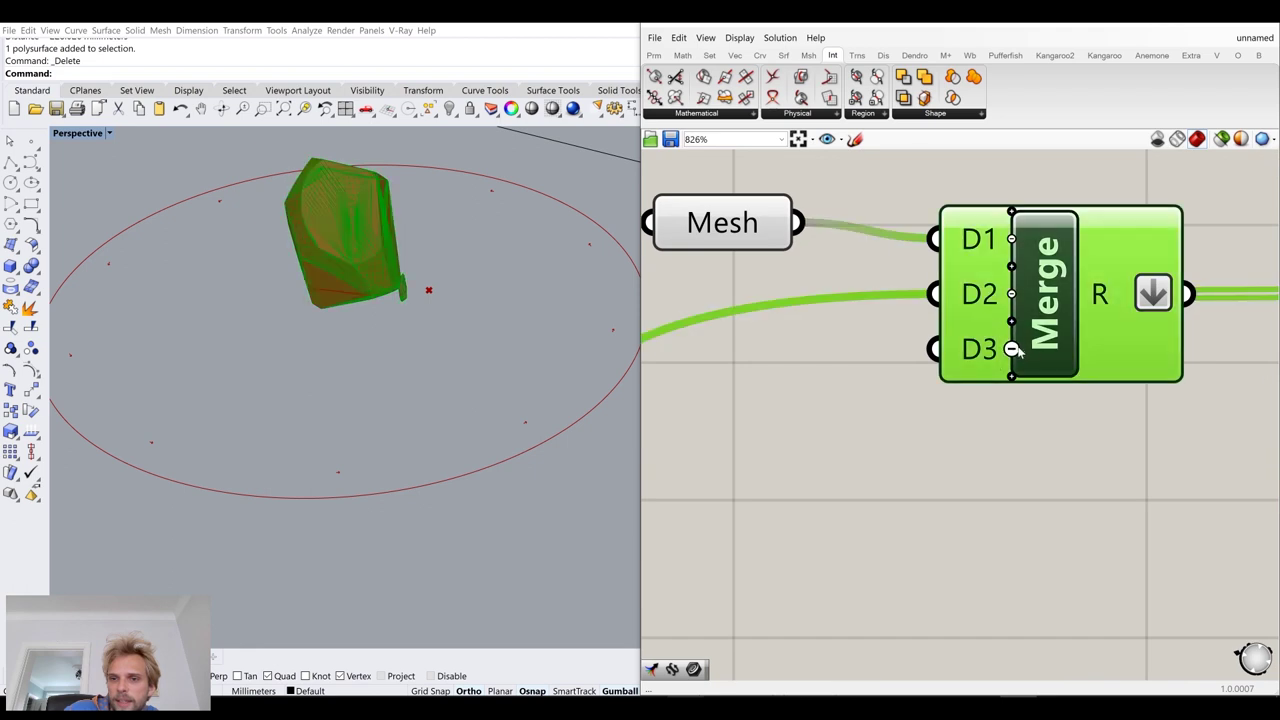
click(831, 453)
Turn off the previews of the mesh Merge with its Mesh parameter, the curve Merge and the outer Loop End
scroll(831, 453, down, 7)
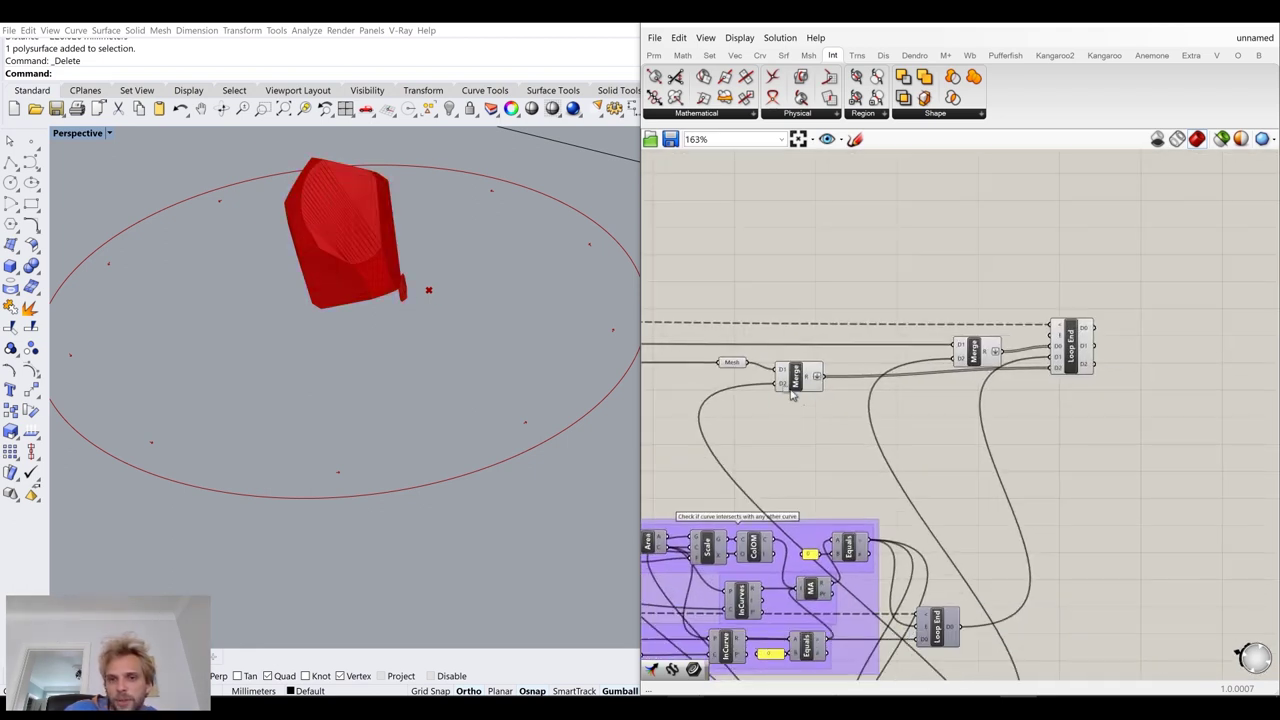
drag(805, 407, 714, 343)
middle_click(714, 343)
click(761, 294)
click(1116, 437)
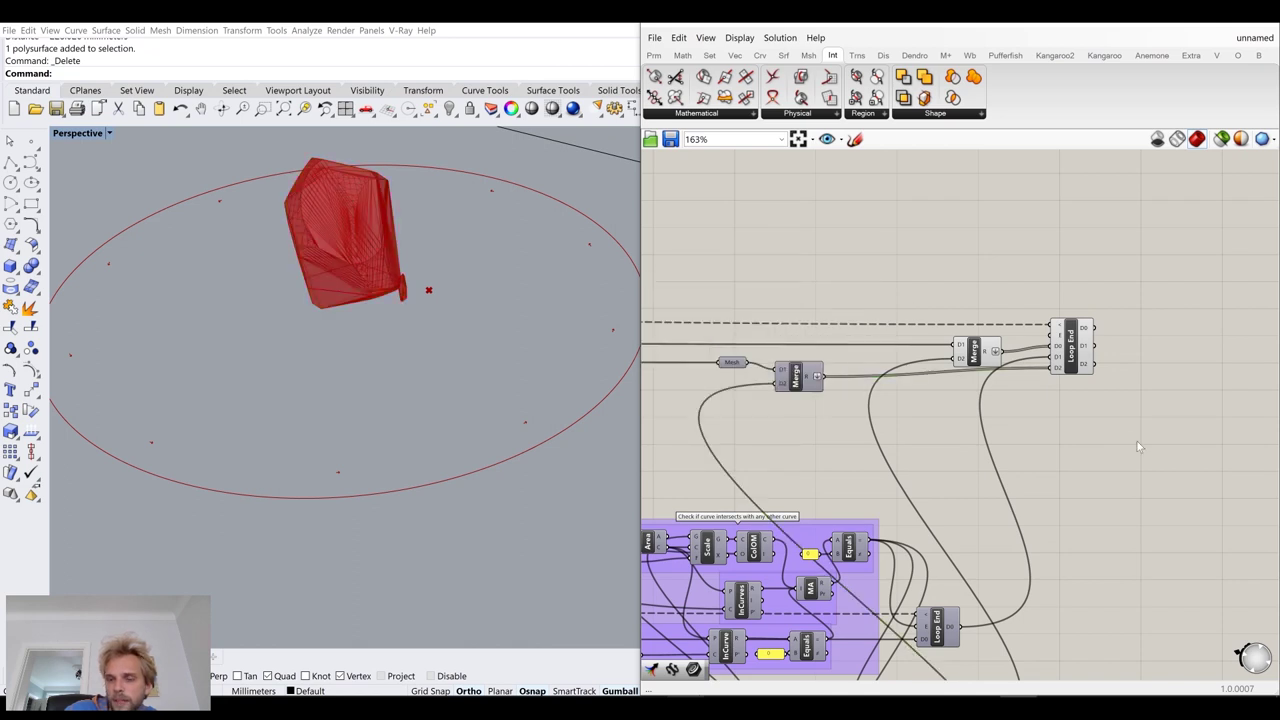
drag(1118, 441, 906, 271)
middle_click(906, 271)
click(952, 234)
Select all components of the packing loop definition and turn off their previews together
scroll(1019, 250, down, 3)
scroll(1105, 500, down, 3)
drag(1184, 558, 741, 376)
middle_click(741, 376)
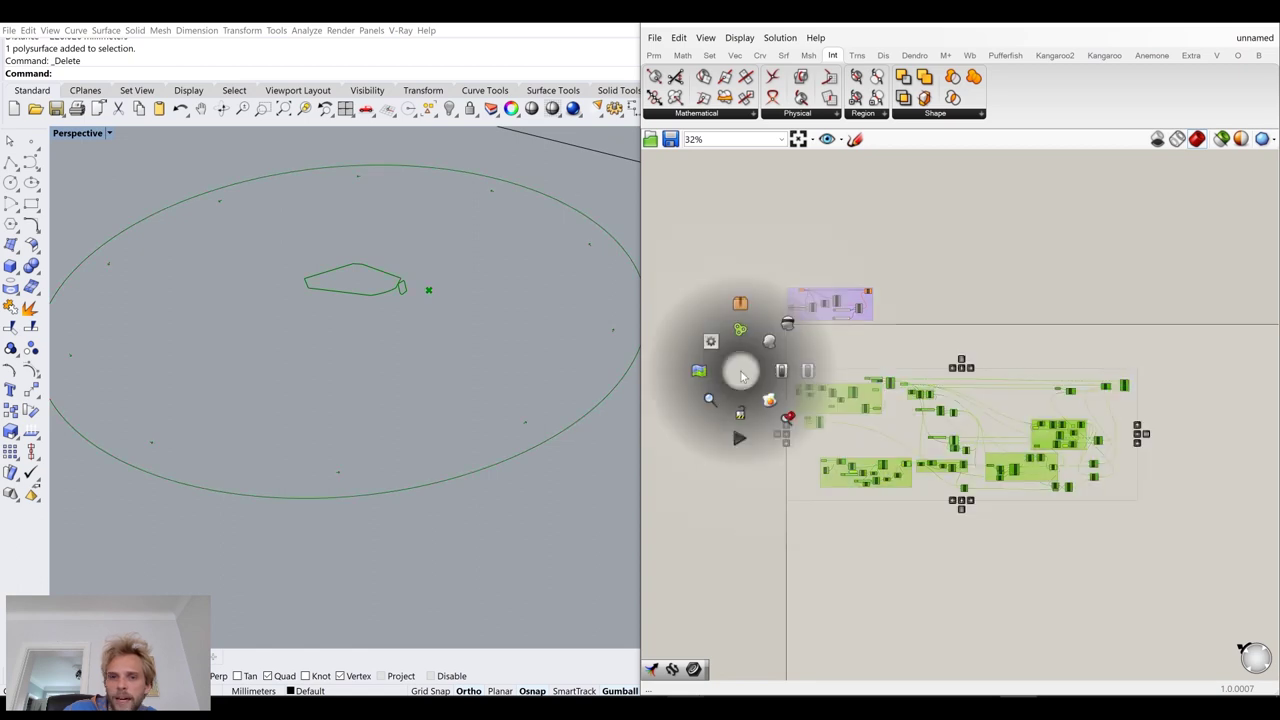
click(788, 328)
click(866, 332)
Add a Custom Preview component below the outer Loop Start and connect the D2 output to its G input
scroll(871, 406, up, 6)
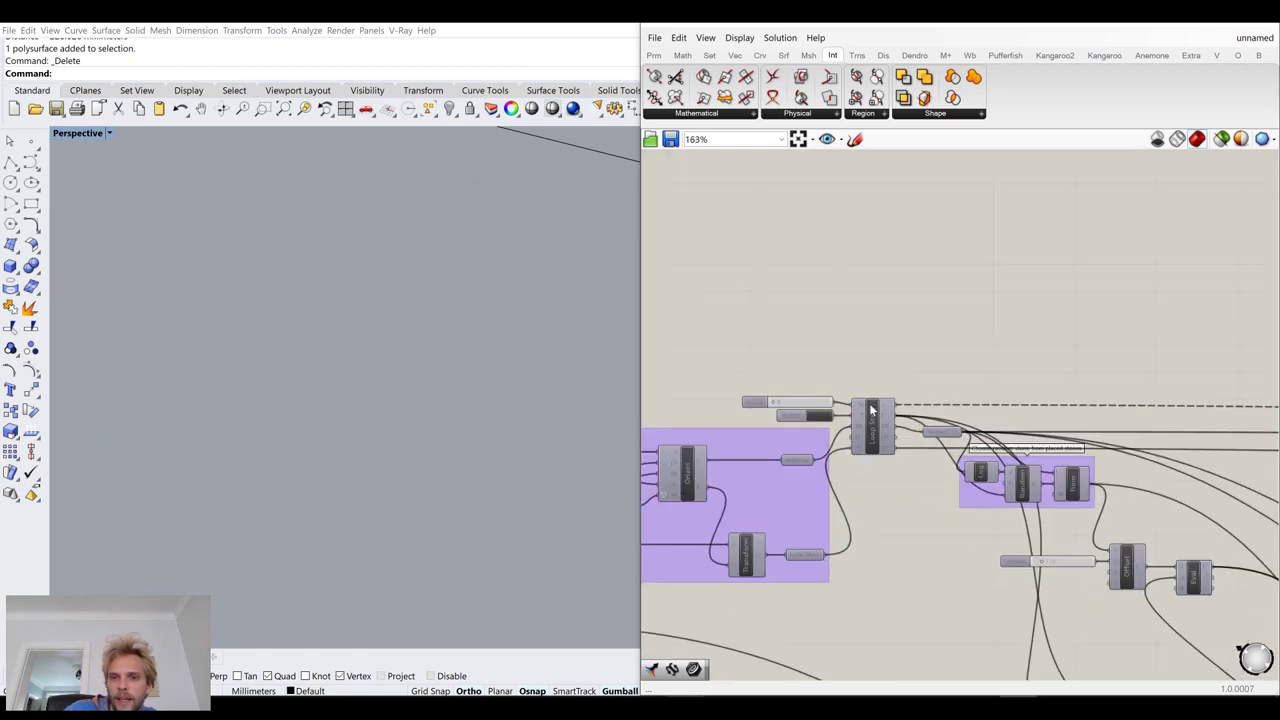
scroll(871, 406, up, 3)
drag(990, 450, 969, 437)
right_drag(1015, 330, 913, 343)
double_click(913, 343)
text(cust)
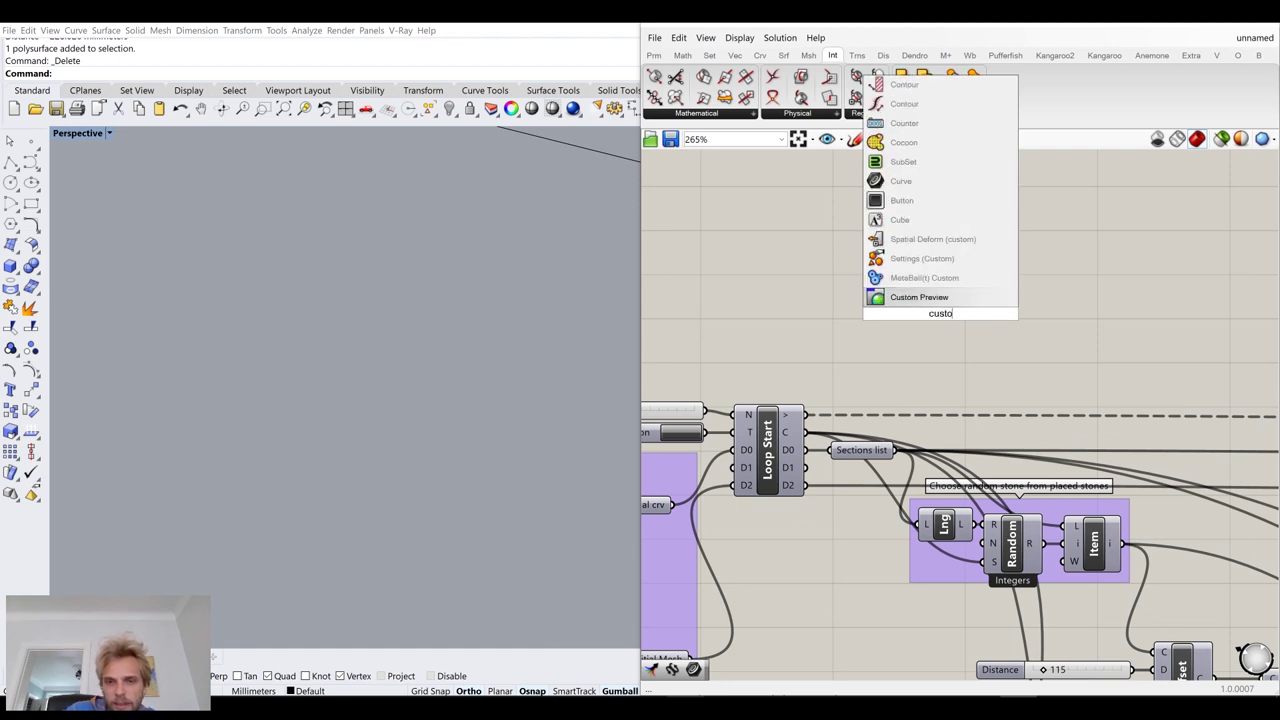
click(925, 298)
drag(929, 306, 838, 566)
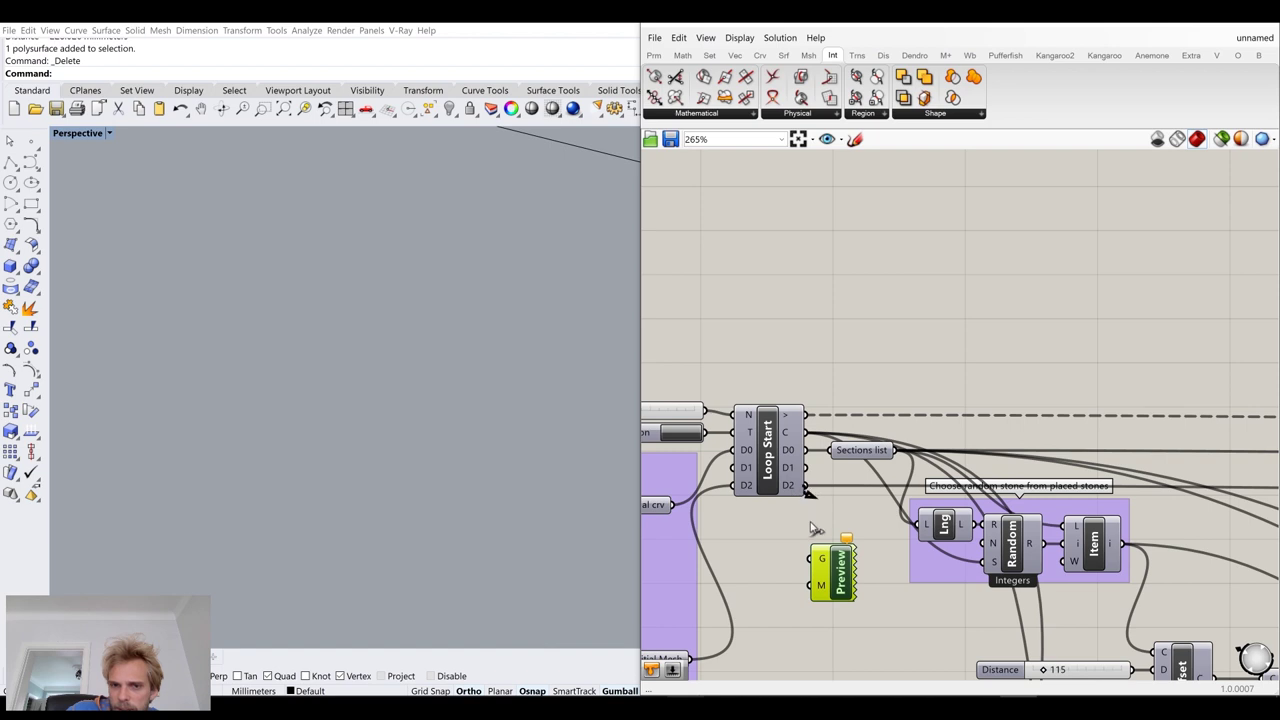
right_drag(838, 527, 883, 420)
Add a Colour Swatch, connect it to the Custom Preview's M input and set its colour to dark green
double_click(847, 543)
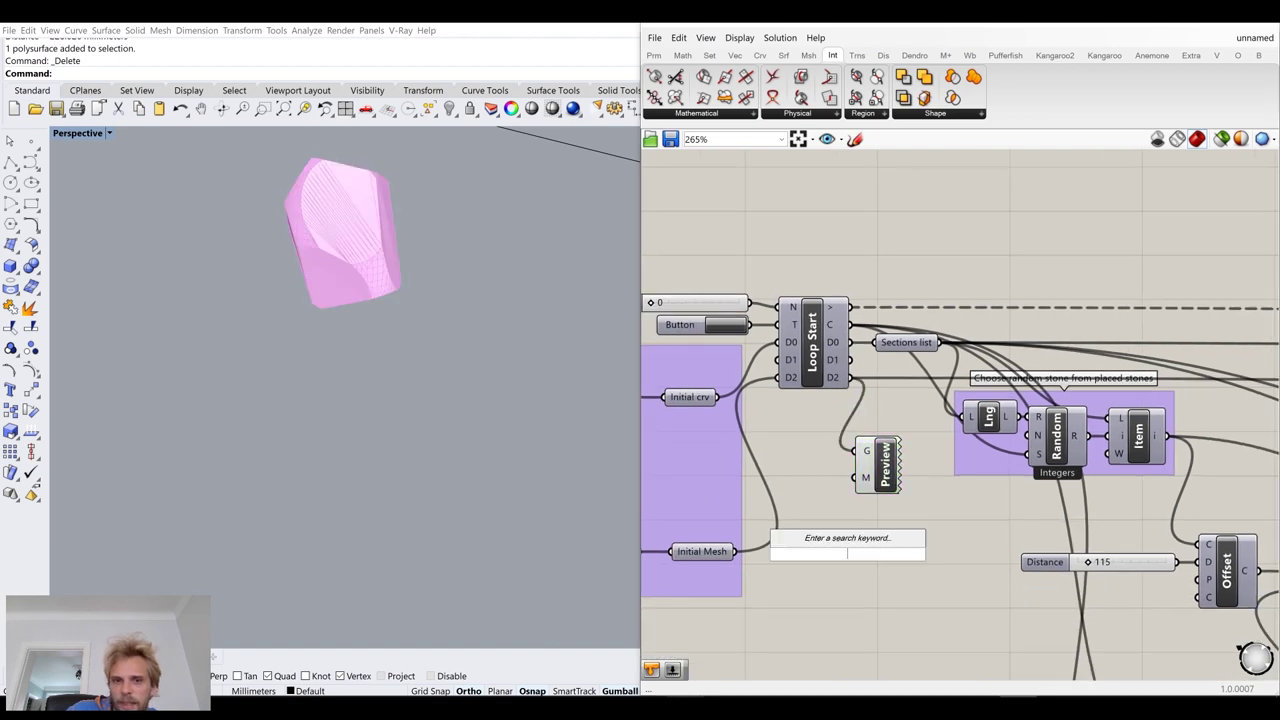
text(swa)
click(822, 479)
scroll(867, 562, up, 3)
drag(903, 546, 846, 426)
click(872, 544)
drag(975, 525, 1020, 555)
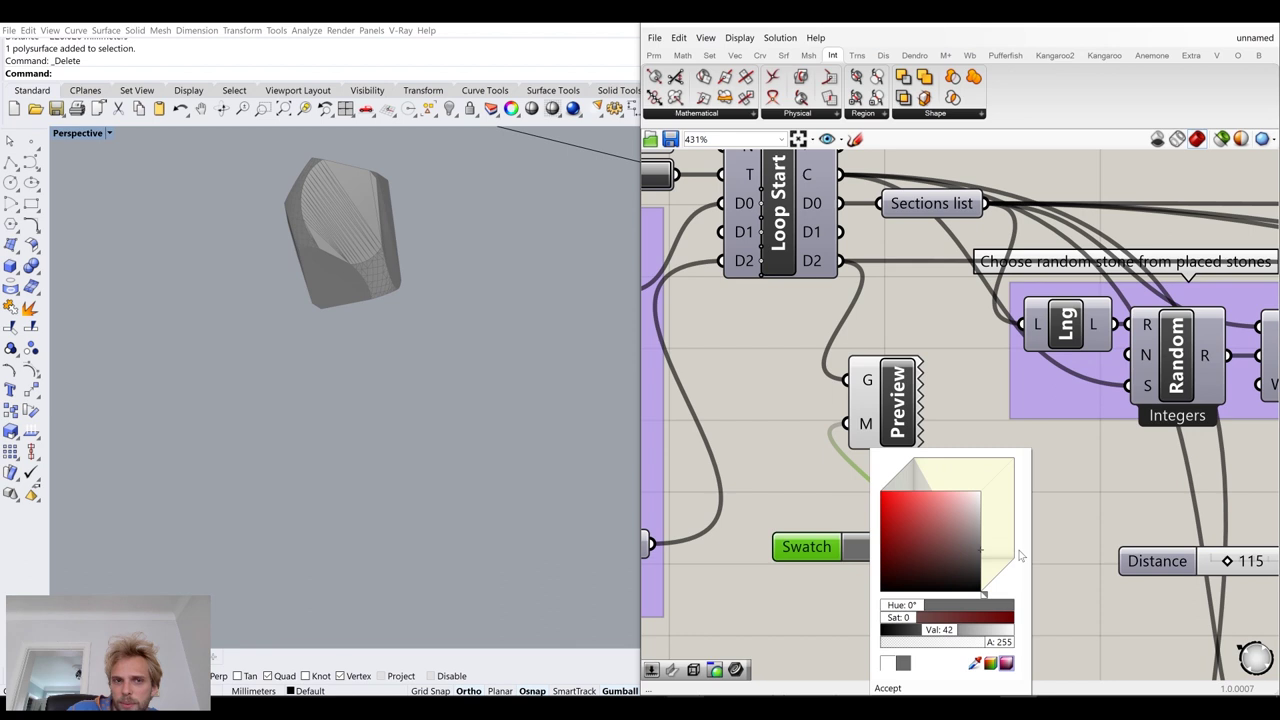
mouse_move(983, 598)
mouse_down()
mouse_move(1001, 575)
mouse_move(992, 588)
mouse_up()
mouse_move(926, 537)
mouse_down()
mouse_move(923, 527)
mouse_move(921, 548)
mouse_up()
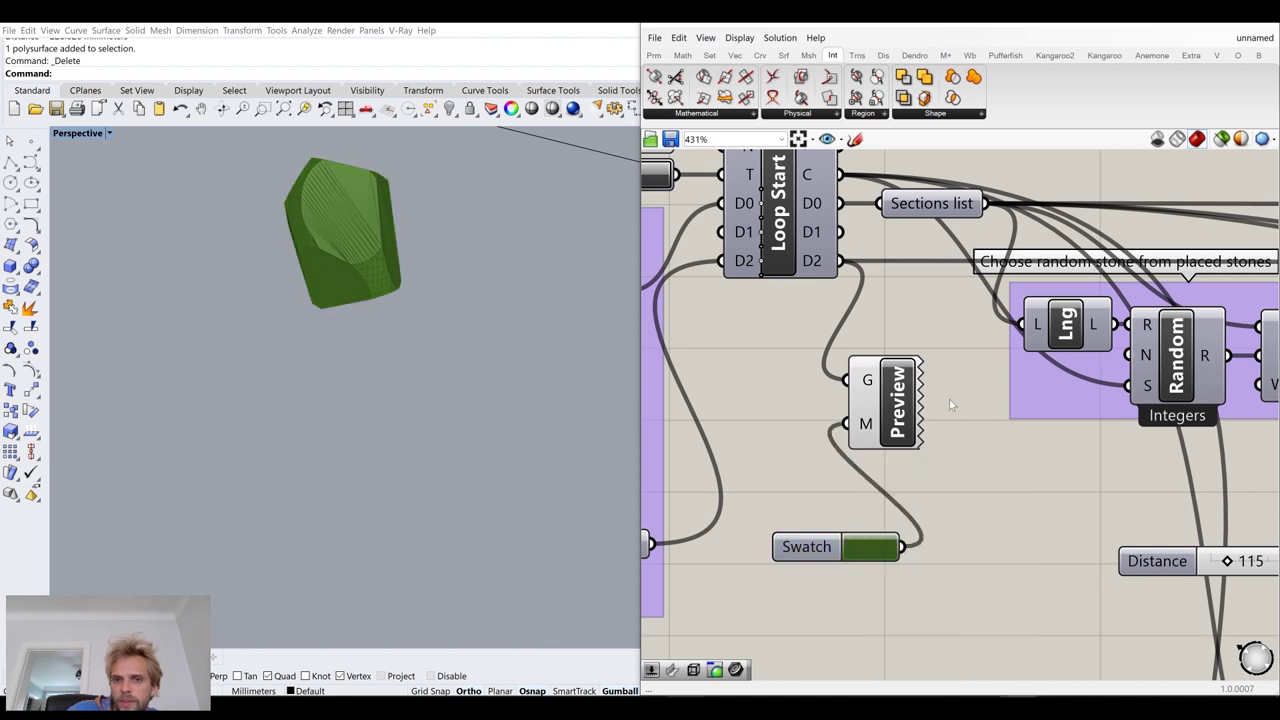
Move the swatch beside the Custom Preview, hide the preview mesh edges and check the green stone in the Perspective viewport
drag(804, 538, 714, 415)
click(739, 37)
click(770, 247)
right_drag(352, 295, 340, 350)
scroll(895, 443, down, 5)
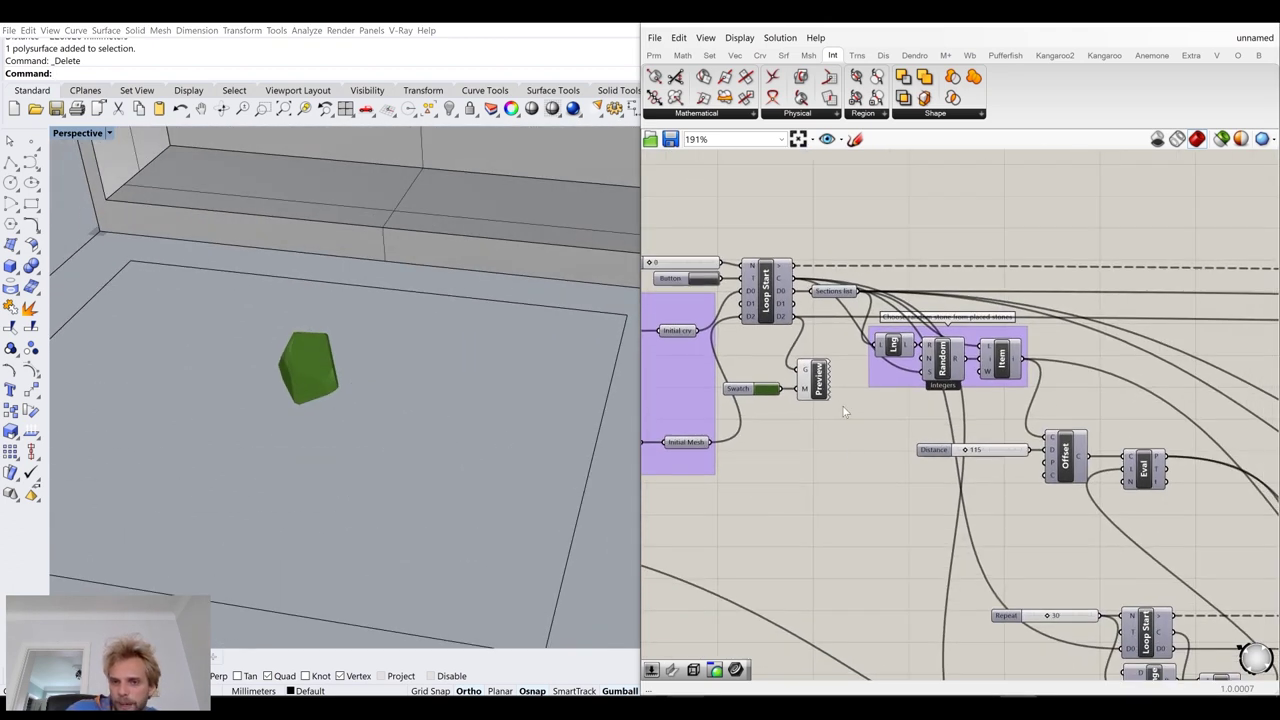
Move the Custom Preview and its Colour Swatch together to the area below the mesh Filter, past the Transform component
click(813, 388)
drag(812, 391, 857, 439)
click(880, 487)
scroll(897, 477, down, 5)
right_drag(956, 480, 866, 355)
scroll(777, 350, up, 1)
drag(802, 369, 1123, 508)
scroll(754, 321, down, 3)
click(1100, 485)
scroll(1110, 495, up, 6)
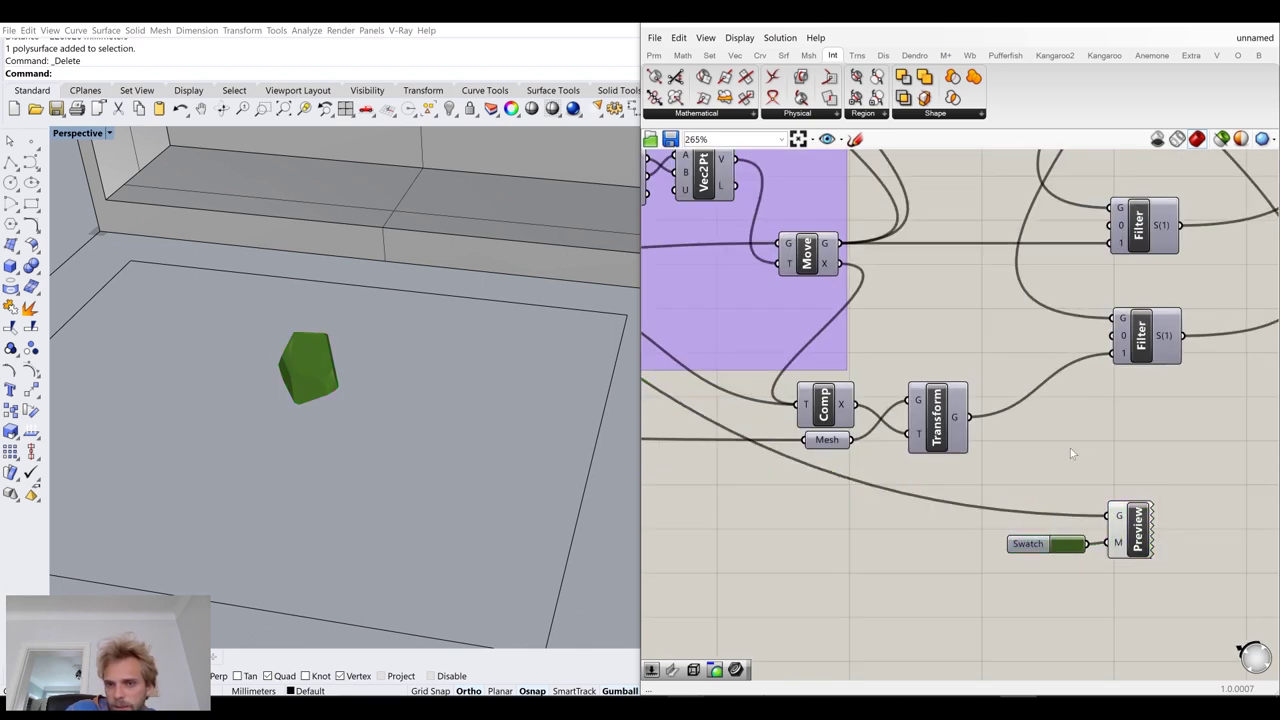
Connect the Transform component's G output to the Custom Preview's G input and set its Colour Swatch to white
drag(967, 420, 1116, 525)
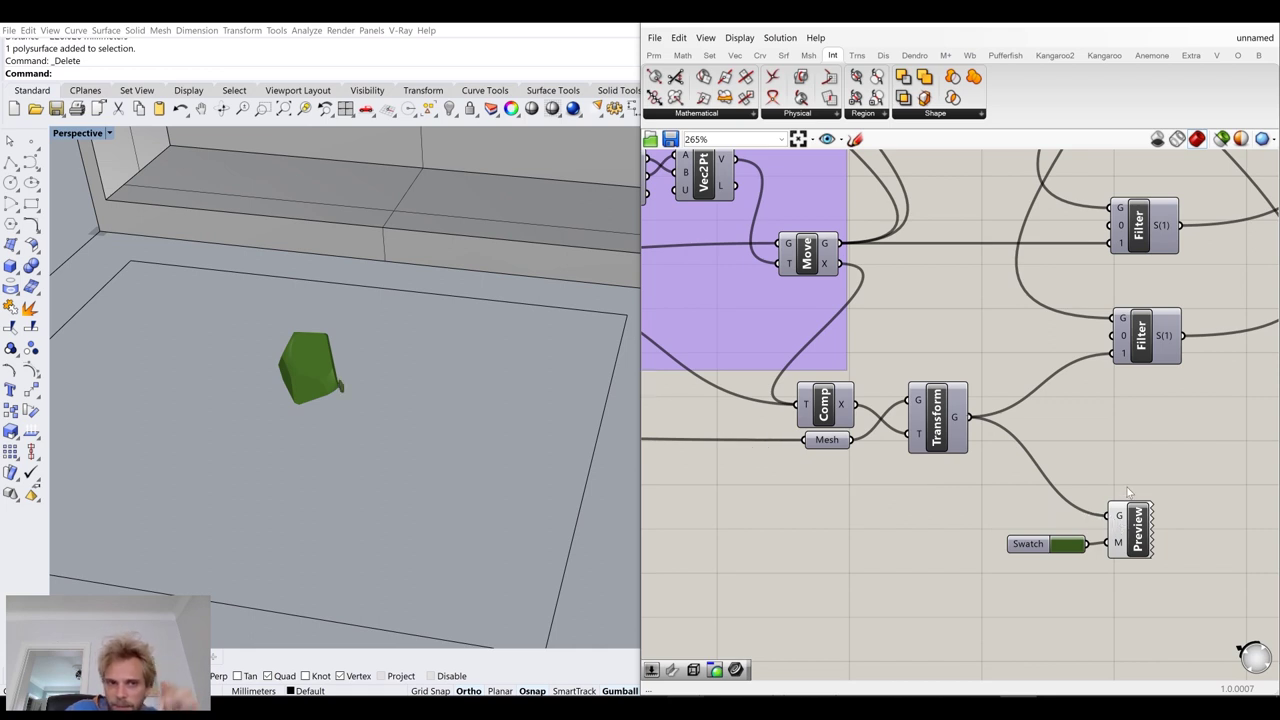
scroll(352, 365, up, 10)
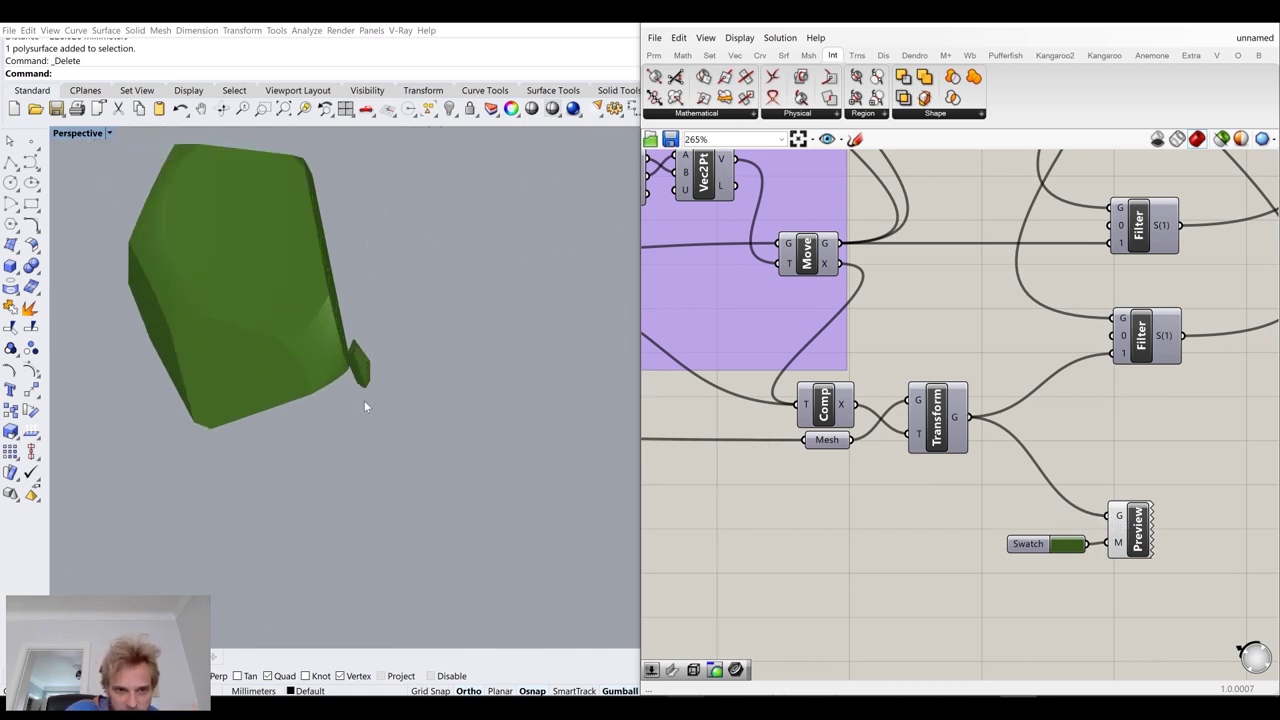
click(1052, 546)
mouse_move(1100, 552)
mouse_down()
mouse_move(1191, 483)
mouse_move(1197, 496)
mouse_up()
click(890, 530)
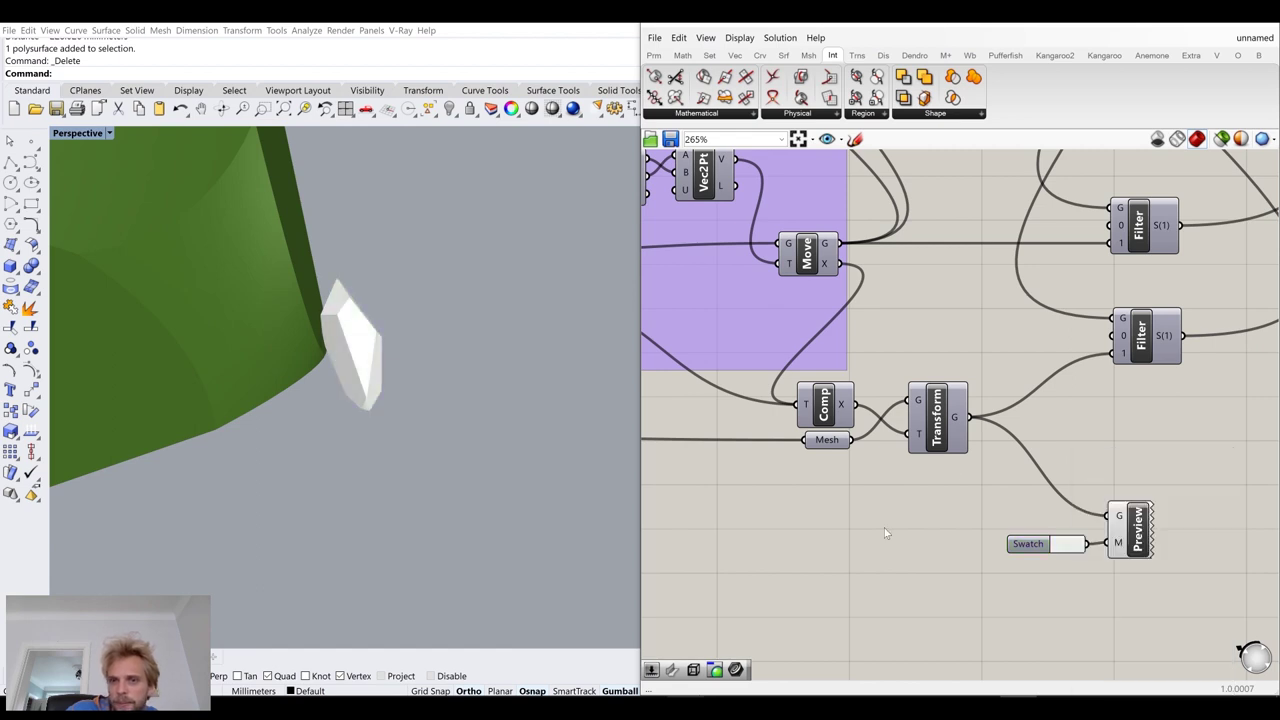
Inspect how the white preview stone sits against the green stone in the Perspective viewport
scroll(904, 515, down, 4)
scroll(314, 367, down, 6)
scroll(313, 371, up, 4)
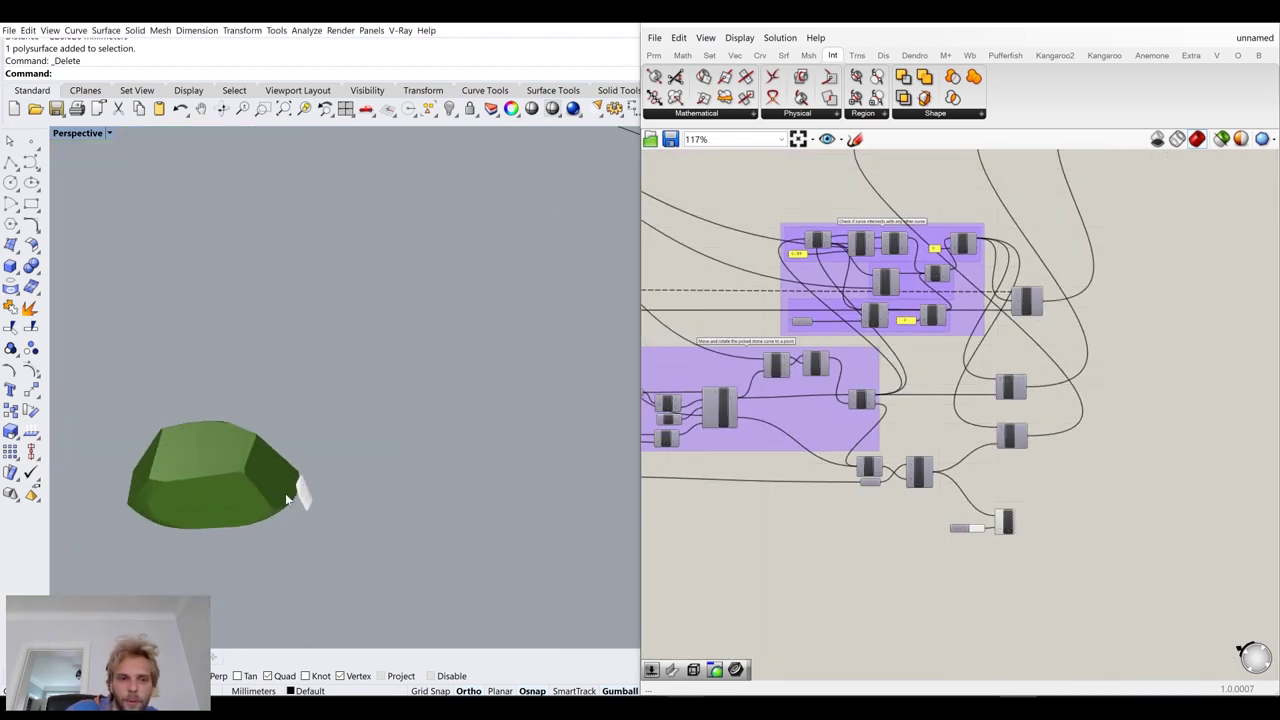
scroll(1007, 427, down, 5)
scroll(760, 300, up, 10)
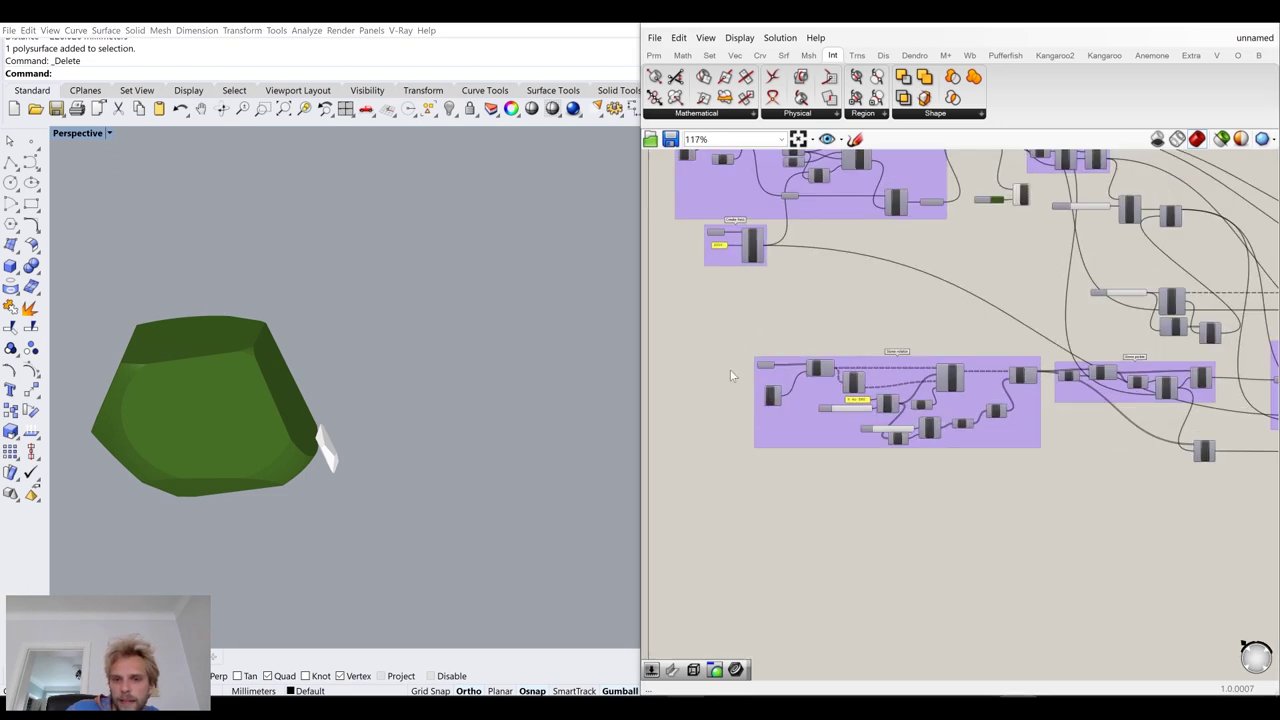
scroll(273, 363, down, 2)
scroll(244, 376, down, 6)
right_drag(244, 376, 380, 397)
shift+right_drag(451, 415, 380, 305)
Add two Brep parameters beside the Stone rotator group and name the upper one "Stones big"
right_drag(792, 314, 890, 345)
double_click(758, 358)
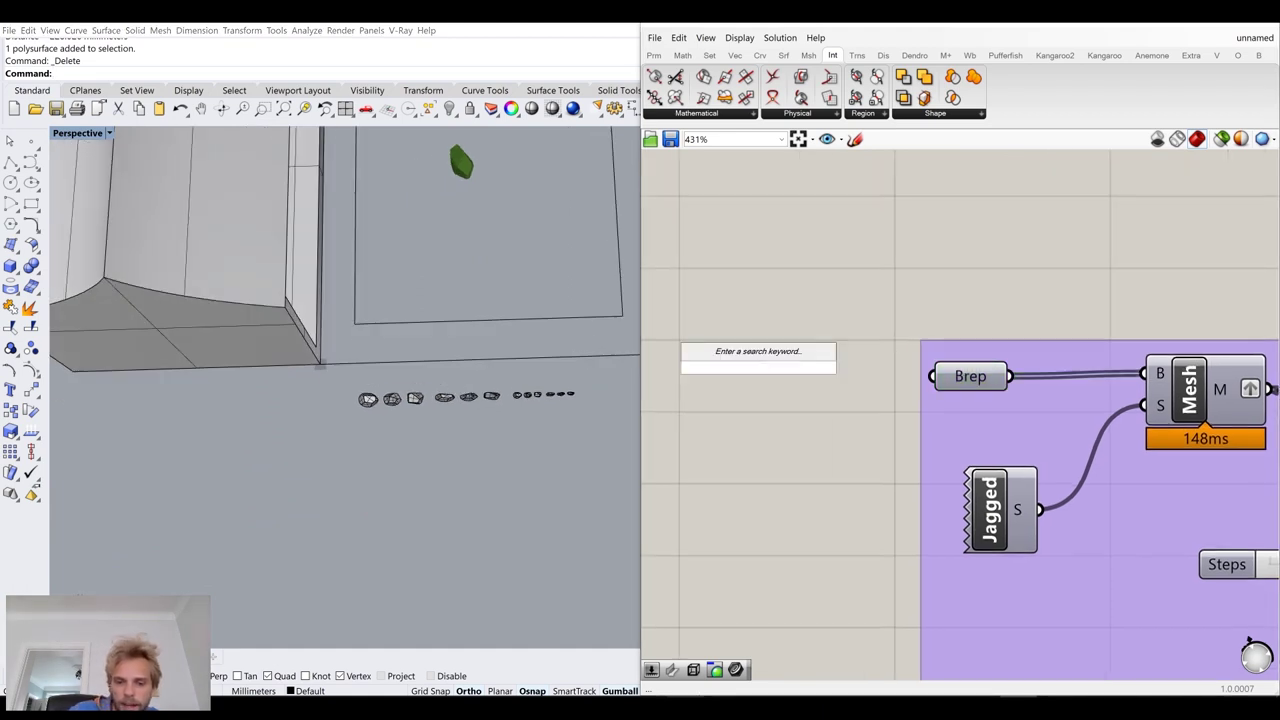
text(brep)
click(754, 358)
drag(759, 367, 738, 415)
right_click(736, 328)
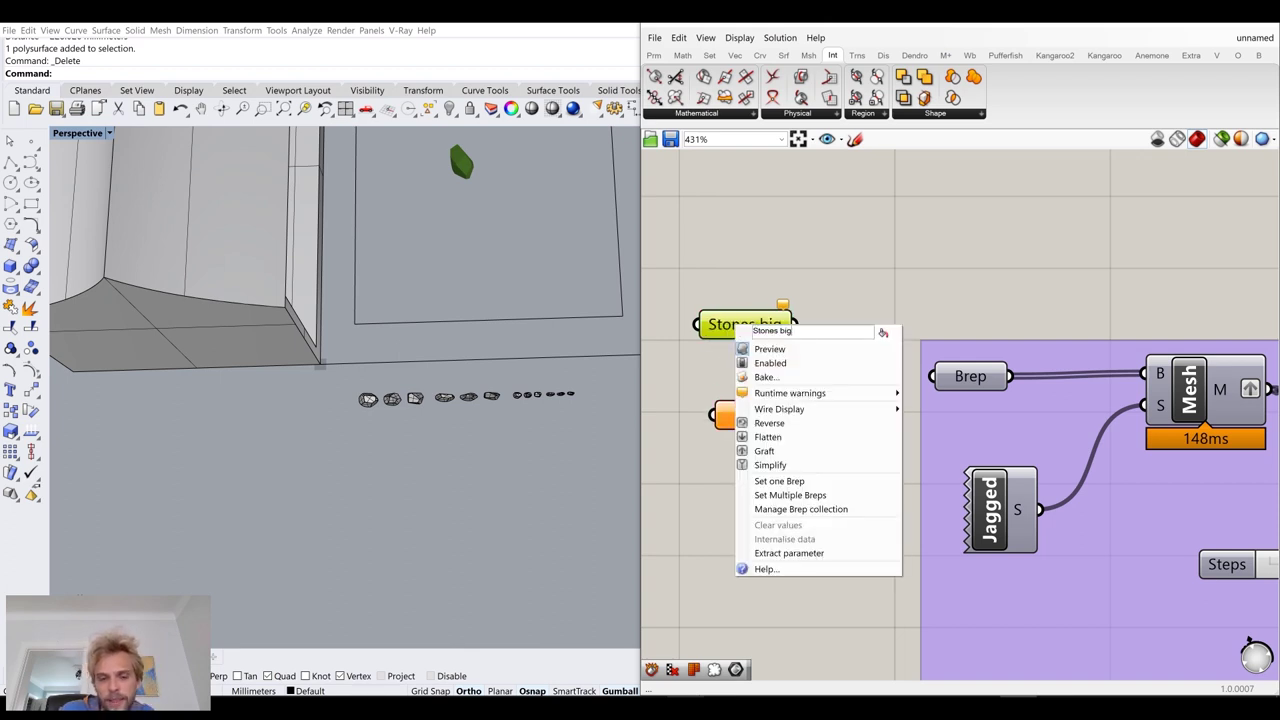
click(717, 295)
Rename the lower Brep parameter "Stones small"
click(740, 414)
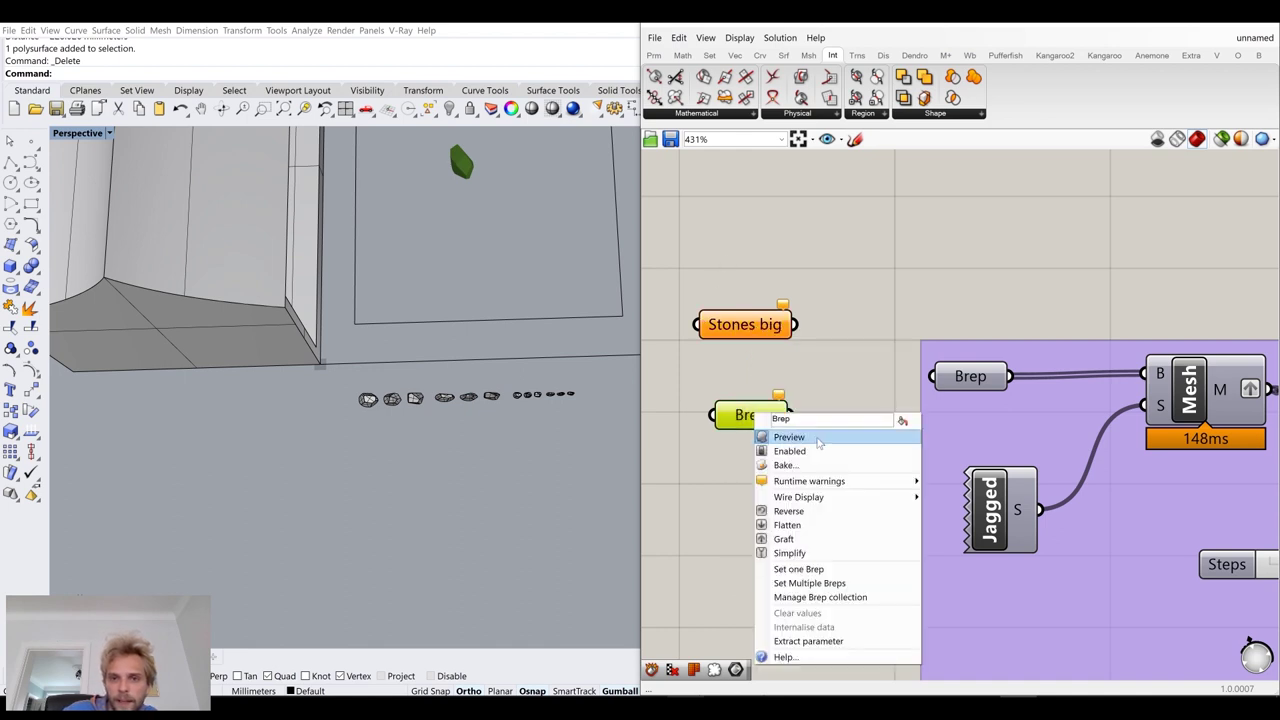
right_click(733, 418)
text(Stones smal)
click(844, 324)
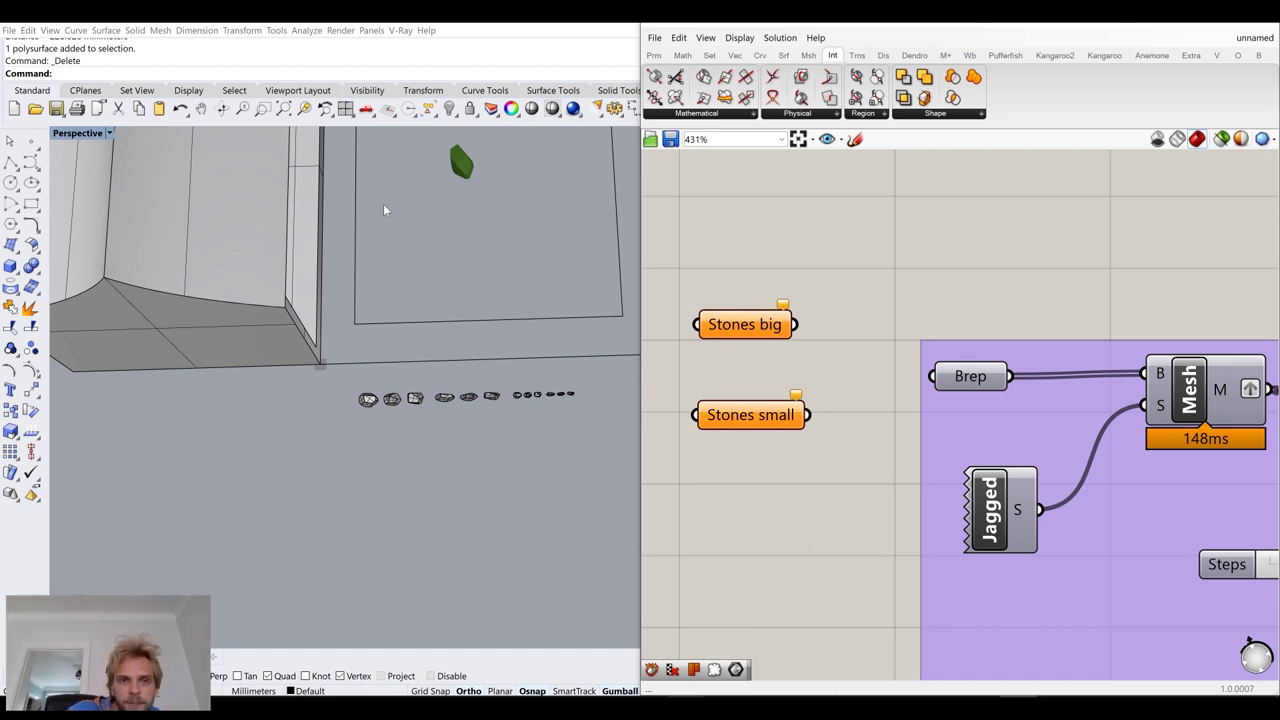
Reference the six larger stone polysurfaces from the Rhino scene in the Stones big parameter
shift+right_drag(491, 191, 462, 262)
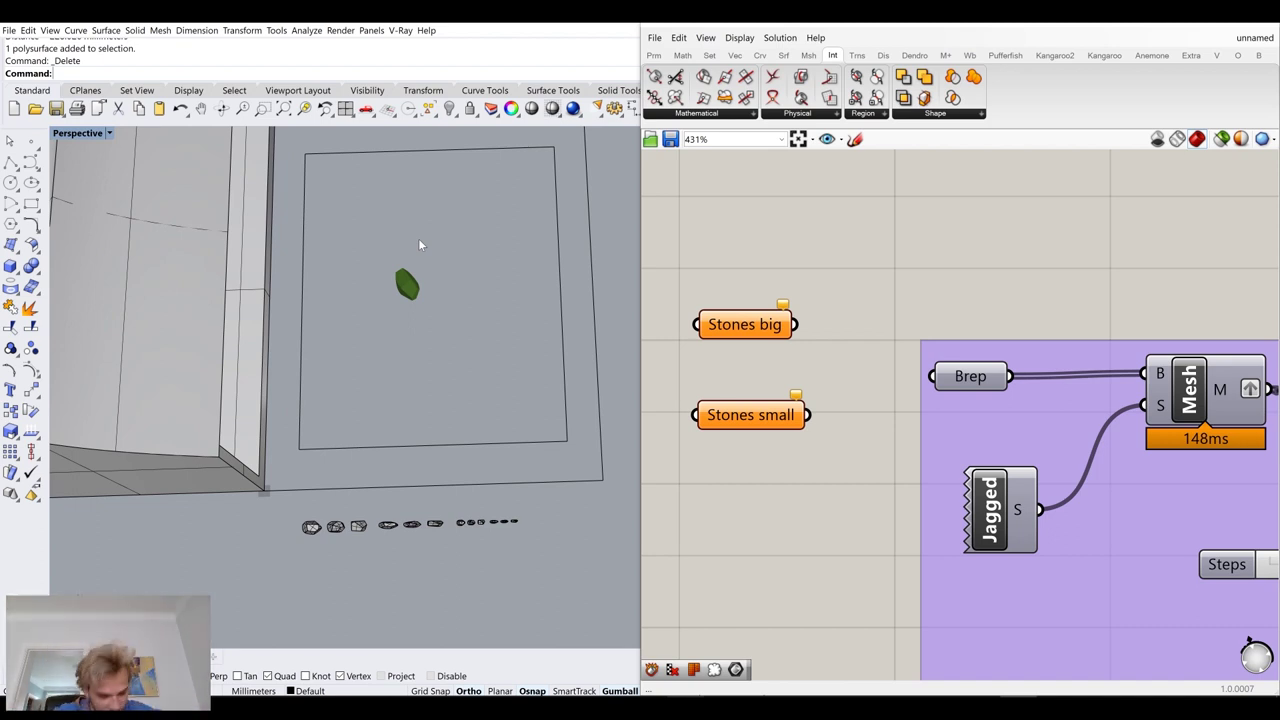
click(727, 326)
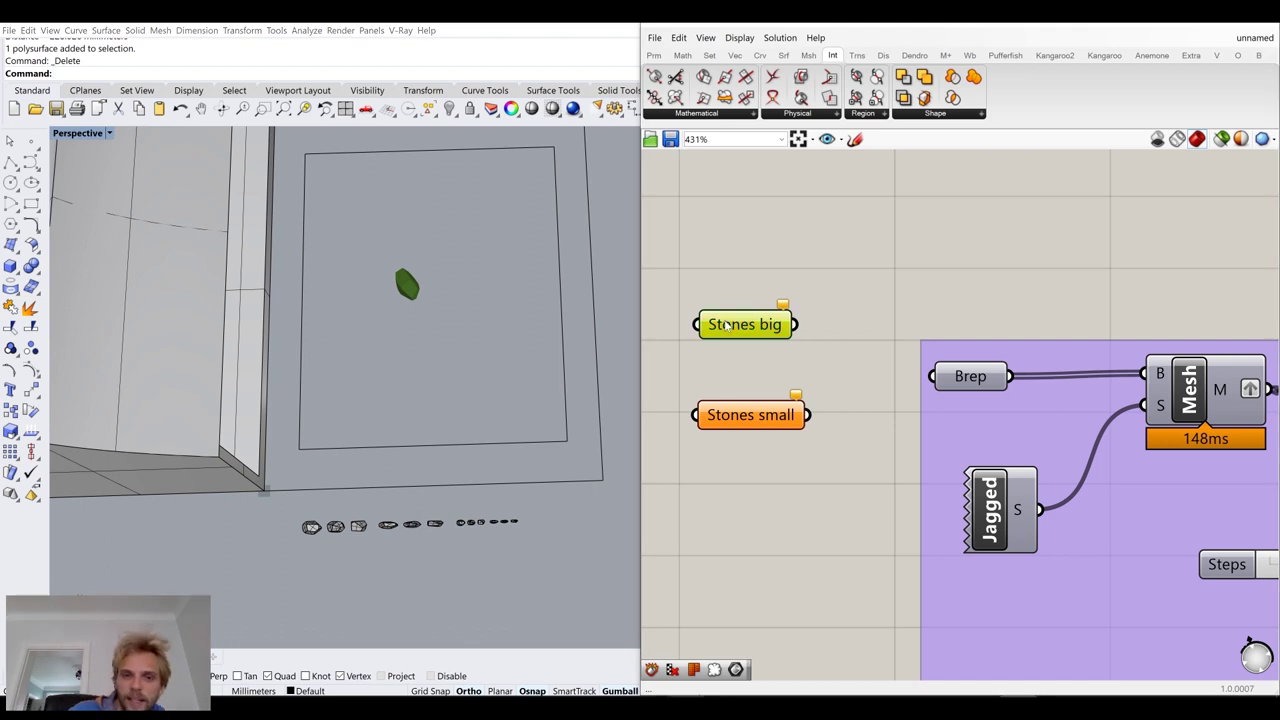
drag(274, 512, 275, 512)
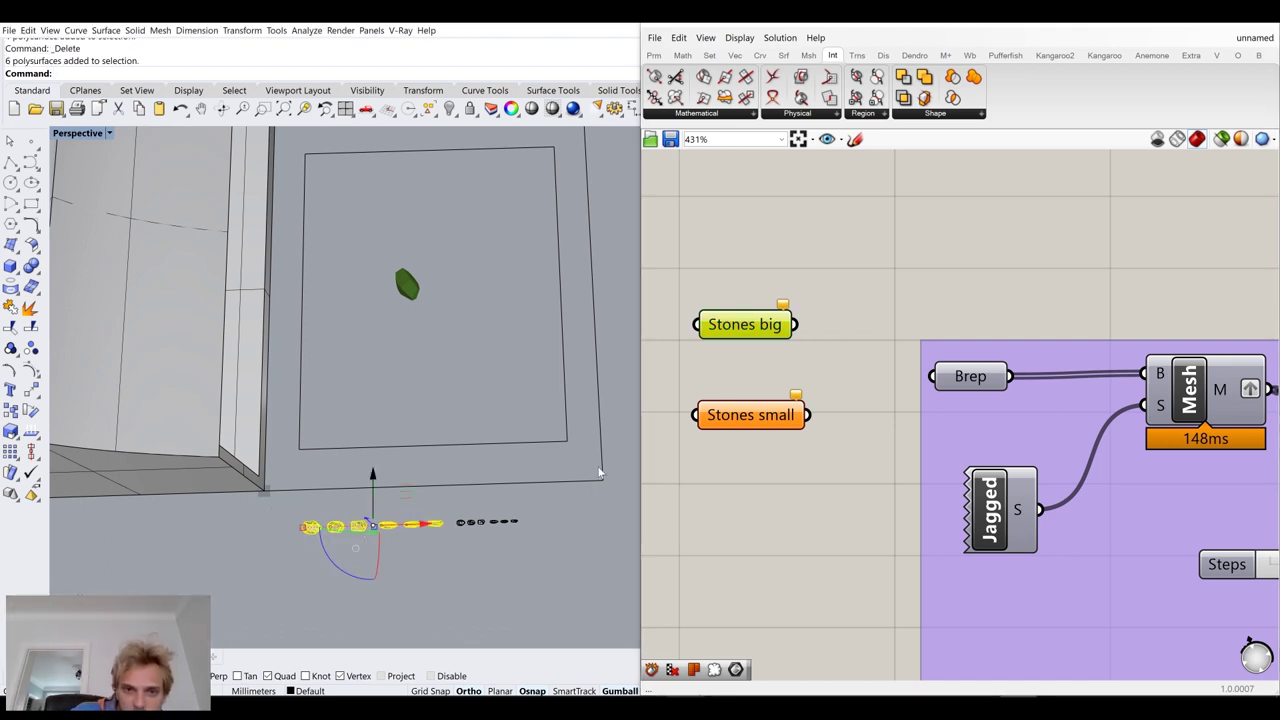
scroll(359, 556, up, 5)
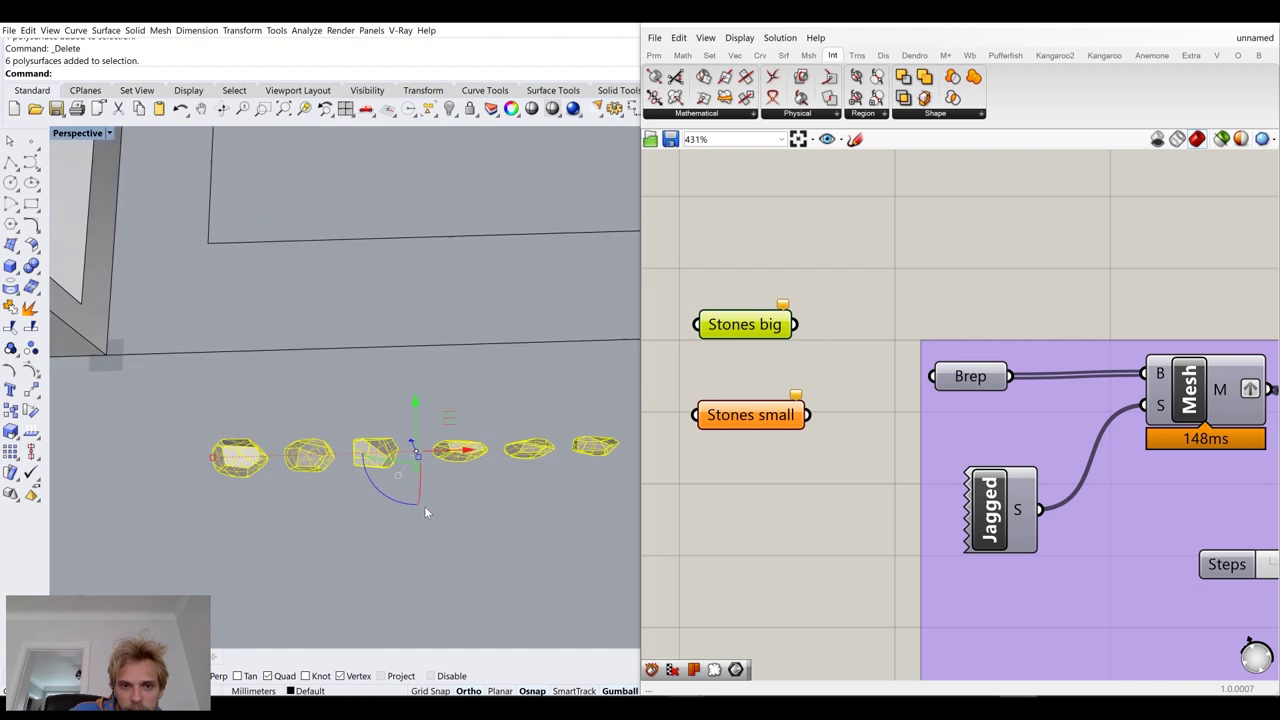
right_click(724, 334)
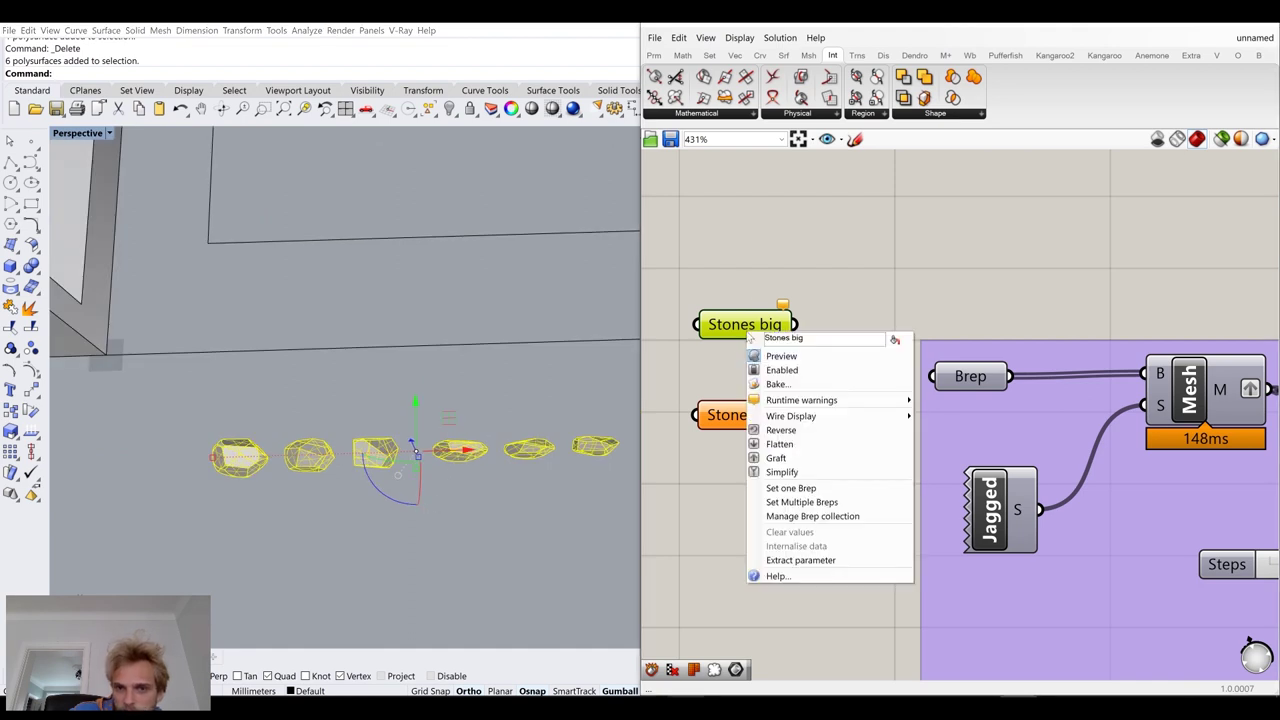
click(790, 506)
Reference the six smaller stone polysurfaces from the Rhino scene in the Stones small parameter
scroll(503, 492, down, 3)
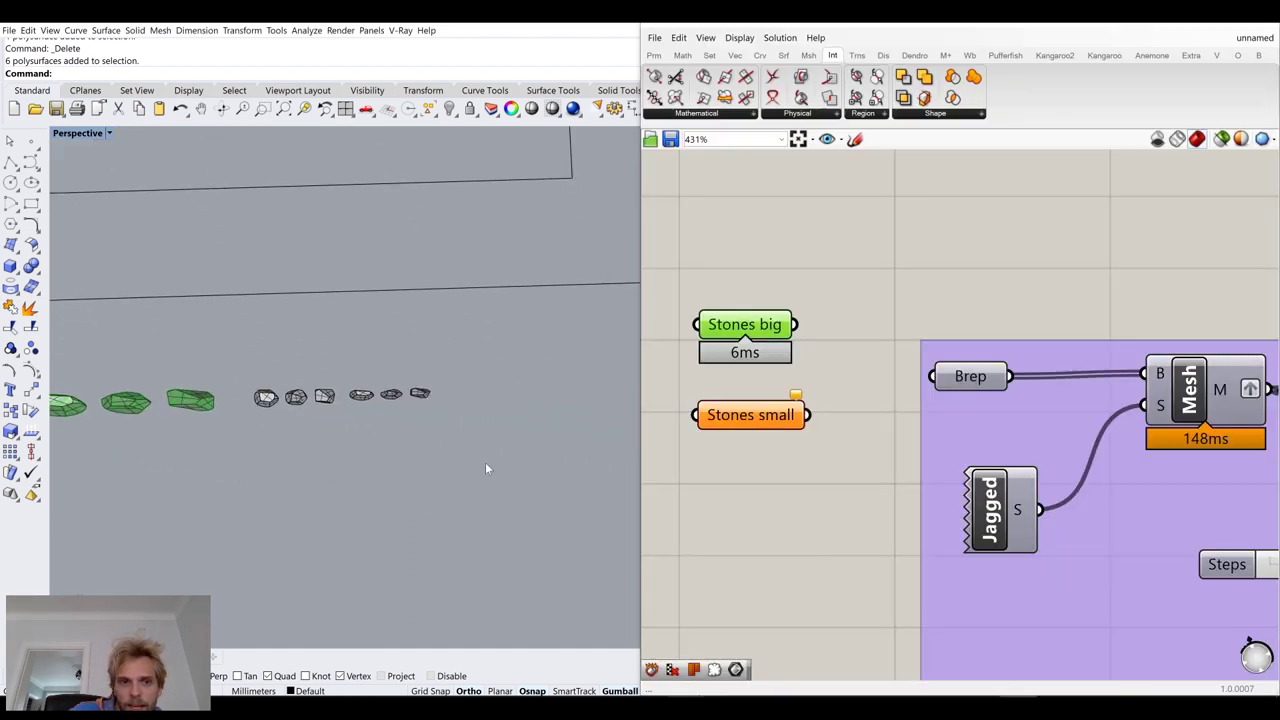
drag(244, 377, 245, 379)
click(750, 415)
right_click(752, 417)
click(818, 591)
click(842, 483)
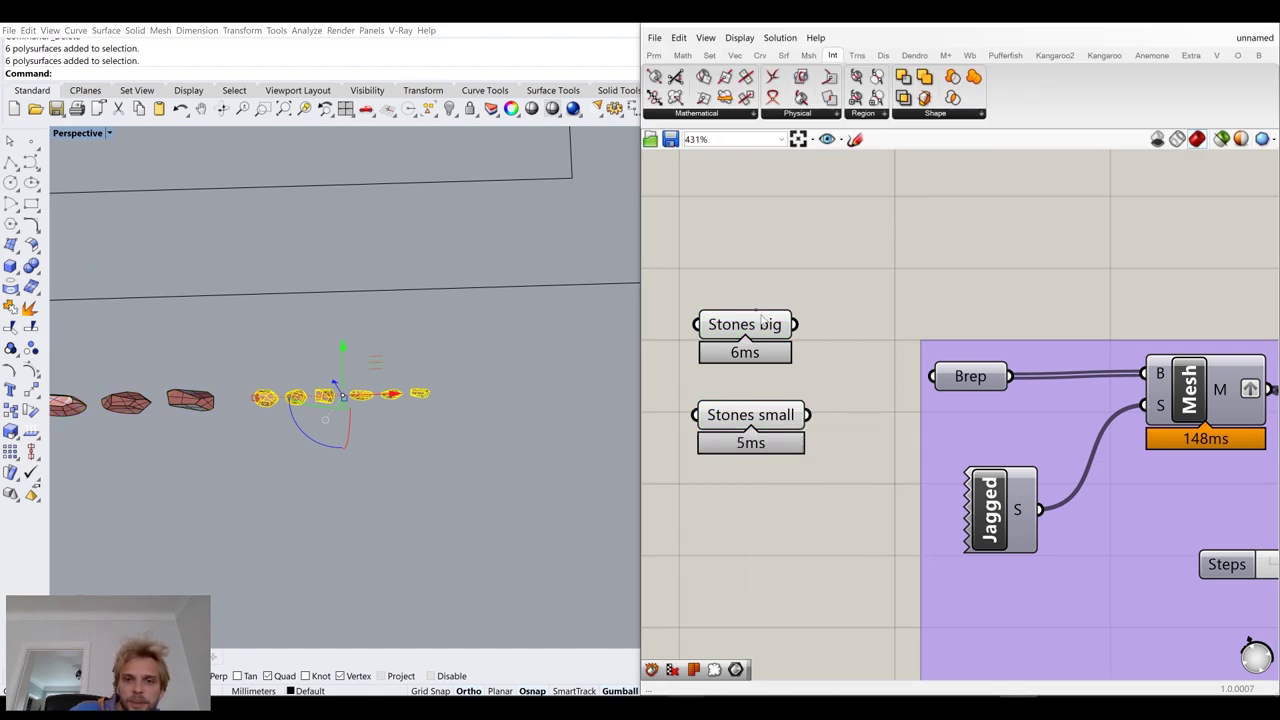
Hide all twelve source stone polysurfaces in the Rhino scene
click(456, 465)
scroll(457, 438, down, 5)
drag(488, 448, 53, 383)
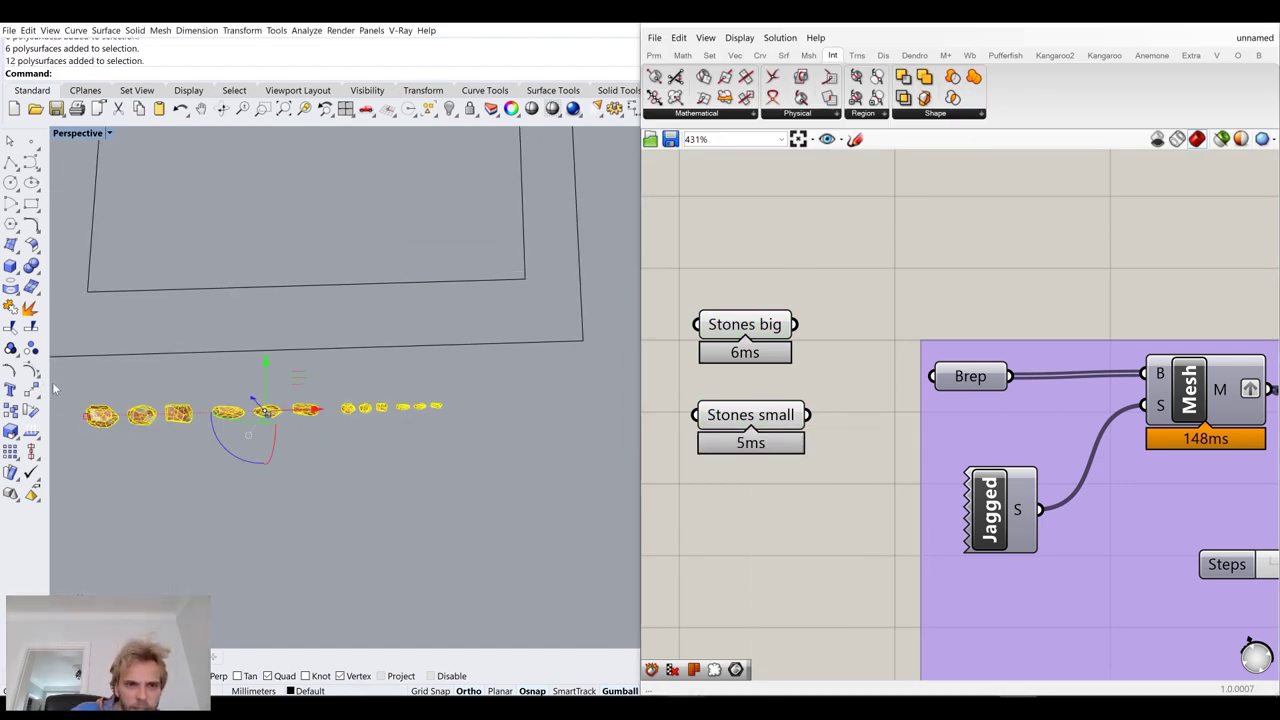
key(ctrl+h)
Create a planar surface from the inner boundary rectangle with PlanarSrf
right_drag(76, 424, 237, 312)
scroll(240, 452, up, 2)
scroll(266, 383, up, 3)
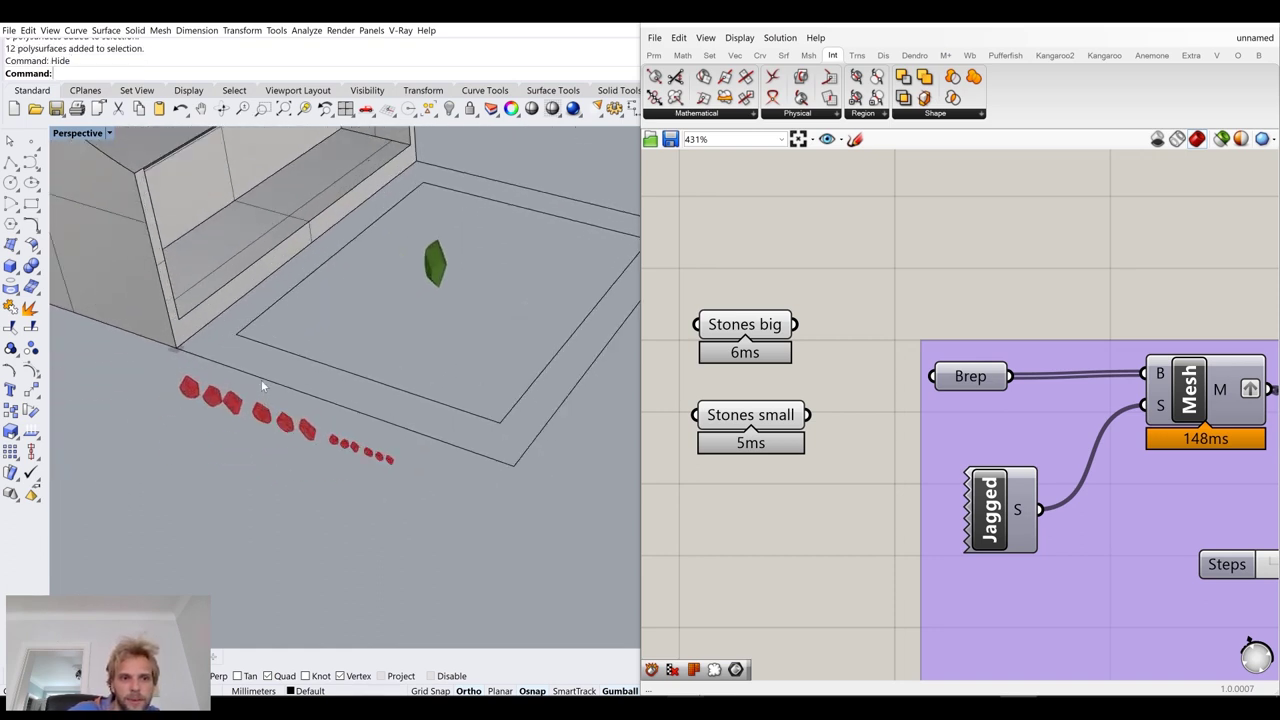
click(316, 352)
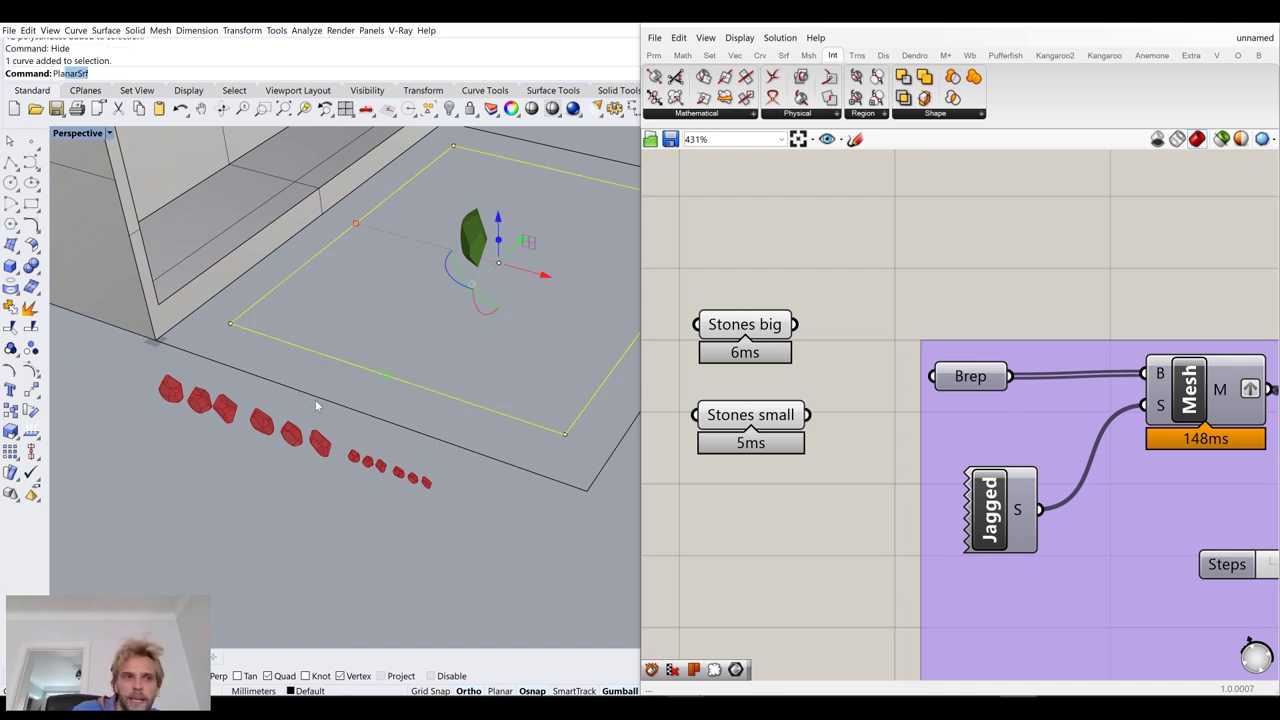
key(Return)
Lower the inner planar surface slightly below its boundary rectangle and check the gap
right_drag(454, 518, 336, 311)
click(336, 311)
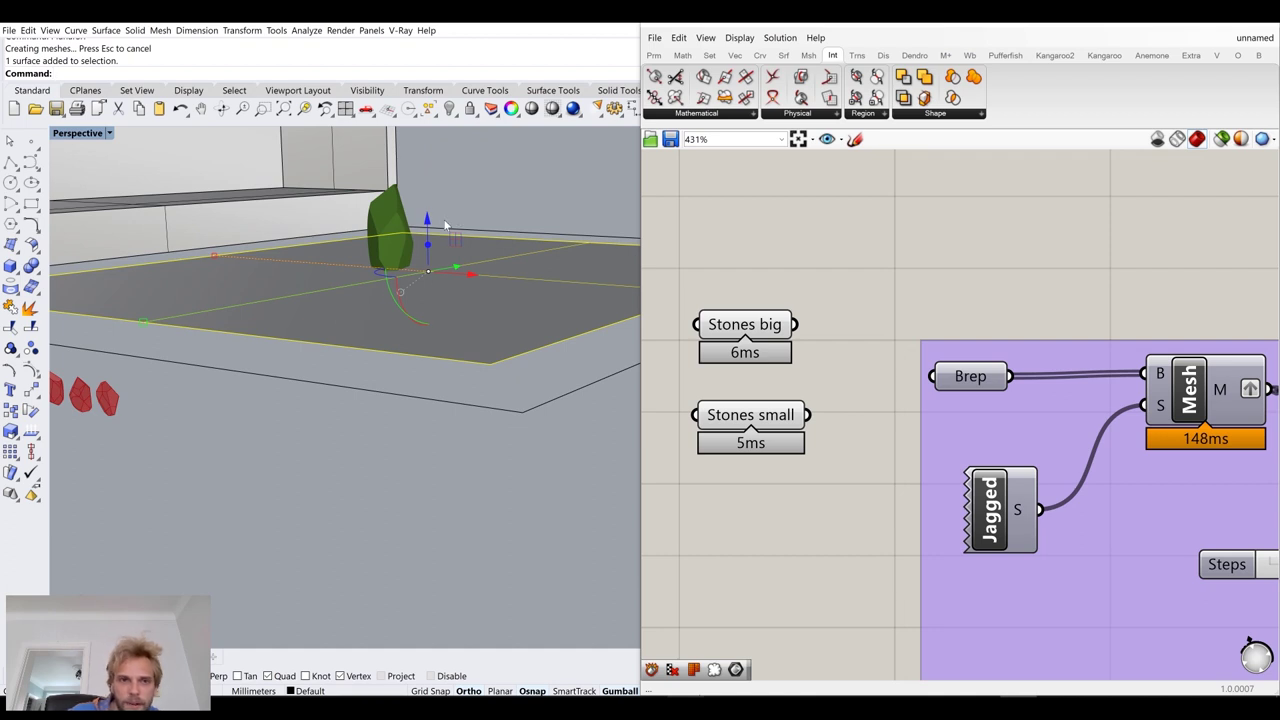
drag(427, 222, 444, 230)
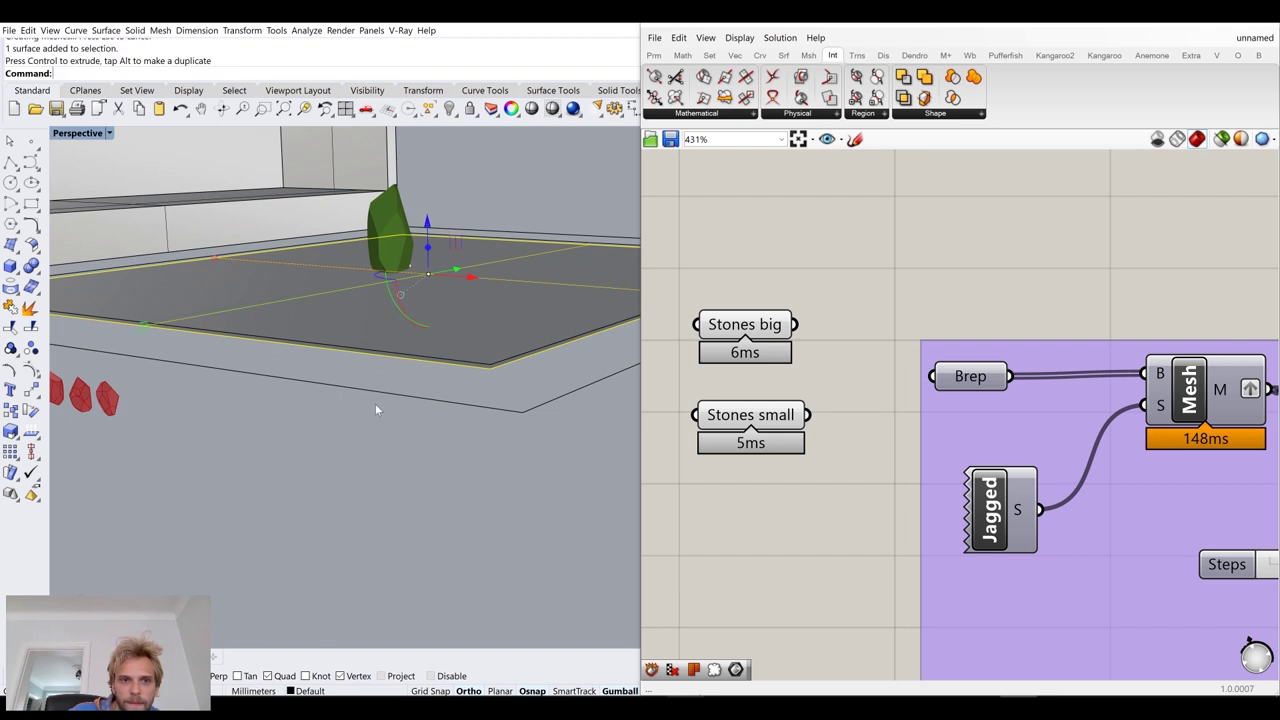
scroll(478, 350, up, 2)
click(466, 358)
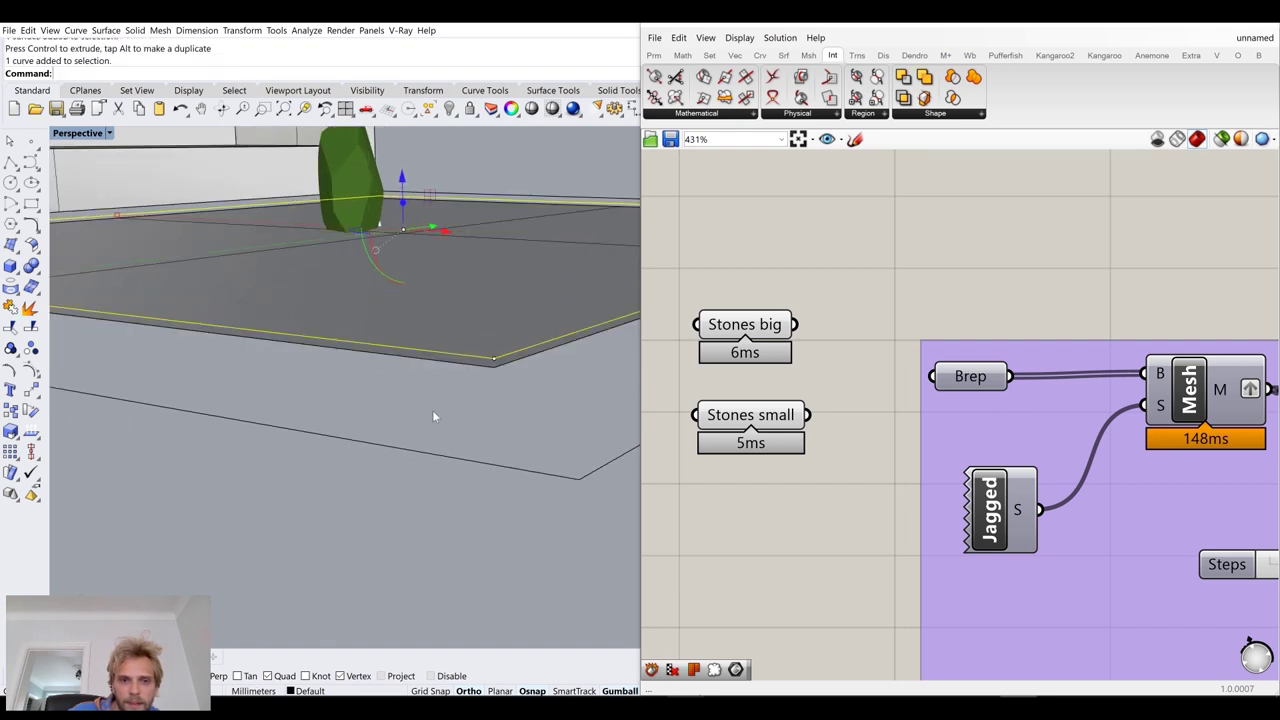
scroll(426, 439, down, 3)
key(Escape)
Create a frame-shaped planar surface between the outer and inner boundary rectangles with PlanarSrf
click(416, 354)
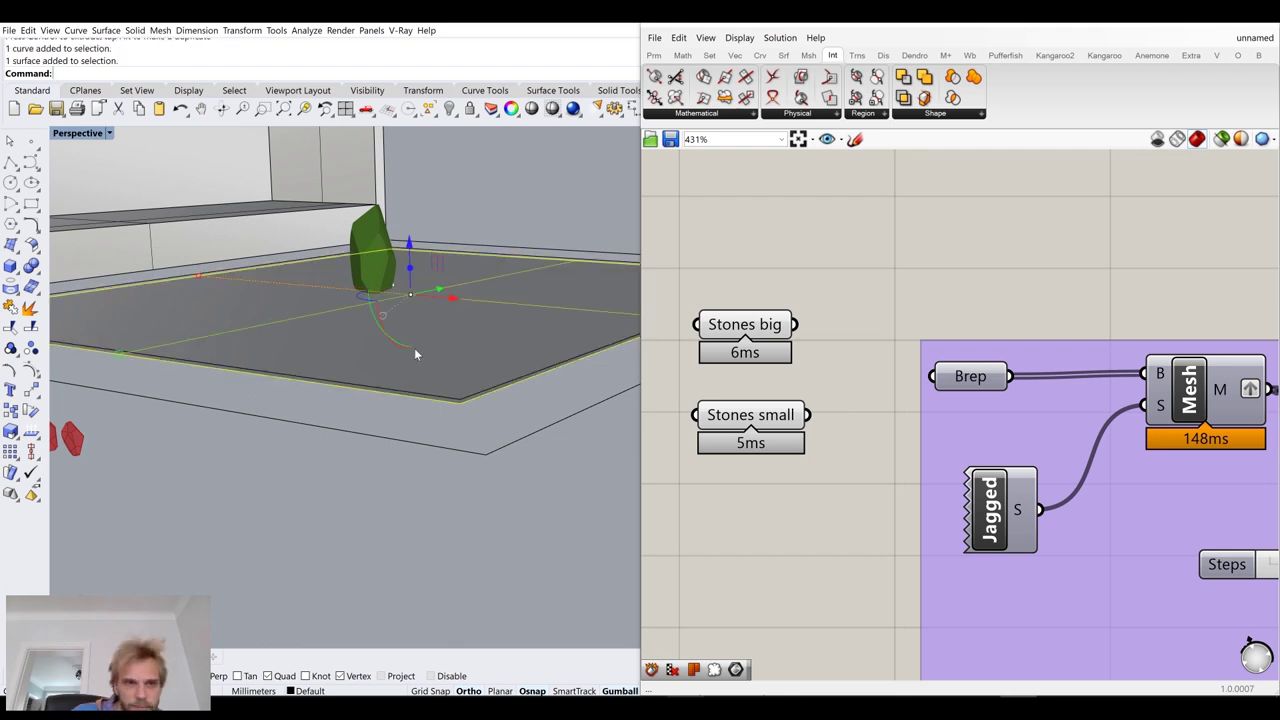
right_drag(366, 325, 408, 284)
click(291, 403)
shift+click(399, 342)
right_click(399, 342)
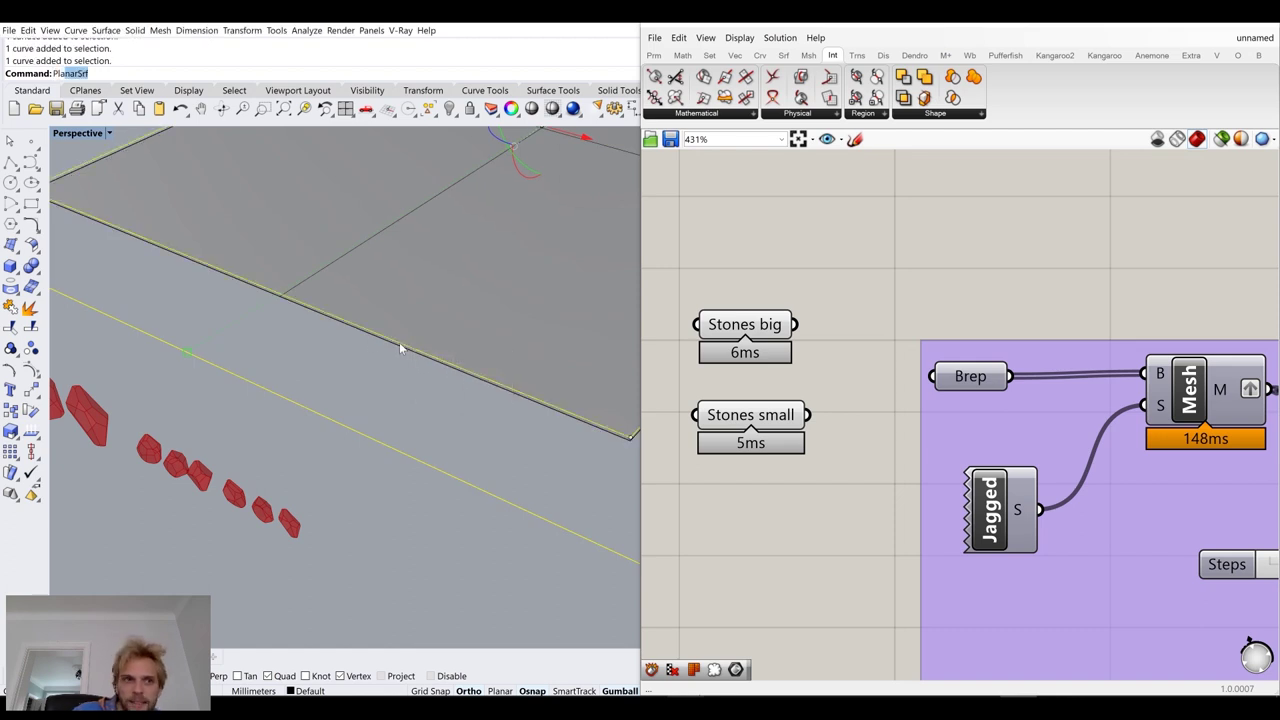
key(Return)
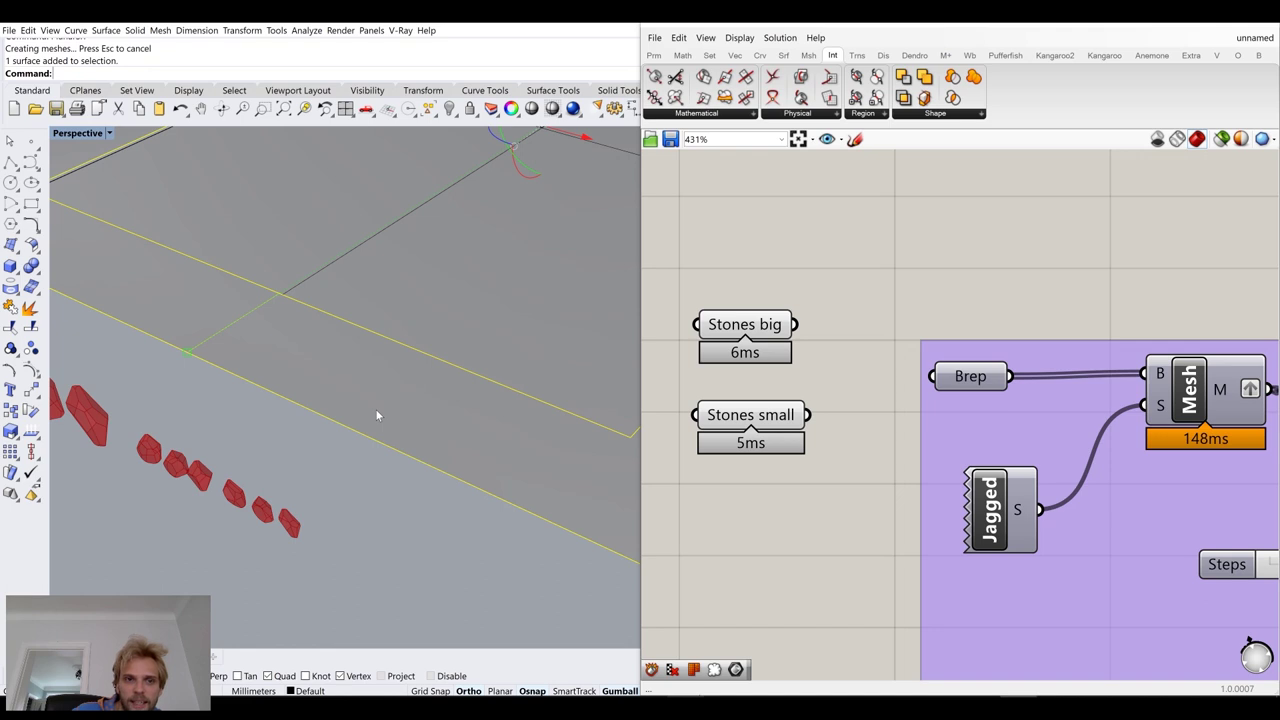
Try raising the frame surface slightly above the ground curves, and undo the move
scroll(360, 406, down, 3)
drag(423, 248, 423, 240)
click(478, 488)
right_drag(512, 446, 483, 440)
scroll(301, 297, up, 5)
right_drag(300, 297, 277, 397)
scroll(273, 385, down, 1)
key(ctrl+z)
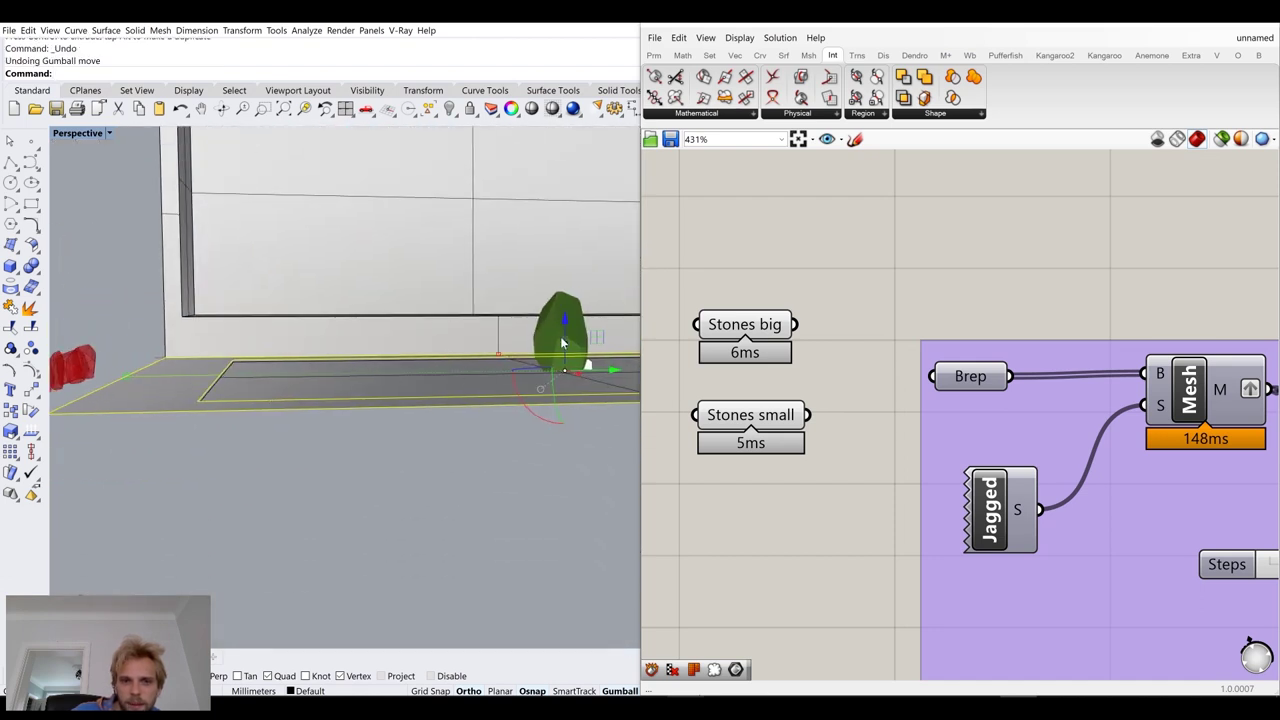
Raise the frame surface by a very small amount above the boundary rectangles
drag(566, 316, 566, 311)
click(417, 499)
right_drag(400, 480, 276, 410)
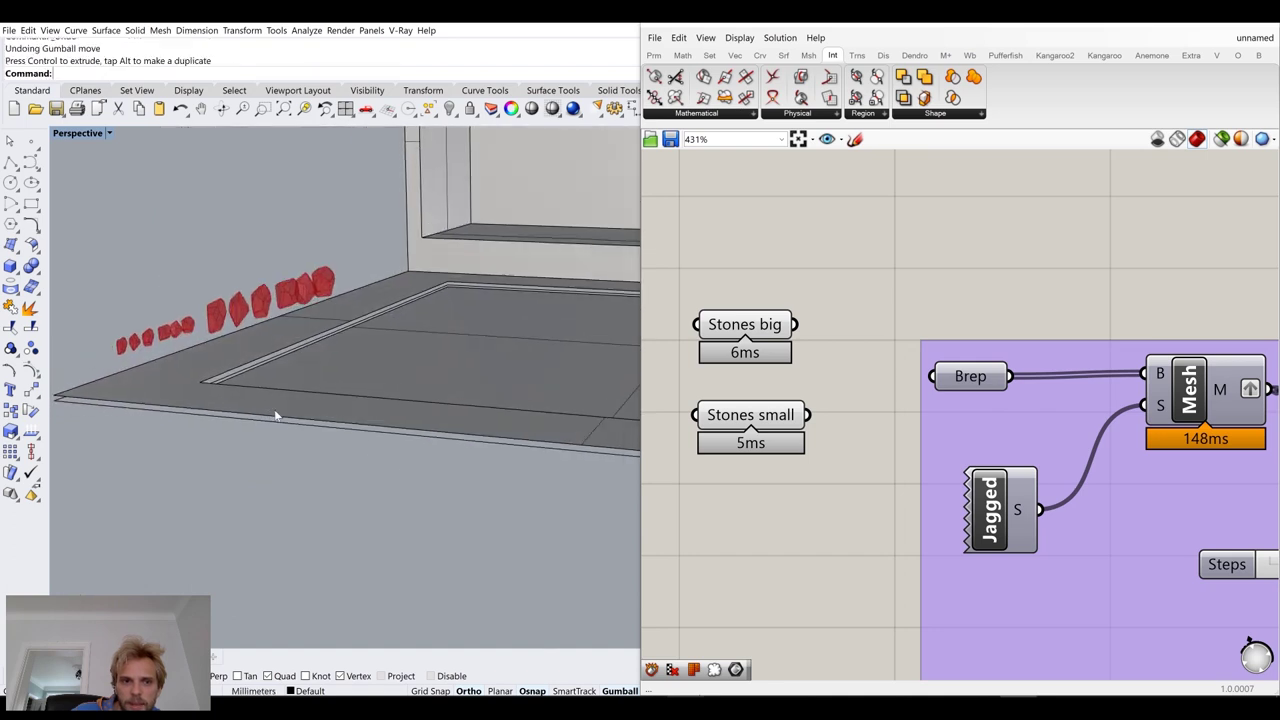
Duplicate the borders of the frame and inner surfaces with DupBorder and delete the unneeded curves
scroll(221, 358, up, 2)
right_drag(222, 363, 251, 406)
text(DupE)
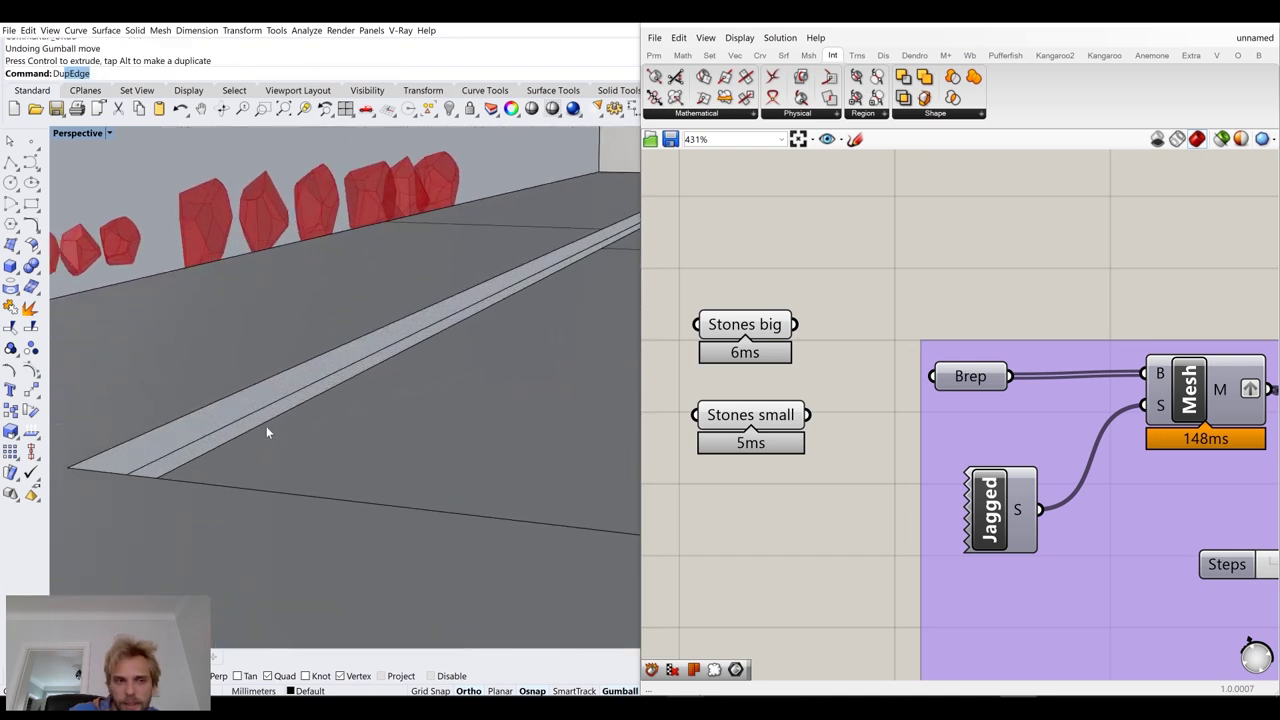
text(Border)
key(Return)
click(272, 354)
click(386, 420)
key(Return)
key(Escape)
ctrl+click(261, 381)
ctrl+click(291, 410)
key(Delete)
Build side faces between the frame's inner border and the lowered surface's border, and delete the helper curves
click(245, 398)
click(297, 418)
click(292, 405)
click(346, 440)
key(Return)
key(Return)
key(Return)
key(Delete)
Join the frame surface, the side faces and the lowered inner surface into one polysurface
click(345, 435)
shift+click(270, 396)
shift+click(271, 352)
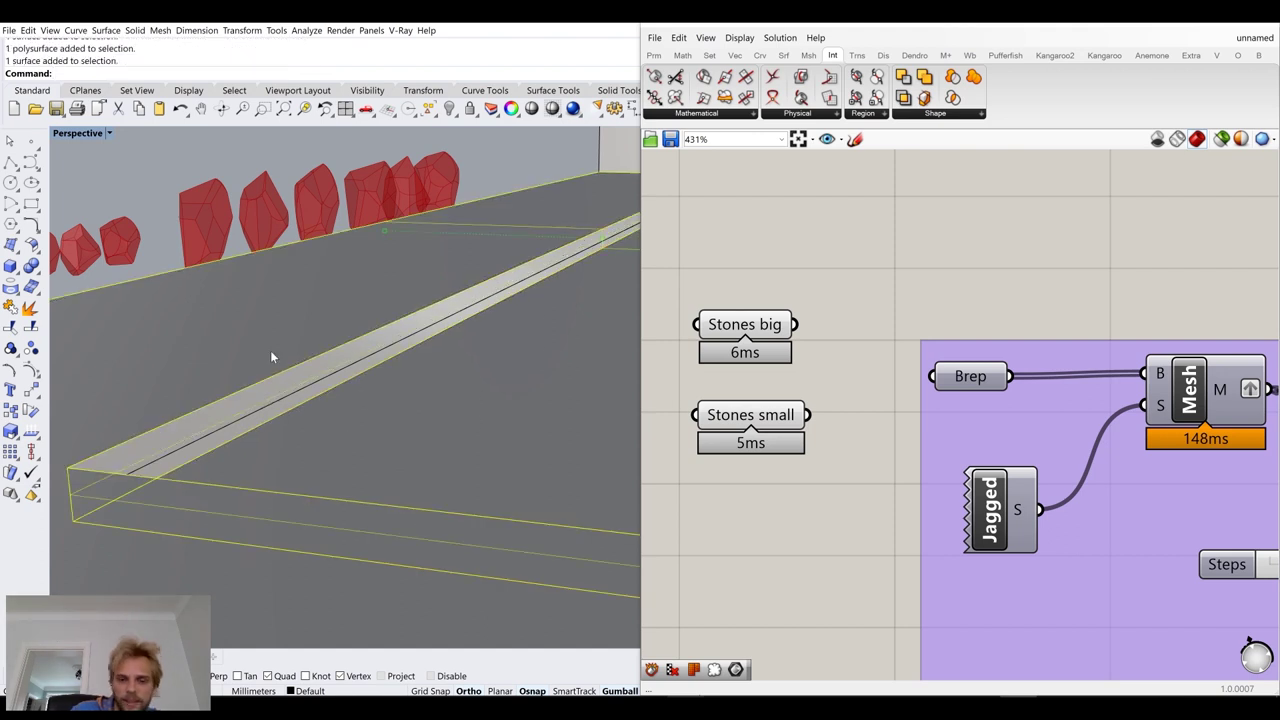
key(Return)
scroll(268, 351, down, 8)
key(Escape)
Examine the stones on the recessed ground in Arctic display mode and return the viewport to Shaded
right_drag(373, 366, 350, 345)
click(77, 135)
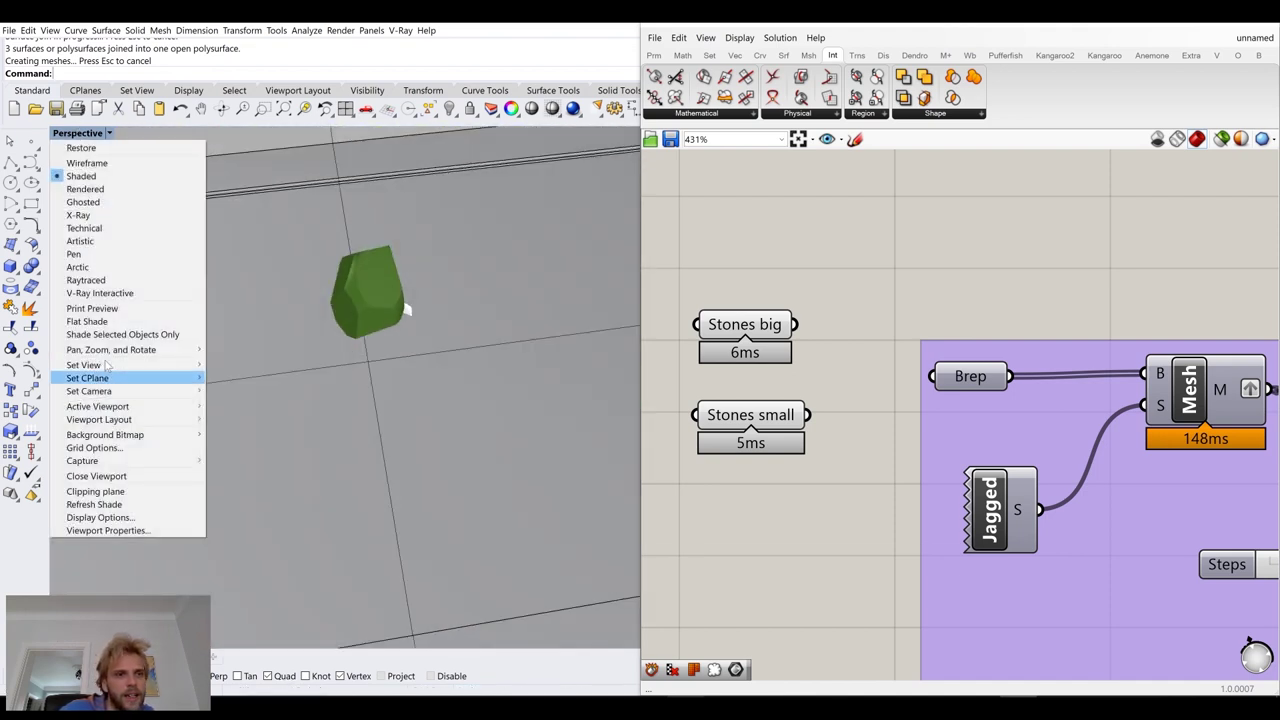
click(90, 266)
right_drag(321, 360, 280, 335)
shift+right_drag(475, 348, 330, 370)
scroll(373, 364, up, 2)
scroll(185, 412, down, 4)
shift+right_drag(185, 412, 345, 353)
click(80, 134)
click(92, 176)
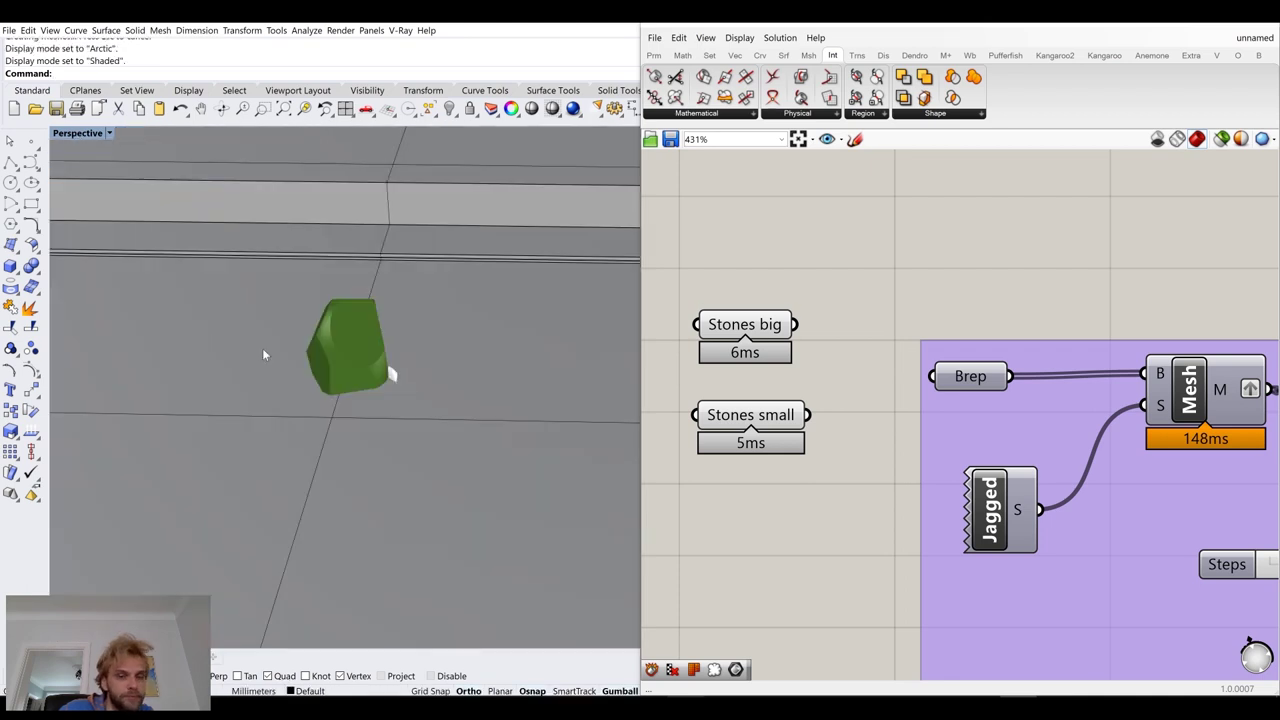
Move the Stones big parameter slightly and connect its output to the Brep parameter in the Stone rotator group
scroll(262, 348, down, 5)
shift+right_drag(211, 250, 268, 250)
right_drag(250, 225, 237, 254)
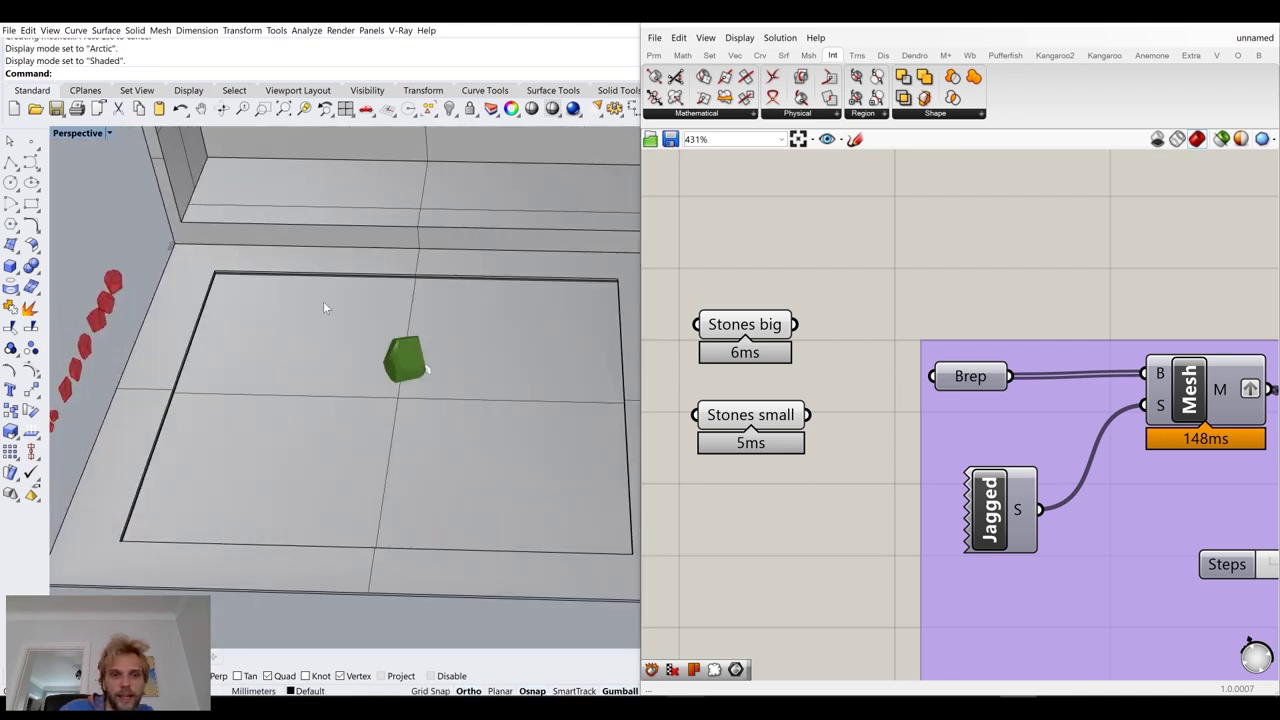
shift+right_drag(354, 350, 350, 305)
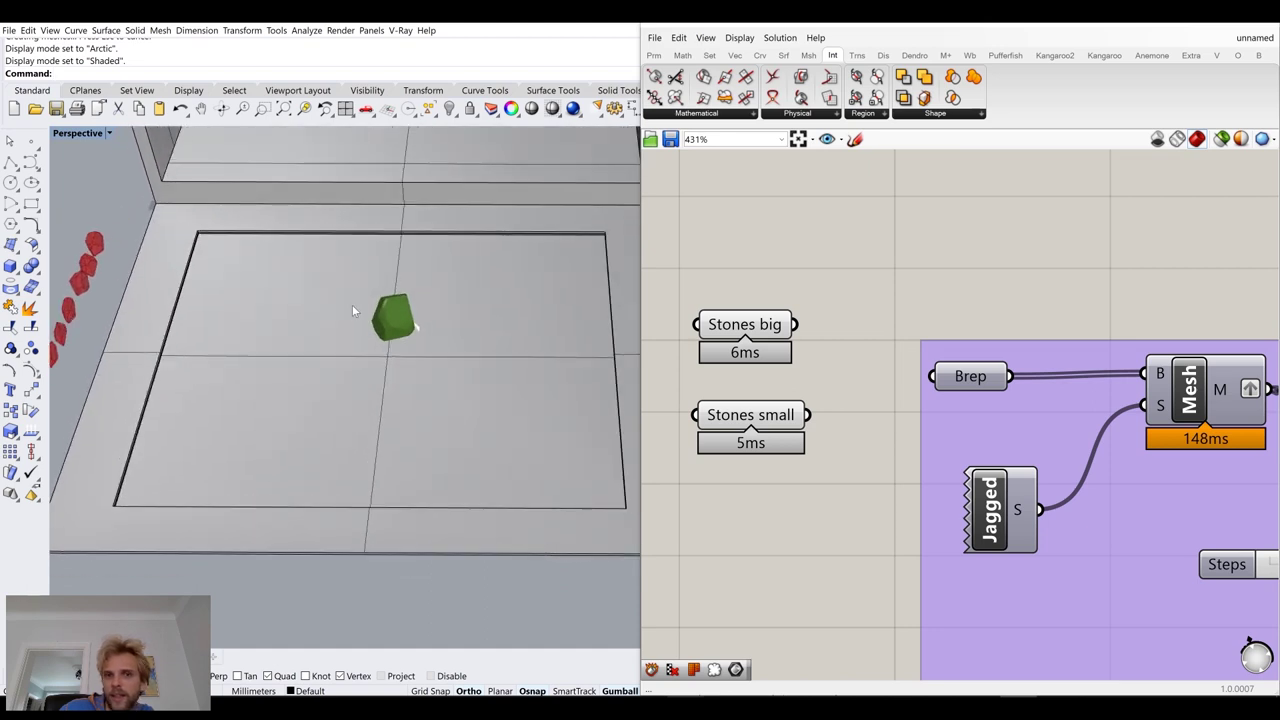
drag(793, 334, 810, 344)
drag(918, 366, 931, 376)
click(835, 267)
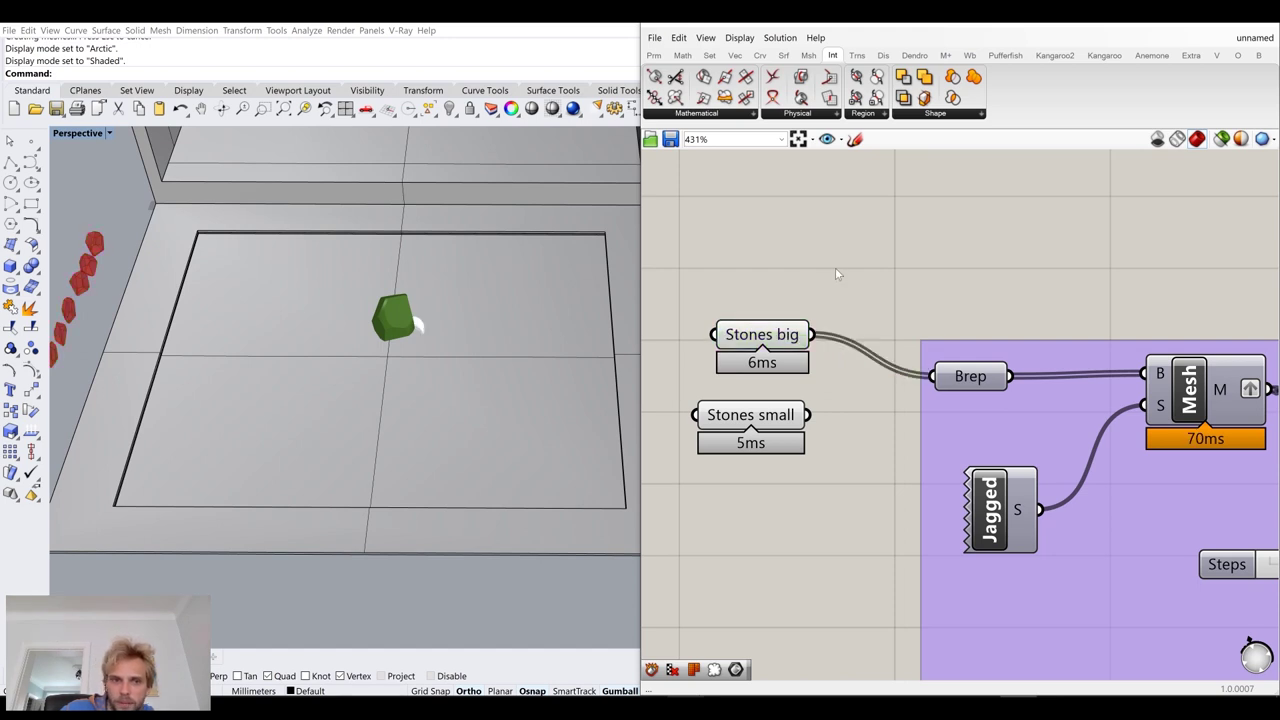
click(747, 328)
click(811, 237)
scroll(790, 294, down, 4)
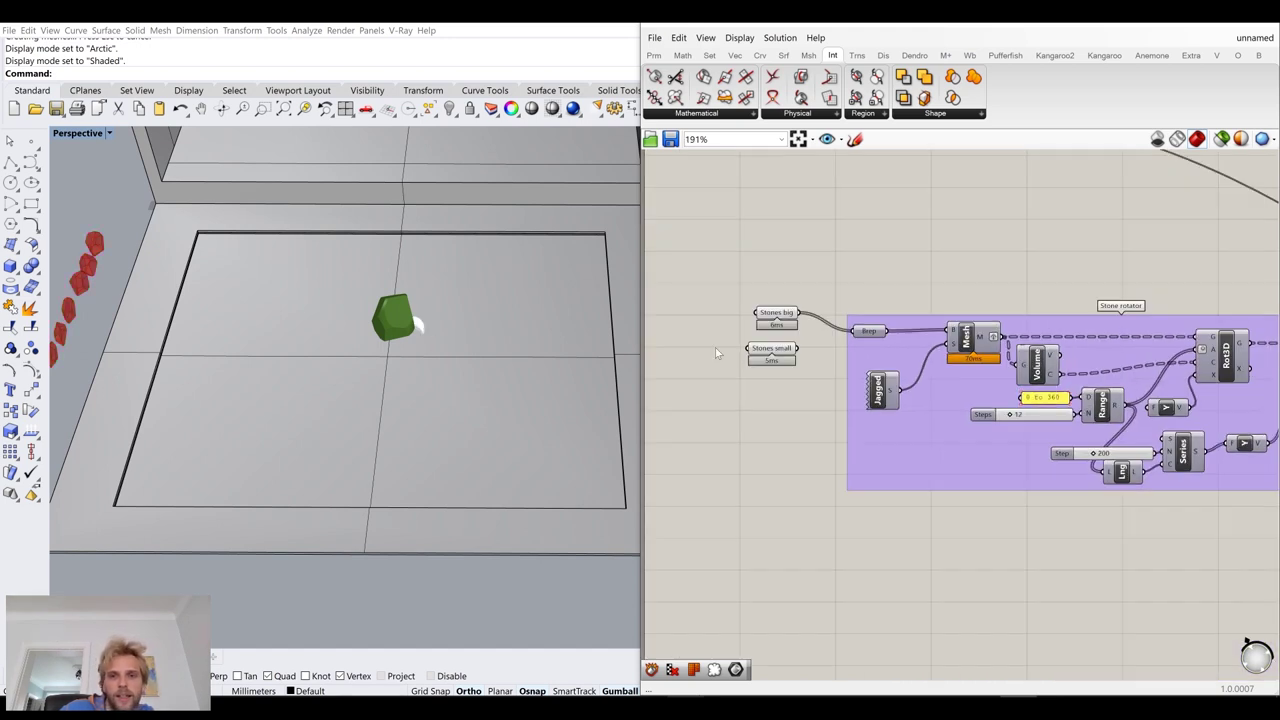
Add a number slider set to 2500 above the Repeat slider and connect it to Loop Start's N input
scroll(780, 315, up, 3)
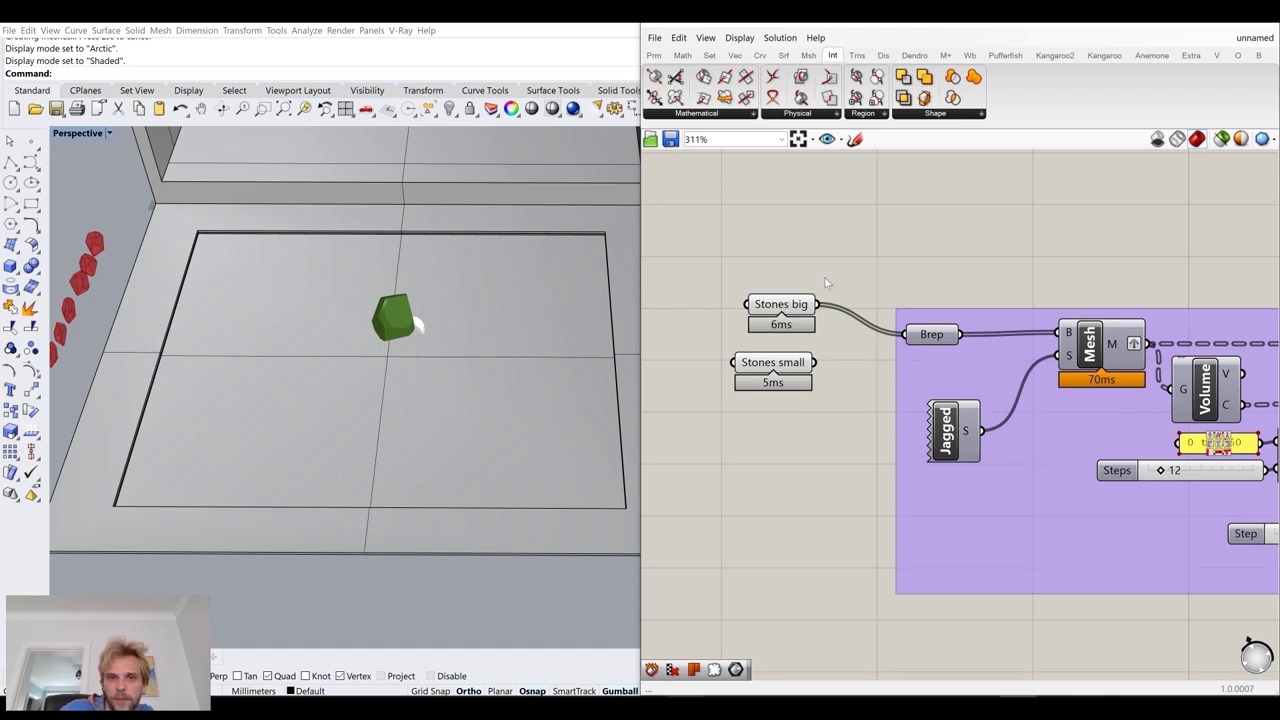
scroll(830, 264, down, 5)
right_drag(904, 296, 898, 456)
scroll(895, 453, down, 5)
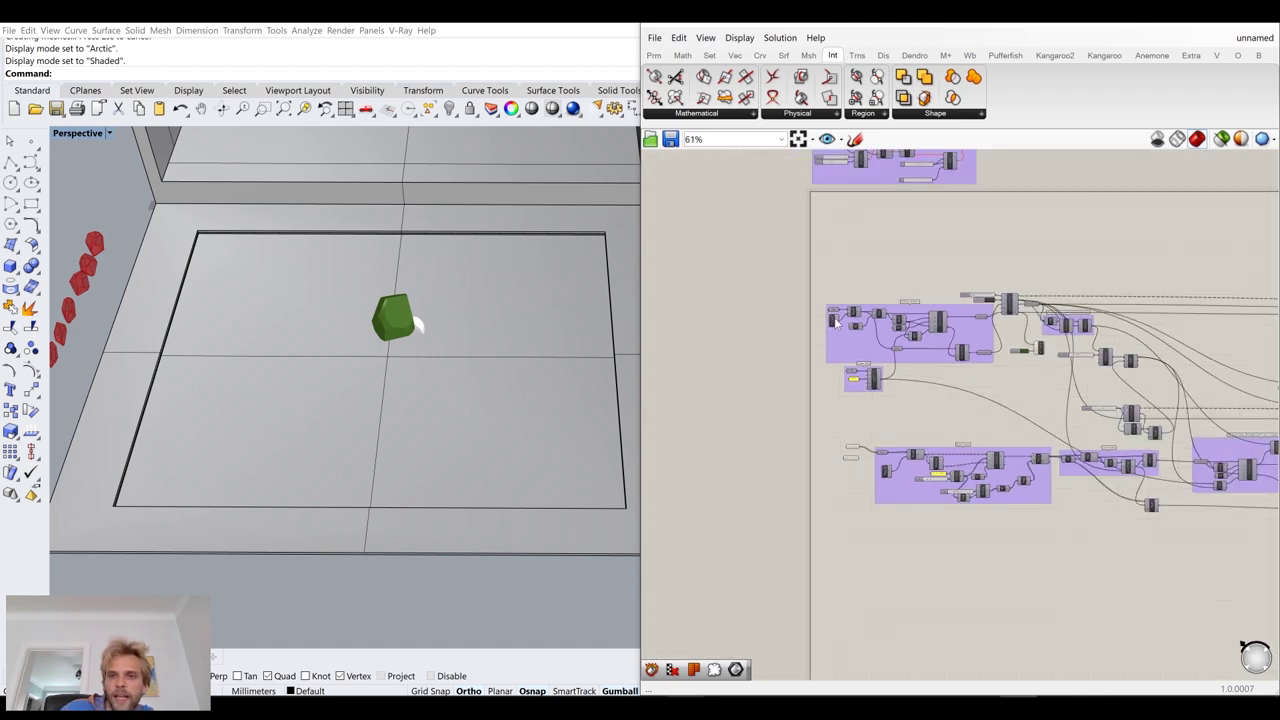
scroll(834, 327, up, 5)
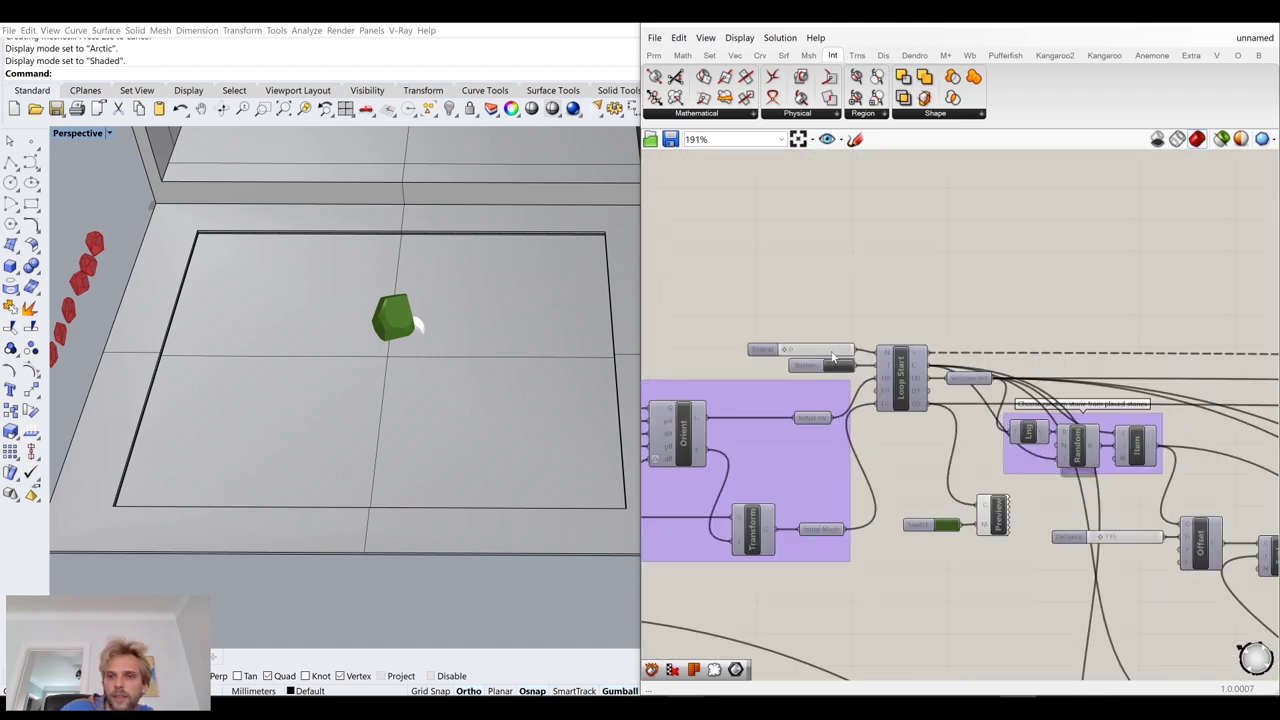
scroll(833, 357, up, 2)
double_click(778, 310)
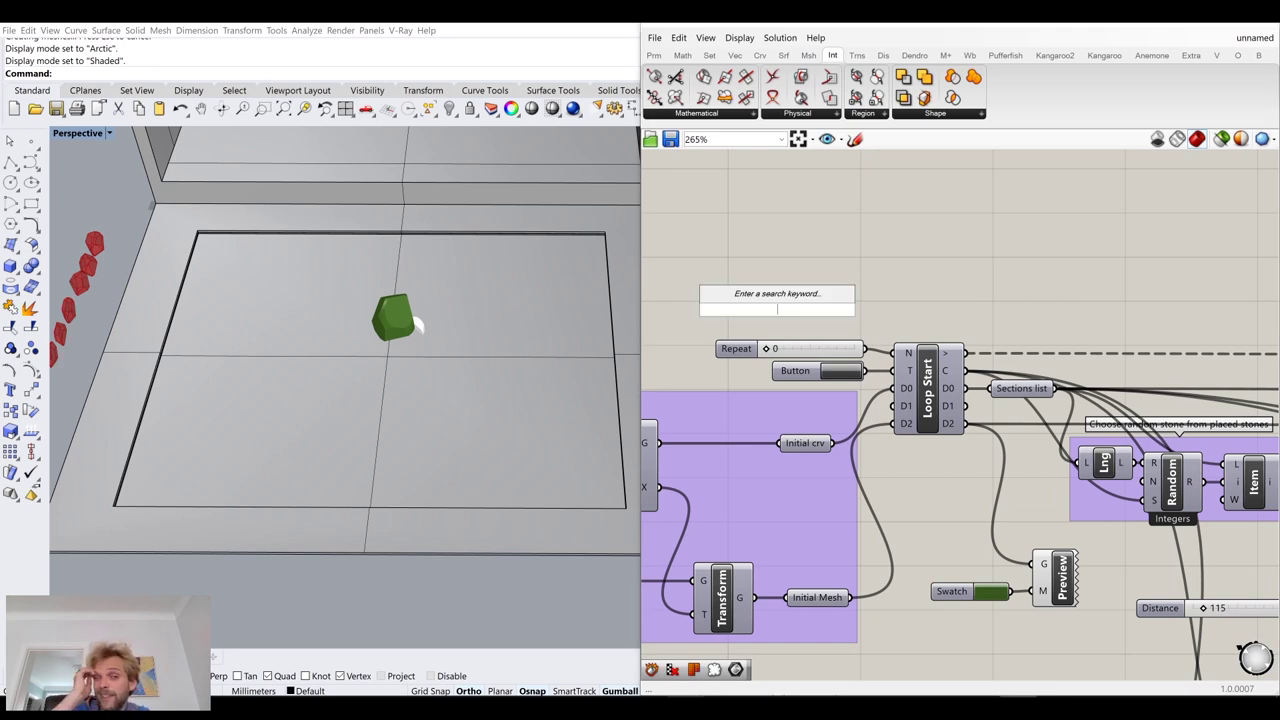
text(2500)
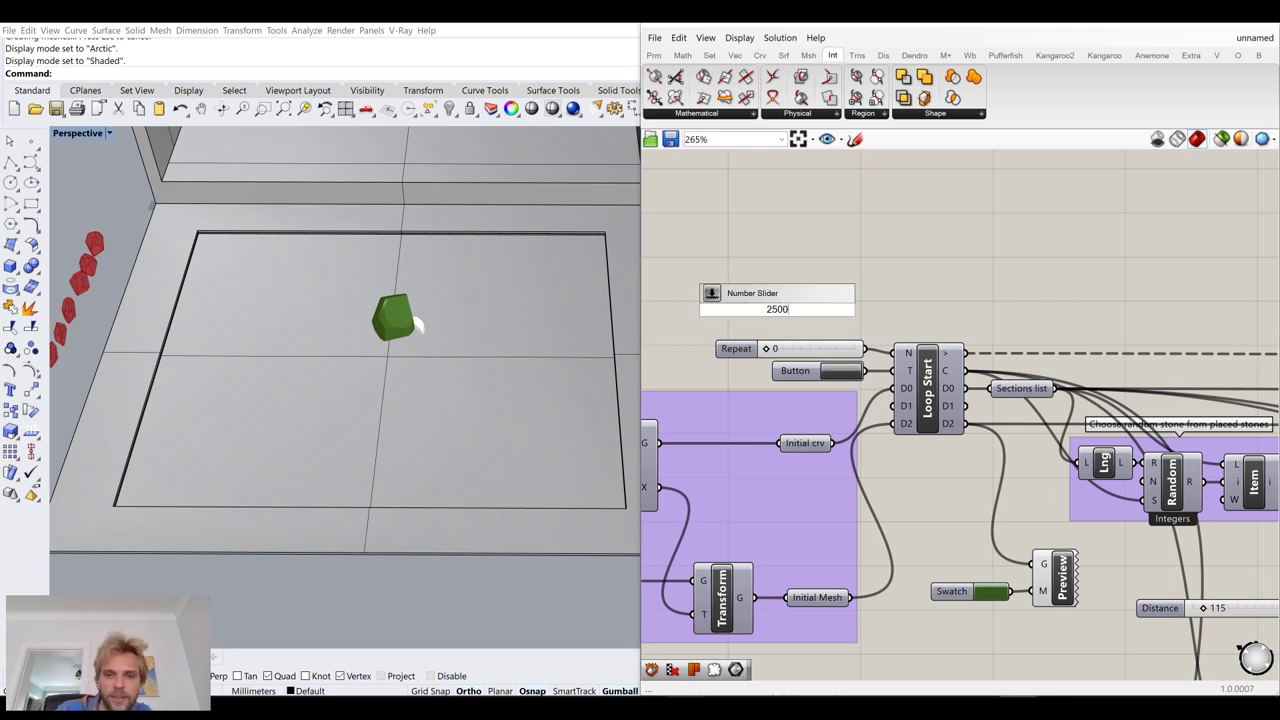
key(Return)
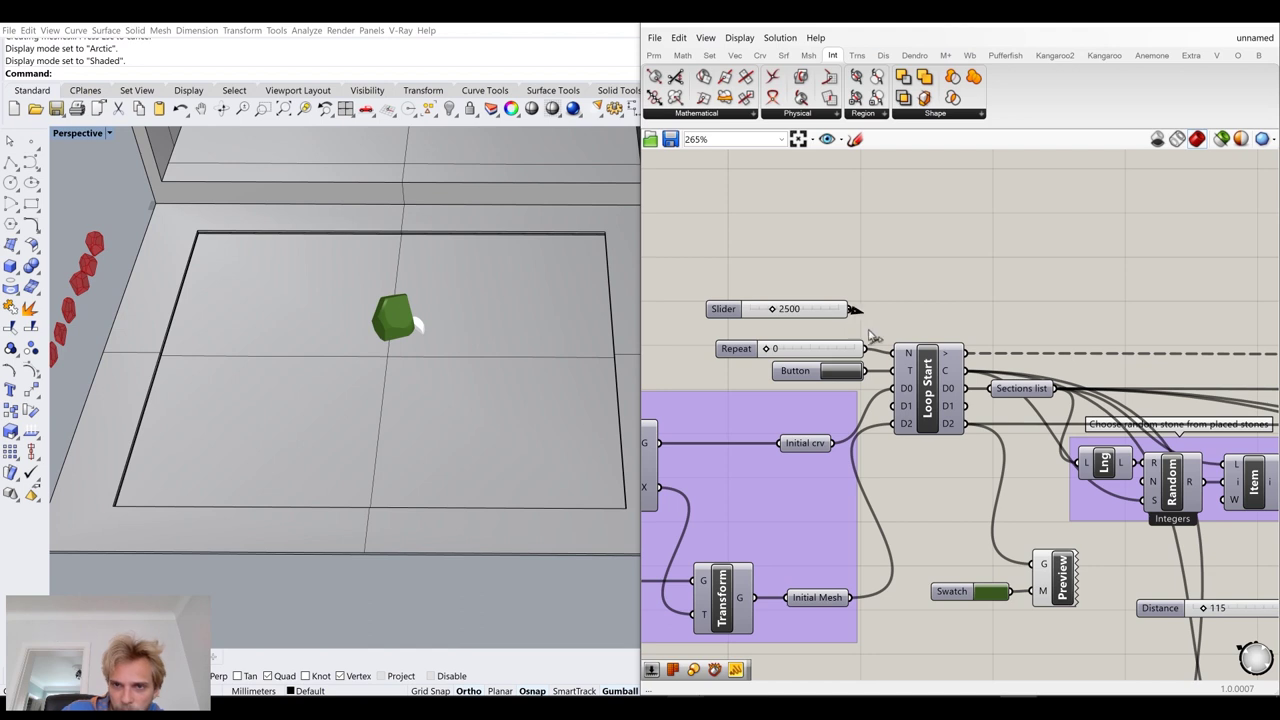
Delete the old zero-value slider and move the 2500 slider into its place beside Loop Start
click(830, 348)
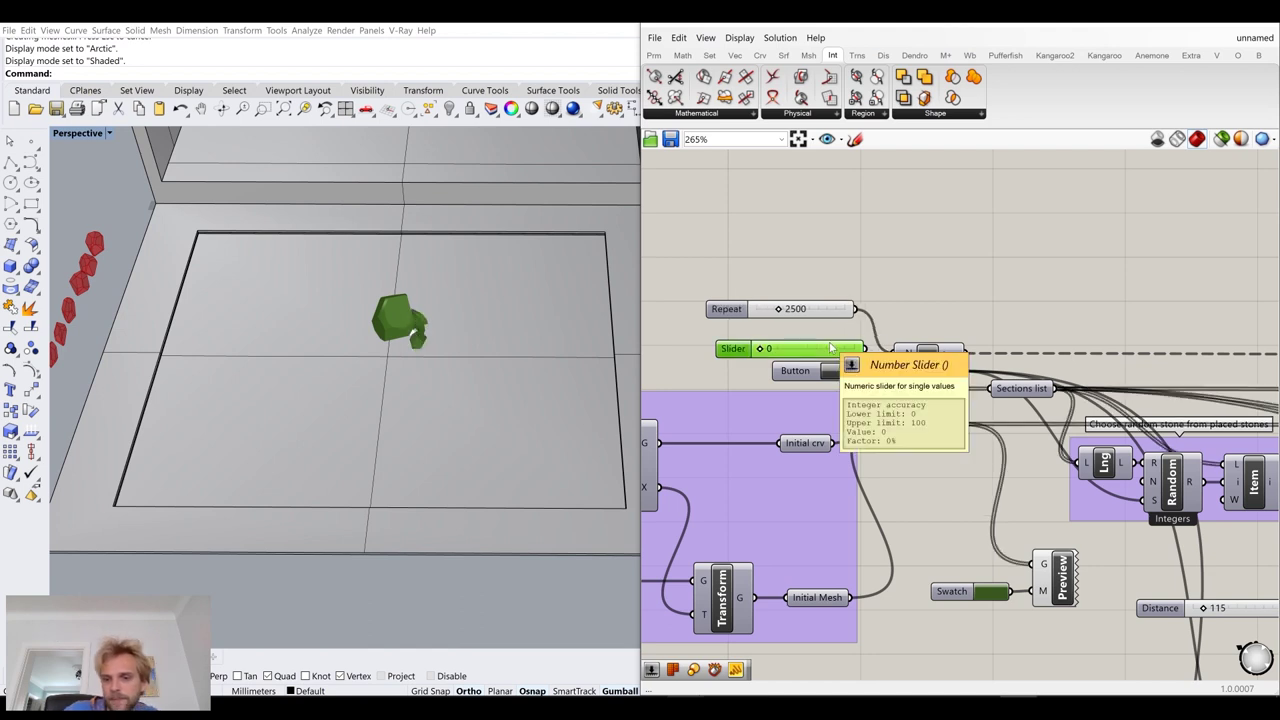
key(Delete)
drag(821, 313, 830, 348)
click(847, 304)
Show the stones in the maximized Top view and minimize the Grasshopper window
right_drag(413, 280, 412, 352)
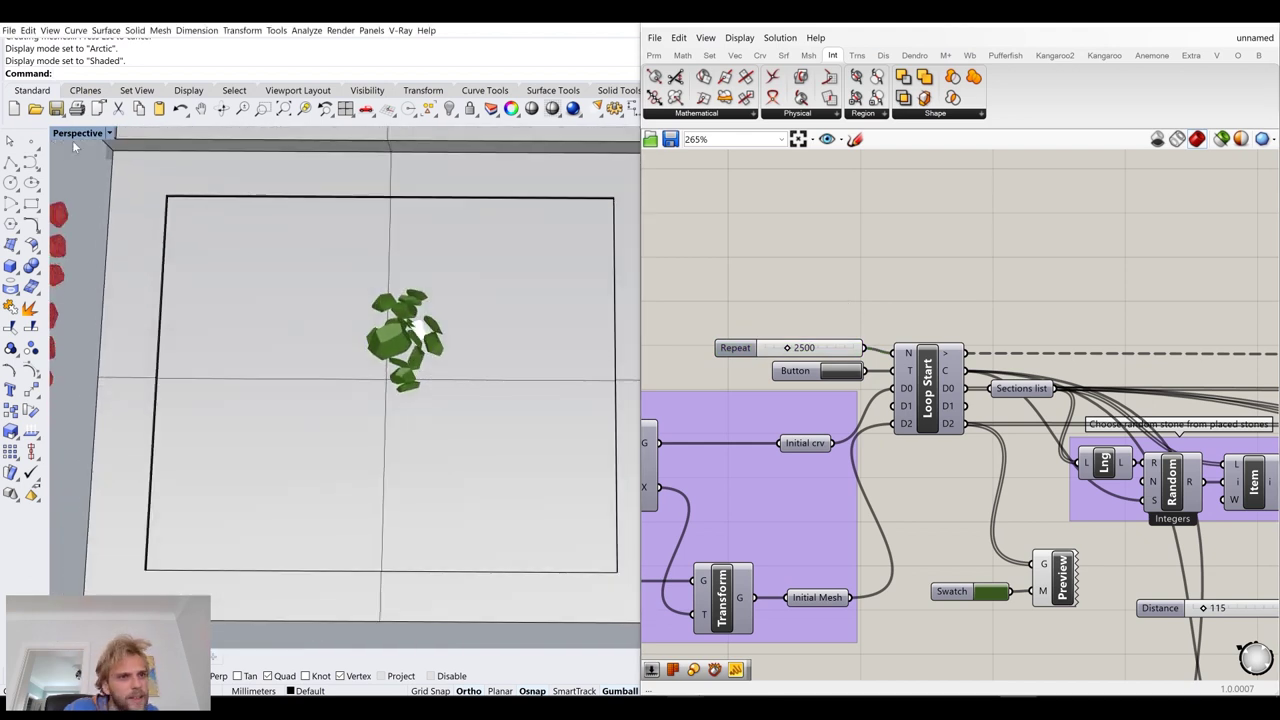
double_click(70, 136)
double_click(64, 134)
scroll(254, 274, down, 6)
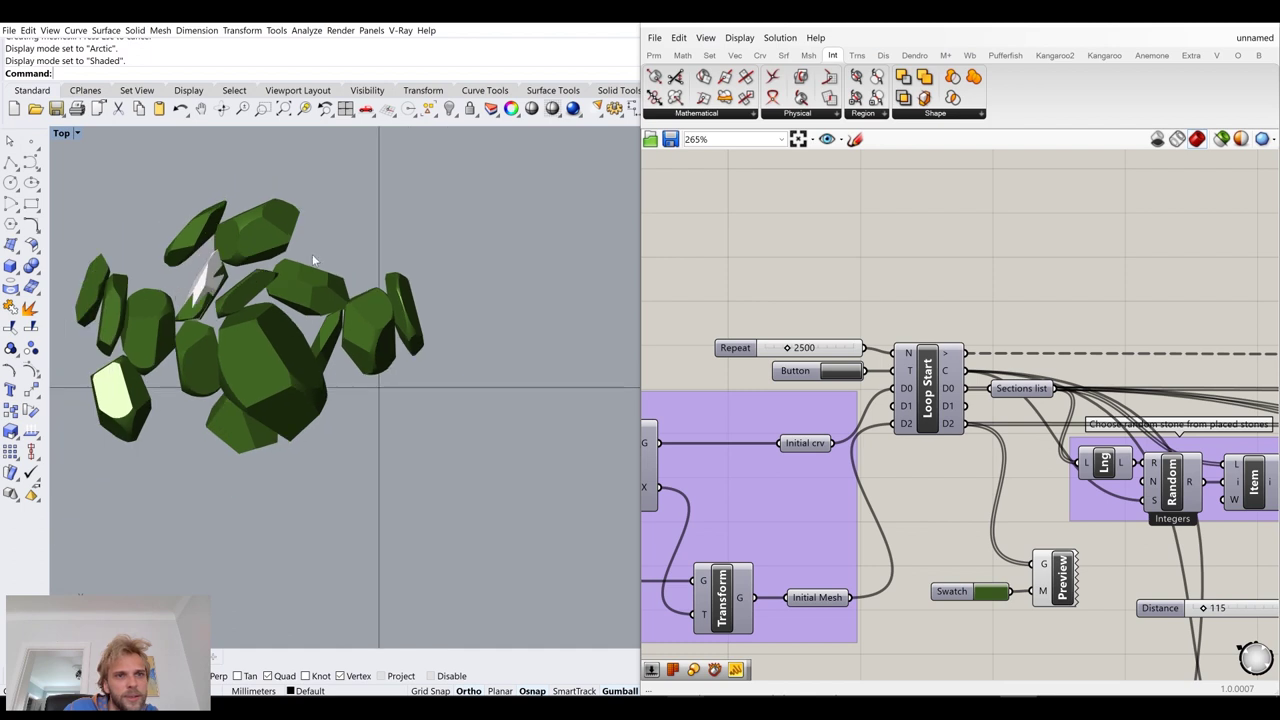
click(1192, 27)
right_drag(465, 286, 590, 360)
scroll(656, 316, down, 6)
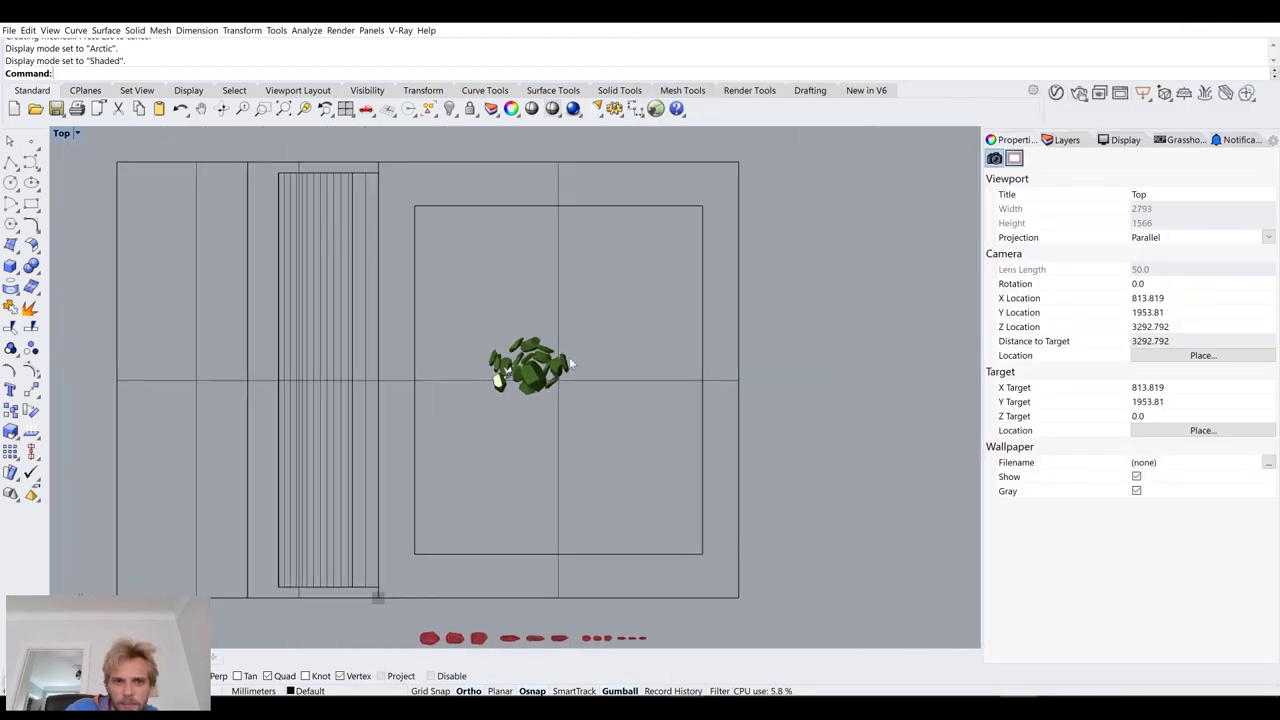
scroll(568, 365, up, 1)
Try the Top view in Shaded display mode and return it to Wireframe
click(62, 133)
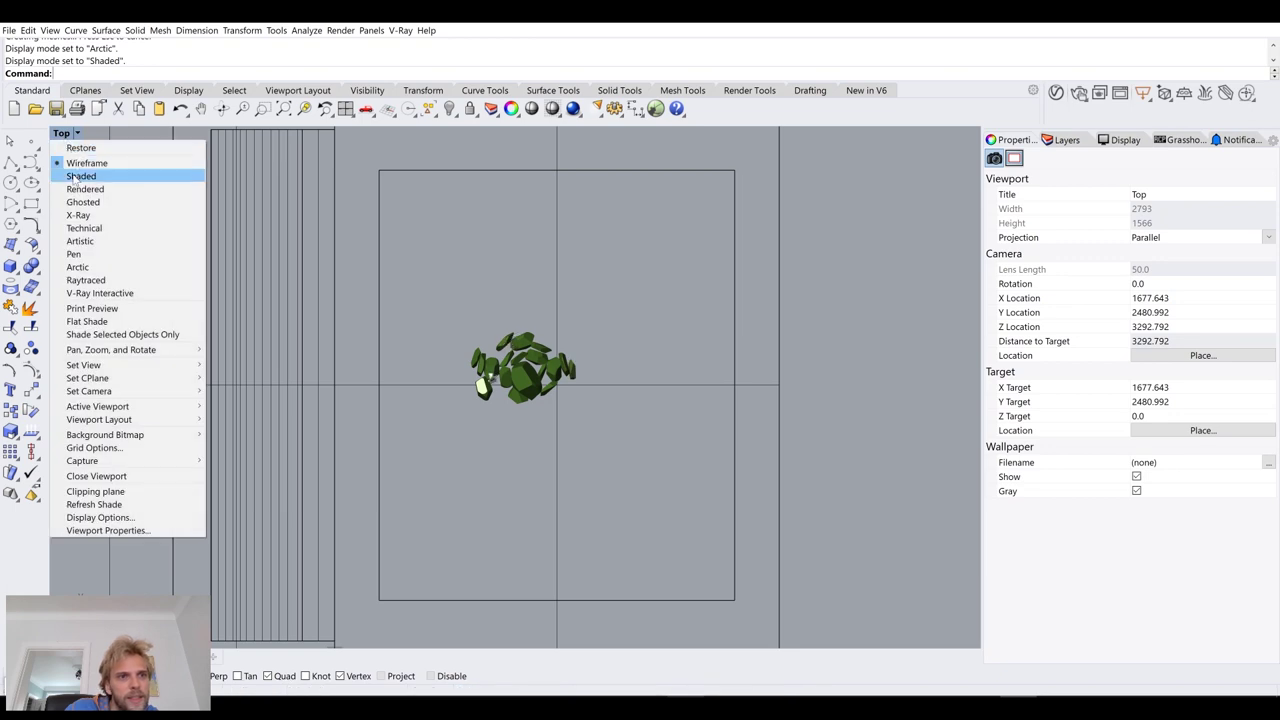
click(65, 172)
click(62, 133)
click(68, 146)
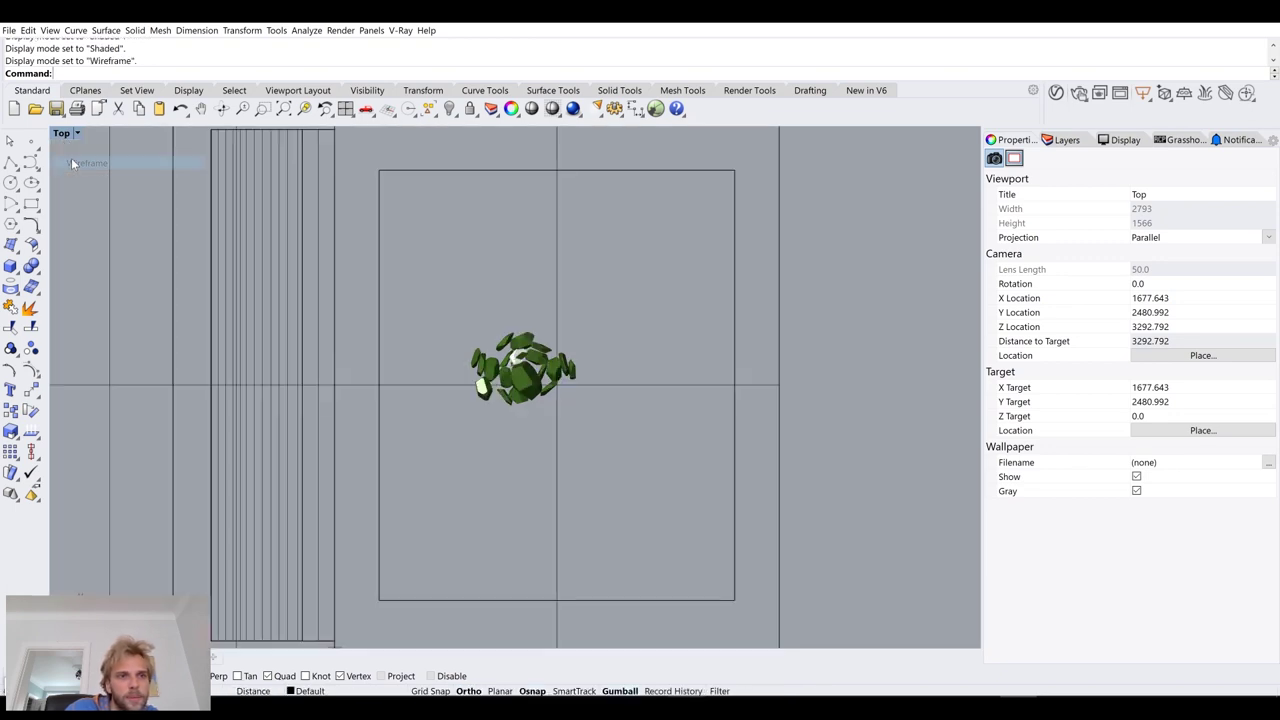
Examine how the big stones spread inside the boundary in the Top view in Wireframe mode while the loop runs
scroll(640, 390, up, 3)
scroll(372, 352, up, 2)
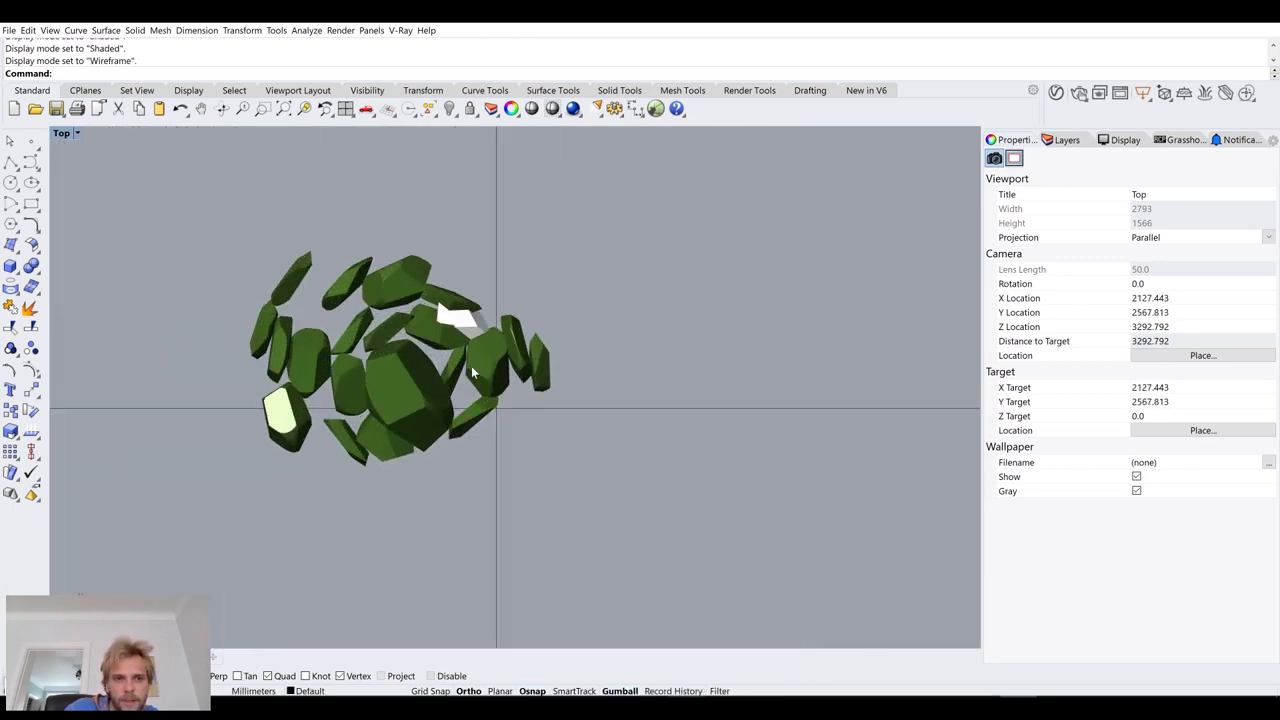
scroll(481, 361, down, 3)
scroll(481, 361, up, 1)
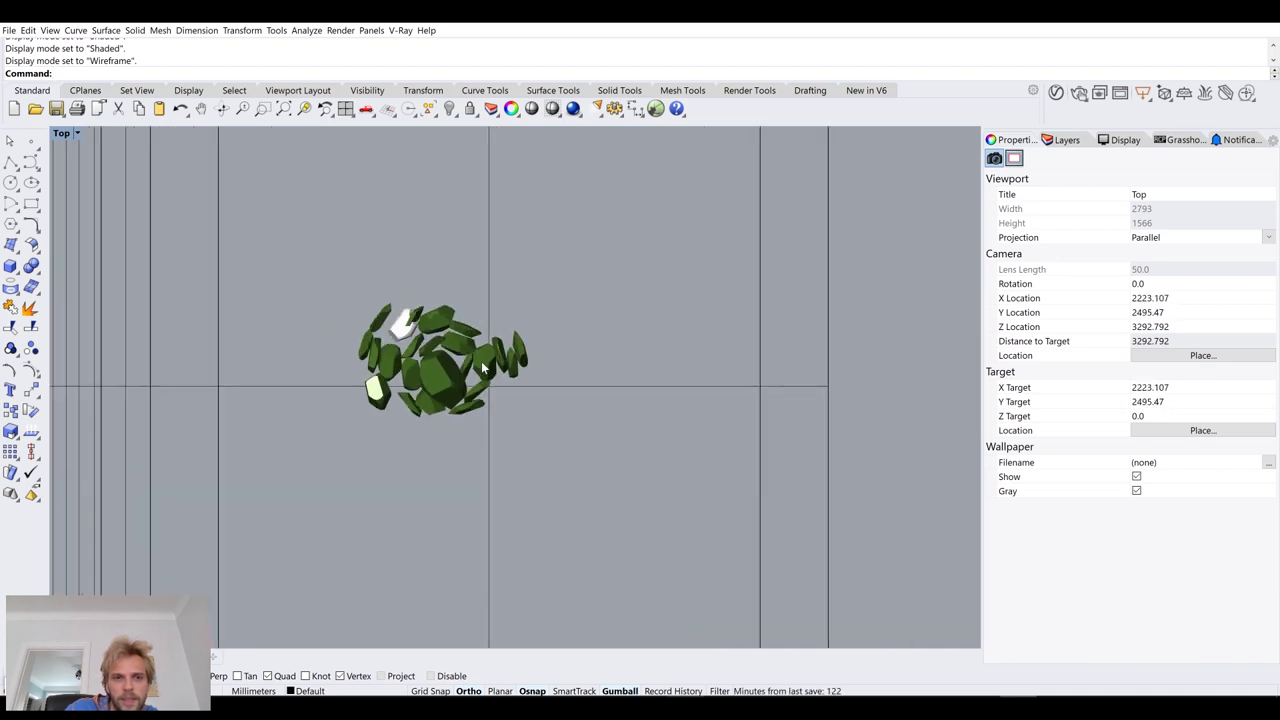
right_drag(473, 336, 499, 339)
key(ctrl+alt+w)
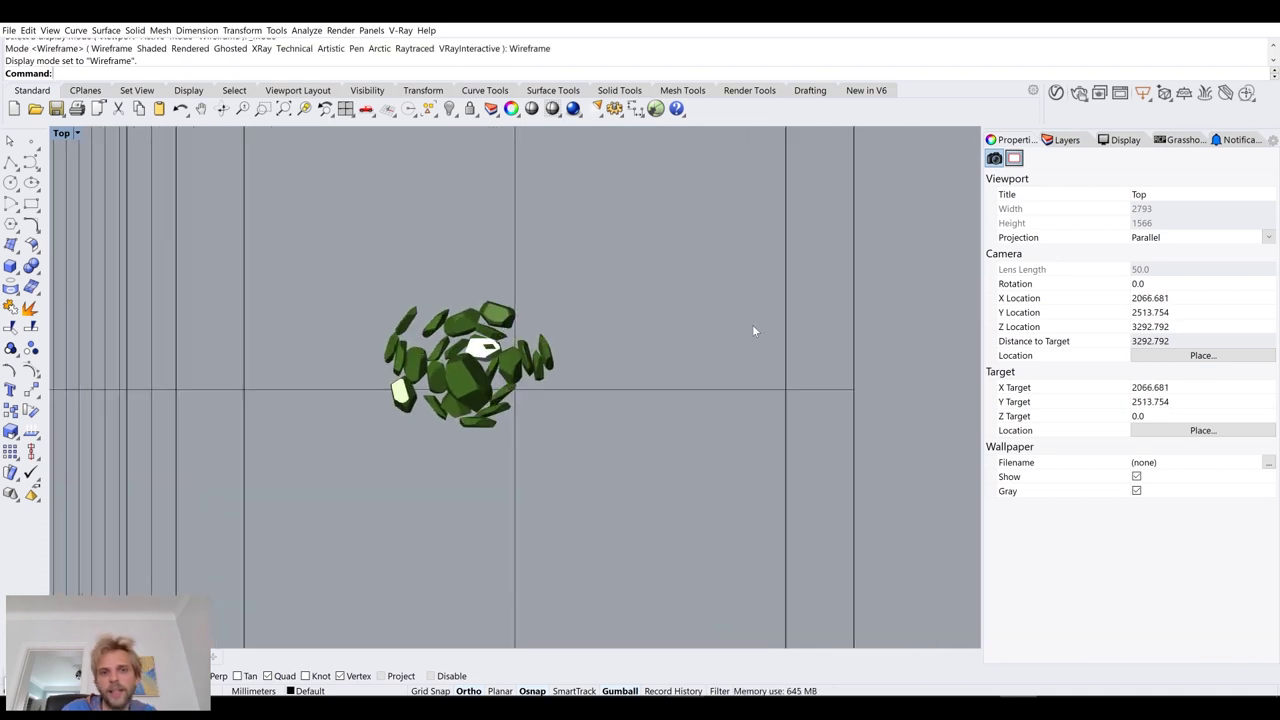
scroll(681, 264, down, 1)
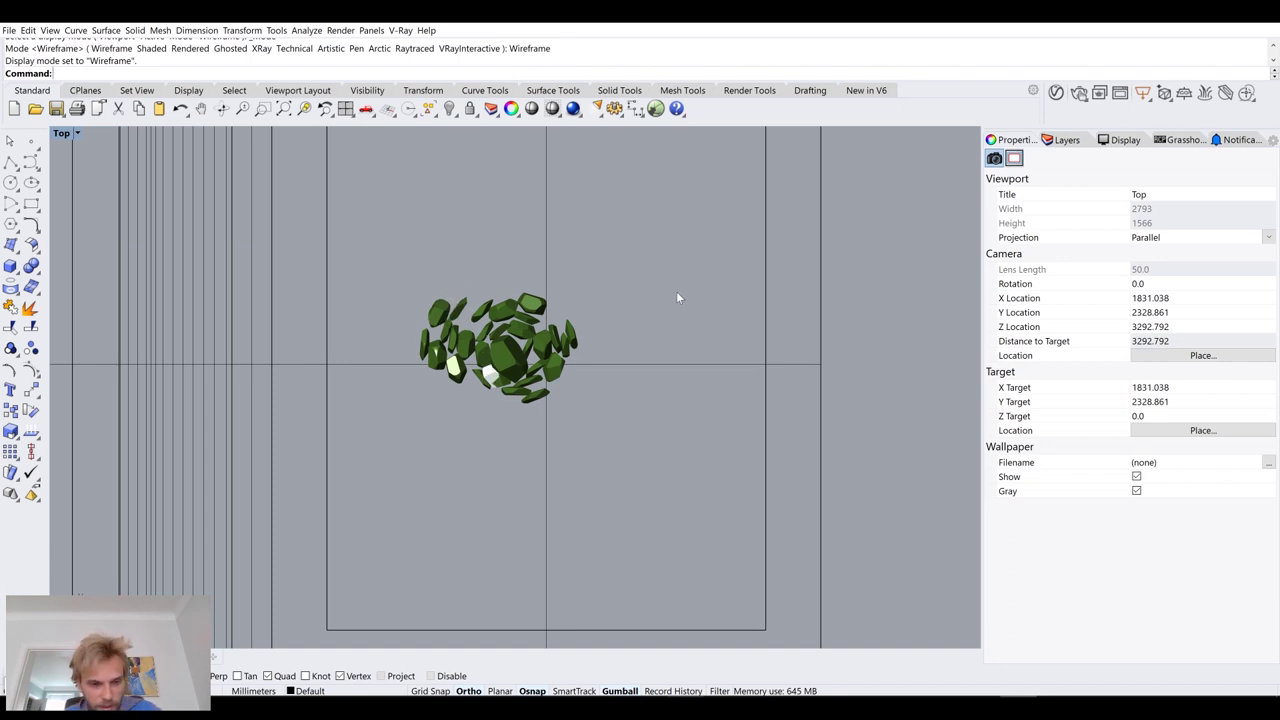
mouse_move(659, 318)
right_down()
mouse_move(663, 363)
mouse_move(659, 339)
right_up()
scroll(652, 331, down, 2)
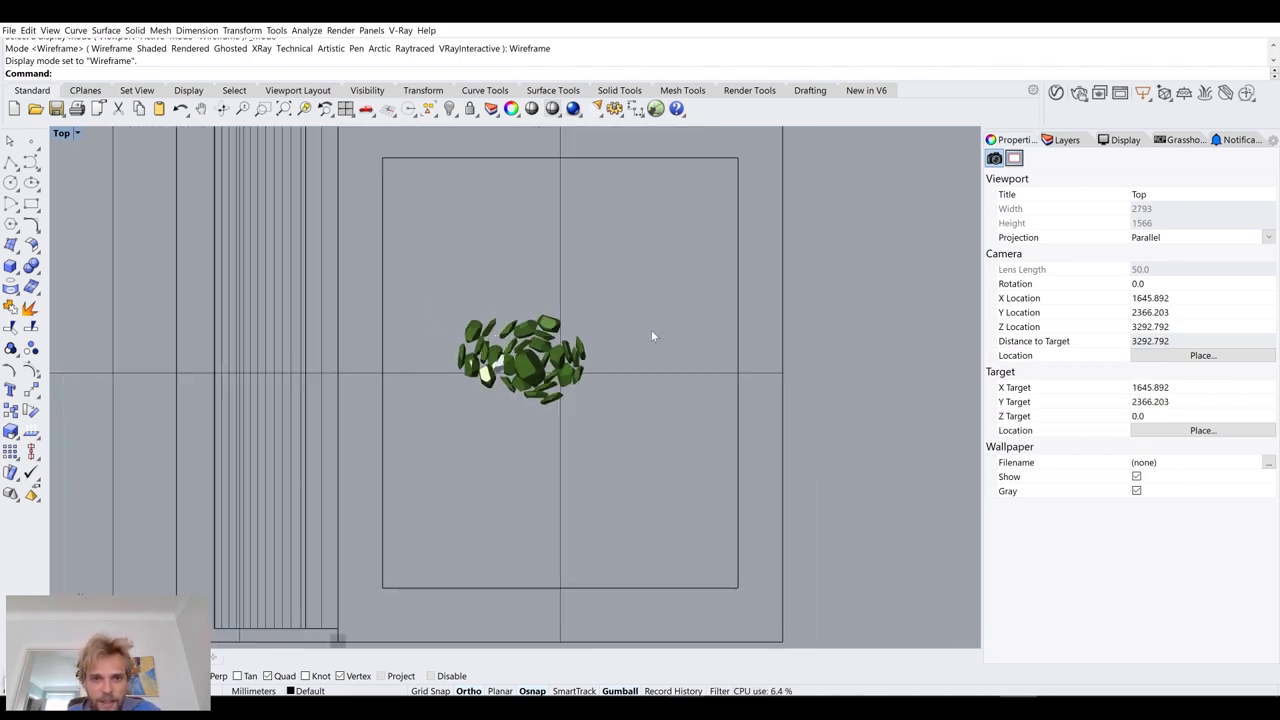
scroll(652, 331, up, 2)
scroll(652, 334, down, 2)
right_drag(652, 334, 634, 337)
scroll(632, 340, up, 1)
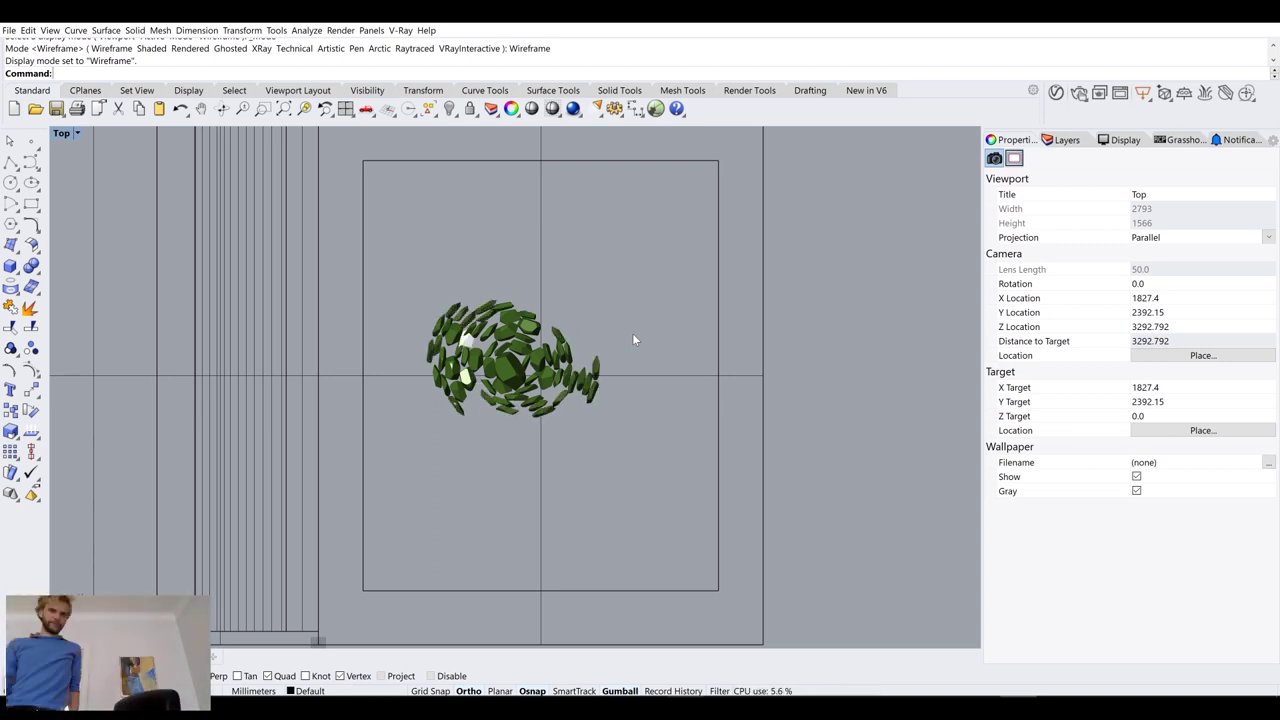
scroll(528, 383, up, 3)
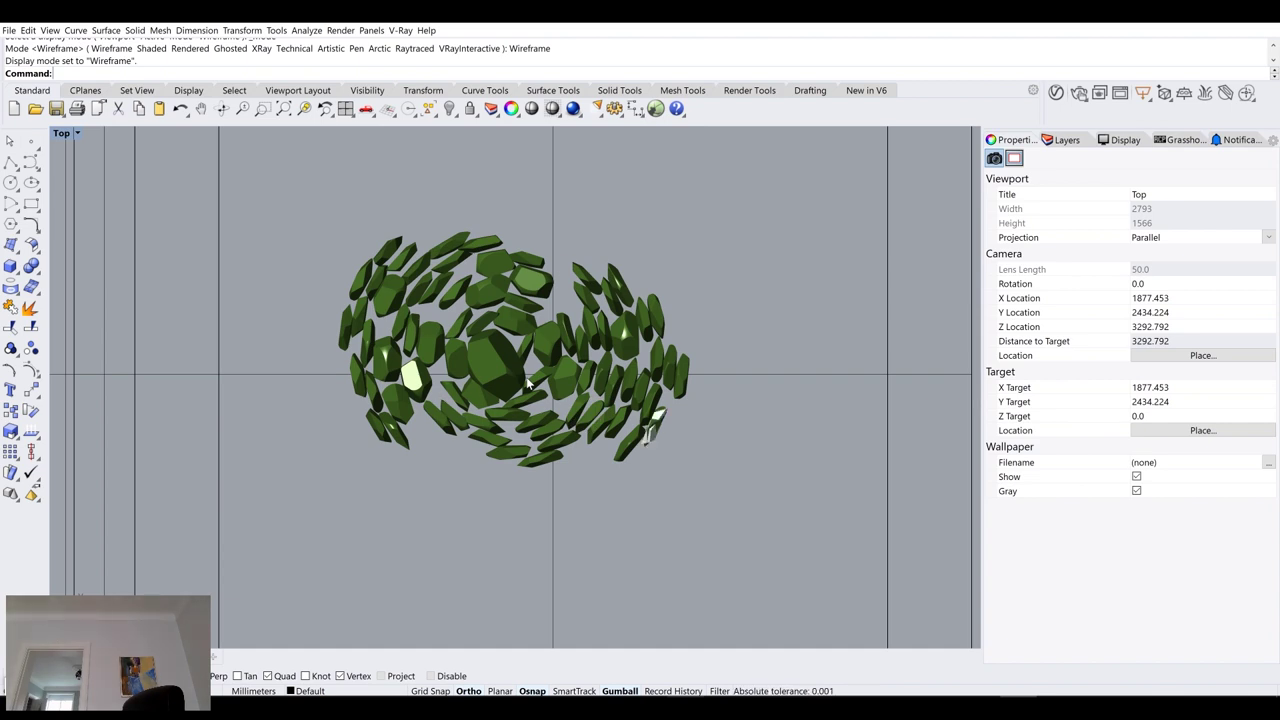
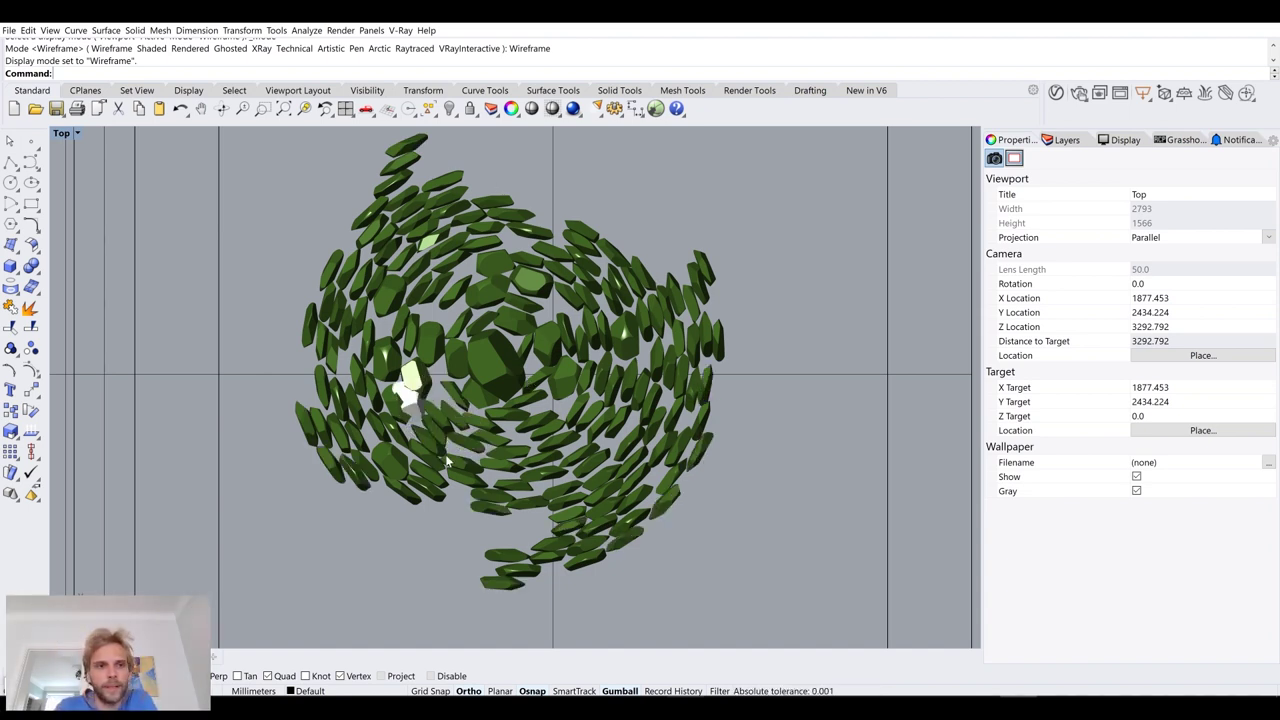
Restore Grasshopper, disconnect the 2500 slider from Loop Start, and feed the Stone rotator's Brep parameter from Stones small instead of Stones big
double_click(90, 690)
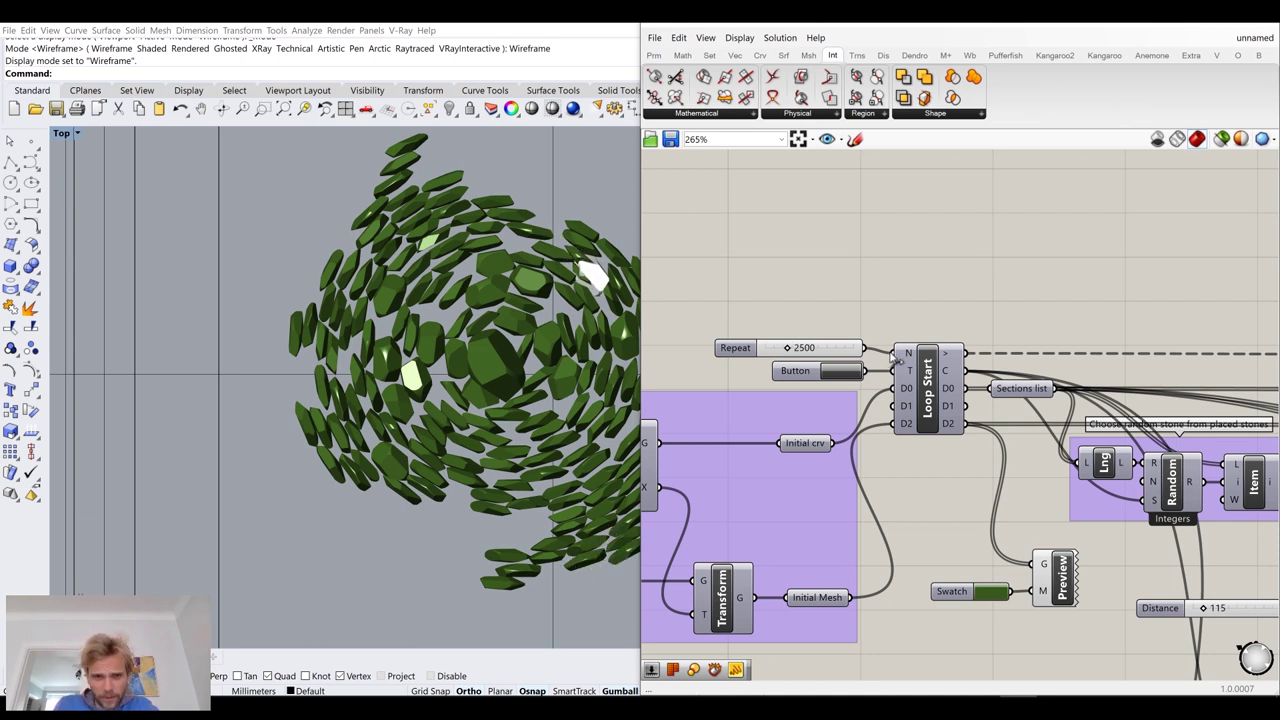
ctrl+drag(892, 354, 865, 347)
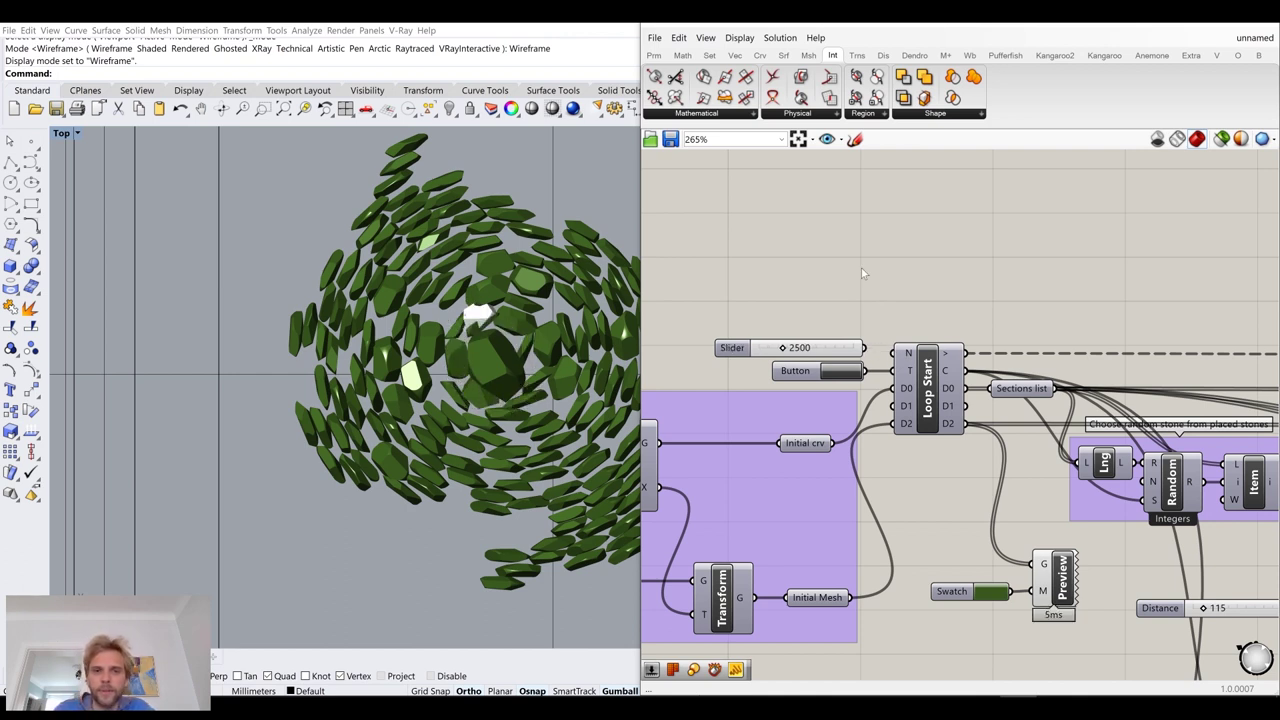
scroll(868, 265, down, 5)
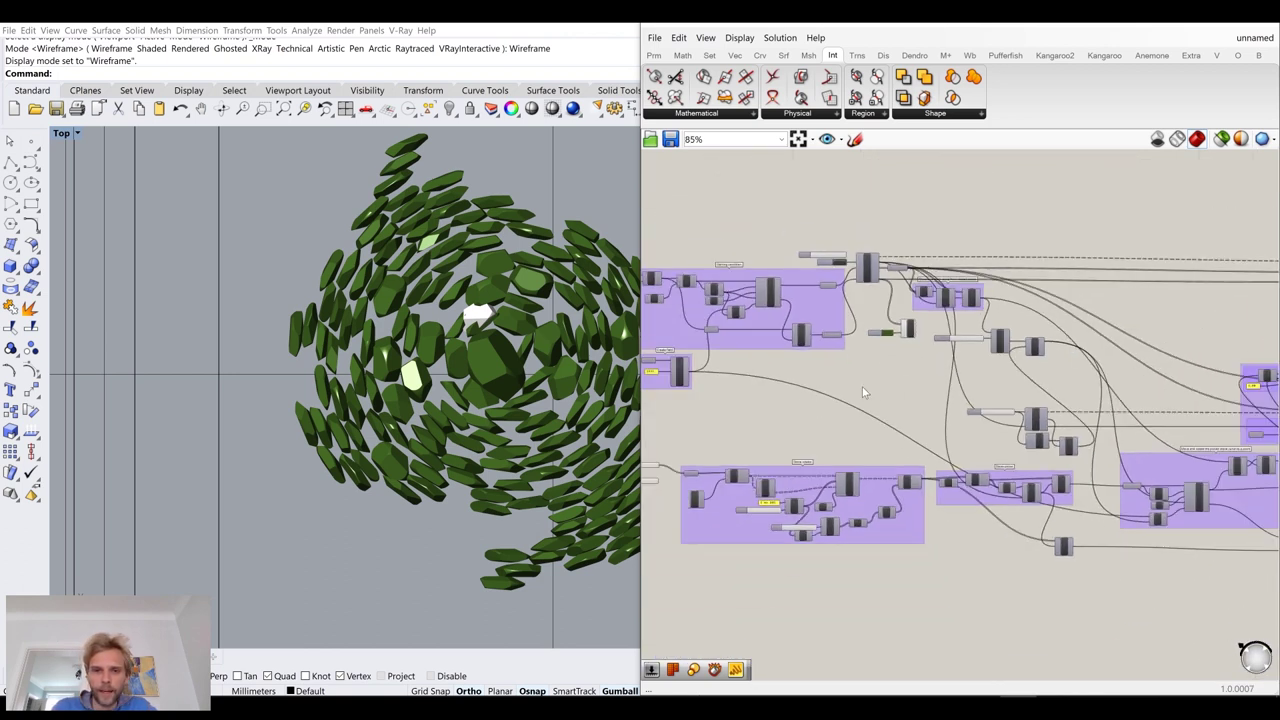
scroll(808, 396, up, 6)
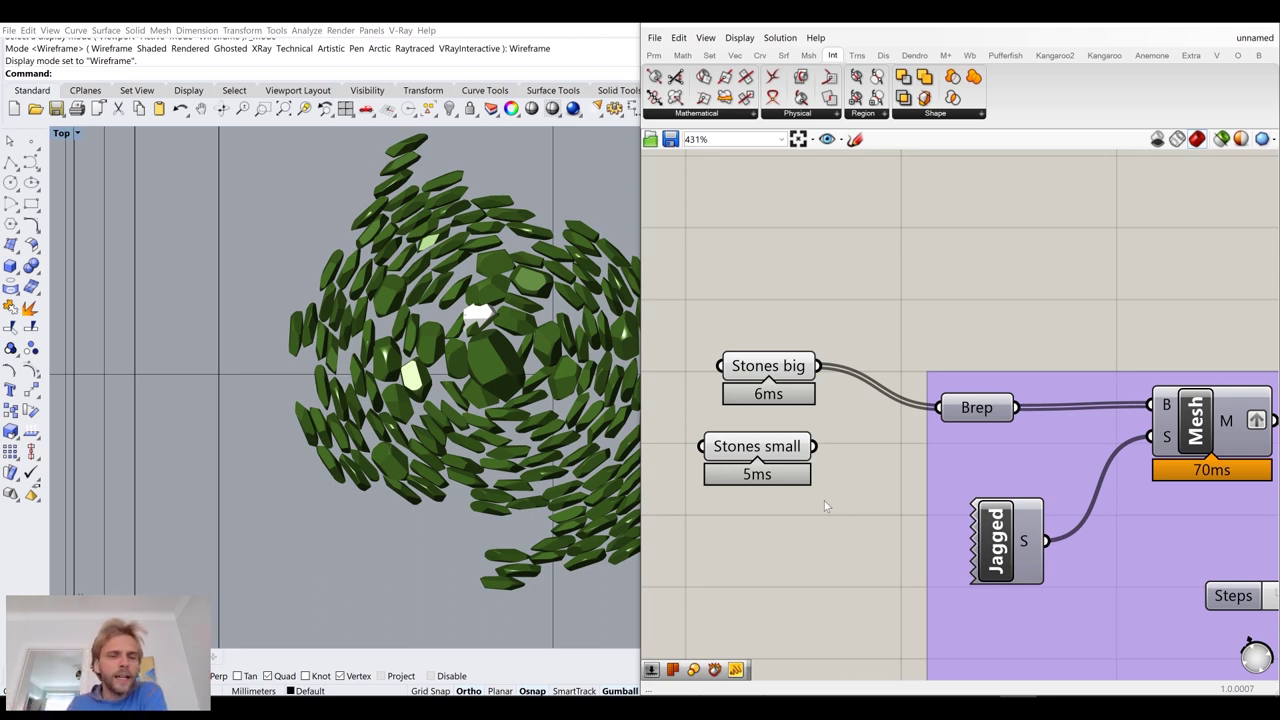
shift+drag(815, 447, 955, 411)
scroll(840, 507, down, 5)
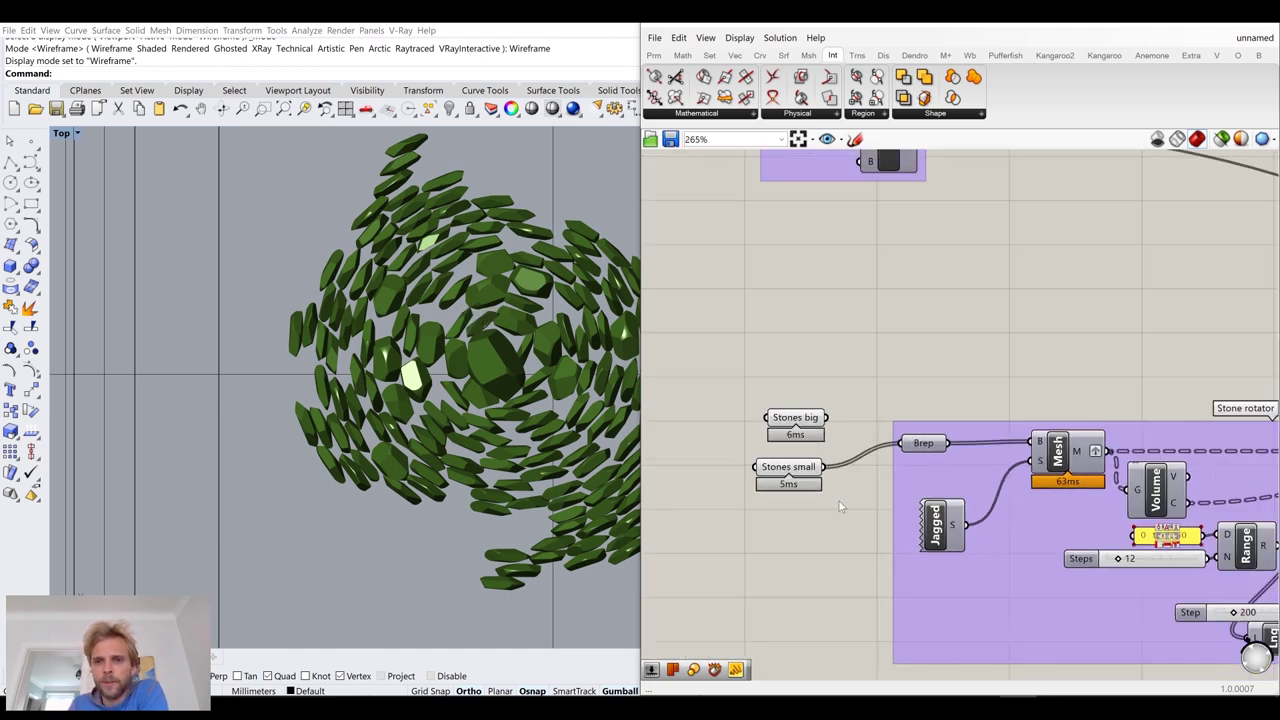
Add a panel above Loop Start and connect the C output to it
scroll(967, 320, up, 6)
right_drag(1021, 341, 772, 378)
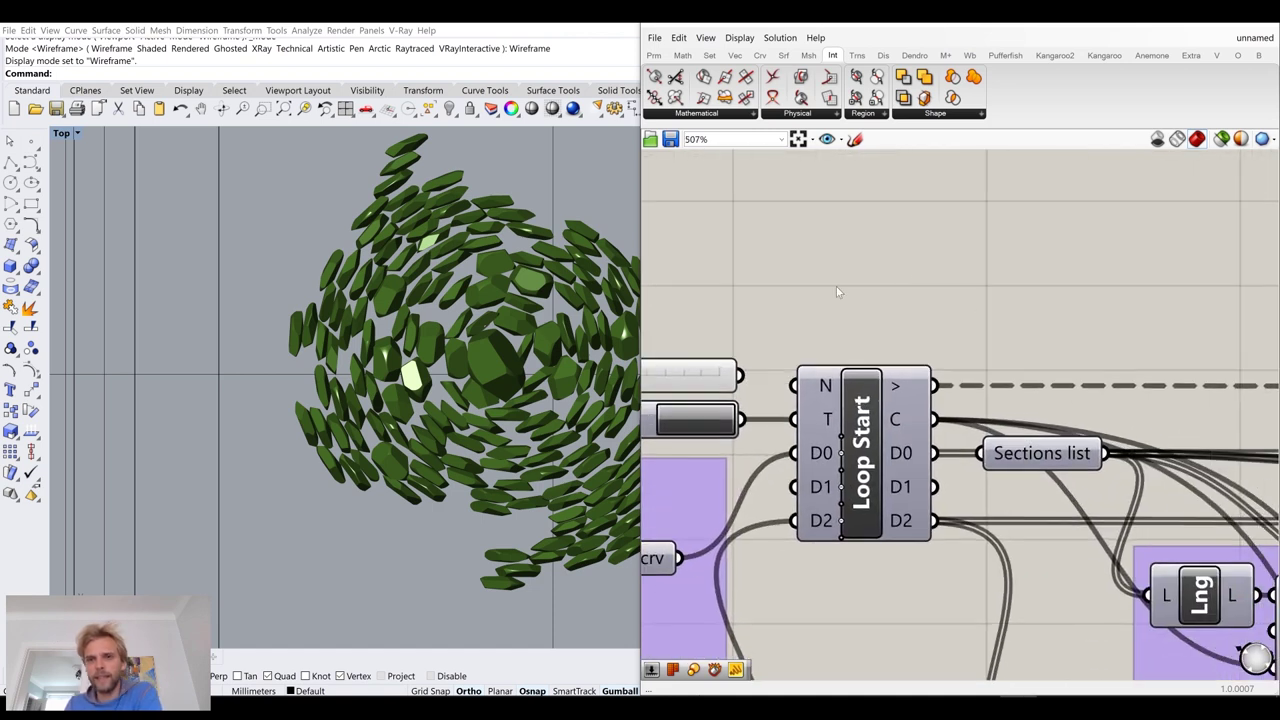
double_click(900, 262)
text(//)
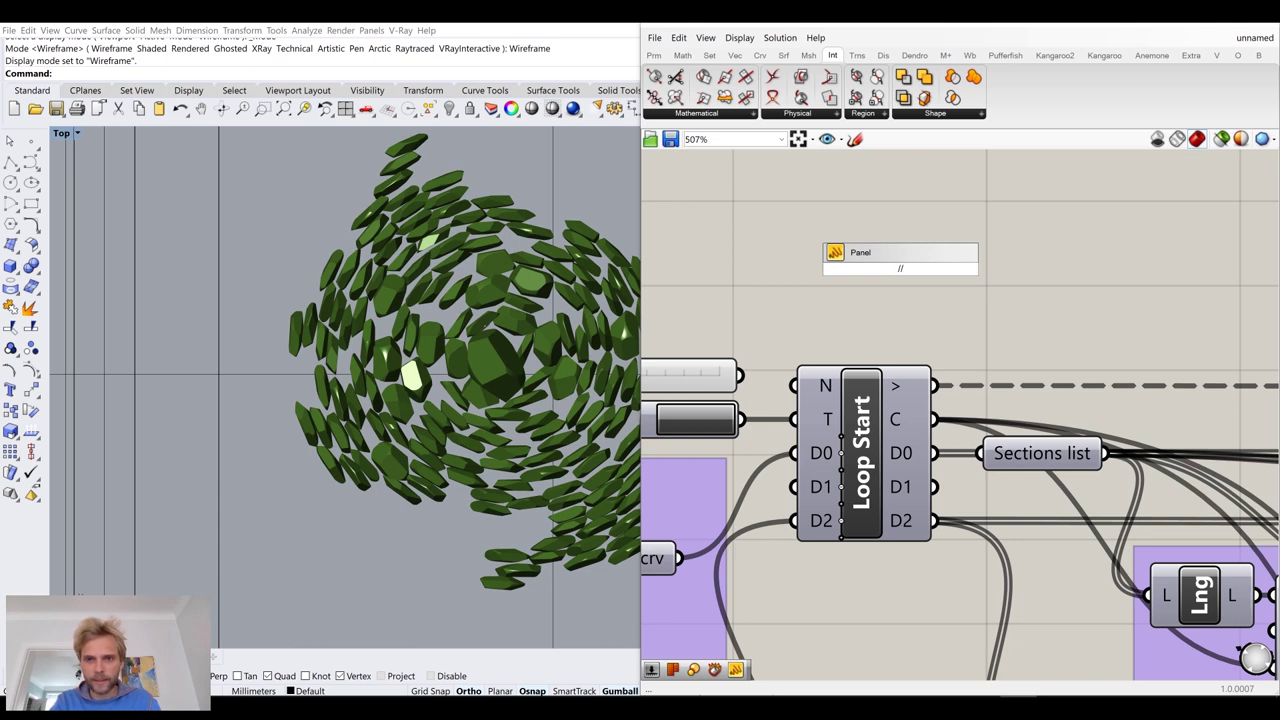
key(Return)
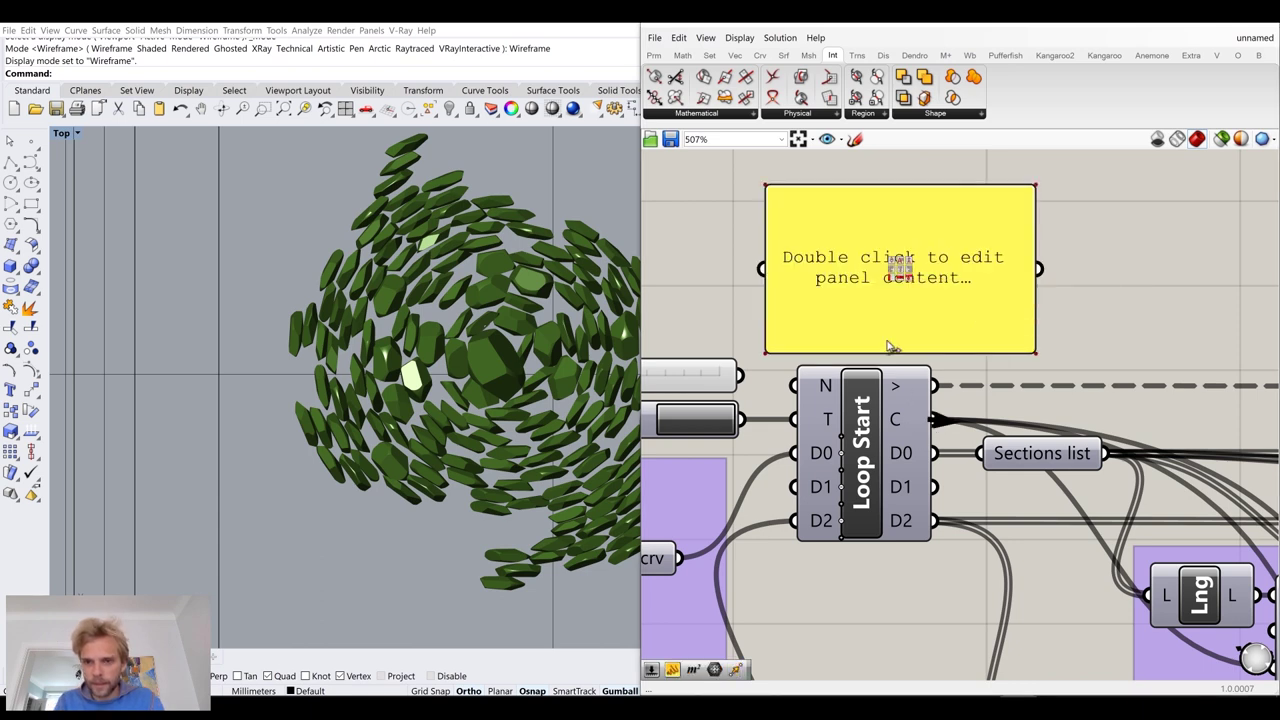
drag(916, 383, 762, 268)
click(884, 230)
scroll(960, 237, down, 3)
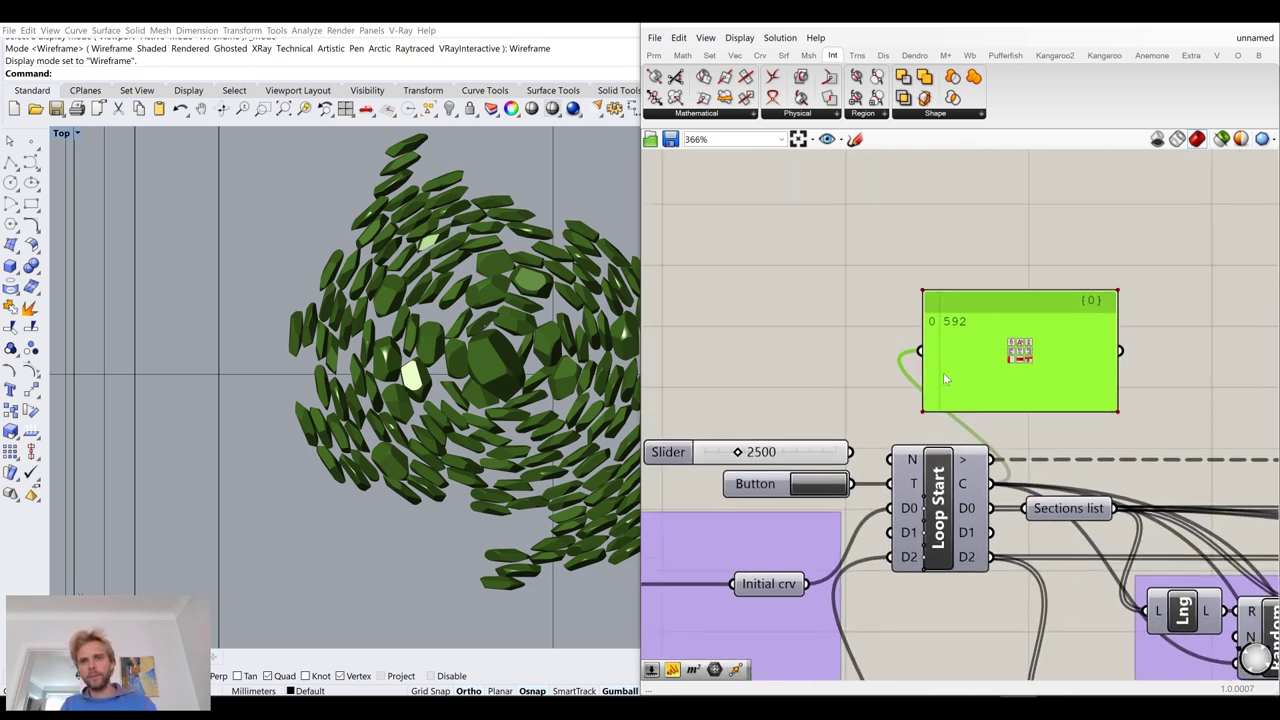
Reconnect the 2500 slider to Loop Start's N input to resume the loop
scroll(956, 387, up, 3)
right_drag(831, 447, 914, 400)
drag(900, 480, 943, 477)
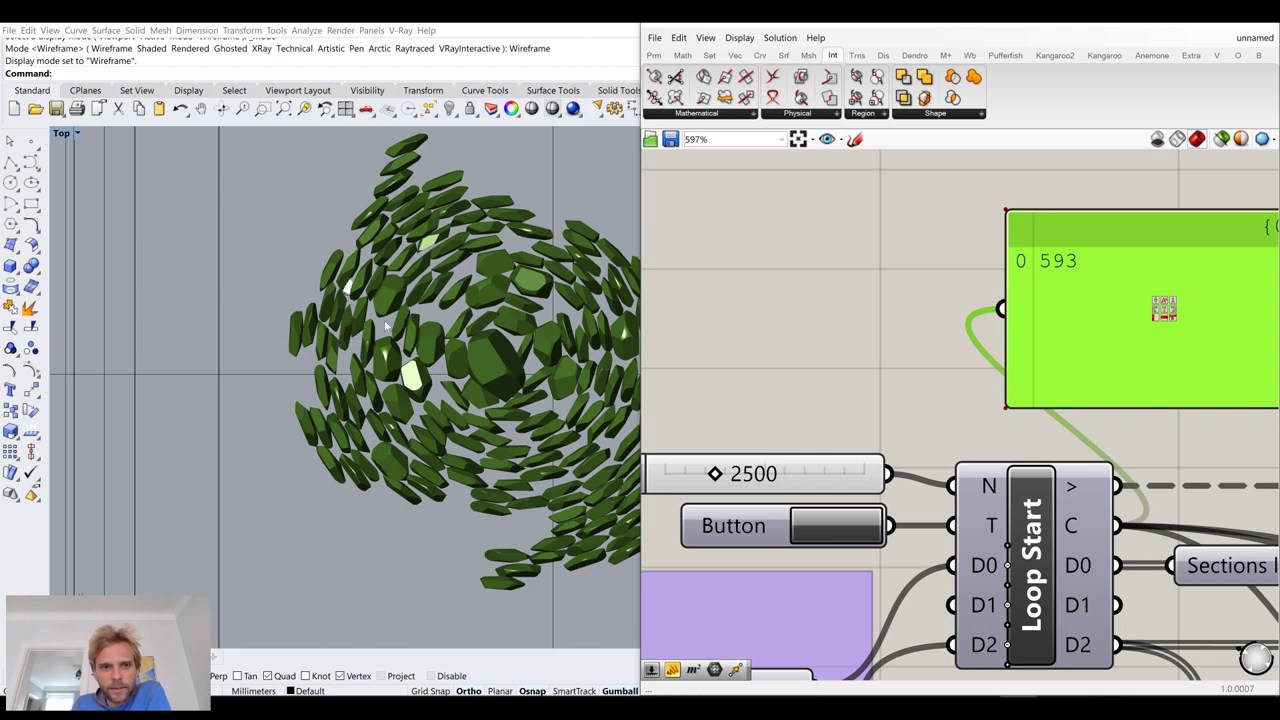
Examine the gaps between the big stones for placed small stones in the Top view
scroll(333, 287, up, 3)
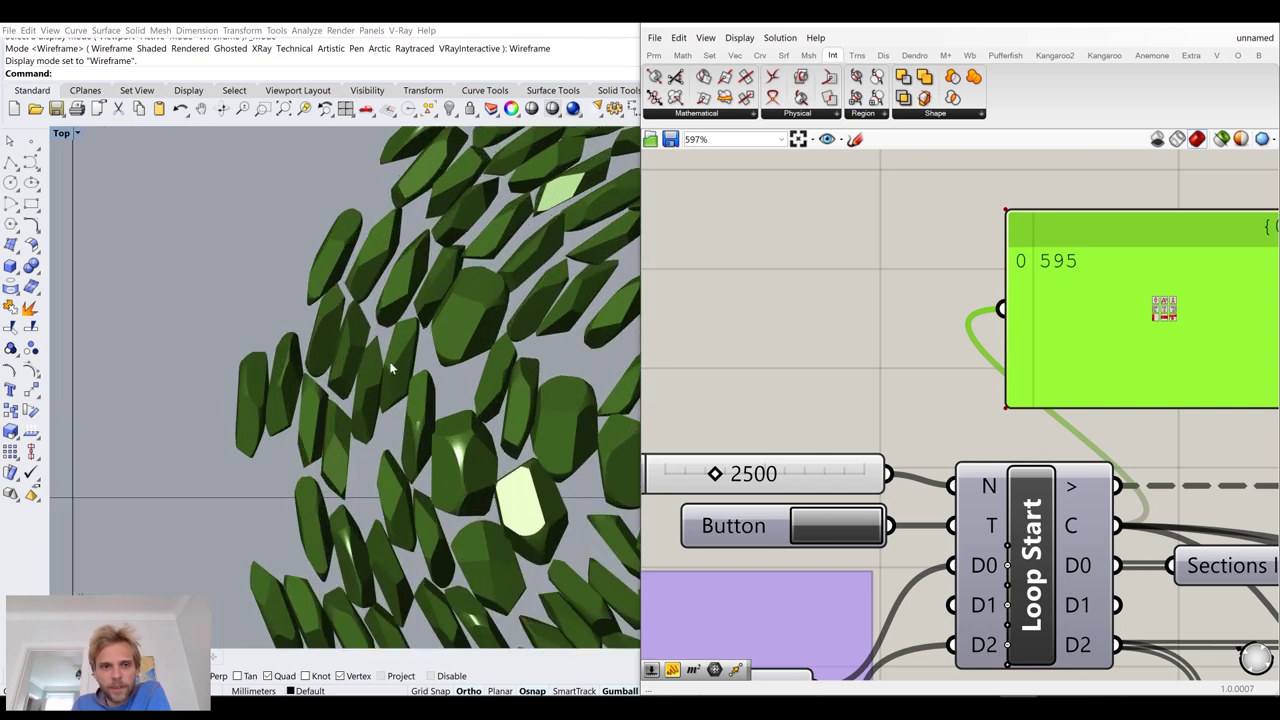
scroll(436, 357, down, 2)
scroll(436, 357, down, 4)
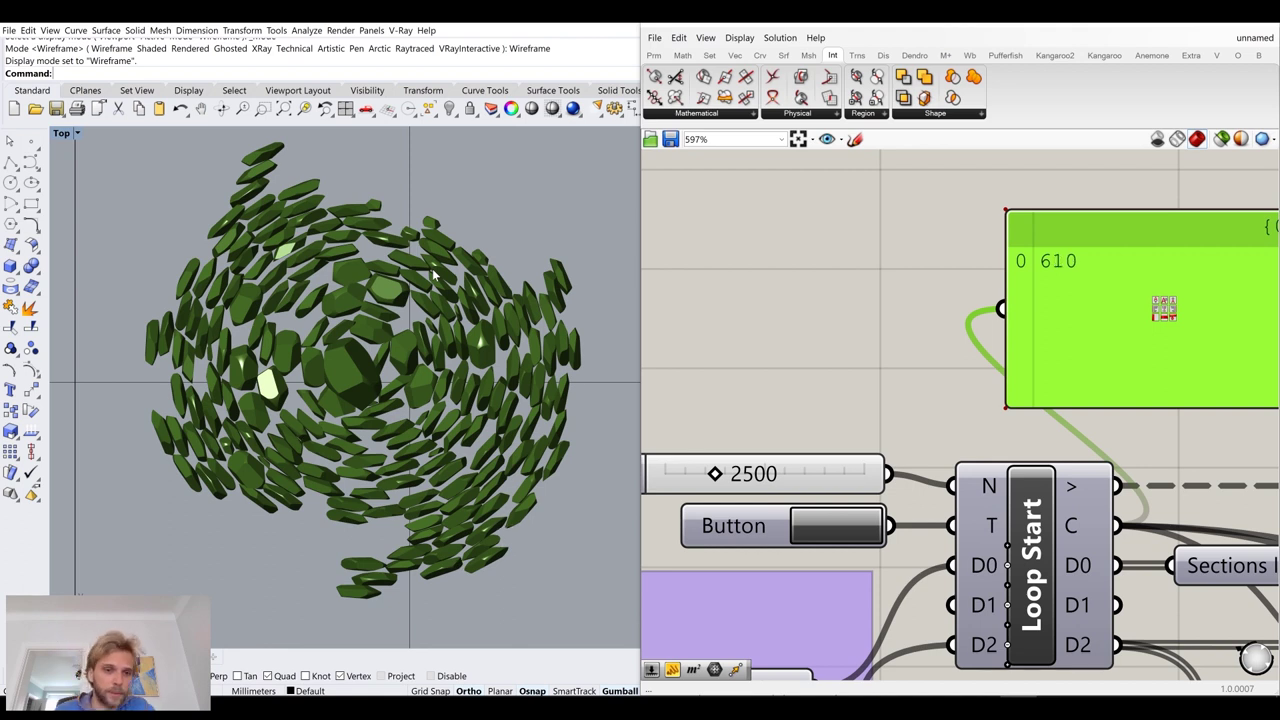
scroll(262, 500, up, 6)
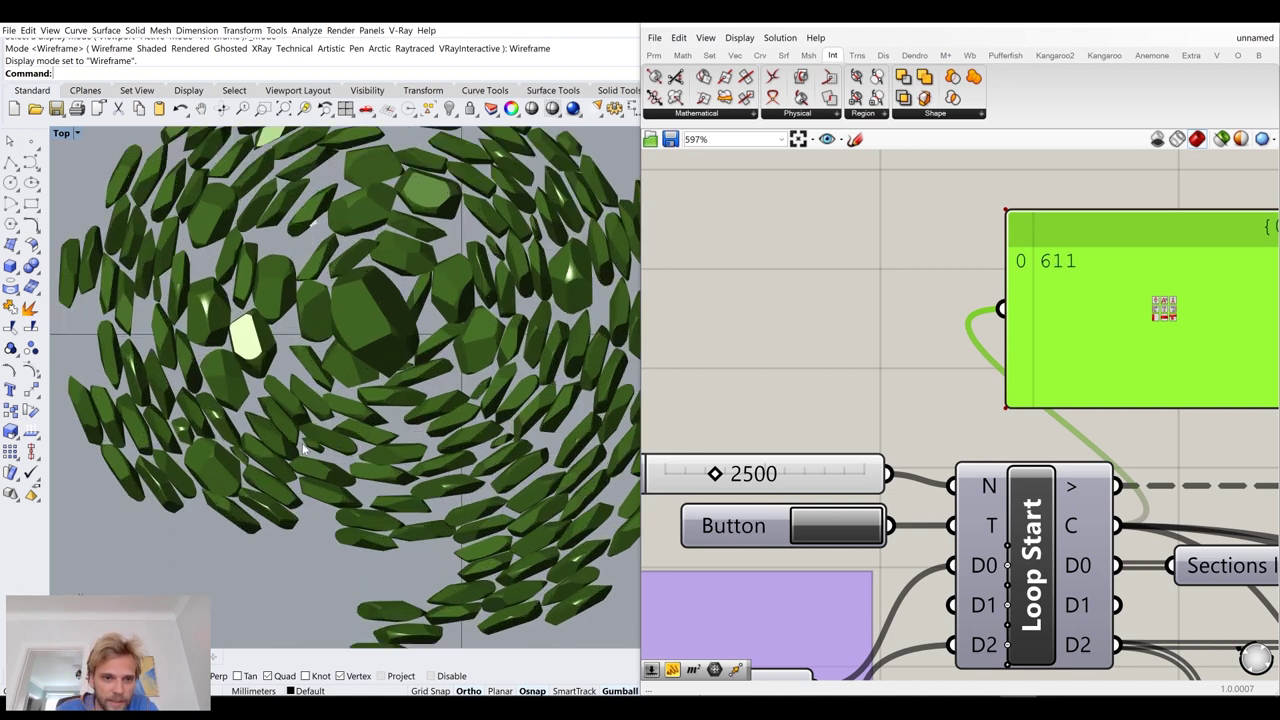
scroll(330, 458, down, 3)
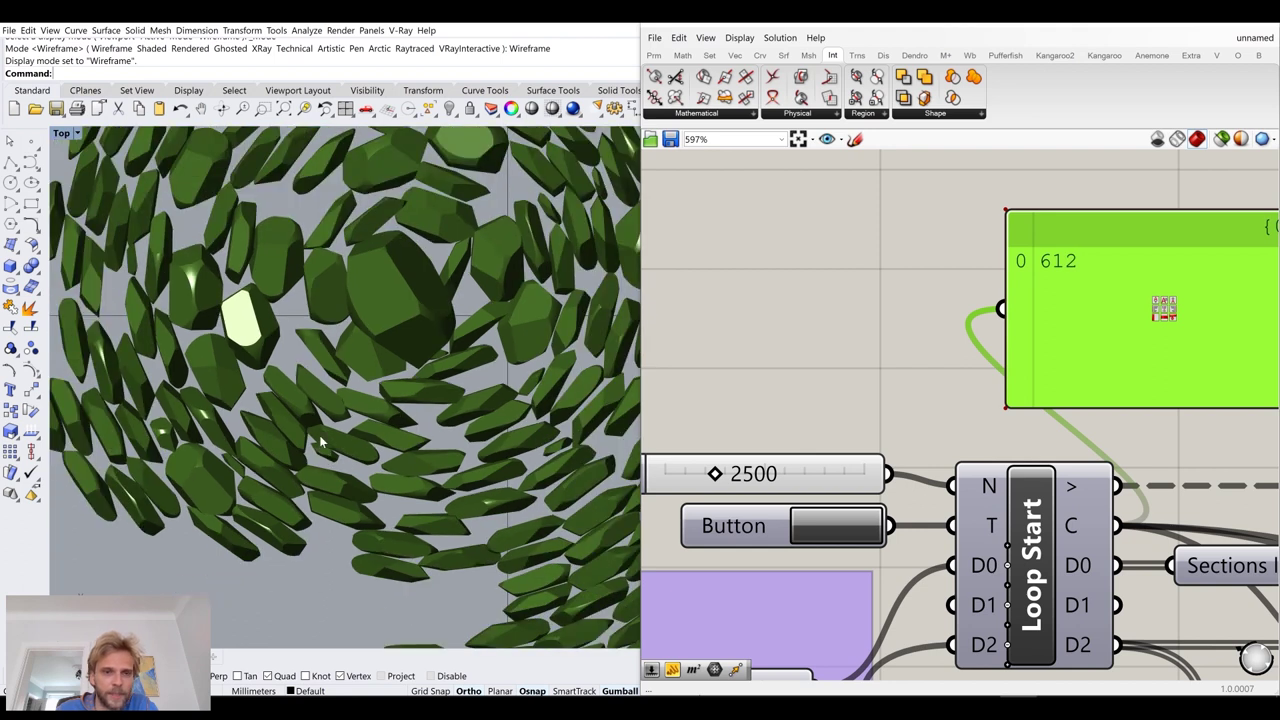
scroll(320, 443, down, 5)
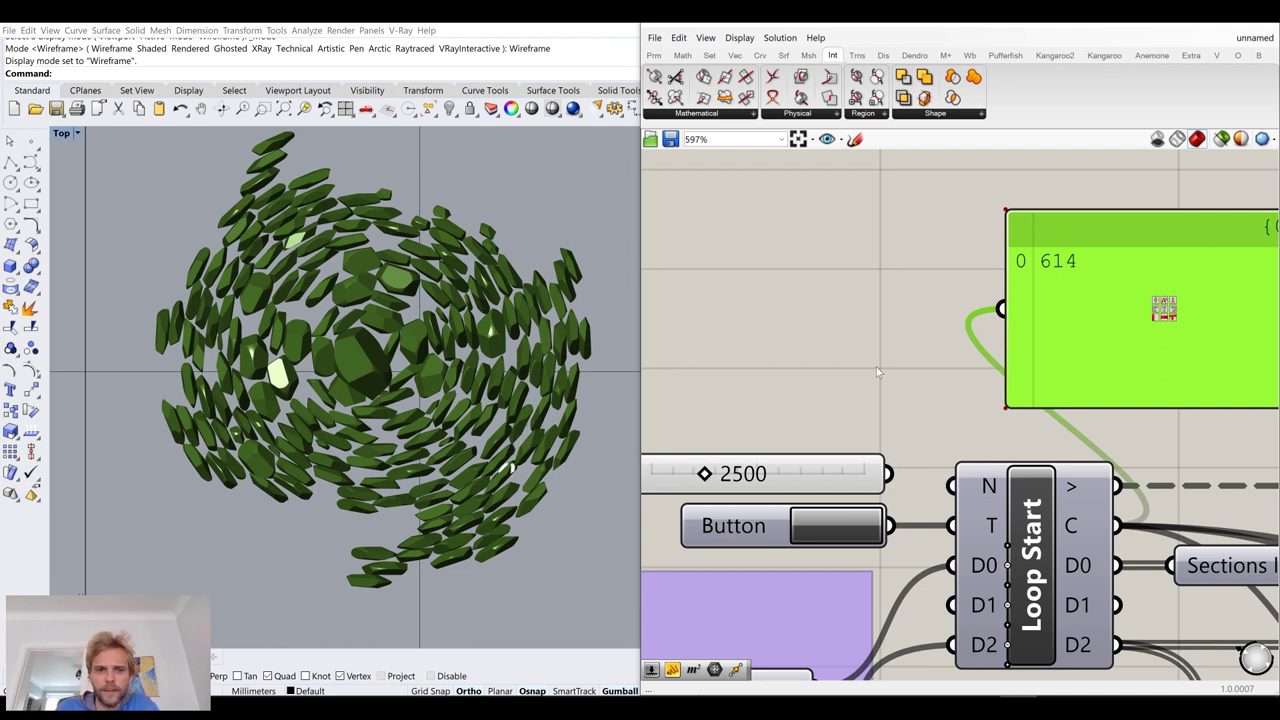
Examine the packed stones as a whole in the Top view and close up from a Perspective angle
scroll(400, 340, down, 12)
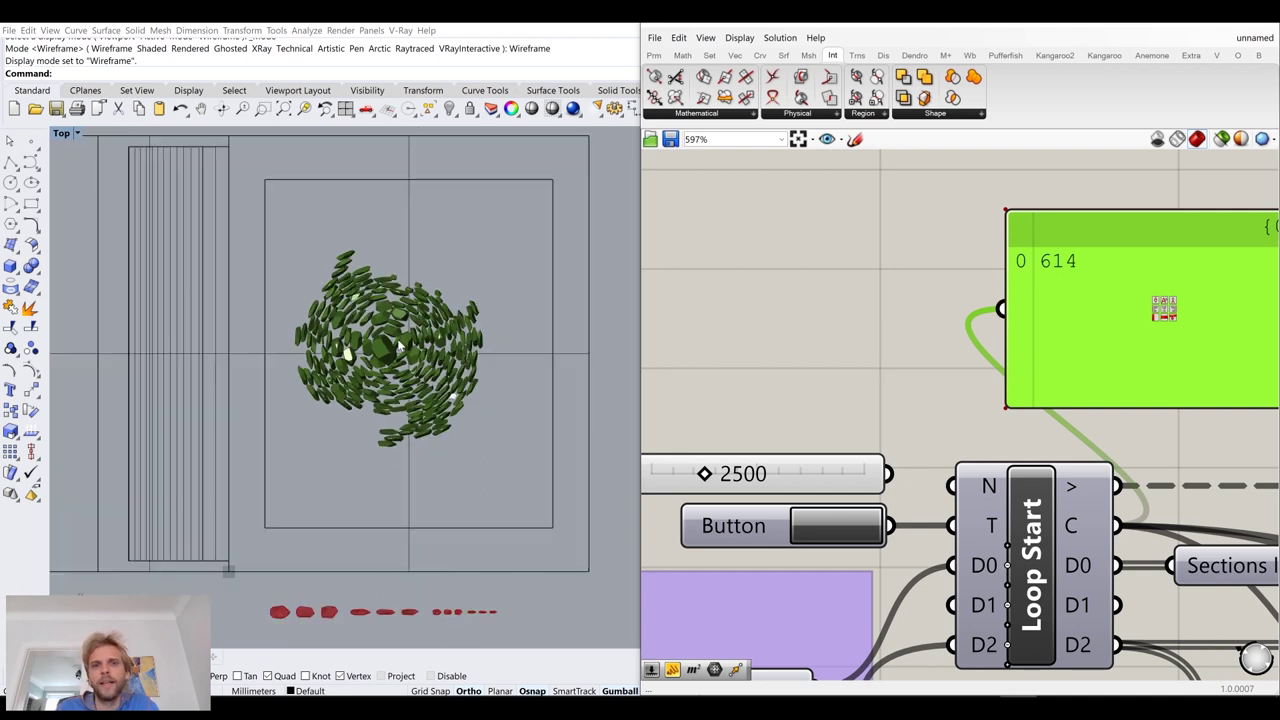
double_click(68, 134)
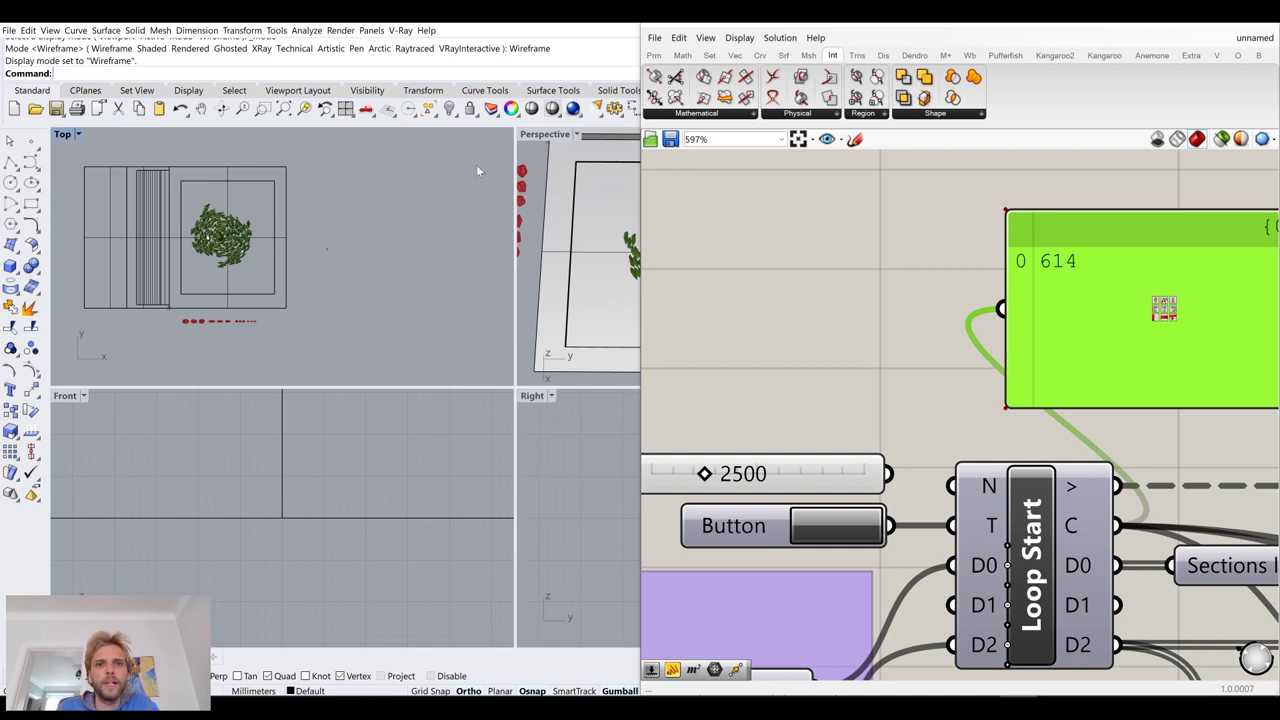
double_click(545, 134)
right_drag(443, 240, 428, 215)
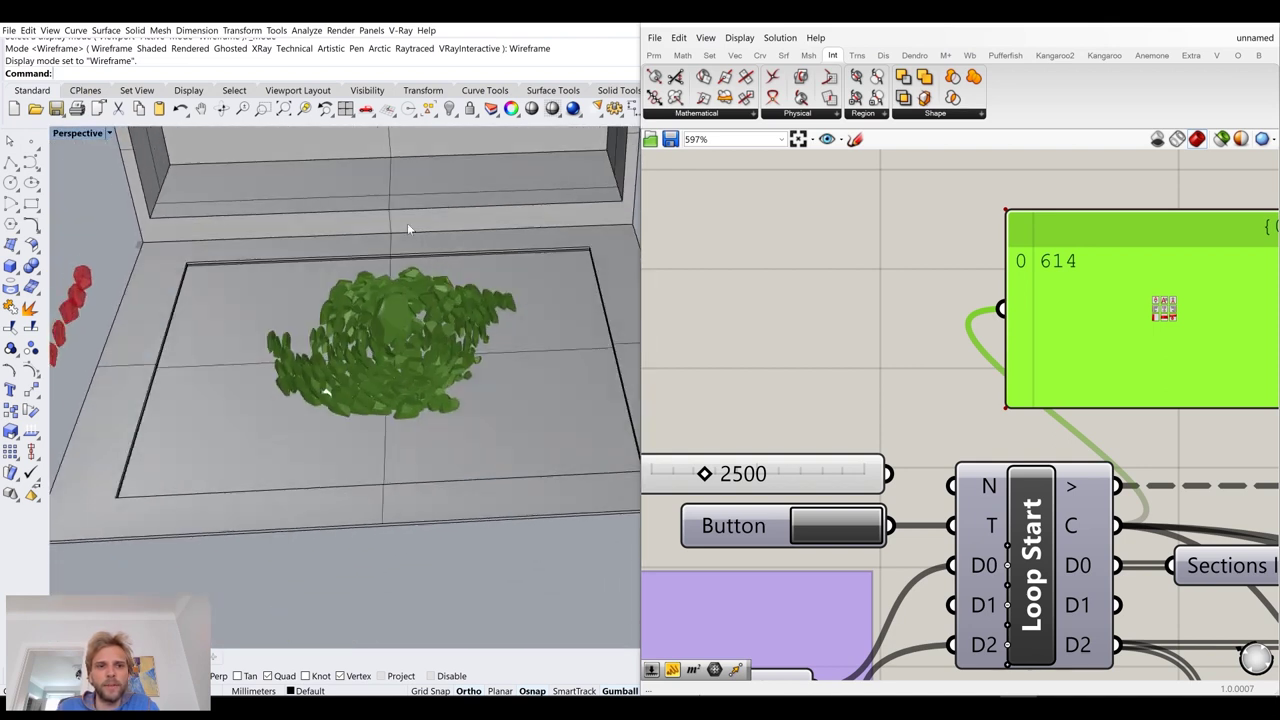
scroll(392, 352, up, 8)
right_drag(397, 374, 441, 359)
scroll(432, 374, down, 4)
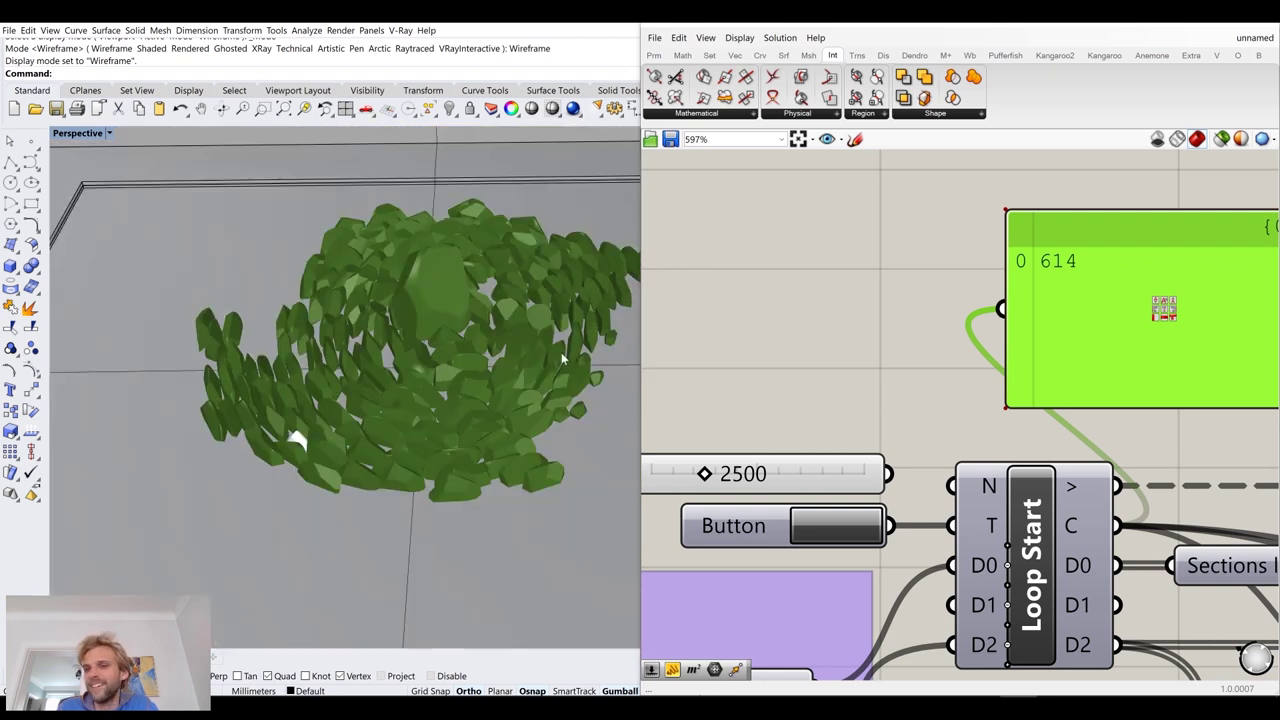
Turn off the preview of all the components in the looping stone-packing definition
scroll(904, 400, down, 8)
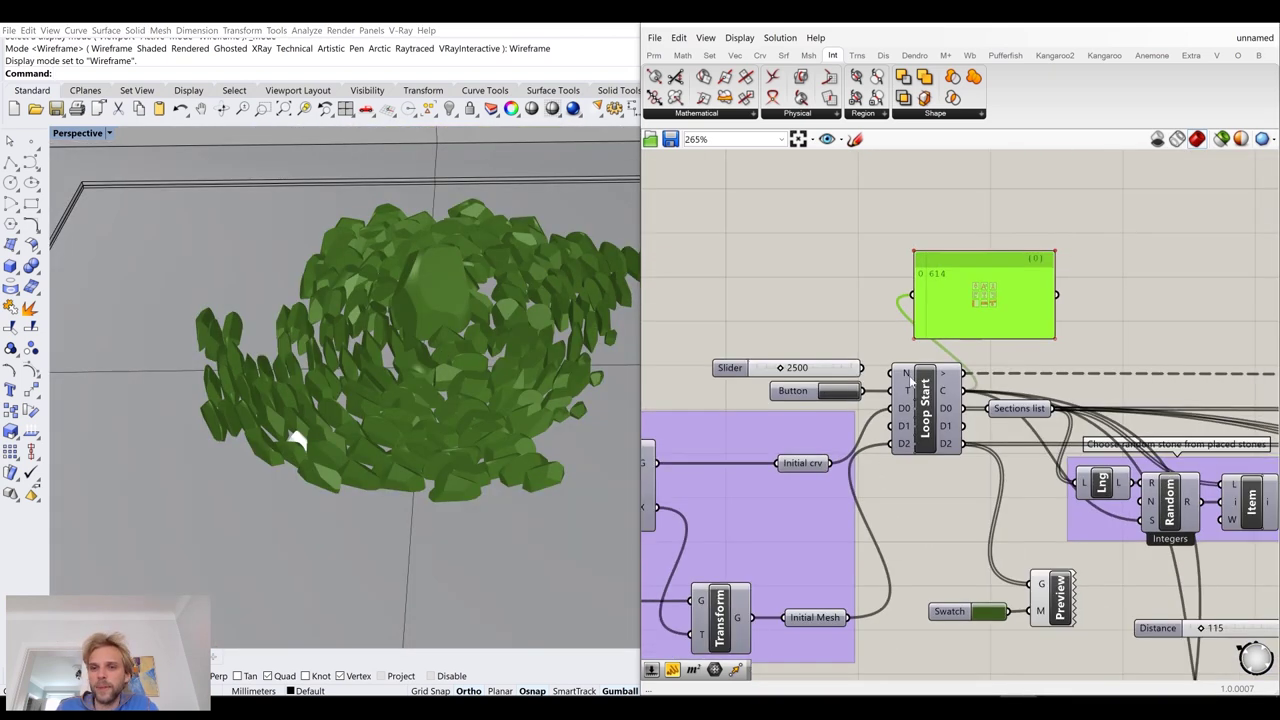
scroll(872, 427, down, 4)
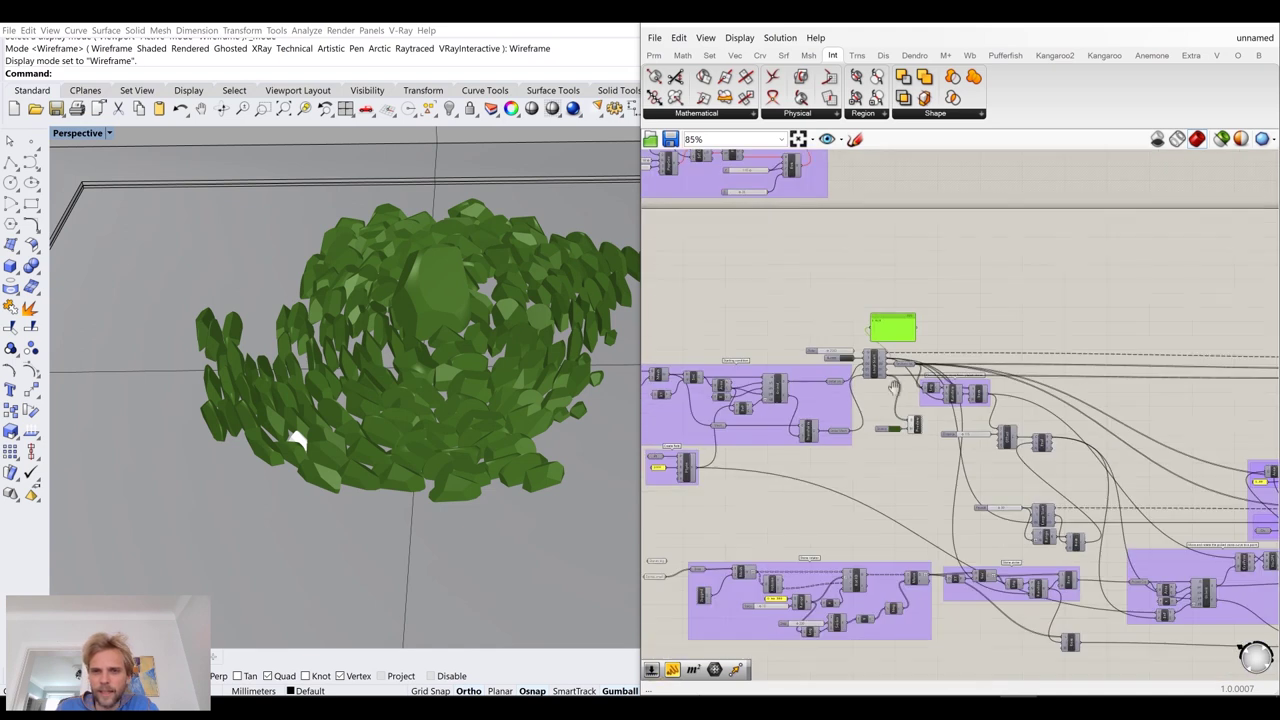
right_drag(652, 502, 780, 380)
scroll(780, 378, up, 7)
right_drag(988, 282, 988, 366)
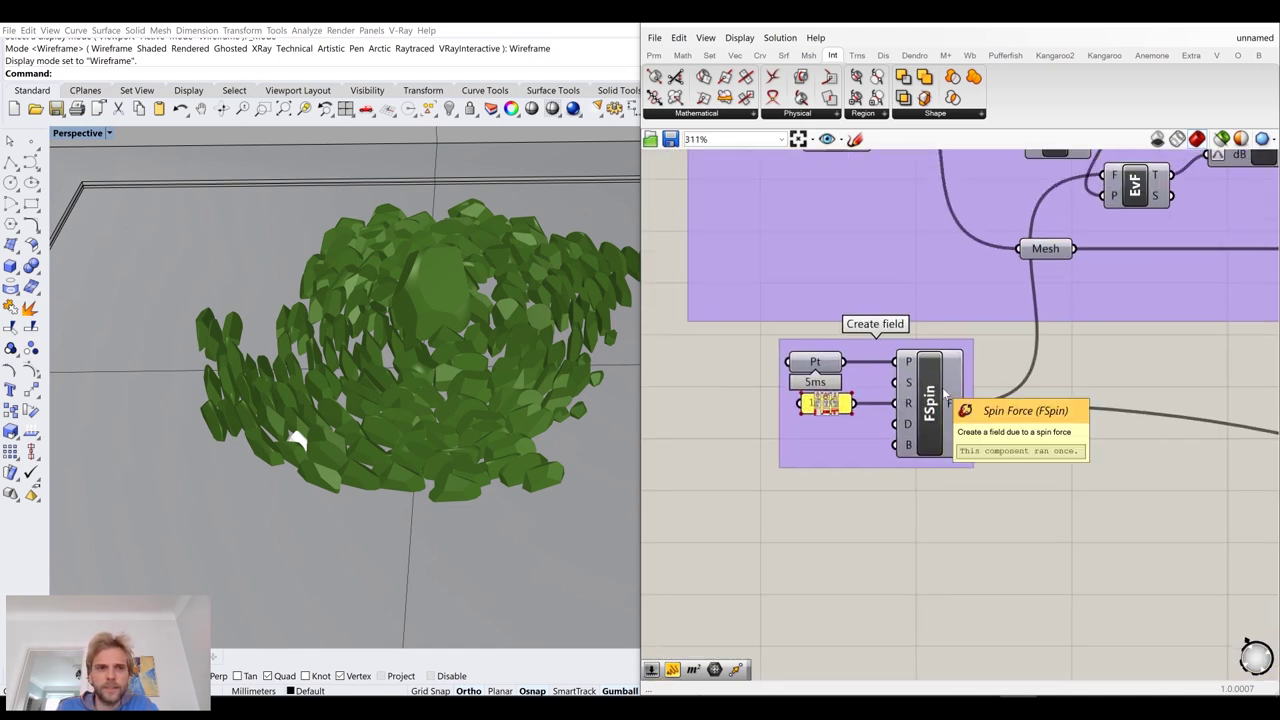
scroll(945, 395, down, 1)
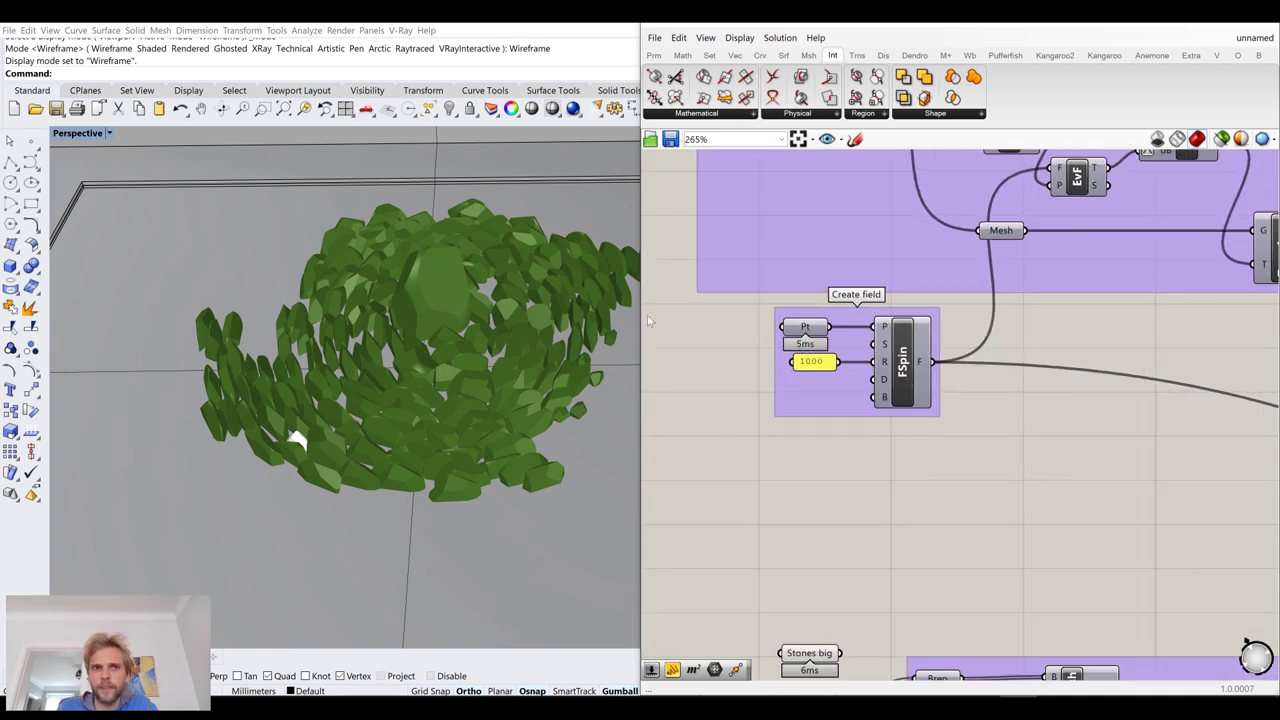
scroll(1035, 402, down, 10)
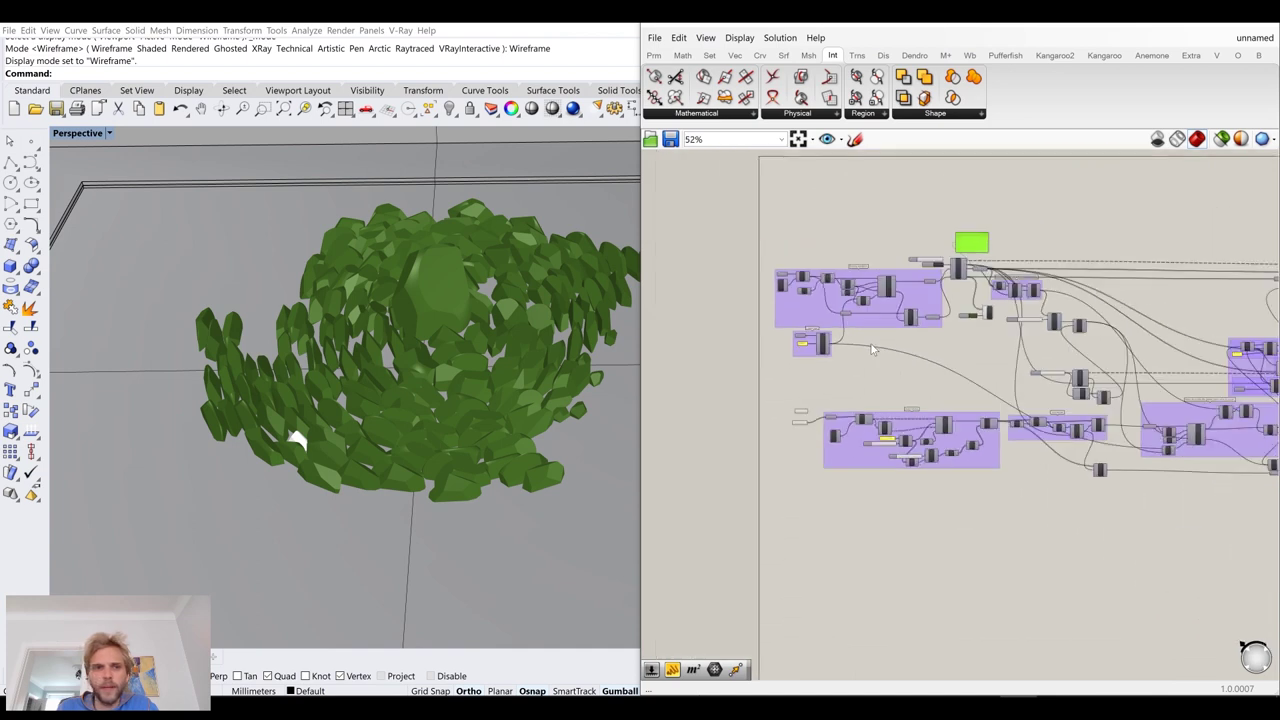
drag(1234, 540, 708, 222)
middle_click(740, 223)
click(835, 220)
Add a Field Line component in the empty canvas space just below the Create field group
scroll(917, 436, up, 6)
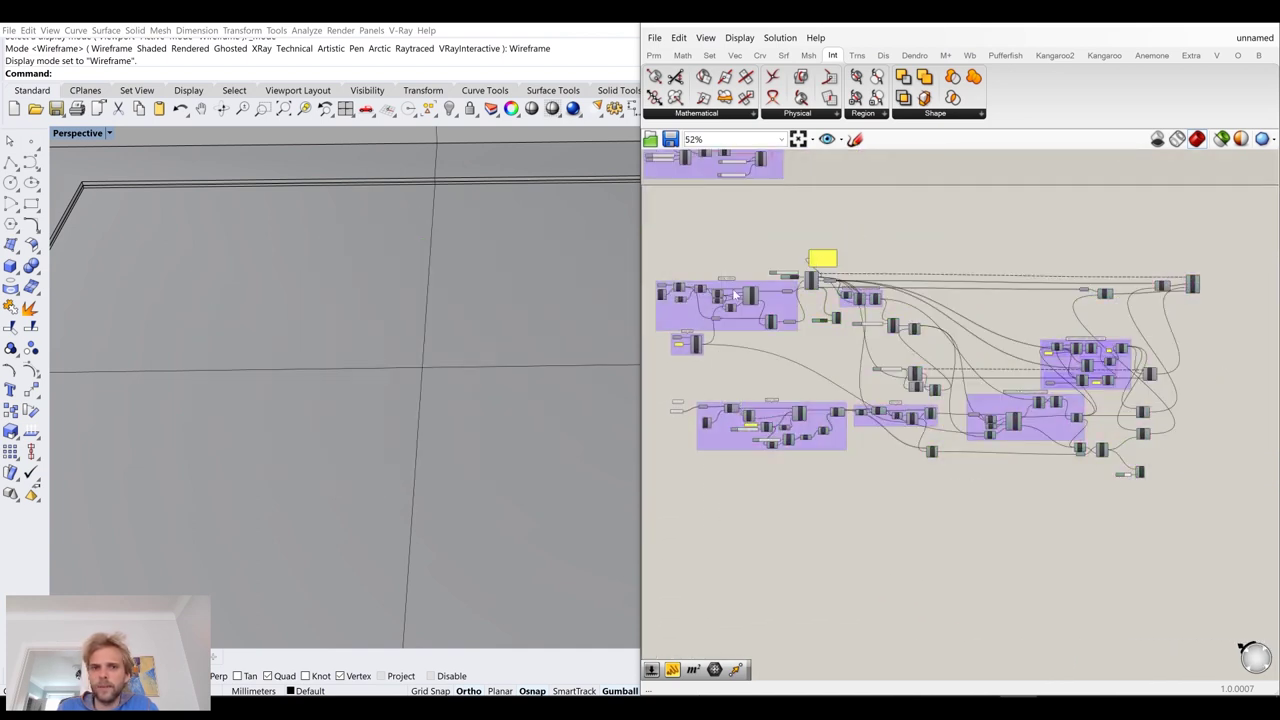
double_click(919, 437)
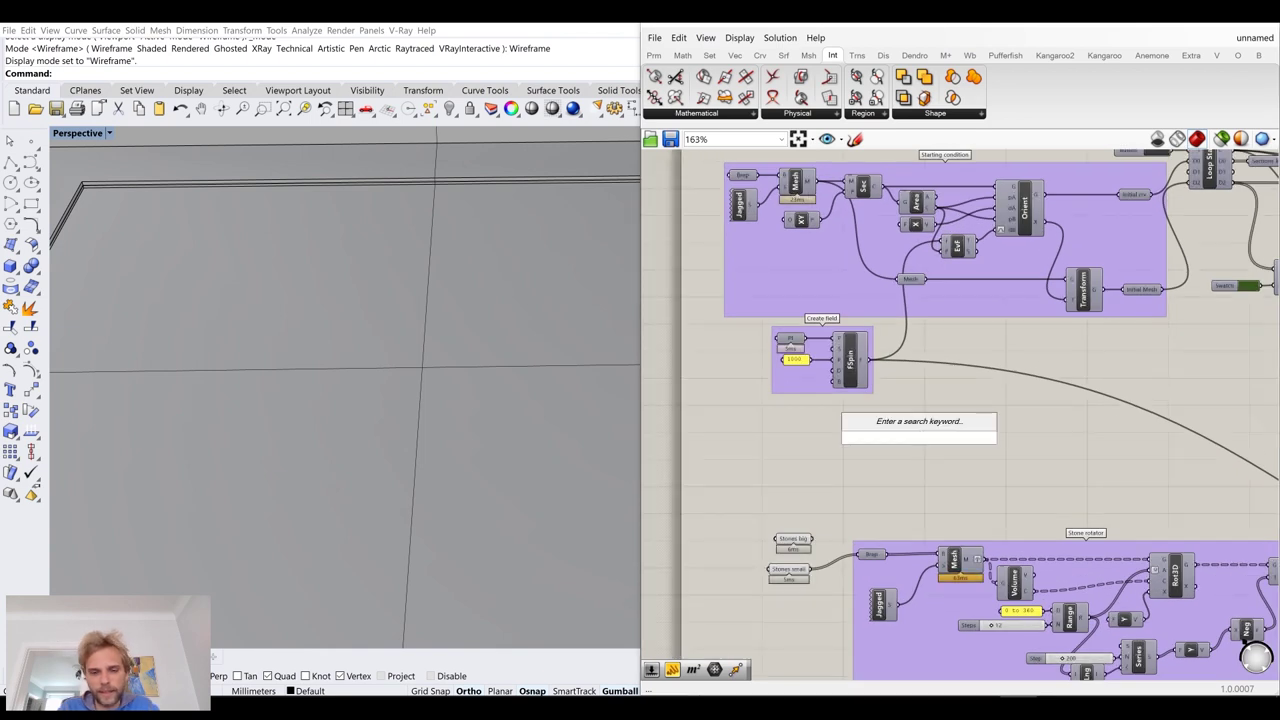
text(field)
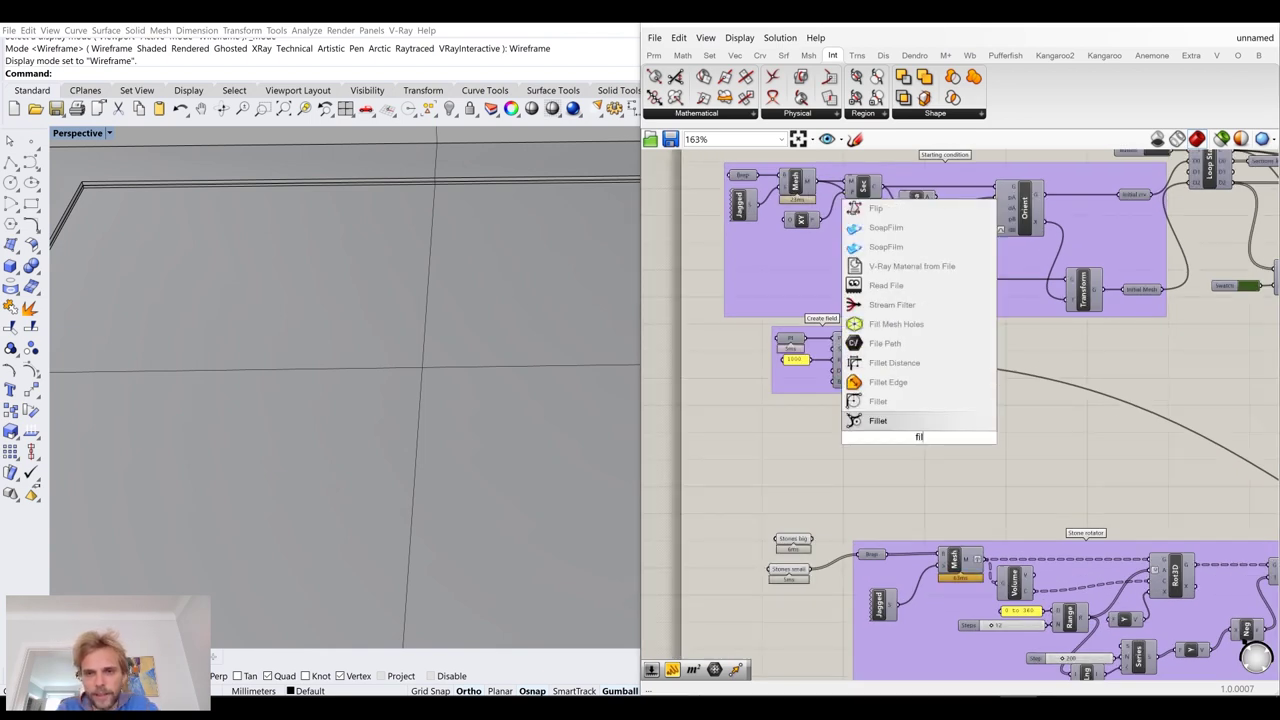
text( li)
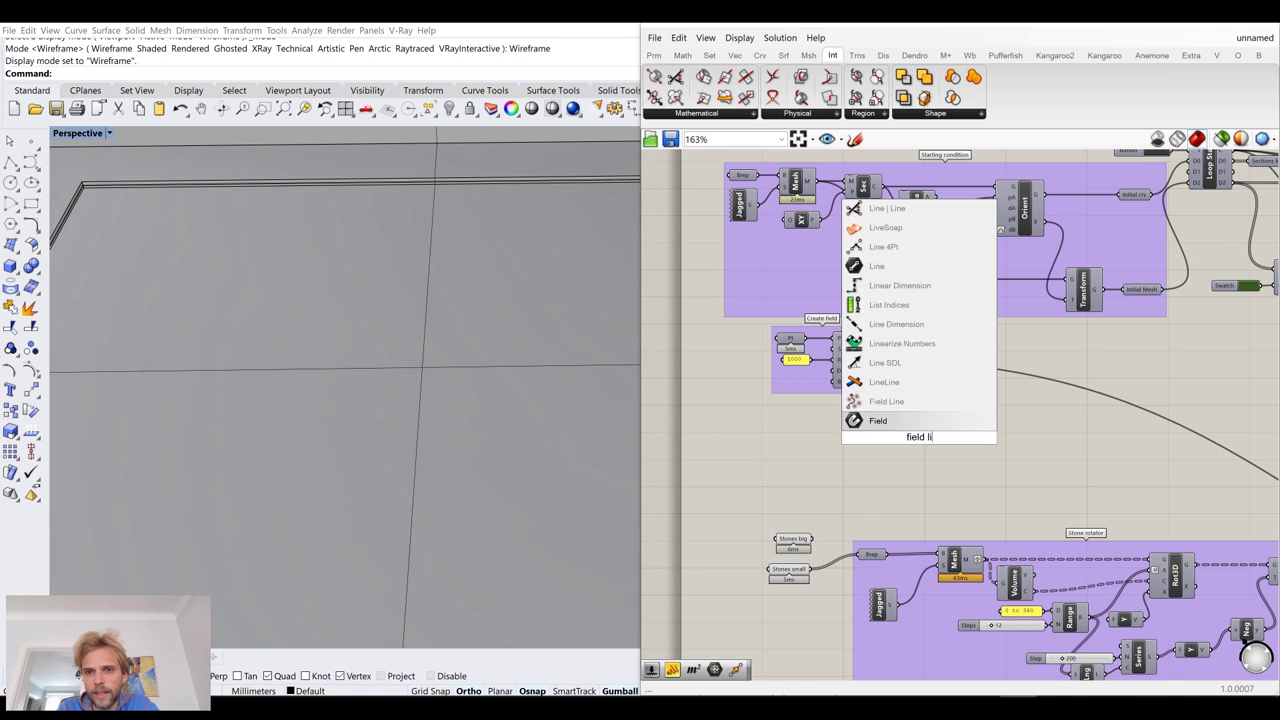
key(Up)
key(Return)
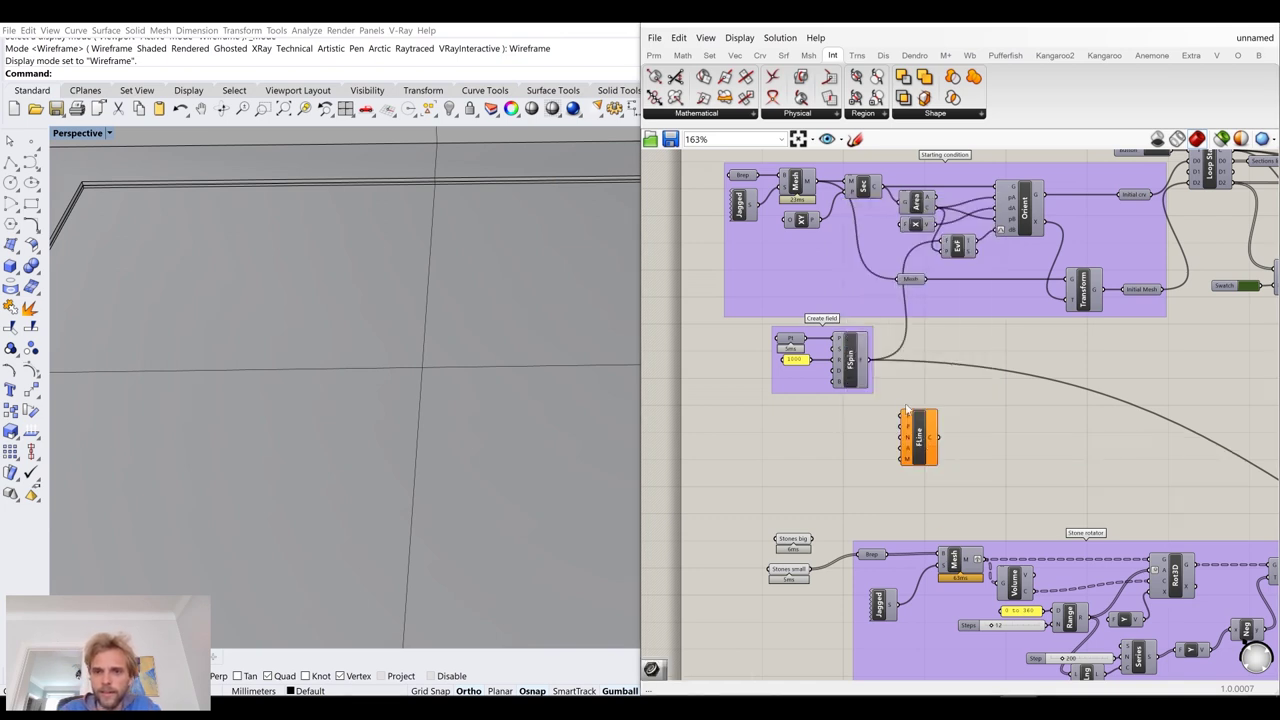
scroll(888, 367, up, 4)
drag(854, 355, 912, 442)
drag(952, 502, 1048, 482)
click(874, 482)
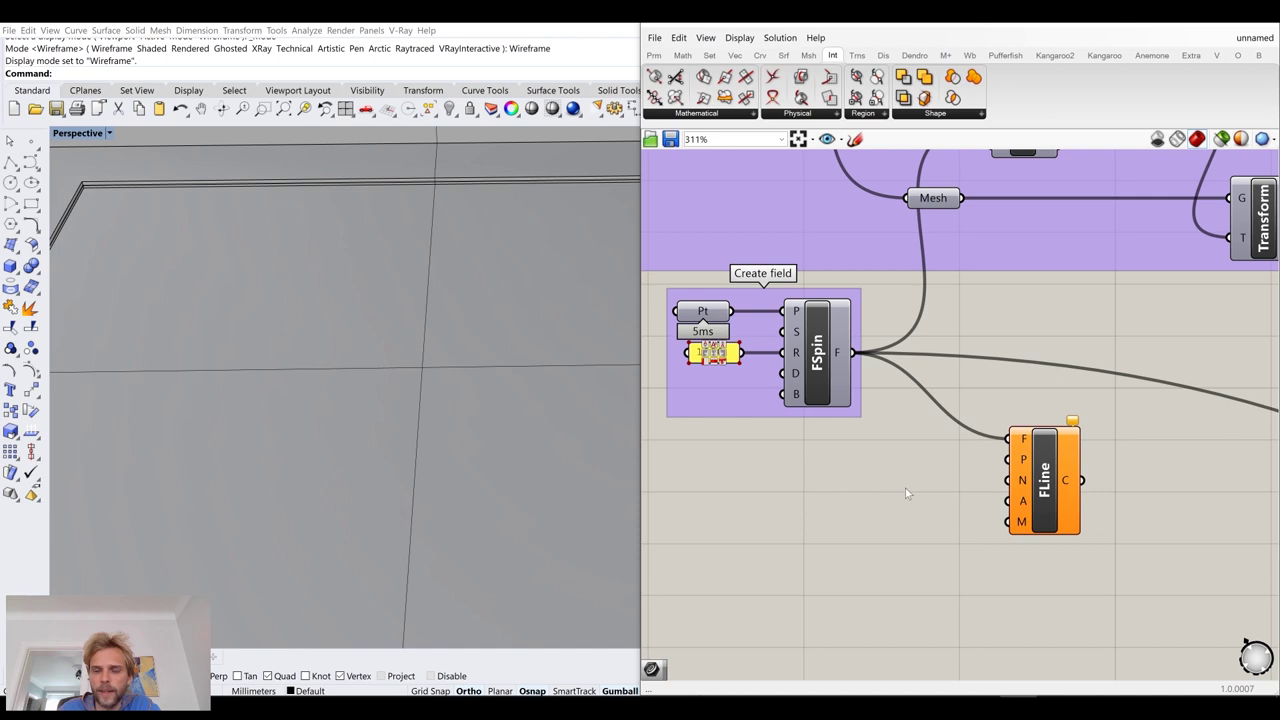
ctrl+drag(1011, 442, 855, 354)
Duplicate the Create field group and place the copy directly below the original
right_drag(803, 457, 903, 486)
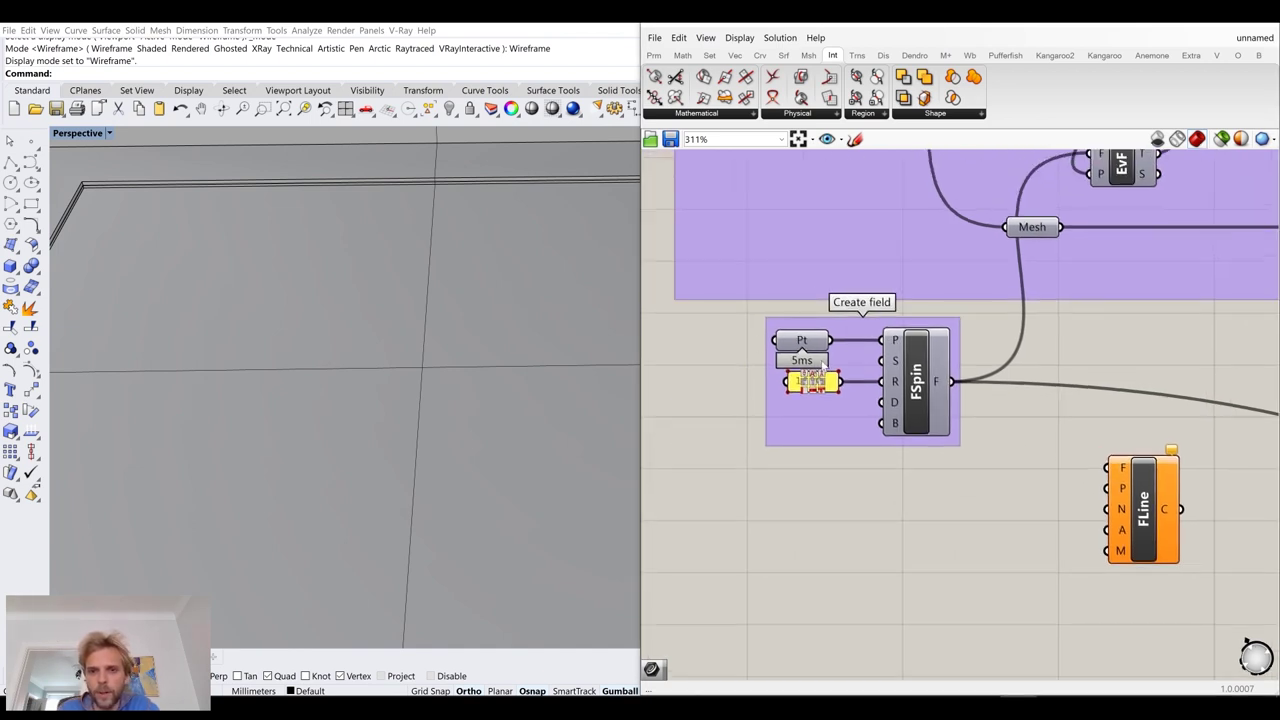
drag(948, 470, 771, 336)
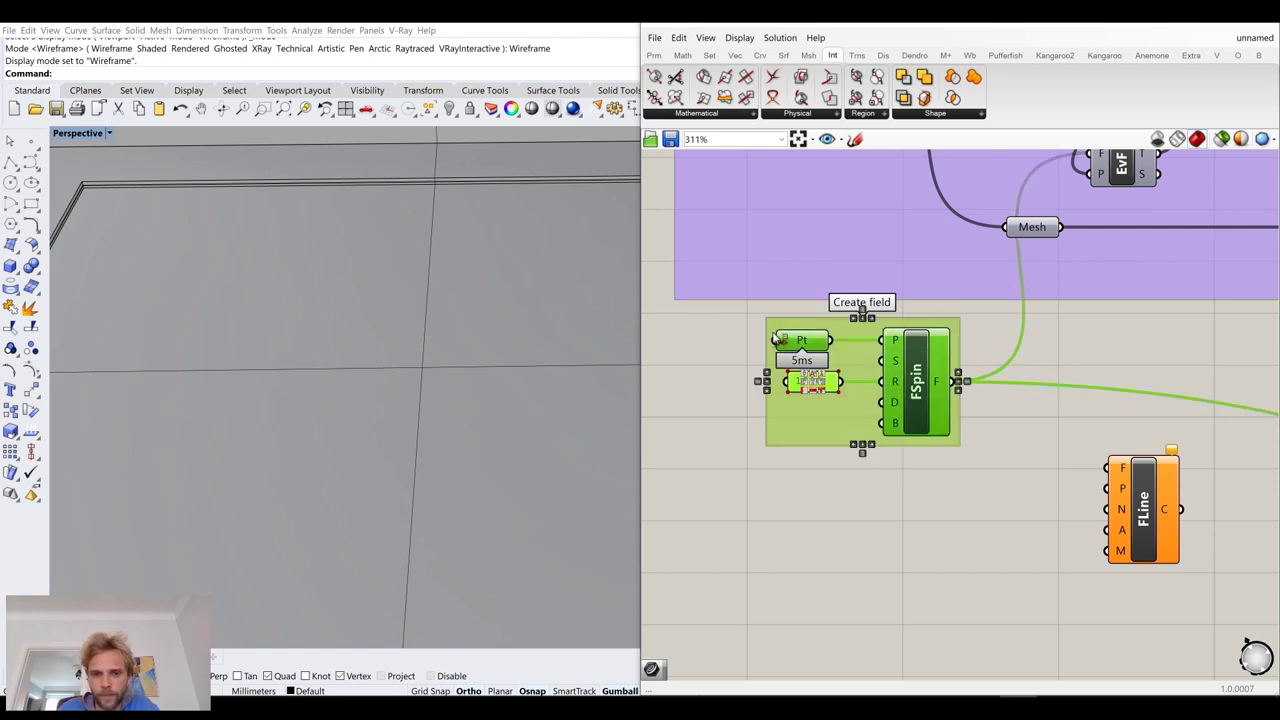
key(ctrl+c)
key(ctrl+v)
drag(902, 380, 892, 542)
click(993, 473)
Place a point inside the rectangular boundary near its lower-left corner and reference it in the copied group's Pt parameter
scroll(400, 369, down, 5)
scroll(193, 227, up, 1)
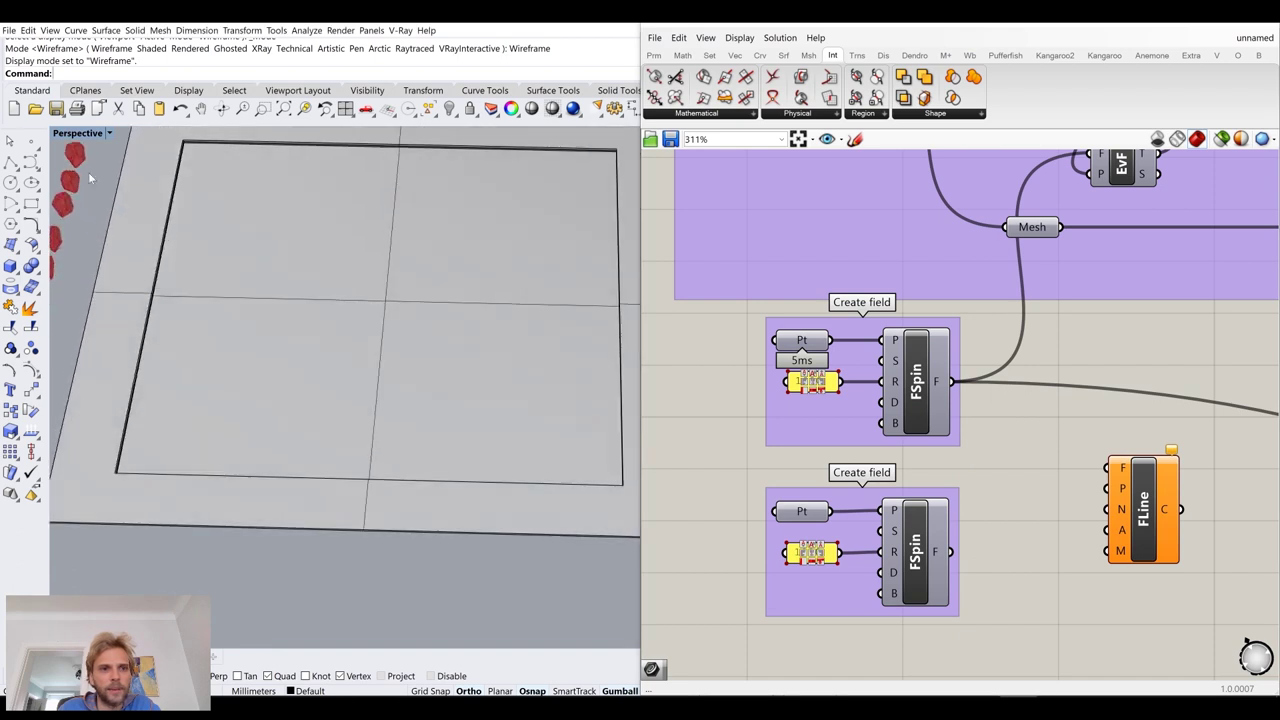
click(33, 143)
click(208, 389)
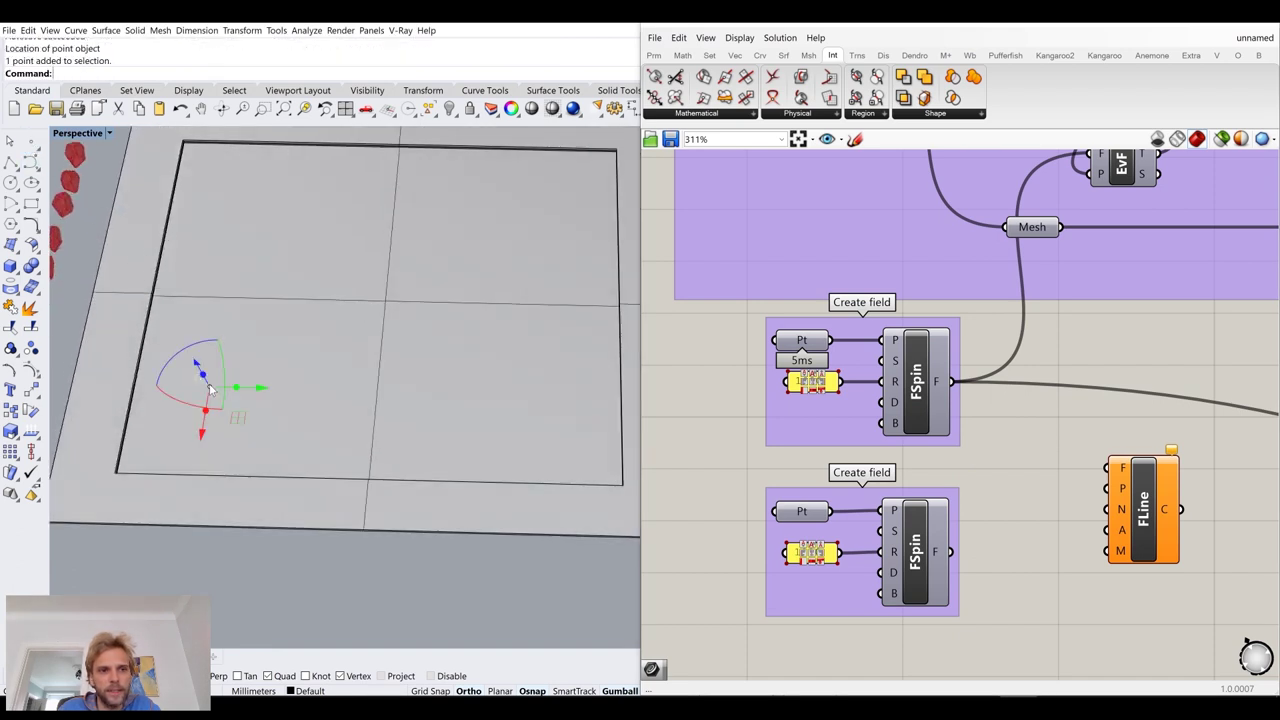
right_click(805, 517)
click(876, 600)
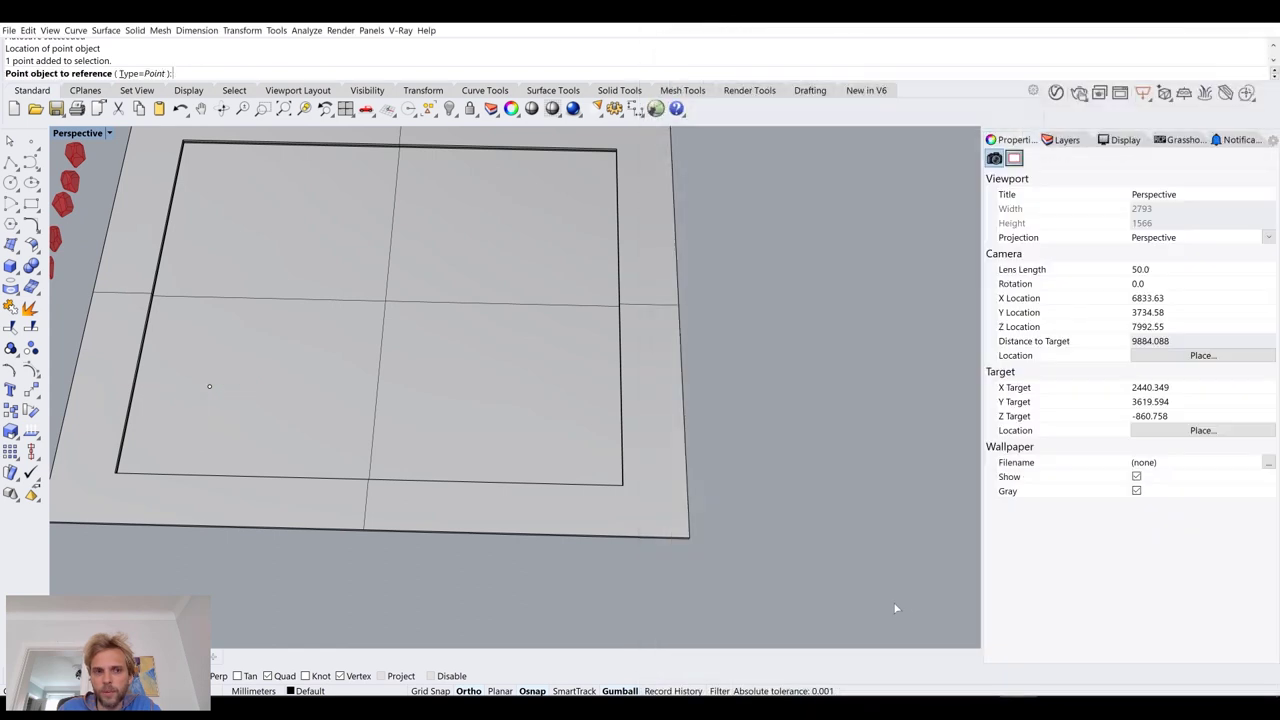
click(209, 386)
click(984, 531)
Turn on the preview of both Spin Force components
click(917, 403)
middle_click(917, 403)
click(941, 376)
click(959, 487)
click(914, 530)
key(space)
click(945, 500)
click(1000, 500)
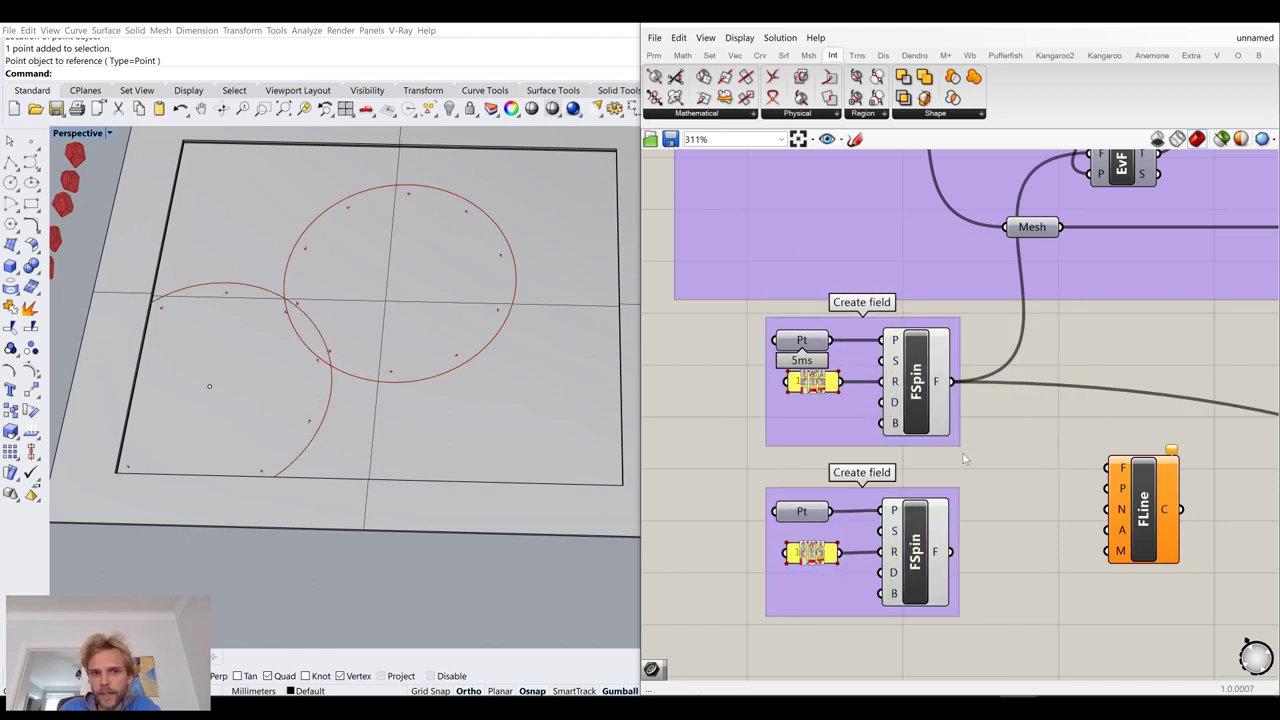
Shift the Field Line component slightly aside and add a Merge Fields component between it and the two field groups
right_drag(1051, 484, 999, 437)
drag(899, 507, 940, 480)
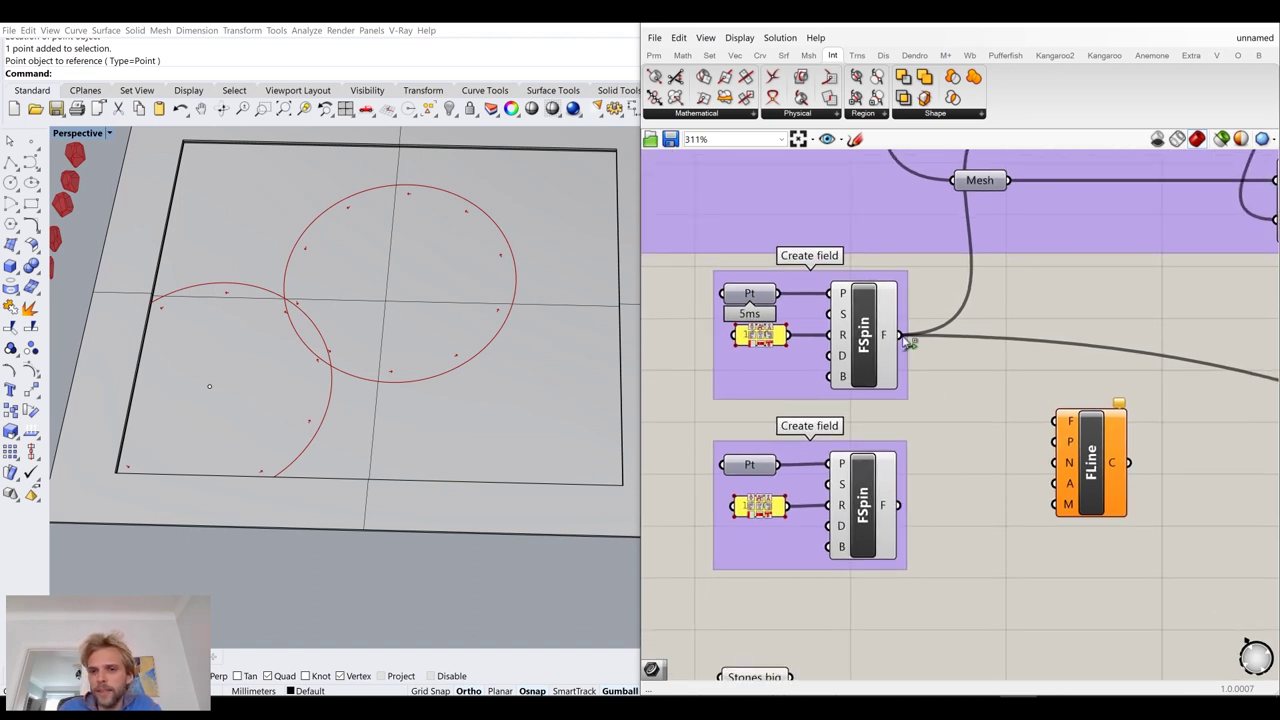
drag(1103, 440, 1117, 450)
double_click(1012, 457)
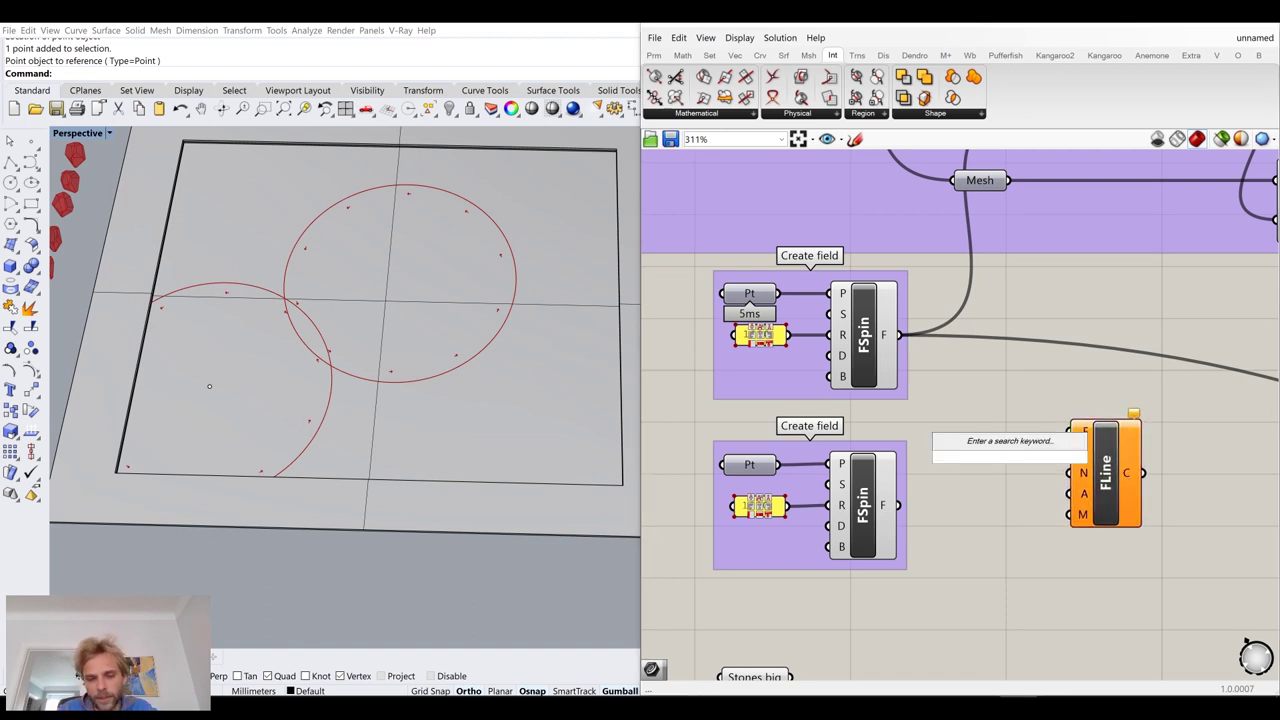
text(merge)
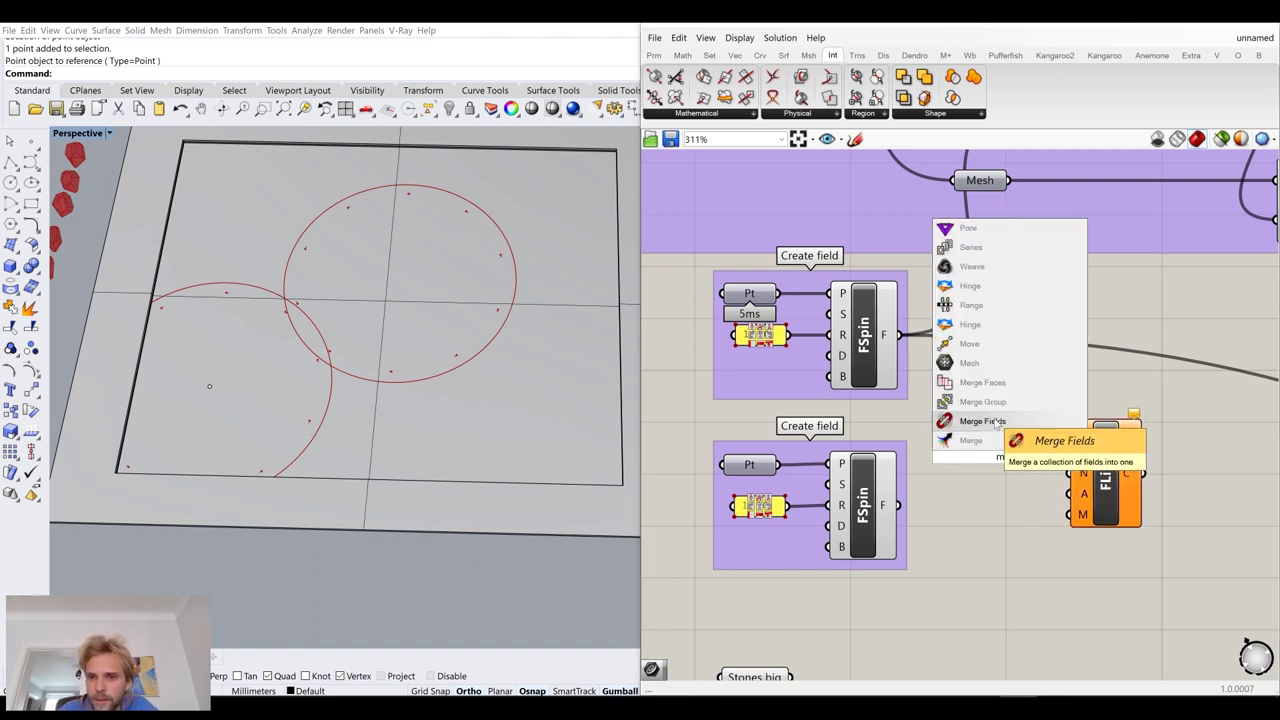
click(1005, 442)
Connect both Spin Force outputs to Merge Fields and feed the merged field into Field Line's F input
drag(899, 335, 976, 457)
drag(899, 505, 986, 437)
click(977, 517)
right_drag(977, 517, 890, 511)
drag(934, 417, 1029, 448)
click(930, 535)
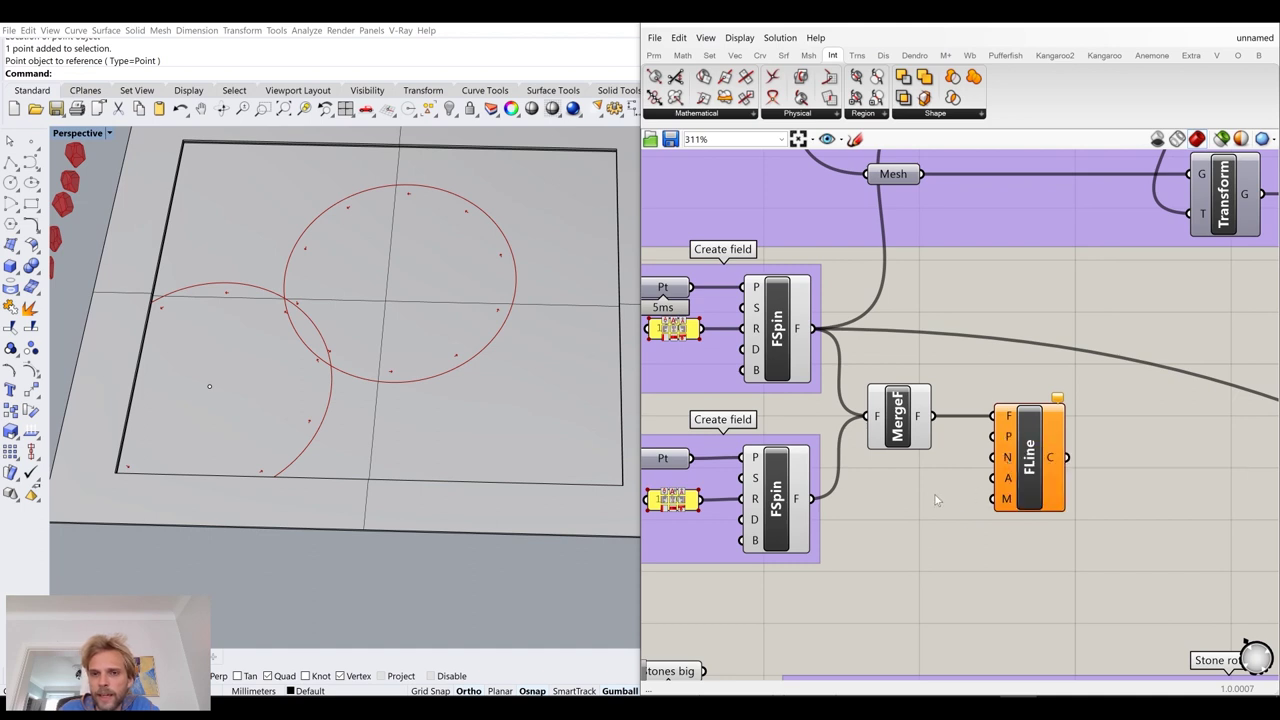
Add a Populate 2D component and place it below the Merge Fields and Field Line components
double_click(938, 499)
text(popu)
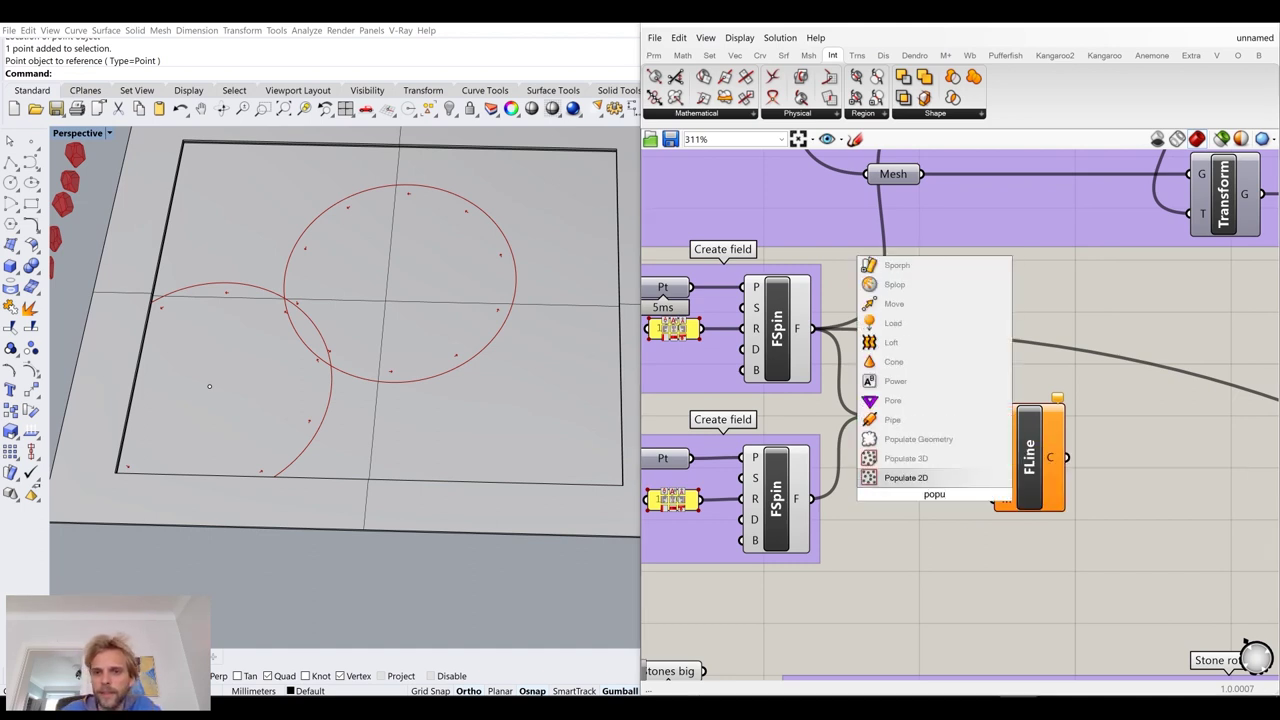
key(Return)
scroll(927, 508, down, 1)
drag(926, 506, 923, 559)
right_drag(878, 556, 921, 481)
Add a Curve parameter near Populate 2D and reference the rectangular boundary curve in it
click(173, 218)
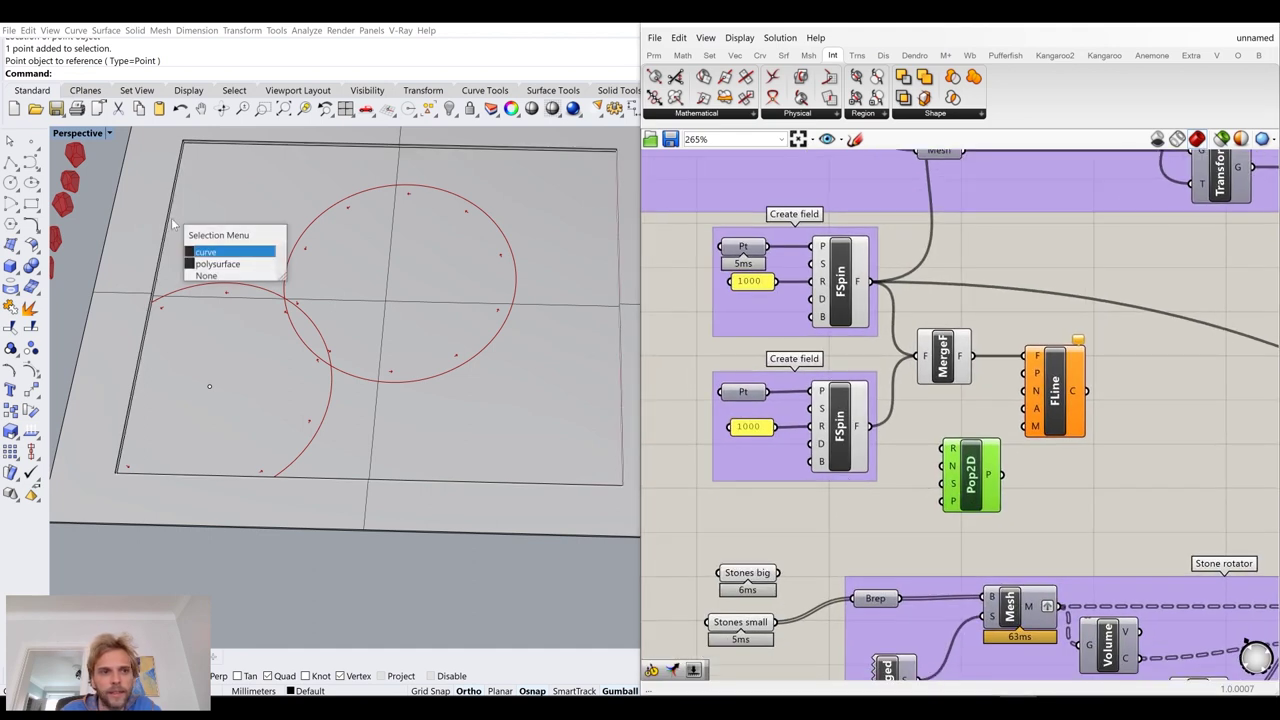
click(203, 256)
click(831, 532)
double_click(831, 530)
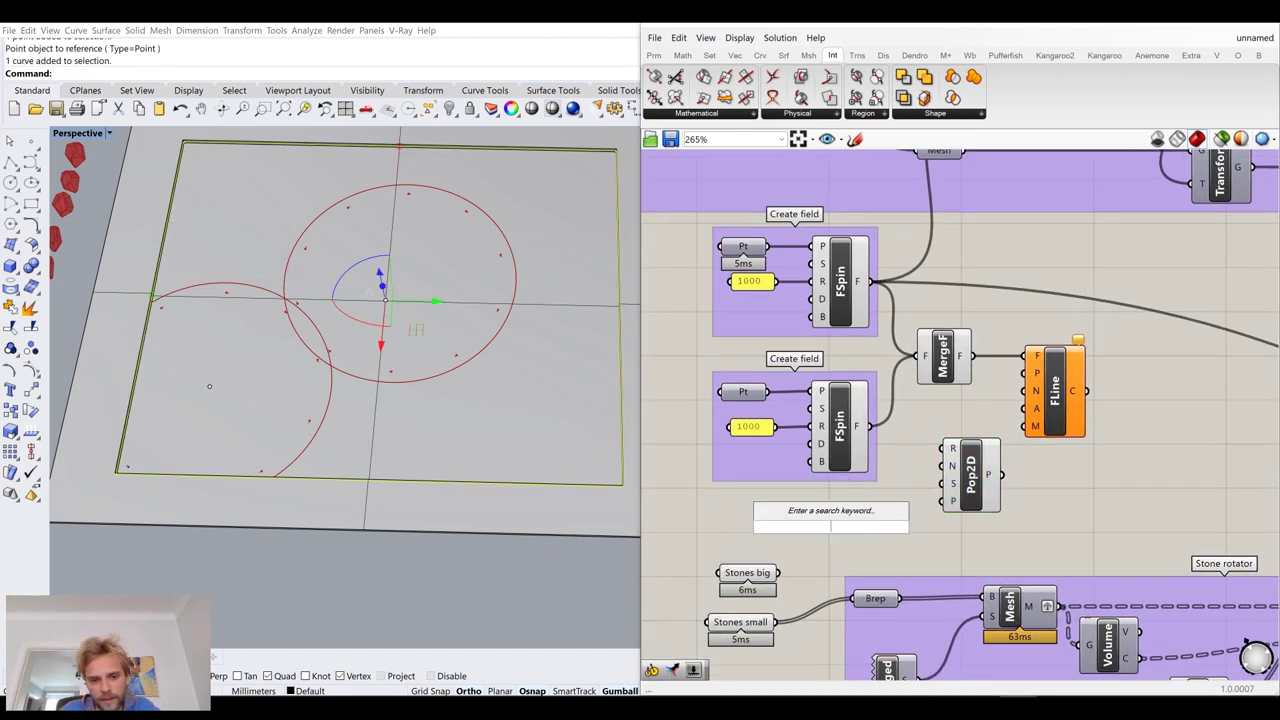
text(crv)
click(823, 510)
right_click(821, 530)
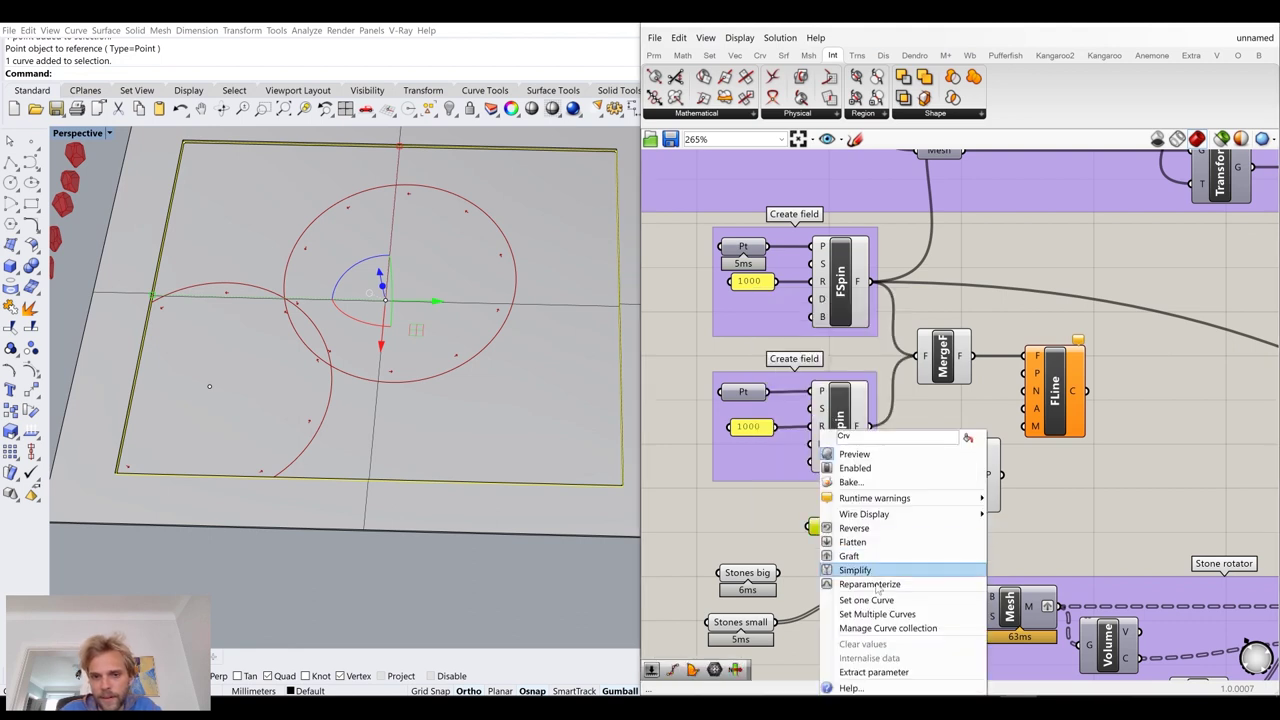
click(875, 598)
Connect the boundary curve to Populate 2D's R input and the populated points to Field Line's P input
drag(857, 527, 968, 508)
drag(840, 532, 908, 503)
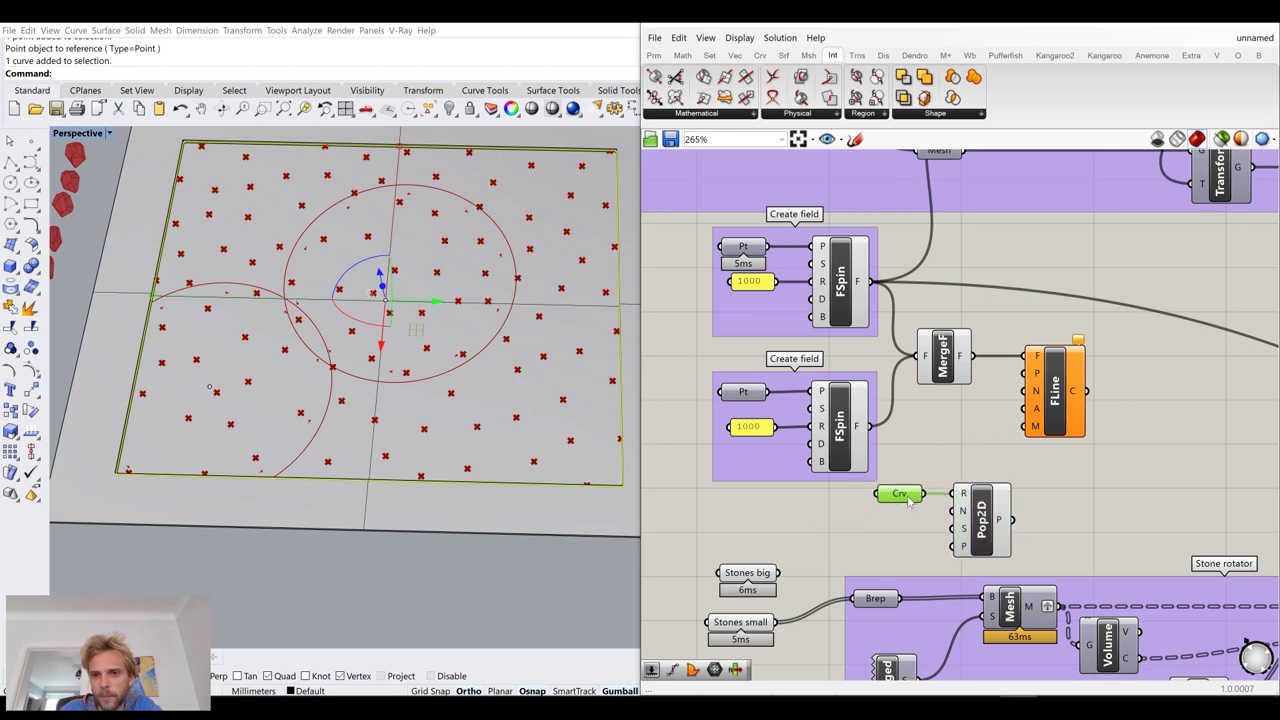
click(1048, 466)
right_drag(1023, 491, 965, 493)
drag(953, 521, 968, 383)
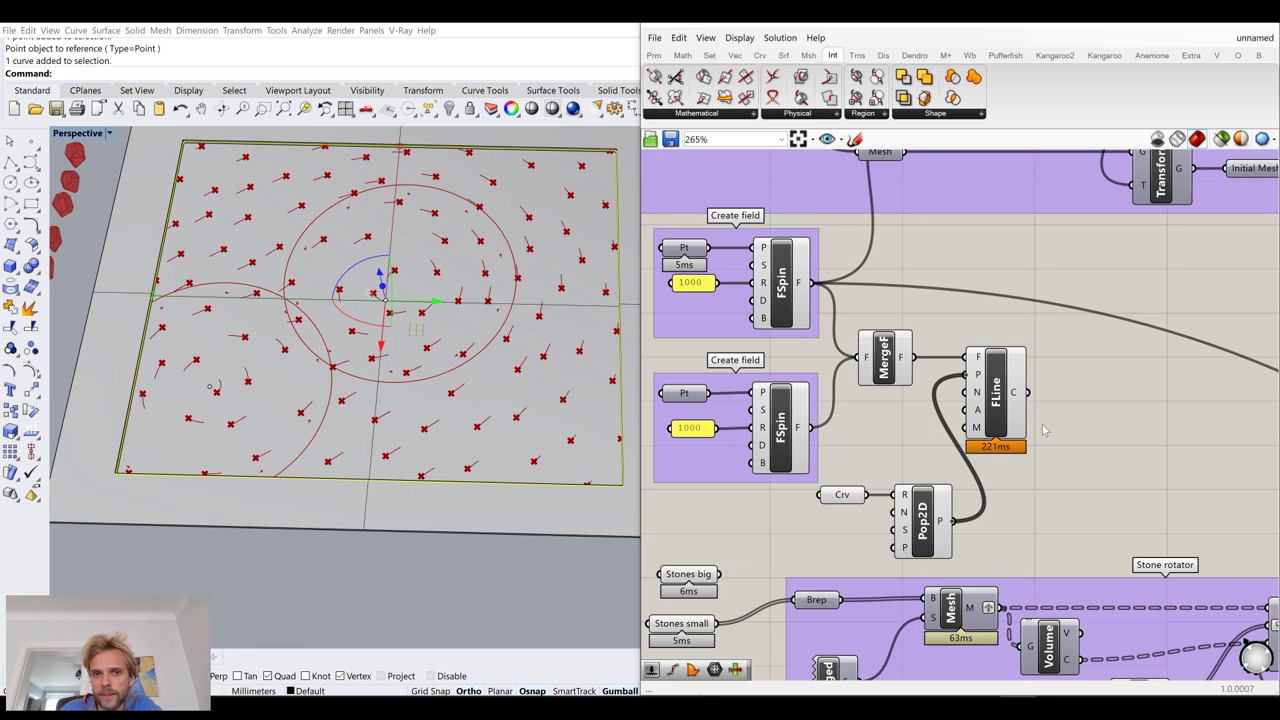
Add a number slider set to 500 and connect it to Populate 2D's N input
double_click(1025, 488)
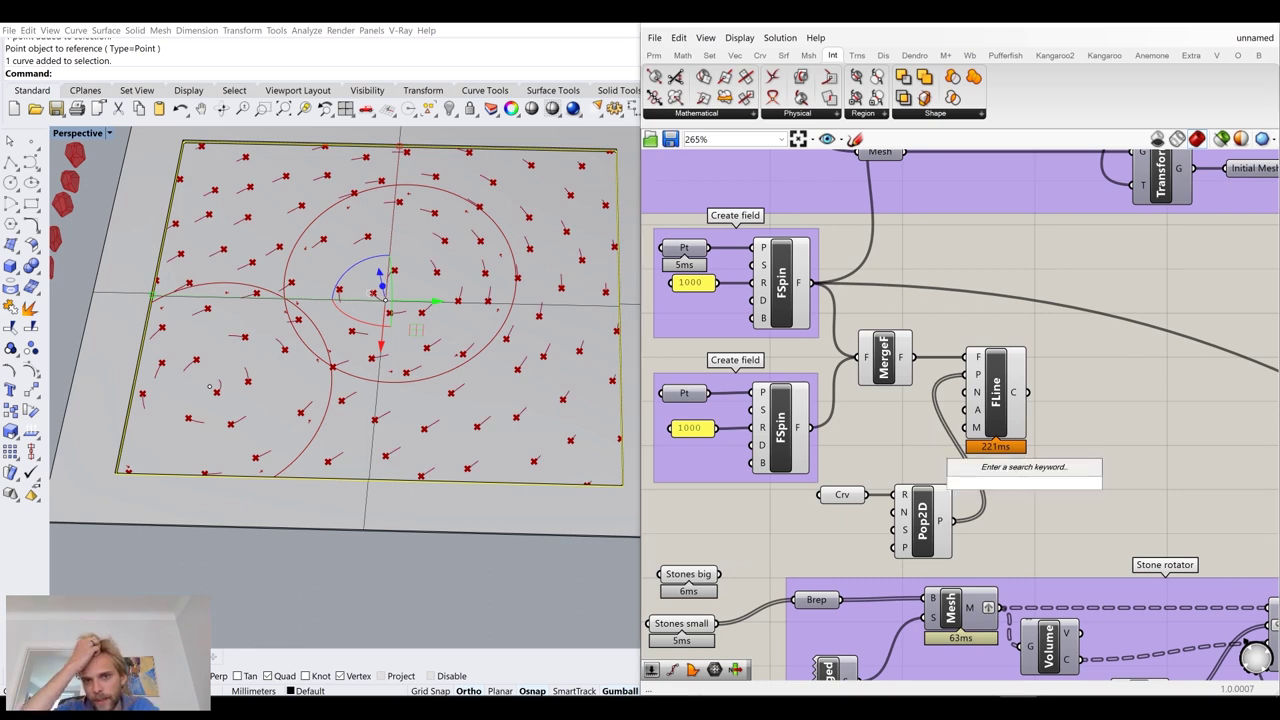
double_click(800, 535)
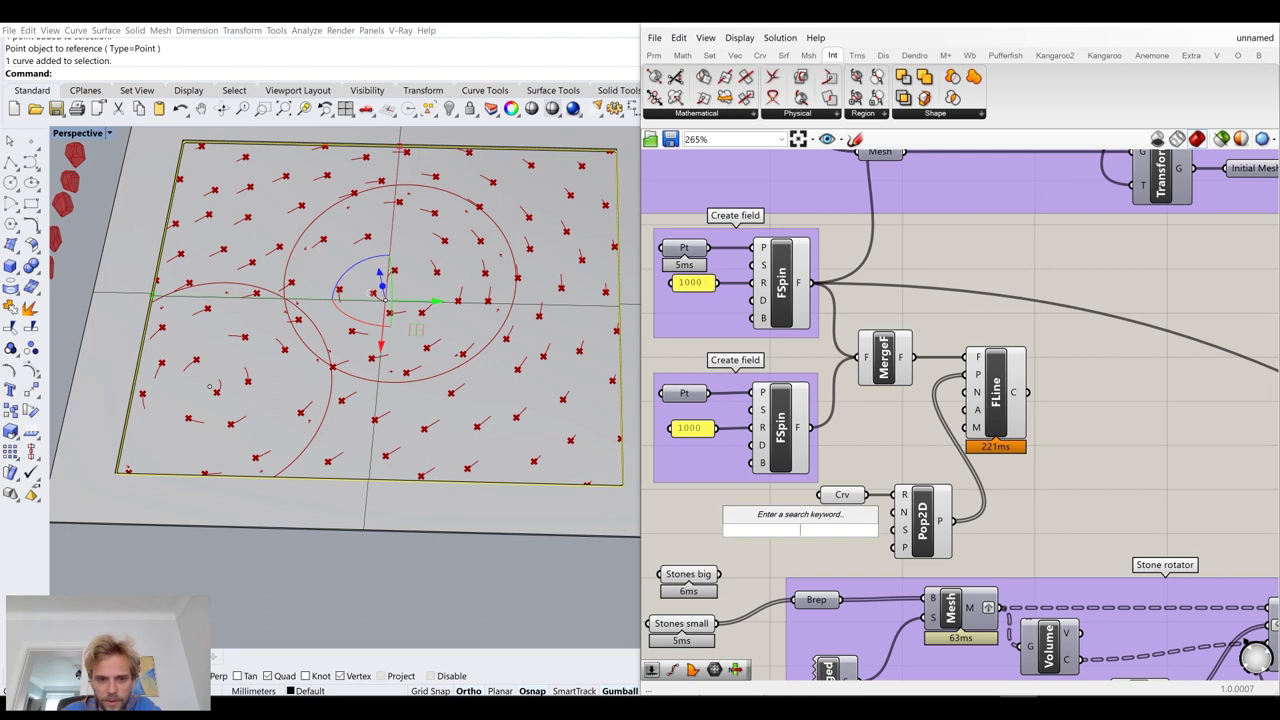
text(500)
key(Return)
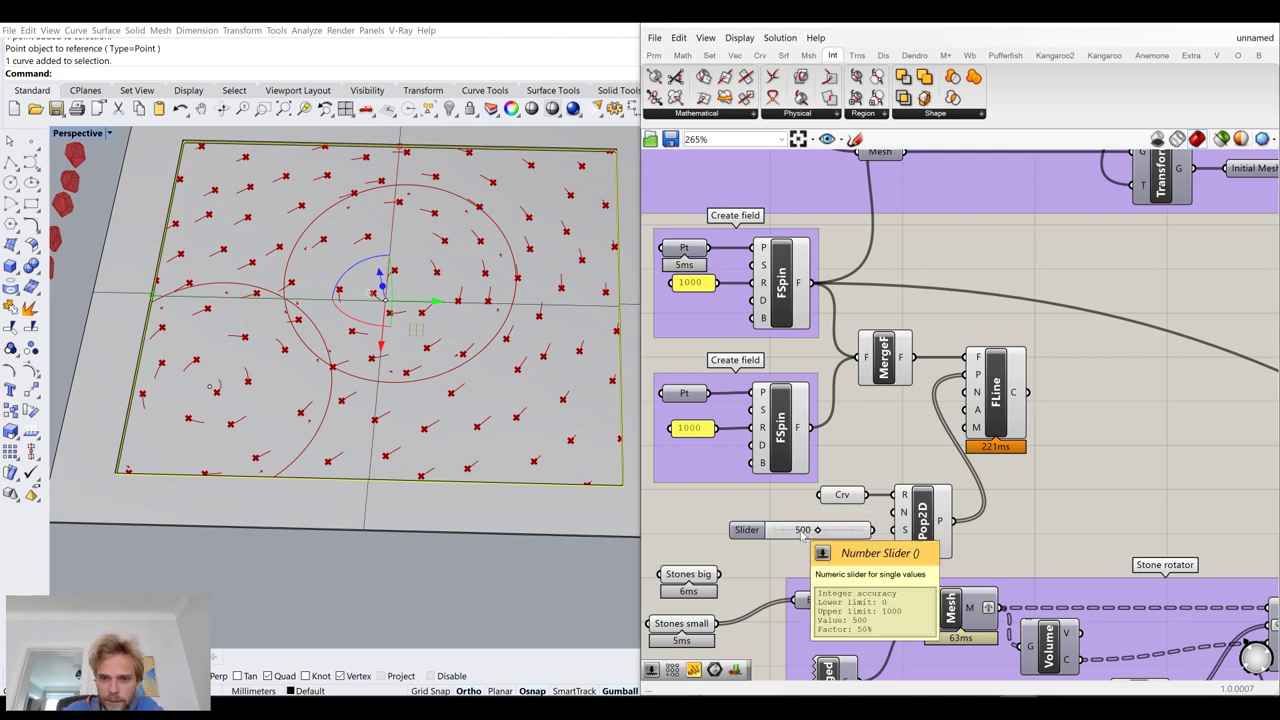
scroll(903, 532, up, 2)
drag(853, 539, 884, 514)
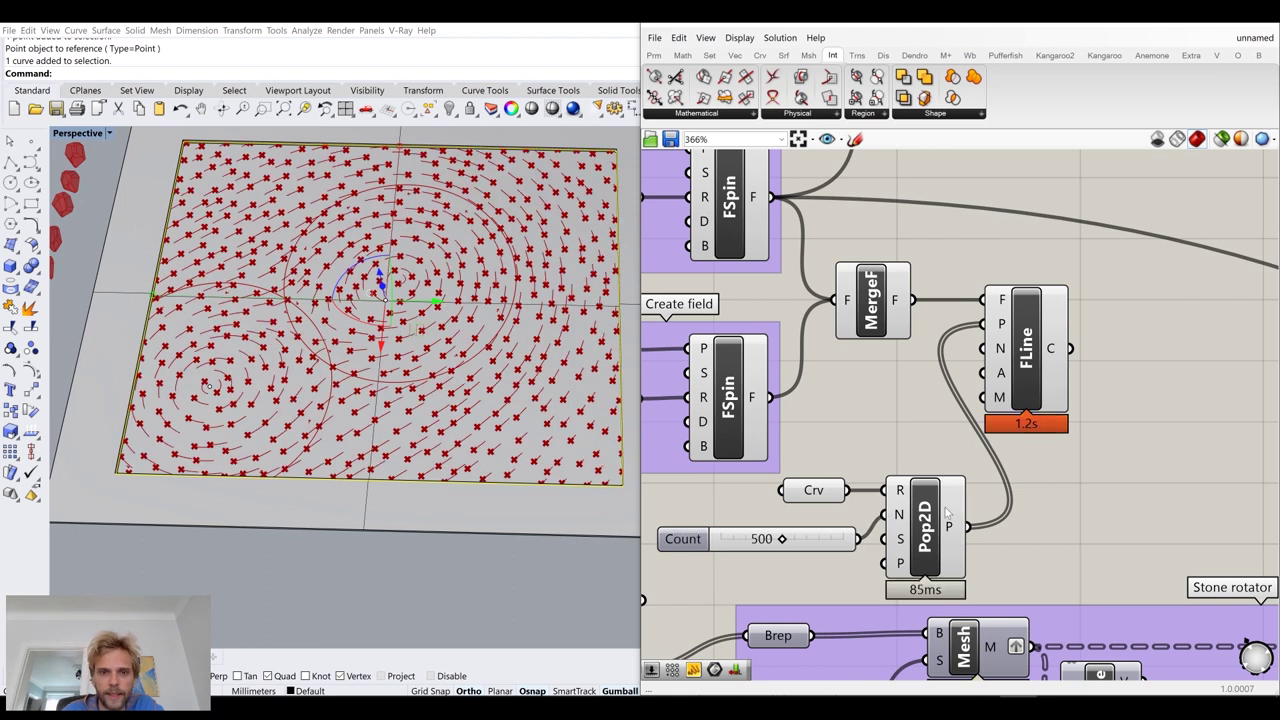
Hide the Populate 2D points in the viewport so only the field lines show
drag(920, 229, 911, 402)
click(903, 496)
scroll(903, 495, up, 1)
middle_click(904, 495)
click(952, 448)
click(872, 414)
right_drag(353, 323, 356, 358)
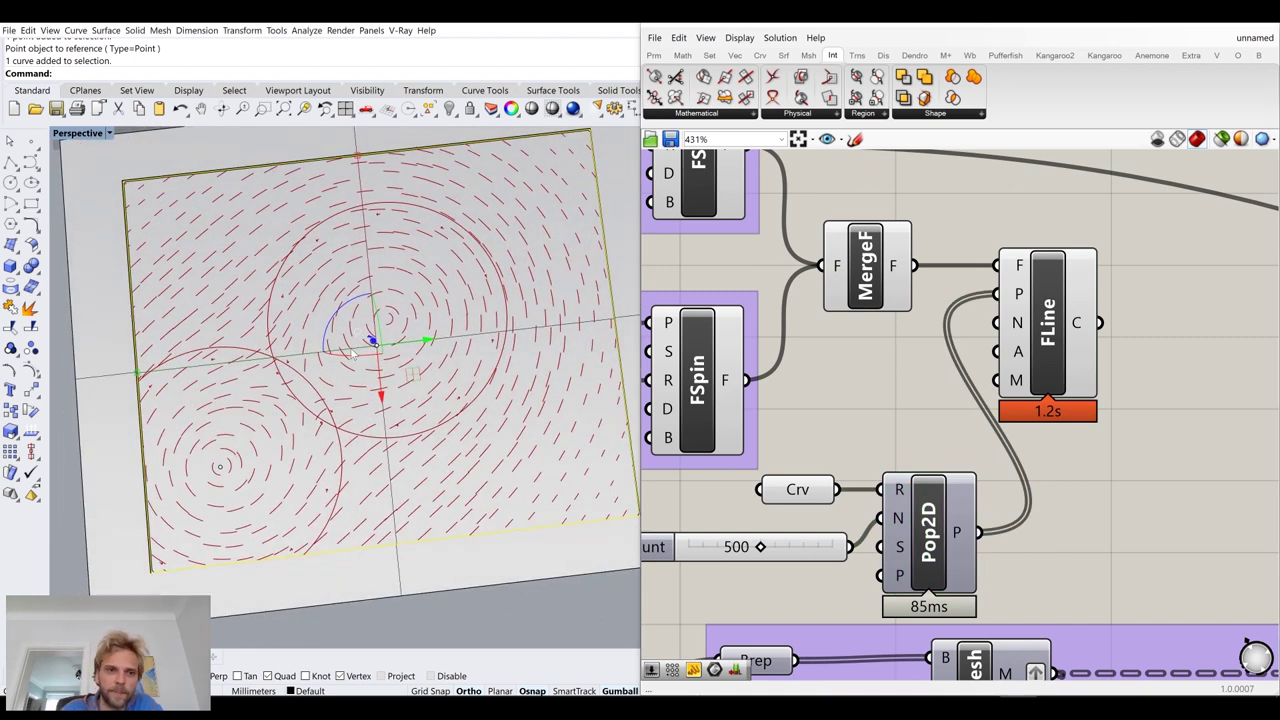
Move the corner field's centre point closer to the other field's centre so the two field circles overlap
scroll(274, 390, up, 2)
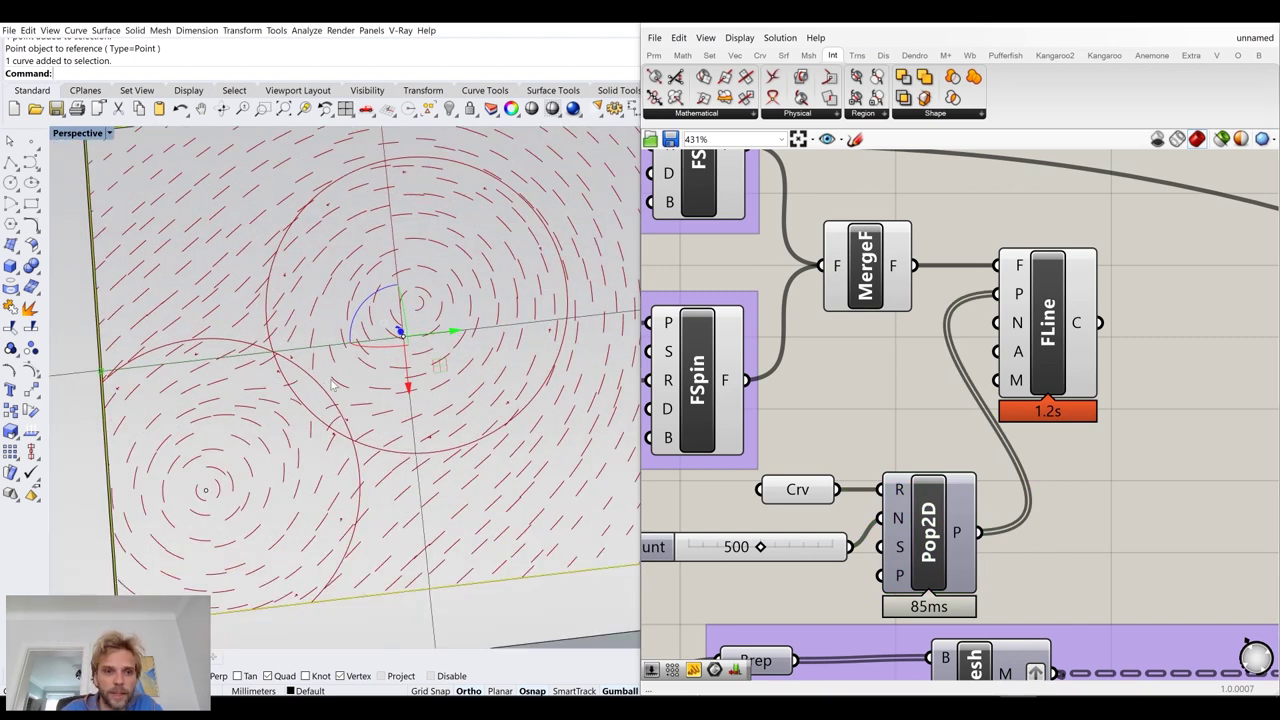
click(205, 492)
drag(236, 515, 379, 493)
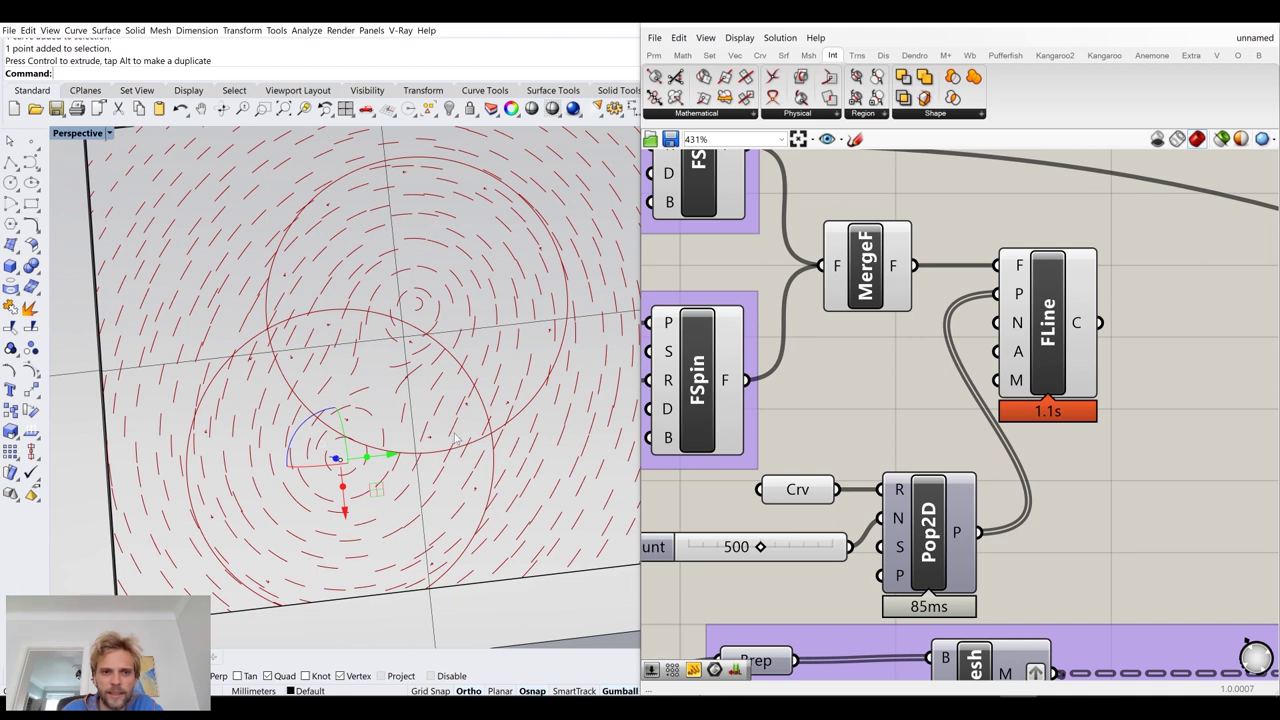
Set the radius panel of the lower spin field to 500
scroll(833, 402, down, 3)
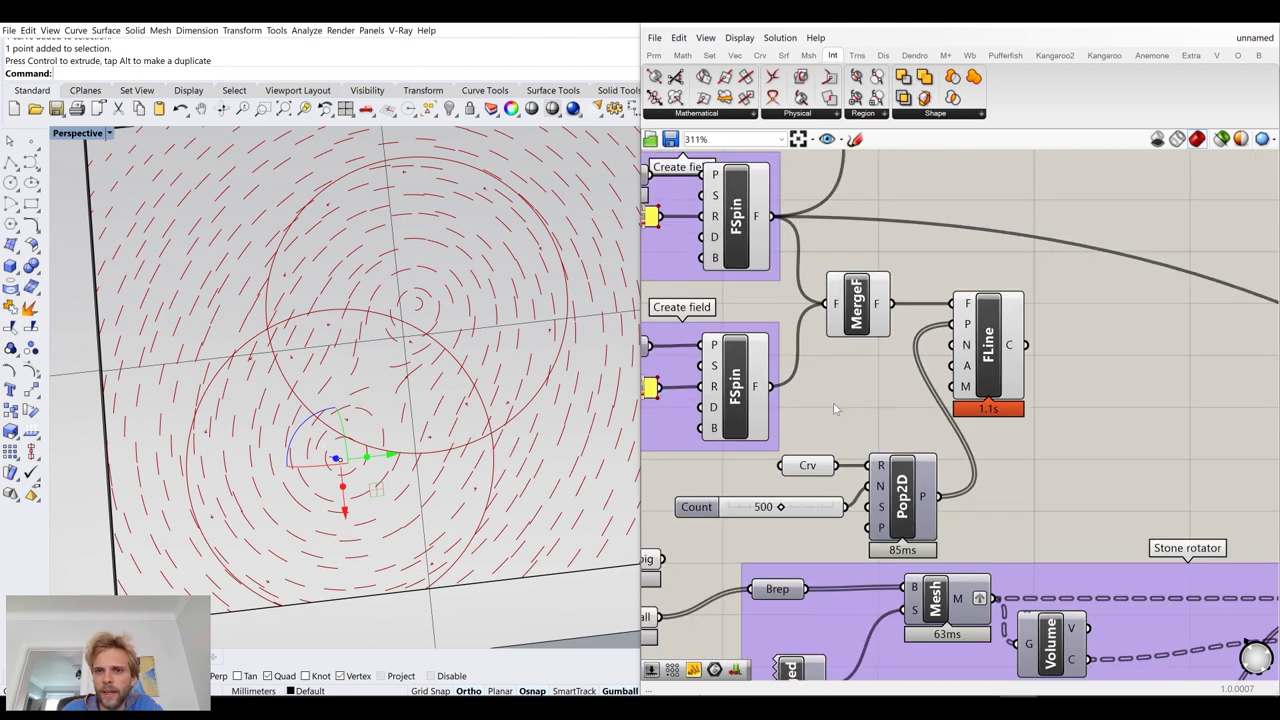
scroll(830, 405, up, 1)
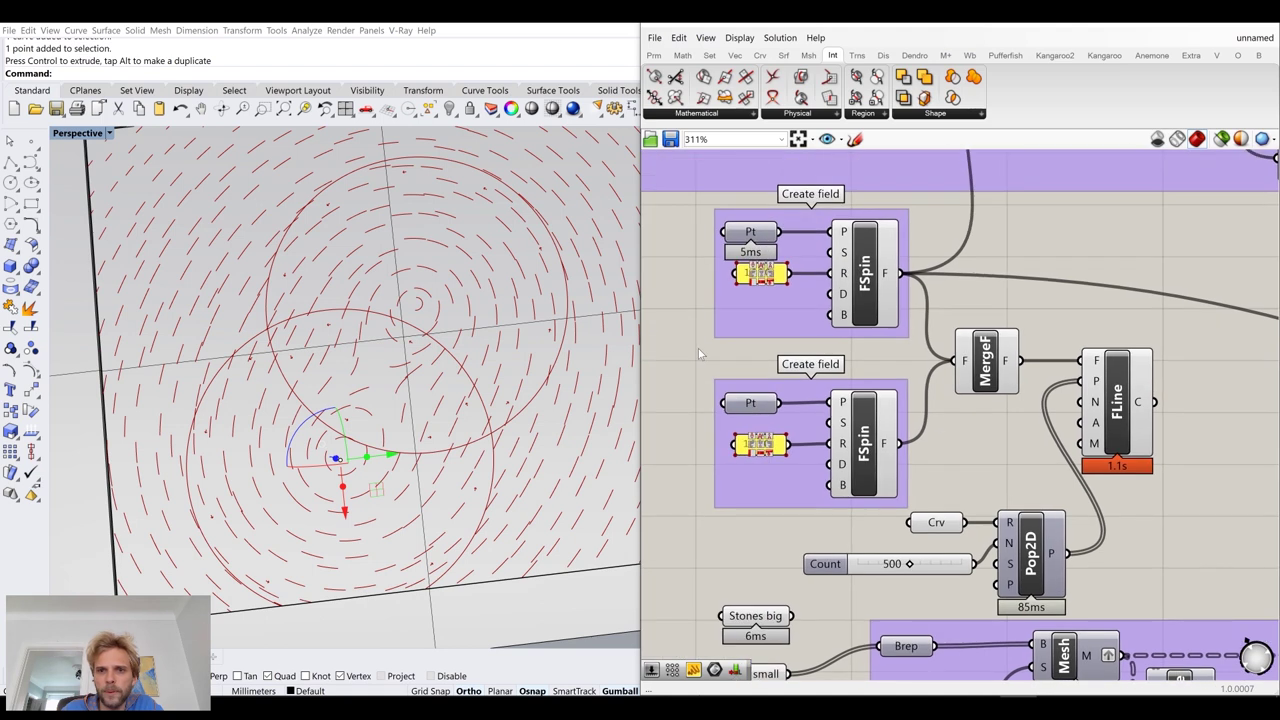
scroll(745, 442, up, 10)
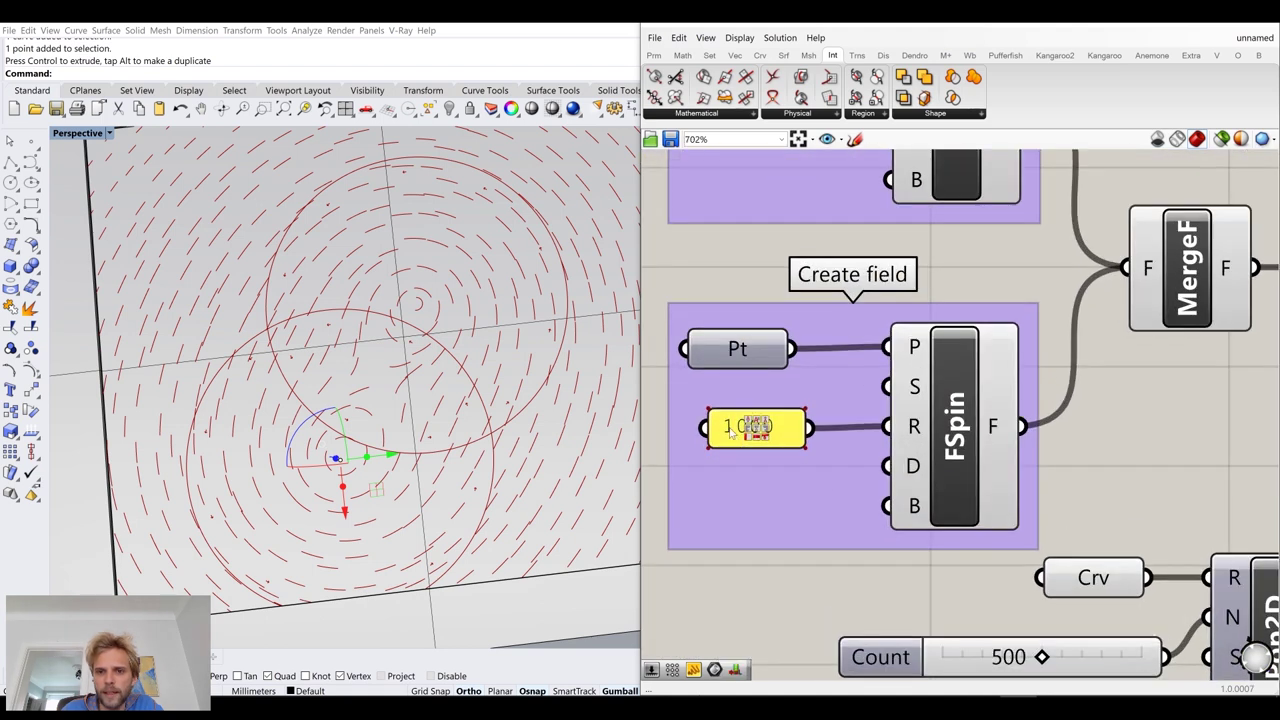
double_click(733, 432)
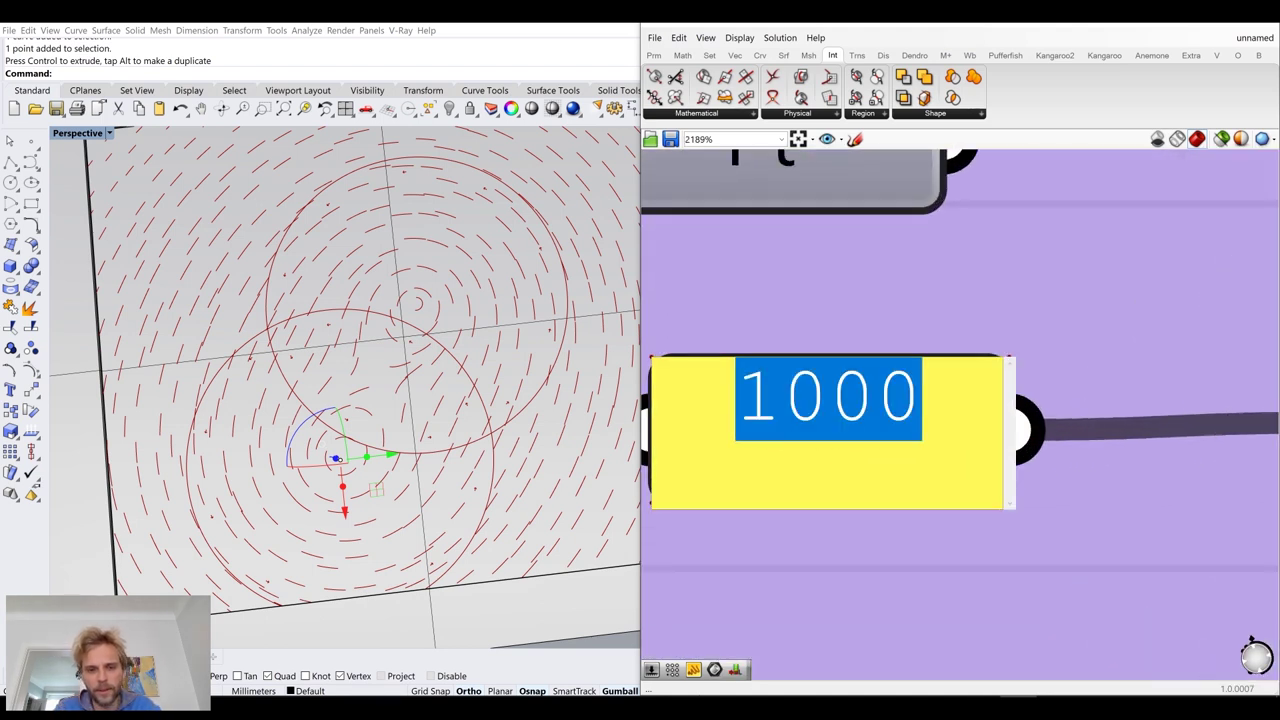
text(500)
key(Return)
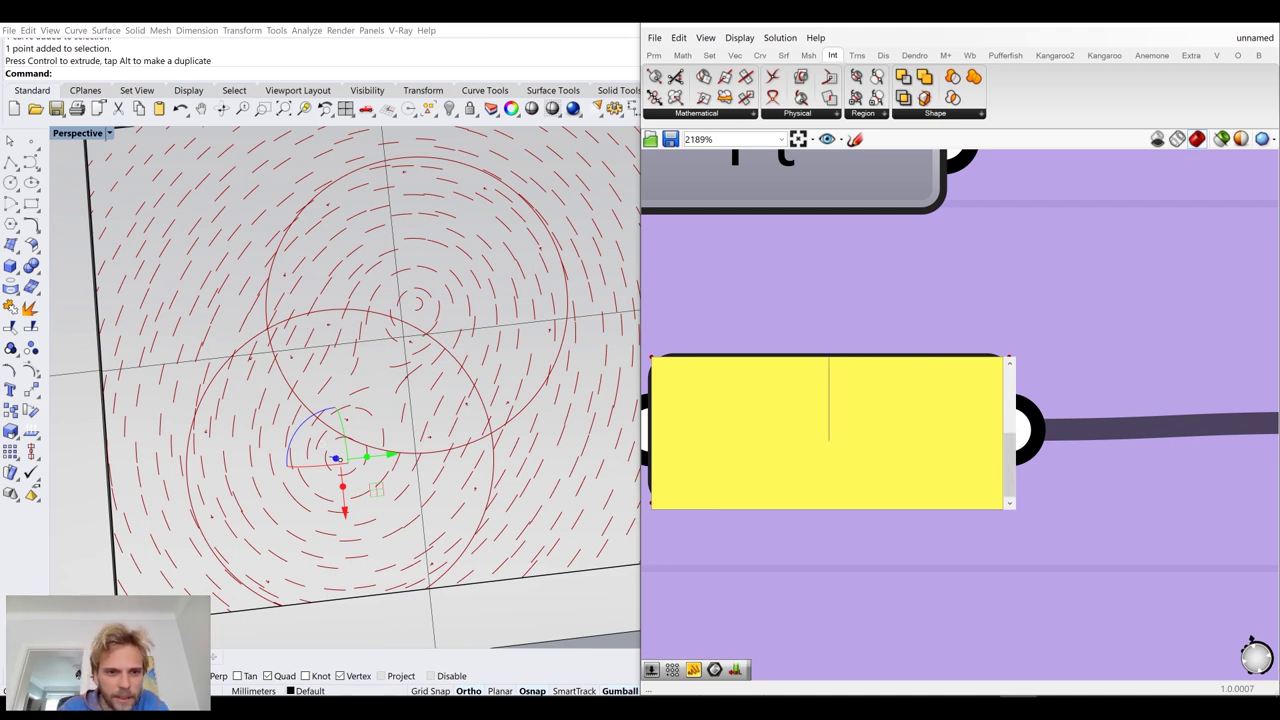
key(BackSpace)
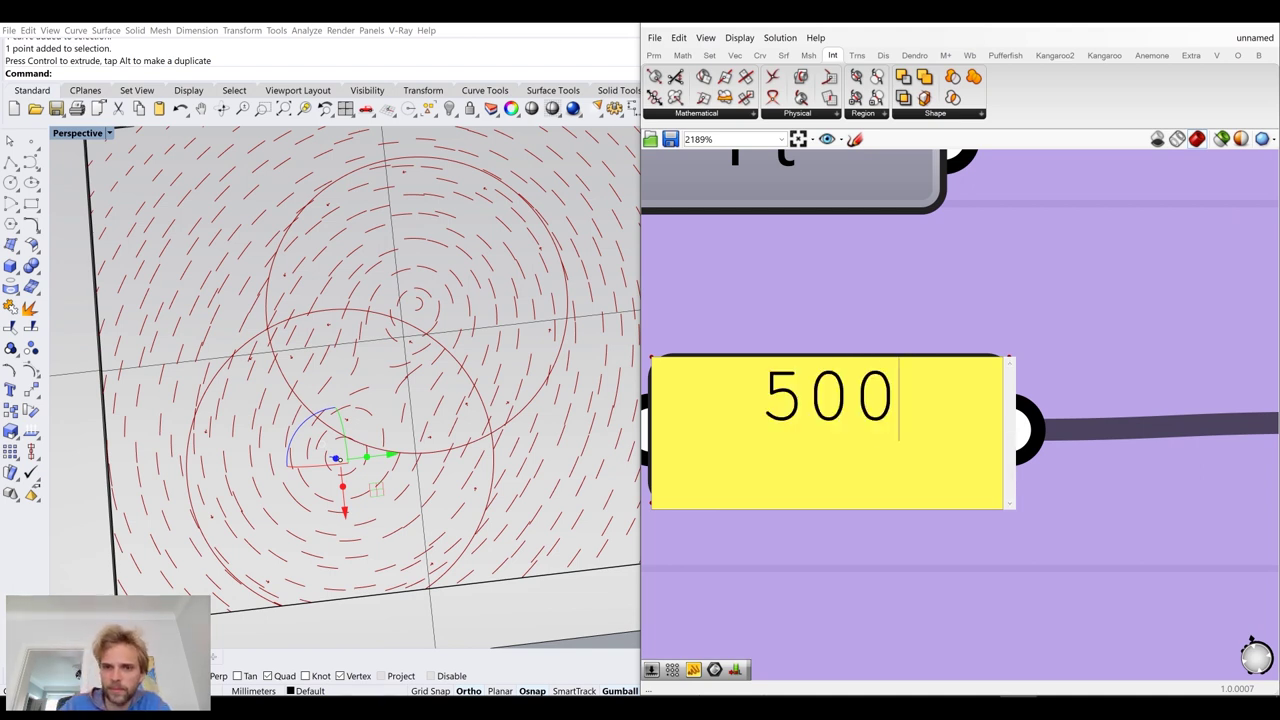
click(905, 301)
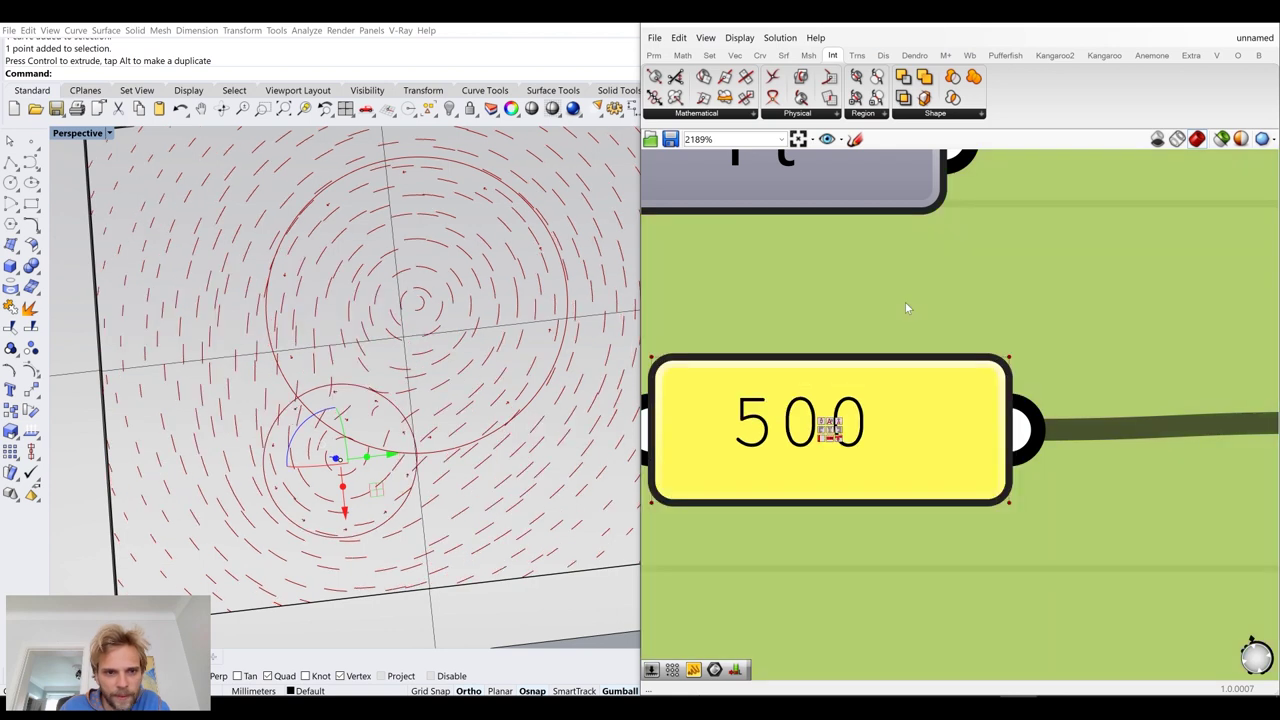
Set the radius panel of the upper spin field to 500 as well
scroll(905, 302, down, 3)
scroll(883, 268, down, 4)
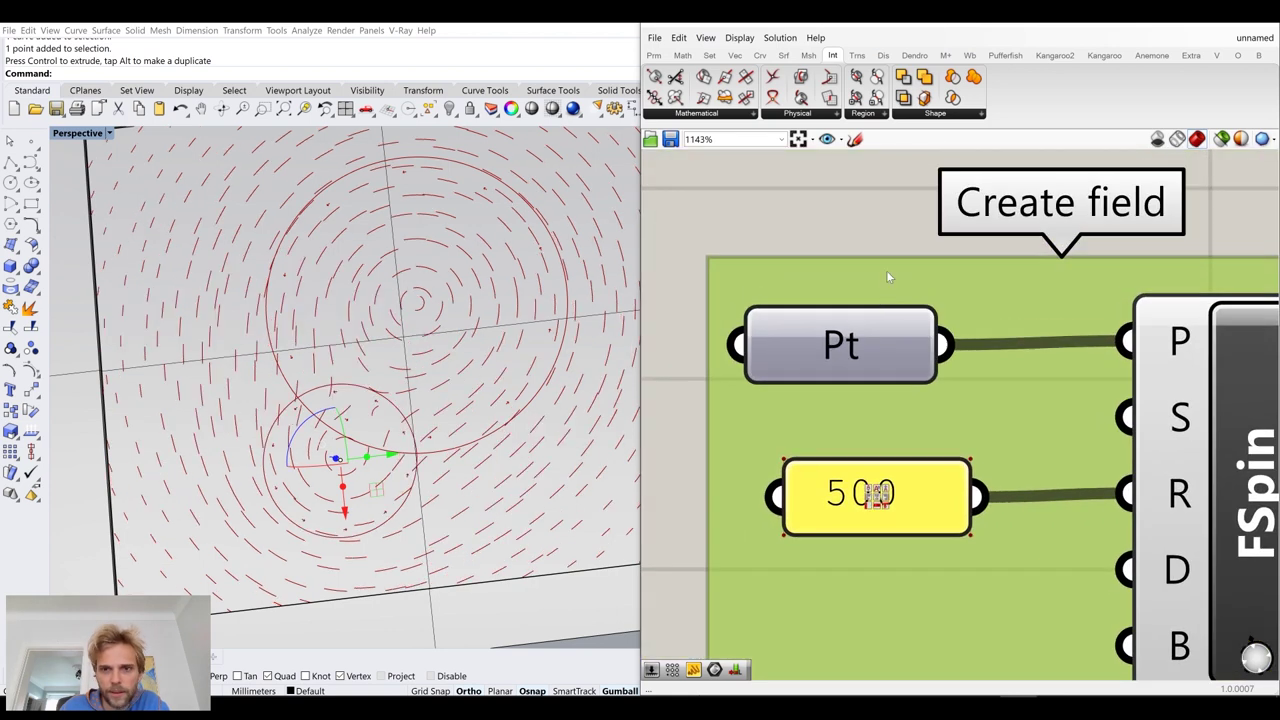
scroll(890, 377, up, 5)
scroll(890, 377, up, 3)
double_click(794, 363)
text(500)
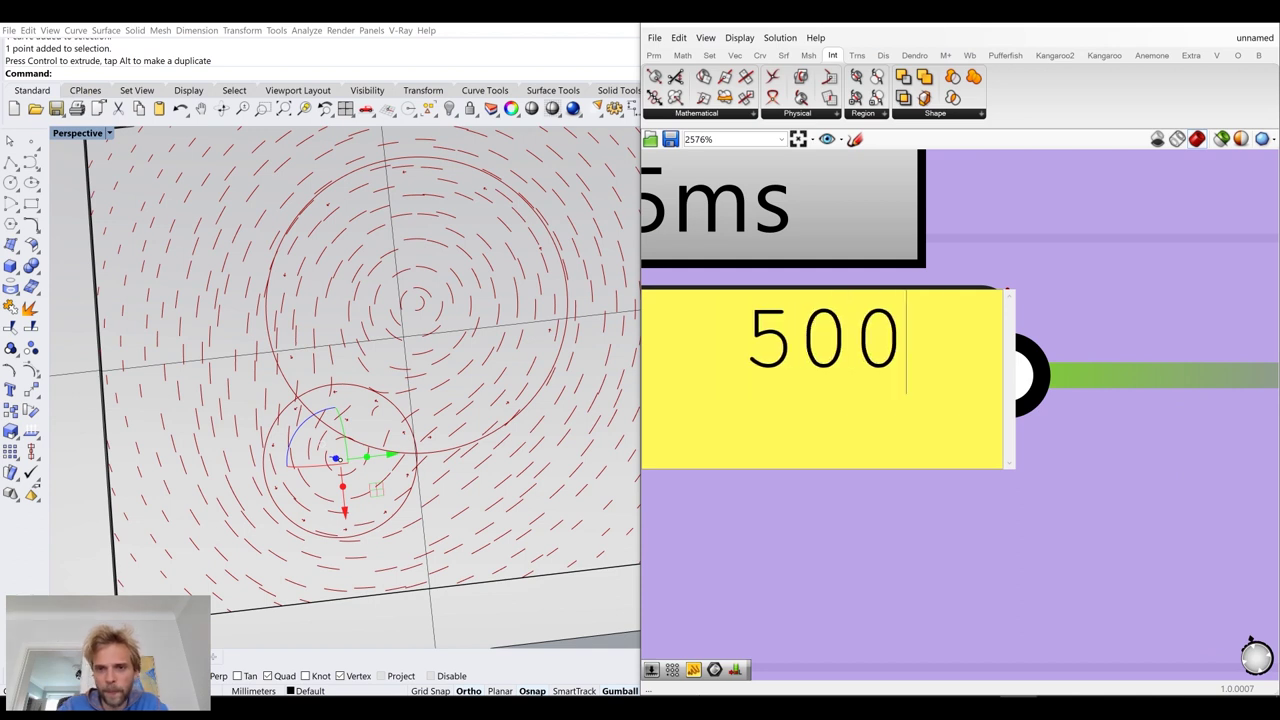
click(995, 577)
click(994, 571)
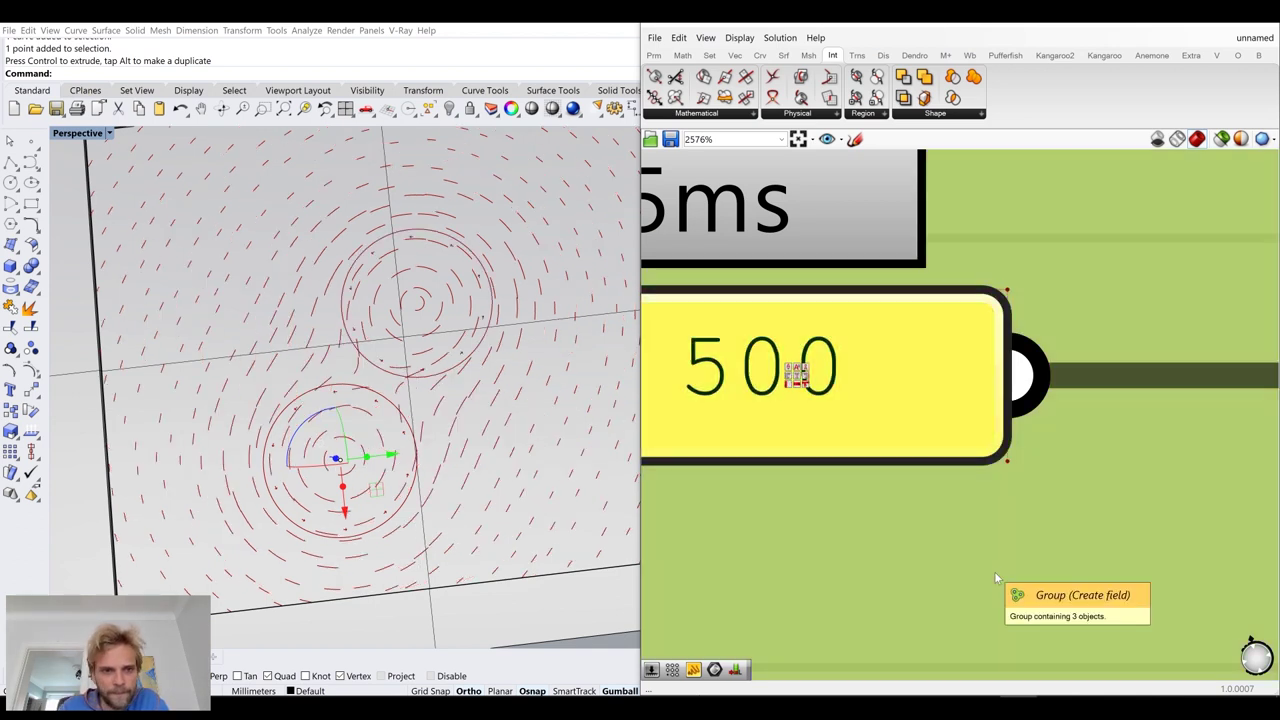
Delete the Field Line and Populate 2D components together with their boundary curve parameter and count slider
scroll(994, 571, down, 7)
right_drag(937, 545, 807, 465)
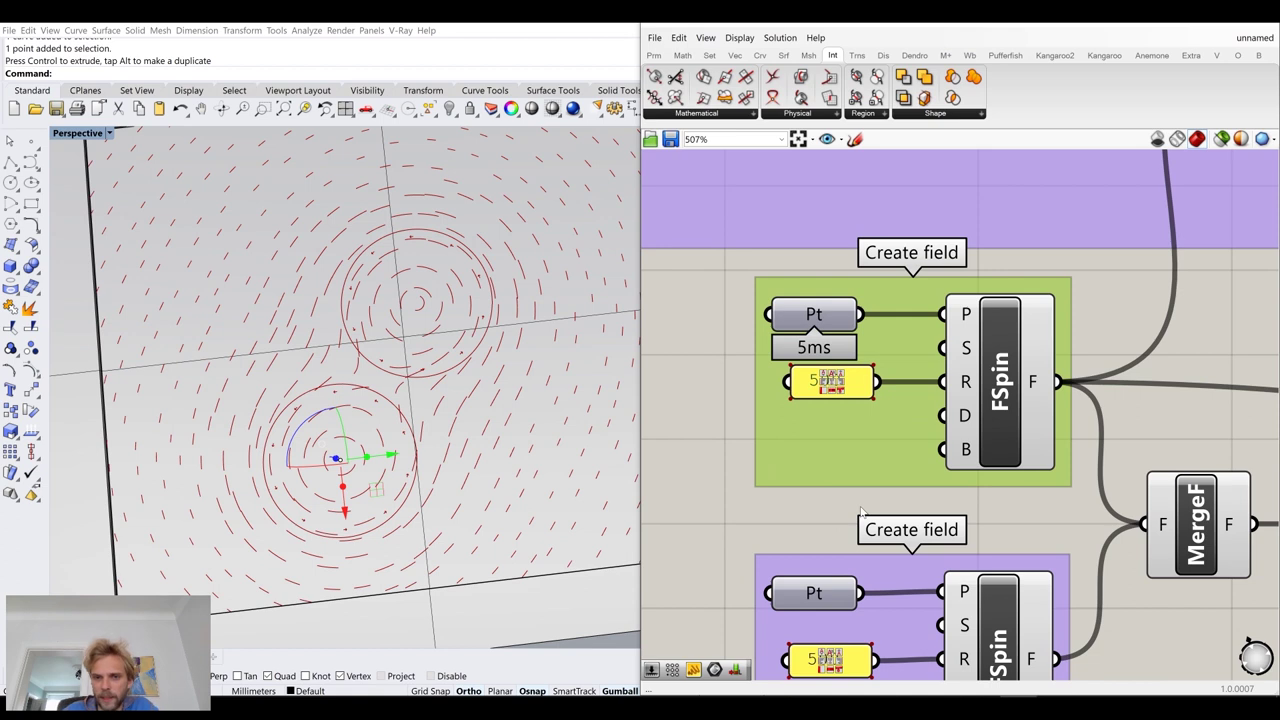
scroll(862, 511, down, 3)
drag(1086, 612, 869, 488)
key(Delete)
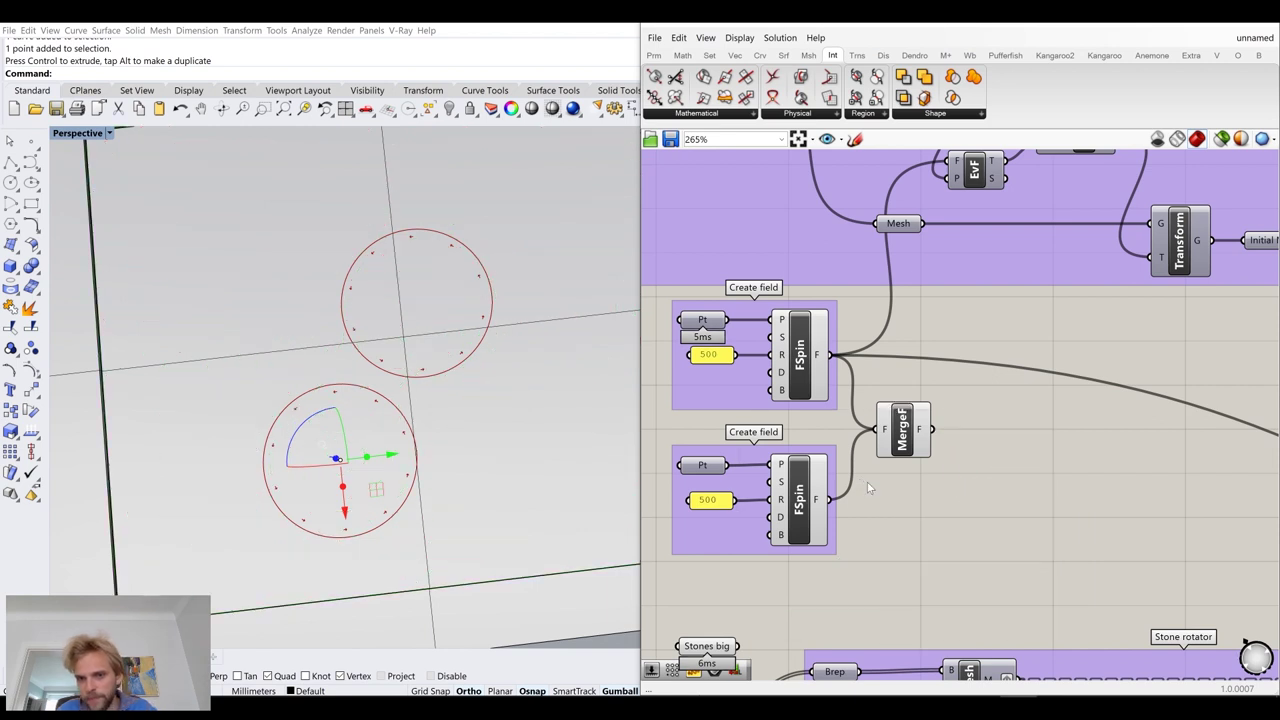
Connect the merged field to both Evaluate Field components, in the initial-stone group and the stone move-and-rotate group, replacing the single spin field
right_drag(959, 422, 860, 497)
drag(843, 498, 866, 232)
scroll(955, 456, down, 3)
right_drag(955, 456, 713, 342)
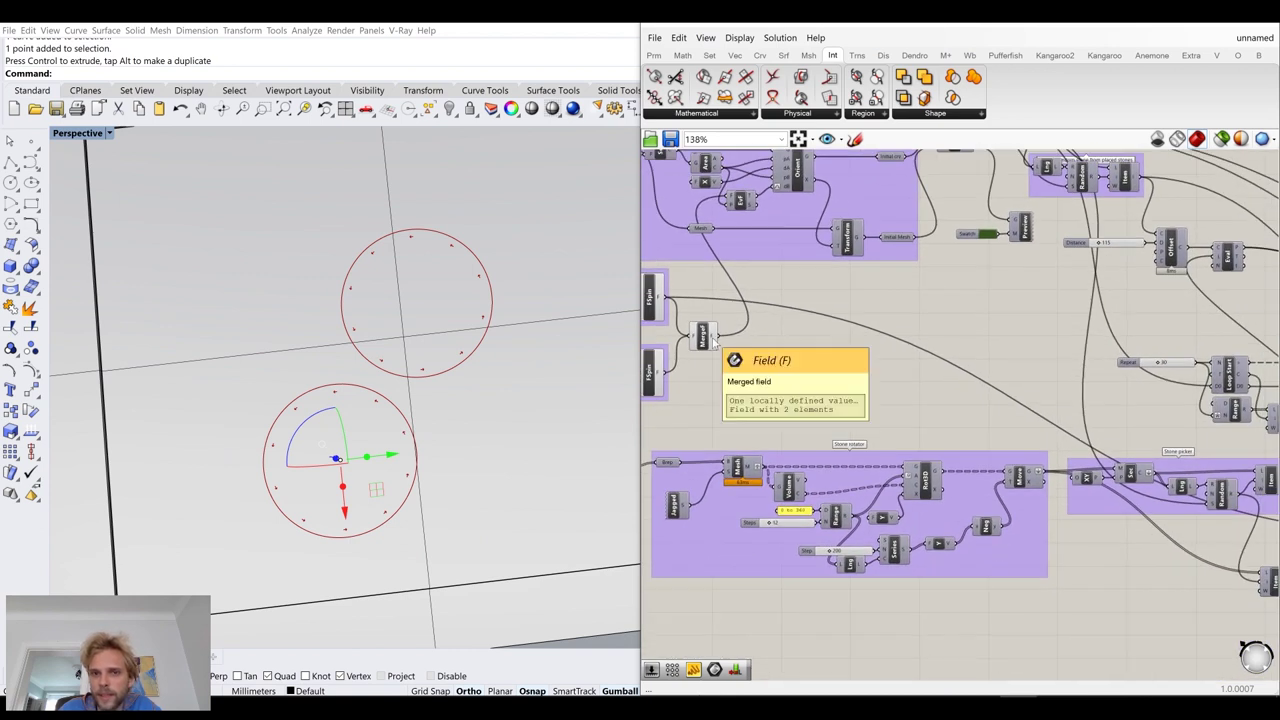
drag(716, 338, 1059, 486)
scroll(1160, 562, up, 3)
scroll(1152, 556, up, 4)
scroll(1060, 487, down, 6)
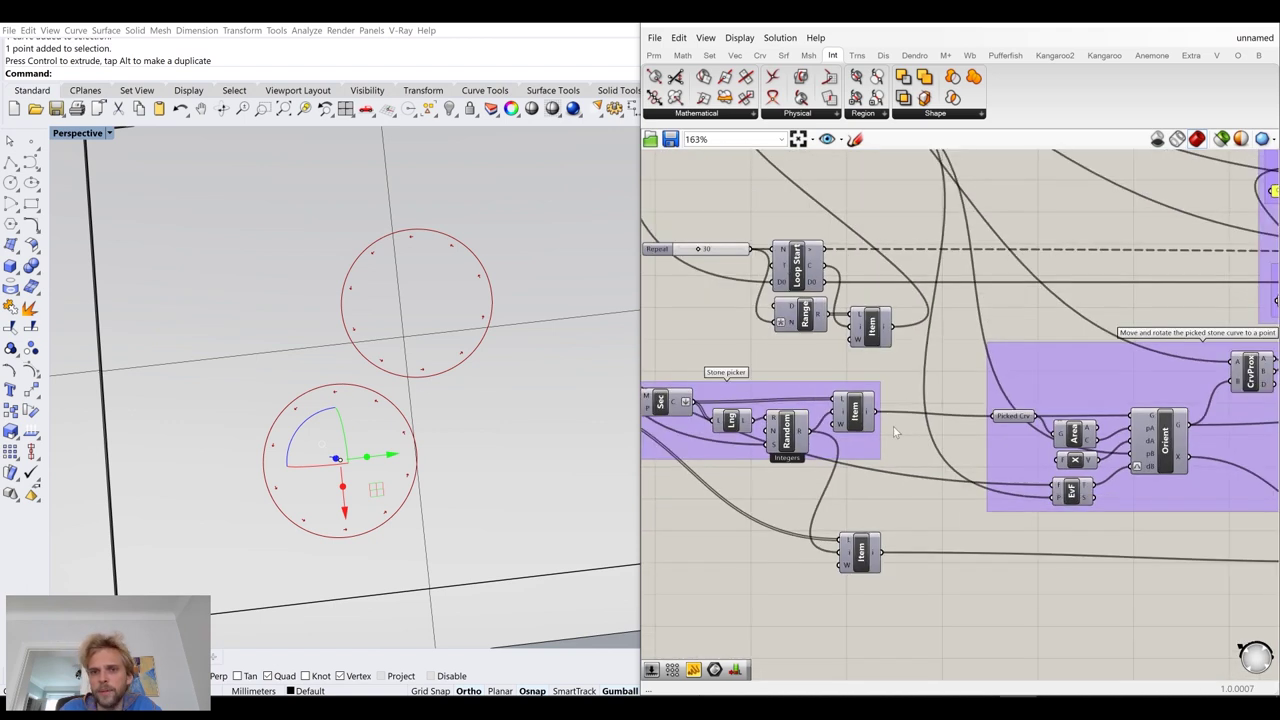
Hide the viewport preview of the two Create field groups and the Merge Fields component
scroll(906, 430, down, 2)
right_drag(718, 403, 1088, 467)
right_drag(706, 327, 890, 389)
scroll(810, 387, up, 3)
drag(1002, 508, 741, 326)
middle_click(742, 326)
click(773, 295)
click(1022, 335)
Turn on the viewport preview of the green-swatch Custom Preview component fed by Loop Start's D2 output
scroll(1029, 339, down, 1)
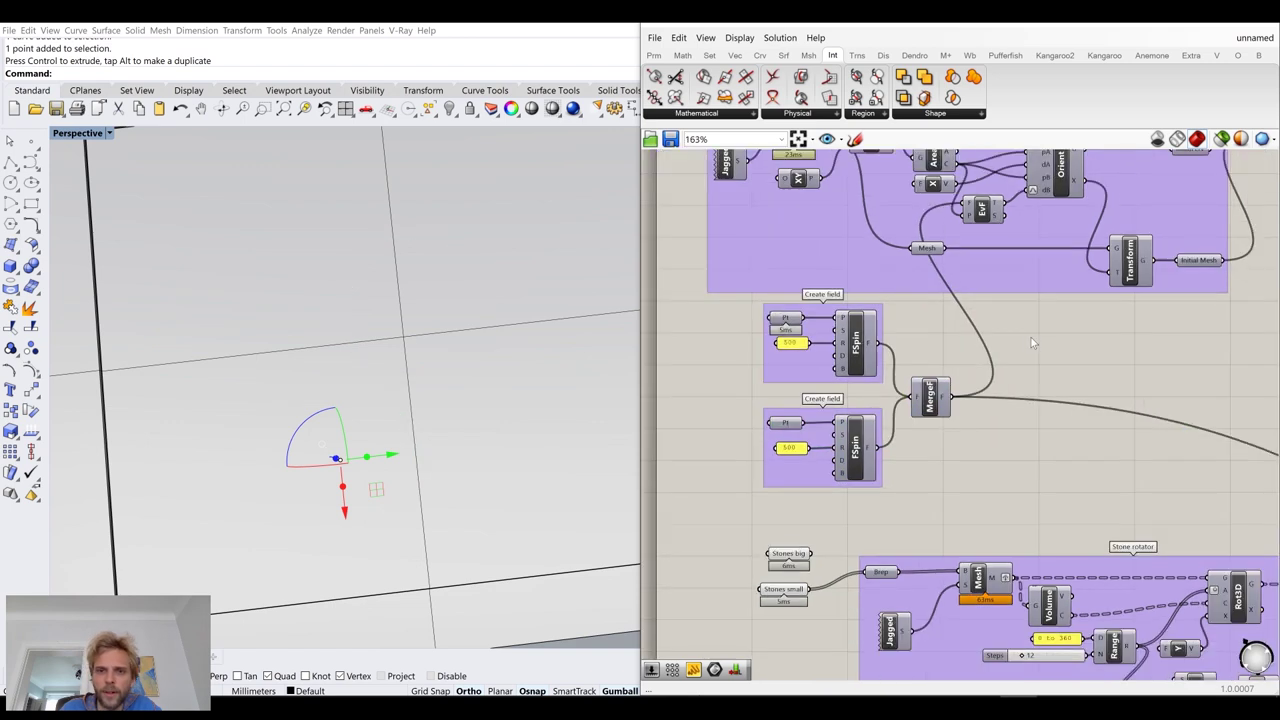
scroll(1033, 343, down, 3)
scroll(570, 537, down, 2)
scroll(570, 537, down, 4)
right_drag(570, 537, 552, 515)
click(563, 567)
right_drag(964, 411, 838, 414)
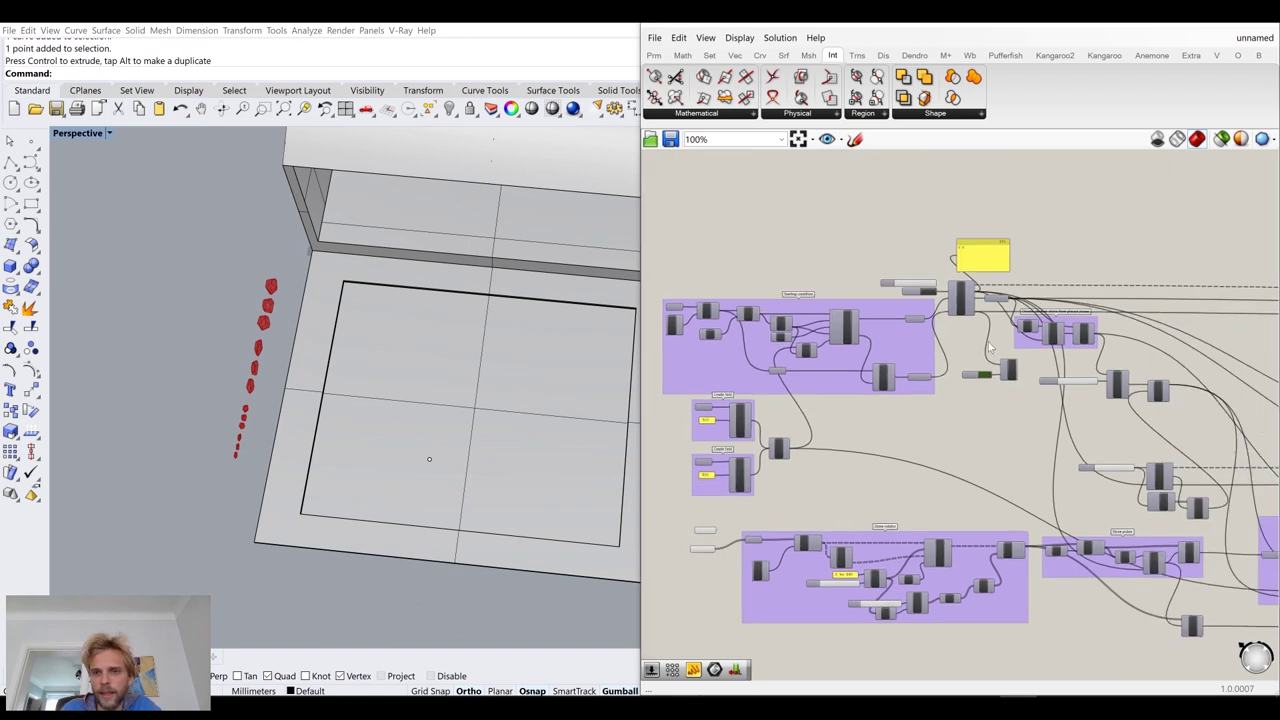
scroll(985, 347, up, 4)
click(1024, 387)
middle_click(1023, 384)
click(1056, 354)
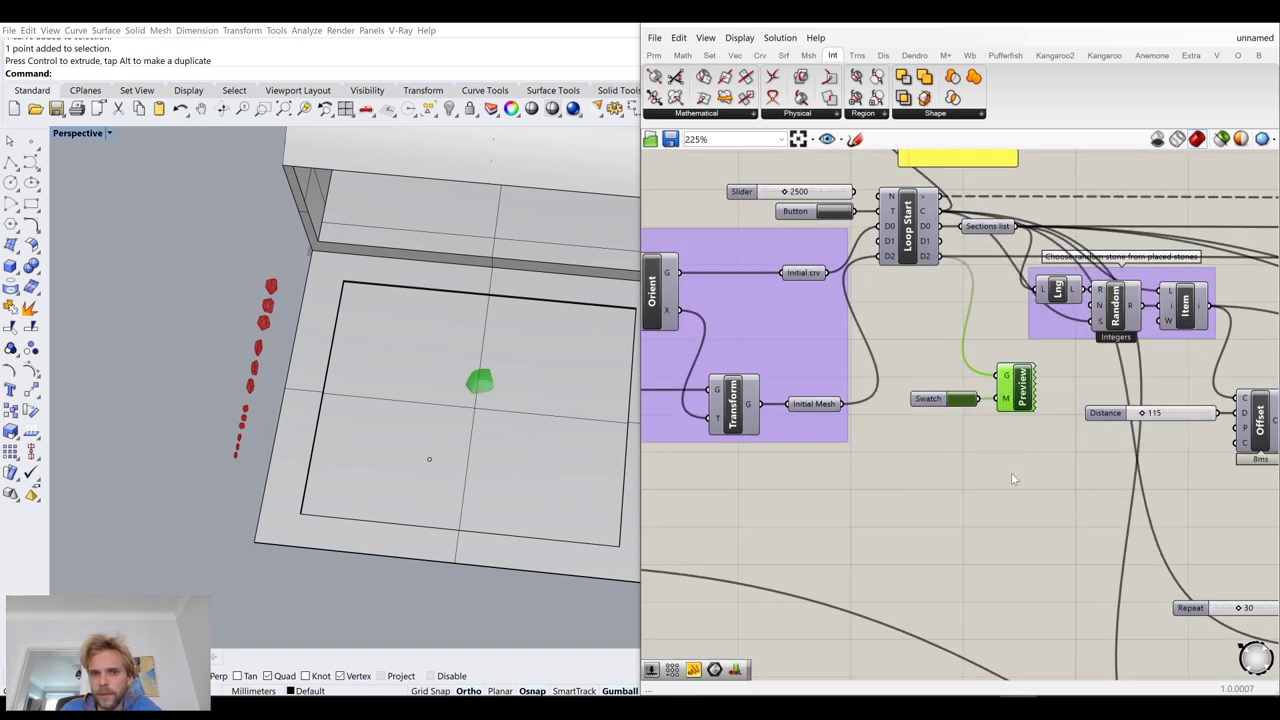
click(1013, 476)
Turn on the viewport preview of the white-swatch Custom Preview component after the final Transform
scroll(1013, 476, down, 4)
right_drag(1234, 477, 1062, 443)
scroll(926, 420, down, 3)
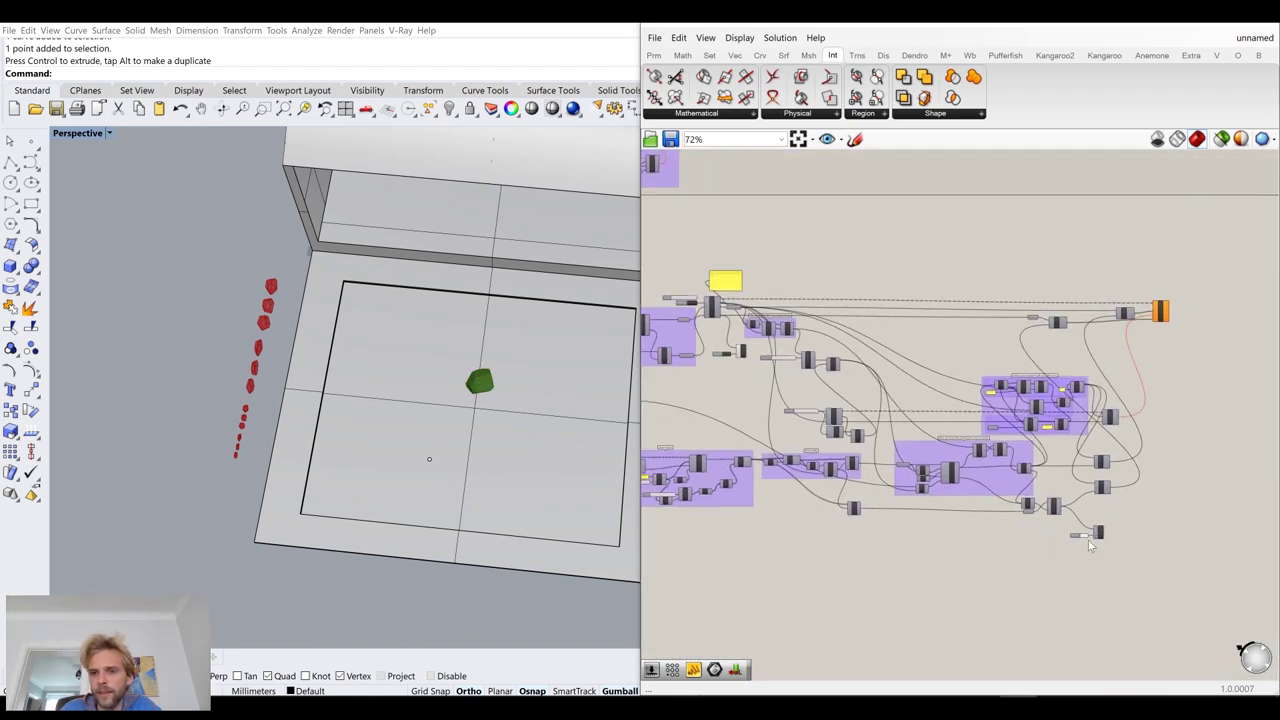
scroll(1098, 538, up, 3)
click(1097, 528)
middle_click(1097, 527)
click(1129, 499)
click(1169, 500)
Connect the Stones big parameter to the stone rotator's Brep input in place of Stones small
right_drag(943, 444, 1068, 530)
right_drag(952, 415, 1200, 400)
right_drag(815, 434, 1083, 389)
scroll(865, 438, up, 8)
drag(876, 379, 978, 414)
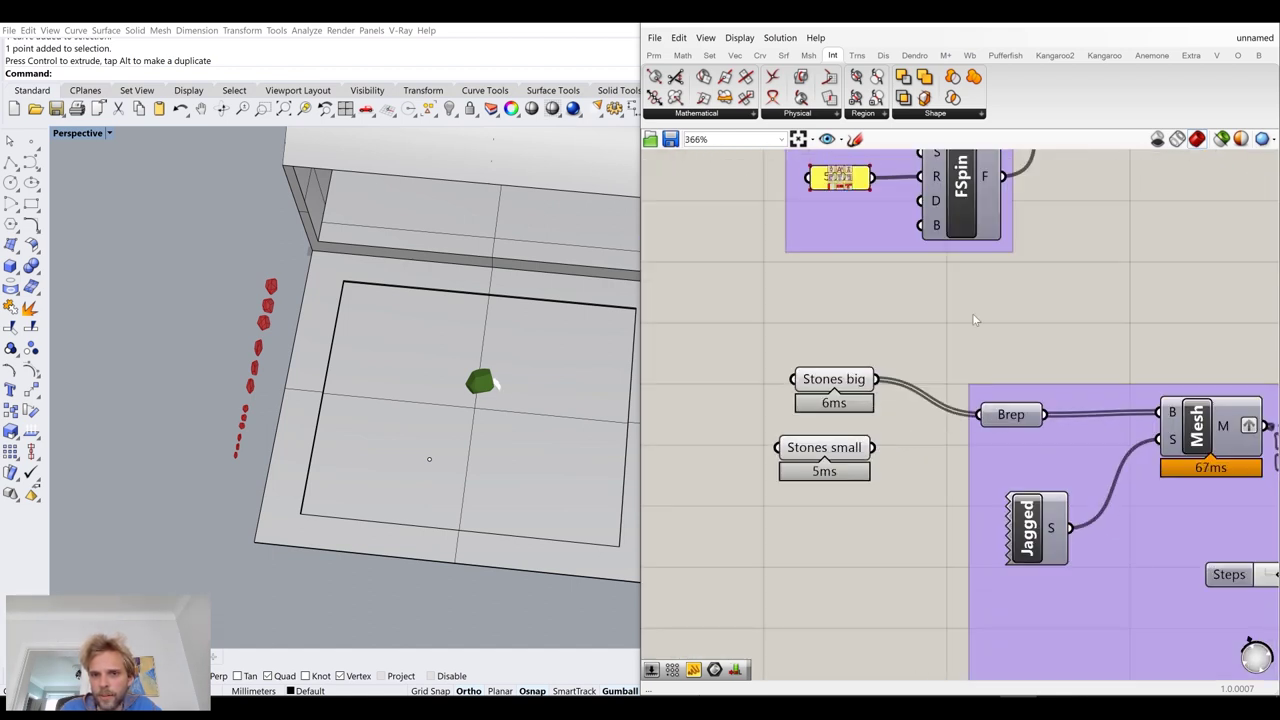
click(830, 386)
click(892, 335)
Connect the 2500 slider to Loop Start's N input and start the stone-packing loop
scroll(894, 333, down, 3)
right_drag(940, 228, 865, 430)
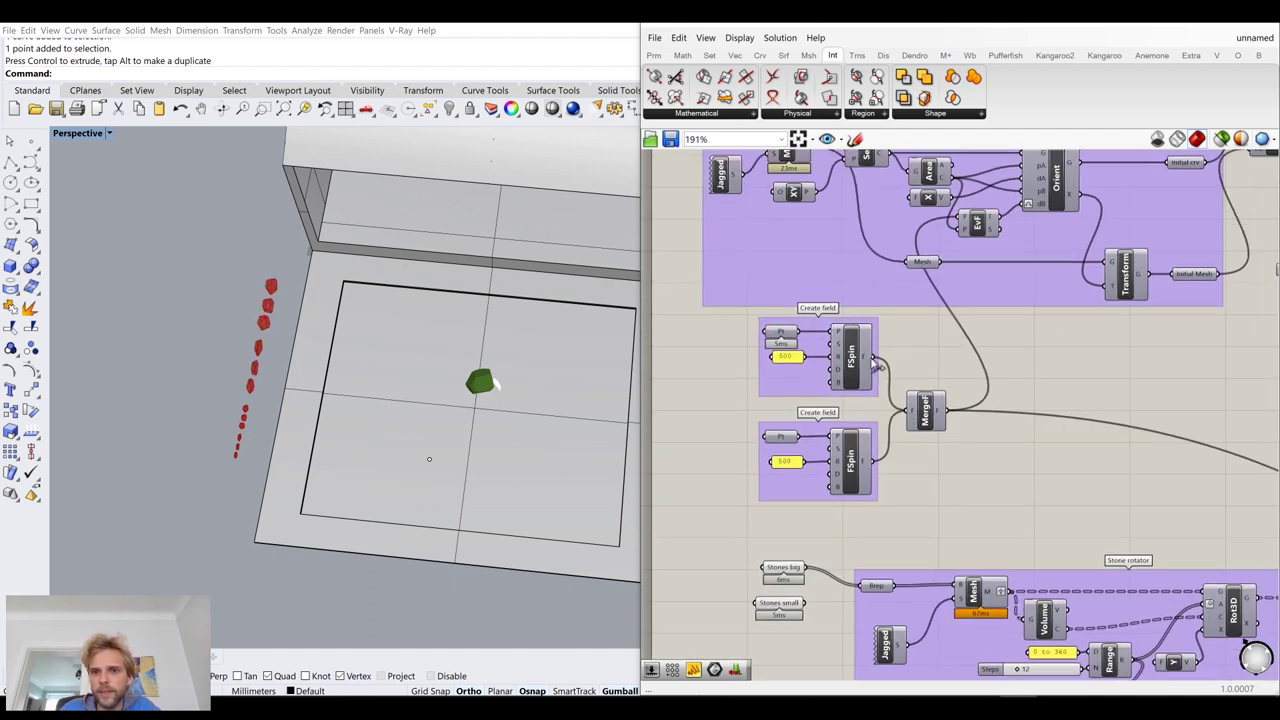
right_drag(896, 290, 880, 500)
scroll(972, 329, up, 5)
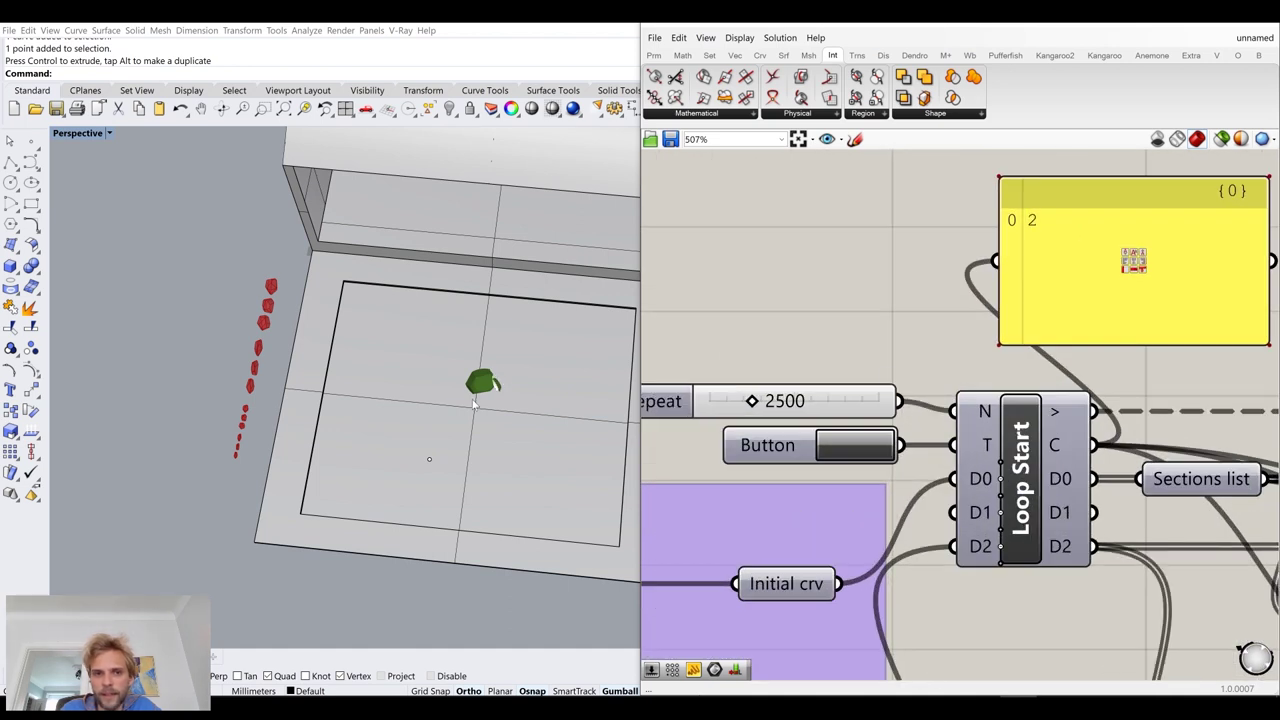
scroll(480, 396, up, 4)
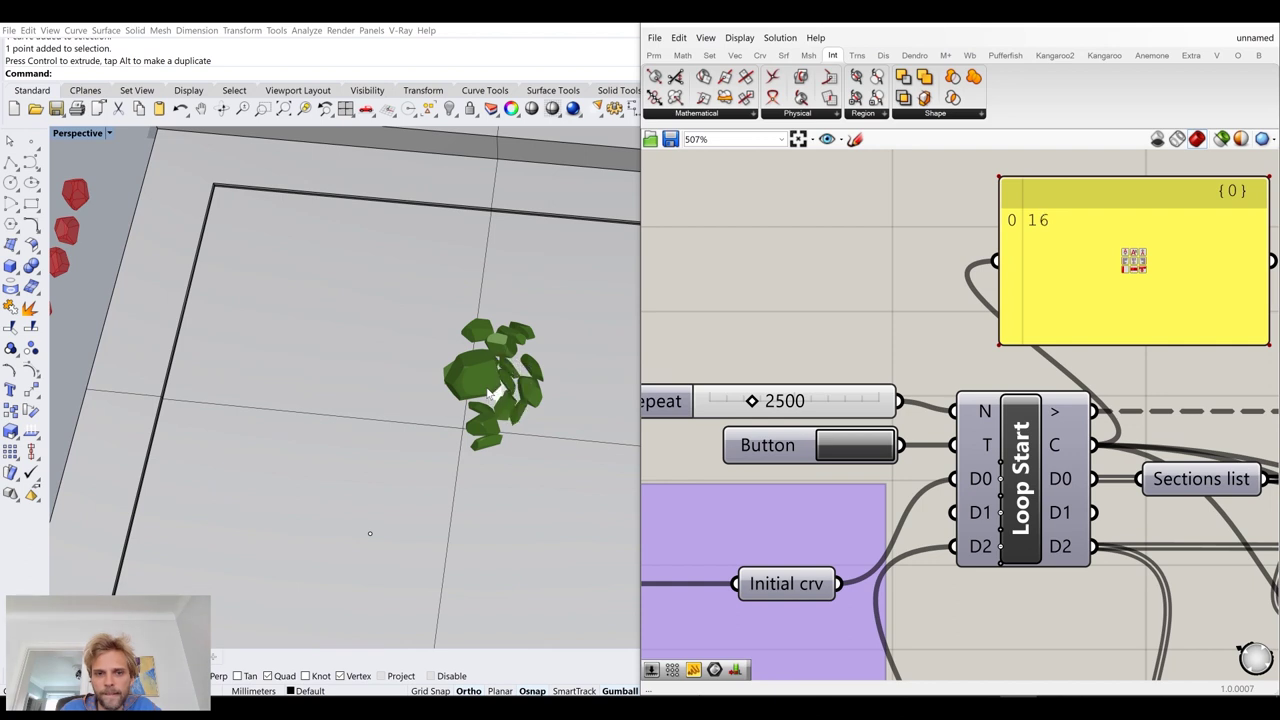
Unhide the initial stone polysurface with ShowSelected and reposition it near the middle of the rectangle
text(ShowSelected)
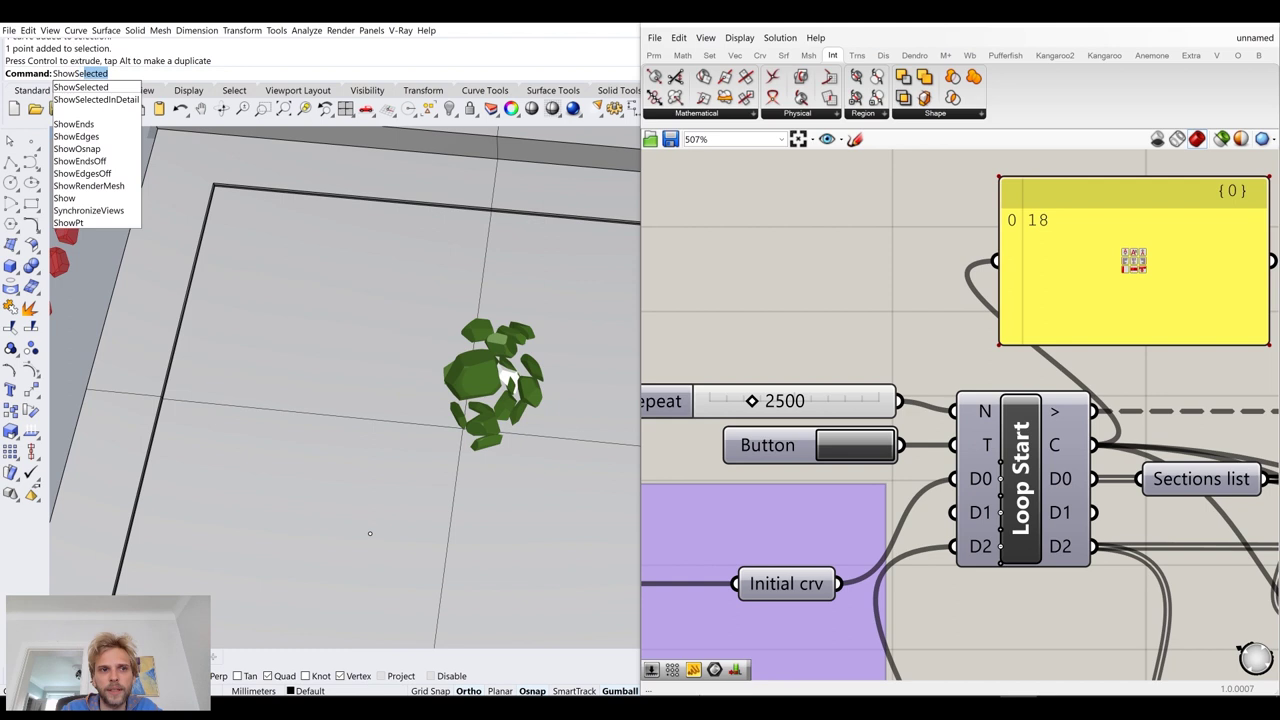
key(Return)
scroll(414, 477, down, 2)
click(480, 378)
drag(513, 424, 488, 460)
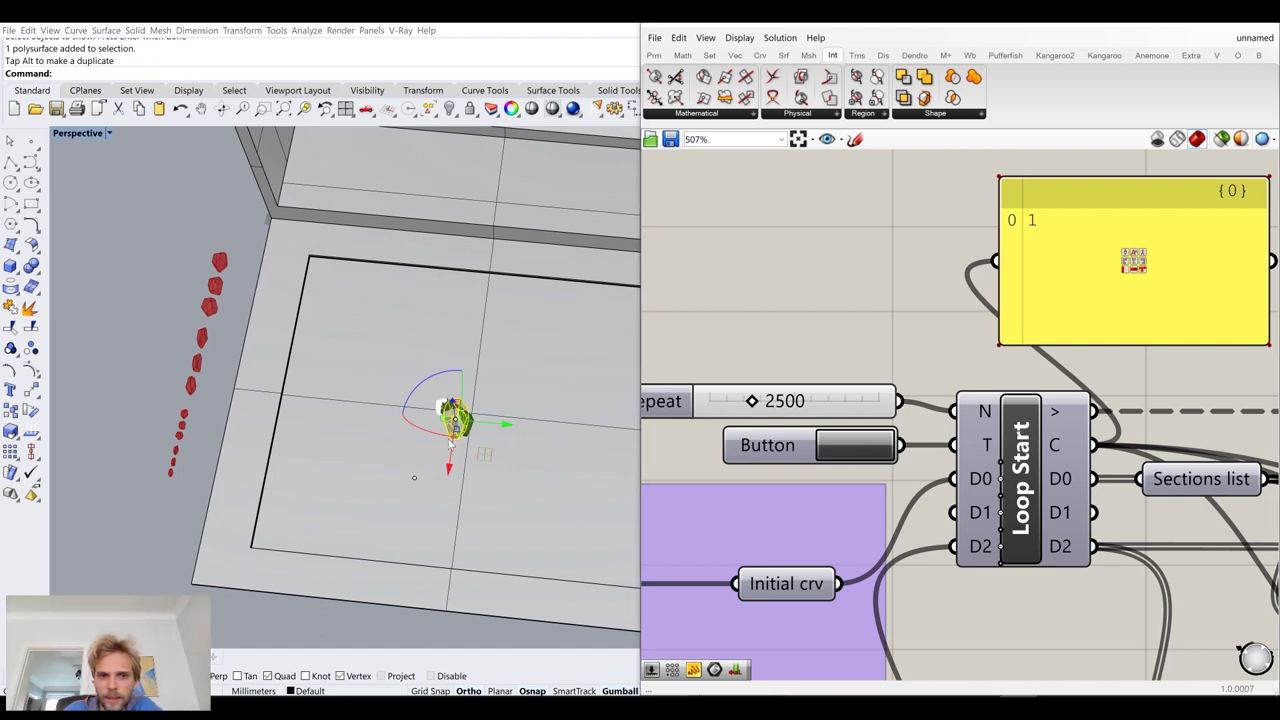
Hide the initial stone polysurface again so only the packed stones are displayed
scroll(445, 446, up, 5)
right_drag(470, 444, 520, 474)
scroll(460, 385, down, 5)
click(163, 274)
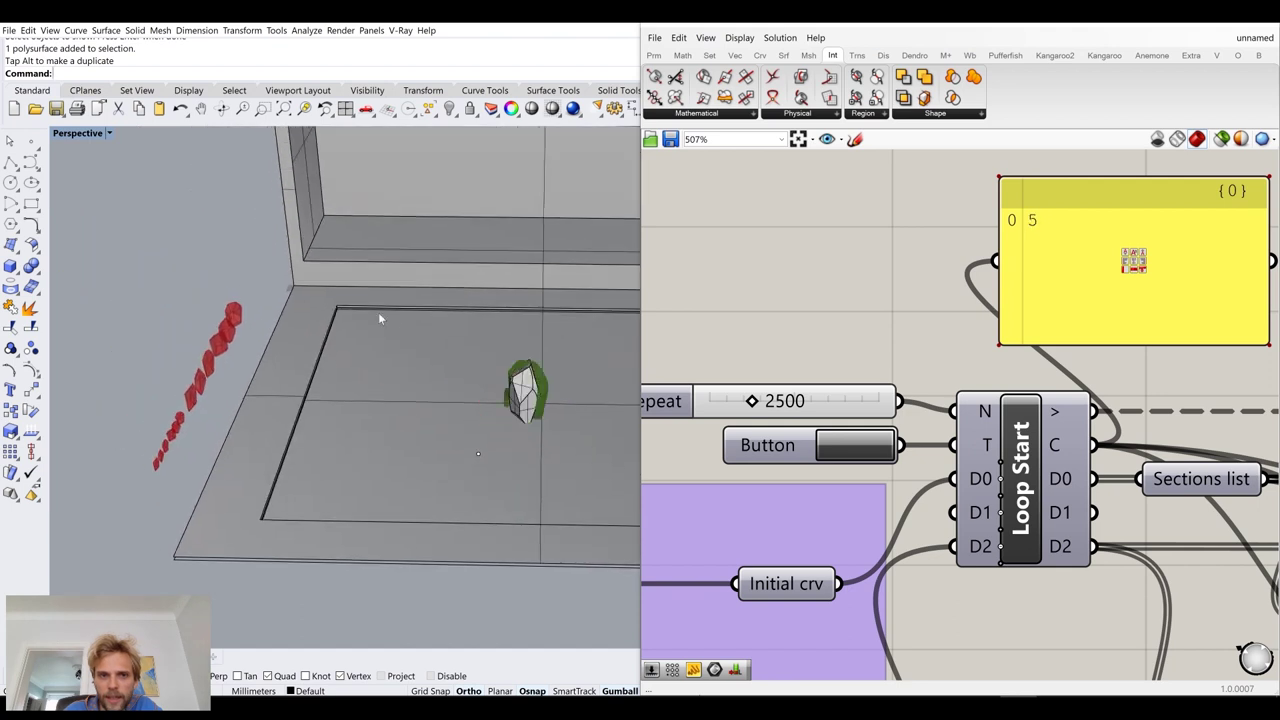
right_drag(396, 304, 386, 346)
scroll(500, 428, up, 5)
right_drag(500, 428, 451, 443)
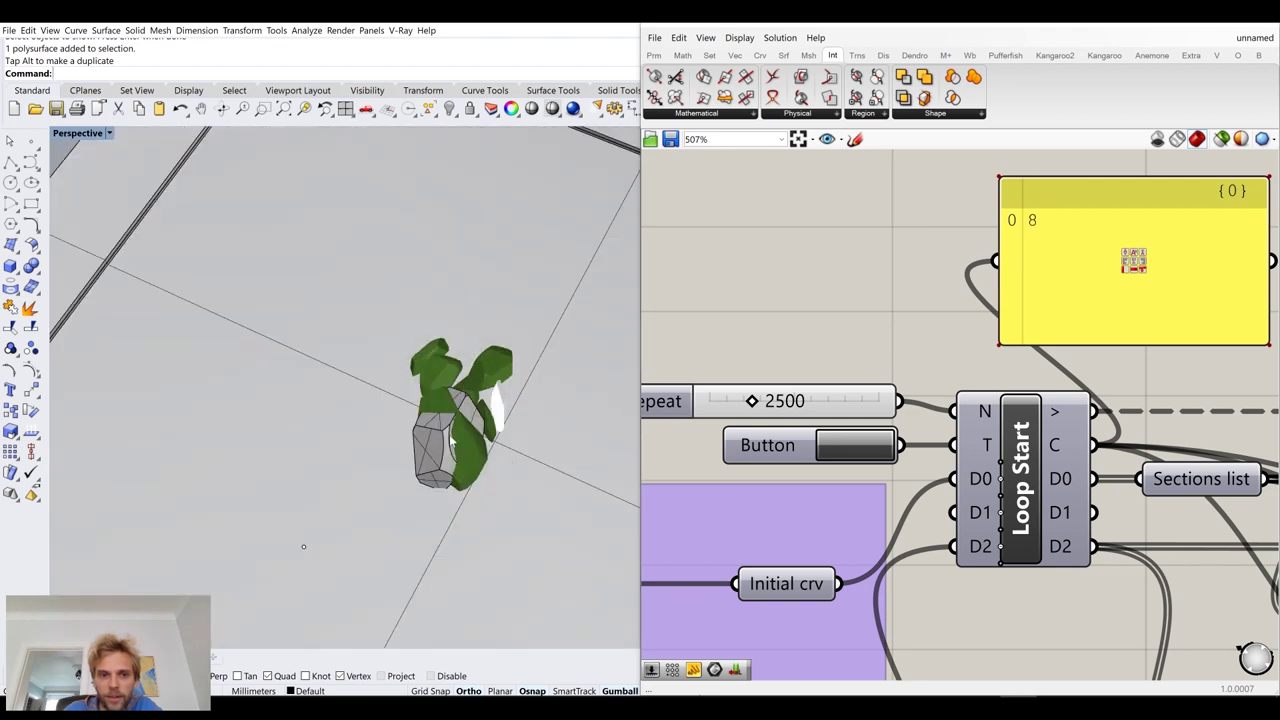
key(ctrl+h)
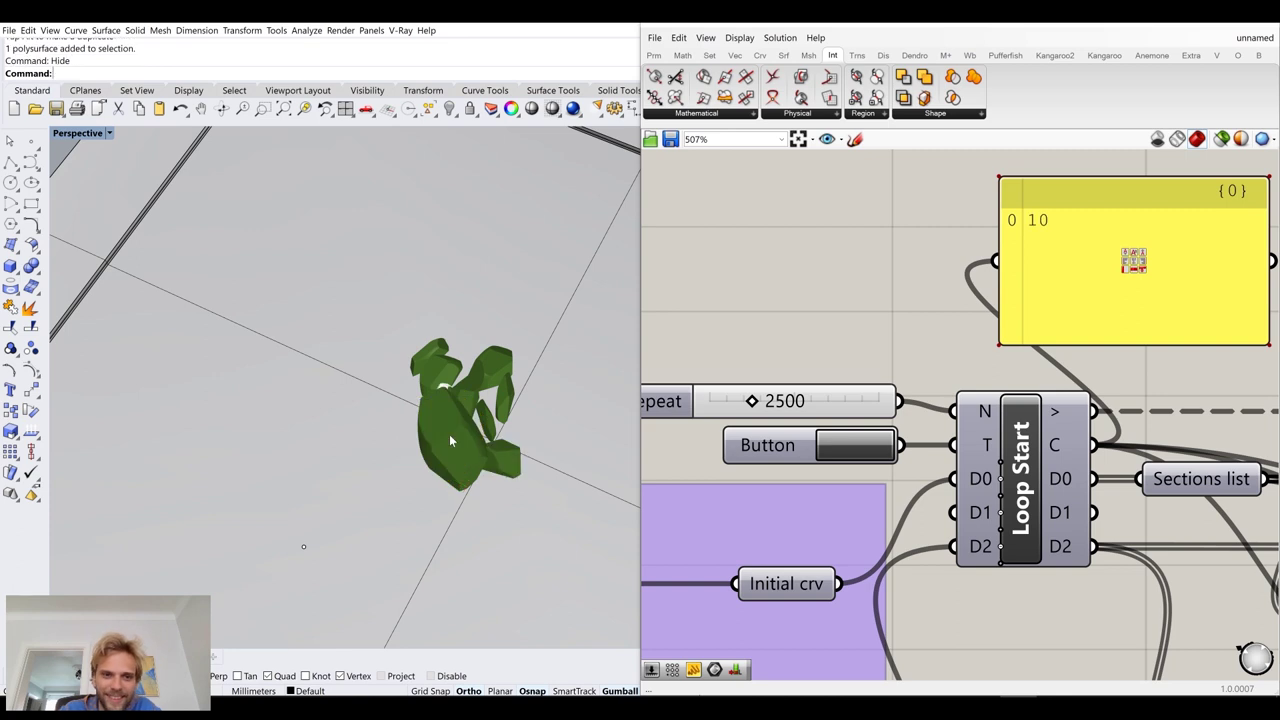
right_drag(449, 440, 400, 420)
Connect Move's G output to the white-swatch Custom Preview's G input, replacing the Transform connection
scroll(930, 449, down, 4)
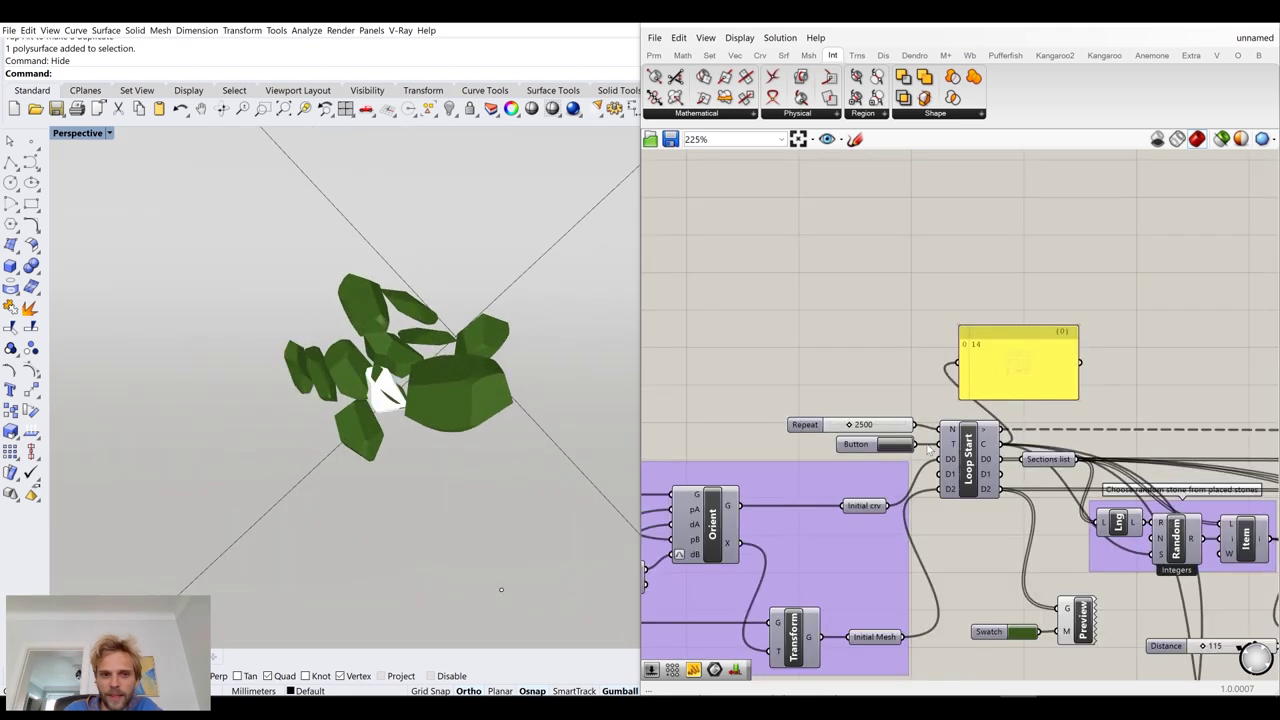
scroll(928, 449, down, 9)
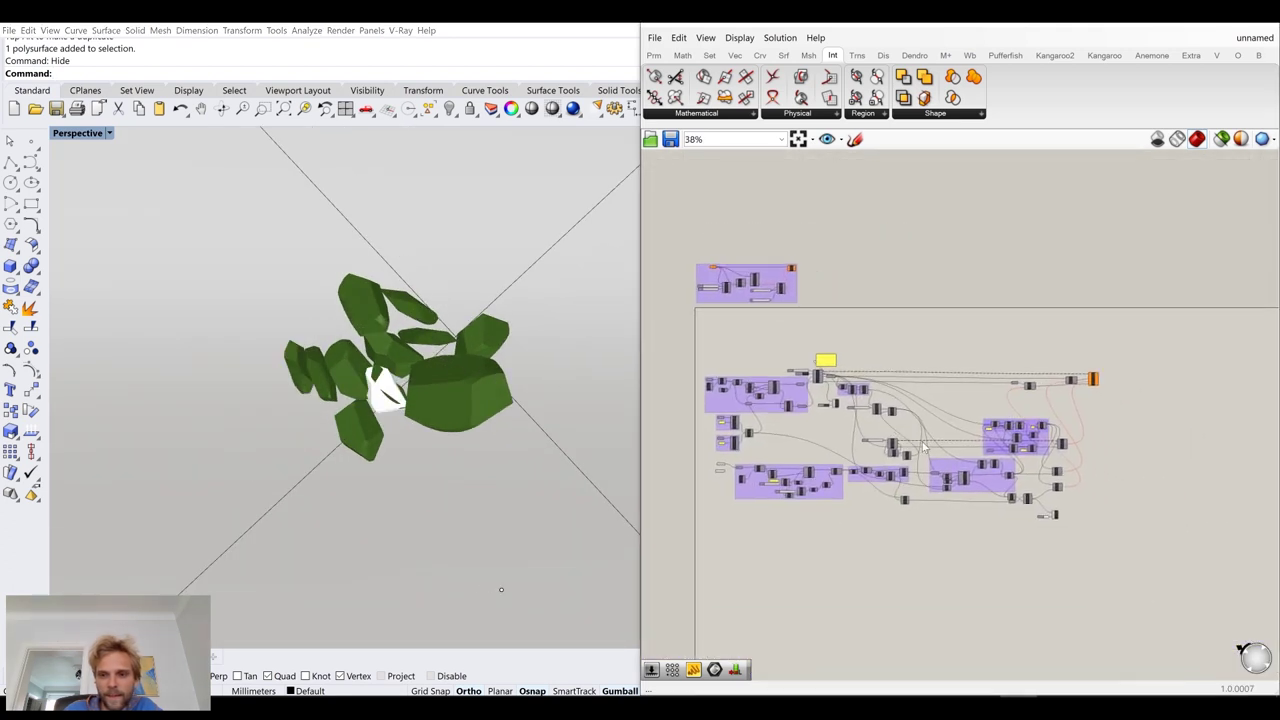
scroll(922, 447, up, 9)
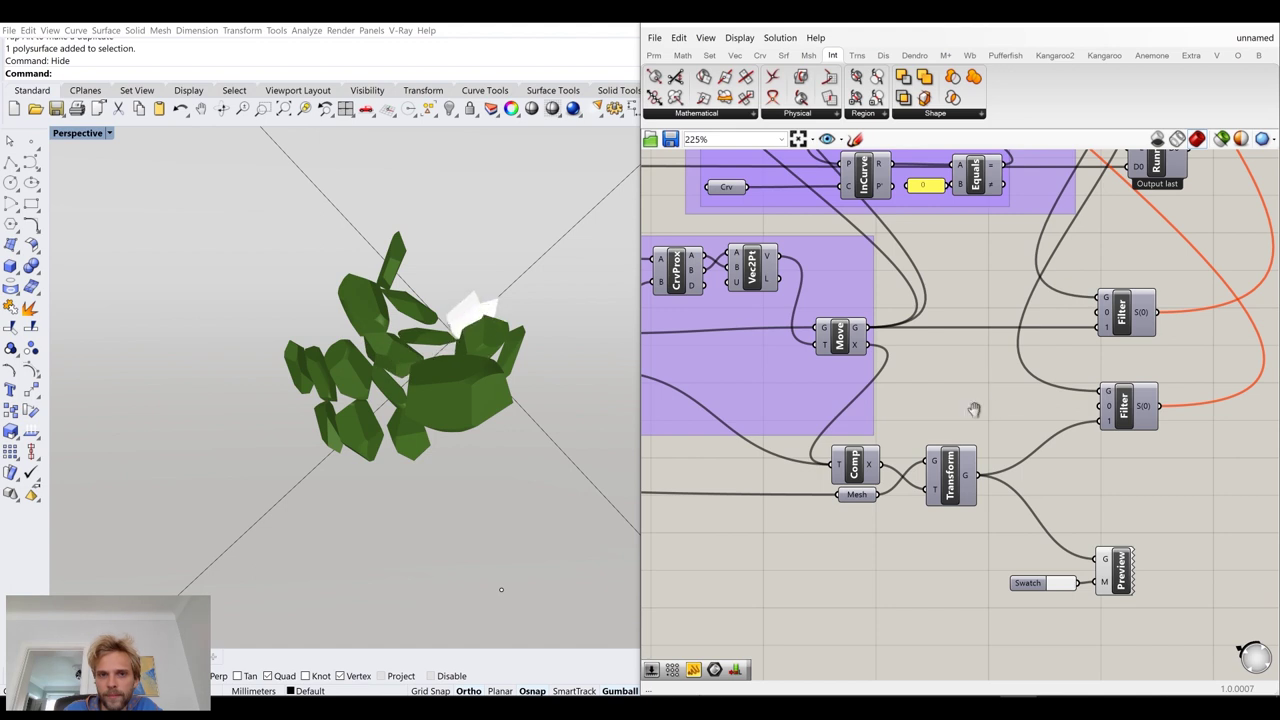
scroll(975, 407, down, 2)
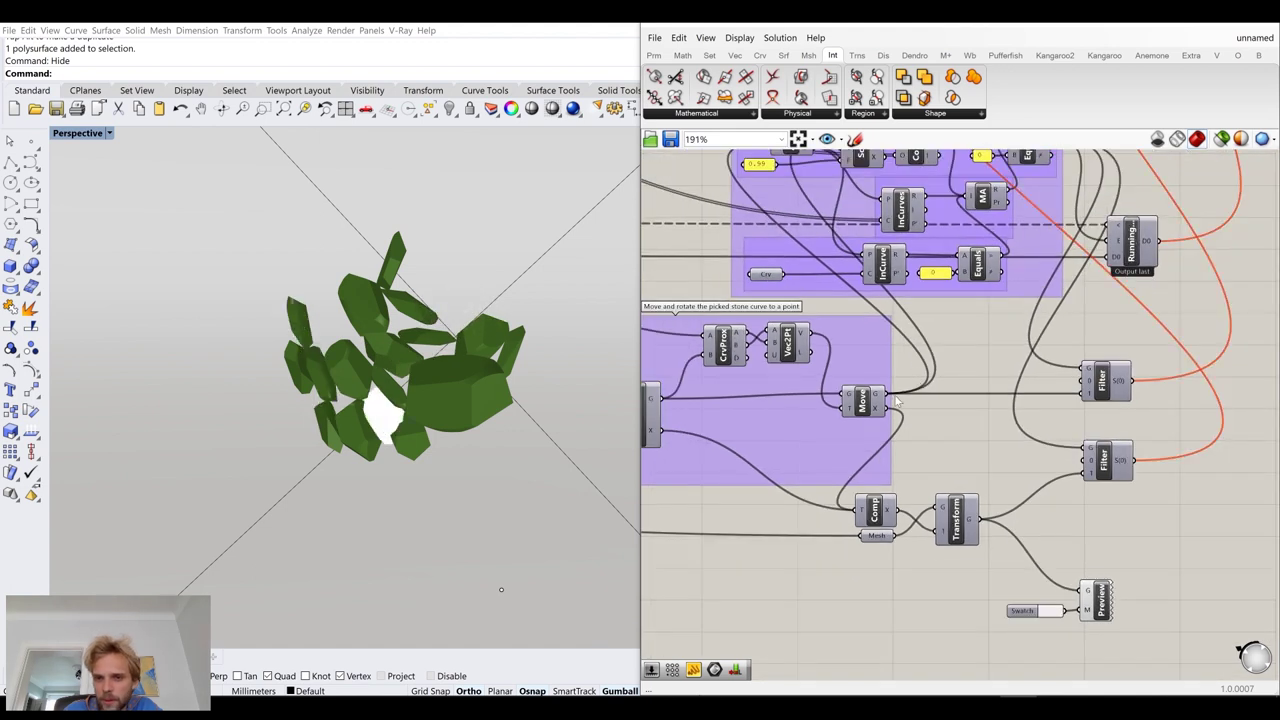
right_drag(900, 403, 843, 343)
drag(843, 342, 1037, 531)
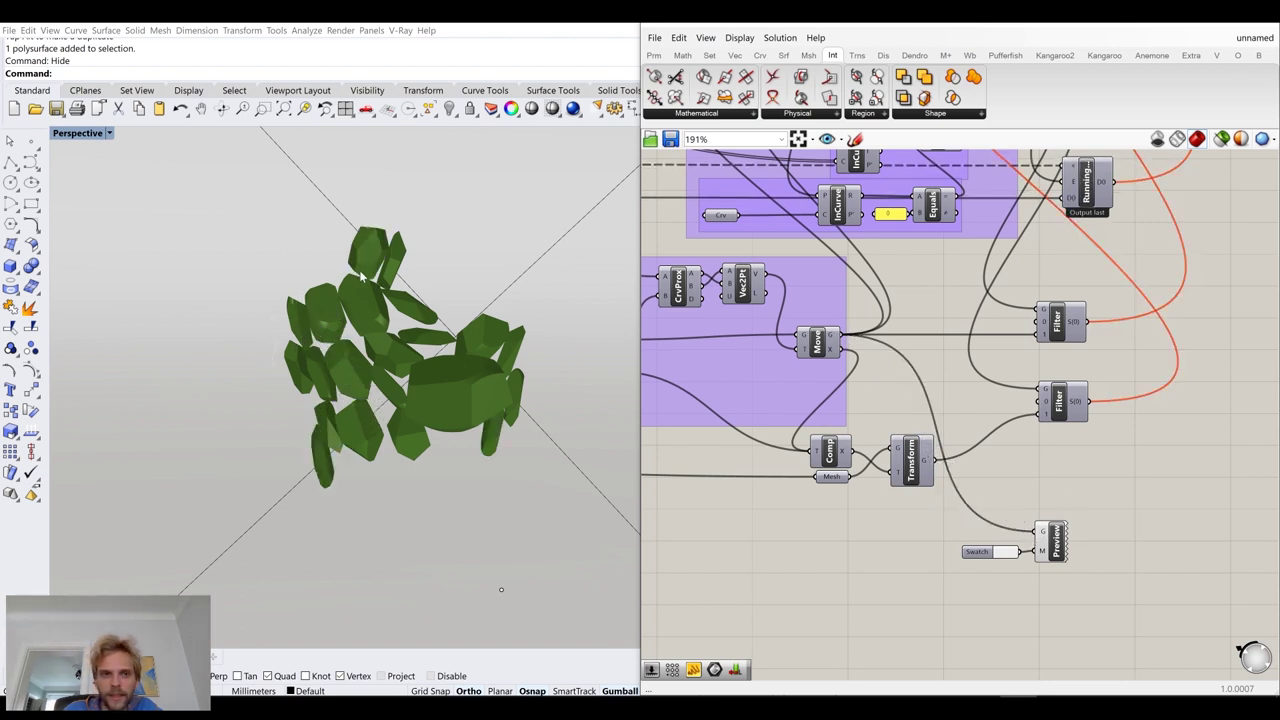
Change the colour swatch of the Custom Preview fed by Move's G output to red
click(1008, 553)
drag(1074, 615, 1158, 616)
click(875, 550)
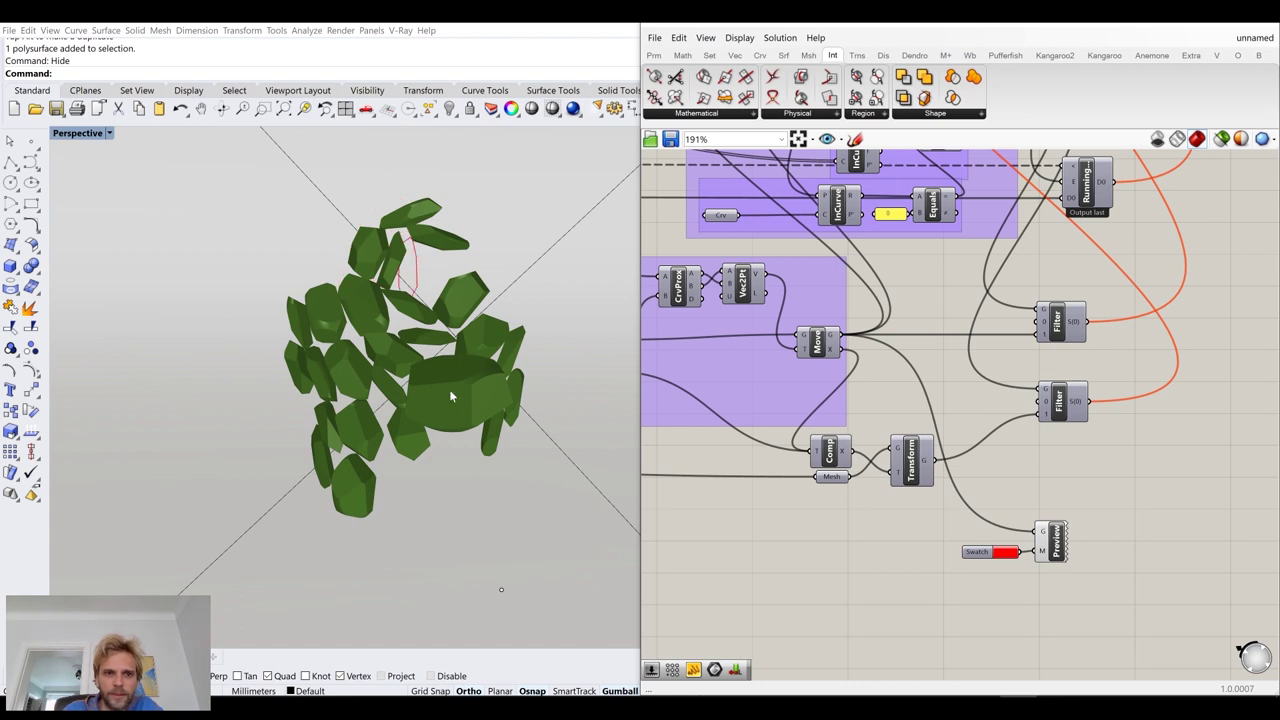
scroll(449, 389, down, 3)
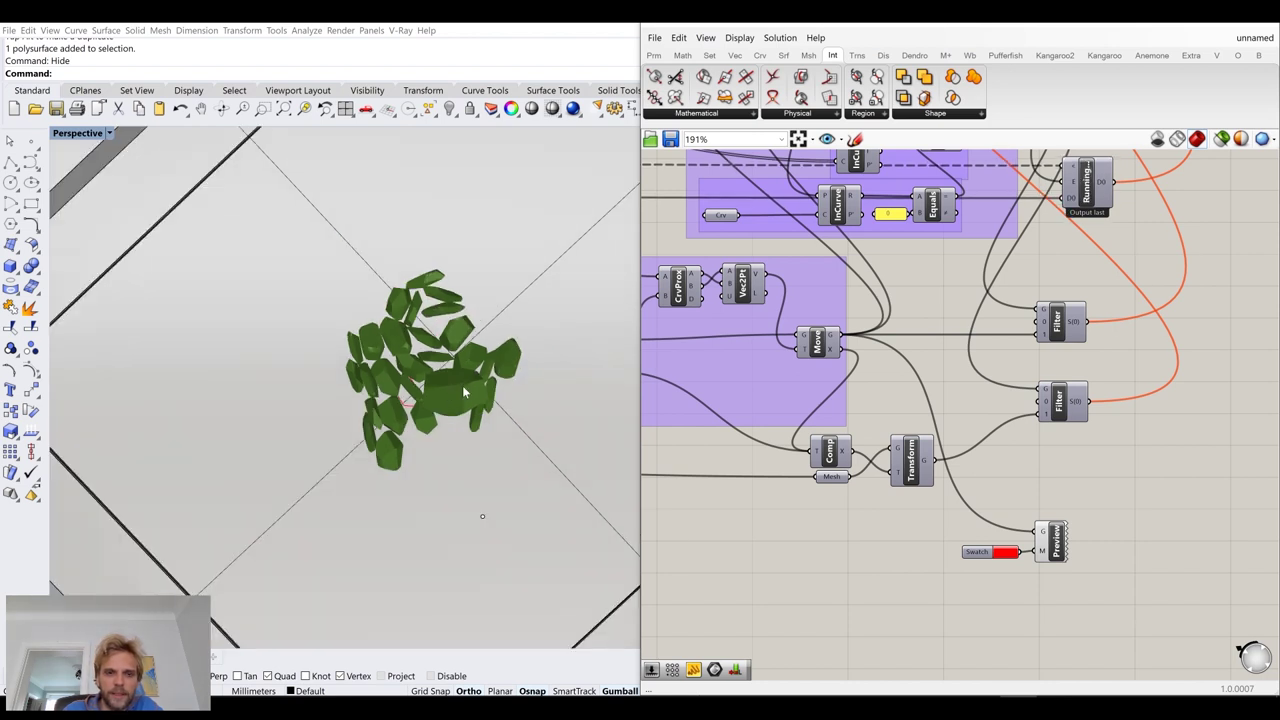
right_drag(479, 410, 435, 405)
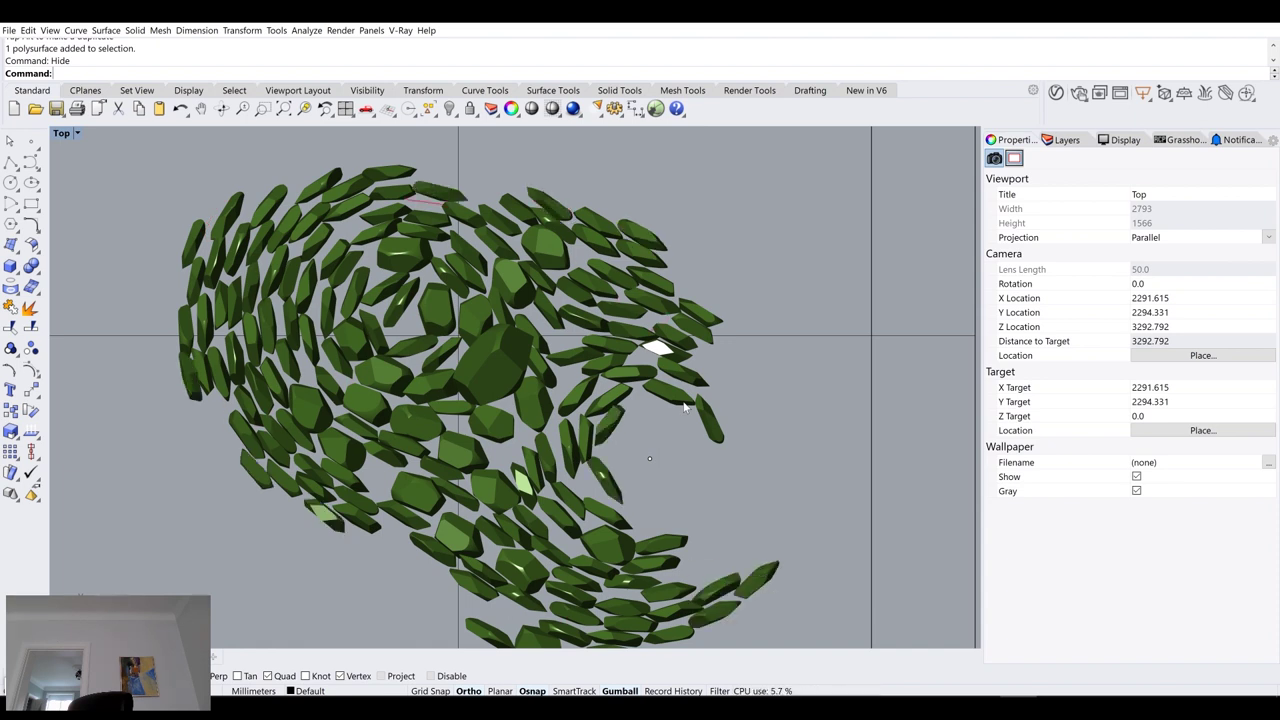
Switch to Grasshopper and set the Repeat slider feeding Loop Start's N input to 0
key(alt+Tab)
right_drag(737, 380, 598, 374)
scroll(598, 374, down, 2)
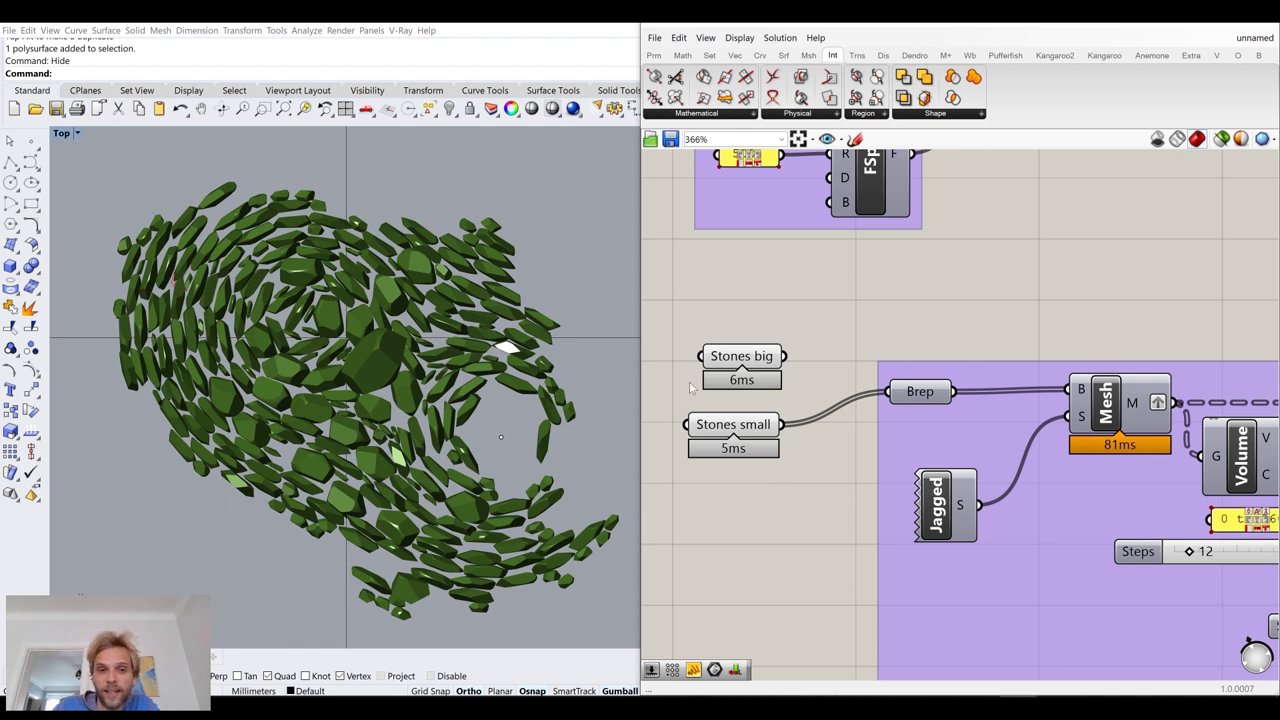
scroll(857, 366, down, 5)
right_drag(889, 317, 760, 520)
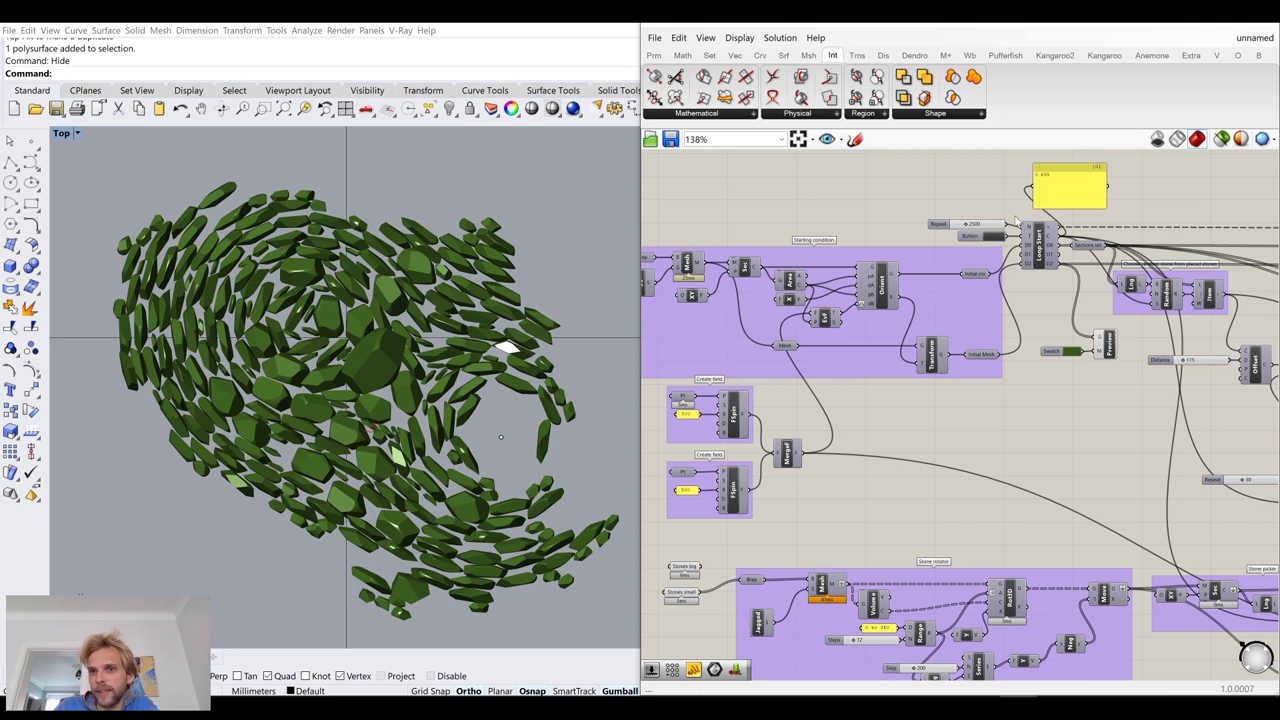
scroll(1016, 219, up, 3)
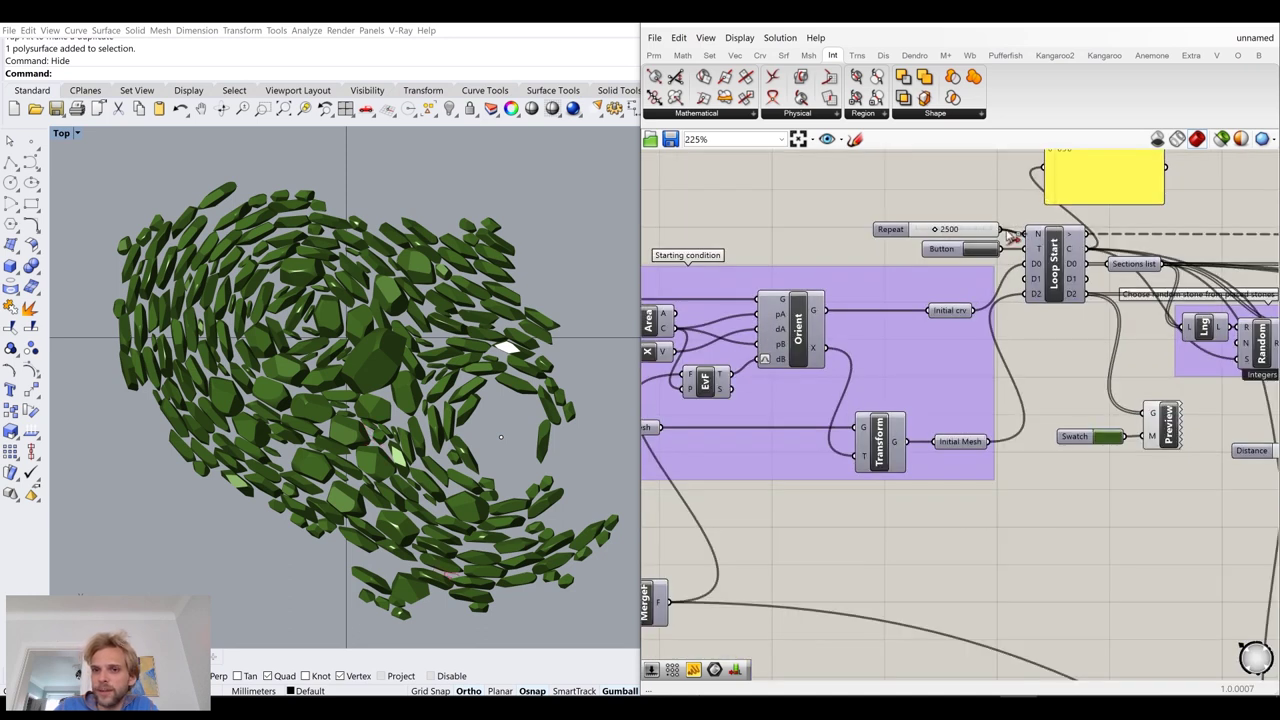
scroll(970, 224, up, 3)
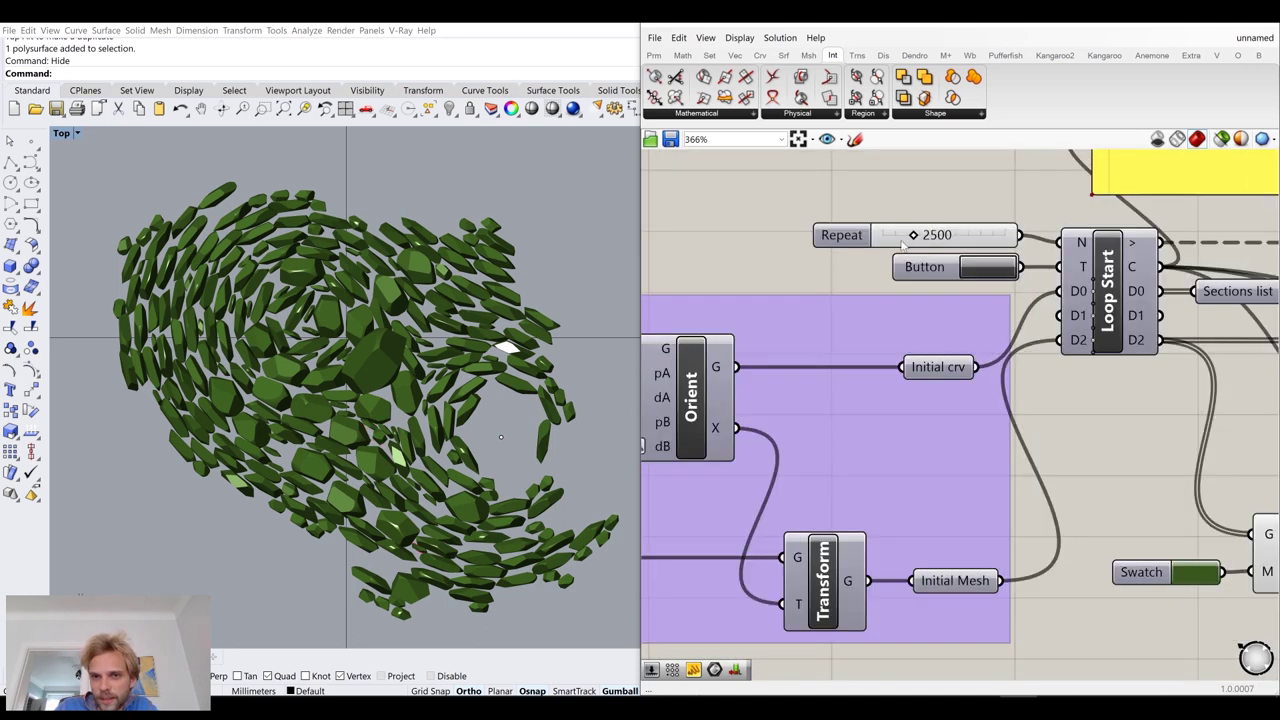
scroll(906, 241, up, 2)
drag(905, 240, 830, 246)
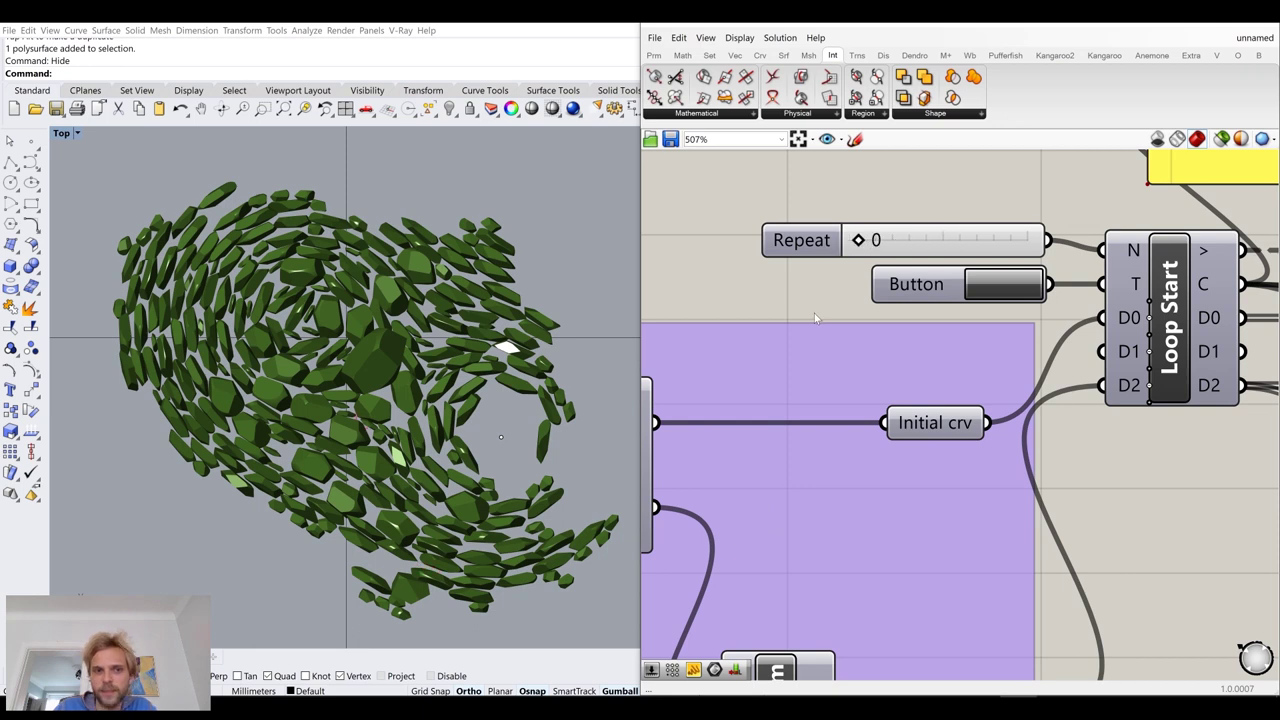
Restore the four-viewport layout and maximize the Perspective viewport to view the stone pattern within its surrounding model
scroll(397, 358, down, 2)
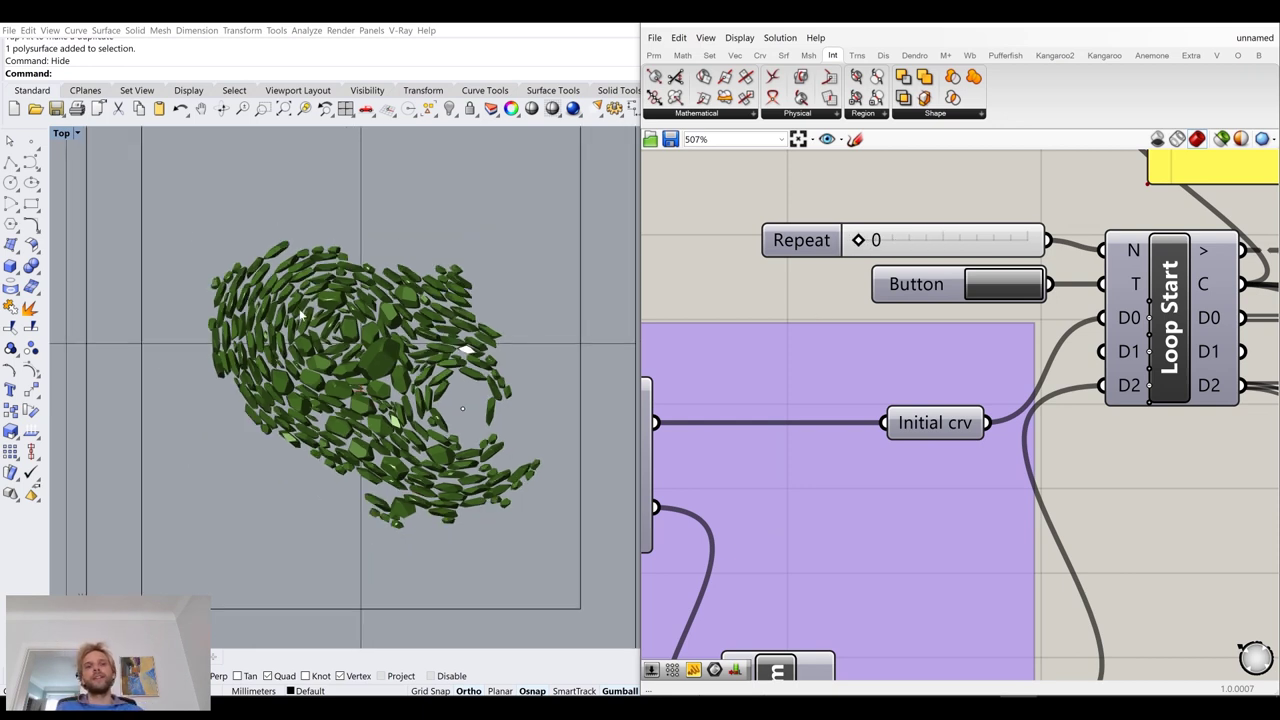
click(64, 134)
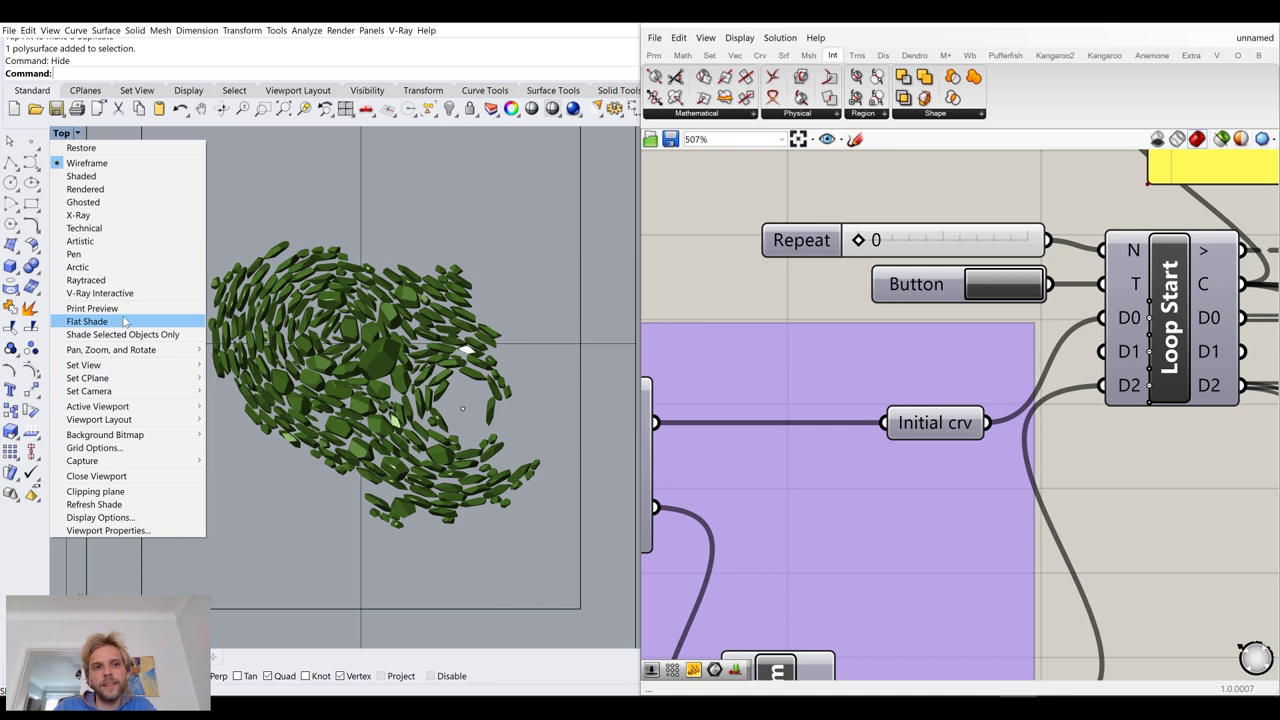
click(82, 148)
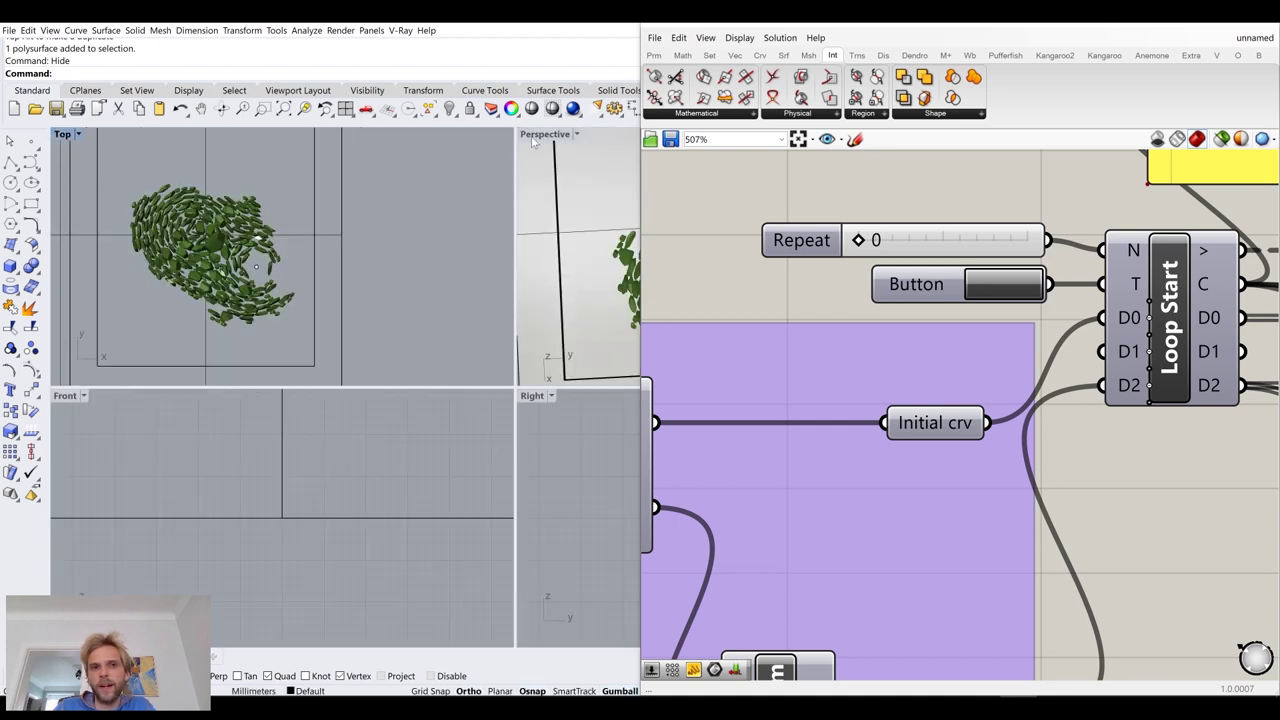
double_click(533, 136)
right_drag(459, 296, 409, 447)
scroll(456, 250, down, 4)
scroll(409, 447, down, 2)
click(78, 133)
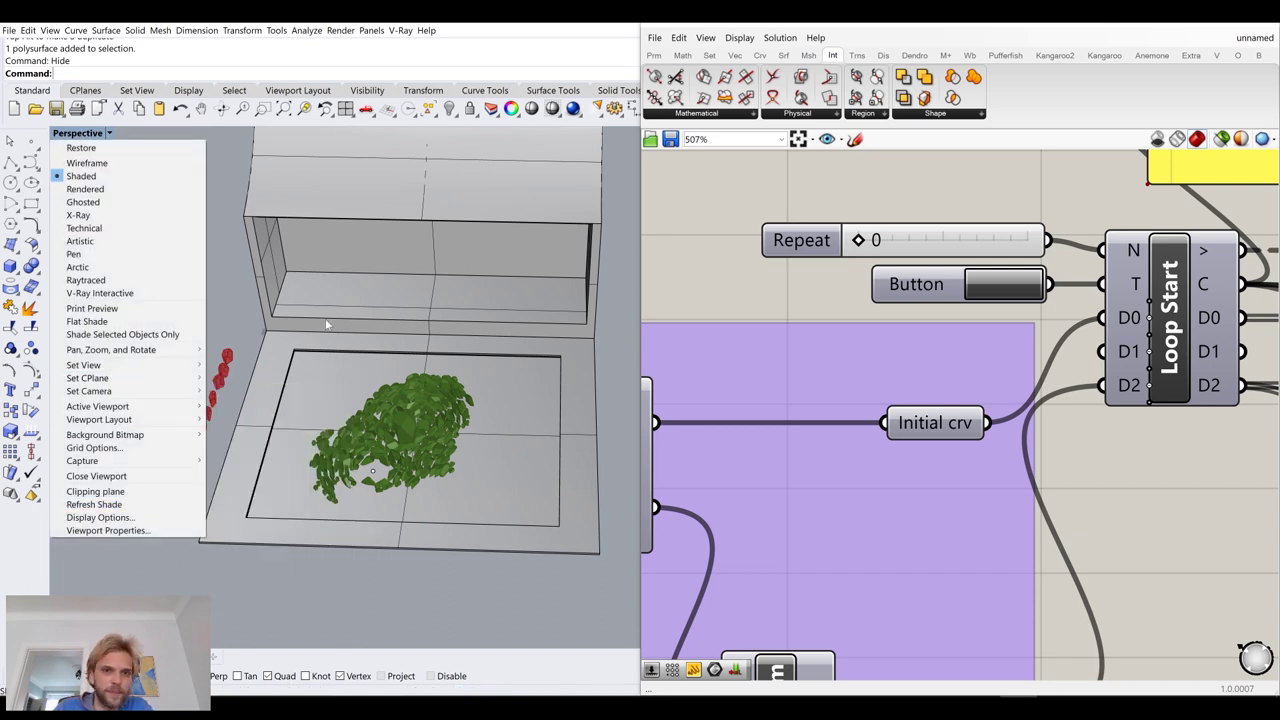
click(853, 204)
Open the display mode options of the Perspective viewport
scroll(856, 222, down, 14)
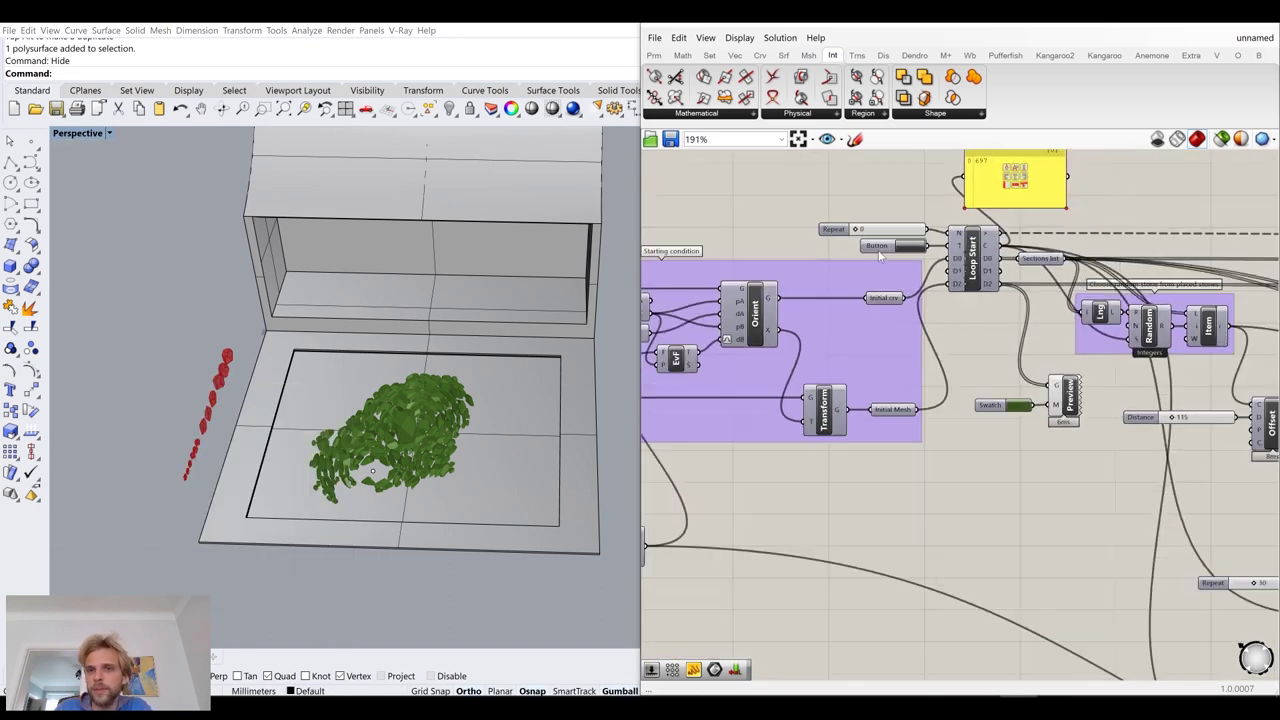
right_drag(976, 392, 936, 396)
scroll(797, 288, up, 3)
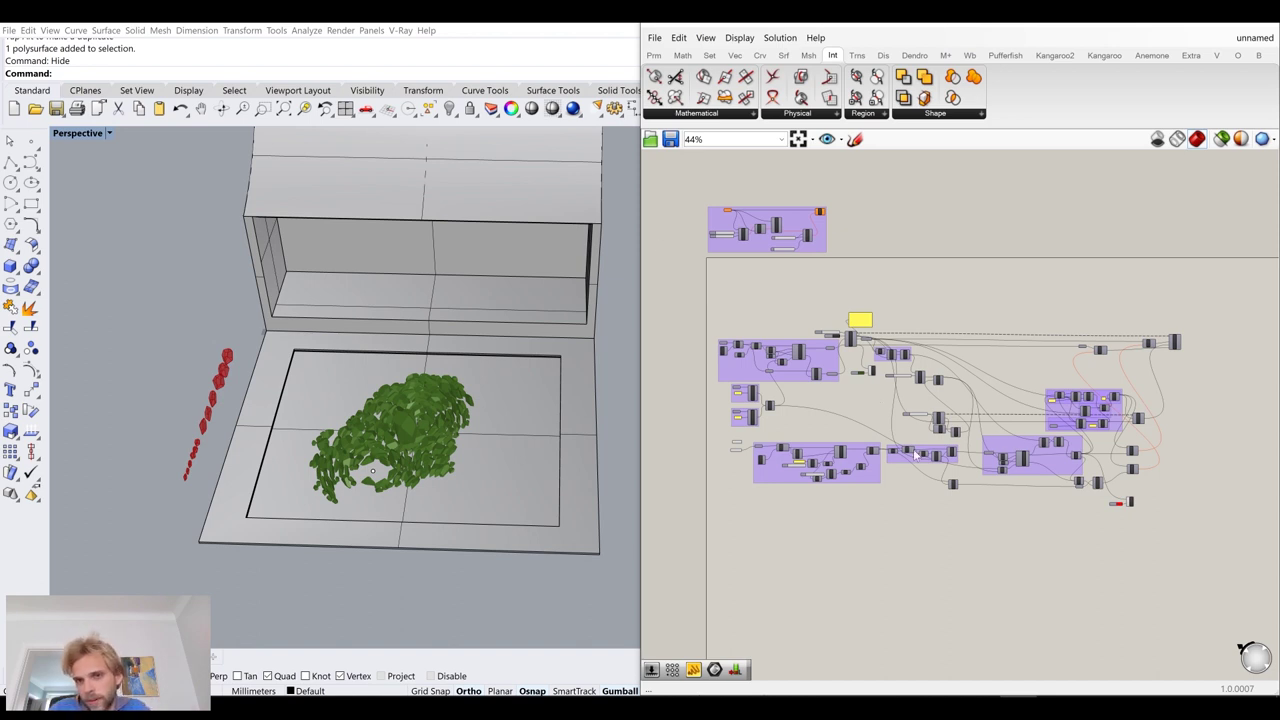
click(77, 134)
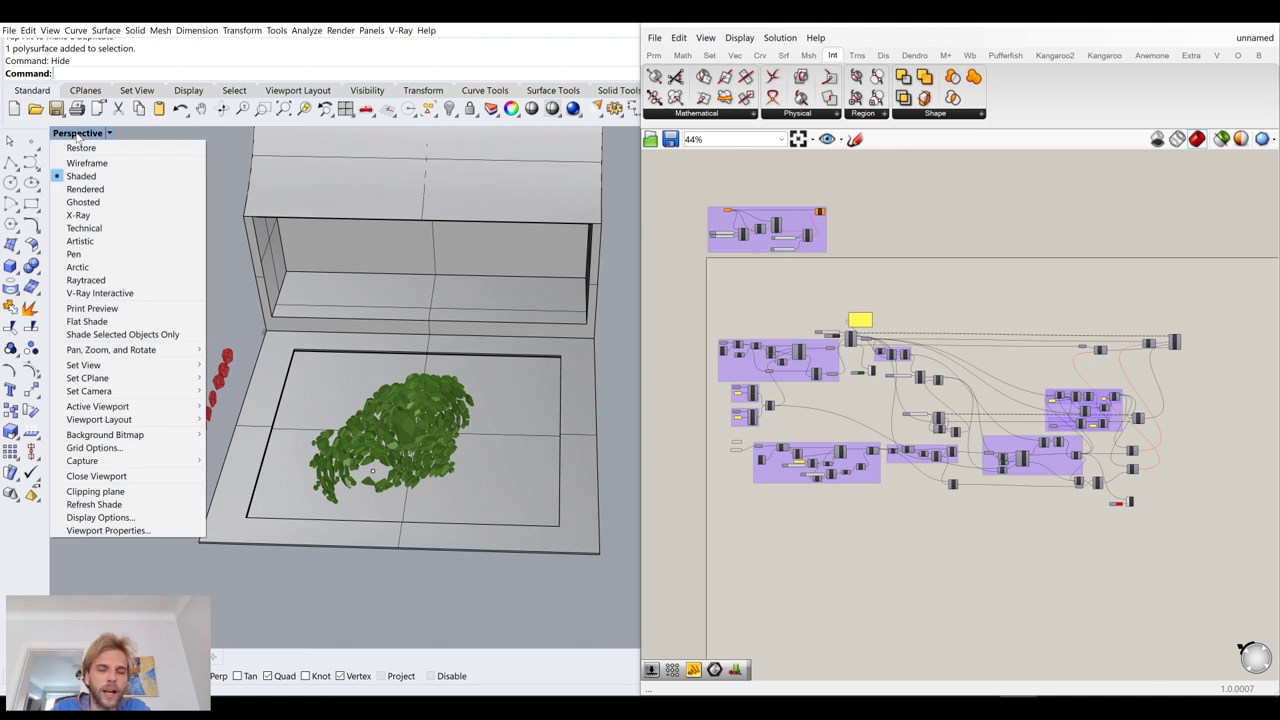